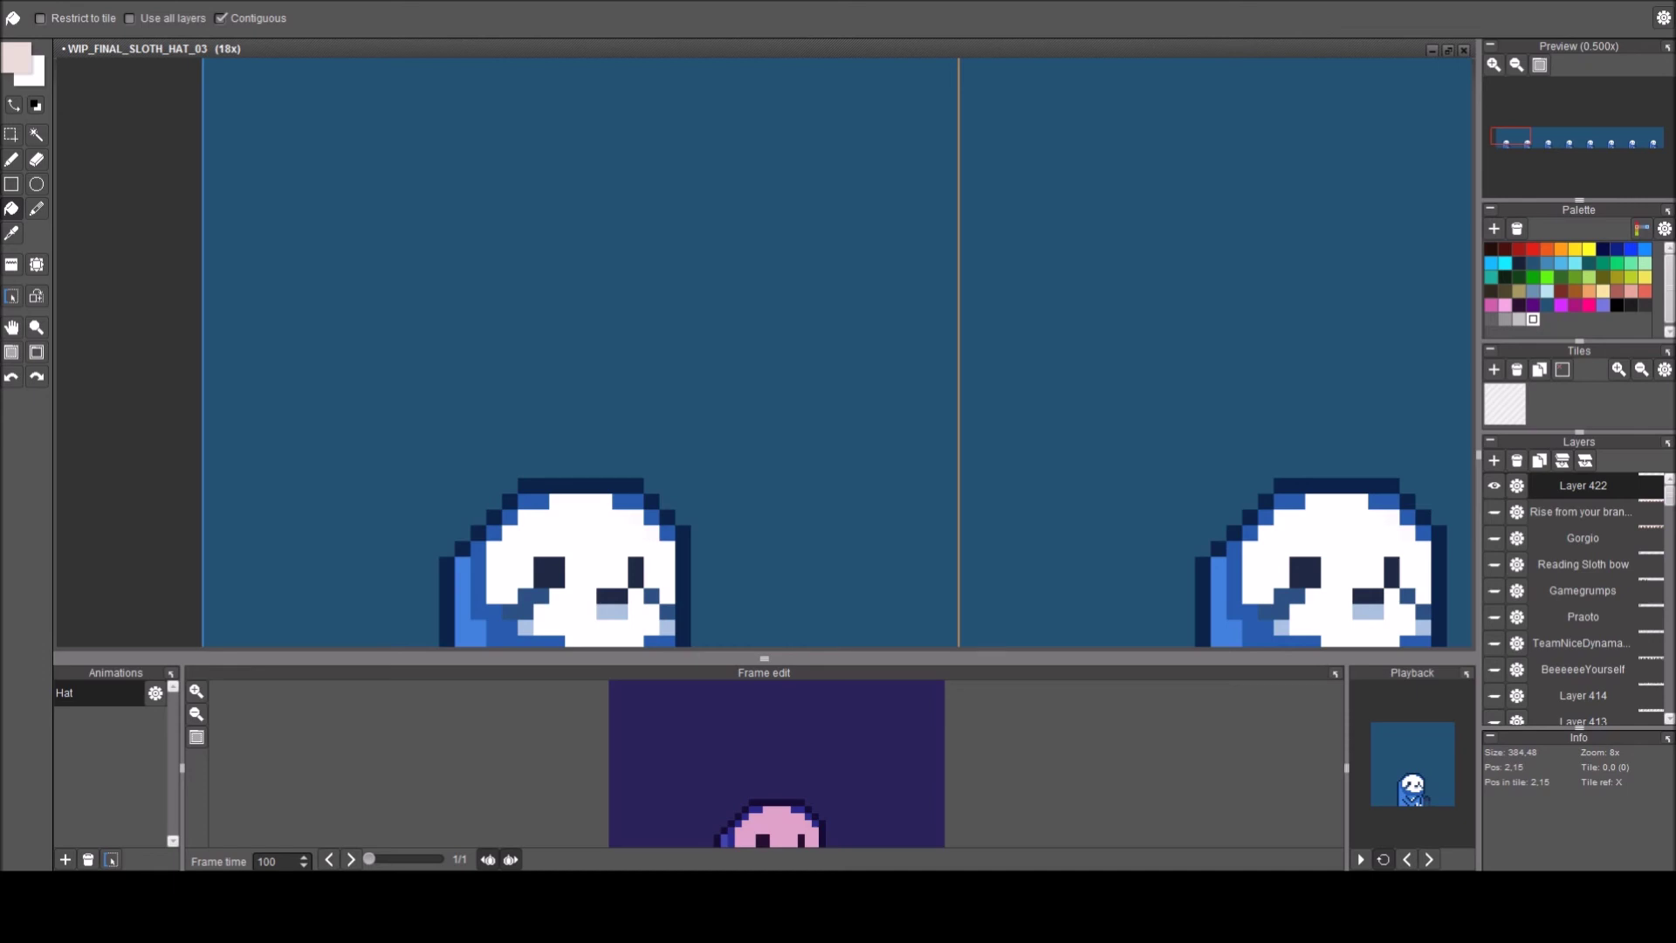
# Draw a tall rectangular outline open at the bottom above the first sloth's head, using the pencil in pale blue.
pyautogui.press('b')
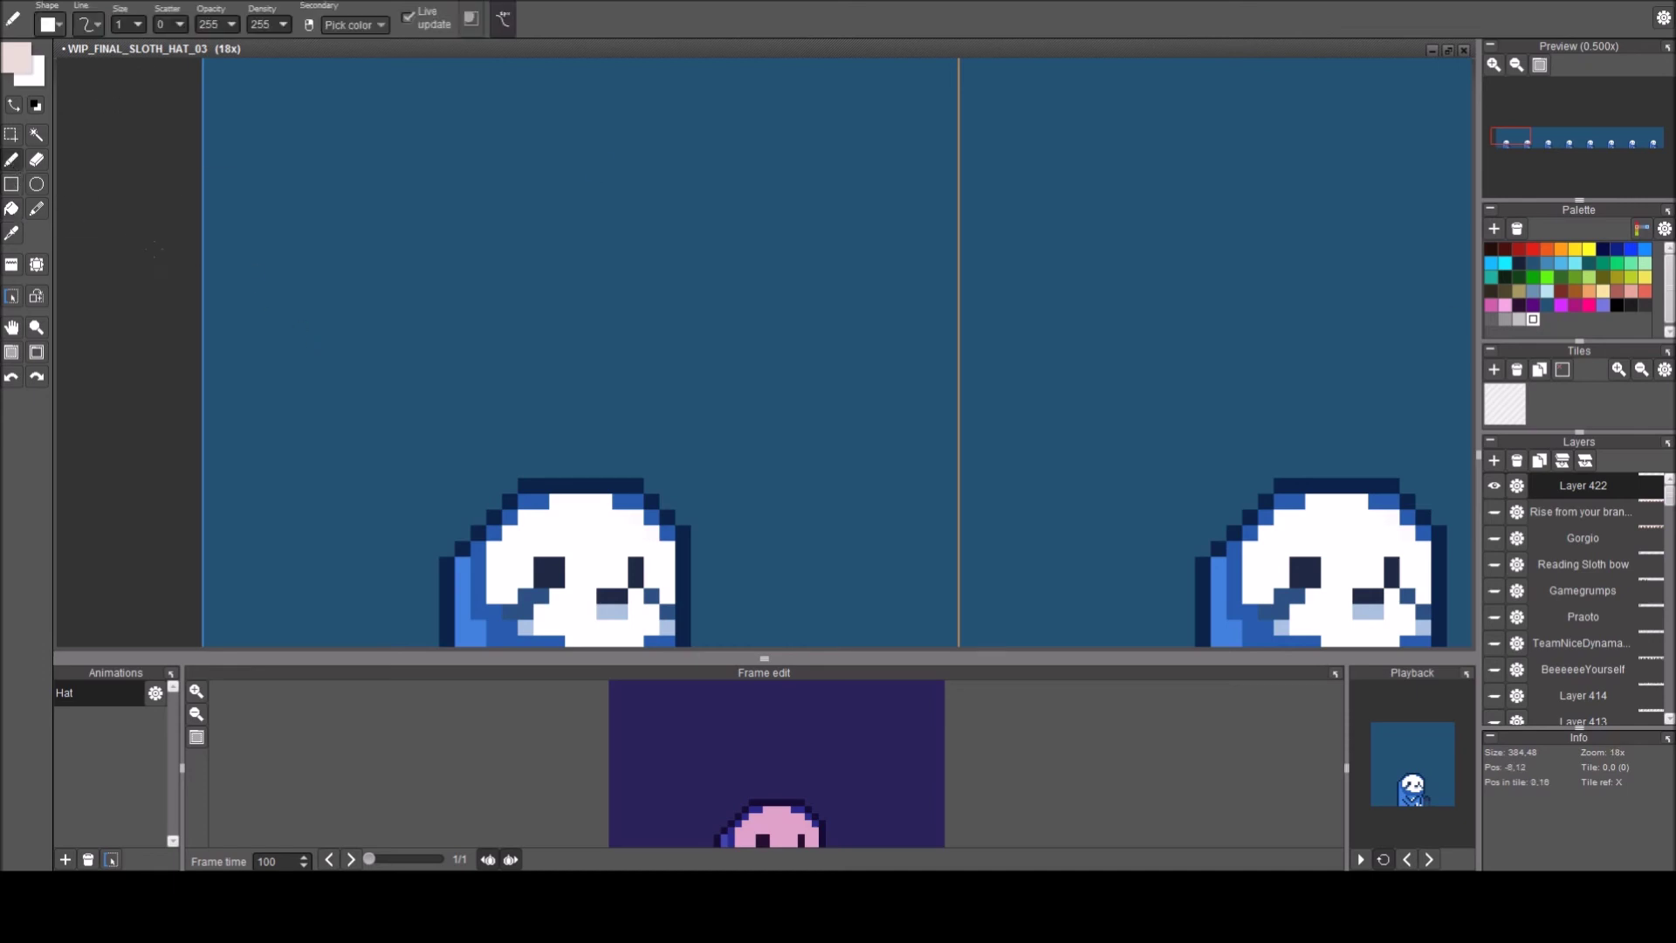
pyautogui.moveTo(446, 407); pyautogui.dragTo(531, 382)
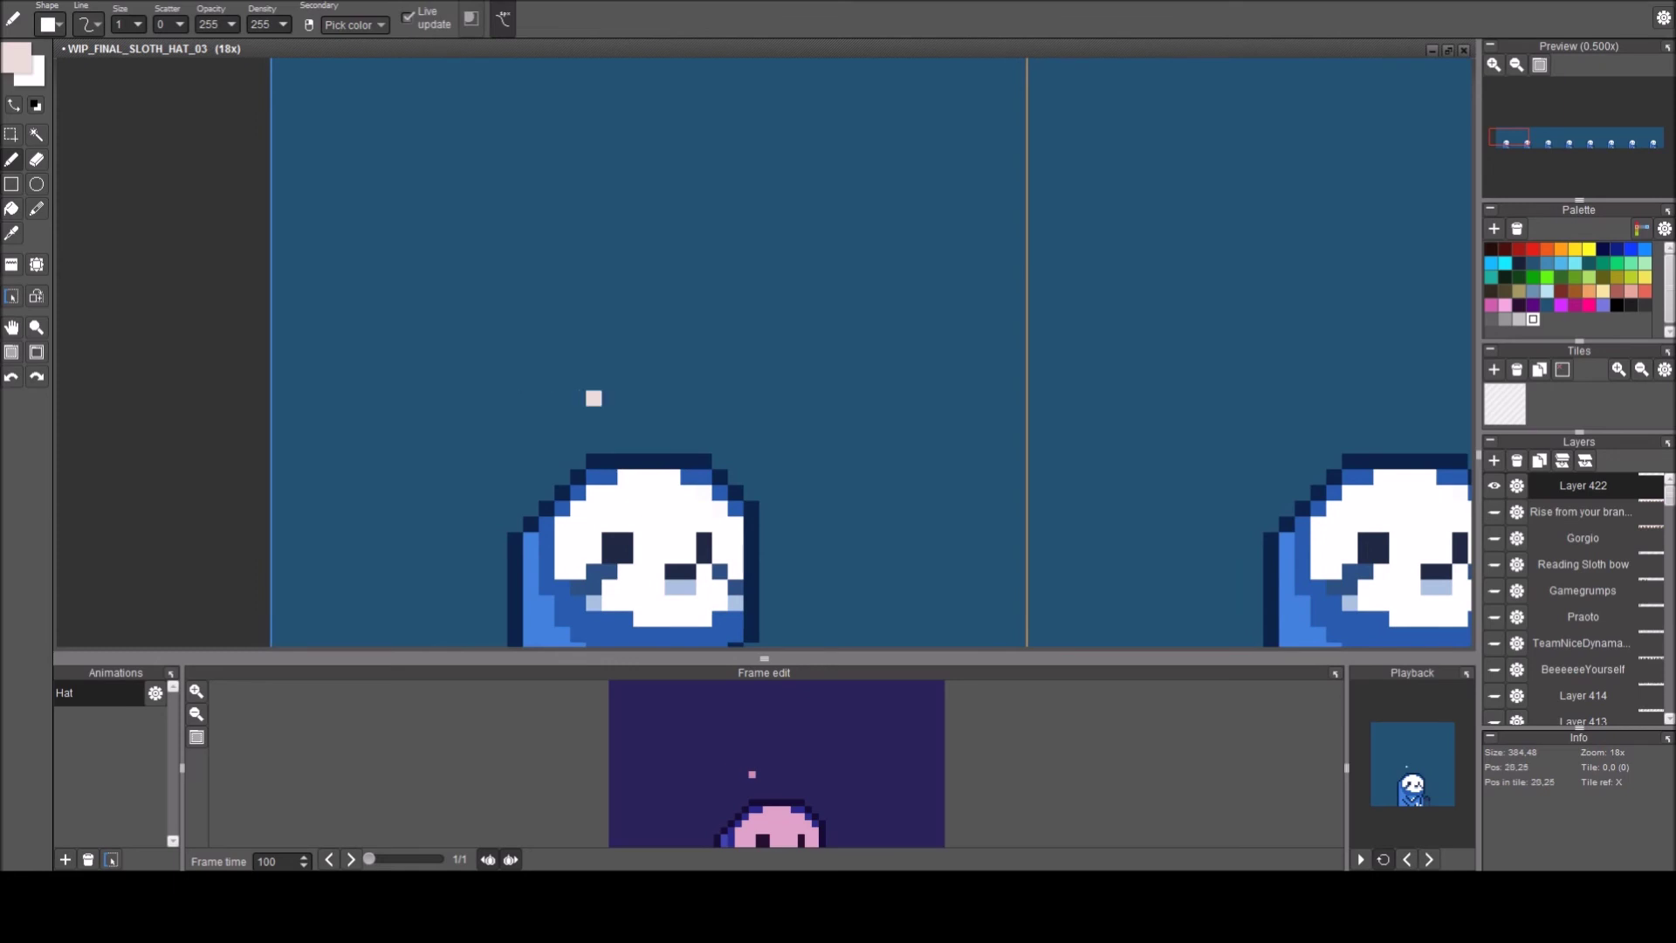
pyautogui.click(1520, 321)
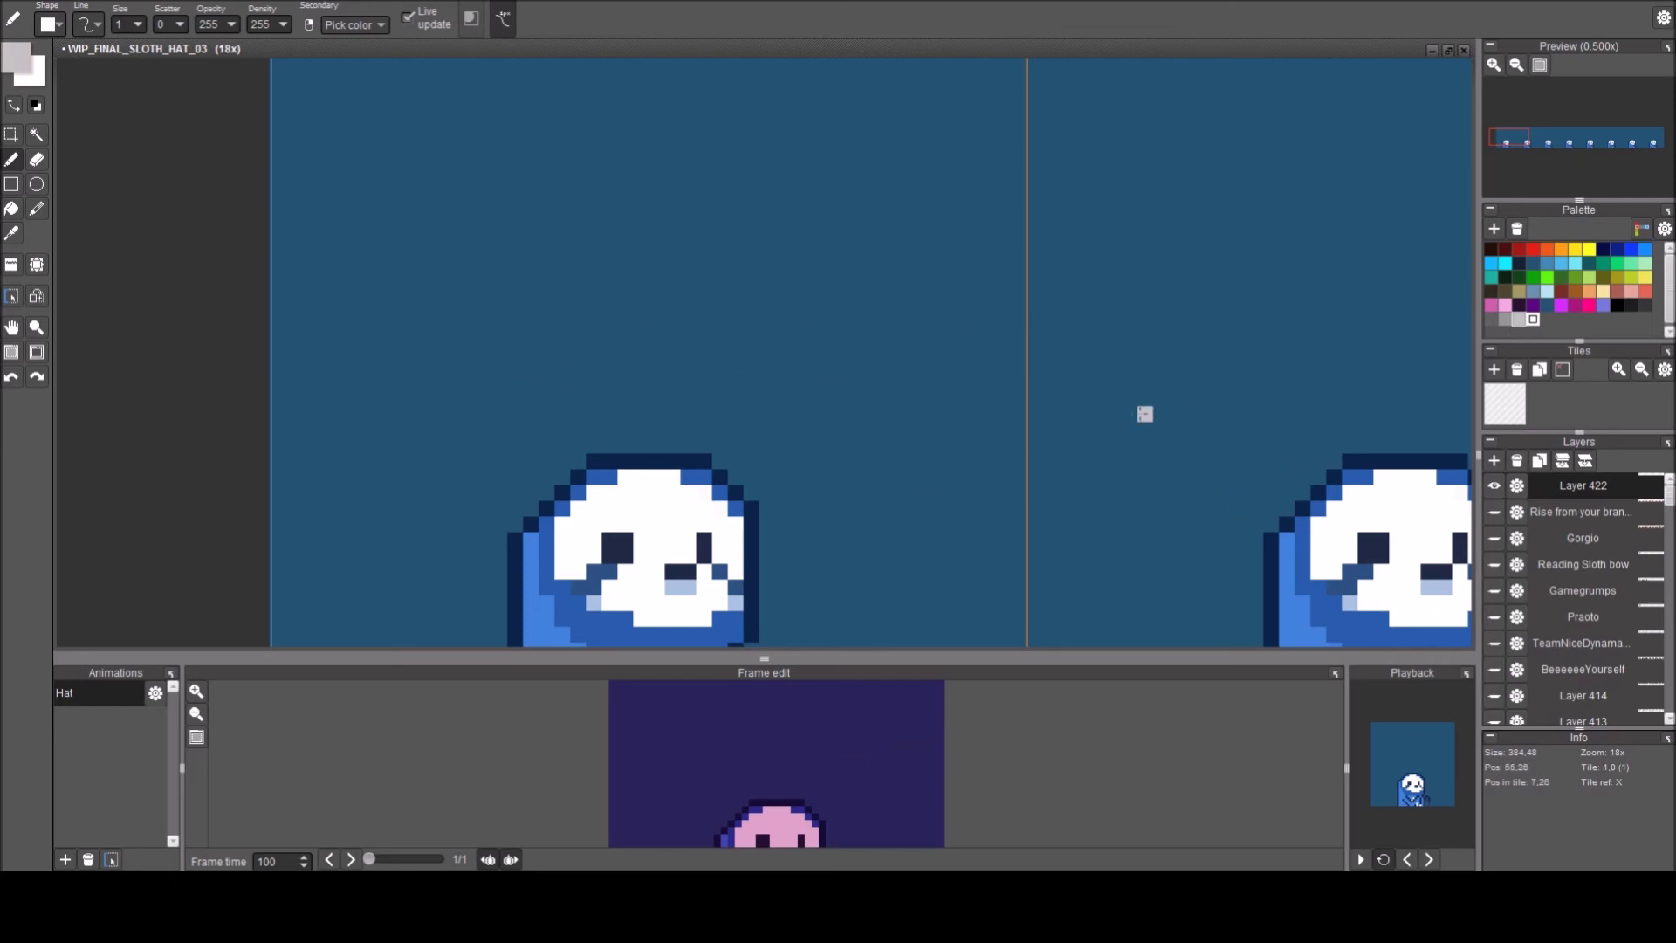
pyautogui.click(1550, 297)
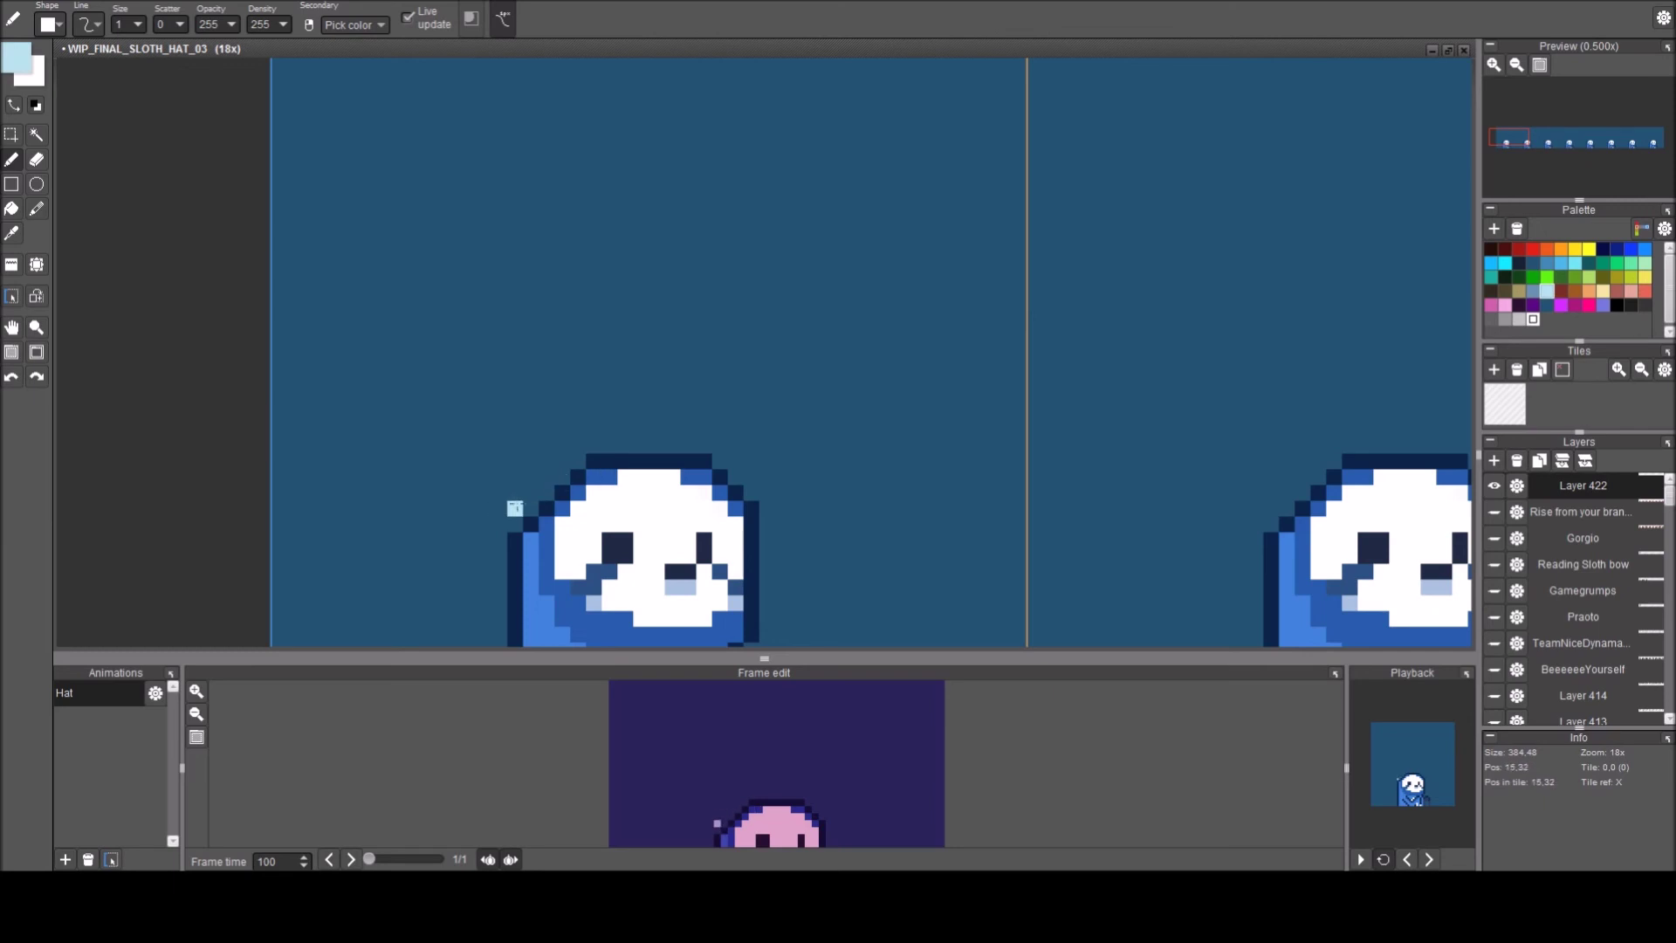
pyautogui.moveTo(530, 493)
pyautogui.mouseDown()
pyautogui.moveTo(513, 231)
pyautogui.moveTo(532, 142)
pyautogui.moveTo(722, 144)
pyautogui.moveTo(741, 126)
pyautogui.moveTo(768, 163)
pyautogui.moveTo(736, 428)
pyautogui.moveTo(783, 509)
pyautogui.moveTo(768, 495)
pyautogui.mouseUp()
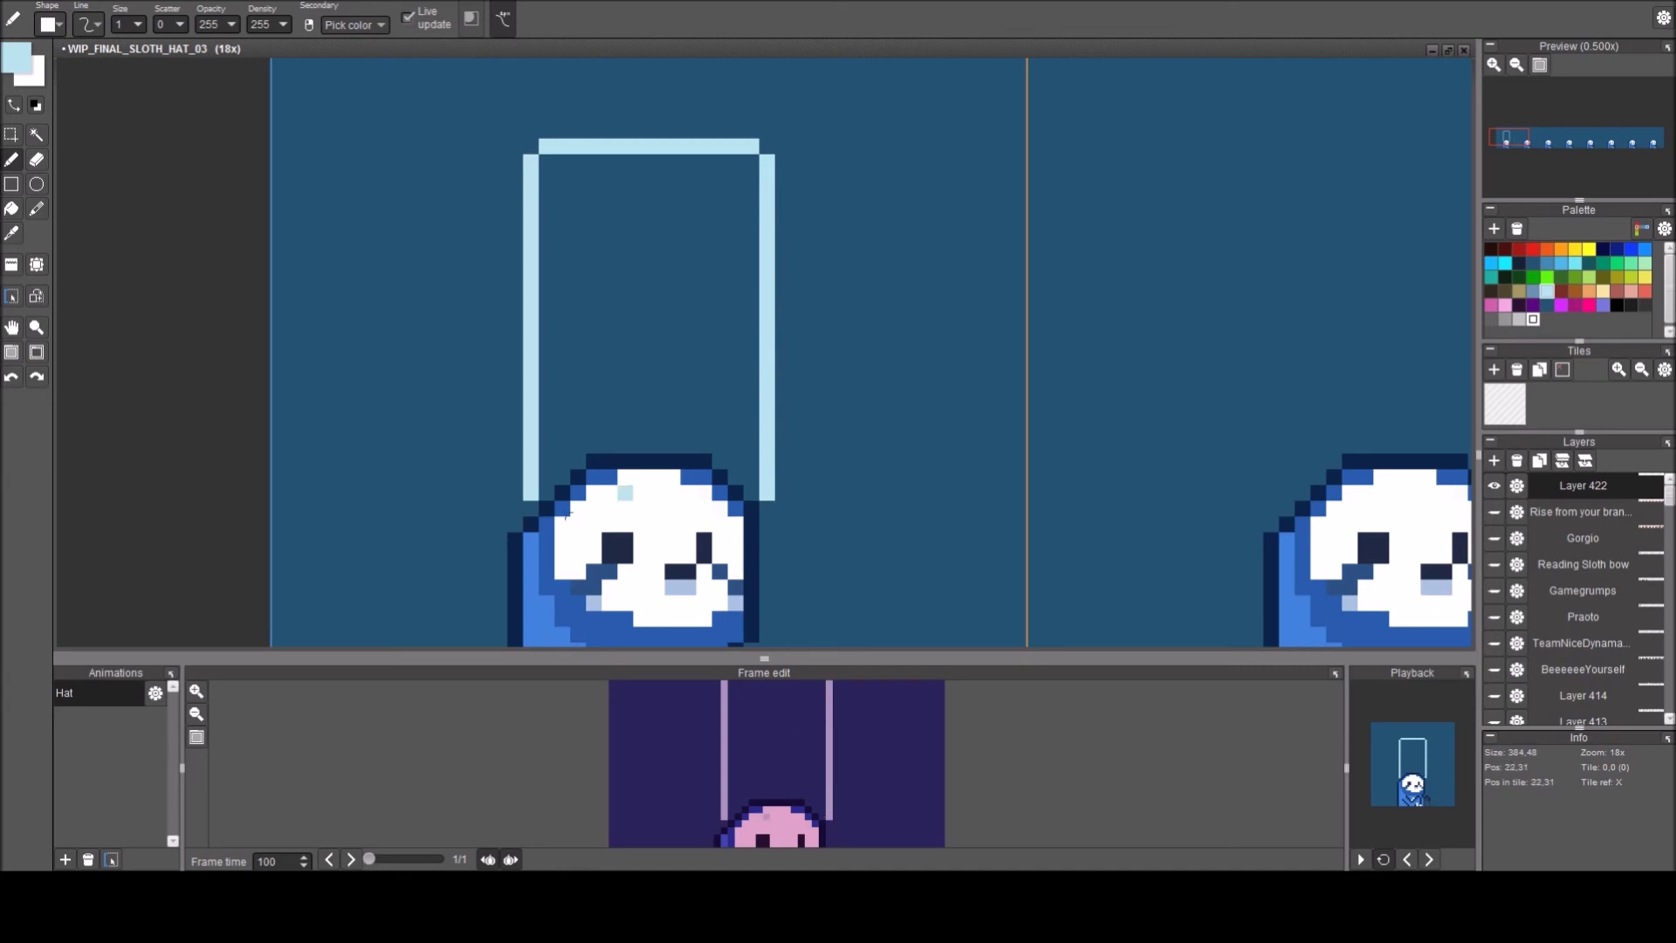
# Add pale blue pixels stepping diagonally from the outline's lower-left end onto the sloth's head.
pyautogui.moveTo(548, 508)
pyautogui.mouseDown()
pyautogui.moveTo(600, 533)
pyautogui.moveTo(576, 527)
pyautogui.mouseUp()
pyautogui.hotkey('ctrl', 'z')
pyautogui.click(569, 532)
# Move the rectangular outline one pixel left and one pixel up.
pyautogui.press('s')
pyautogui.moveTo(460, 91); pyautogui.dragTo(829, 486)
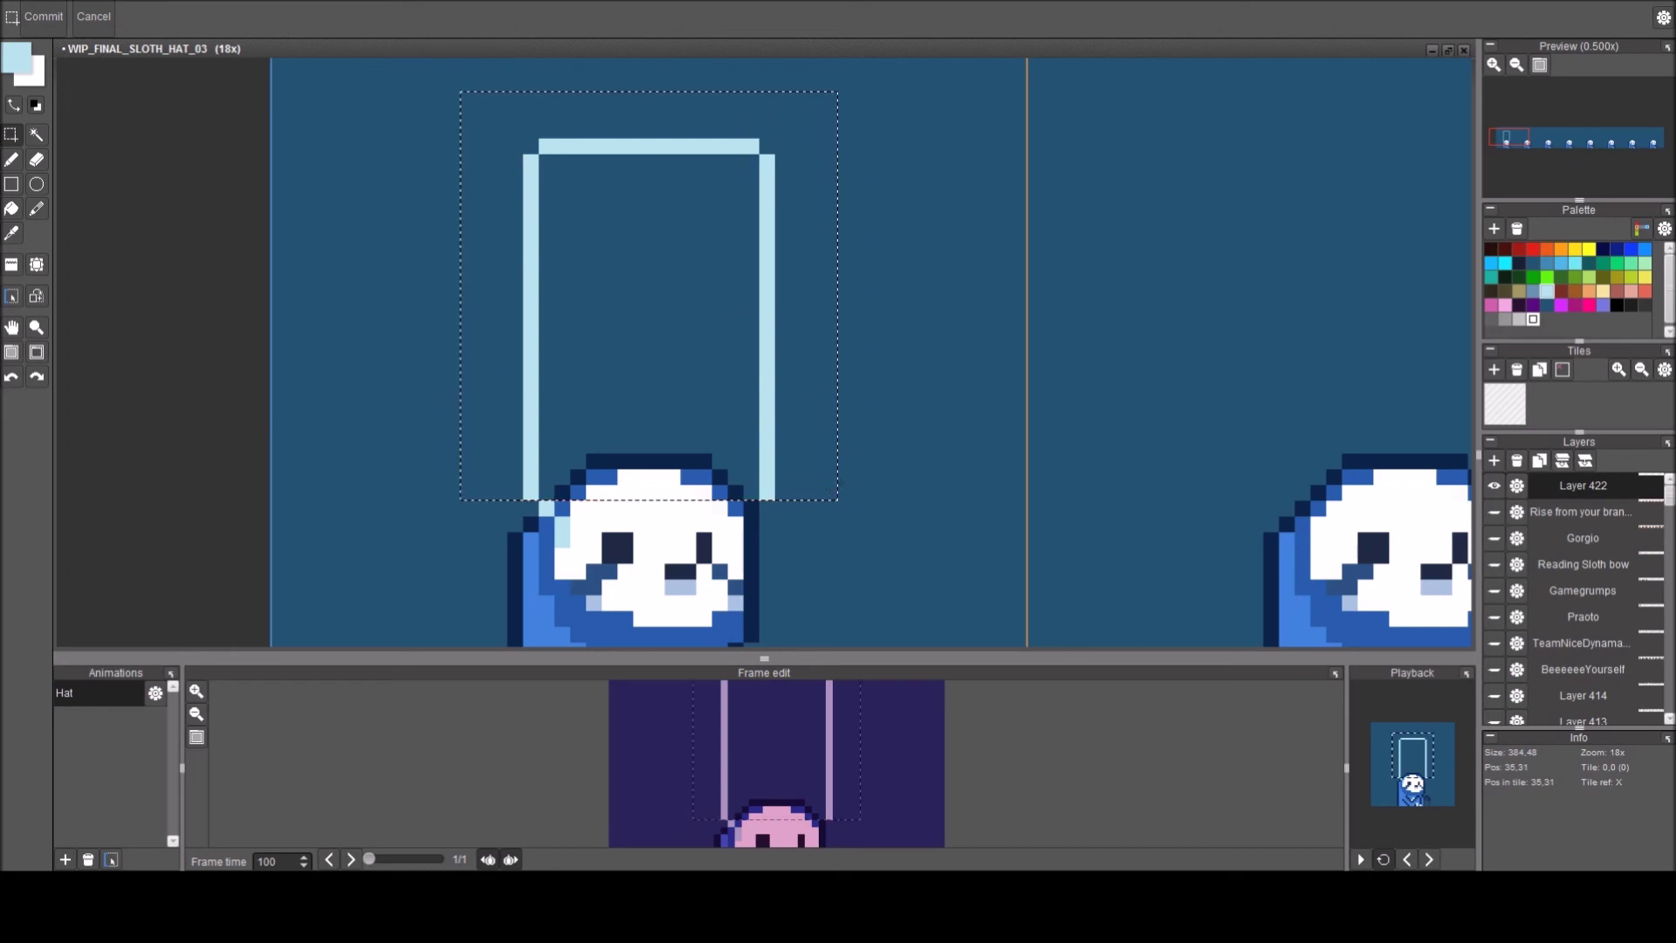
pyautogui.hotkey('ctrl', 'x')
pyautogui.hotkey('ctrl', 'v')
pyautogui.moveTo(610, 413); pyautogui.dragTo(600, 405)
pyautogui.press('Up')
# Draw stepped corner pixels below both sides of the outline and a horizontal pale blue edge across the sloth's head between them.
pyautogui.press('b')
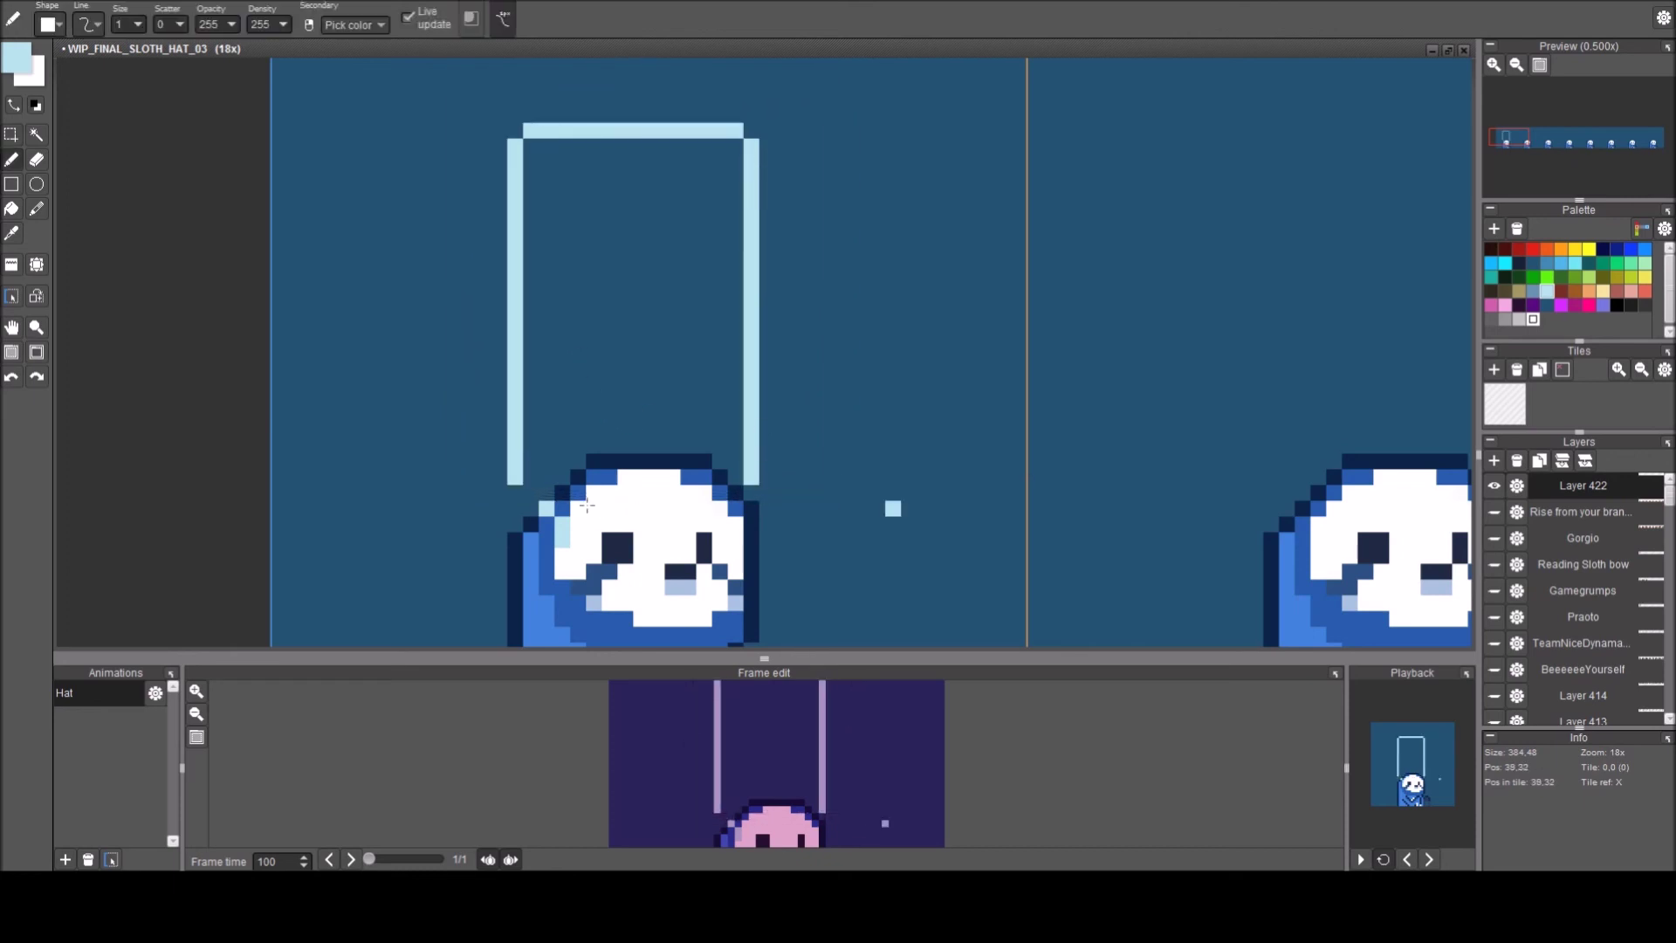
pyautogui.click(532, 494)
pyautogui.press('e')
pyautogui.press('b')
pyautogui.moveTo(569, 524); pyautogui.dragTo(788, 524)
pyautogui.click(766, 492)
pyautogui.hotkey('ctrl', 'z')
pyautogui.click(767, 493)
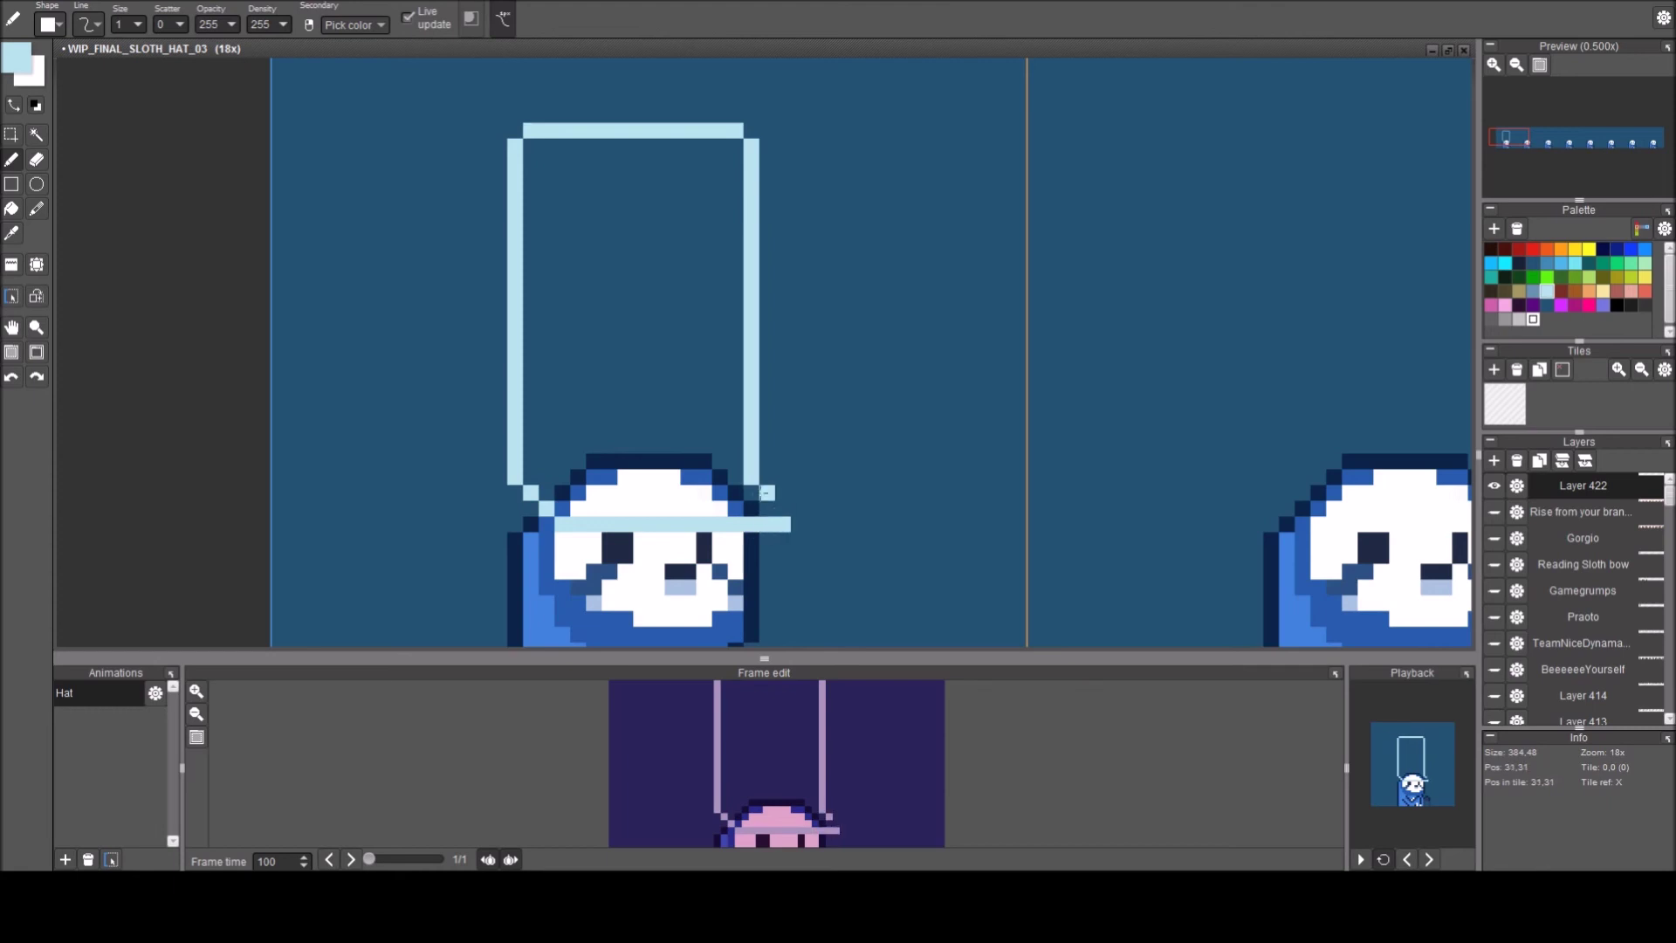
pyautogui.click(782, 508)
pyautogui.click(793, 522)
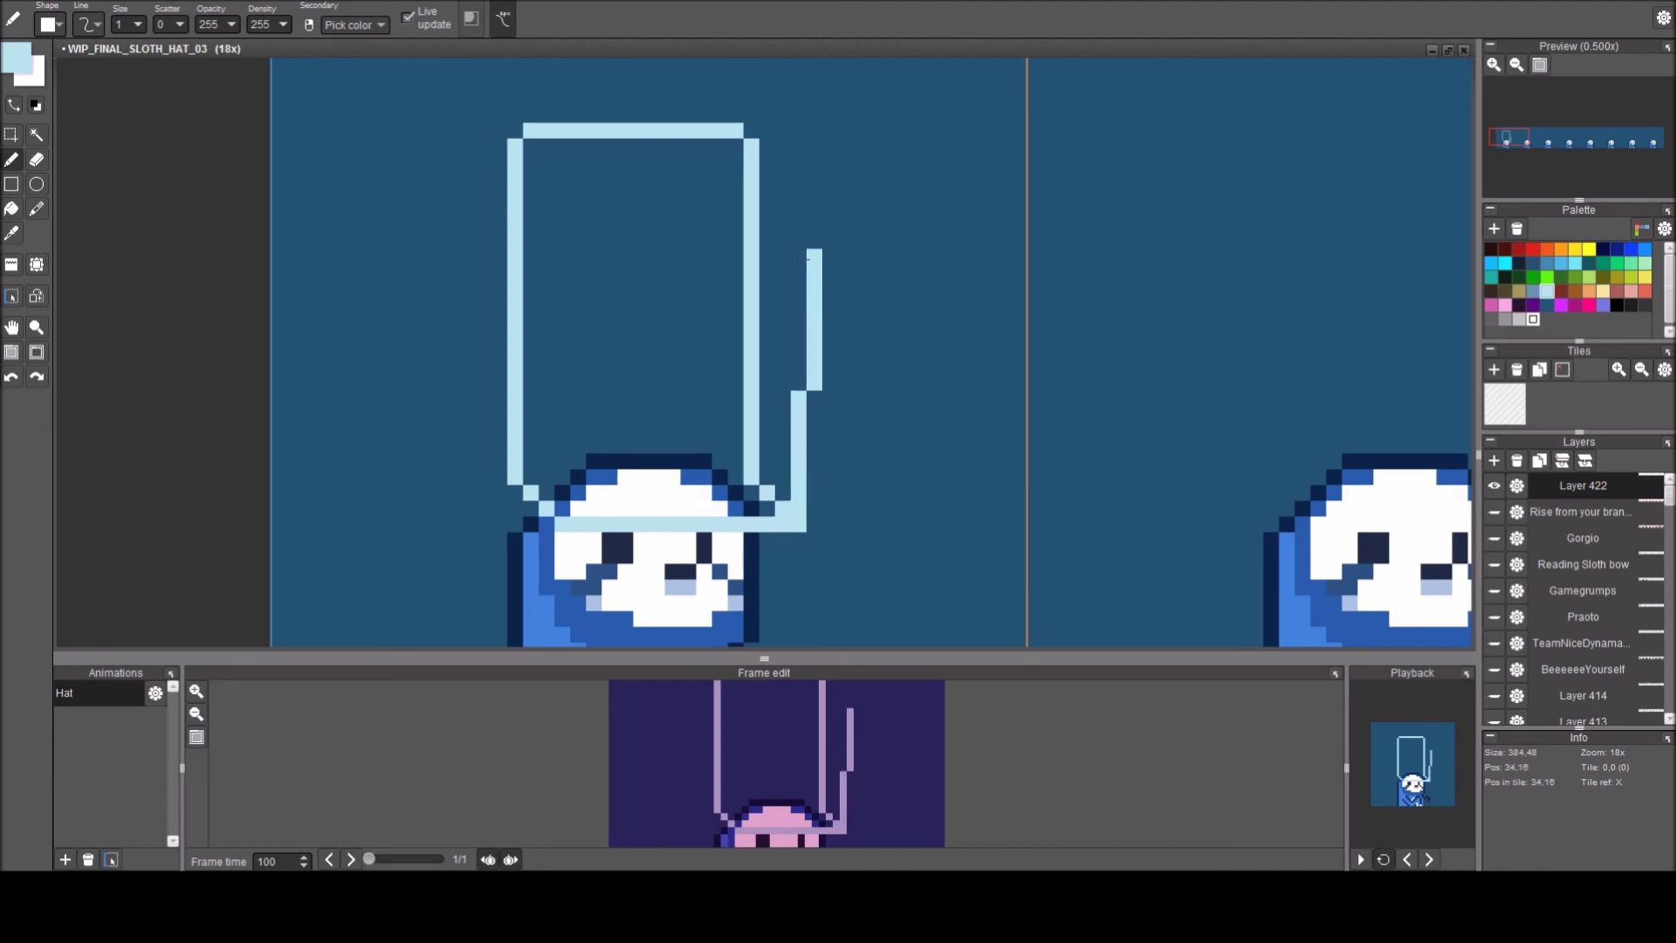
# Draw the right, top and left edges of a second, lower box outline in front of the first, with a stepped upper-right corner.
pyautogui.click(783, 241)
pyautogui.click(768, 225)
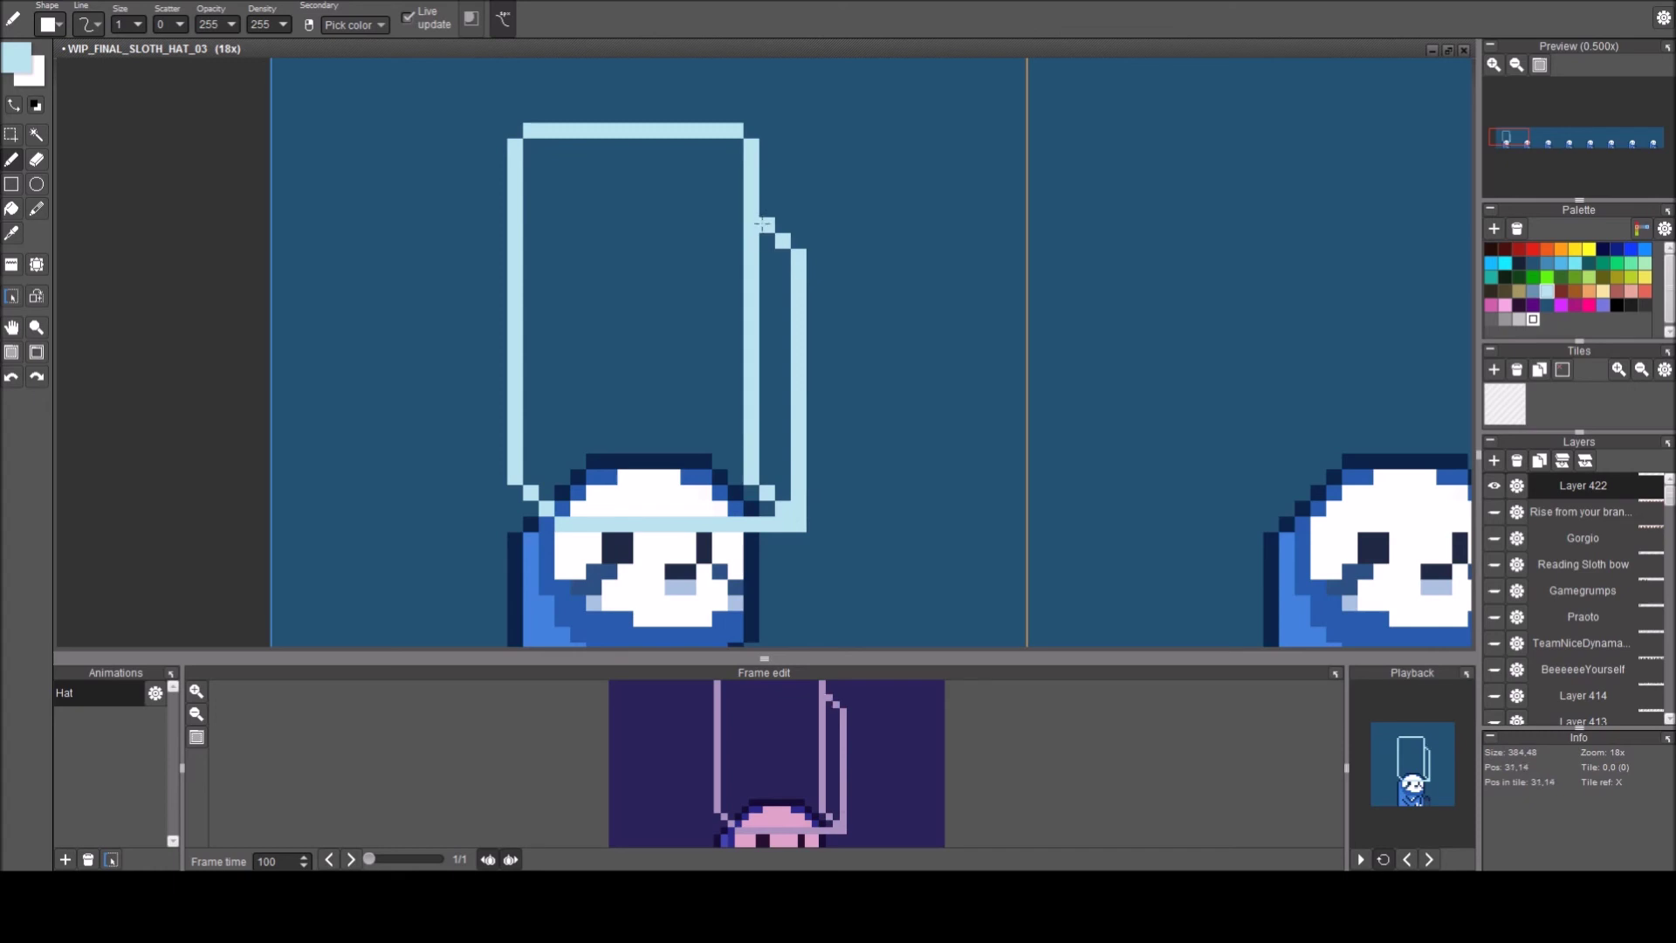
pyautogui.moveTo(754, 223); pyautogui.dragTo(564, 225)
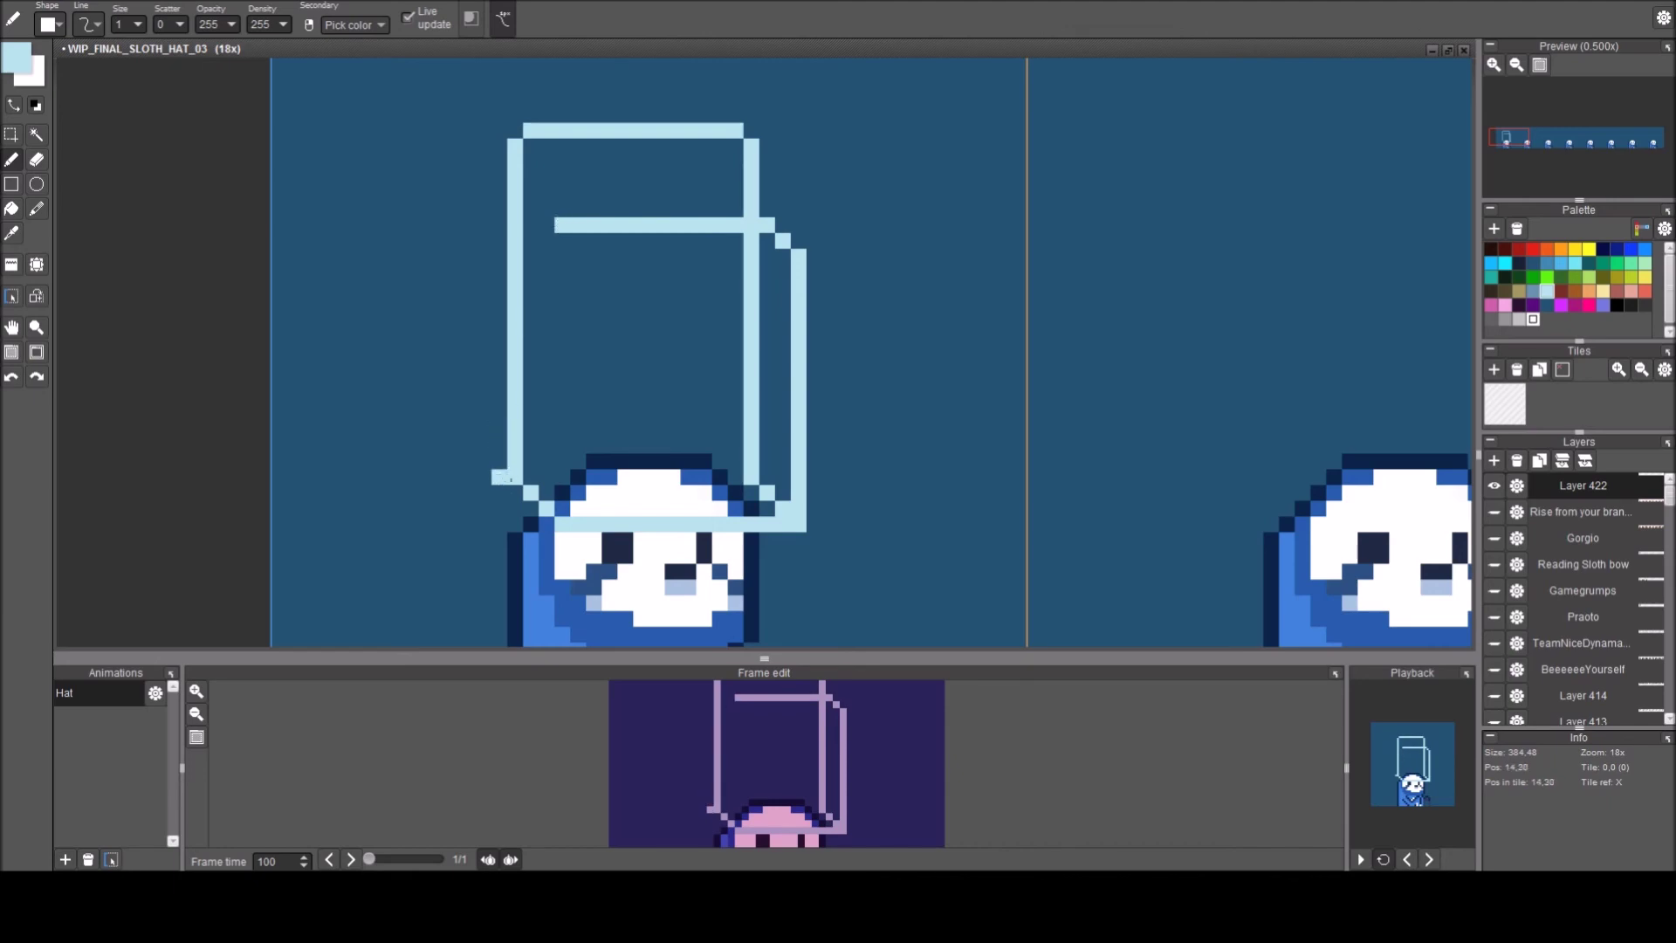
pyautogui.click(520, 493)
pyautogui.click(547, 493)
pyautogui.moveTo(549, 492); pyautogui.dragTo(547, 236)
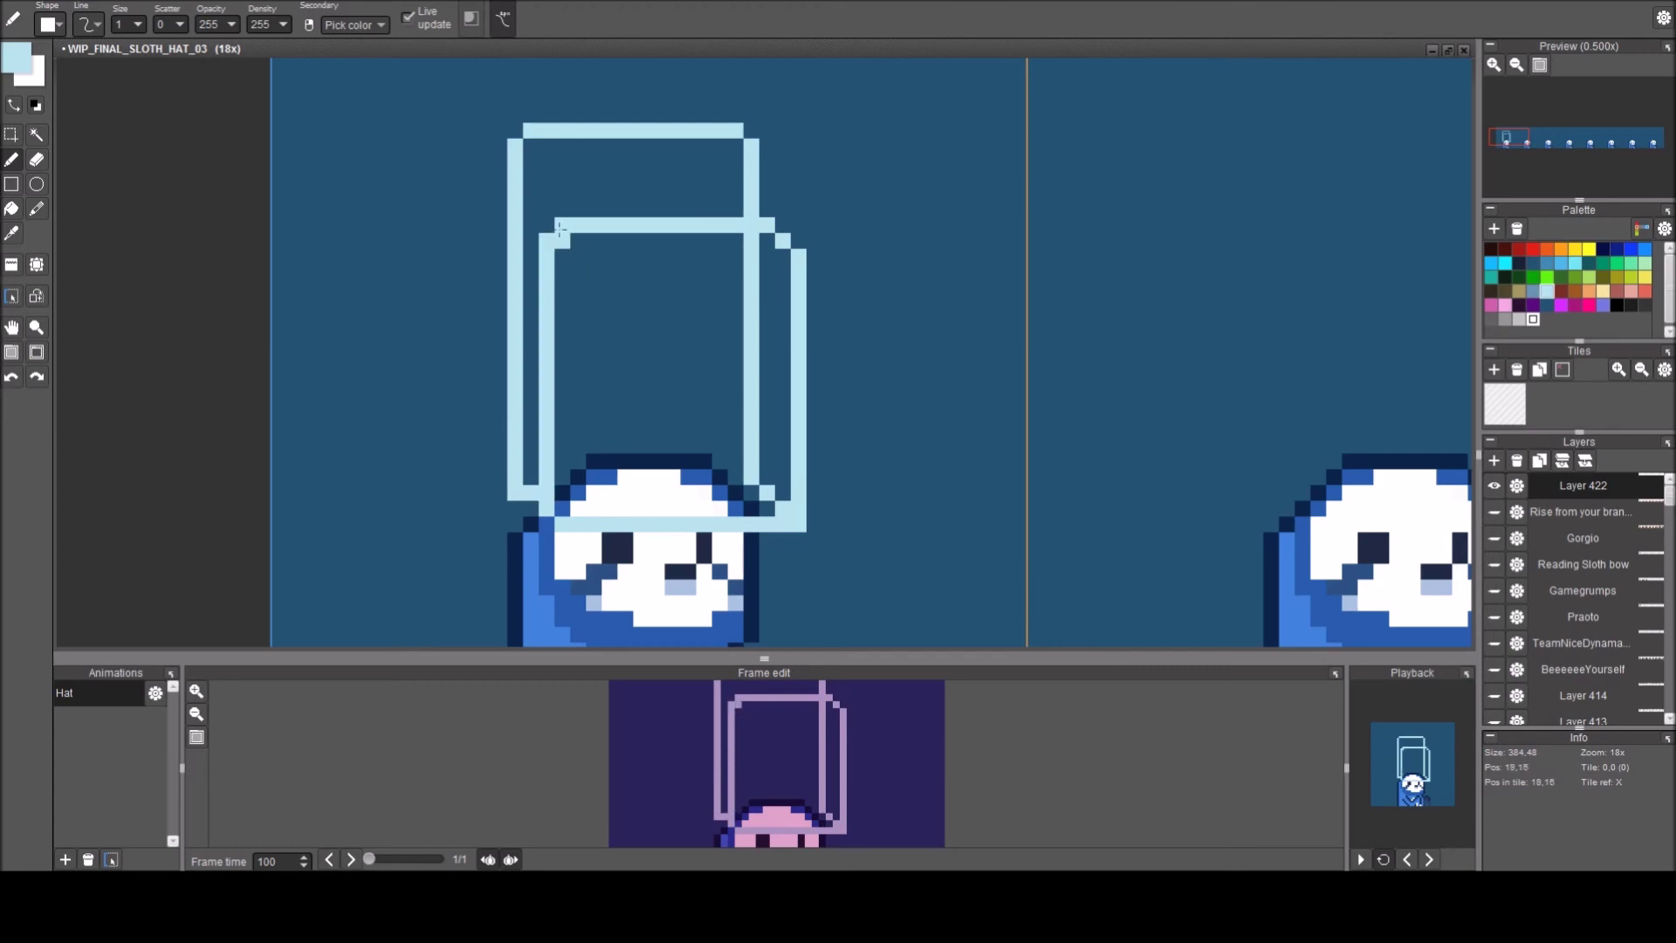
# Draw an inner top edge and inner left edge inside the front box, and tidy the pixels at its lower-left corner.
pyautogui.click(562, 240)
pyautogui.moveTo(578, 256); pyautogui.dragTo(784, 254)
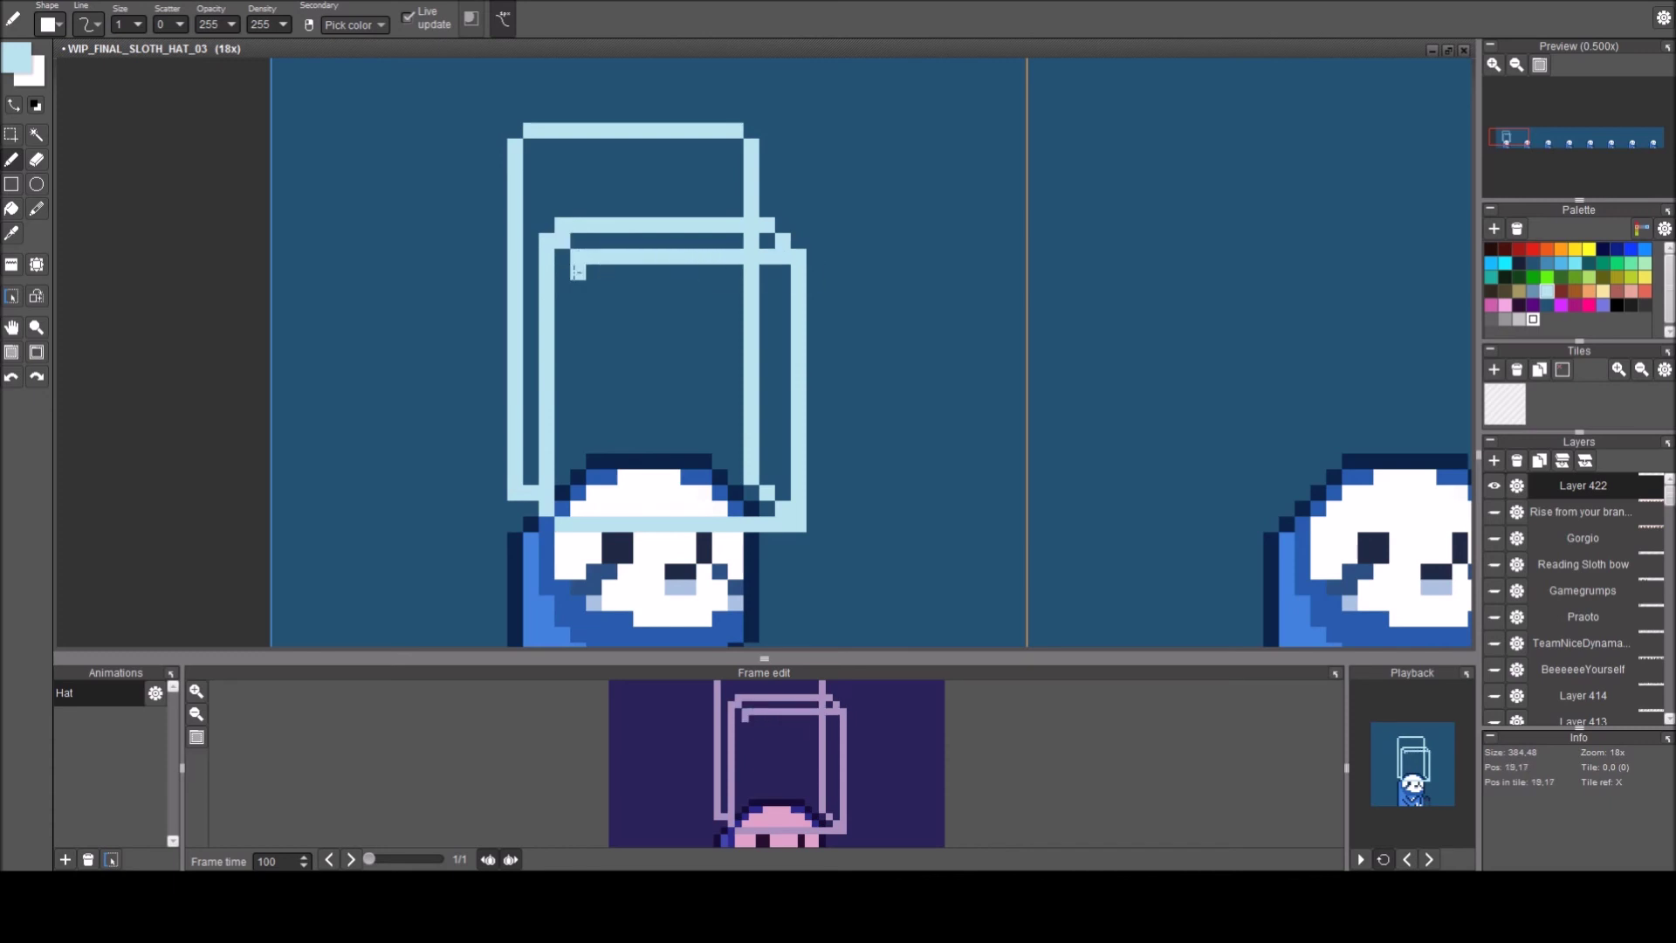
pyautogui.moveTo(577, 270); pyautogui.dragTo(582, 515)
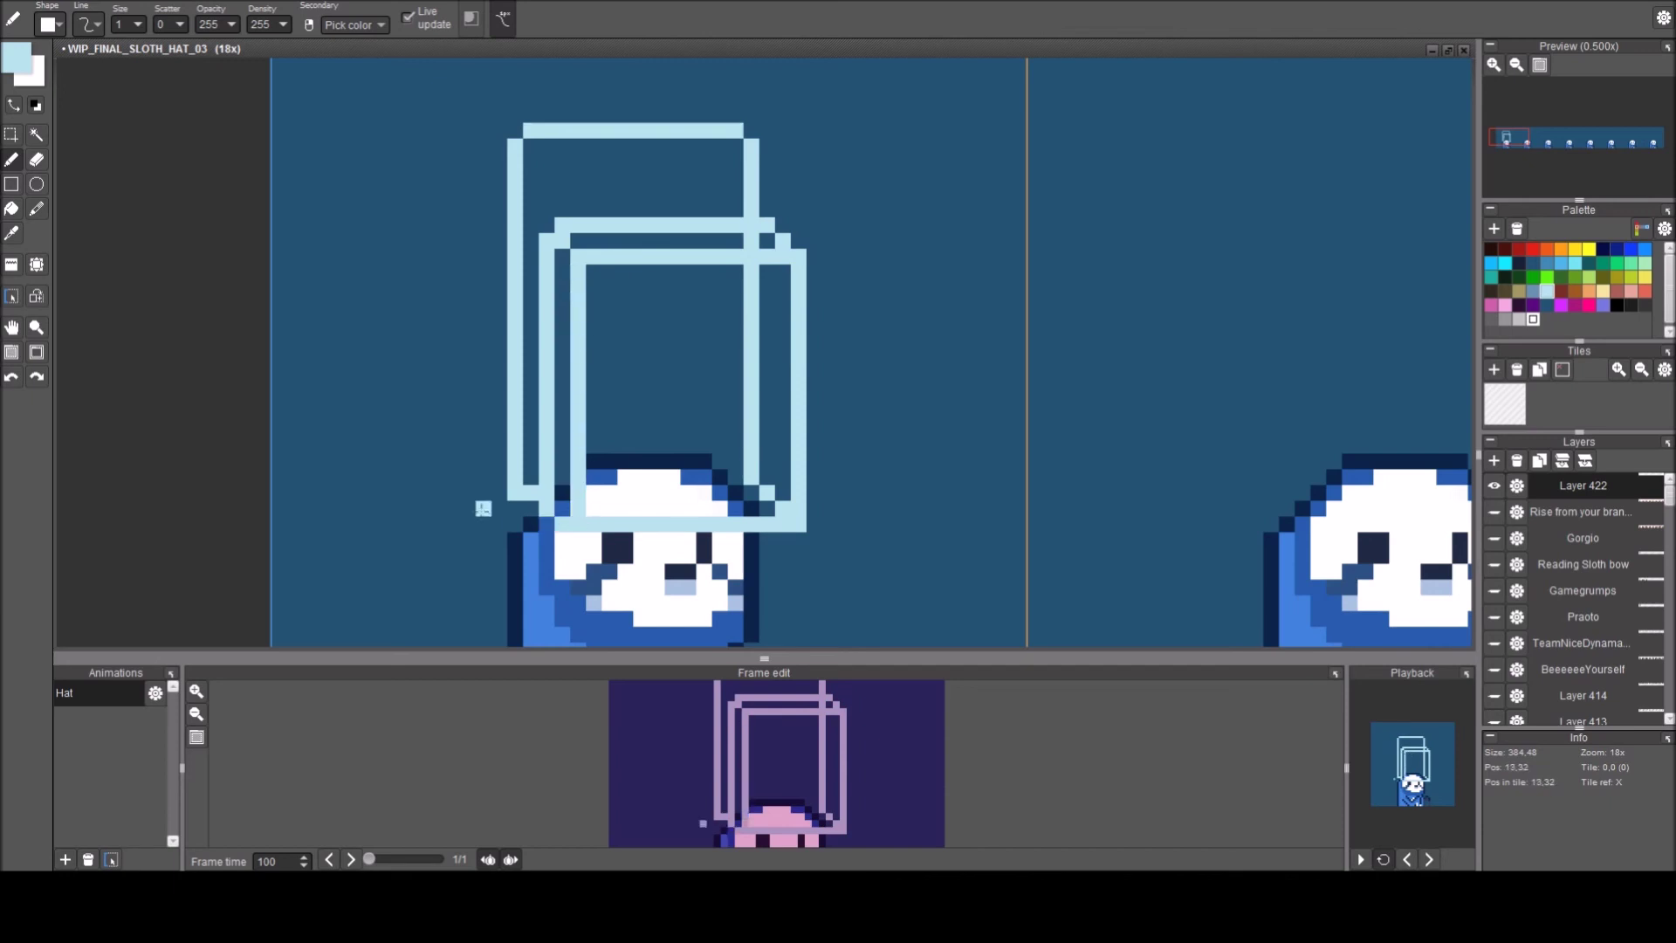
pyautogui.press('e')
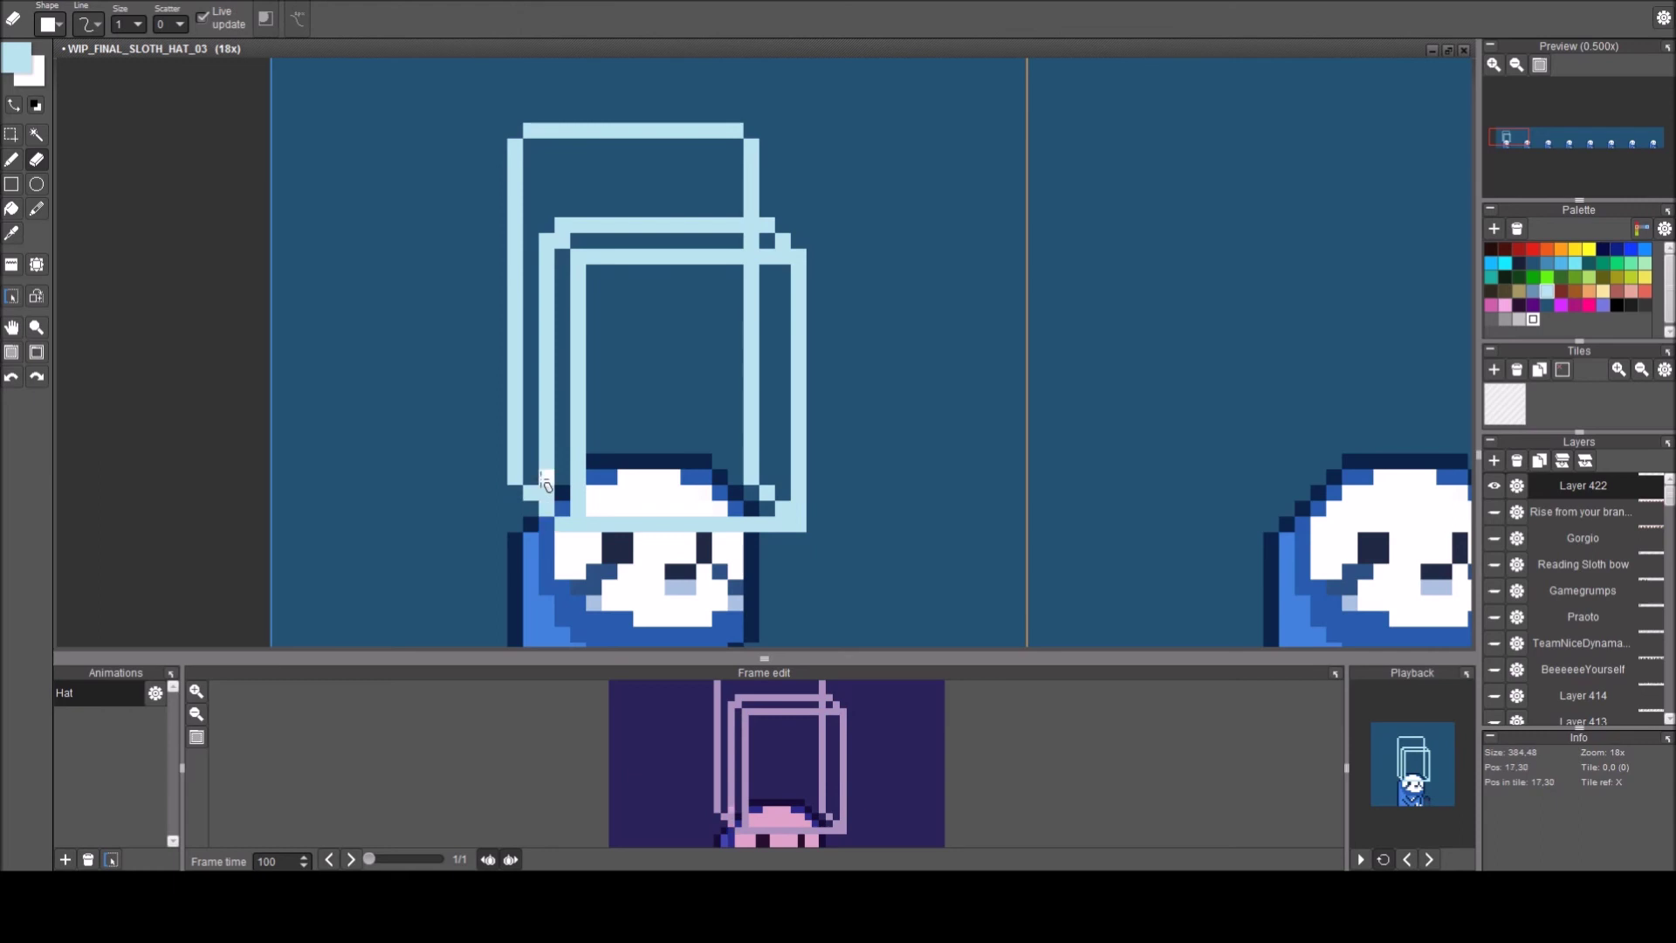
pyautogui.press('b')
pyautogui.click(561, 513)
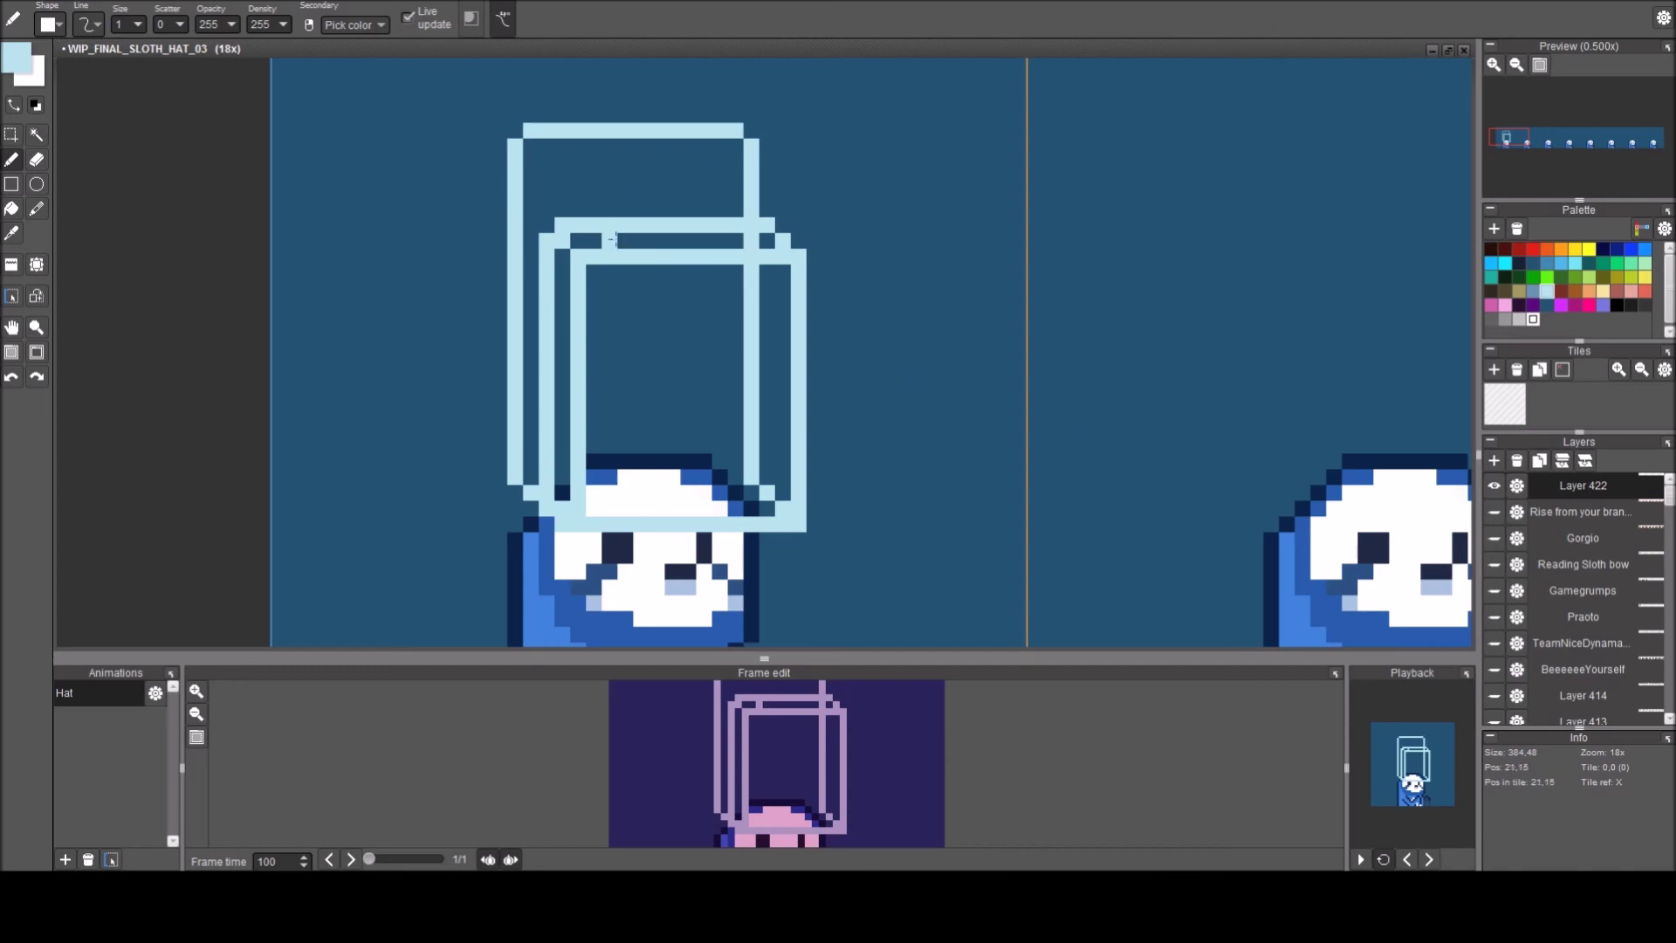
# Fill the gaps in the band along the front box's top with the pale blue.
pyautogui.press('f')
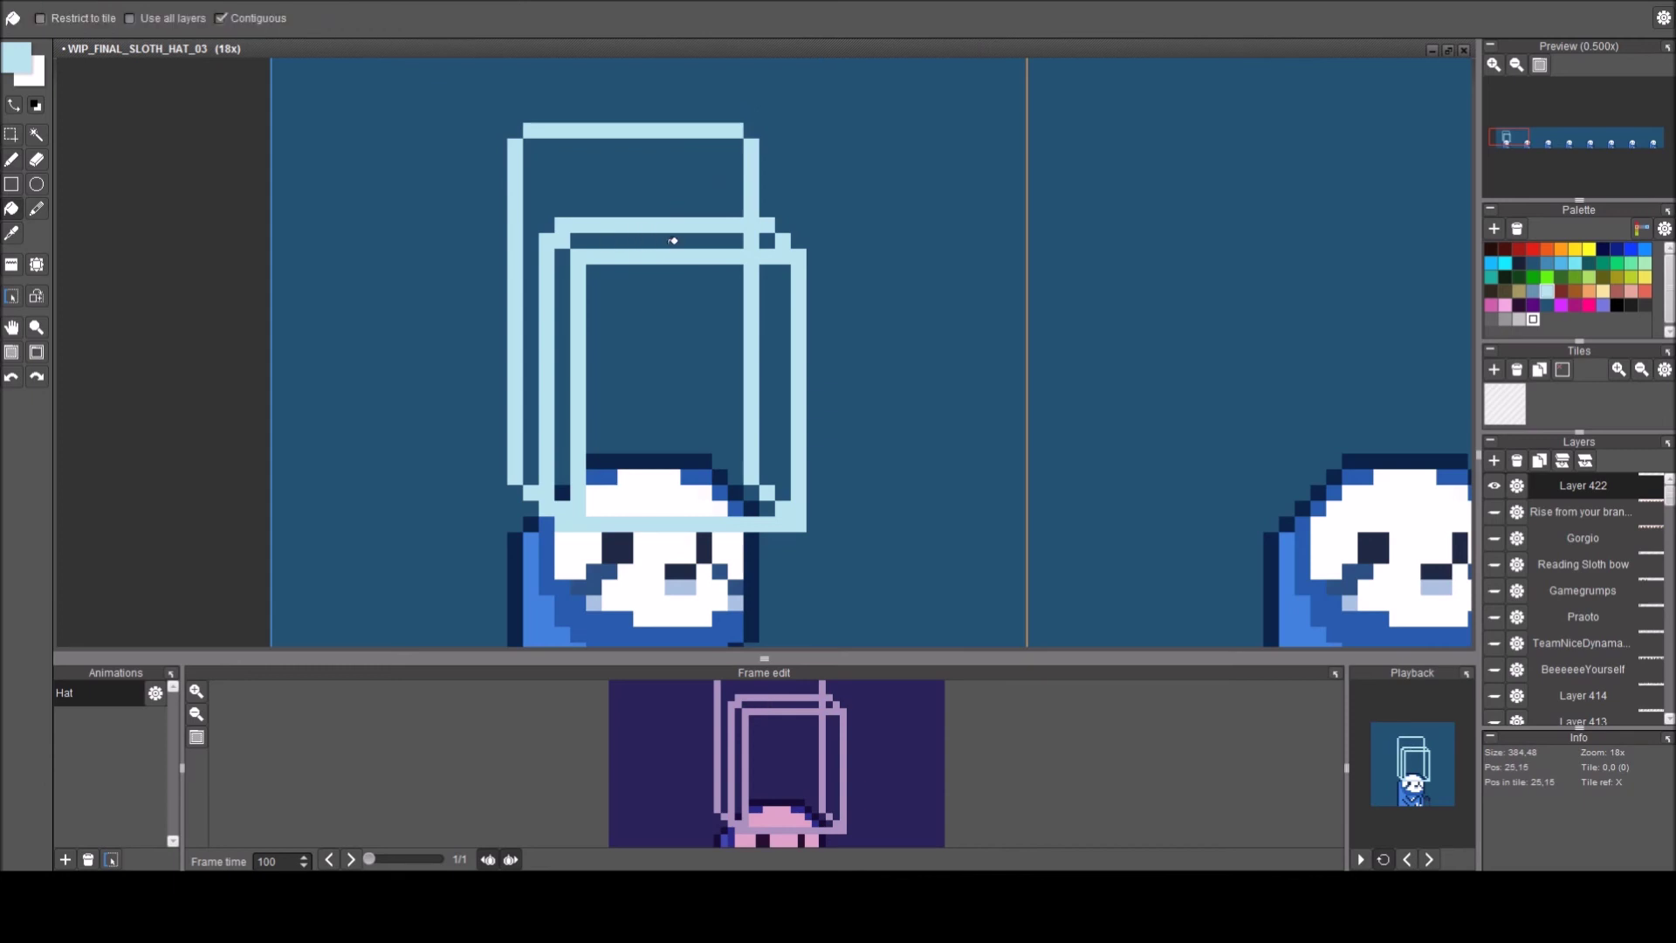
pyautogui.click(673, 240)
pyautogui.click(768, 238)
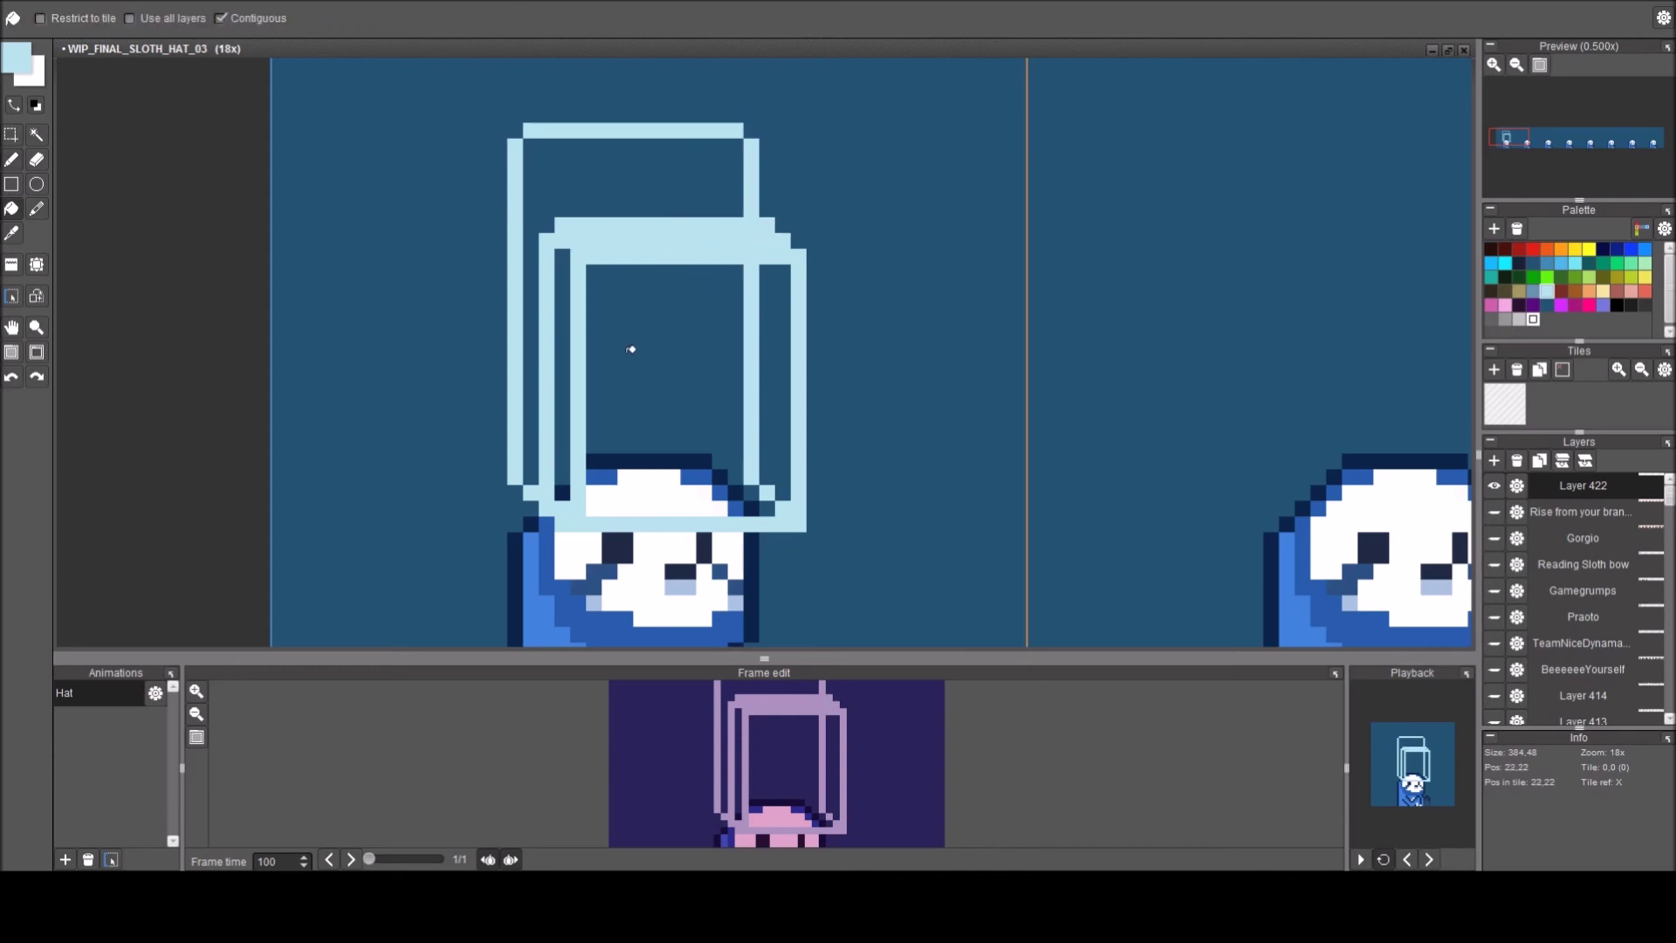
# Choose a darker lightness of the pale blue and color the front box's left side face and its edges with it.
pyautogui.press('c')
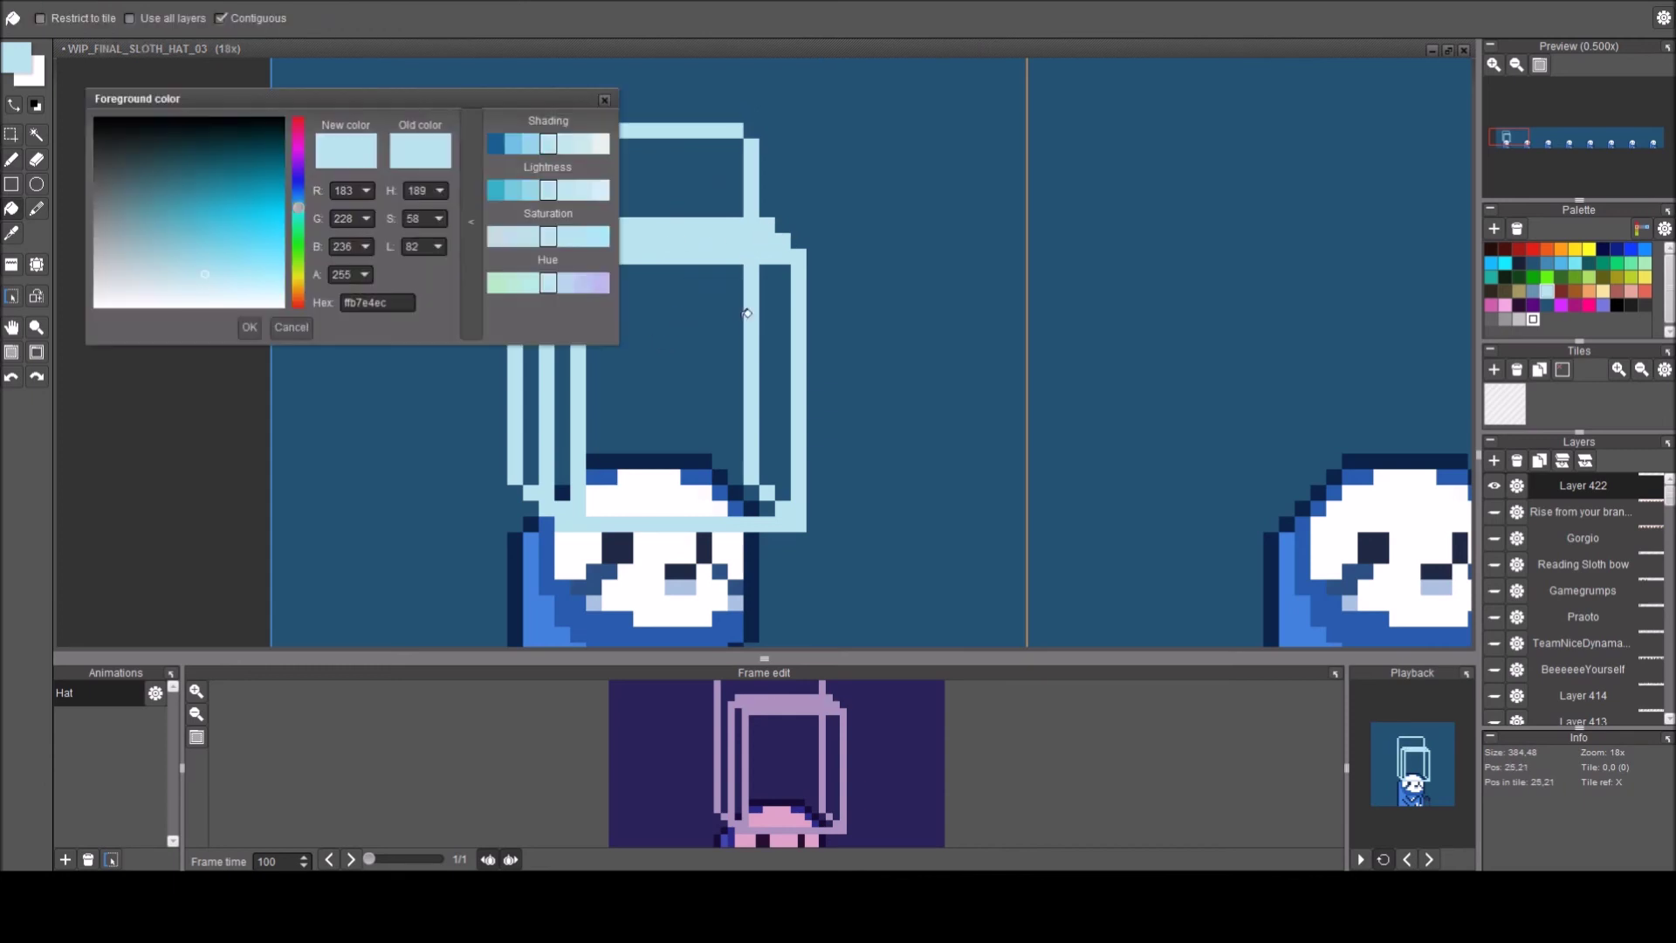
pyautogui.click(518, 194)
pyautogui.click(606, 100)
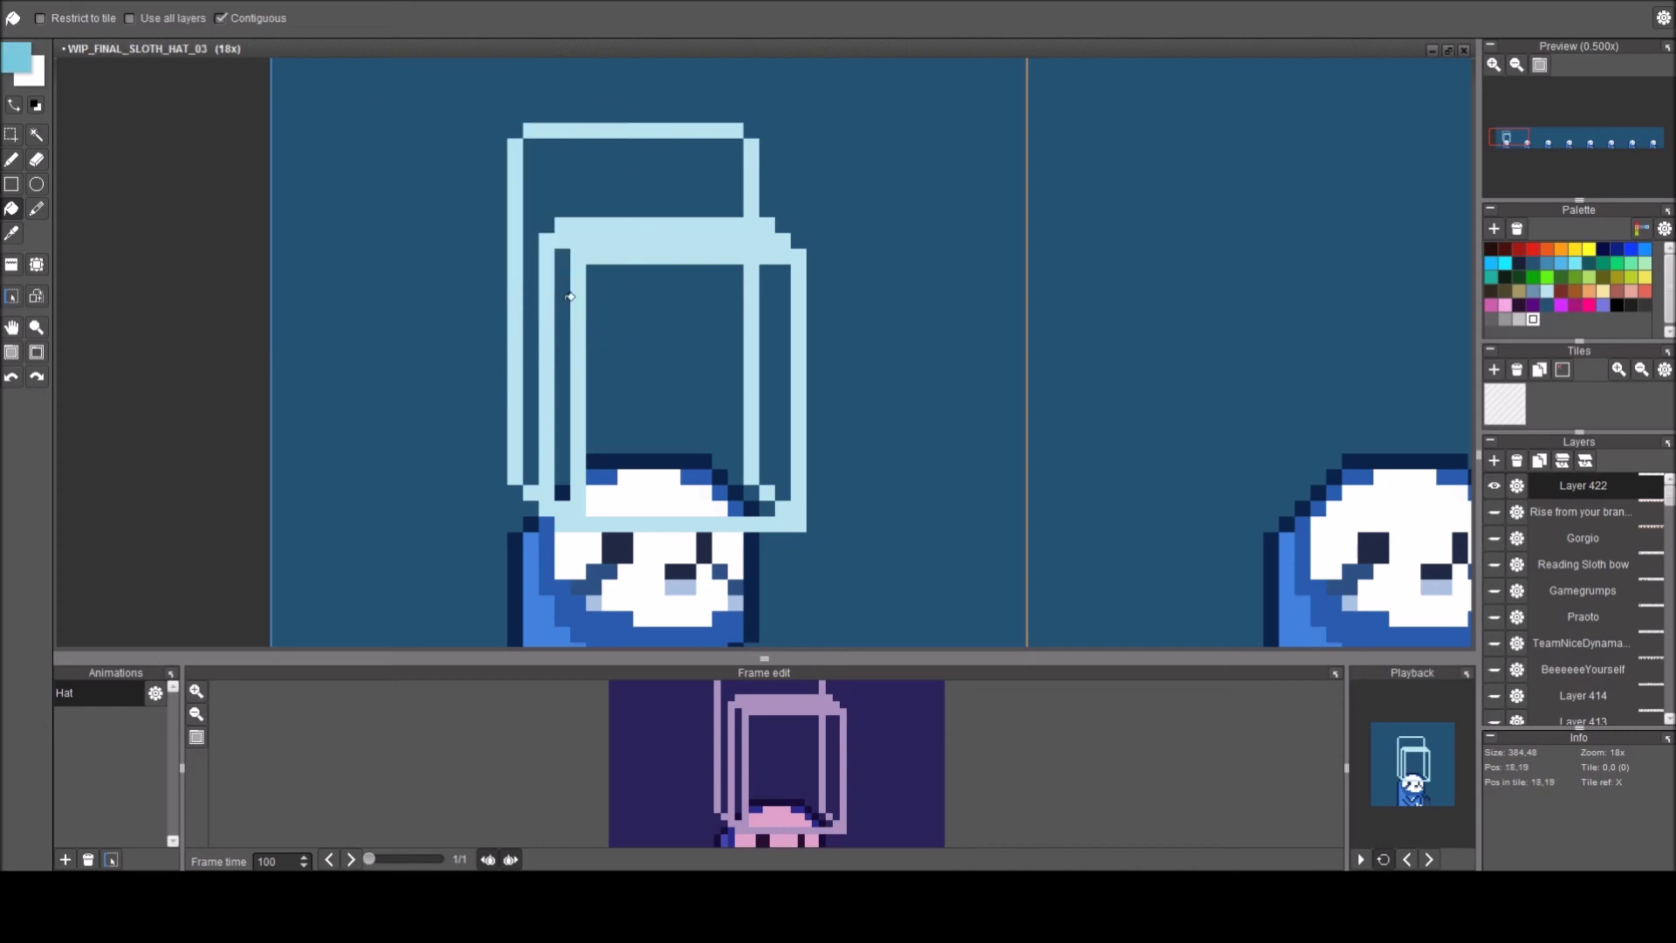
pyautogui.click(563, 297)
pyautogui.press('b')
pyautogui.moveTo(577, 254)
pyautogui.mouseDown()
pyautogui.moveTo(575, 522)
pyautogui.moveTo(546, 489)
pyautogui.moveTo(566, 374)
pyautogui.moveTo(550, 244)
pyautogui.mouseUp()
pyautogui.rightClick(590, 237)
pyautogui.click(577, 256)
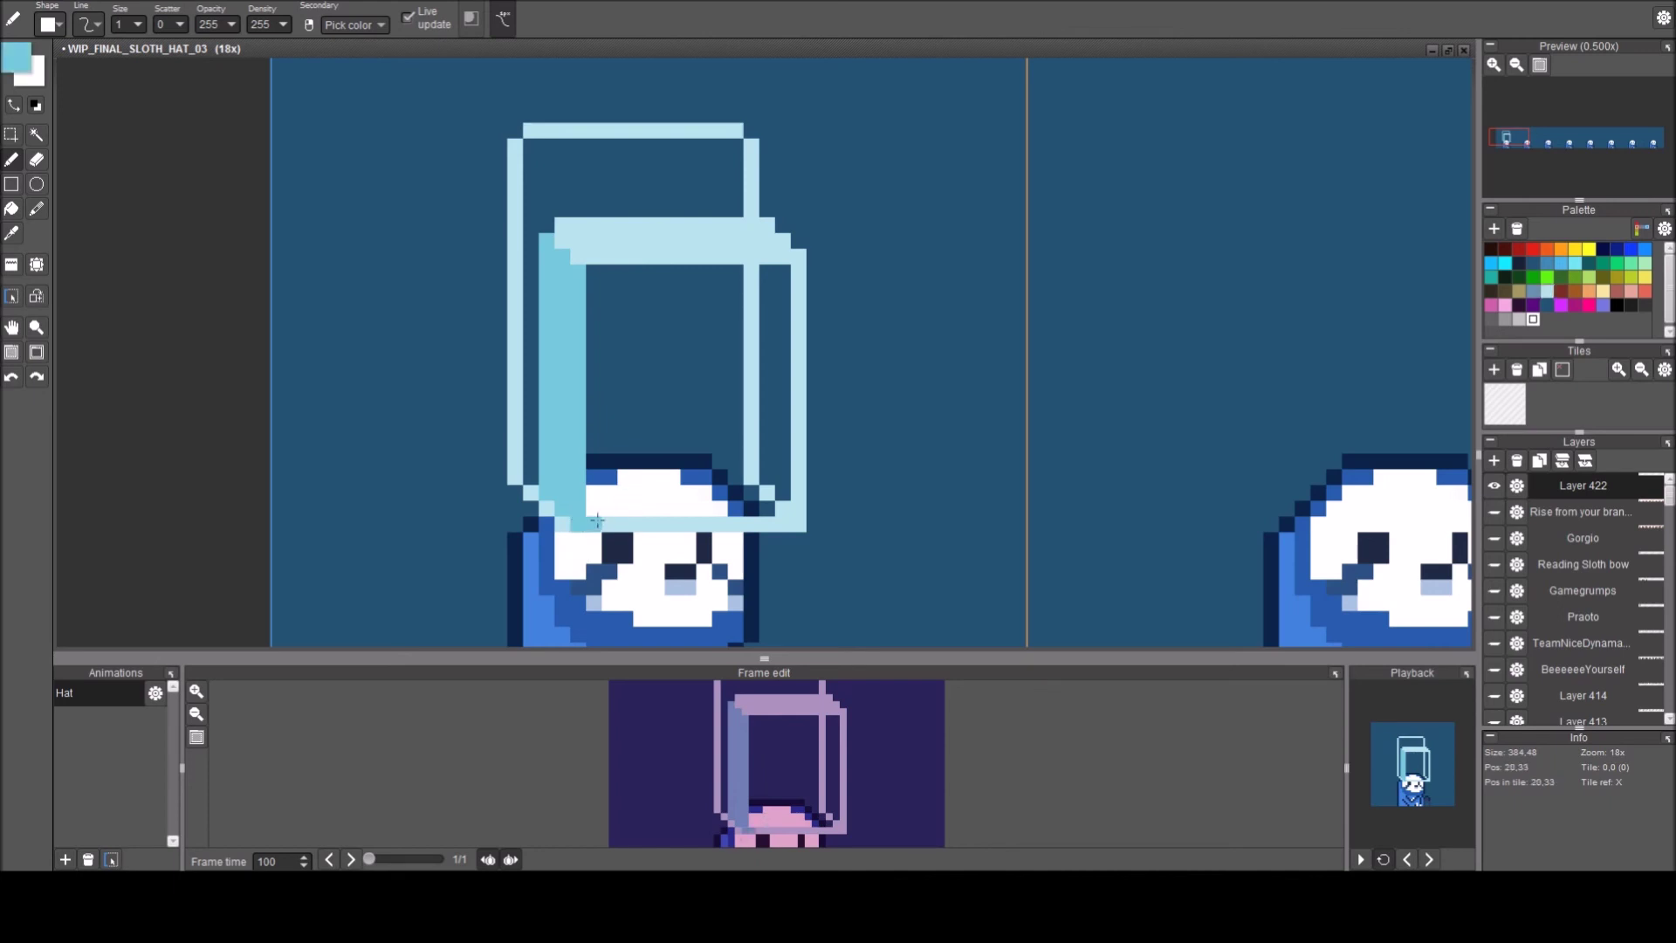
# Fill the remaining areas of the box's front face with the pale blue.
pyautogui.press('f')
pyautogui.click(753, 426)
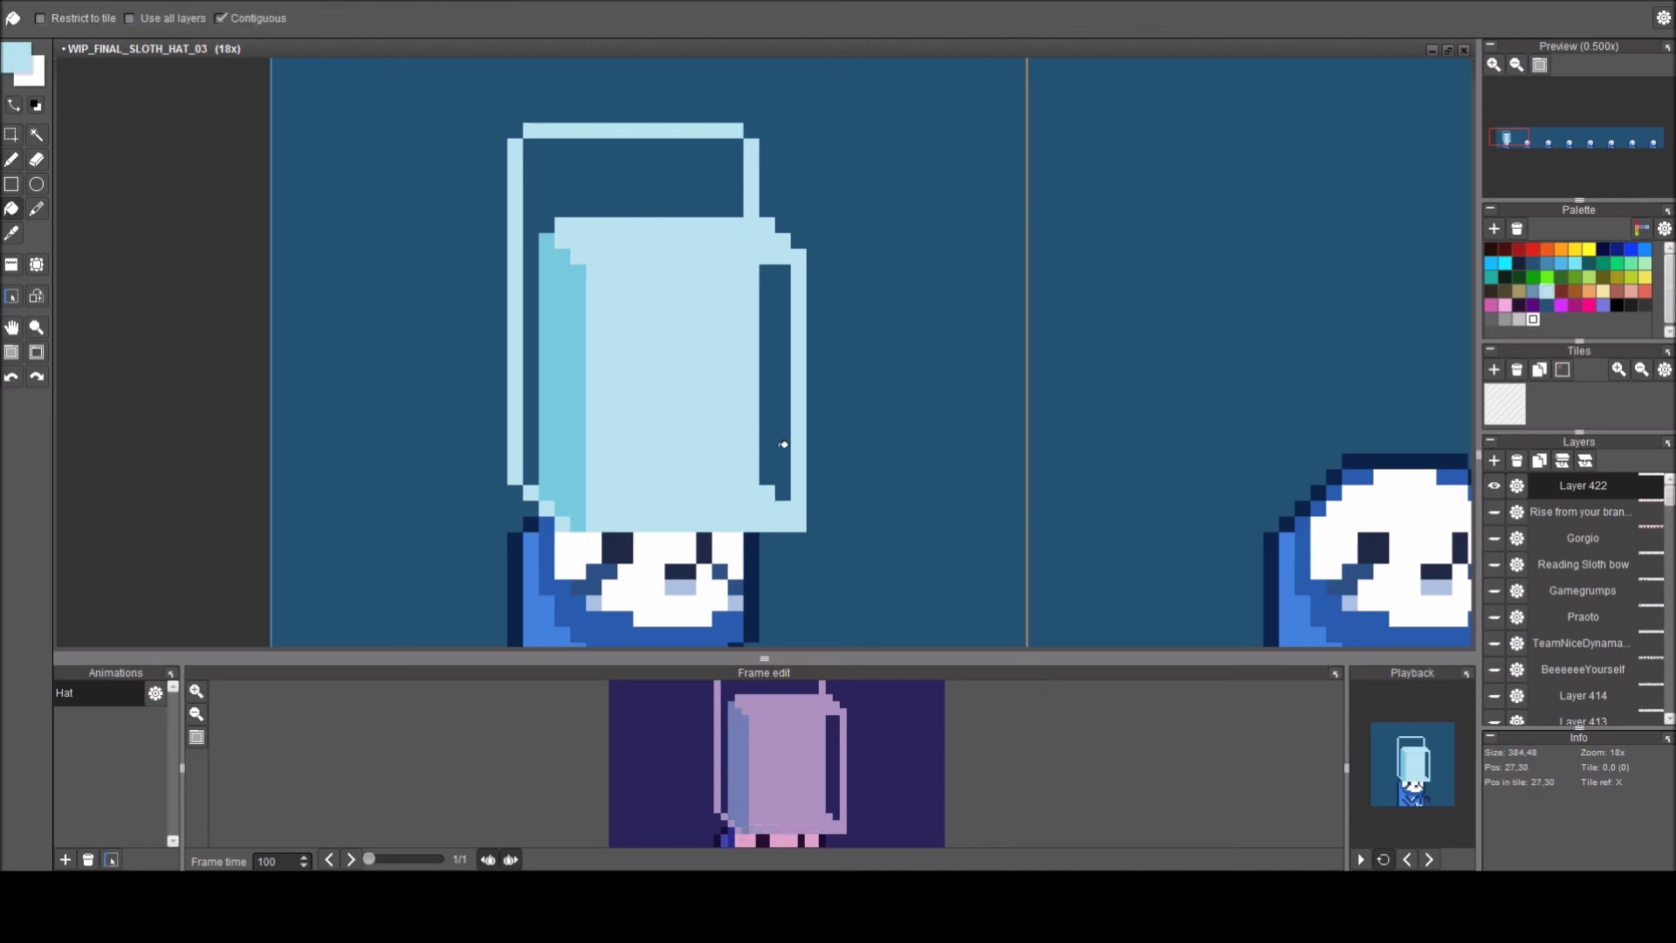
pyautogui.click(764, 425)
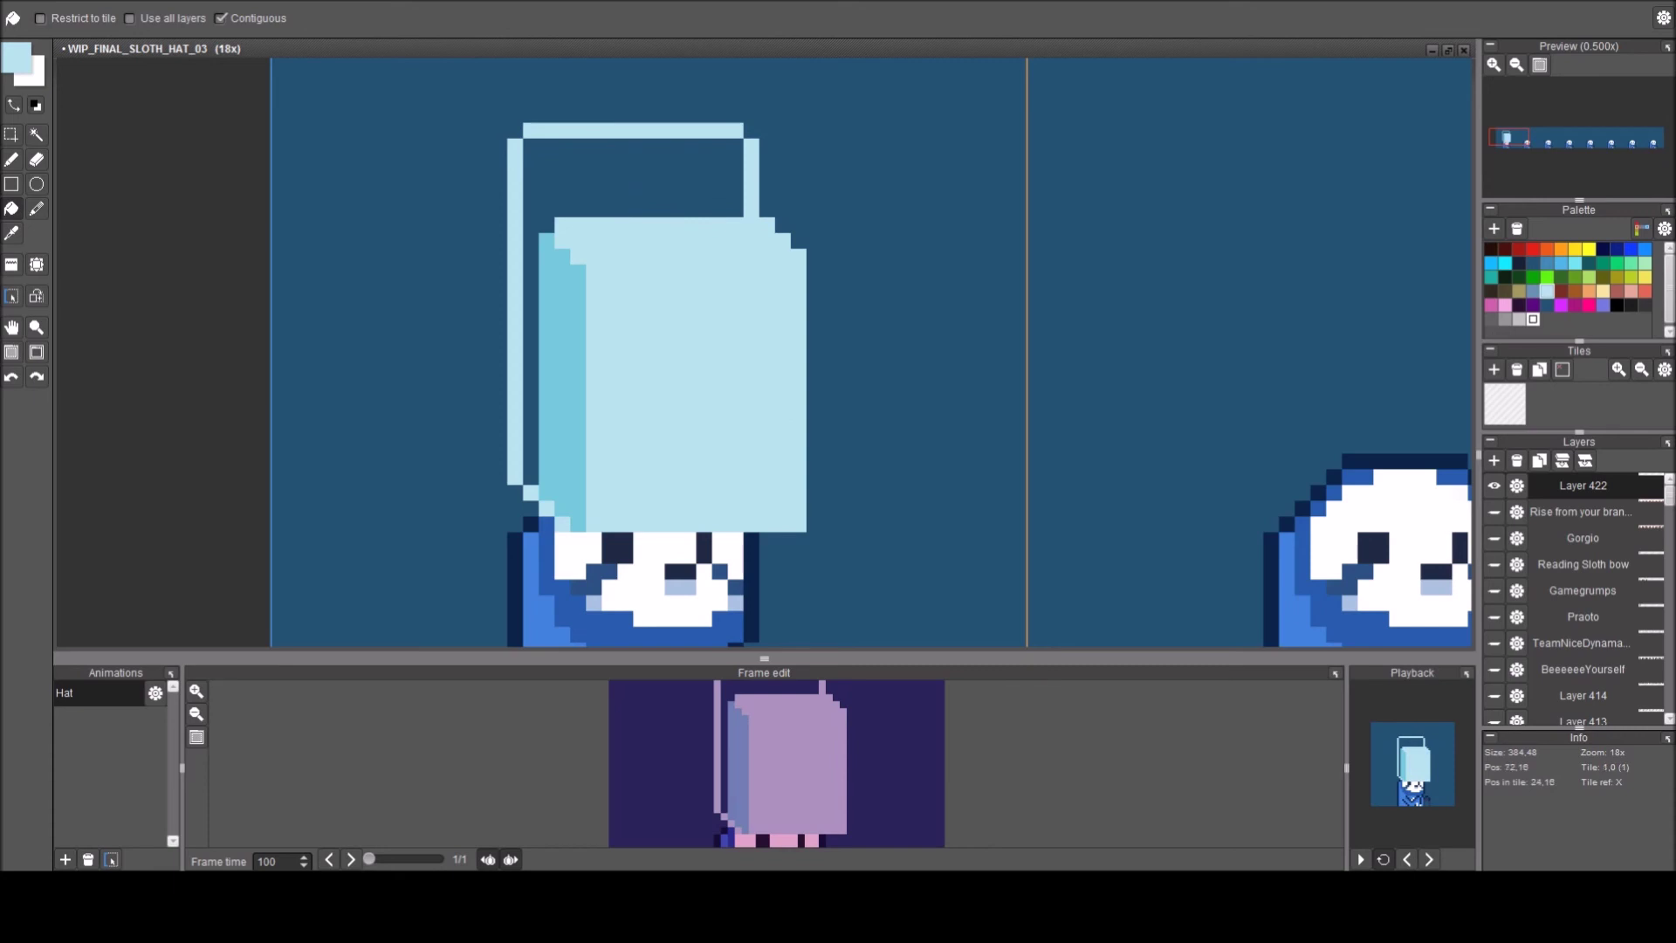
# Color the rear panel behind the box yellow, including its left, top and right edges.
pyautogui.click(1611, 260)
pyautogui.click(1575, 252)
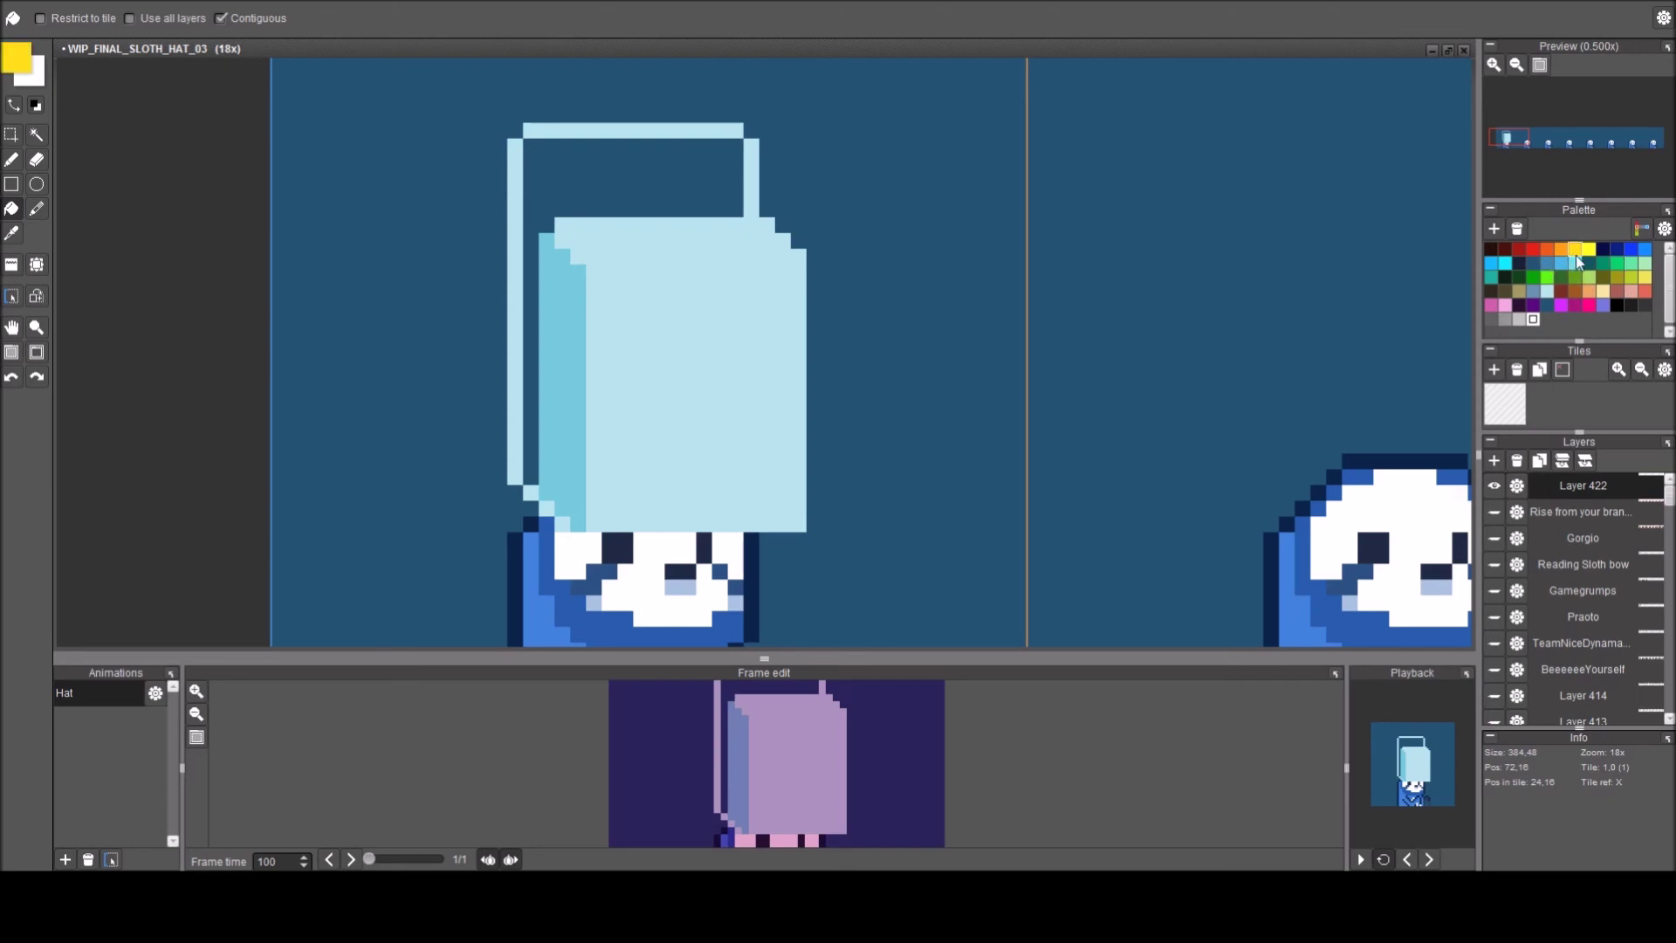
pyautogui.click(562, 168)
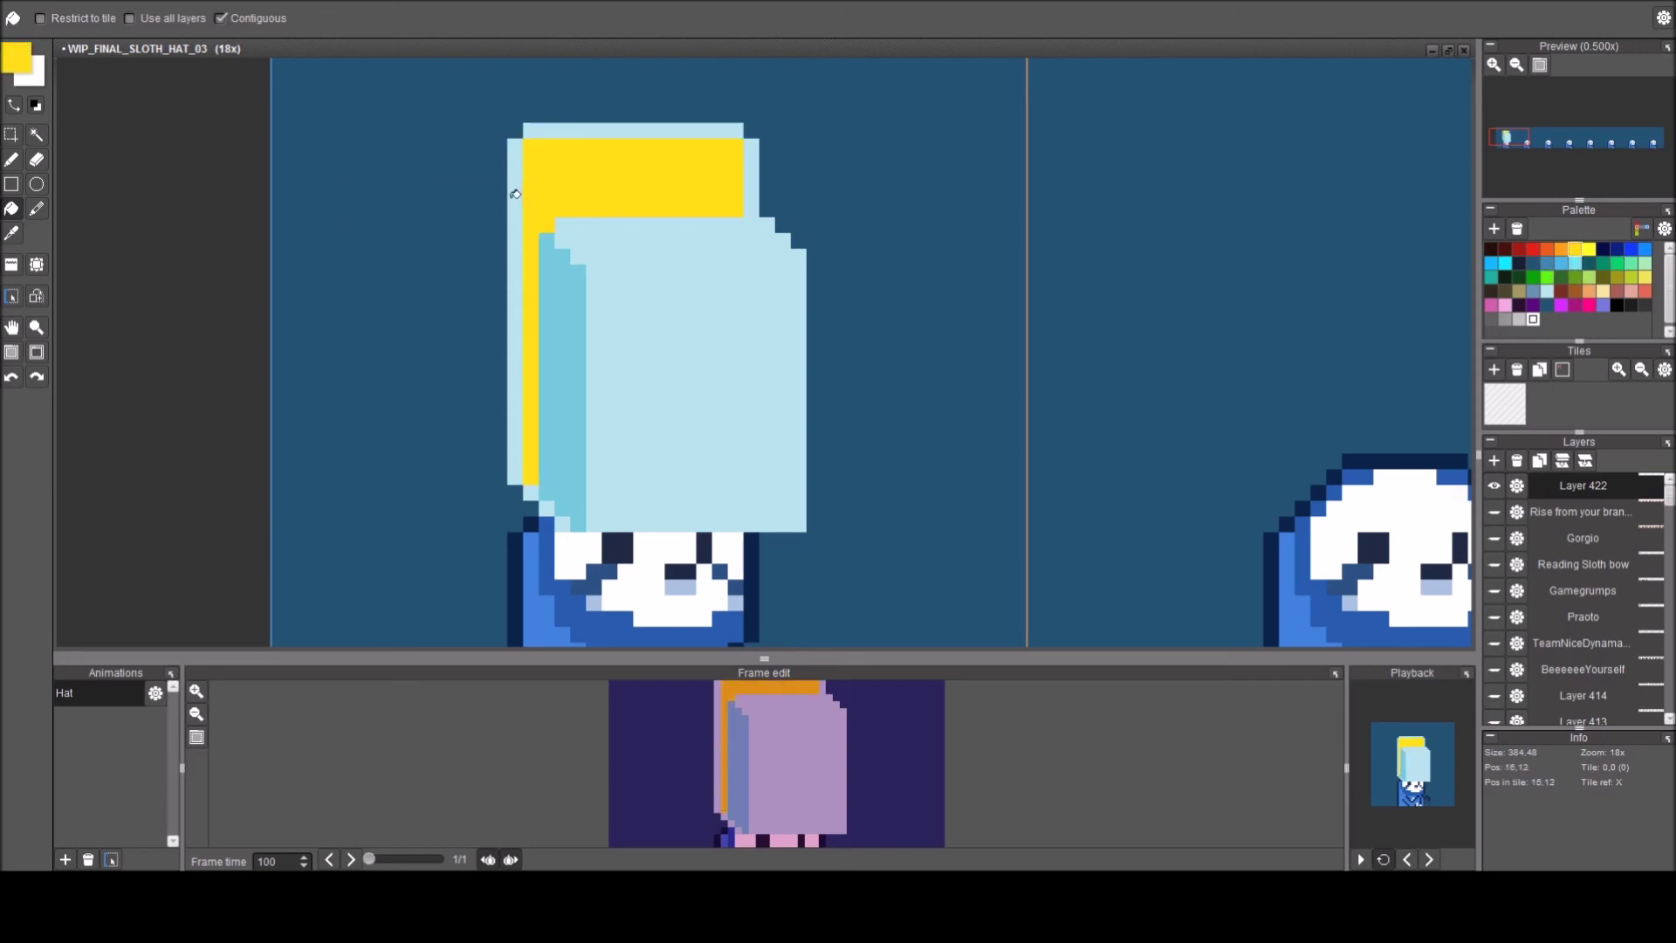
pyautogui.click(569, 119)
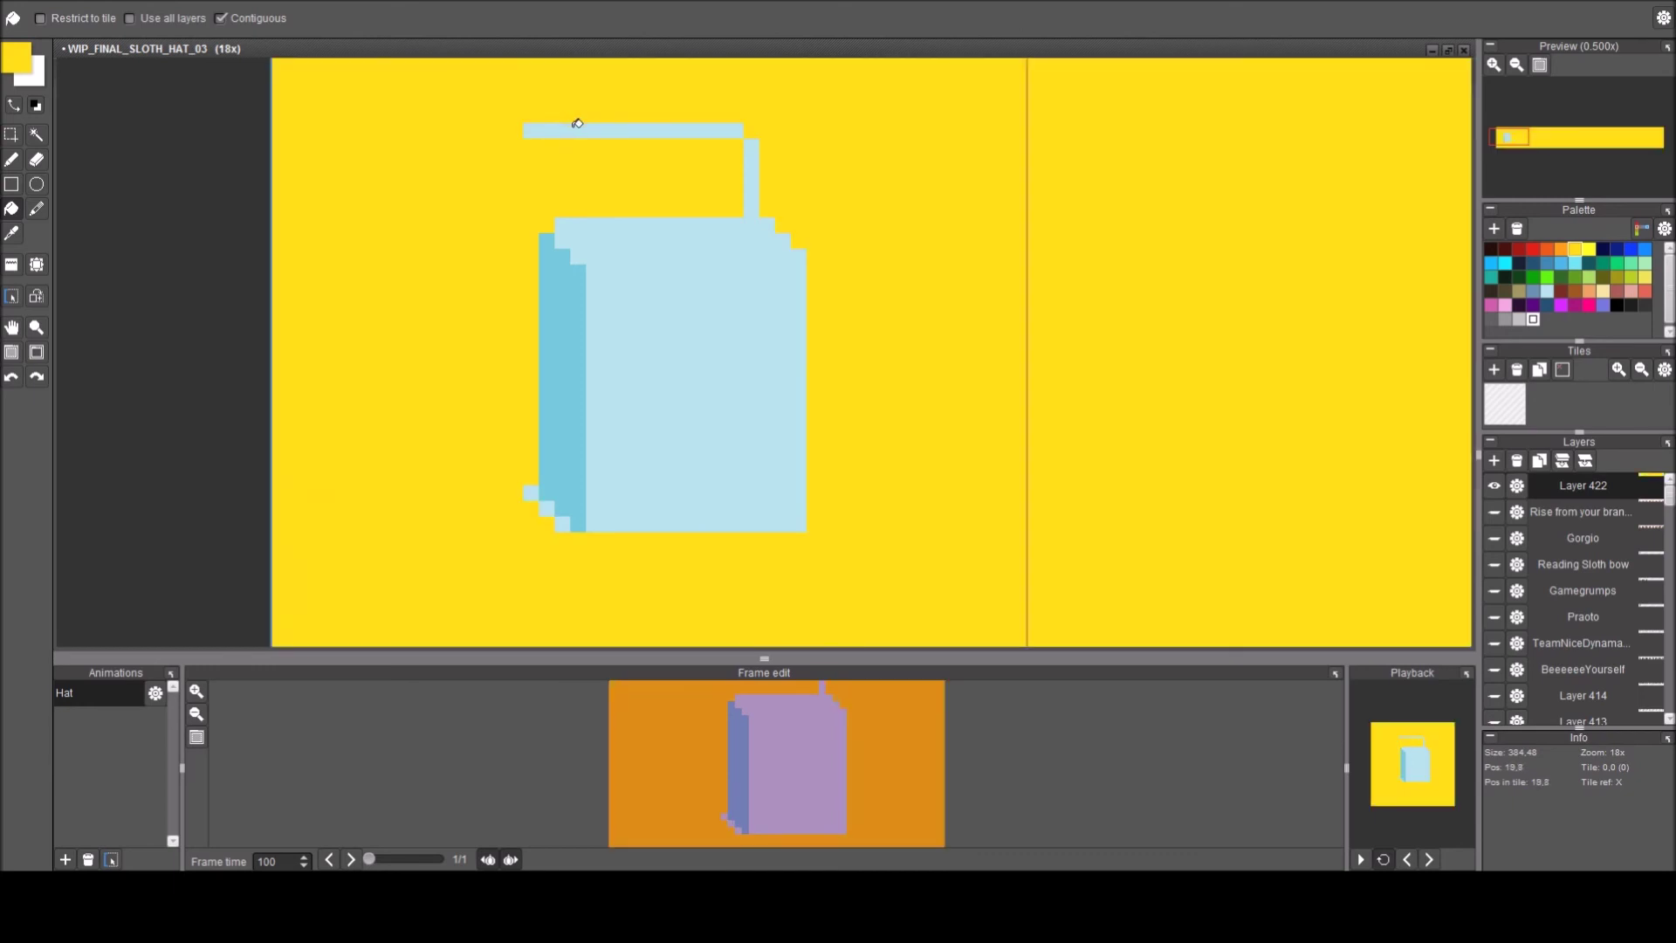
pyautogui.hotkey('ctrl', 'z')
pyautogui.click(754, 156)
pyautogui.hotkey('ctrl', 'z')
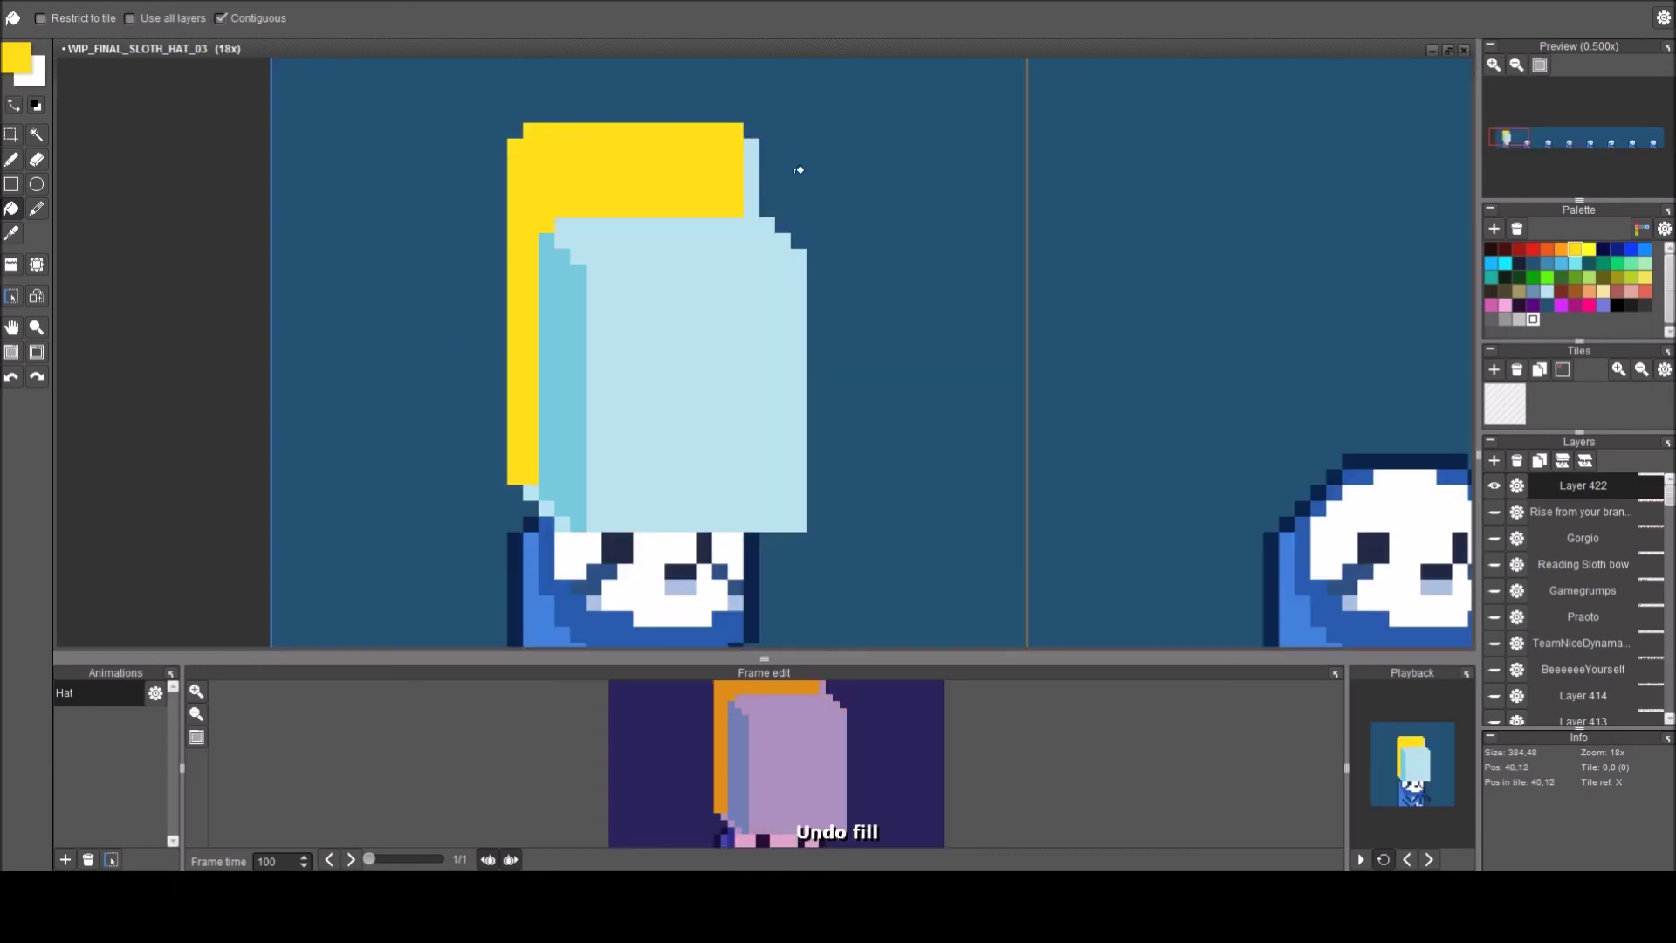
pyautogui.press('b')
pyautogui.moveTo(751, 210); pyautogui.dragTo(749, 144)
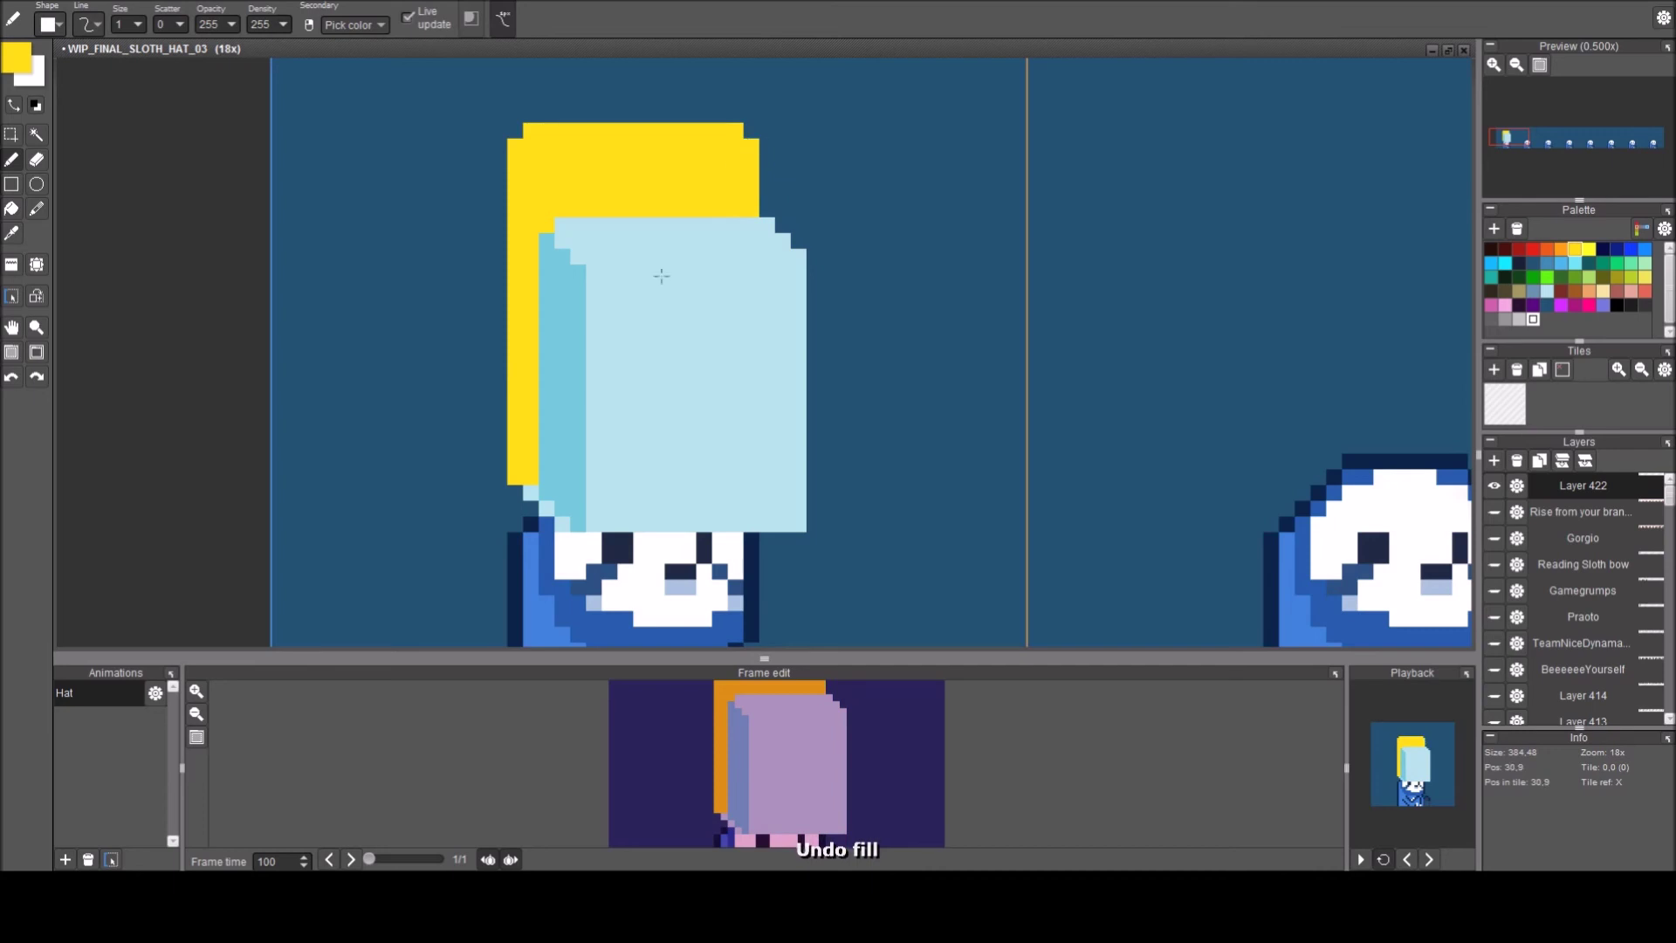
# Widen the box's darker blue side face by one pixel column to the left and extend its pale top edge to match.
pyautogui.click(530, 493)
pyautogui.rightClick(530, 489)
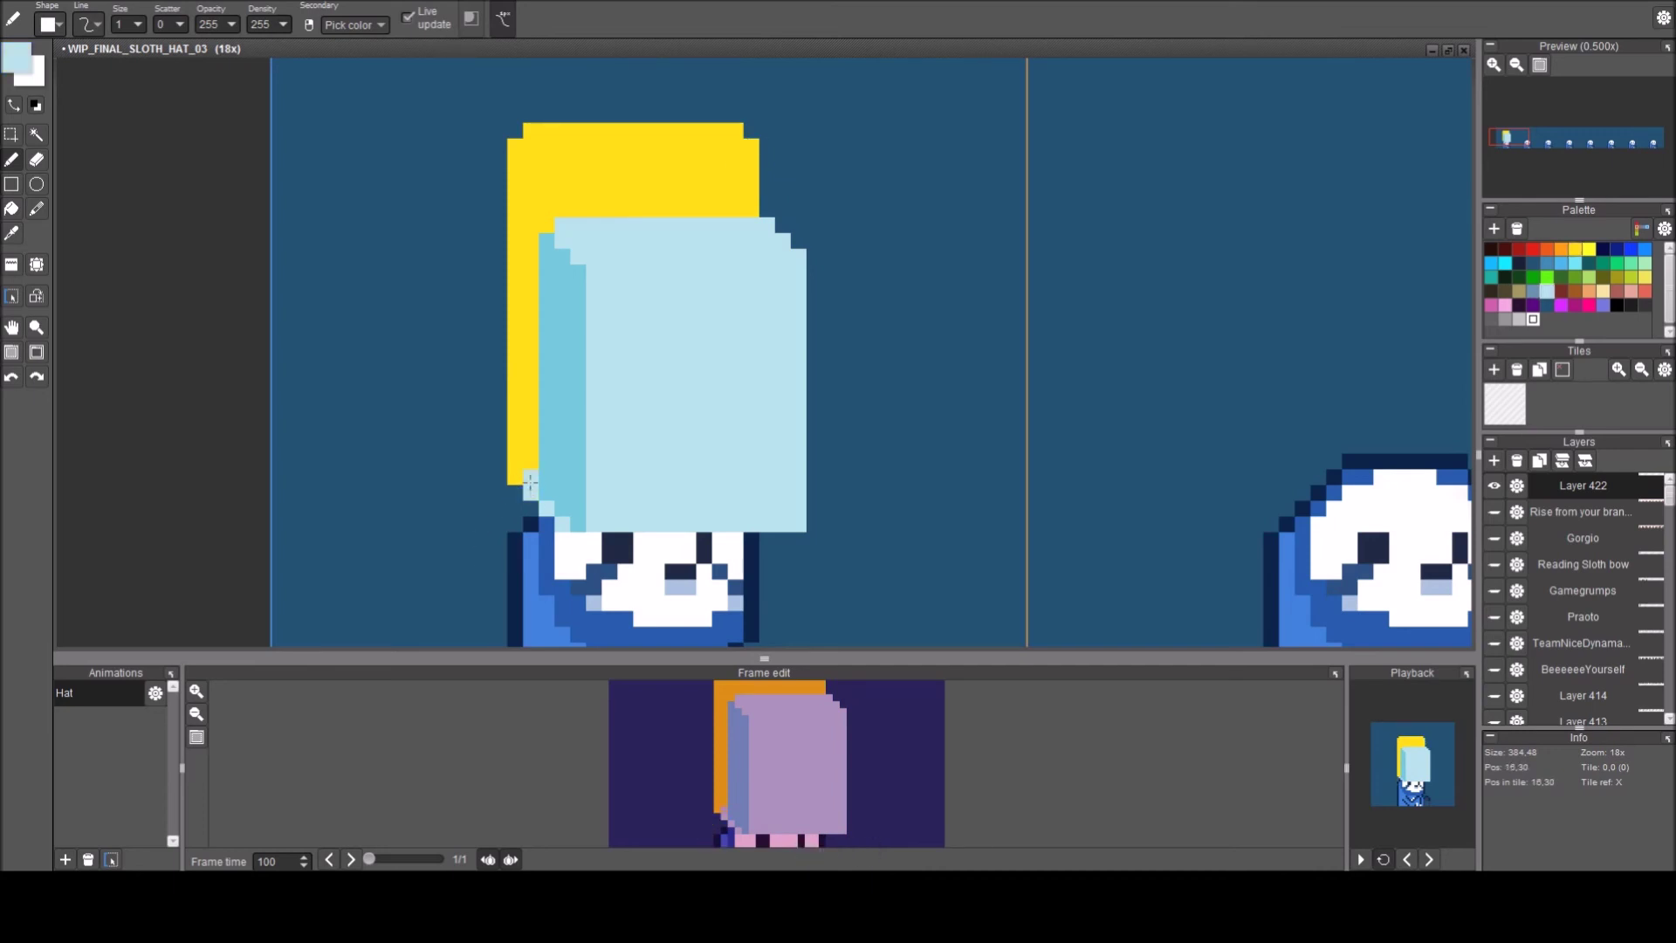
pyautogui.moveTo(535, 421); pyautogui.dragTo(536, 256)
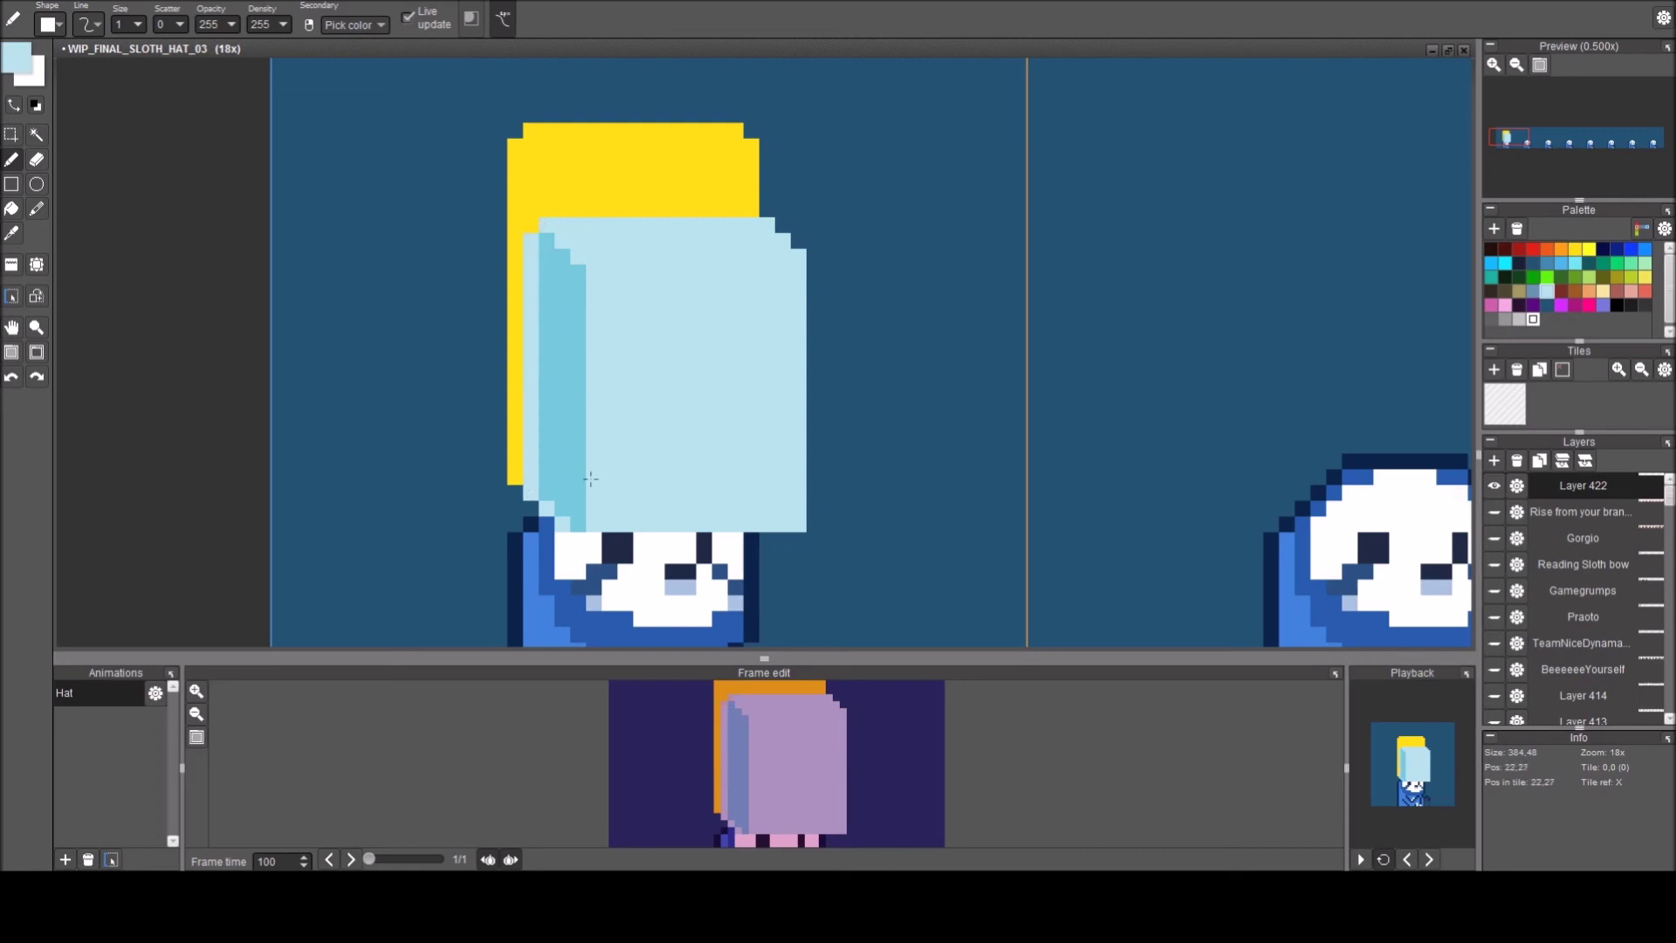
pyautogui.rightClick(561, 475)
pyautogui.moveTo(531, 471)
pyautogui.mouseDown()
pyautogui.moveTo(549, 427)
pyautogui.moveTo(531, 229)
pyautogui.mouseUp()
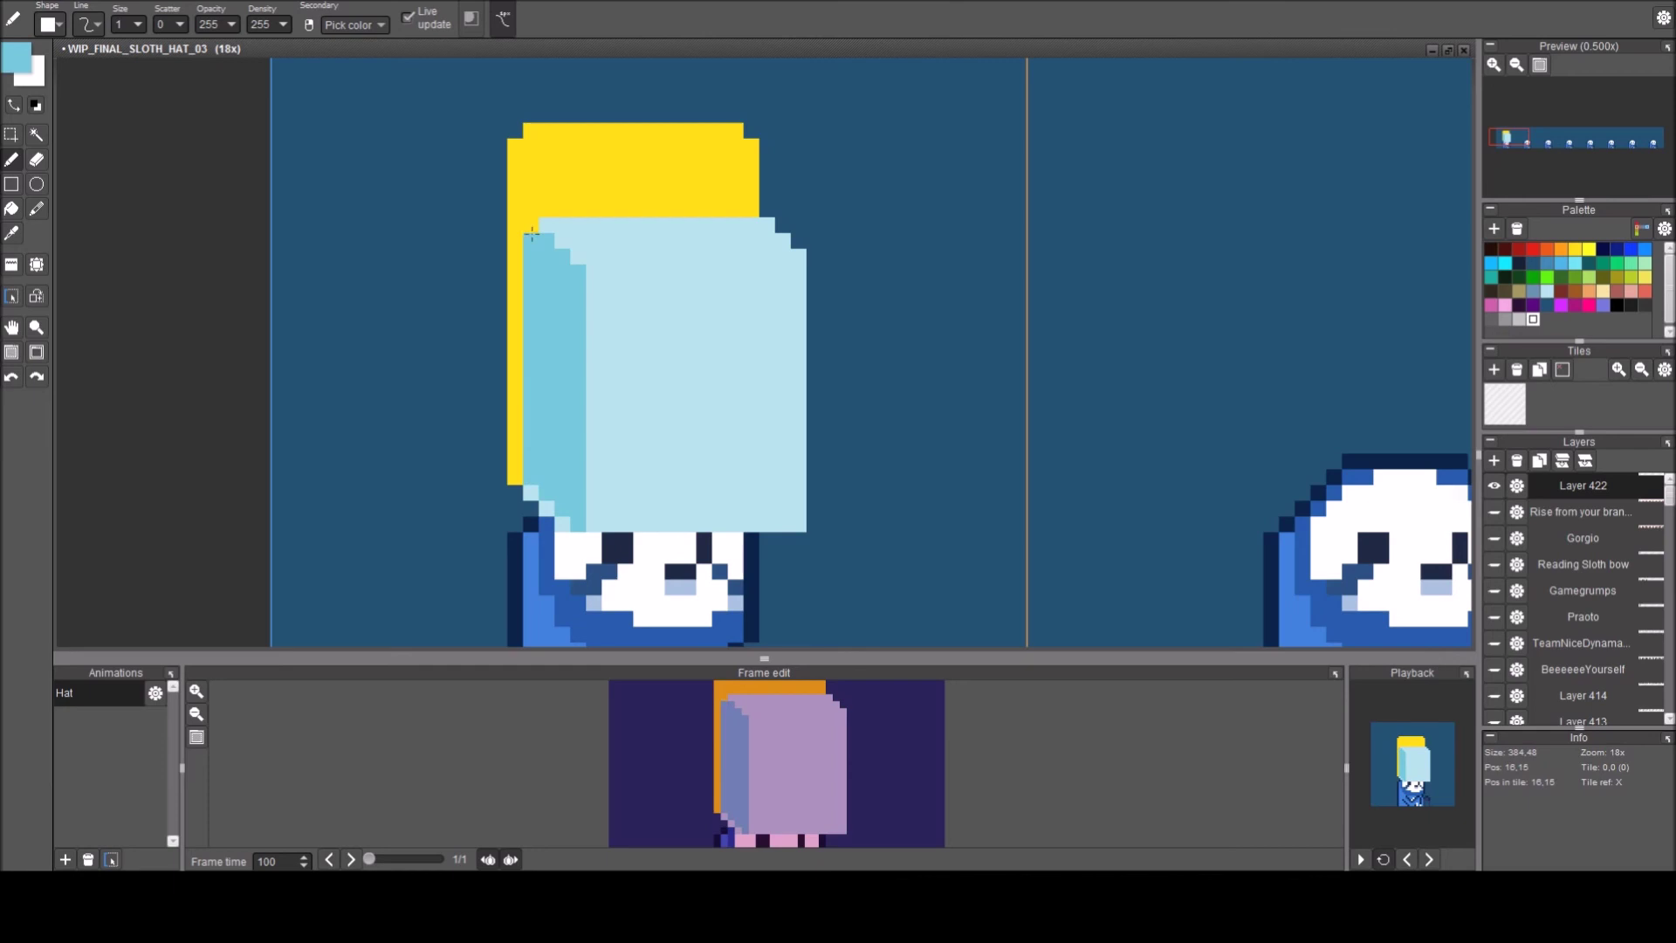
pyautogui.click(590, 269)
# Shift the yellow's hue to orange, RGB 255, 154, 23, and fill the rear panel with it.
pyautogui.rightClick(621, 191)
pyautogui.press('c')
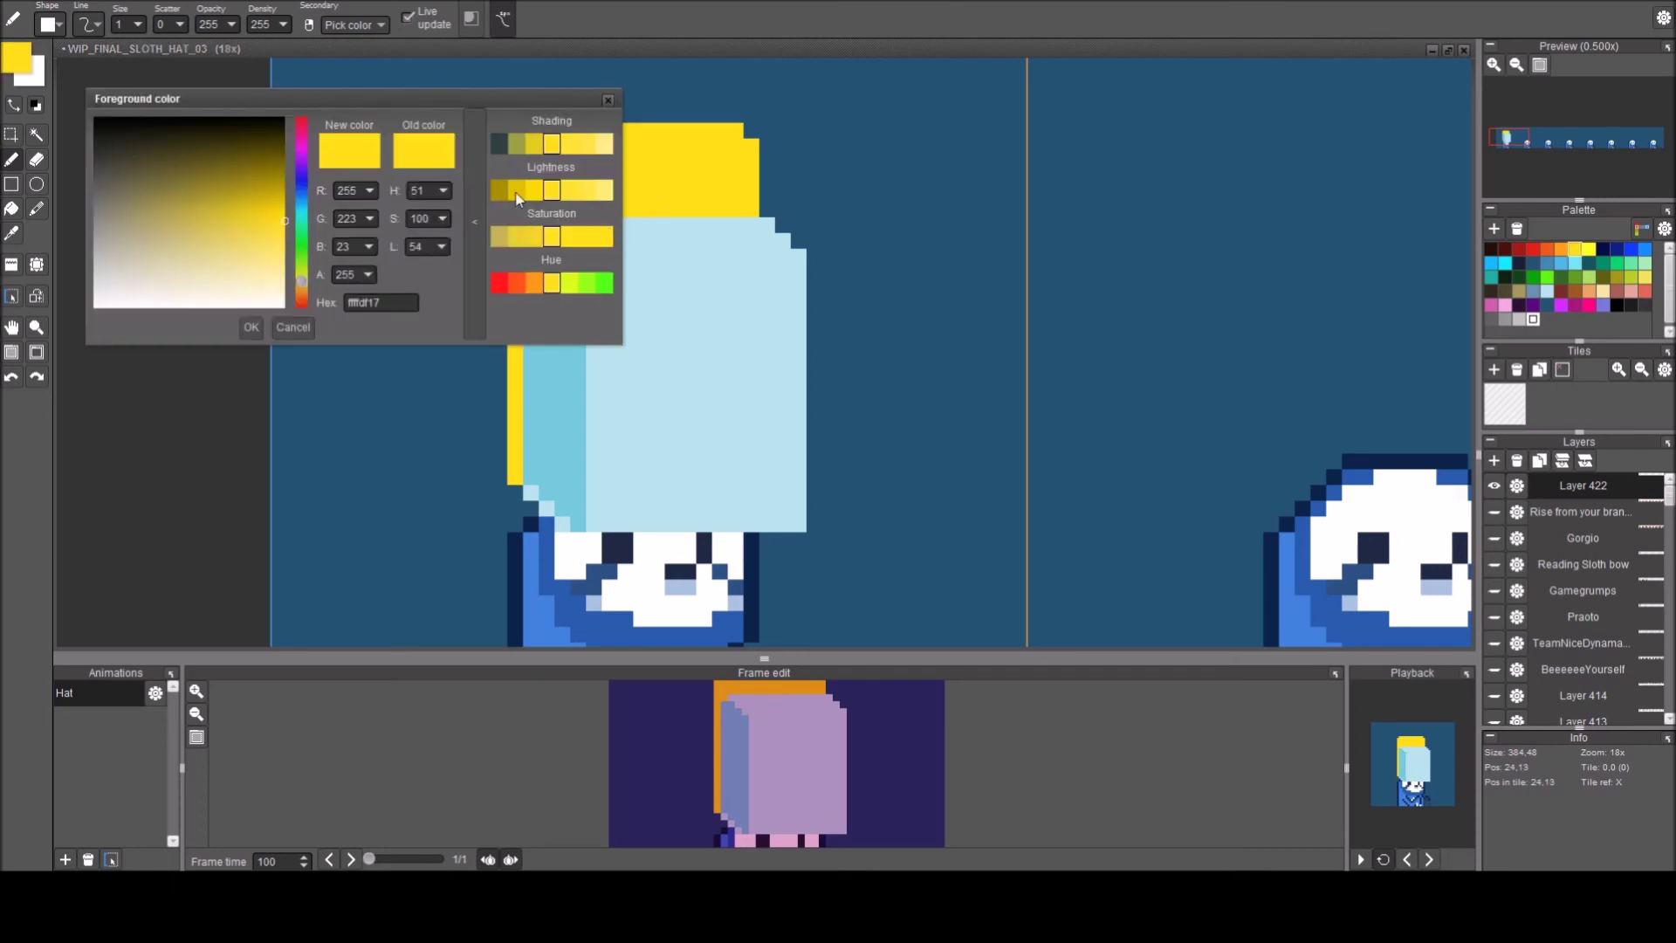
pyautogui.click(540, 288)
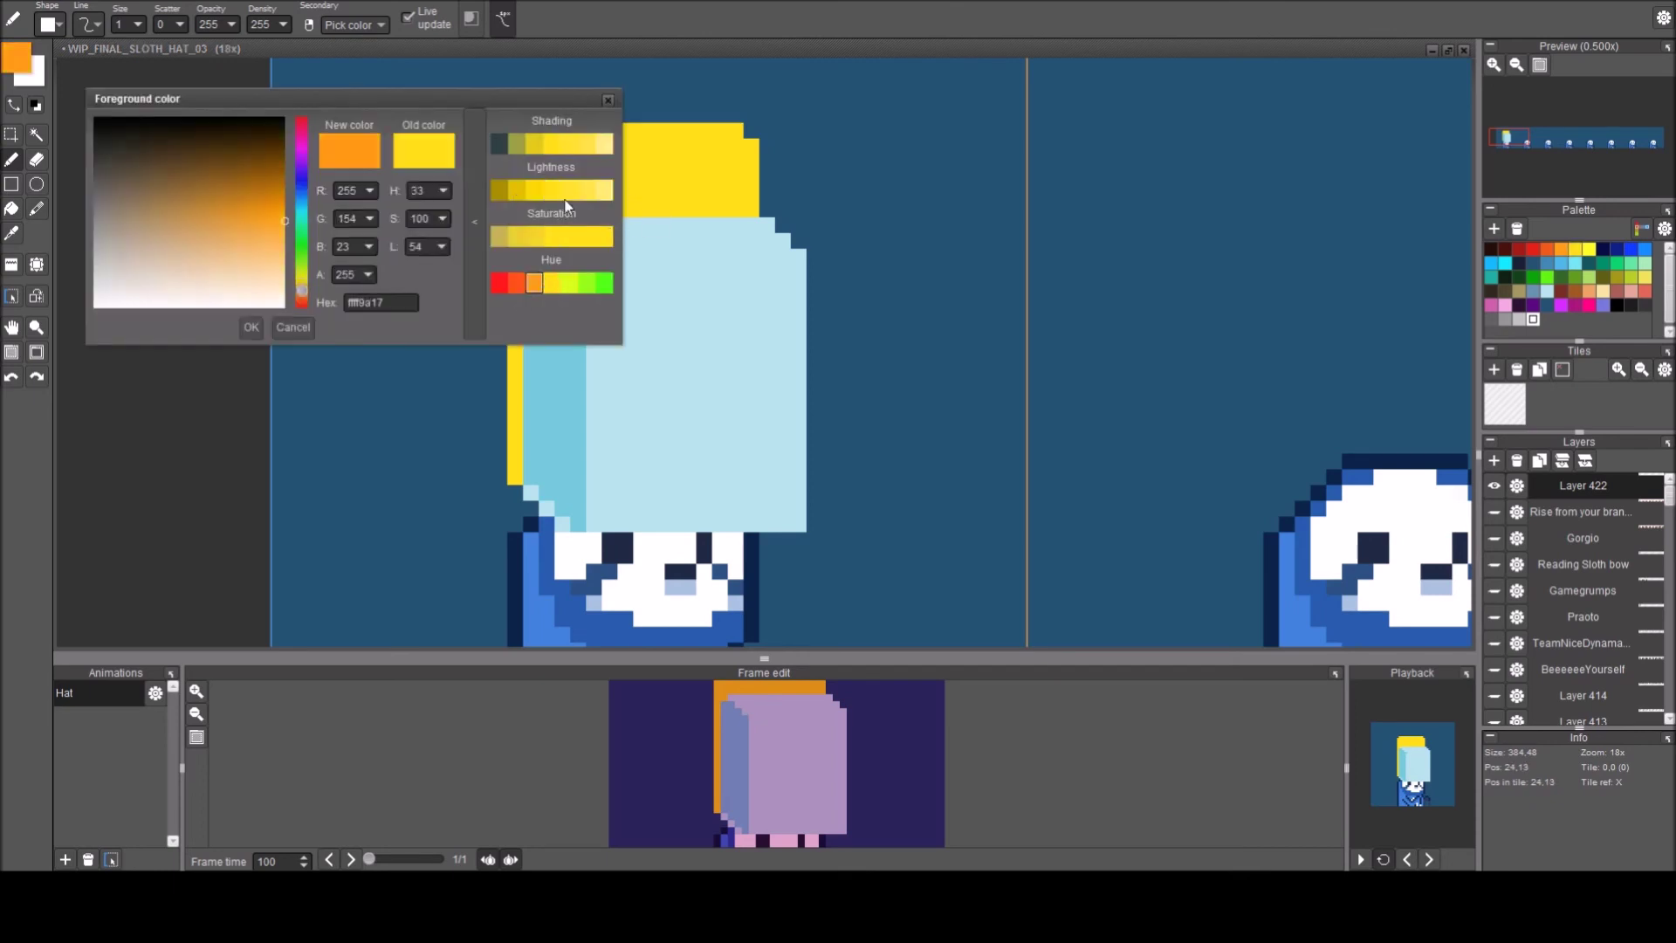
pyautogui.click(607, 99)
pyautogui.press('f')
pyautogui.click(612, 158)
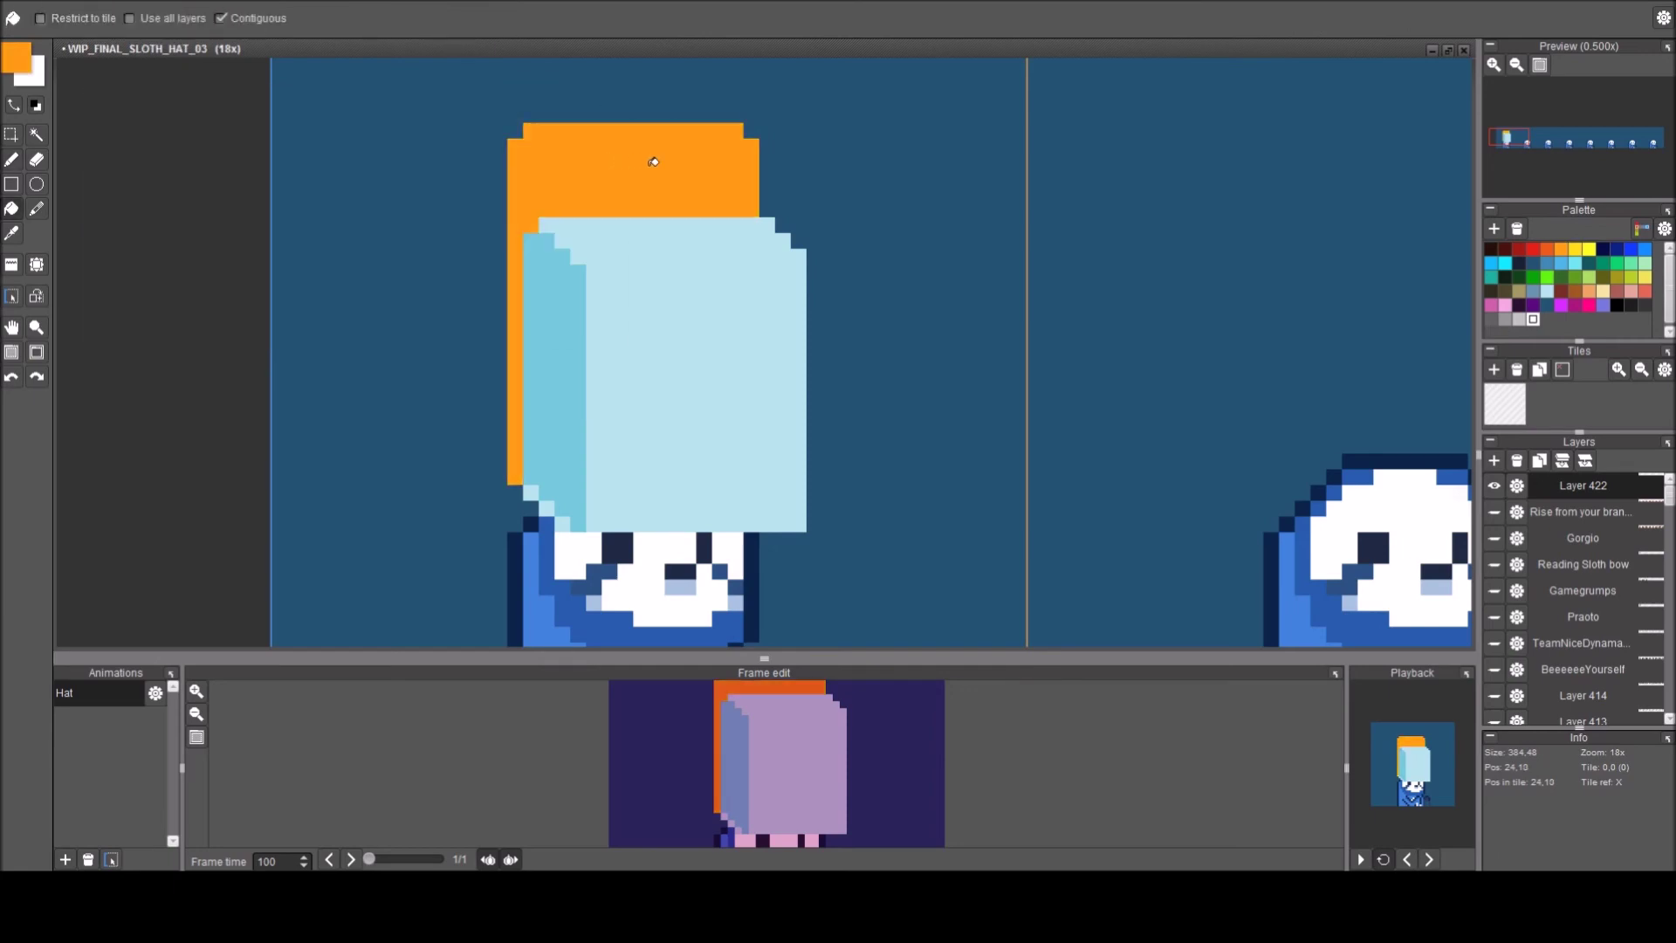
# Sample the pale blue from the box's front face and open the foreground color editor clear of the hat.
pyautogui.press('b')
pyautogui.rightClick(636, 244)
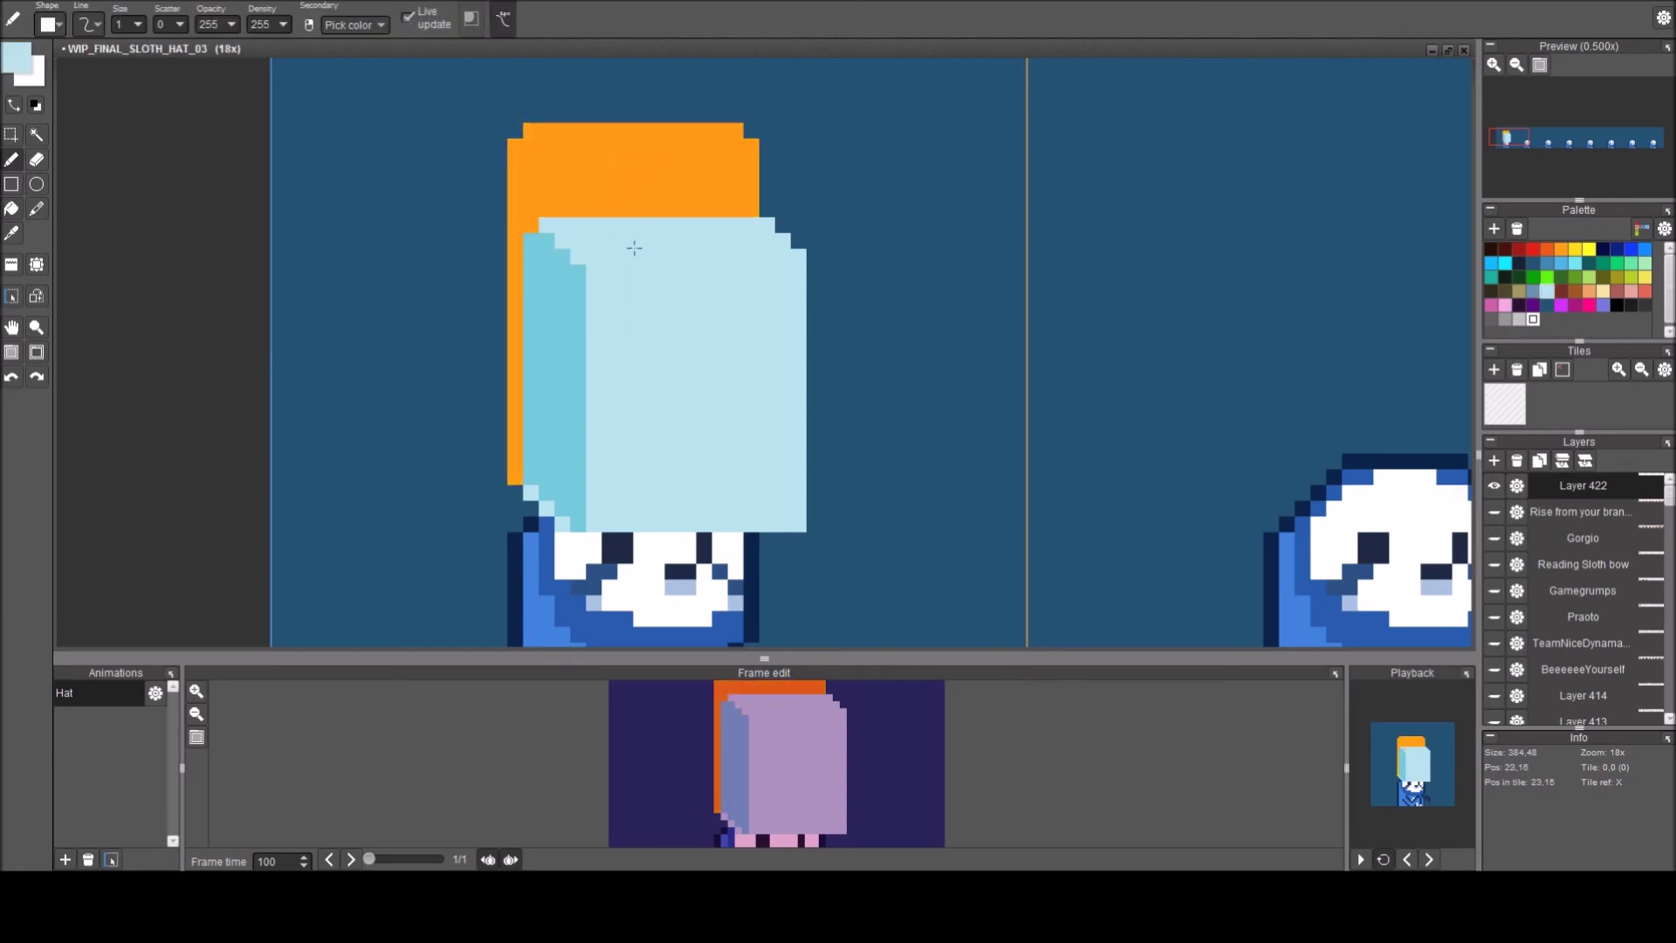
pyautogui.press('c')
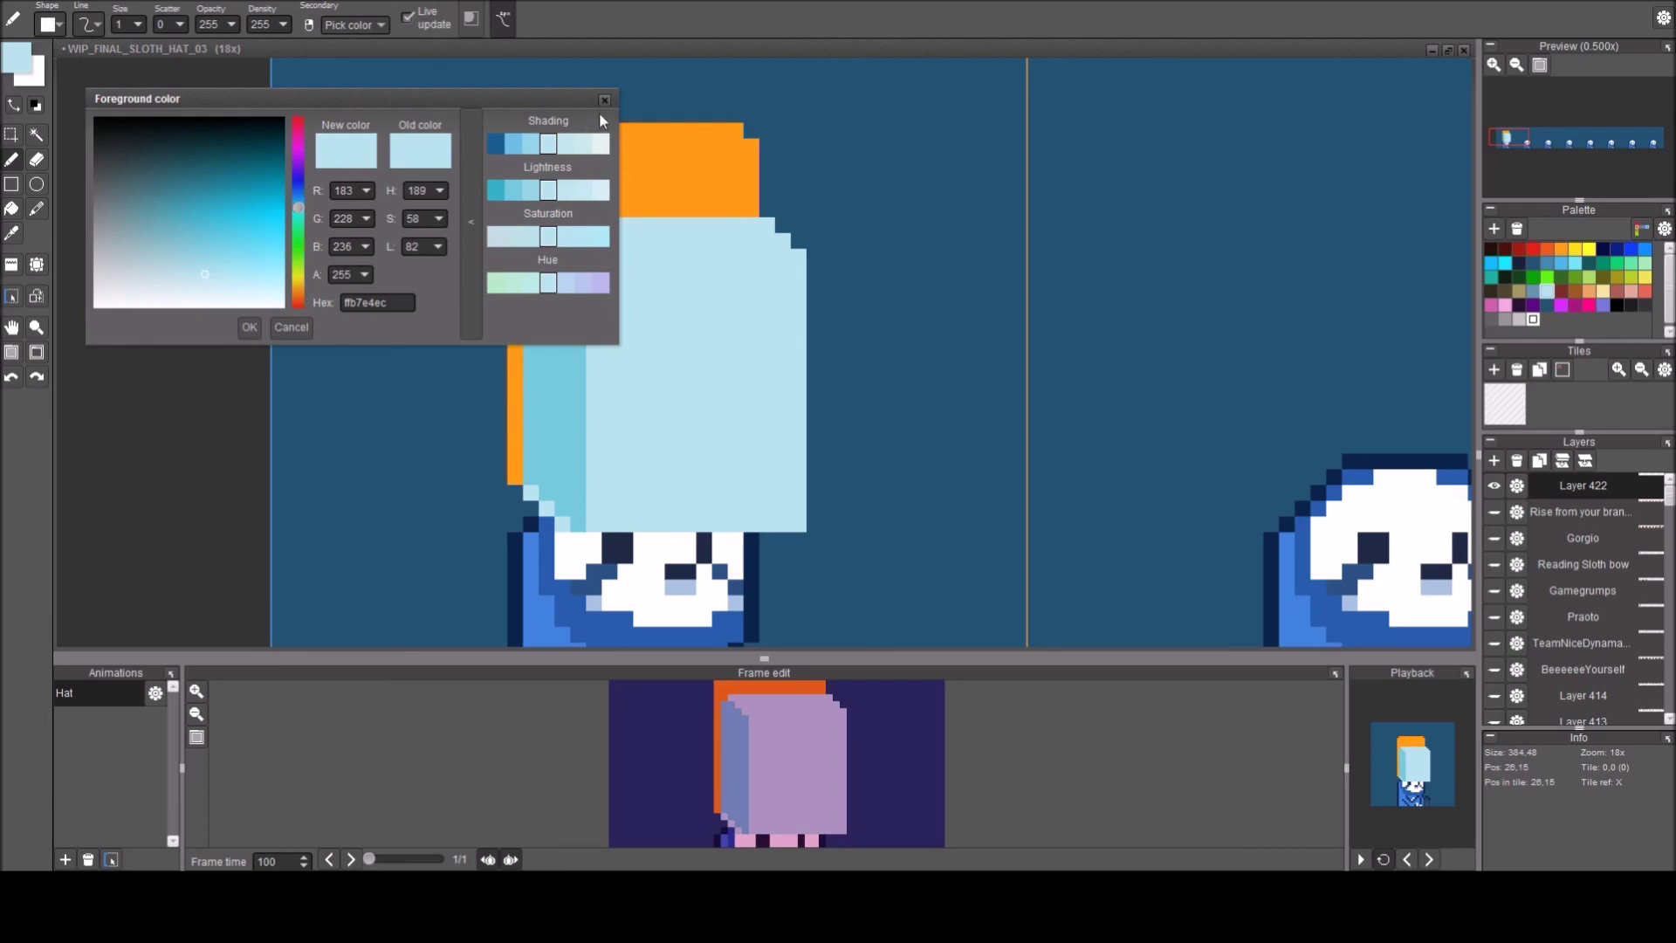
pyautogui.moveTo(567, 99); pyautogui.dragTo(1310, 113)
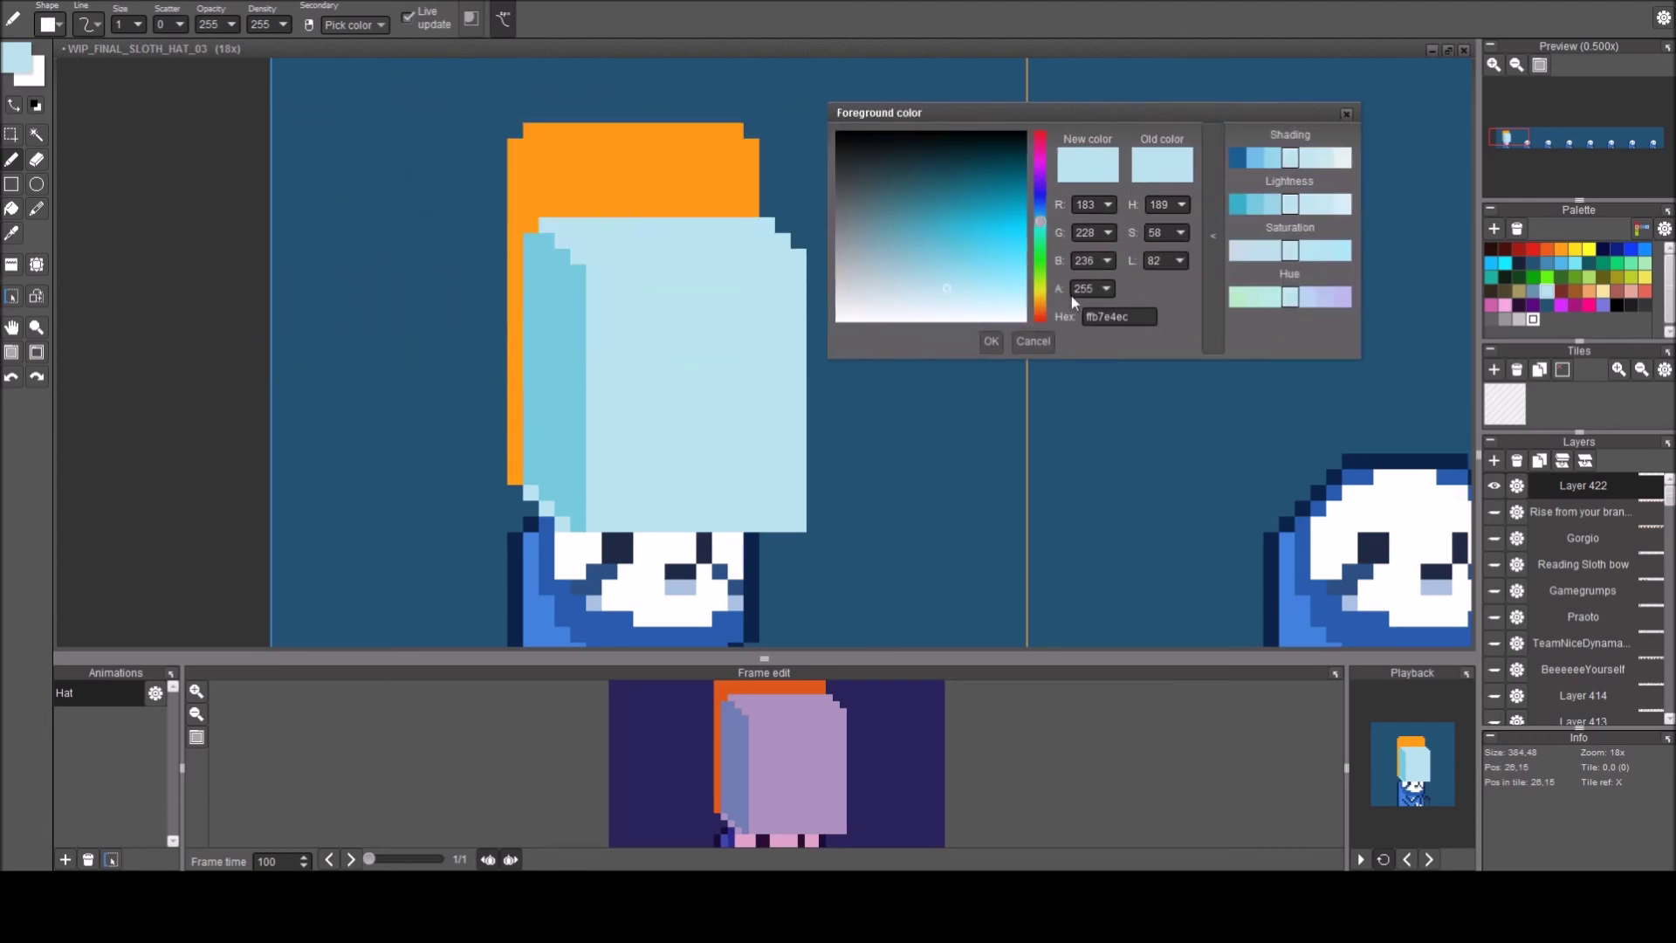
pyautogui.moveTo(1283, 122); pyautogui.dragTo(1317, 108)
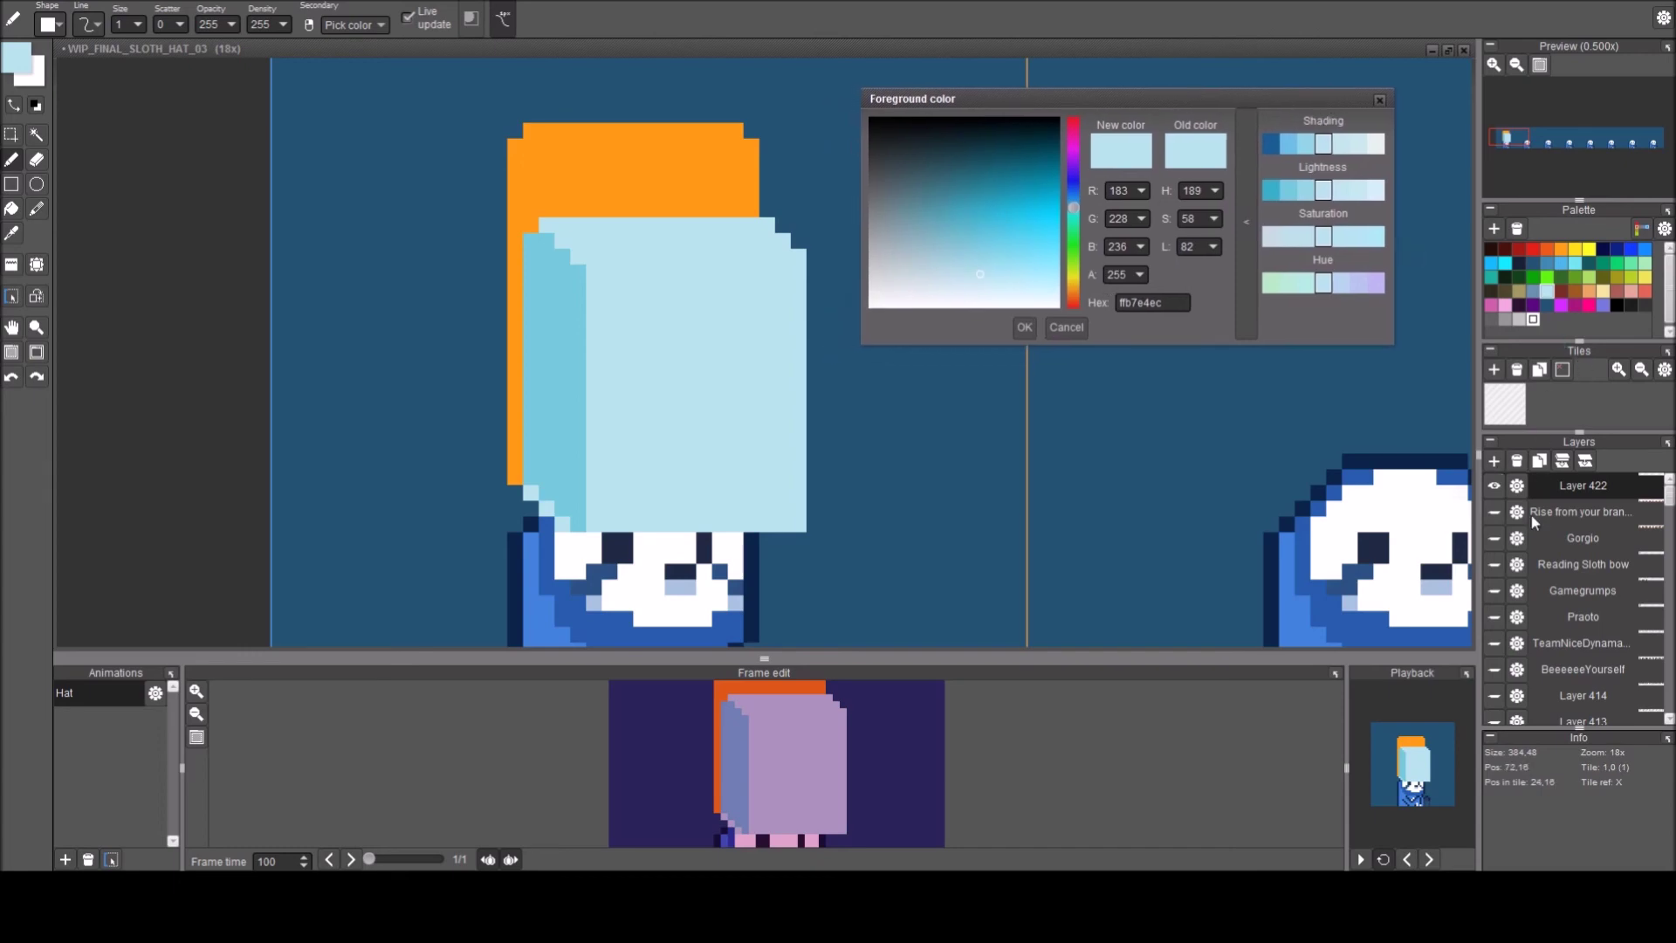
# Add a new layer above Layer 422 and move the box's blue front and side faces onto it.
pyautogui.hotkey('ctrl', 'shift', 'n')
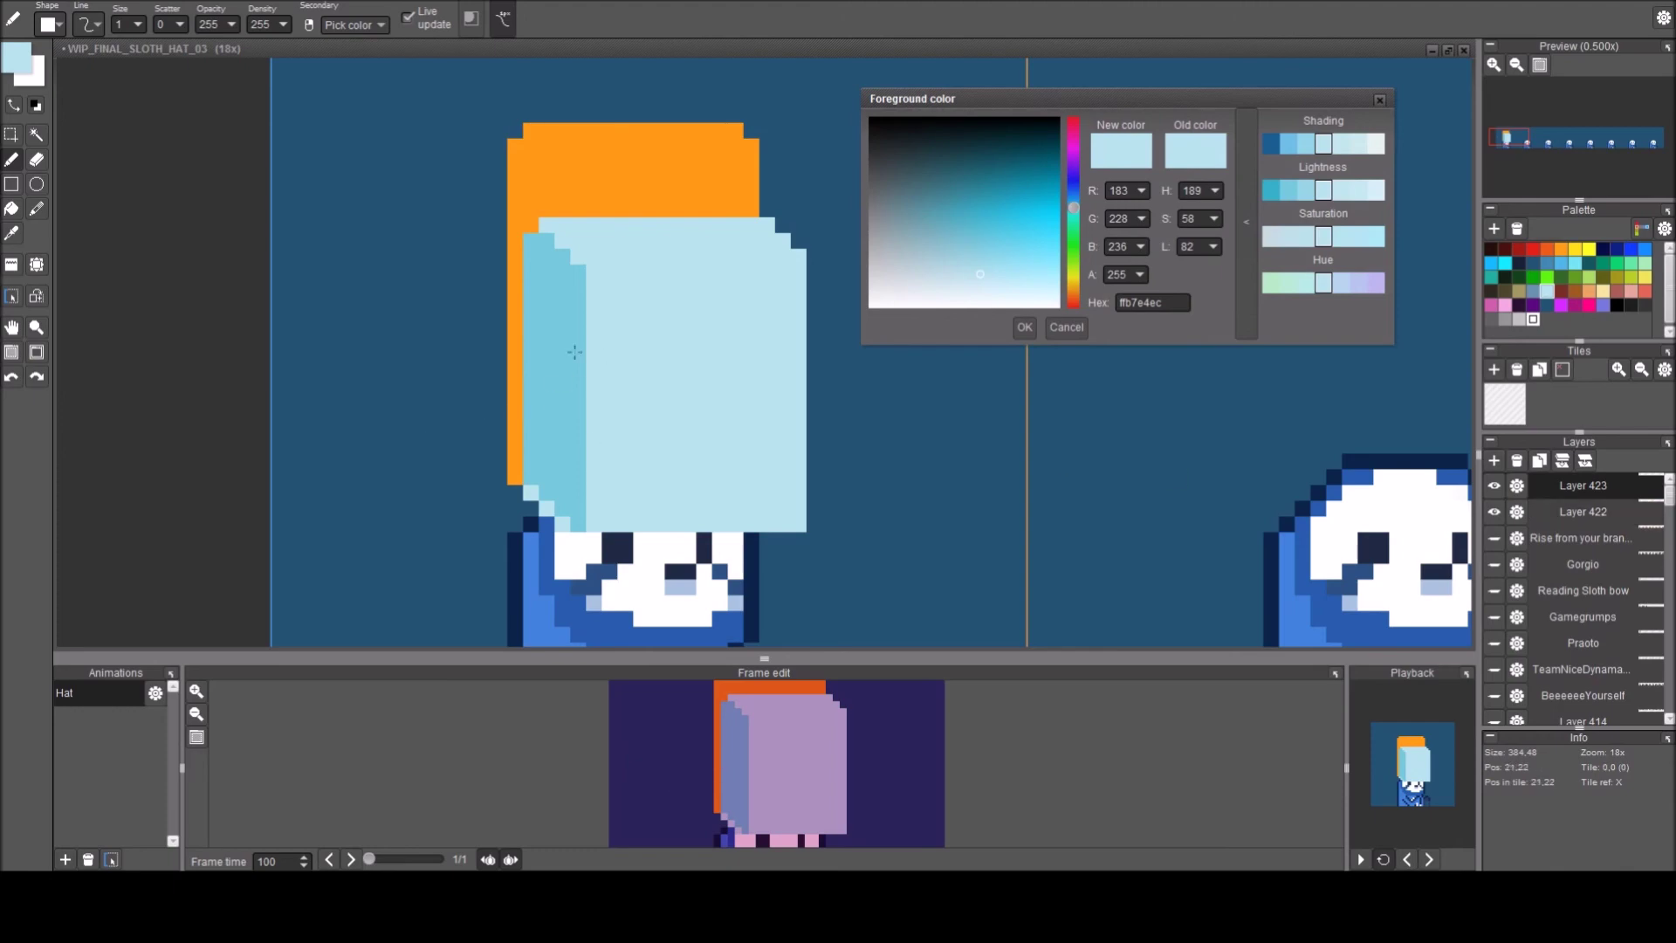
pyautogui.click(1576, 513)
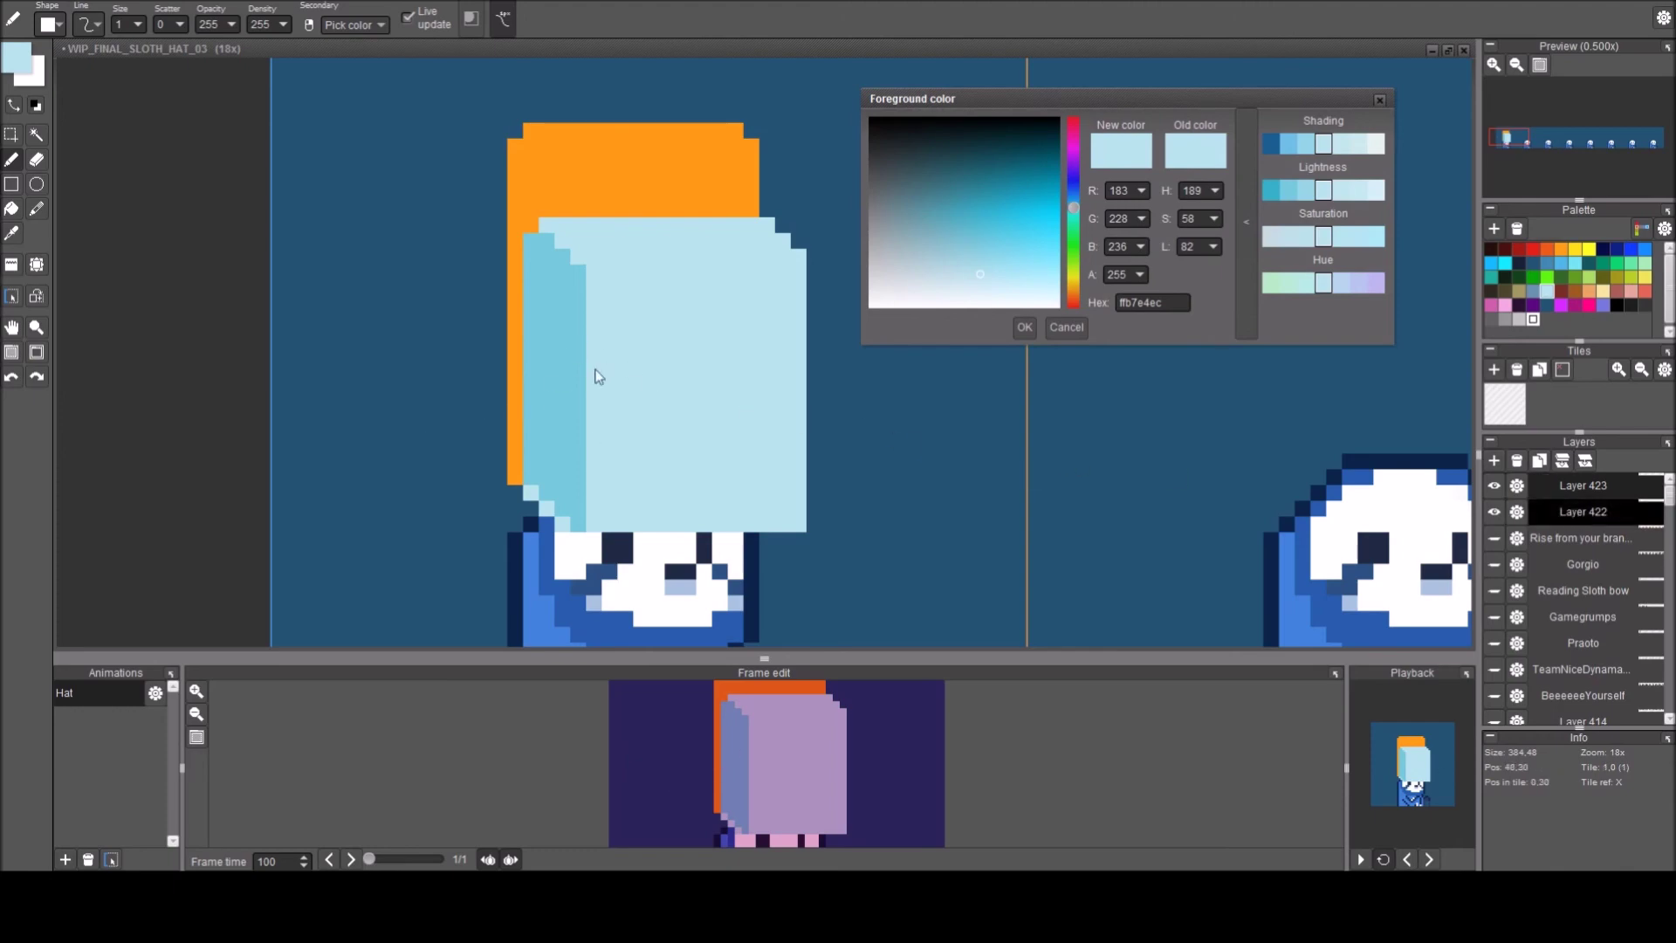
pyautogui.press('w')
pyautogui.click(566, 351)
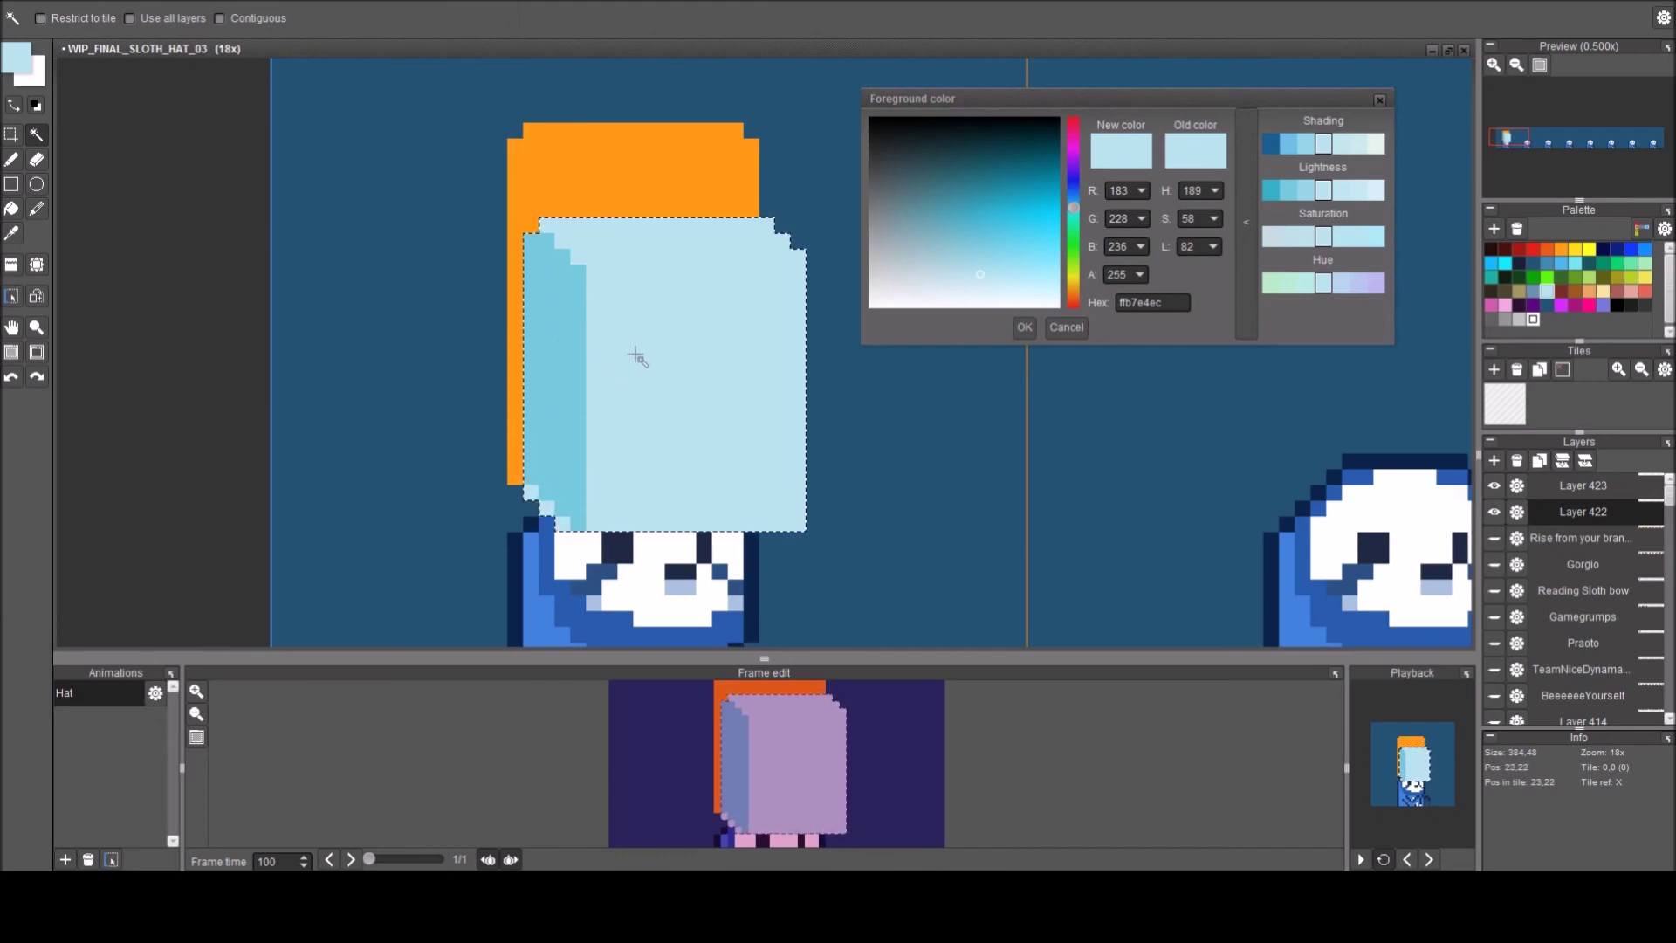
pyautogui.press('Delete')
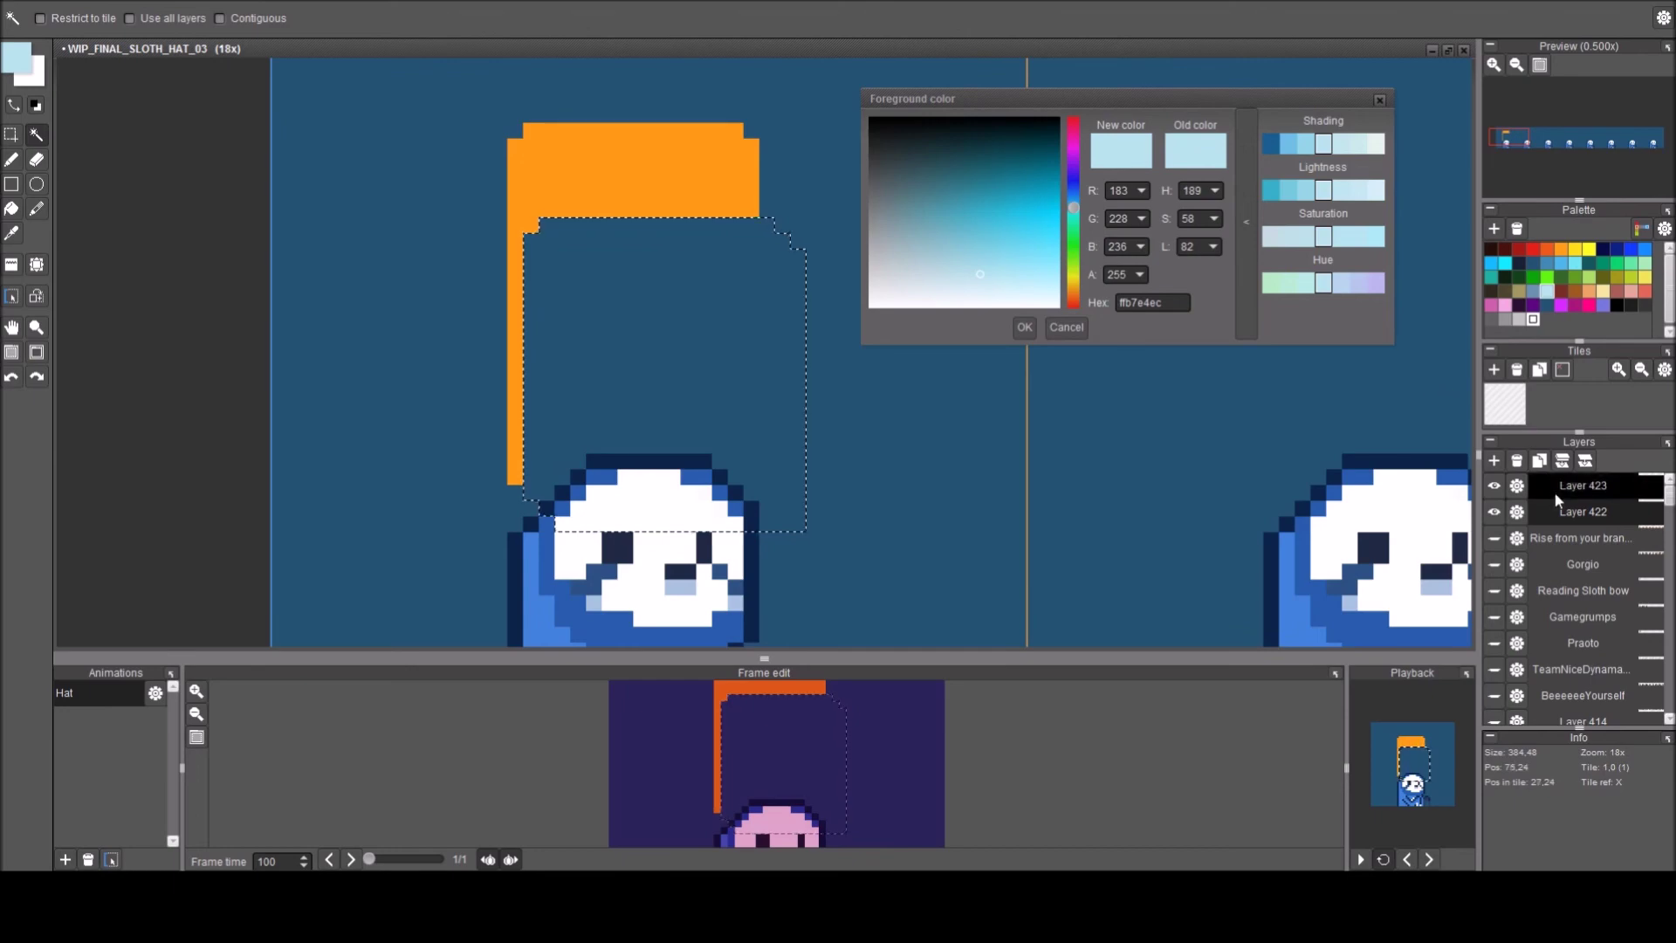
pyautogui.hotkey('ctrl', 'v')
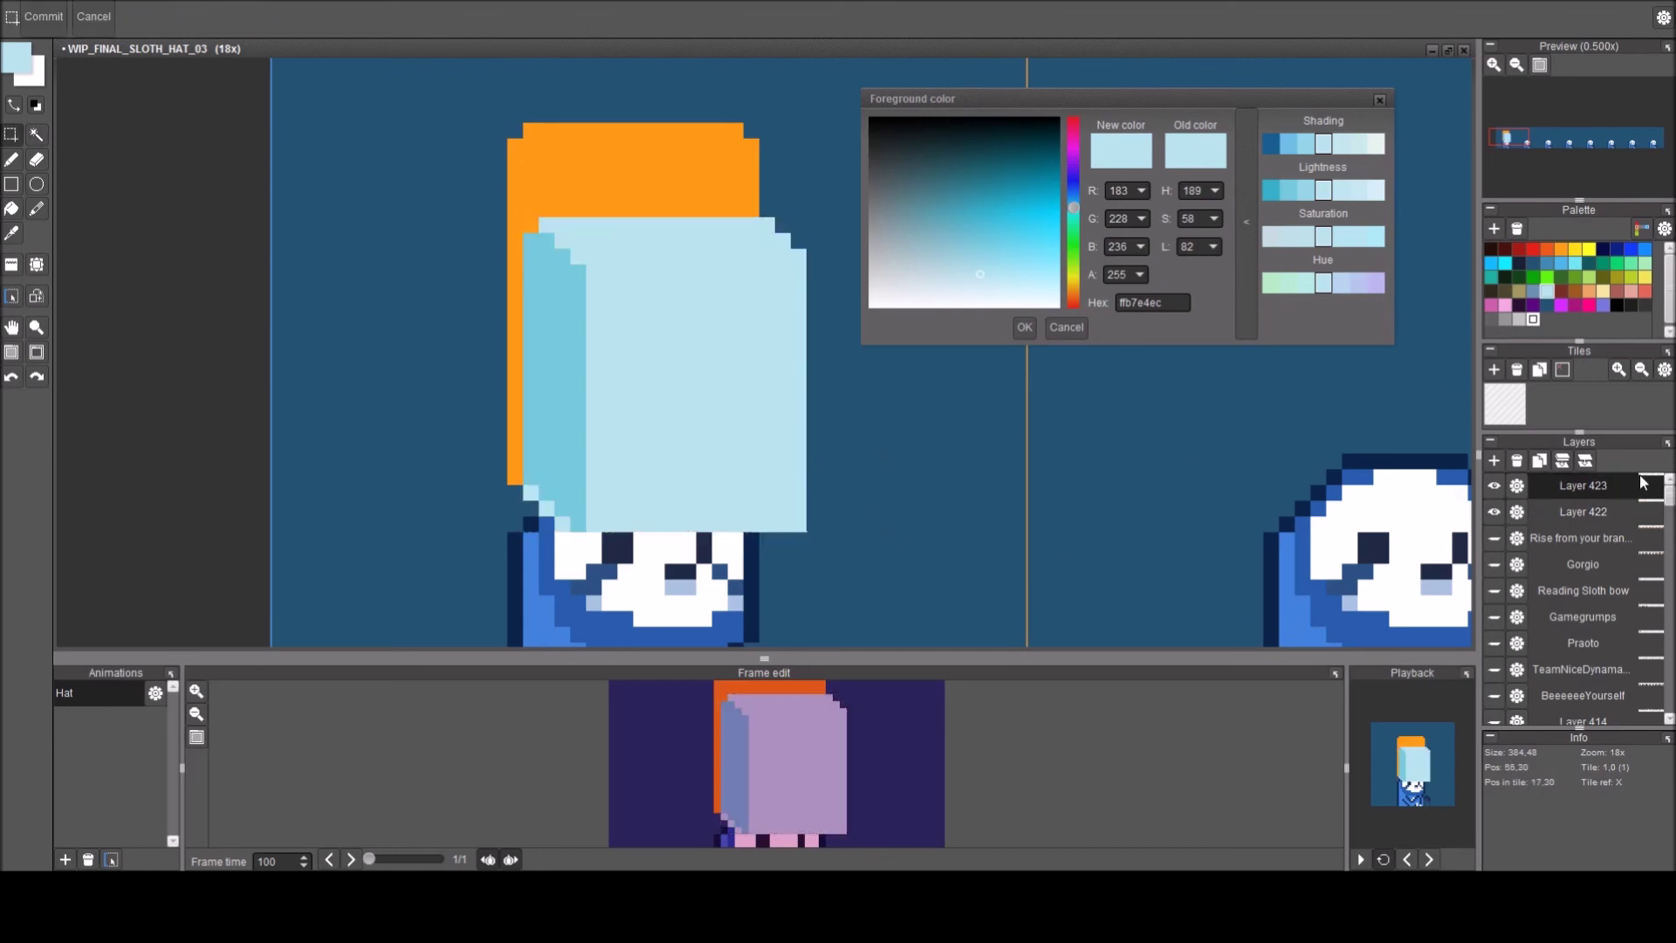
# Sample the rear panel's orange as the drawing color and make Layer 422 active.
pyautogui.click(1595, 514)
pyautogui.press('b')
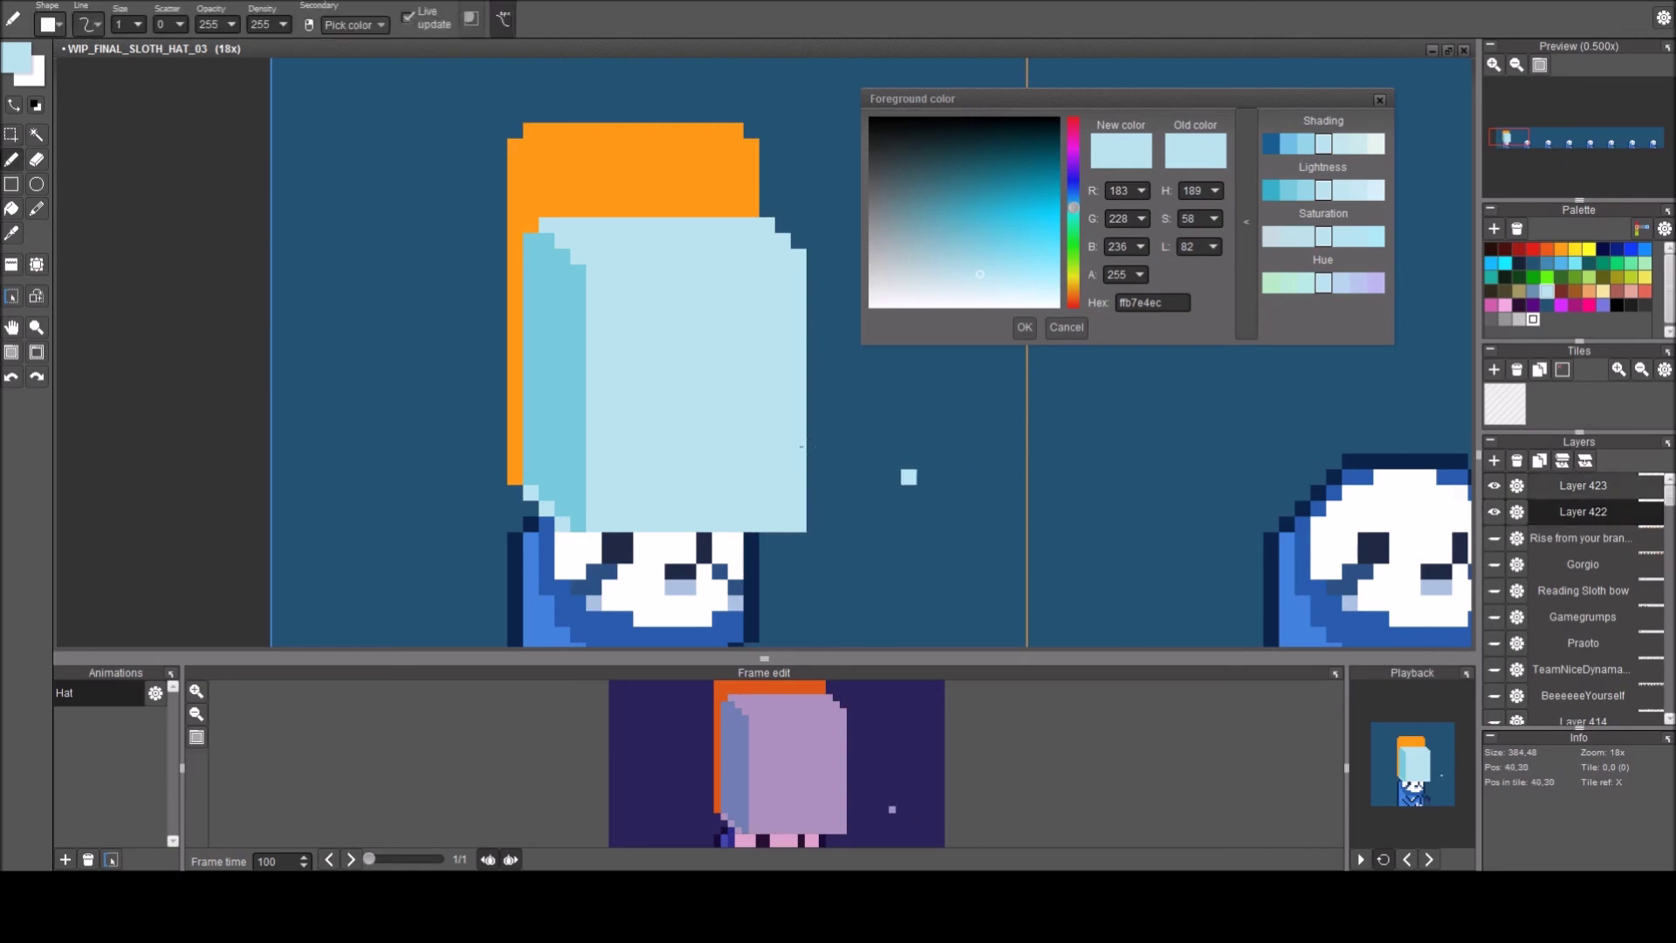
pyautogui.click(1639, 485)
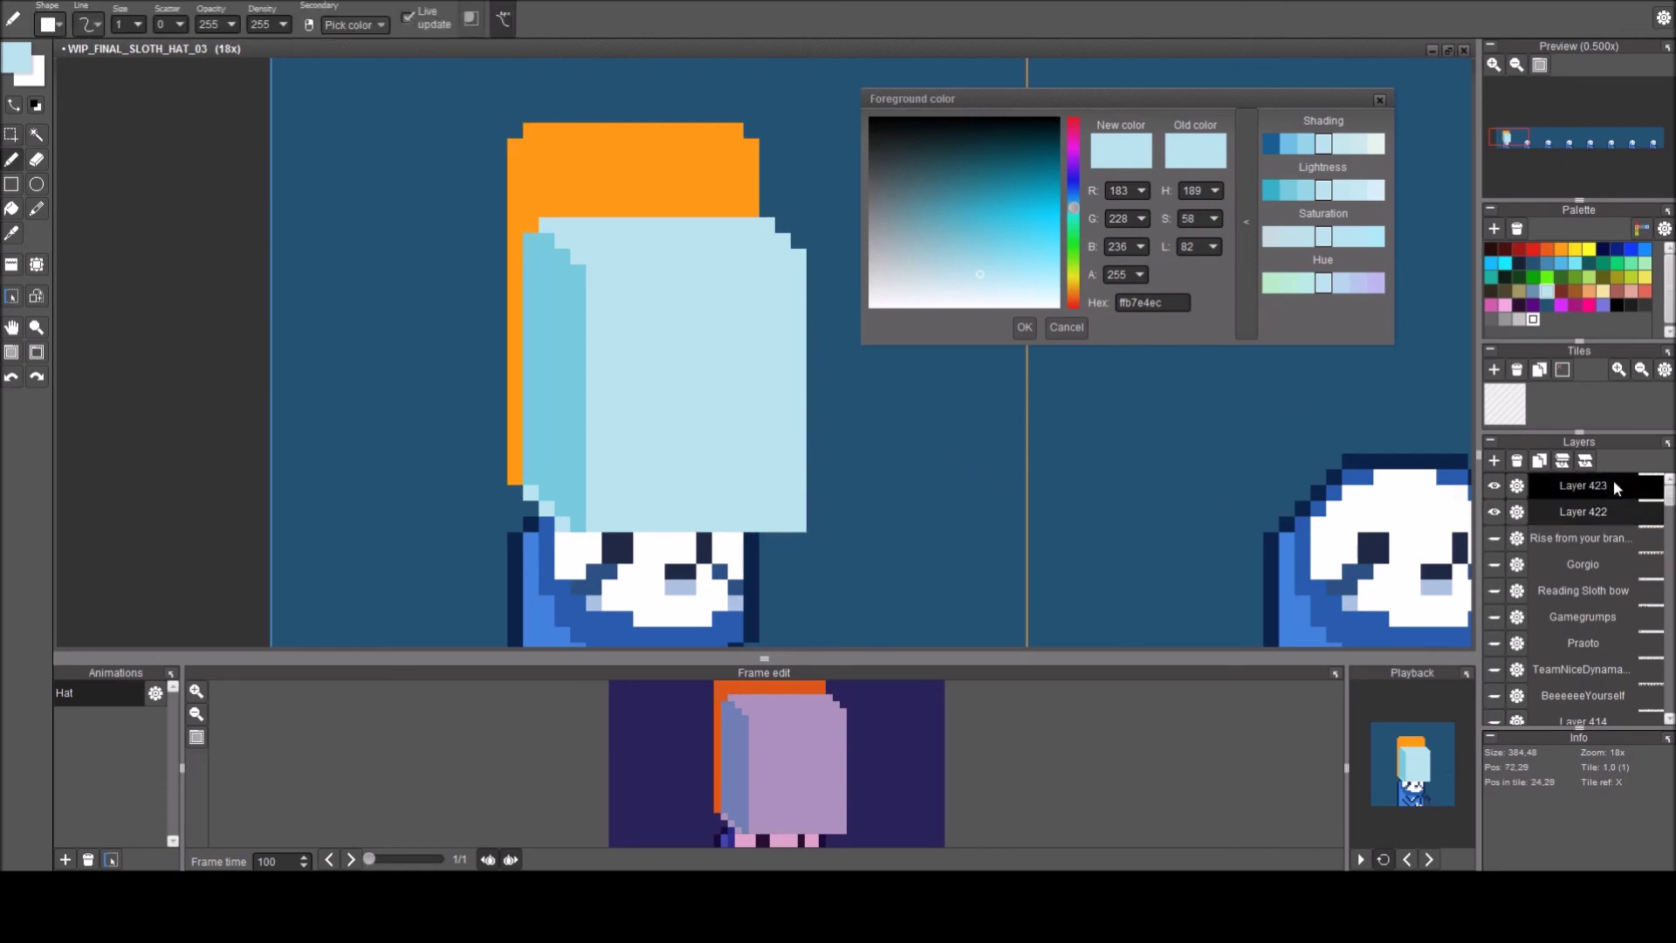
pyautogui.click(724, 197)
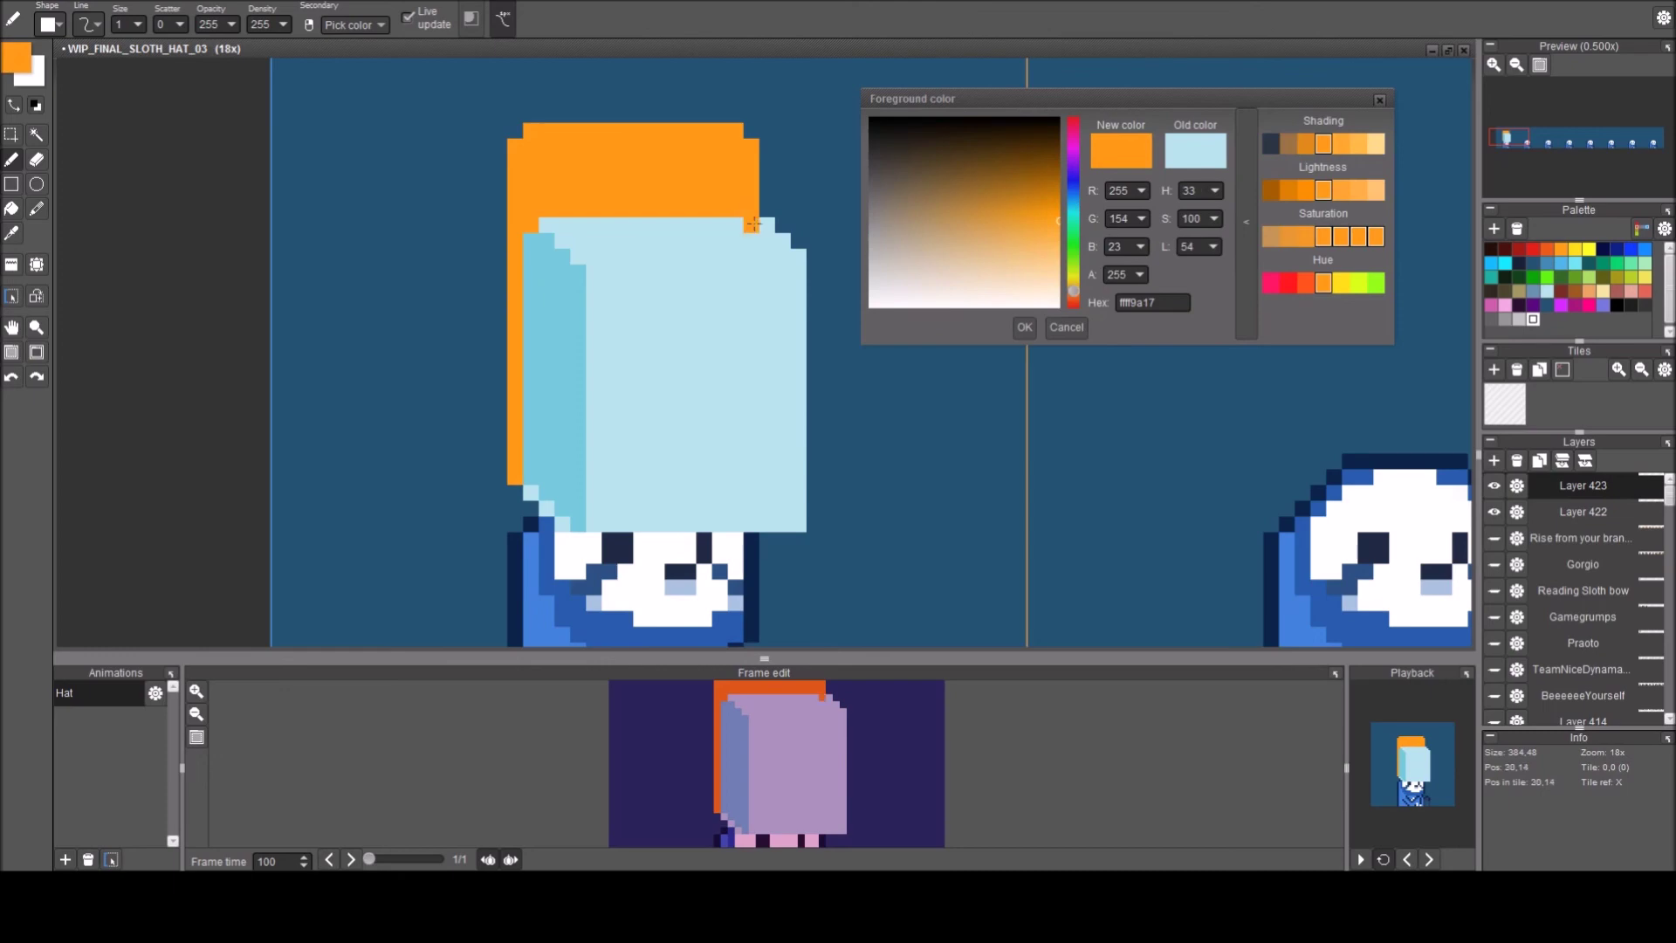
pyautogui.click(1599, 509)
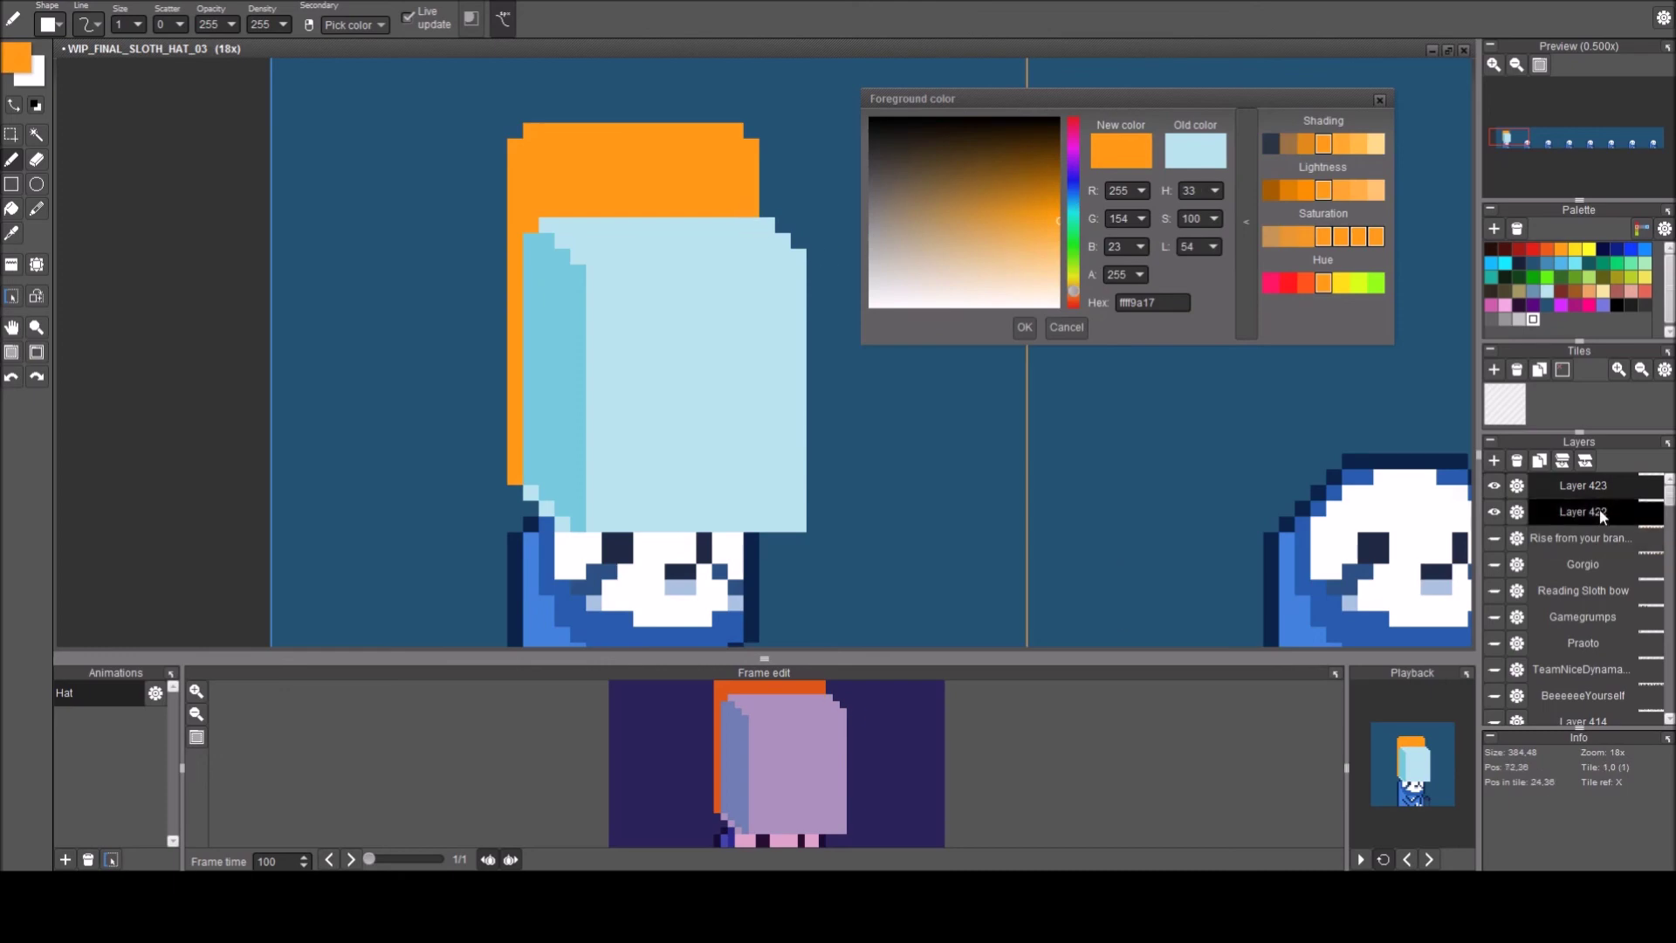
pyautogui.click(1516, 514)
pyautogui.click(1531, 485)
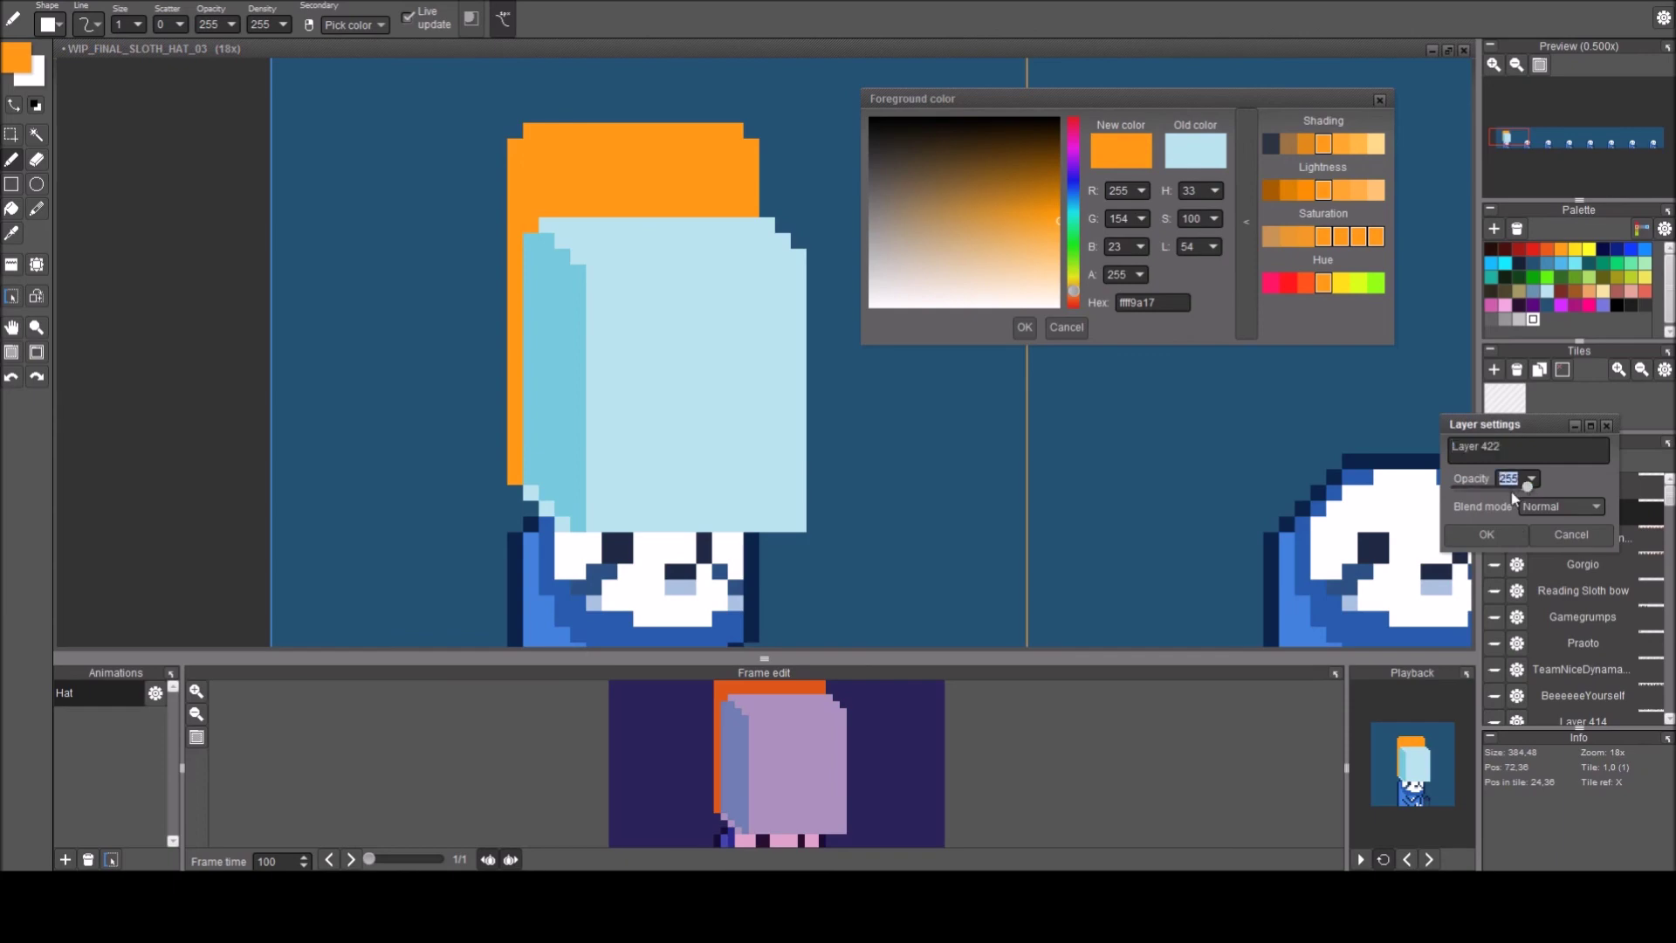
pyautogui.click(1485, 487)
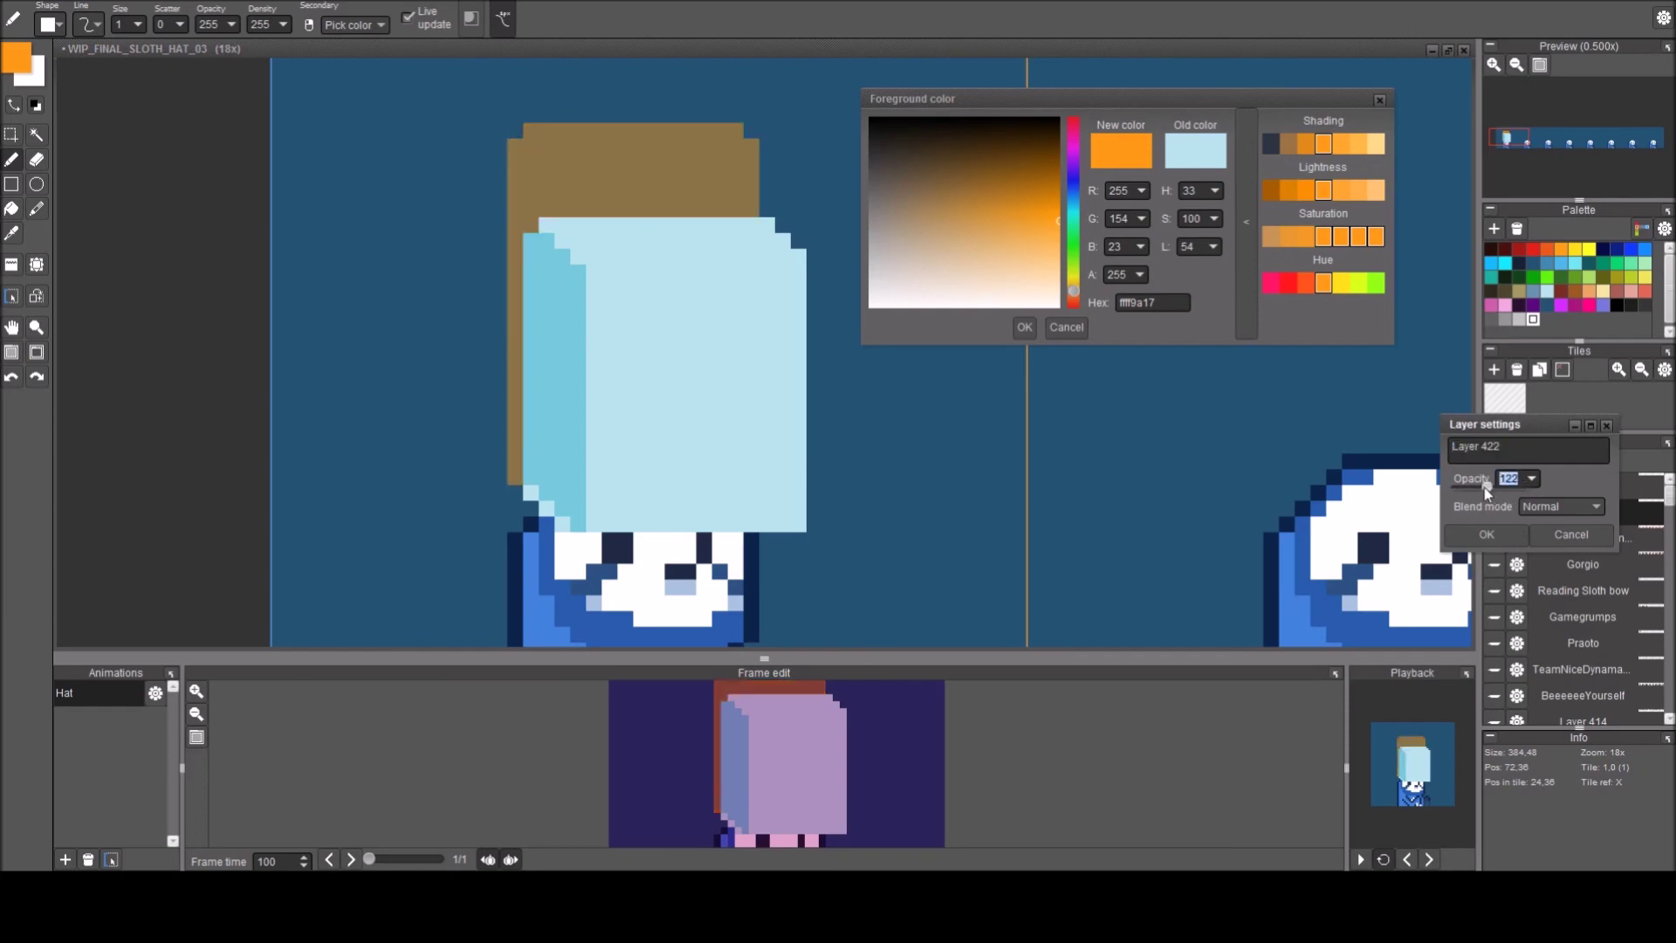
pyautogui.click(1573, 548)
pyautogui.click(1573, 530)
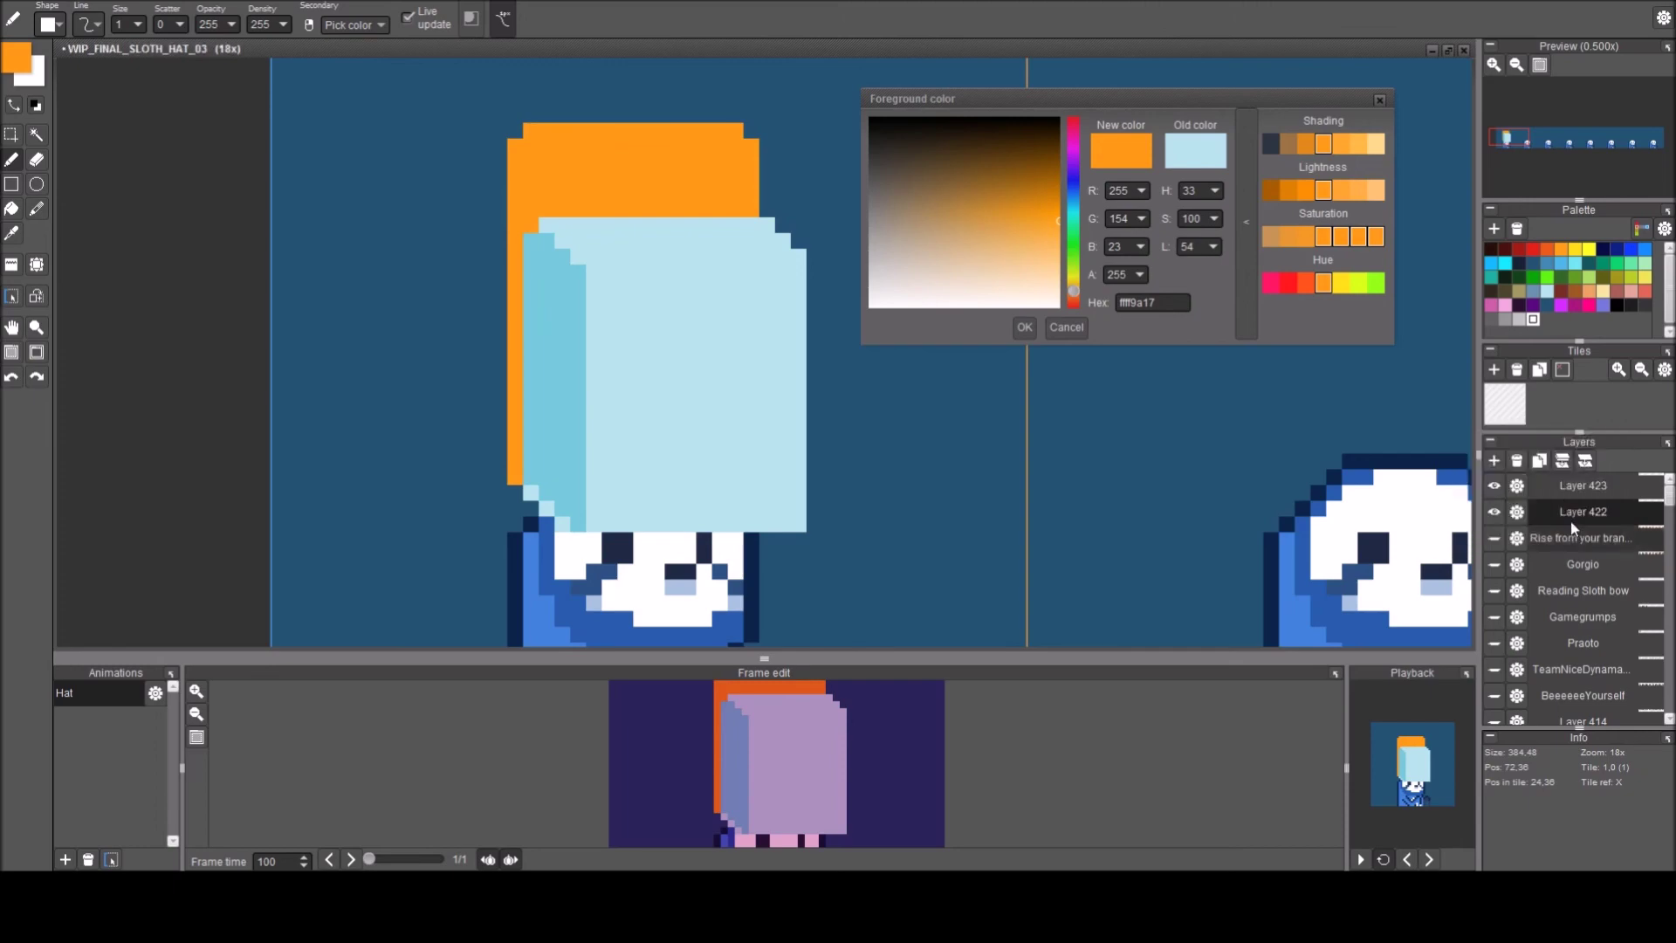
# Lower the opacity of Layer 423, which holds the blue box faces, to roughly half and make Layer 422 active.
pyautogui.click(1518, 488)
pyautogui.click(1531, 458)
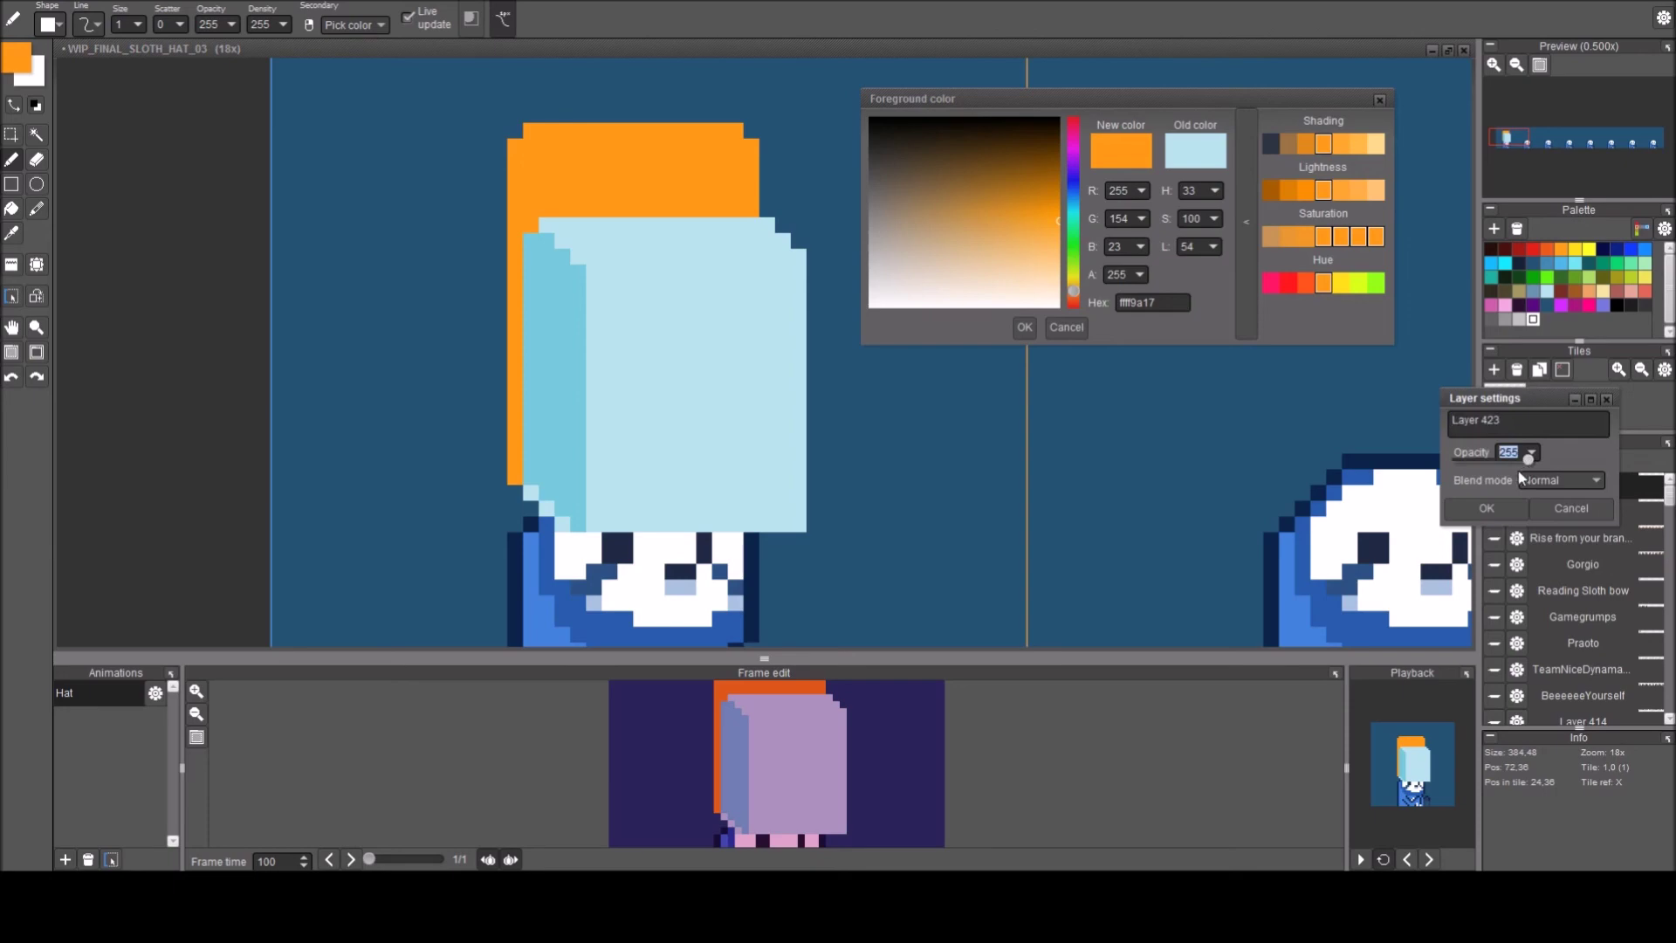
pyautogui.moveTo(1493, 463); pyautogui.dragTo(1486, 461)
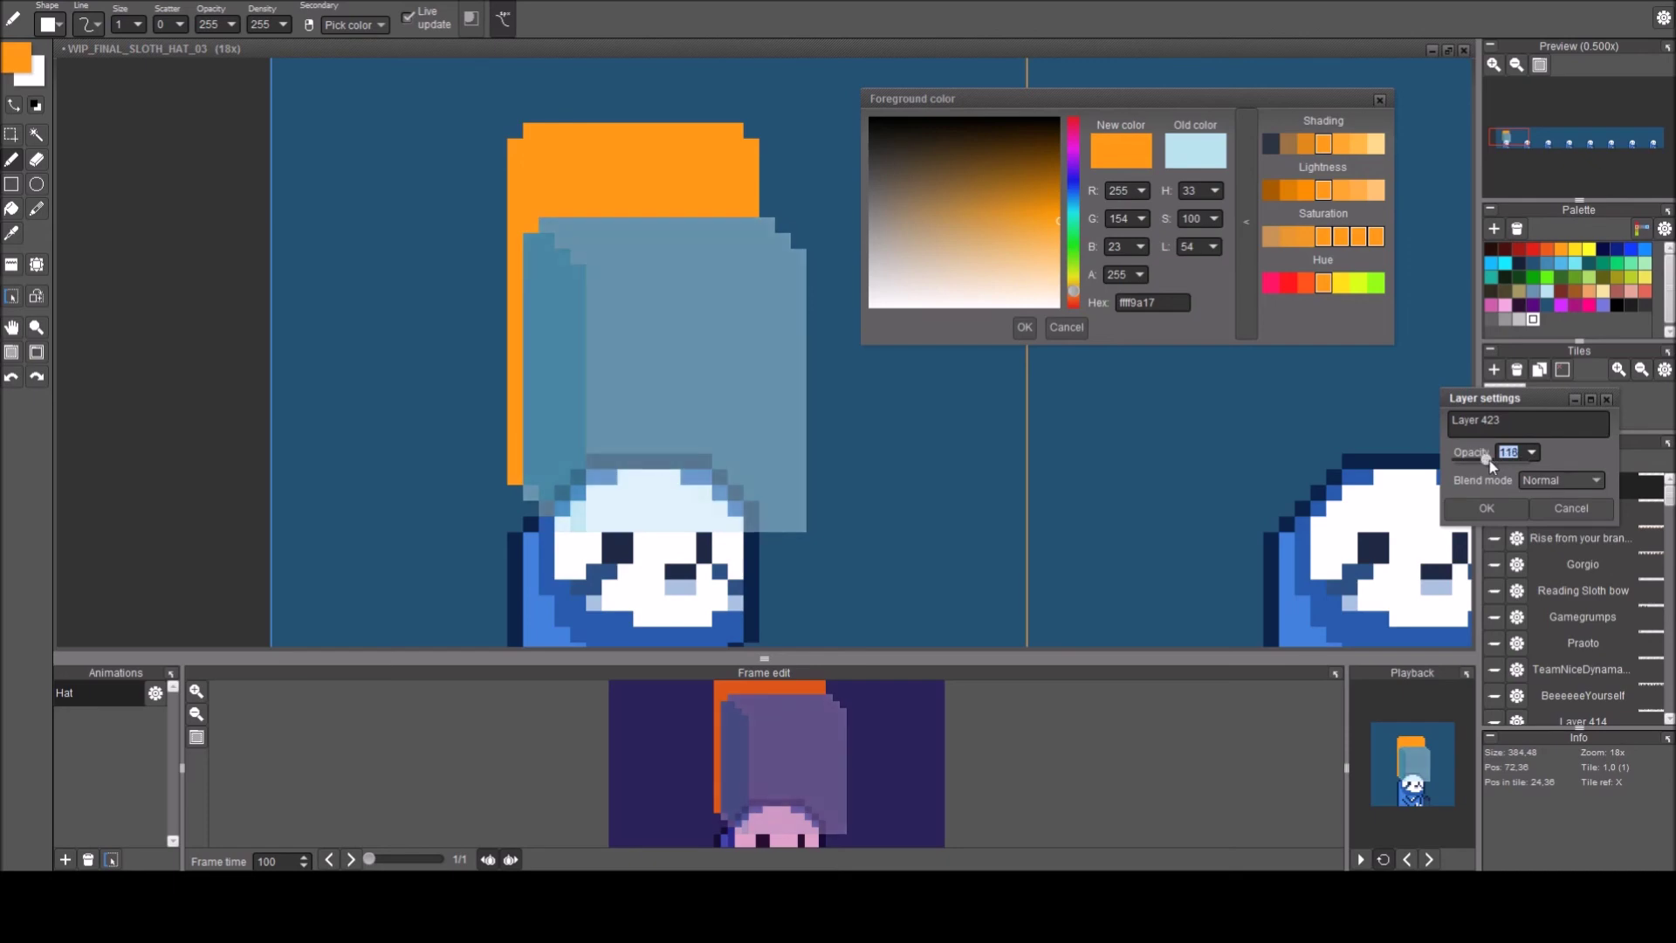
pyautogui.click(1498, 514)
pyautogui.click(1570, 515)
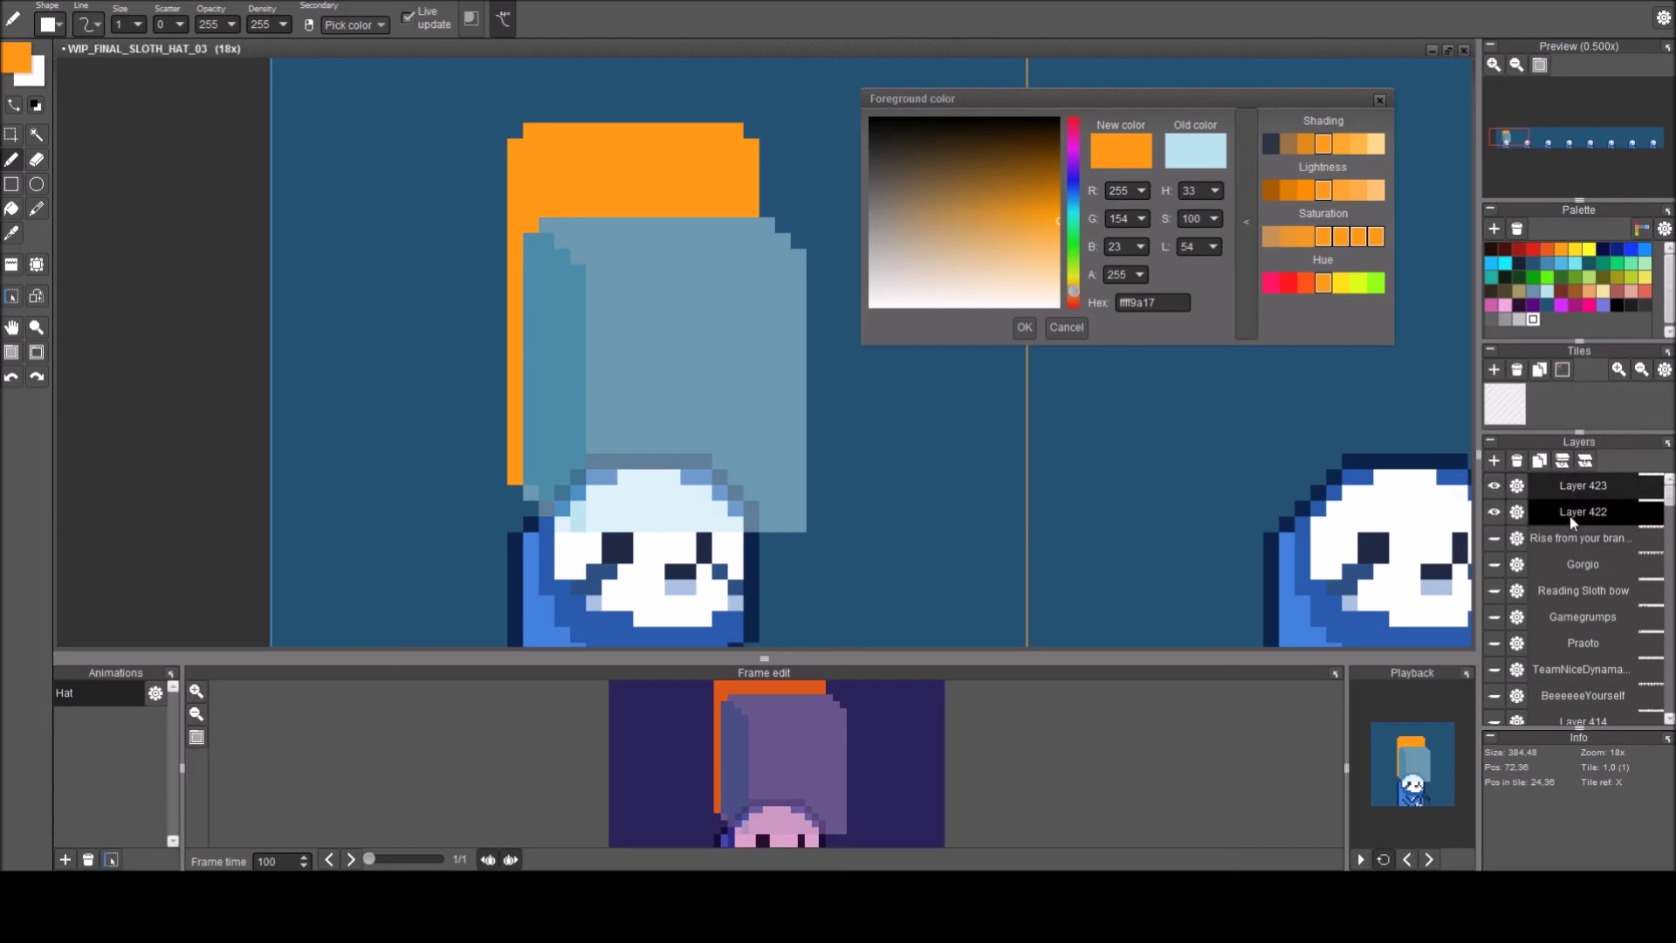
# Outline the hidden lower part of the rear panel behind the box on Layer 422 and fill it with orange.
pyautogui.click(468, 255)
pyautogui.hotkey('ctrl', 'z')
pyautogui.click(527, 479)
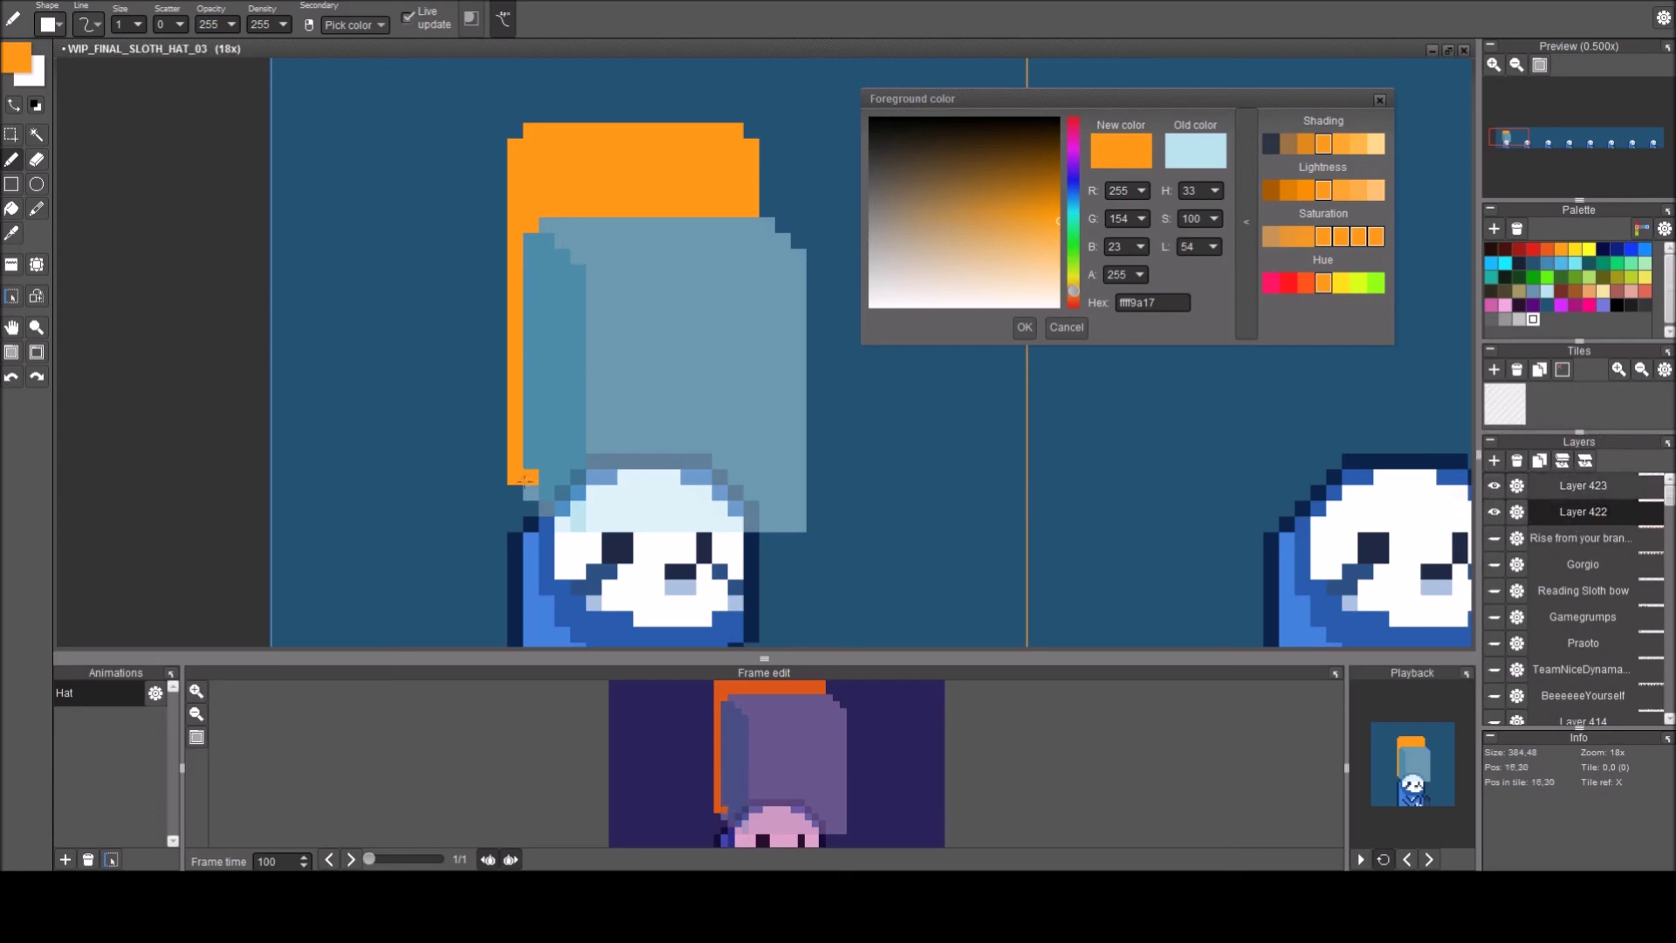
pyautogui.hotkey('ctrl', 'z')
pyautogui.click(515, 491)
pyautogui.hotkey('ctrl', 'z')
pyautogui.click(529, 493)
pyautogui.moveTo(529, 493)
pyautogui.mouseDown()
pyautogui.moveTo(750, 488)
pyautogui.moveTo(736, 492)
pyautogui.moveTo(751, 225)
pyautogui.mouseUp()
pyautogui.press('f')
pyautogui.click(668, 289)
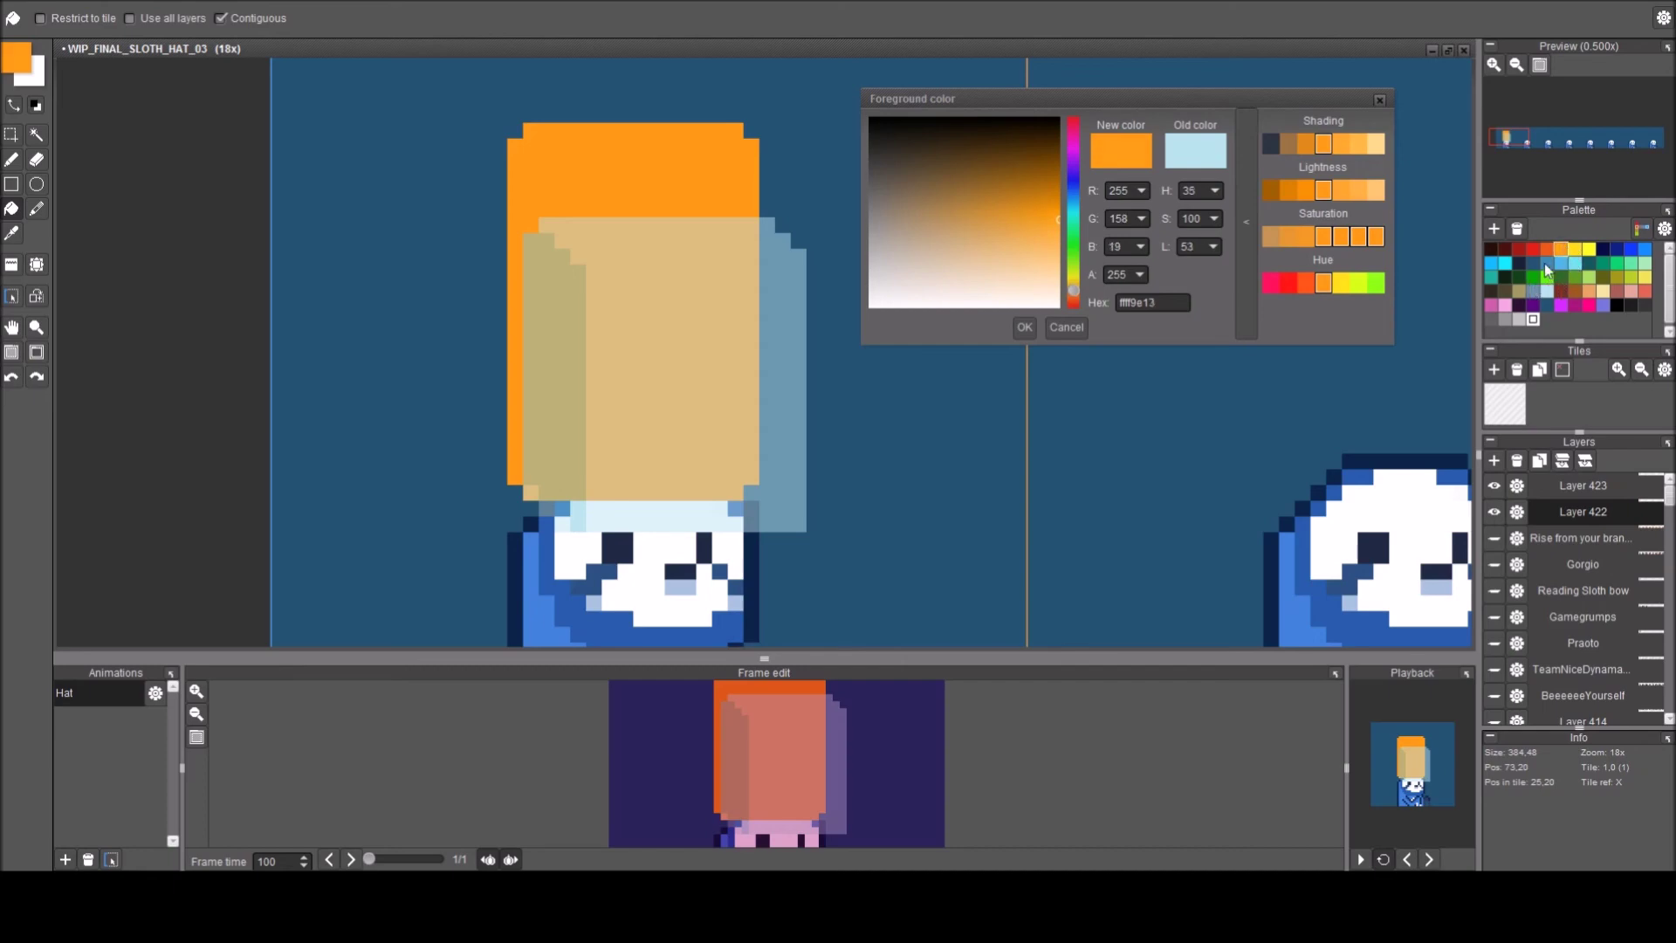
# Recolor the large rear panel medium blue, RGB 63, 137, 178, and choose the lighter blue, RGB 76, 182, 231, as drawing color.
pyautogui.click(1545, 264)
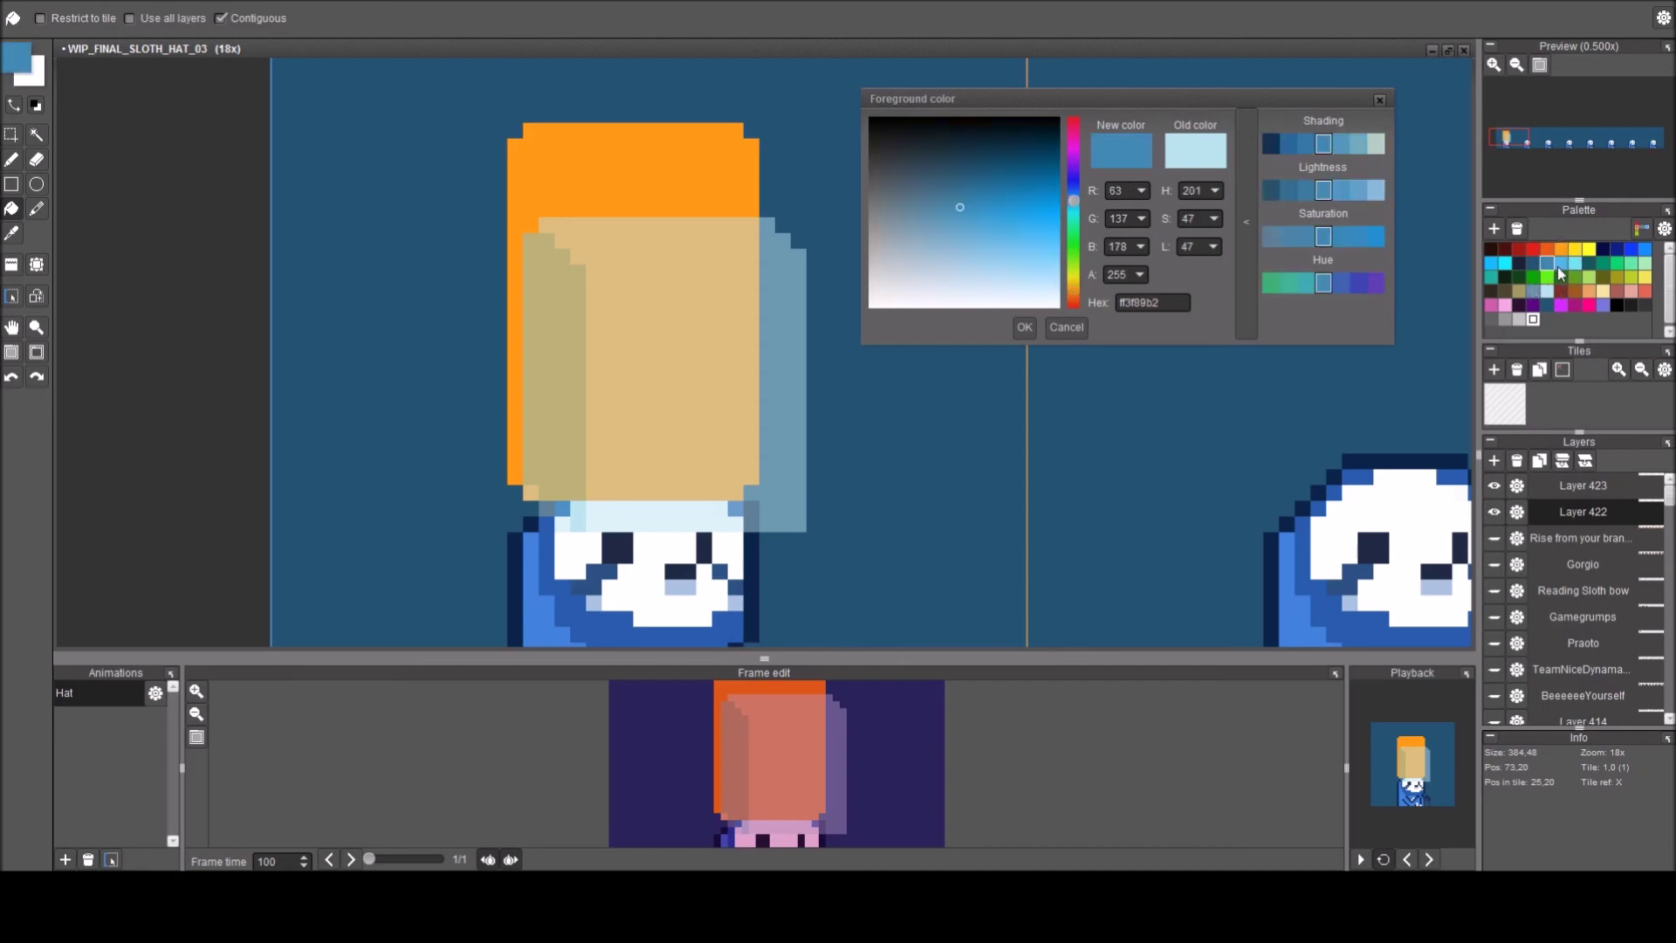
pyautogui.click(646, 153)
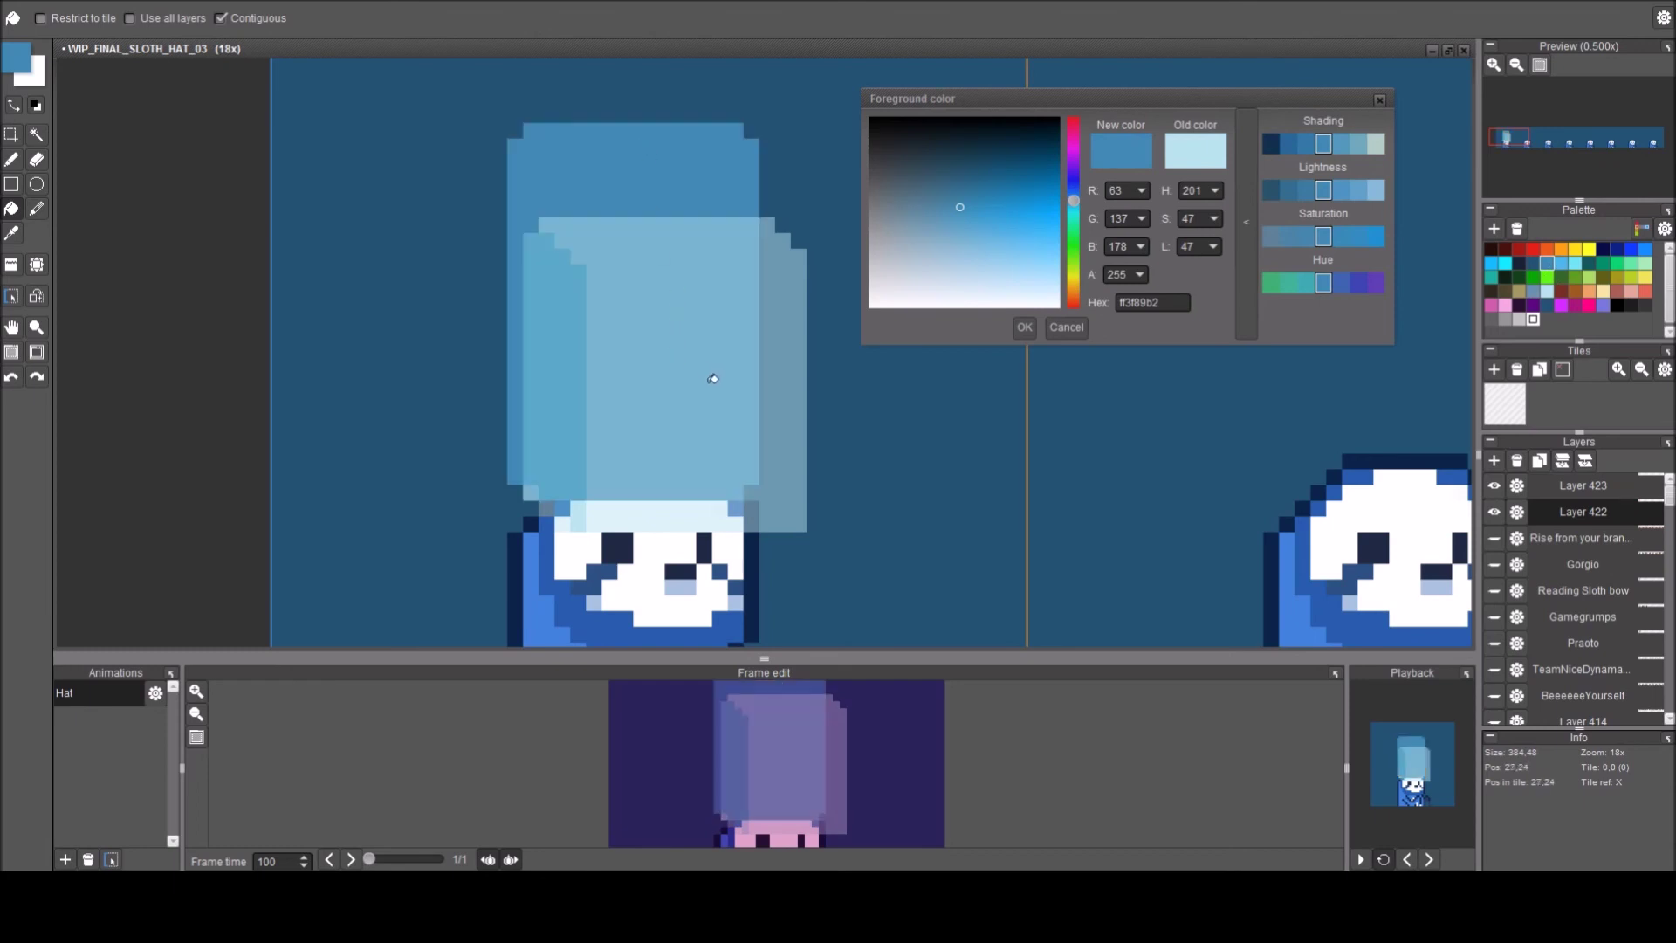
pyautogui.press('b')
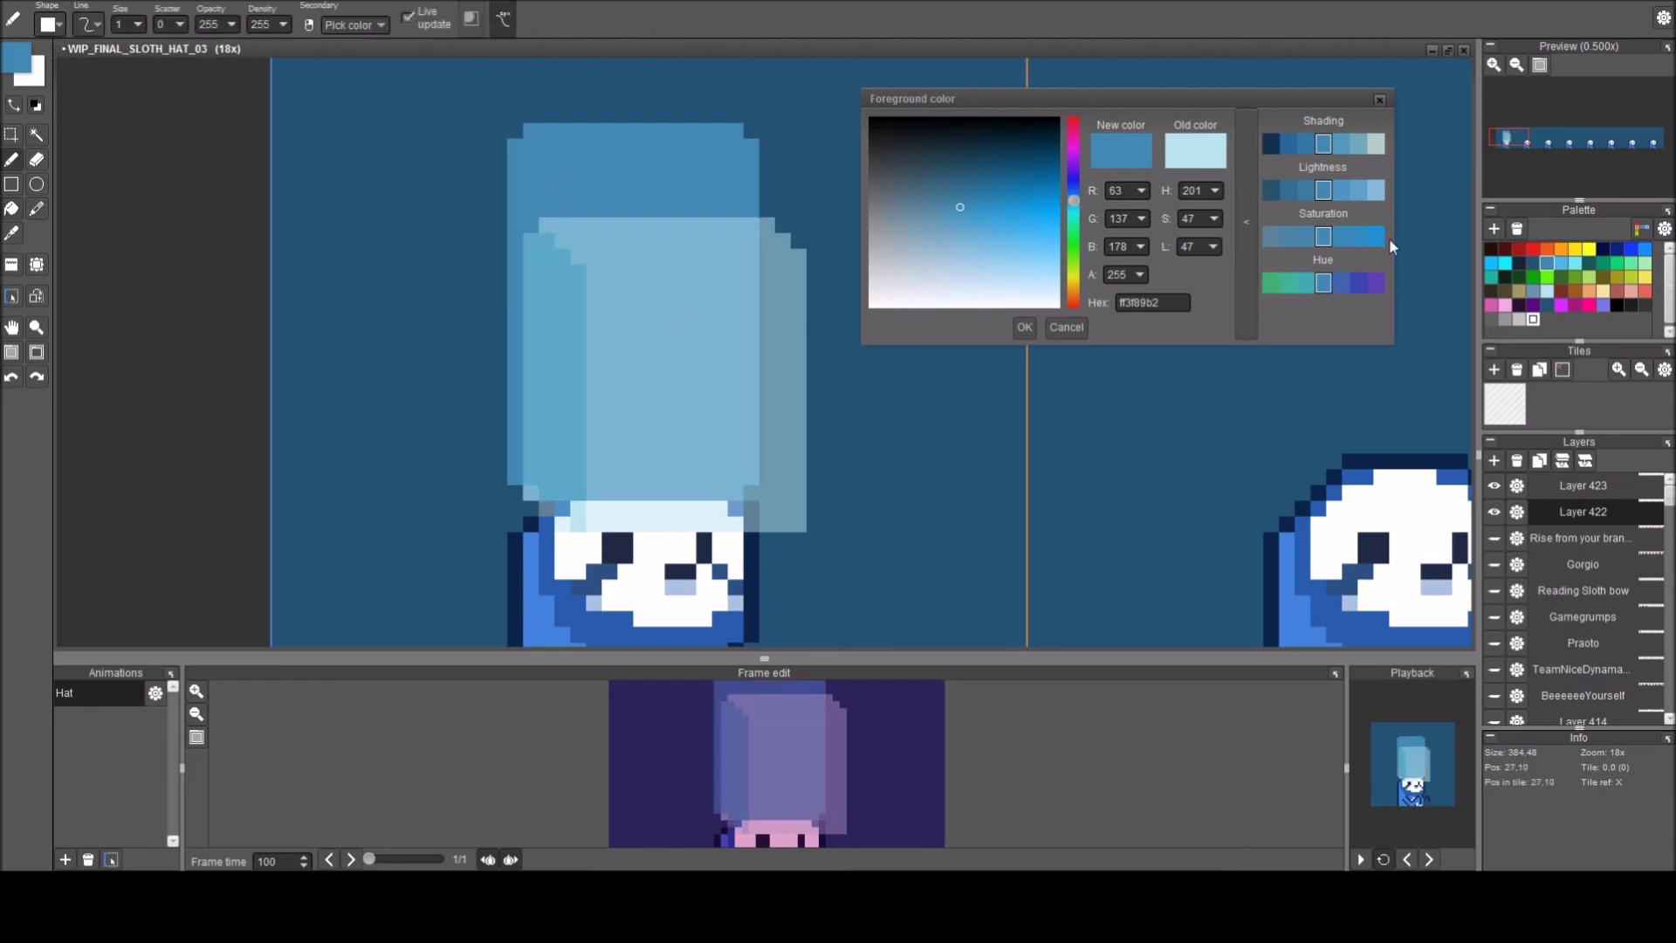
pyautogui.click(1558, 264)
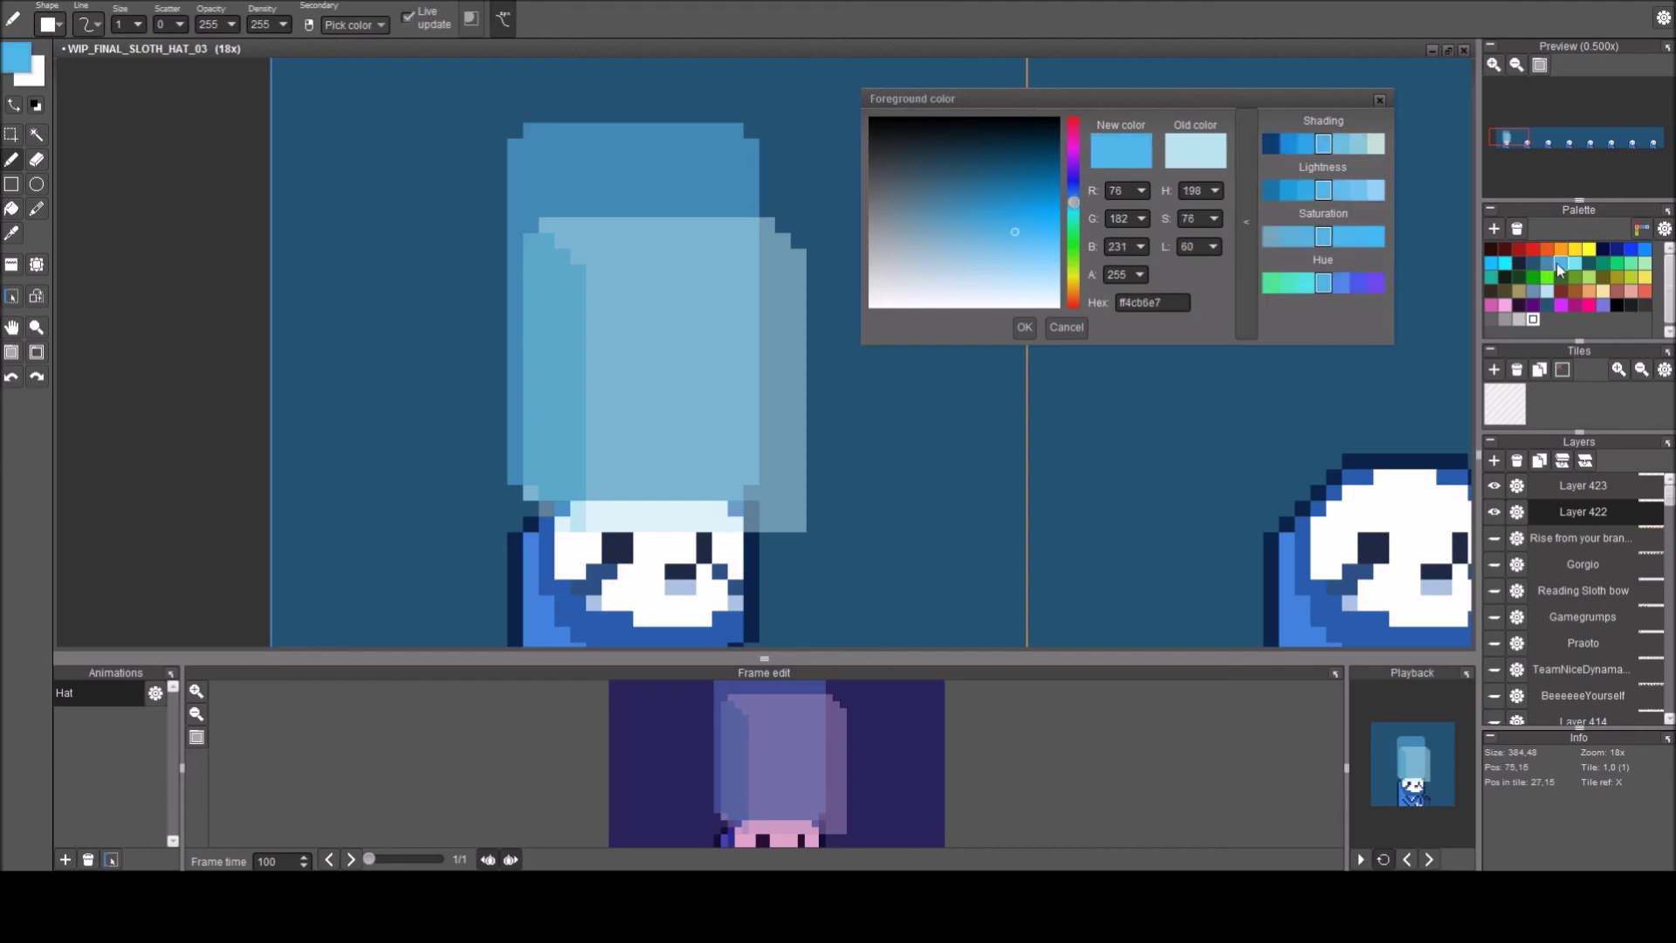
# Look through the older hat layers and briefly show Layer 403 to check its content.
pyautogui.scroll(-3, 1634, 658)
pyautogui.scroll(-5, 1629, 594)
pyautogui.scroll(-5, 1628, 599)
pyautogui.scroll(4, 1627, 599)
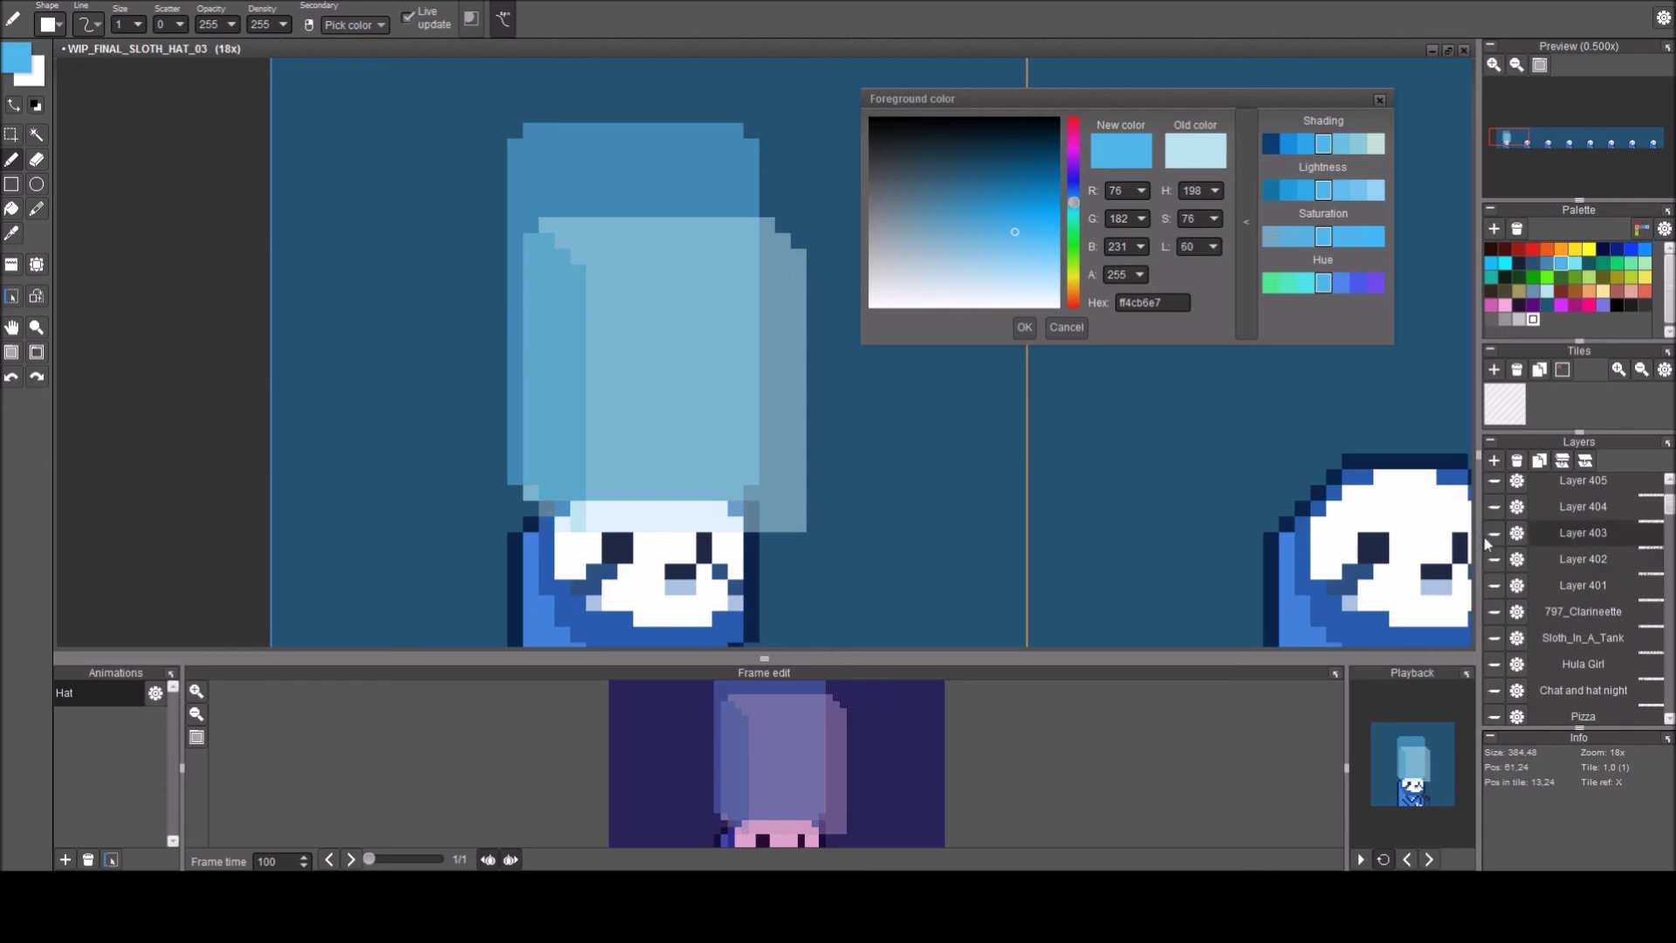
pyautogui.click(1494, 533)
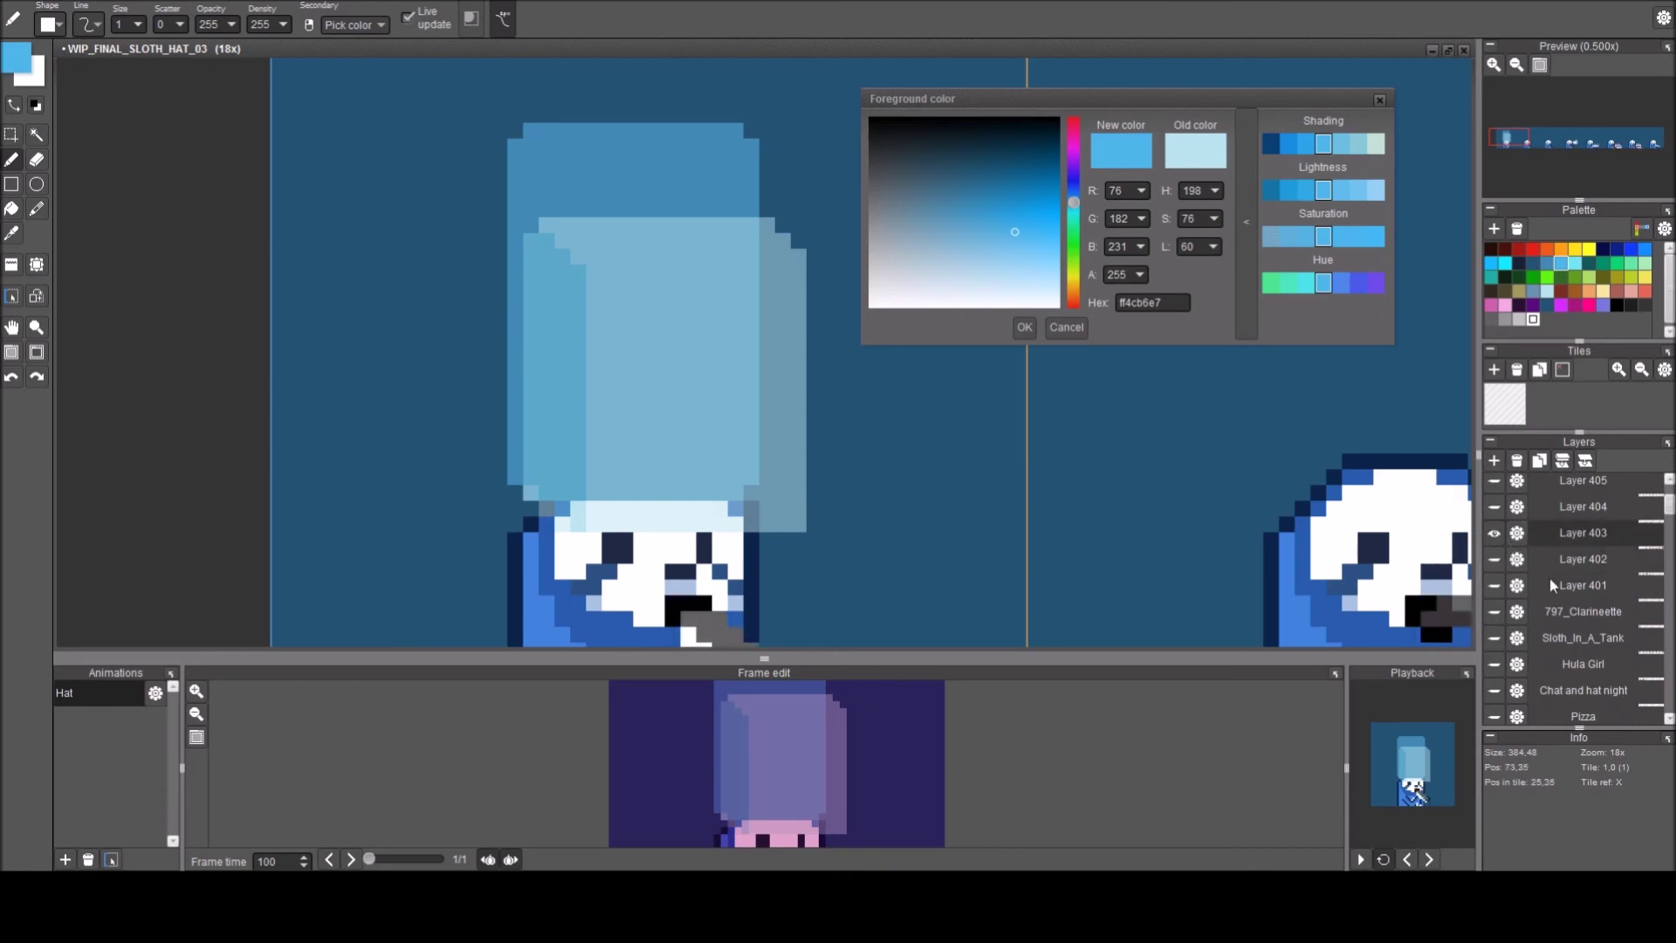
pyautogui.scroll(-3, 1568, 602)
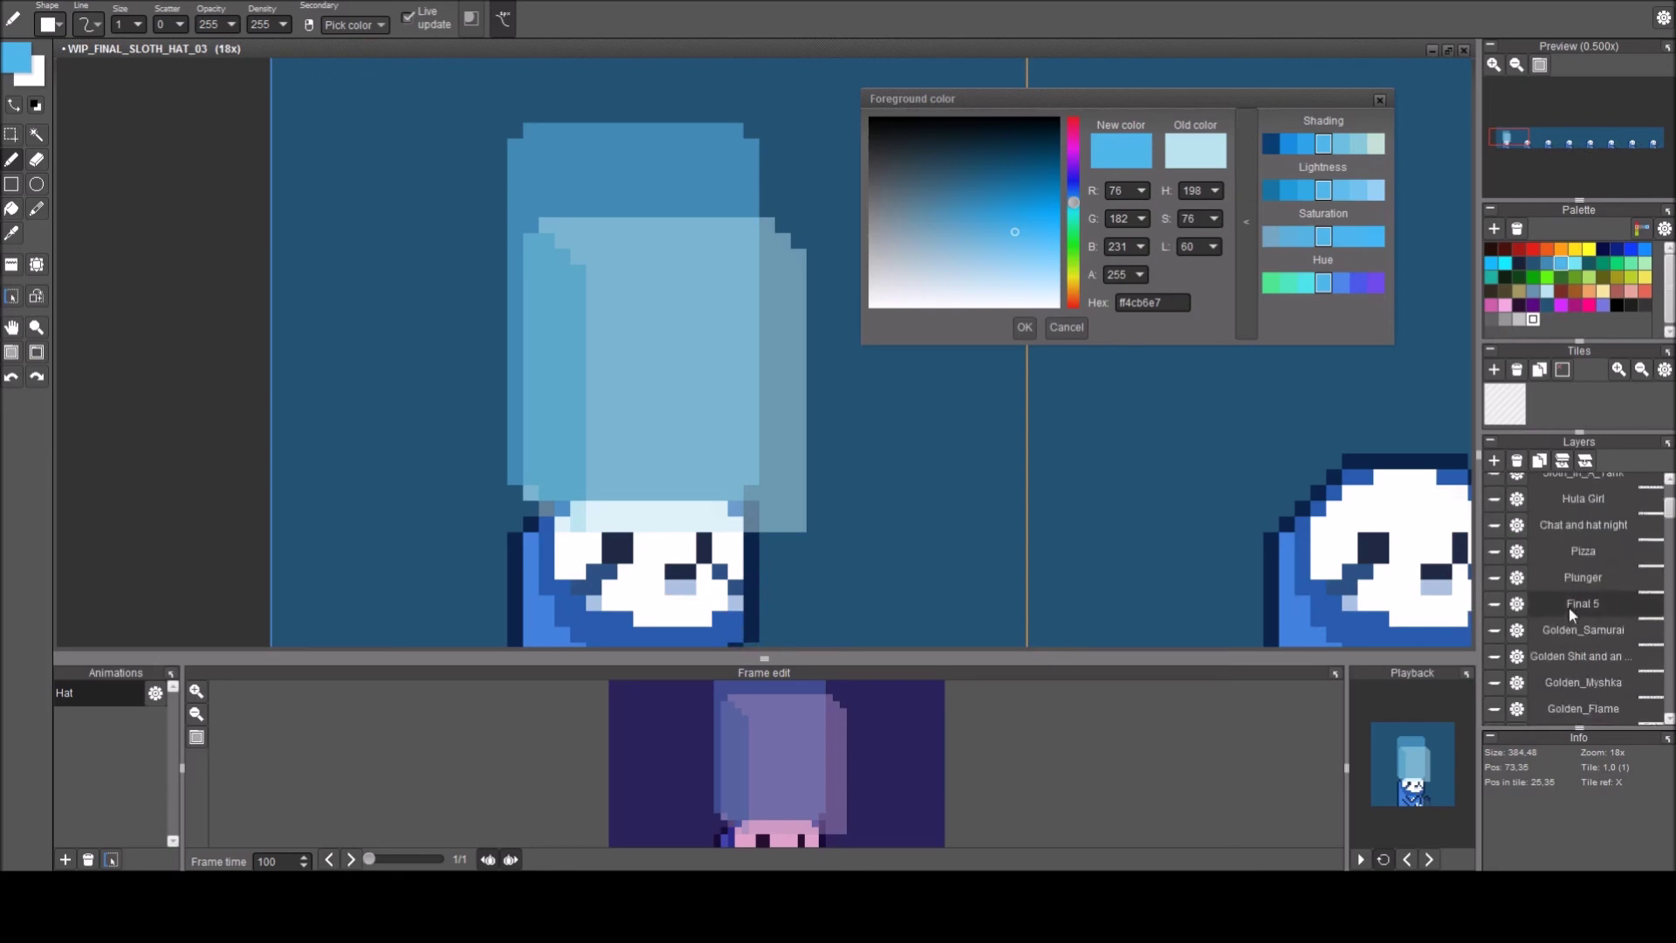
pyautogui.scroll(-3, 1569, 606)
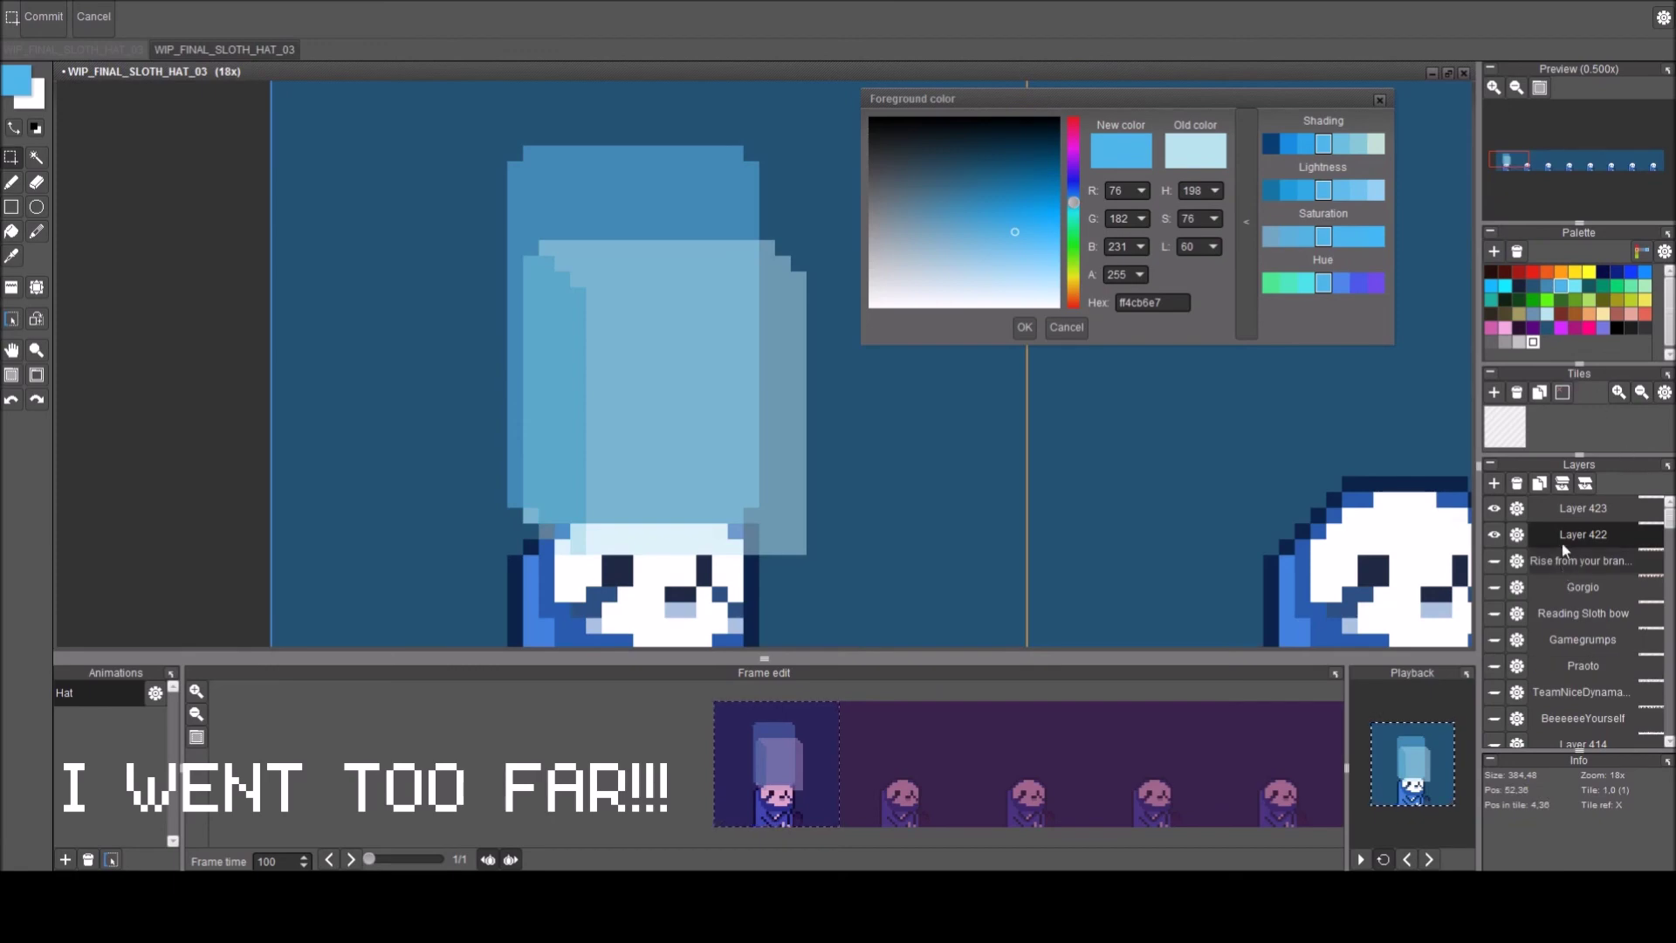
# Copy the box faces from Layer 423 and paste them on Layer 448 of the other open WIP_FINAL_SLOTH_HAT_03 document.
pyautogui.click(1571, 510)
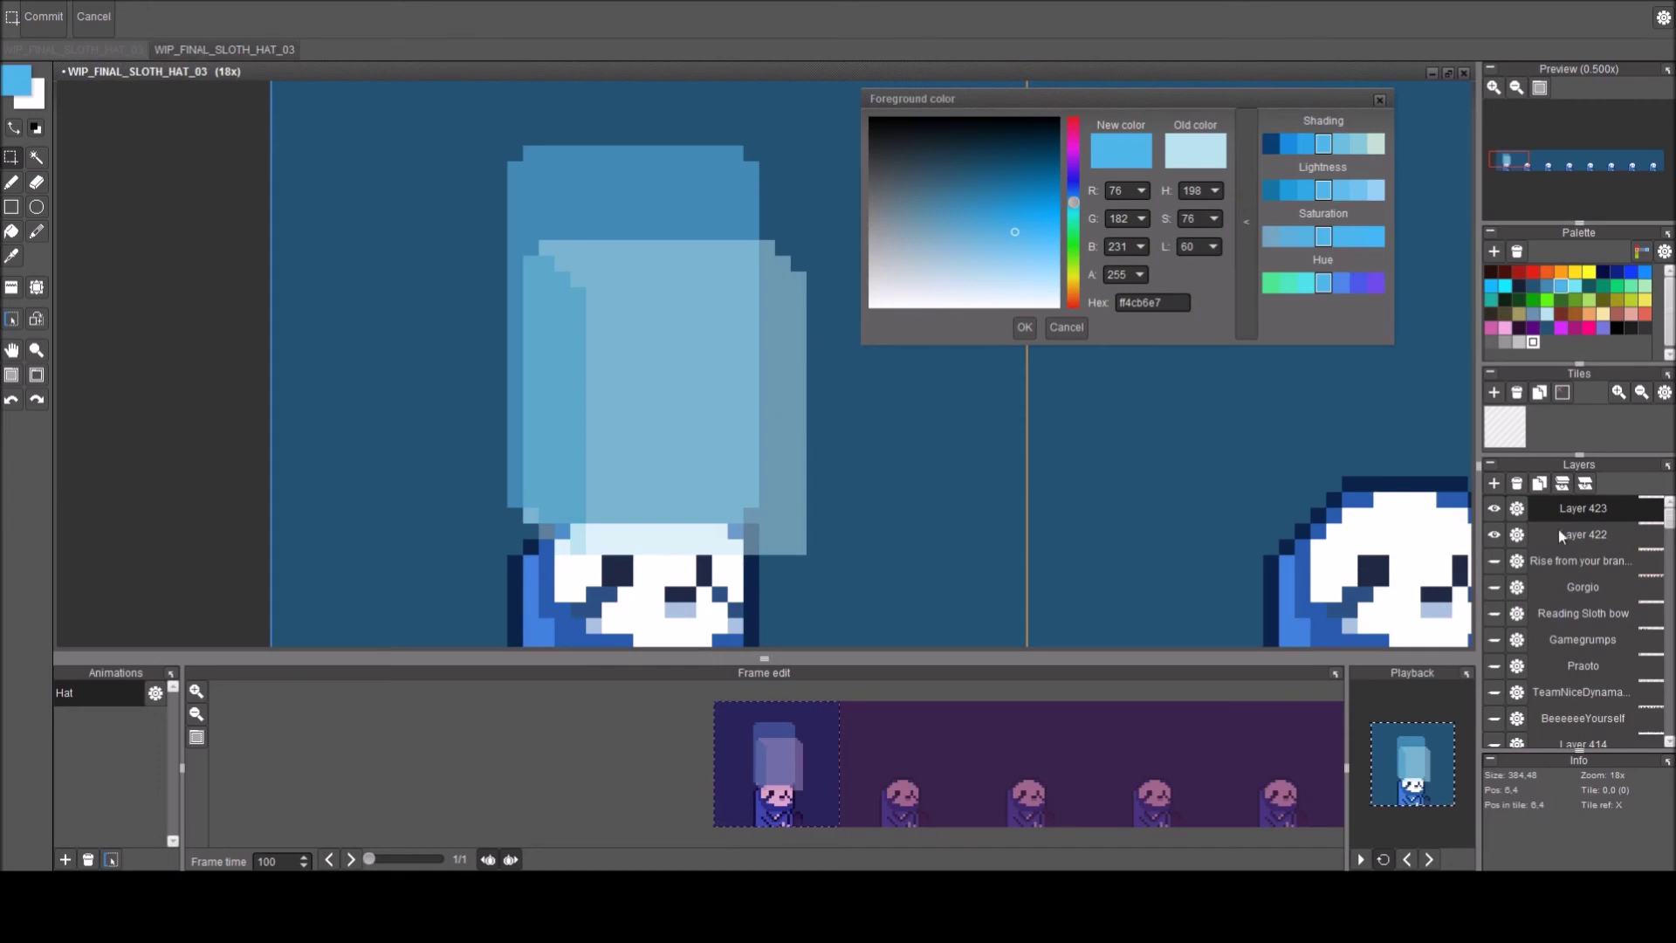
pyautogui.hotkey('ctrl', 'Tab')
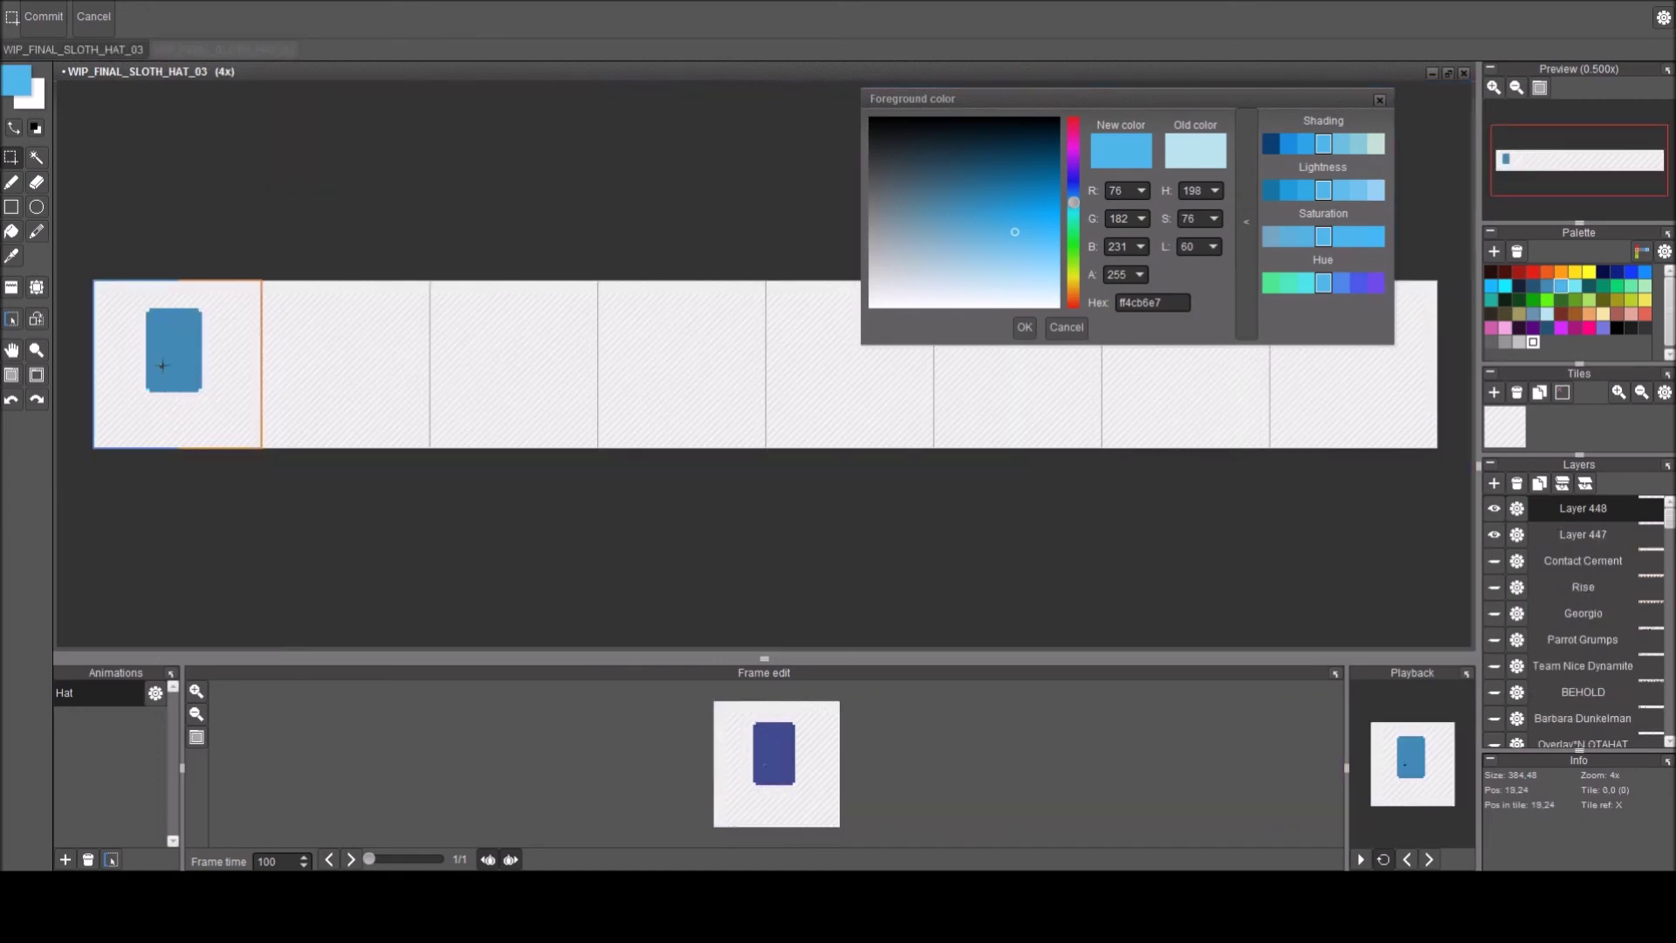
pyautogui.hotkey('ctrl', 'v')
pyautogui.click(344, 414)
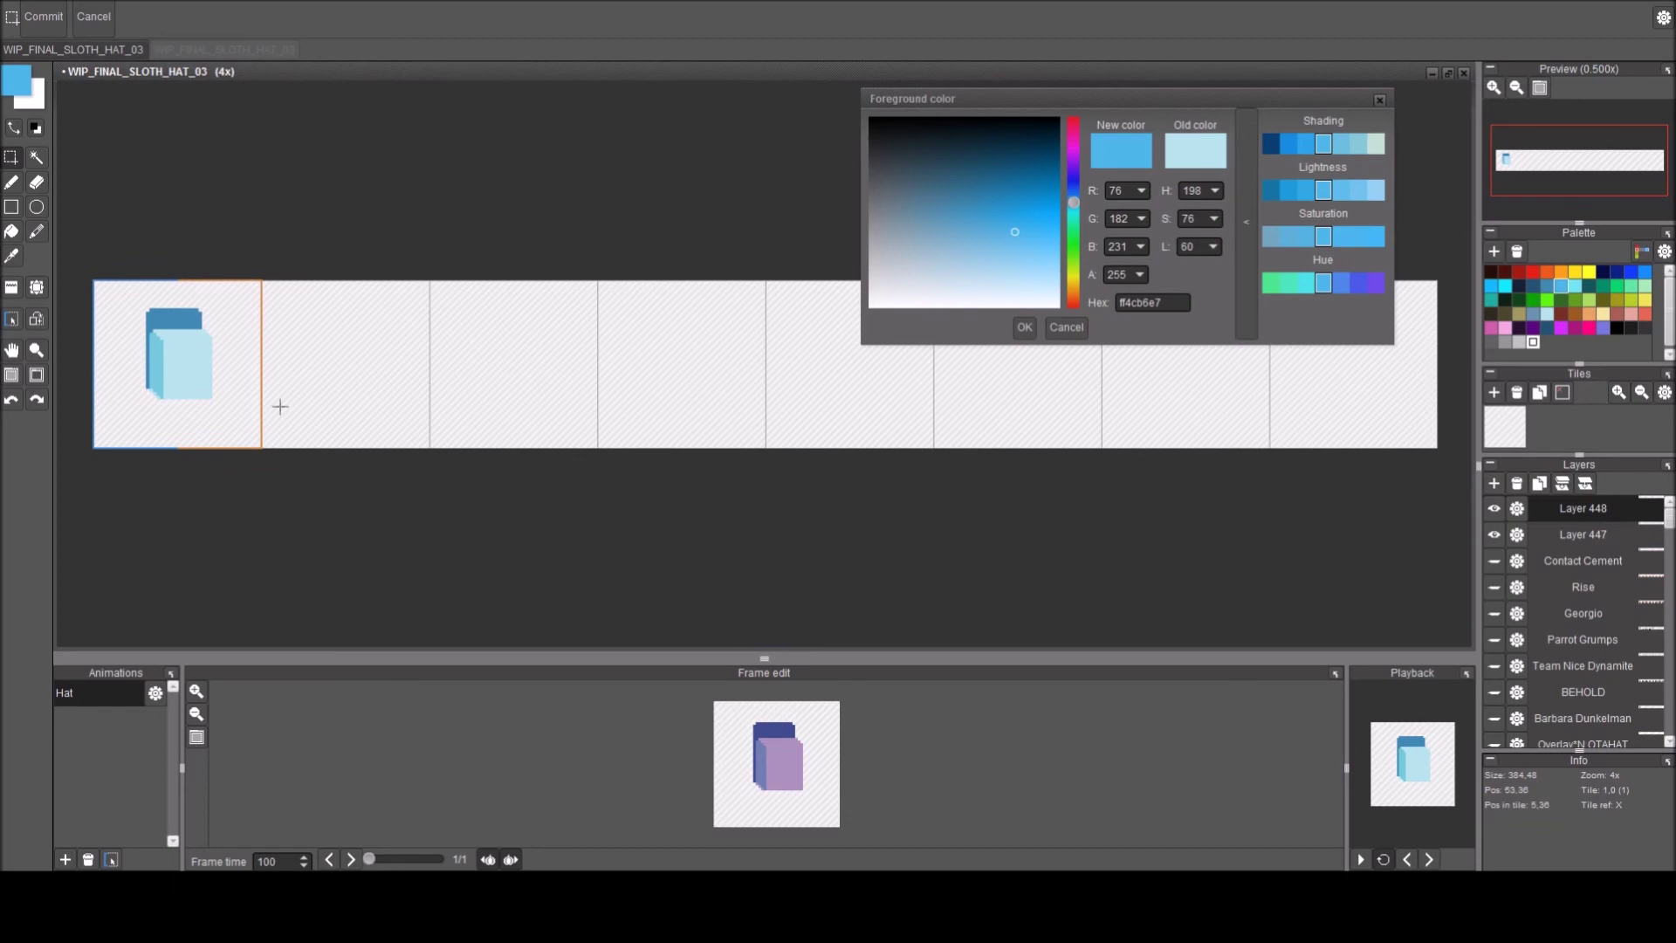
# Show the sloth sprites and blue background at the end of the layer stack beneath the pasted hat.
pyautogui.moveTo(280, 407); pyautogui.dragTo(599, 401)
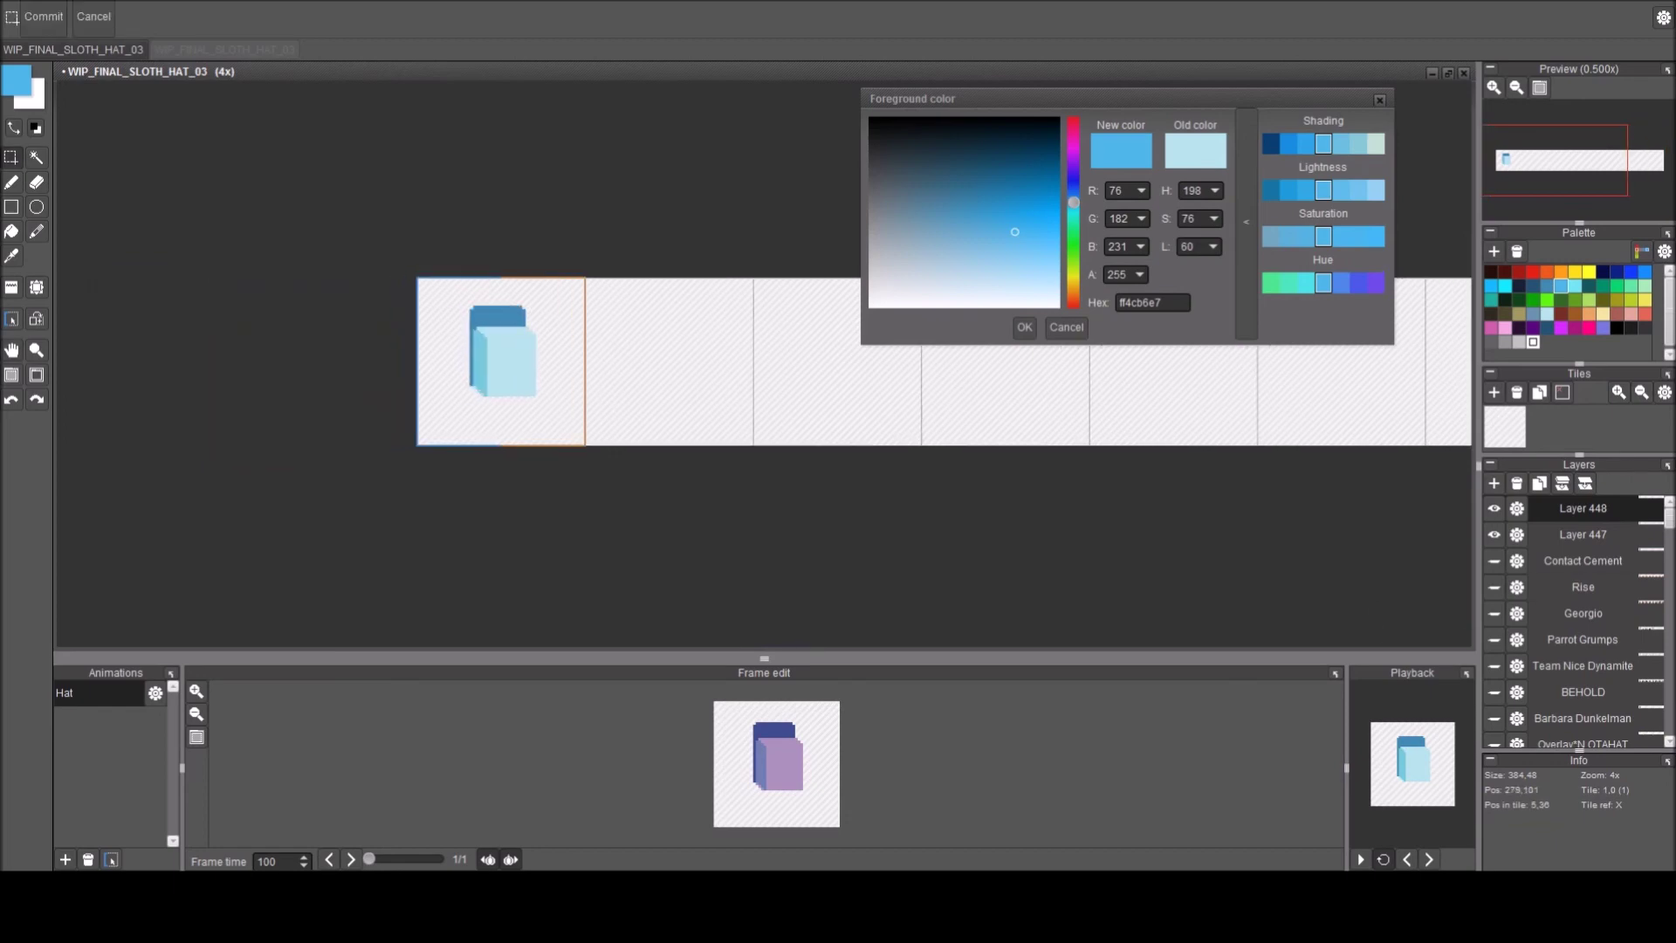
pyautogui.moveTo(1669, 522); pyautogui.dragTo(1670, 738)
pyautogui.click(1495, 735)
pyautogui.moveTo(1669, 736); pyautogui.dragTo(1670, 514)
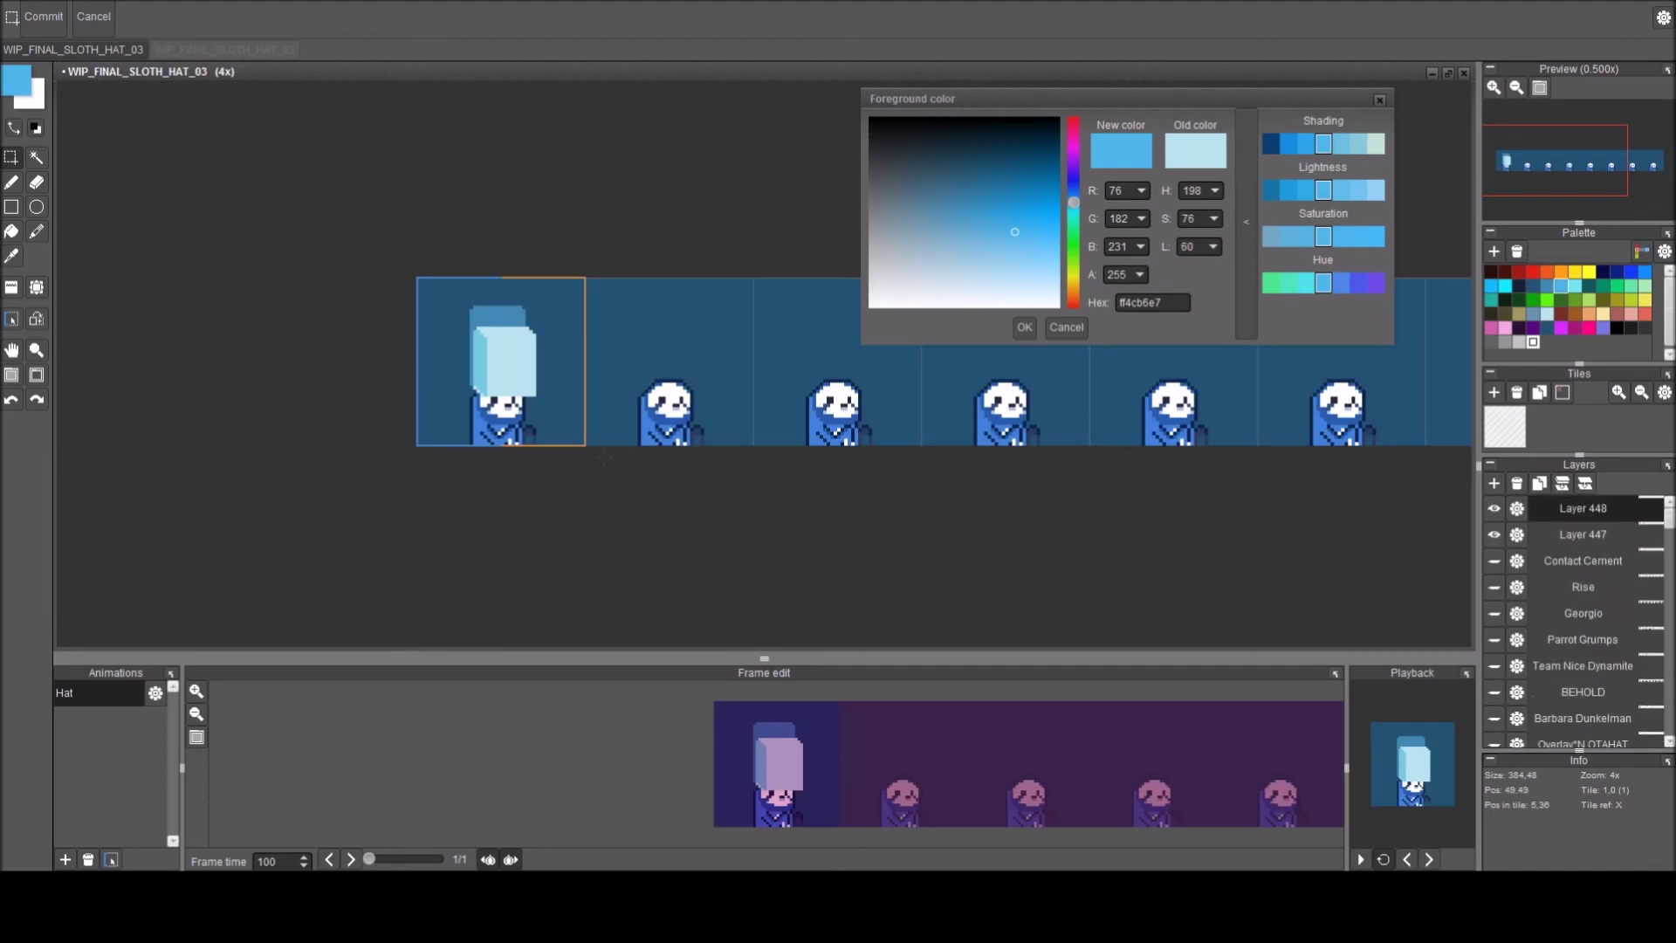
pyautogui.moveTo(605, 457); pyautogui.dragTo(756, 468)
pyautogui.scroll(3, 599, 334)
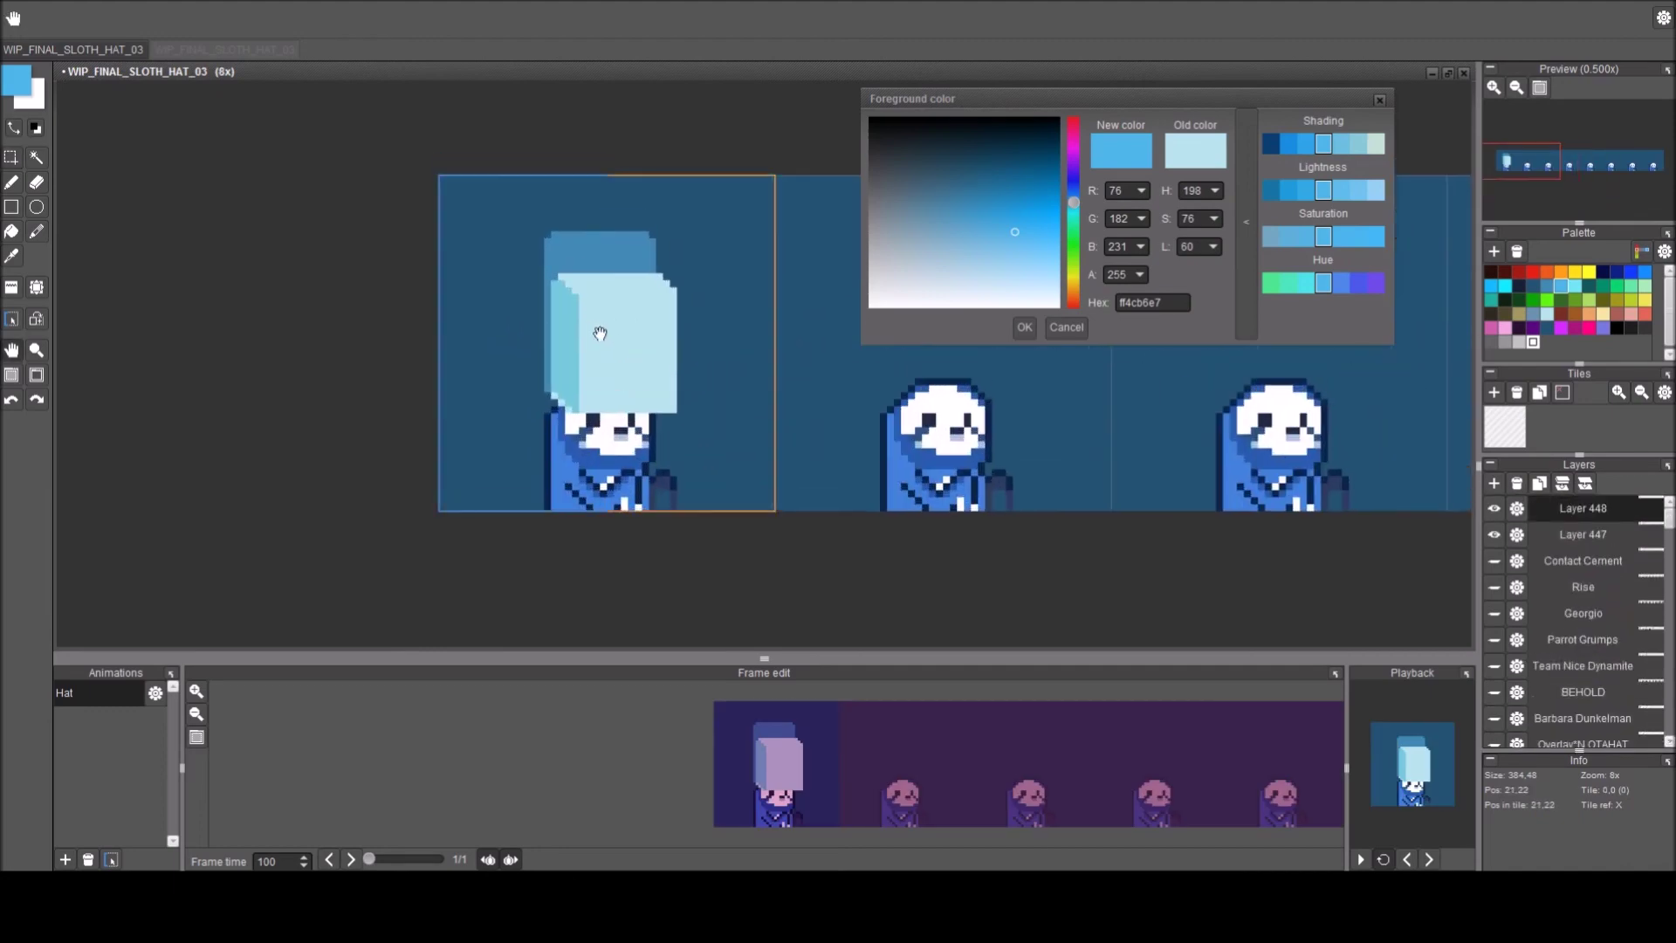
# Choose the very pale green-white, RGB 228, 243, 235, then outline and fill the box's top face with it.
pyautogui.scroll(2, 599, 334)
pyautogui.scroll(3, 524, 358)
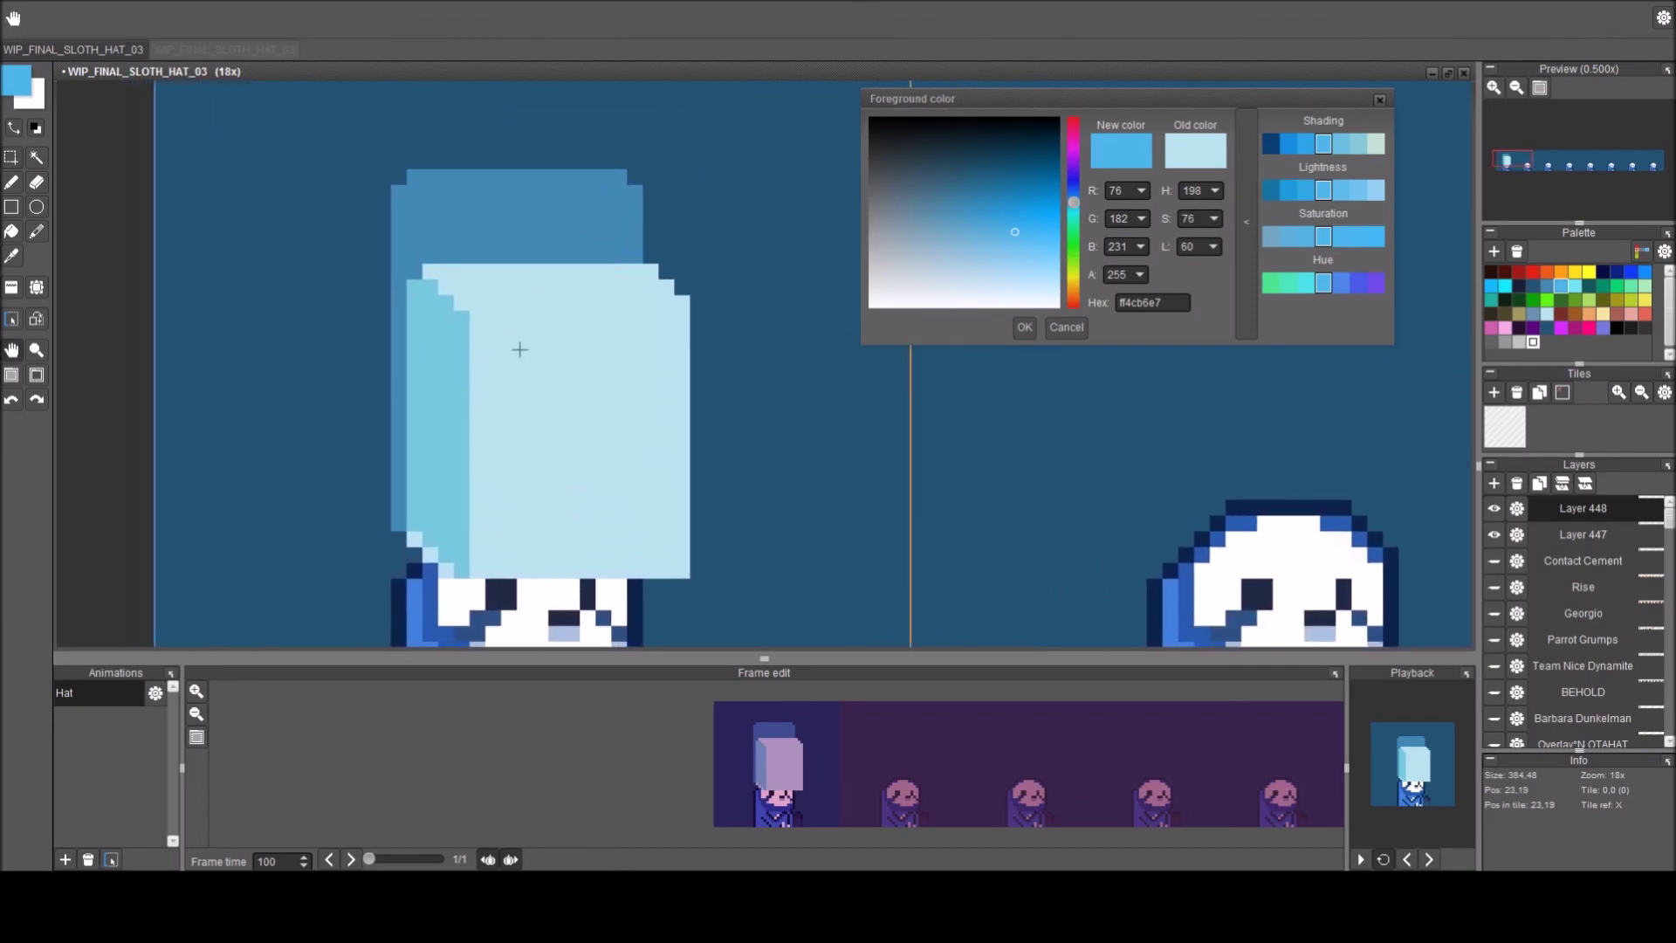
pyautogui.rightClick(520, 349)
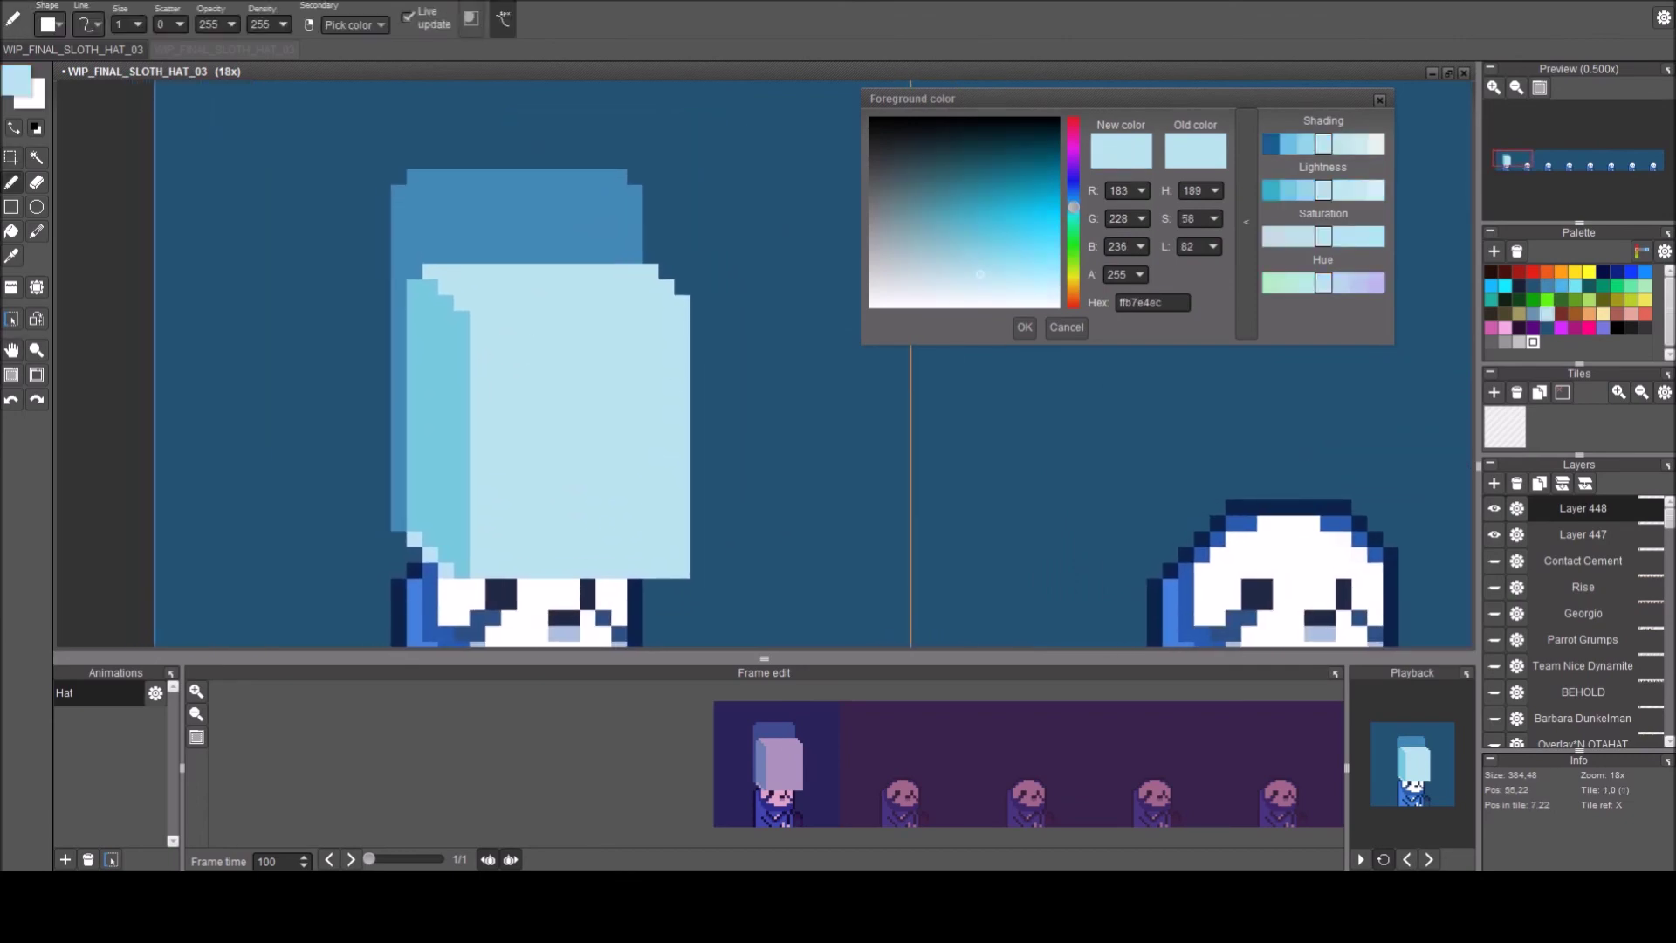
pyautogui.click(1380, 145)
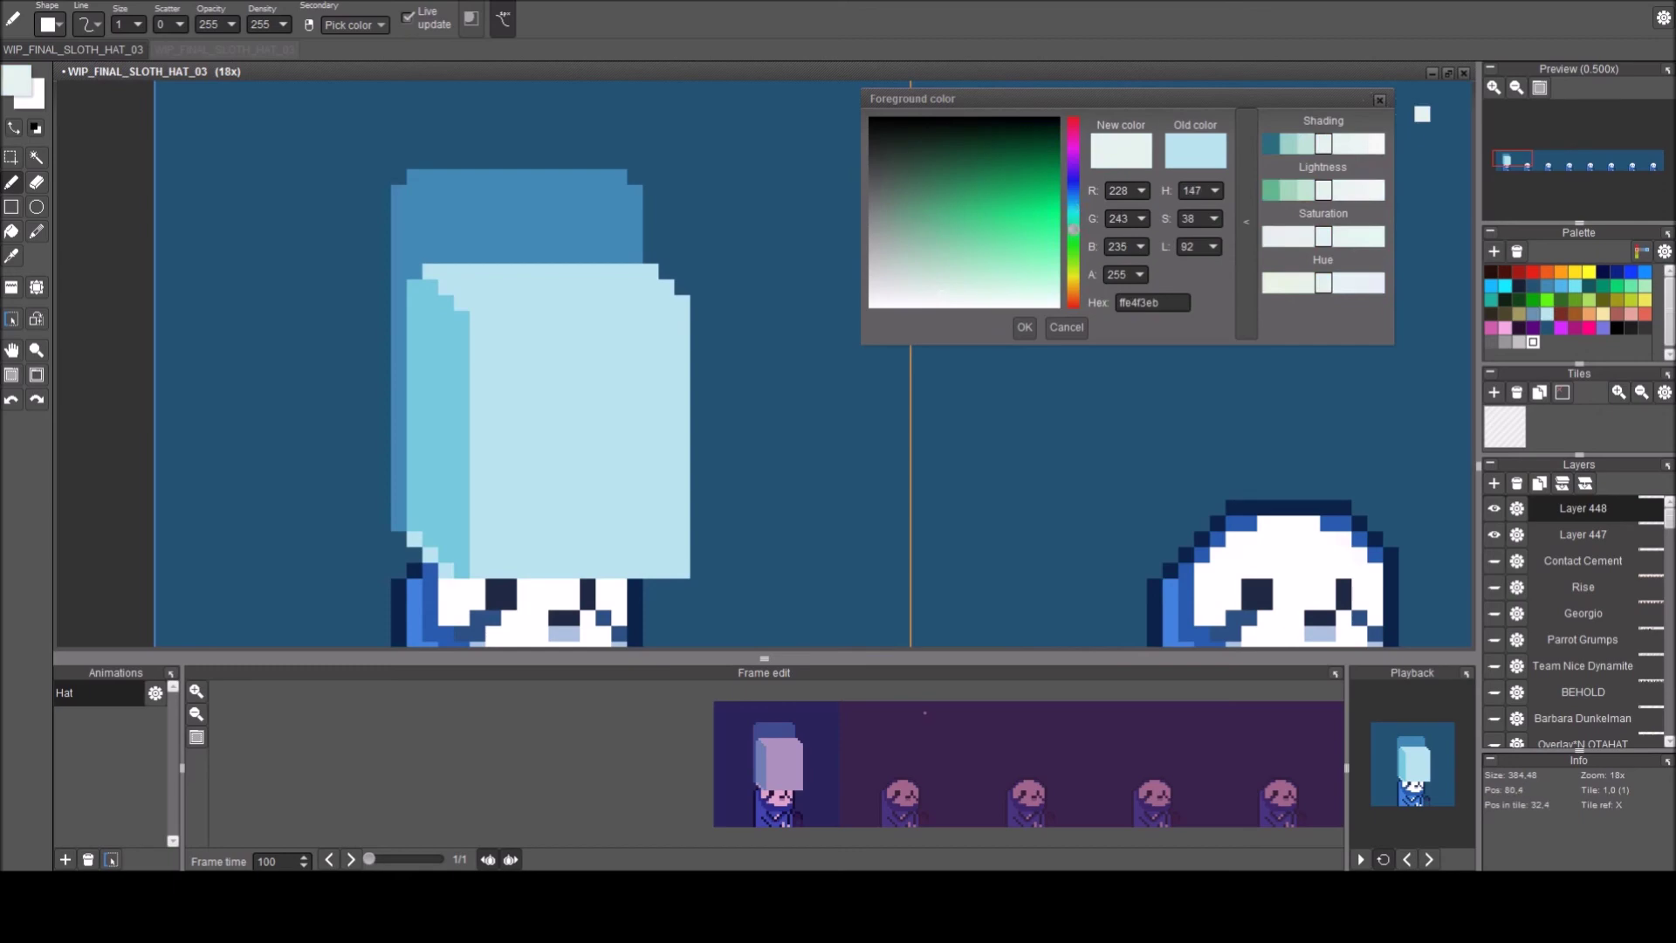
pyautogui.click(1379, 100)
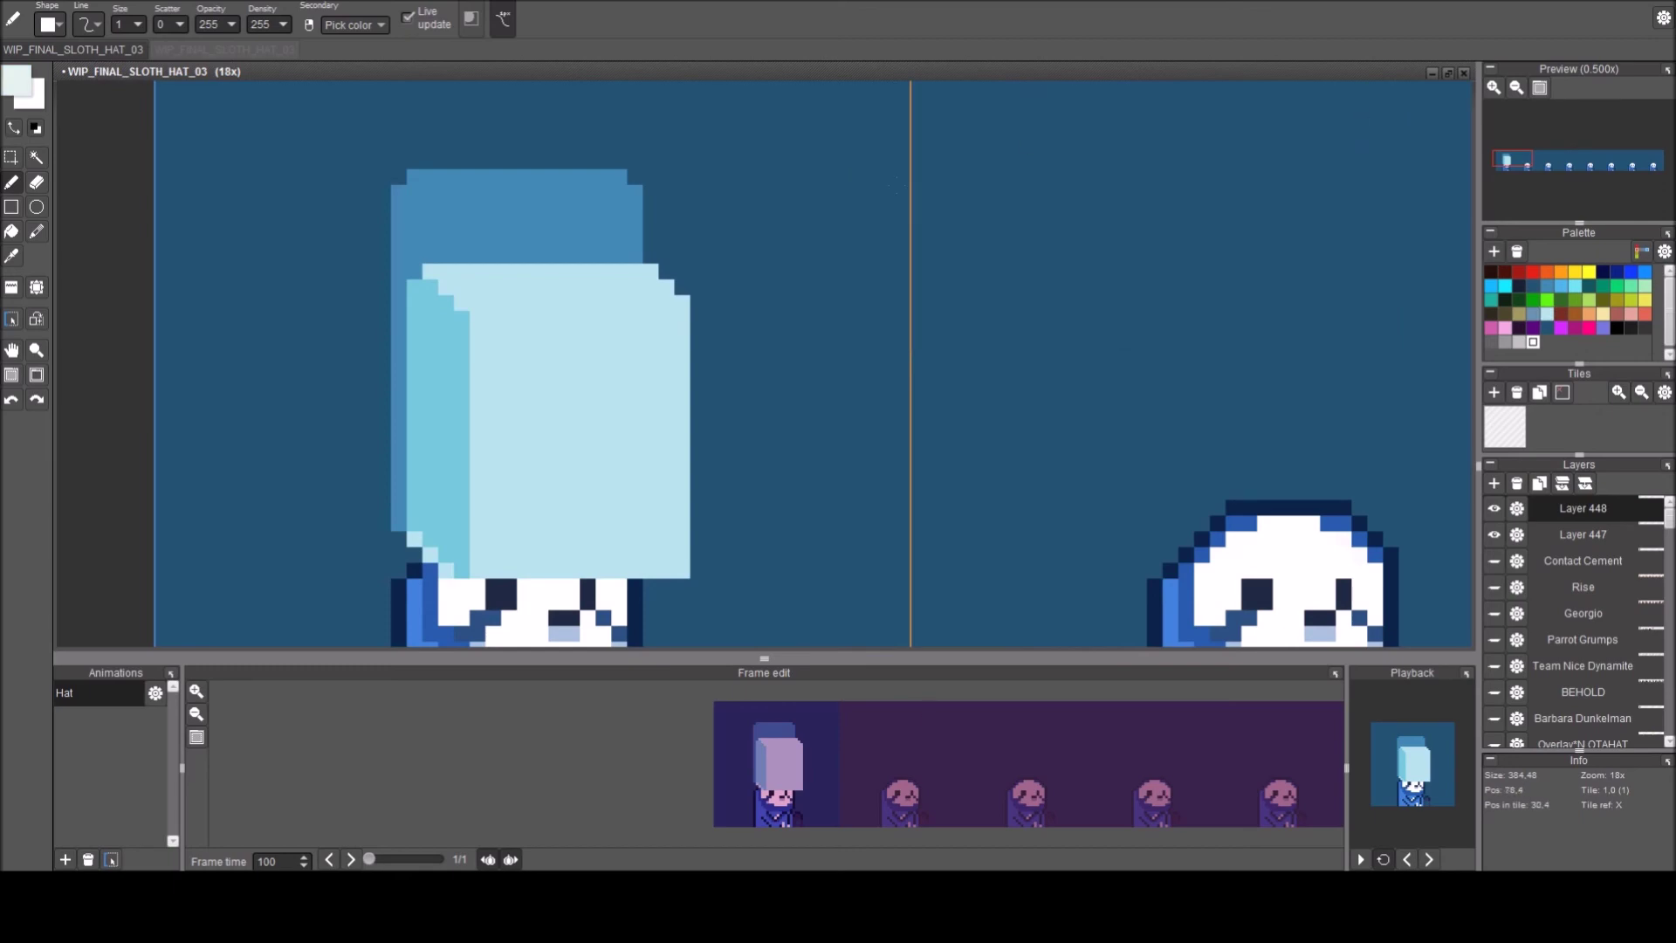
pyautogui.click(430, 271)
pyautogui.moveTo(445, 287)
pyautogui.mouseDown()
pyautogui.moveTo(463, 301)
pyautogui.moveTo(677, 301)
pyautogui.mouseUp()
pyautogui.click(668, 288)
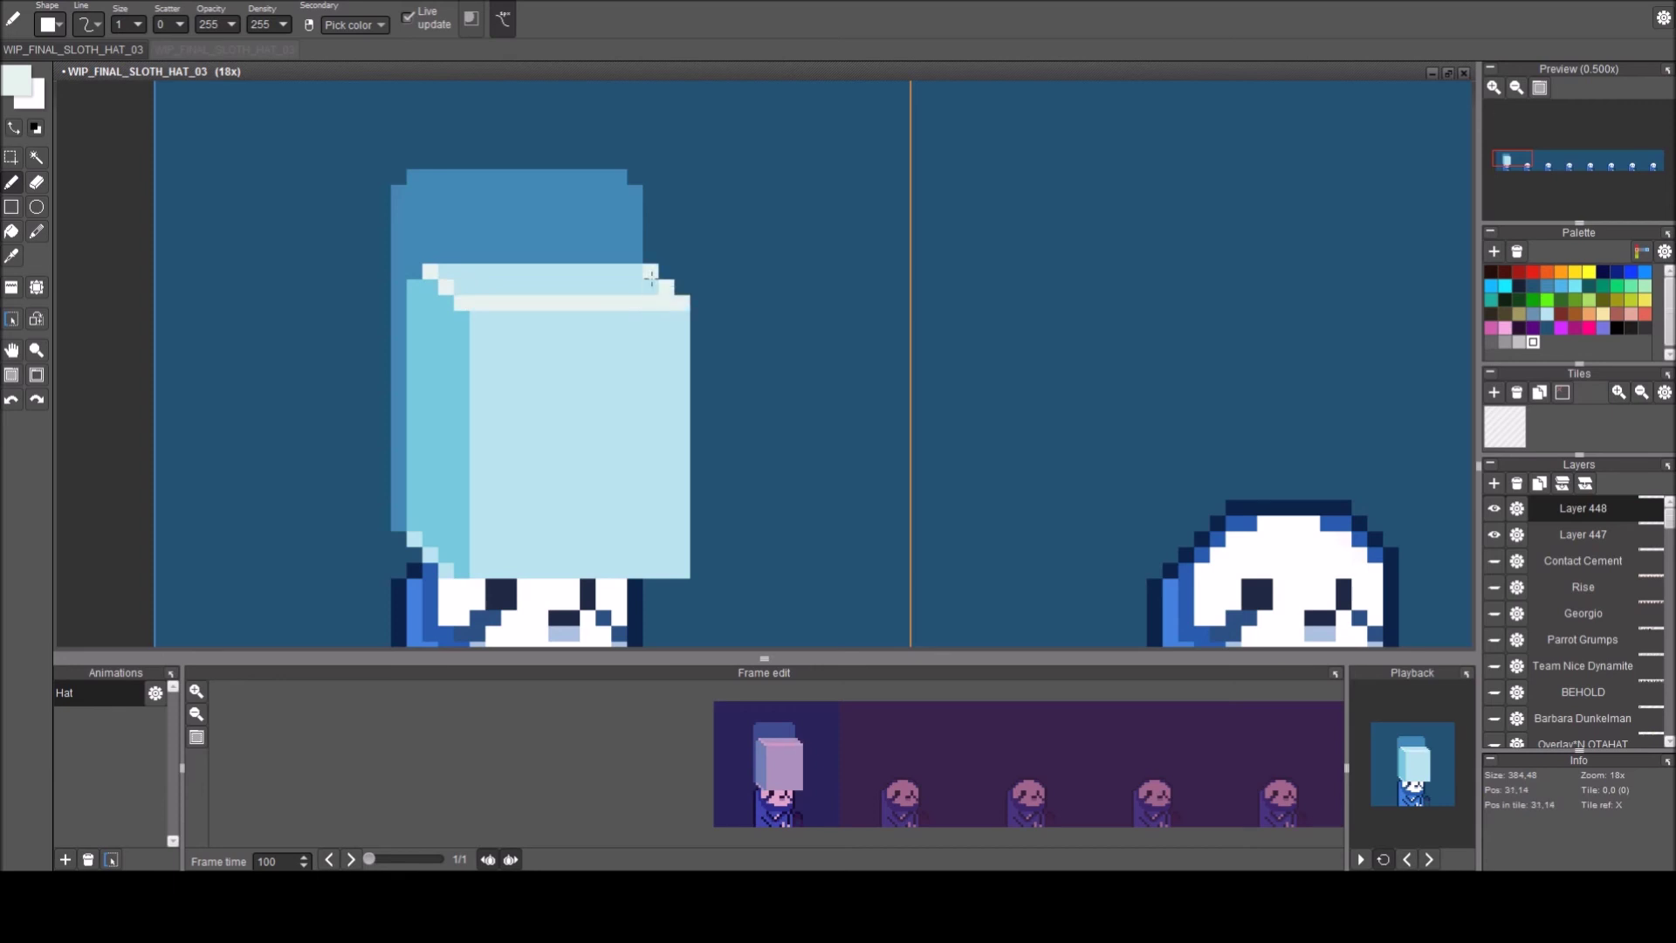
pyautogui.moveTo(649, 276); pyautogui.dragTo(436, 275)
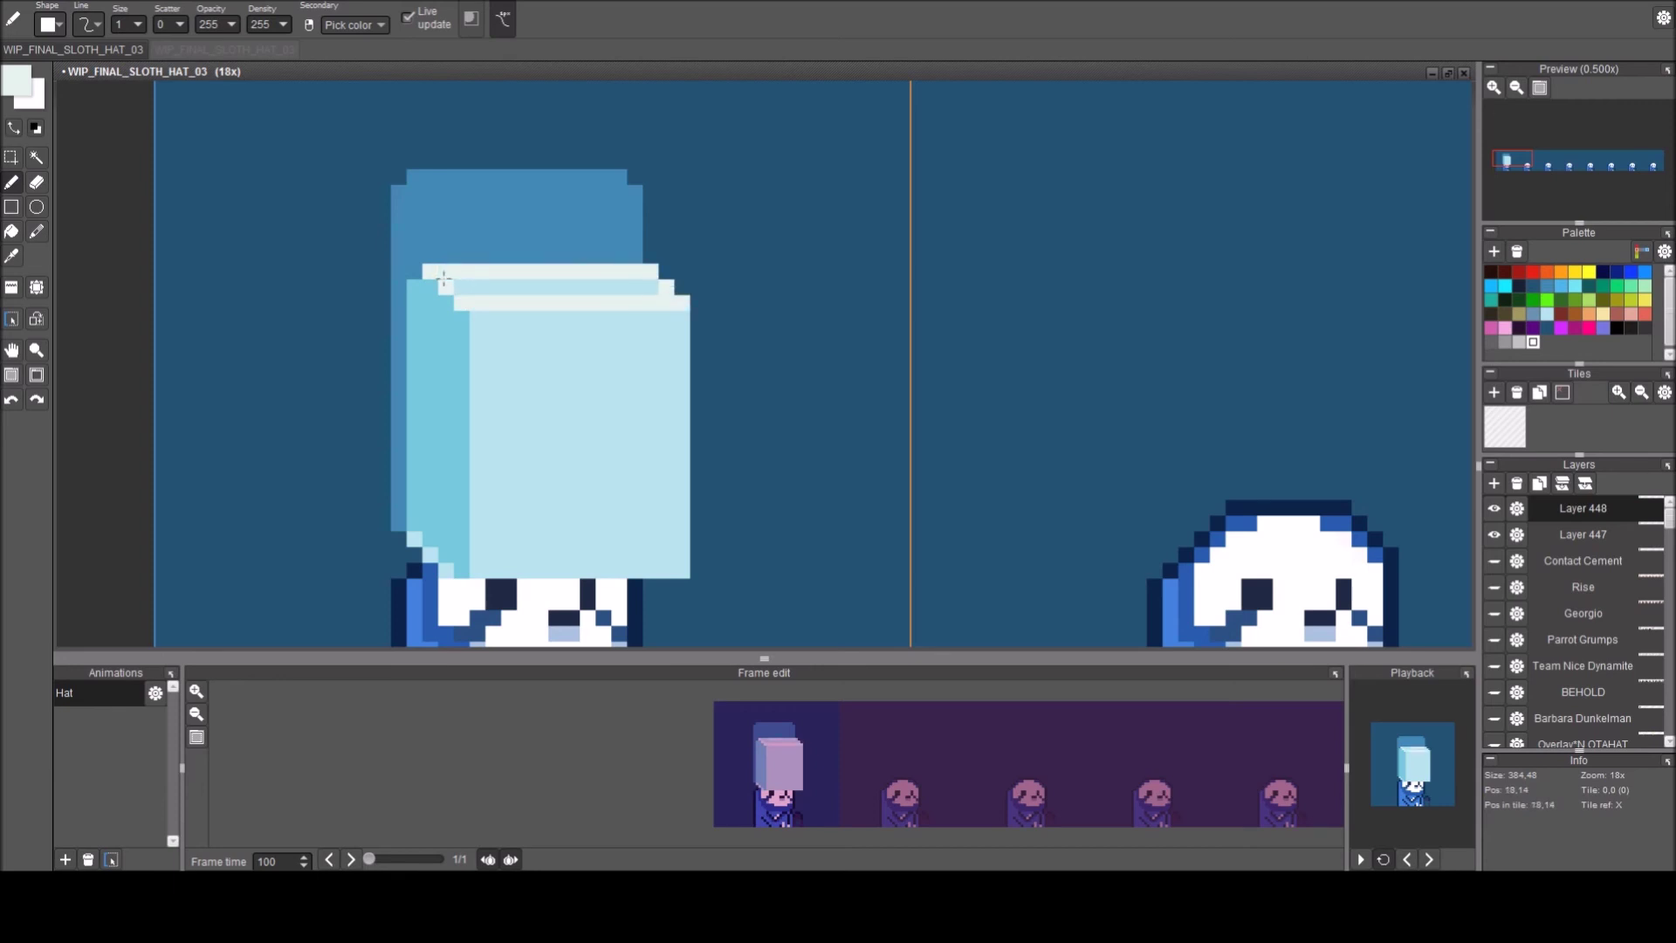
pyautogui.press('f')
pyautogui.click(472, 280)
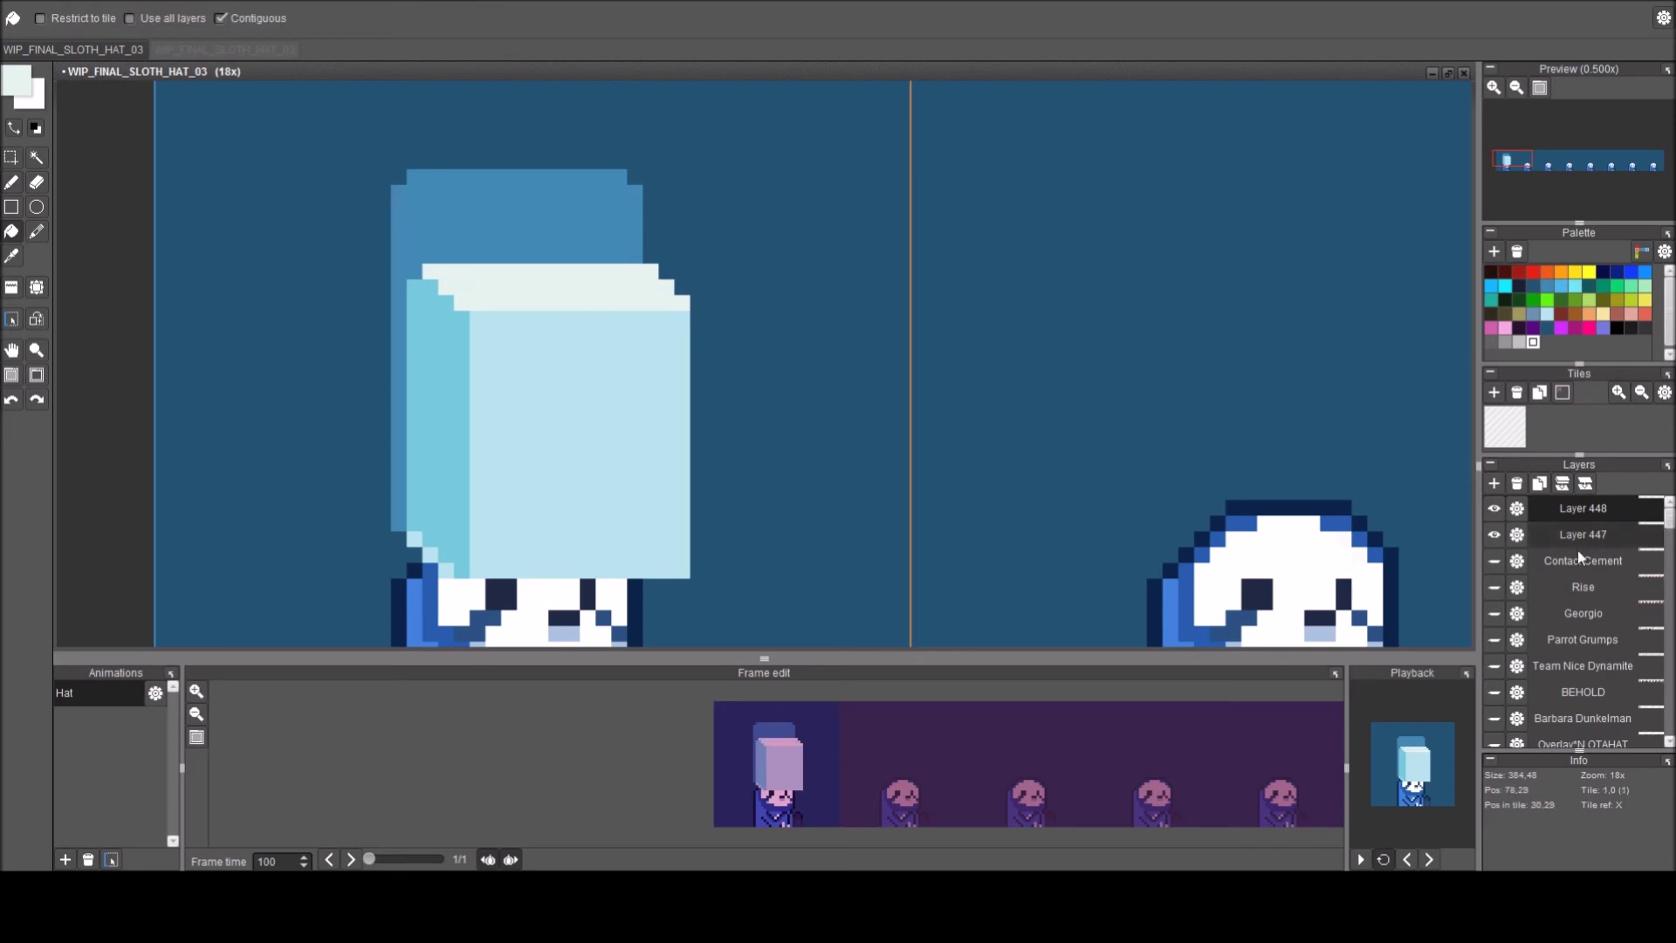
# Lower Layer 448's opacity to roughly half so the box faces turn semi-transparent, and make Layer 447 active.
pyautogui.click(1517, 508)
pyautogui.click(1530, 475)
pyautogui.moveTo(1491, 485); pyautogui.dragTo(1488, 484)
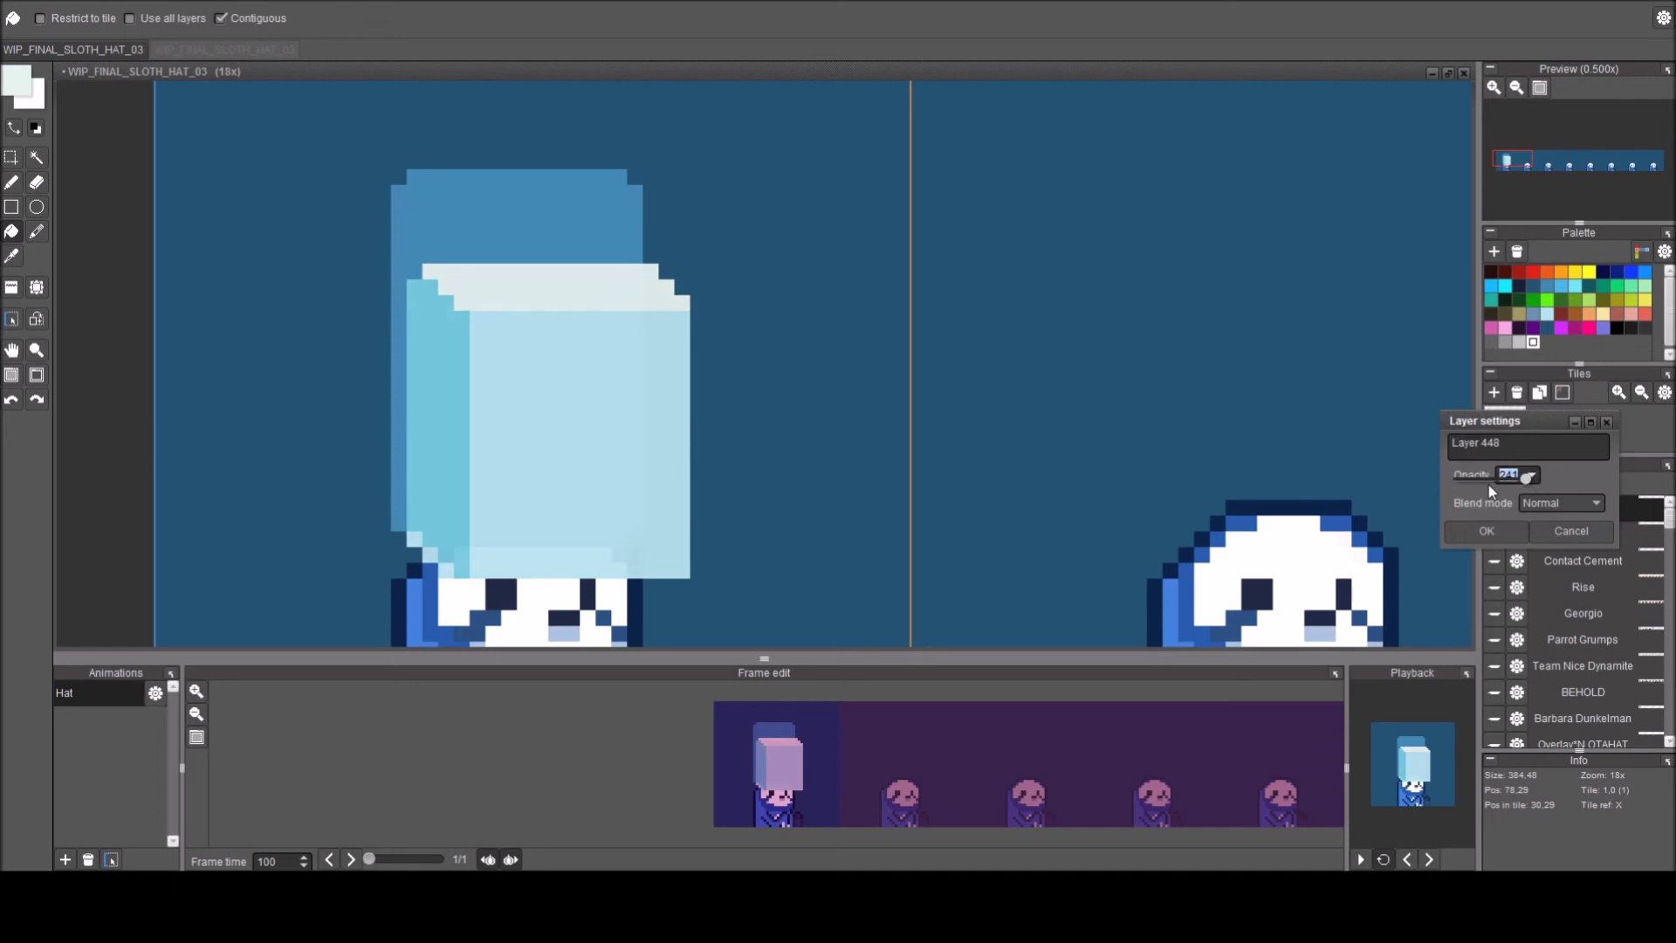
pyautogui.click(1489, 485)
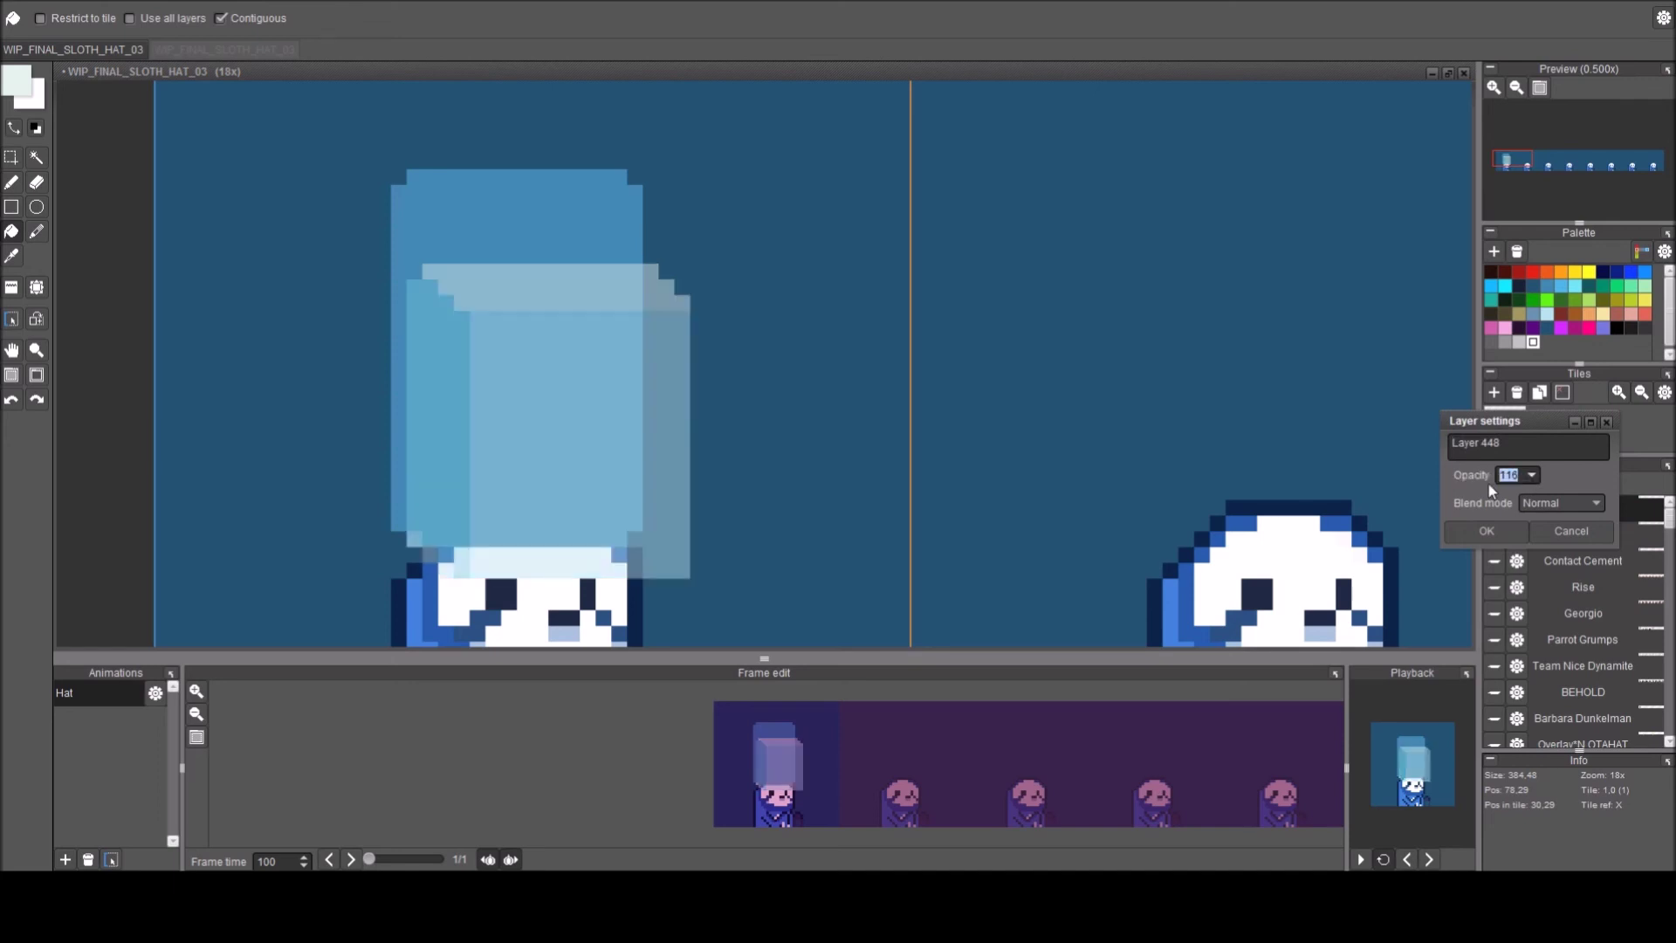
pyautogui.click(1538, 534)
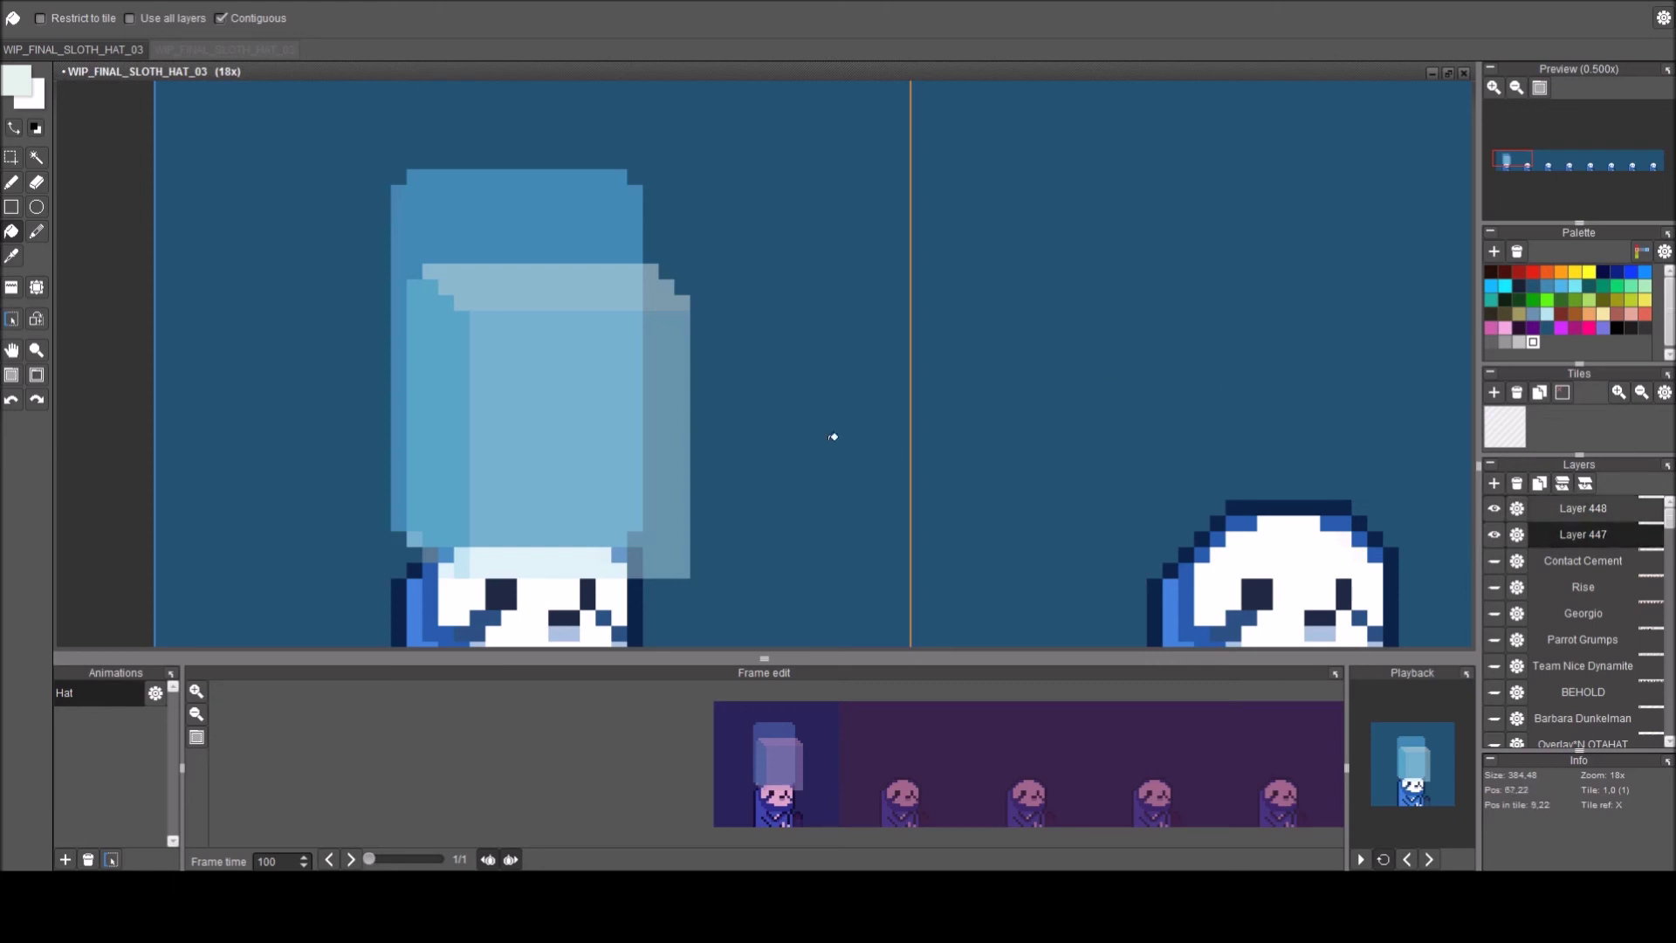
pyautogui.moveTo(644, 433); pyautogui.dragTo(658, 370)
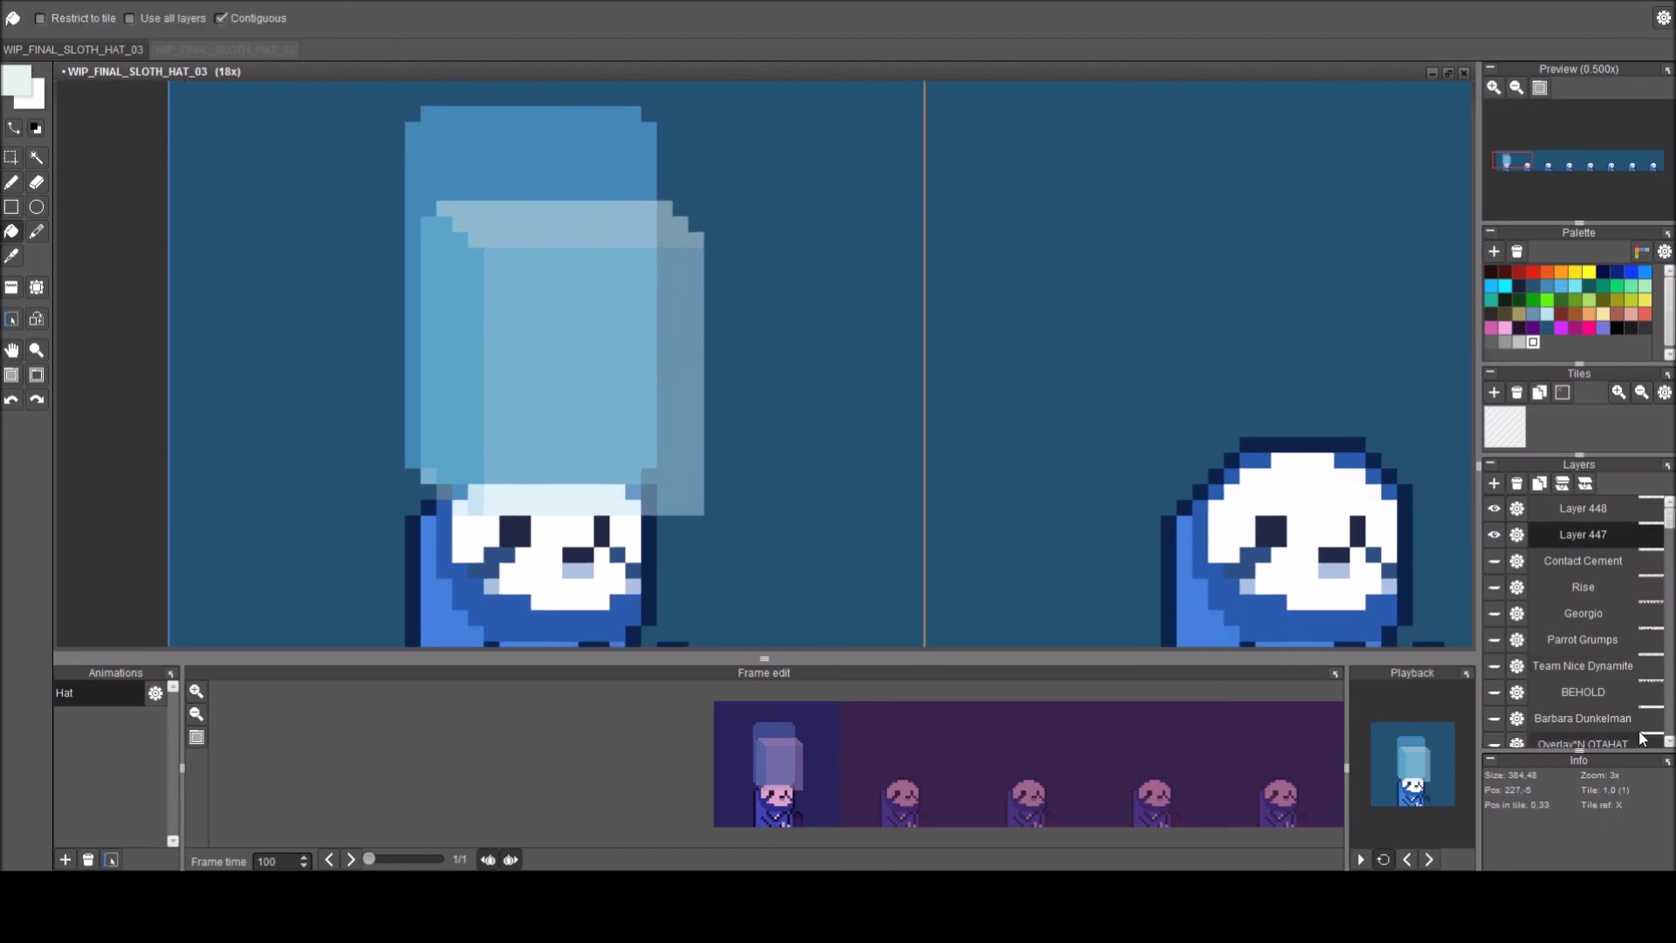
pyautogui.click(1582, 509)
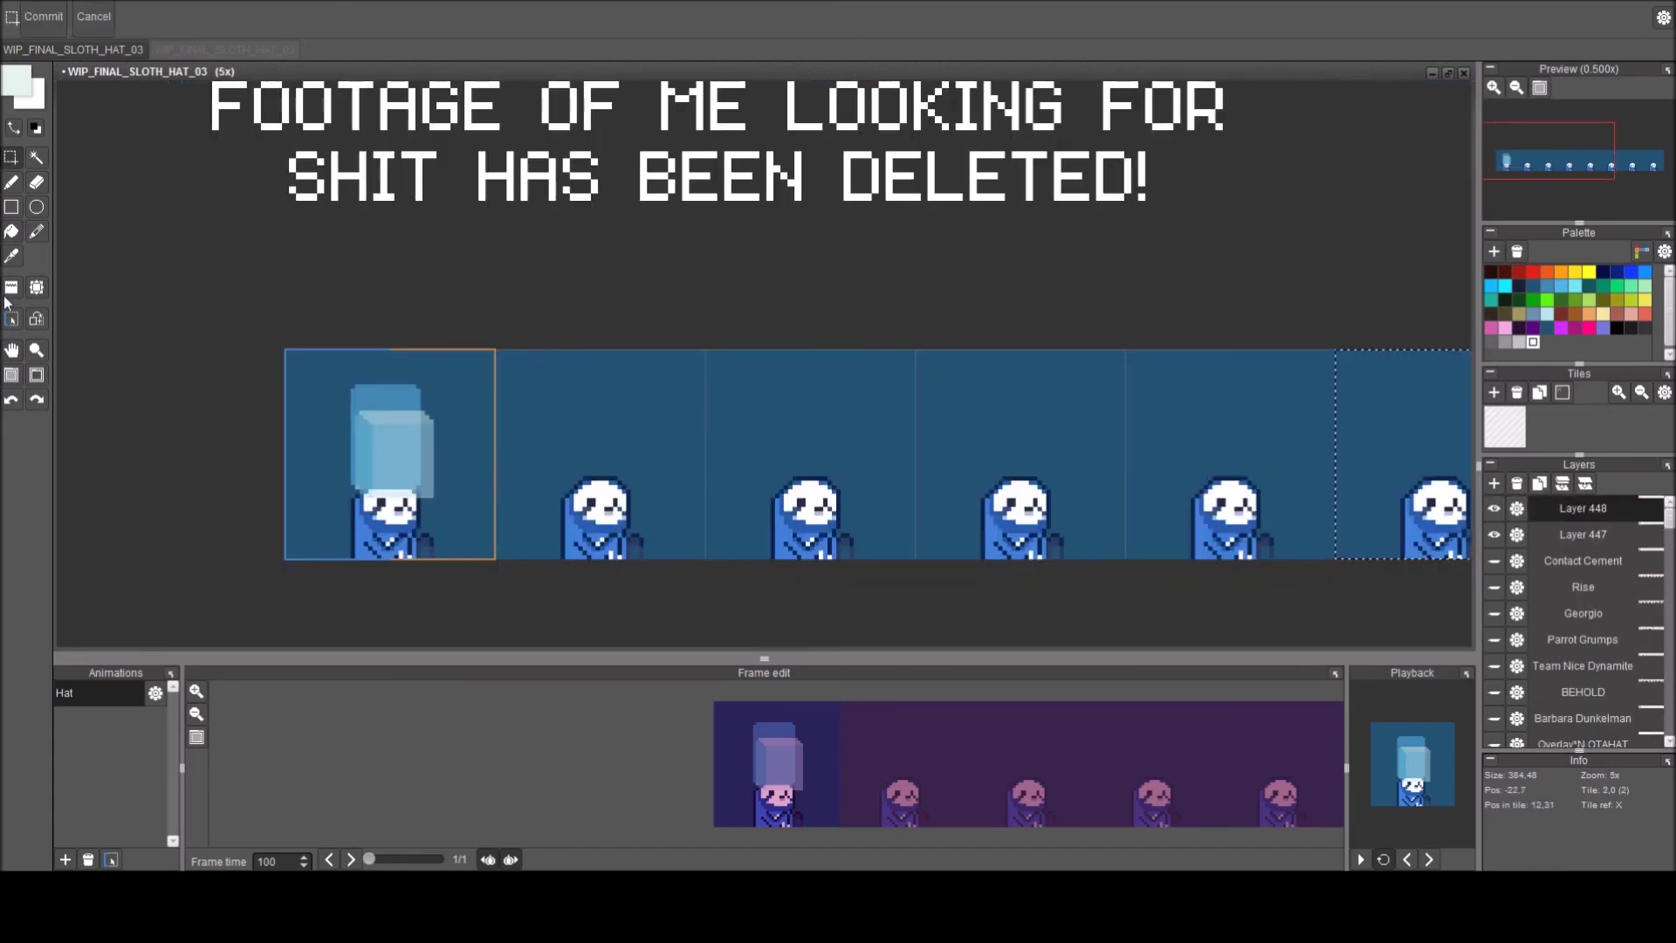
pyautogui.scroll(3, 667, 370)
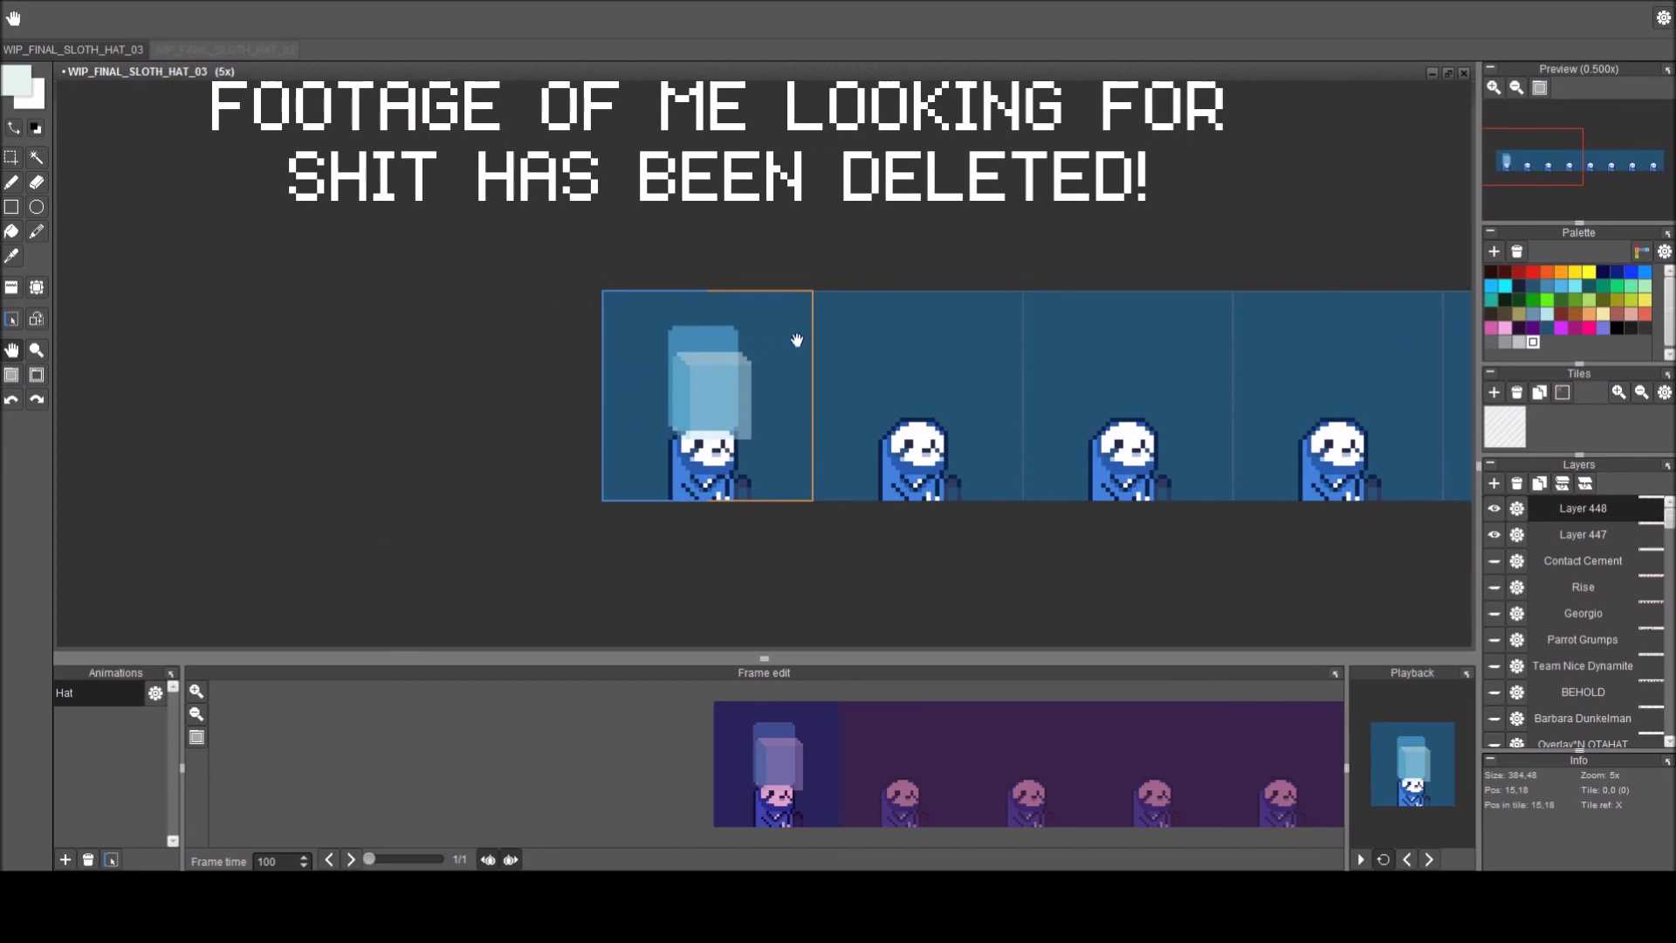
pyautogui.moveTo(600, 418); pyautogui.dragTo(759, 370)
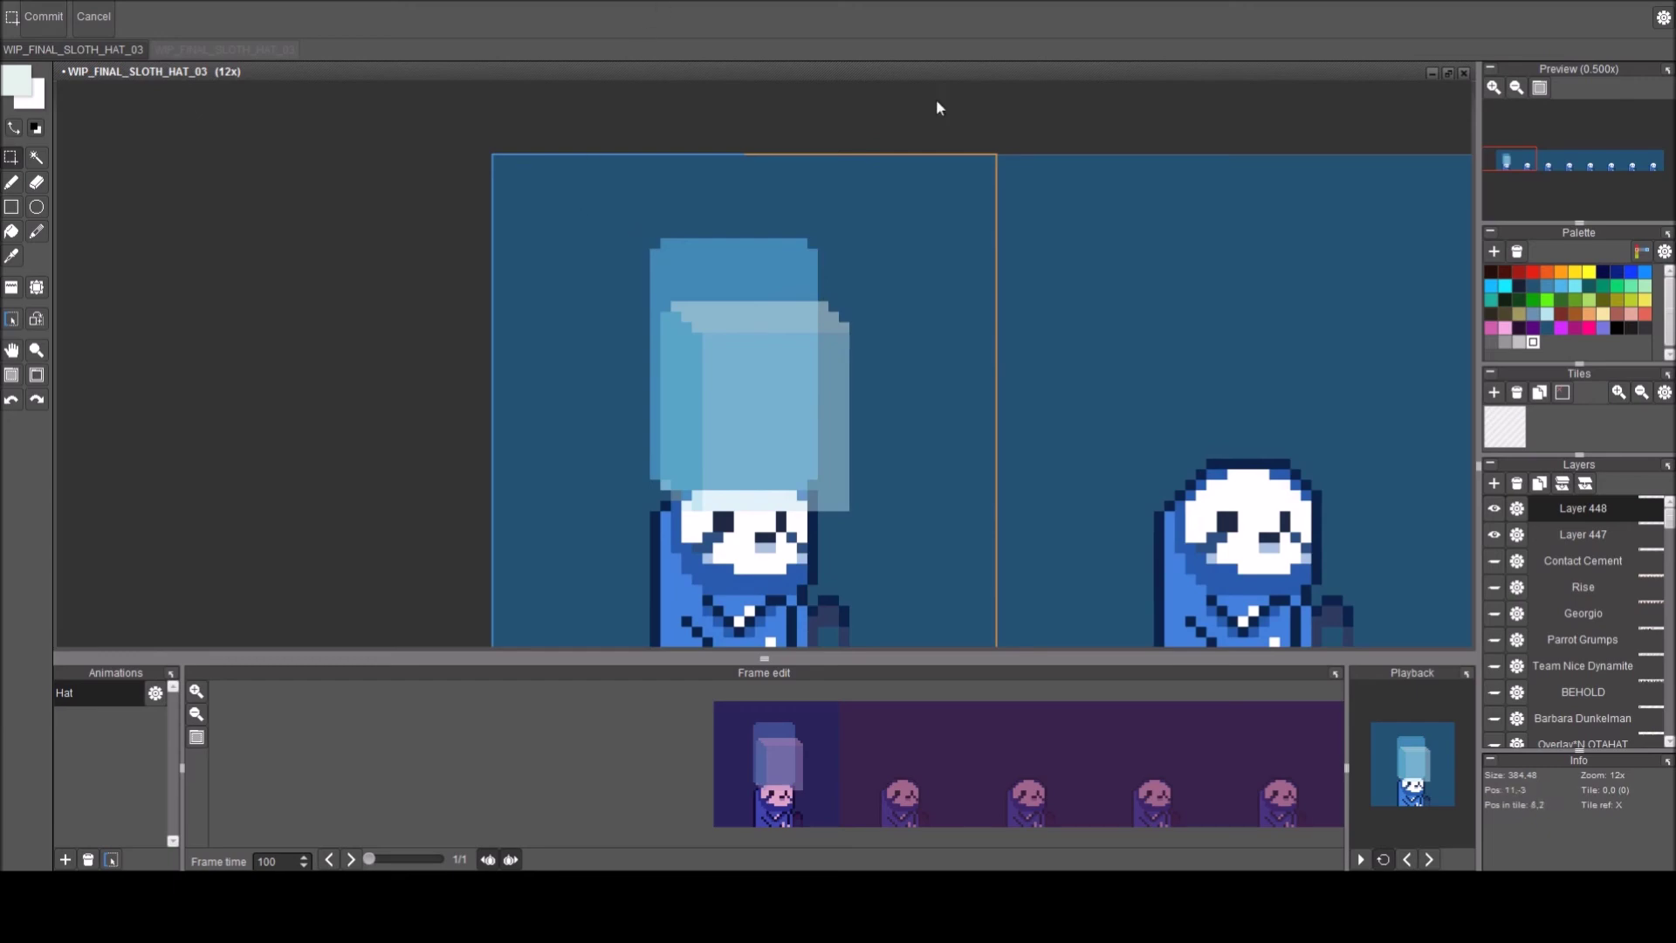
# Try to paste the Battlesloths 2025 logo on Layer 447 and scale it down over the first sloth's hat, then undo it.
pyautogui.click(1558, 534)
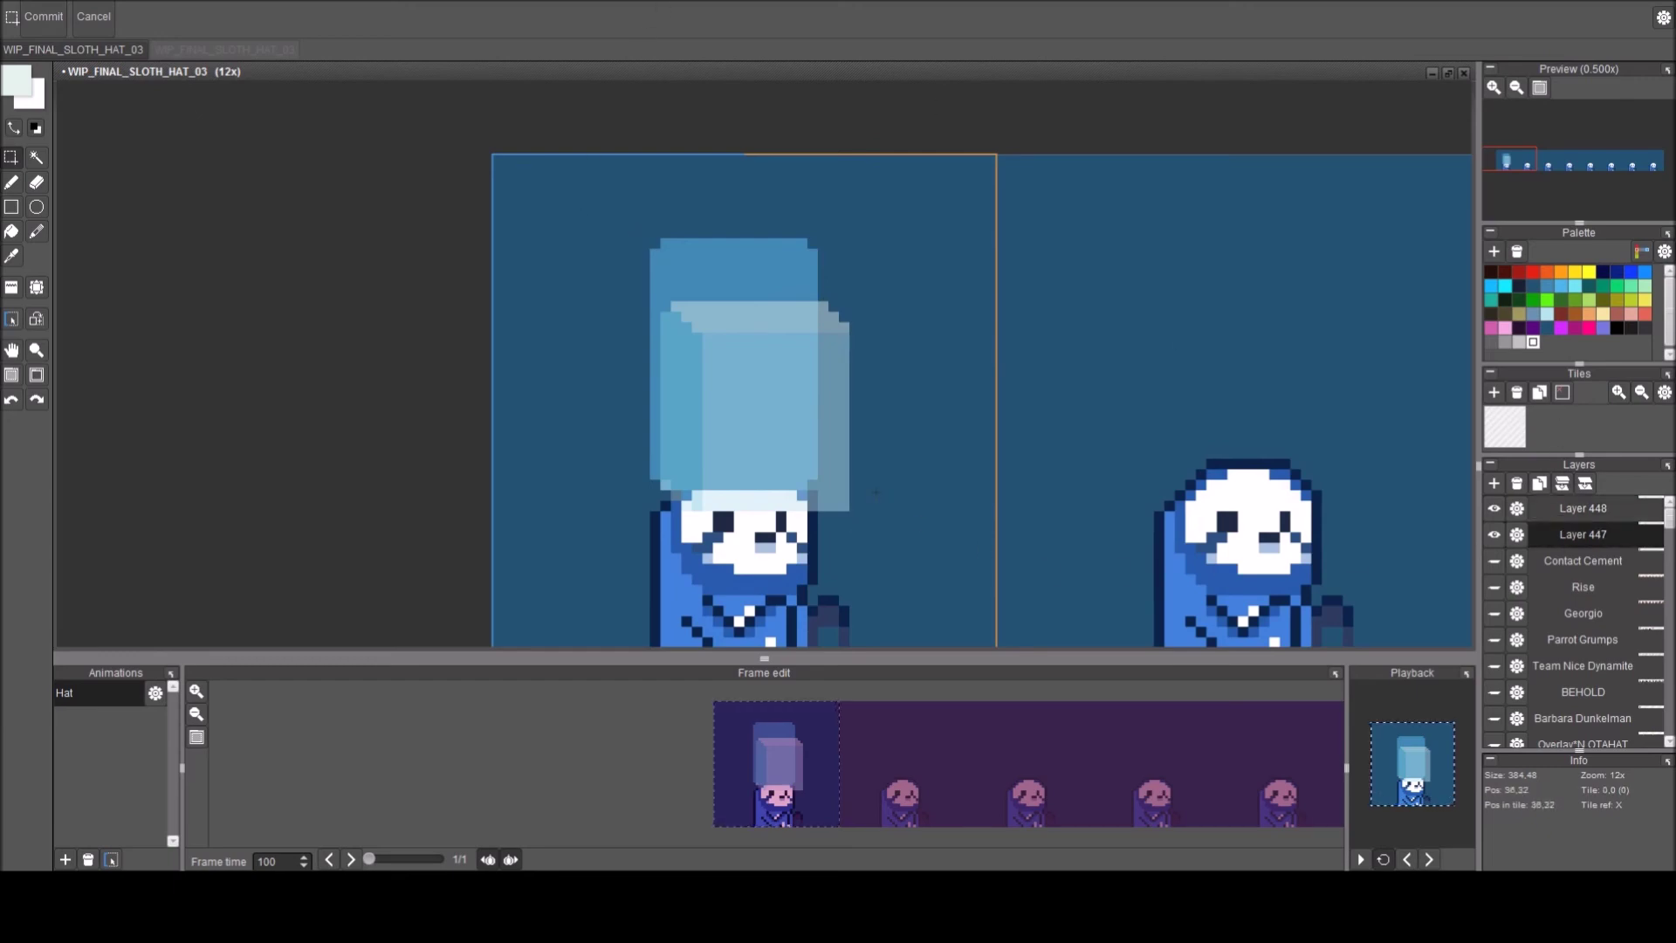
pyautogui.hotkey('ctrl', 'v')
pyautogui.moveTo(828, 483); pyautogui.dragTo(813, 405)
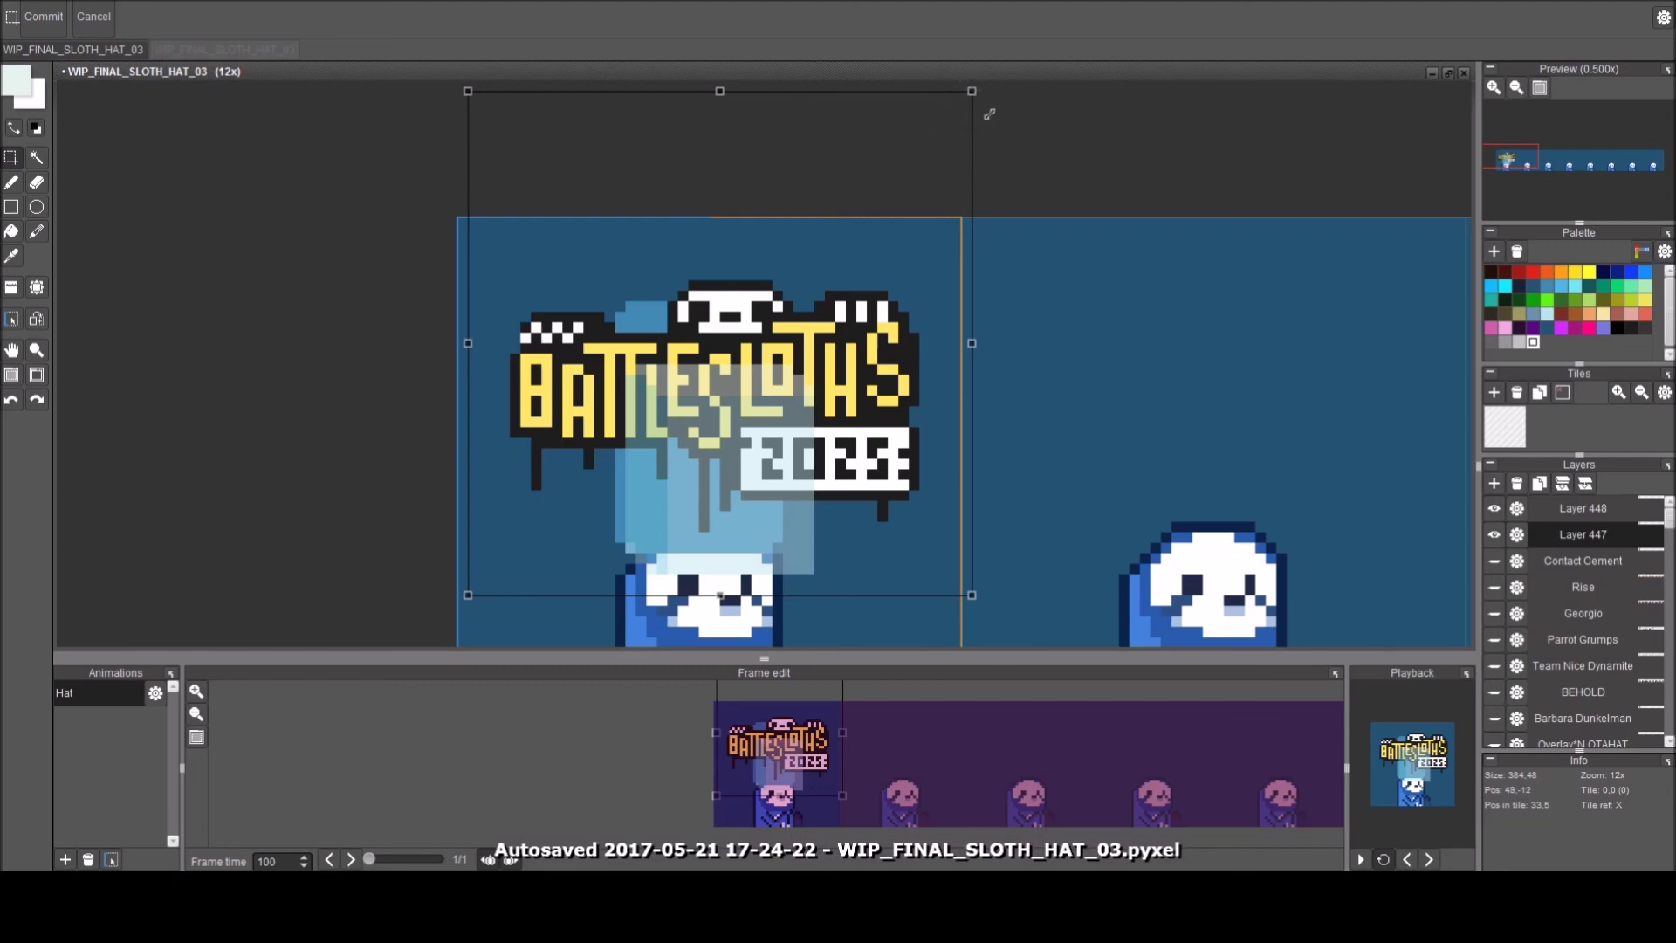
pyautogui.moveTo(971, 115); pyautogui.dragTo(921, 342)
pyautogui.moveTo(647, 461); pyautogui.dragTo(752, 350)
pyautogui.press('Return')
pyautogui.hotkey('ctrl', 'z')
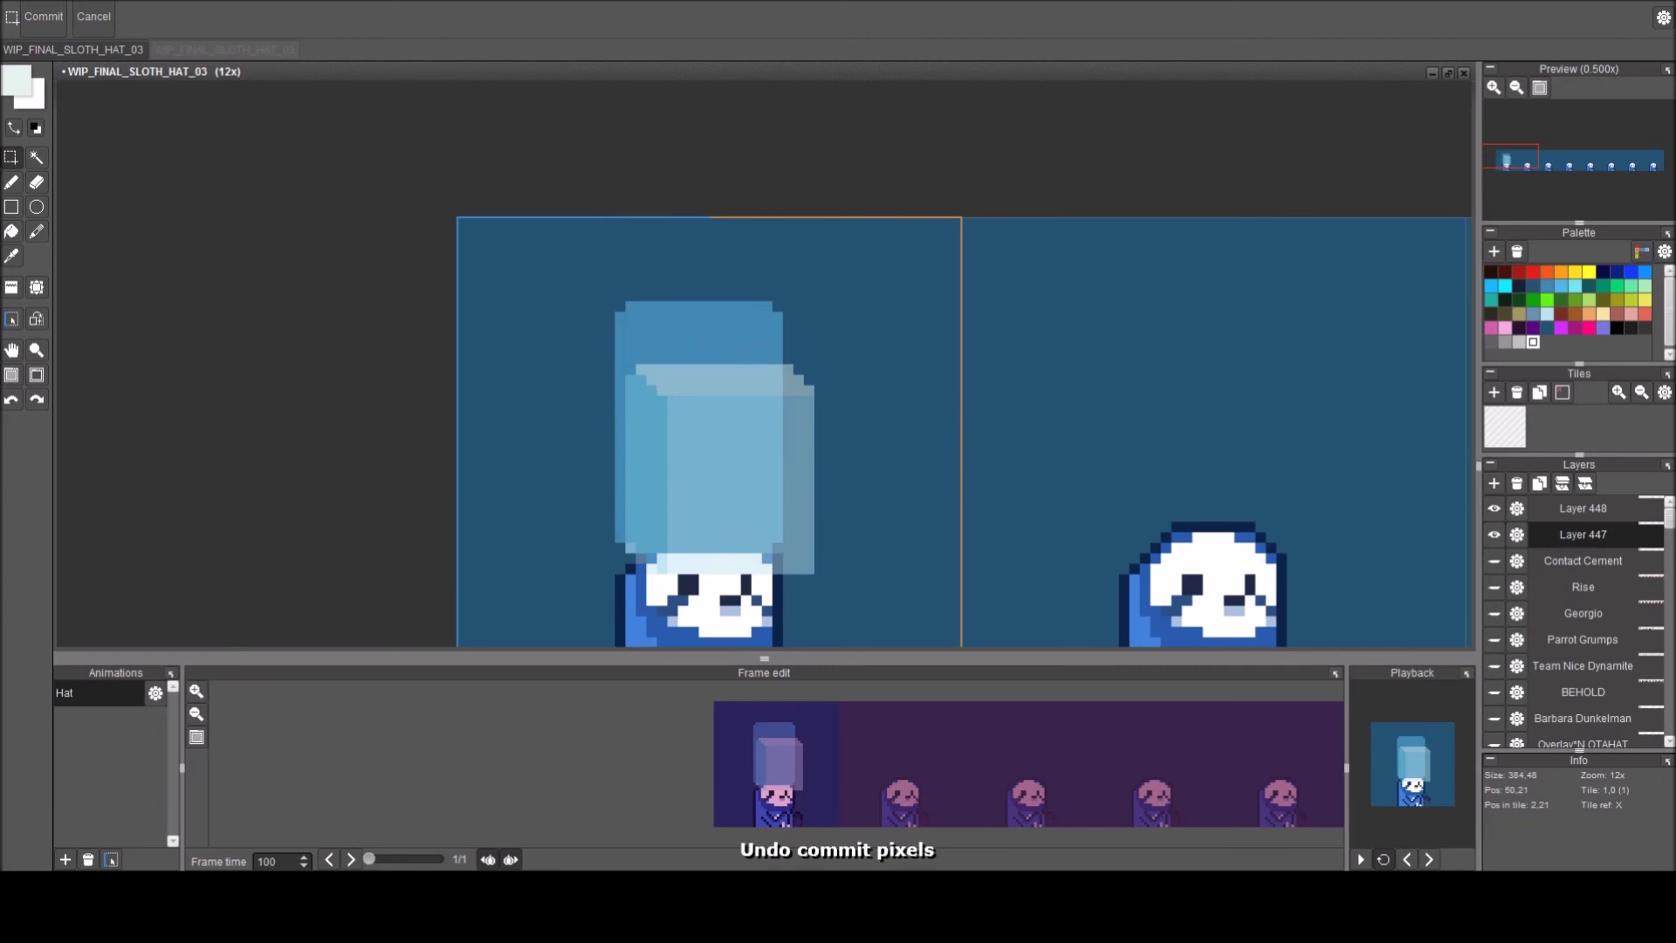
# Paste the Battlesloths 2025 logo over the second sloth as a reference and sample its yellow as drawing color.
pyautogui.hotkey('ctrl', 'v')
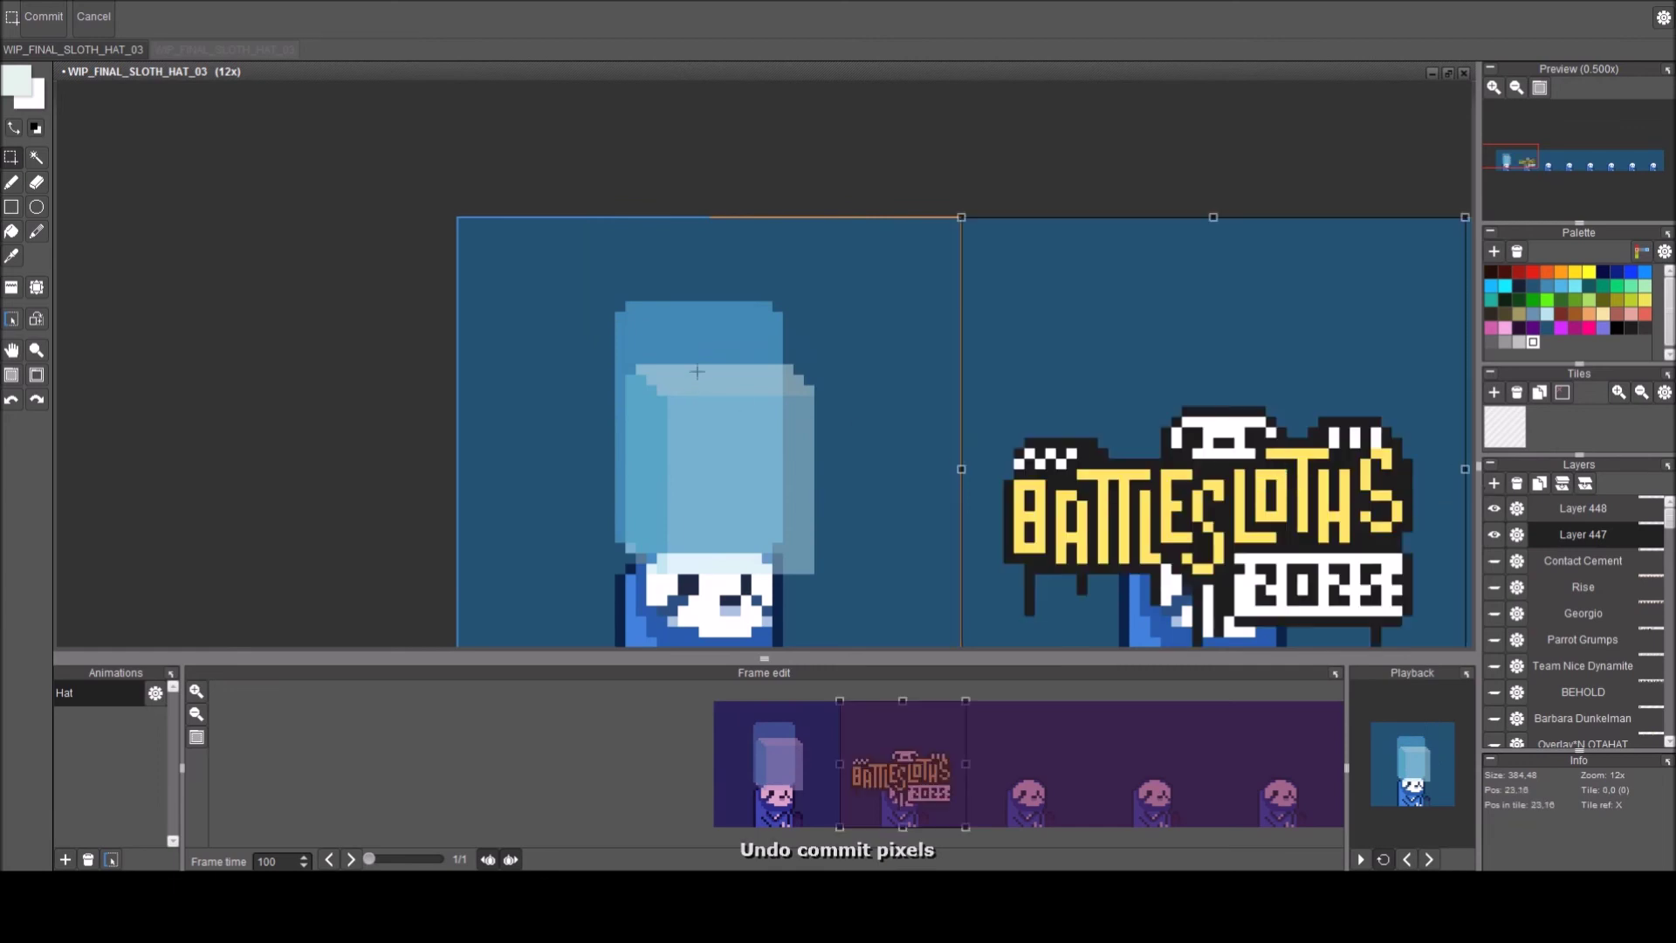
pyautogui.press('Return')
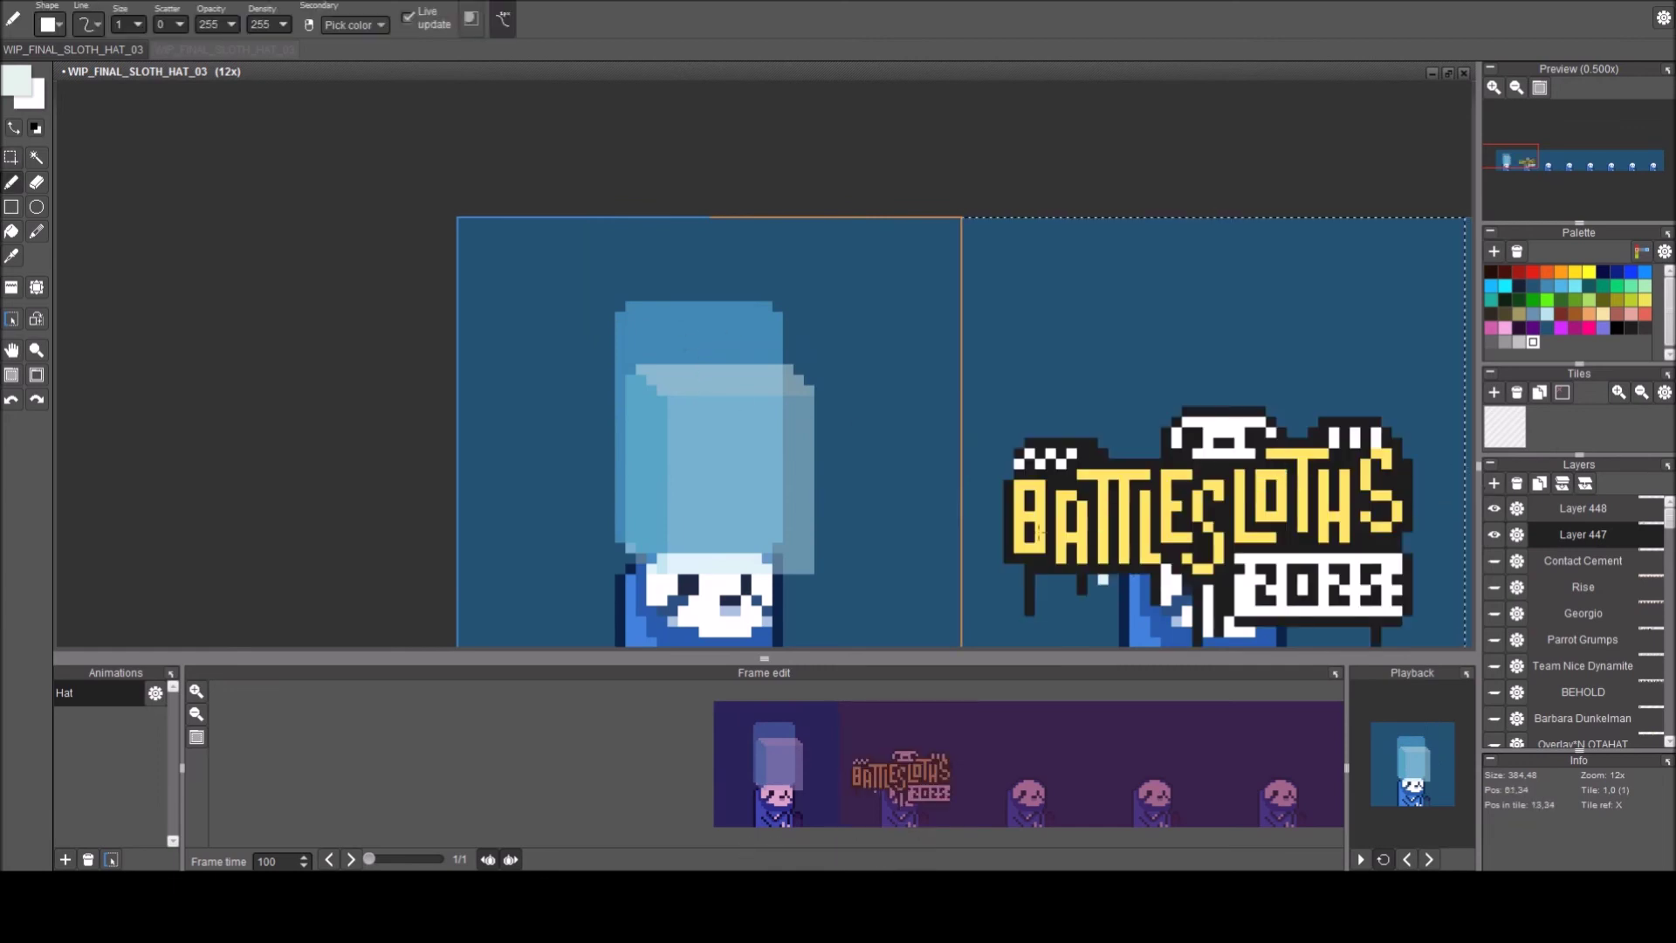
pyautogui.rightClick(1031, 526)
# Draw a jagged yellow band from the left edge to the middle of the blue rear panel, just above the box.
pyautogui.scroll(2, 804, 430)
pyautogui.moveTo(708, 329); pyautogui.dragTo(586, 314)
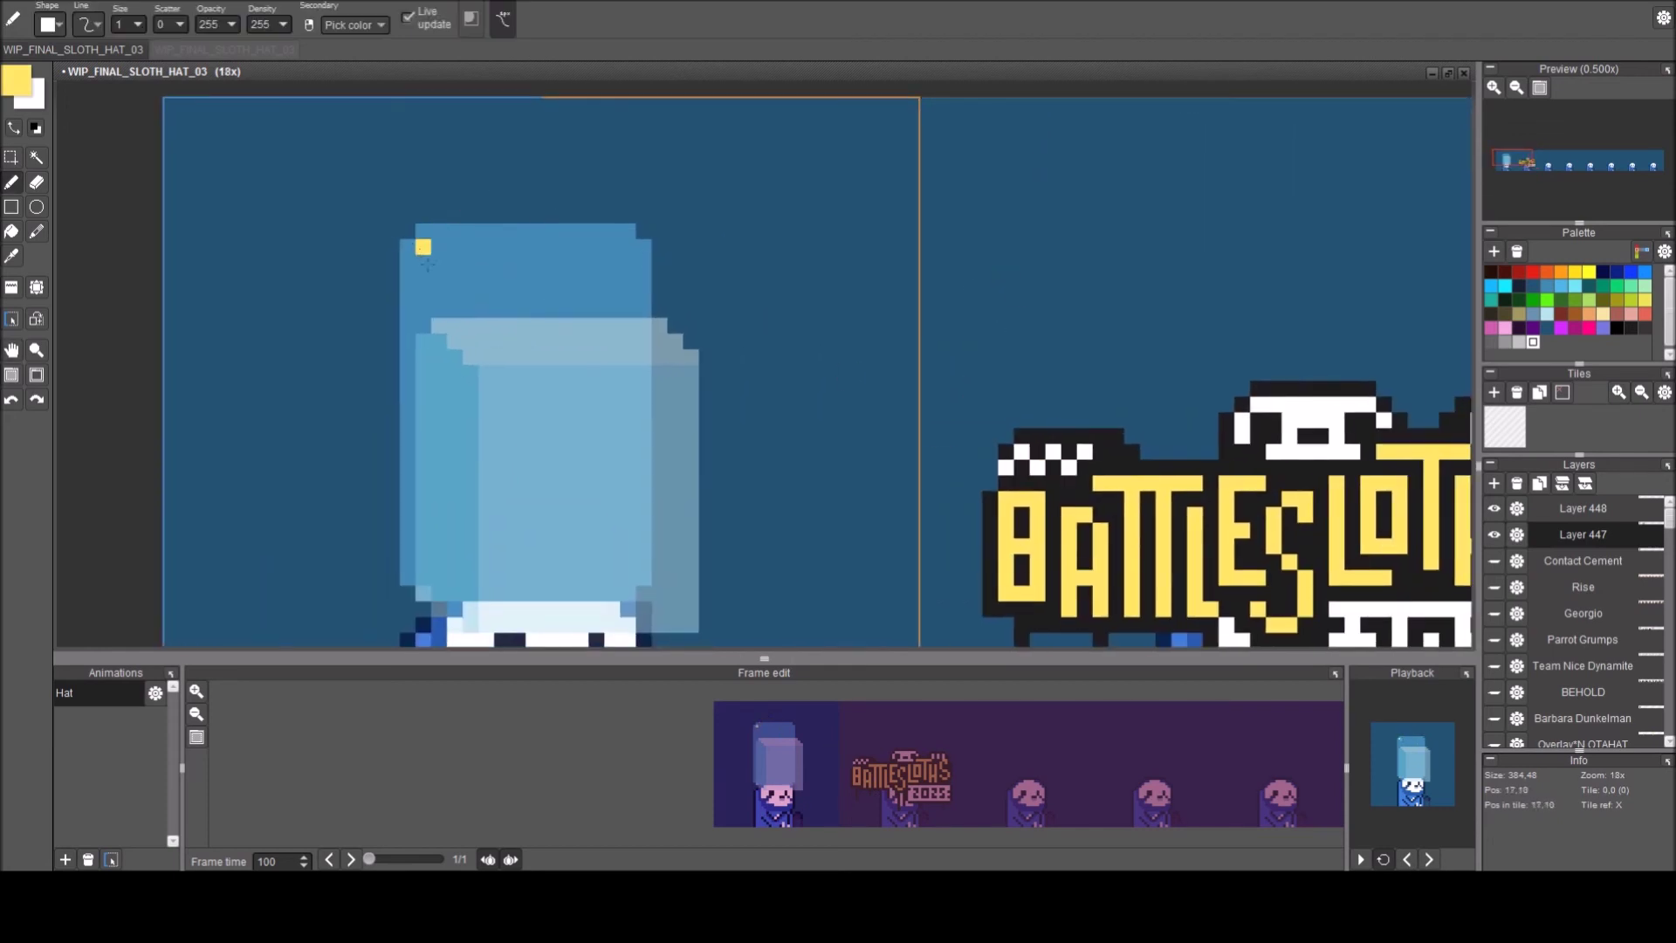
pyautogui.moveTo(424, 277); pyautogui.dragTo(439, 294)
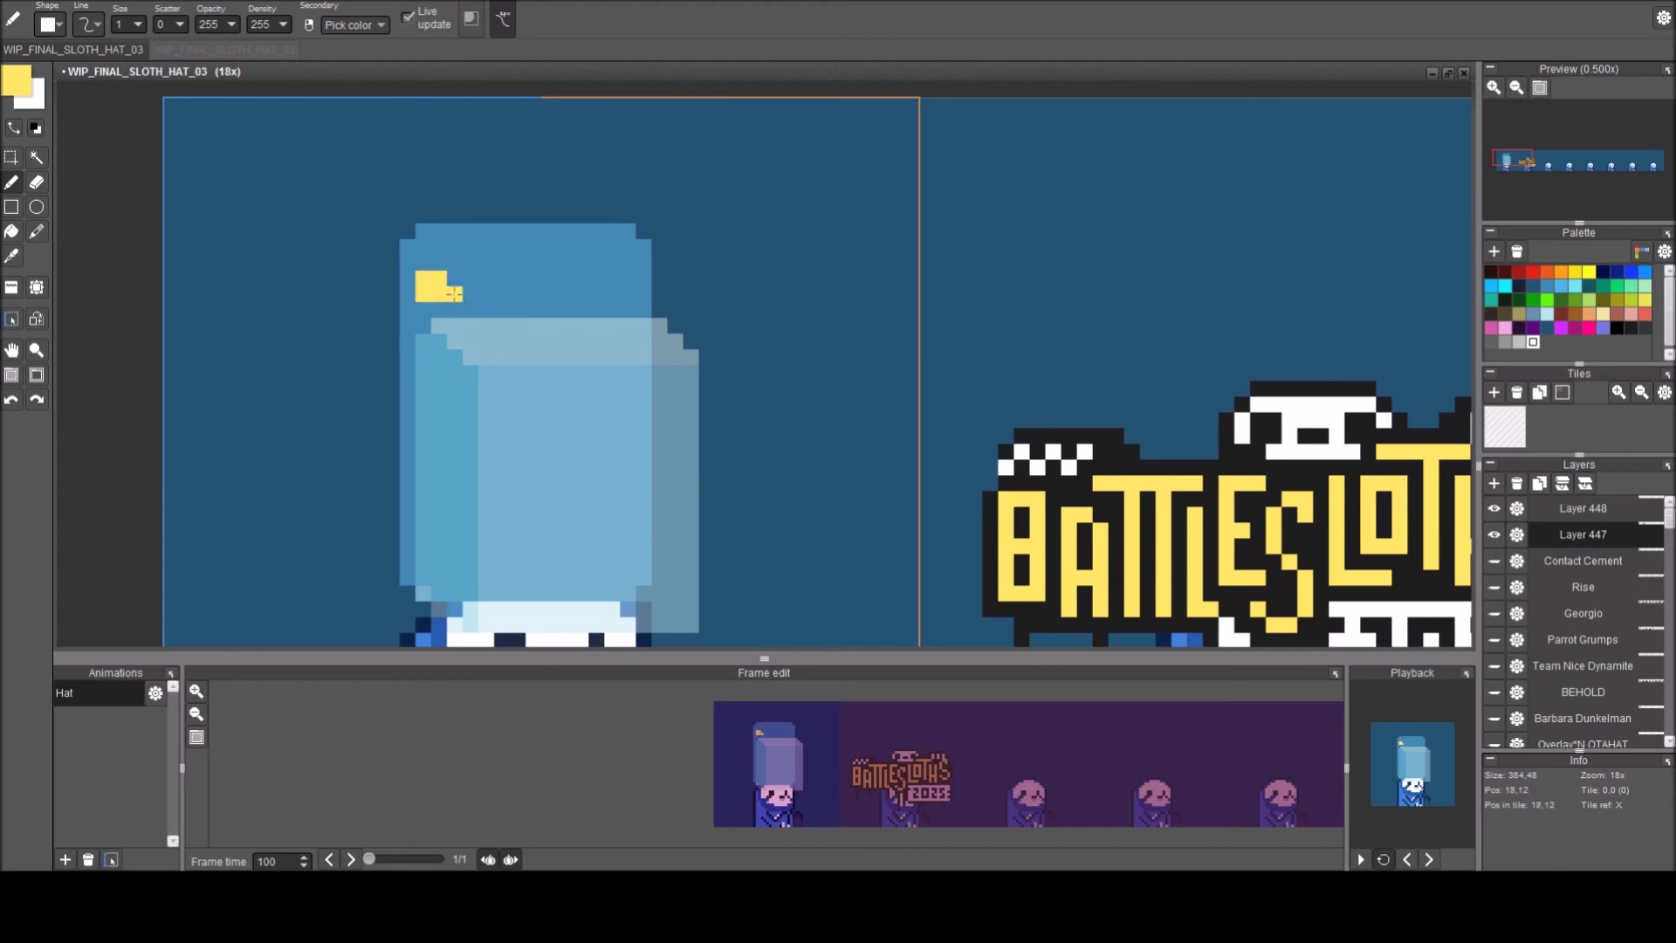
pyautogui.click(453, 309)
pyautogui.moveTo(473, 296); pyautogui.dragTo(471, 309)
pyautogui.click(488, 278)
pyautogui.moveTo(509, 273); pyautogui.dragTo(517, 277)
pyautogui.click(499, 294)
pyautogui.click(499, 310)
pyautogui.hotkey('ctrl', 'z')
pyautogui.click(487, 294)
pyautogui.click(534, 293)
pyautogui.moveTo(524, 289); pyautogui.dragTo(488, 266)
pyautogui.click(502, 266)
# Extend the jagged yellow band so it rises toward the rear panel's right edge.
pyautogui.click(520, 250)
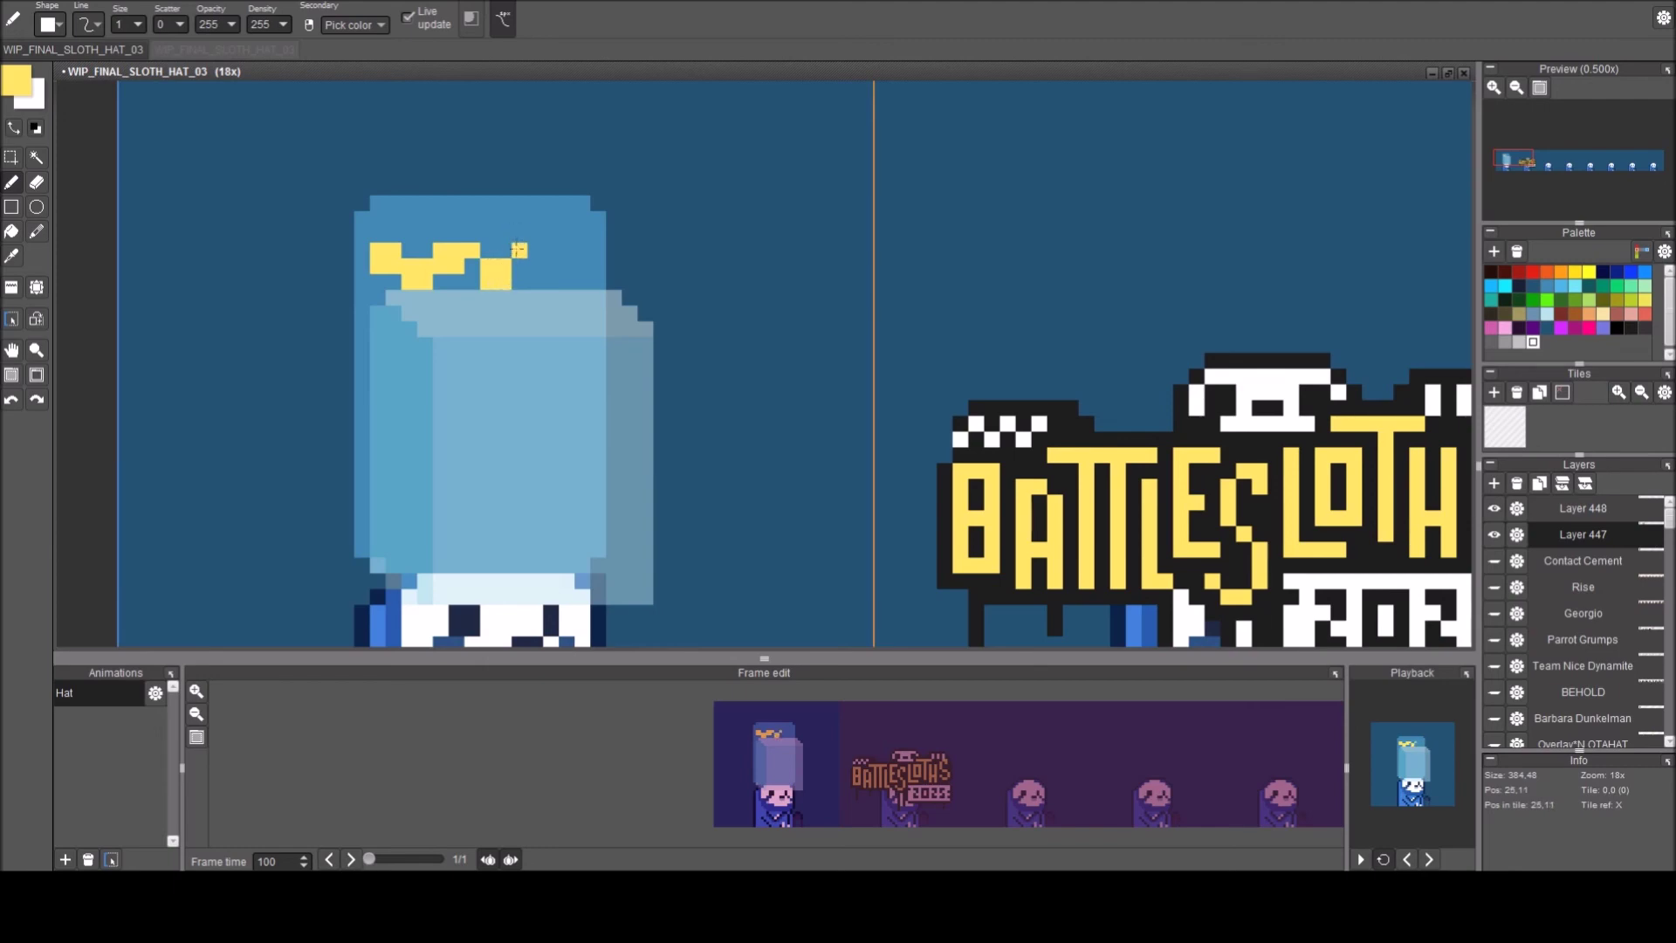
pyautogui.click(535, 250)
pyautogui.click(519, 267)
pyautogui.click(537, 277)
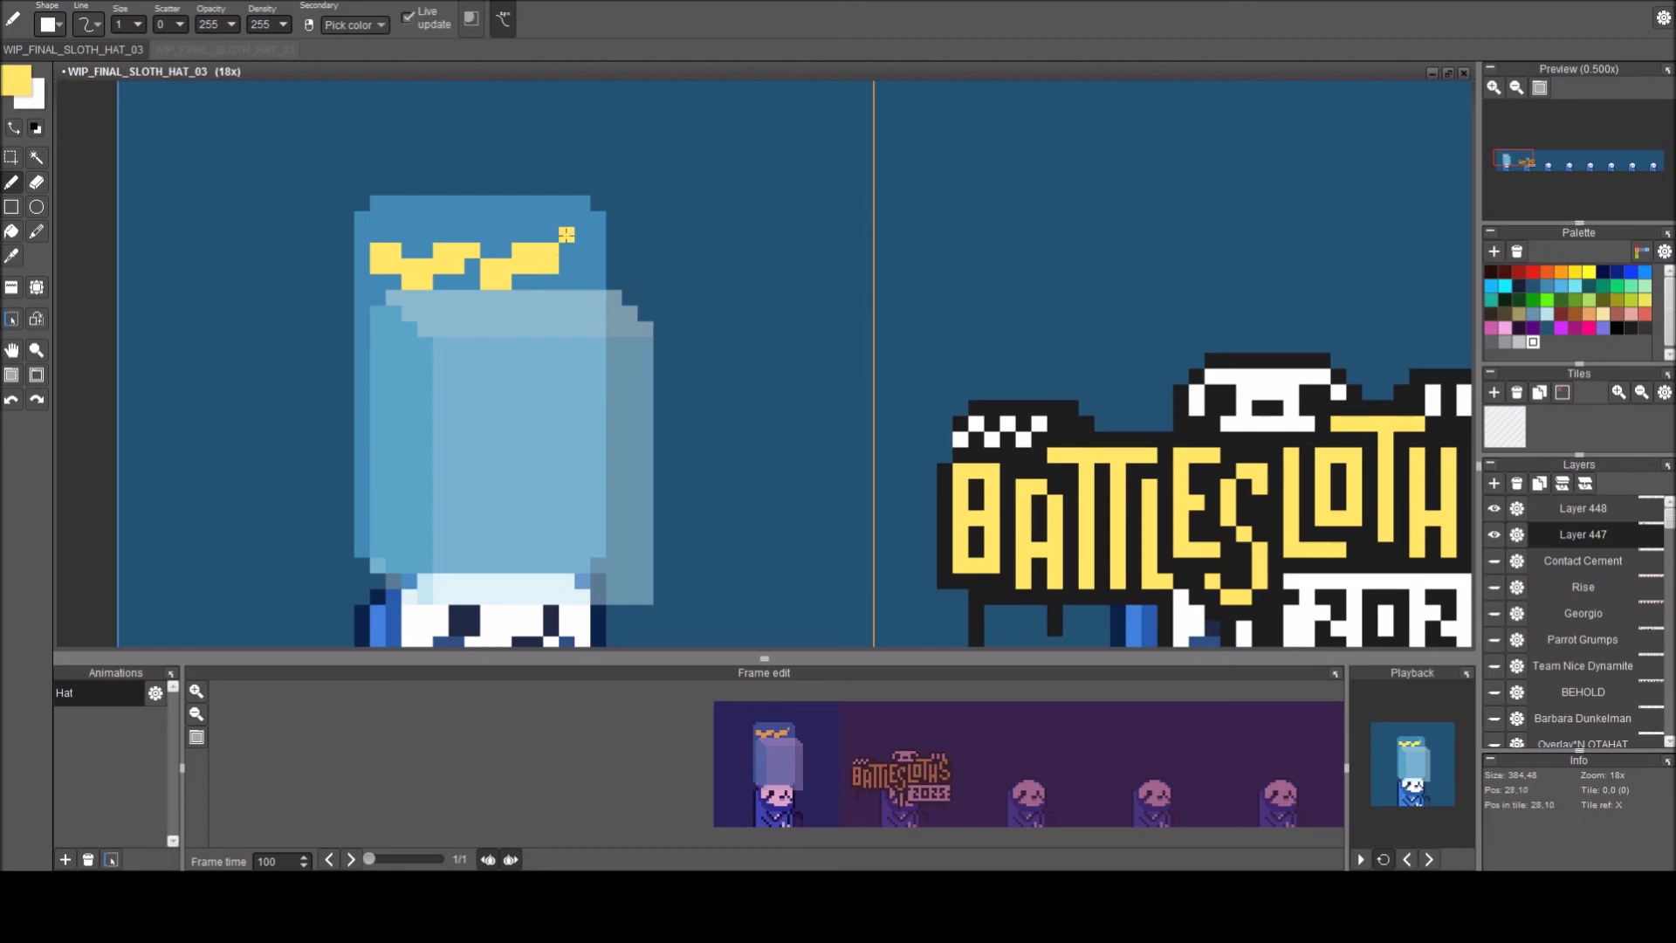
pyautogui.moveTo(560, 236)
pyautogui.mouseDown()
pyautogui.moveTo(566, 265)
pyautogui.moveTo(581, 248)
pyautogui.mouseUp()
# Choose dark gold, RGB 213, 181, 0, and shade single pixels along the lower edge of the yellow band.
pyautogui.press('c')
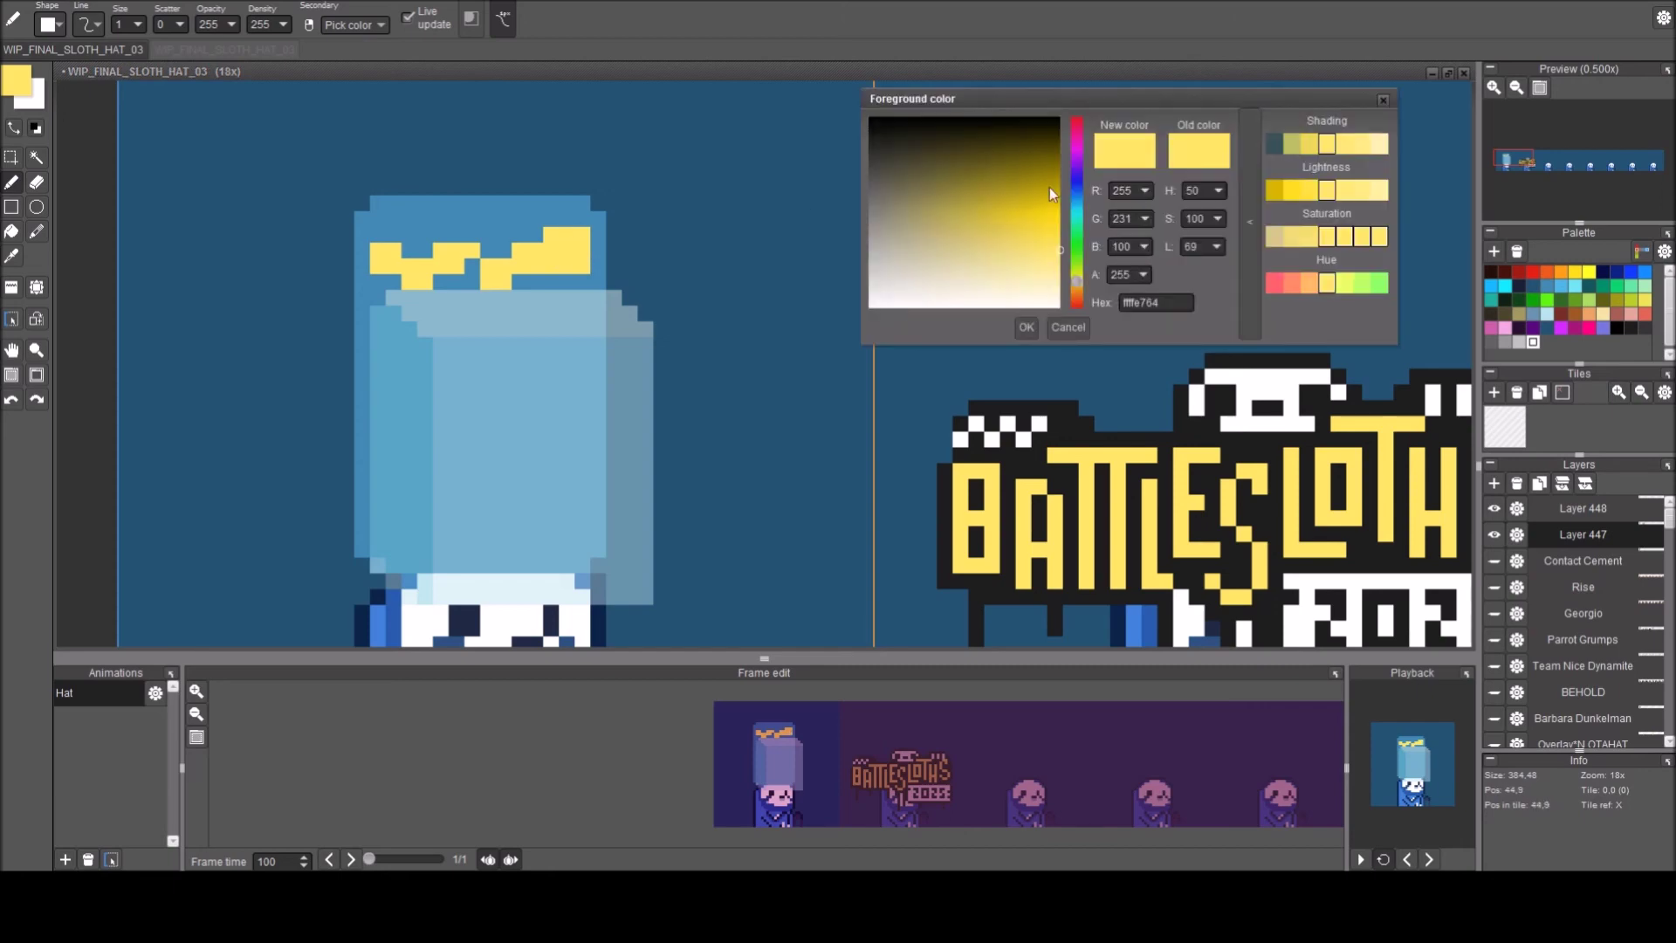
pyautogui.click(1275, 190)
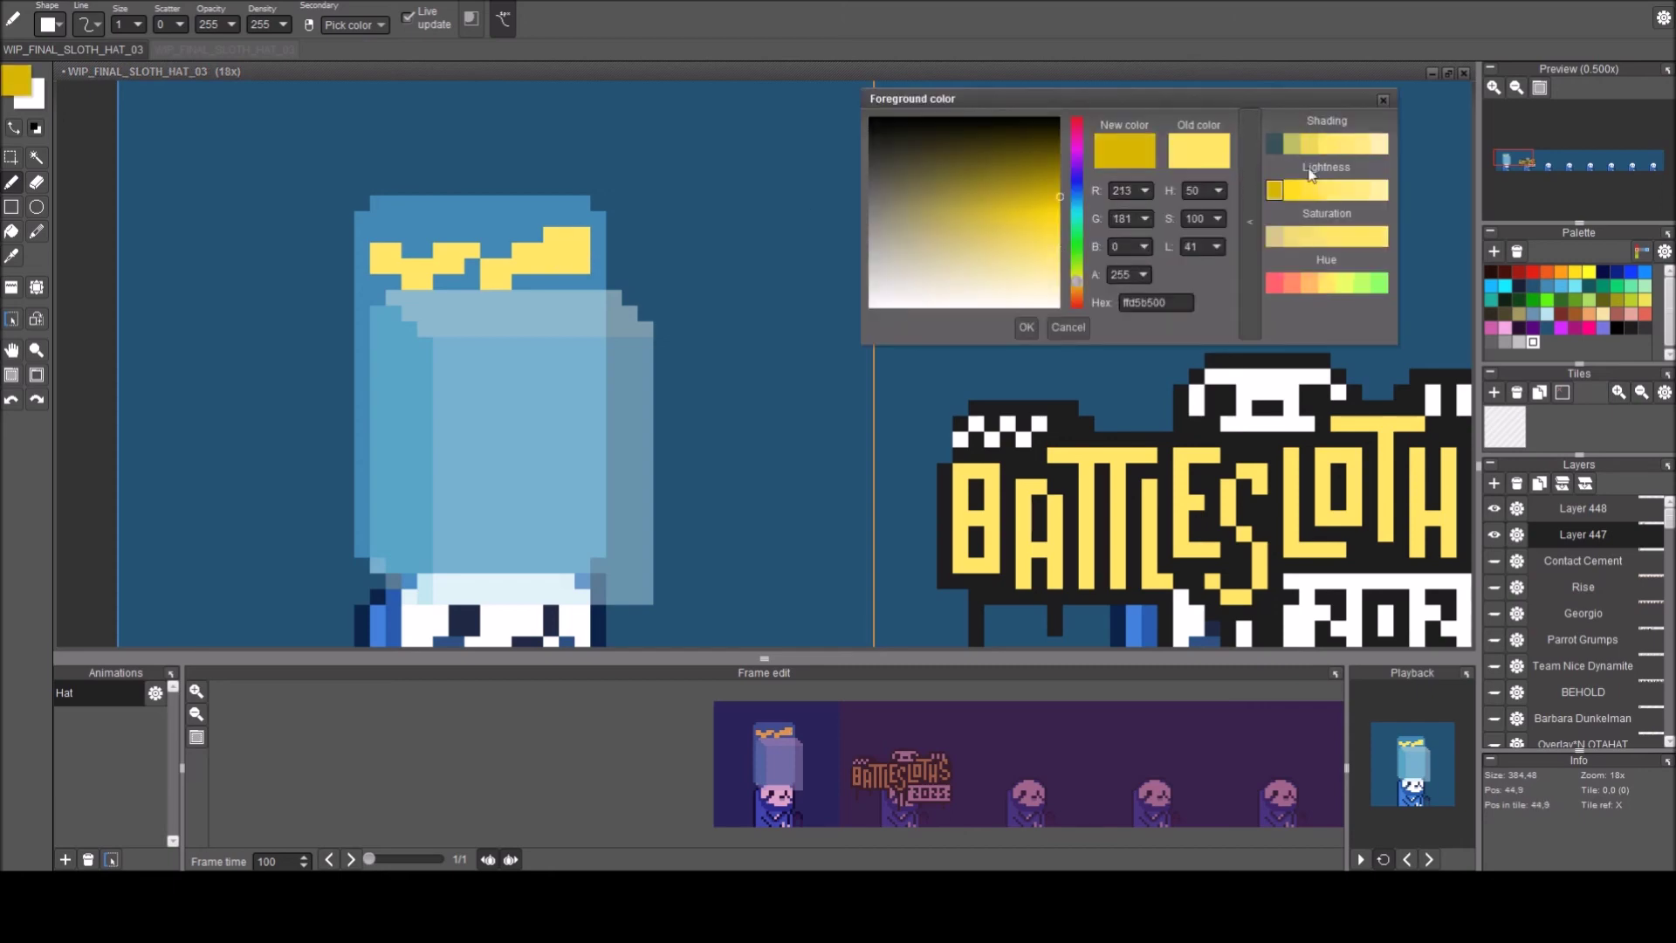
pyautogui.click(1382, 101)
pyautogui.click(583, 263)
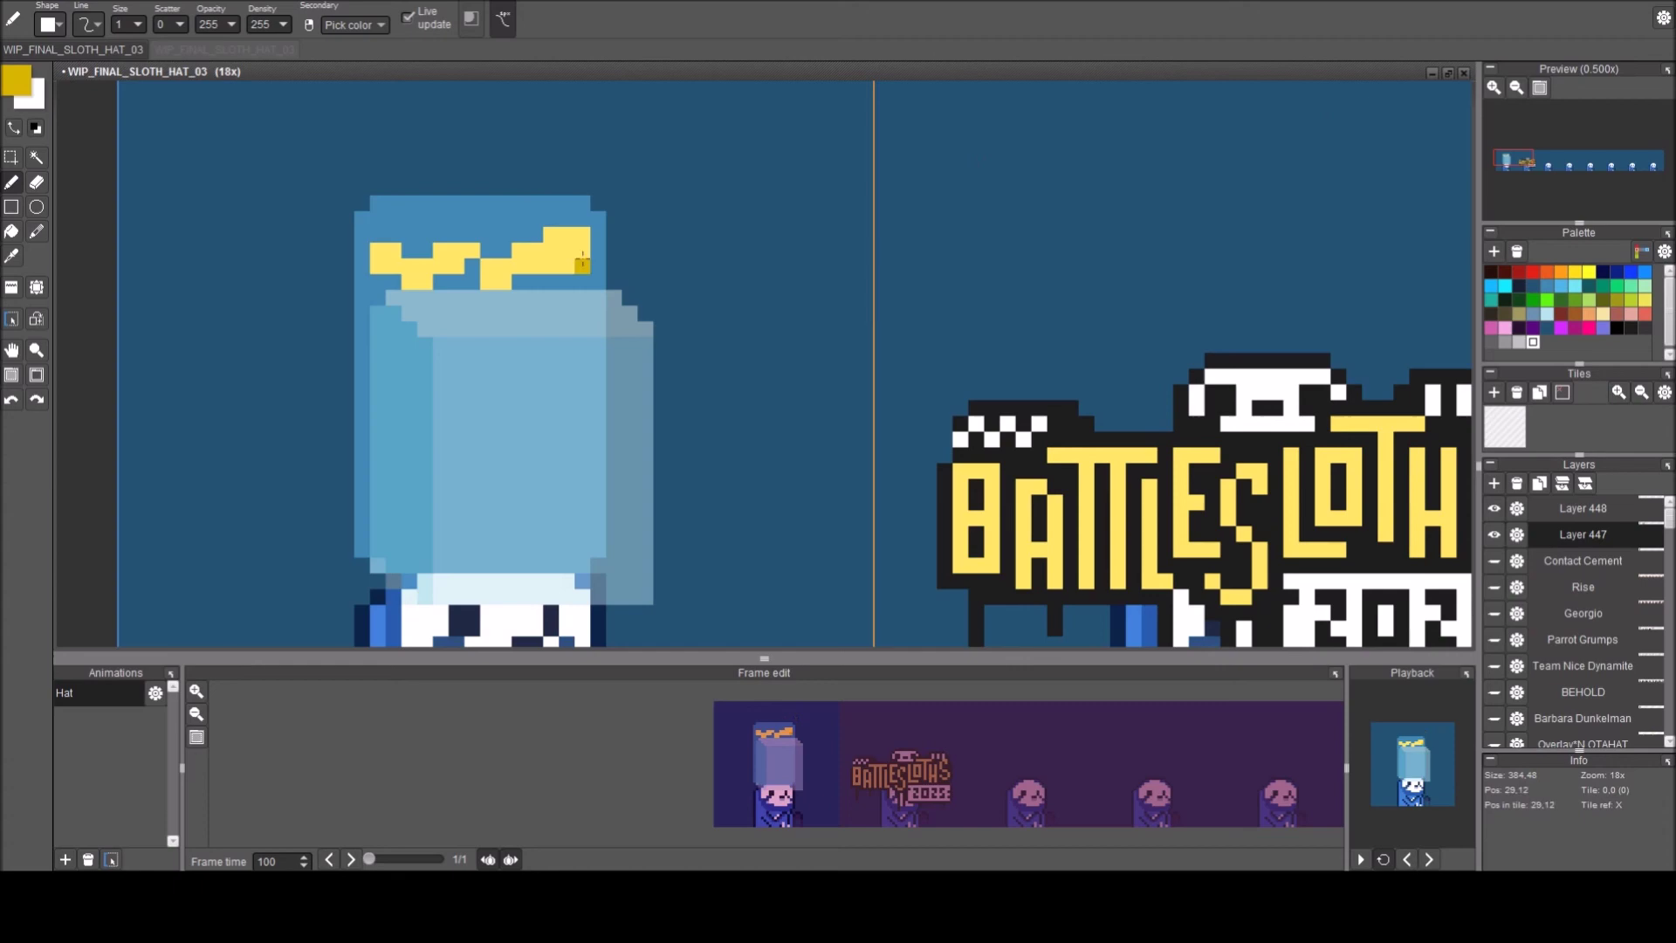
pyautogui.click(550, 235)
pyautogui.hotkey('ctrl', 'z')
pyautogui.click(554, 263)
pyautogui.click(526, 263)
pyautogui.hotkey('ctrl', 'z')
pyautogui.click(505, 279)
pyautogui.click(488, 265)
pyautogui.click(376, 266)
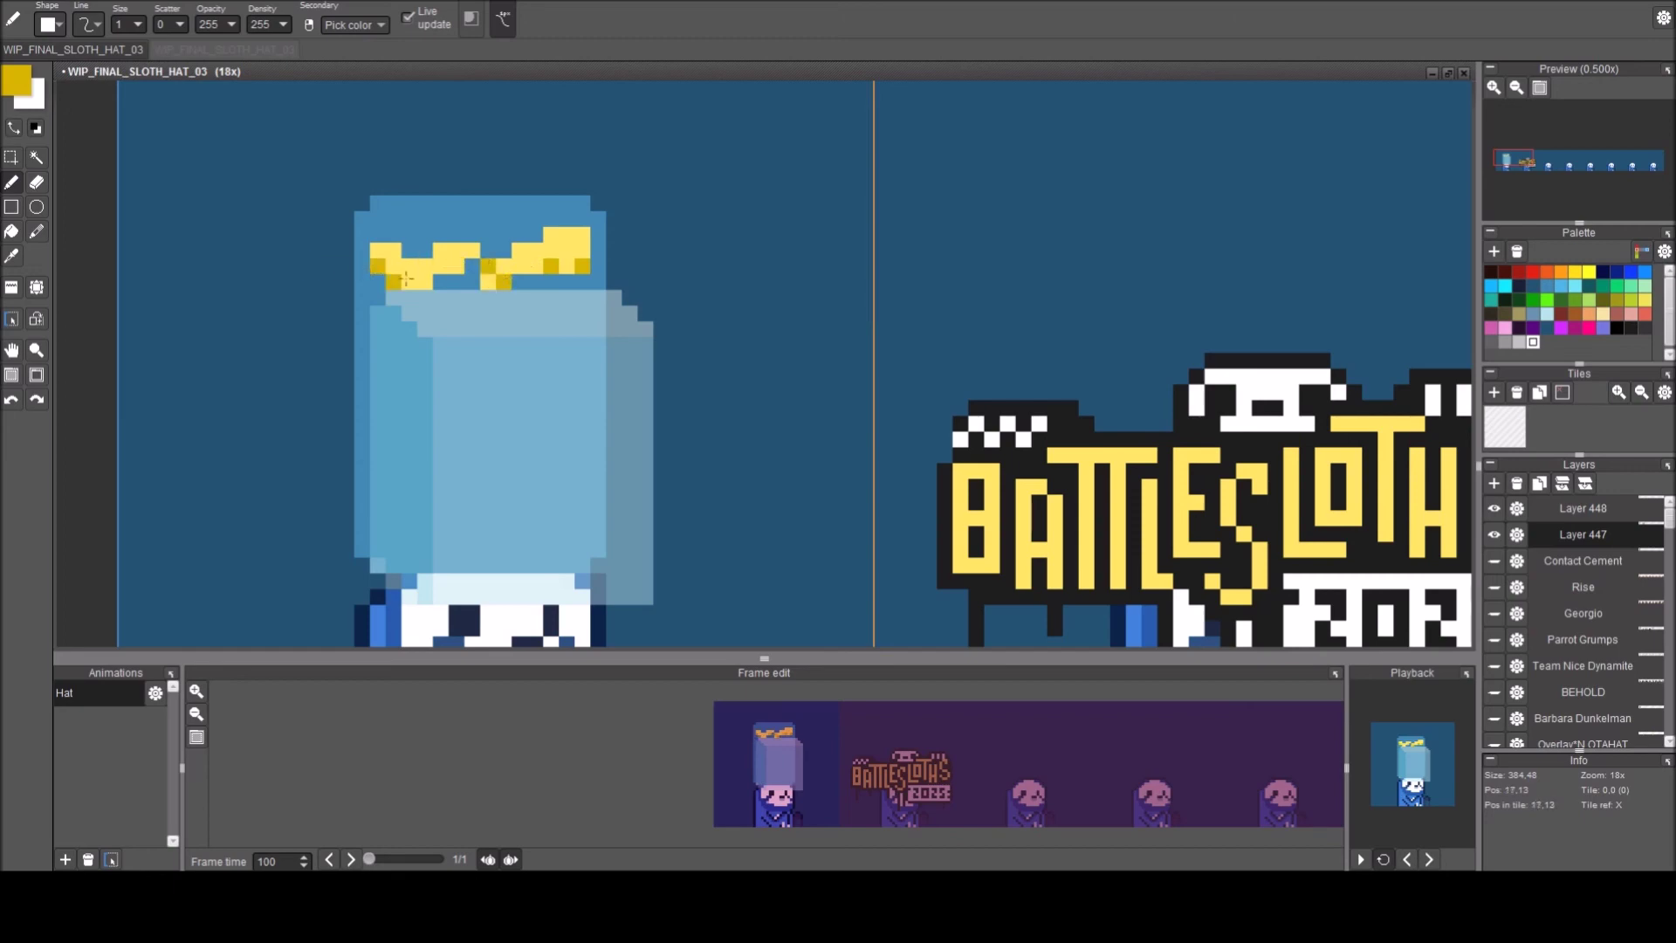
# Add dark gold pixels to the upper peaks of the yellow band and shade most of its raised right end.
pyautogui.click(381, 252)
pyautogui.hotkey('ctrl', 'z')
pyautogui.click(440, 265)
pyautogui.hotkey('ctrl', 'z')
pyautogui.click(445, 254)
pyautogui.click(456, 253)
pyautogui.click(520, 251)
pyautogui.click(499, 272)
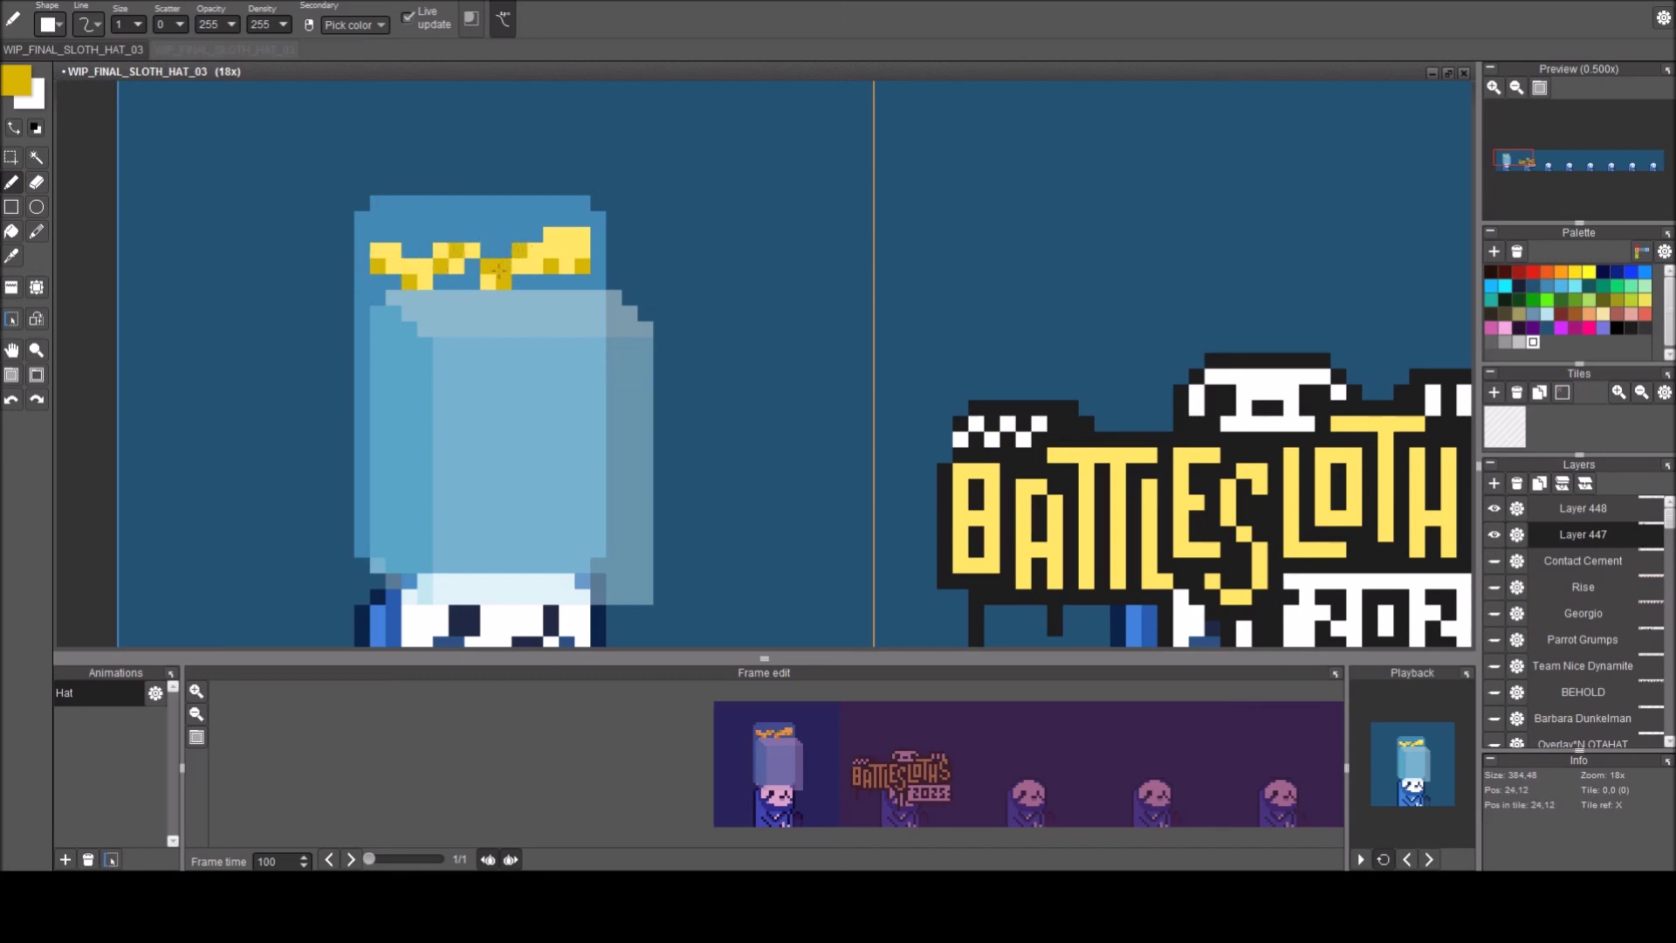
pyautogui.hotkey('ctrl', 'z')
pyautogui.click(534, 271)
pyautogui.click(578, 253)
pyautogui.click(567, 255)
pyautogui.click(549, 233)
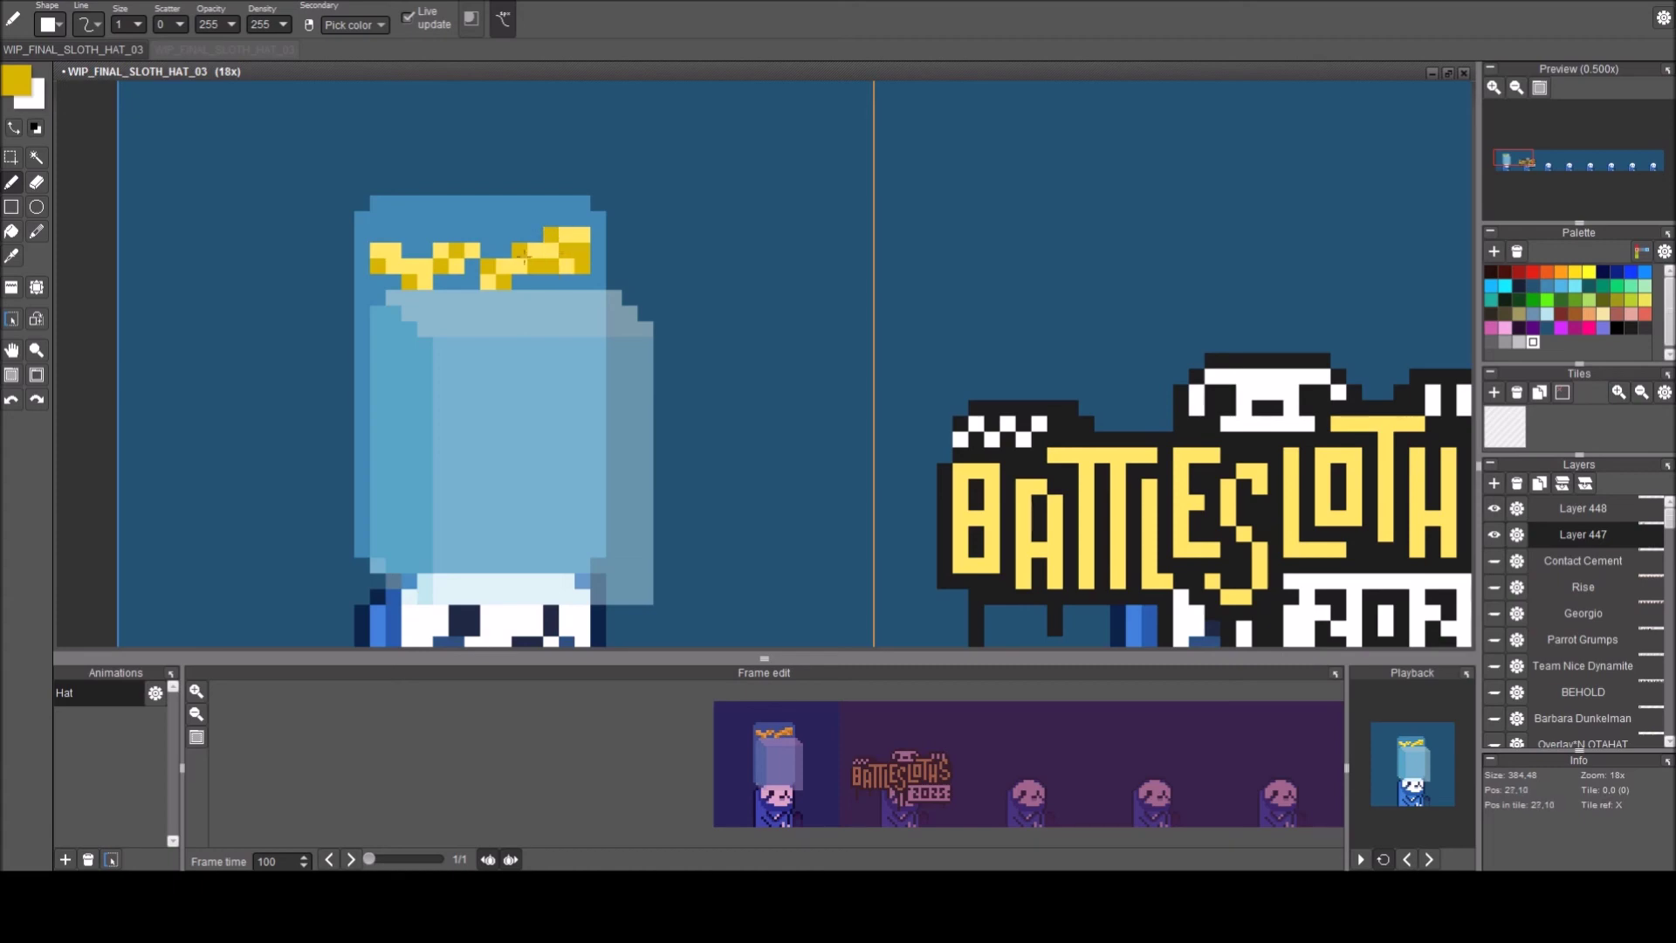
# Sample the logo's black and outline the left end and lower edge of the yellow band up to its middle.
pyautogui.scroll(-2, 533, 234)
pyautogui.scroll(-1, 524, 273)
pyautogui.scroll(2, 524, 274)
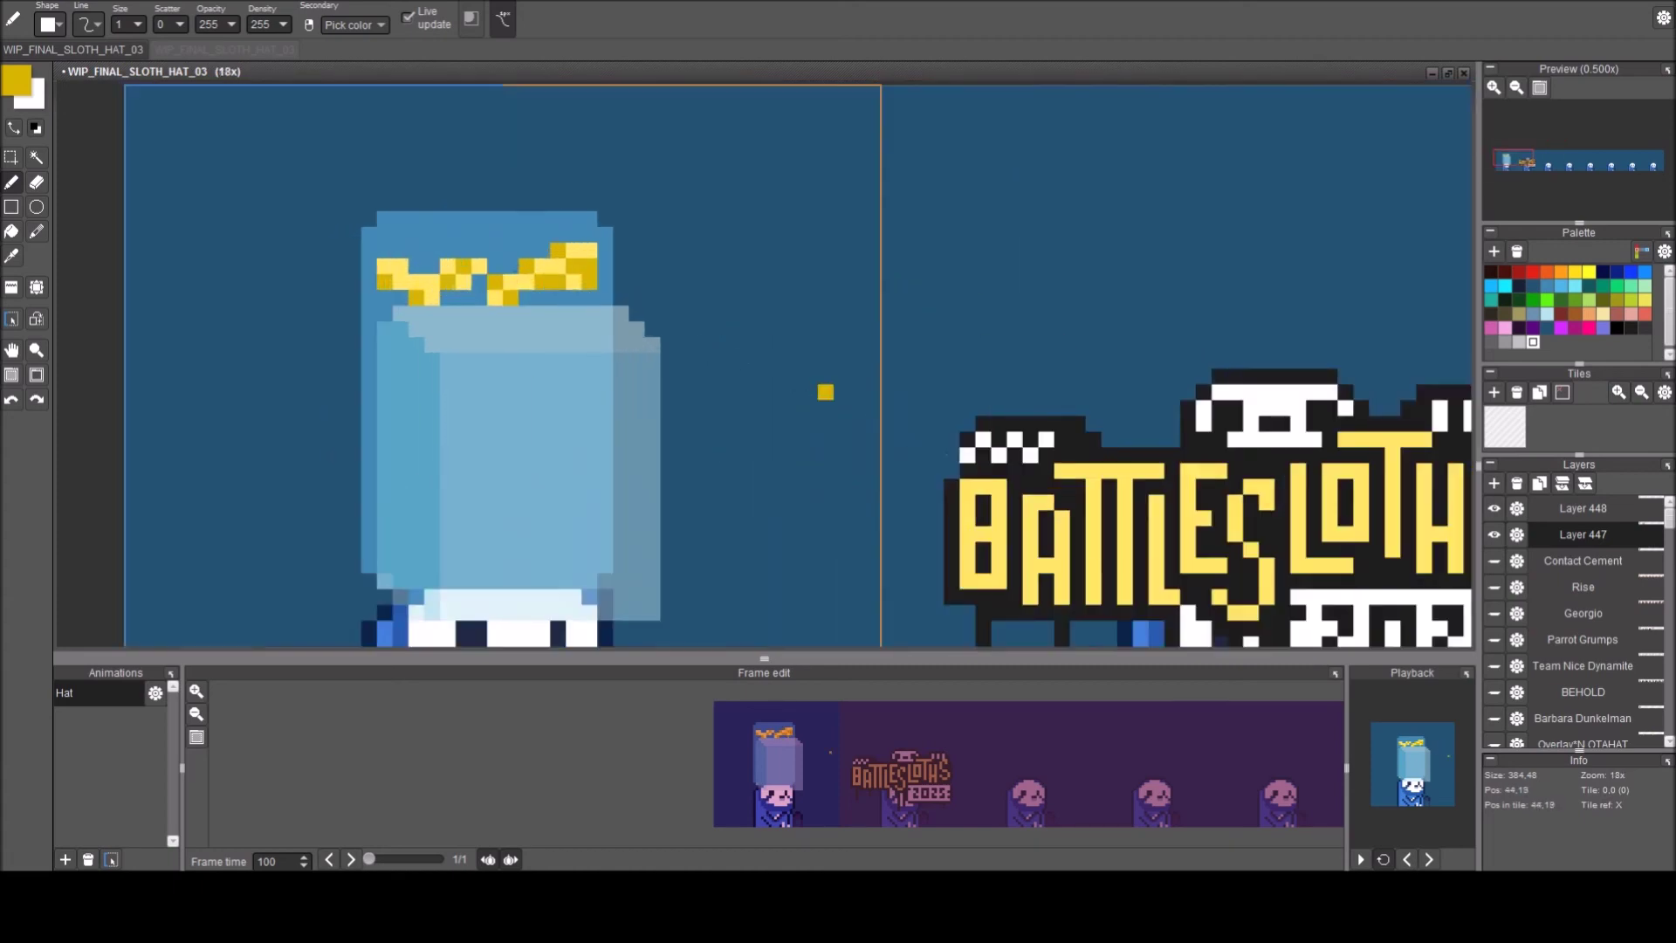
pyautogui.rightClick(1047, 484)
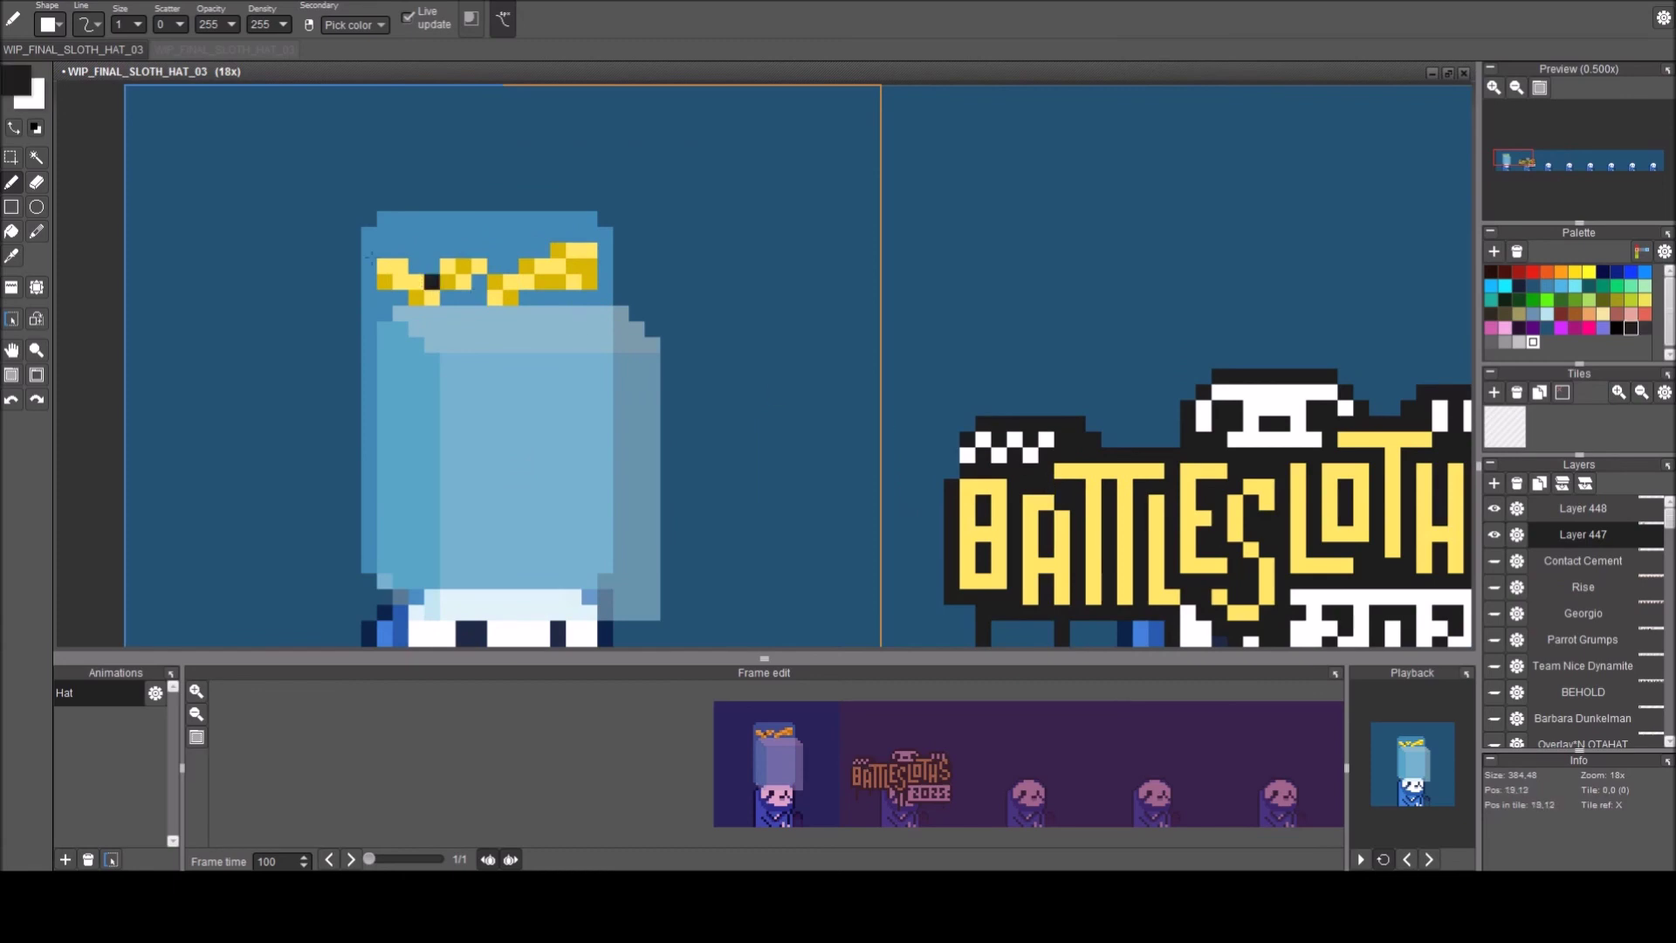
pyautogui.click(368, 281)
pyautogui.click(368, 267)
pyautogui.click(385, 296)
pyautogui.click(398, 296)
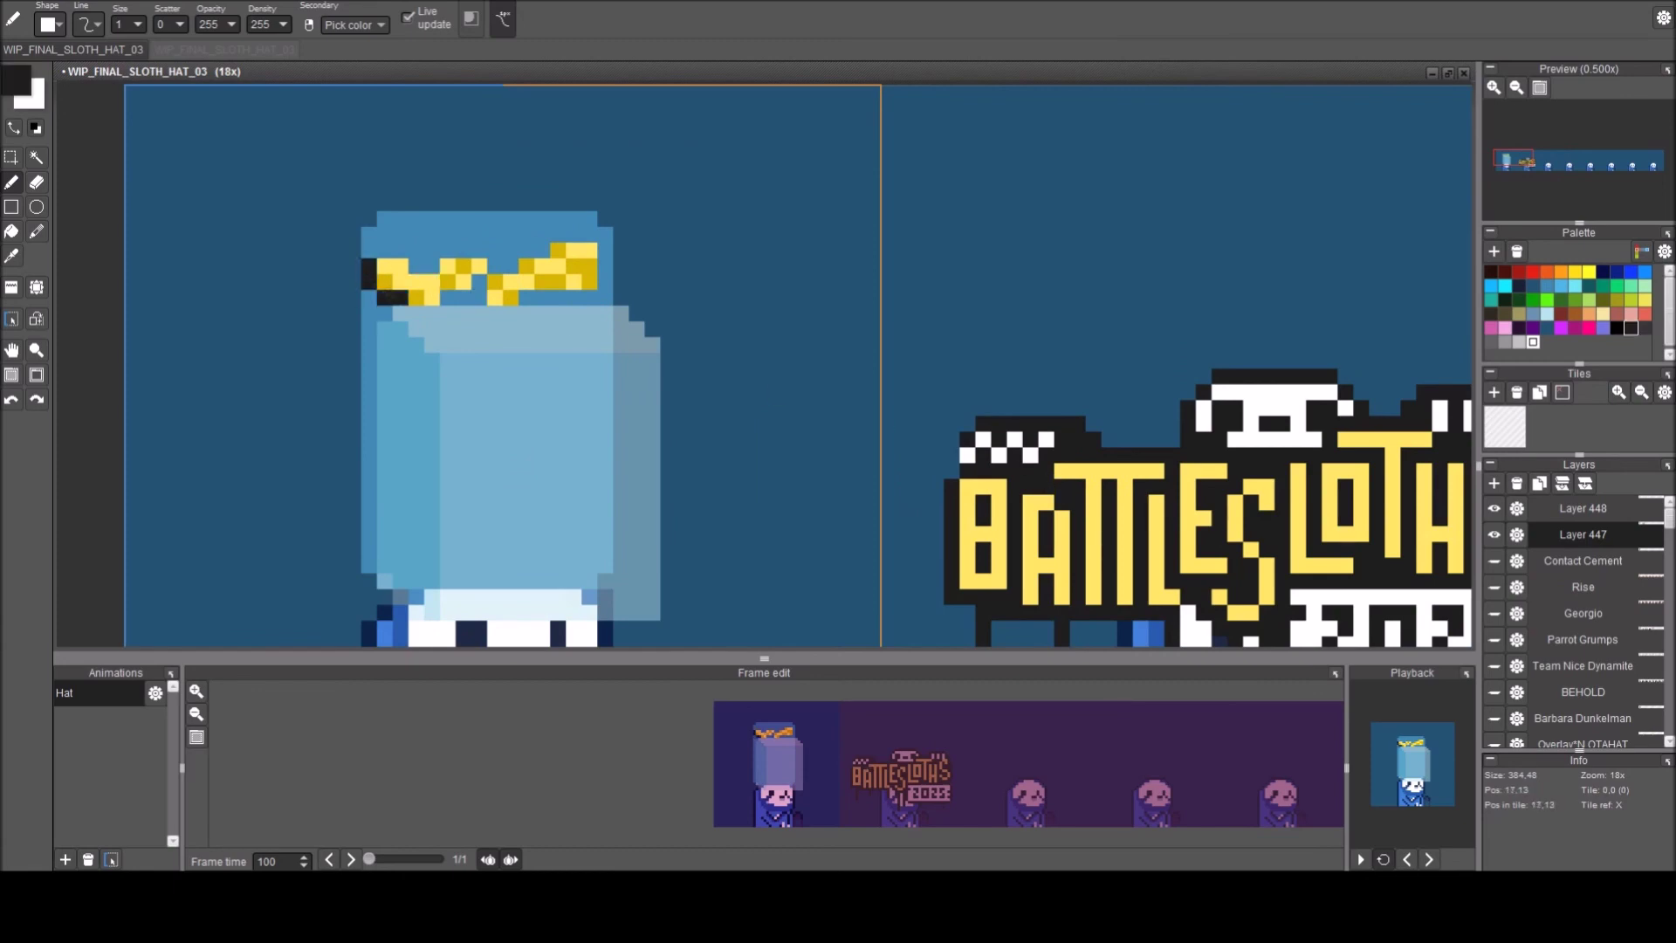
pyautogui.moveTo(447, 297); pyautogui.dragTo(463, 296)
pyautogui.click(479, 281)
pyautogui.click(479, 297)
# Try black edging beneath the right half of the yellow band, then undo those strokes.
pyautogui.moveTo(526, 297); pyautogui.dragTo(580, 288)
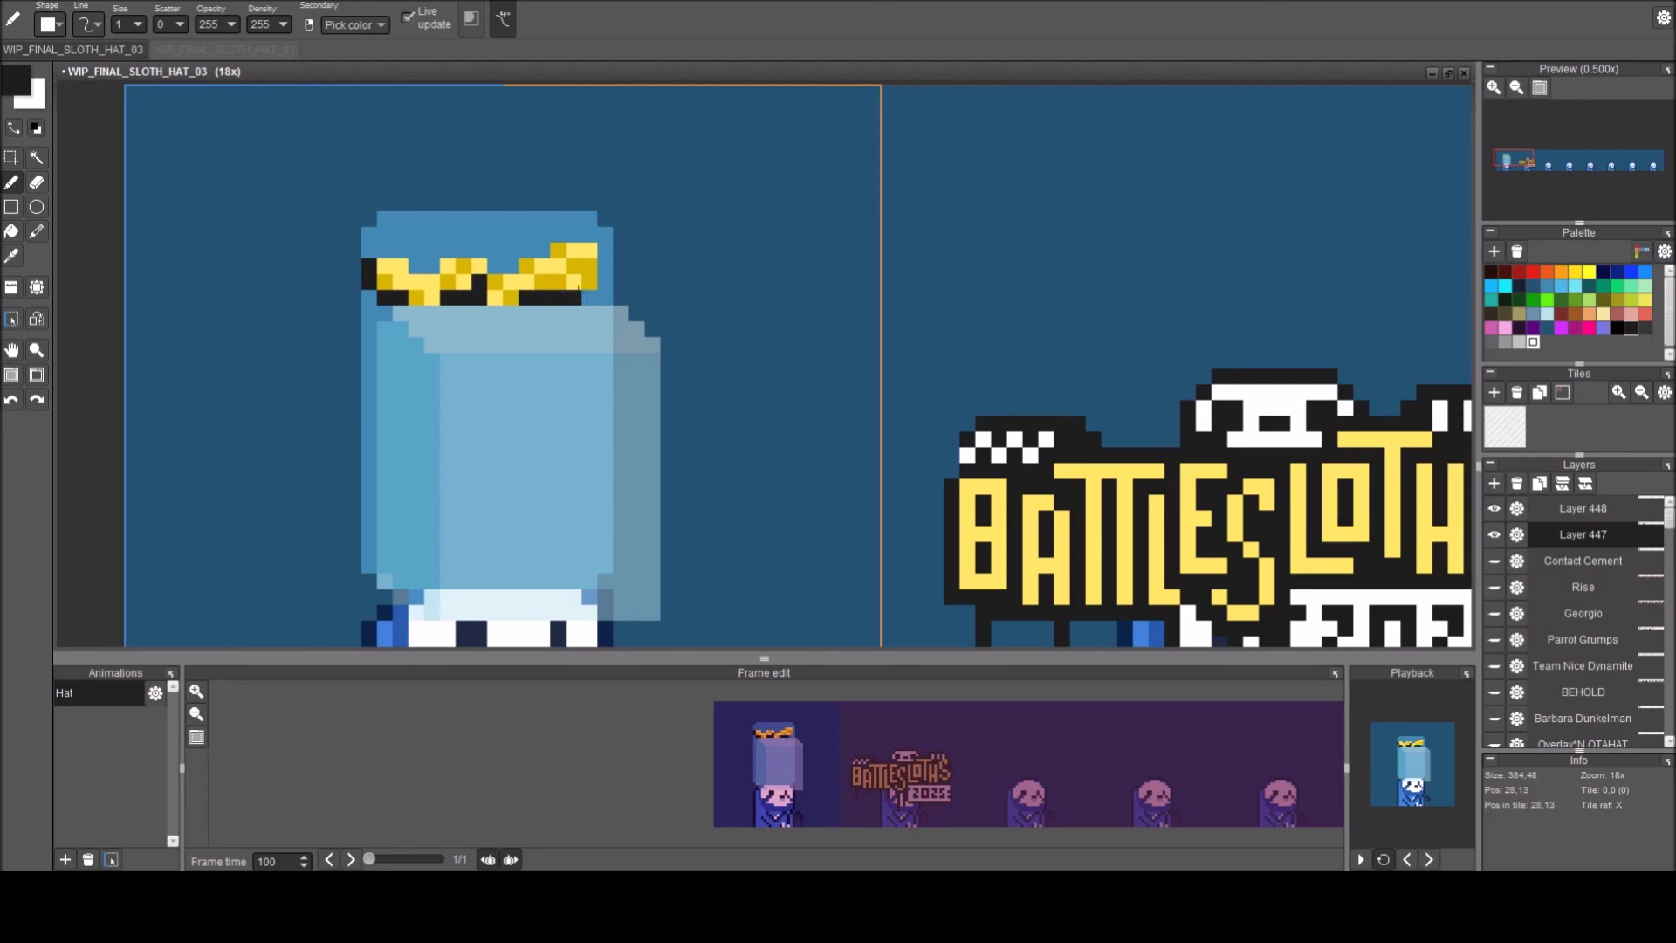
pyautogui.click(585, 293)
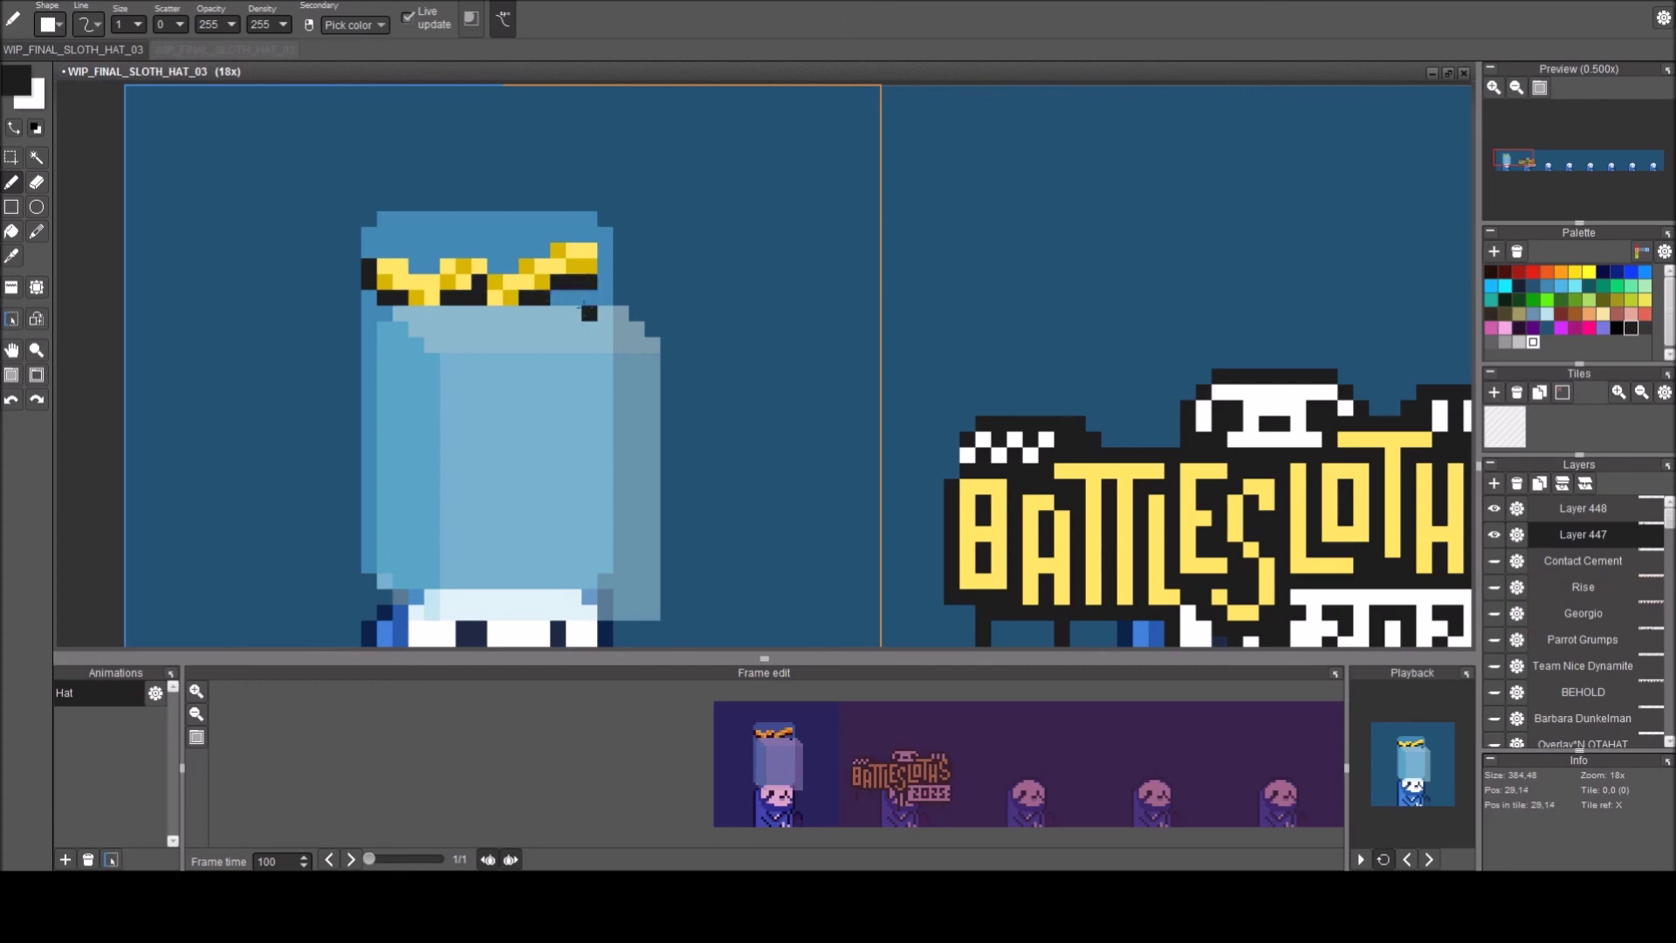
pyautogui.hotkey('ctrl', 'z')
pyautogui.hotkey('ctrl', 'z')
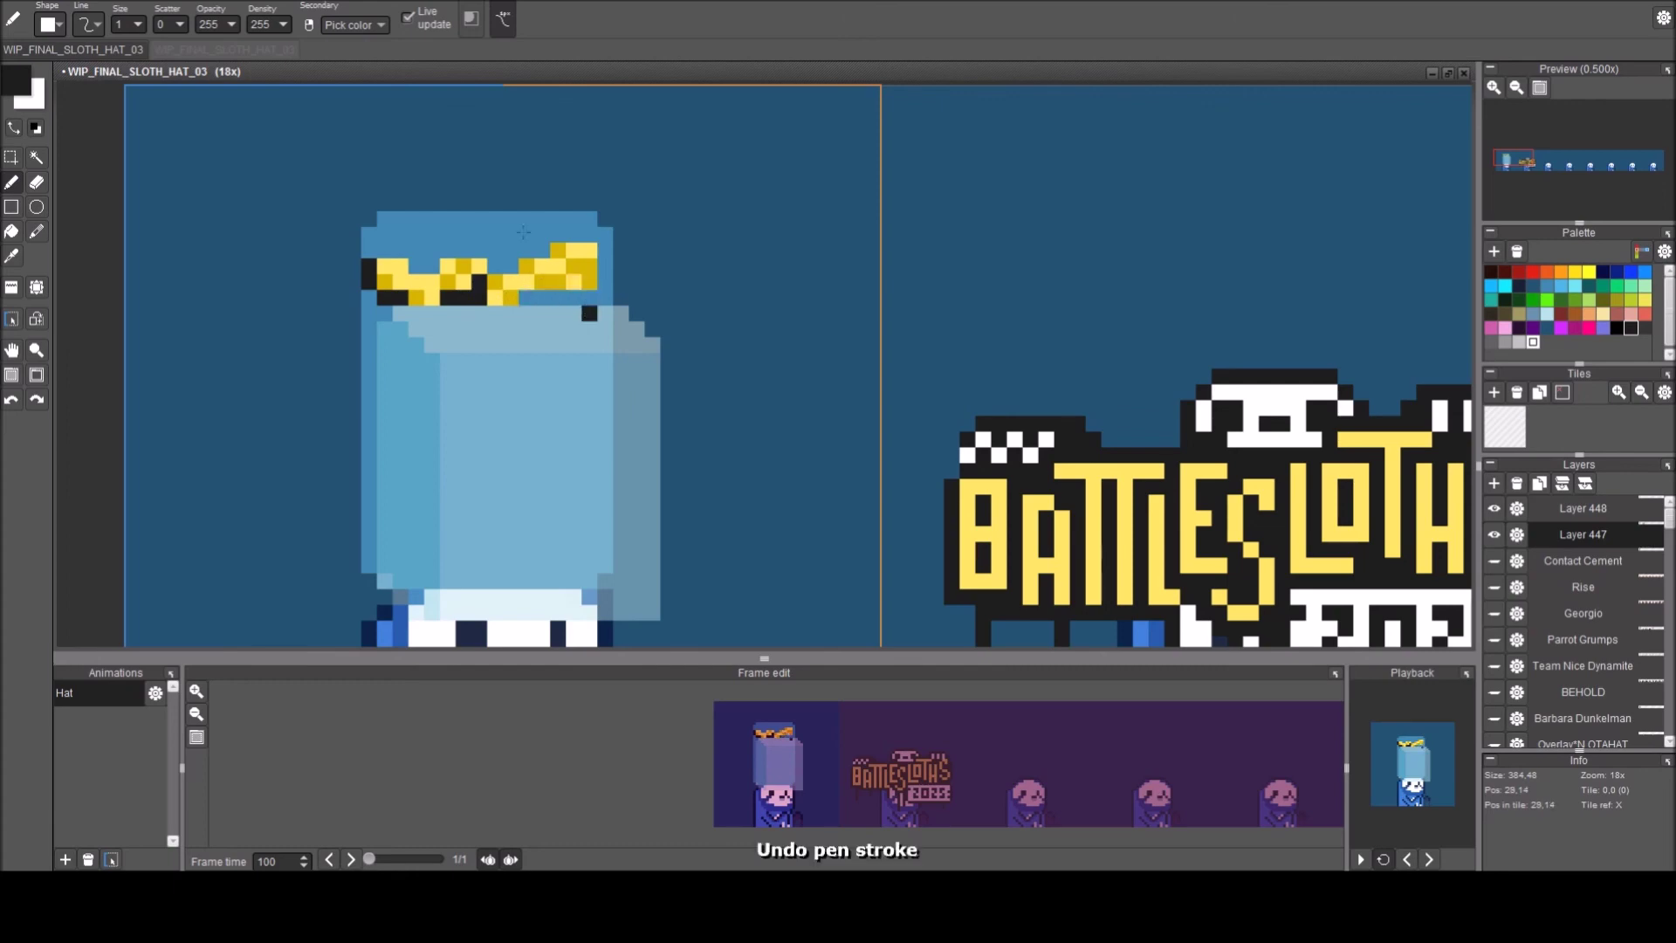
# Edge the underside of the yellow band's right half in black and add black pixels beneath its two lower points.
pyautogui.moveTo(534, 299); pyautogui.dragTo(598, 297)
pyautogui.moveTo(498, 312); pyautogui.dragTo(511, 313)
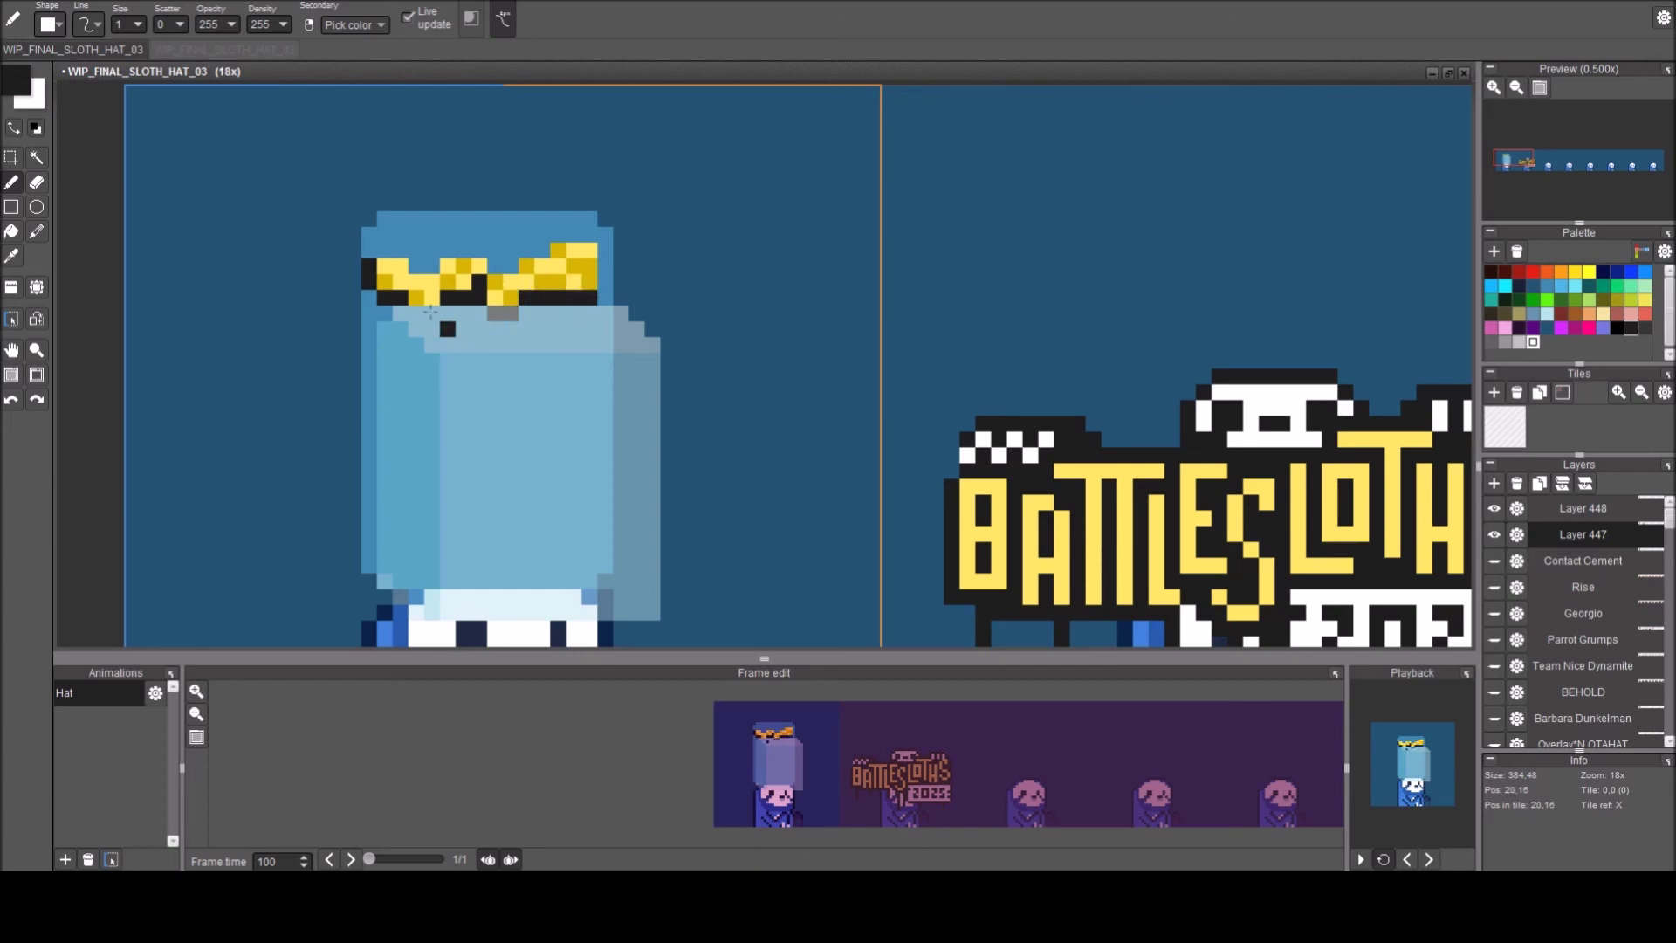
pyautogui.moveTo(432, 313); pyautogui.dragTo(417, 313)
# Outline the upper edge of the yellow band in black, following its dips and peaks from the left end to the raised right end.
pyautogui.click(434, 267)
pyautogui.click(384, 250)
pyautogui.click(401, 251)
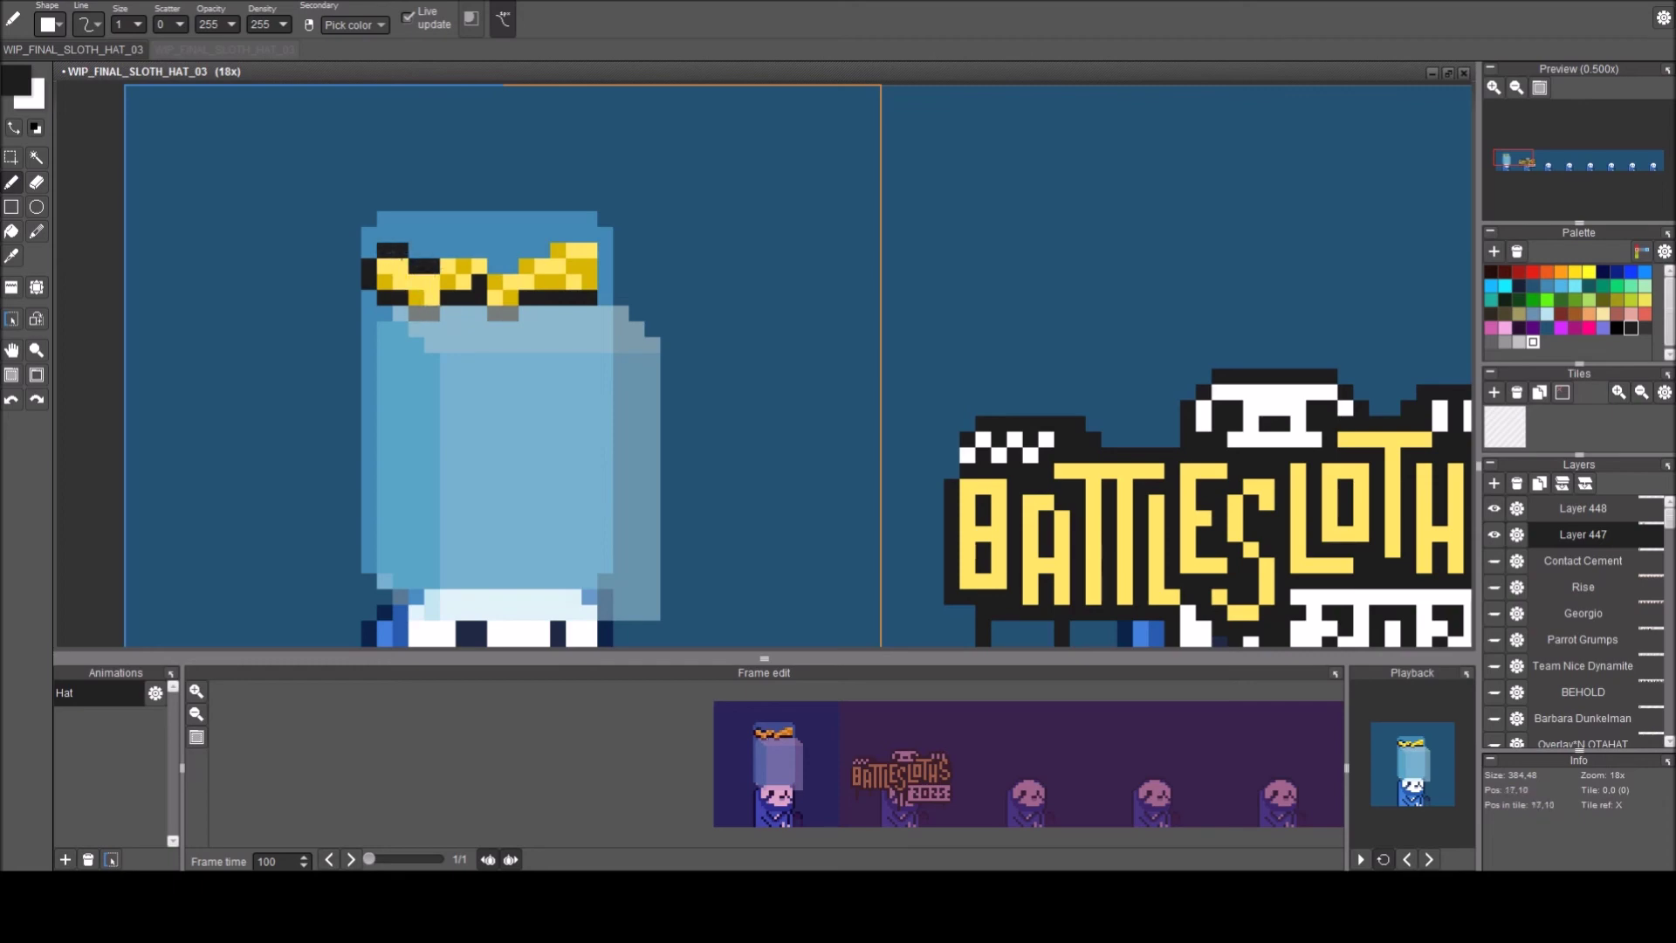
pyautogui.click(447, 250)
pyautogui.click(464, 250)
pyautogui.click(479, 250)
pyautogui.click(495, 266)
pyautogui.click(511, 266)
pyautogui.click(542, 251)
pyautogui.click(527, 251)
# Outline the top and right side of the band's raised right end in black.
pyautogui.moveTo(557, 234); pyautogui.dragTo(588, 234)
pyautogui.click(605, 250)
pyautogui.click(605, 267)
pyautogui.click(589, 282)
pyautogui.click(604, 297)
pyautogui.click(604, 312)
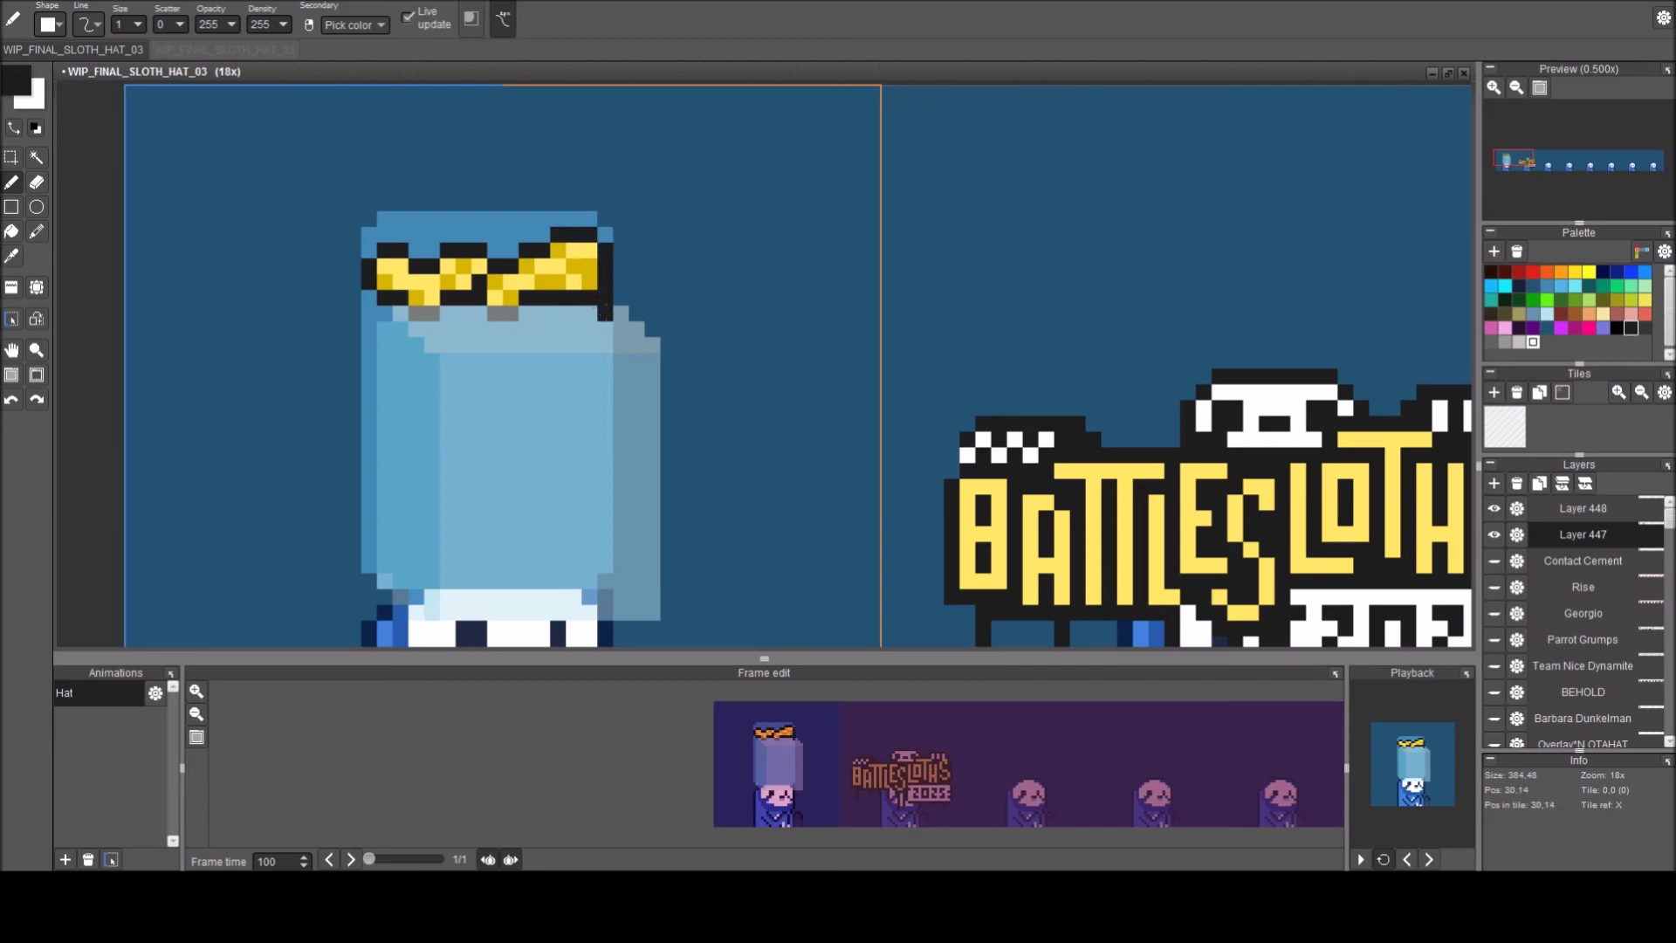
# Add small black drips beneath the left and right ends of the yellow band.
pyautogui.moveTo(609, 330); pyautogui.dragTo(600, 283)
pyautogui.click(377, 298)
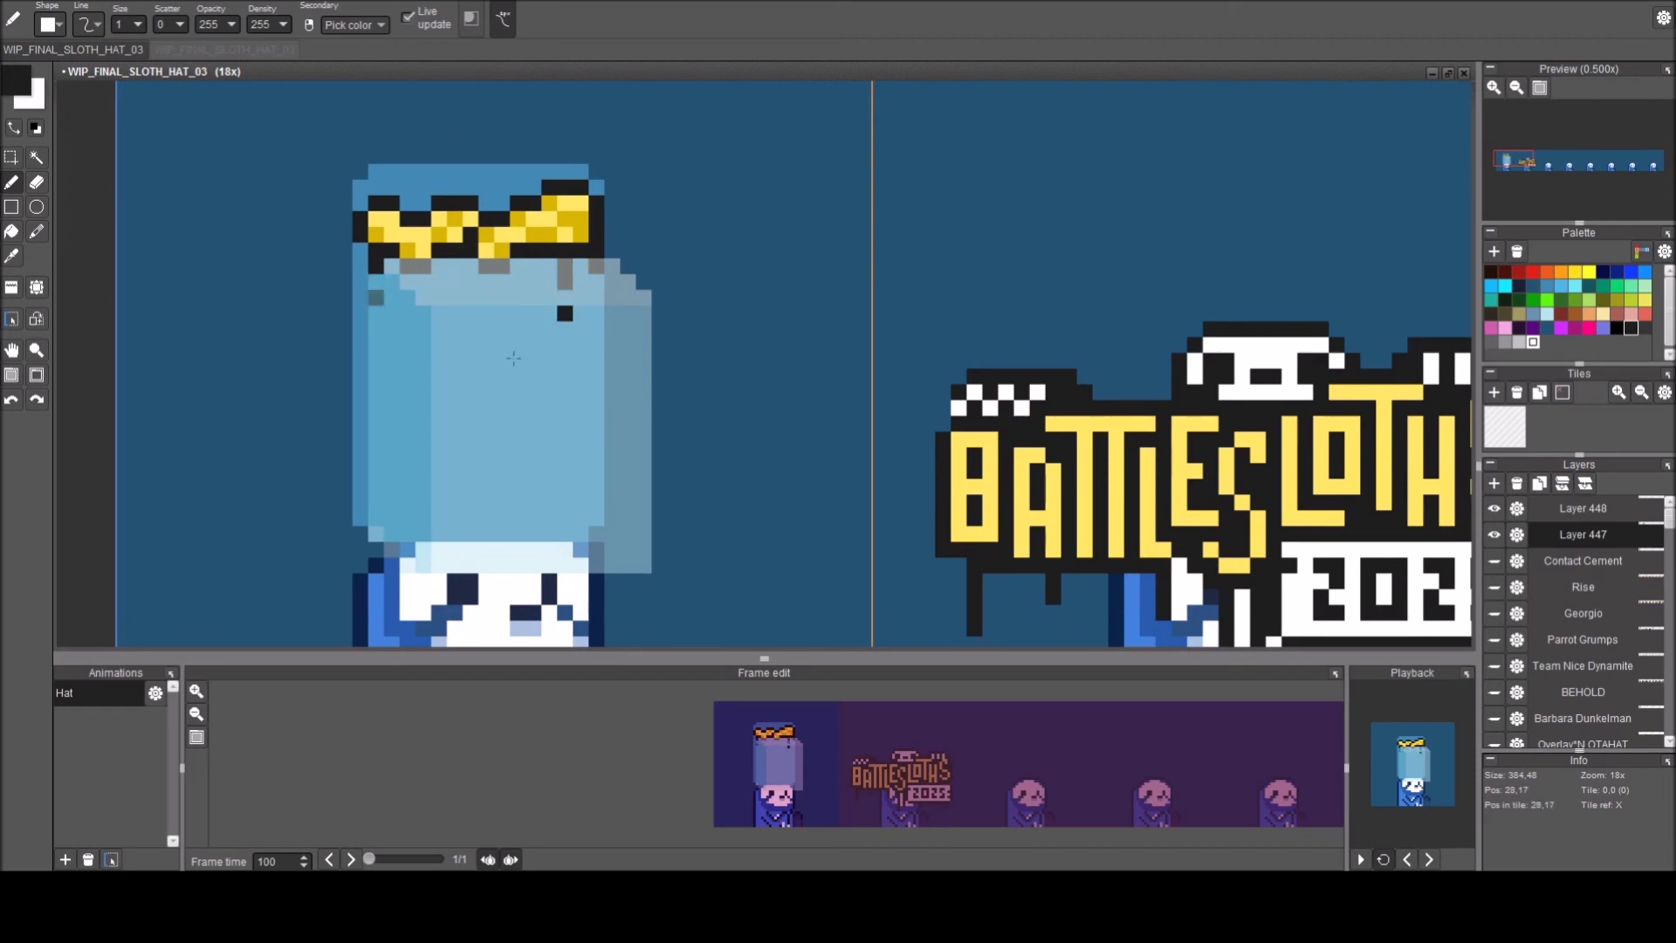
pyautogui.scroll(-3, 515, 327)
pyautogui.scroll(2, 515, 325)
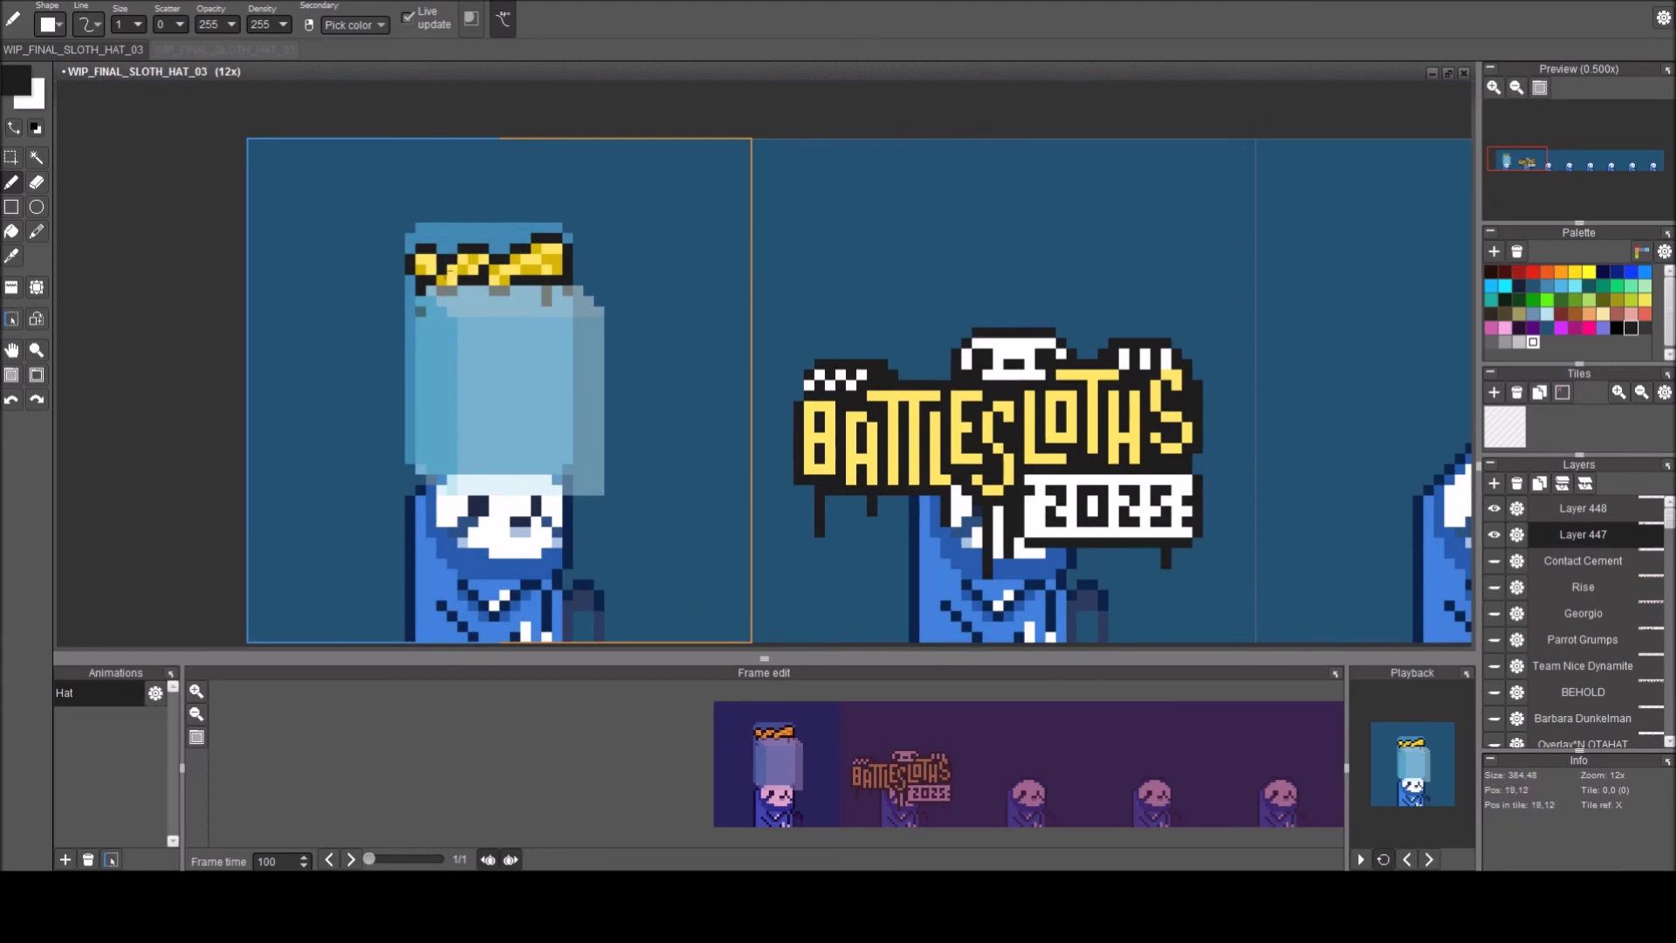
# Sample the logo's white and add three small white patches along the band's upper edge.
pyautogui.rightClick(510, 260)
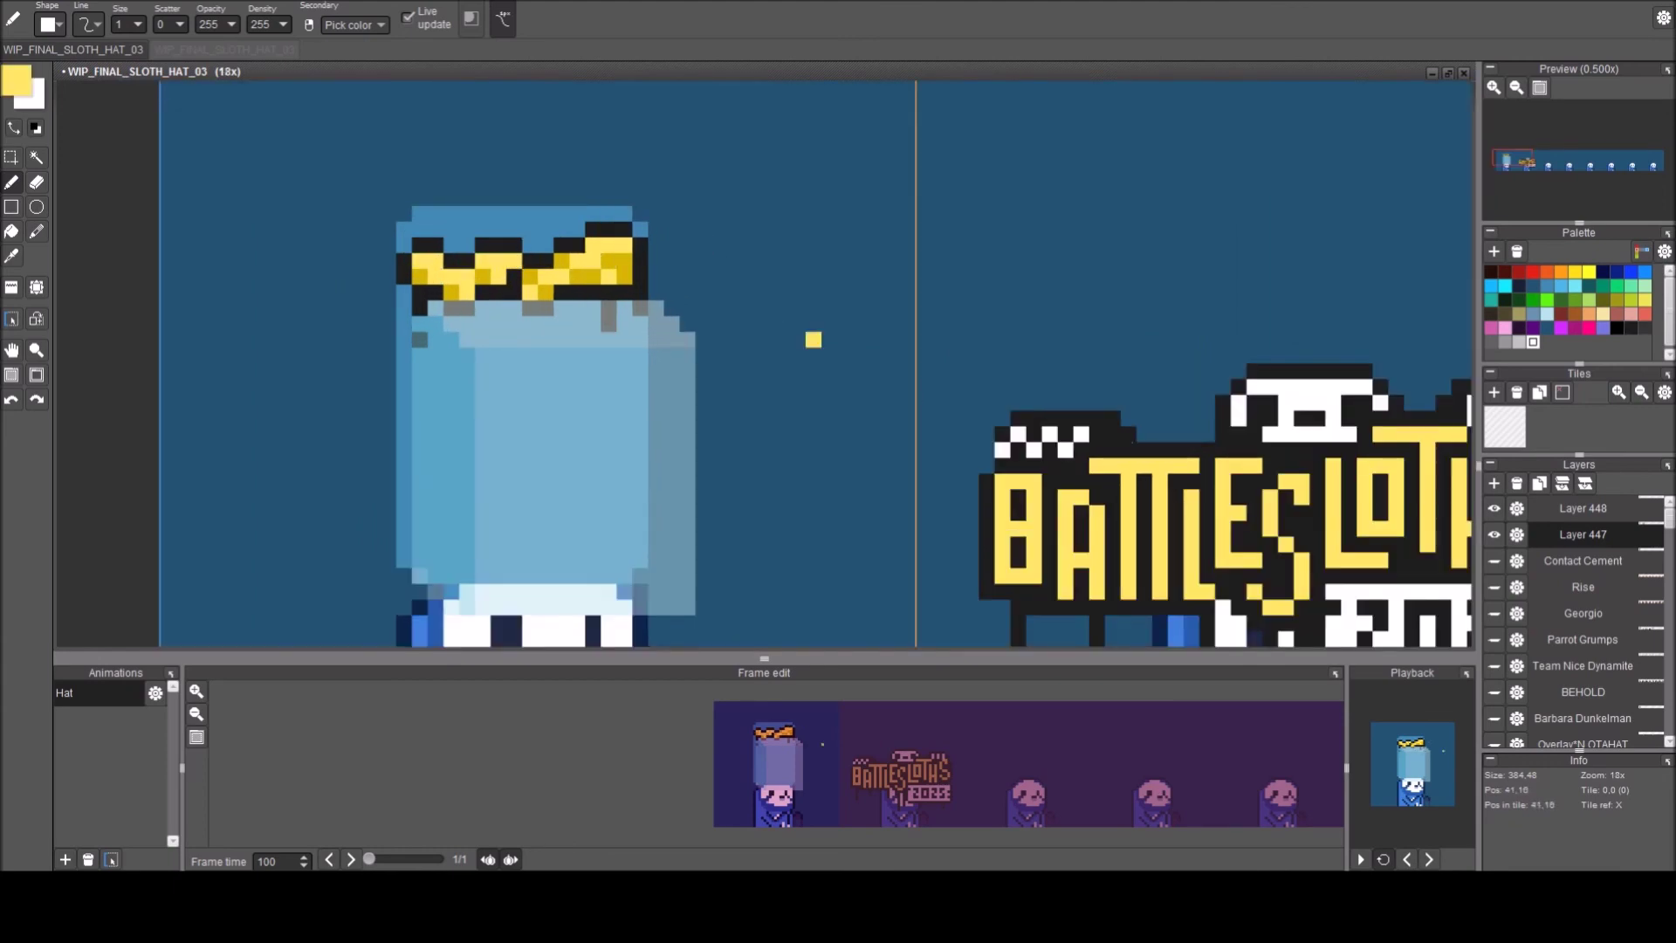
pyautogui.rightClick(1327, 389)
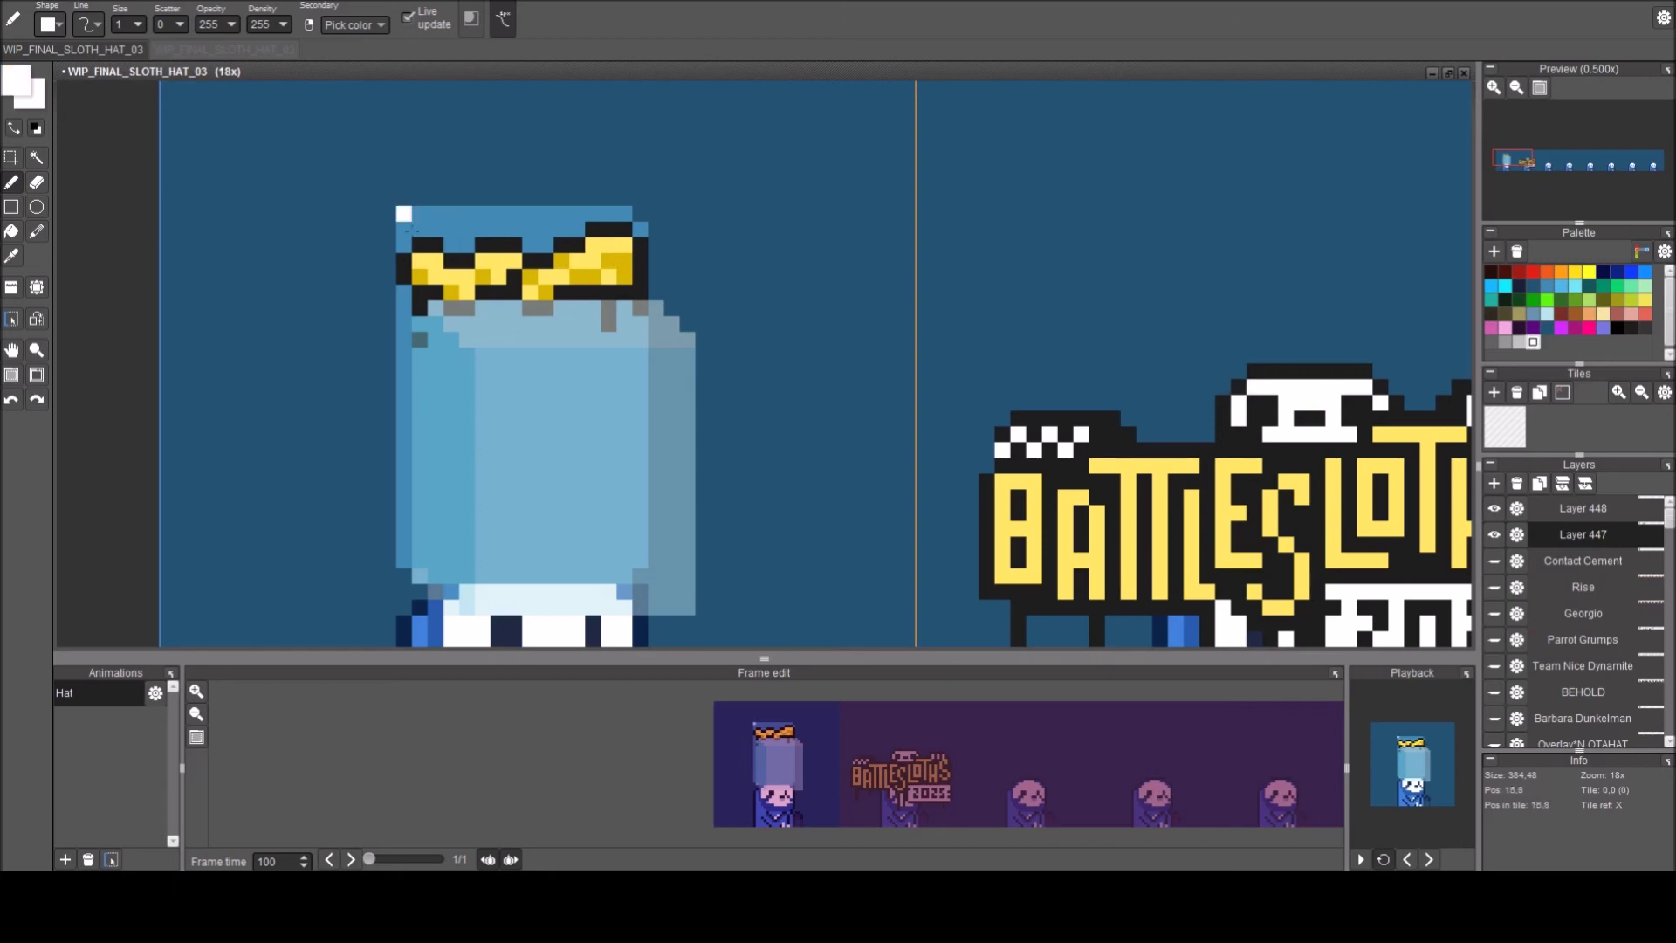
pyautogui.moveTo(435, 245); pyautogui.dragTo(450, 244)
pyautogui.moveTo(592, 229)
pyautogui.mouseDown()
pyautogui.moveTo(609, 230)
pyautogui.moveTo(529, 229)
pyautogui.moveTo(546, 245)
pyautogui.moveTo(543, 231)
pyautogui.mouseUp()
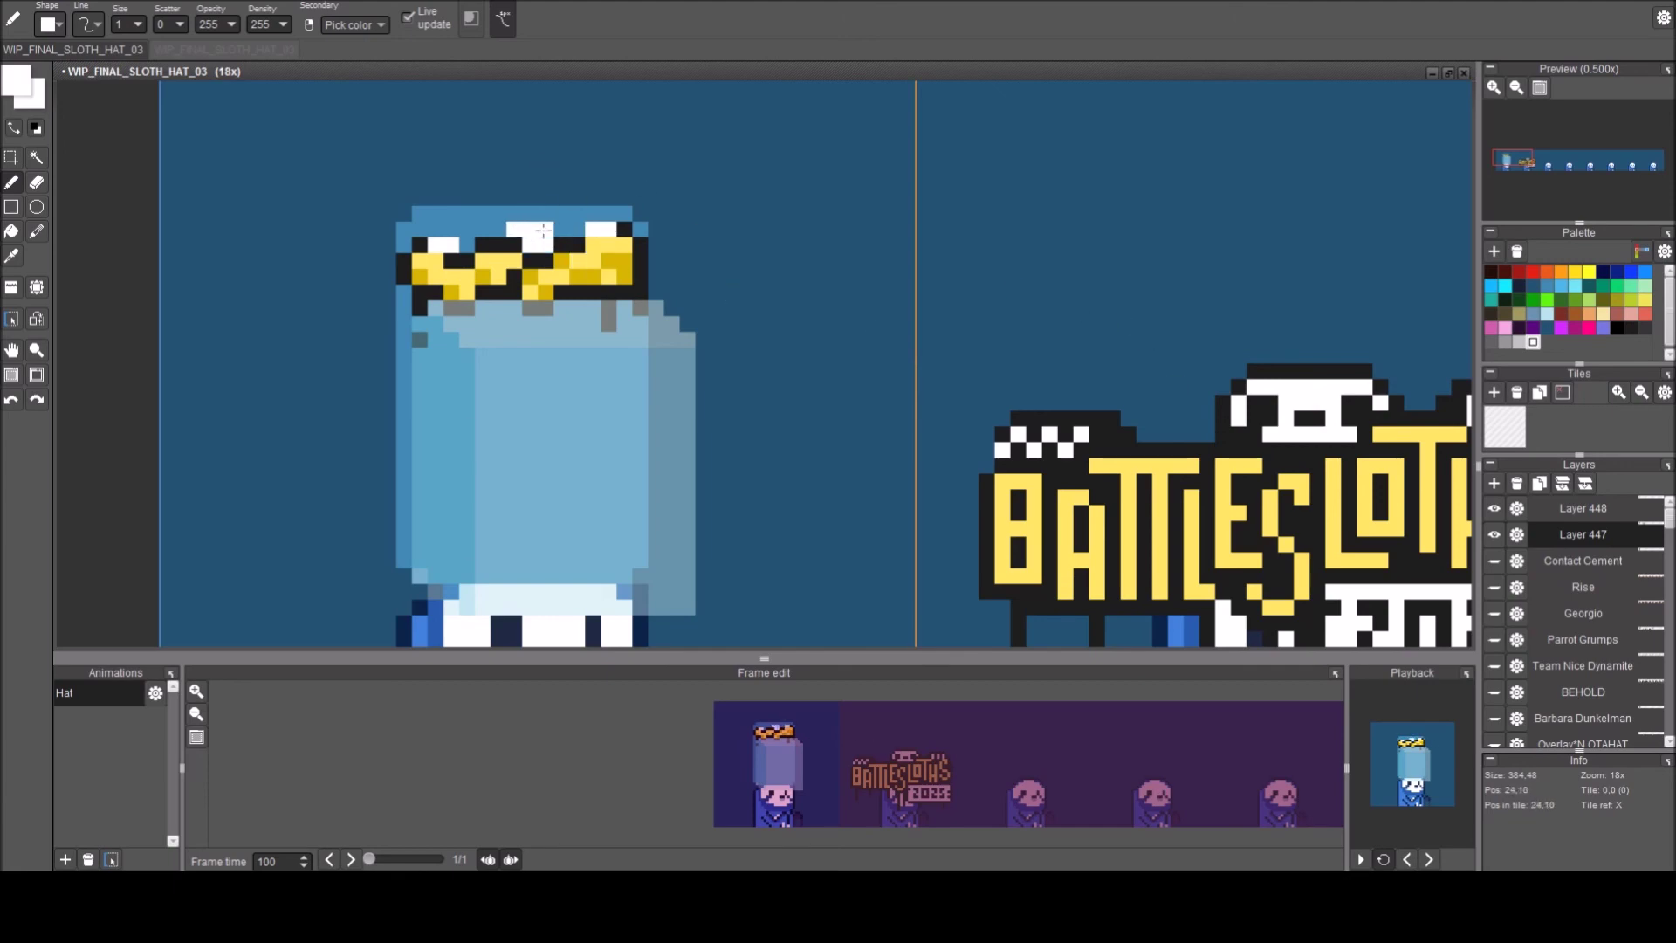
# Sample black and outline the sides and top of the middle white patch as the sloth head.
pyautogui.rightClick(577, 246)
pyautogui.click(546, 229)
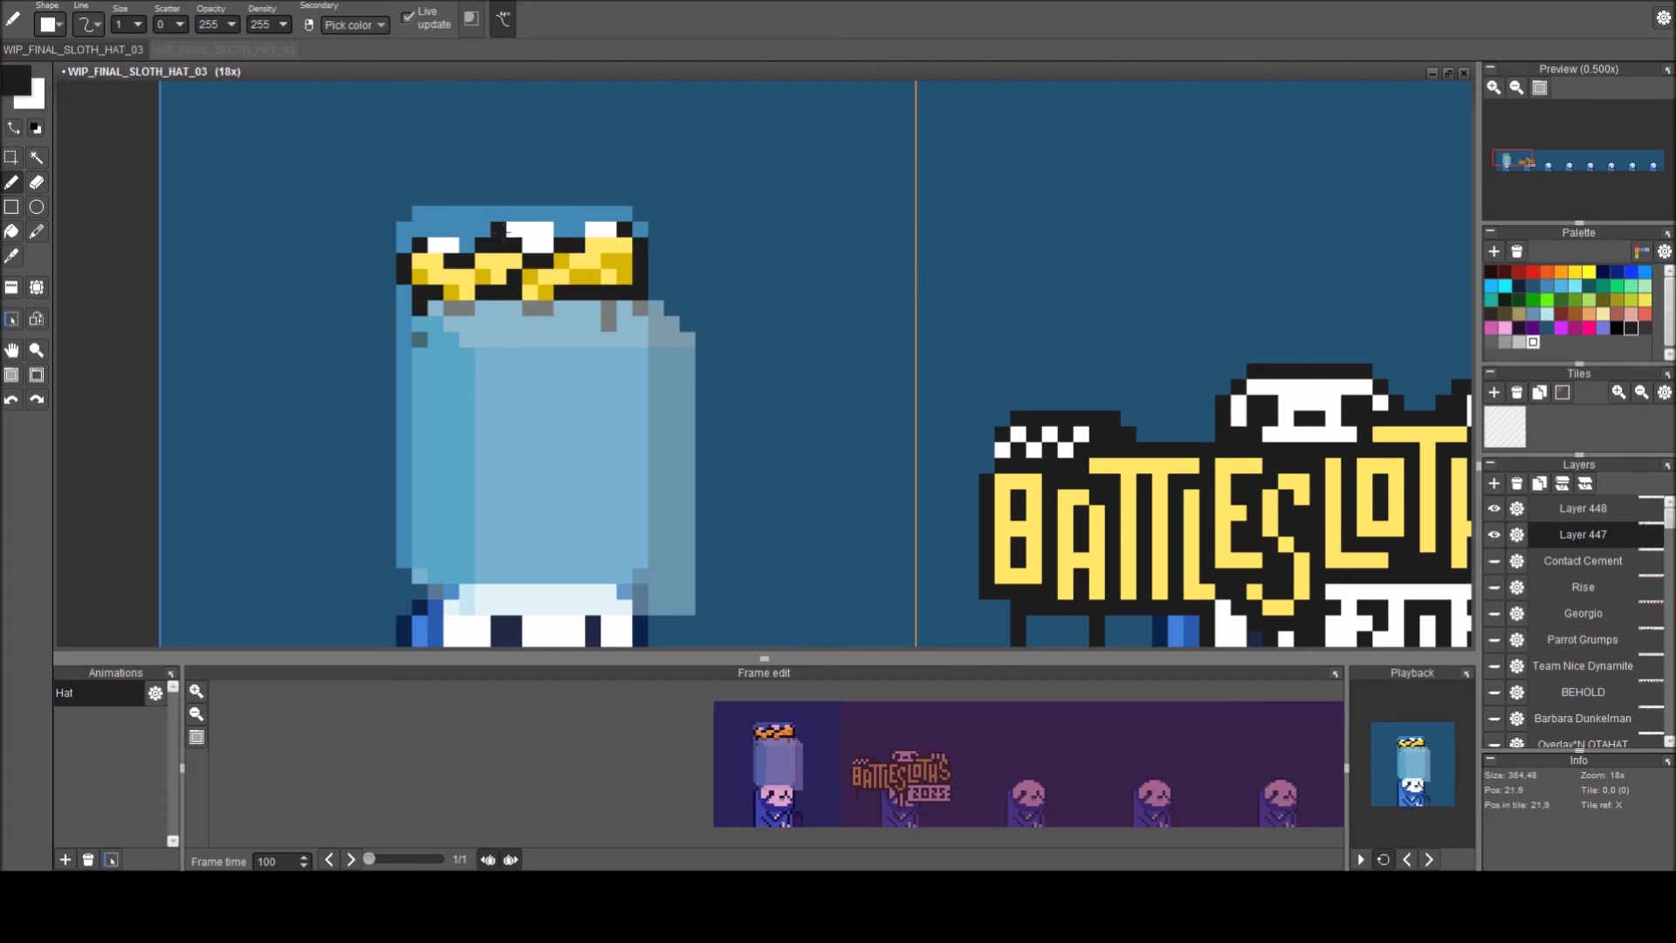
pyautogui.moveTo(515, 213); pyautogui.dragTo(530, 213)
# Sample white and paint a small white block beneath the right end of the band for the logo's 2025 plate.
pyautogui.rightClick(534, 245)
pyautogui.scroll(-2, 579, 297)
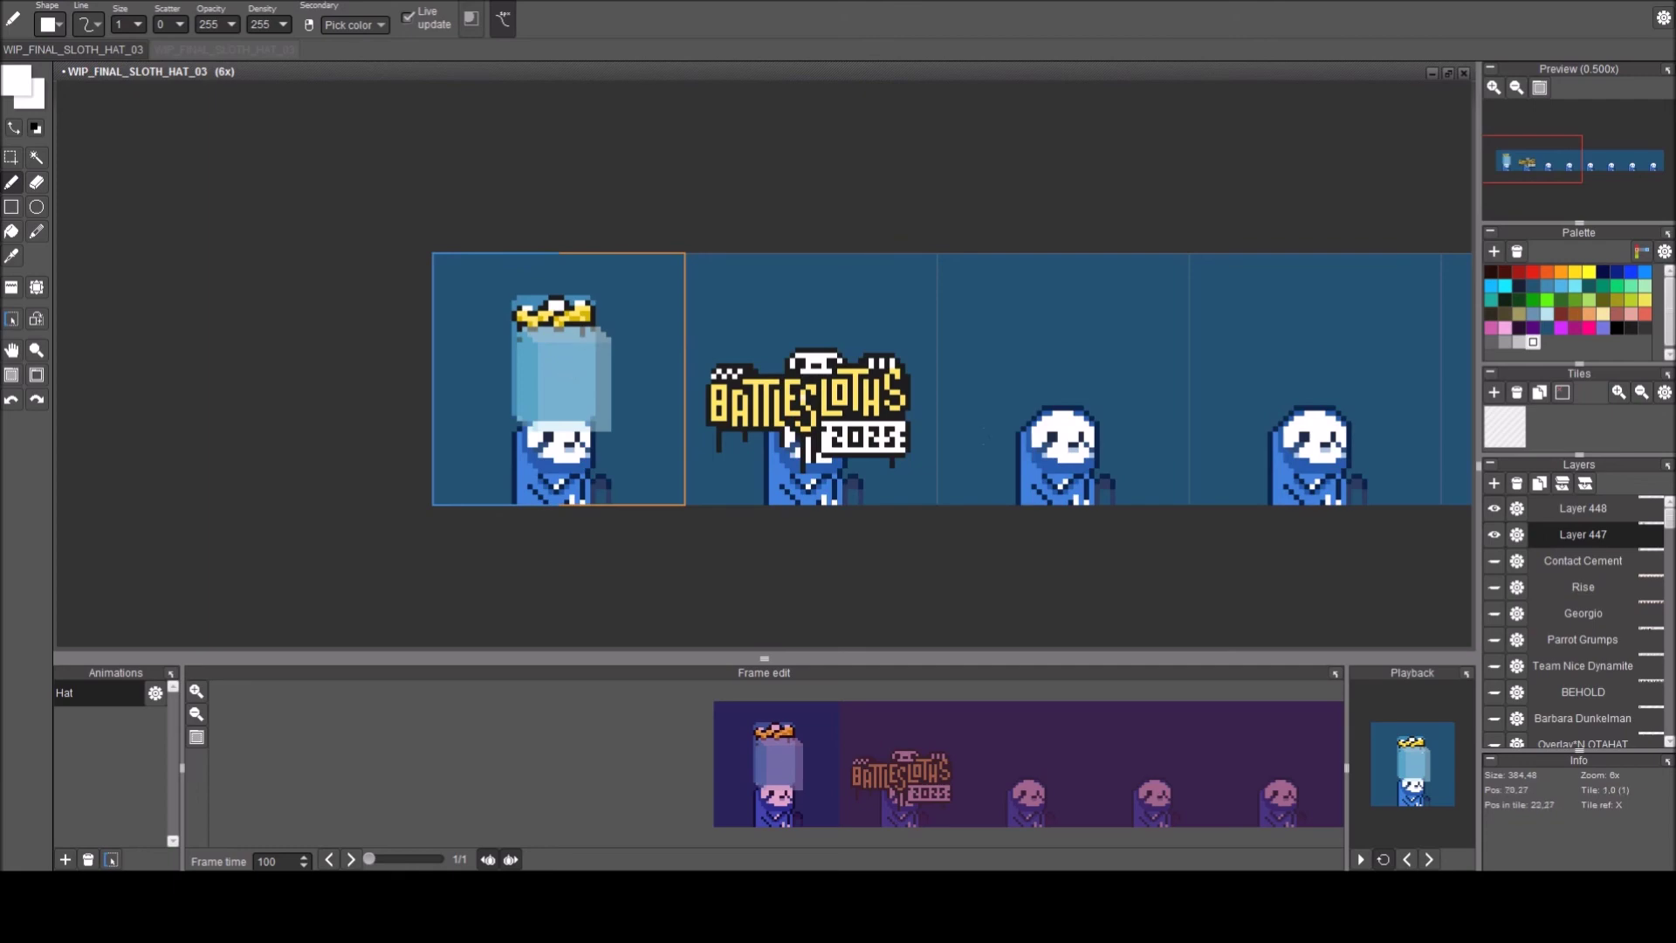
pyautogui.scroll(1, 860, 431)
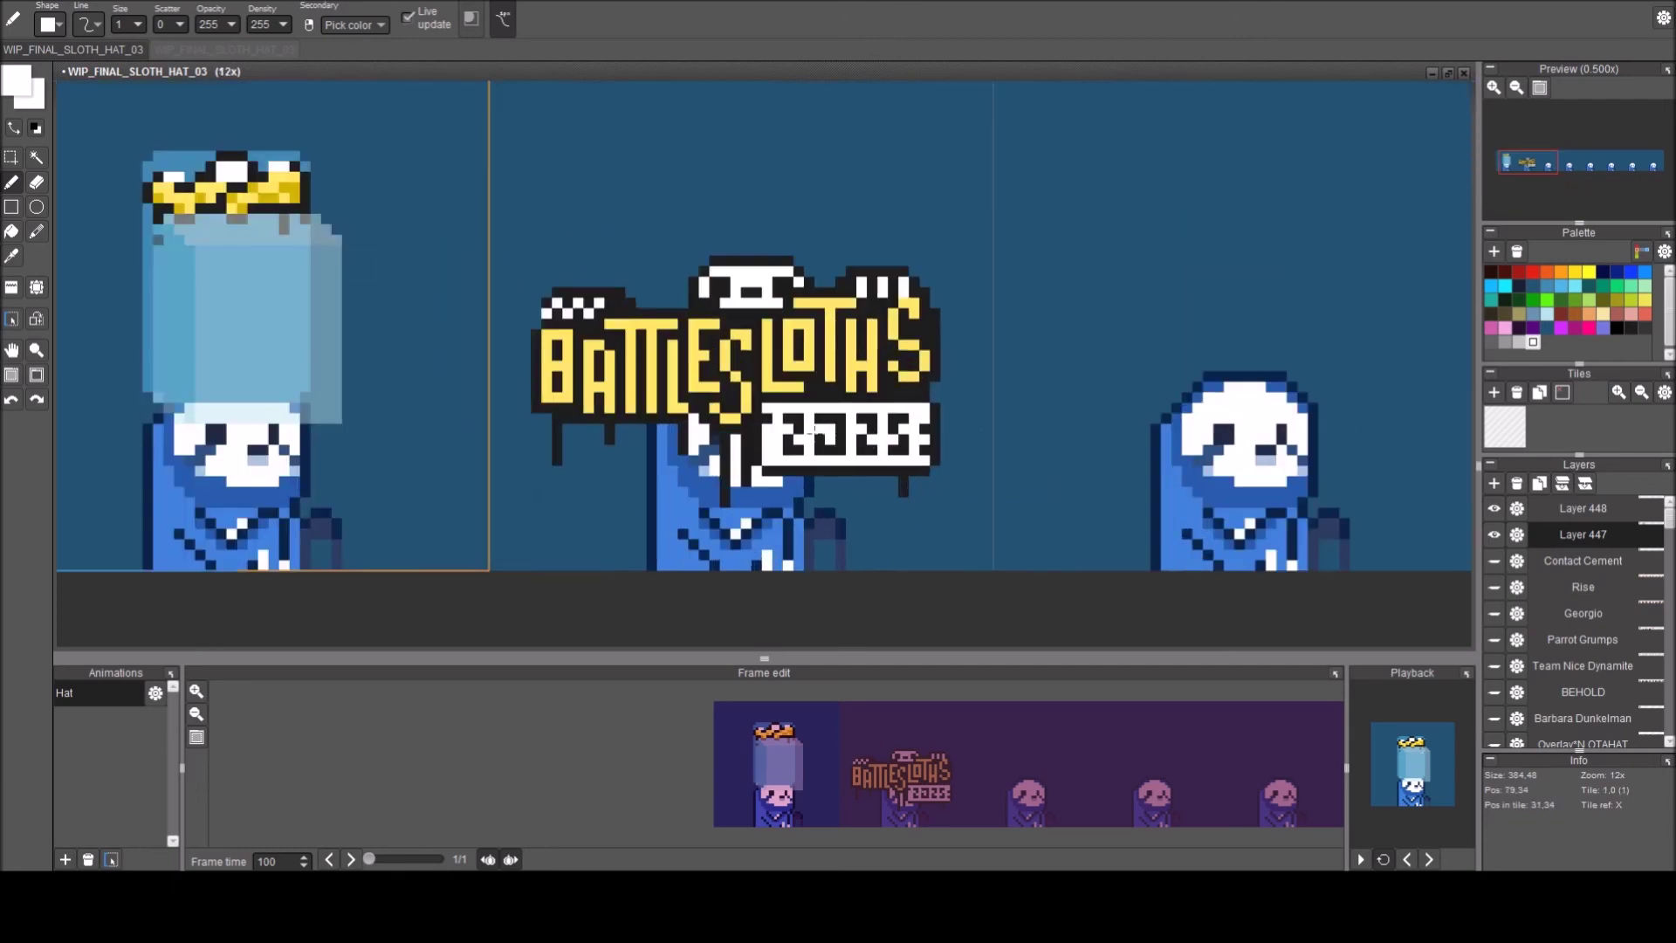
pyautogui.moveTo(365, 304); pyautogui.dragTo(557, 430)
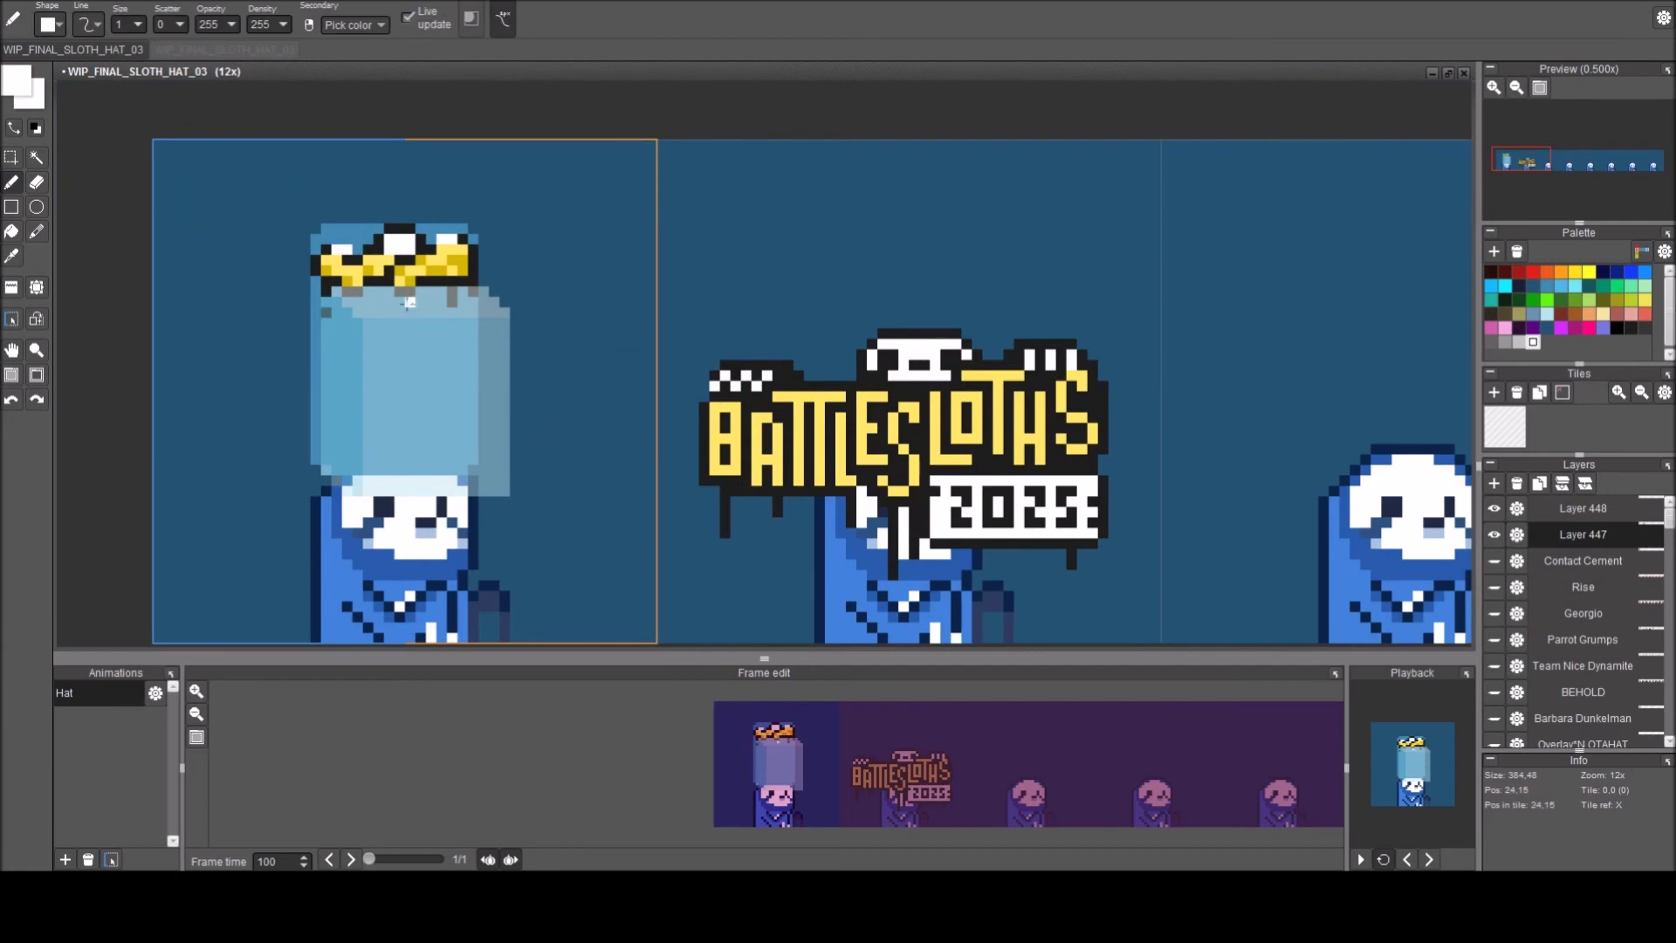
pyautogui.scroll(2, 407, 307)
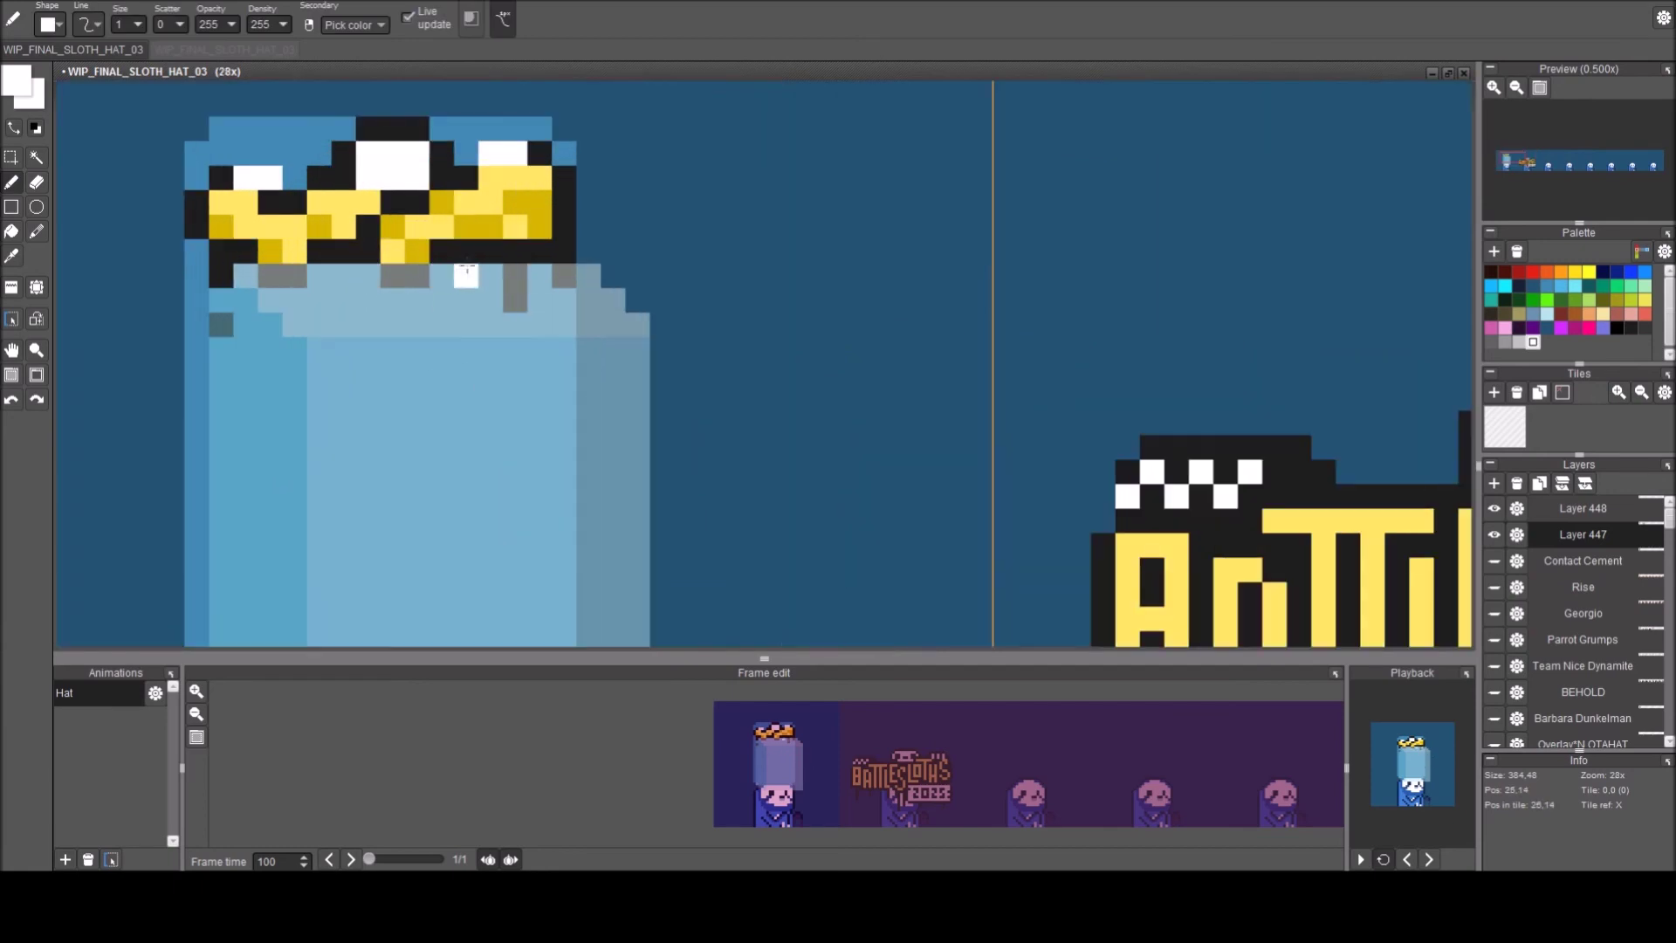
pyautogui.scroll(-2, 908, 373)
pyautogui.moveTo(930, 380); pyautogui.dragTo(804, 346)
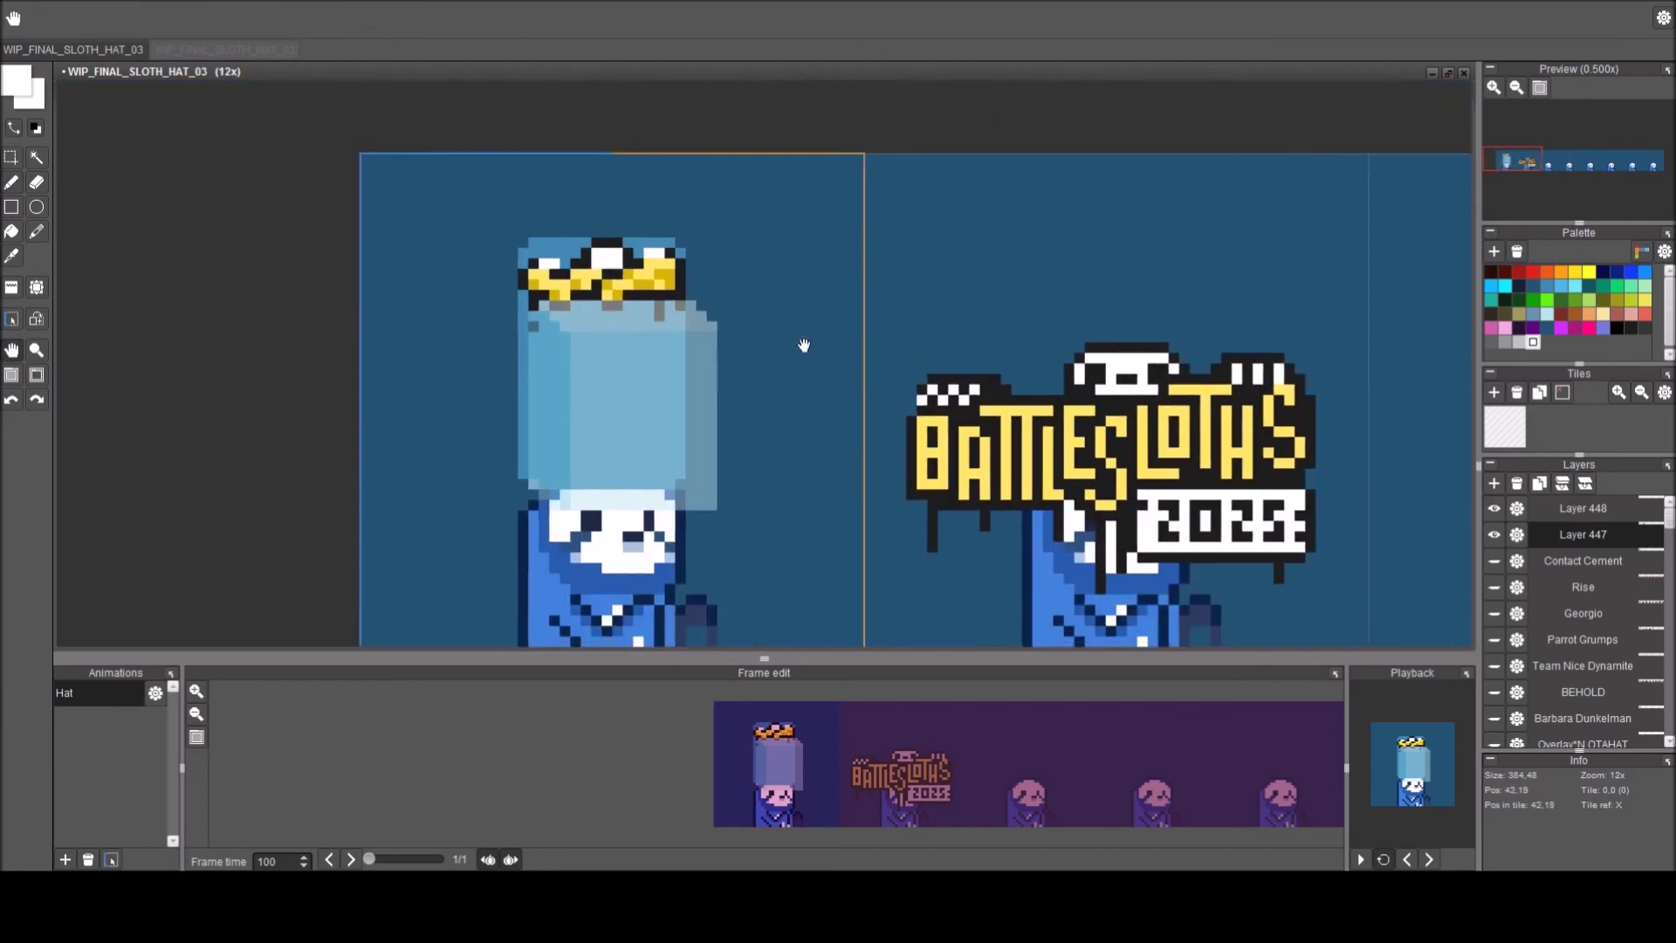
pyautogui.press('b')
pyautogui.scroll(2, 705, 312)
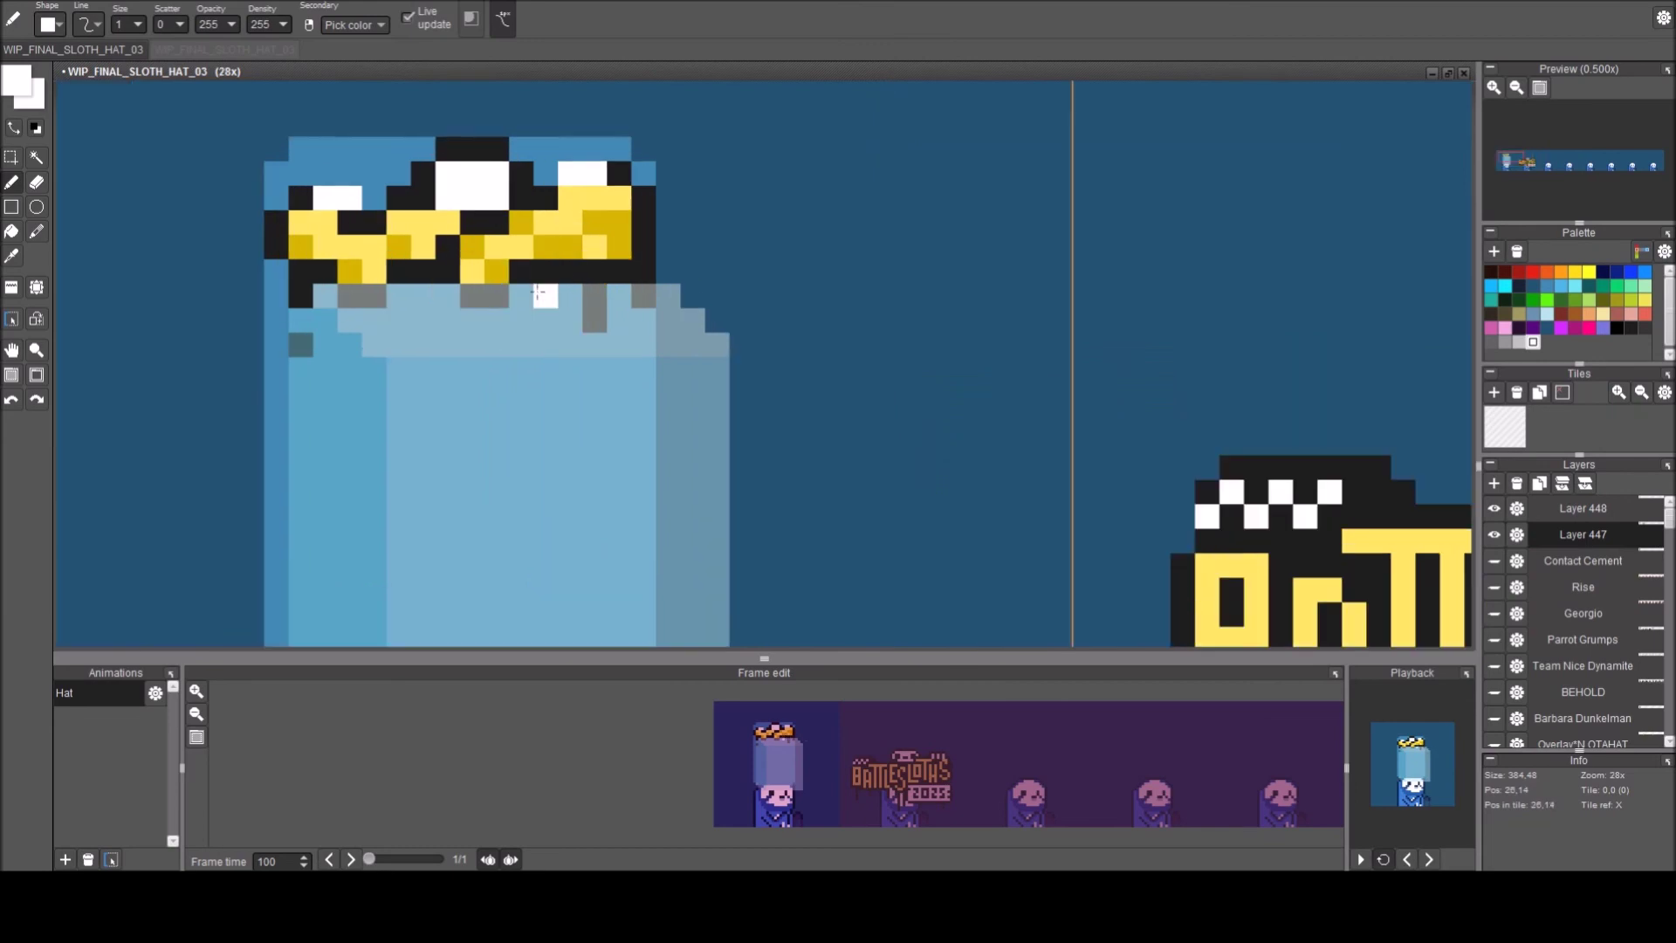
pyautogui.moveTo(550, 295)
pyautogui.mouseDown()
pyautogui.moveTo(610, 297)
pyautogui.moveTo(616, 317)
pyautogui.moveTo(552, 319)
pyautogui.moveTo(652, 303)
pyautogui.moveTo(596, 345)
pyautogui.mouseUp()
# Sample the muted grey beside the white block and edge the block's left side and underside with it, including a short drip.
pyautogui.rightClick(643, 296)
pyautogui.click(594, 369)
pyautogui.click(521, 296)
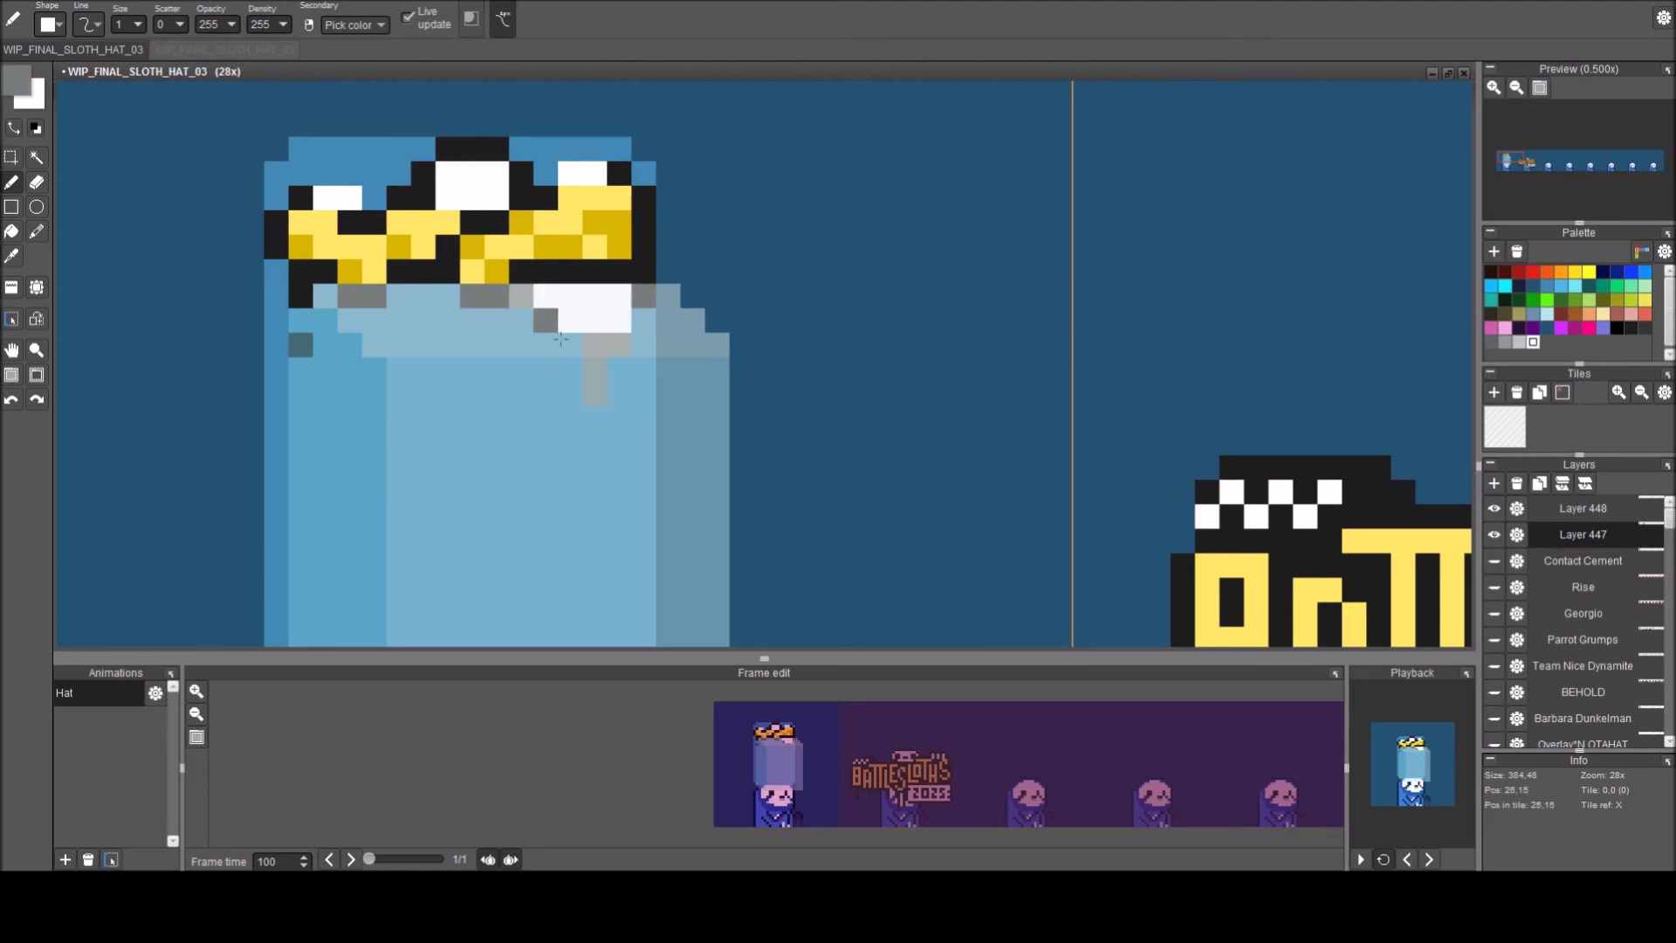
pyautogui.moveTo(545, 341); pyautogui.dragTo(595, 368)
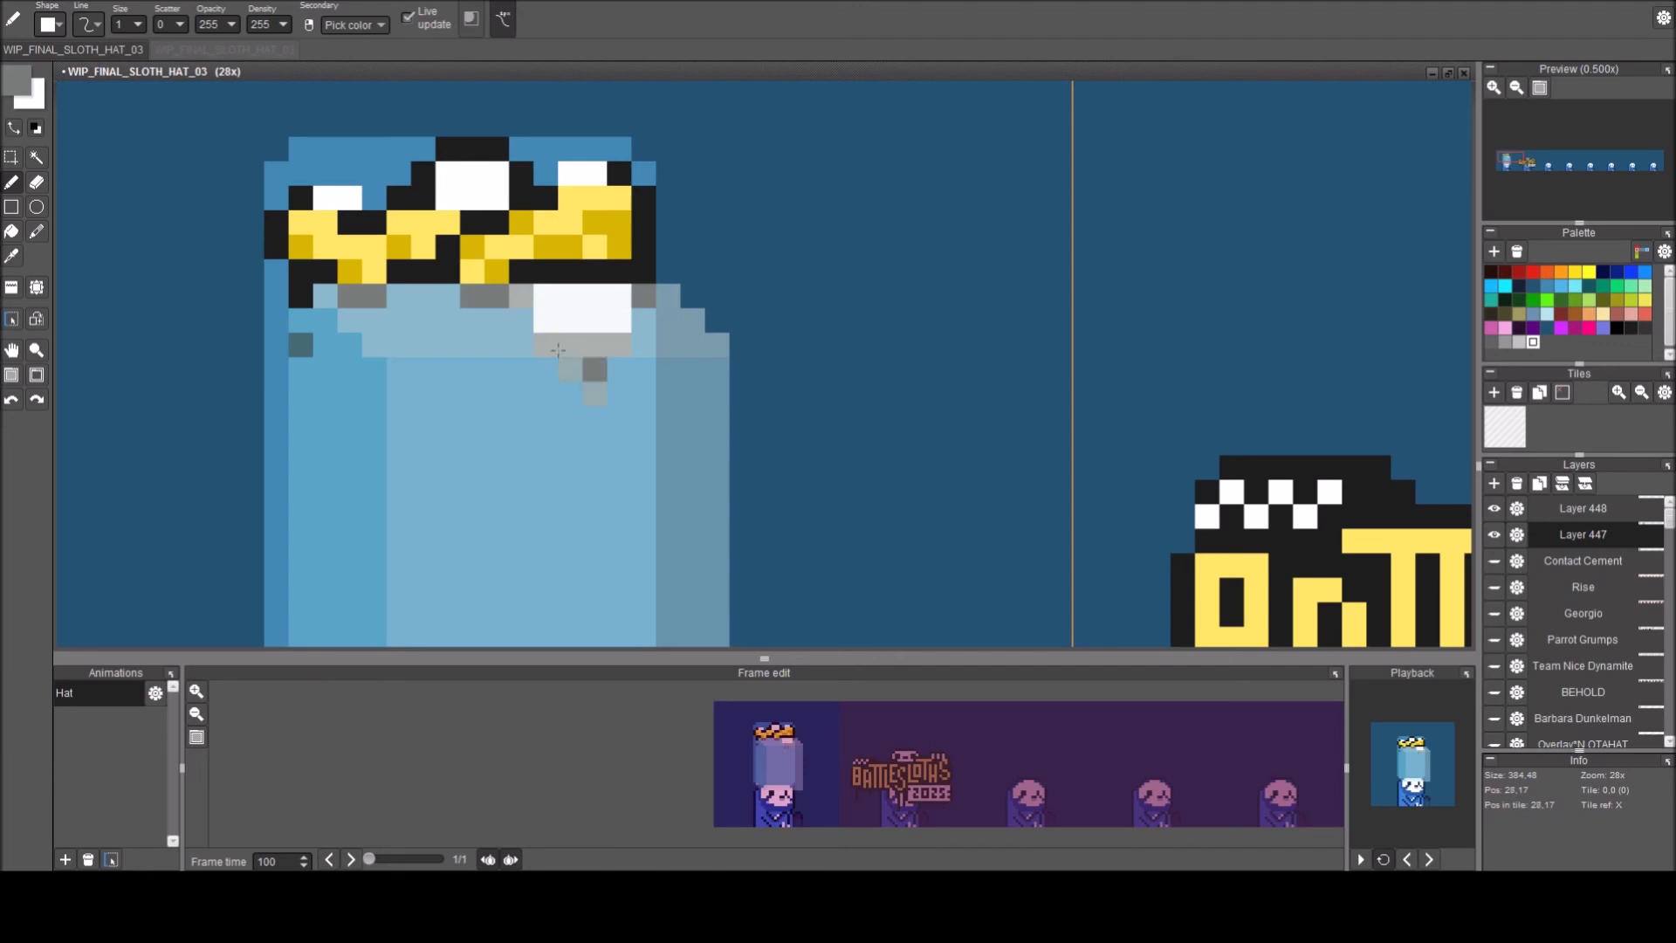
pyautogui.click(521, 320)
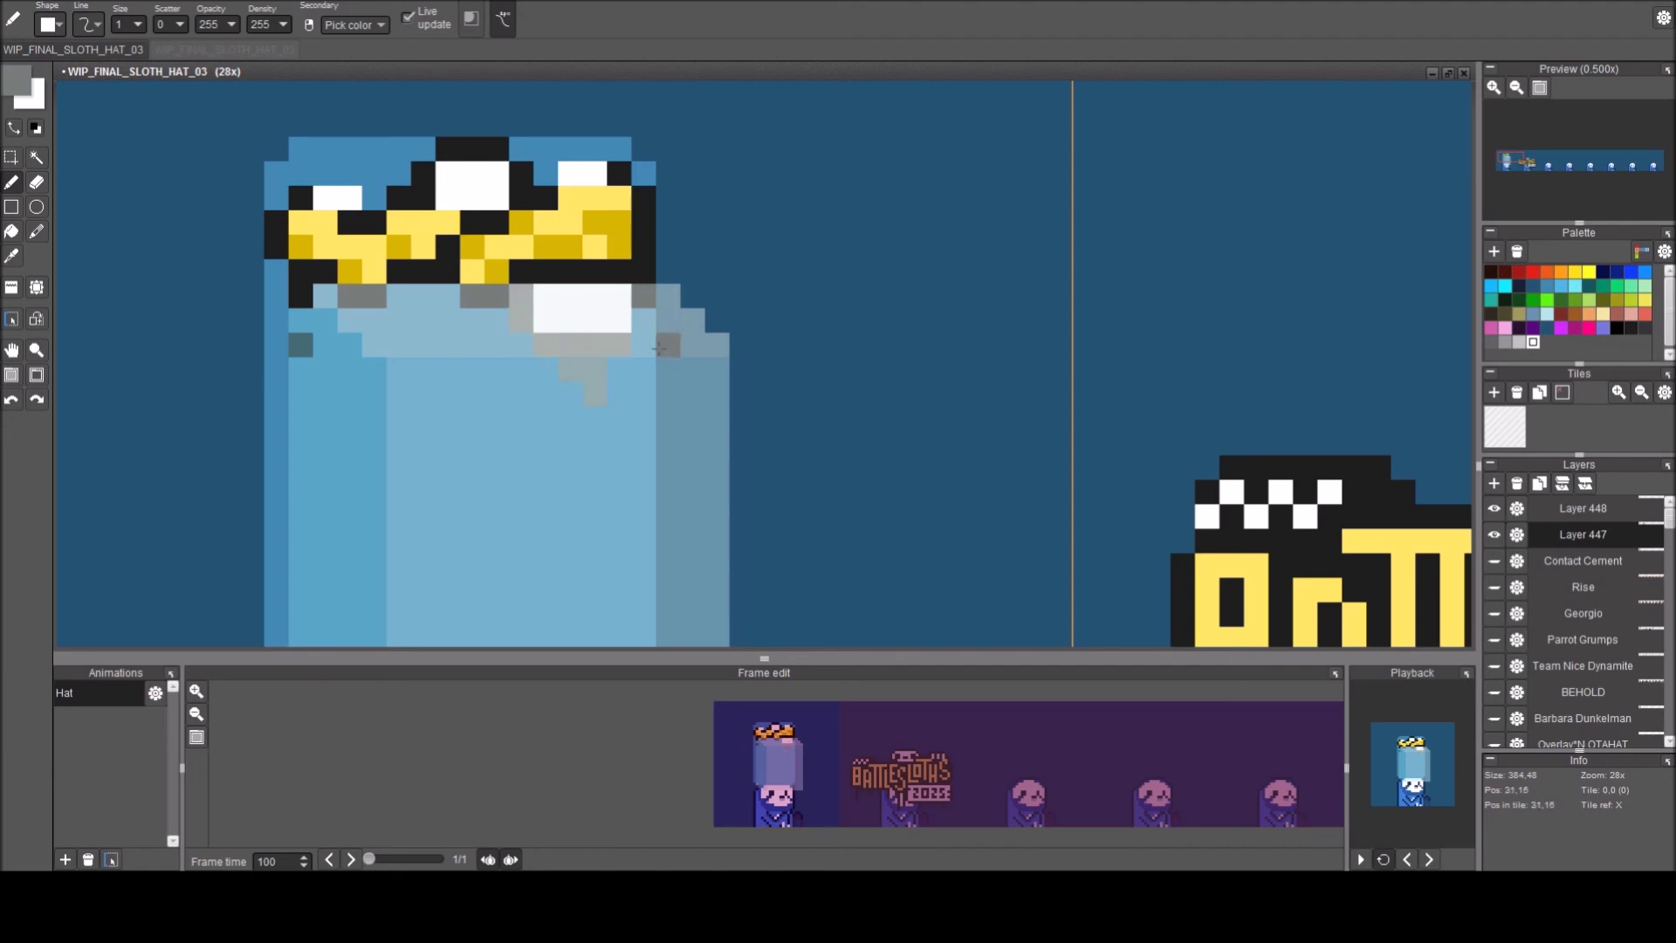
# Repaint the grey edging around the white block and its drip in the logo's black.
pyautogui.scroll(-2, 572, 457)
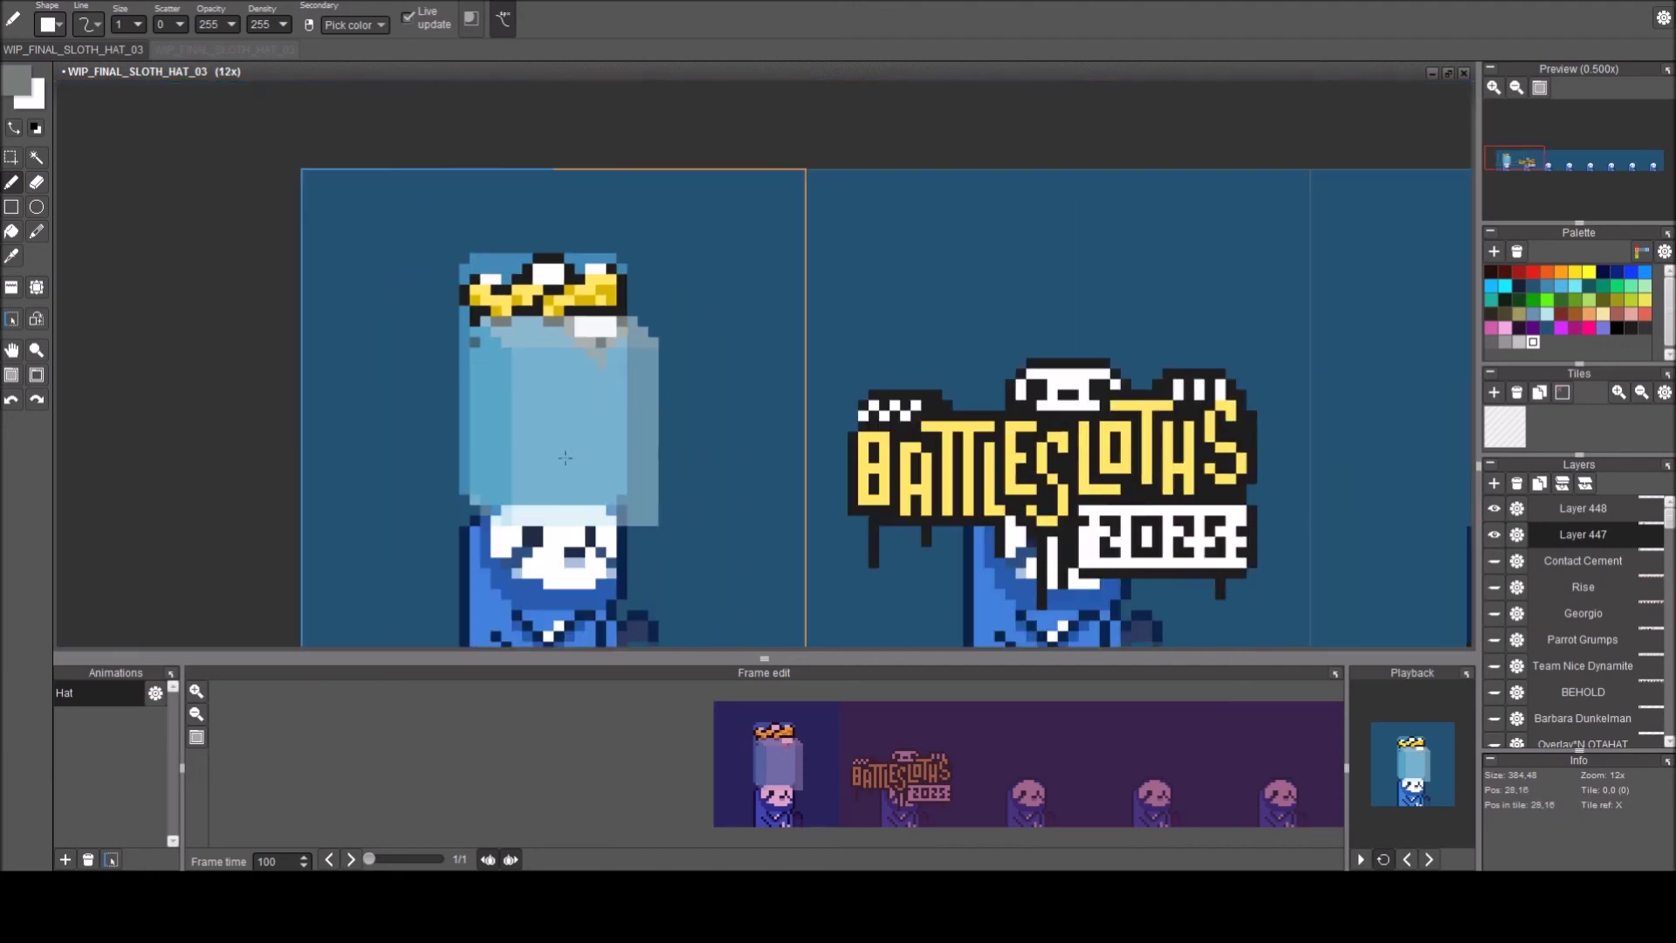
pyautogui.scroll(2, 623, 341)
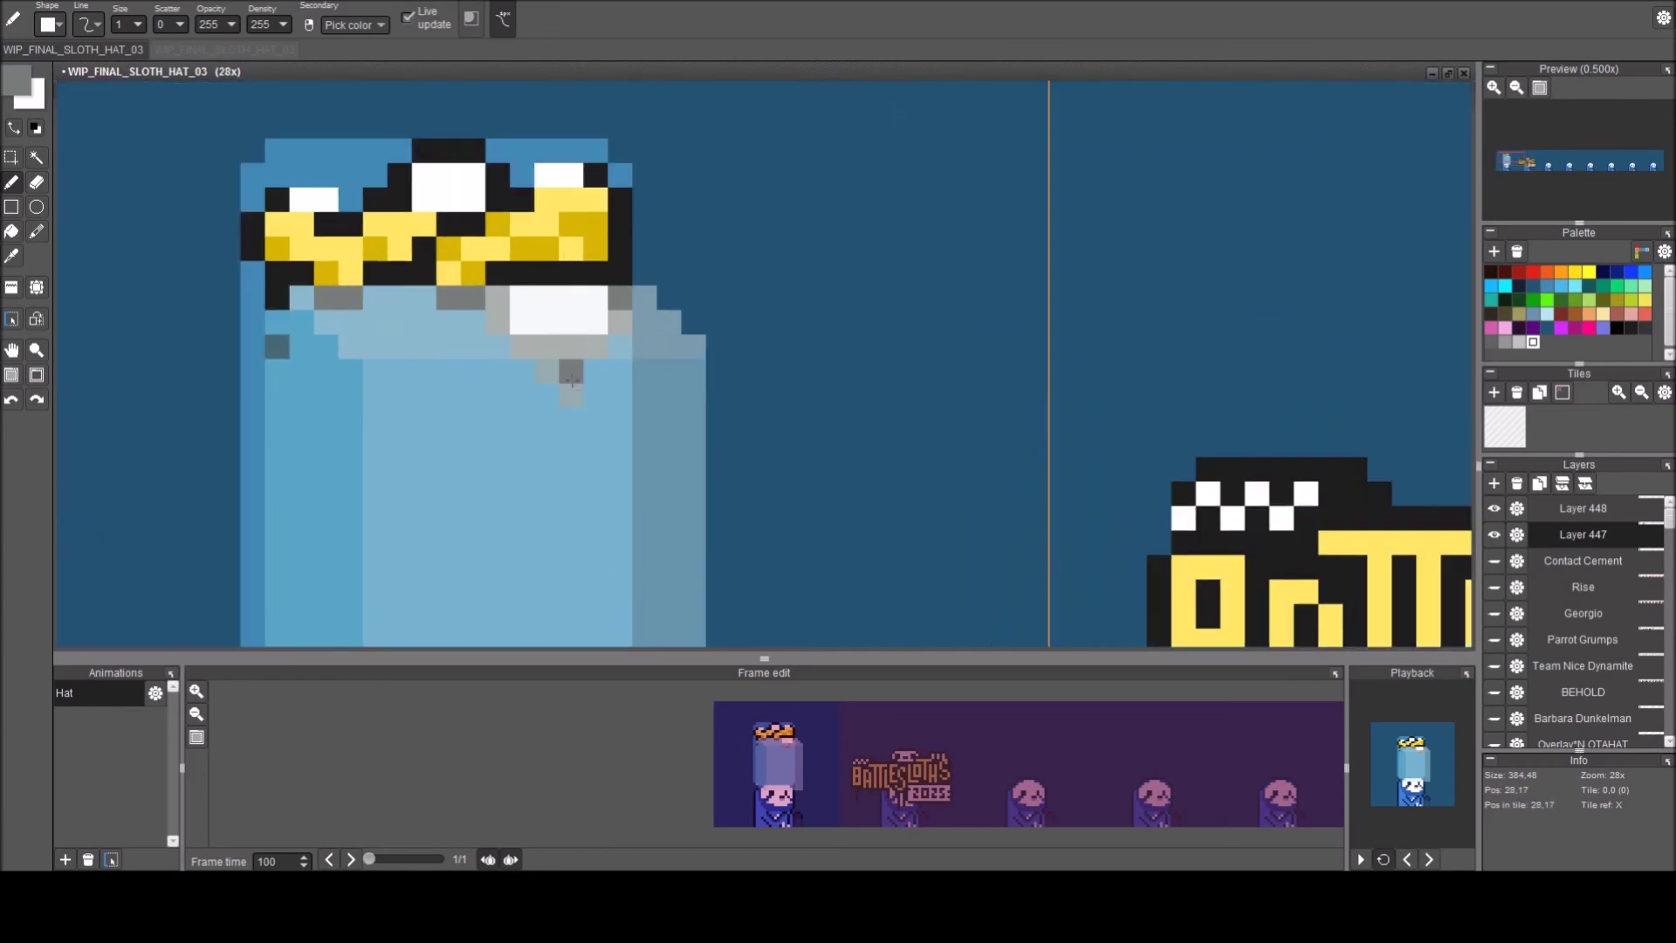
pyautogui.scroll(-1, 585, 375)
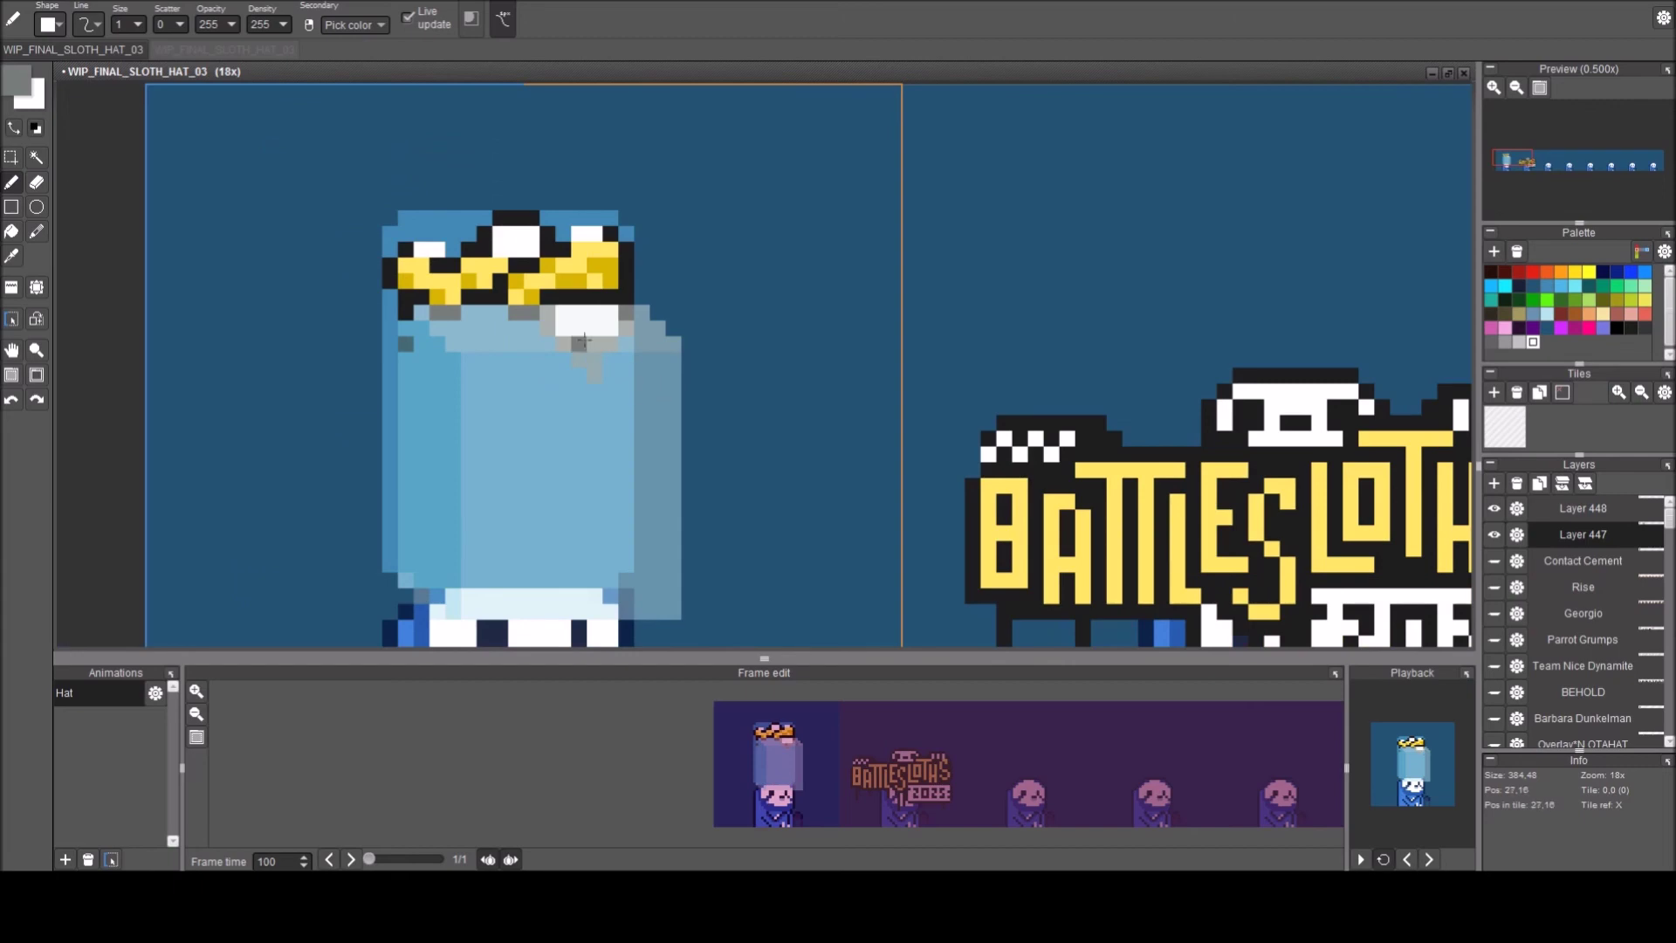
pyautogui.moveTo(884, 431); pyautogui.dragTo(745, 344)
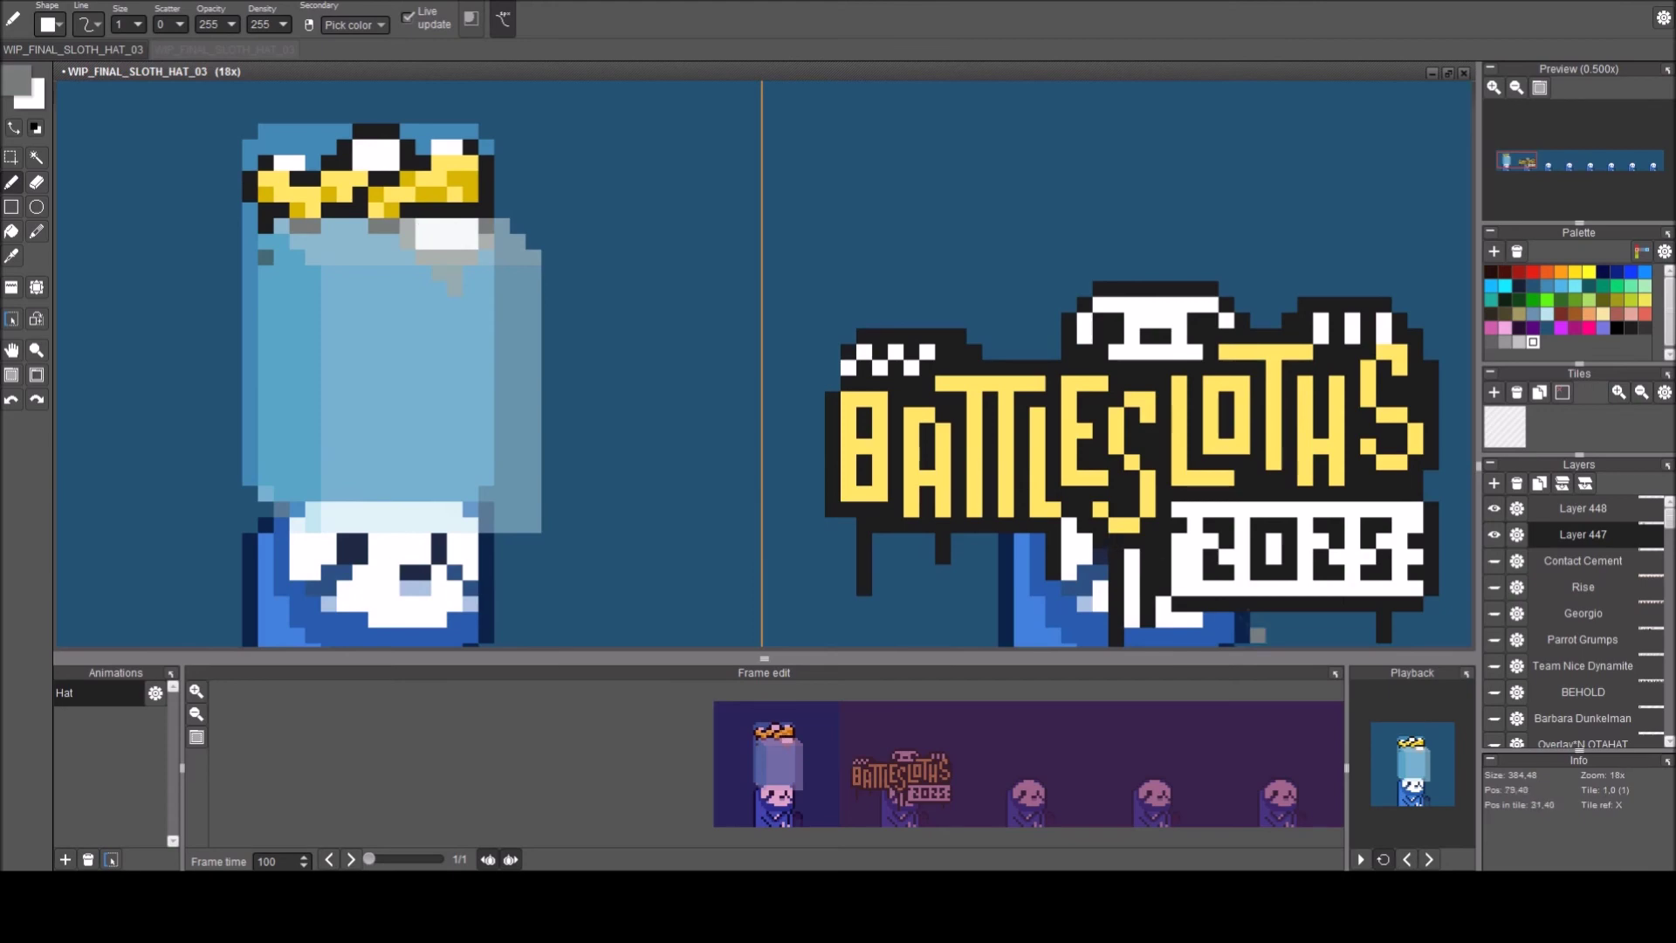
pyautogui.scroll(2, 454, 194)
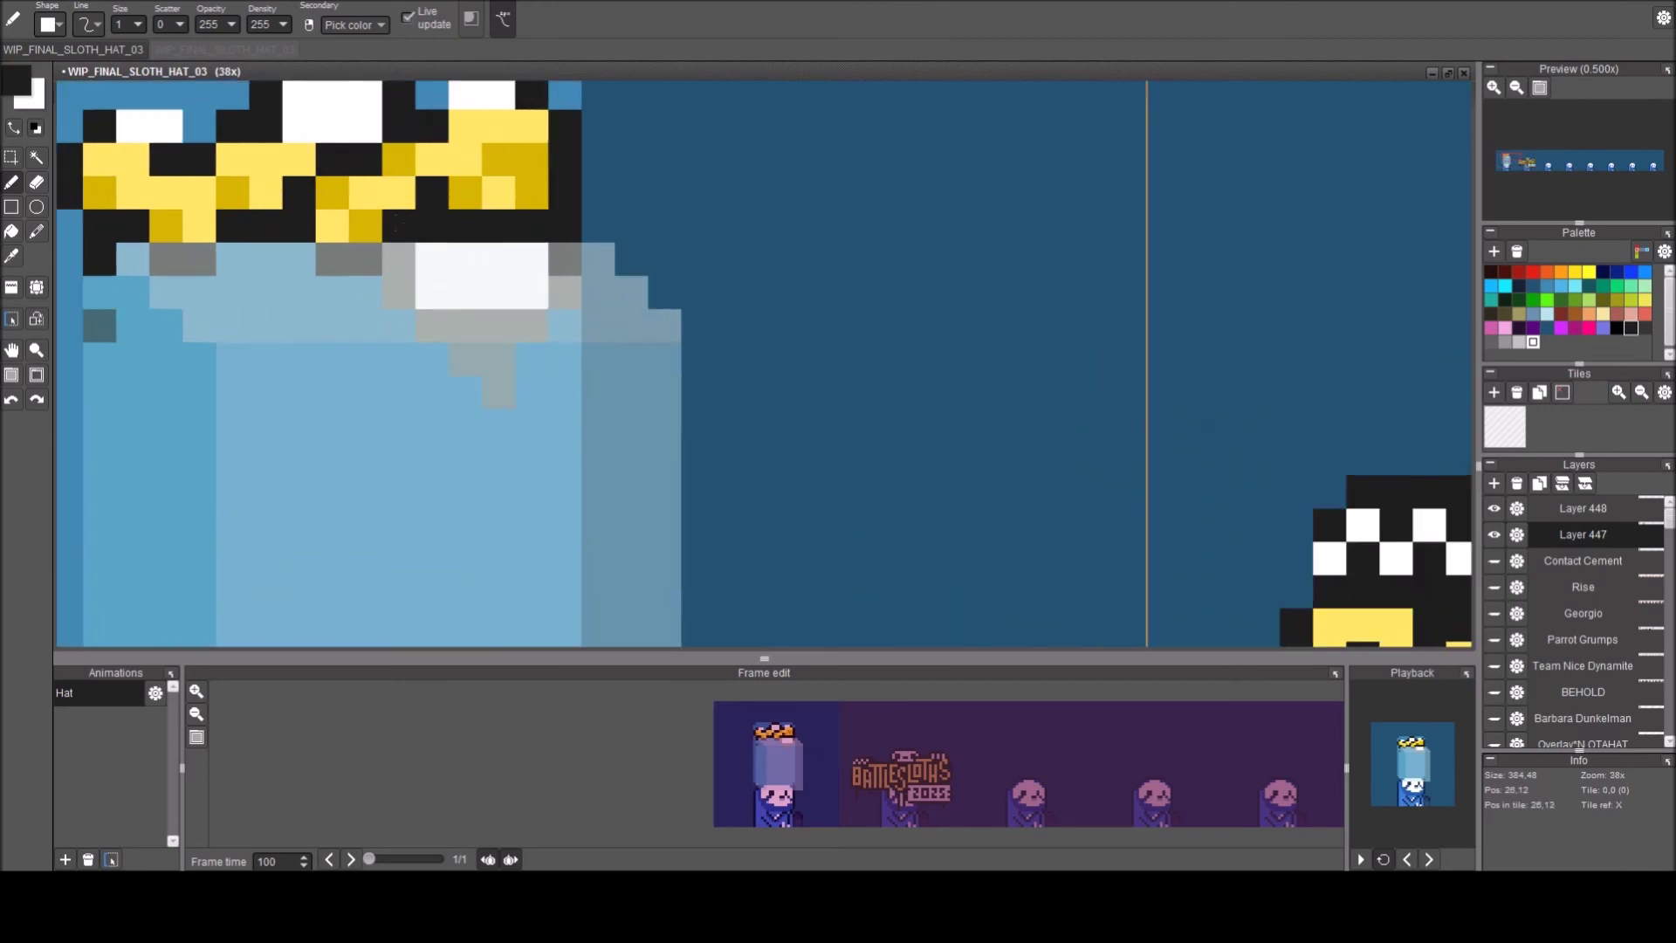
pyautogui.moveTo(399, 262); pyautogui.dragTo(398, 291)
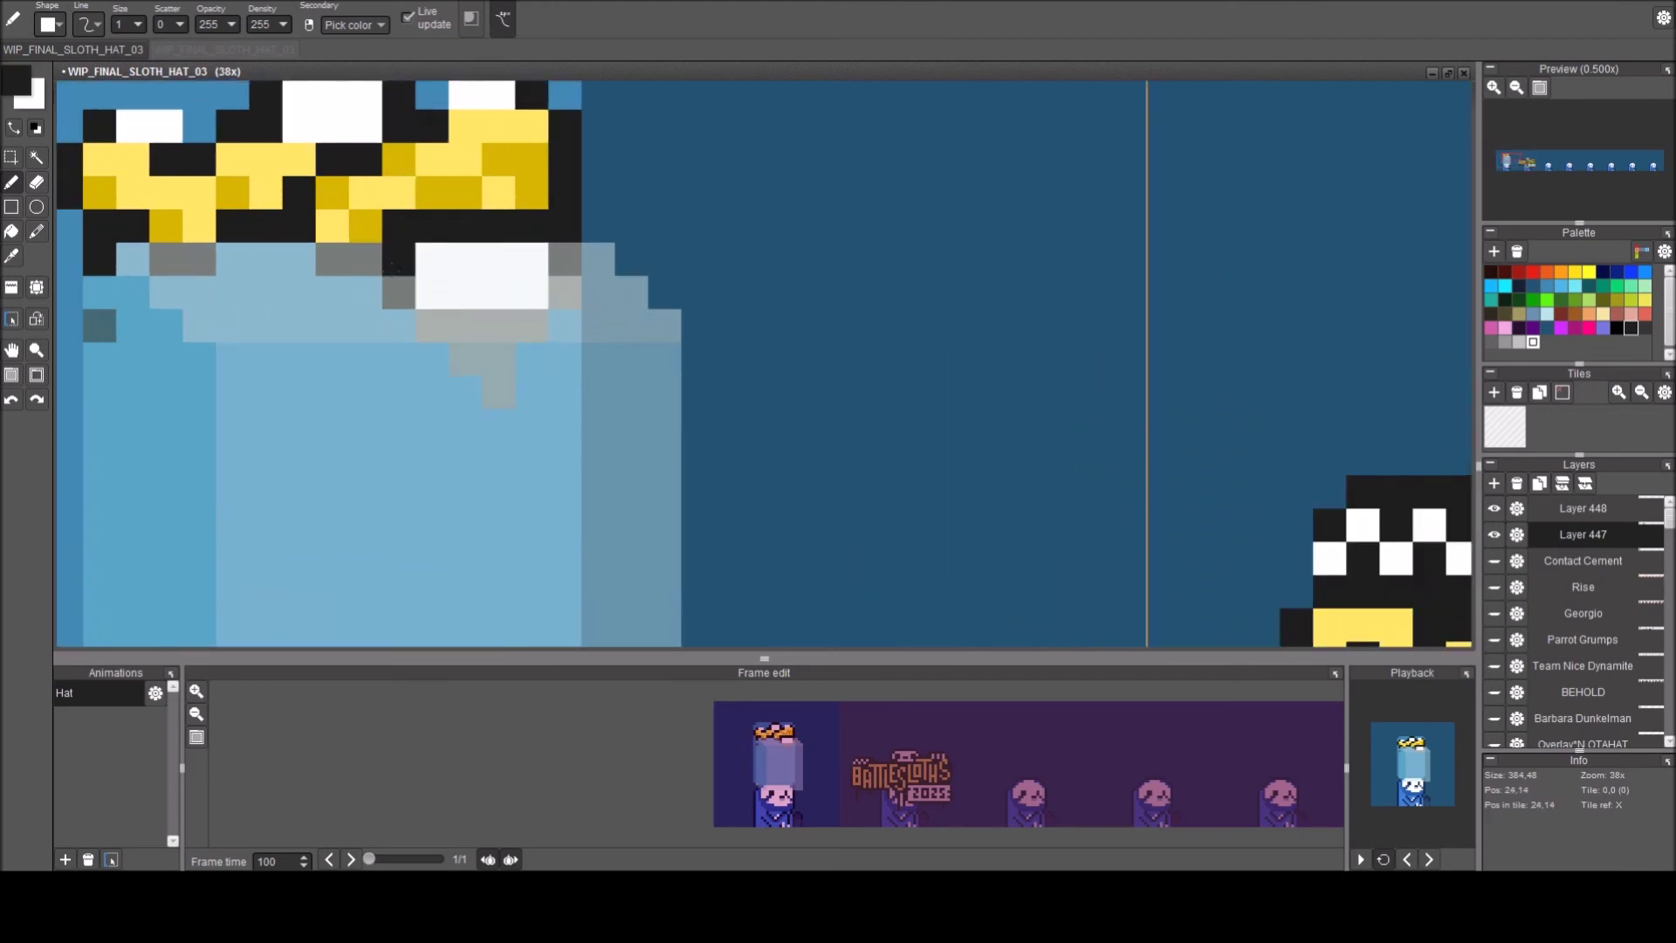
pyautogui.moveTo(432, 326); pyautogui.dragTo(531, 326)
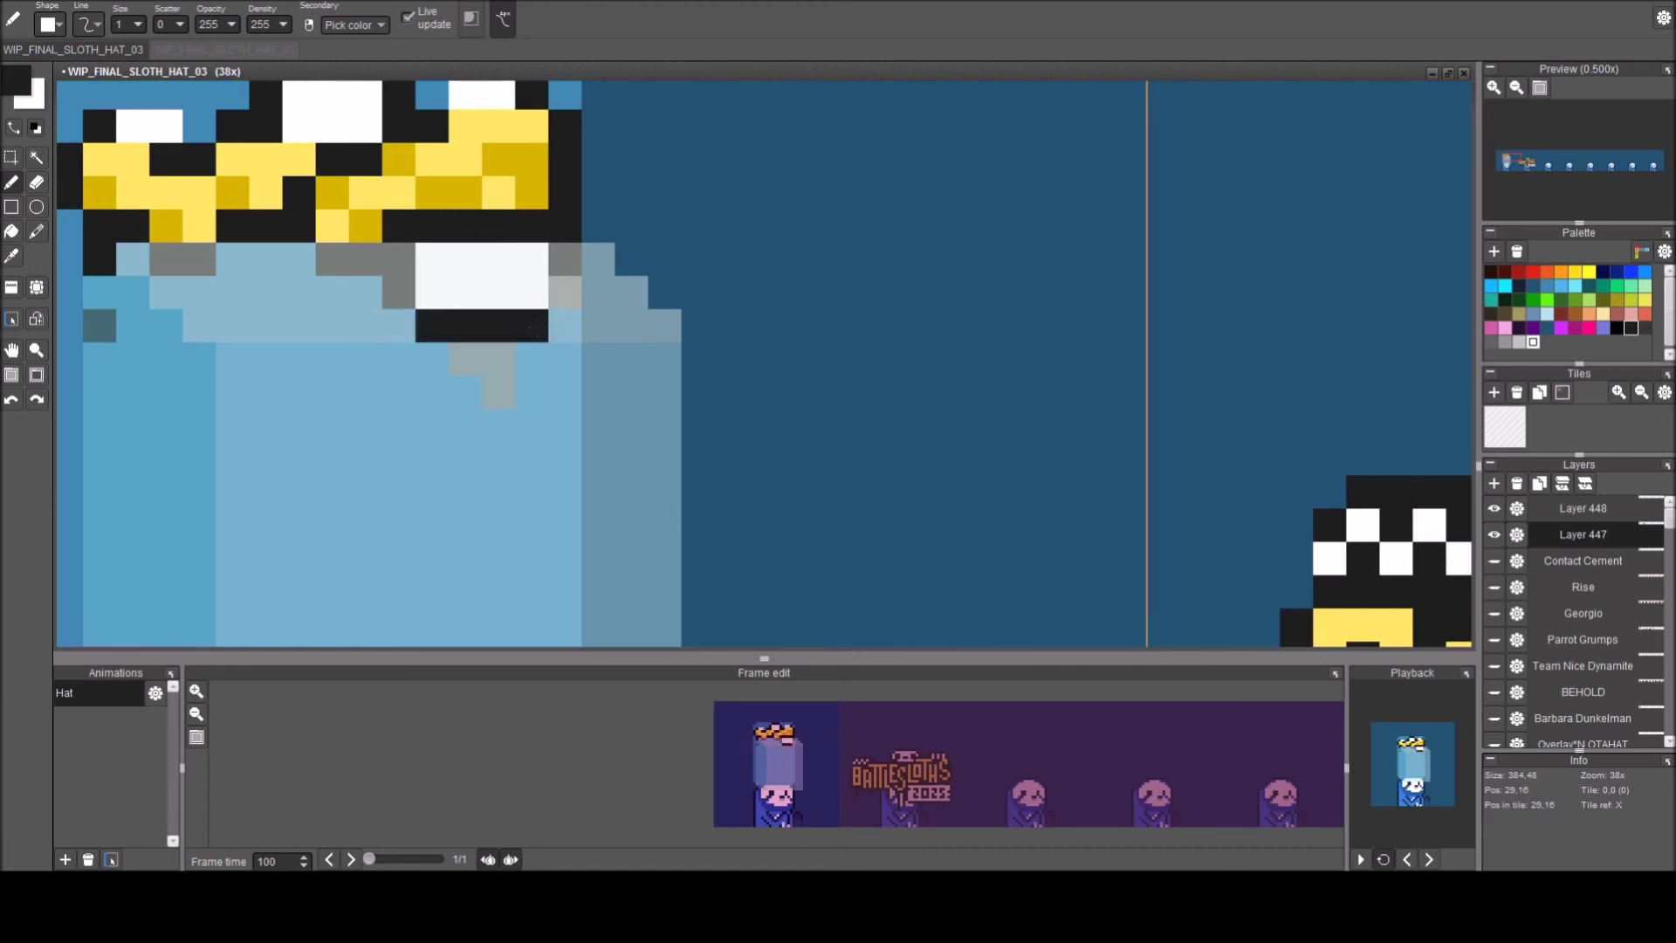
pyautogui.click(565, 292)
pyautogui.click(466, 358)
pyautogui.click(499, 367)
pyautogui.click(499, 392)
# Hide Layer 448, sample the panel's blue and paint over the stray dark pixel beside the drip.
pyautogui.rightClick(431, 392)
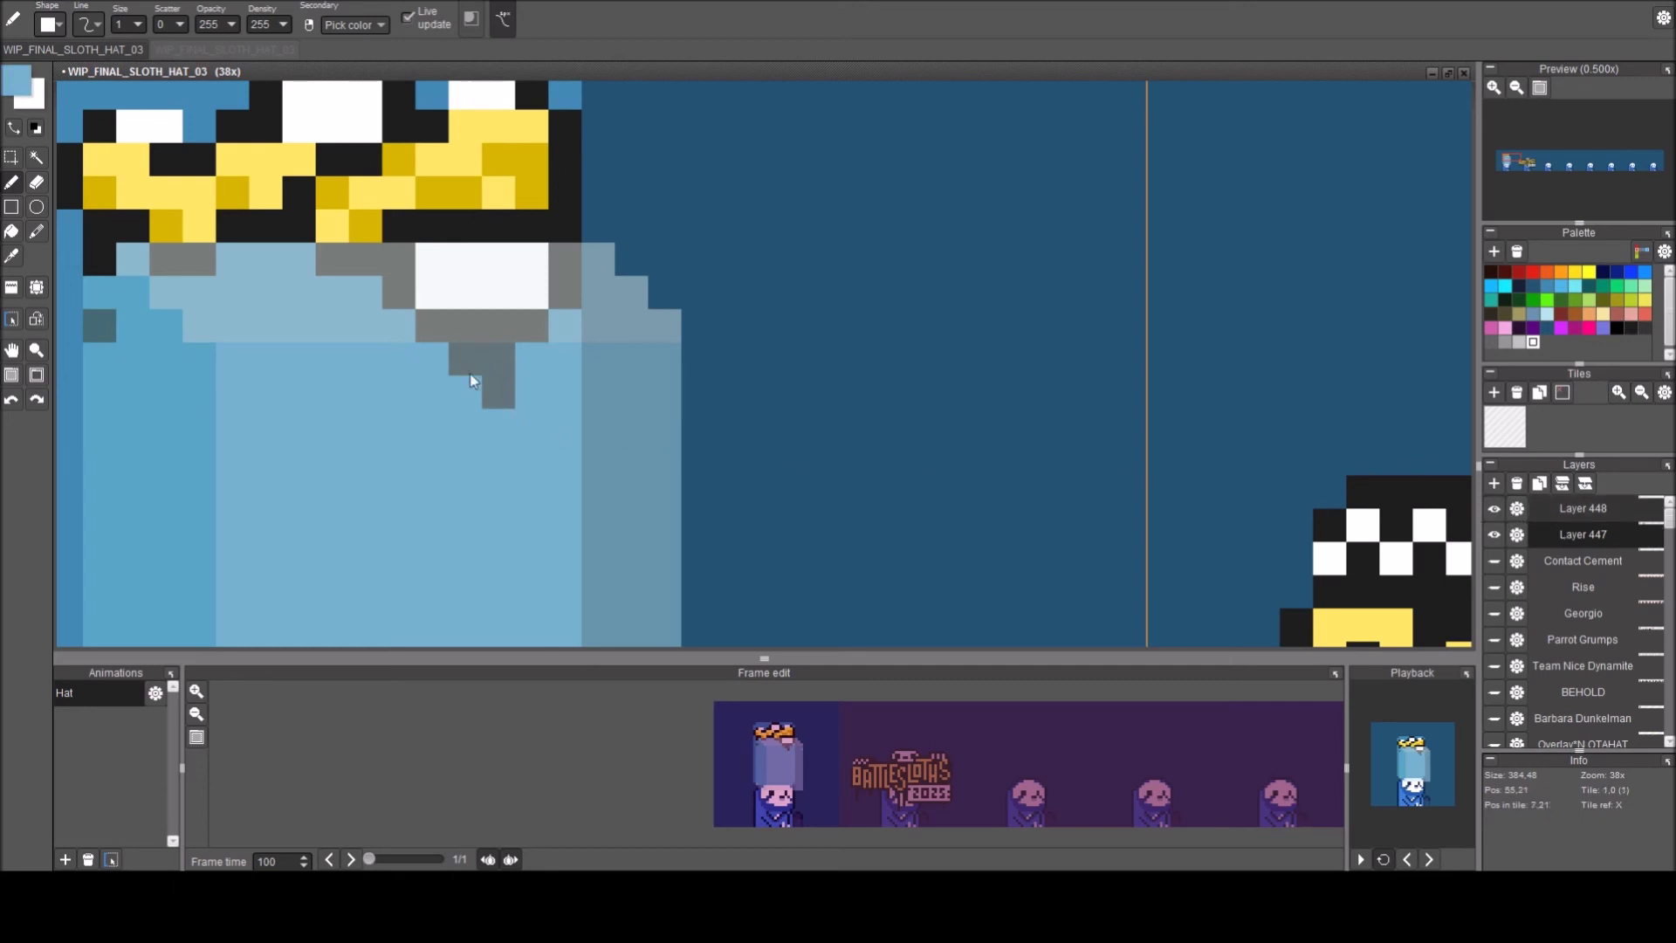
pyautogui.rightClick(461, 390)
pyautogui.click(464, 361)
# Choose orange, RGB 255, 158, 19, and draw a filled, roughly triangular shape in the blue panel's lower left area.
pyautogui.press('space')
pyautogui.moveTo(435, 377); pyautogui.dragTo(634, 337)
pyautogui.scroll(-2, 634, 337)
pyautogui.press('c')
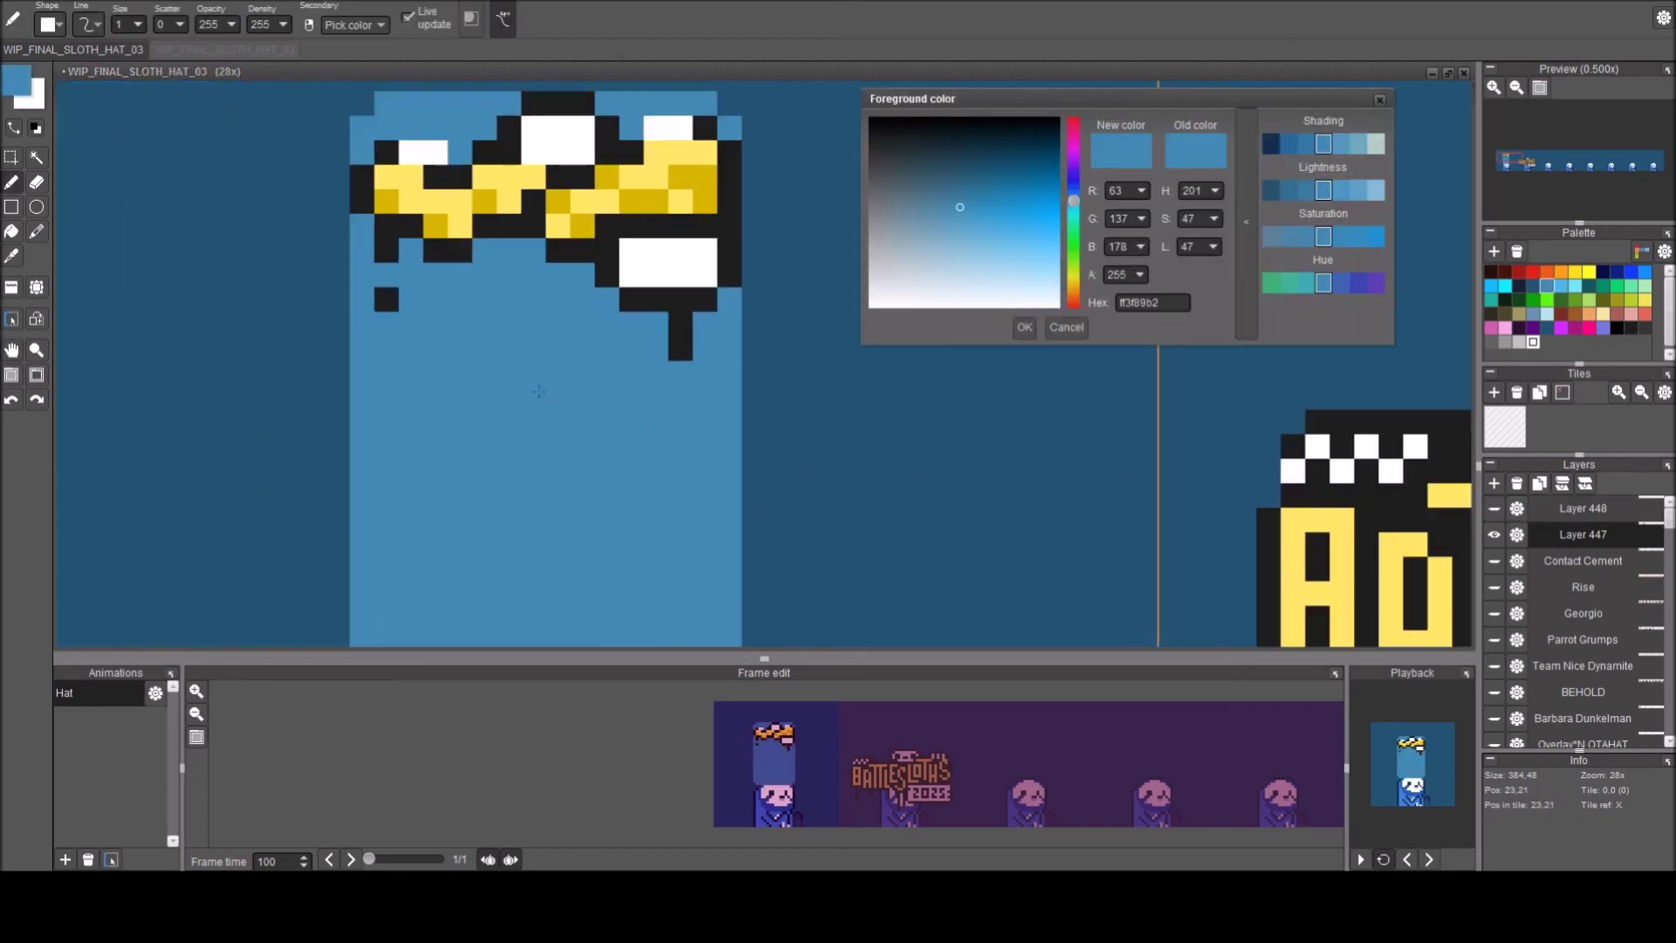
pyautogui.click(1562, 274)
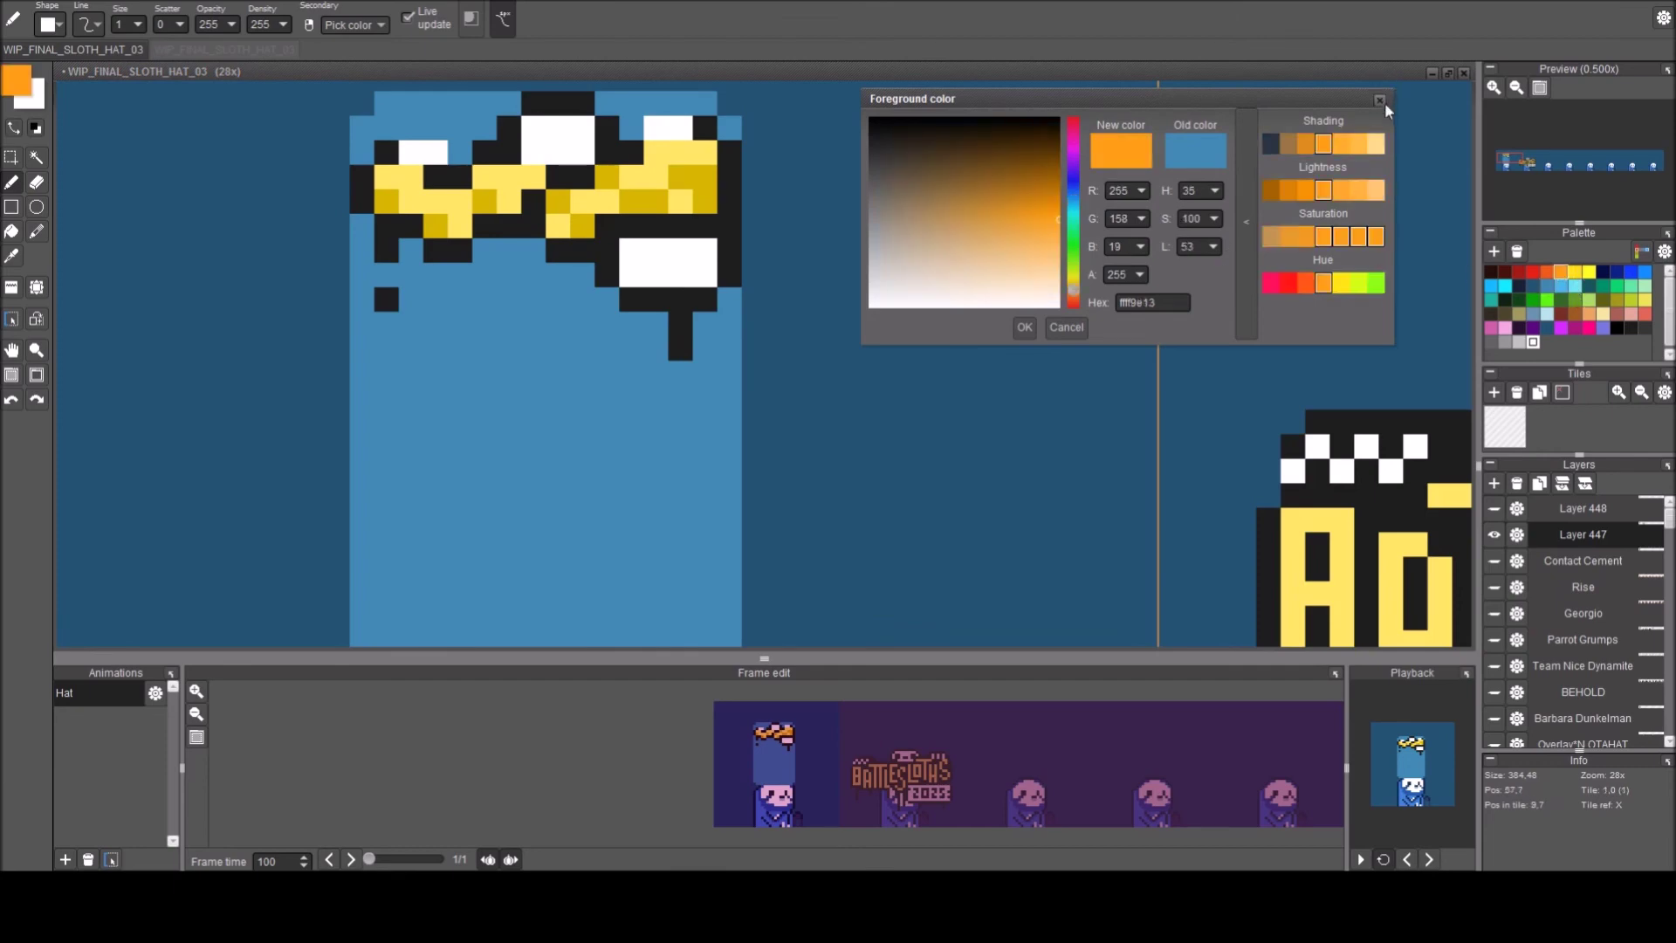
pyautogui.click(1380, 98)
pyautogui.press('space')
pyautogui.moveTo(296, 363)
pyautogui.mouseDown()
pyautogui.moveTo(374, 298)
pyautogui.moveTo(344, 315)
pyautogui.mouseUp()
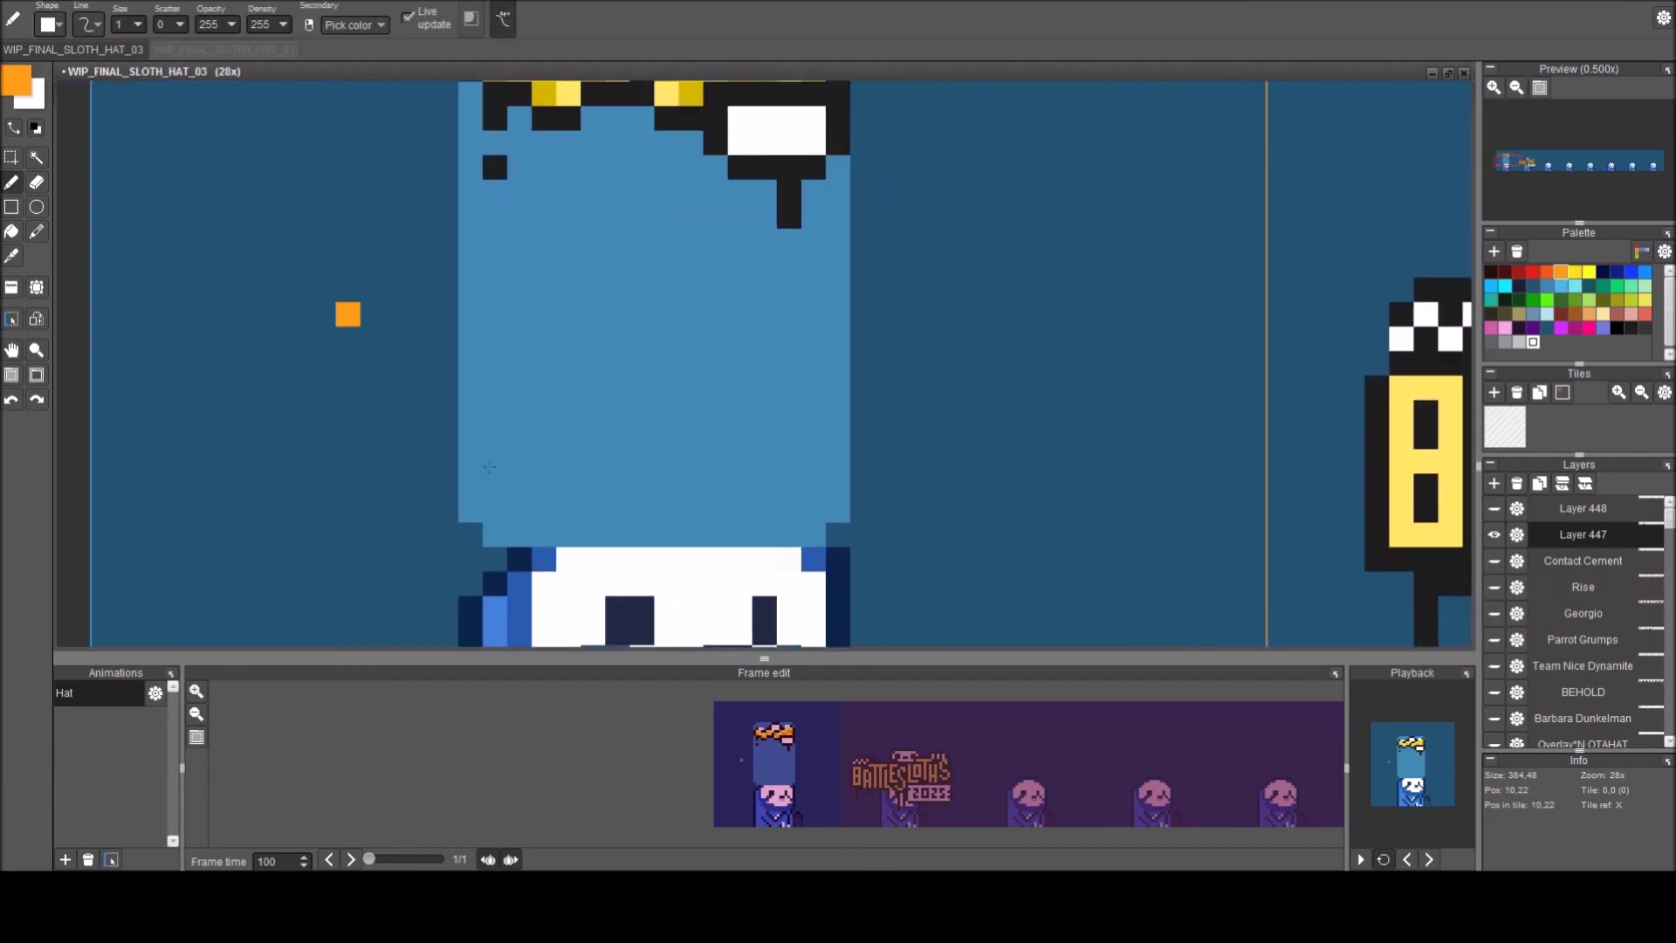
pyautogui.moveTo(495, 436)
pyautogui.mouseDown()
pyautogui.moveTo(515, 485)
pyautogui.moveTo(592, 534)
pyautogui.mouseUp()
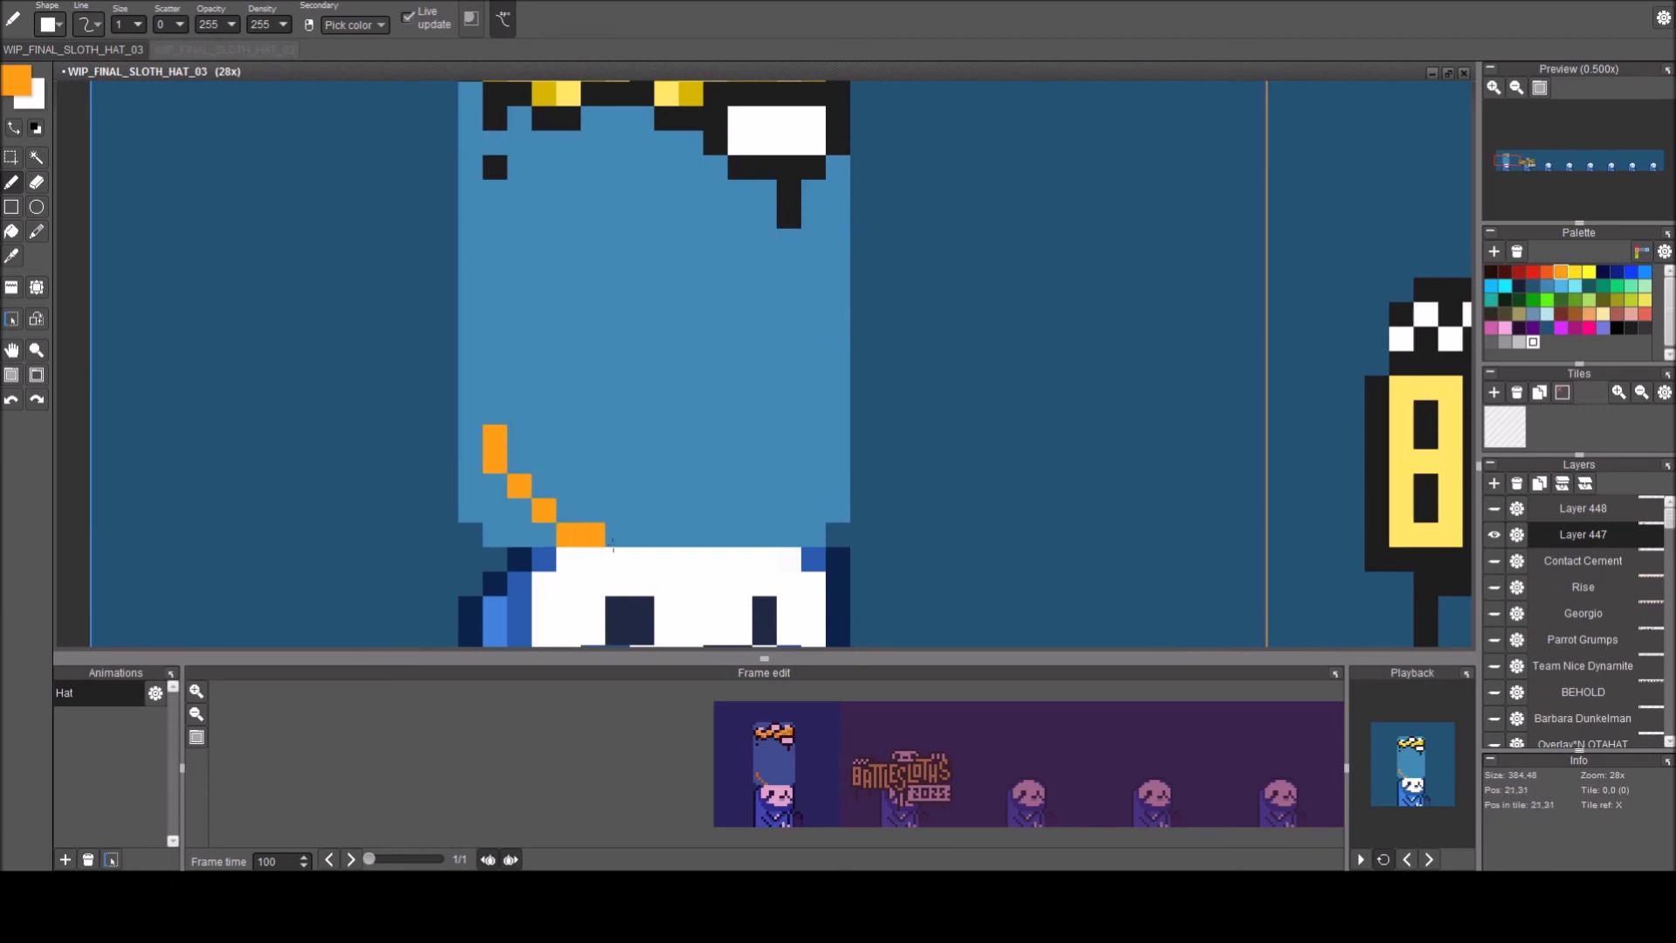
pyautogui.moveTo(509, 436)
pyautogui.mouseDown()
pyautogui.moveTo(635, 415)
pyautogui.moveTo(620, 388)
pyautogui.moveTo(600, 527)
pyautogui.mouseUp()
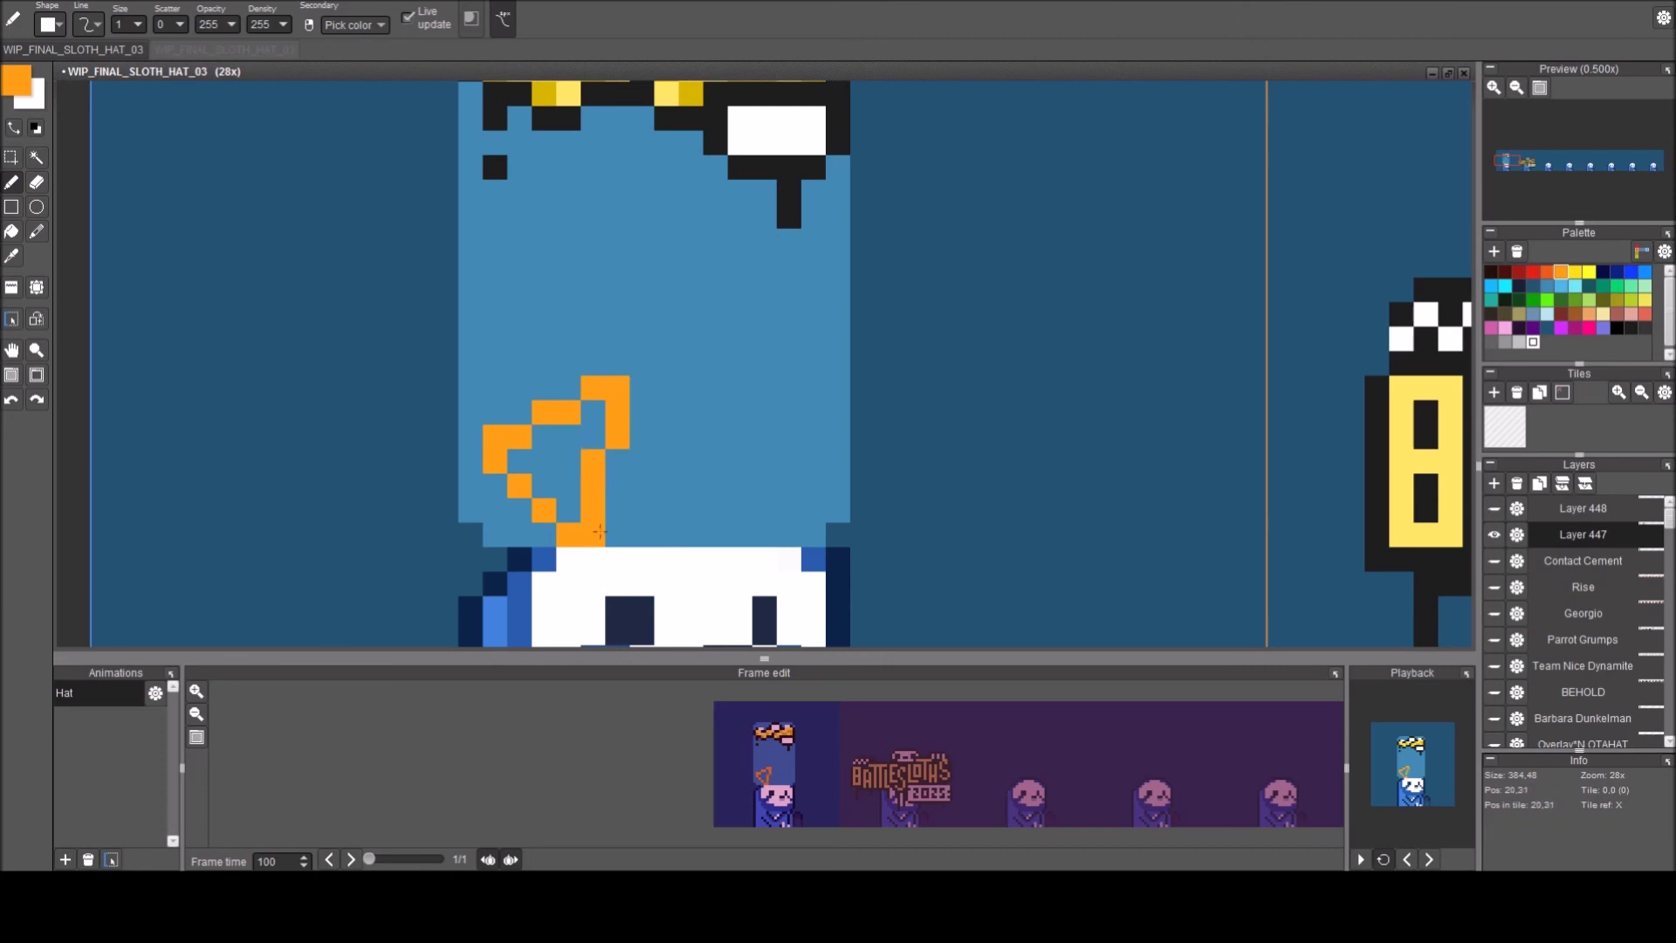
pyautogui.press('f')
pyautogui.click(547, 465)
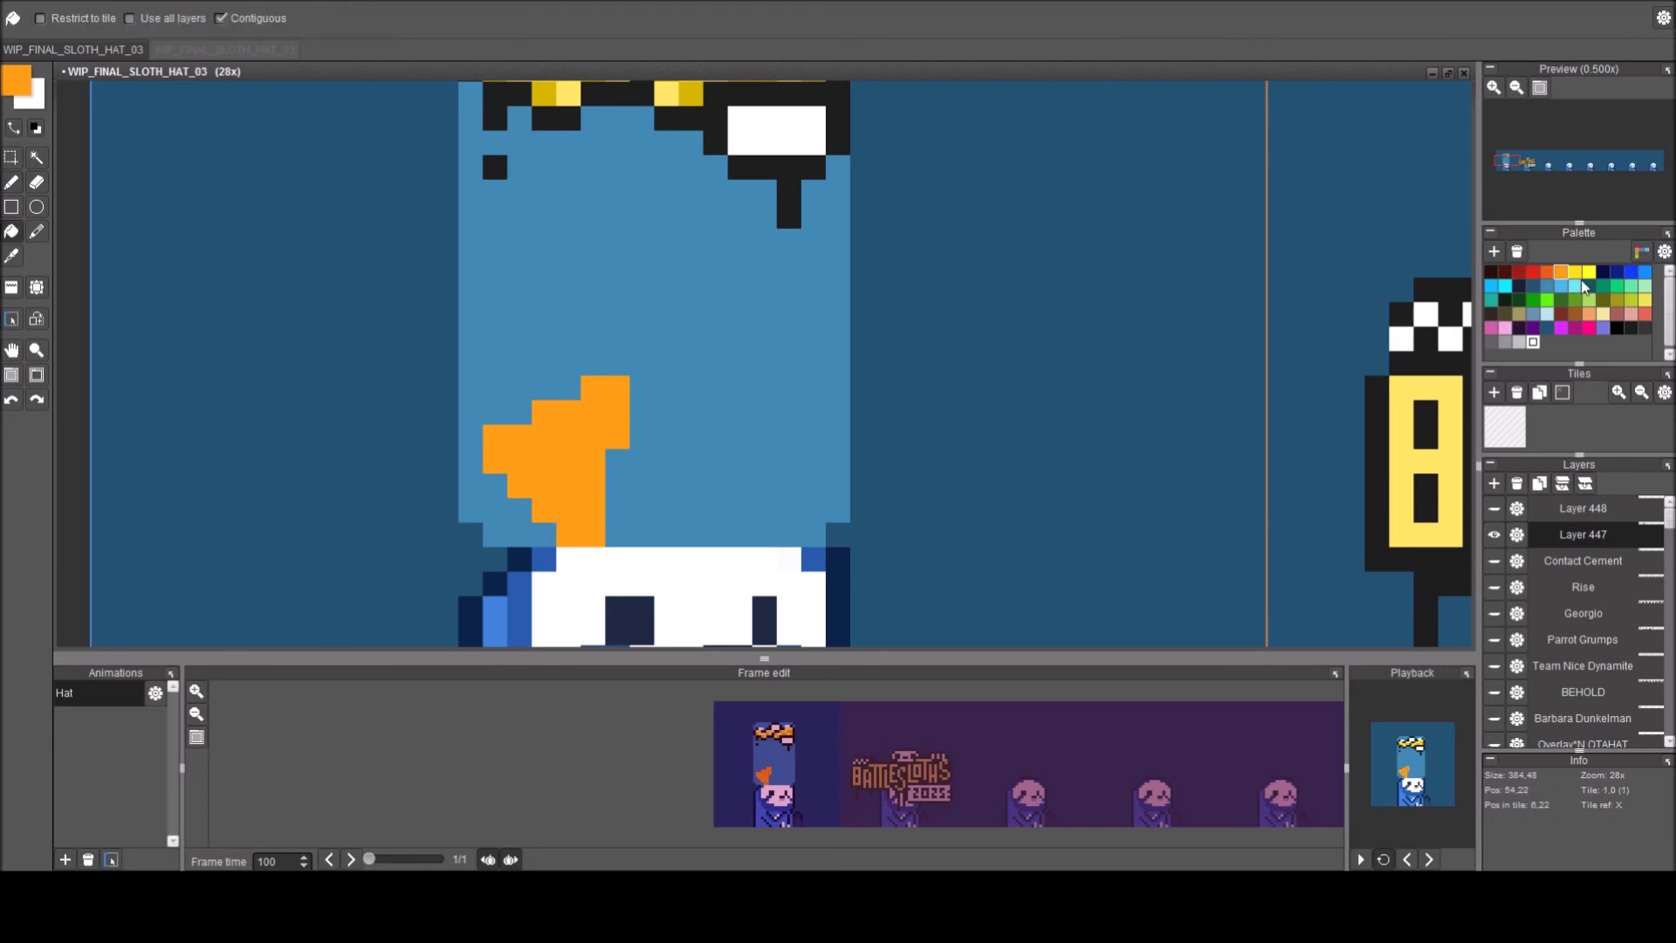
# Choose the palette's brown and shade the lower and right edges of the orange shape.
pyautogui.click(1548, 273)
pyautogui.click(1577, 315)
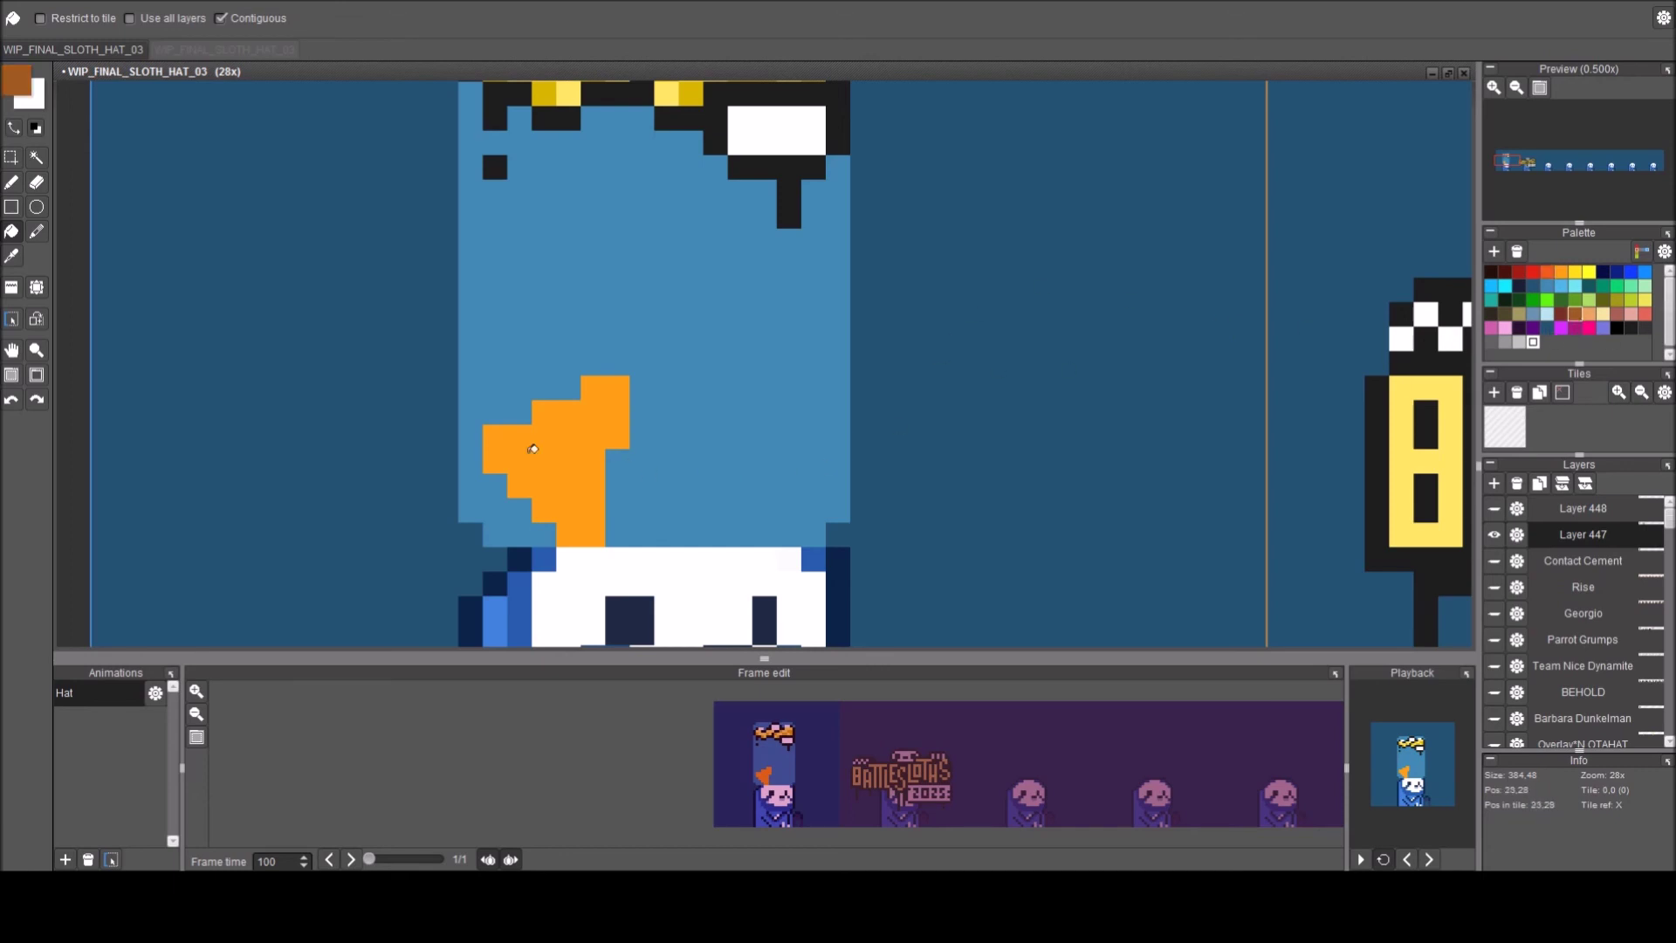
pyautogui.press('b')
pyautogui.moveTo(495, 461)
pyautogui.mouseDown()
pyautogui.moveTo(560, 535)
pyautogui.moveTo(591, 531)
pyautogui.moveTo(598, 482)
pyautogui.mouseUp()
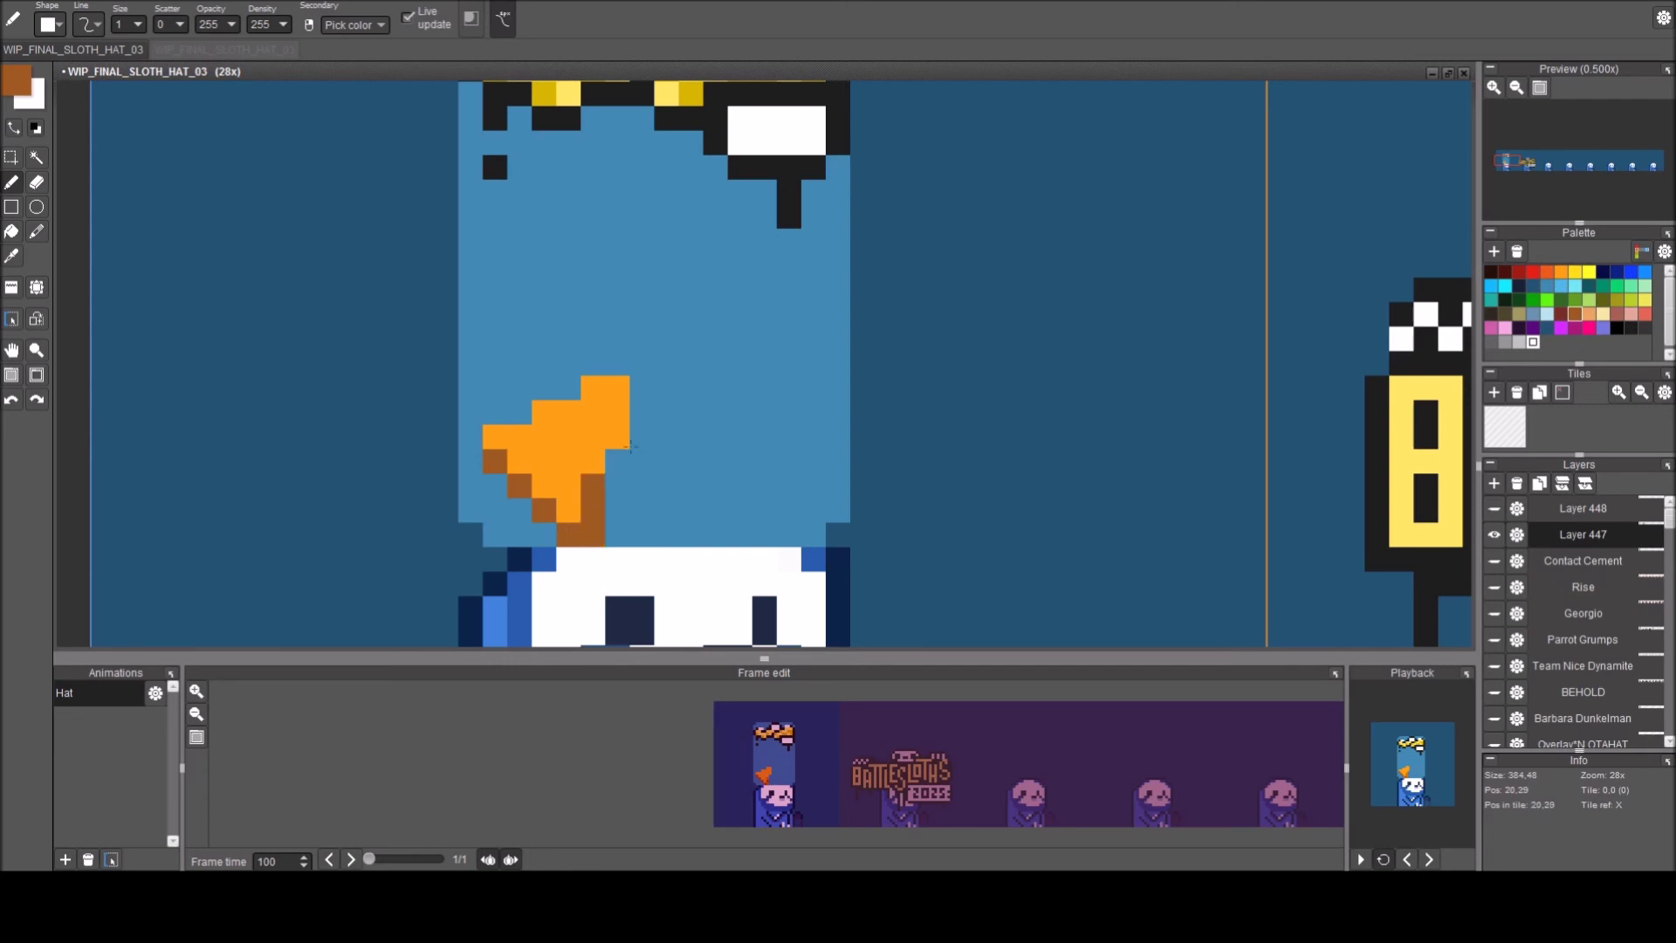
pyautogui.click(626, 450)
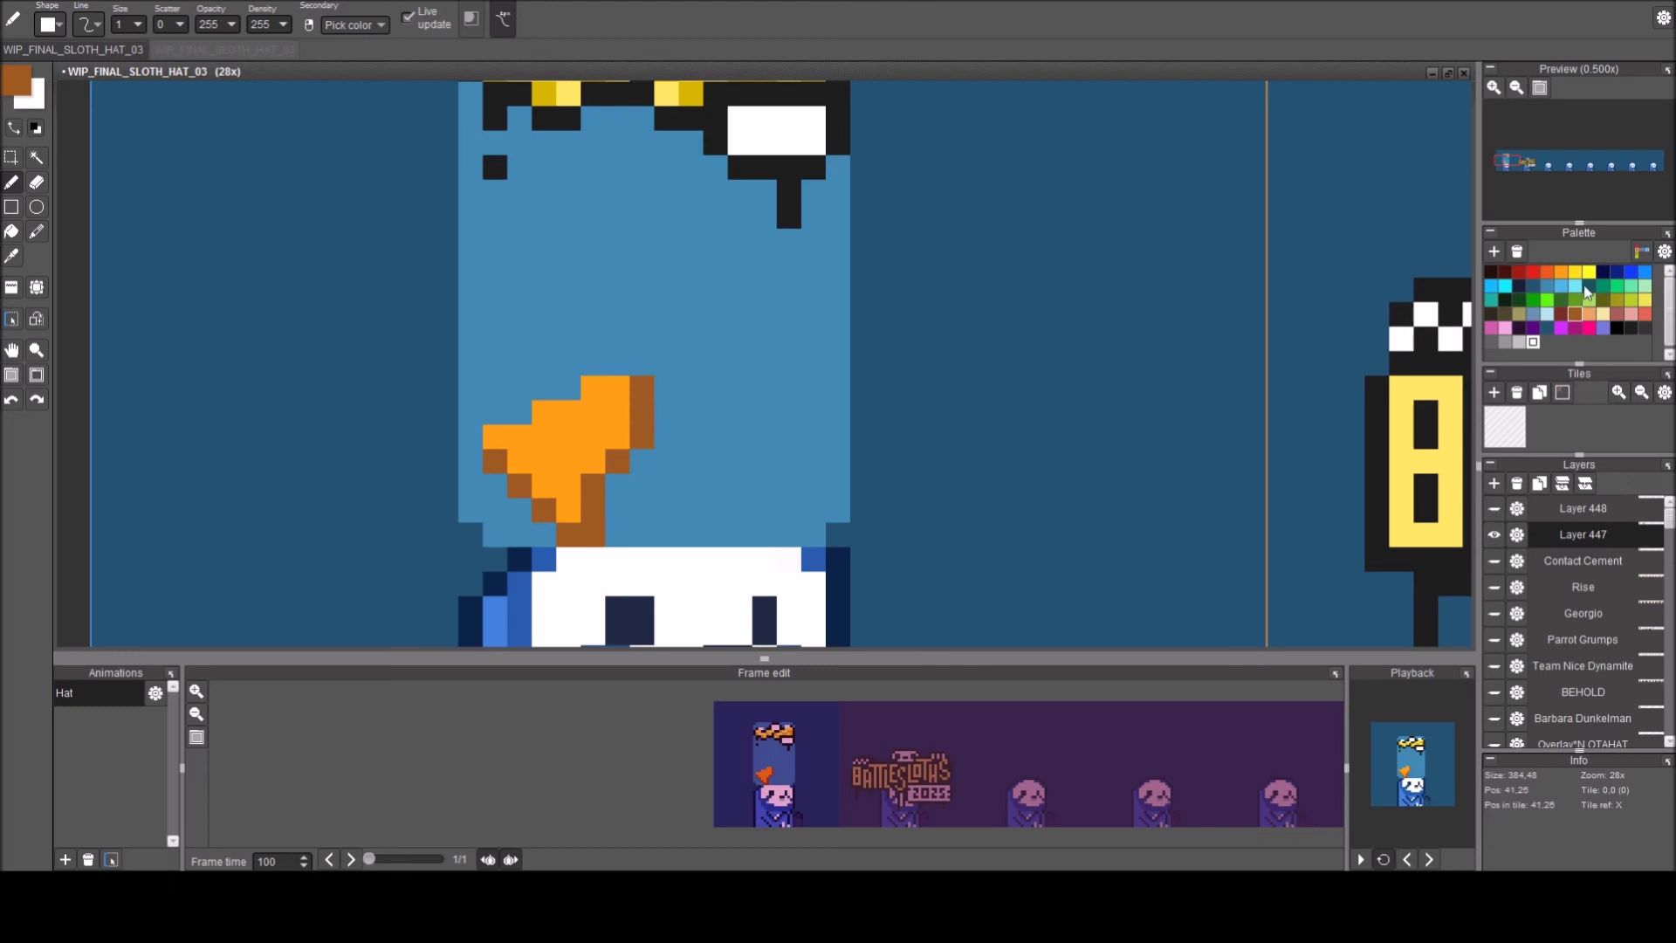
# Choose the palette's bright red and dot accent pixels along the lower right edge, left corner and upper edge of the orange shape.
pyautogui.click(1534, 272)
pyautogui.click(569, 509)
pyautogui.click(642, 437)
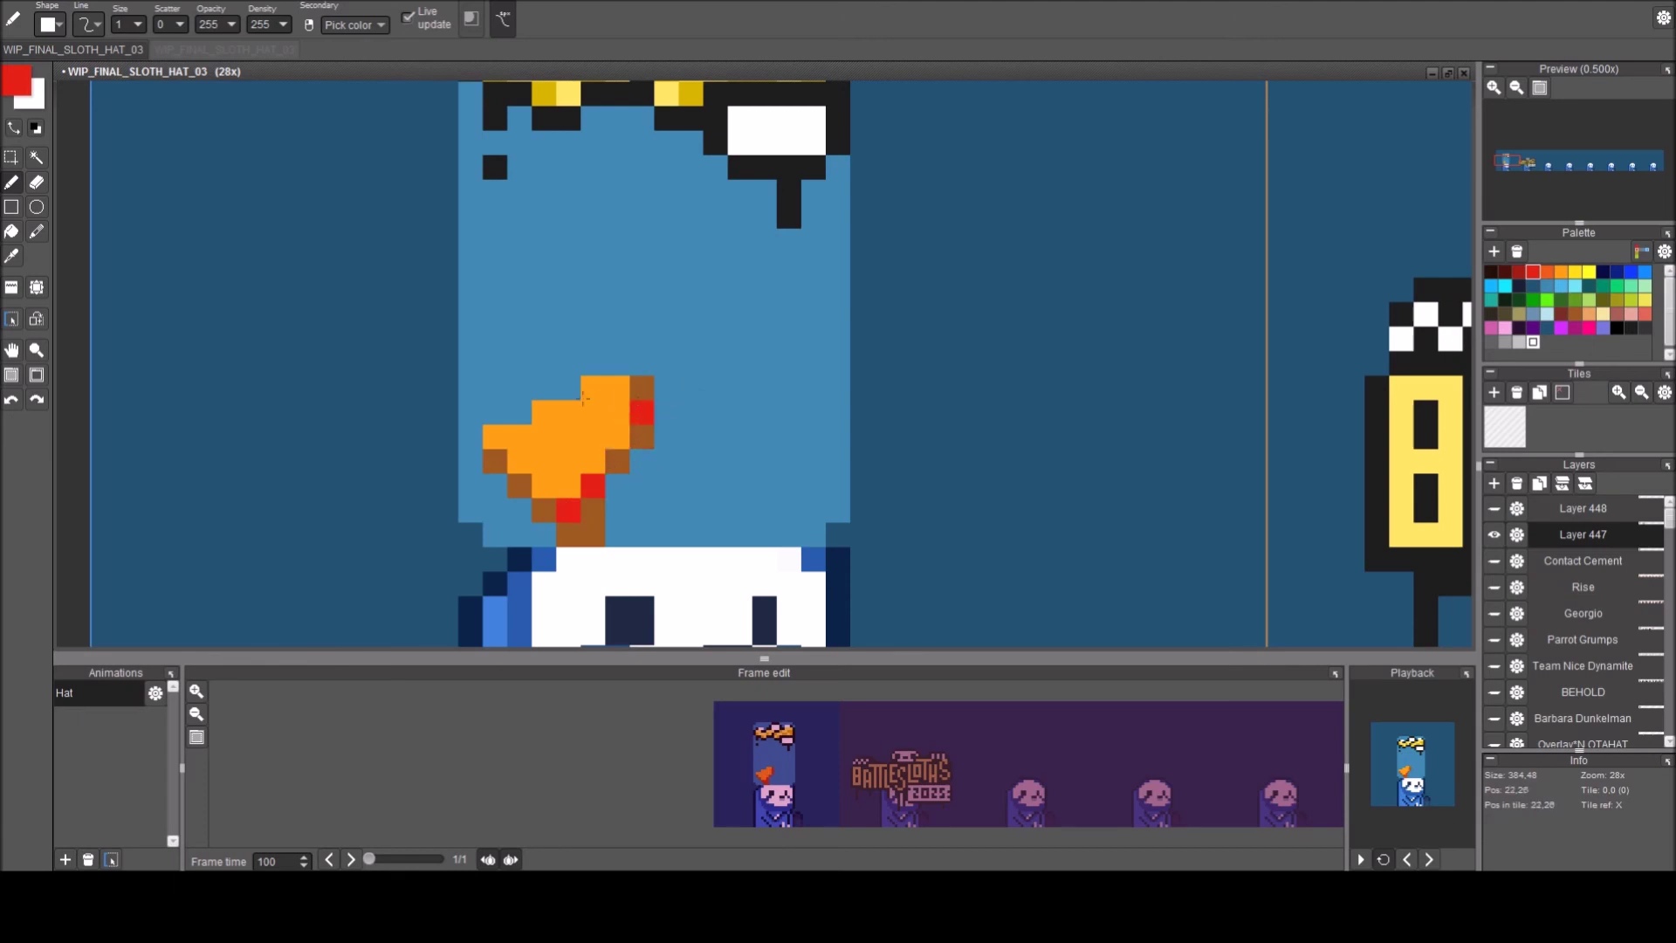
pyautogui.click(494, 436)
pyautogui.click(593, 388)
# Choose the palette's yellow and add highlight pixels along the upper edge, right side and lower point of the orange shape.
pyautogui.click(1560, 271)
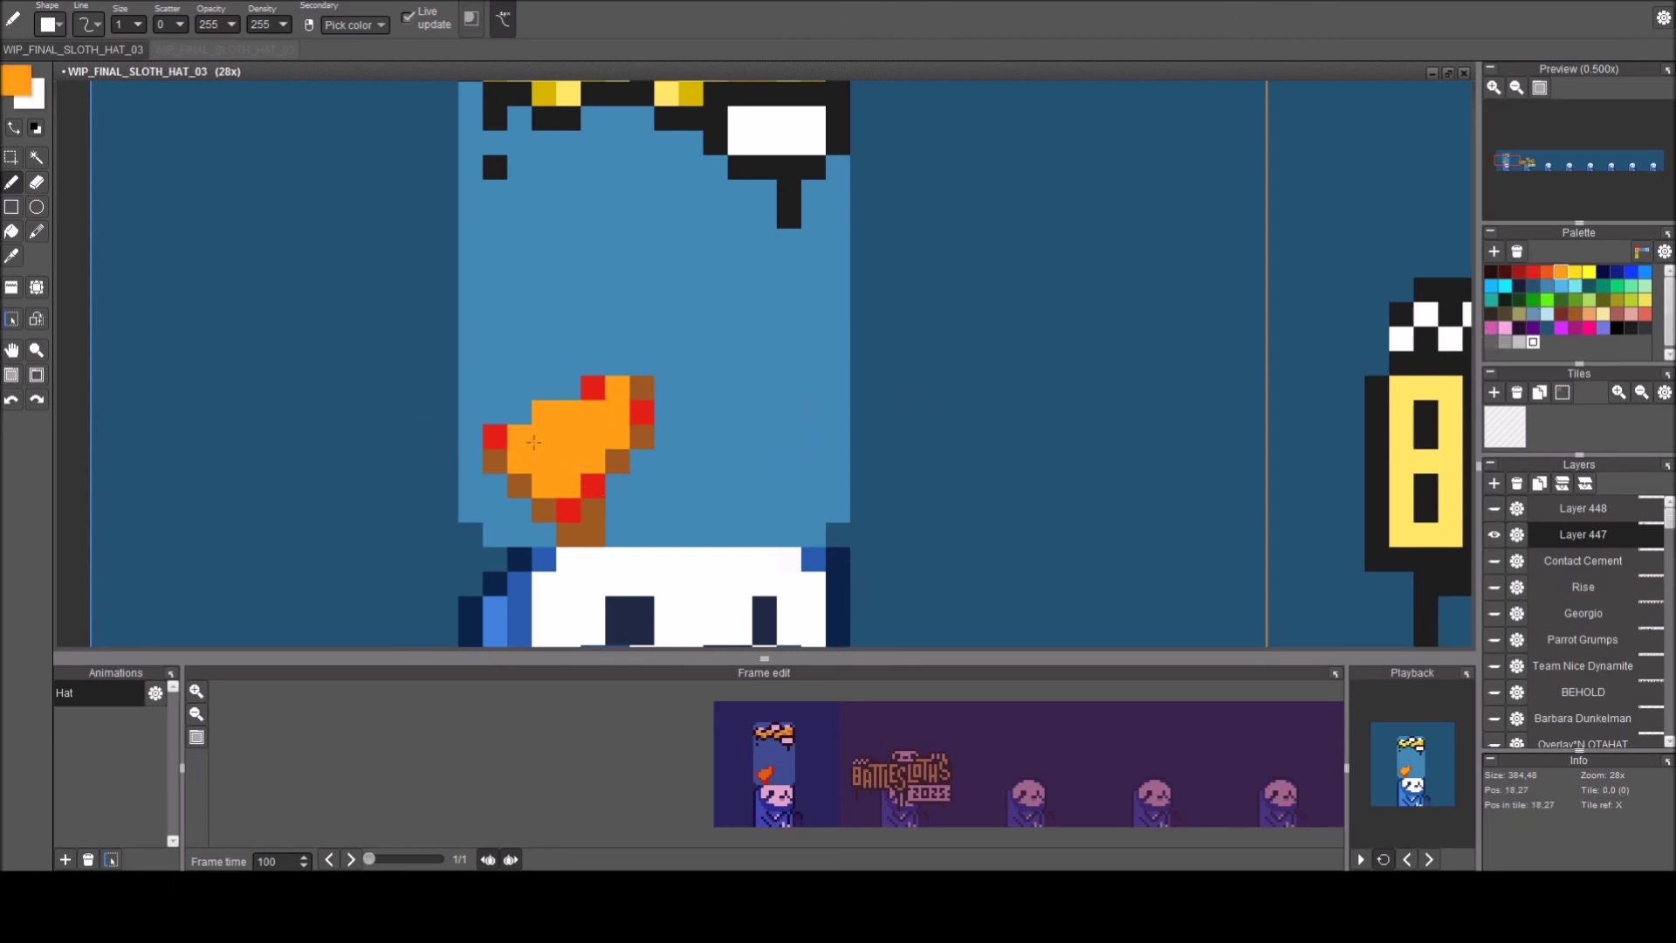
pyautogui.click(1577, 273)
pyautogui.click(517, 436)
pyautogui.click(544, 412)
pyautogui.click(619, 410)
pyautogui.click(572, 408)
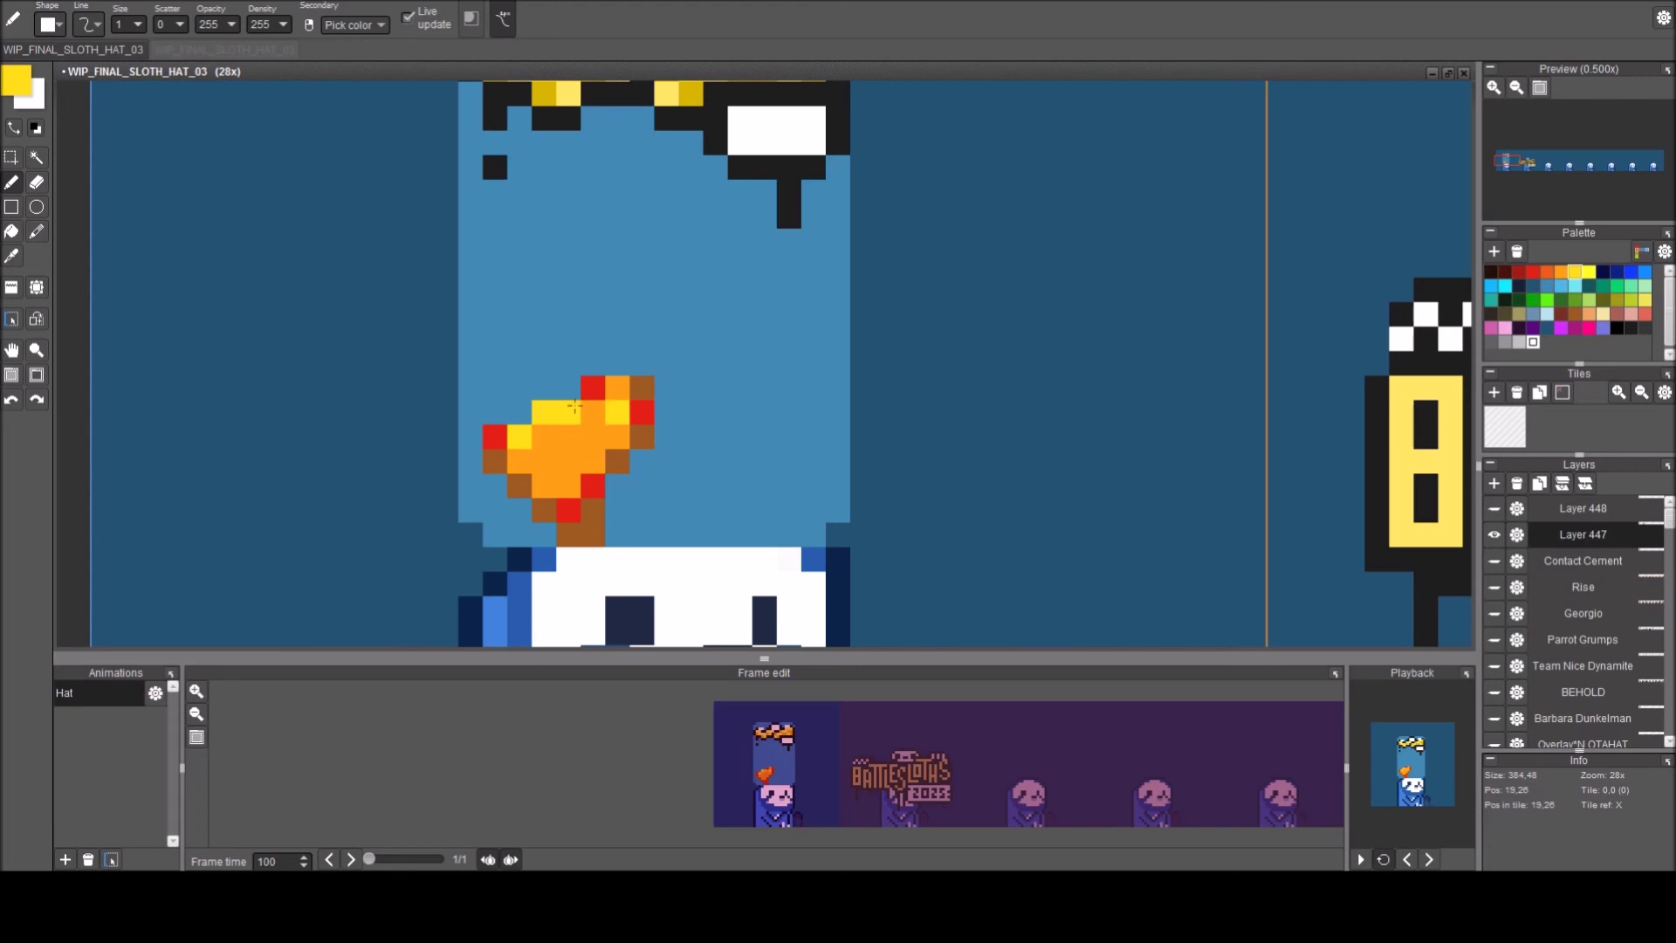
pyautogui.click(592, 461)
pyautogui.click(619, 435)
pyautogui.click(570, 485)
# Sample the shape's orange and repaint some of the yellow highlight pixels to thin them out.
pyautogui.scroll(-2, 573, 485)
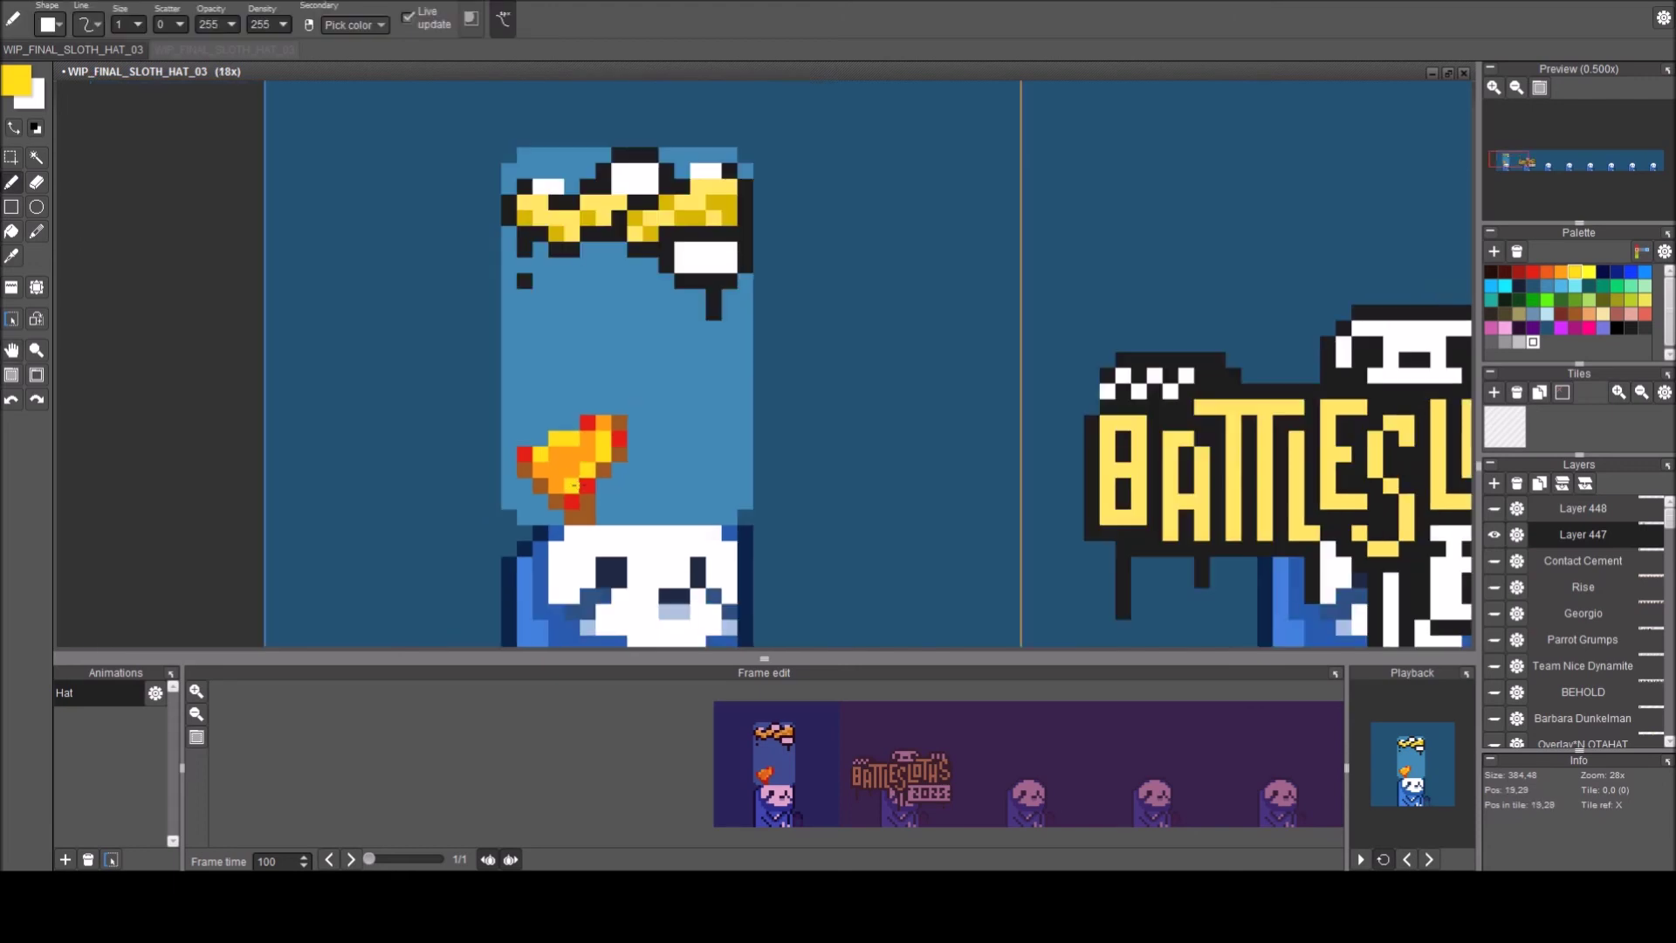
pyautogui.scroll(-2, 585, 485)
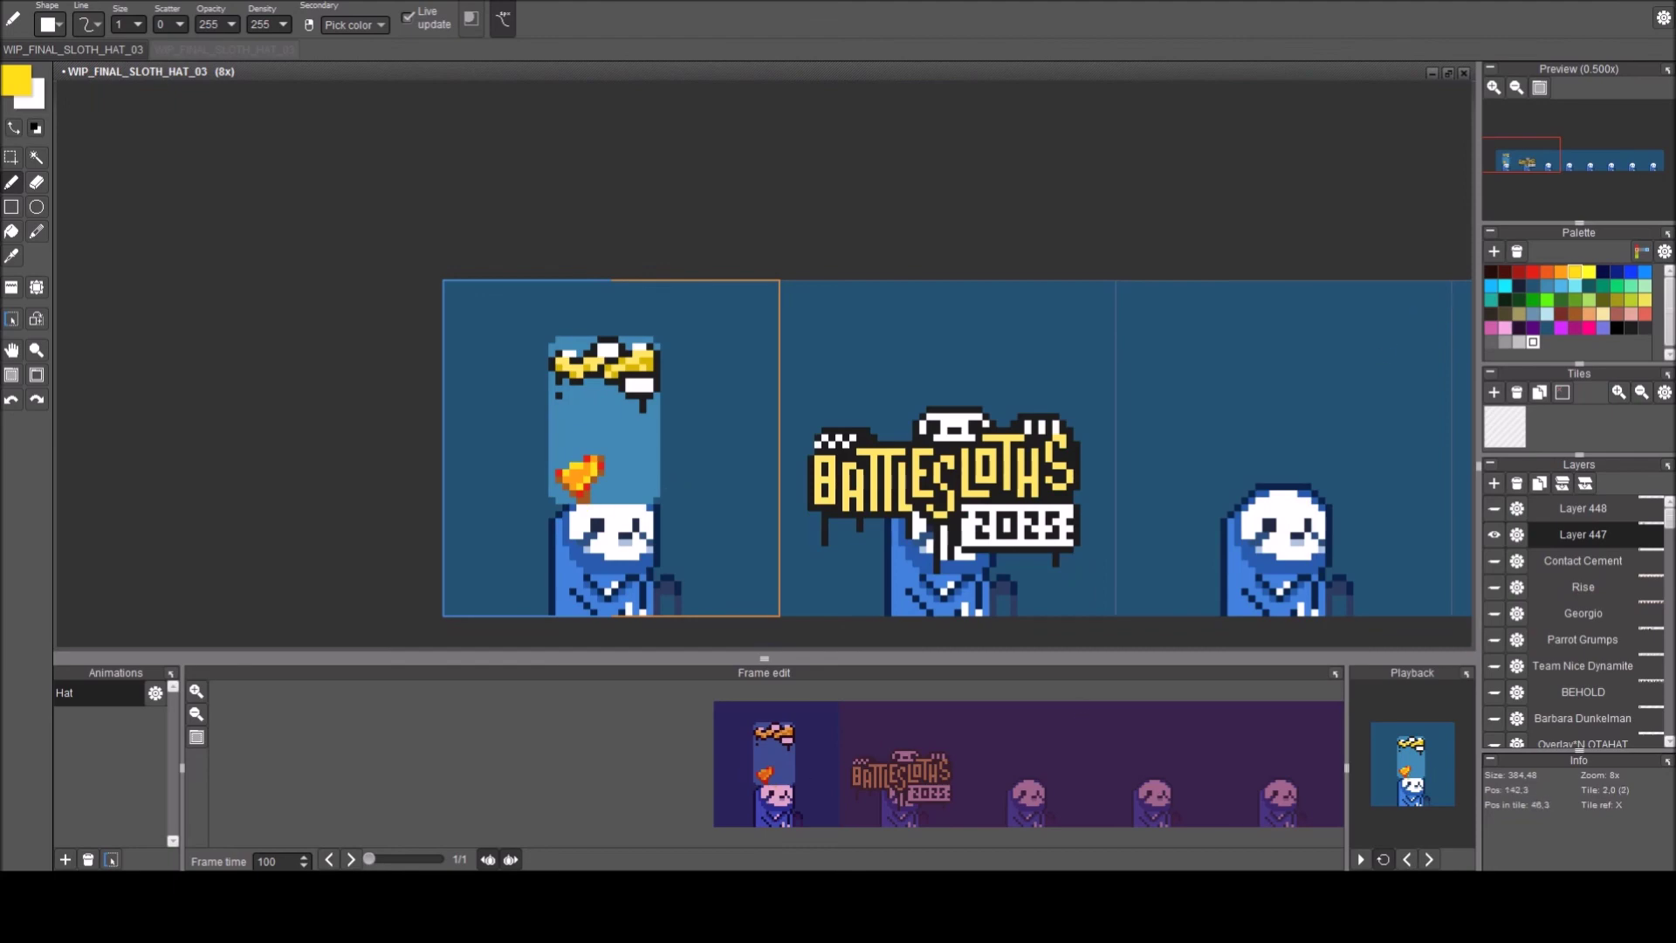
pyautogui.scroll(1, 972, 451)
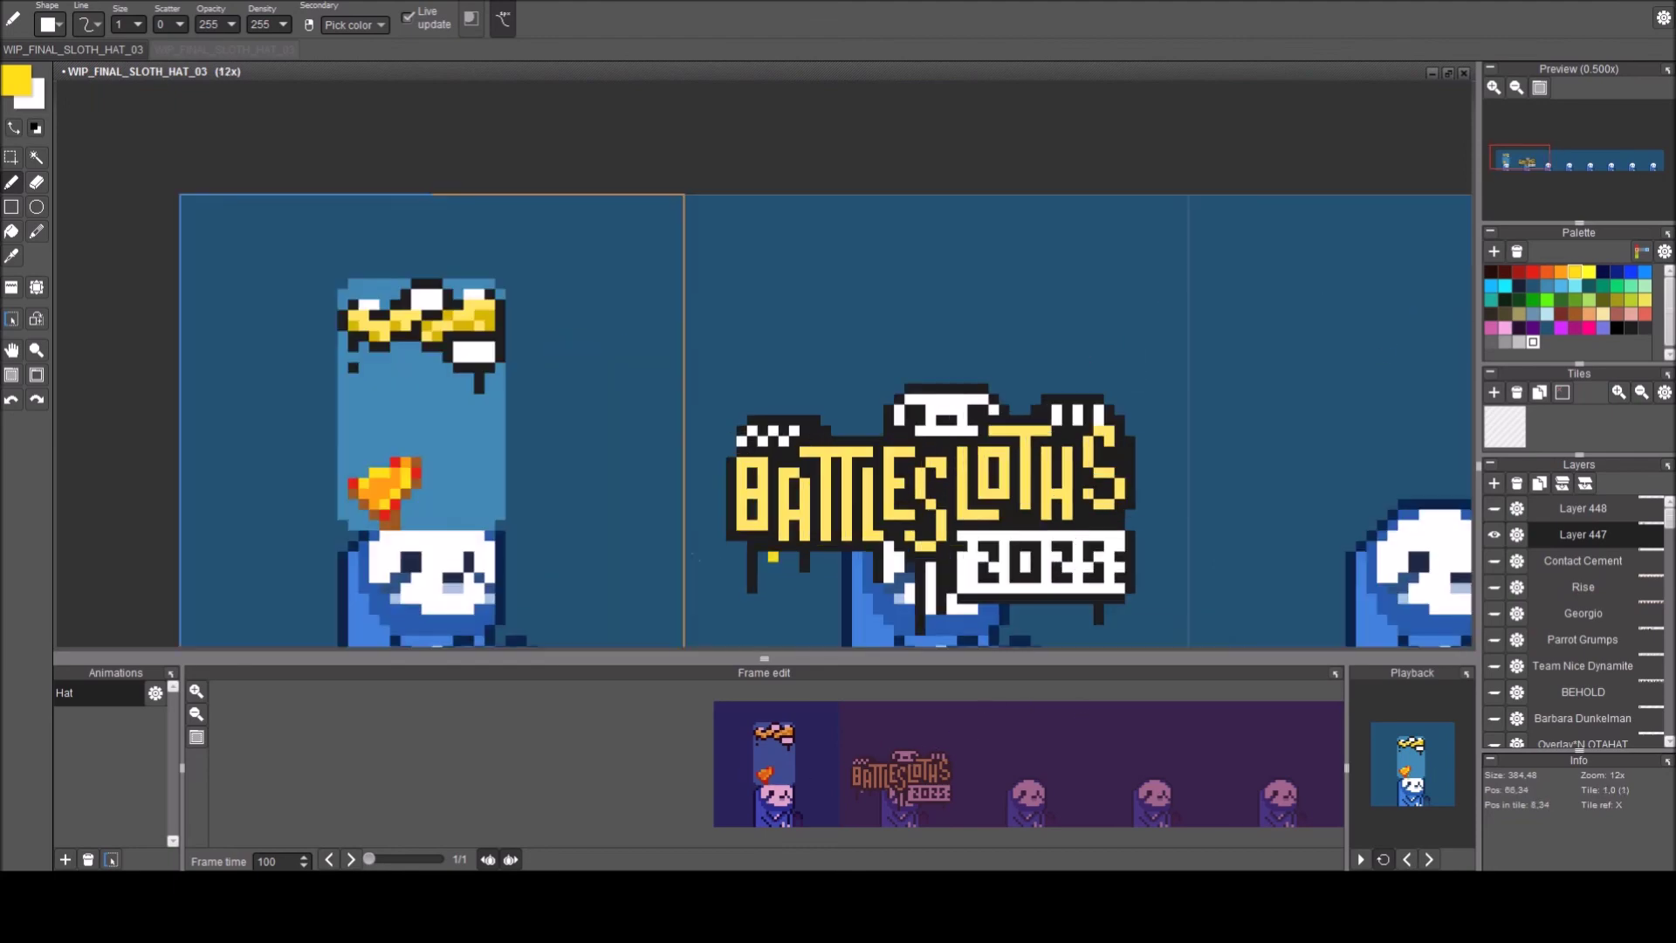
pyautogui.scroll(2, 734, 555)
pyautogui.moveTo(808, 464); pyautogui.dragTo(1081, 479)
pyautogui.rightClick(740, 371)
pyautogui.click(716, 352)
pyautogui.click(765, 377)
pyautogui.click(739, 327)
pyautogui.click(789, 328)
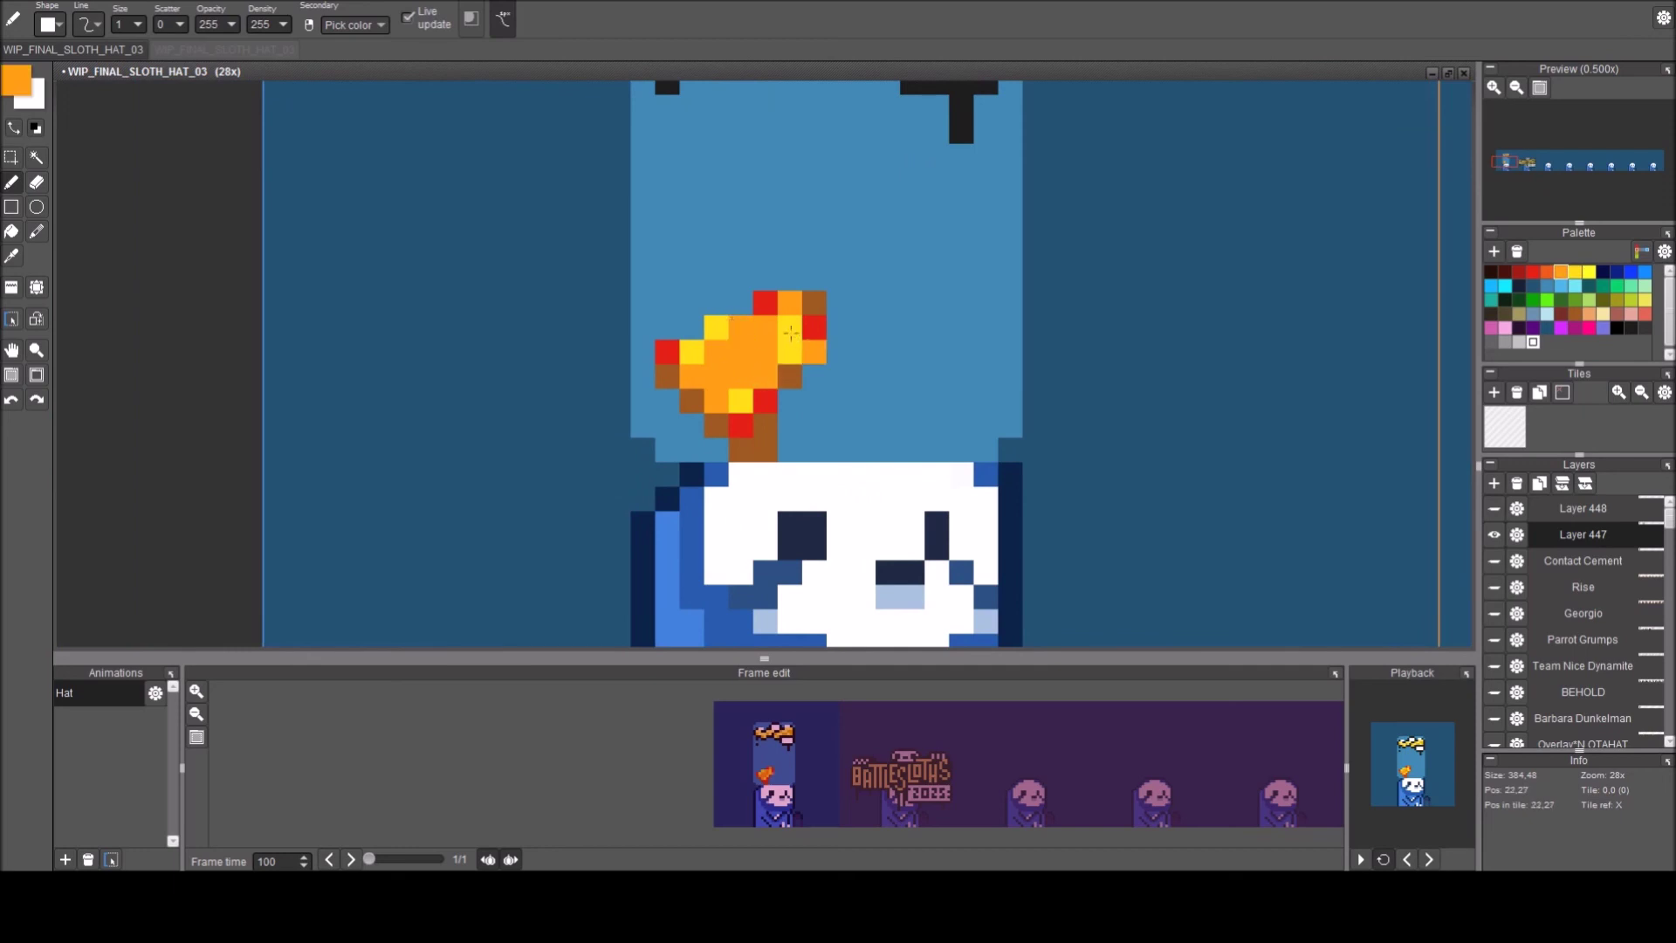
# Shade the shape's inner lower left side in red-orange and its lower right edge in dark red.
pyautogui.click(1548, 272)
pyautogui.click(718, 400)
pyautogui.click(692, 377)
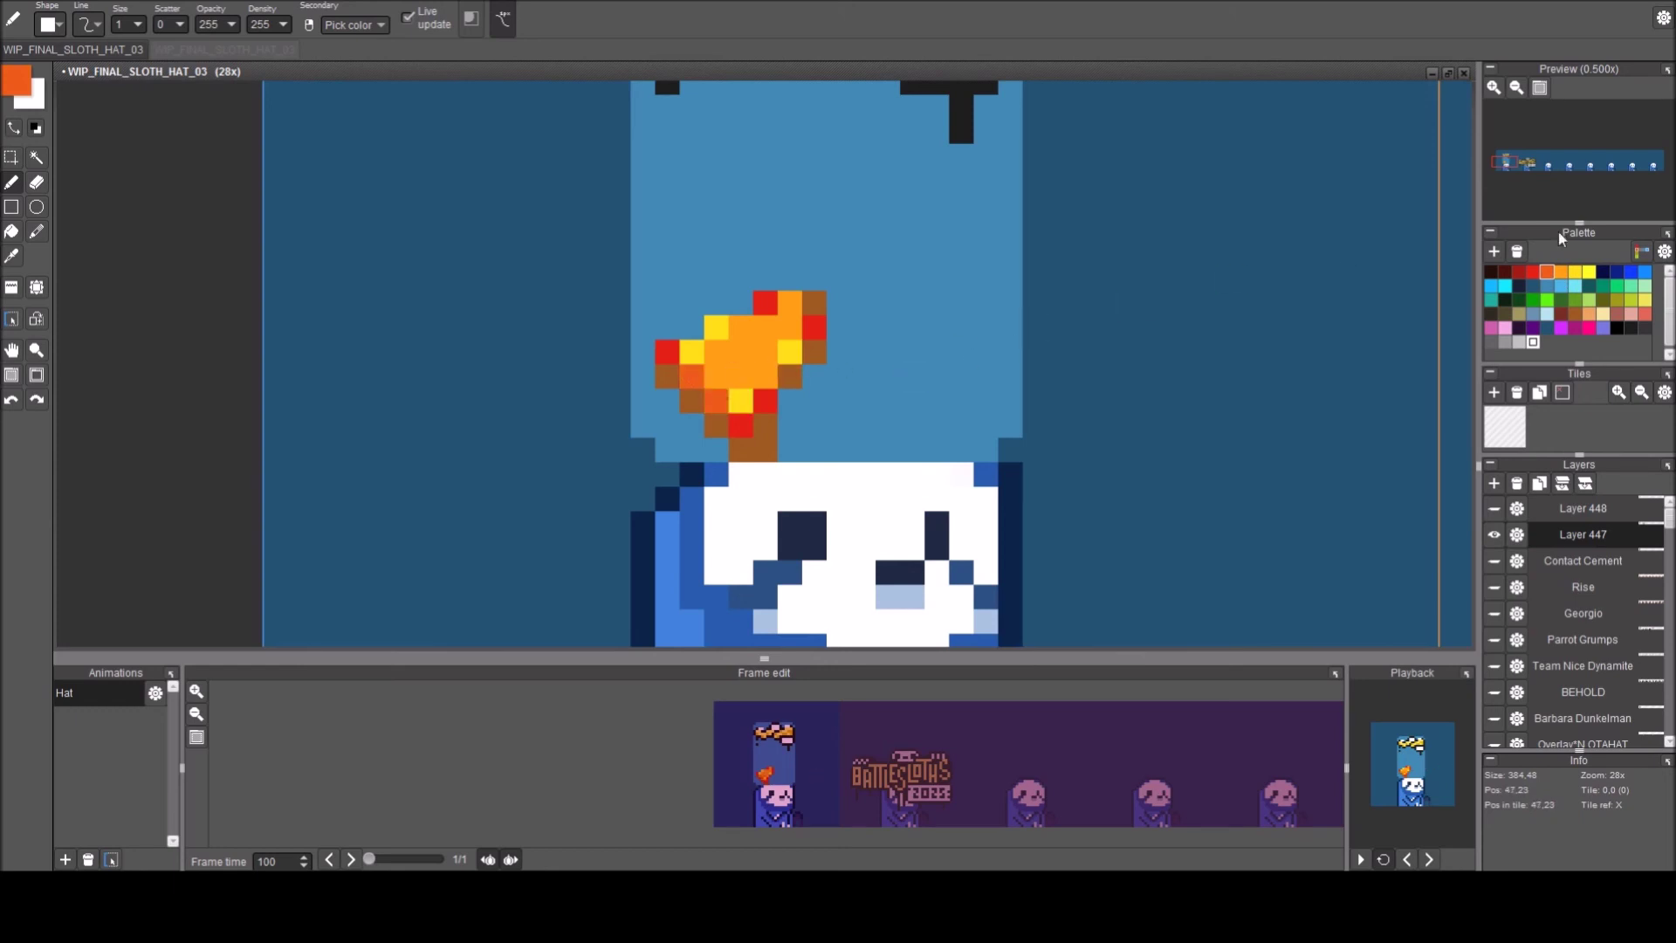
pyautogui.click(1534, 273)
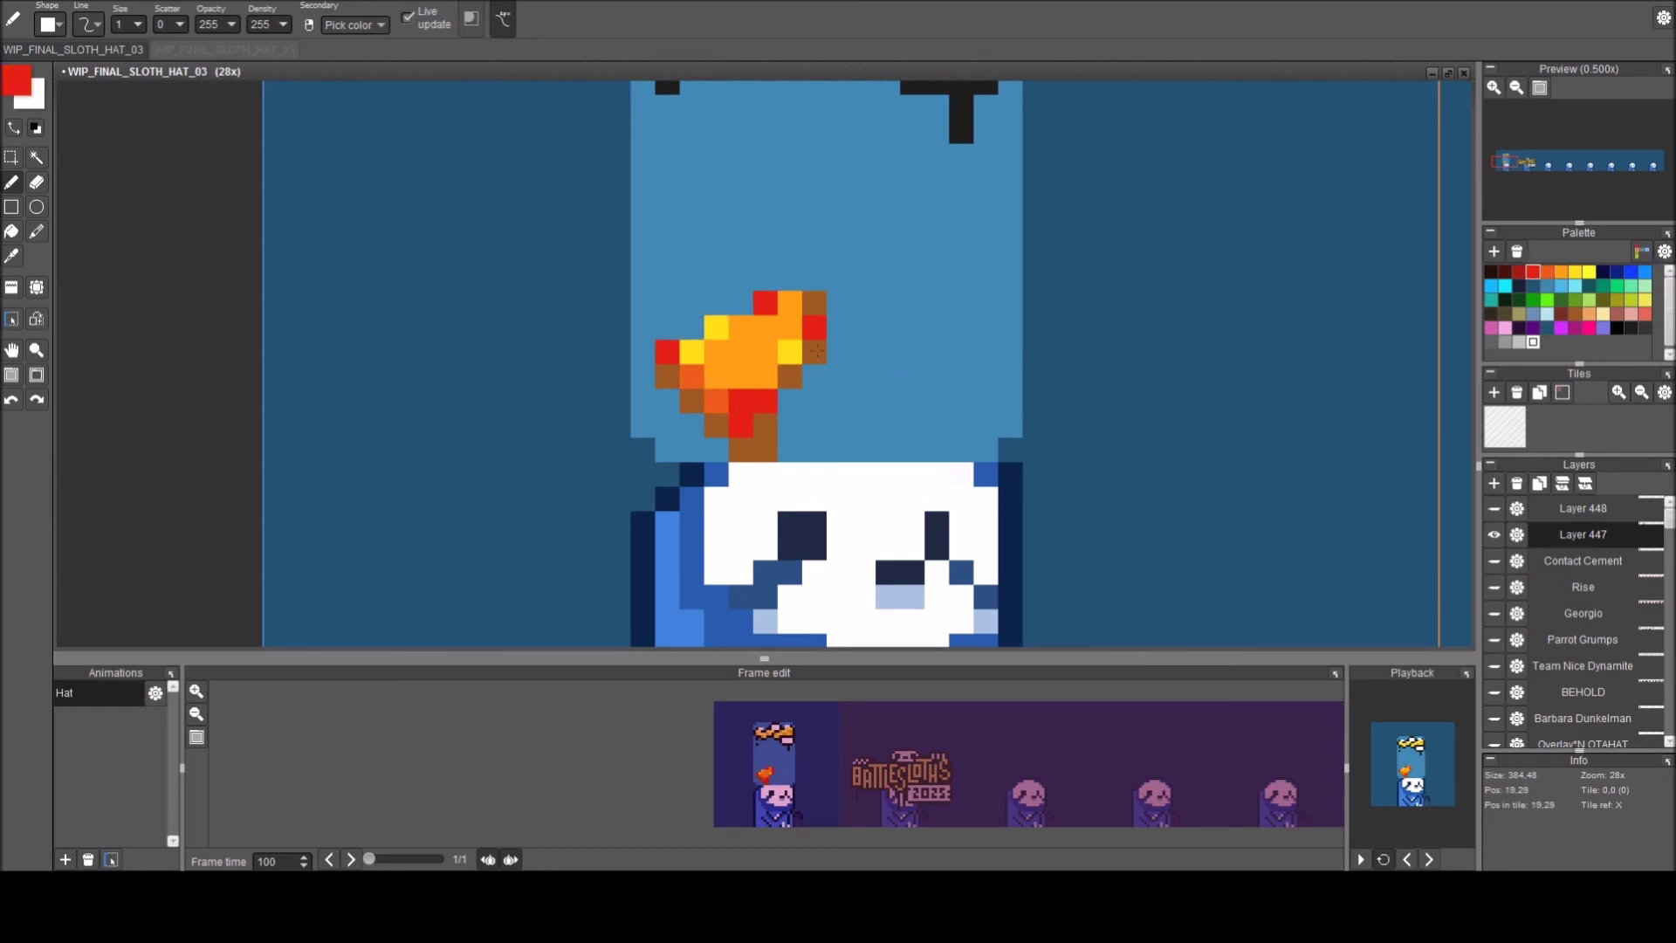
pyautogui.click(1520, 274)
pyautogui.click(765, 402)
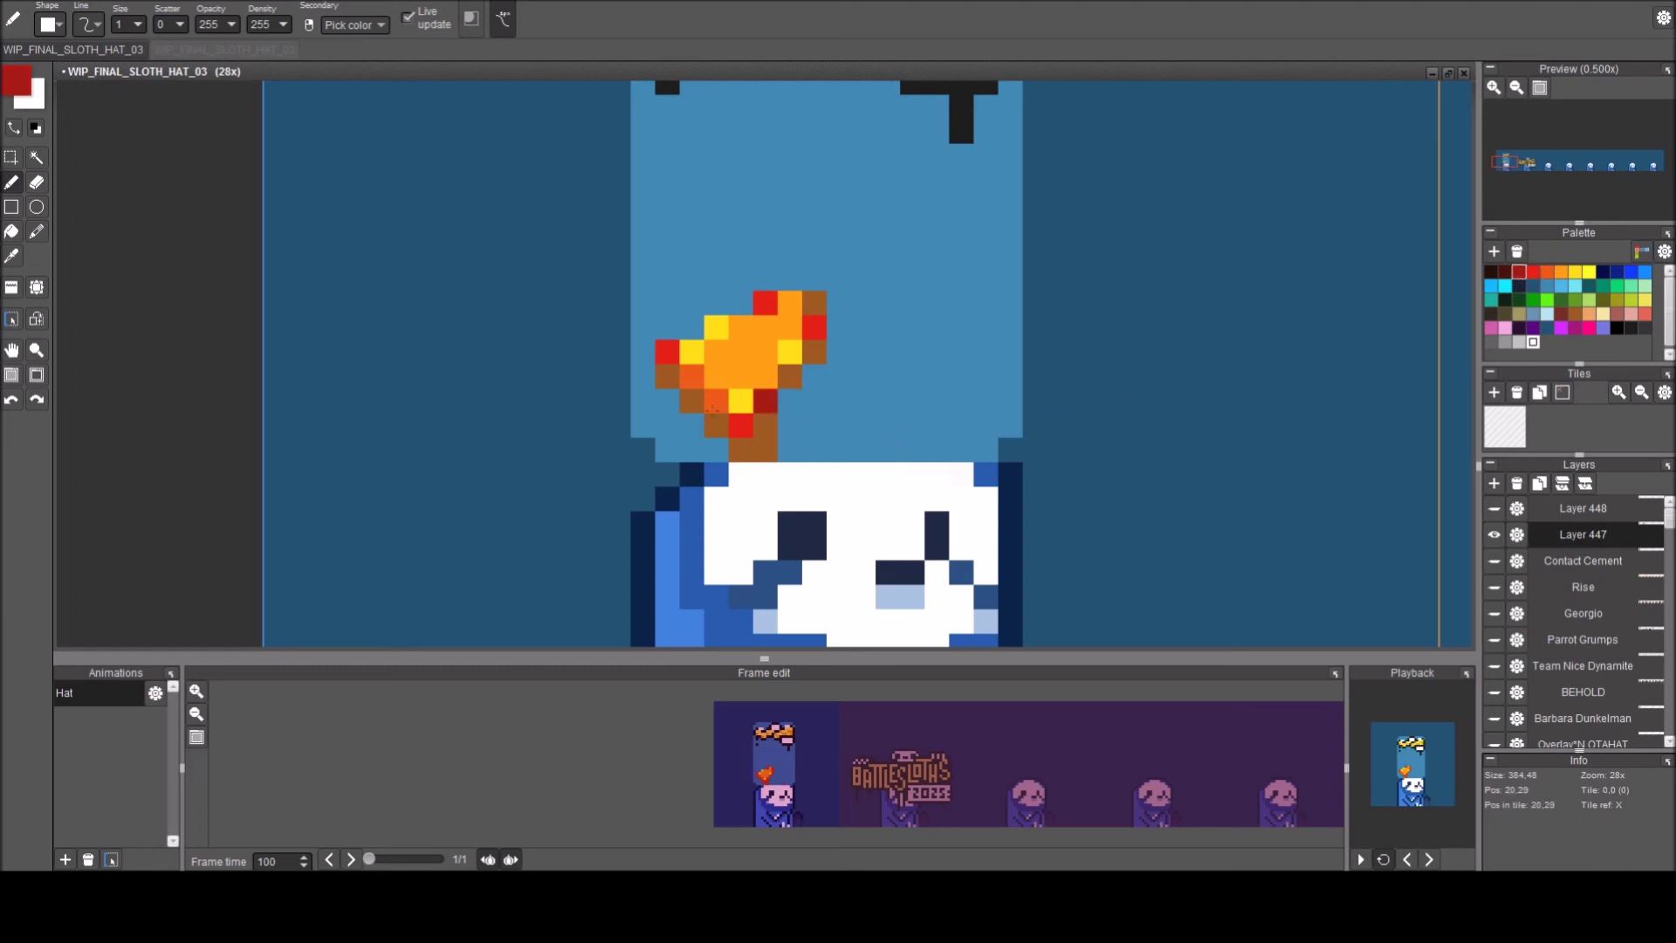
pyautogui.click(815, 352)
pyautogui.click(790, 377)
# Try dark red pixels on the shape's upper right corner and along its top edge.
pyautogui.click(1533, 275)
pyautogui.click(882, 358)
pyautogui.hotkey('ctrl', 'z')
pyautogui.rightClick(814, 353)
pyautogui.click(814, 303)
pyautogui.click(790, 304)
pyautogui.hotkey('ctrl', 'z')
pyautogui.click(741, 304)
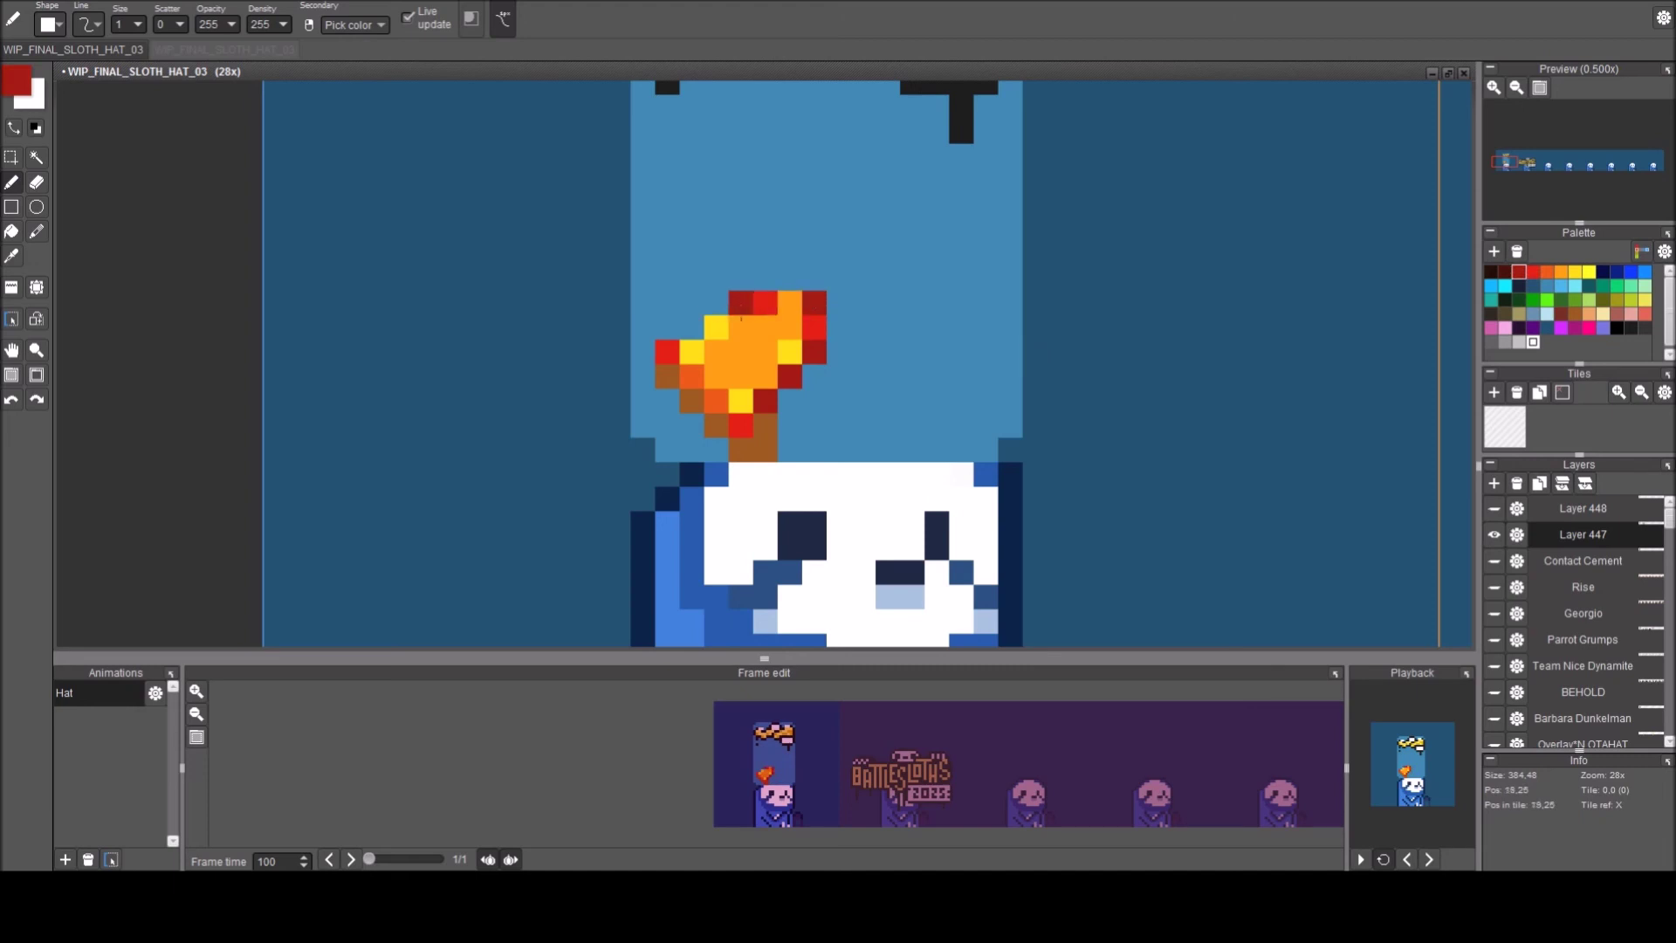
# Sample the shape's orange, extend its upper right tip upward and cover the red pixels along the top.
pyautogui.rightClick(790, 304)
pyautogui.click(765, 278)
pyautogui.hotkey('ctrl', 'z')
pyautogui.click(785, 288)
pyautogui.click(807, 281)
pyautogui.click(812, 301)
pyautogui.click(765, 278)
pyautogui.hotkey('ctrl', 'z')
pyautogui.click(771, 309)
pyautogui.click(742, 304)
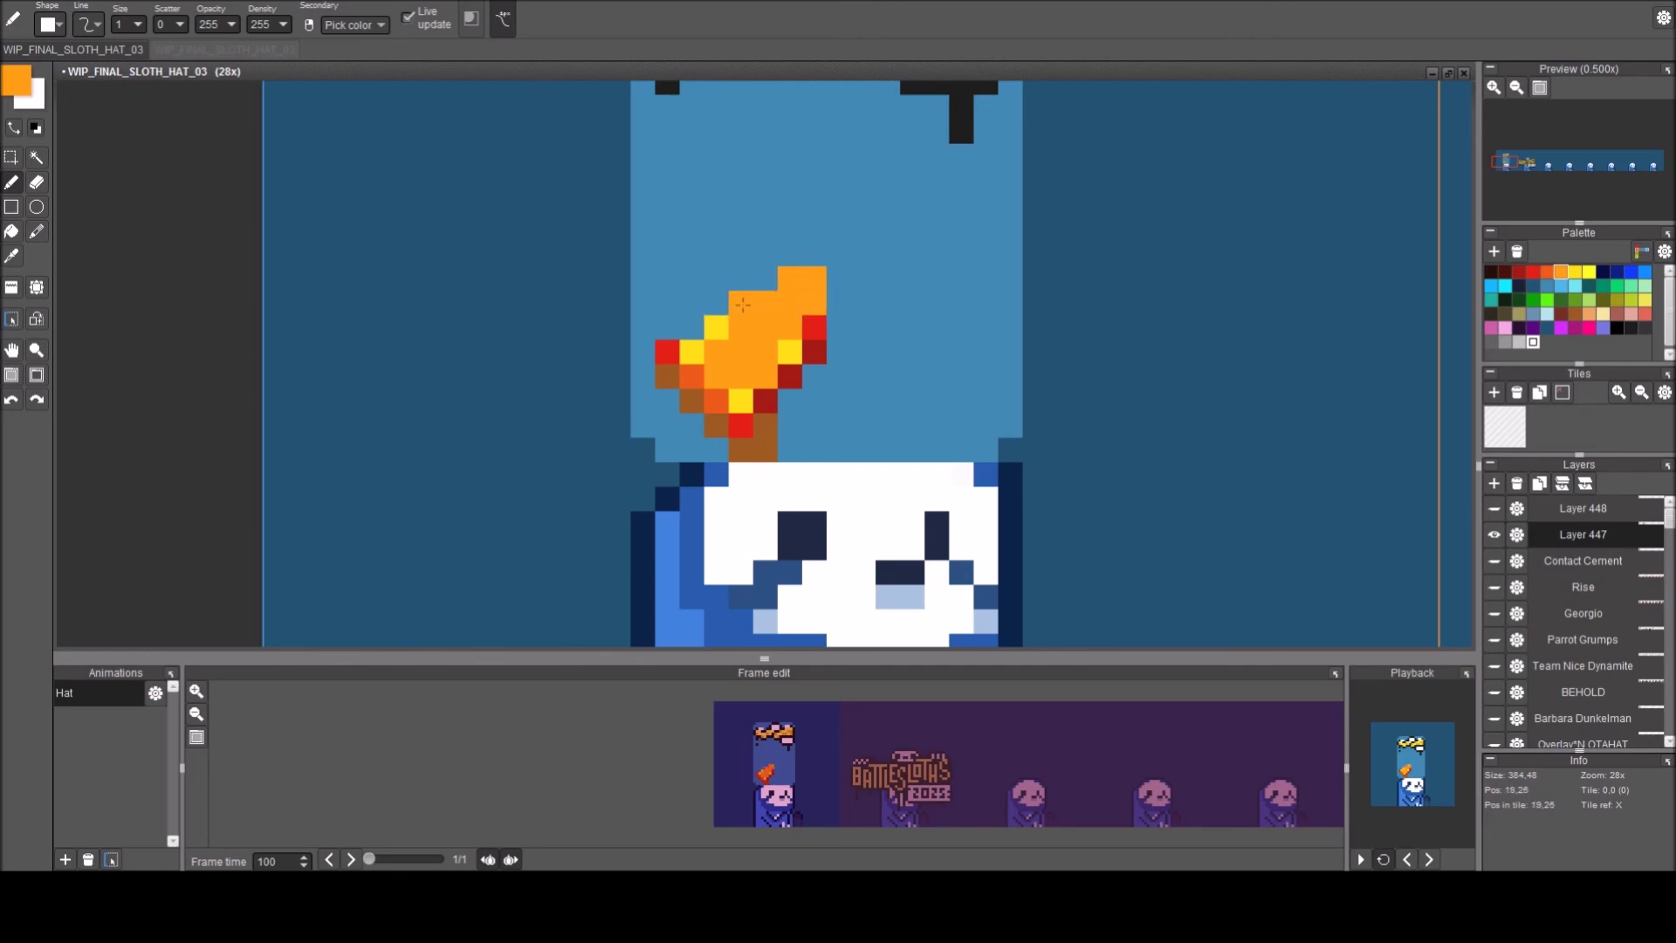
# Repaint the yellow pixels on the shape's upper left edge in orange and add one dark red pixel above the left corner.
pyautogui.click(716, 328)
pyautogui.click(691, 353)
pyautogui.click(740, 402)
pyautogui.hotkey('ctrl', 'z')
pyautogui.rightClick(765, 402)
pyautogui.click(692, 328)
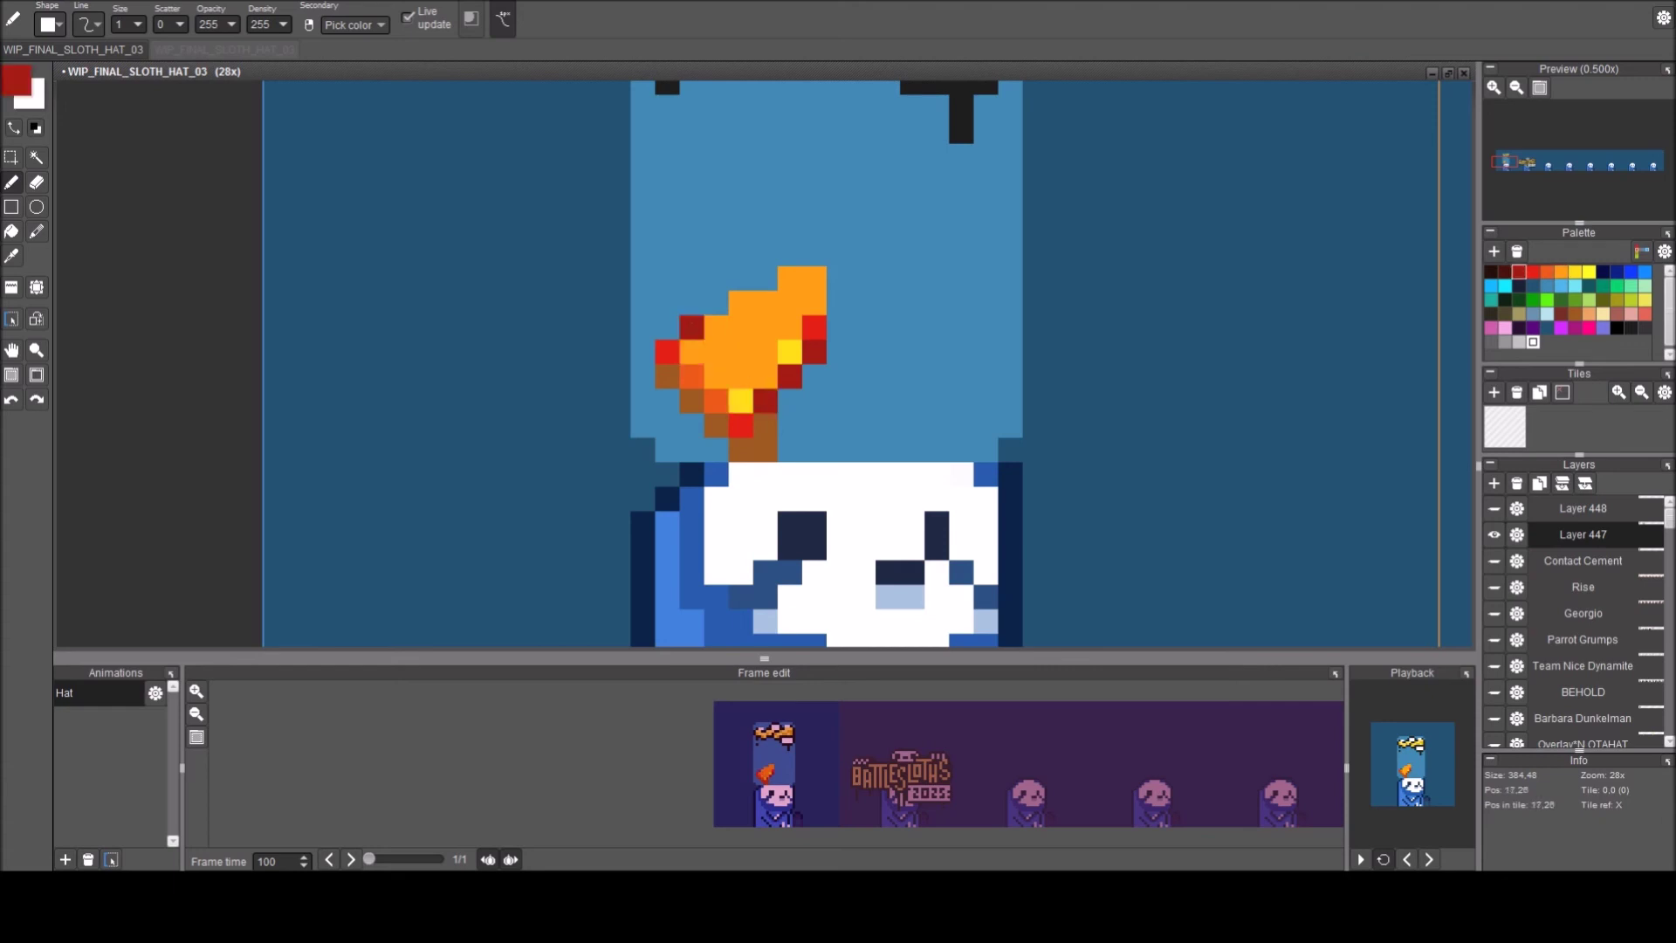
# Sample the red-orange and shade the inner lower right side and the right edge of the raised tip.
pyautogui.rightClick(716, 401)
pyautogui.click(742, 399)
pyautogui.hotkey('ctrl', 'z')
pyautogui.click(762, 383)
pyautogui.click(814, 302)
pyautogui.click(813, 286)
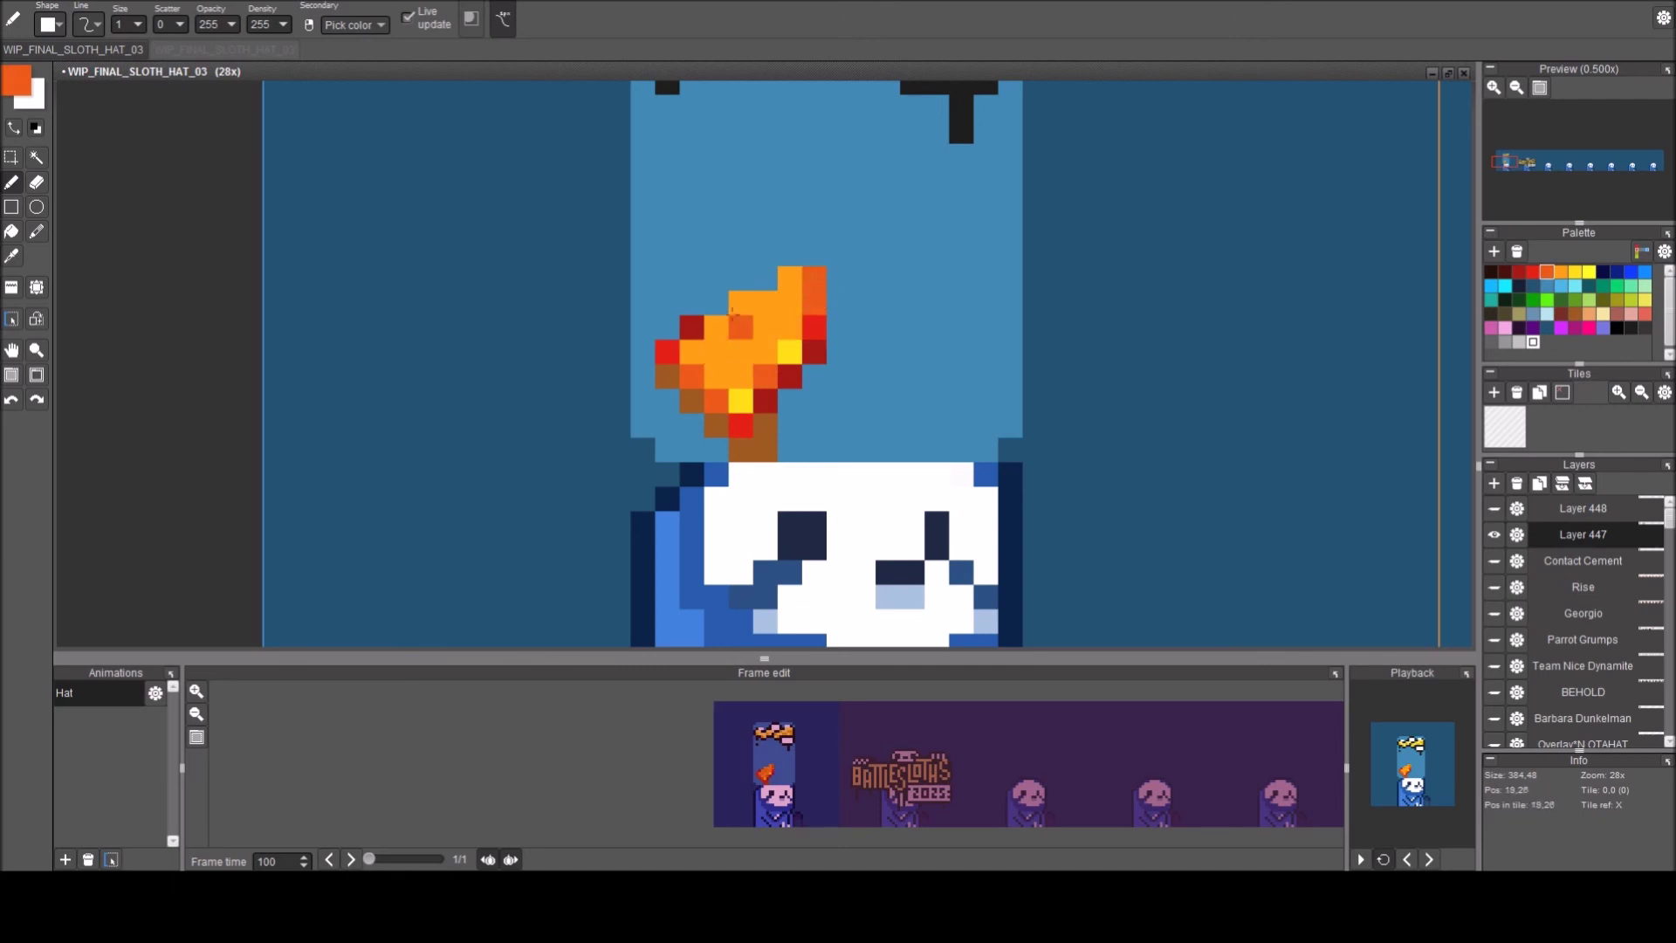
# Choose the palette's yellow and place highlight pixels near the shape's left corner and on its upper edge.
pyautogui.click(1575, 272)
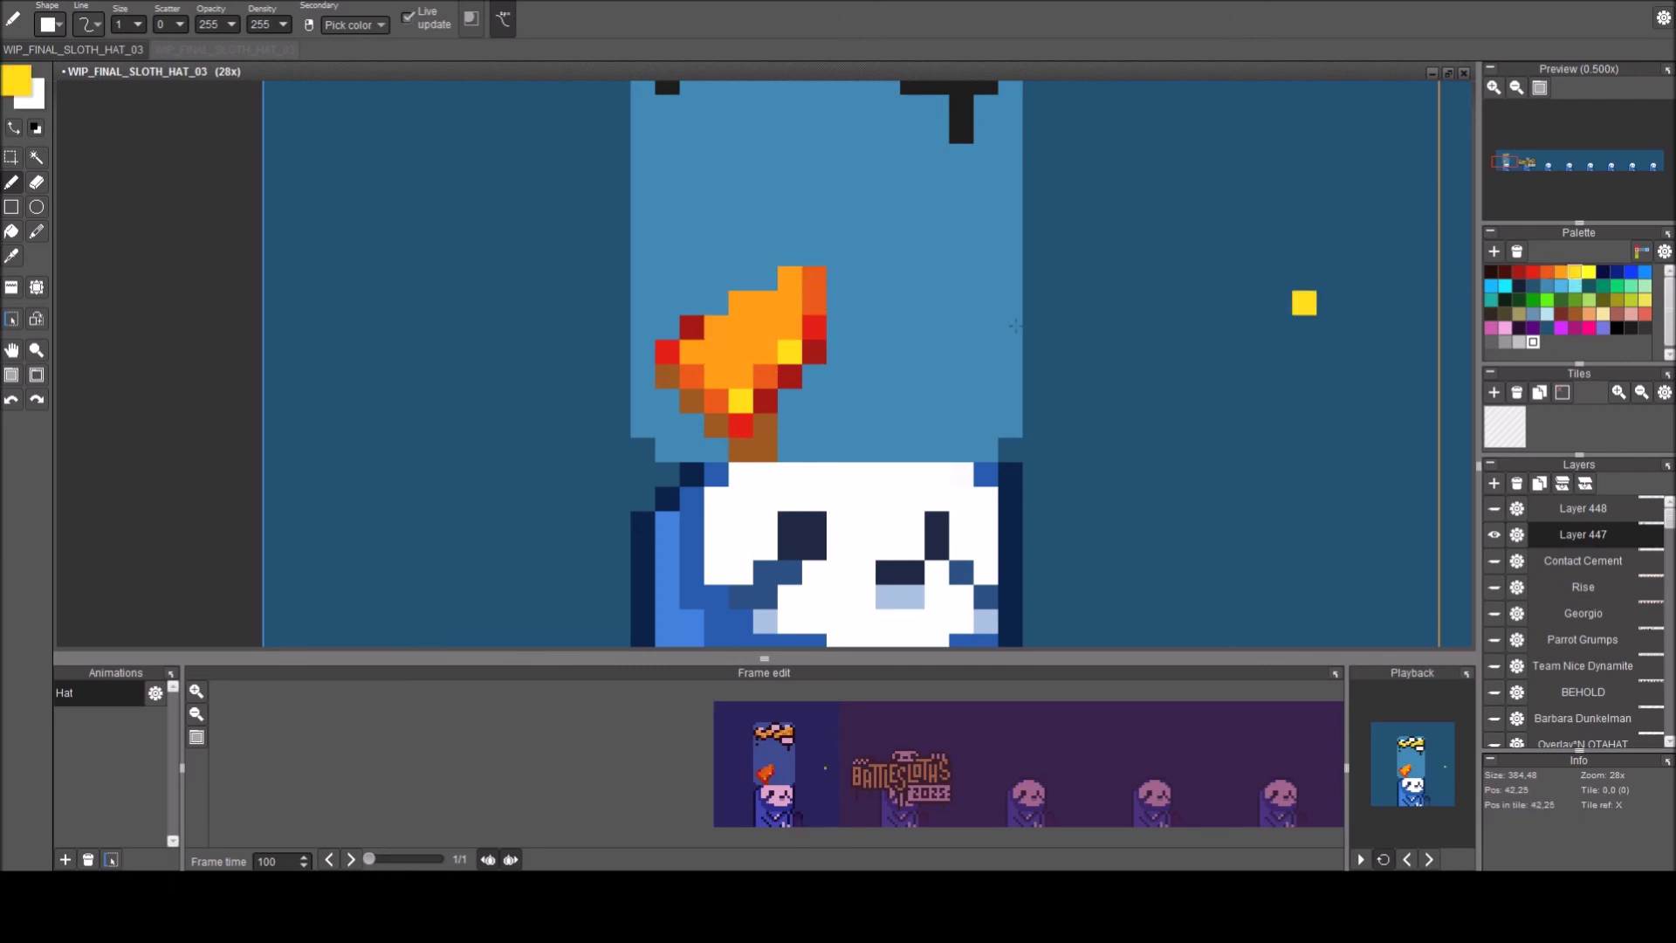
pyautogui.click(694, 348)
pyautogui.click(741, 303)
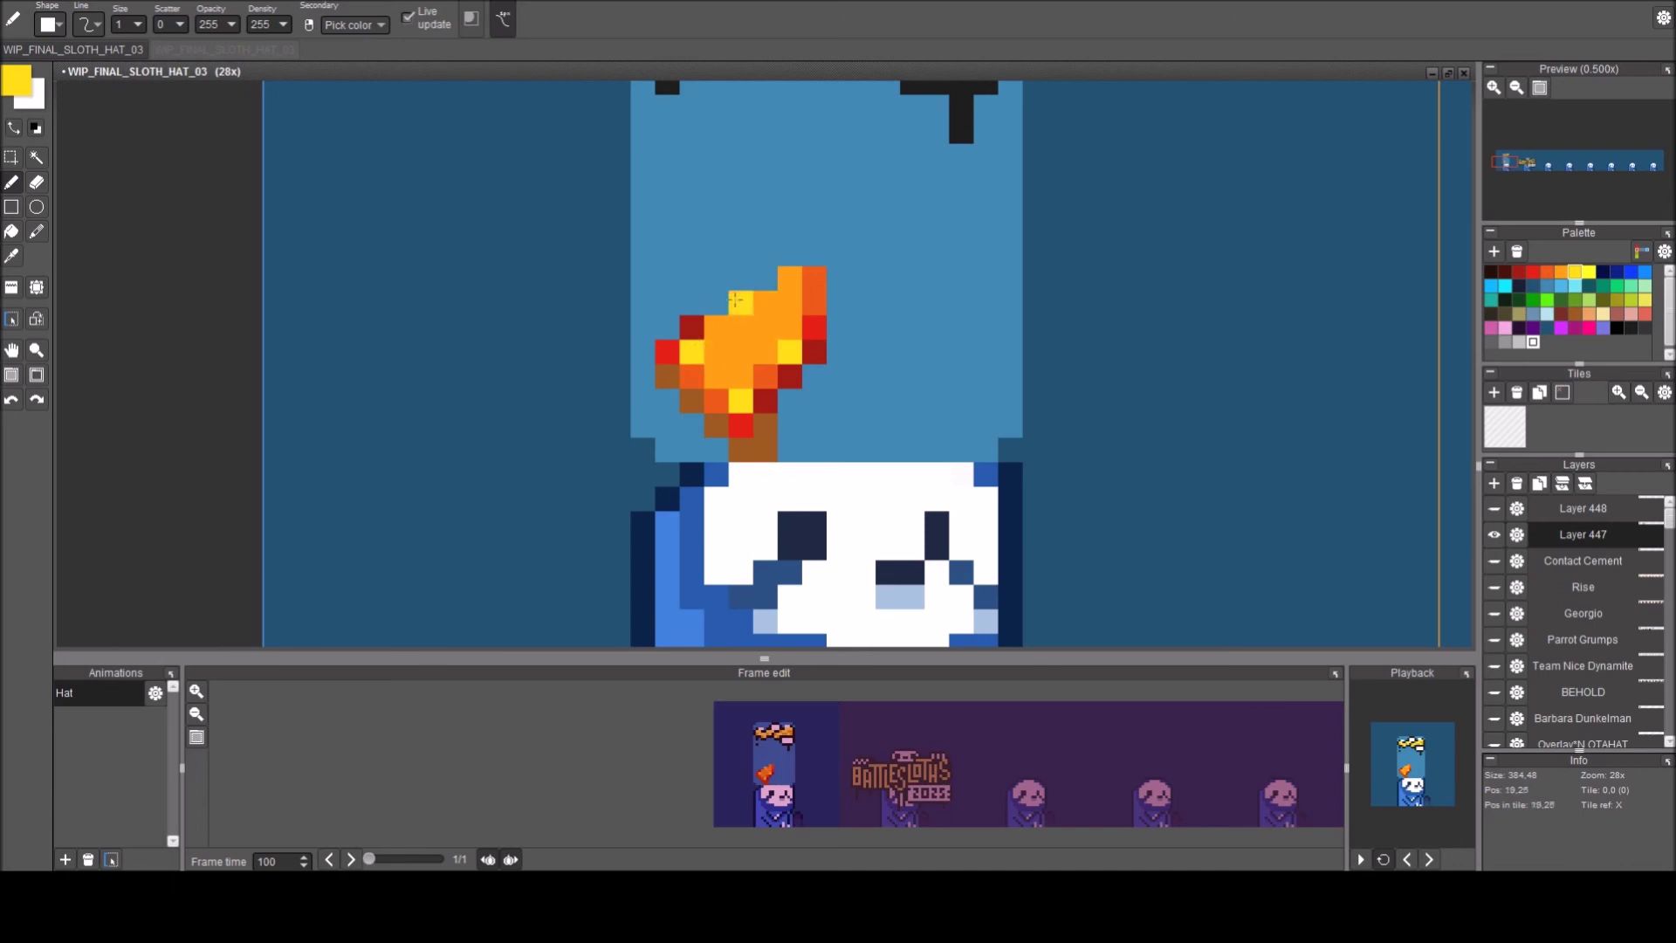
# Choose the palette's light tan and recolour the brown lower left edge and bottom pixels of the shape.
pyautogui.click(1602, 319)
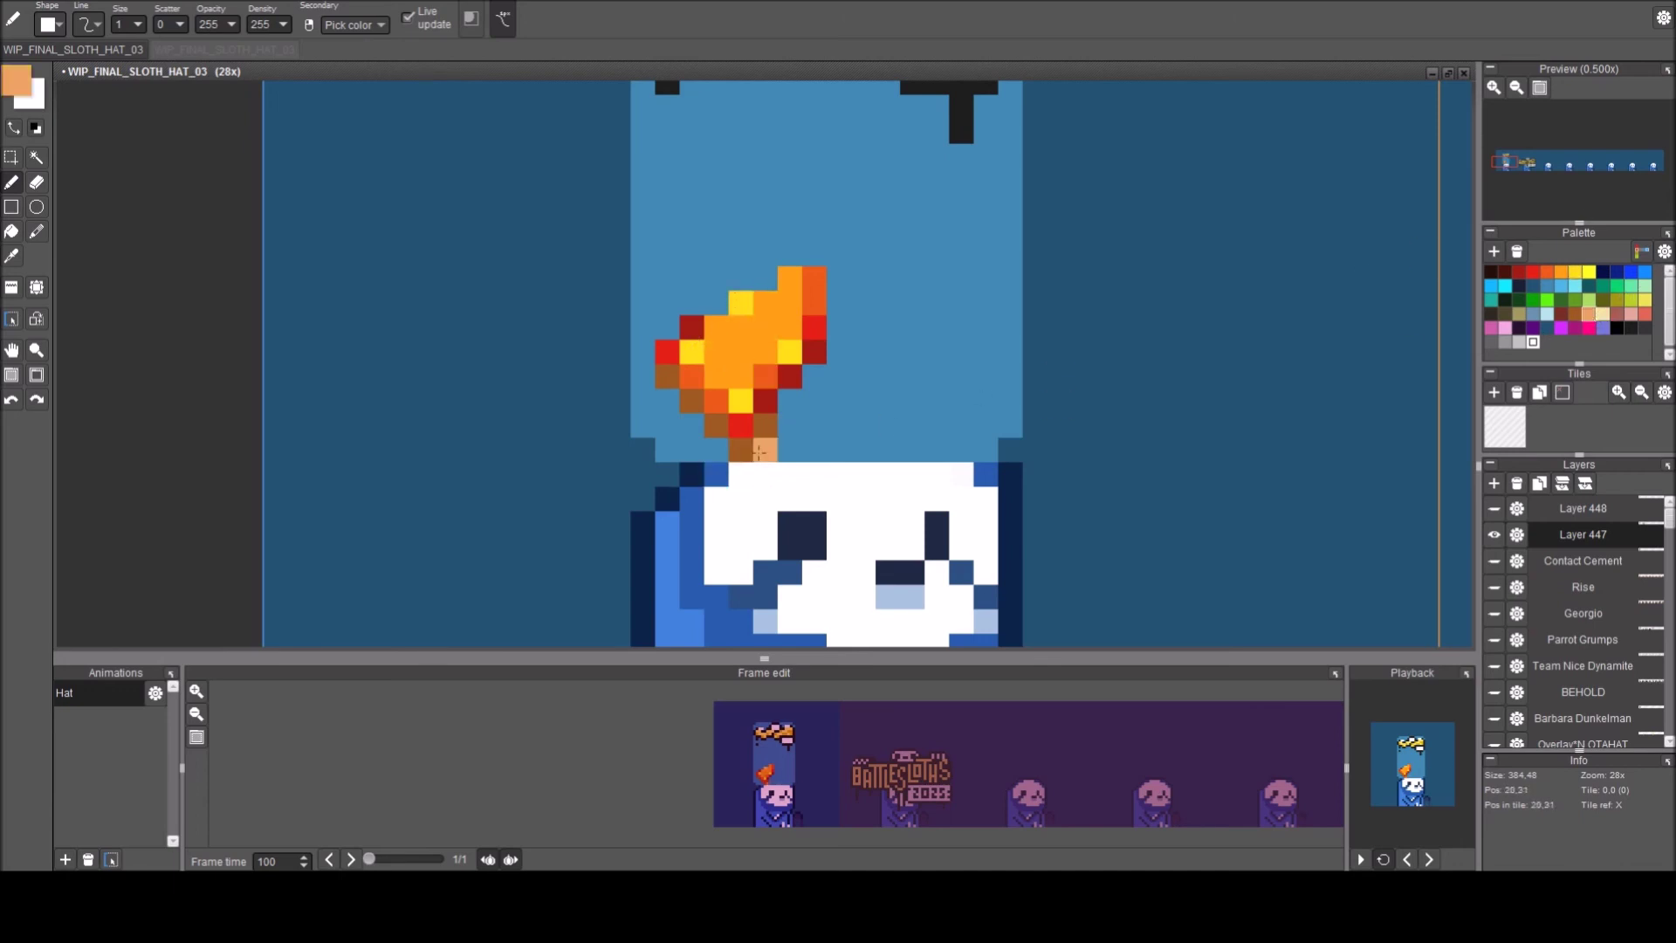
pyautogui.click(692, 426)
pyautogui.click(693, 400)
pyautogui.hotkey('ctrl', 'z')
pyautogui.click(717, 430)
pyautogui.click(667, 376)
# Sample the brown and draw an outer edge along the shape's lower right side up toward the tip.
pyautogui.rightClick(765, 425)
pyautogui.click(790, 401)
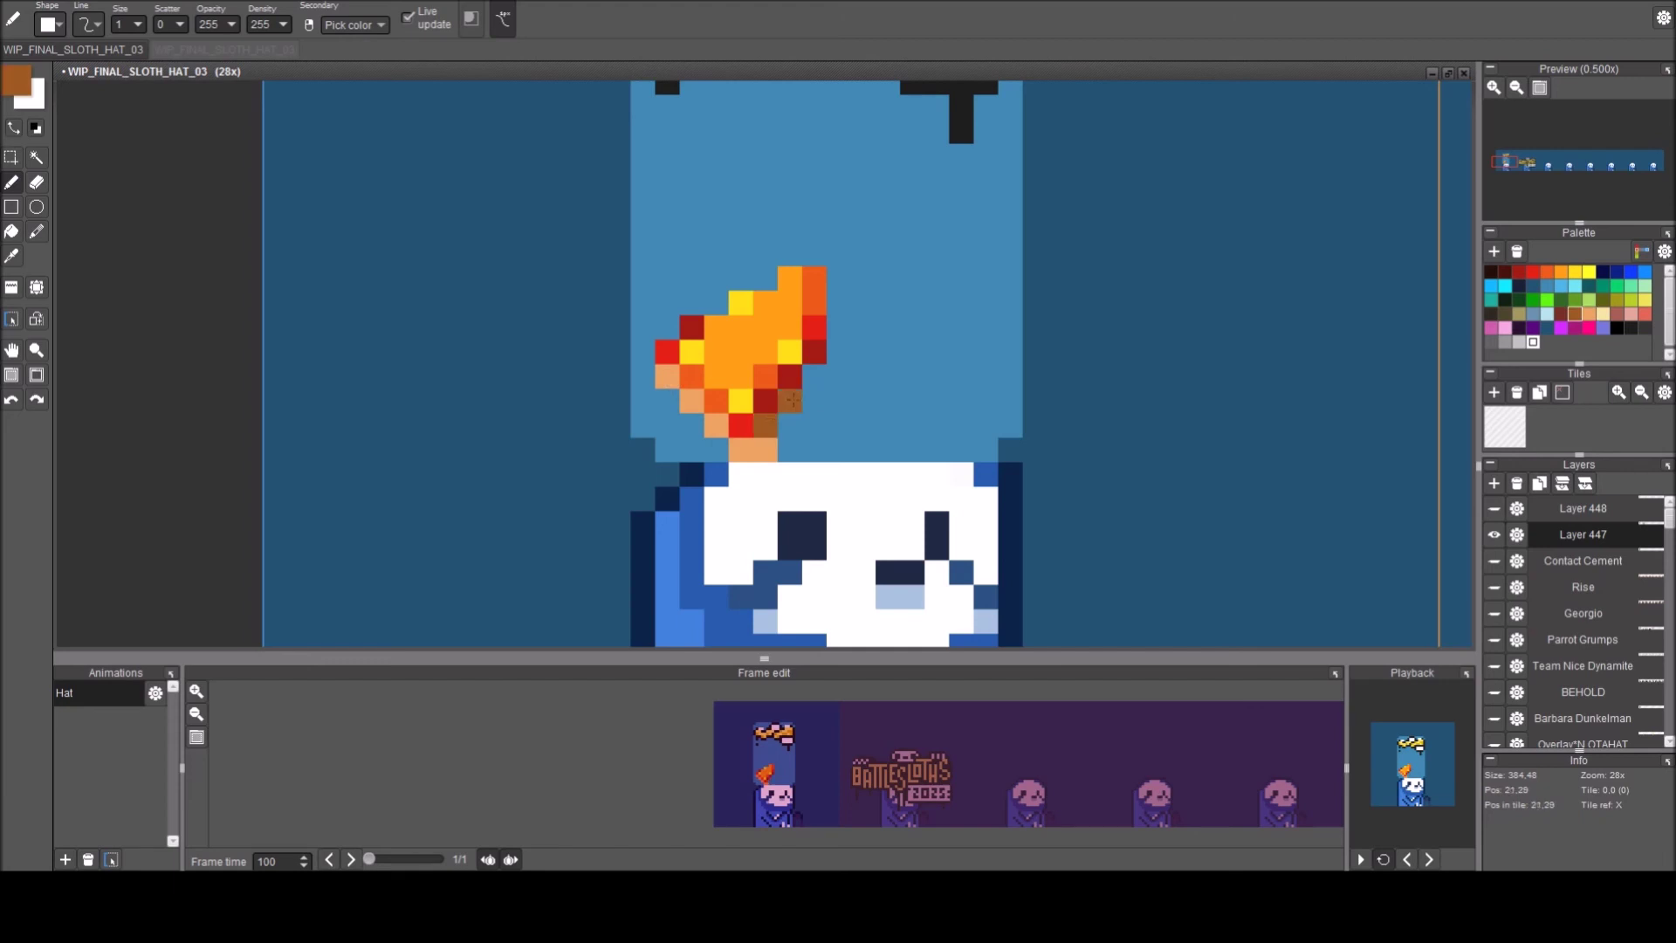
pyautogui.moveTo(790, 397)
pyautogui.mouseDown()
pyautogui.moveTo(831, 350)
pyautogui.moveTo(833, 289)
pyautogui.mouseUp()
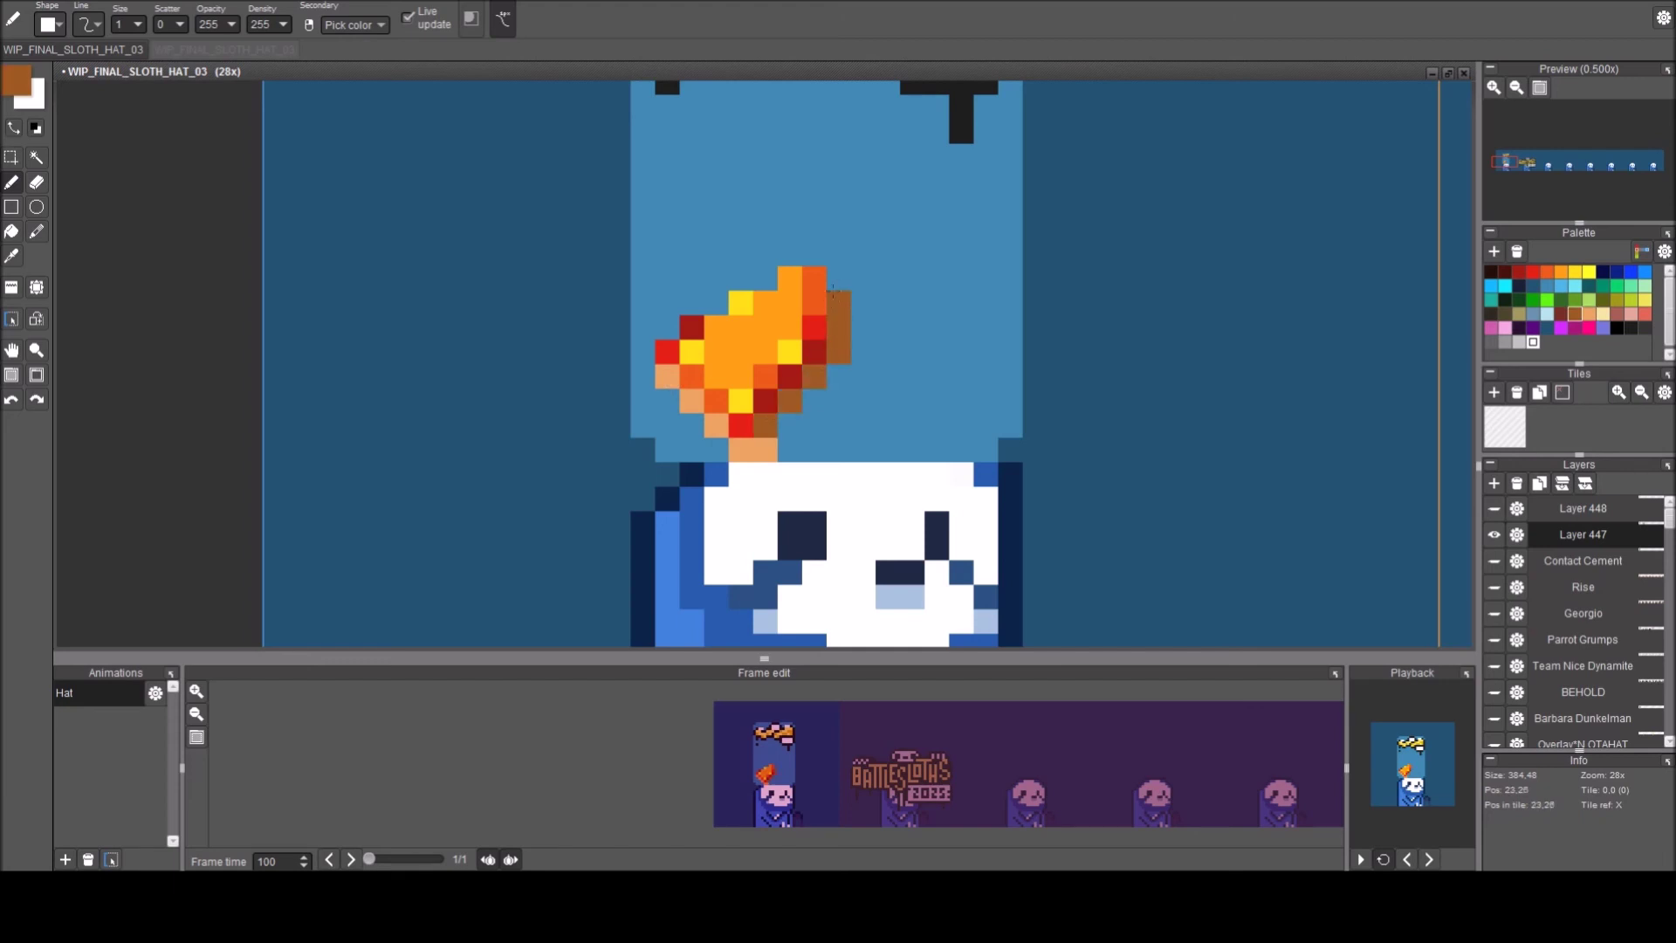
# Add red-orange on the right edge, then extend and widen the shape's tip upward in the sampled orange.
pyautogui.rightClick(820, 288)
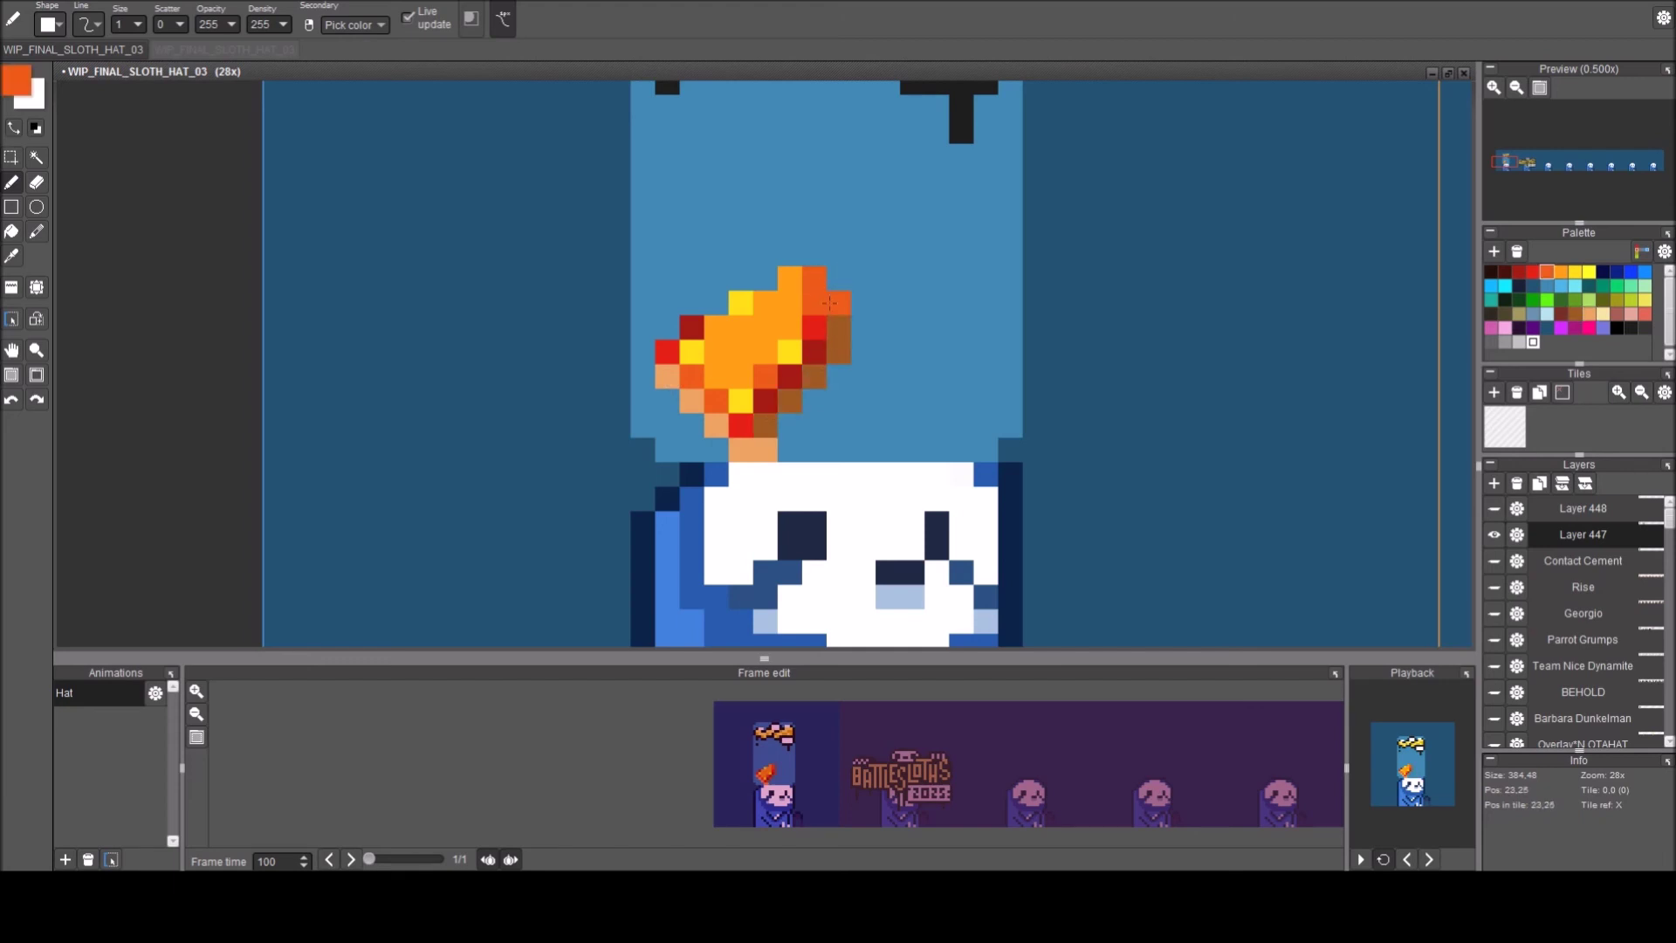
pyautogui.rightClick(791, 317)
pyautogui.moveTo(812, 306); pyautogui.dragTo(811, 264)
pyautogui.click(828, 279)
pyautogui.click(836, 253)
pyautogui.click(836, 303)
# Trim part of the brown right edge with the panel's blue and repaint the inner red and yellow pixels there in orange.
pyautogui.scroll(-1, 837, 306)
pyautogui.scroll(1, 840, 325)
pyautogui.scroll(1, 840, 326)
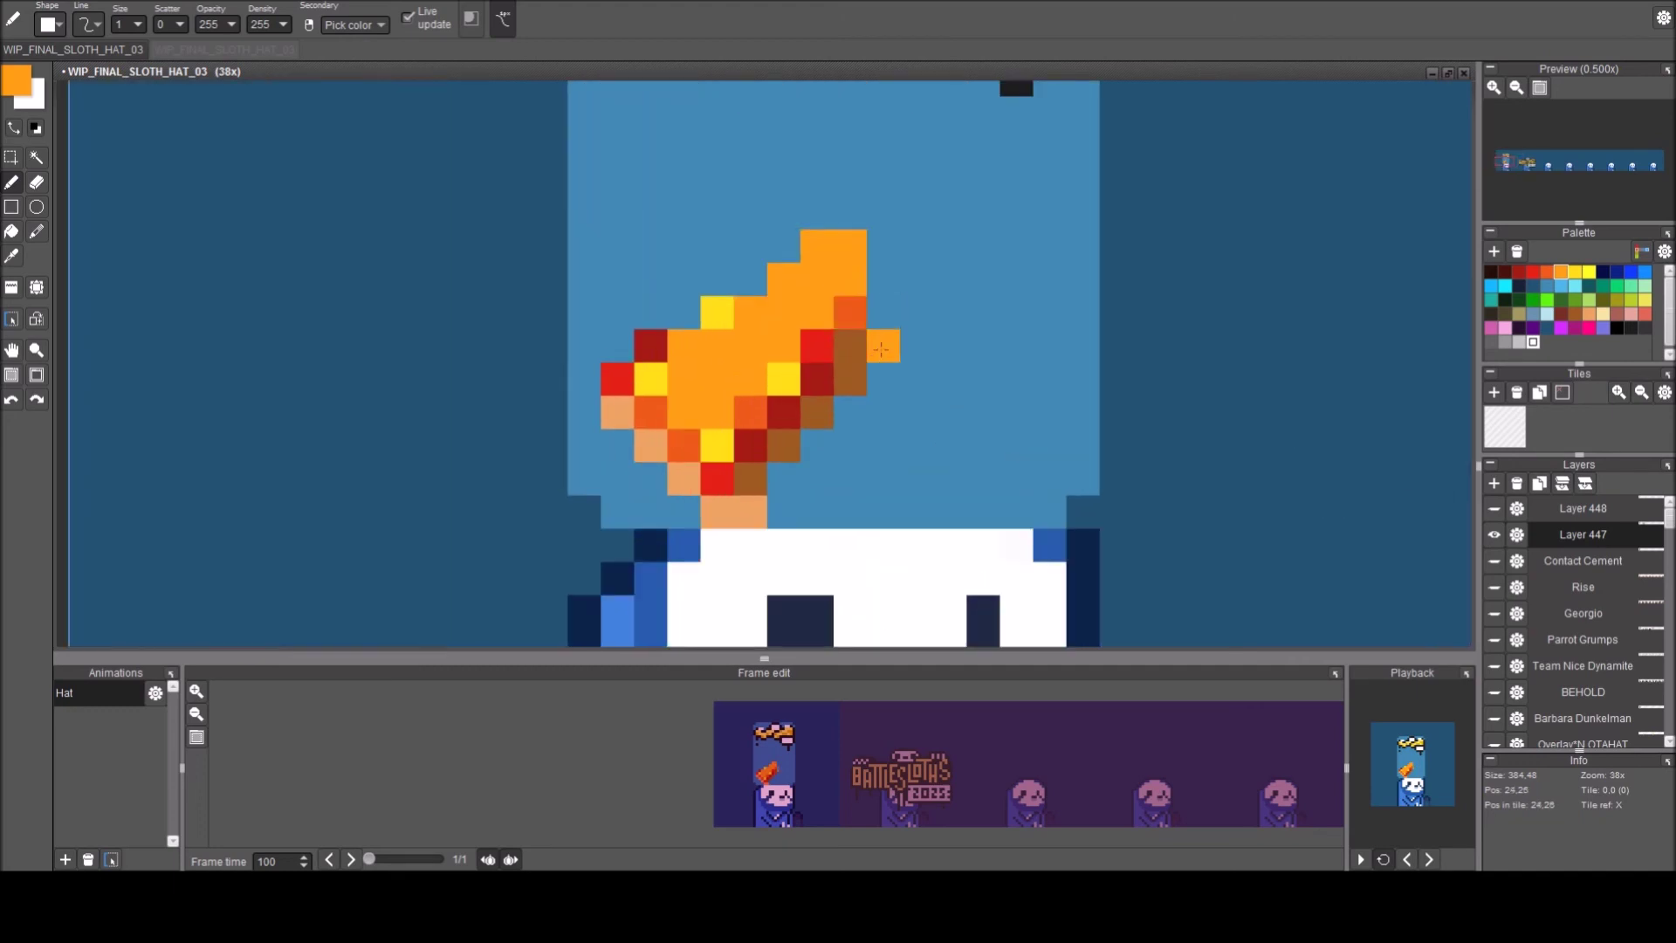
pyautogui.rightClick(882, 412)
pyautogui.click(851, 379)
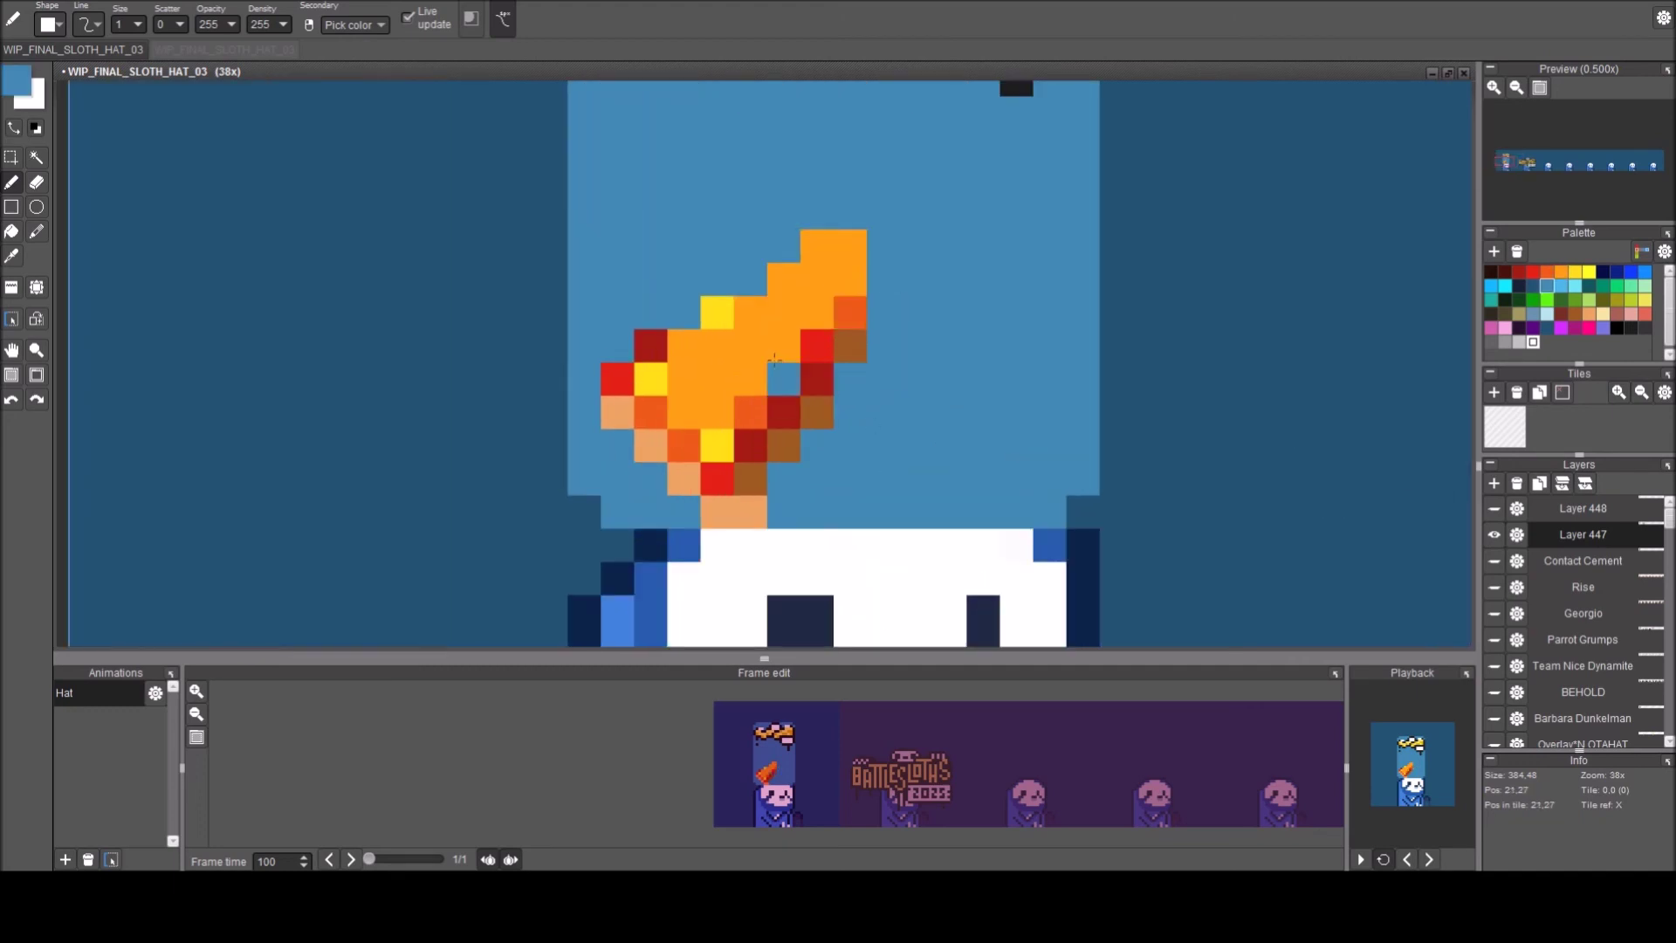
pyautogui.rightClick(817, 313)
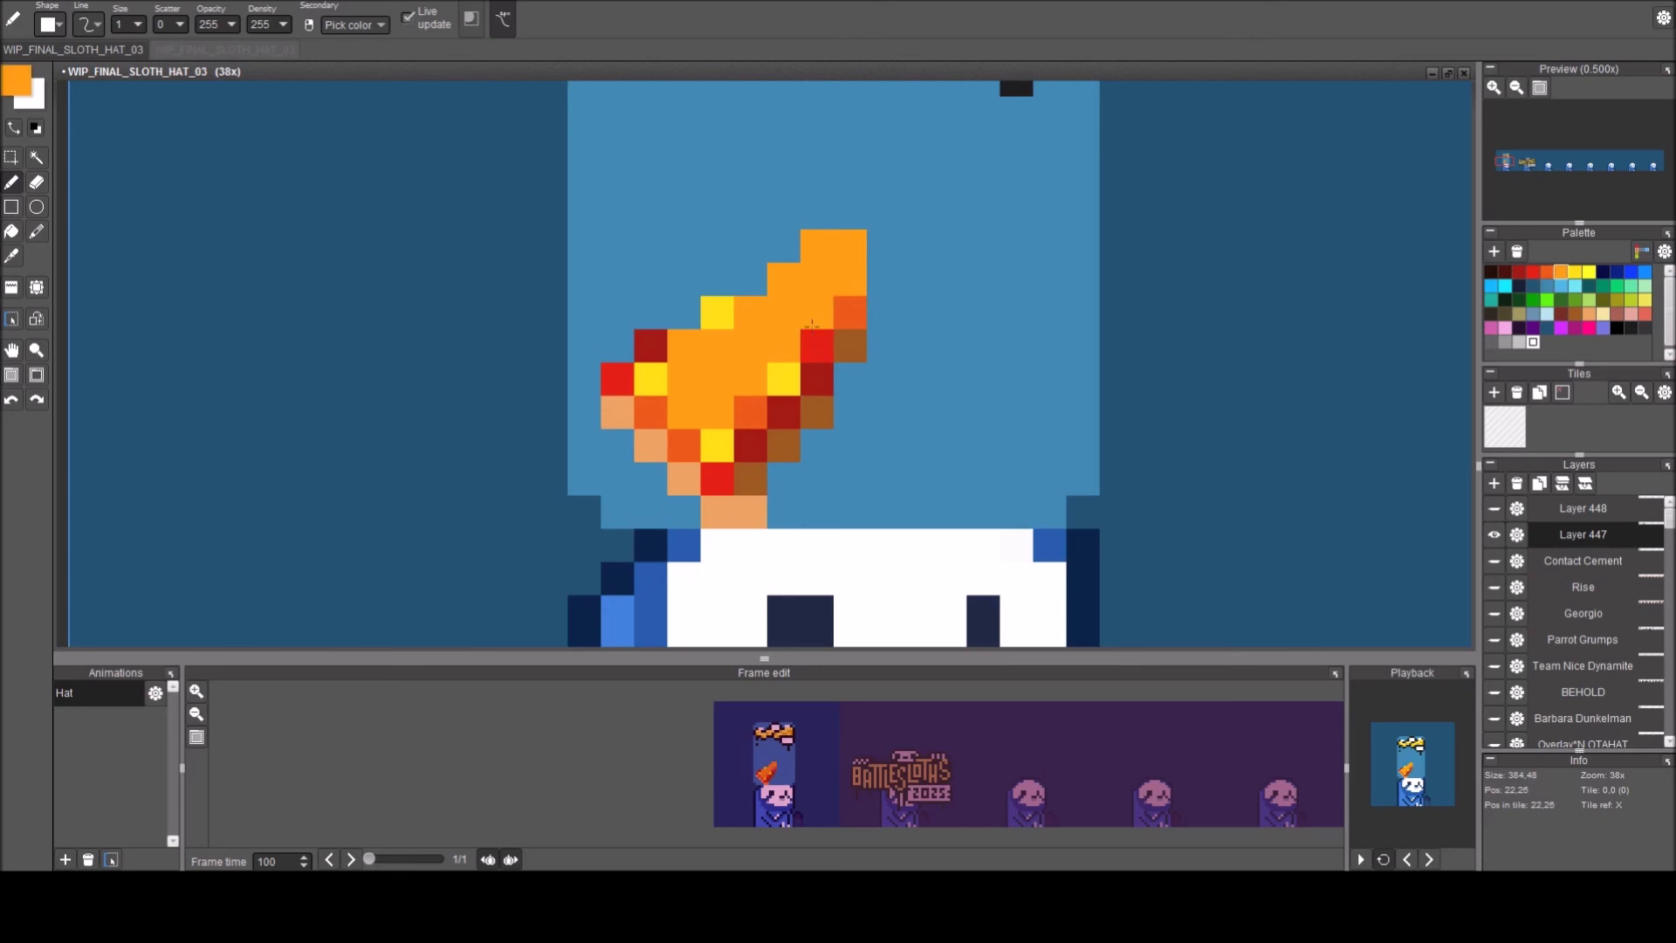
pyautogui.scroll(-1, 876, 426)
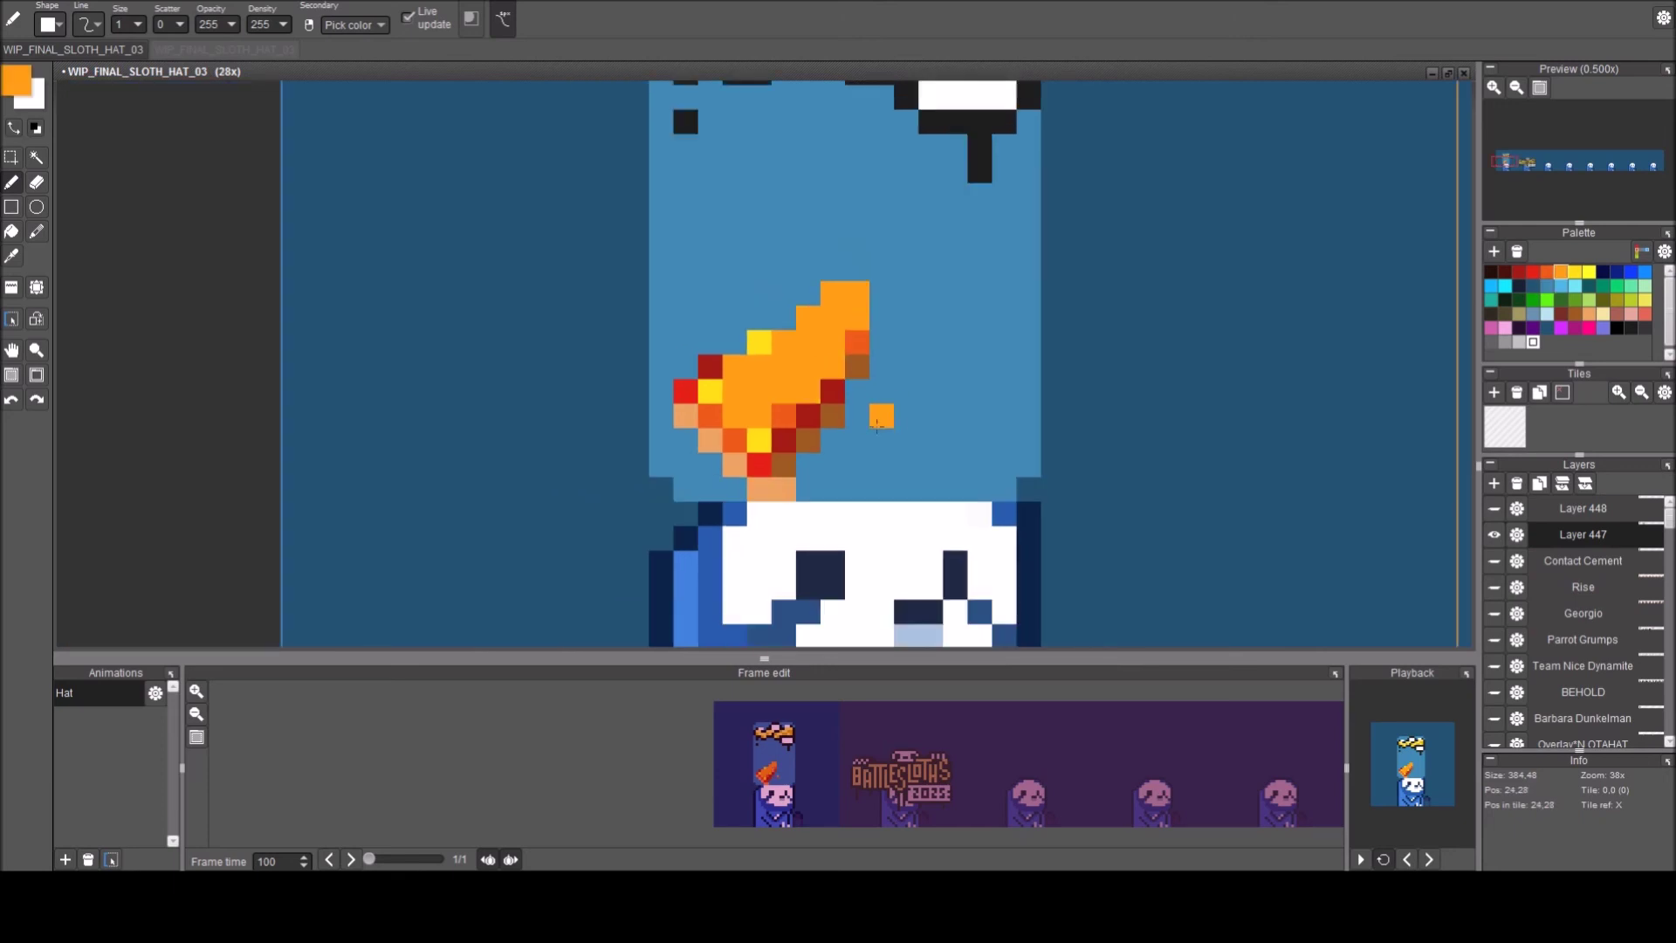
# Shade the shape's lower point in sampled dark red and add bright red pixels around its left corner.
pyautogui.rightClick(808, 416)
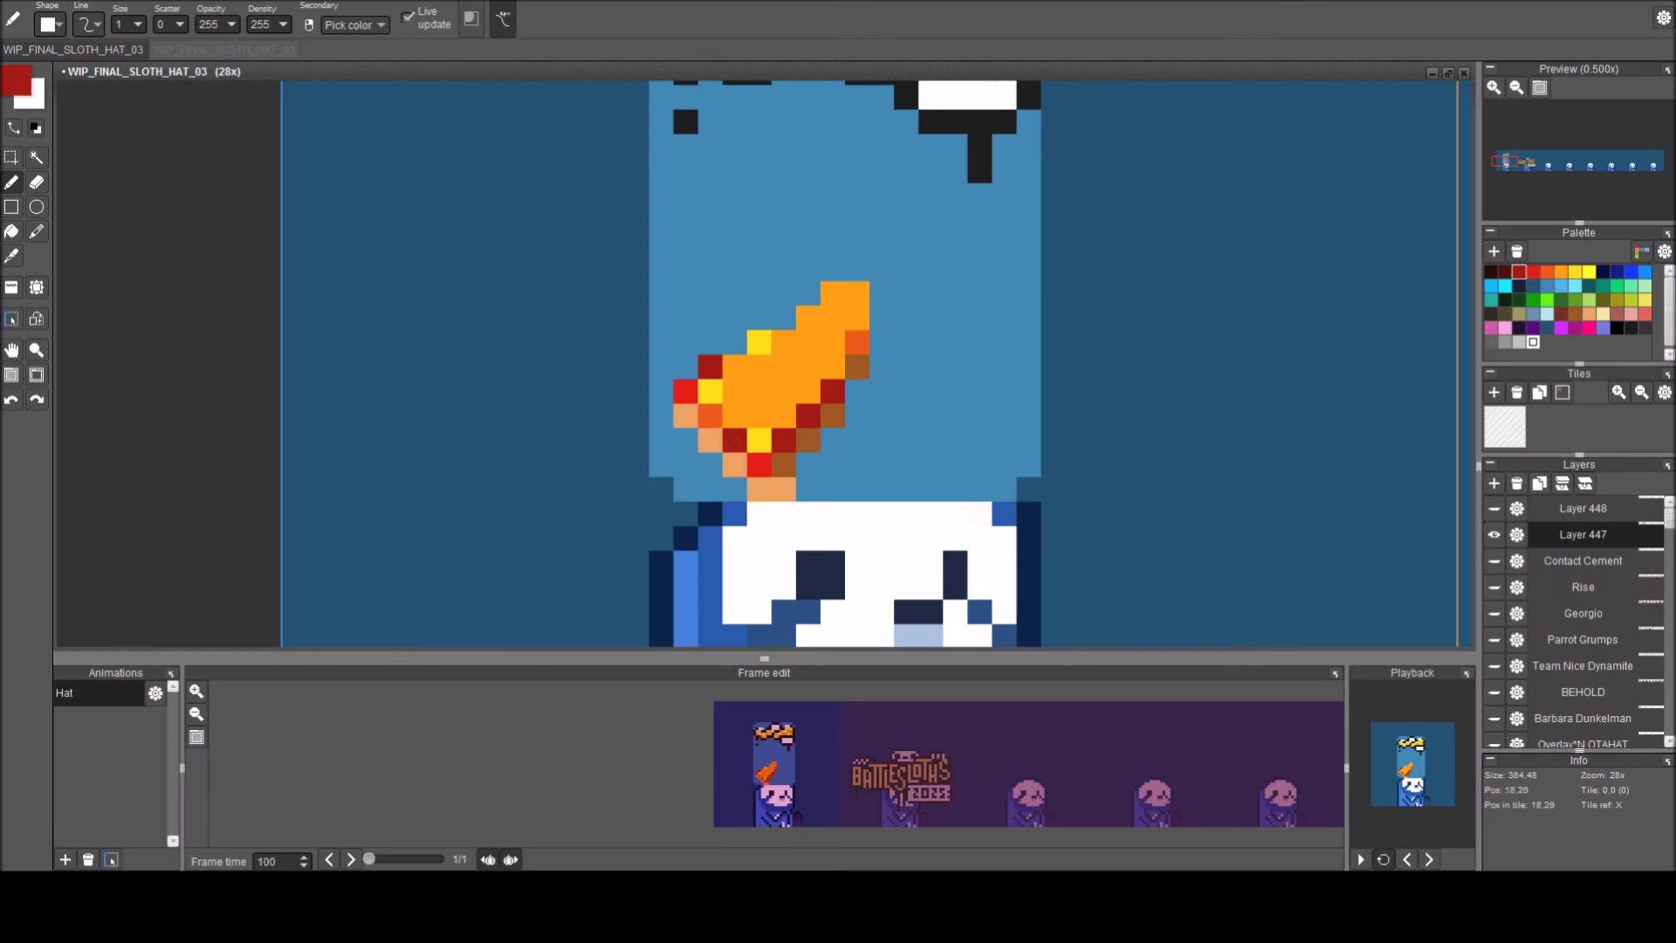
pyautogui.click(734, 466)
pyautogui.rightClick(760, 391)
pyautogui.hotkey('ctrl', 'z')
pyautogui.rightClick(685, 391)
pyautogui.click(708, 416)
pyautogui.click(734, 367)
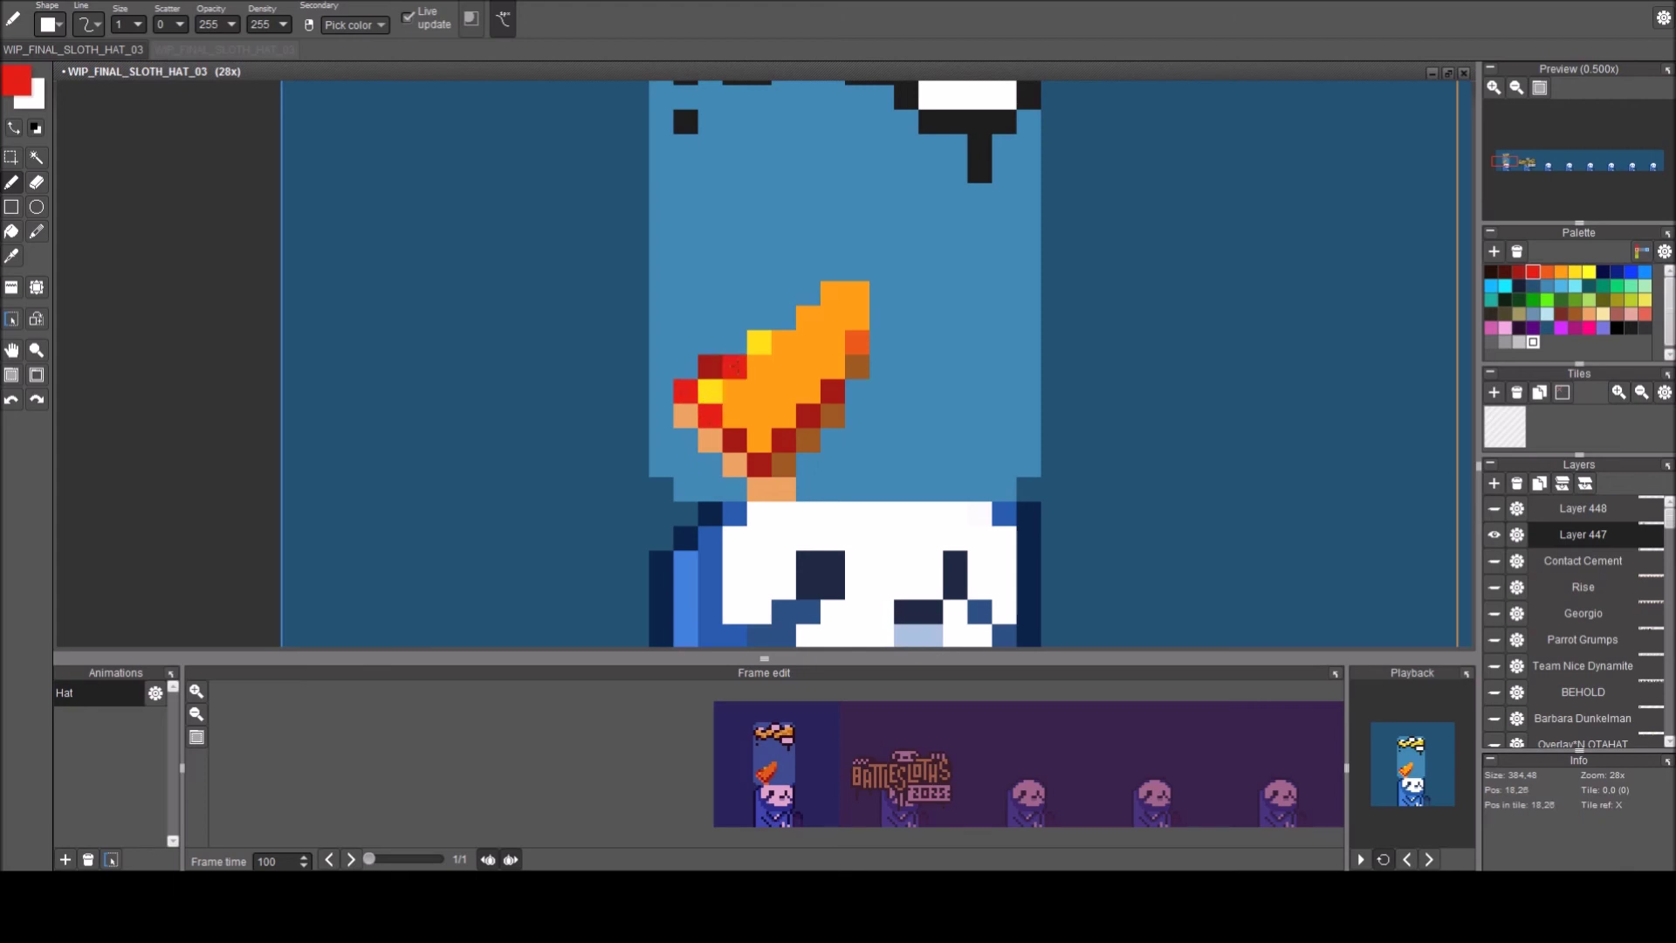
pyautogui.click(809, 317)
# Sample the yellow and paint pixels across the shape's upper left edge and middle.
pyautogui.rightClick(759, 343)
pyautogui.click(736, 413)
pyautogui.hotkey('ctrl', 'z')
pyautogui.click(737, 393)
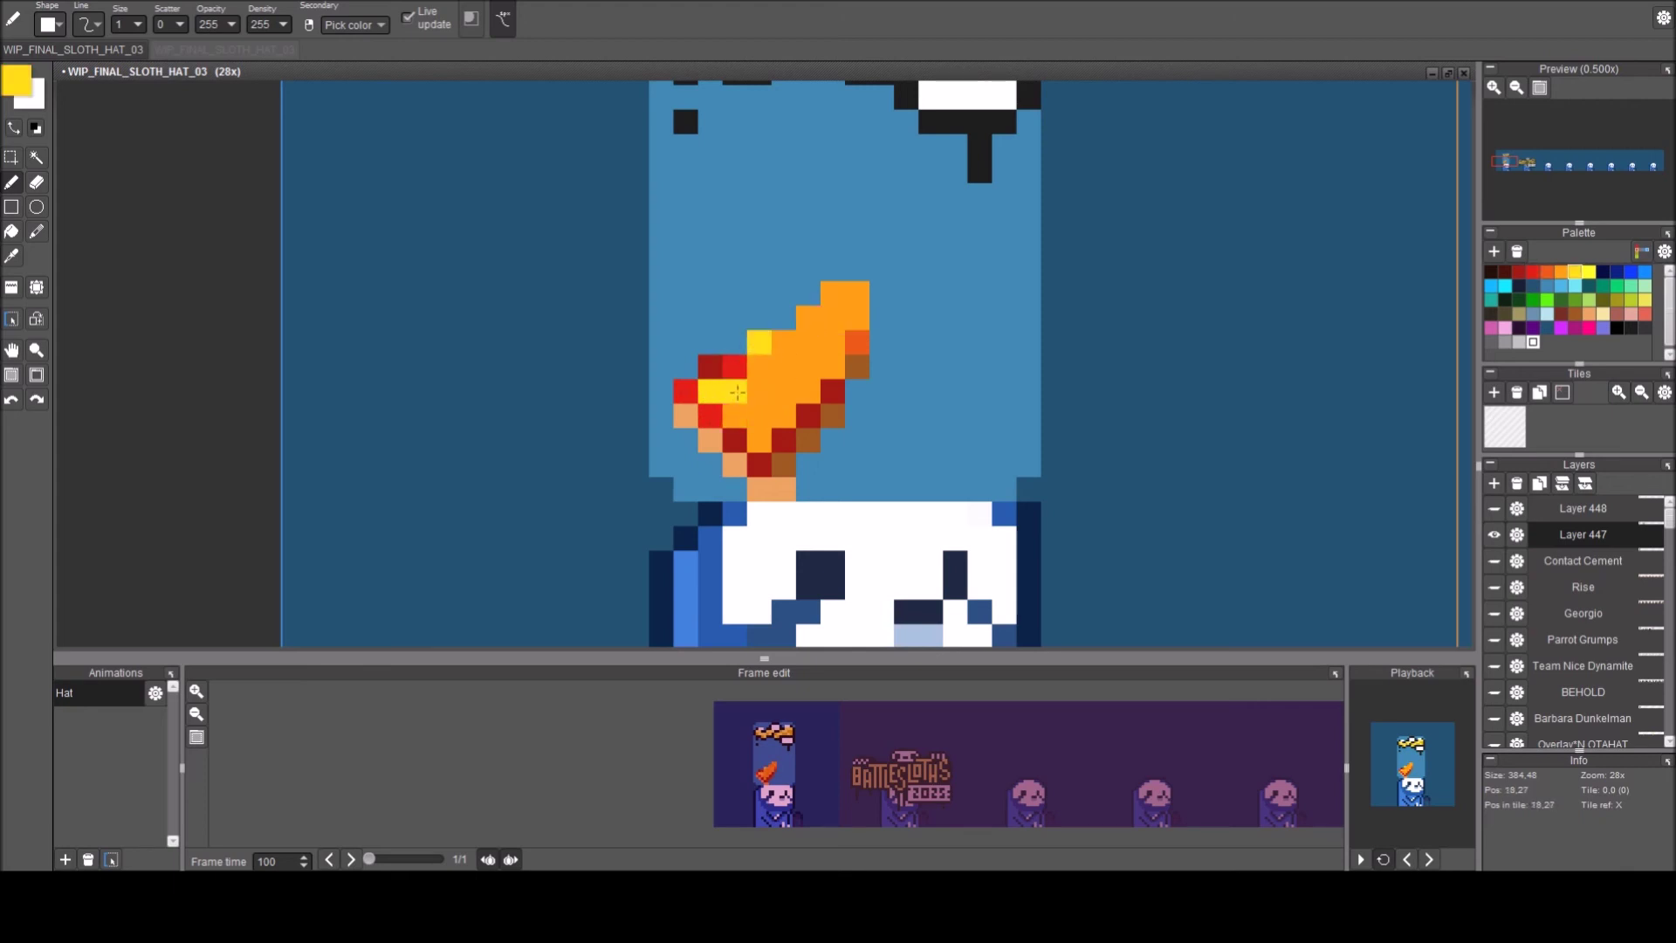
pyautogui.click(735, 367)
pyautogui.click(760, 391)
pyautogui.click(761, 413)
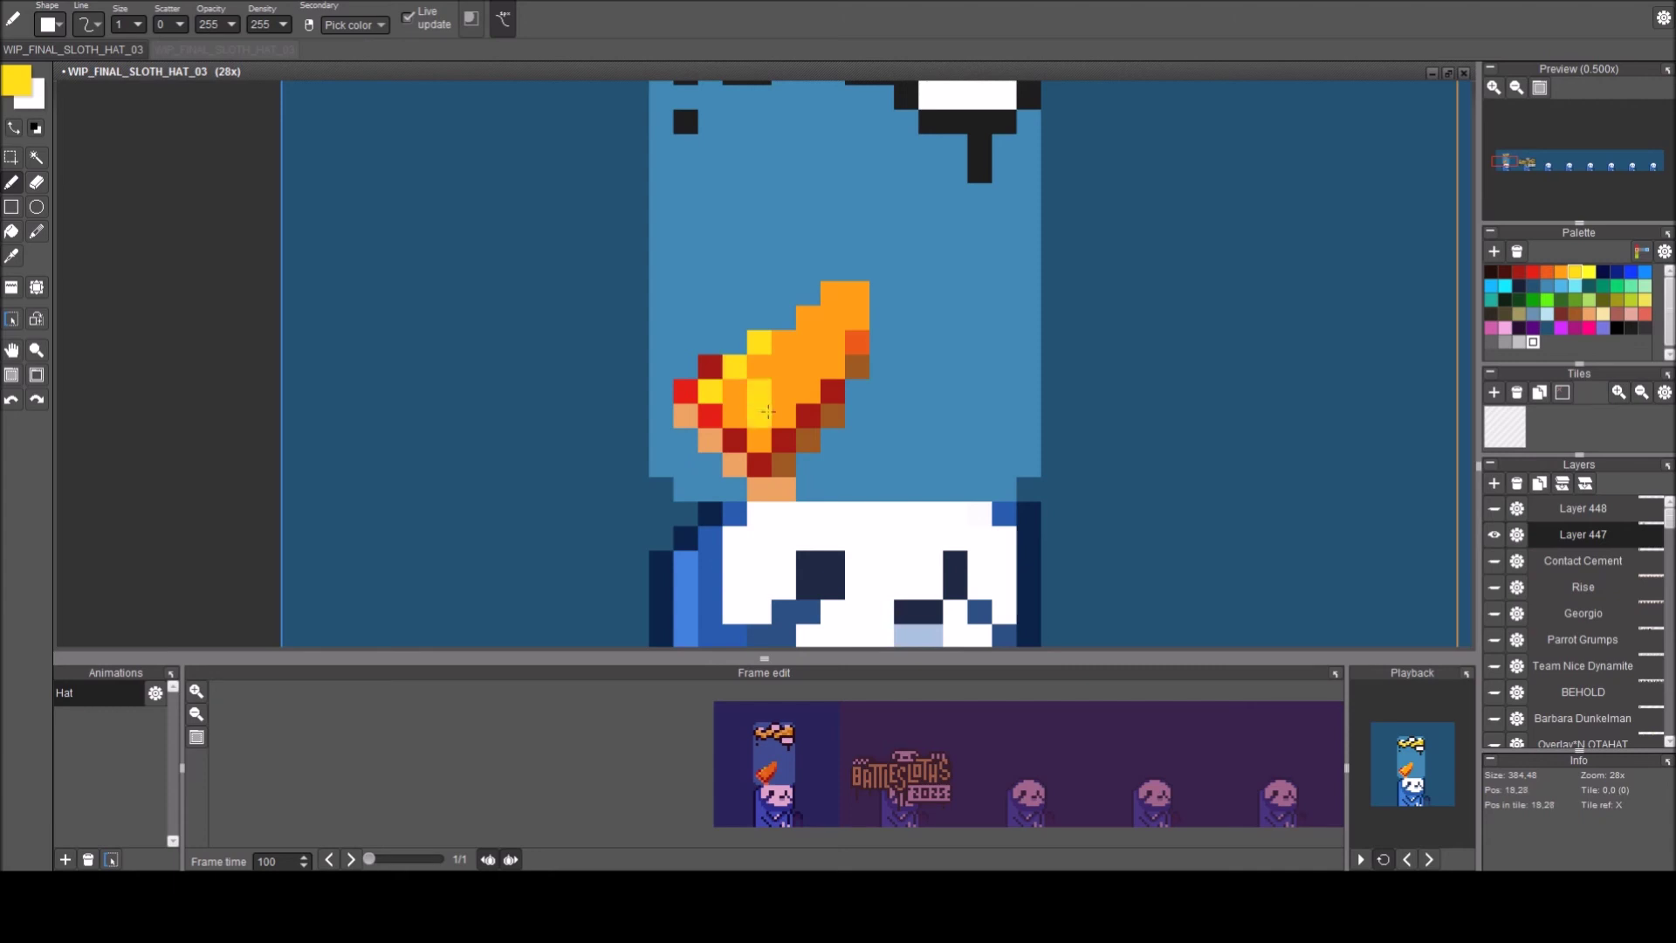
# Extend the yellow through the shape's centre up to the tip and fill the leftover orange pixel near the left corner.
pyautogui.moveTo(772, 412); pyautogui.dragTo(833, 318)
pyautogui.click(833, 318)
pyautogui.hotkey('ctrl', 'z')
pyautogui.click(809, 318)
pyautogui.press('f')
pyautogui.scroll(-3, 812, 347)
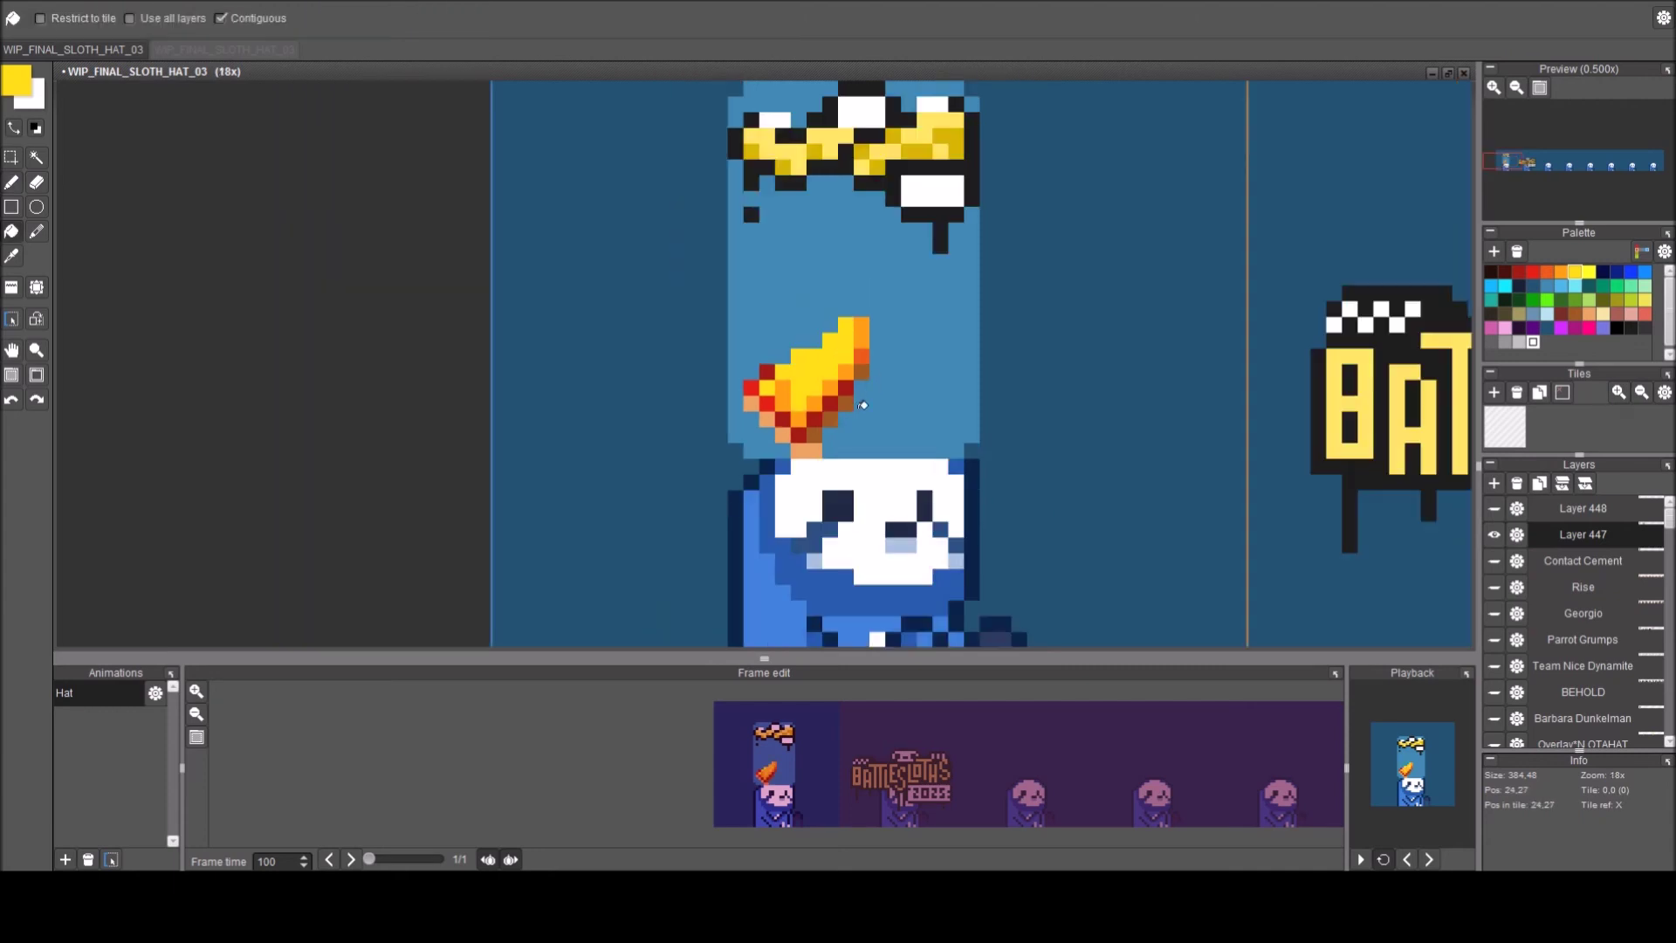
pyautogui.scroll(4, 862, 404)
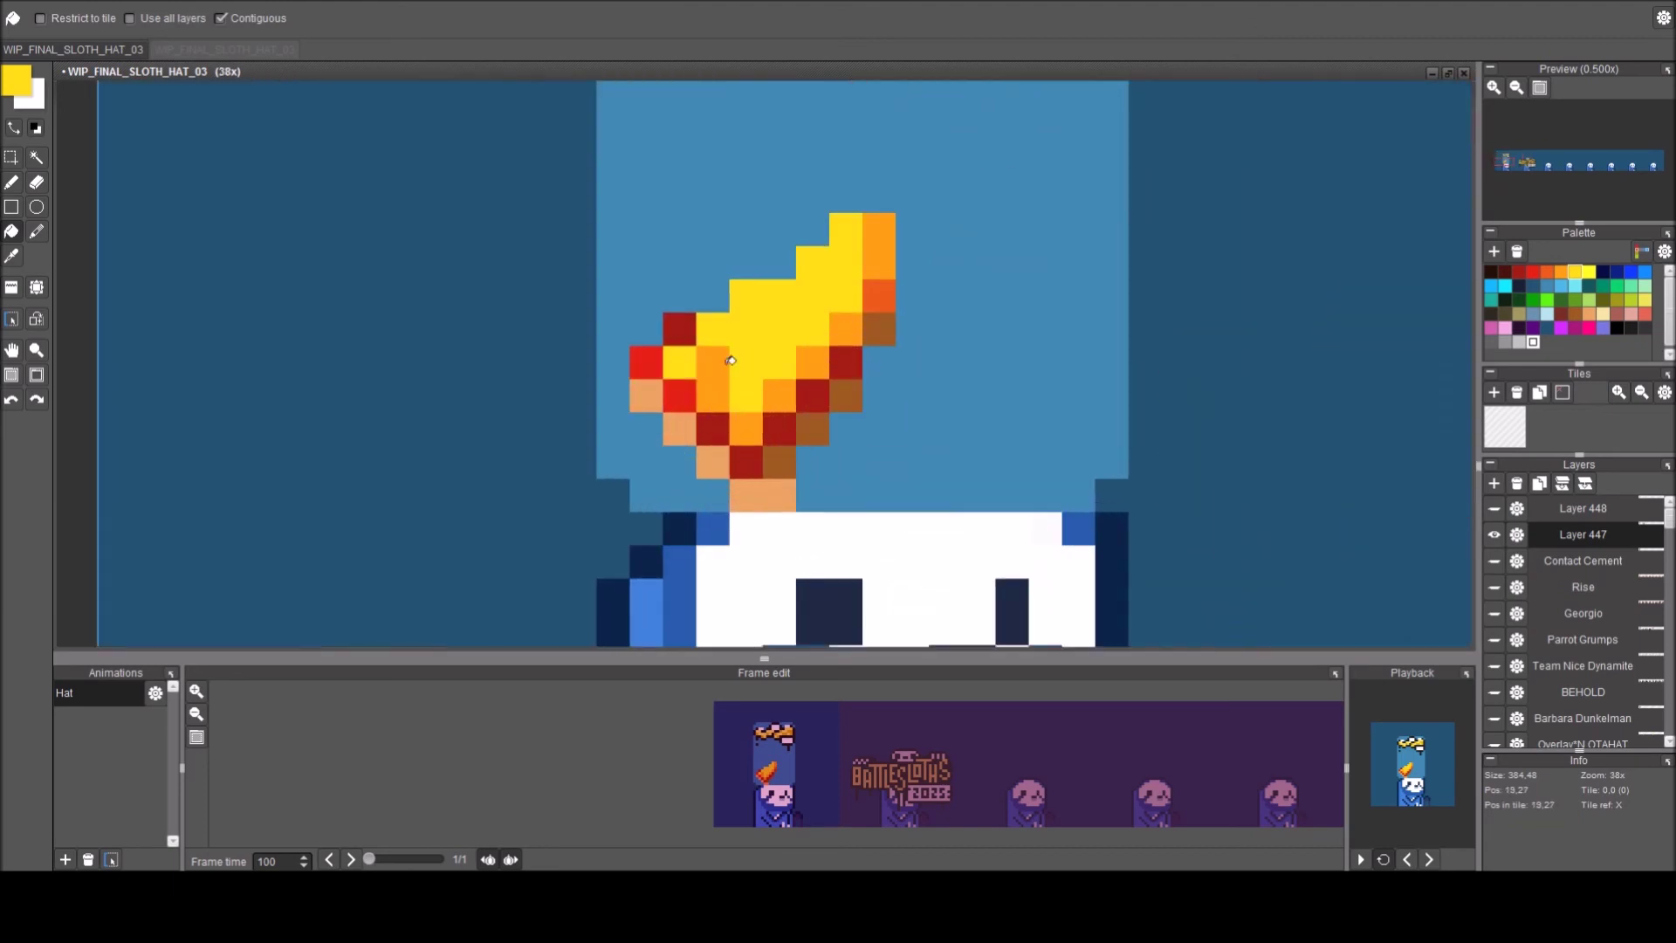
pyautogui.press('b')
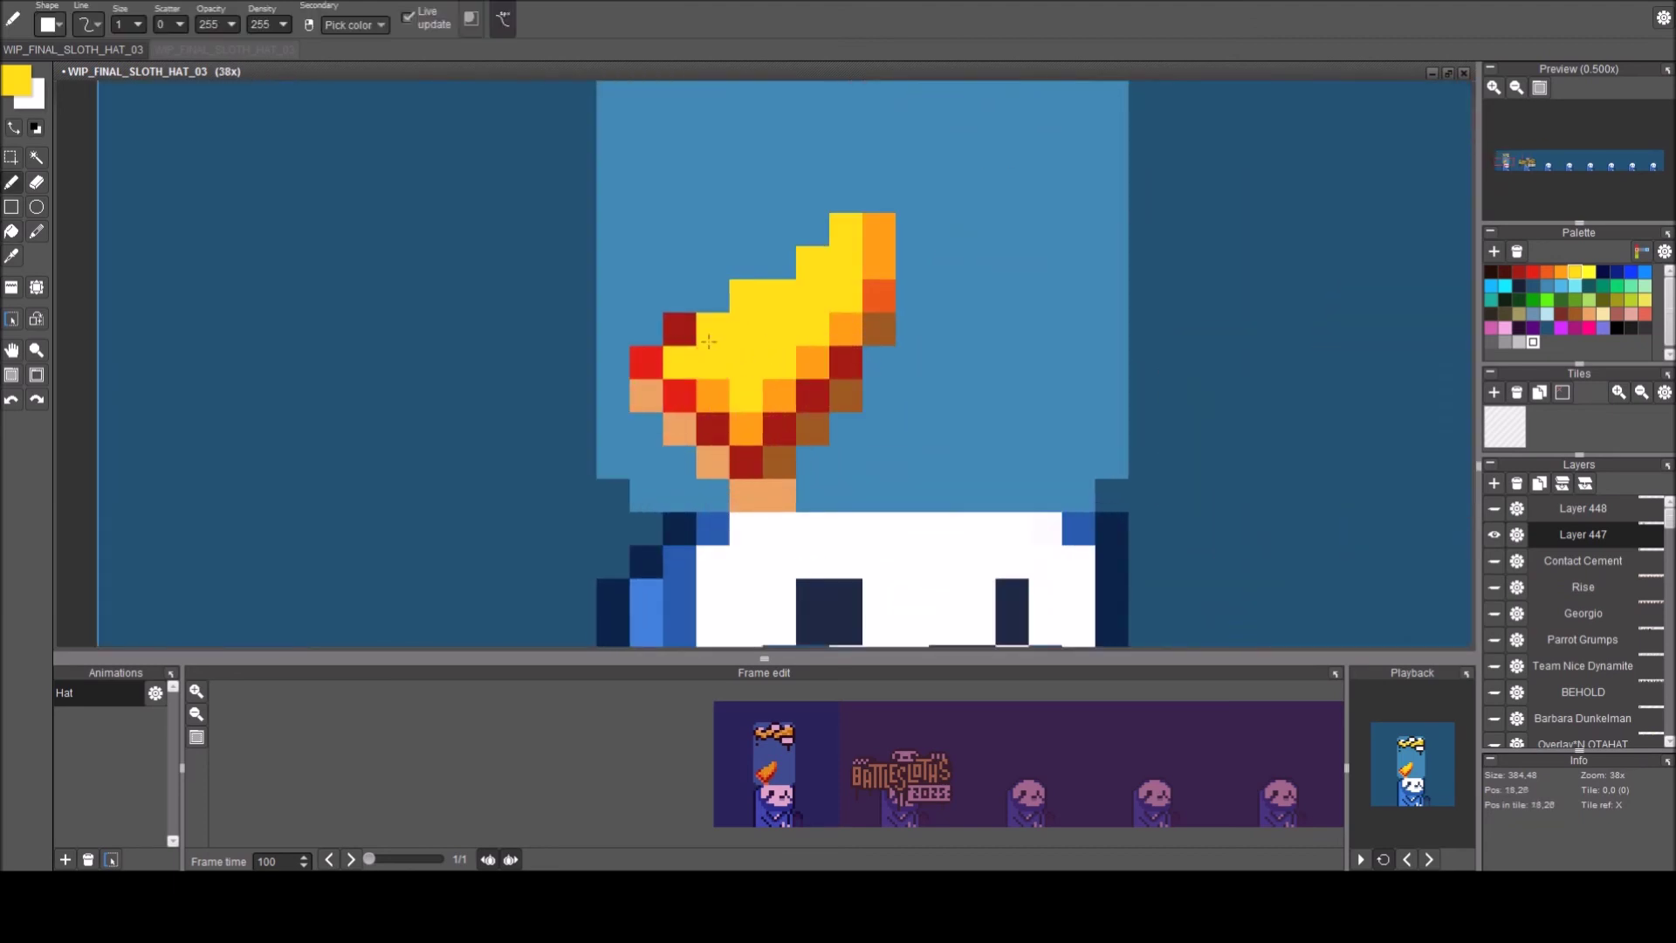
# Sample the bright red and scatter single red spots across the shape's yellow area and tip.
pyautogui.keyDown('alt'); pyautogui.click(646, 362); pyautogui.keyUp('alt')
pyautogui.click(746, 295)
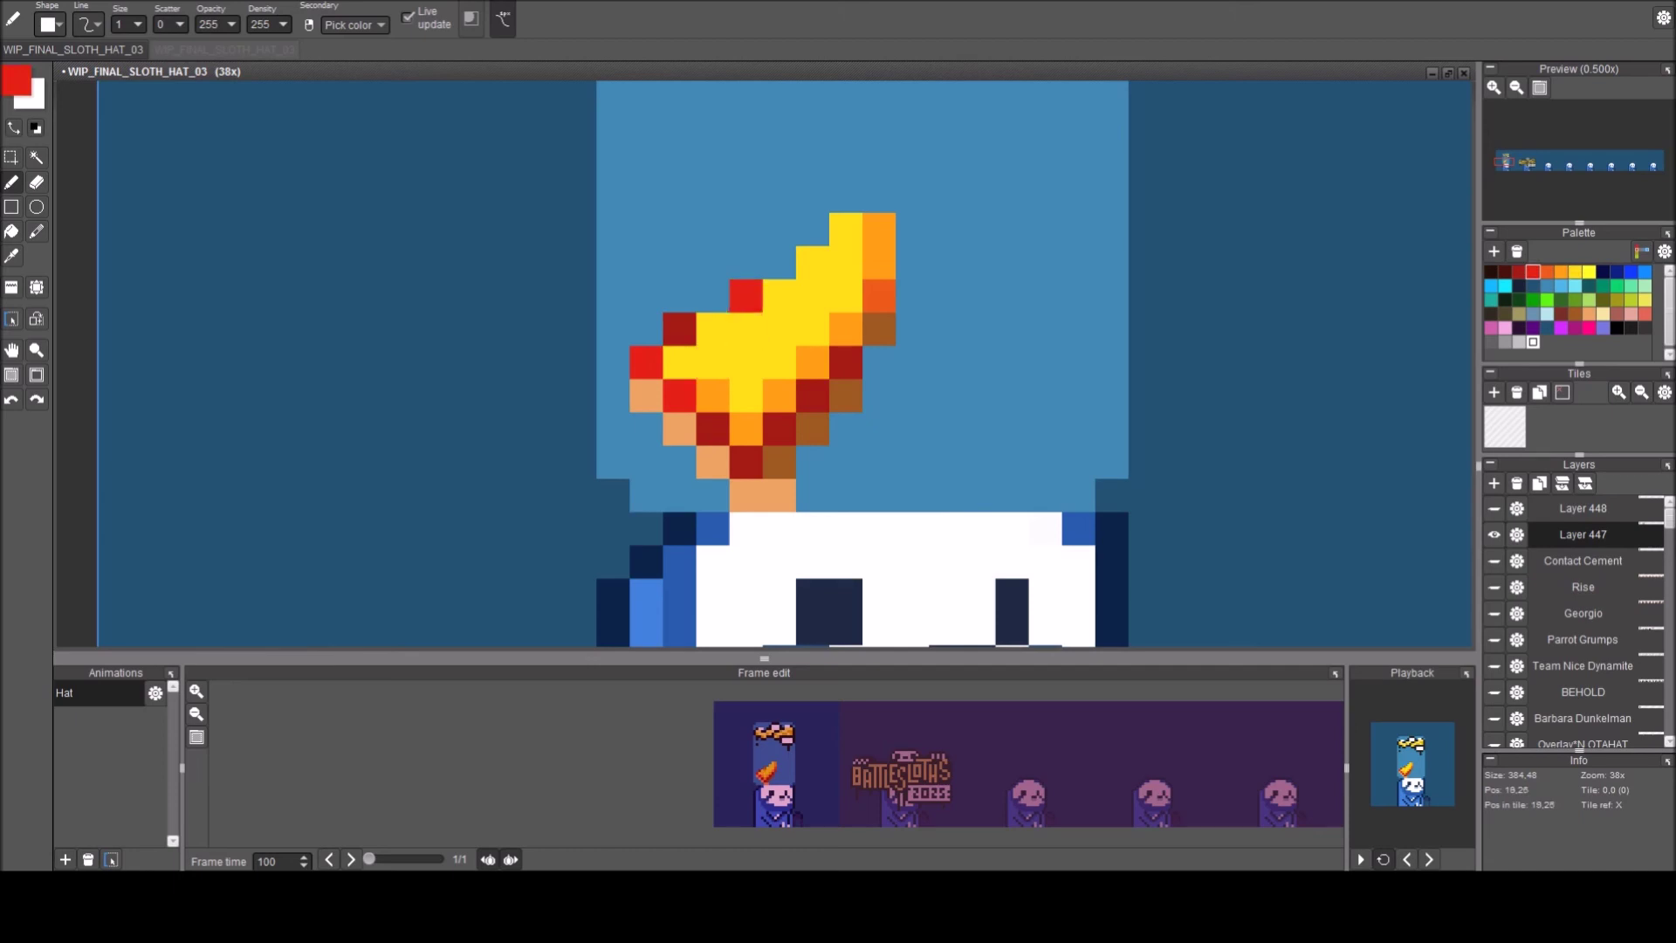
pyautogui.click(714, 361)
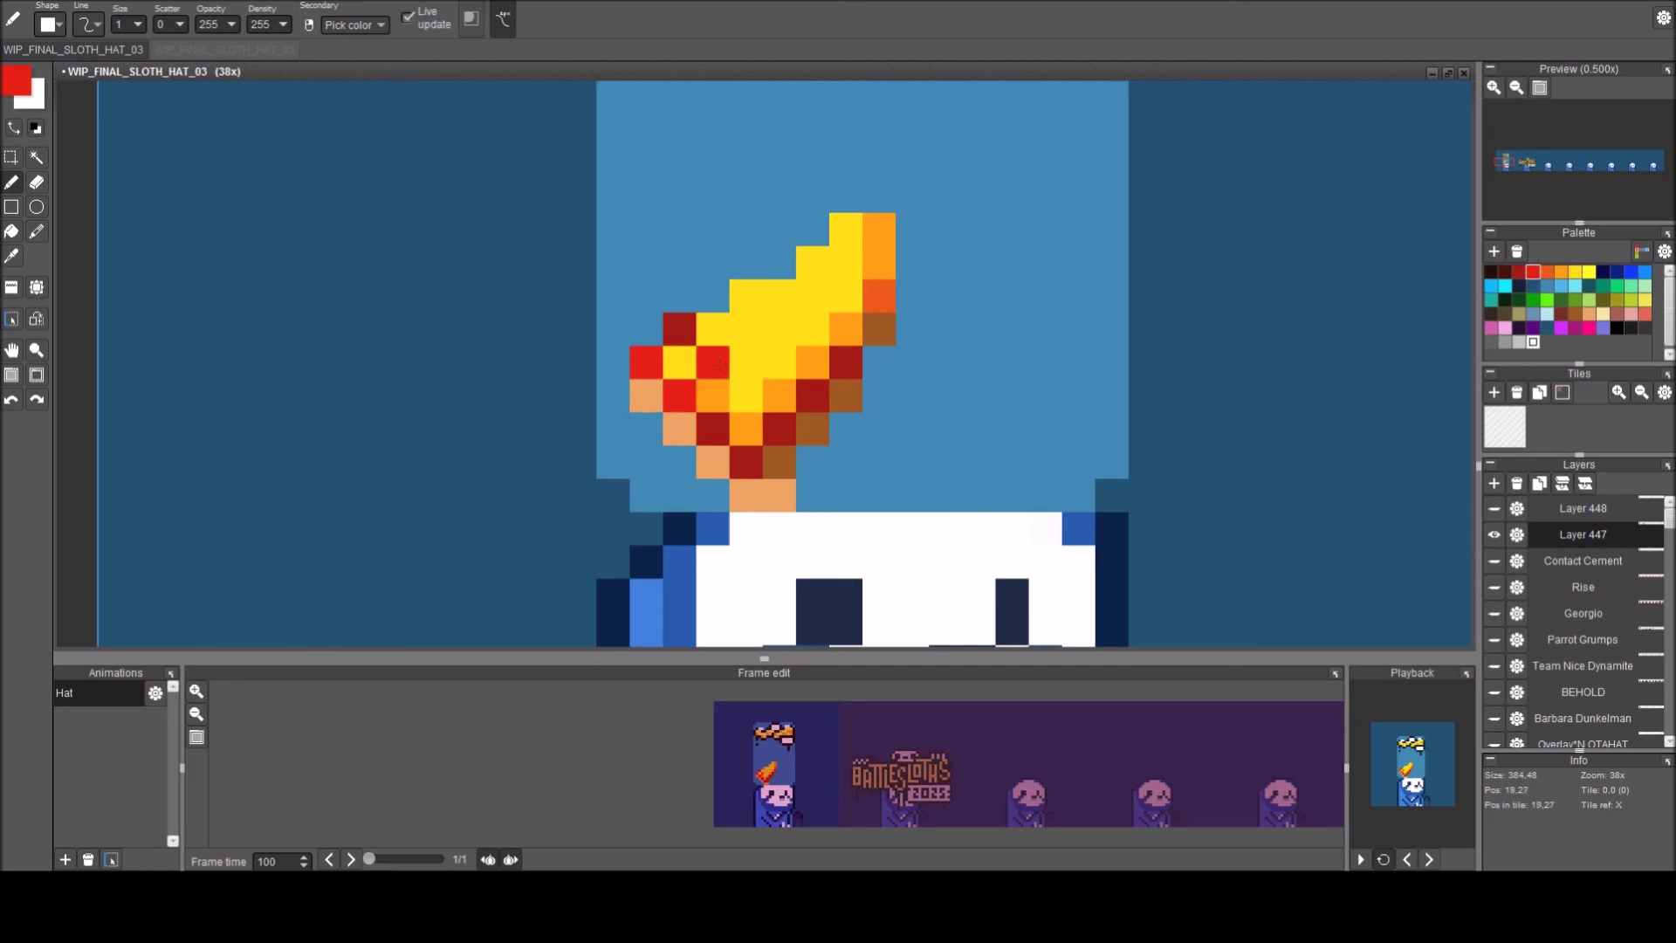
pyautogui.click(773, 301)
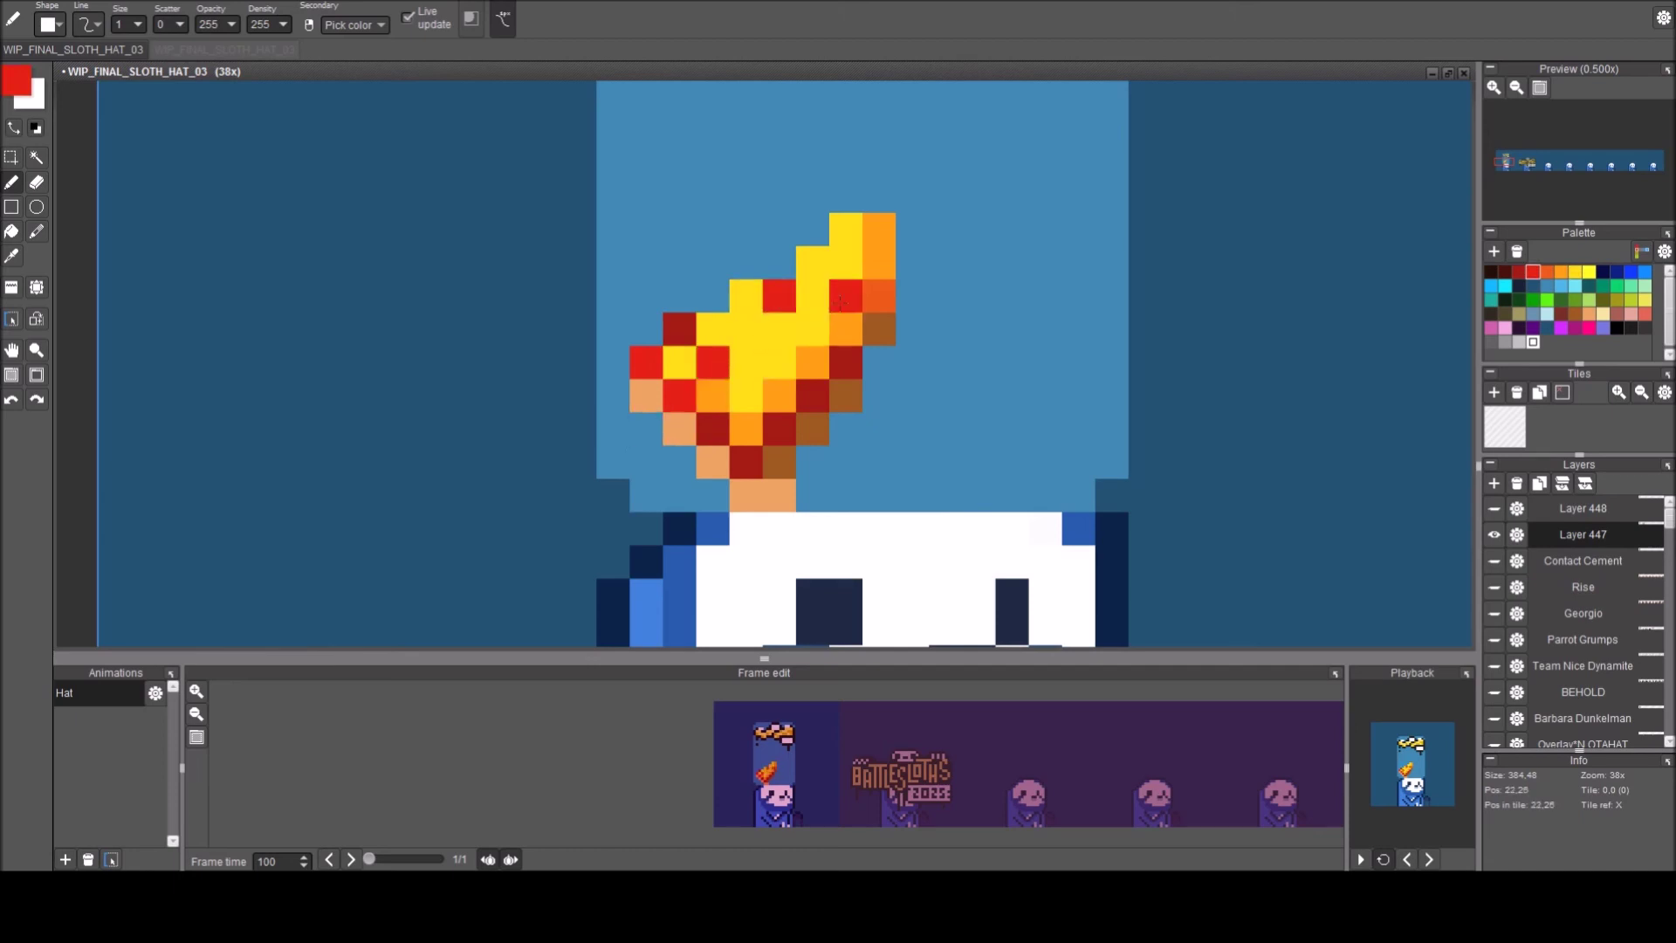
pyautogui.scroll(-5, 929, 362)
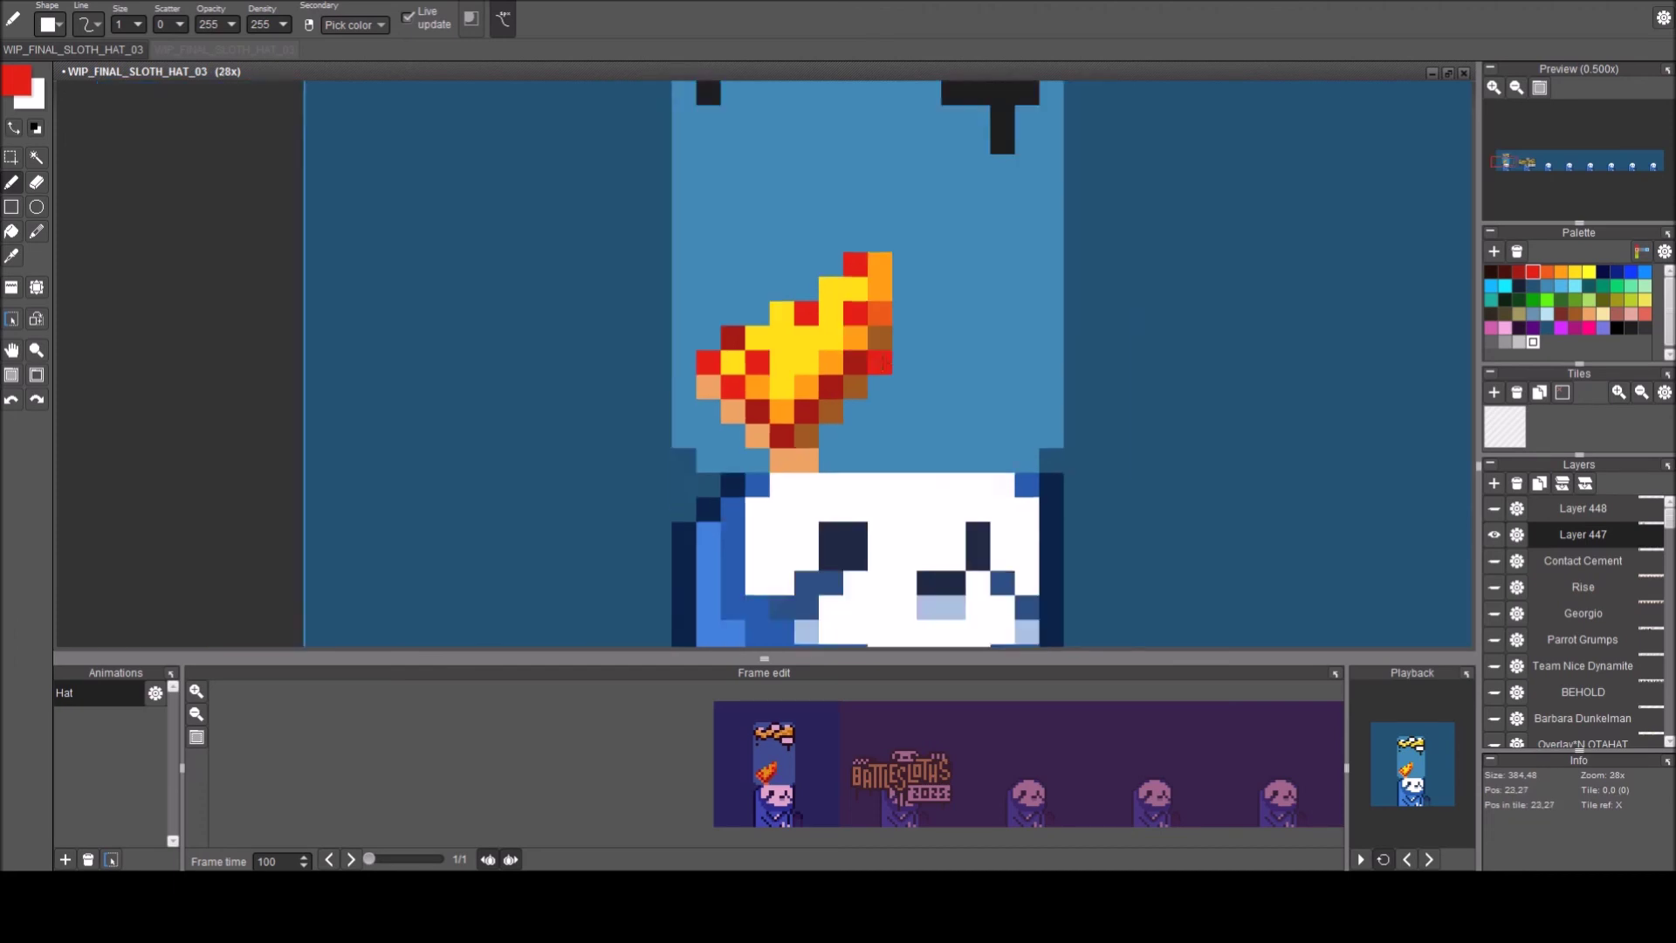
# Check the hat with Layer 448 shown, hide that layer again, and add a new layer above Layer 447.
pyautogui.moveTo(917, 372); pyautogui.dragTo(888, 385)
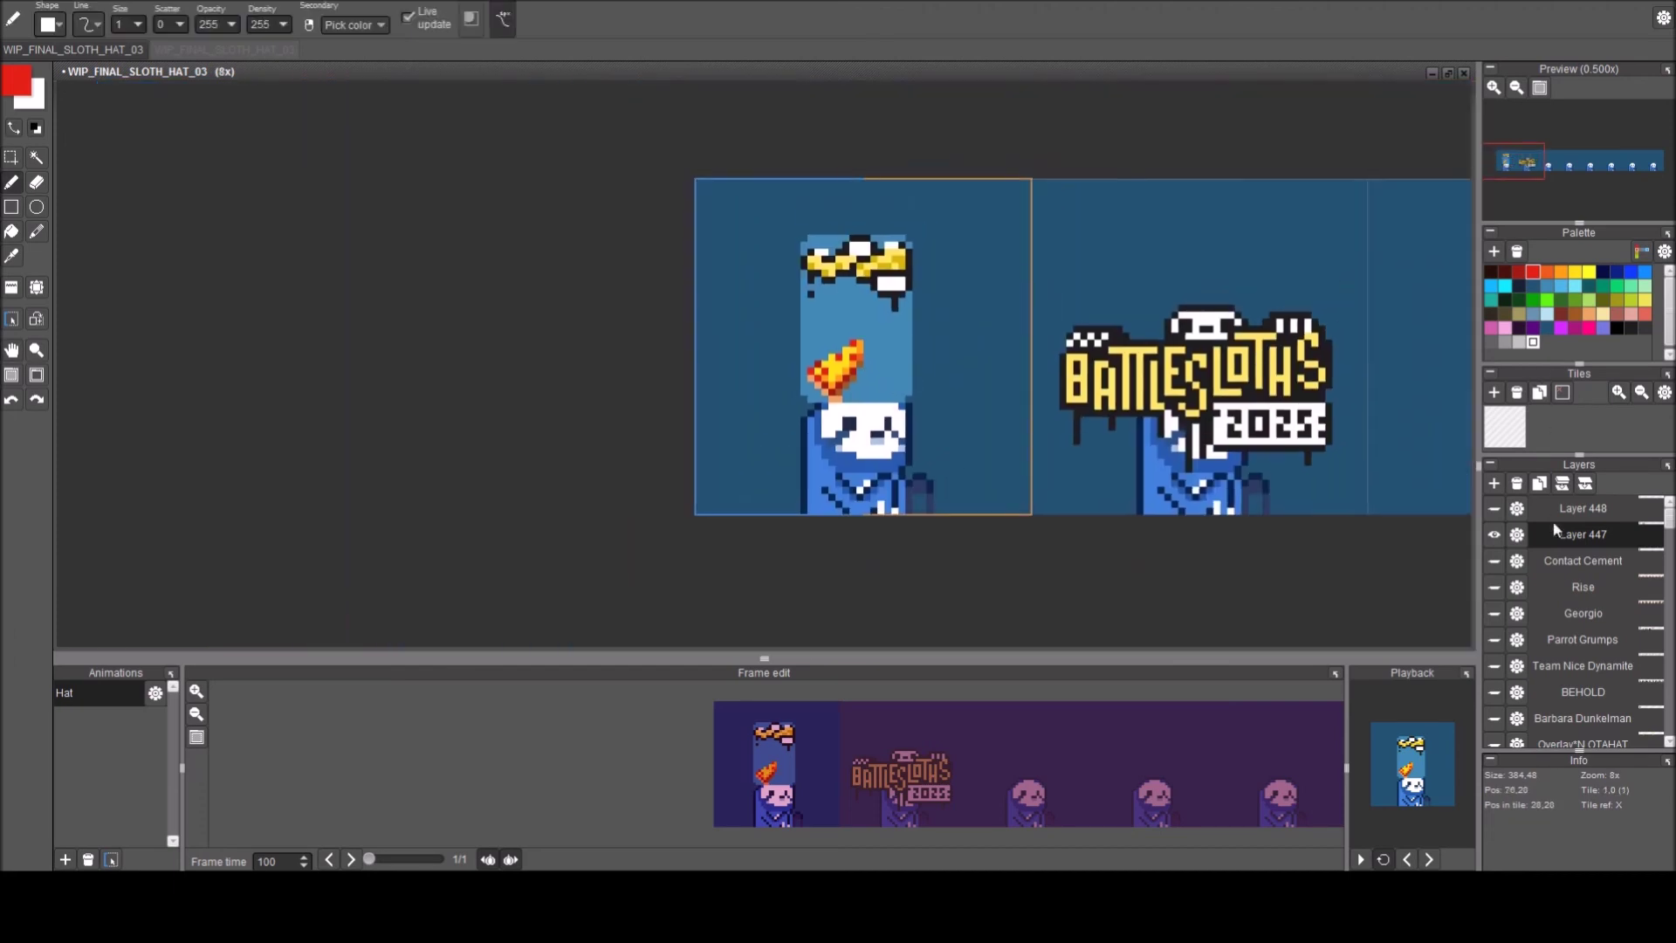
pyautogui.click(1494, 508)
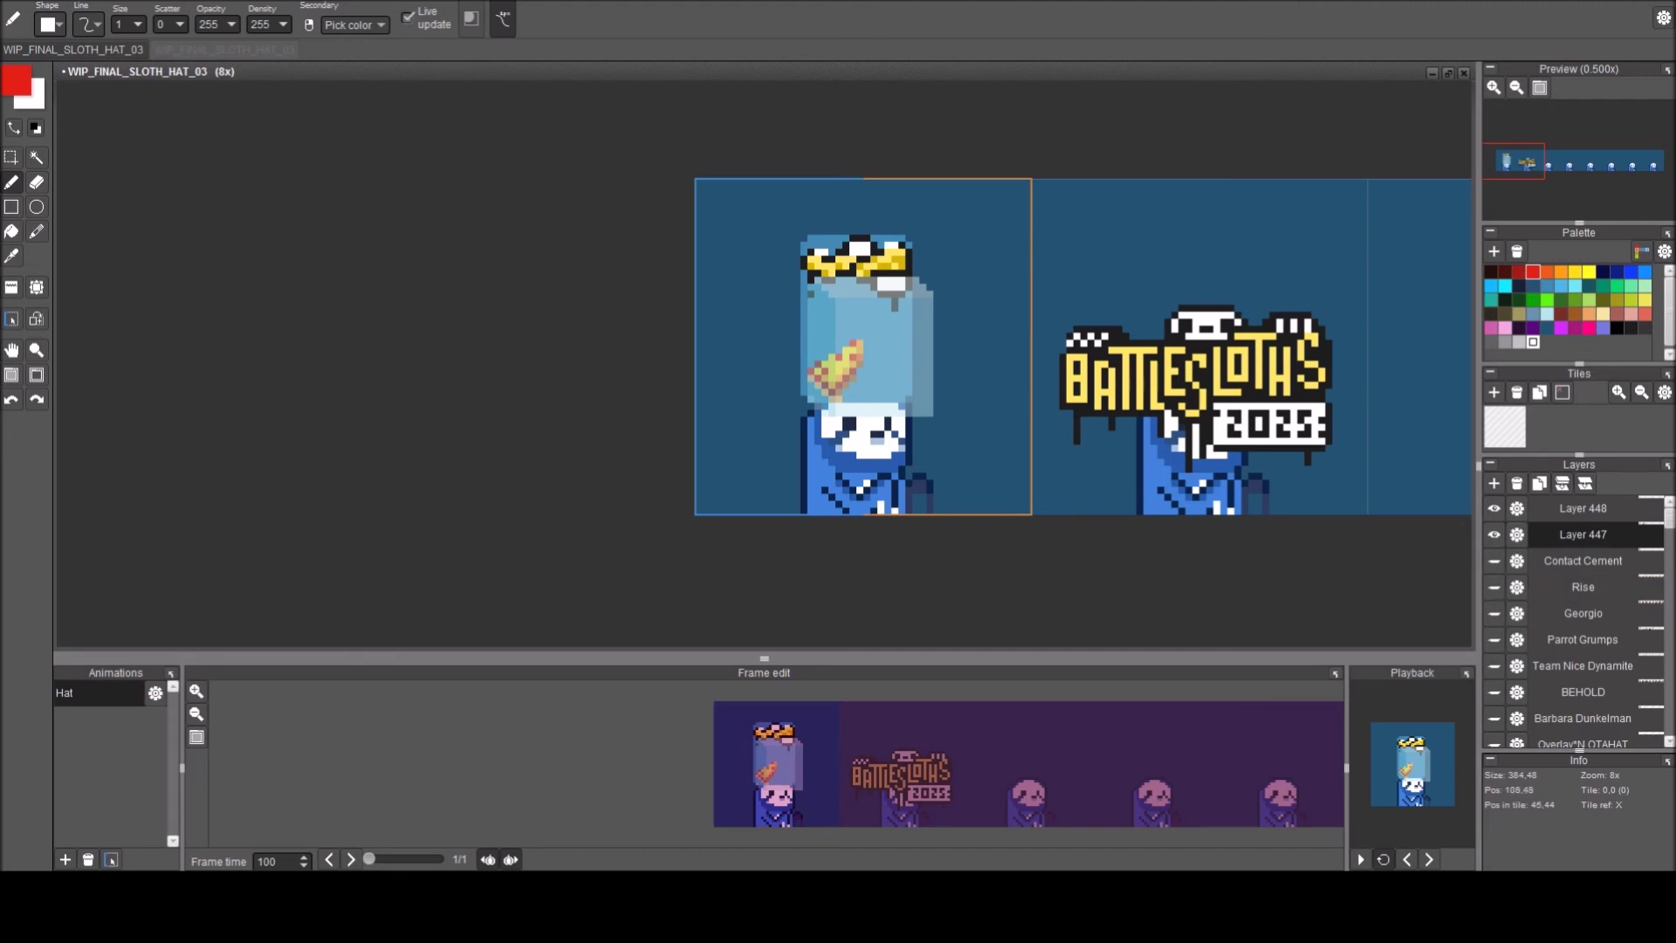
pyautogui.click(1495, 509)
pyautogui.click(1566, 542)
pyautogui.scroll(2, 865, 393)
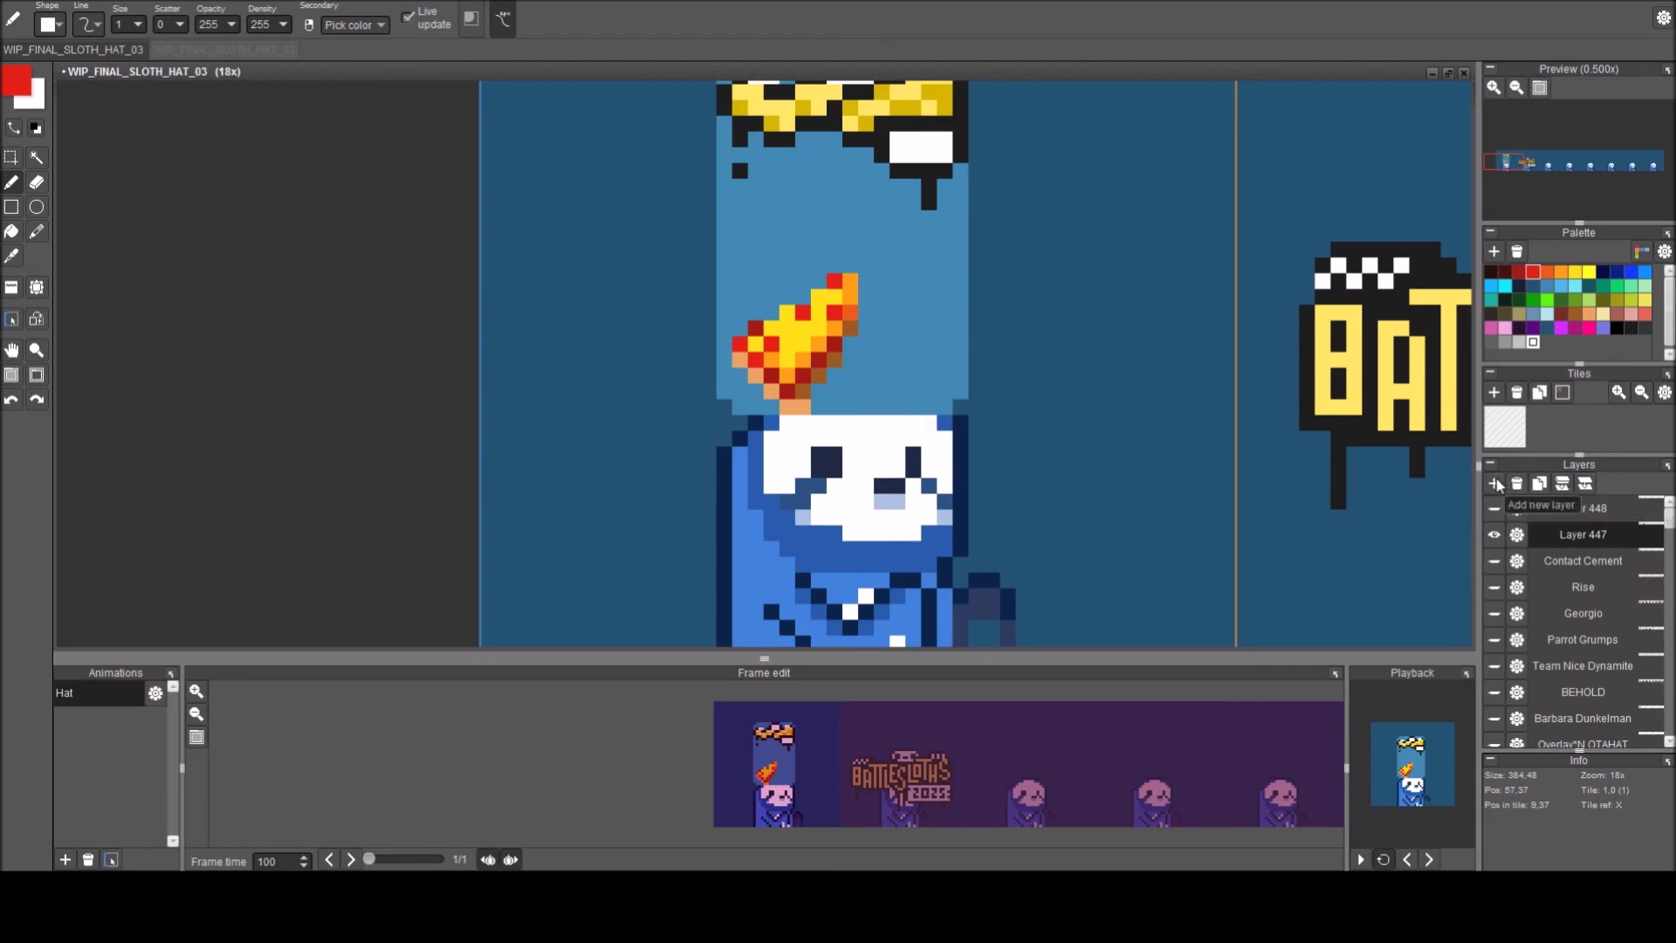
pyautogui.hotkey('ctrl', 'shift', 'n')
pyautogui.press('space')
pyautogui.moveTo(837, 327); pyautogui.dragTo(781, 422)
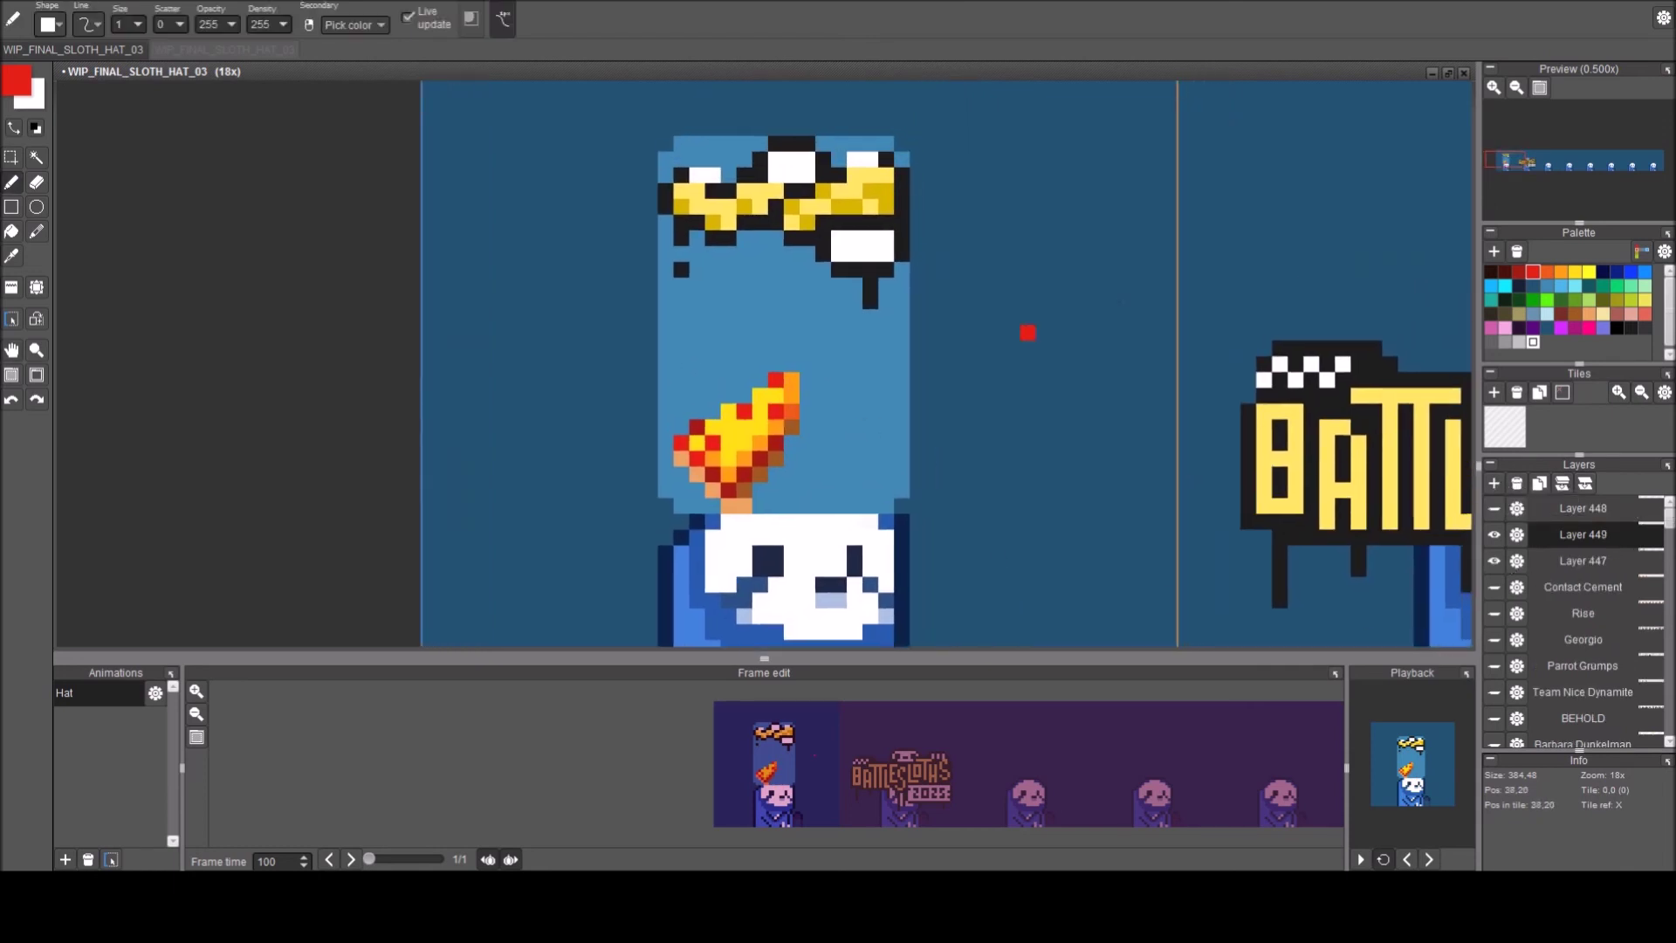
# Sample the logo's dark outline colour and paint a detached drip pixel below the white box's drip.
pyautogui.keyDown('alt'); pyautogui.click(791, 174); pyautogui.keyUp('alt')
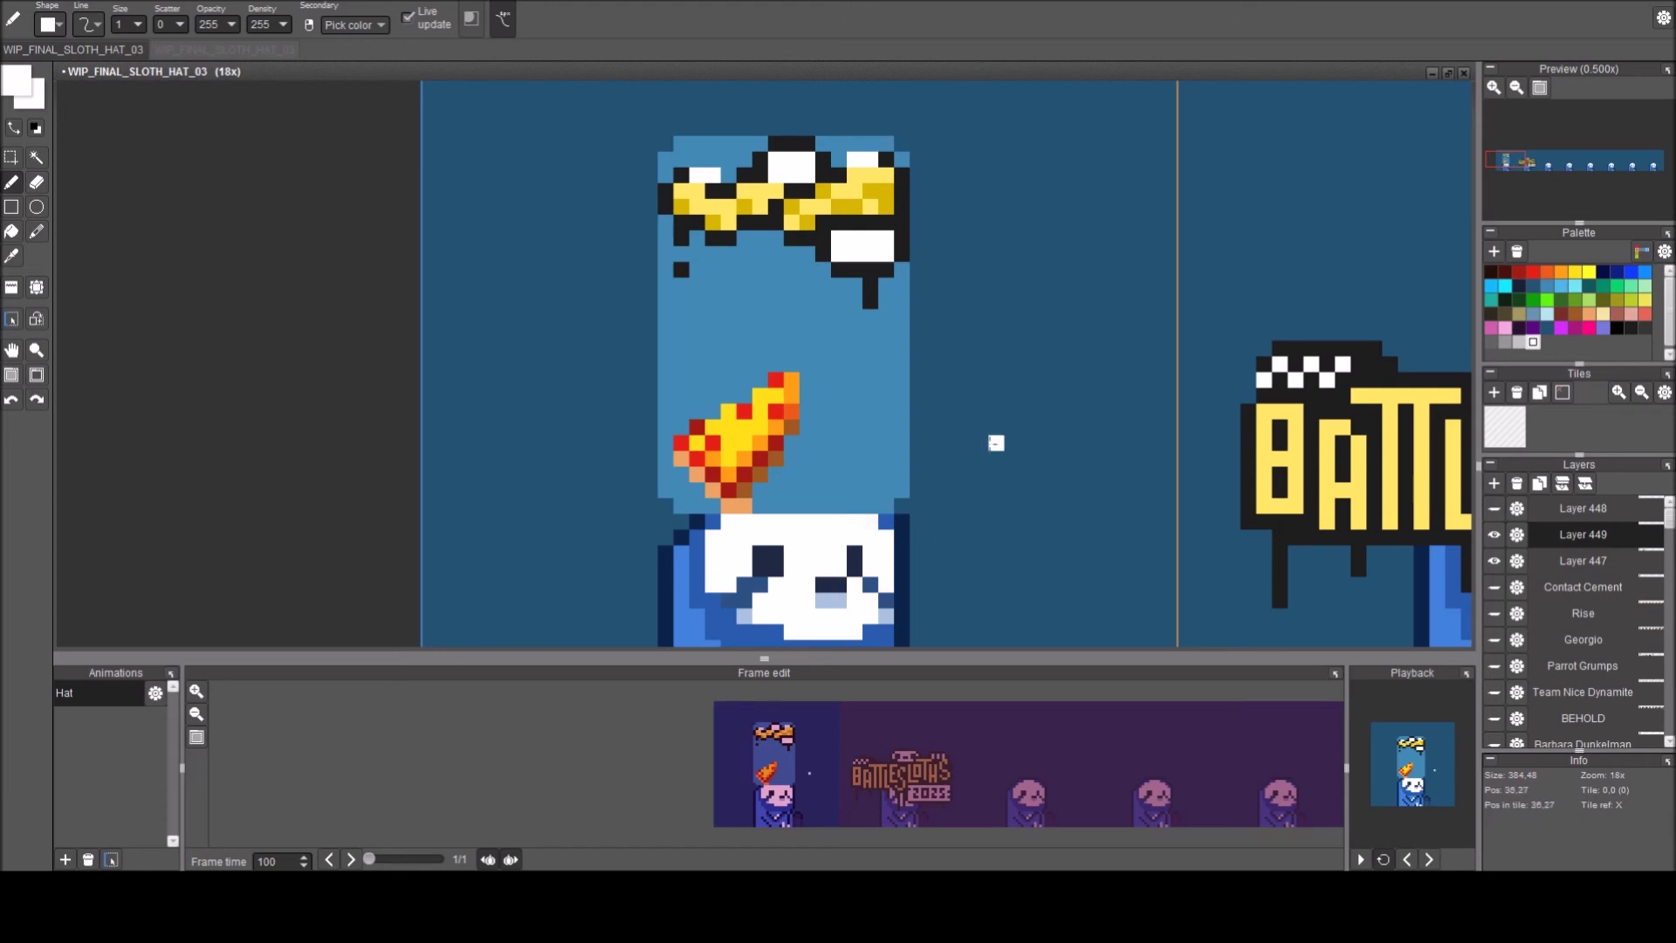
pyautogui.rightClick(897, 332)
pyautogui.rightClick(871, 301)
pyautogui.moveTo(871, 311); pyautogui.dragTo(870, 356)
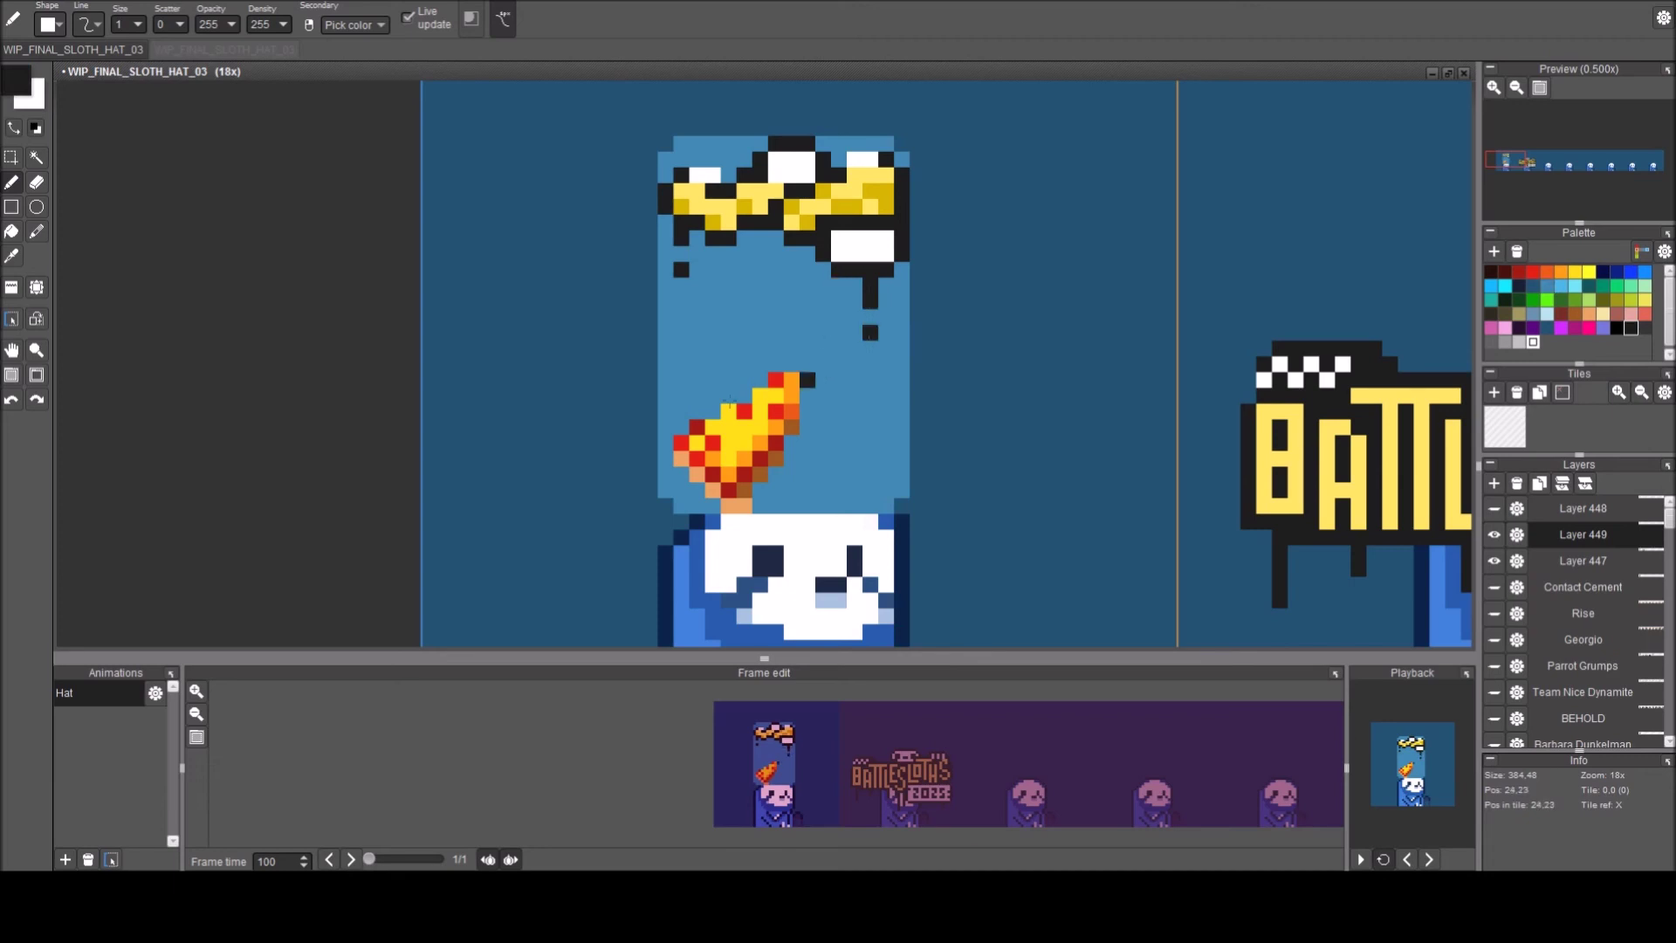
pyautogui.rightClick(730, 428)
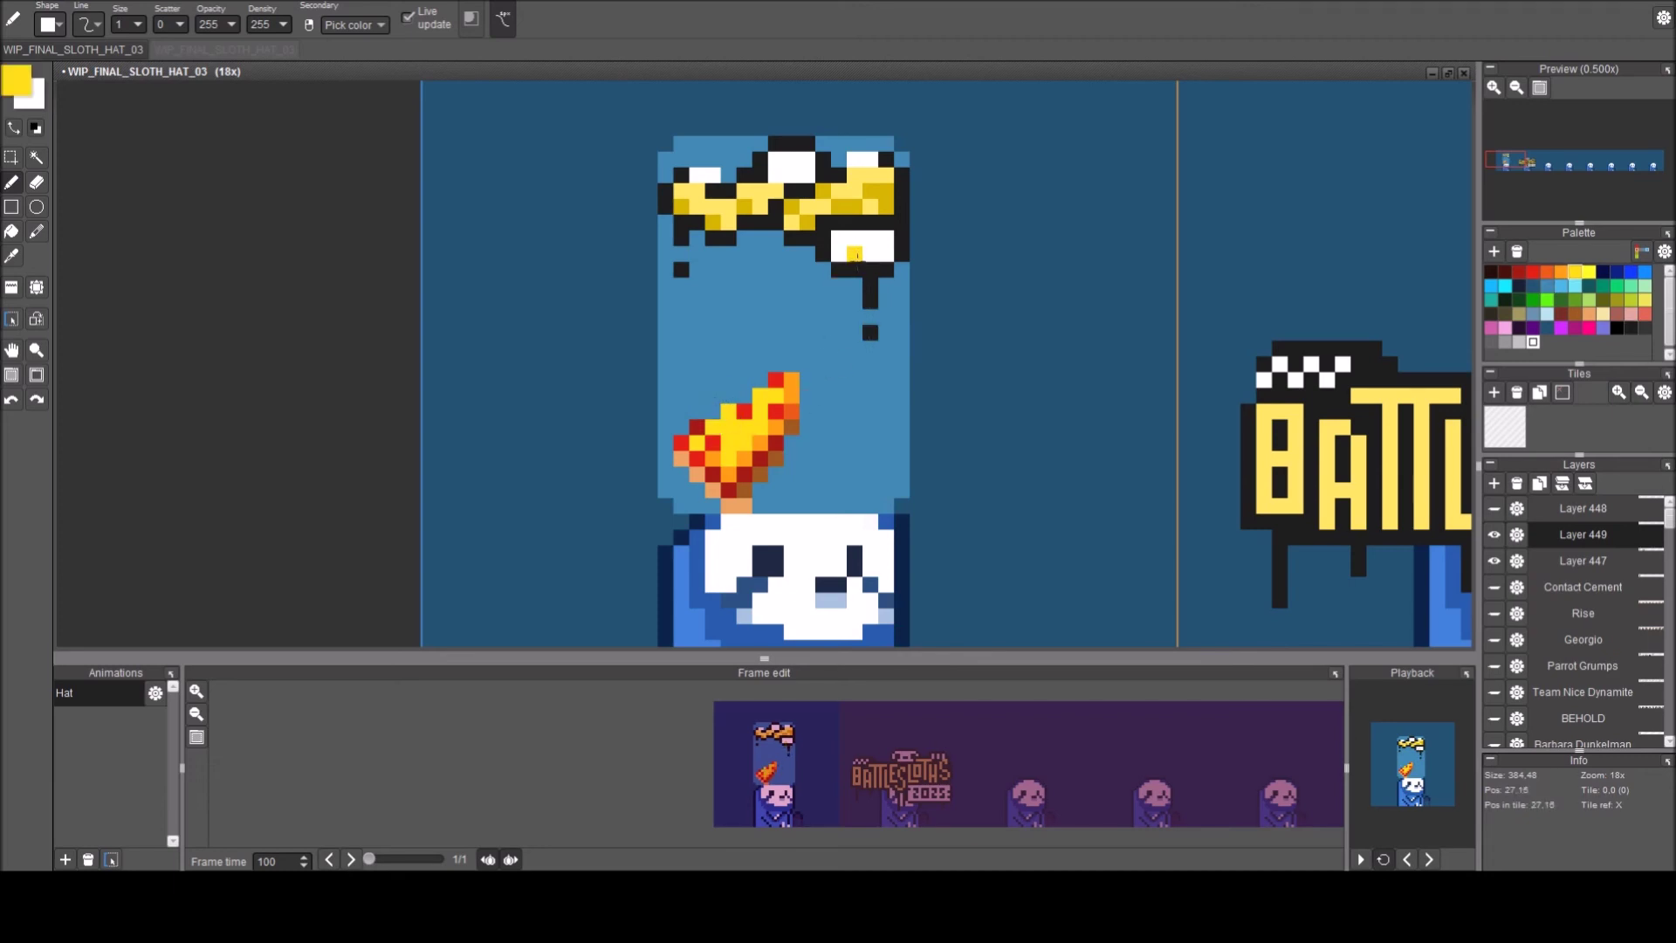
pyautogui.rightClick(862, 270)
pyautogui.click(823, 363)
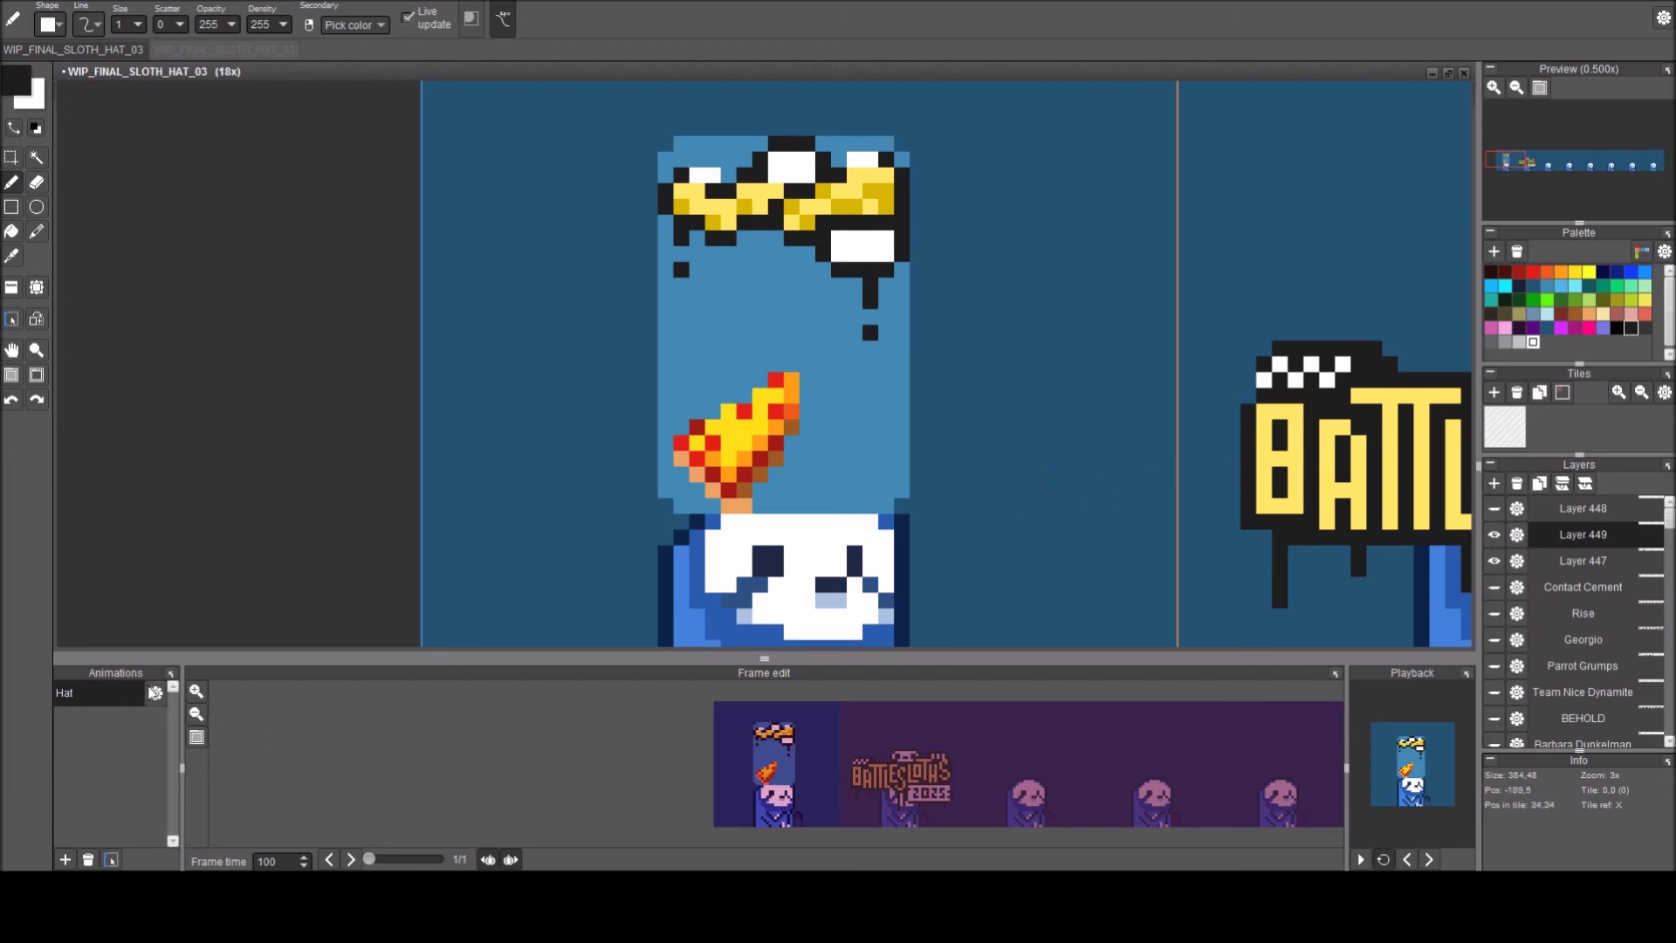
# Set the Hat animation's length to 8.
pyautogui.click(151, 688)
pyautogui.moveTo(170, 626); pyautogui.dragTo(129, 625)
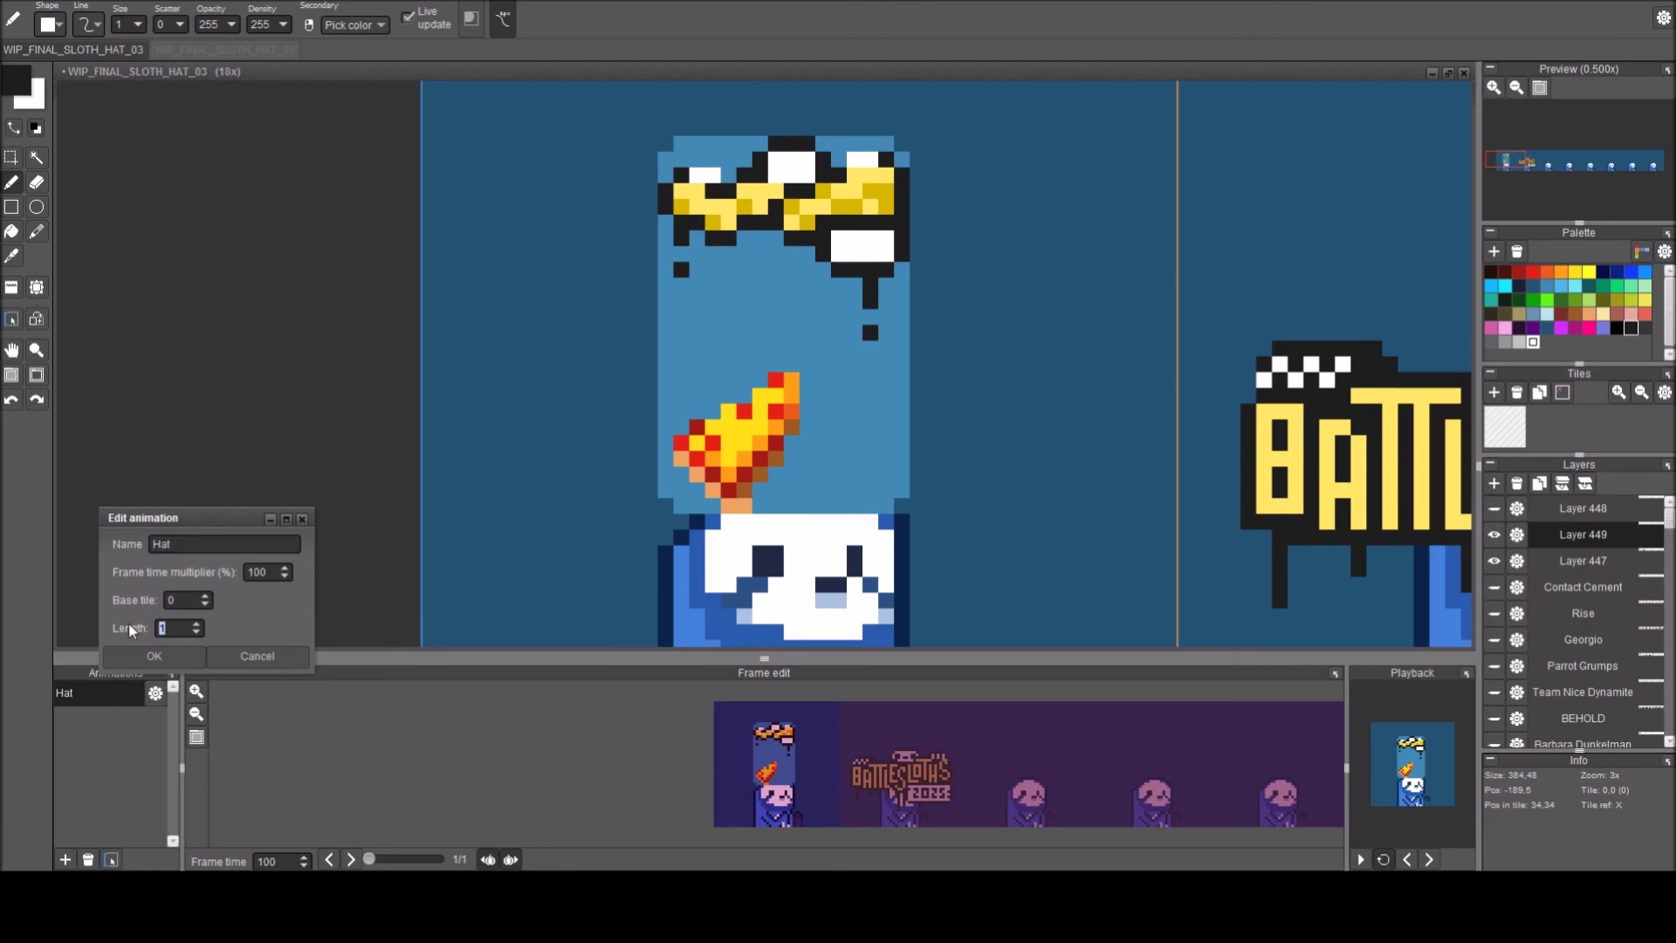
pyautogui.write('8')
pyautogui.click(152, 658)
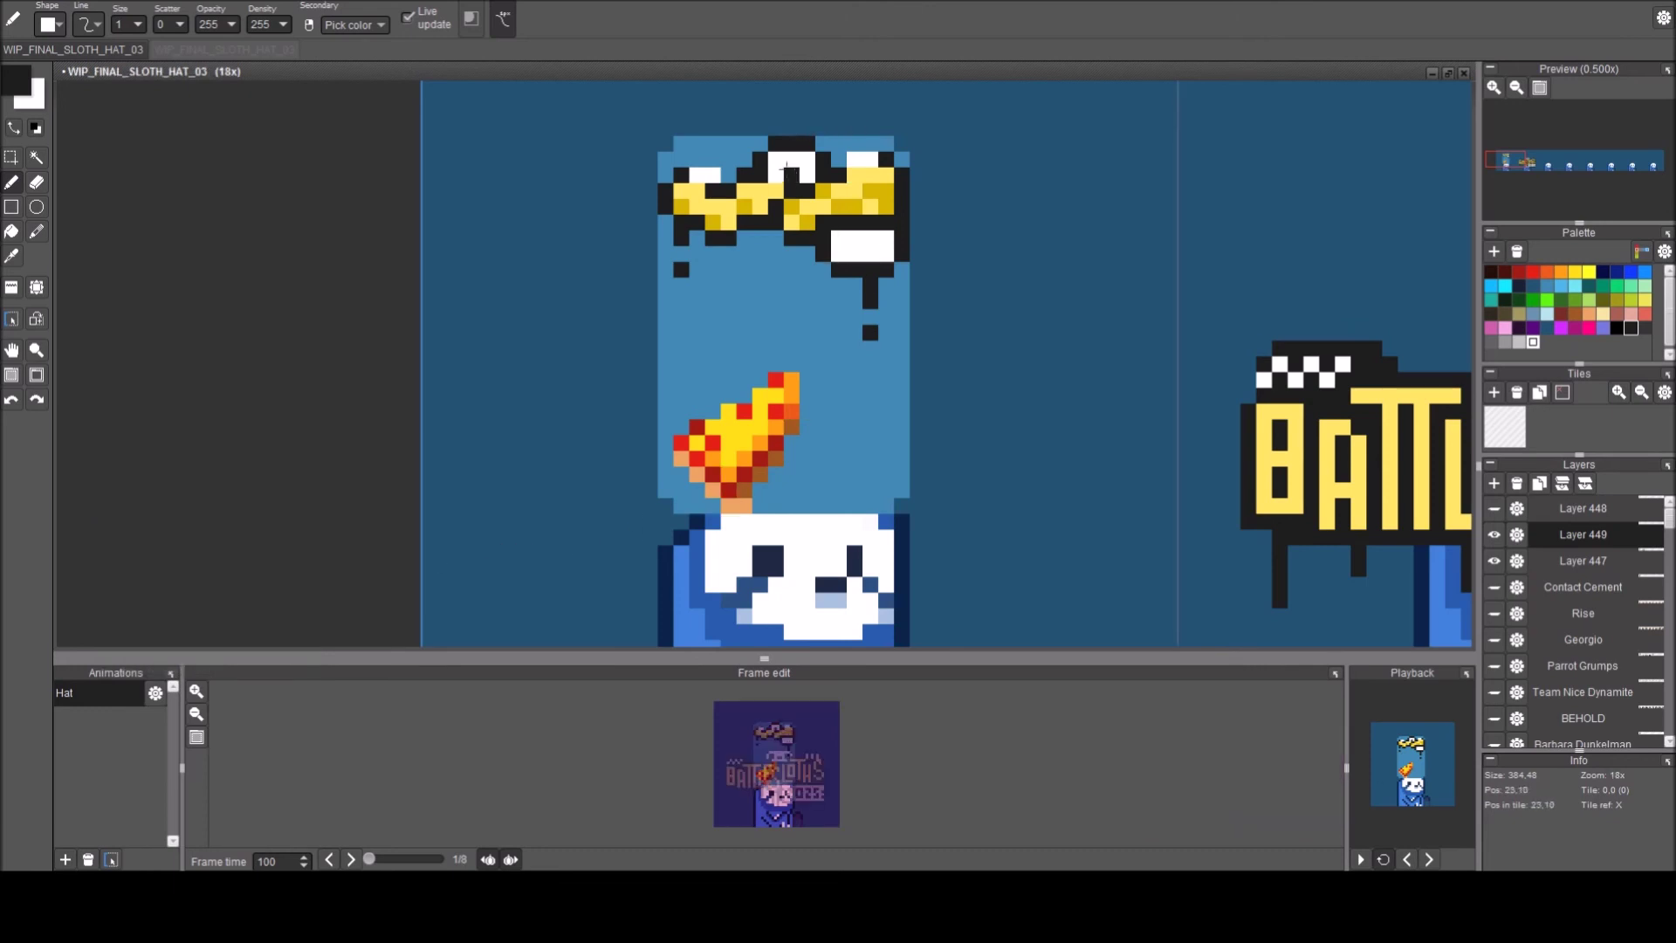
# Sample the brown and paint a shading pixel beside the lower tip of the red-spotted shape.
pyautogui.click(886, 332)
pyautogui.moveTo(864, 453); pyautogui.dragTo(839, 456)
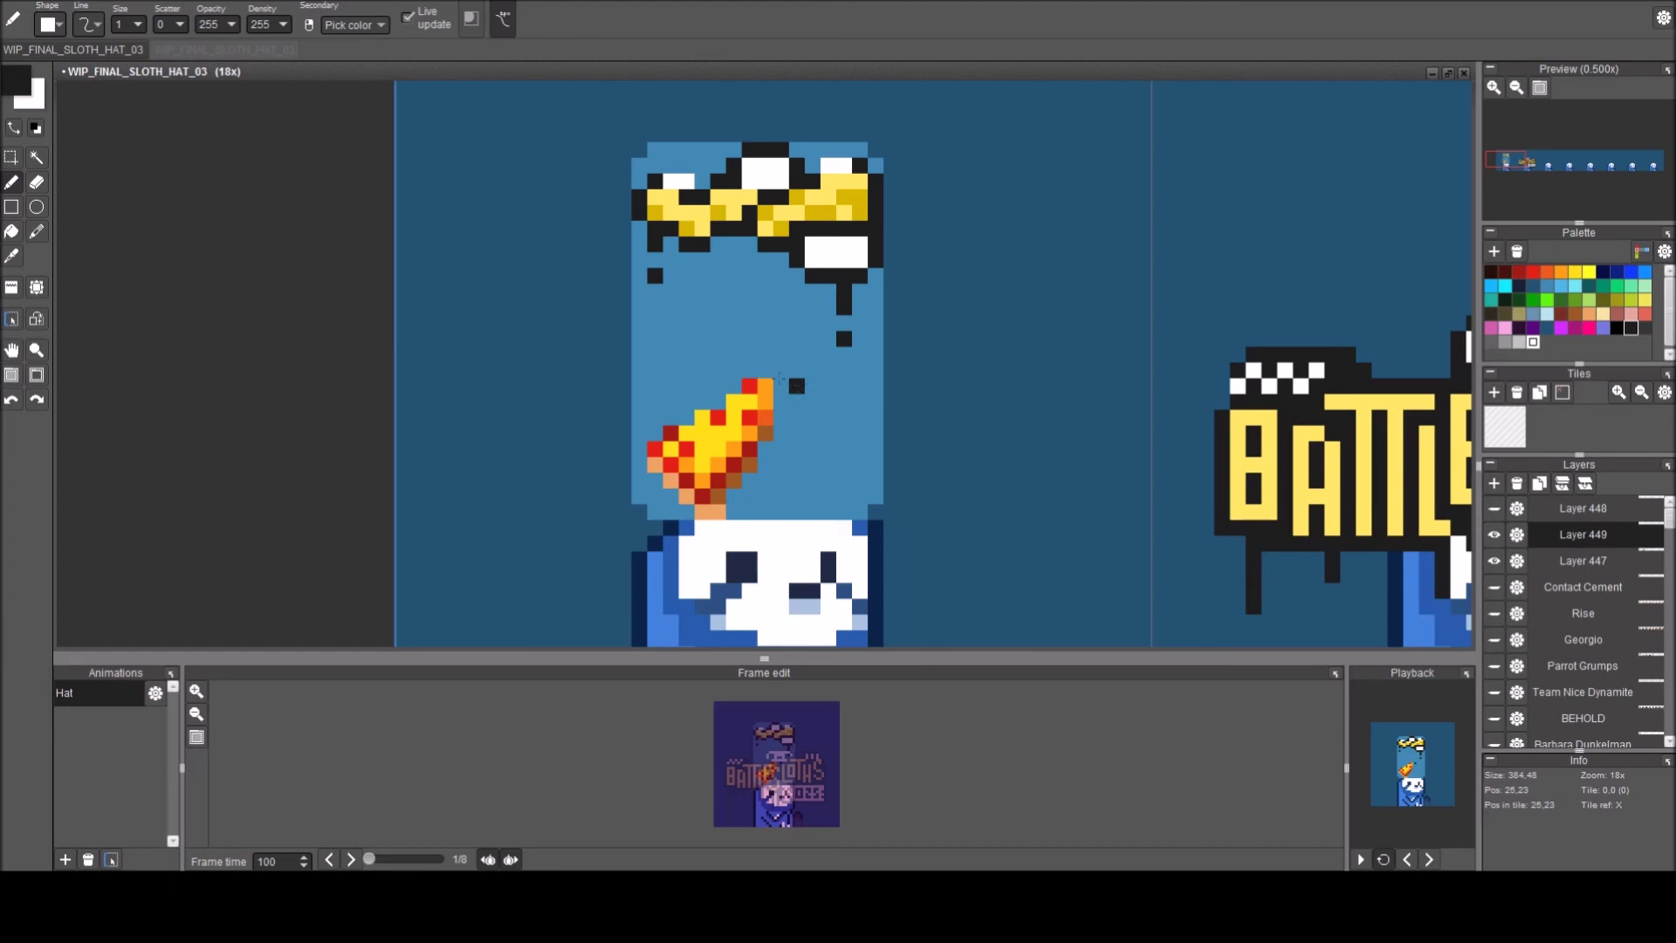
pyautogui.moveTo(780, 372); pyautogui.dragTo(772, 385)
pyautogui.rightClick(839, 305)
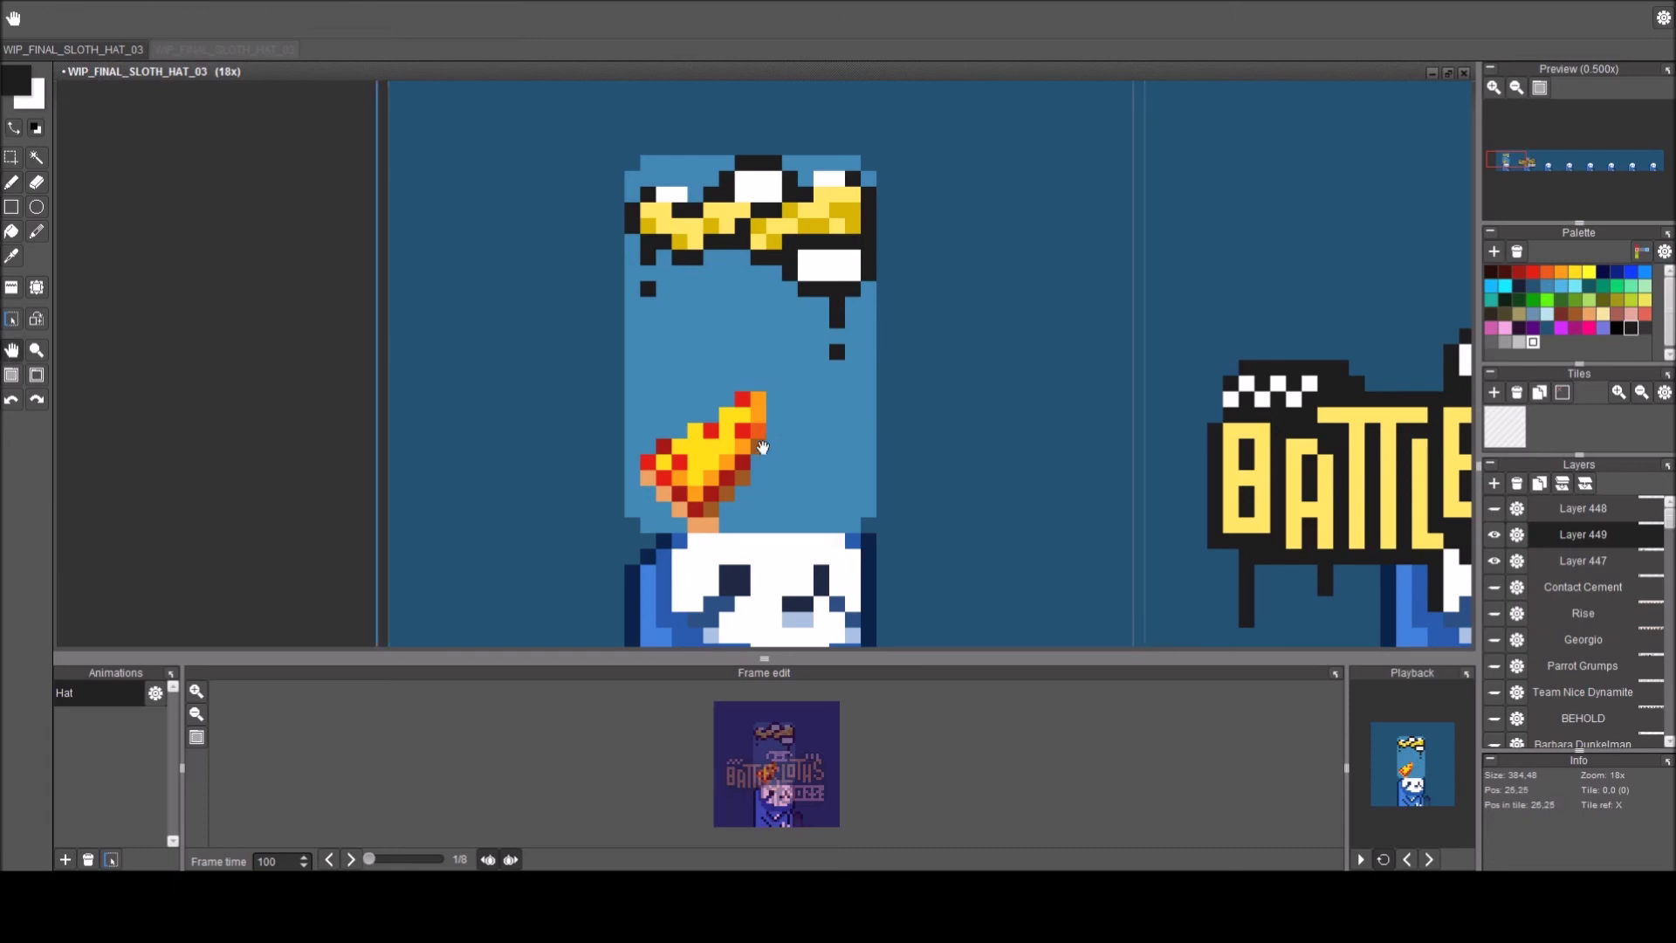
pyautogui.moveTo(789, 431); pyautogui.dragTo(763, 442)
pyautogui.scroll(2, 754, 454)
pyautogui.hotkey('ctrl', 'z')
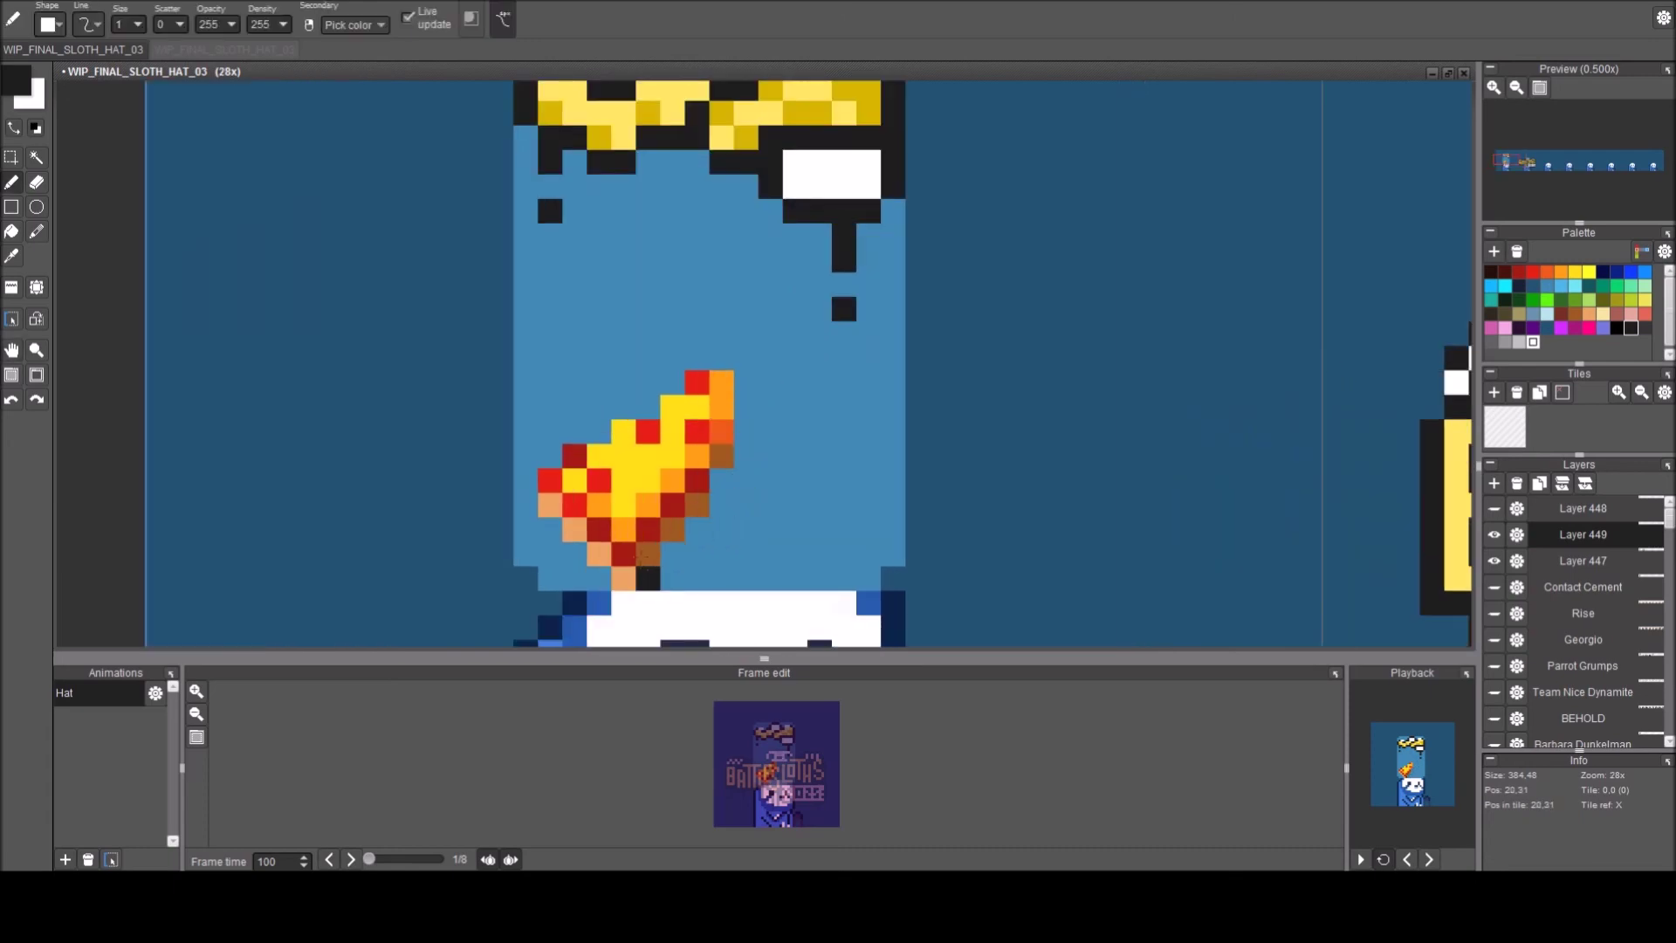
pyautogui.rightClick(647, 549)
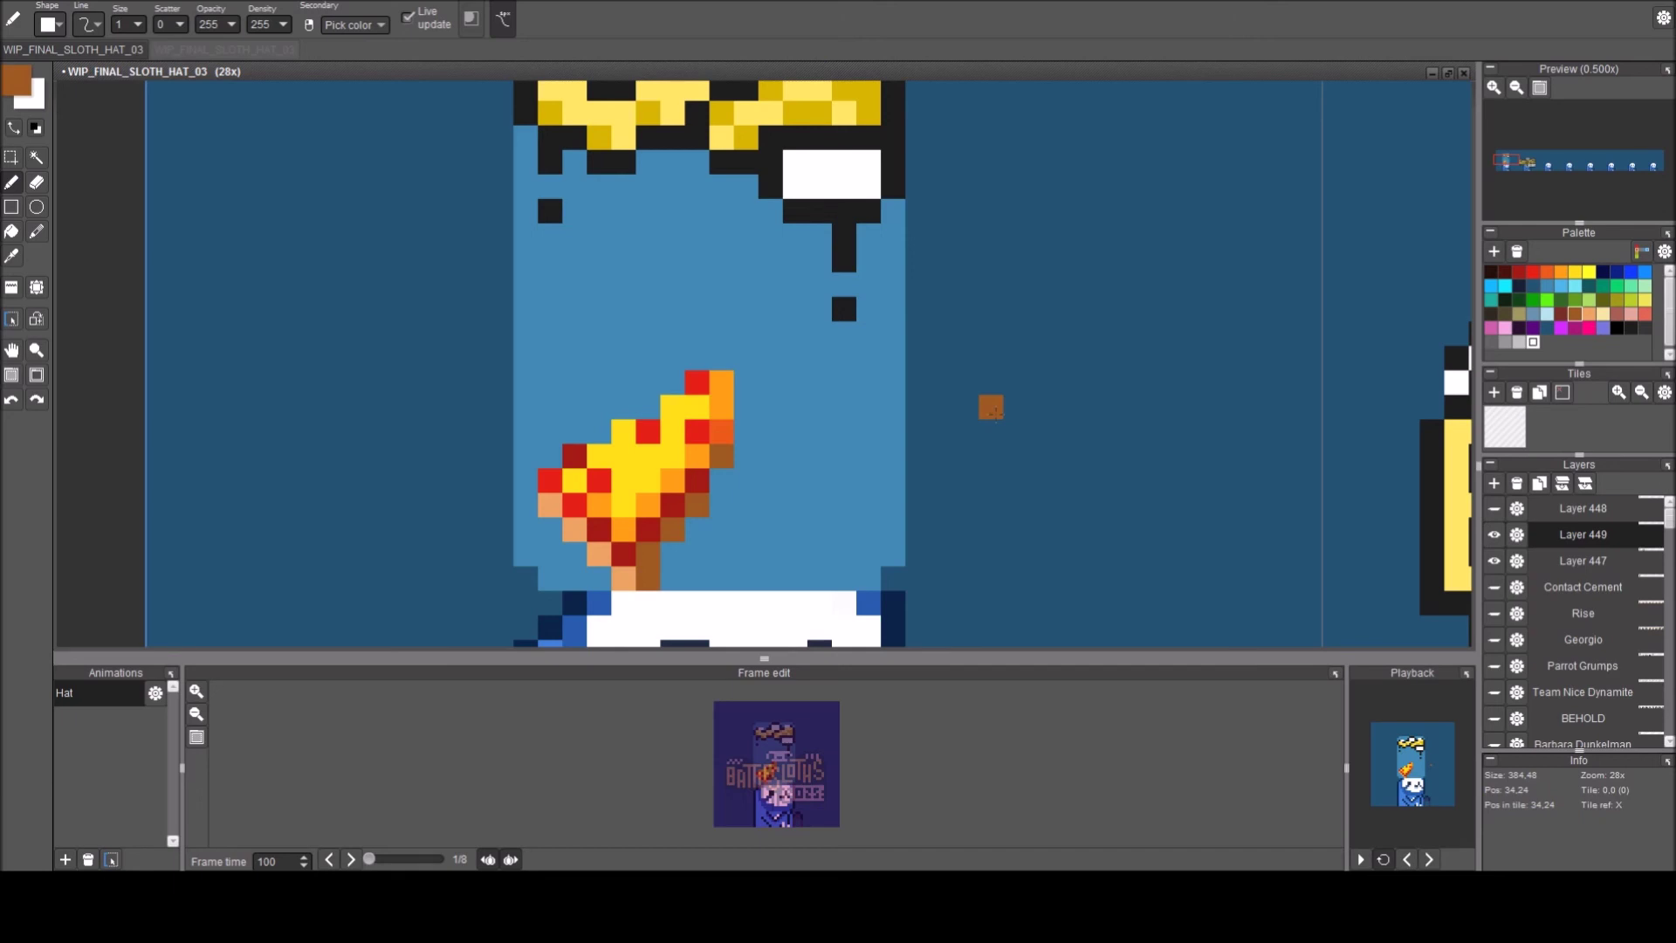
pyautogui.scroll(-3, 983, 396)
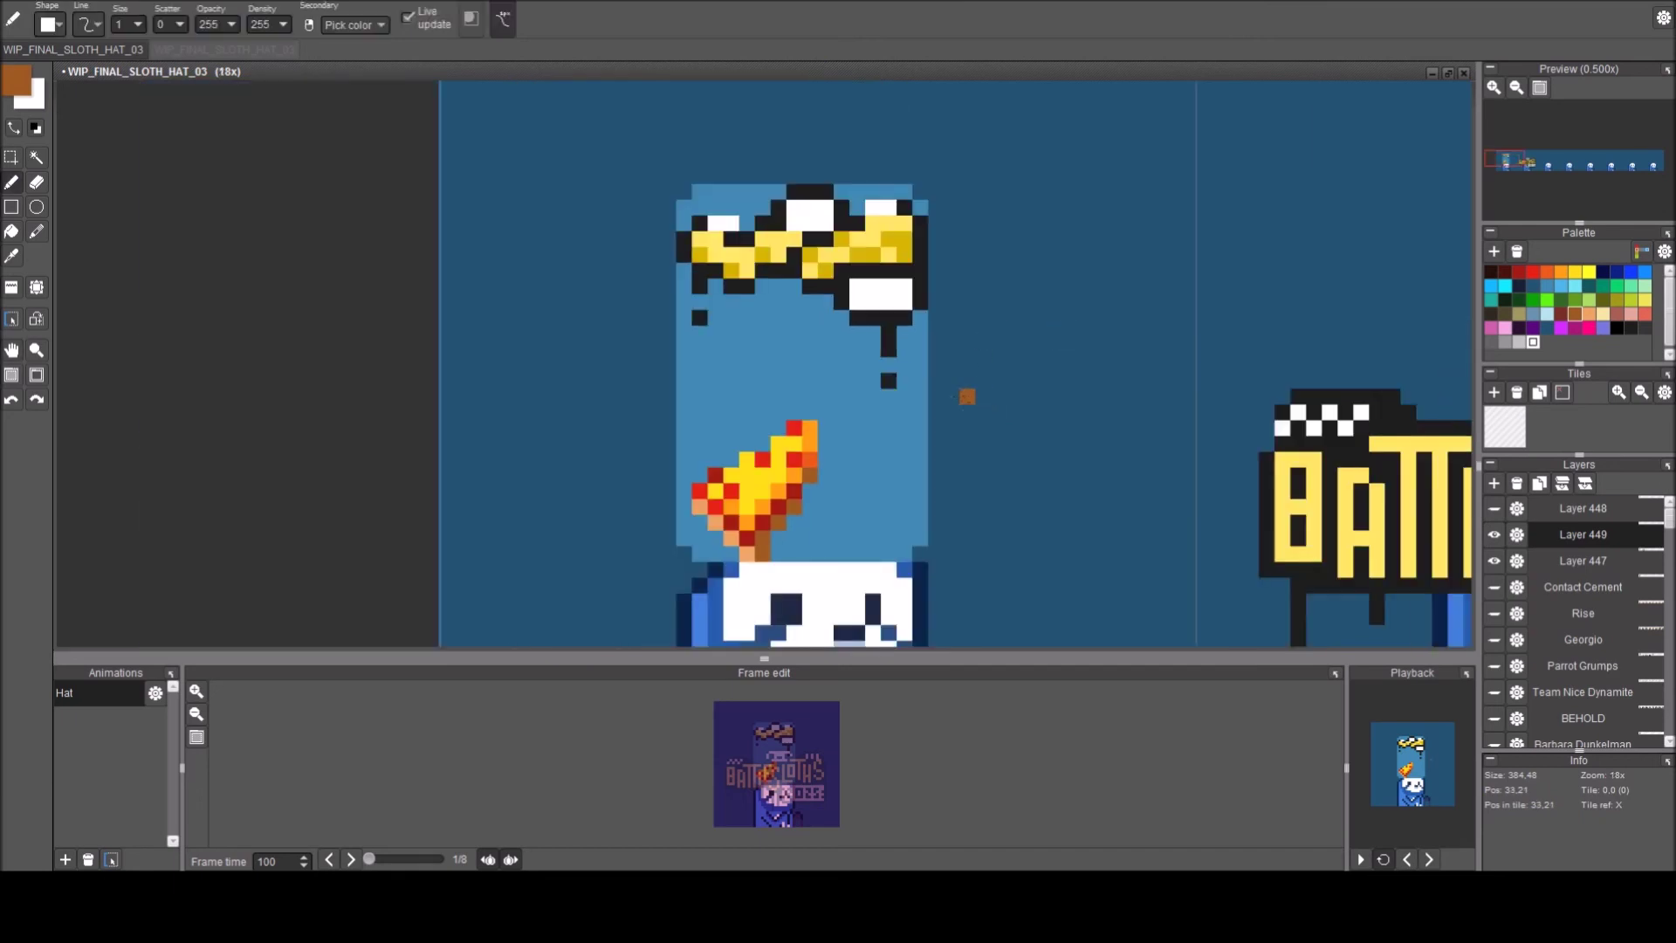
# Sample the logo's white, darken it to light grey, and paint grey pixels inside the white box under the logo.
pyautogui.moveTo(967, 396)
pyautogui.mouseDown()
pyautogui.moveTo(461, 390)
pyautogui.moveTo(475, 375)
pyautogui.moveTo(742, 369)
pyautogui.mouseUp()
pyautogui.scroll(-2, 479, 371)
pyautogui.scroll(1, 741, 369)
pyautogui.rightClick(679, 236)
pyautogui.press('c')
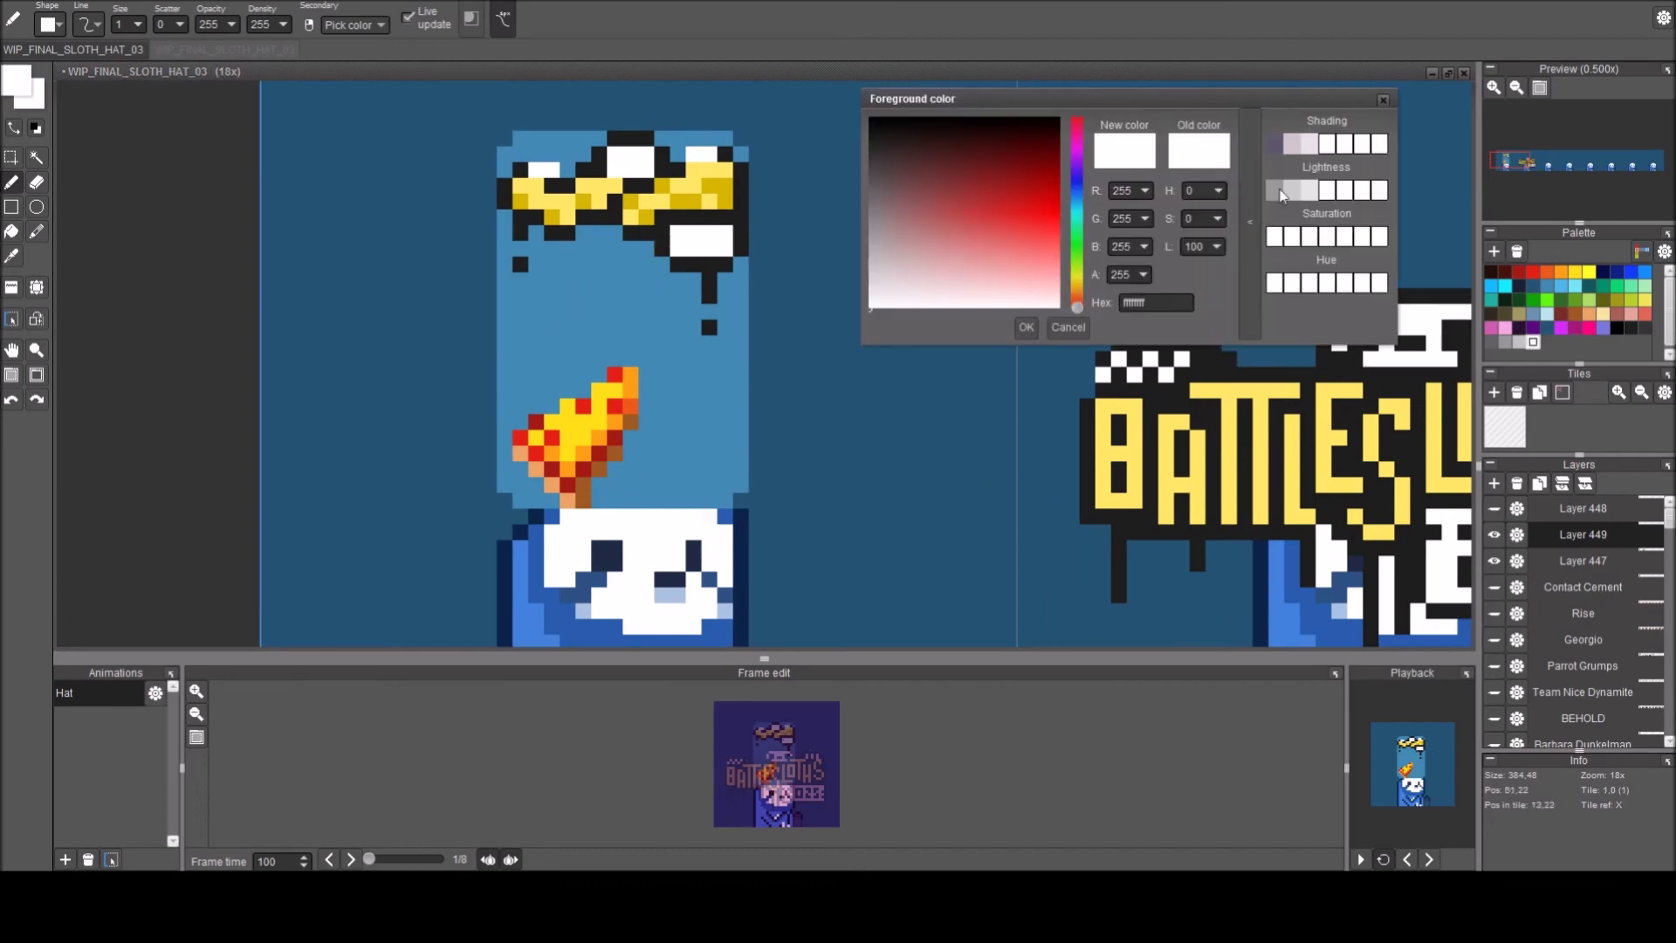
pyautogui.click(1292, 194)
pyautogui.click(1382, 102)
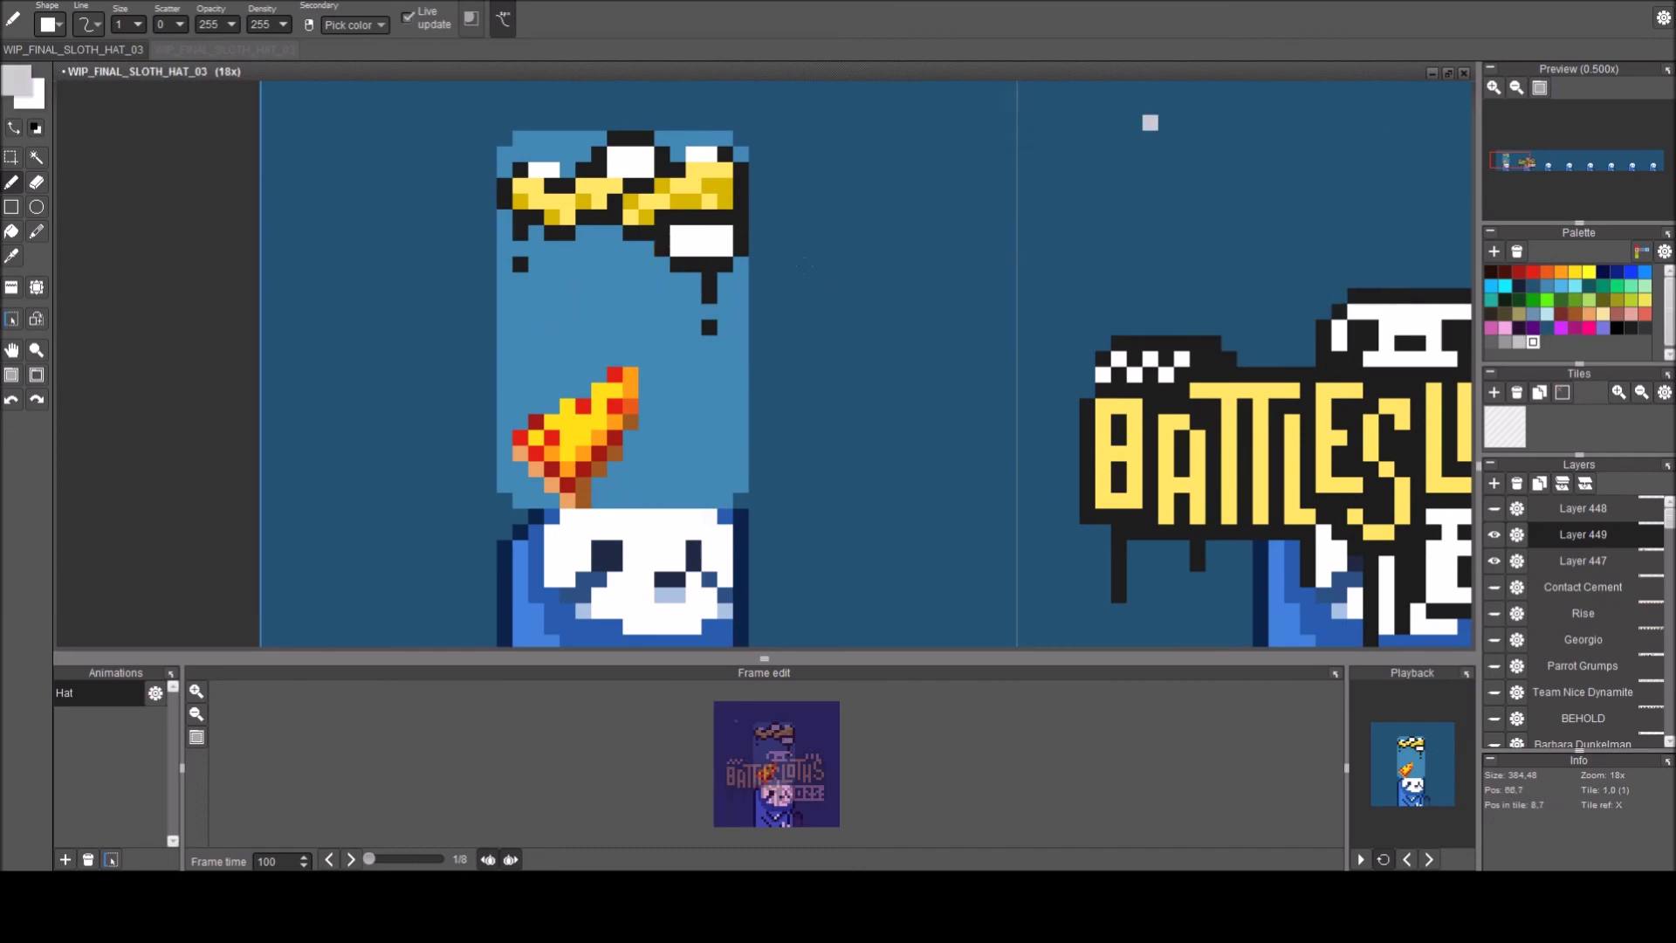
pyautogui.moveTo(678, 246); pyautogui.dragTo(703, 251)
pyautogui.moveTo(719, 399); pyautogui.dragTo(804, 411)
pyautogui.scroll(-2, 803, 410)
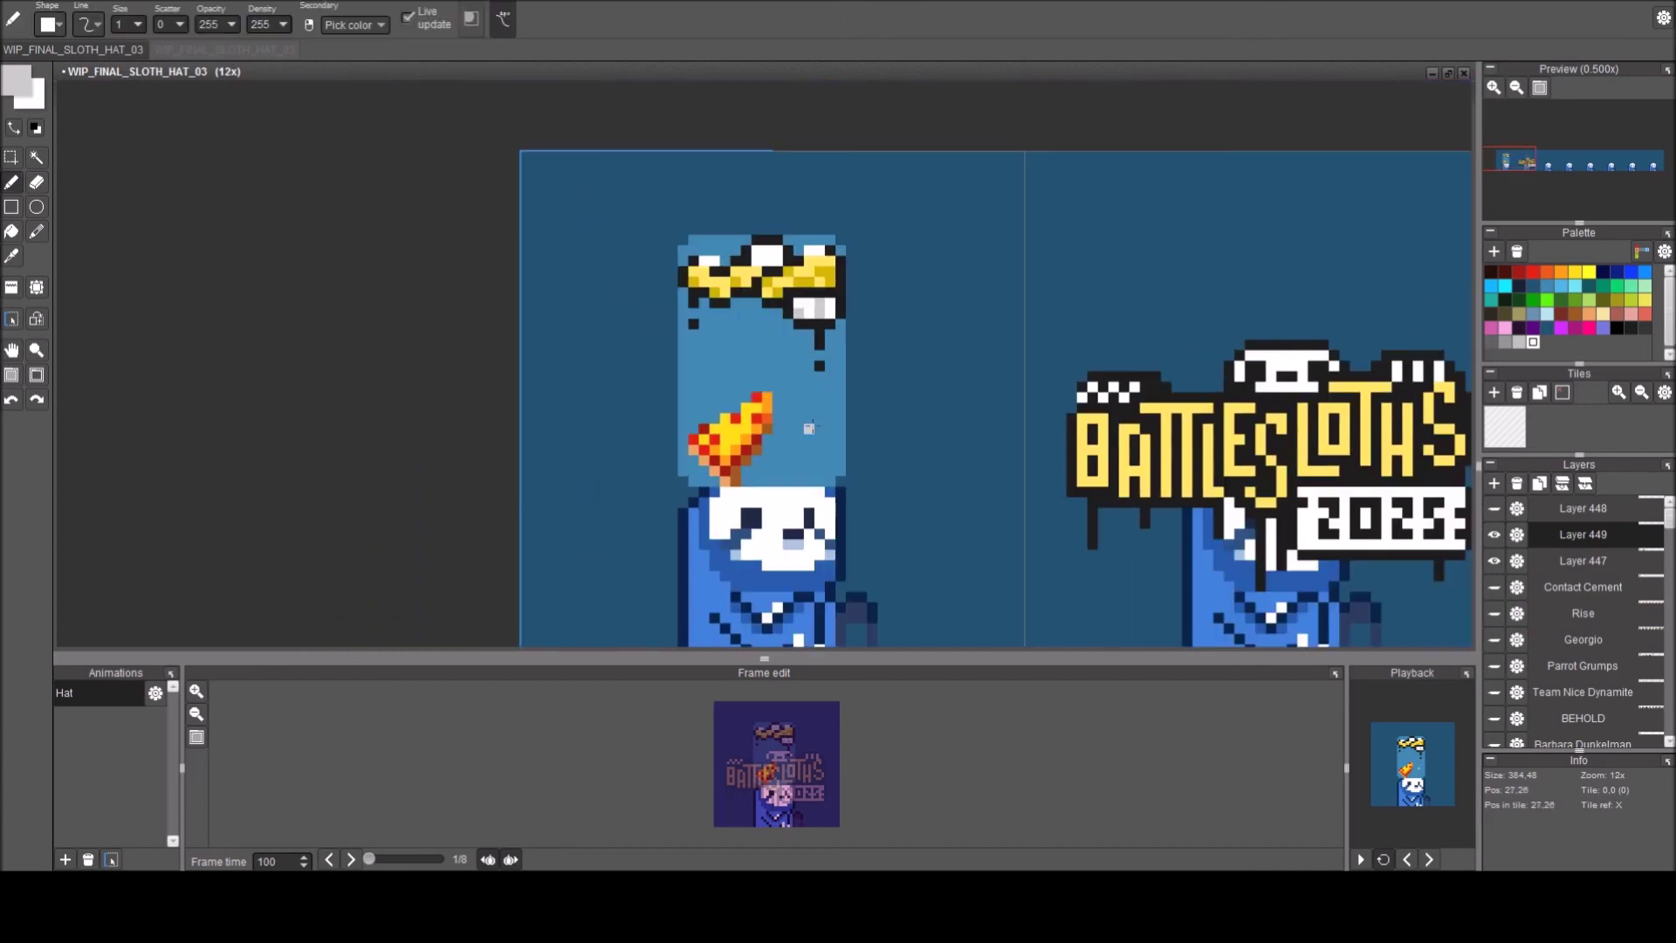
pyautogui.scroll(2, 807, 356)
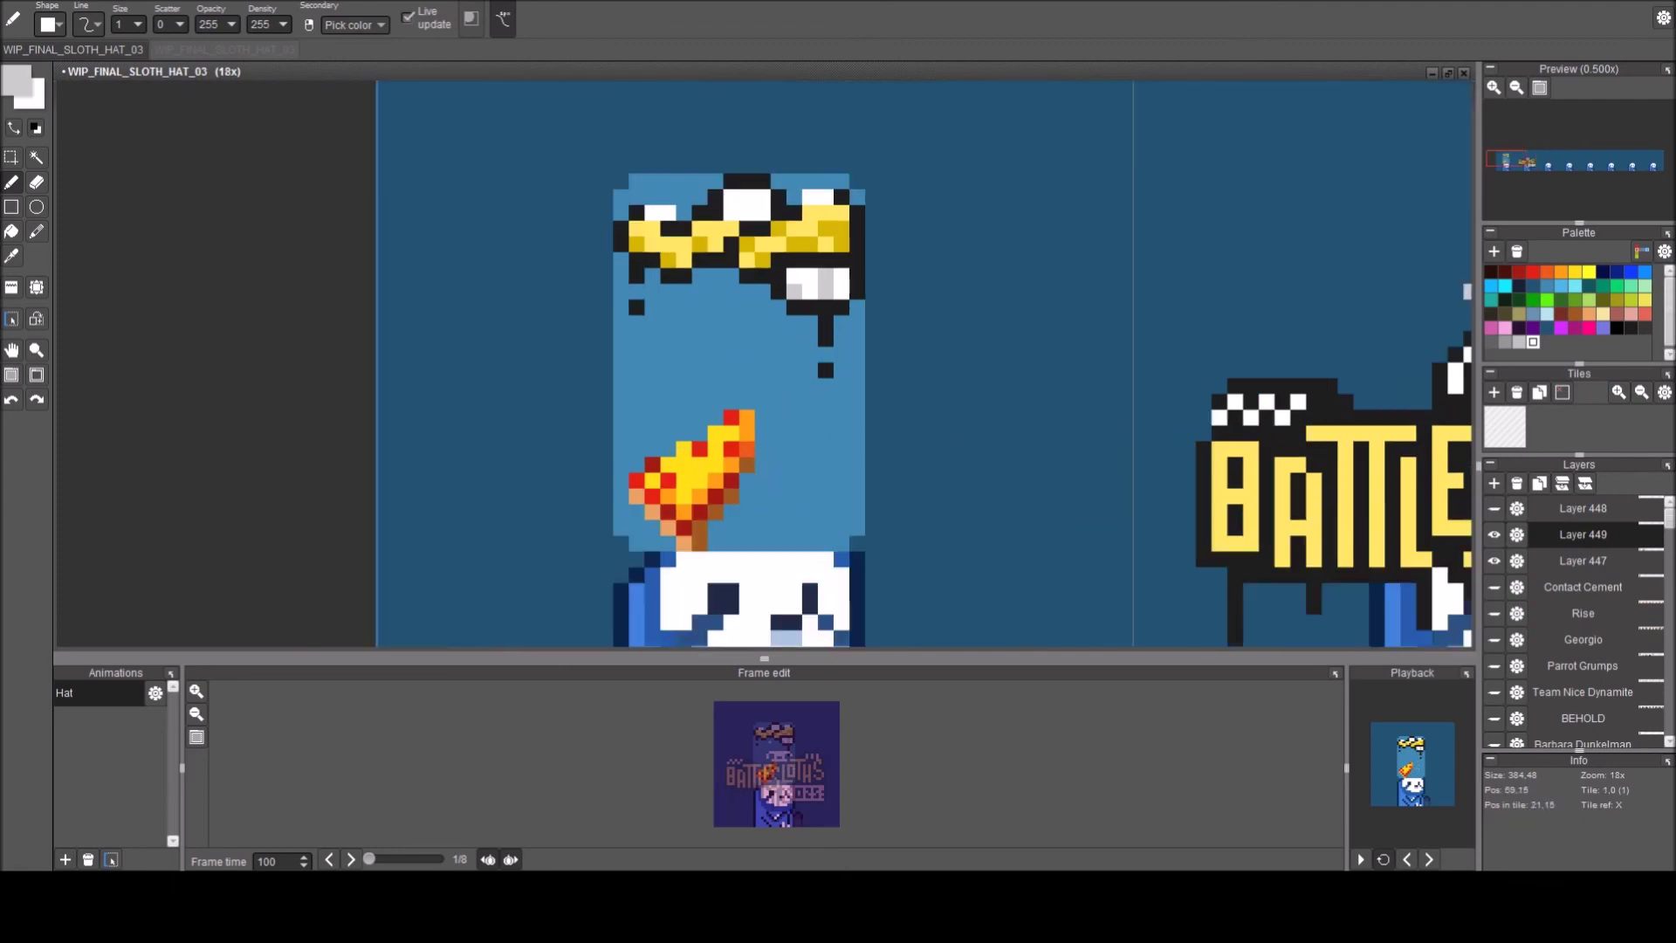
# Merge Layer 449 down into Layer 447, check Layer 448's overlay on the hat, and make Layer 447 active.
pyautogui.press('w')
pyautogui.click(788, 485)
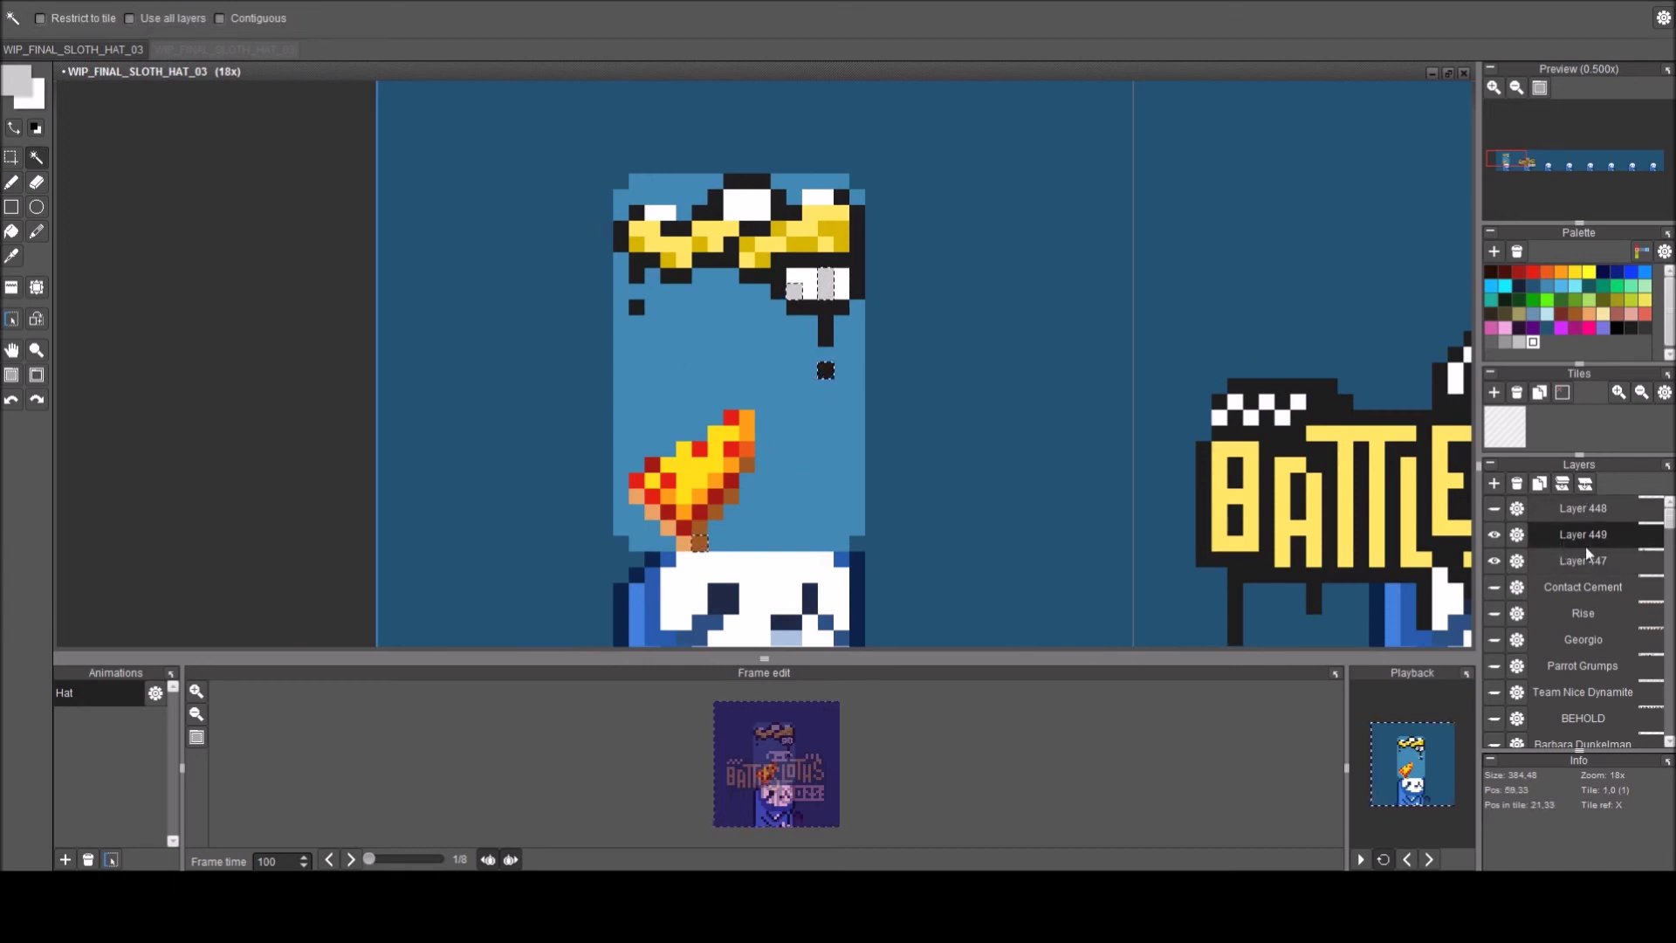
pyautogui.press('Delete')
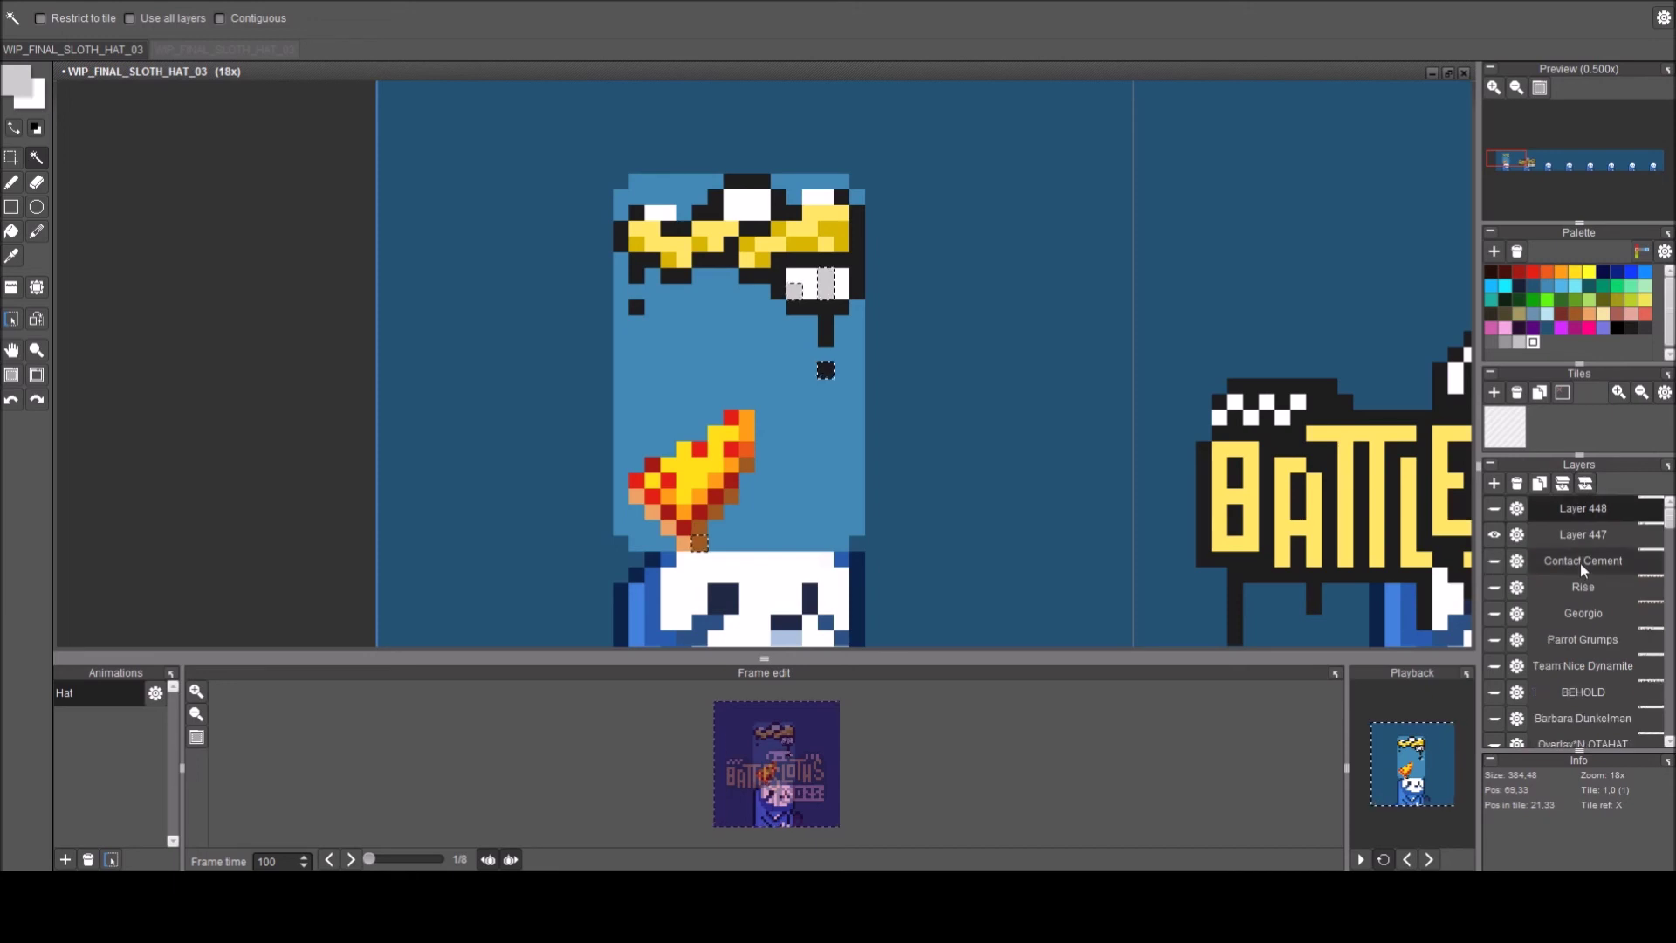
pyautogui.click(1541, 513)
pyautogui.click(1495, 511)
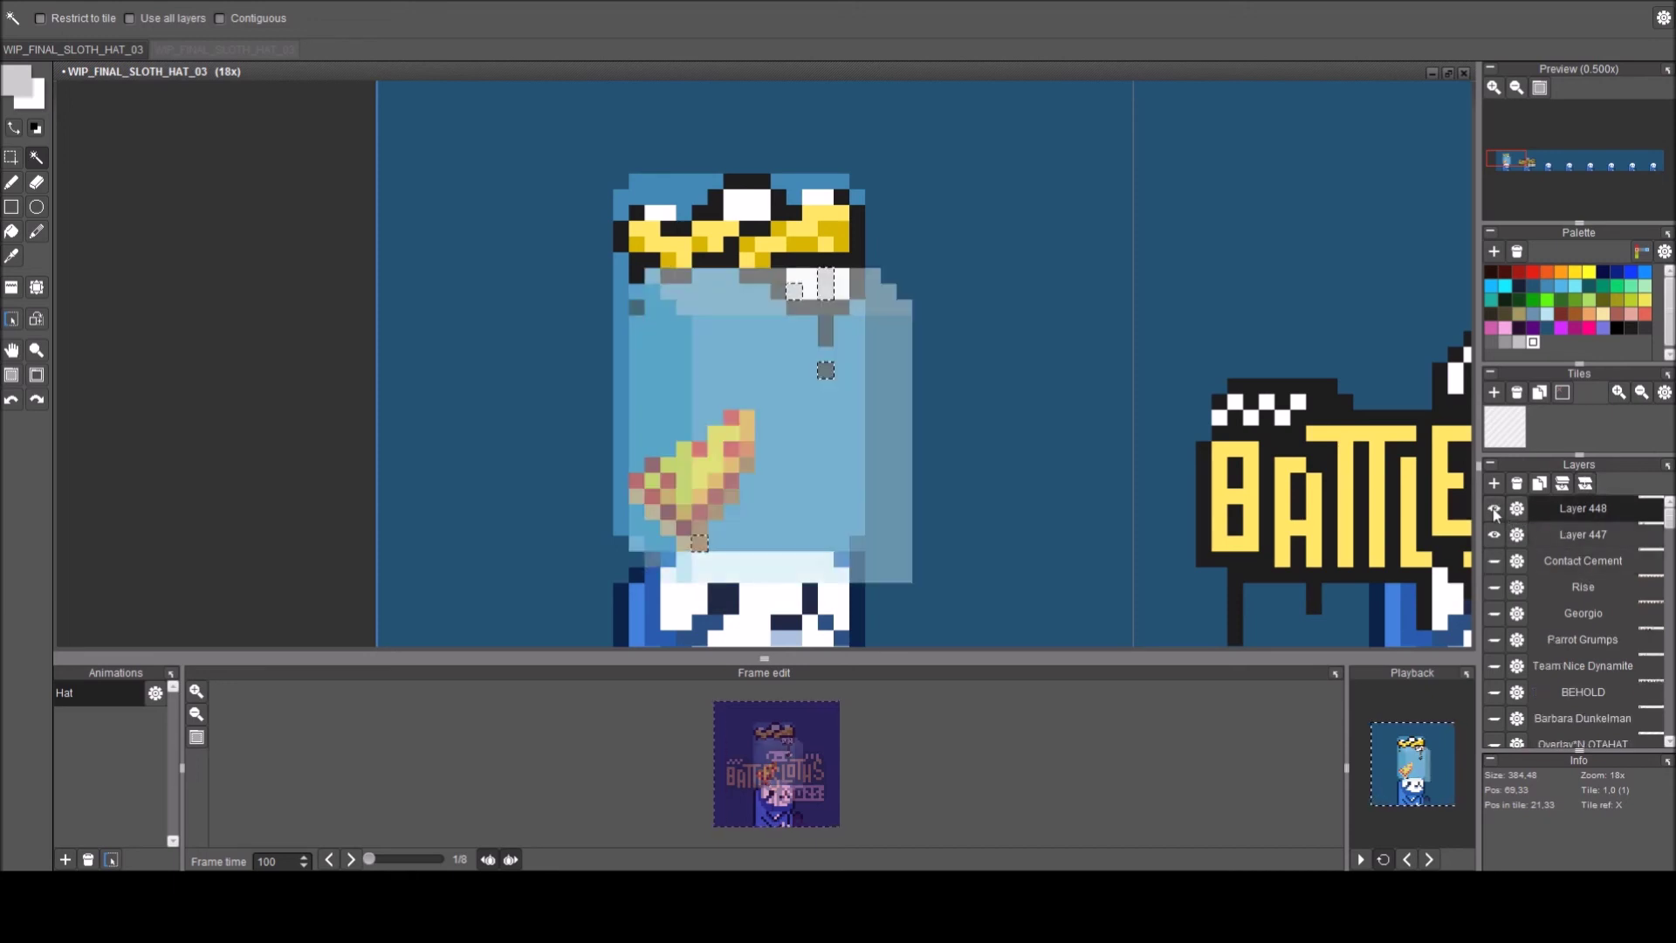
pyautogui.click(1574, 540)
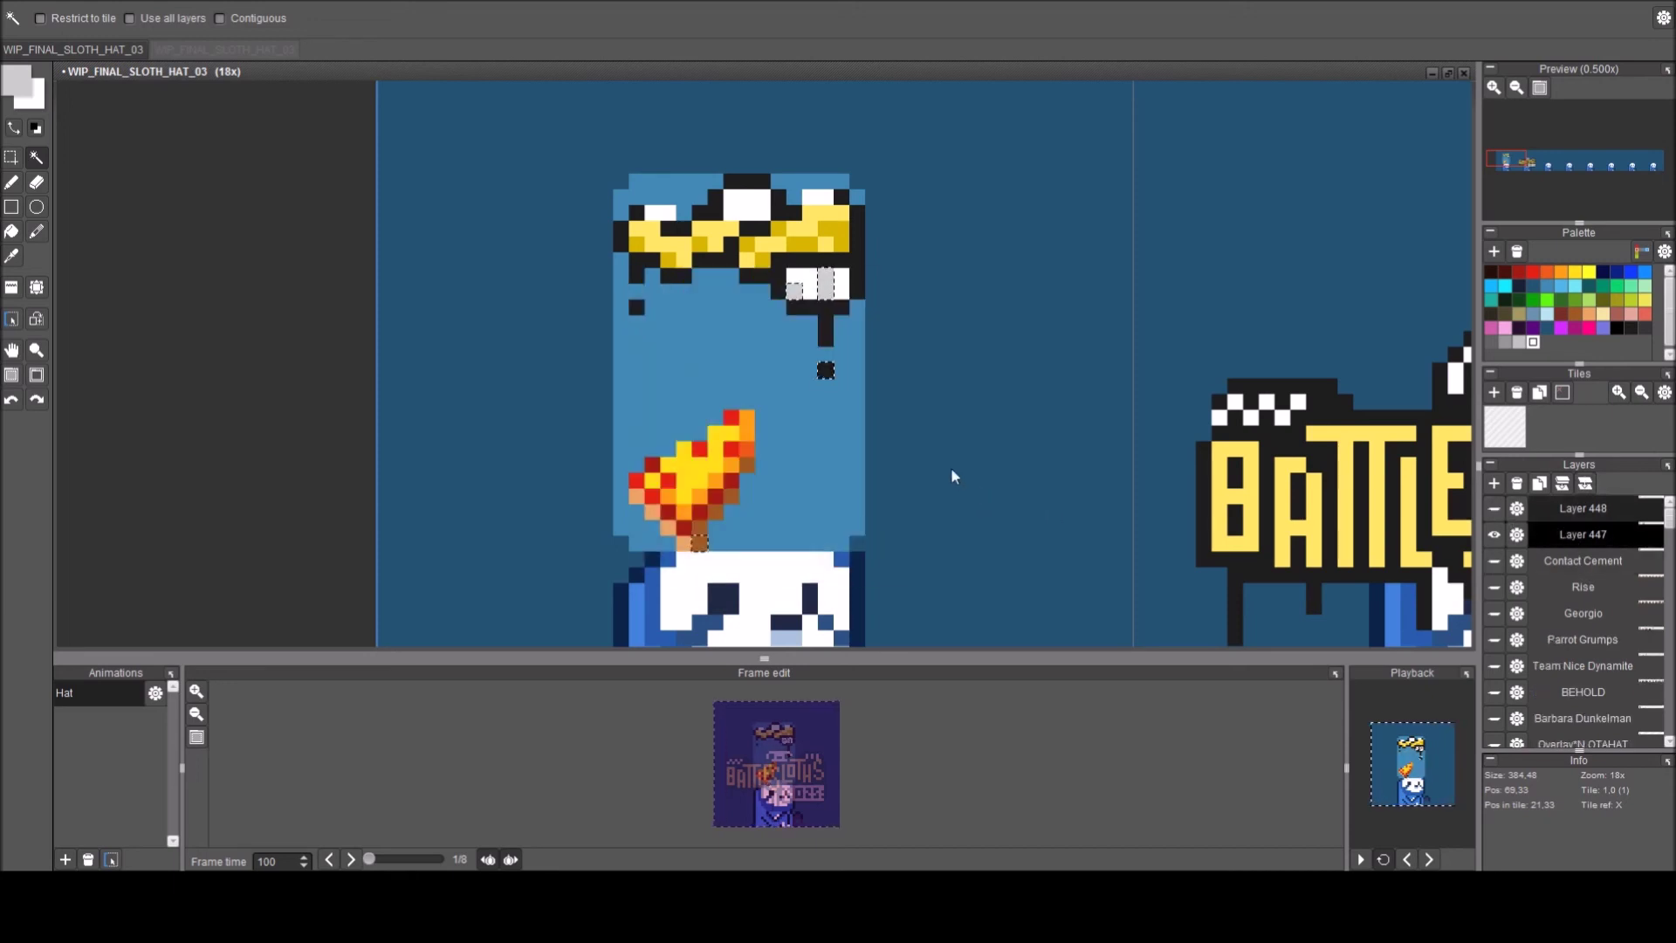
# Select the panel's blue area and shade its edges with a size 3 pencil in a darker tone of the sampled blue.
pyautogui.press('b')
pyautogui.rightClick(801, 439)
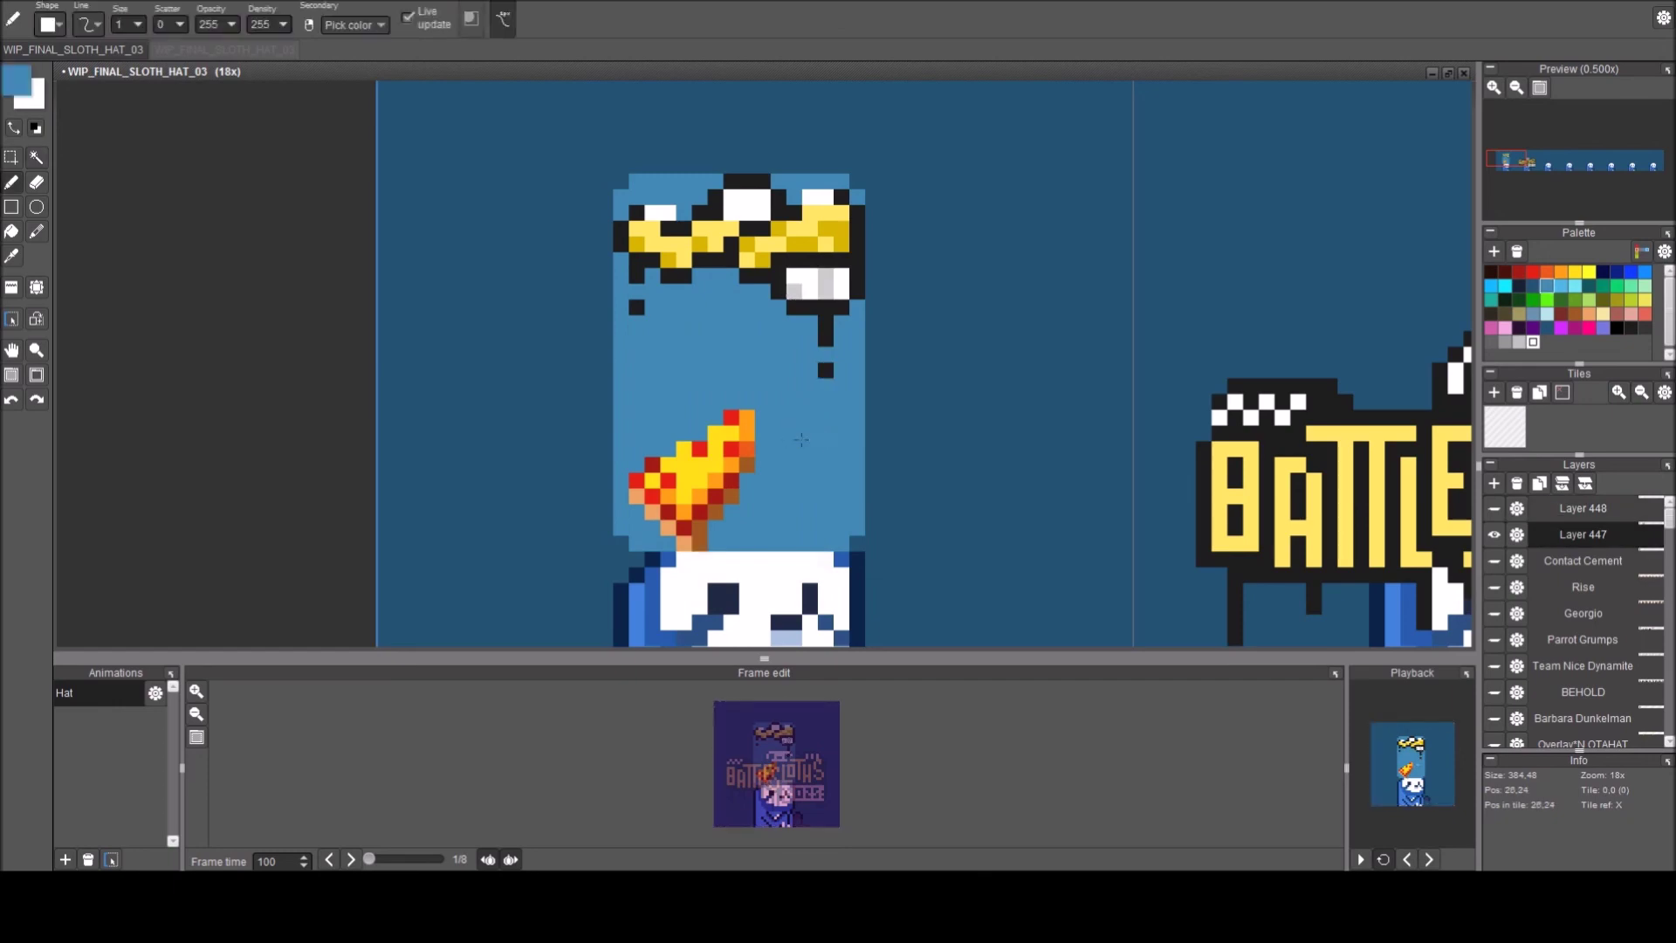
pyautogui.click(18, 80)
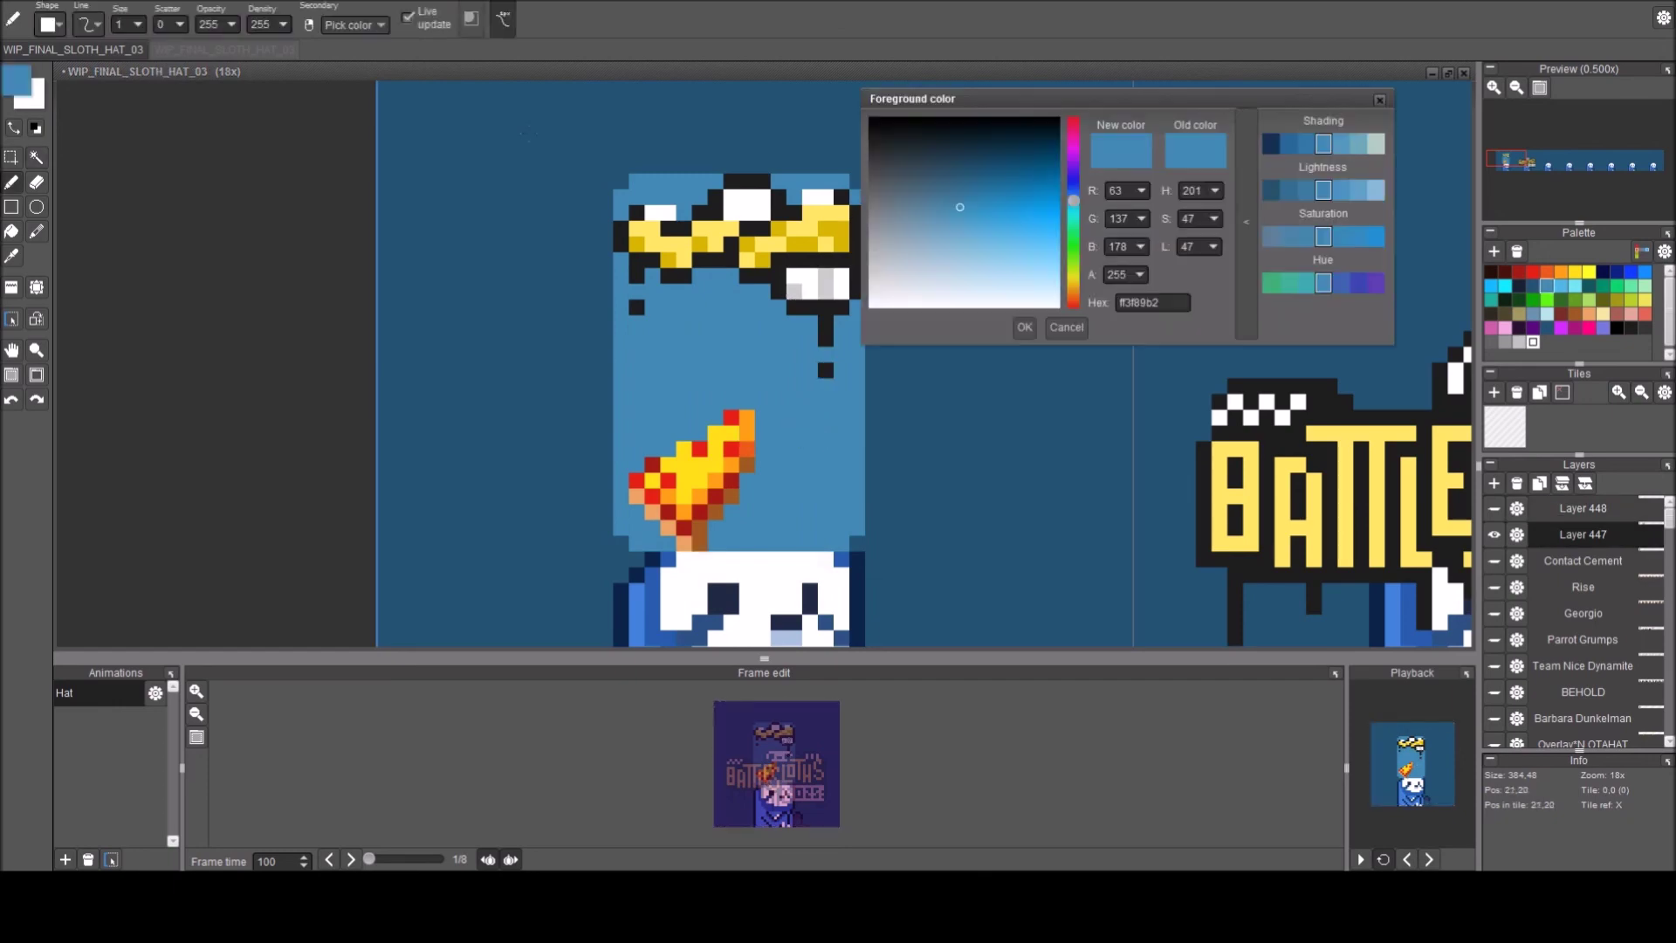
pyautogui.click(1291, 191)
pyautogui.click(1380, 100)
pyautogui.press('w')
pyautogui.click(781, 449)
pyautogui.press('b')
pyautogui.moveTo(627, 476)
pyautogui.mouseDown()
pyautogui.moveTo(631, 506)
pyautogui.moveTo(854, 529)
pyautogui.moveTo(858, 511)
pyautogui.moveTo(834, 511)
pyautogui.moveTo(873, 350)
pyautogui.moveTo(859, 309)
pyautogui.moveTo(840, 340)
pyautogui.moveTo(756, 290)
pyautogui.mouseUp()
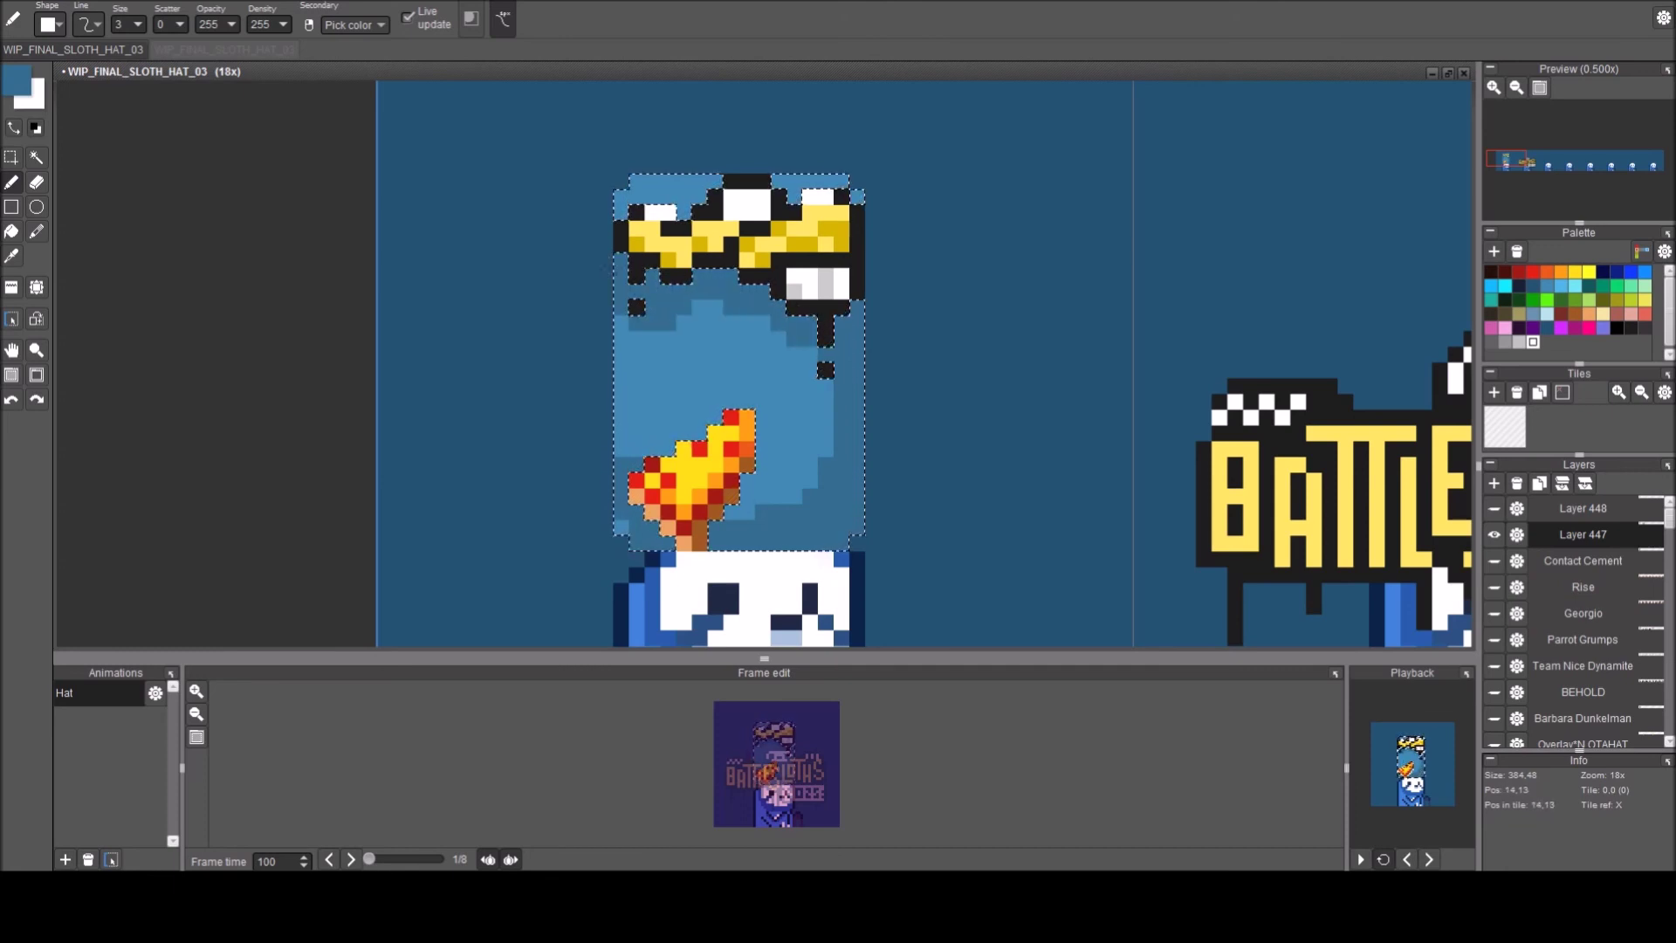
pyautogui.moveTo(808, 345); pyautogui.dragTo(826, 525)
pyautogui.click(798, 502)
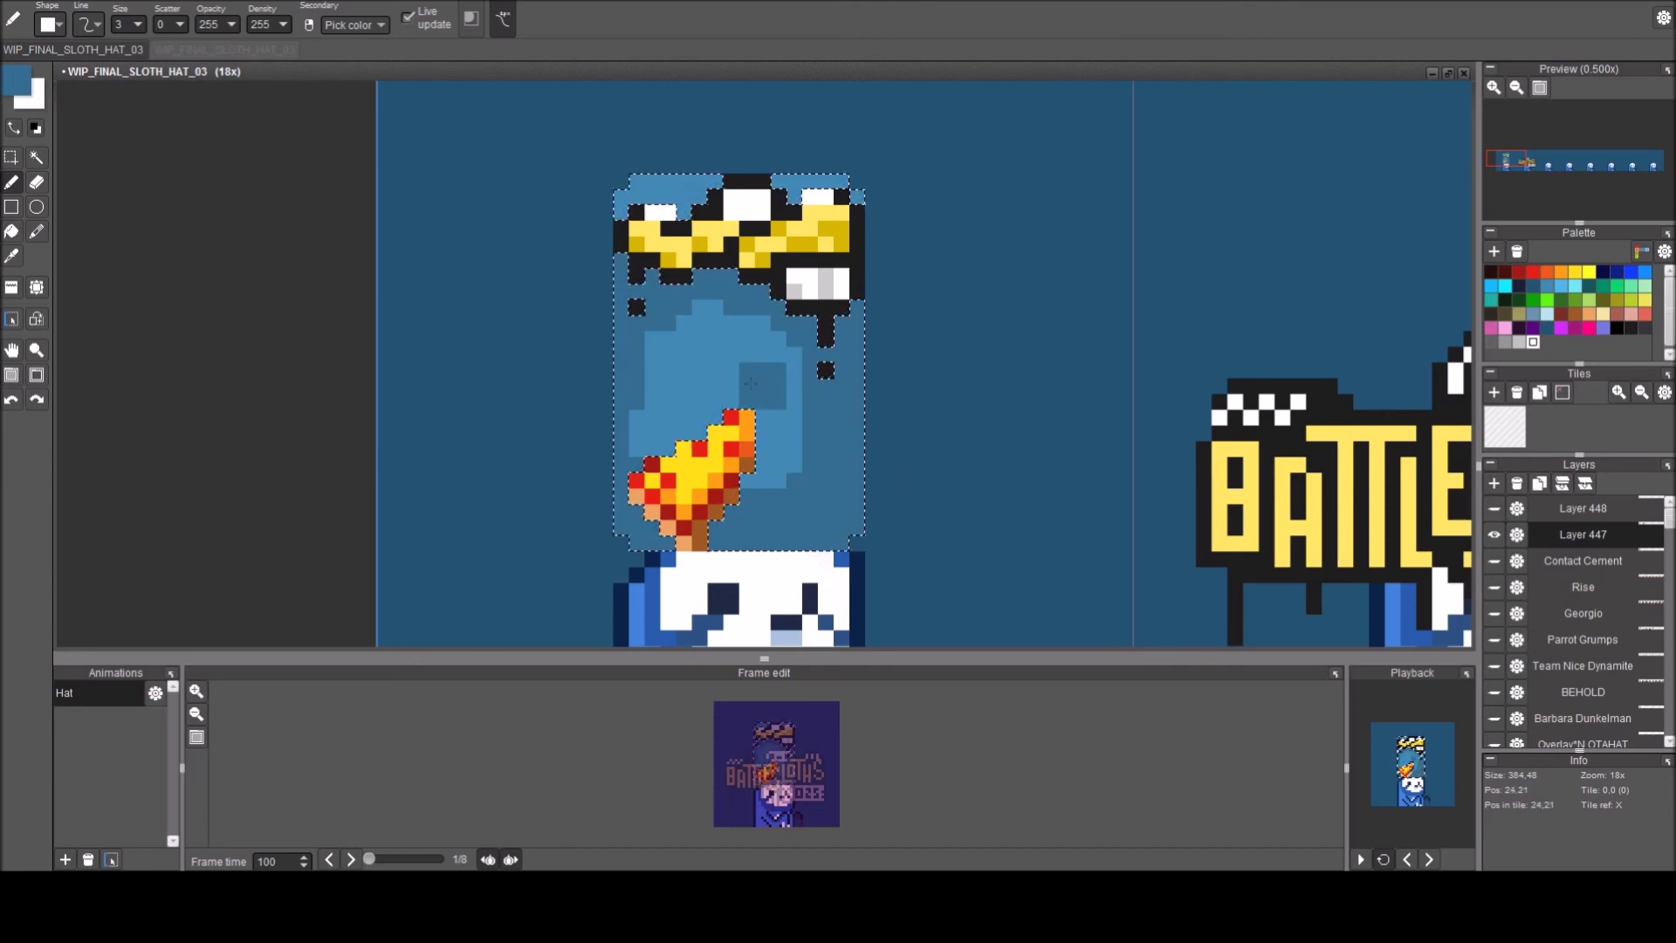
# Repaint the panel's centre in the sampled lighter blue to round off the edge shading, and undo the stray stroke across it.
pyautogui.rightClick(784, 350)
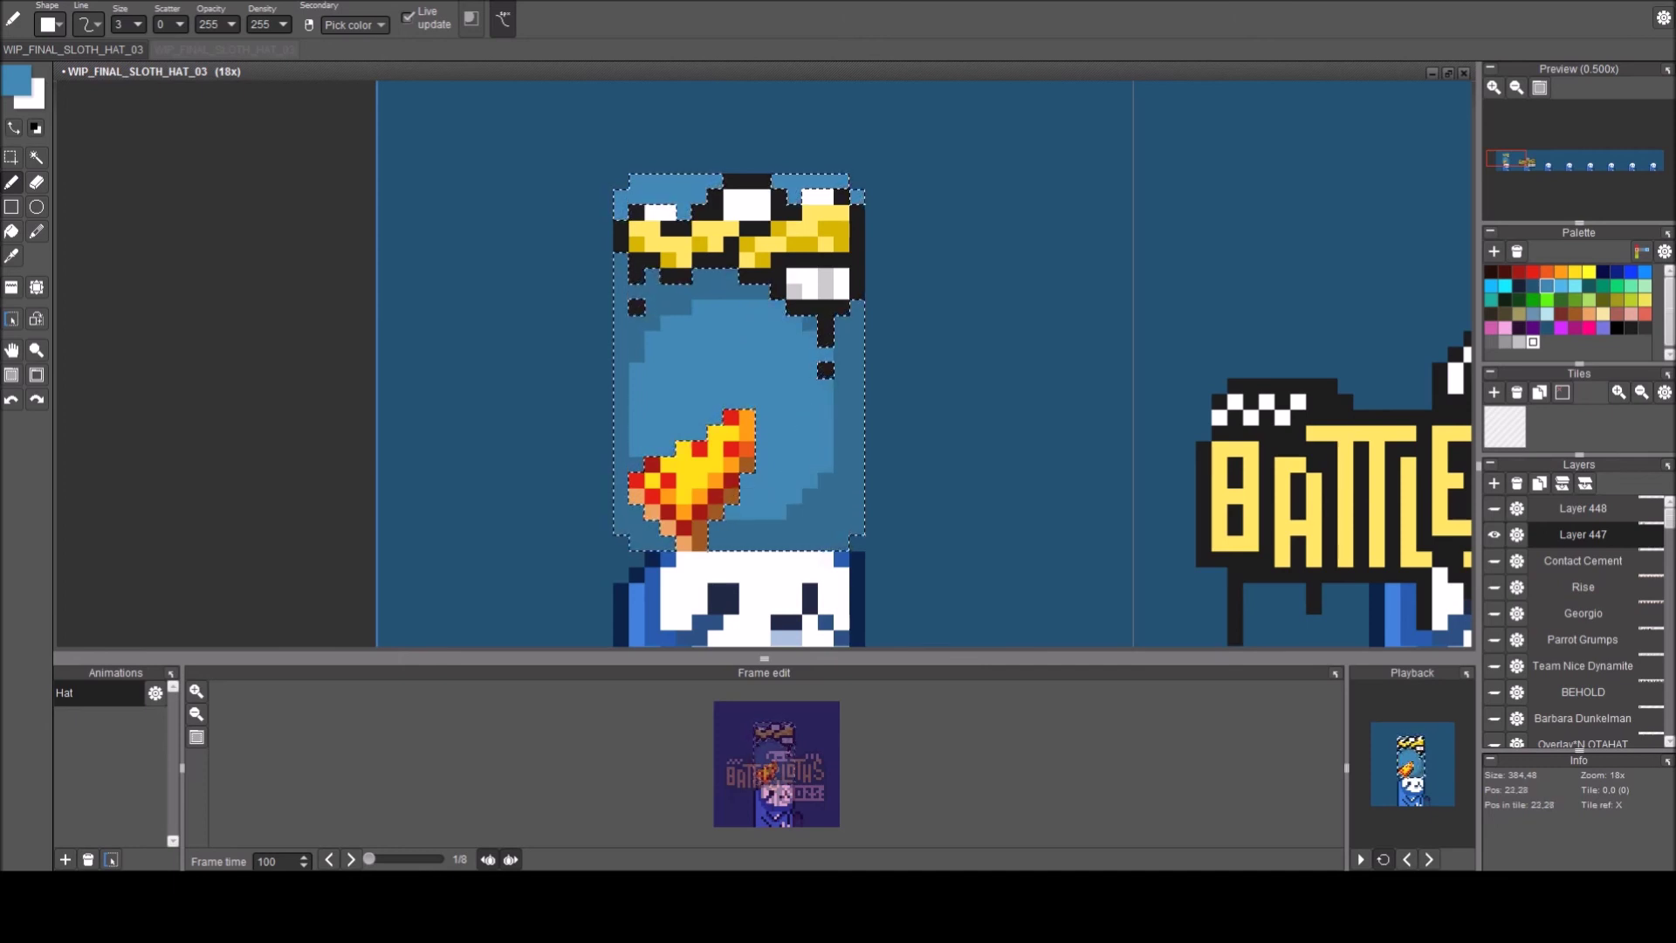
pyautogui.scroll(-2, 767, 389)
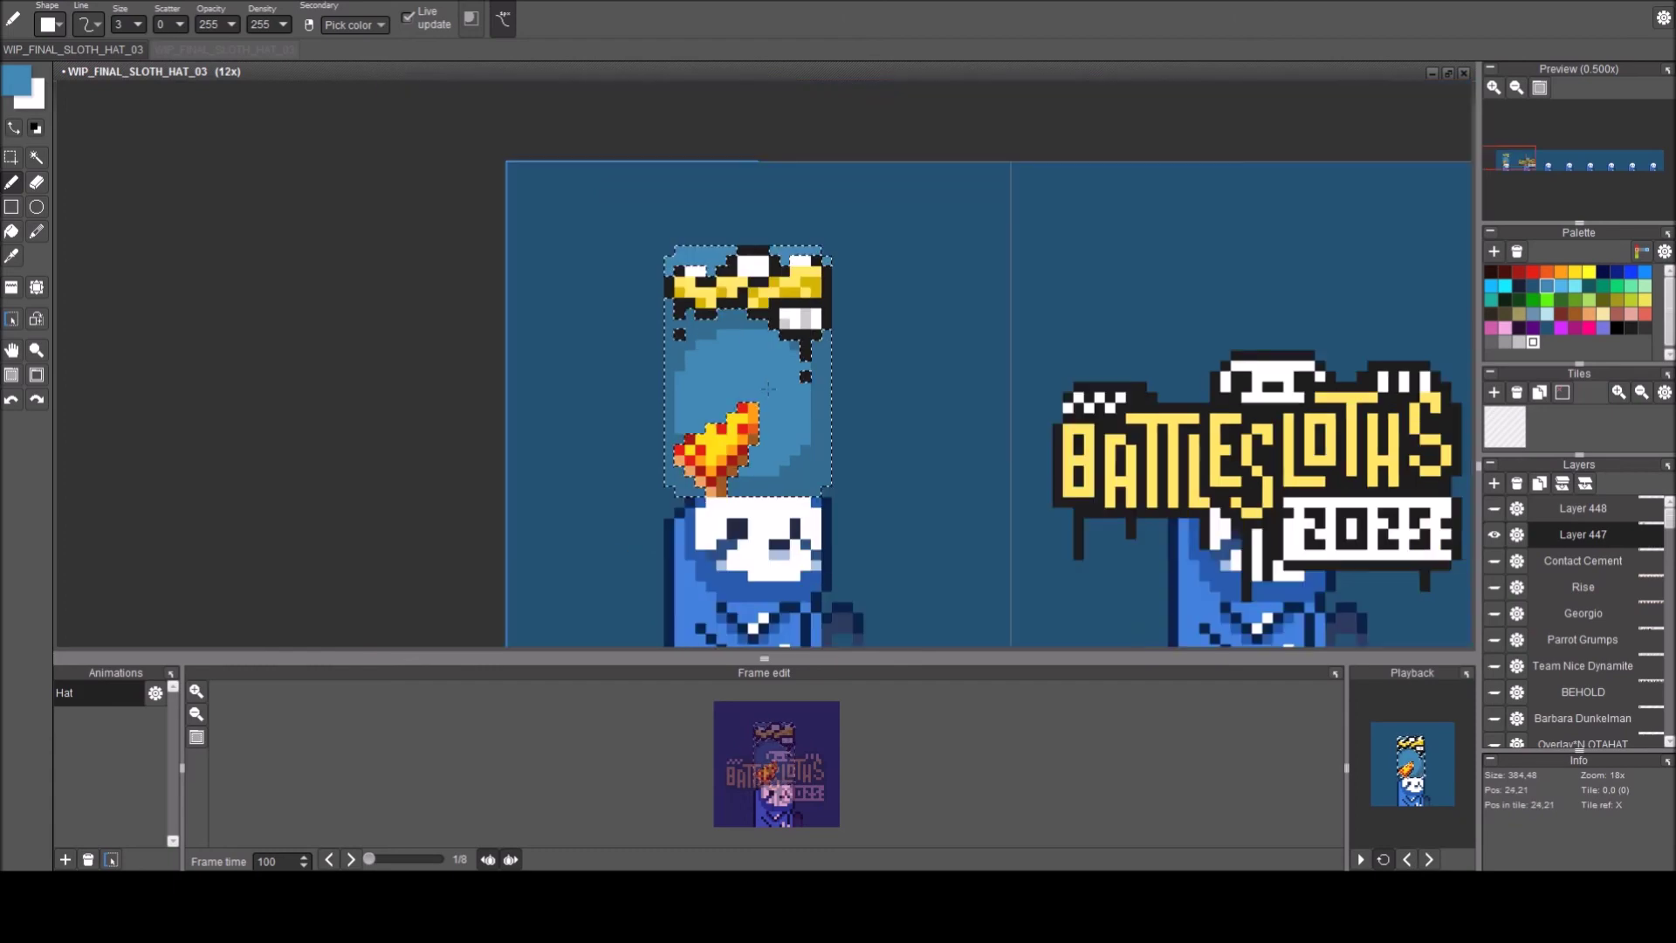
pyautogui.scroll(4, 787, 499)
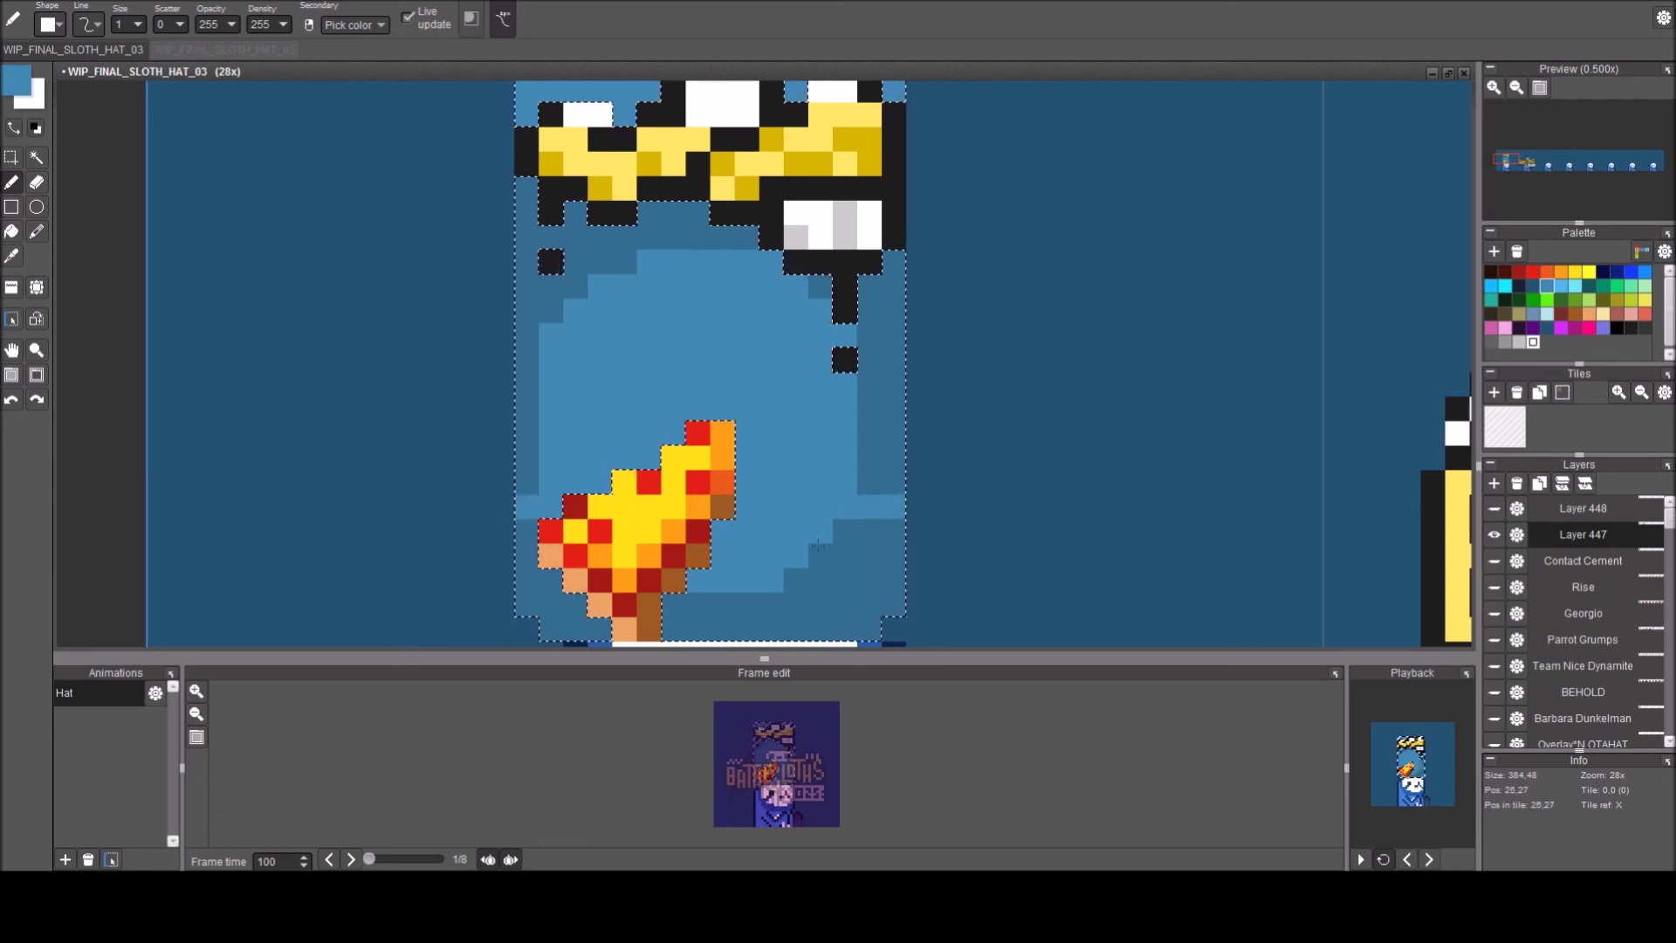
pyautogui.hotkey('ctrl', 'z')
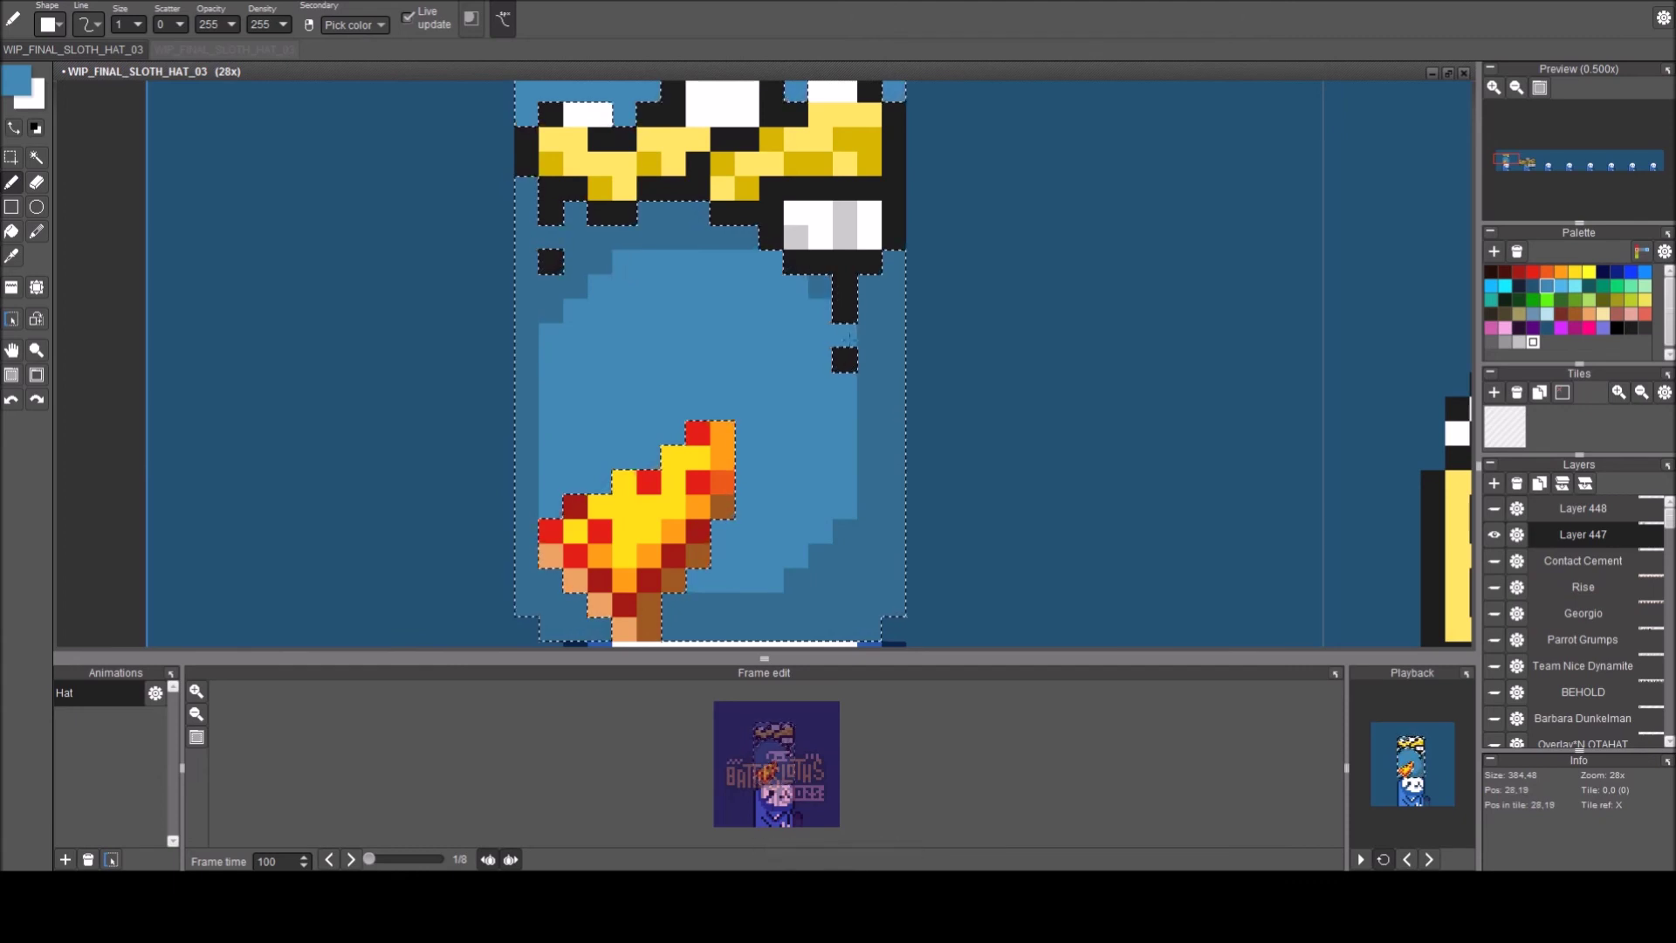
# Sample the darker blue and shade the panel's pixels around the logo's upper outline and outer corners.
pyautogui.scroll(-4, 865, 403)
pyautogui.scroll(4, 786, 349)
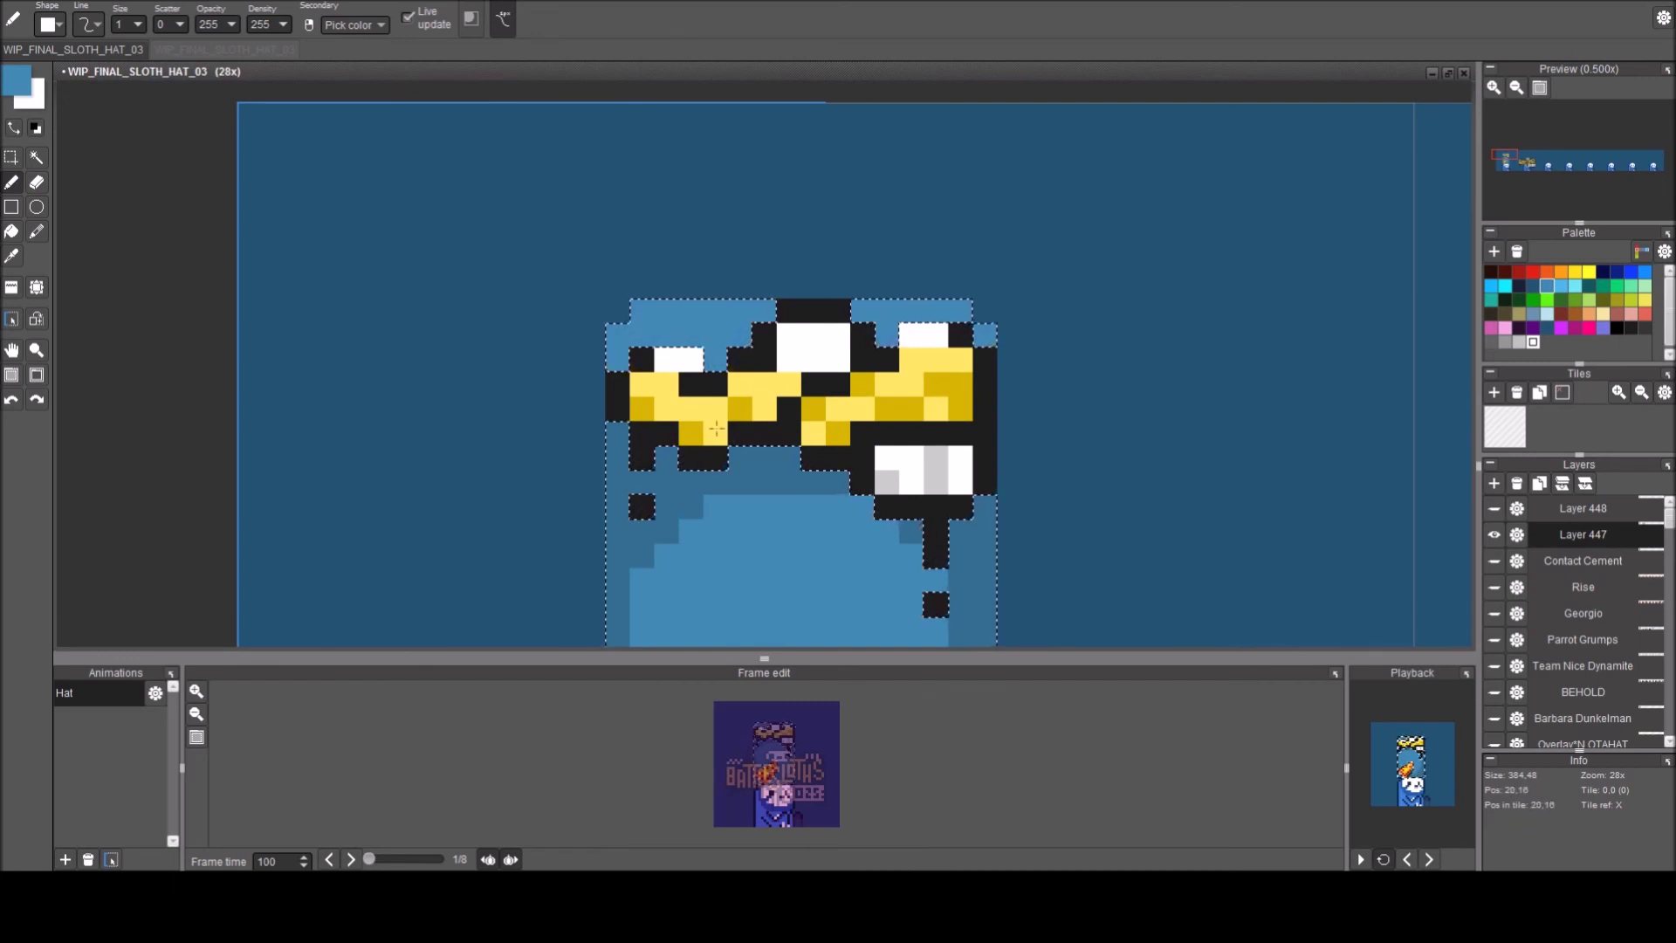
pyautogui.rightClick(746, 471)
pyautogui.click(714, 312)
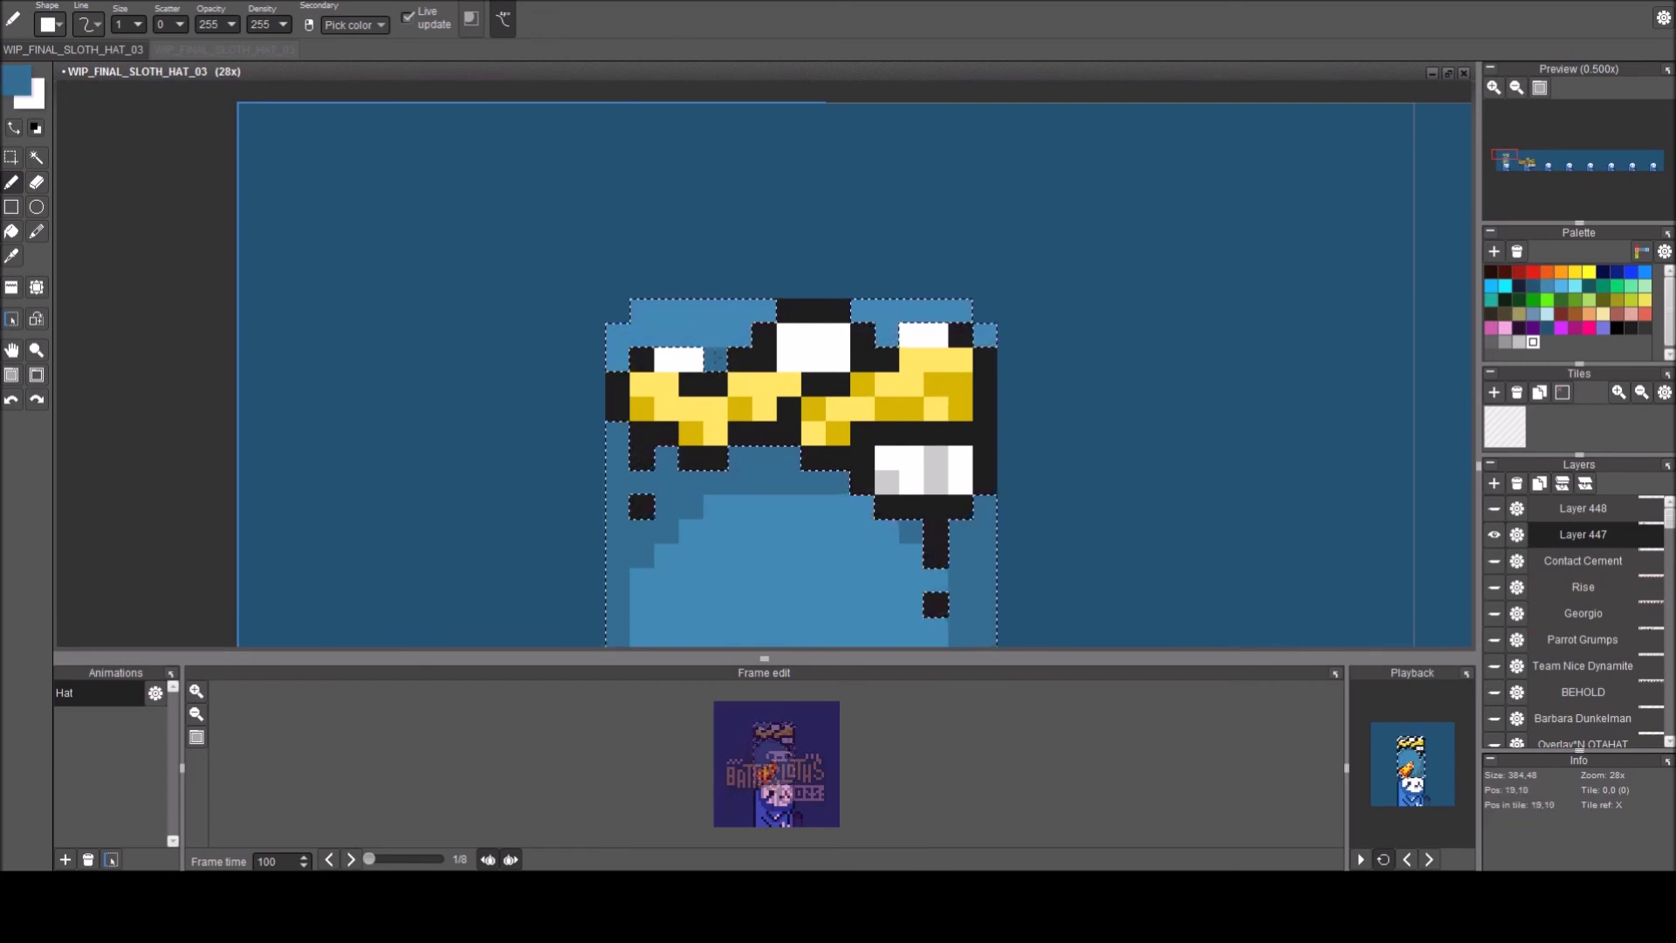
pyautogui.click(618, 359)
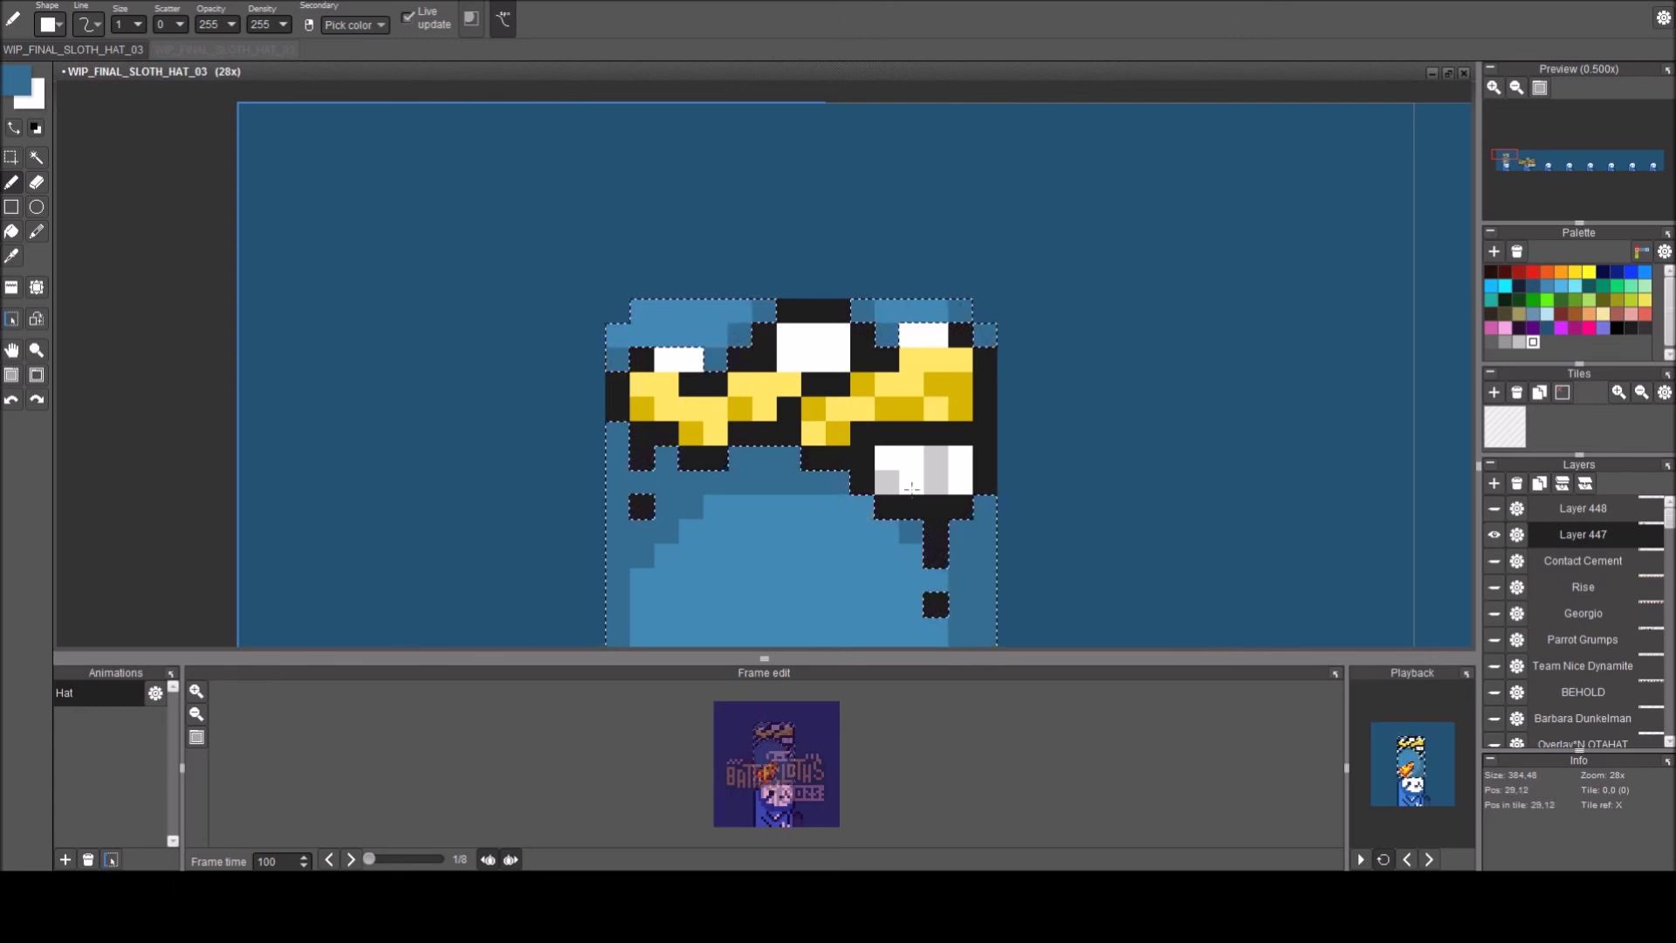
pyautogui.scroll(-2, 909, 482)
pyautogui.moveTo(832, 487); pyautogui.dragTo(794, 434)
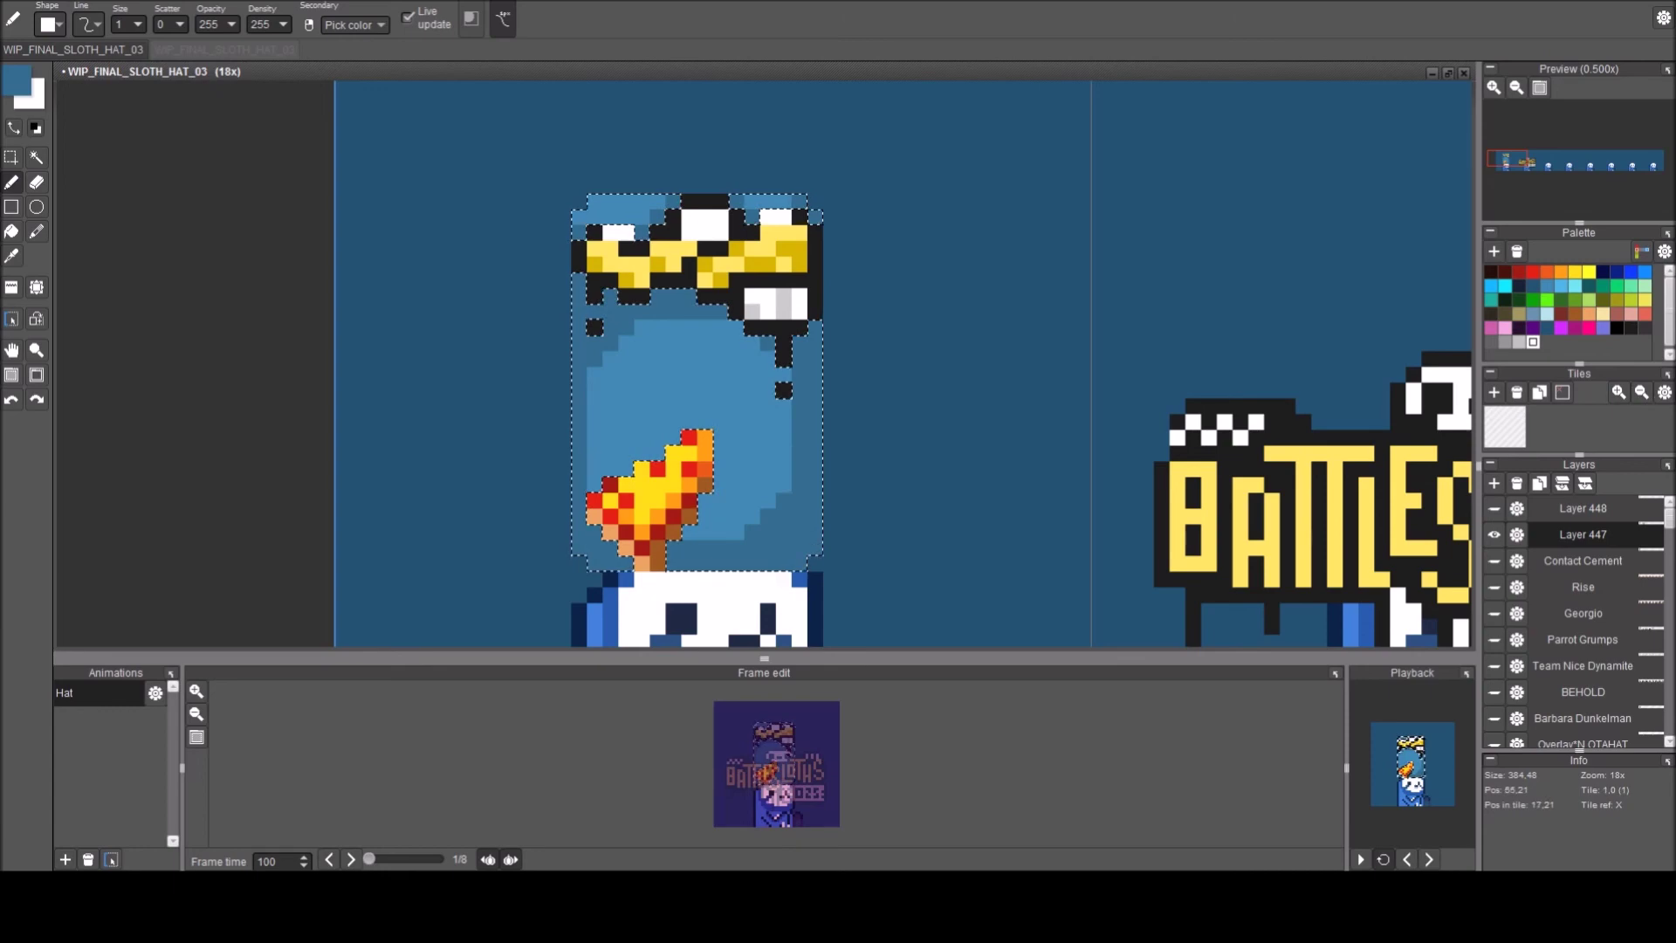
# Remove the large Battlesloths logo from the second sloth's tile.
pyautogui.scroll(-3, 1026, 392)
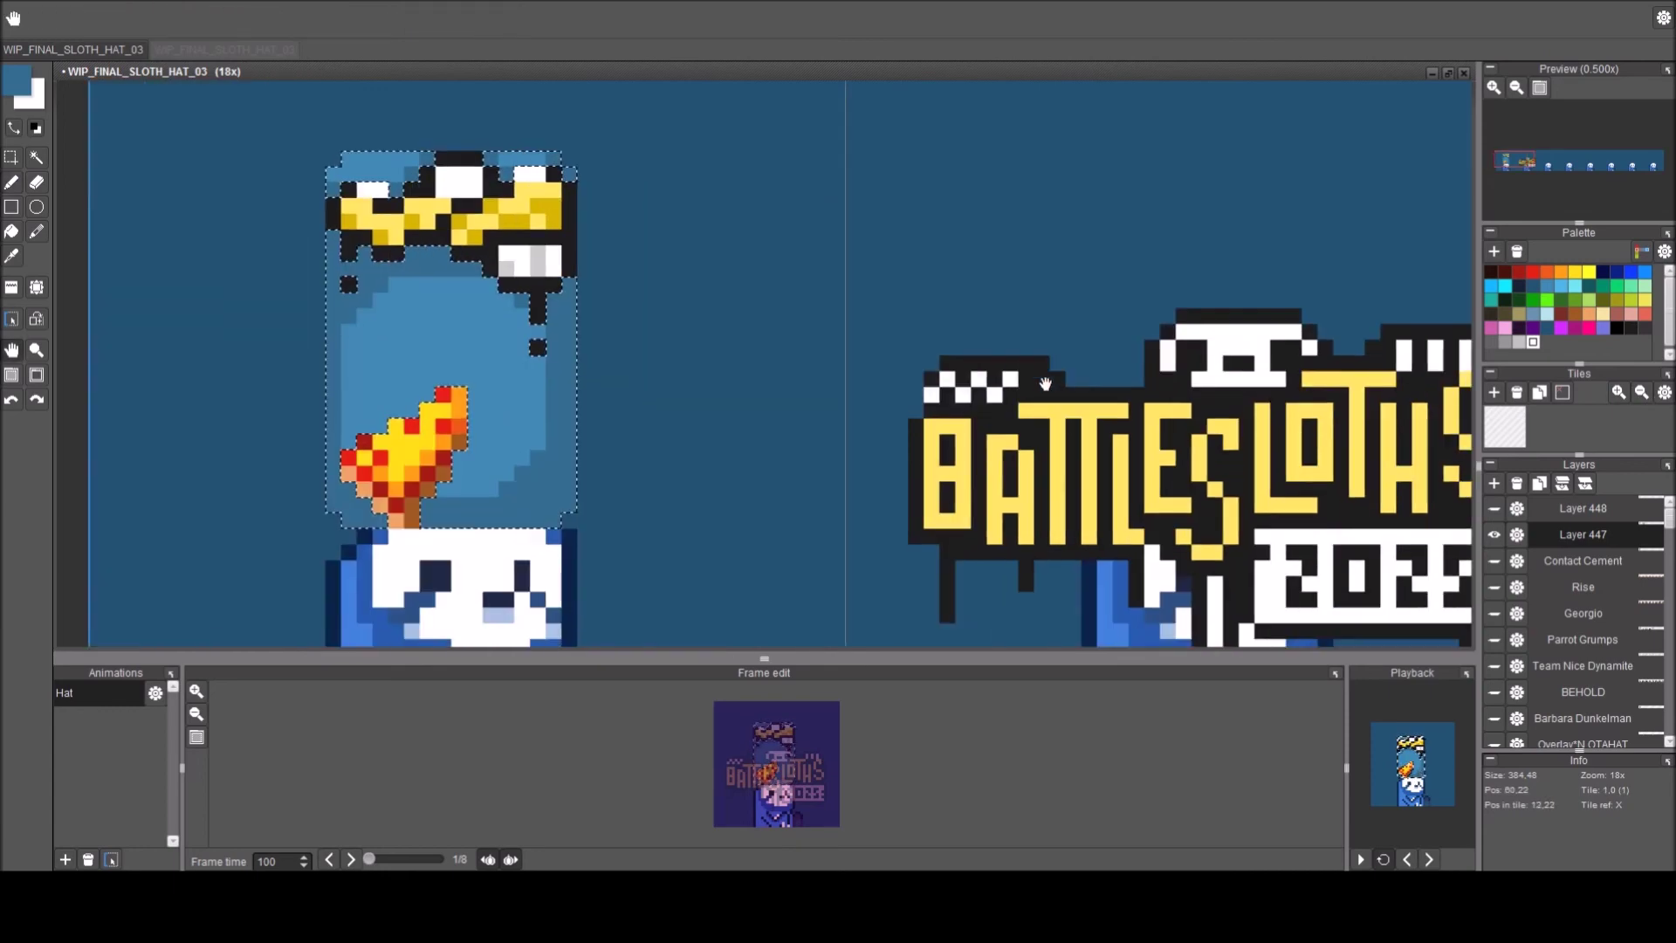
pyautogui.click(488, 859)
pyautogui.moveTo(852, 458); pyautogui.dragTo(605, 456)
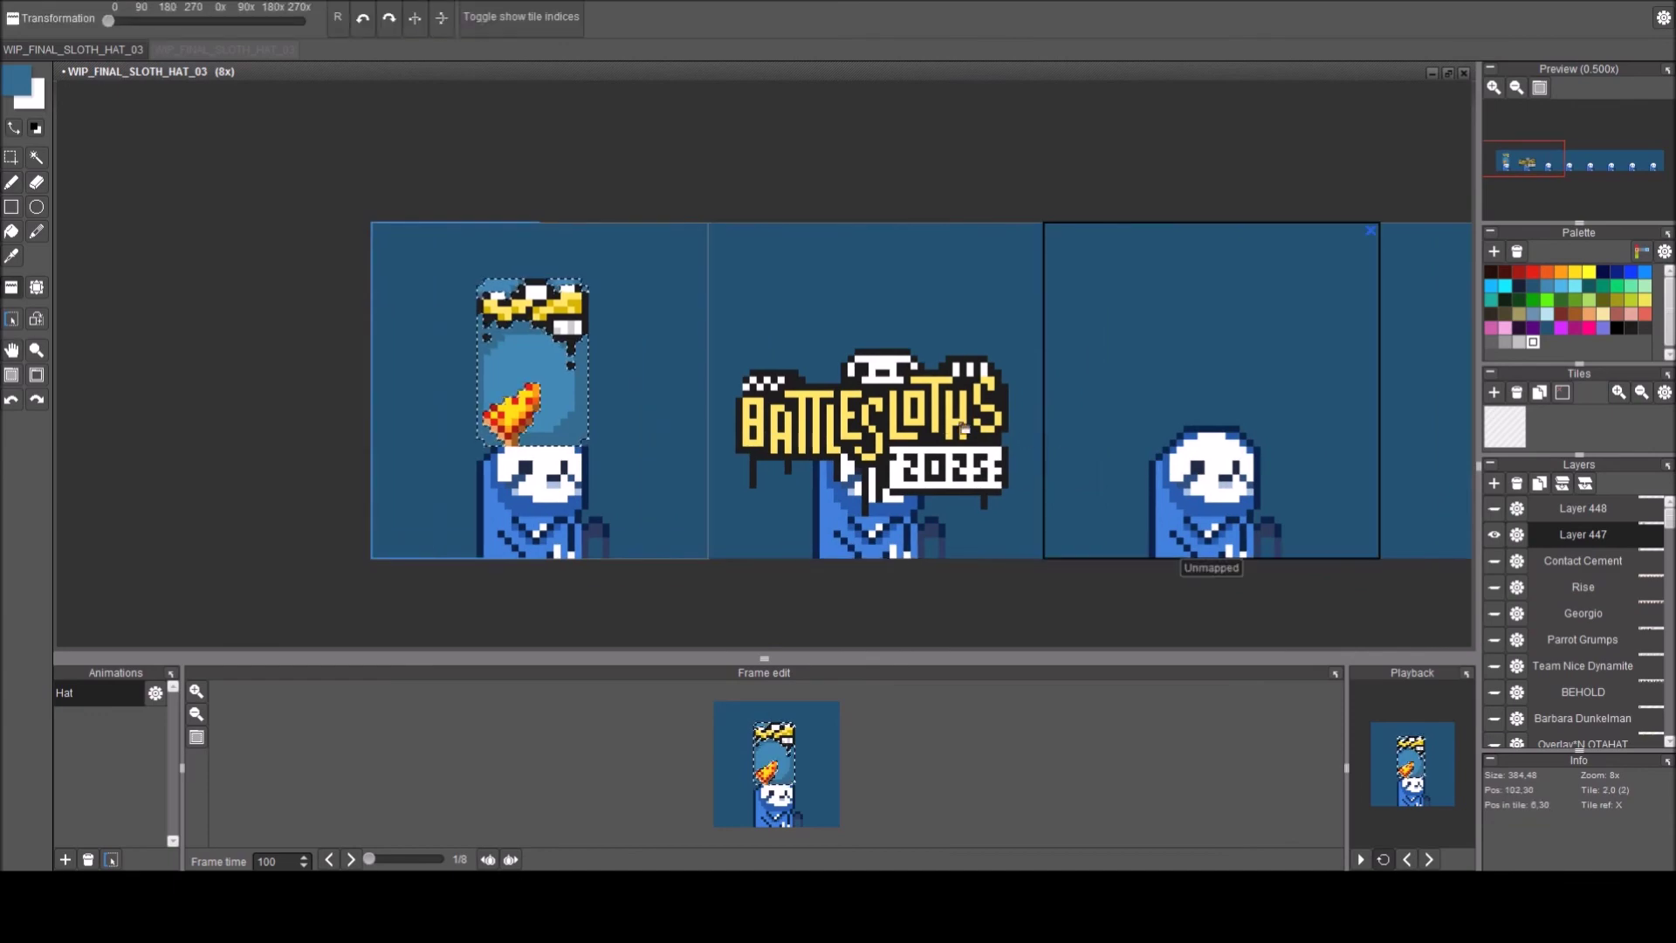
pyautogui.scroll(3, 755, 399)
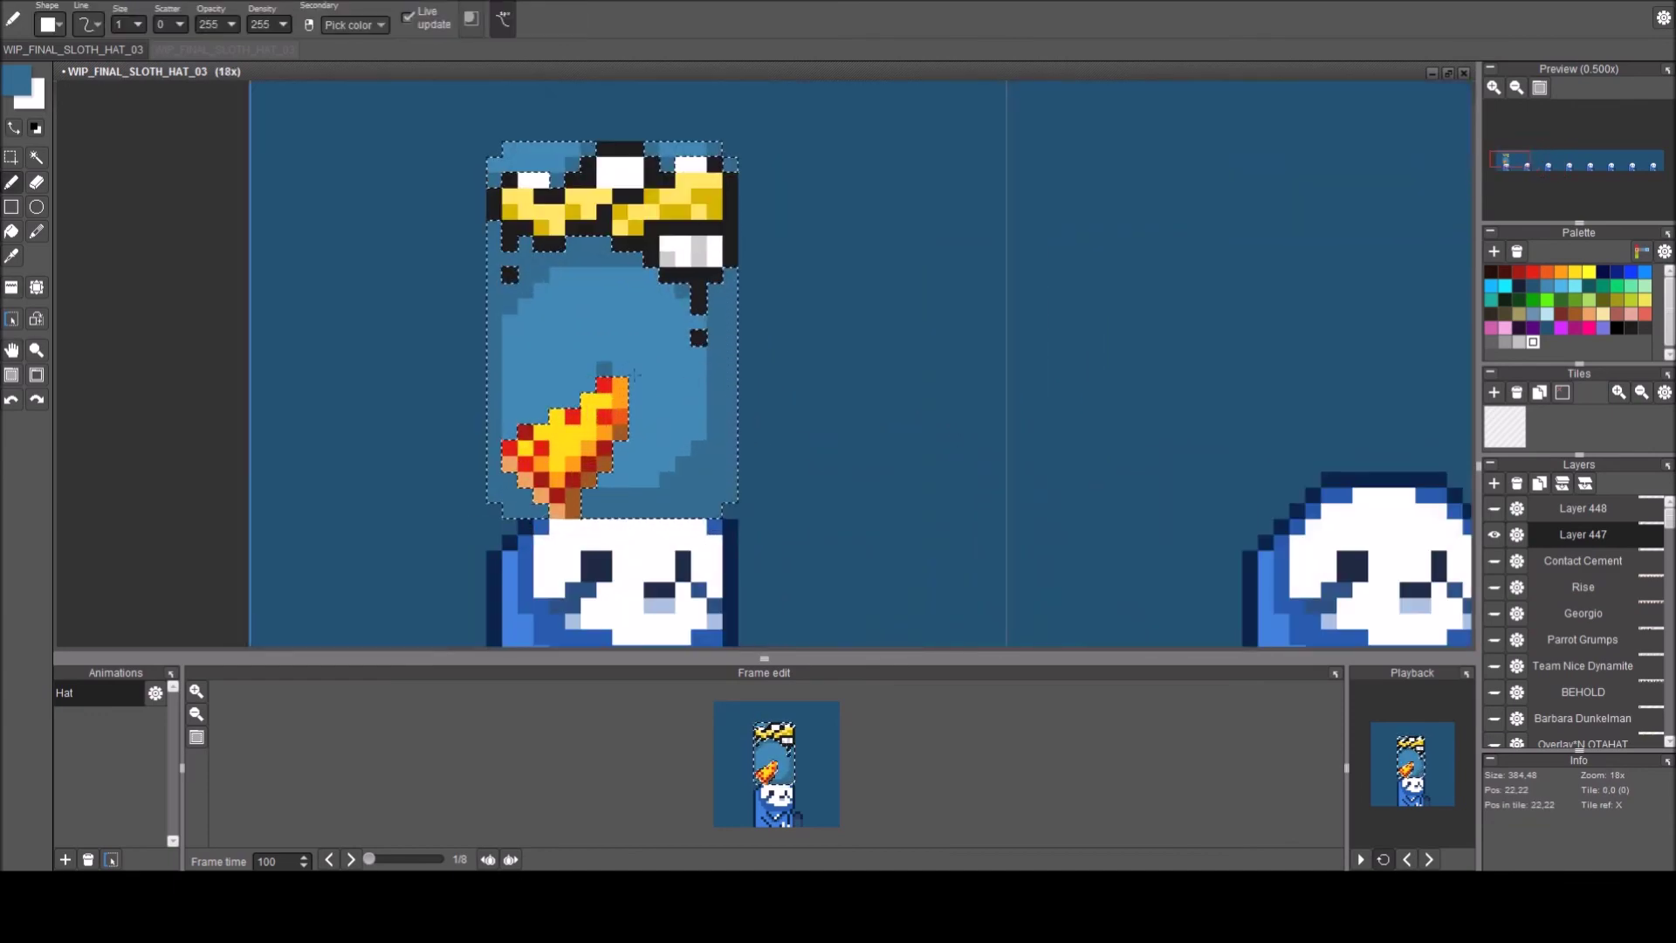
# Show Layer 448 and rename the hat layers: Layer 447 as "Backing" and Layer 448 as "Bubble protector".
pyautogui.click(1494, 508)
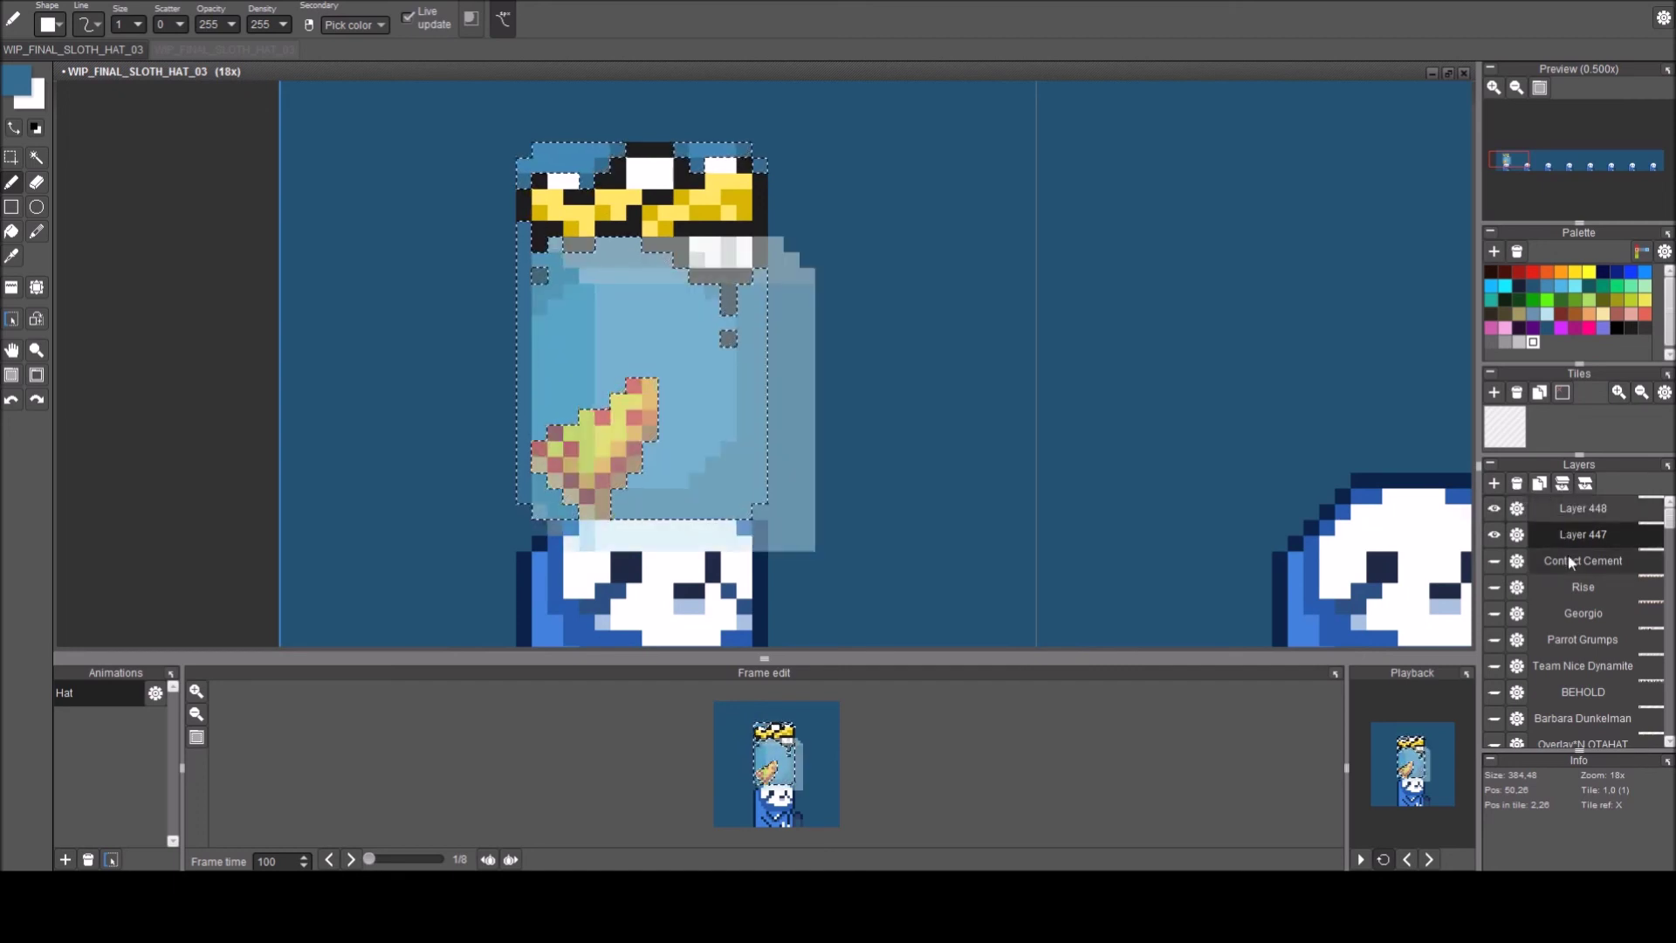
pyautogui.click(1519, 536)
pyautogui.write('Backing')
pyautogui.press('Return')
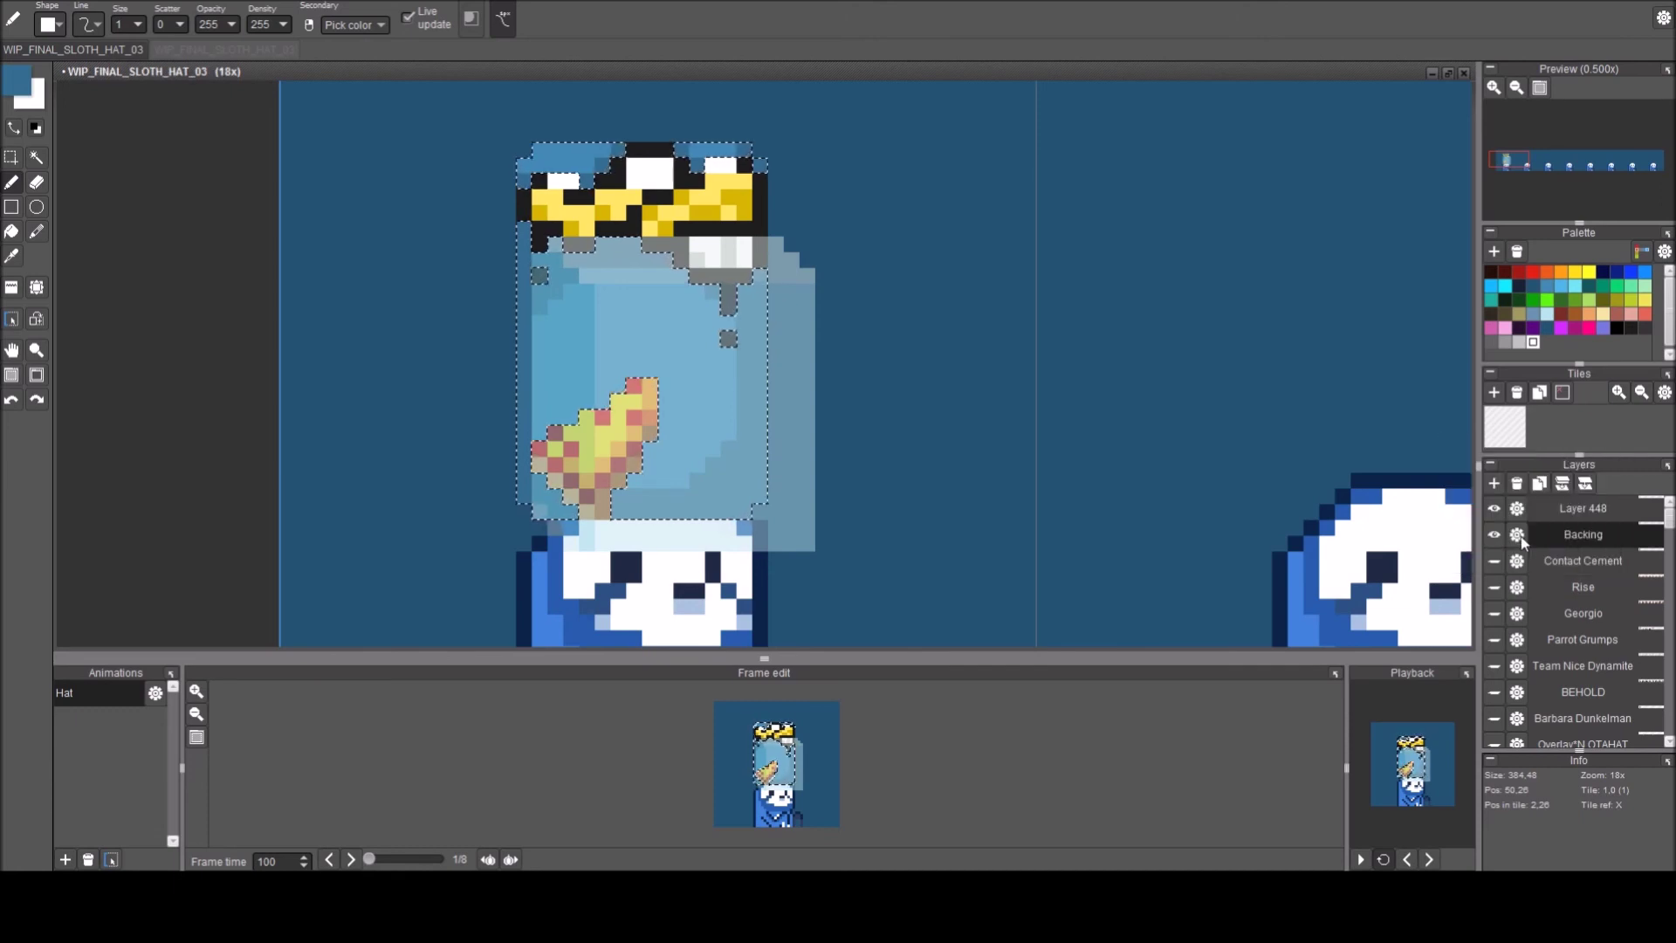
pyautogui.click(1521, 507)
pyautogui.write('Bubble protector')
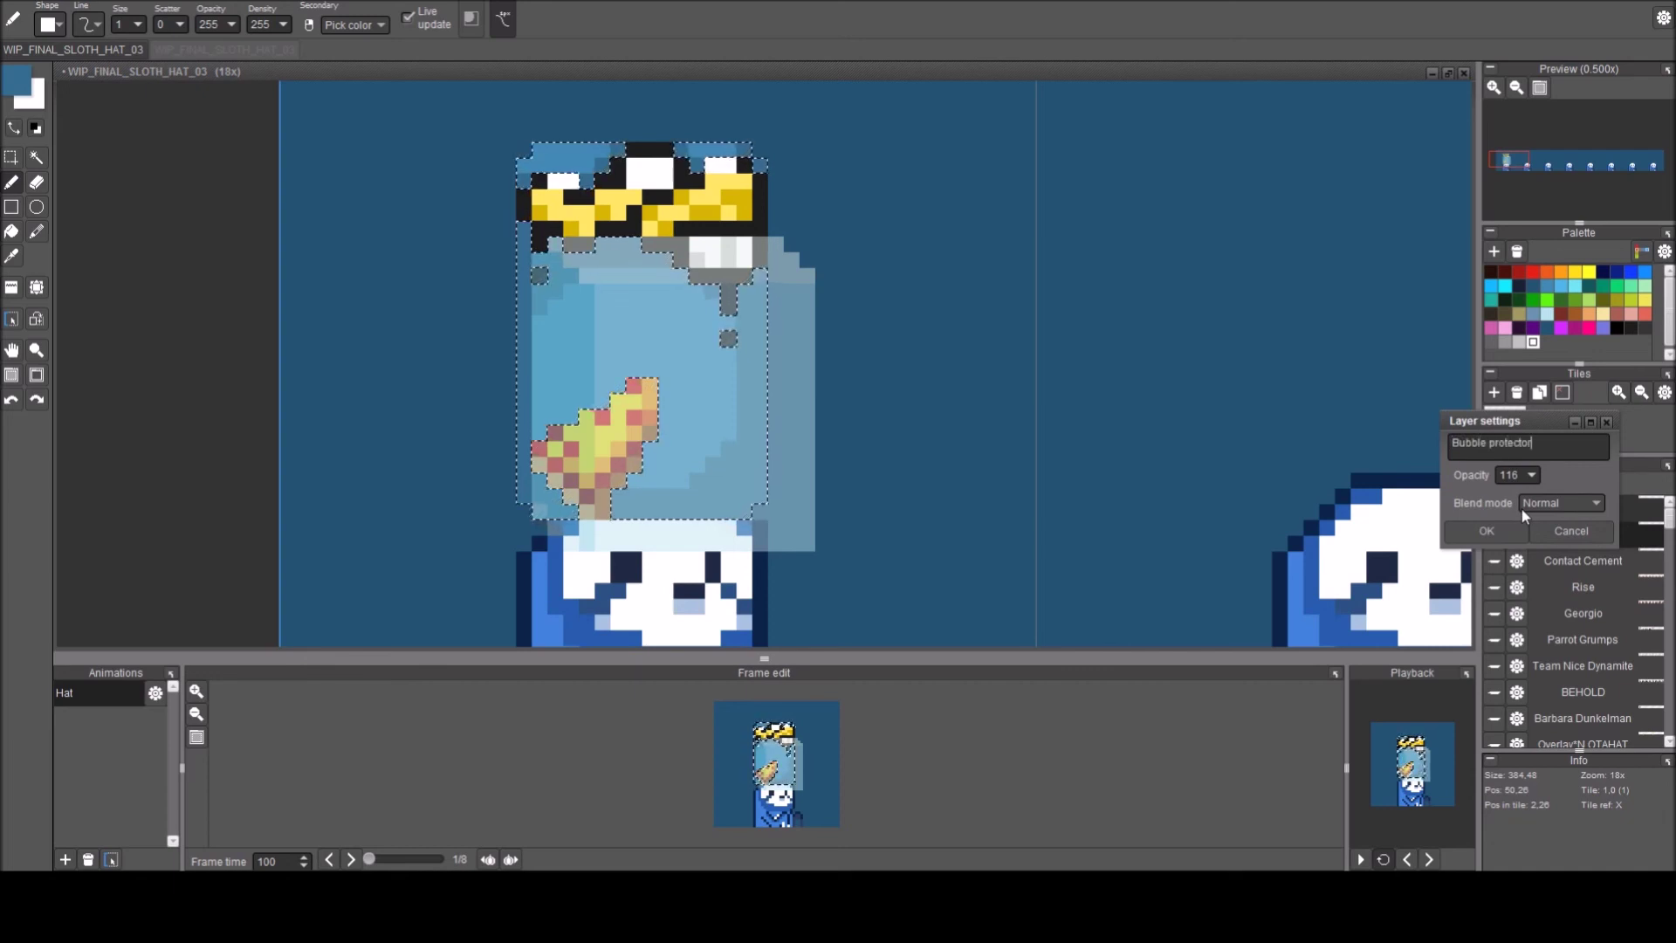
pyautogui.press('Return')
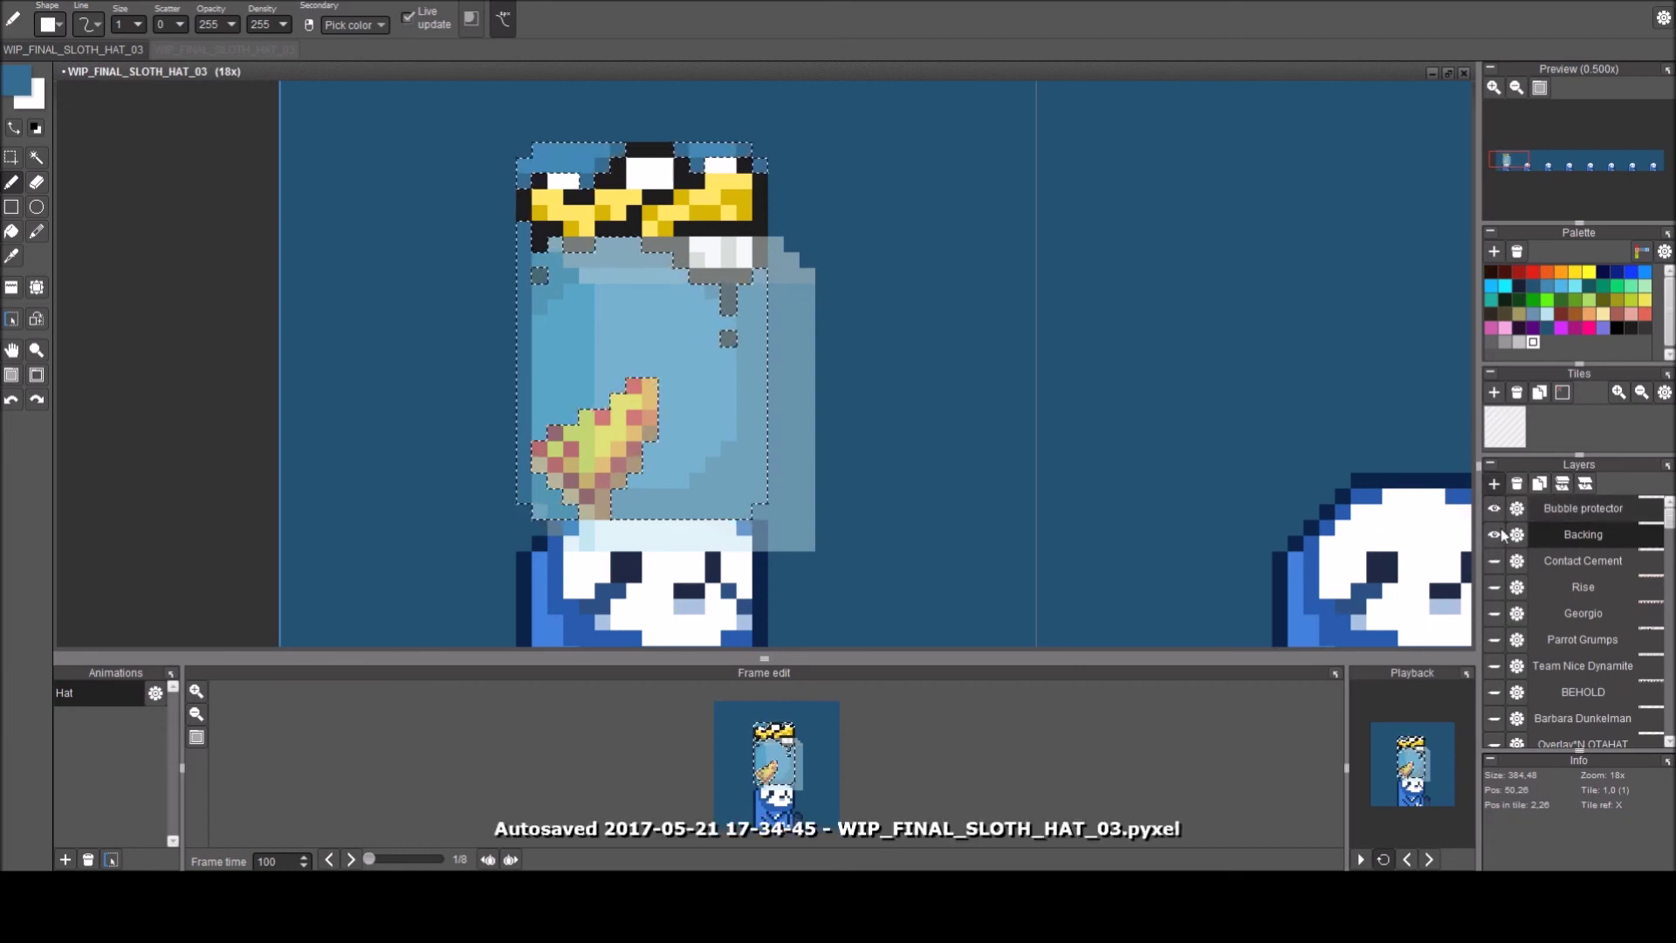
# Add a new layer between Bubble protector and Backing, and name it "MYSTERY".
pyautogui.hotkey('ctrl', 'shift', 'n')
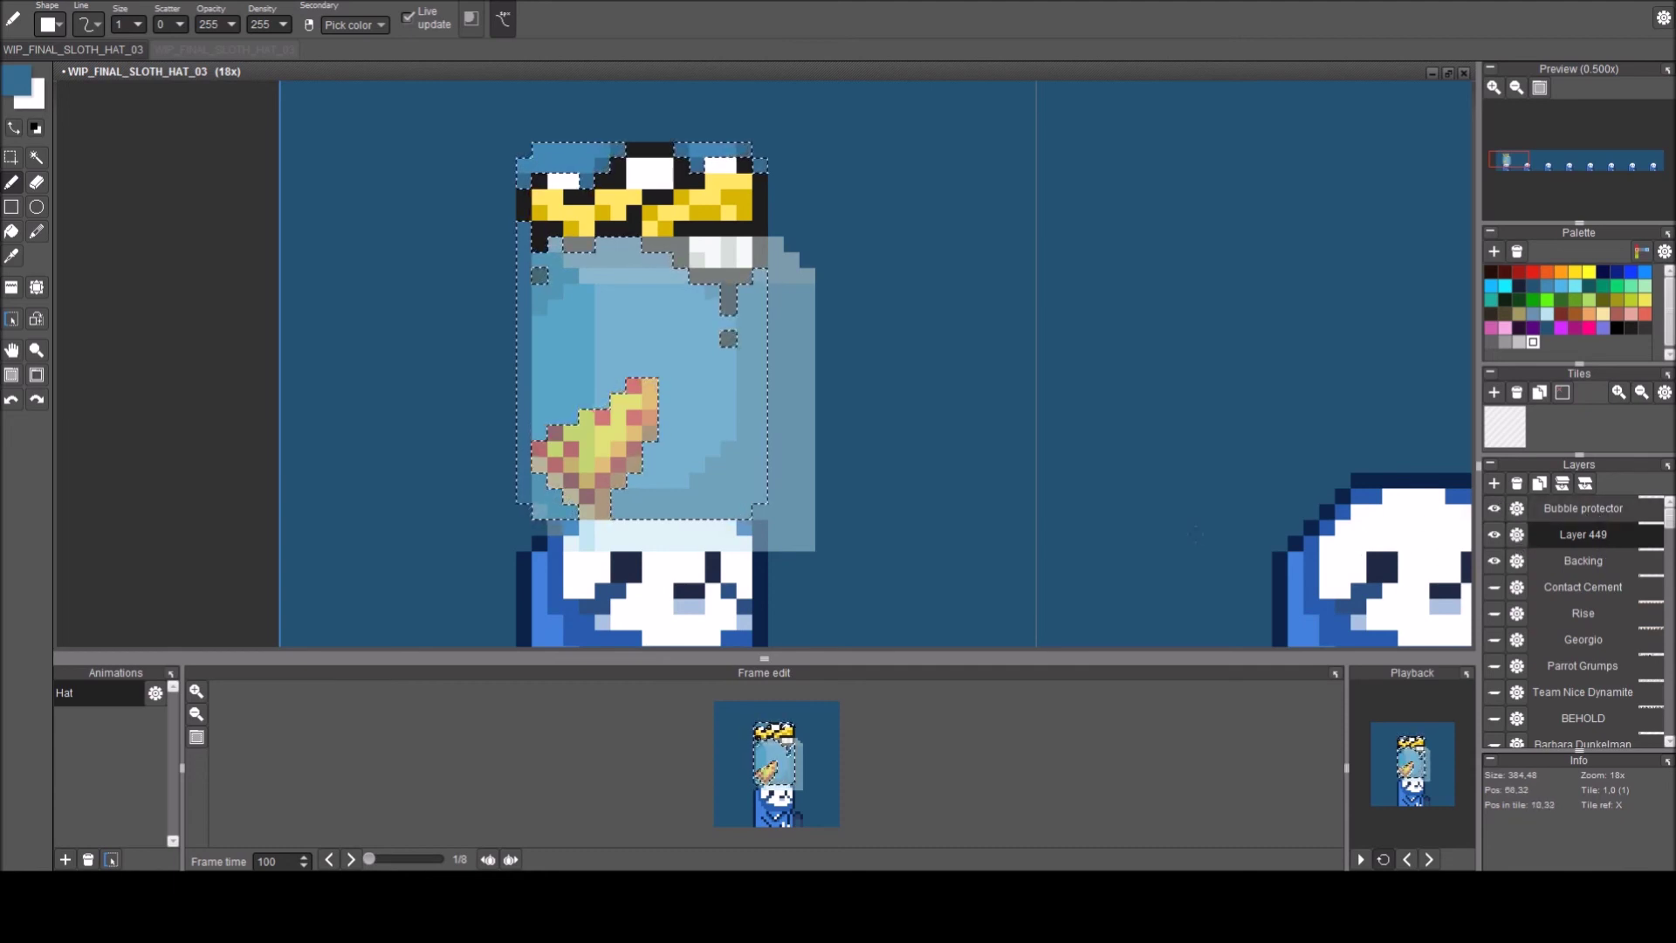
pyautogui.press('space')
pyautogui.moveTo(868, 506); pyautogui.dragTo(894, 534)
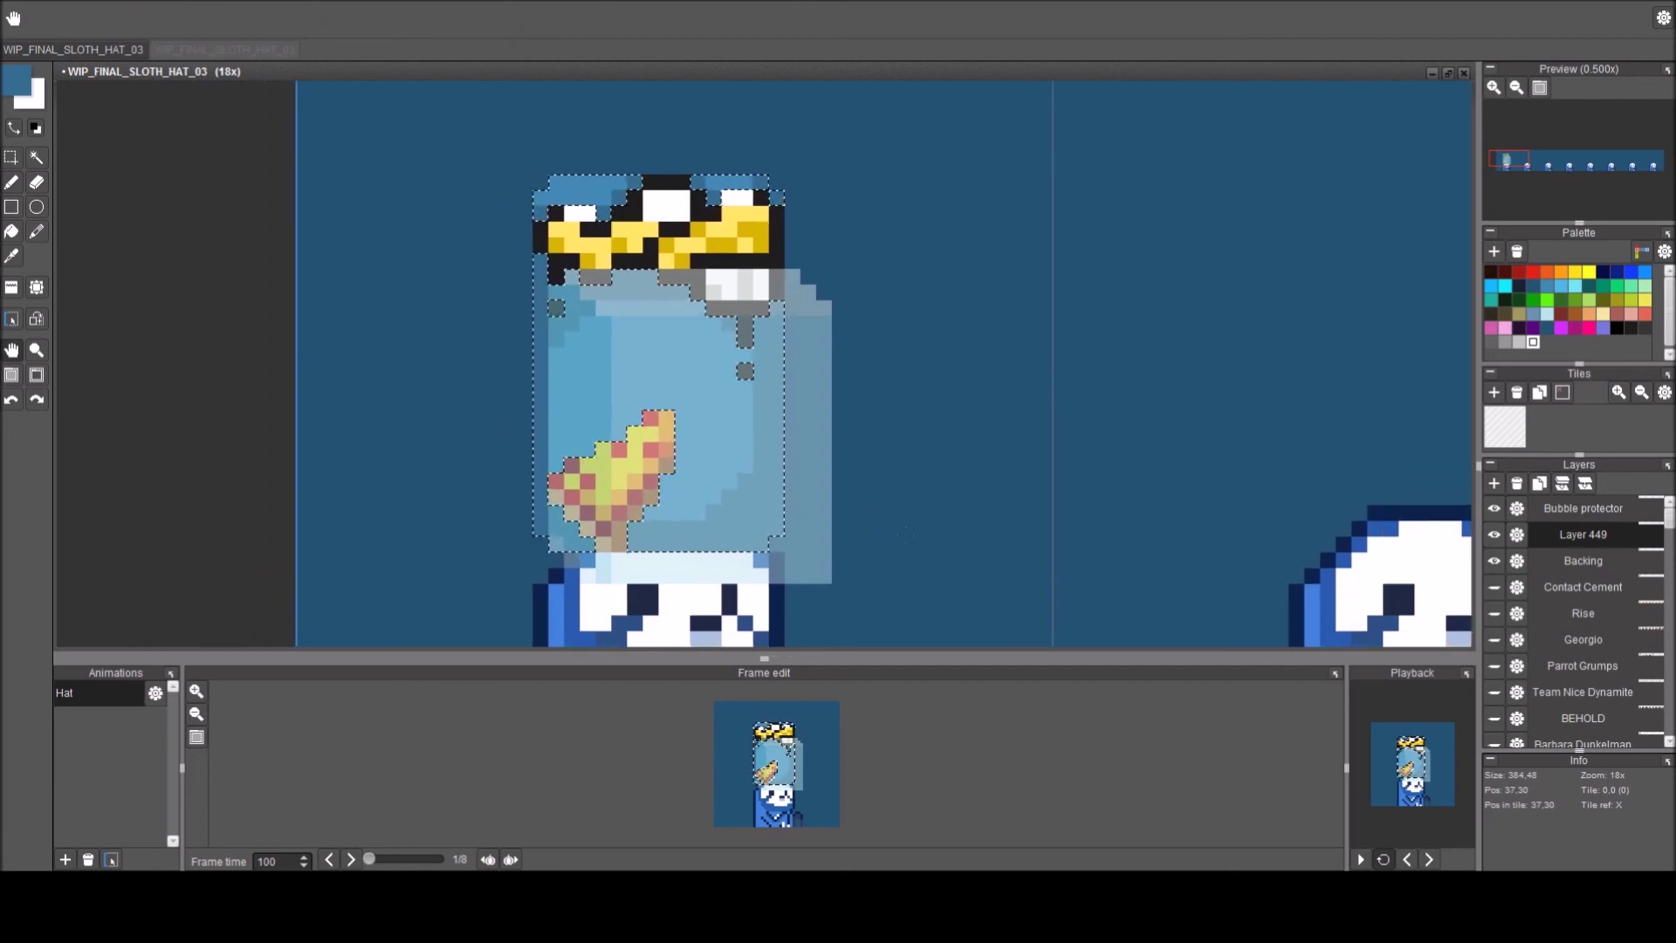
pyautogui.click(1512, 536)
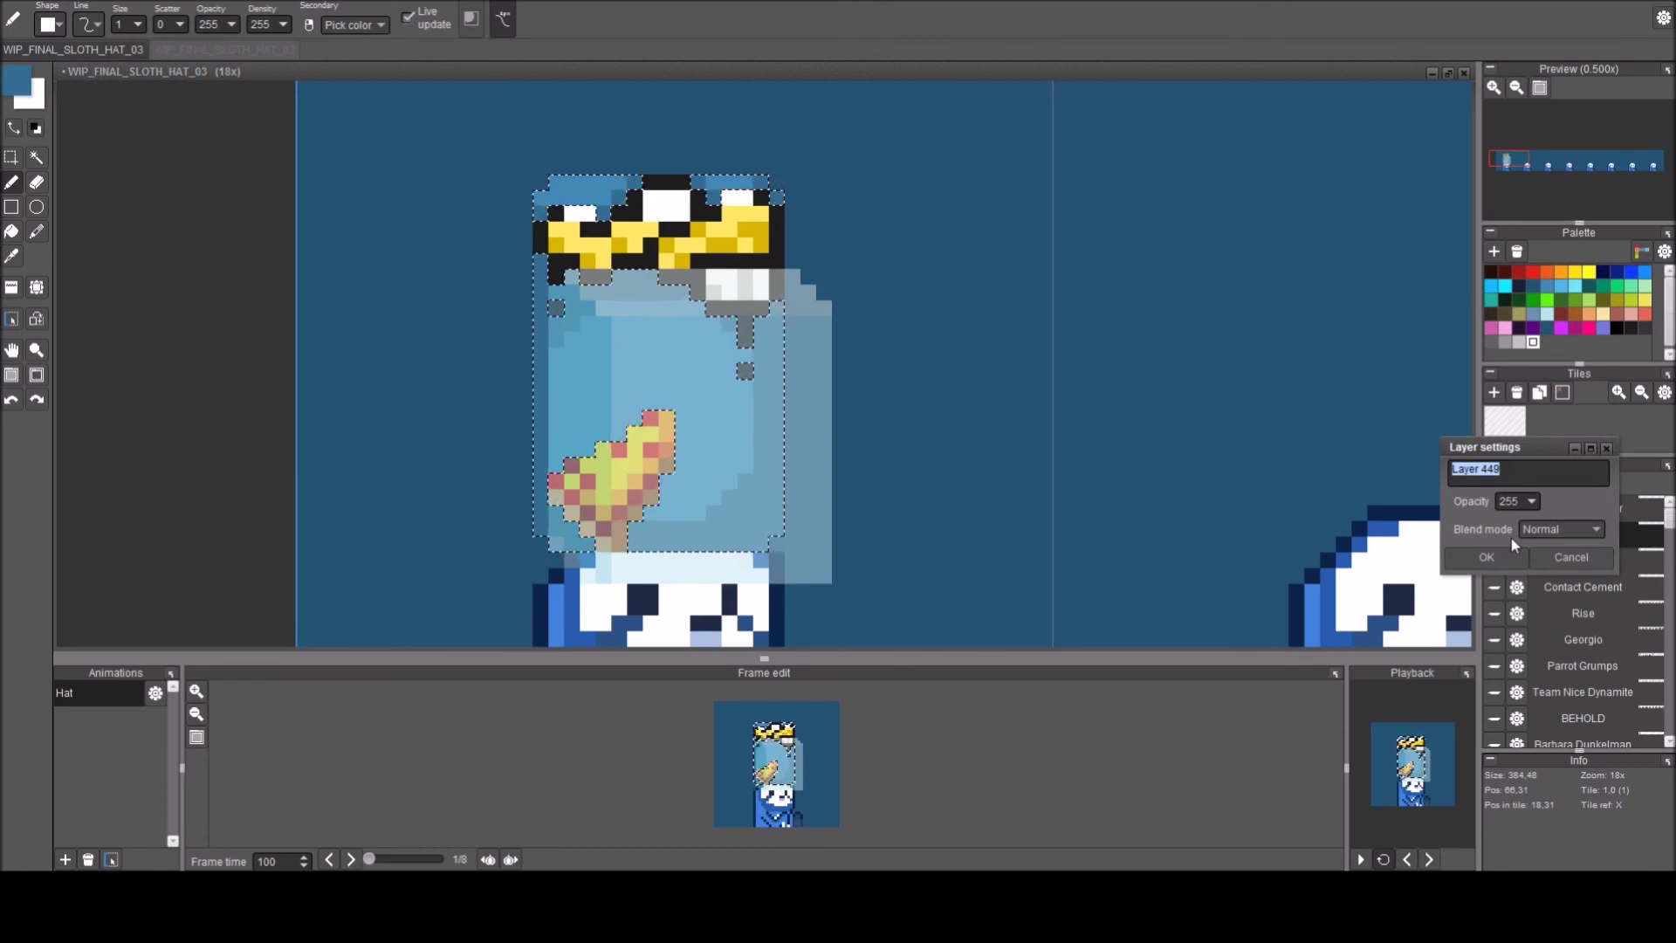
pyautogui.write('MYSTERY')
pyautogui.press('Return')
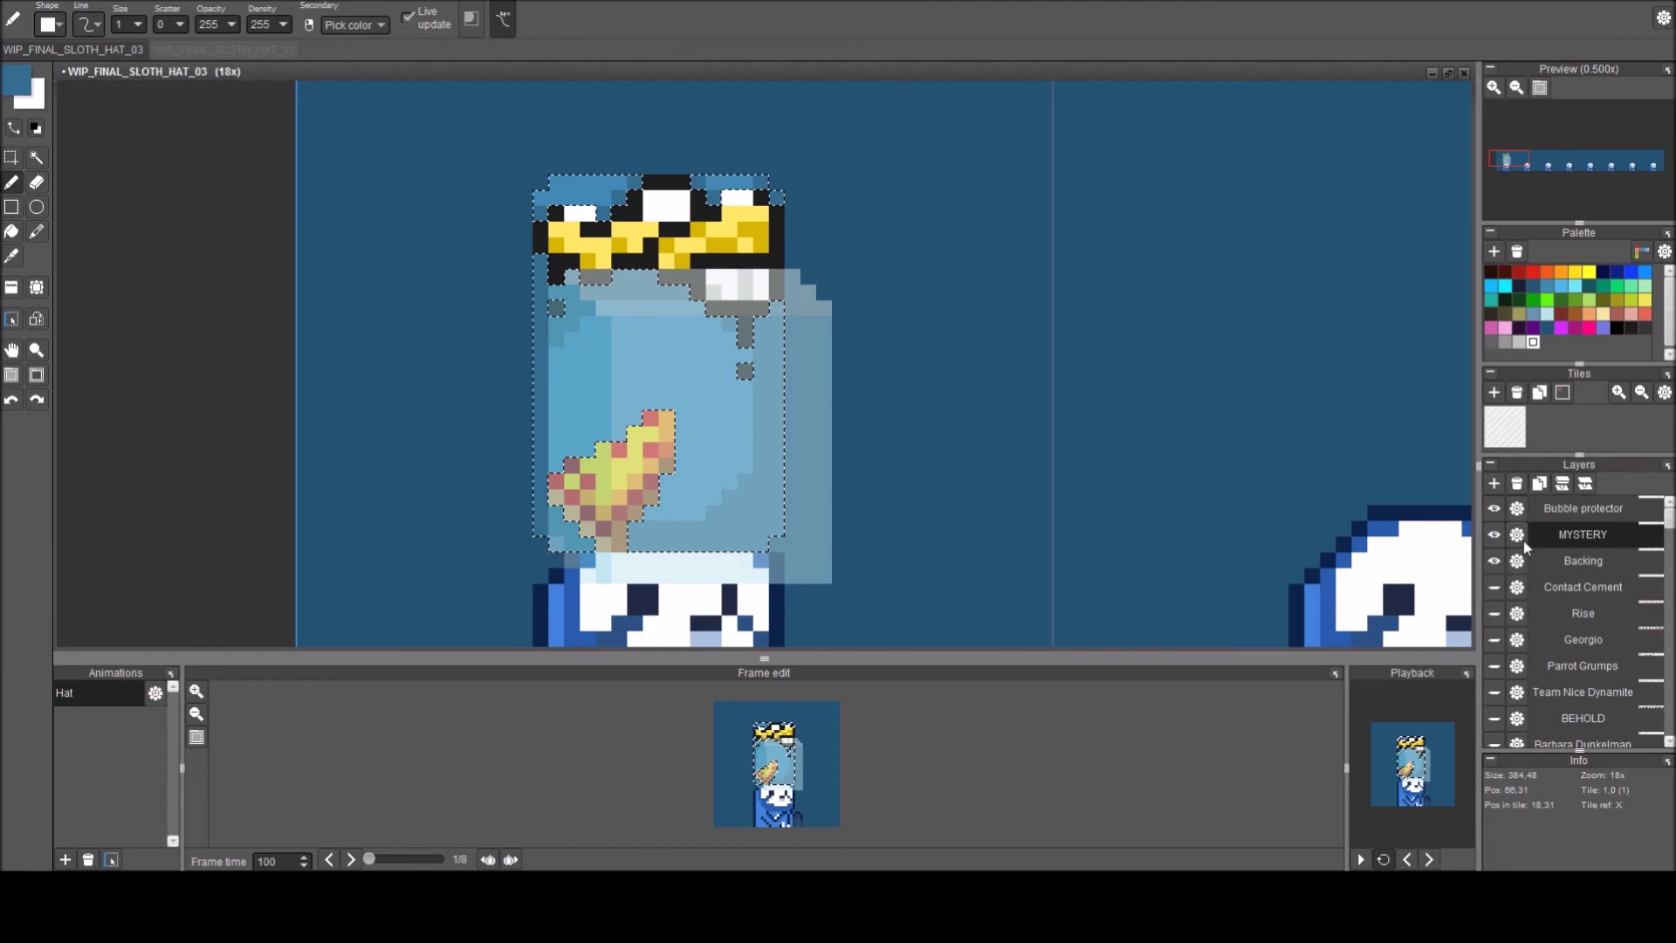
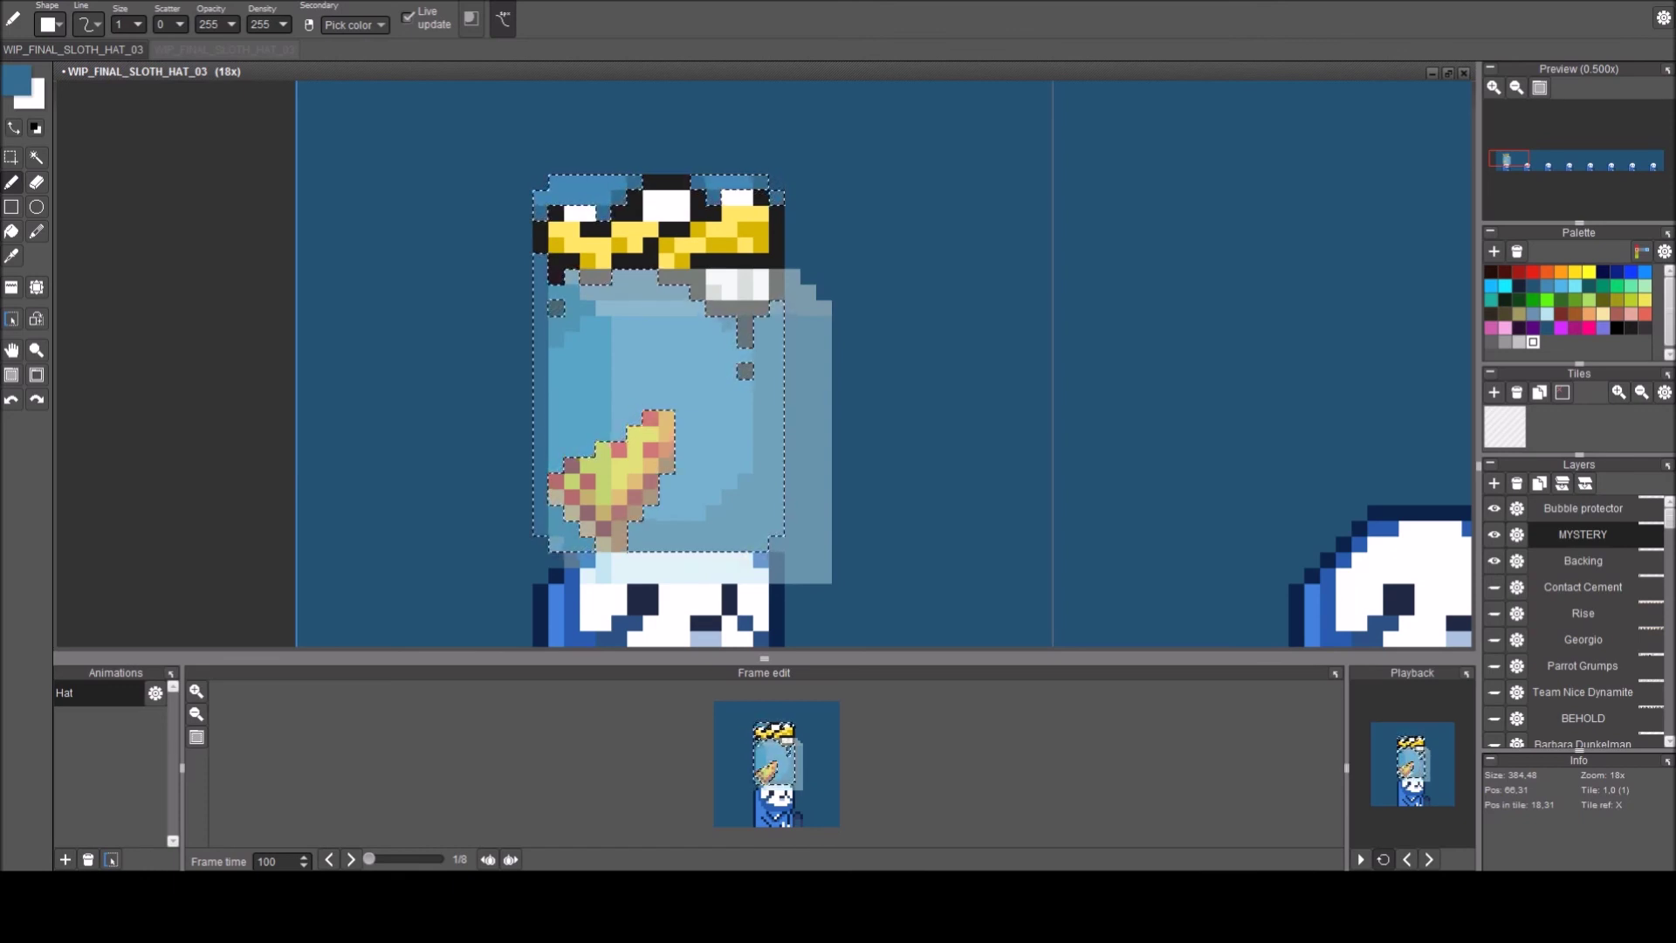
# Clear the selection around the hat and hide the Bubble protector layer.
pyautogui.moveTo(729, 544); pyautogui.dragTo(685, 523)
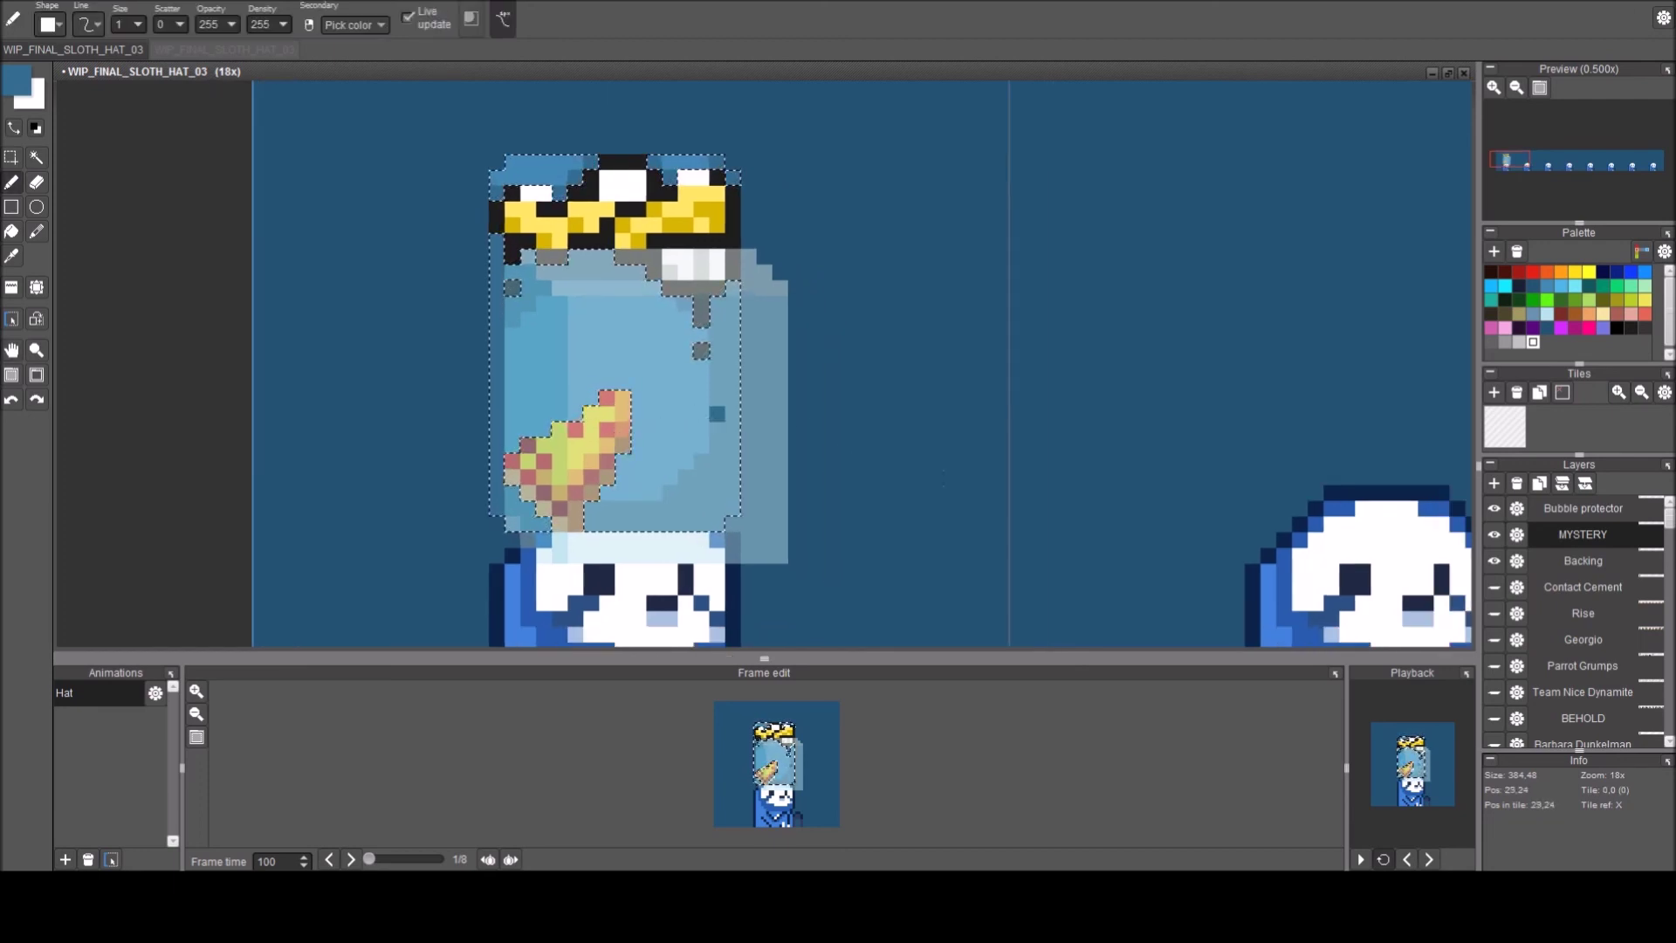
pyautogui.hotkey('ctrl', 'd')
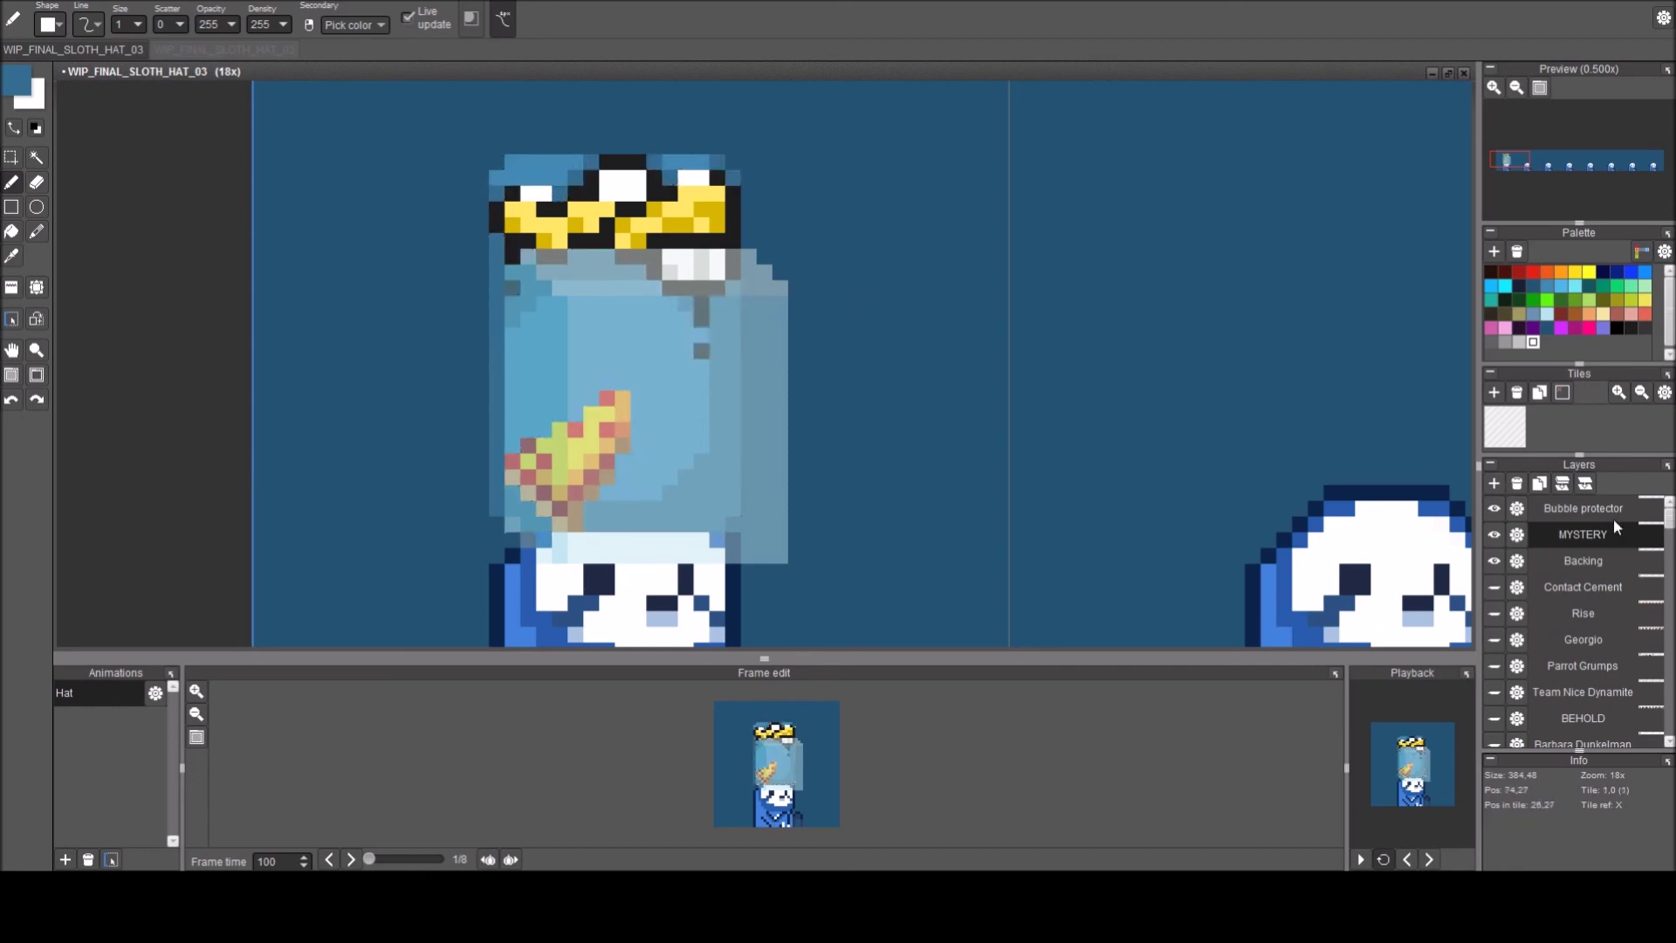
pyautogui.click(1496, 508)
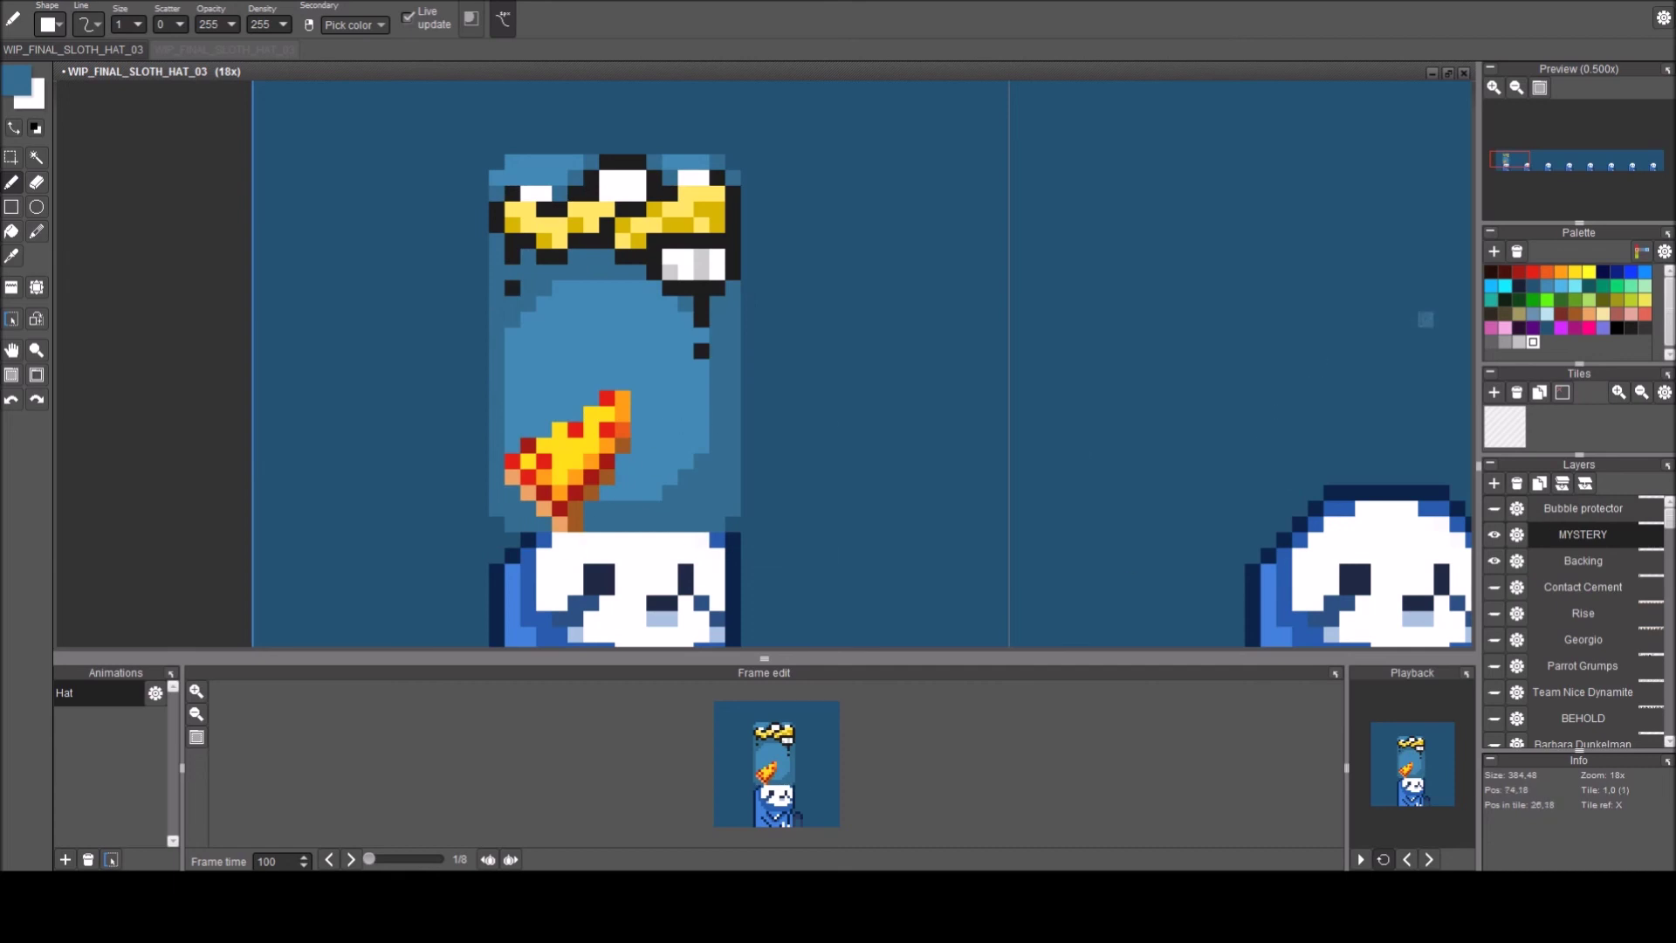
# Copy the whole second sloth sprite and paste it on the MYSTERY layer, offset diagonally above the original's head.
pyautogui.moveTo(1017, 431); pyautogui.dragTo(783, 295)
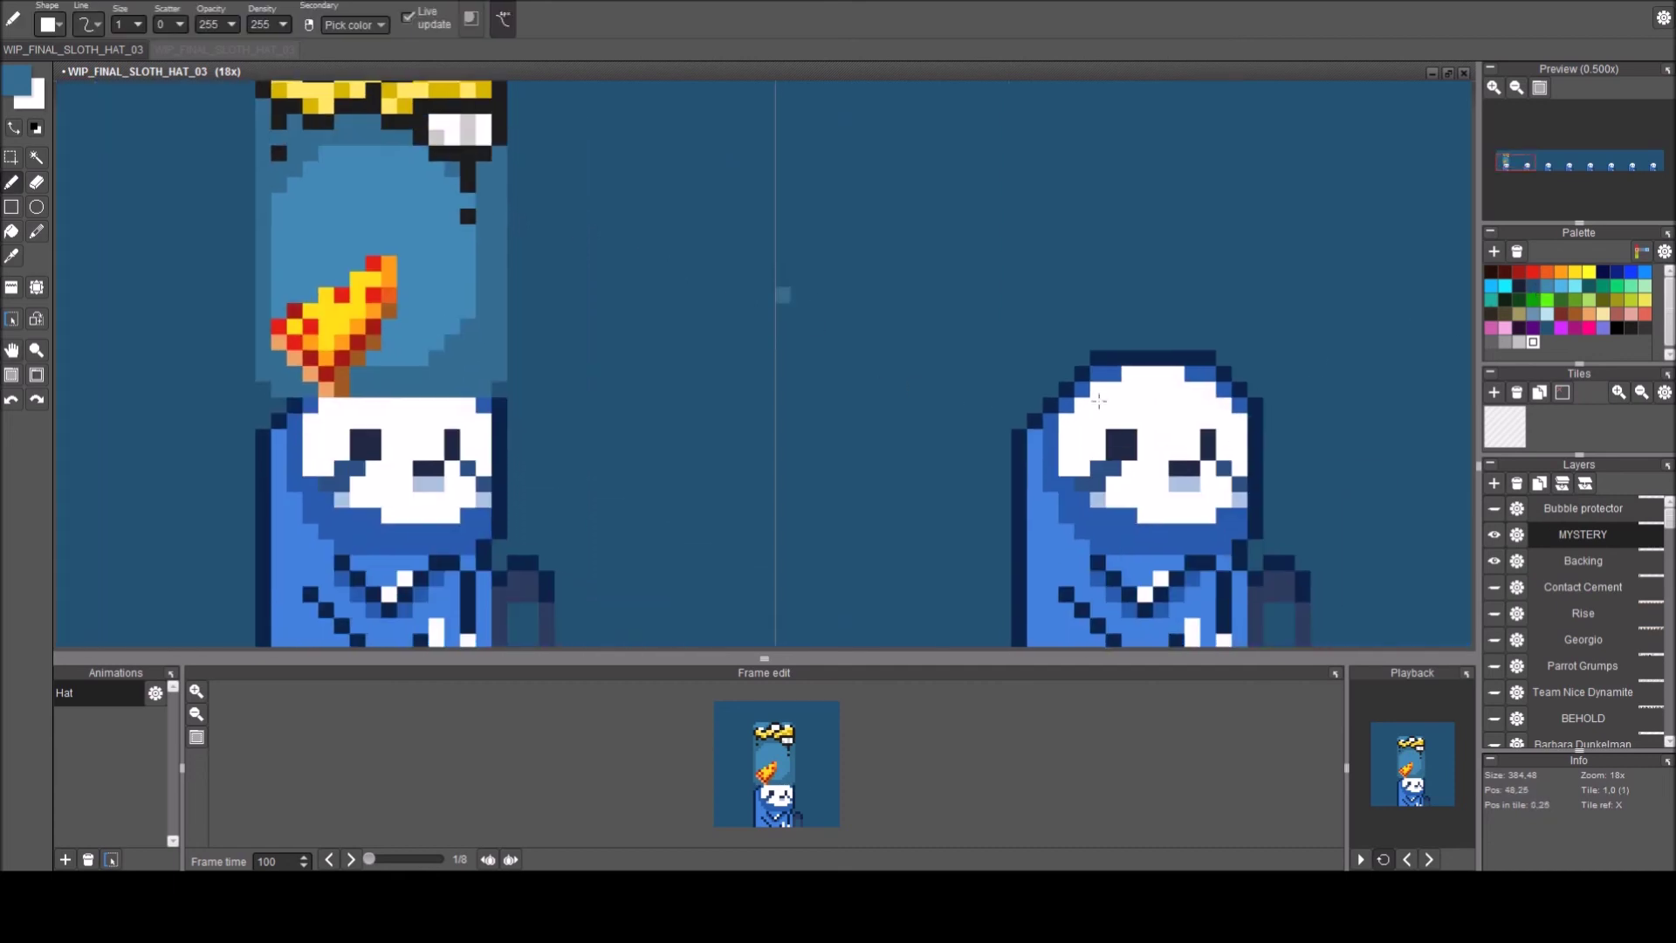
pyautogui.moveTo(1255, 480); pyautogui.dragTo(1163, 436)
pyautogui.press('m')
pyautogui.moveTo(905, 272); pyautogui.dragTo(1236, 604)
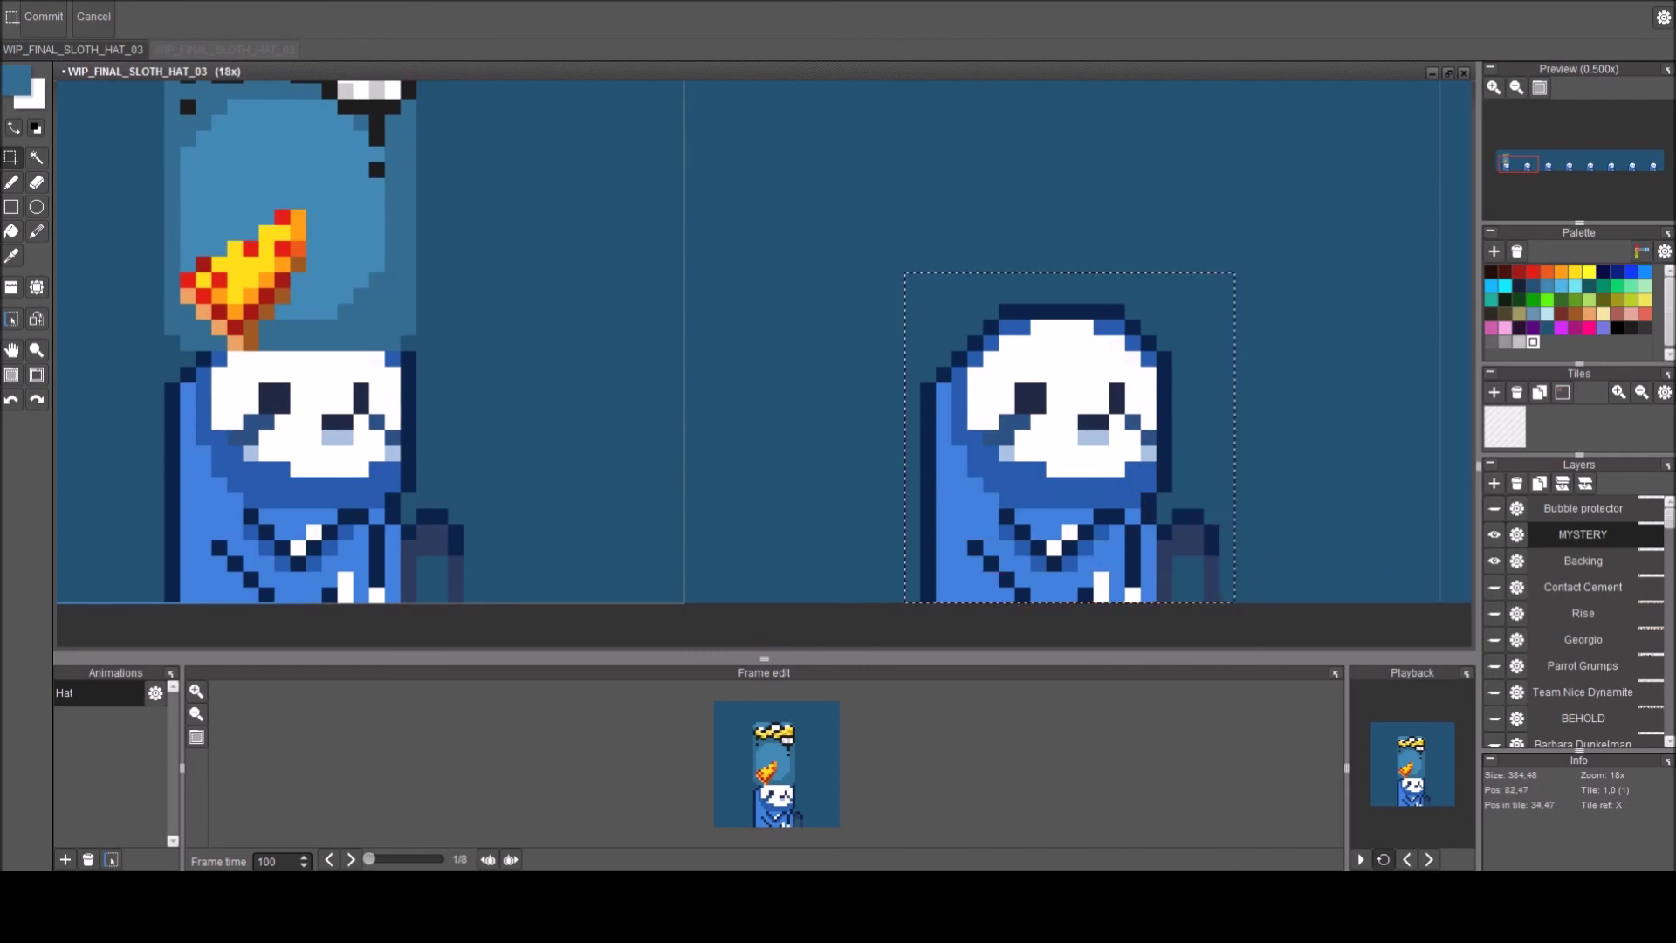
pyautogui.hotkey('ctrl', 'c')
pyautogui.hotkey('ctrl', 'v')
pyautogui.moveTo(1074, 486); pyautogui.dragTo(956, 350)
pyautogui.click(1209, 337)
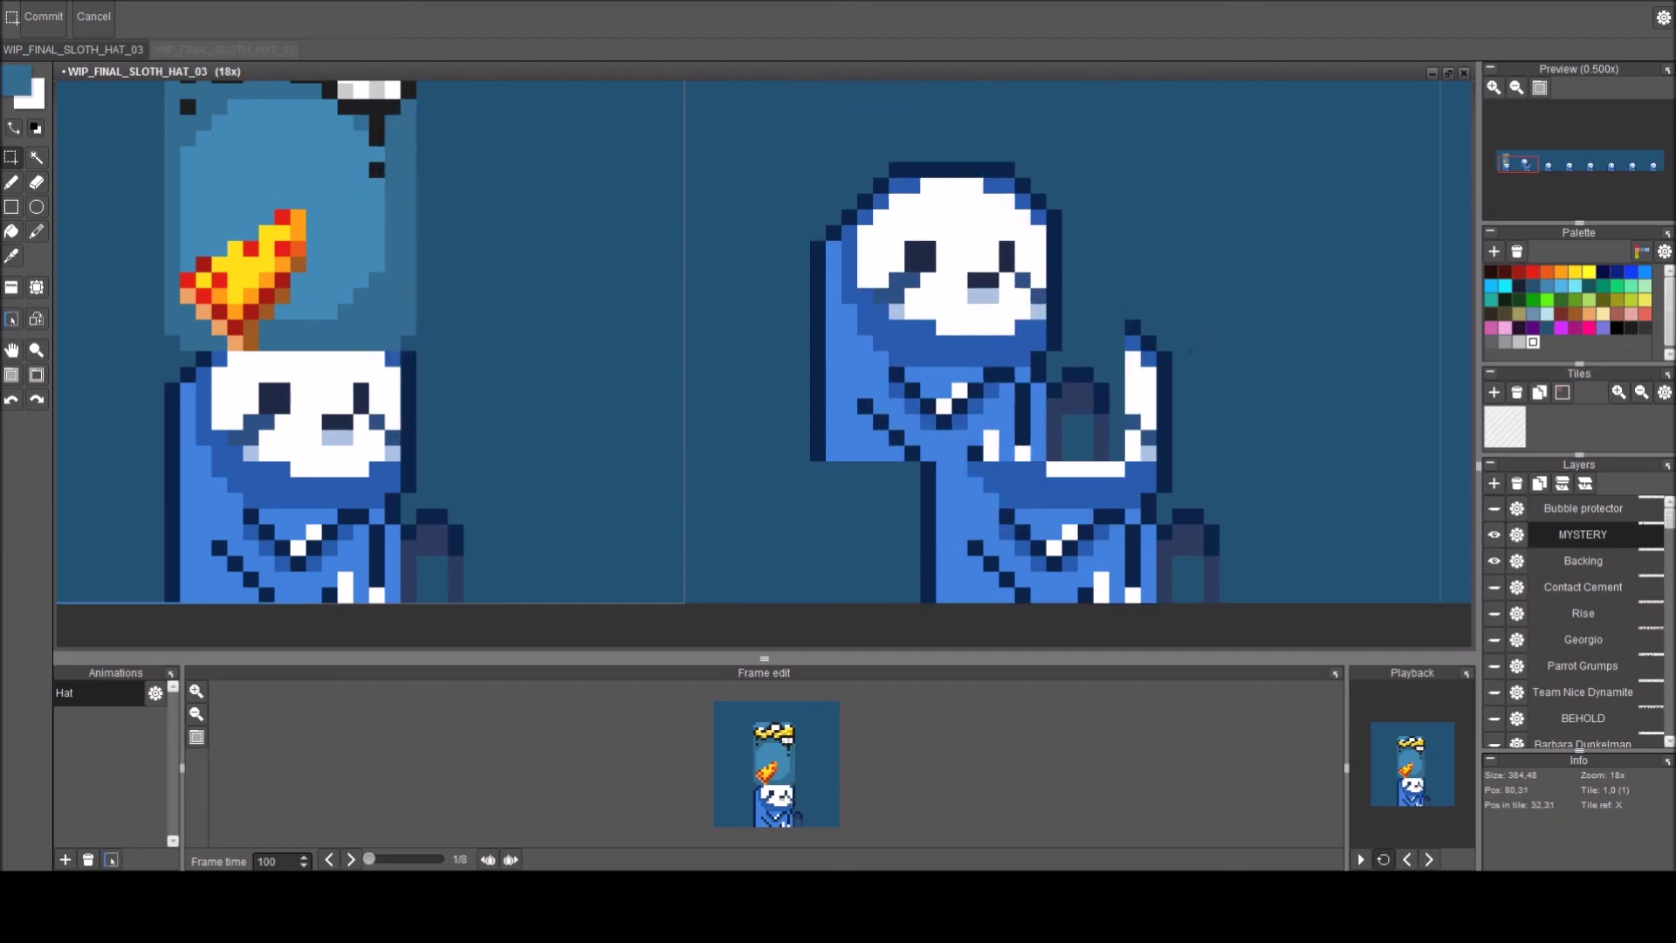
# Select the background around the pasted sloth with the Magic Wand and remove it so only the sloth's own pixels remain.
pyautogui.moveTo(1189, 350); pyautogui.dragTo(1130, 400)
pyautogui.press('w')
pyautogui.click(1045, 376)
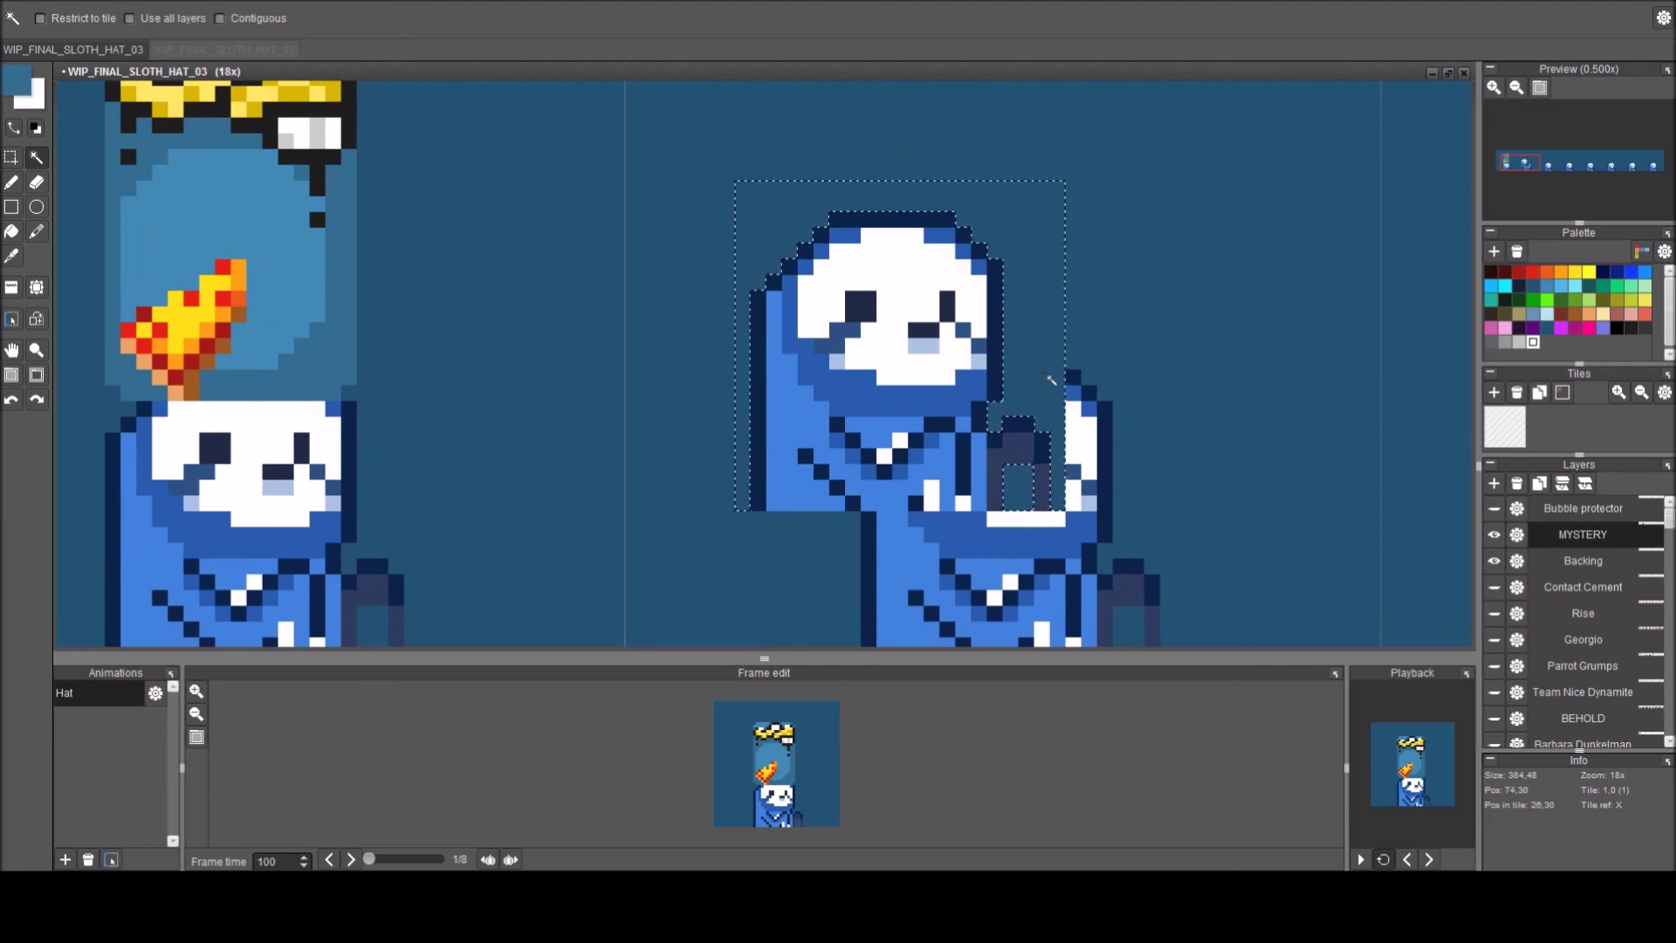
pyautogui.click(1051, 378)
pyautogui.hotkey('ctrl', 'd')
pyautogui.press('b')
pyautogui.moveTo(924, 410); pyautogui.dragTo(1021, 441)
pyautogui.press('s')
pyautogui.press('Return')
# Cut the isolated sloth copy, paste it, and move it onto the blue panel of the first sloth's hat.
pyautogui.press('w')
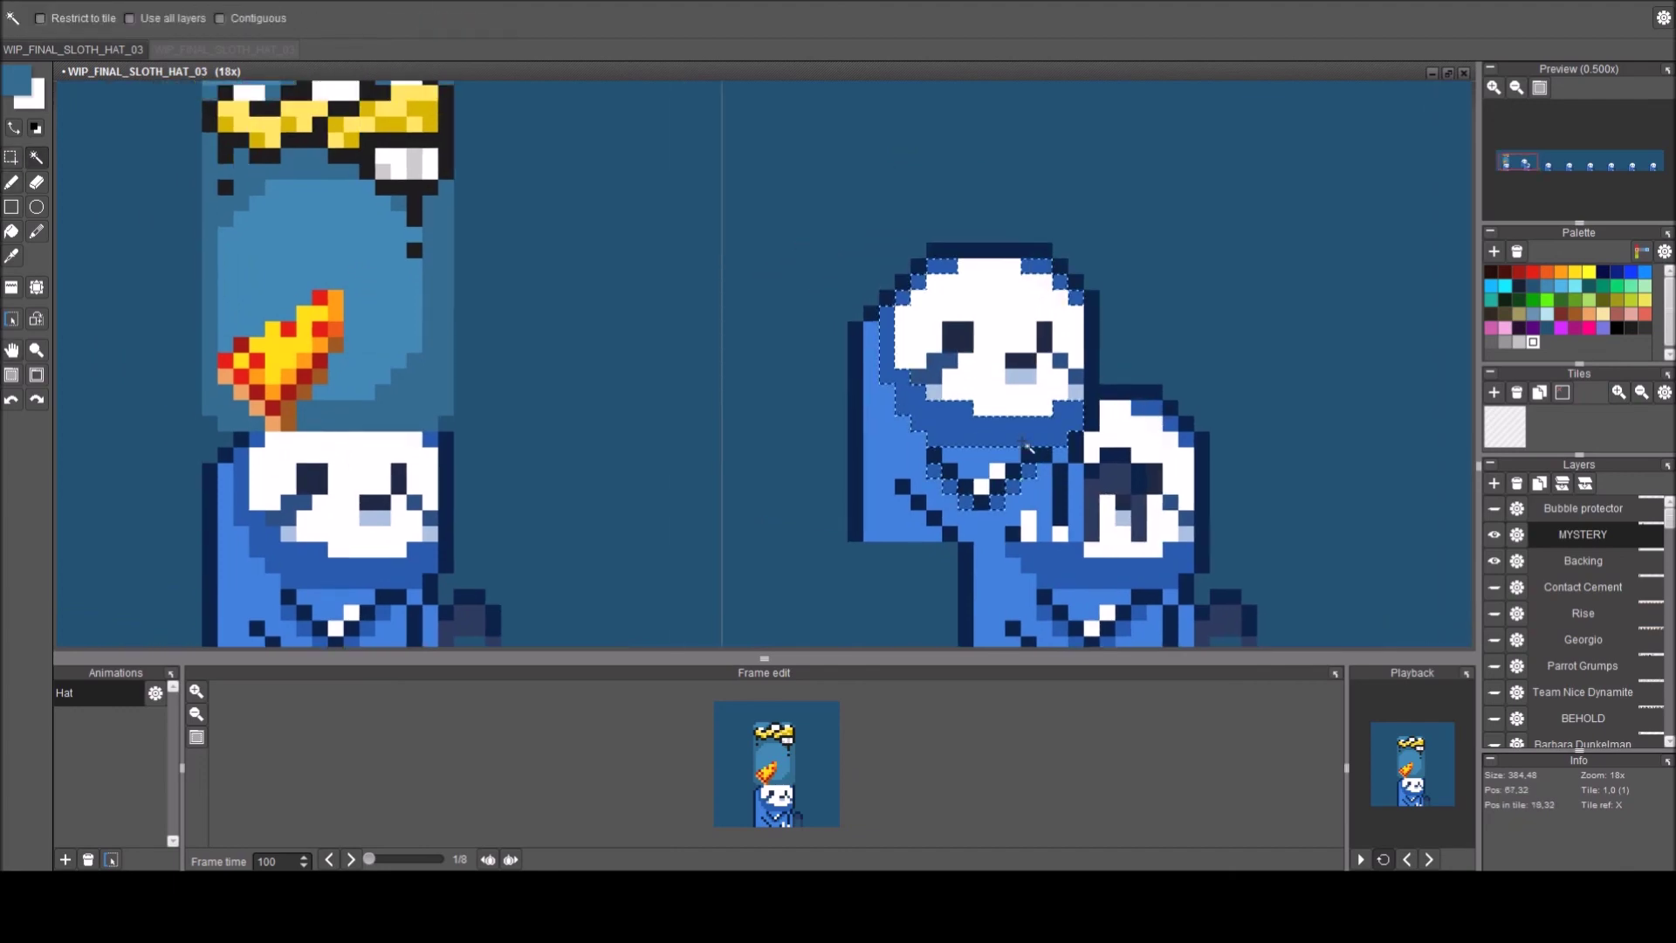
pyautogui.hotkey('ctrl', 'x')
pyautogui.hotkey('ctrl', 'v')
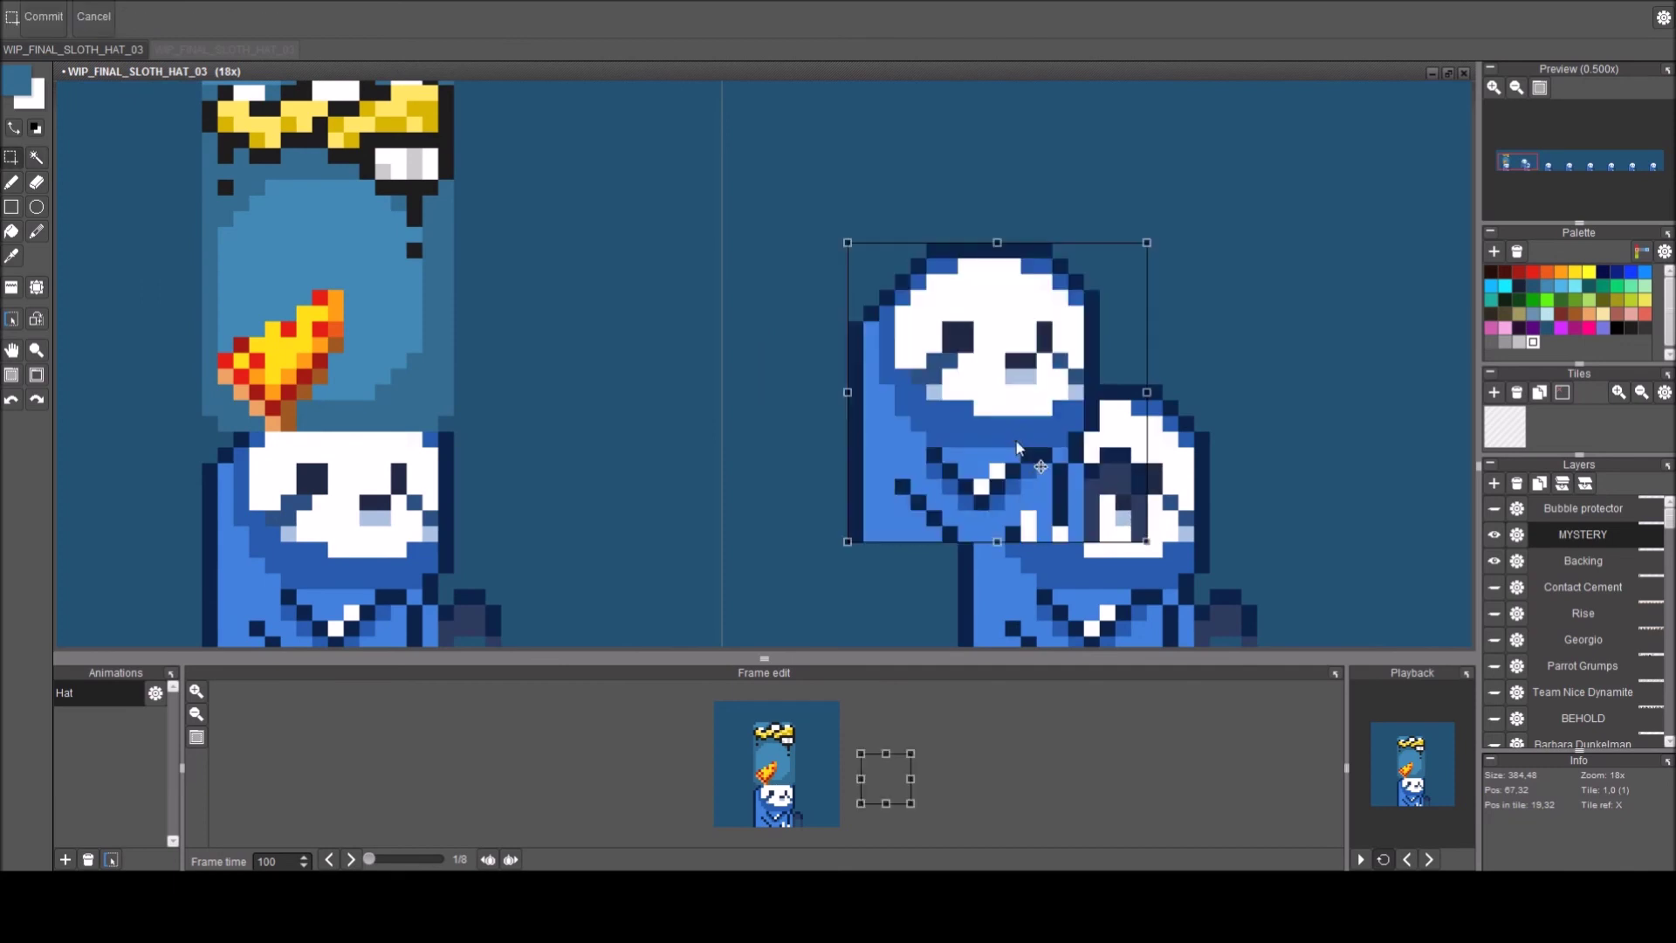
pyautogui.moveTo(1007, 447); pyautogui.dragTo(349, 353)
pyautogui.press('space')
pyautogui.moveTo(449, 402); pyautogui.dragTo(719, 492)
# Scale the pasted sloth down to less than half size and place it in the blue panel above the red-spotted artwork.
pyautogui.scroll(2, 719, 491)
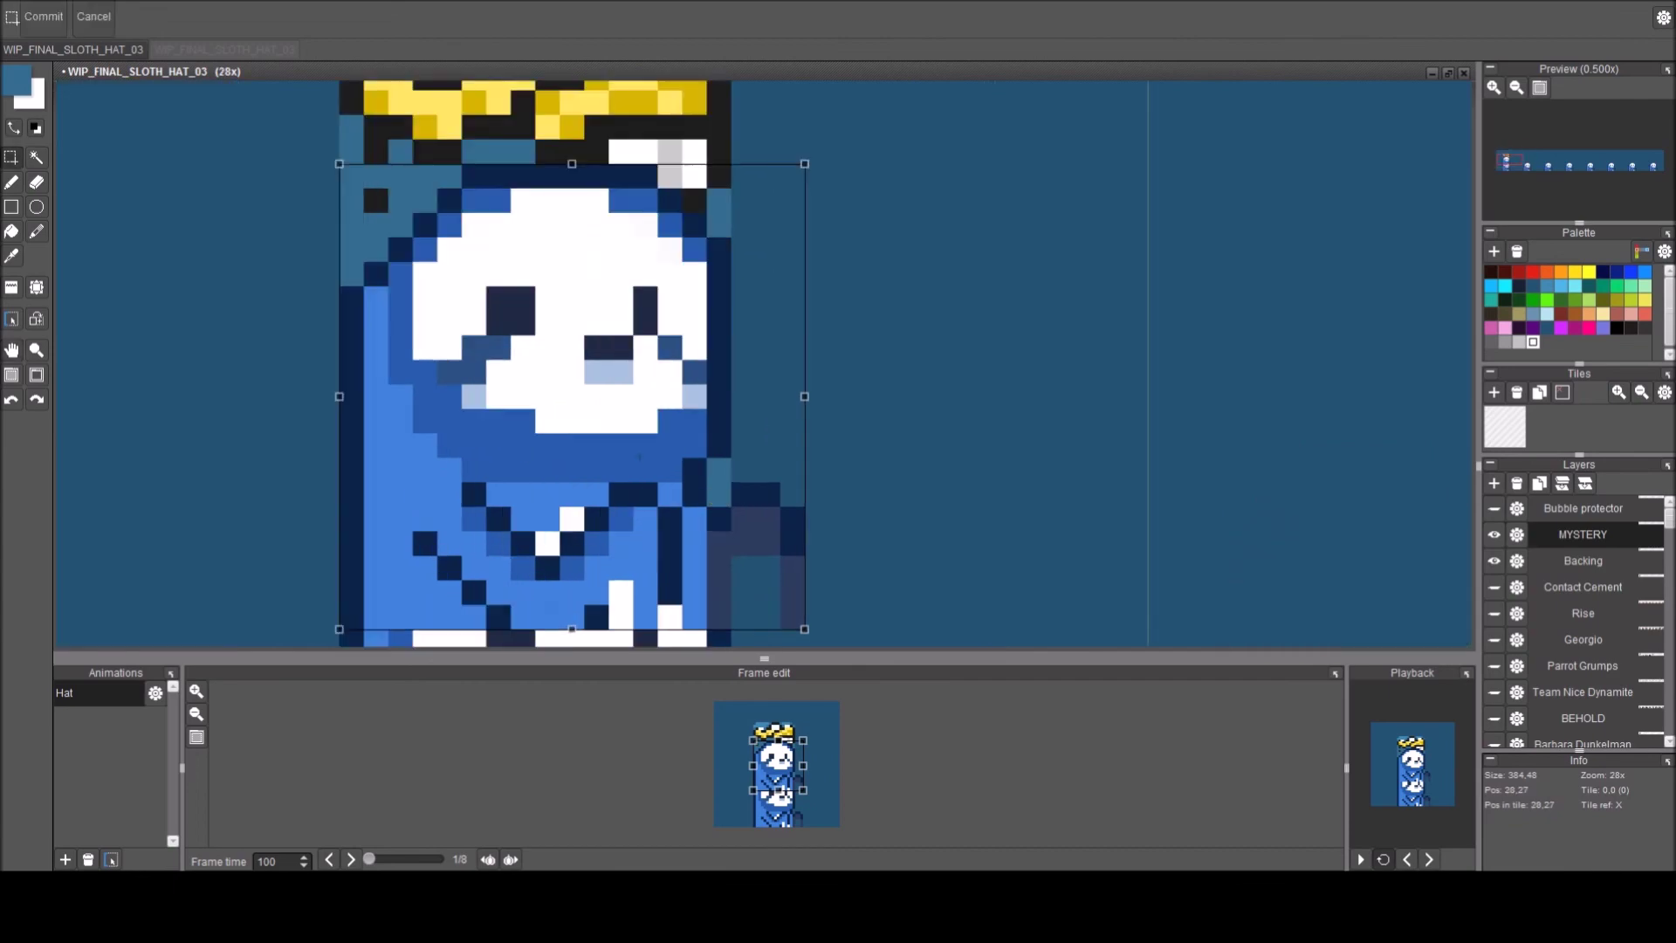
pyautogui.scroll(-3, 725, 232)
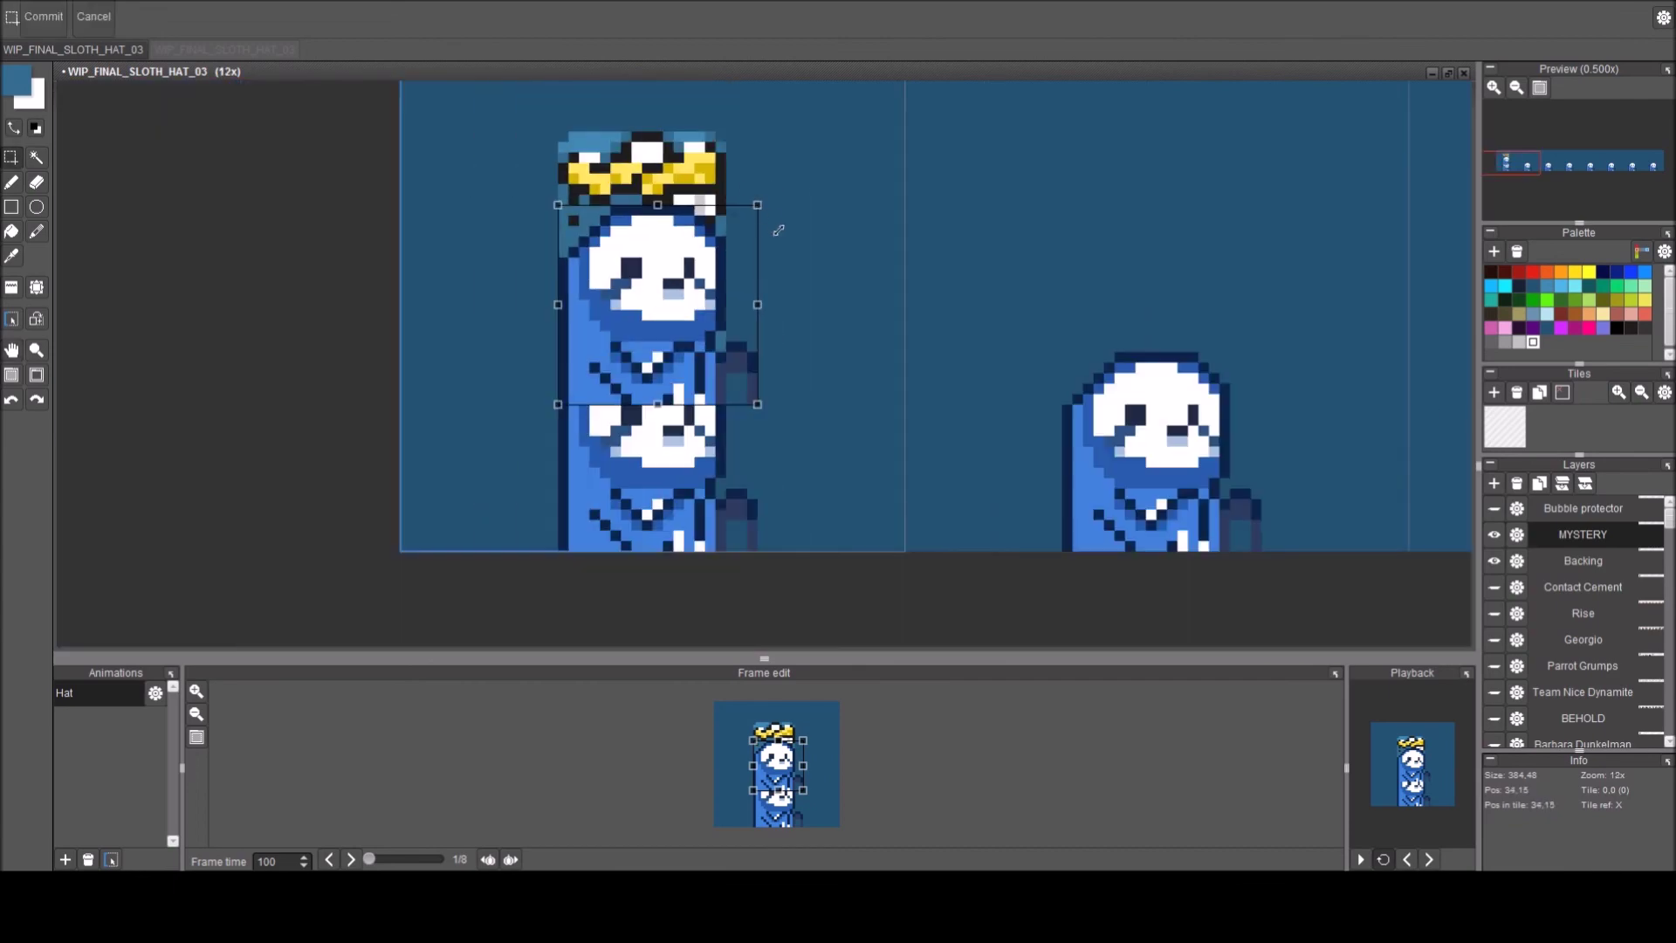
pyautogui.moveTo(779, 229); pyautogui.dragTo(717, 346)
pyautogui.moveTo(613, 382); pyautogui.dragTo(665, 299)
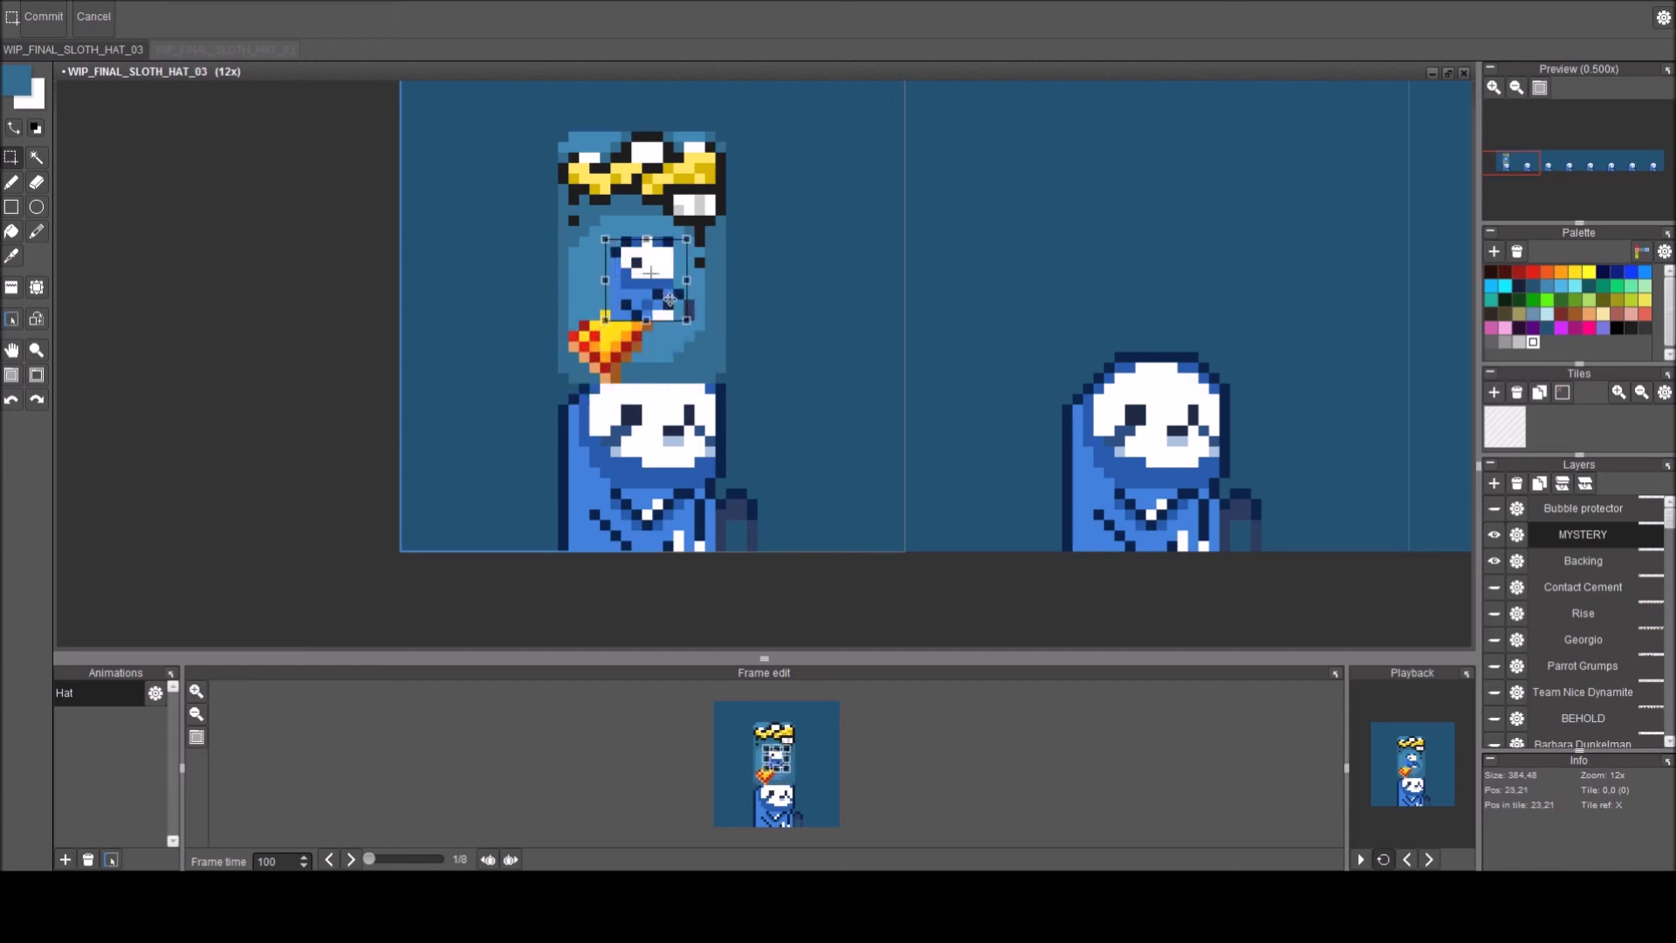
pyautogui.scroll(4, 654, 274)
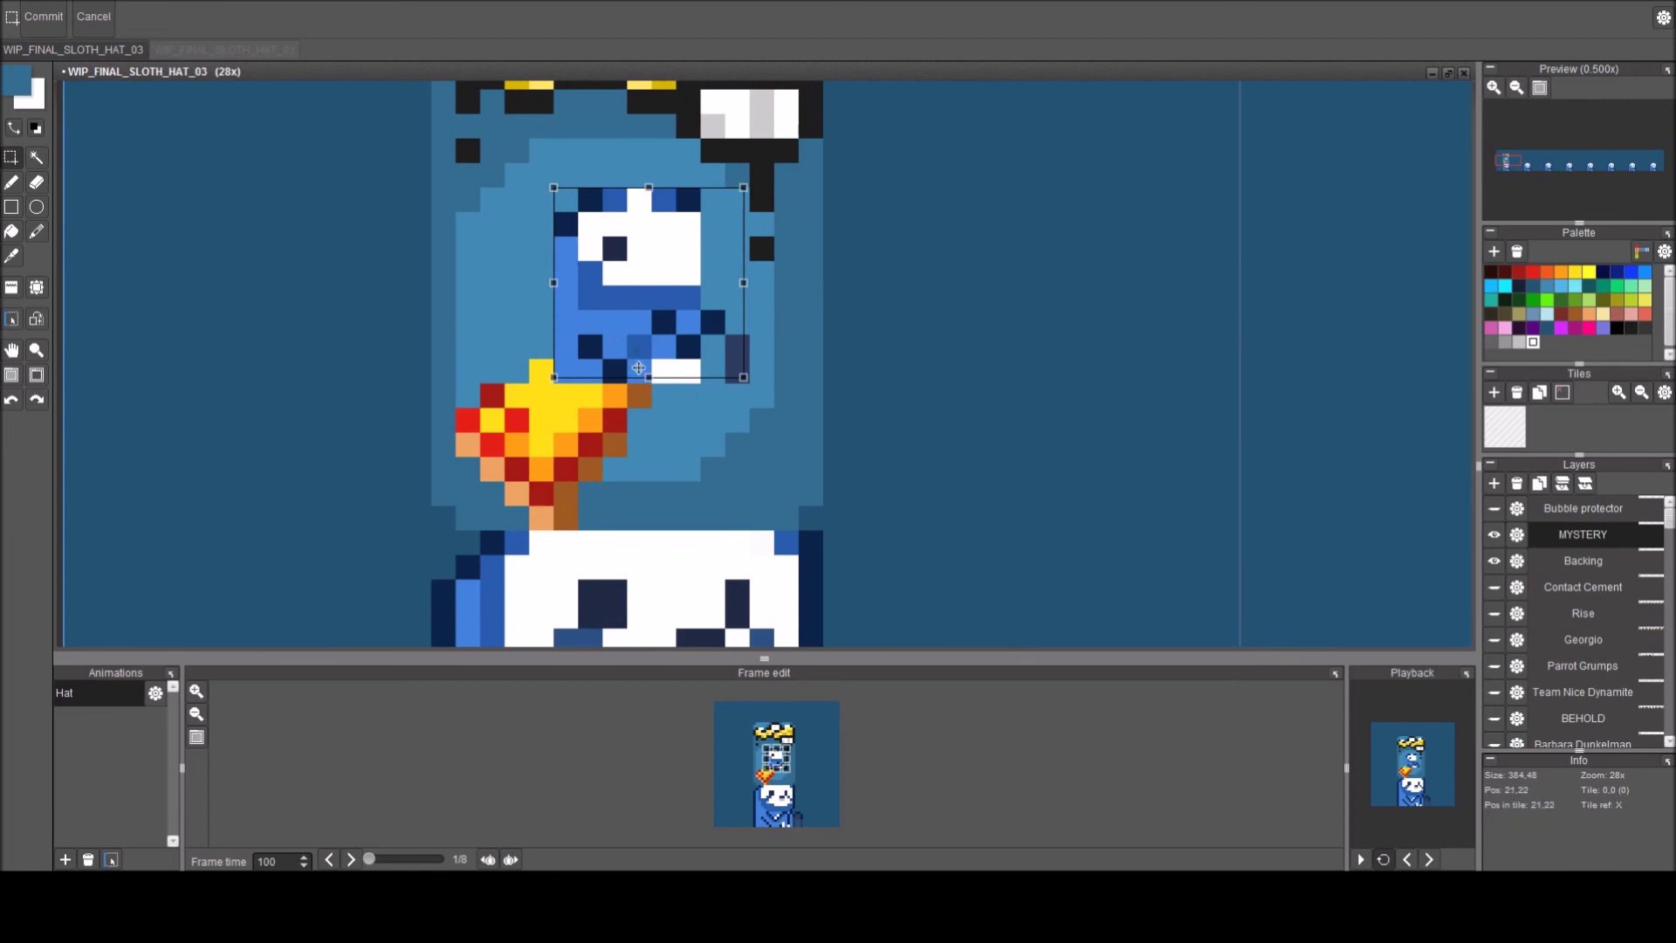
pyautogui.moveTo(656, 254); pyautogui.dragTo(663, 262)
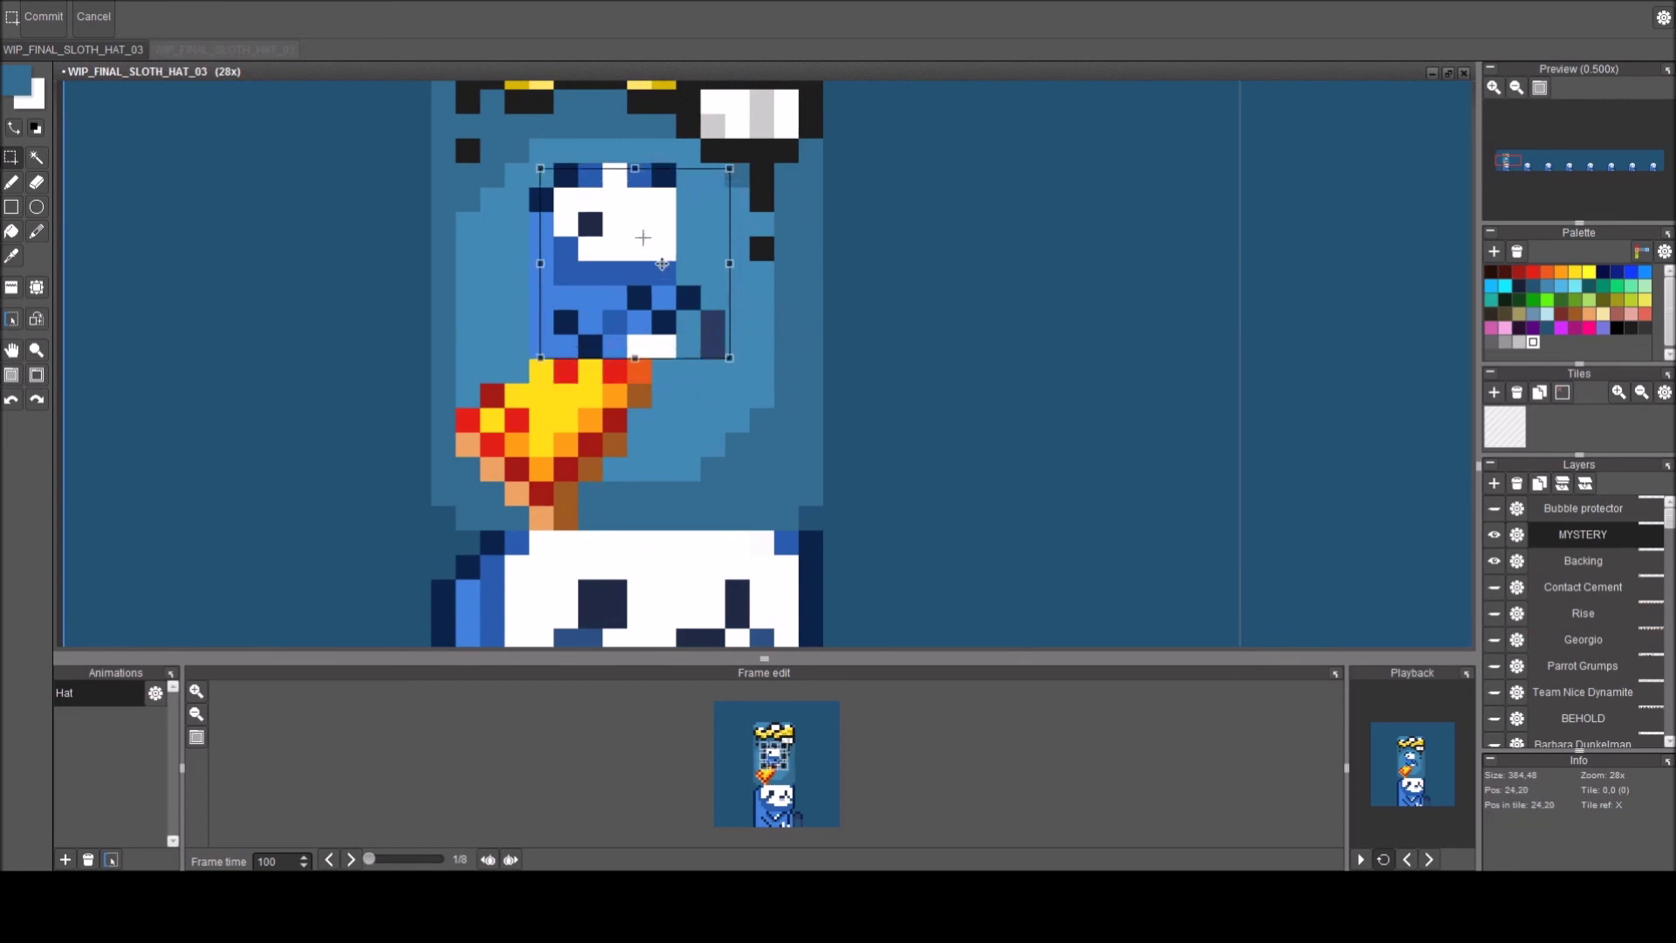
pyautogui.click(811, 284)
# Extend the small sloth's body down over the red-spotted artwork in its sampled light blue, and erase a pixel at its lower edge.
pyautogui.press('b')
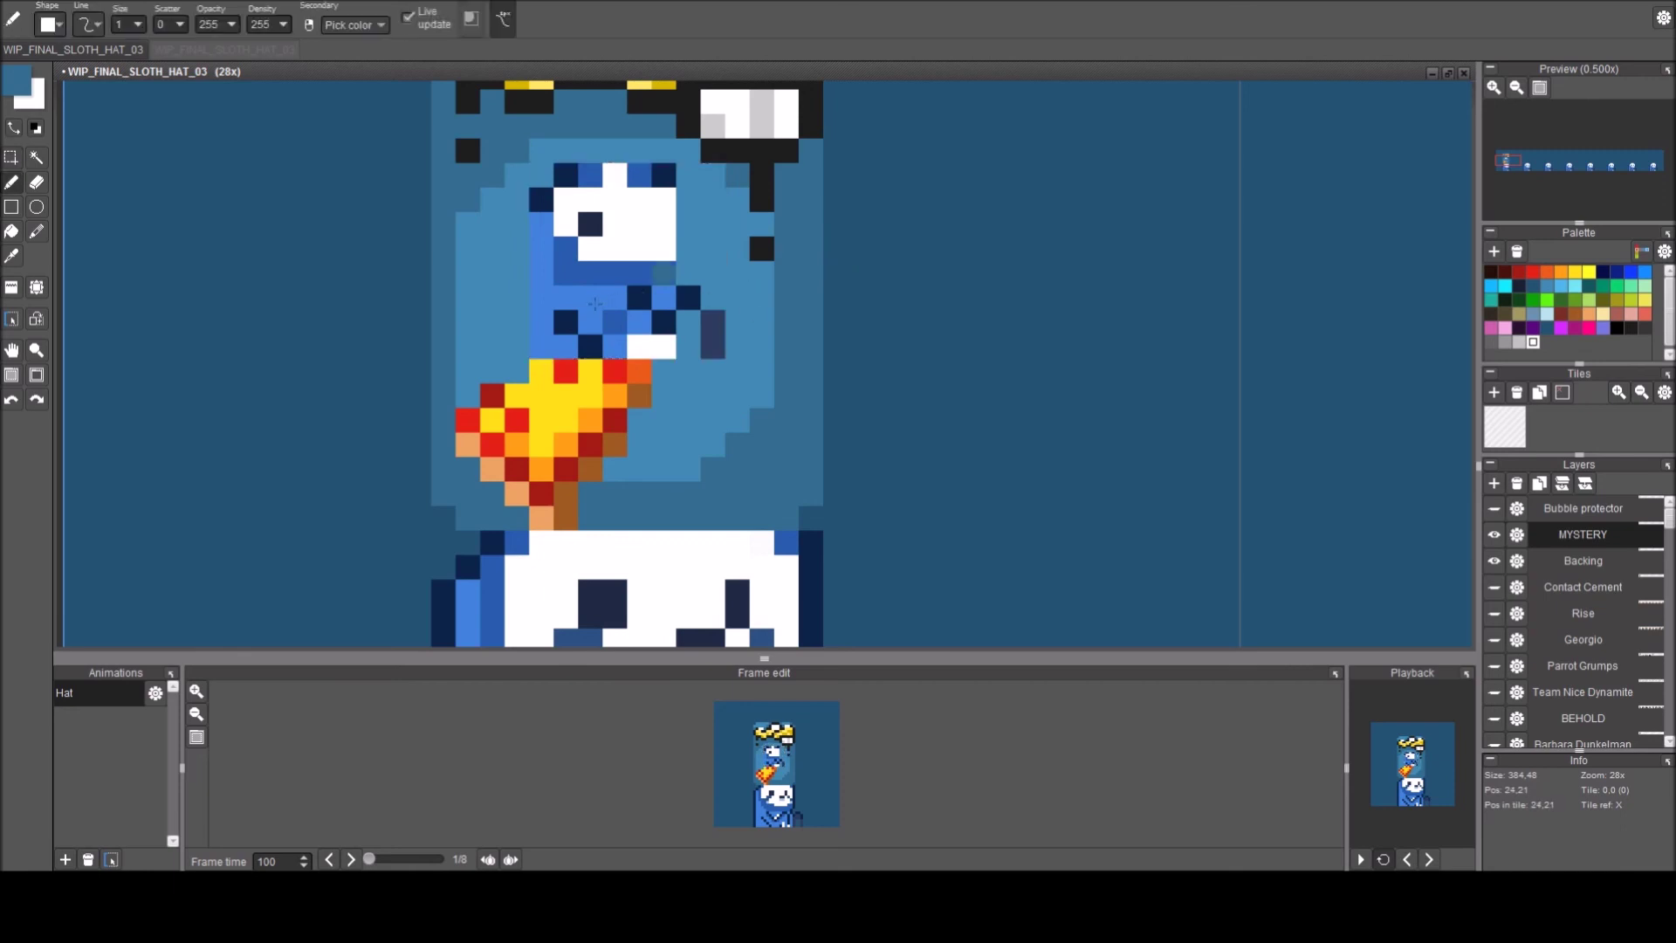
pyautogui.rightClick(541, 301)
pyautogui.moveTo(538, 358); pyautogui.dragTo(541, 397)
pyautogui.click(566, 420)
pyautogui.click(561, 447)
pyautogui.moveTo(556, 395); pyautogui.dragTo(649, 396)
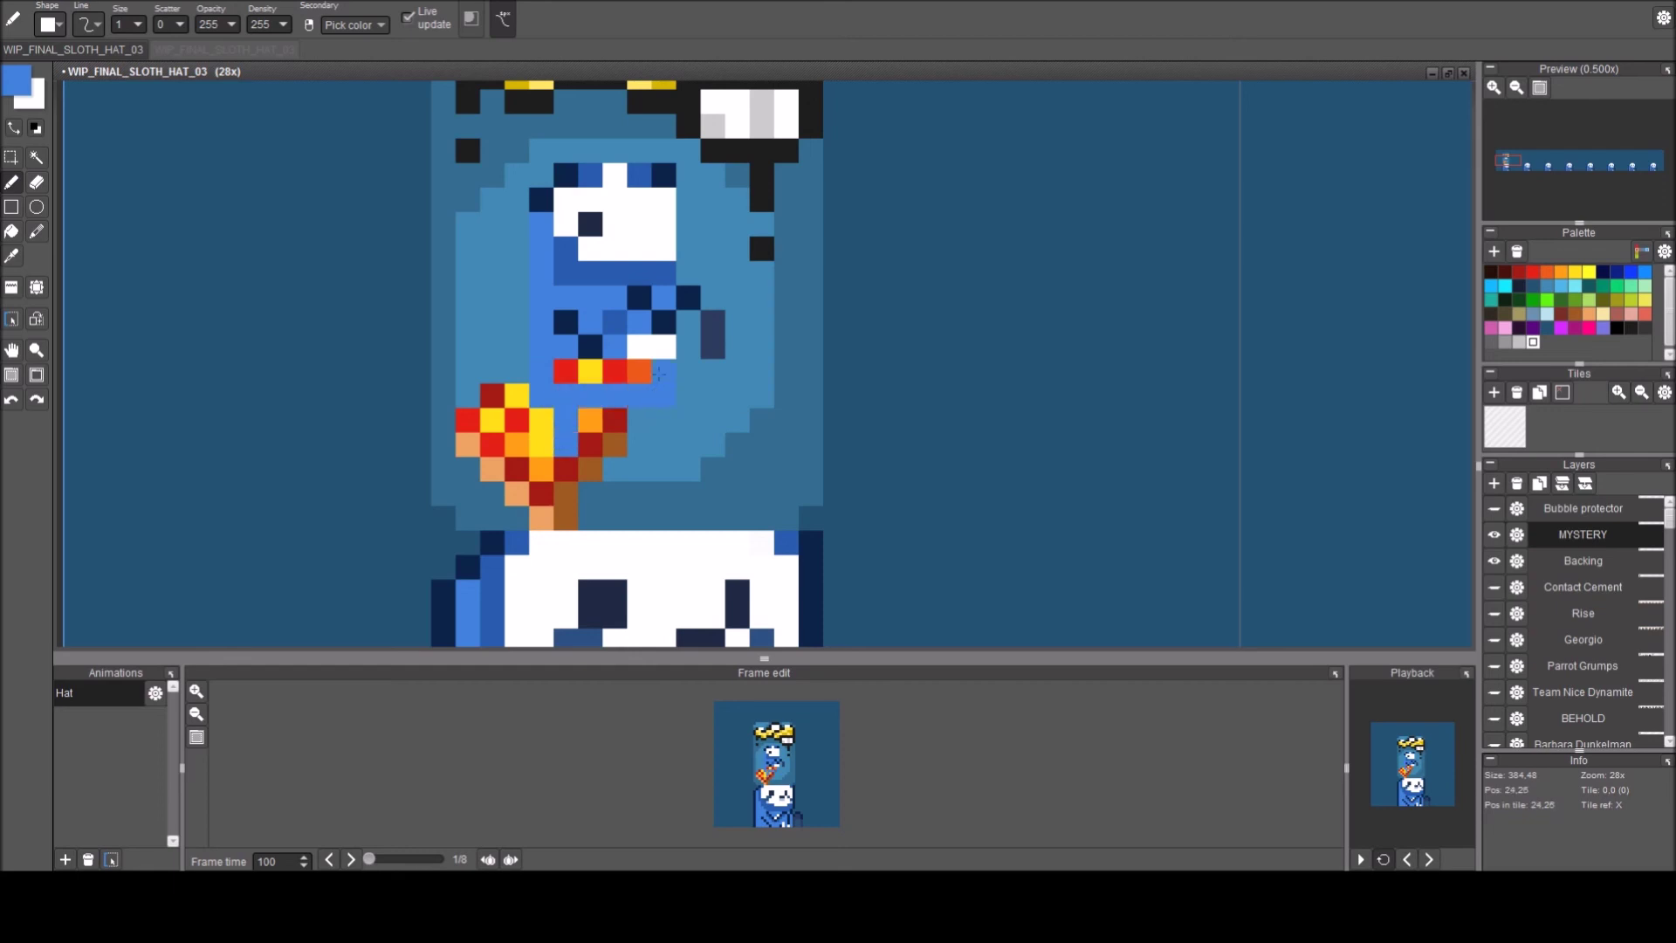
pyautogui.moveTo(659, 373); pyautogui.dragTo(556, 373)
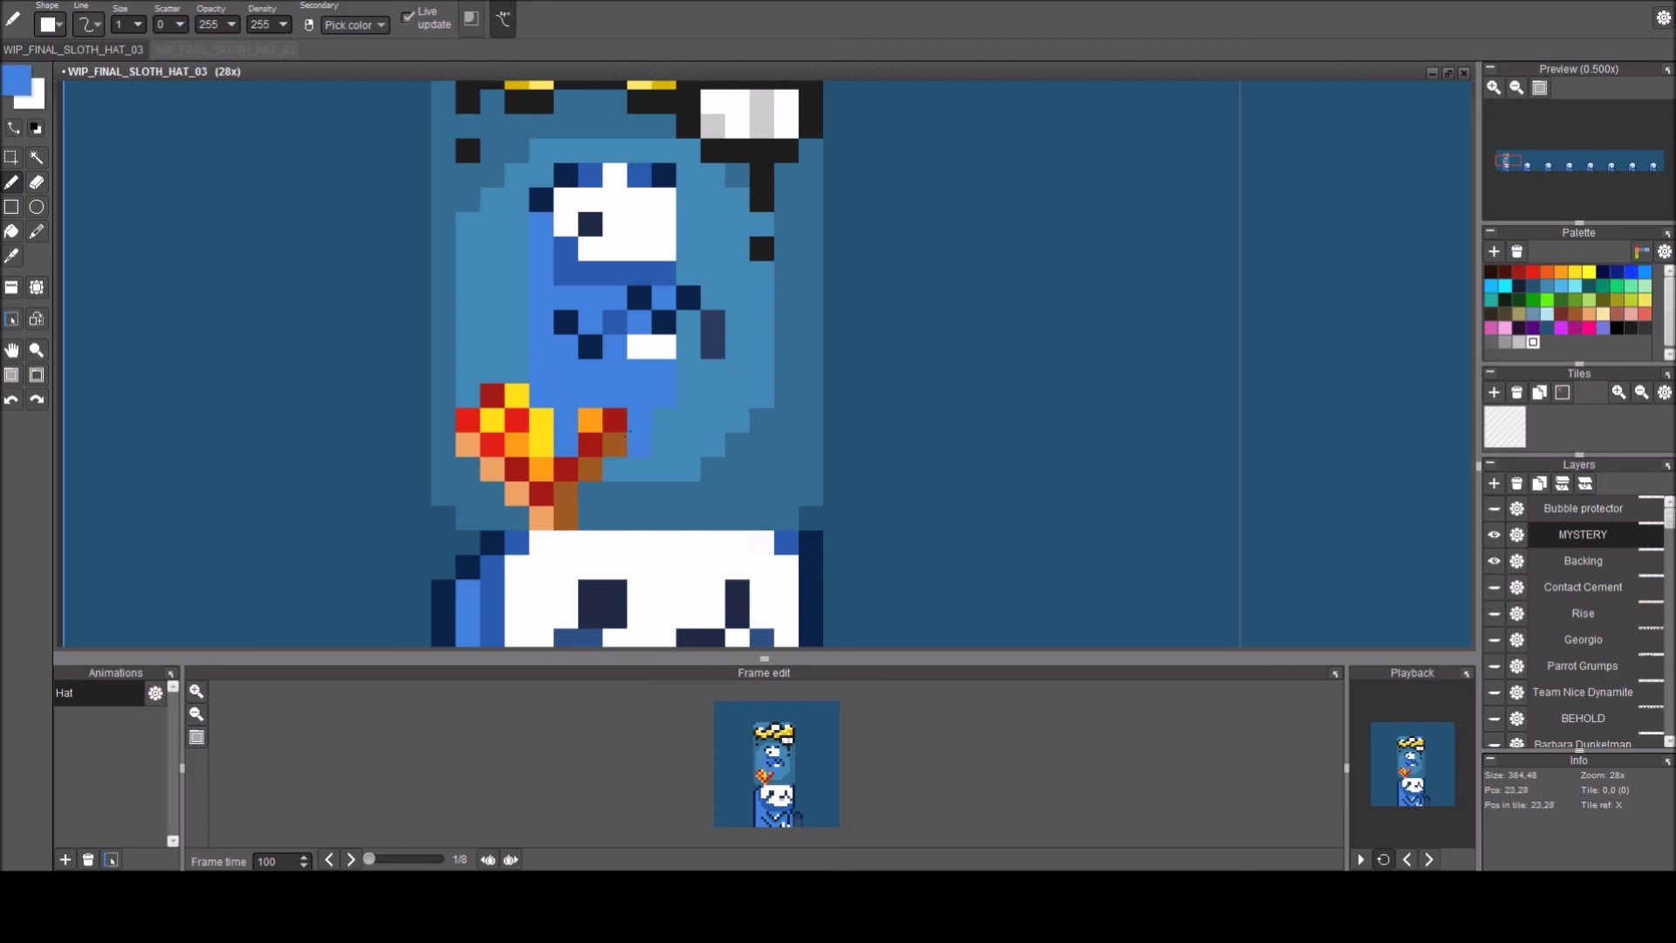
pyautogui.moveTo(545, 420); pyautogui.dragTo(637, 418)
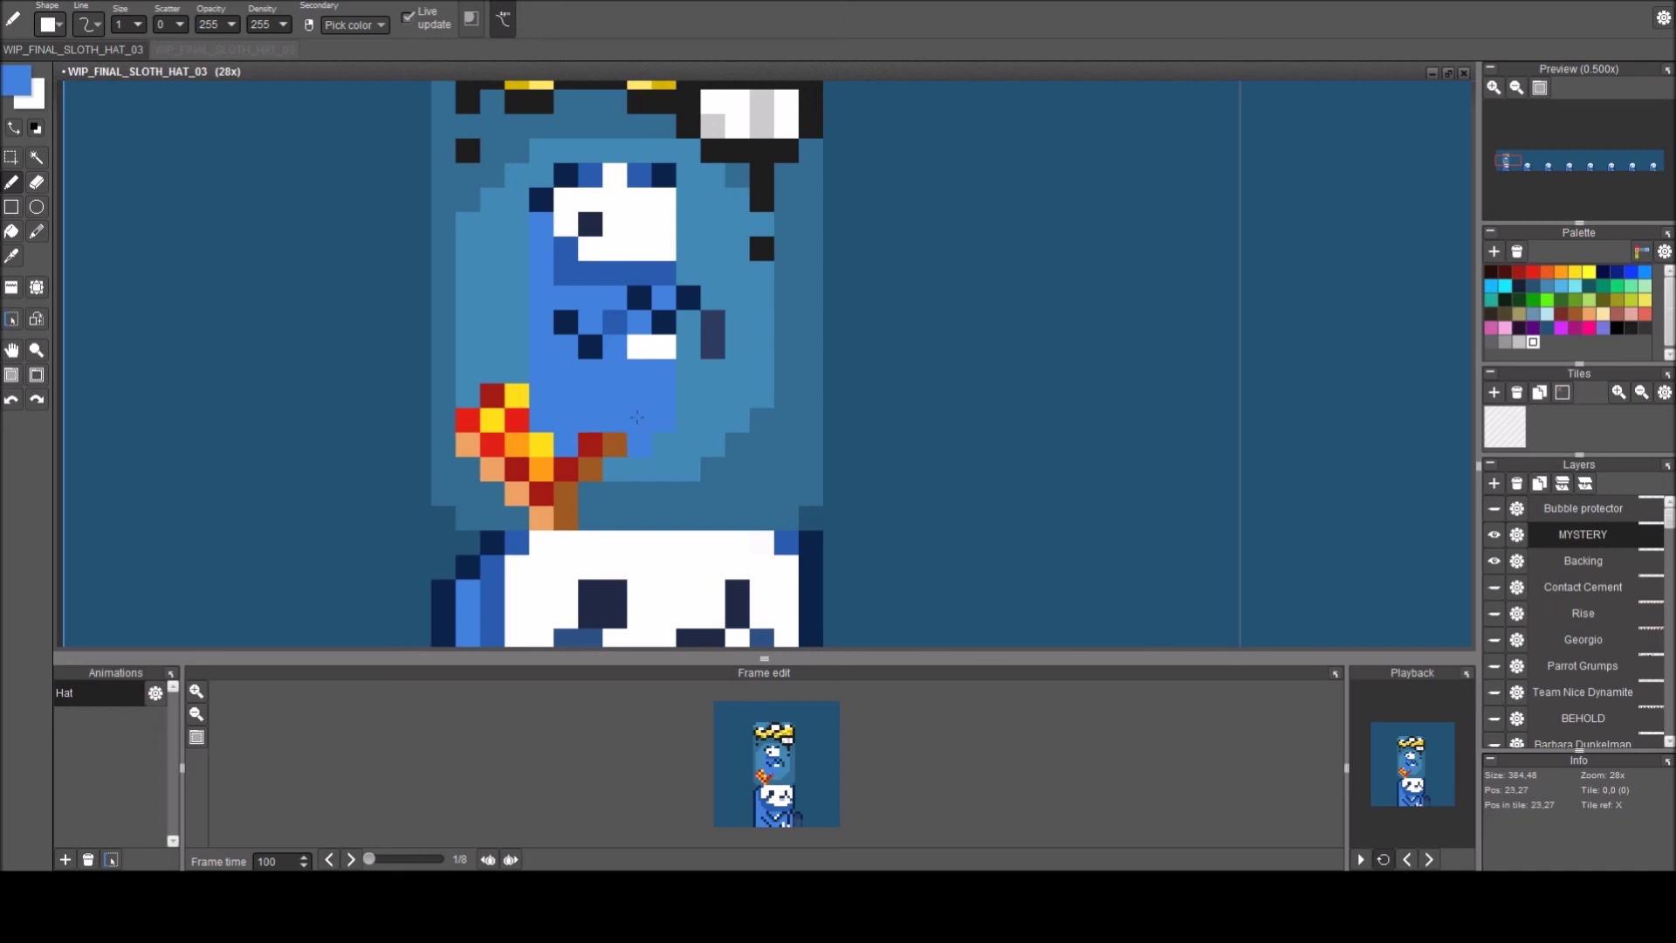
pyautogui.press('e')
pyautogui.click(681, 419)
pyautogui.scroll(-3, 616, 398)
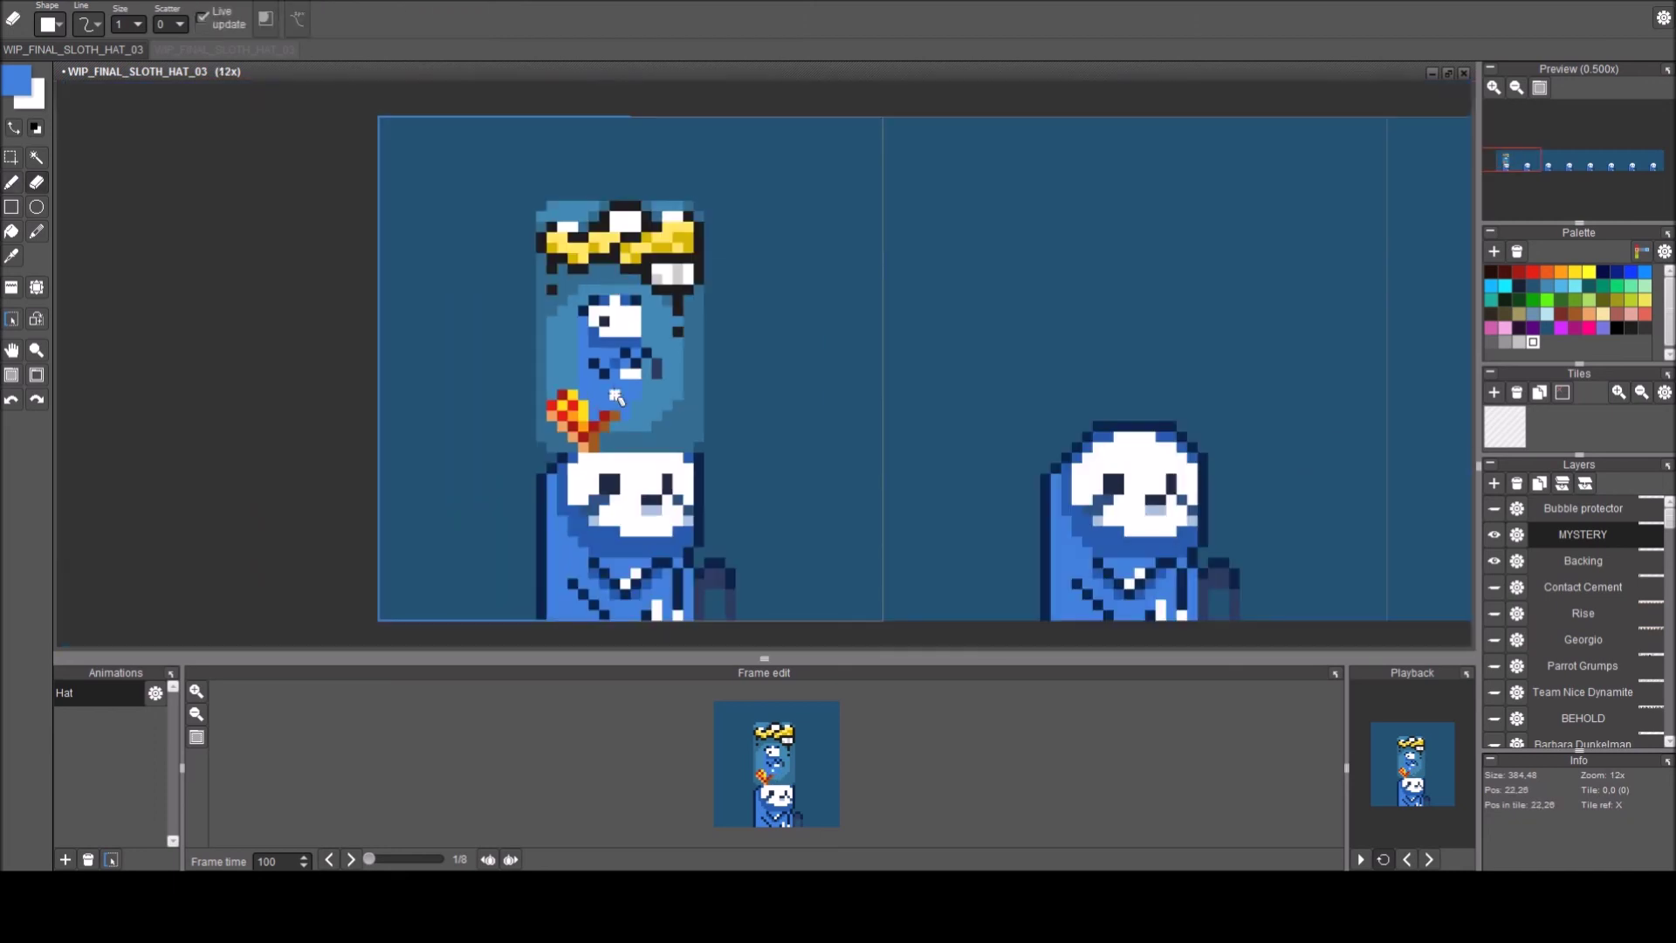
# Paint a white belly patch on the small sloth's lower body with the pencil.
pyautogui.scroll(3, 611, 398)
pyautogui.press('b')
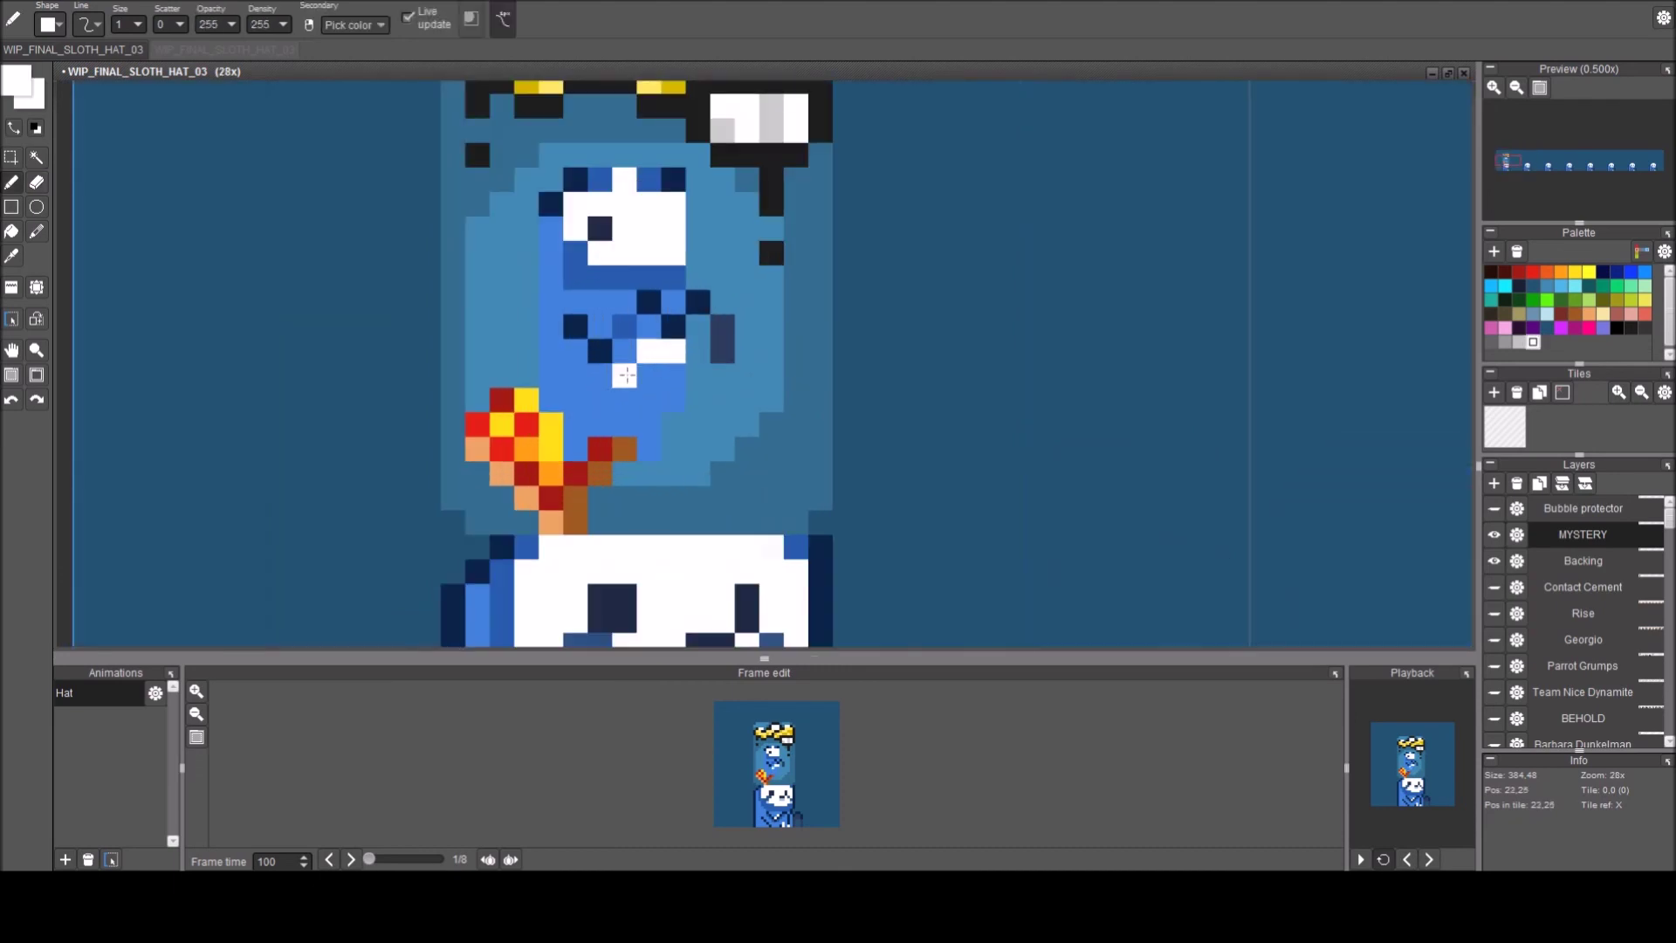
pyautogui.click(605, 382)
pyautogui.click(599, 402)
pyautogui.moveTo(639, 405); pyautogui.dragTo(647, 403)
pyautogui.click(645, 377)
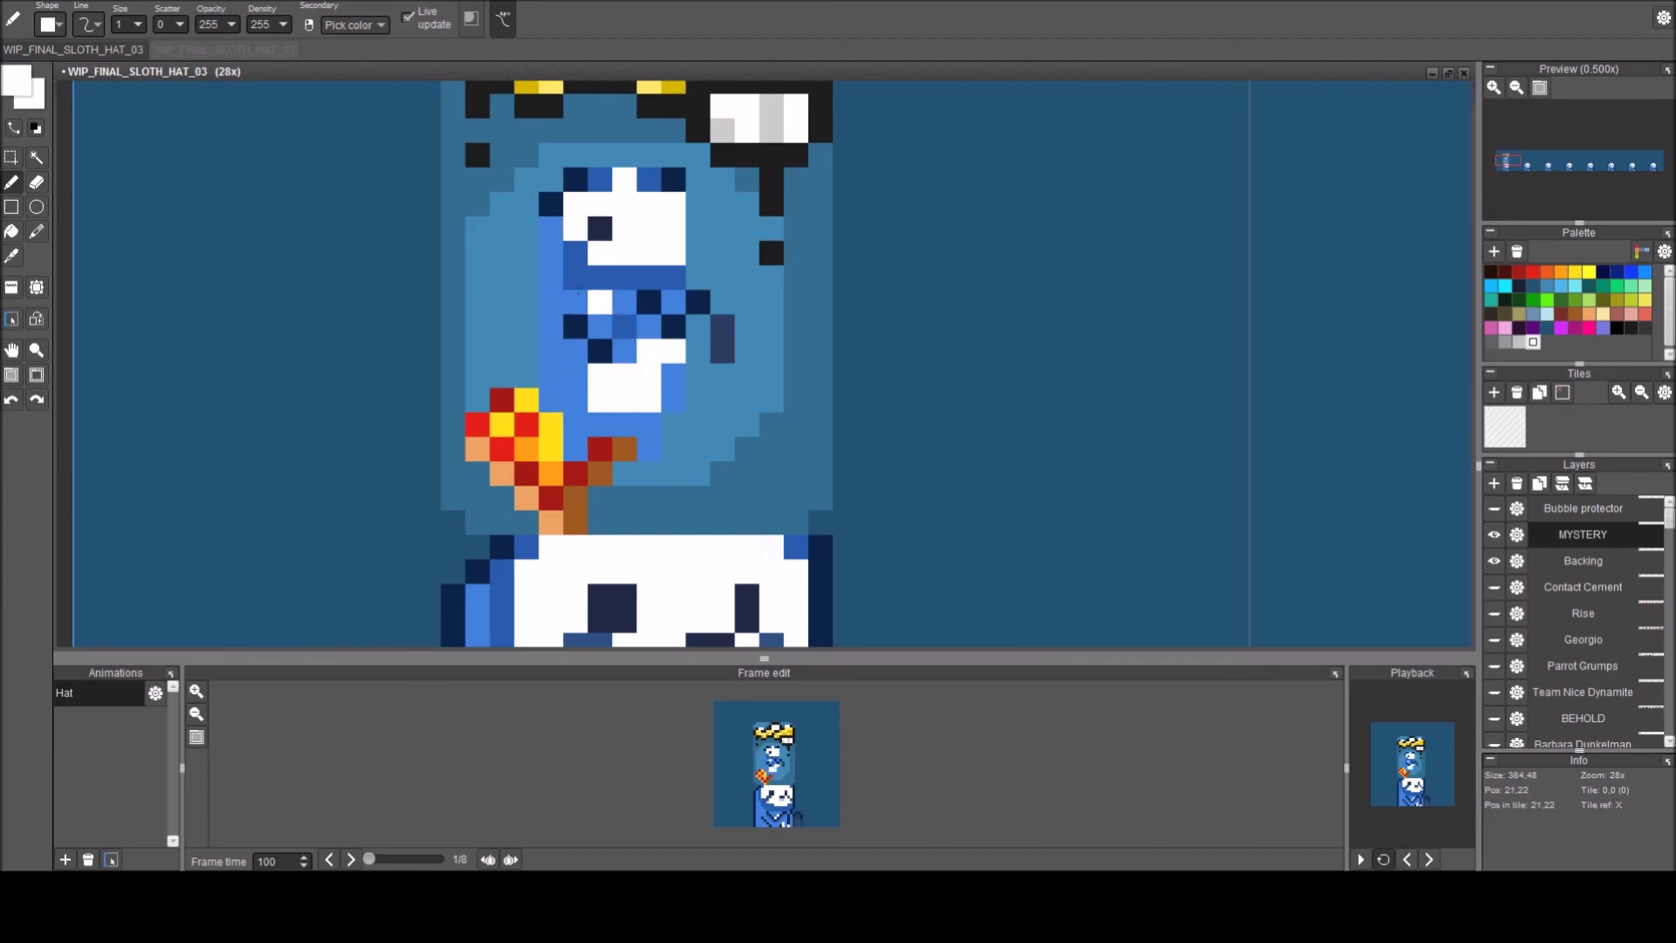
# Repaint the left edge of the small sloth's face in sampled blues and add a second dark eye.
pyautogui.rightClick(577, 299)
pyautogui.click(597, 203)
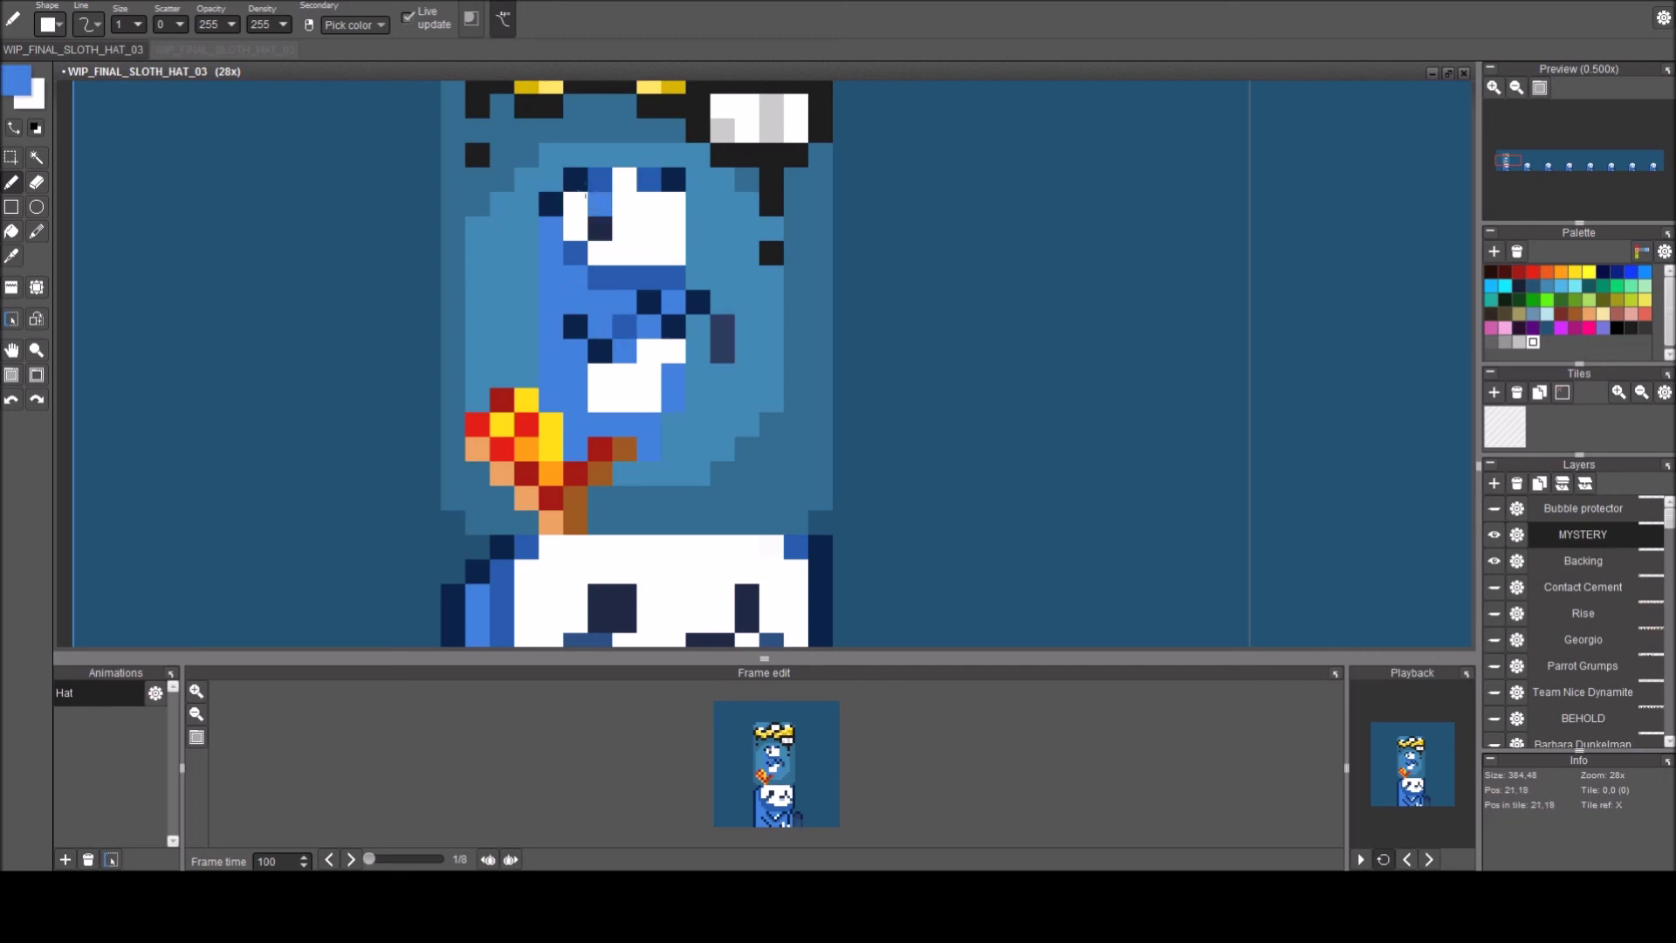
pyautogui.rightClick(599, 180)
pyautogui.click(576, 203)
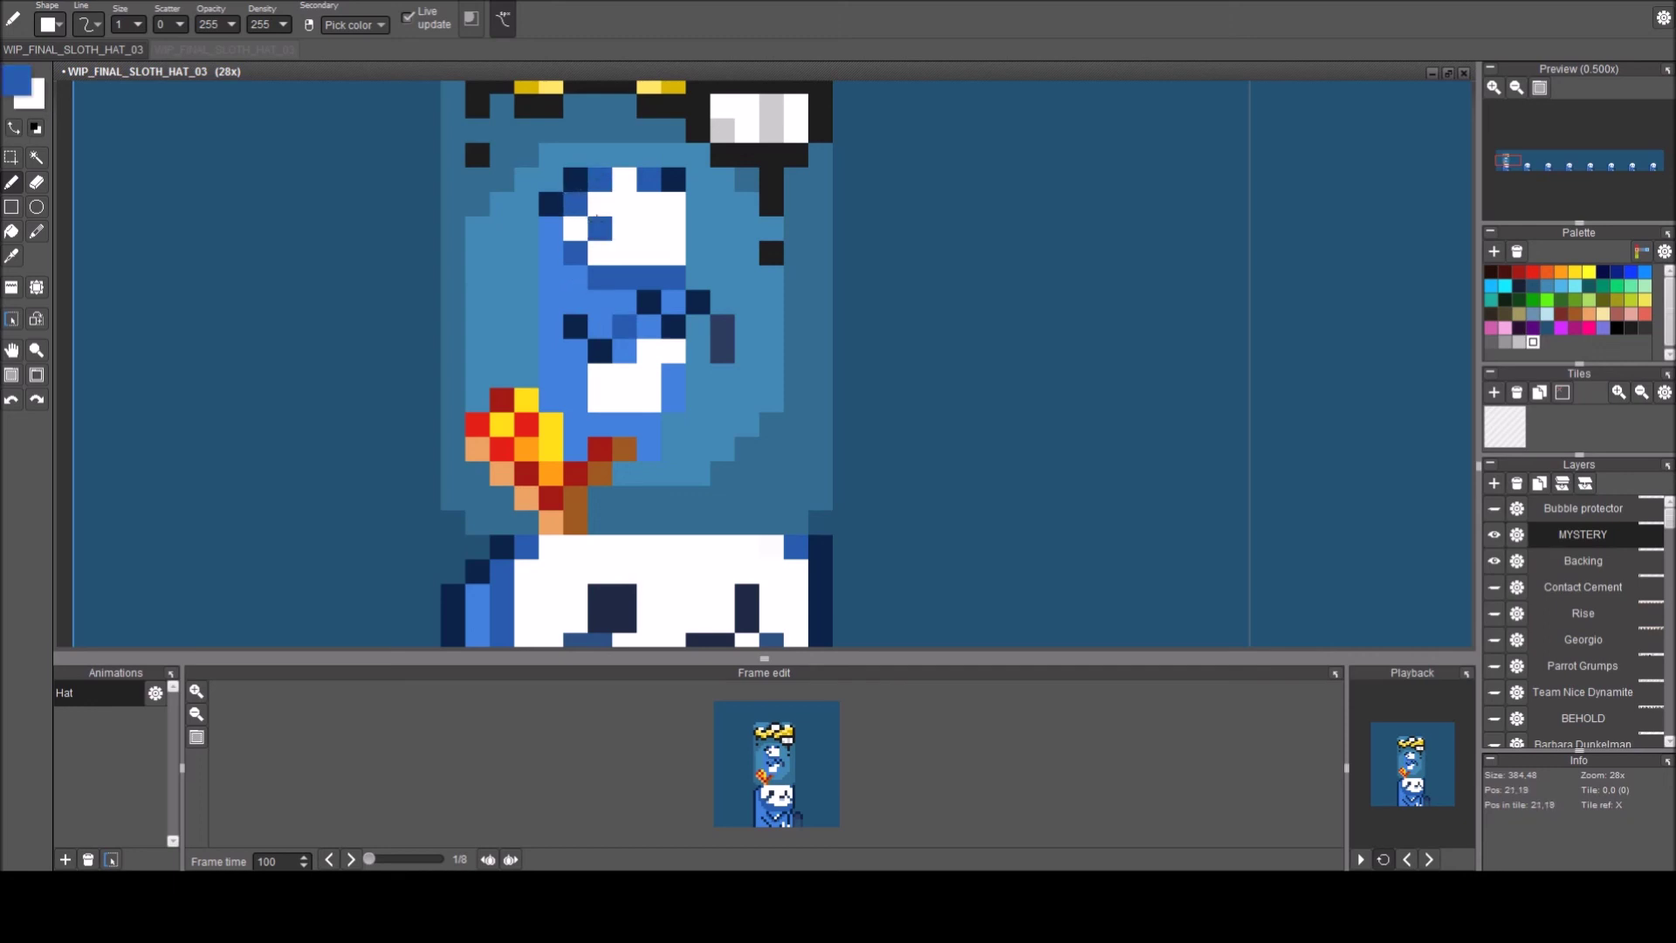
pyautogui.rightClick(599, 228)
pyautogui.click(648, 227)
pyautogui.click(623, 252)
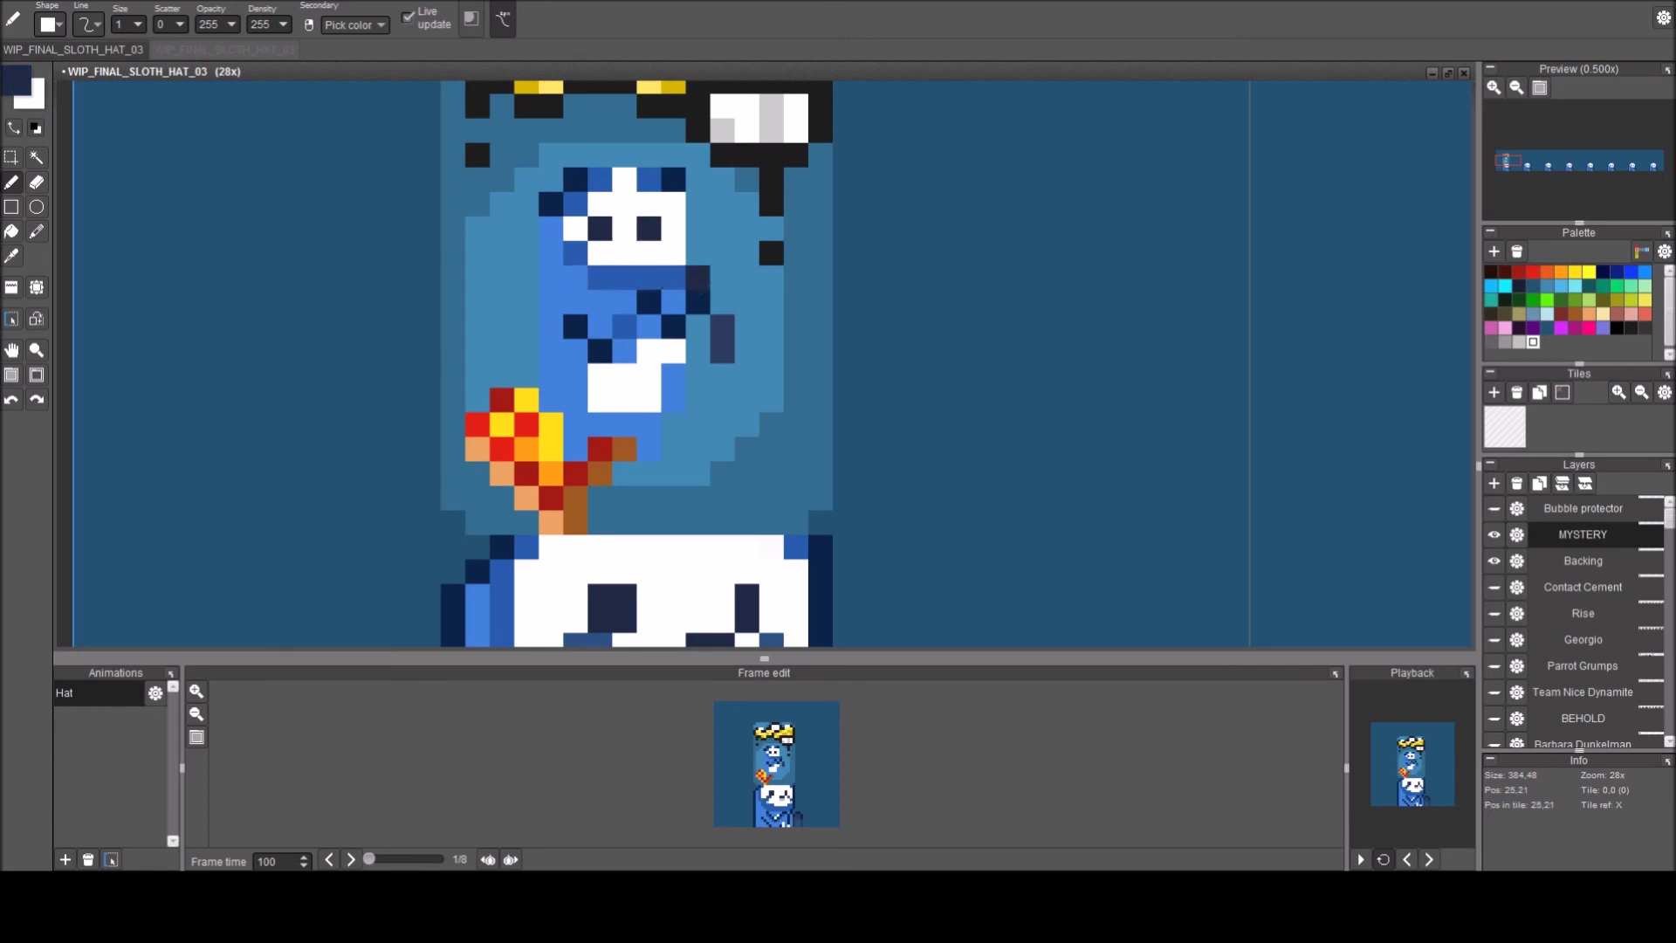
# Repaint the dark pixels on the small sloth's body, arm and left head edge in its sampled light blue.
pyautogui.rightClick(673, 302)
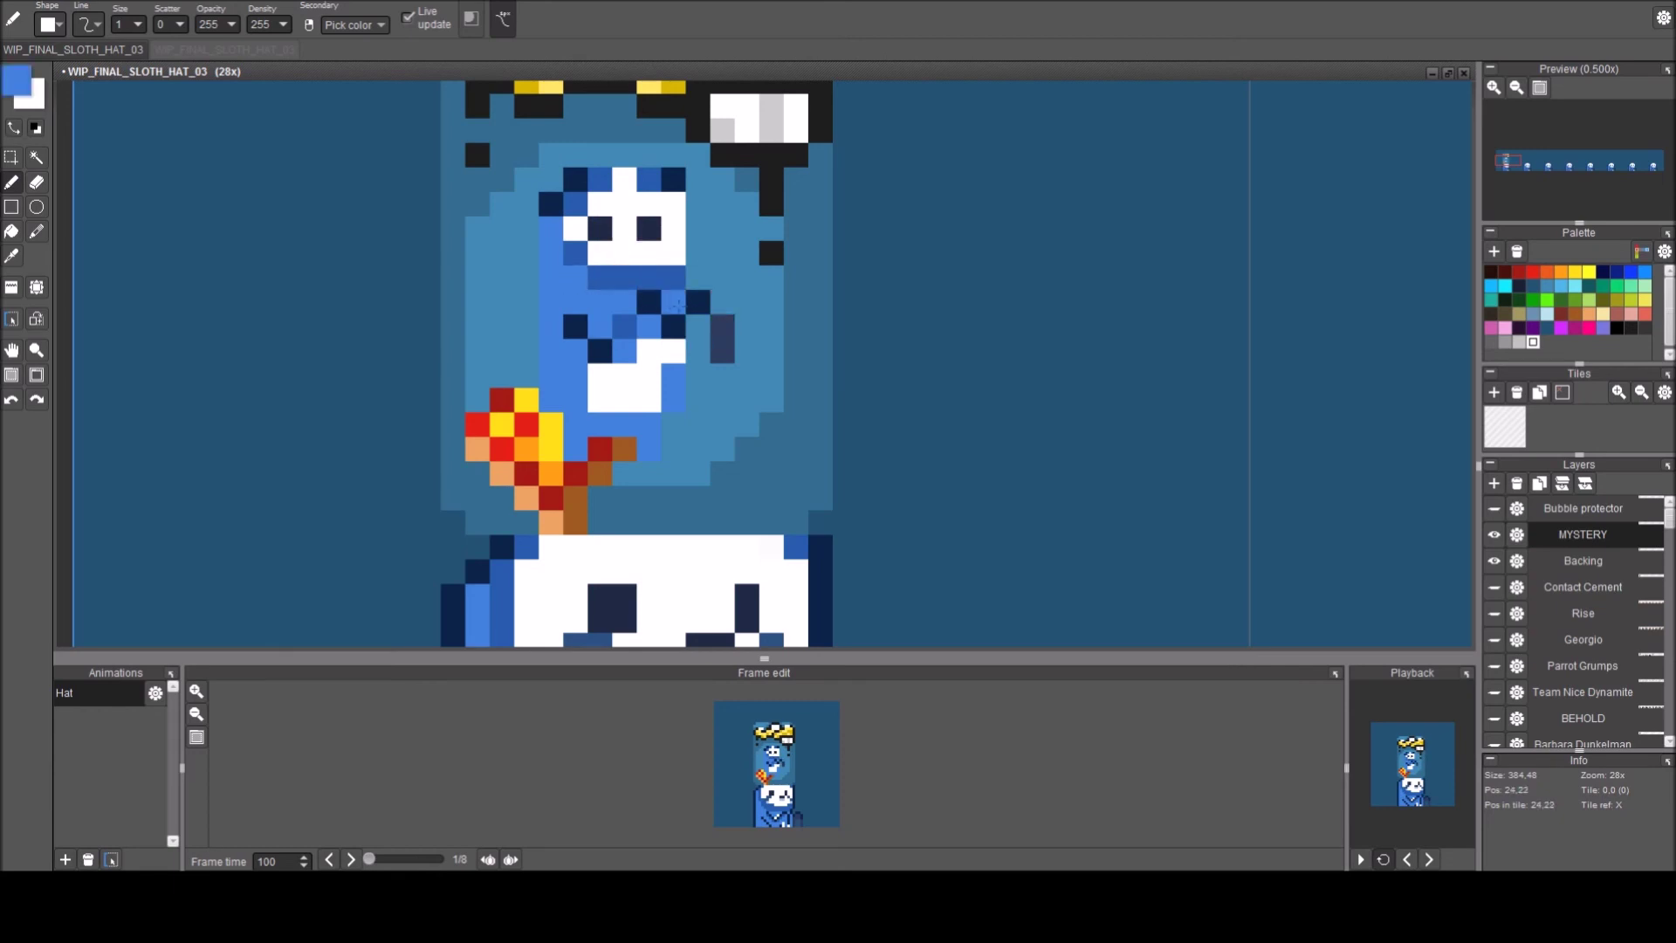
pyautogui.click(722, 327)
pyautogui.click(727, 355)
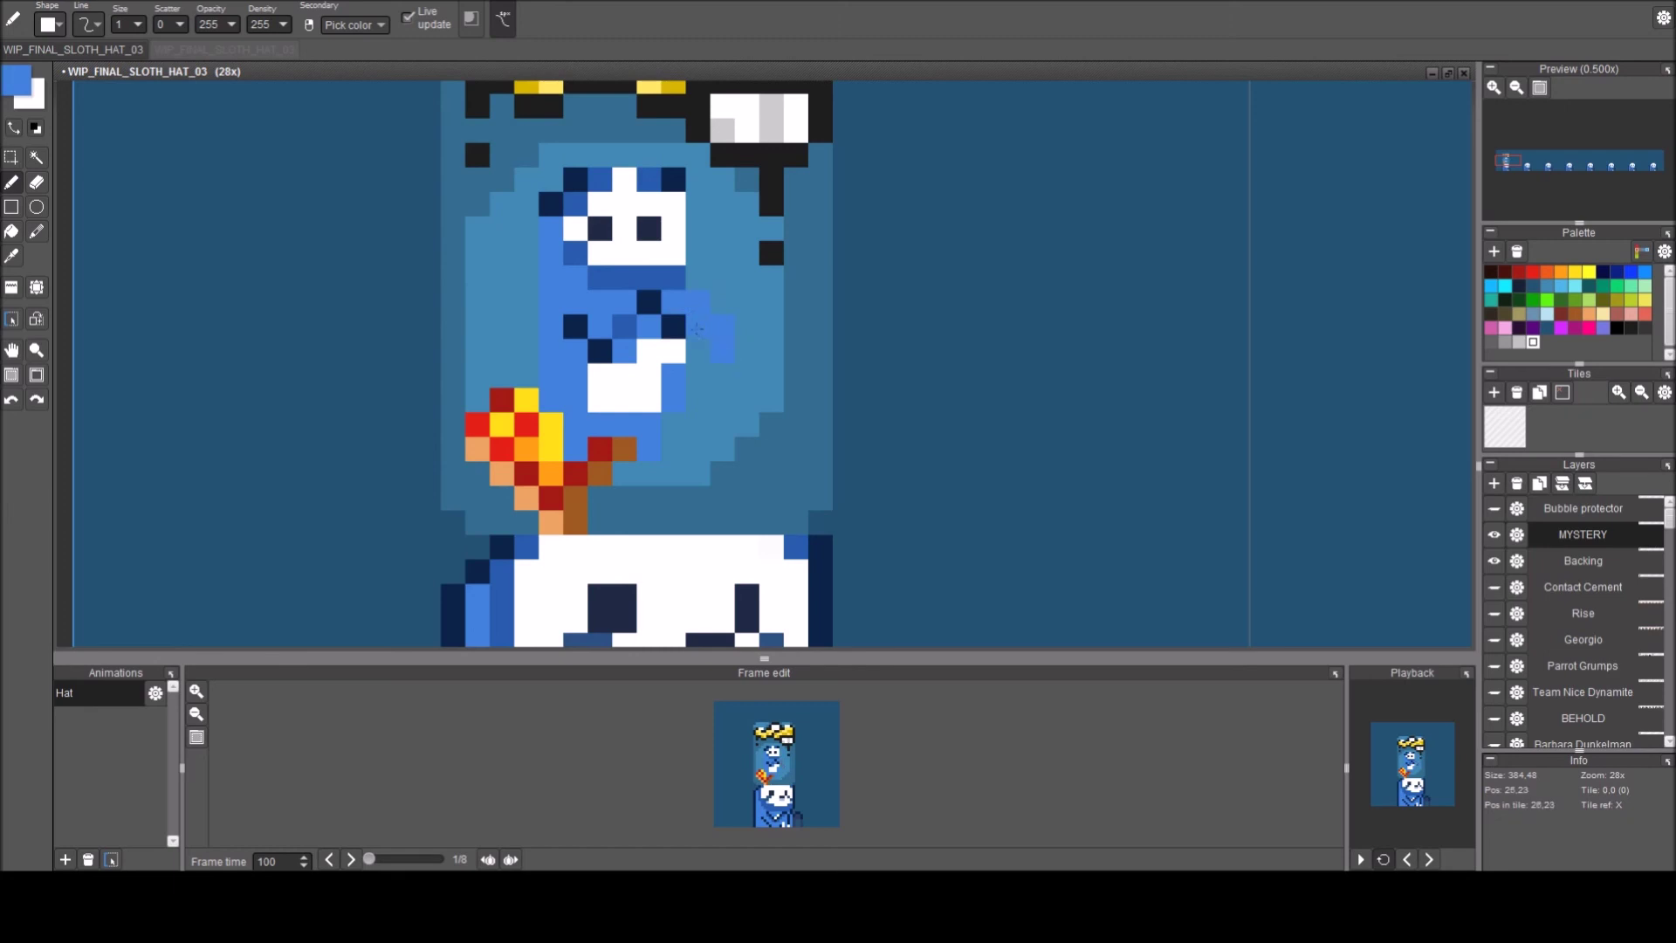
pyautogui.click(673, 326)
pyautogui.click(650, 308)
pyautogui.click(630, 327)
pyautogui.click(600, 351)
pyautogui.click(573, 328)
pyautogui.click(566, 228)
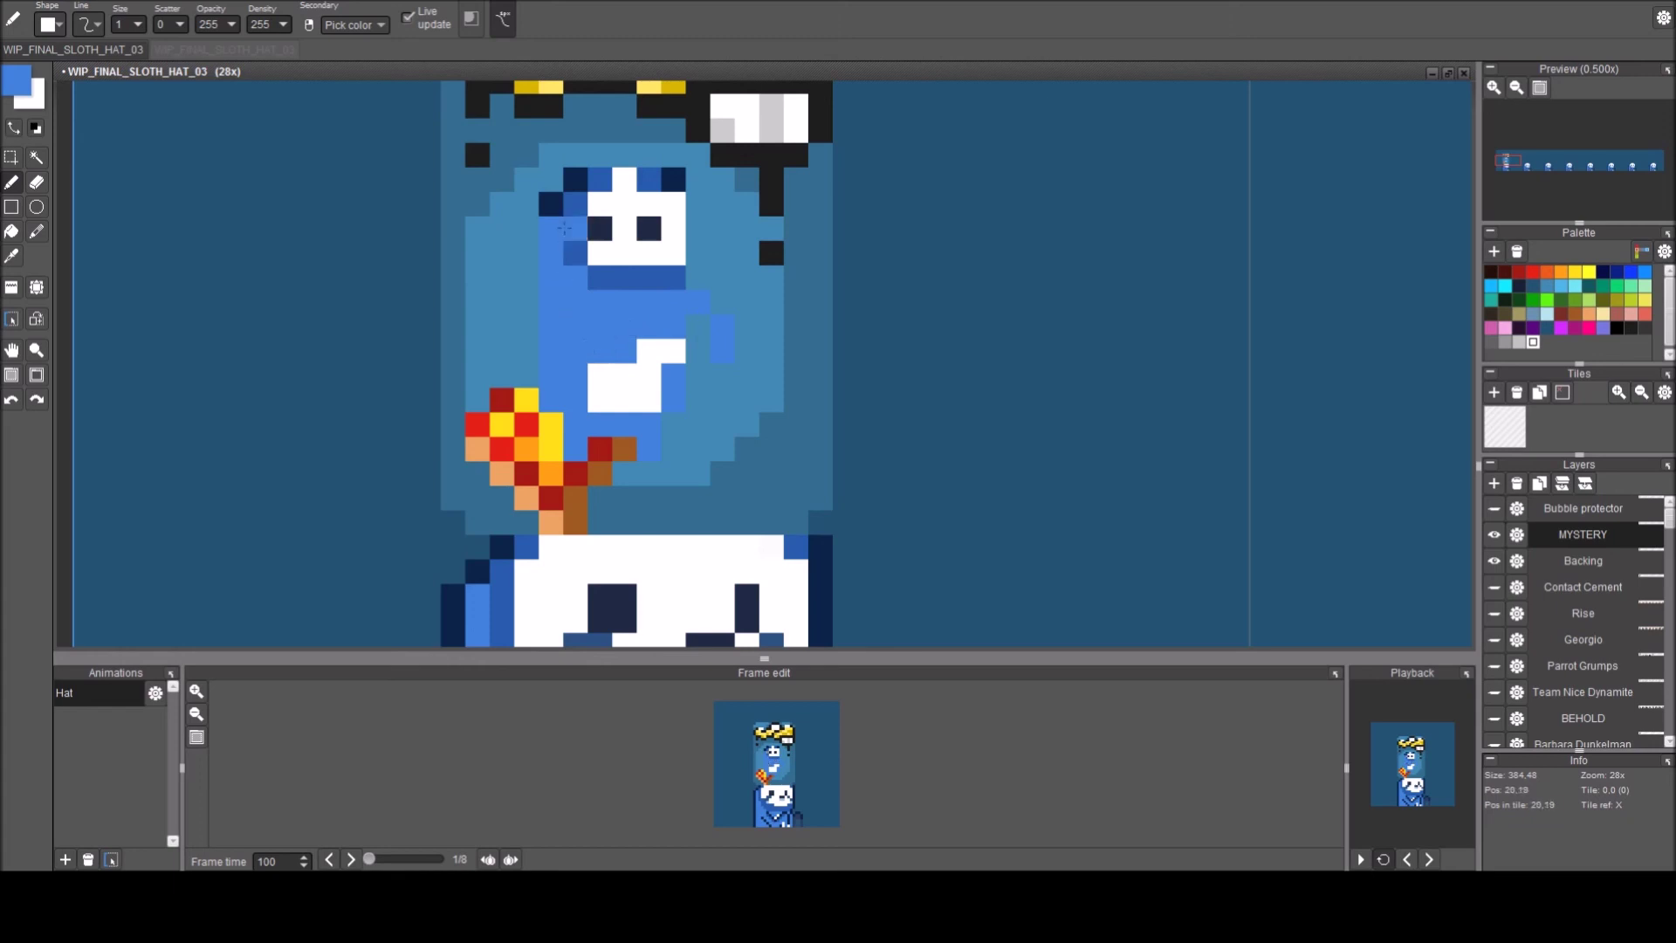
pyautogui.moveTo(562, 227); pyautogui.dragTo(543, 267)
# Outline the top of the small sloth's head with sampled navy pixels.
pyautogui.rightClick(559, 218)
pyautogui.click(578, 196)
pyautogui.click(605, 195)
pyautogui.click(628, 195)
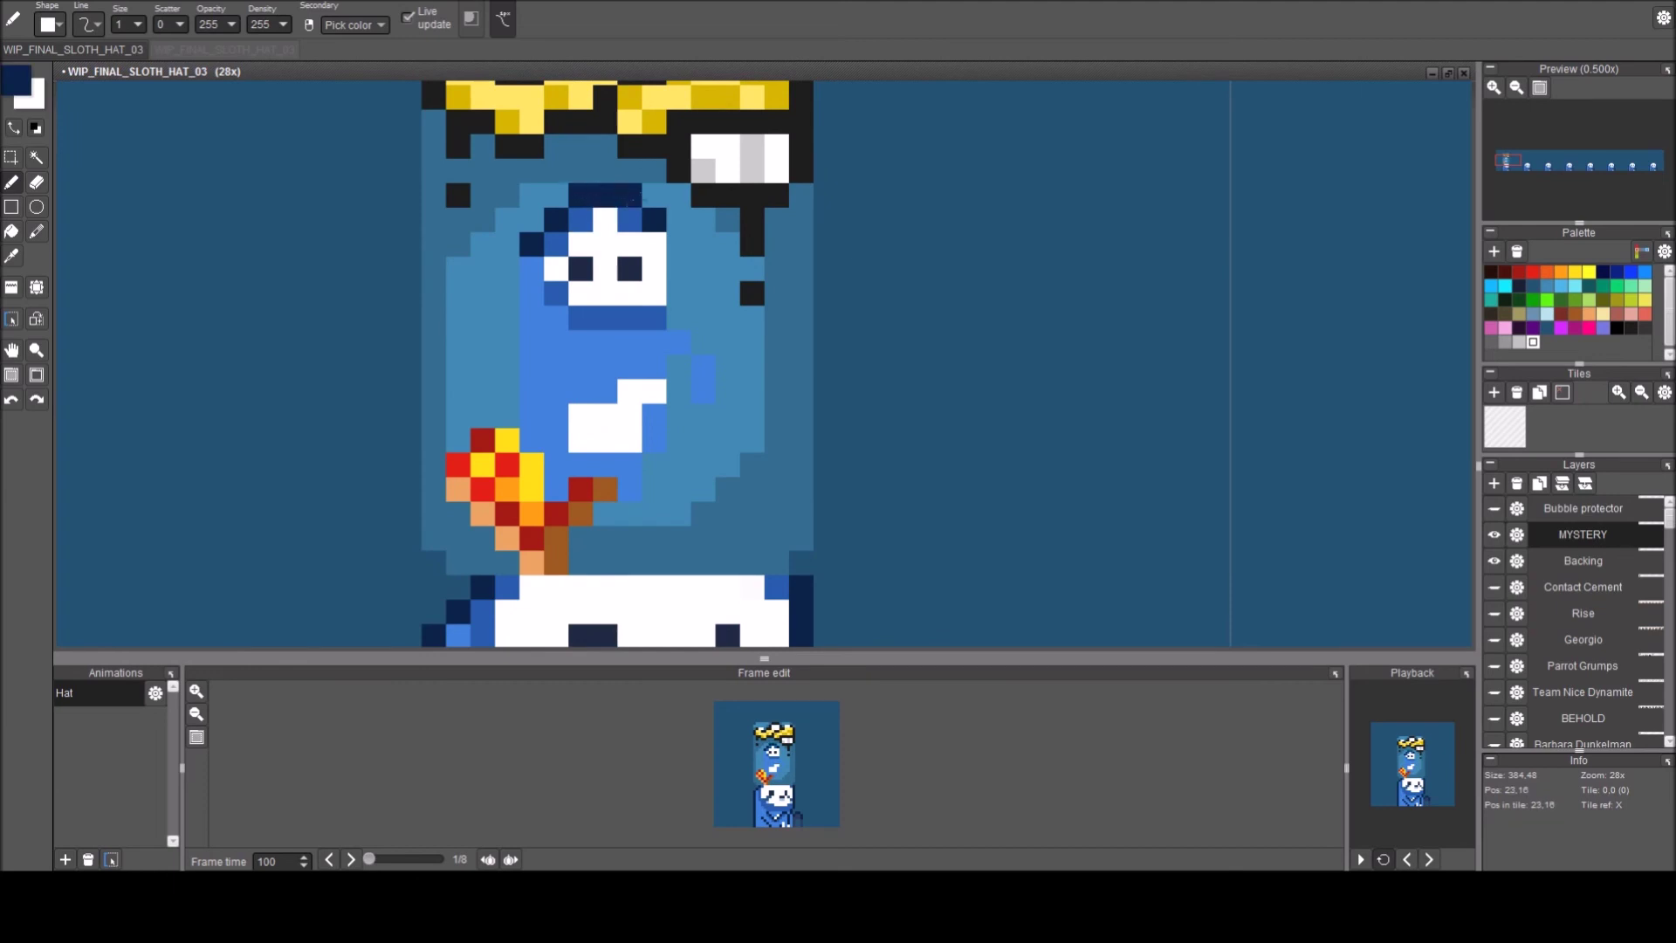
# Show and hide the Bubble protector layer to check the small sloth, and undo a navy test pixel on its body.
pyautogui.click(1494, 509)
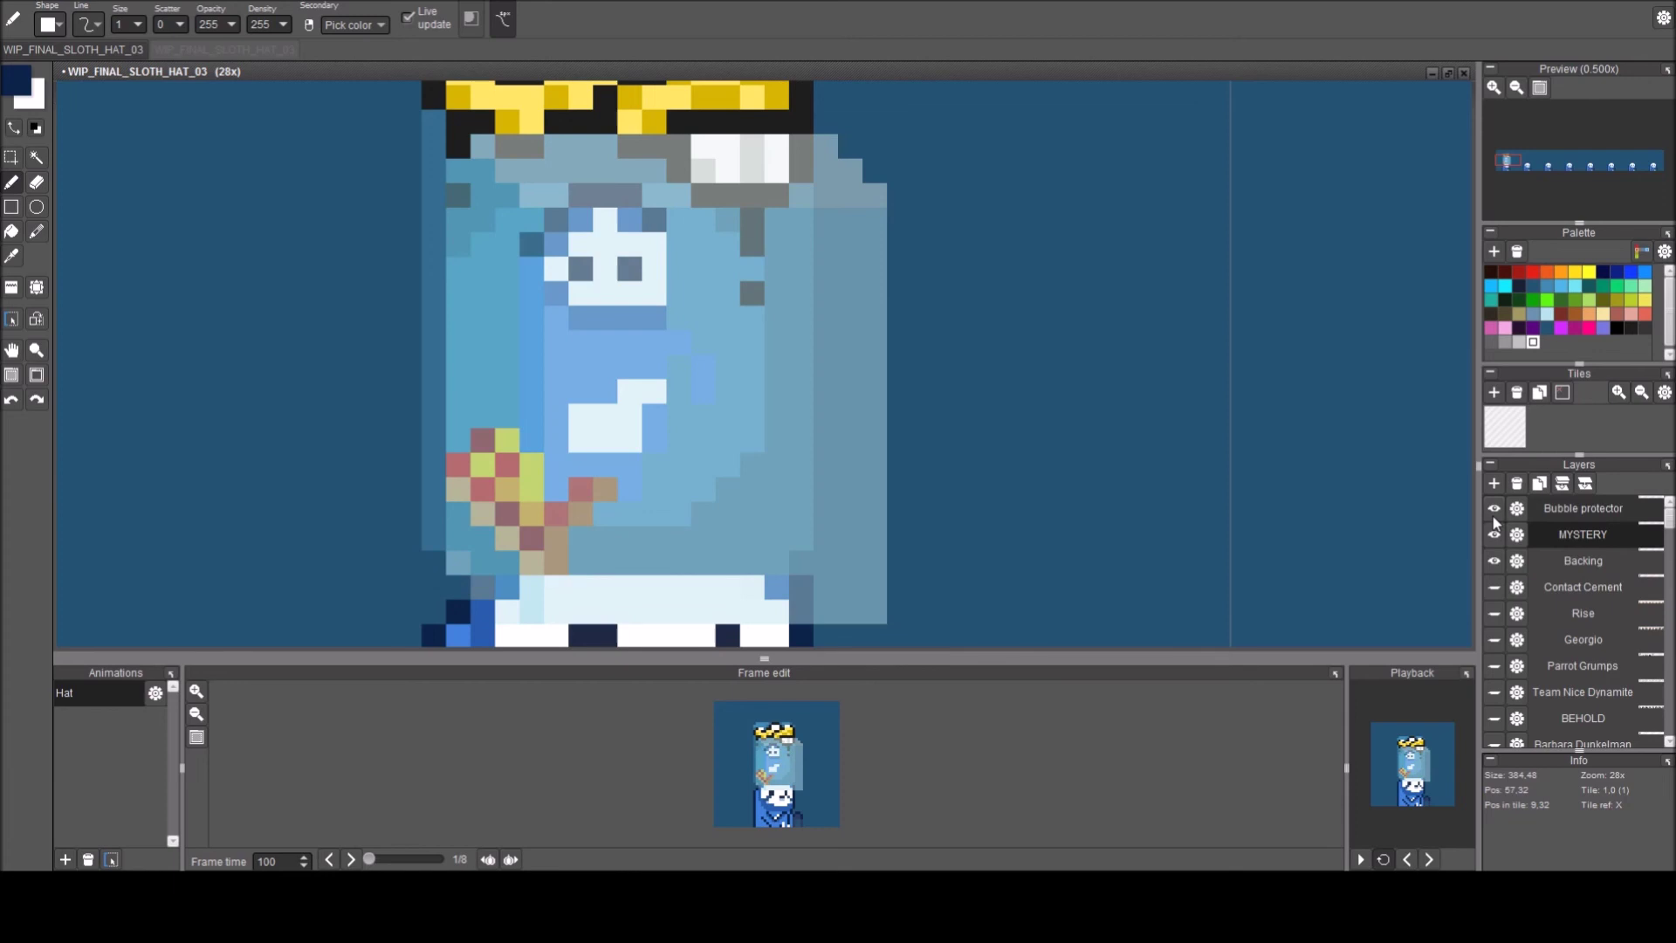
pyautogui.click(1493, 517)
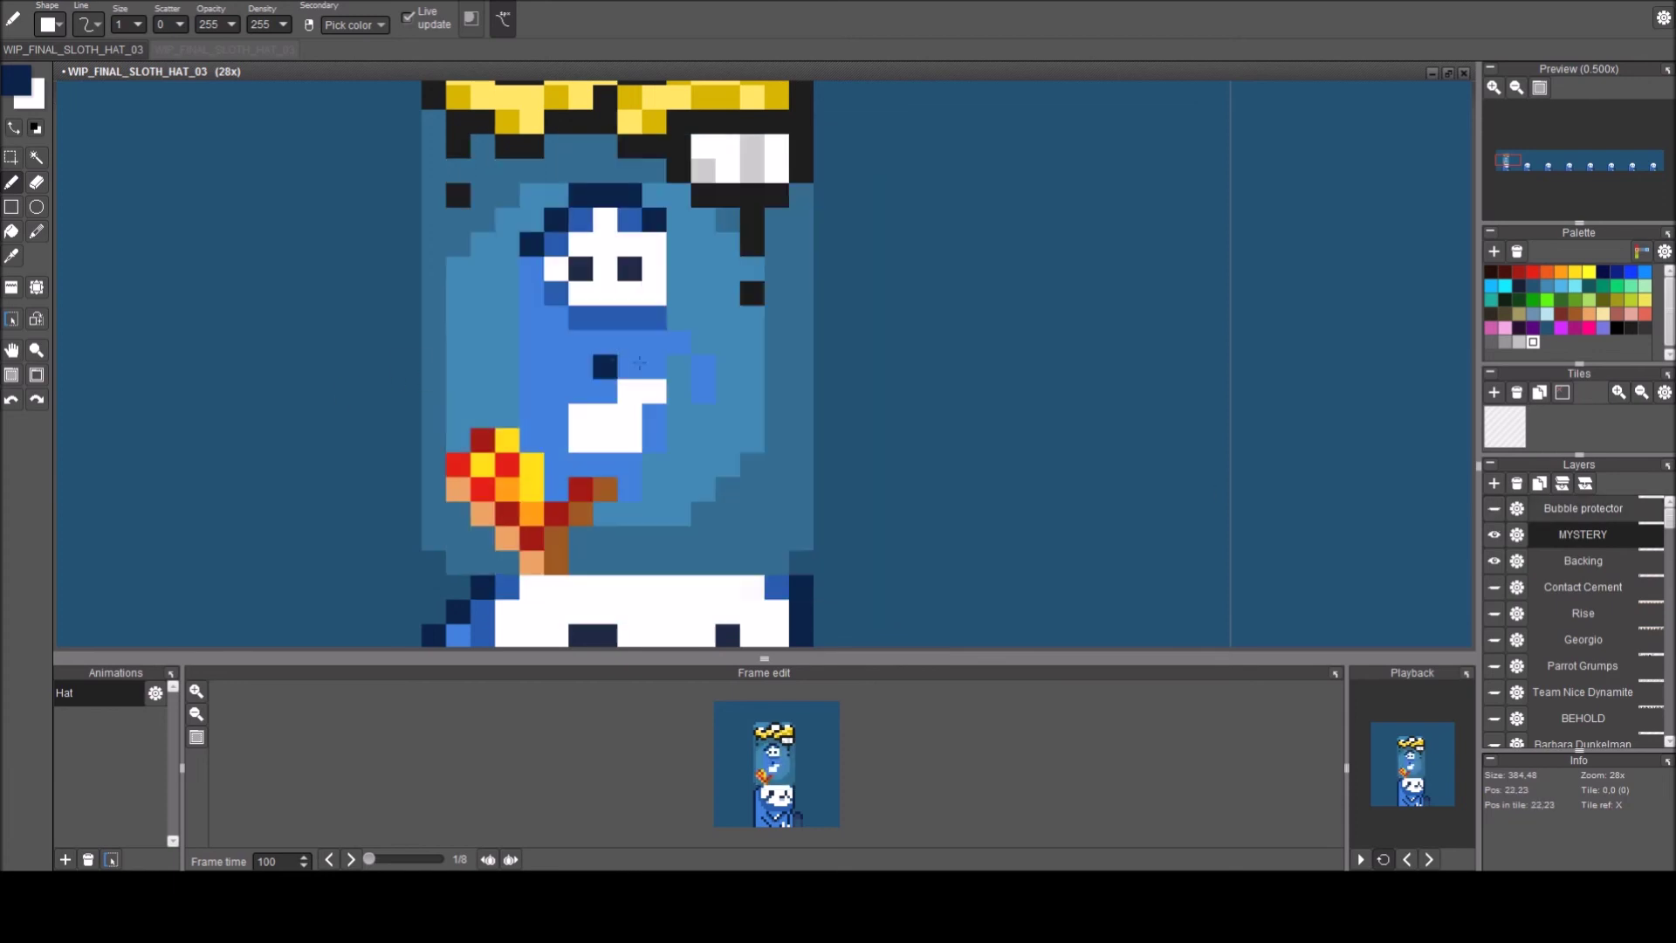
pyautogui.hotkey('ctrl', 'z')
# Select the small sloth with the magic wand, cut and paste it, and shift it one pixel right inside the panel.
pyautogui.press('s')
pyautogui.press('w')
pyautogui.click(587, 359)
pyautogui.hotkey('ctrl', 'x')
pyautogui.hotkey('ctrl', 'v')
pyautogui.moveTo(606, 341); pyautogui.dragTo(625, 338)
# Reselect the small sloth, cut and paste it again, and try moving it lower in the panel.
pyautogui.hotkey('ctrl', 'a')
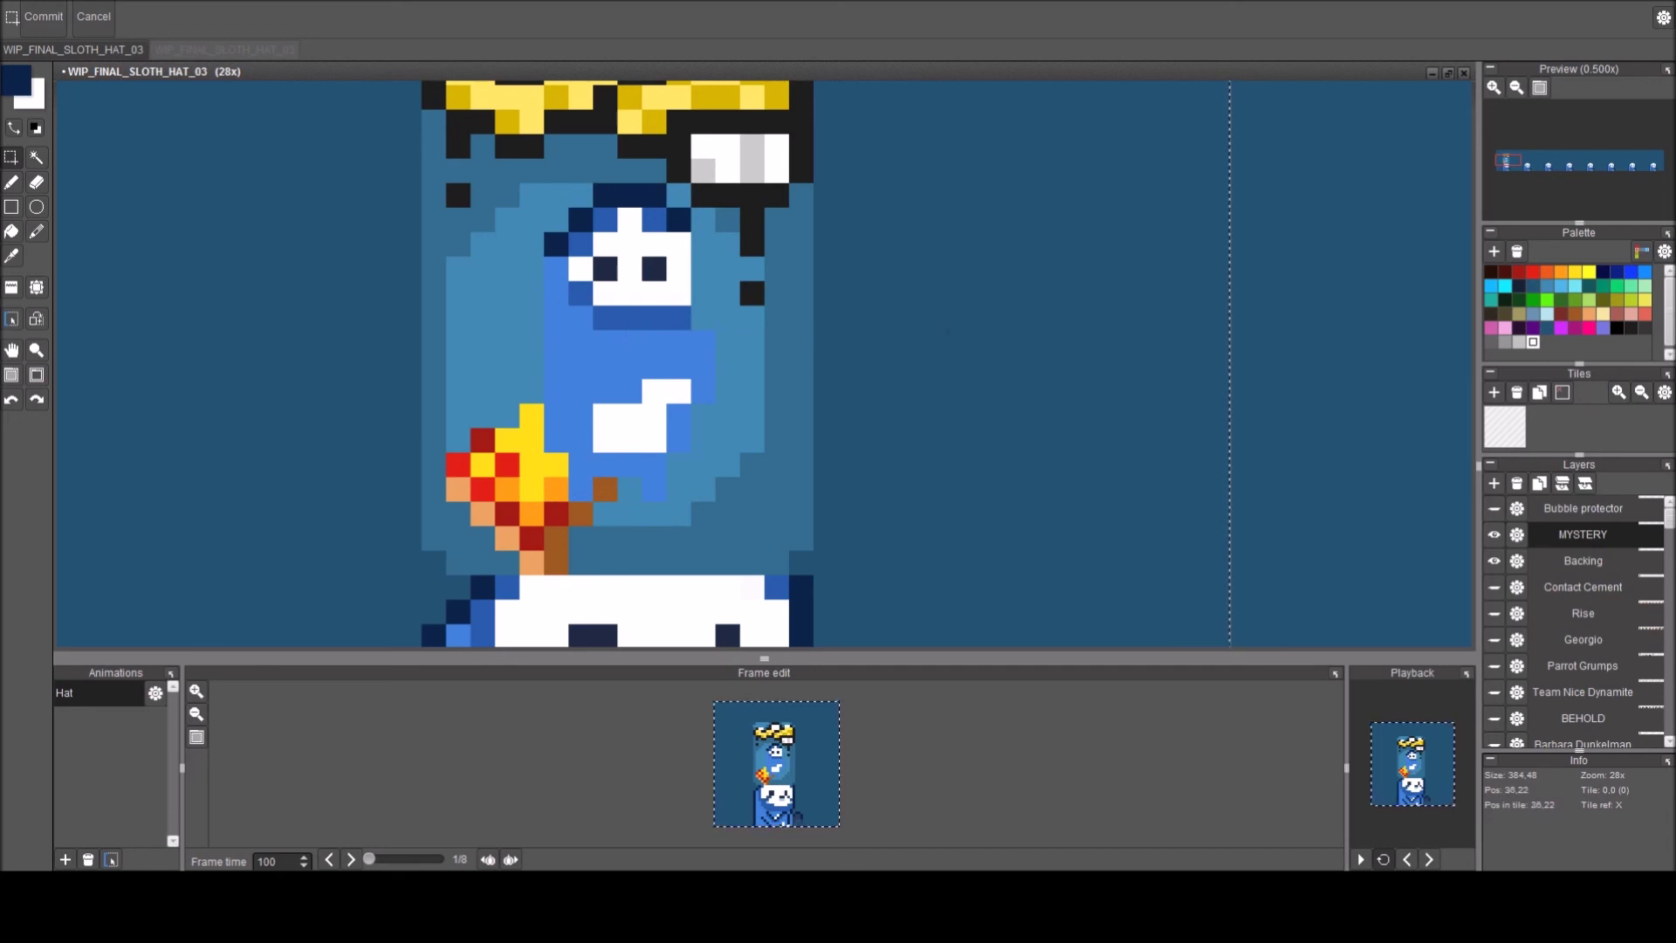
pyautogui.press('w')
pyautogui.click(678, 379)
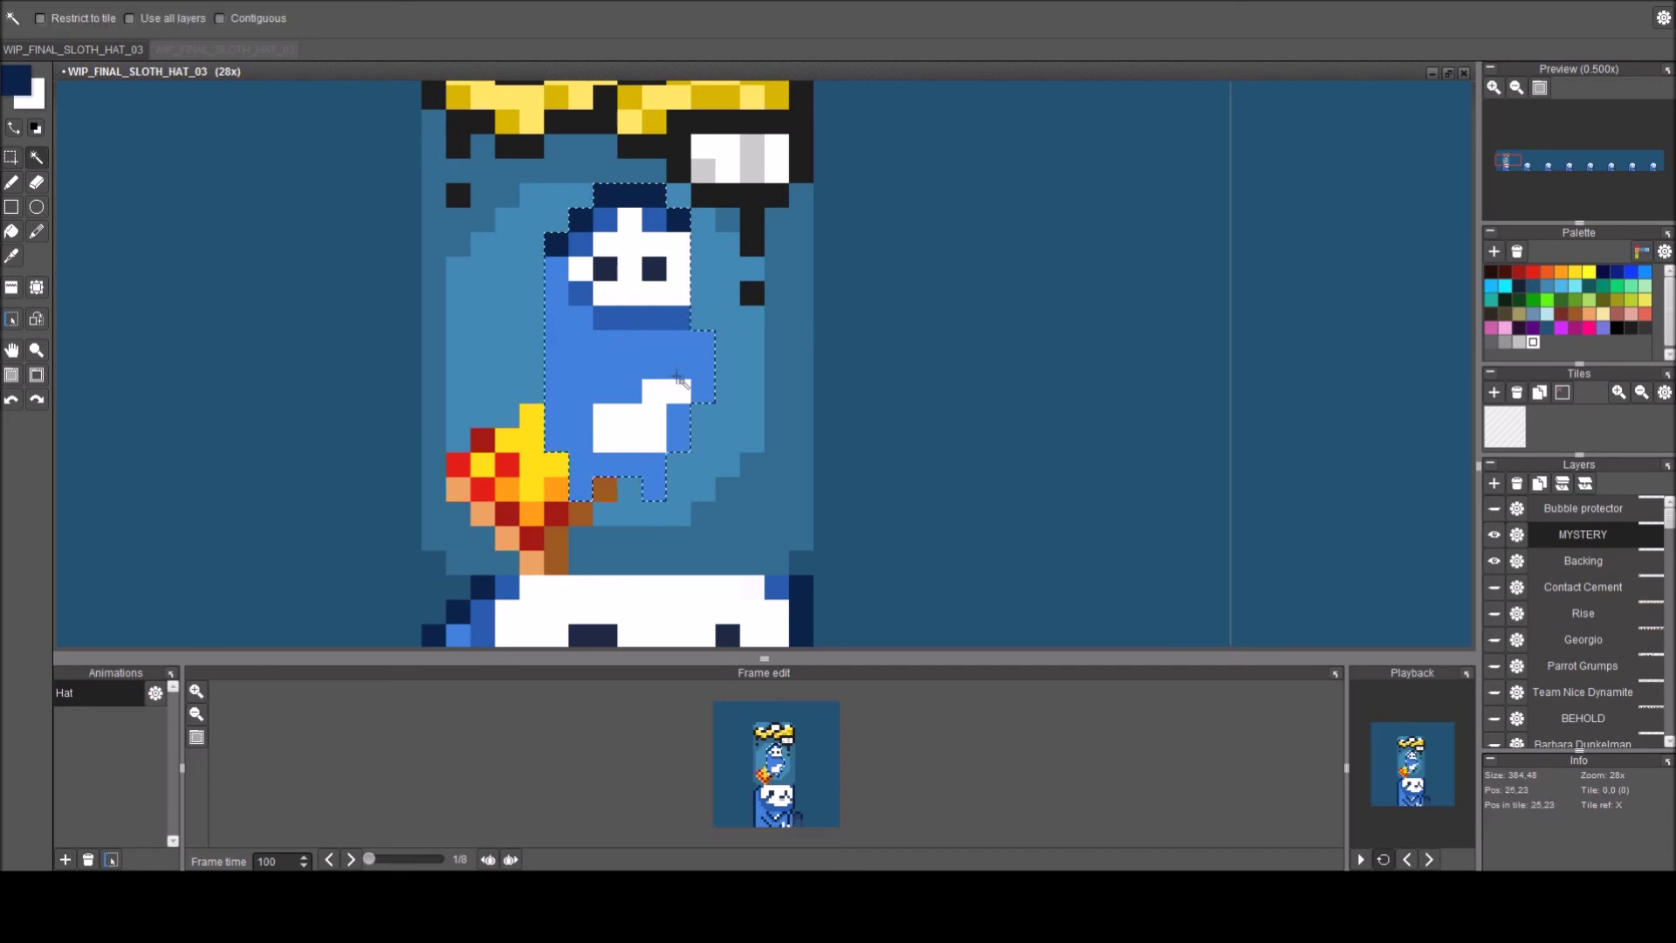
pyautogui.hotkey('ctrl', 'x')
pyautogui.hotkey('ctrl', 'v')
pyautogui.moveTo(641, 364); pyautogui.dragTo(645, 416)
pyautogui.press('Return')
# Draw a navy outline down the small sloth's left side and around its lower-left corner.
pyautogui.press('b')
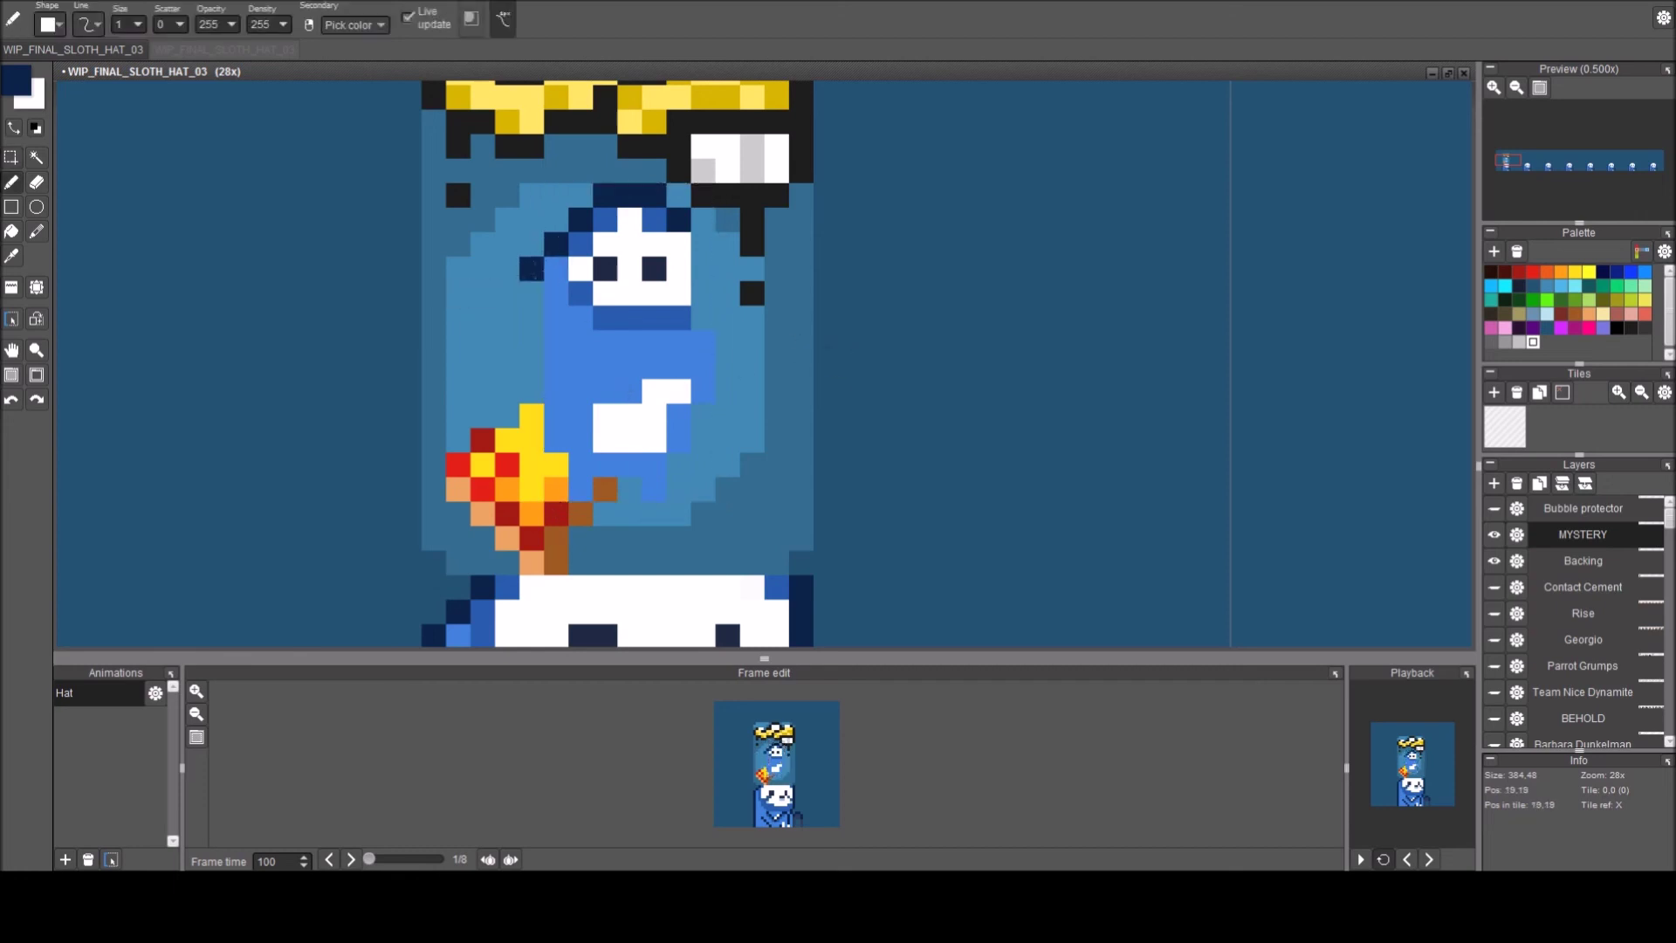
pyautogui.moveTo(531, 262); pyautogui.dragTo(534, 428)
pyautogui.click(556, 465)
pyautogui.click(563, 488)
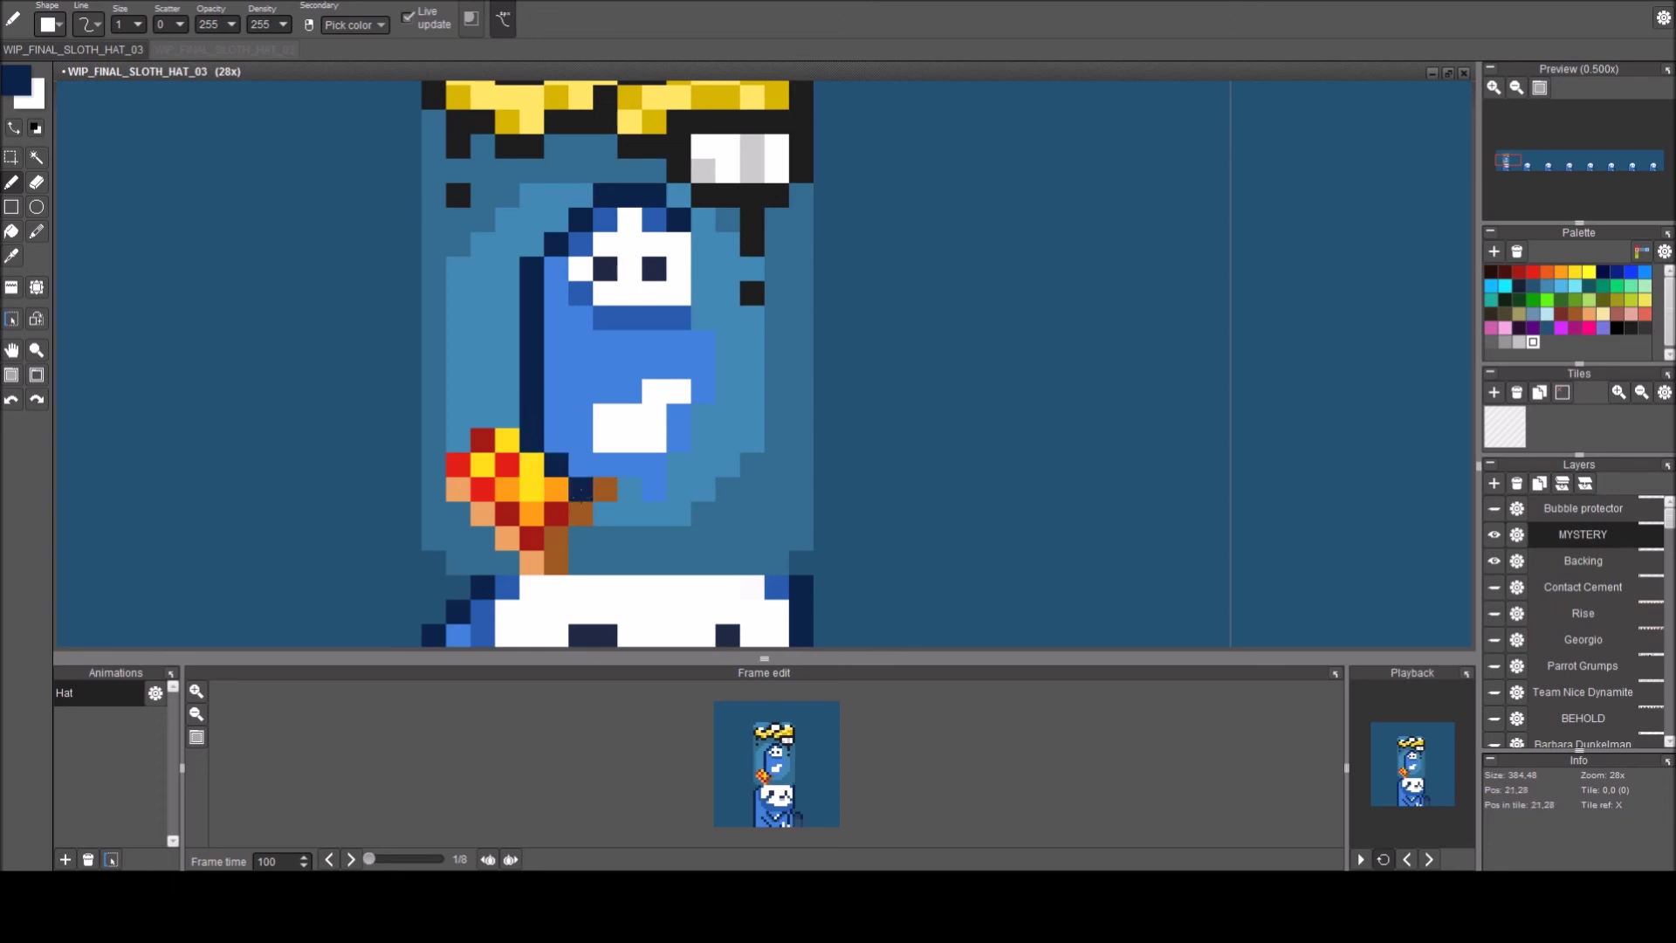
# Continue the navy outline along the small sloth's lower edge, up the right side of its head, and around the upper-left corner.
pyautogui.click(605, 465)
pyautogui.click(655, 489)
pyautogui.click(679, 464)
pyautogui.click(704, 440)
pyautogui.click(704, 318)
pyautogui.click(704, 294)
pyautogui.click(703, 269)
pyautogui.click(704, 244)
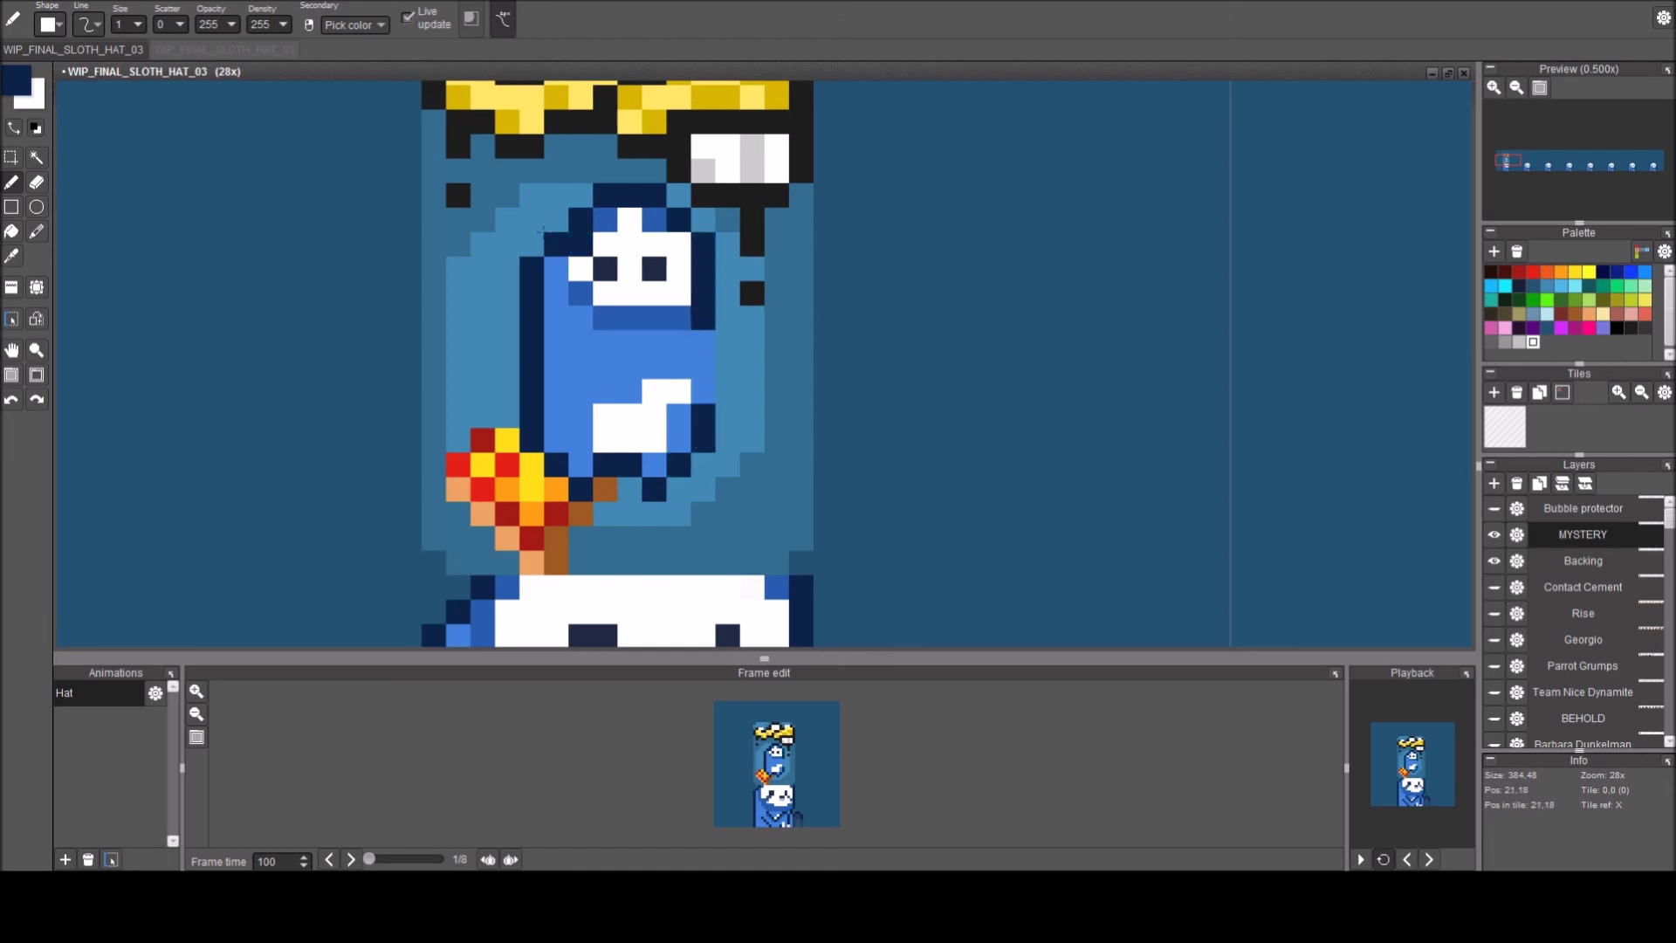
pyautogui.click(556, 219)
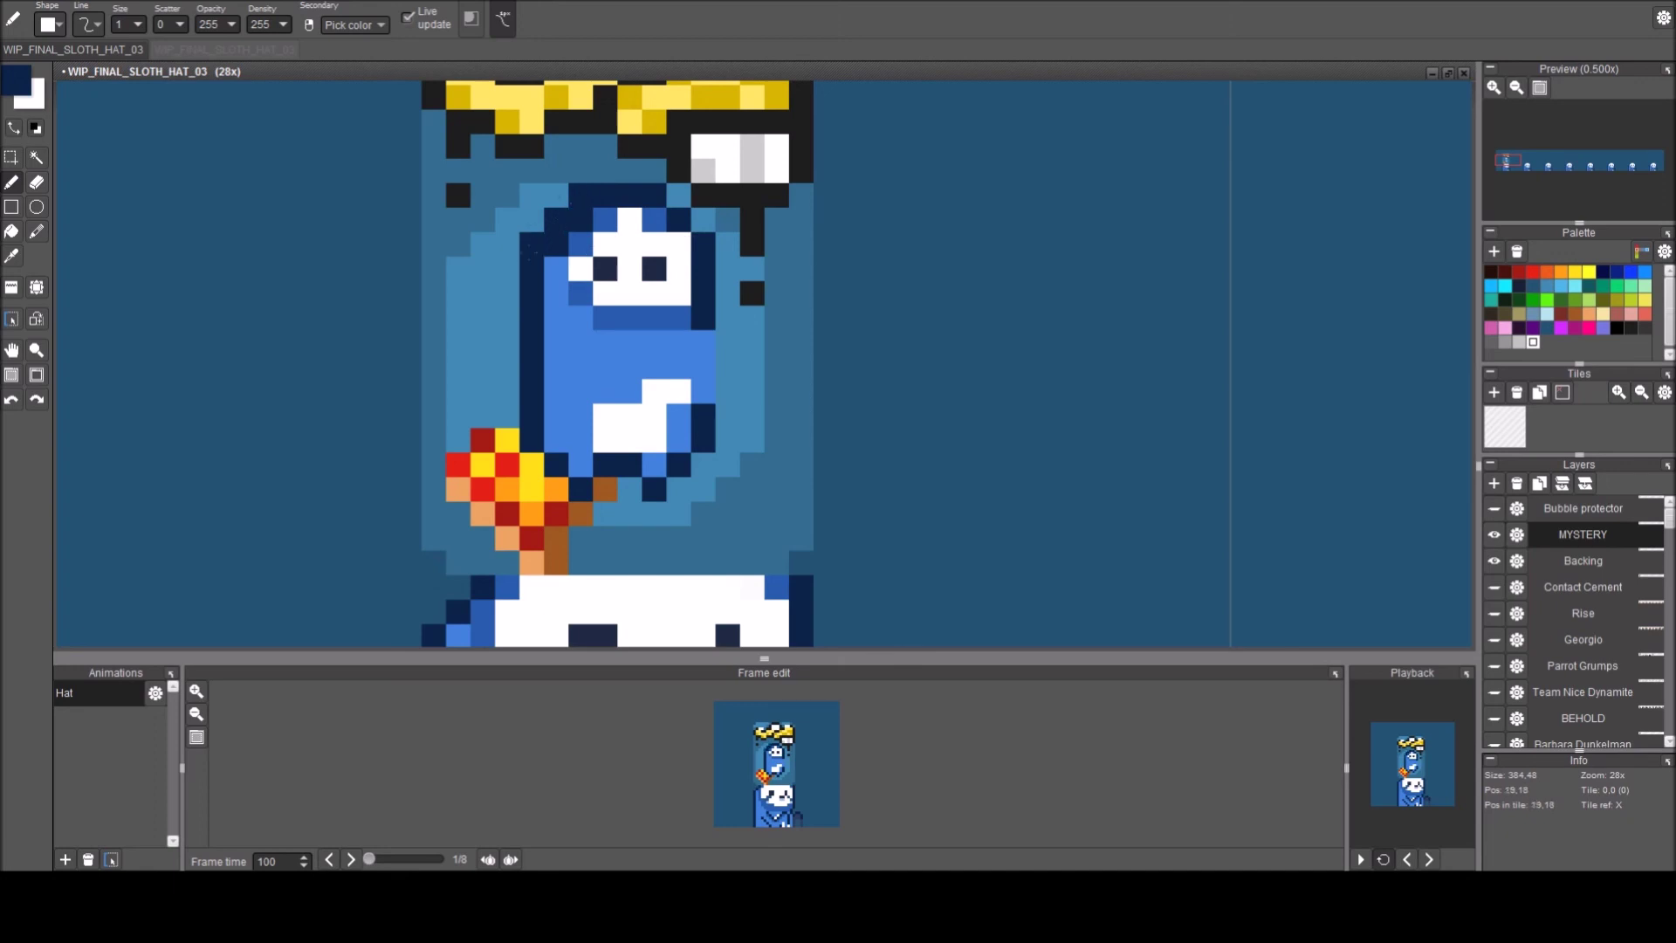
# Lighten the upper-left of the small sloth's head with light blue and widen its white forehead.
pyautogui.rightClick(556, 268)
pyautogui.rightClick(556, 219)
pyautogui.rightClick(608, 291)
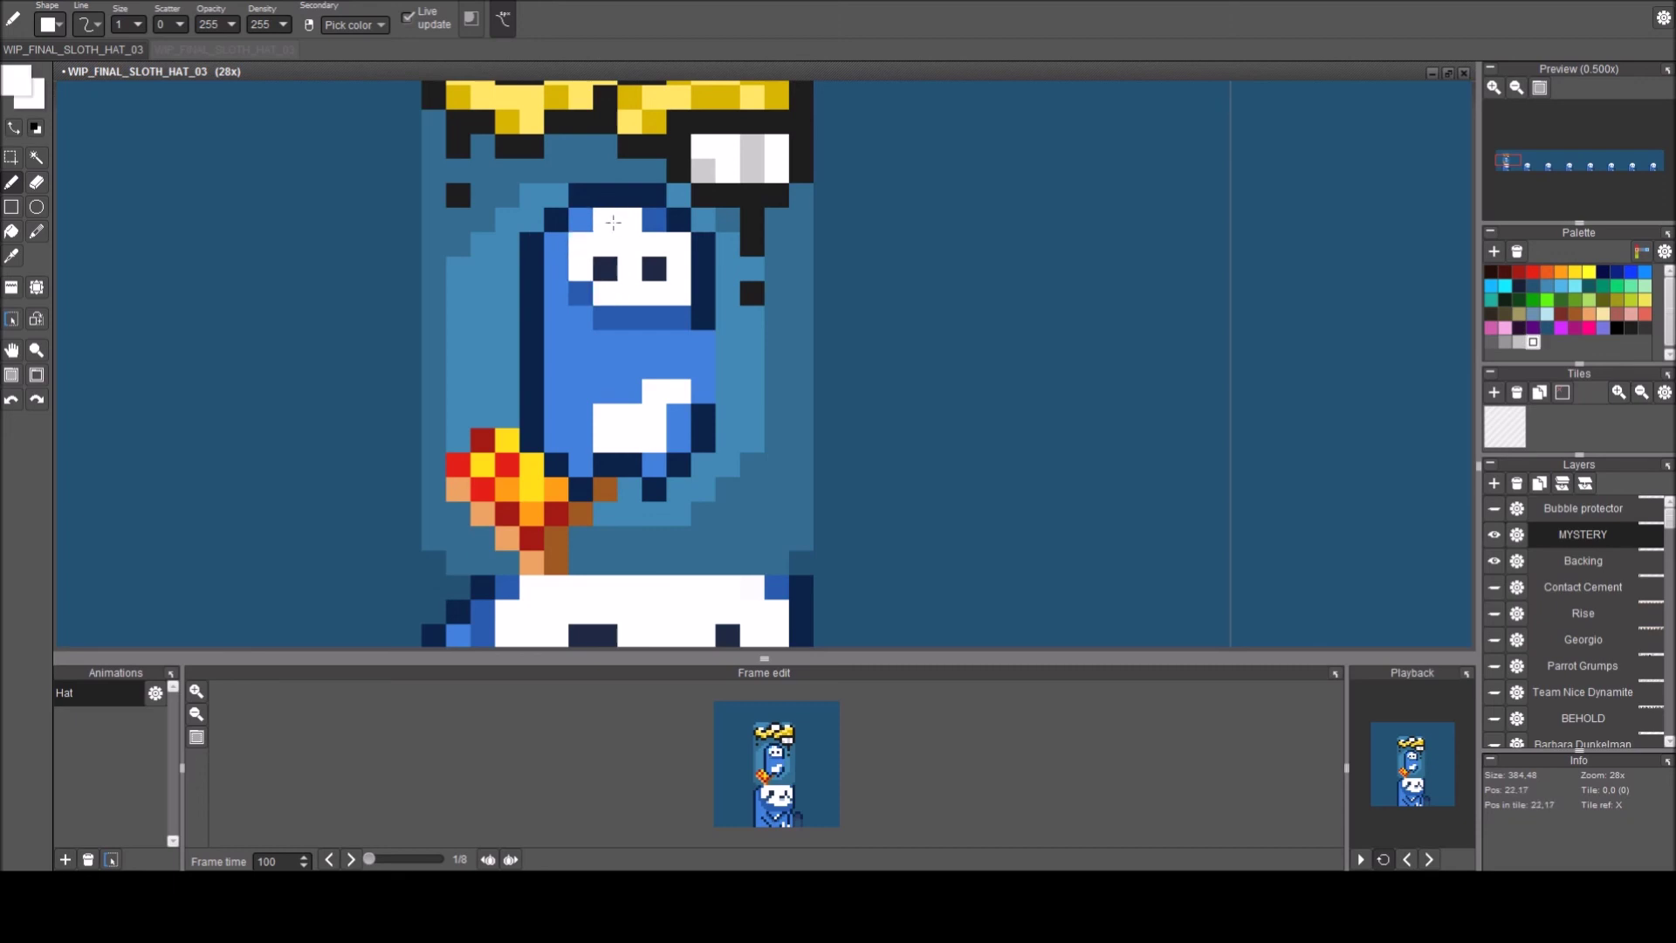
pyautogui.click(650, 222)
# Move both of the small sloth's dark eyes up one pixel, filling their former spots with white.
pyautogui.rightClick(605, 268)
pyautogui.click(605, 244)
pyautogui.click(655, 244)
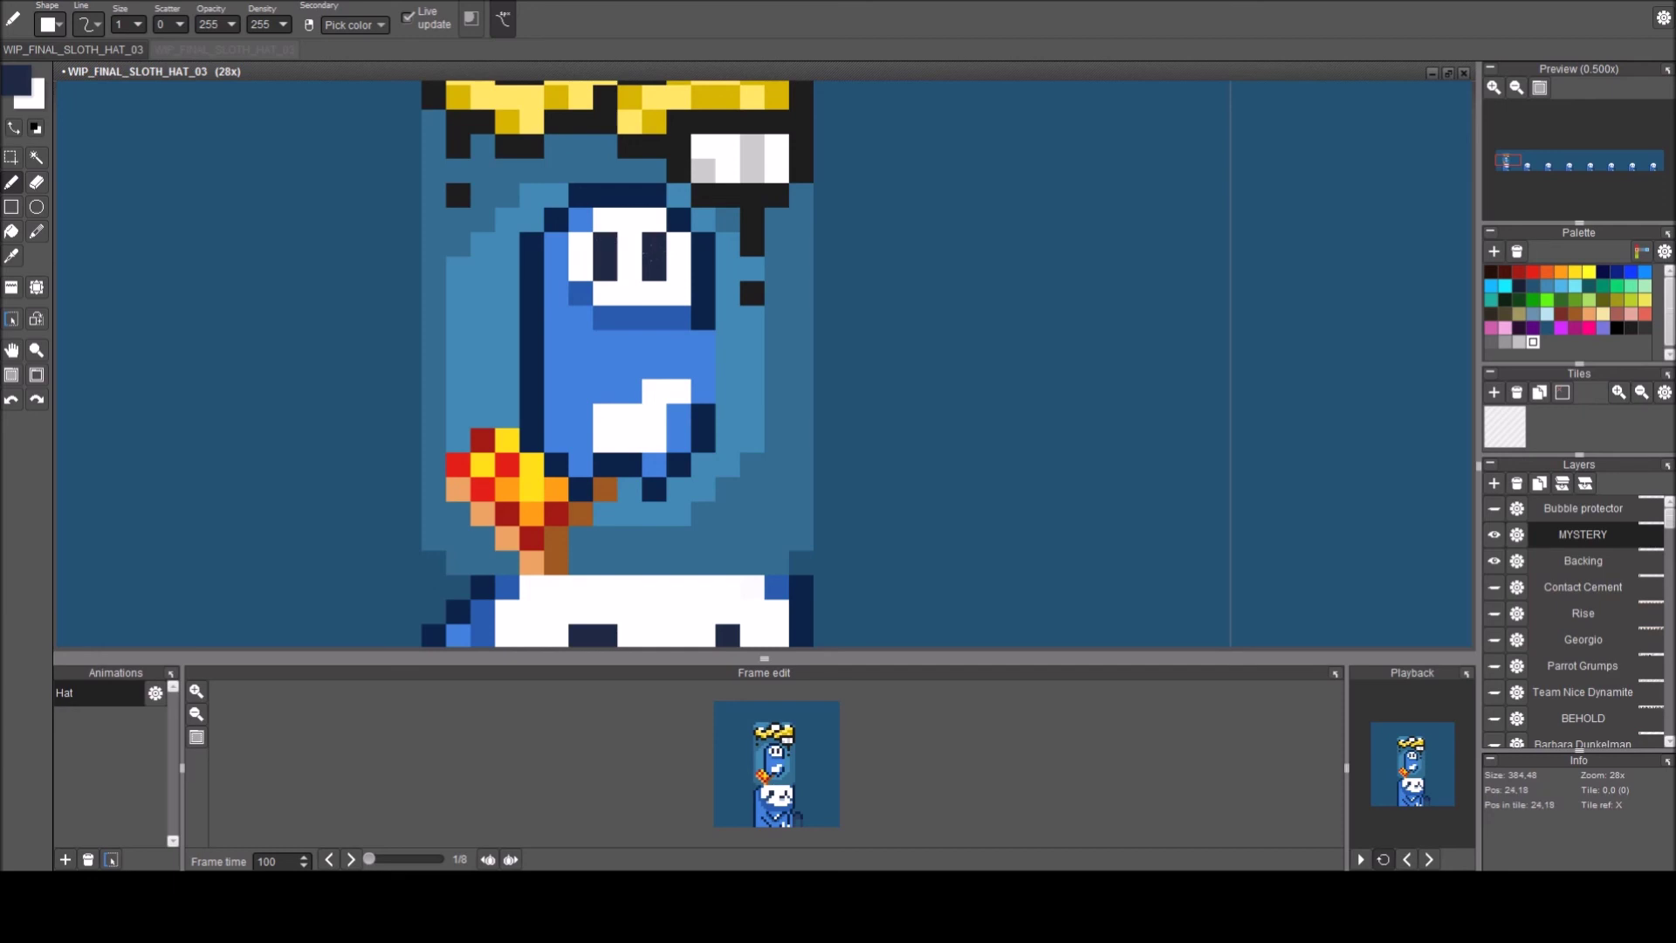
pyautogui.rightClick(626, 268)
pyautogui.click(605, 269)
pyautogui.click(654, 268)
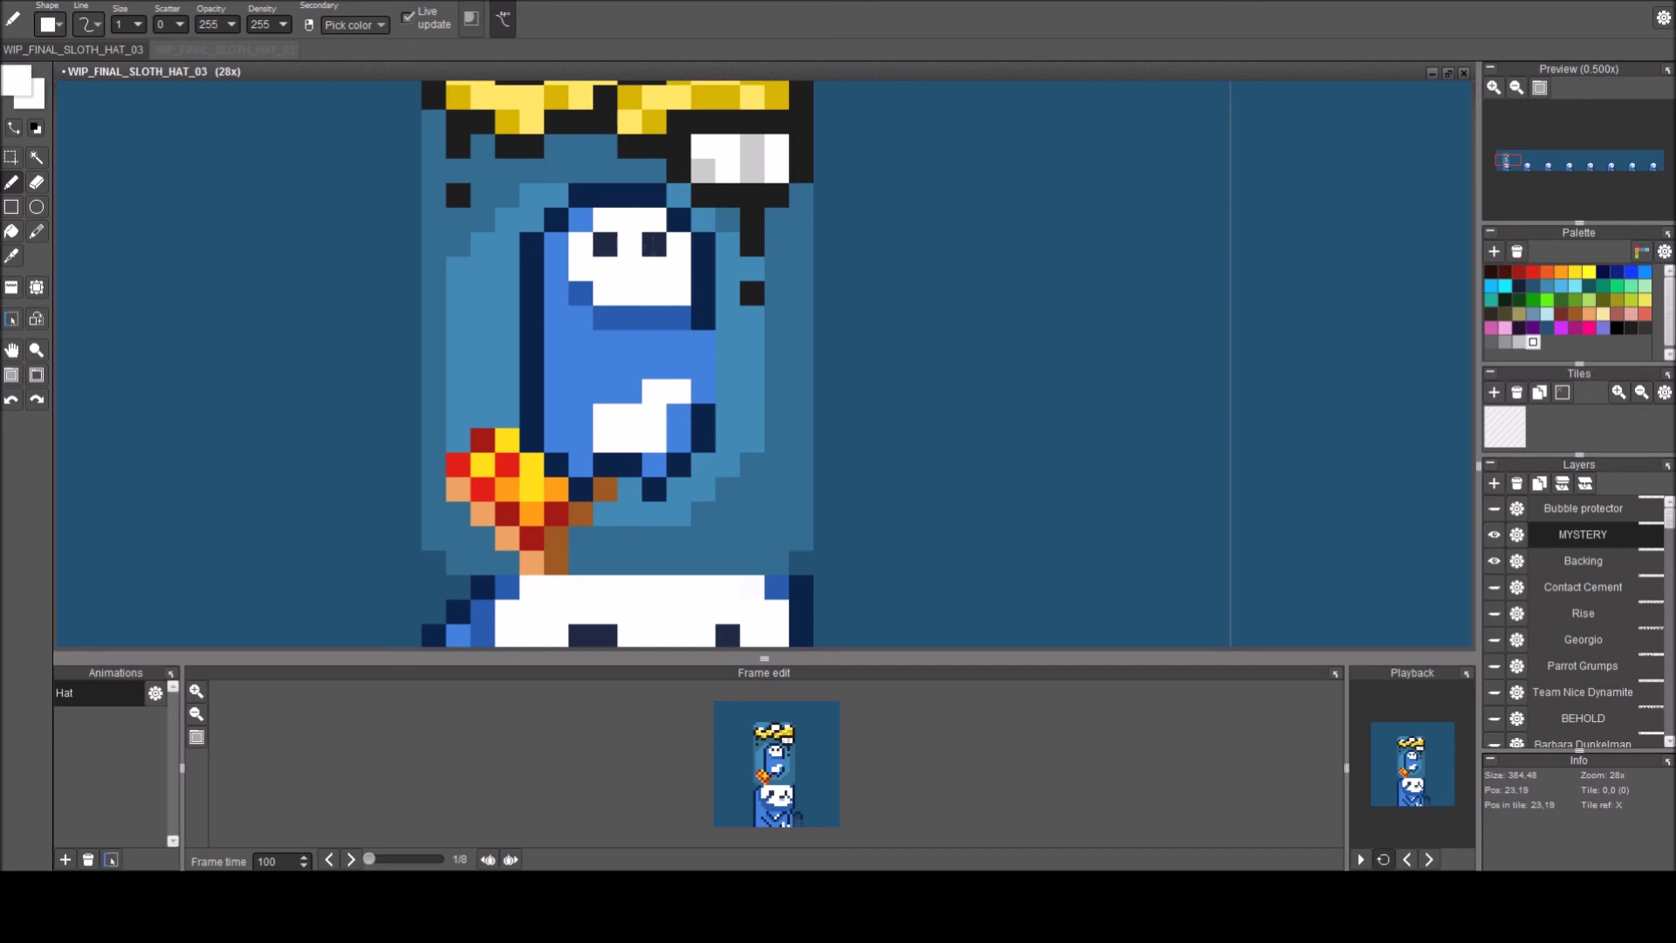
# Try a dark patch pixel beside the small sloth's left eye and undo it.
pyautogui.rightClick(654, 243)
pyautogui.click(581, 243)
pyautogui.hotkey('ctrl', 'z')
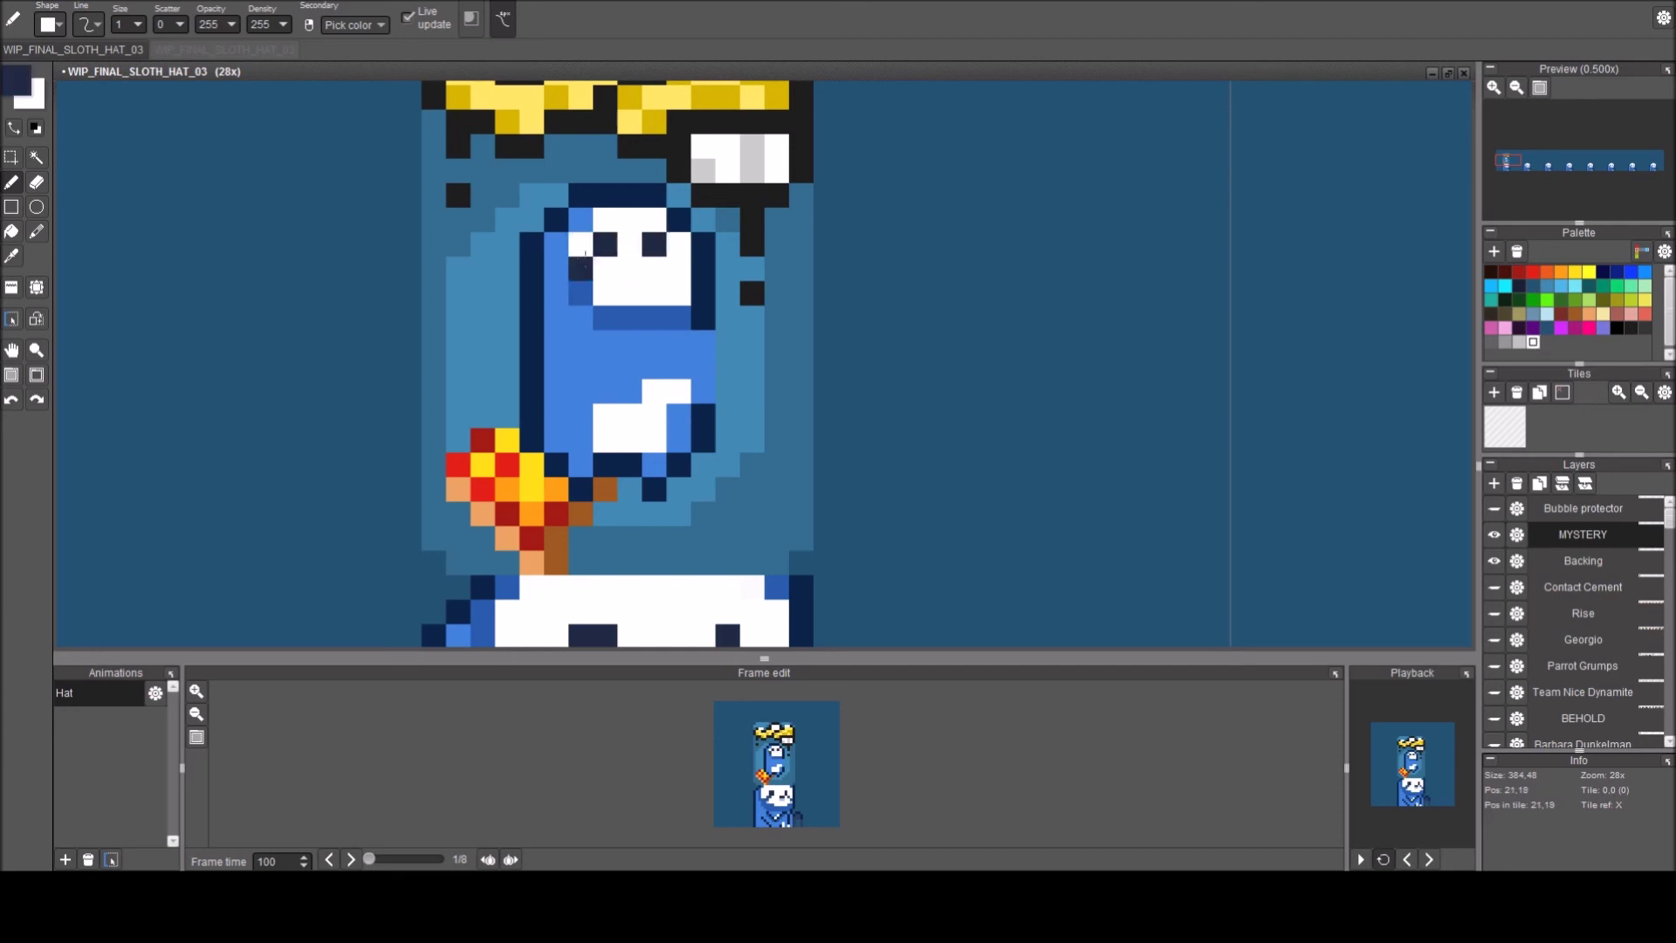
pyautogui.rightClick(584, 269)
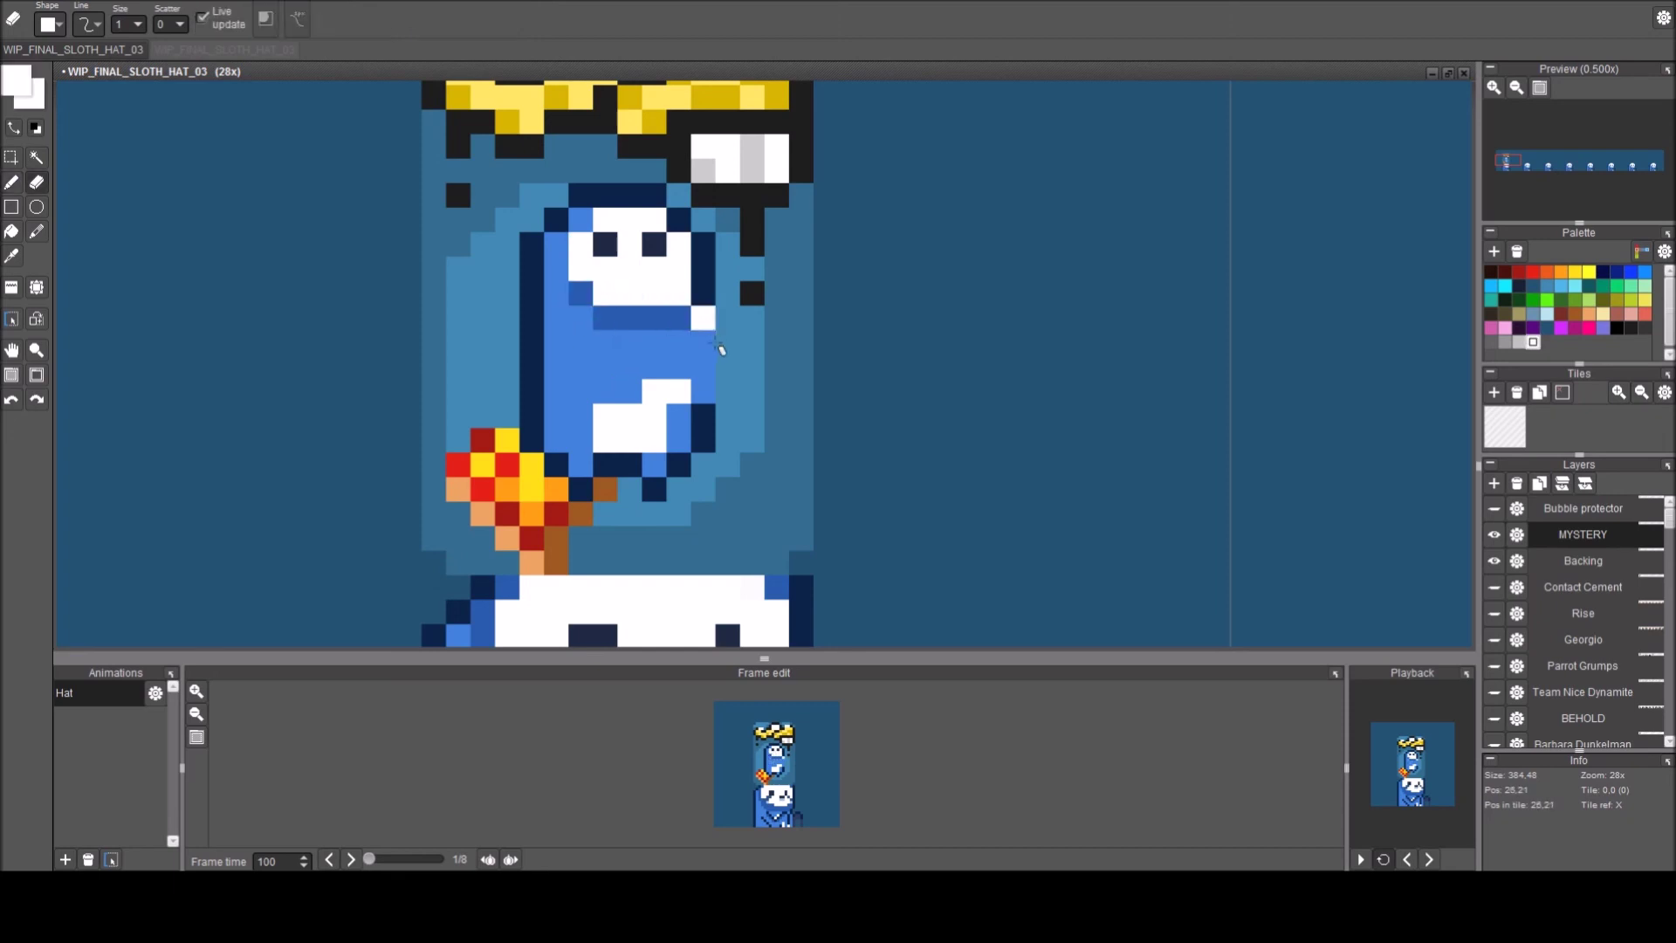
# Notch the small sloth's neck and outline the right side of its body with sampled navy.
pyautogui.rightClick(703, 292)
pyautogui.click(678, 317)
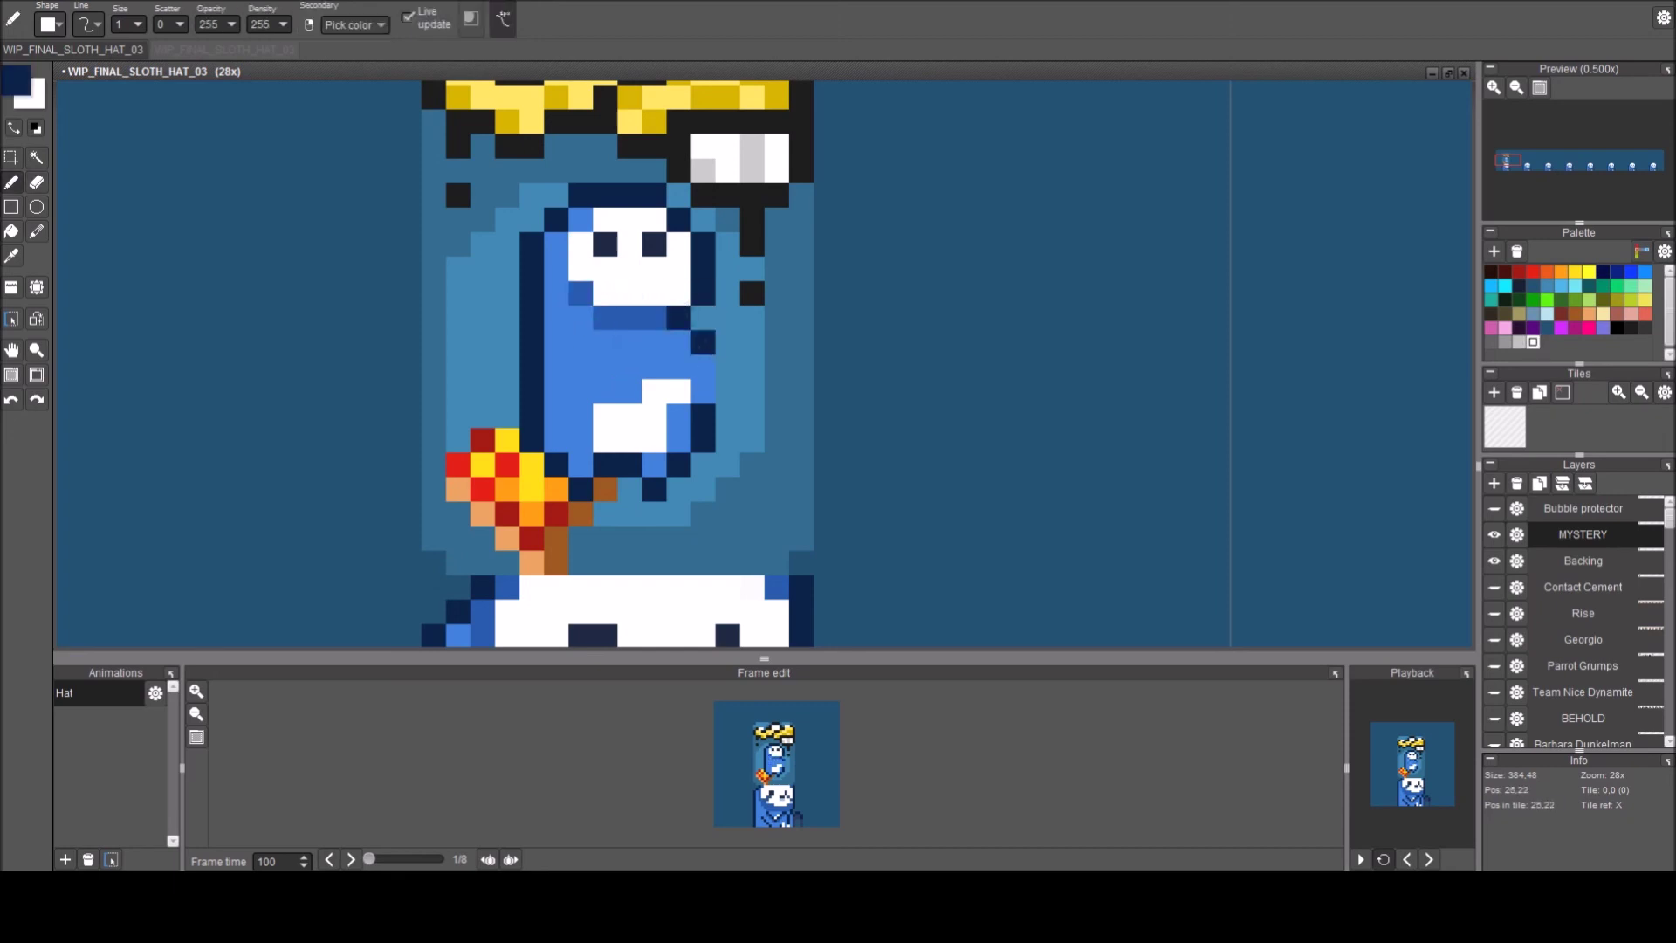
pyautogui.scroll(-3, 672, 467)
pyautogui.scroll(3, 677, 410)
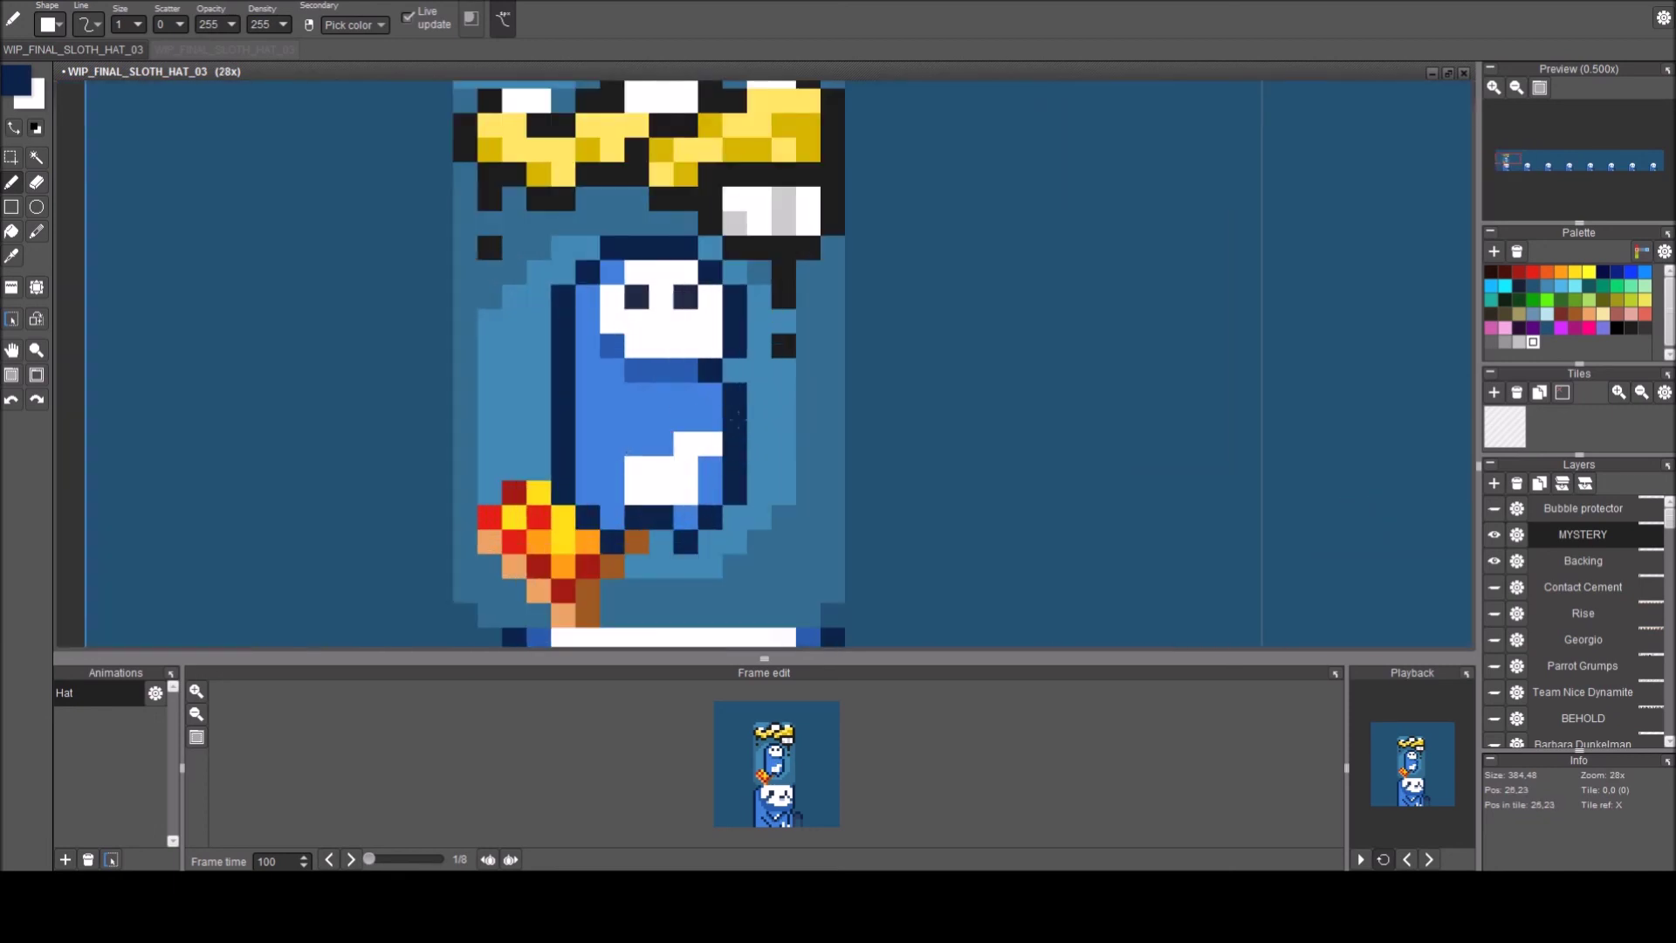
# Shade the small sloth's arm contour and the area below its head with the sampled darker blue.
pyautogui.click(682, 419)
pyautogui.rightClick(686, 444)
pyautogui.rightClick(647, 440)
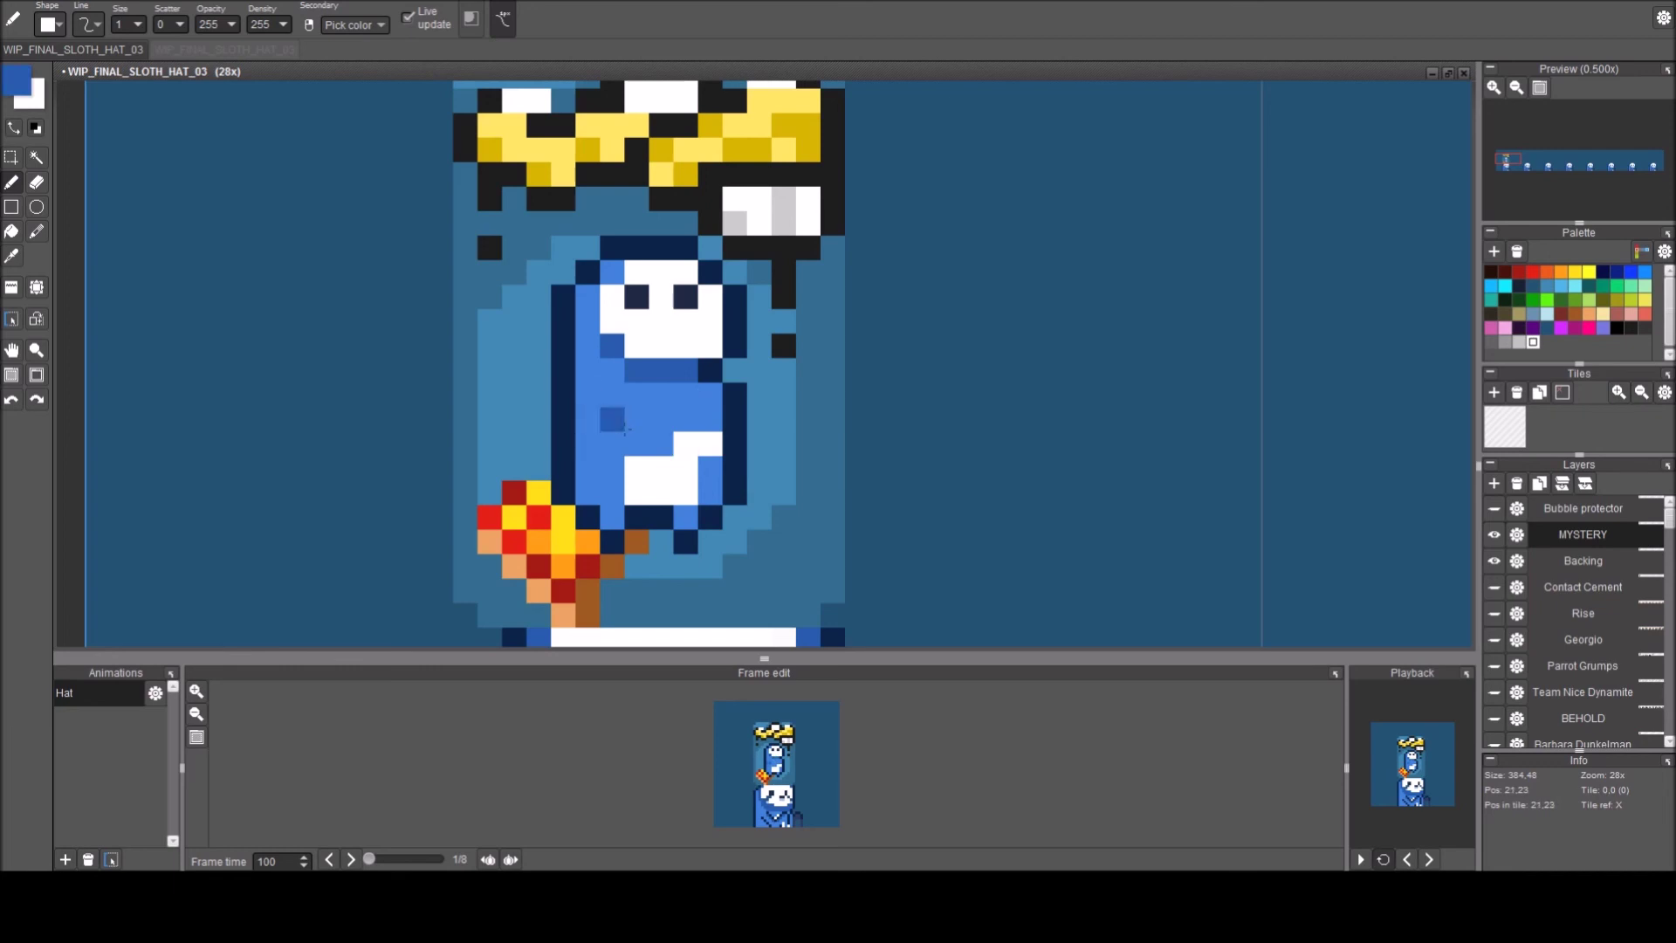
pyautogui.click(635, 444)
pyautogui.click(656, 443)
pyautogui.moveTo(674, 429); pyautogui.dragTo(686, 468)
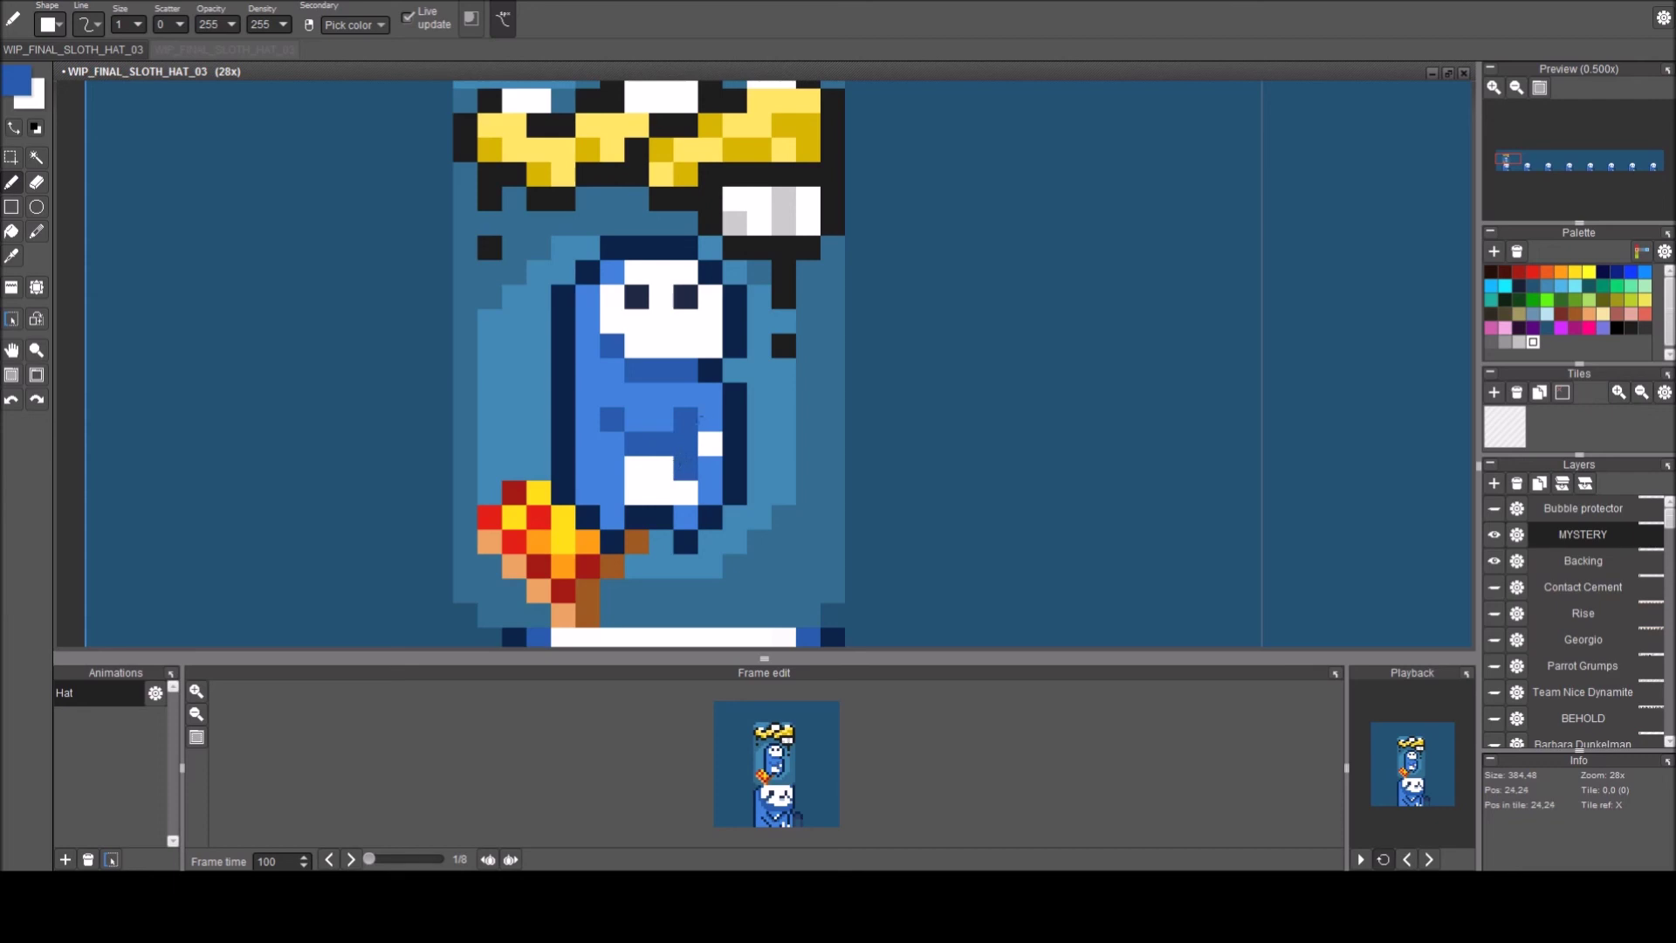
pyautogui.click(688, 394)
pyautogui.click(662, 395)
pyautogui.click(636, 400)
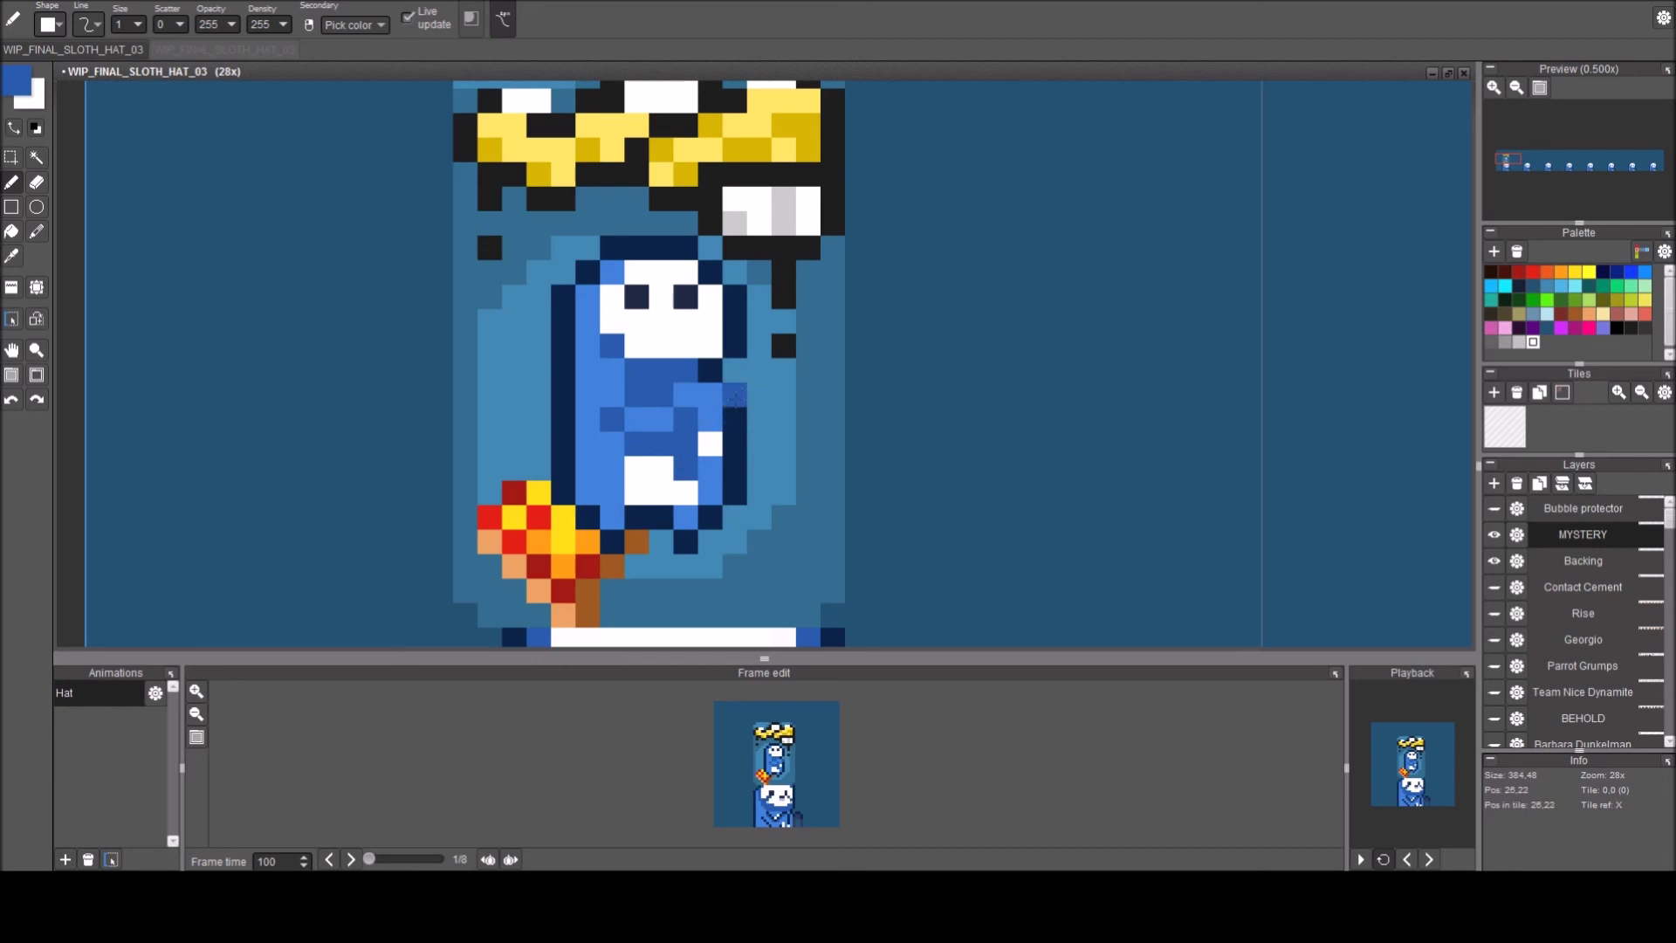
# Paint a darker blue arm outside the small sloth's right outline and extend the white belly strip upward beside it.
pyautogui.click(736, 398)
pyautogui.moveTo(756, 420); pyautogui.dragTo(759, 469)
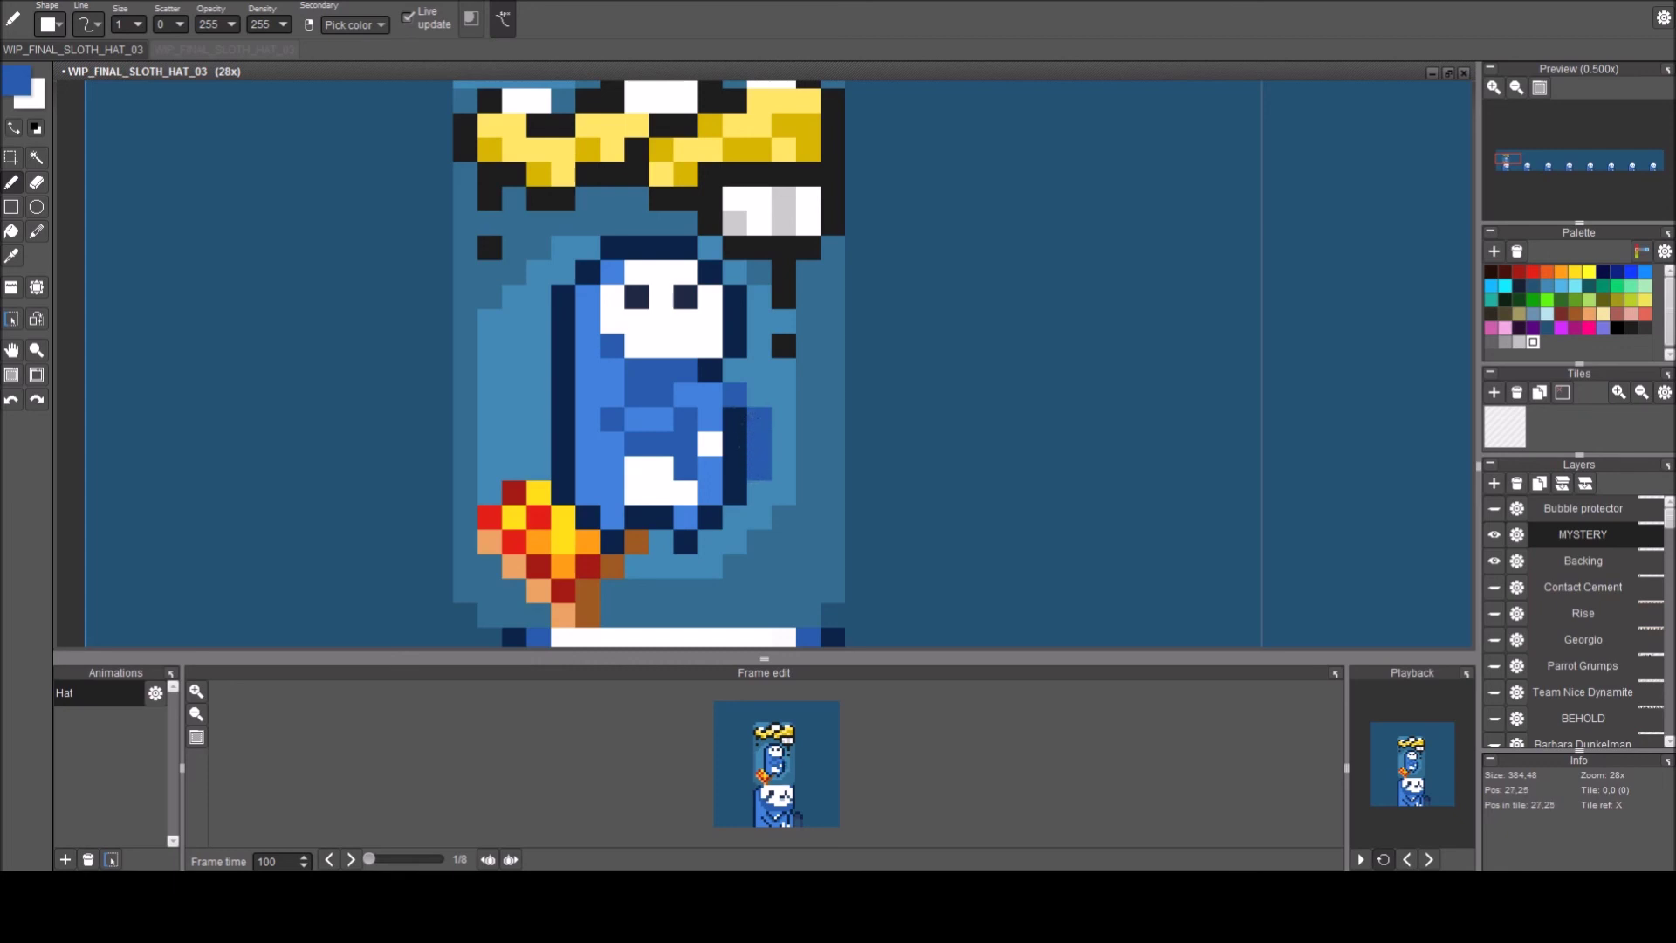
pyautogui.click(735, 420)
pyautogui.rightClick(712, 463)
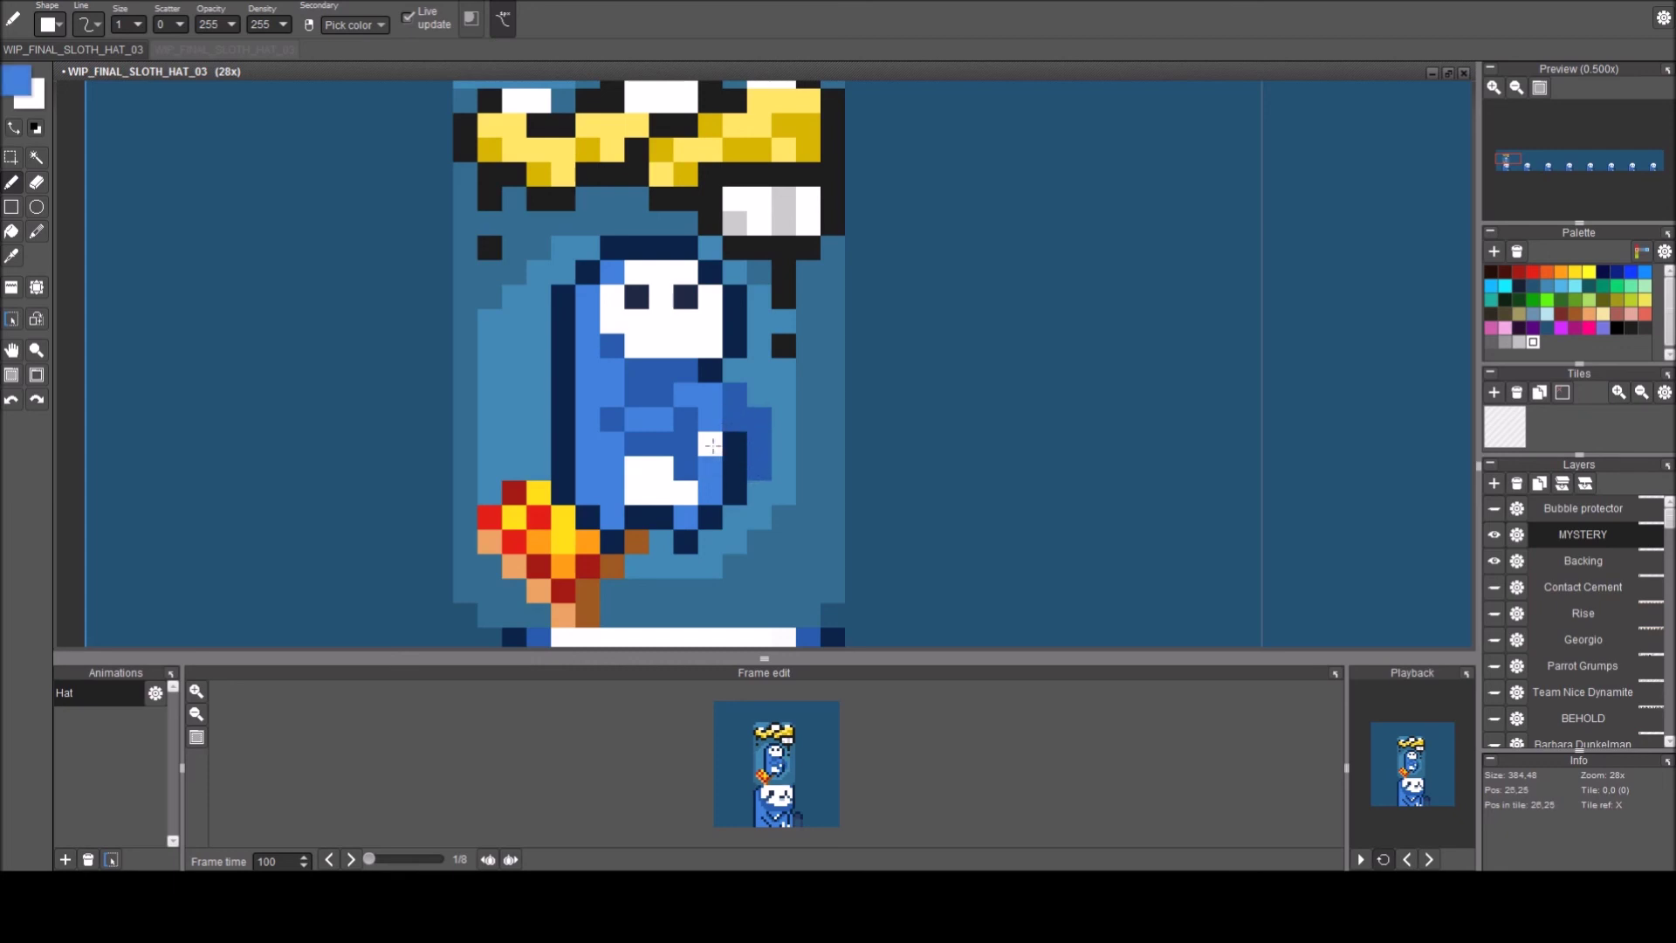
pyautogui.rightClick(686, 491)
pyautogui.moveTo(705, 460); pyautogui.dragTo(705, 427)
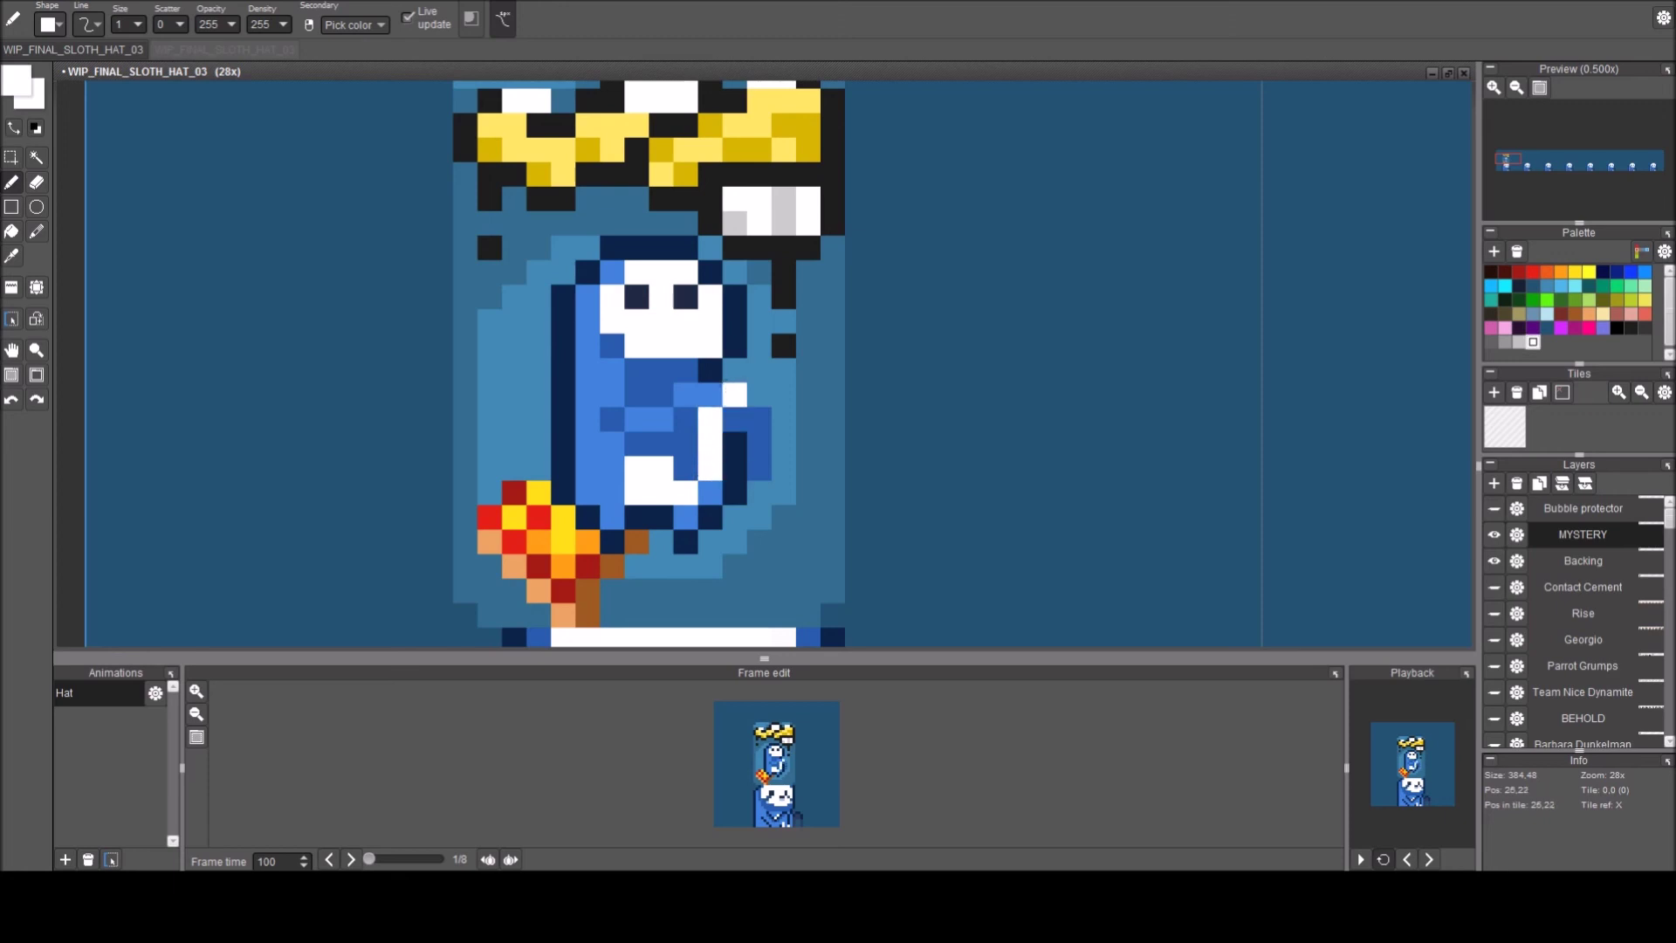
# Rework the area below the small sloth's head with light blue along the arm and a darker blue shadow near the neck.
pyautogui.rightClick(665, 398)
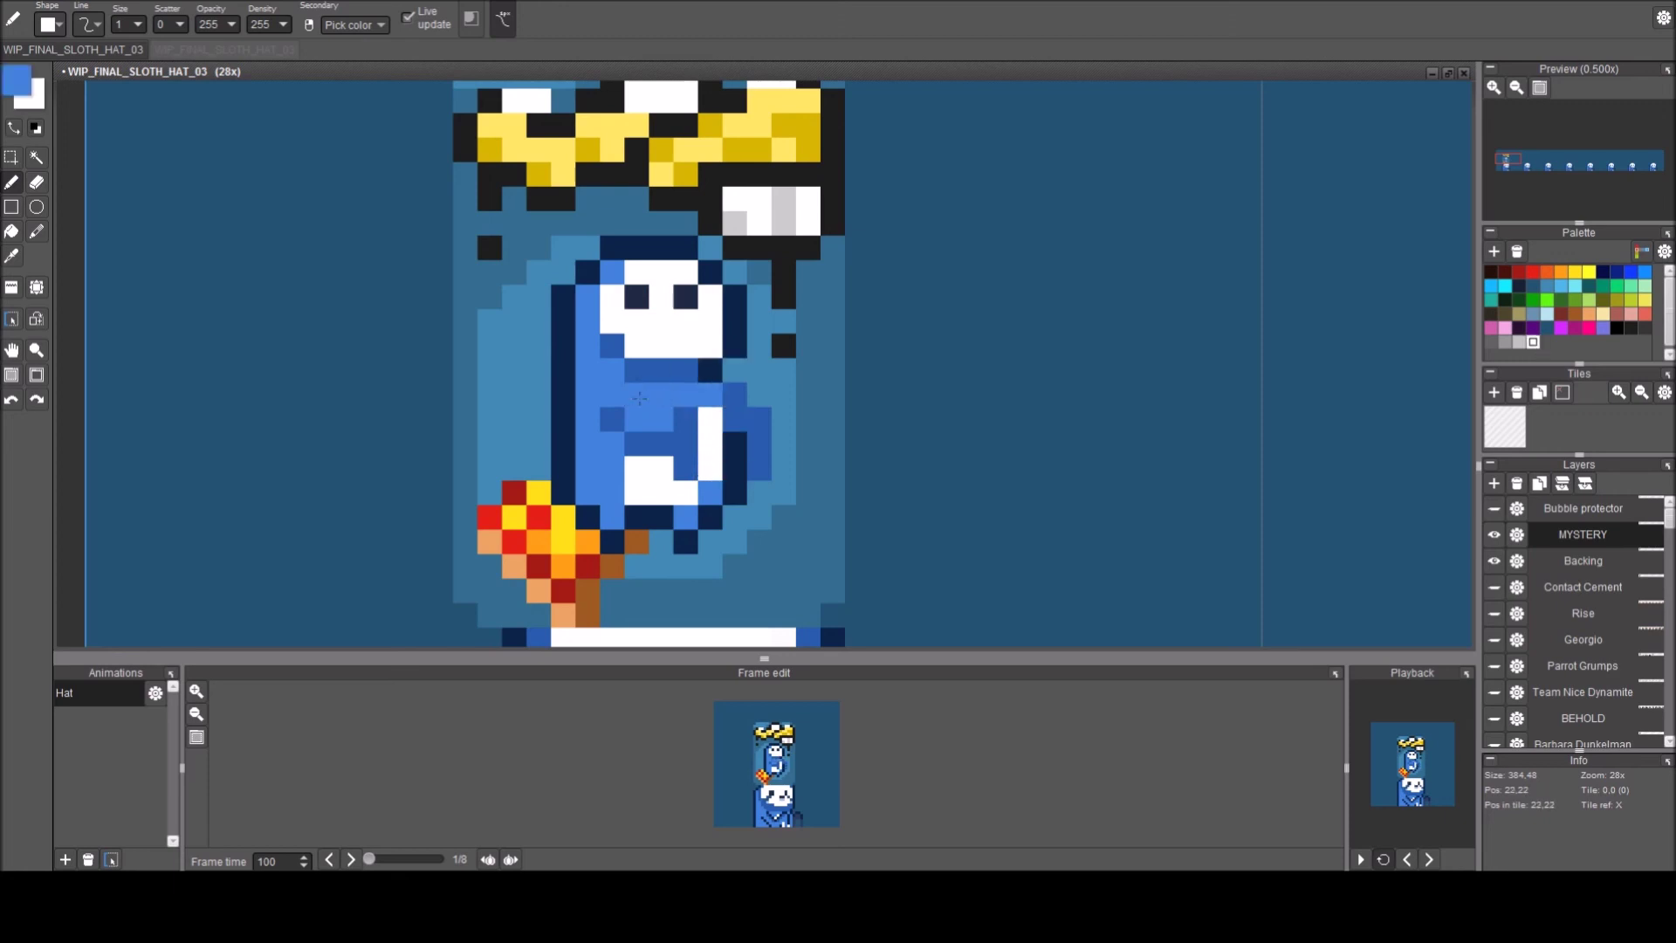
pyautogui.scroll(-2, 666, 398)
pyautogui.scroll(2, 665, 335)
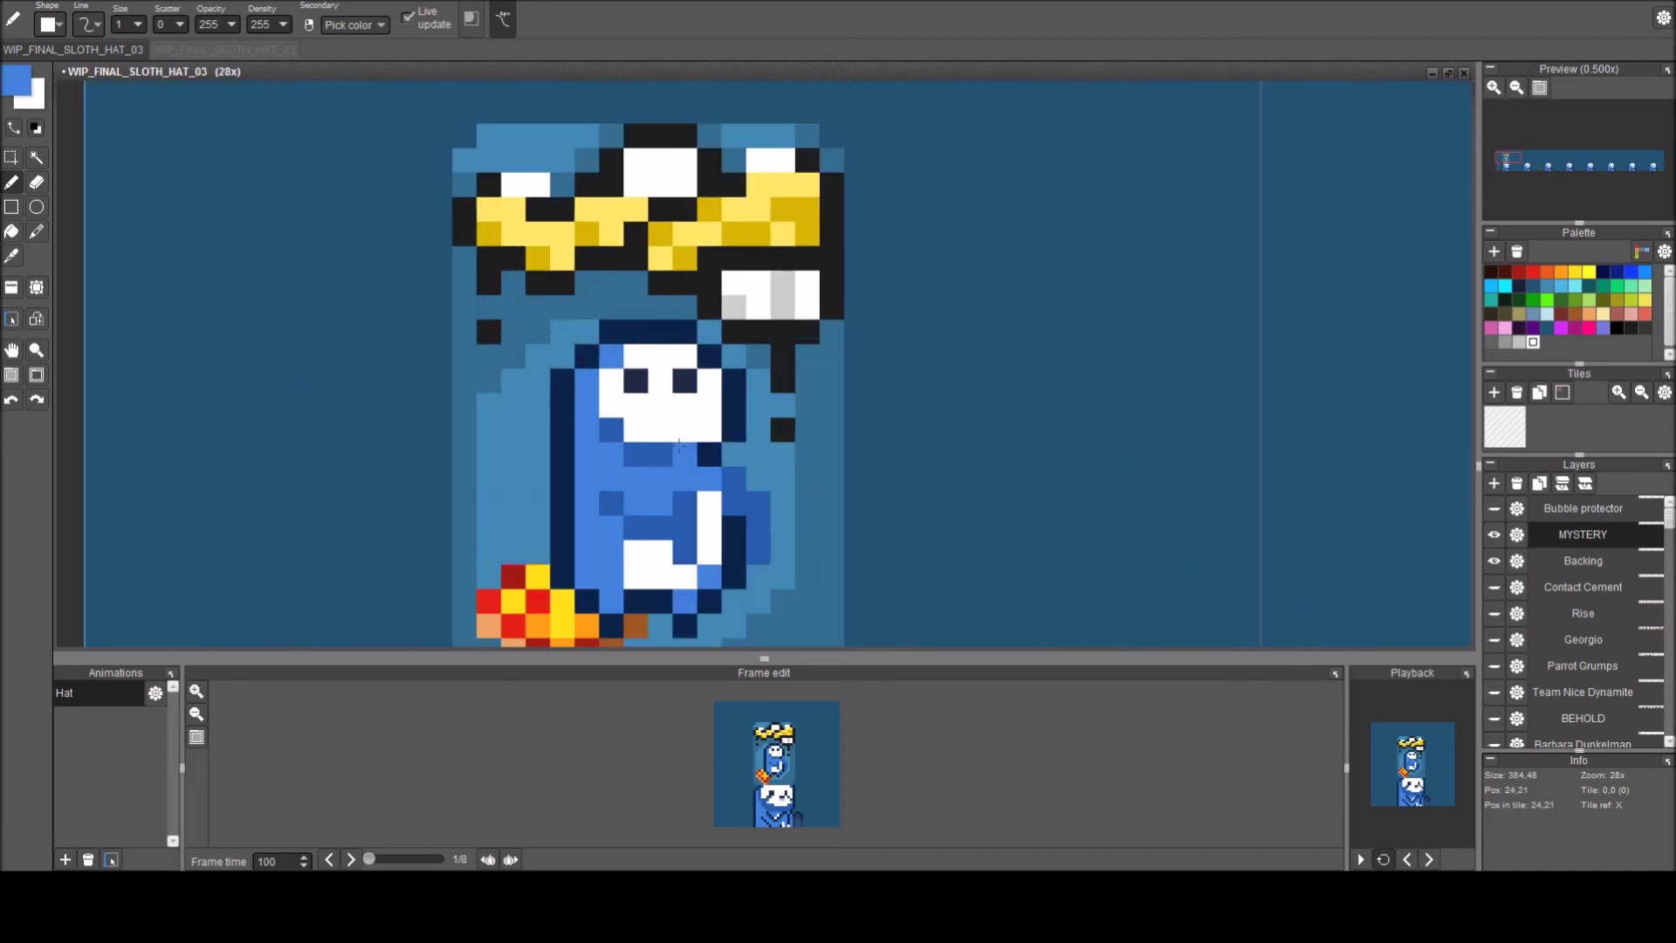
pyautogui.scroll(1, 679, 446)
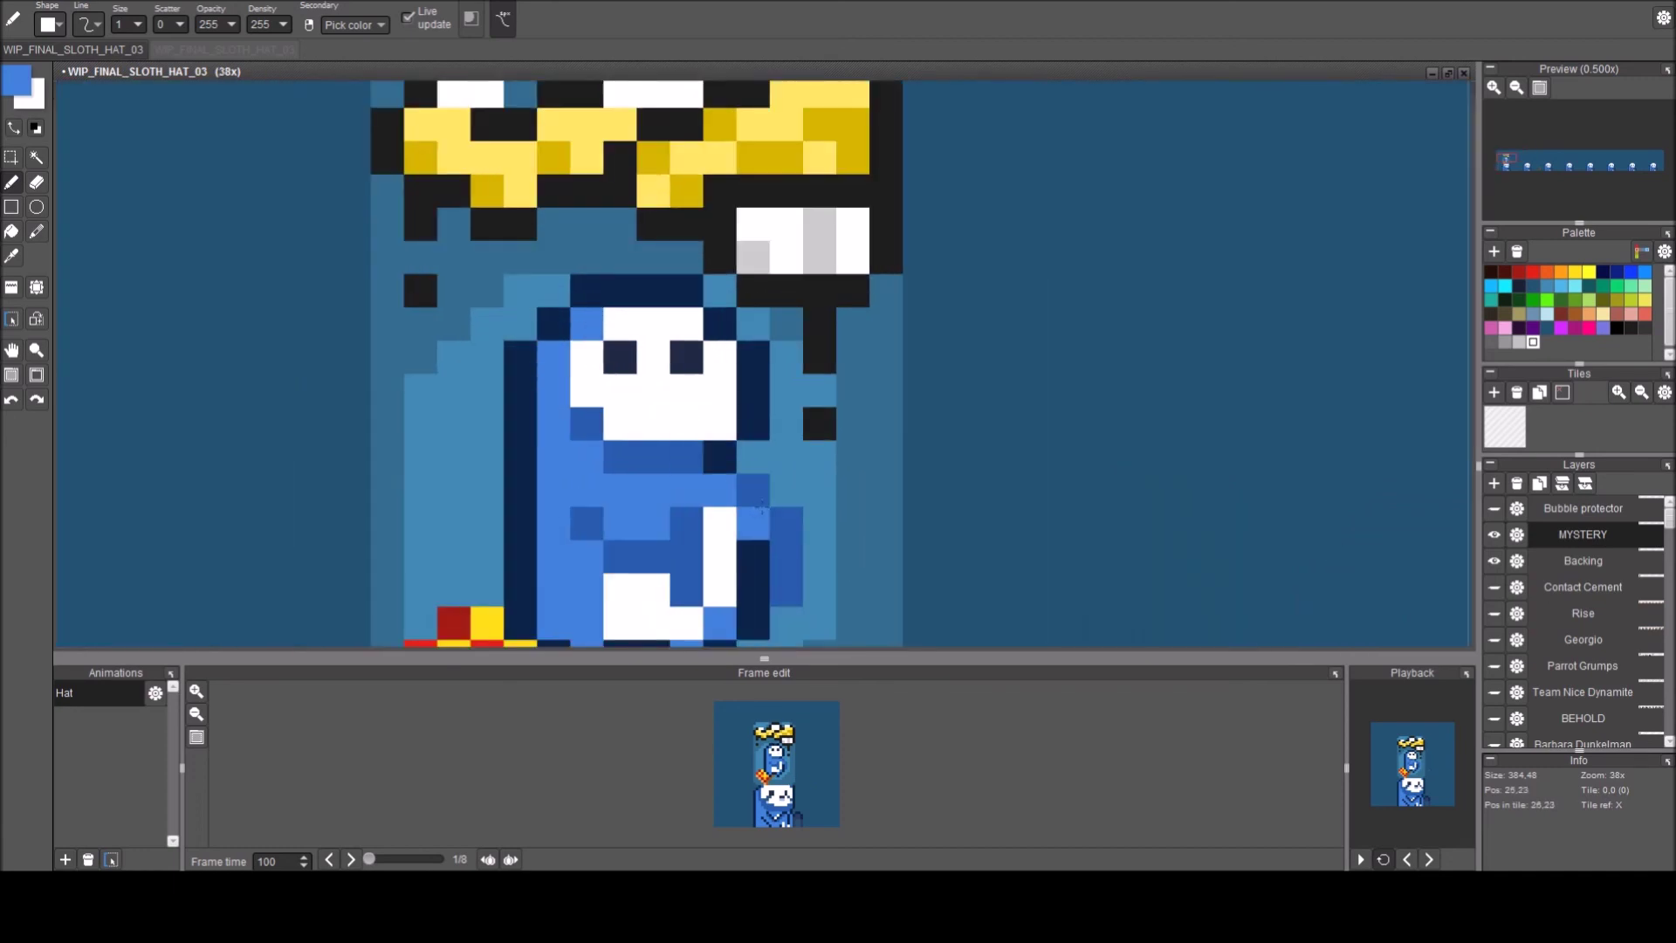
pyautogui.rightClick(783, 522)
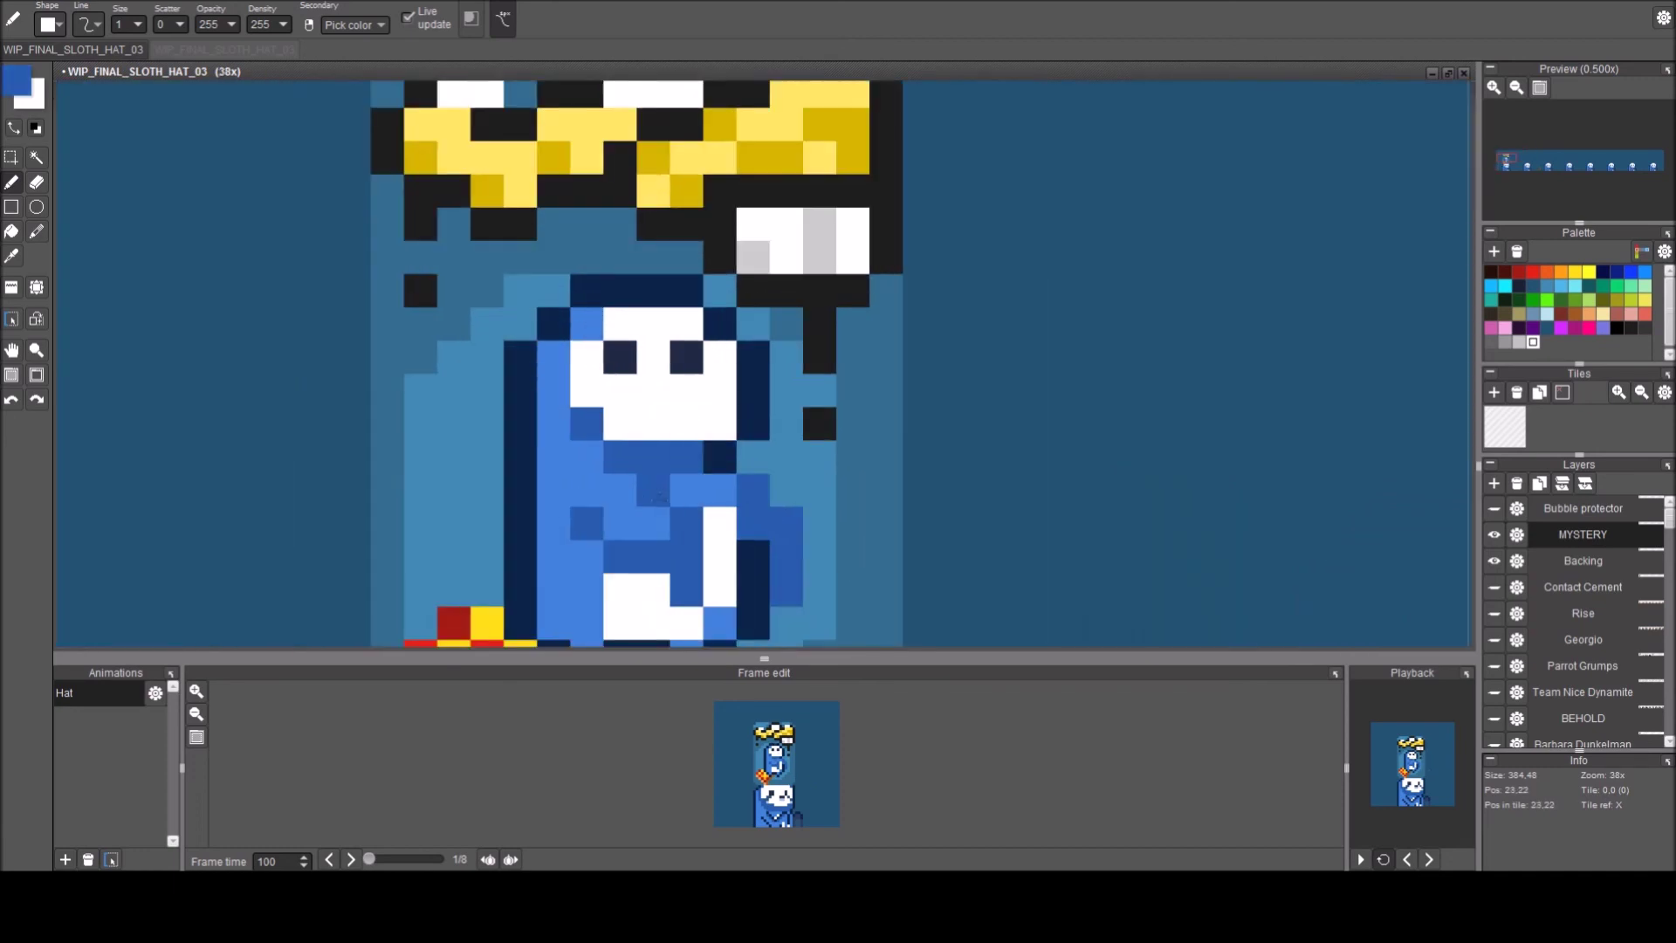
# Show the Bubble protector layer over the small sloth and the hat artwork.
pyautogui.scroll(-1, 620, 492)
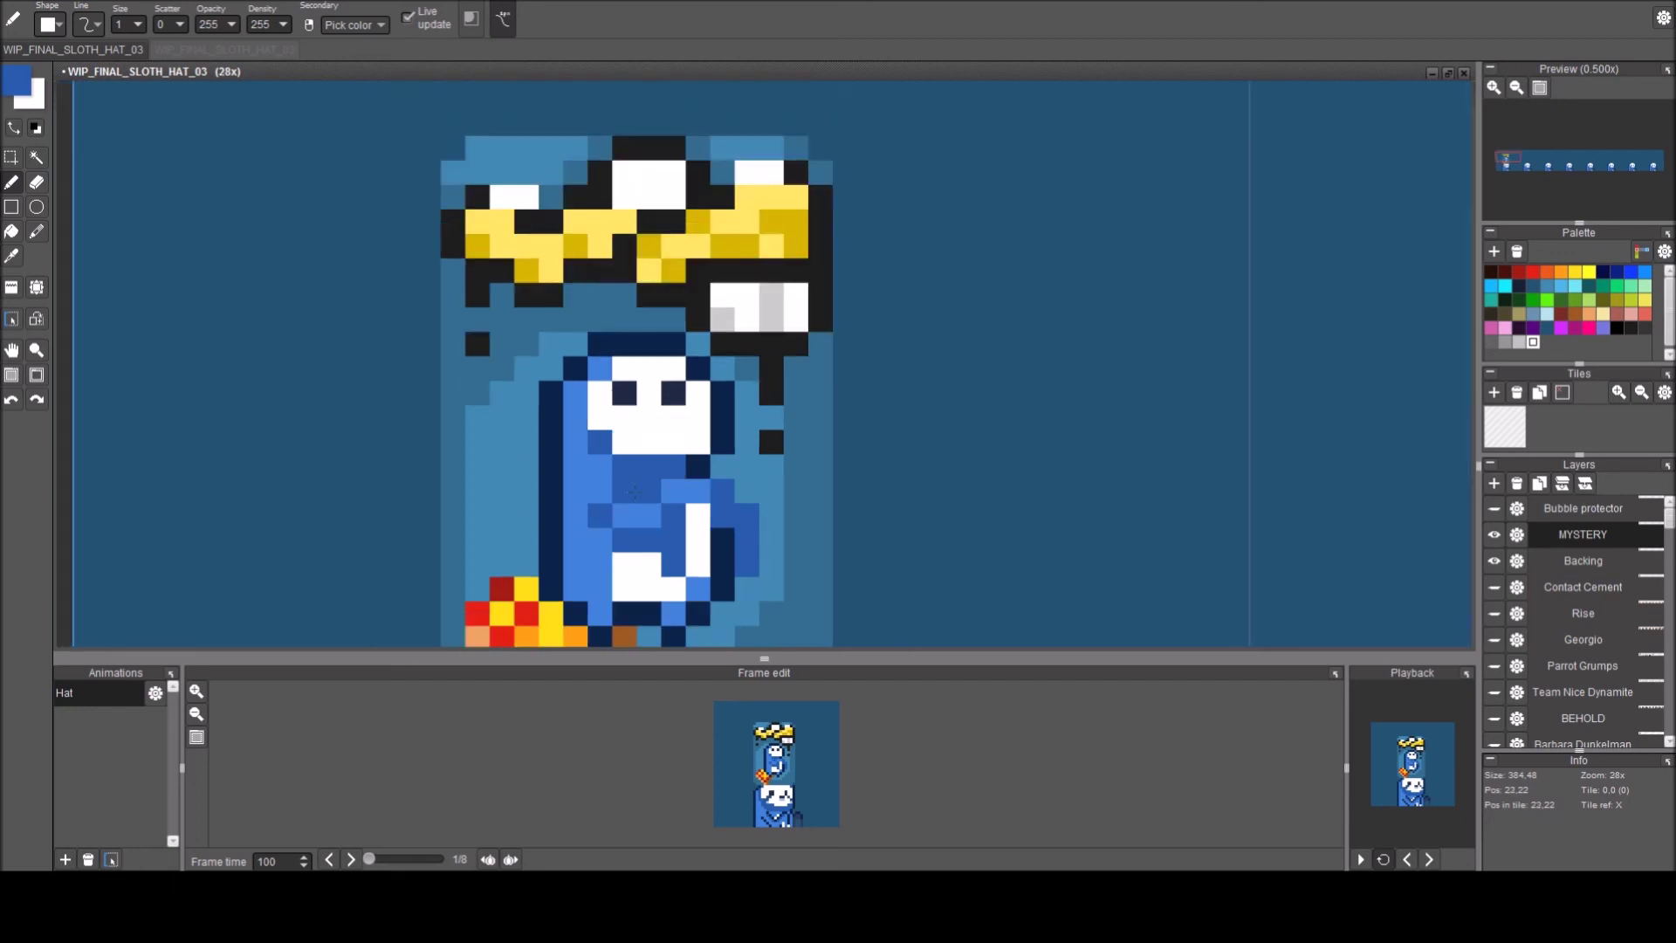
pyautogui.scroll(-2, 643, 581)
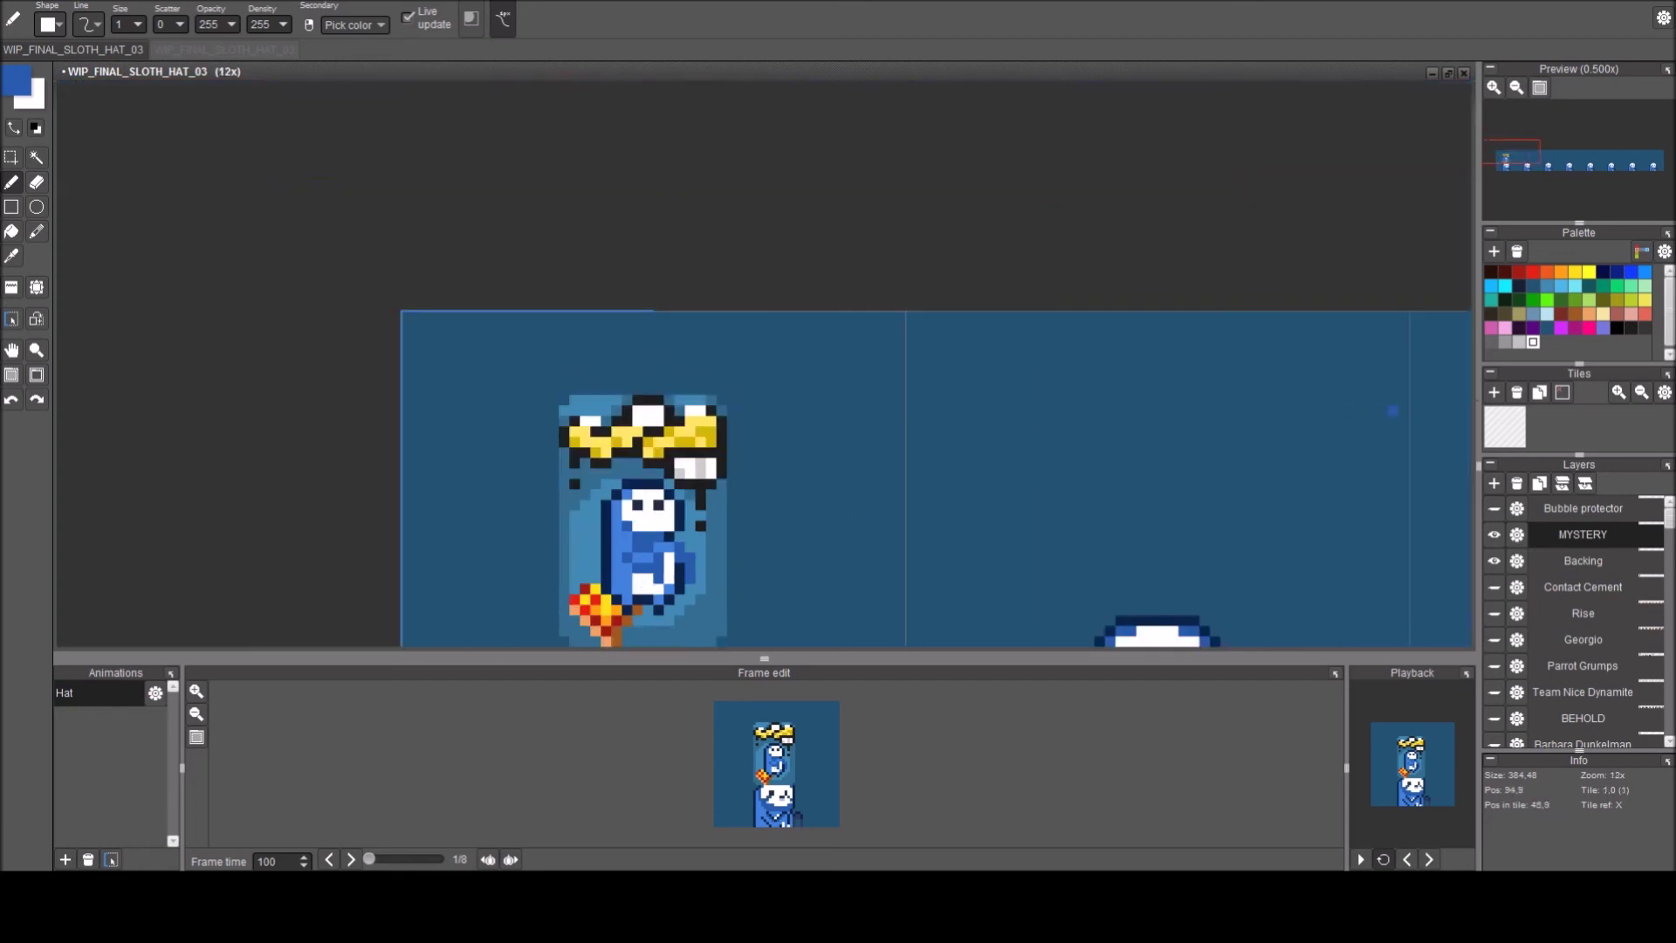
pyautogui.click(1496, 510)
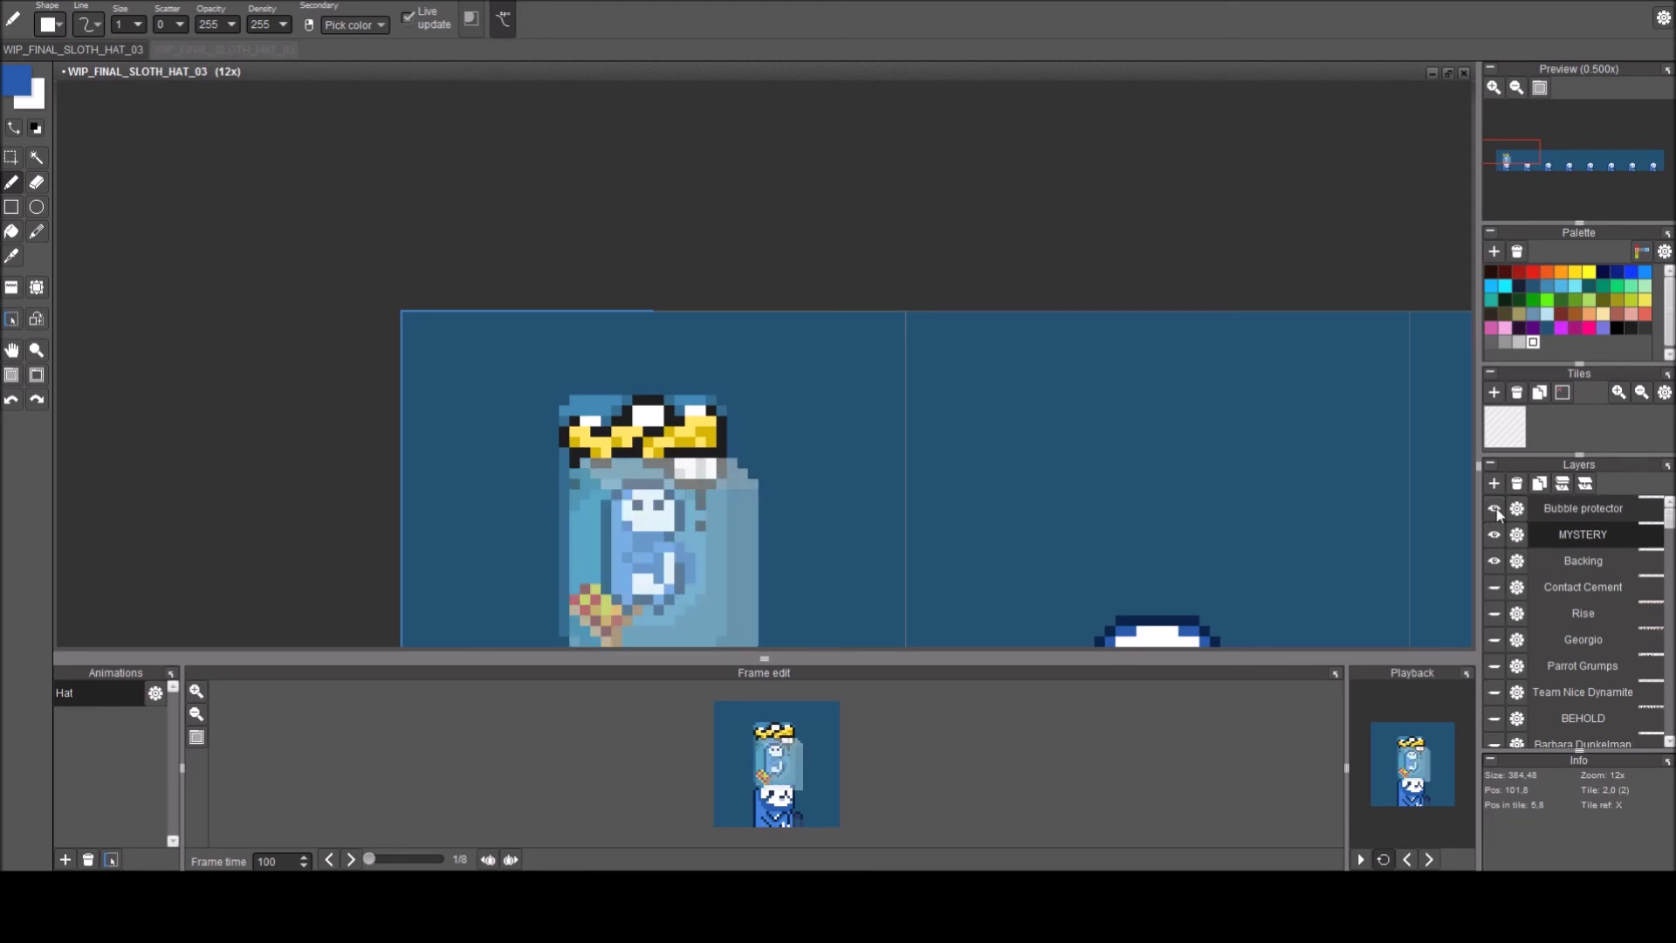
# Move the small sloth on the MYSTERY layer about two pixels right and two pixels down inside the bubble.
pyautogui.moveTo(753, 463); pyautogui.dragTo(805, 417)
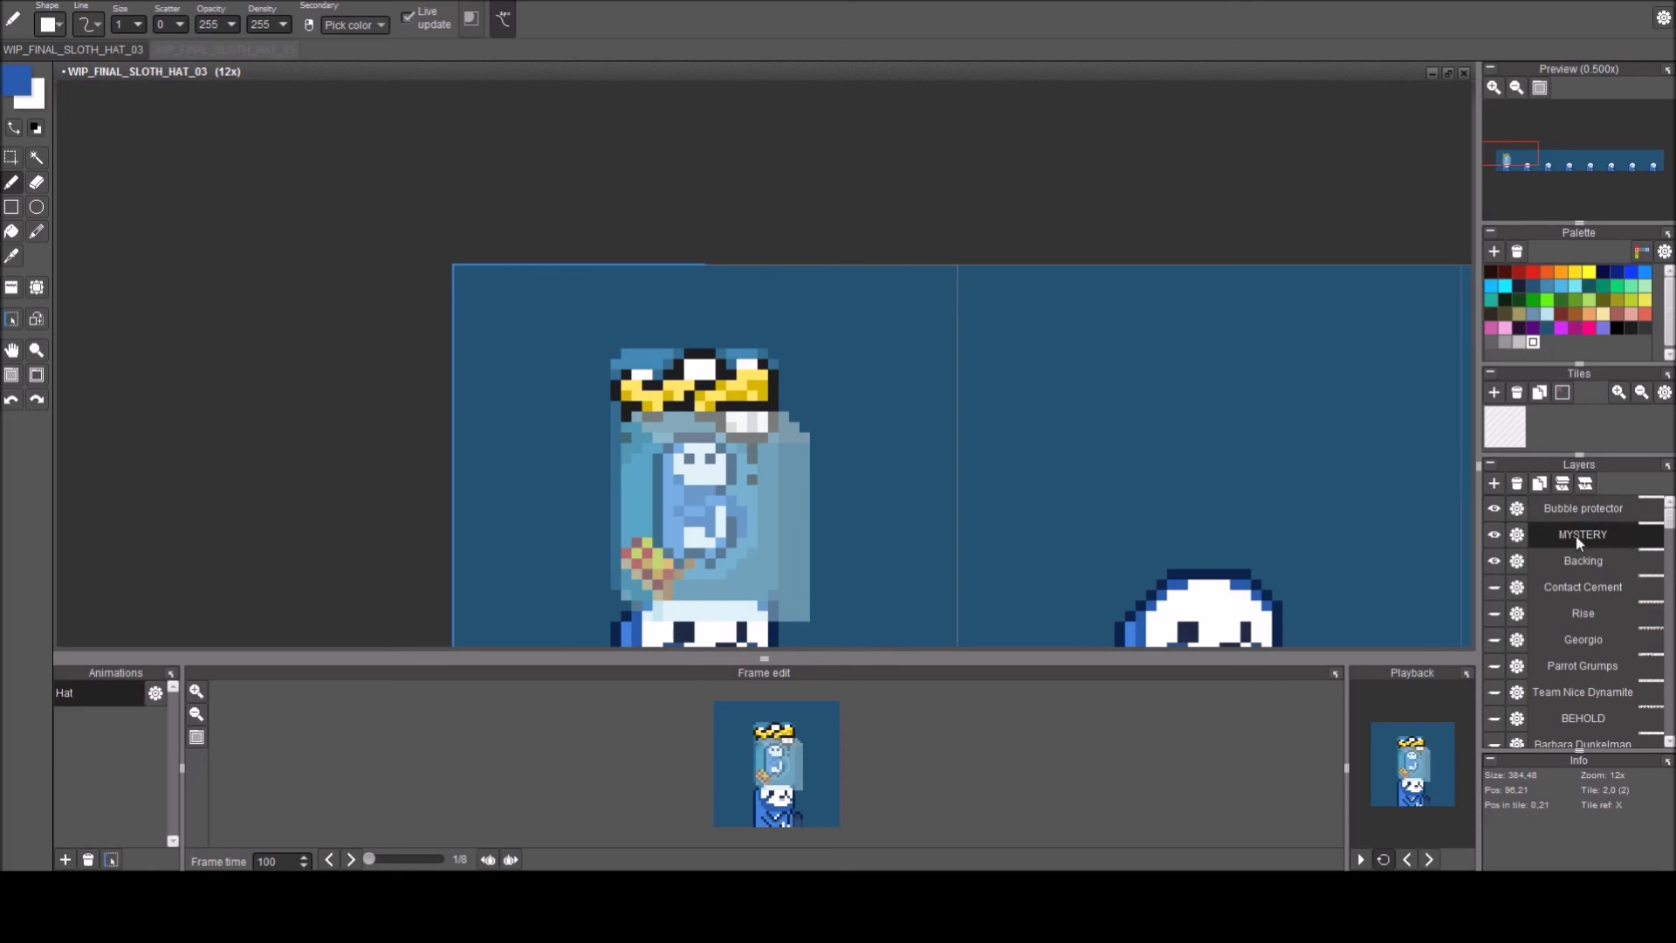
pyautogui.press('w')
pyautogui.click(712, 504)
pyautogui.hotkey('ctrl', 'x')
pyautogui.hotkey('ctrl', 'v')
pyautogui.moveTo(714, 511); pyautogui.dragTo(735, 532)
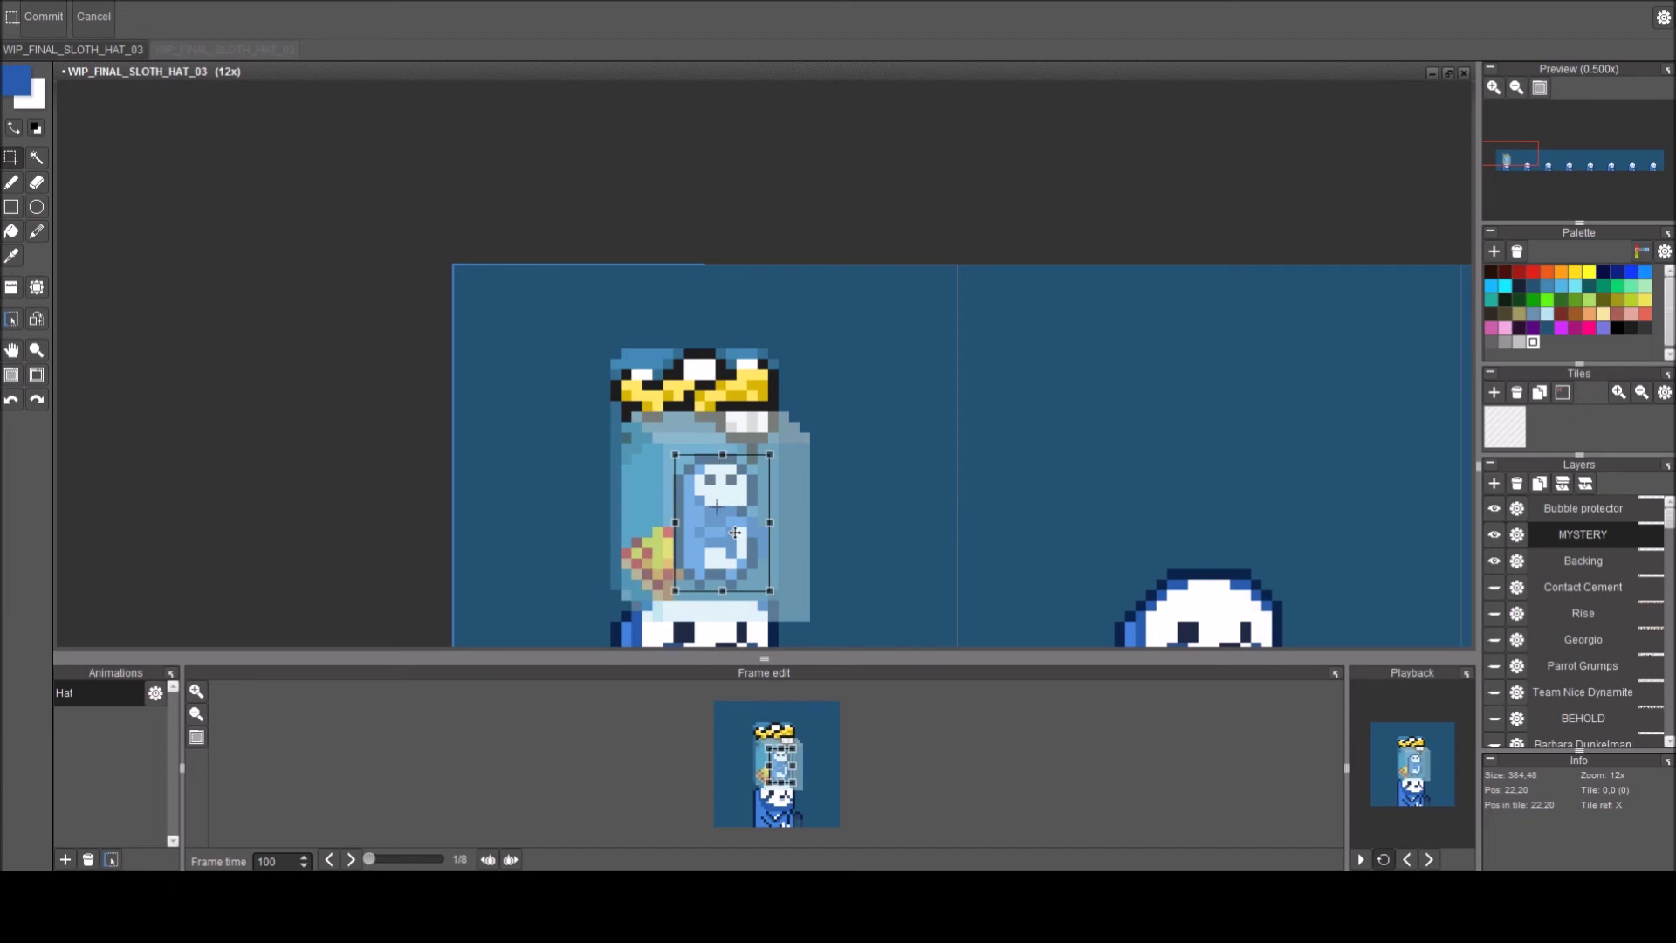
pyautogui.click(969, 484)
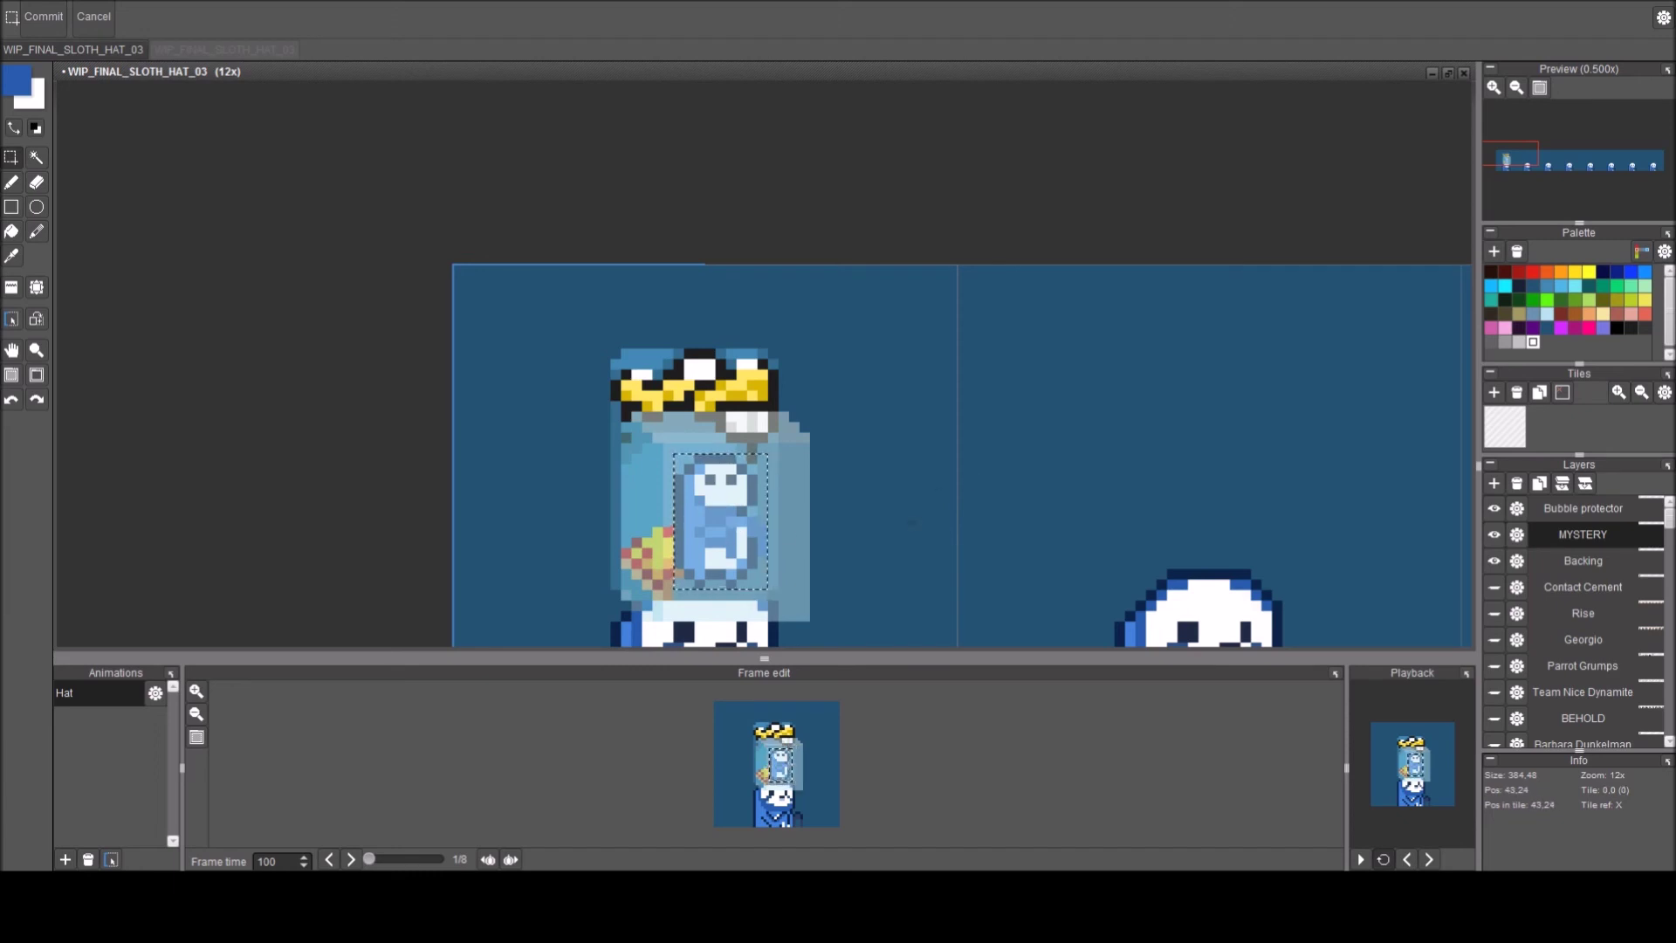
pyautogui.scroll(4, 845, 463)
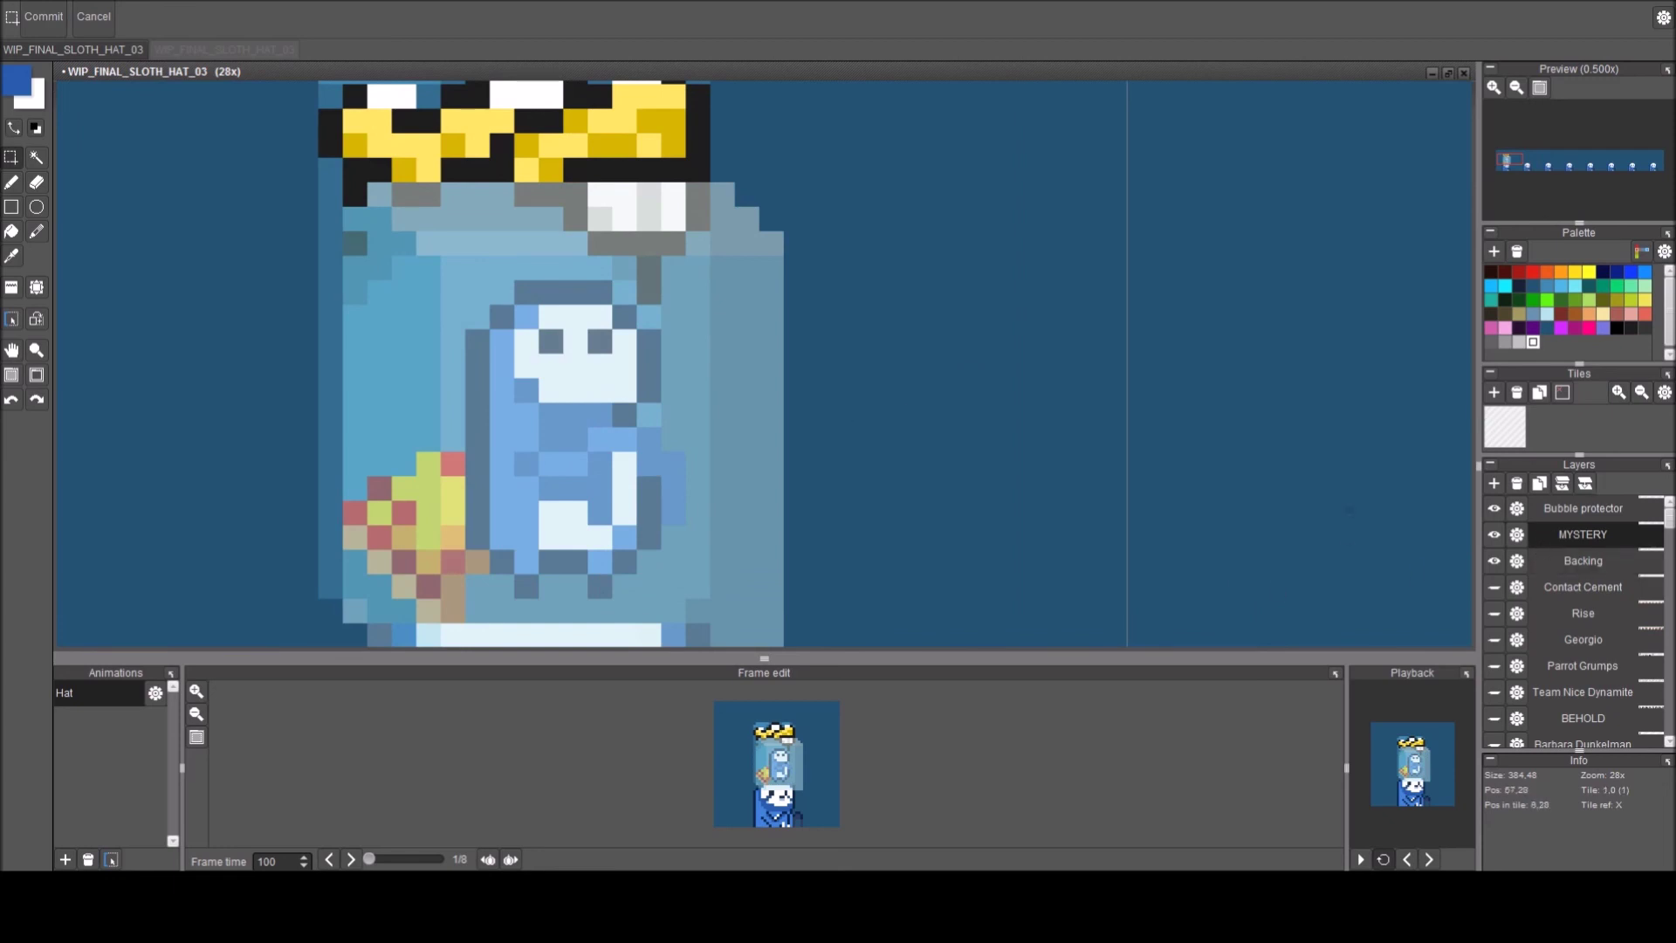
# Erase the dark outline along the small sloth's left side down to its foot.
pyautogui.press('e')
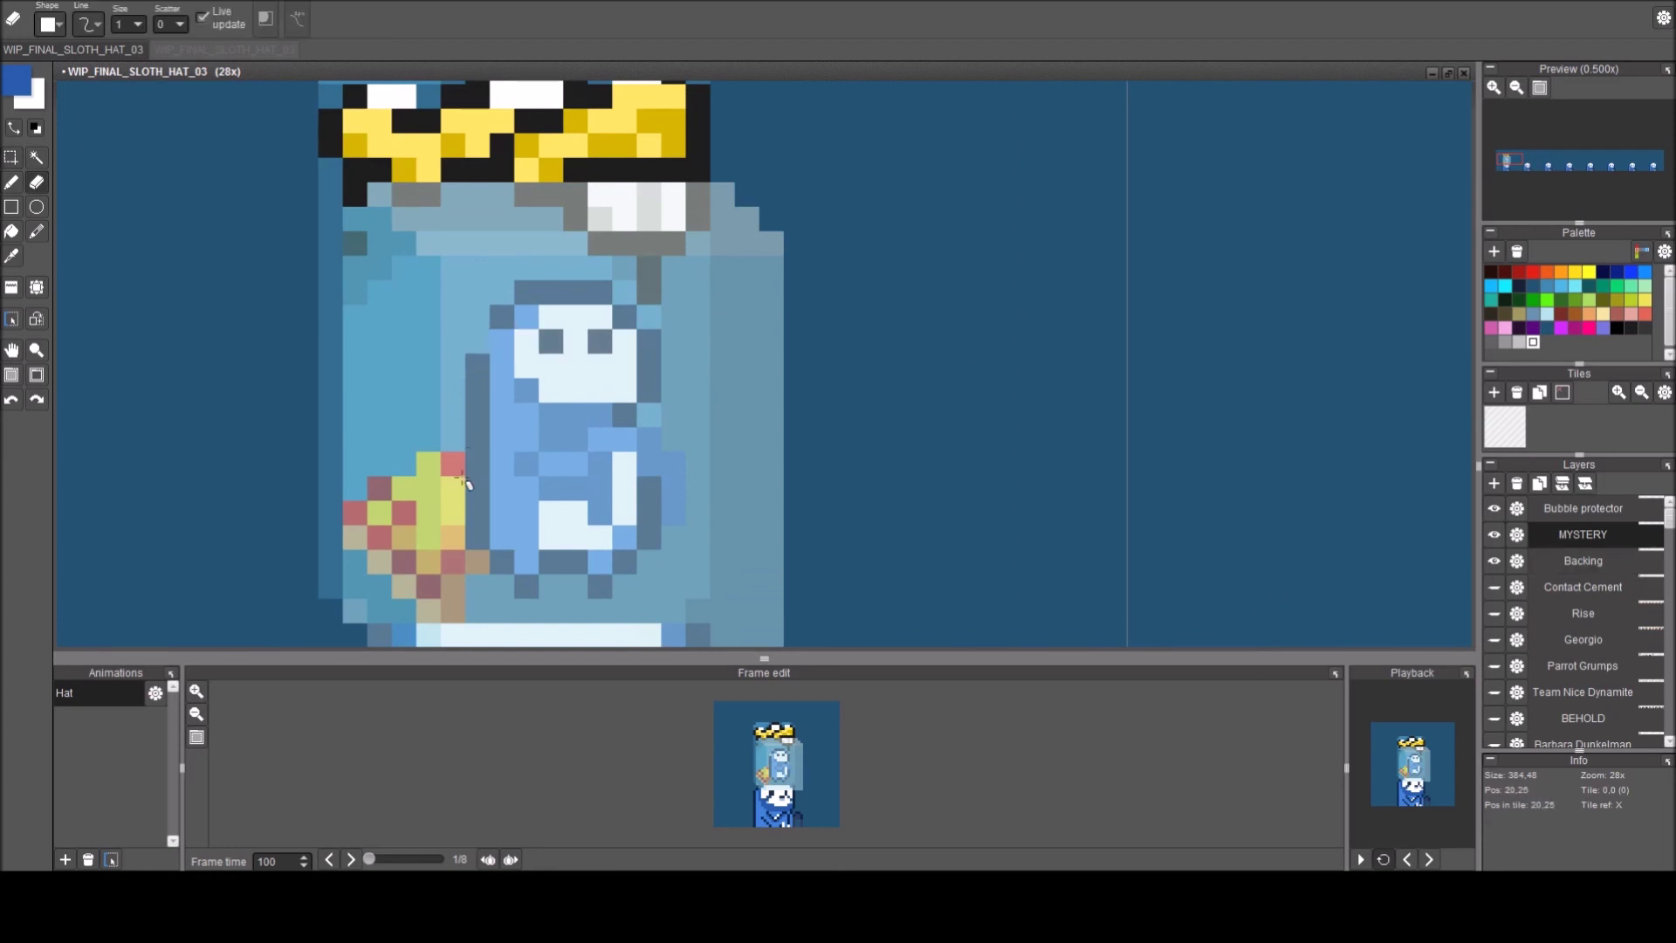
pyautogui.moveTo(472, 371)
pyautogui.mouseDown()
pyautogui.moveTo(480, 550)
pyautogui.moveTo(505, 563)
pyautogui.mouseUp()
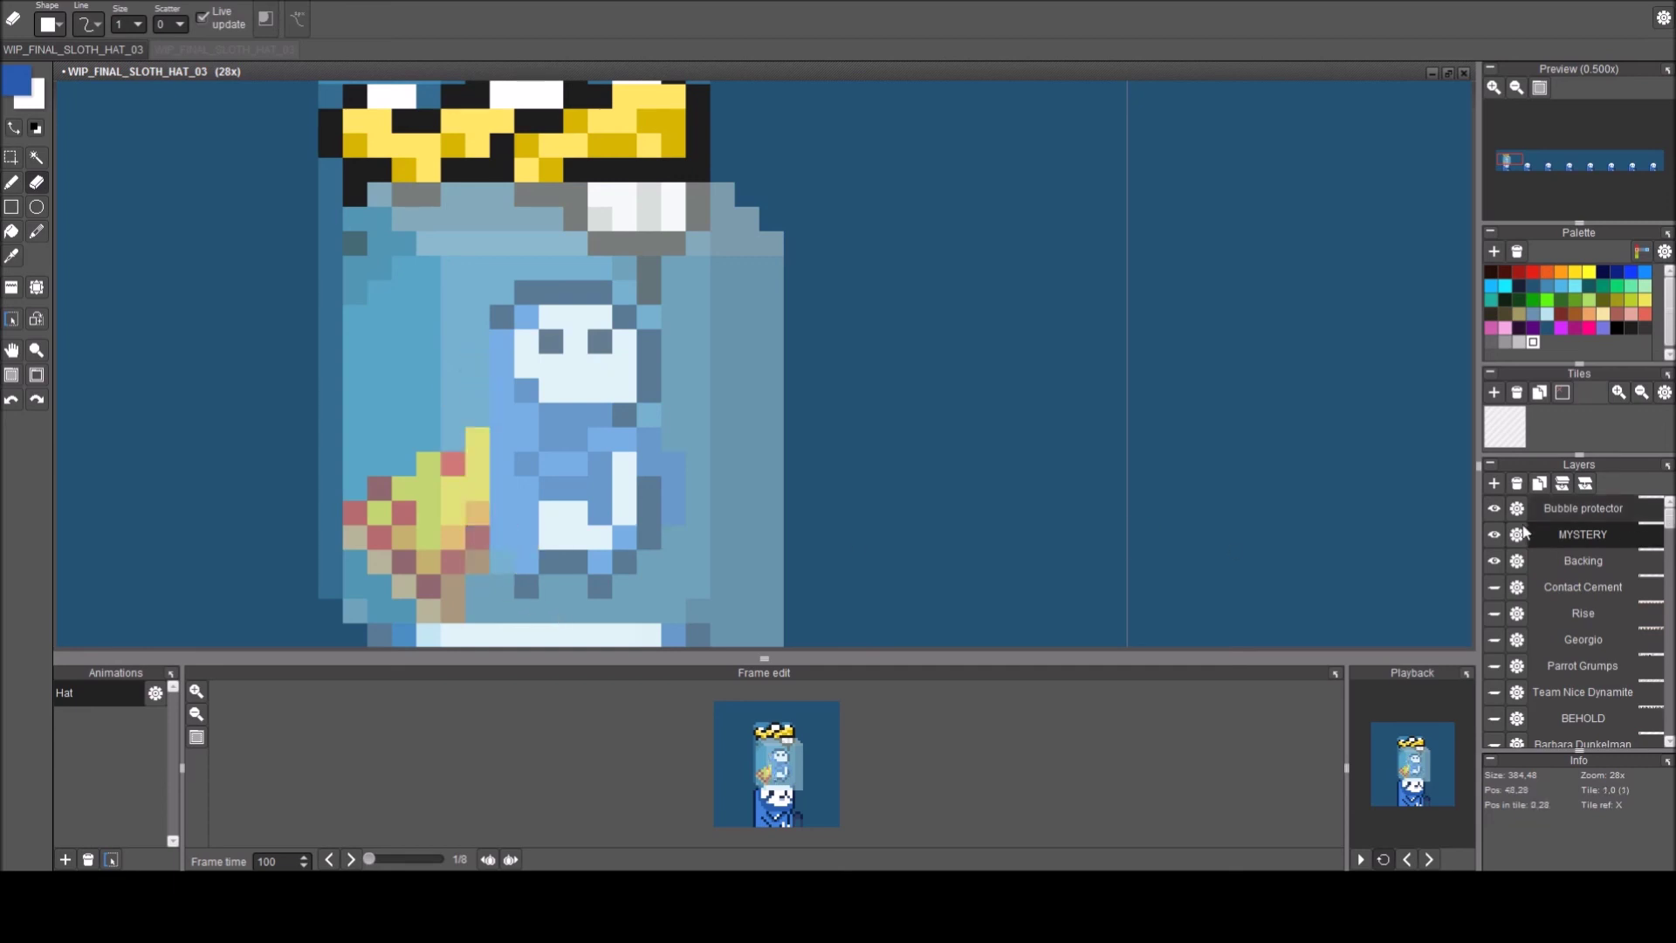
pyautogui.press('b')
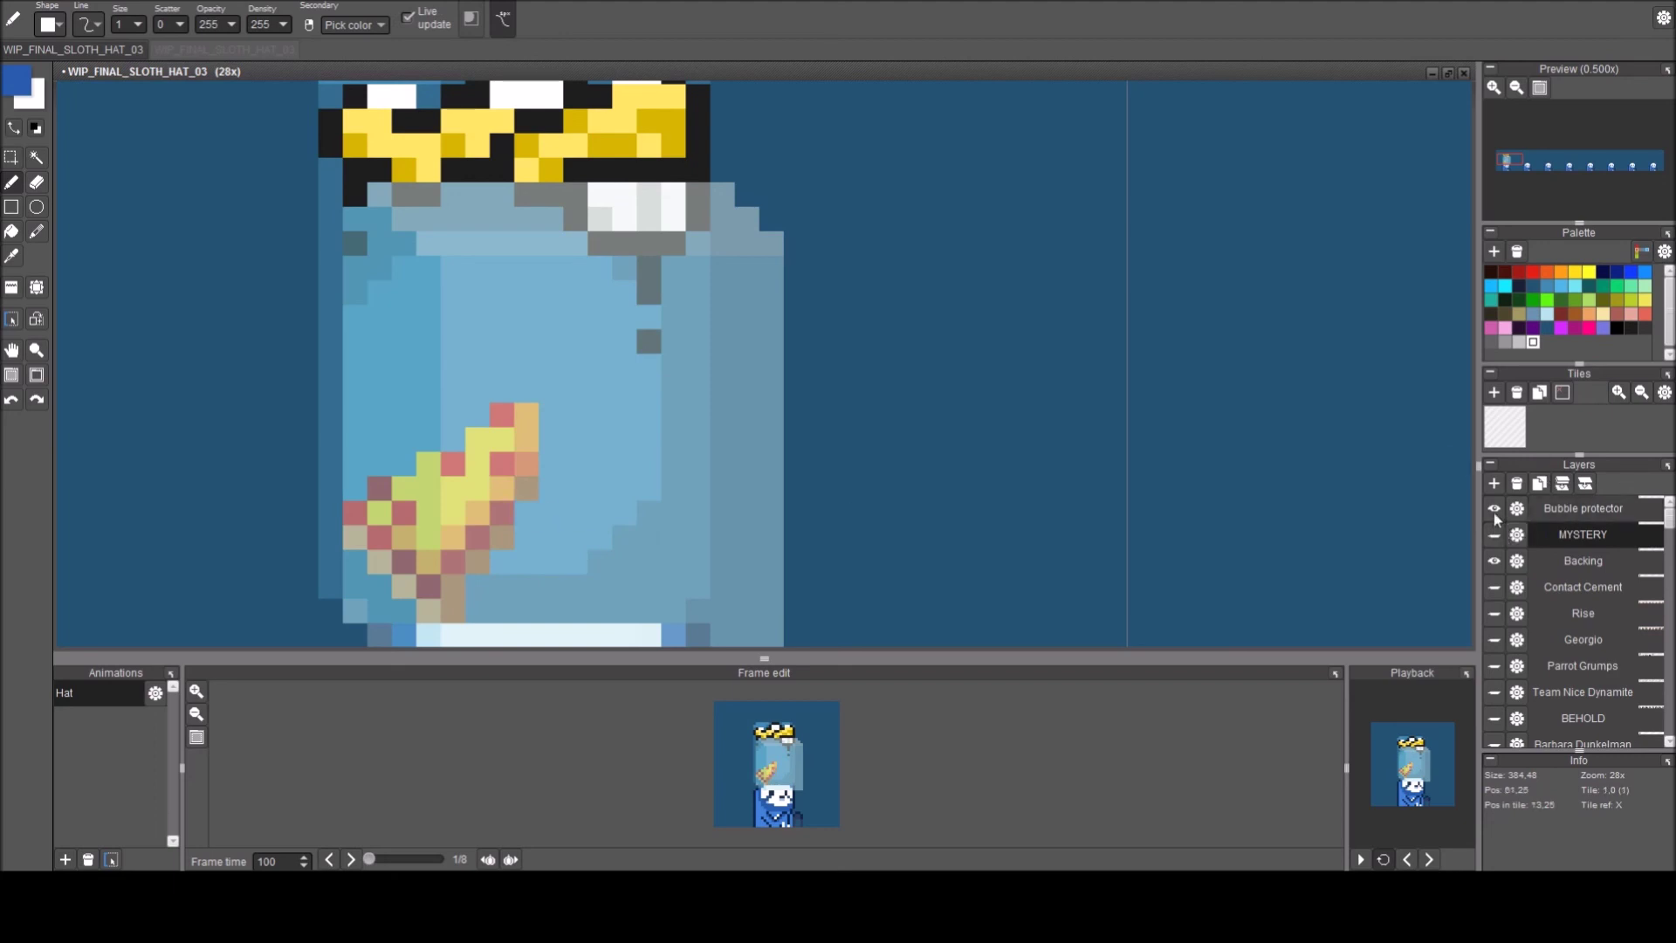
pyautogui.hotkey('ctrl', 'z')
pyautogui.hotkey('ctrl', 'z')
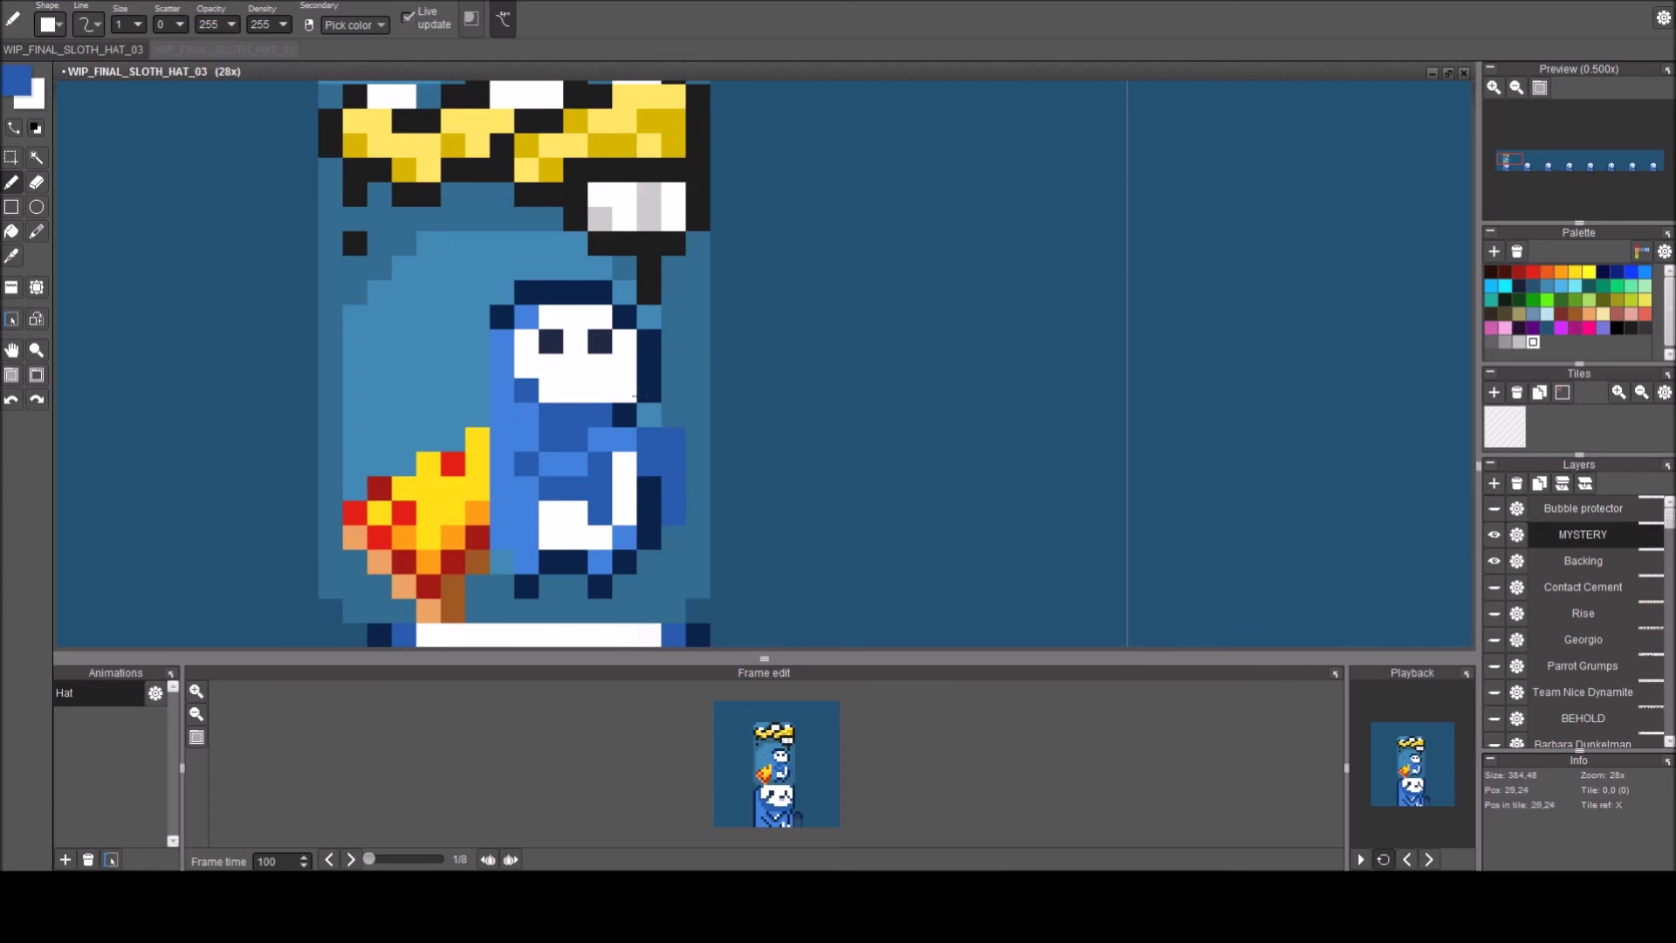
# Begin recoloring the small sloth's outline at the head's upper-left corner with the darker blue sampled from its neck.
pyautogui.rightClick(646, 417)
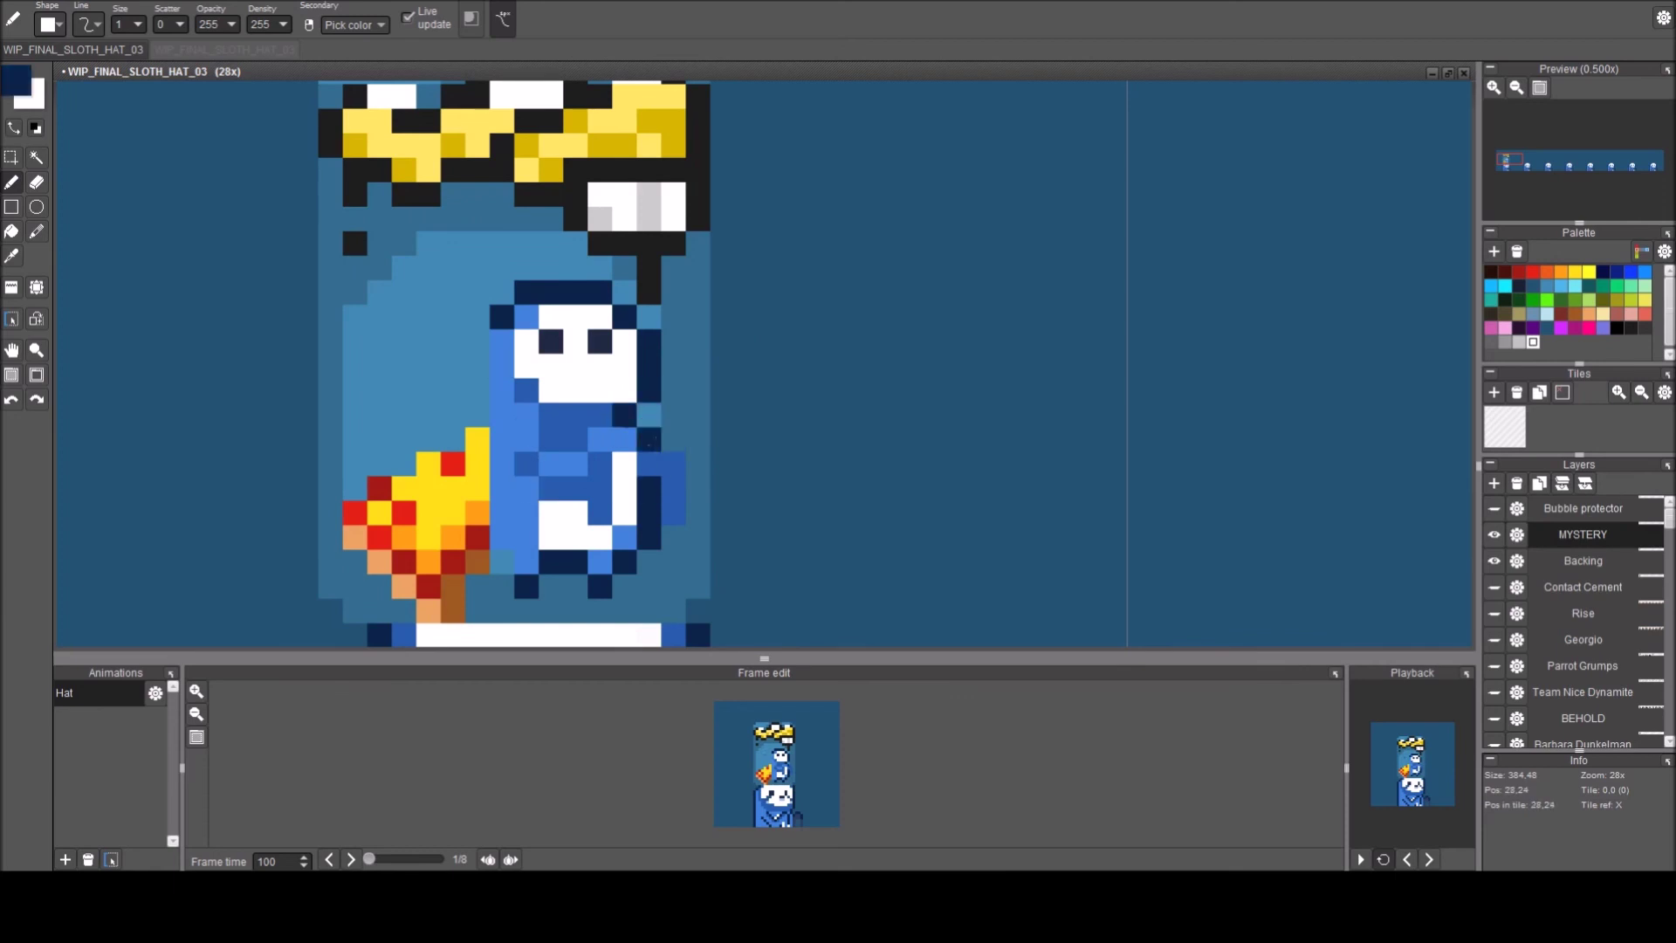
pyautogui.click(478, 316)
pyautogui.click(502, 317)
pyautogui.rightClick(499, 343)
pyautogui.rightClick(526, 389)
pyautogui.click(526, 293)
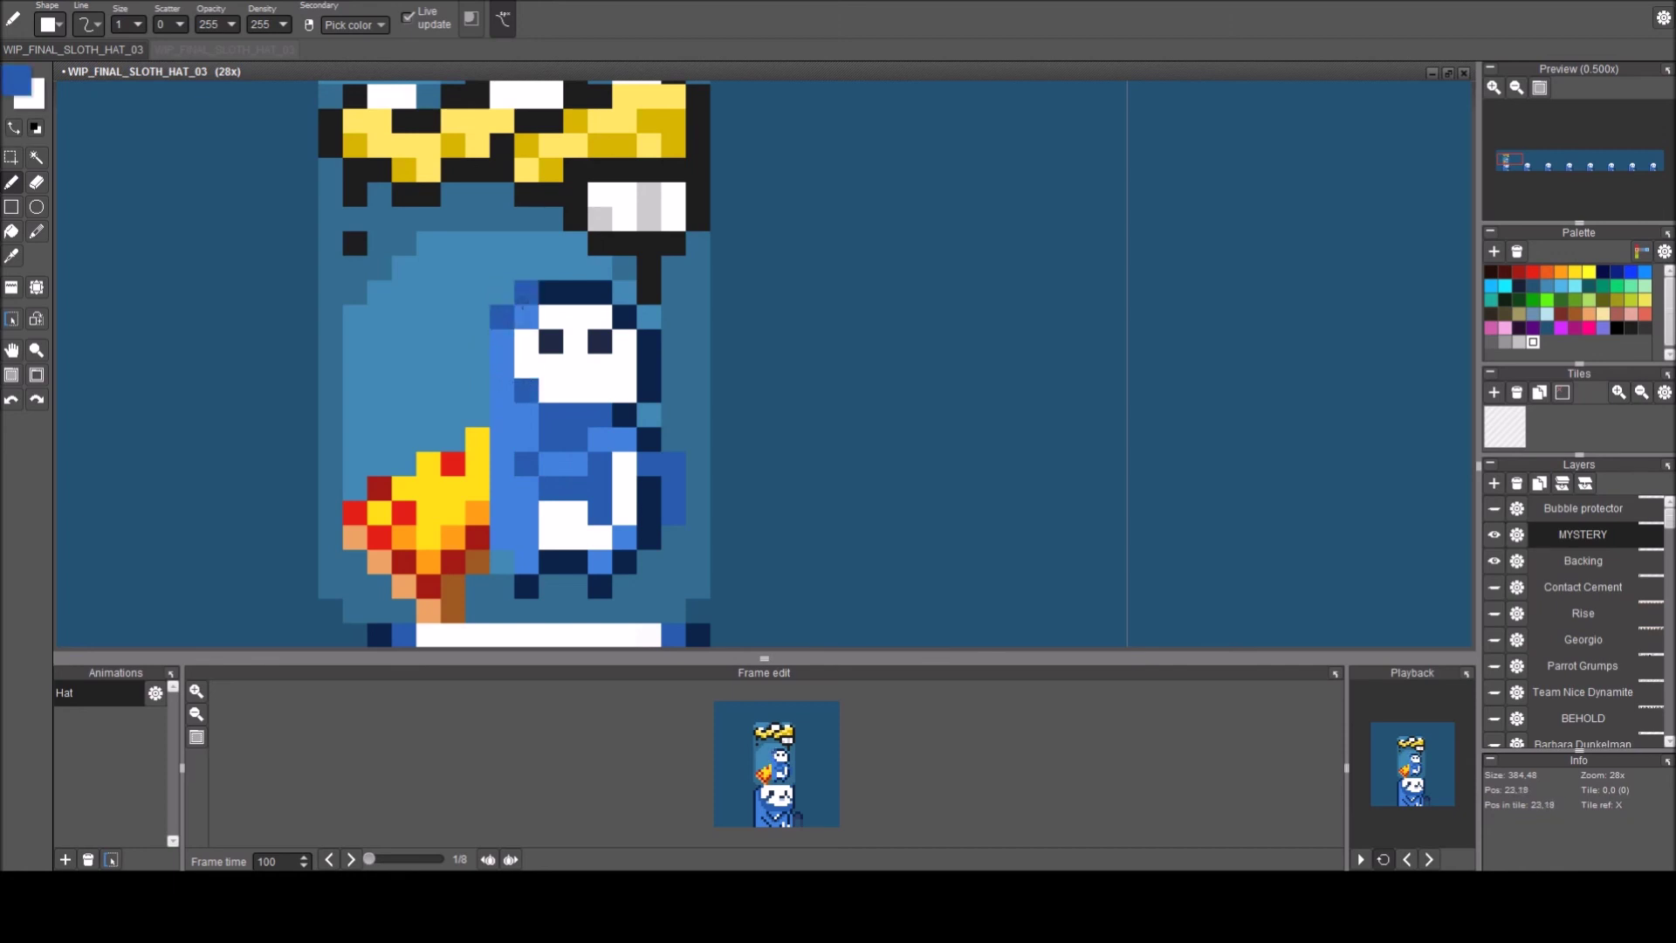
# Recolor the outline across the top of the small sloth's head and down its right side in darker blue.
pyautogui.moveTo(526, 293); pyautogui.dragTo(600, 293)
pyautogui.click(623, 314)
pyautogui.click(649, 341)
pyautogui.click(650, 367)
pyautogui.click(654, 391)
pyautogui.click(624, 415)
pyautogui.click(649, 440)
pyautogui.hotkey('ctrl', 'z')
# Redraw the small sloth's left outline and the edge of its left foot in darker blue.
pyautogui.click(502, 366)
pyautogui.moveTo(477, 340); pyautogui.dragTo(483, 543)
pyautogui.click(502, 562)
pyautogui.click(526, 587)
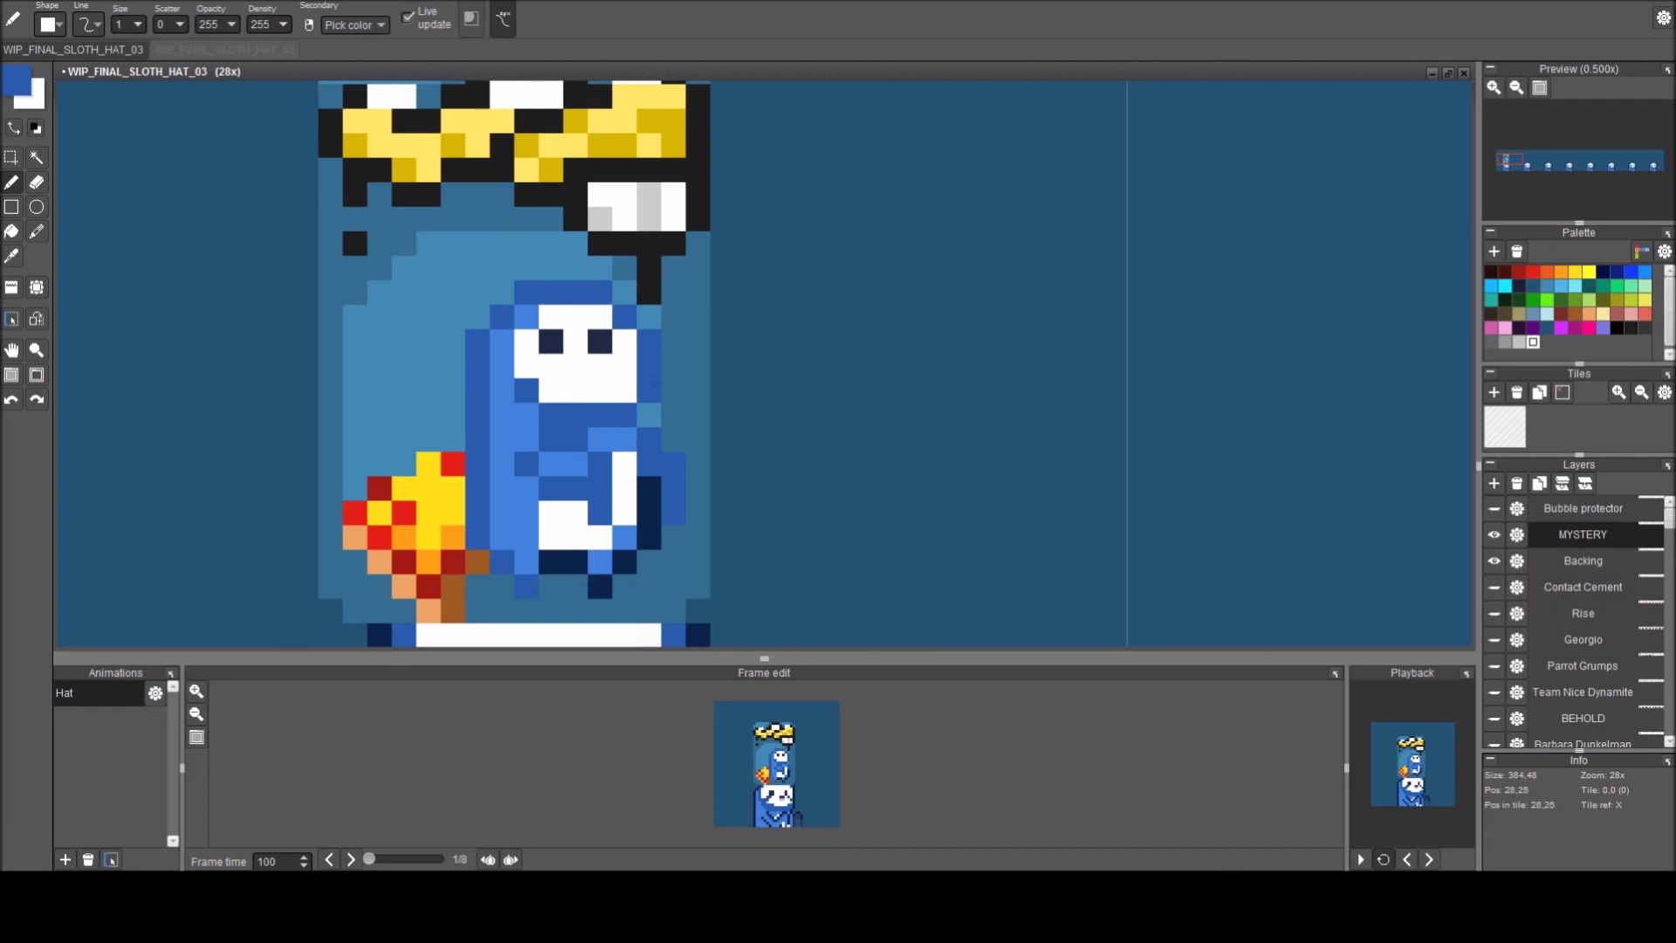
# Paint the shaded area below the small sloth's head with the sampled light body blue.
pyautogui.press('e')
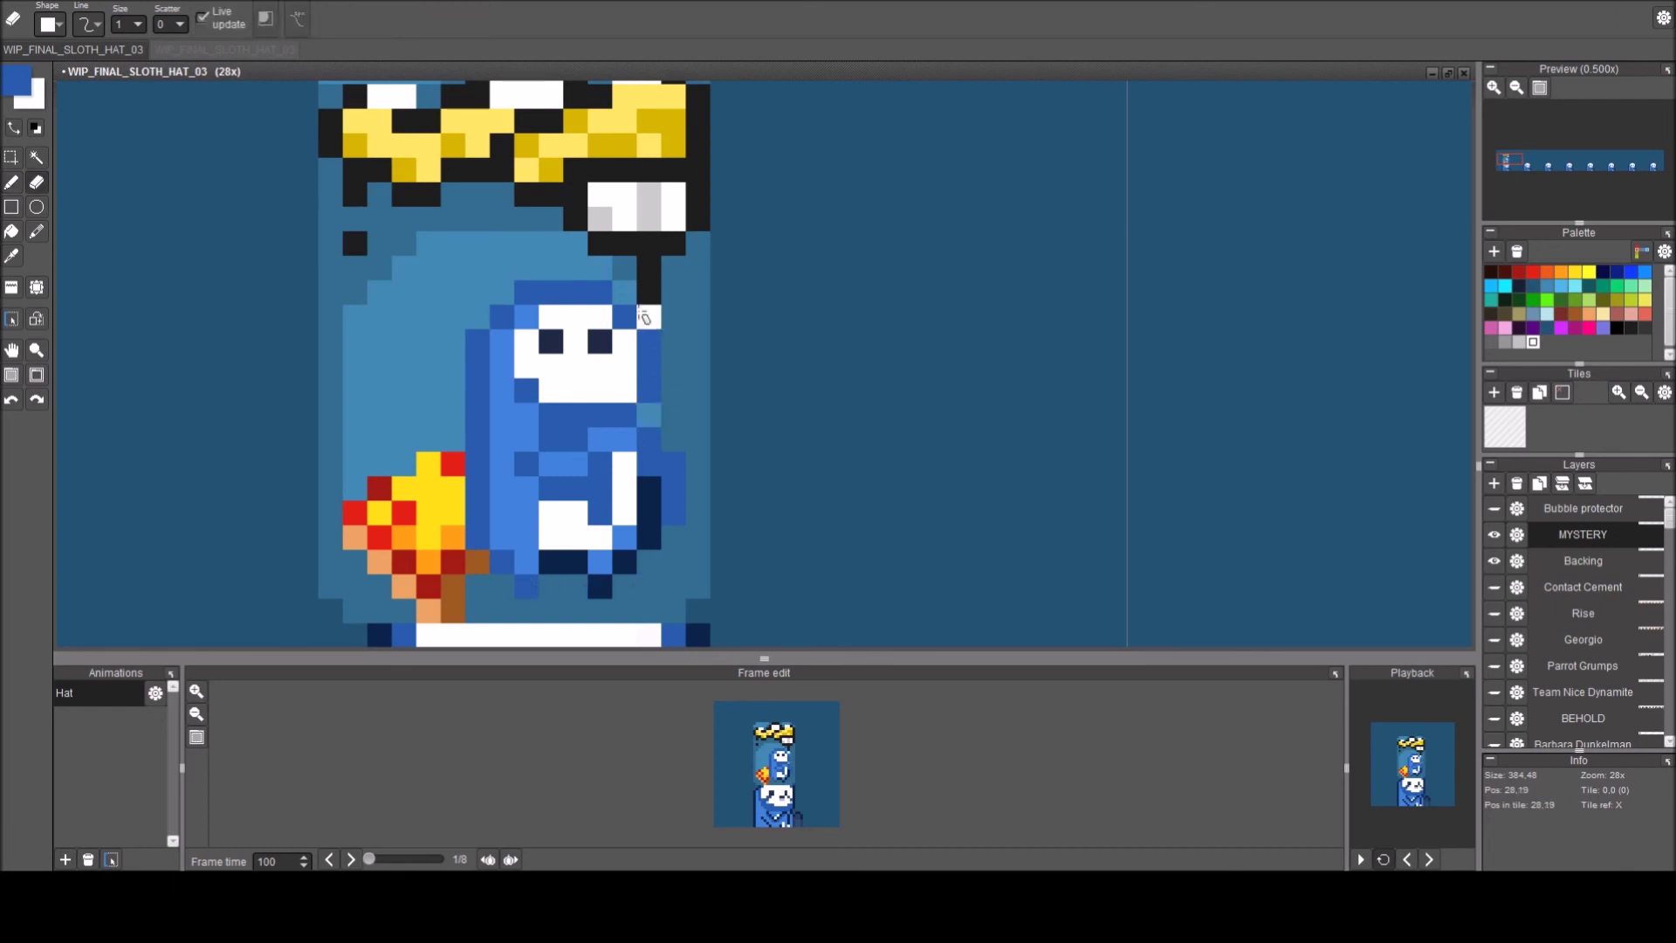
pyautogui.click(561, 434)
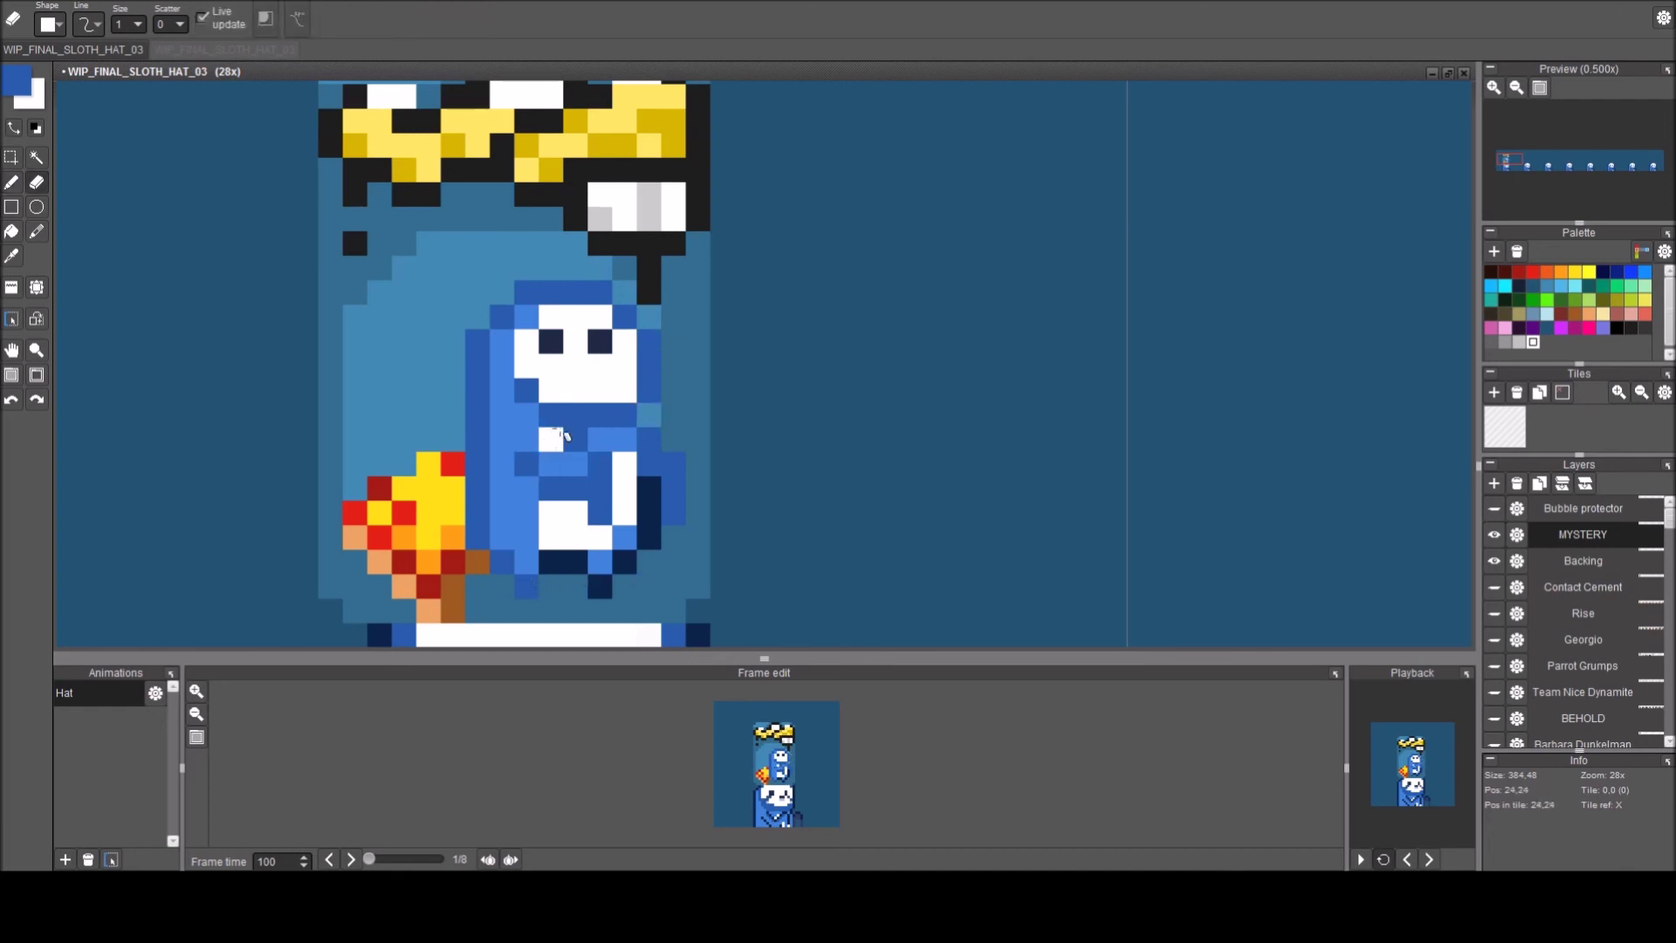
pyautogui.press('b')
pyautogui.rightClick(509, 437)
pyautogui.click(551, 439)
pyautogui.click(551, 416)
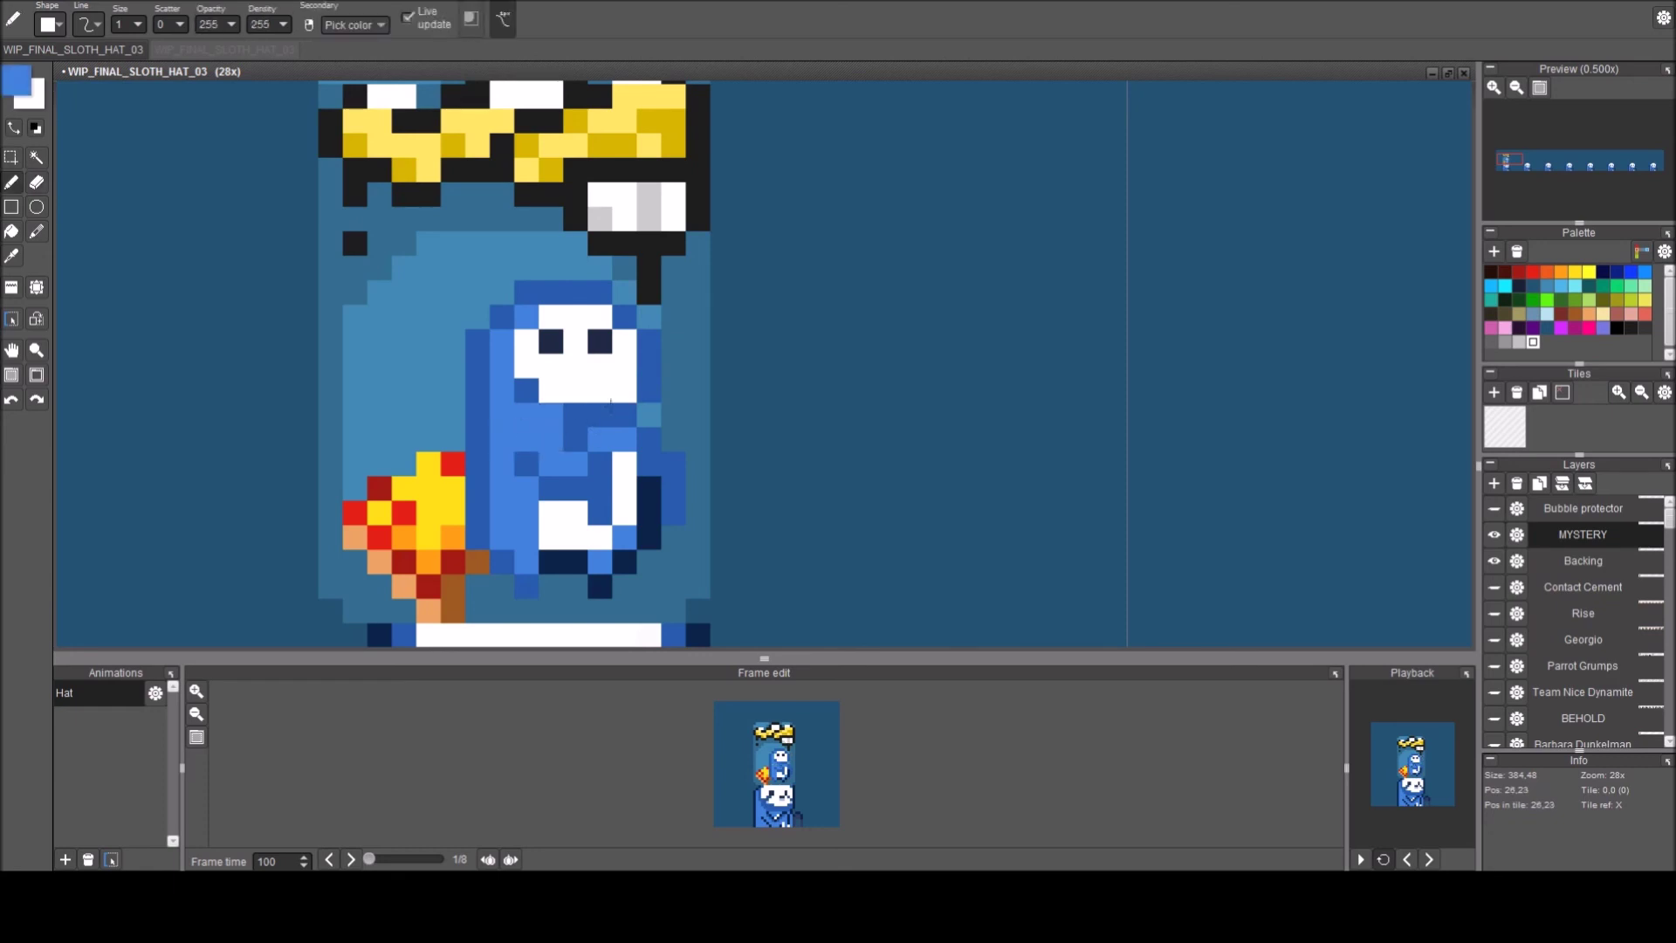
pyautogui.click(575, 414)
pyautogui.click(575, 439)
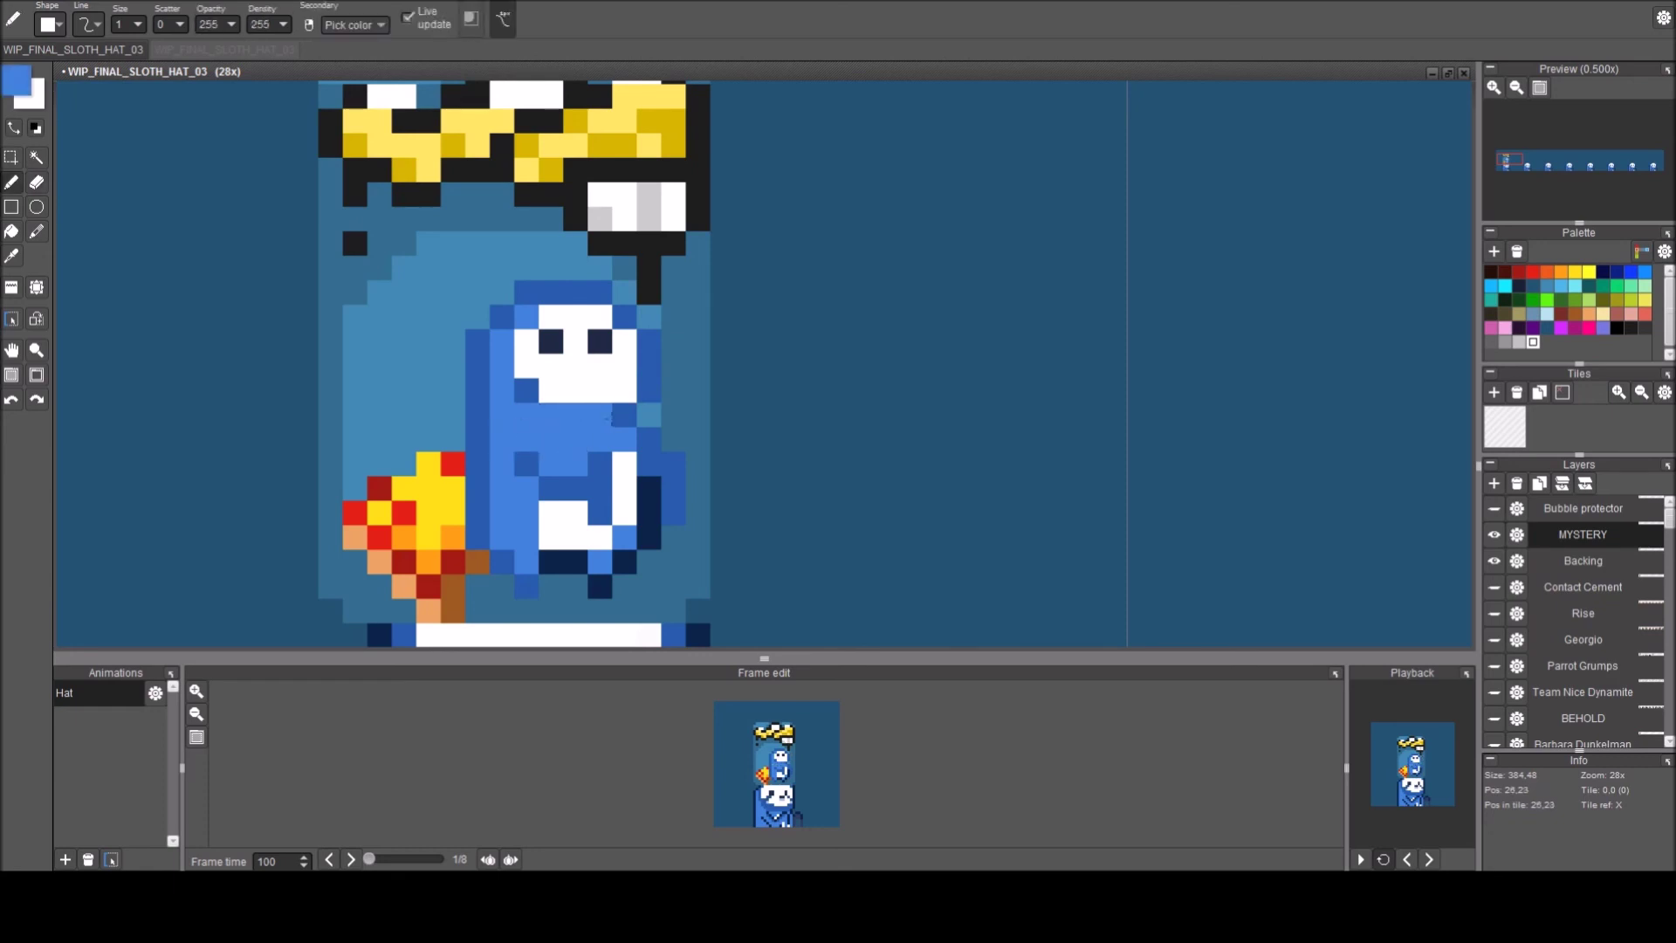
# Close the outline beside the small sloth's neck in darker blue and lighten its lower-left cheek and upper arm.
pyautogui.rightClick(650, 390)
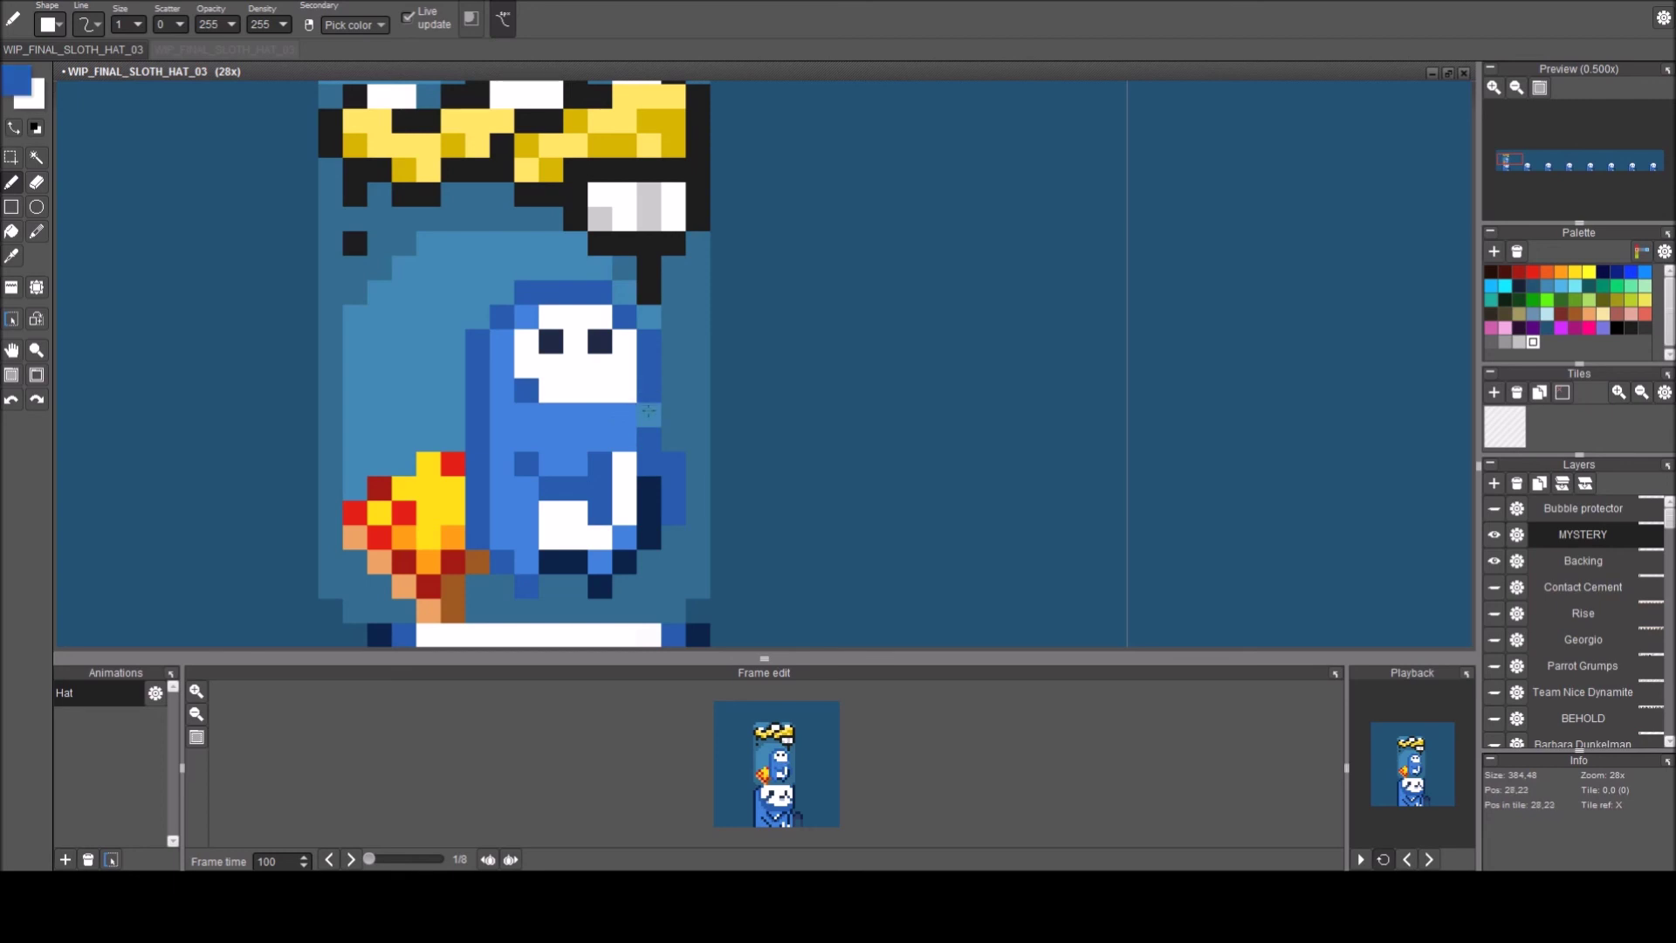
pyautogui.rightClick(526, 413)
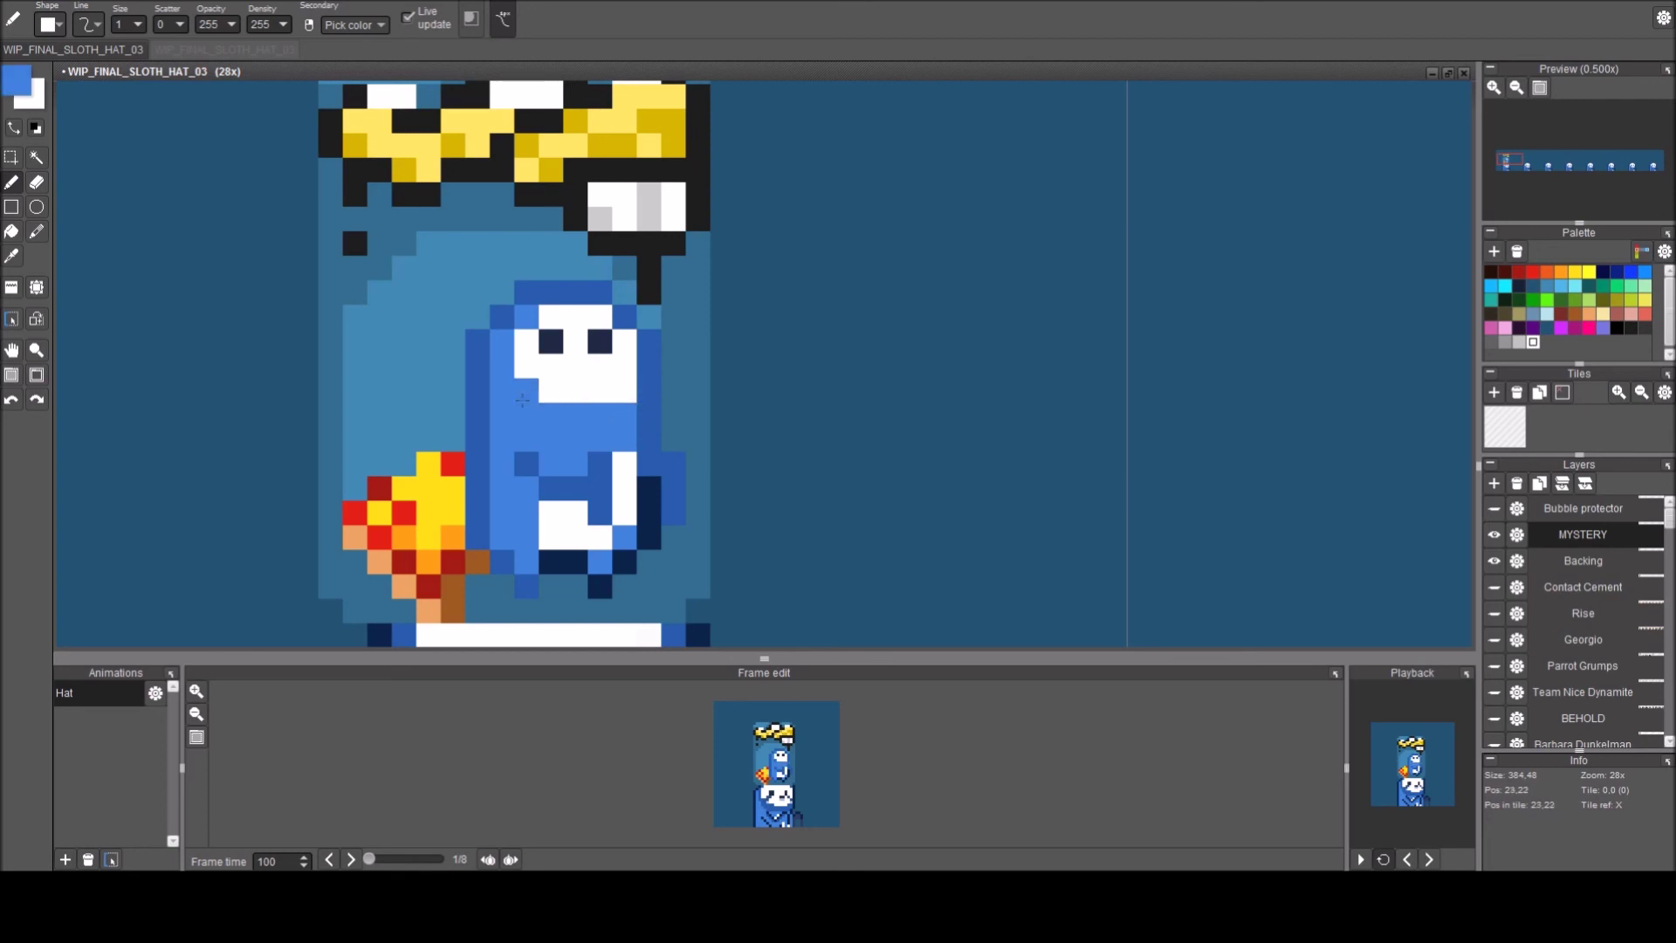
pyautogui.click(674, 393)
pyautogui.click(644, 464)
pyautogui.click(641, 449)
pyautogui.rightClick(648, 417)
# Recolor the remaining navy outline beside the small sloth's arm, under its belly and around its right foot in darker blue.
pyautogui.scroll(-3, 675, 445)
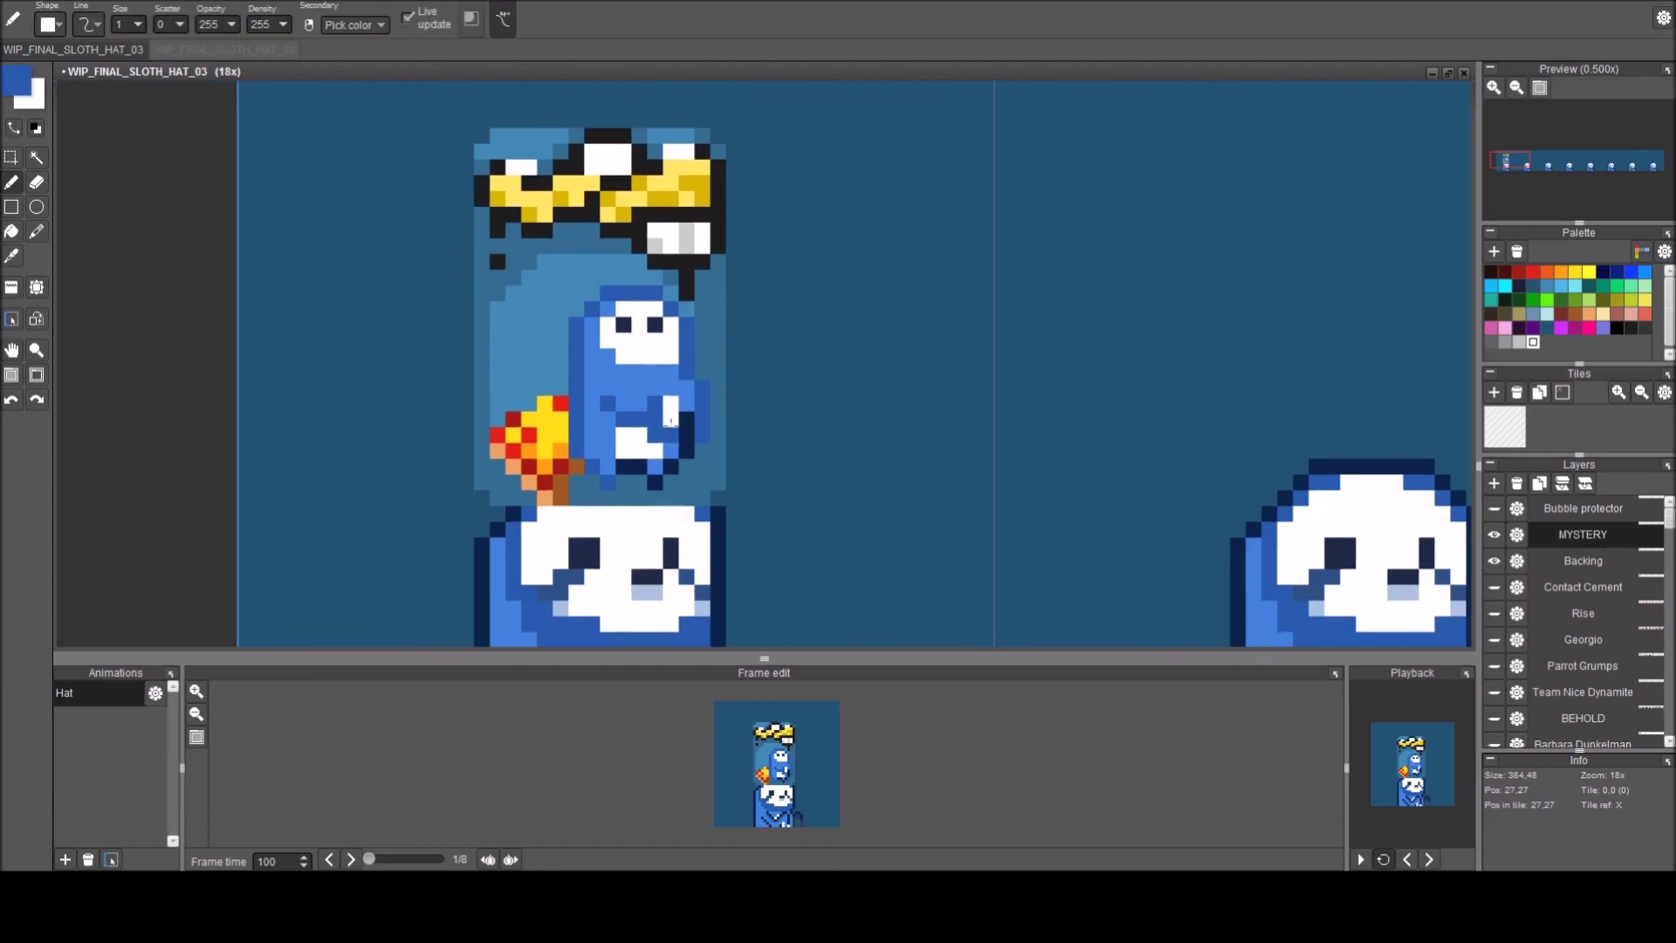
pyautogui.scroll(4, 699, 419)
pyautogui.moveTo(703, 416); pyautogui.dragTo(704, 479)
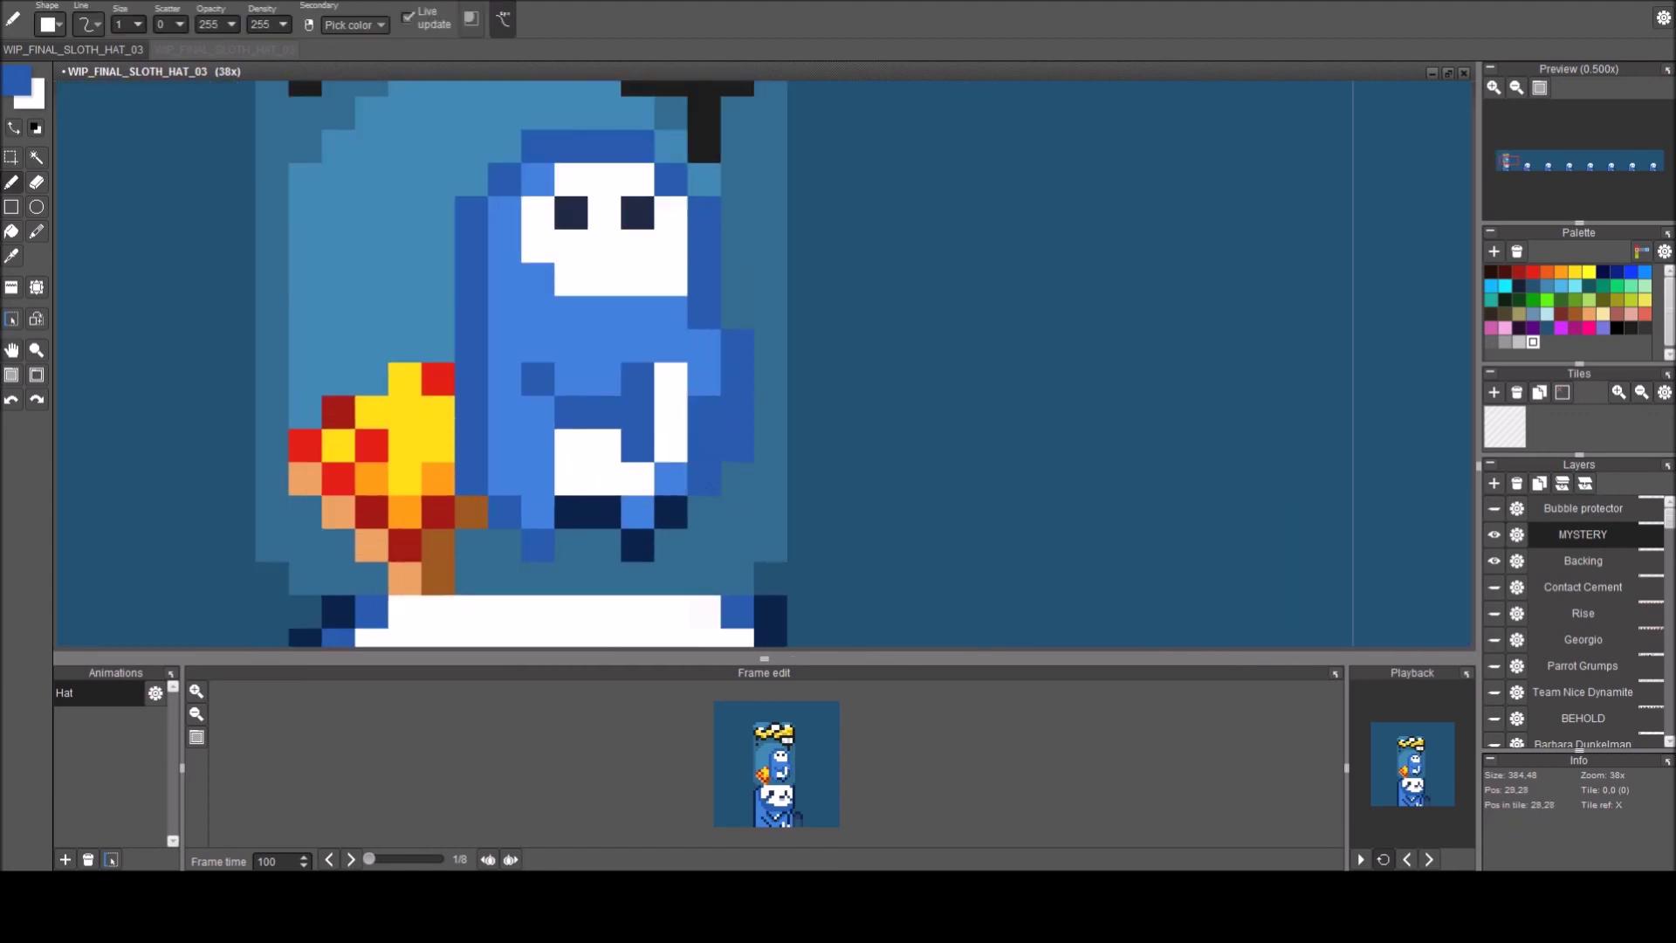
pyautogui.click(671, 512)
pyautogui.click(637, 543)
pyautogui.moveTo(604, 513); pyautogui.dragTo(556, 521)
# Add darker blue shading pixels across the small sloth's chest and beside its neck.
pyautogui.click(604, 346)
pyautogui.click(571, 346)
pyautogui.click(538, 314)
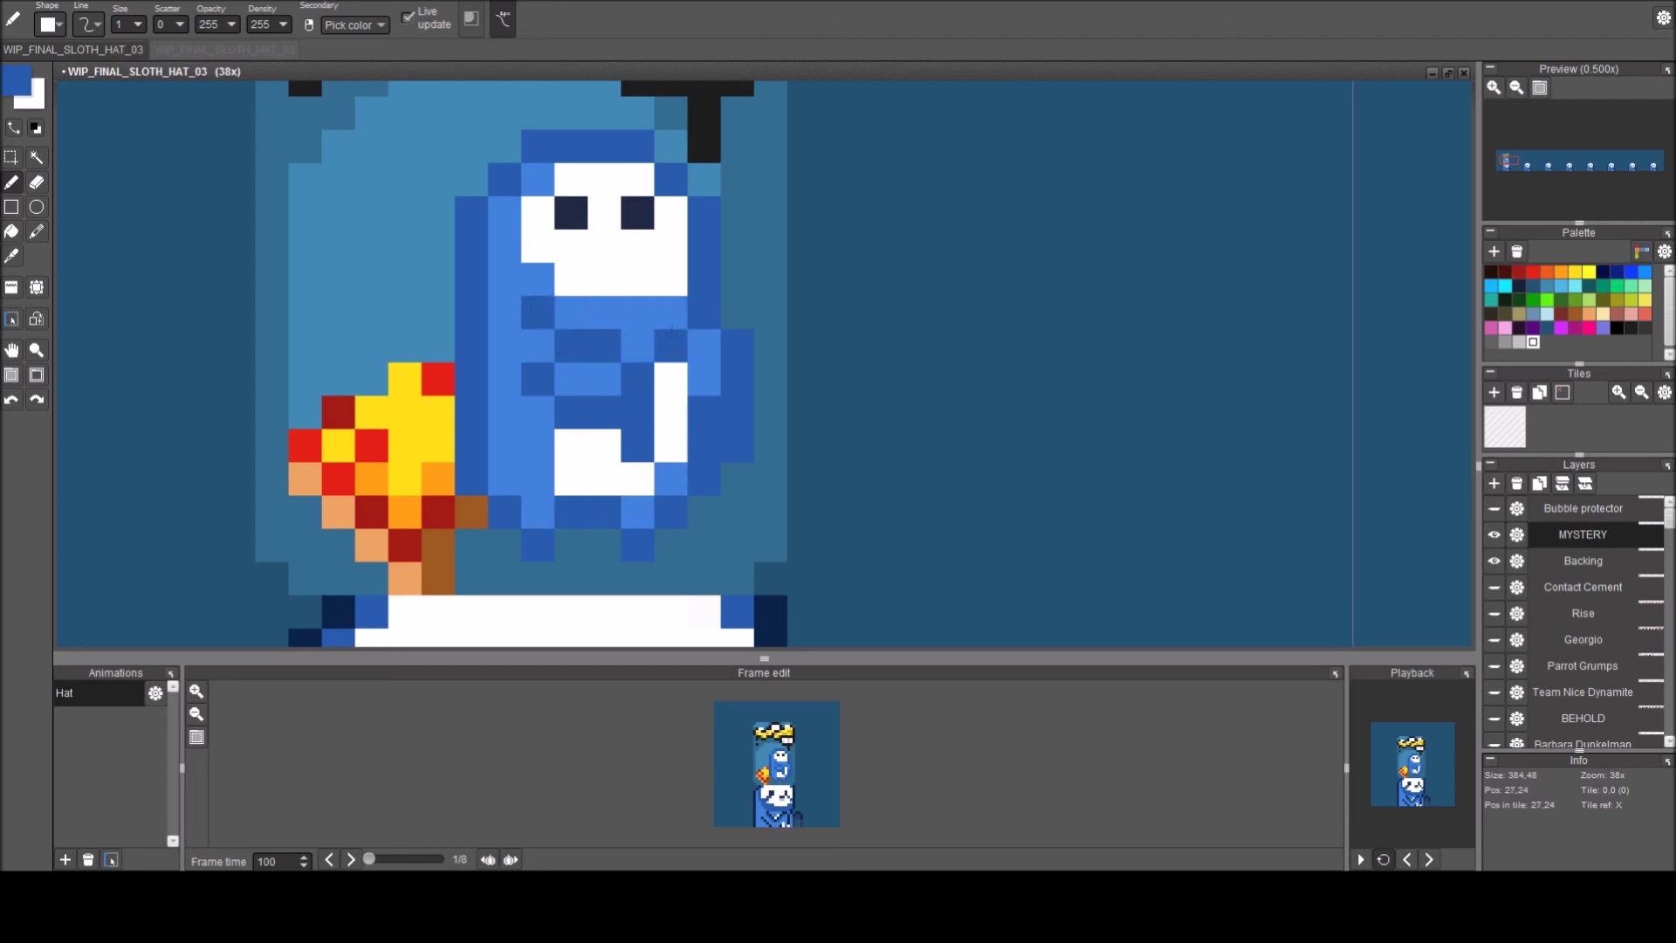
pyautogui.click(671, 332)
# Lighten the foreground blue to #5590db and paint highlights on the small sloth's cheek, chest, upper arm and left belly edge.
pyautogui.click(16, 81)
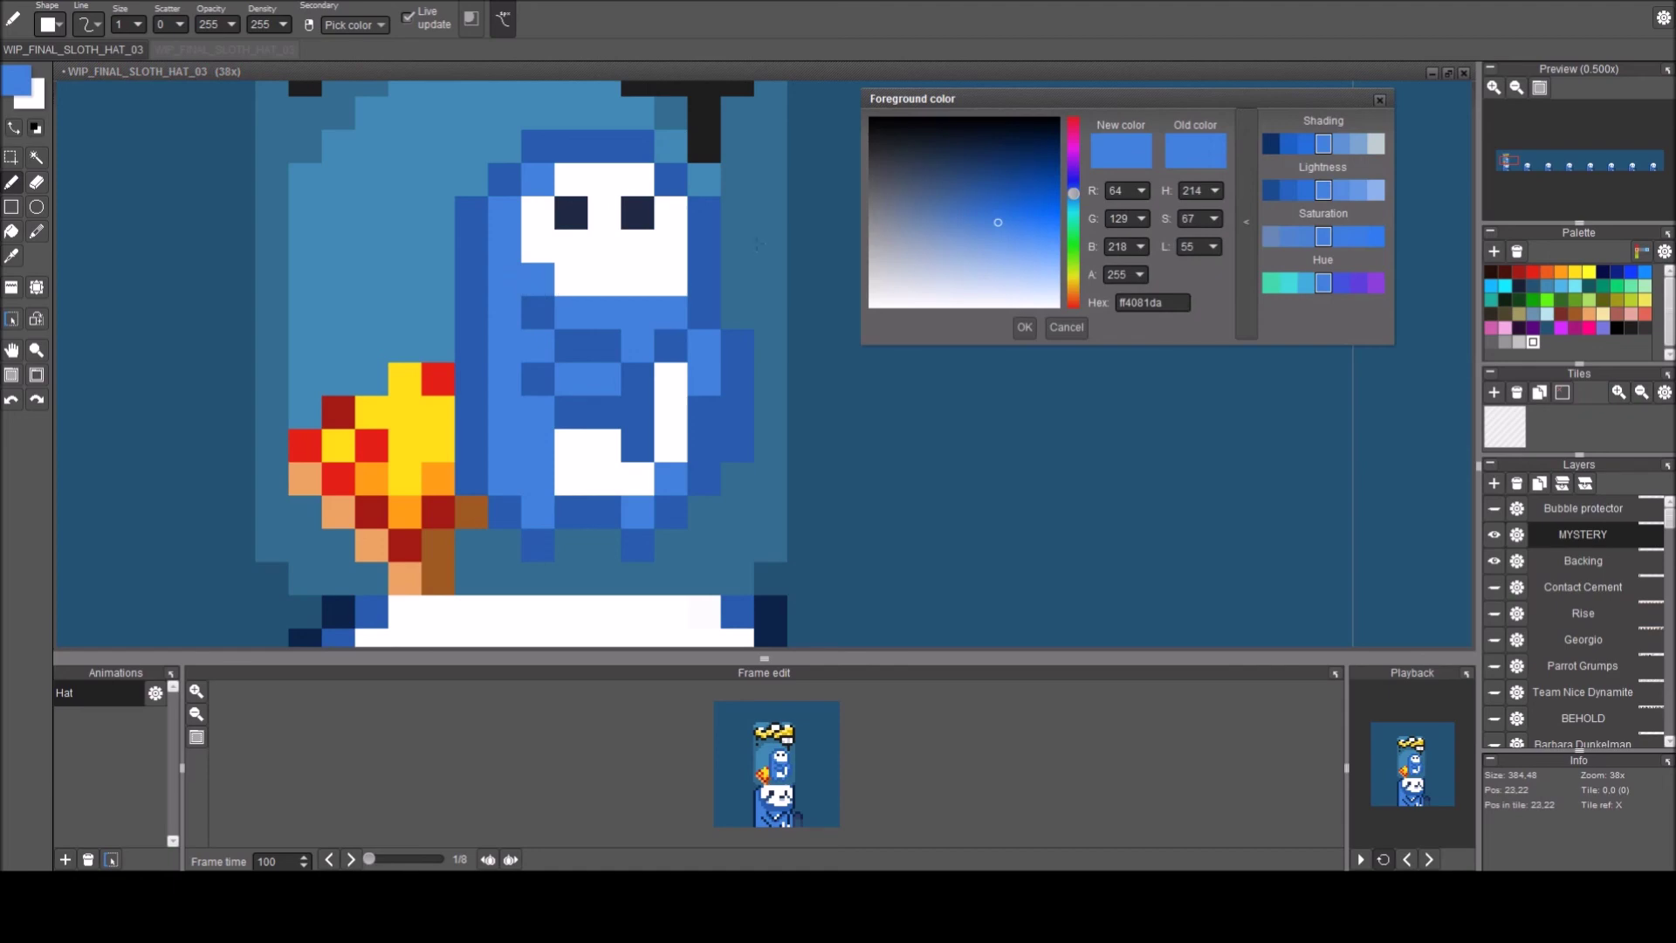
pyautogui.click(1344, 144)
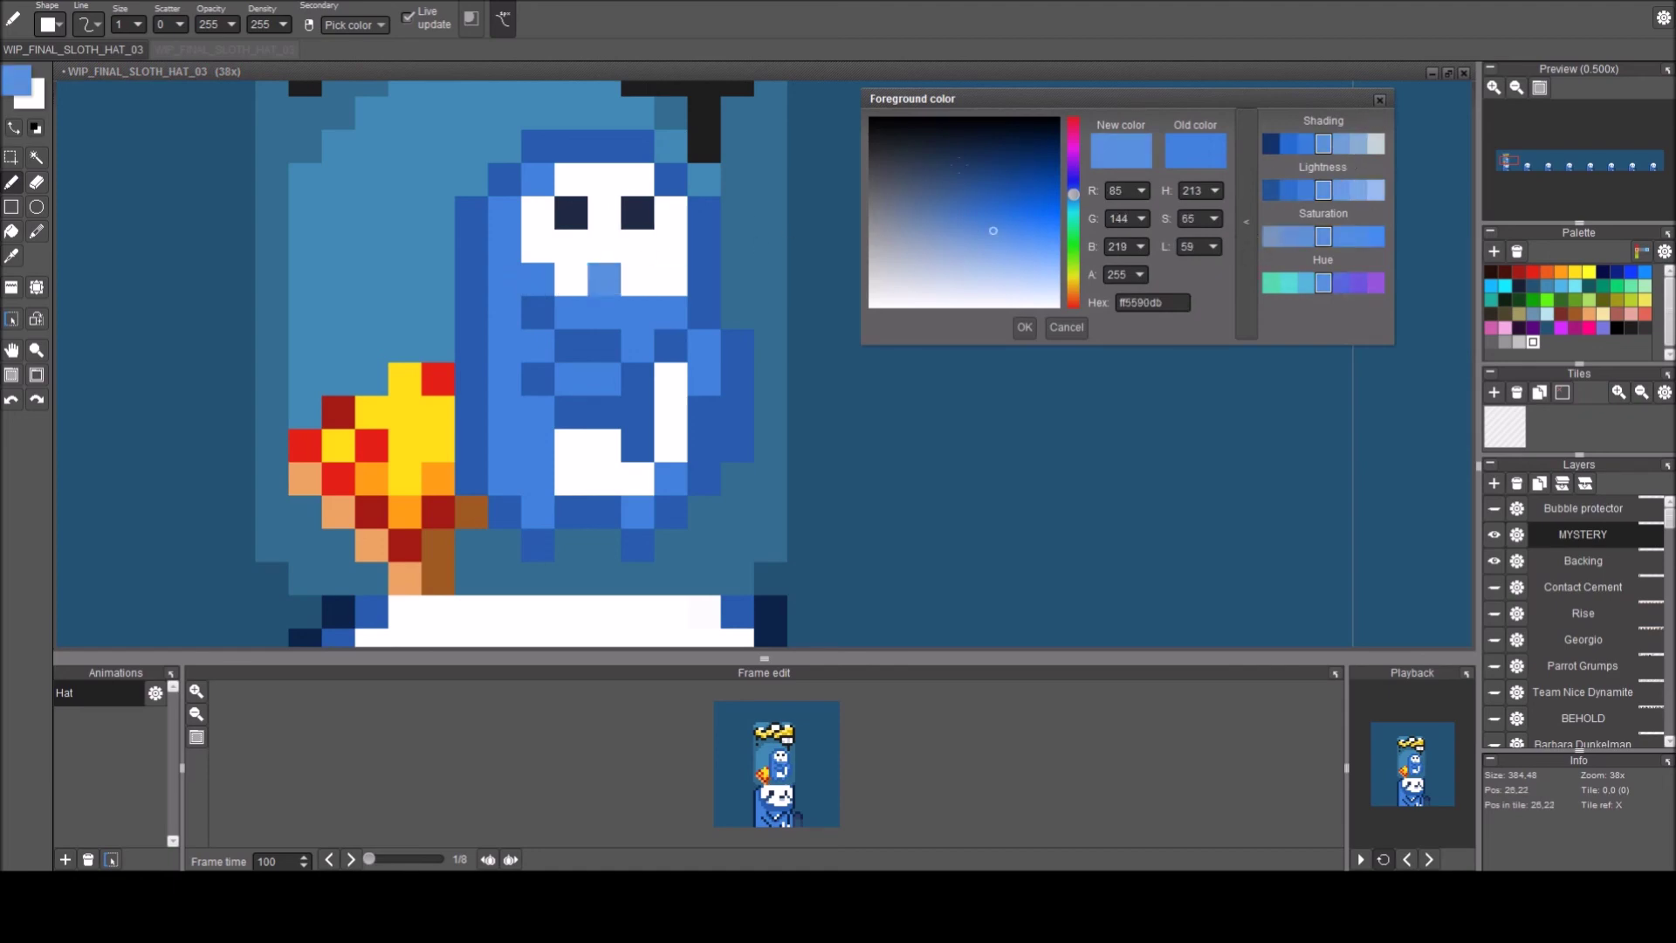
pyautogui.click(1379, 99)
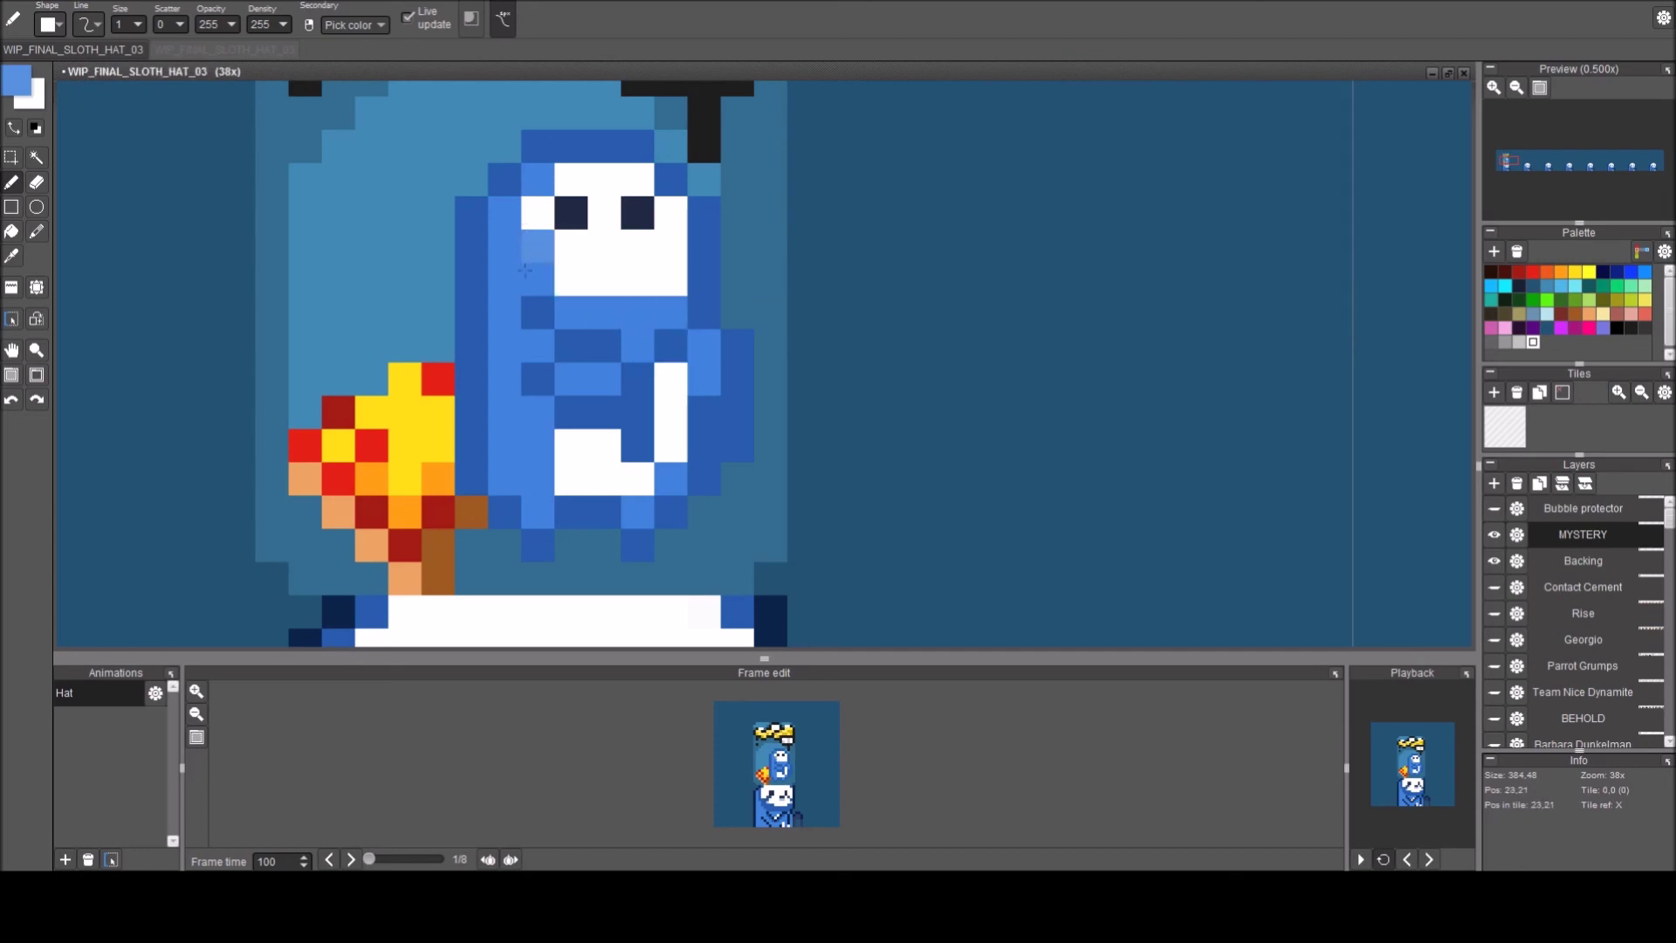
pyautogui.moveTo(530, 274)
pyautogui.mouseDown()
pyautogui.moveTo(575, 306)
pyautogui.moveTo(634, 306)
pyautogui.moveTo(637, 346)
pyautogui.mouseUp()
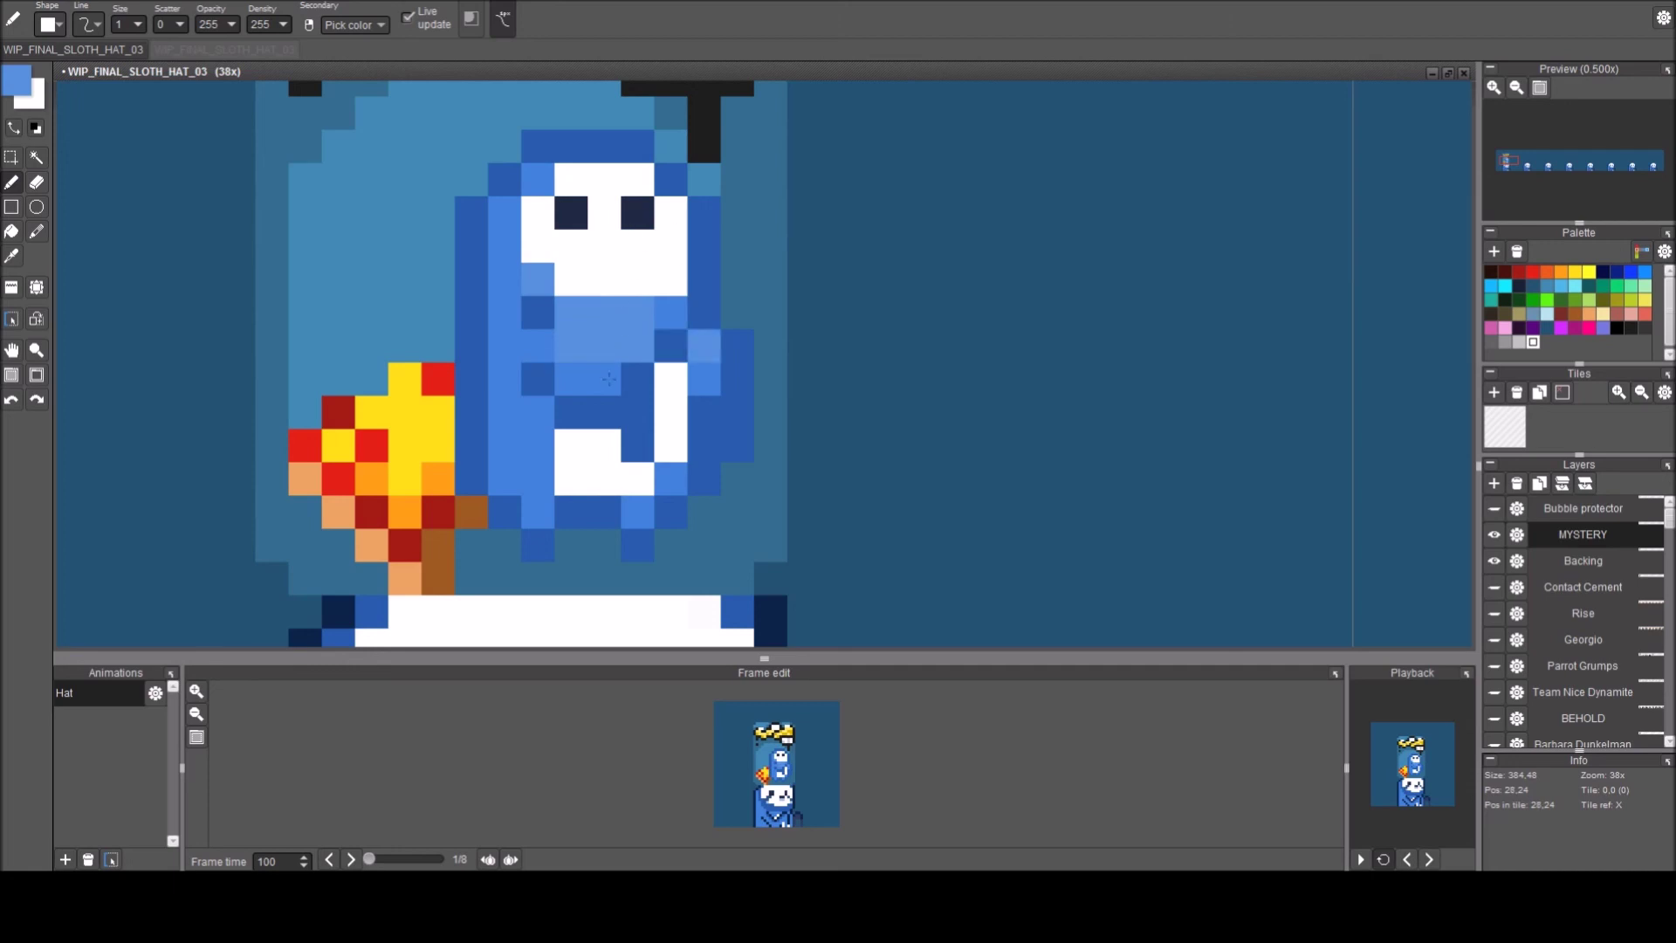
pyautogui.moveTo(537, 461); pyautogui.dragTo(538, 478)
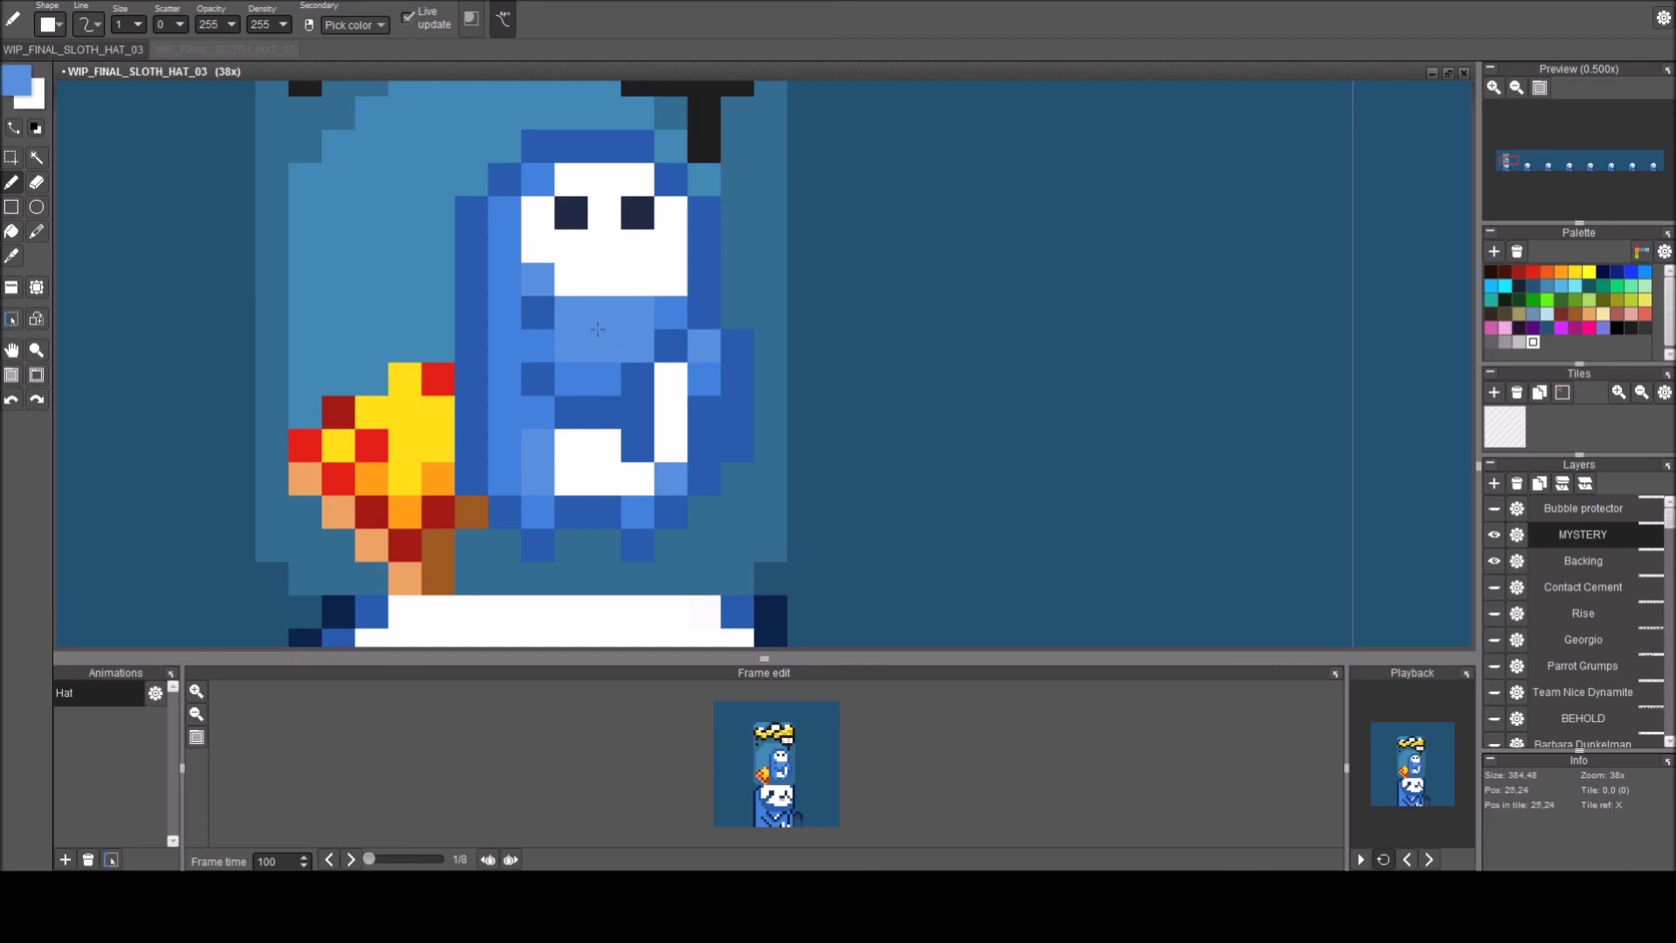
# Lighten the foreground blue further and paint a brighter patch in the center of the small sloth's chest.
pyautogui.press('c')
pyautogui.click(1359, 192)
pyautogui.click(1380, 99)
pyautogui.moveTo(595, 342); pyautogui.dragTo(632, 344)
pyautogui.click(641, 313)
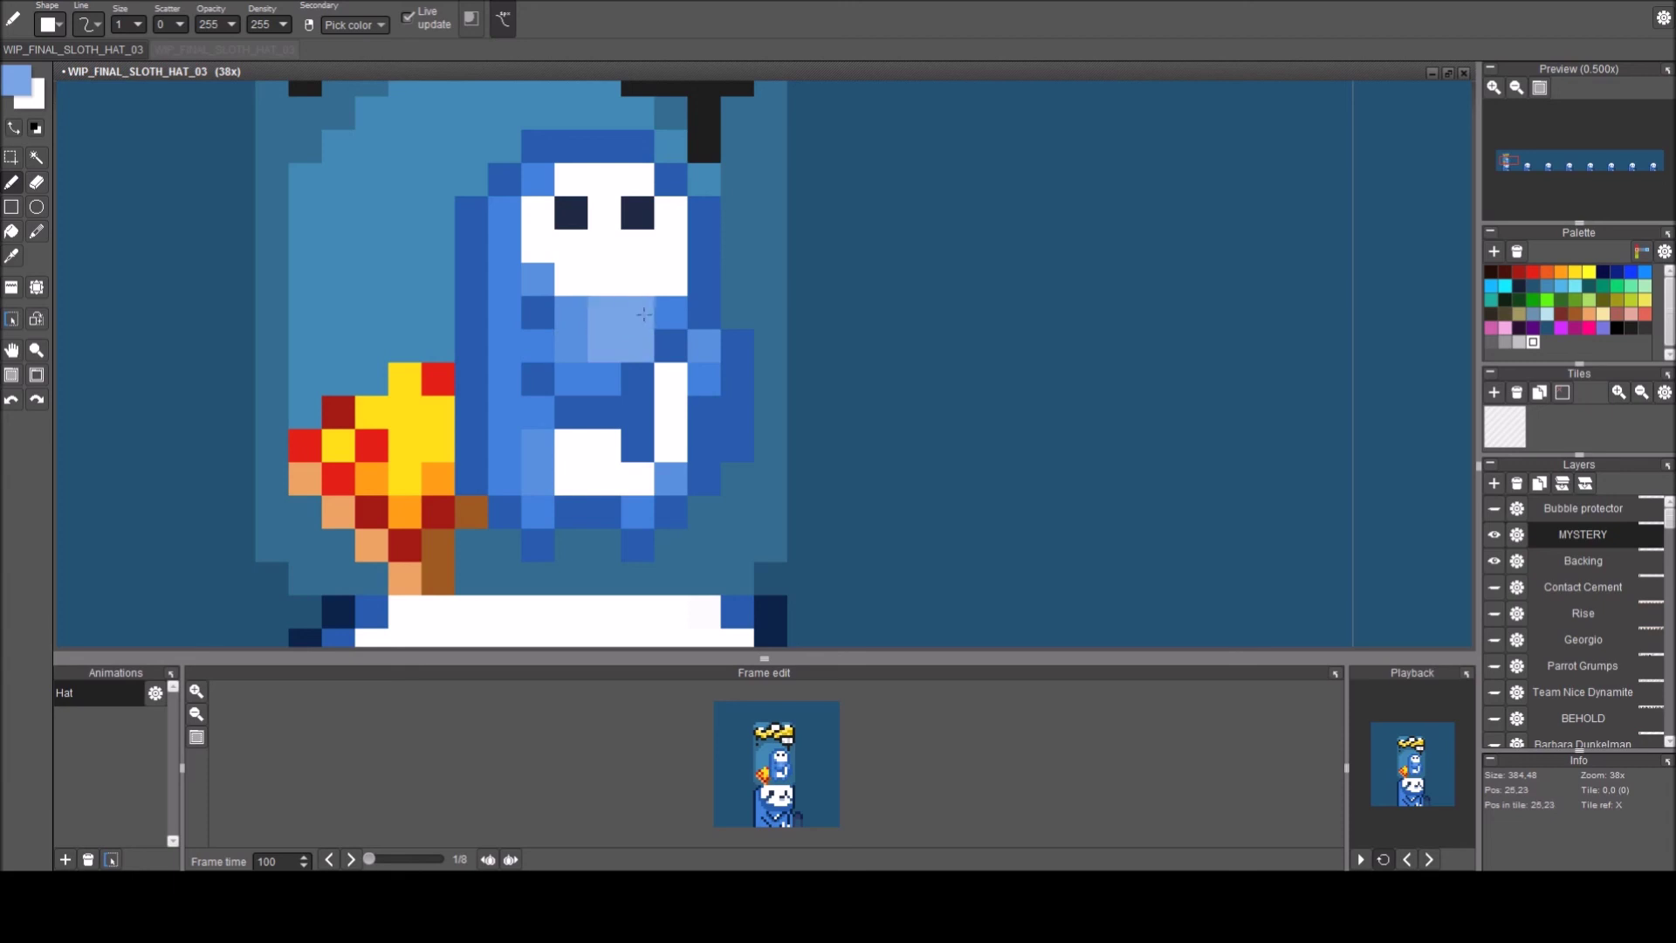
# Show the Bubble protector layer over the recolored small sloth and select that layer.
pyautogui.scroll(-6, 646, 323)
pyautogui.press('space')
pyautogui.moveTo(790, 491)
pyautogui.mouseDown()
pyautogui.moveTo(758, 475)
pyautogui.moveTo(782, 482)
pyautogui.mouseUp()
pyautogui.scroll(1, 782, 482)
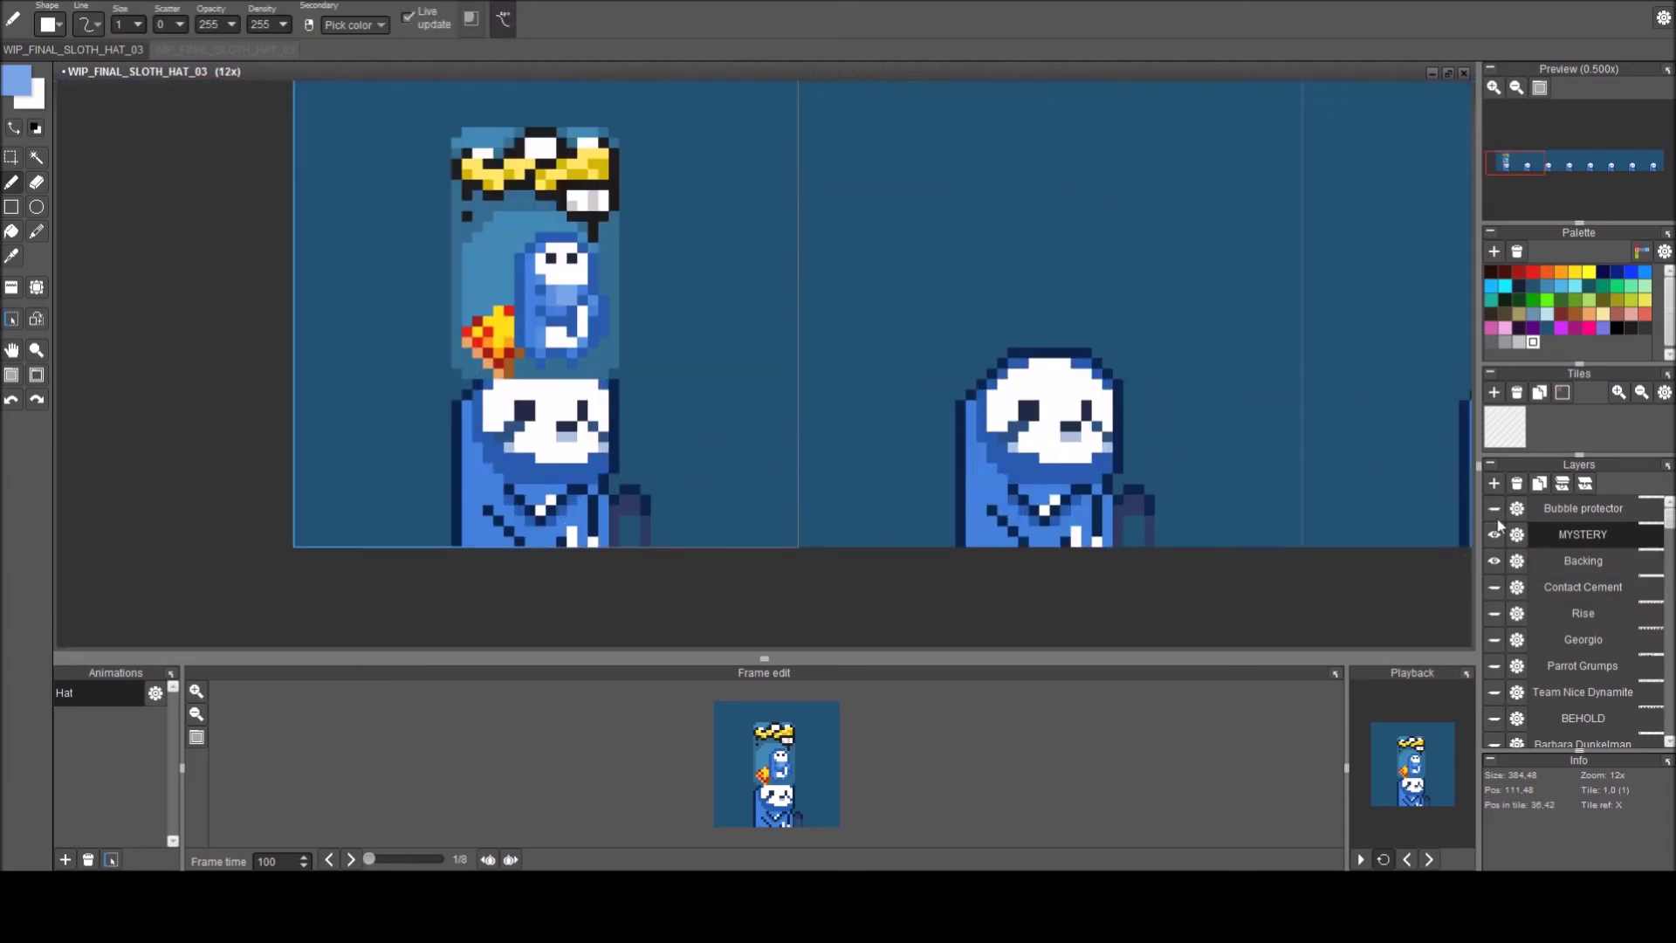
pyautogui.click(1520, 511)
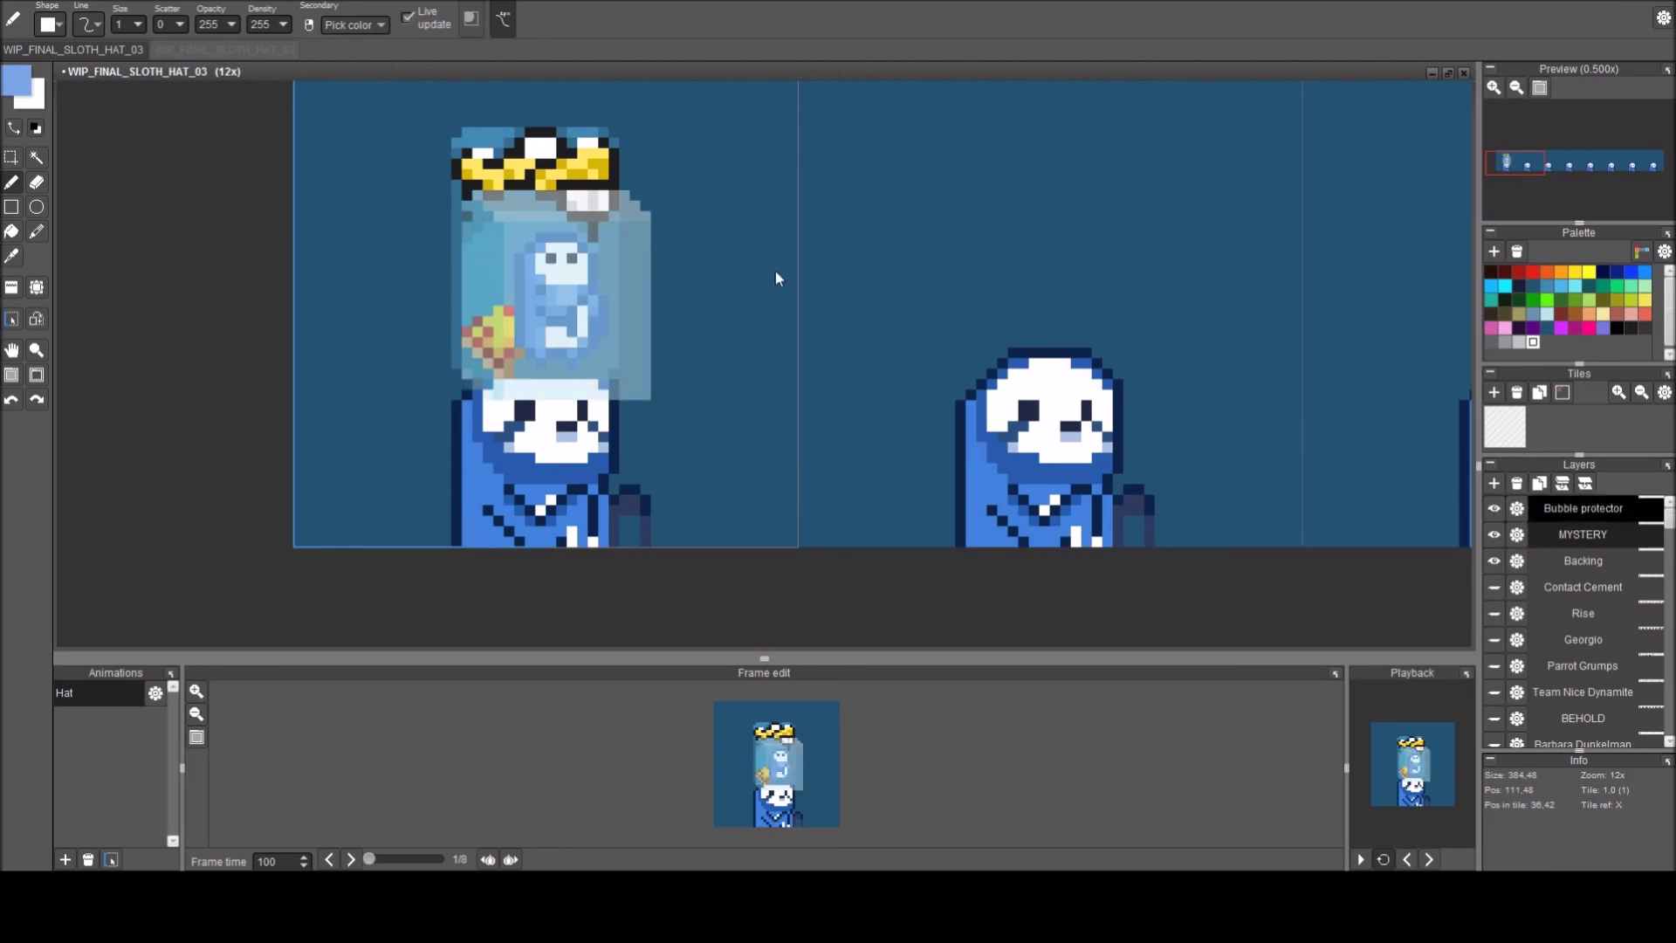
# Set the Bubble protector layer's opacity to 83.
pyautogui.click(1518, 508)
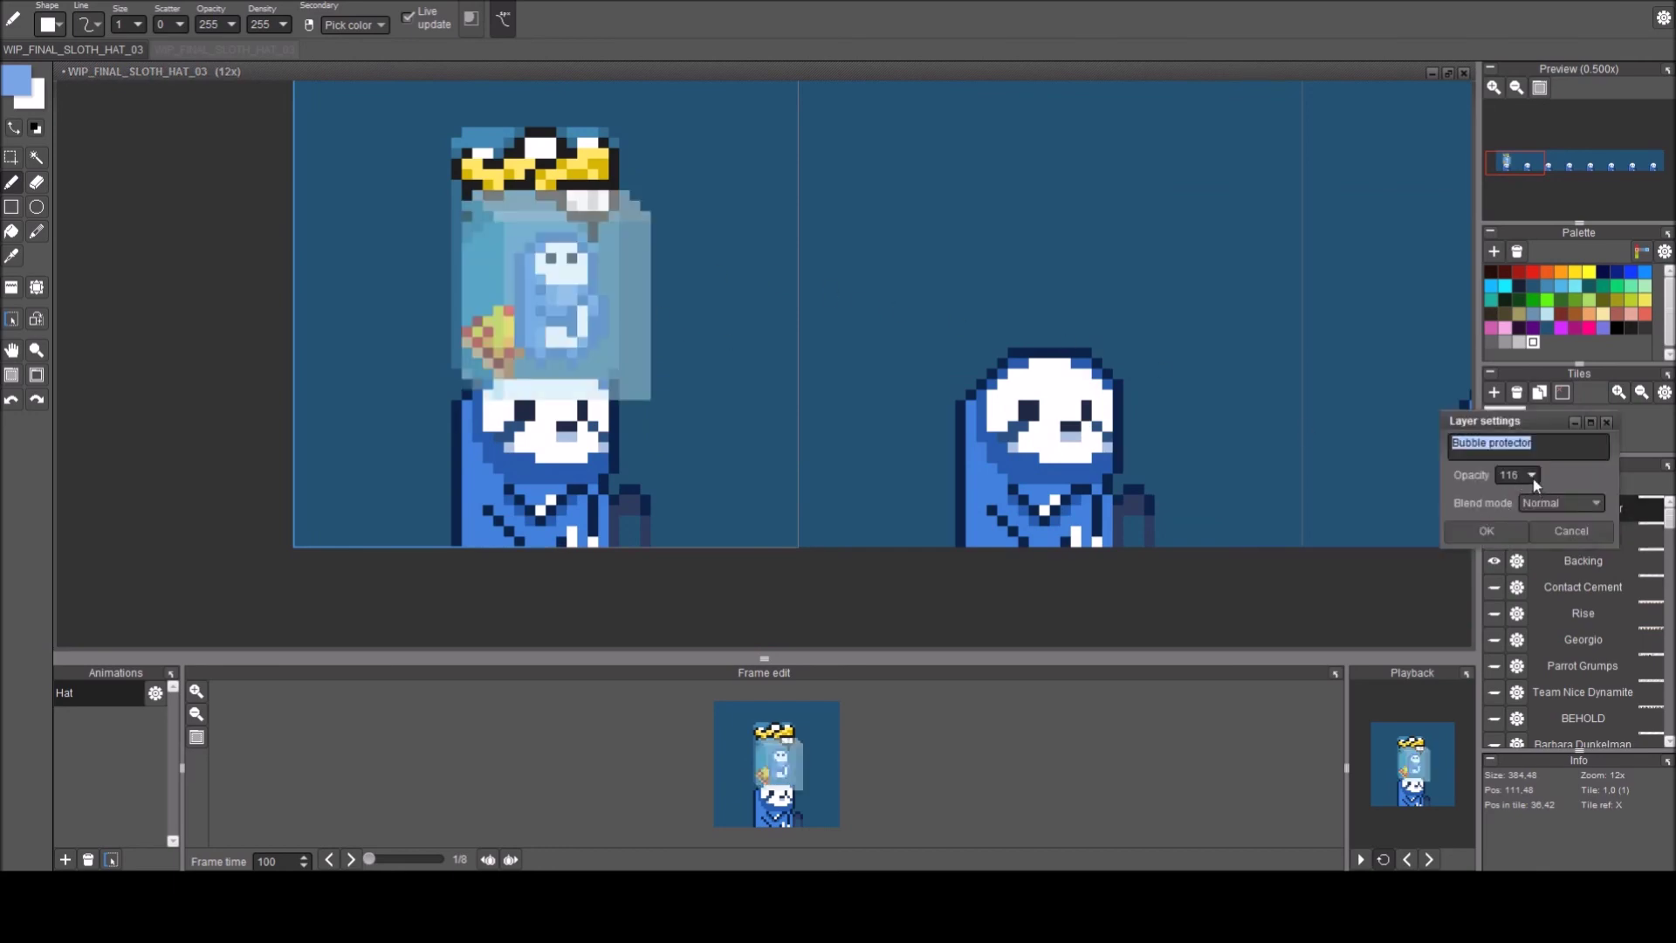
pyautogui.moveTo(1532, 476); pyautogui.dragTo(1516, 485)
pyautogui.click(1515, 486)
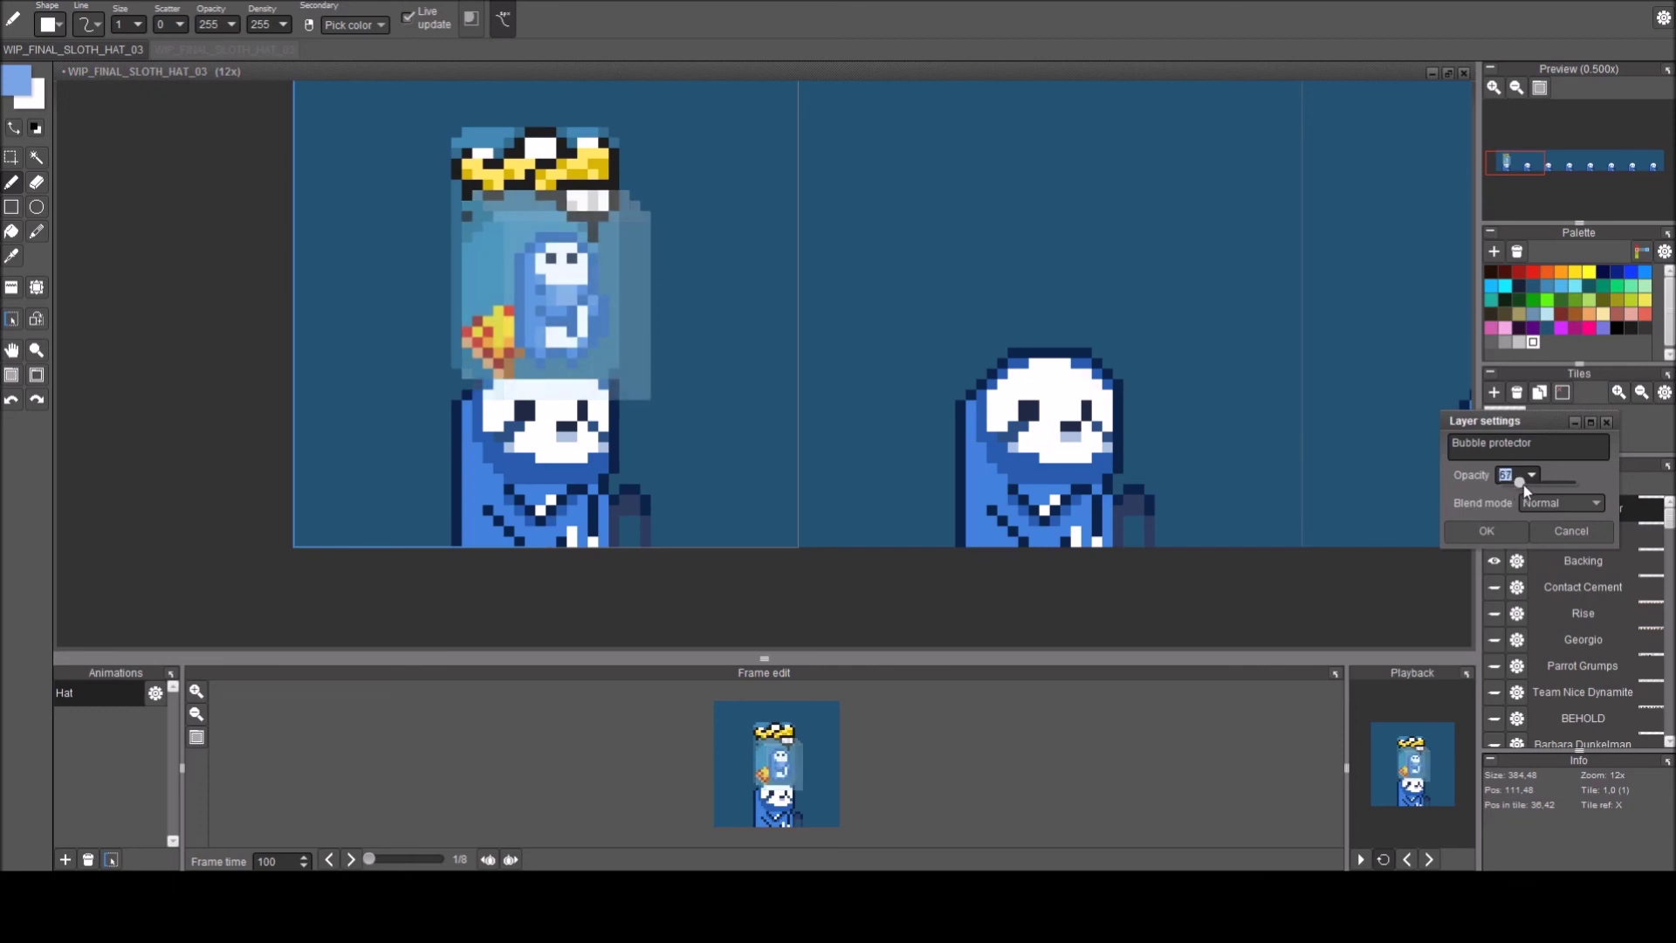
pyautogui.click(1527, 483)
pyautogui.click(1527, 484)
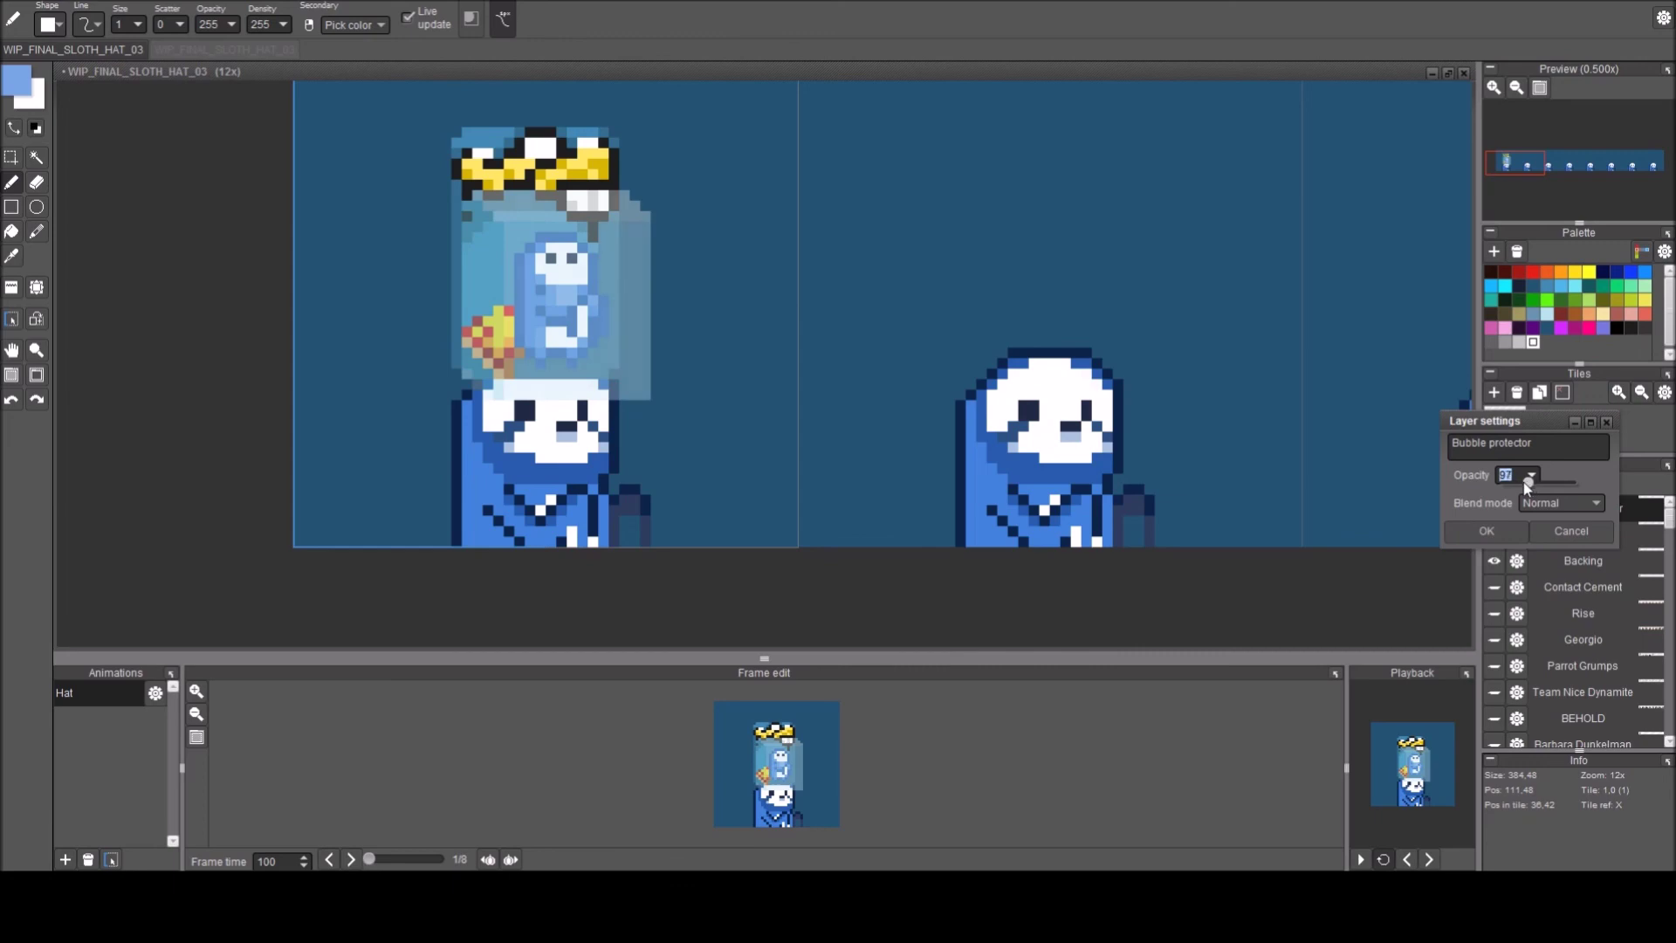
pyautogui.click(1524, 483)
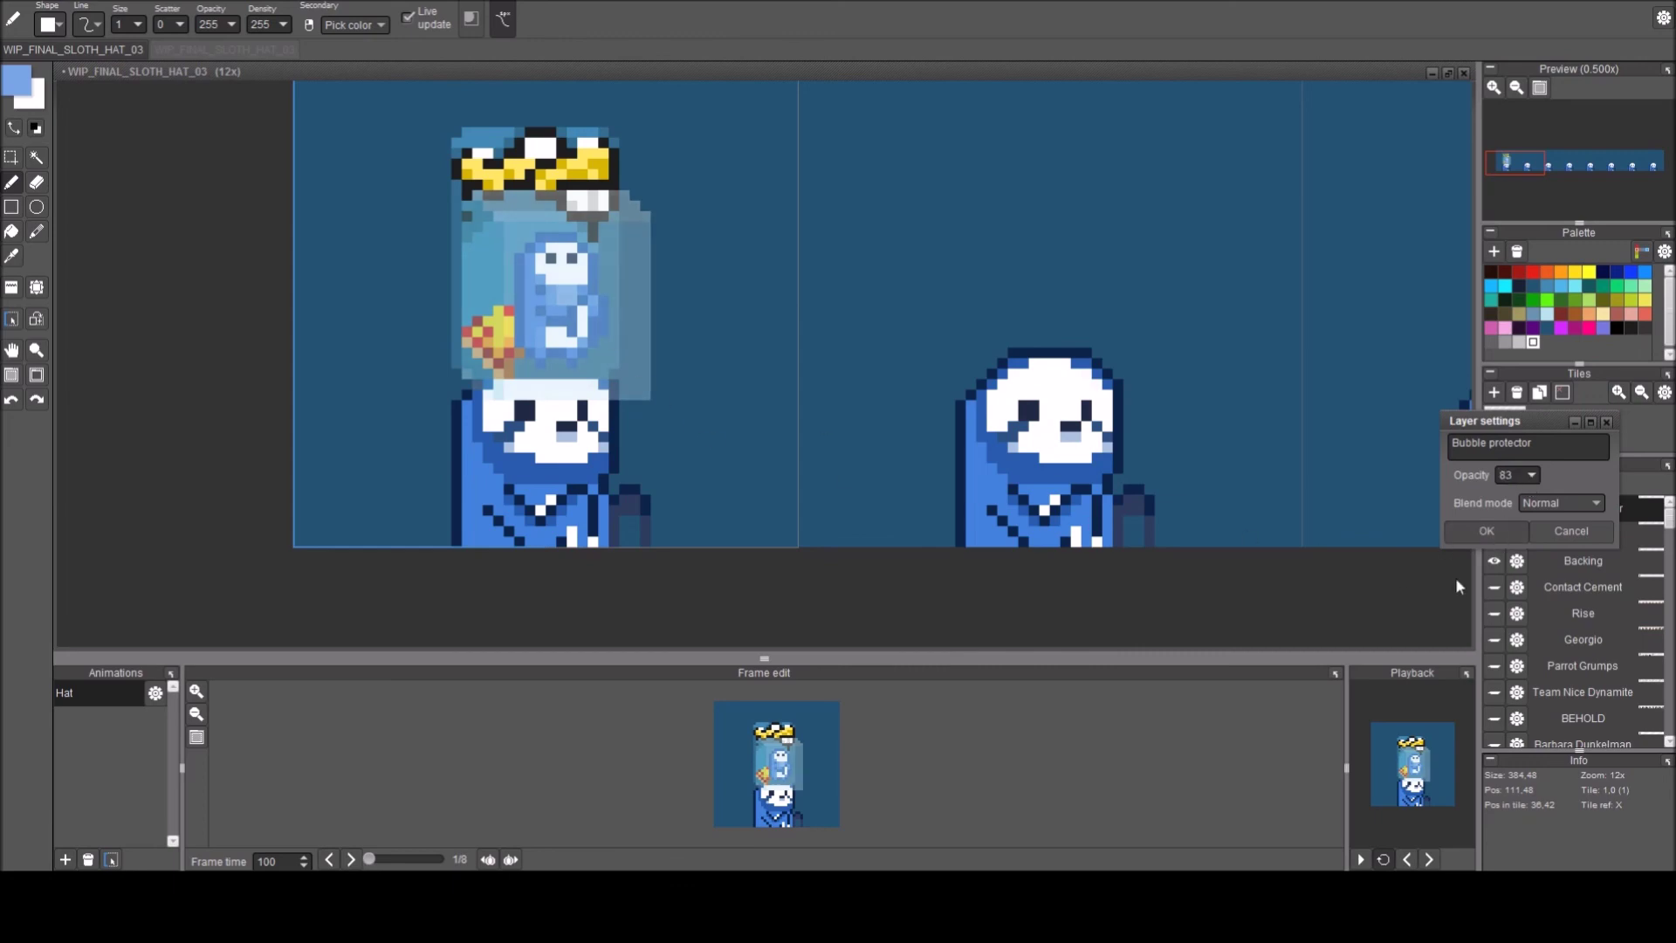
pyautogui.click(1477, 534)
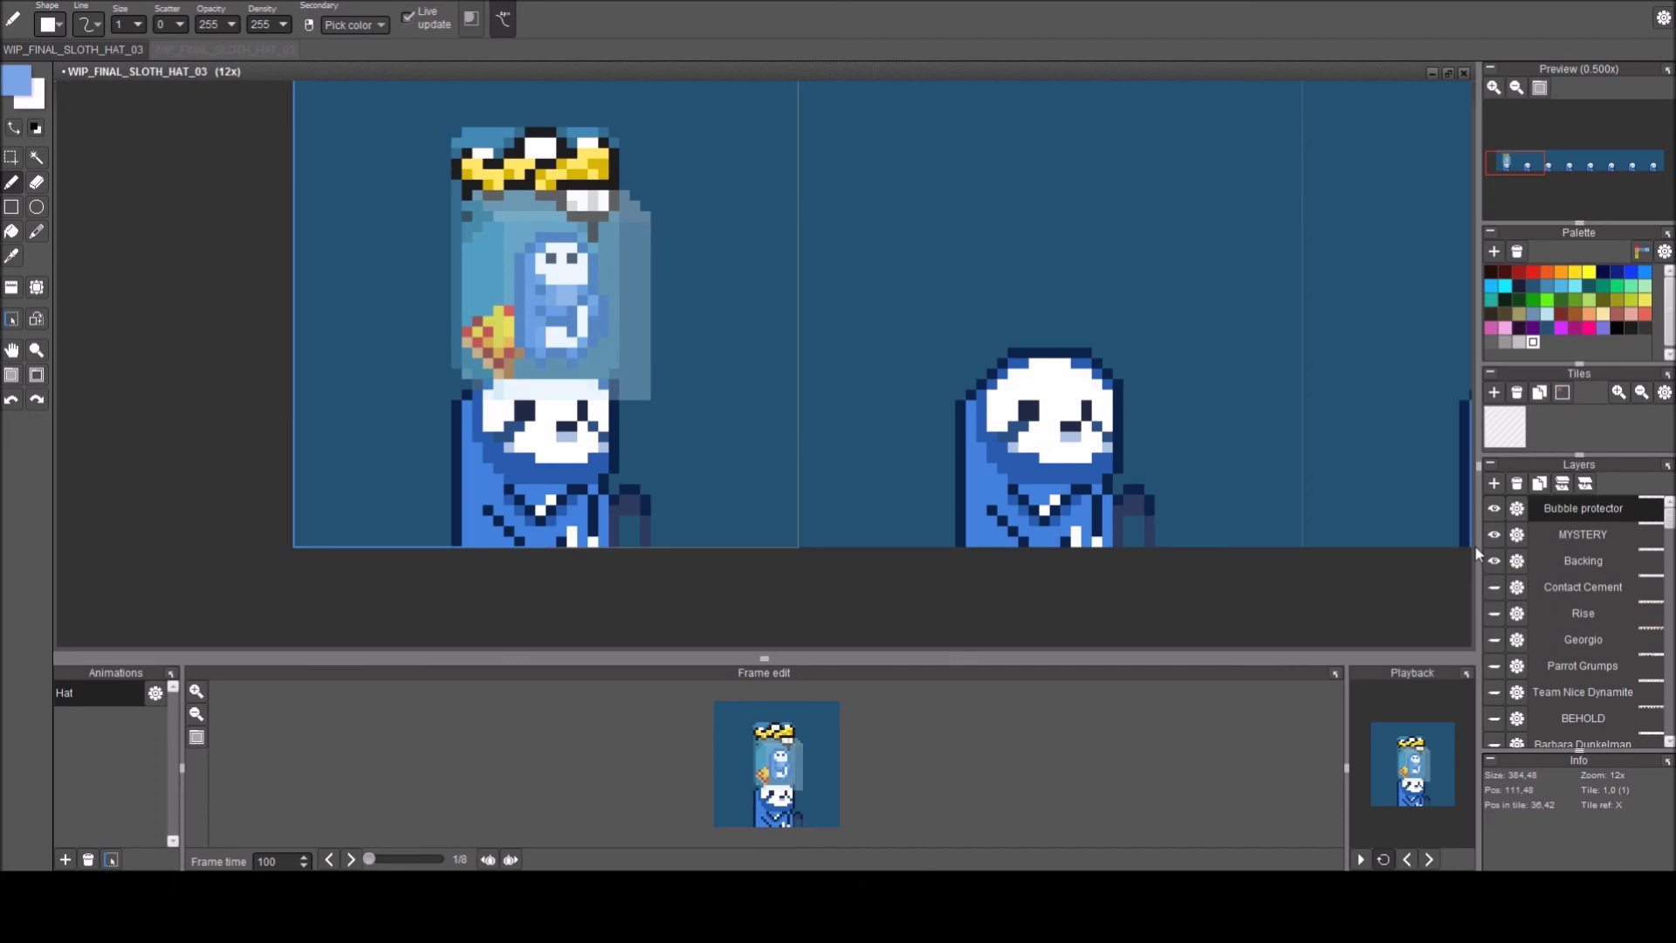
# Rename the MYSTERY layer to Toy.
pyautogui.click(1577, 541)
pyautogui.click(1521, 534)
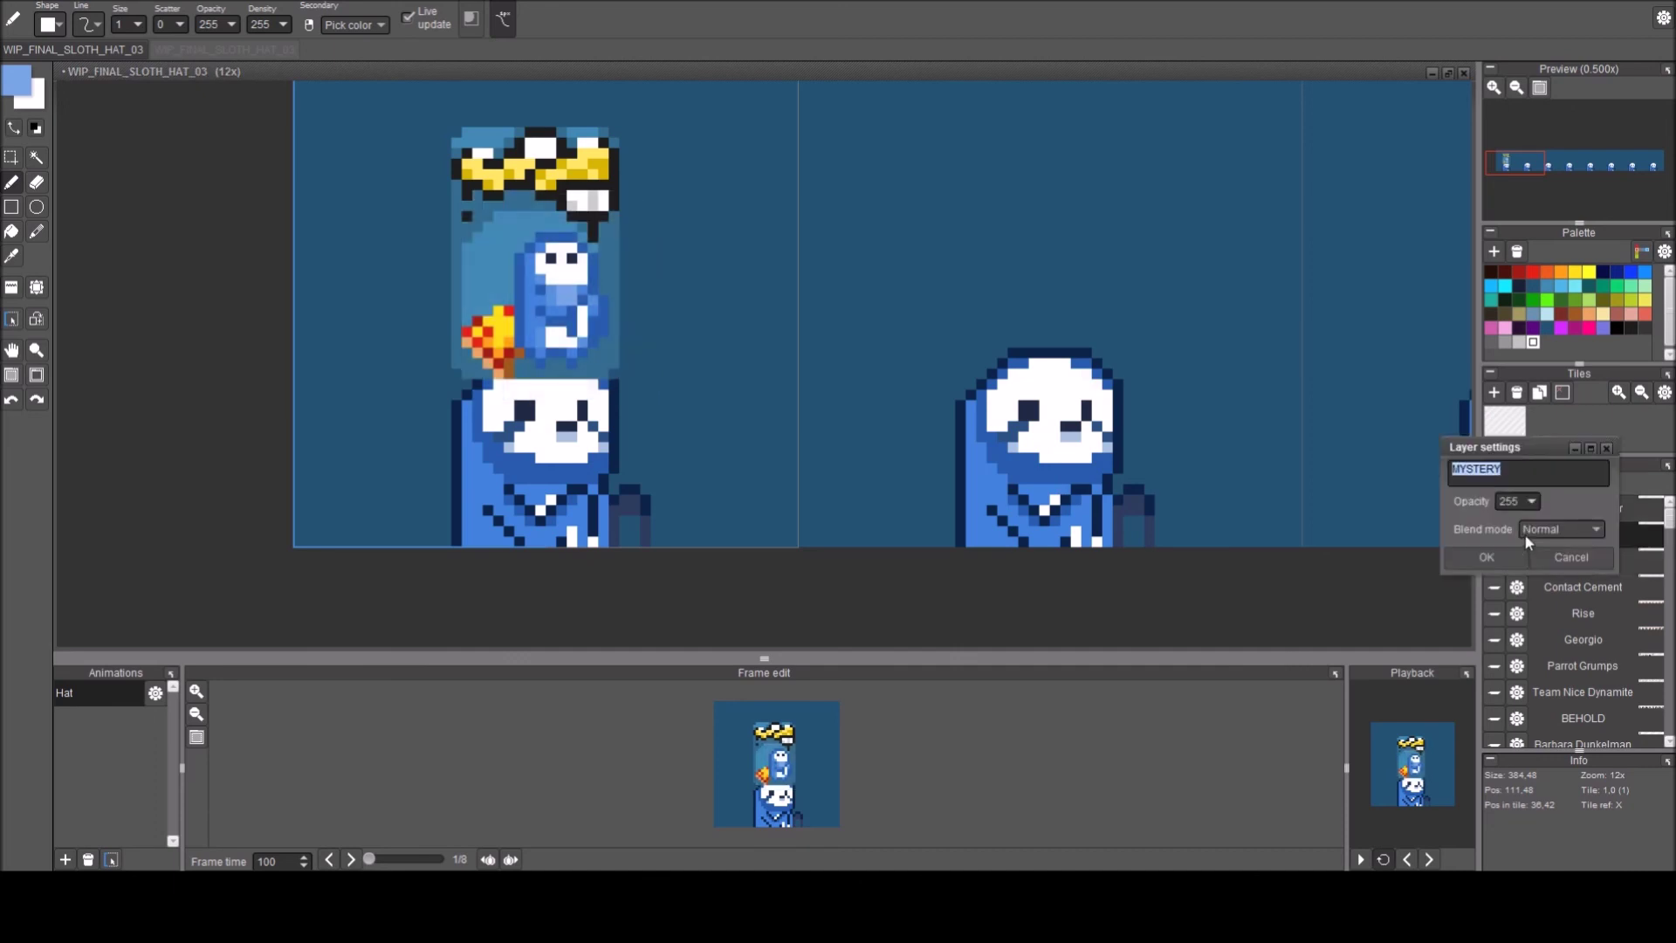
pyautogui.write('To')
pyautogui.press('Return')
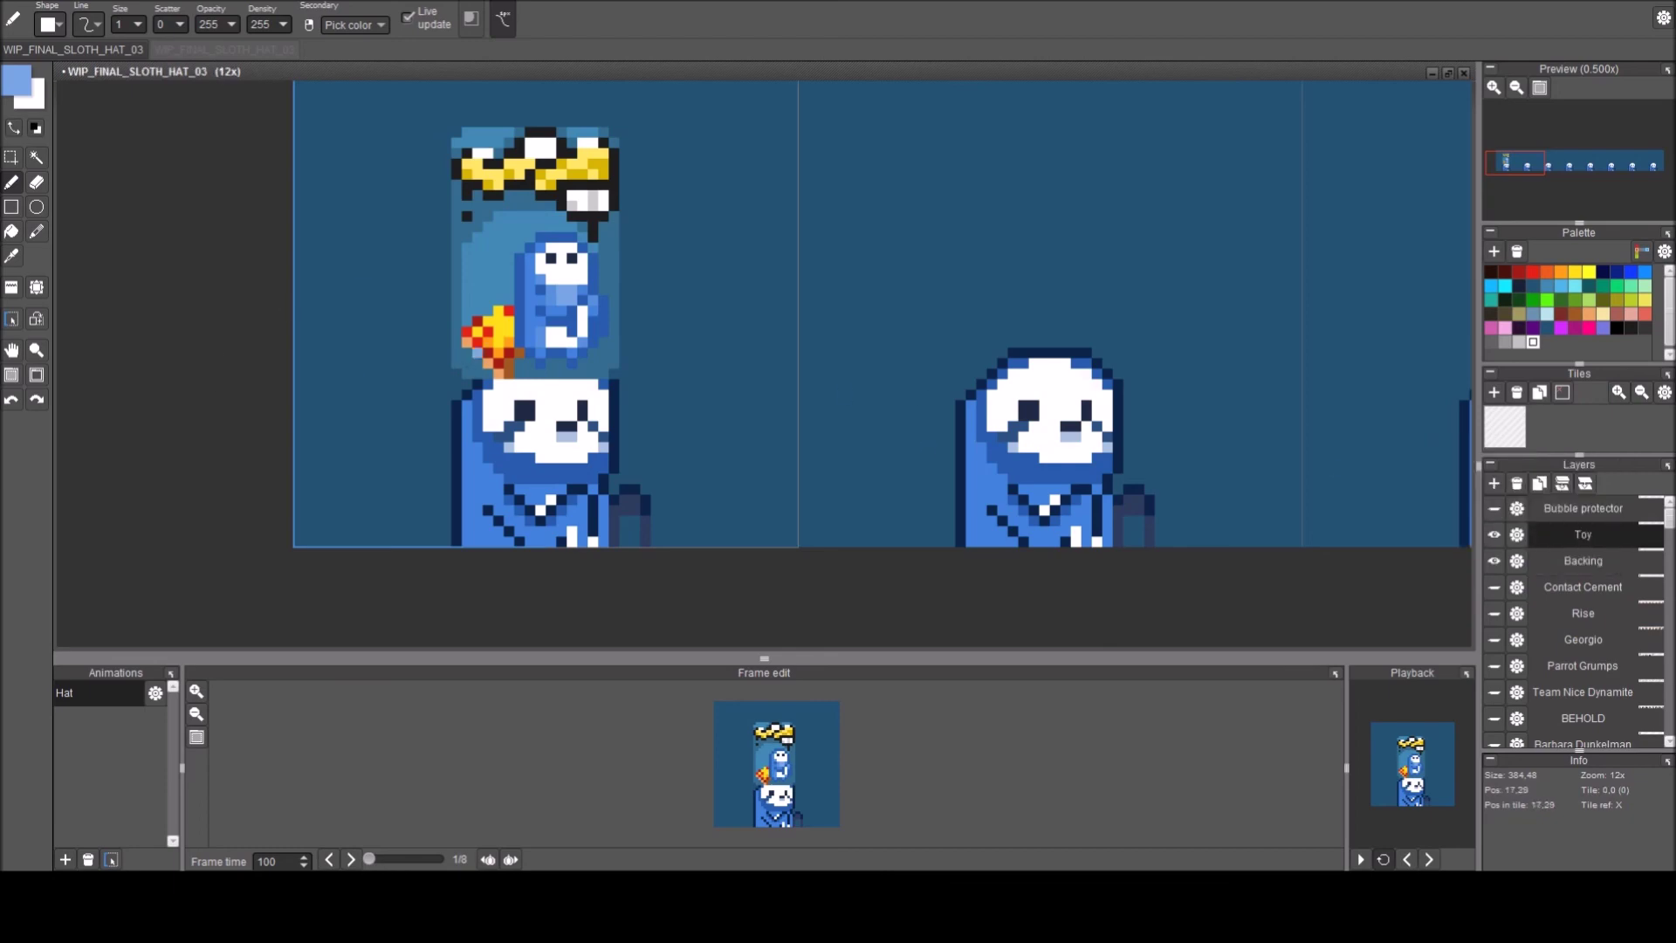
# Sample the small sloth's mid blue and lighten the lower outer edge of its right-hand arm with it.
pyautogui.scroll(4, 524, 358)
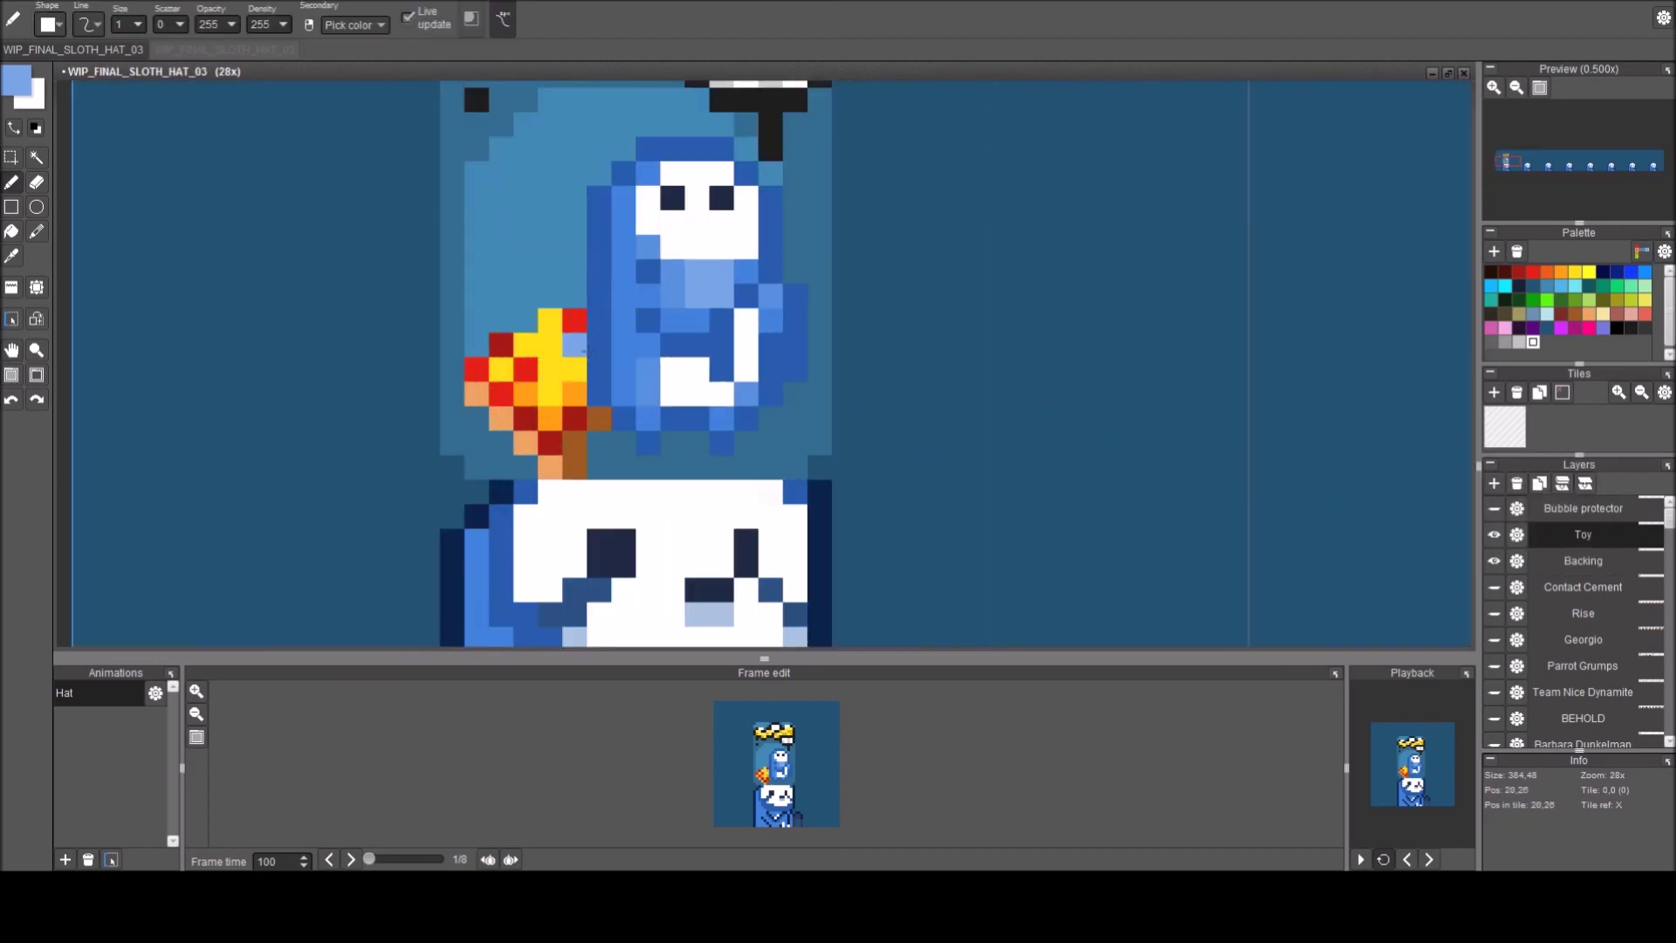
pyautogui.rightClick(600, 346)
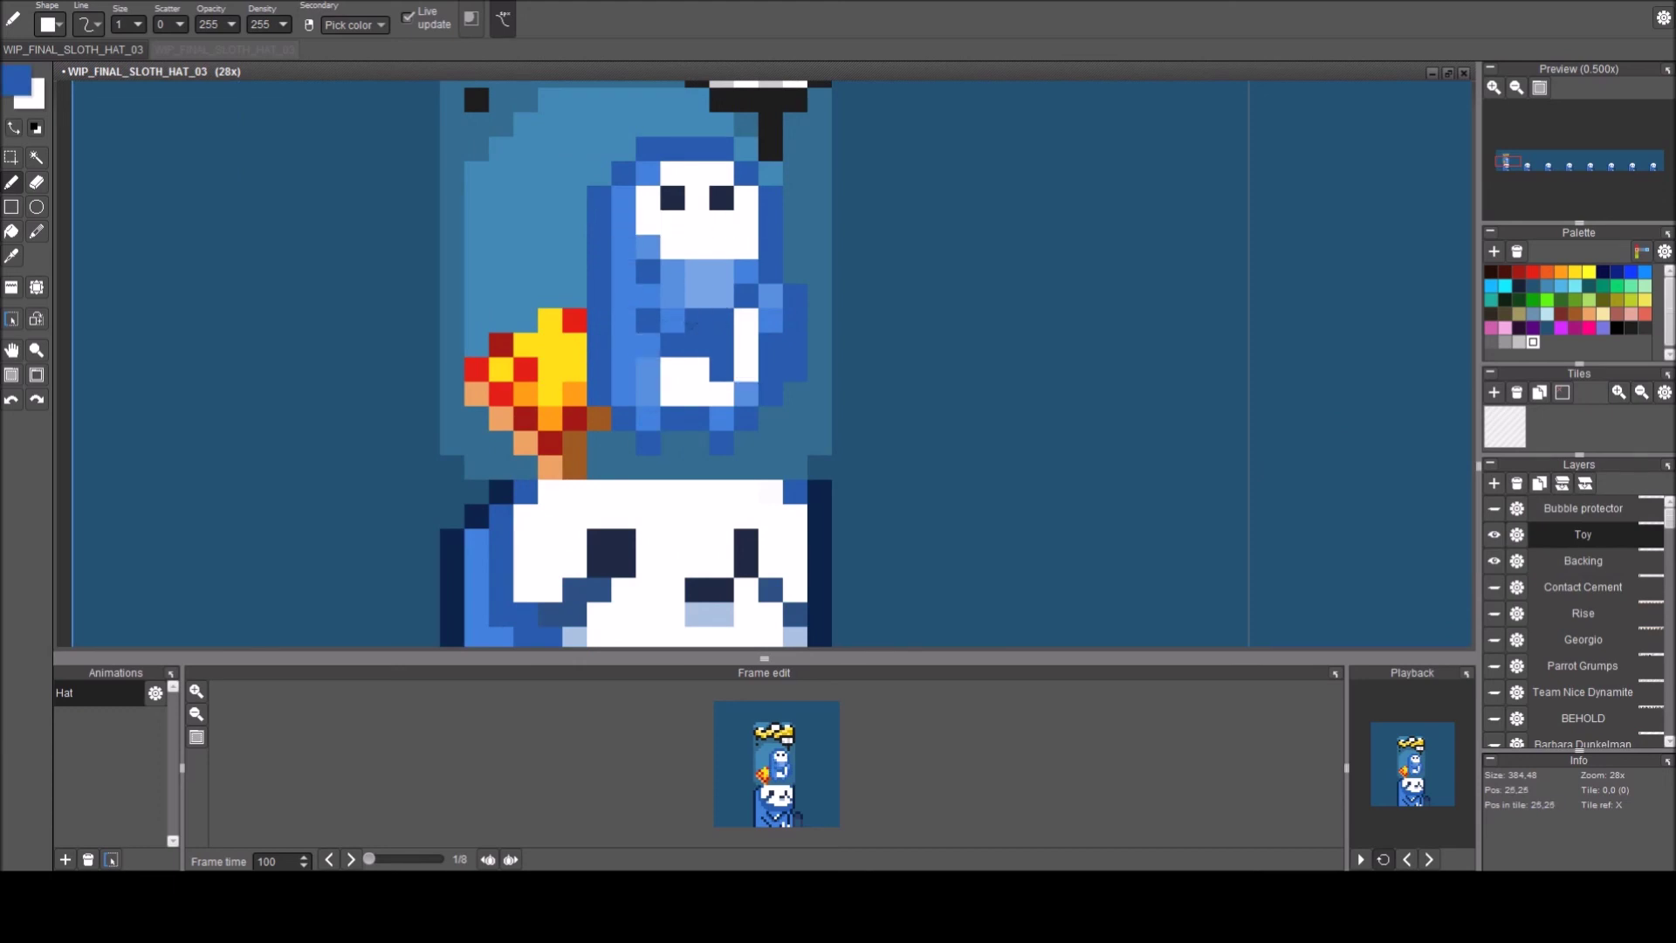
pyautogui.rightClick(698, 320)
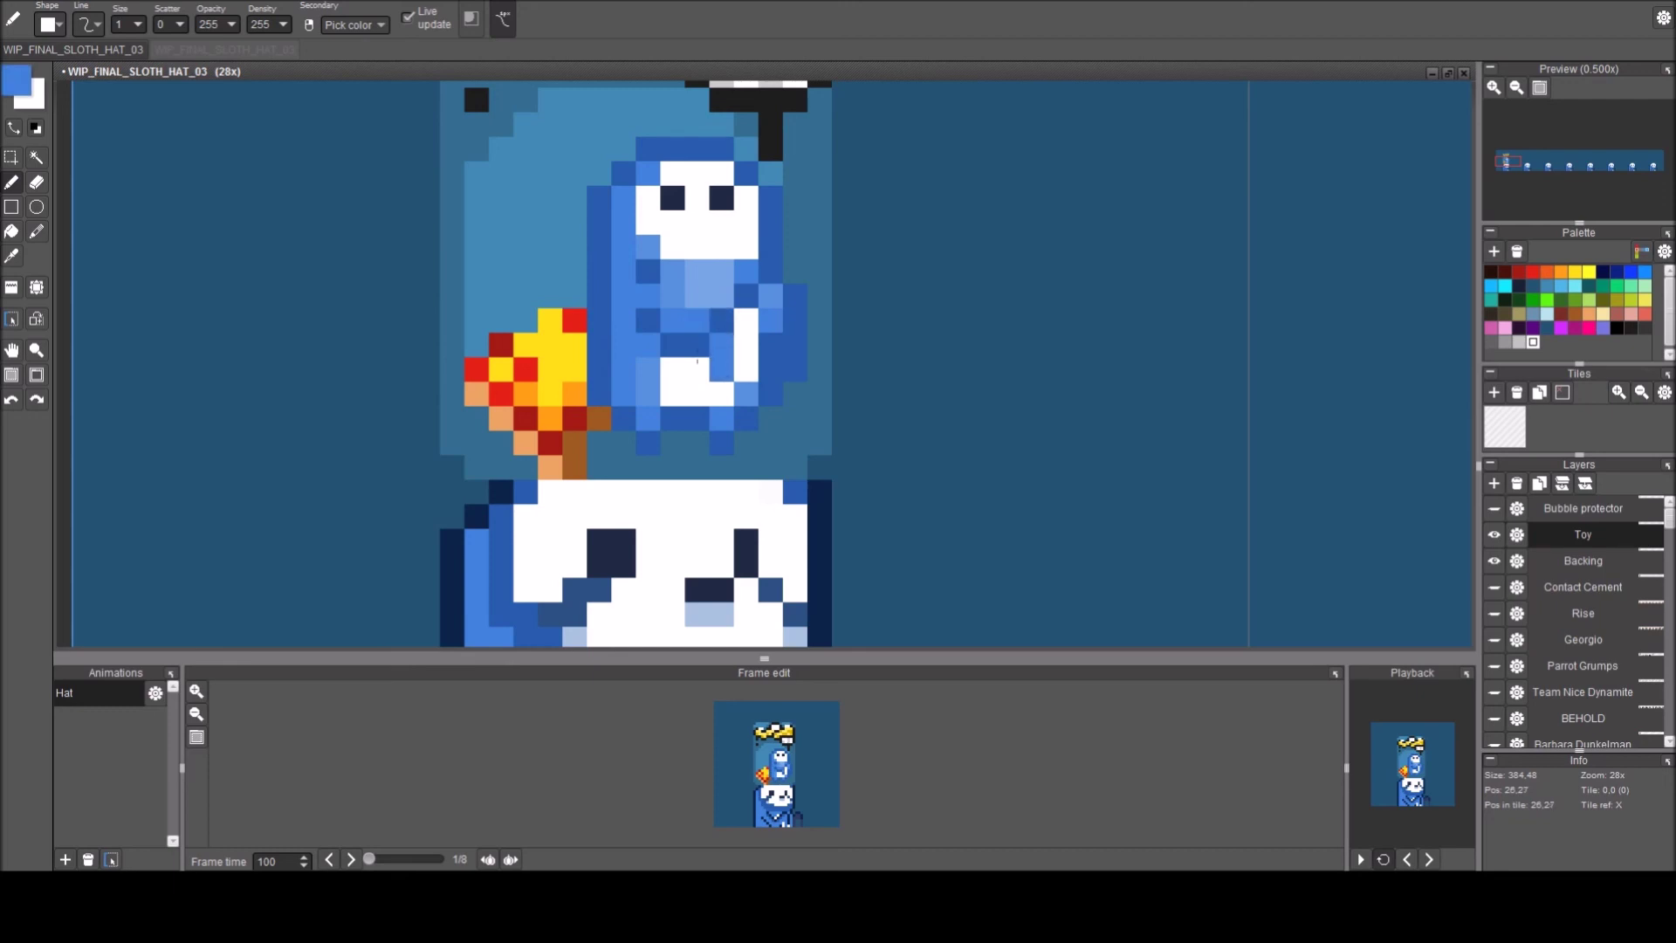
pyautogui.click(796, 370)
pyautogui.moveTo(797, 342); pyautogui.dragTo(797, 291)
pyautogui.scroll(-2, 795, 297)
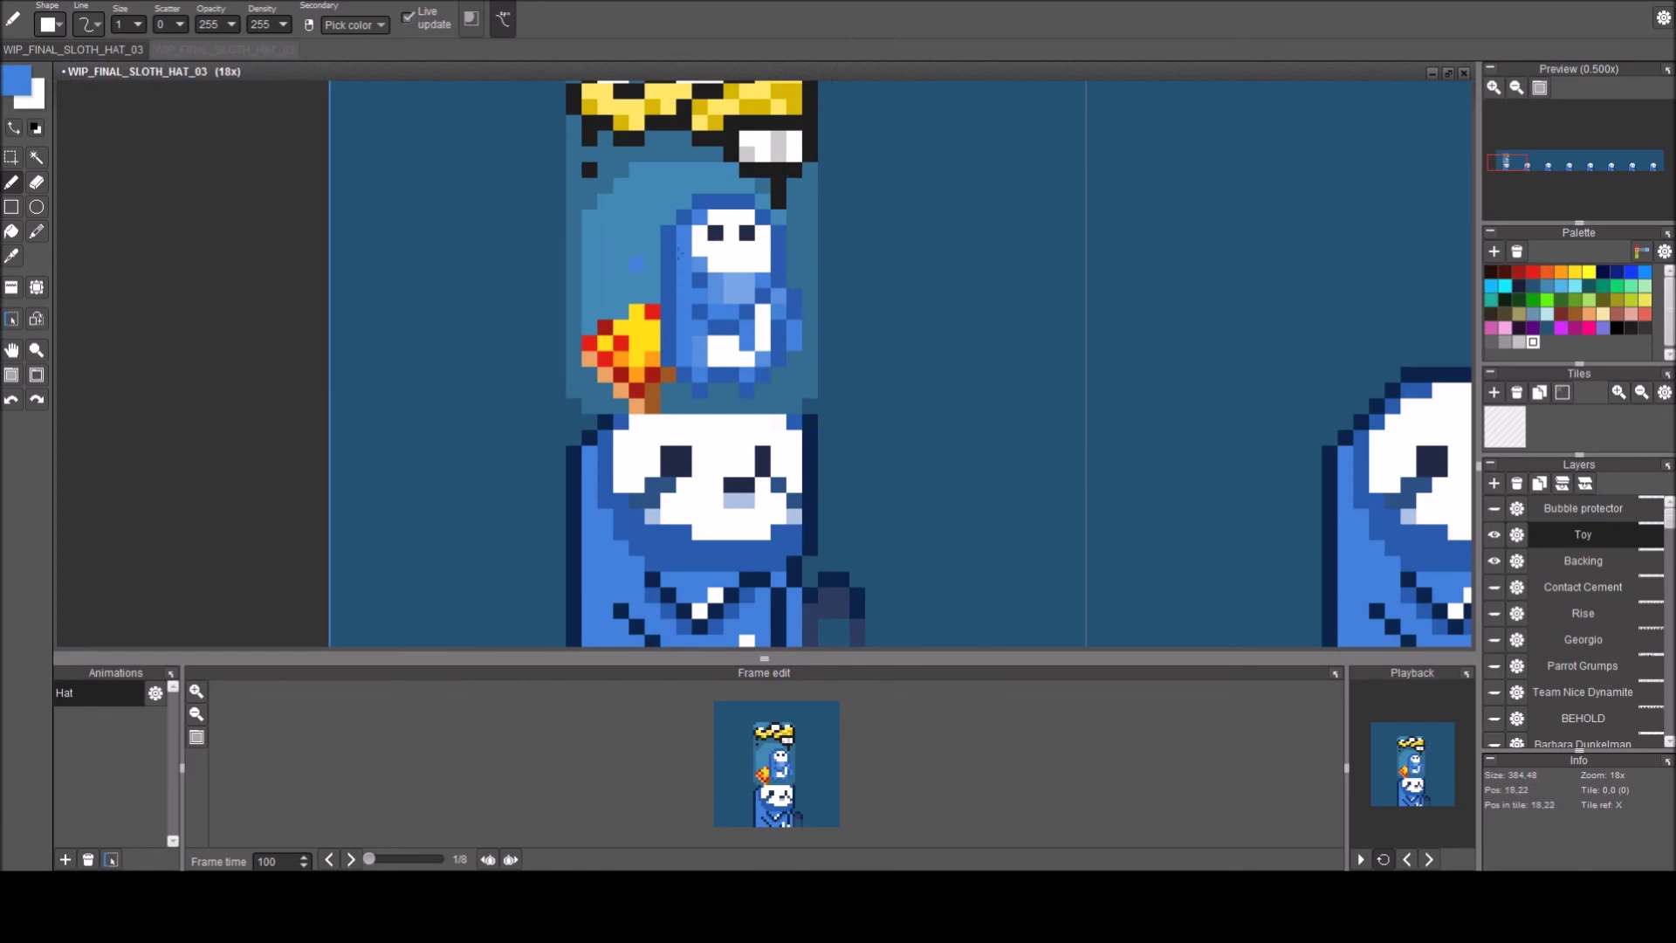
pyautogui.scroll(-2, 762, 371)
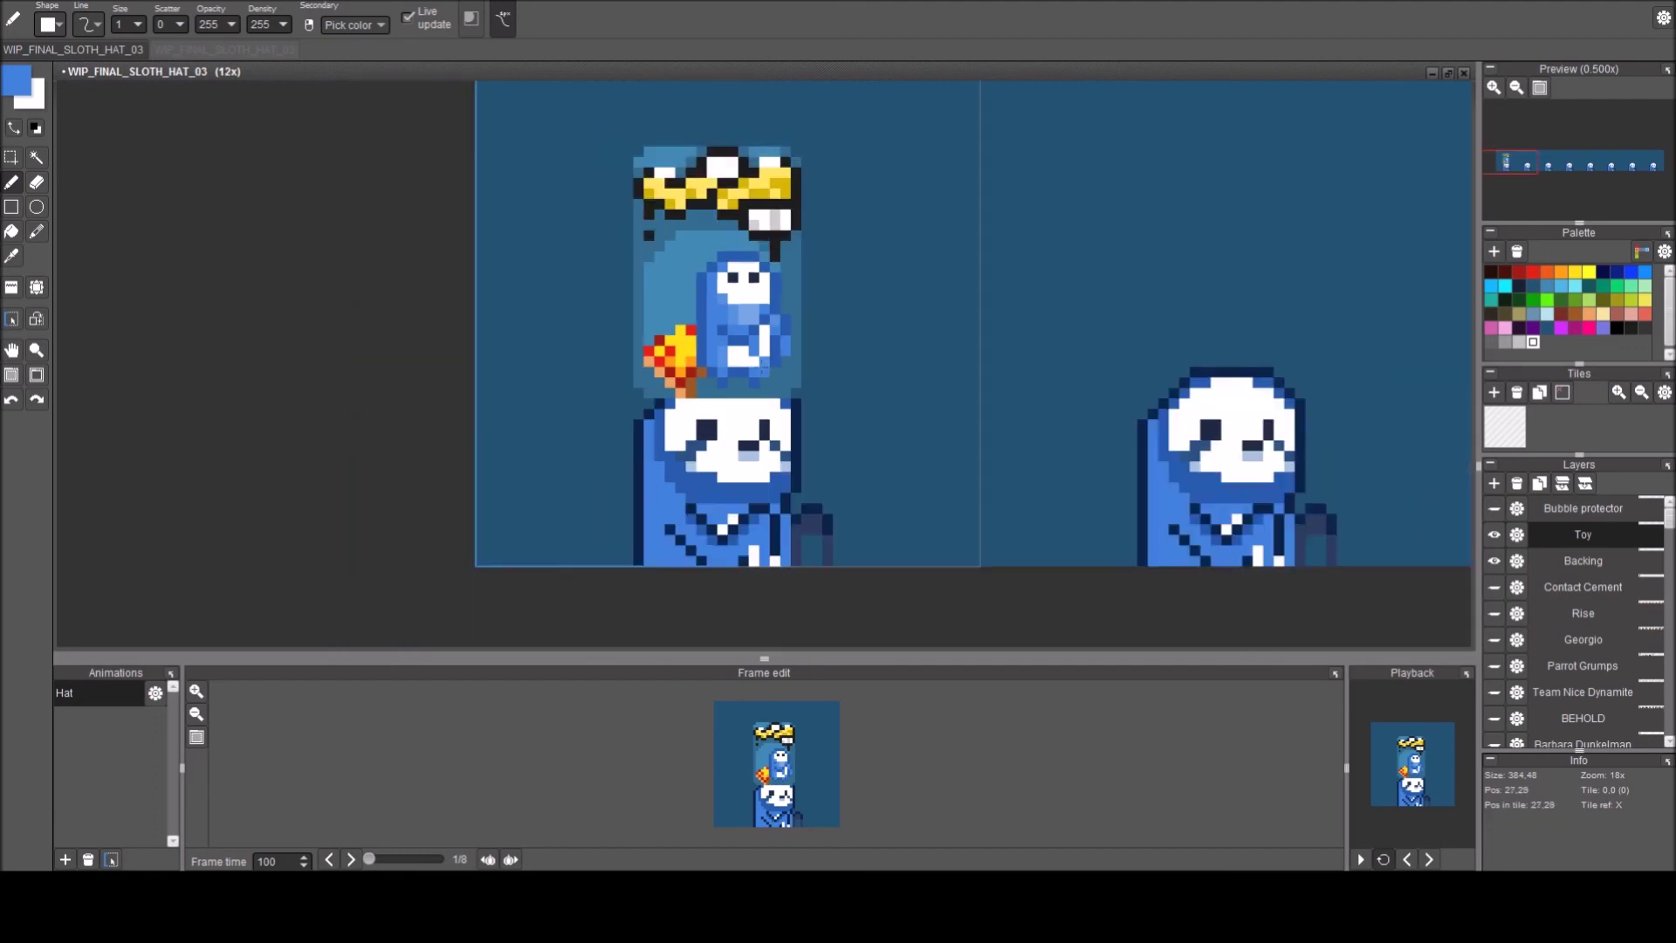
pyautogui.scroll(4, 774, 317)
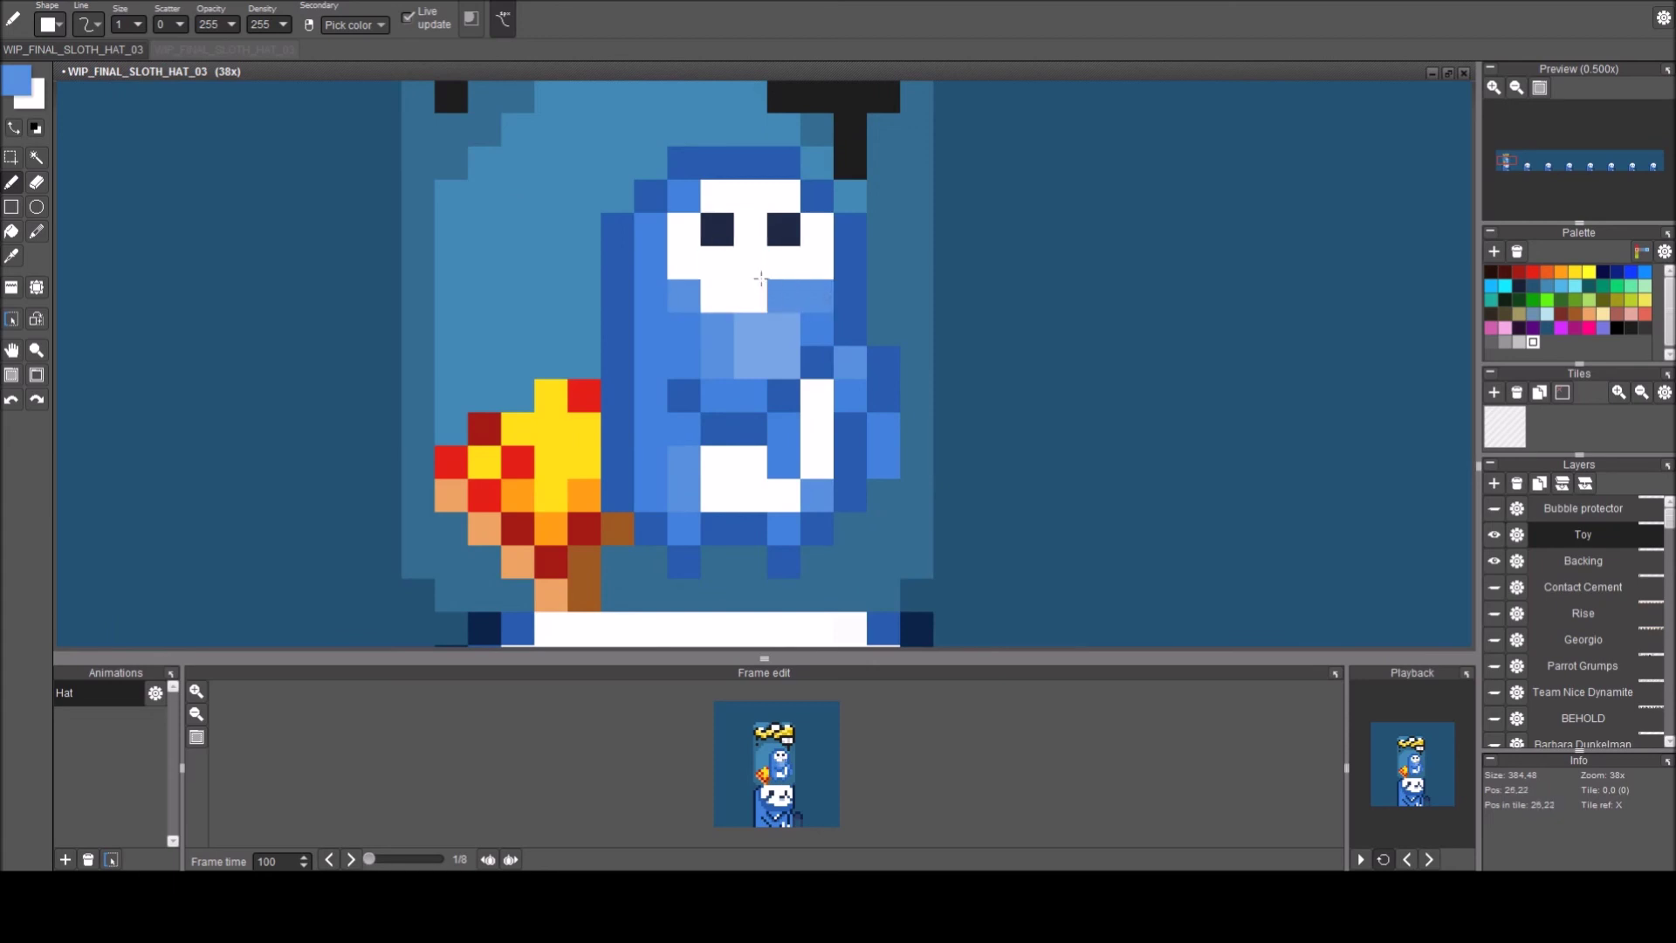
pyautogui.rightClick(787, 243)
pyautogui.click(784, 296)
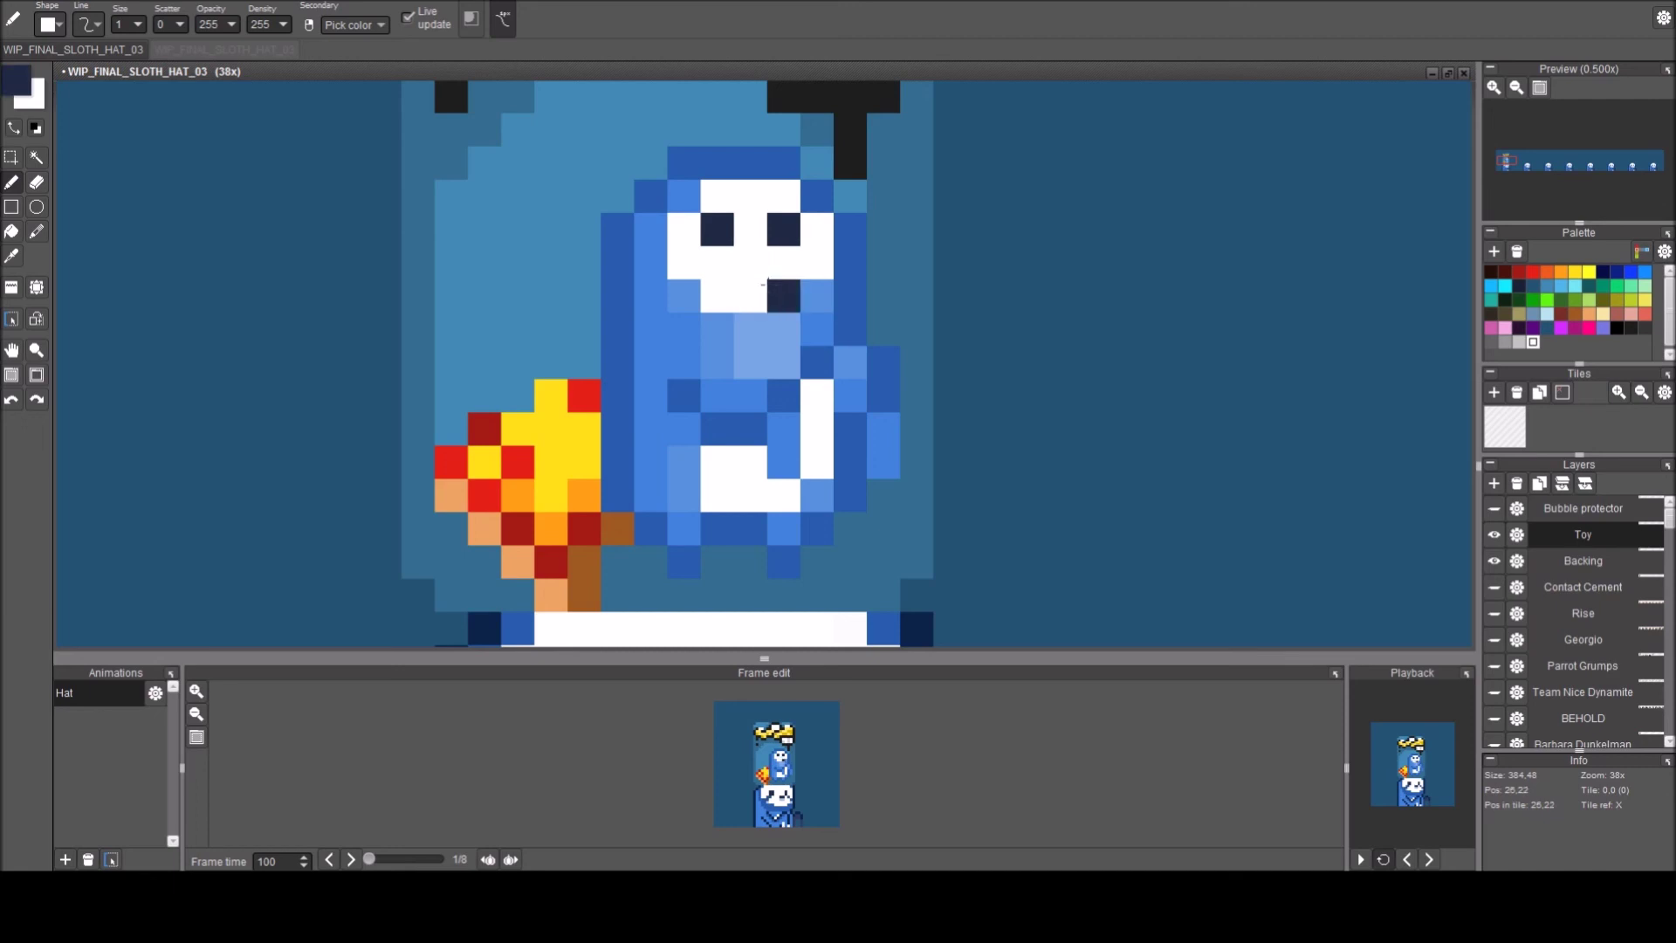
pyautogui.press('c')
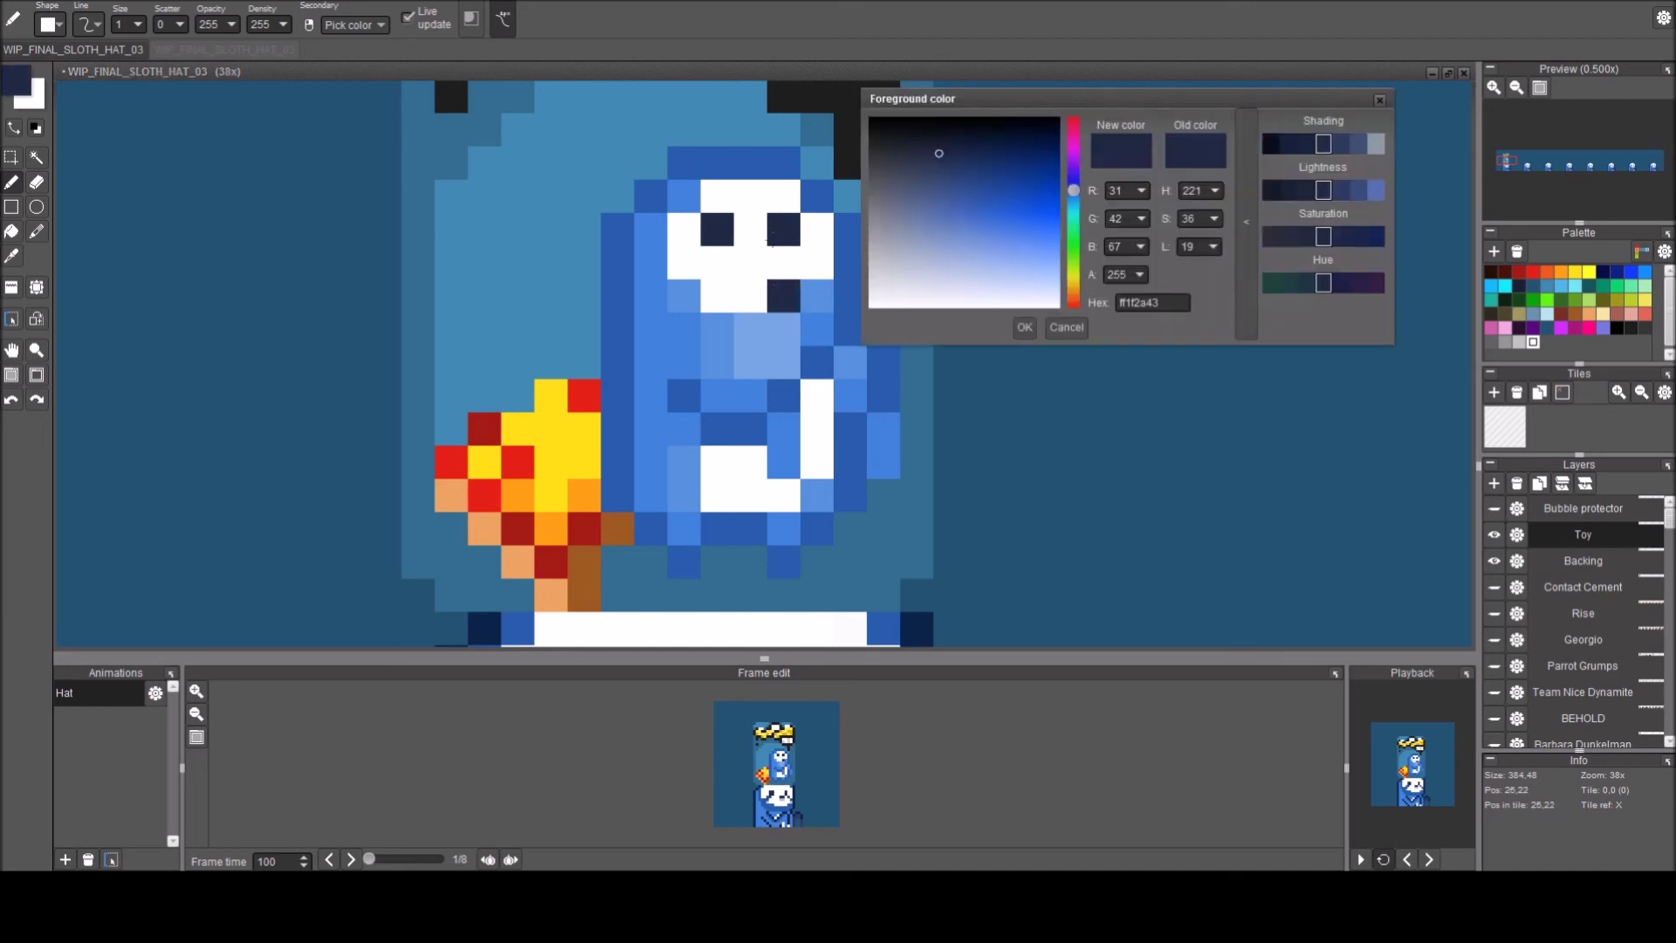
pyautogui.click(1379, 99)
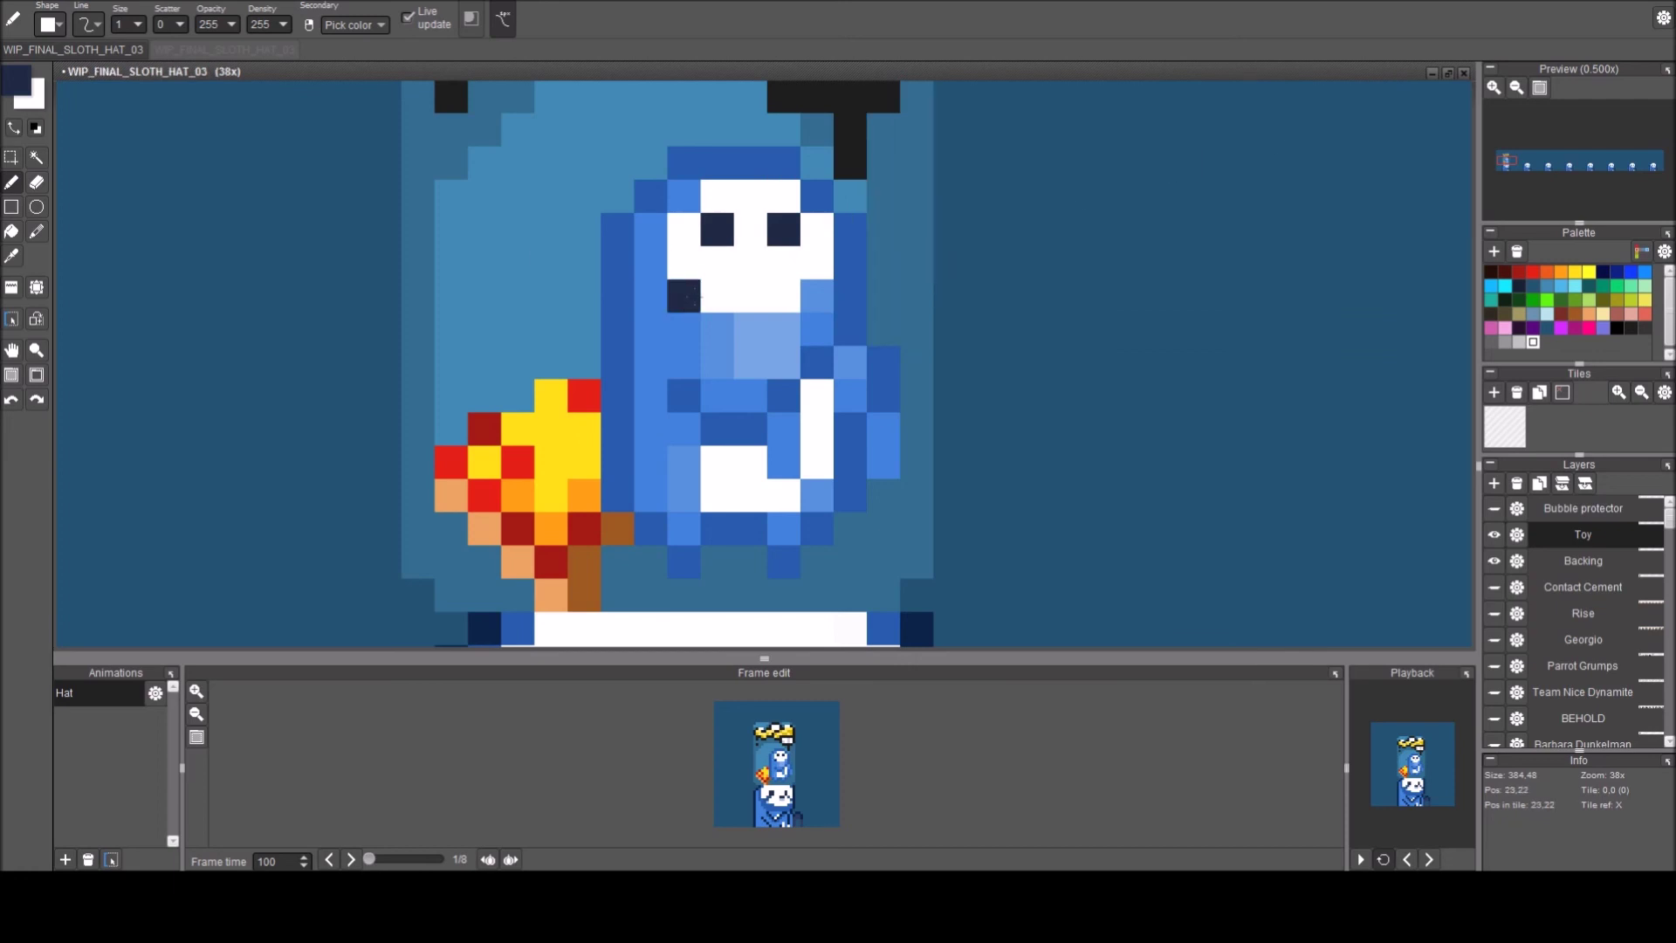
# Lighten the sampled chest blue to a0bdd9 and paint pale shading pixels under the small sloth's eyes and on its lower cheeks.
pyautogui.rightClick(751, 362)
pyautogui.press('c')
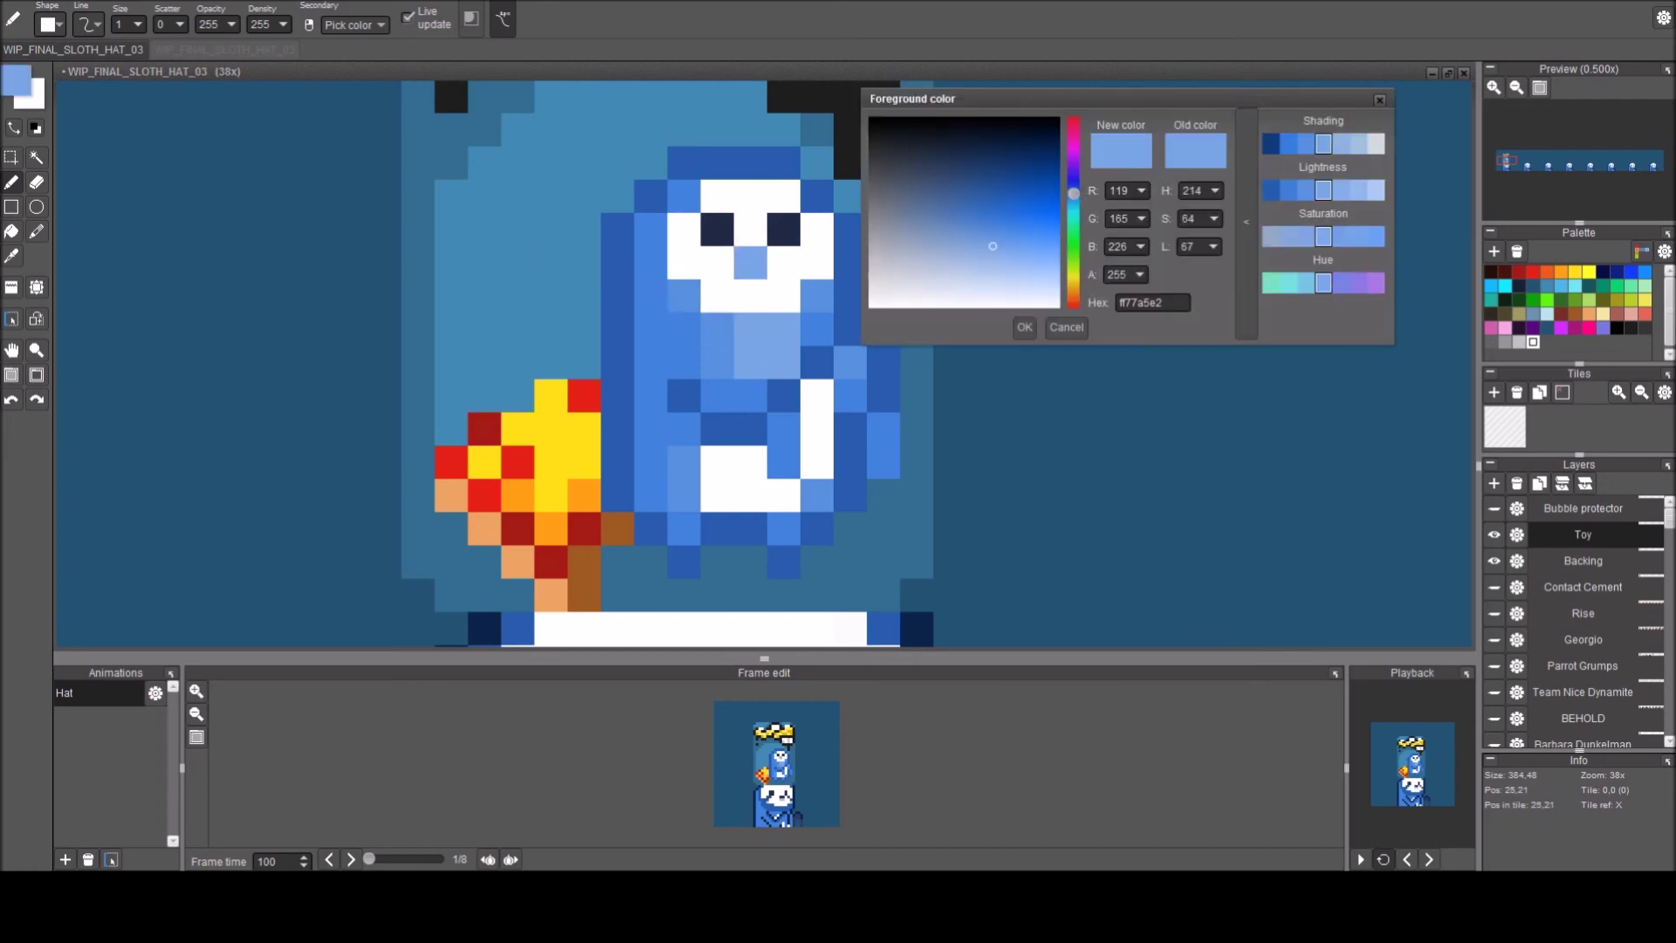
pyautogui.click(1364, 145)
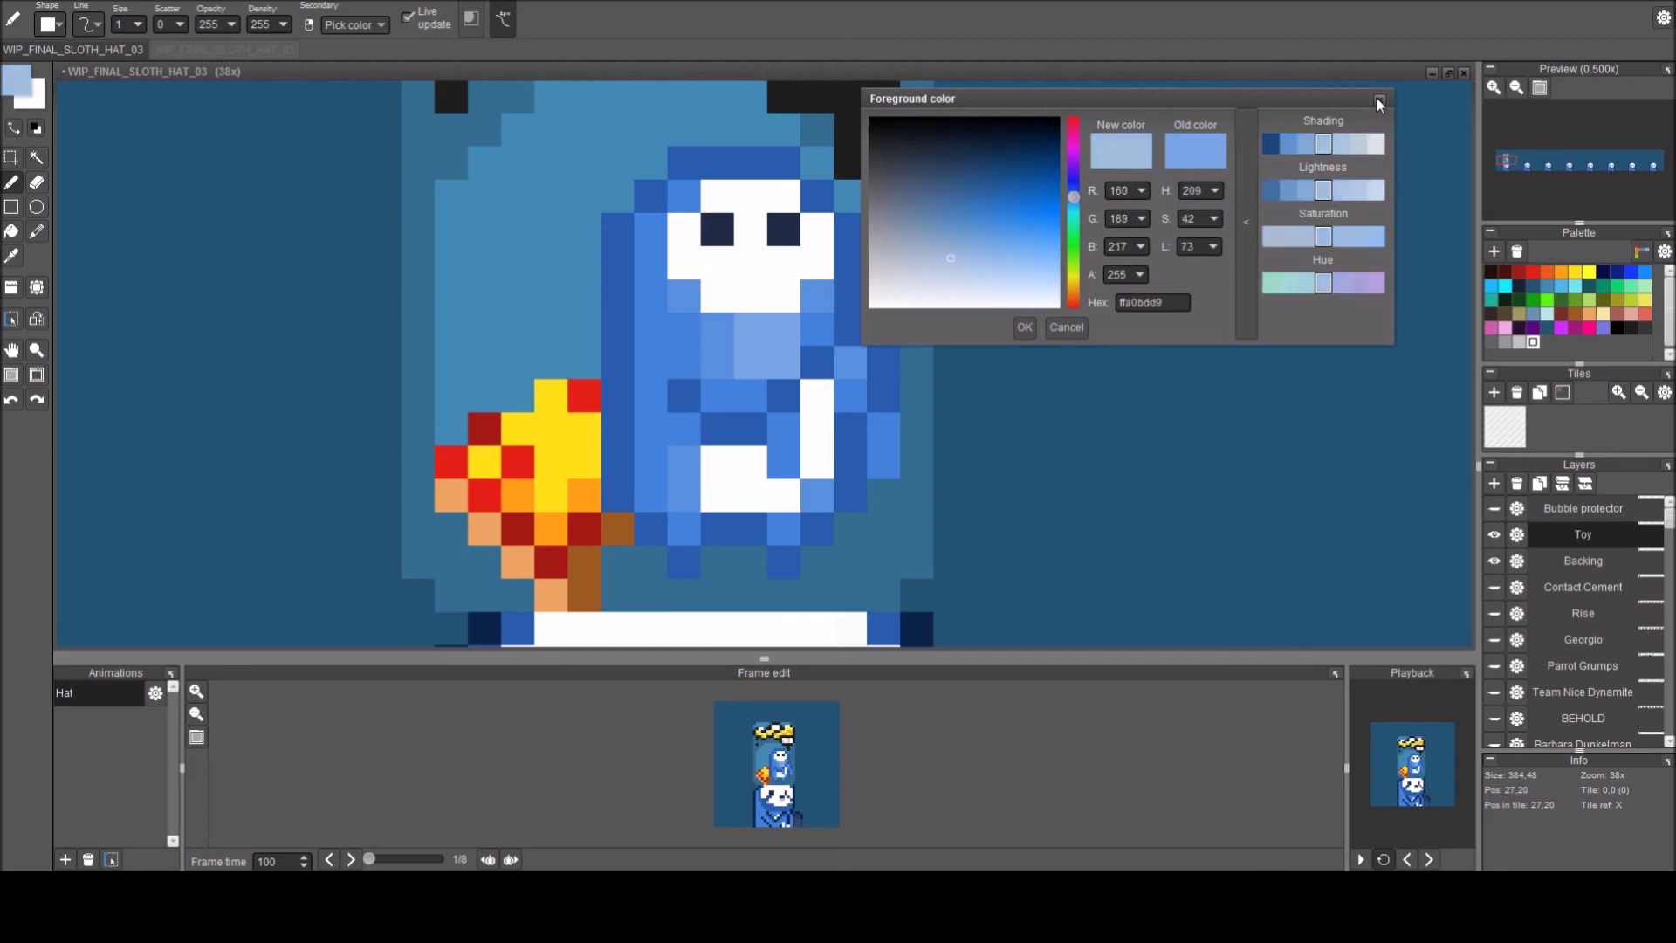
pyautogui.click(1380, 99)
pyautogui.click(693, 256)
pyautogui.click(722, 249)
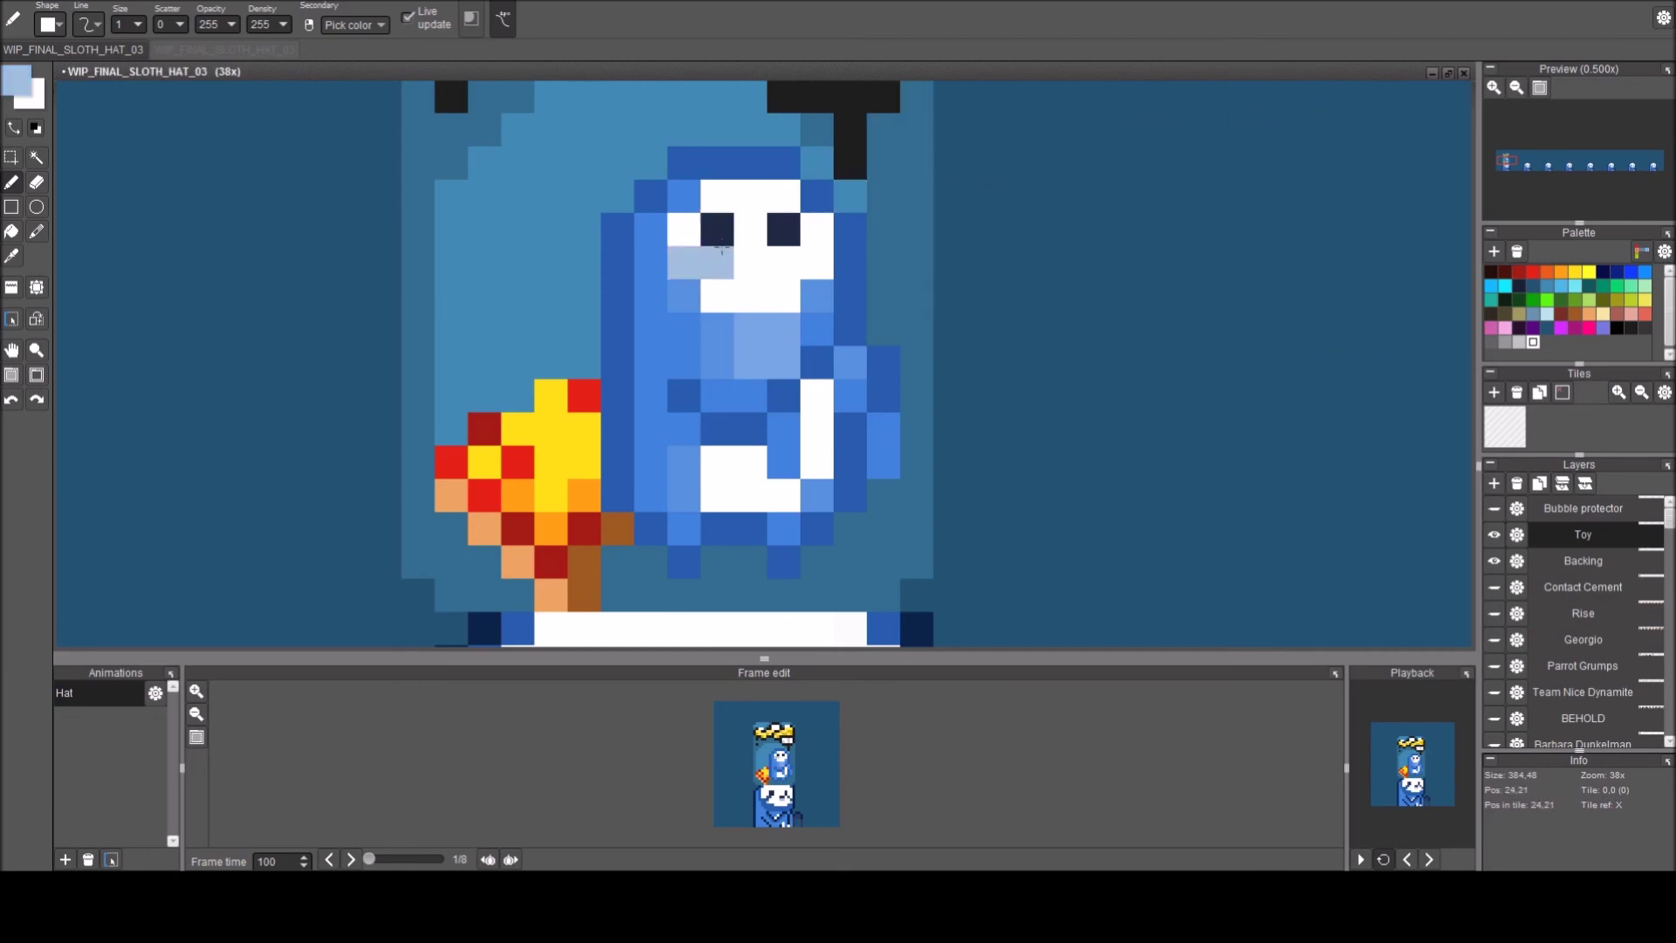
pyautogui.click(713, 284)
pyautogui.click(773, 261)
pyautogui.click(809, 282)
pyautogui.click(677, 302)
# Trim the small sloth's pale facial shading with white and fill both lower corners of its face with mid blue.
pyautogui.rightClick(738, 290)
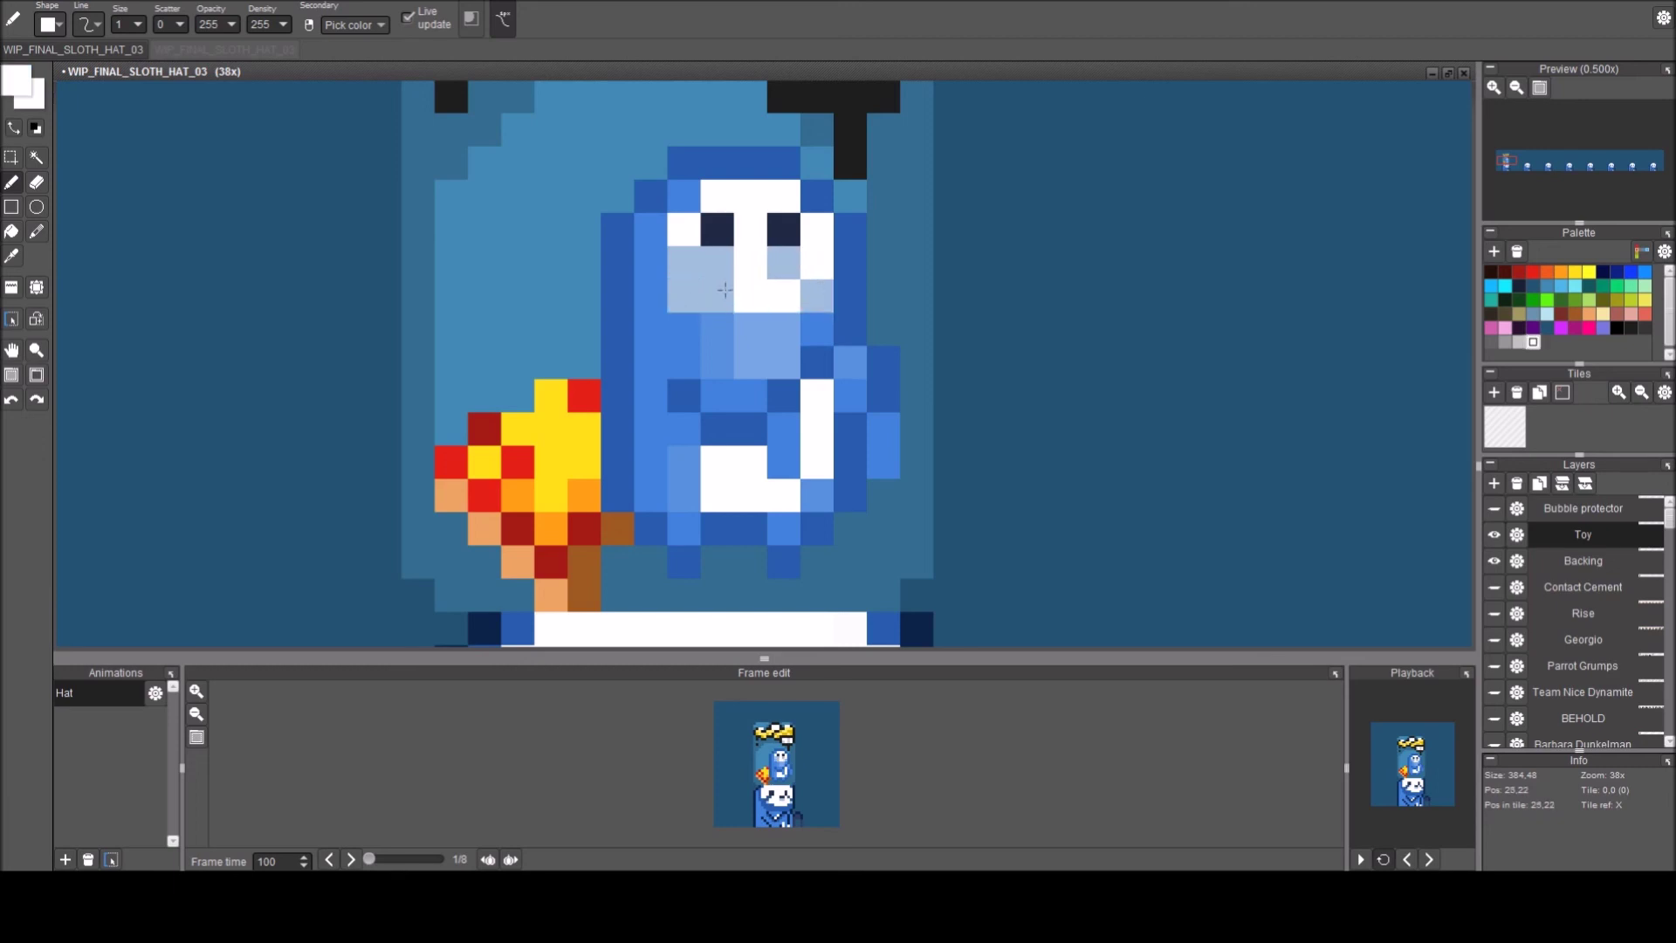
pyautogui.click(723, 291)
pyautogui.click(694, 255)
pyautogui.scroll(-1, 783, 262)
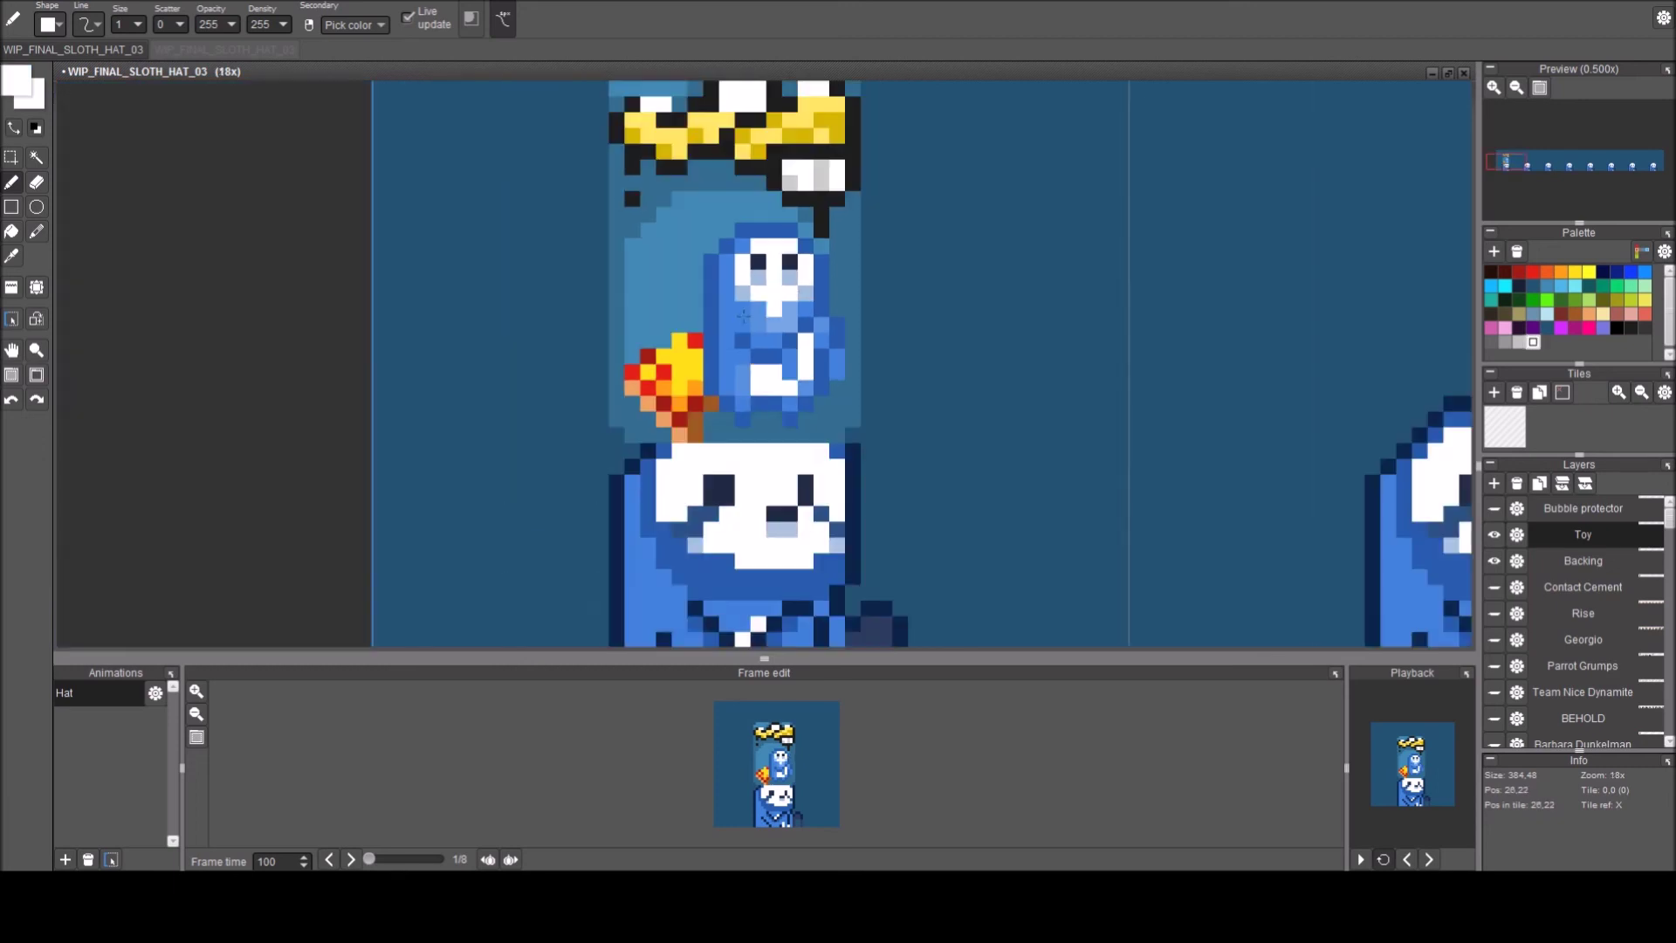
pyautogui.scroll(1, 729, 290)
pyautogui.rightClick(732, 290)
pyautogui.click(742, 257)
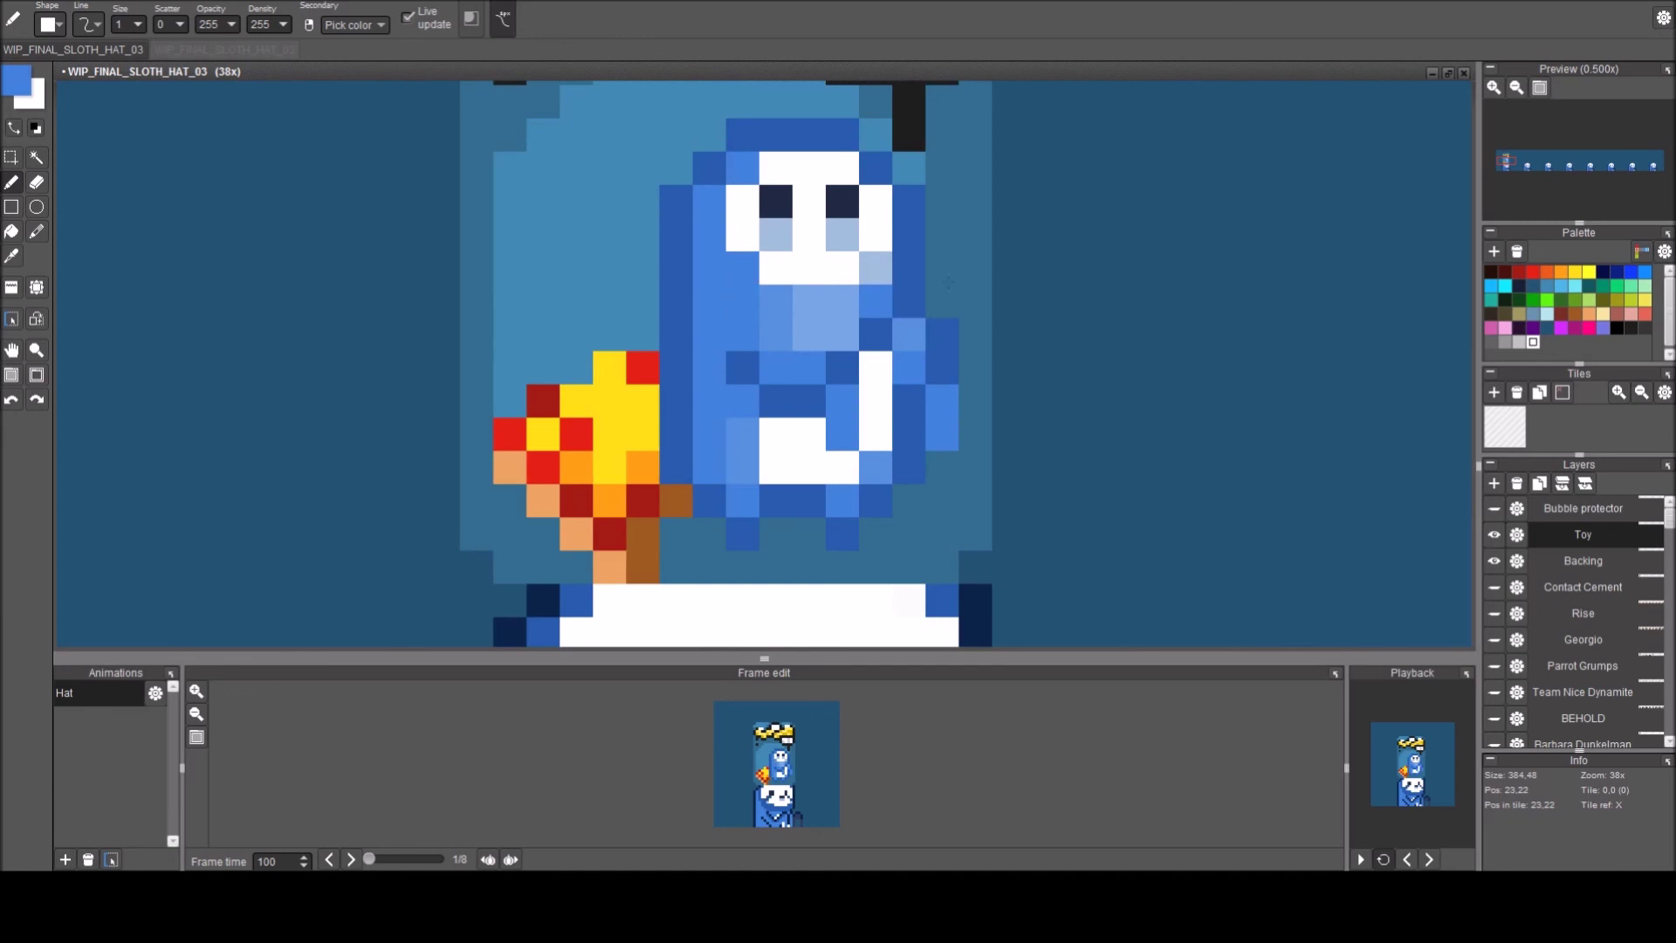
pyautogui.click(875, 257)
pyautogui.click(610, 350)
# Sample the pale blue and extend the under-eye shading outward to both edges of the small sloth's face.
pyautogui.rightClick(776, 234)
pyautogui.click(742, 234)
pyautogui.click(809, 234)
pyautogui.hotkey('ctrl', 'z')
pyautogui.click(875, 234)
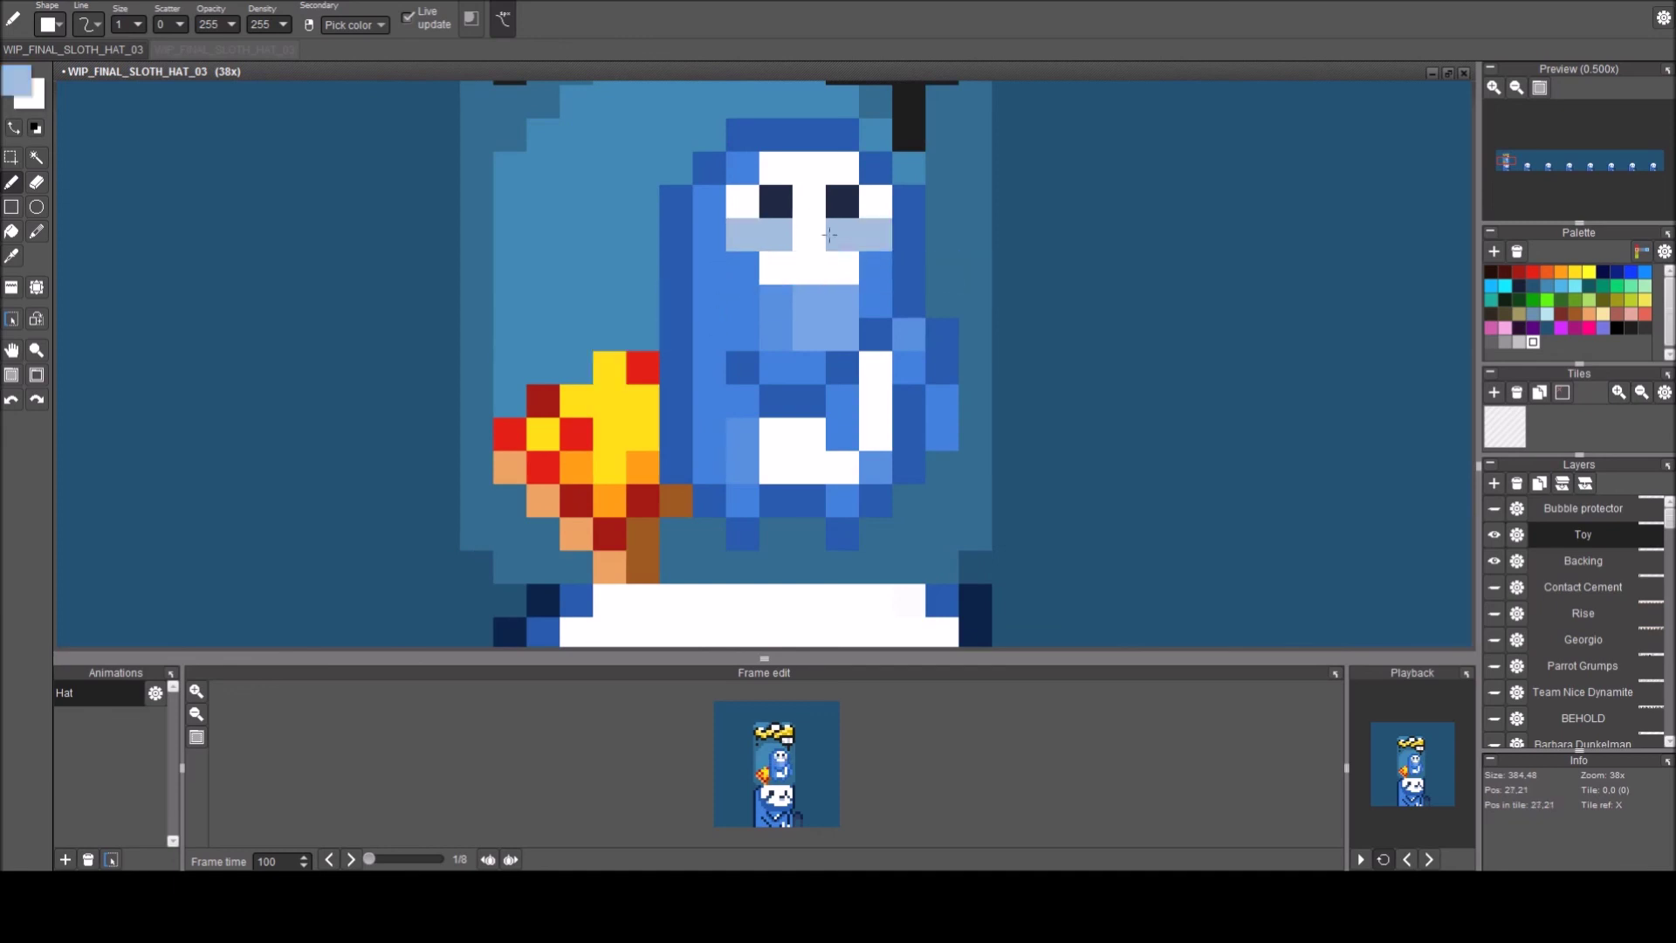
pyautogui.click(809, 234)
pyautogui.hotkey('ctrl', 'z')
pyautogui.click(776, 268)
# Paint white over the pale pixels directly below each eye, keeping the shading only on the small sloth's outer cheeks.
pyautogui.scroll(-2, 788, 283)
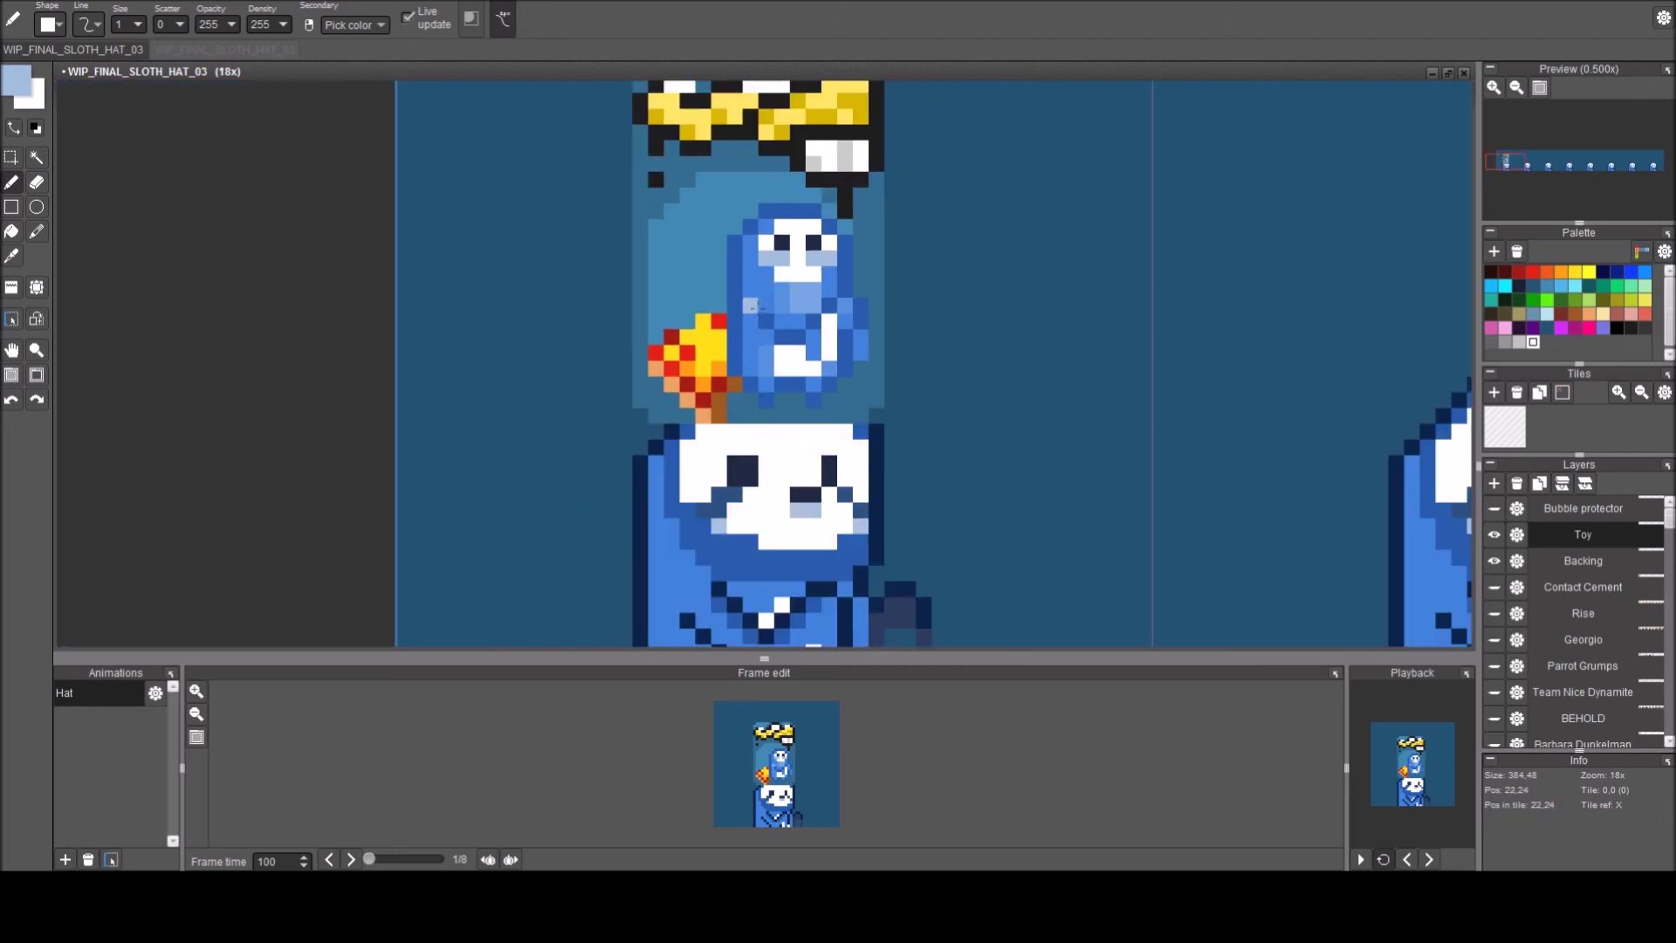
pyautogui.scroll(2, 821, 237)
pyautogui.scroll(2, 815, 236)
pyautogui.rightClick(733, 324)
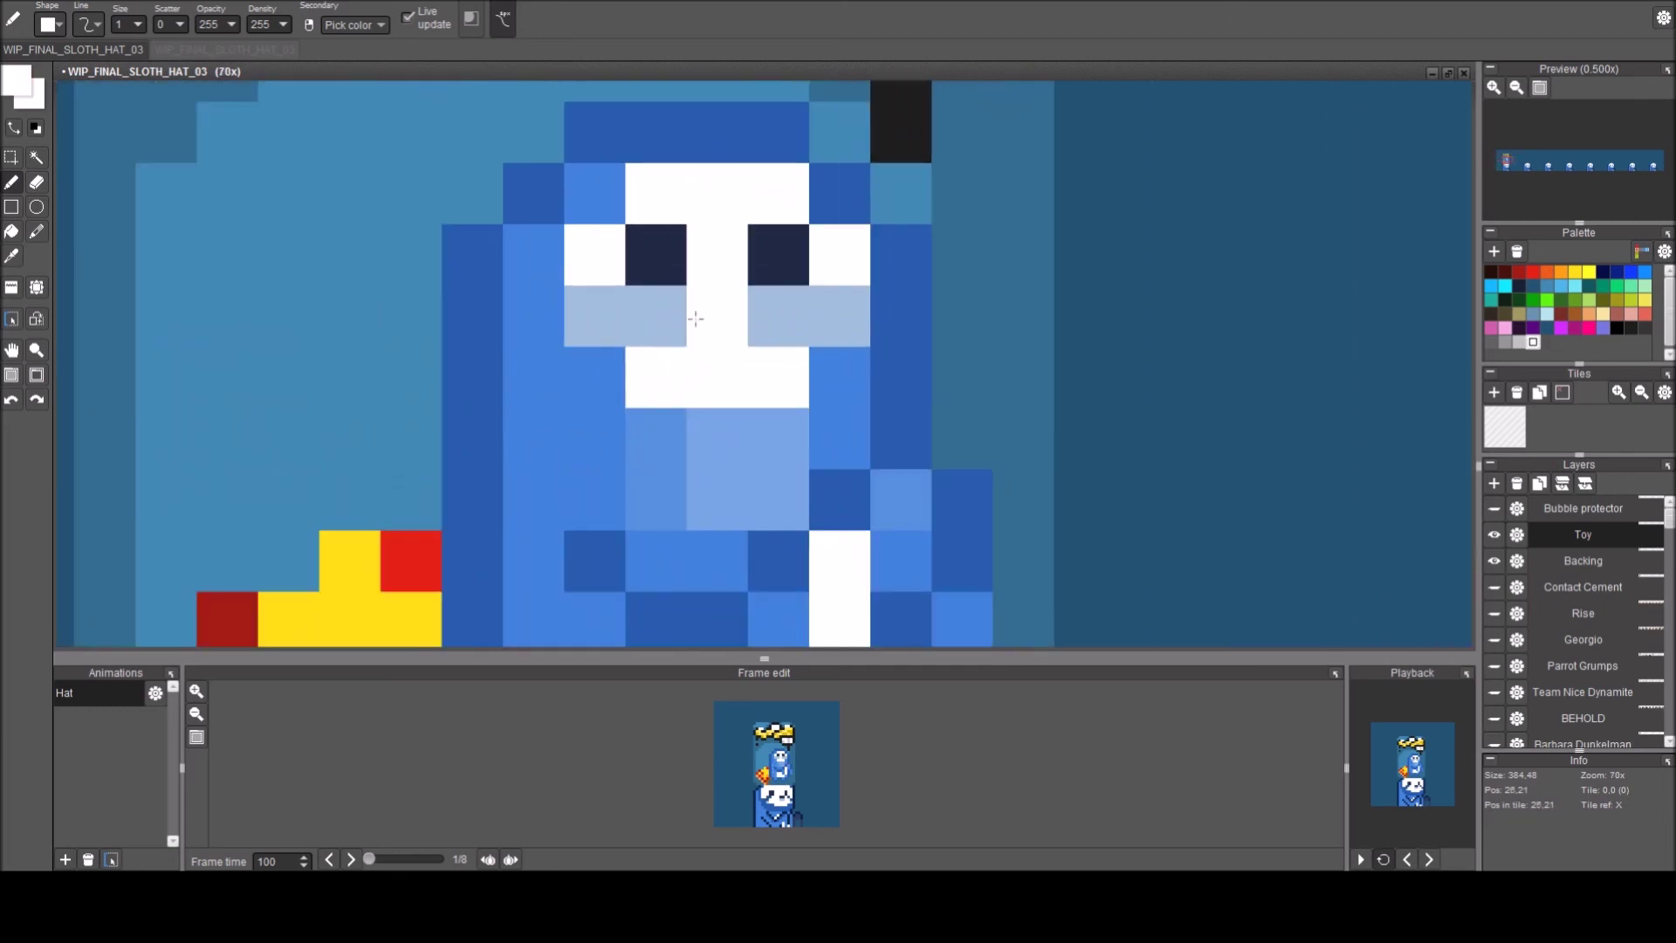
pyautogui.click(679, 311)
pyautogui.click(758, 321)
pyautogui.scroll(-1, 739, 333)
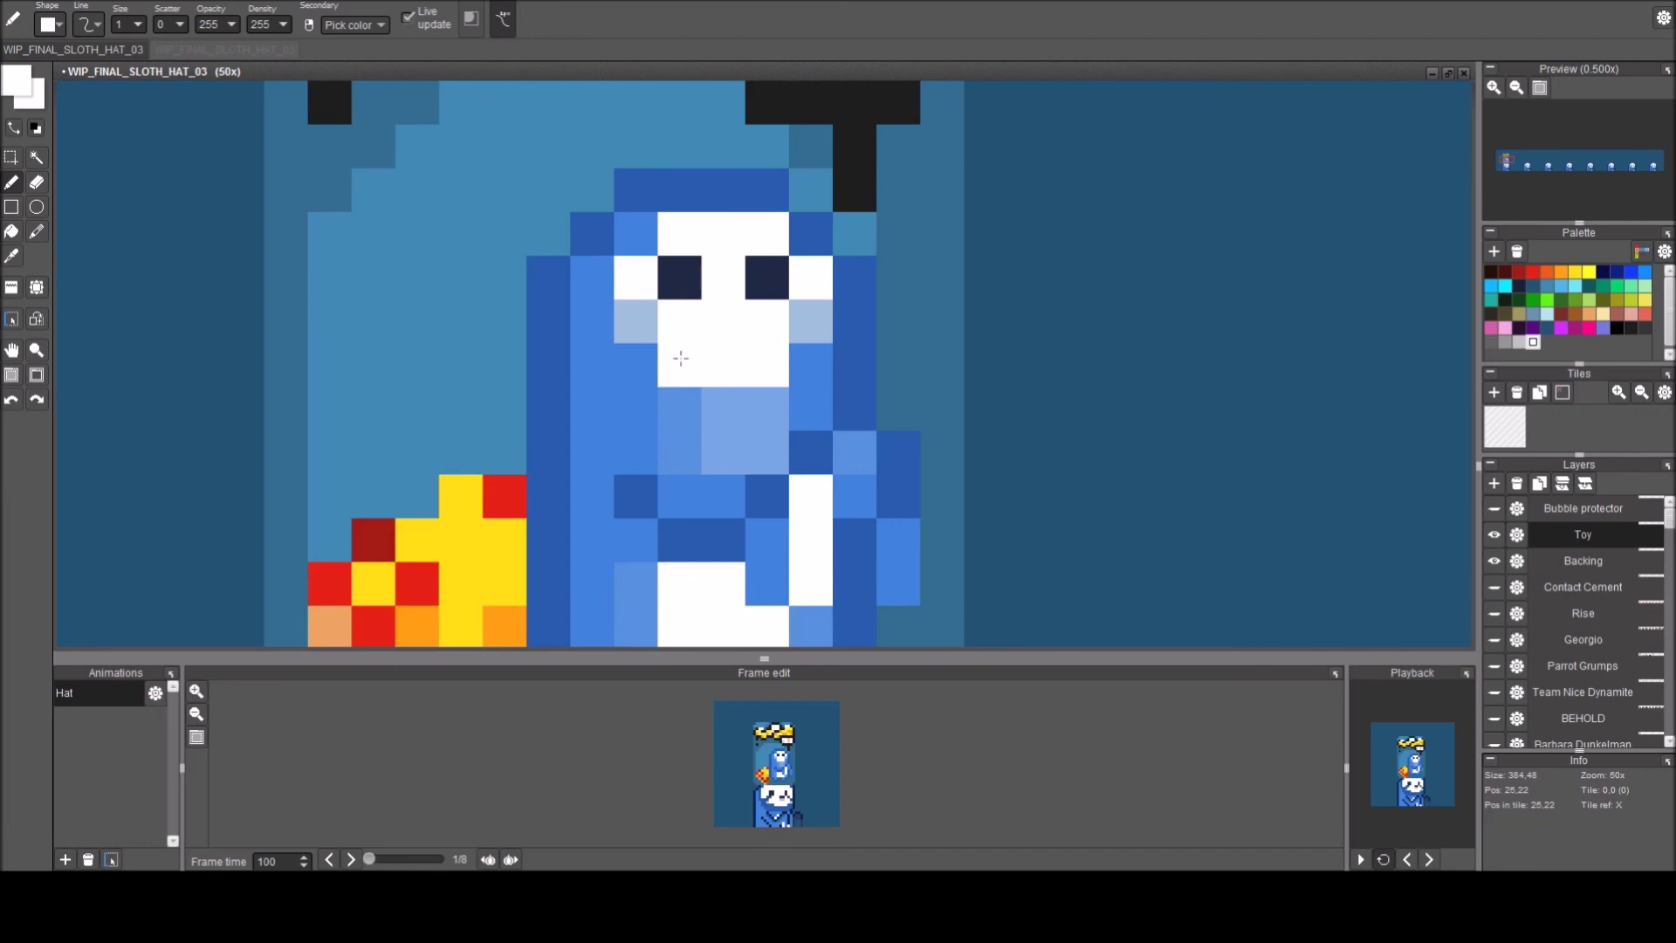
pyautogui.scroll(-1, 637, 375)
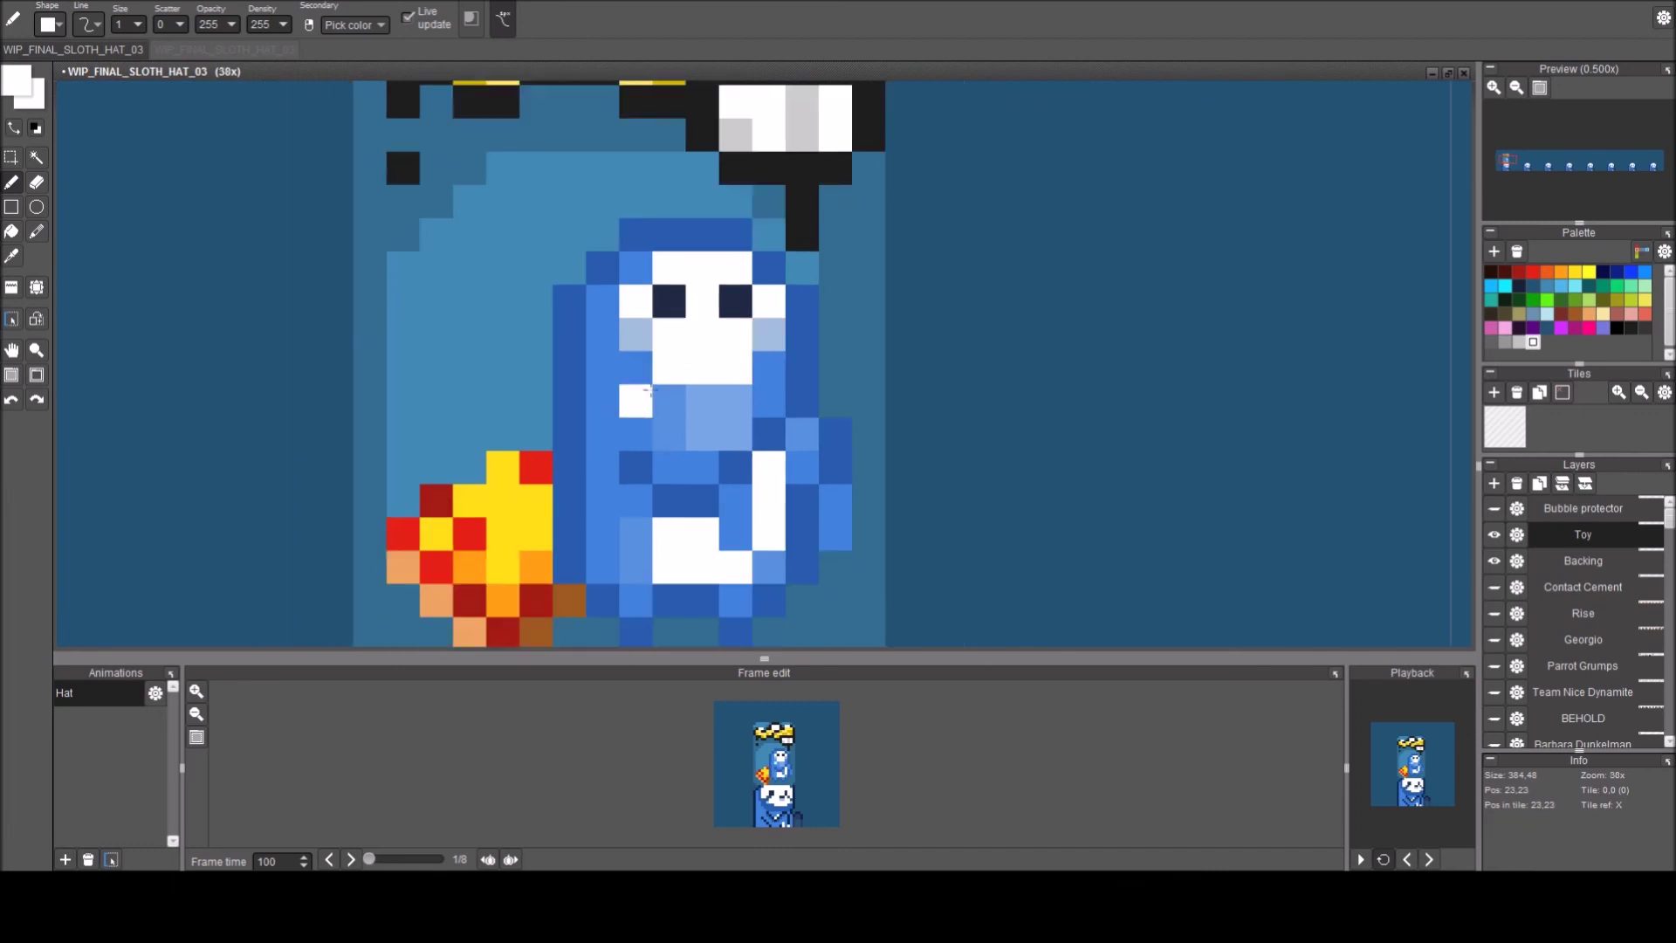
# Darken the sampled outline blue and paint it along the small sloth's bottom edge, left foot and lower left outline.
pyautogui.scroll(-2, 649, 395)
pyautogui.scroll(1, 629, 473)
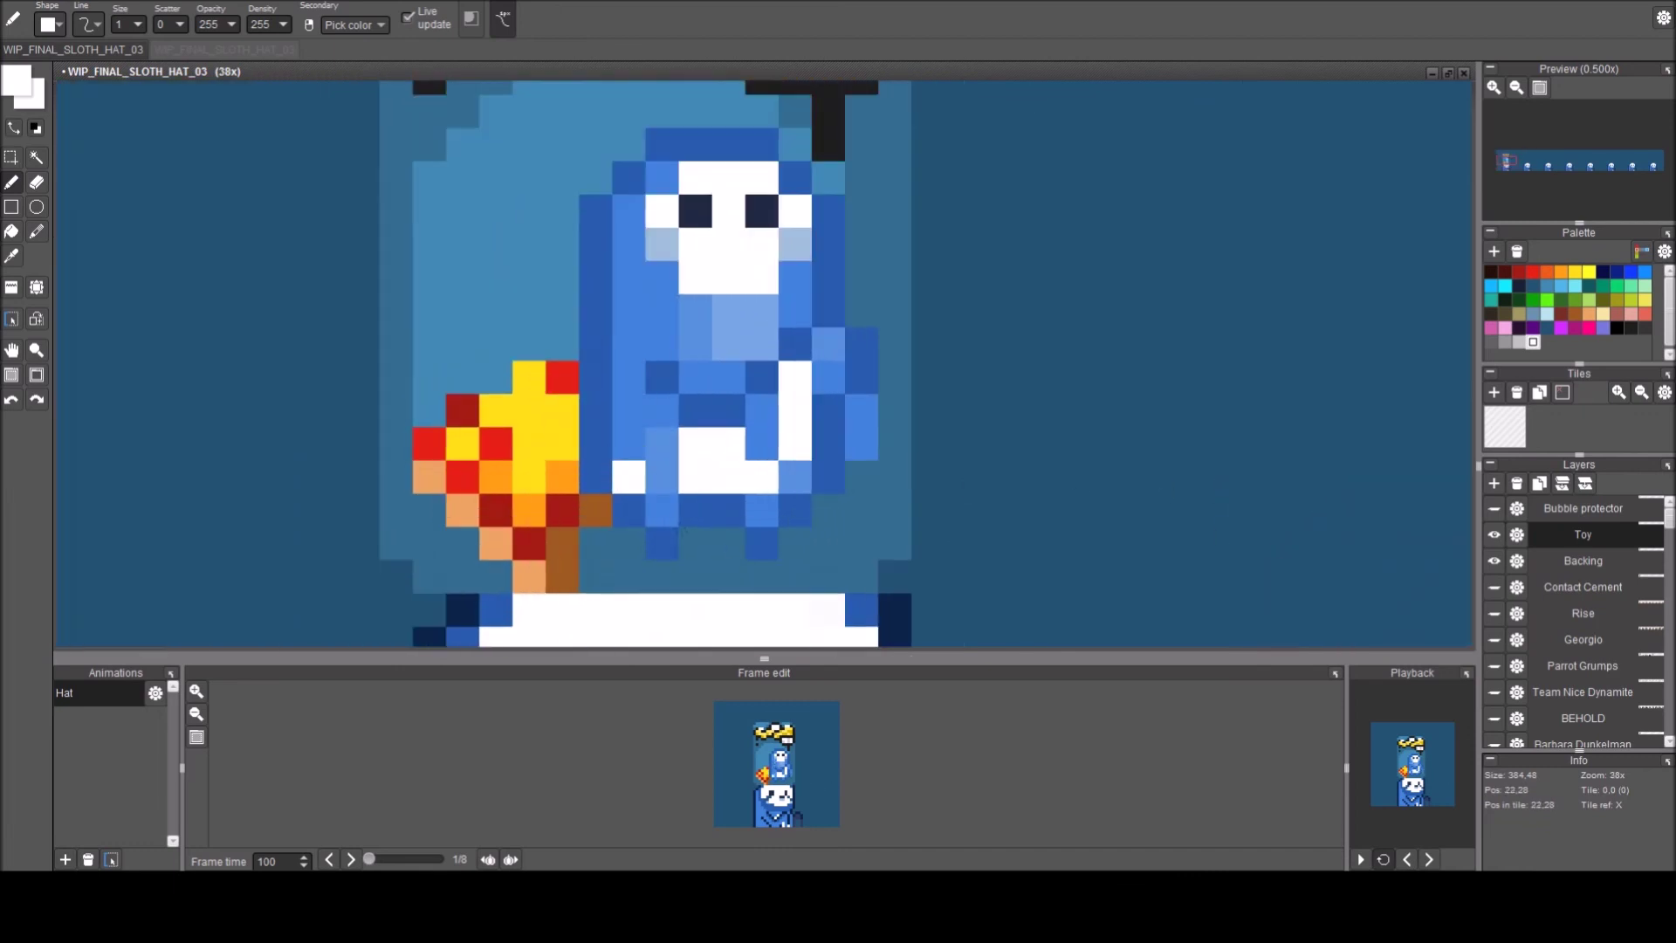
pyautogui.rightClick(696, 512)
pyautogui.press('c')
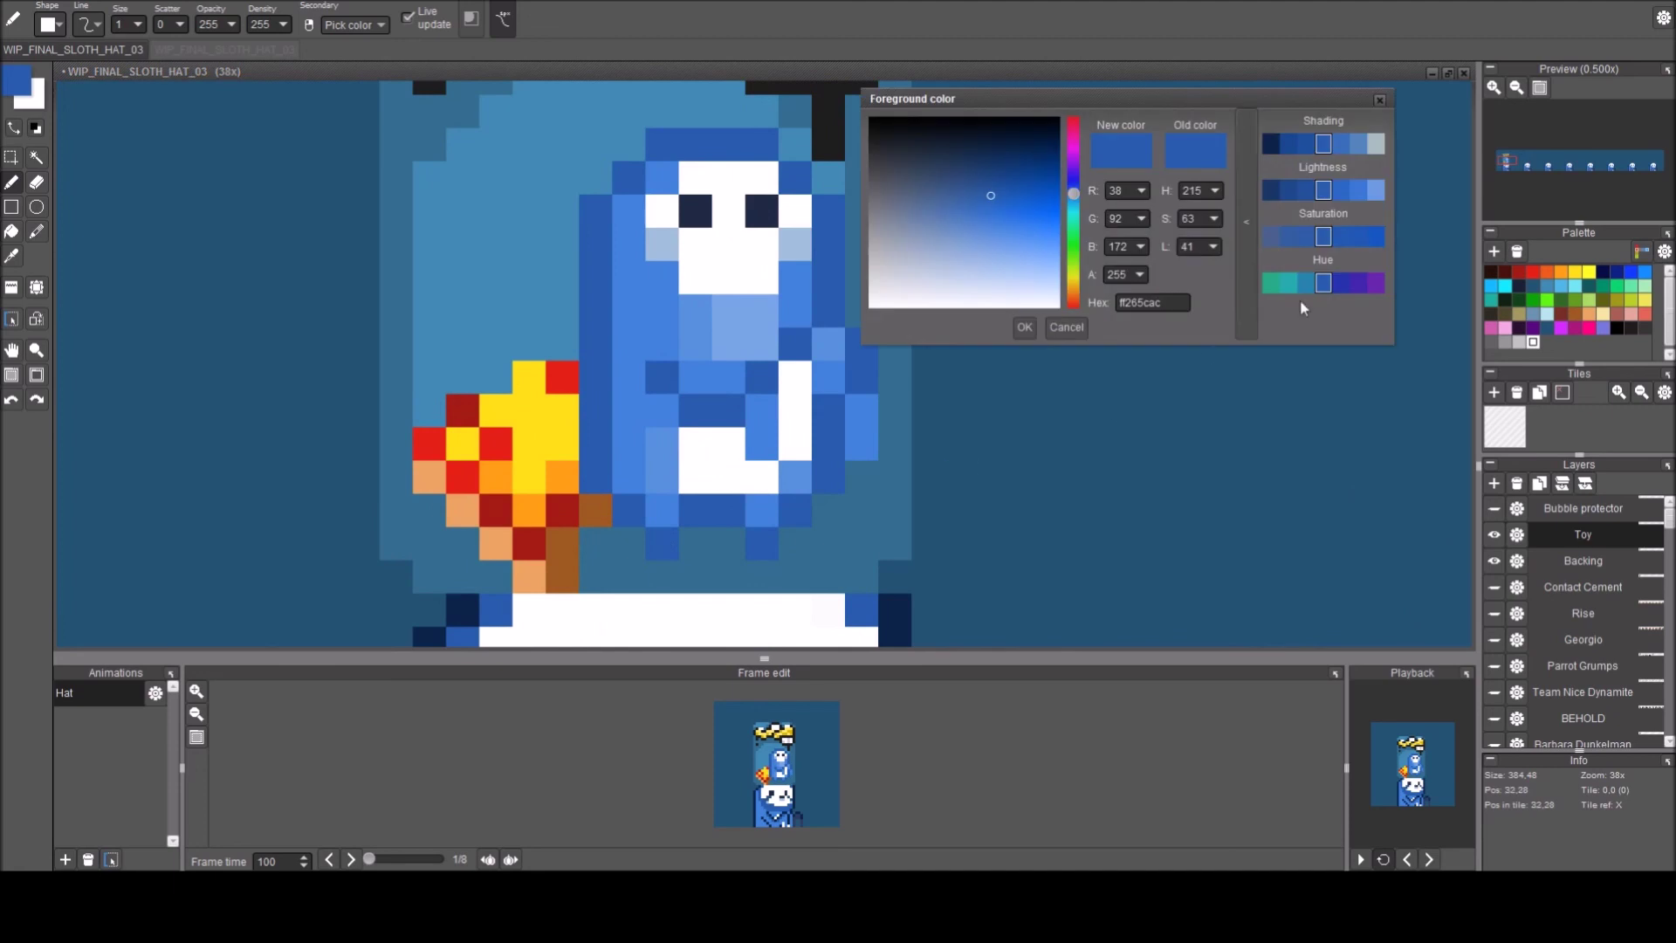
pyautogui.click(1292, 193)
pyautogui.click(1380, 100)
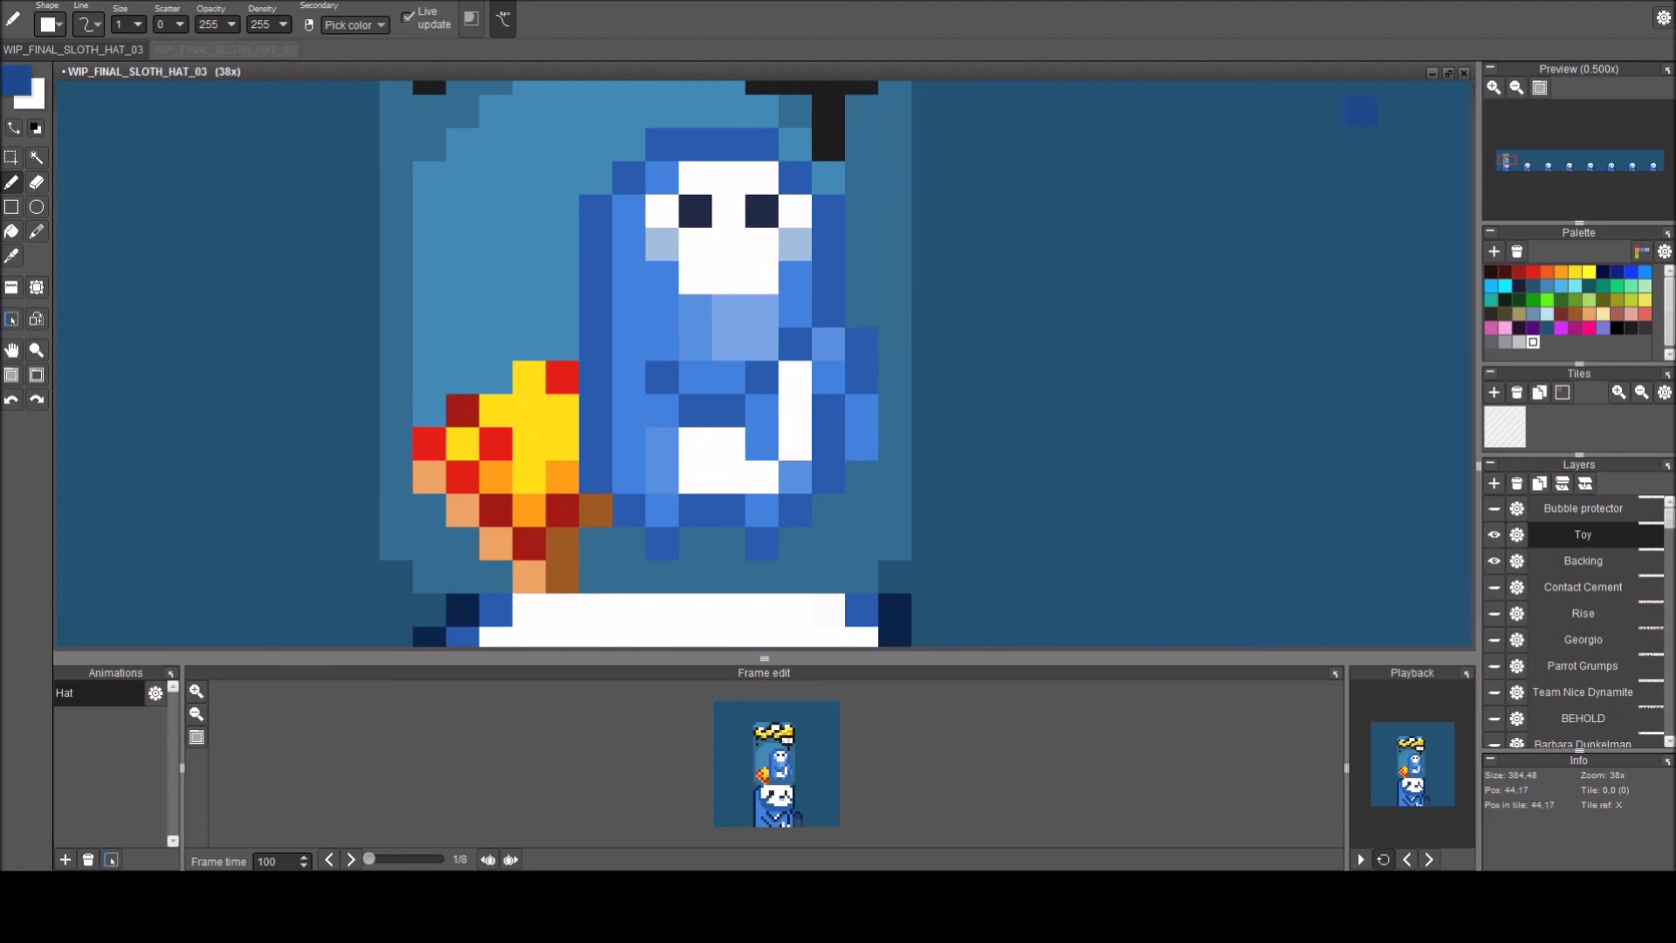
pyautogui.click(696, 510)
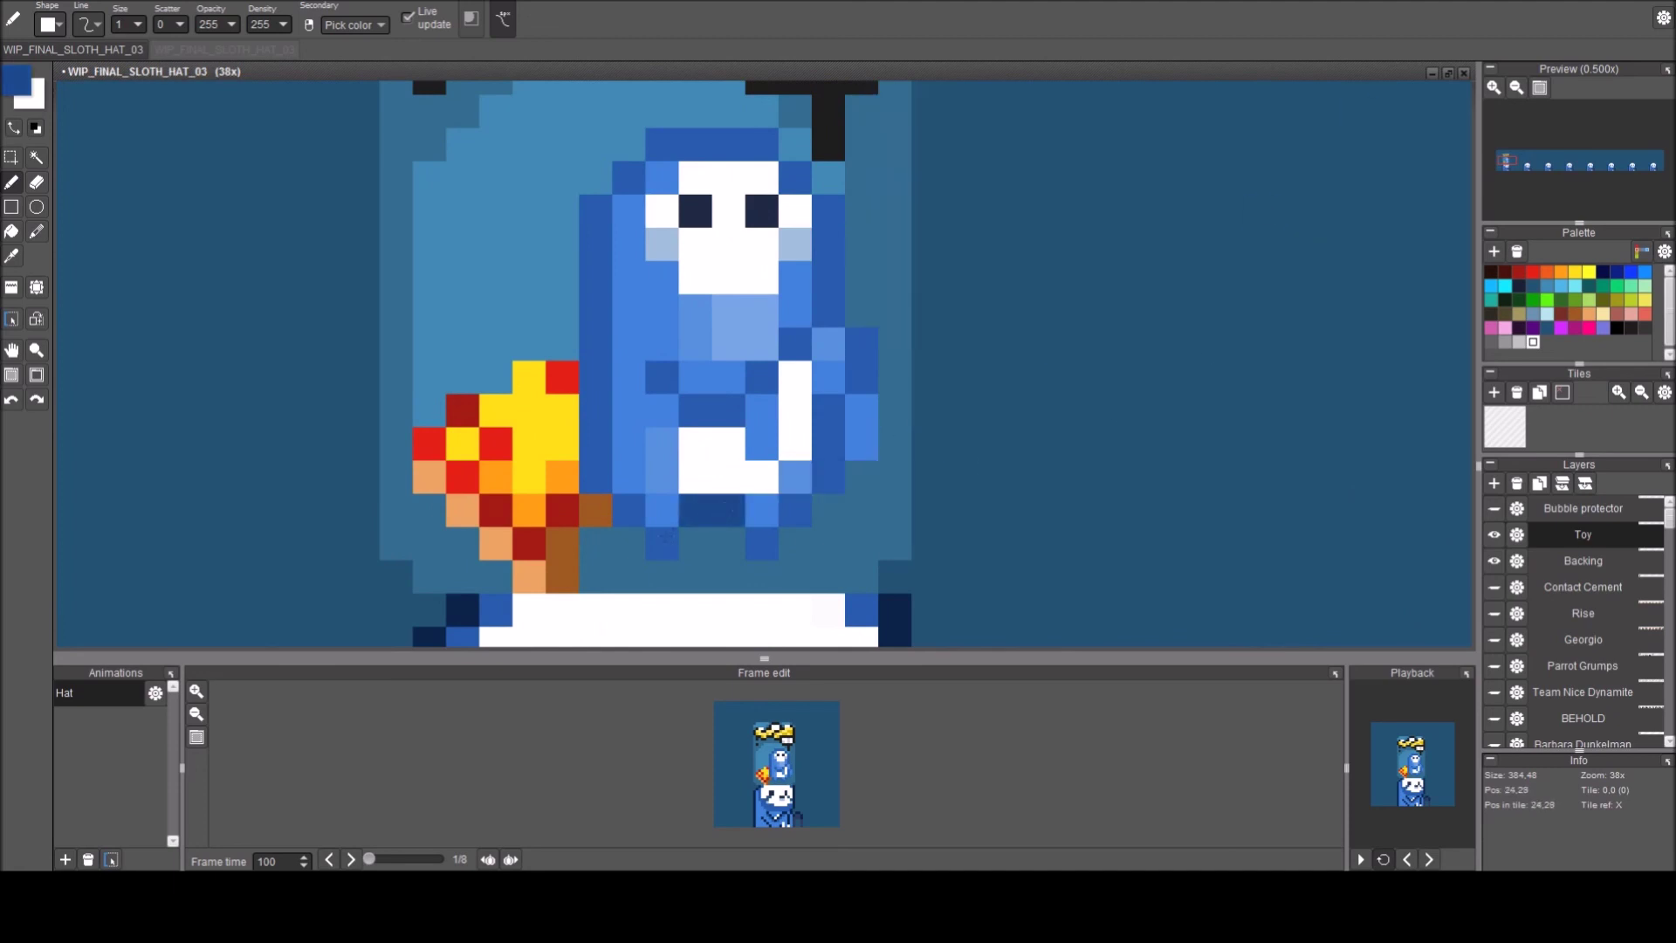
pyautogui.click(664, 537)
pyautogui.click(629, 510)
pyautogui.moveTo(595, 477); pyautogui.dragTo(595, 370)
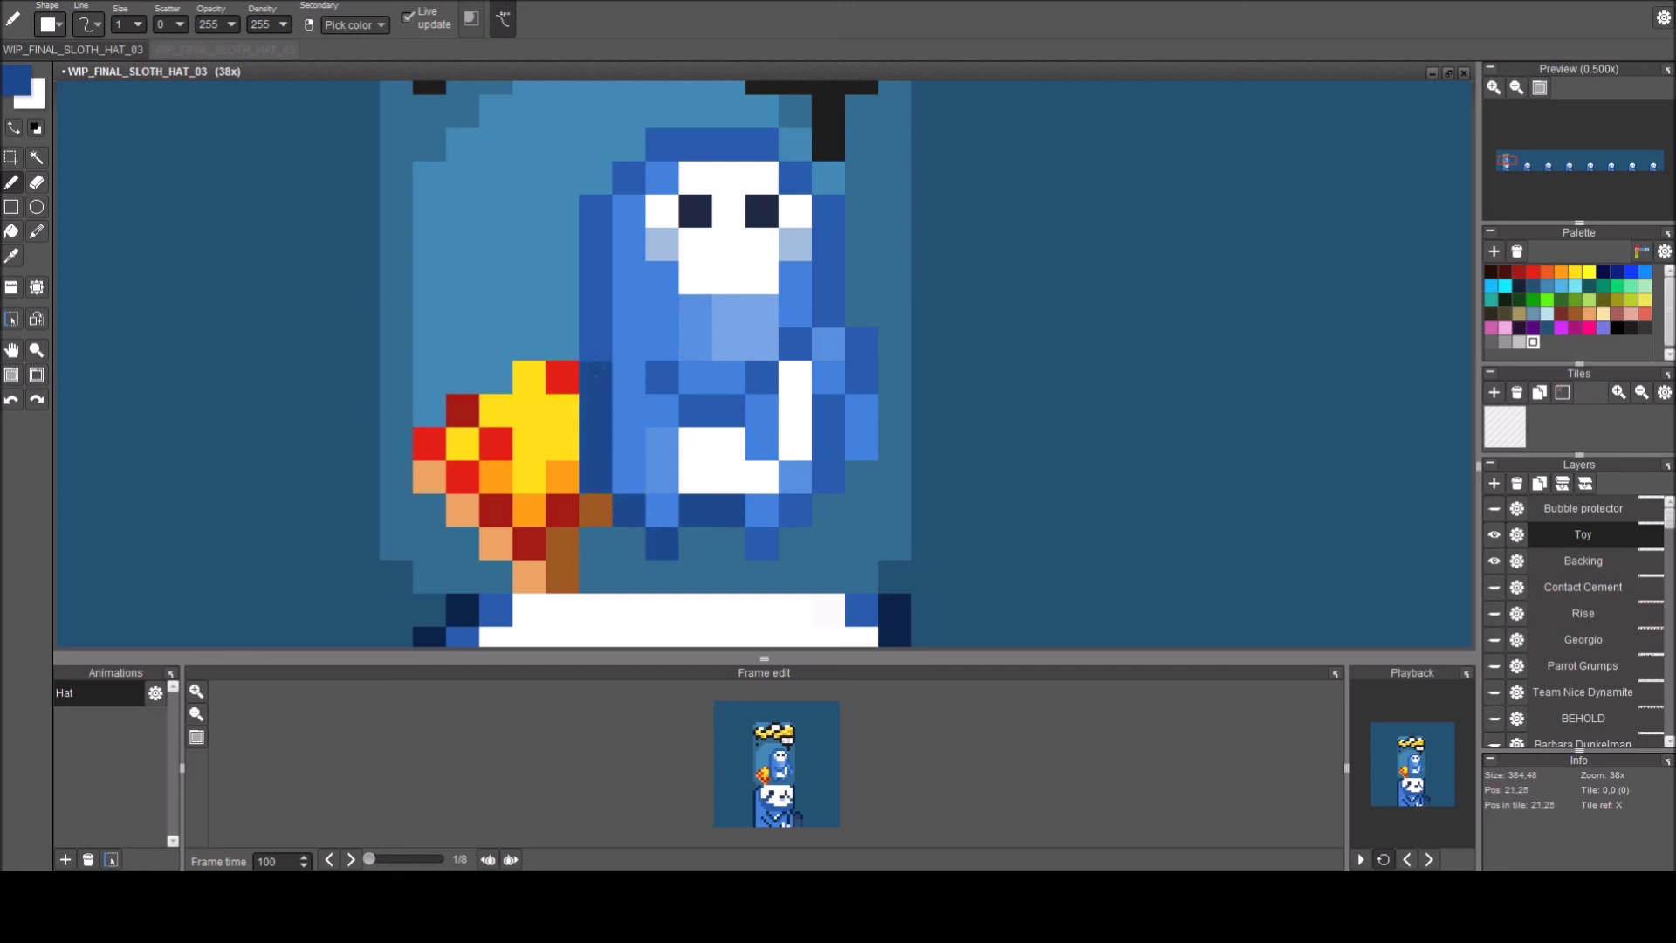
# Shade the toy sloth's outer edge in dark blue #1e498a along its head, right side and arm.
pyautogui.click(630, 178)
pyautogui.click(662, 144)
pyautogui.click(795, 178)
pyautogui.moveTo(828, 211); pyautogui.dragTo(829, 277)
pyautogui.click(862, 375)
pyautogui.click(828, 443)
pyautogui.click(829, 445)
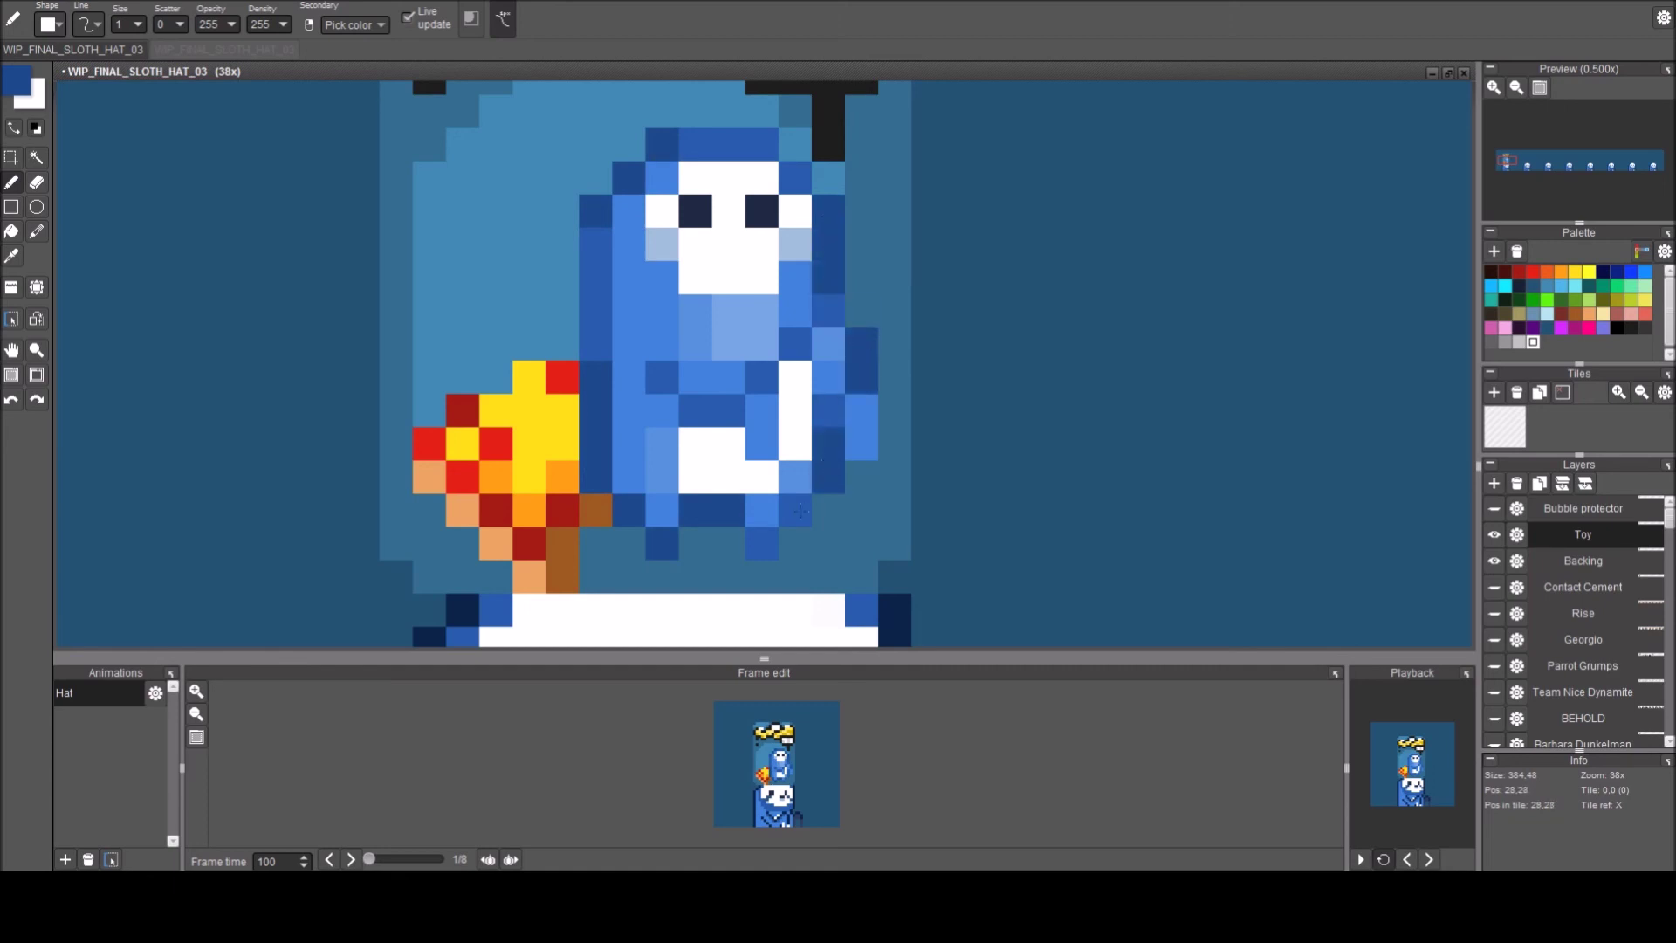
# Darken the drawing colour to #183a6e and shade the toy sloth's underside, feet and left outline with it.
pyautogui.press('c')
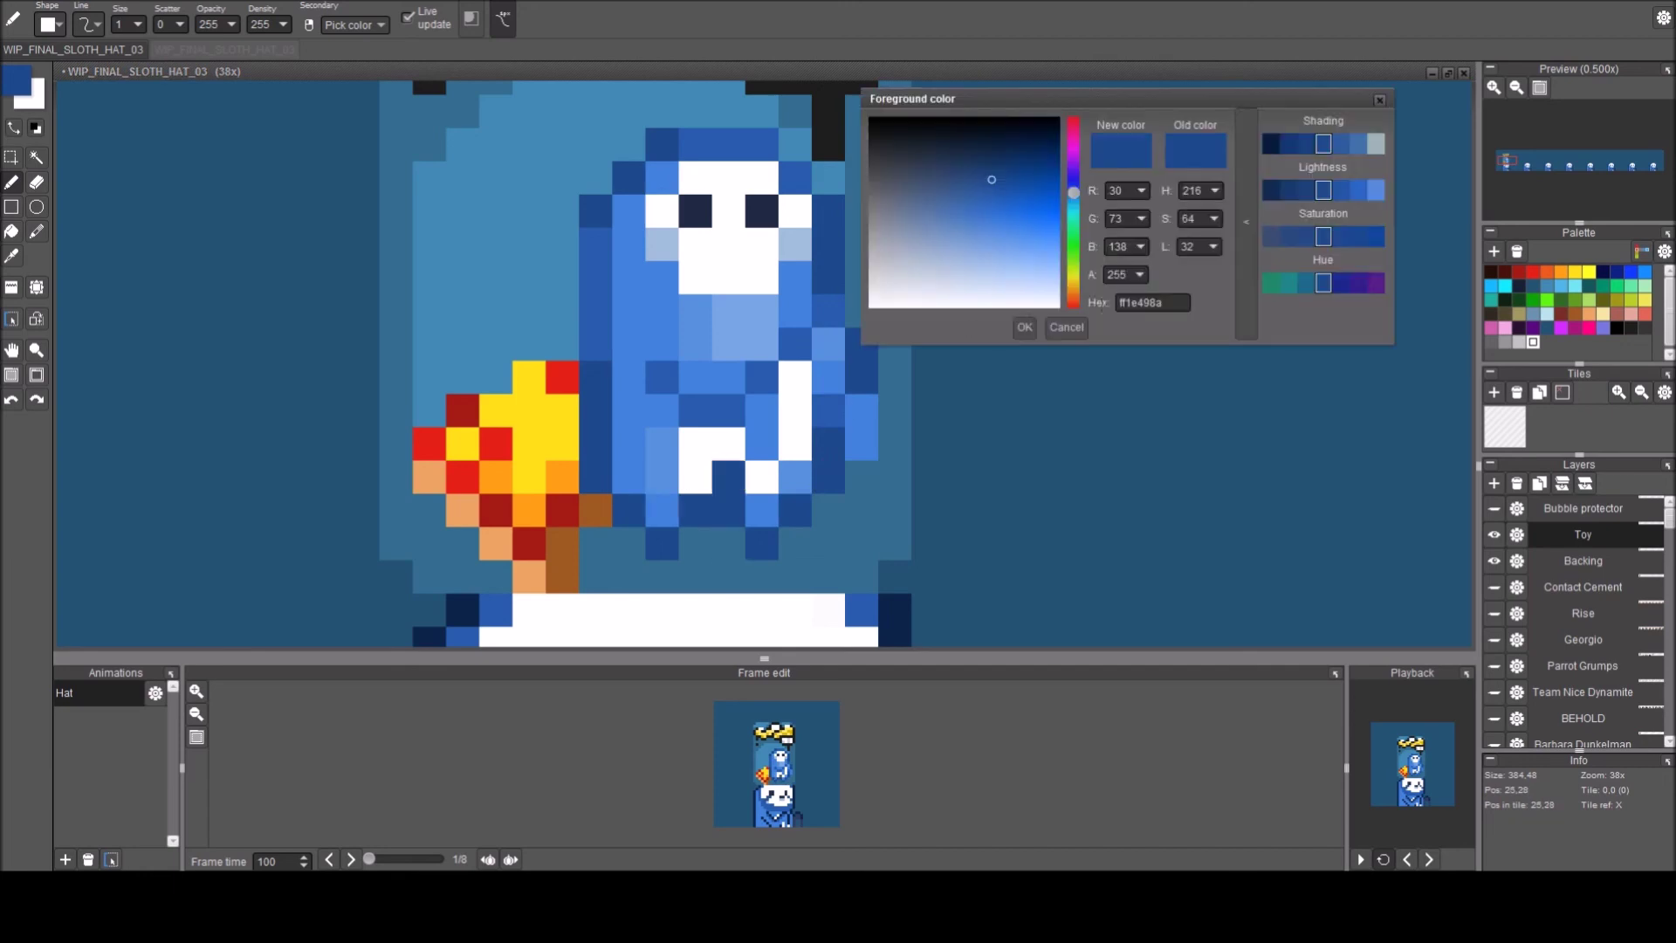
pyautogui.click(1291, 192)
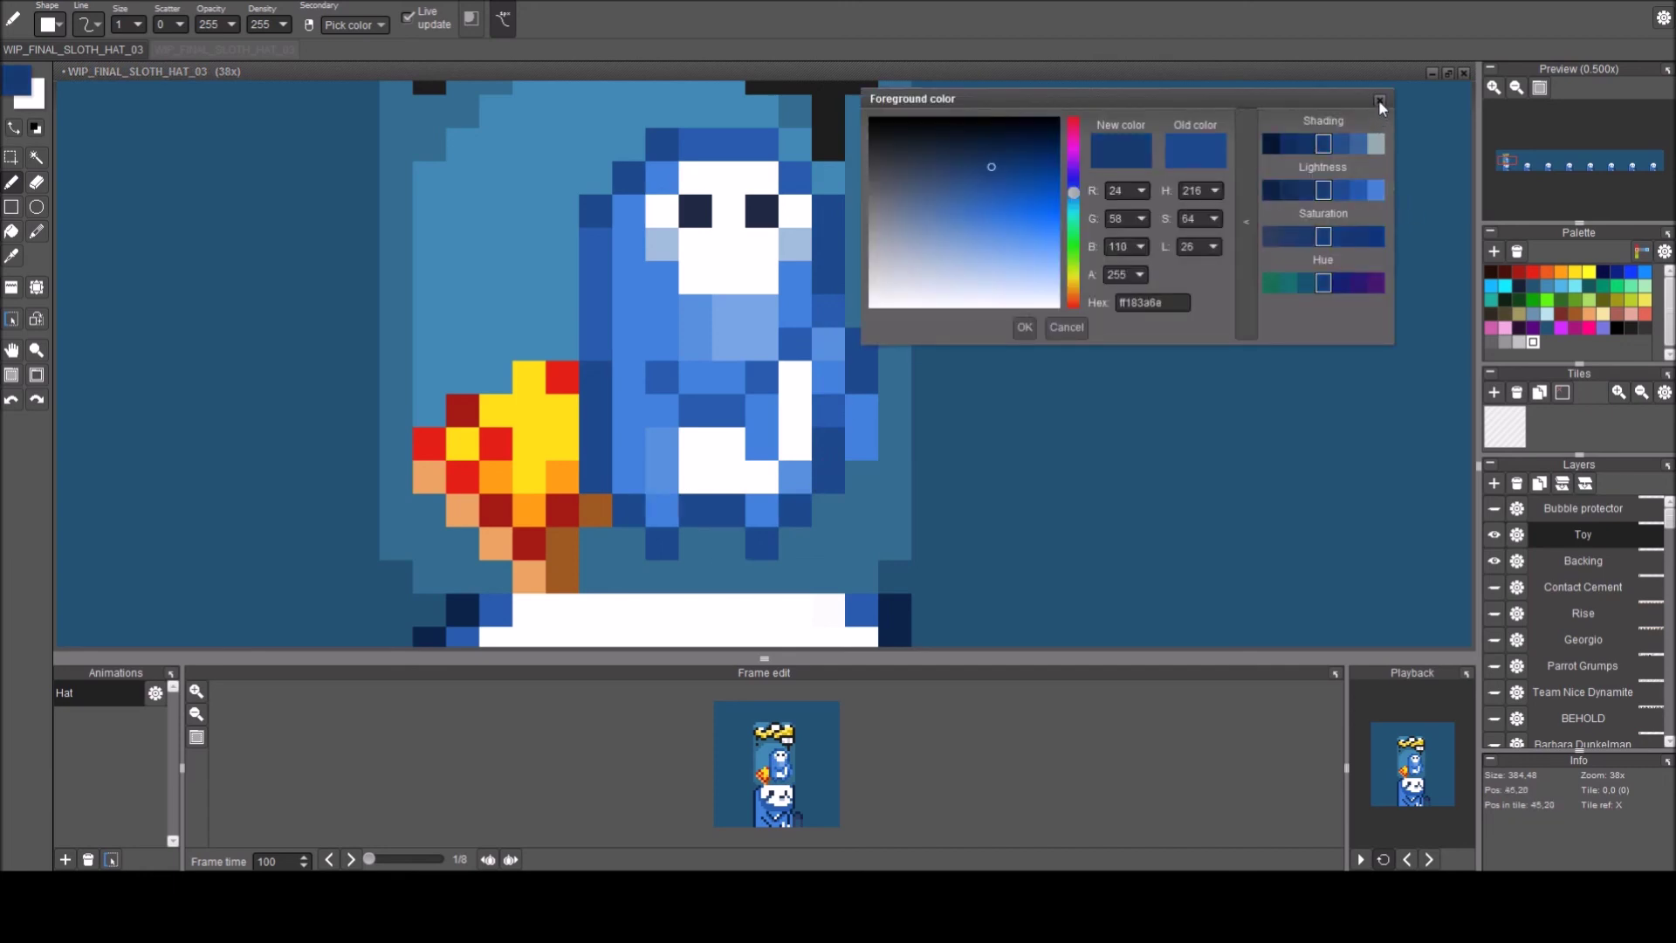
pyautogui.click(1381, 102)
pyautogui.click(700, 514)
pyautogui.click(761, 543)
pyautogui.click(795, 514)
pyautogui.click(716, 510)
pyautogui.click(830, 476)
pyautogui.click(597, 476)
pyautogui.click(597, 443)
pyautogui.click(597, 310)
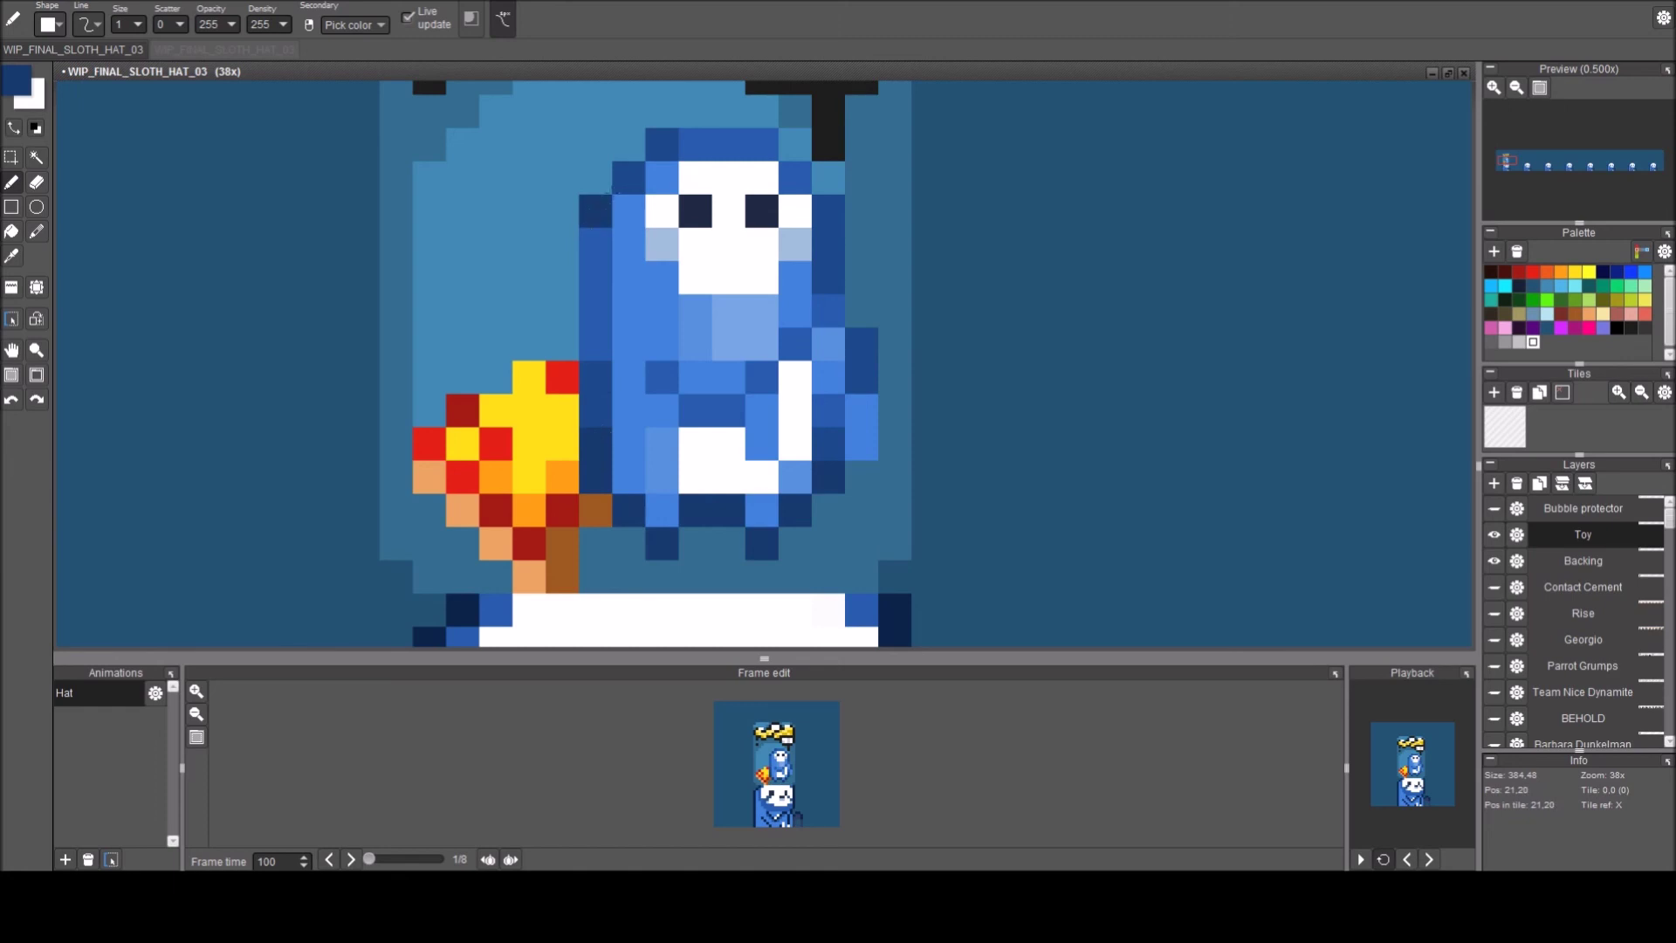
# Make the Bubble protector layer visible and active.
pyautogui.click(757, 276)
pyautogui.scroll(-1, 752, 276)
pyautogui.scroll(-2, 748, 280)
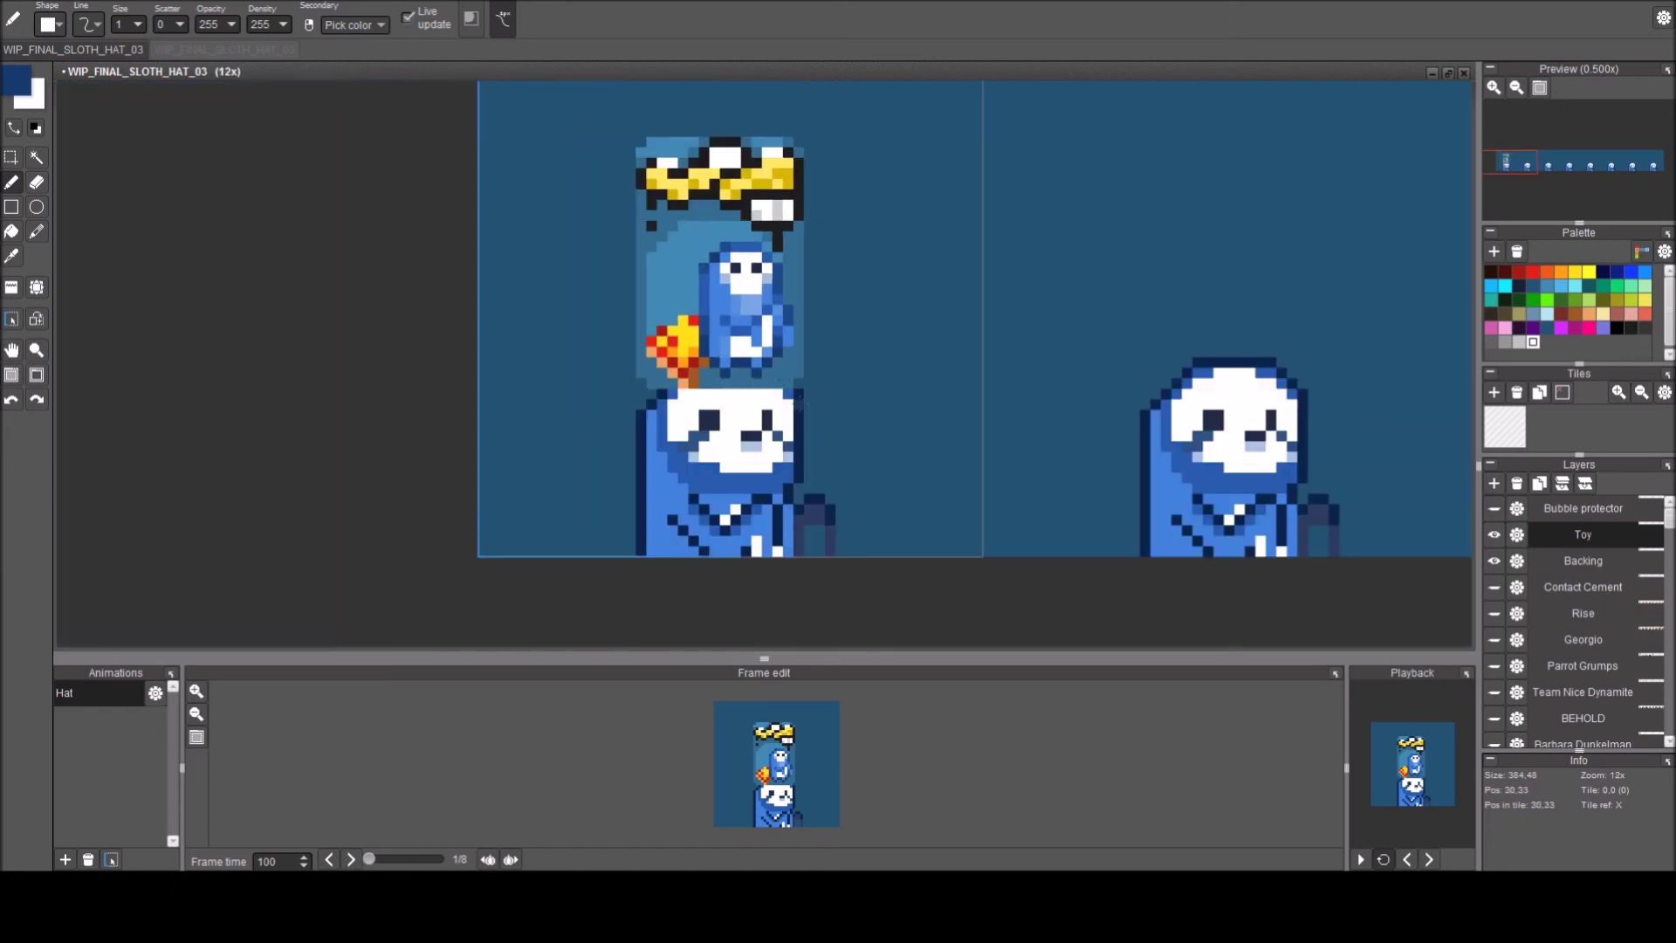
pyautogui.click(1493, 512)
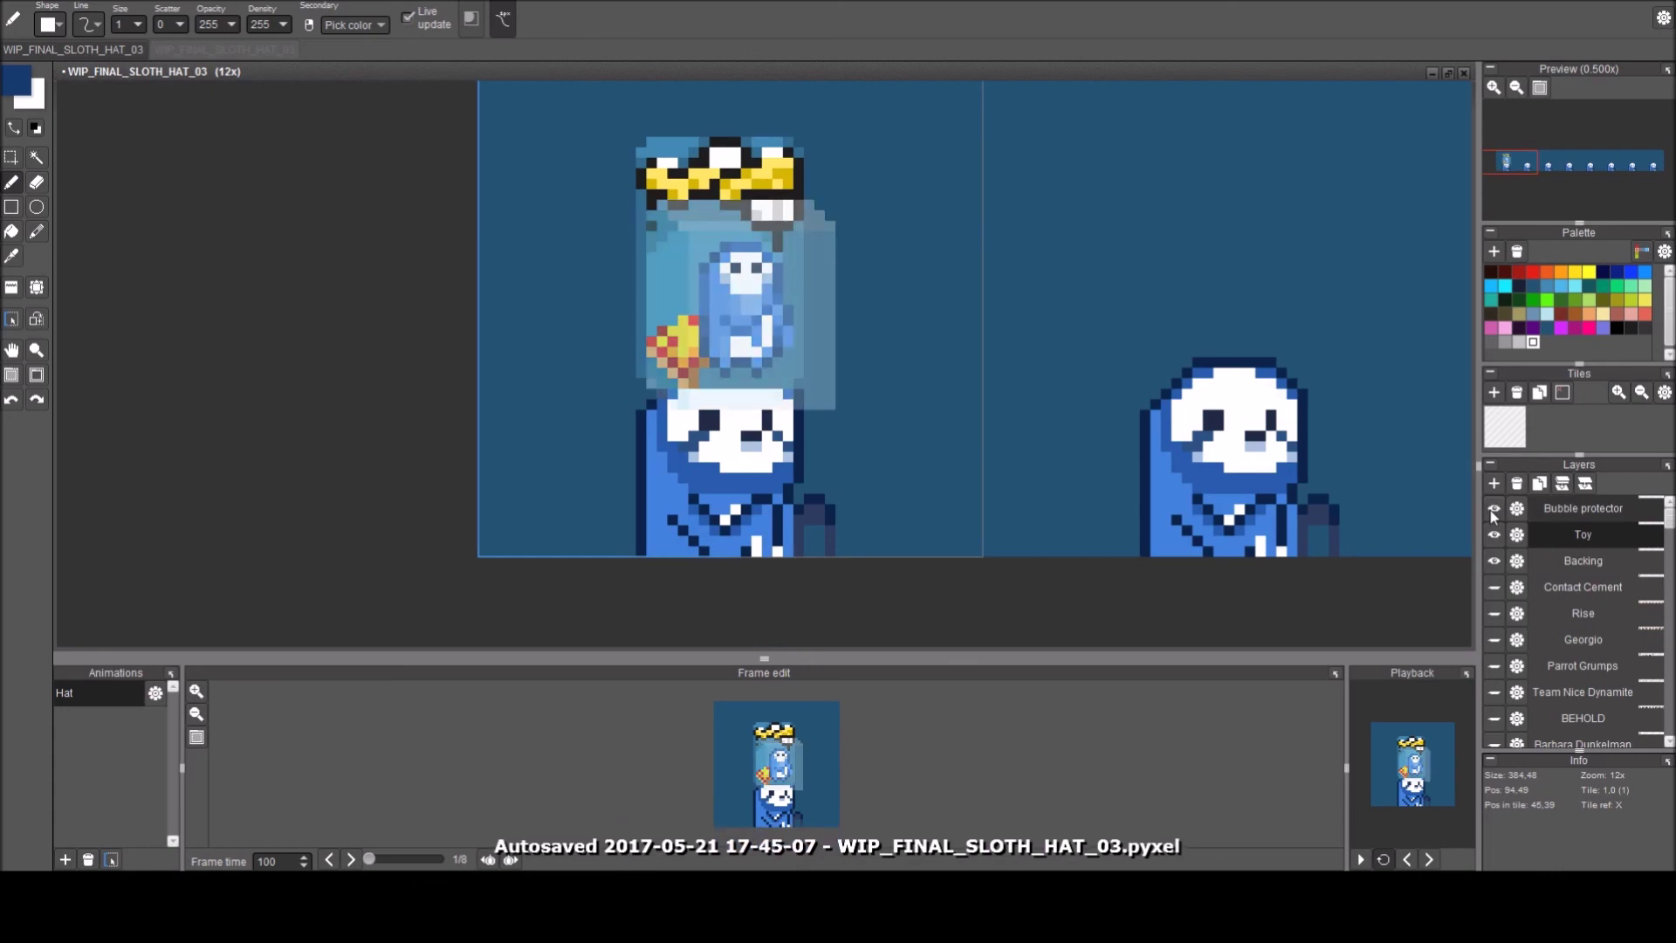
pyautogui.click(1543, 507)
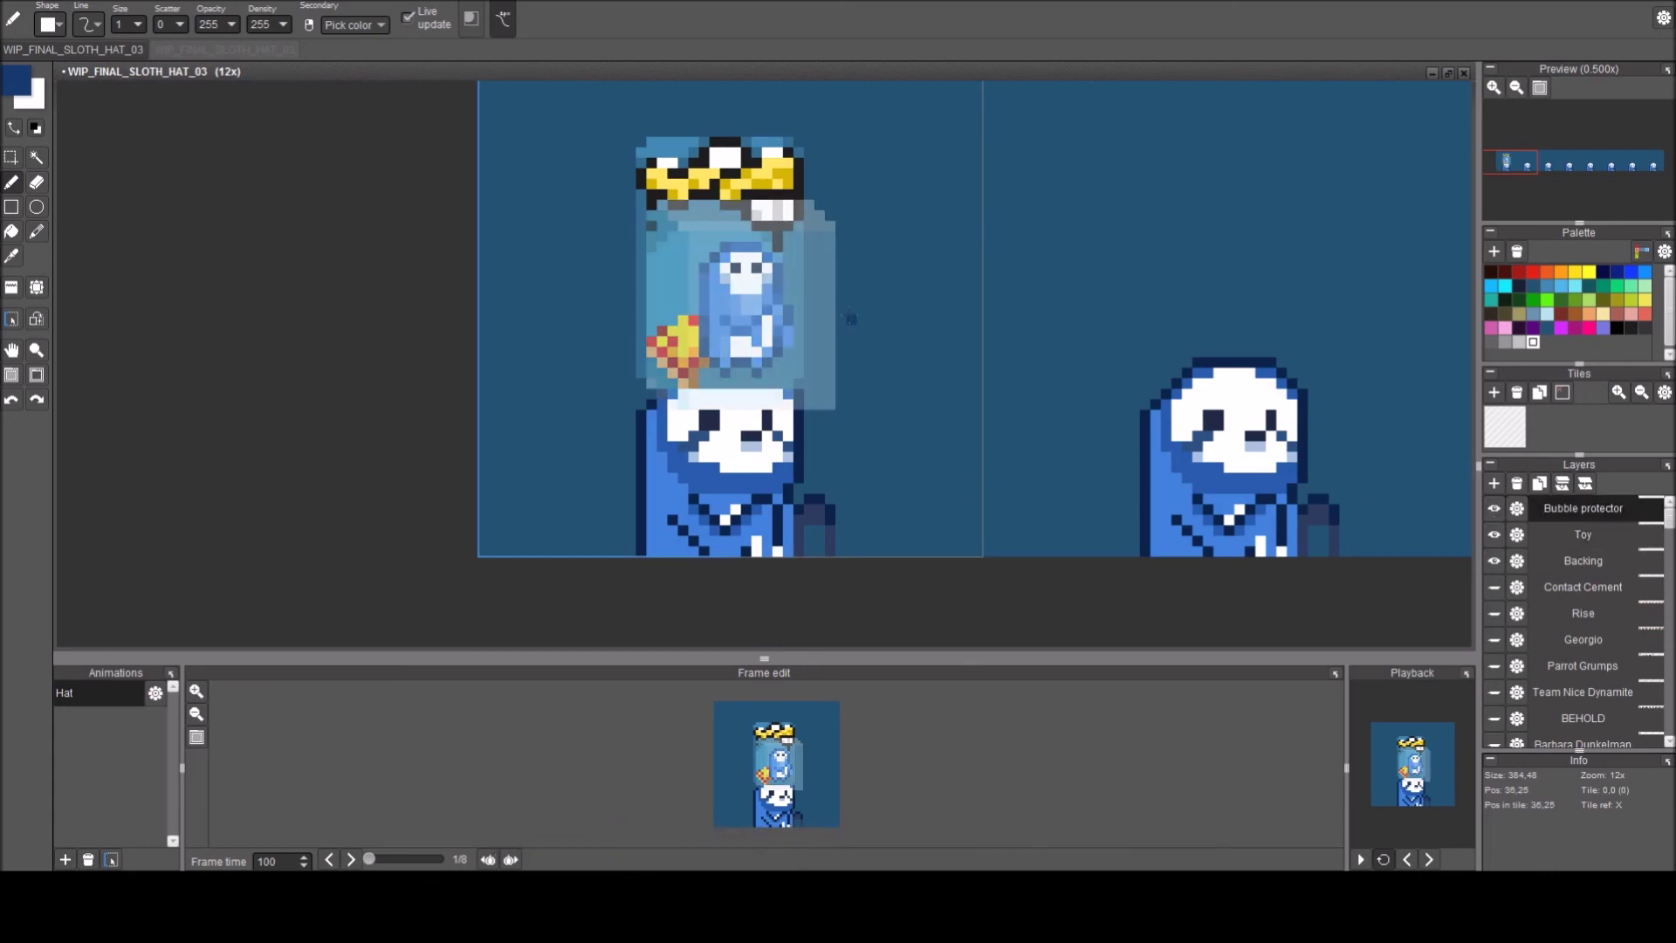
# Lighten the foreground colour to the near-white #fdfdfa.
pyautogui.press('c')
pyautogui.click(1370, 143)
pyautogui.click(1372, 142)
pyautogui.click(1372, 143)
pyautogui.click(1373, 142)
pyautogui.click(1372, 144)
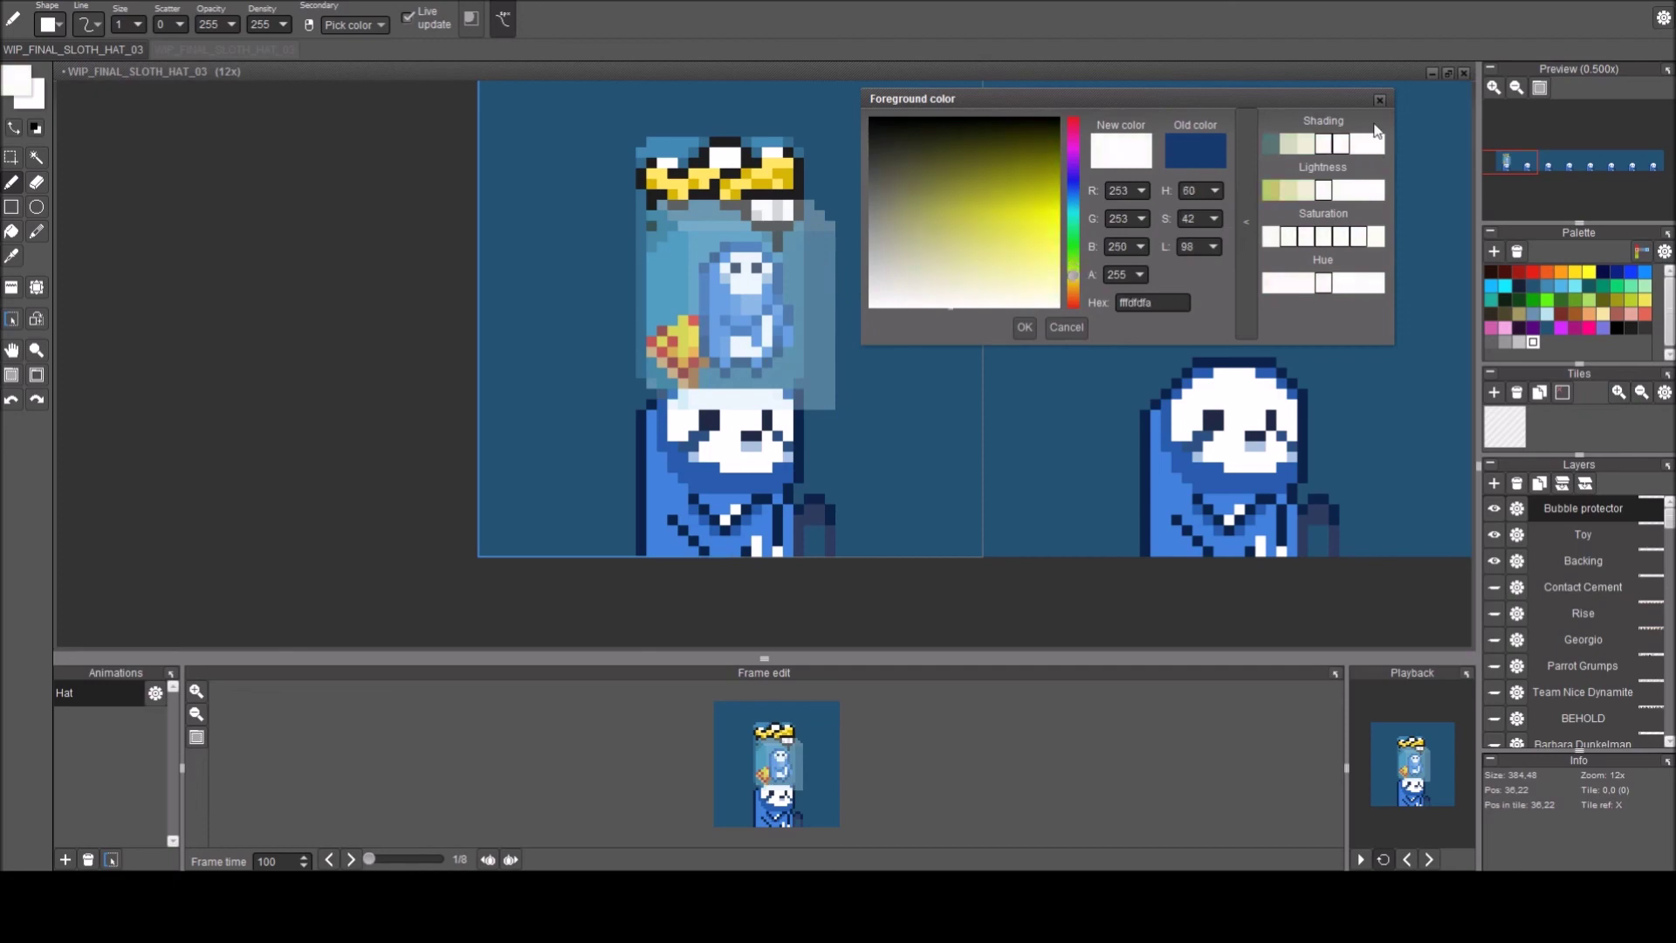
pyautogui.click(1384, 98)
pyautogui.moveTo(955, 284); pyautogui.dragTo(1018, 391)
pyautogui.scroll(1, 978, 323)
pyautogui.scroll(1, 914, 341)
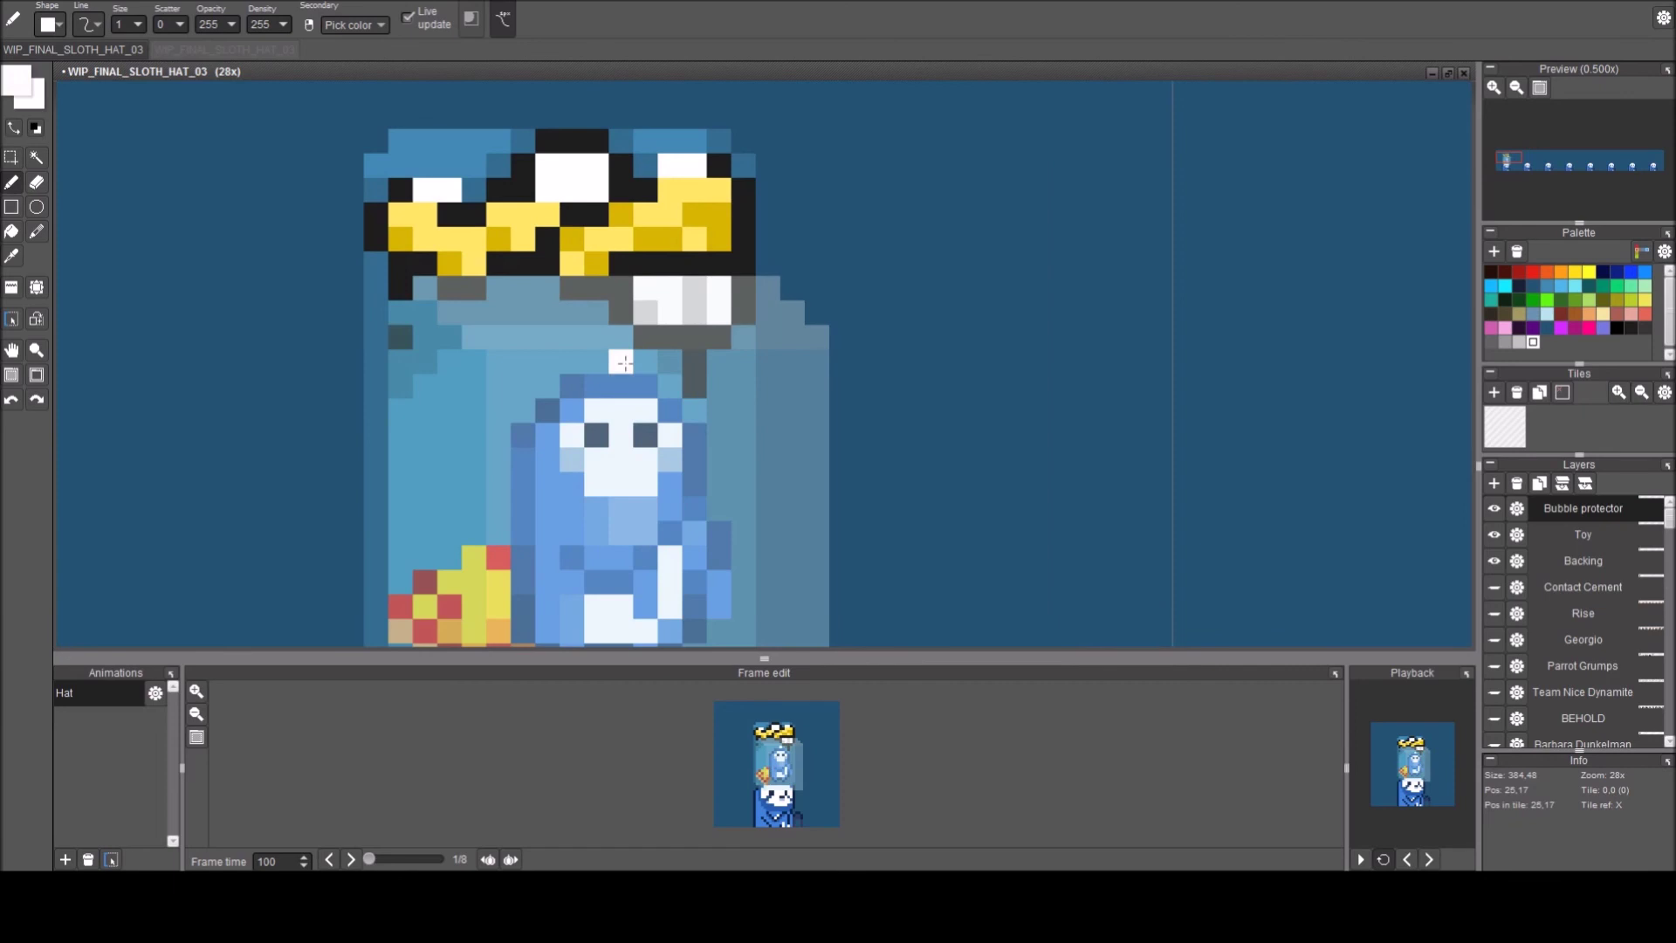
pyautogui.moveTo(743, 337); pyautogui.dragTo(792, 337)
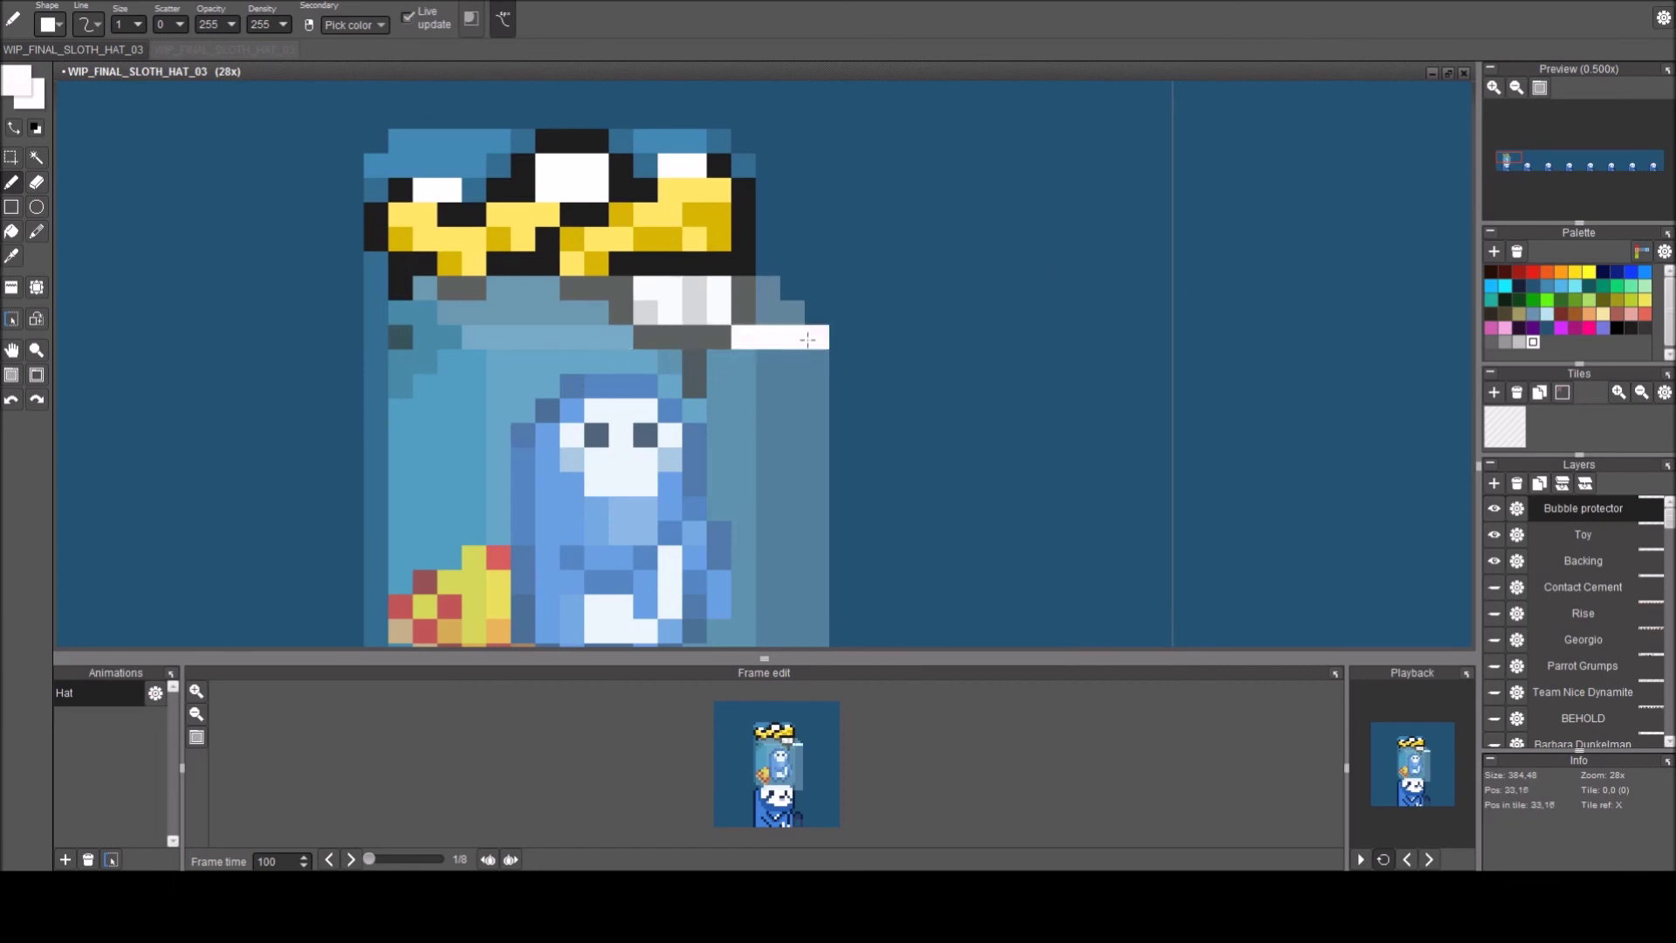
pyautogui.hotkey('ctrl', 'z')
# Add a new layer above Bubble protector and paint small white highlights along the bubble's upper-right edge.
pyautogui.moveTo(811, 422); pyautogui.dragTo(830, 333)
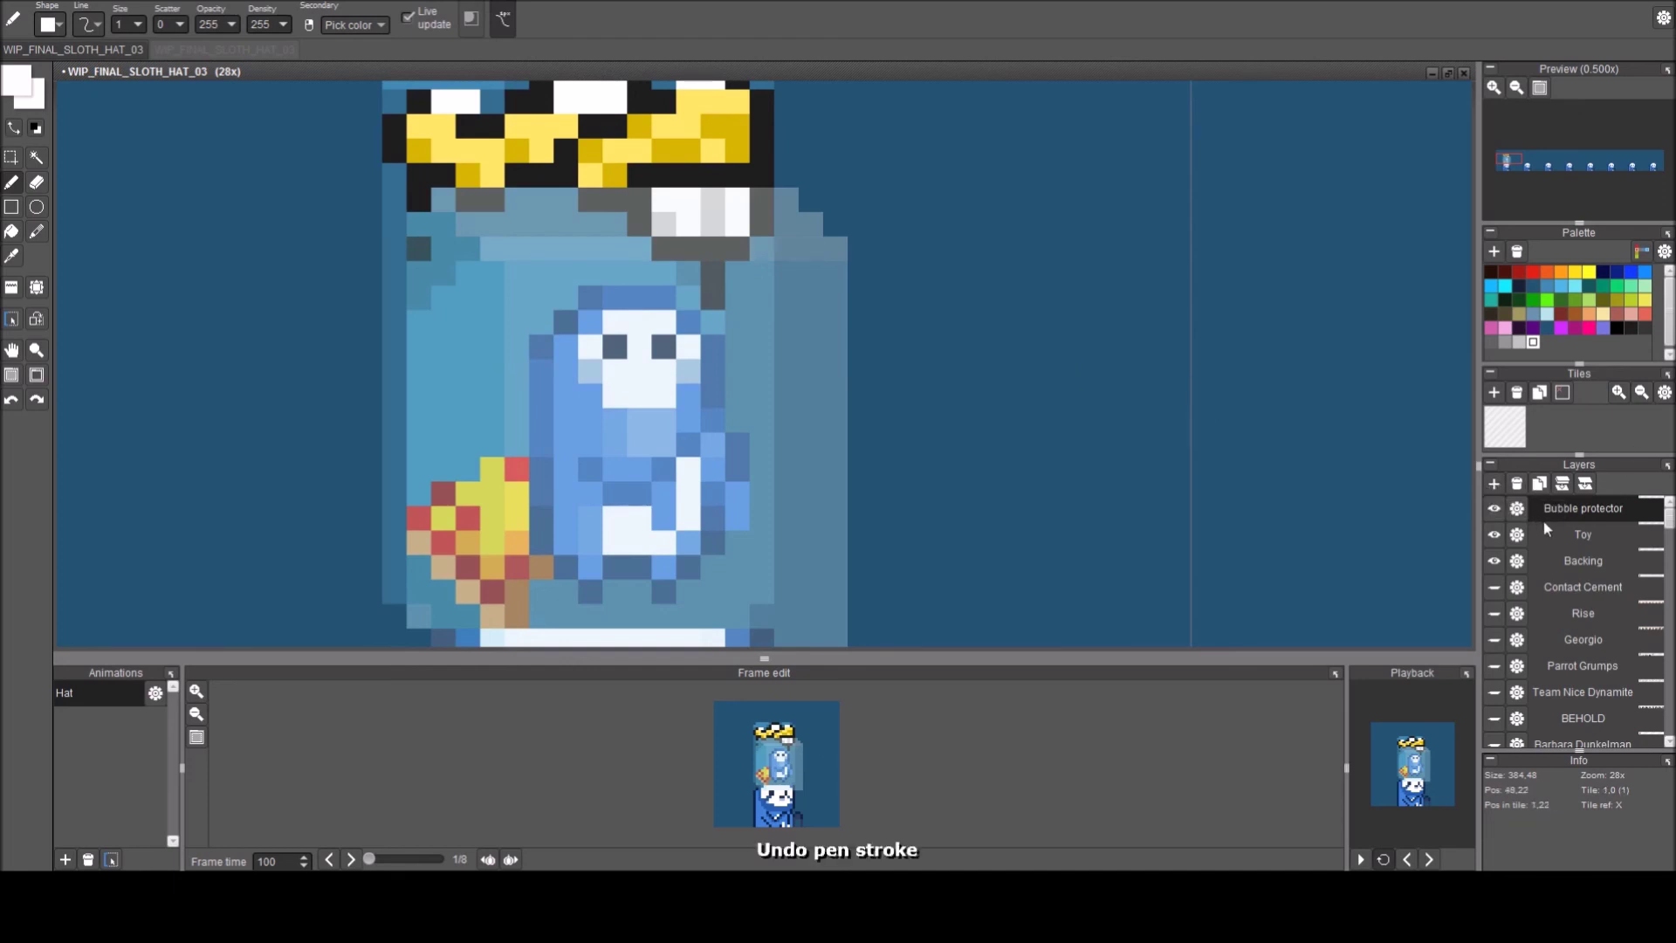
pyautogui.hotkey('ctrl', 'shift', 'n')
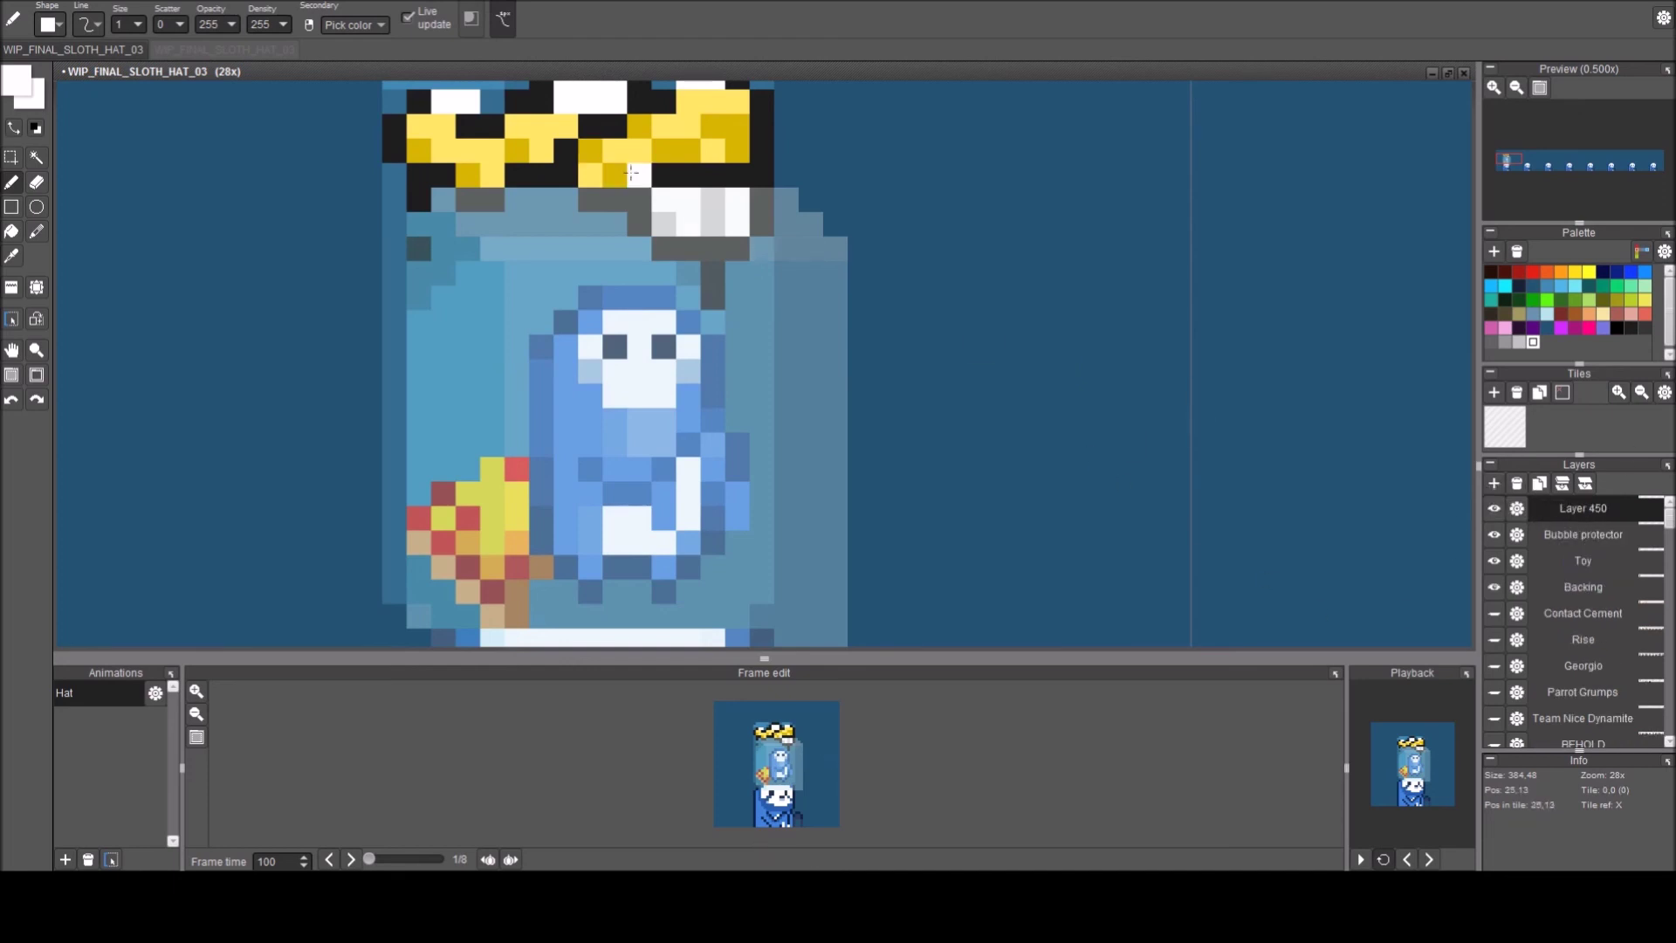
pyautogui.moveTo(768, 243); pyautogui.dragTo(813, 244)
pyautogui.scroll(-2, 812, 306)
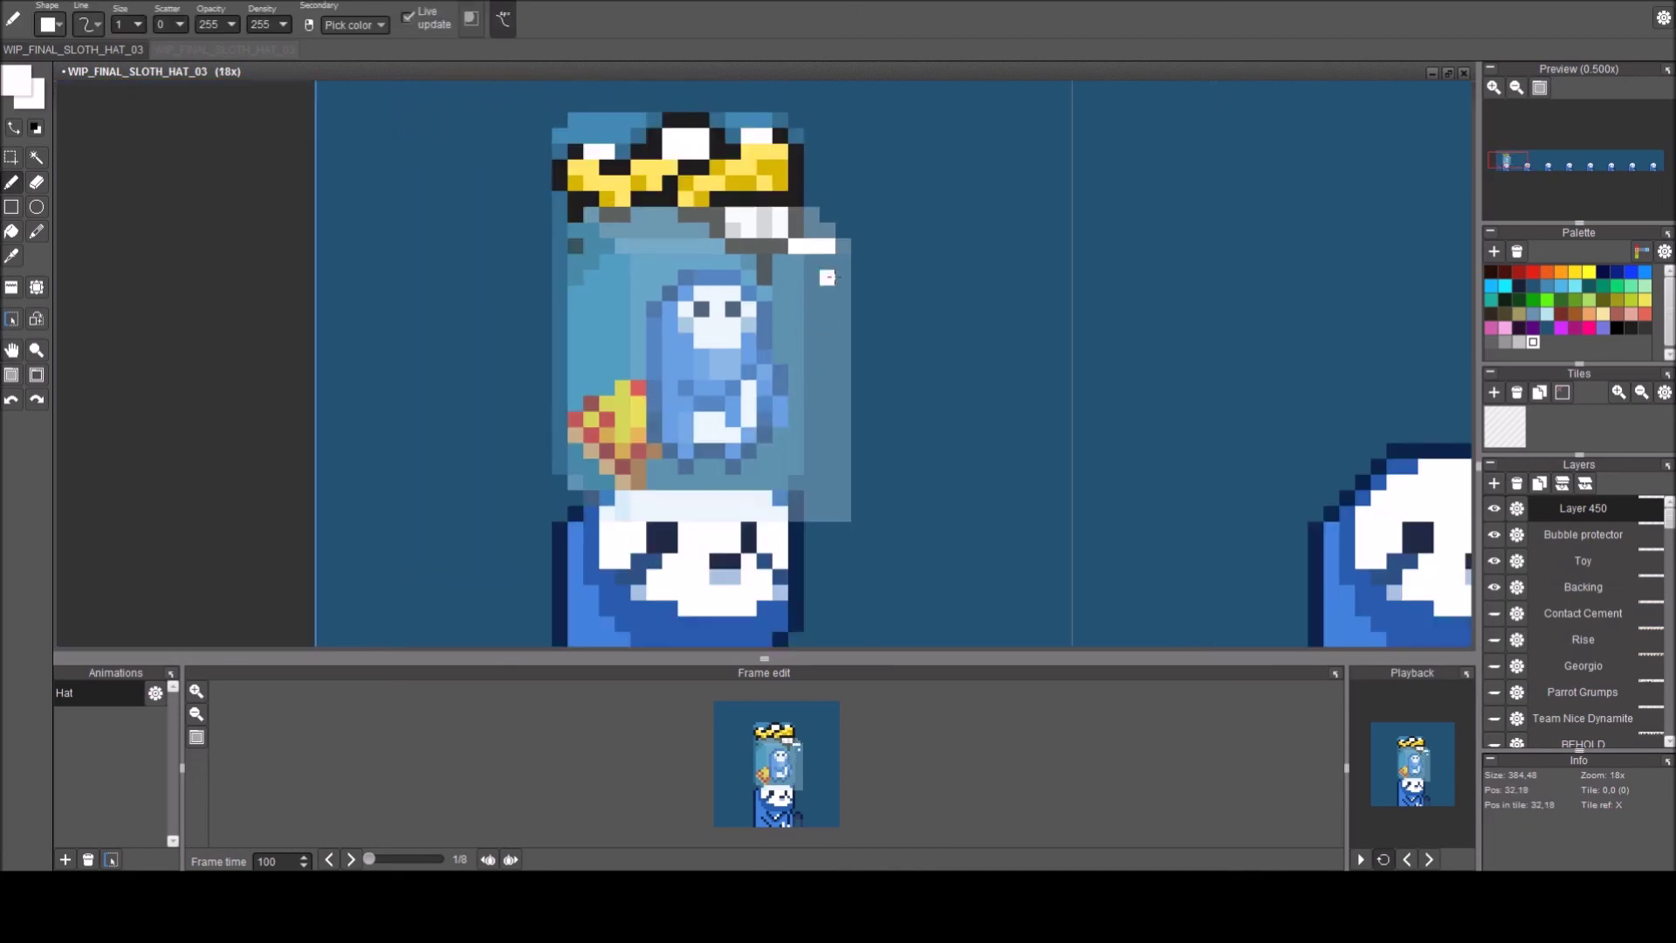
pyautogui.click(828, 278)
pyautogui.click(827, 325)
pyautogui.press('e')
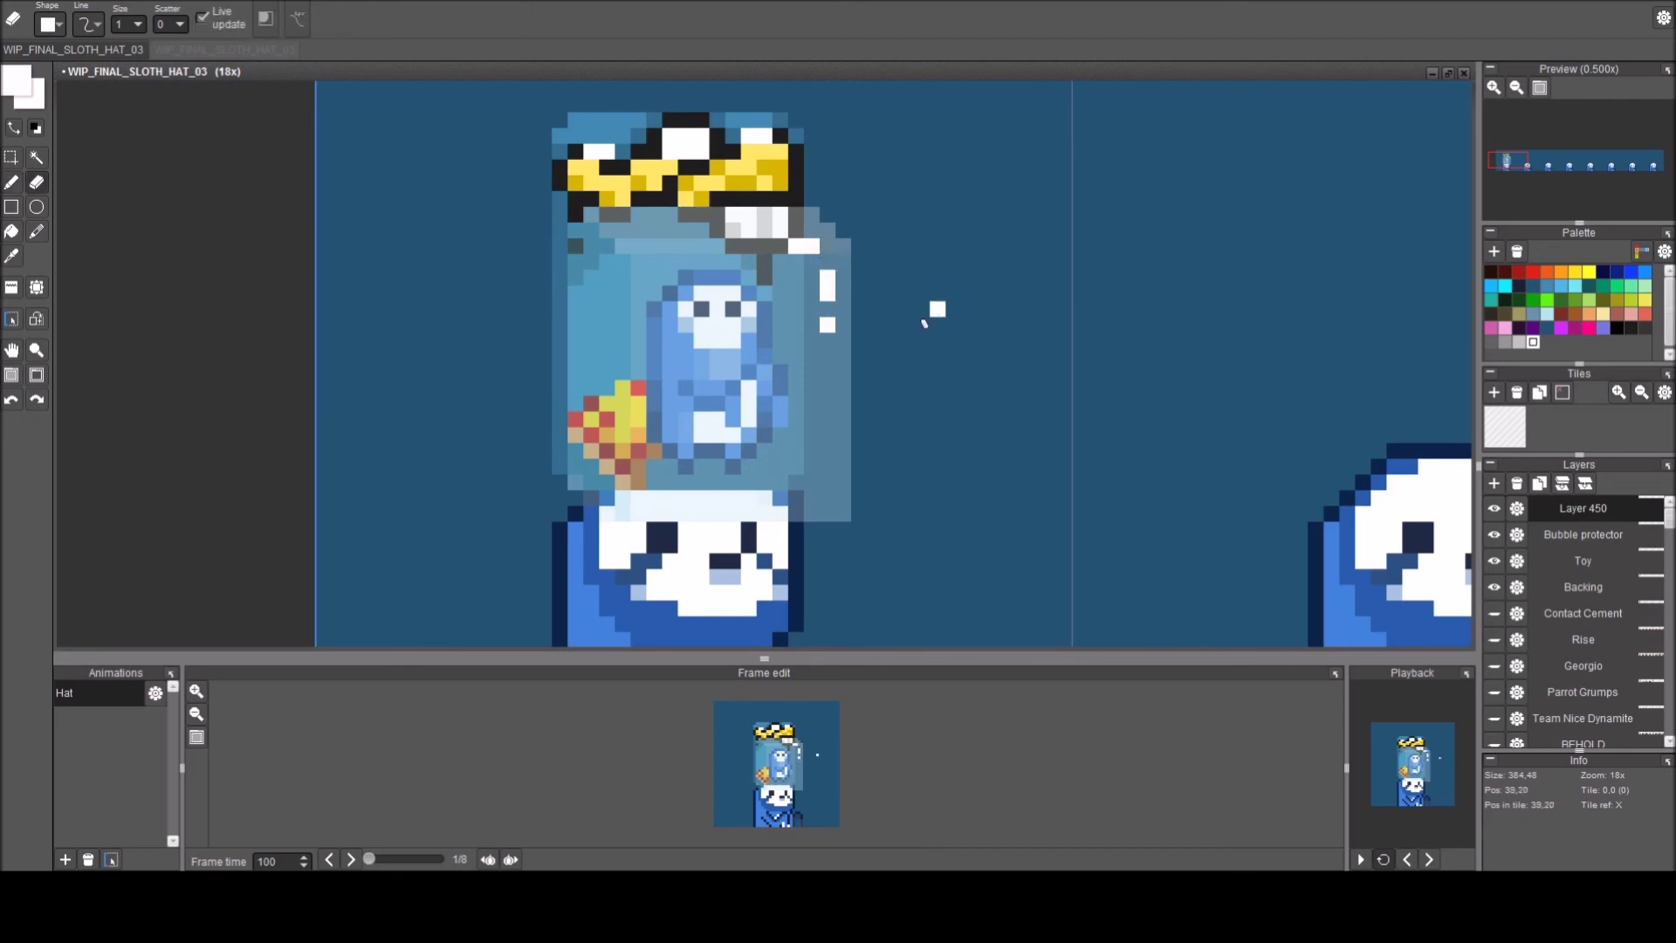
# Draw a long white vertical highlight down the bubble's left side with a diagonal of pixels at its top.
pyautogui.scroll(-2, 936, 309)
pyautogui.scroll(4, 804, 415)
pyautogui.press('d')
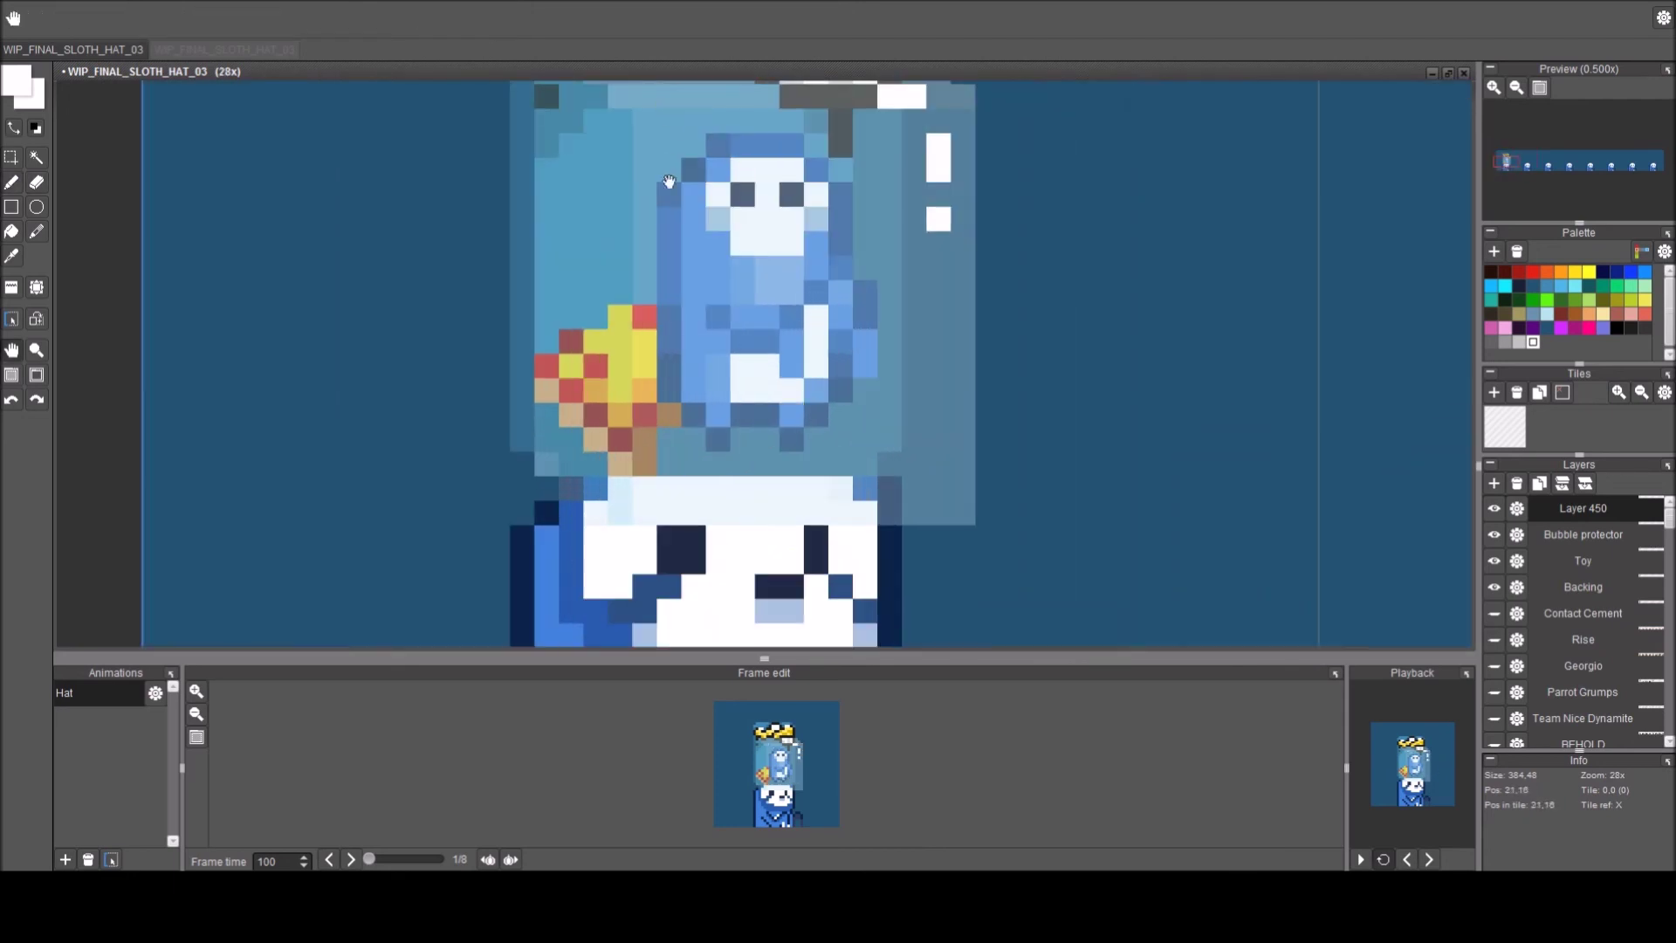
pyautogui.scroll(-2, 668, 163)
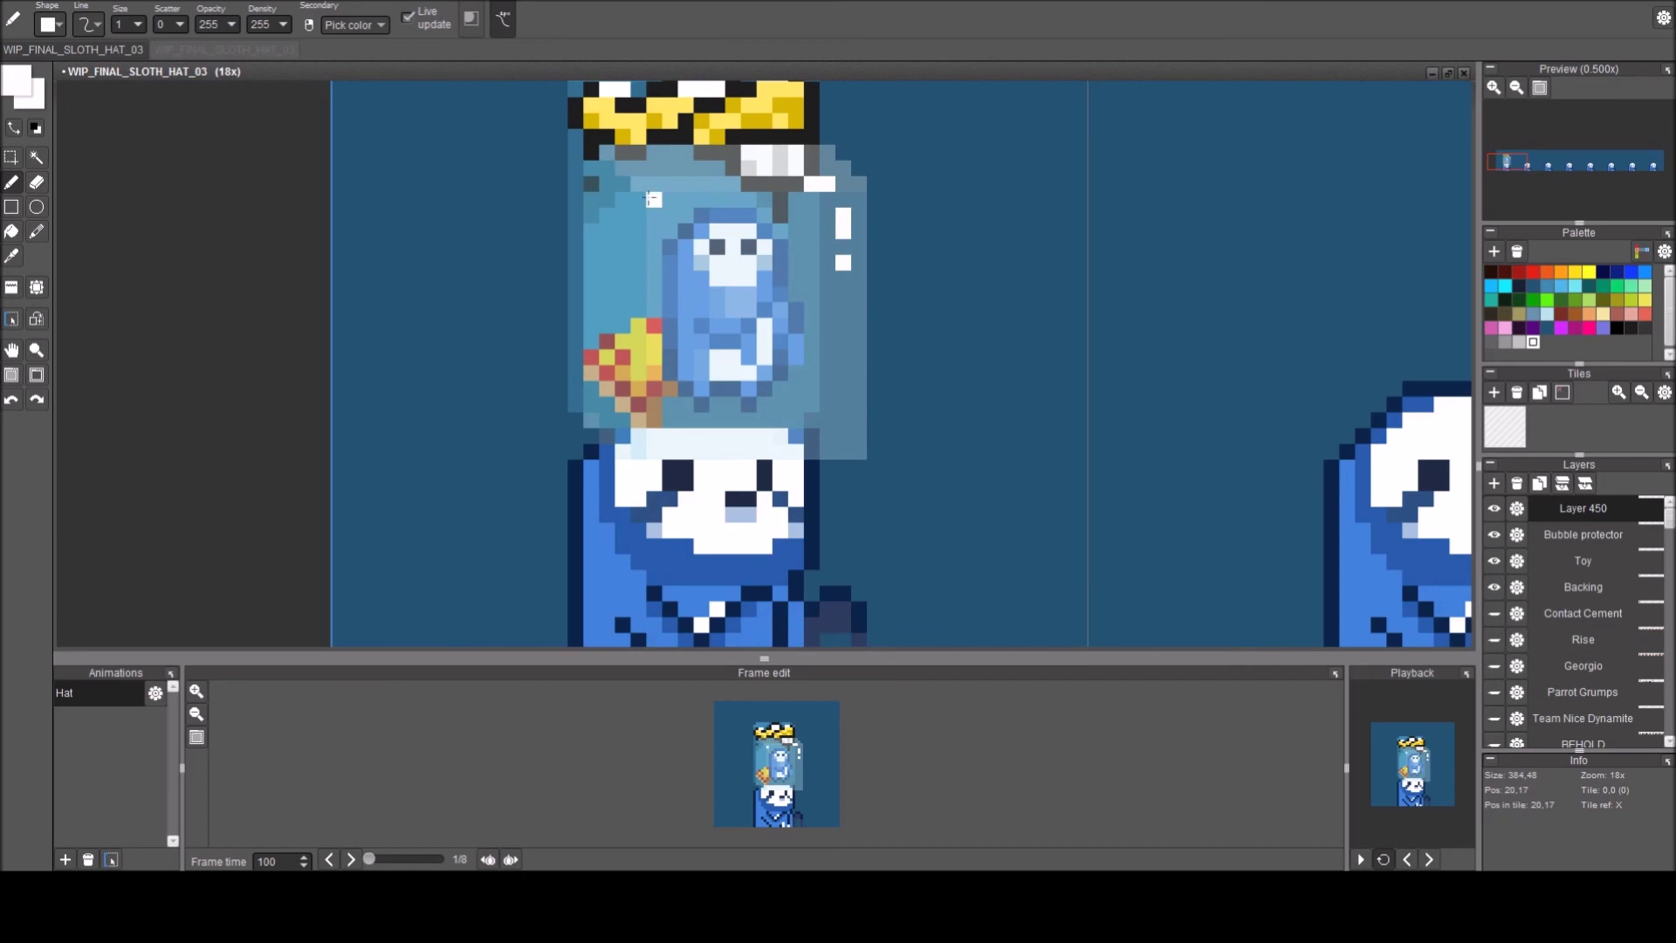
pyautogui.moveTo(644, 198); pyautogui.dragTo(636, 342)
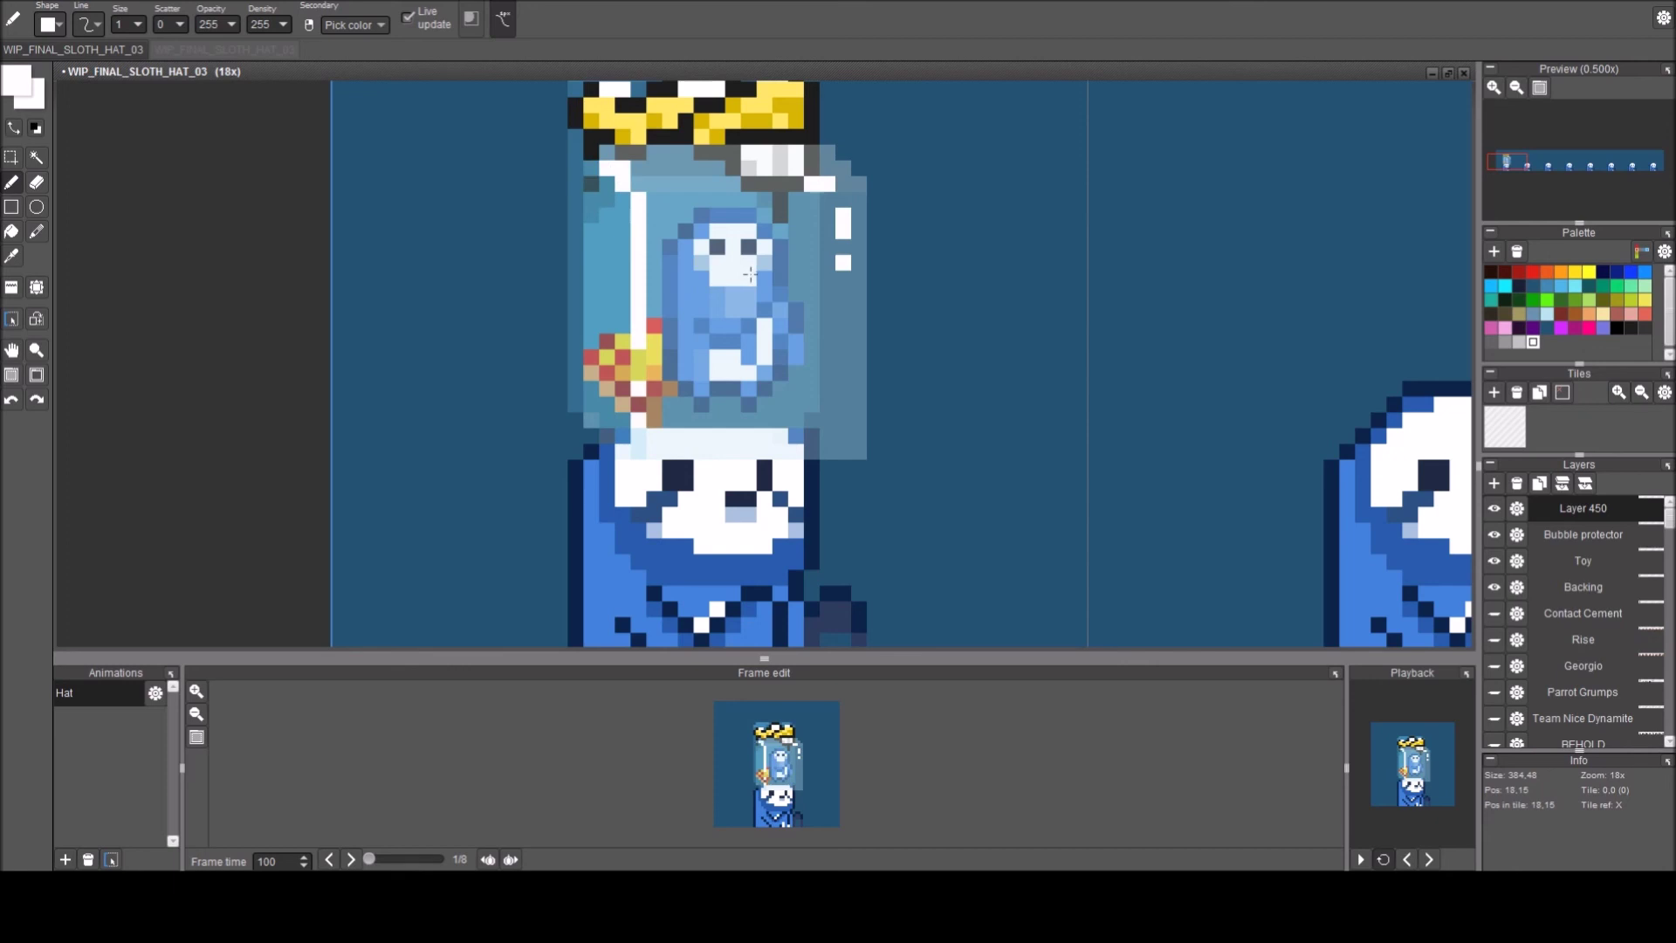
pyautogui.scroll(-2, 609, 166)
pyautogui.scroll(3, 668, 162)
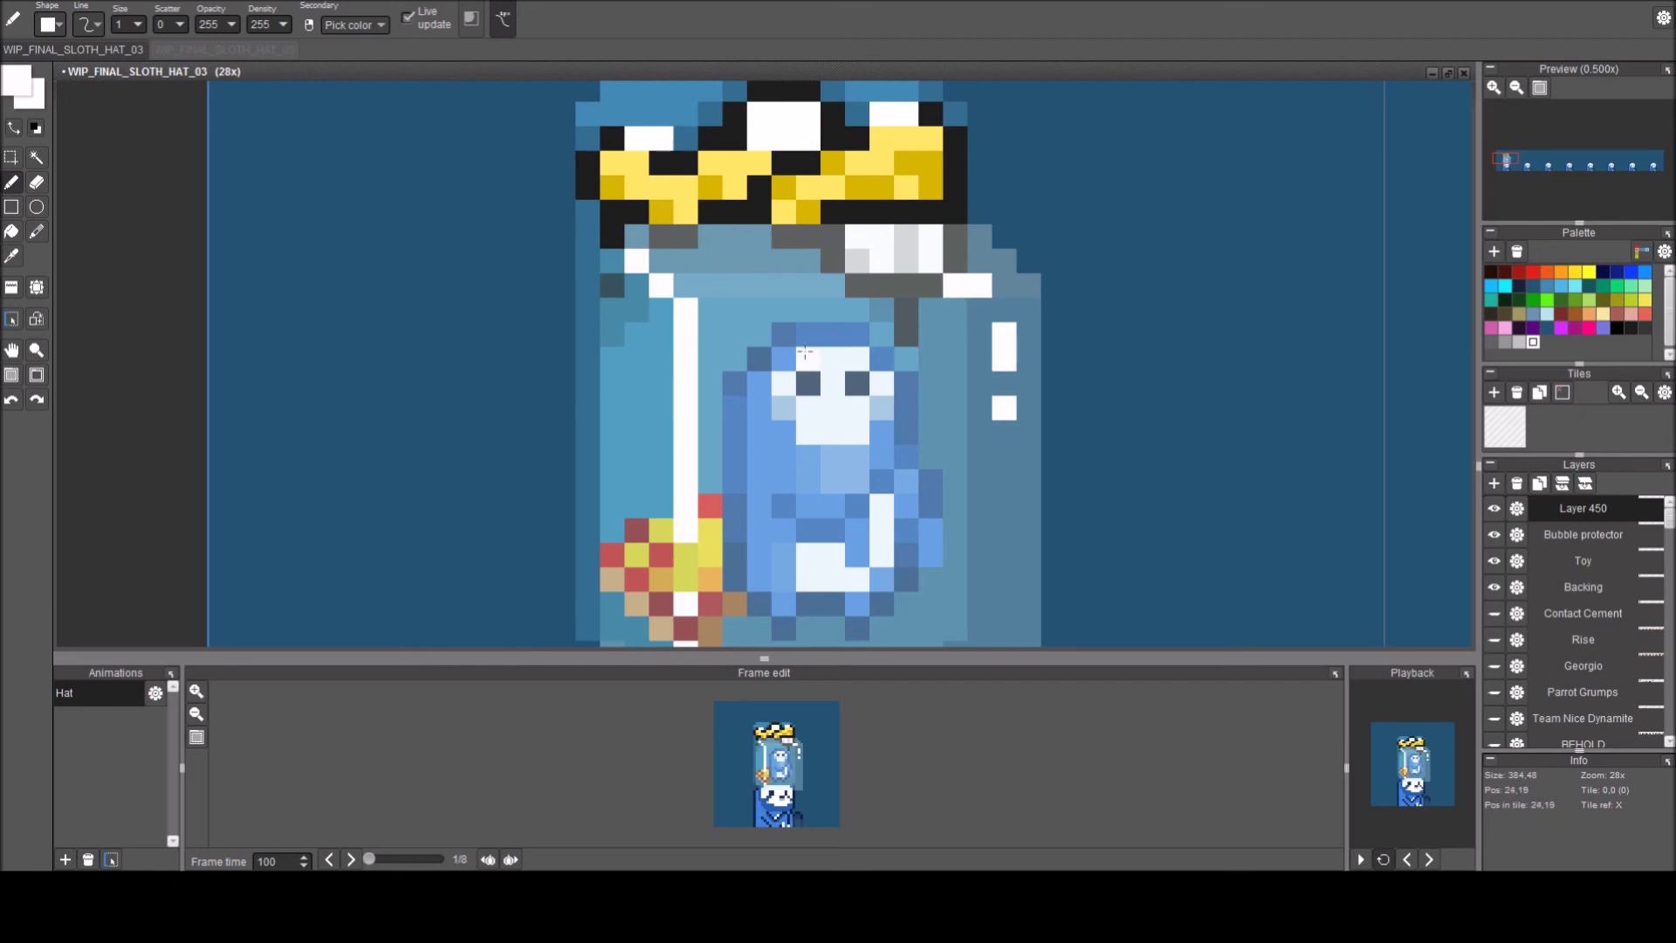
# Erase pixels from the left vertical highlight to separate its top and leave a gap just above the pizza.
pyautogui.press('e')
pyautogui.scroll(1, 694, 524)
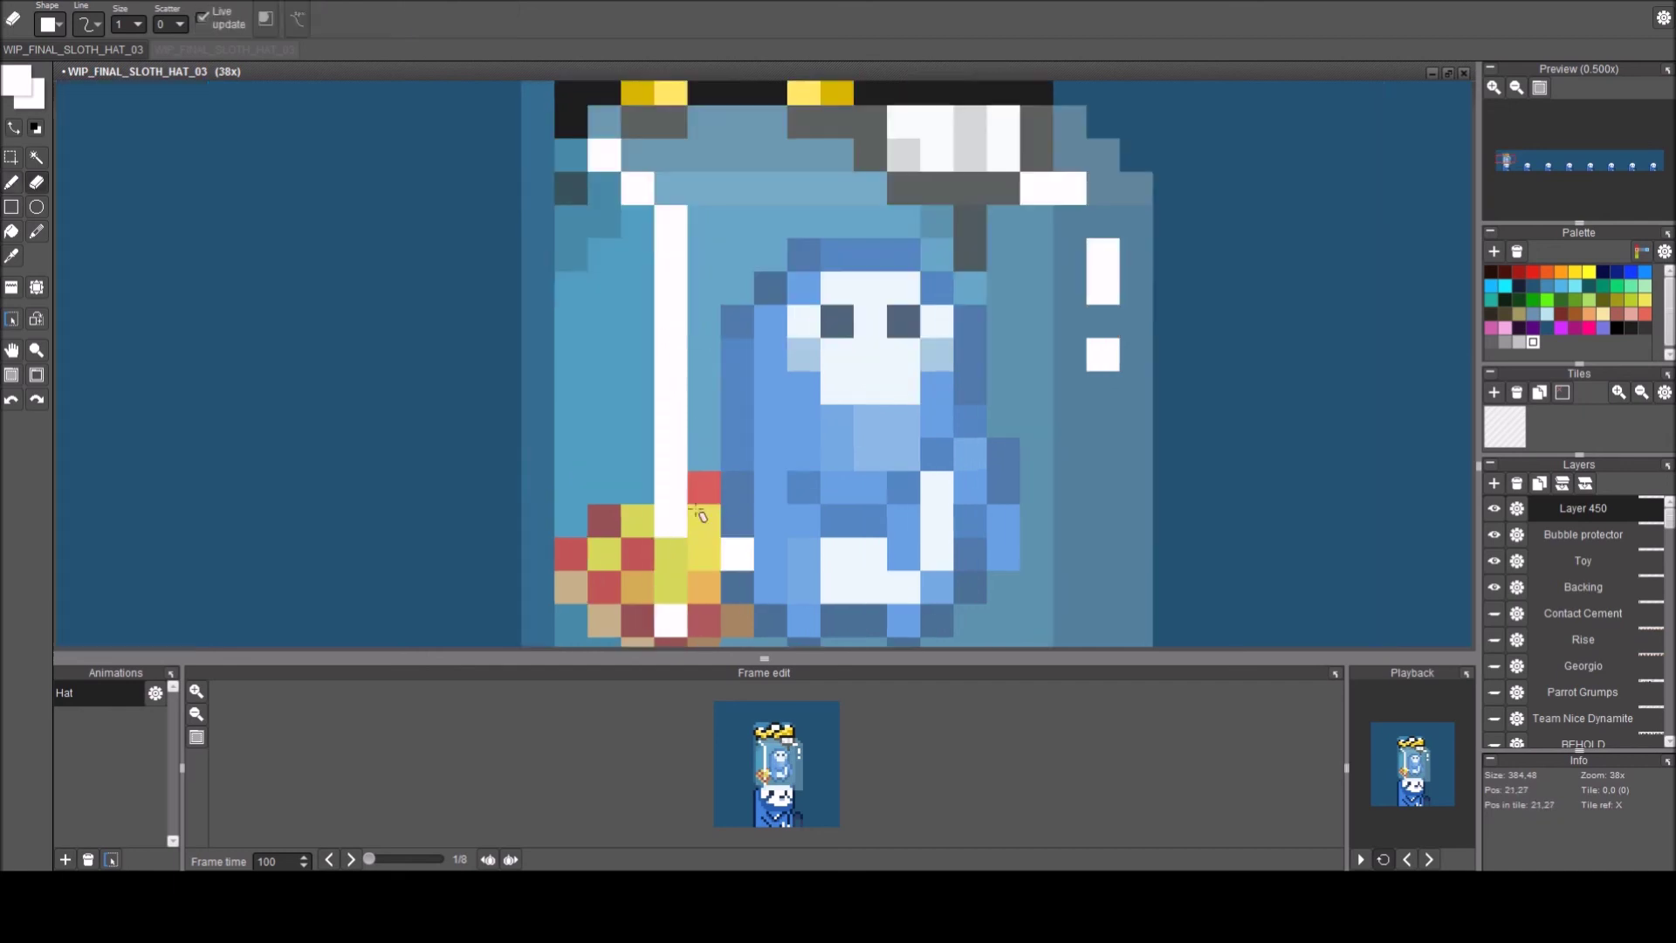
pyautogui.scroll(-3, 685, 545)
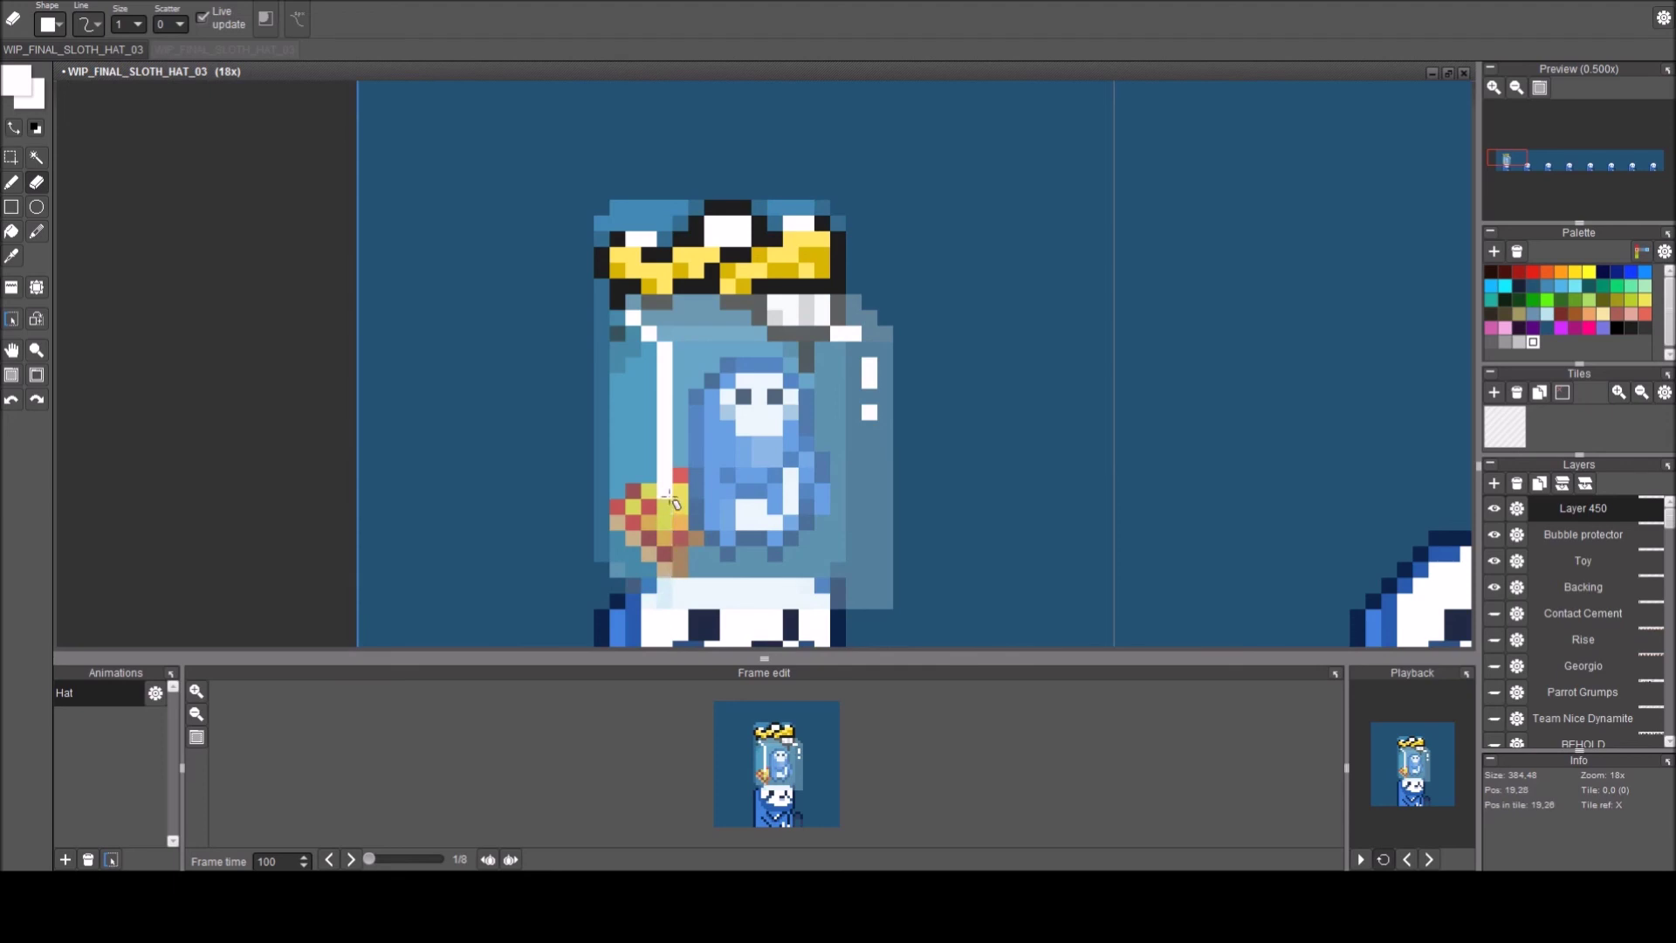
pyautogui.click(669, 457)
pyautogui.moveTo(757, 466); pyautogui.dragTo(697, 347)
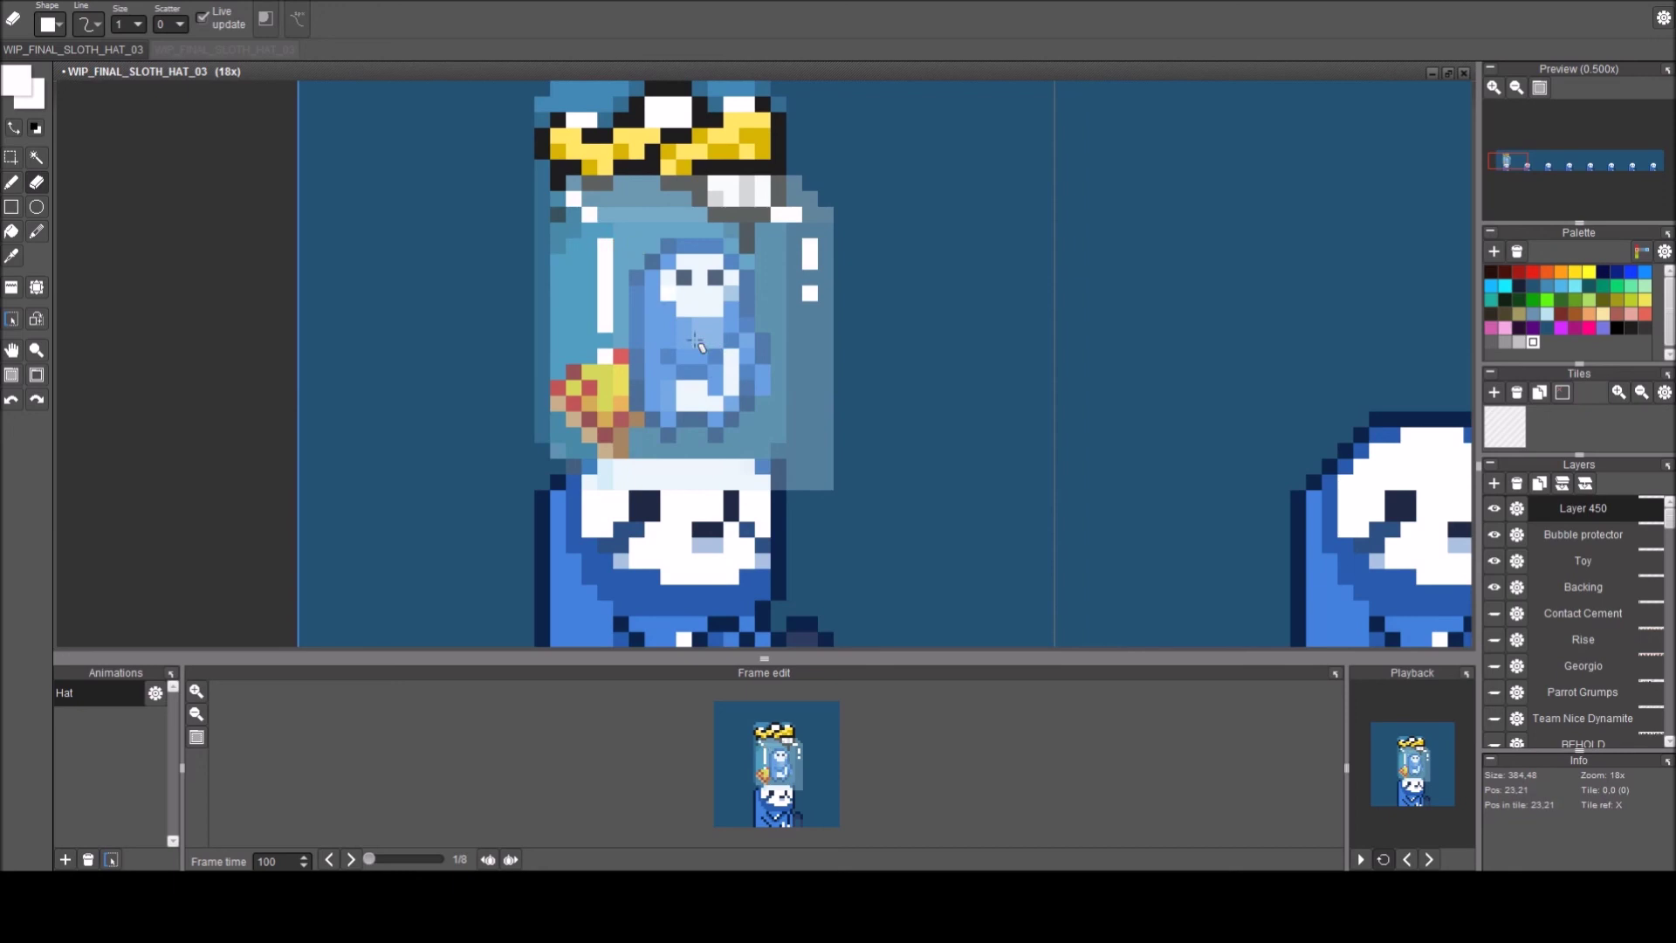
# Erase the lower-right corner pixel of the bubble on the Bubble protector layer to round it off.
pyautogui.press('b')
pyautogui.scroll(2, 605, 260)
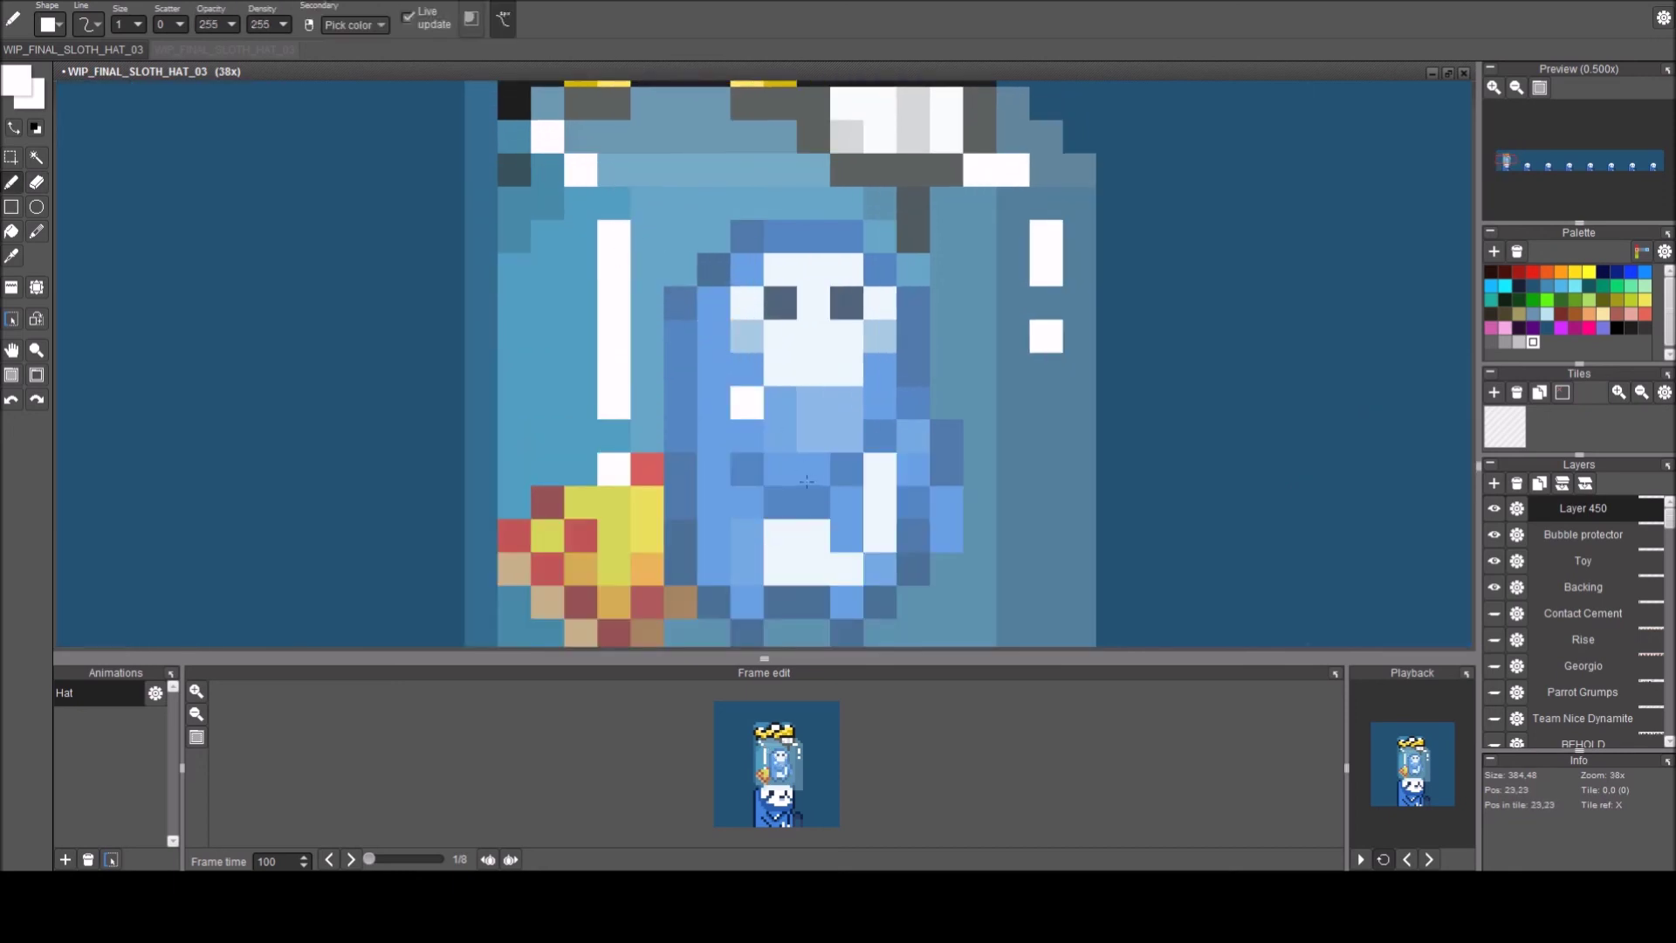
pyautogui.scroll(-1, 746, 403)
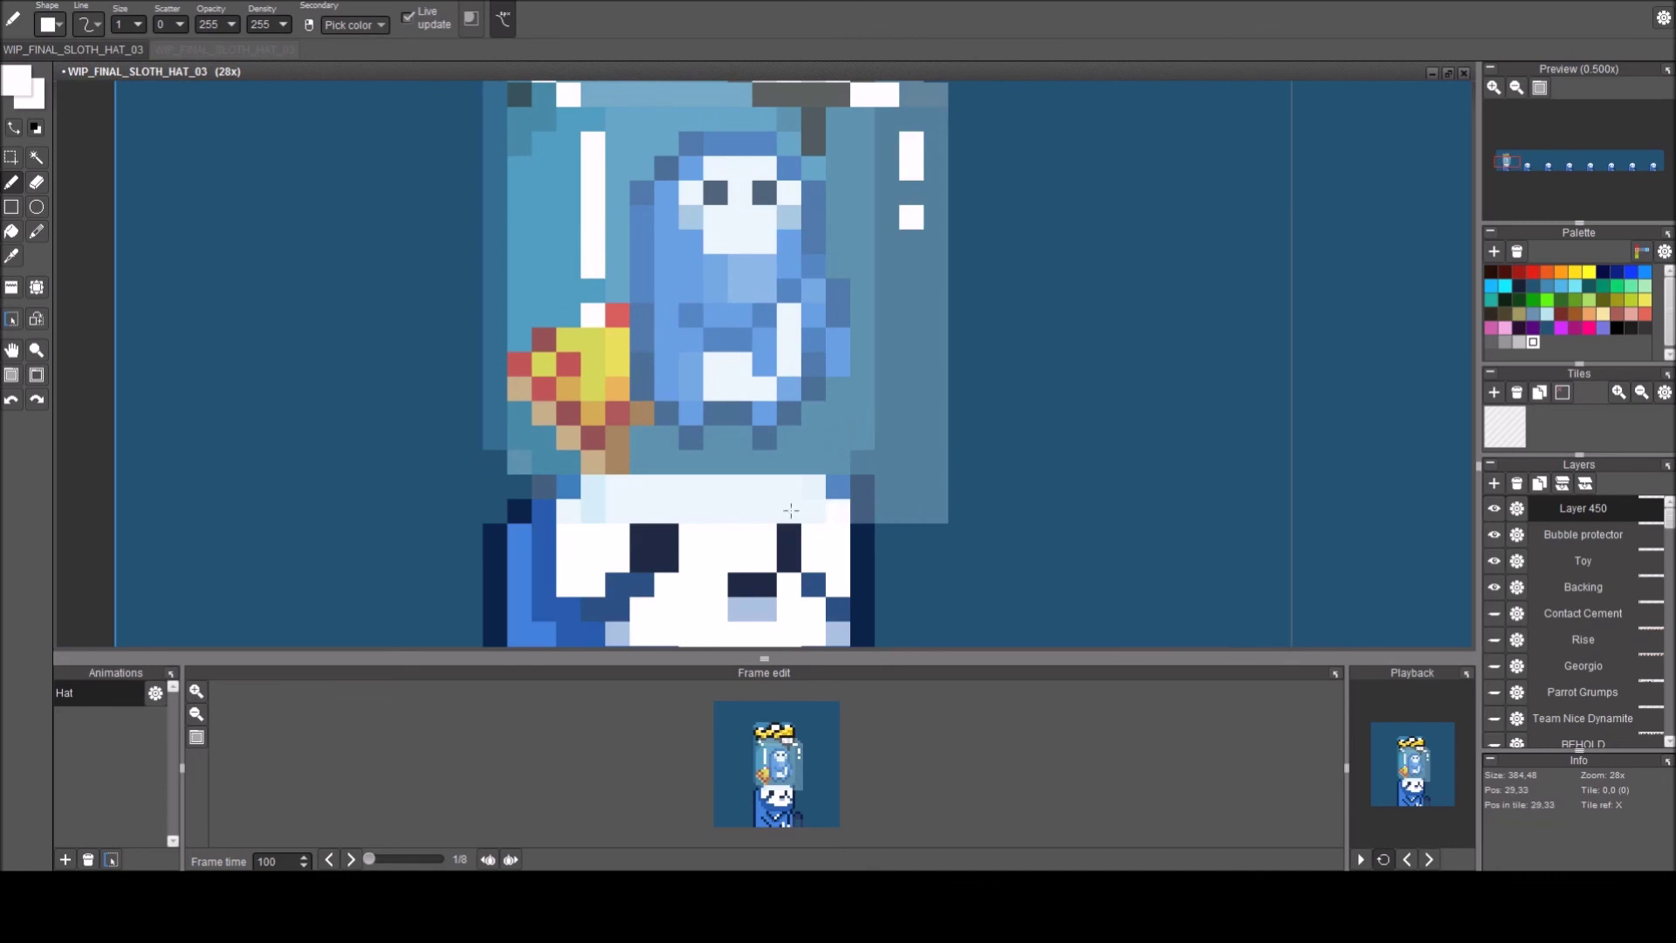
pyautogui.scroll(3, 808, 516)
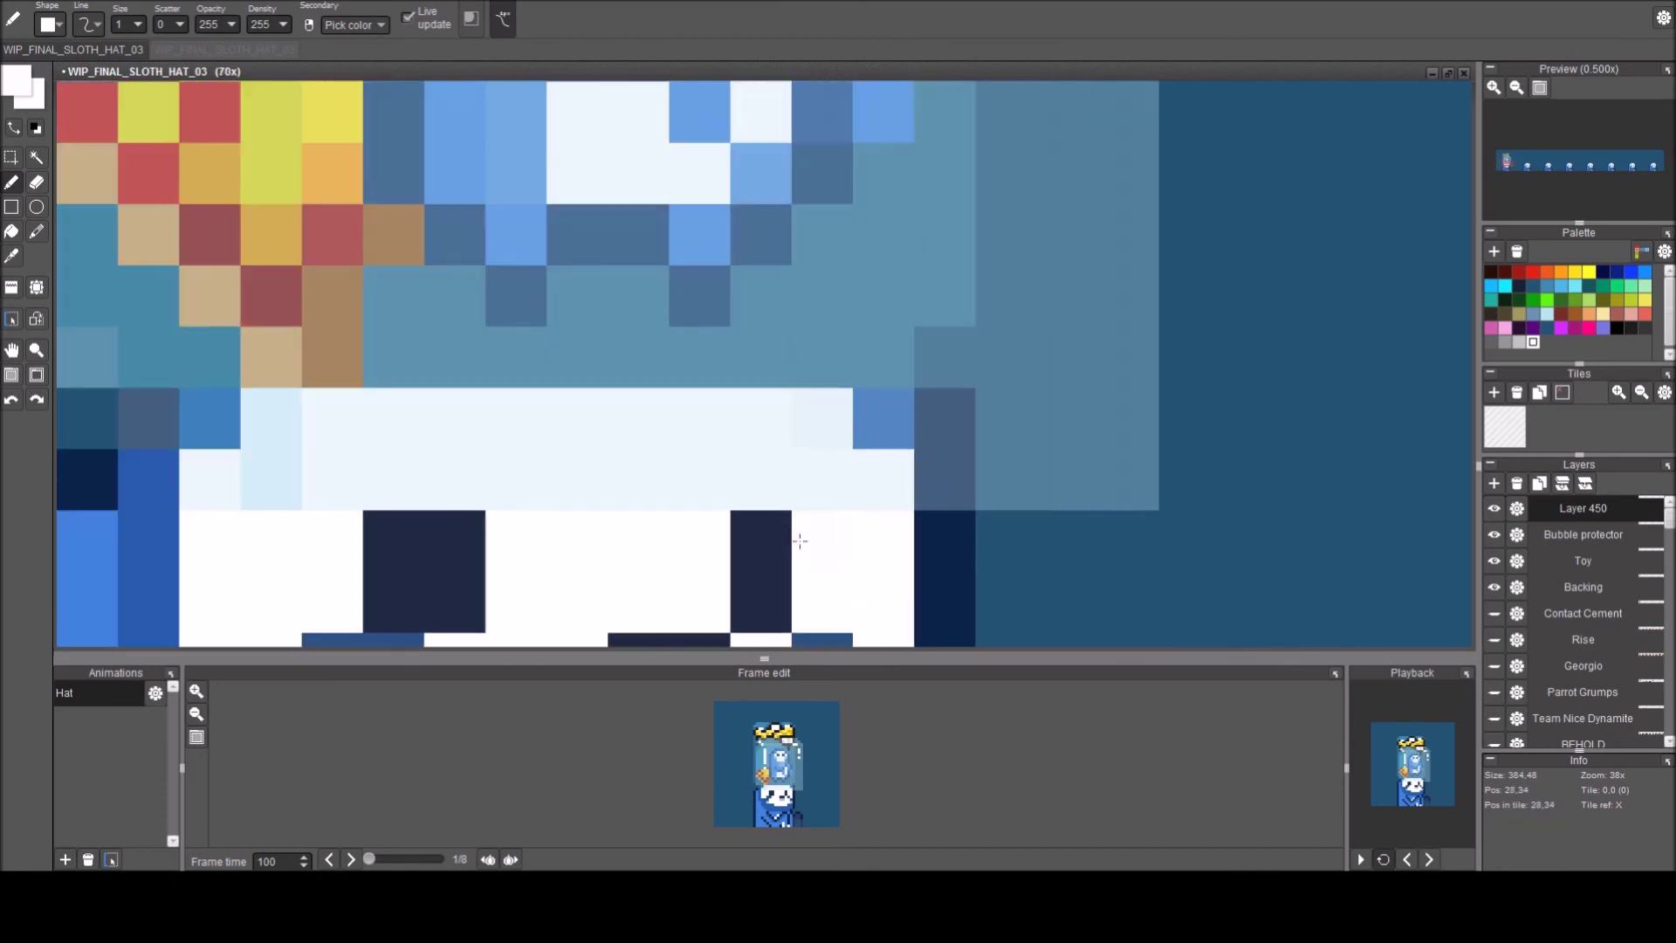
pyautogui.click(1602, 534)
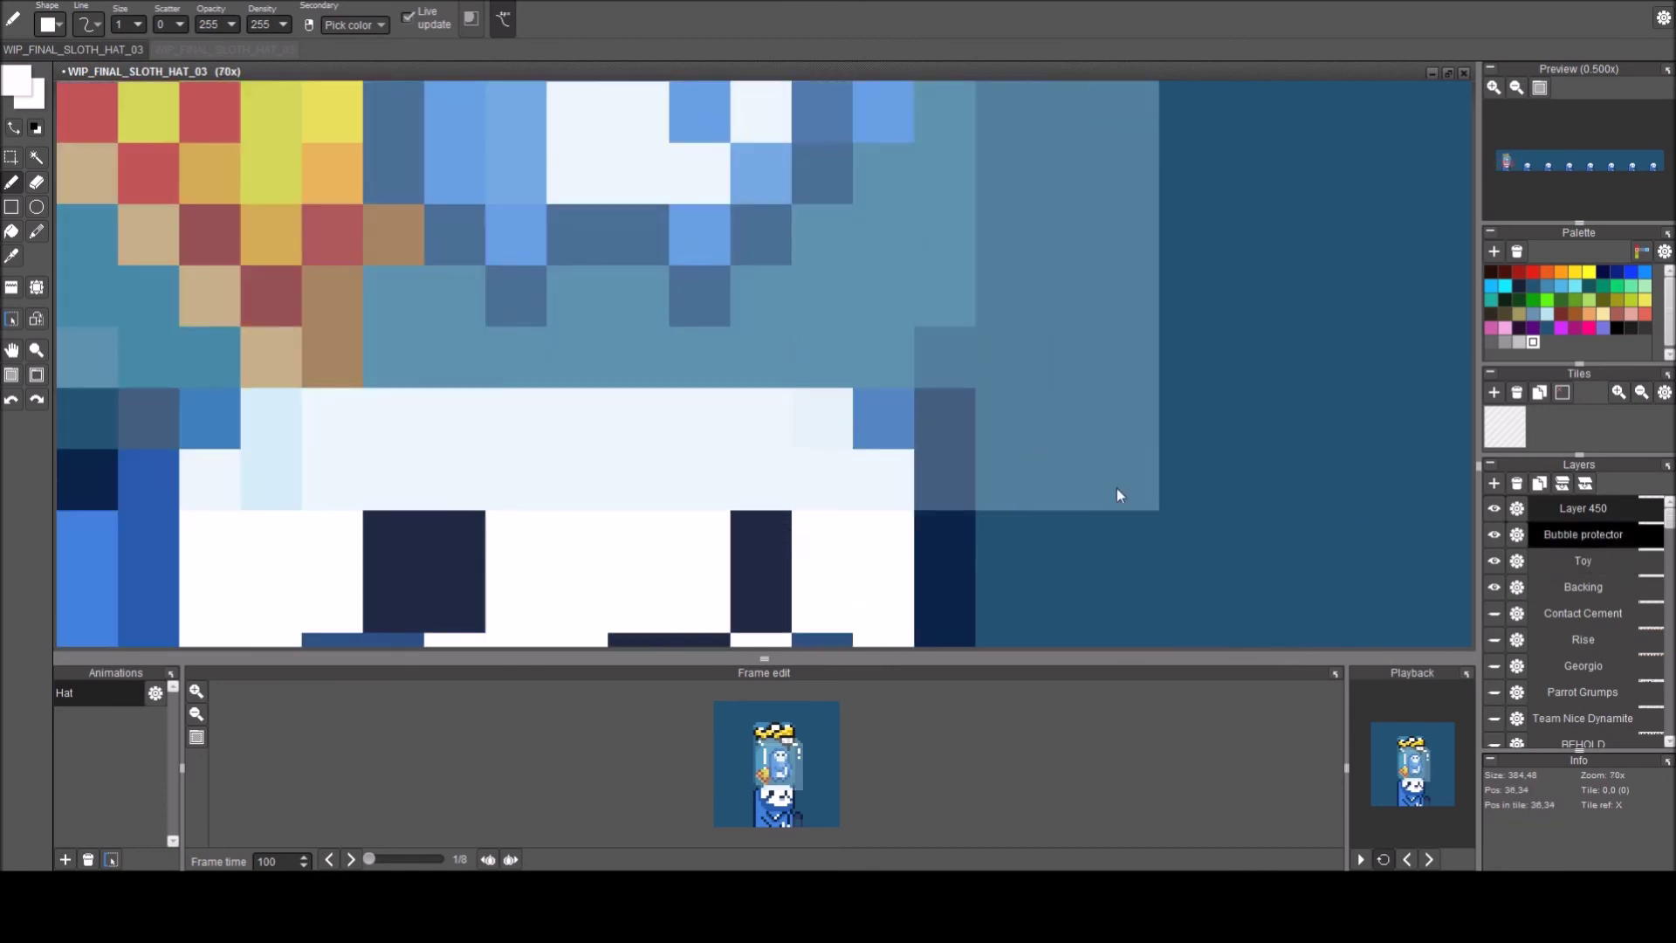
pyautogui.press('e')
pyautogui.click(1128, 480)
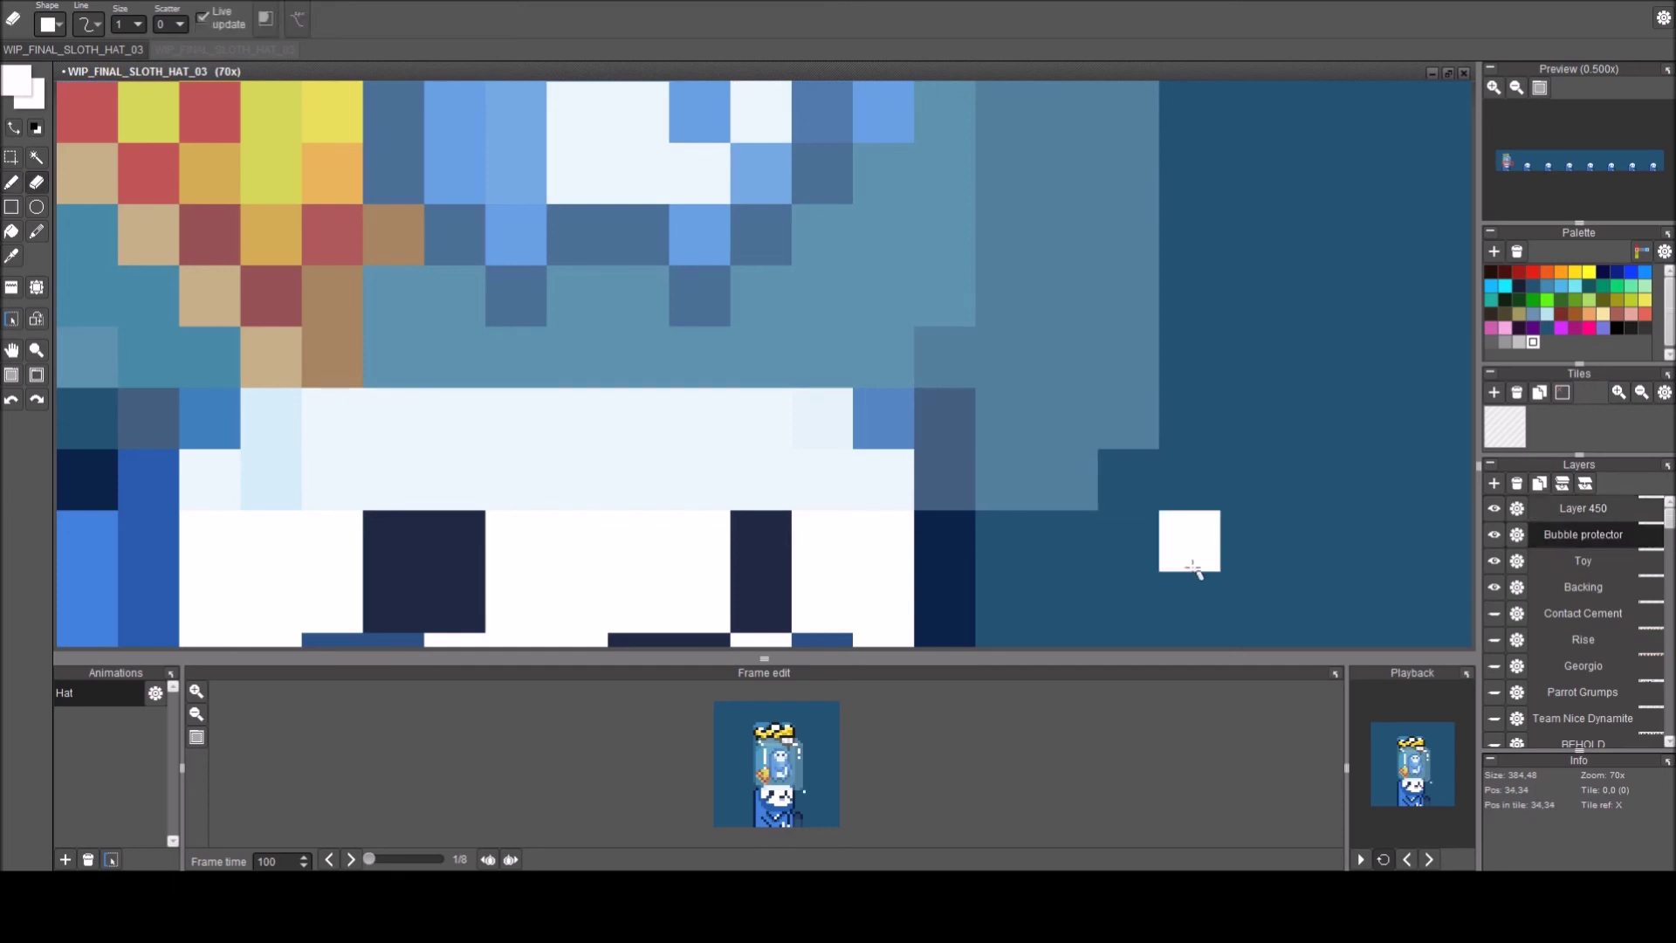
pyautogui.scroll(-1, 965, 540)
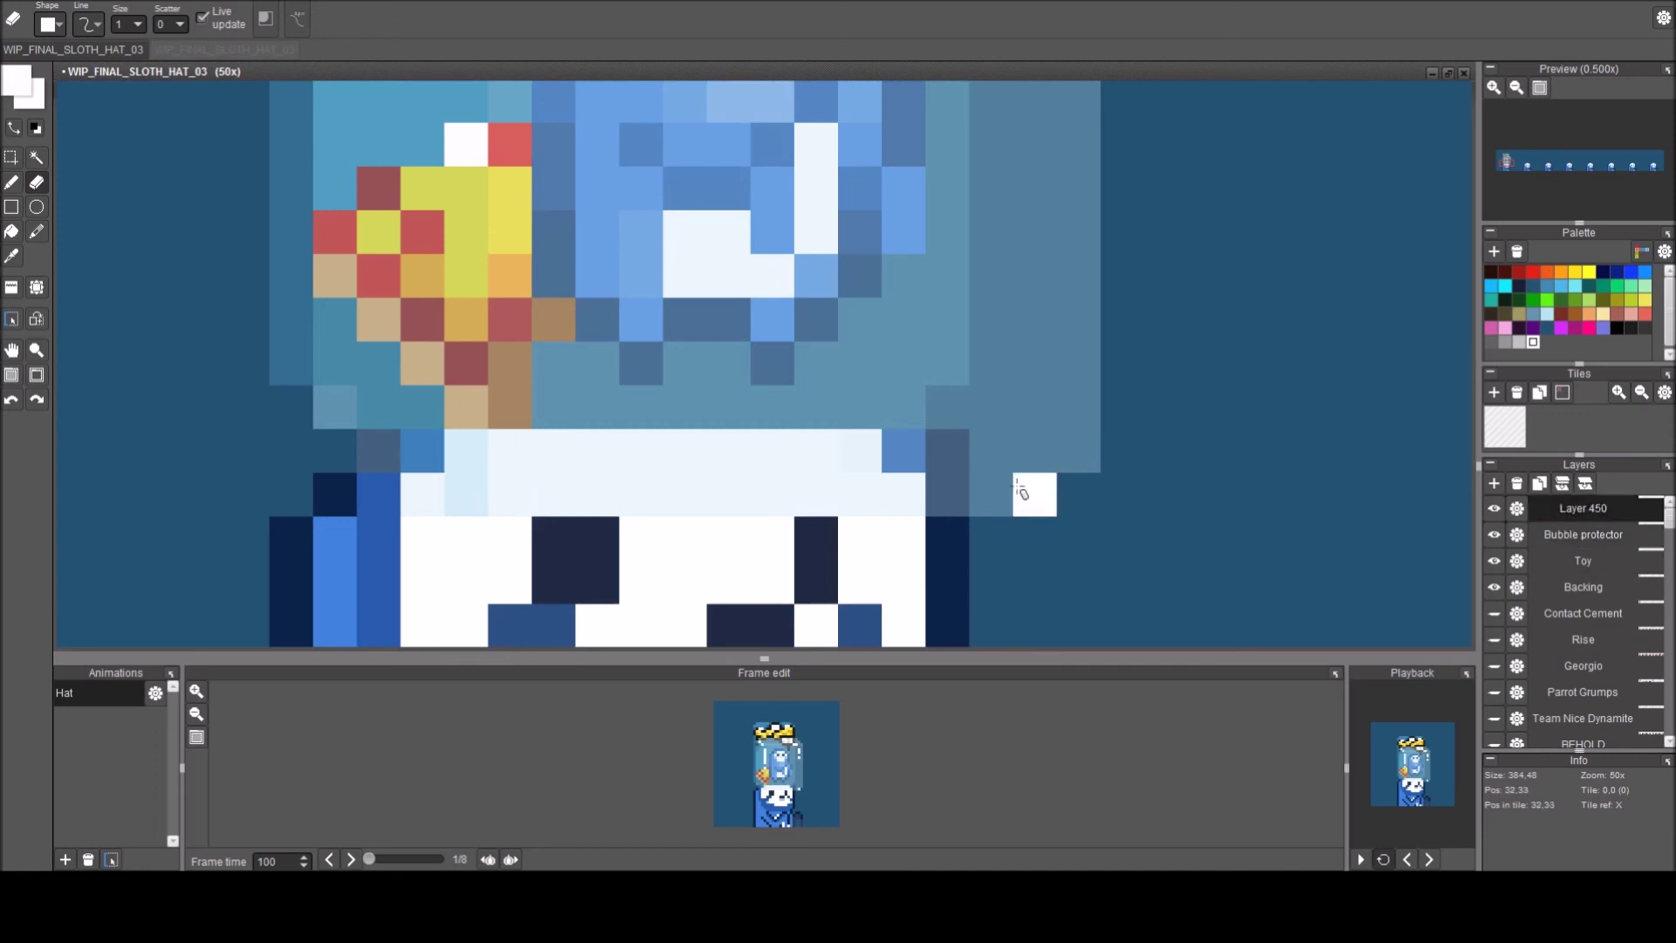
pyautogui.scroll(-2, 777, 494)
pyautogui.click(1550, 535)
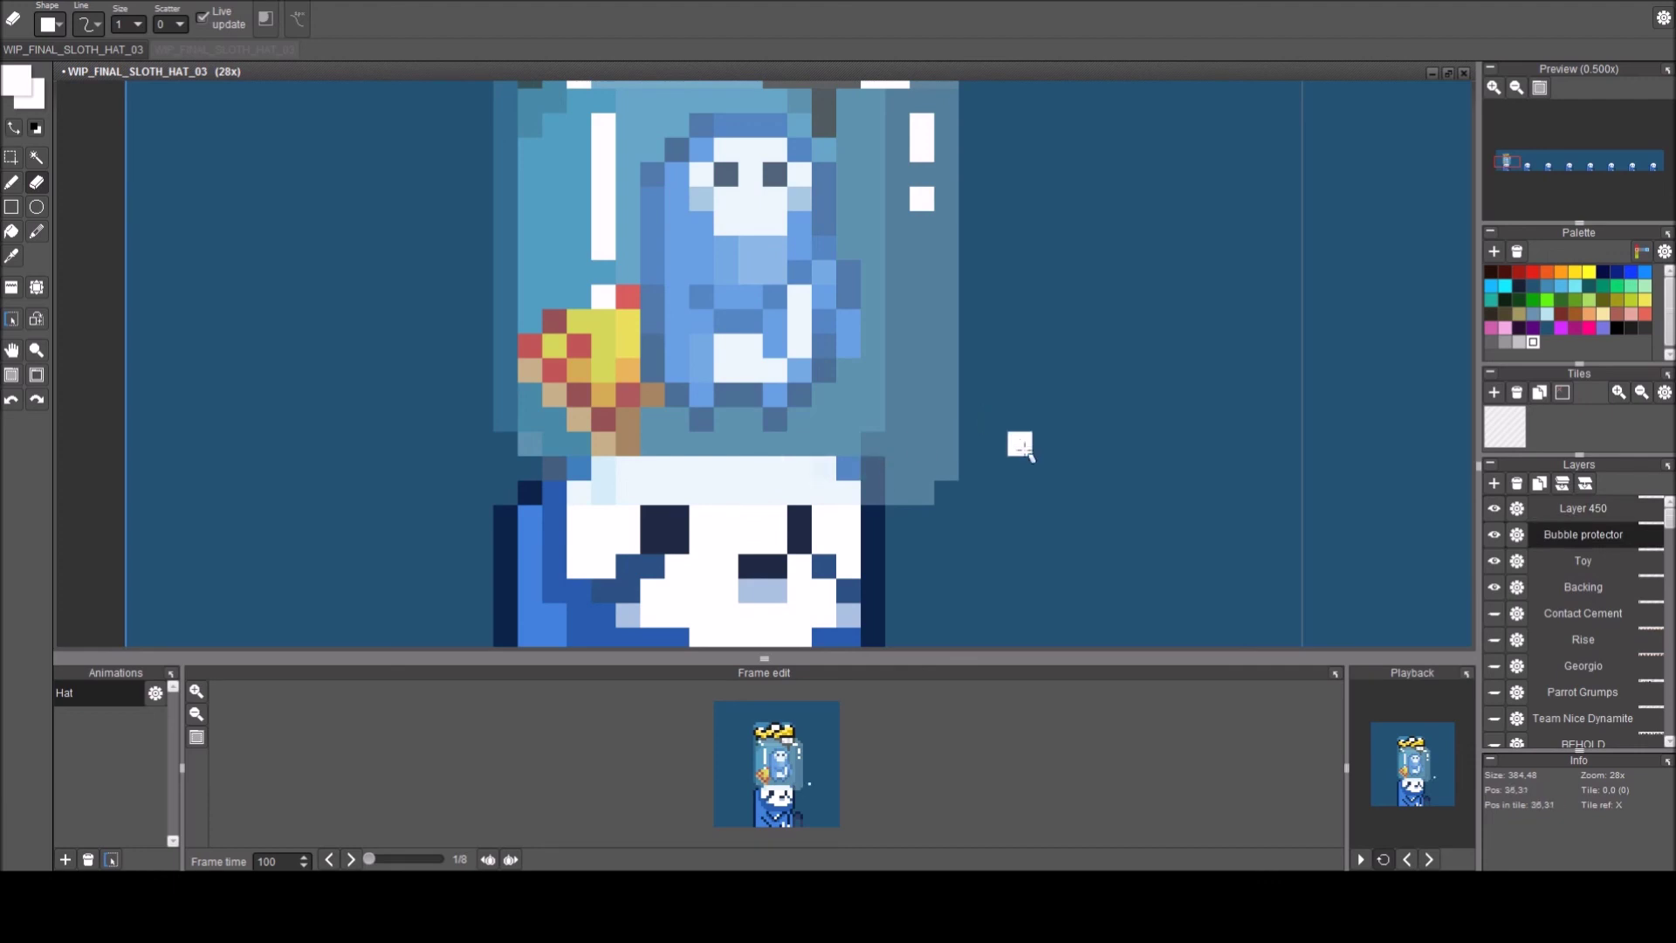
pyautogui.moveTo(1018, 393); pyautogui.dragTo(984, 426)
pyautogui.scroll(-1, 985, 426)
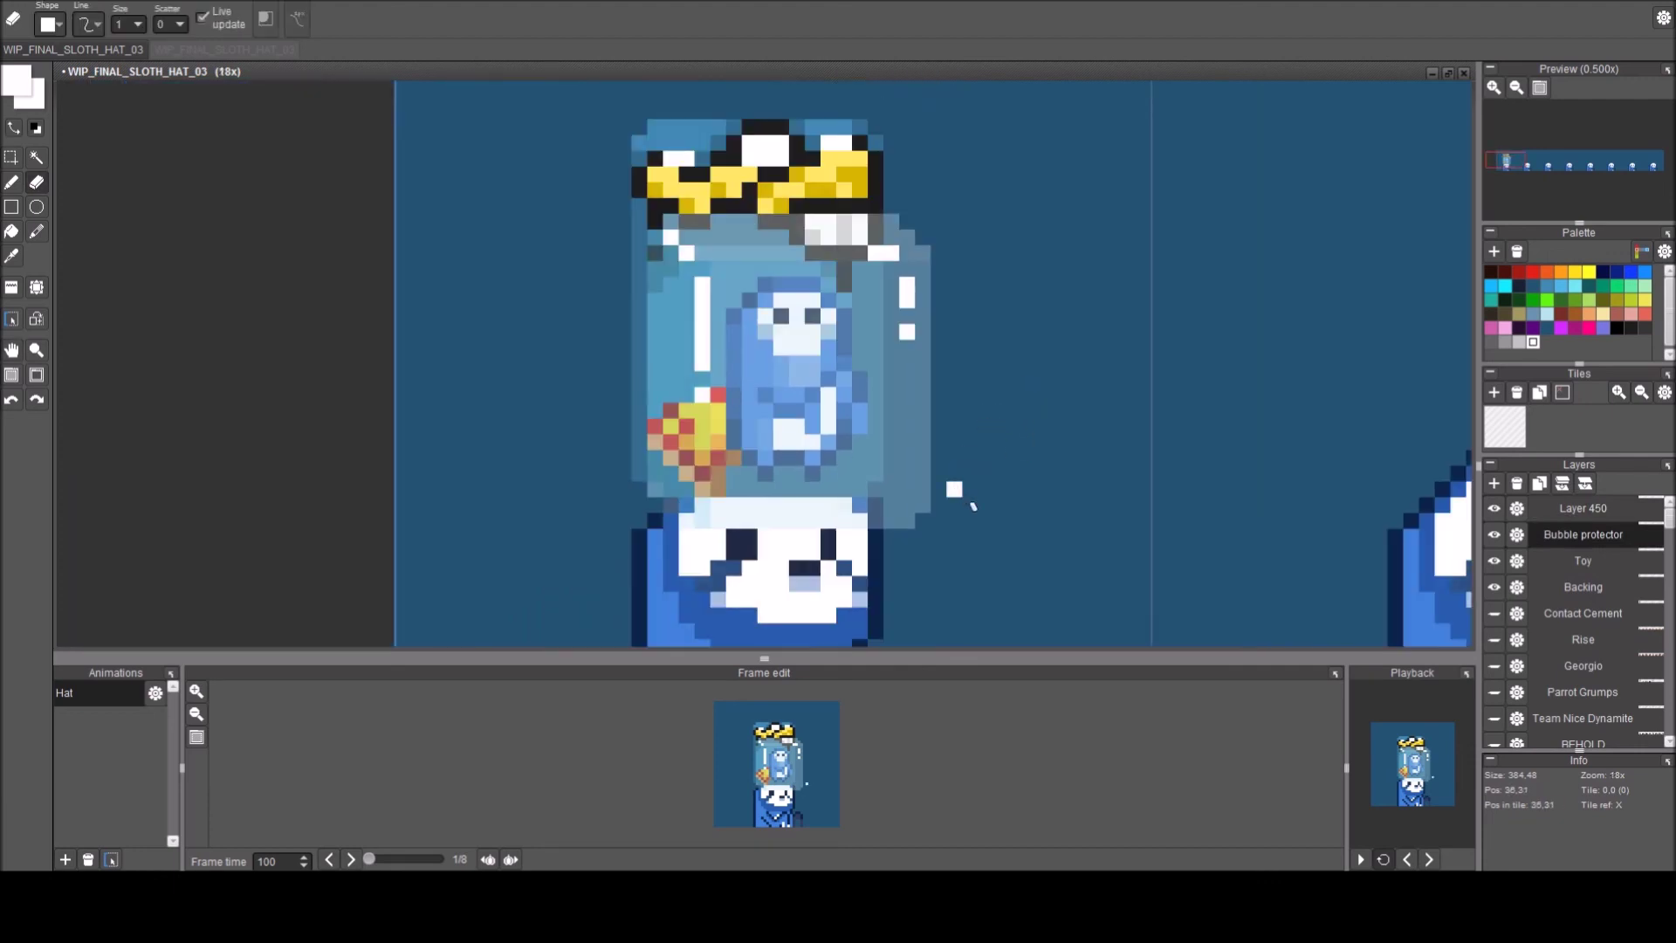
# Rename the new top layer "Highlights".
pyautogui.doubleClick(1533, 507)
pyautogui.write('H')
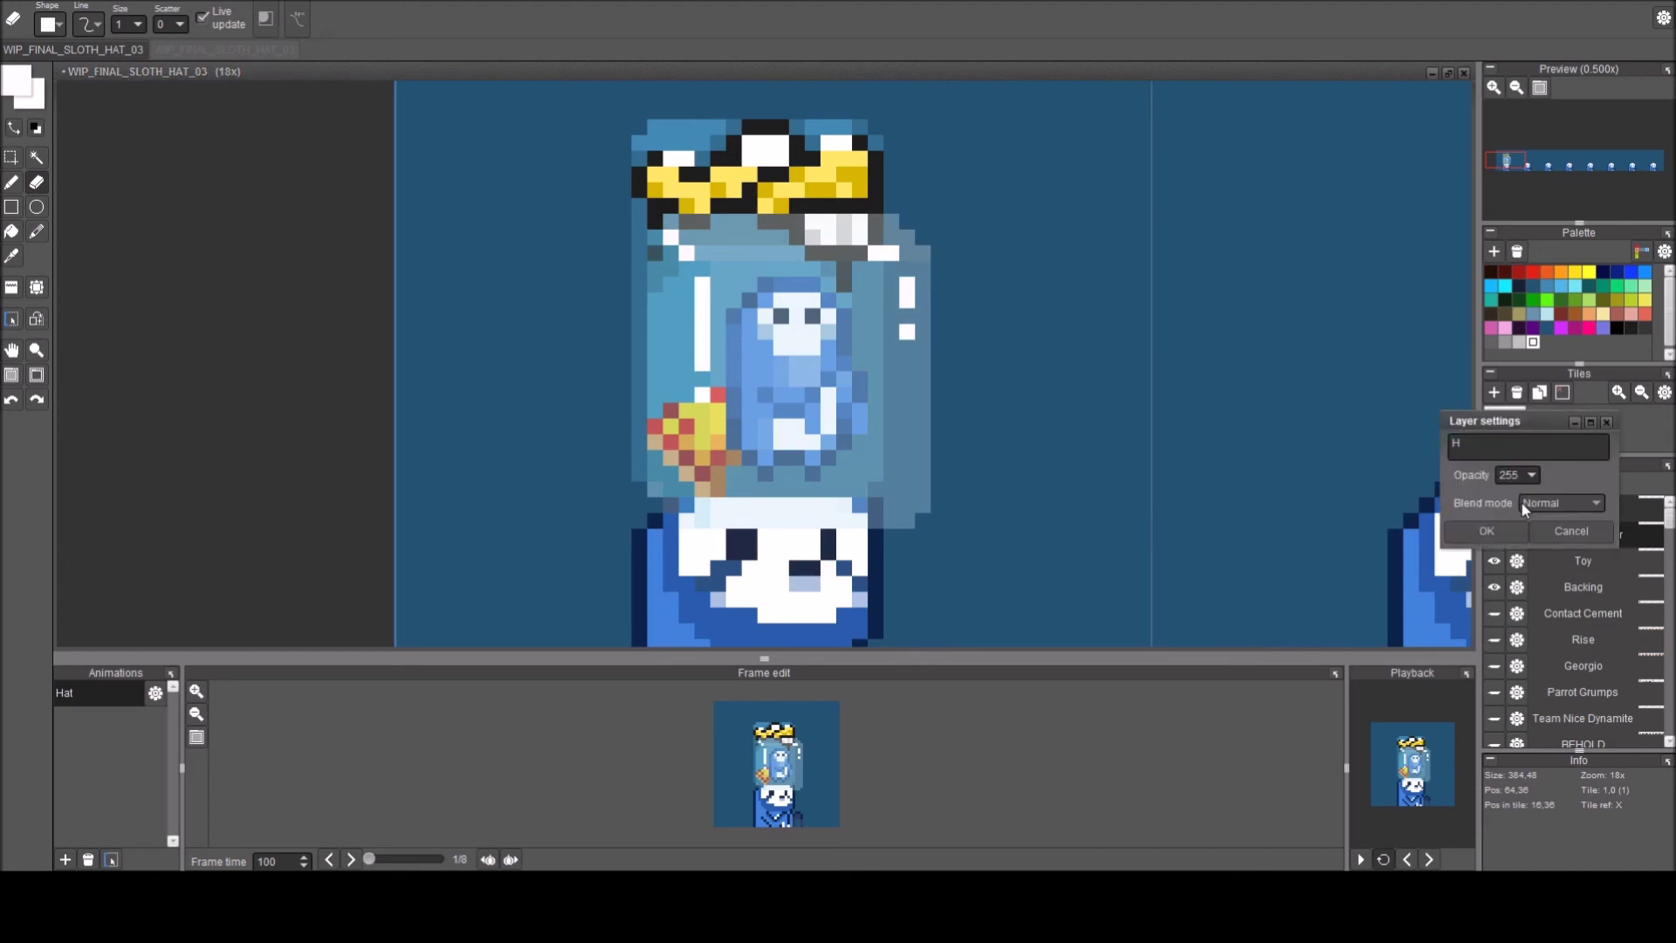
pyautogui.write('ighlights')
pyautogui.press('Return')
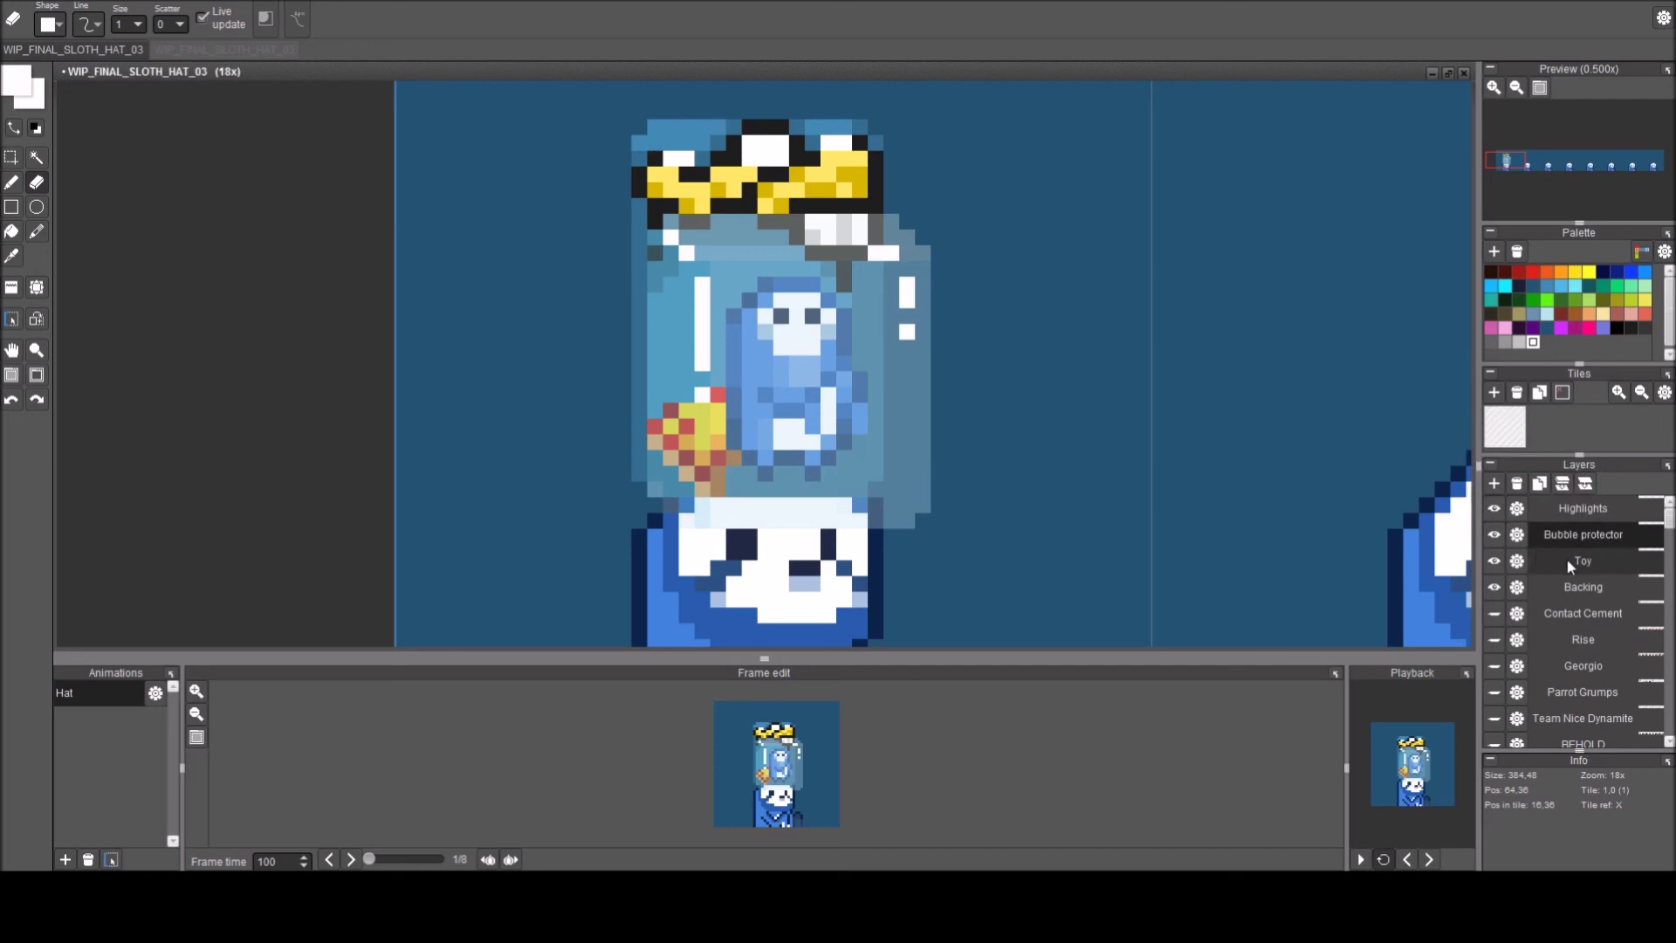
# Make the Highlights layer active.
pyautogui.click(1568, 561)
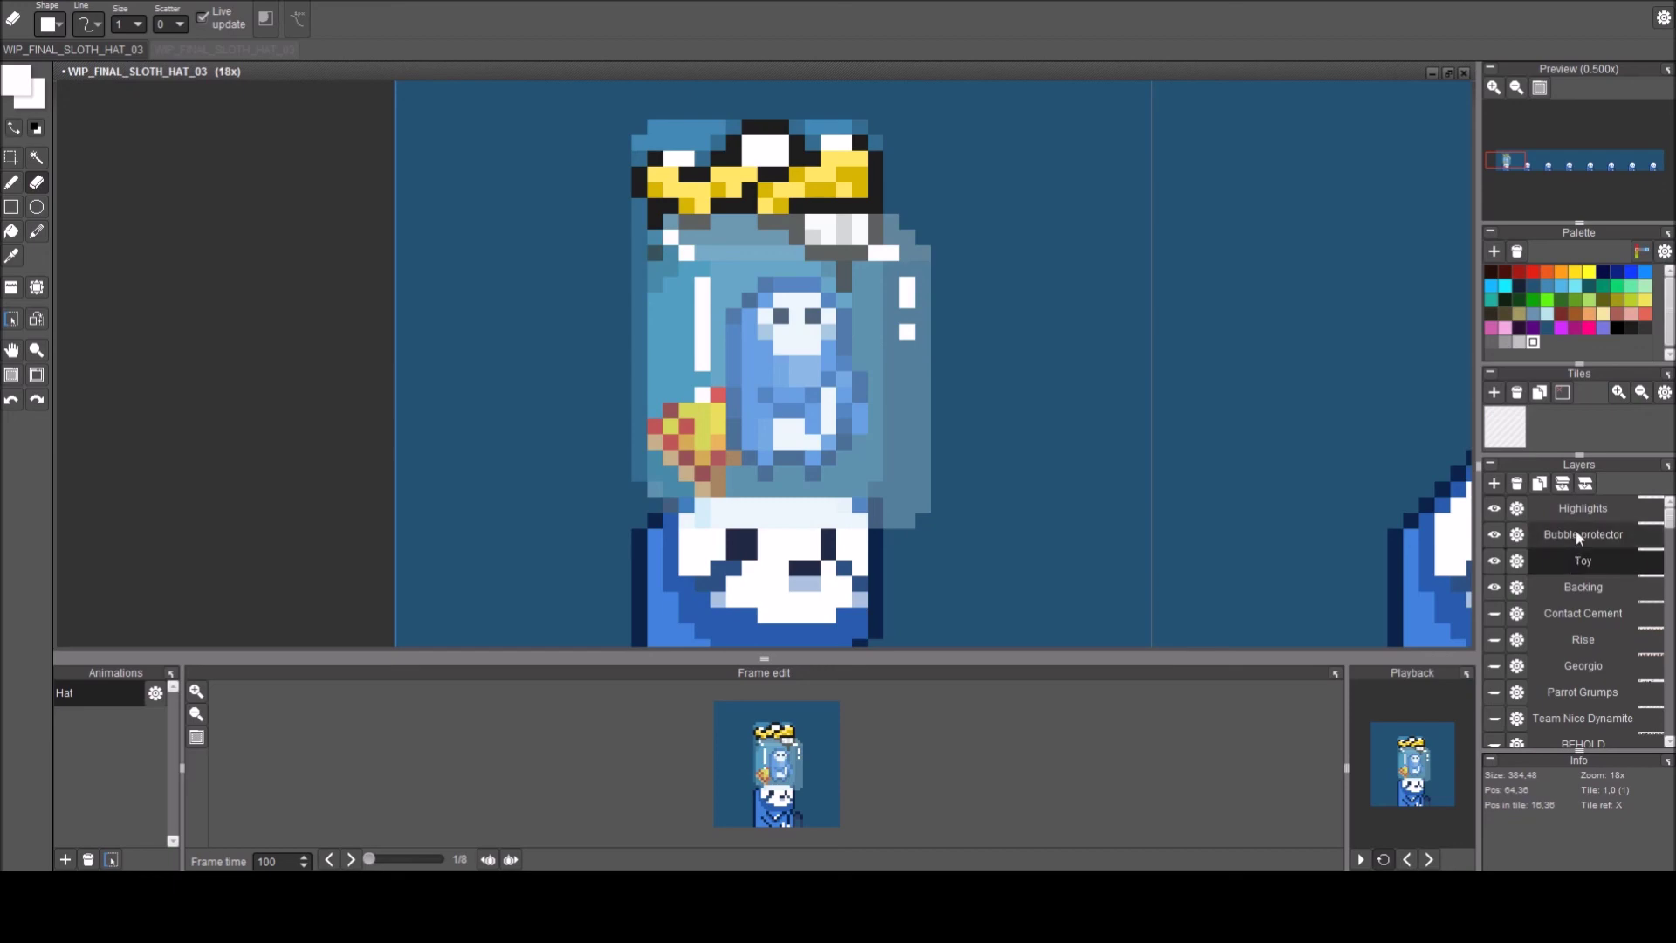
pyautogui.click(1579, 534)
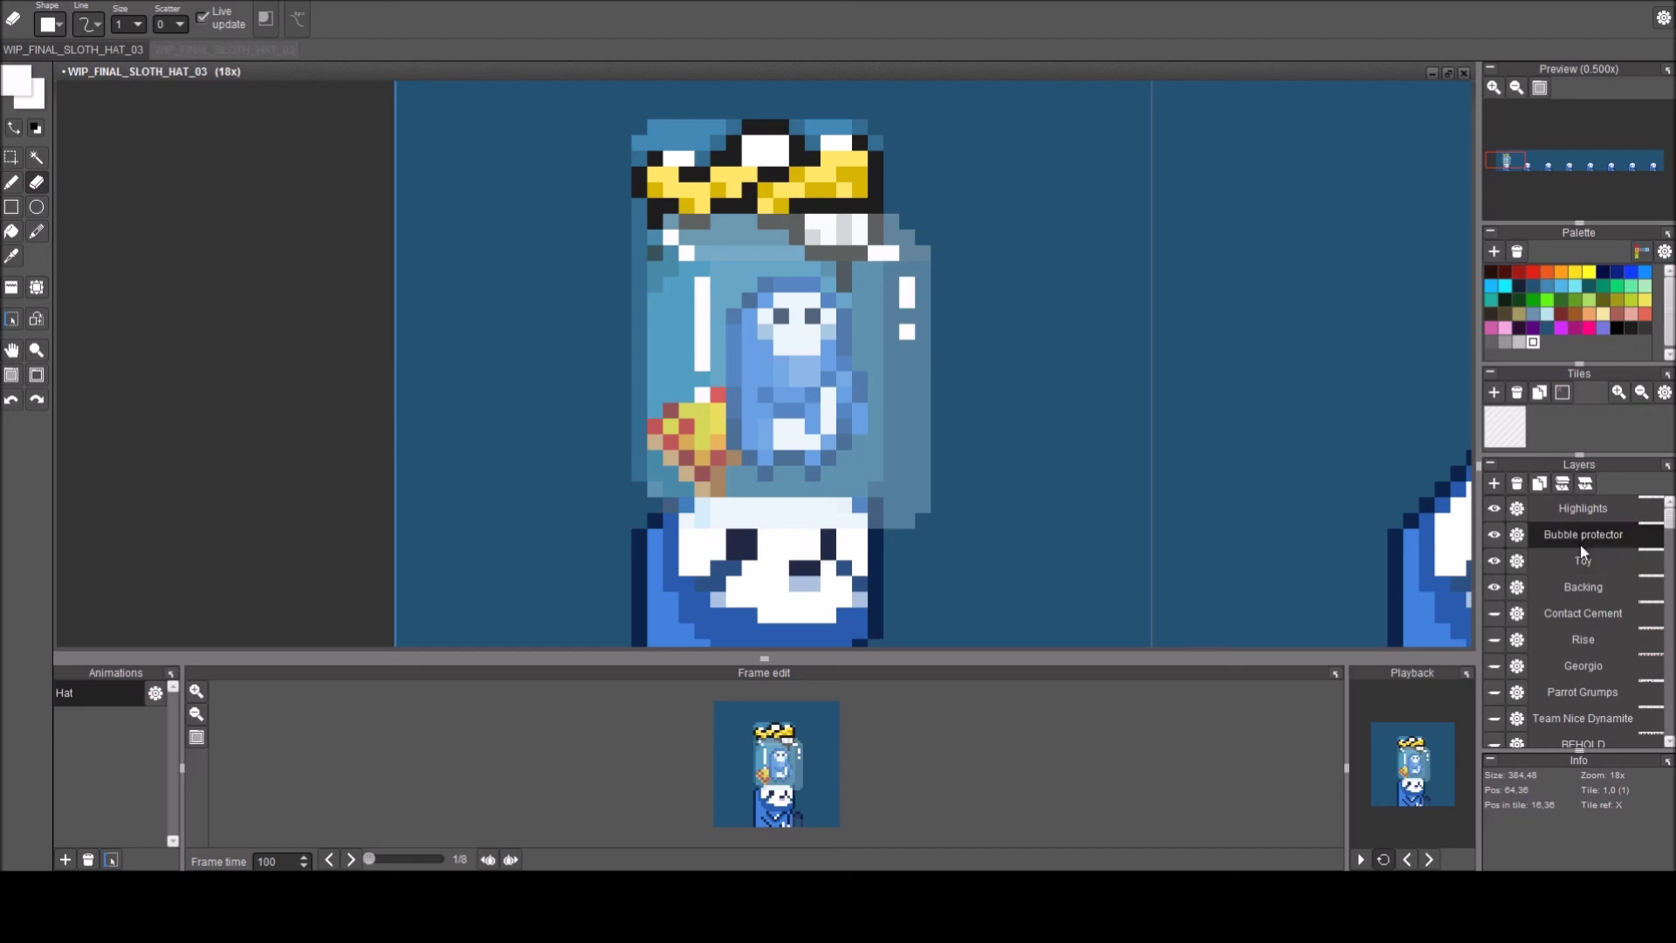
pyautogui.click(1564, 511)
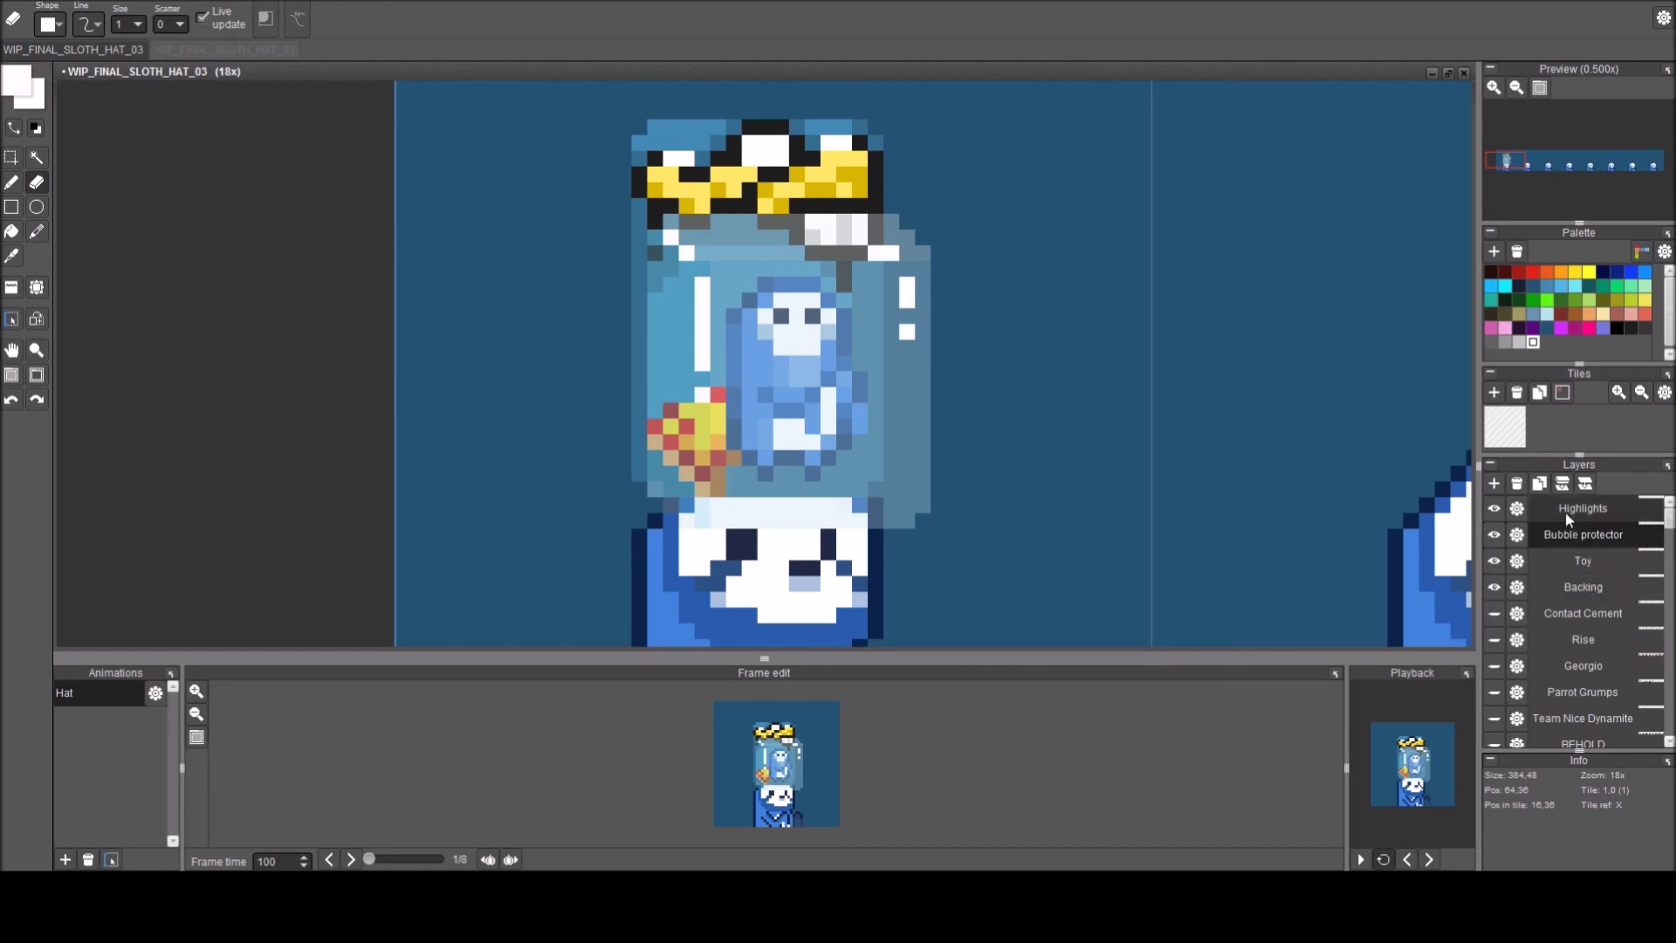
pyautogui.scroll(-2, 1092, 464)
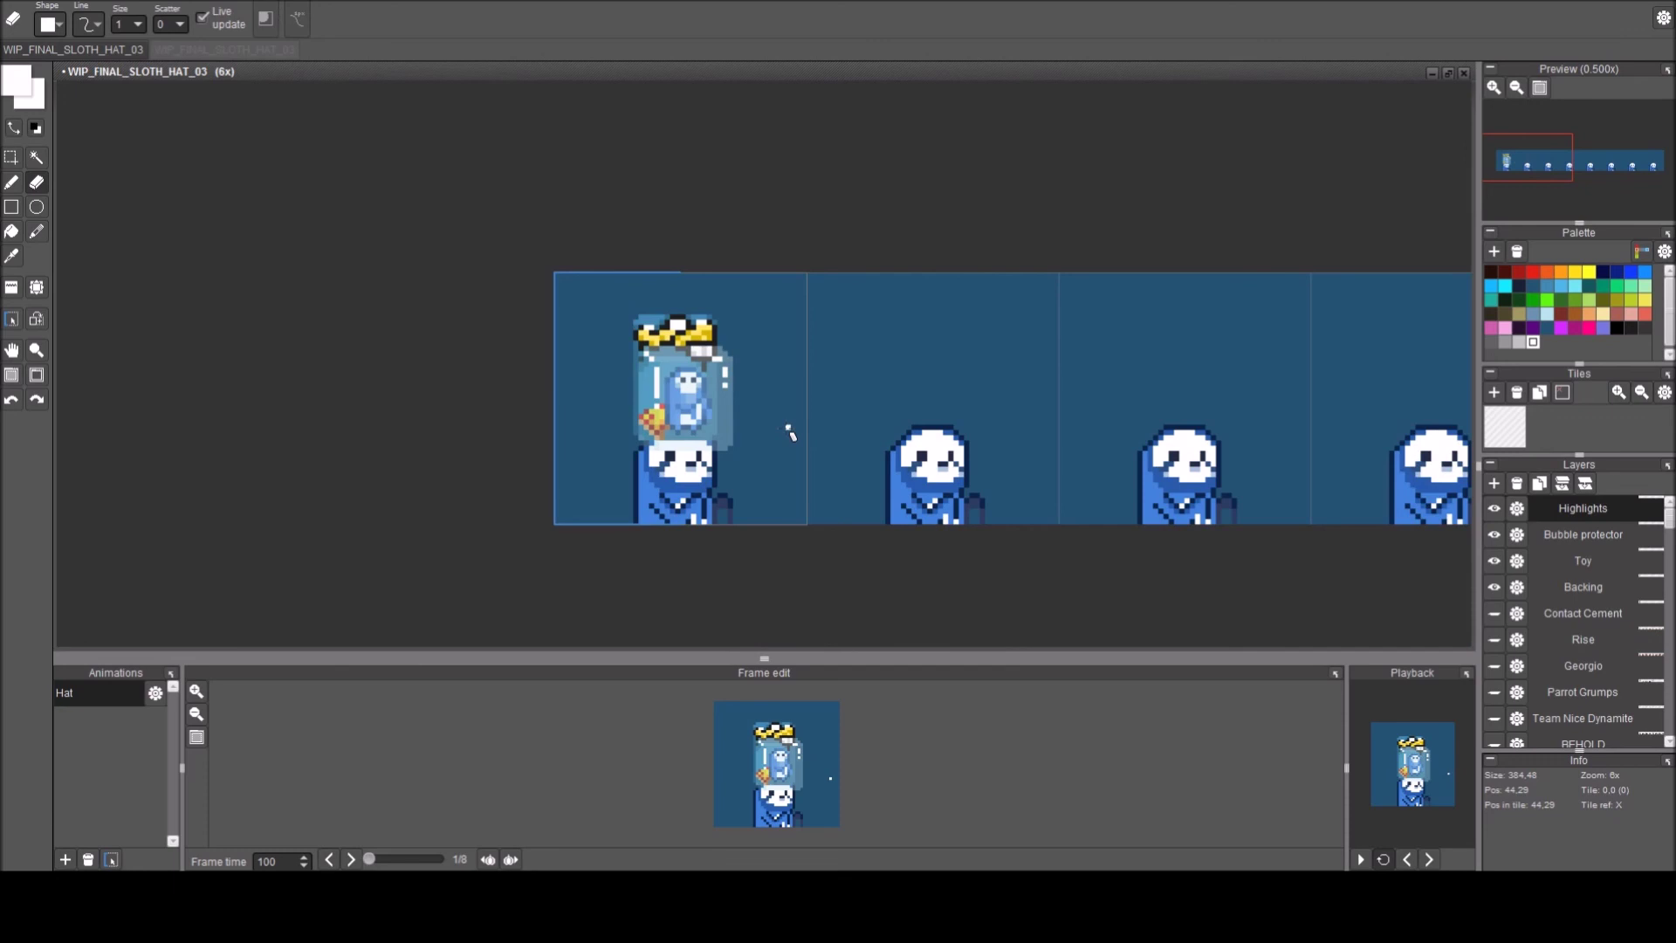
# Recolour the bottom row of the bubble with mid blue on the Bubble protector layer using the Pen tool.
pyautogui.scroll(3, 698, 454)
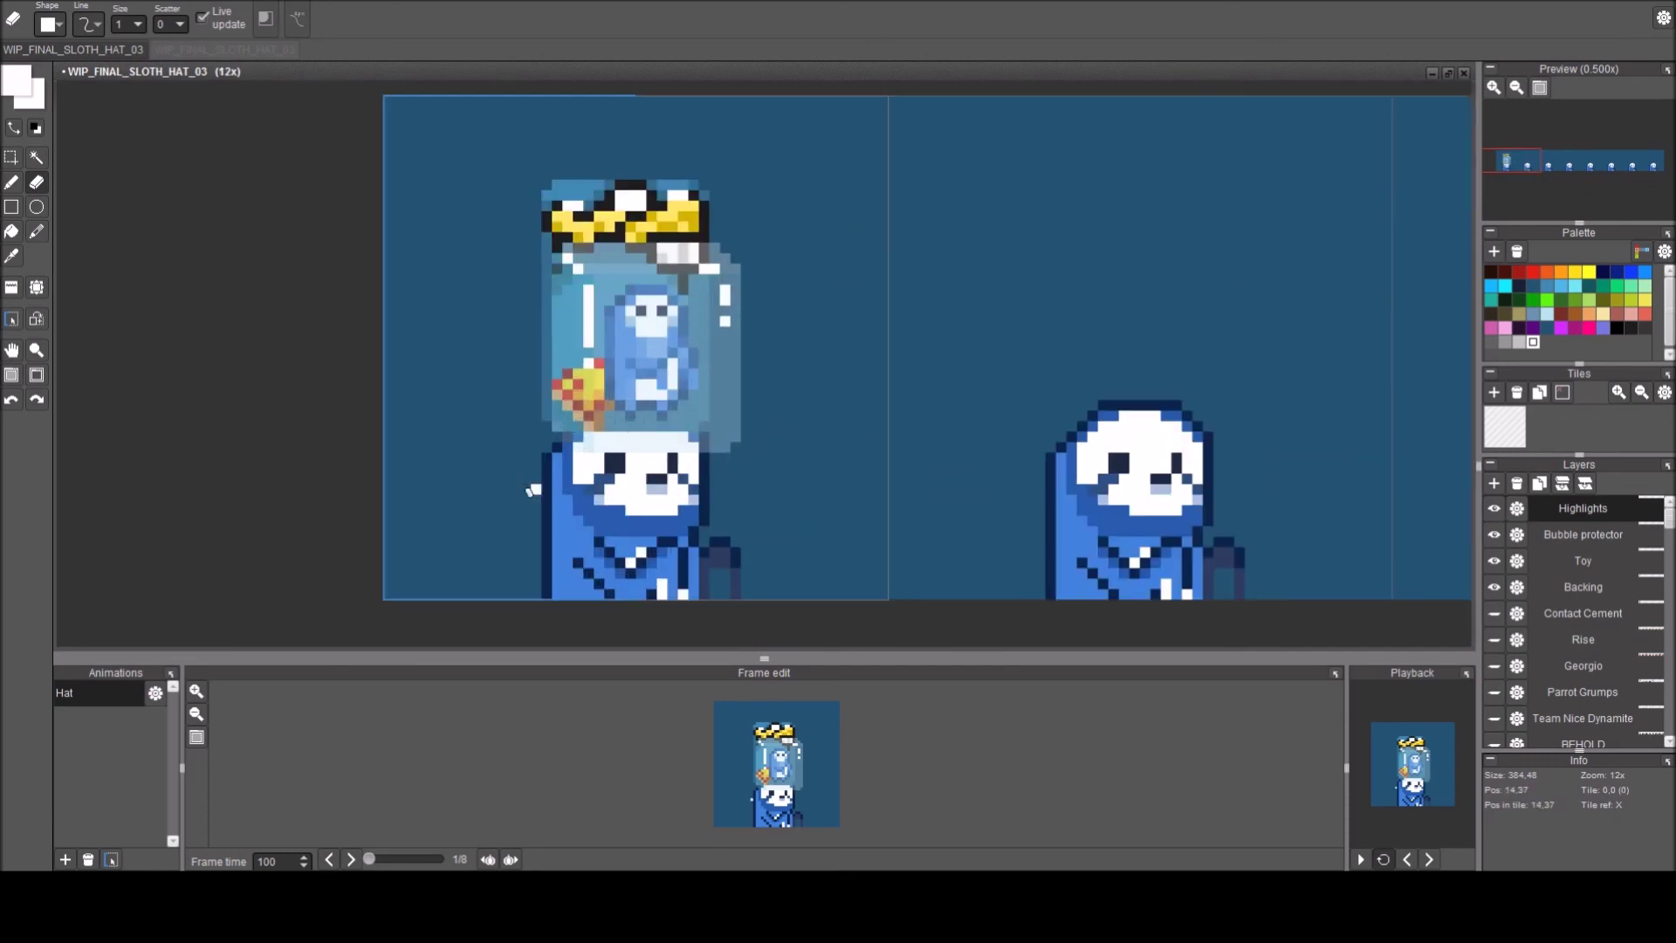
pyautogui.scroll(2, 637, 425)
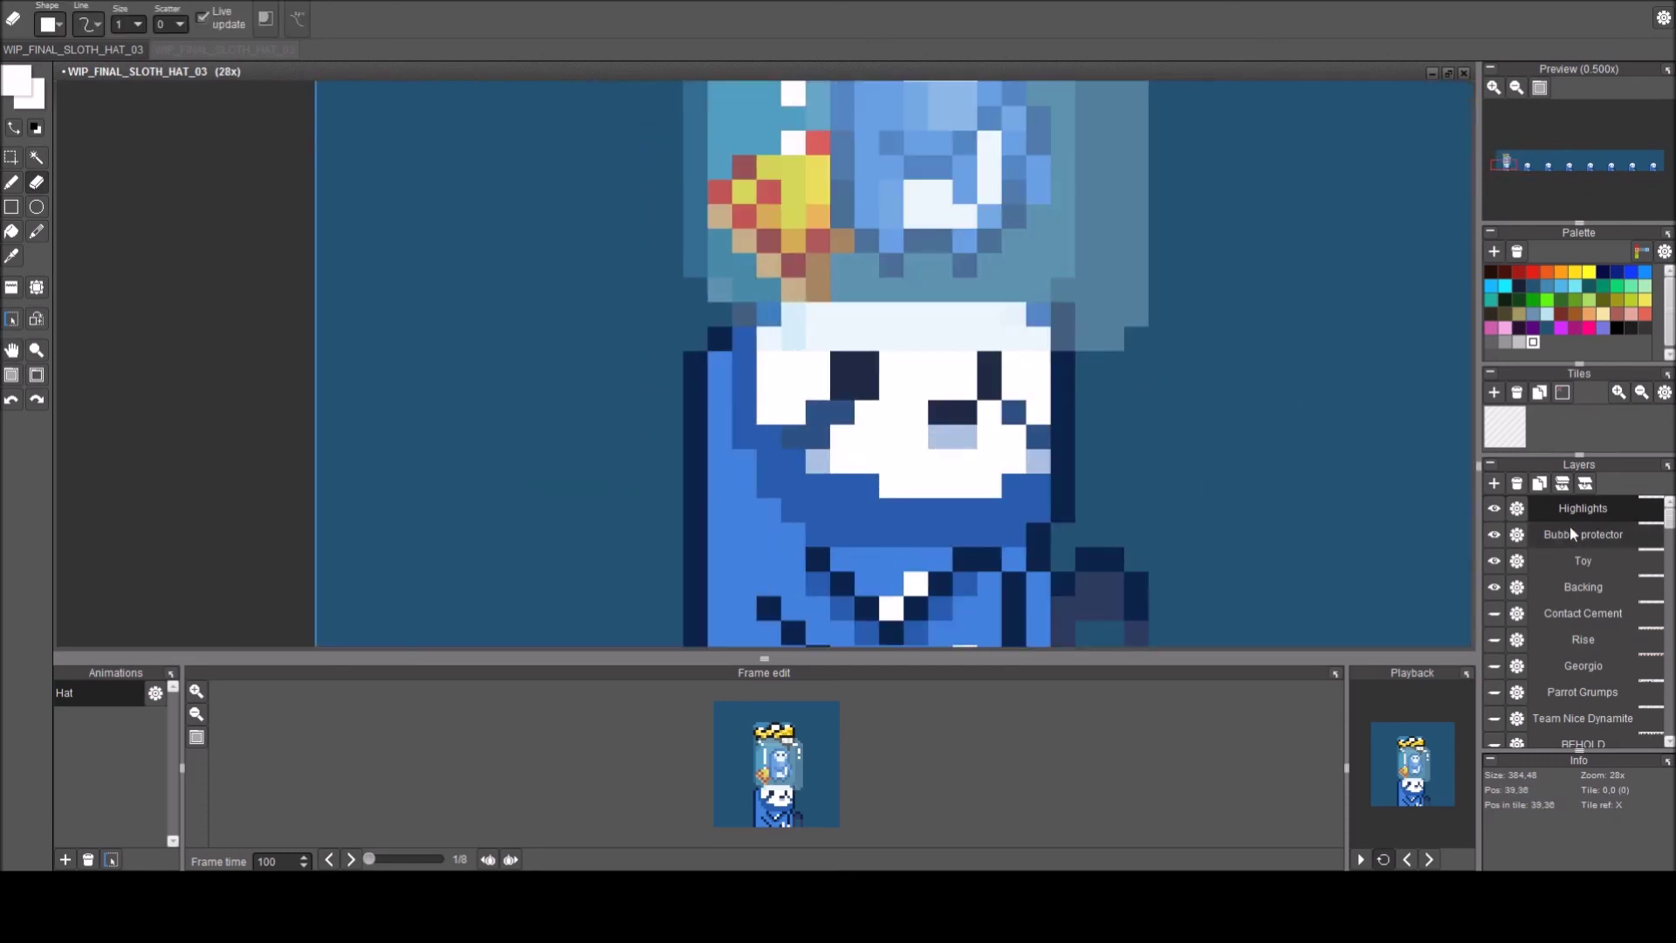
pyautogui.click(1565, 534)
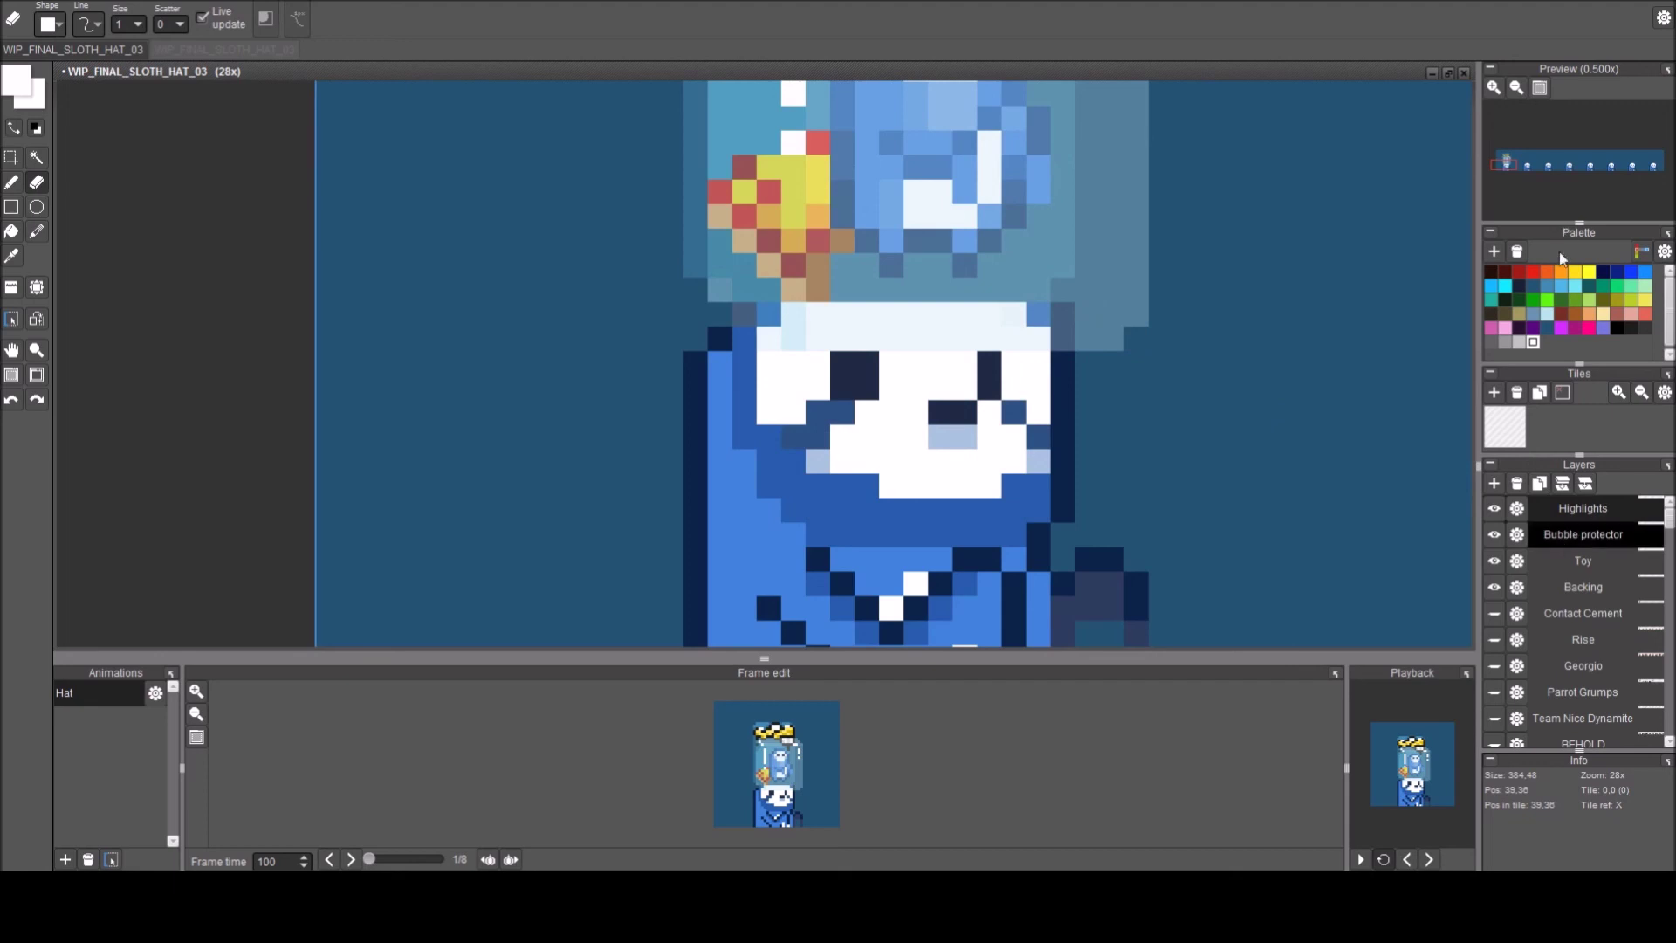
pyautogui.click(1535, 286)
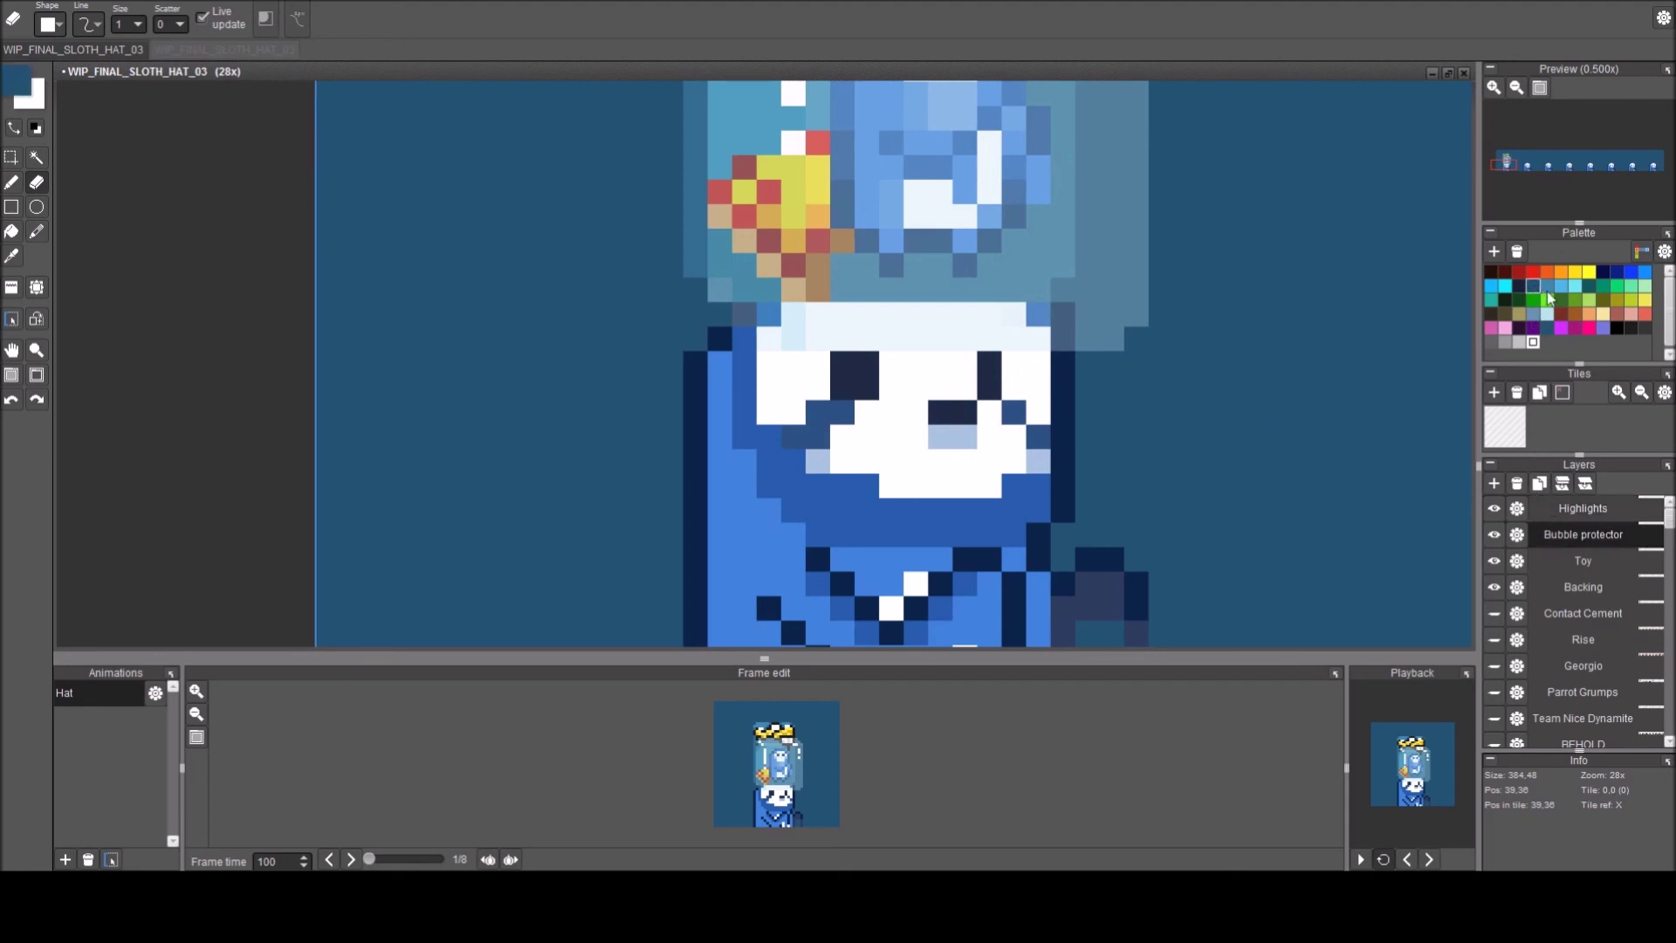
pyautogui.click(1548, 287)
pyautogui.press('b')
pyautogui.click(796, 345)
pyautogui.moveTo(796, 345); pyautogui.dragTo(1100, 336)
pyautogui.hotkey('ctrl', 'z')
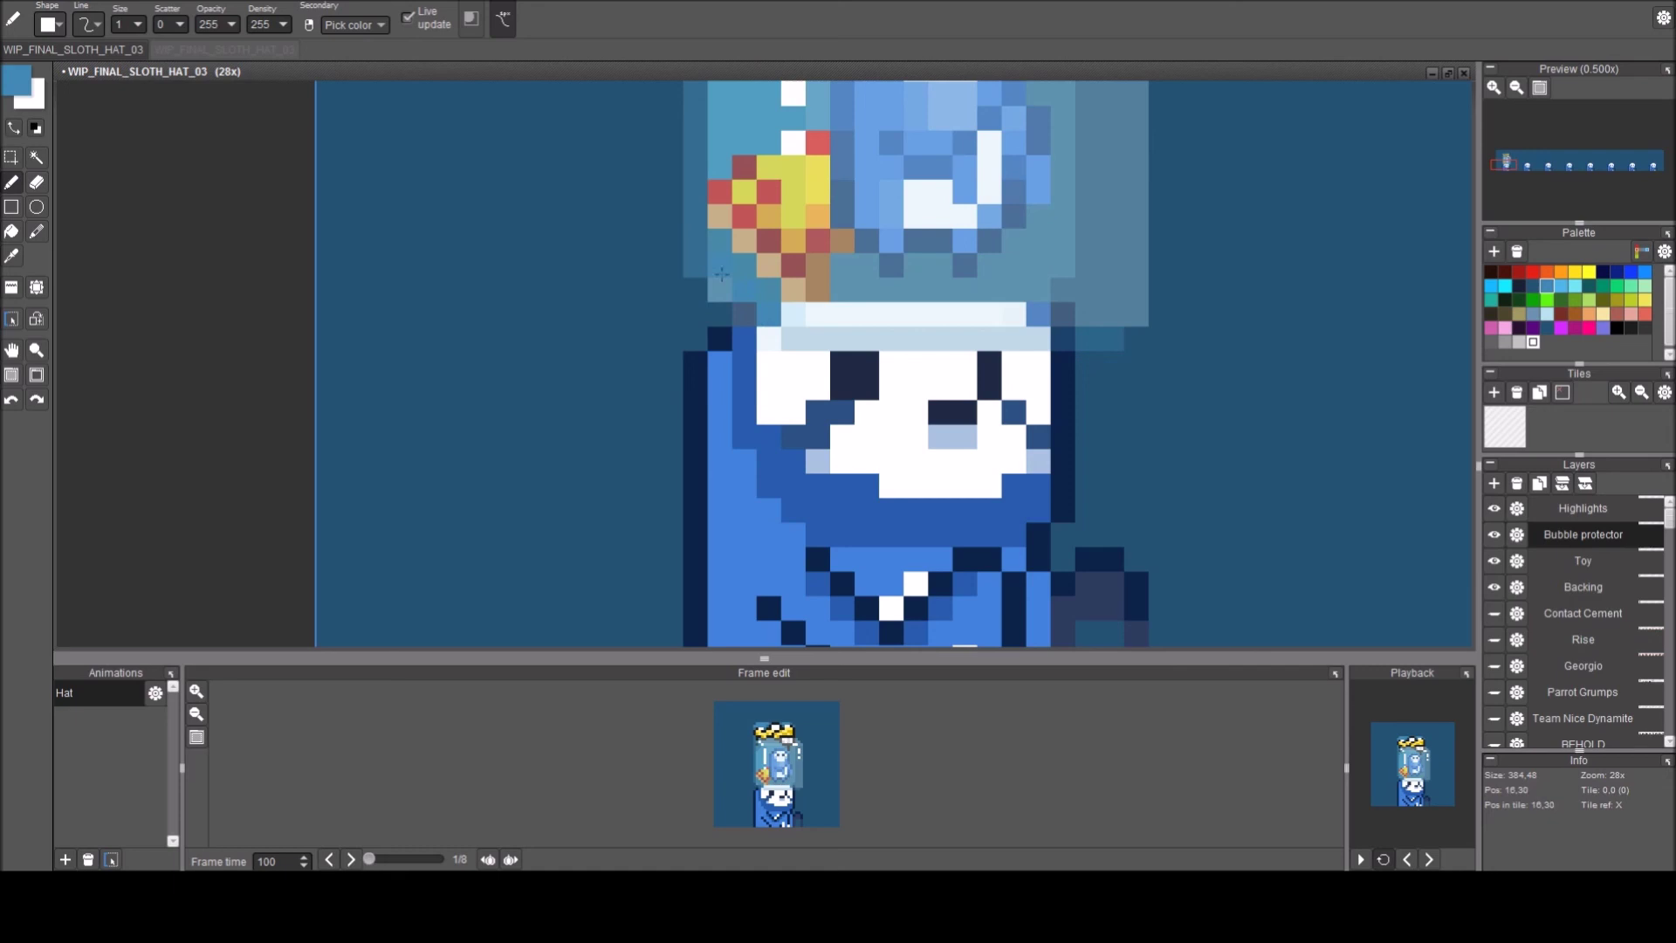
pyautogui.scroll(-3, 814, 438)
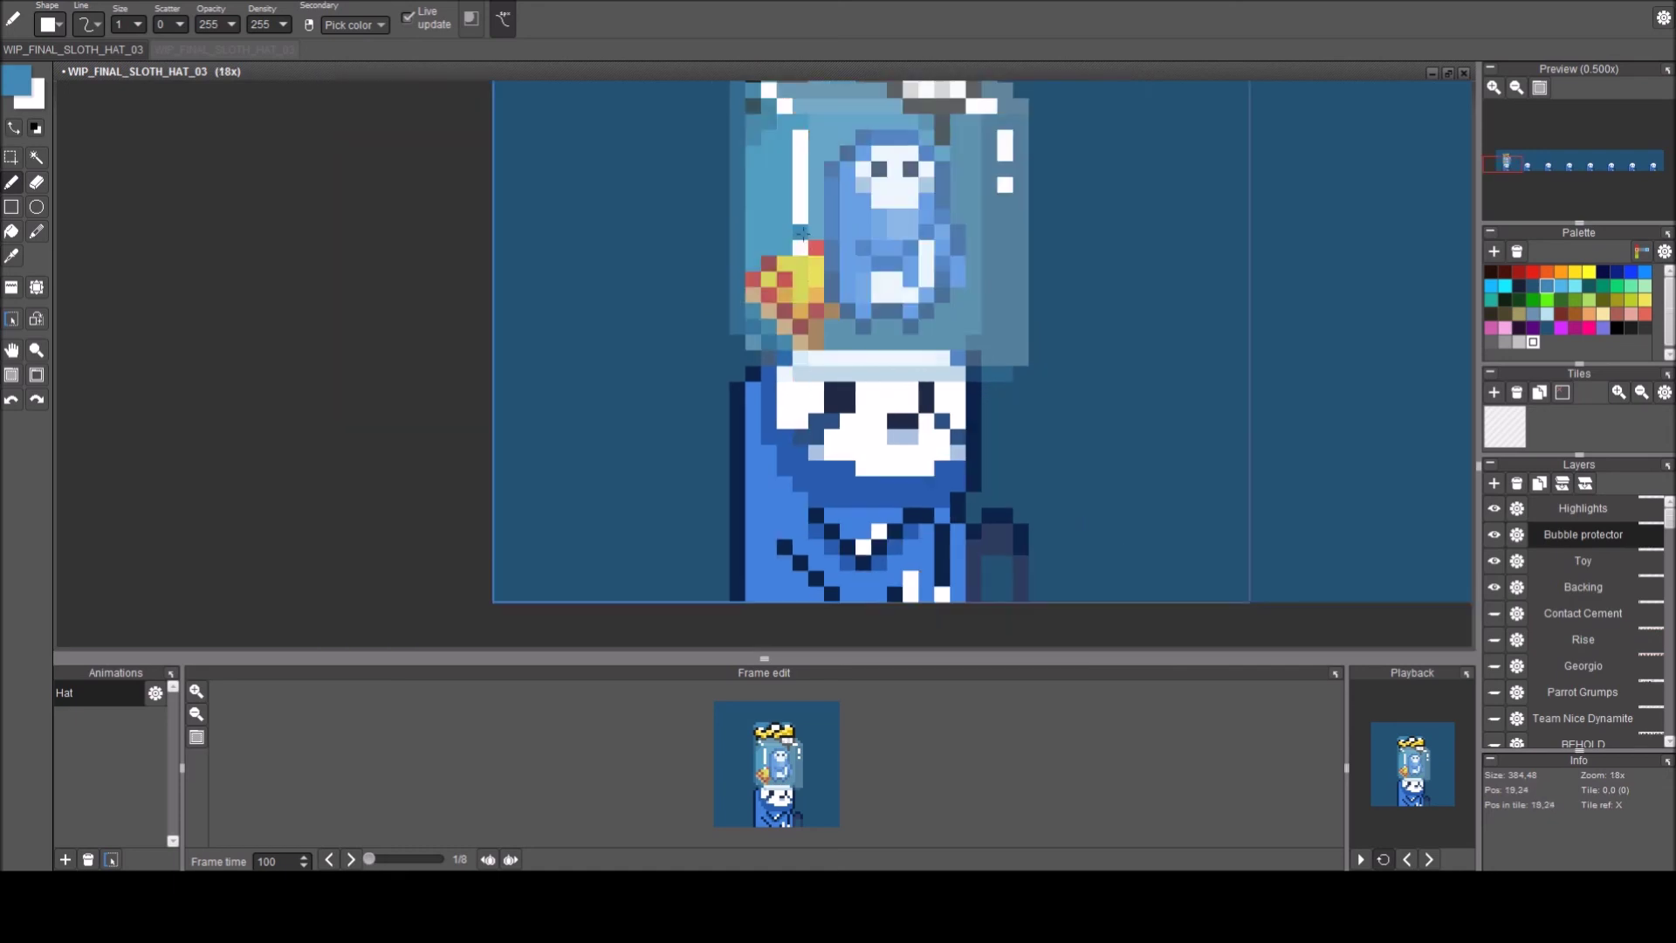
pyautogui.scroll(2, 789, 299)
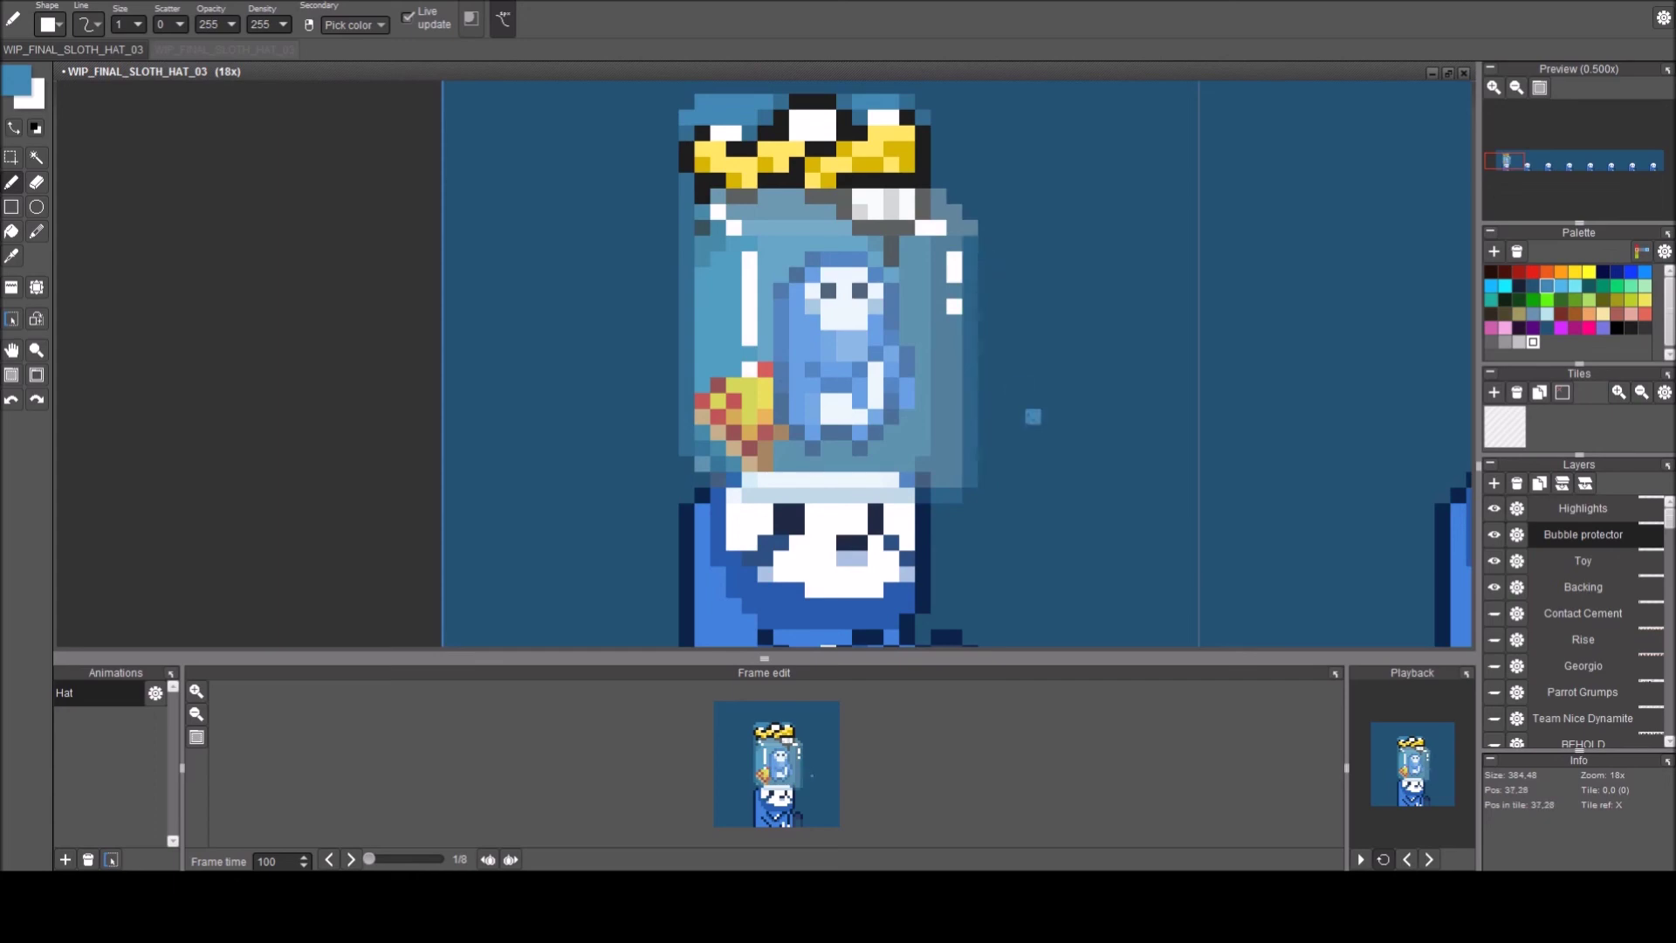
pyautogui.scroll(-1, 1049, 444)
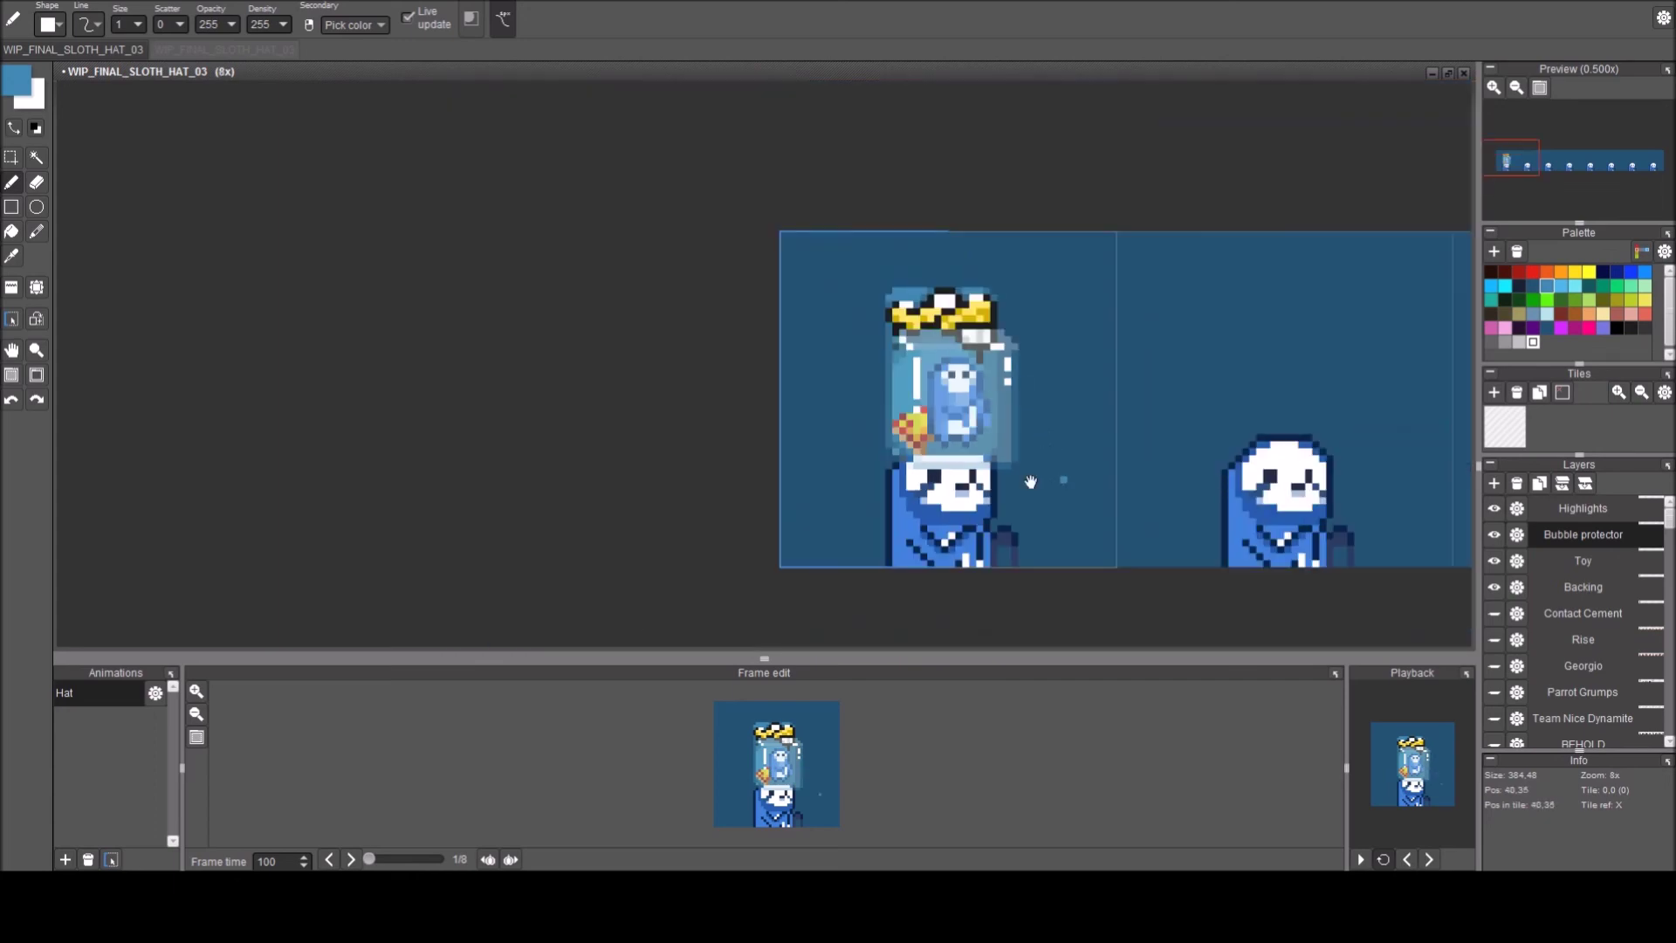
# Copy the first frame's tile on the Backing layer into the other seven frames.
pyautogui.moveTo(1038, 476); pyautogui.dragTo(888, 453)
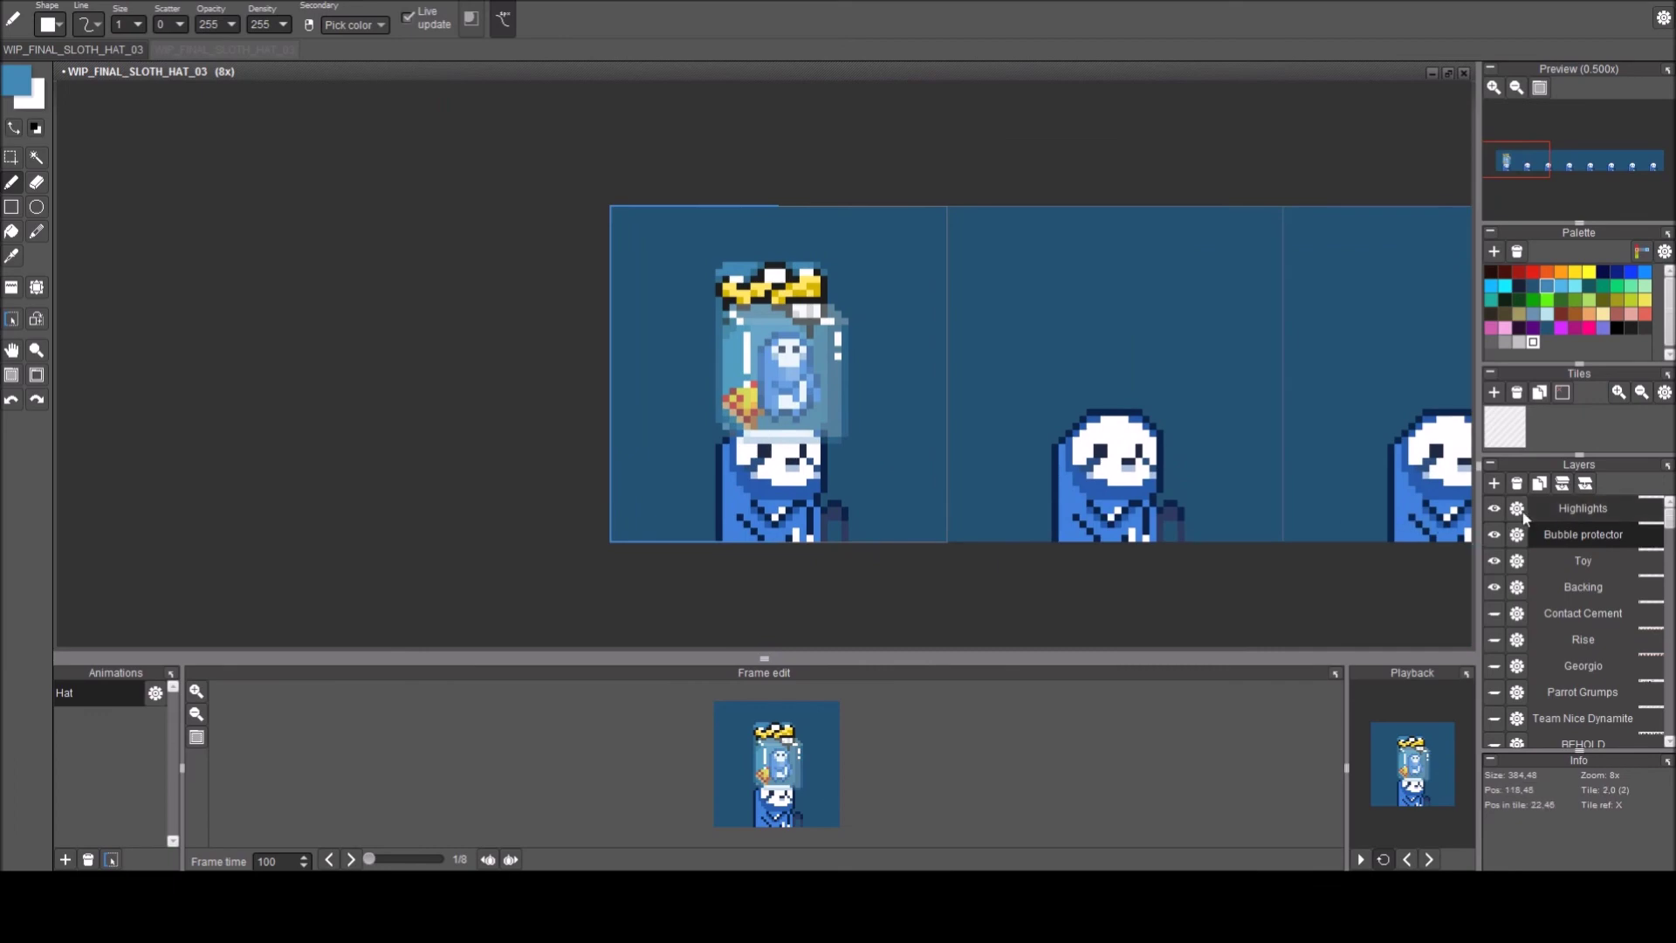
pyautogui.scroll(-2, 934, 420)
pyautogui.moveTo(1201, 434); pyautogui.dragTo(610, 468)
pyautogui.scroll(-2, 644, 464)
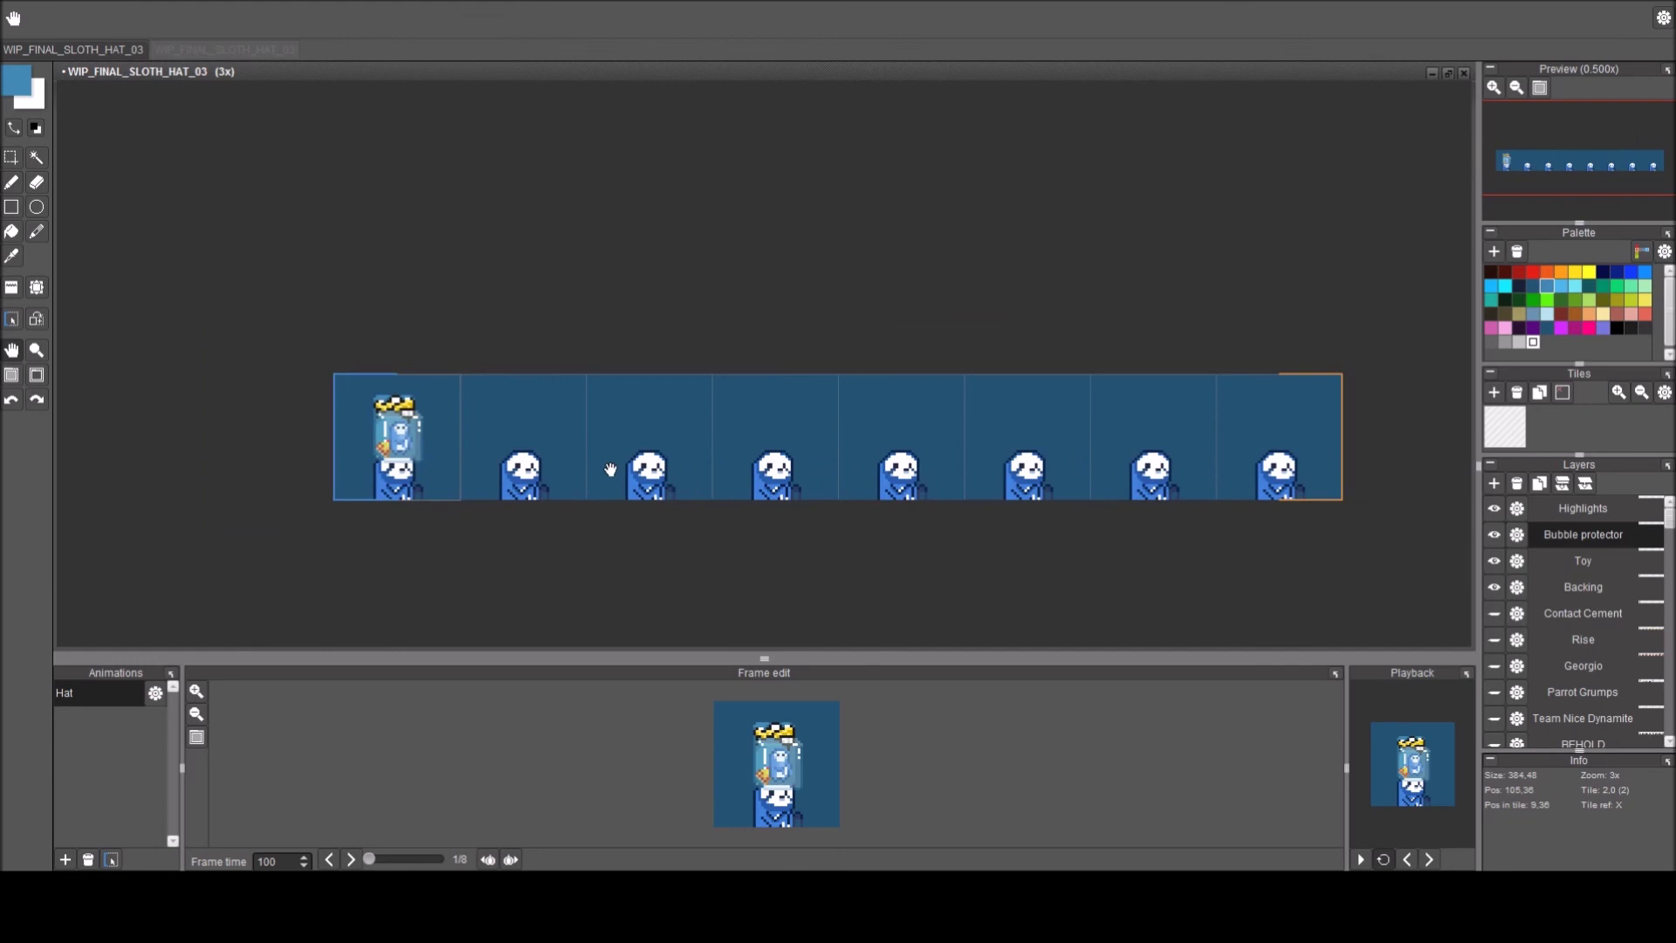
pyautogui.click(1537, 589)
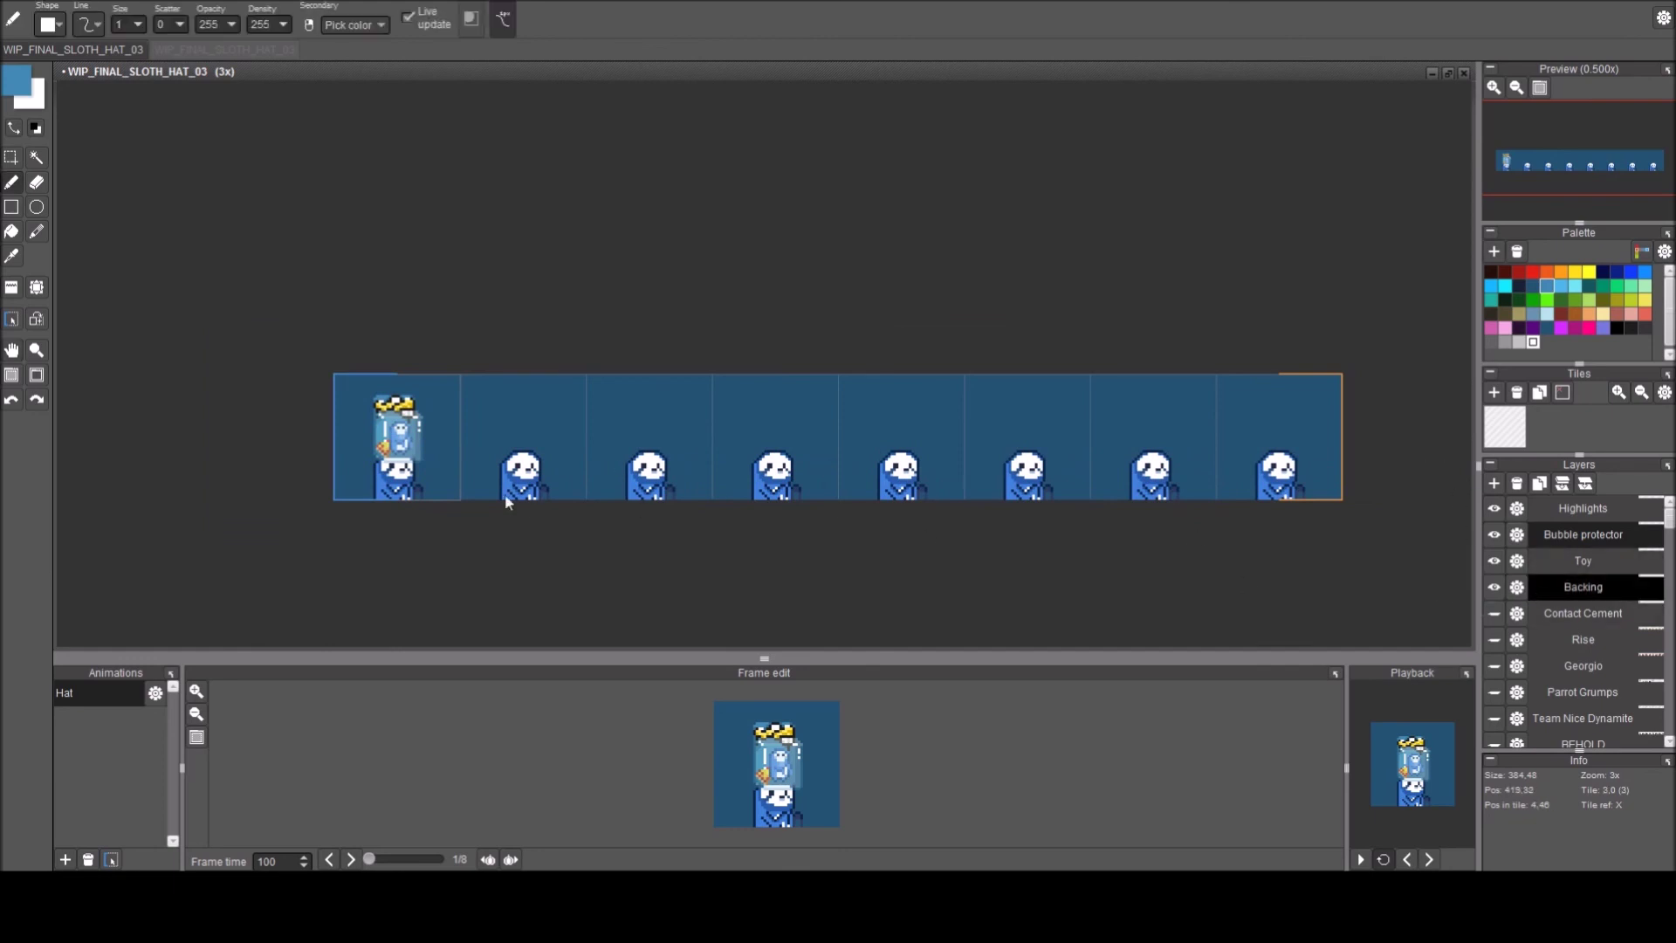
pyautogui.press('t')
pyautogui.moveTo(486, 456); pyautogui.dragTo(1291, 485)
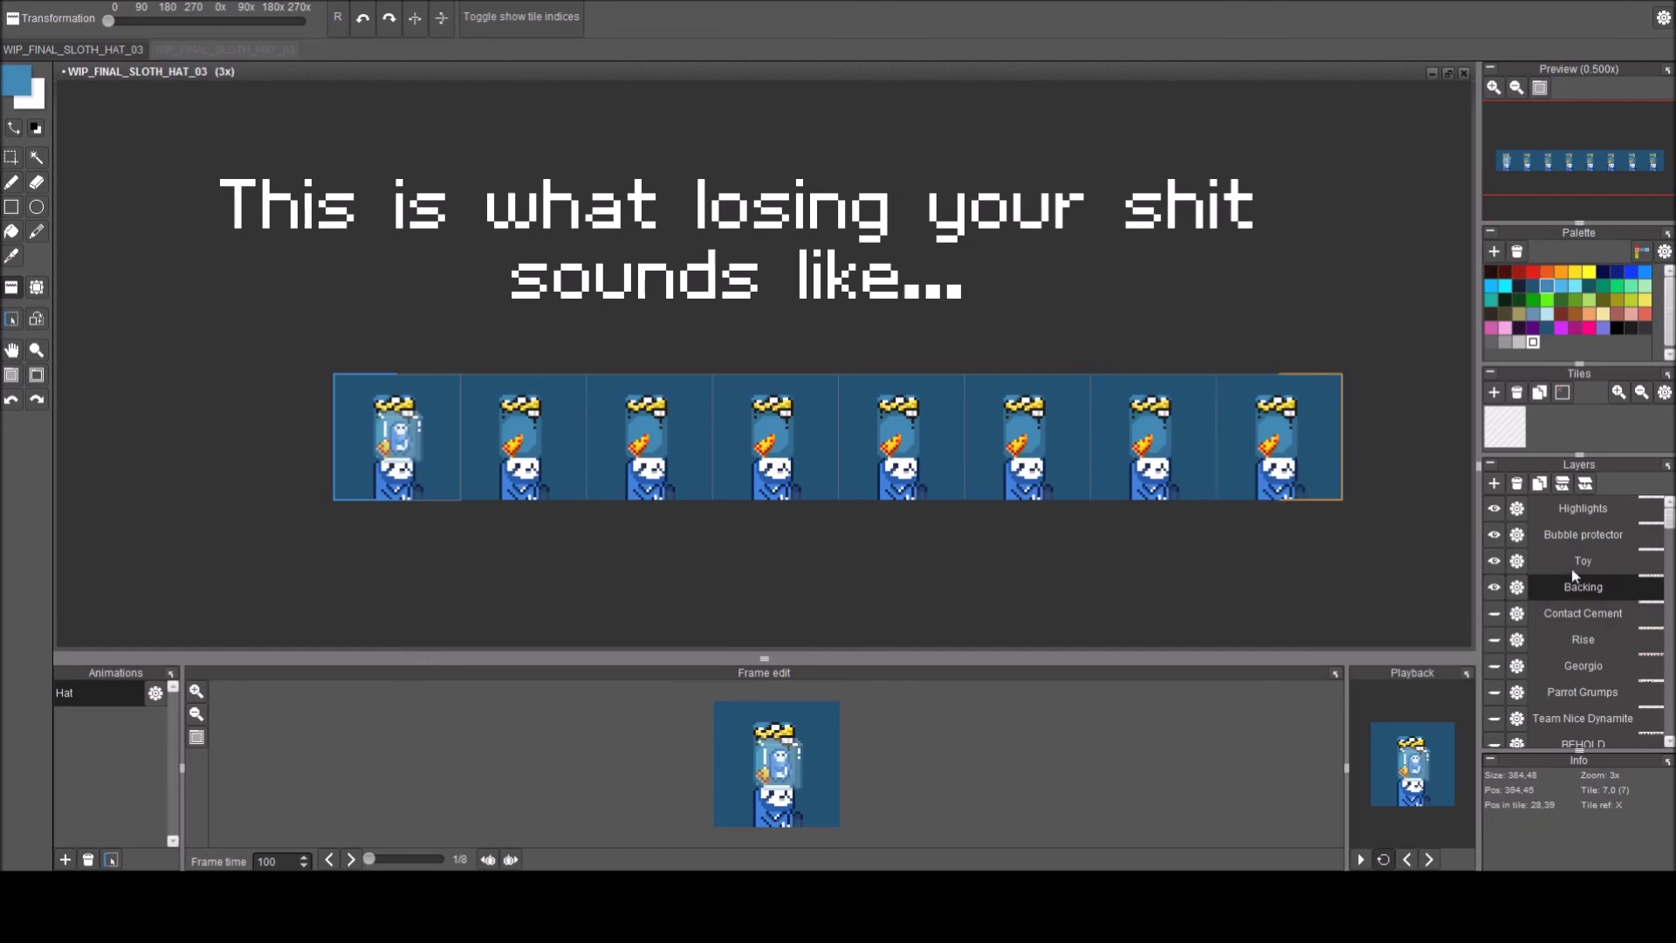
# Copy the first frame's Toy and Bubble protector layer tiles into the other seven frames.
pyautogui.click(1565, 572)
pyautogui.moveTo(429, 473); pyautogui.dragTo(1265, 469)
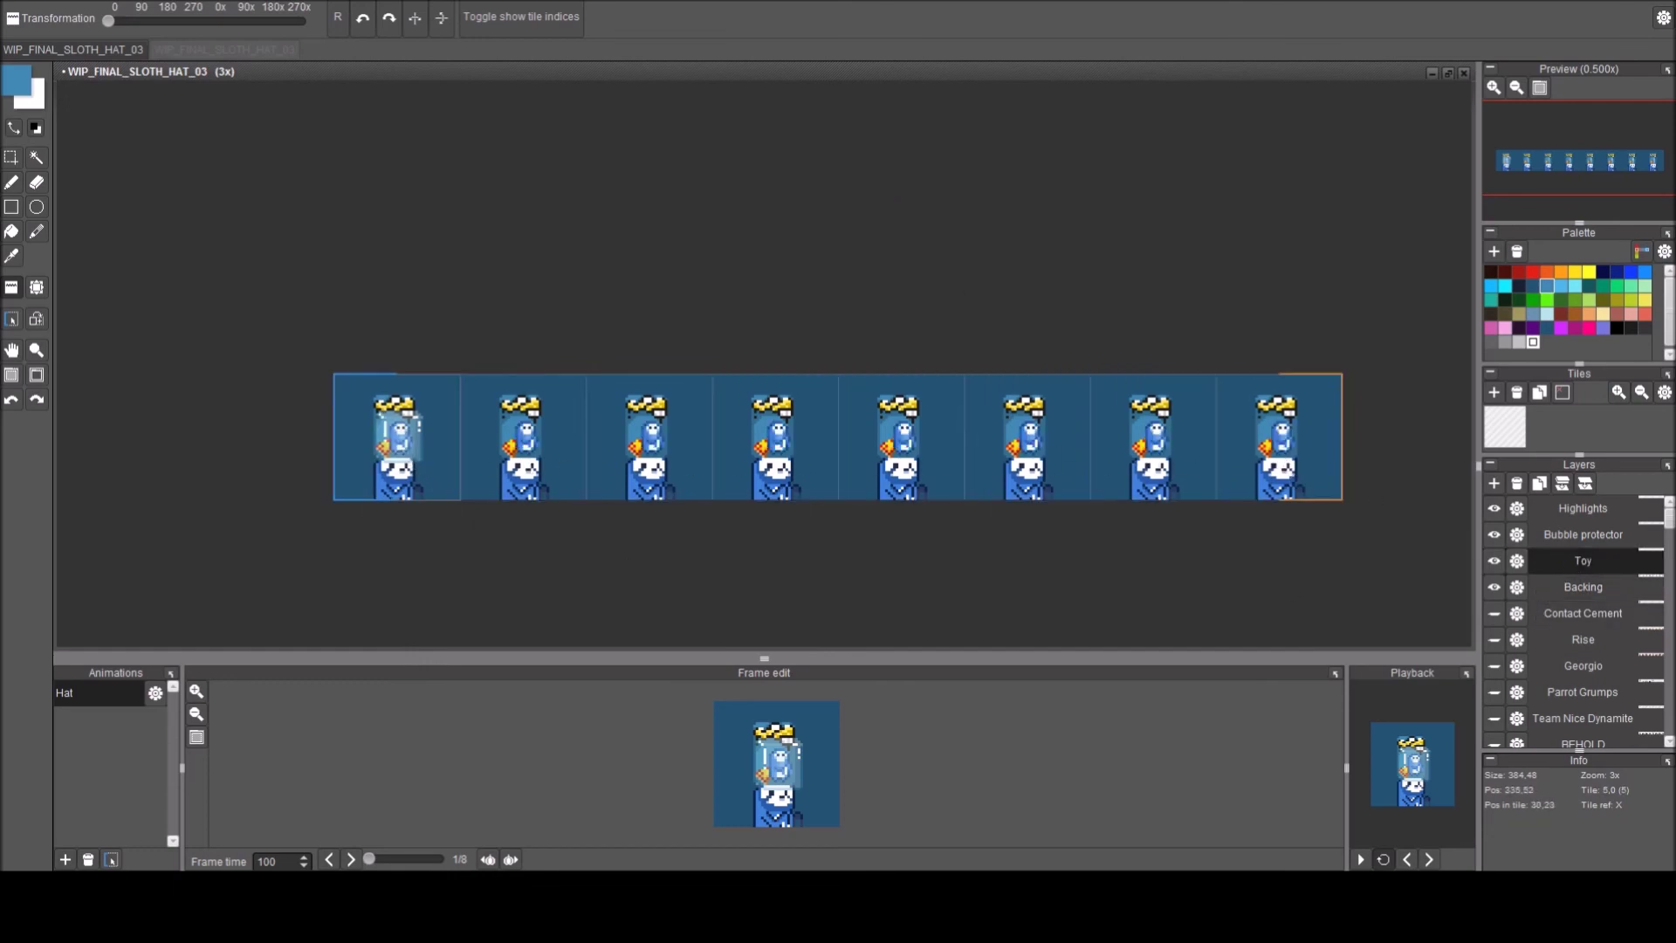
pyautogui.click(1601, 532)
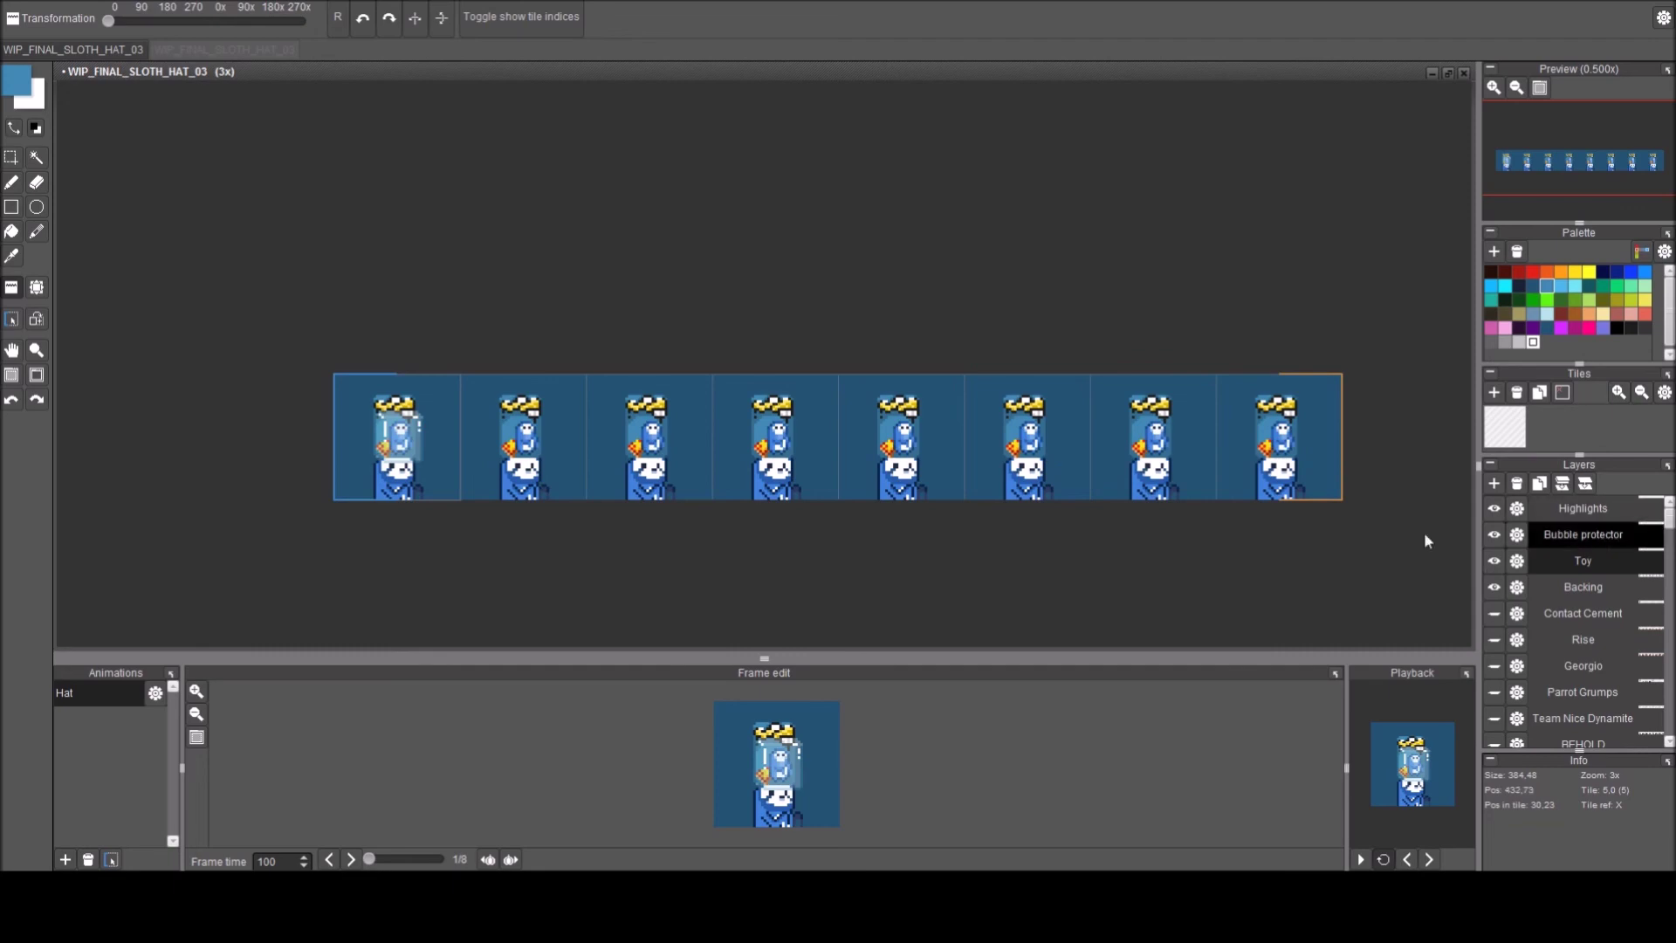
pyautogui.click(400, 448)
pyautogui.moveTo(531, 449)
pyautogui.mouseDown()
pyautogui.moveTo(1224, 479)
pyautogui.moveTo(1283, 458)
pyautogui.mouseUp()
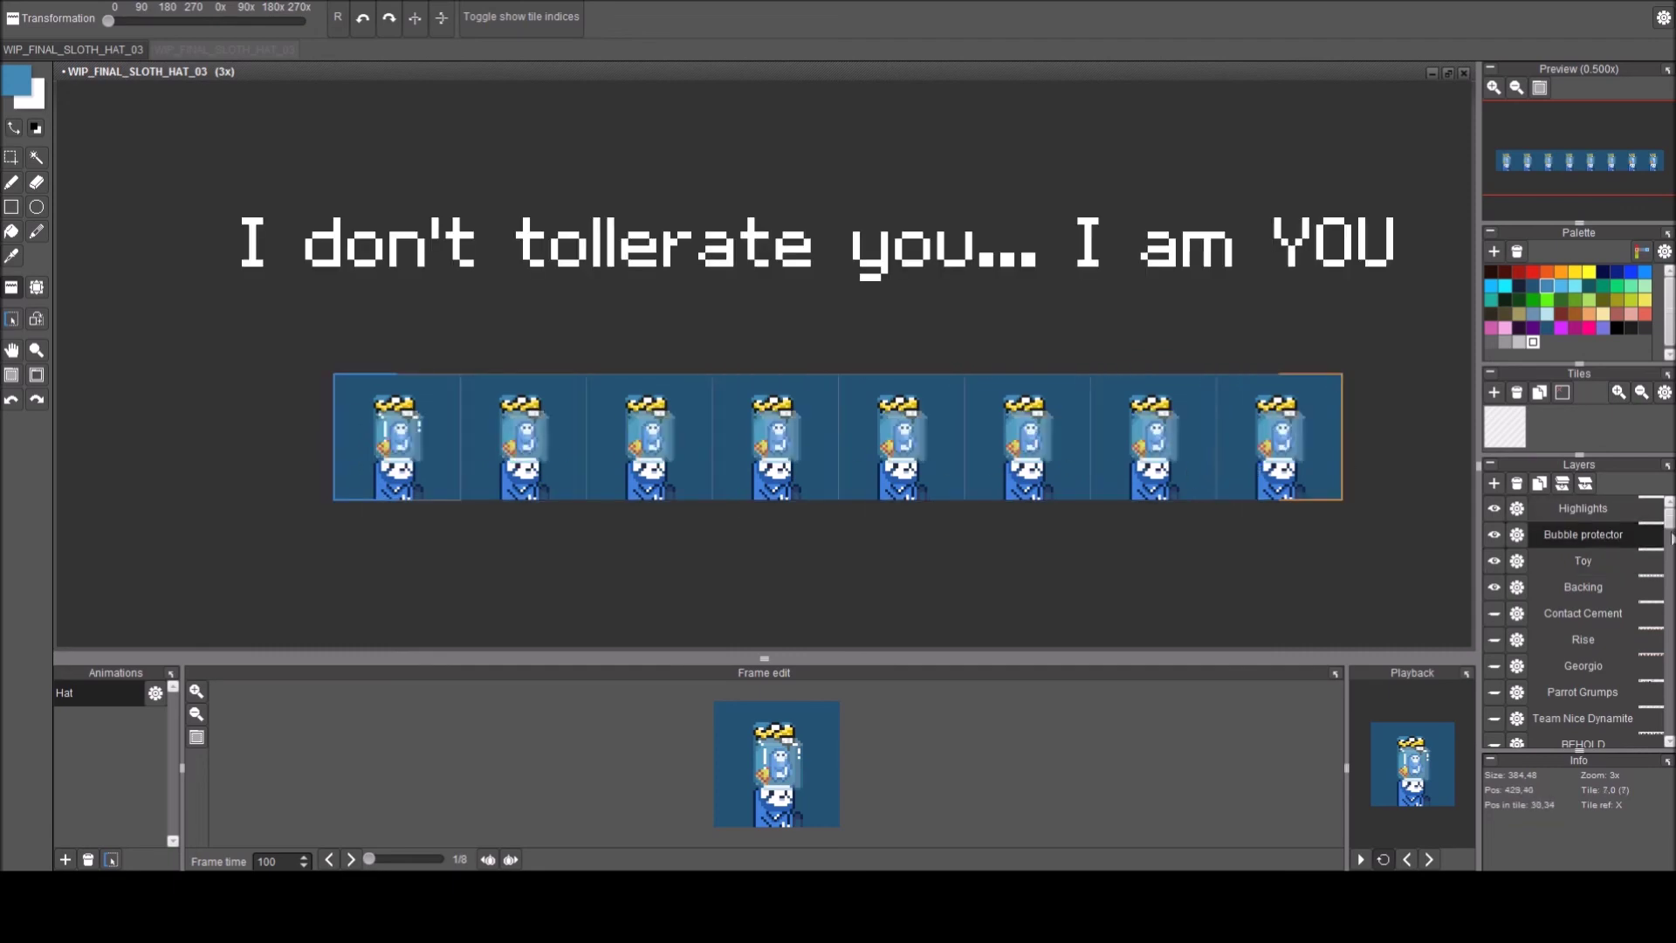
# Copy the first frame's bubble highlights on the Highlights layer into the other seven frames.
pyautogui.click(1589, 513)
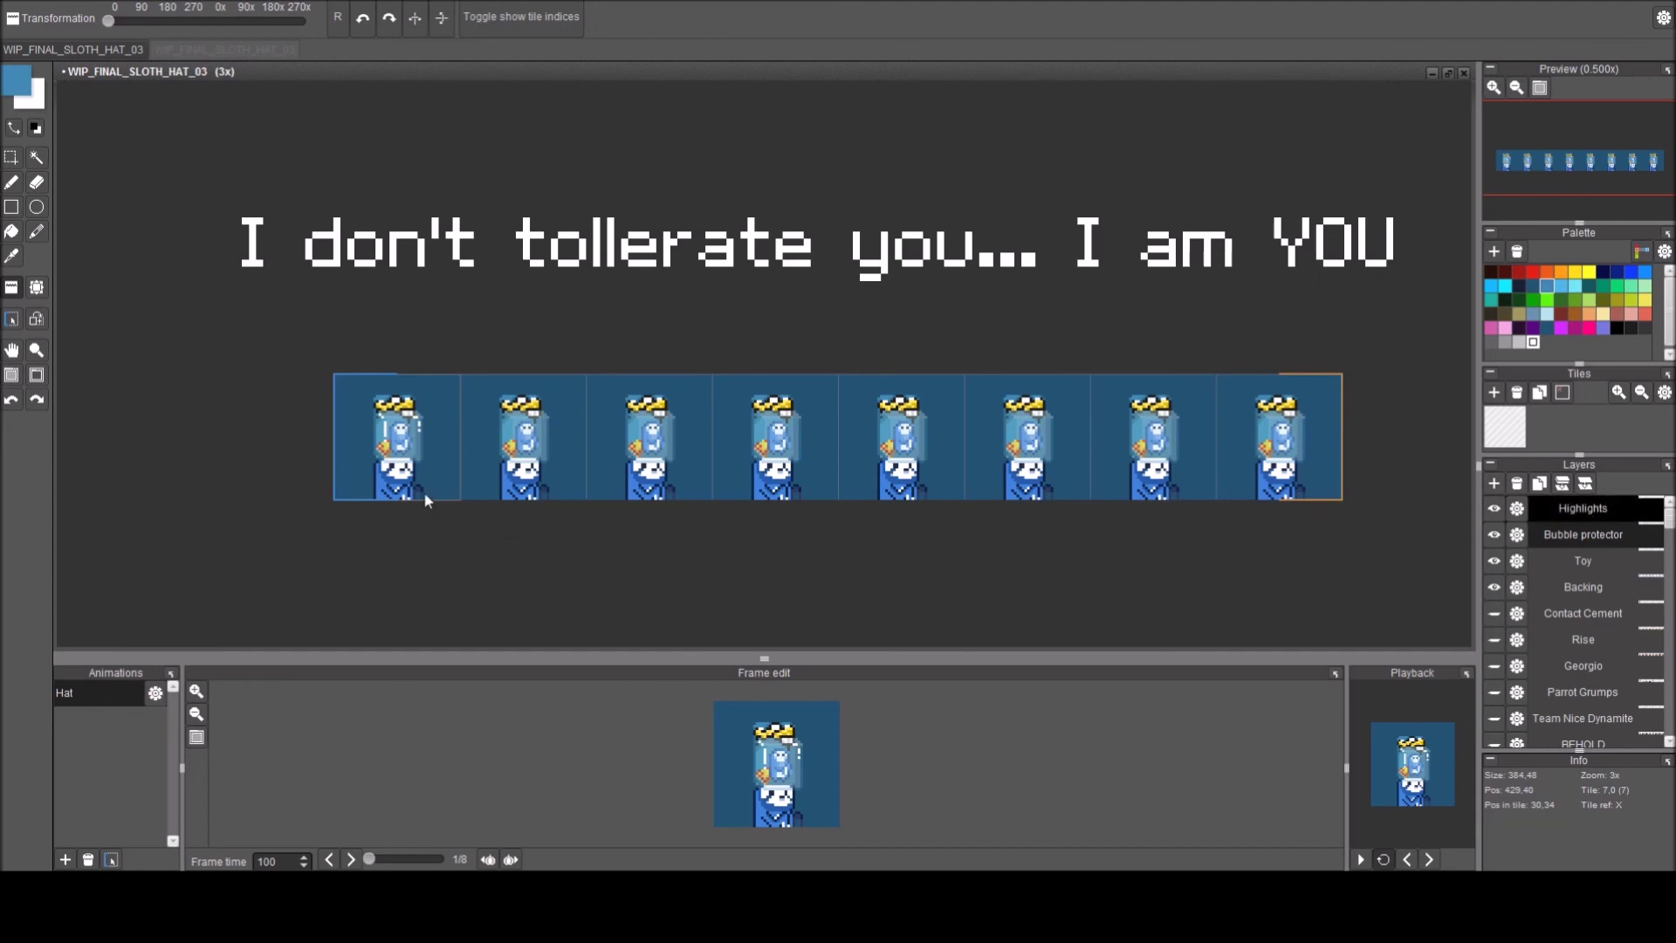
pyautogui.press('b')
pyautogui.scroll(3, 655, 393)
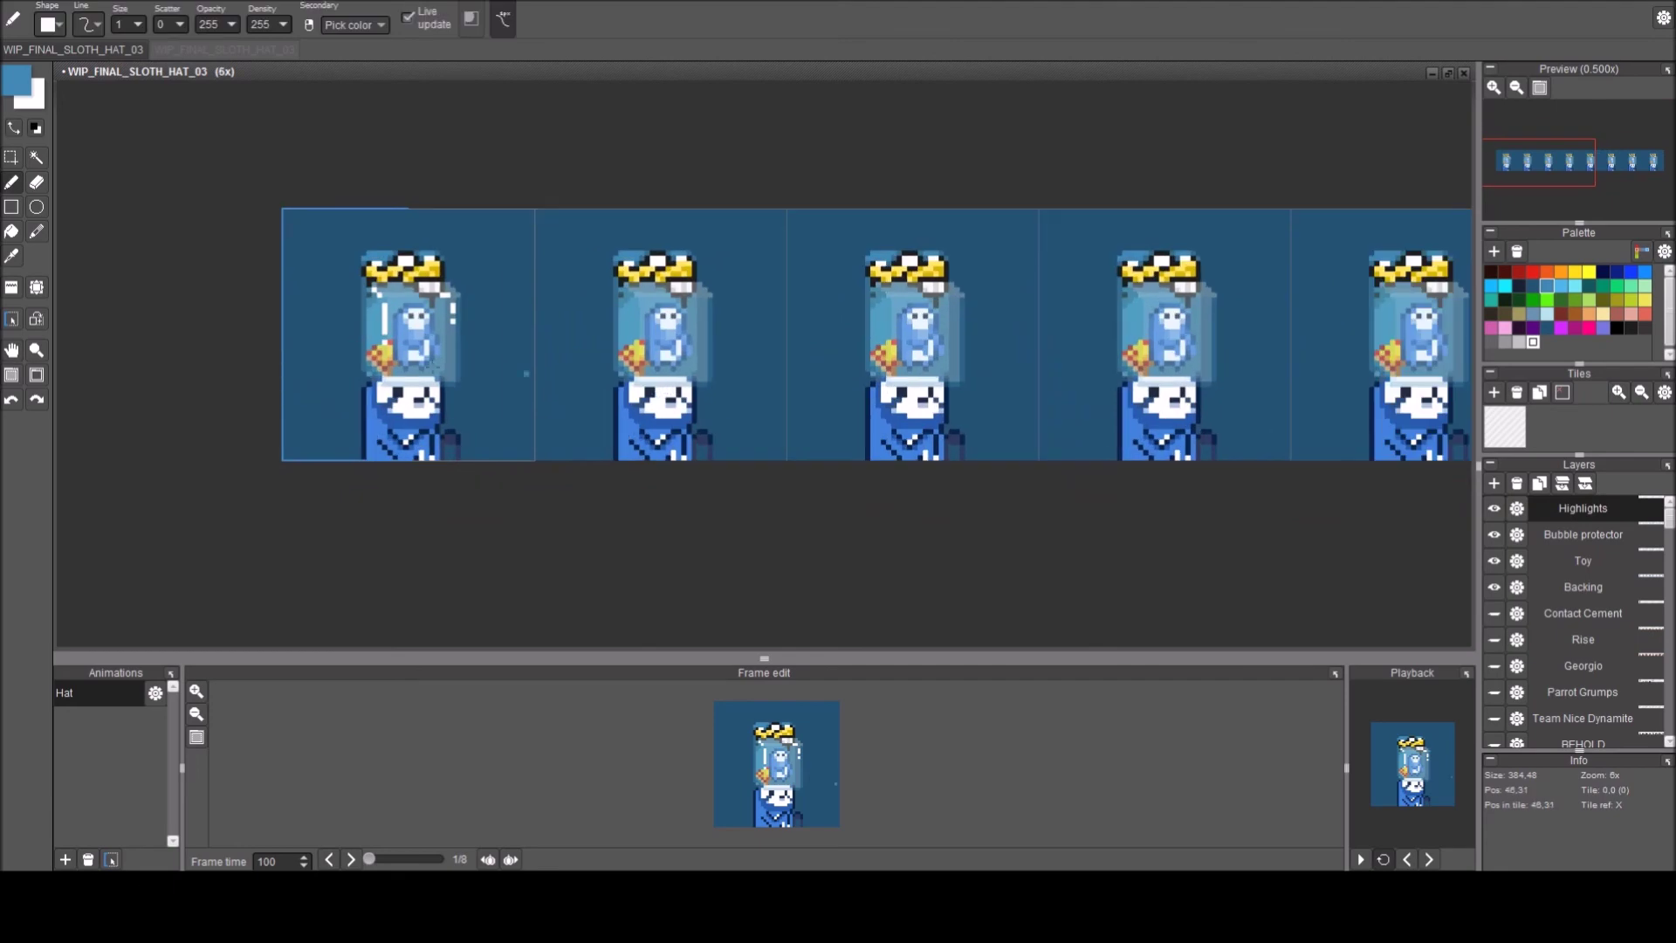
pyautogui.moveTo(646, 389); pyautogui.dragTo(595, 369)
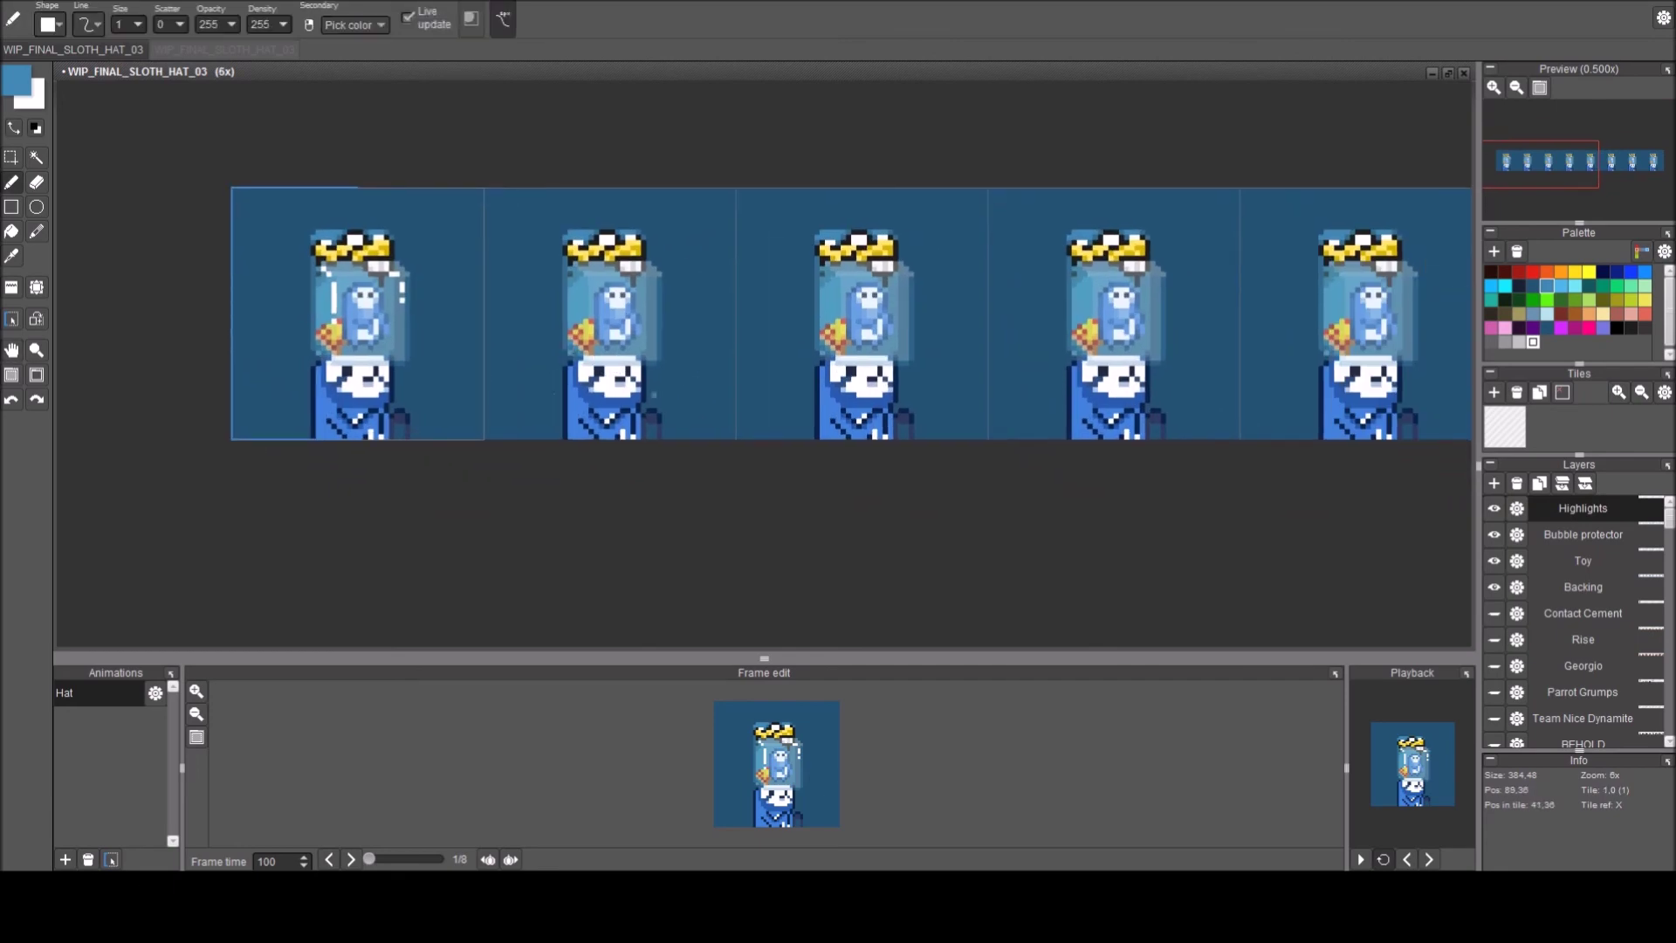
pyautogui.scroll(-1, 496, 343)
pyautogui.scroll(-2, 500, 347)
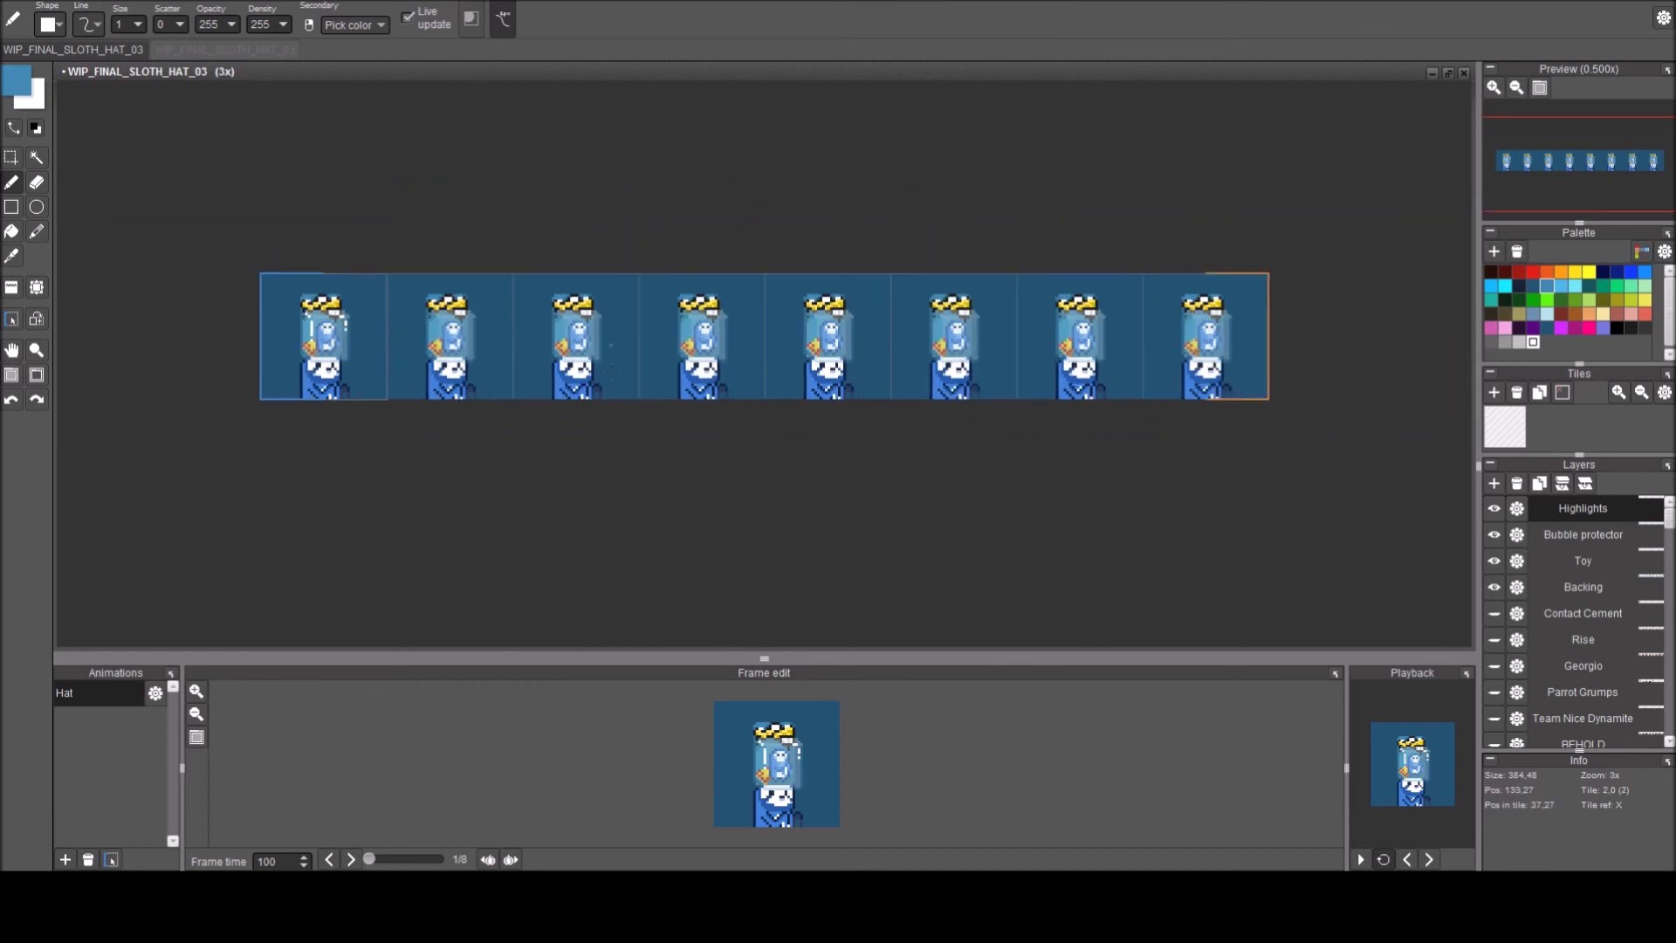
pyautogui.press('t')
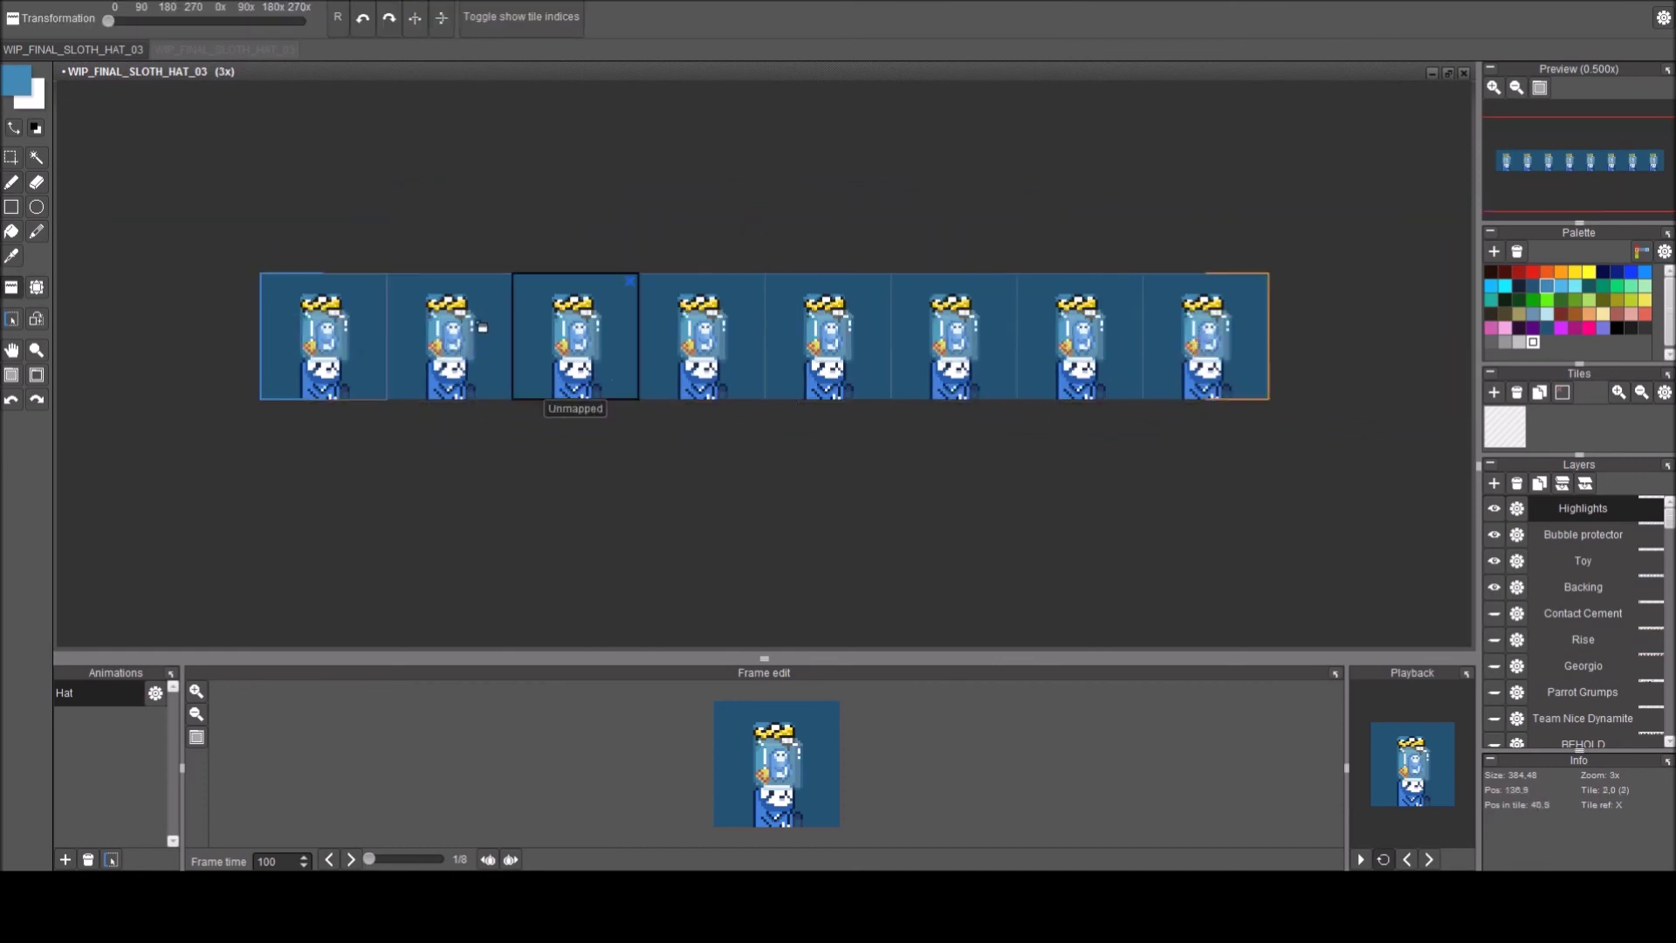
pyautogui.press('space')
pyautogui.moveTo(613, 305); pyautogui.dragTo(695, 306)
# Draw and fill a white tapering glint at the upper left of the bubble in the second frame, joining the vertical highlight.
pyautogui.scroll(3, 699, 309)
pyautogui.press('b')
pyautogui.scroll(2, 626, 327)
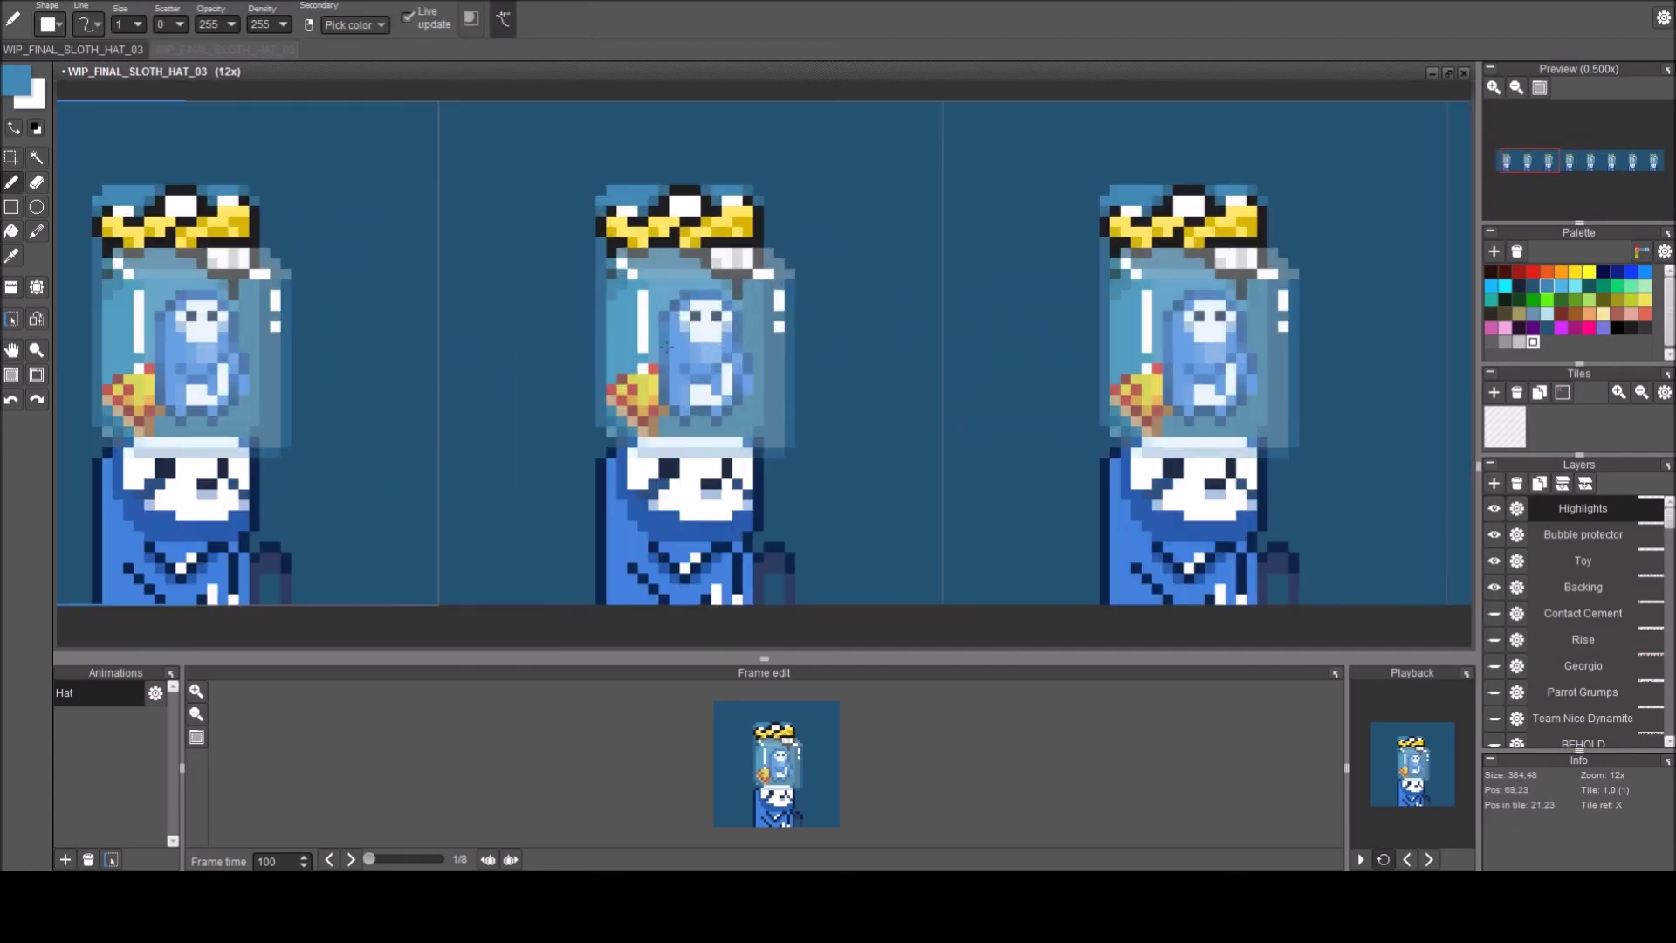
pyautogui.scroll(1, 666, 346)
pyautogui.rightClick(631, 312)
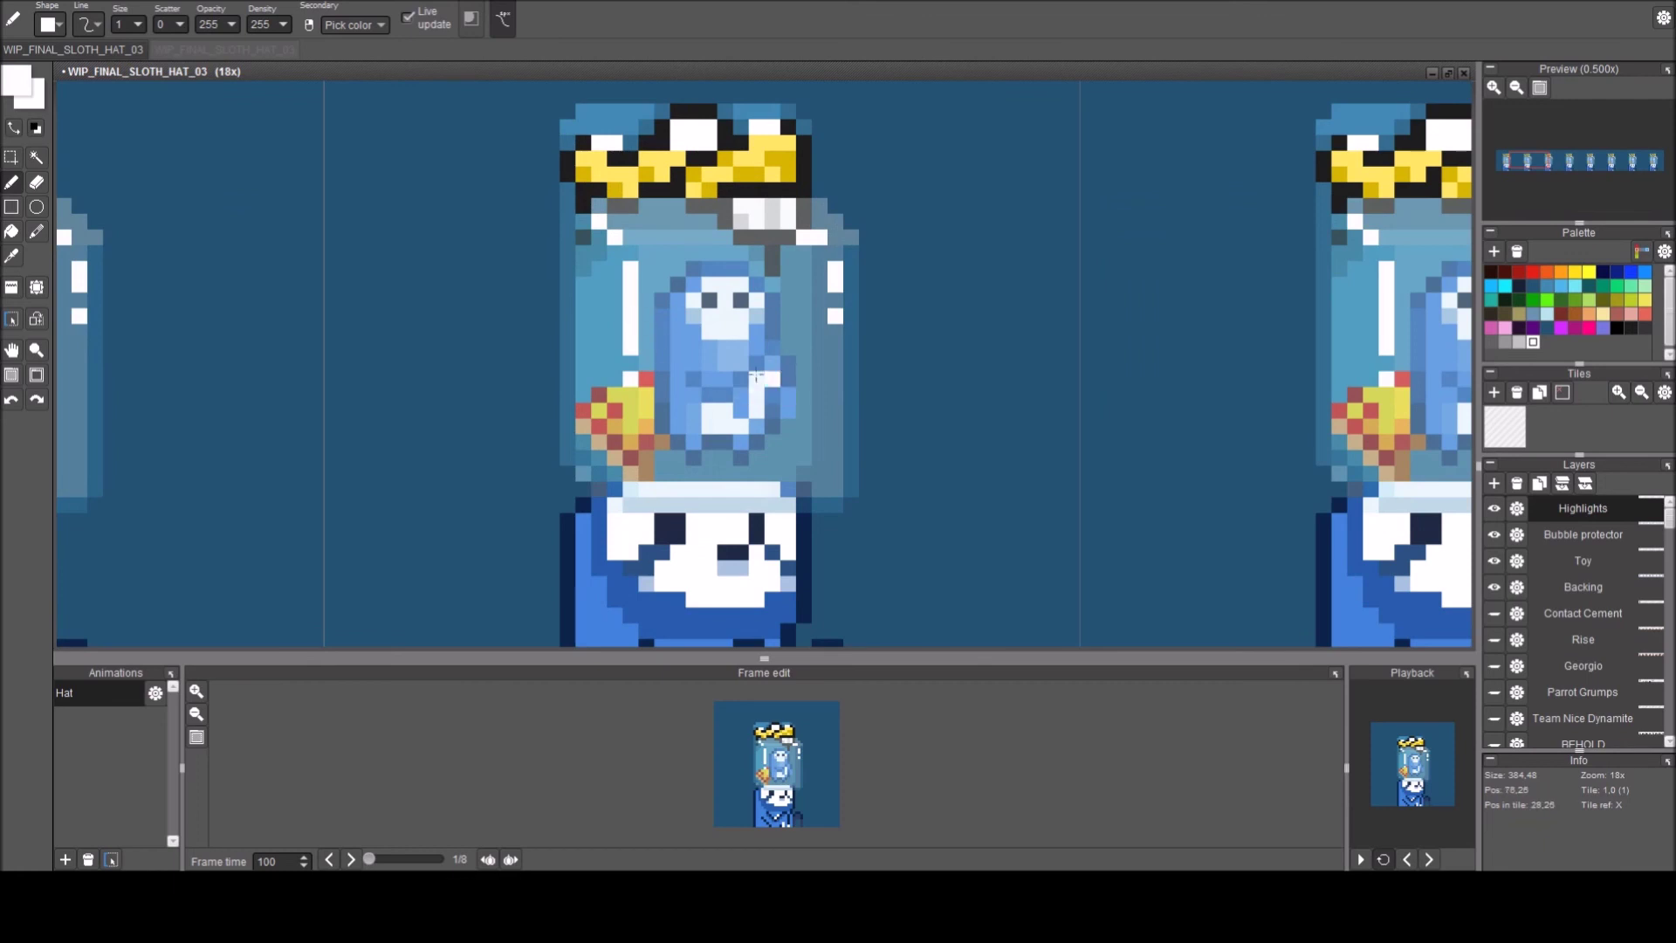
pyautogui.moveTo(701, 414); pyautogui.dragTo(576, 400)
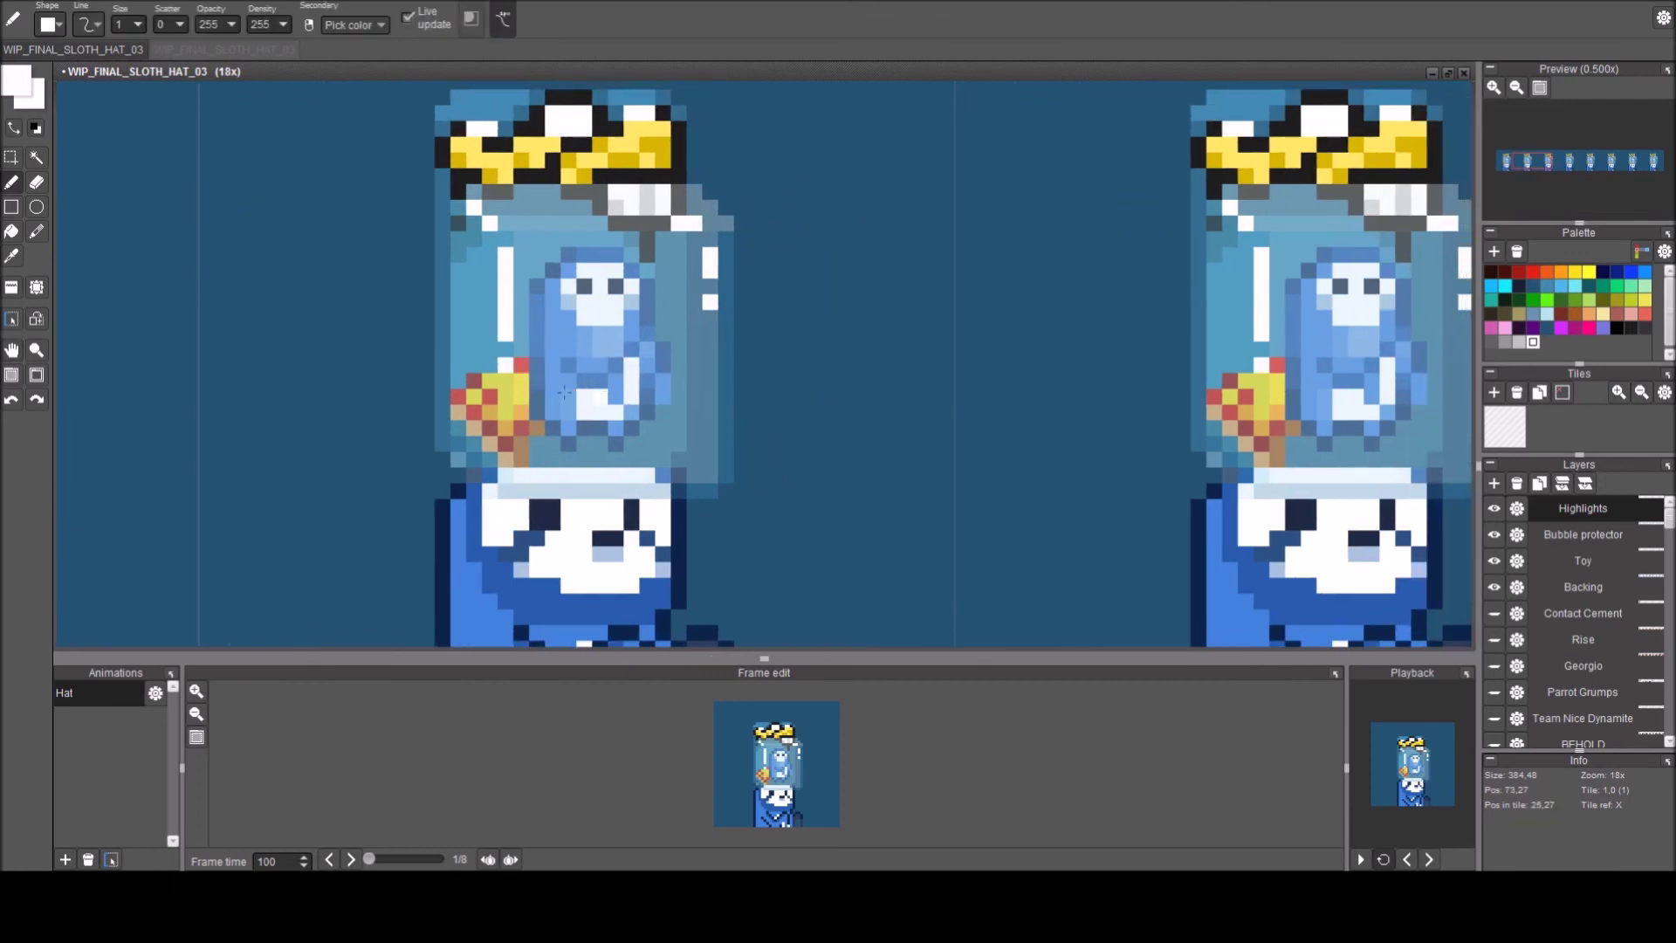
pyautogui.click(454, 207)
pyautogui.moveTo(470, 226); pyautogui.dragTo(503, 259)
pyautogui.hotkey('ctrl', 'z')
pyautogui.moveTo(458, 222)
pyautogui.mouseDown()
pyautogui.moveTo(460, 266)
pyautogui.moveTo(495, 306)
pyautogui.mouseUp()
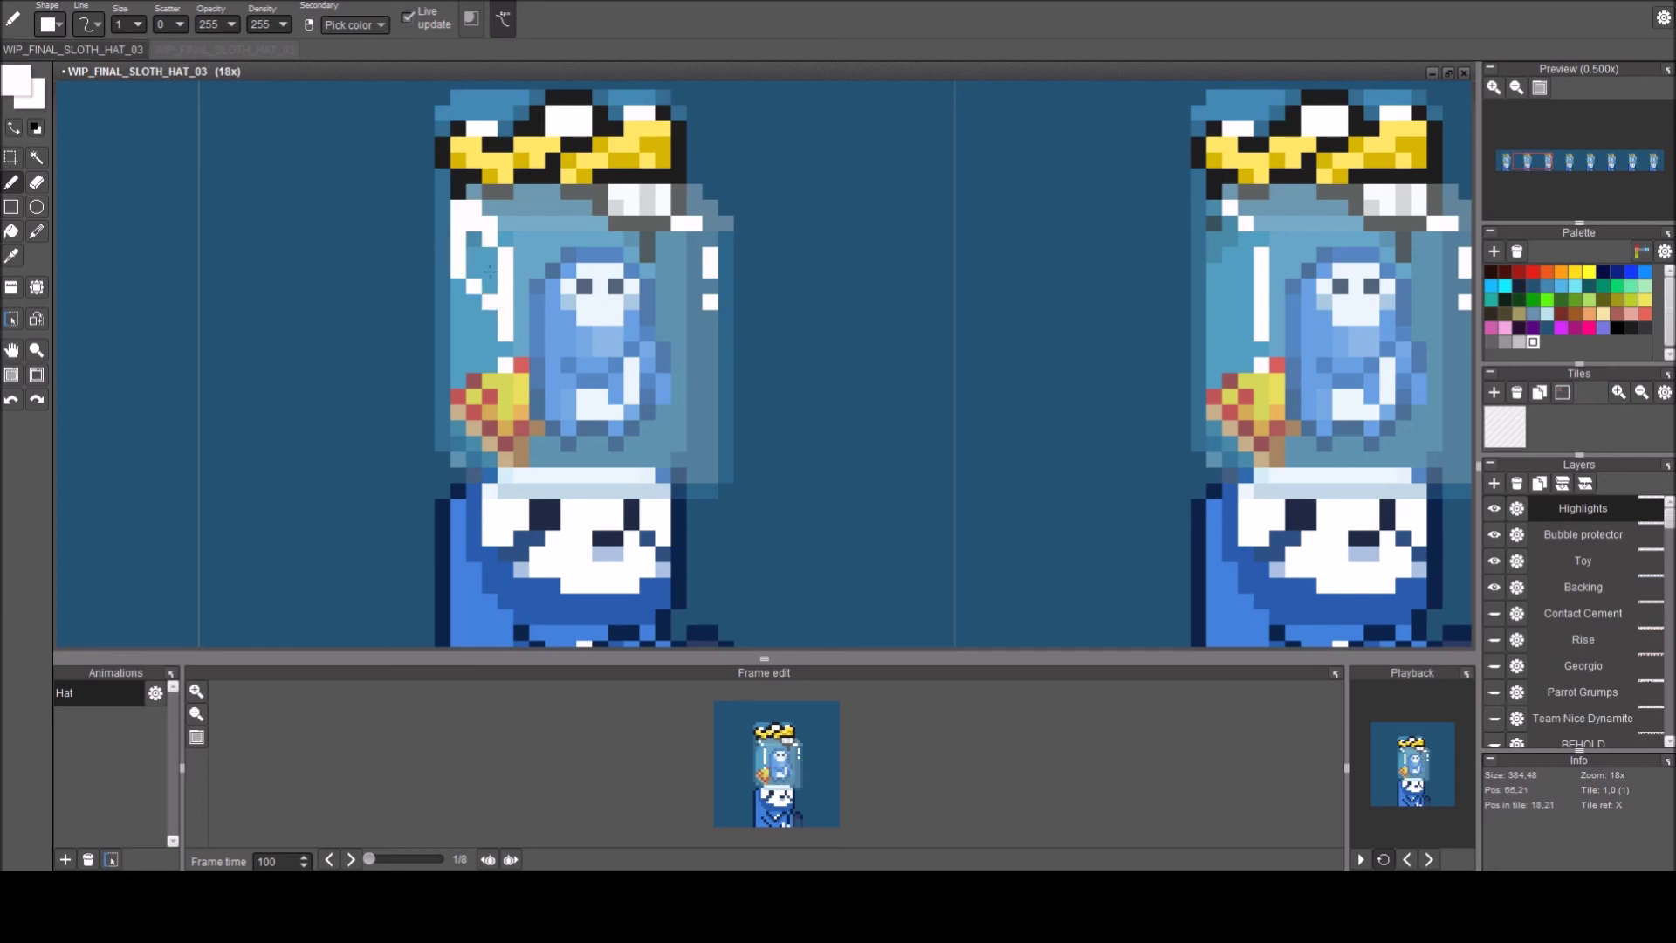
pyautogui.press('f')
pyautogui.click(492, 268)
pyautogui.press('b')
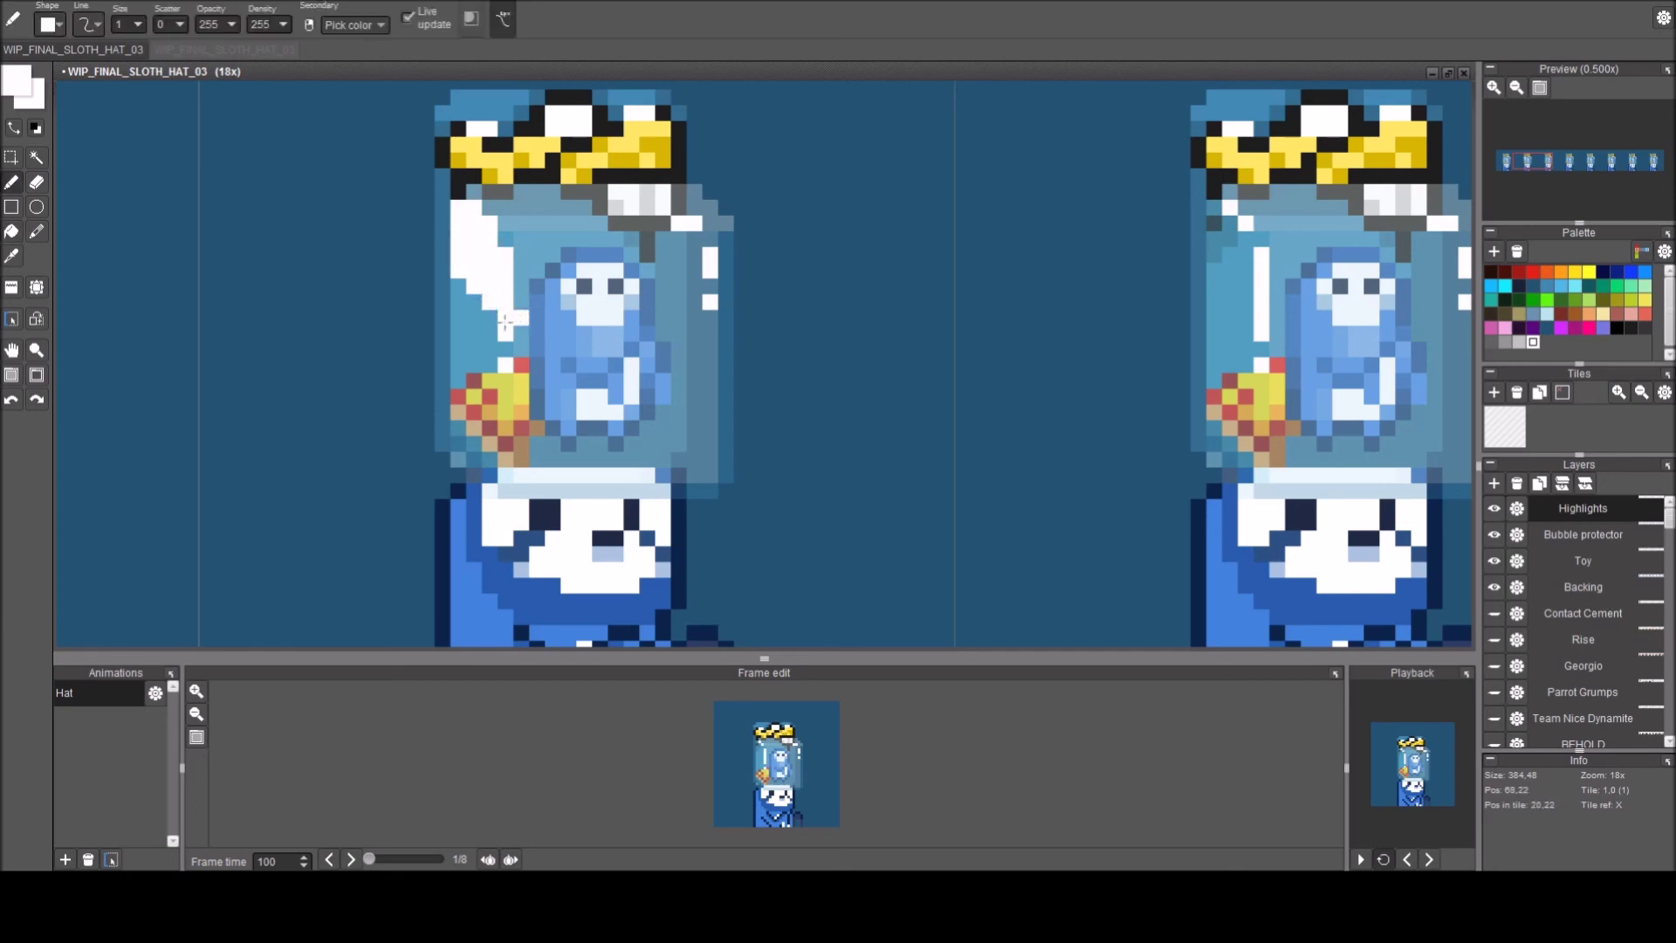
# Turn on onion skinning for the animation frames and enlarge the frame editing area.
pyautogui.moveTo(868, 396); pyautogui.dragTo(551, 396)
pyautogui.scroll(-1, 550, 397)
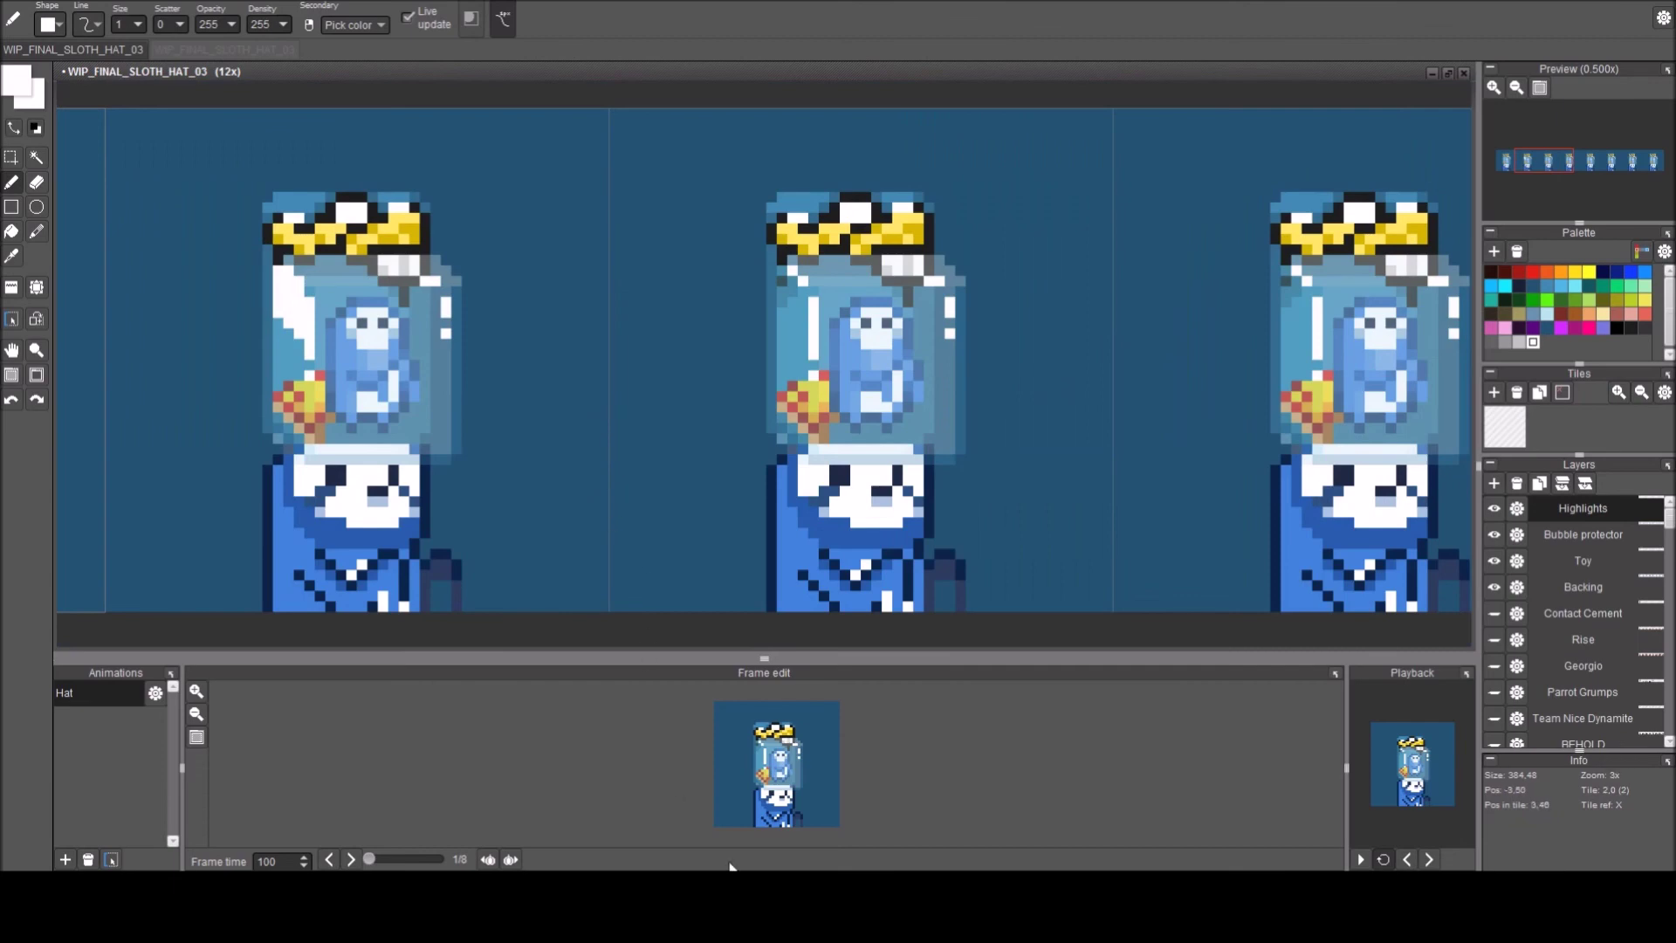
pyautogui.click(491, 861)
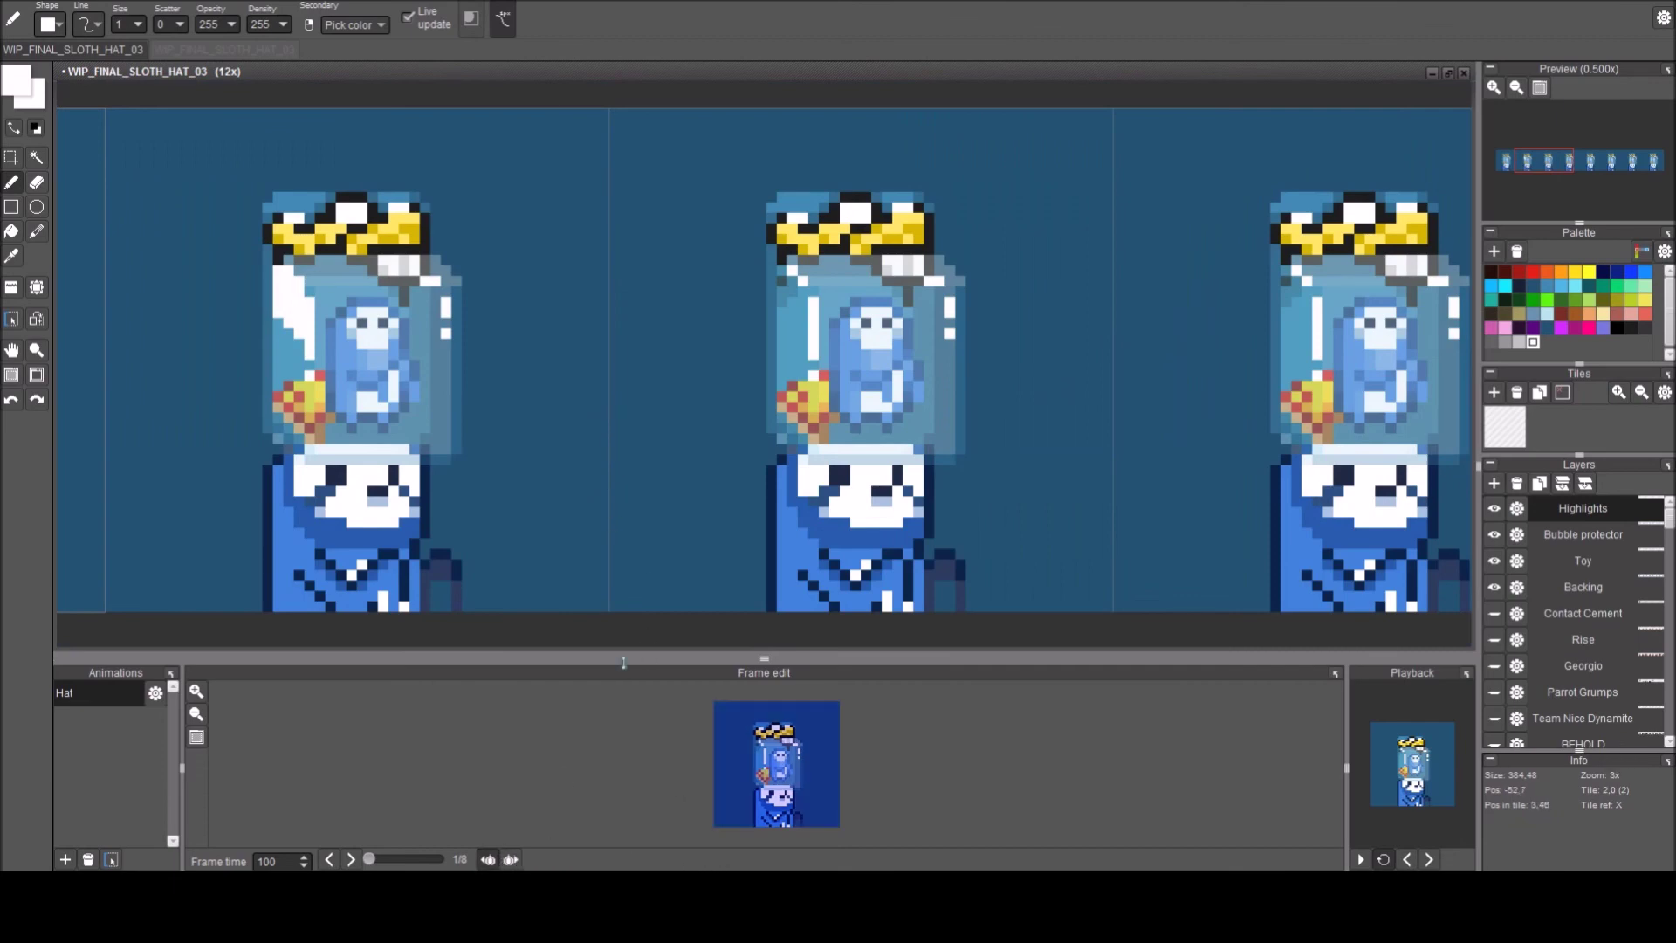
pyautogui.moveTo(623, 660); pyautogui.dragTo(641, 449)
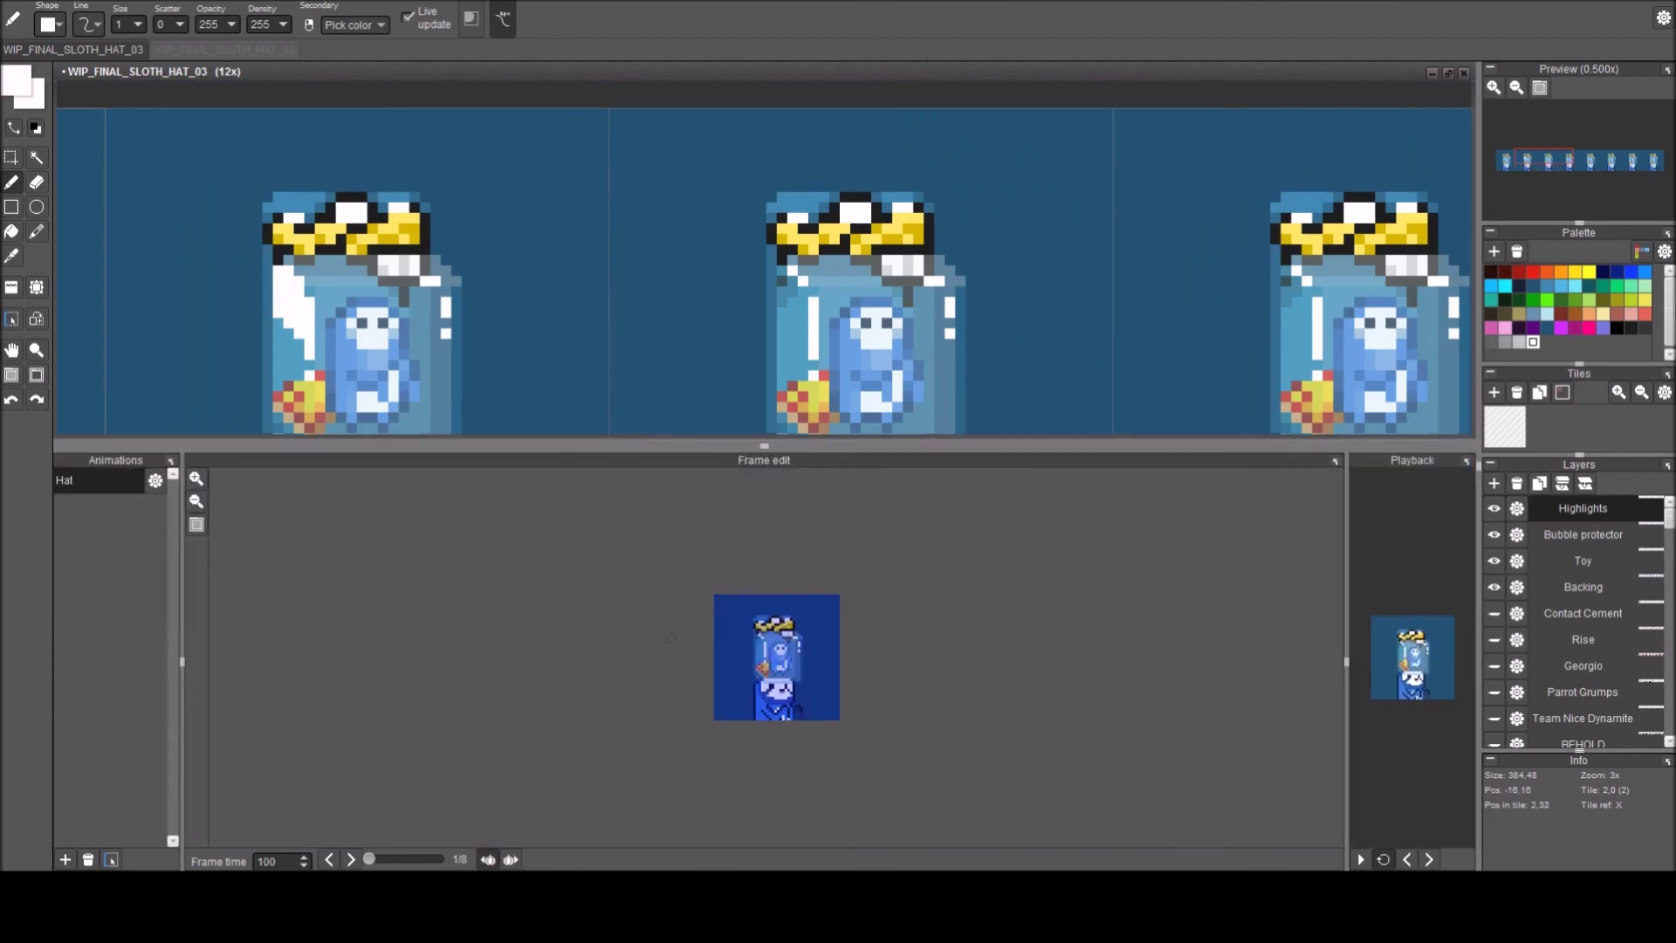
# Compare the second frame's glint with the neighbouring frames in the enlarged frame editor.
pyautogui.scroll(3, 670, 636)
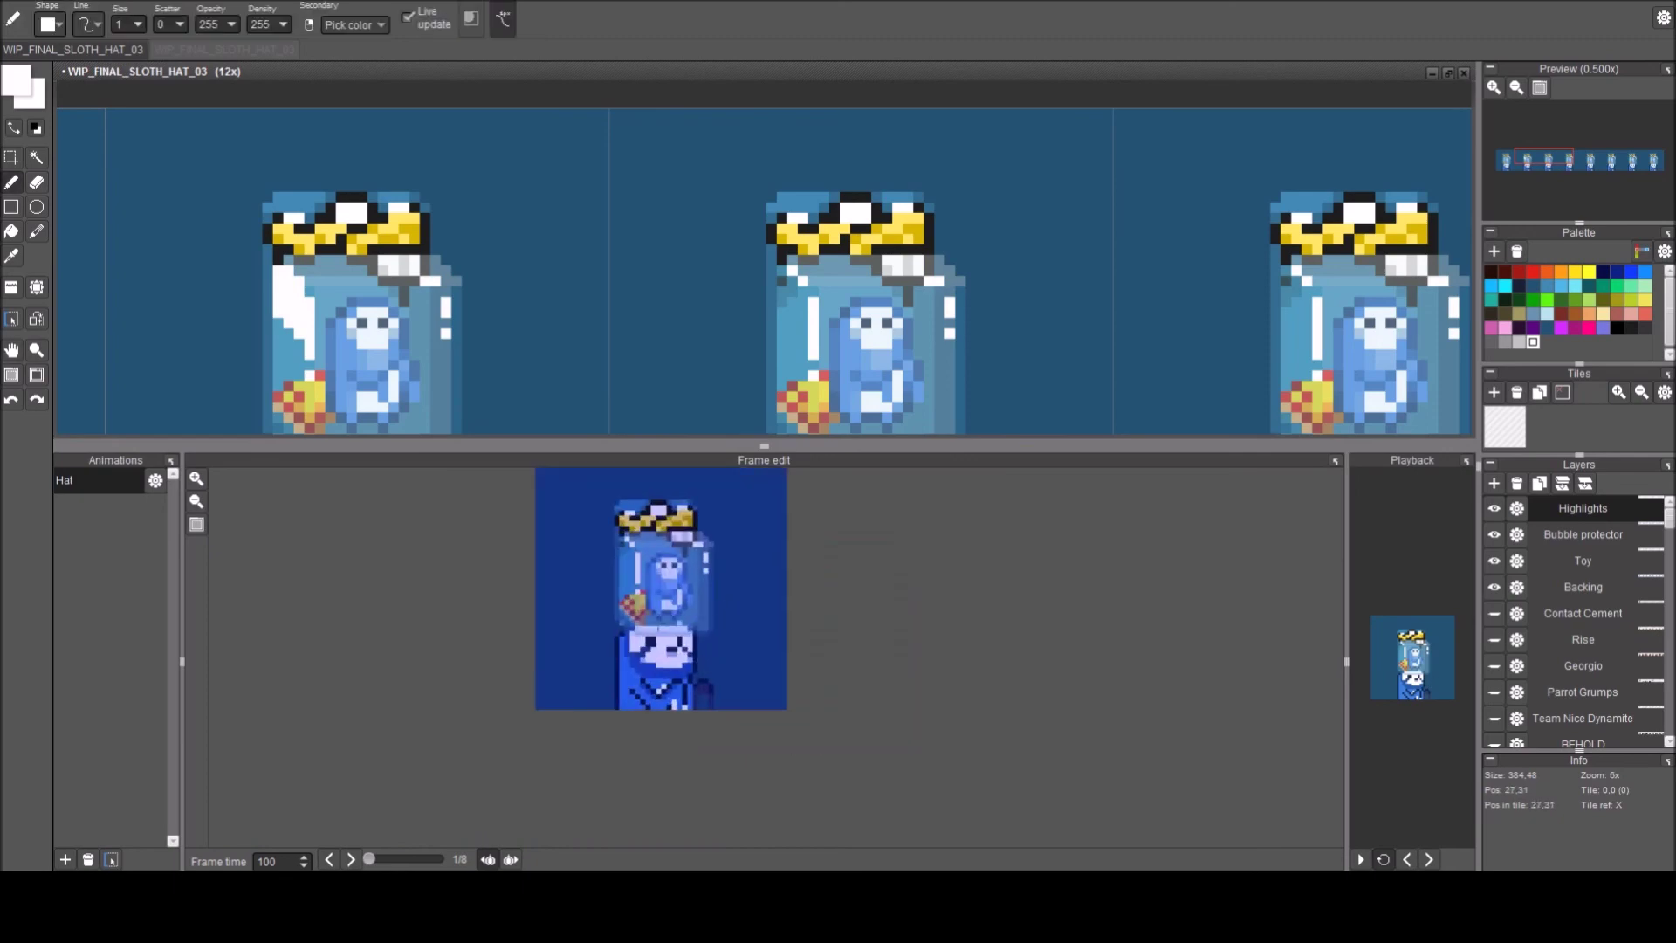
pyautogui.scroll(1, 670, 635)
pyautogui.press('Right')
pyautogui.press('.')
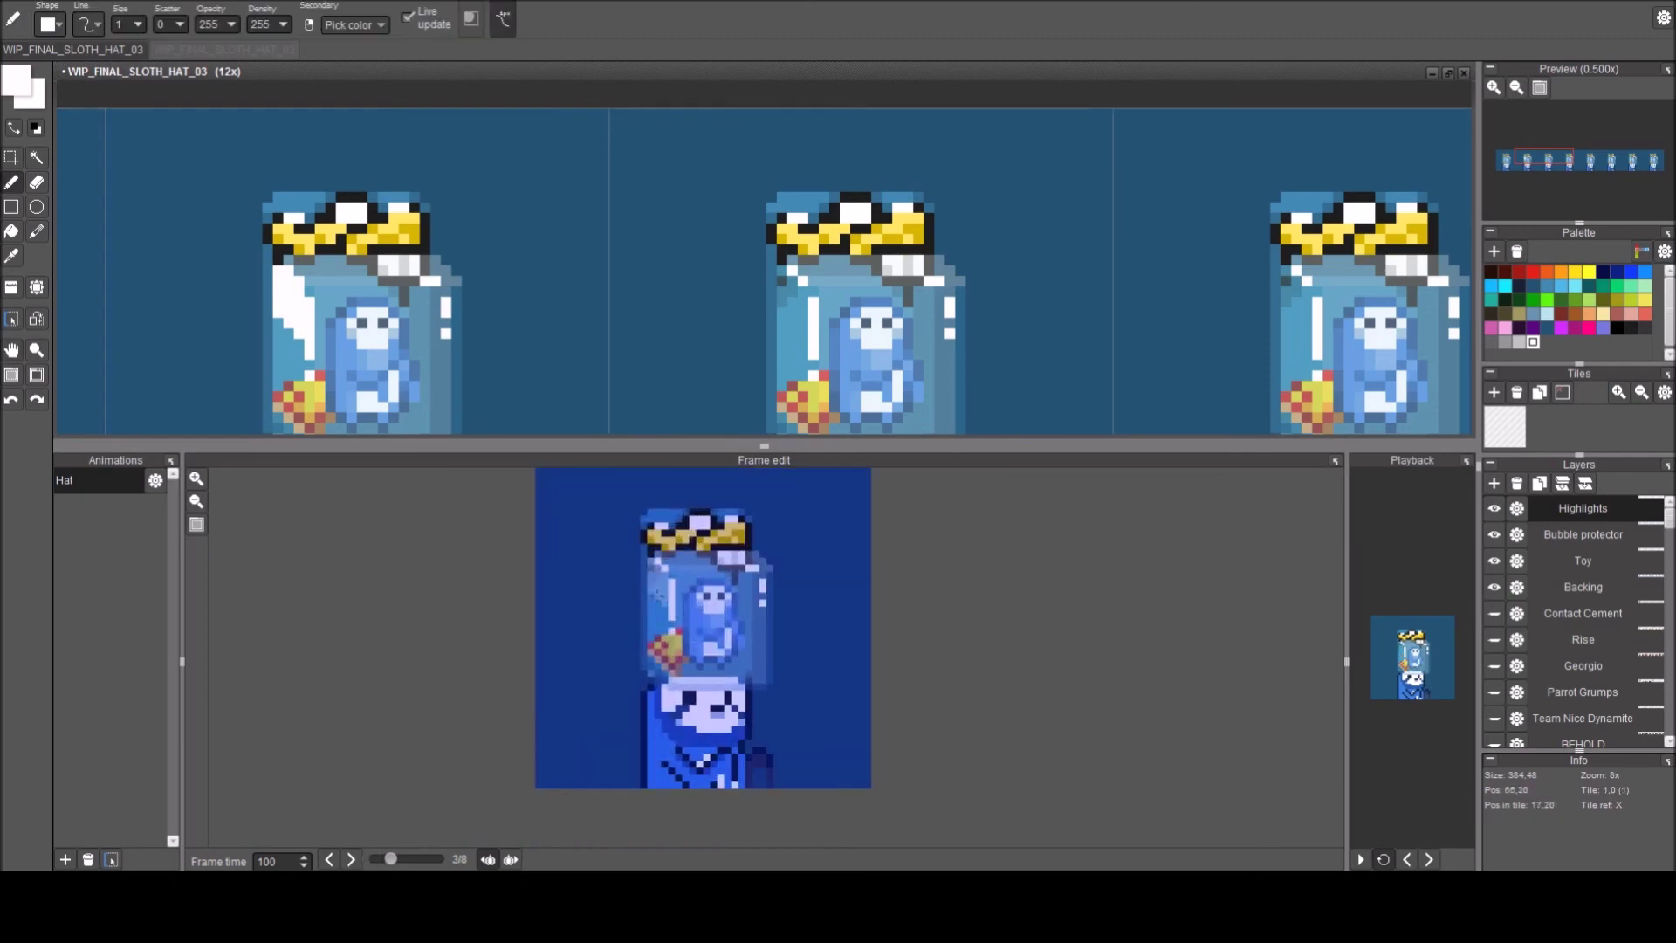
pyautogui.press(',')
pyautogui.scroll(1, 656, 612)
pyautogui.press('space')
pyautogui.moveTo(711, 603); pyautogui.dragTo(713, 641)
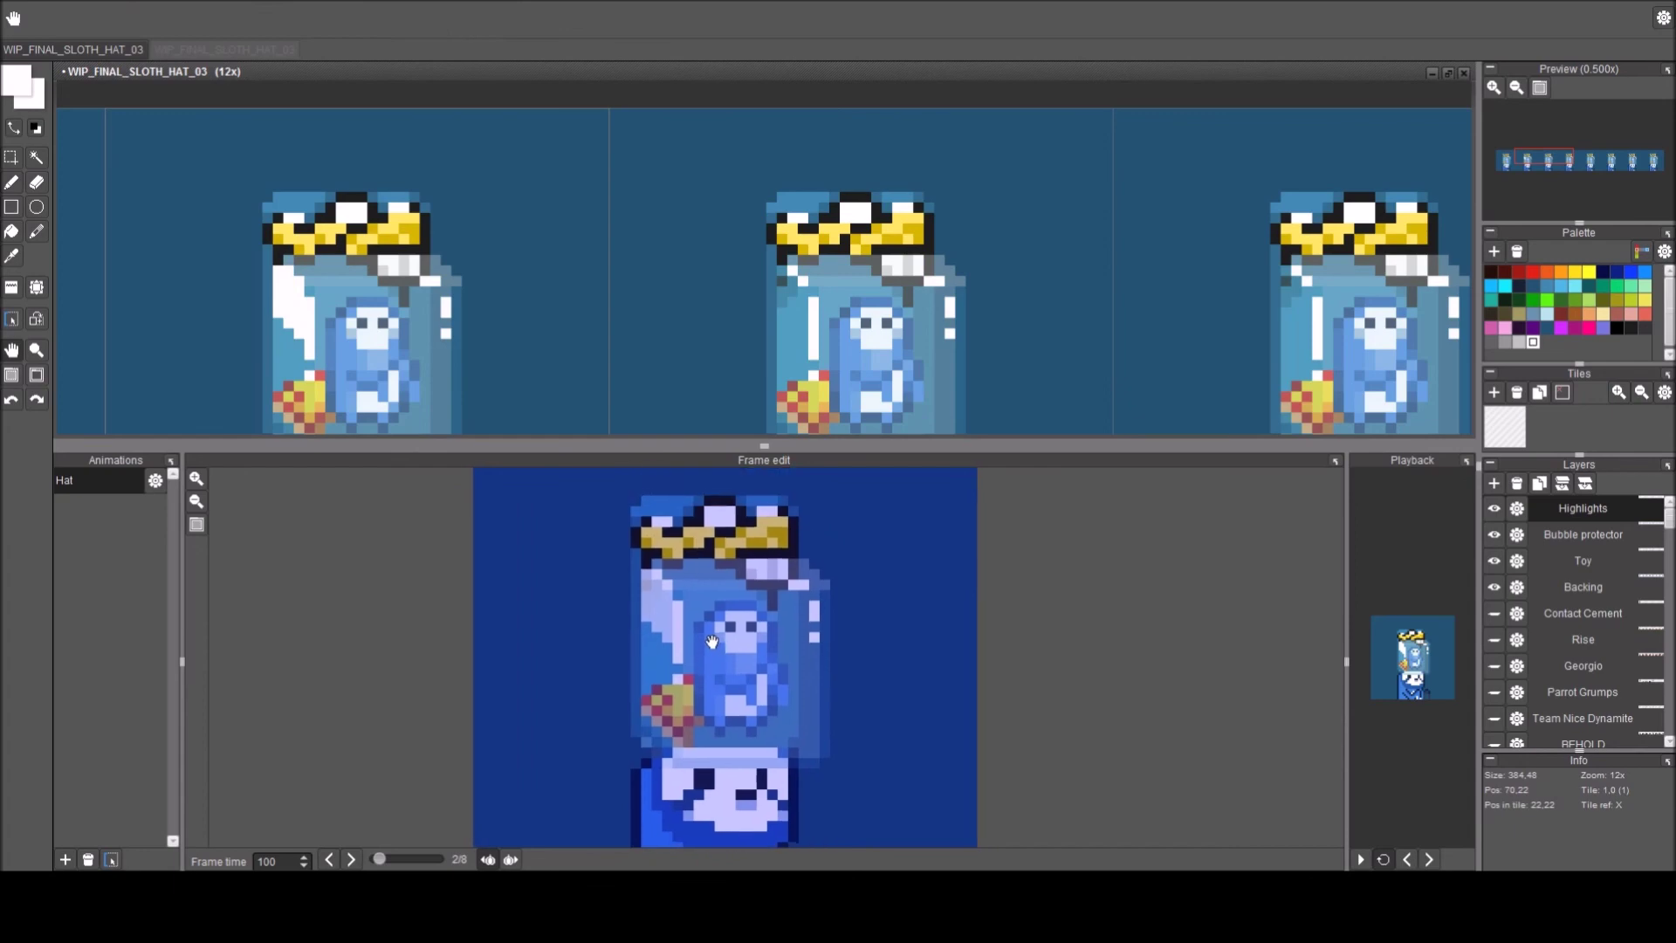
pyautogui.press('b')
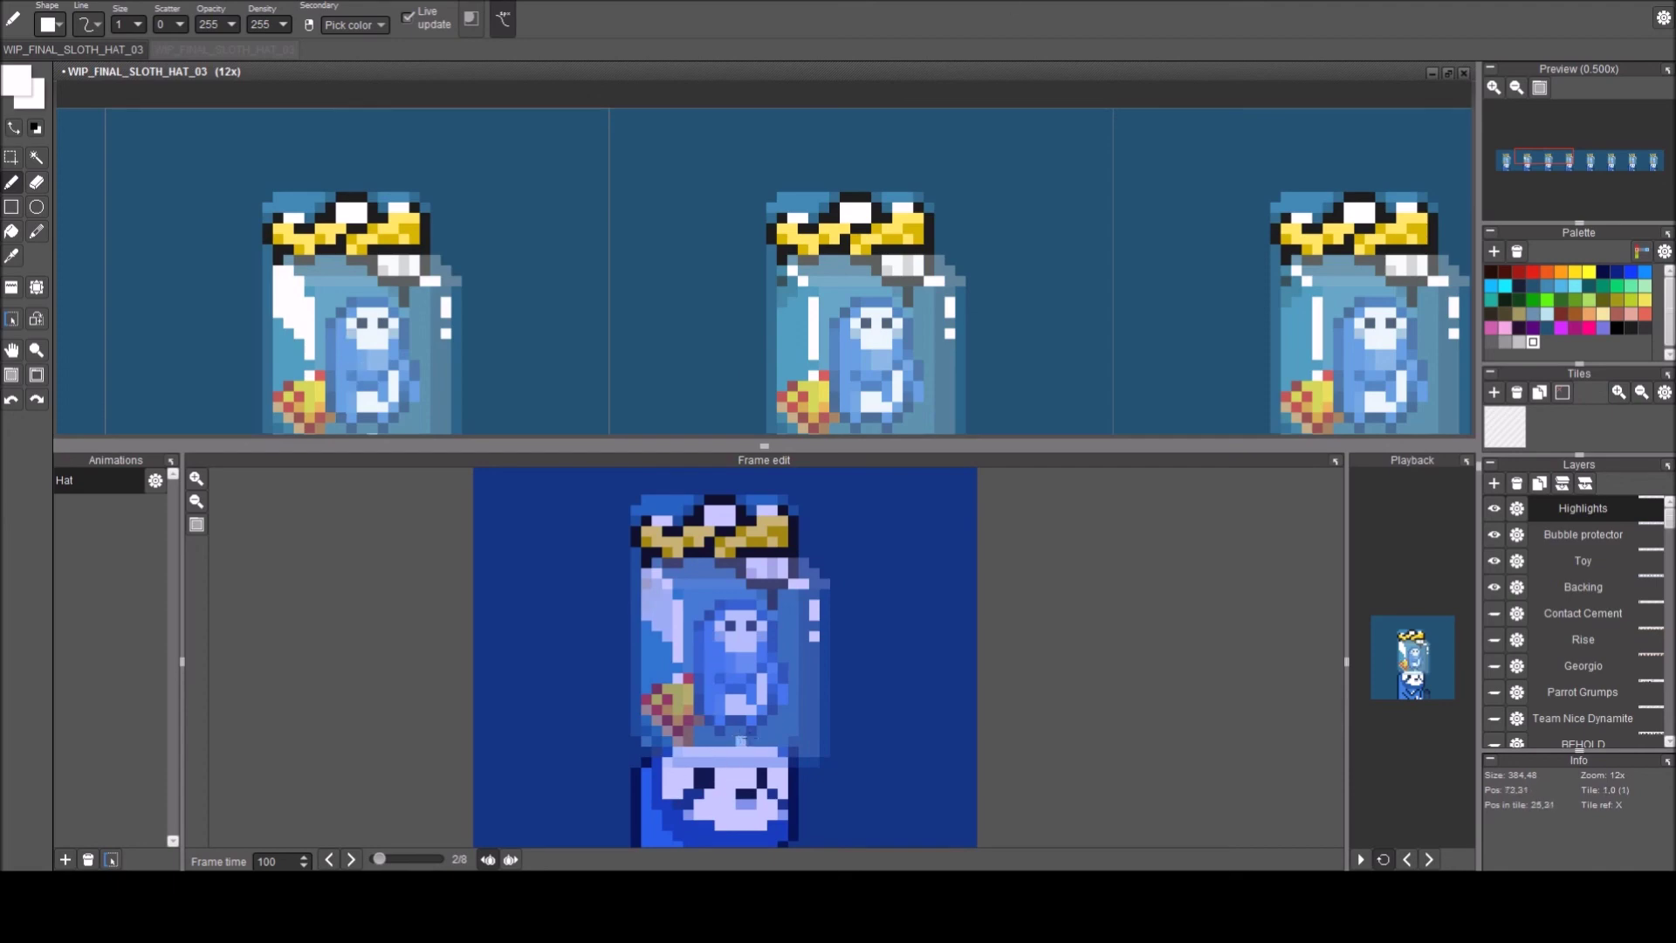
pyautogui.moveTo(760, 731); pyautogui.dragTo(749, 719)
pyautogui.press('Left')
pyautogui.press('Right')
pyautogui.press('Right')
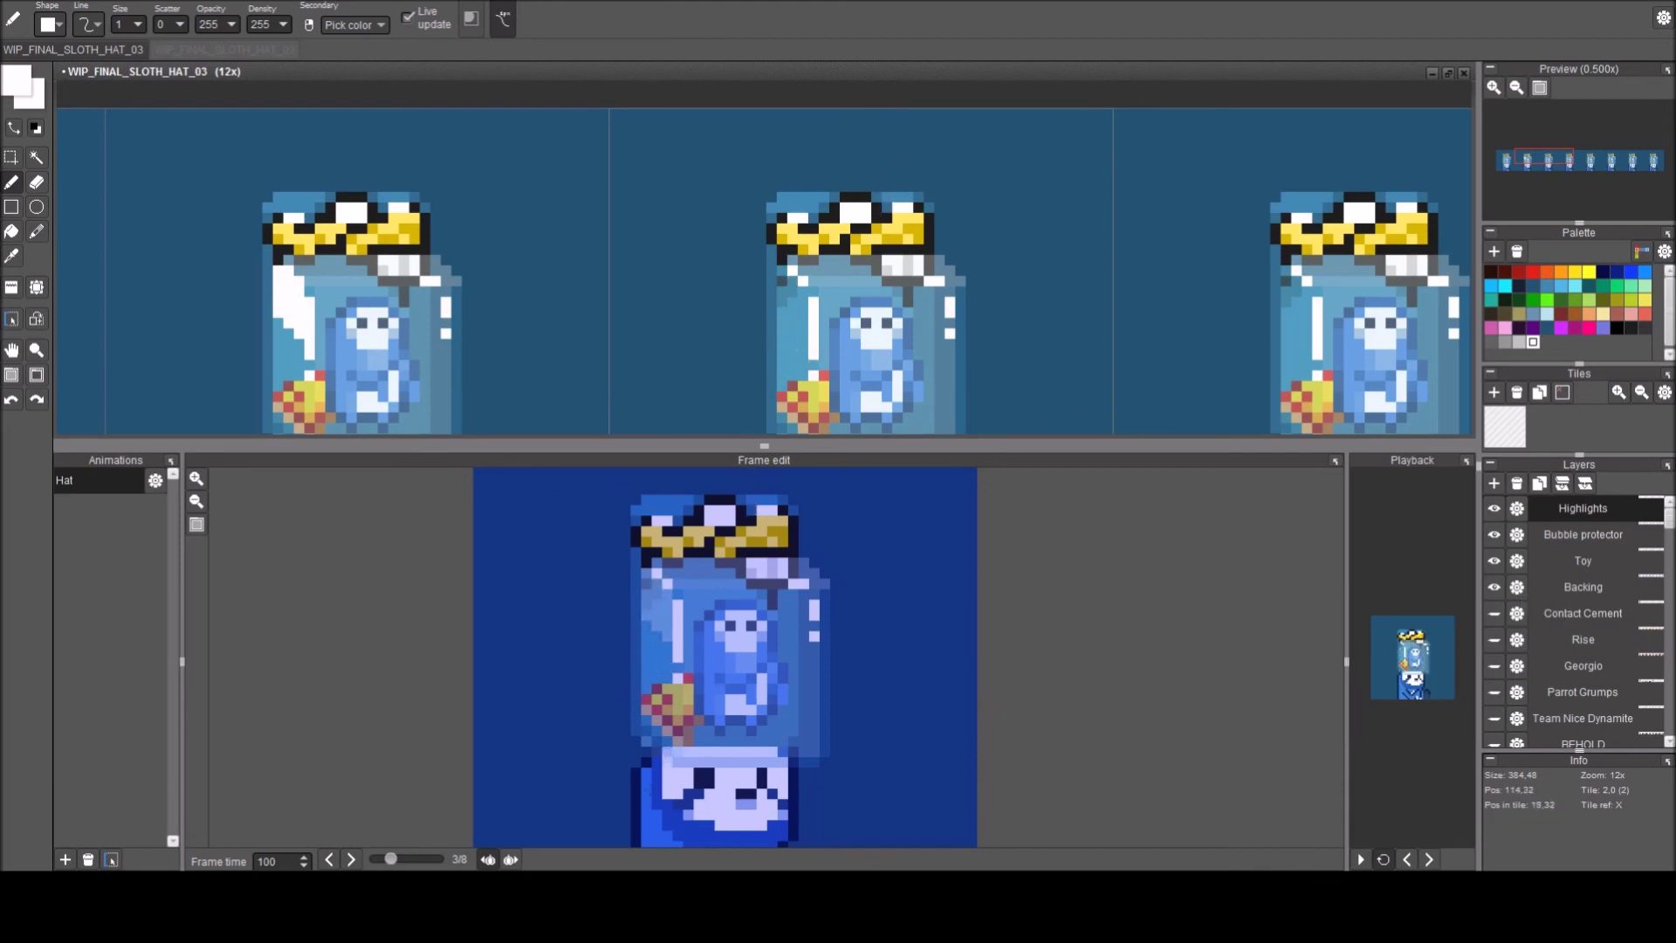
pyautogui.scroll(2, 677, 676)
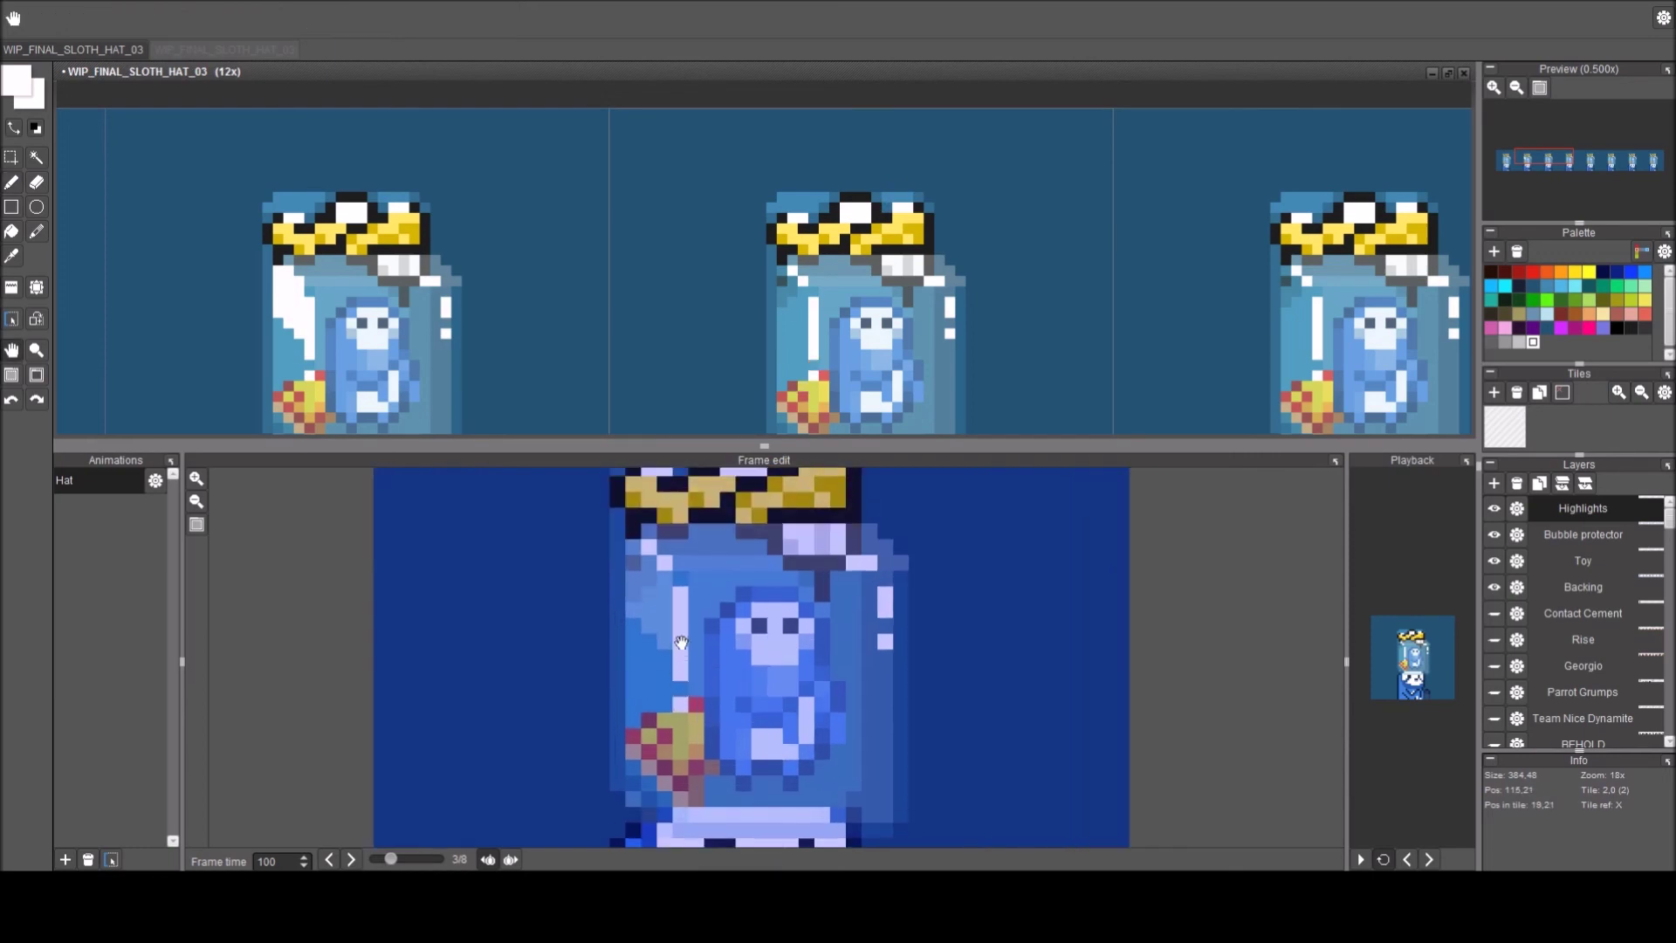
pyautogui.click(643, 580)
pyautogui.click(630, 565)
pyautogui.hotkey('ctrl', 'z')
pyautogui.hotkey('ctrl', 'z')
pyautogui.hotkey('ctrl', 'y')
pyautogui.hotkey('ctrl', 'y')
pyautogui.hotkey('ctrl', 'z')
pyautogui.click(631, 553)
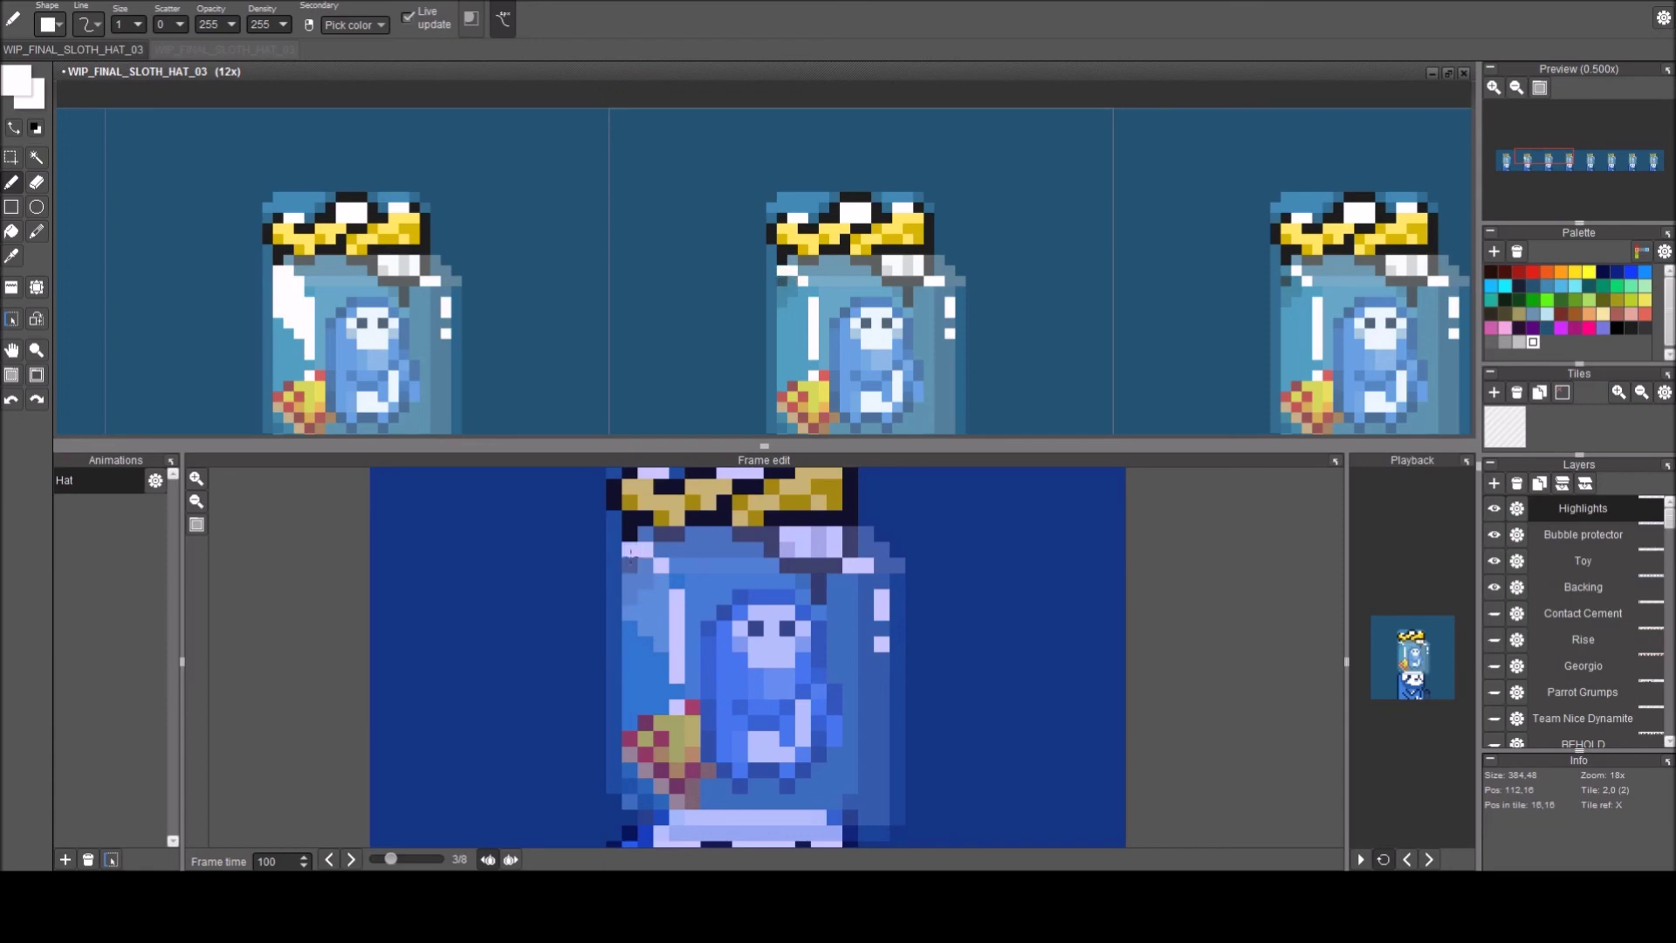
# Draw and fill a white glint down the left side of the bubble in the third frame, curving across its lower edge.
pyautogui.scroll(-1, 636, 576)
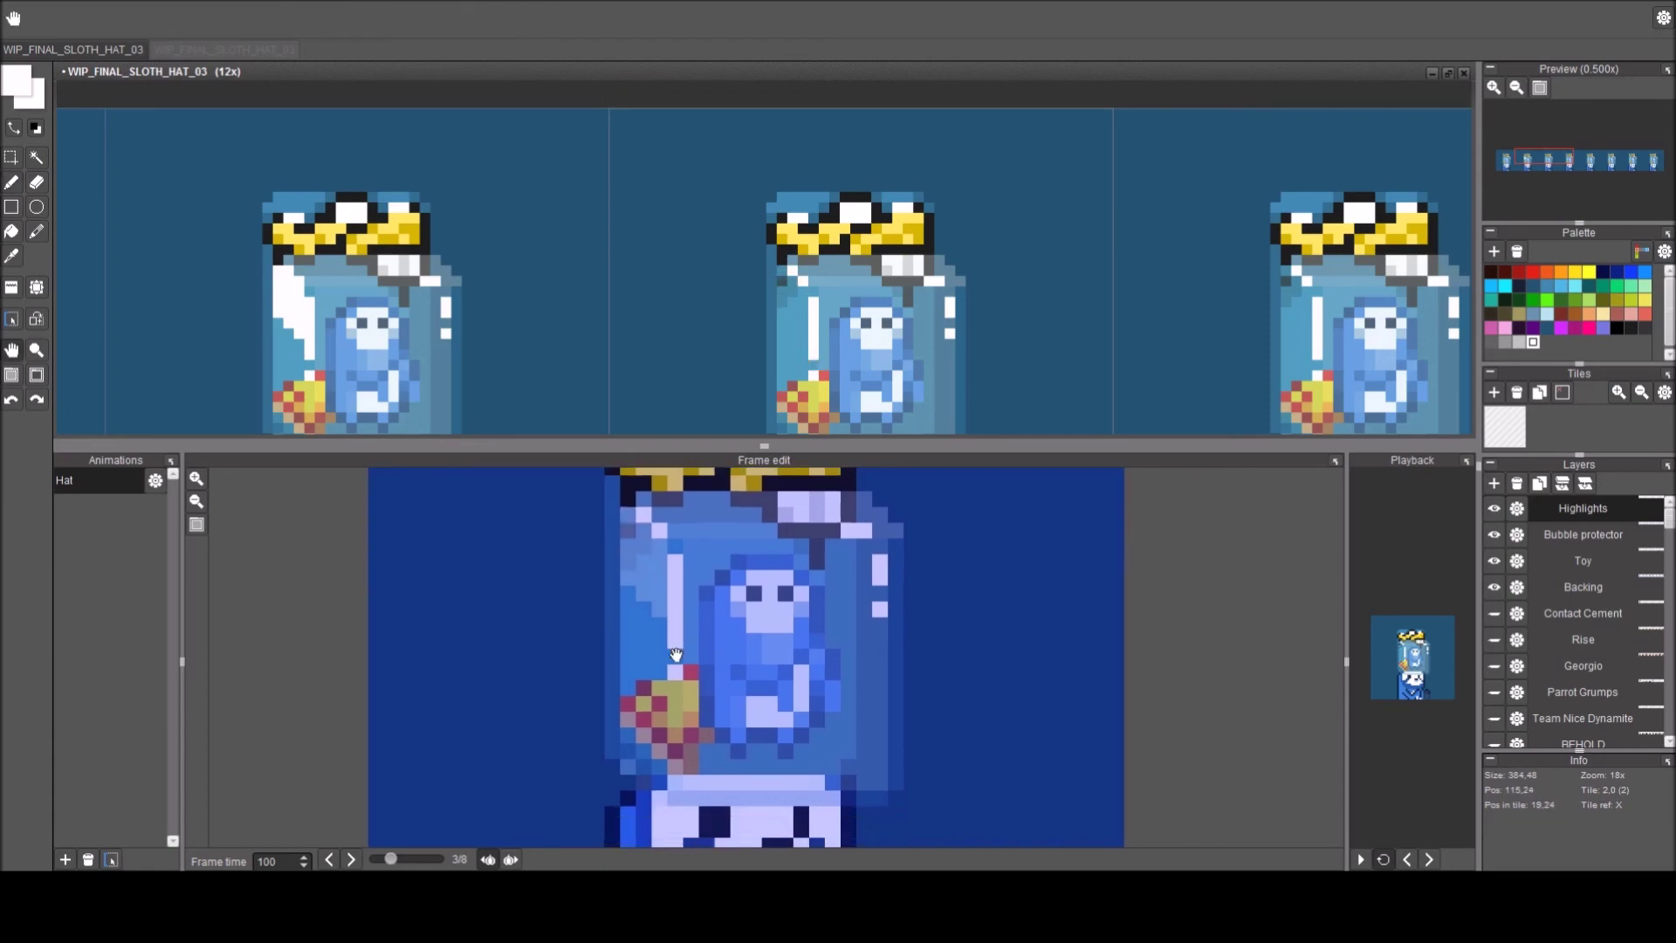
pyautogui.moveTo(628, 594)
pyautogui.mouseDown()
pyautogui.moveTo(629, 696)
pyautogui.moveTo(676, 749)
pyautogui.moveTo(677, 637)
pyautogui.mouseUp()
pyautogui.click(640, 593)
pyautogui.click(641, 610)
pyautogui.click(660, 625)
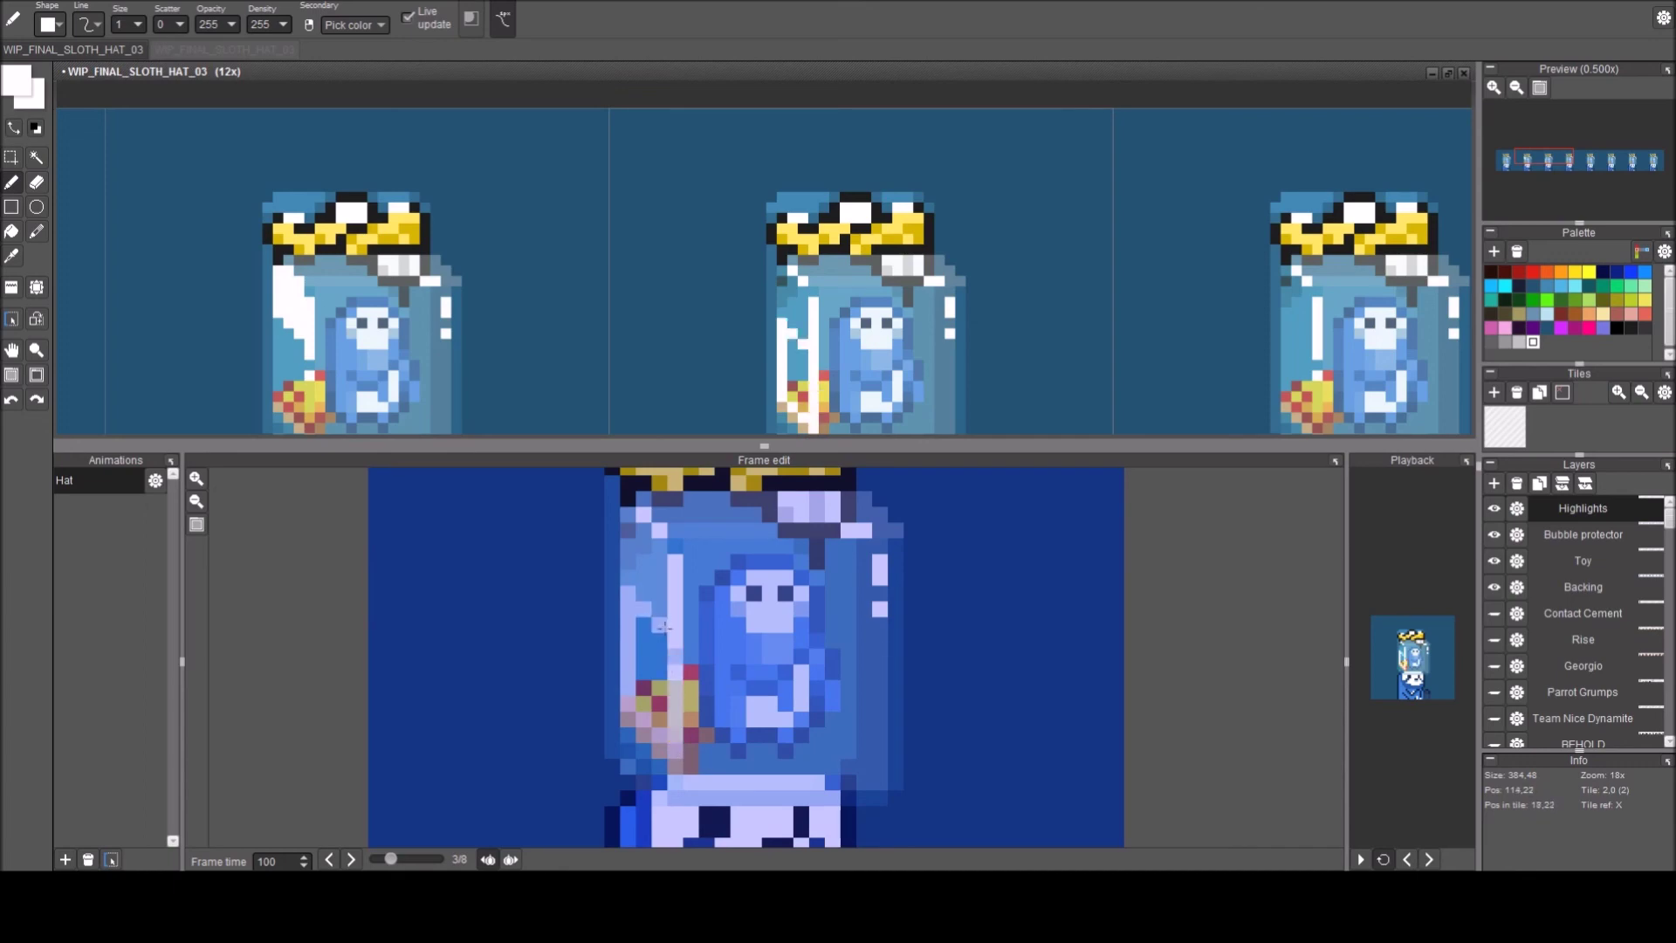
pyautogui.press('f')
pyautogui.click(656, 657)
pyautogui.press('b')
pyautogui.moveTo(675, 730); pyautogui.dragTo(748, 803)
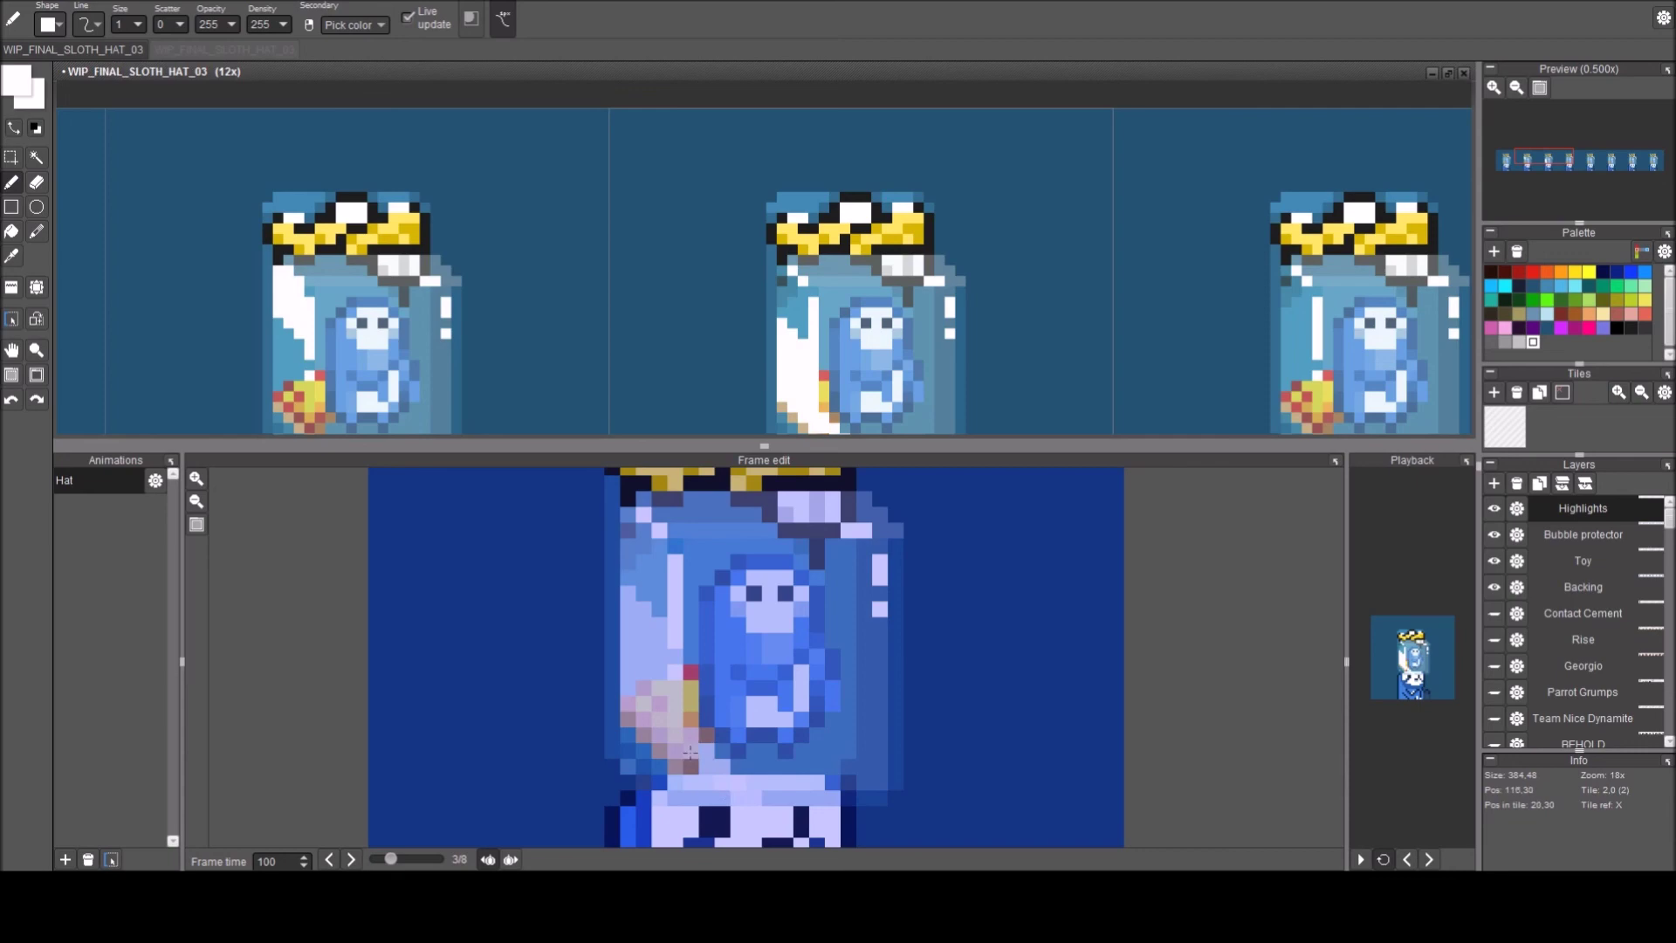
# Draw and fill a white diagonal glint in the fourth frame, from the vertical highlight down to the bubble's lower-right edge.
pyautogui.press('space')
pyautogui.moveTo(770, 704); pyautogui.dragTo(734, 703)
pyautogui.scroll(-2, 733, 704)
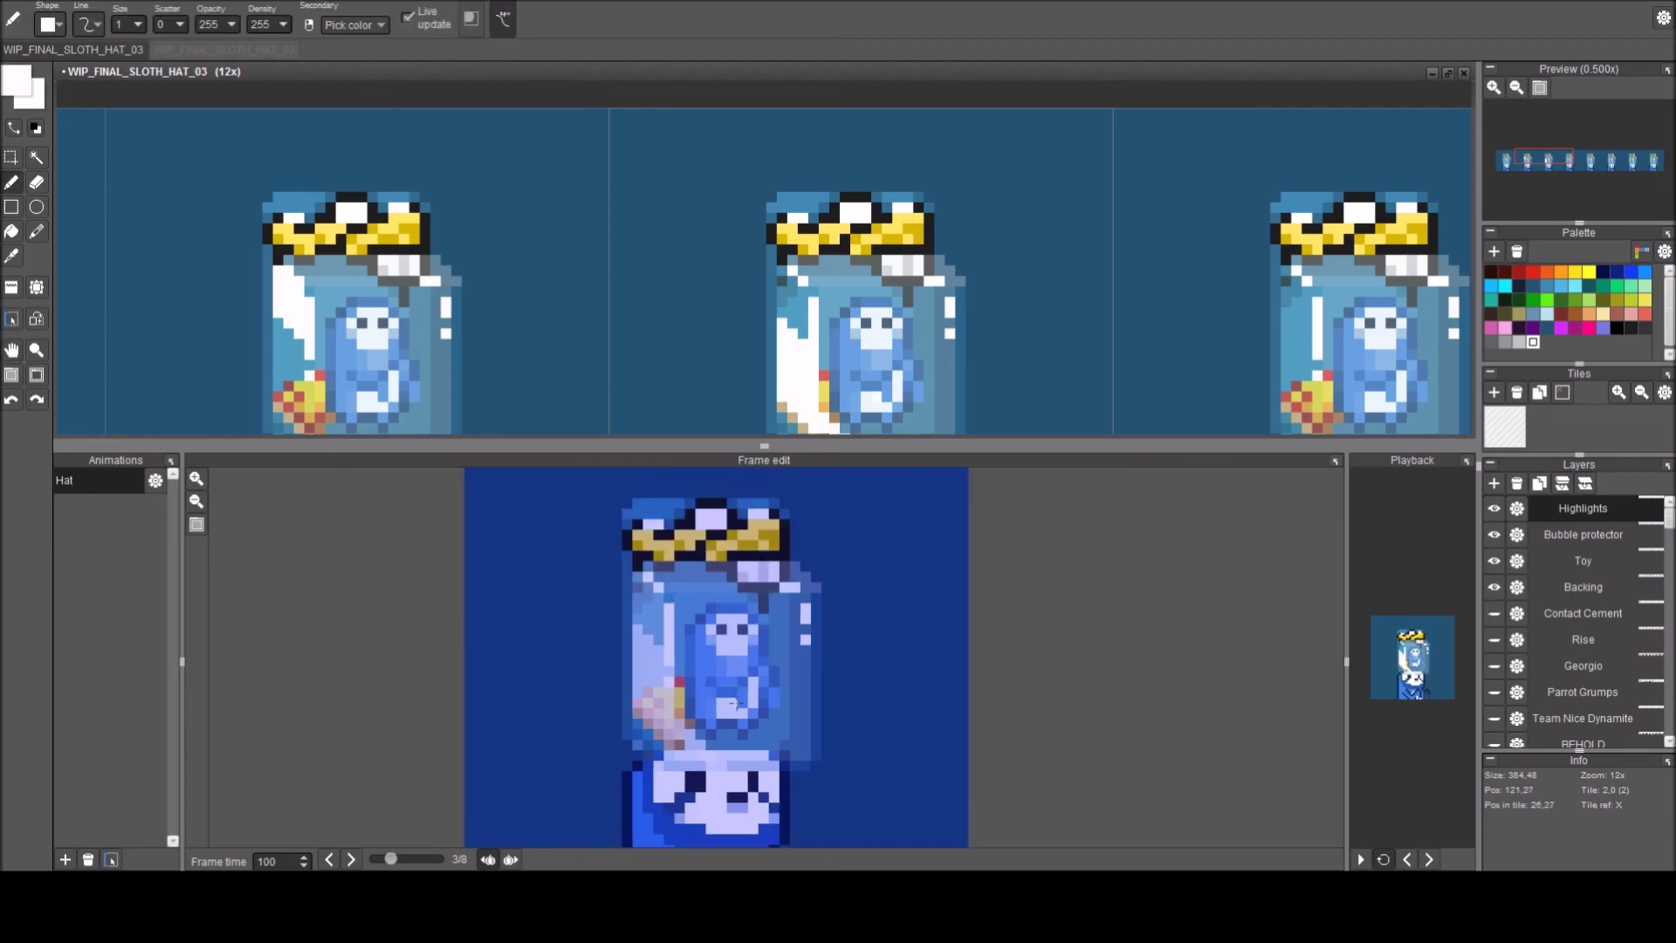
pyautogui.press('Right')
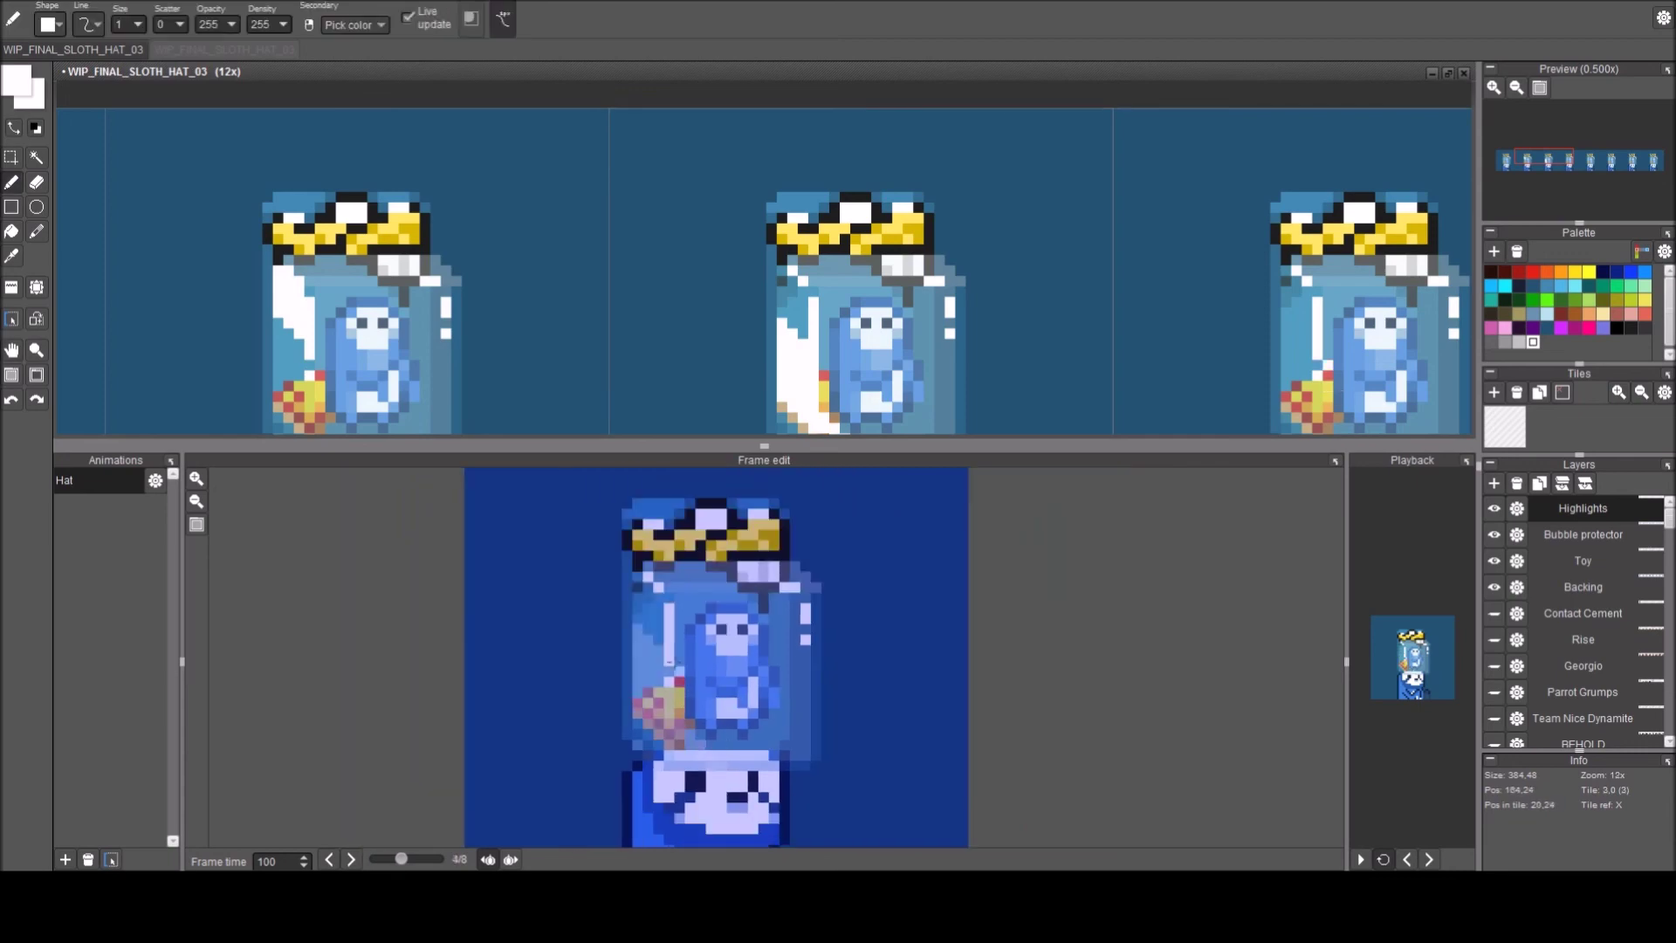
pyautogui.moveTo(673, 653); pyautogui.dragTo(756, 749)
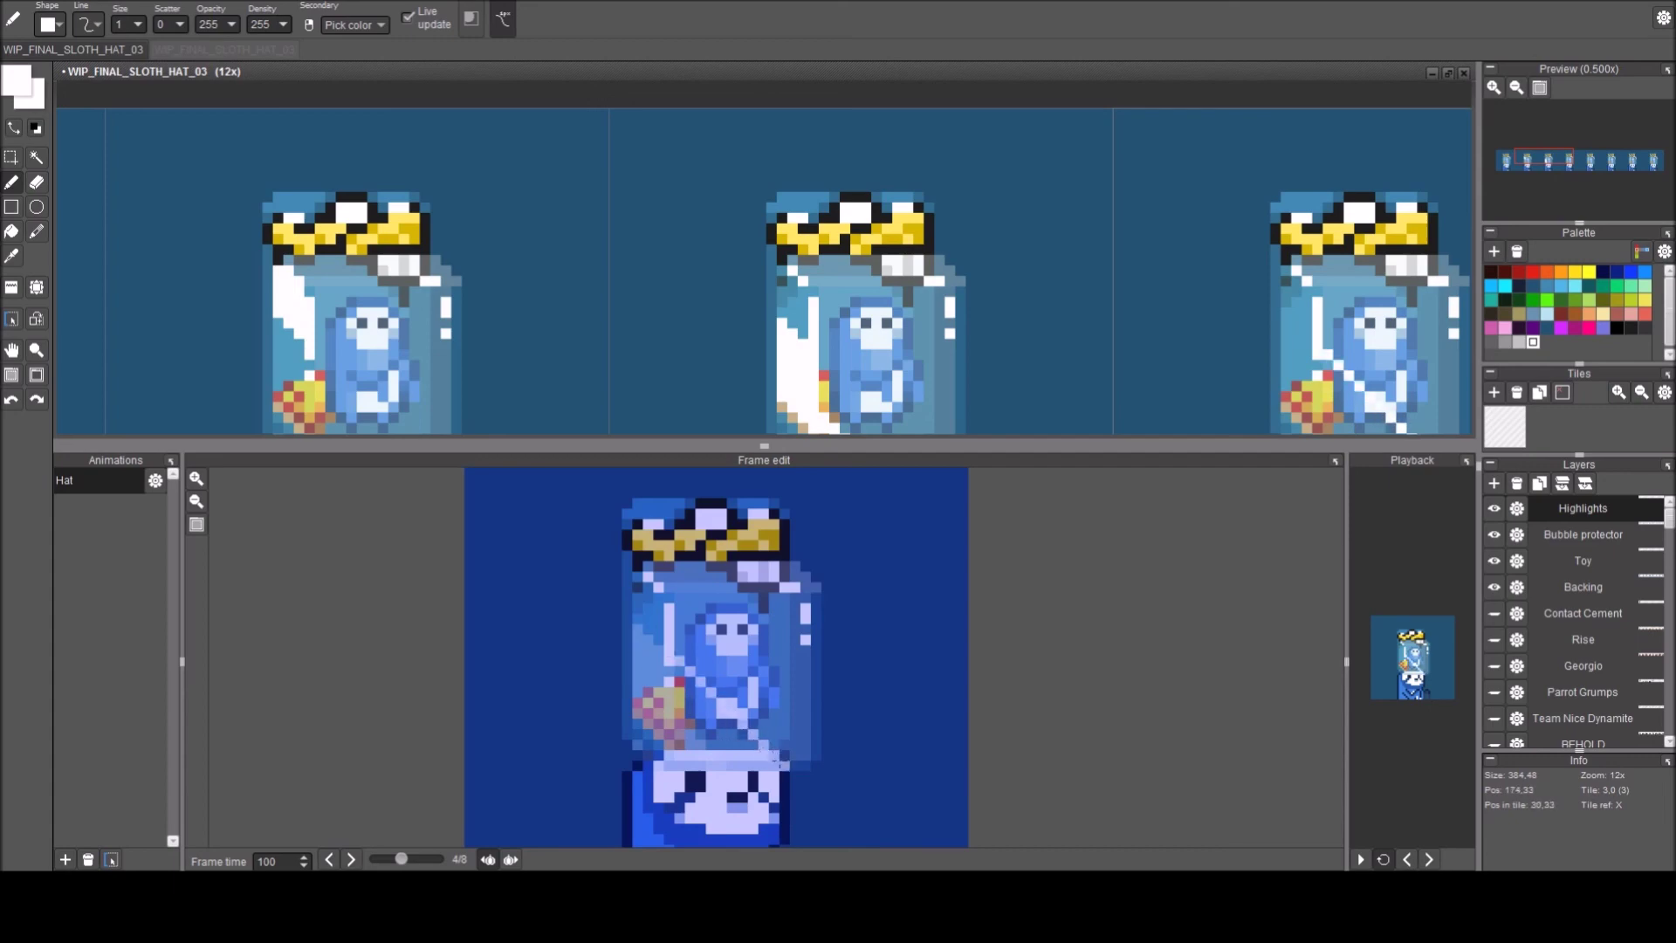
pyautogui.moveTo(758, 761)
pyautogui.mouseDown()
pyautogui.moveTo(669, 674)
pyautogui.moveTo(772, 762)
pyautogui.moveTo(643, 730)
pyautogui.mouseUp()
pyautogui.press('space')
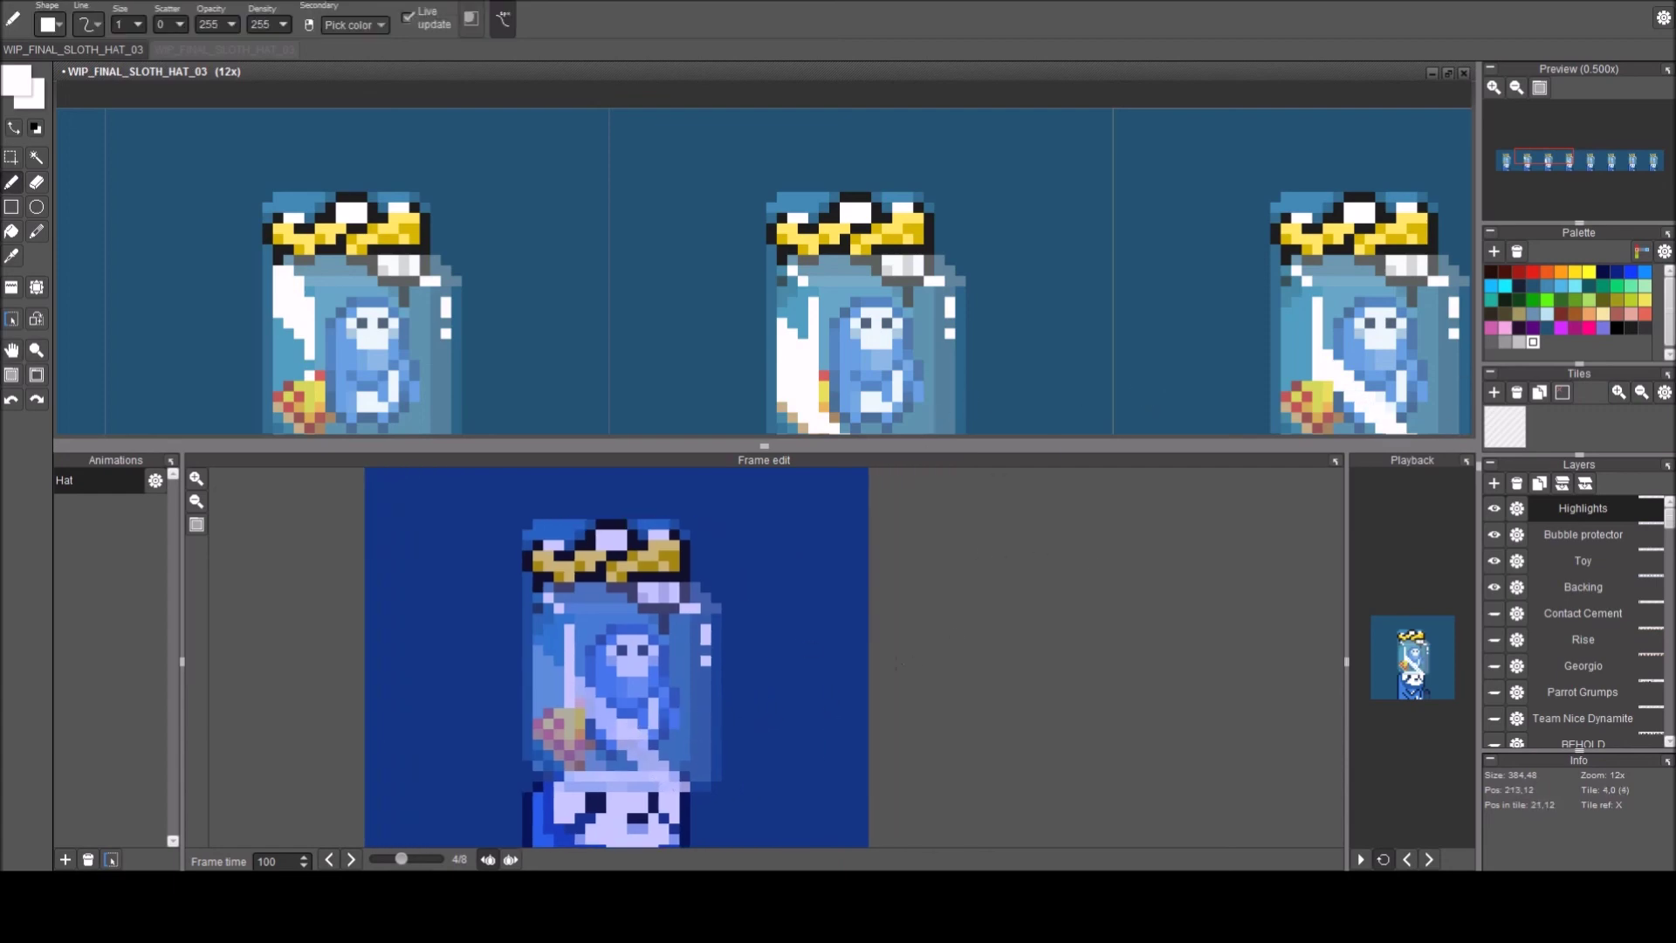
# Draw a thin white diagonal glint in the fifth frame across the toy to the bubble's lower-right corner, removing the stray last stroke.
pyautogui.press('.')
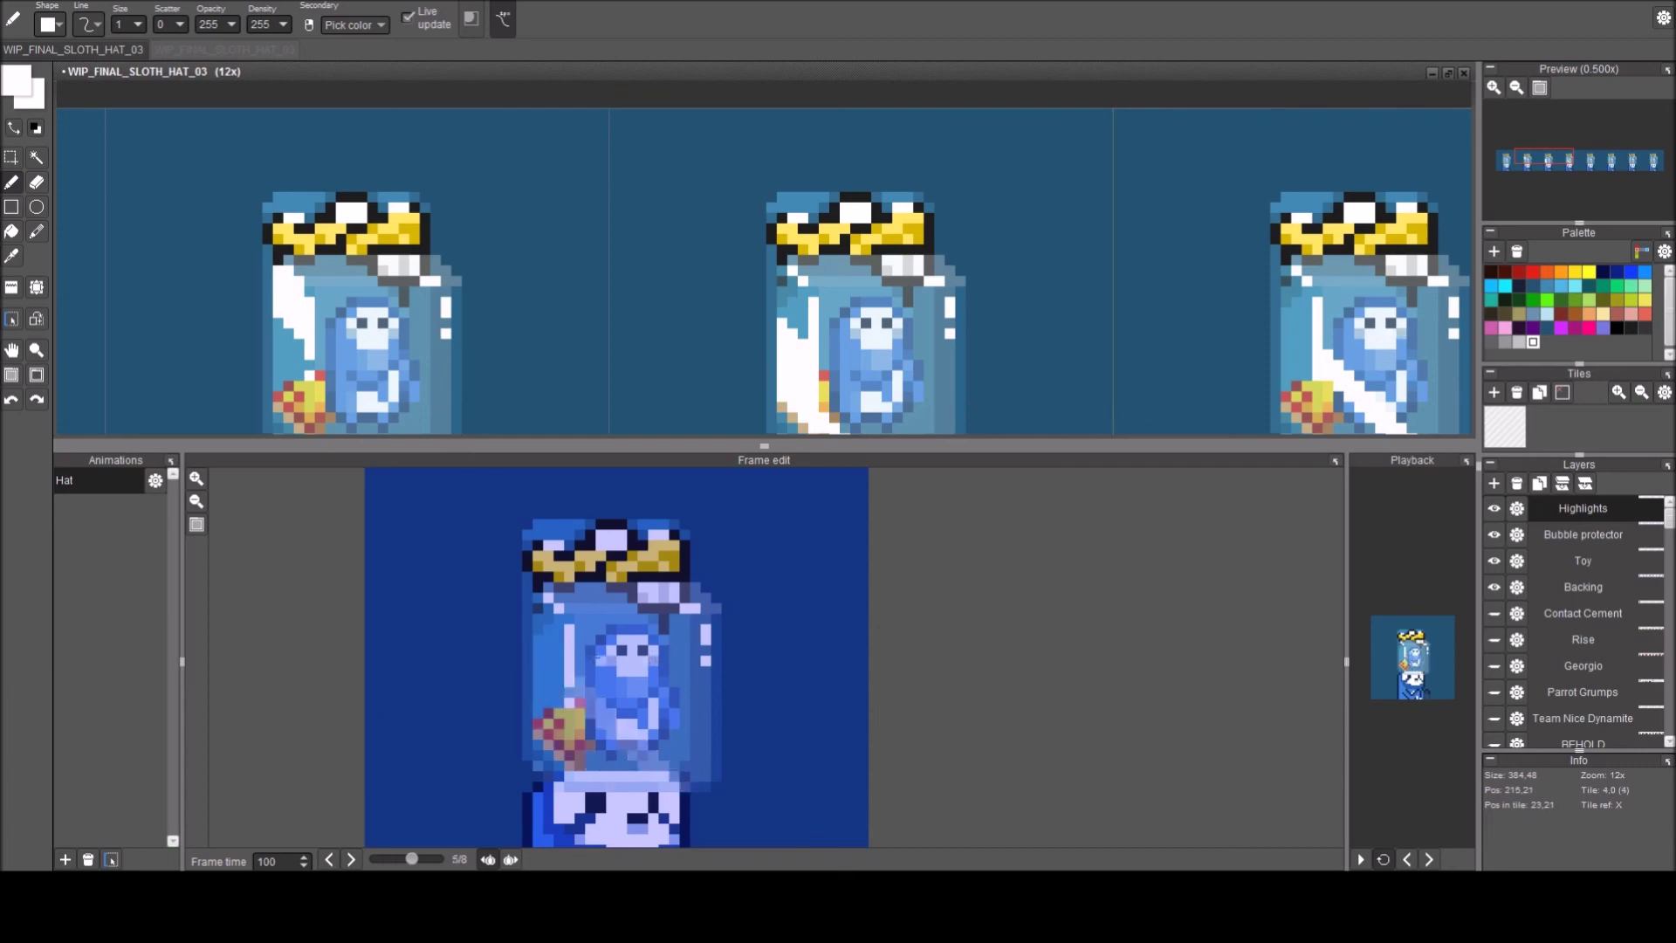
pyautogui.moveTo(583, 655); pyautogui.dragTo(706, 775)
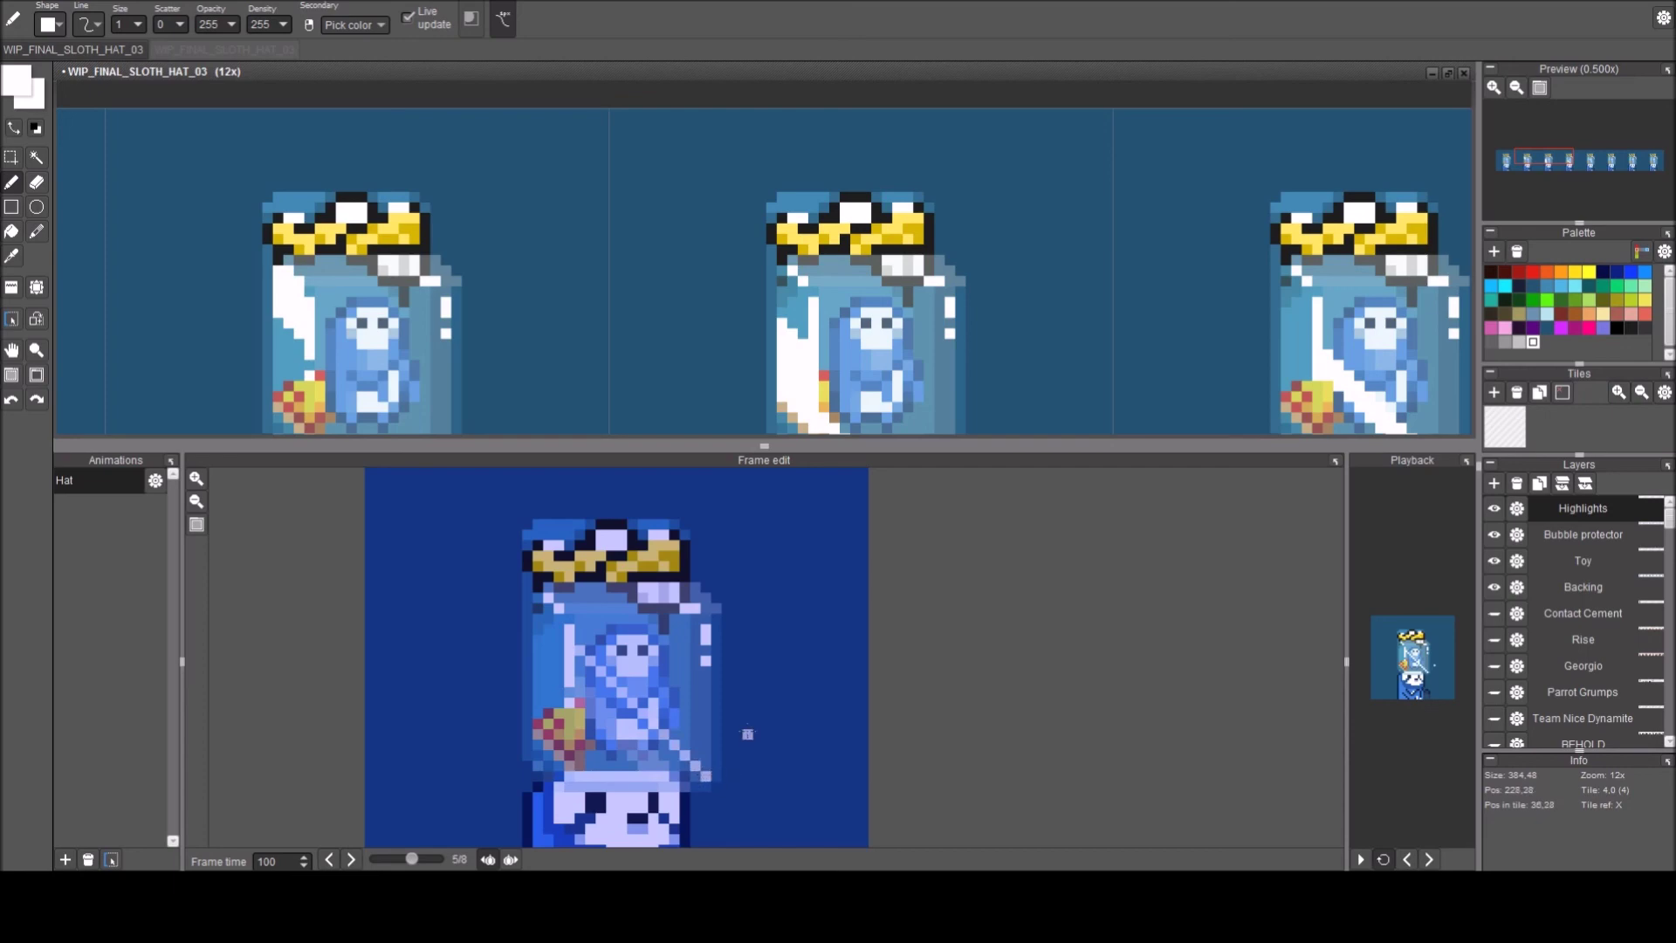
pyautogui.hotkey('ctrl', 'z')
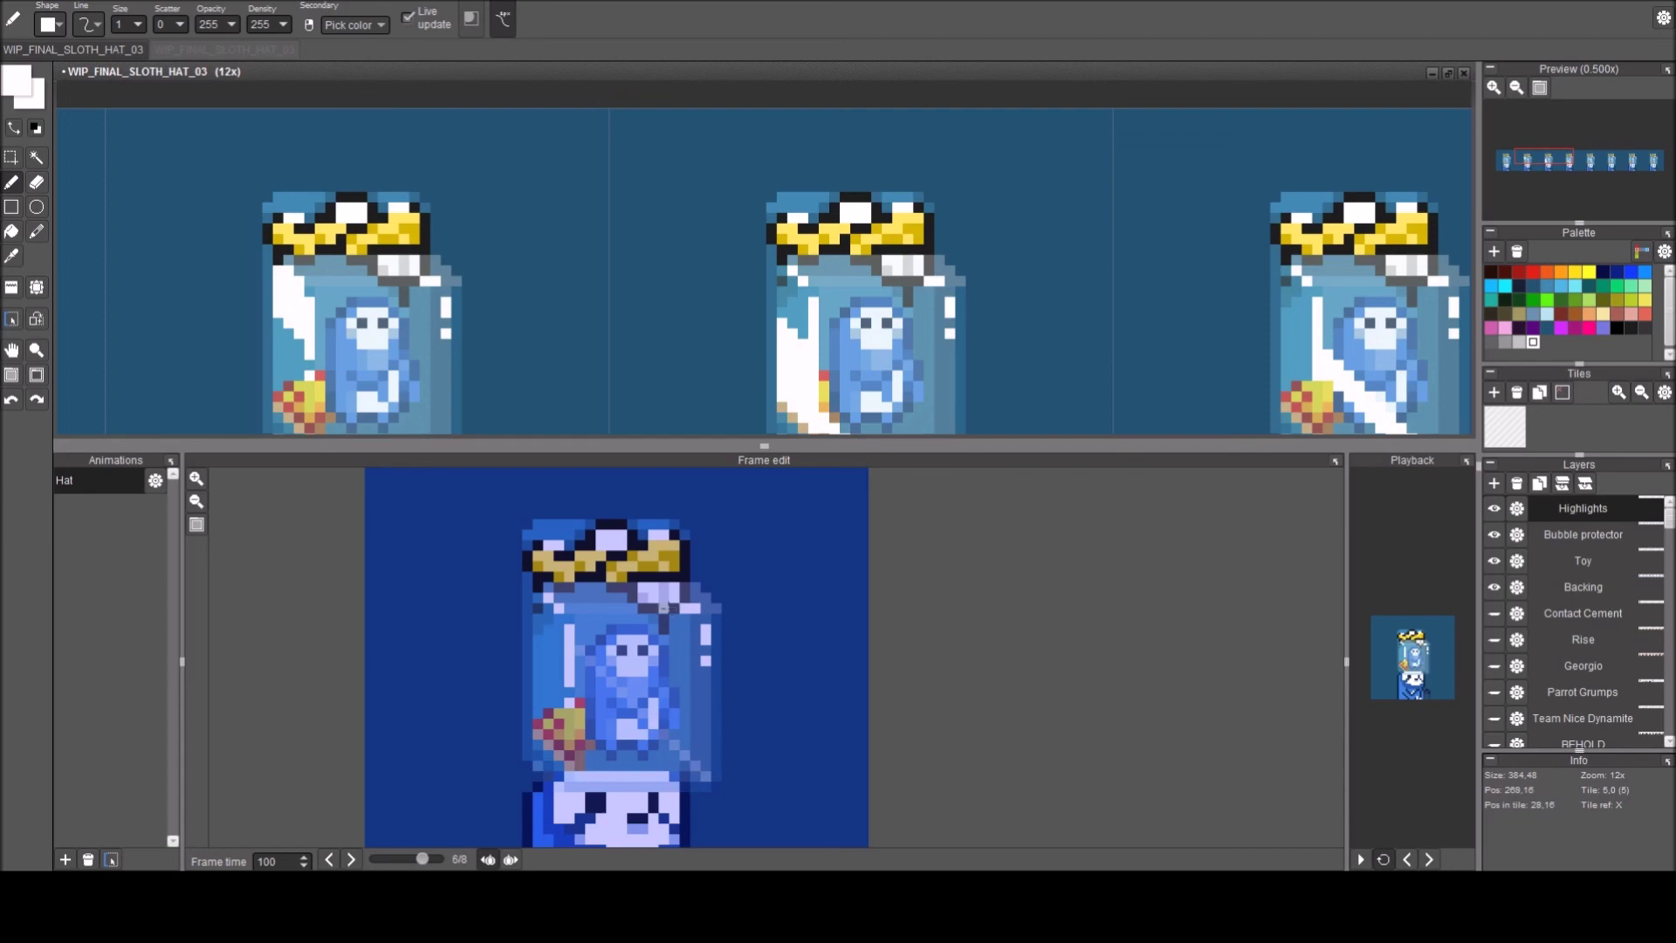
# Draw white glints at the bubble's upper-right corner in the sixth and seventh frames.
pyautogui.moveTo(663, 608); pyautogui.dragTo(716, 661)
pyautogui.press('Right')
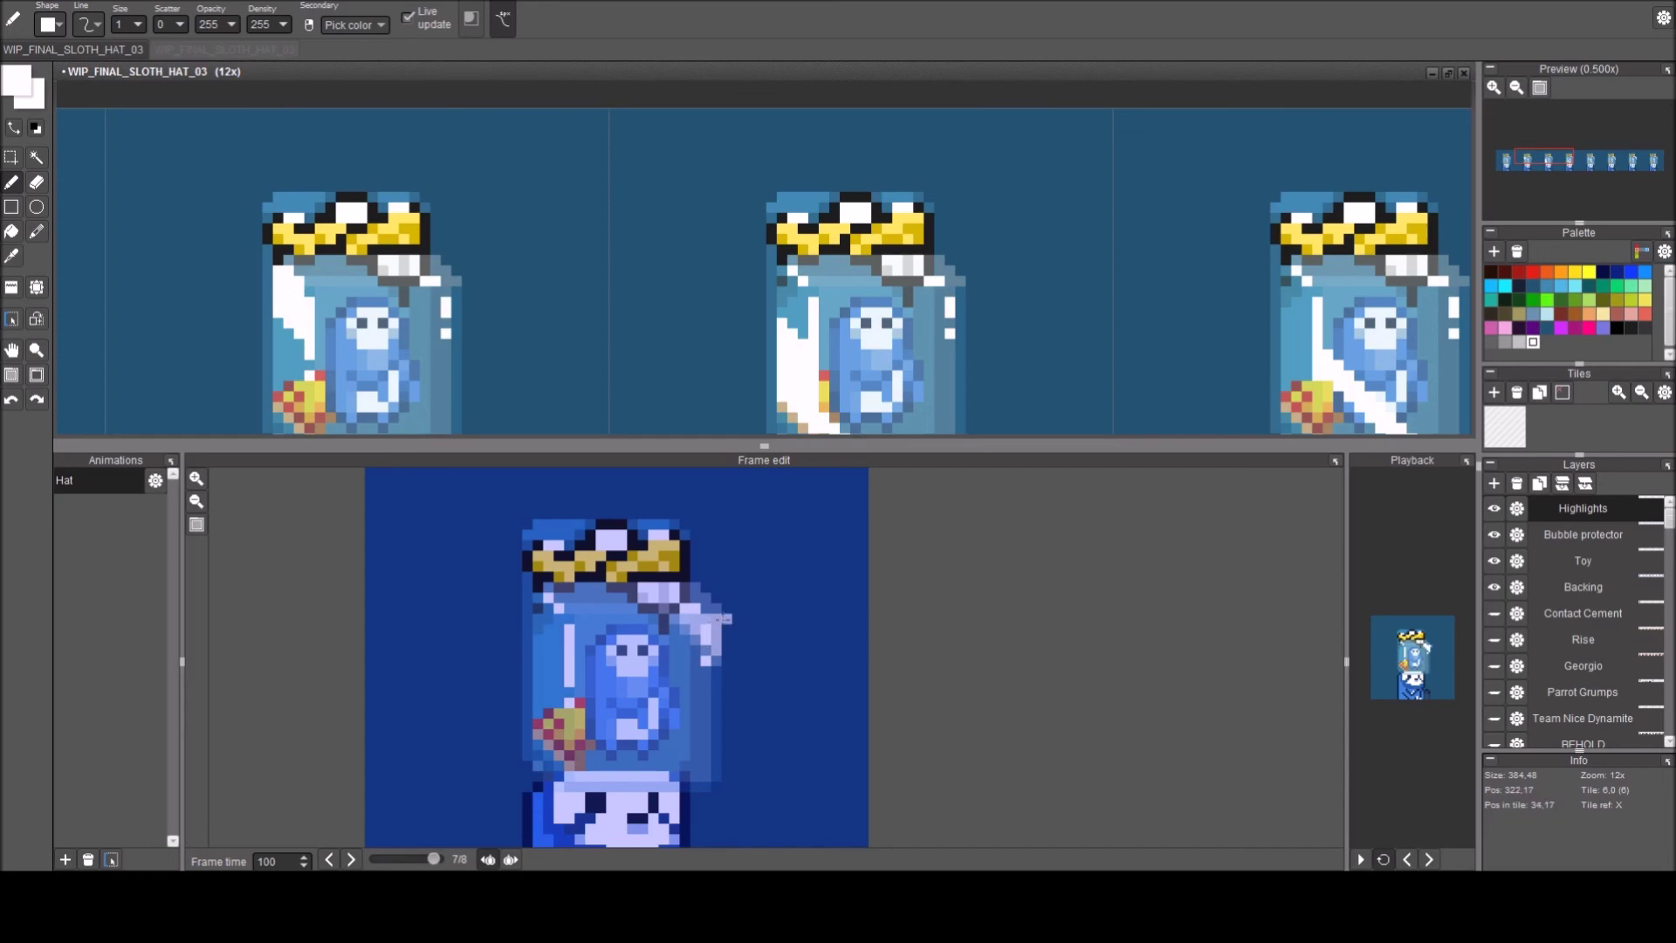
pyautogui.press('Right')
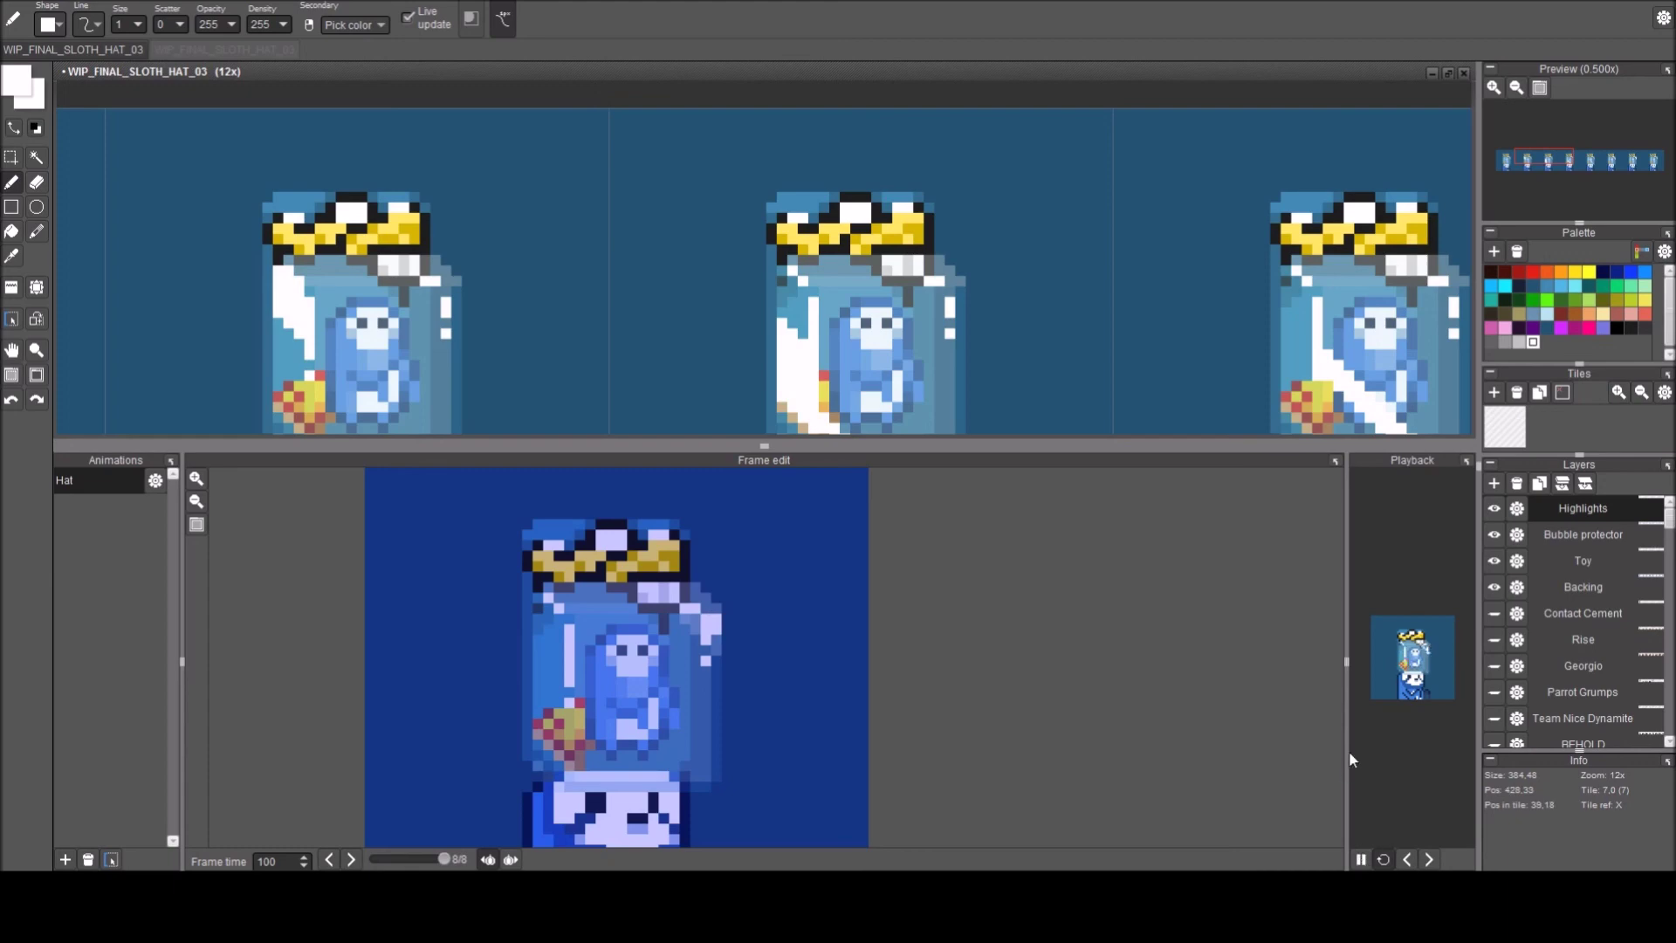
# Enlarge the playback view and set the first frame's time to 800.
pyautogui.moveTo(1346, 772); pyautogui.dragTo(899, 771)
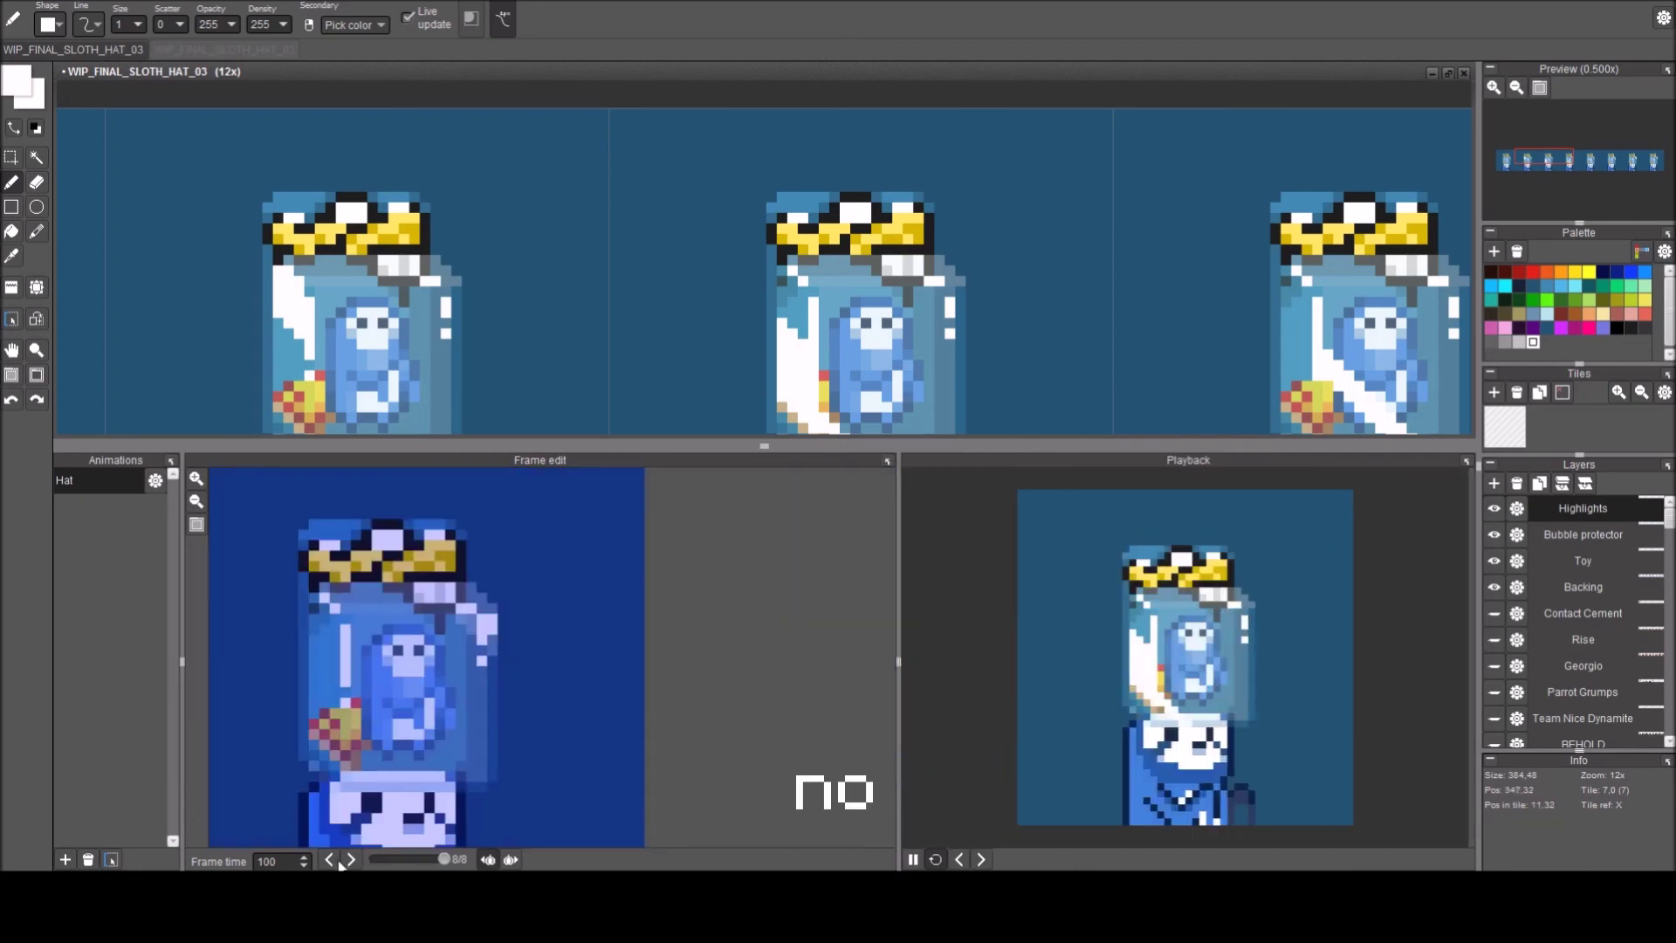
pyautogui.doubleClick(284, 860)
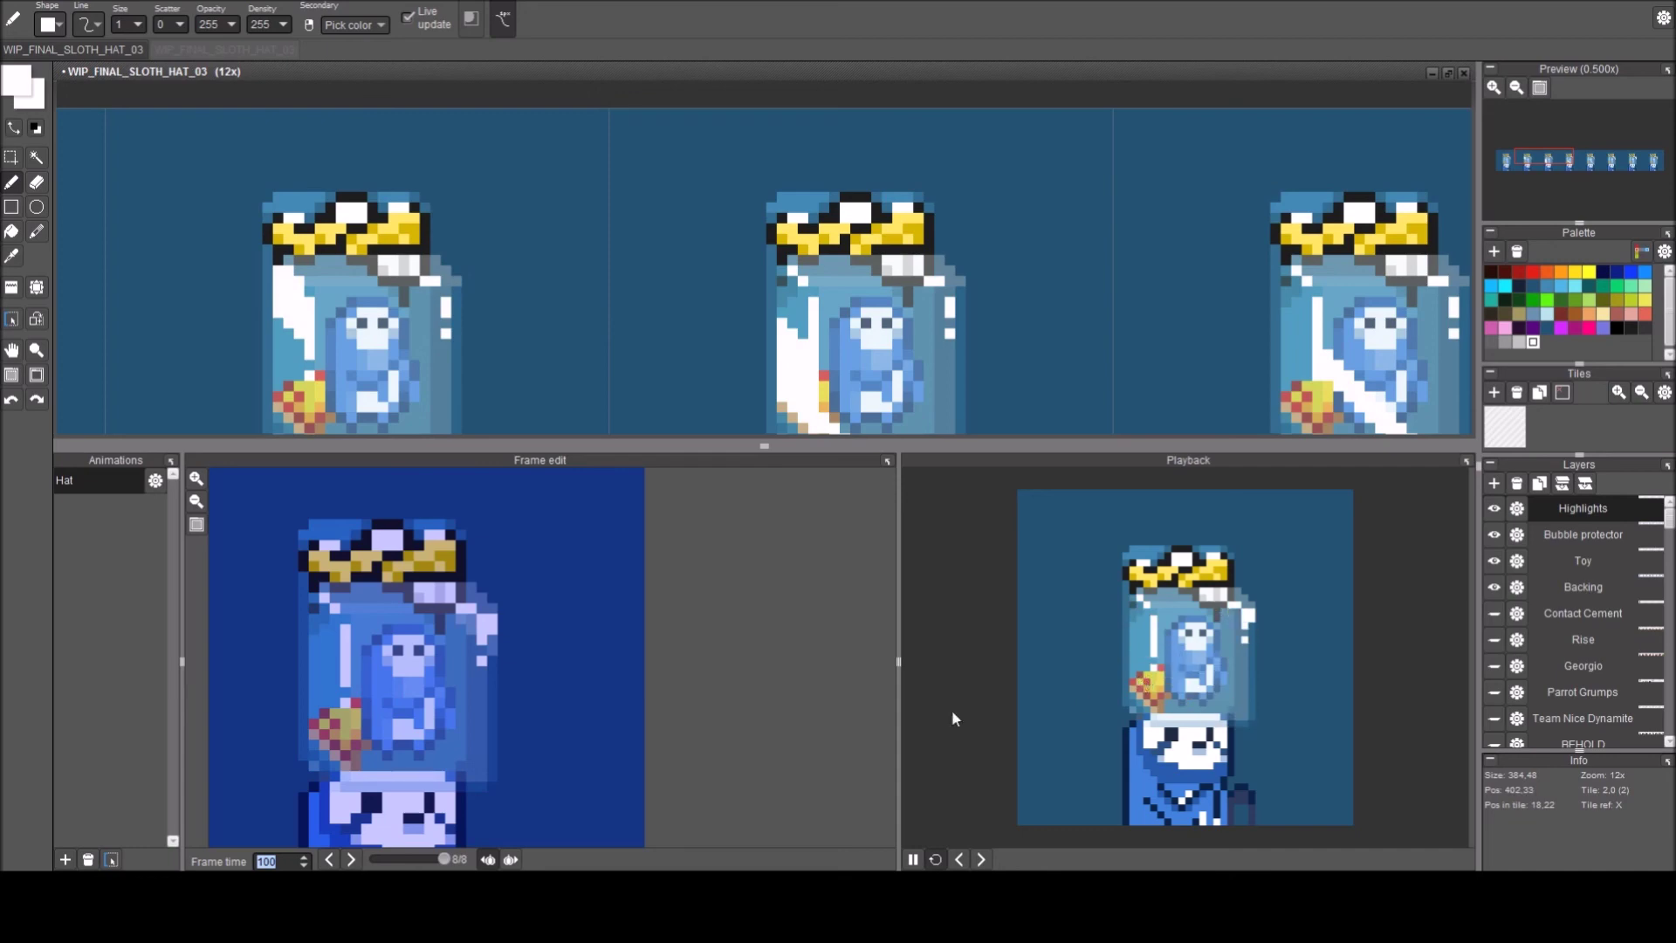
pyautogui.click(370, 859)
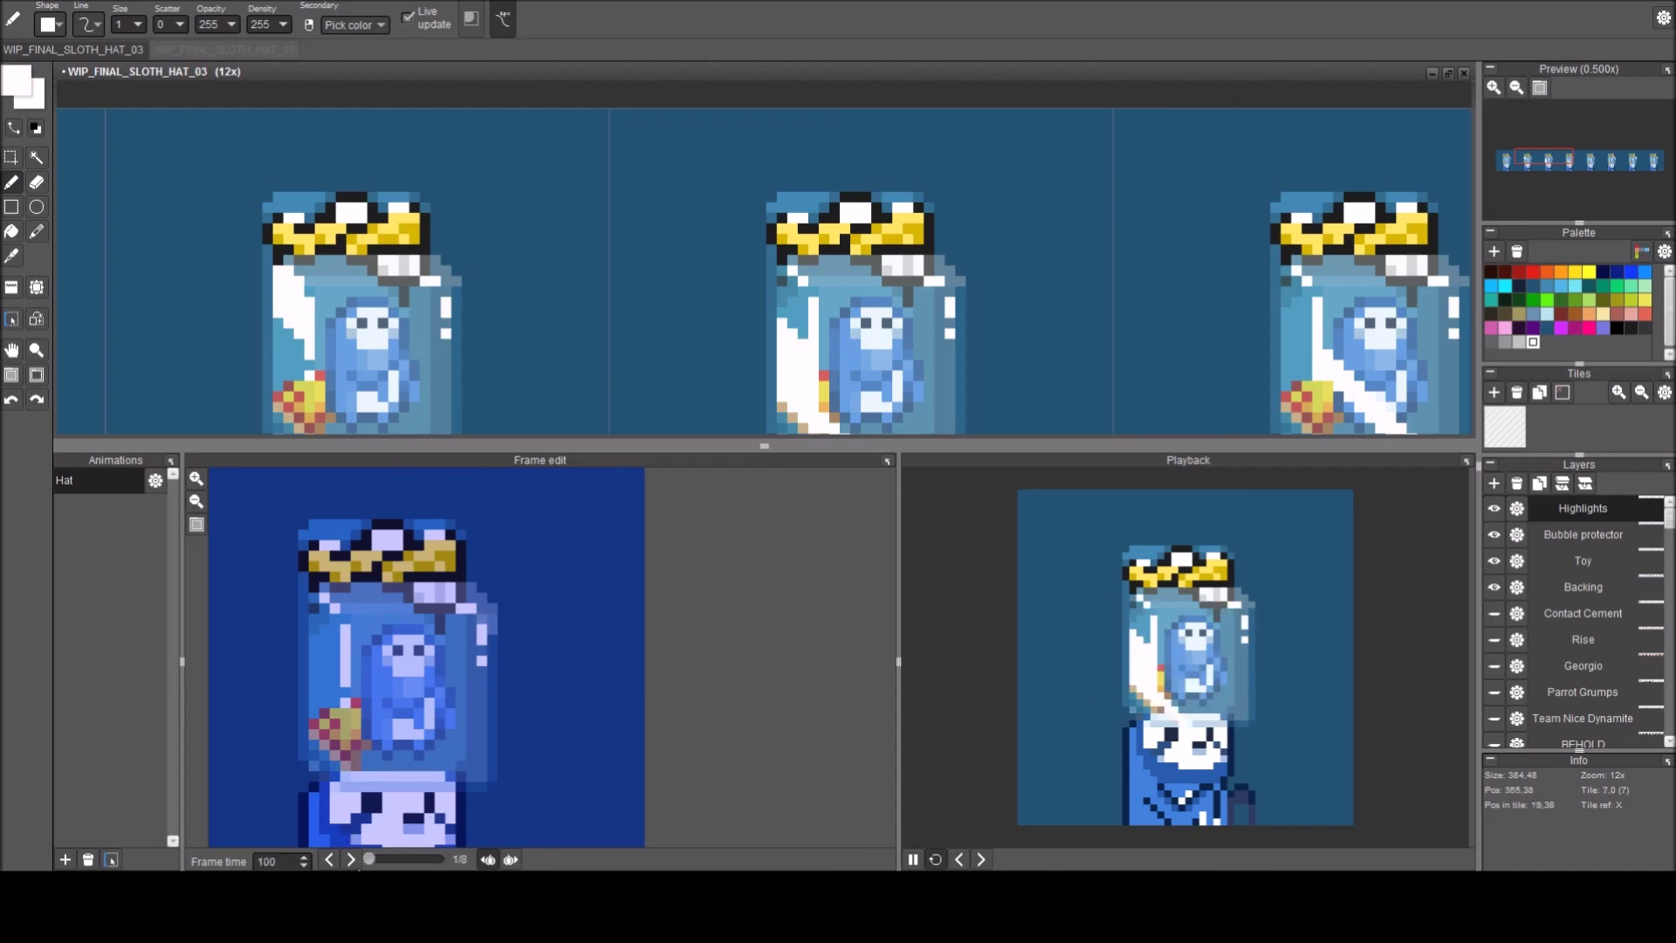
pyautogui.doubleClick(282, 861)
pyautogui.write('400')
pyautogui.moveTo(284, 862); pyautogui.dragTo(217, 860)
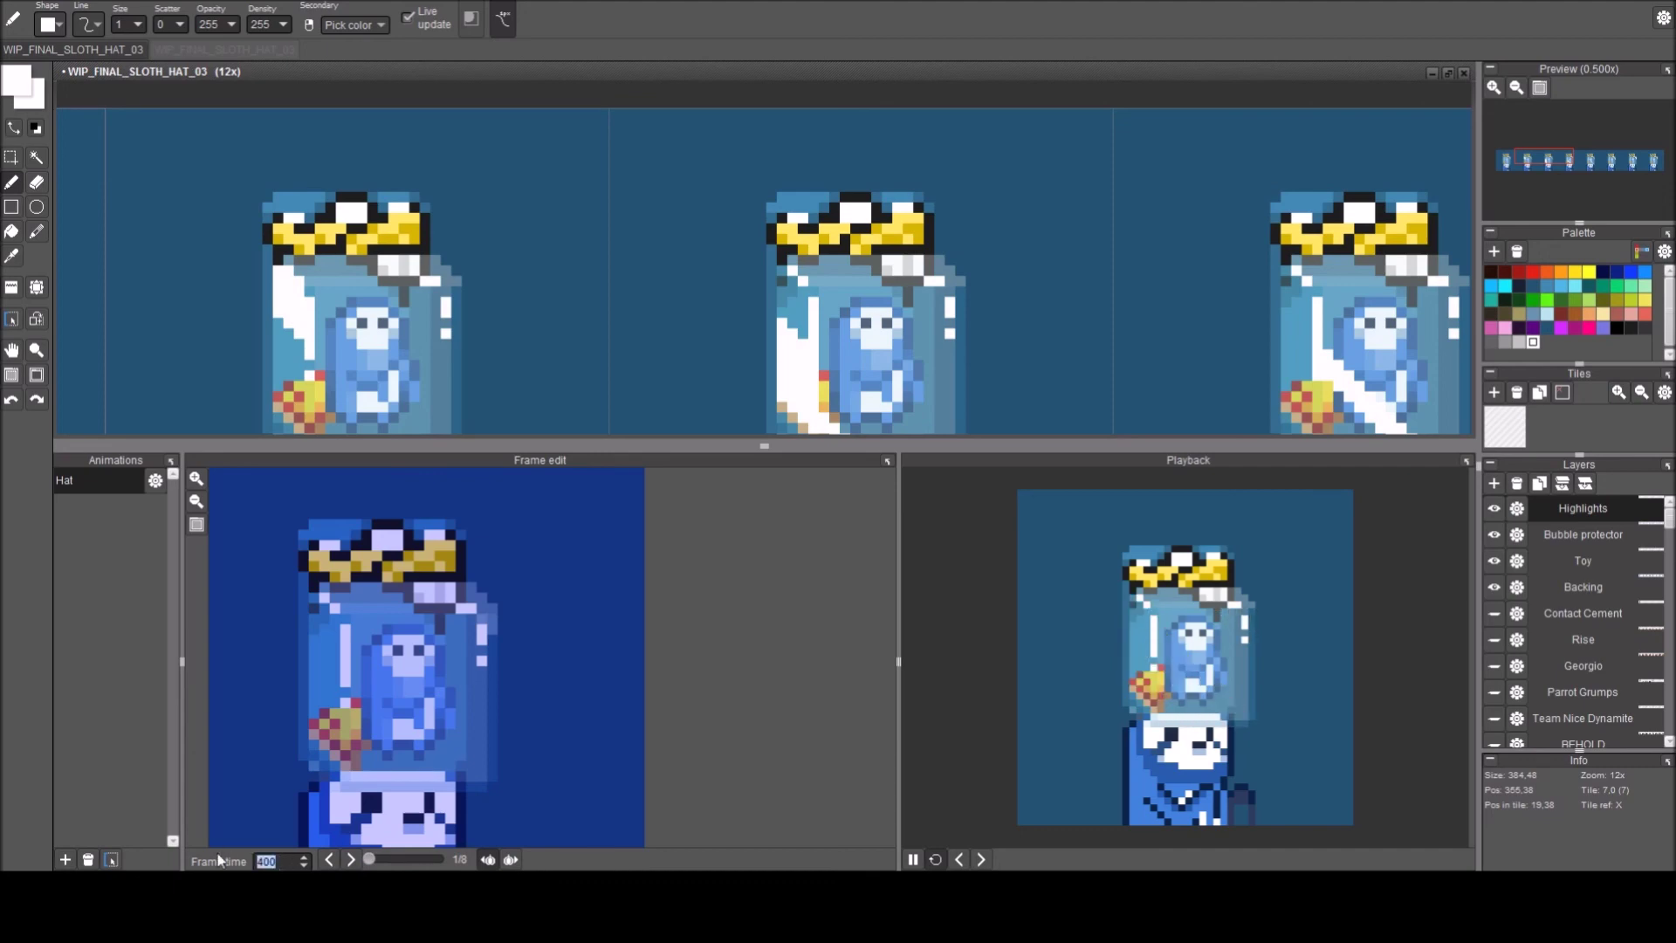
pyautogui.write('800')
# Watch the looping glint animation in the enlarged playback view, and give the frame editor and canvas more room again.
pyautogui.moveTo(1019, 452); pyautogui.dragTo(1019, 391)
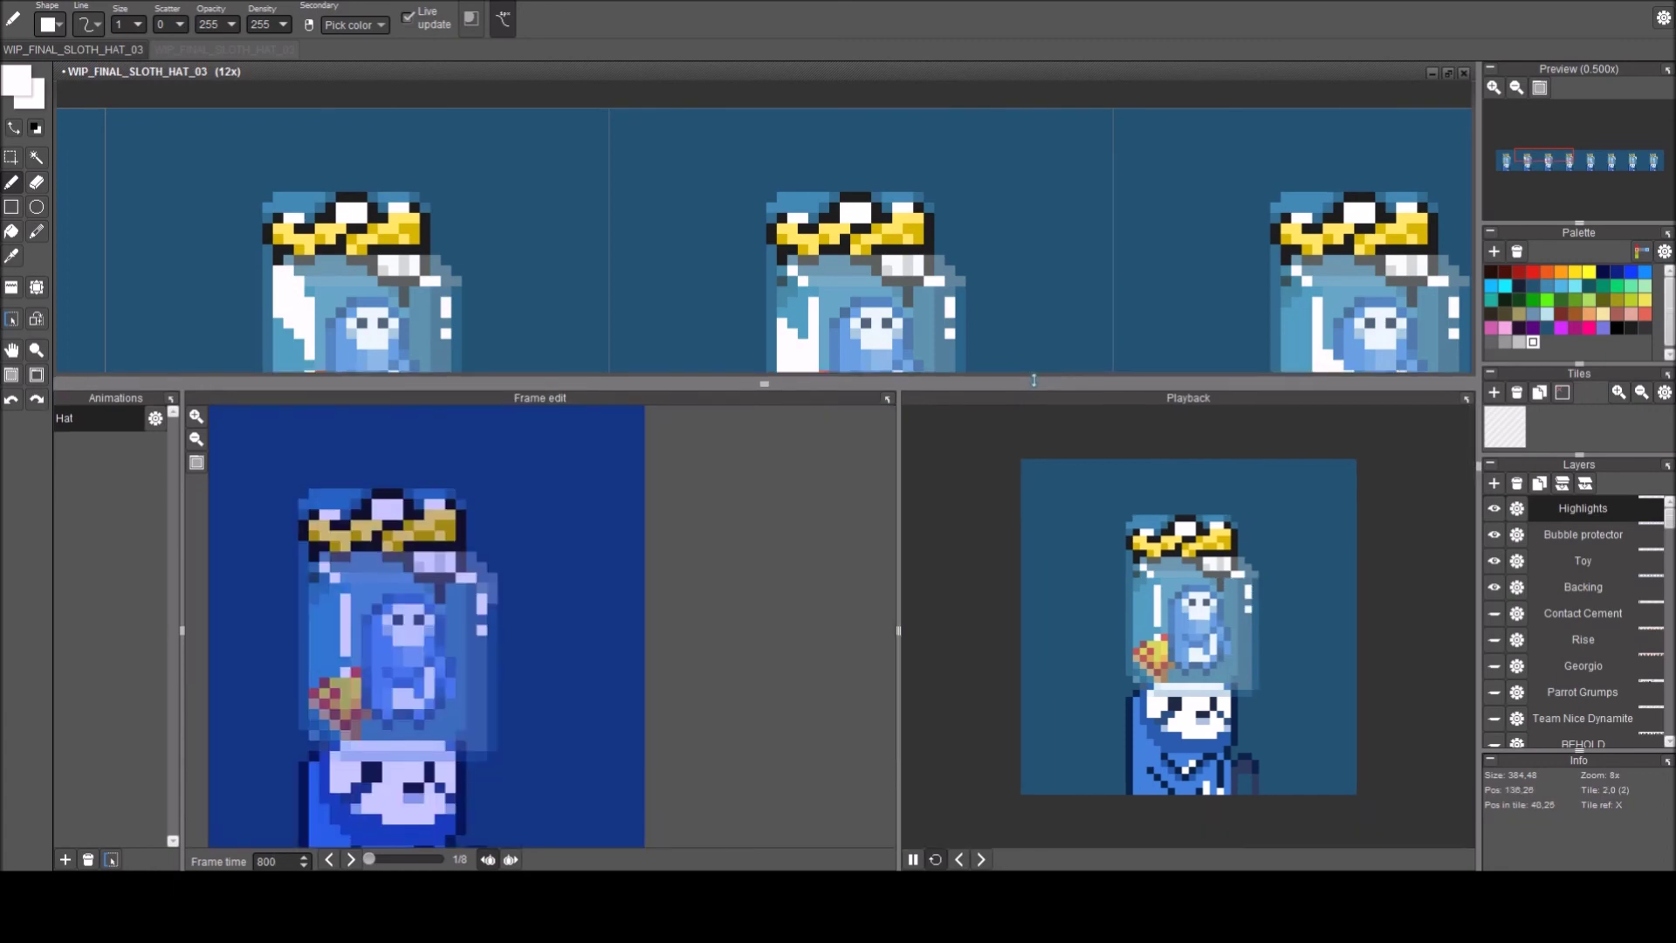
pyautogui.scroll(1, 1156, 620)
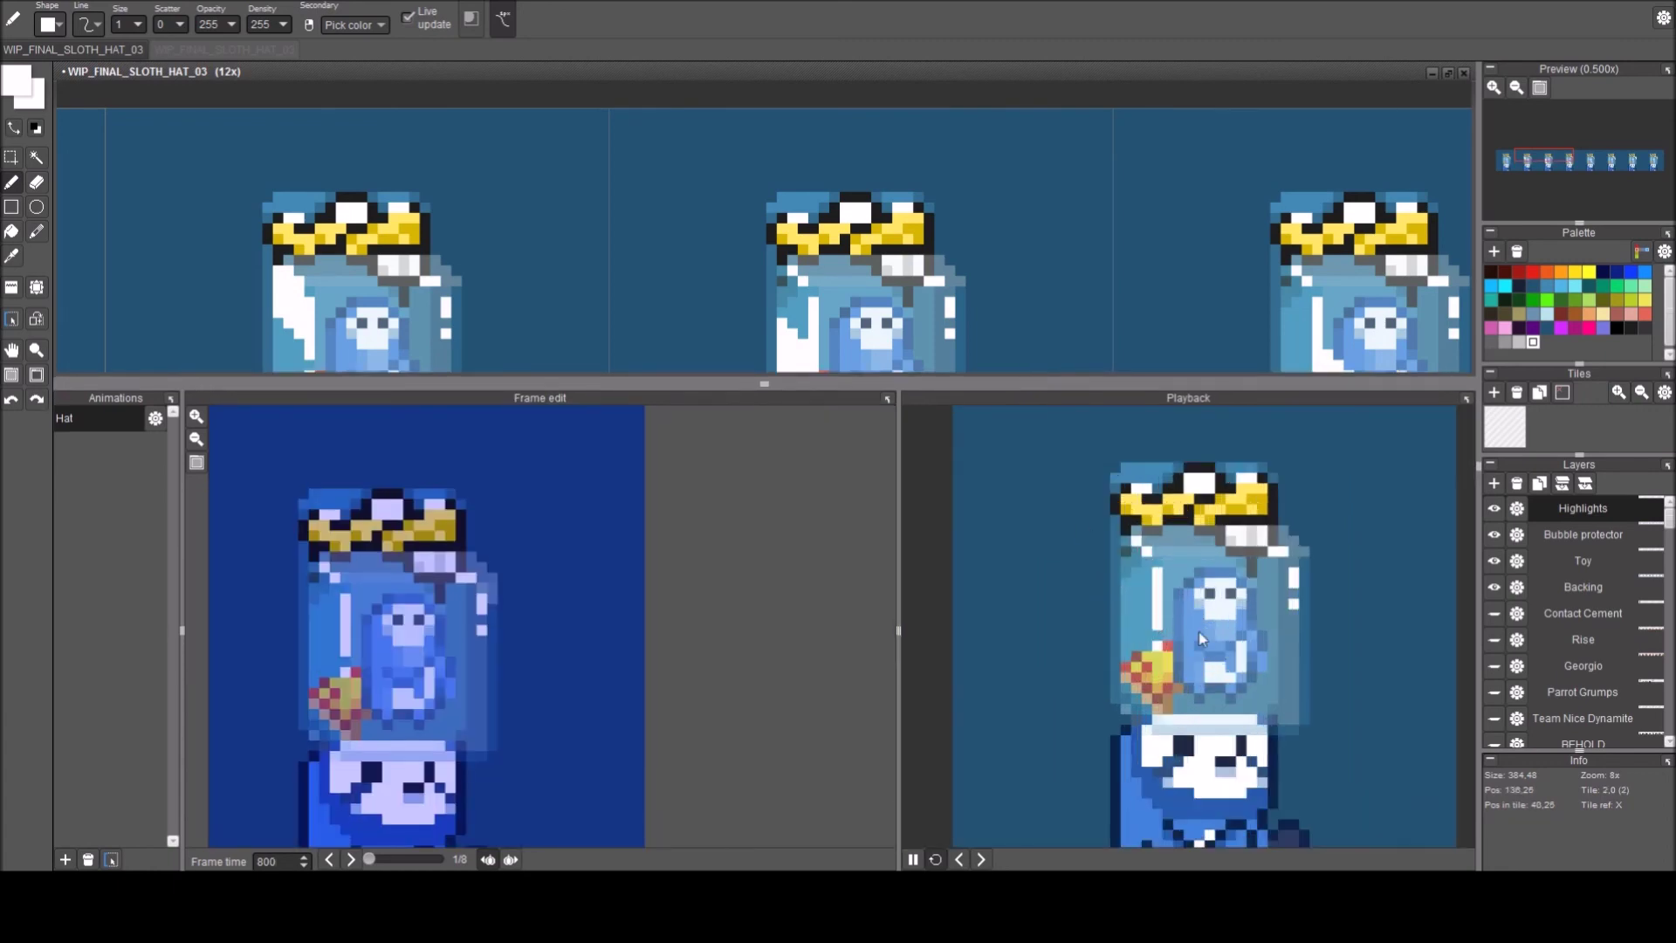
pyautogui.scroll(-1, 1202, 638)
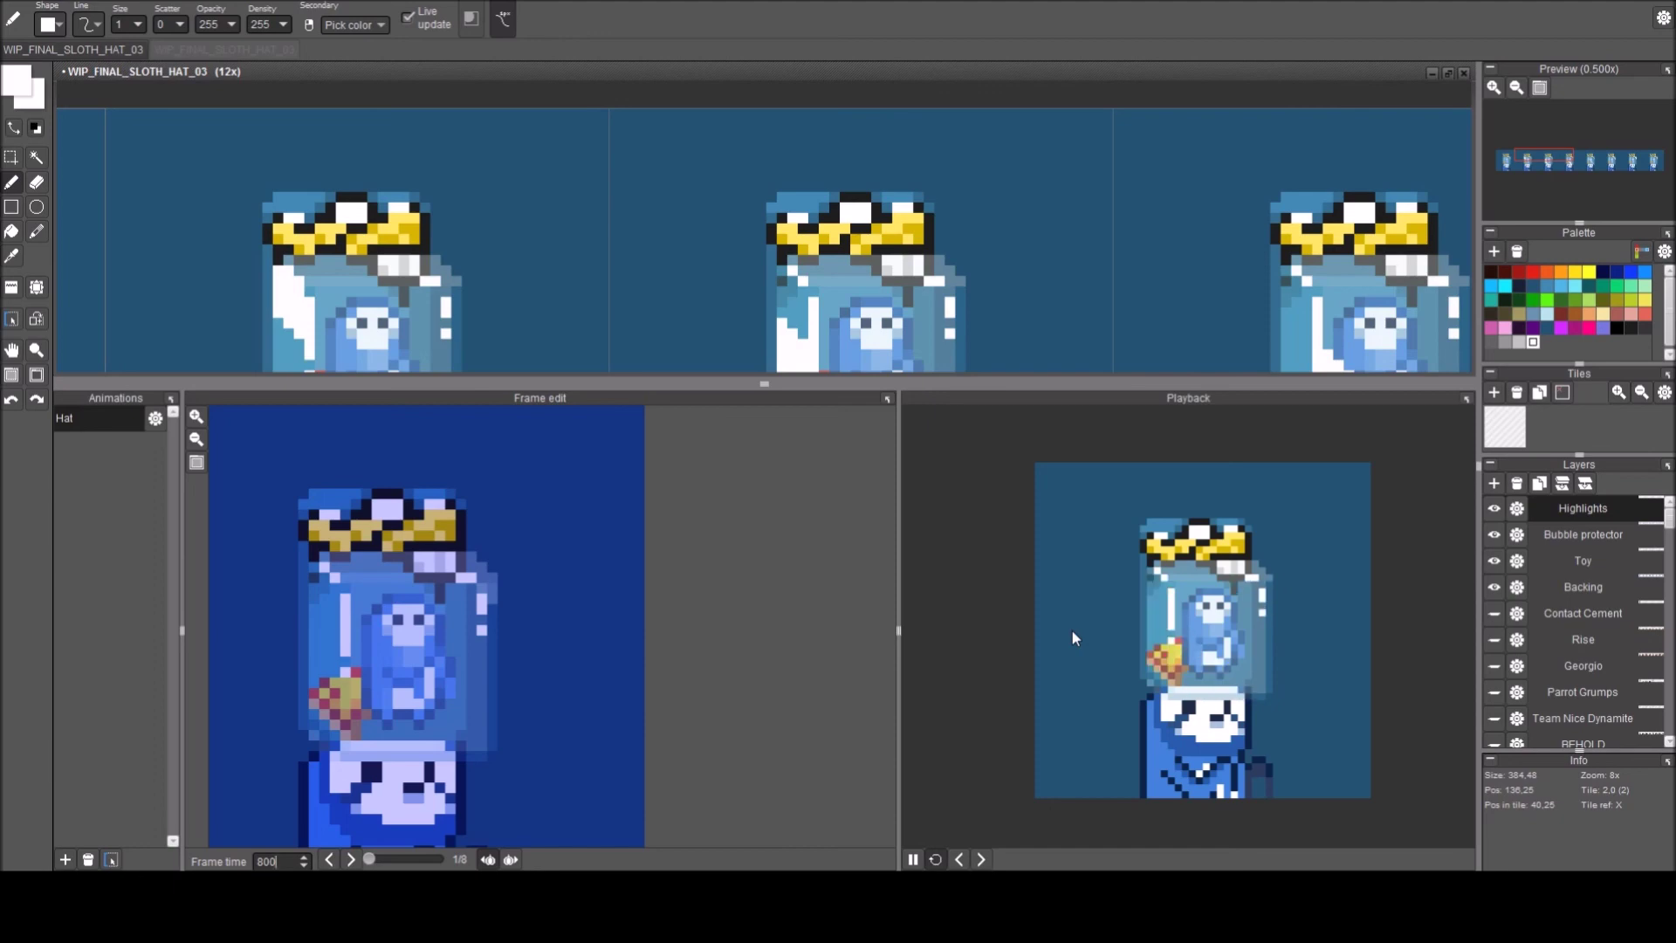
pyautogui.moveTo(902, 547); pyautogui.dragTo(1097, 549)
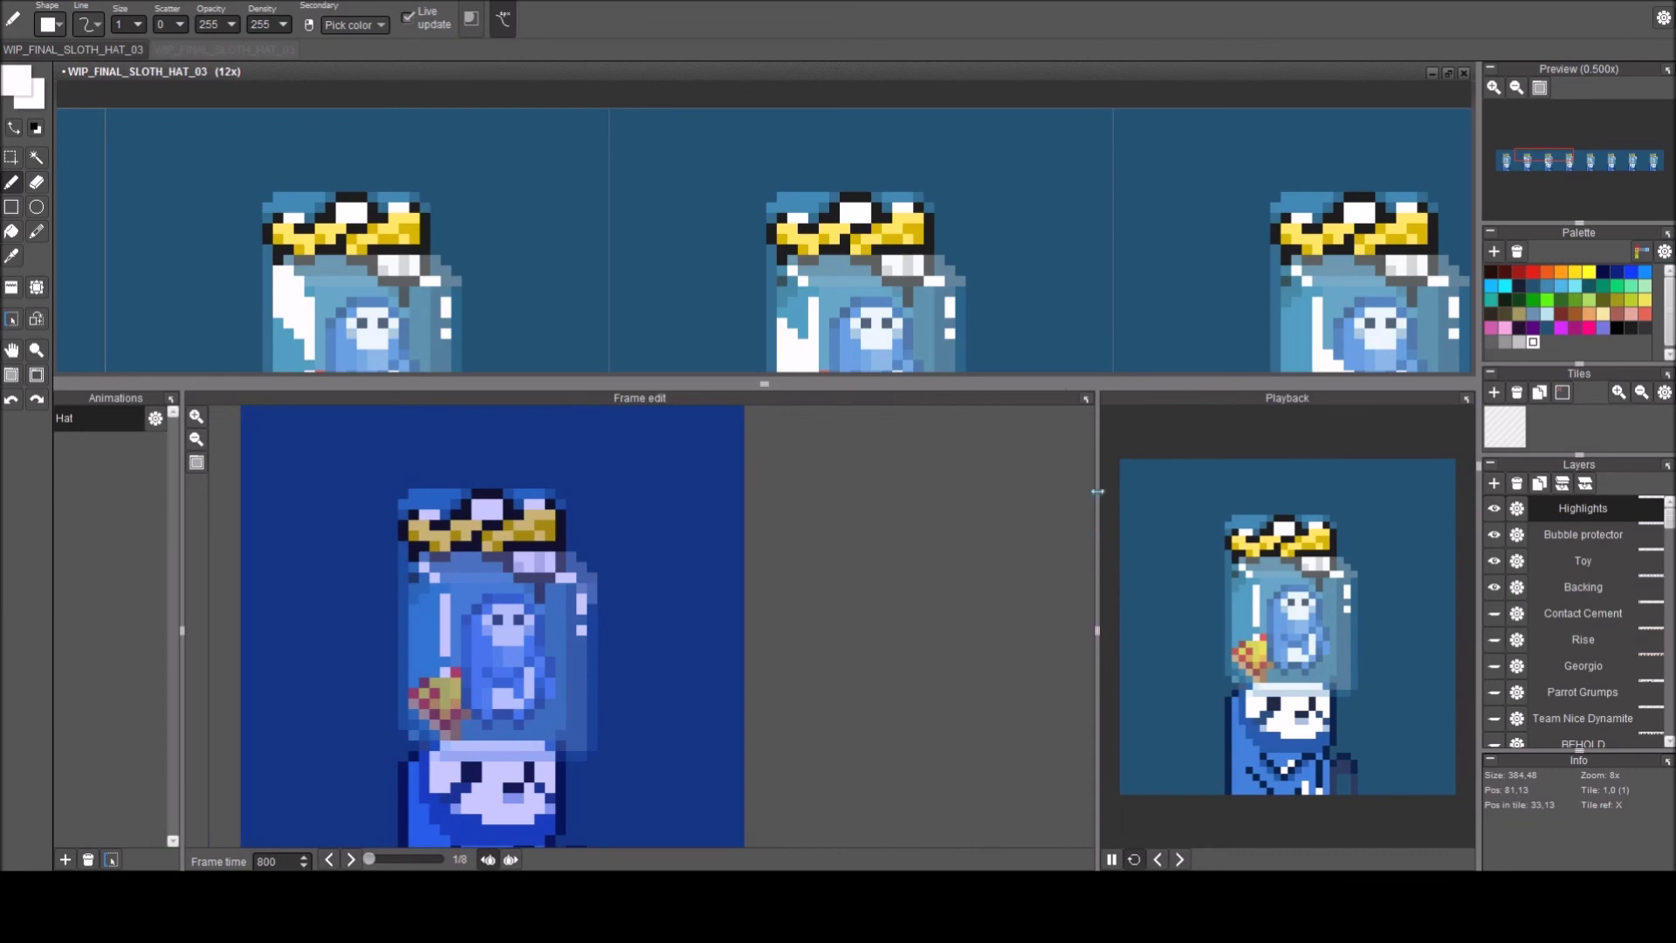
pyautogui.moveTo(1060, 383); pyautogui.dragTo(1061, 500)
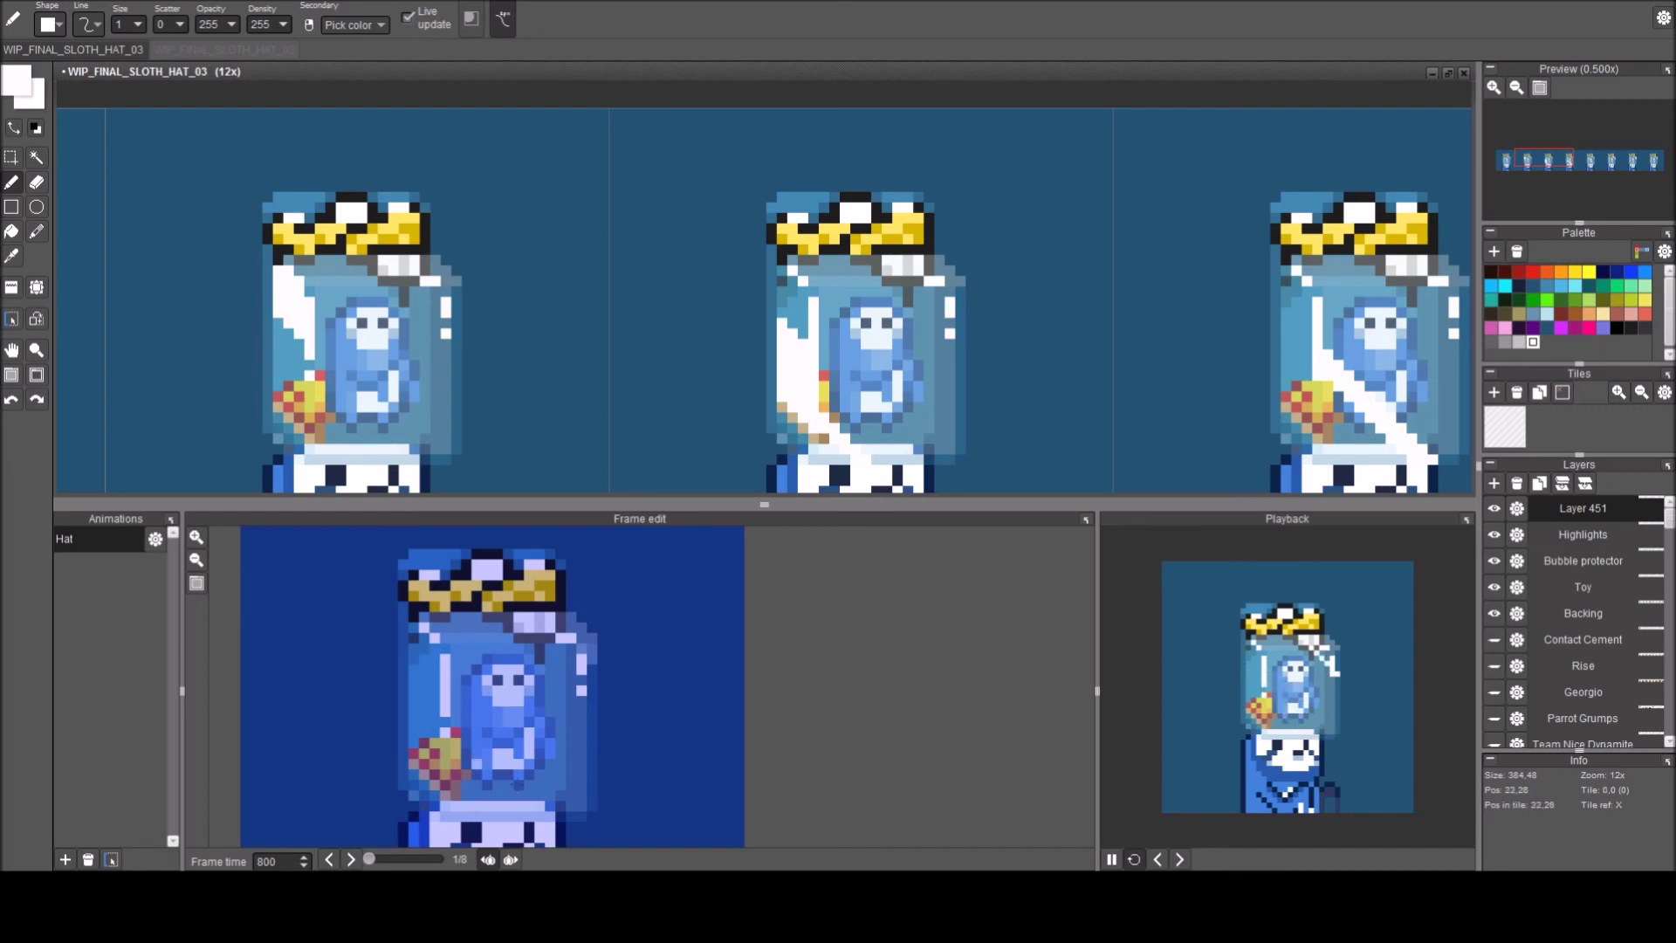
# Set the first frame's time to 100 and hide the Highlights, Bubble protector, Toy and Backing layers, with playback stopped.
pyautogui.doubleClick(263, 859)
pyautogui.write('100')
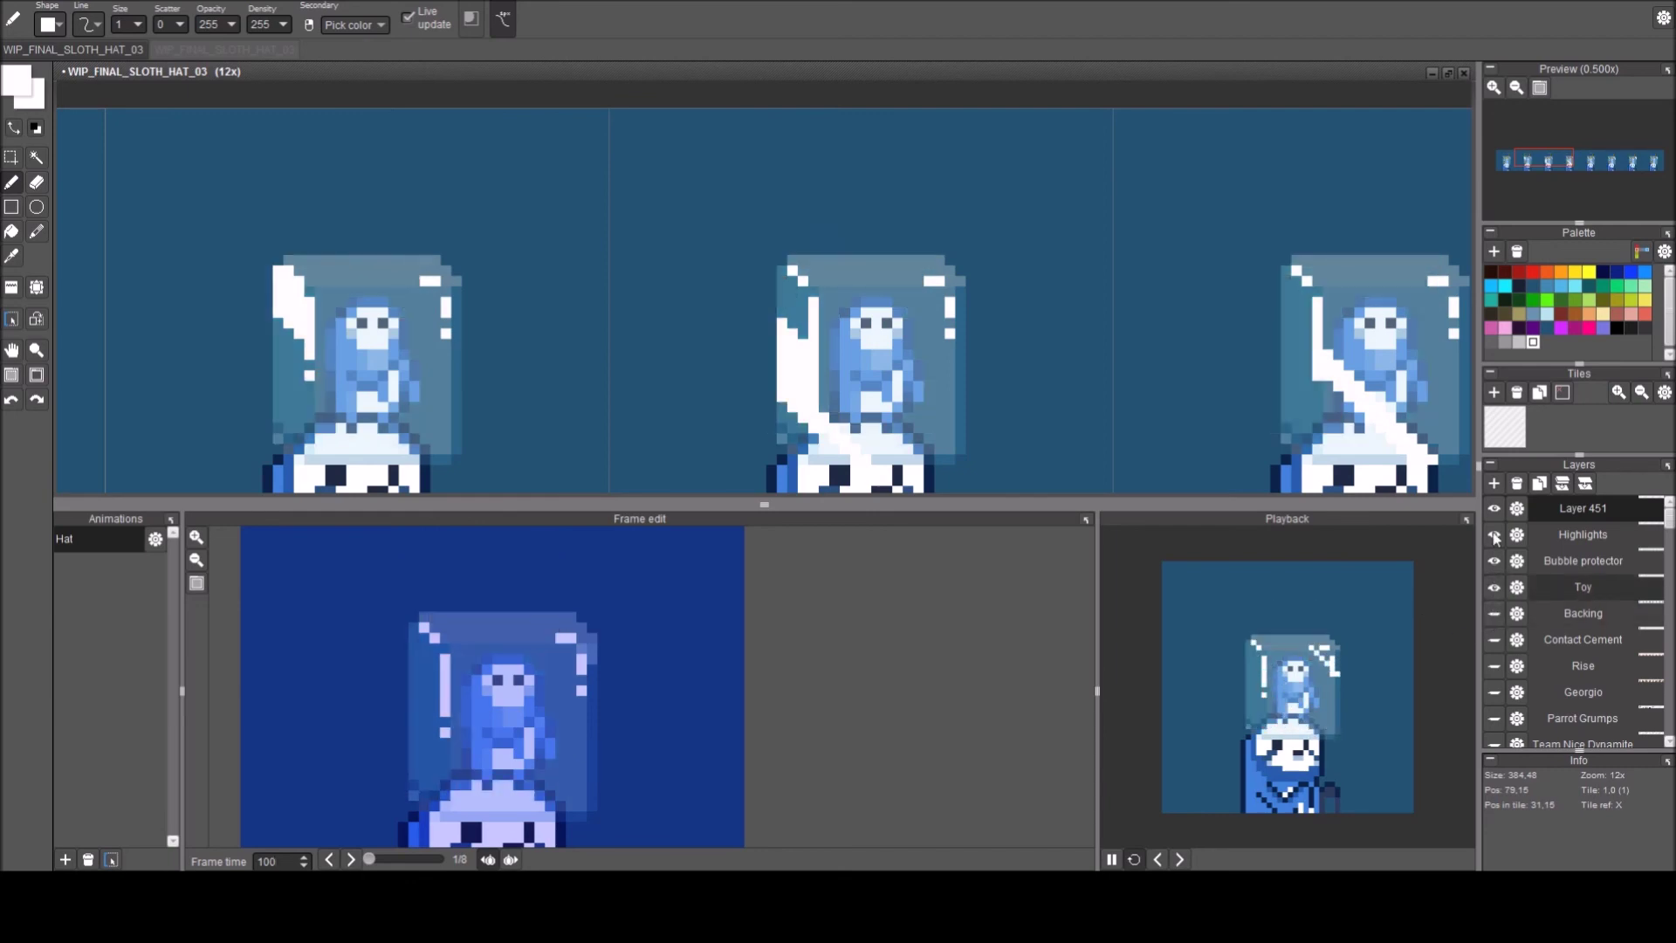
pyautogui.click(1501, 561)
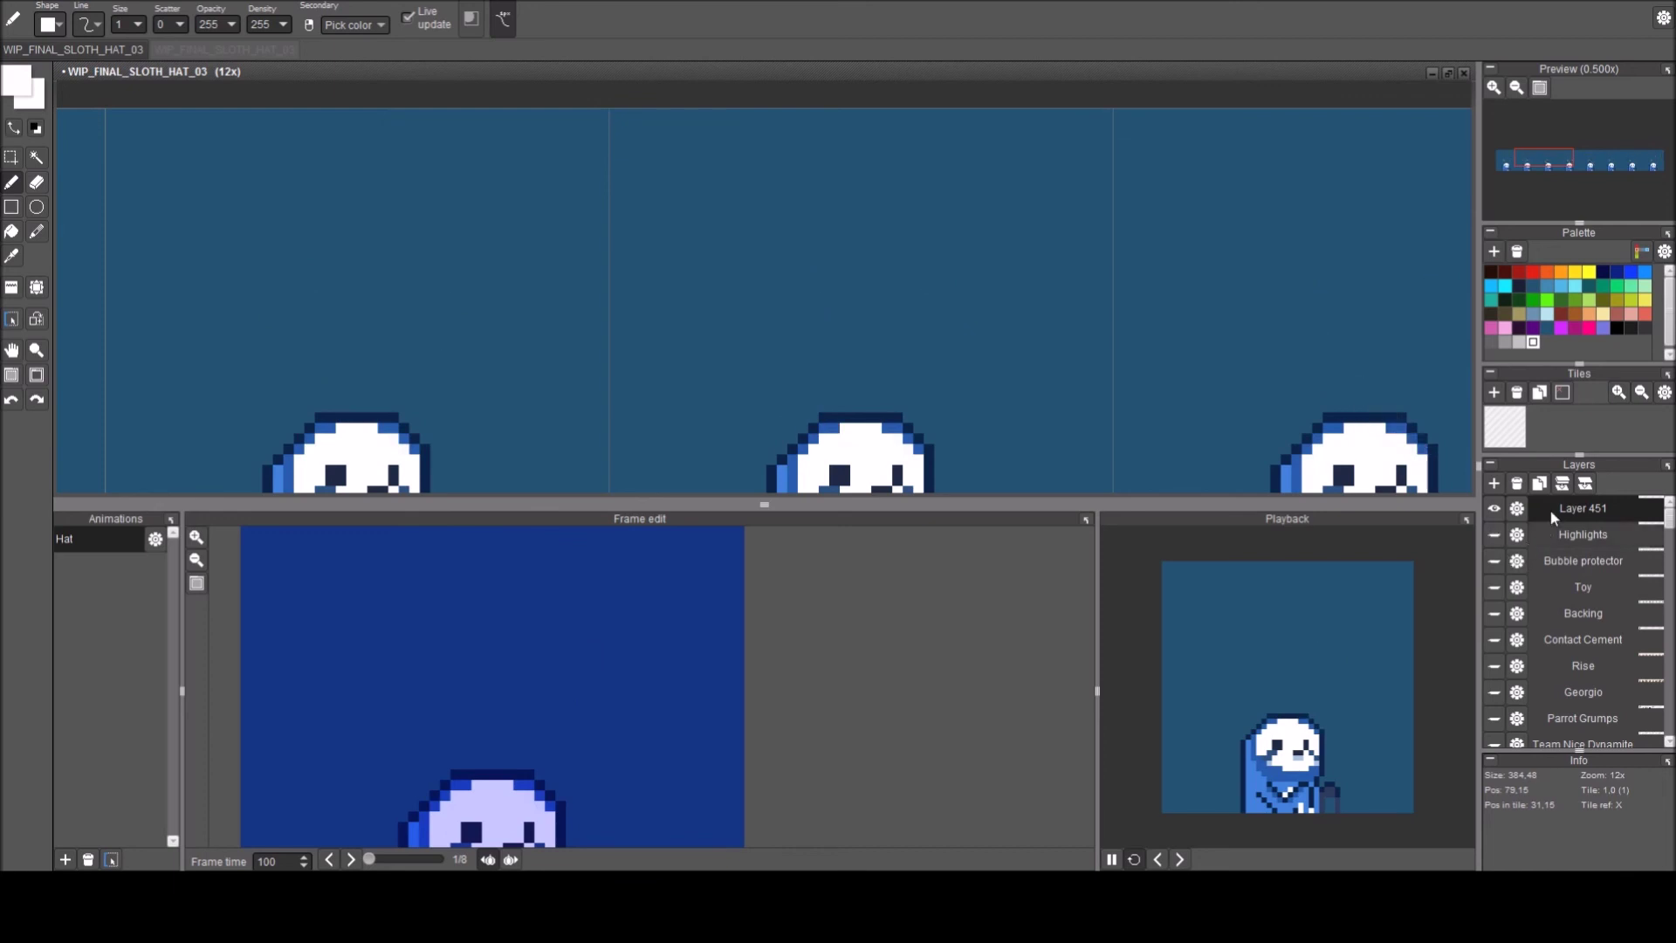
pyautogui.click(1112, 861)
# Choose light blue from the palette as the drawing colour for the new top layer.
pyautogui.scroll(-1, 583, 677)
pyautogui.scroll(-1, 521, 684)
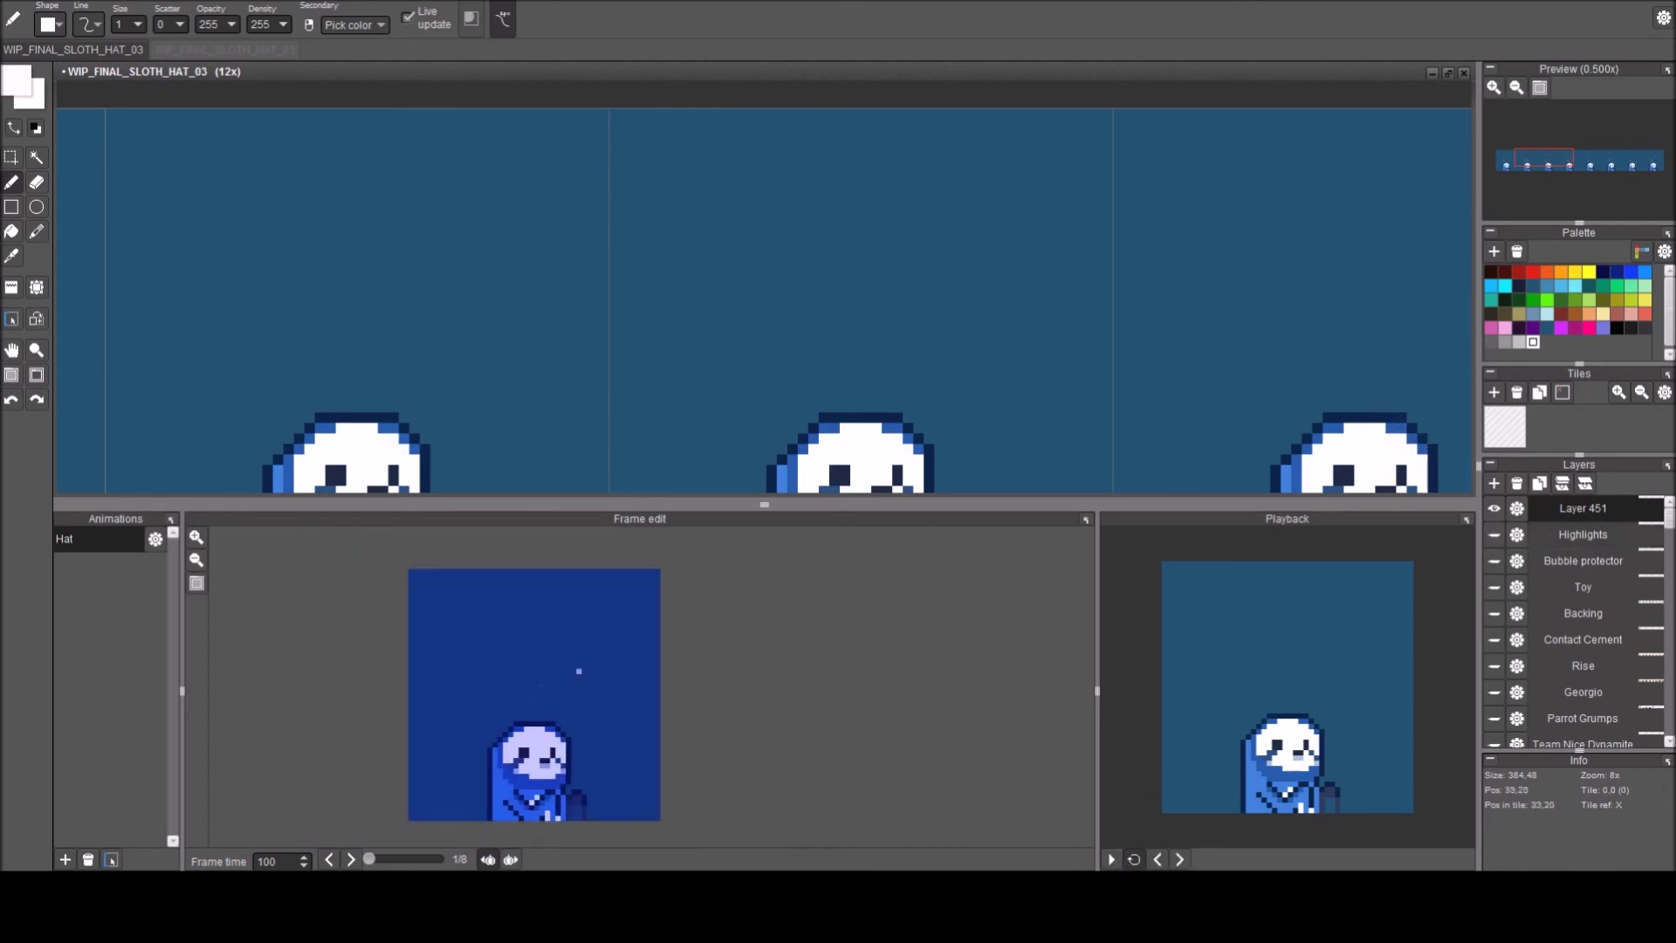
pyautogui.moveTo(521, 684); pyautogui.dragTo(591, 651)
pyautogui.scroll(-2, 330, 292)
pyautogui.moveTo(376, 341); pyautogui.dragTo(865, 352)
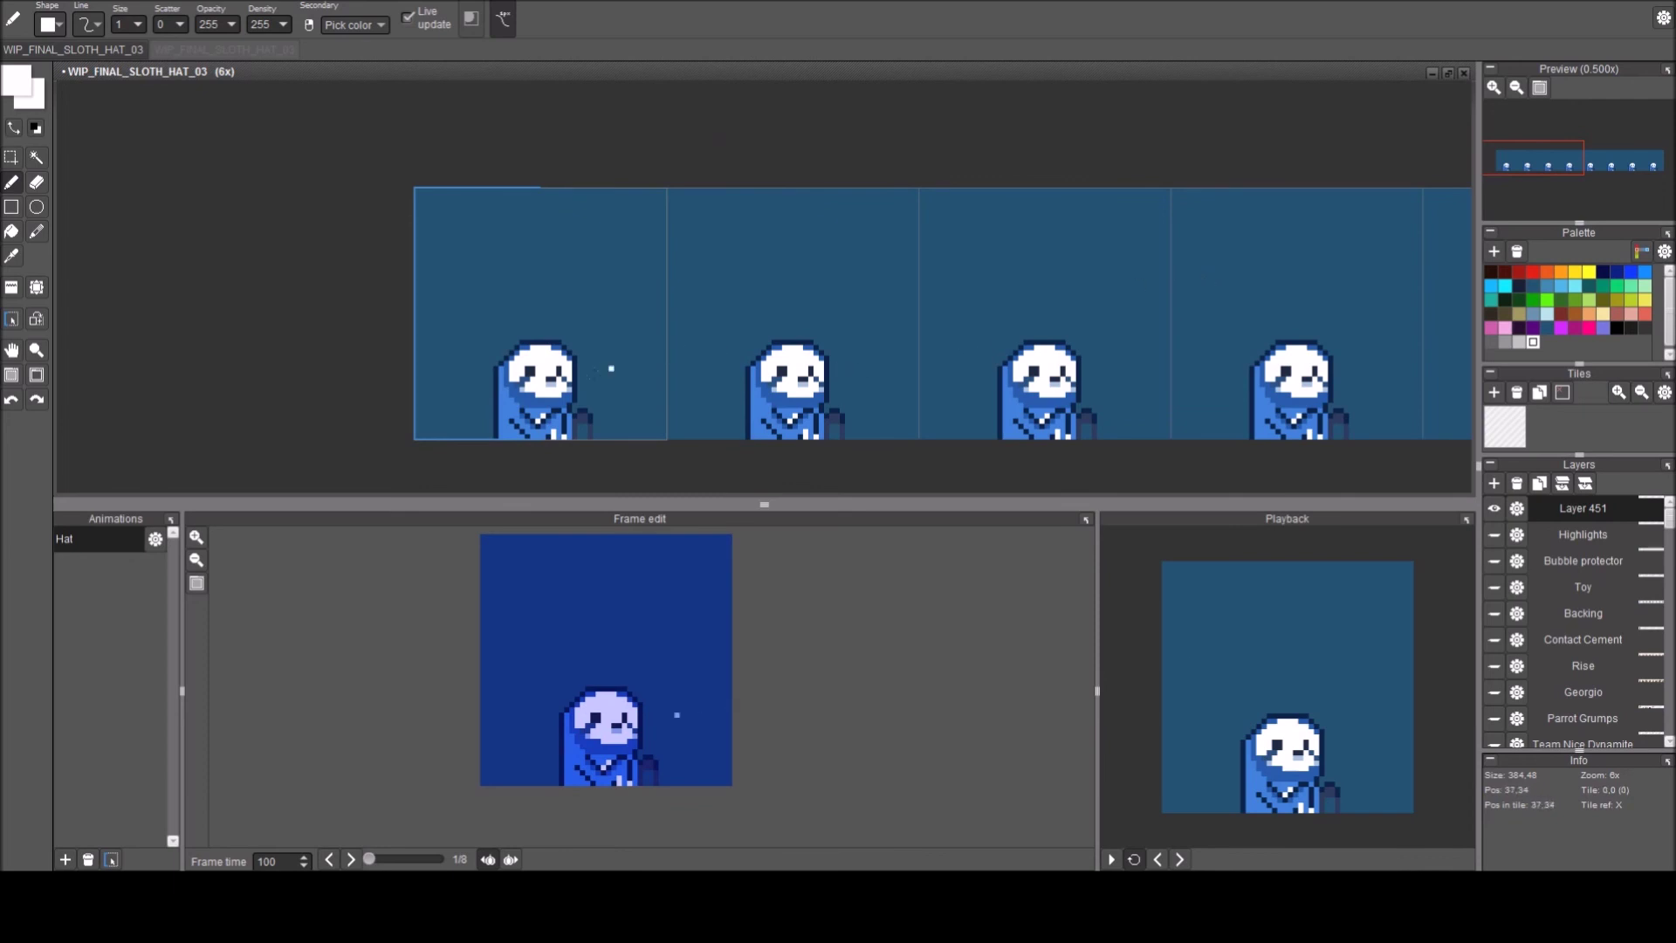
pyautogui.click(1563, 286)
pyautogui.scroll(4, 557, 345)
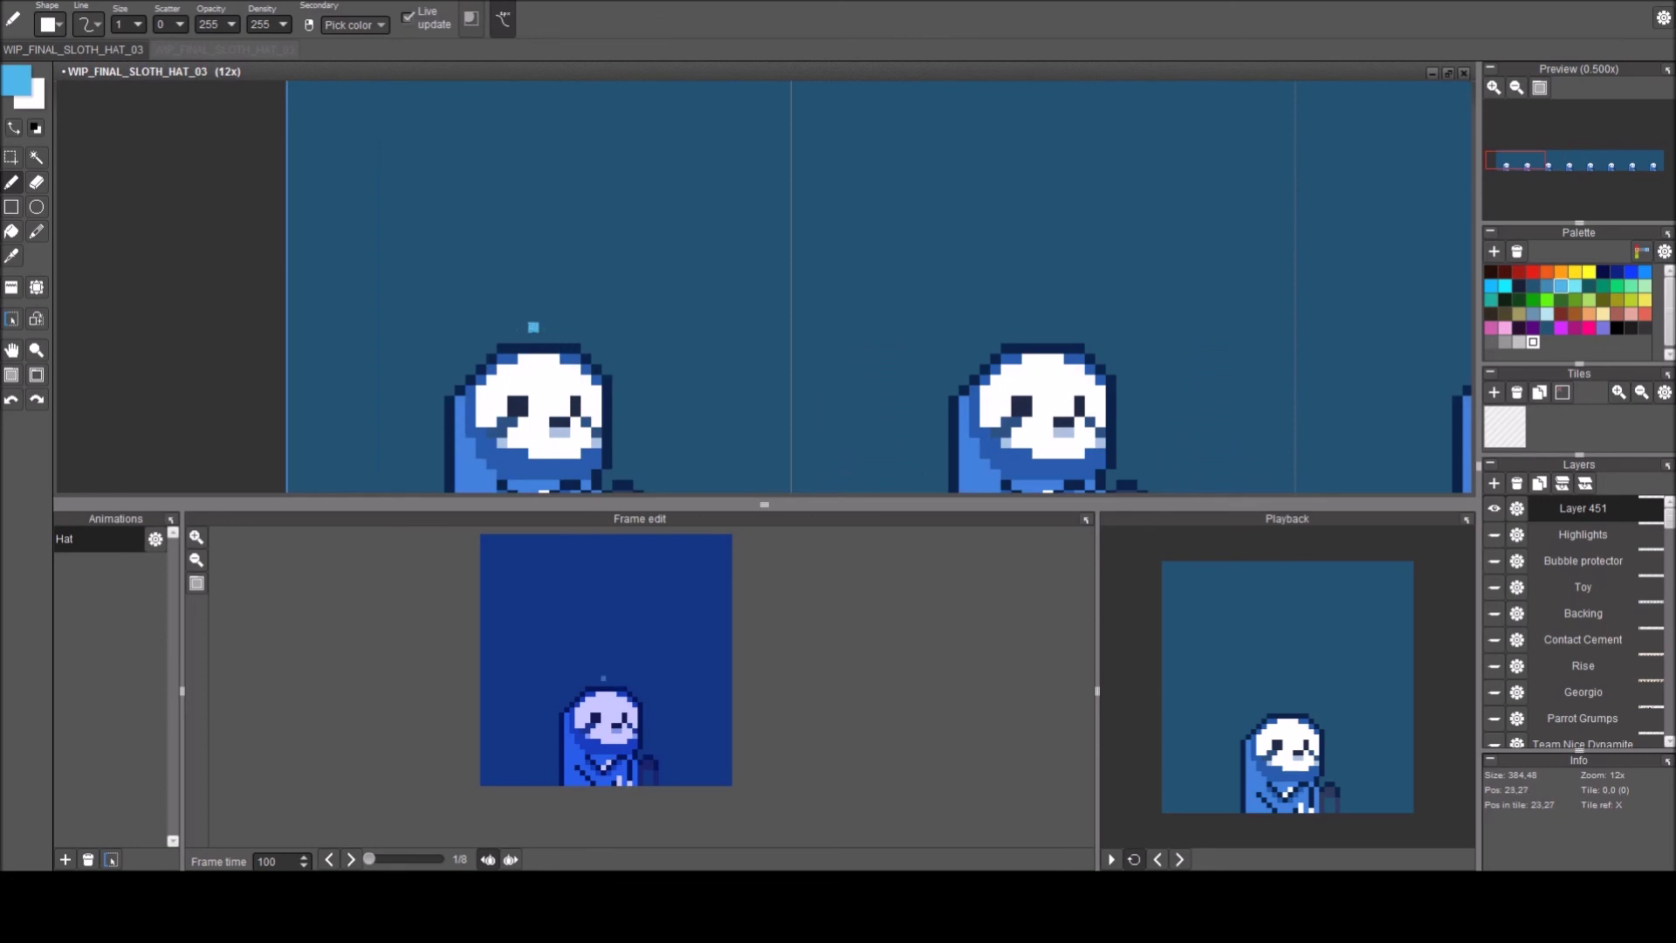
pyautogui.moveTo(538, 307)
pyautogui.mouseDown()
pyautogui.moveTo(499, 297)
pyautogui.moveTo(496, 274)
pyautogui.moveTo(563, 254)
pyautogui.moveTo(551, 297)
pyautogui.mouseUp()
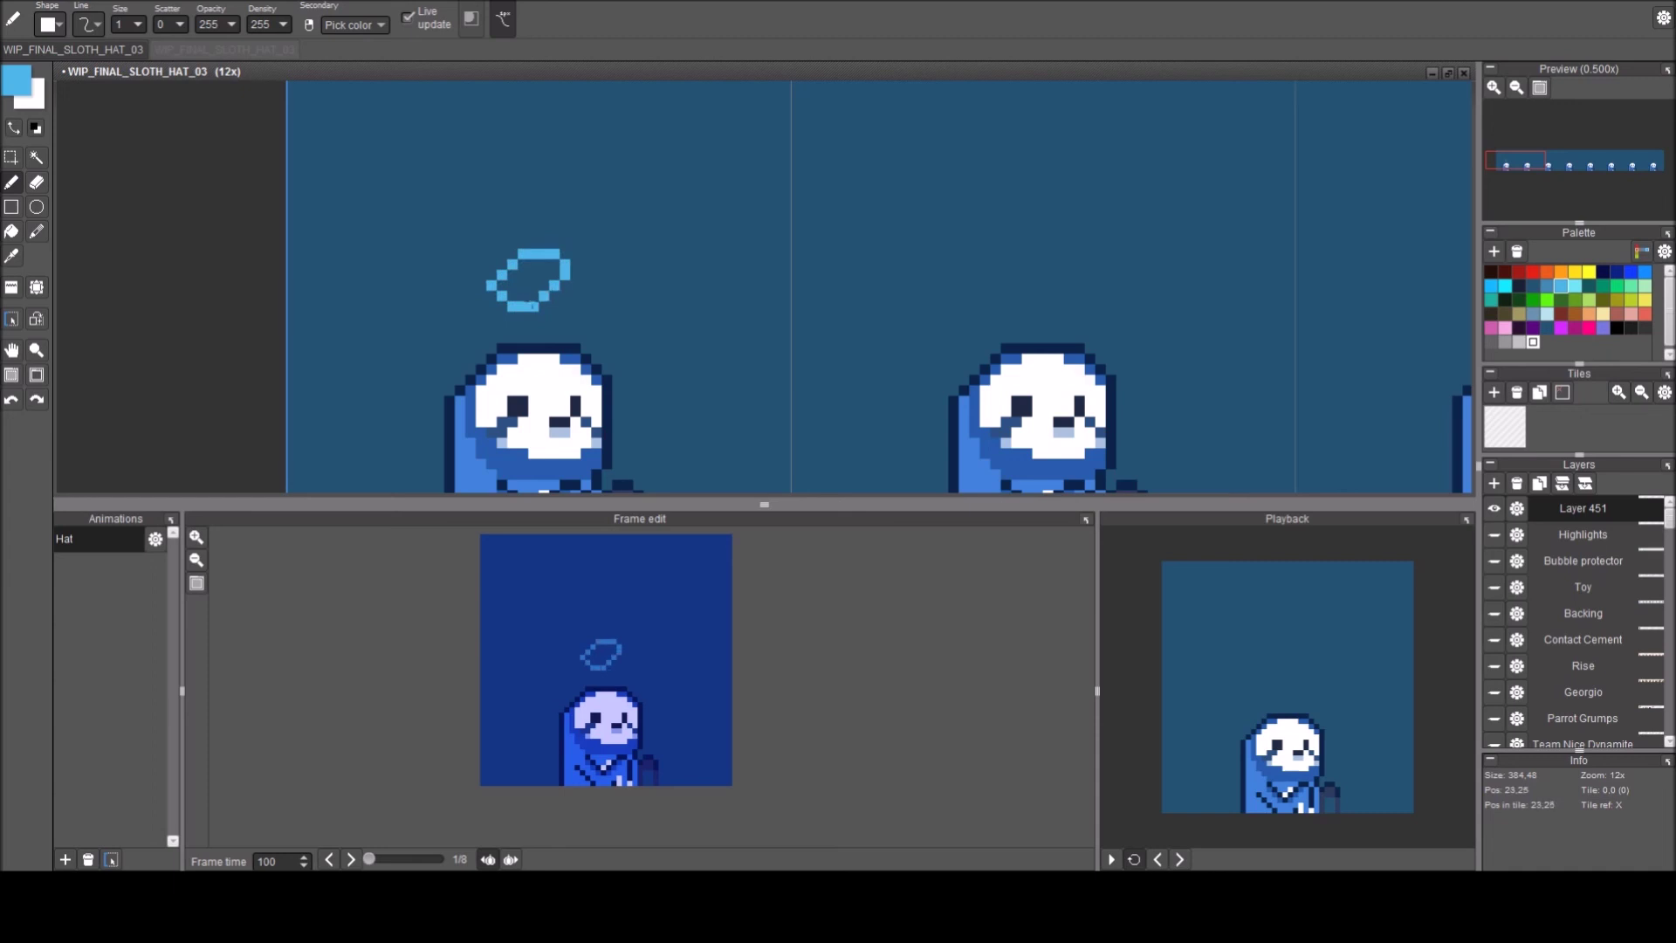
pyautogui.hotkey('ctrl', 'z')
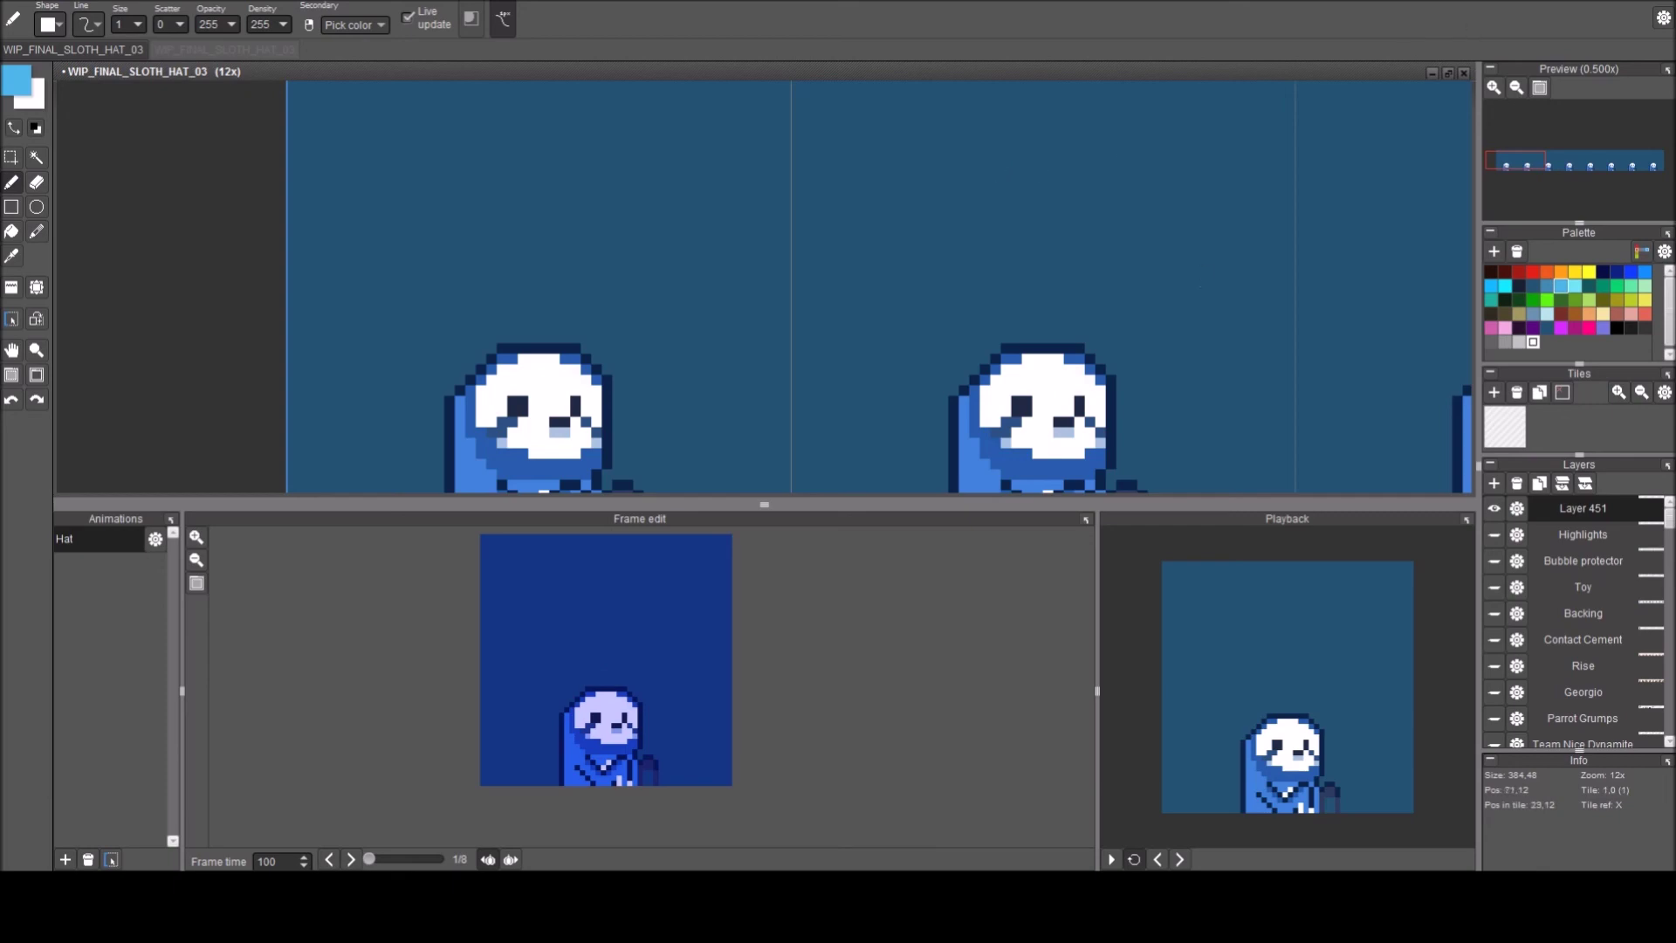
# Draw and fill a light blue cone with a rounded base above the sloth's head in the first frame on the new layer.
pyautogui.moveTo(648, 244); pyautogui.dragTo(653, 268)
pyautogui.scroll(-2, 655, 266)
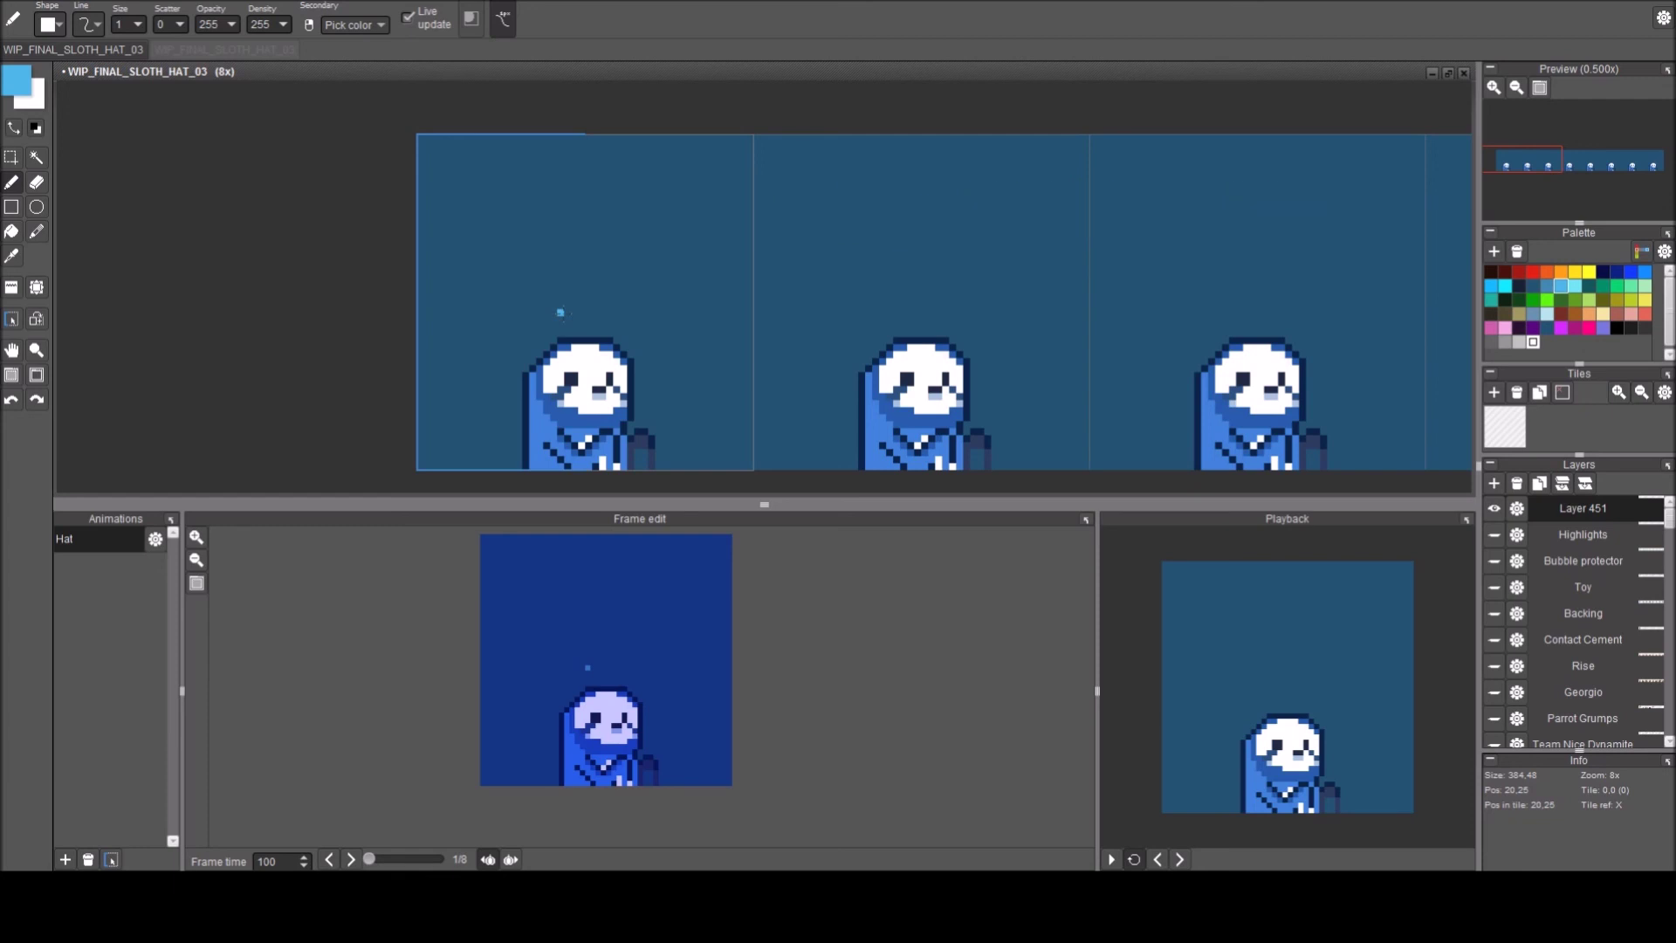
pyautogui.scroll(1, 561, 312)
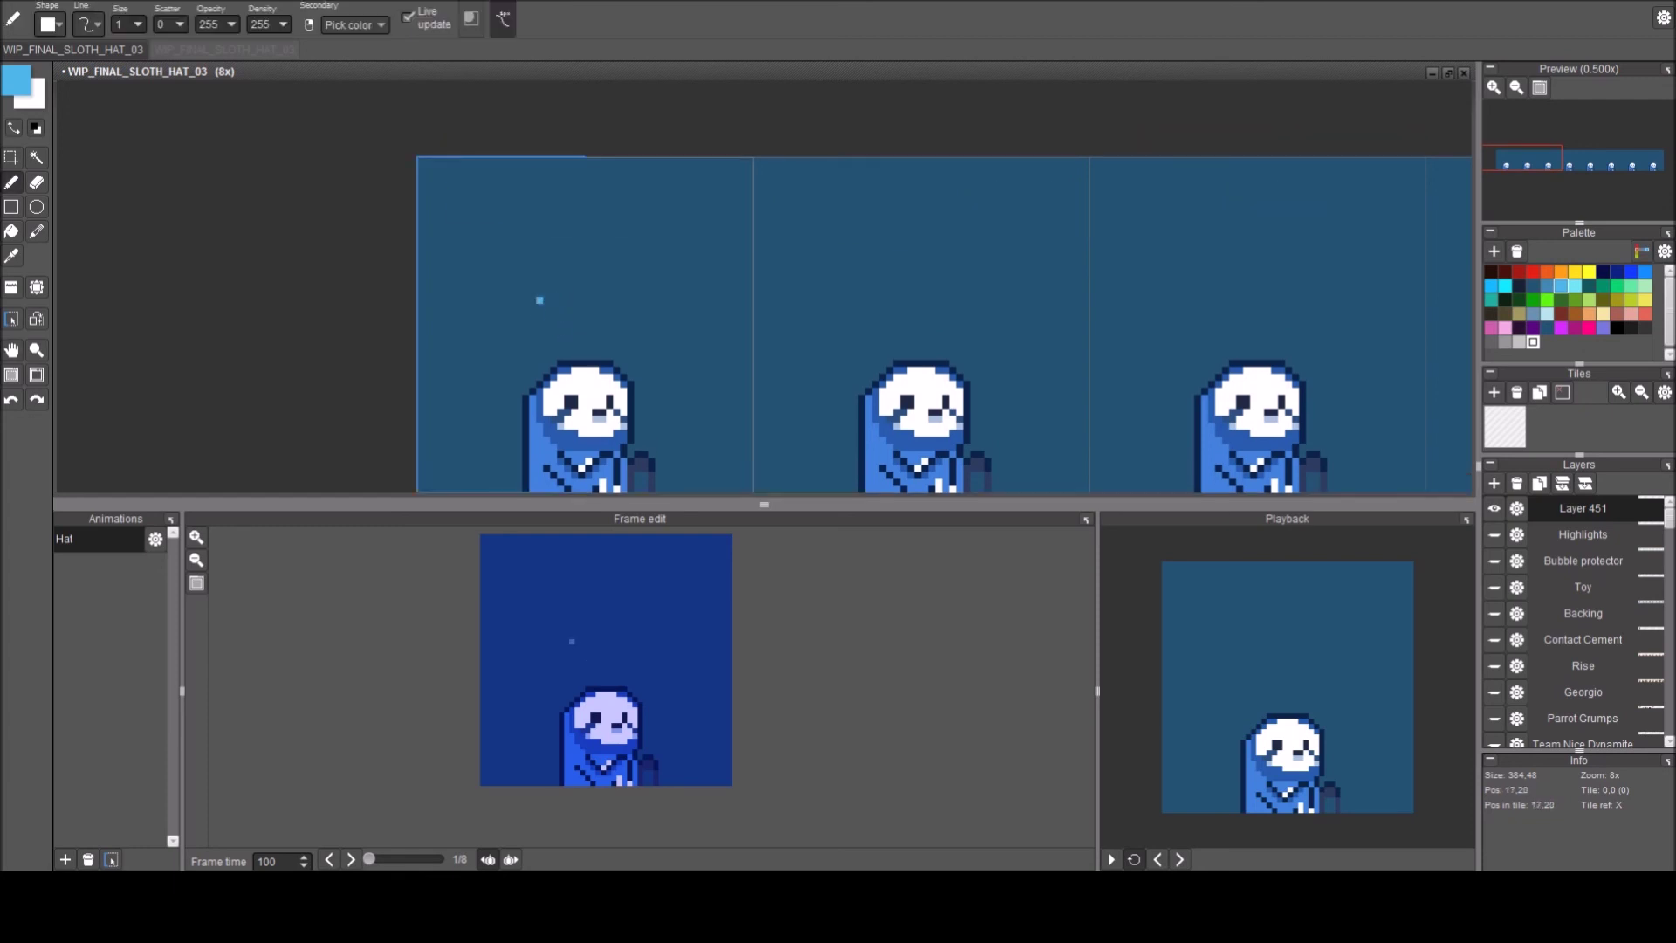
pyautogui.moveTo(547, 314); pyautogui.dragTo(567, 218)
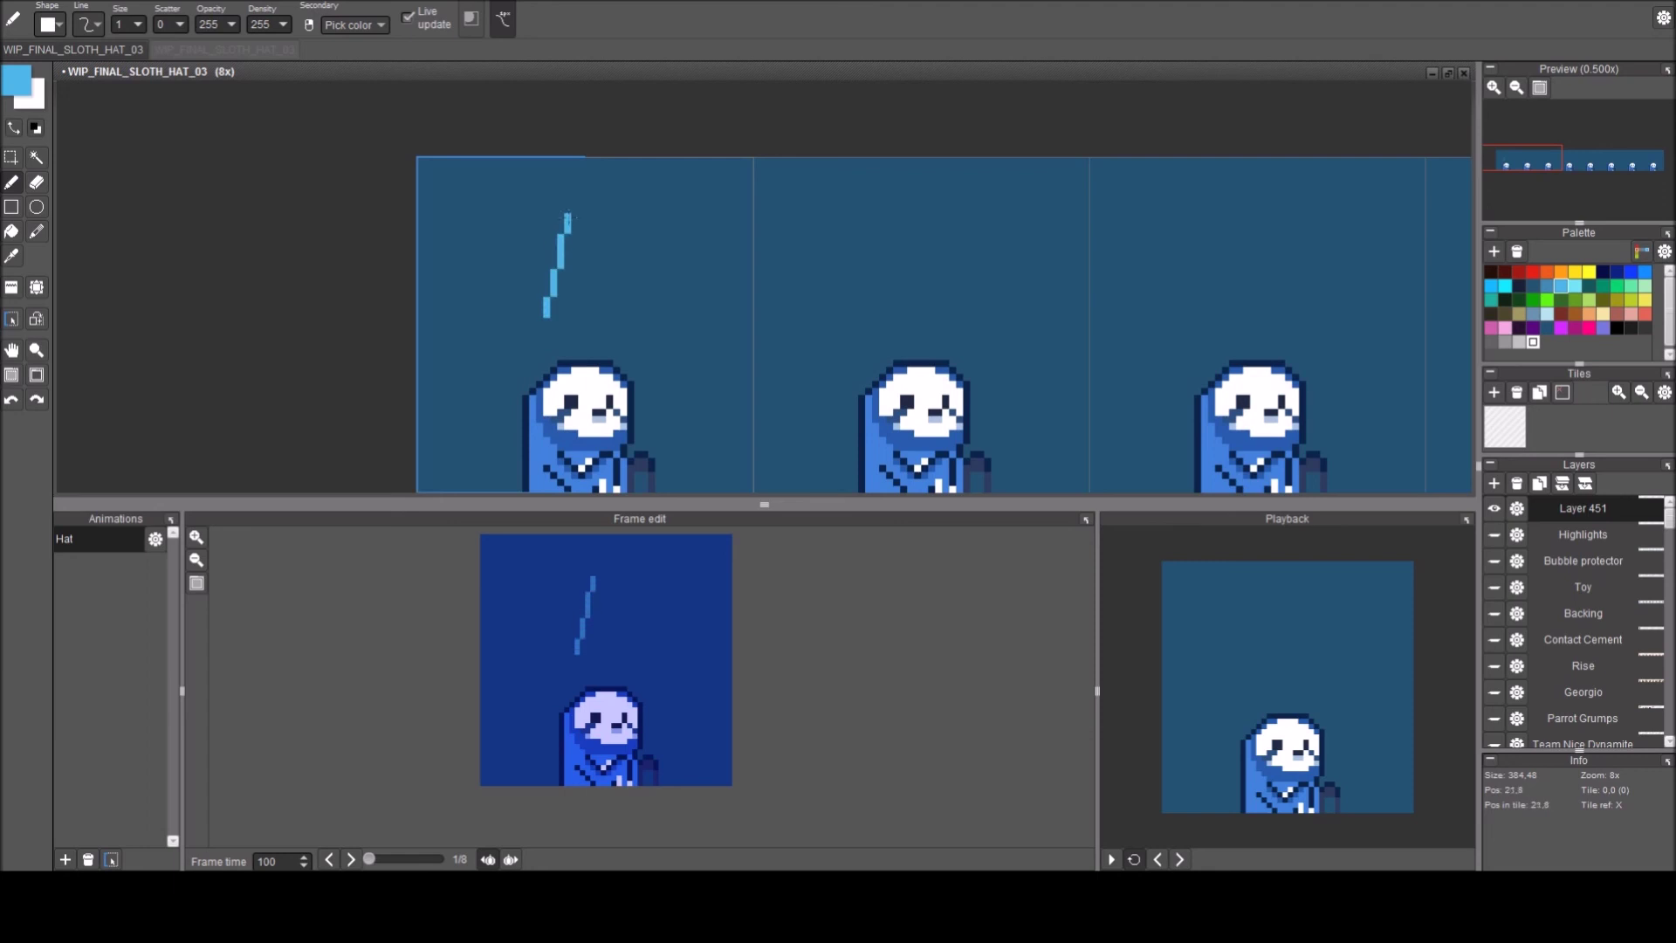
pyautogui.moveTo(574, 216)
pyautogui.mouseDown()
pyautogui.moveTo(615, 321)
pyautogui.moveTo(625, 307)
pyautogui.moveTo(550, 322)
pyautogui.mouseUp()
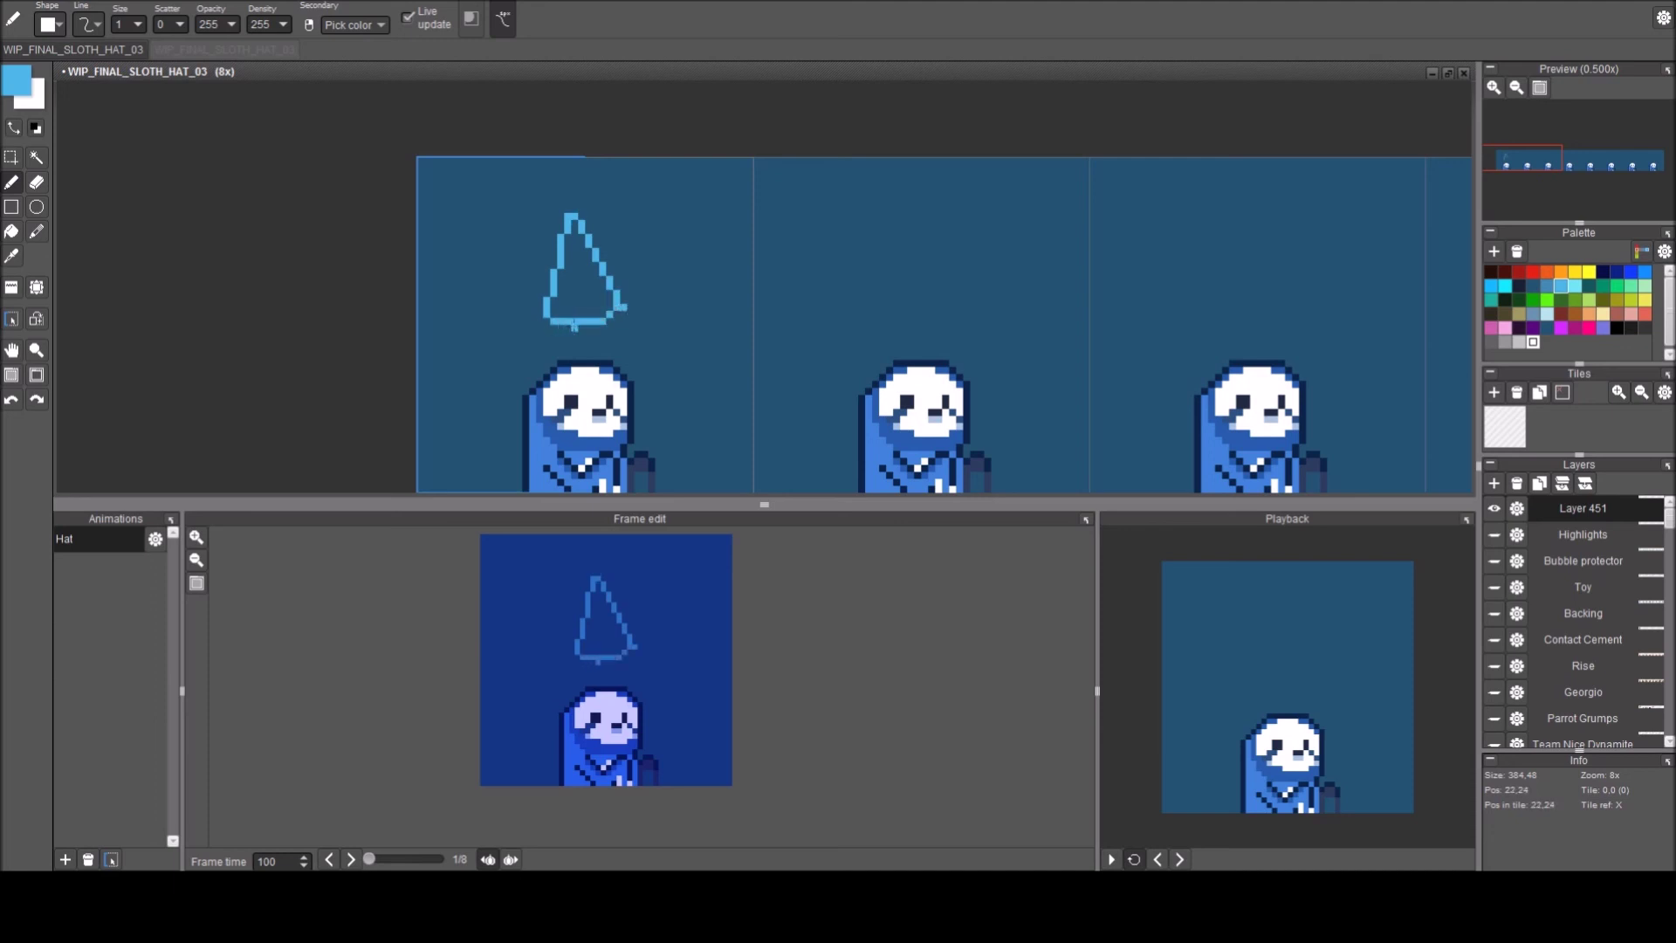
pyautogui.moveTo(604, 323); pyautogui.dragTo(595, 328)
pyautogui.click(578, 301)
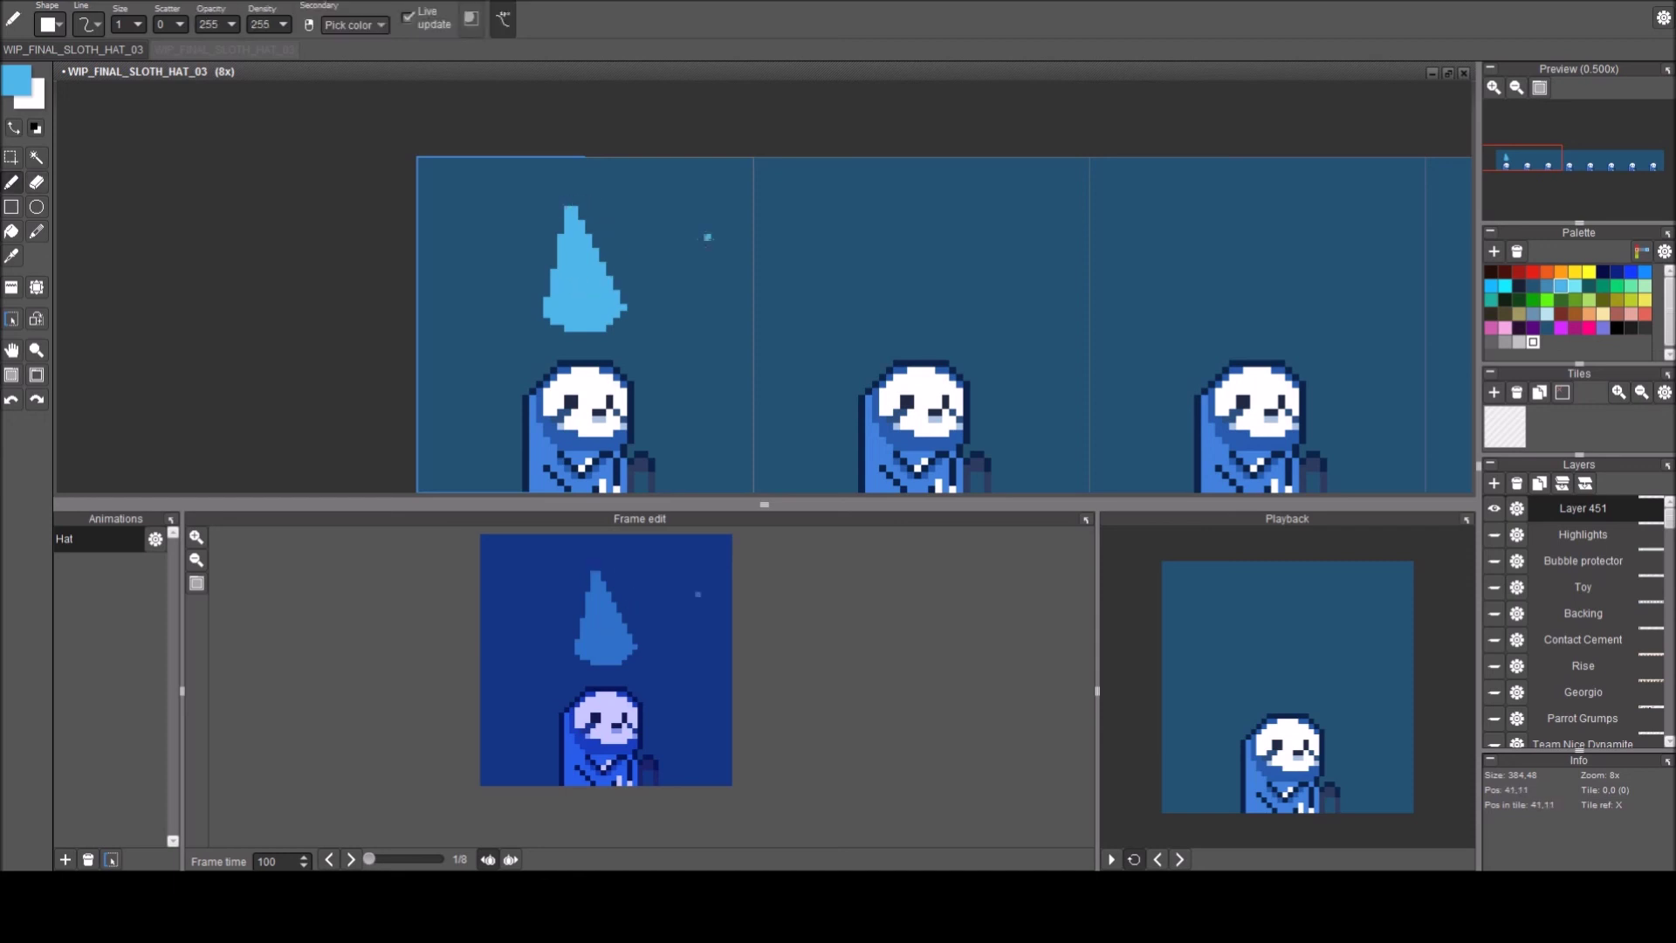
# Add a pale cyan pompom to the tip of the cone hat with a round size 6 brush.
pyautogui.click(1546, 285)
pyautogui.click(1575, 286)
pyautogui.click(574, 180)
pyautogui.press(']')
pyautogui.press(']')
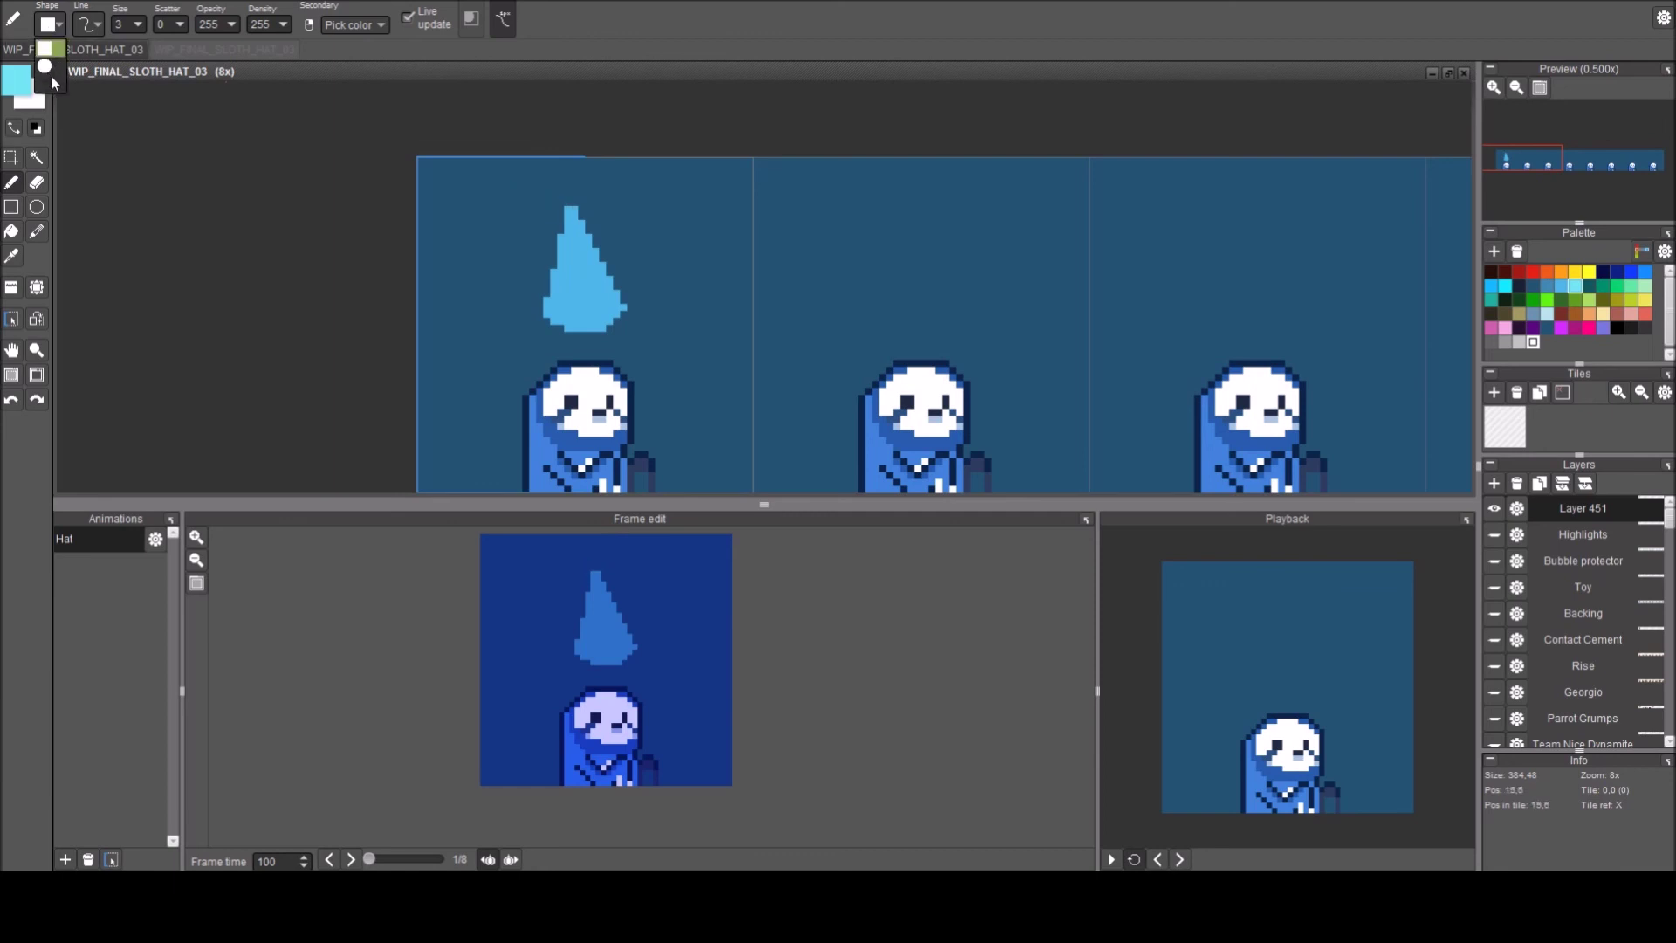
pyautogui.press(']')
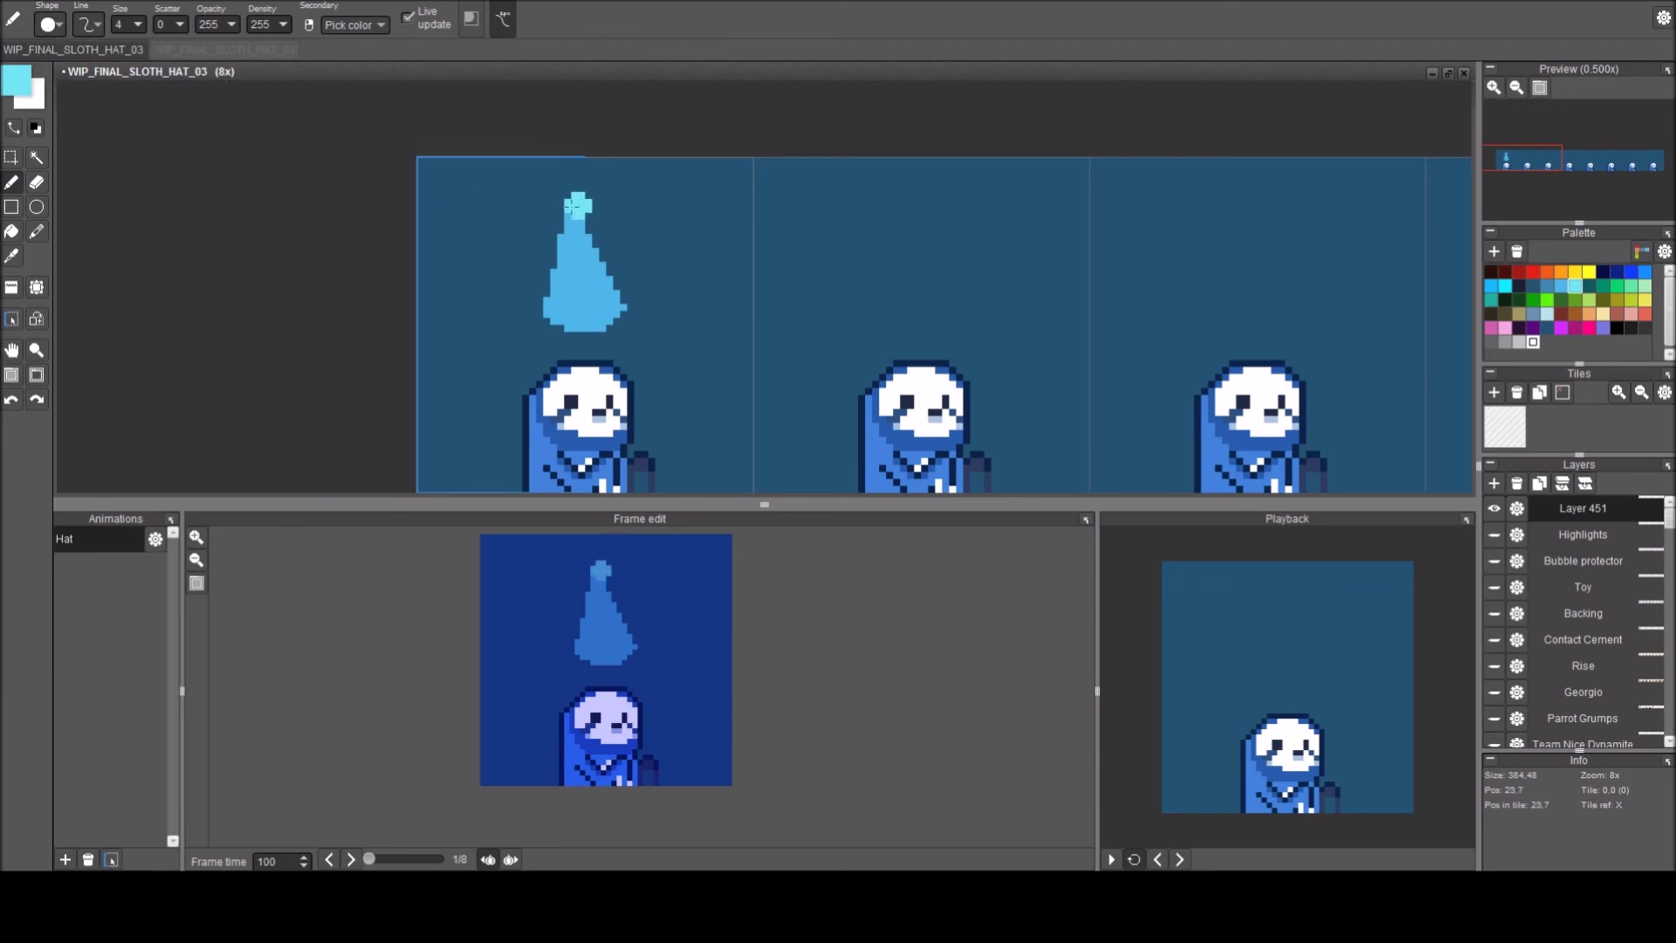
pyautogui.press(']')
pyautogui.press(']')
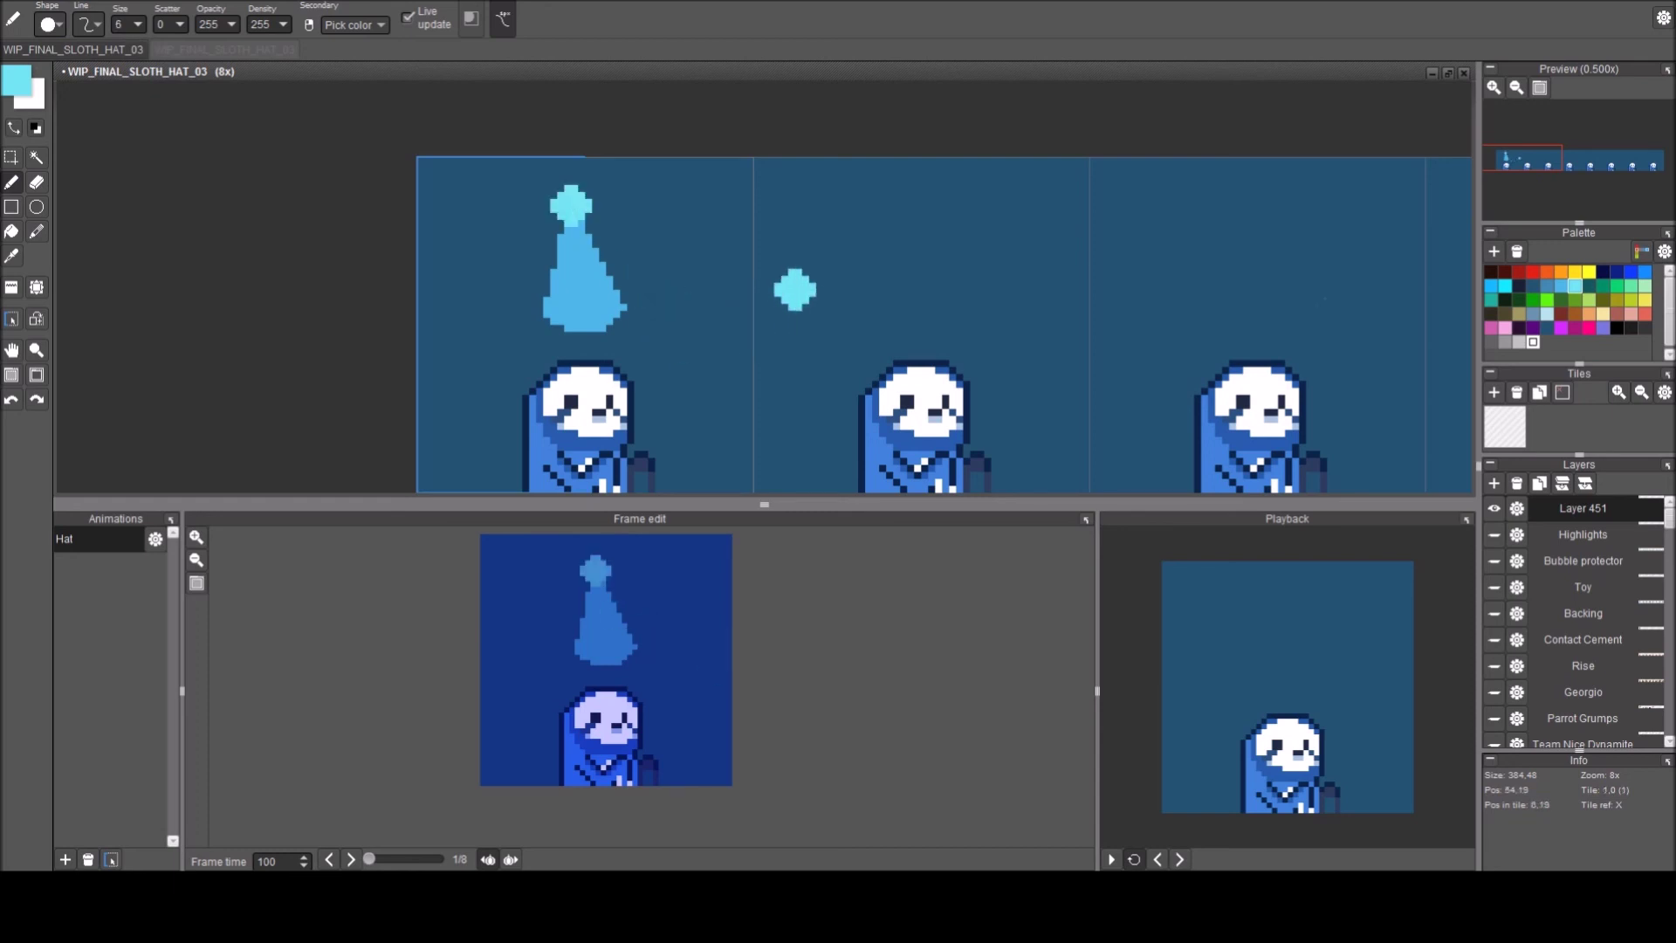
# Paint two diagonal yellow stripes across the upper and middle parts of the cone with a size 2 brush.
pyautogui.click(1575, 273)
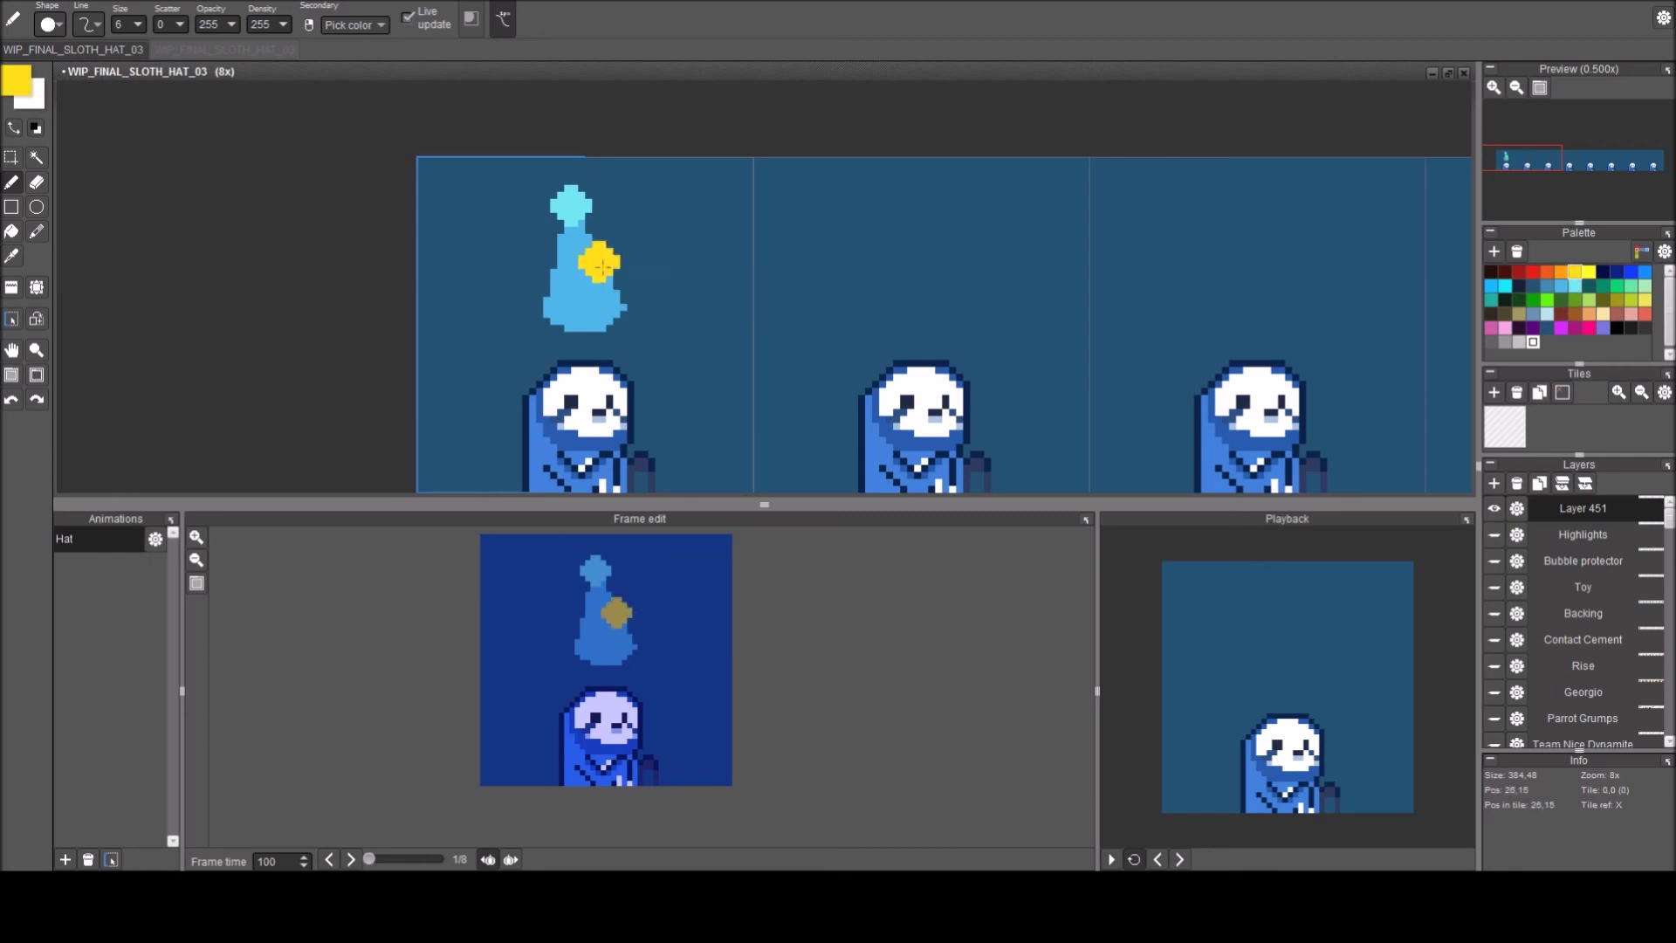
pyautogui.press('[')
pyautogui.press('[')
pyautogui.press('[')
pyautogui.press('[')
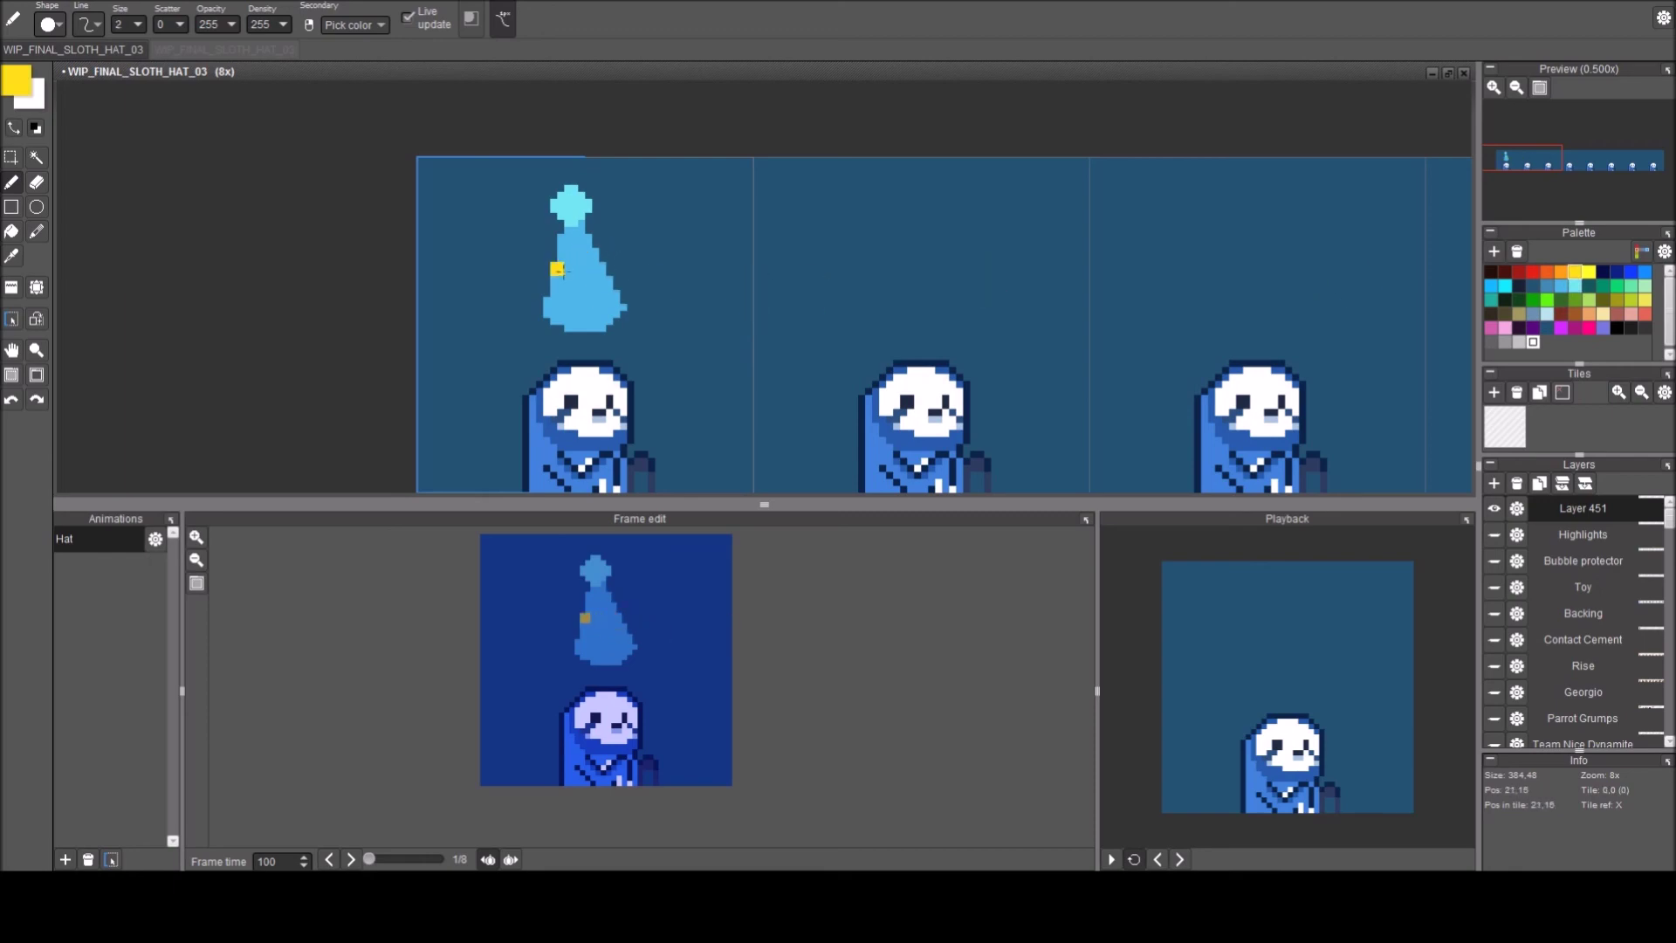
pyautogui.moveTo(566, 263); pyautogui.dragTo(569, 260)
pyautogui.click(585, 241)
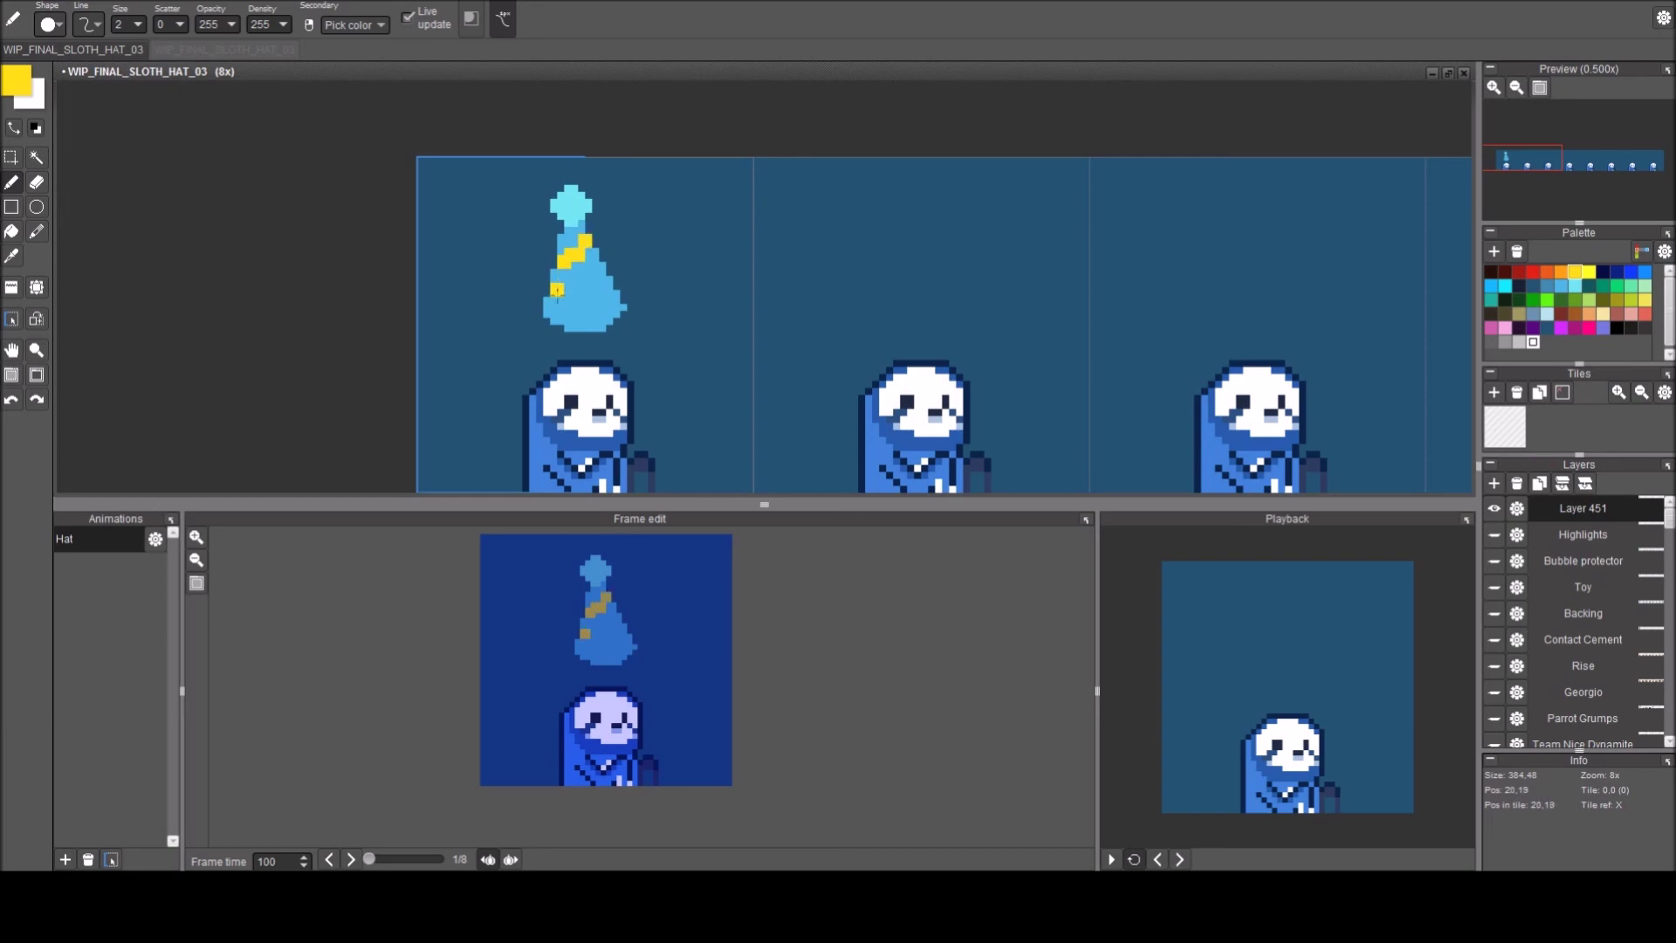
pyautogui.moveTo(557, 289); pyautogui.dragTo(598, 270)
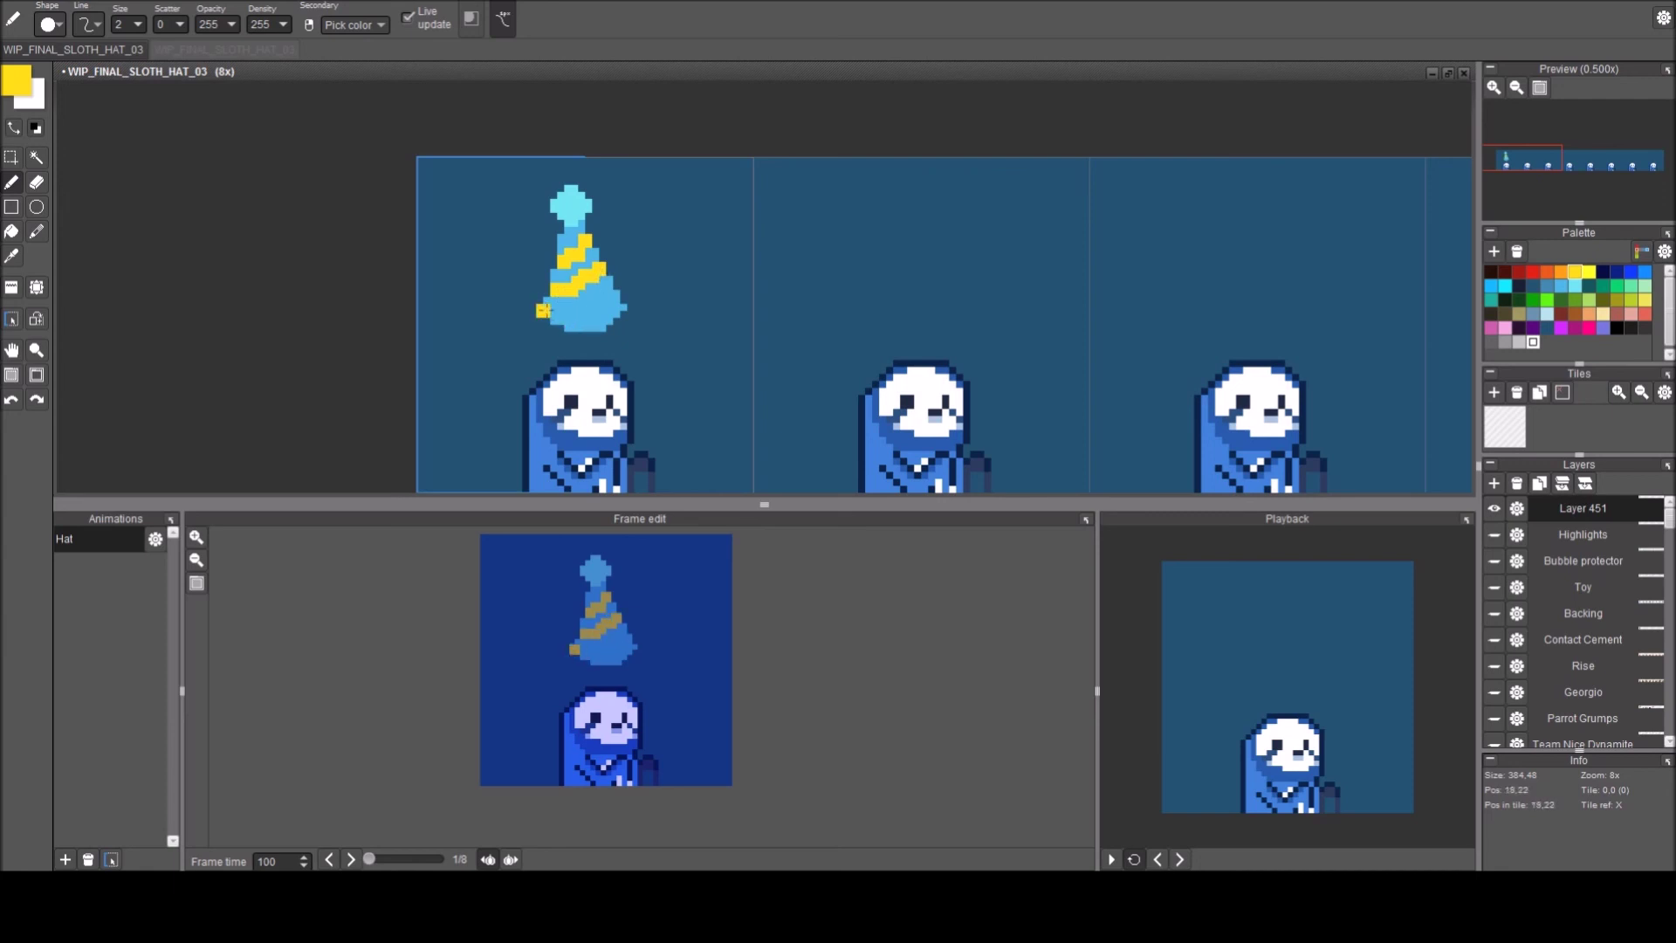
# Select the cone's area and paint the remaining yellow stripes near its base inside that selection.
pyautogui.press('w')
pyautogui.click(571, 317)
pyautogui.press('b')
pyautogui.moveTo(547, 322)
pyautogui.mouseDown()
pyautogui.moveTo(611, 316)
pyautogui.moveTo(617, 294)
pyautogui.moveTo(563, 281)
pyautogui.moveTo(590, 258)
pyautogui.moveTo(571, 229)
pyautogui.mouseUp()
# Draw a curved pale cyan brim around the hat's base and tidy its ends with the size 1 eraser.
pyautogui.rightClick(554, 218)
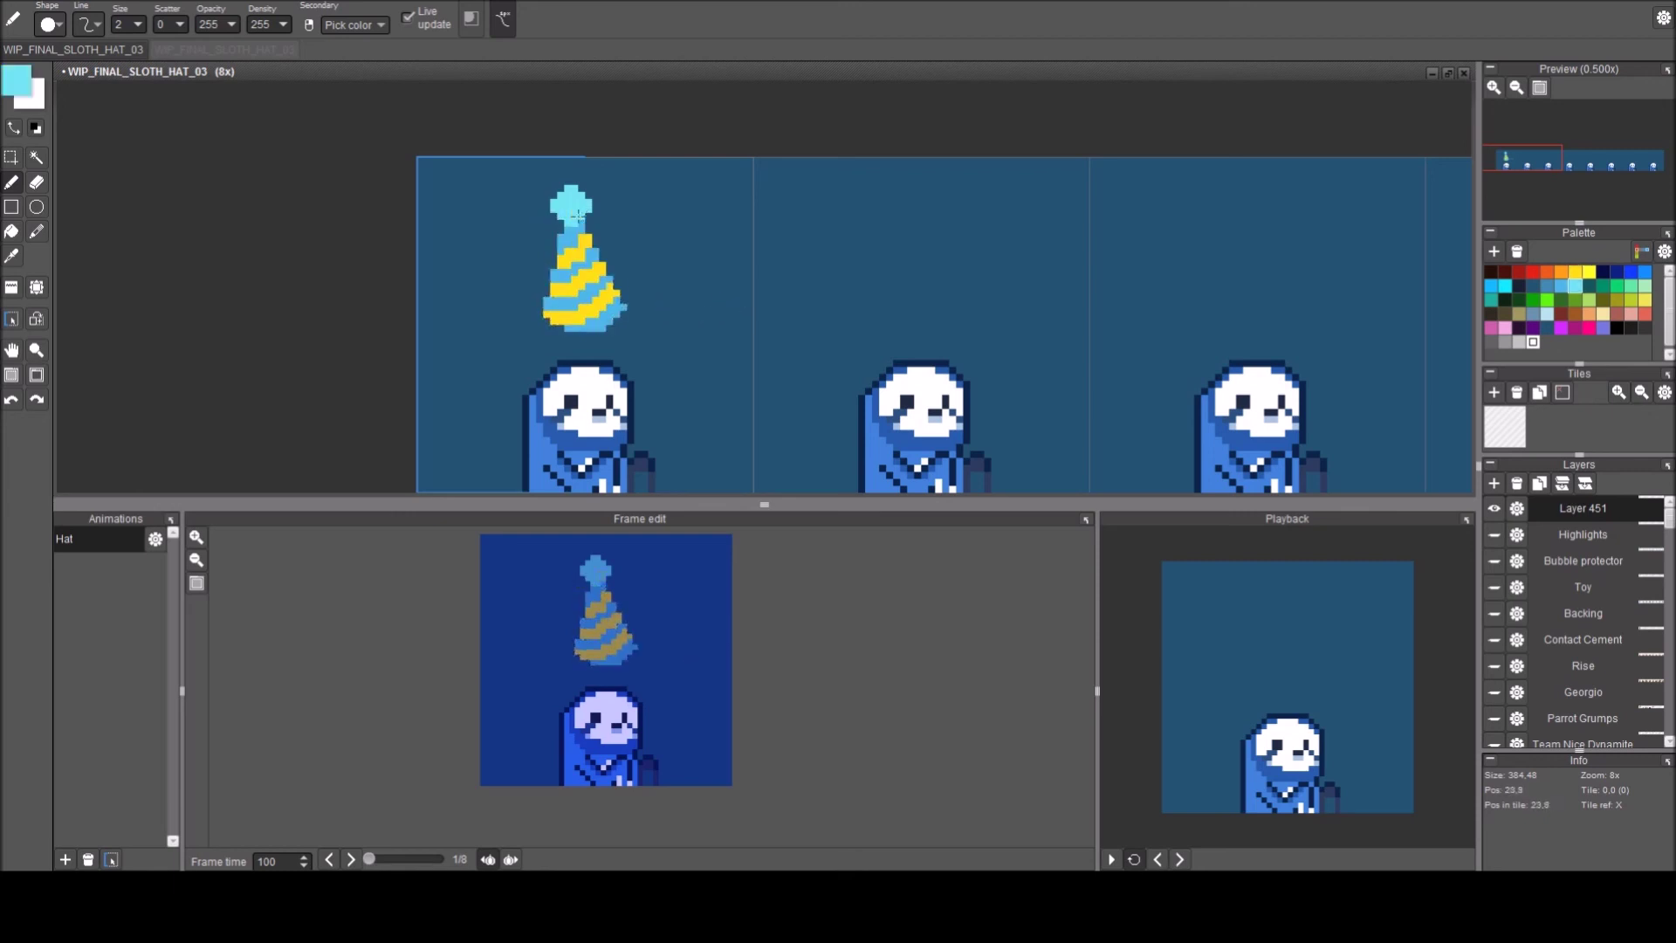
pyautogui.moveTo(550, 318); pyautogui.dragTo(535, 318)
pyautogui.moveTo(552, 332)
pyautogui.mouseDown()
pyautogui.moveTo(594, 343)
pyautogui.moveTo(637, 314)
pyautogui.mouseUp()
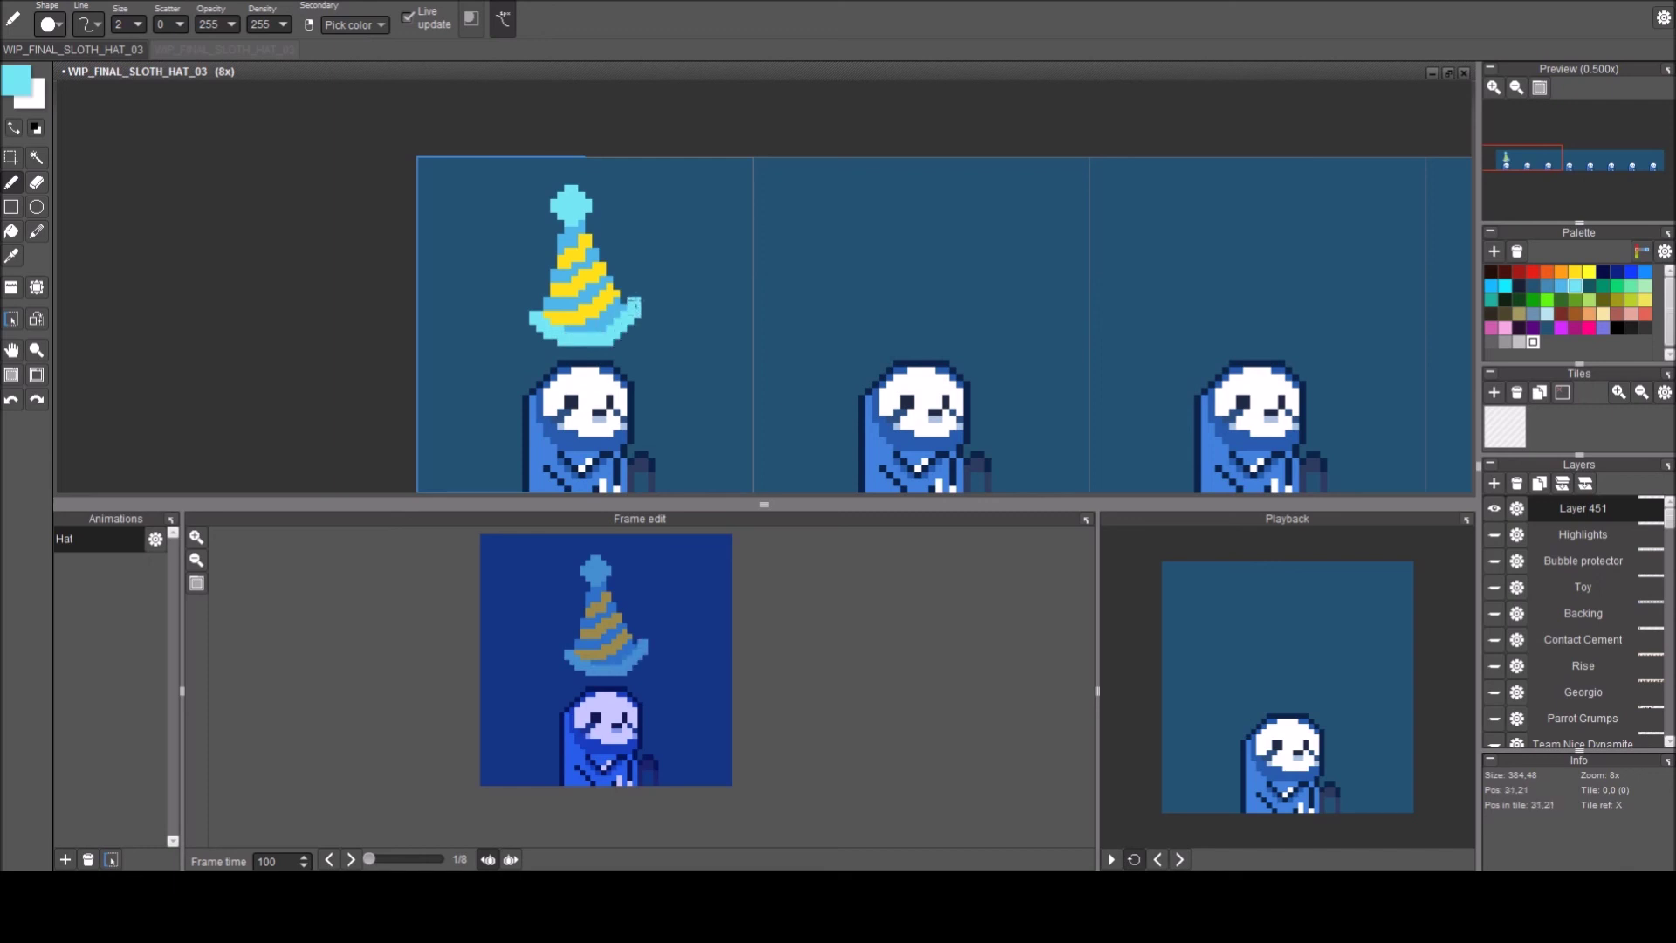
pyautogui.press('1')
pyautogui.press('e')
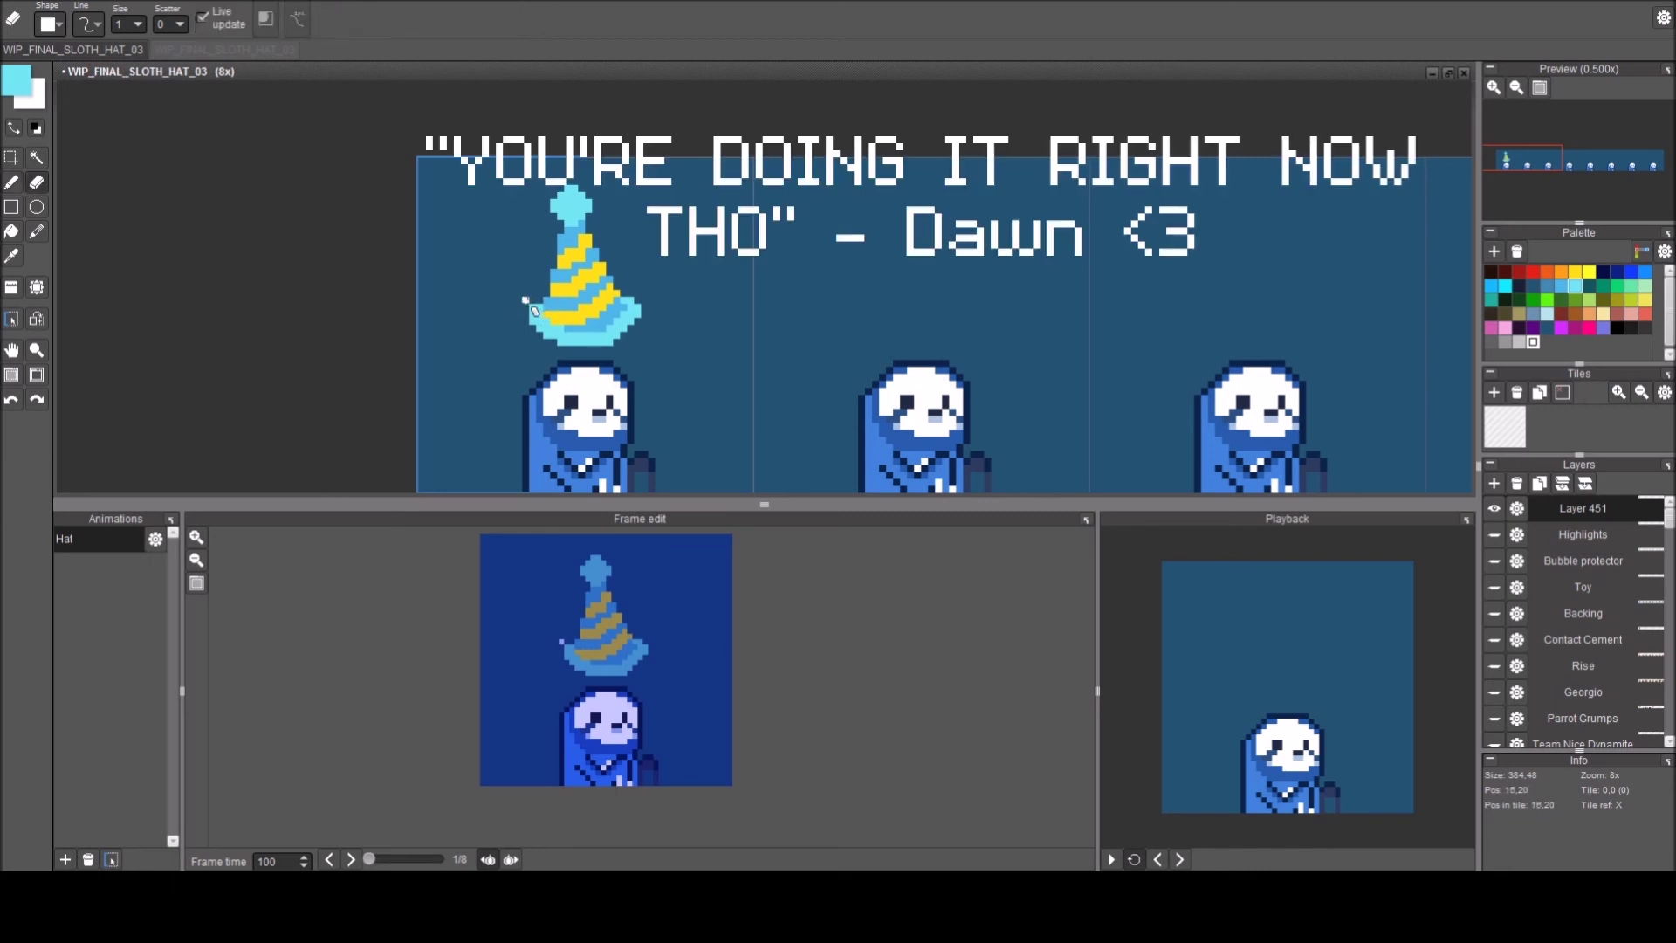
pyautogui.scroll(-3, 594, 331)
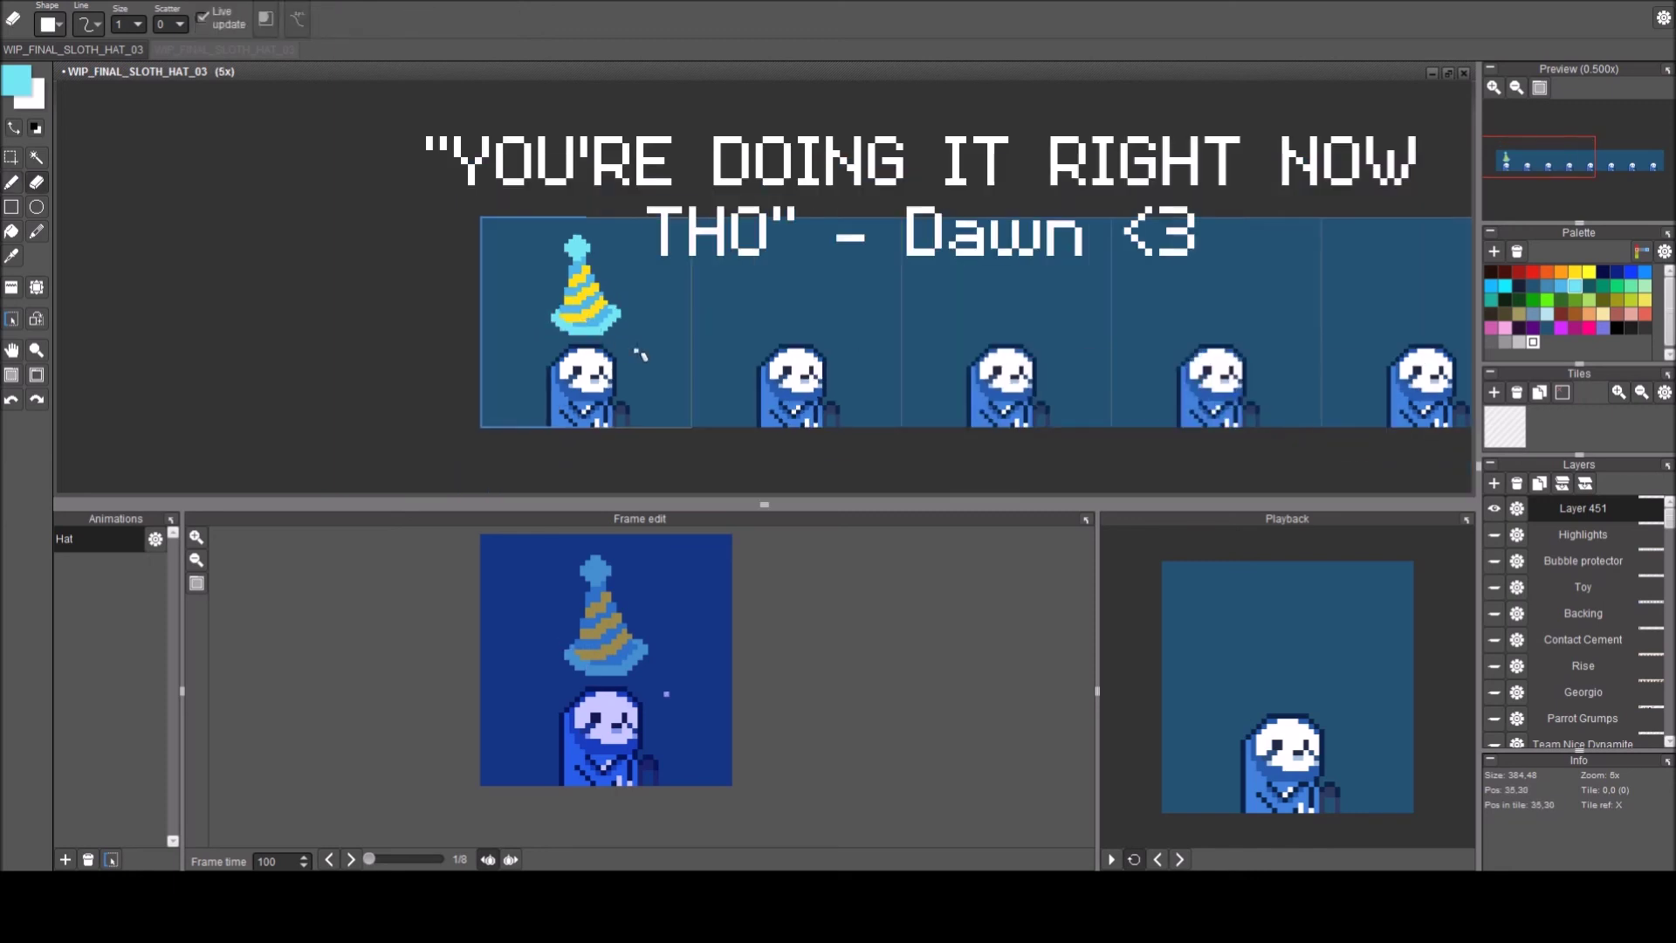
pyautogui.scroll(4, 639, 354)
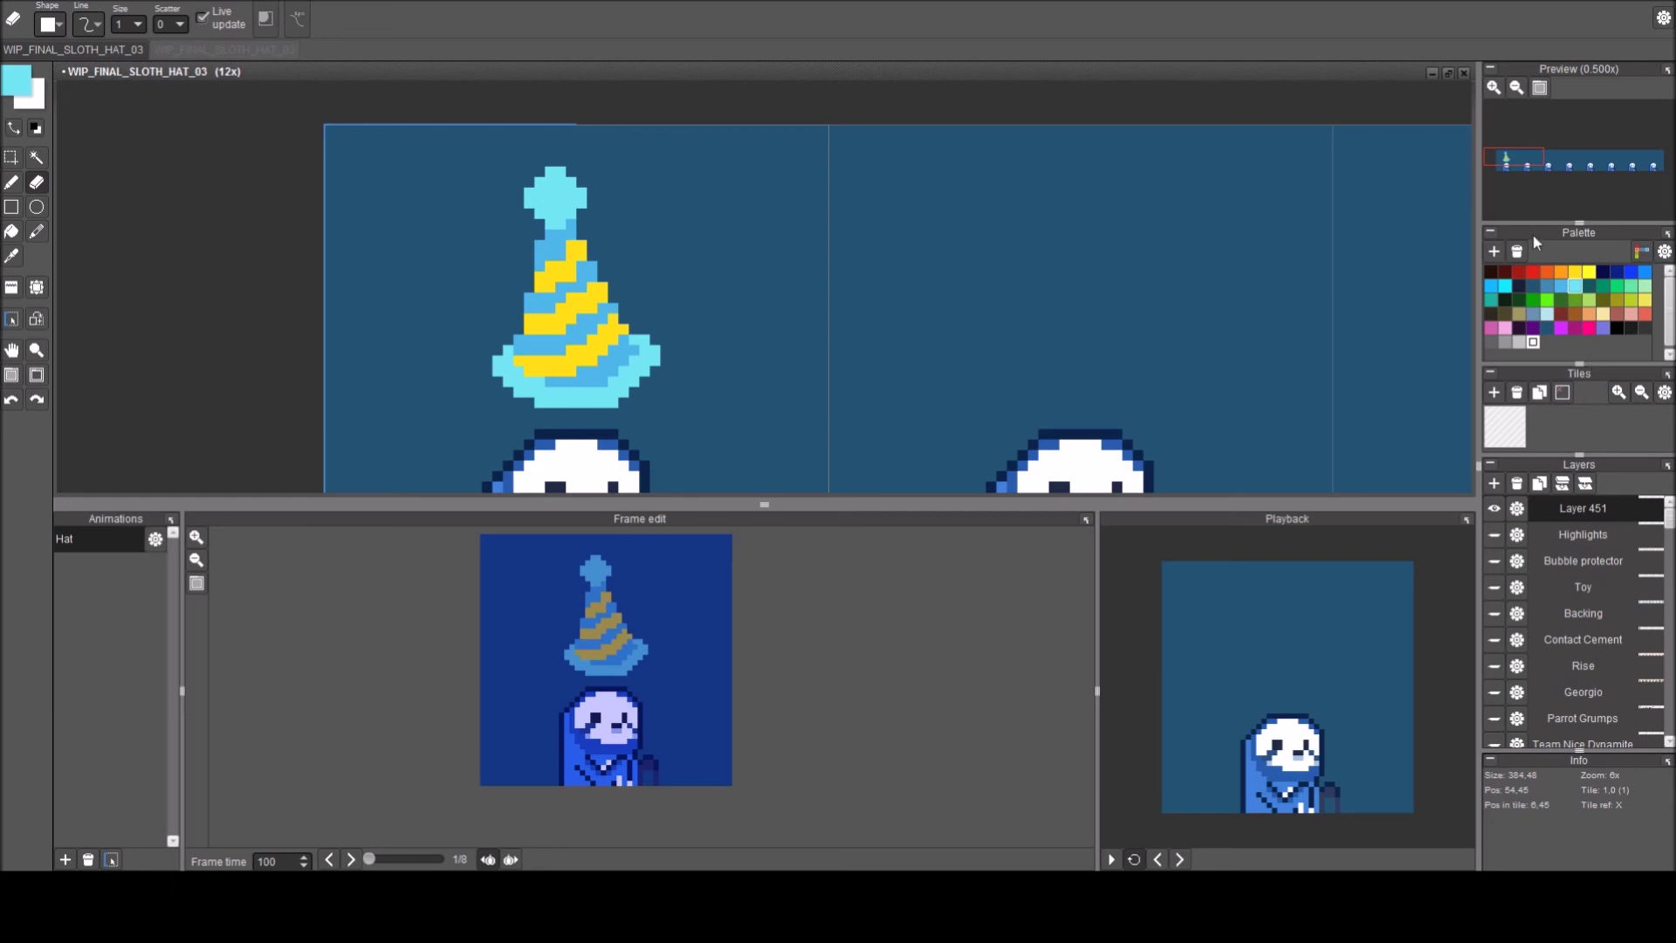
# Fill the hat's brim and pompom with dark purple from the palette.
pyautogui.click(1532, 331)
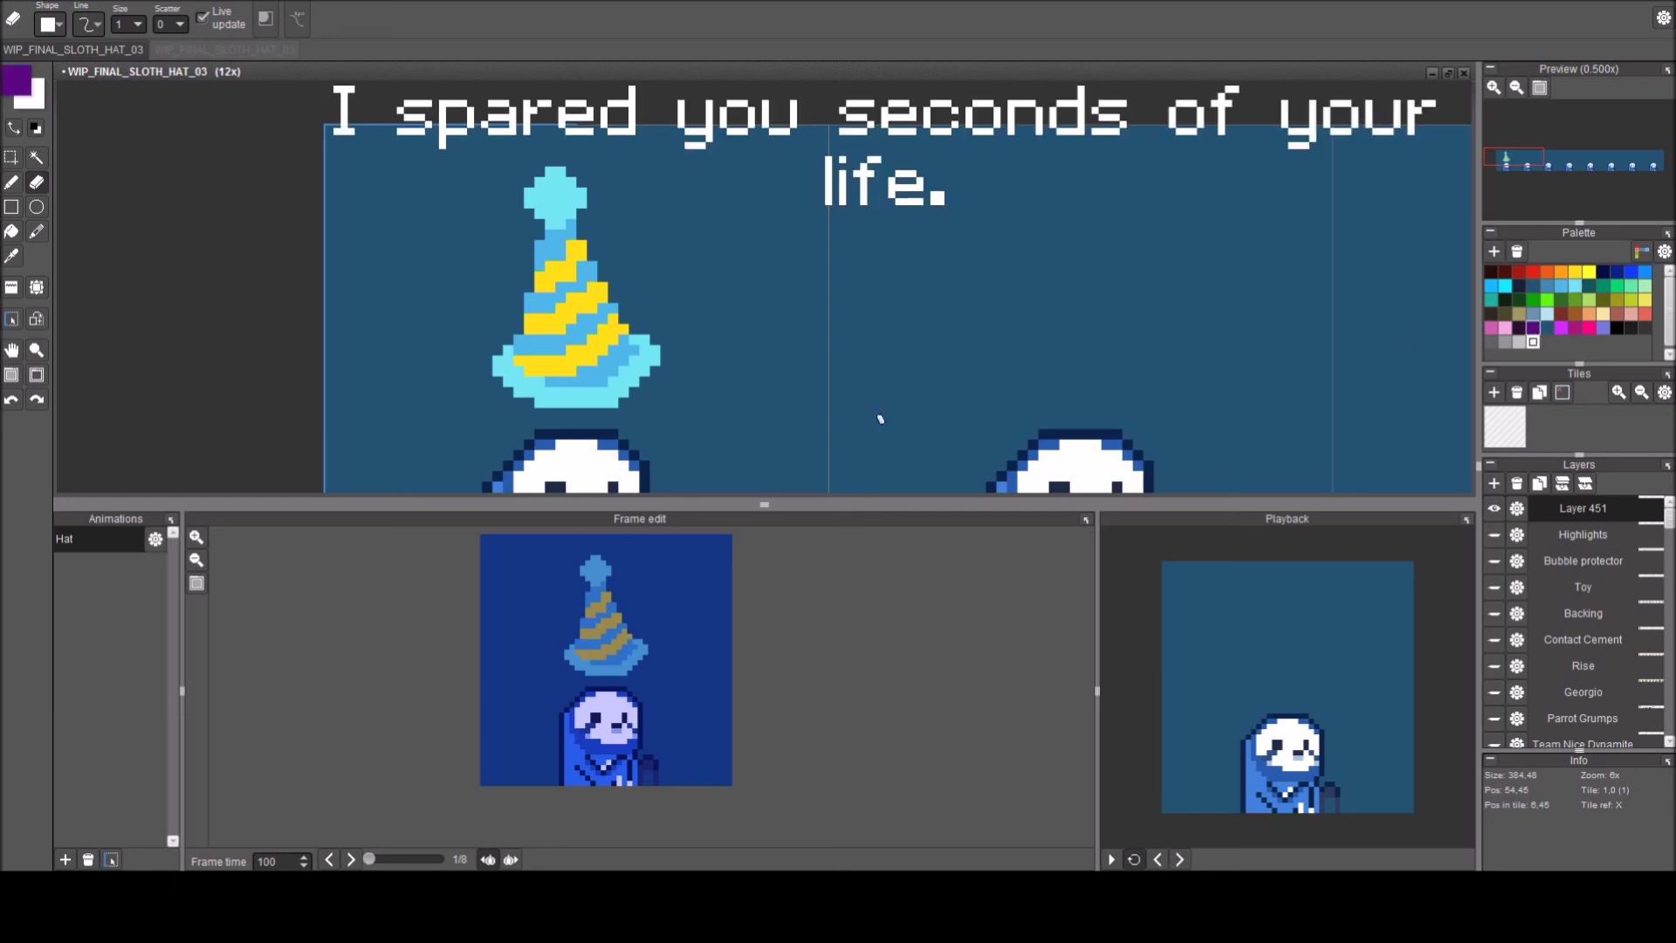
pyautogui.press('f')
pyautogui.click(581, 385)
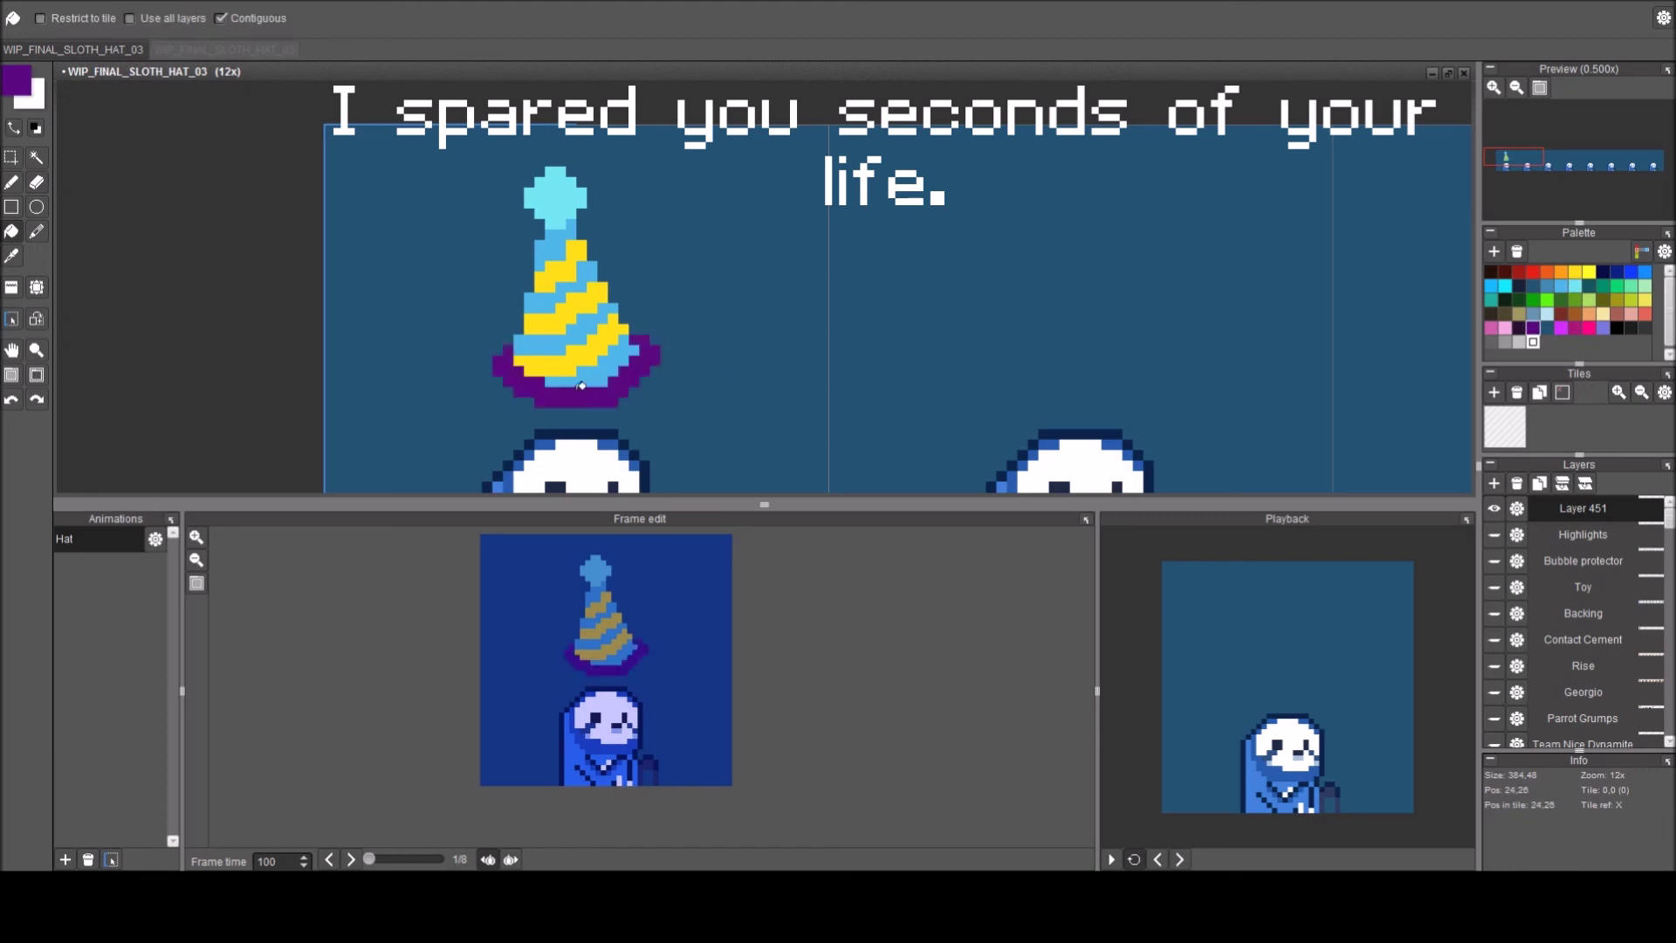
pyautogui.click(555, 199)
# Thicken the lower edge of the purple brim by one row of pixels using the size 1 pencil.
pyautogui.press('b')
pyautogui.click(498, 351)
pyautogui.click(508, 392)
pyautogui.moveTo(508, 403); pyautogui.dragTo(518, 413)
pyautogui.hotkey('ctrl', 'z')
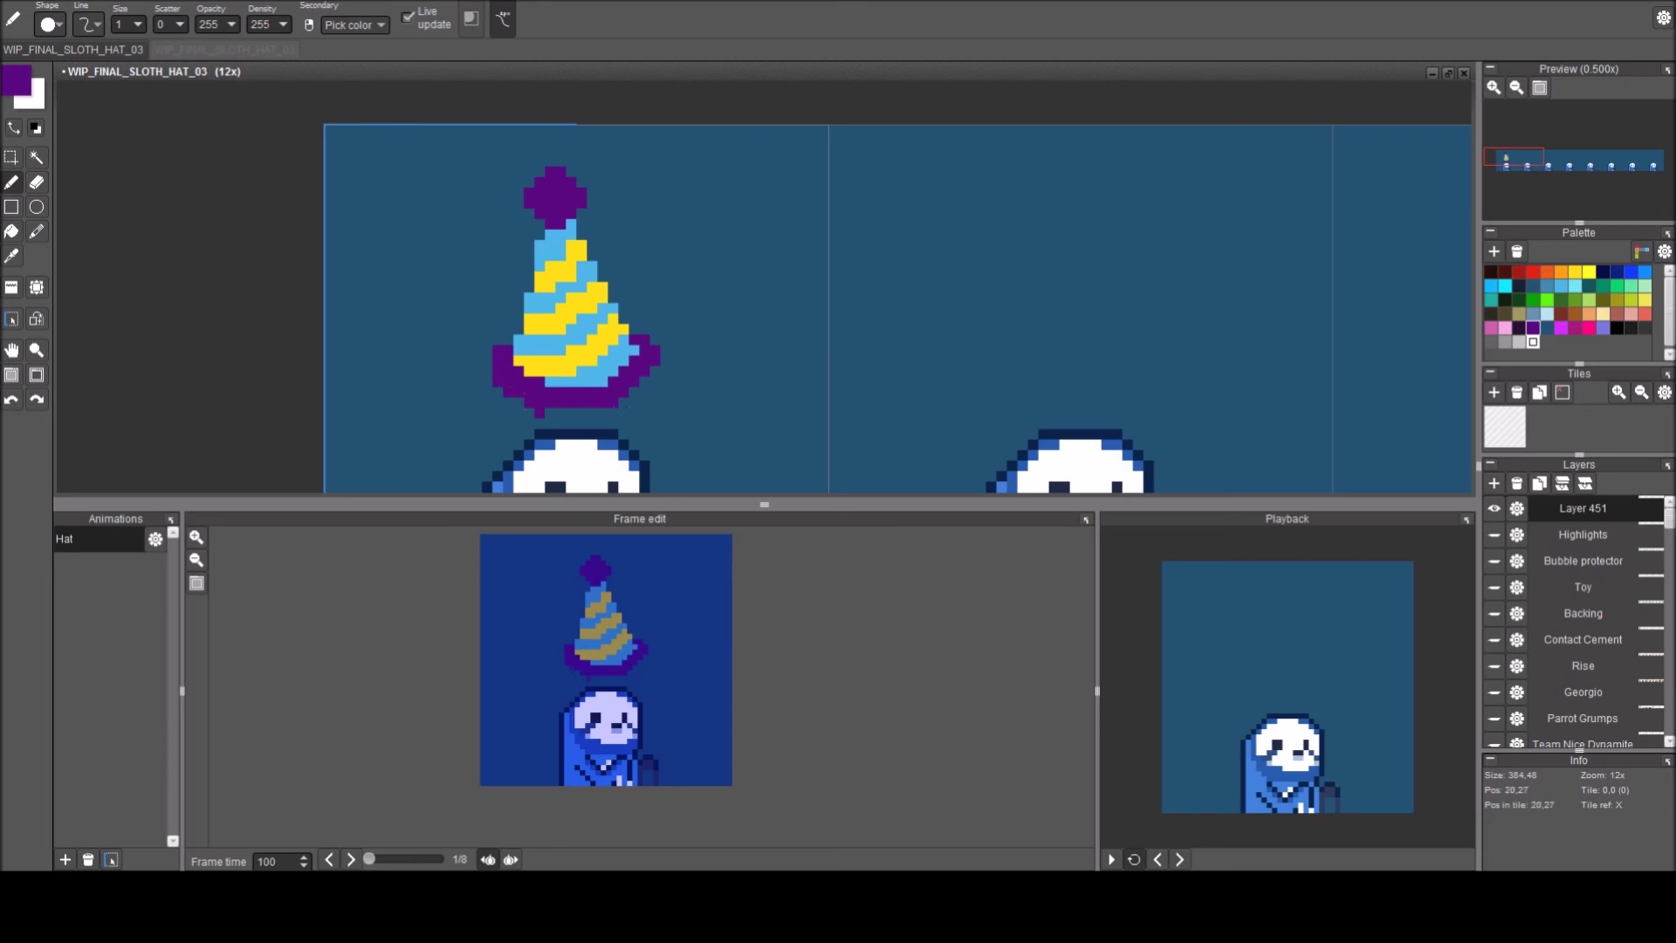
pyautogui.click(571, 412)
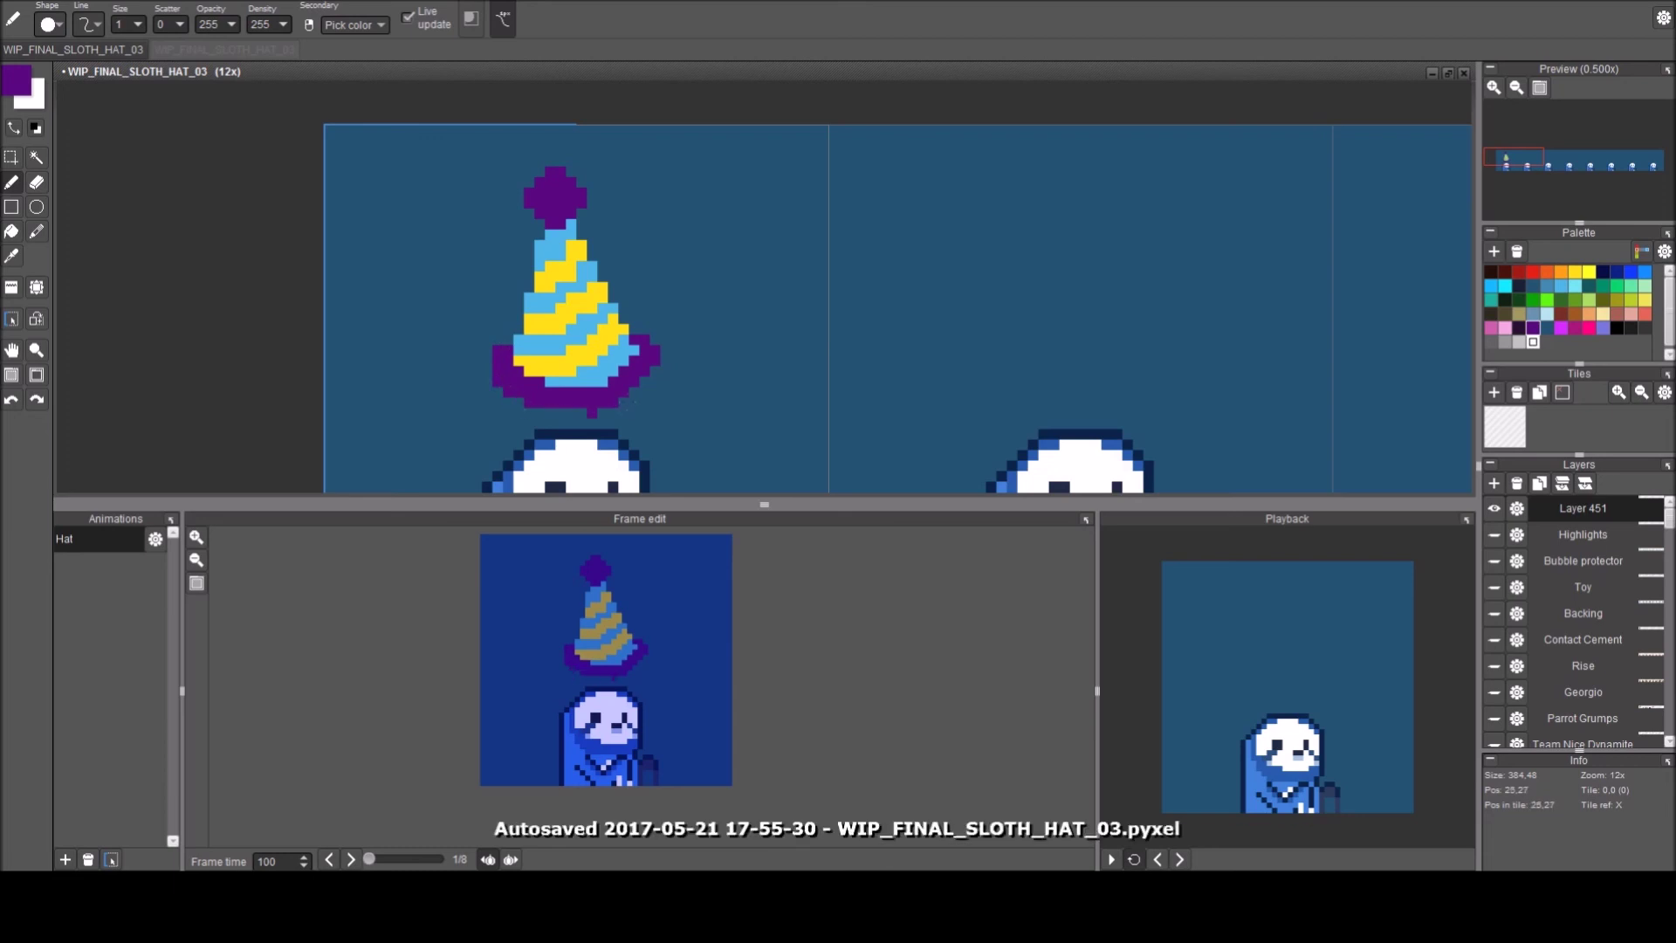
pyautogui.click(634, 393)
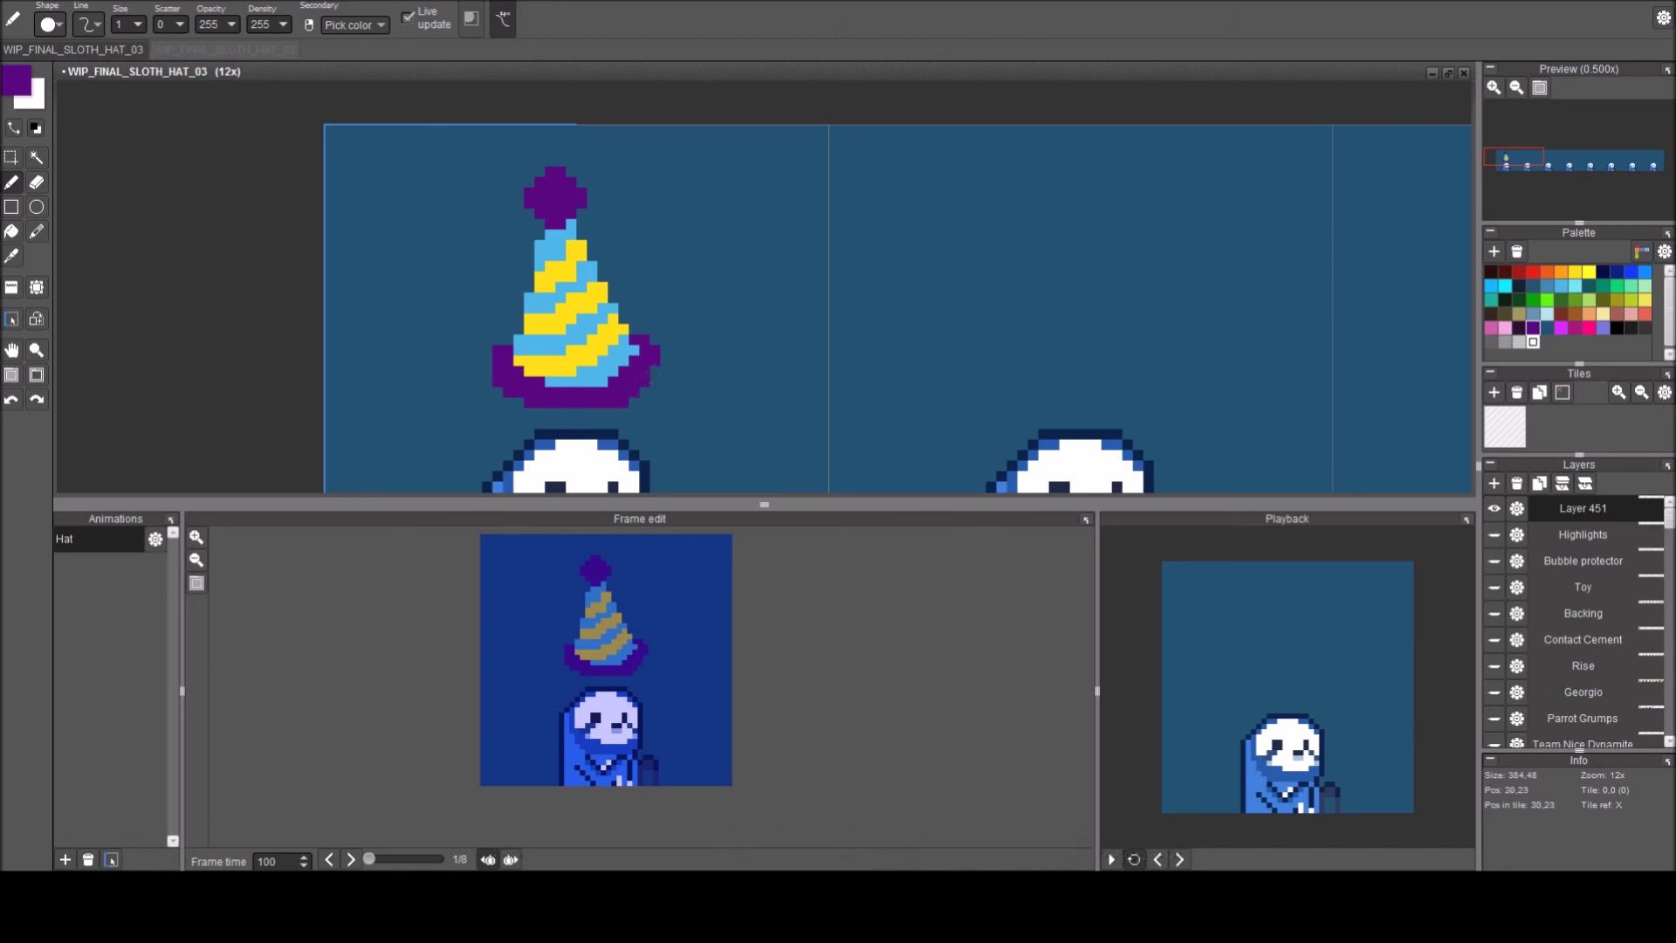
pyautogui.scroll(-1, 550, 229)
pyautogui.press('c')
pyautogui.press('Escape')
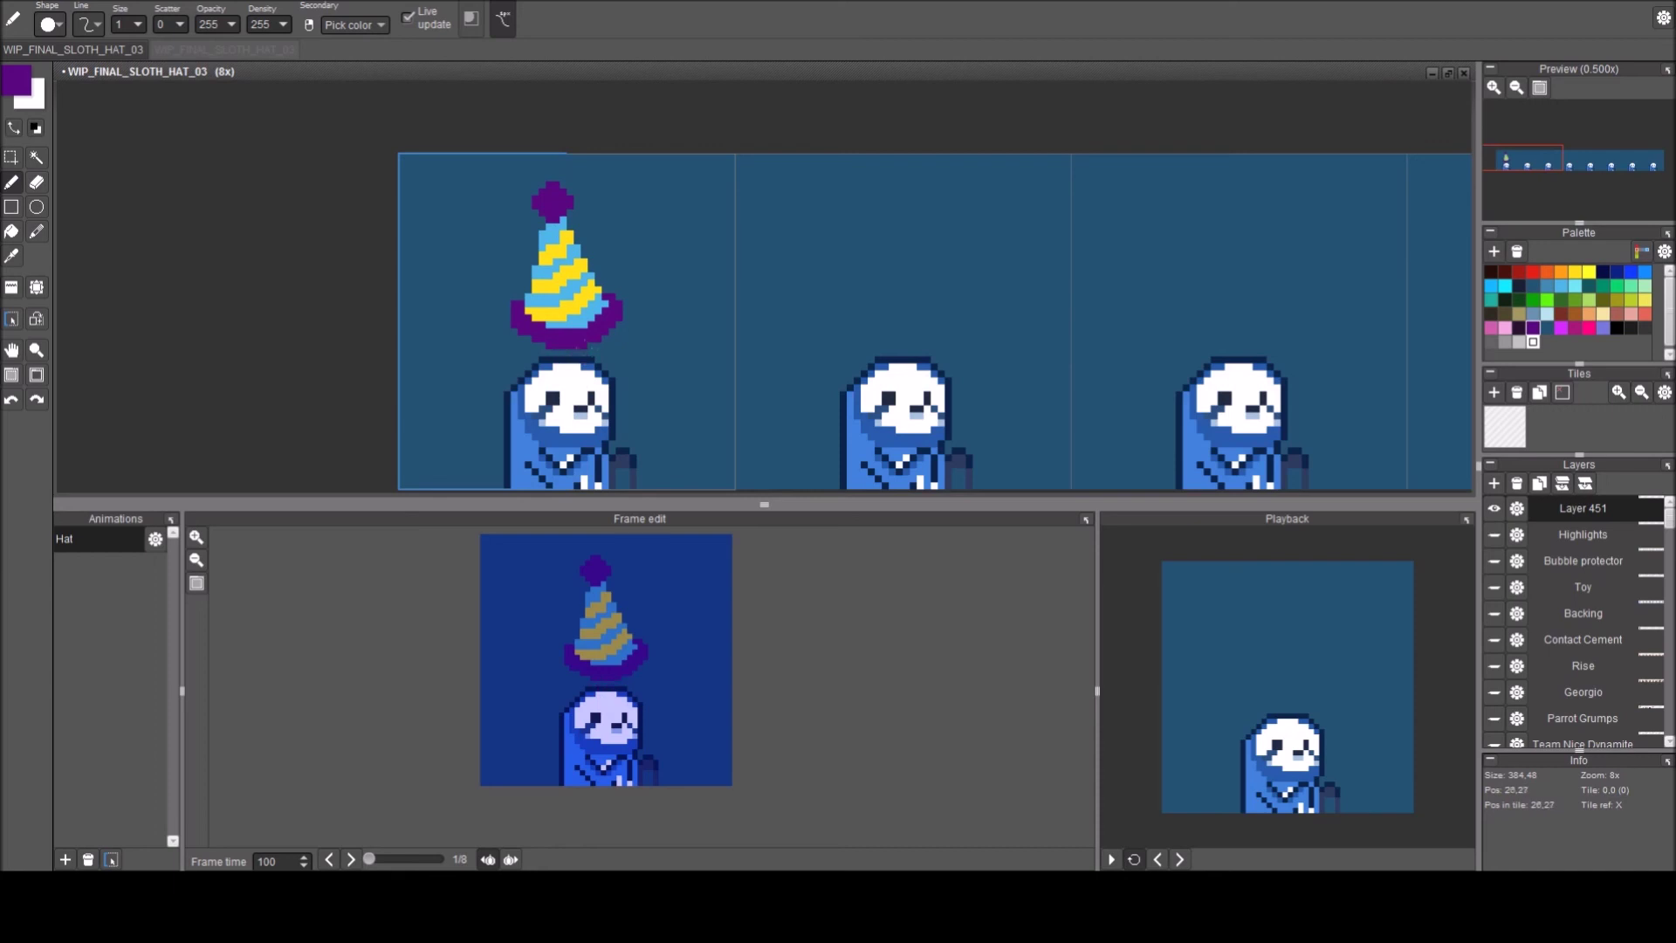
# Round off both upturned ends of the purple brim by erasing and redrawing single pixels.
pyautogui.press('e')
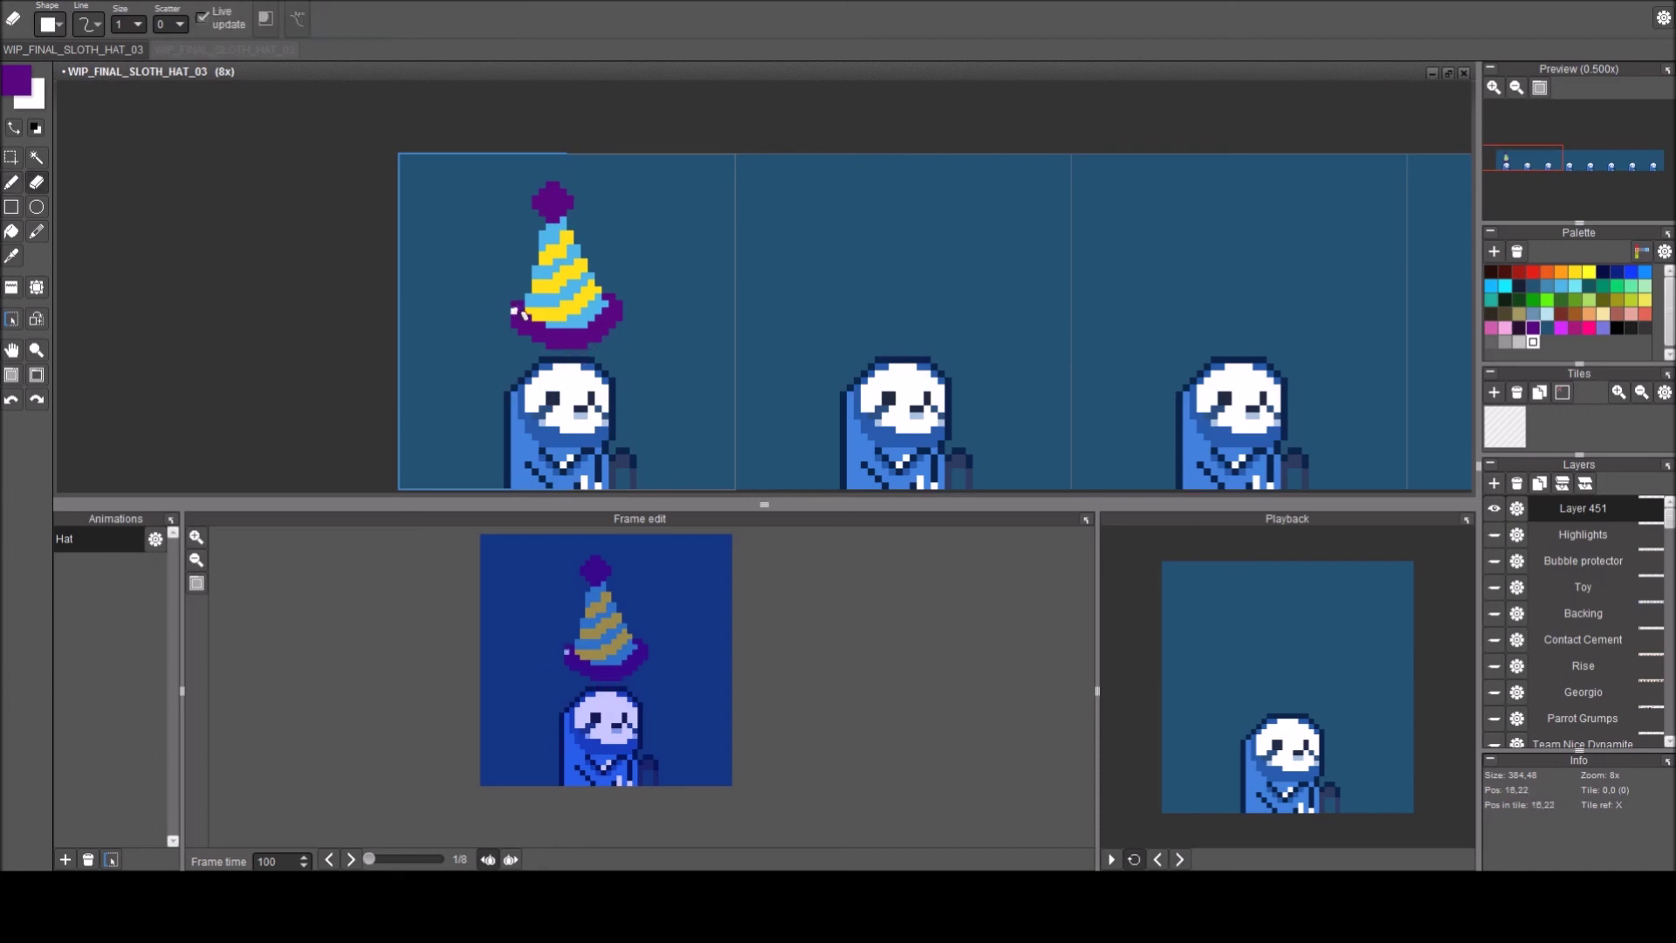
pyautogui.press('b')
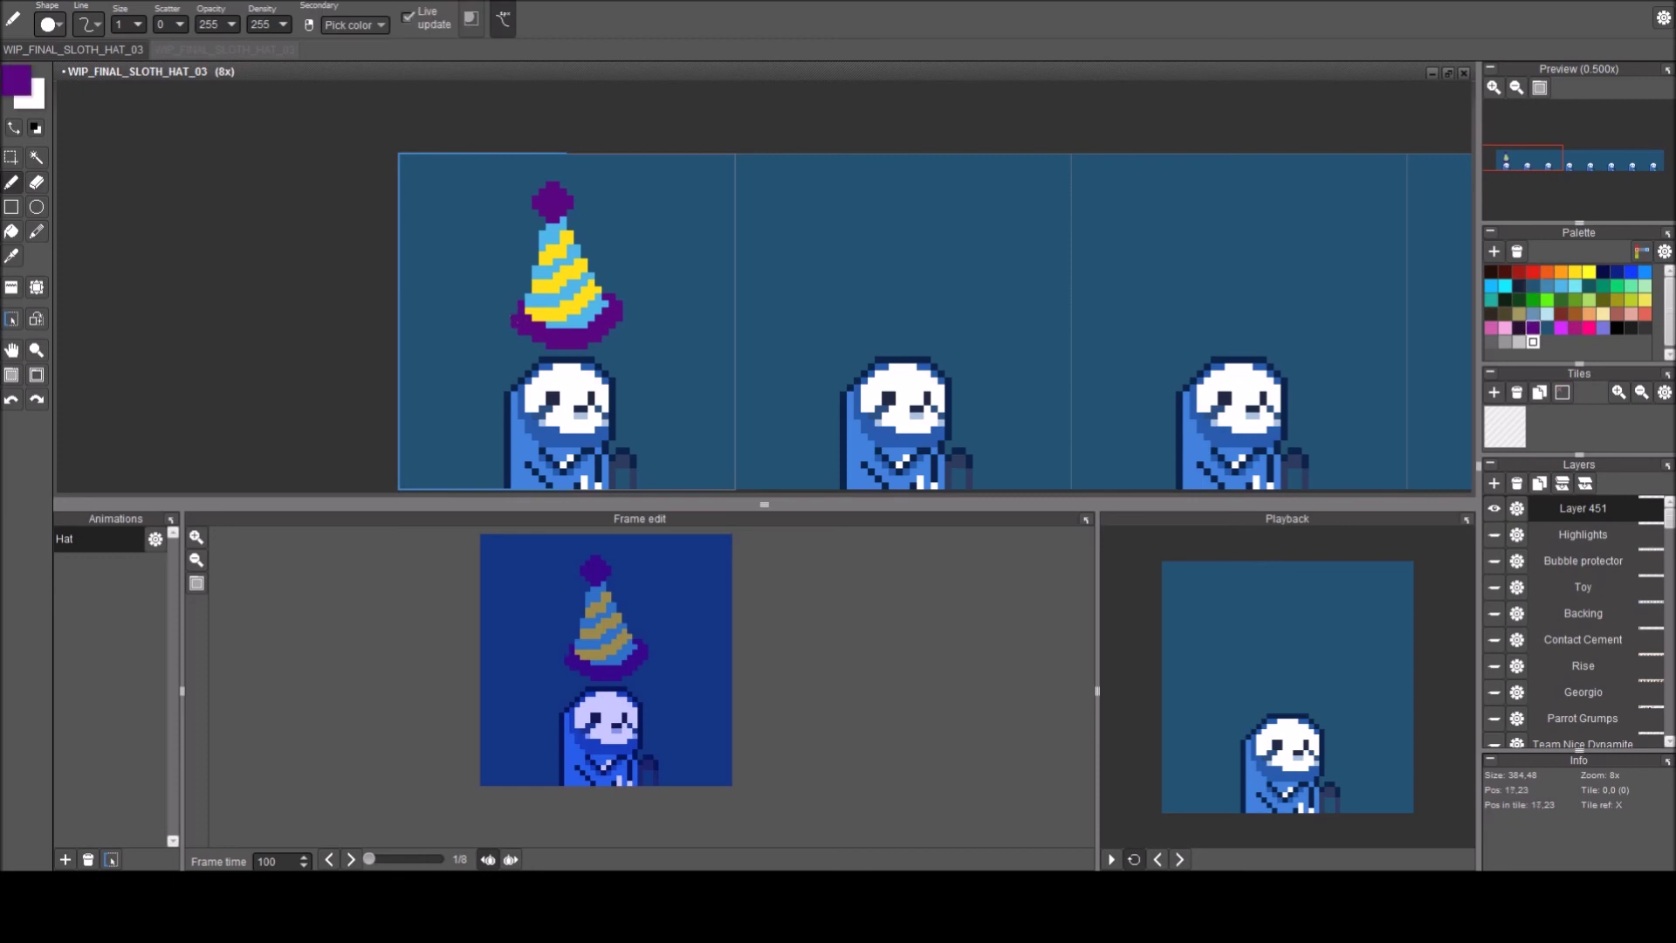
pyautogui.press('e')
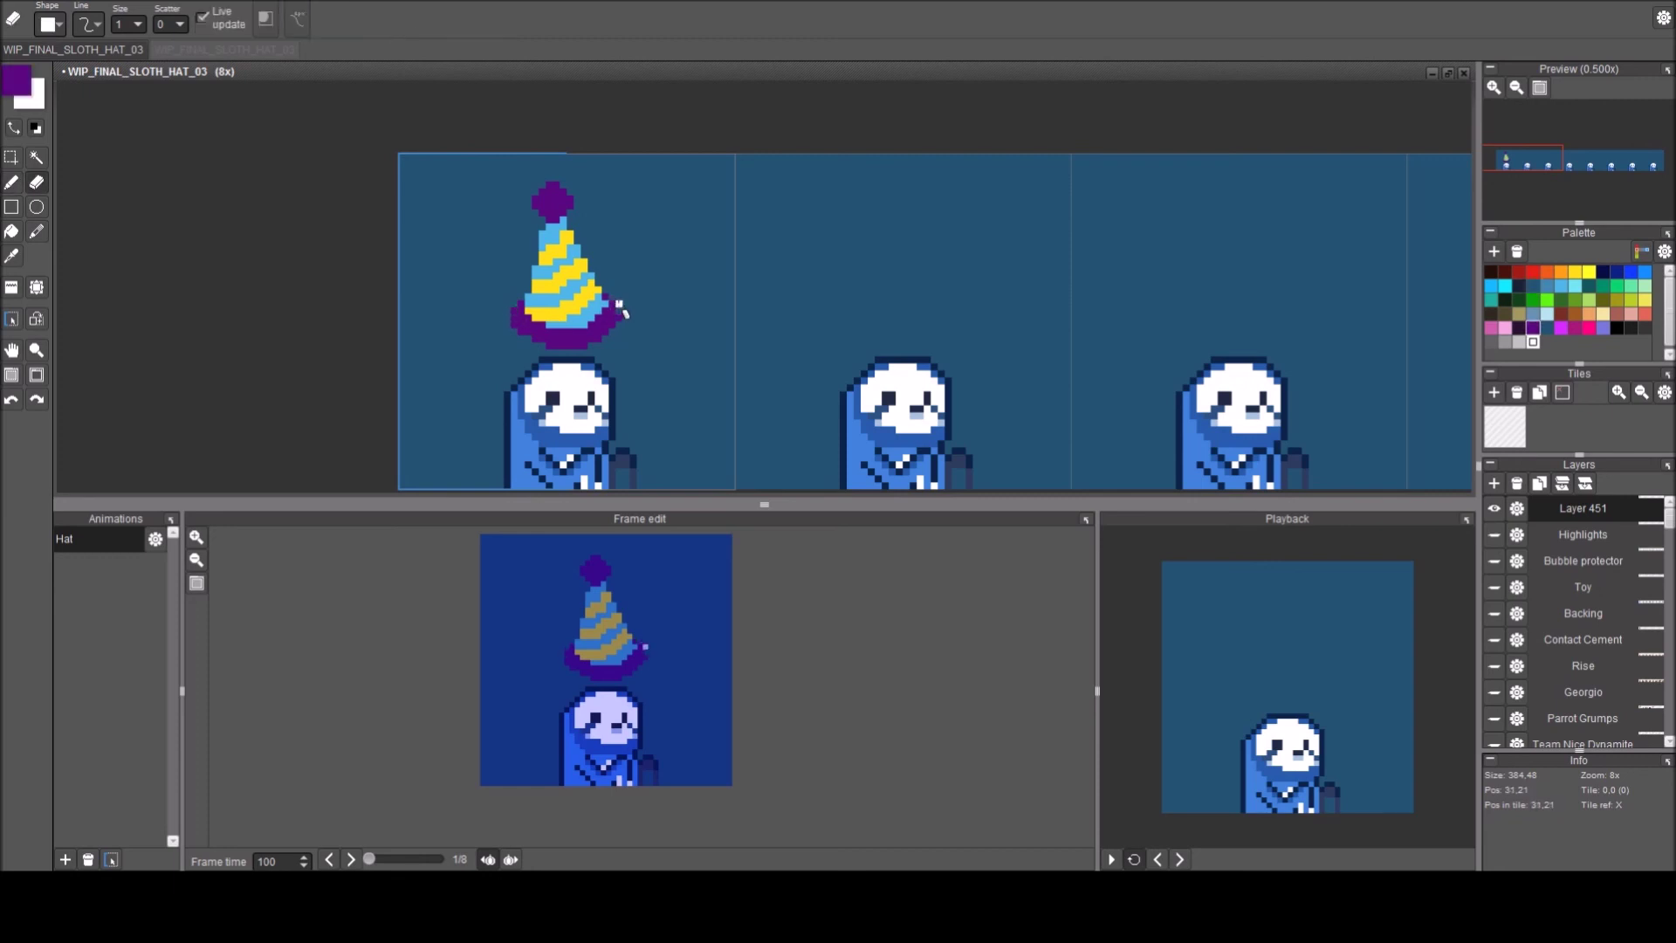
pyautogui.press('b')
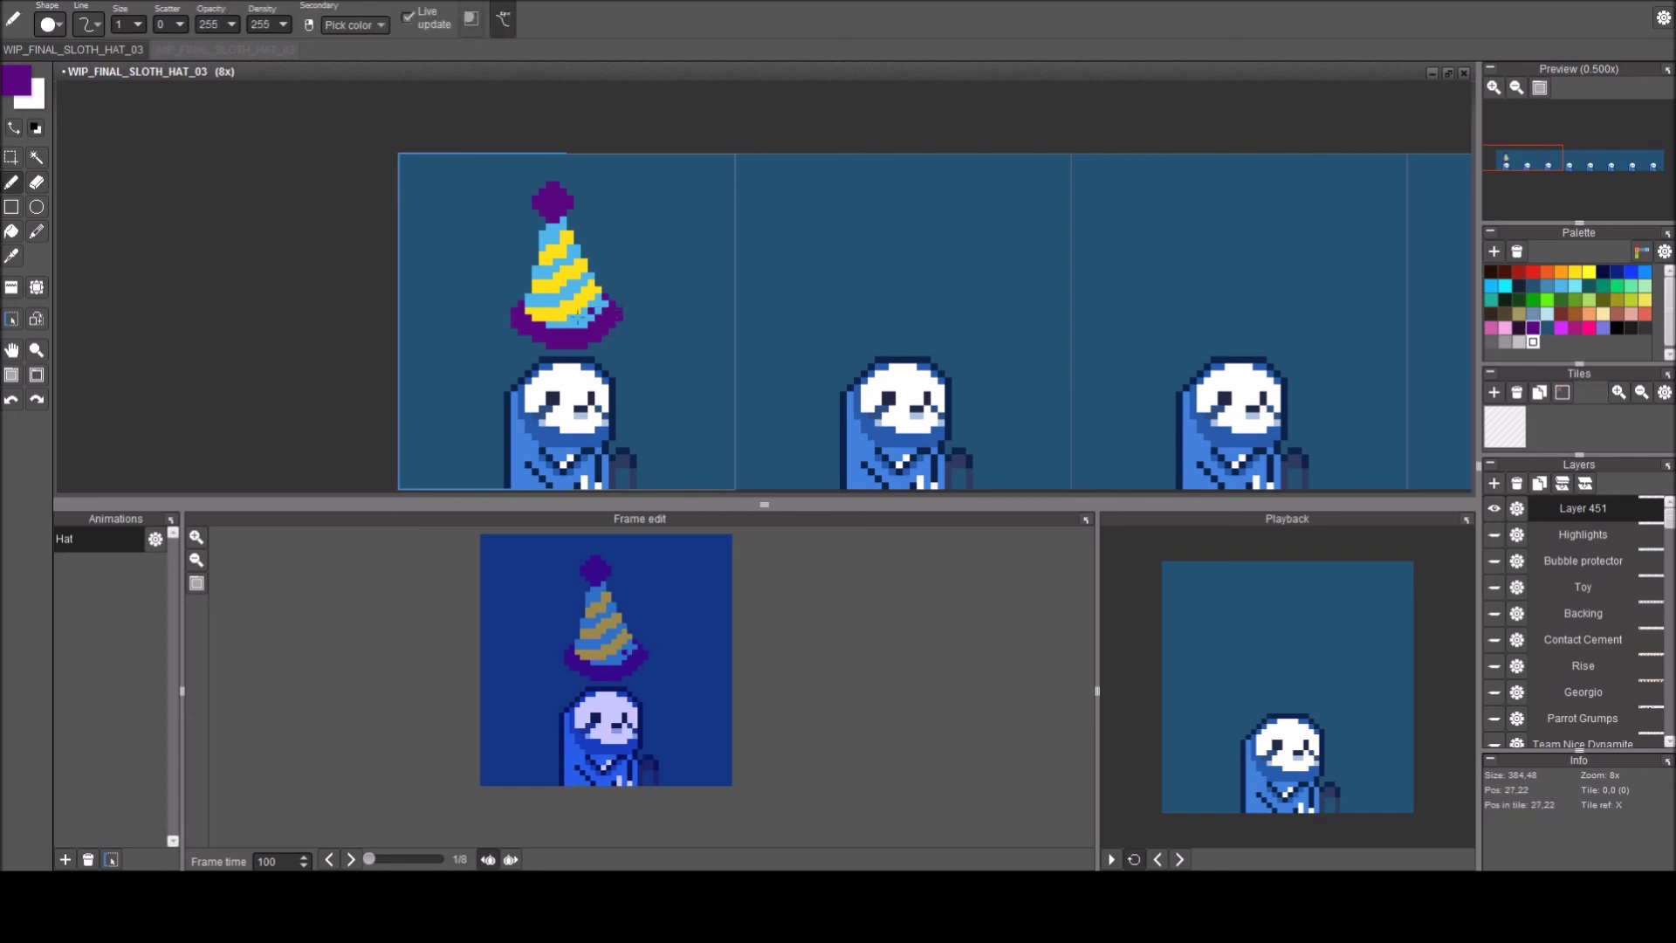
# Select the cone's blue and yellow stripes and set the drawing colour to a semi-transparent dark violet with RGB 51, 16, 104.
pyautogui.press('w')
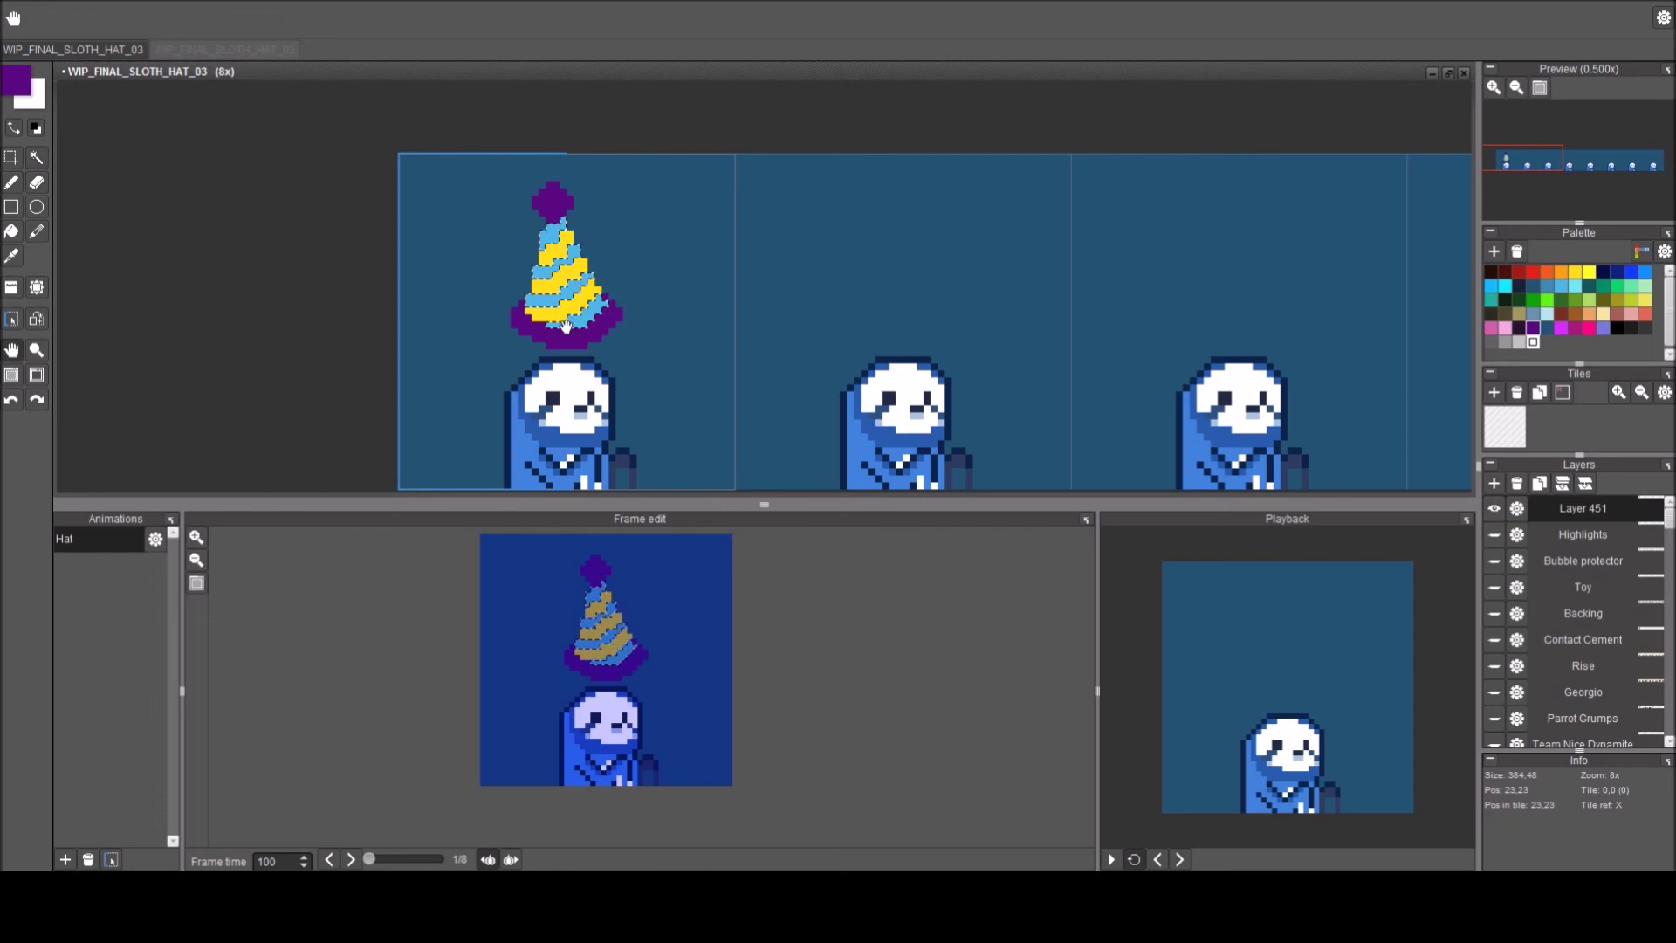
pyautogui.scroll(1, 569, 322)
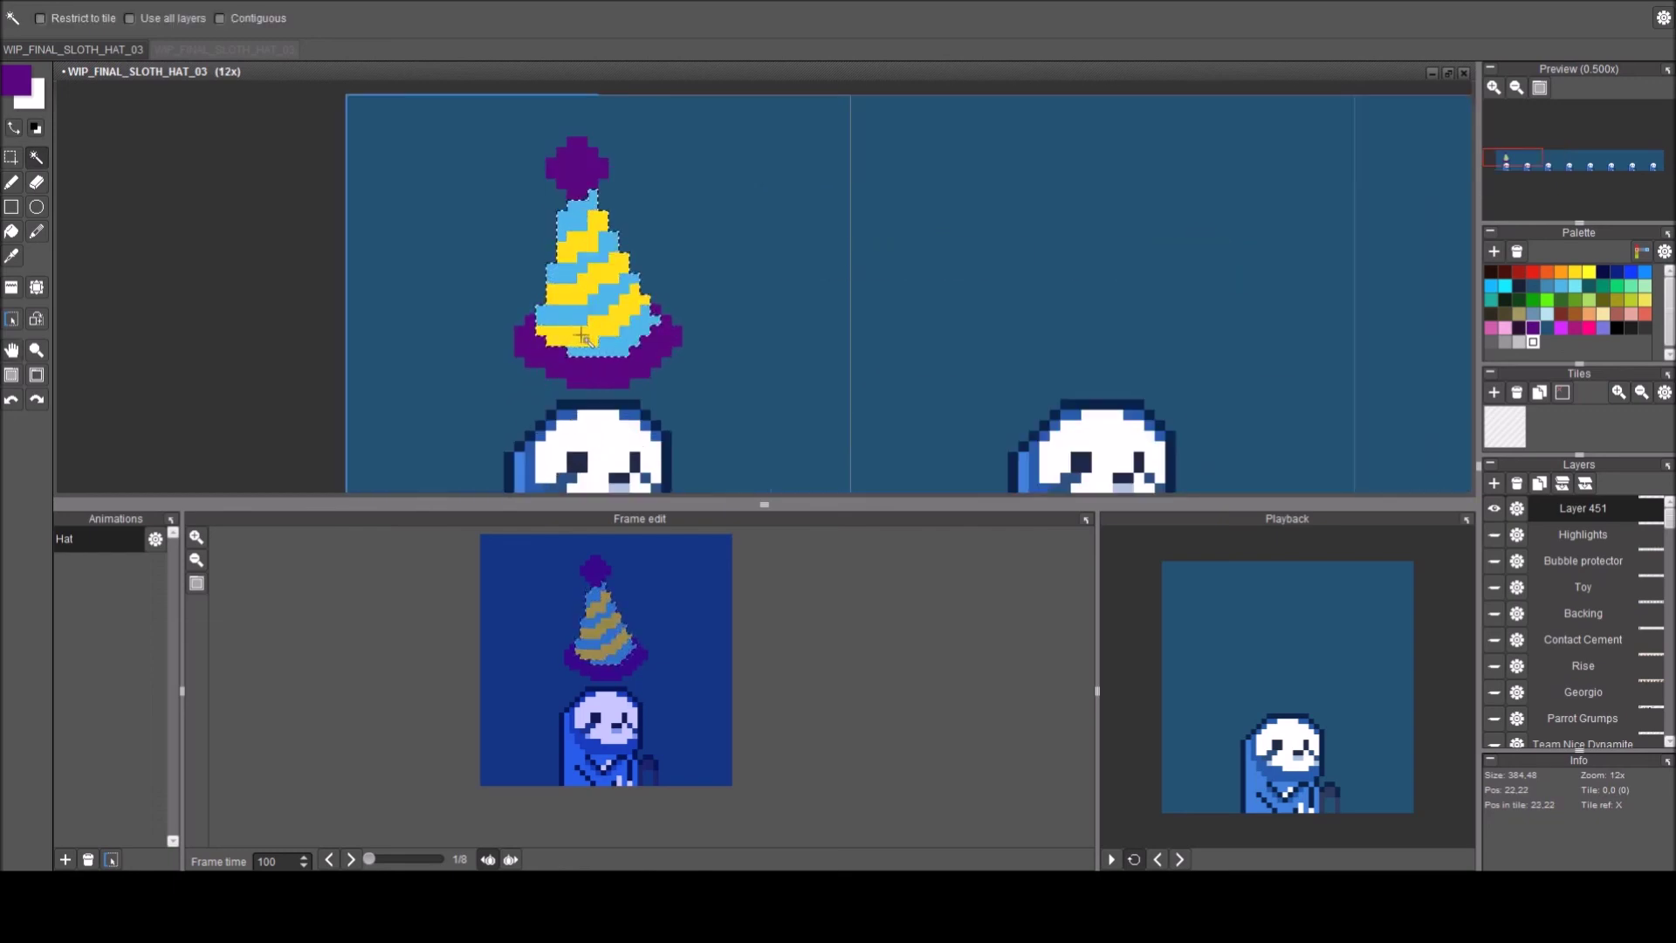
pyautogui.press('c')
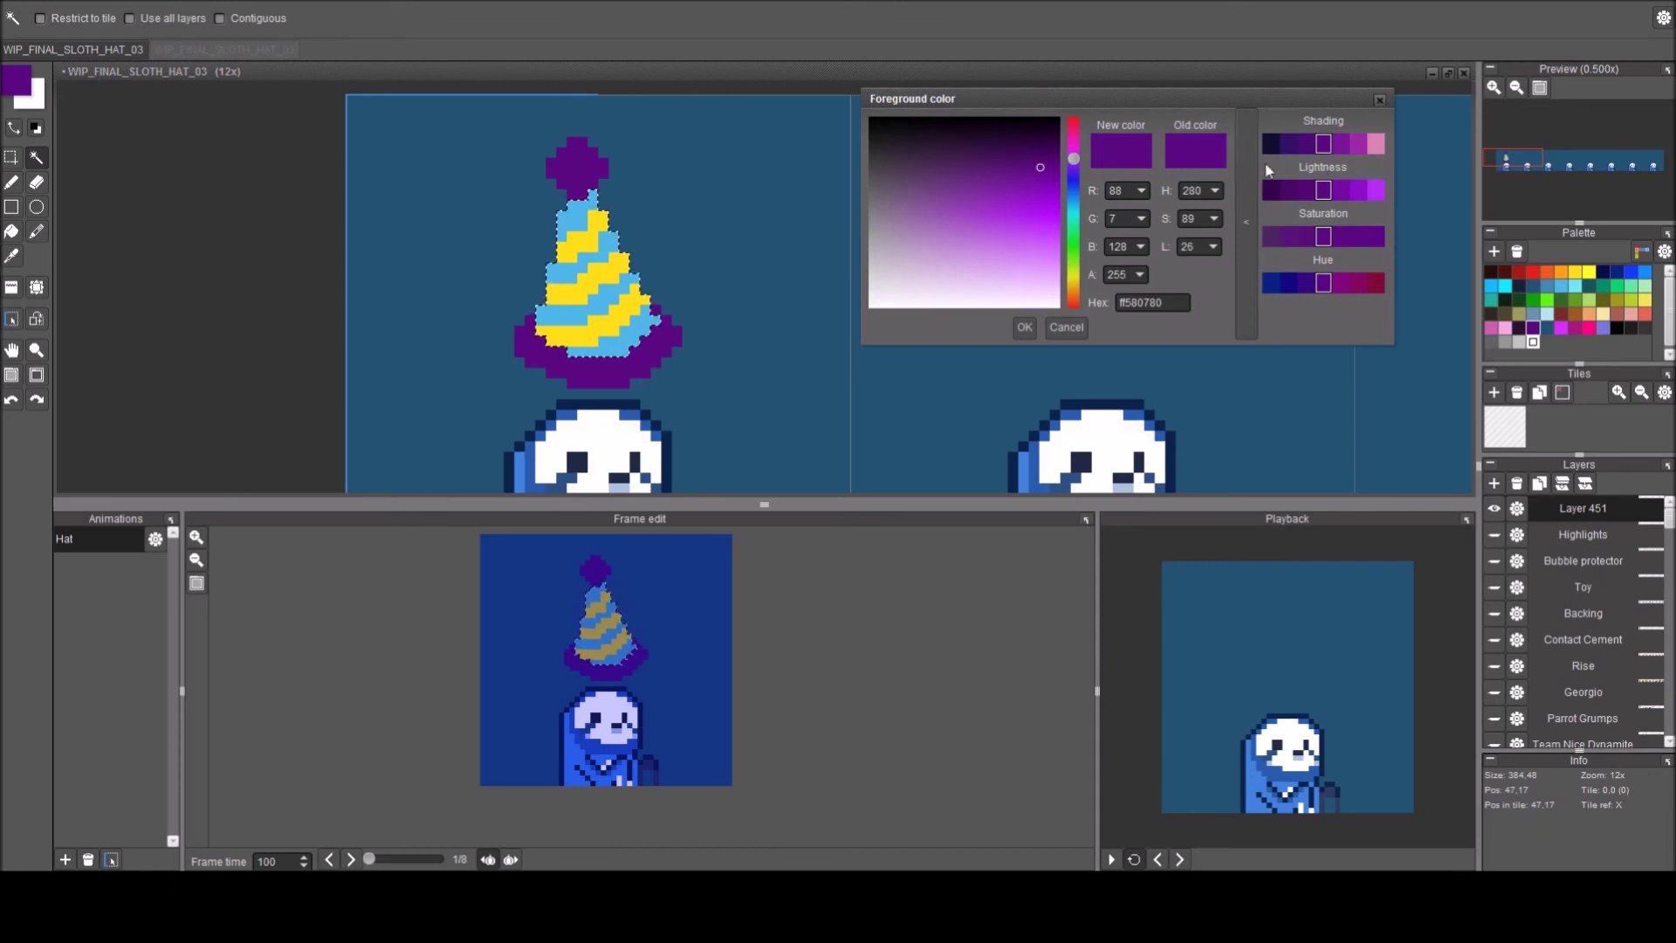
pyautogui.click(1285, 148)
pyautogui.moveTo(1138, 275); pyautogui.dragTo(1138, 322)
pyautogui.press('BackSpace')
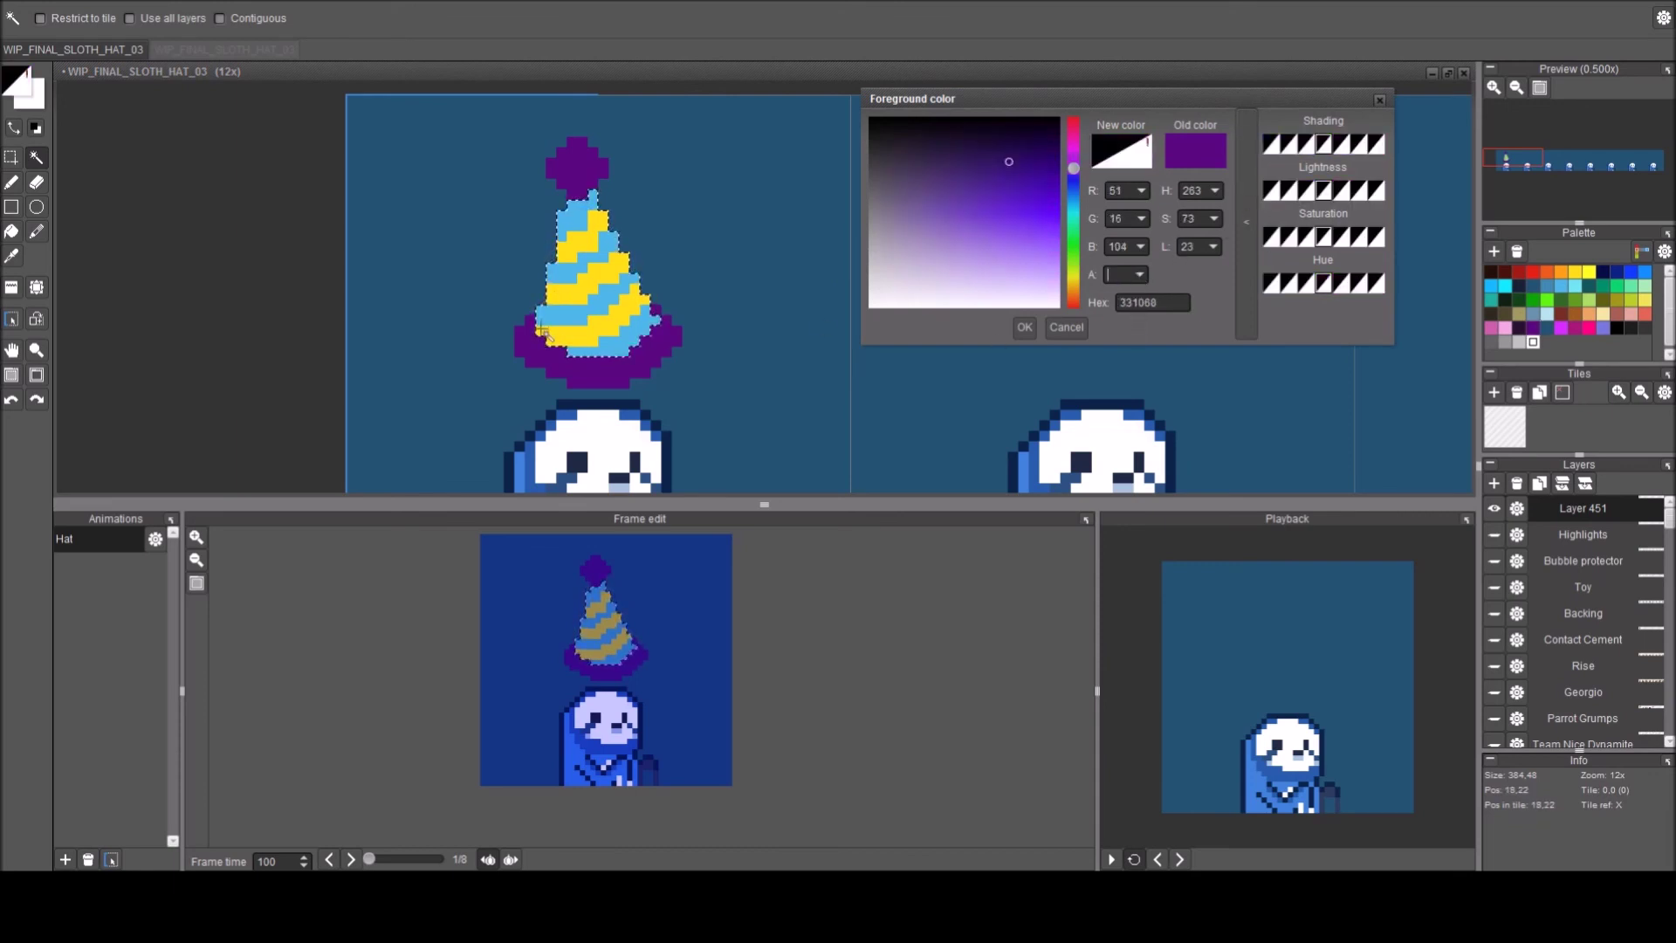
pyautogui.write('106')
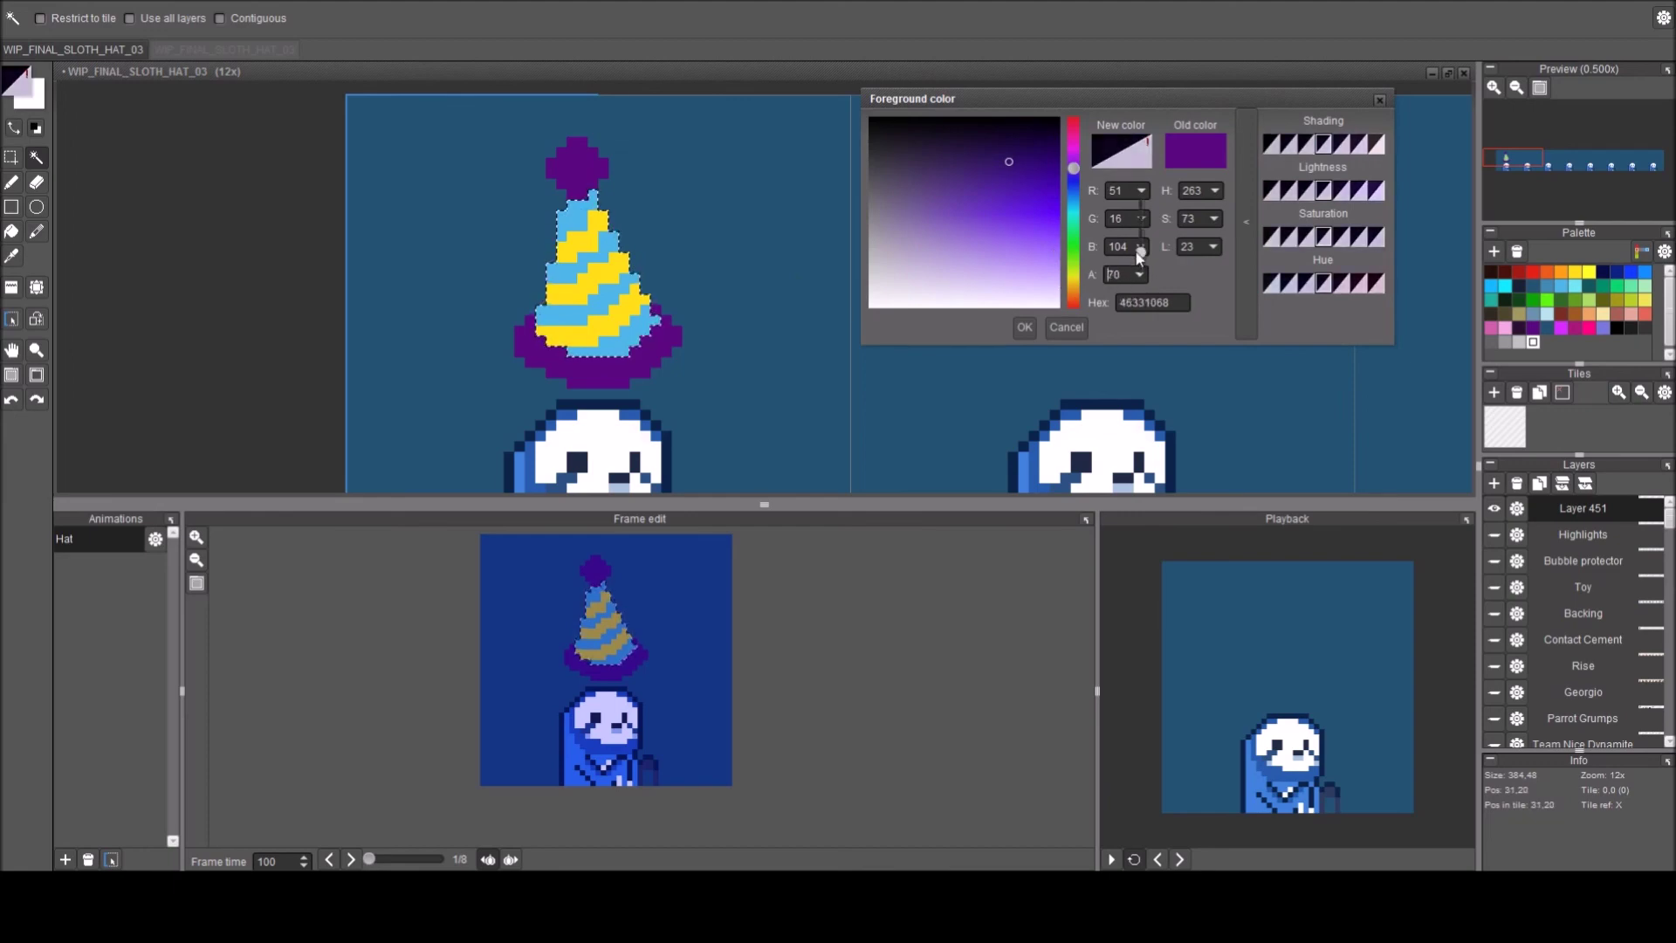
pyautogui.click(1026, 329)
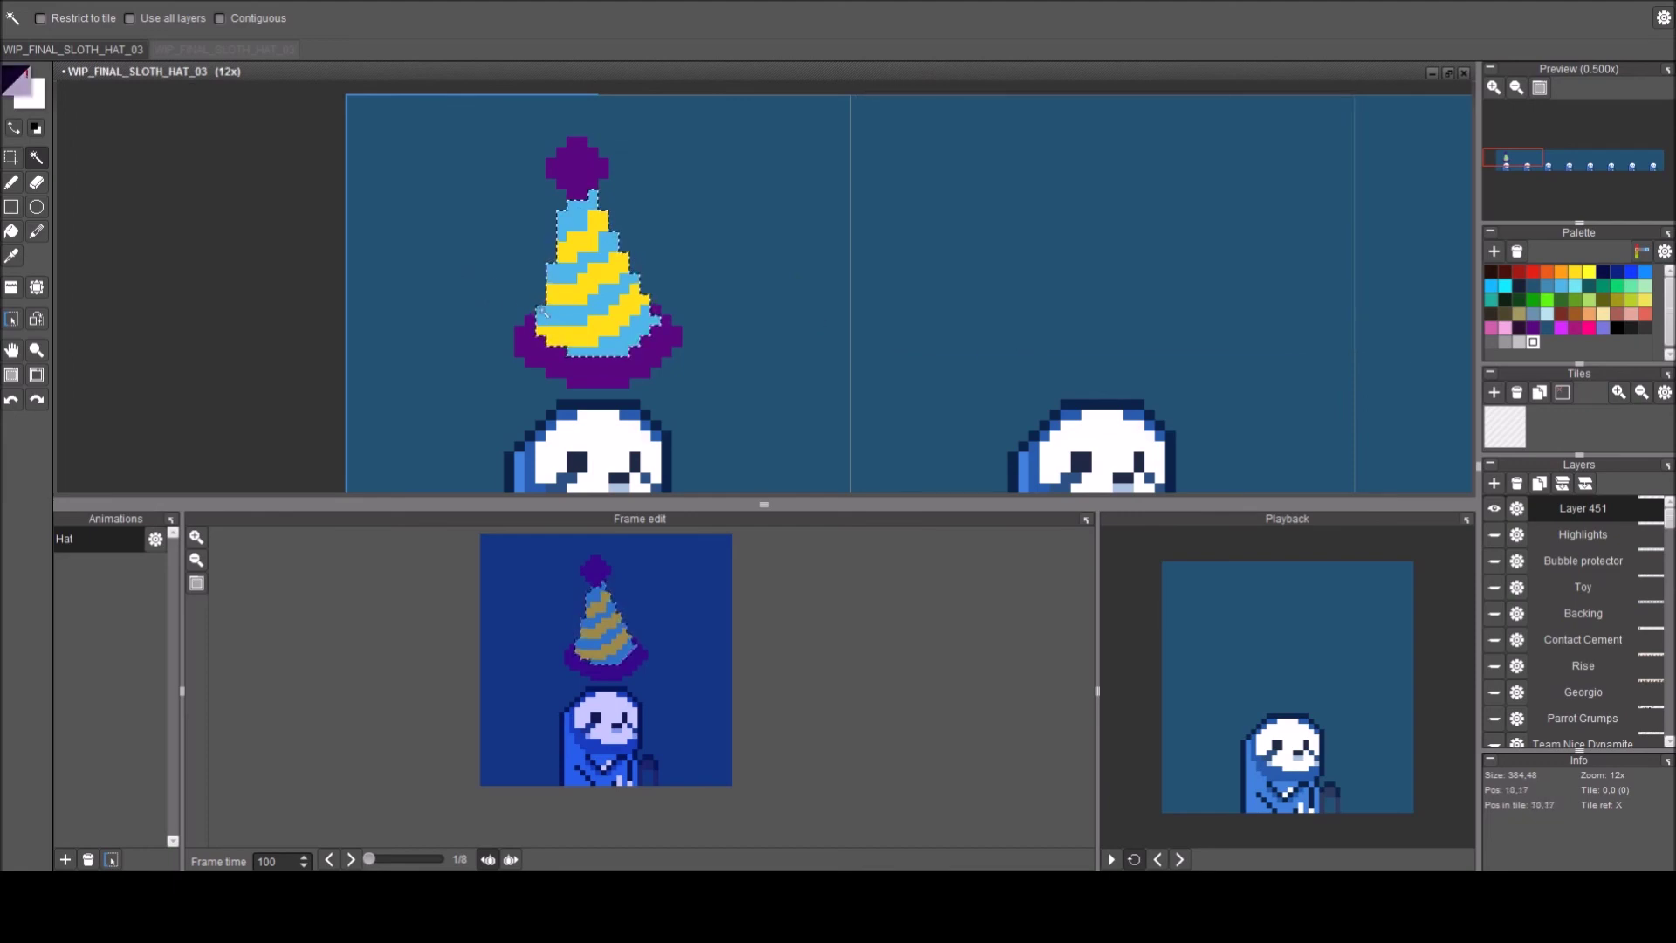
# Shade both side edges and the base of the striped cone with the translucent violet, and clear the selection.
pyautogui.press('b')
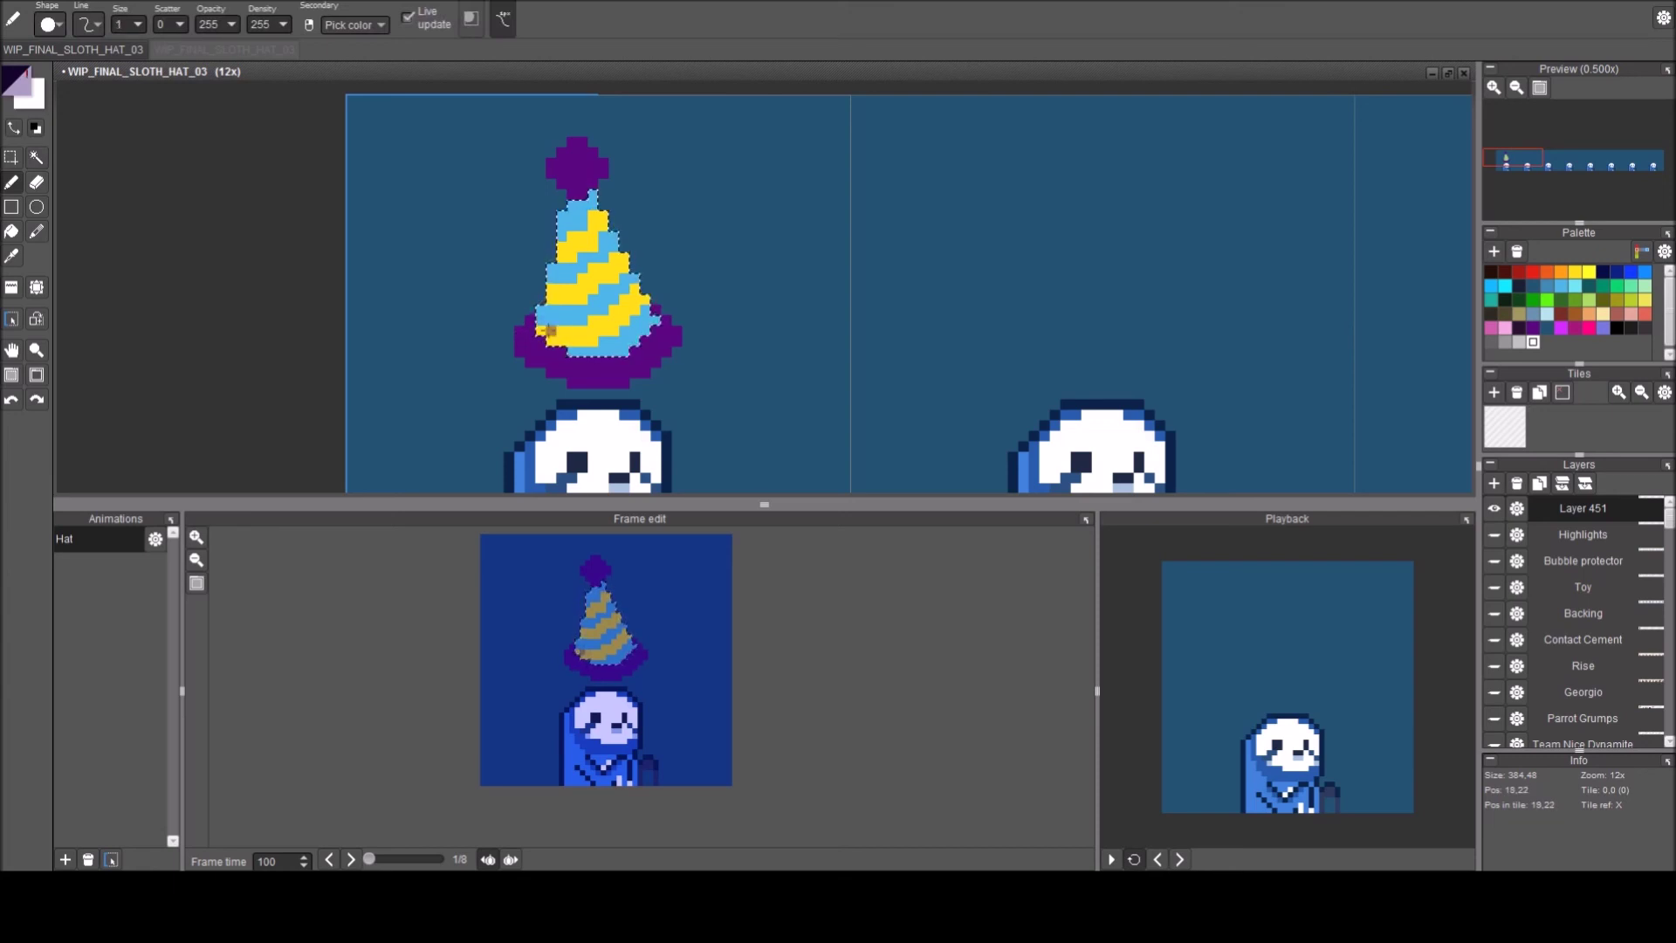
pyautogui.moveTo(551, 340); pyautogui.dragTo(563, 248)
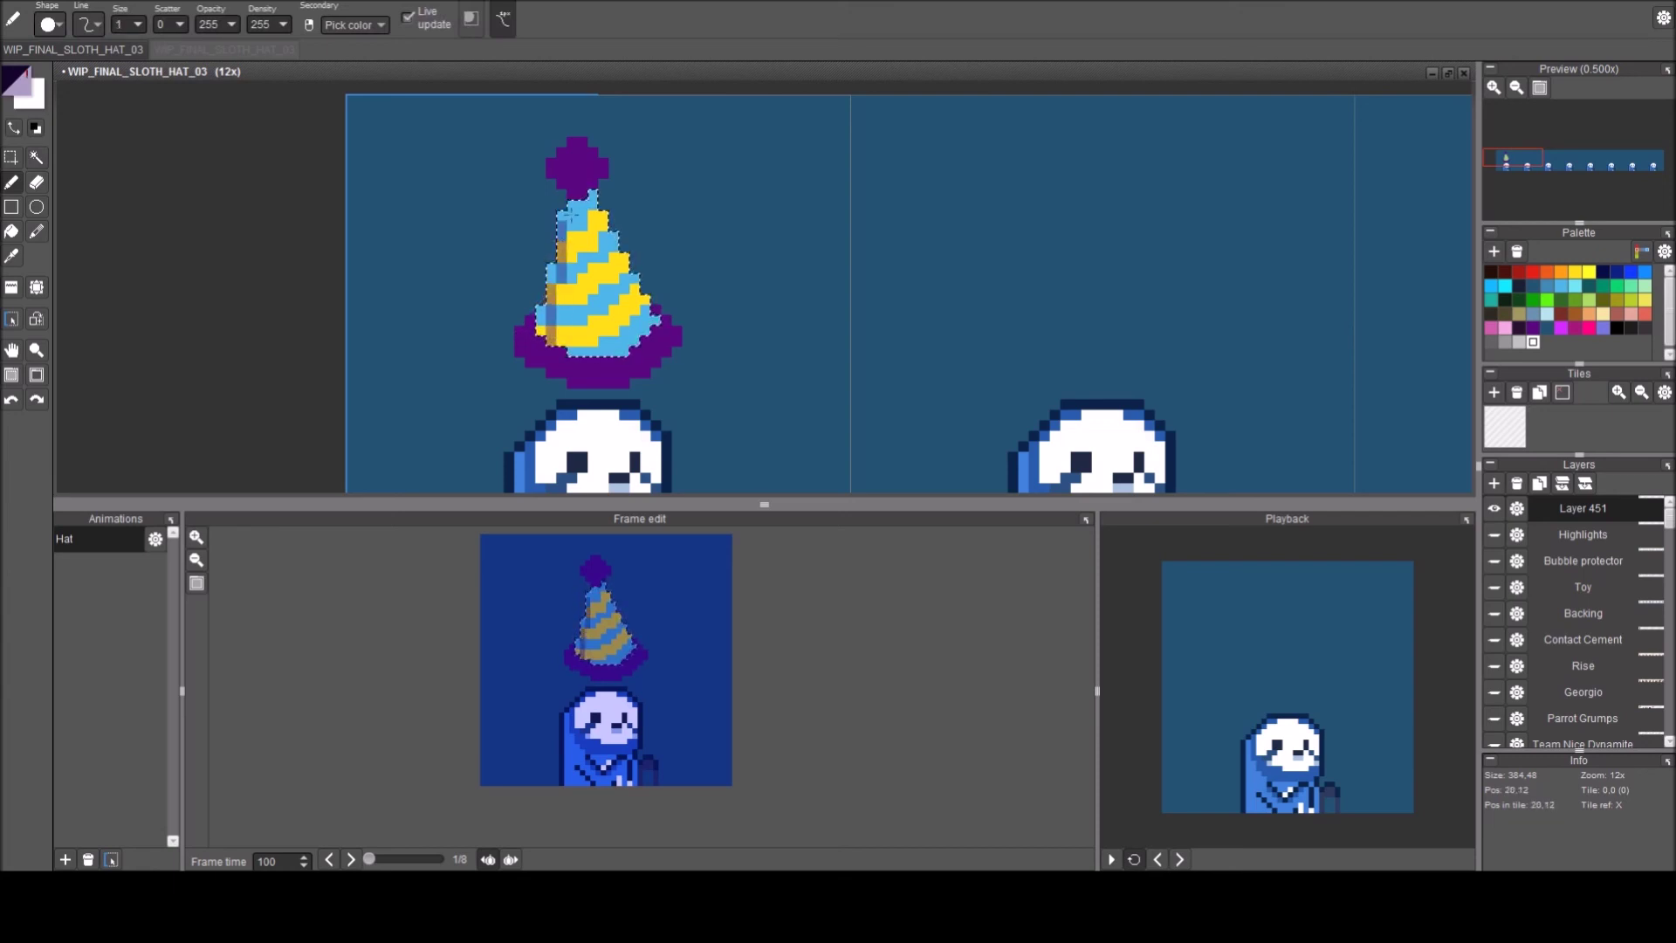
pyautogui.press('f')
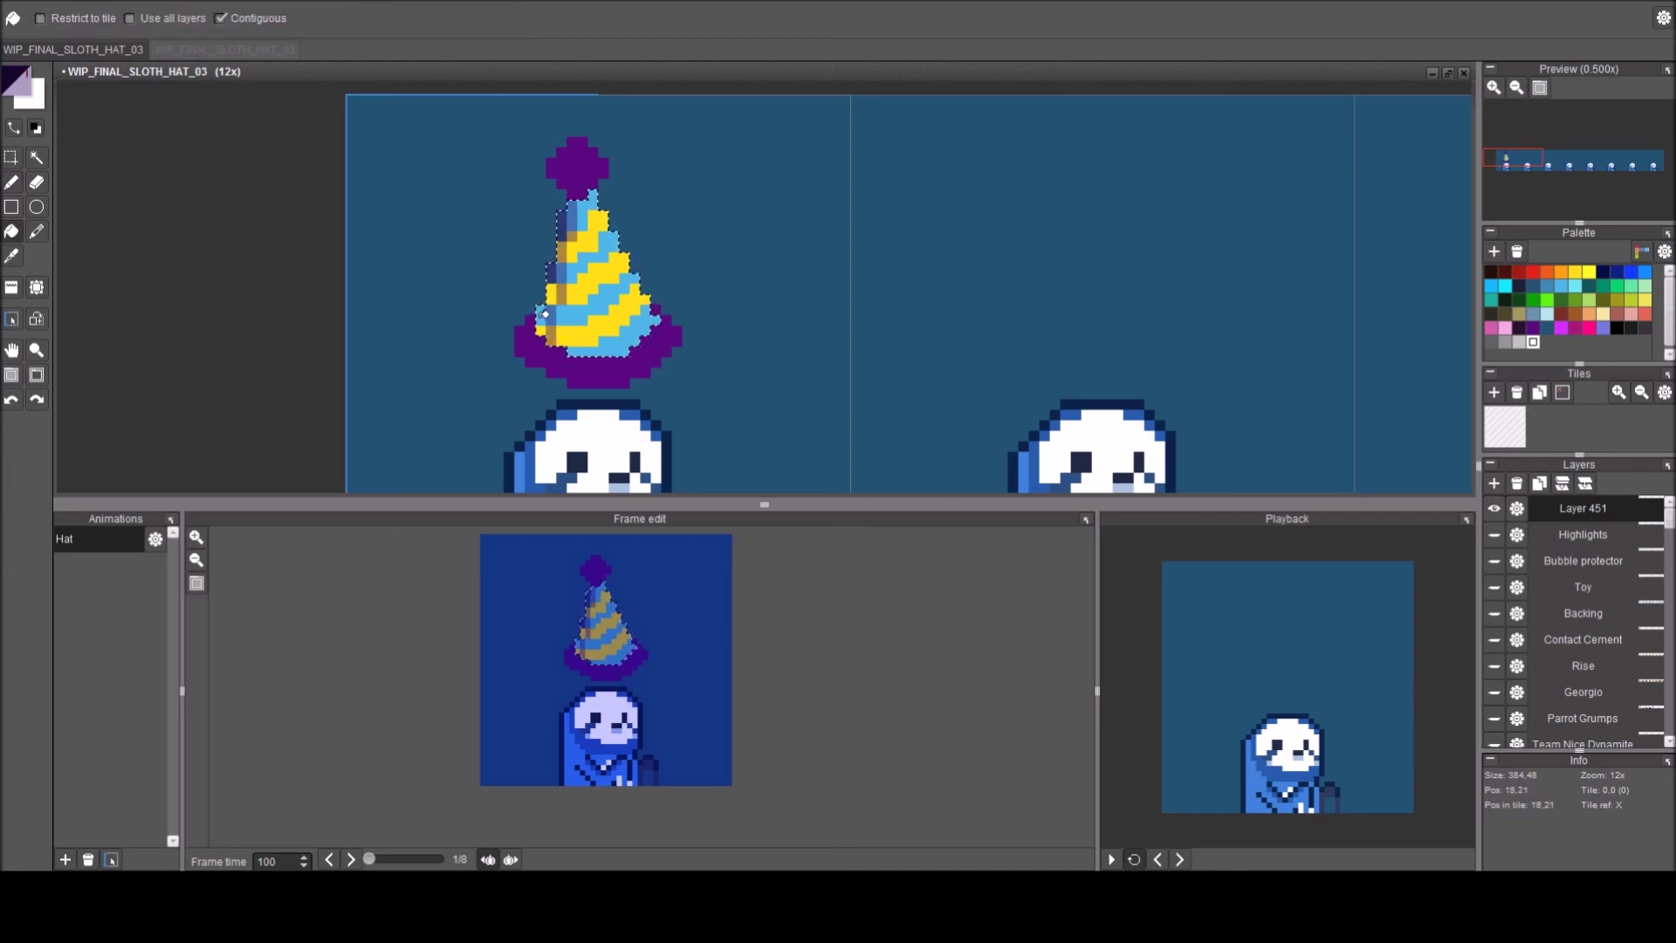
pyautogui.press('b')
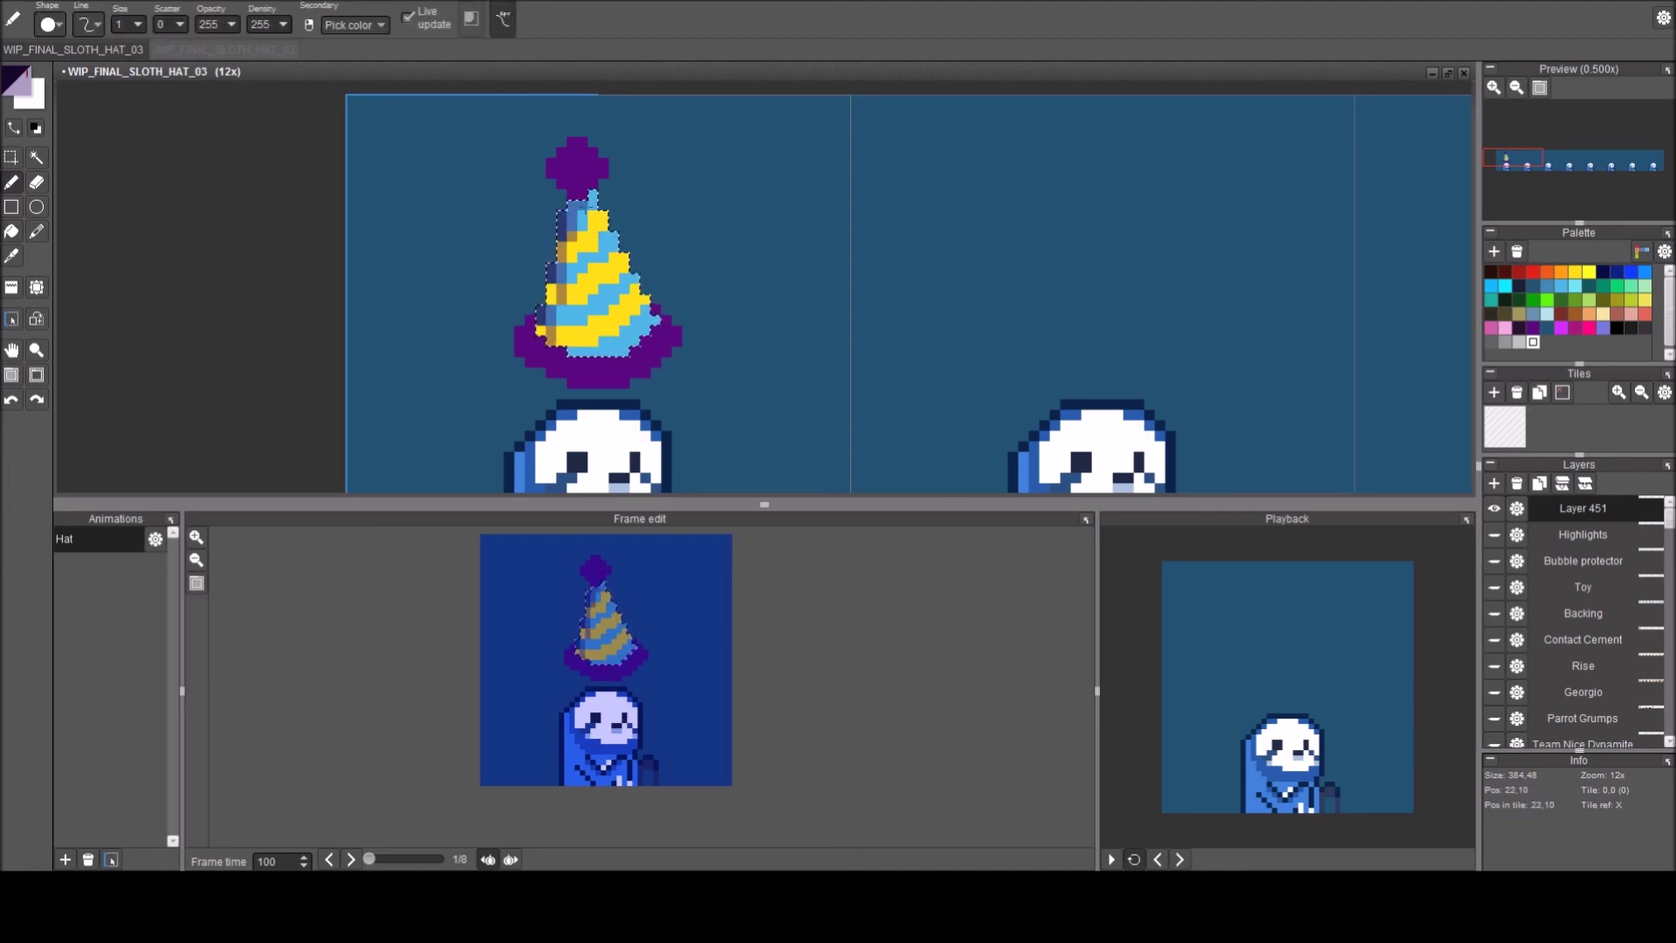
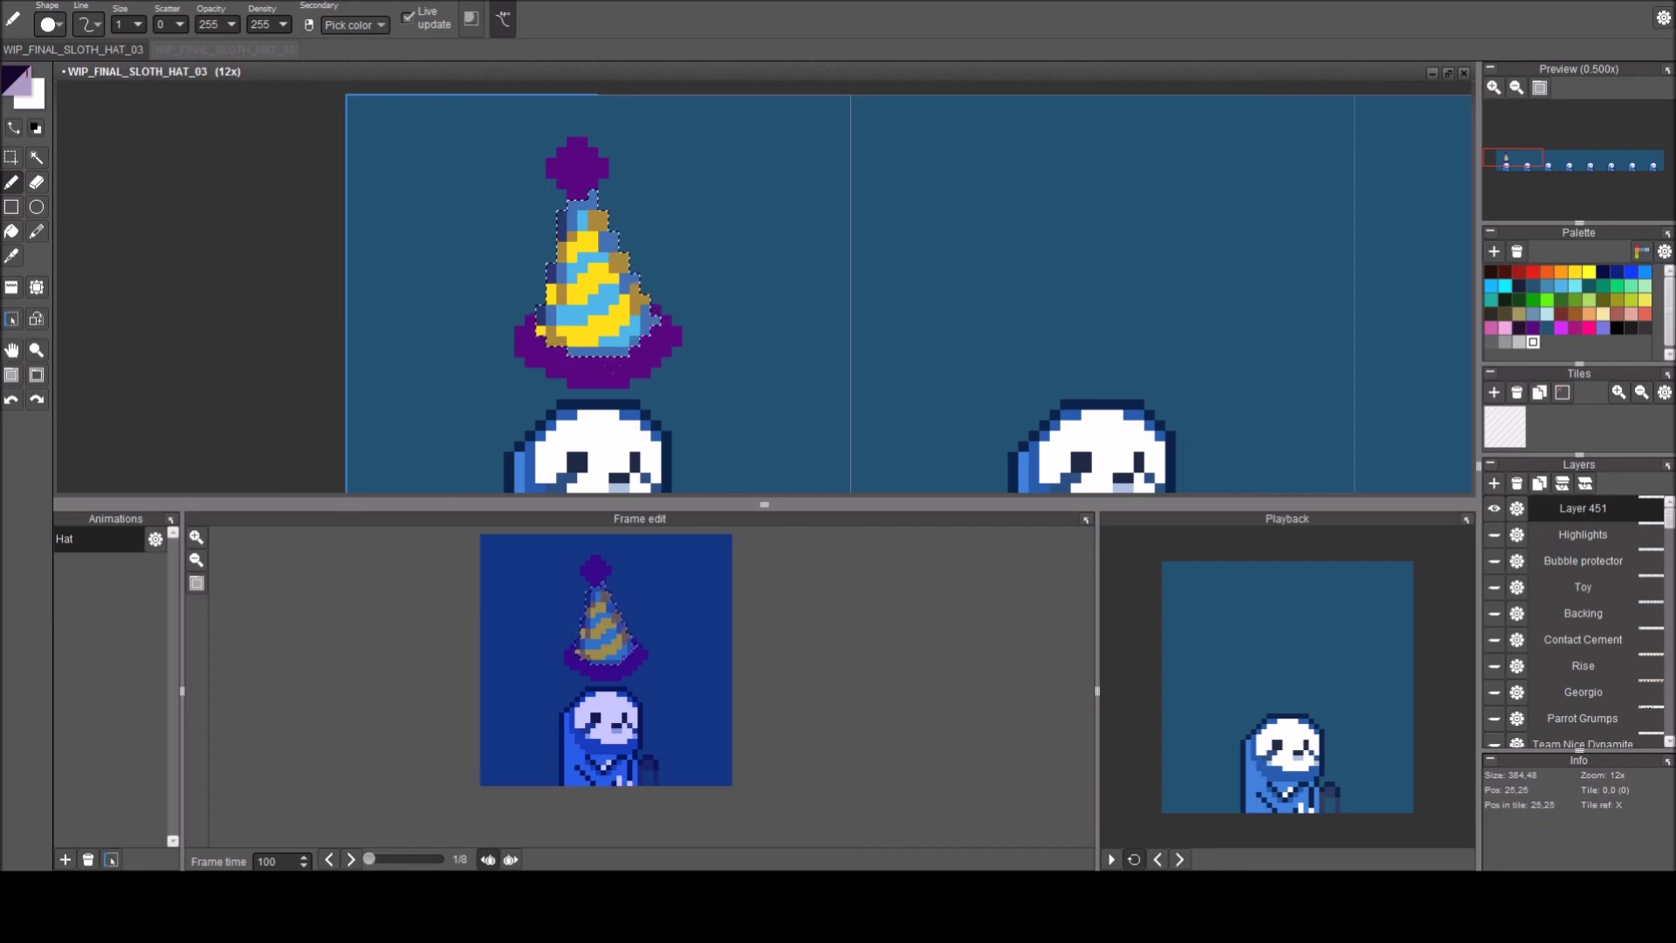
pyautogui.hotkey('ctrl', 'd')
# Set the drawing colour to a dark purple with RGB 72, 6, 102 and shade the pompom's left and lower edges.
pyautogui.rightClick(557, 171)
pyautogui.press('c')
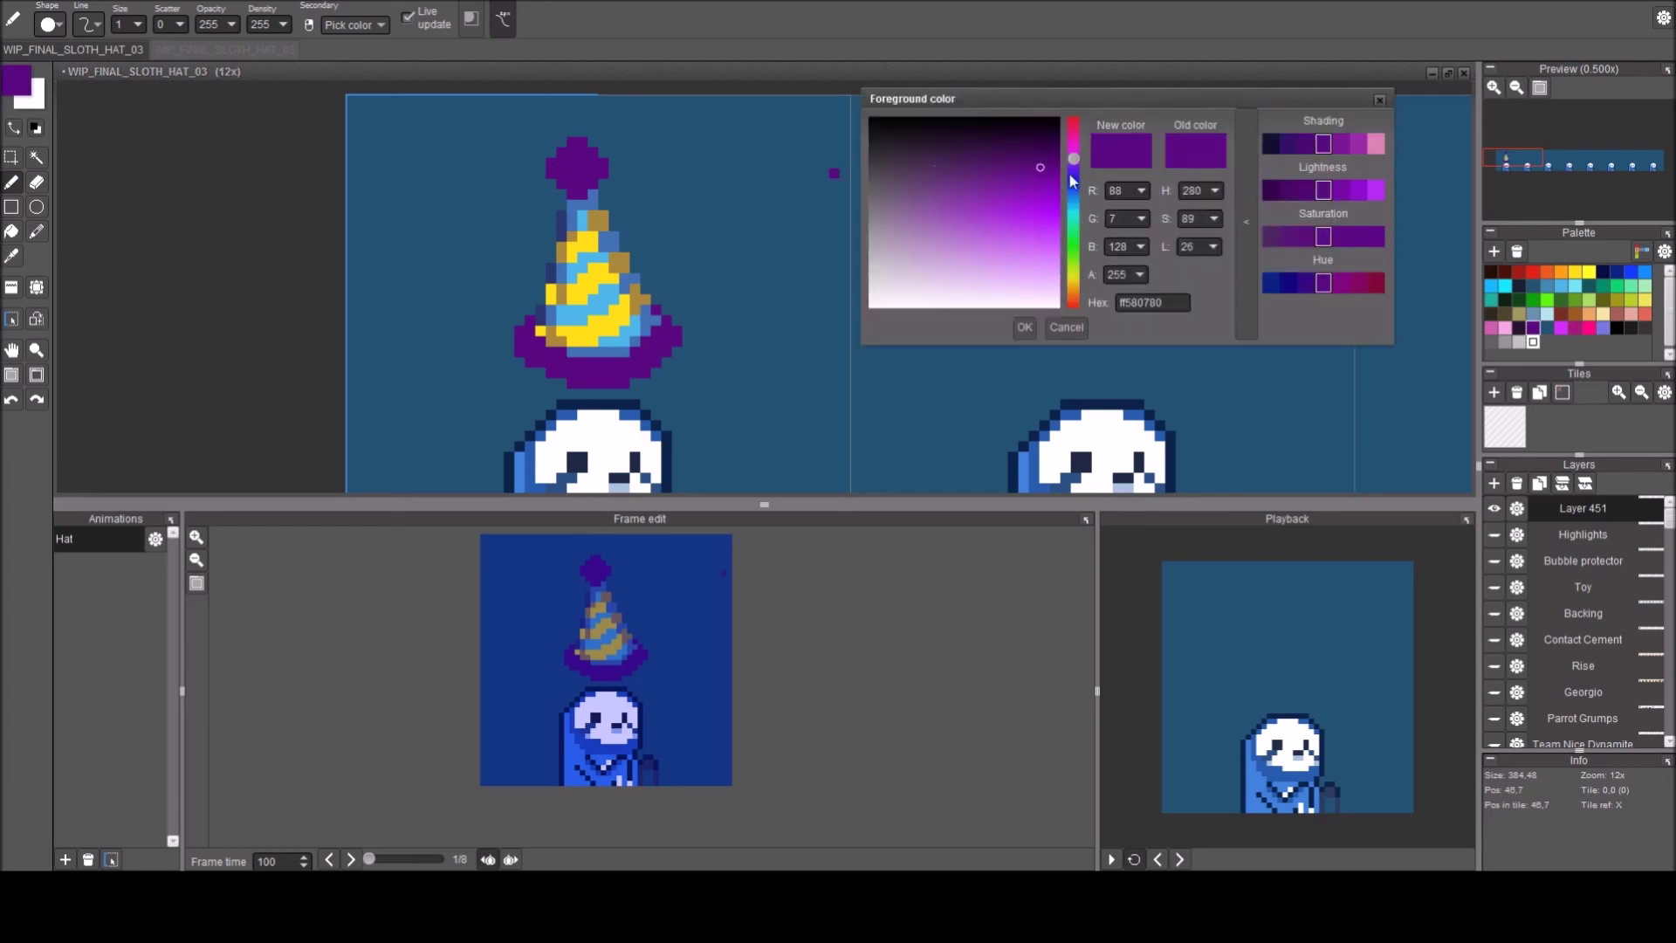
pyautogui.click(1291, 196)
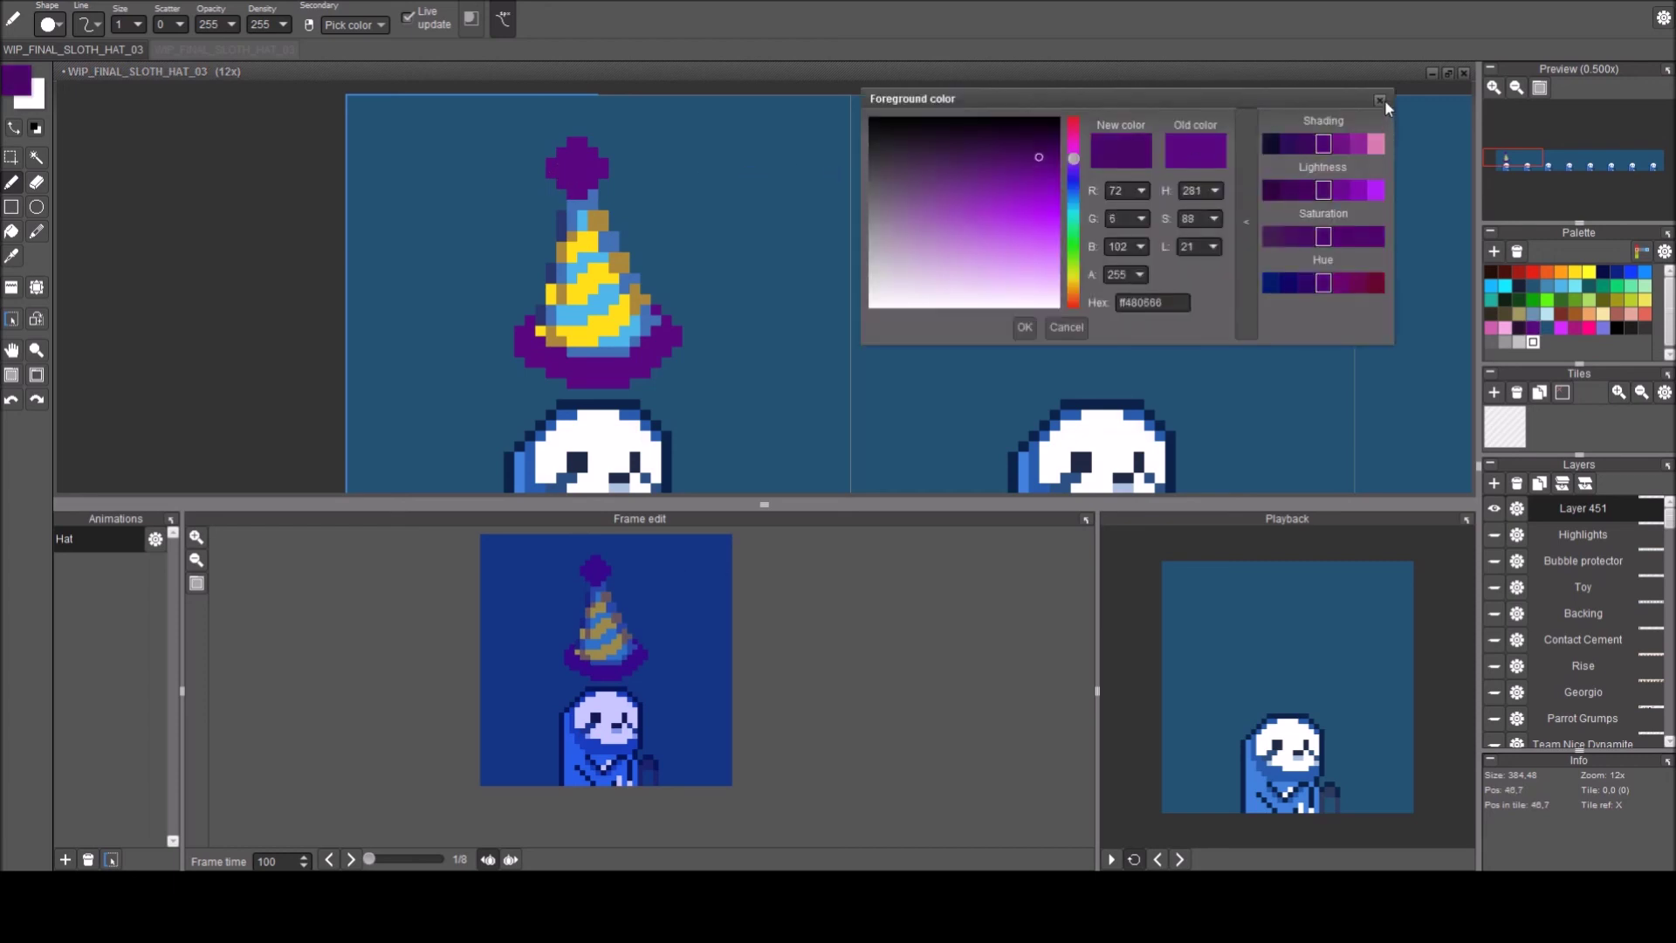
pyautogui.click(1381, 100)
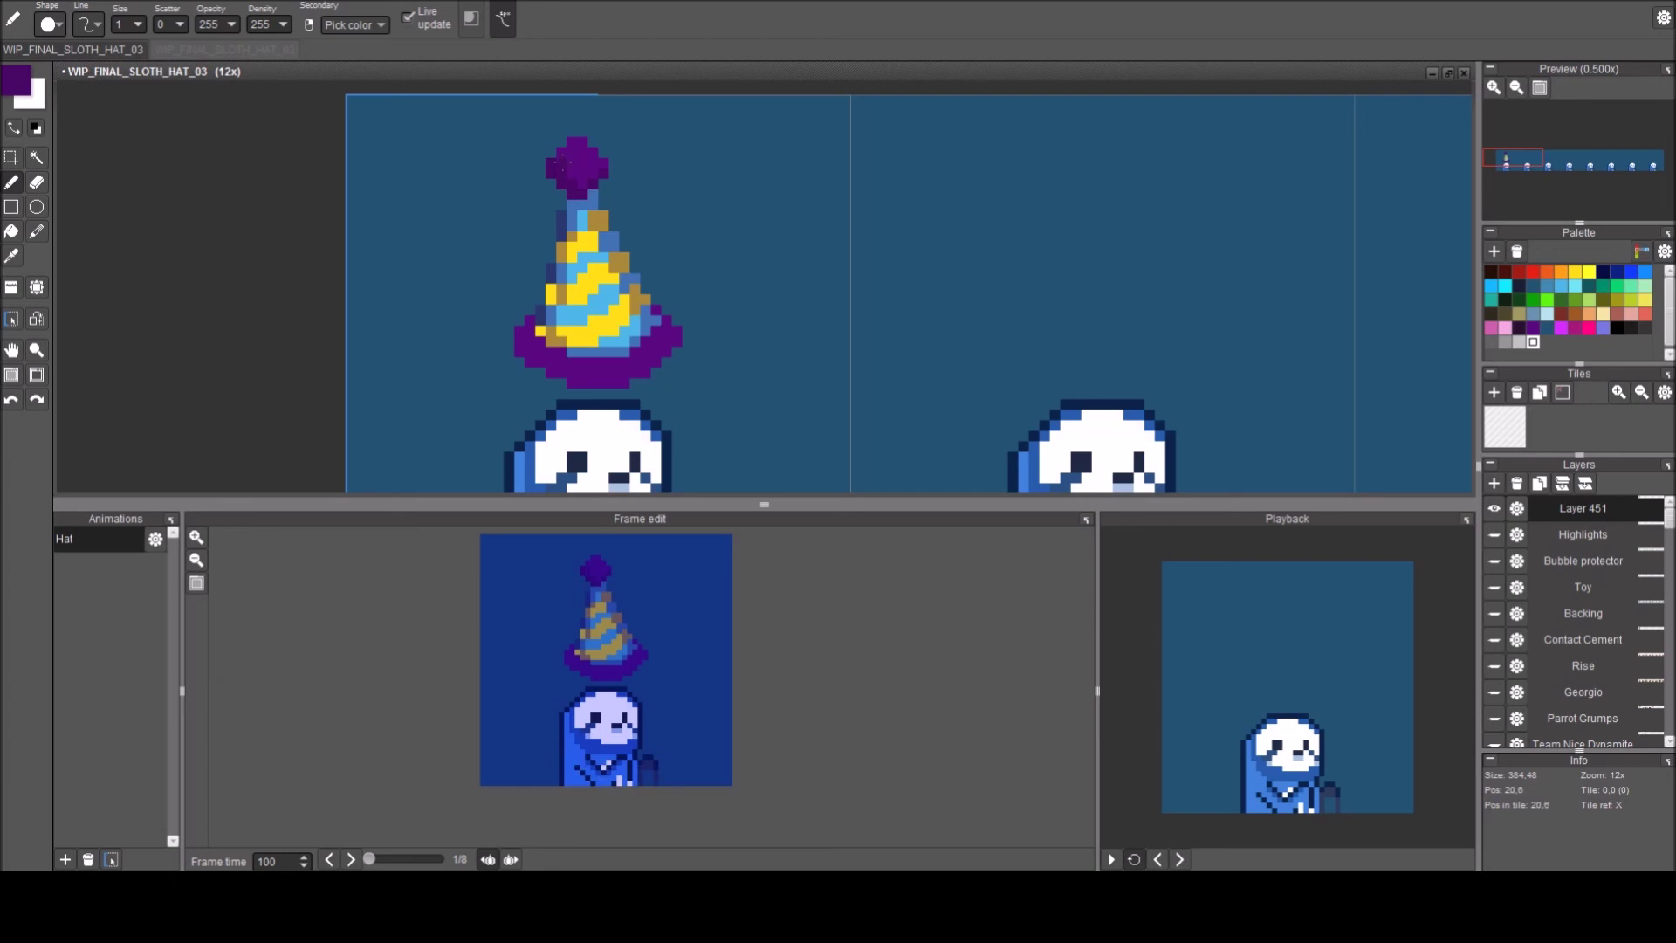
# Select the hat's purple areas and shade the brim's left end and edges dark purple with the size 3 pencil.
pyautogui.press('w')
pyautogui.click(553, 356)
pyautogui.press('b')
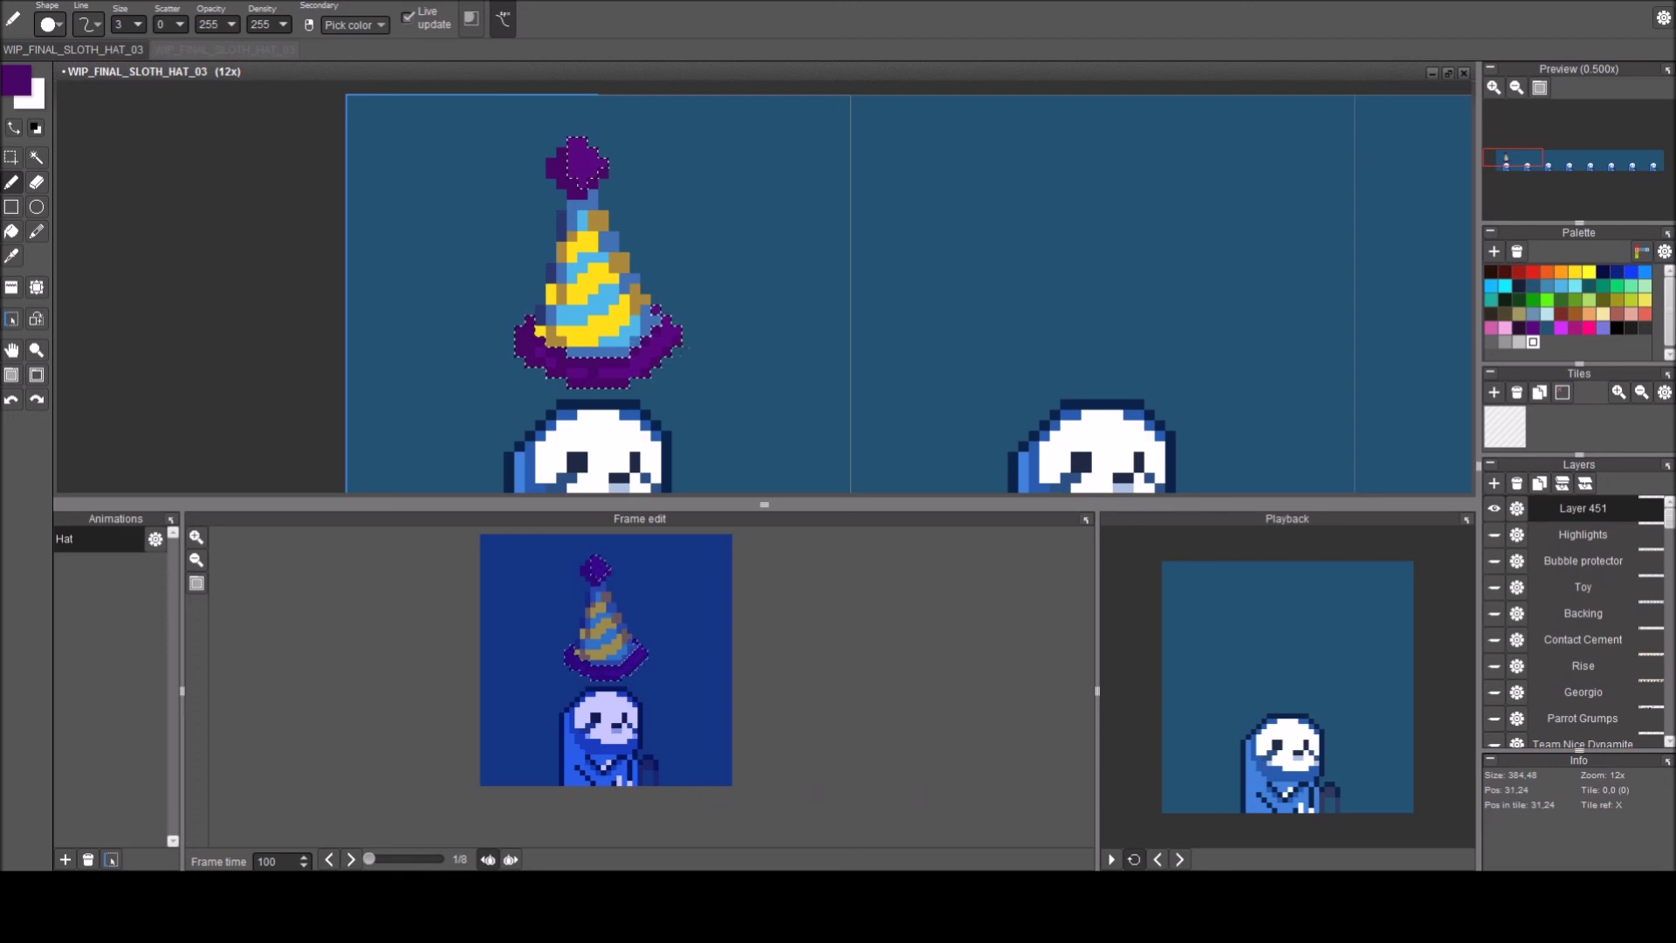
pyautogui.scroll(-2, 536, 407)
pyautogui.scroll(5, 558, 349)
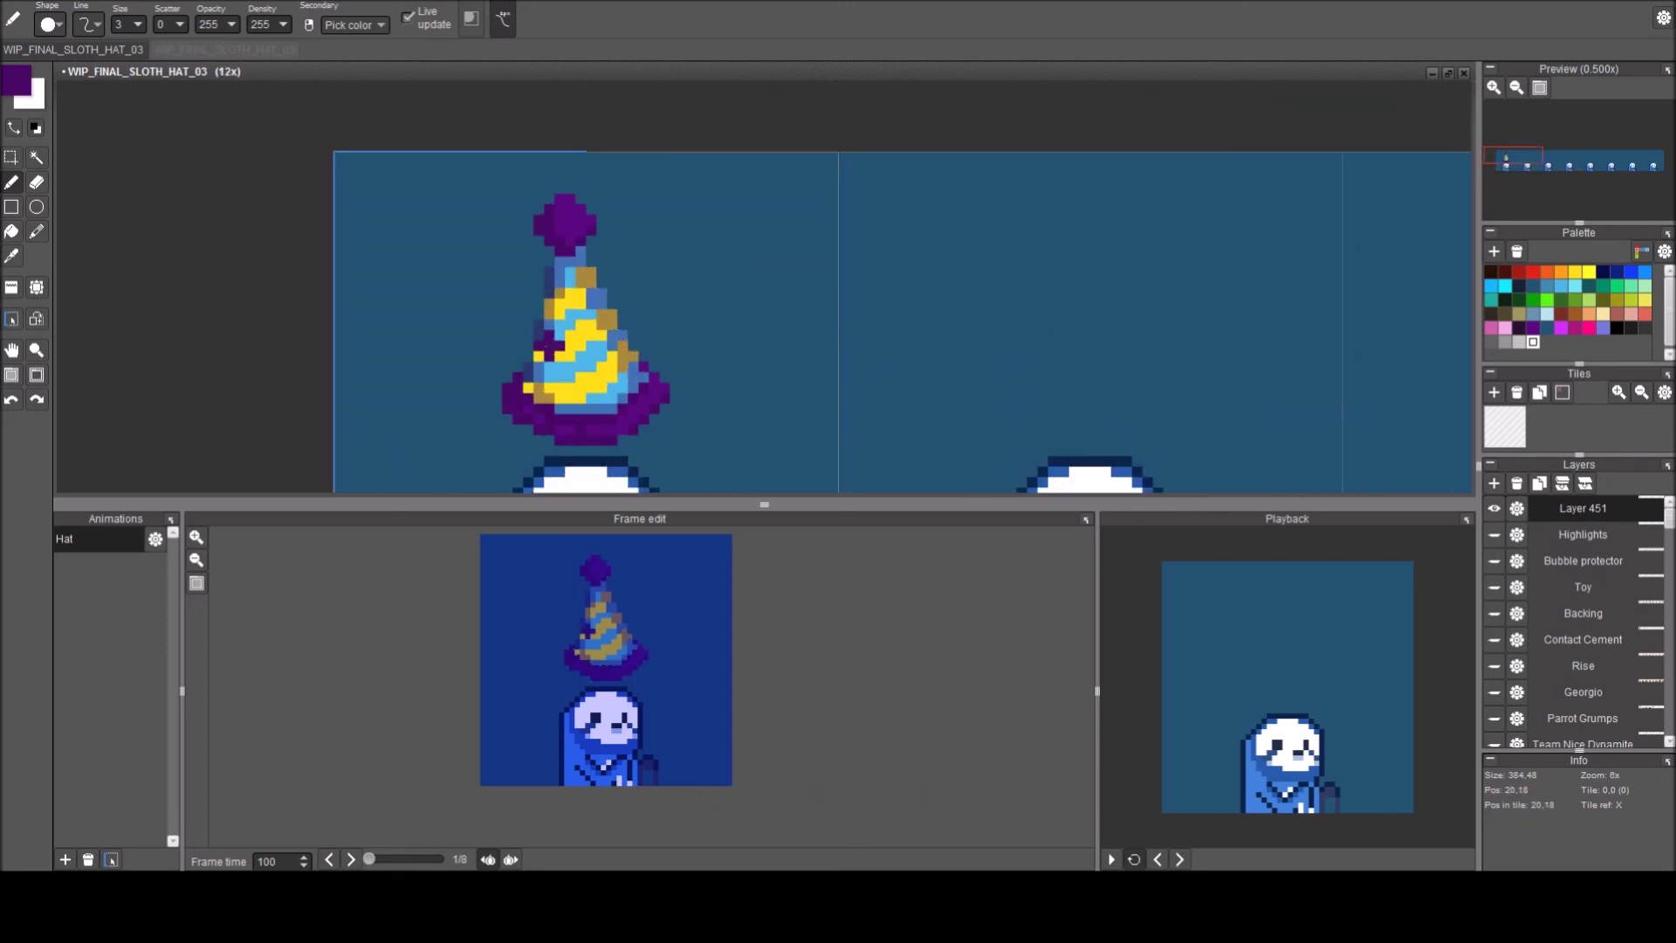
# Select the remaining mid-purple pixels and paint a magenta highlight with RGB 139, 36, 145 along the brim's right side.
pyautogui.press('w')
pyautogui.click(715, 352)
pyautogui.press('b')
pyautogui.press('c')
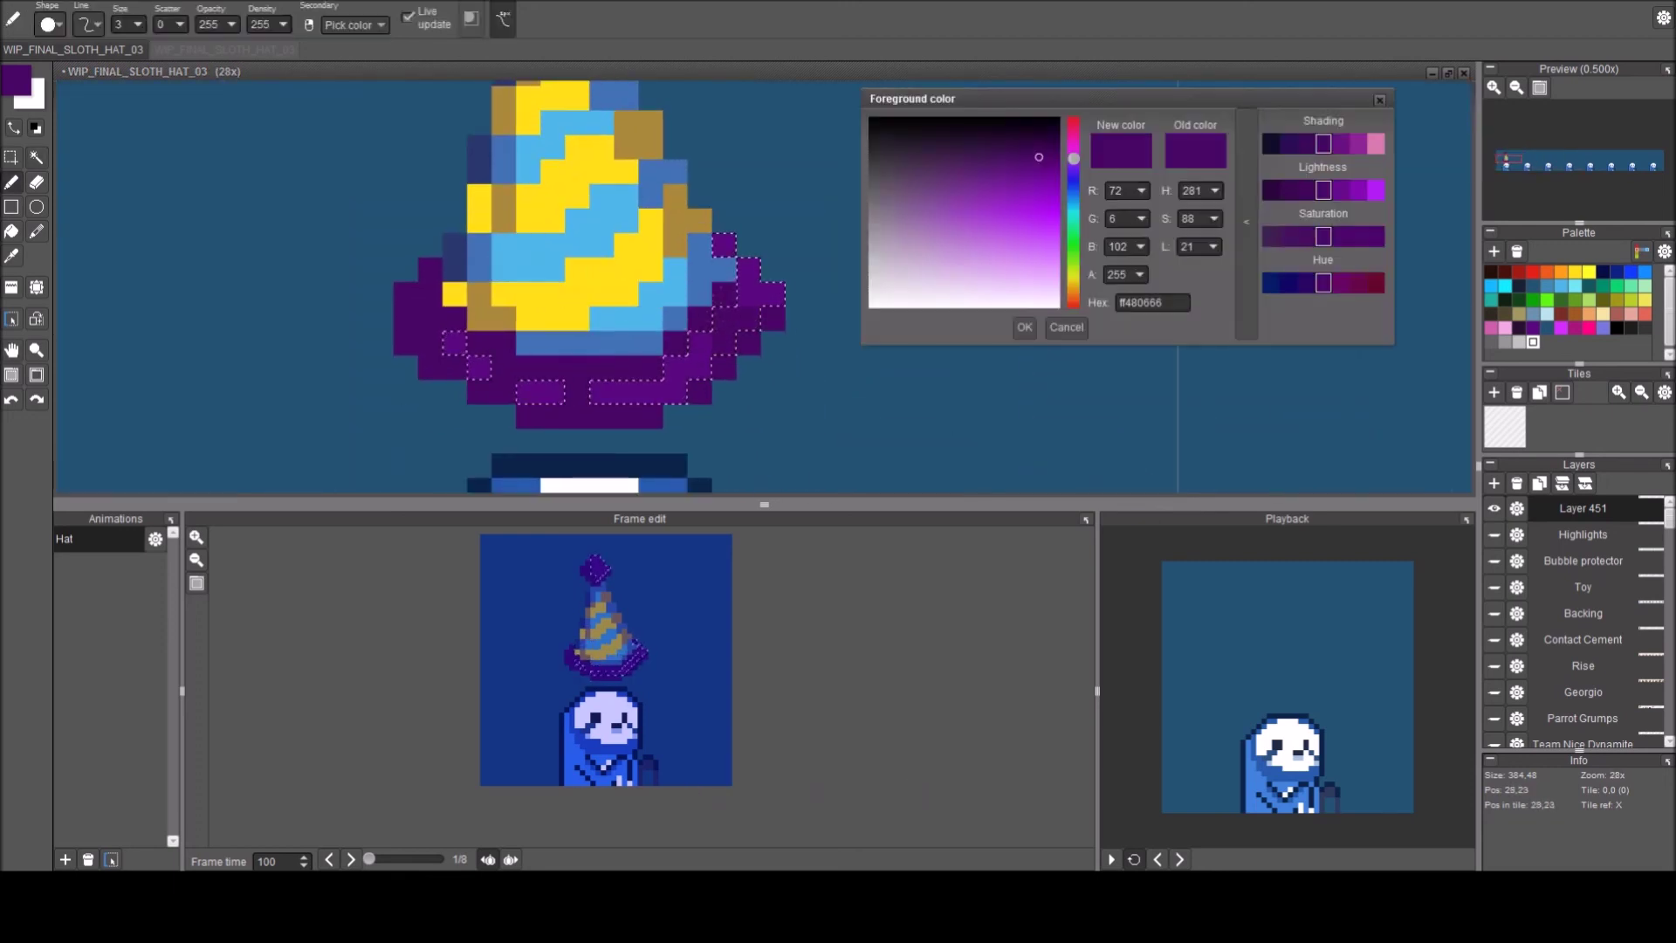
pyautogui.click(1354, 145)
pyautogui.click(1379, 101)
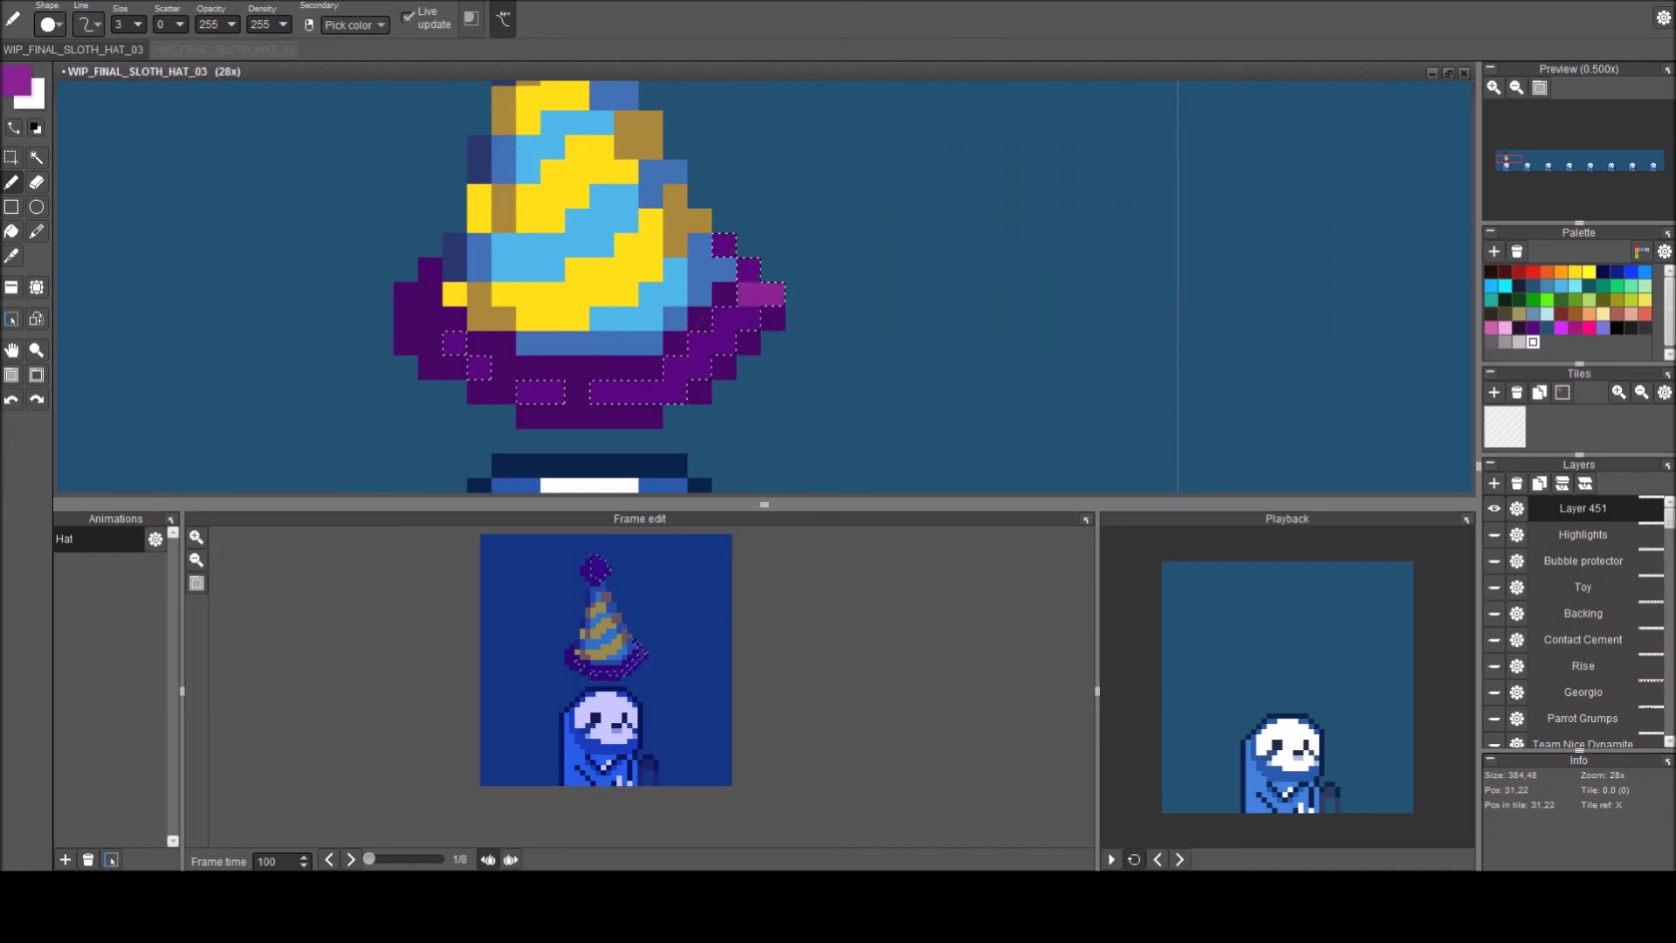
pyautogui.click(709, 345)
pyautogui.click(748, 316)
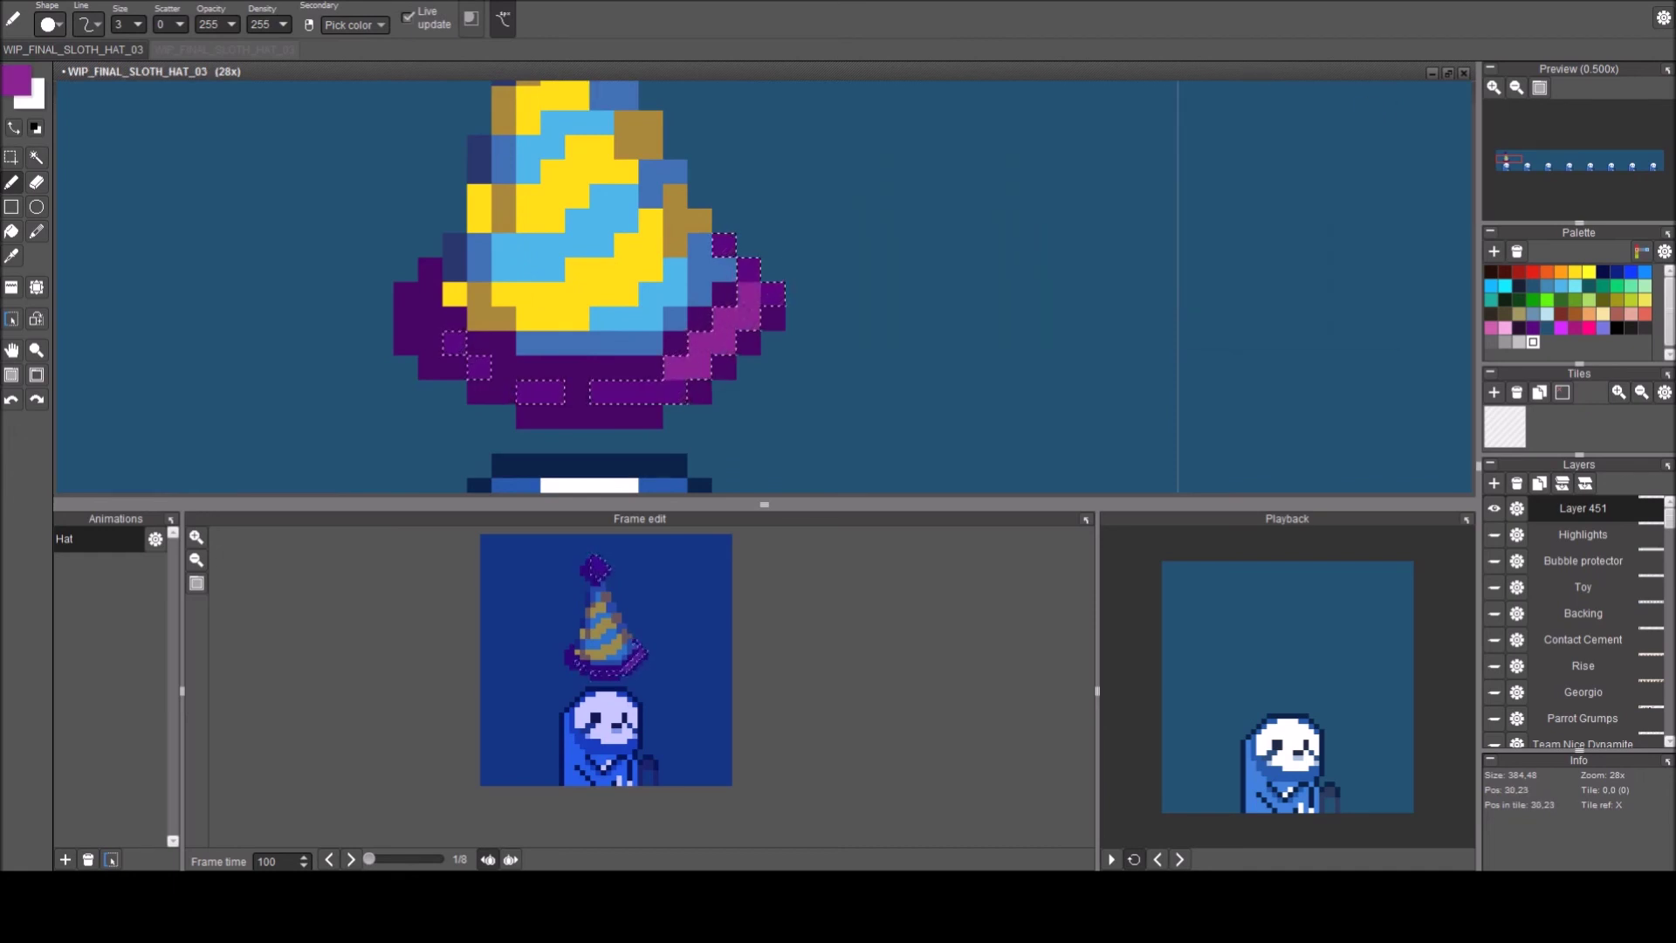
# Highlight the right of the pompom's centre with the magenta and clear the selection.
pyautogui.scroll(-3, 600, 214)
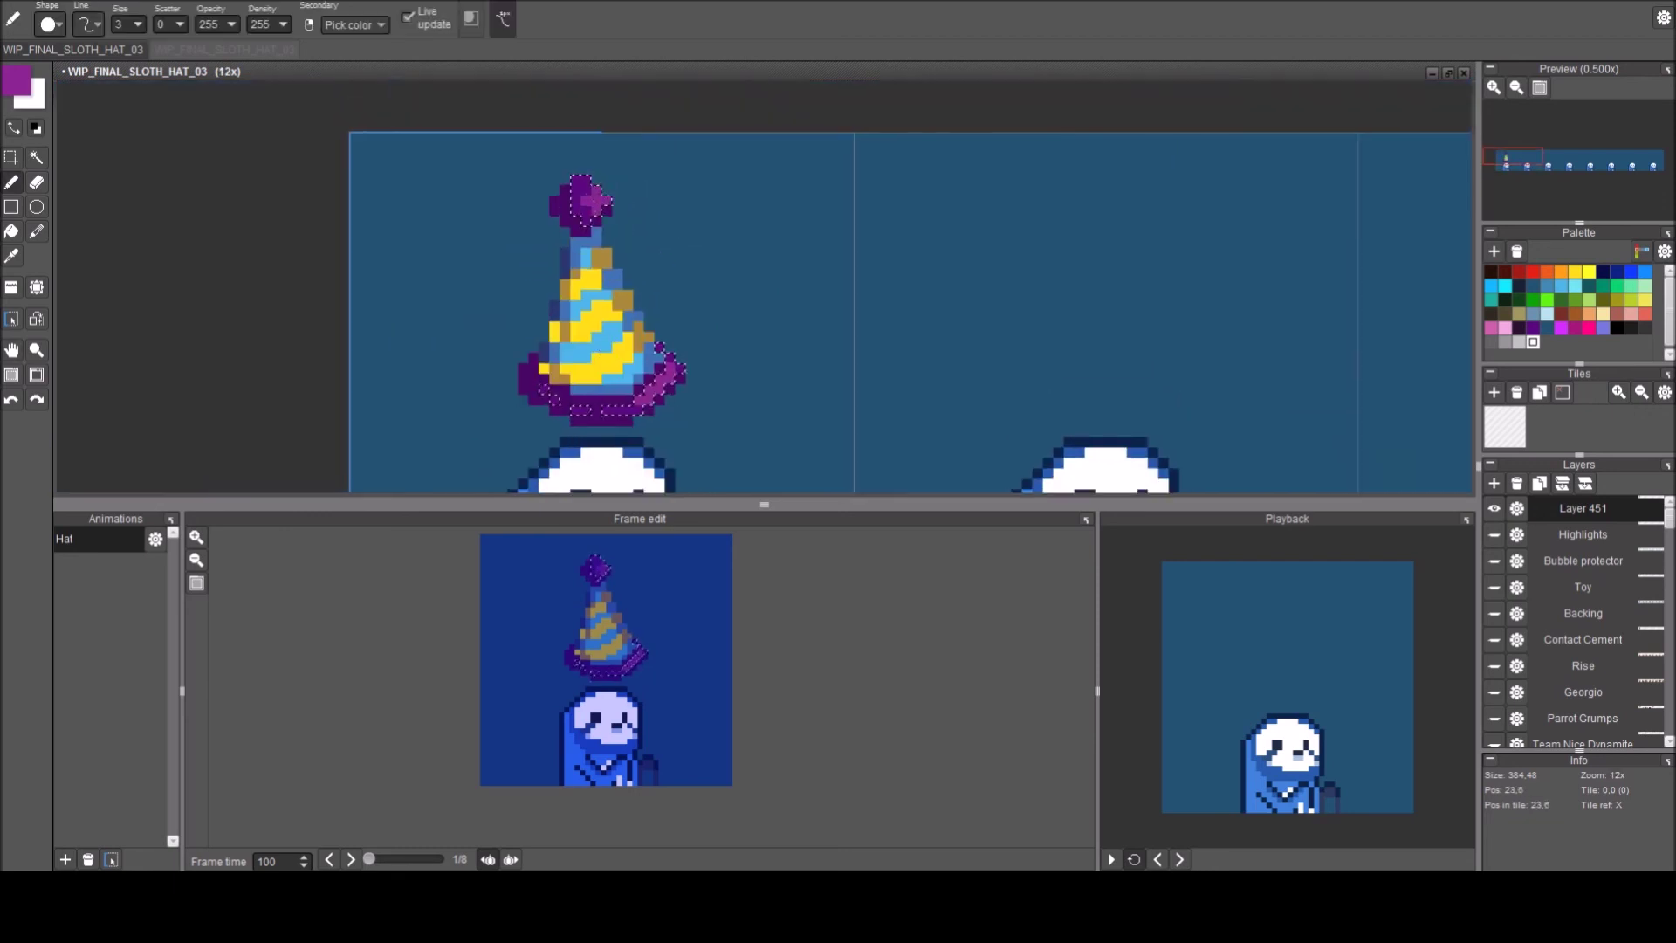
pyautogui.click(595, 203)
pyautogui.scroll(-1, 671, 251)
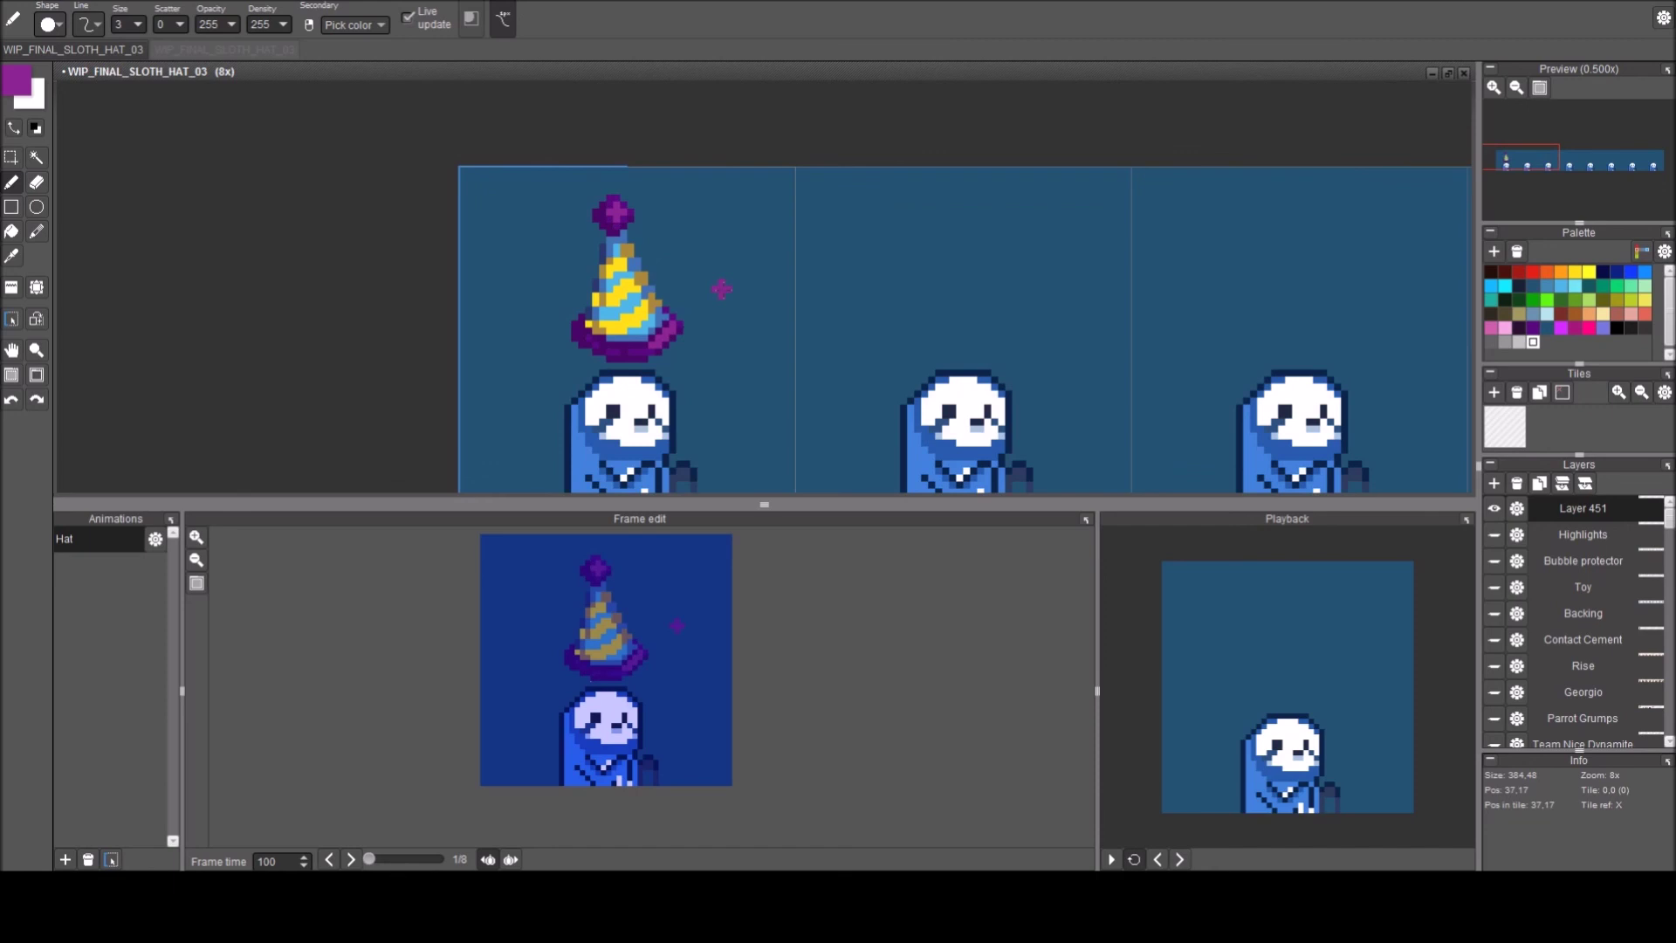
pyautogui.scroll(-1, 722, 286)
pyautogui.scroll(3, 722, 287)
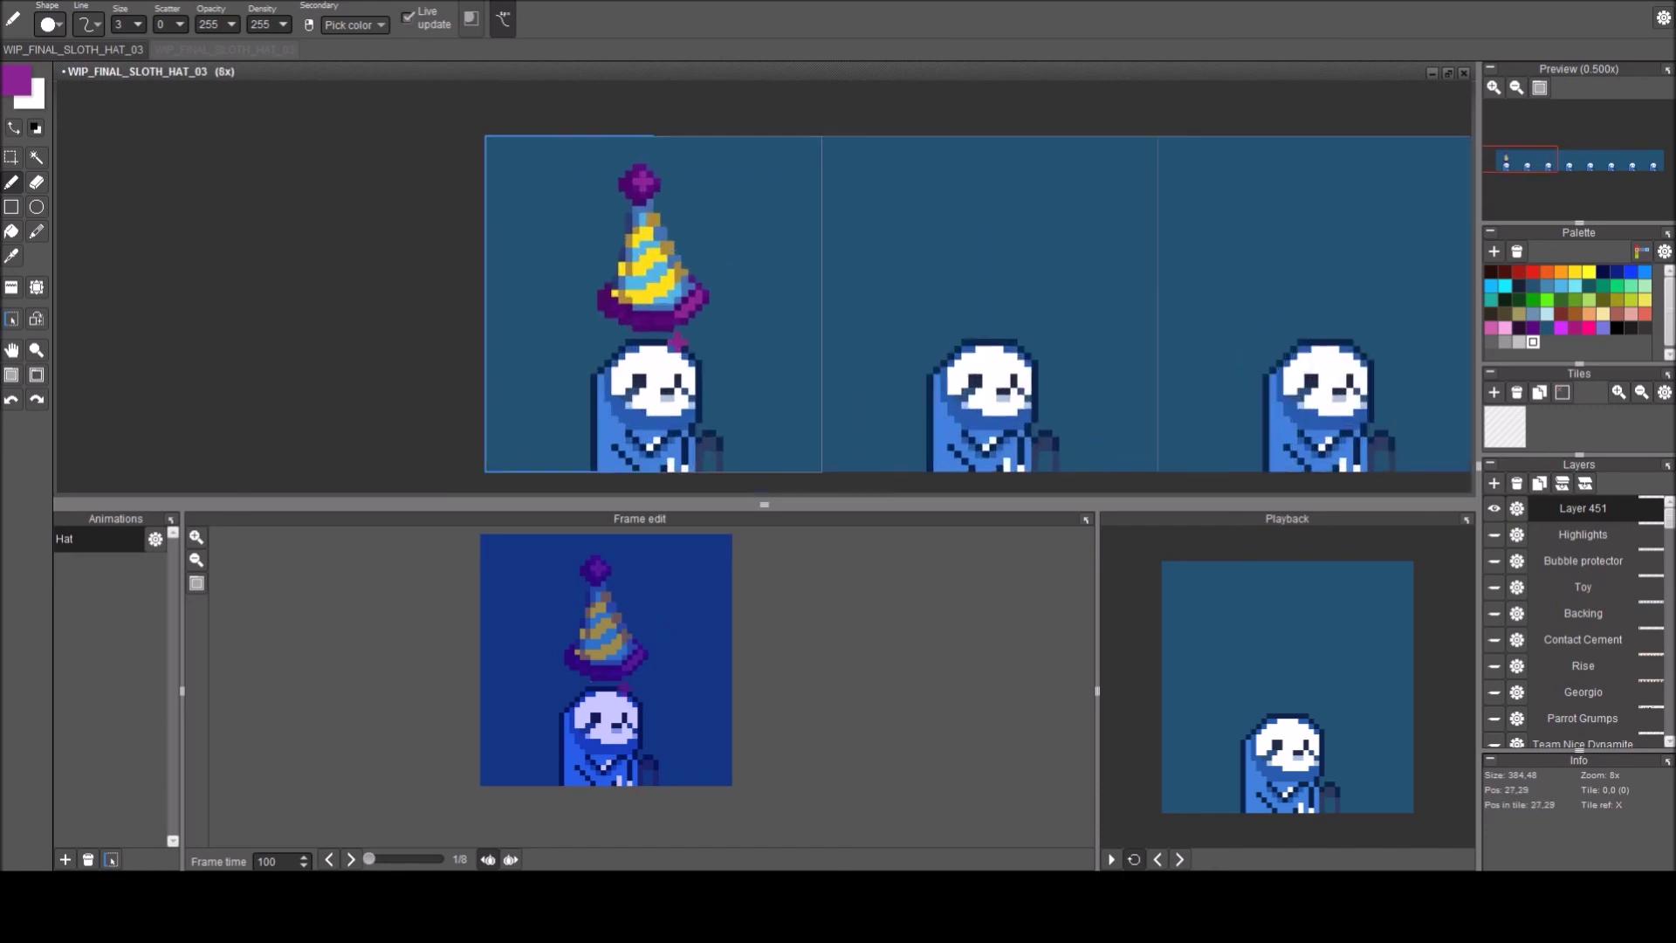
# Repaint the yellow stripe ends on the cone's left edge in the shaded gold using the size 1 pencil.
pyautogui.rightClick(665, 275)
pyautogui.press('1')
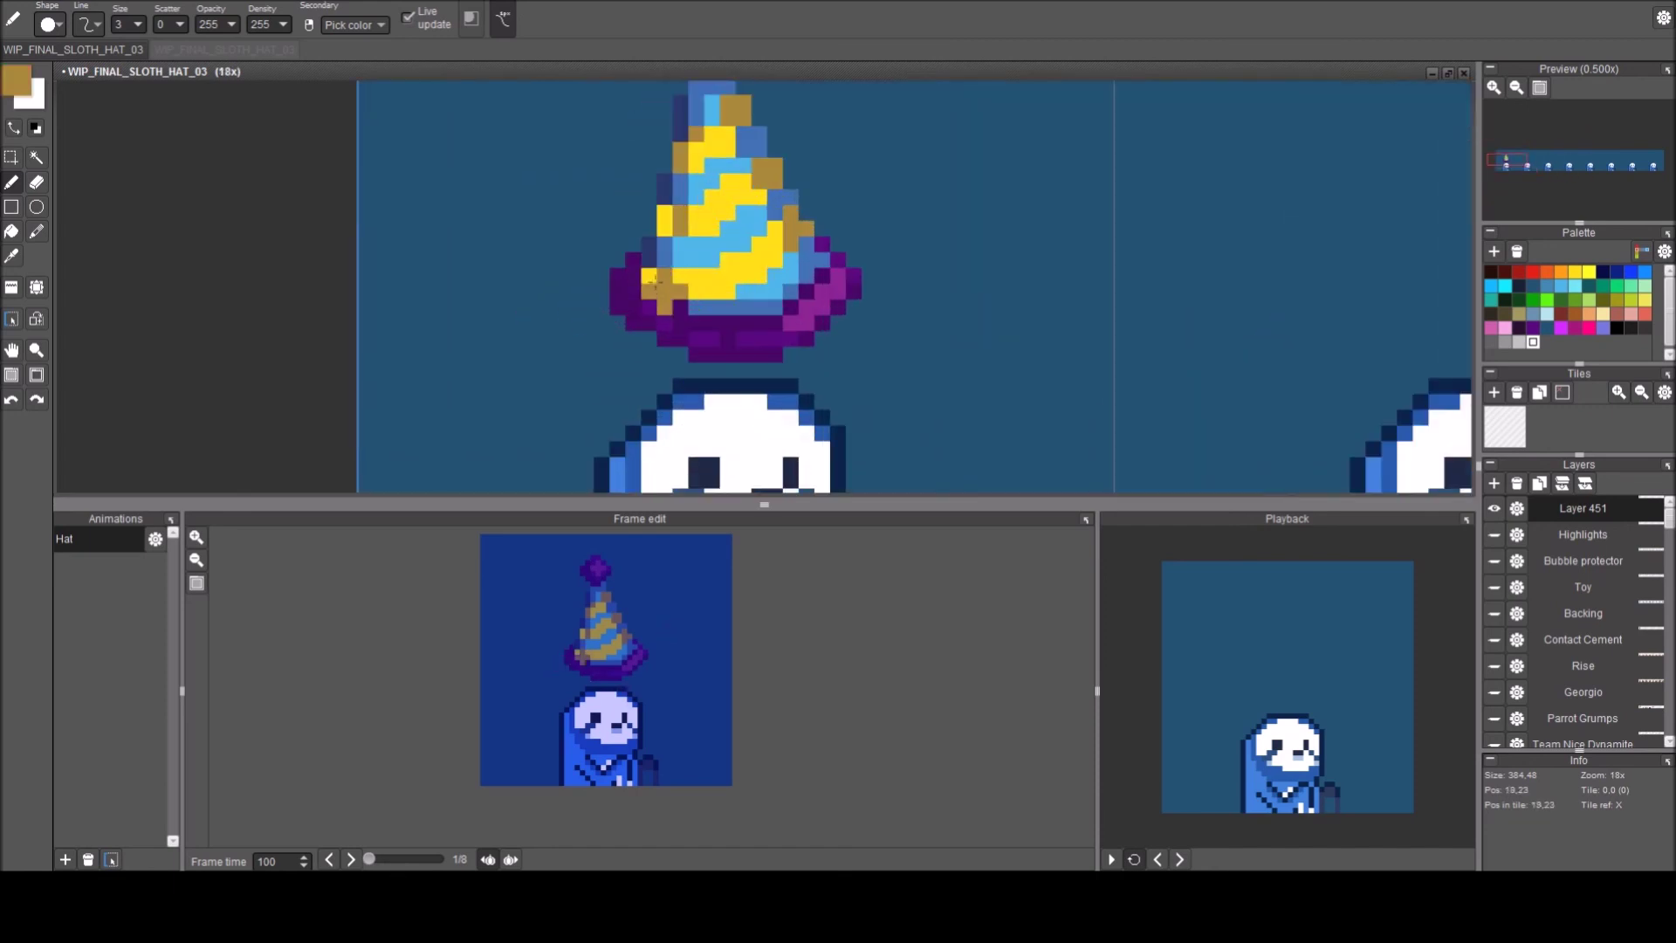
pyautogui.click(664, 220)
pyautogui.click(683, 198)
pyautogui.moveTo(684, 199); pyautogui.dragTo(685, 207)
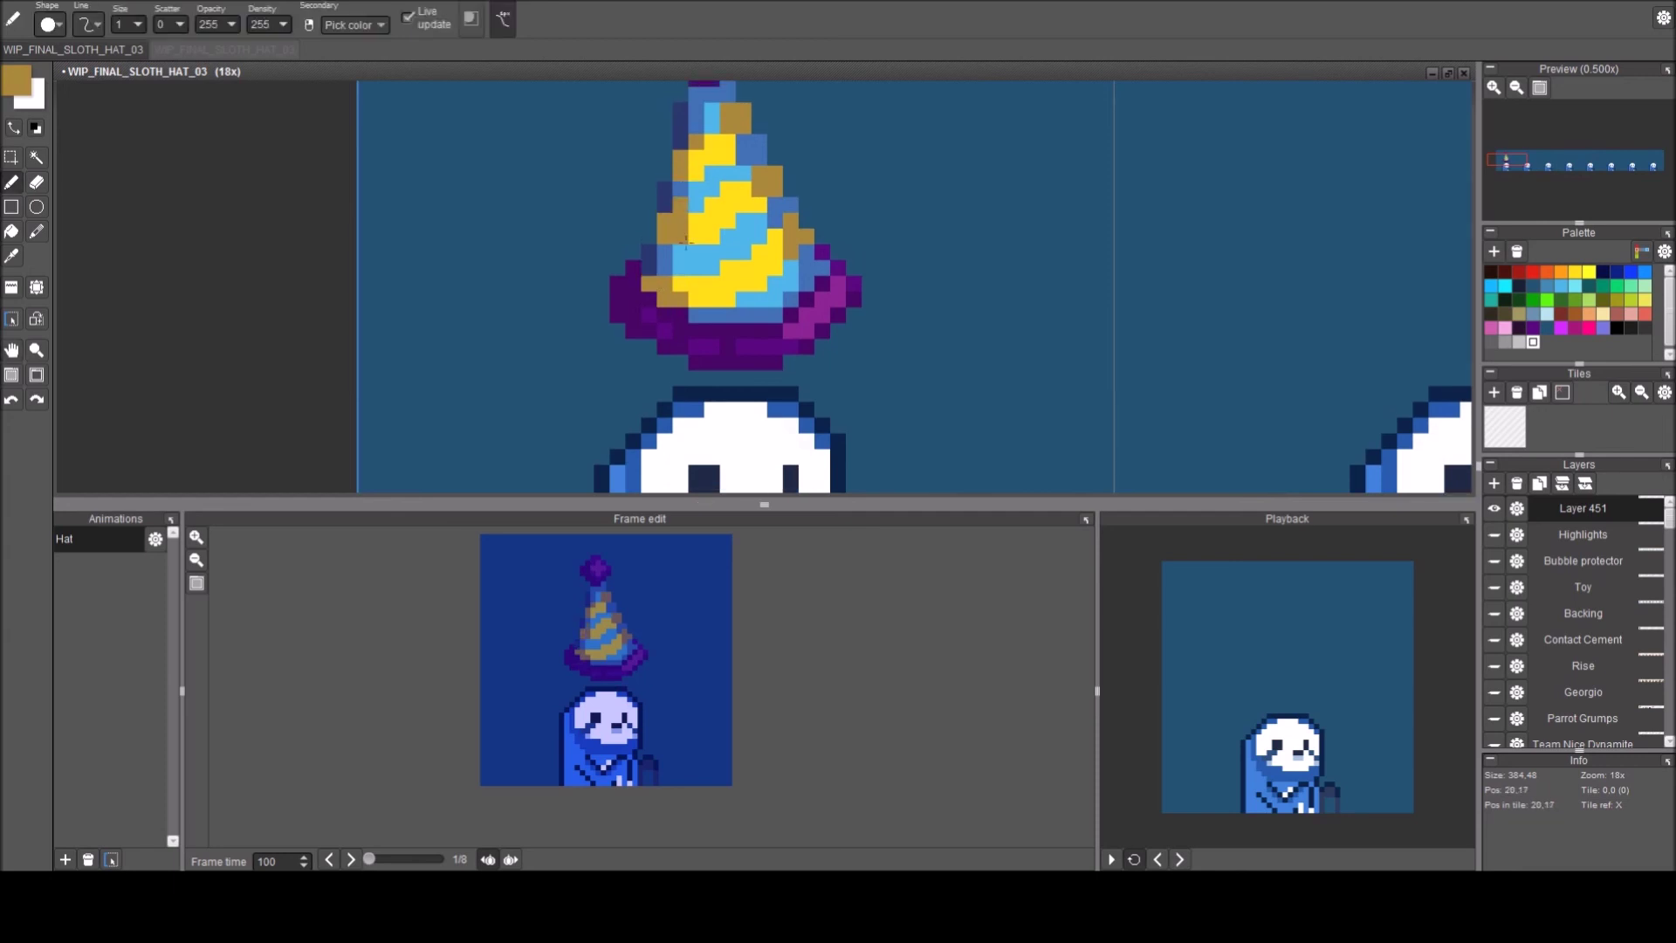
# Sample the shaded blue and repaint the dark stripe pixels along the cone's left edge with it.
pyautogui.keyDown('alt'); pyautogui.click(653, 257); pyautogui.keyUp('alt')
pyautogui.scroll(1, 688, 214)
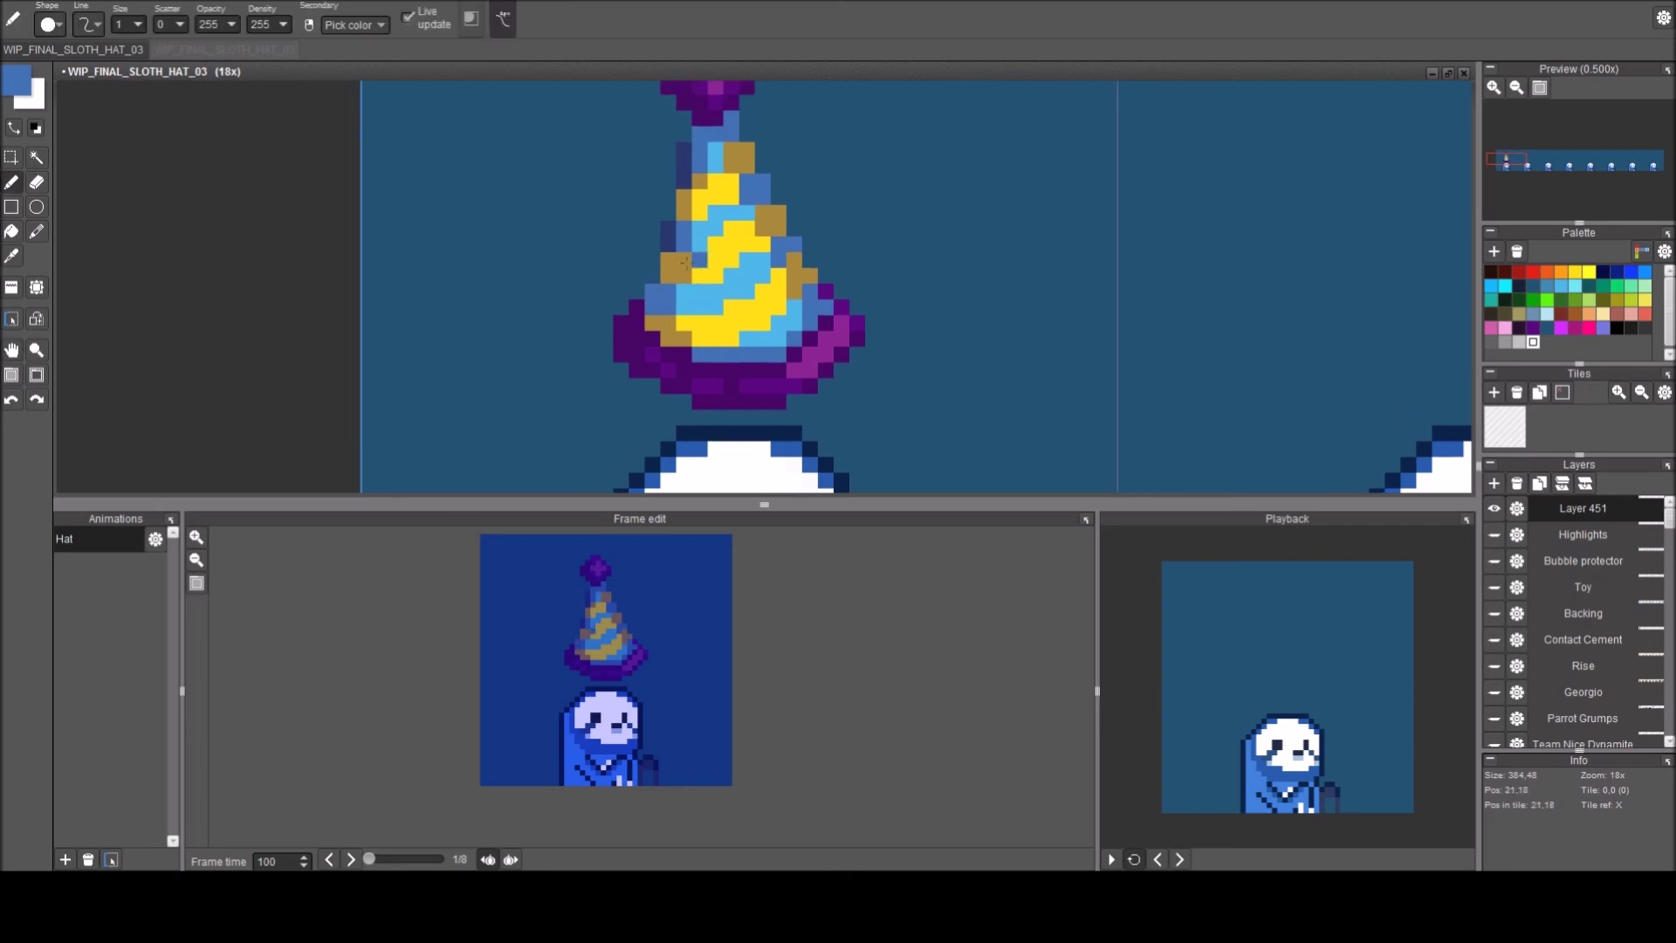
pyautogui.moveTo(669, 245); pyautogui.dragTo(670, 231)
pyautogui.click(687, 181)
pyautogui.click(685, 166)
pyautogui.click(684, 153)
pyautogui.click(685, 135)
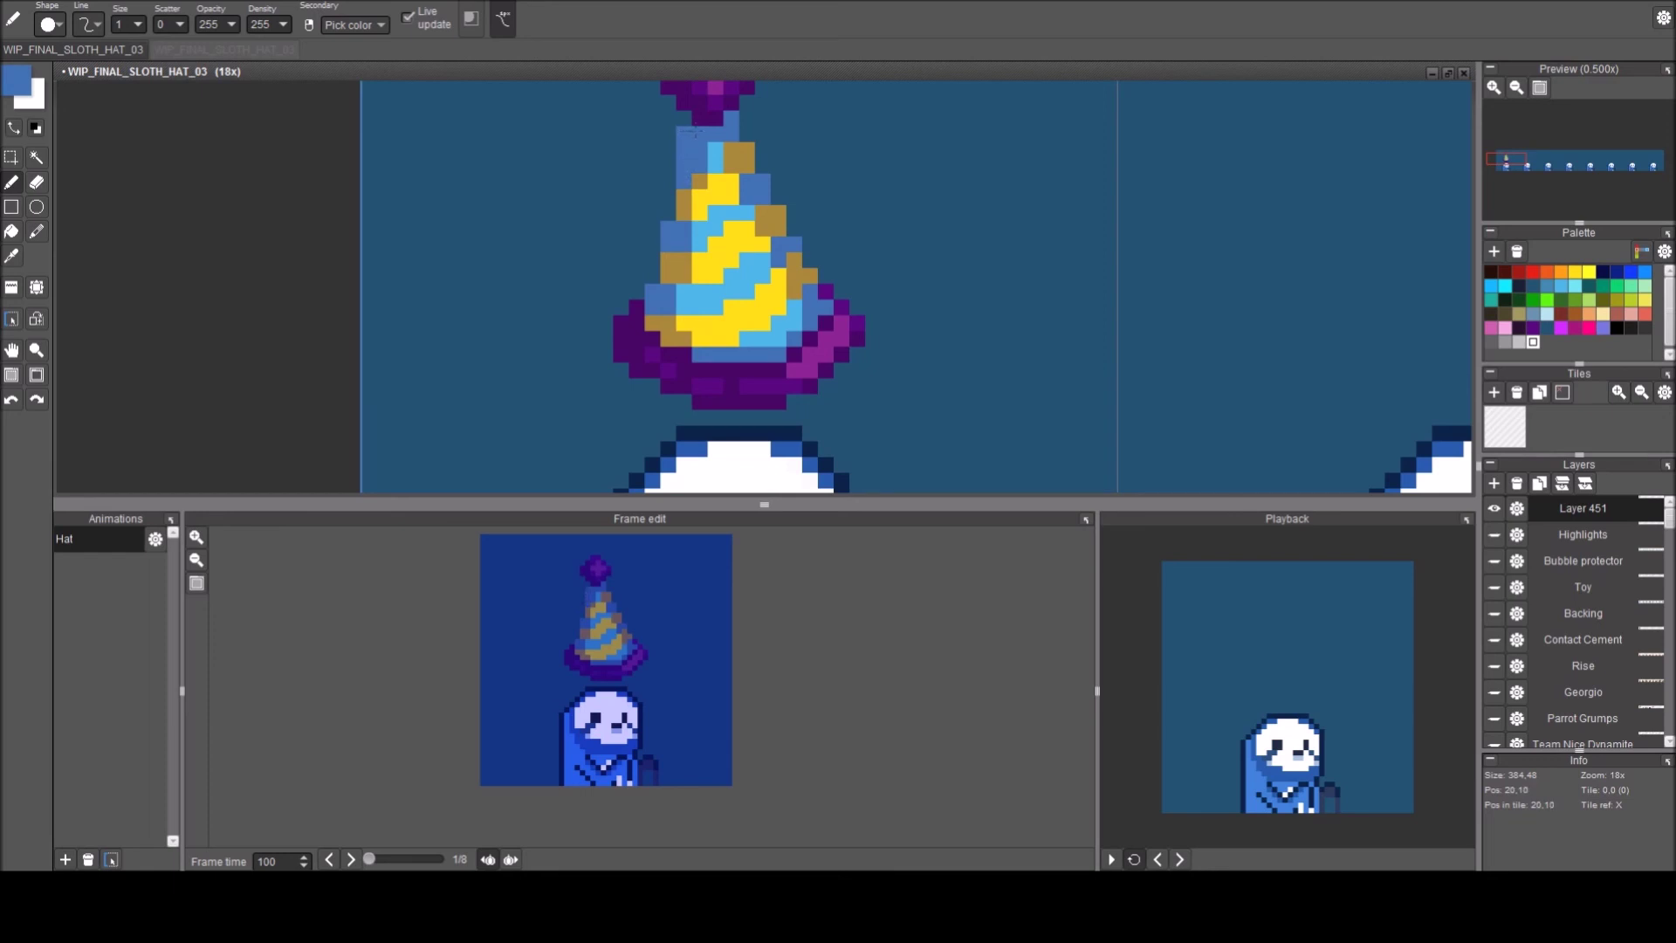
# Sample the dark purple and widen the pompom's left side with single pixels.
pyautogui.scroll(2, 701, 132)
pyautogui.rightClick(700, 181)
pyautogui.click(668, 165)
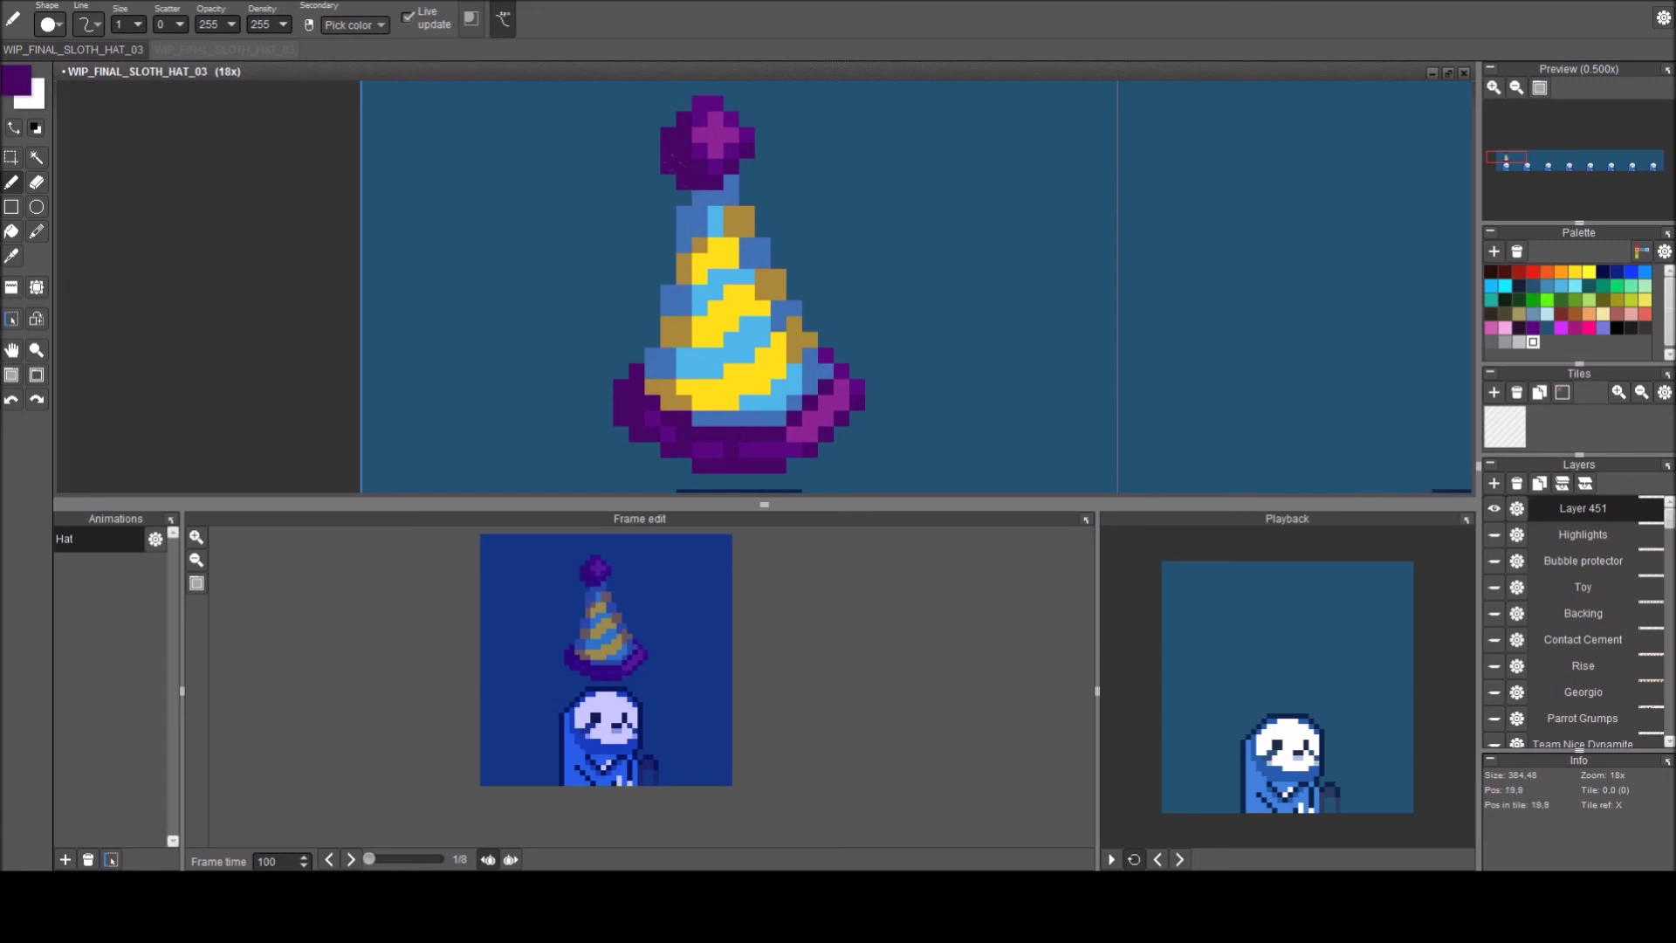
pyautogui.click(652, 151)
pyautogui.click(652, 134)
pyautogui.click(668, 120)
pyautogui.scroll(-1, 715, 304)
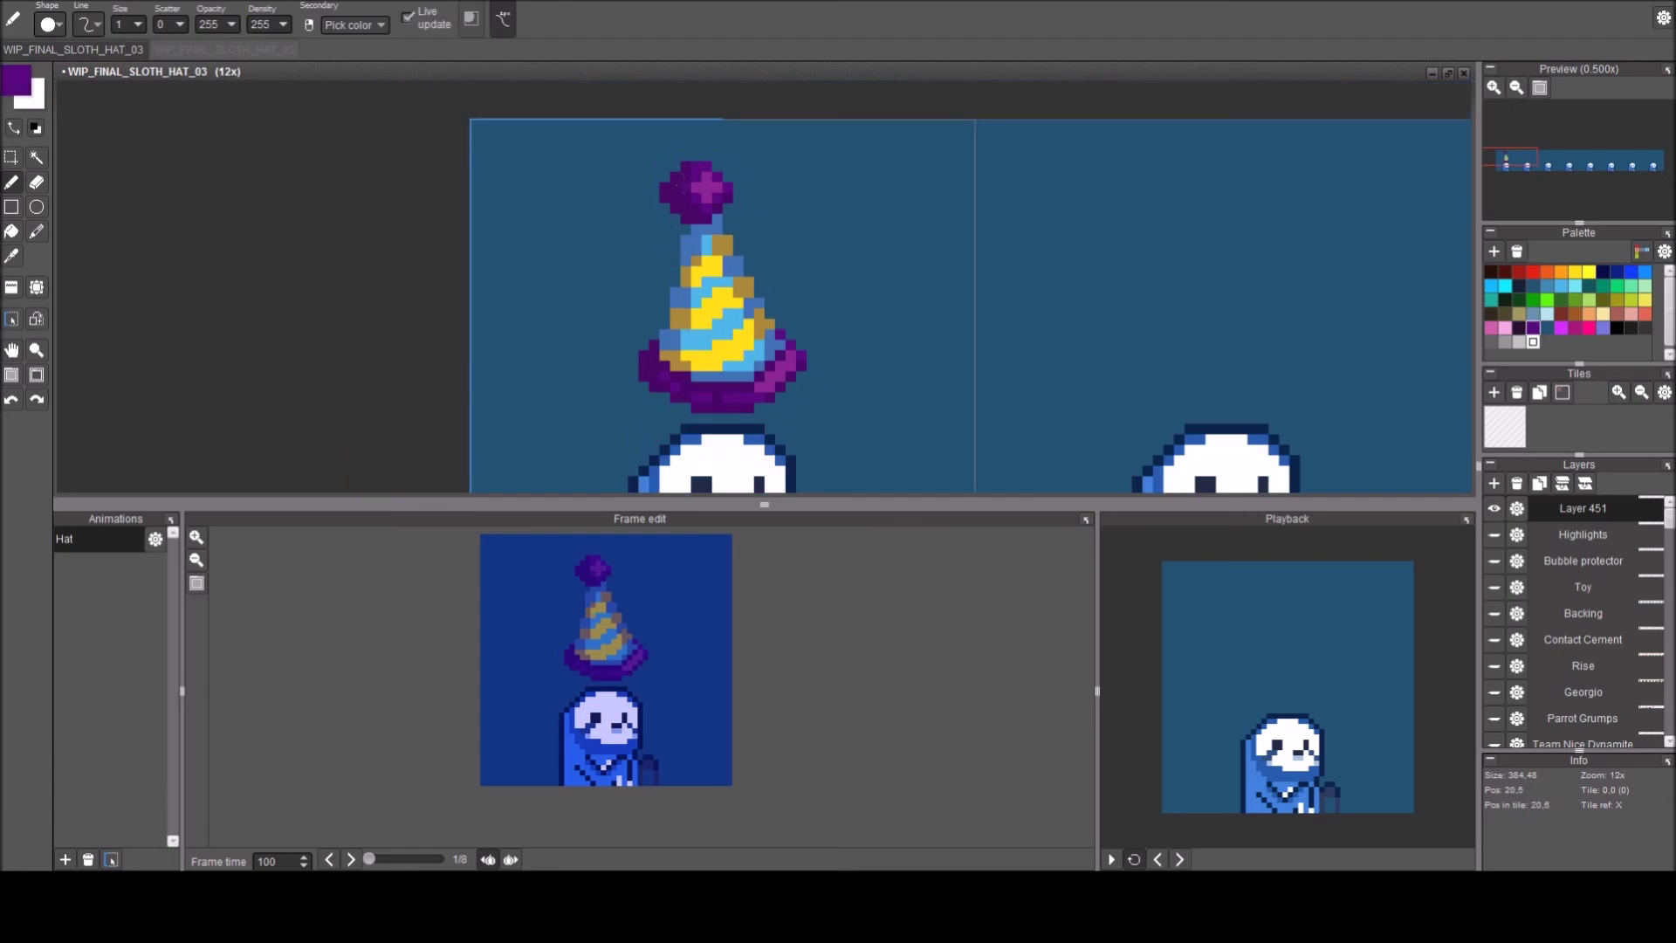
# Lighten the magenta to a bright pink and add highlight pixels to the pompom's centre and the brim's right side.
pyautogui.scroll(2, 685, 187)
pyautogui.rightClick(733, 182)
pyautogui.press('c')
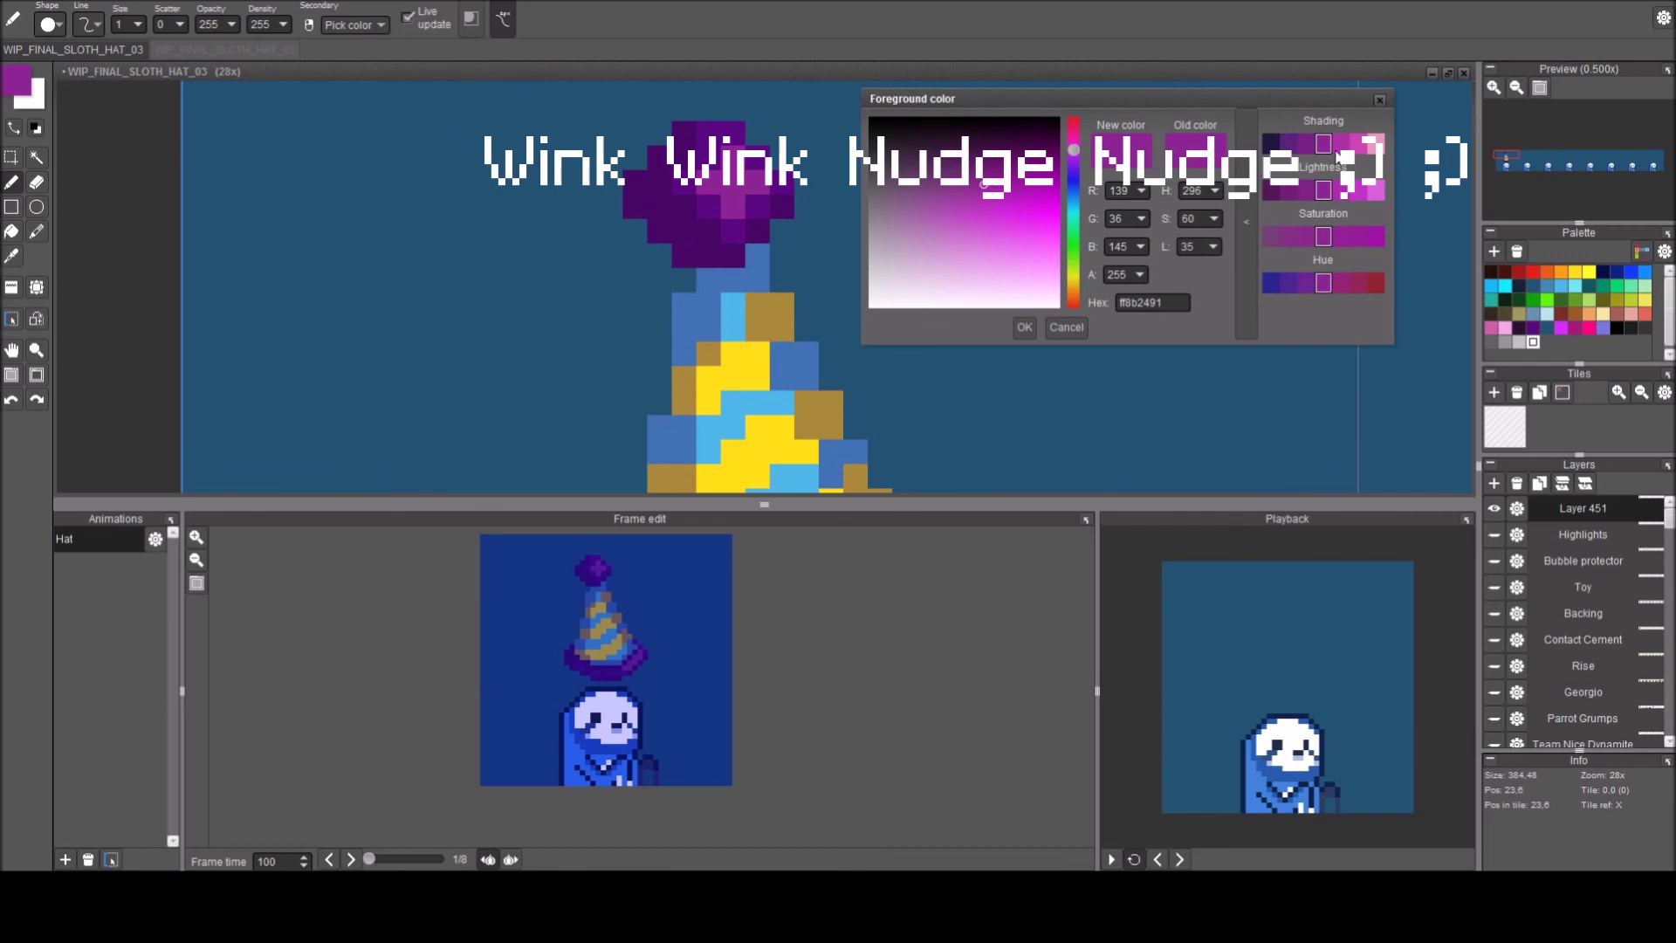
pyautogui.click(1358, 143)
pyautogui.click(1380, 103)
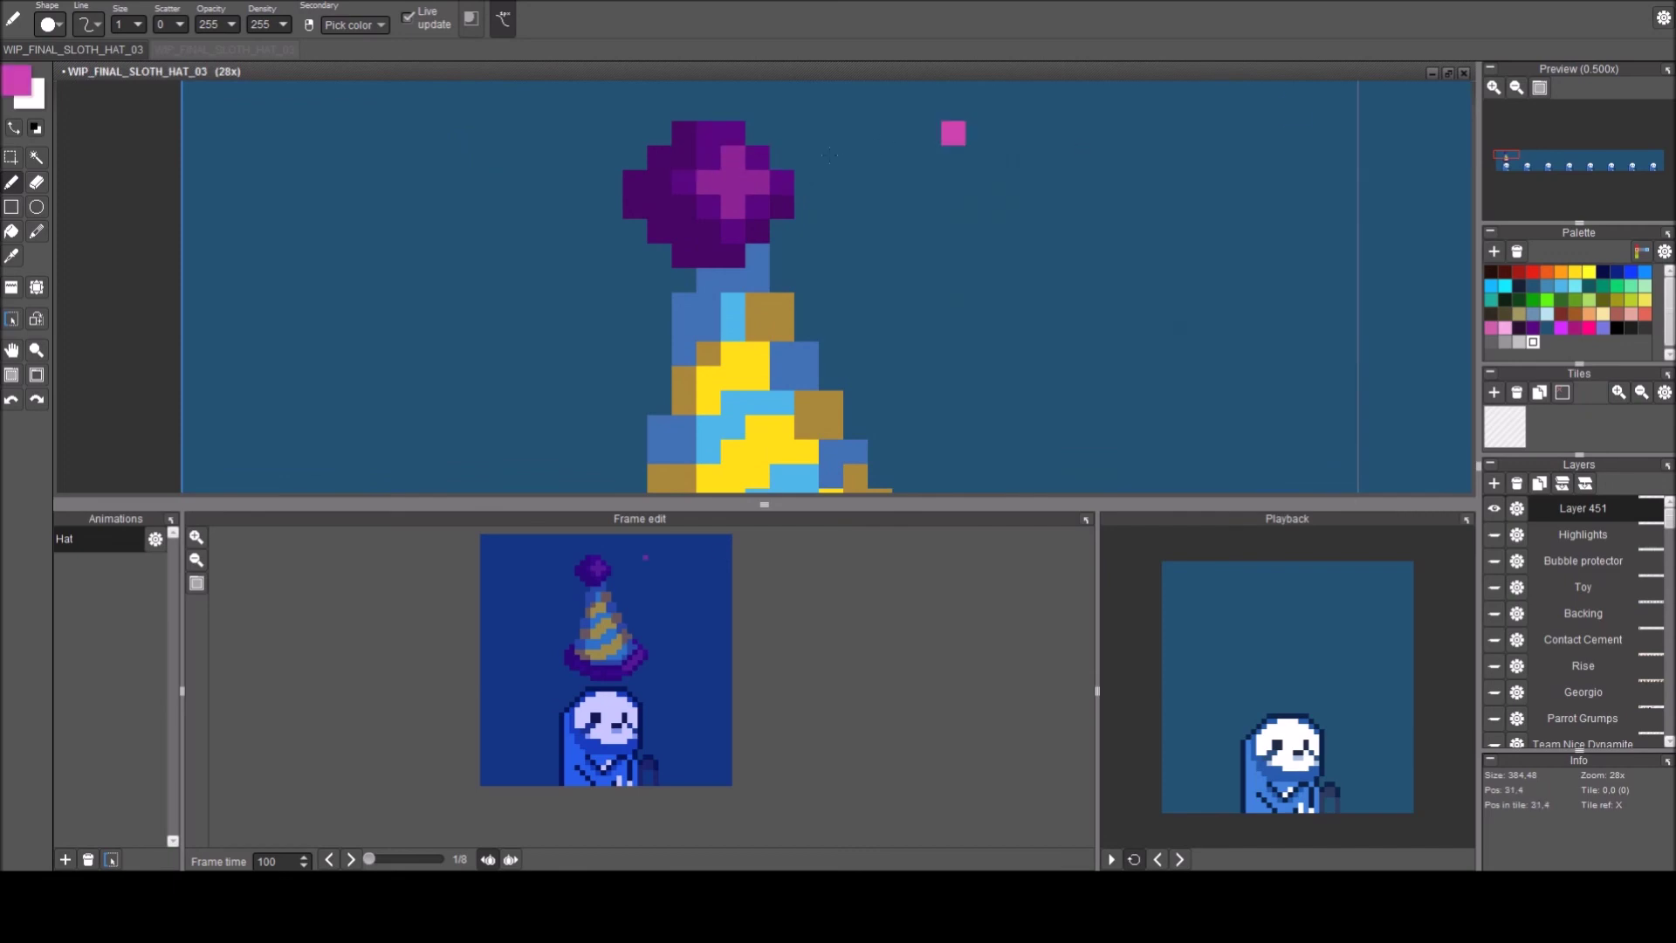
pyautogui.moveTo(709, 184); pyautogui.dragTo(729, 188)
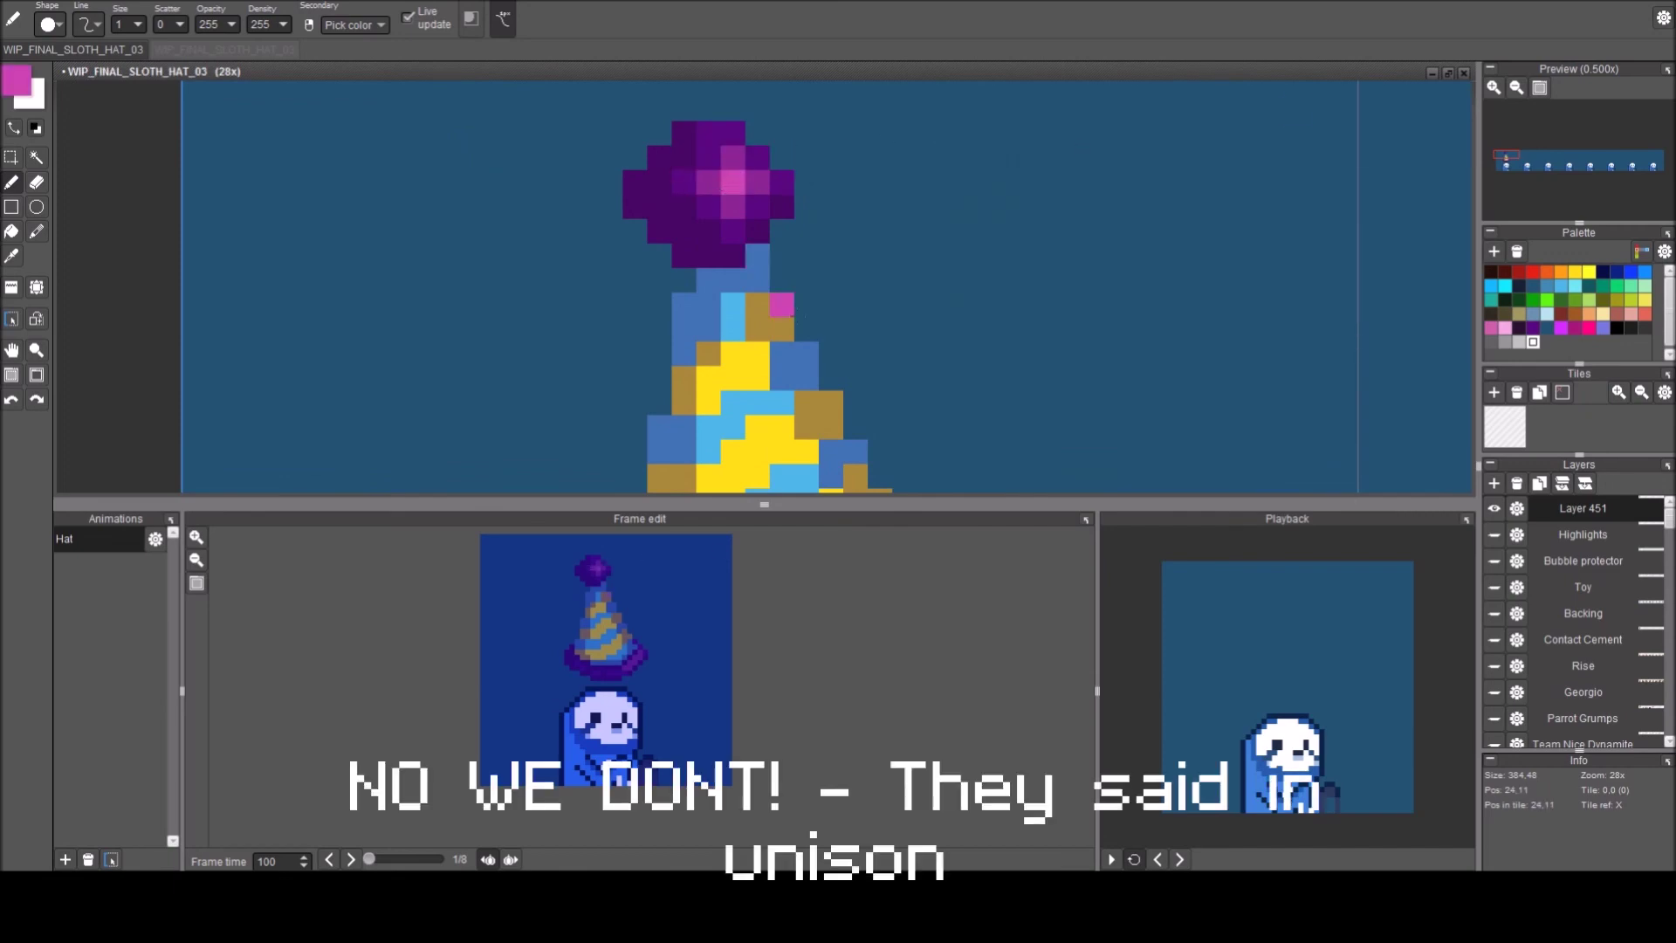
pyautogui.scroll(-1, 756, 254)
pyautogui.moveTo(850, 338); pyautogui.dragTo(782, 270)
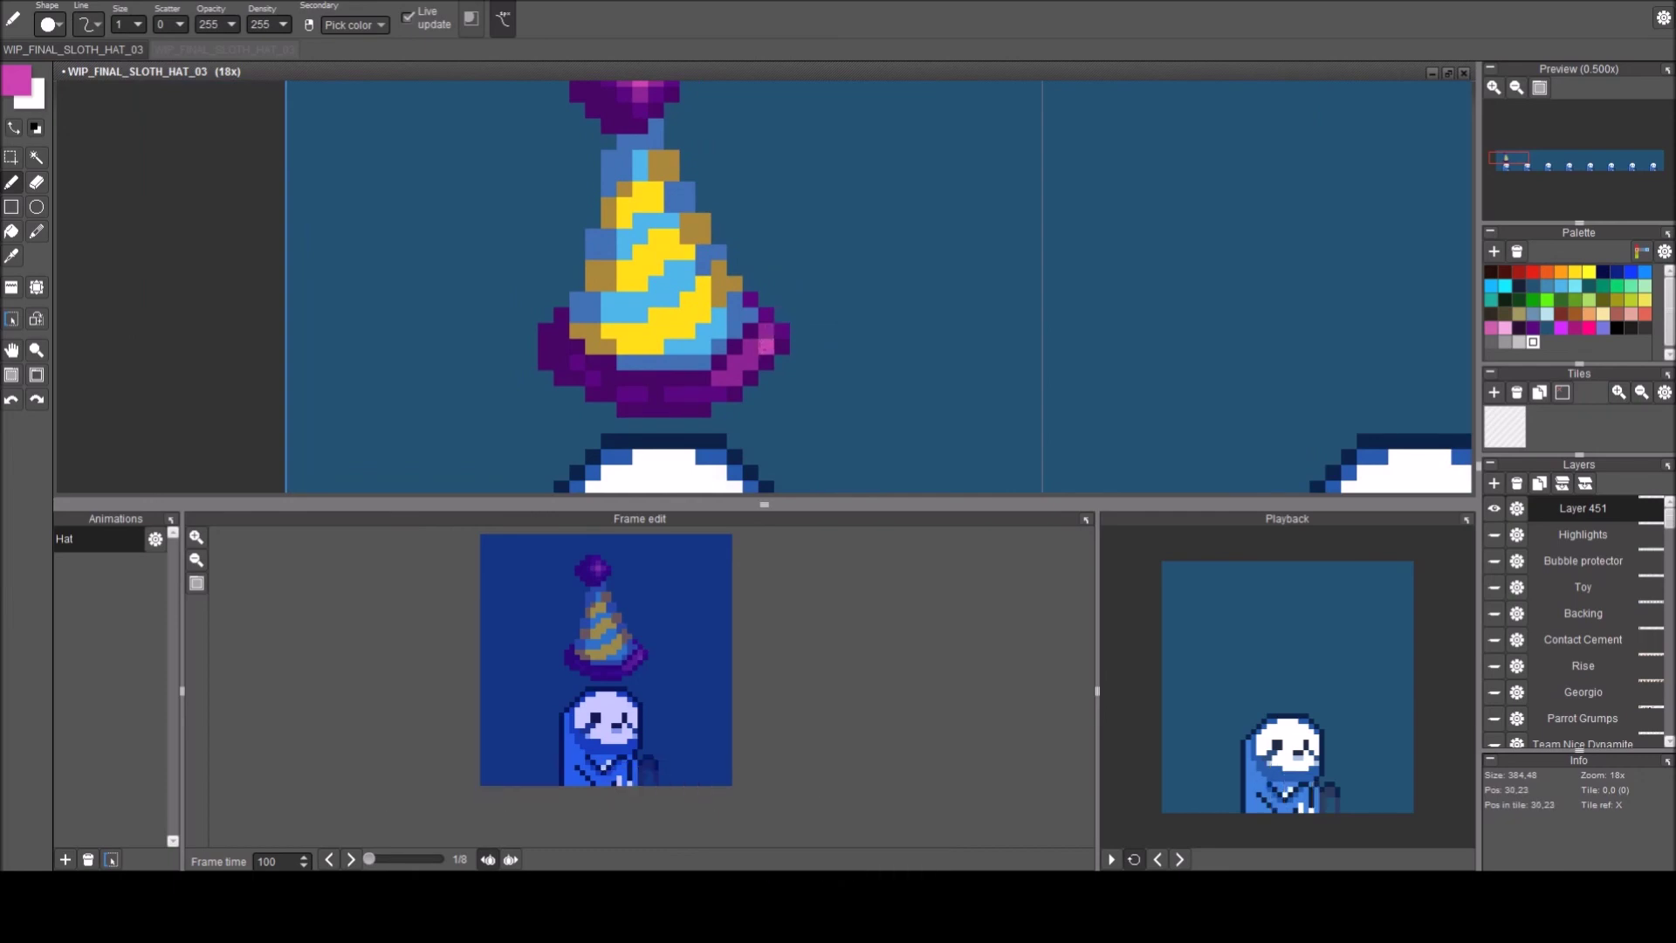
pyautogui.scroll(-1, 851, 395)
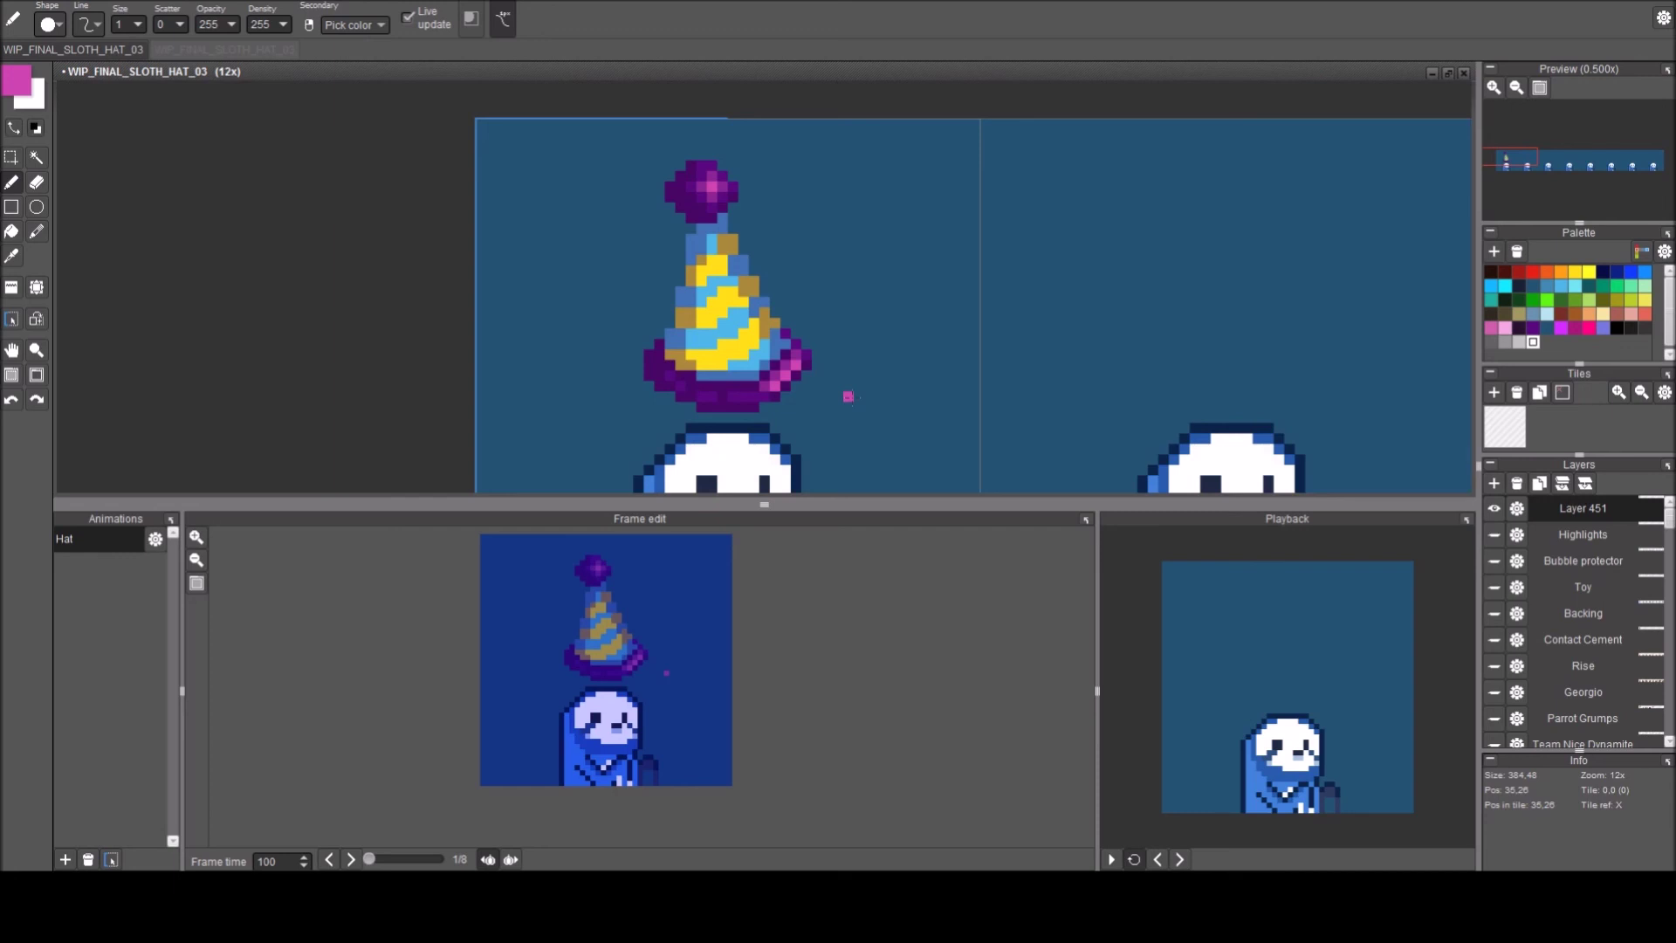
# Sample the brim's mid purple as the drawing colour and touch up the brim's left end.
pyautogui.scroll(4, 680, 384)
pyautogui.rightClick(627, 324)
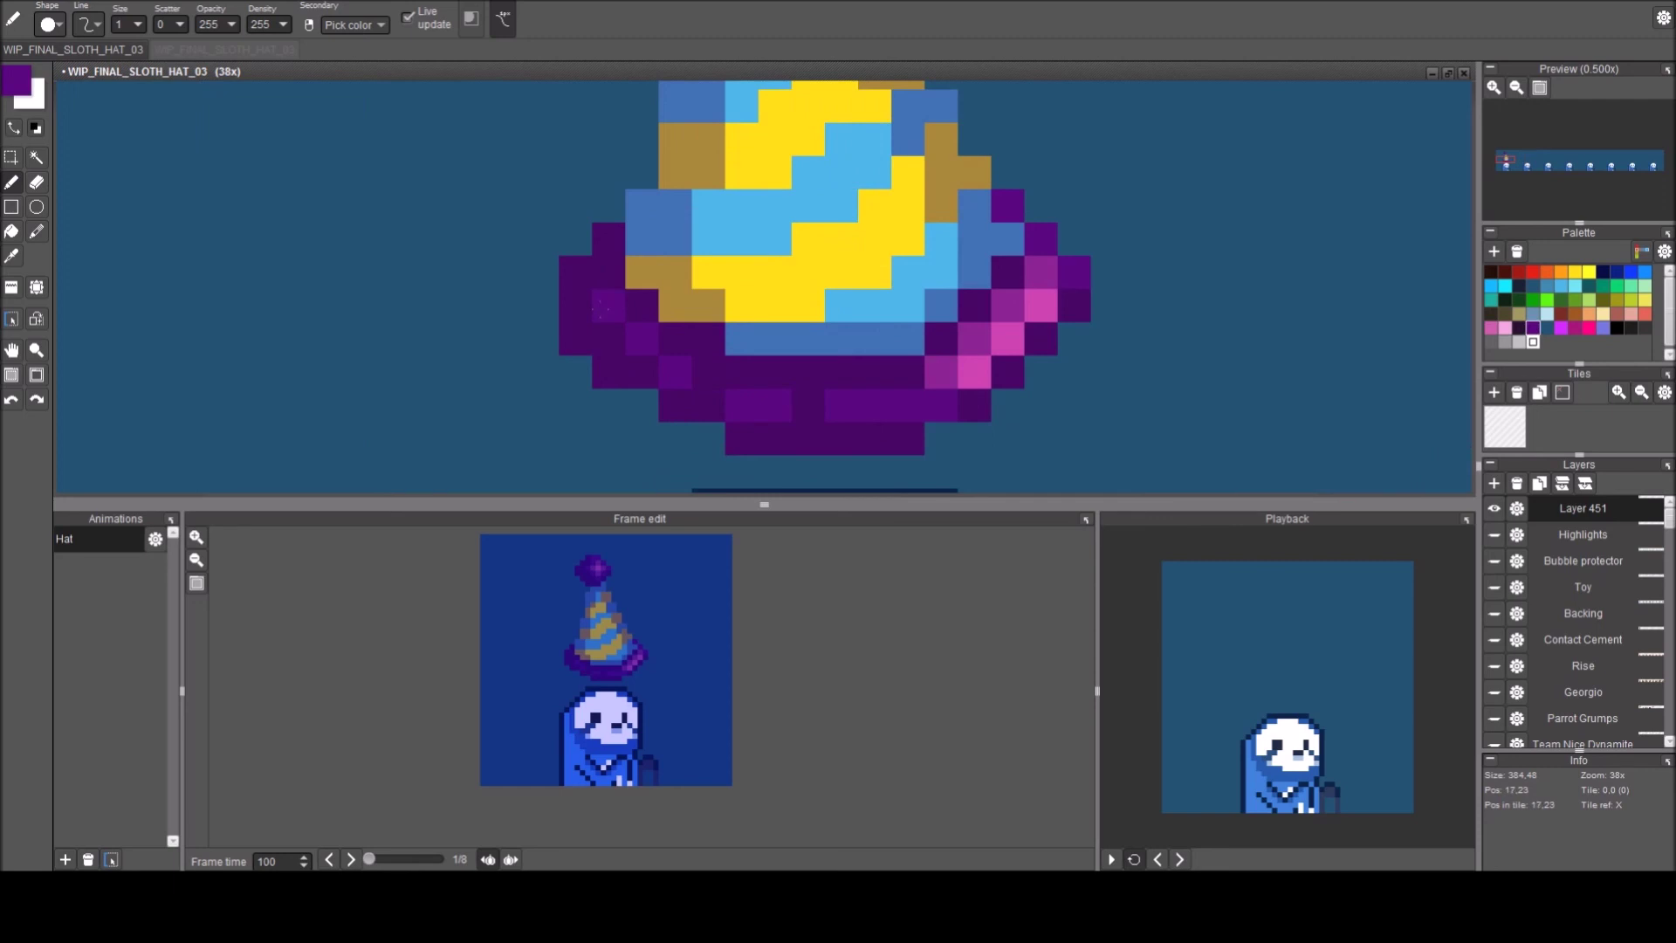
pyautogui.scroll(-4, 751, 279)
pyautogui.moveTo(849, 307); pyautogui.dragTo(793, 314)
pyautogui.scroll(-2, 794, 314)
# Select the whole hat in the first frame and paste a copy above the sloth's head in the second frame.
pyautogui.press('s')
pyautogui.rightClick(780, 304)
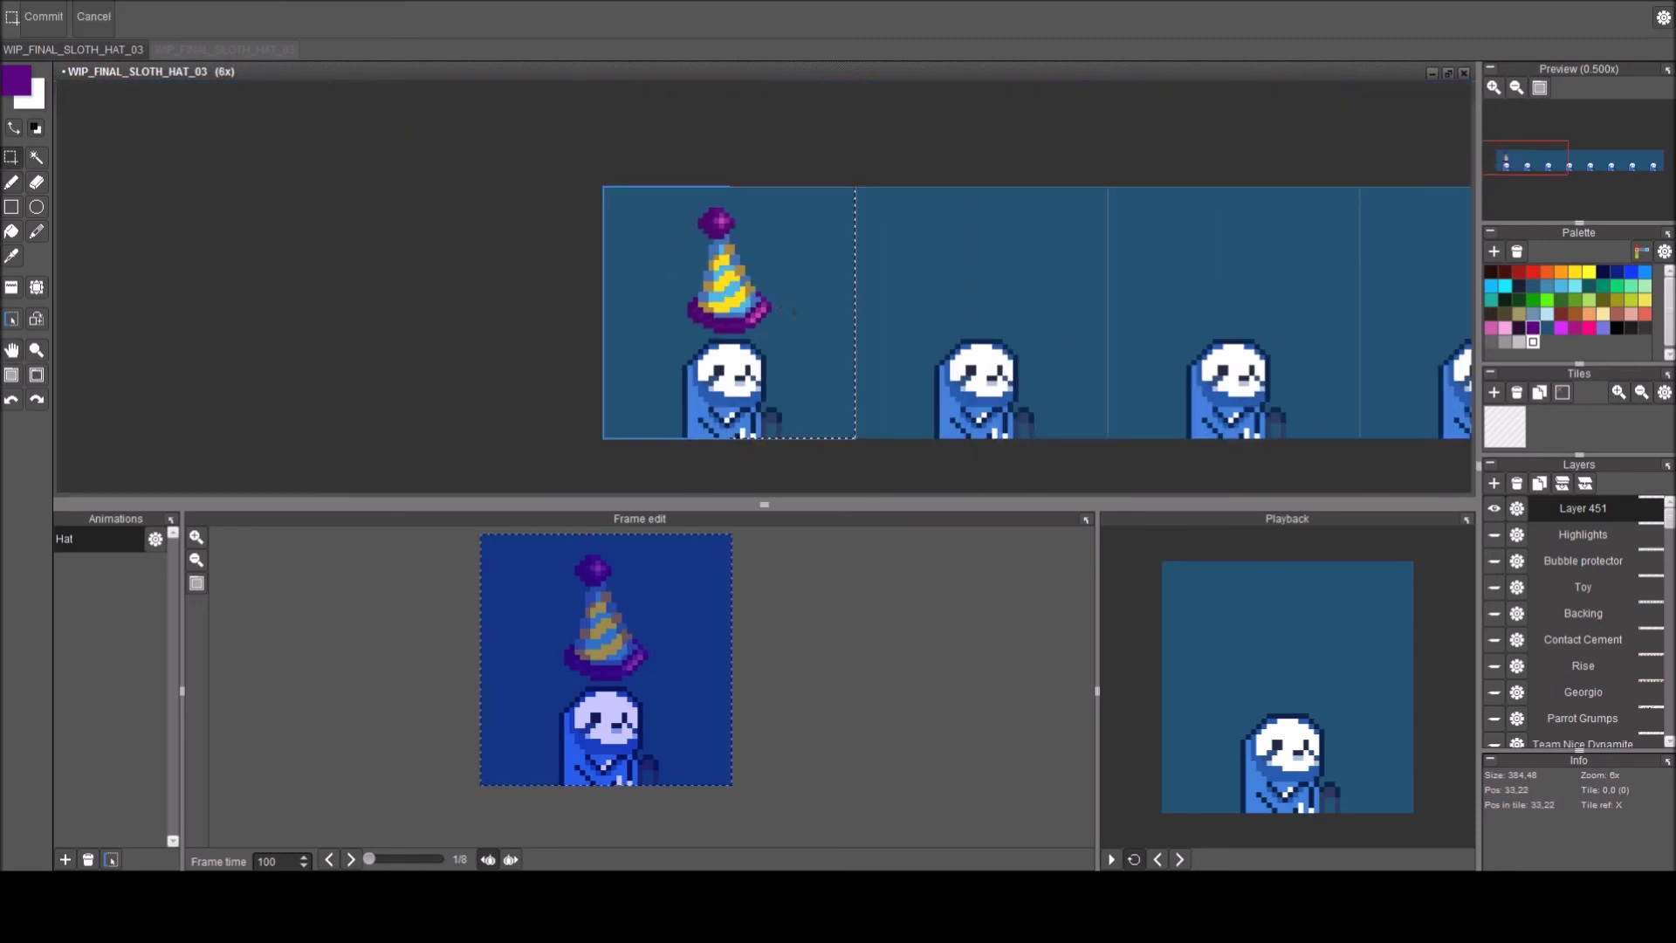
pyautogui.press('w')
pyautogui.click(727, 303)
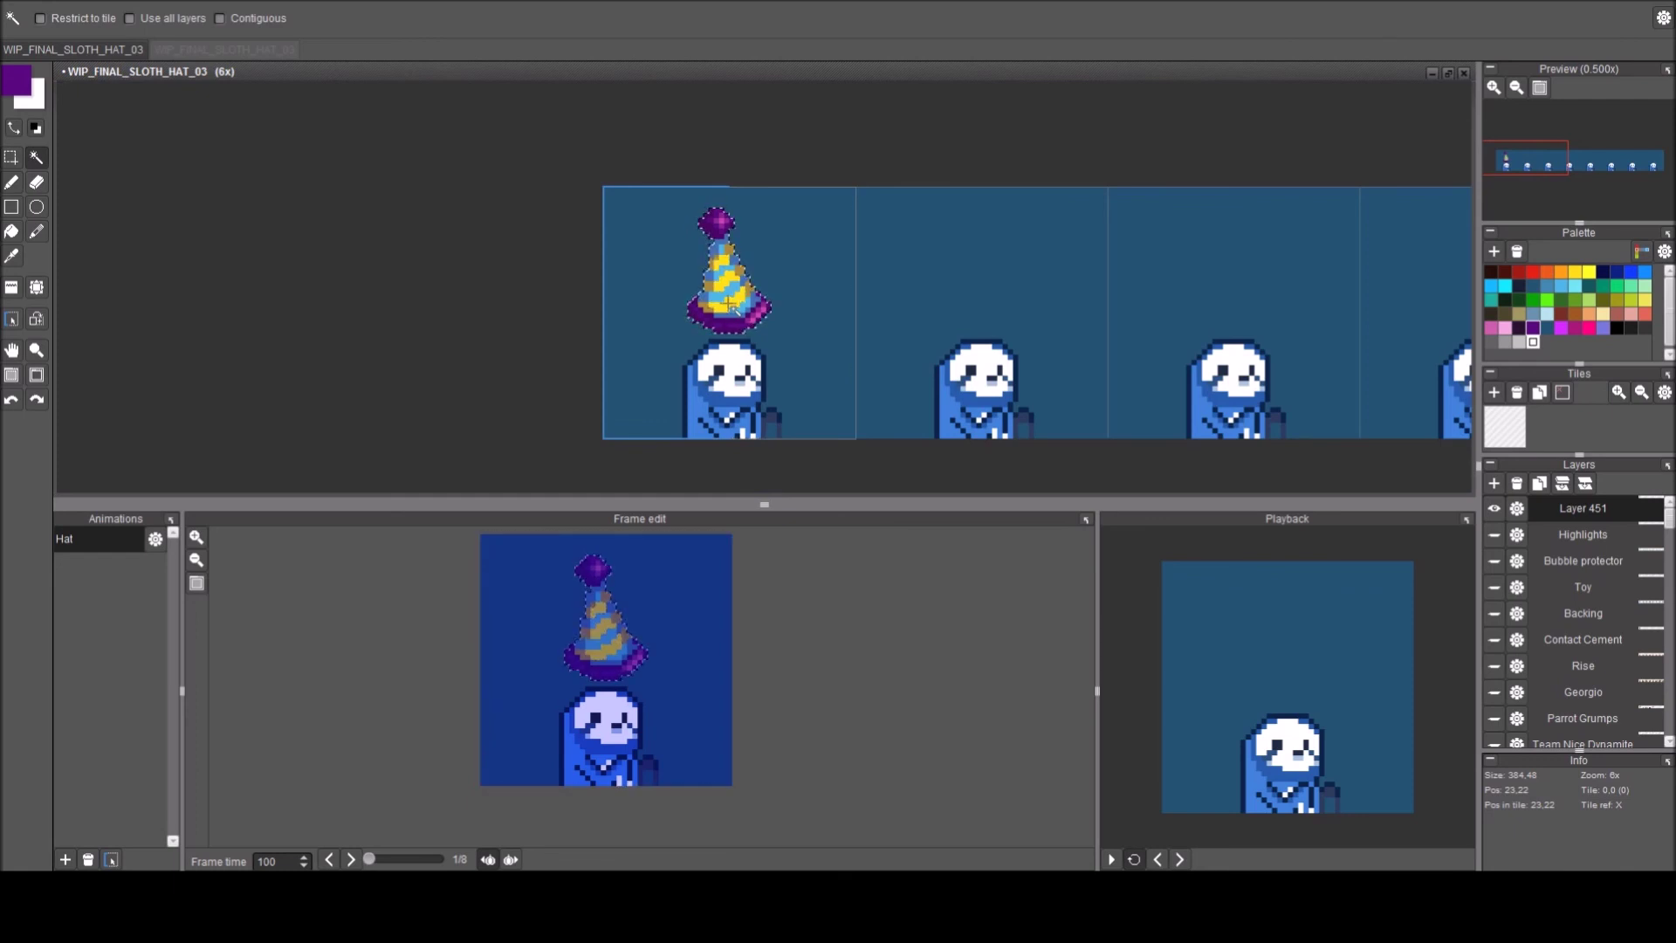
pyautogui.moveTo(951, 325); pyautogui.dragTo(861, 304)
pyautogui.hotkey('ctrl', 'v')
pyautogui.click(918, 310)
pyautogui.hotkey('ctrl', 'v')
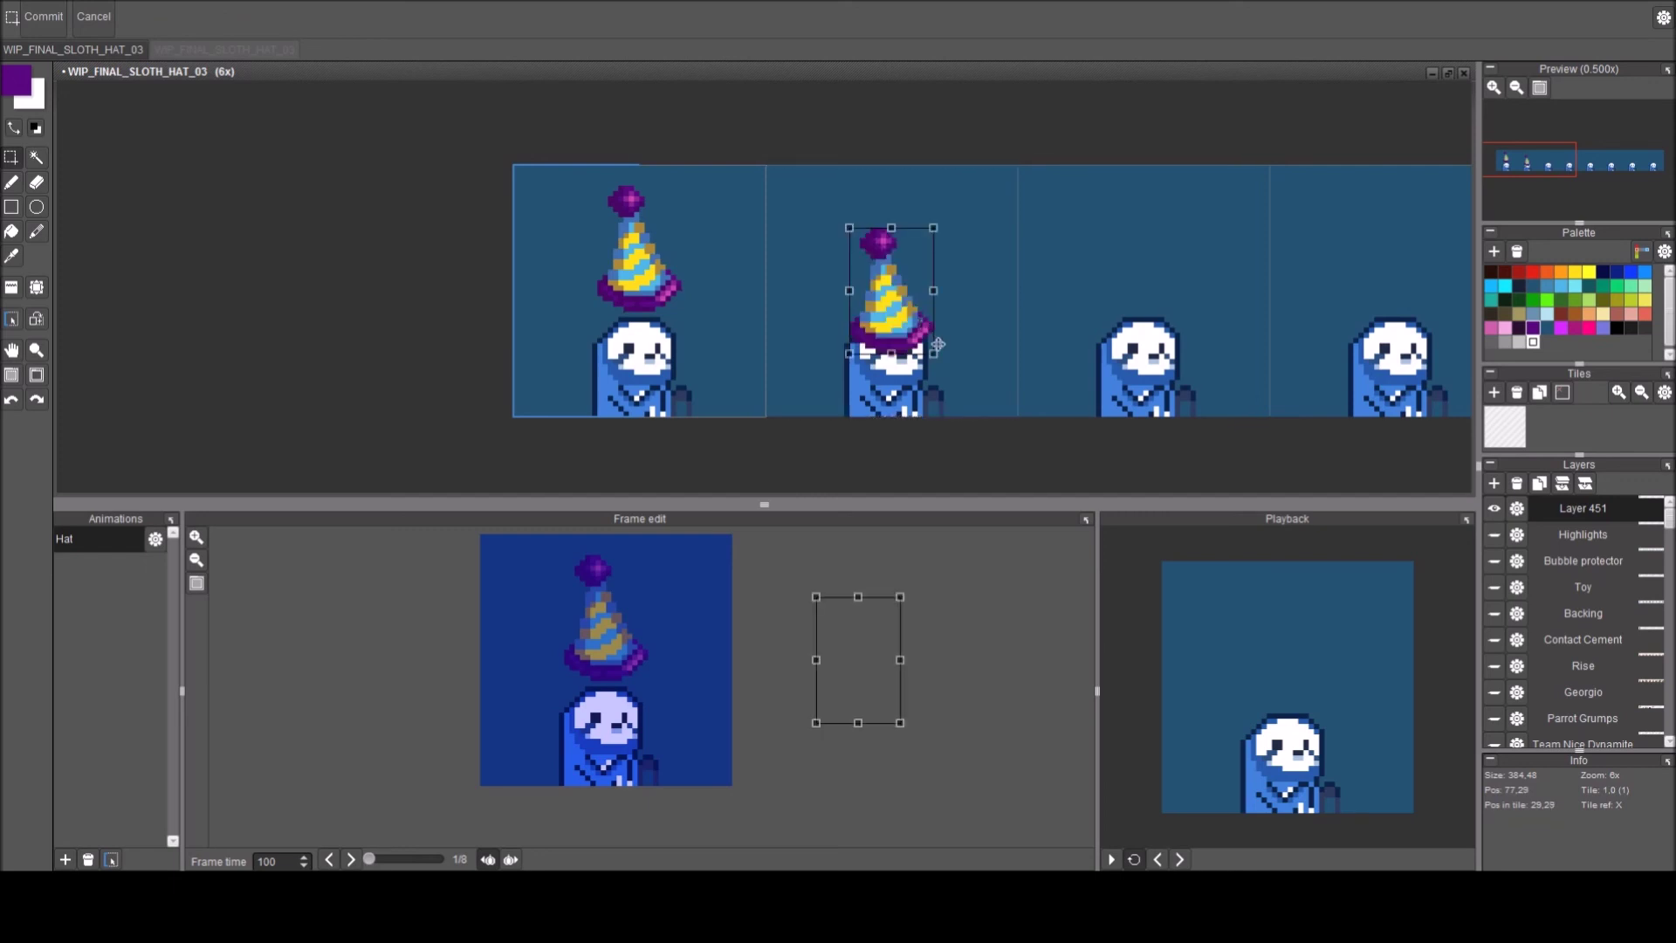
pyautogui.moveTo(921, 340); pyautogui.dragTo(919, 297)
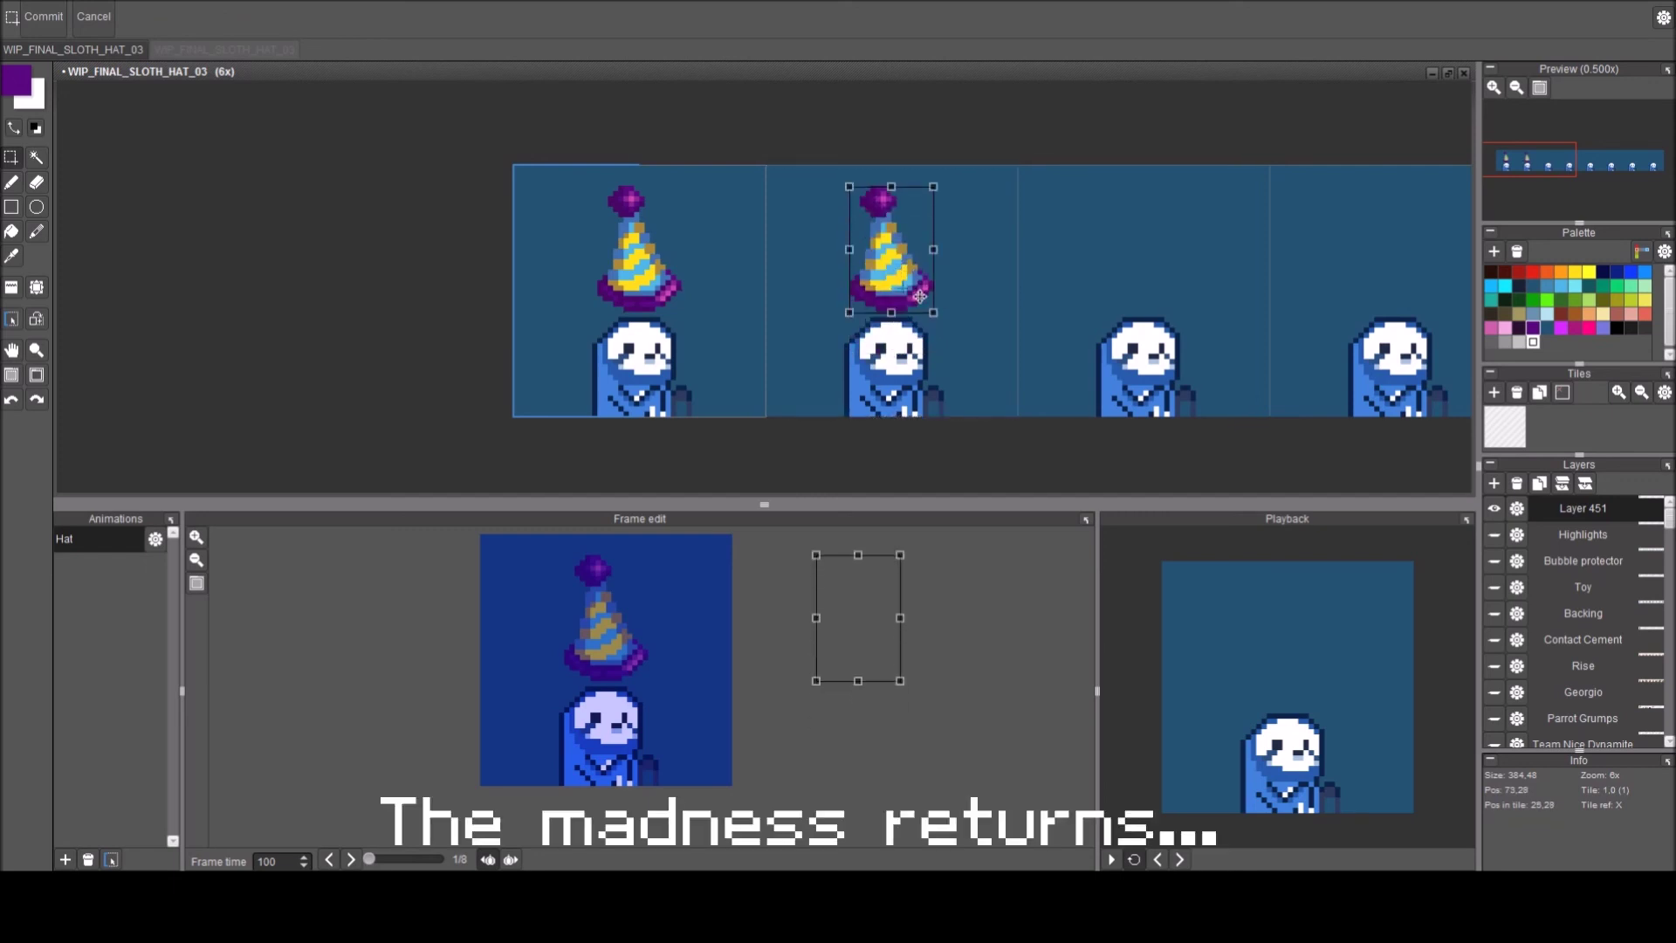
# Shift the second frame's hat slightly left, offsetting its lower part further than its top, and commit the transformation.
pyautogui.press('Right')
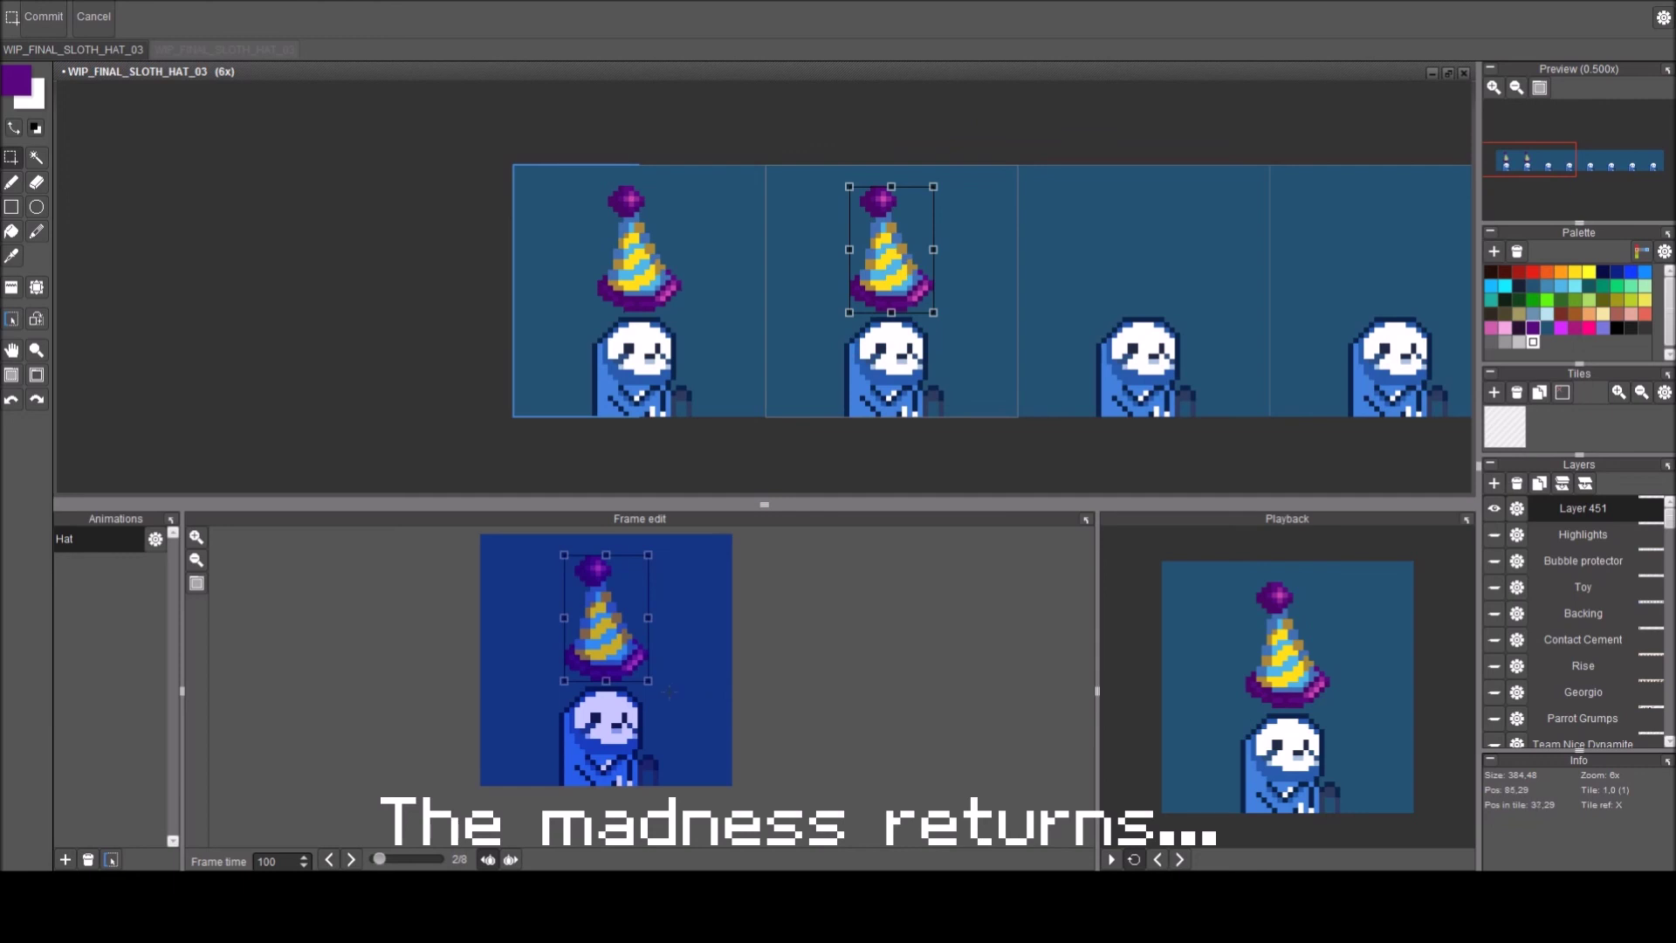
pyautogui.scroll(1, 782, 692)
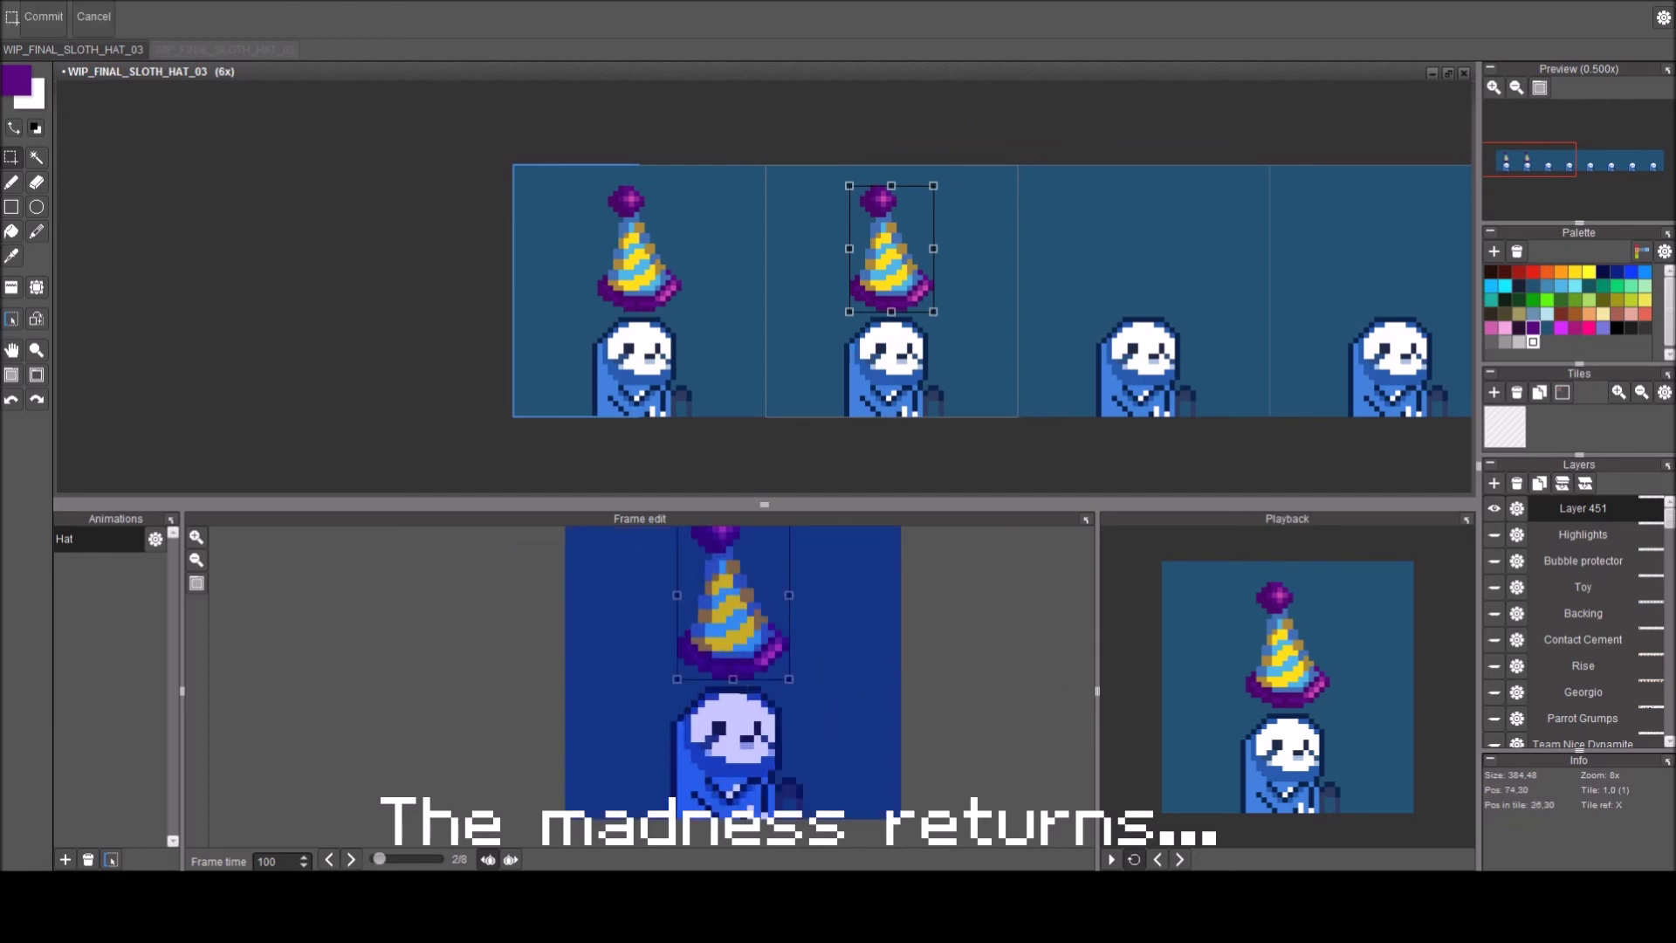
pyautogui.scroll(2, 860, 736)
pyautogui.scroll(3, 860, 736)
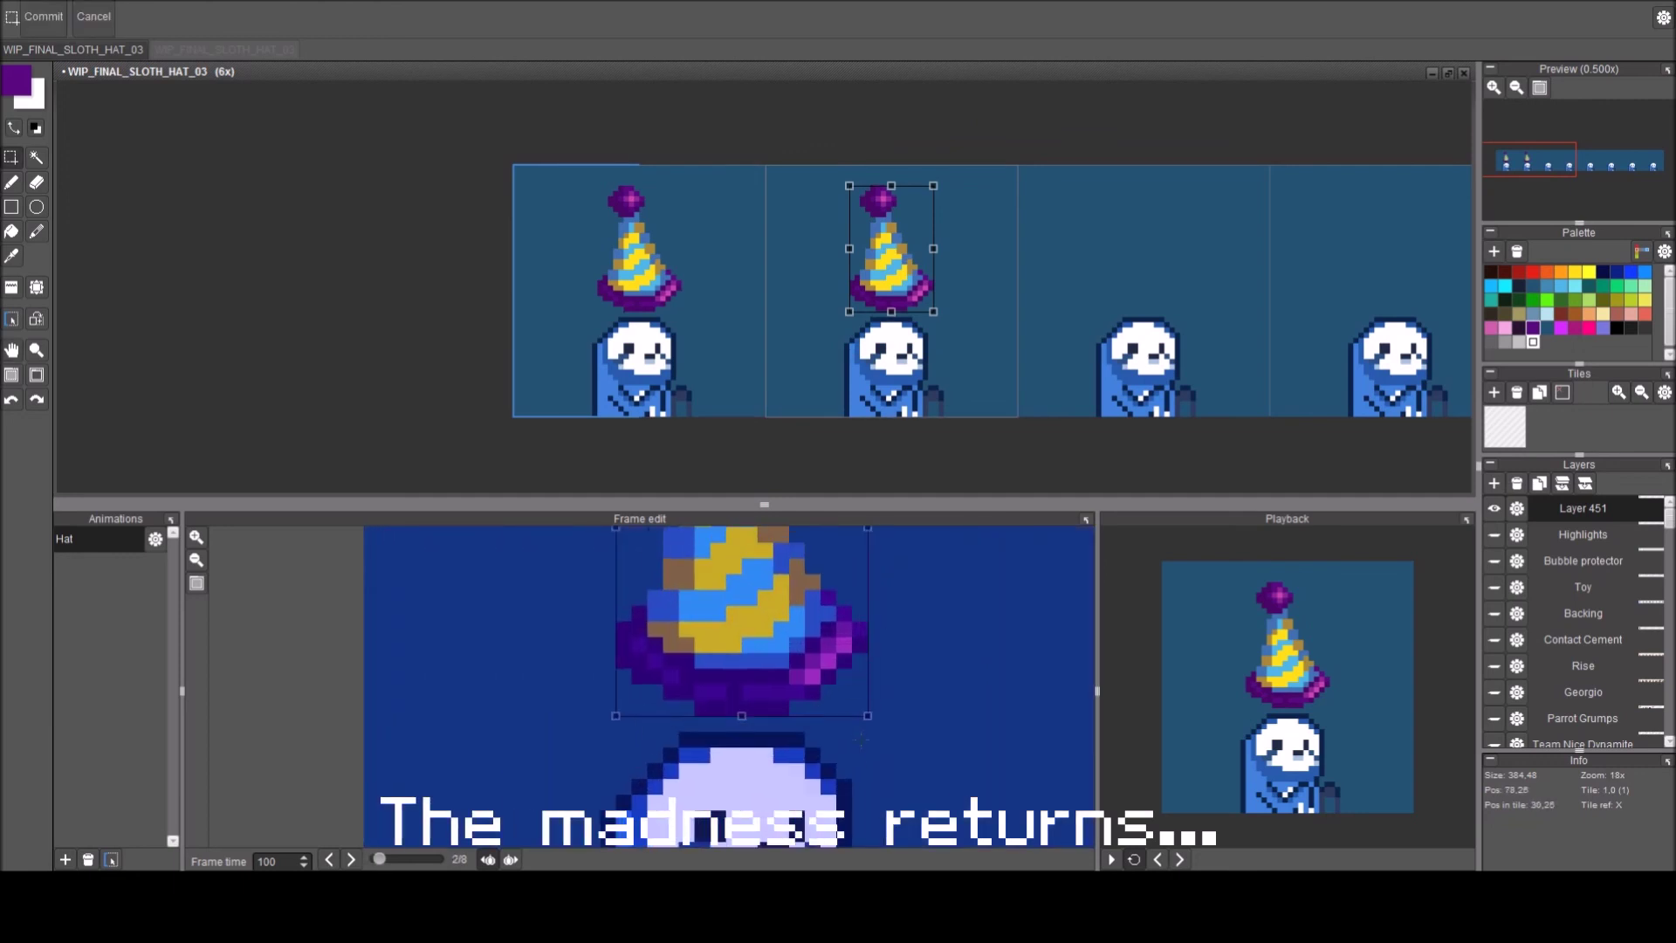
pyautogui.moveTo(891, 749); pyautogui.dragTo(883, 751)
pyautogui.moveTo(723, 641); pyautogui.dragTo(706, 639)
pyautogui.press('Return')
pyautogui.moveTo(862, 639); pyautogui.dragTo(807, 686)
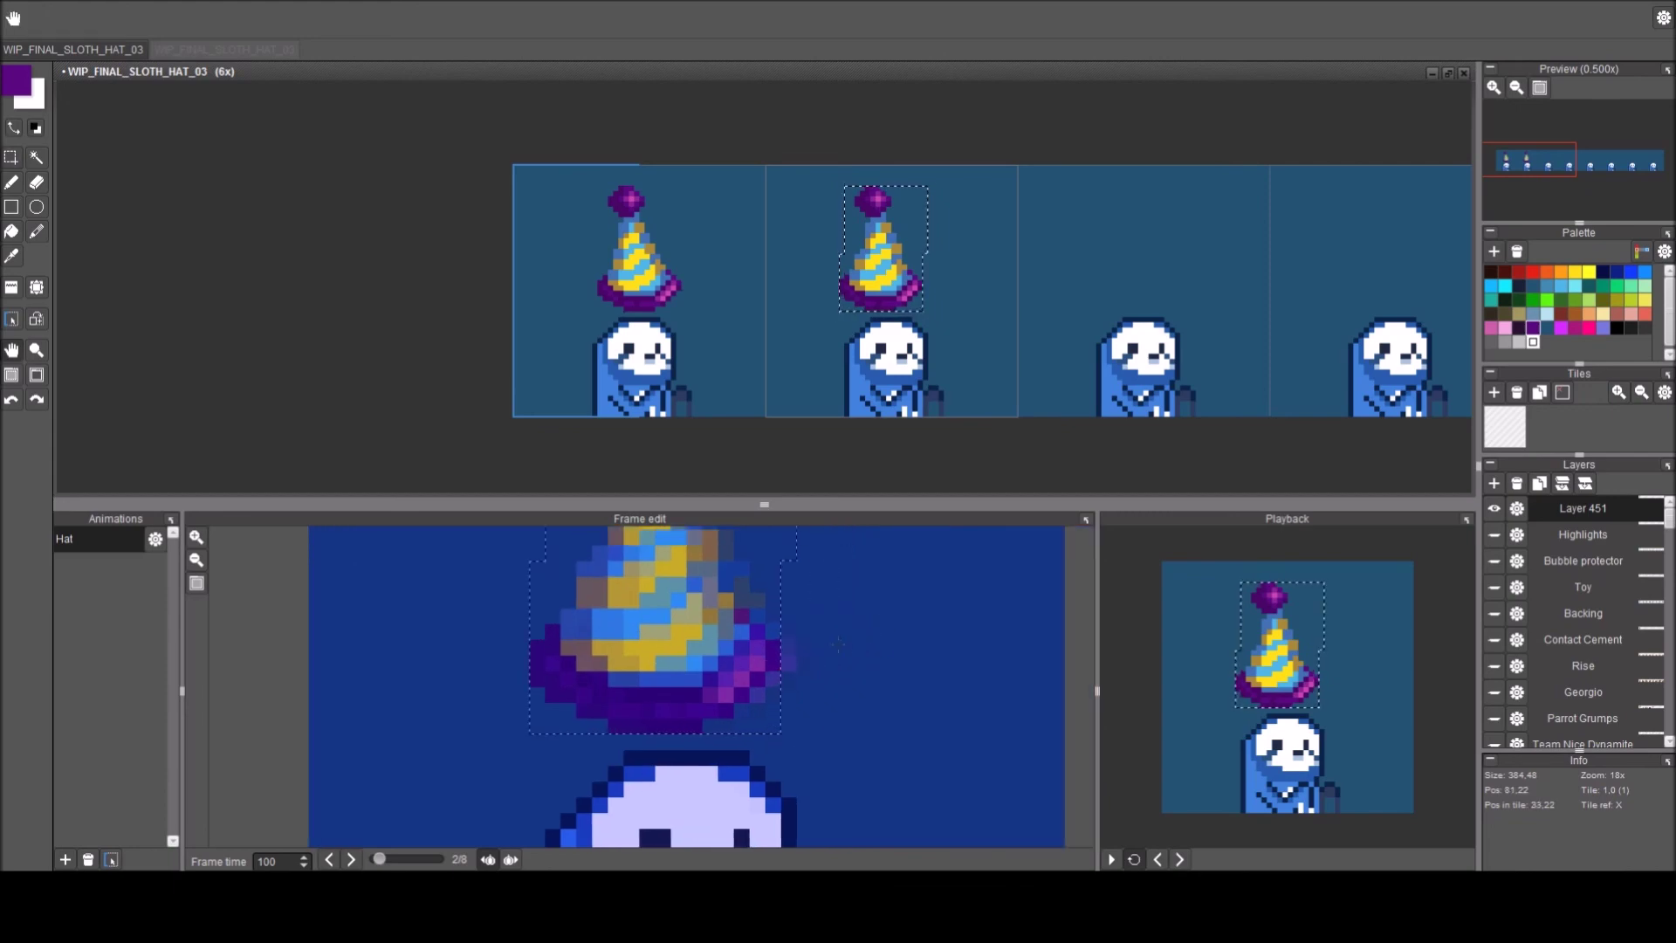
# Copy the first frame's hat tile into the empty third frame.
pyautogui.scroll(-5, 837, 623)
pyautogui.press('Right')
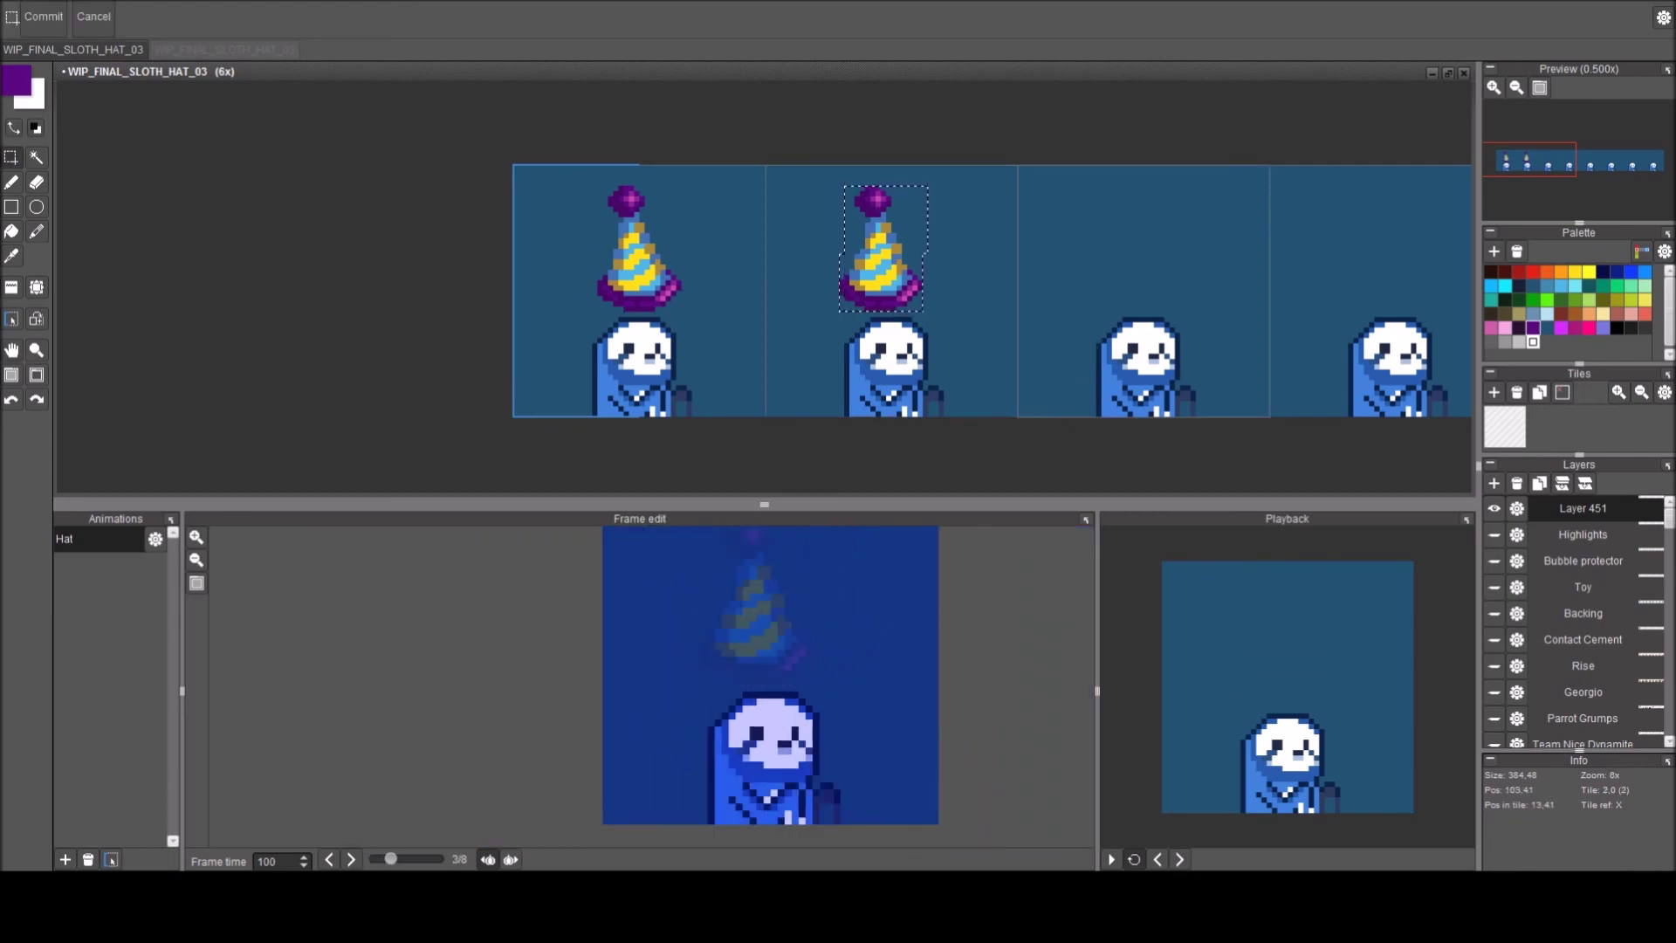
pyautogui.press('a')
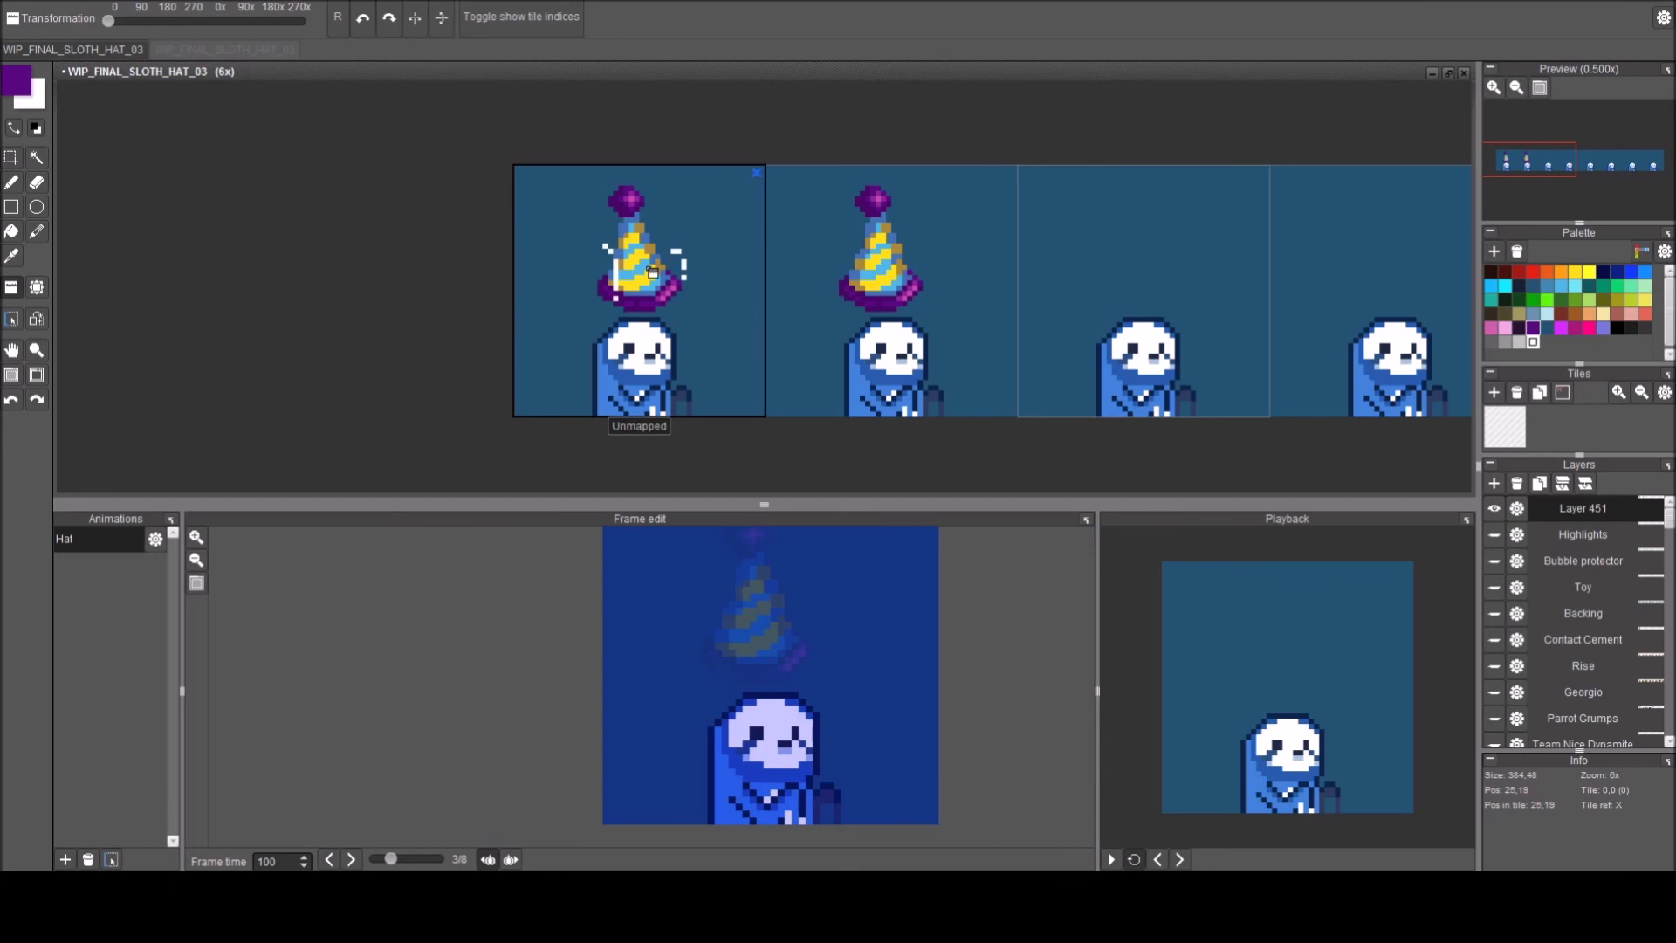
pyautogui.rightClick(647, 271)
pyautogui.press('space')
pyautogui.moveTo(1166, 280); pyautogui.dragTo(809, 285)
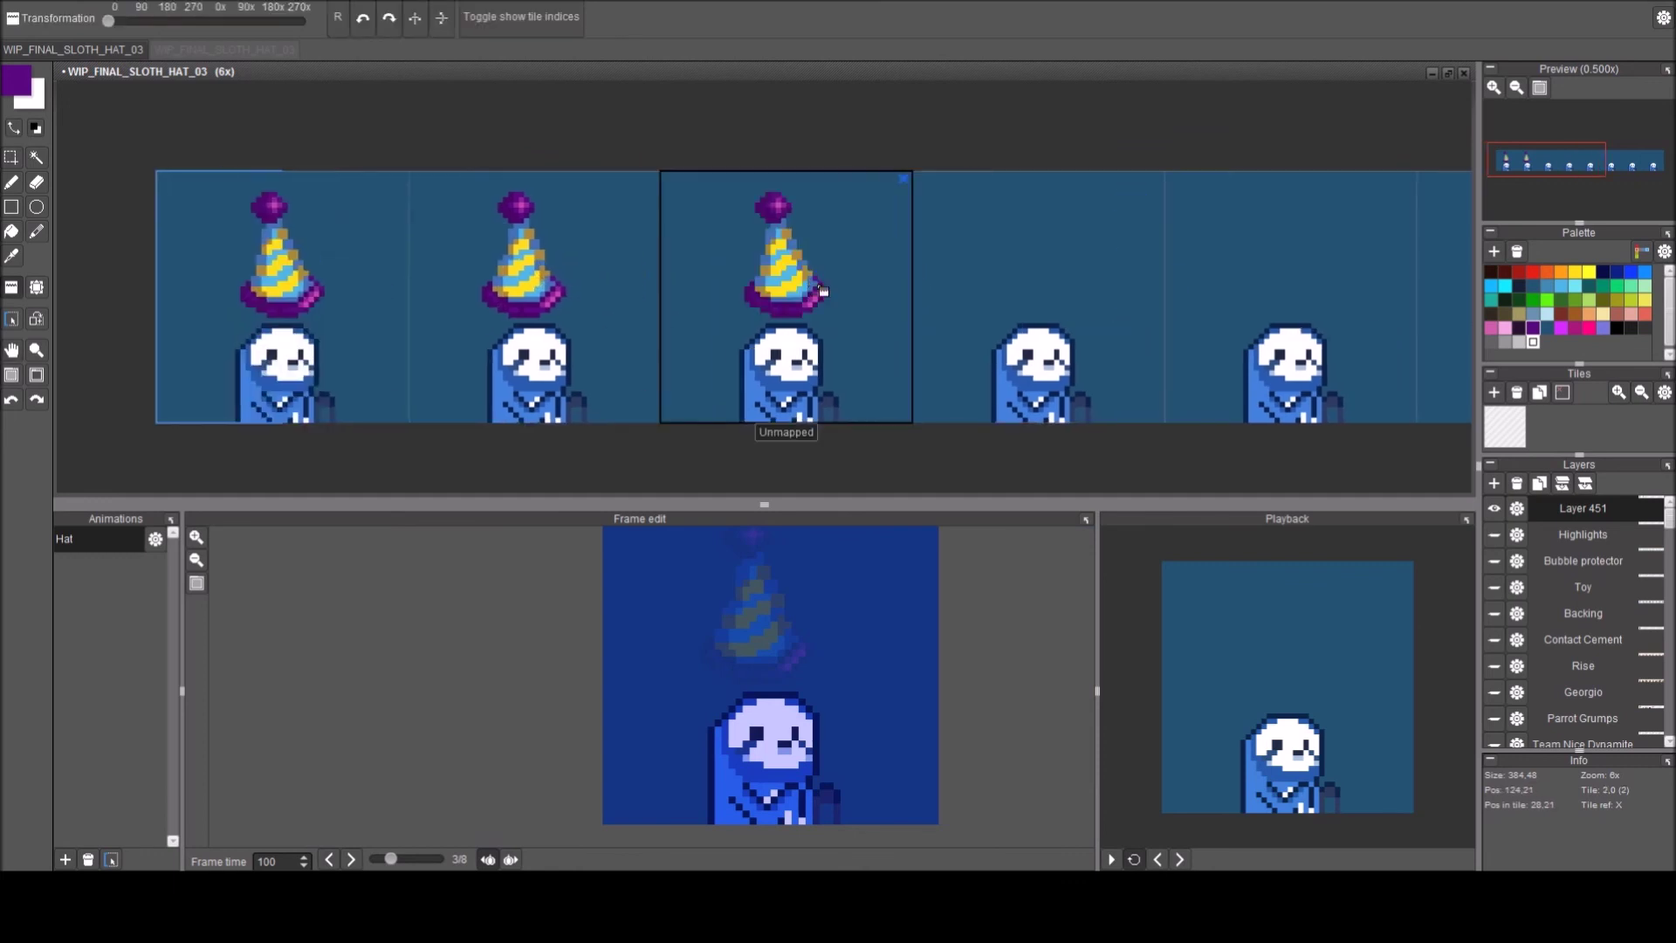
pyautogui.click(813, 285)
# Select the third frame's hat, tilt it slightly clockwise and play the animation.
pyautogui.press('b')
pyautogui.press('w')
pyautogui.click(810, 305)
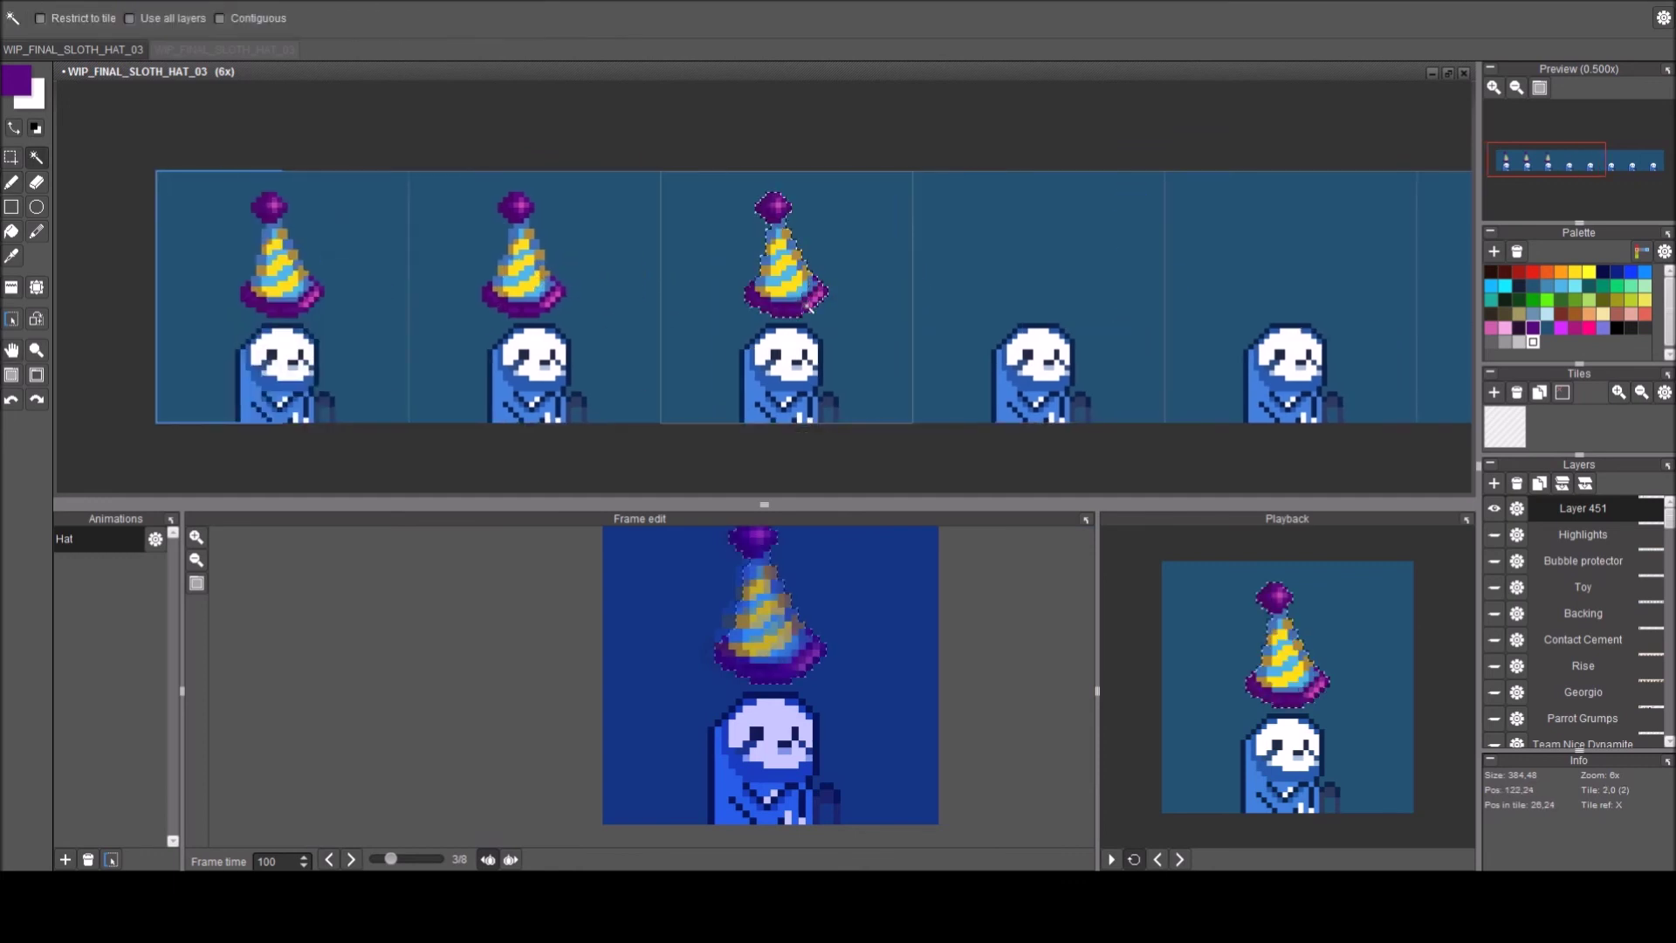
pyautogui.hotkey('ctrl', 'x')
pyautogui.hotkey('ctrl', 'v')
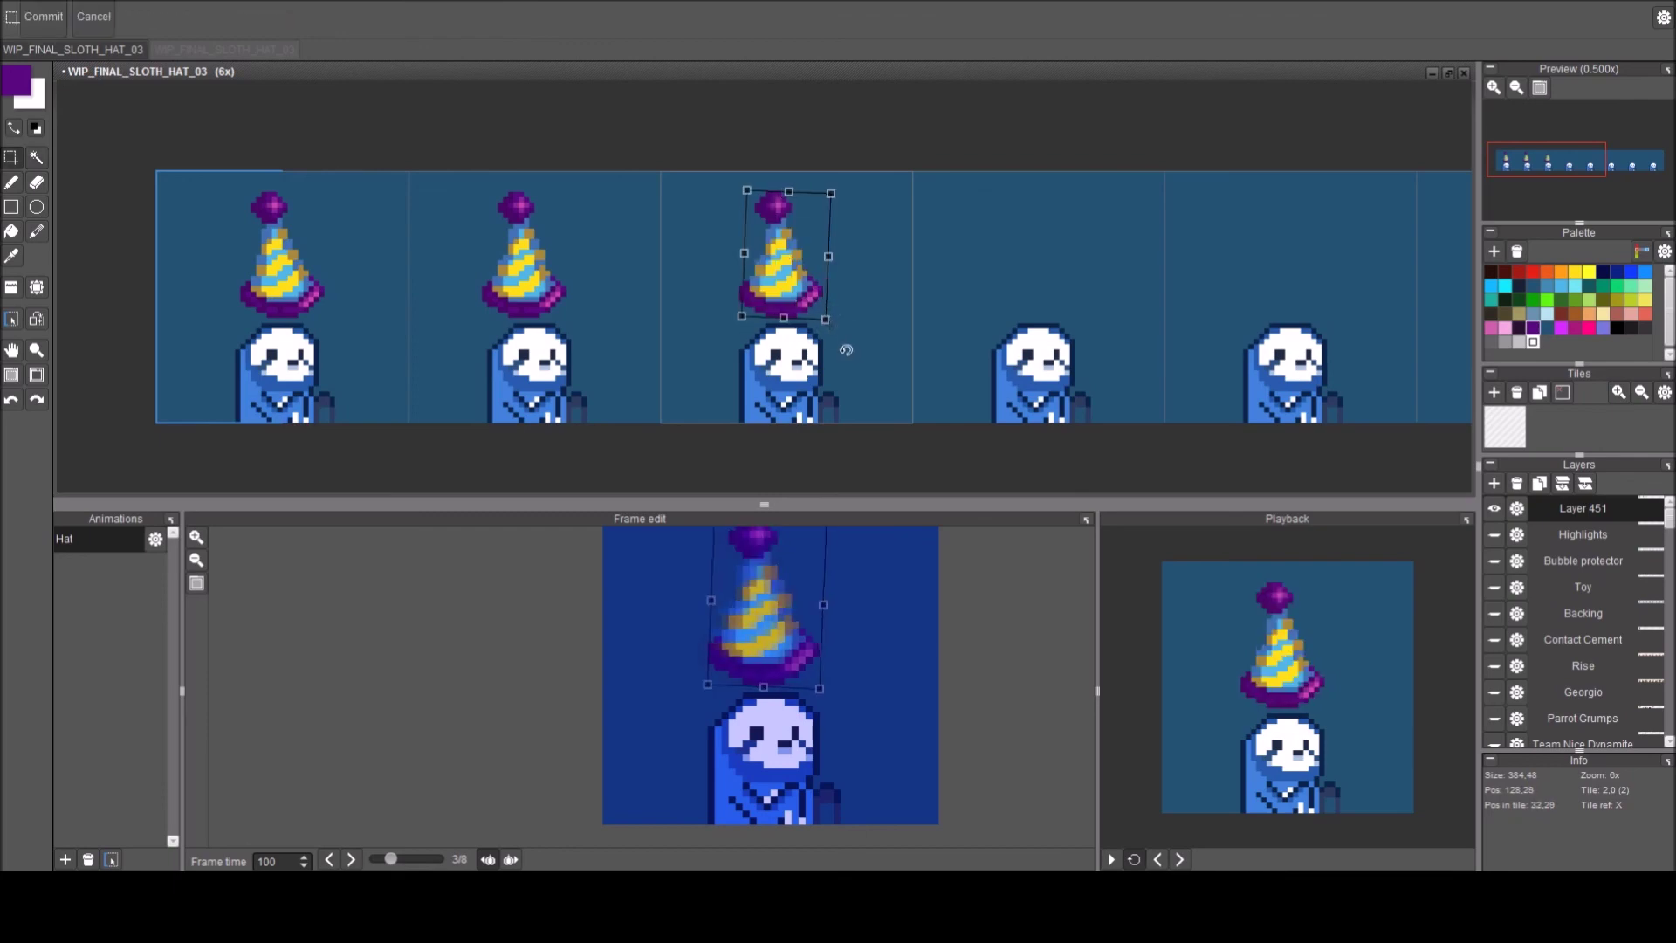
pyautogui.moveTo(849, 349); pyautogui.dragTo(814, 313)
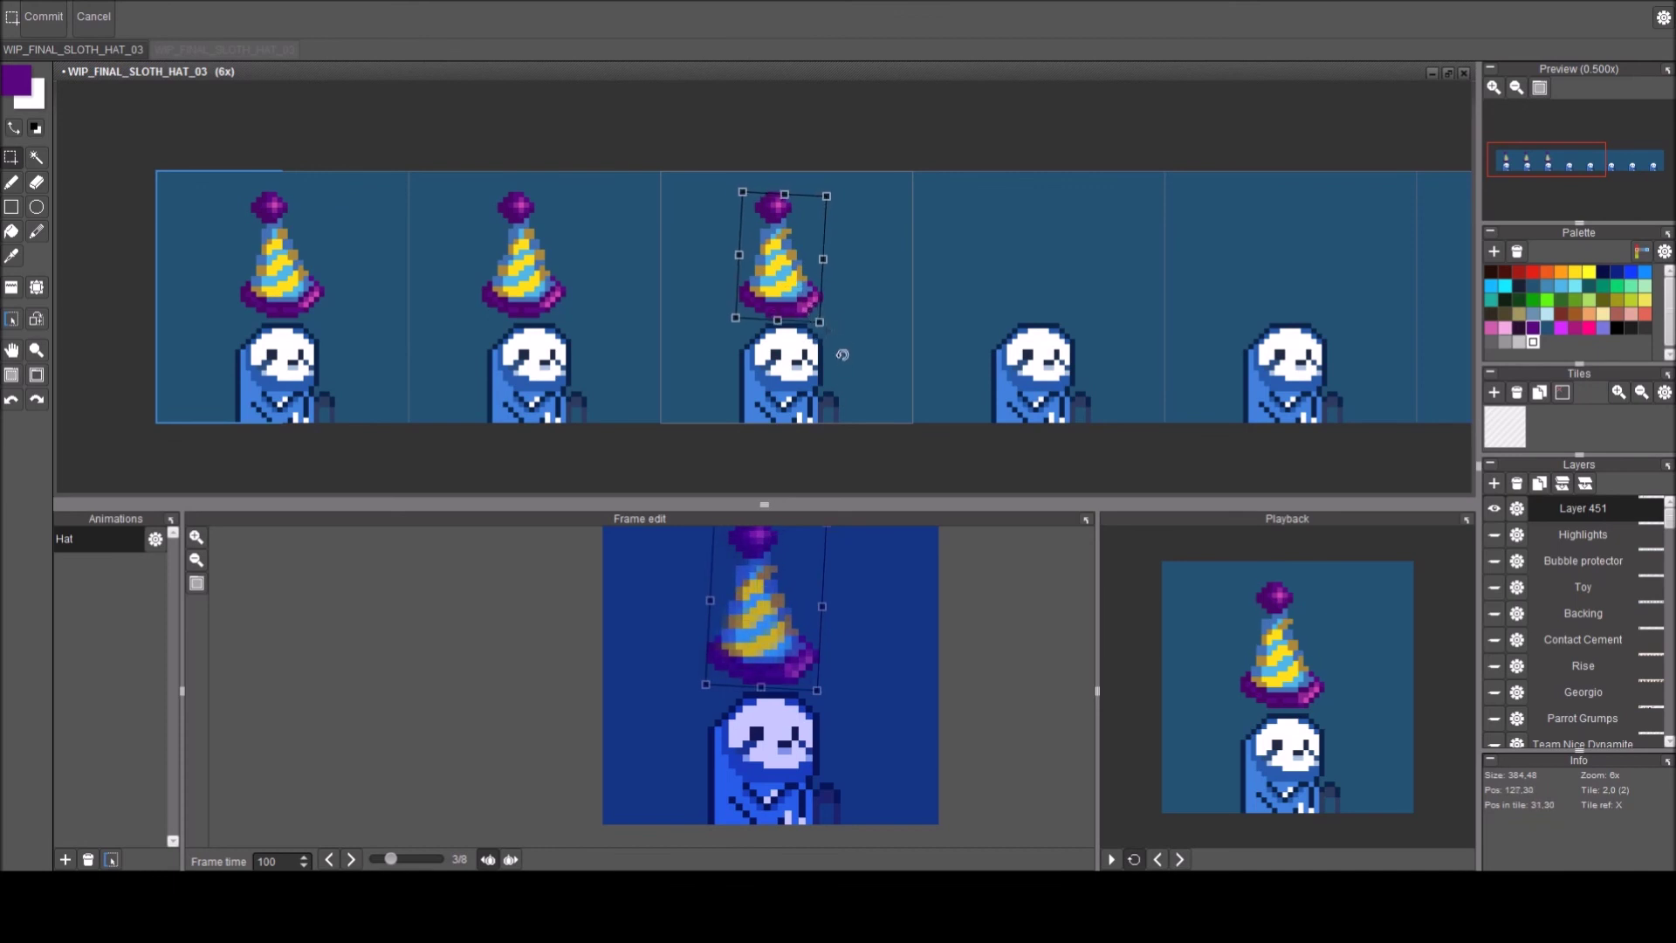
pyautogui.moveTo(842, 355); pyautogui.dragTo(837, 355)
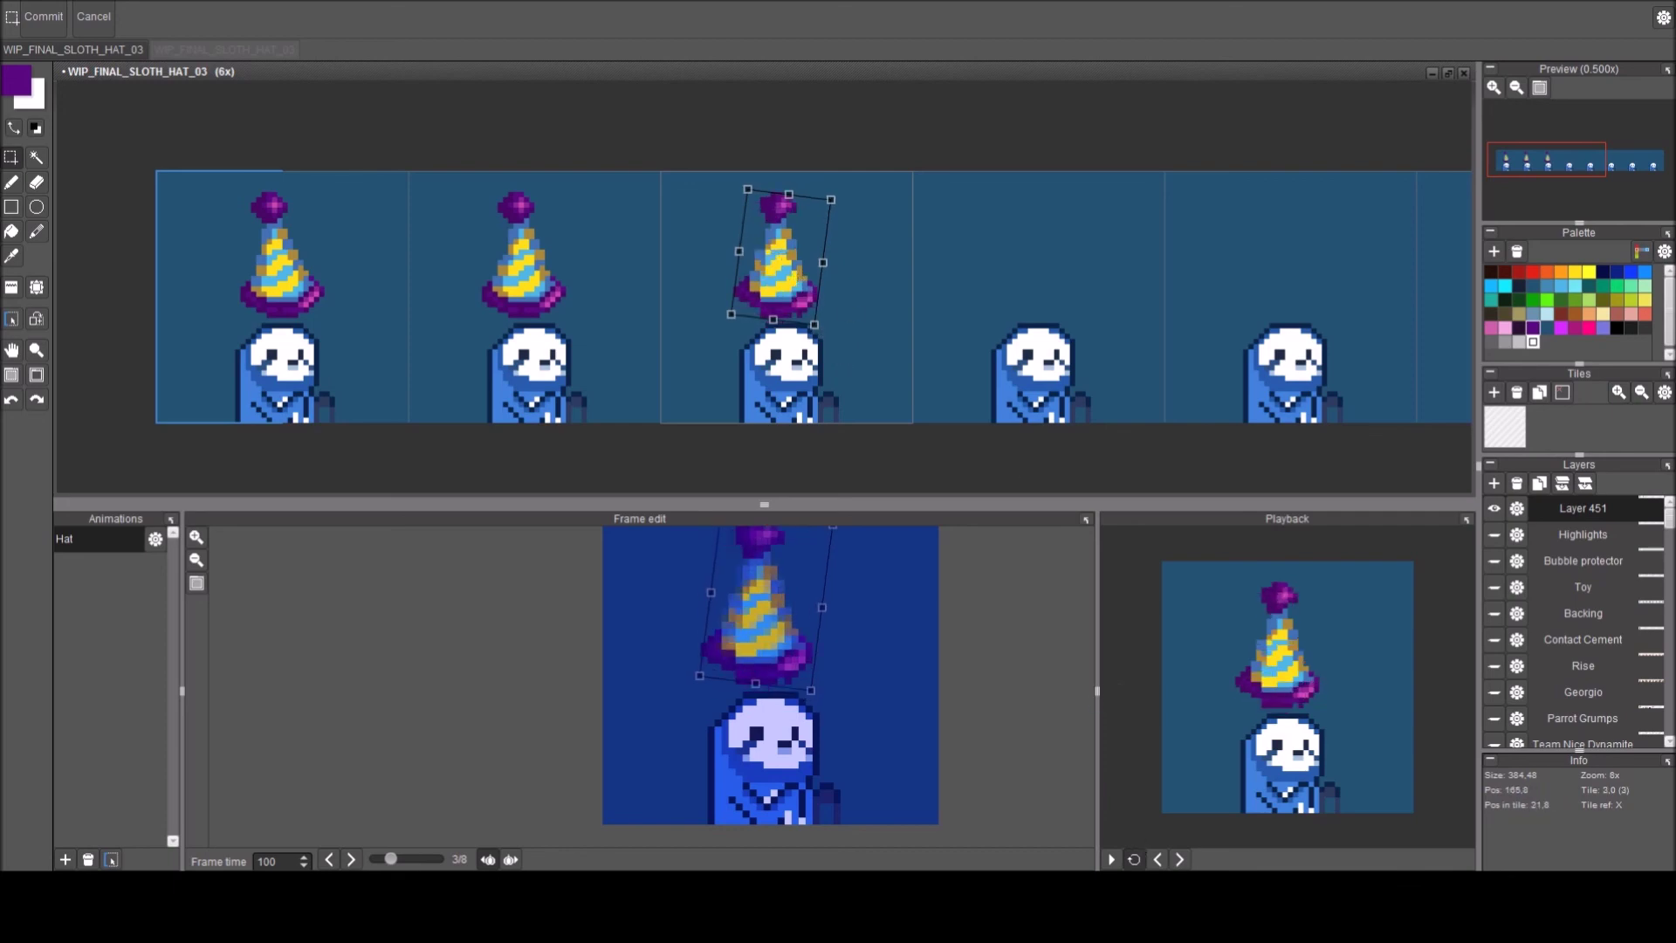
pyautogui.click(1110, 861)
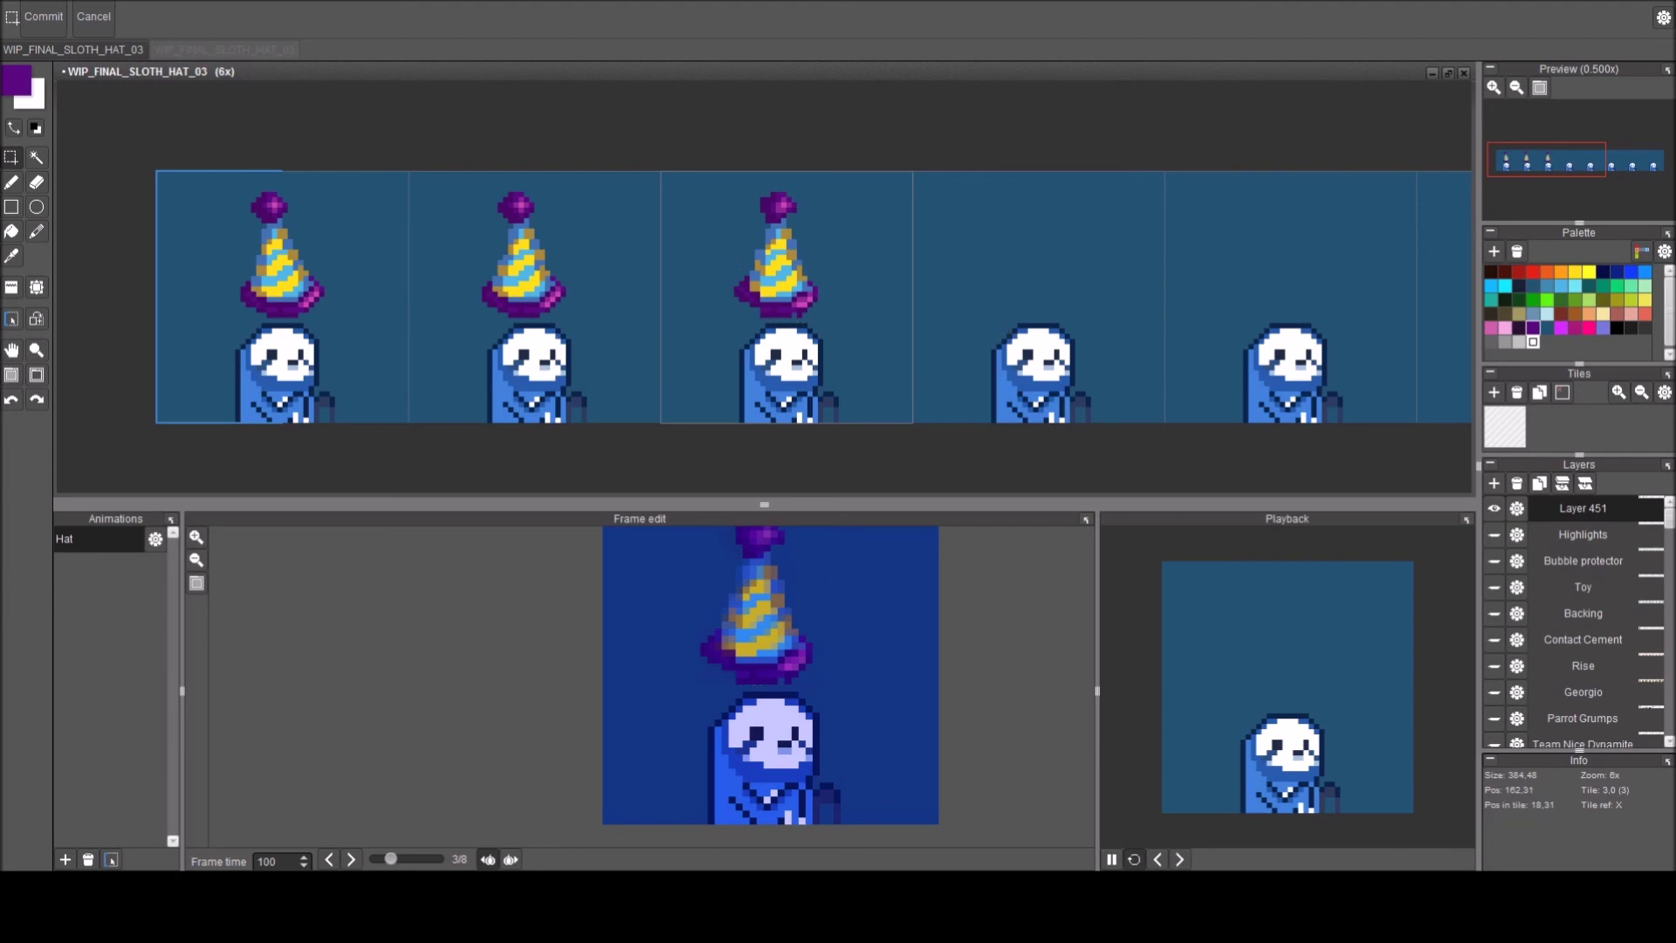
# Clean up the brim's lower edge on the tilted hat in the third frame.
pyautogui.scroll(-2, 1013, 336)
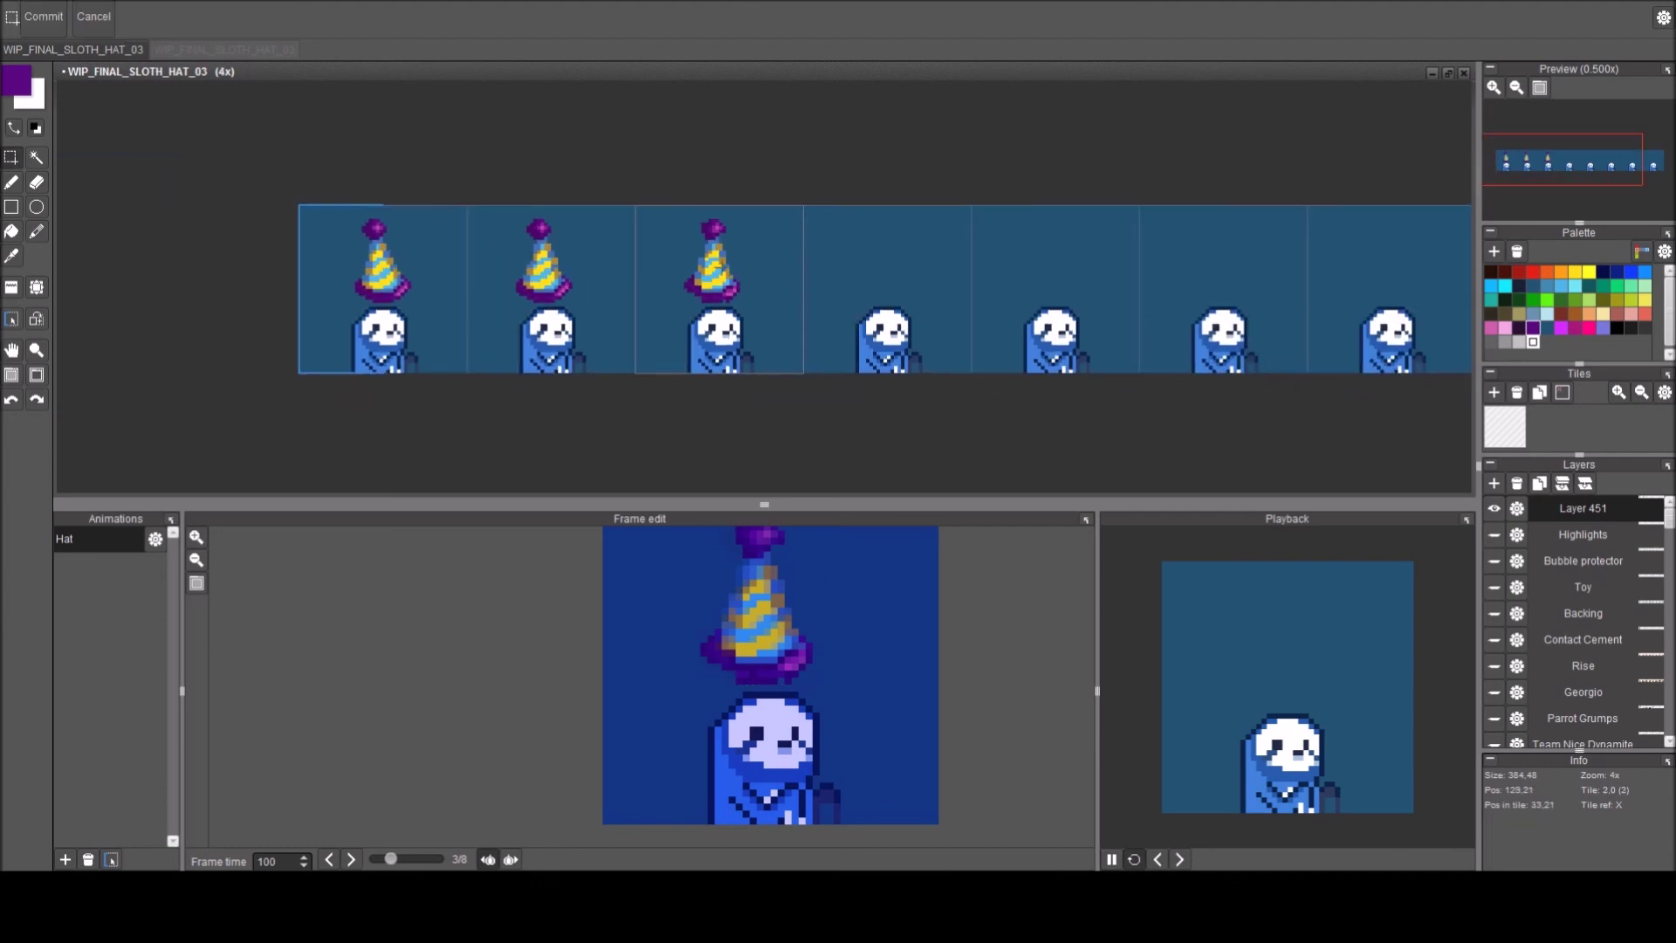
pyautogui.scroll(4, 714, 274)
pyautogui.press('e')
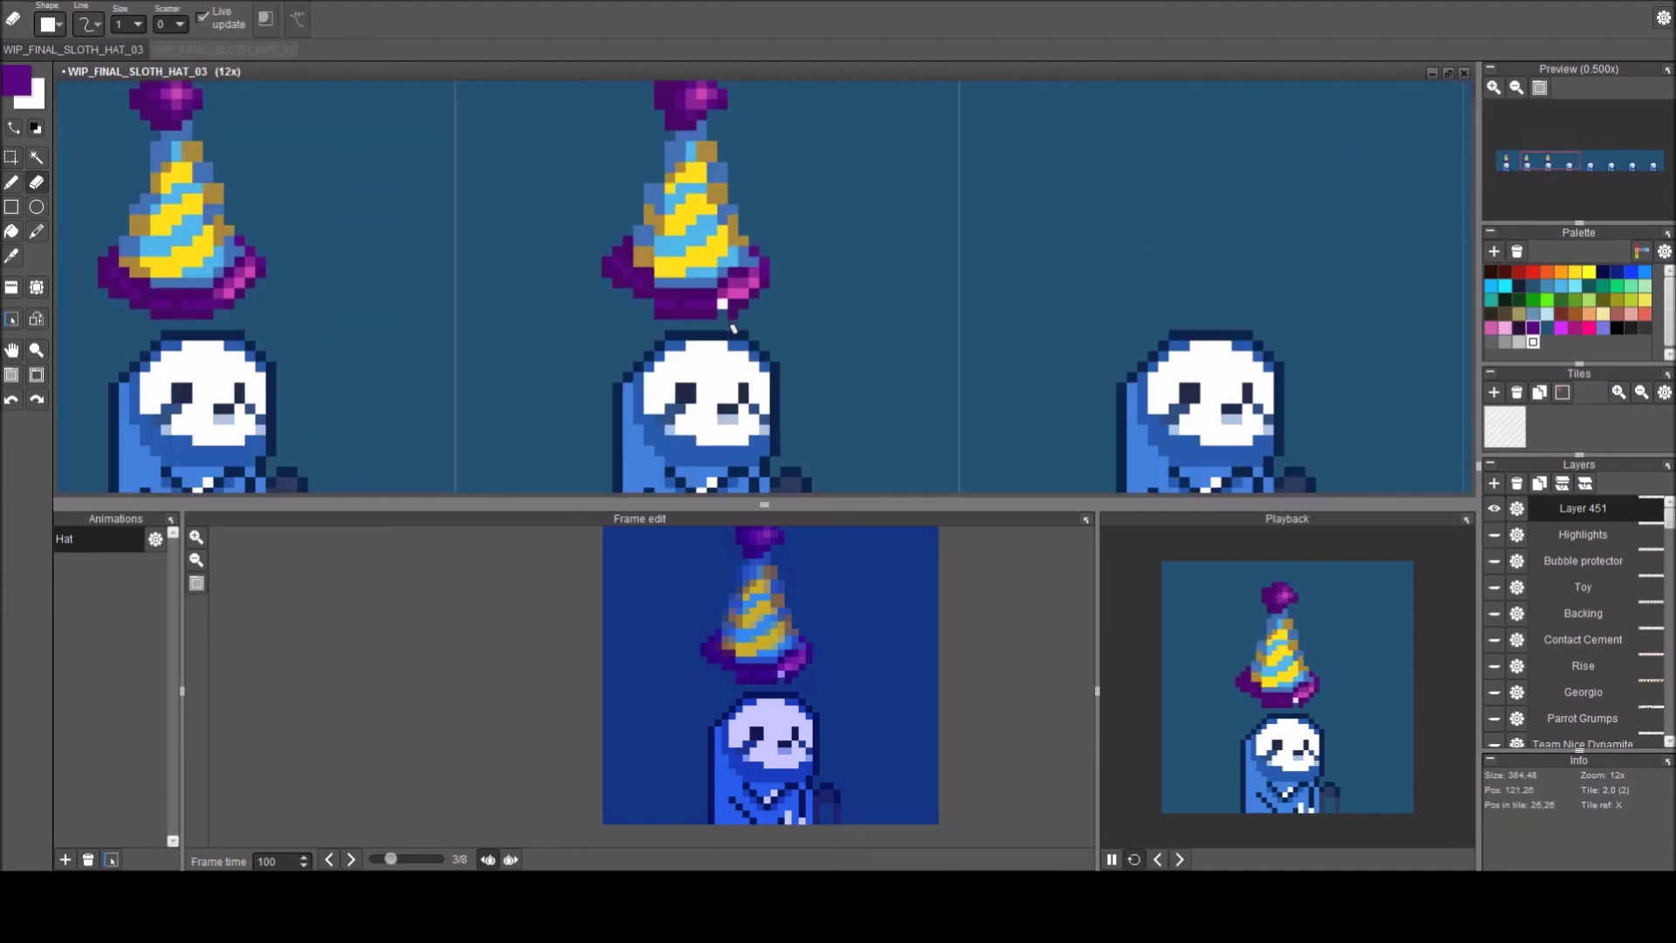
pyautogui.press('b')
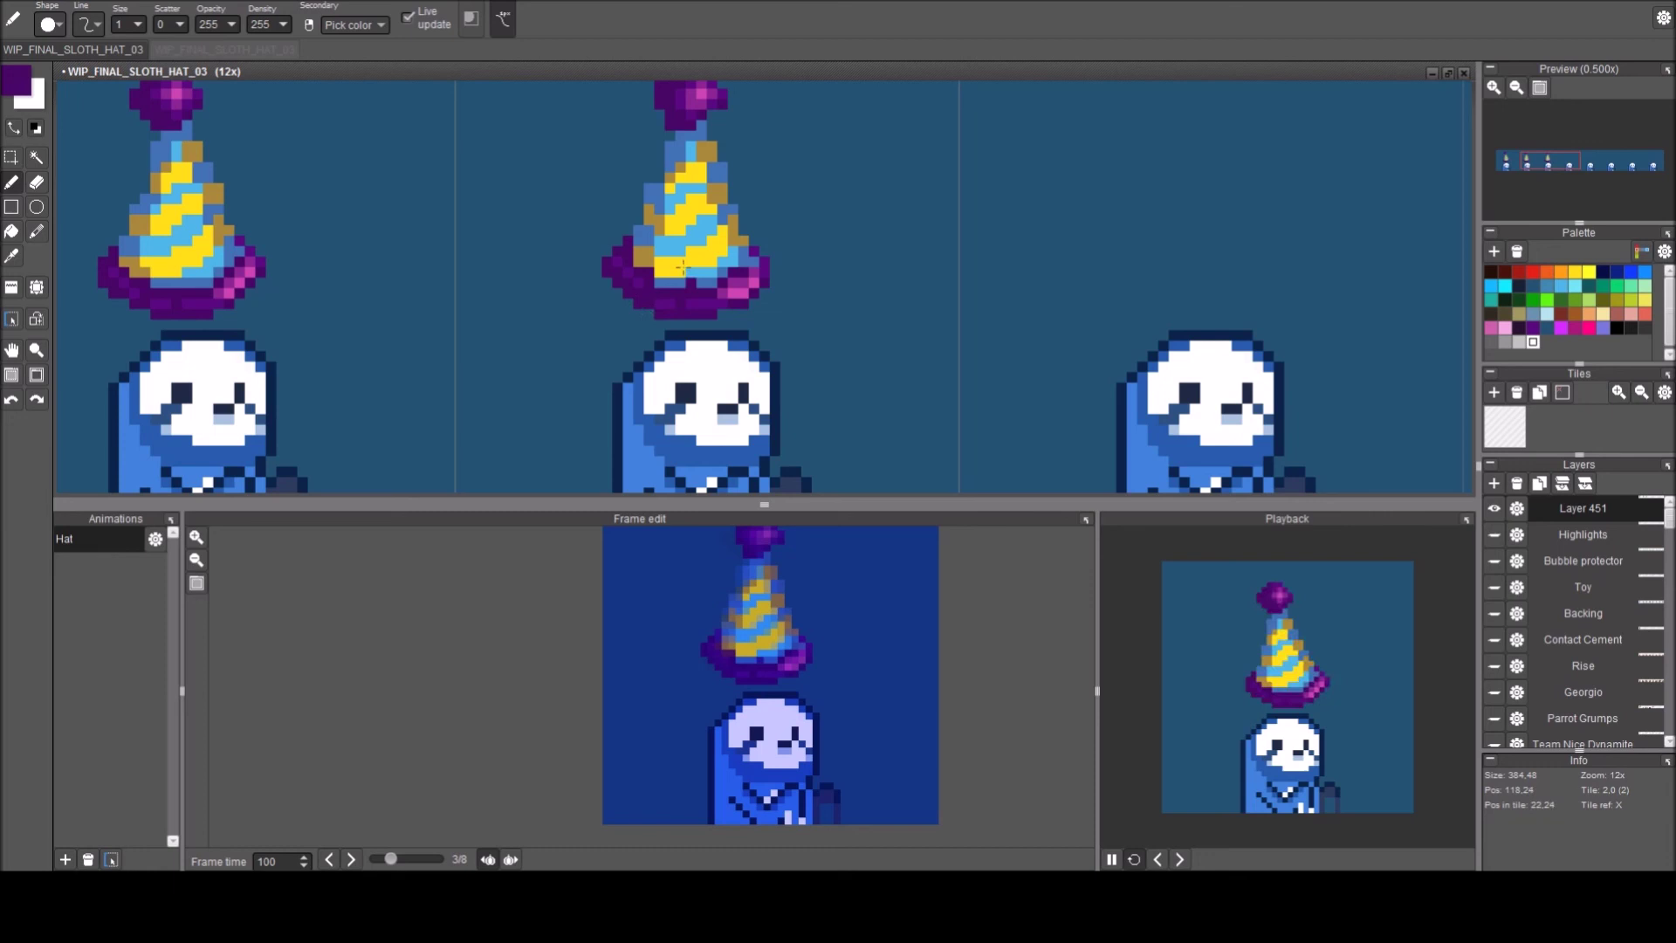
# Repaint the upper stripes of the third frame's hat with sampled gold, mid blue and light blue, and trim the outline near the tip.
pyautogui.scroll(3, 683, 267)
pyautogui.scroll(-1, 663, 218)
pyautogui.rightClick(653, 211)
pyautogui.rightClick(656, 199)
pyautogui.rightClick(669, 198)
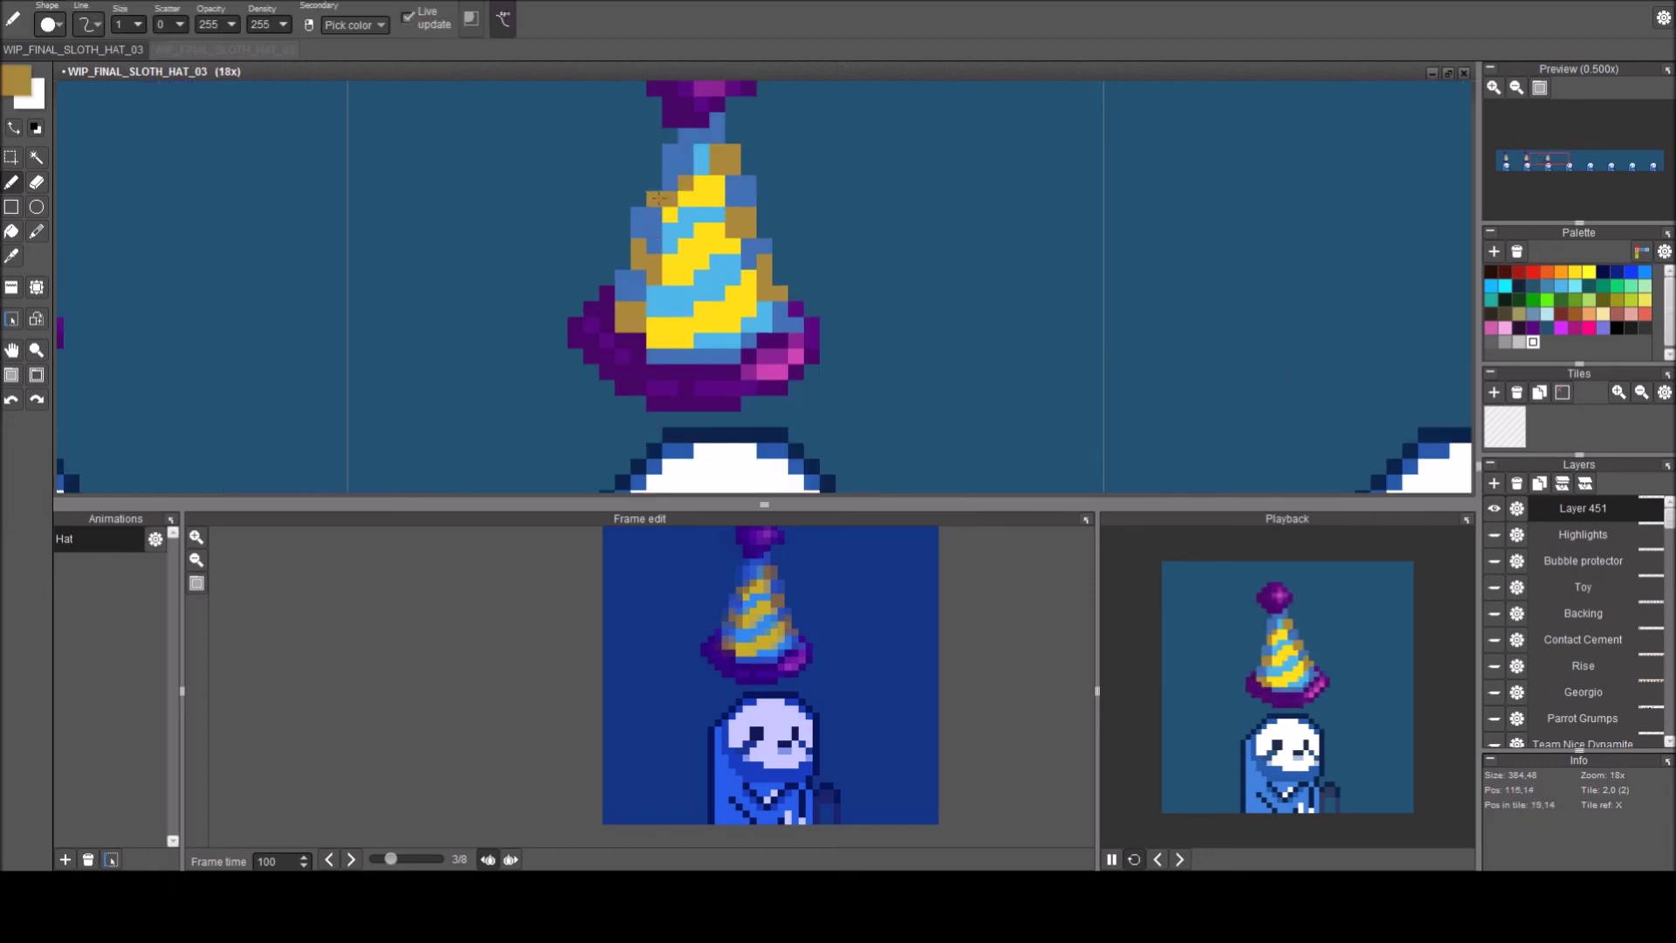
pyautogui.keyDown('alt'); pyautogui.click(671, 168); pyautogui.keyUp('alt')
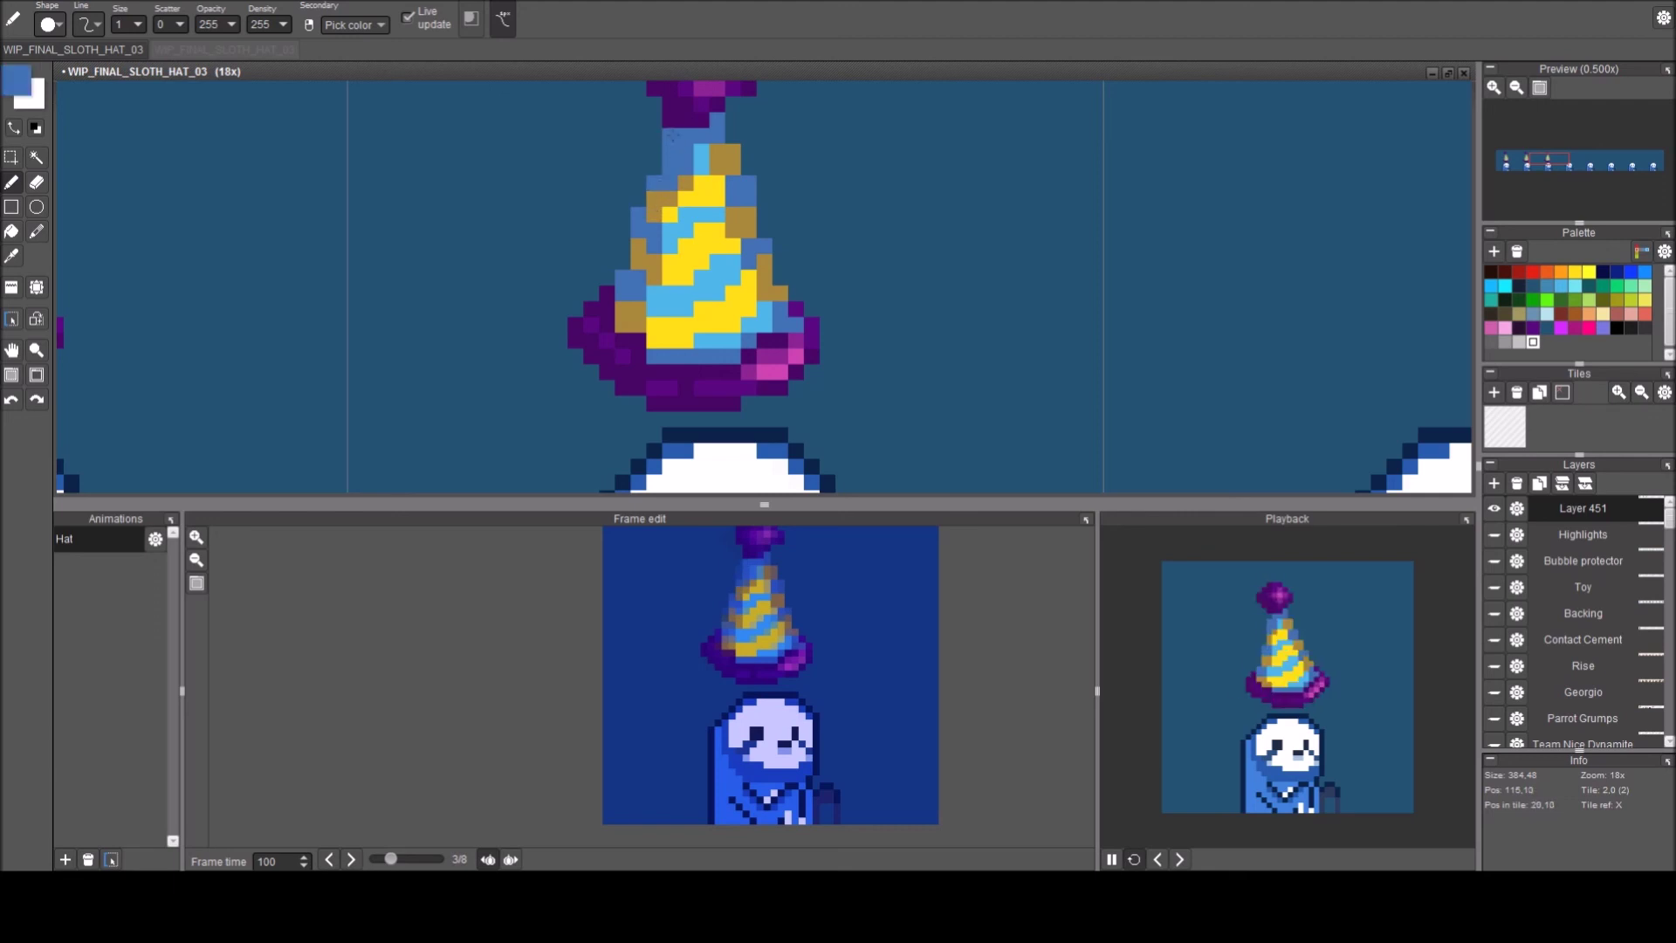
pyautogui.keyDown('alt'); pyautogui.click(696, 164); pyautogui.keyUp('alt')
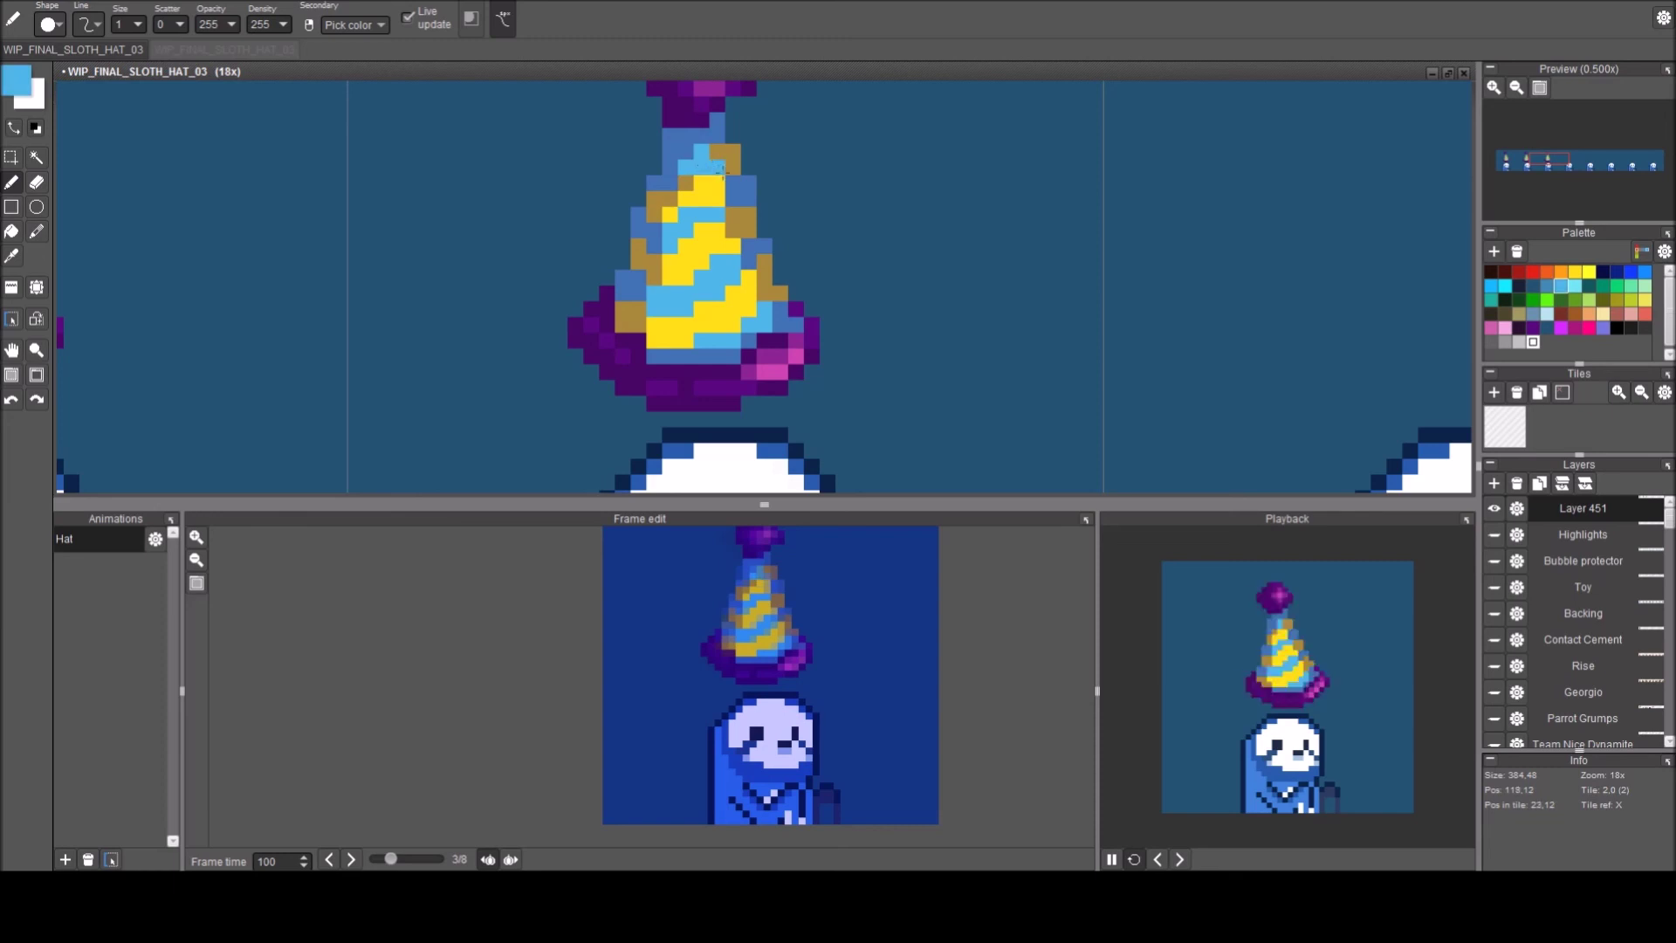
pyautogui.press('e')
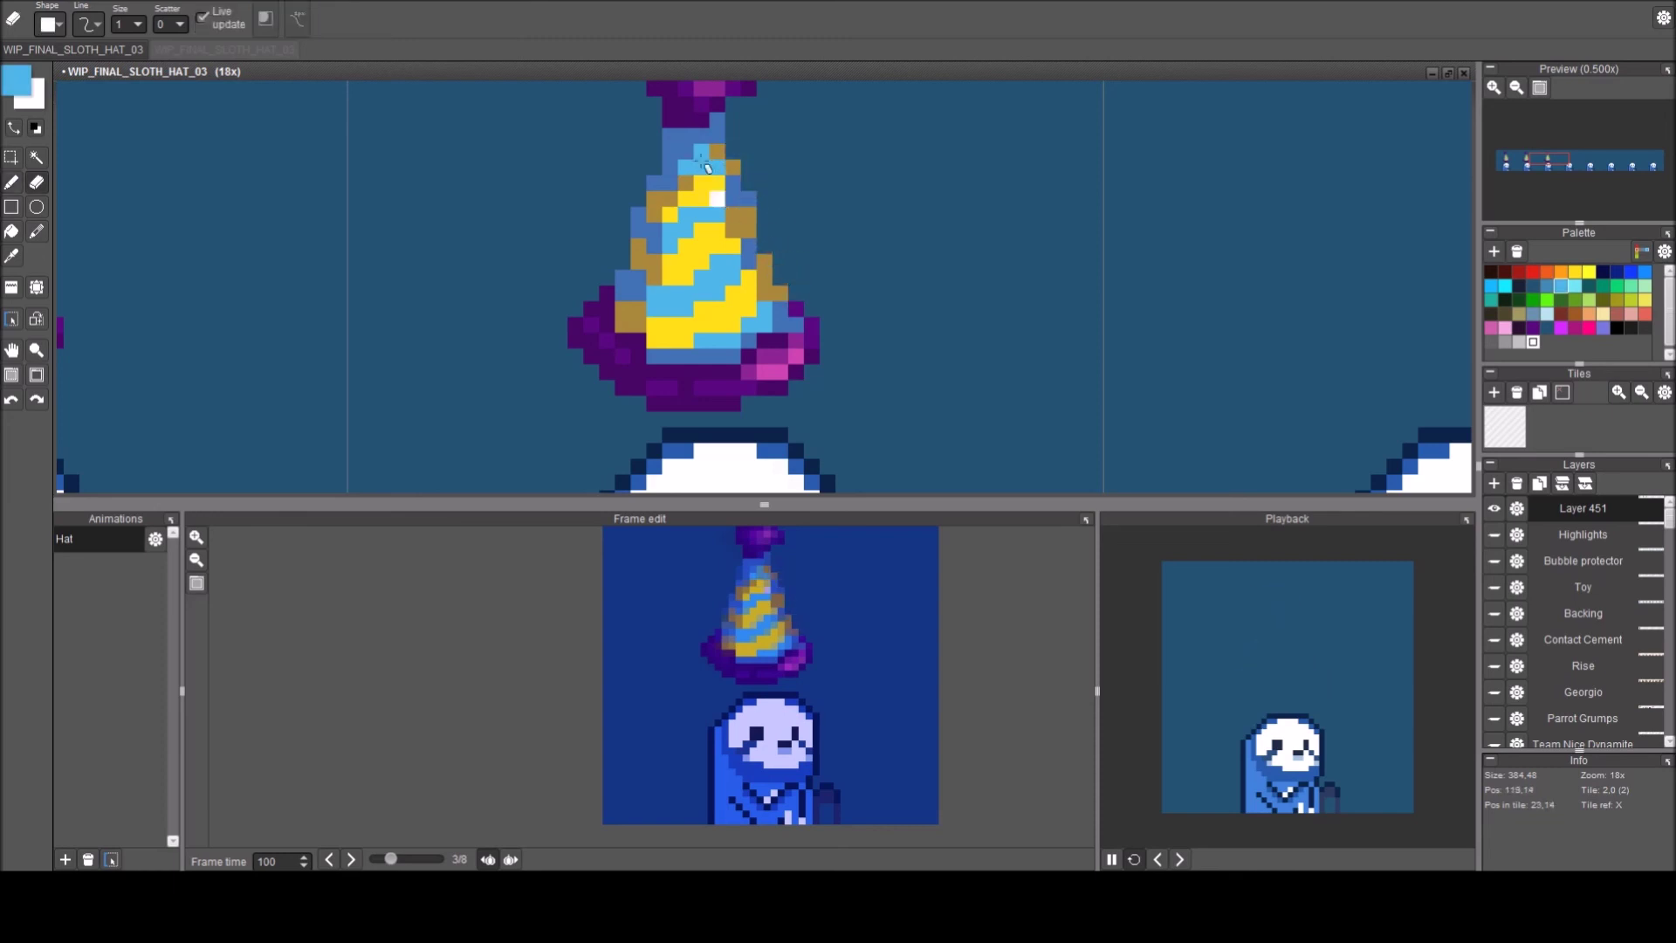
pyautogui.press('b')
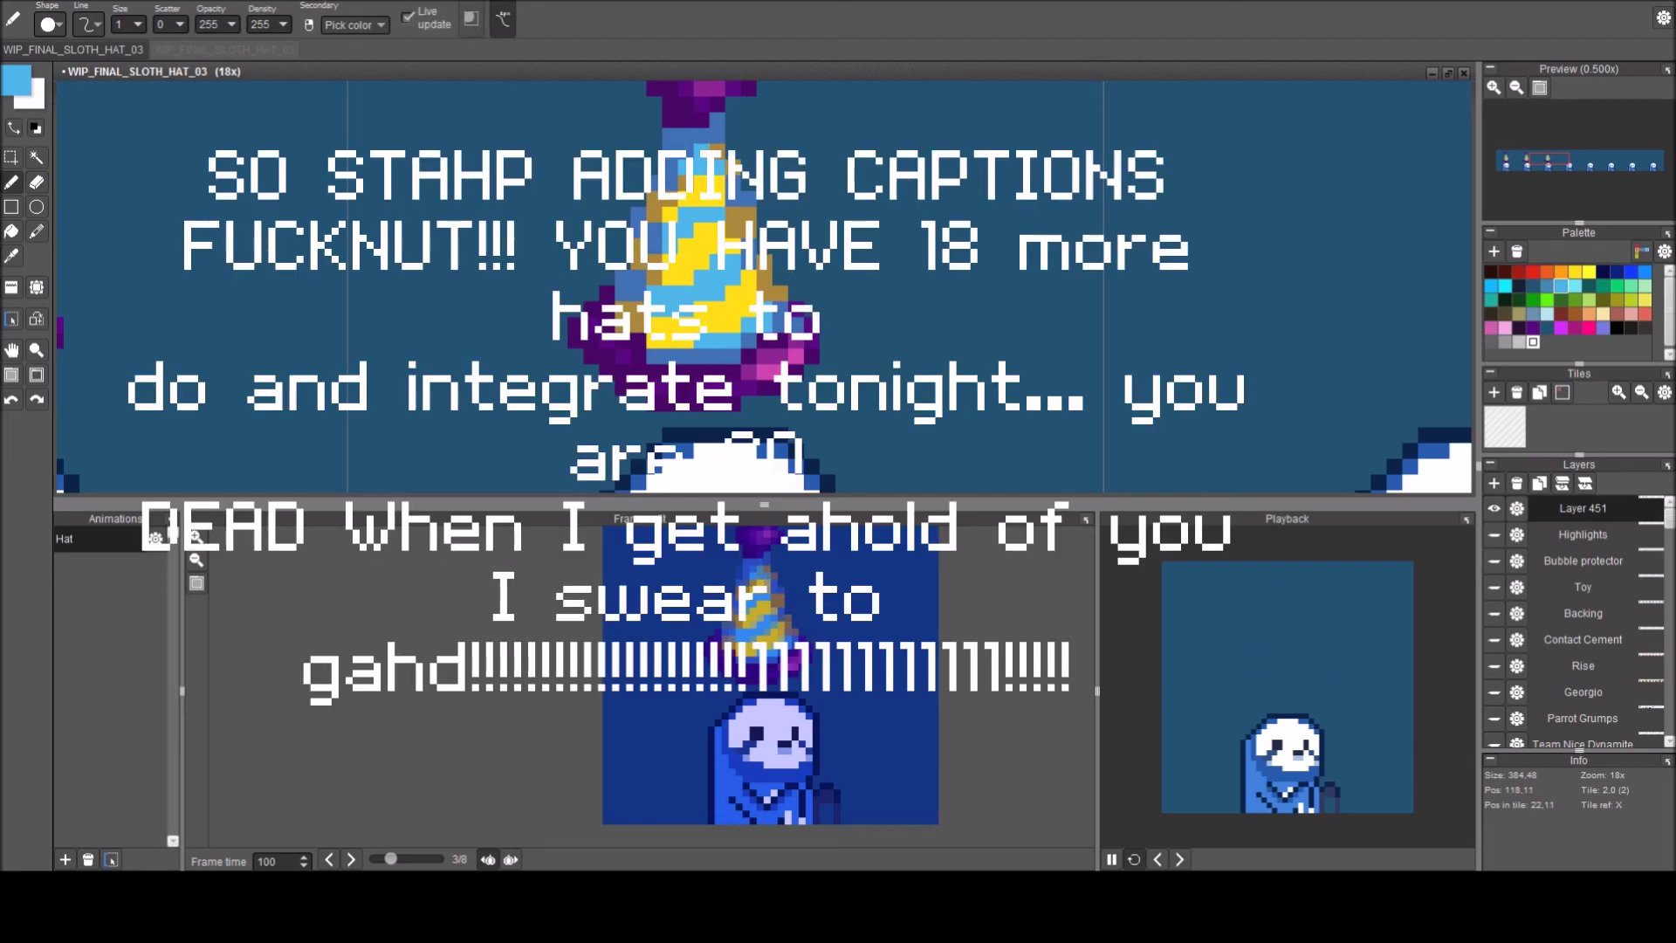
pyautogui.scroll(-3, 777, 275)
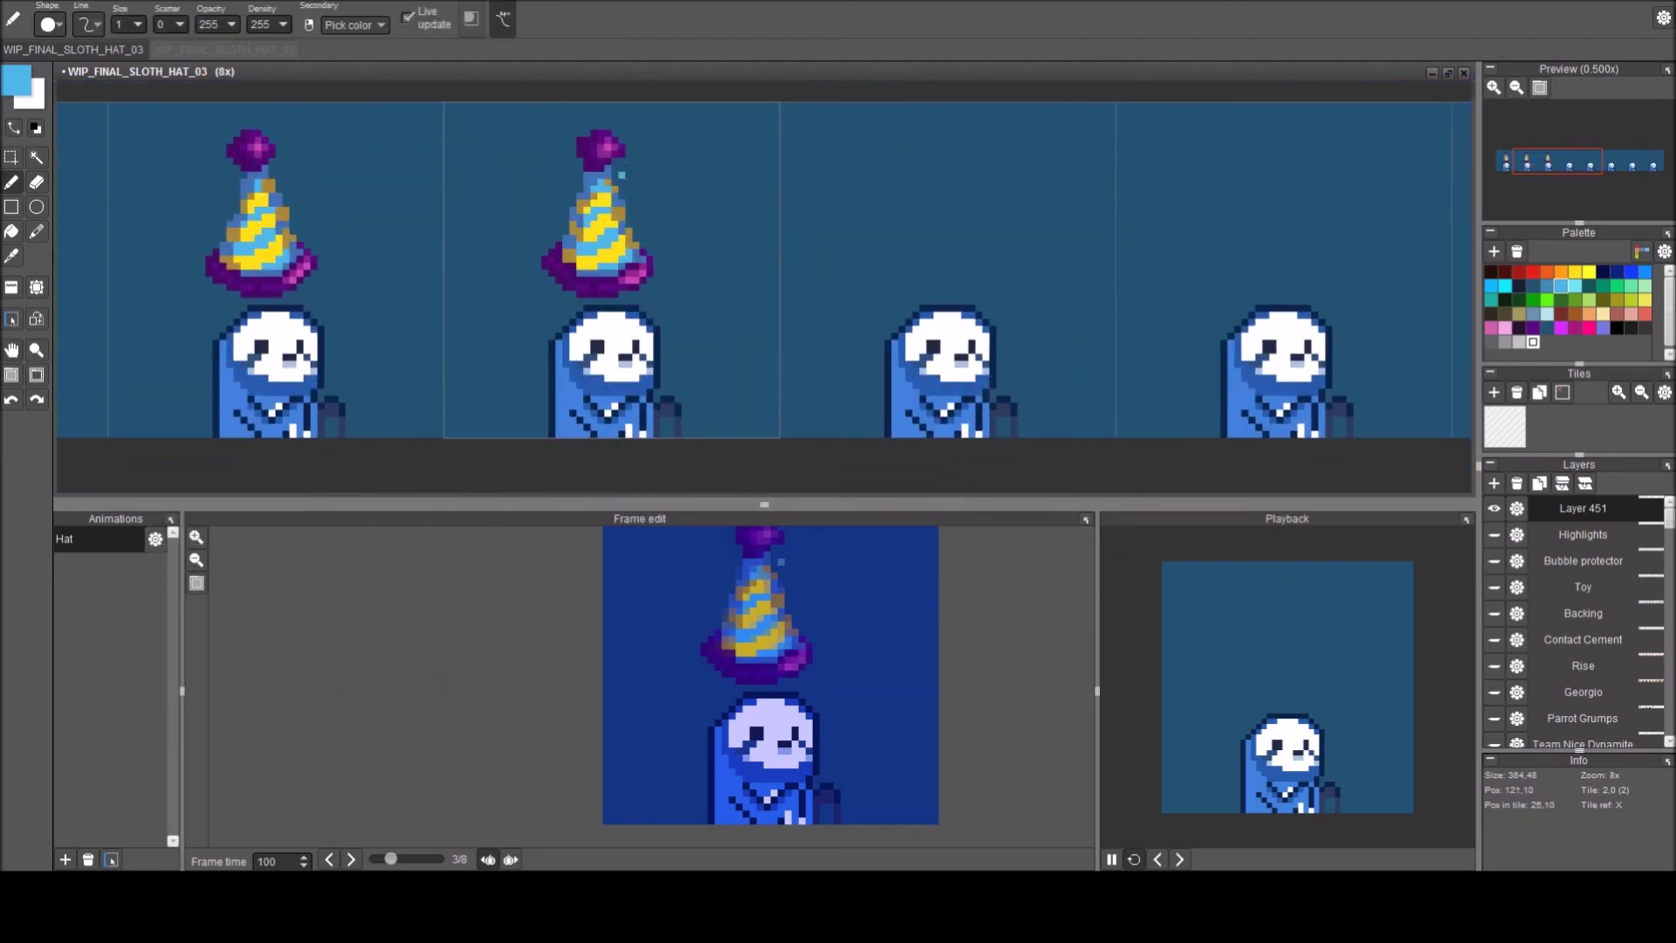
# Sample the purples from the third frame's pompom and touch up its shape above the cone.
pyautogui.scroll(2, 615, 168)
pyautogui.rightClick(592, 130)
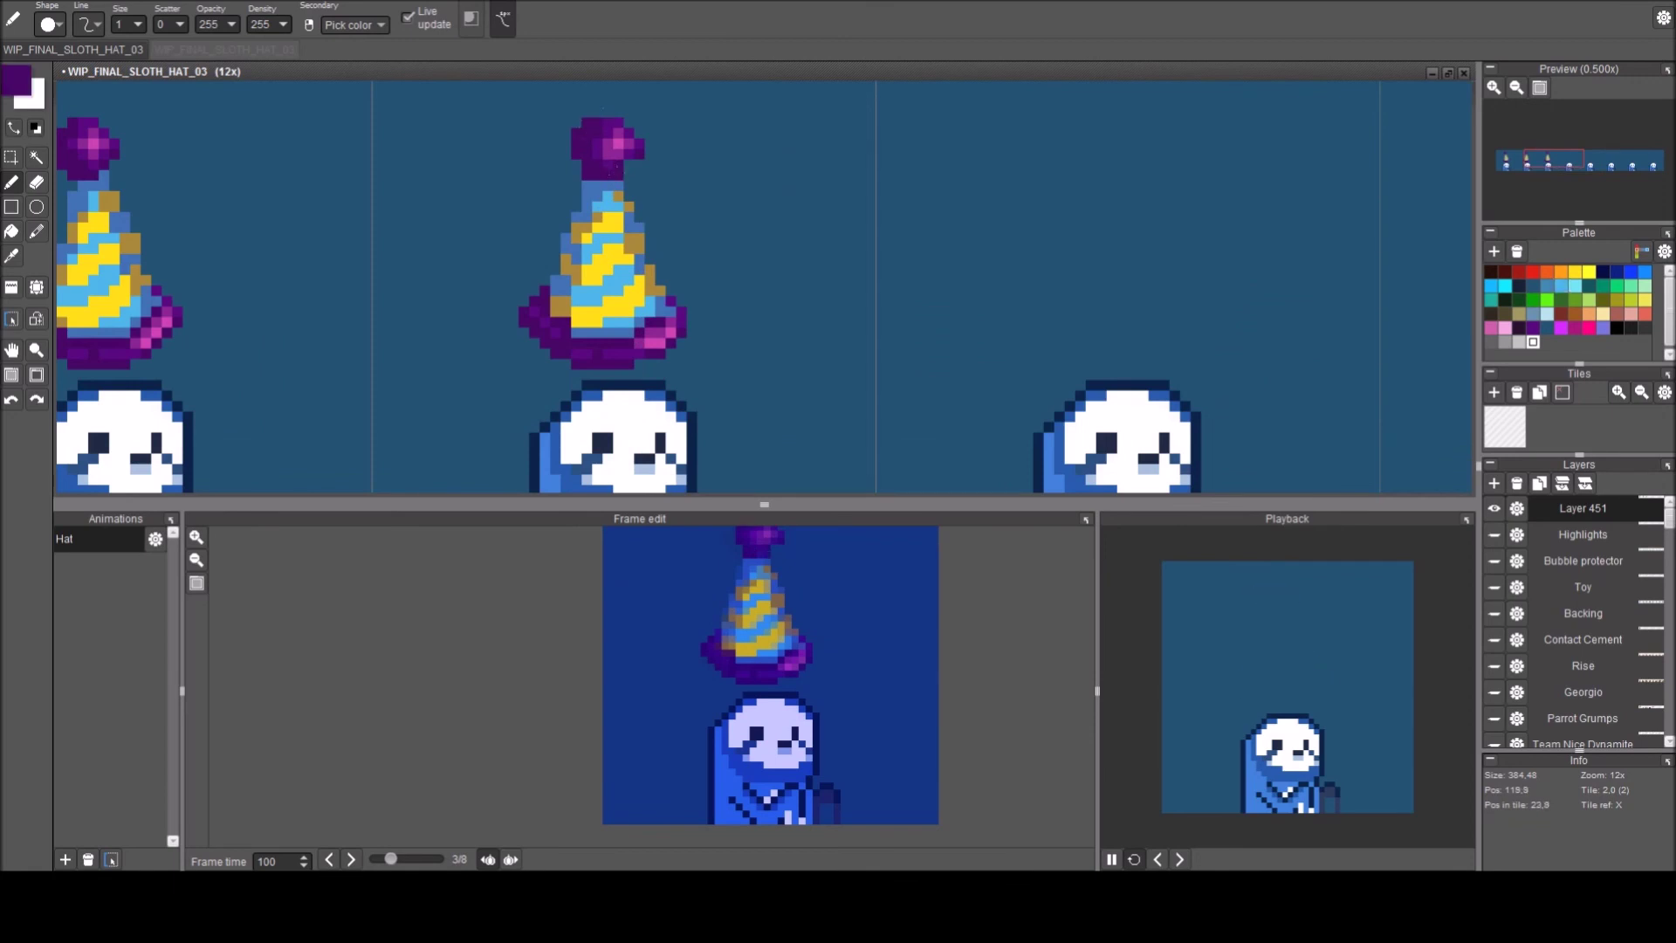
pyautogui.rightClick(629, 157)
pyautogui.click(660, 165)
pyautogui.scroll(-3, 660, 165)
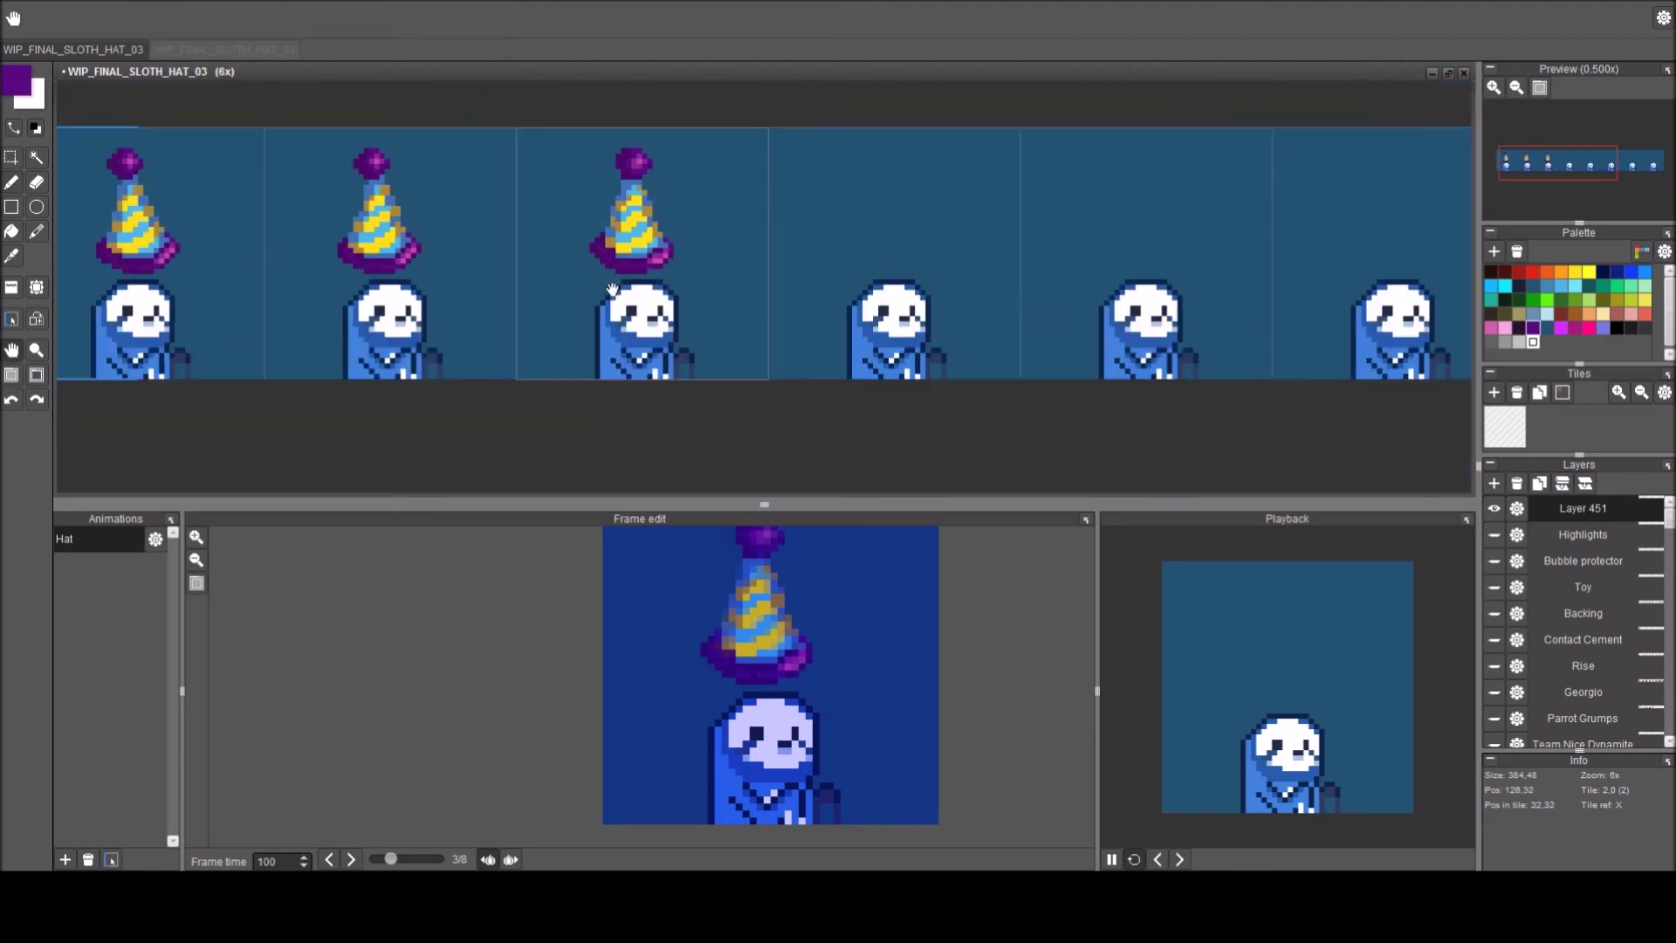
pyautogui.moveTo(614, 290); pyautogui.dragTo(542, 276)
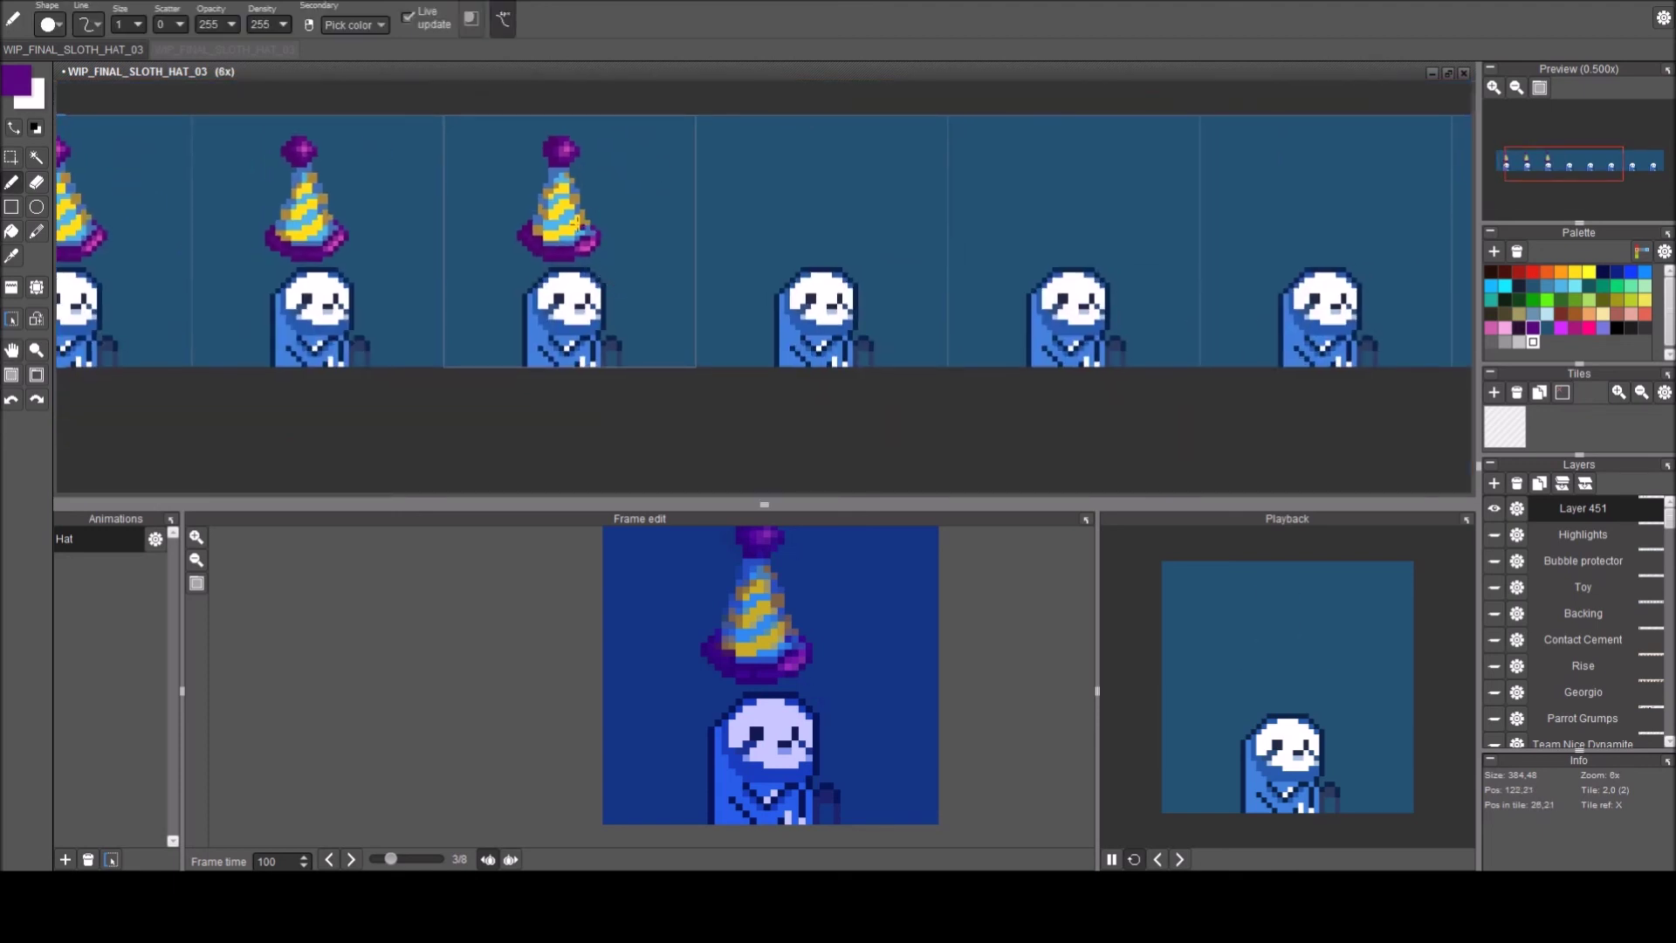
pyautogui.scroll(2, 576, 221)
pyautogui.scroll(3, 571, 244)
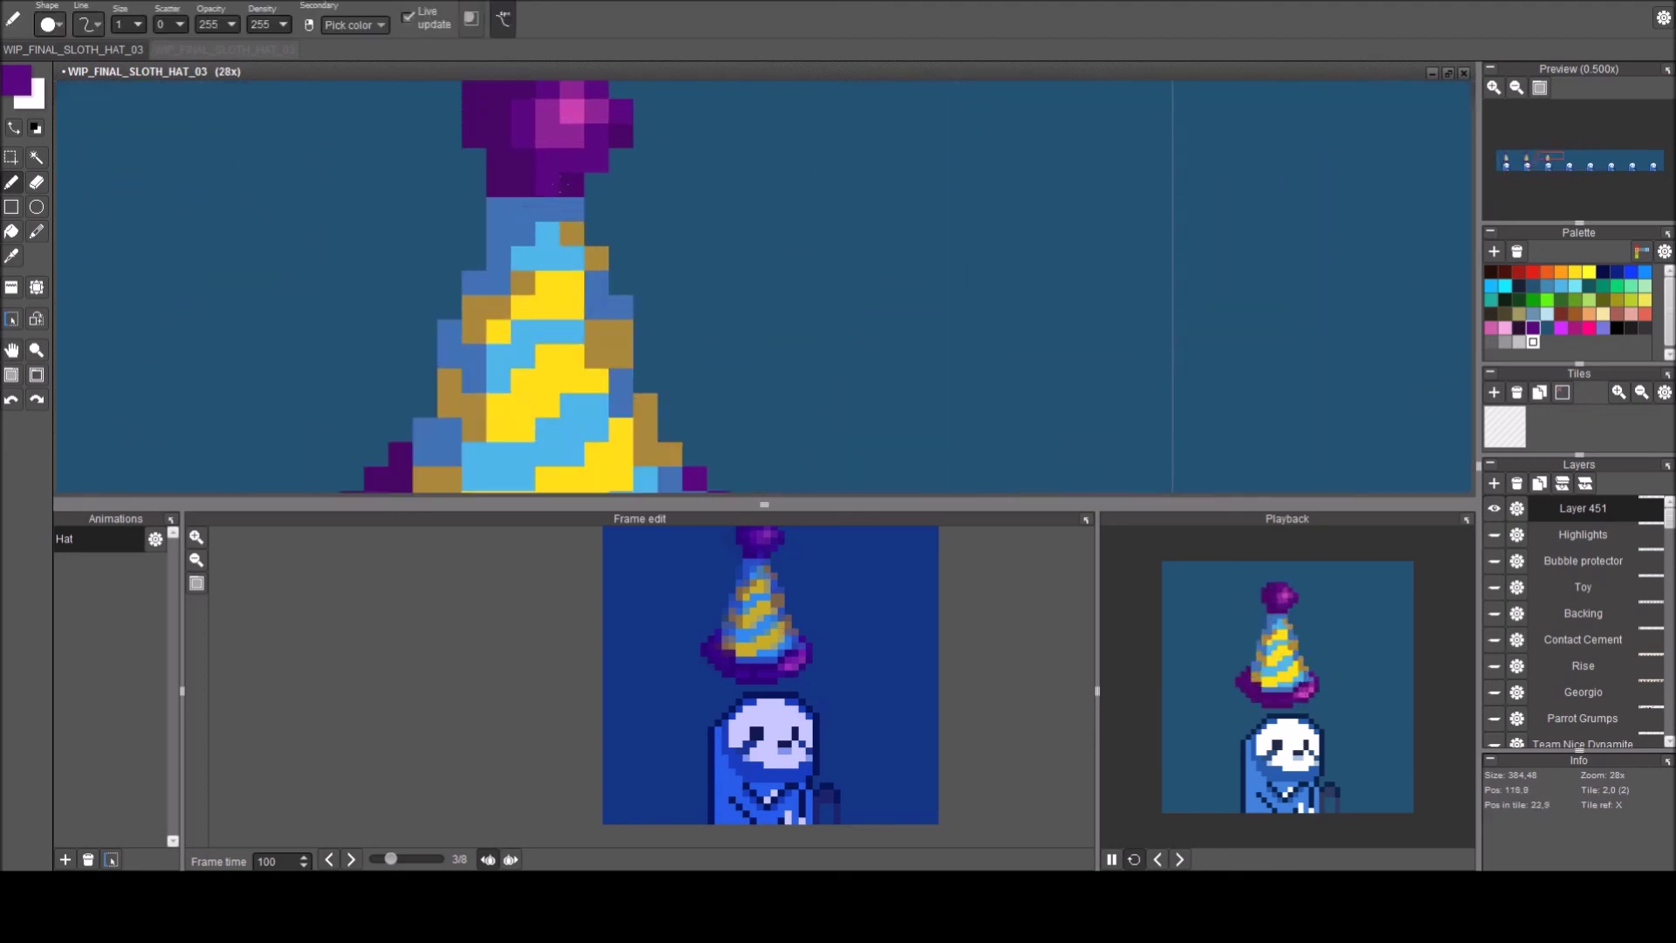
pyautogui.scroll(-2, 569, 138)
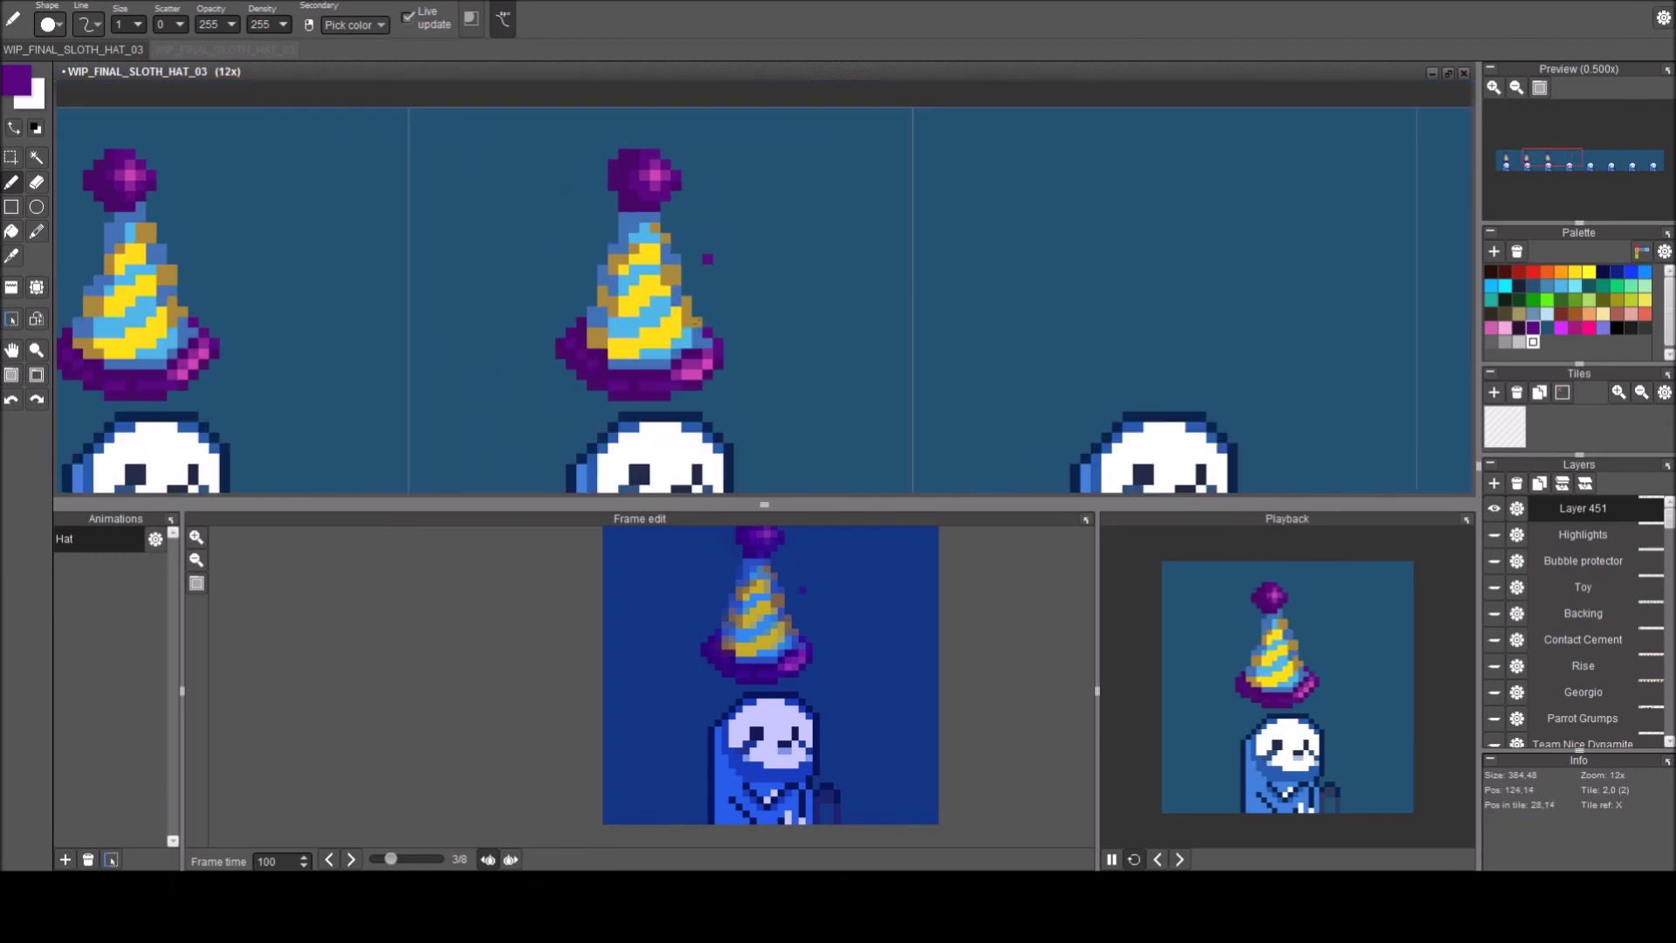
# Copy the third frame's whole hat tile and paste it into the fourth frame.
pyautogui.moveTo(711, 232); pyautogui.dragTo(585, 280)
pyautogui.scroll(-1, 614, 323)
pyautogui.moveTo(629, 319); pyautogui.dragTo(549, 312)
pyautogui.hotkey('ctrl', 'a')
pyautogui.hotkey('ctrl', 'c')
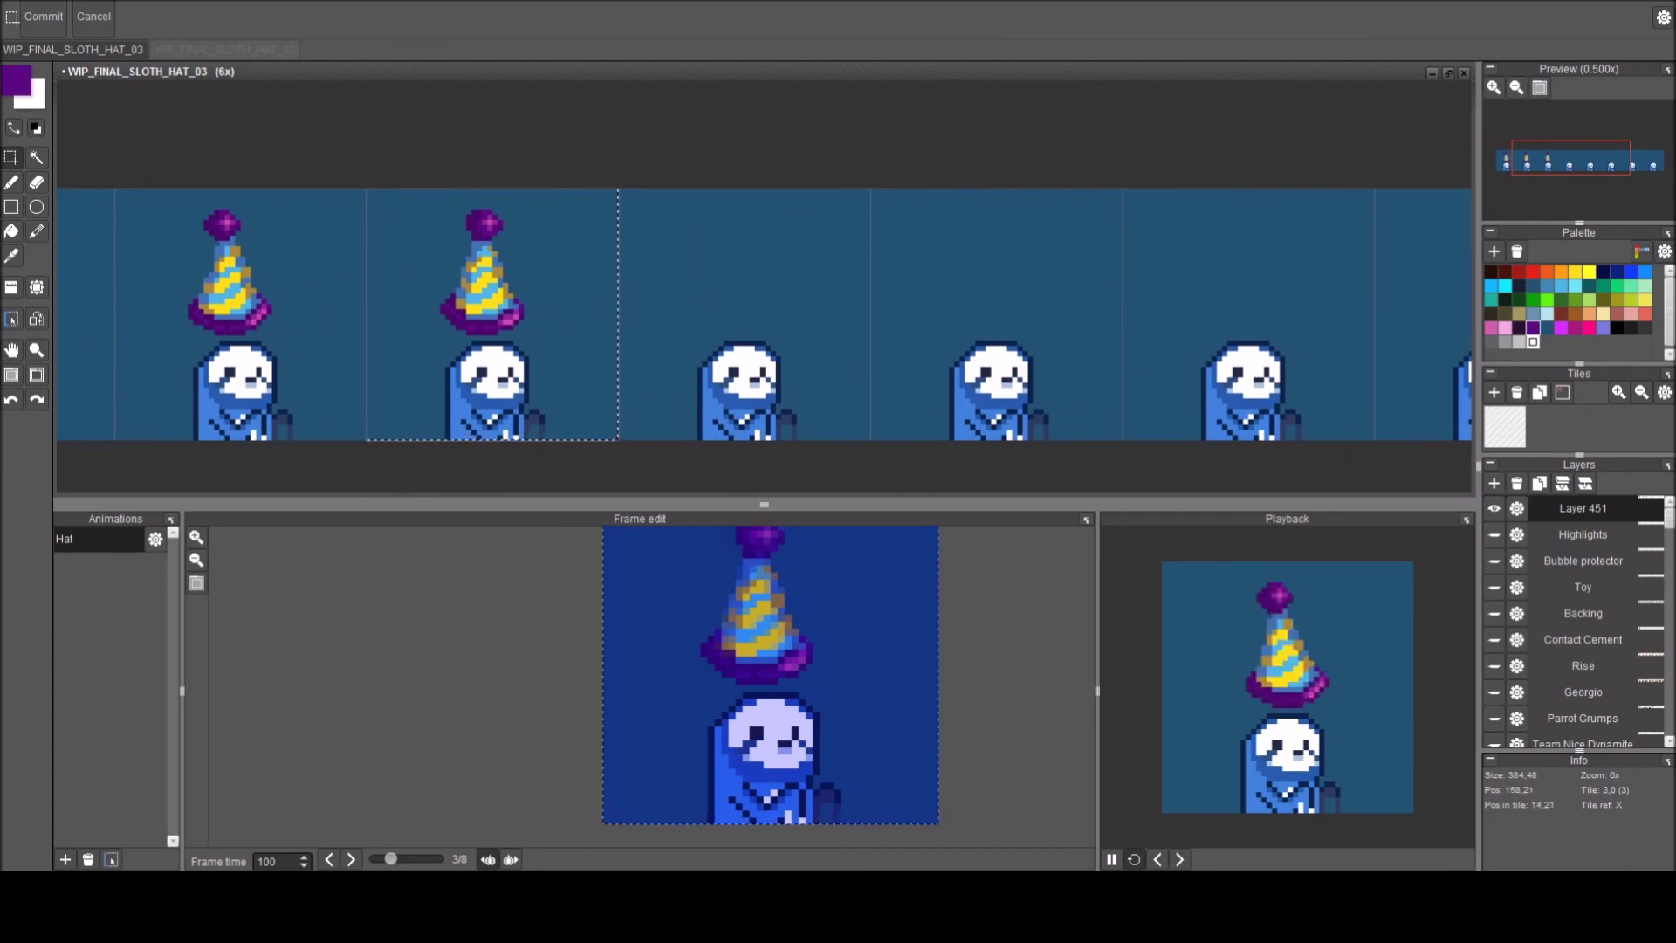
pyautogui.hotkey('ctrl', 'v')
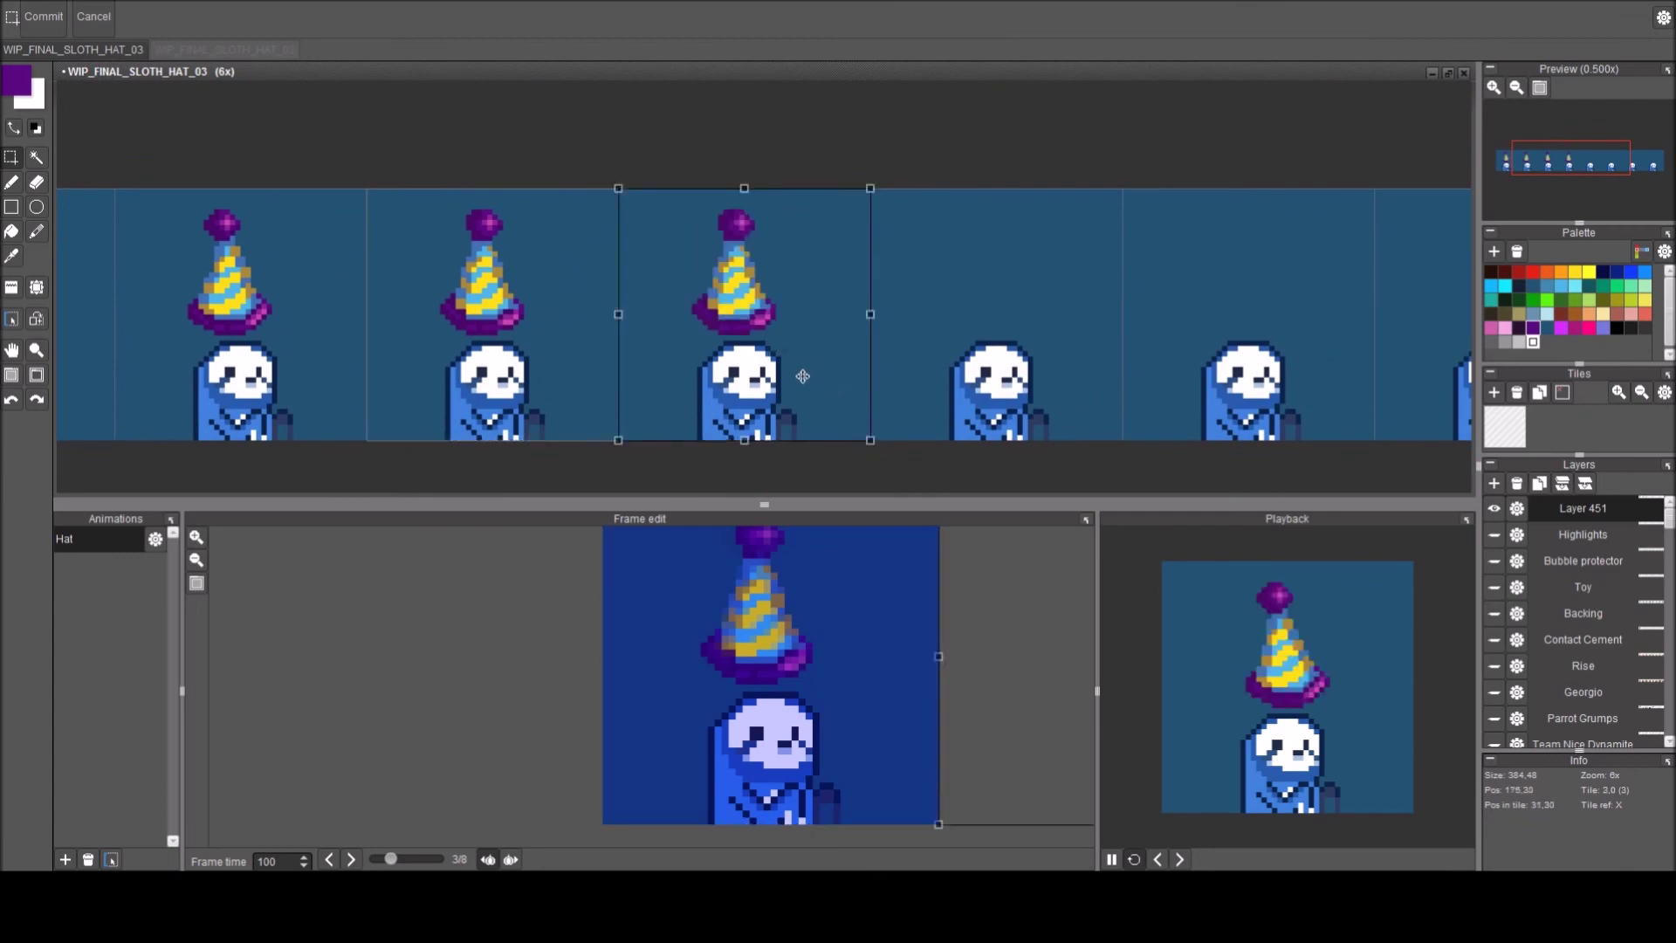
# Nudge the fourth frame's pasted hat up about one pixel and commit the move.
pyautogui.moveTo(800, 375); pyautogui.dragTo(795, 376)
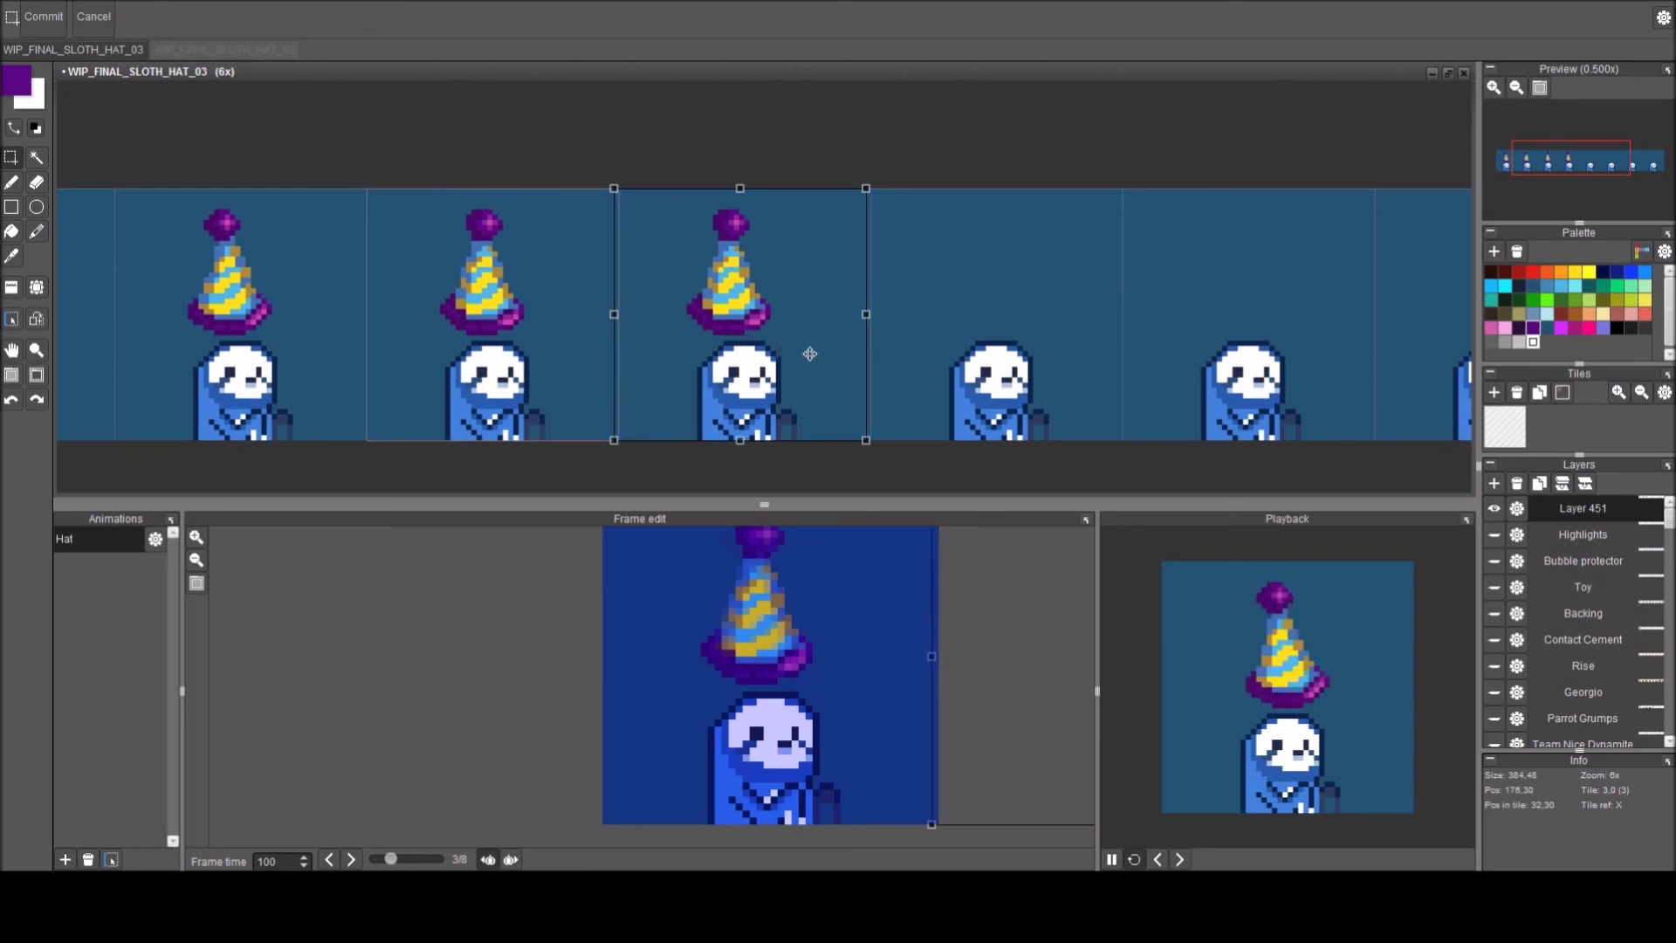
pyautogui.moveTo(800, 273); pyautogui.dragTo(808, 283)
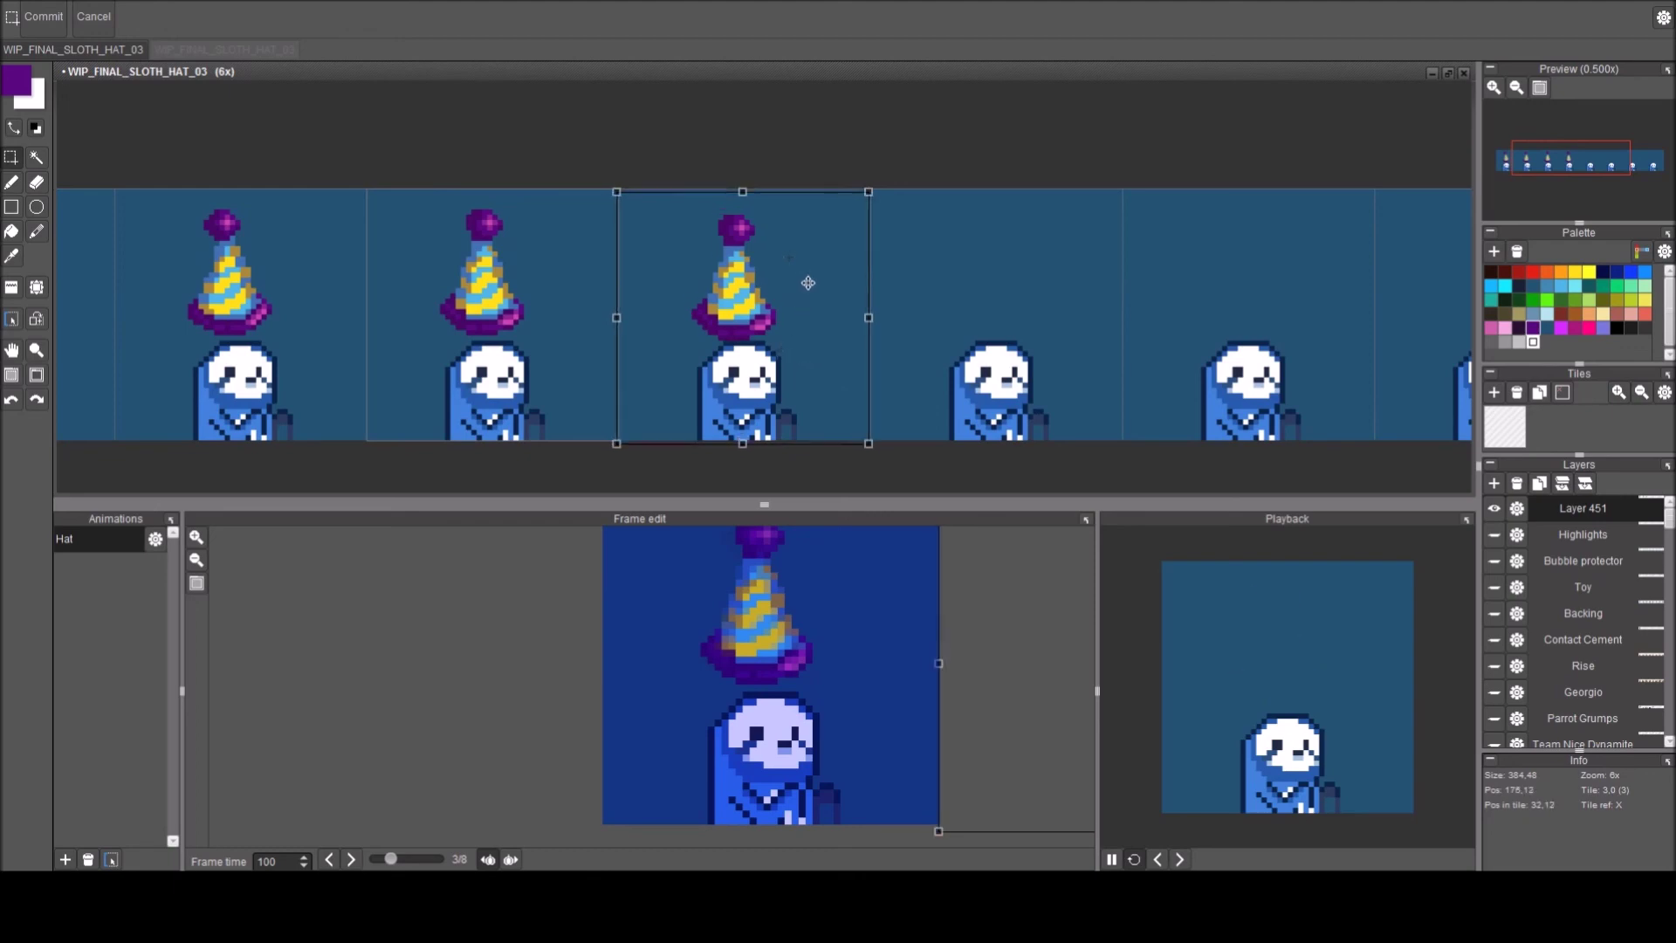
pyautogui.moveTo(765, 312); pyautogui.dragTo(764, 304)
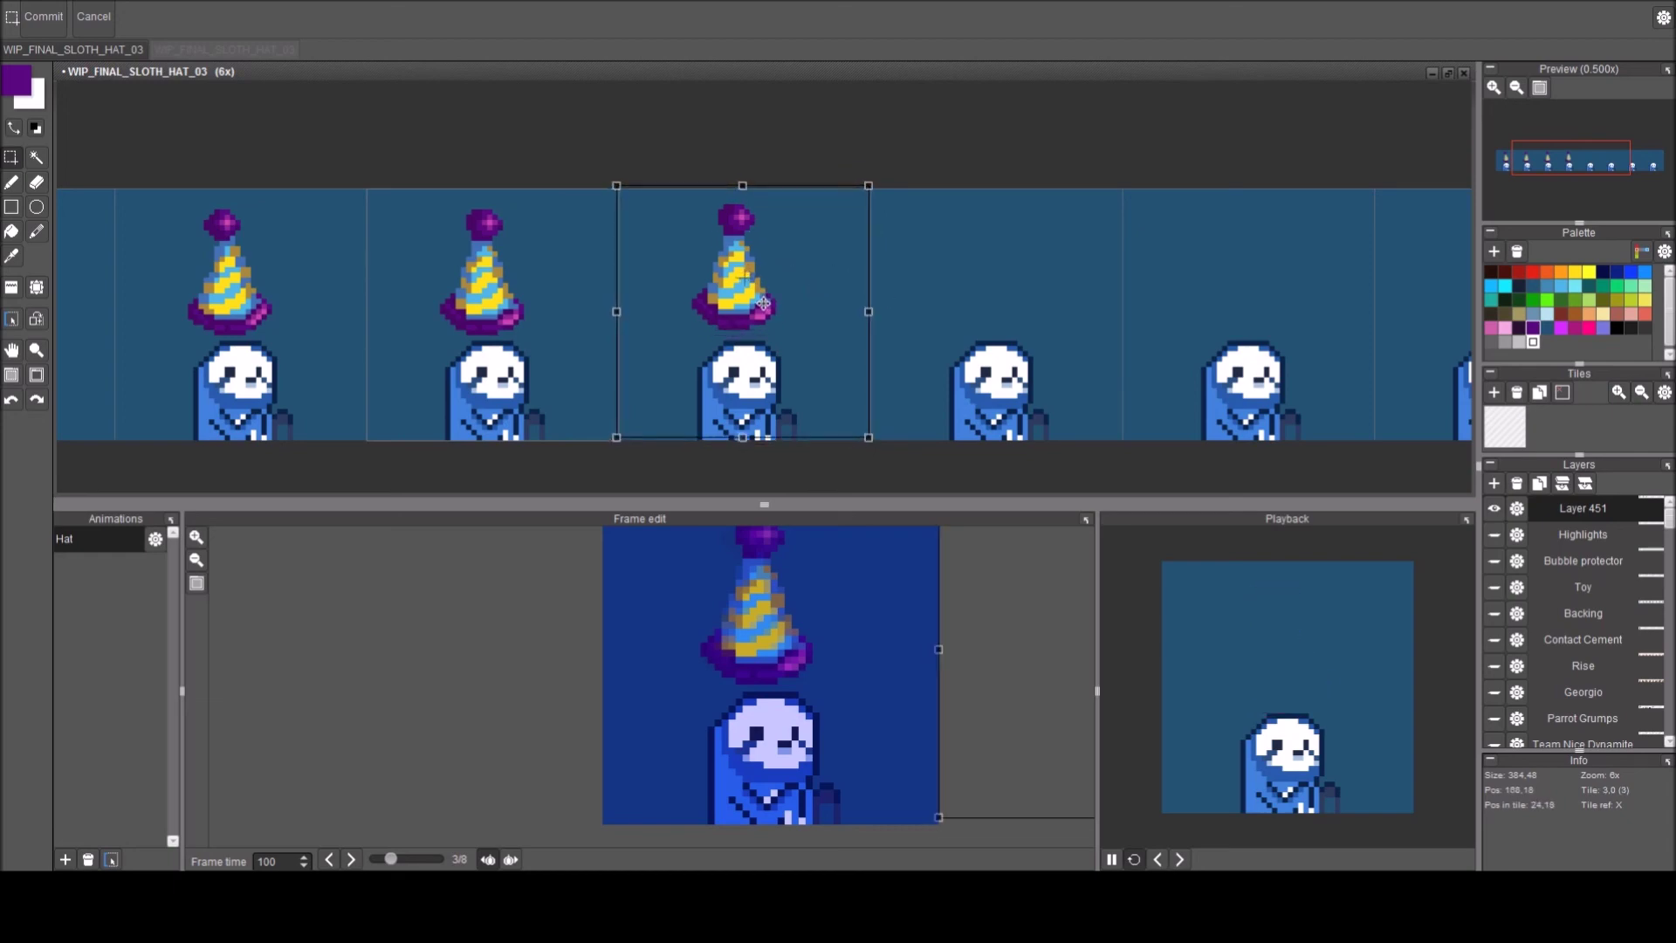
pyautogui.click(912, 300)
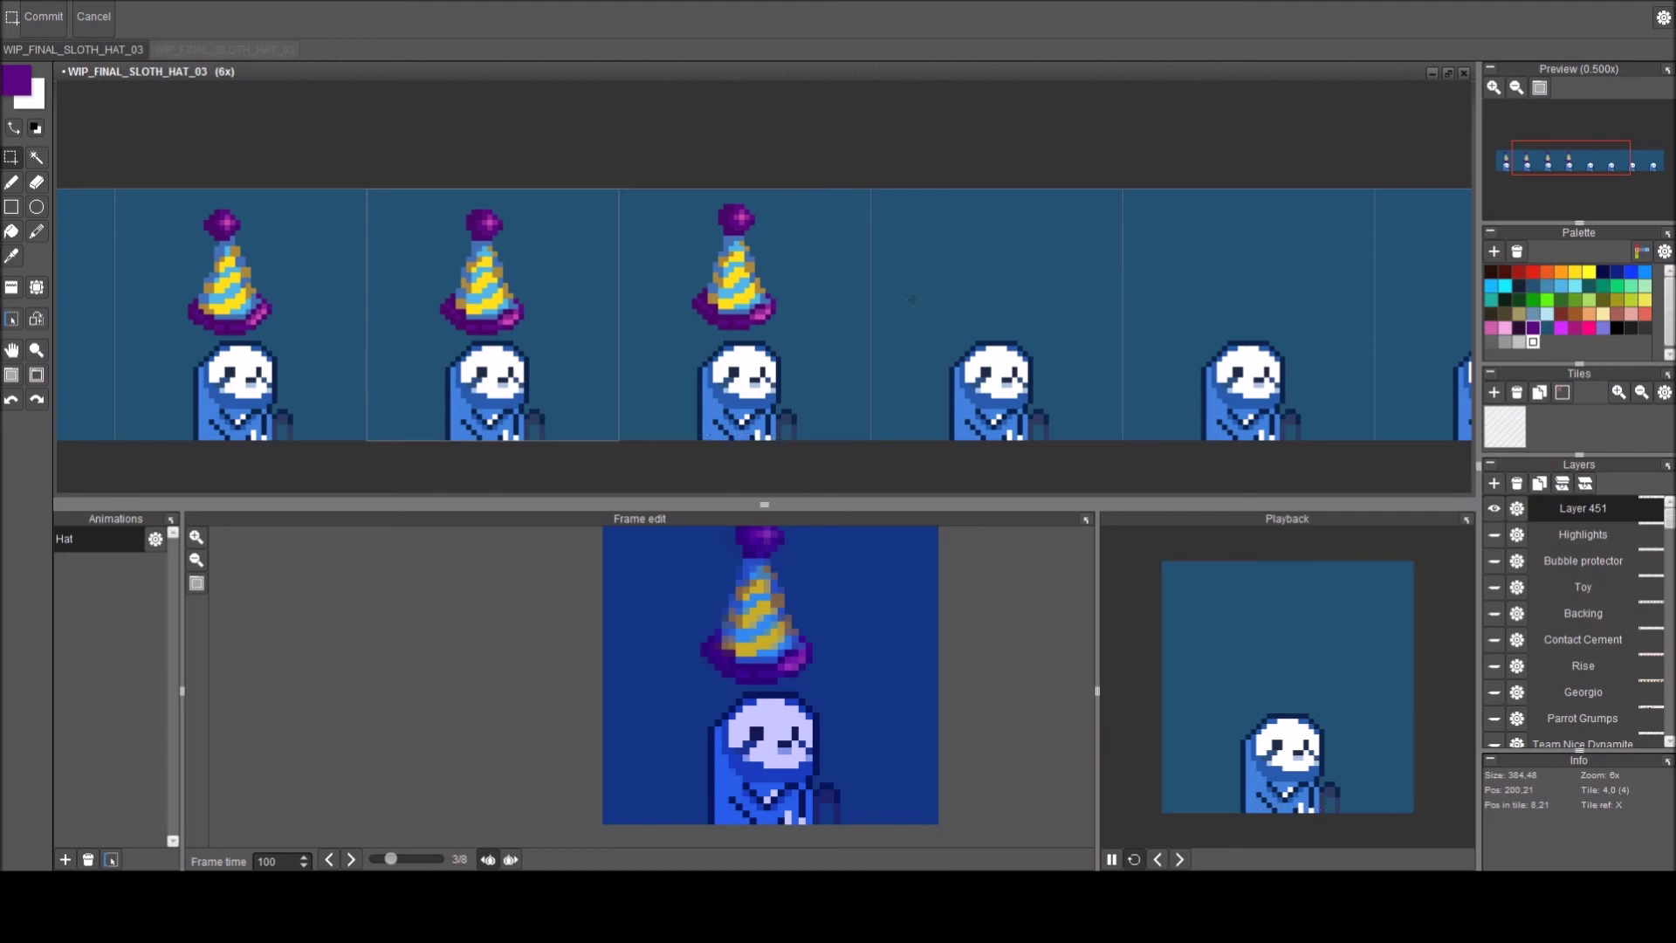
# Clear the hats from the second, third and fourth frames, keeping only the first frame's hat.
pyautogui.moveTo(738, 324); pyautogui.dragTo(808, 318)
pyautogui.scroll(-1, 809, 318)
pyautogui.press('a')
pyautogui.moveTo(1006, 358)
pyautogui.mouseDown()
pyautogui.moveTo(497, 322)
pyautogui.moveTo(412, 333)
pyautogui.moveTo(607, 328)
pyautogui.mouseUp()
pyautogui.press('space')
# Copy the first frame's hat tile into the second frame and raise the hat one pixel.
pyautogui.rightClick(445, 306)
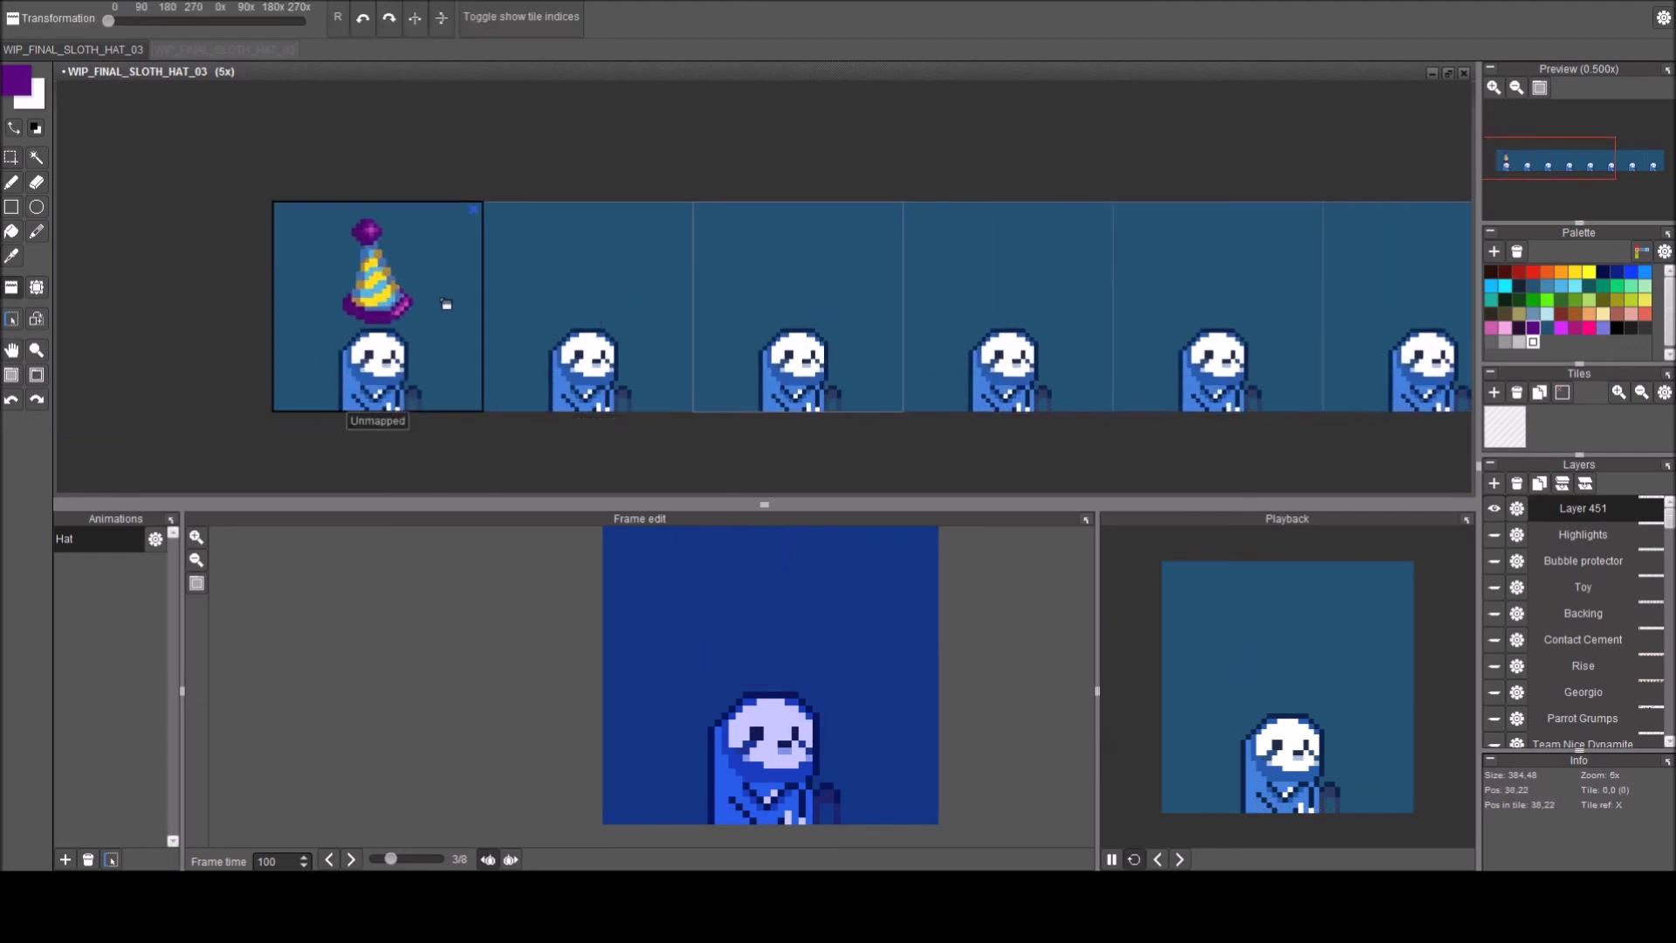
pyautogui.press('space')
pyautogui.moveTo(781, 325); pyautogui.dragTo(666, 317)
pyautogui.click(543, 333)
pyautogui.scroll(1, 543, 333)
pyautogui.click(574, 318)
pyautogui.hotkey('ctrl', 'x')
pyautogui.hotkey('ctrl', 'v')
pyautogui.moveTo(560, 298)
pyautogui.mouseDown()
pyautogui.moveTo(578, 319)
pyautogui.moveTo(553, 327)
pyautogui.mouseUp()
# Paste the hat into the third and fourth frames, raising each copy about two pixels.
pyautogui.hotkey('ctrl', 'v')
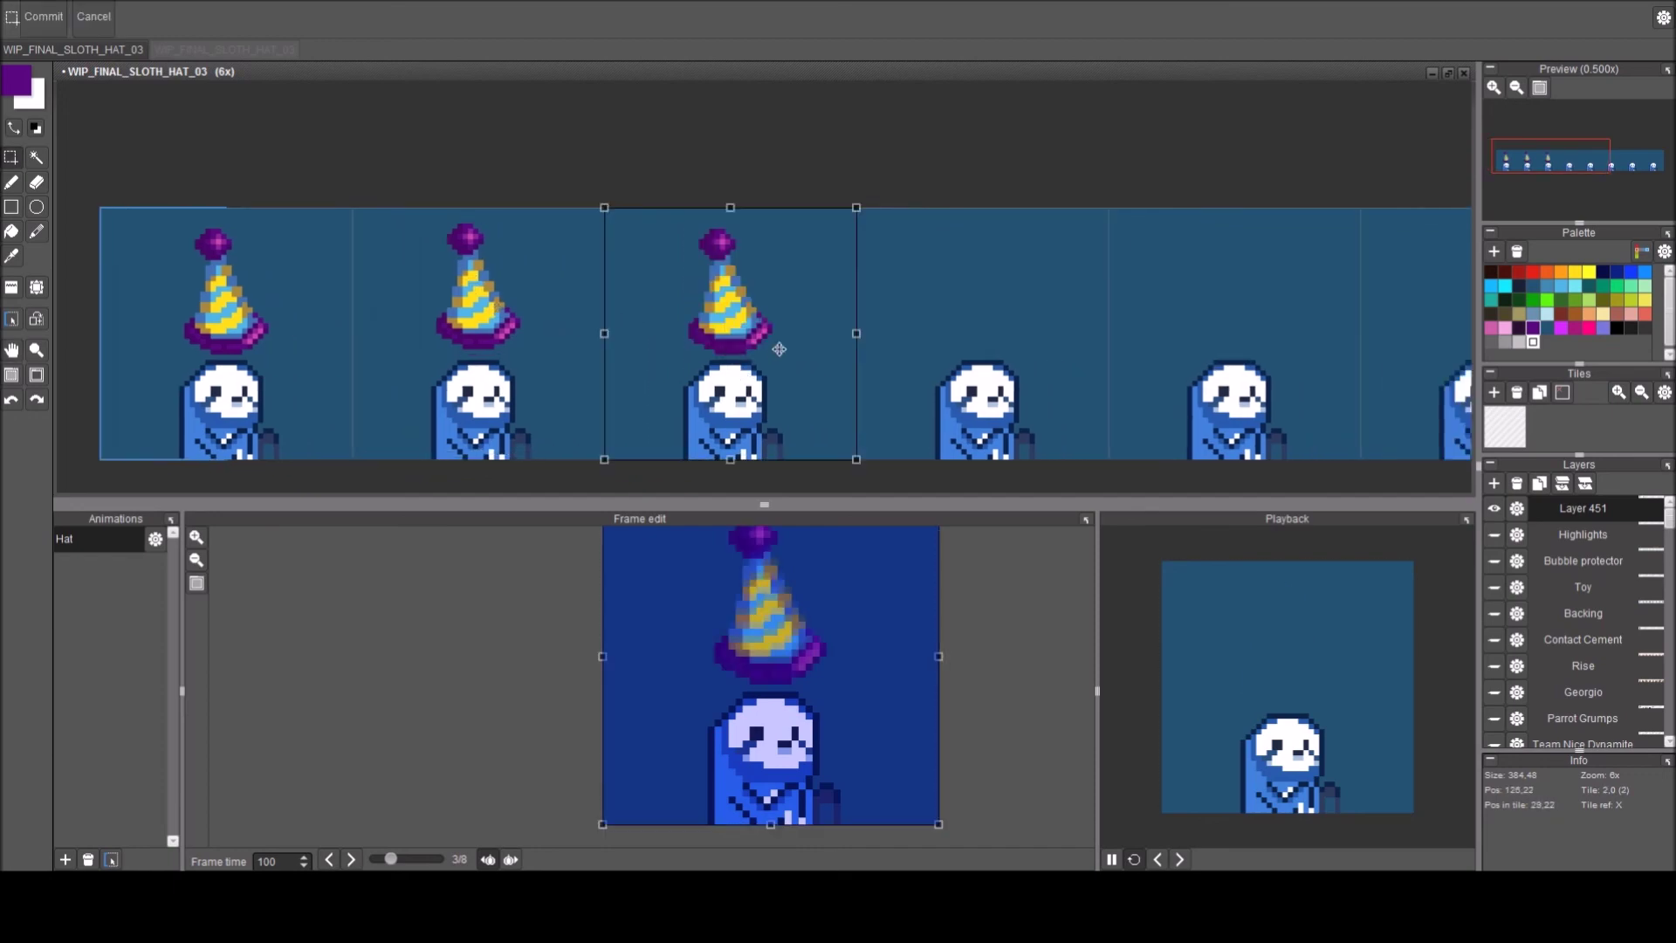
pyautogui.moveTo(777, 342); pyautogui.dragTo(774, 331)
pyautogui.press('Return')
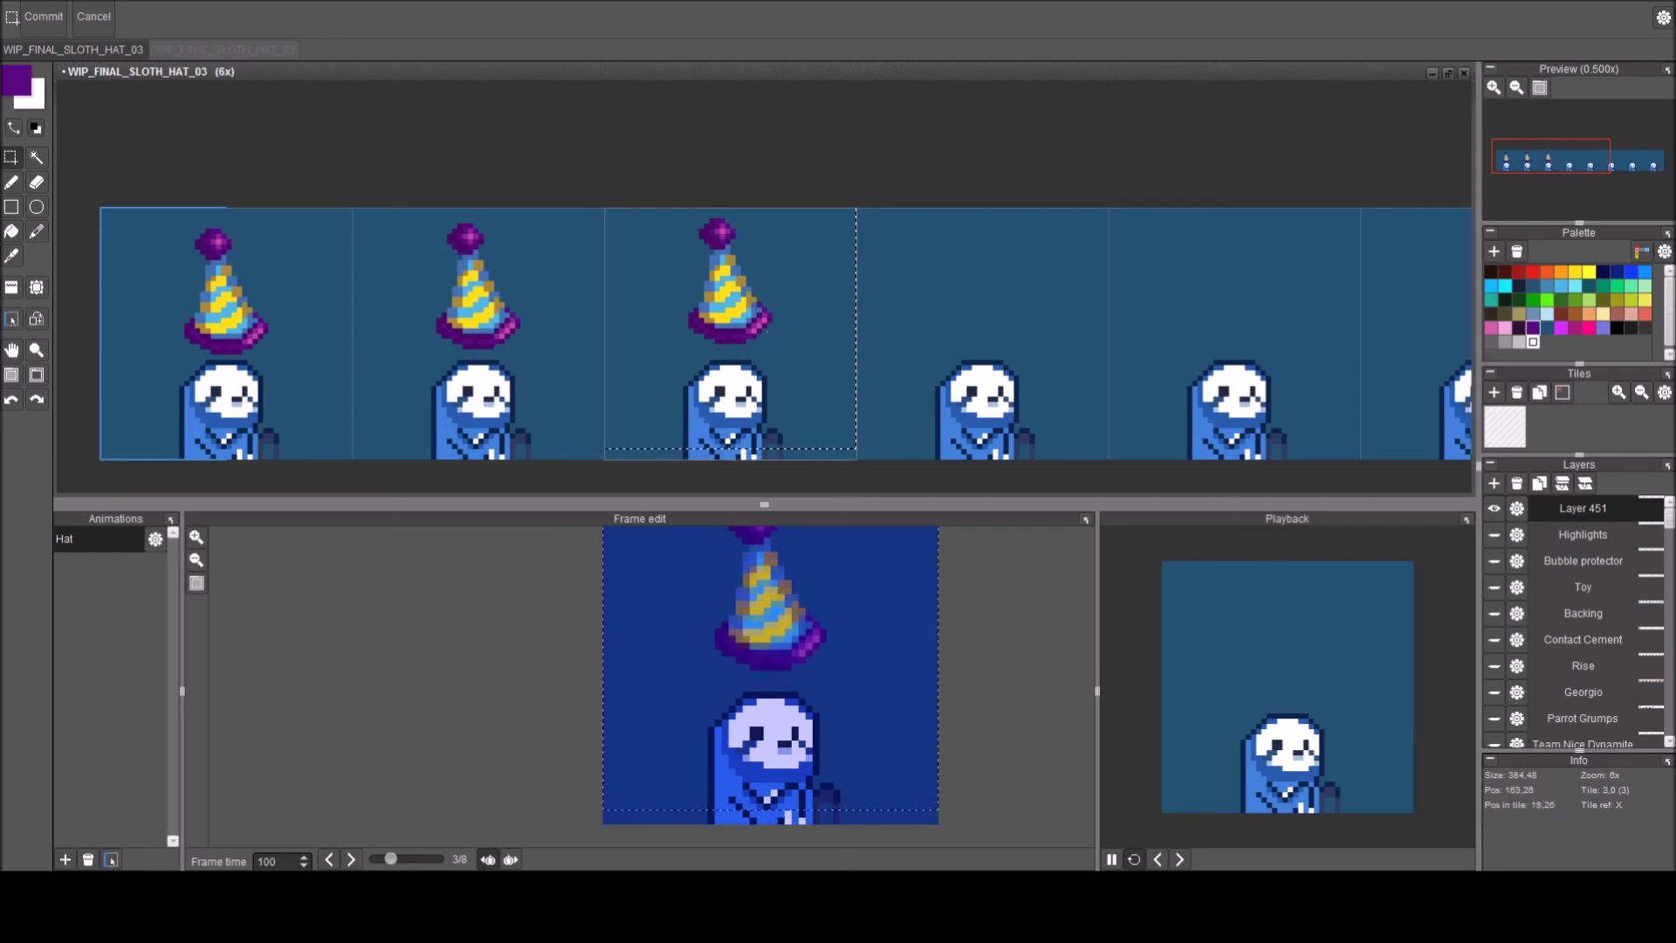
pyautogui.hotkey('ctrl', 'v')
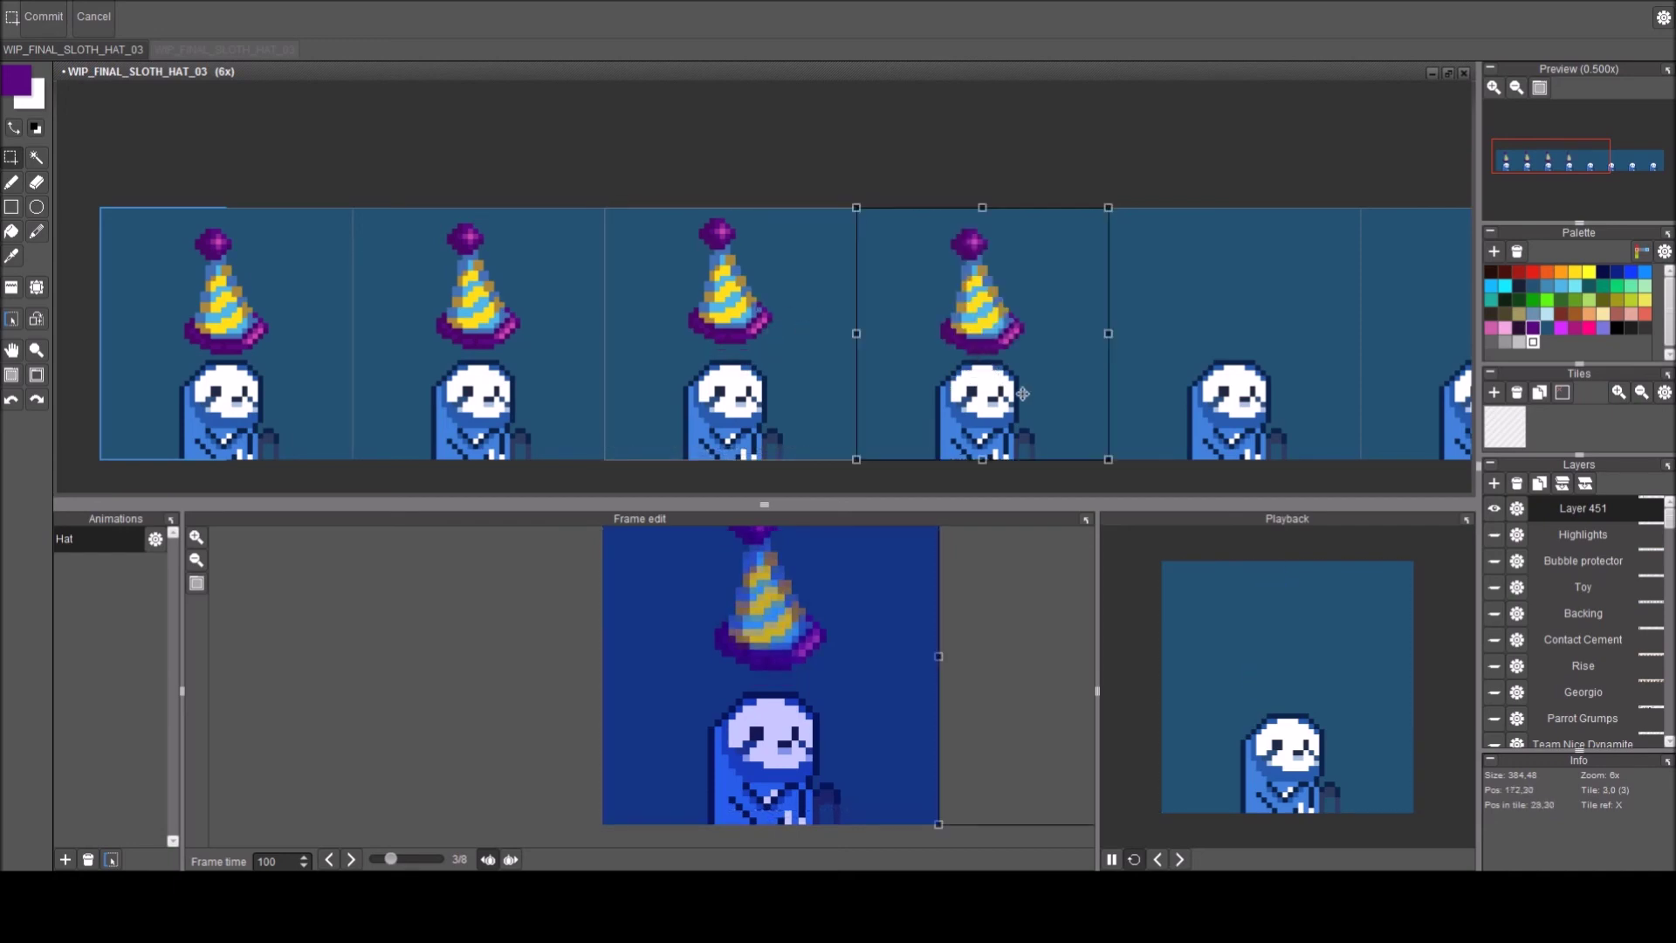
pyautogui.press('t')
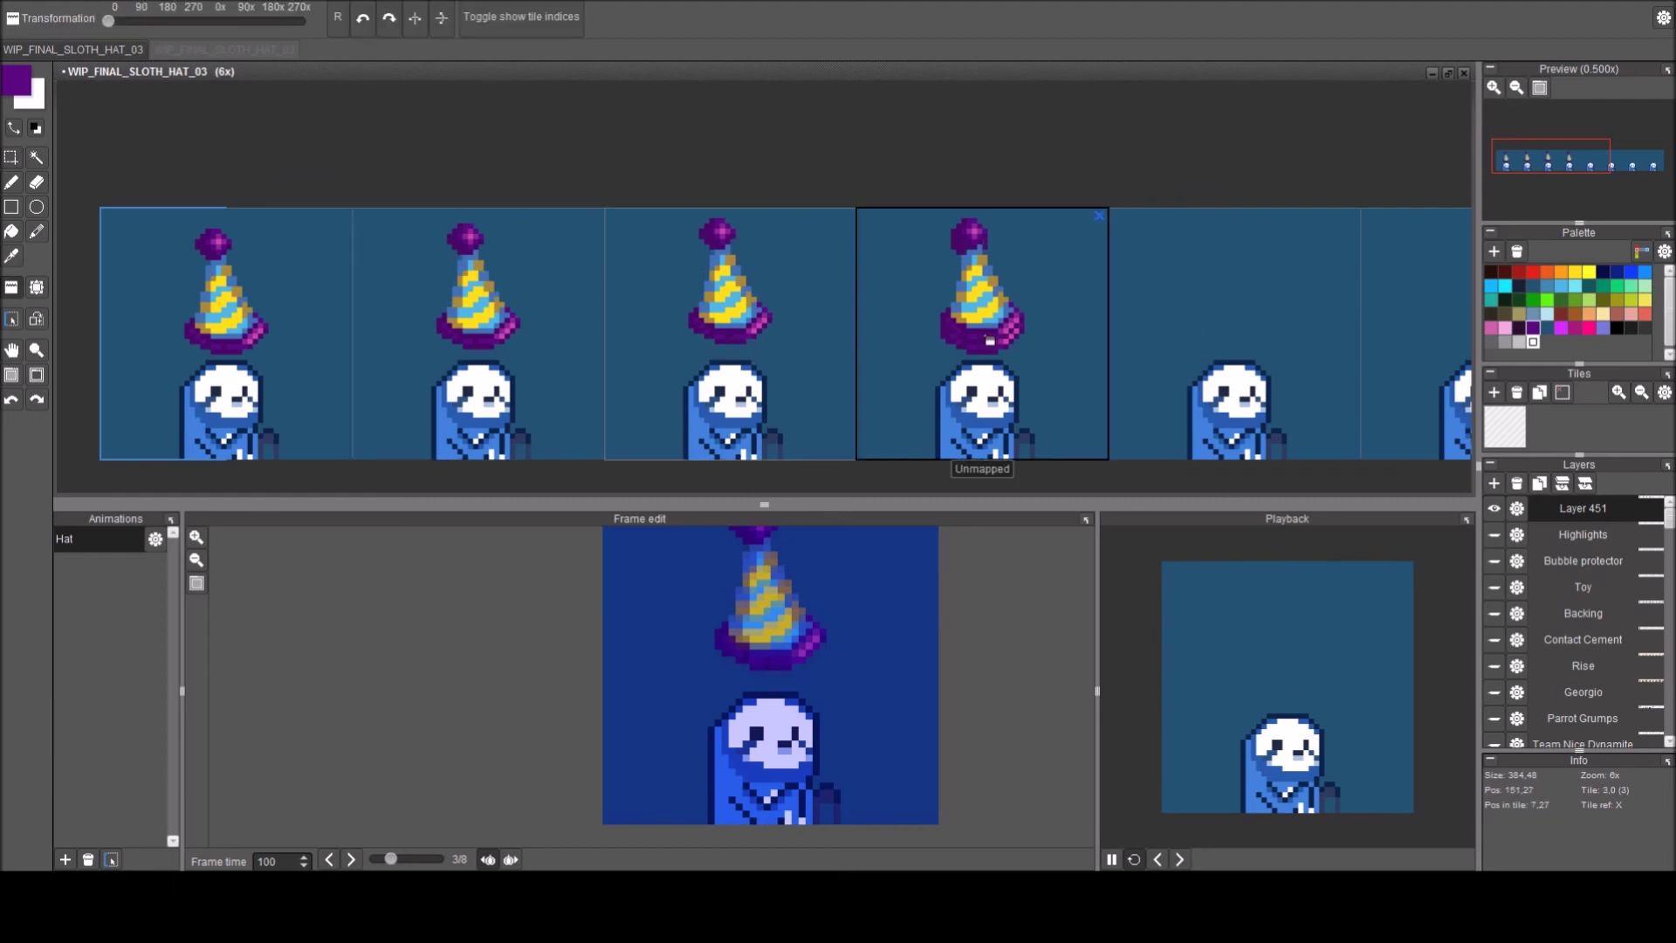
# Copy the first frame's hat tile into the fifth frame at its original height.
pyautogui.moveTo(1105, 385); pyautogui.dragTo(841, 342)
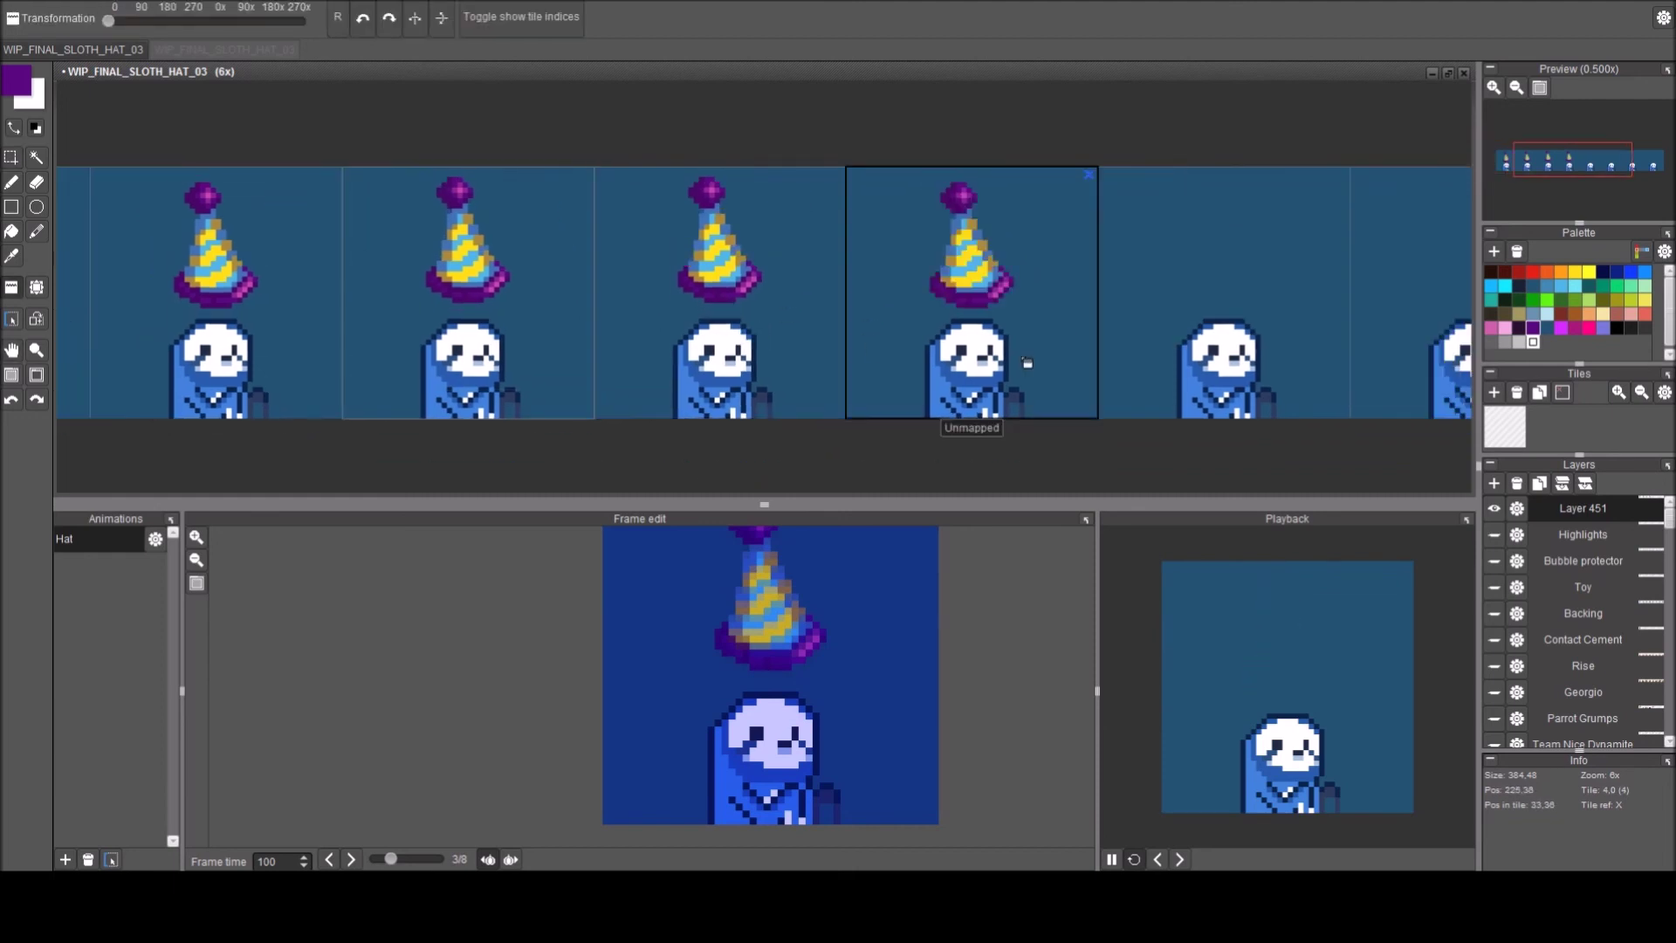
pyautogui.moveTo(285, 337); pyautogui.dragTo(587, 359)
pyautogui.rightClick(266, 345)
pyautogui.moveTo(950, 318); pyautogui.dragTo(562, 310)
pyautogui.click(910, 371)
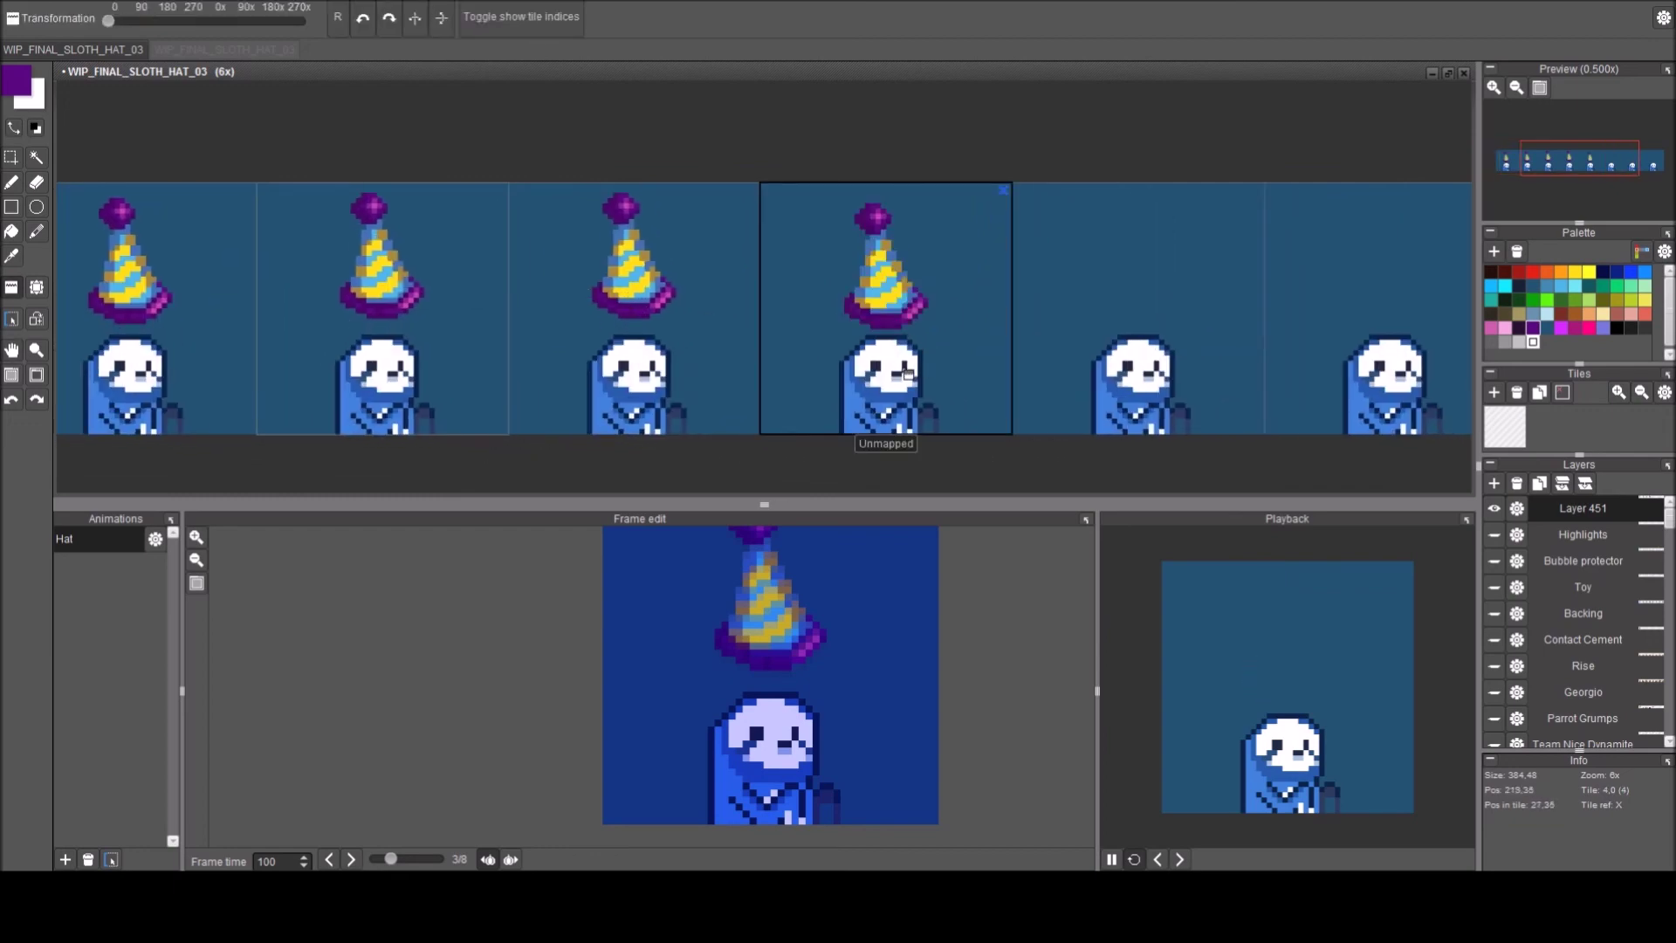
# Place the hat in the sixth frame, lower it about two pixels onto the sloth's head and commit the move.
pyautogui.click(1089, 339)
pyautogui.hotkey('ctrl', 'x')
pyautogui.hotkey('ctrl', 'v')
pyautogui.moveTo(1129, 310); pyautogui.dragTo(1128, 317)
pyautogui.press('Down')
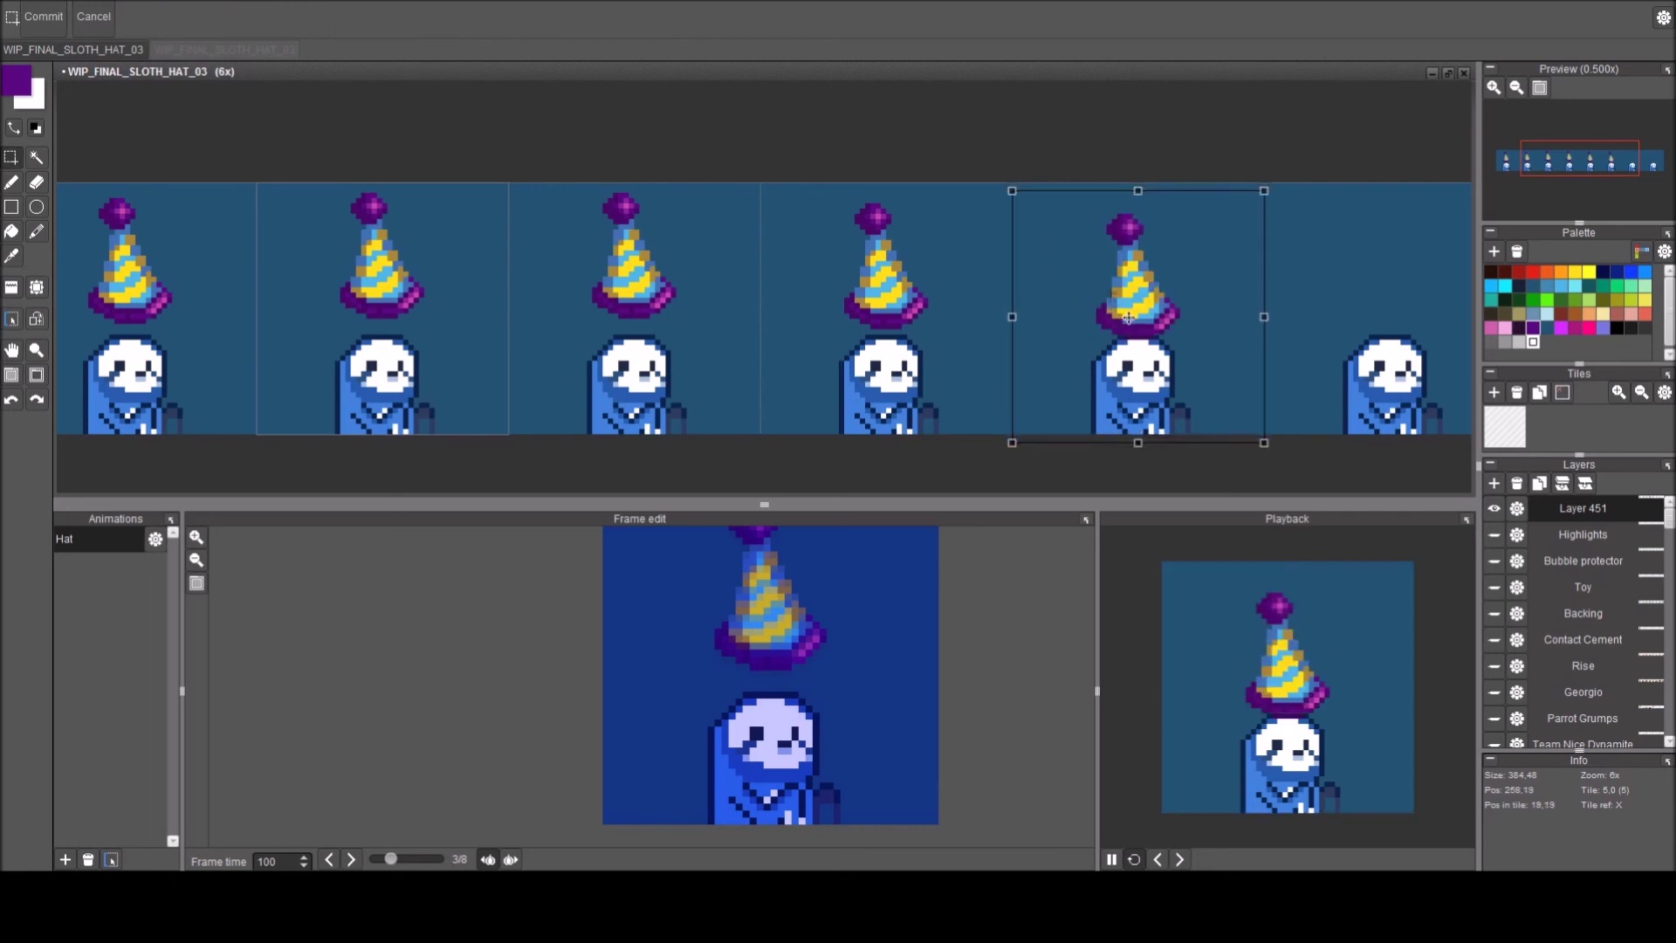
pyautogui.press('Return')
# Paste the hat into the seventh frame, lower it one pixel further than the sixth frame's hat and commit the move.
pyautogui.moveTo(913, 303); pyautogui.dragTo(568, 253)
pyautogui.press('a')
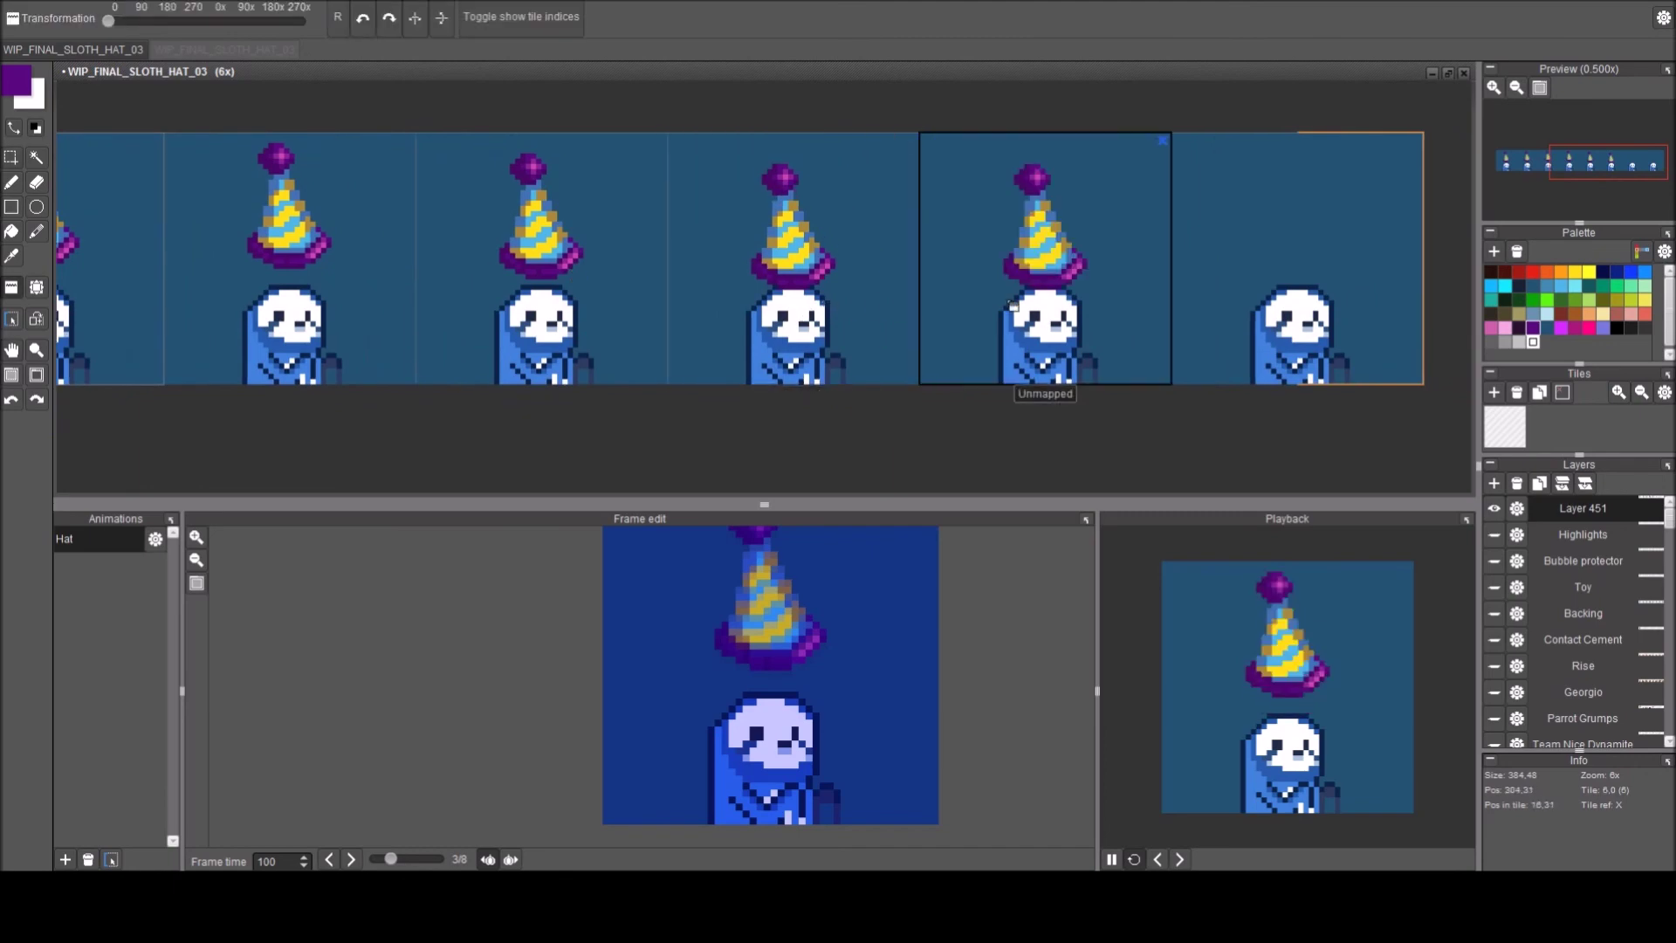
pyautogui.press('s')
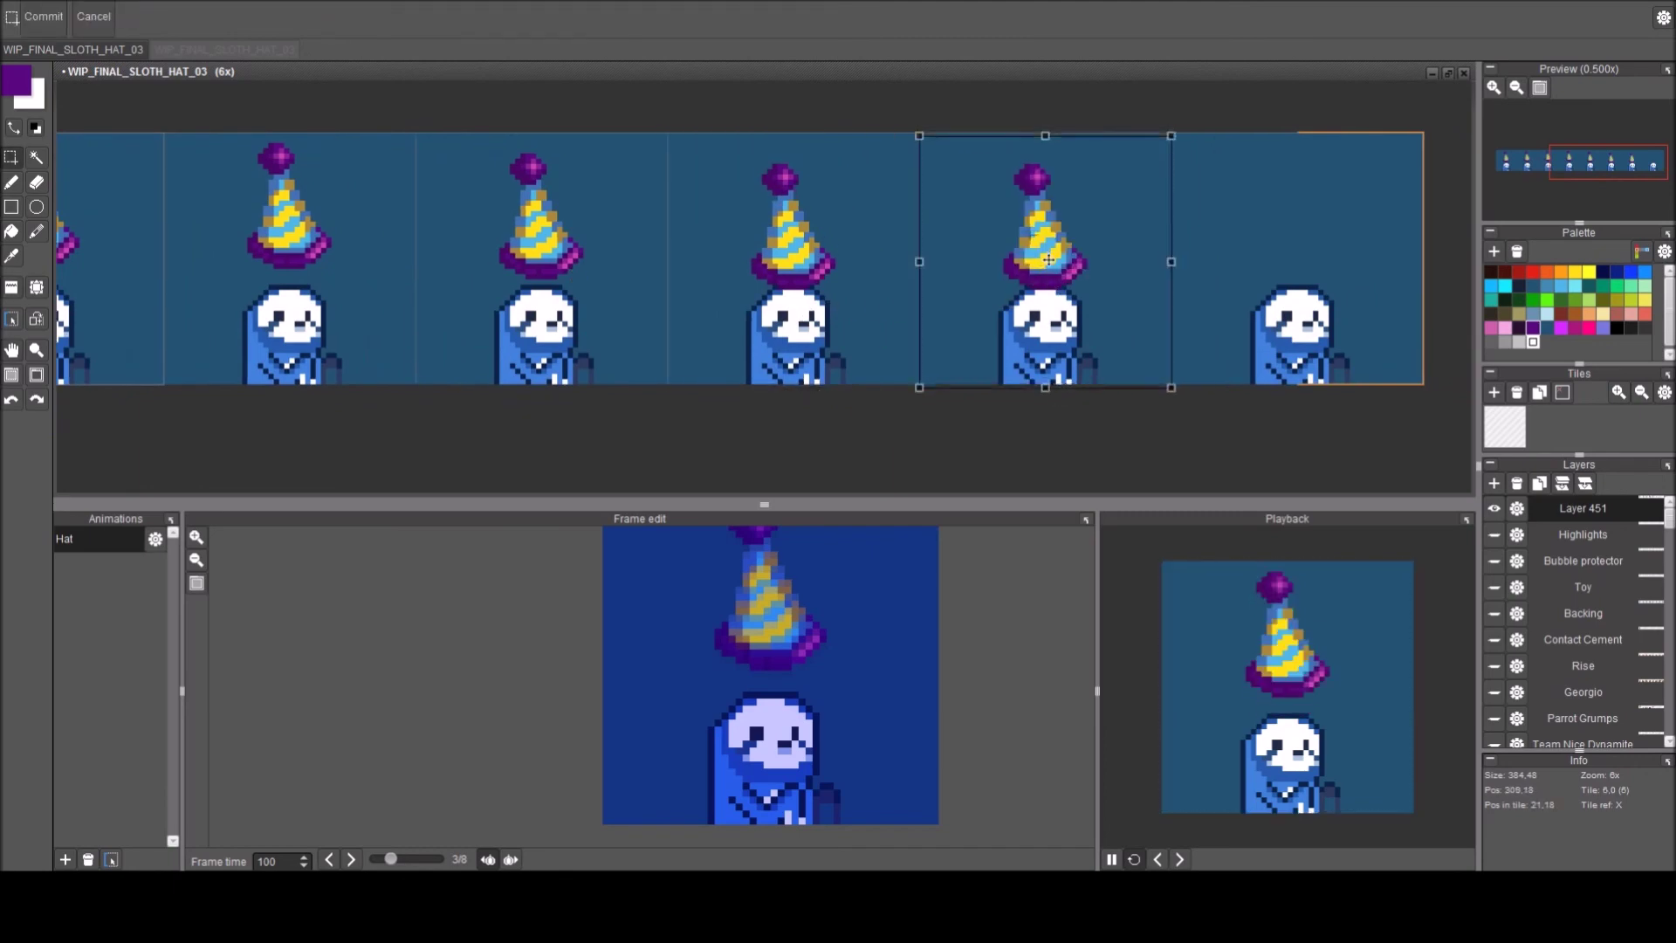
pyautogui.press('Down')
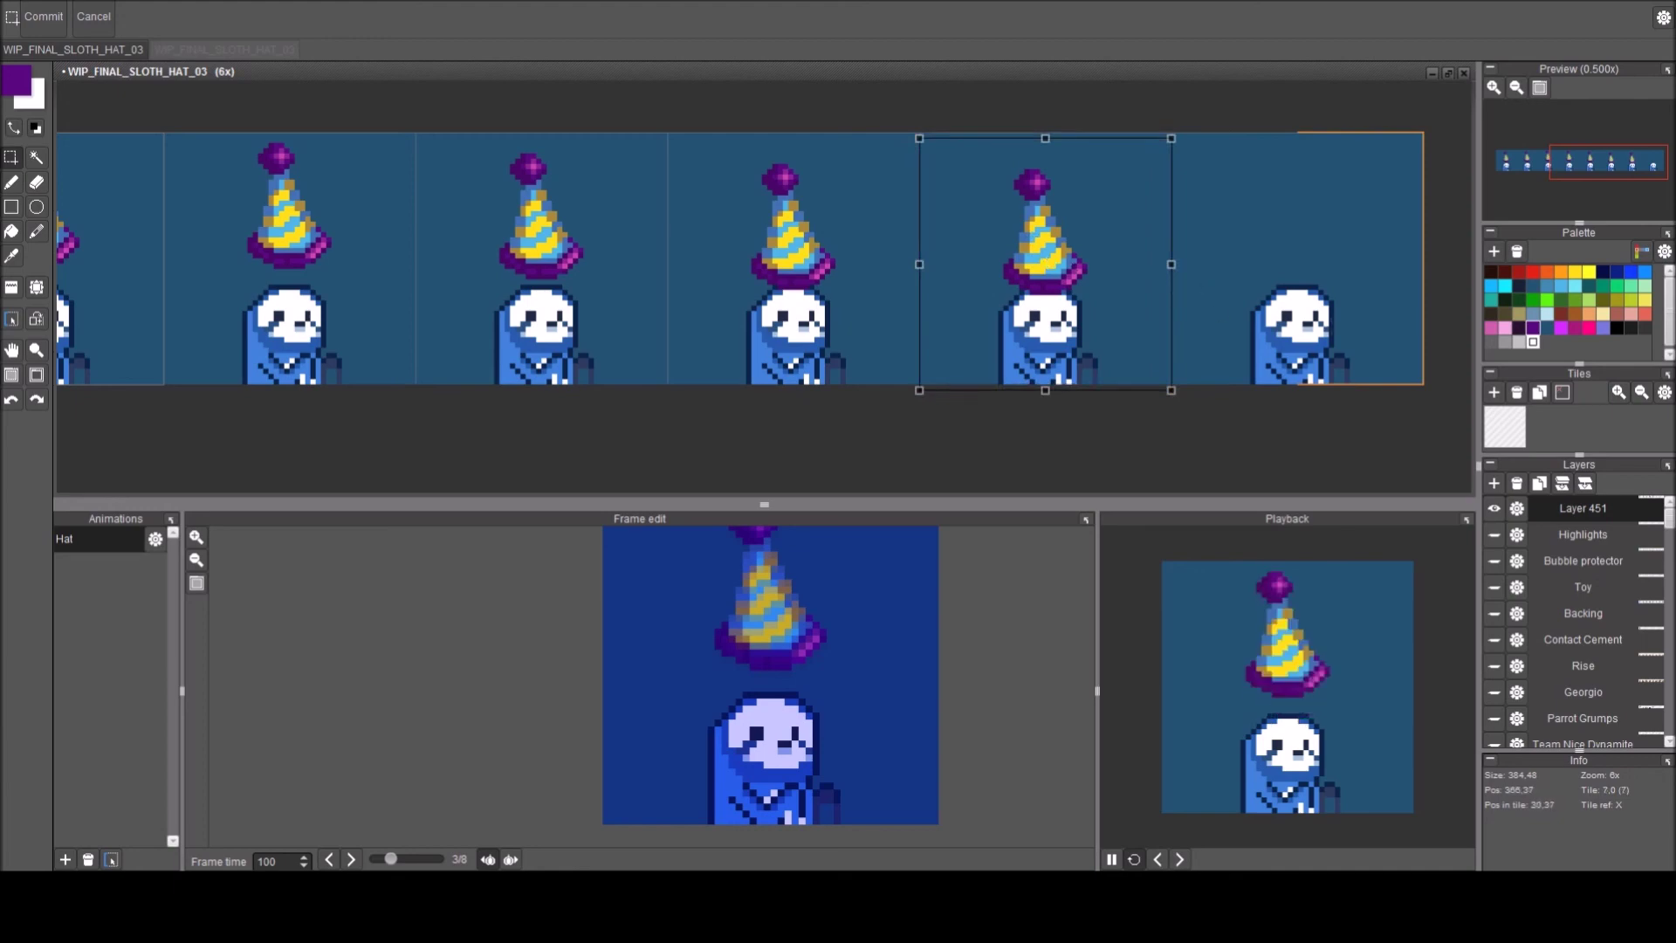
pyautogui.press('space')
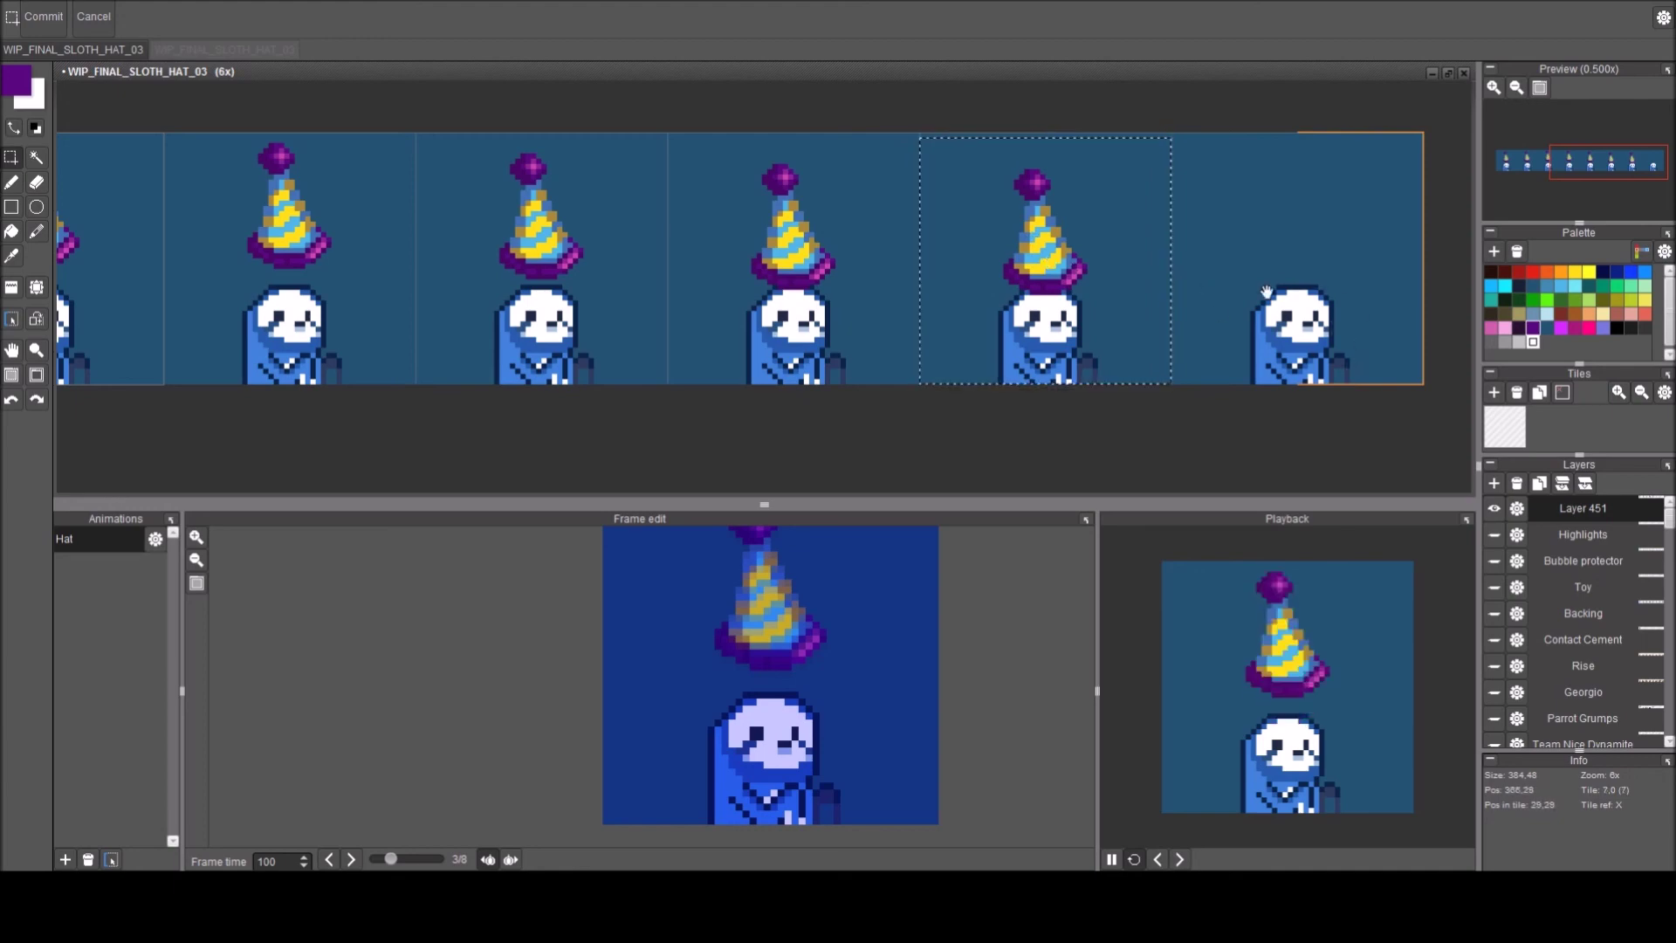
# Paste the hat into the eighth frame at the same height as in the sixth frame.
pyautogui.moveTo(1317, 282); pyautogui.dragTo(1209, 290)
pyautogui.press('a')
pyautogui.hotkey('ctrl', 'v')
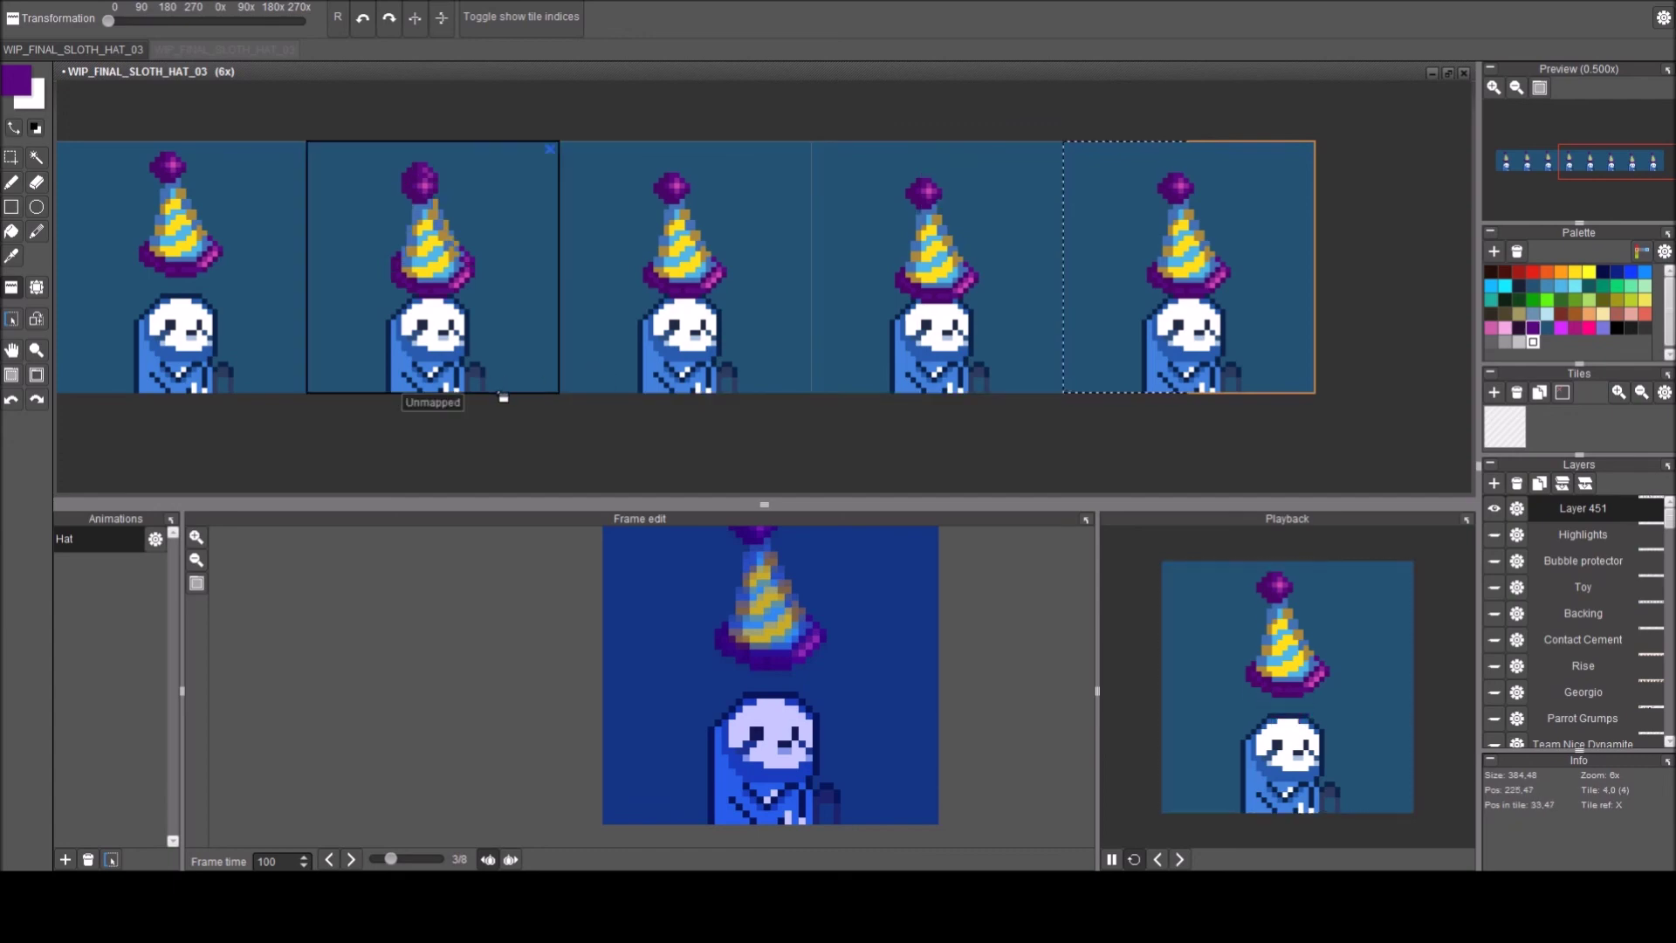
# Turn off the onion skin overlay in the frame editor.
pyautogui.moveTo(569, 279); pyautogui.dragTo(829, 296)
pyautogui.scroll(-1, 829, 296)
pyautogui.moveTo(717, 351); pyautogui.dragTo(1140, 422)
pyautogui.moveTo(612, 347); pyautogui.dragTo(870, 317)
pyautogui.scroll(-2, 783, 328)
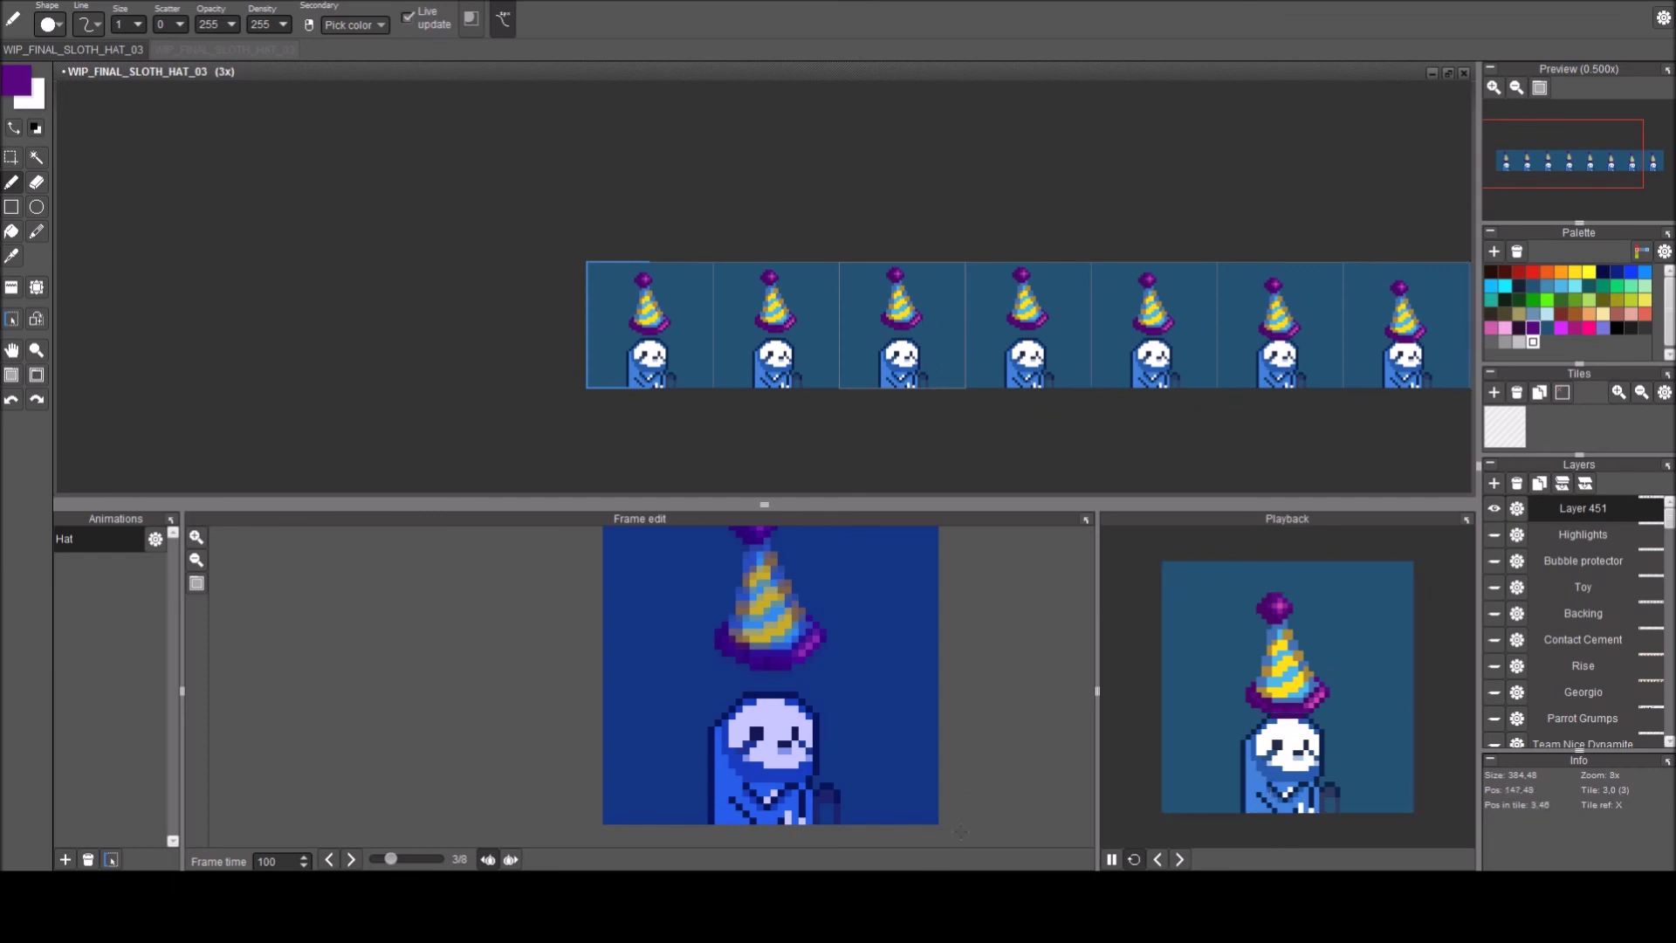
pyautogui.press('Right')
pyautogui.press('Right')
pyautogui.click(488, 860)
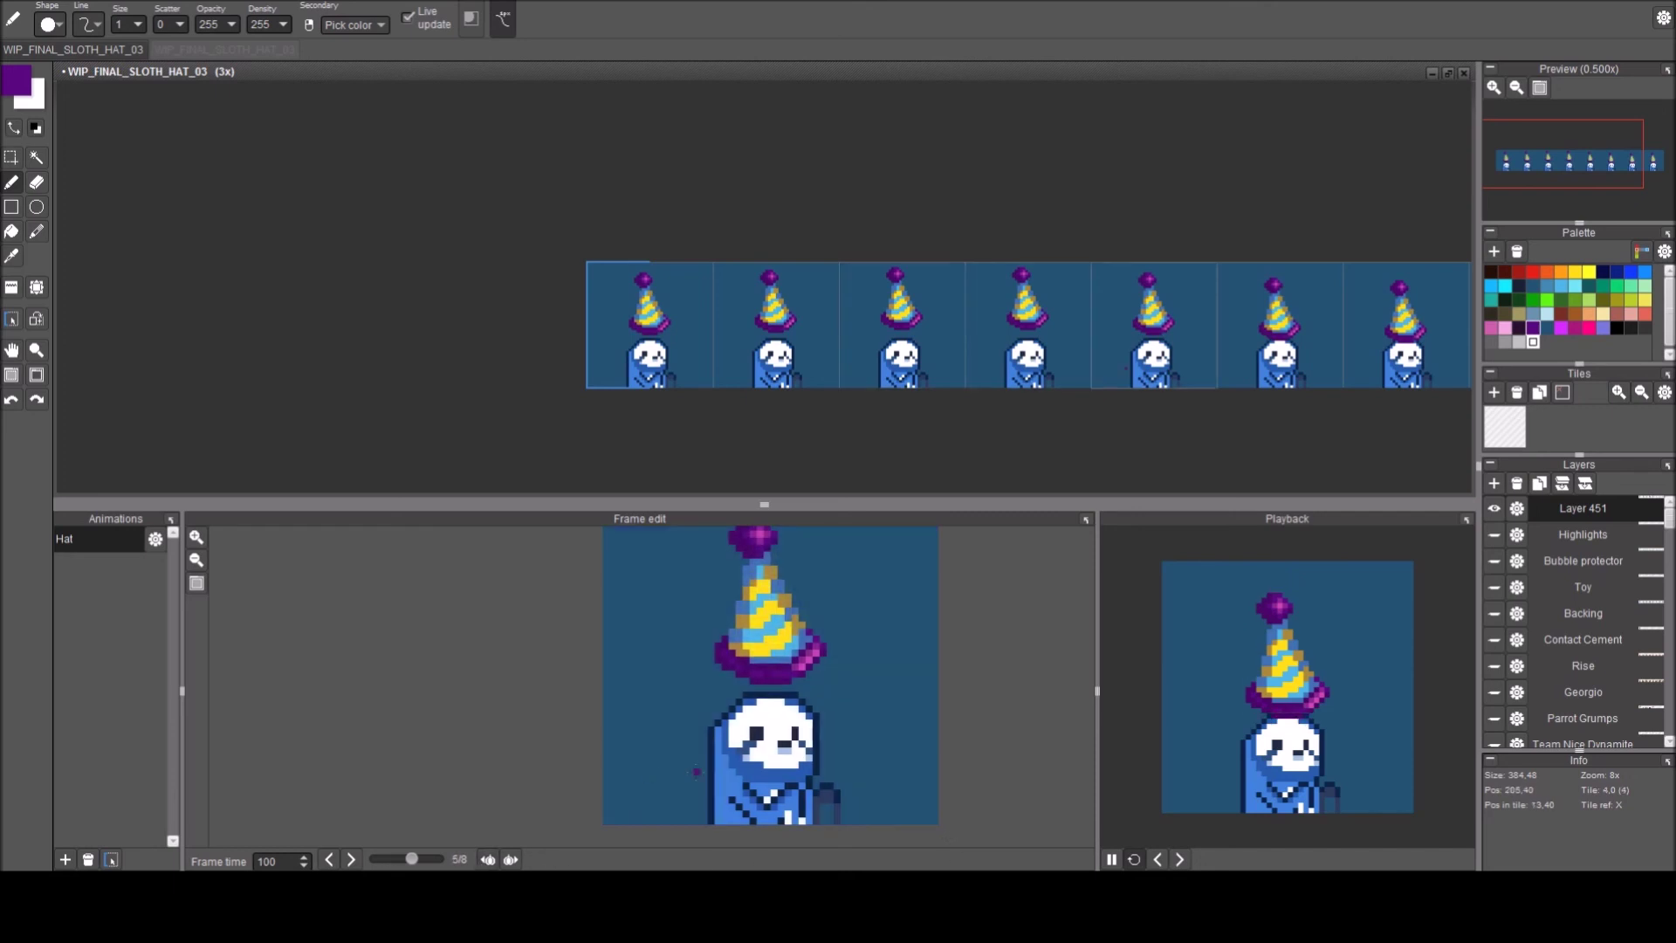
# Flip back and forth through the animation frames to check the hat's height from frame to frame.
pyautogui.press('Left')
pyautogui.press('Left')
pyautogui.press('Left')
pyautogui.press('Right')
pyautogui.press('Right')
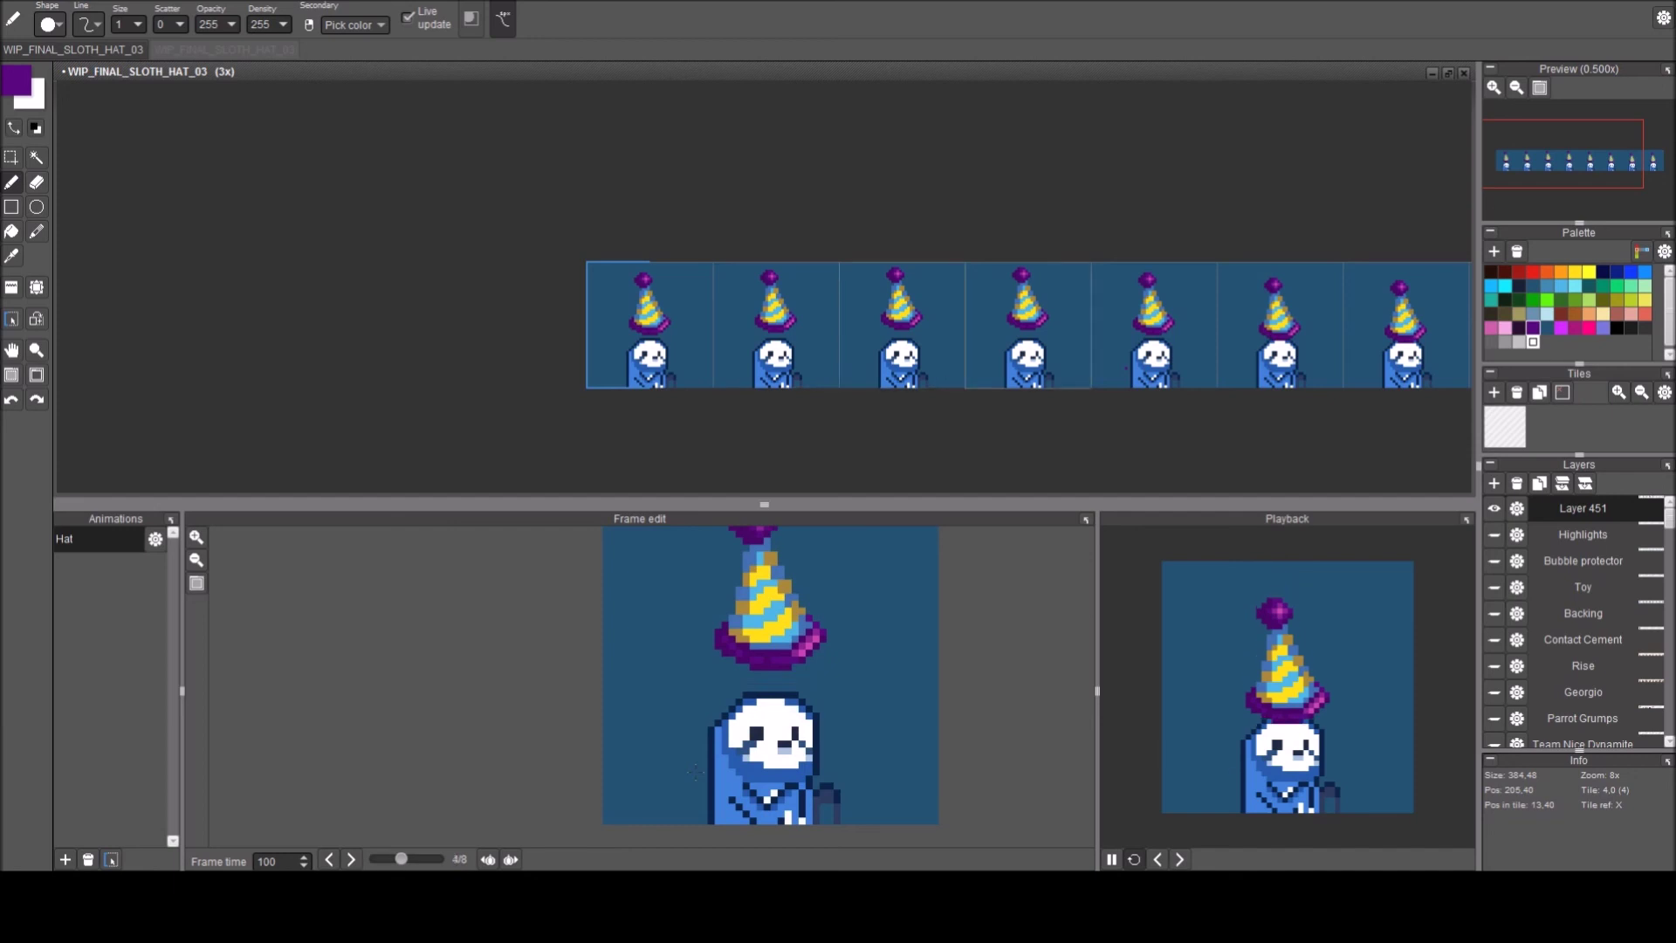
pyautogui.press('Right')
pyautogui.press('Right')
pyautogui.press('Right')
pyautogui.press('Right')
pyautogui.press('Left')
pyautogui.press('Left')
pyautogui.press('Left')
pyautogui.press('Left')
pyautogui.press('Left')
pyautogui.press('Left')
pyautogui.press('Left')
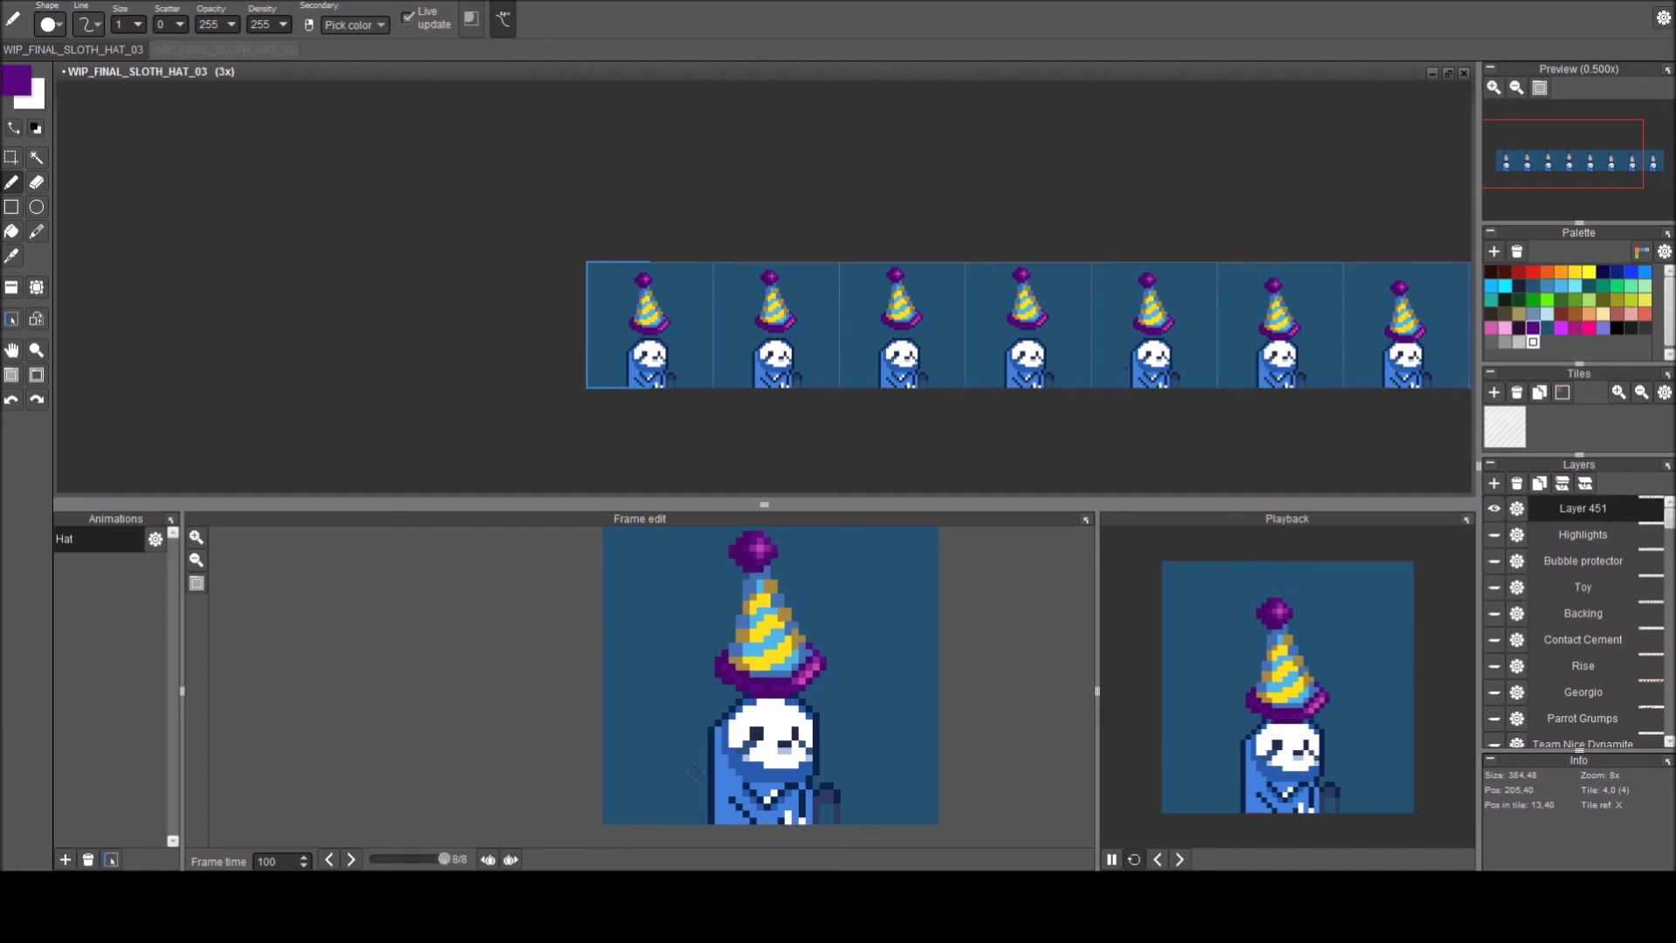
pyautogui.press('Right')
pyautogui.press('Right')
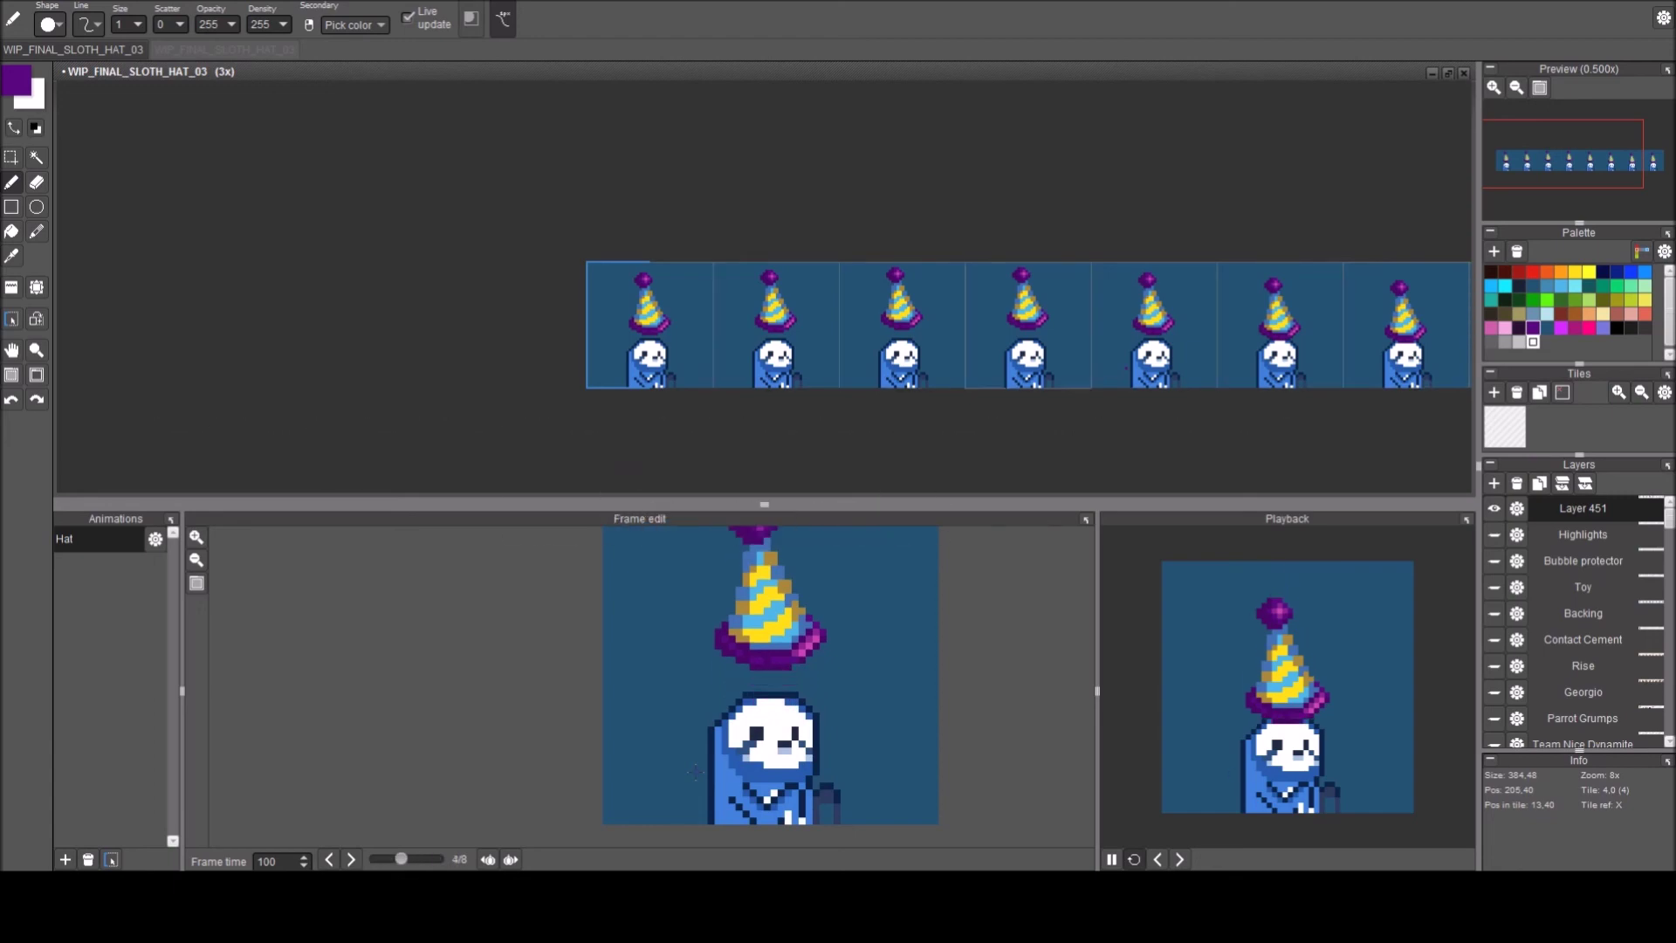
# Cut the fourth frame's hat and place it back one pixel lower.
pyautogui.press('s')
pyautogui.keyDown('ctrl'); pyautogui.click(1030, 337); pyautogui.keyUp('ctrl')
pyautogui.scroll(2, 1019, 333)
pyautogui.hotkey('ctrl', 'x')
pyautogui.hotkey('ctrl', 'v')
pyautogui.moveTo(1003, 323); pyautogui.dragTo(1003, 316)
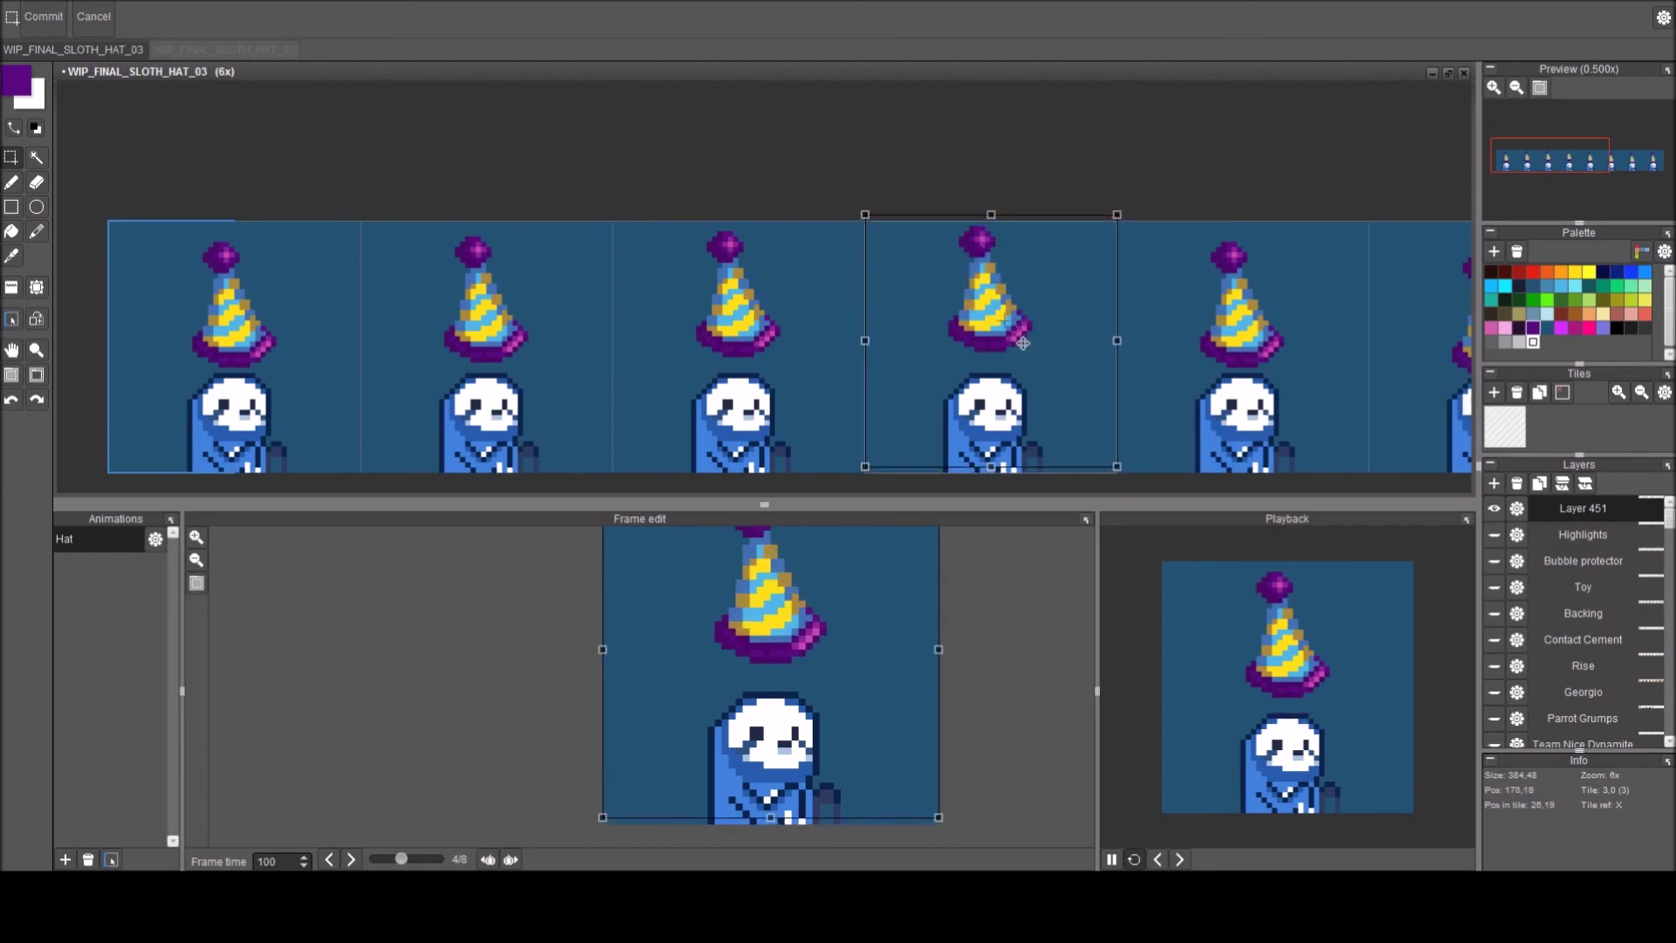
pyautogui.moveTo(1024, 342); pyautogui.dragTo(1023, 356)
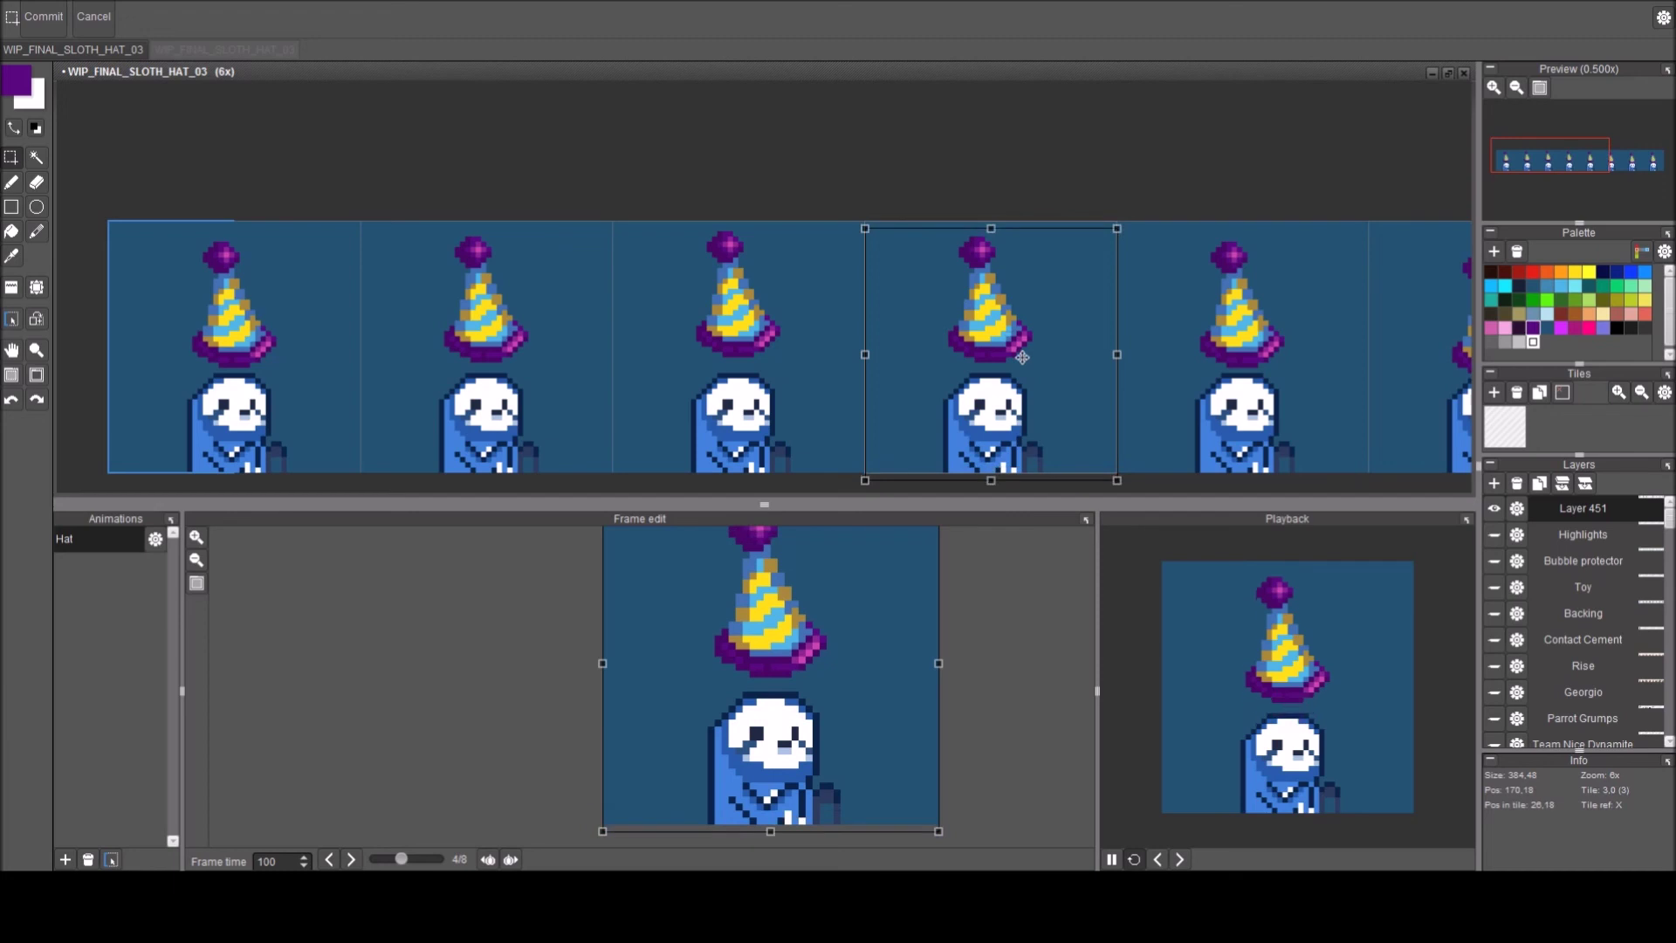
pyautogui.press('Return')
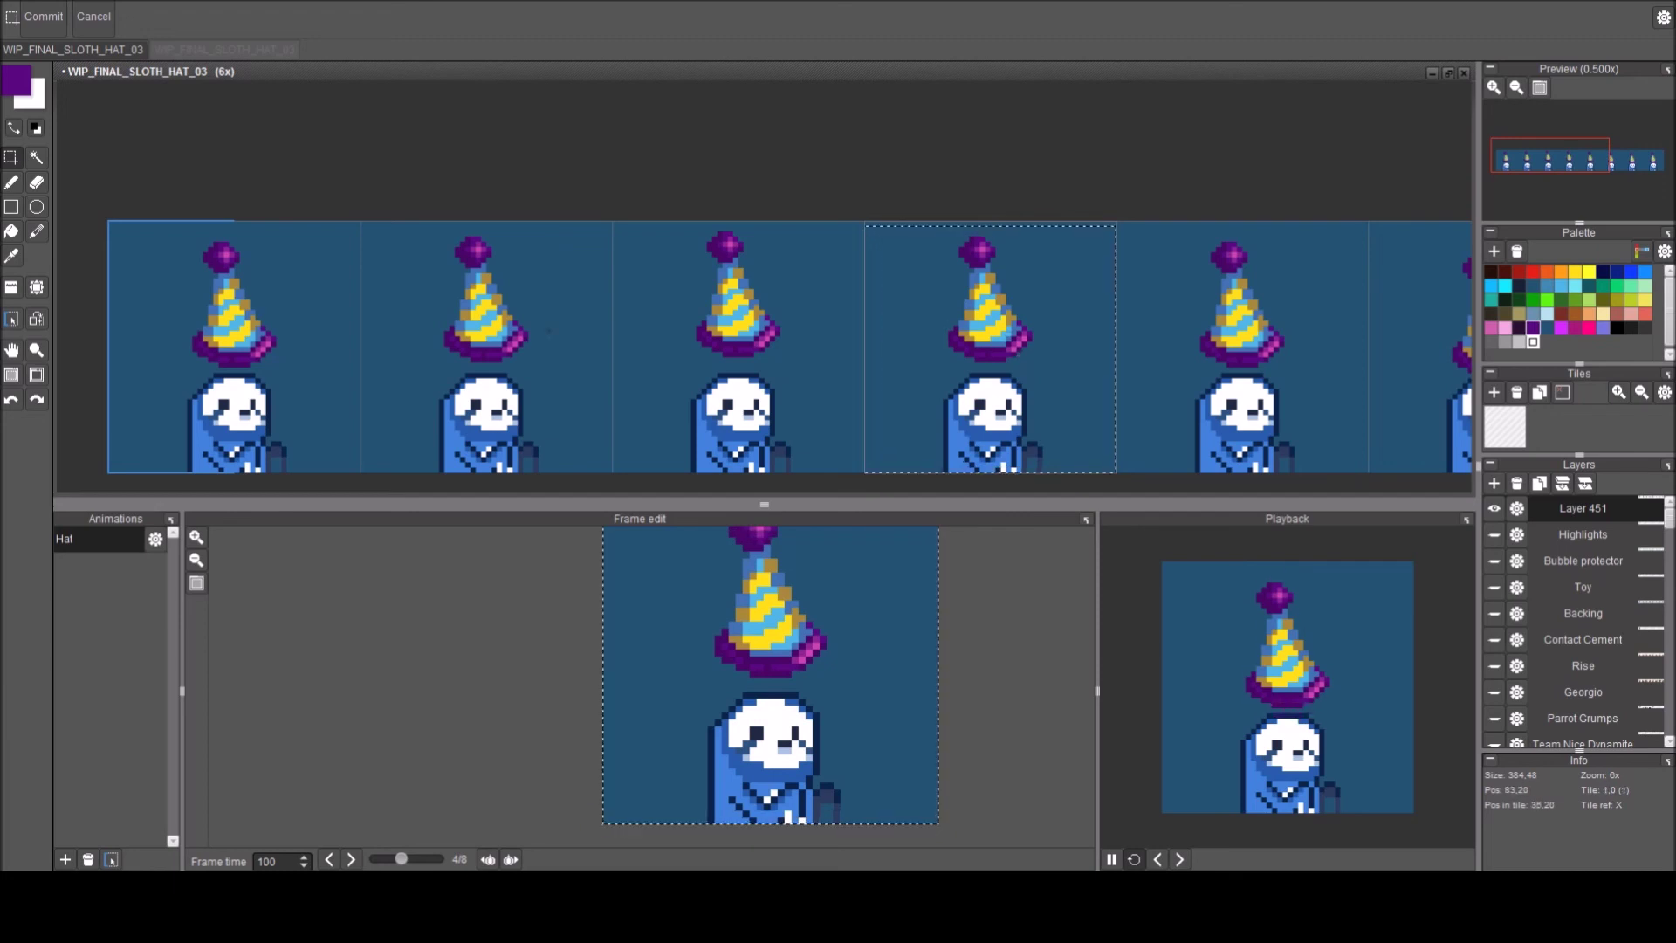
# Step through all eight frames again to examine the bobbing motion with the adjusted fourth frame.
pyautogui.press('Left')
pyautogui.press('Left')
pyautogui.press('Left')
pyautogui.press('Right')
pyautogui.press('Right')
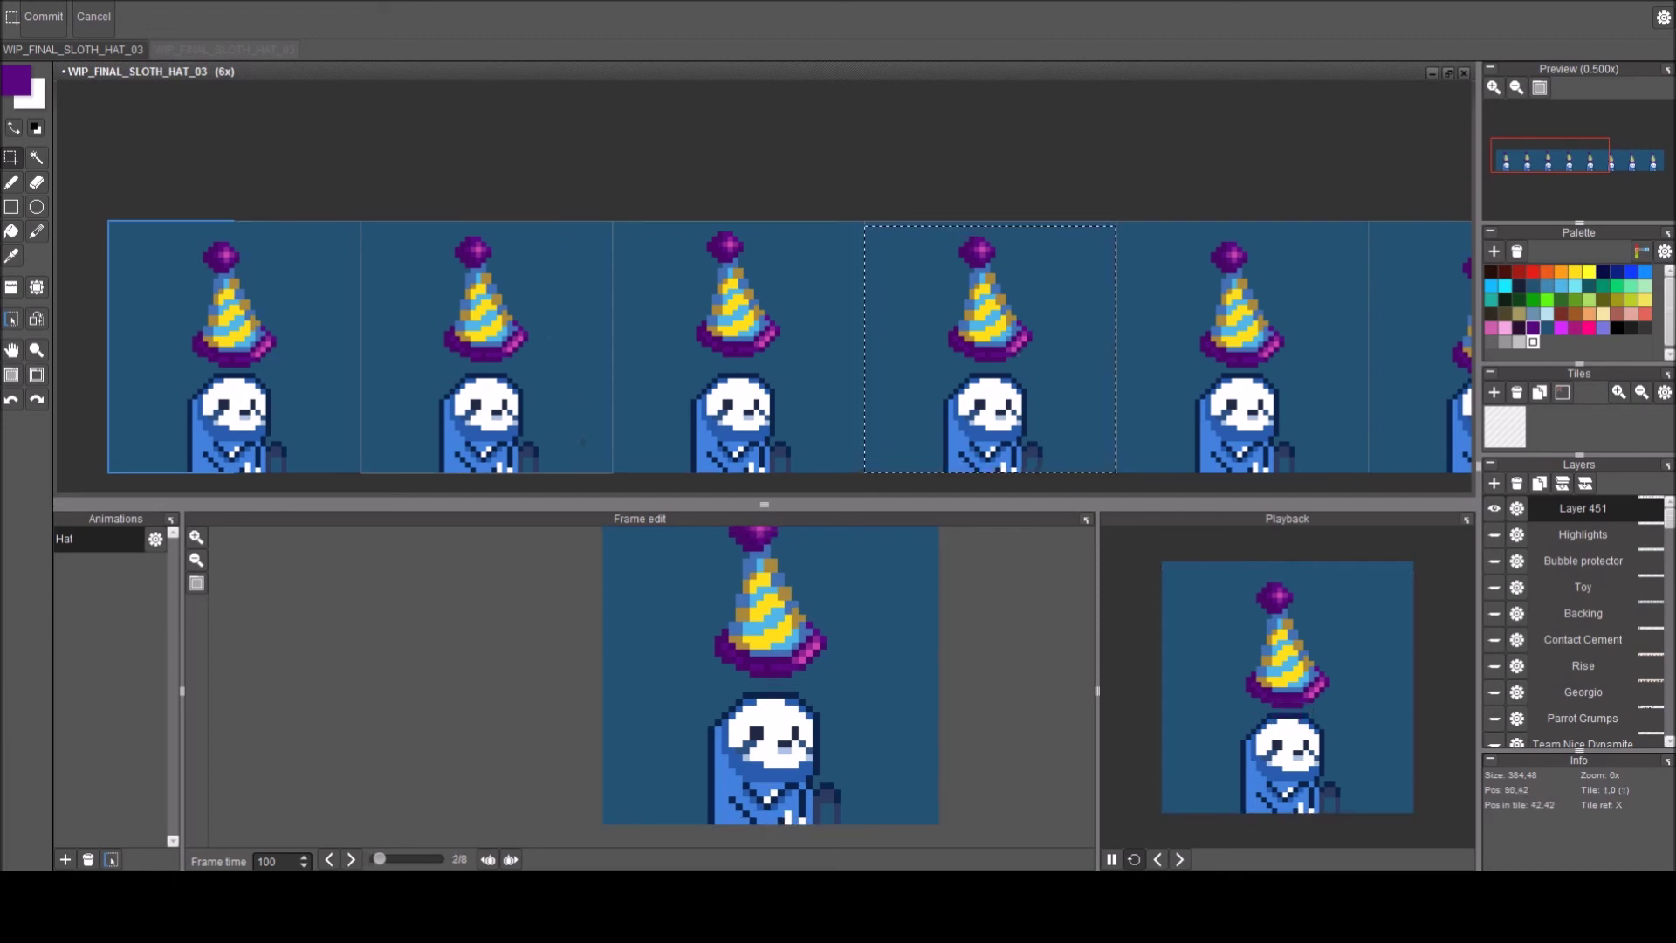
pyautogui.press('.')
pyautogui.press('.')
pyautogui.press('.')
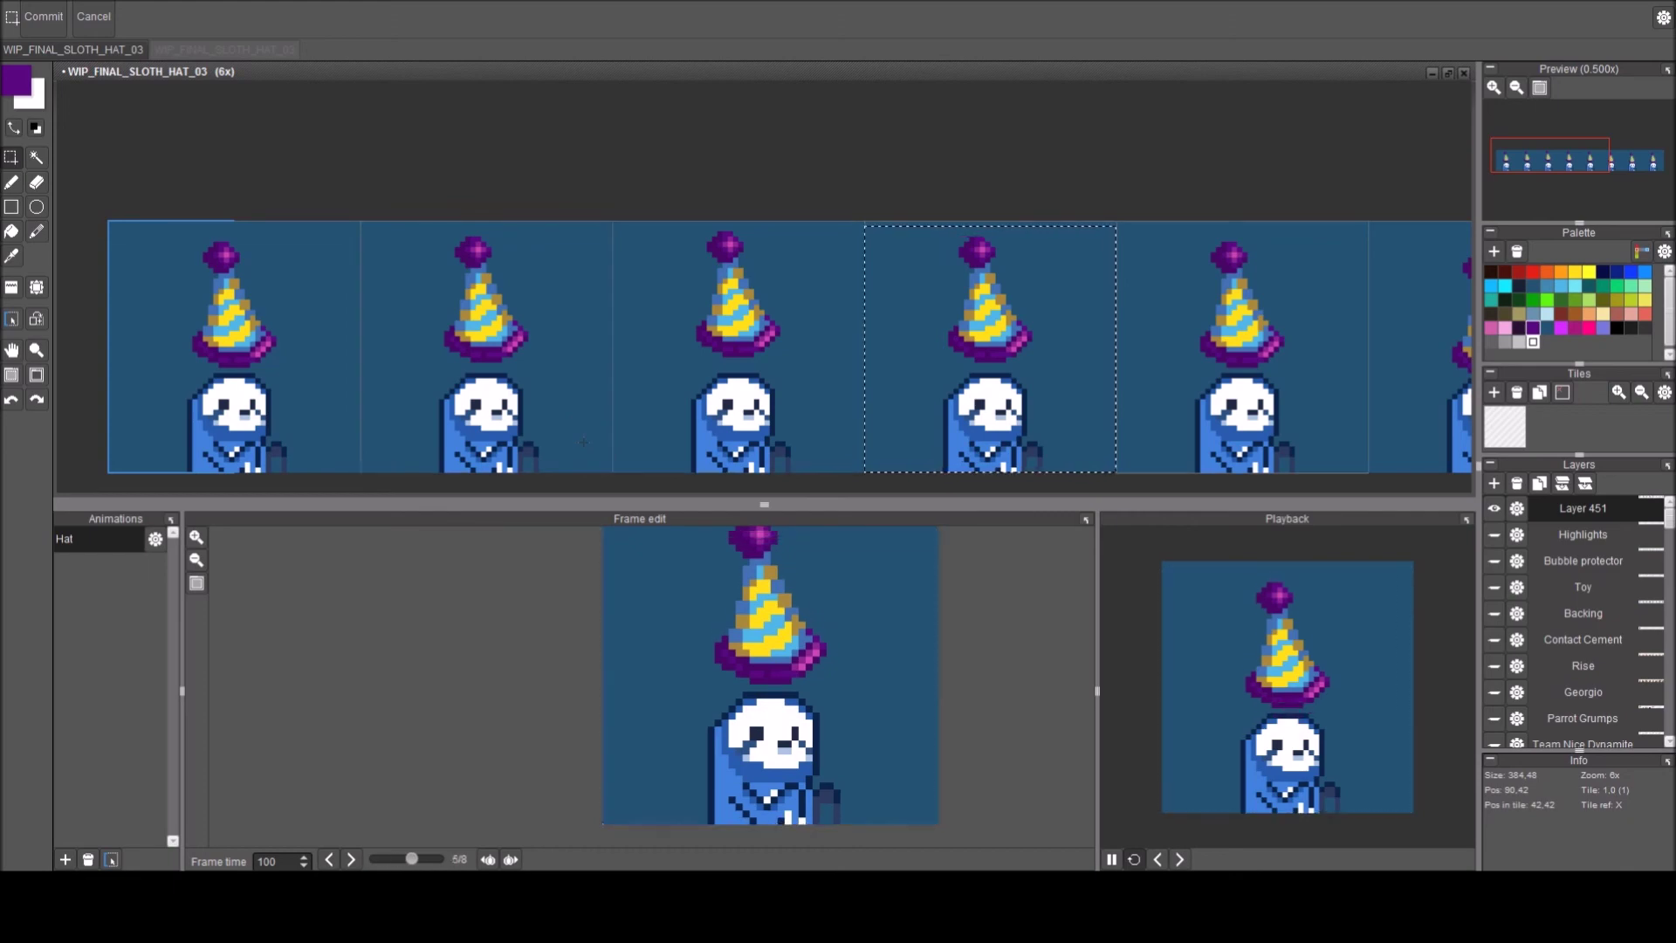
pyautogui.press('.')
pyautogui.press('.')
pyautogui.press('.')
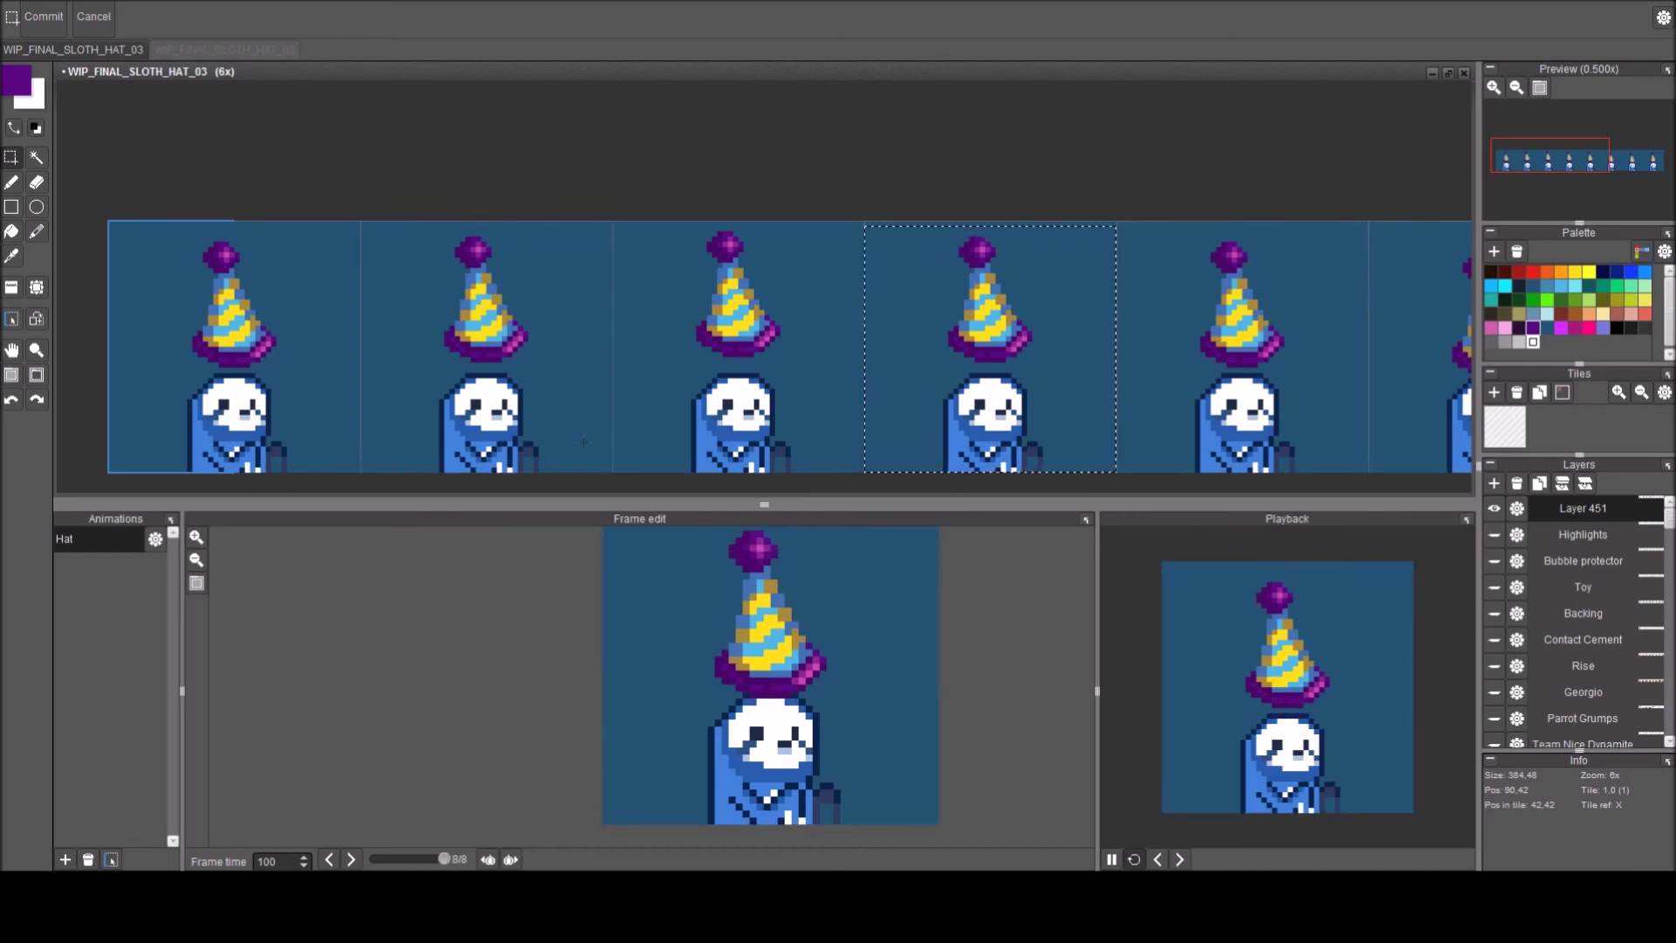
pyautogui.press(',')
pyautogui.press(',')
pyautogui.press('.')
pyautogui.press('.')
pyautogui.press(',')
pyautogui.press('.')
pyautogui.press(',')
pyautogui.press(',')
pyautogui.press('.')
pyautogui.press('.')
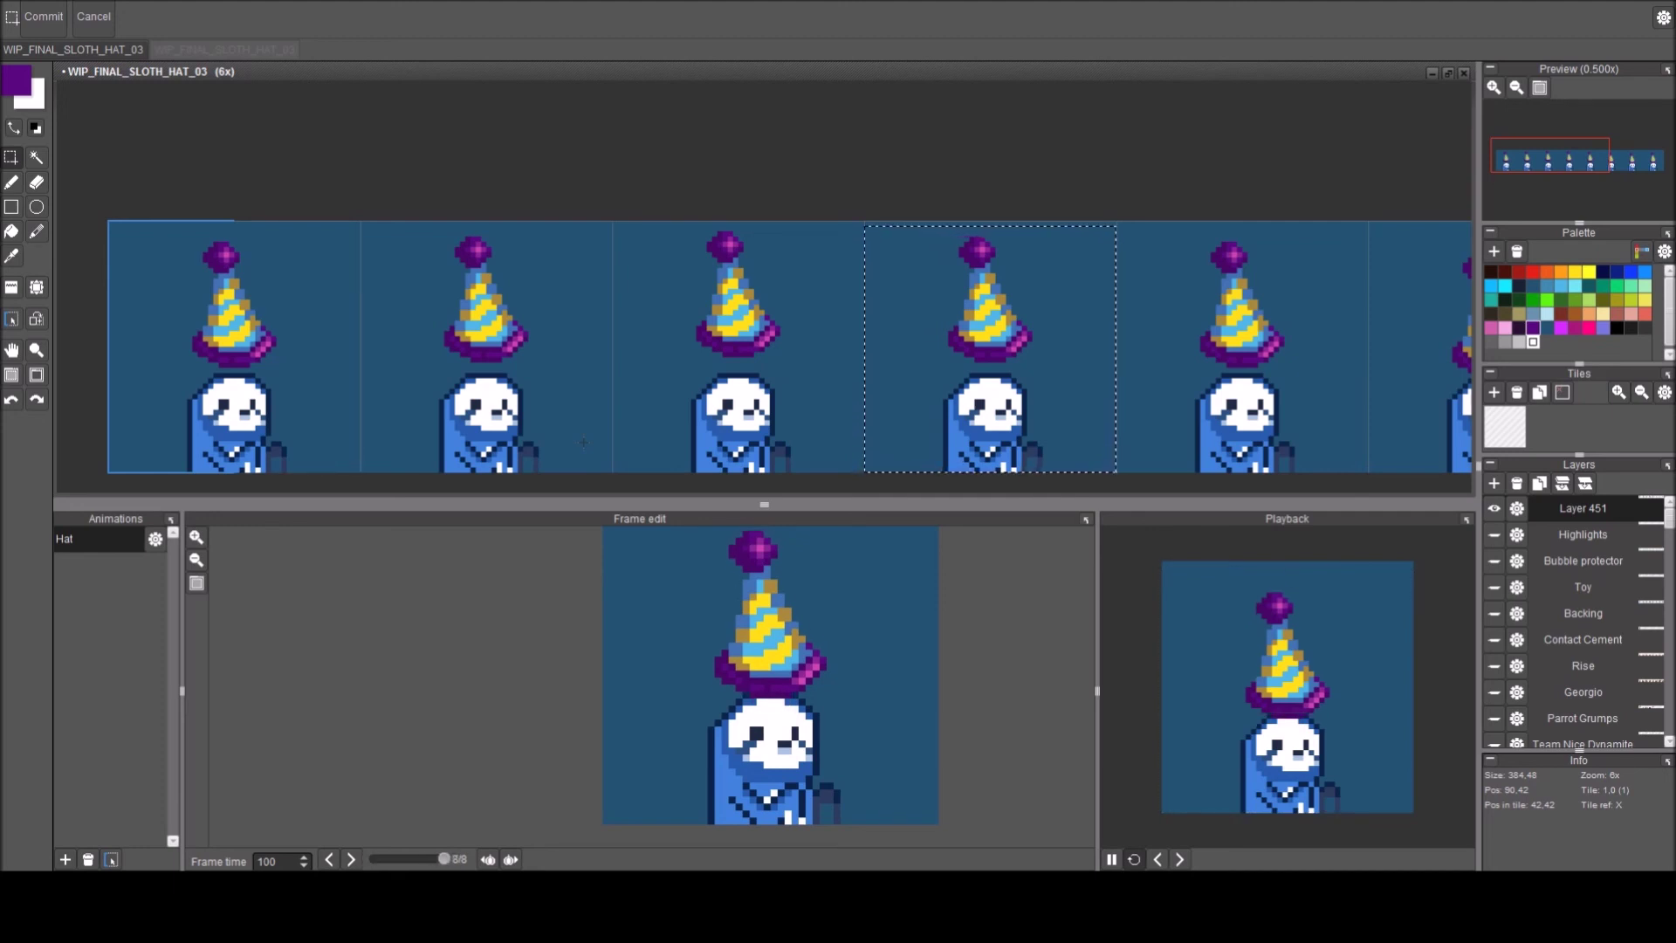
pyautogui.press('.')
pyautogui.press('.')
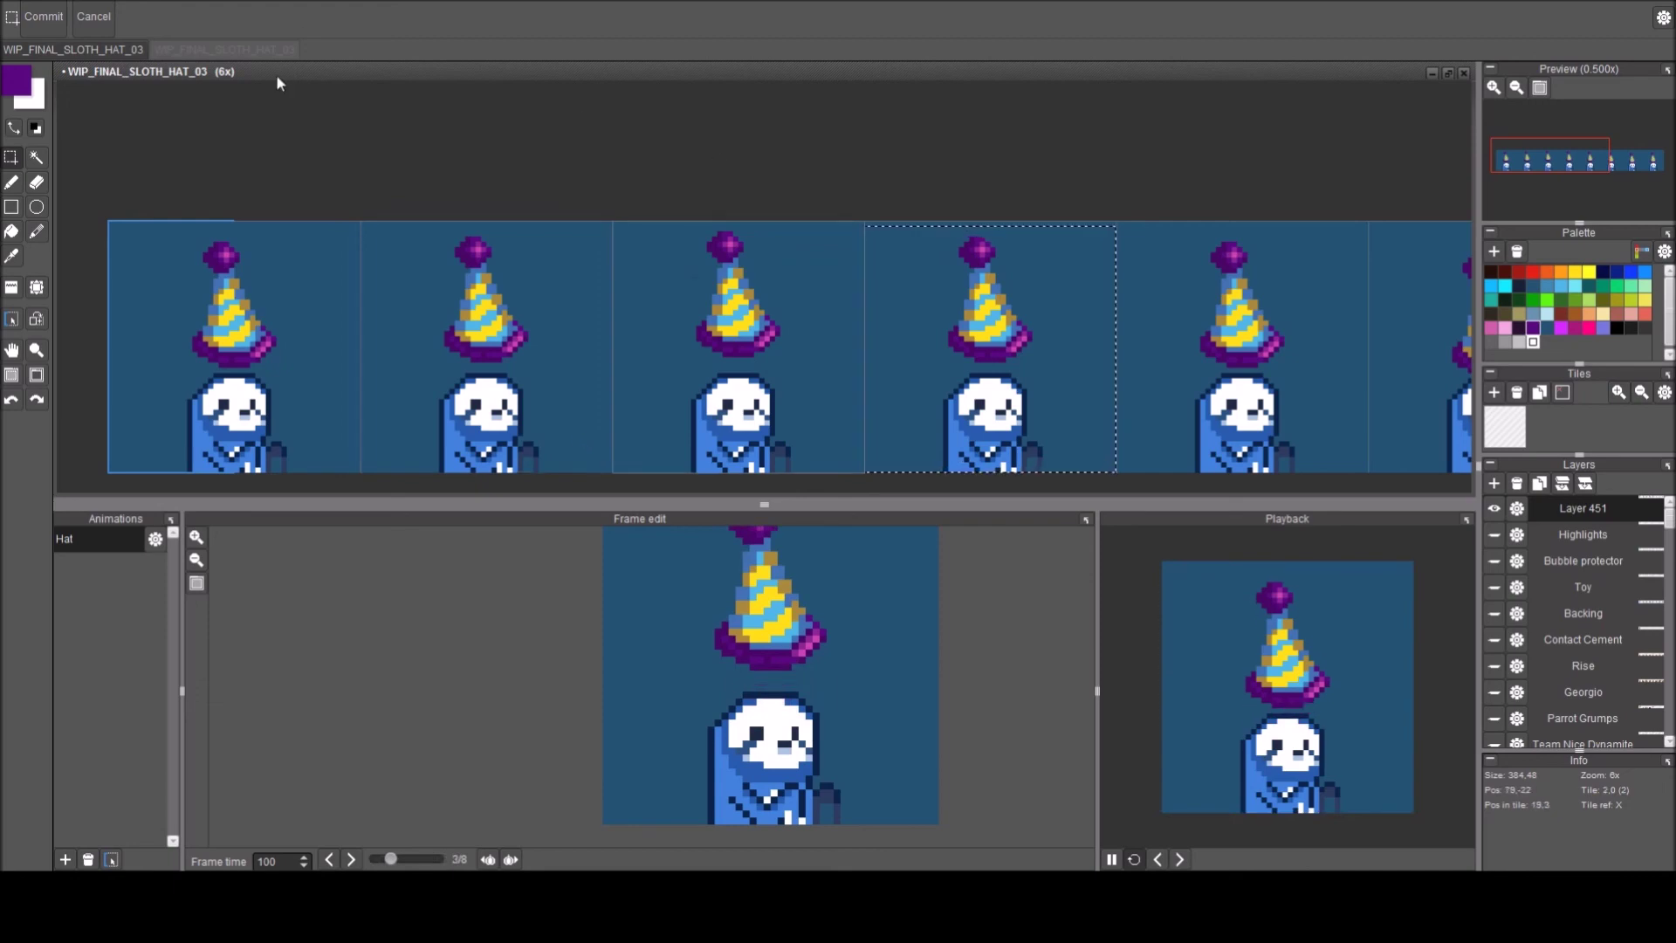
# Add a new layer and move it directly below the hat layer.
pyautogui.moveTo(400, 340); pyautogui.dragTo(659, 269)
pyautogui.scroll(-1, 659, 269)
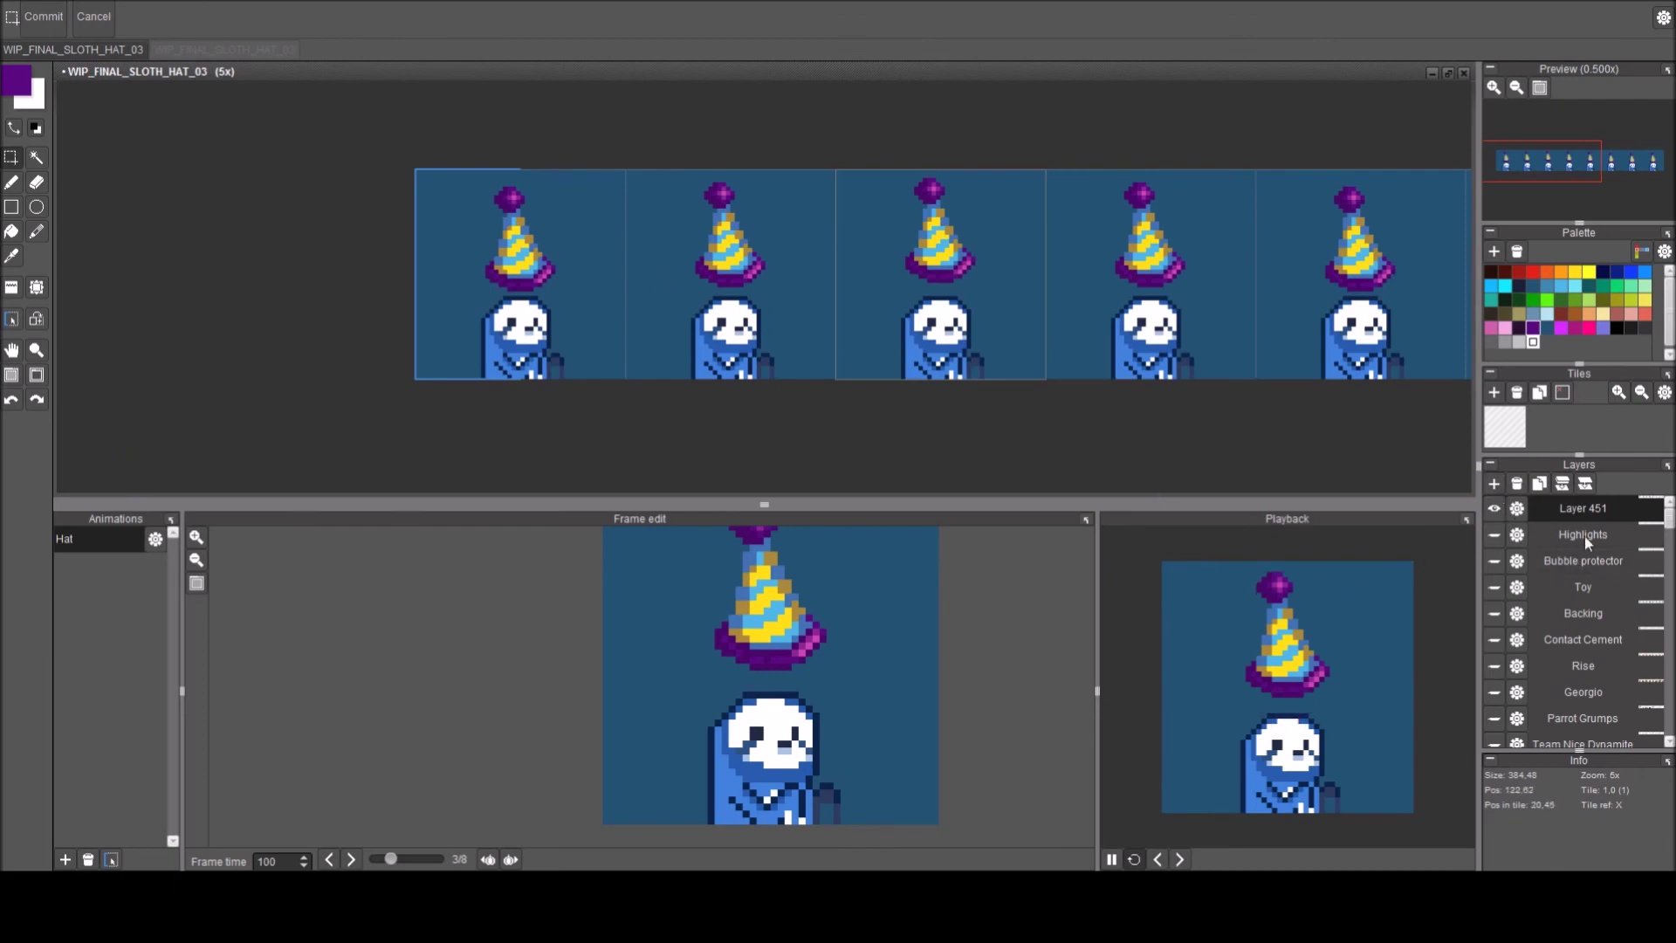
pyautogui.hotkey('ctrl', 'shift', 'n')
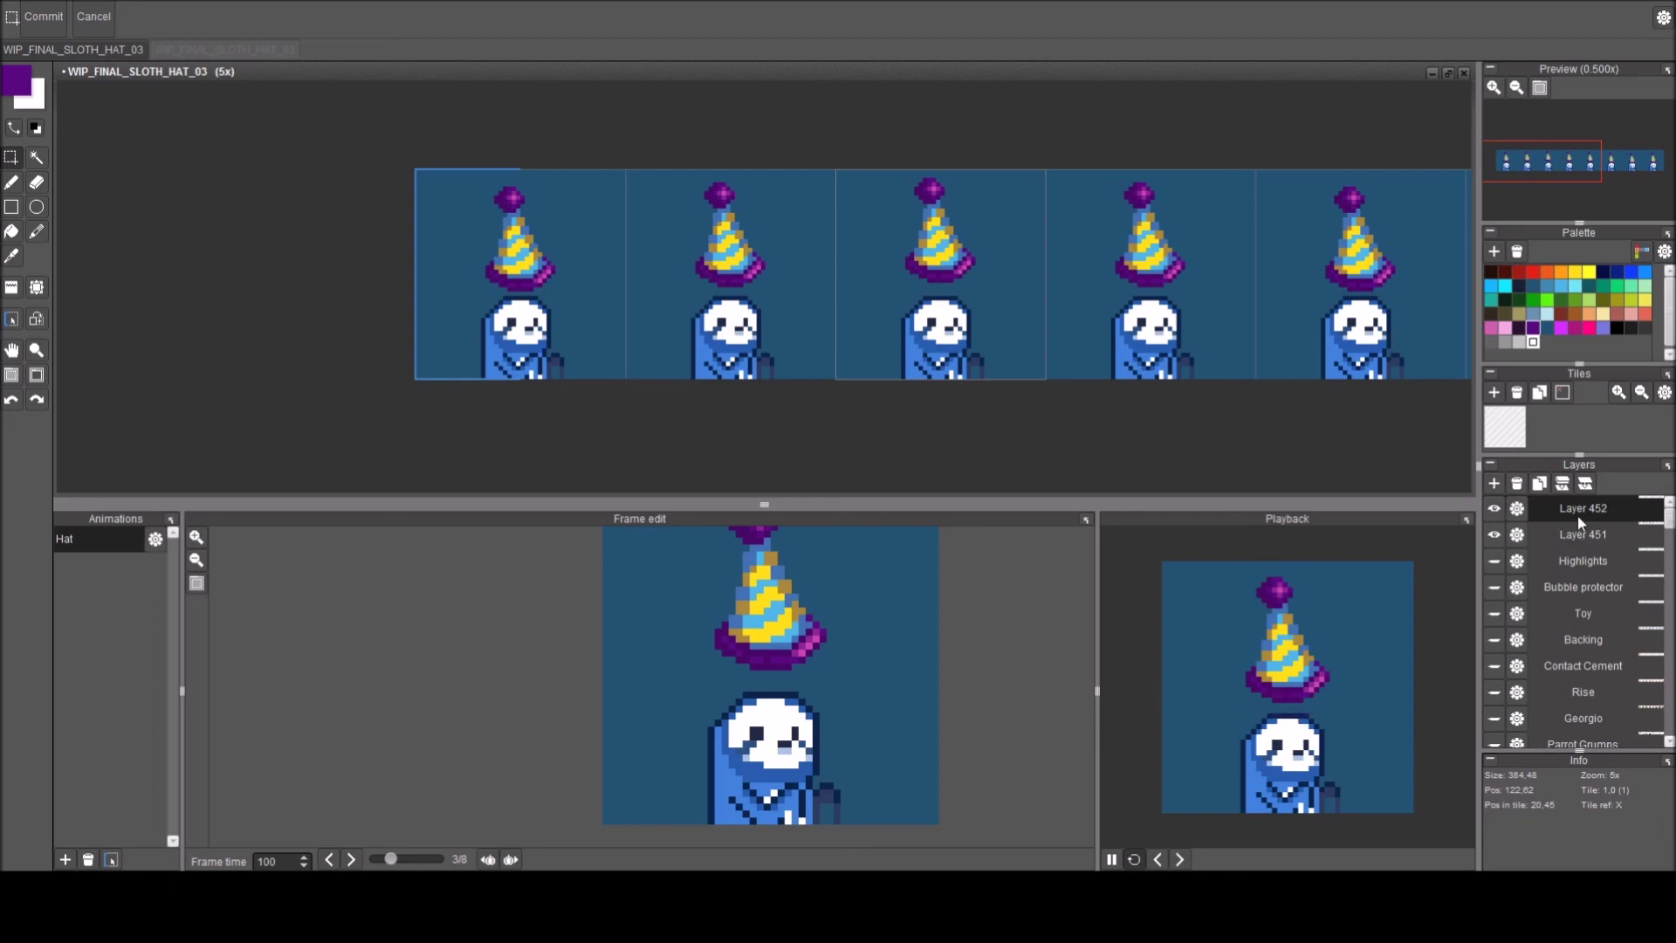
pyautogui.click(1578, 542)
pyautogui.moveTo(1578, 542); pyautogui.dragTo(1578, 542)
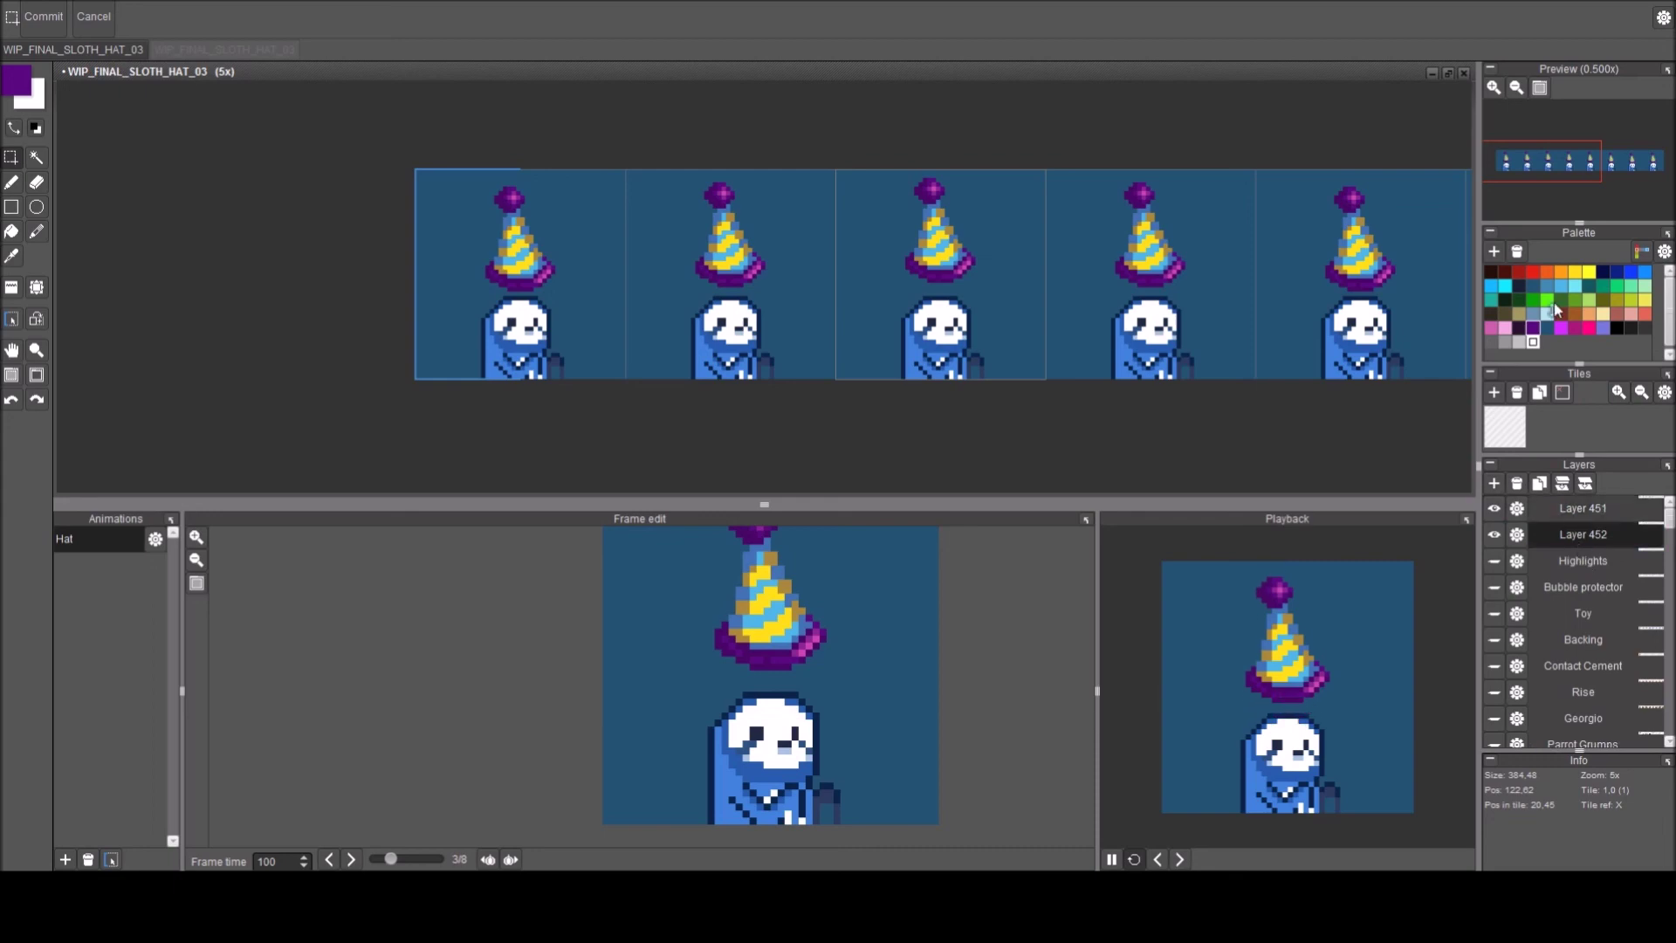
# Stamp a bright cyan circle behind the first frame's hat with the Pencil tool at size 27.
pyautogui.click(1505, 288)
pyautogui.press('b')
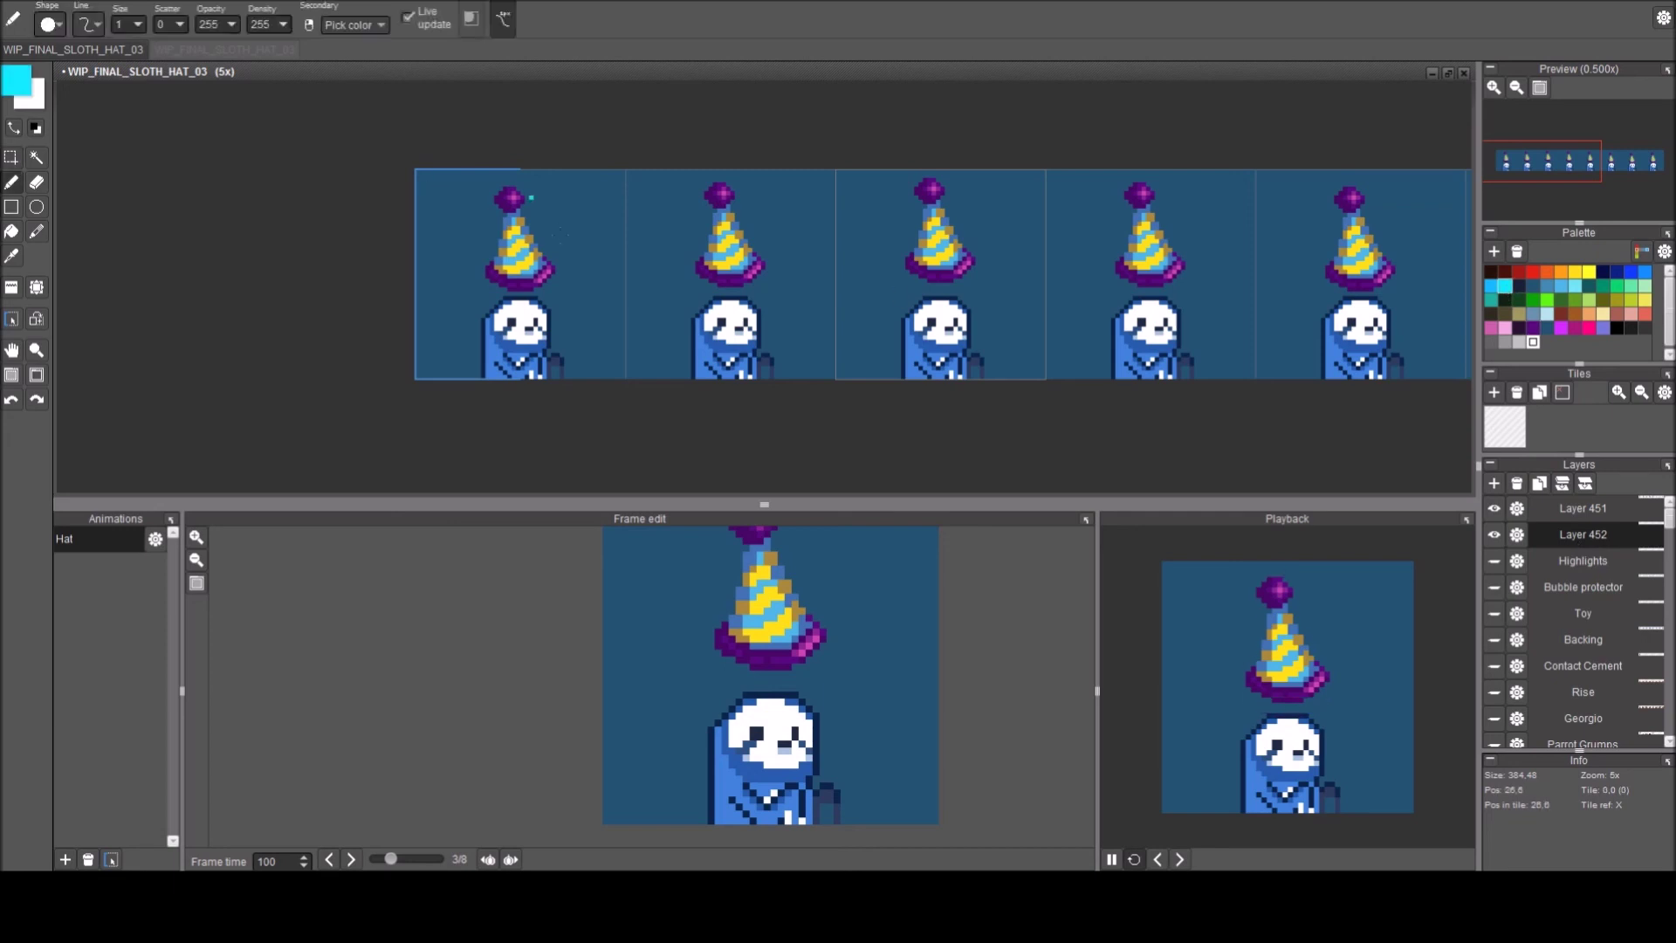
pyautogui.scroll(6, 536, 236)
pyautogui.click(721, 346)
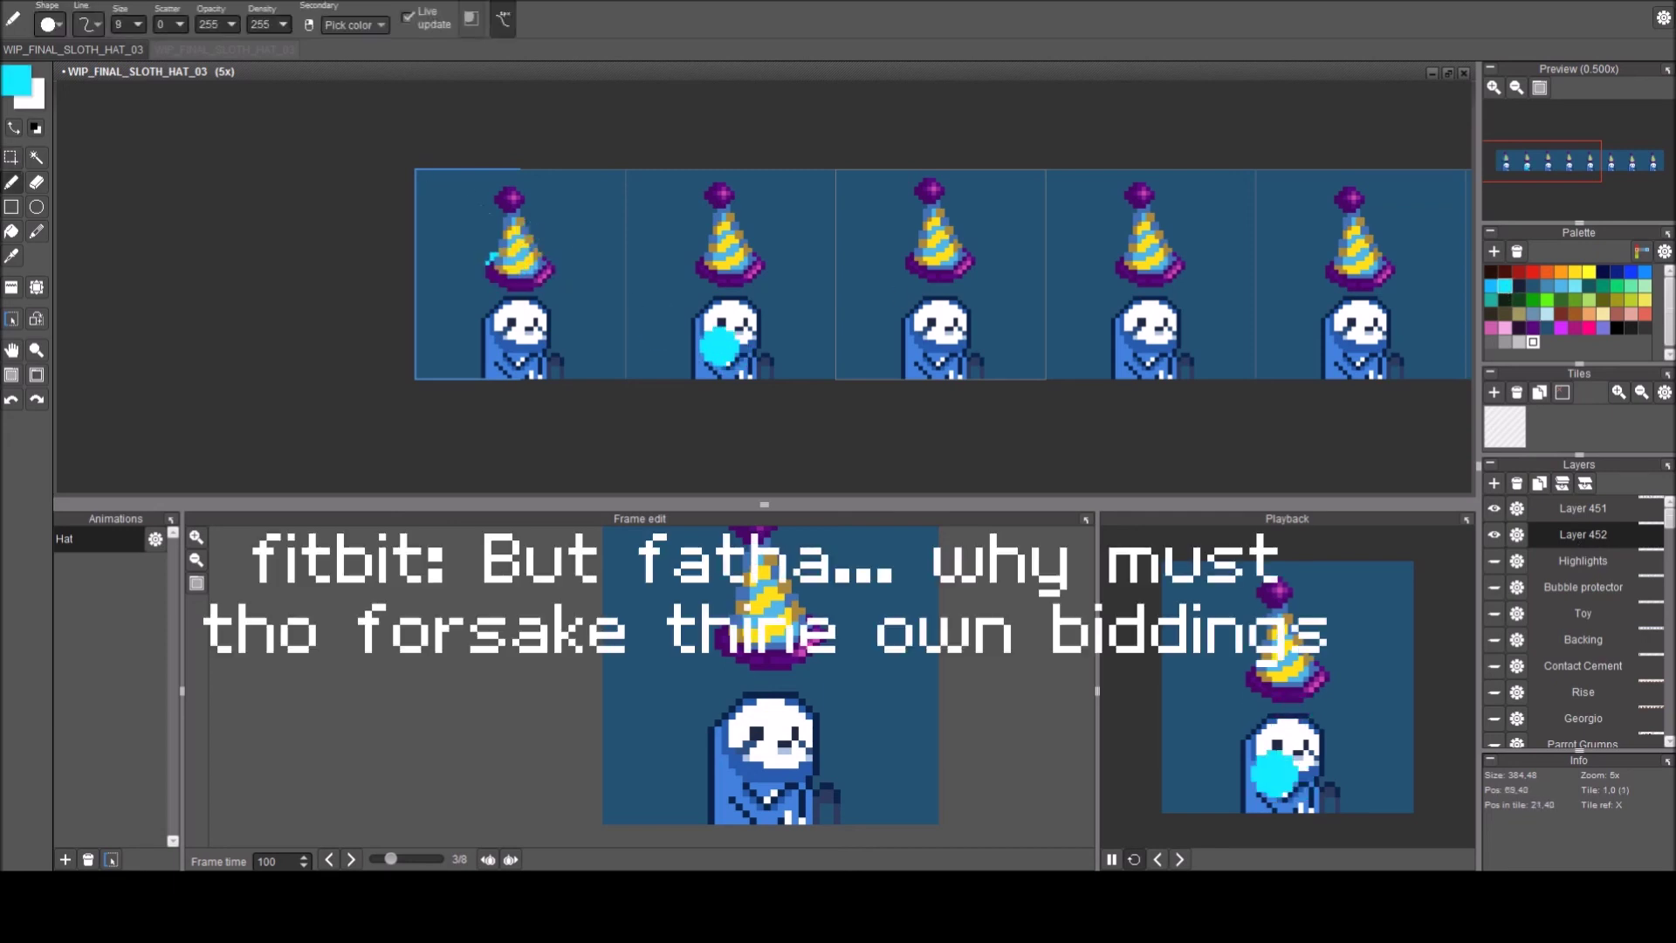
pyautogui.hotkey('ctrl', 'z')
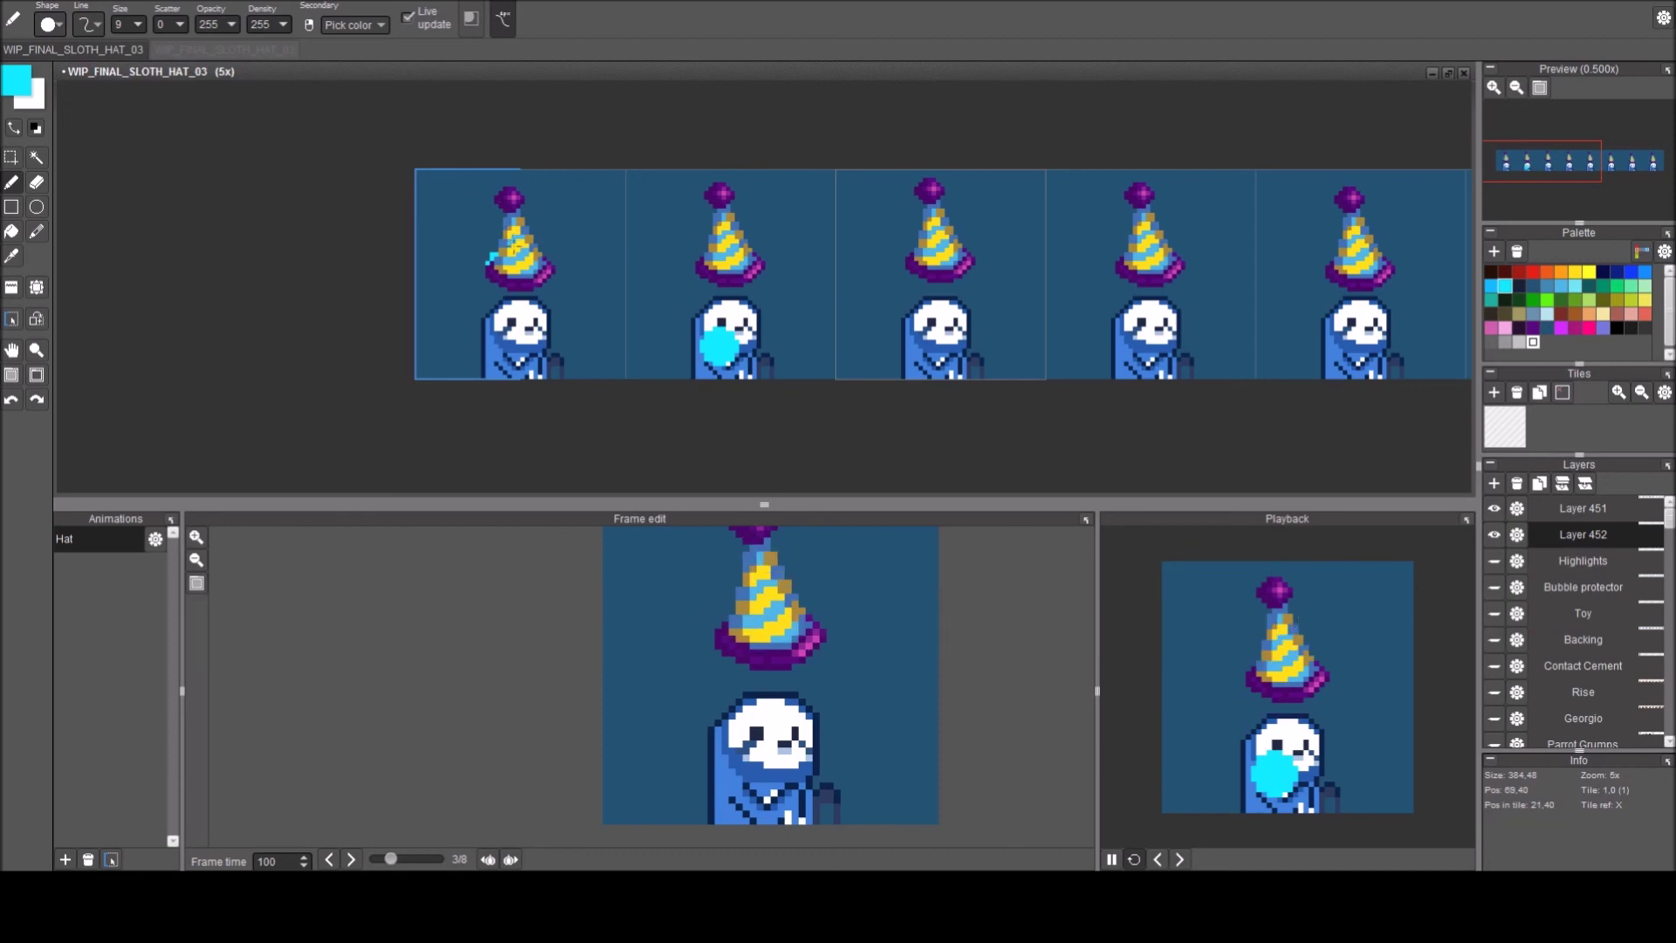
pyautogui.scroll(3, 514, 236)
pyautogui.scroll(15, 516, 247)
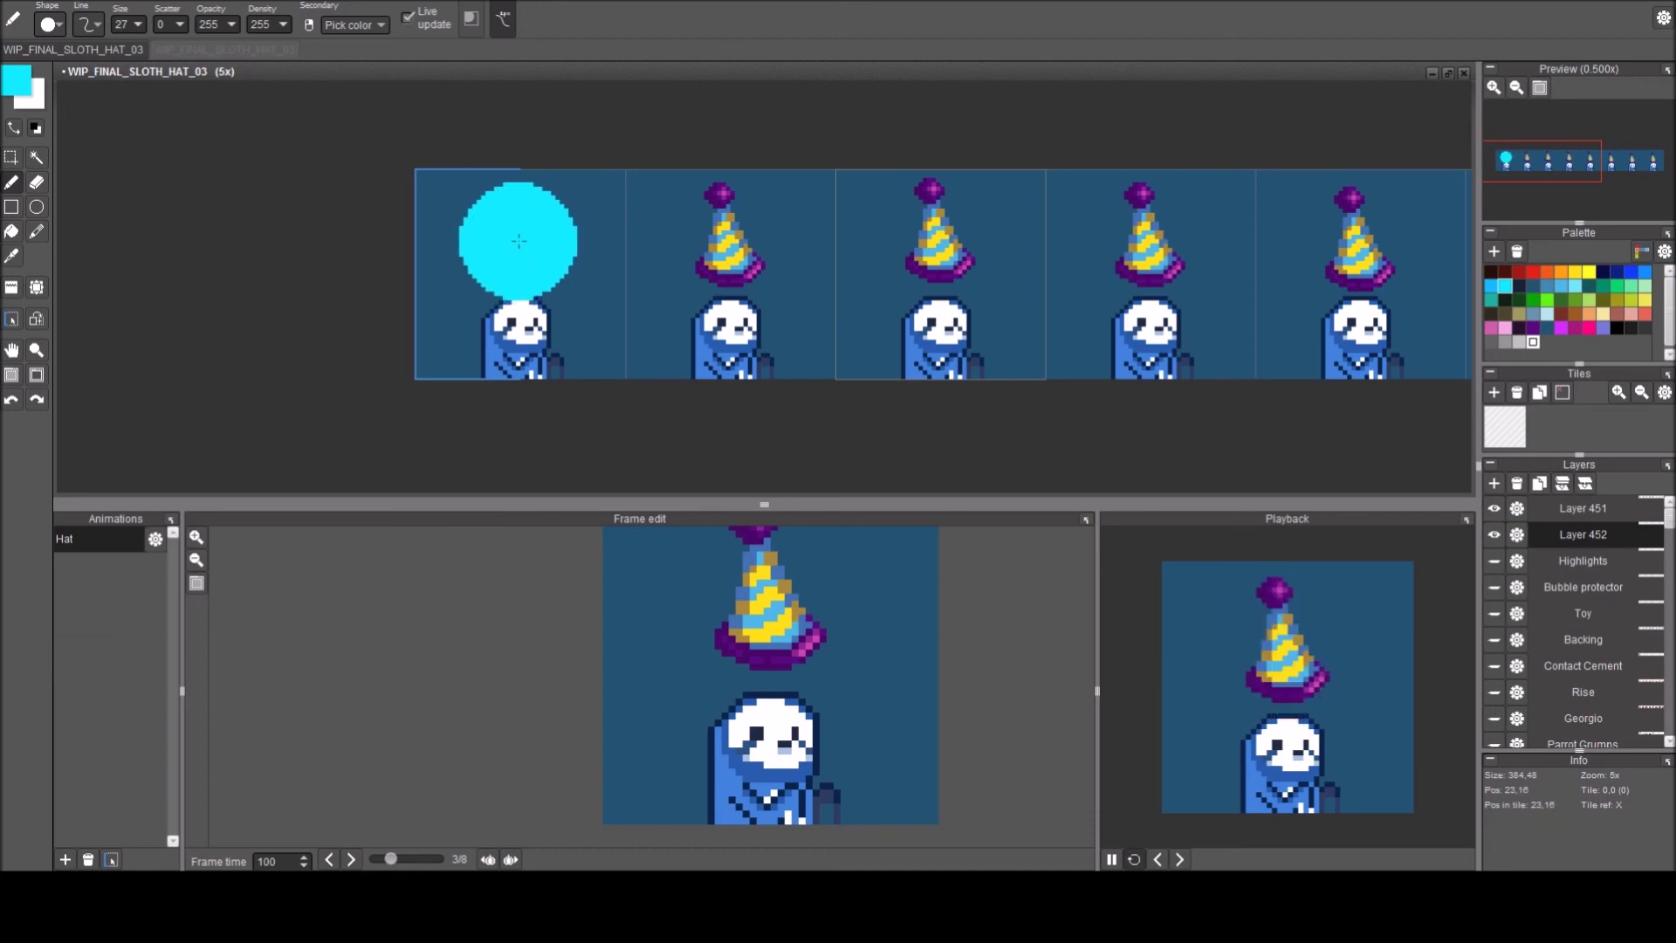
pyautogui.click(552, 249)
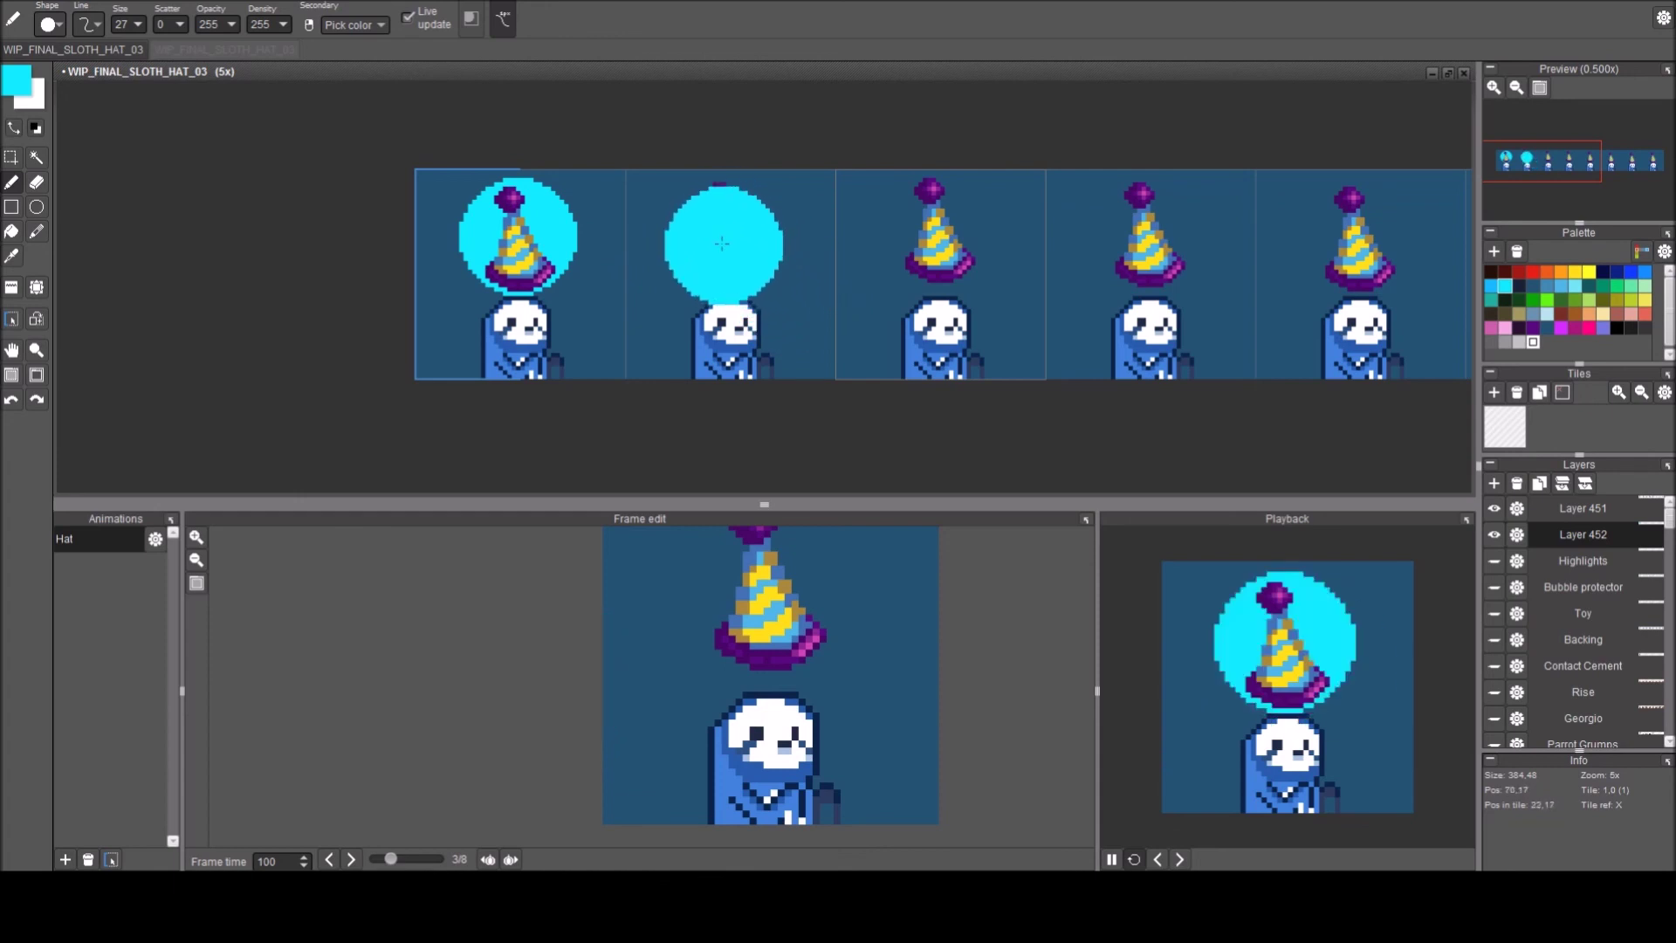
# Stamp matching size-27 cyan circles behind the hats in the second and third frames.
pyautogui.press('Left')
pyautogui.press('Left')
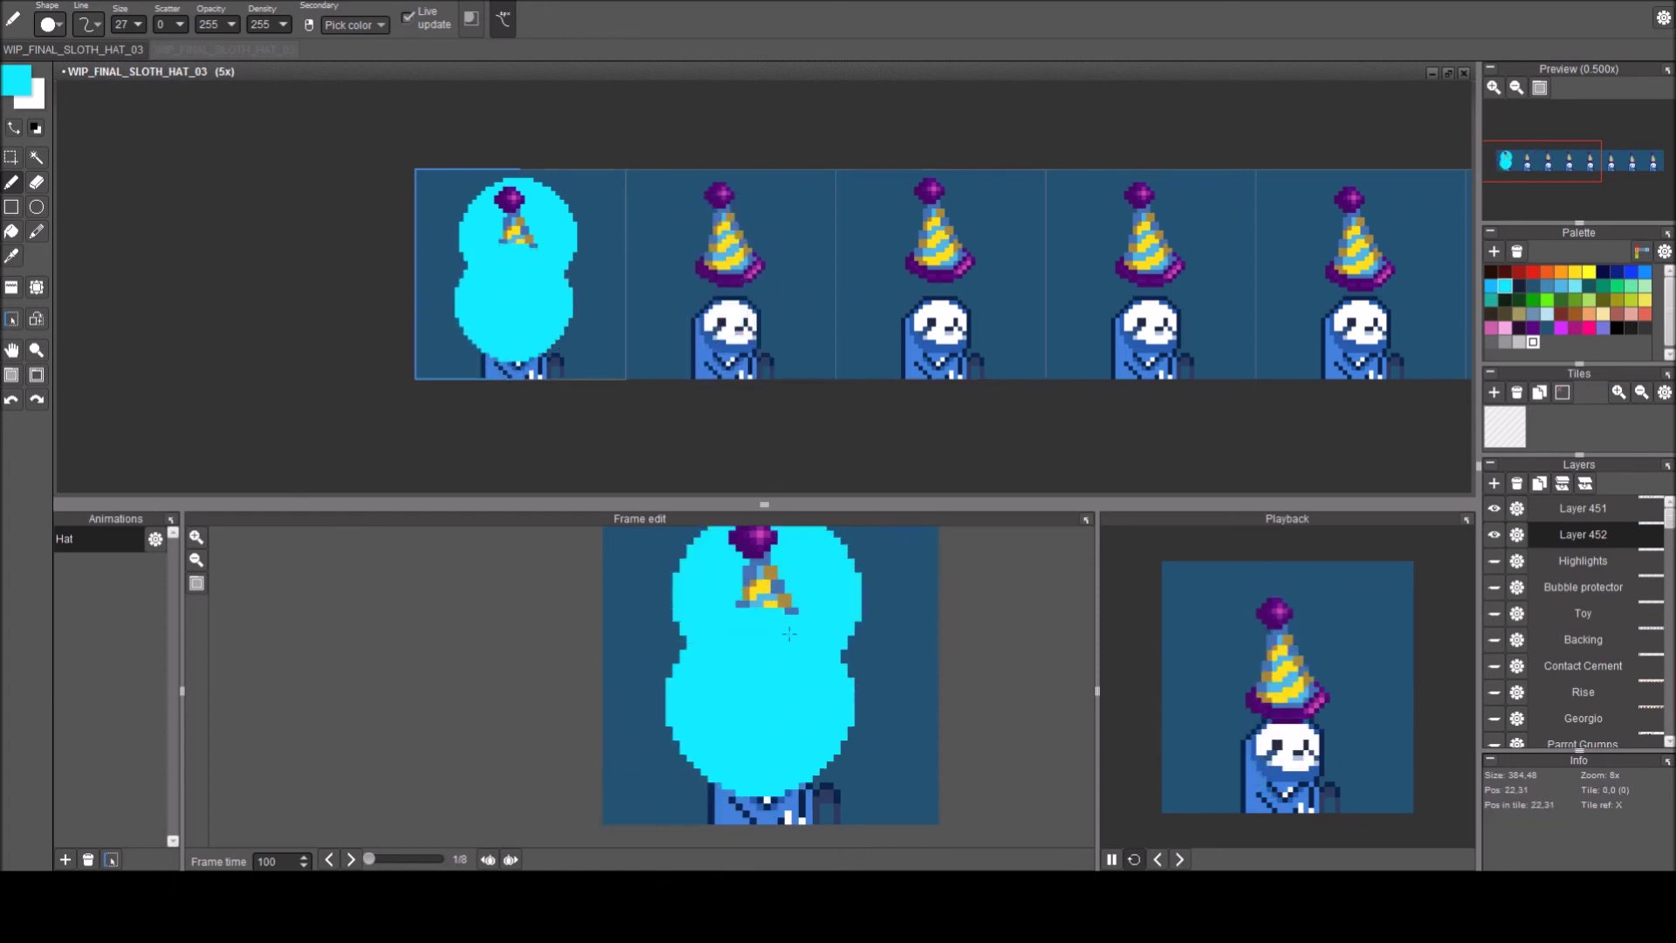
pyautogui.press('space')
pyautogui.moveTo(789, 644); pyautogui.dragTo(772, 667)
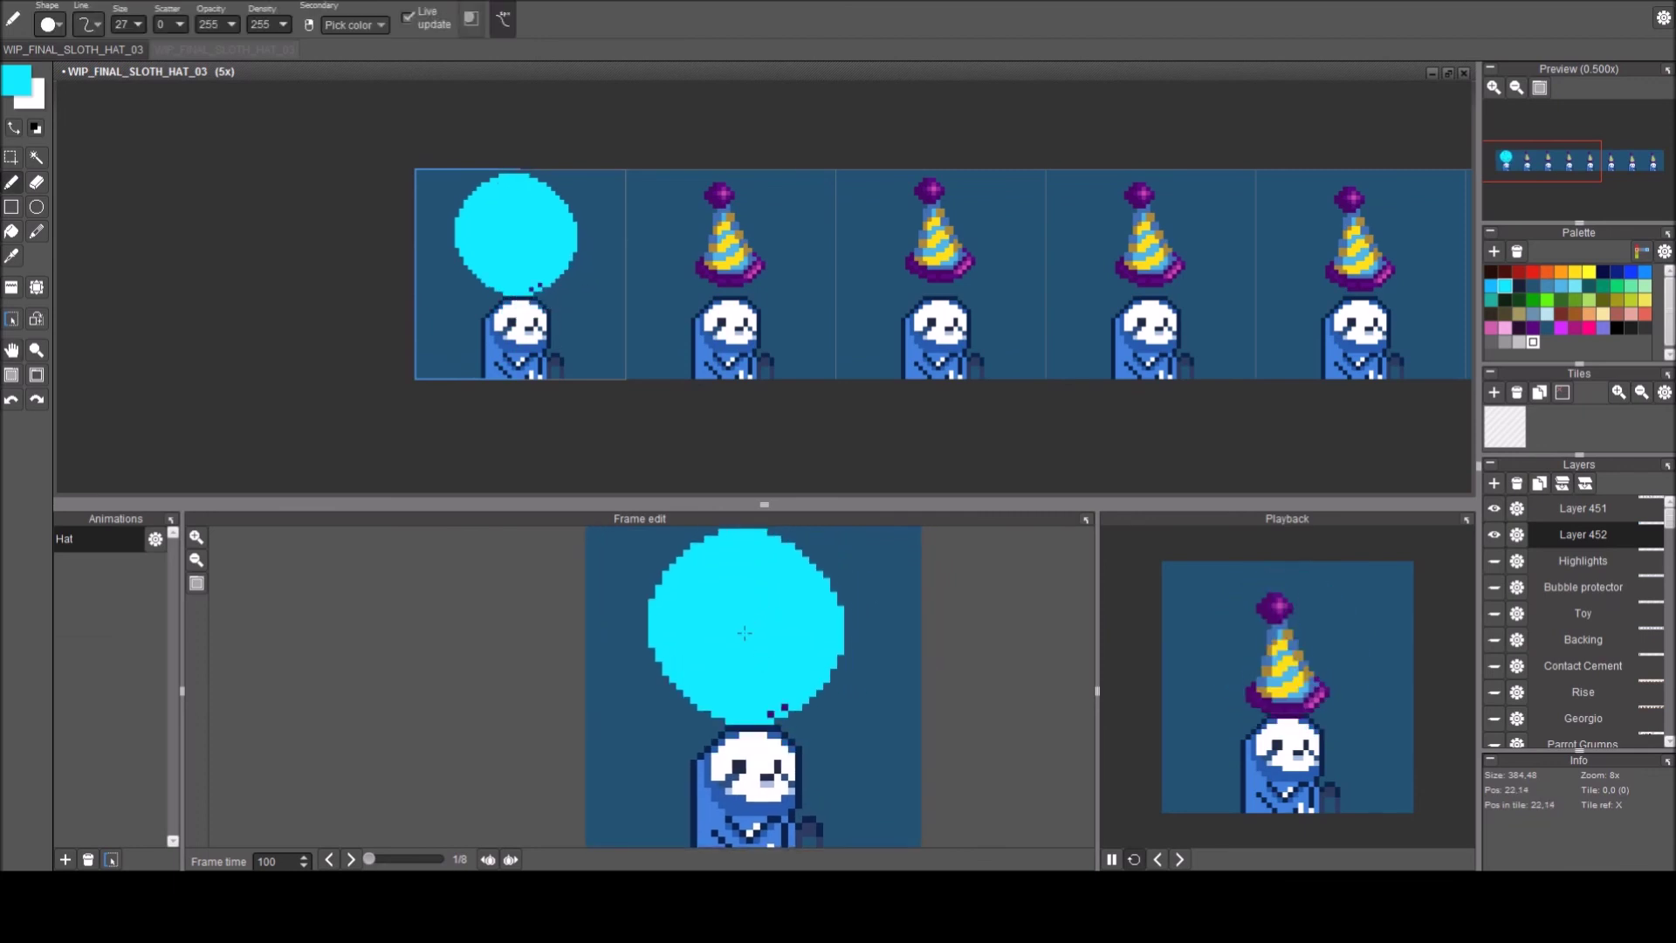
pyautogui.press('Right')
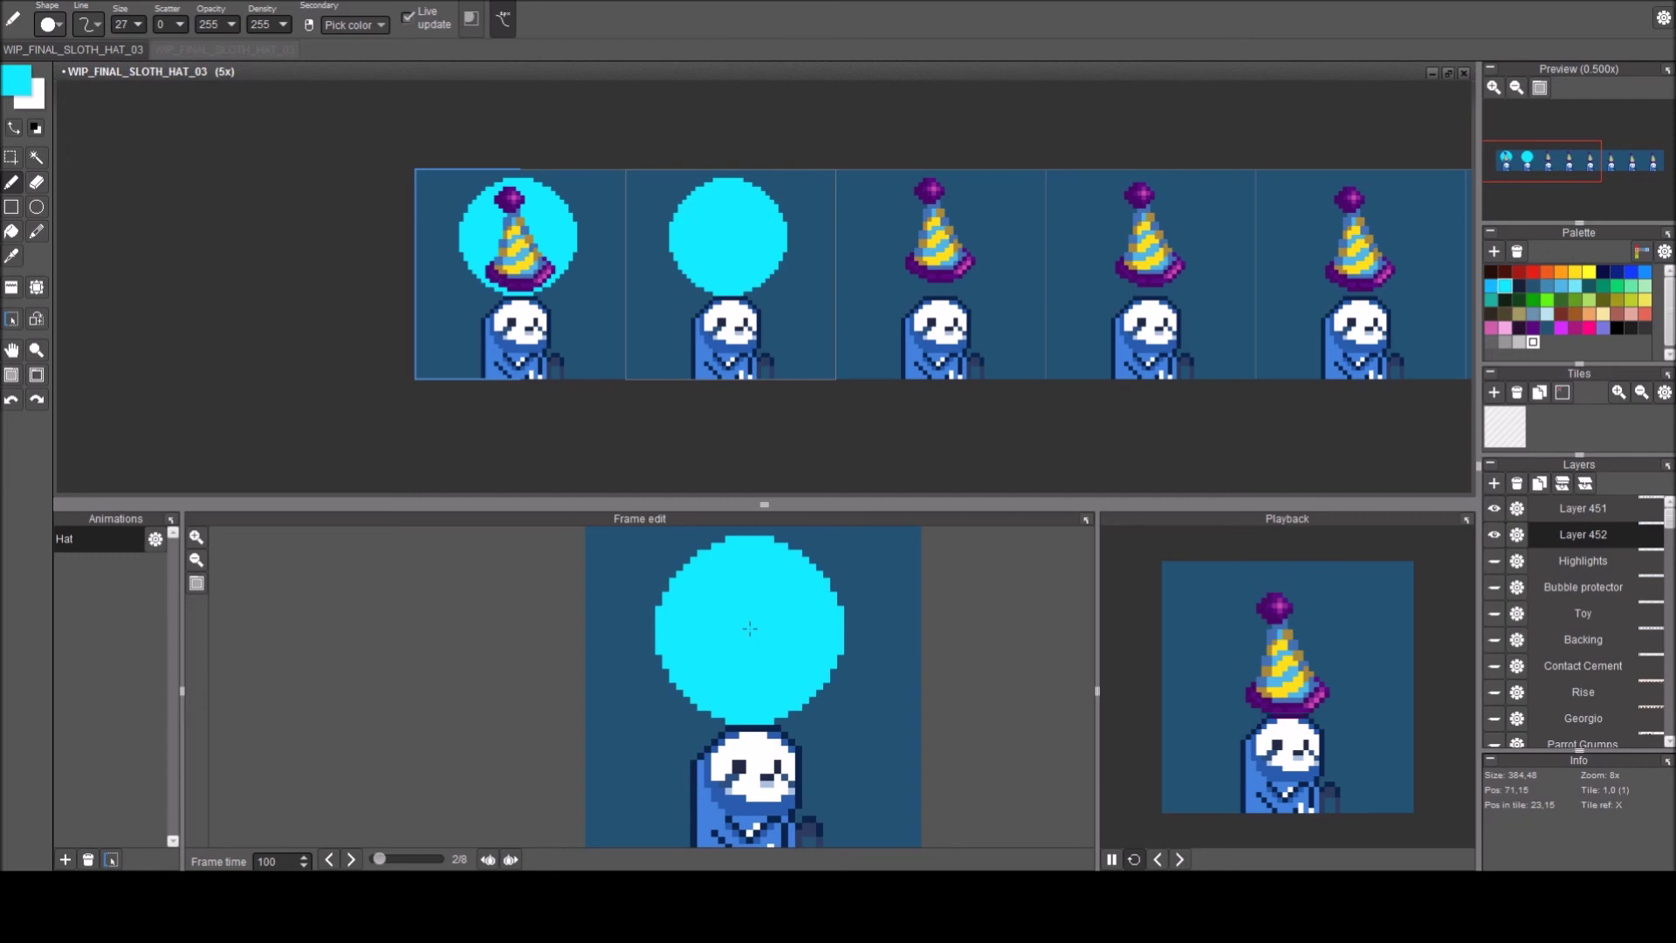
pyautogui.click(749, 622)
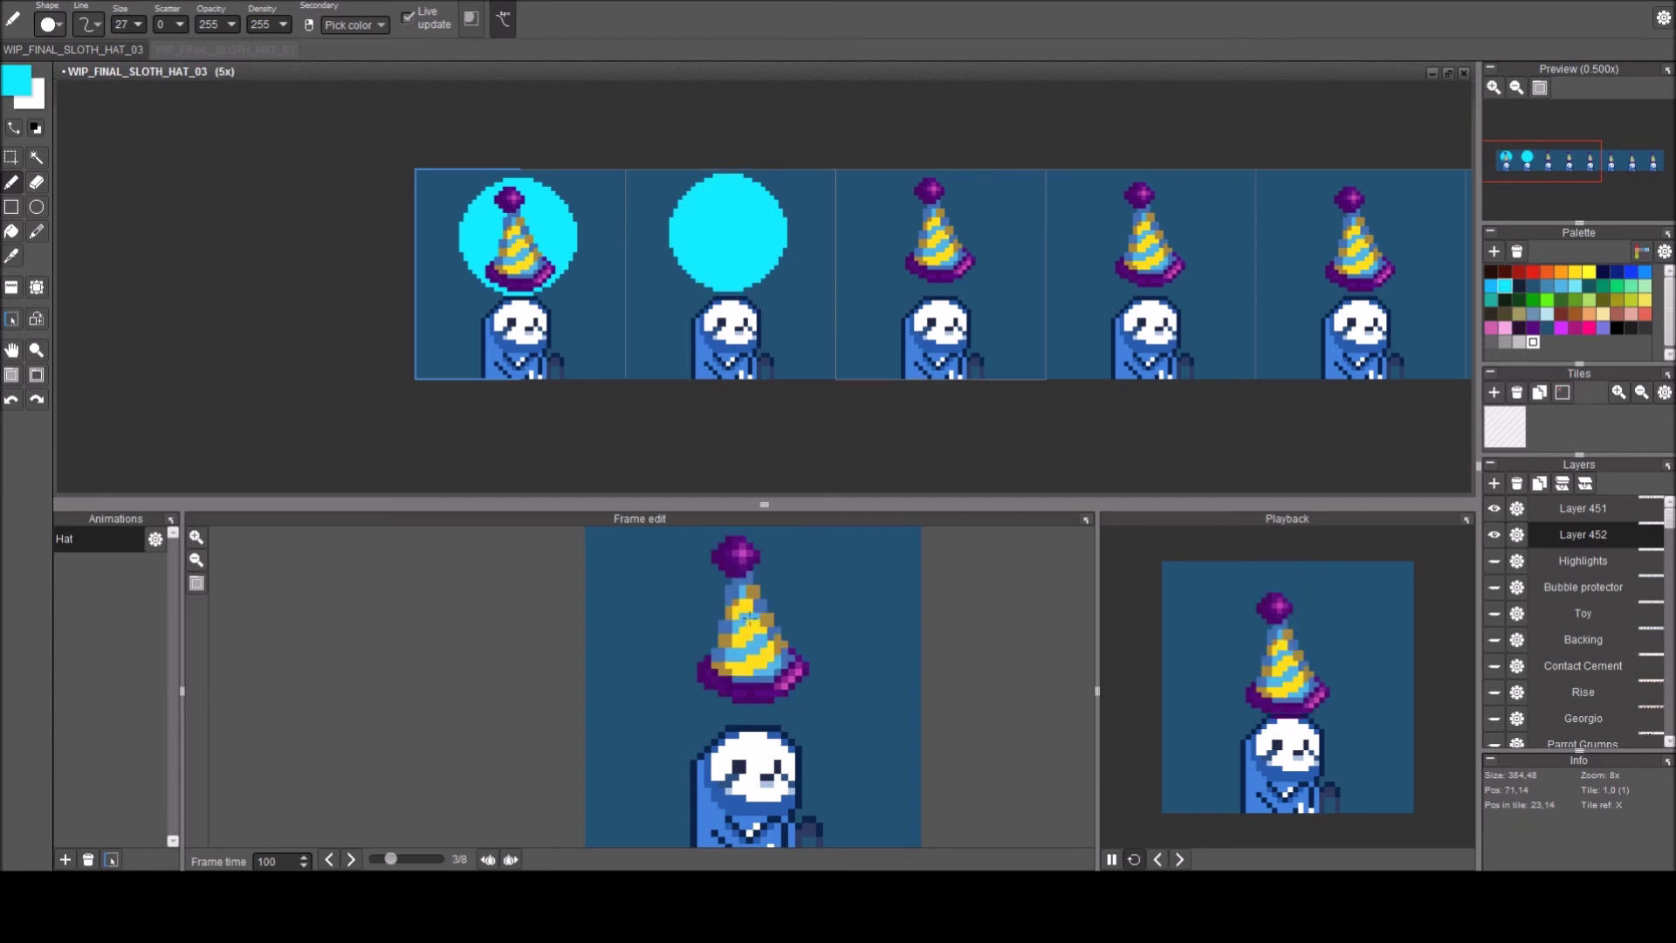
pyautogui.press('Right')
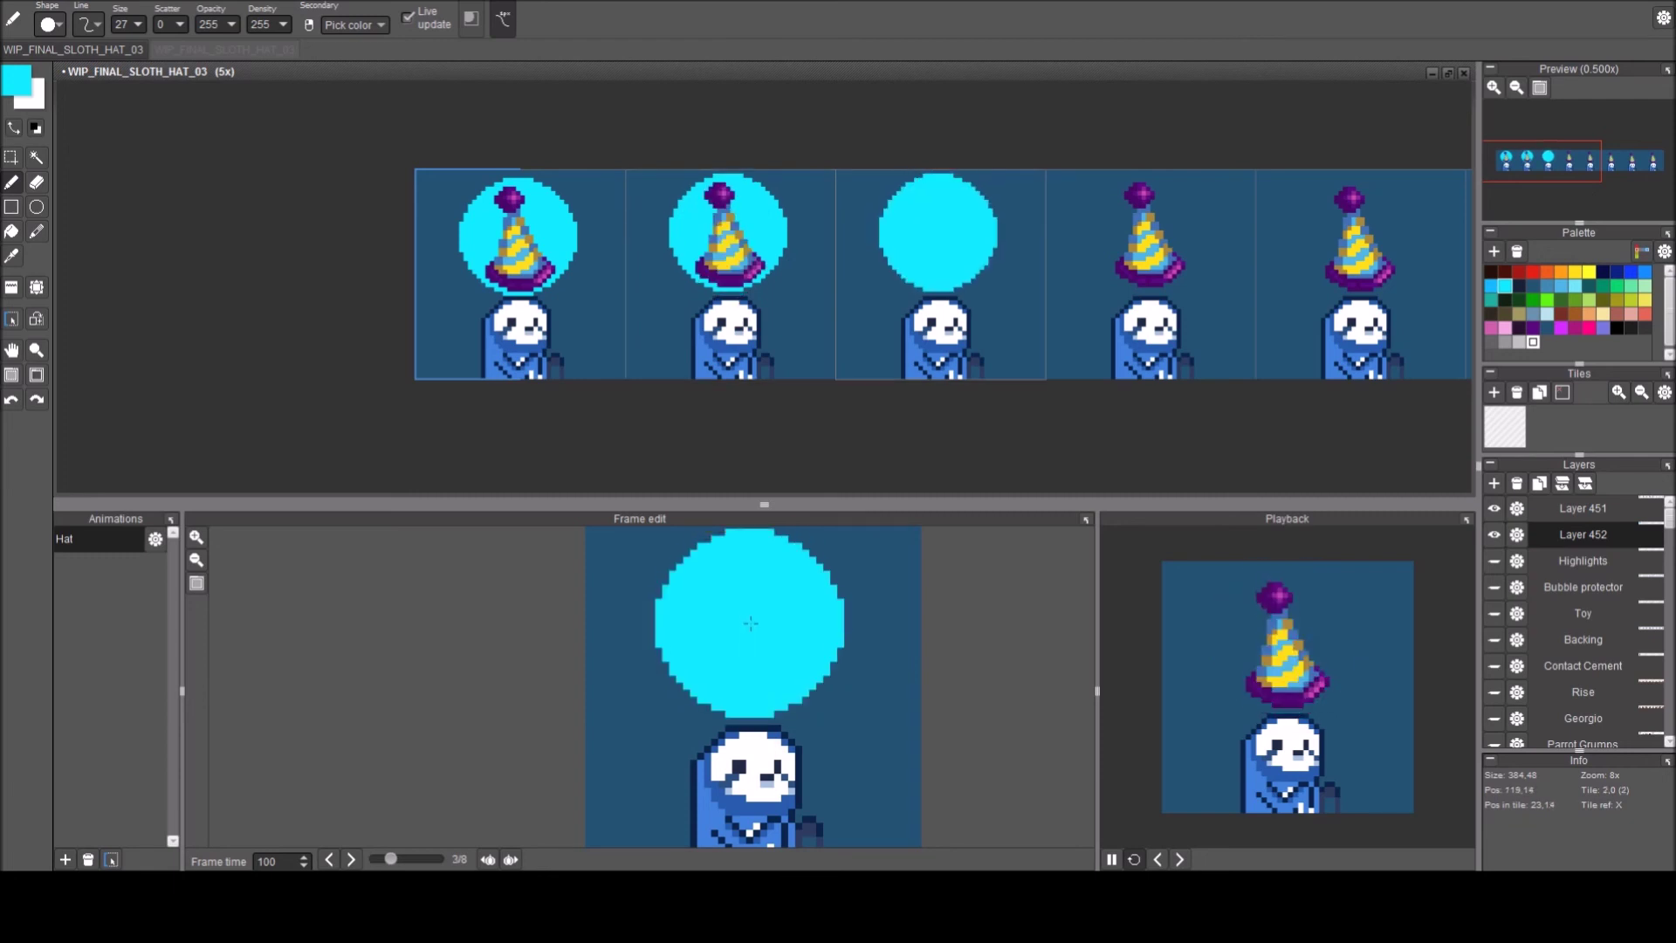
pyautogui.press('Right')
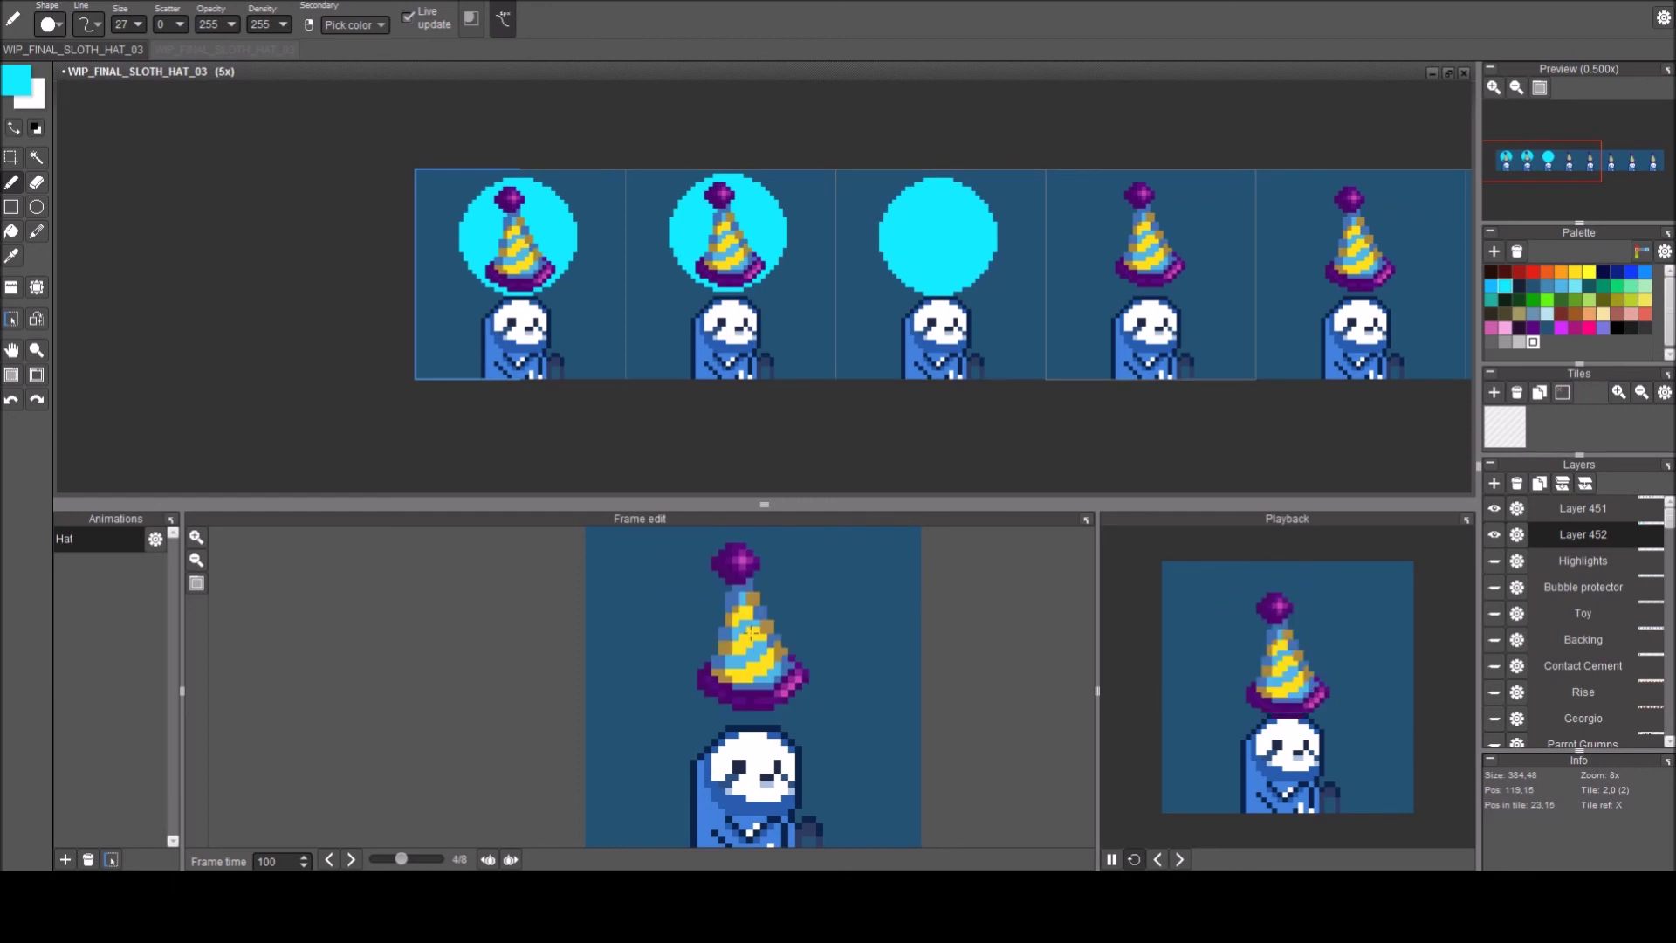
# Stamp the same cyan circle behind the hats in the fourth, fifth and sixth frames, following each hat's height.
pyautogui.click(751, 632)
pyautogui.press('Right')
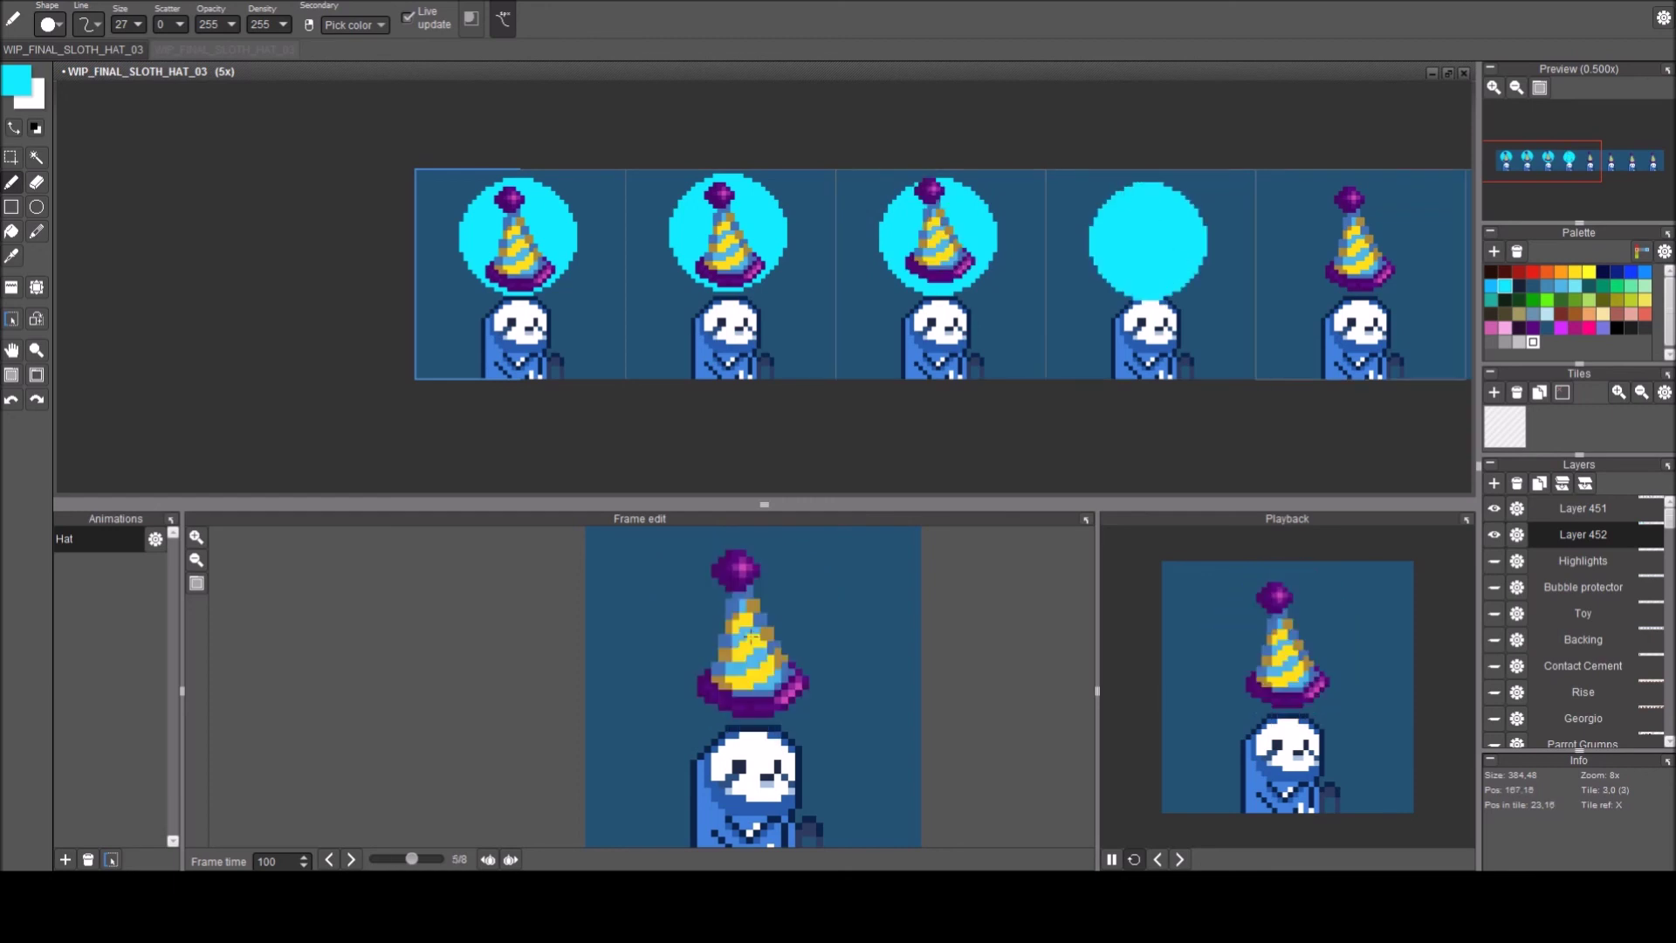
pyautogui.click(752, 647)
pyautogui.press('Right')
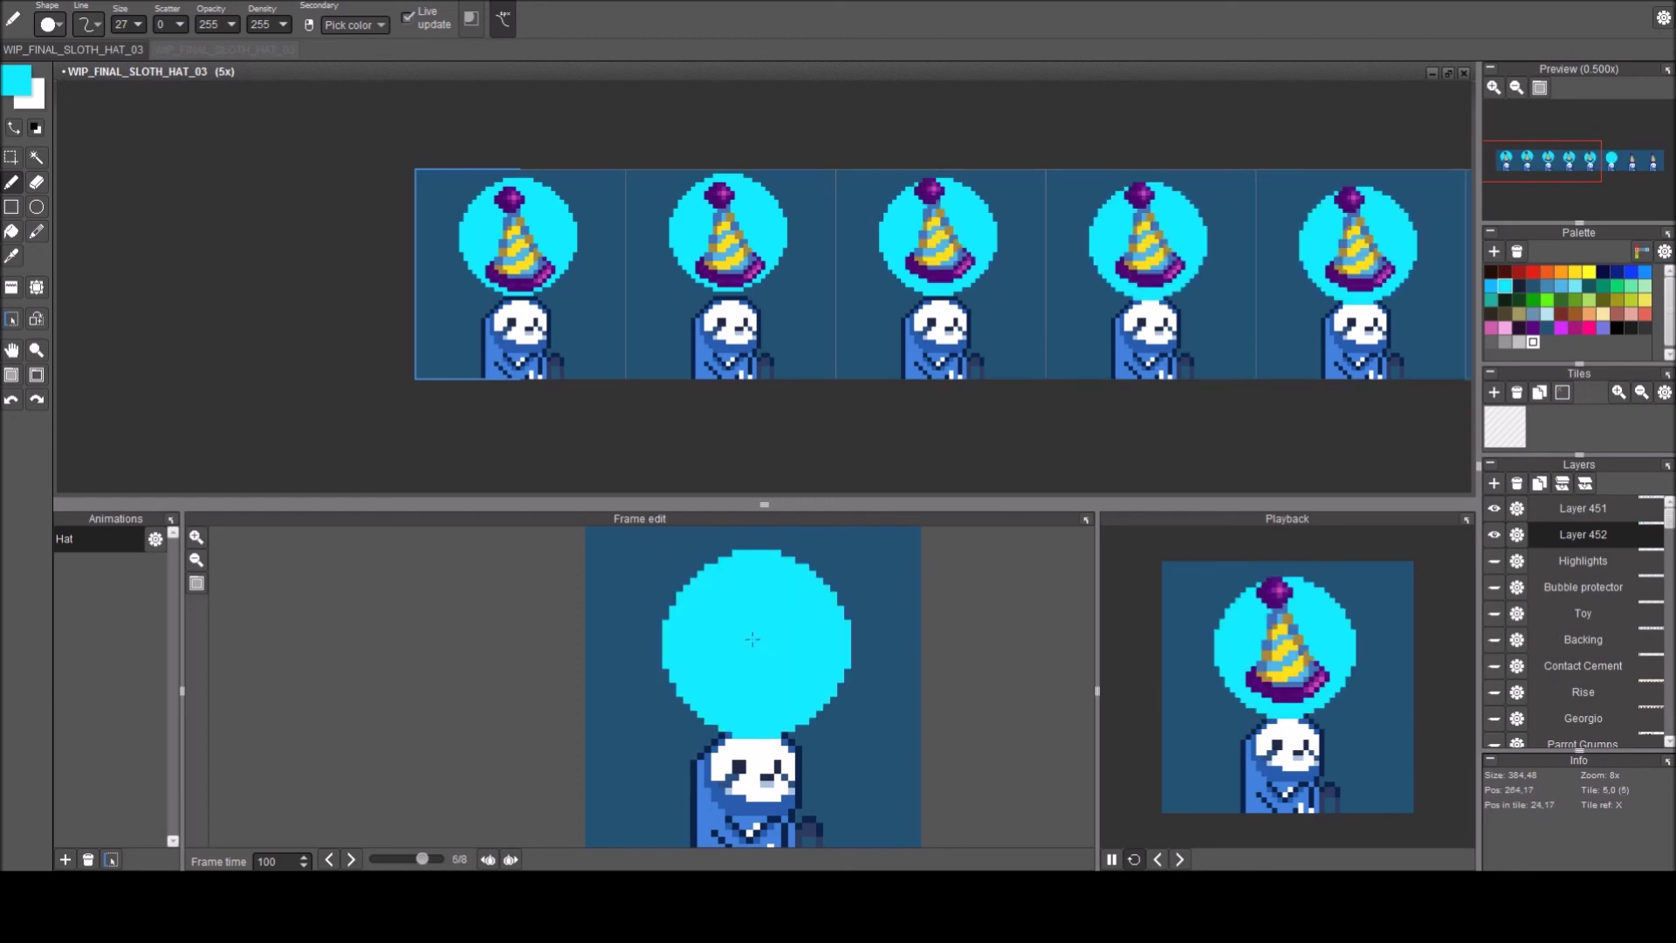
pyautogui.click(755, 632)
pyautogui.press('Right')
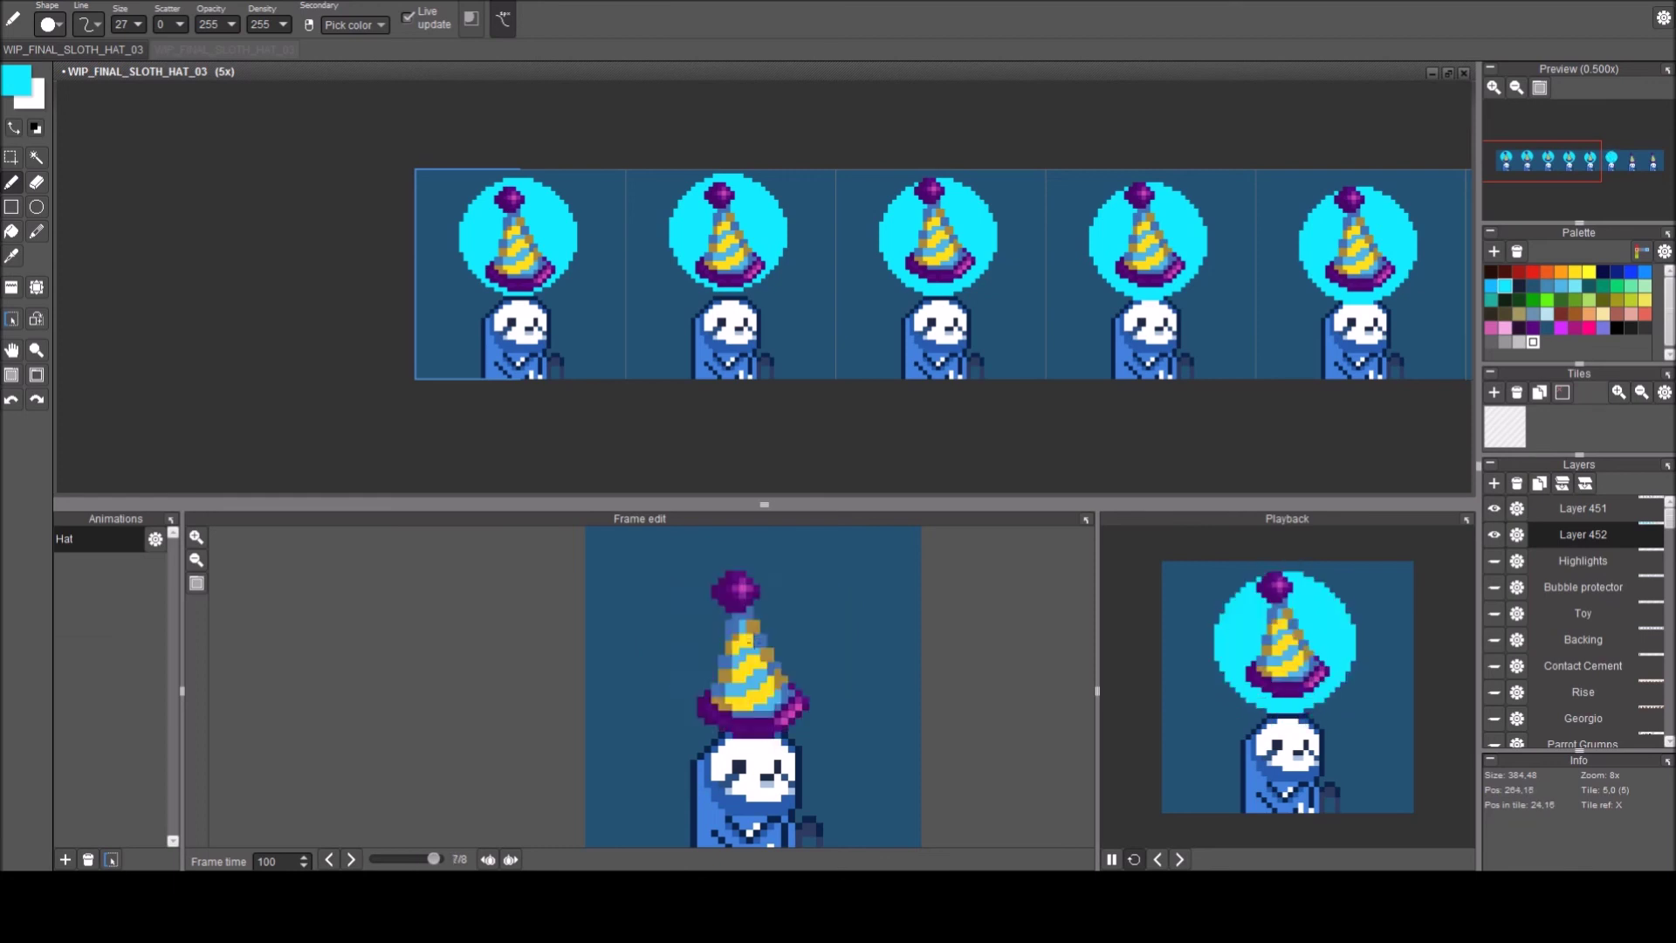
# Stamp the same size-27 cyan circle behind the hats in the seventh and eighth frames.
pyautogui.click(754, 644)
pyautogui.press('Right')
pyautogui.click(751, 635)
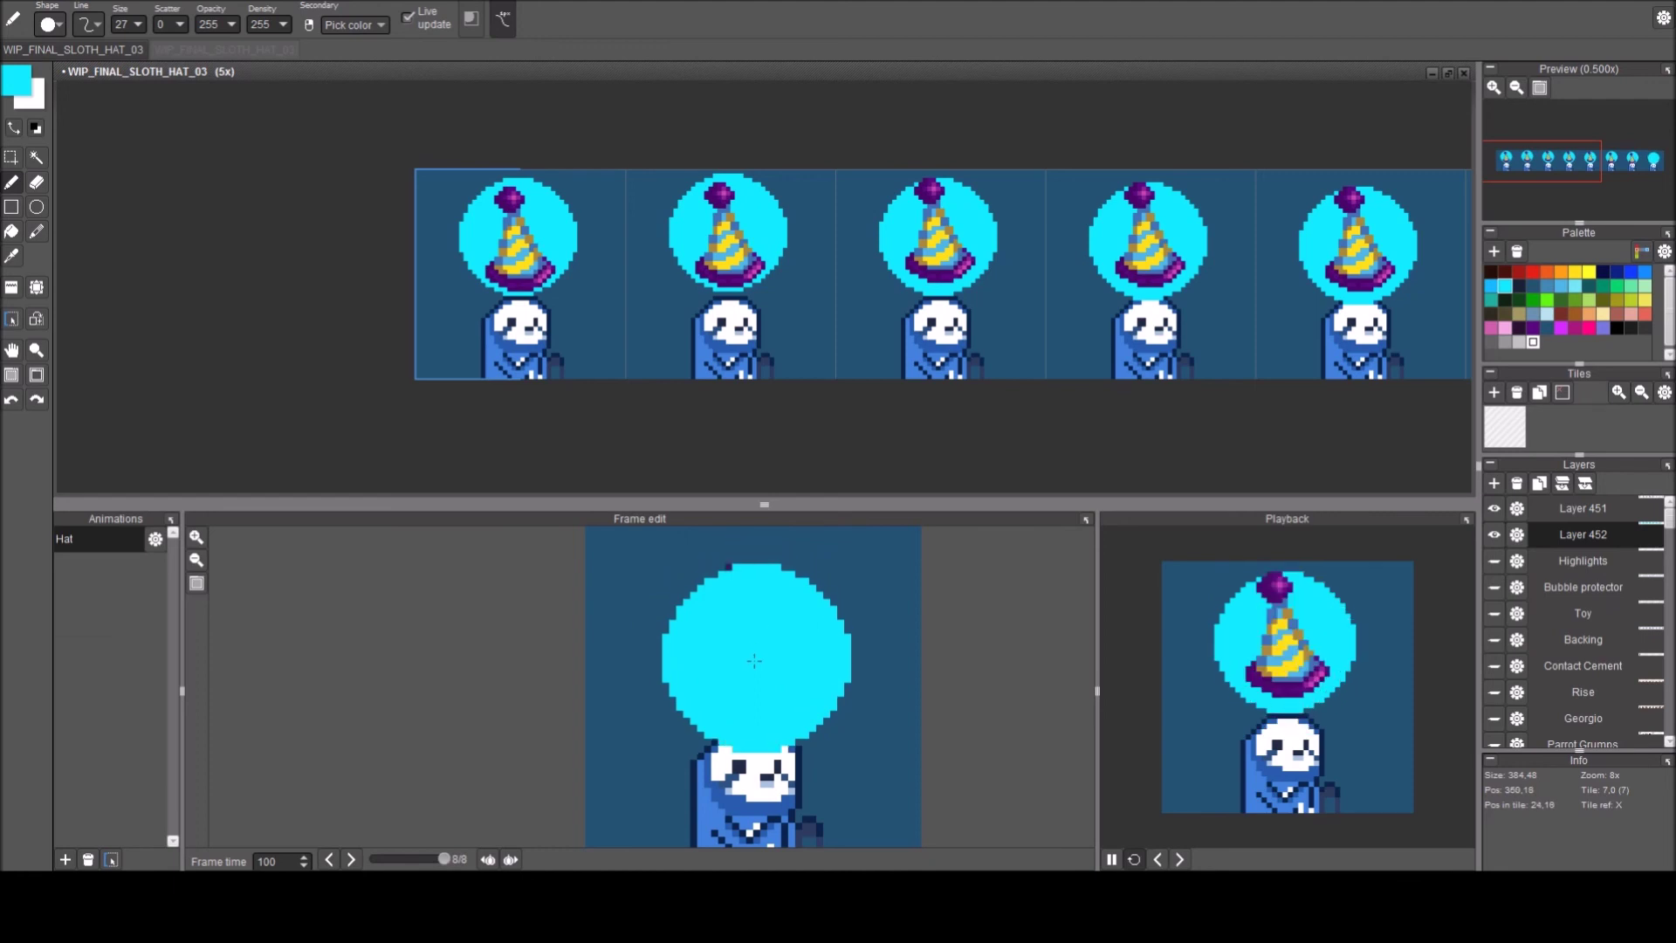
# Clear the cyan circles from all eight frames on the layer below the hats.
pyautogui.scroll(-1, 779, 273)
pyautogui.moveTo(1135, 363); pyautogui.dragTo(838, 370)
pyautogui.press('t')
pyautogui.moveTo(1201, 335)
pyautogui.mouseDown()
pyautogui.moveTo(378, 311)
pyautogui.moveTo(861, 294)
pyautogui.mouseUp()
pyautogui.press('b')
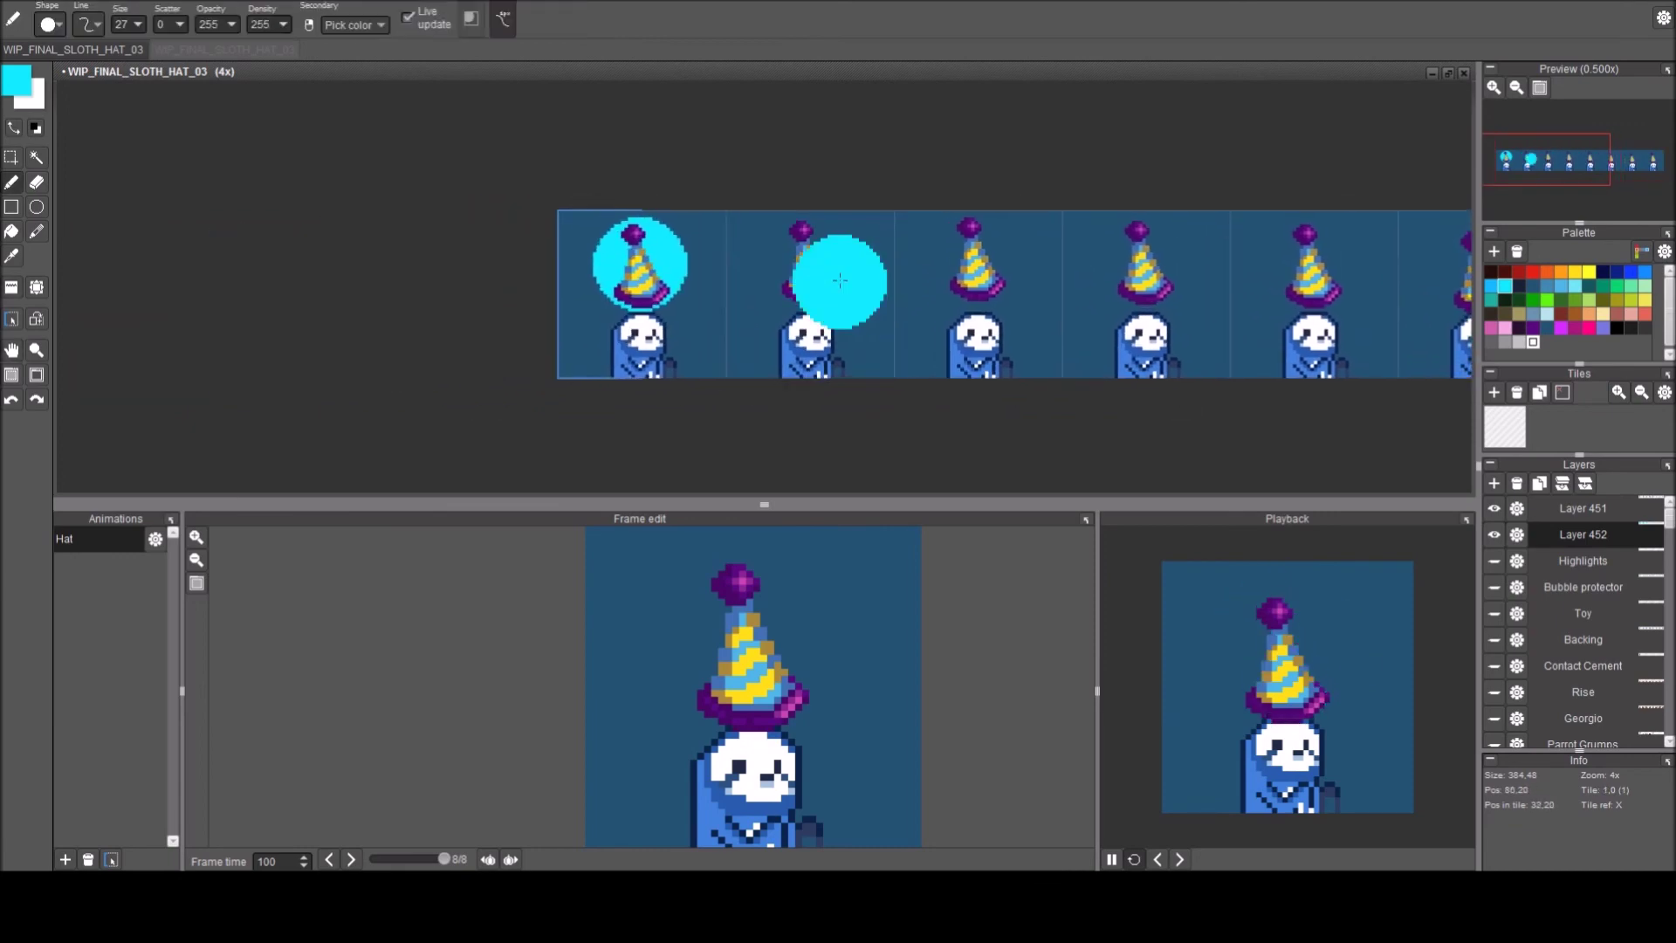
pyautogui.press('t')
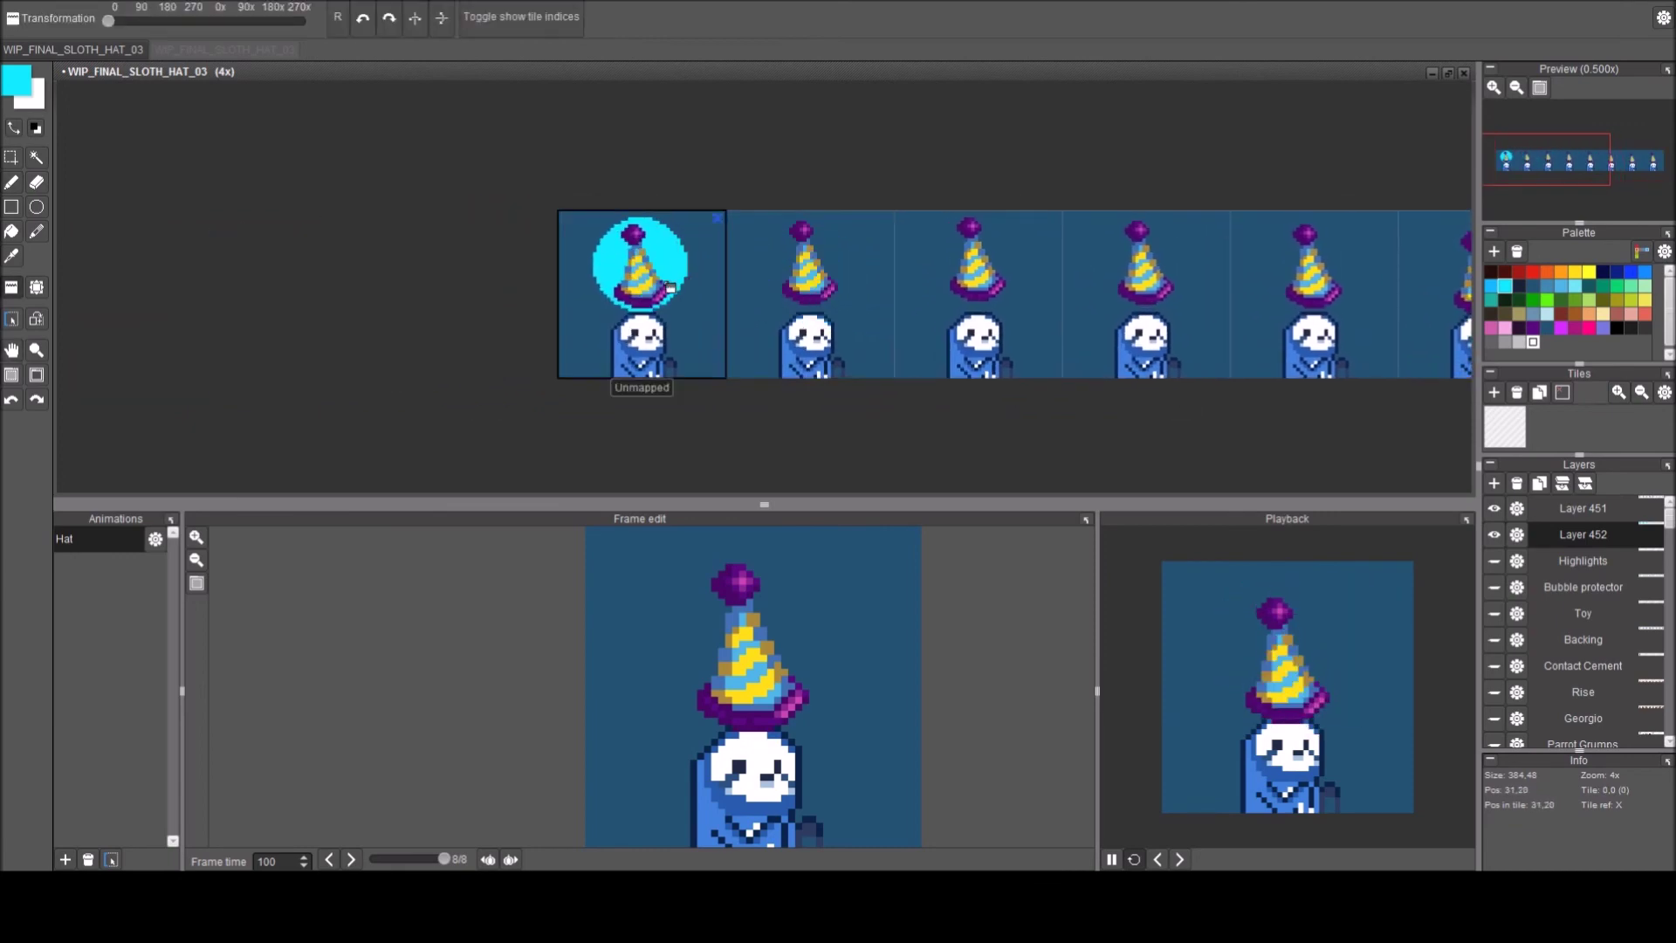
pyautogui.click(670, 288)
pyautogui.press('b')
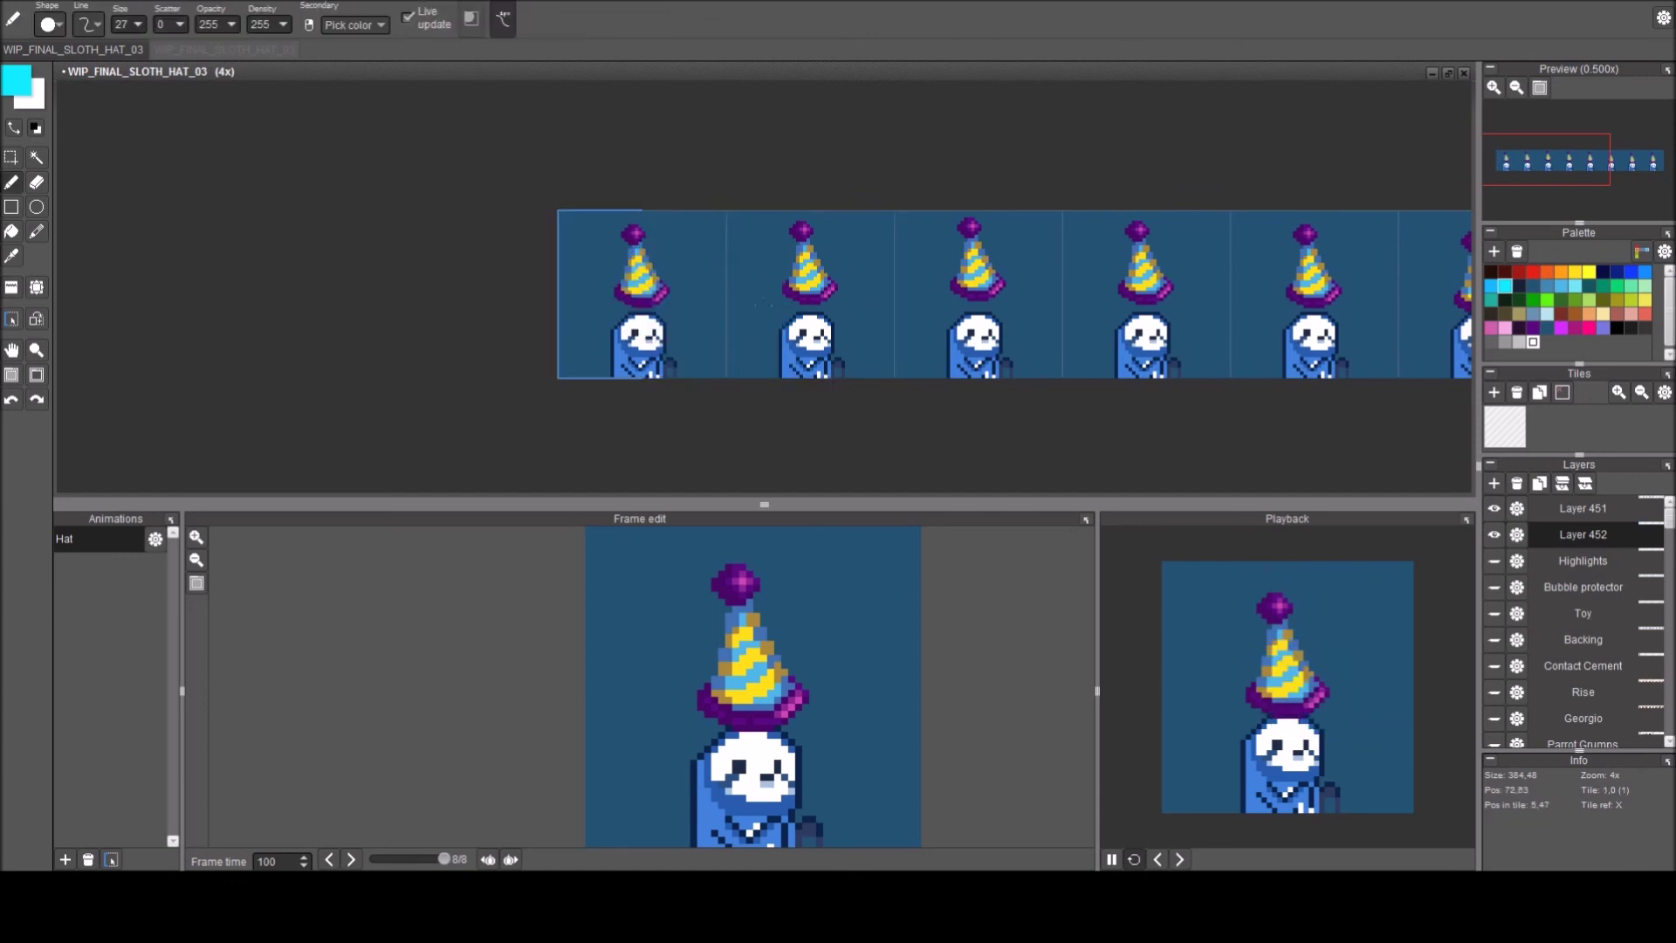
# Reduce the Pencil tool's brush size to 1.
pyautogui.scroll(-14, 762, 305)
pyautogui.press('[')
pyautogui.press('[')
pyautogui.press('[')
pyautogui.press('[')
pyautogui.press('[')
pyautogui.press('[')
pyautogui.press('[')
pyautogui.press('[')
pyautogui.press('[')
pyautogui.press('[')
pyautogui.press('[')
pyautogui.press('[')
# Select the empty area around the hats on the hat layer, Layer 451, with the Magic Wand.
pyautogui.scroll(2, 642, 305)
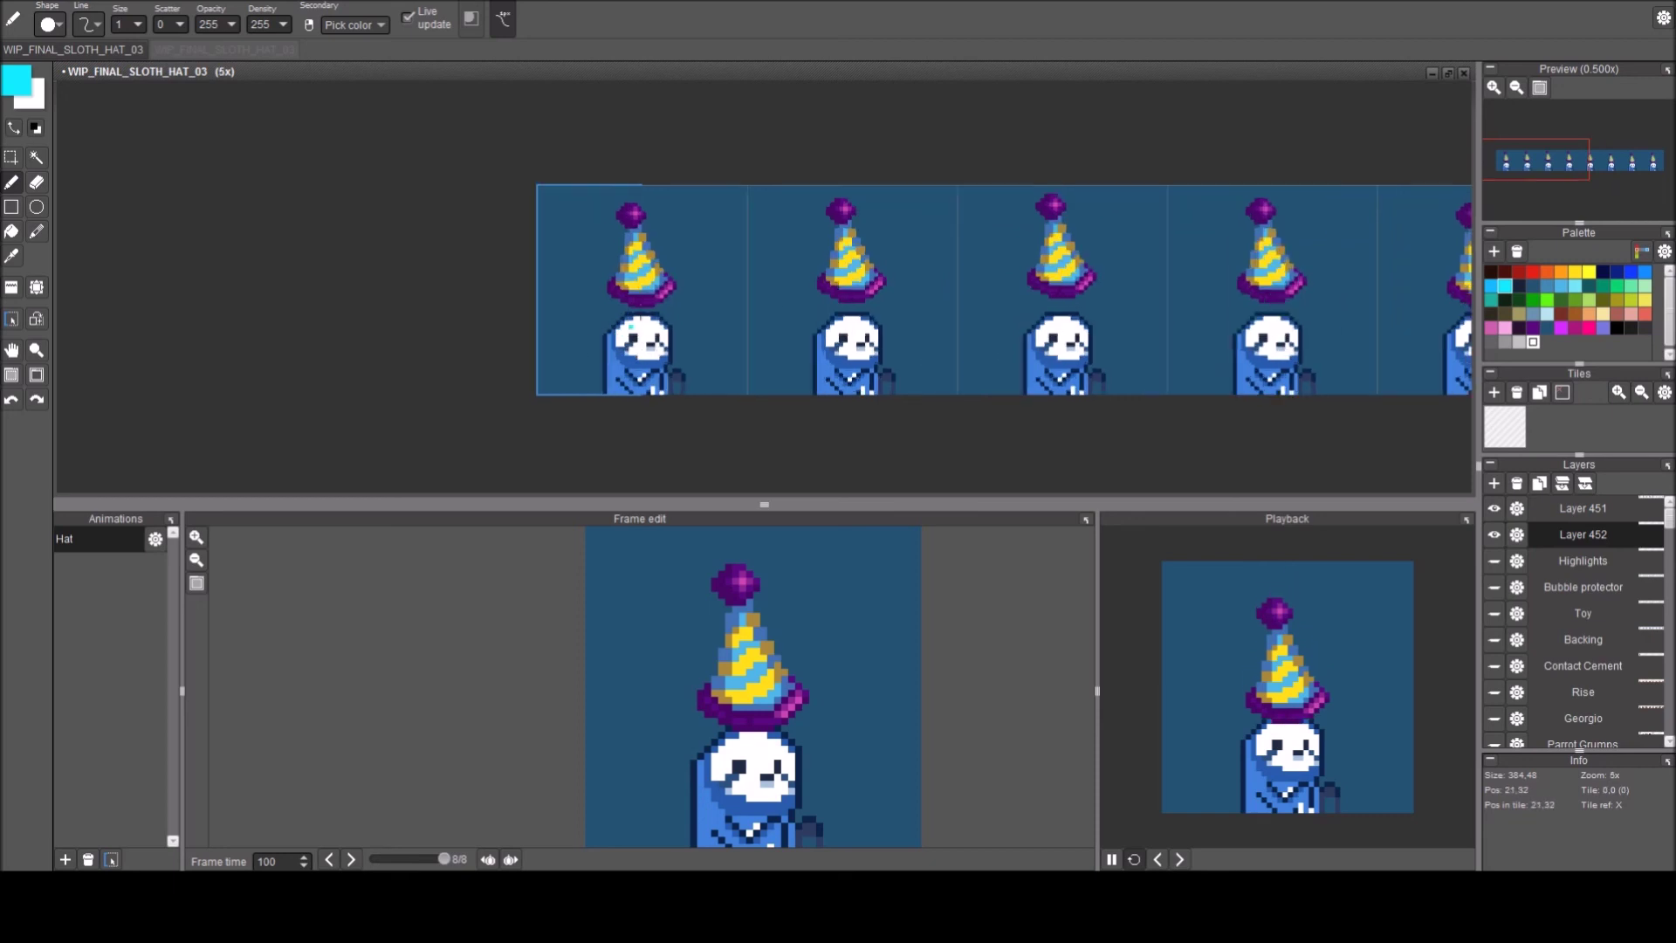
pyautogui.scroll(2, 681, 288)
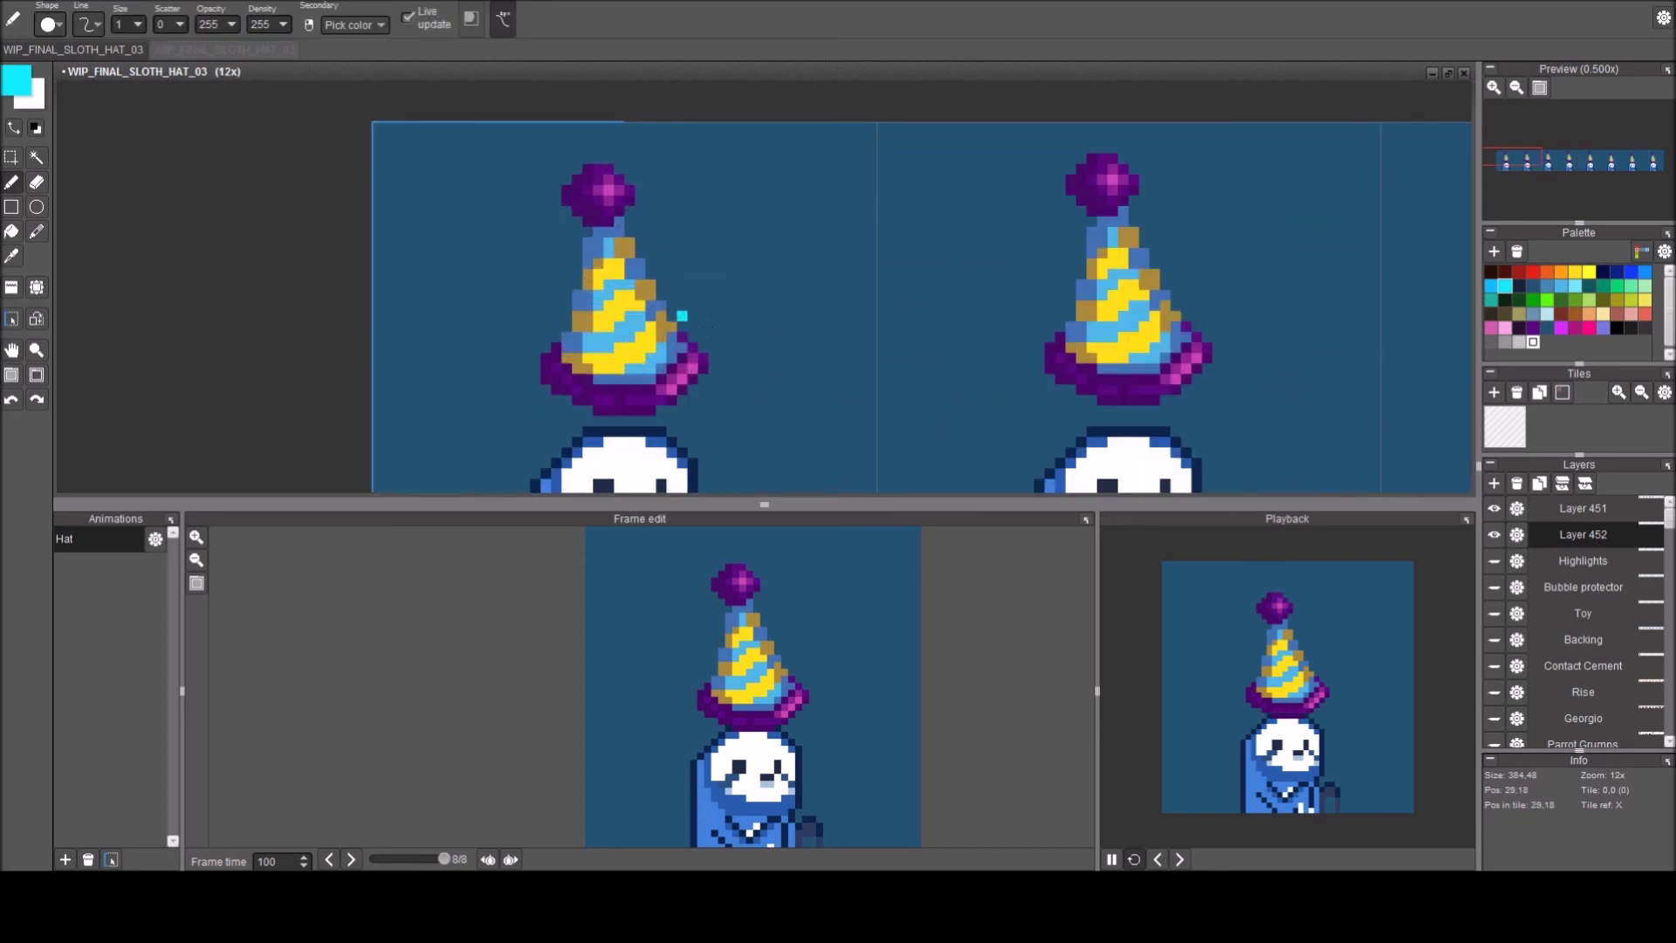
pyautogui.press('w')
pyautogui.click(731, 333)
pyautogui.click(1556, 513)
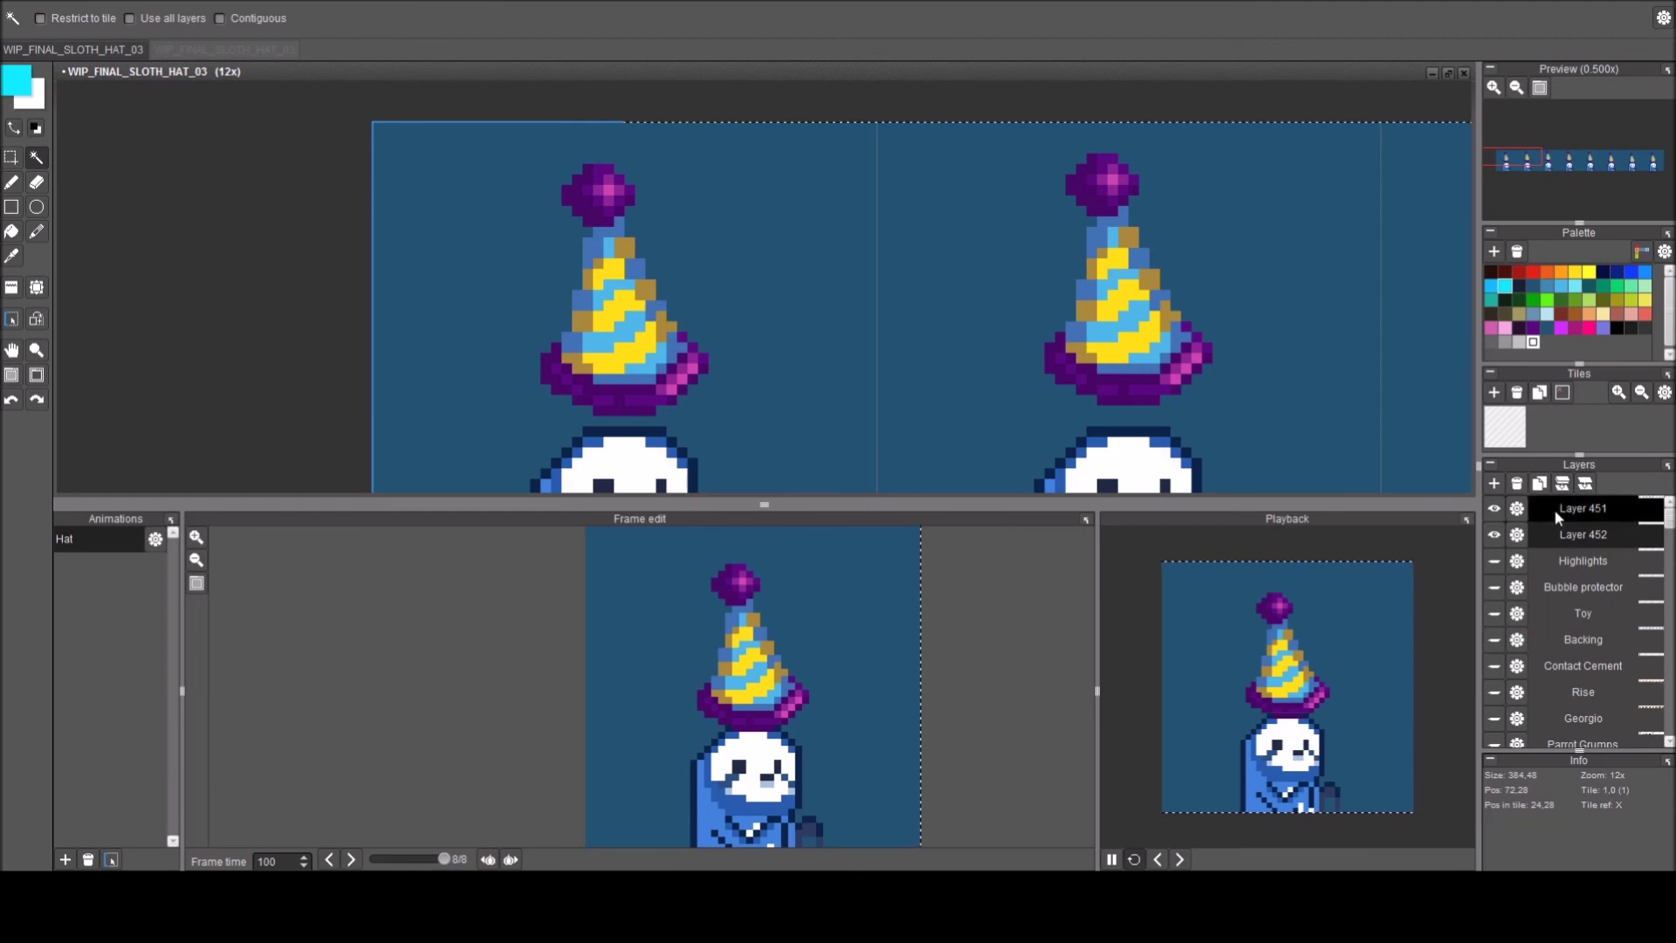
pyautogui.click(840, 348)
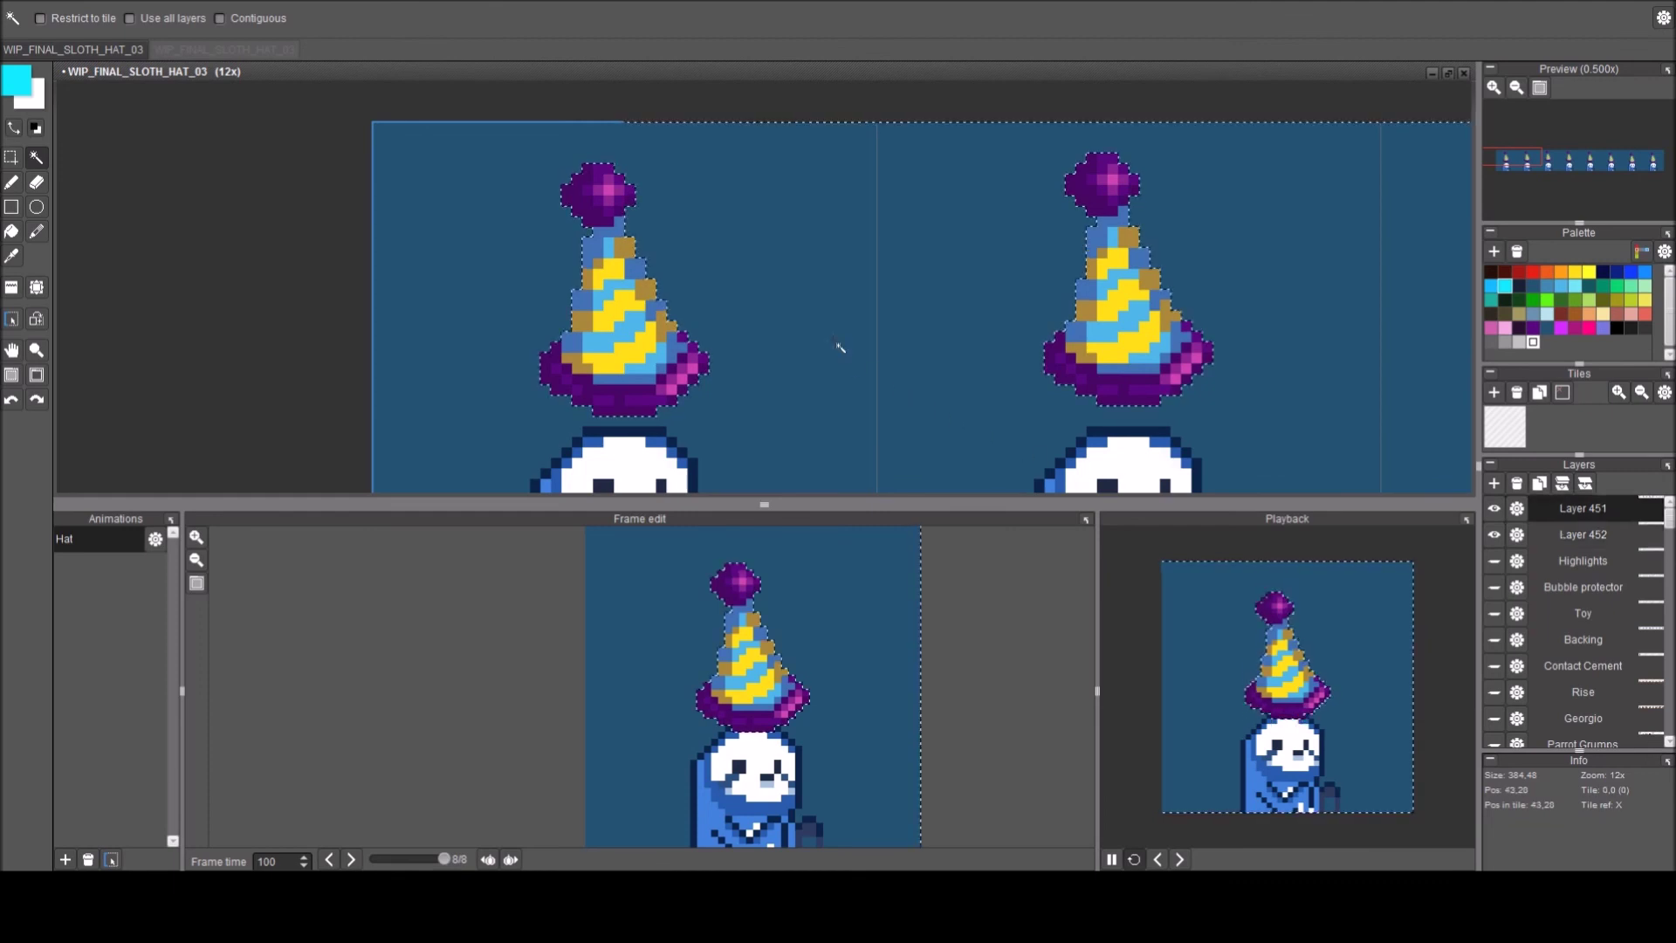
# Draw a one-pixel bright cyan outline around the first frame's hat, clean up its excess pixels, and clear the selection.
pyautogui.press('b')
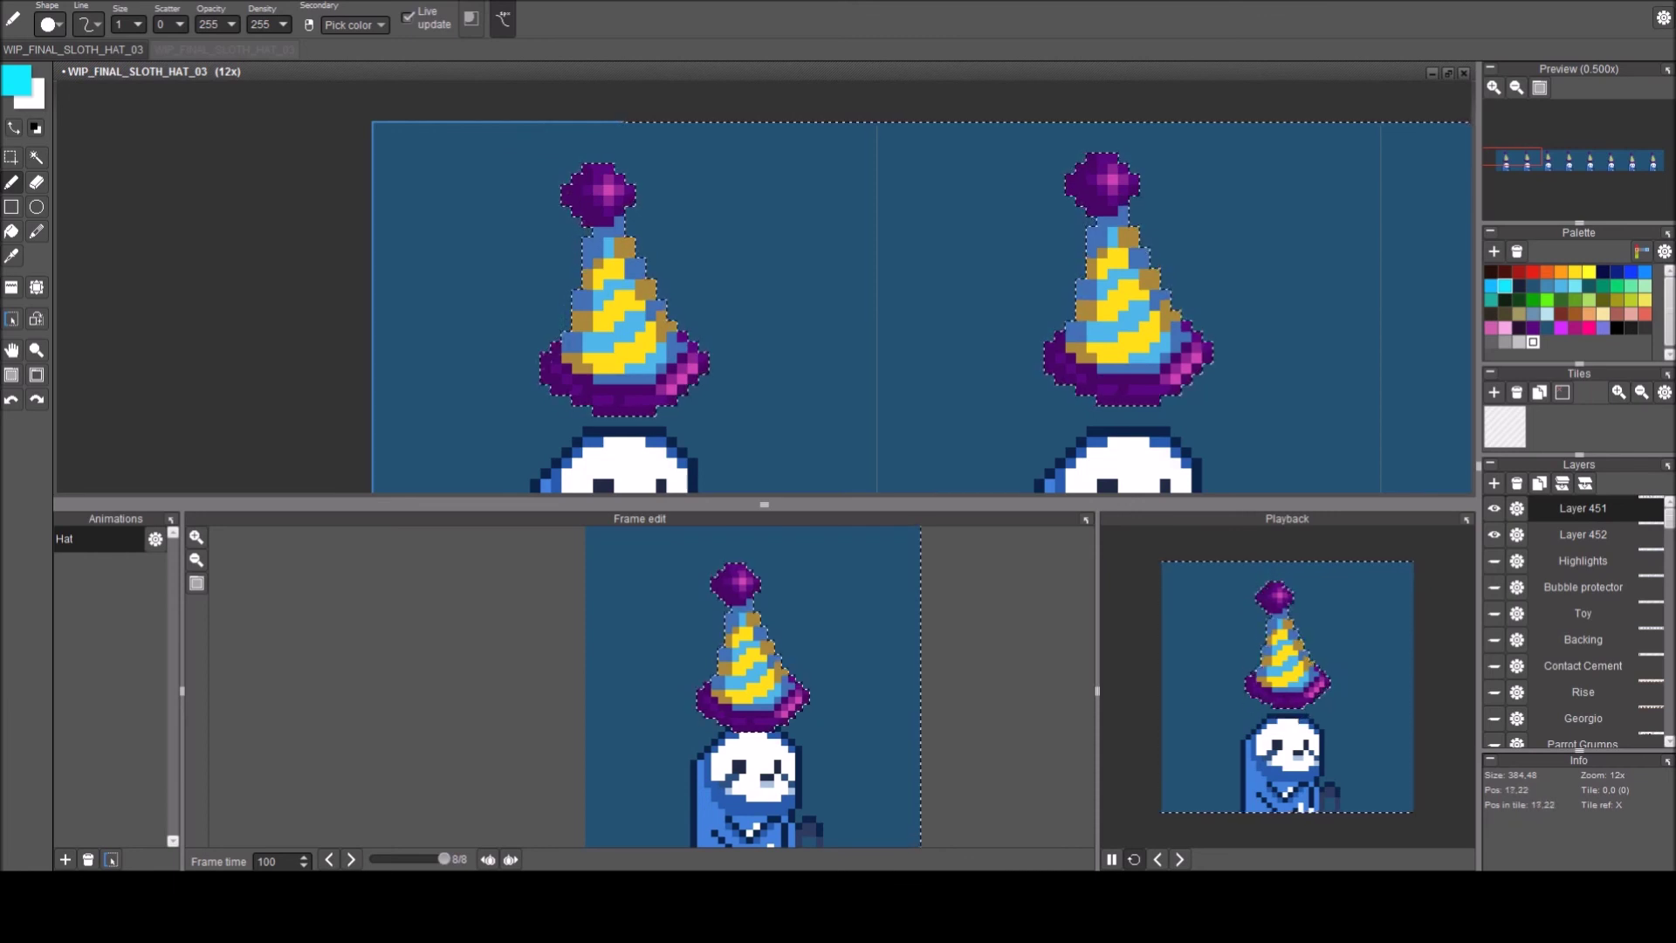
pyautogui.moveTo(703, 378); pyautogui.dragTo(682, 389)
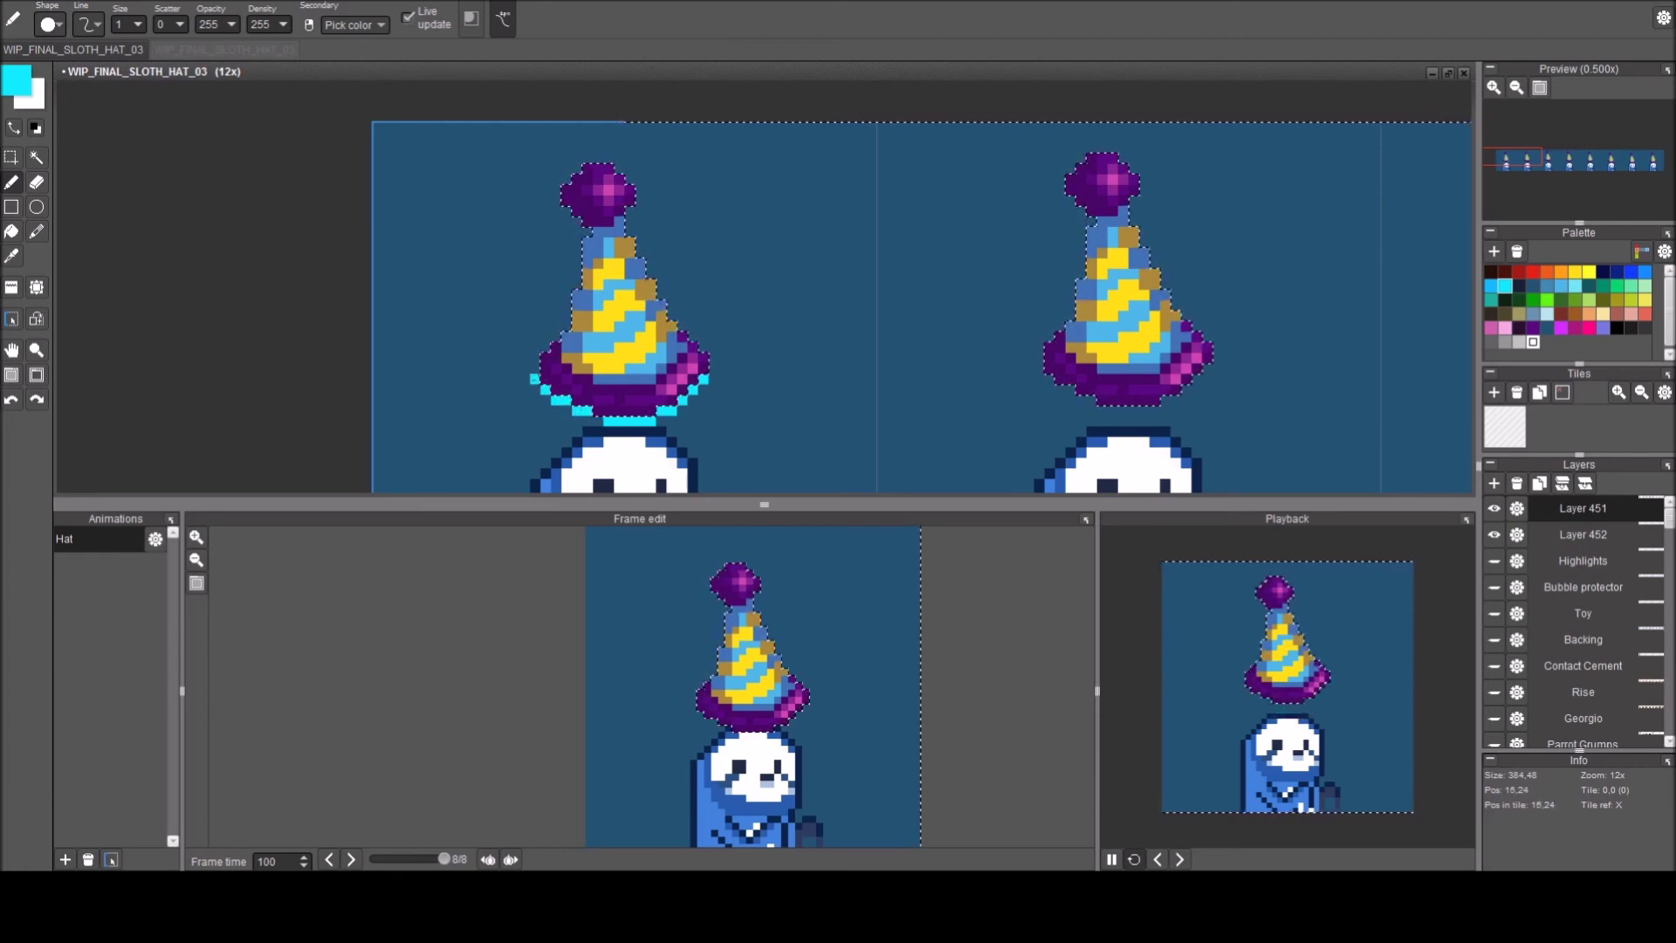
pyautogui.moveTo(536, 358); pyautogui.dragTo(567, 326)
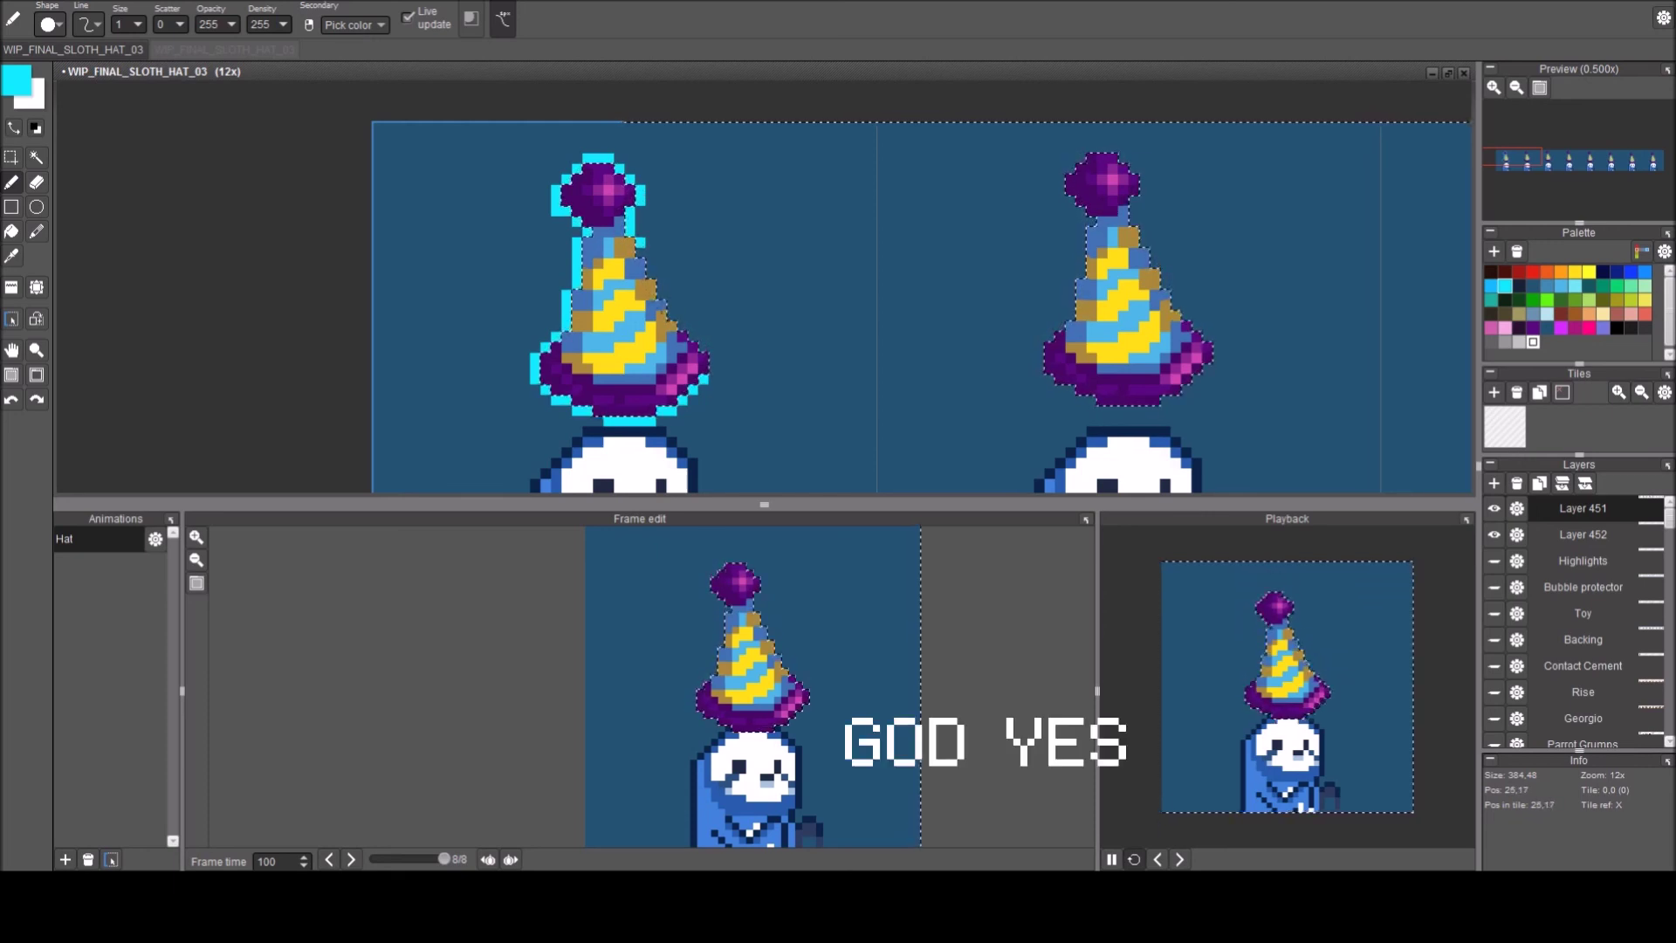
pyautogui.moveTo(640, 253); pyautogui.dragTo(703, 347)
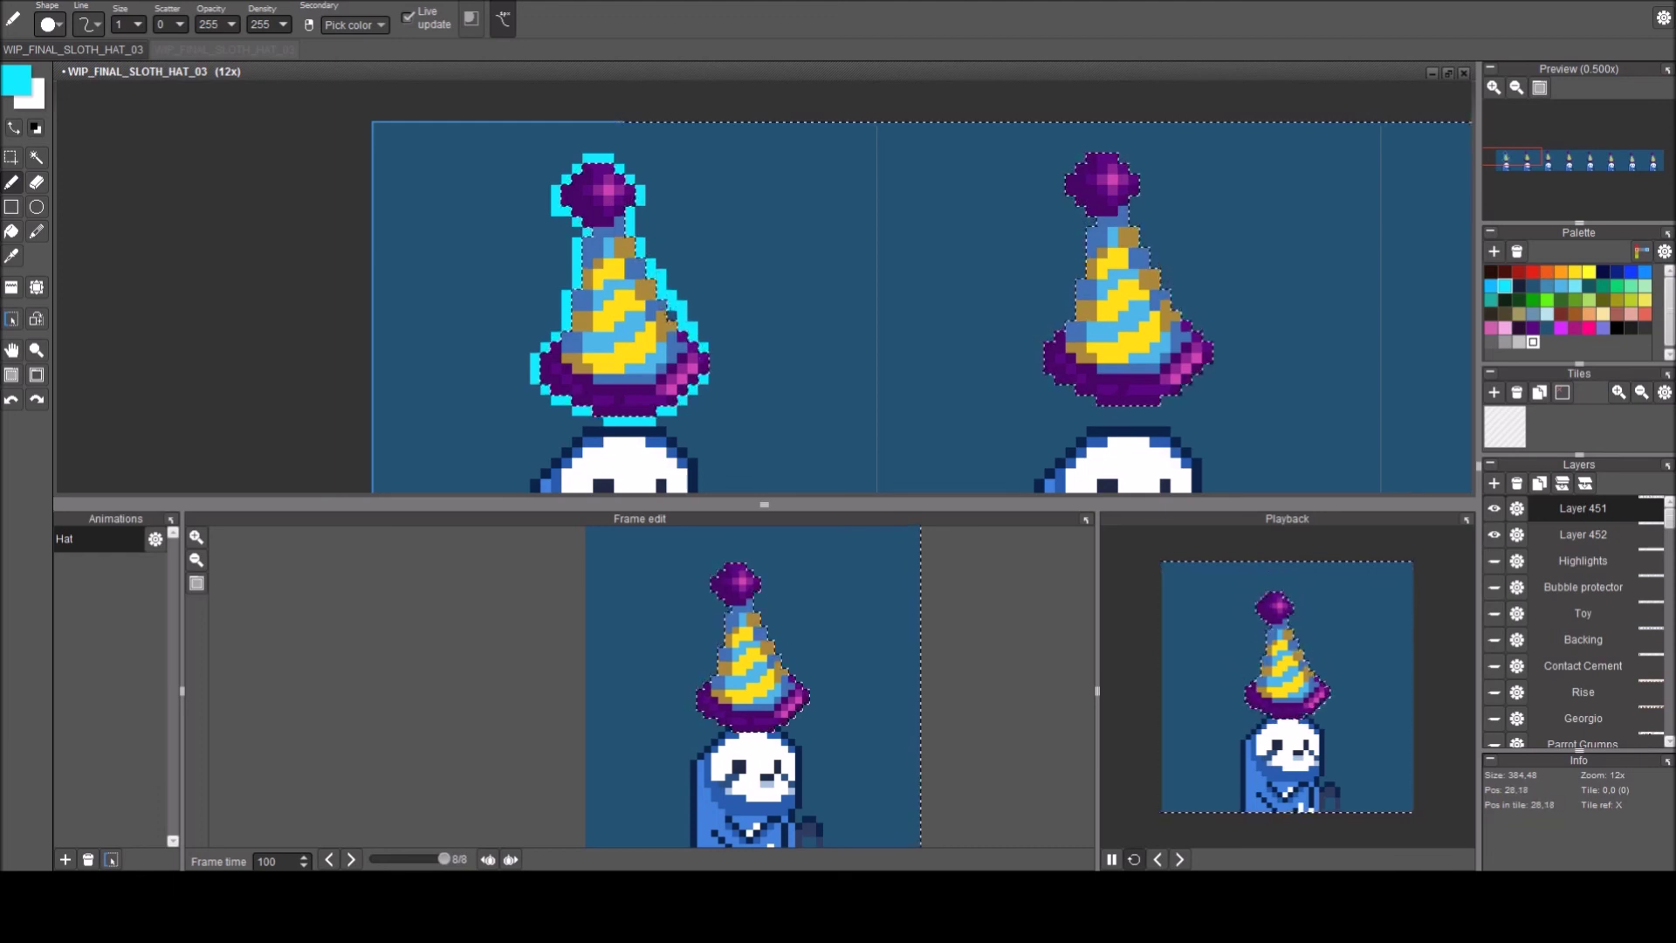
pyautogui.press('e')
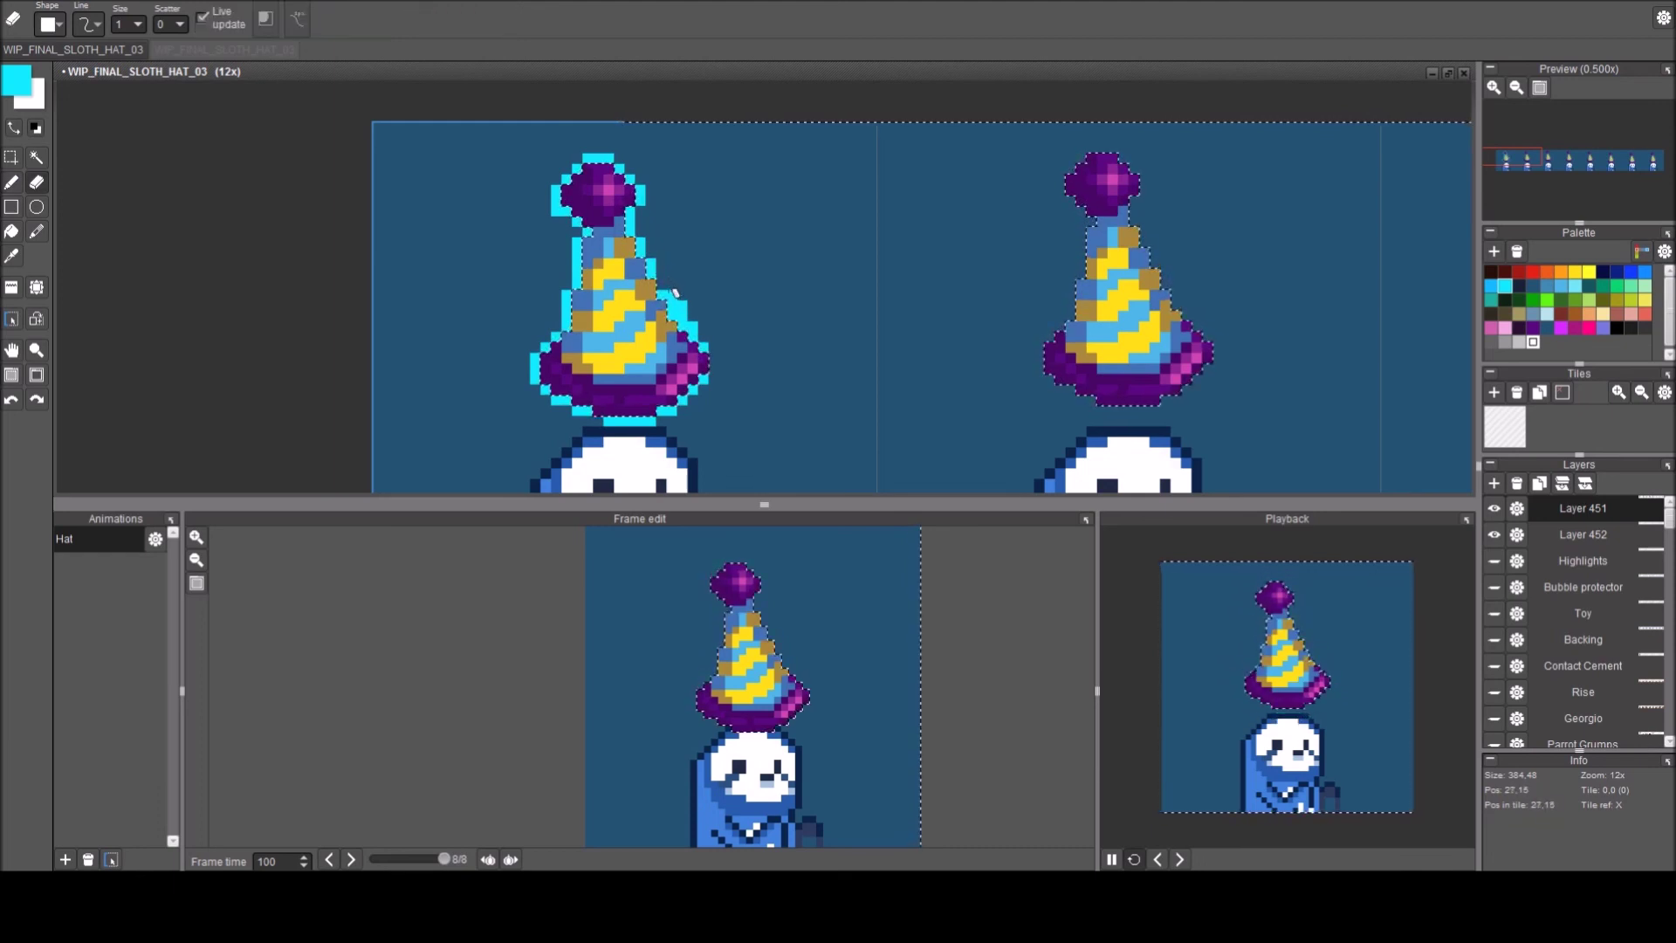
pyautogui.press('b')
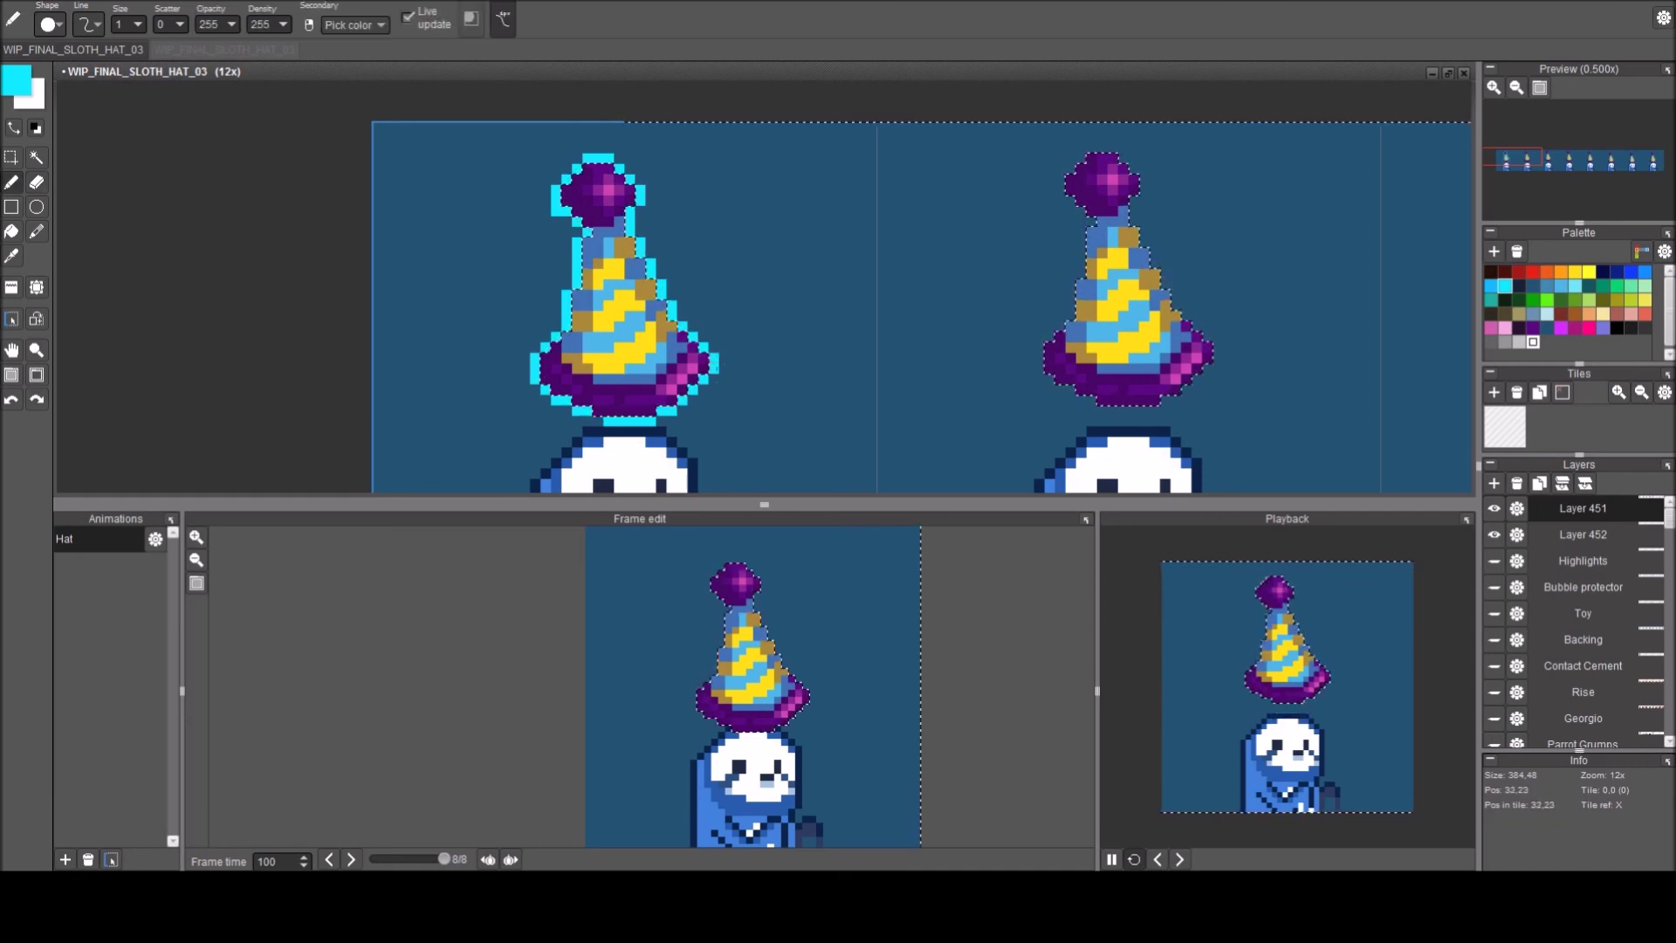
pyautogui.scroll(-3, 819, 347)
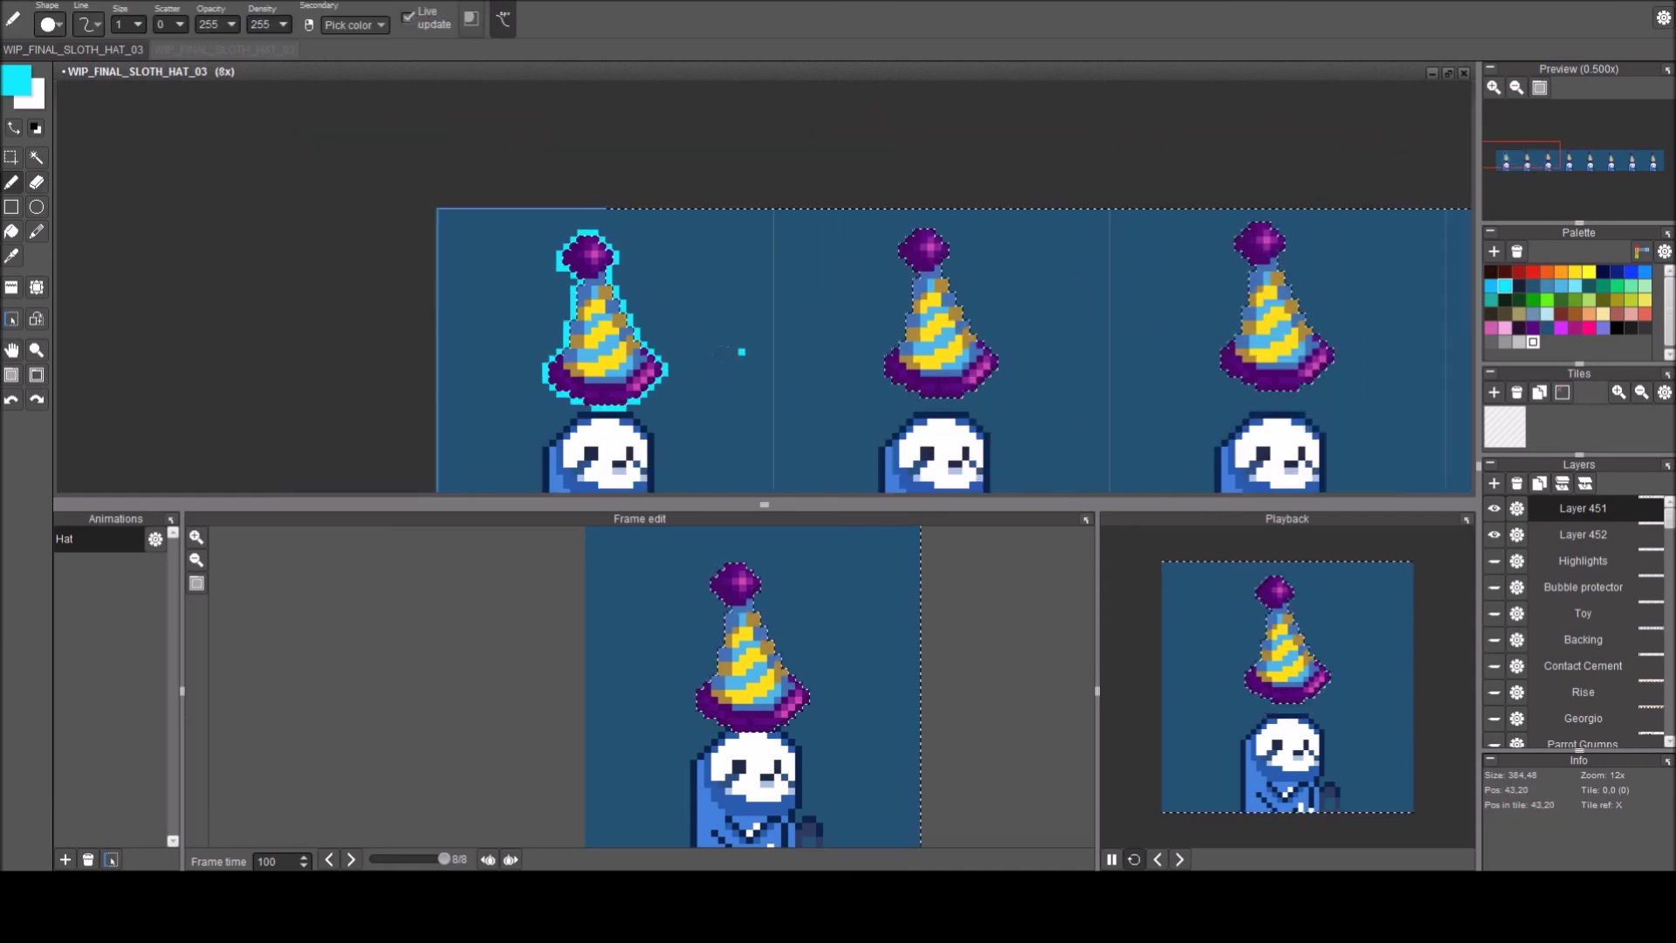
pyautogui.hotkey('ctrl', 'd')
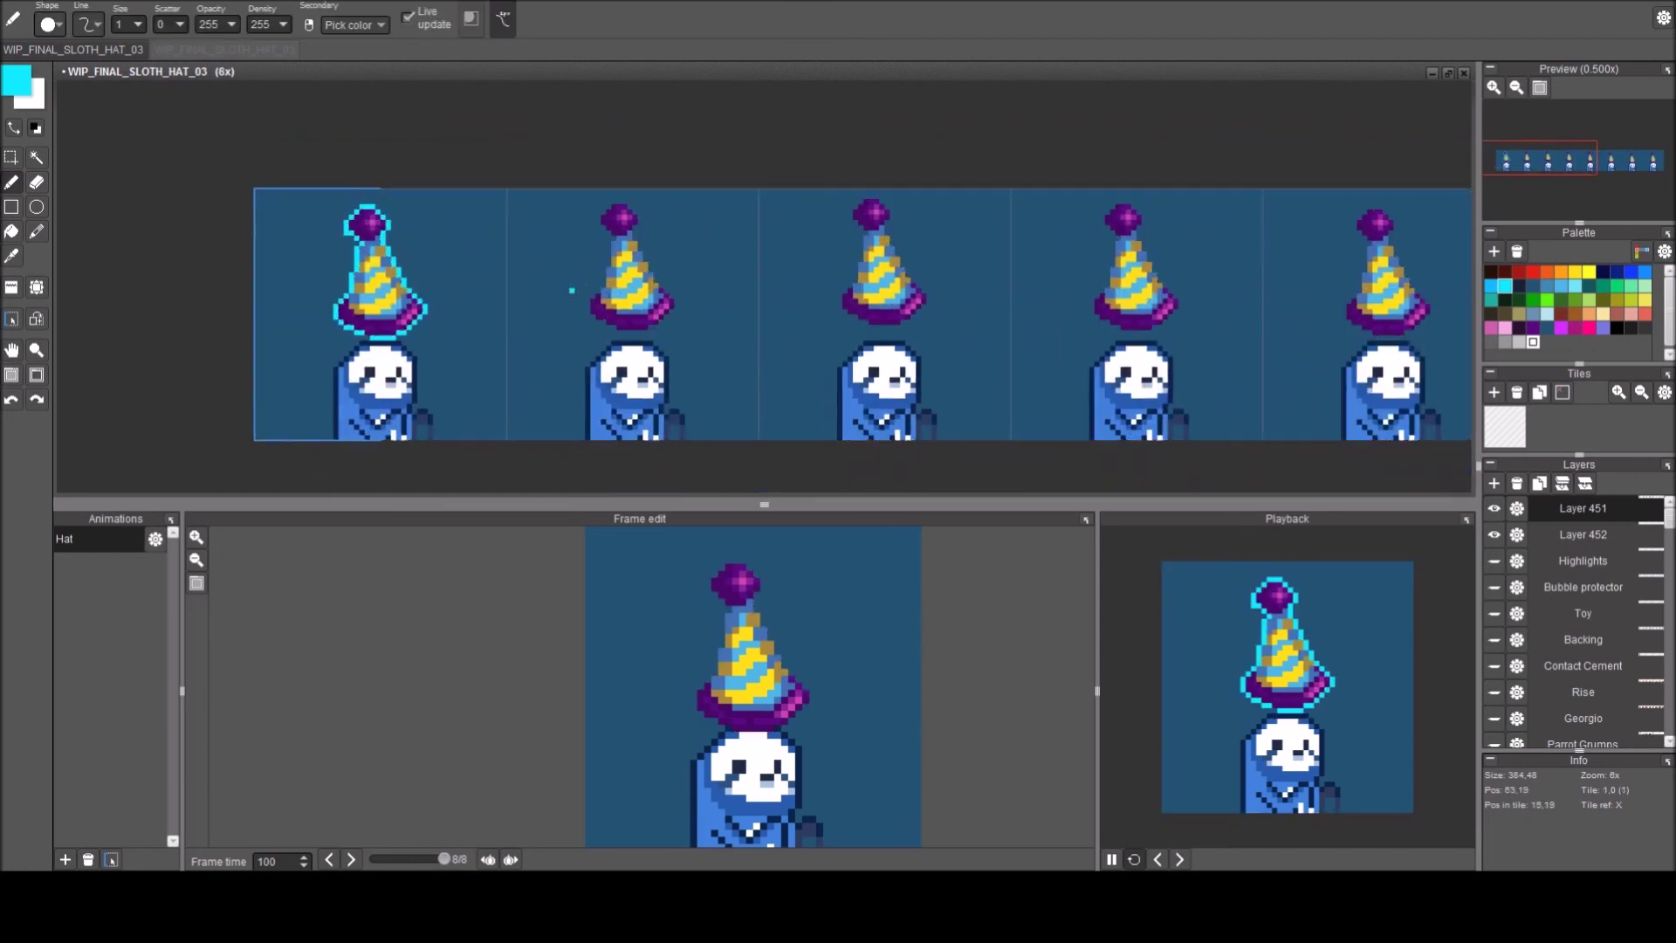
pyautogui.hotkey('ctrl', 'v')
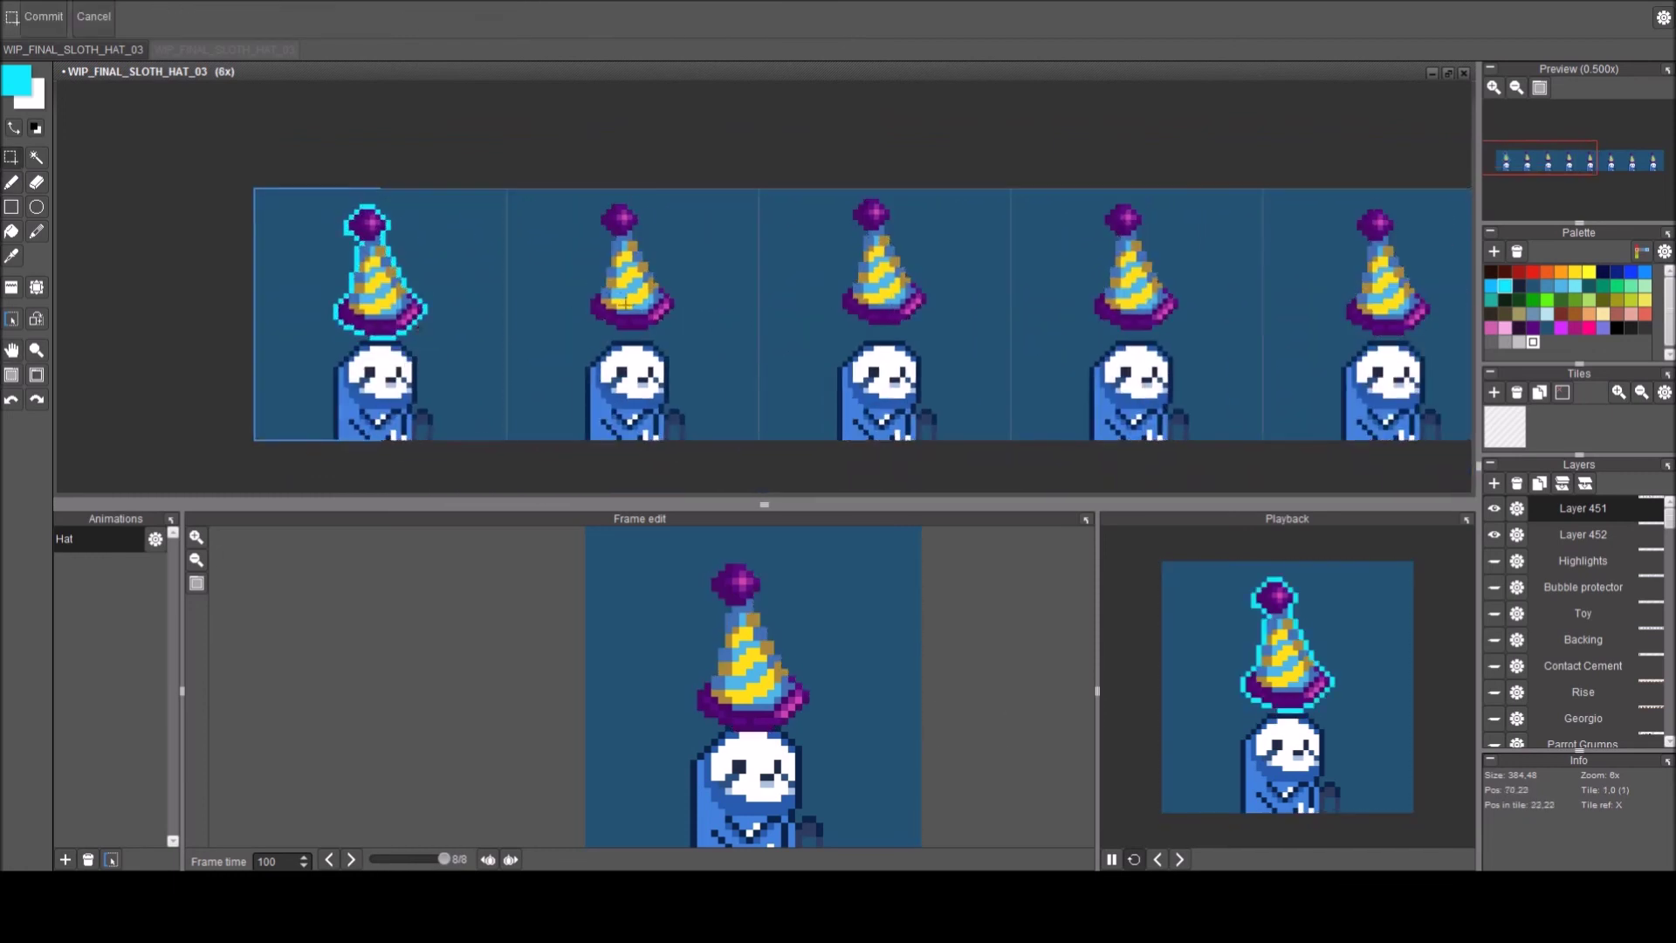
pyautogui.hotkey('ctrl', 'v')
pyautogui.moveTo(669, 360); pyautogui.dragTo(669, 351)
pyautogui.hotkey('ctrl', 'z')
pyautogui.hotkey('ctrl', 'z')
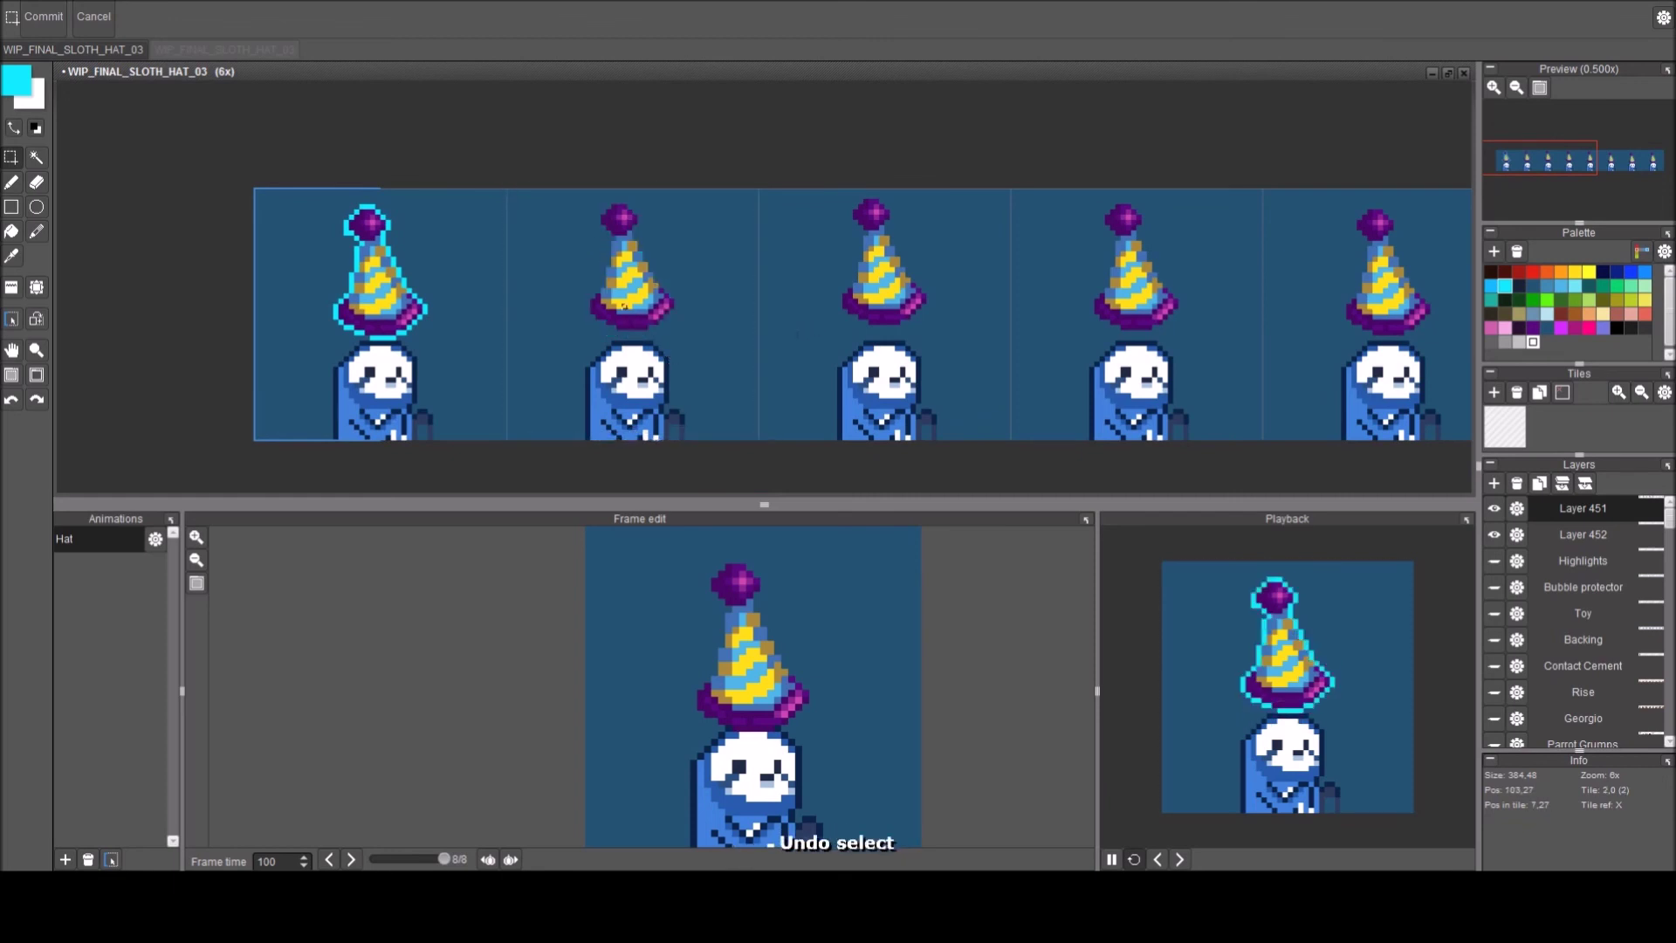
pyautogui.click(1494, 510)
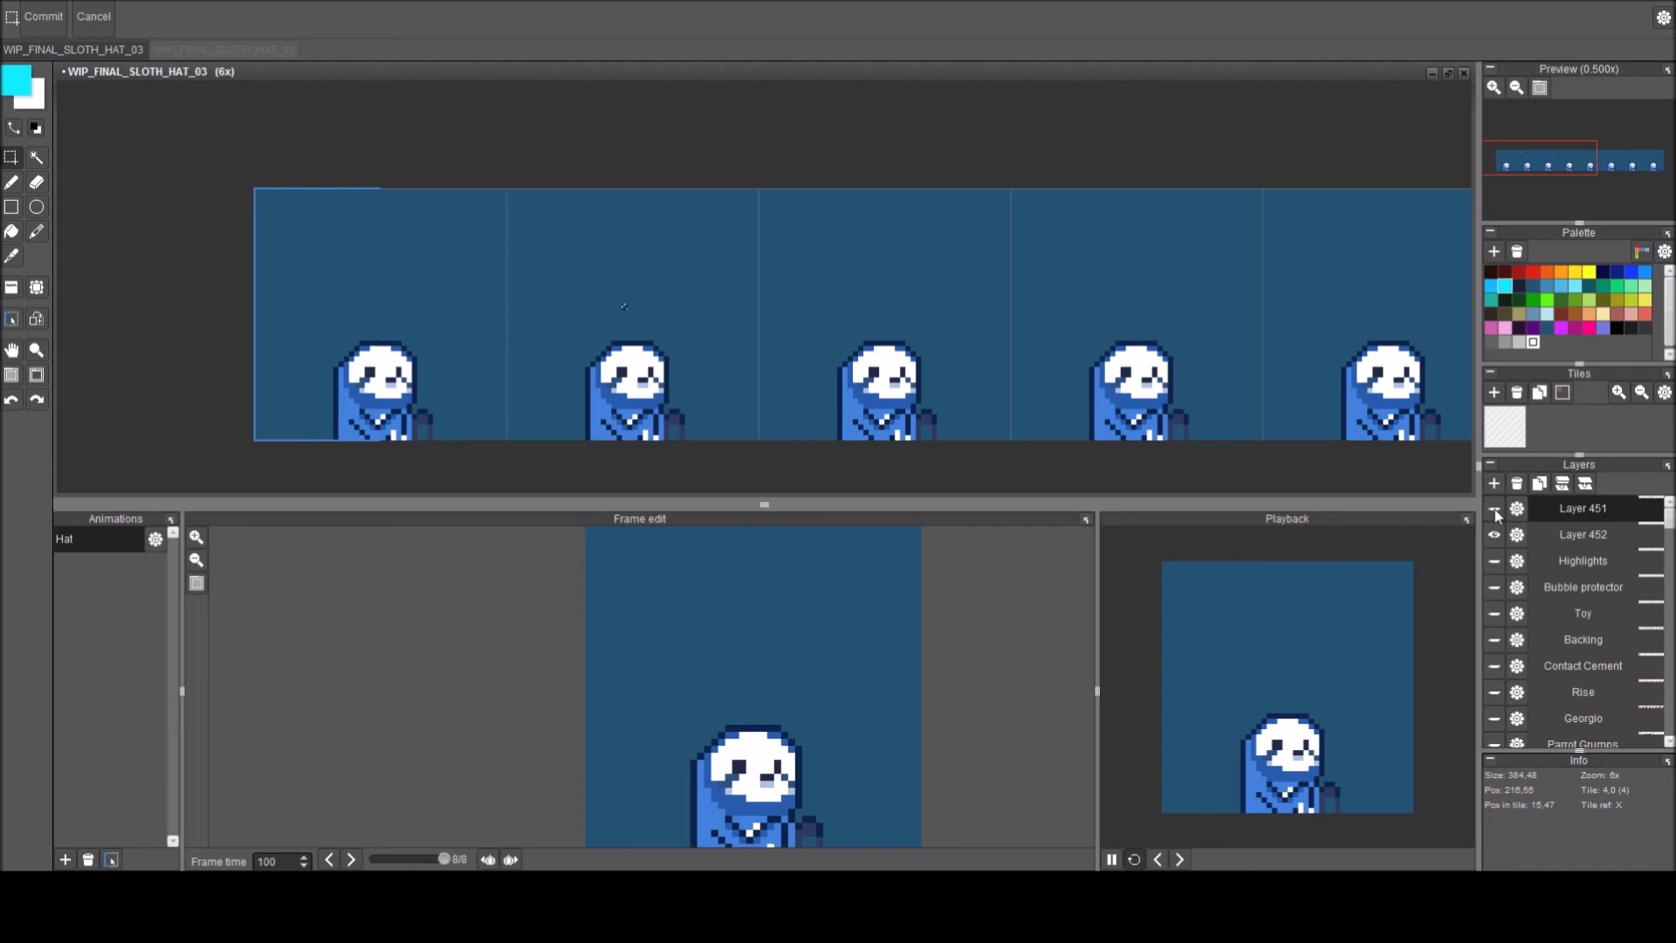
pyautogui.hotkey('ctrl', 'z')
# Paste the outlined hat onto Layer 452 in the second and third frames, aligning each copy with the existing hat.
pyautogui.click(1557, 529)
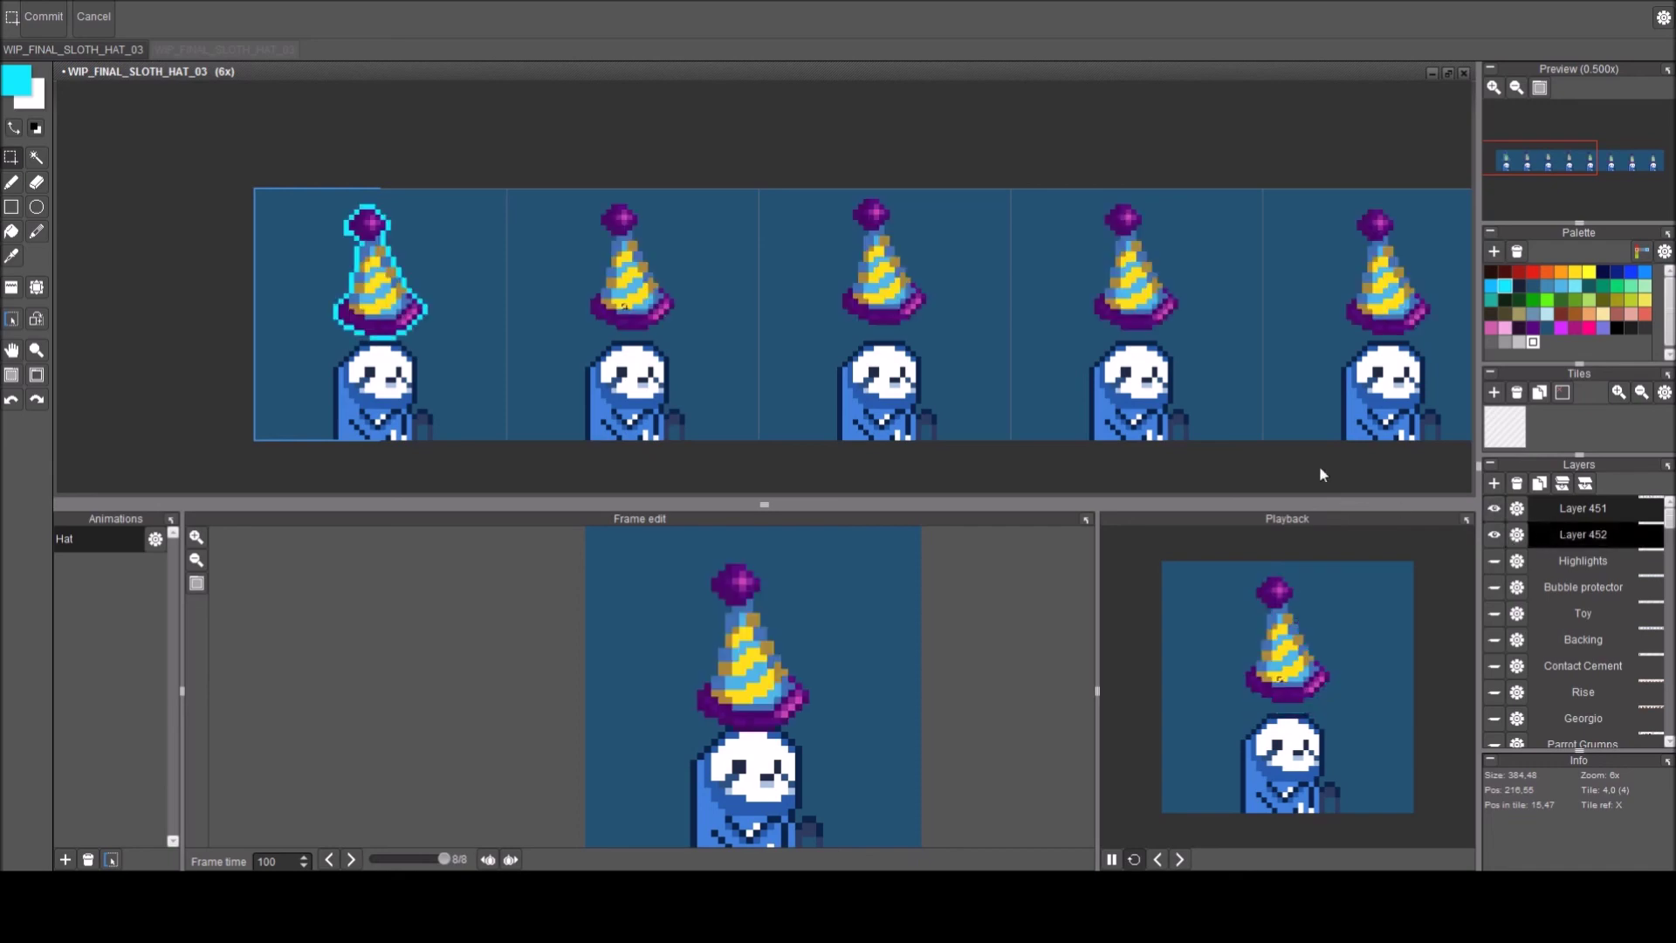
pyautogui.click(672, 334)
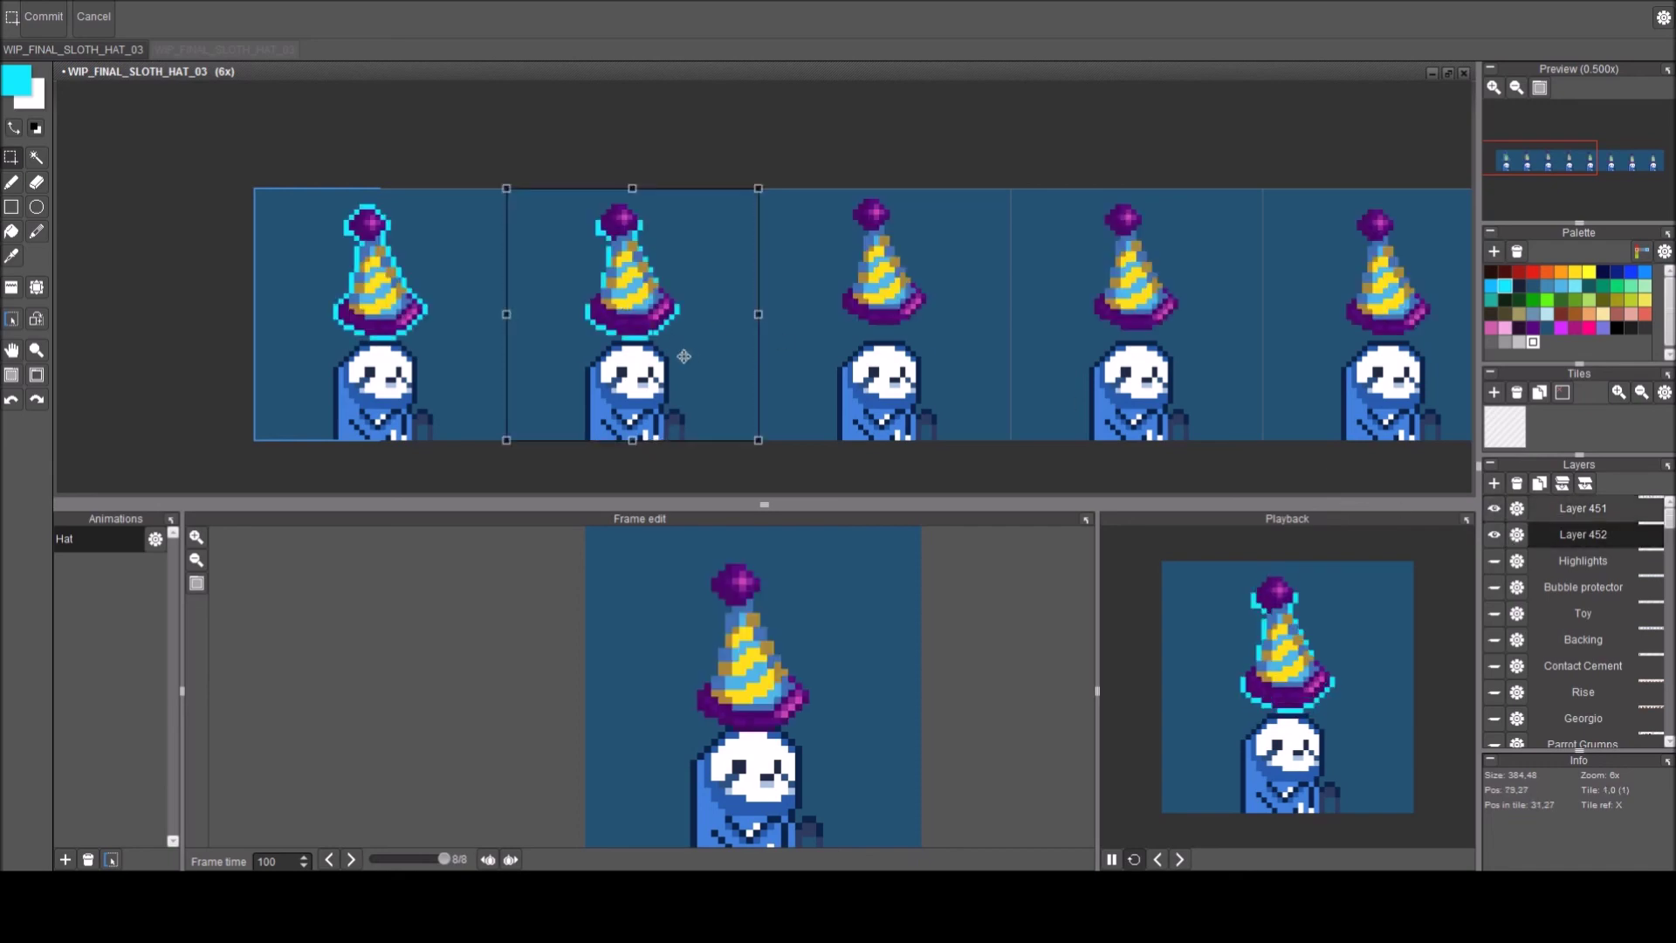
pyautogui.scroll(1, 644, 303)
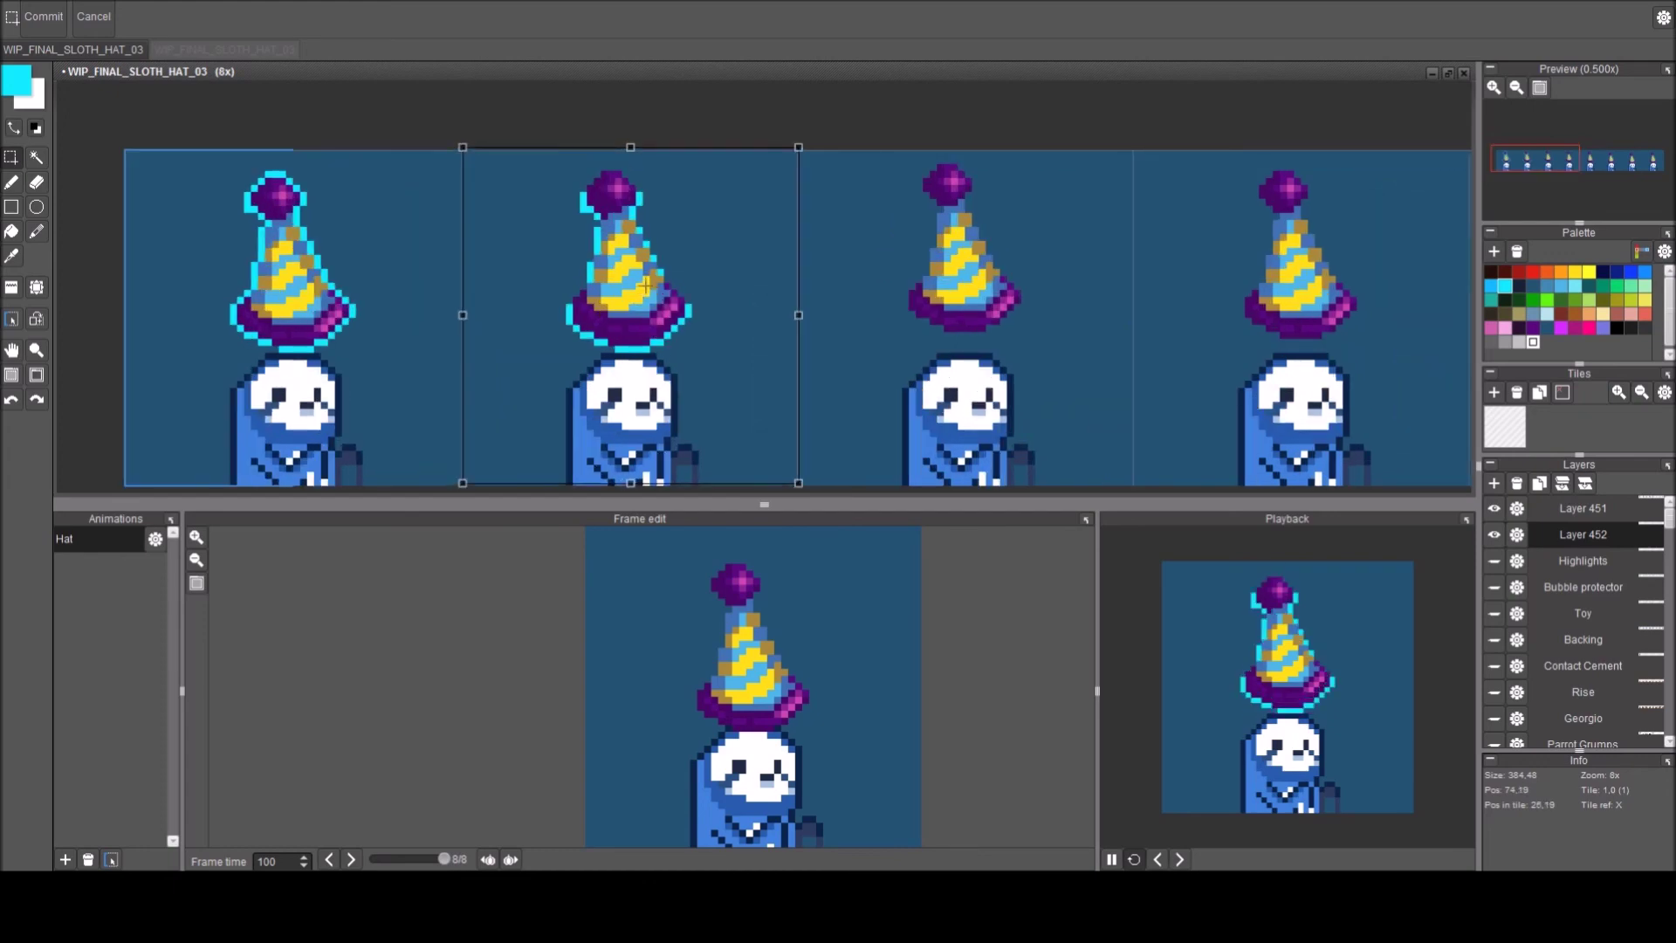
pyautogui.hotkey('ctrl', 'v')
pyautogui.moveTo(1023, 370)
pyautogui.mouseDown()
pyautogui.moveTo(1024, 341)
pyautogui.moveTo(1026, 356)
pyautogui.mouseUp()
pyautogui.press('Return')
pyautogui.press('b')
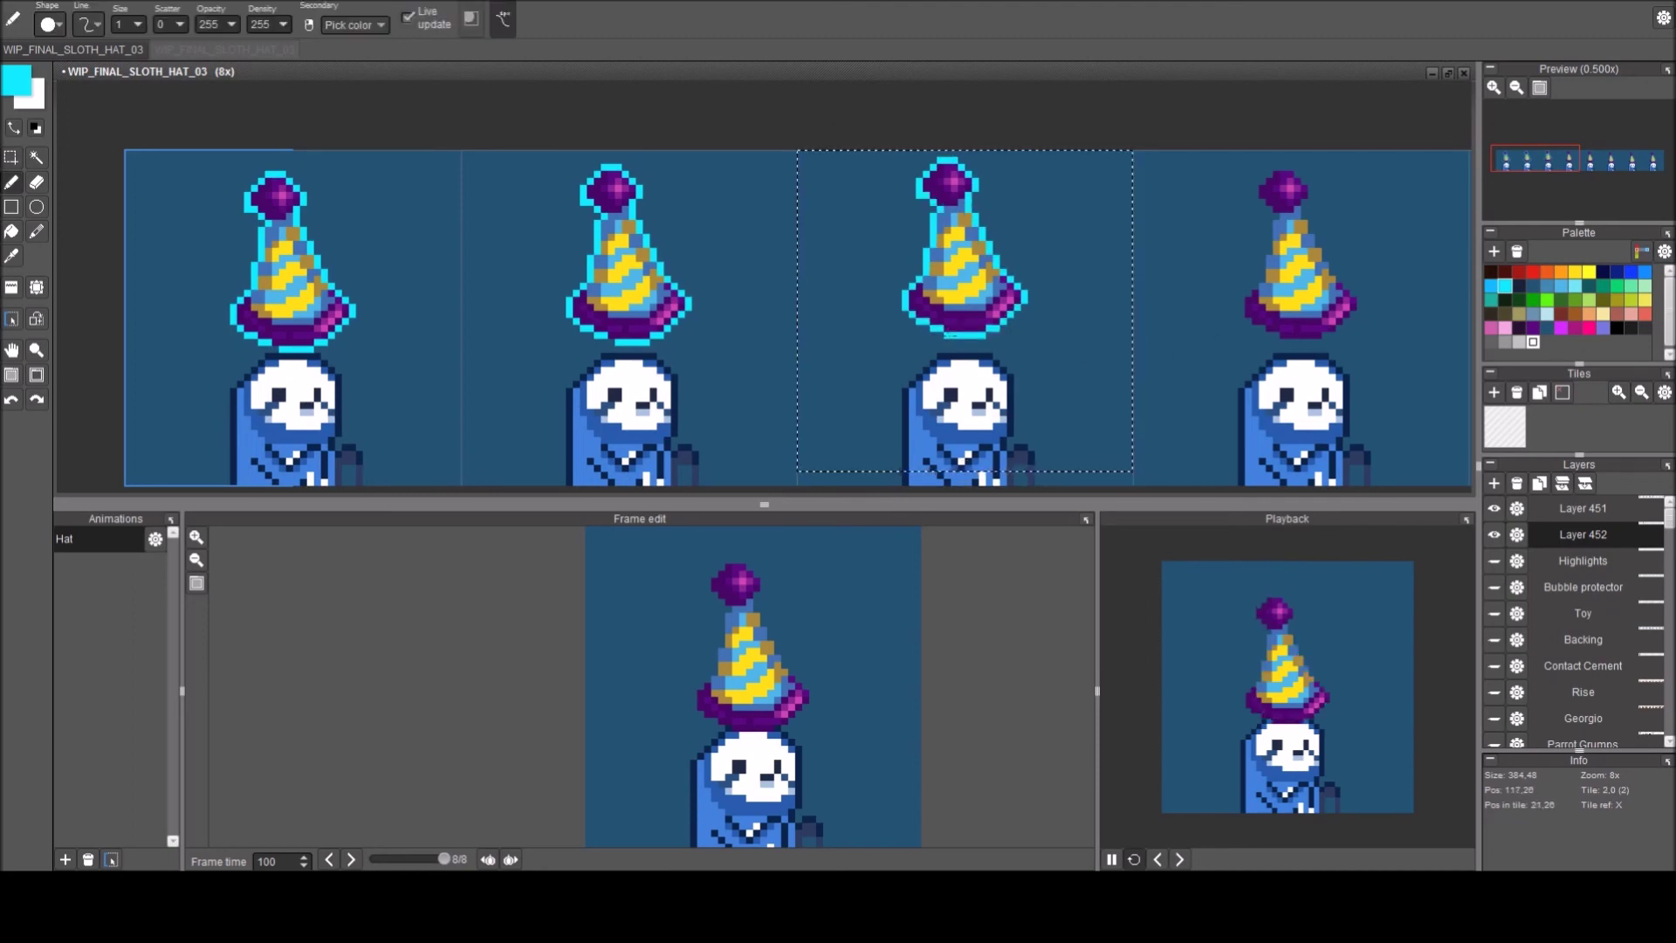
# Paste the outlined hat into the fourth frame on Layer 452 and align it with that frame's hat.
pyautogui.hotkey('ctrl', 'd')
pyautogui.press('space')
pyautogui.moveTo(856, 337); pyautogui.dragTo(313, 302)
pyautogui.hotkey('ctrl', 'v')
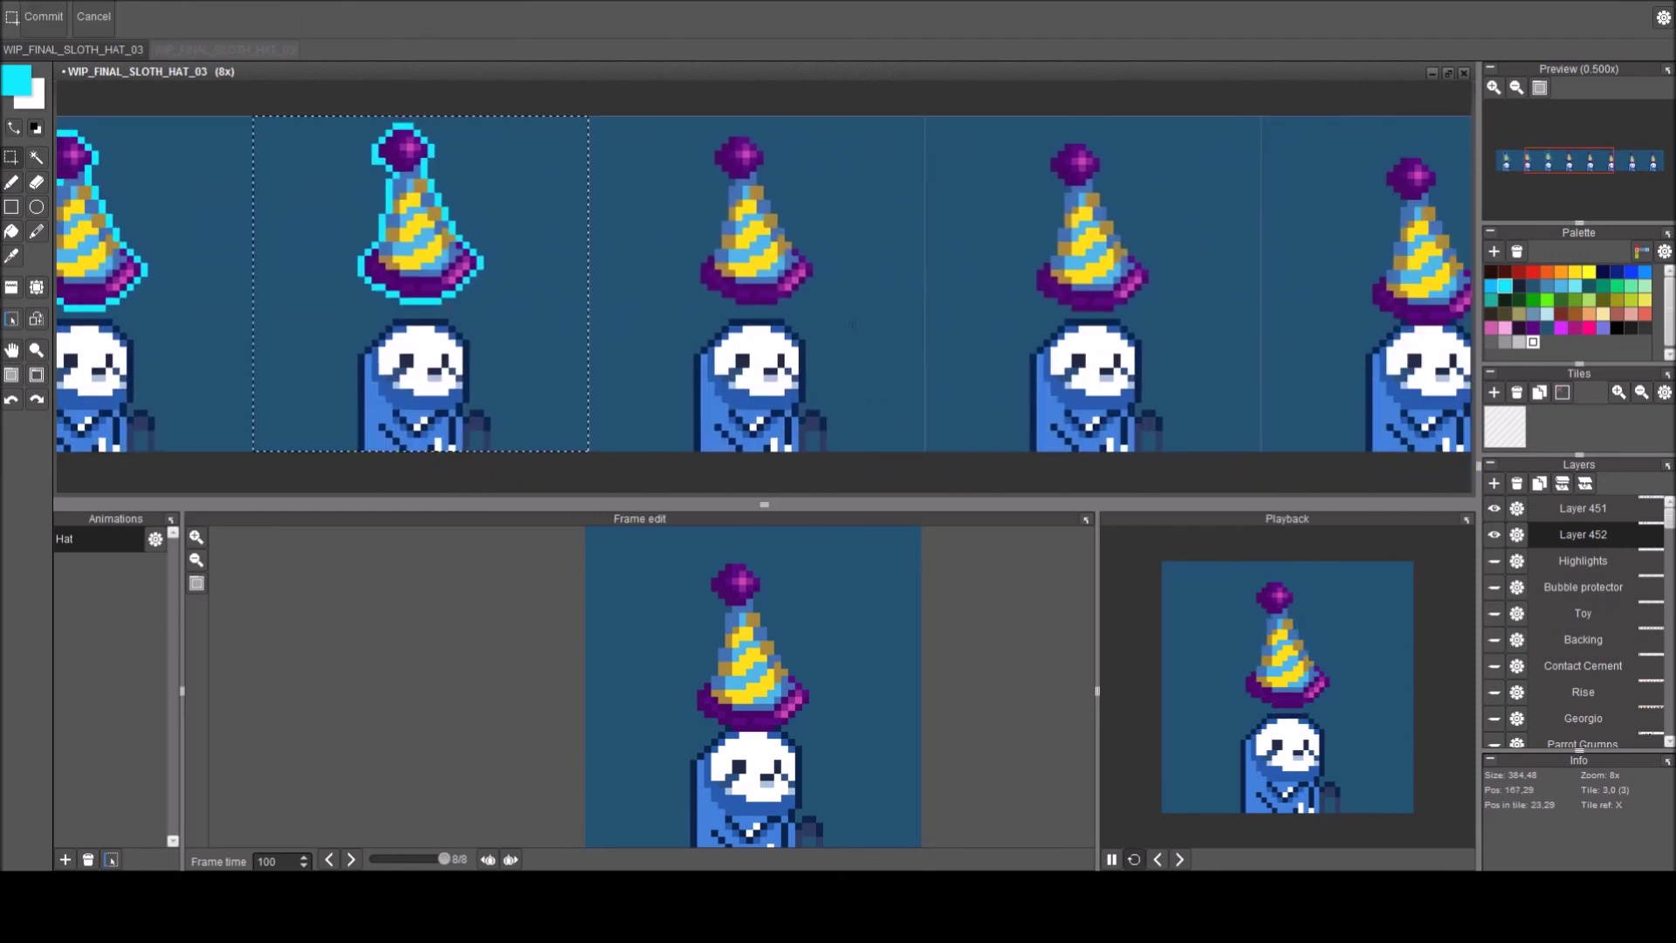
pyautogui.rightClick(817, 318)
pyautogui.hotkey('ctrl', 'v')
pyautogui.moveTo(796, 296); pyautogui.dragTo(797, 303)
pyautogui.click(1032, 287)
# Paste the outlined hat into the fifth frame on Layer 452 and nudge it down to match the hat there.
pyautogui.press('space')
pyautogui.moveTo(1120, 336); pyautogui.dragTo(895, 336)
pyautogui.rightClick(896, 335)
pyautogui.hotkey('ctrl', 'v')
pyautogui.press('Down')
pyautogui.press('Down')
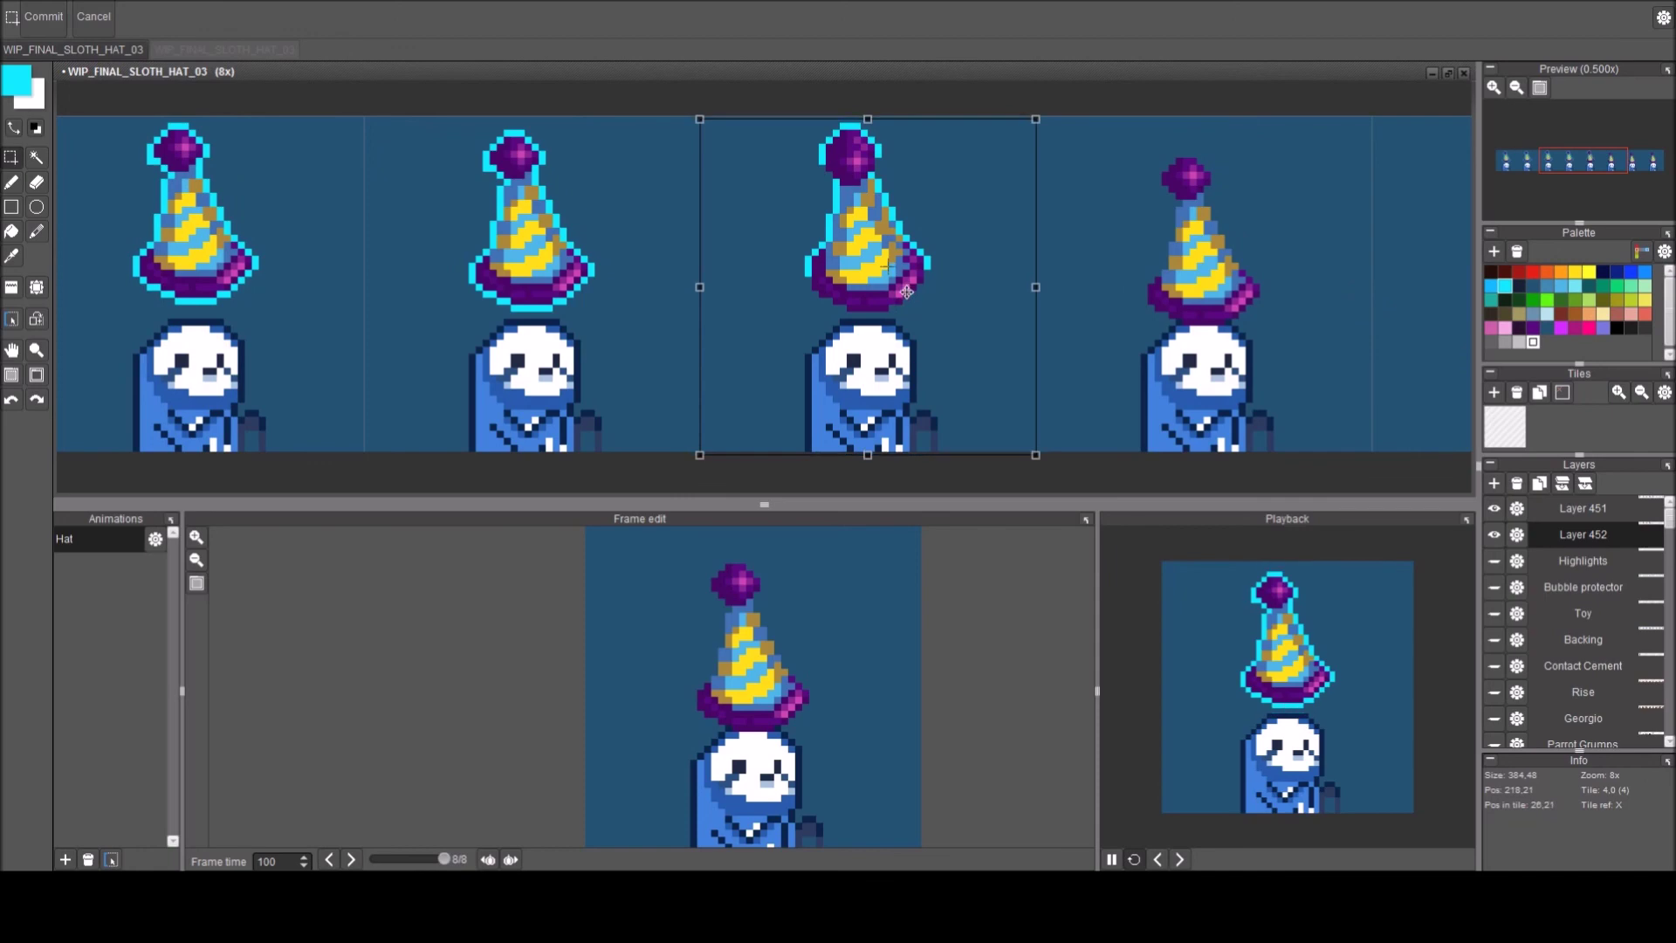
# Paste the outlined hat into the sixth frame on Layer 452, lowered to match that frame's hat.
pyautogui.press('space')
pyautogui.moveTo(1227, 307); pyautogui.dragTo(763, 270)
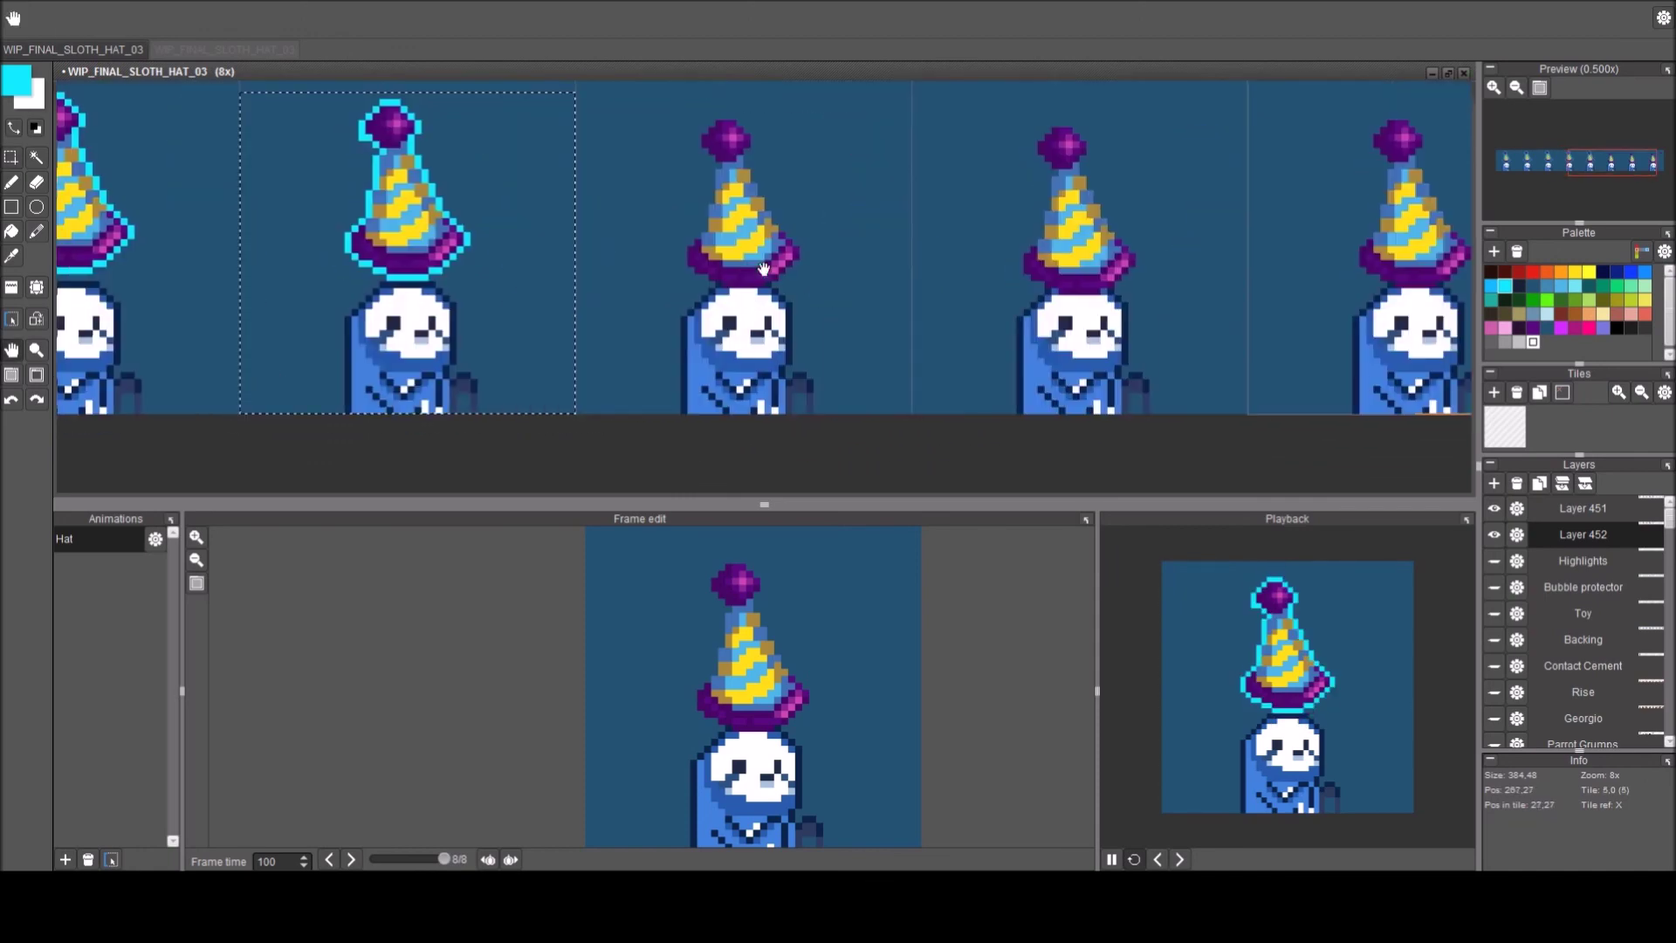
pyautogui.rightClick(755, 272)
pyautogui.hotkey('ctrl', 'v')
pyautogui.moveTo(806, 227); pyautogui.dragTo(807, 252)
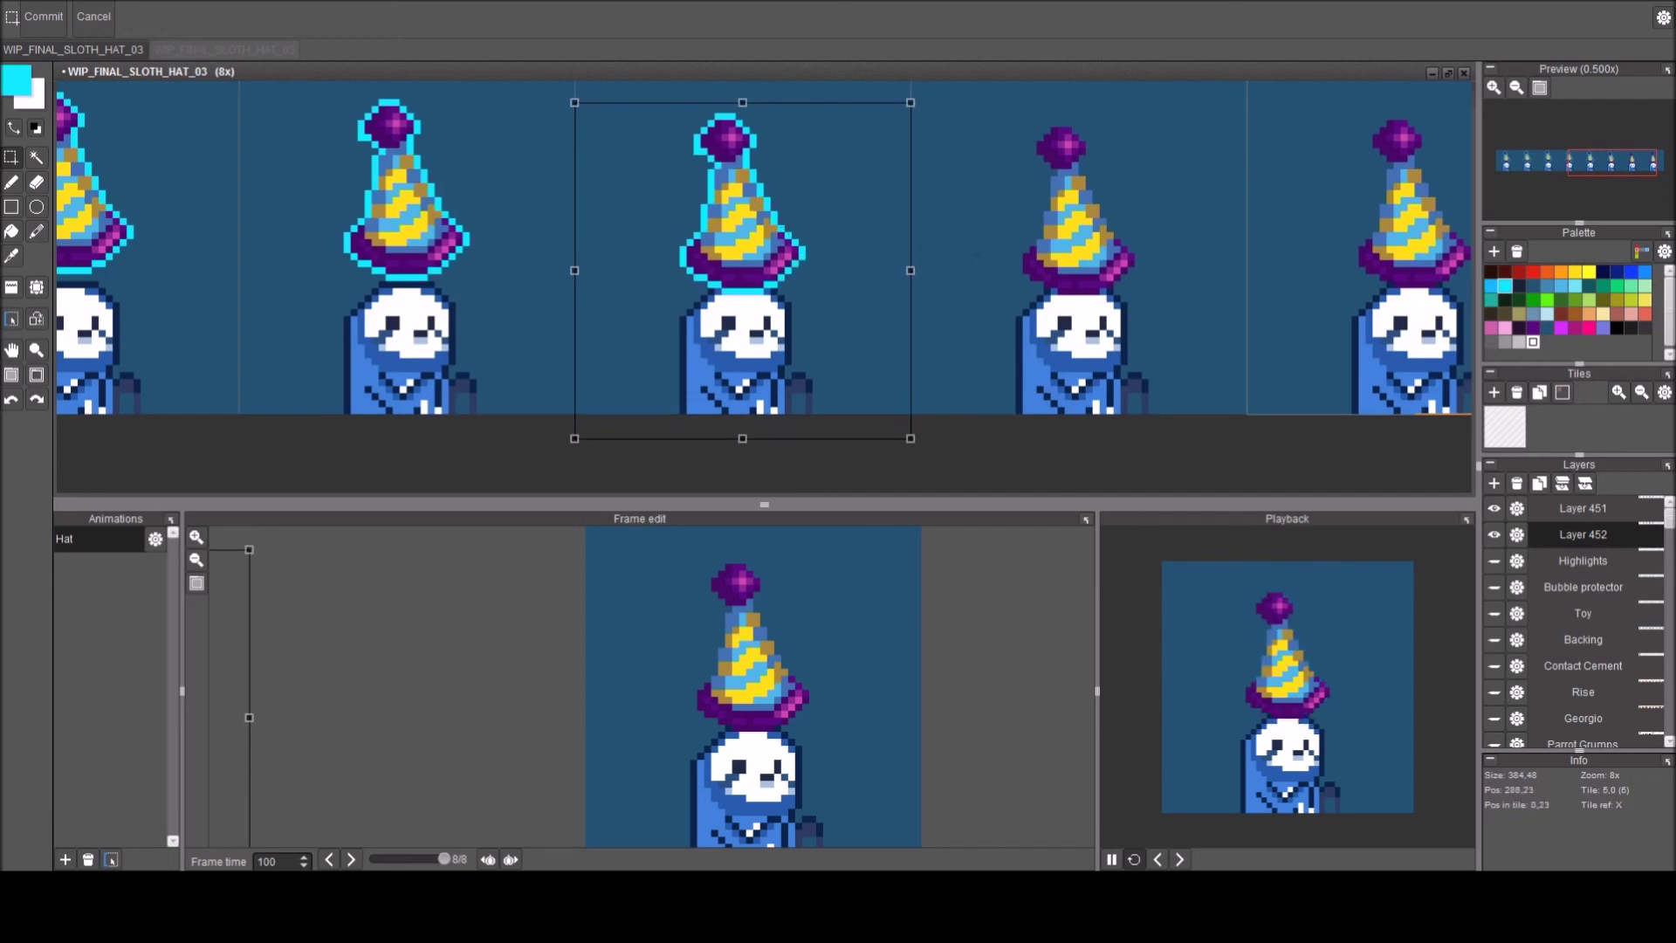
pyautogui.moveTo(820, 256); pyautogui.dragTo(841, 274)
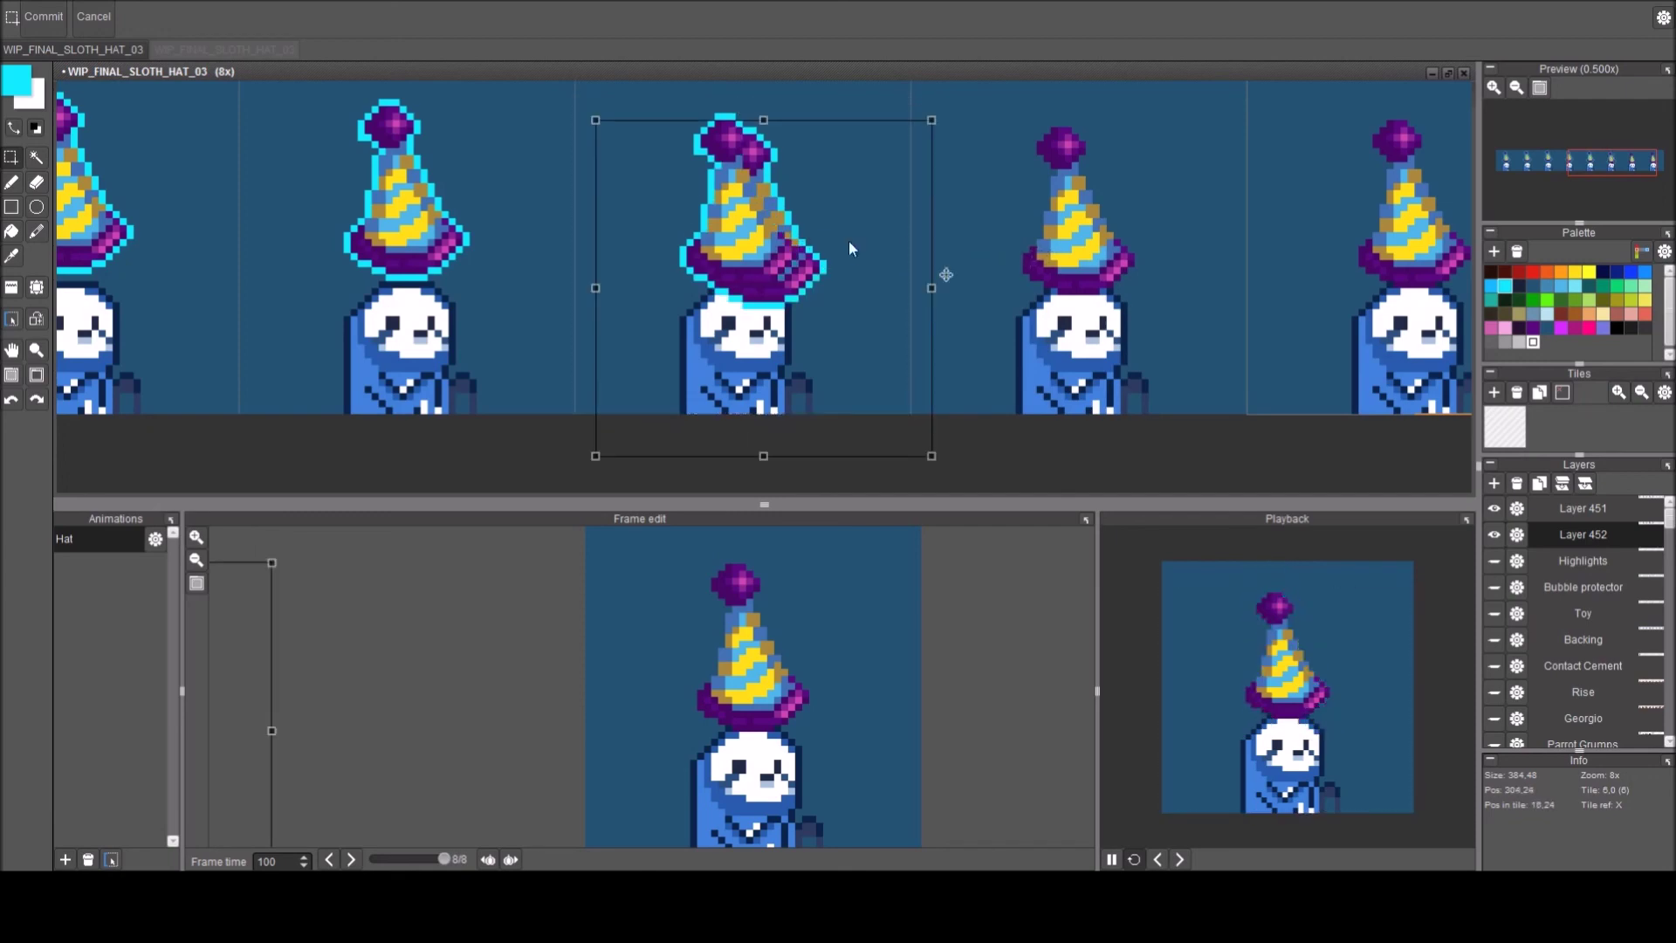
pyautogui.hotkey('ctrl', 'z')
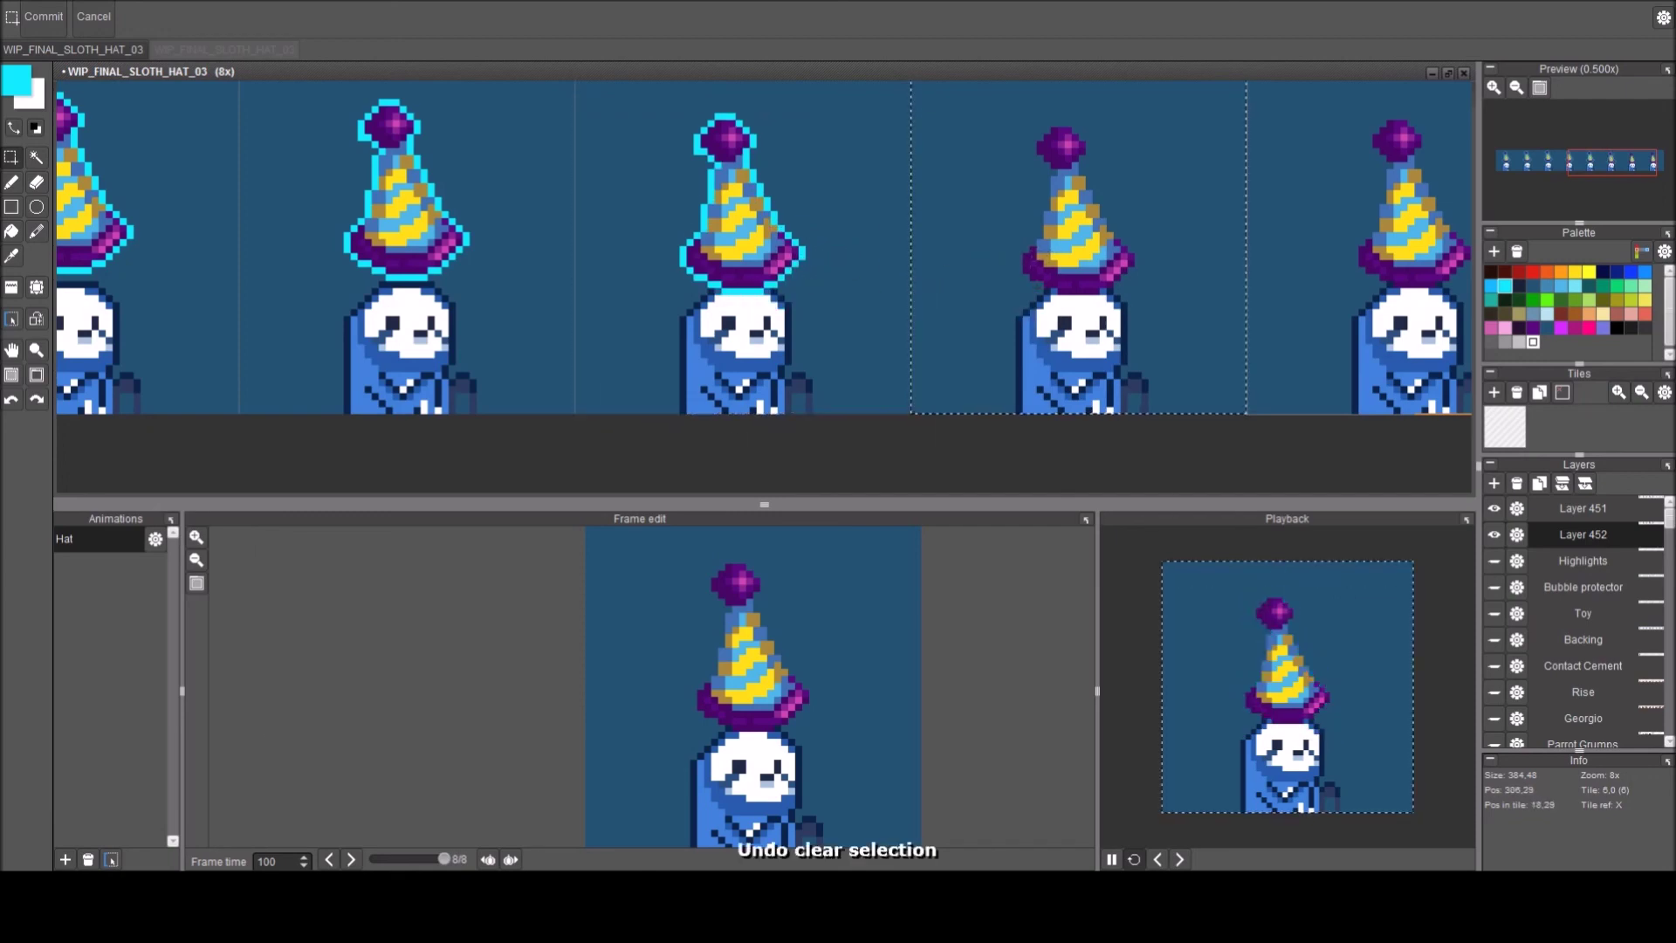
# Paste the outlined hat into the seventh and eighth frames on Layer 452, lowering each copy onto the existing hat.
pyautogui.rightClick(1063, 221)
pyautogui.hotkey('ctrl', 'v')
pyautogui.moveTo(1083, 243); pyautogui.dragTo(1084, 275)
pyautogui.press('Return')
pyautogui.moveTo(1288, 219); pyautogui.dragTo(951, 247)
pyautogui.hotkey('ctrl', 'v')
pyautogui.moveTo(1084, 249); pyautogui.dragTo(1086, 276)
pyautogui.press('Return')
pyautogui.click(746, 280)
# Merge the hat layer, Layer 451, down into Layer 452.
pyautogui.click(1587, 485)
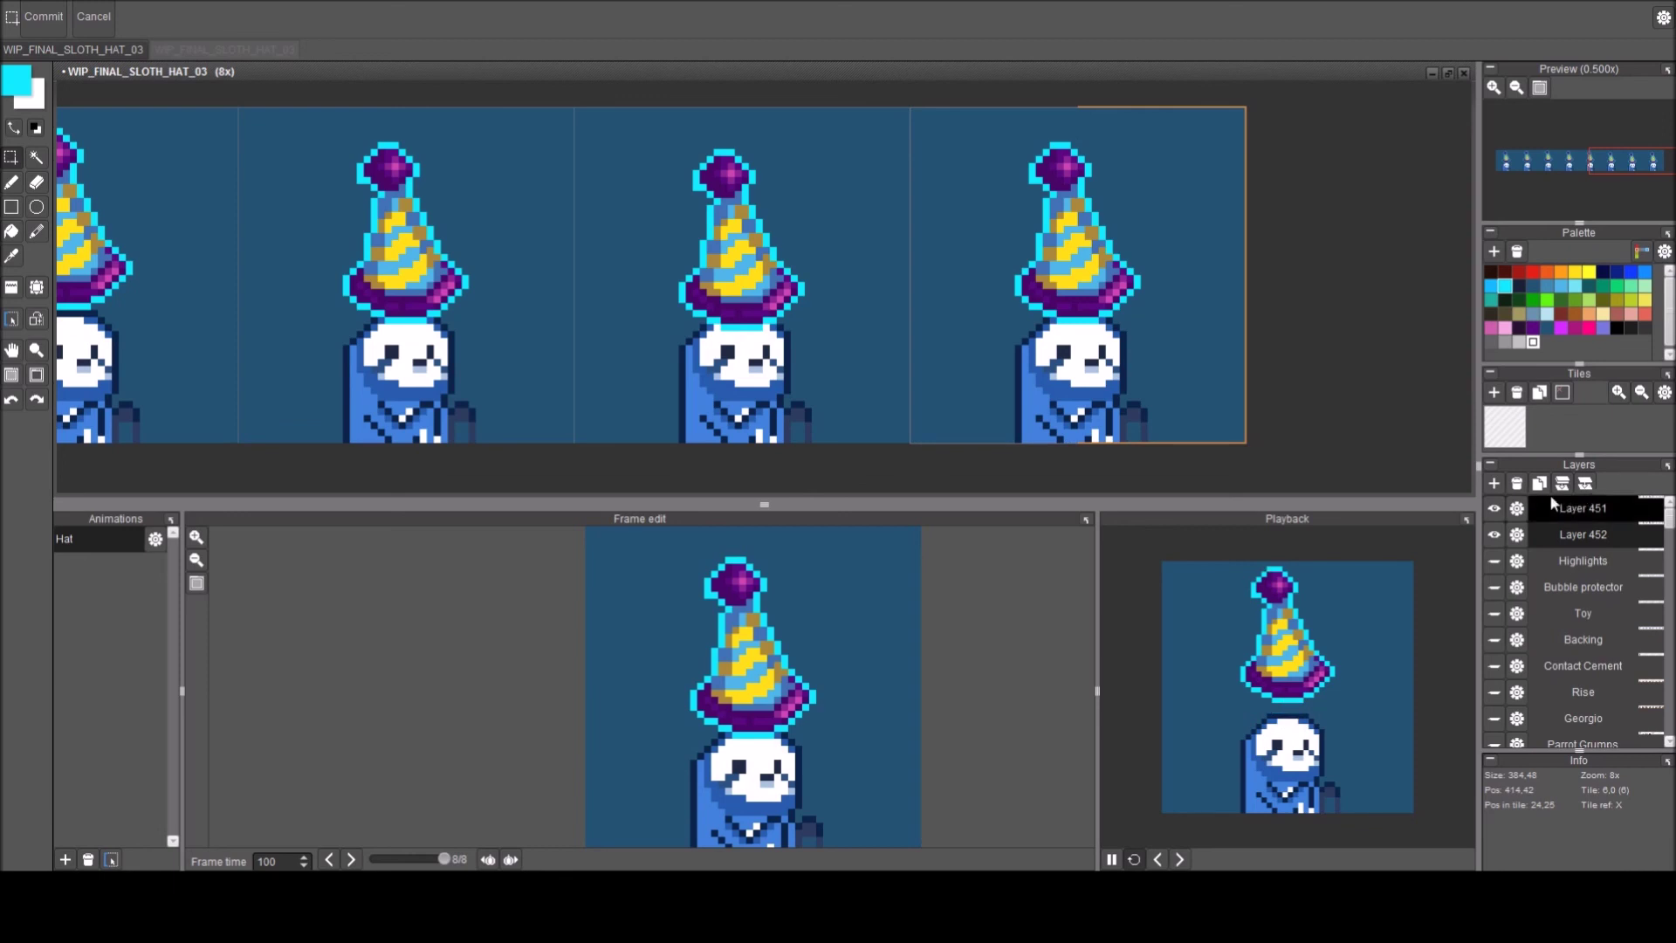
pyautogui.click(1552, 505)
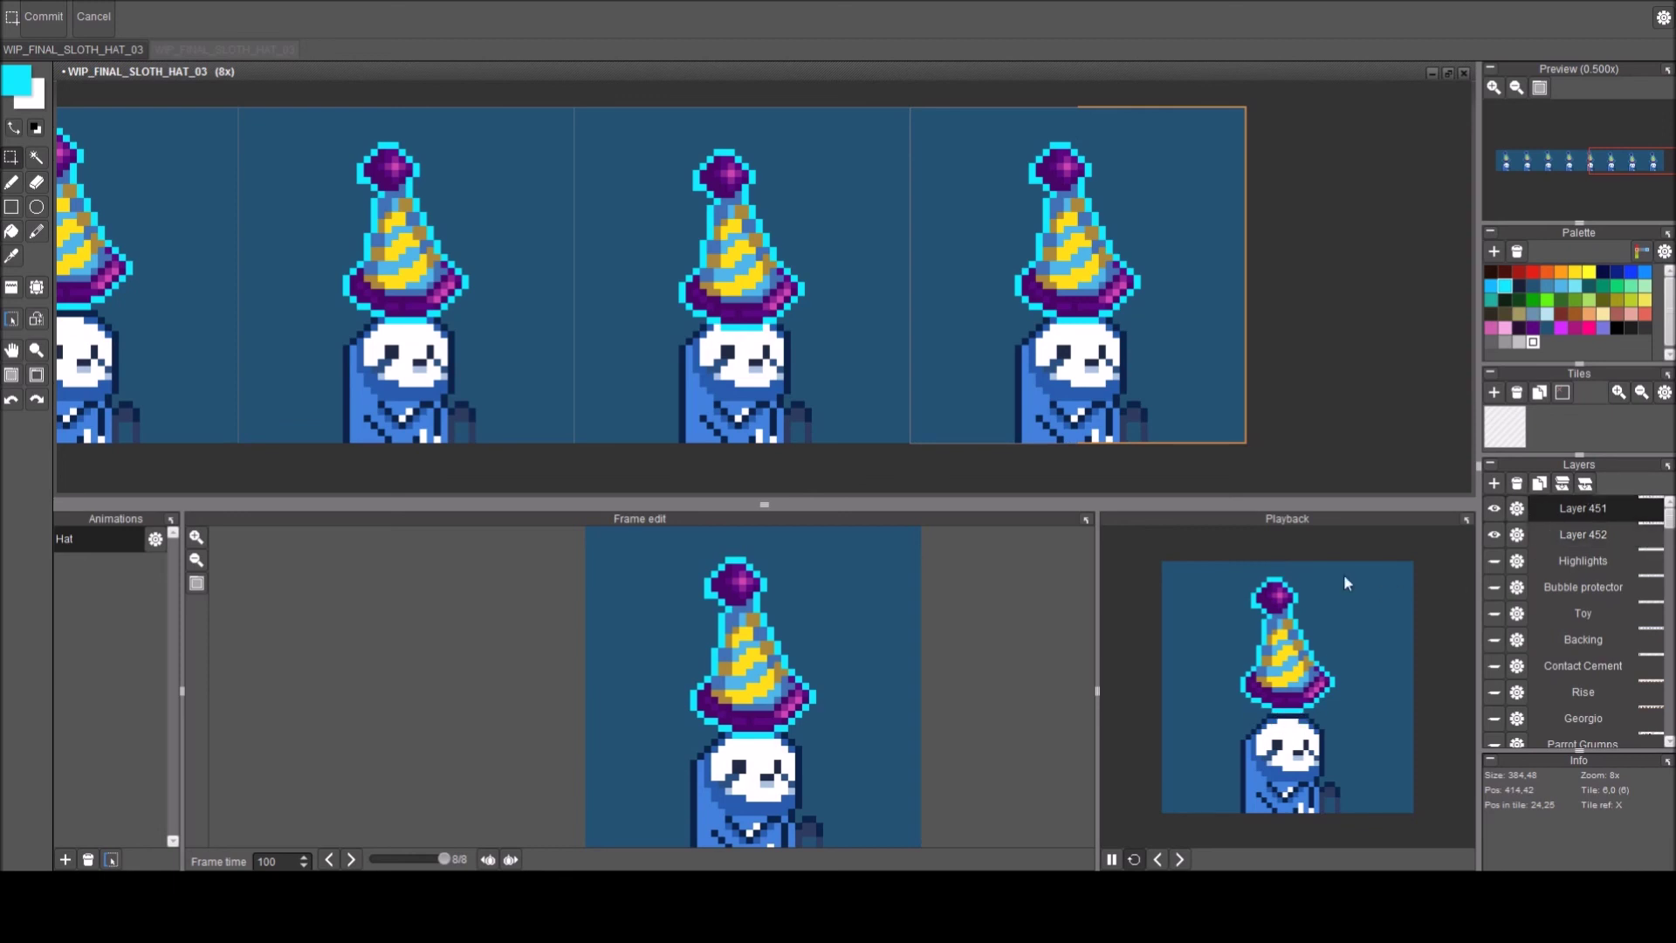
pyautogui.hotkey('ctrl', 'e')
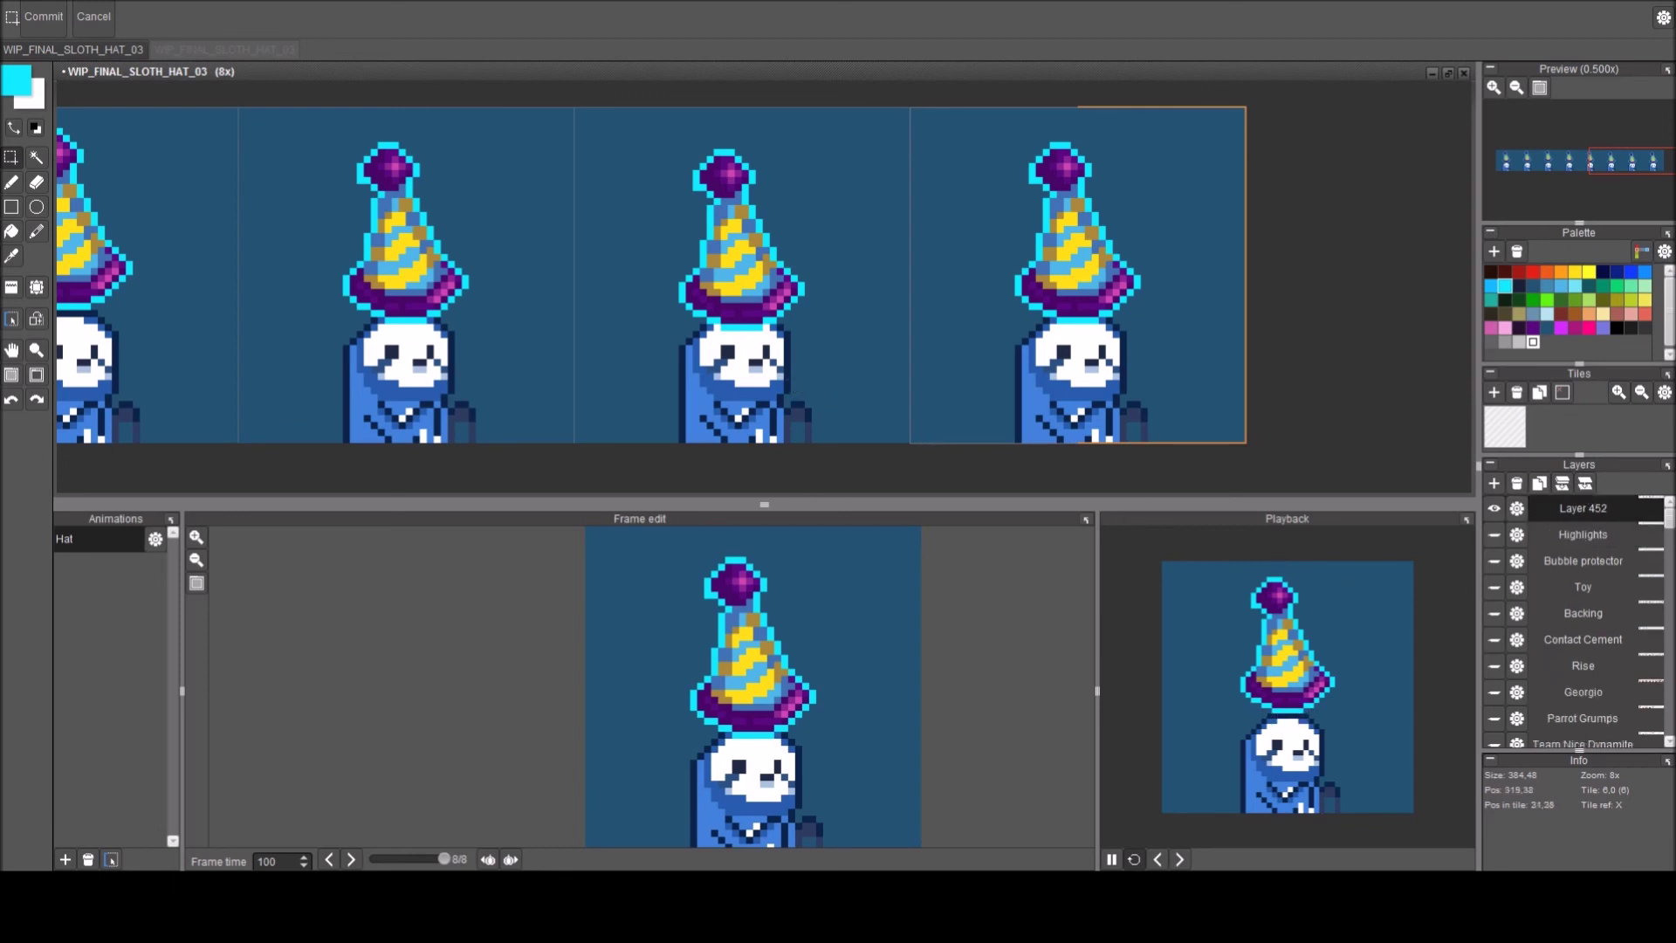
# Draw a cyan energy loop arcing off the left side of the pompom in the first frame on Layer 452.
pyautogui.scroll(-1, 248, 284)
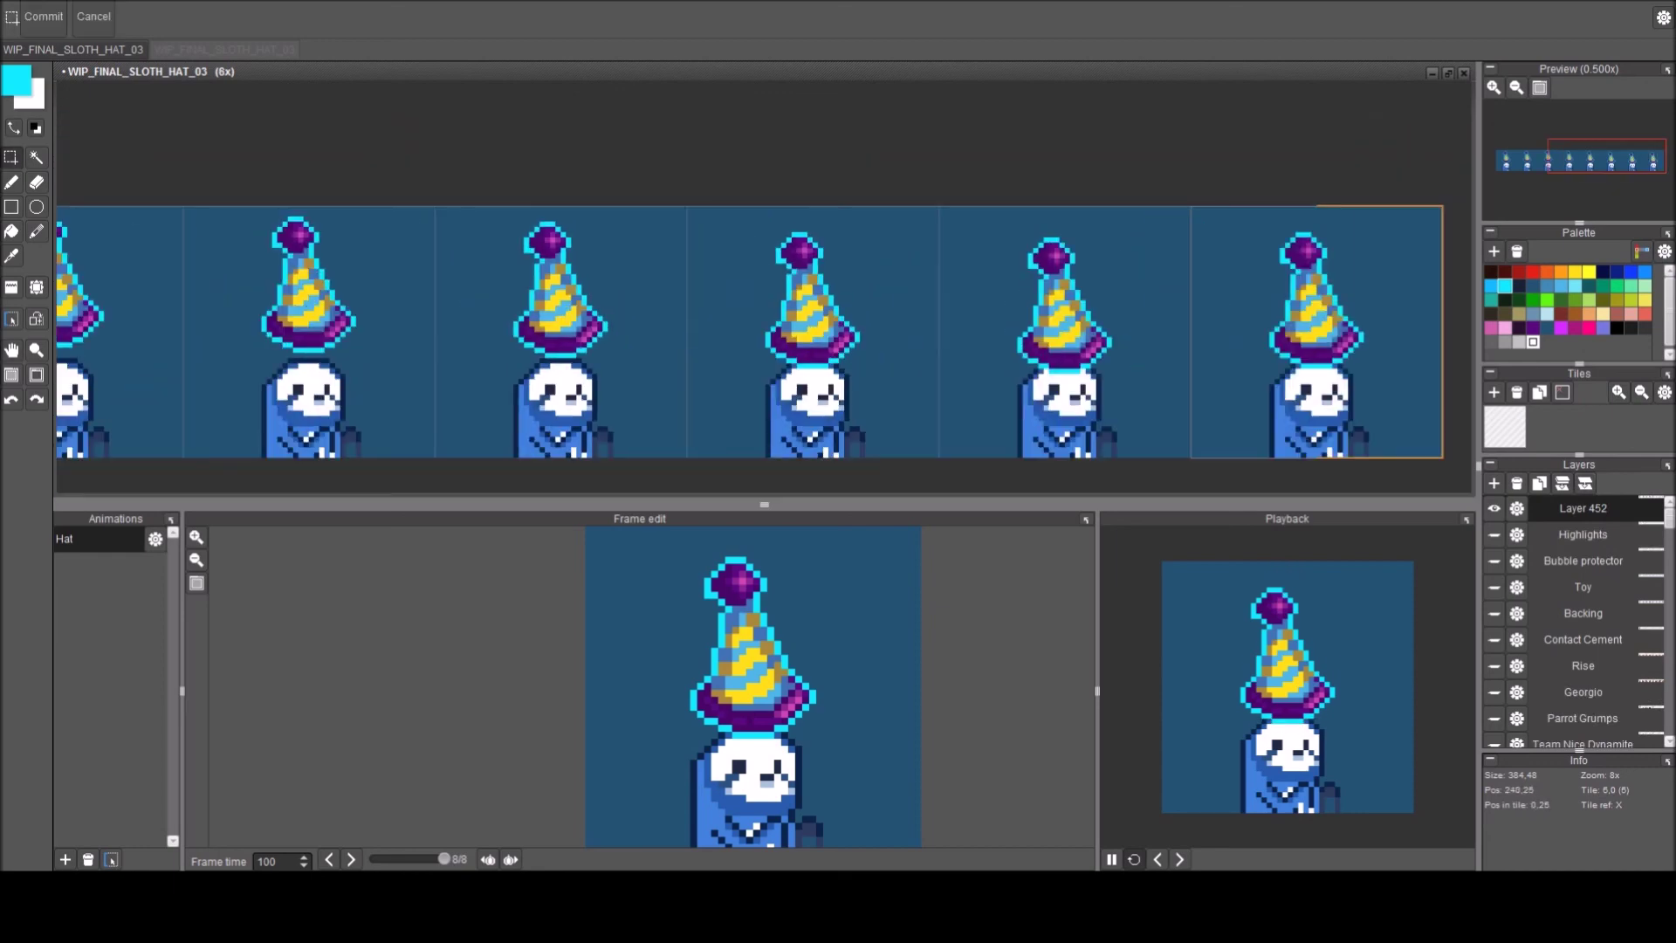
pyautogui.press('b')
pyautogui.moveTo(654, 288)
pyautogui.mouseDown()
pyautogui.moveTo(931, 303)
pyautogui.moveTo(751, 313)
pyautogui.moveTo(1024, 347)
pyautogui.mouseUp()
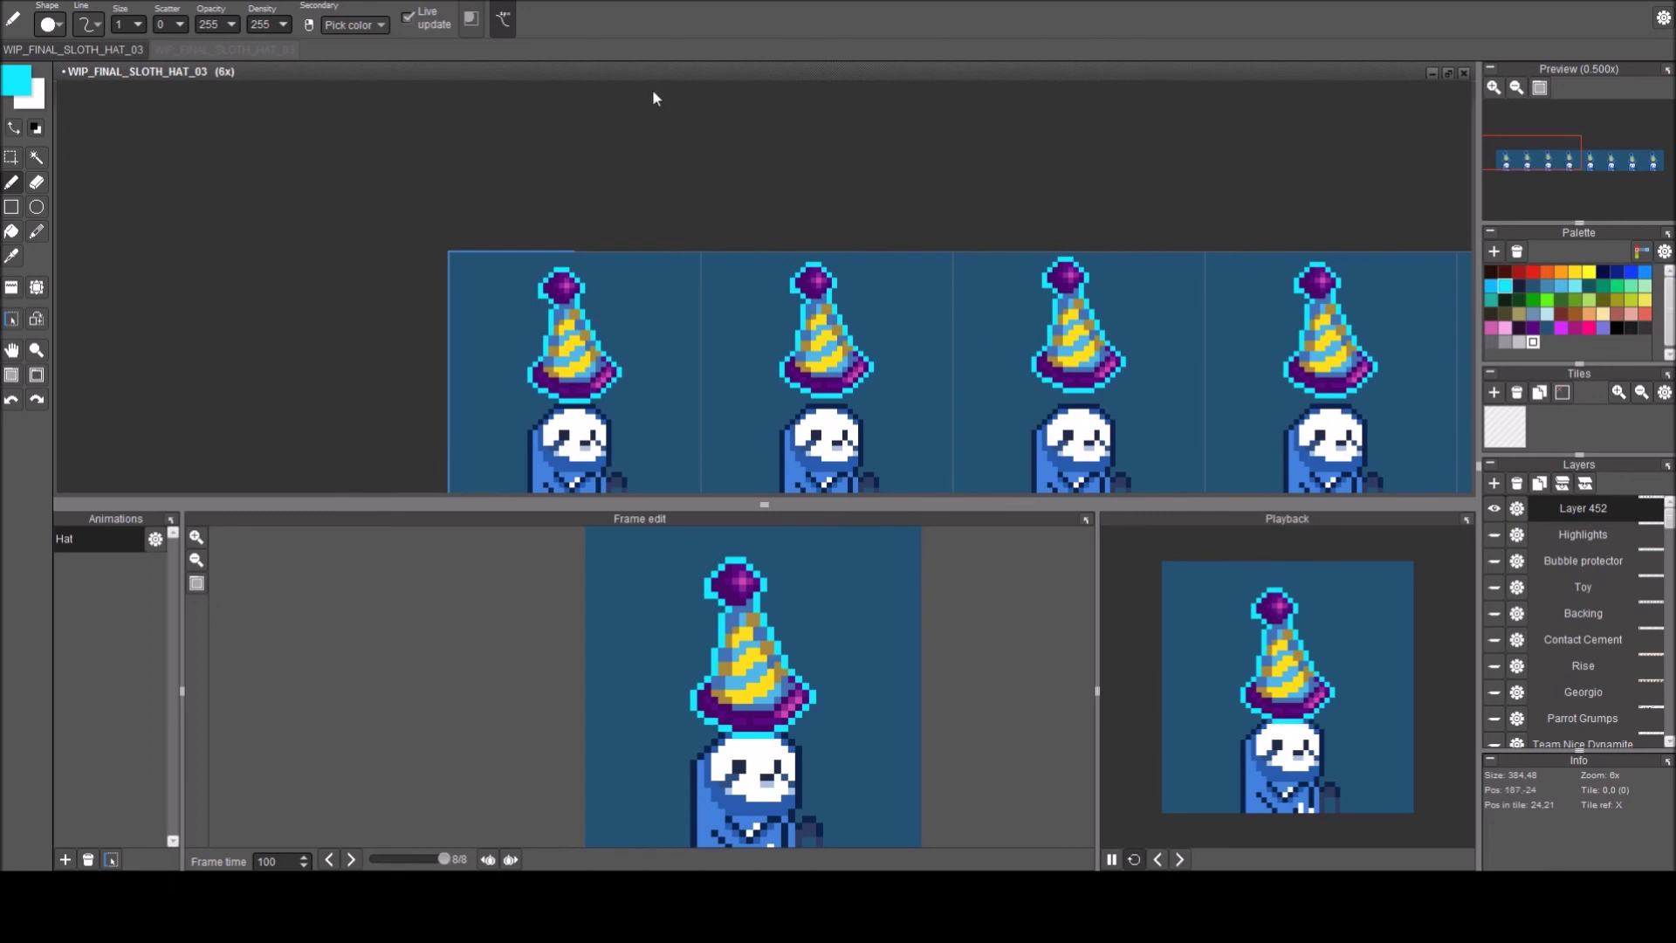
pyautogui.scroll(2, 536, 328)
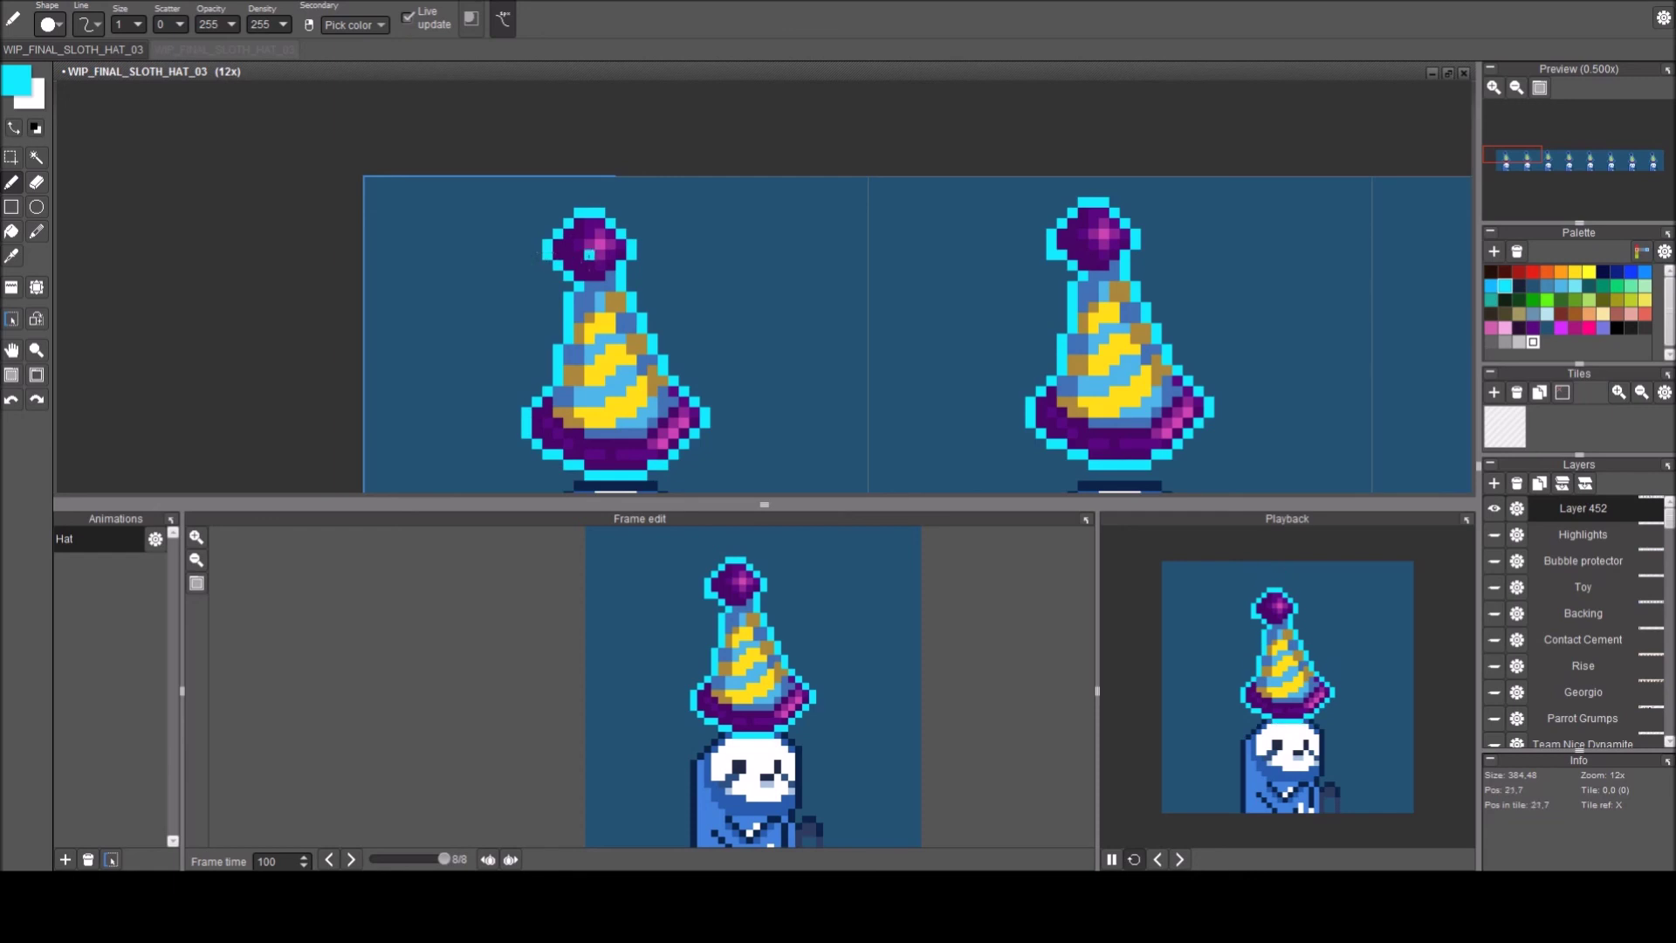
pyautogui.moveTo(588, 202)
pyautogui.mouseDown()
pyautogui.moveTo(515, 214)
pyautogui.moveTo(496, 264)
pyautogui.moveTo(560, 298)
pyautogui.moveTo(504, 276)
pyautogui.mouseUp()
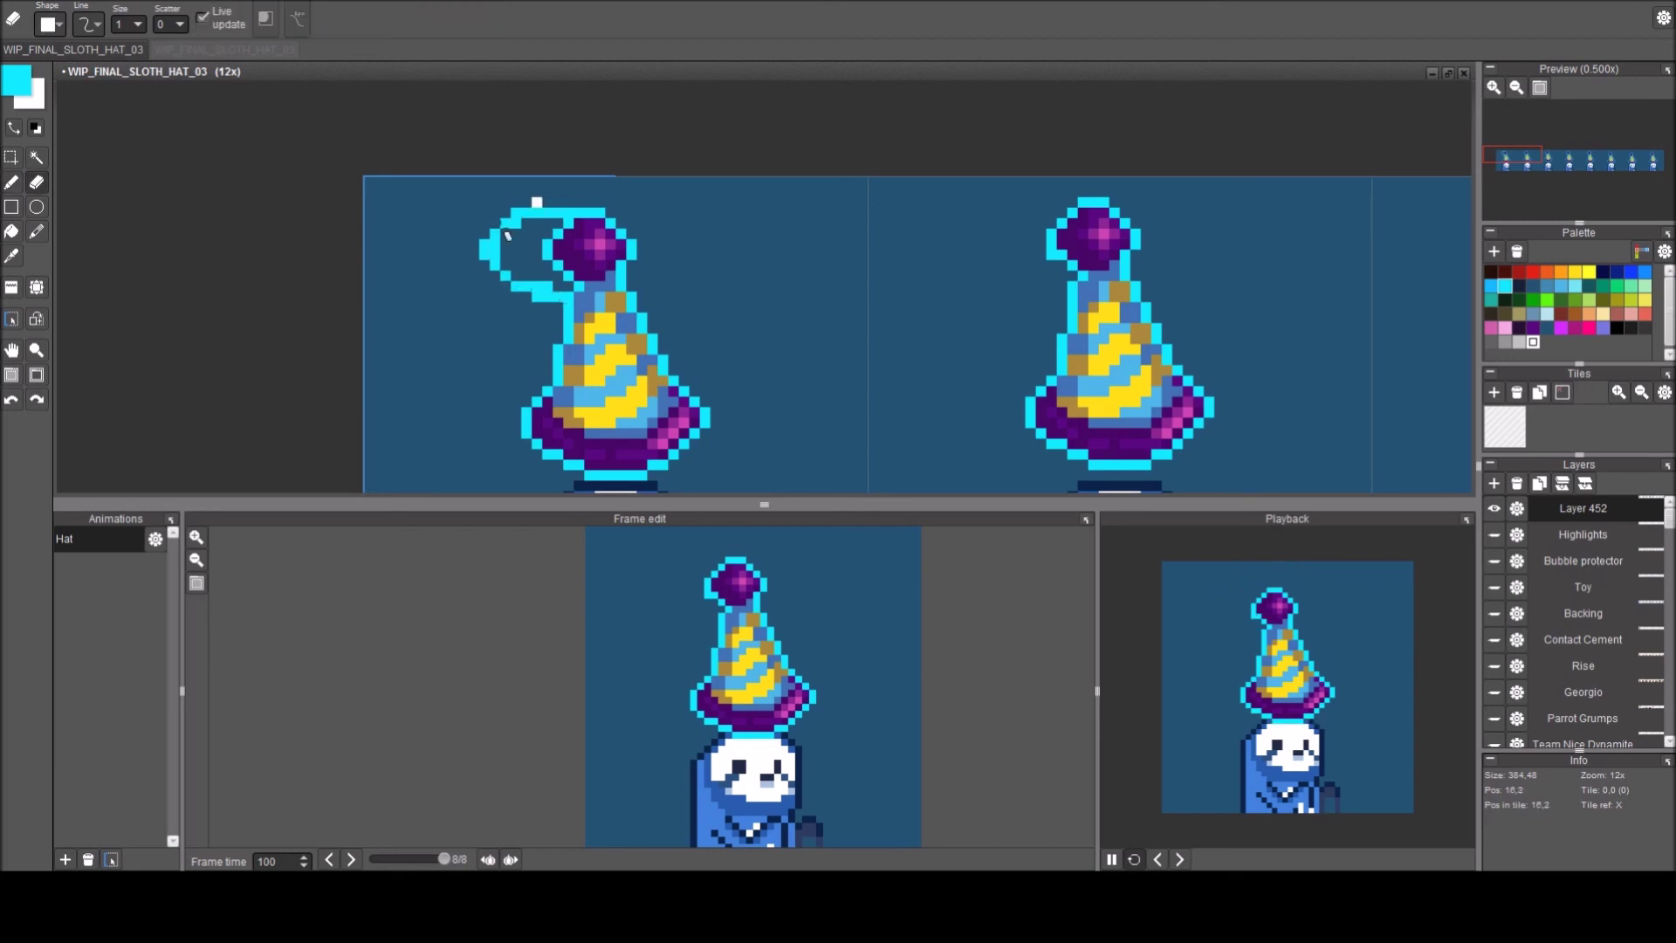
# Turn on the onion skin of the previous frame and draw a broken, slightly shifted cyan loop beside the pompom in the second frame.
pyautogui.press('space')
pyautogui.moveTo(543, 285); pyautogui.dragTo(383, 279)
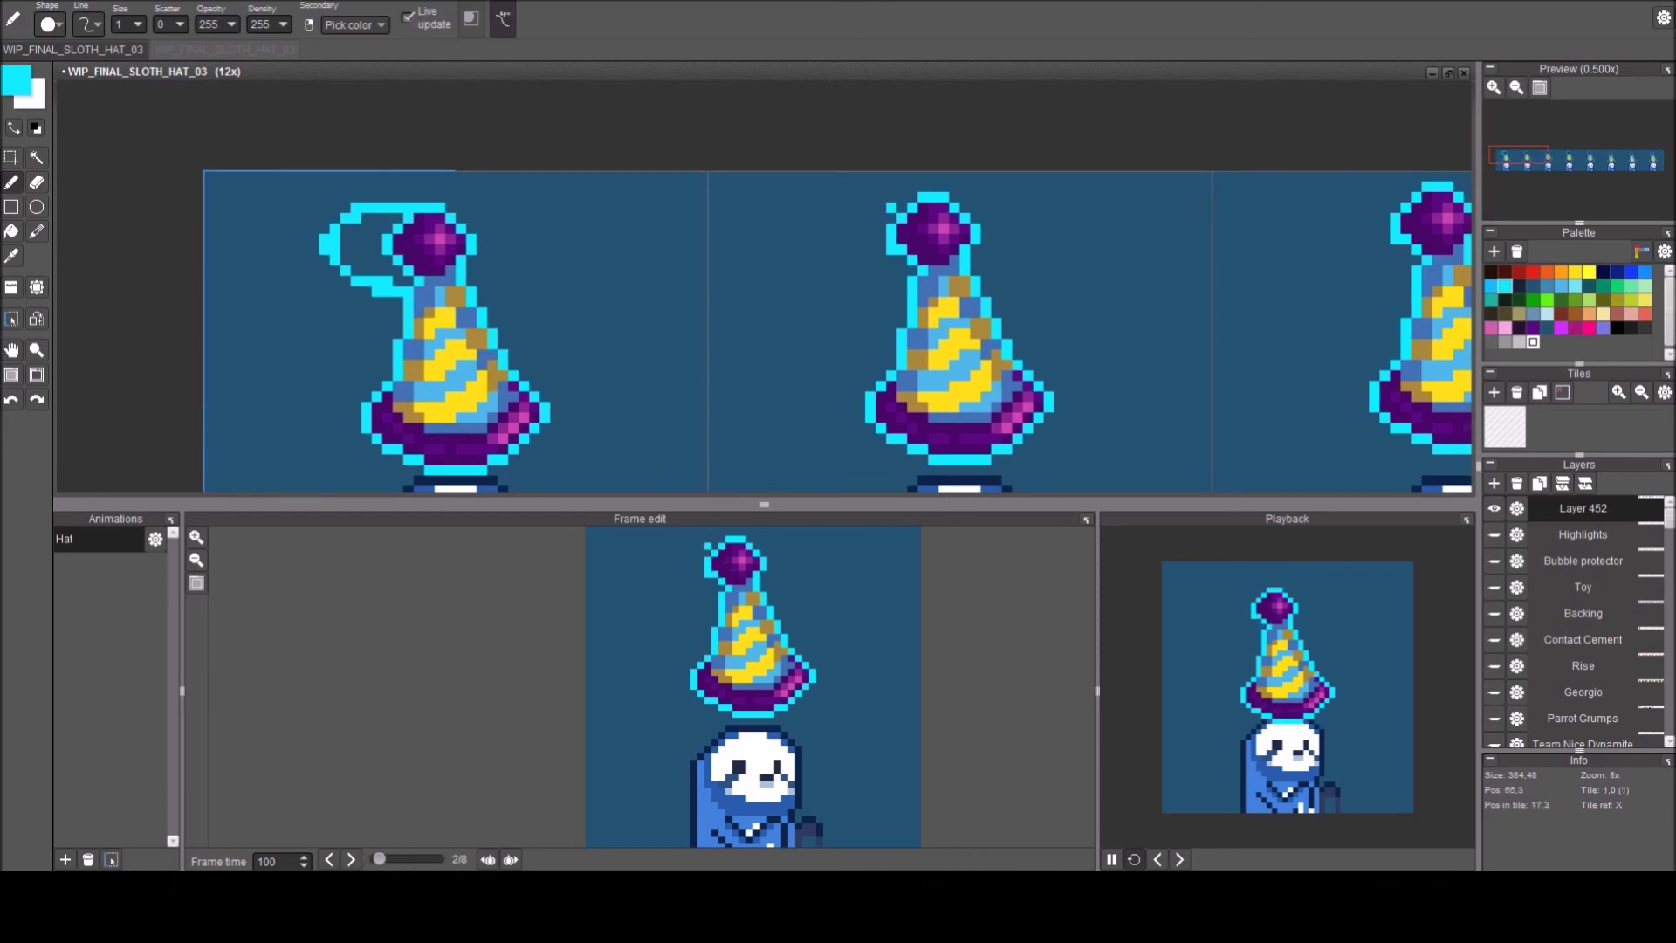
pyautogui.click(489, 860)
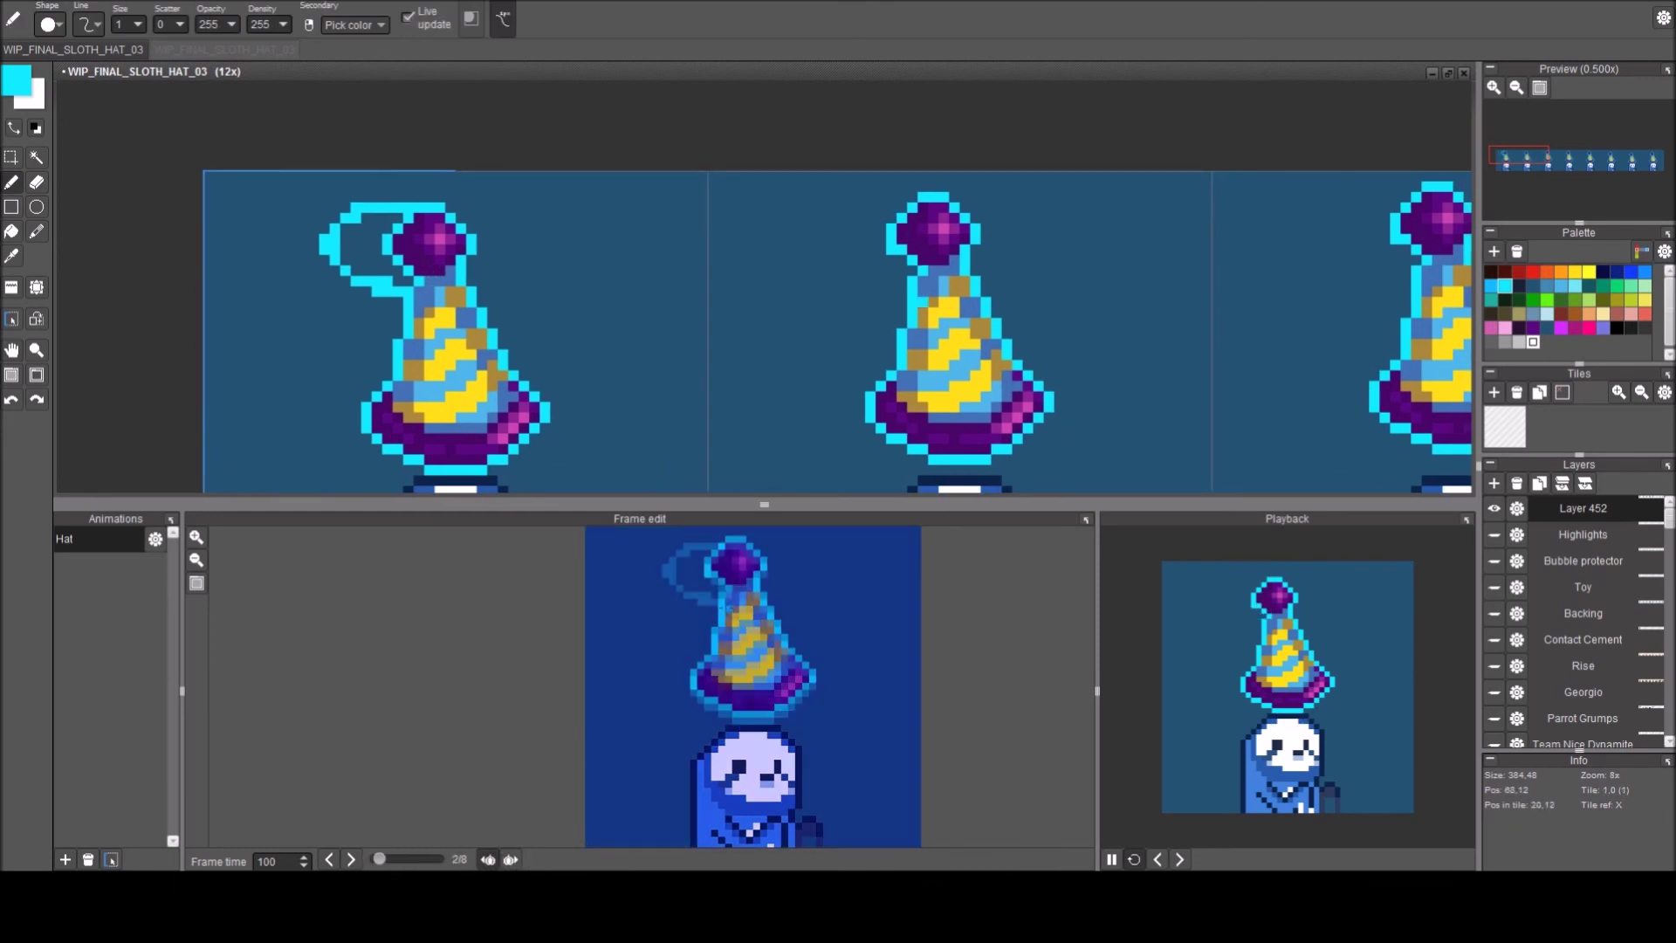
pyautogui.moveTo(870, 207)
pyautogui.mouseDown()
pyautogui.moveTo(807, 238)
pyautogui.moveTo(827, 271)
pyautogui.moveTo(891, 280)
pyautogui.mouseUp()
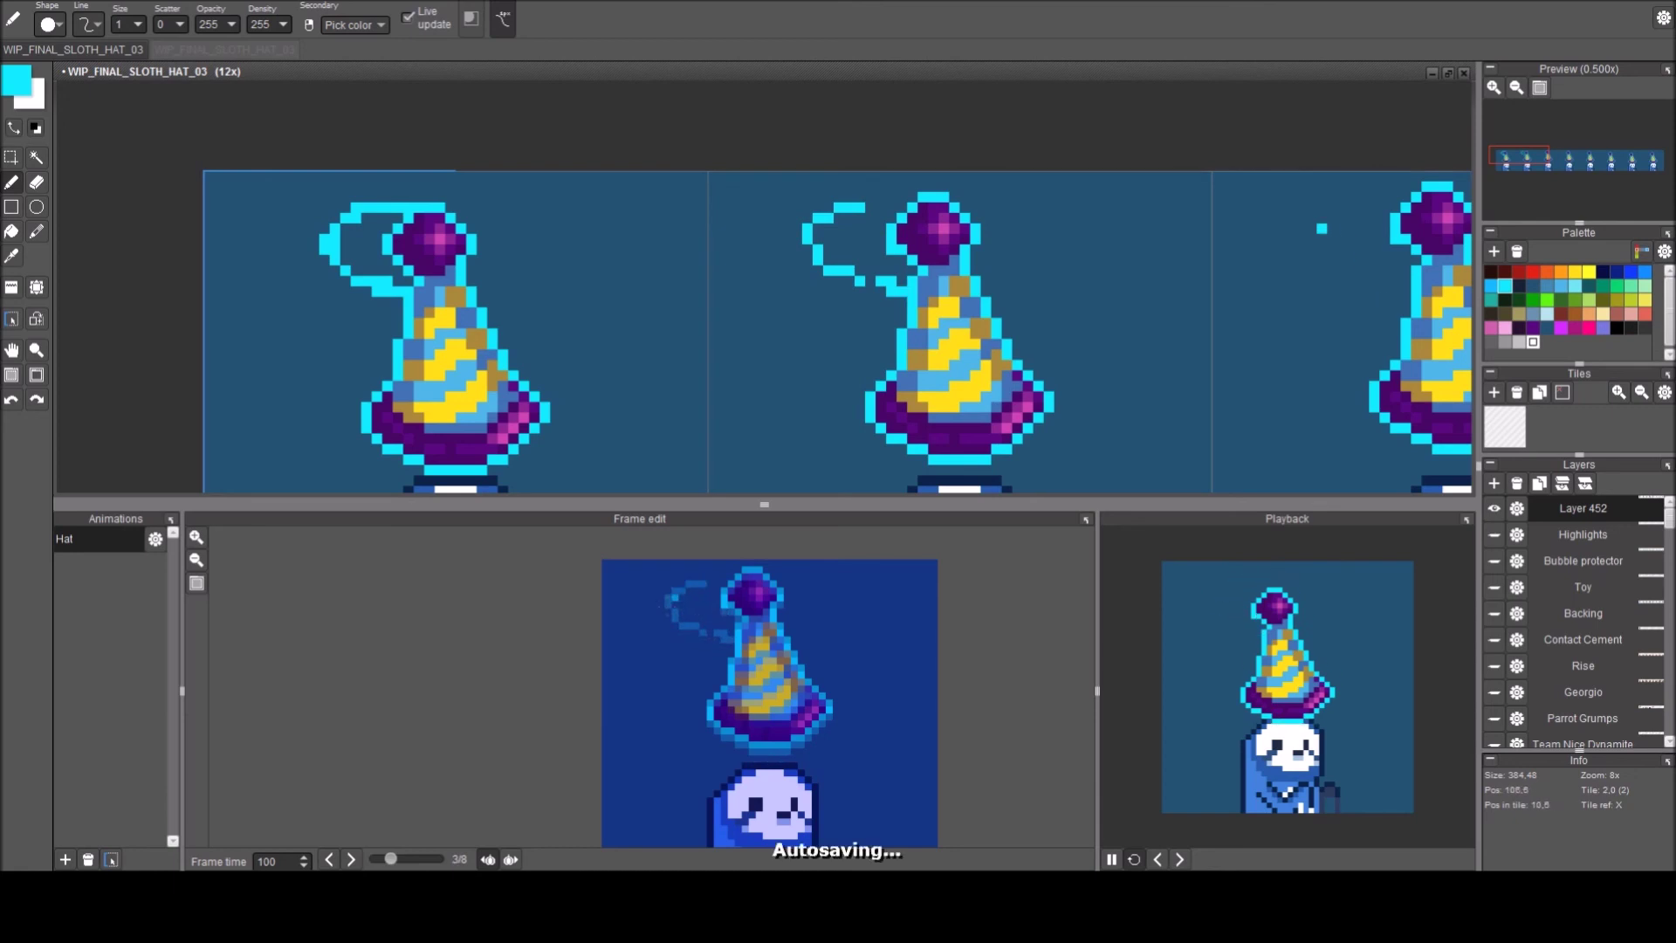
# Draw a shorter, broken-up cyan arc with a few detached pixels to the left of the pompom in the third frame.
pyautogui.moveTo(1299, 236); pyautogui.dragTo(1349, 260)
pyautogui.click(1375, 271)
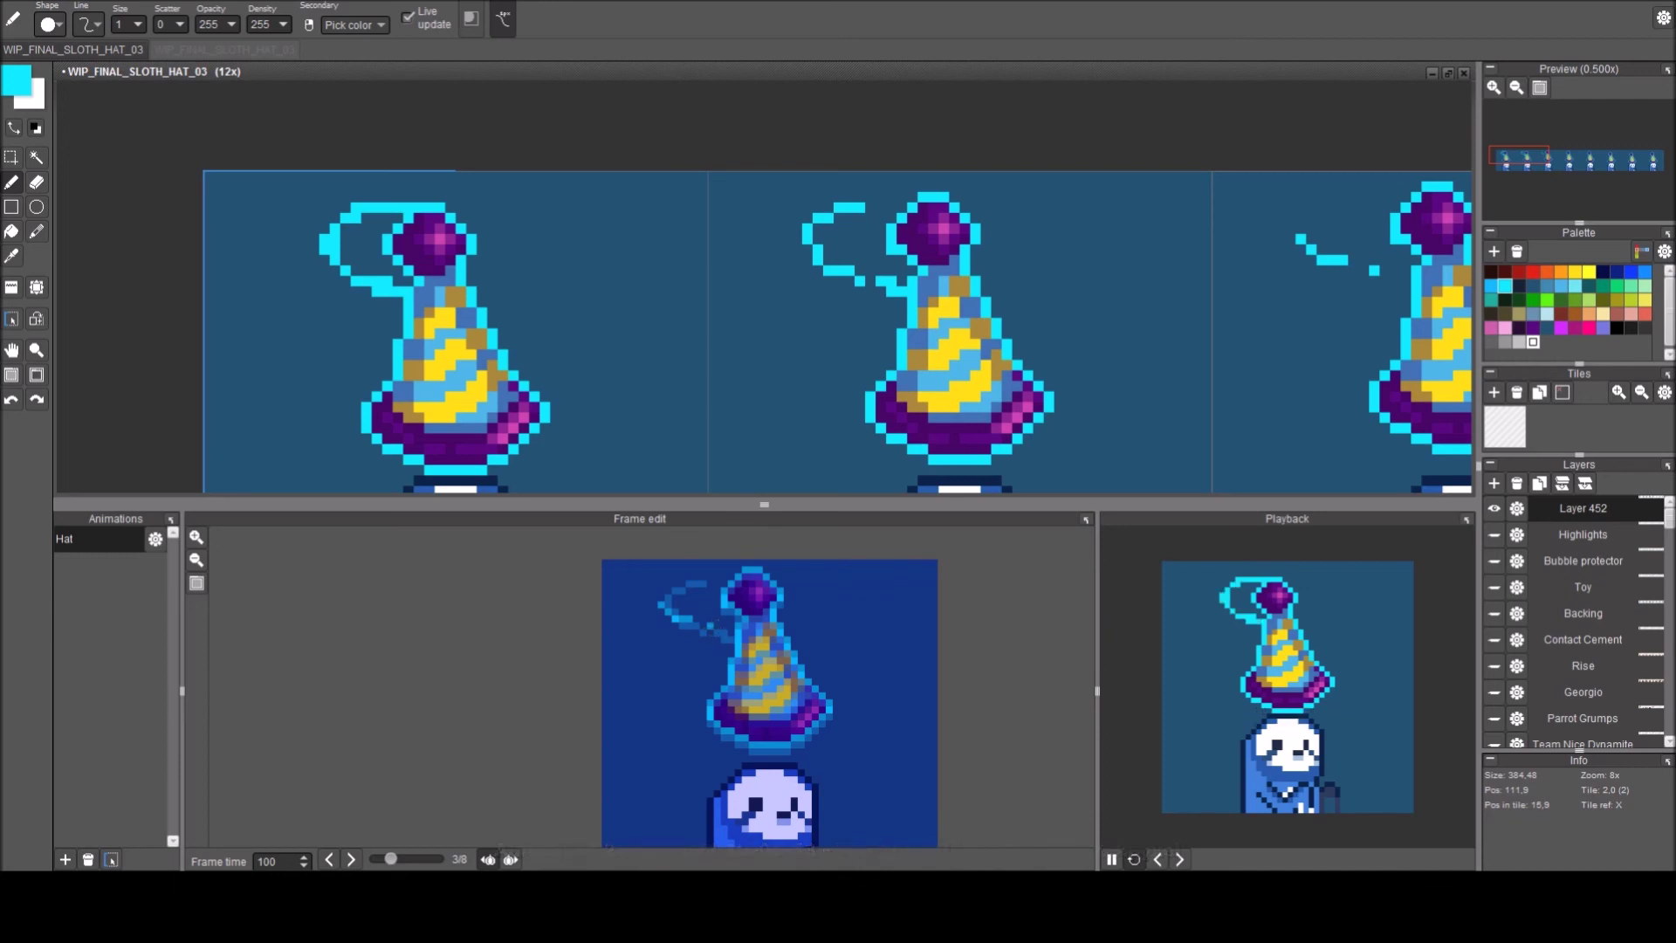
pyautogui.click(1396, 281)
pyautogui.click(1302, 230)
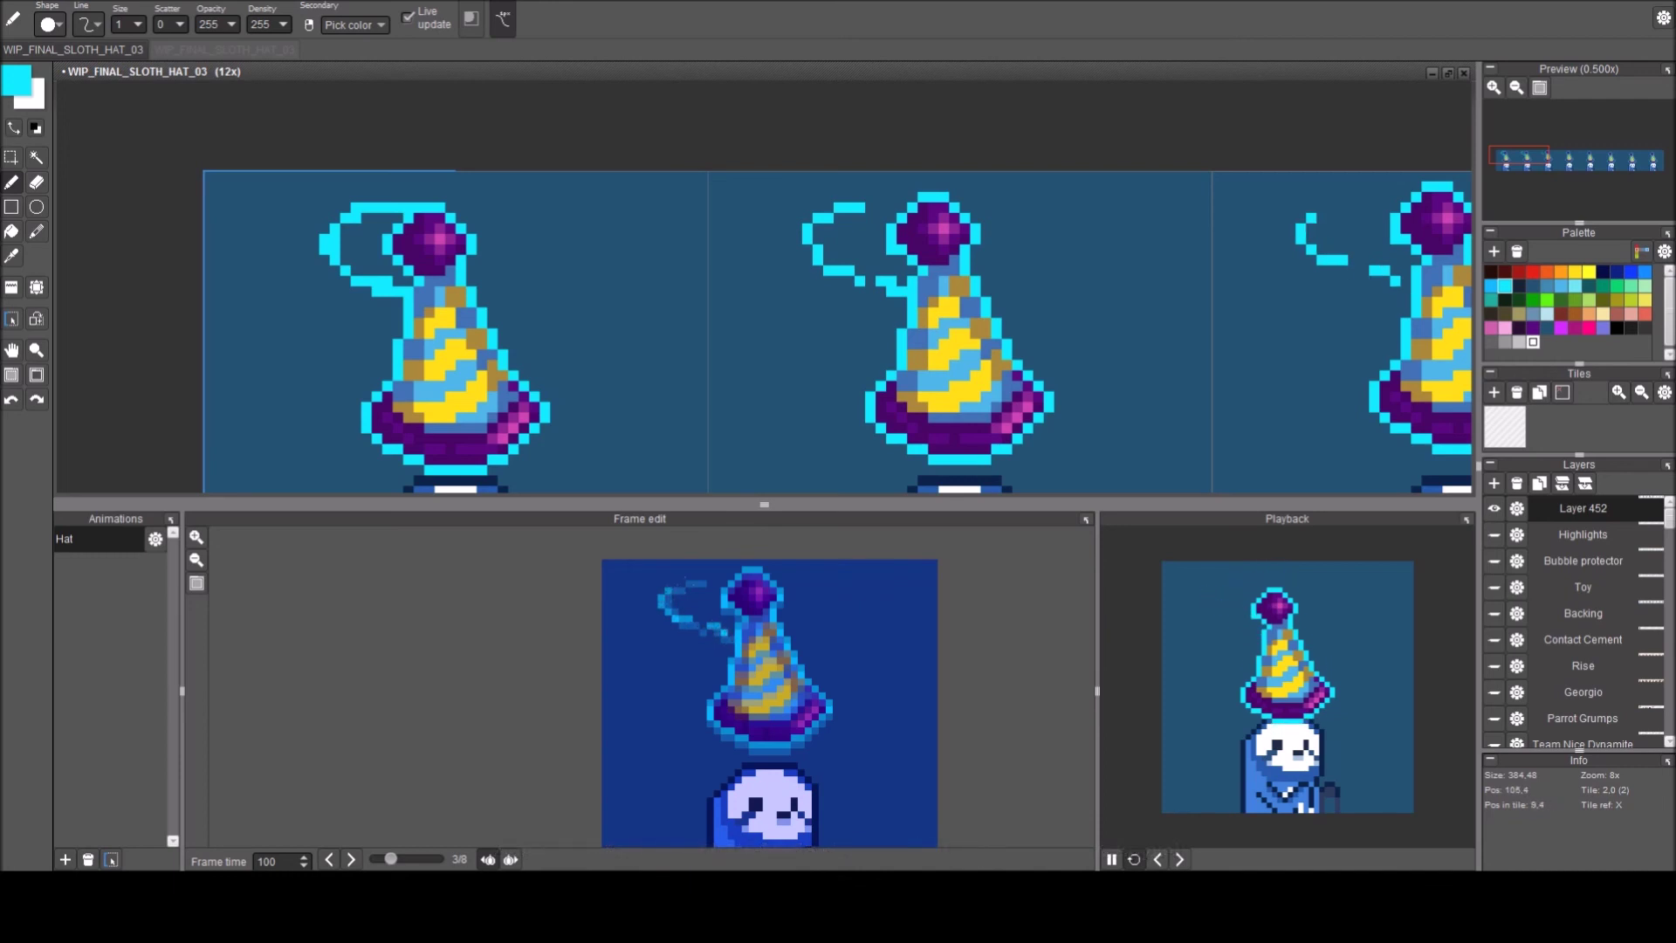
# Draw the last few cyan remnants of the pompom loop in the fourth and fifth frames.
pyautogui.press('Right')
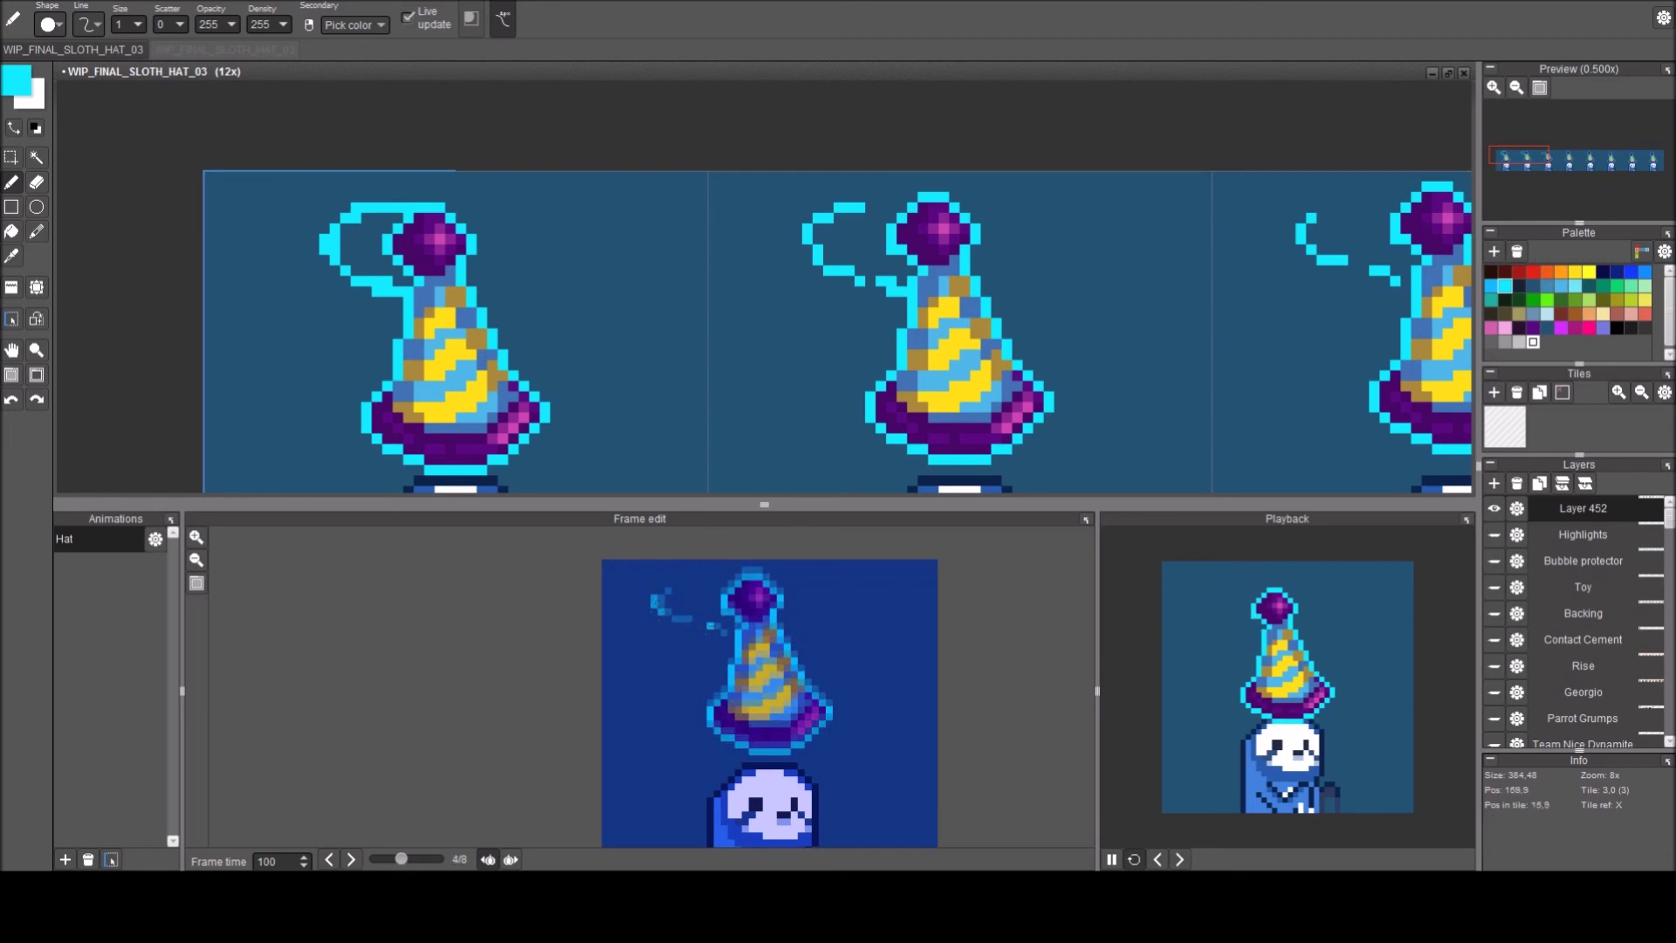
pyautogui.click(675, 626)
pyautogui.press('Right')
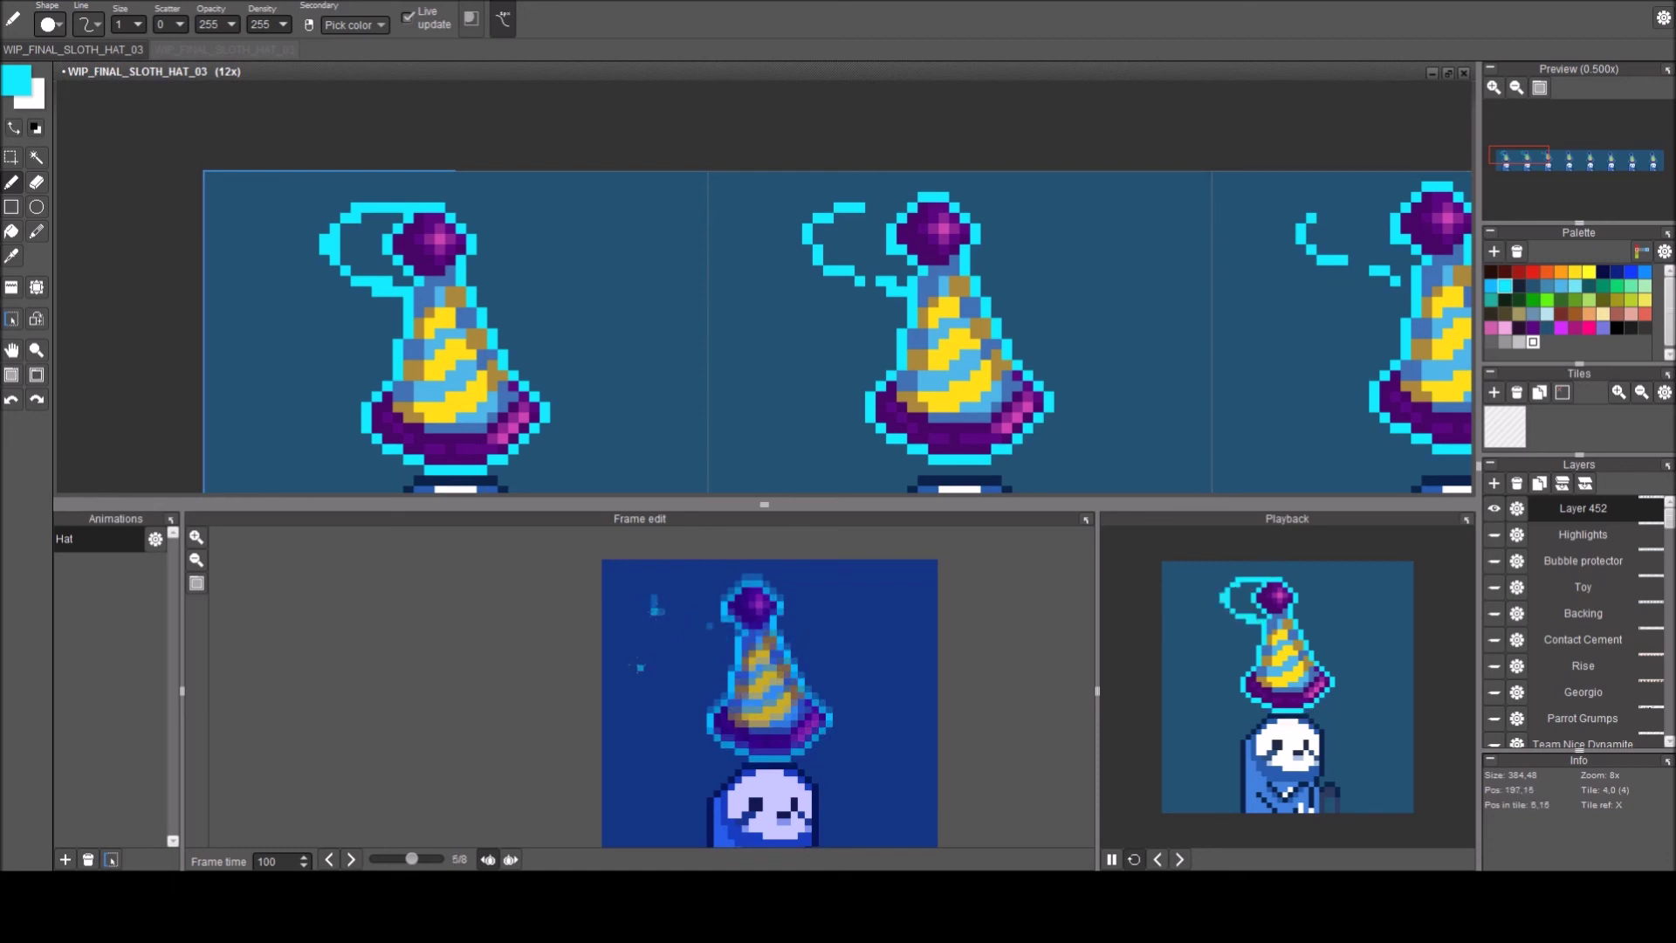
# Return to the second frame and draw a small cyan loop off the left edge of the hat brim.
pyautogui.press('Right')
pyautogui.press('Right')
pyautogui.press('Right')
pyautogui.press('Right')
pyautogui.press('Right')
pyautogui.press('Left')
pyautogui.press('.')
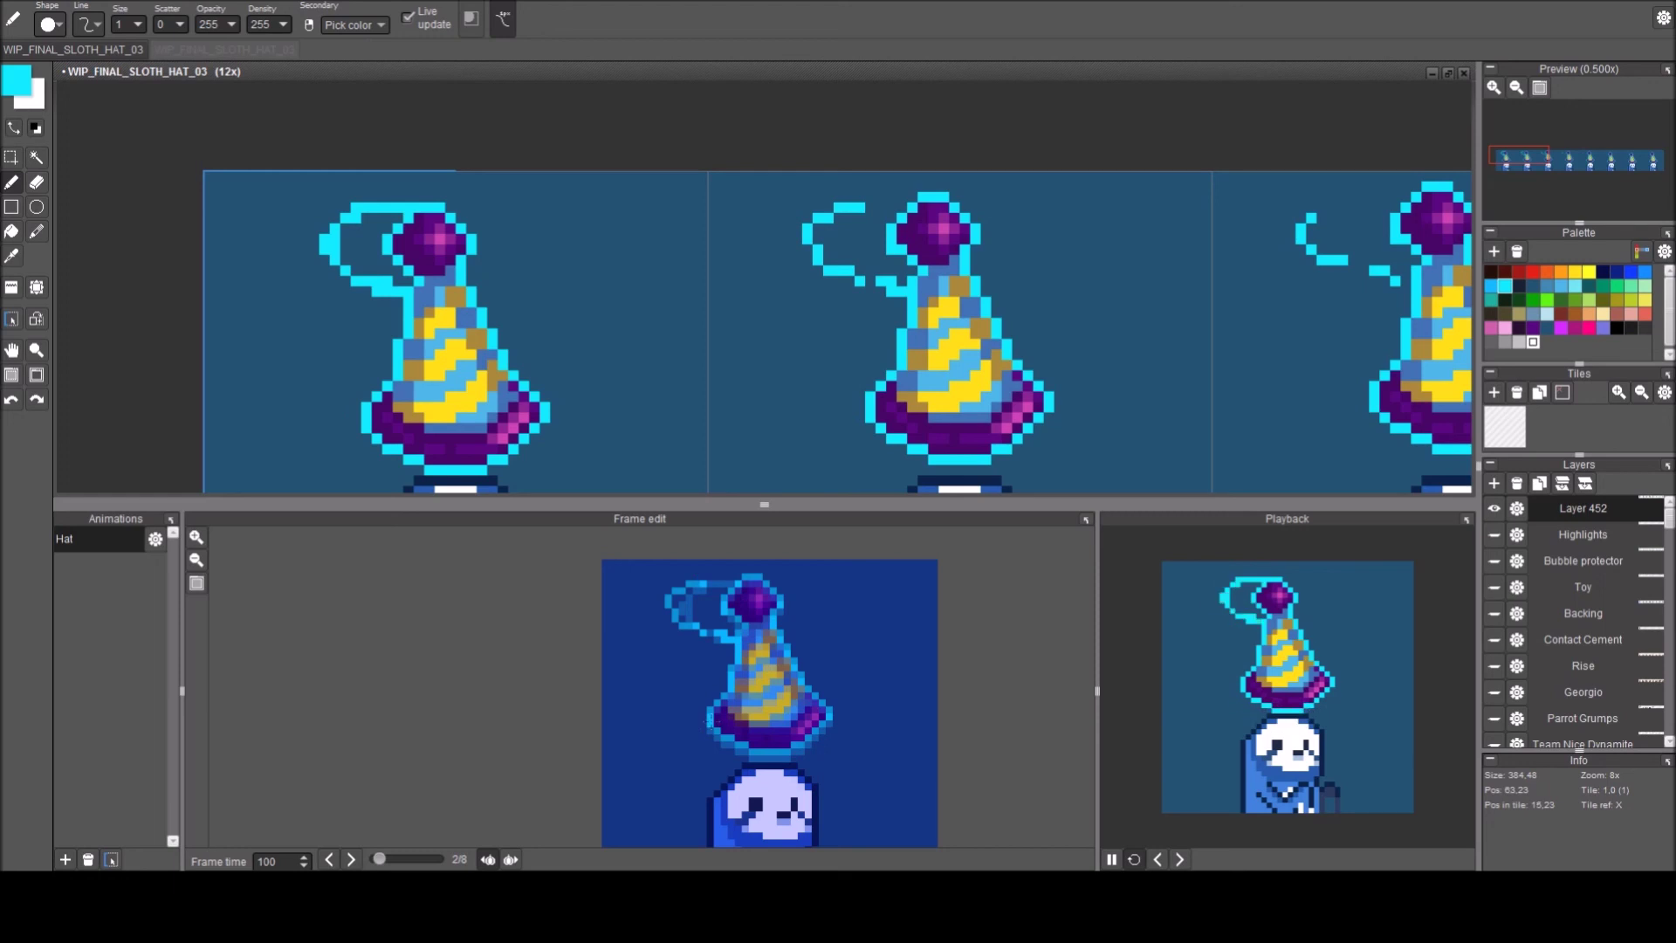
pyautogui.moveTo(696, 709)
pyautogui.mouseDown()
pyautogui.moveTo(731, 675)
pyautogui.moveTo(682, 716)
pyautogui.moveTo(682, 756)
pyautogui.moveTo(728, 773)
pyautogui.moveTo(752, 758)
pyautogui.mouseUp()
# Draw a large cyan loop curling from the left of the brim to beneath it in the third frame, cleaning up its lower curve.
pyautogui.press('.')
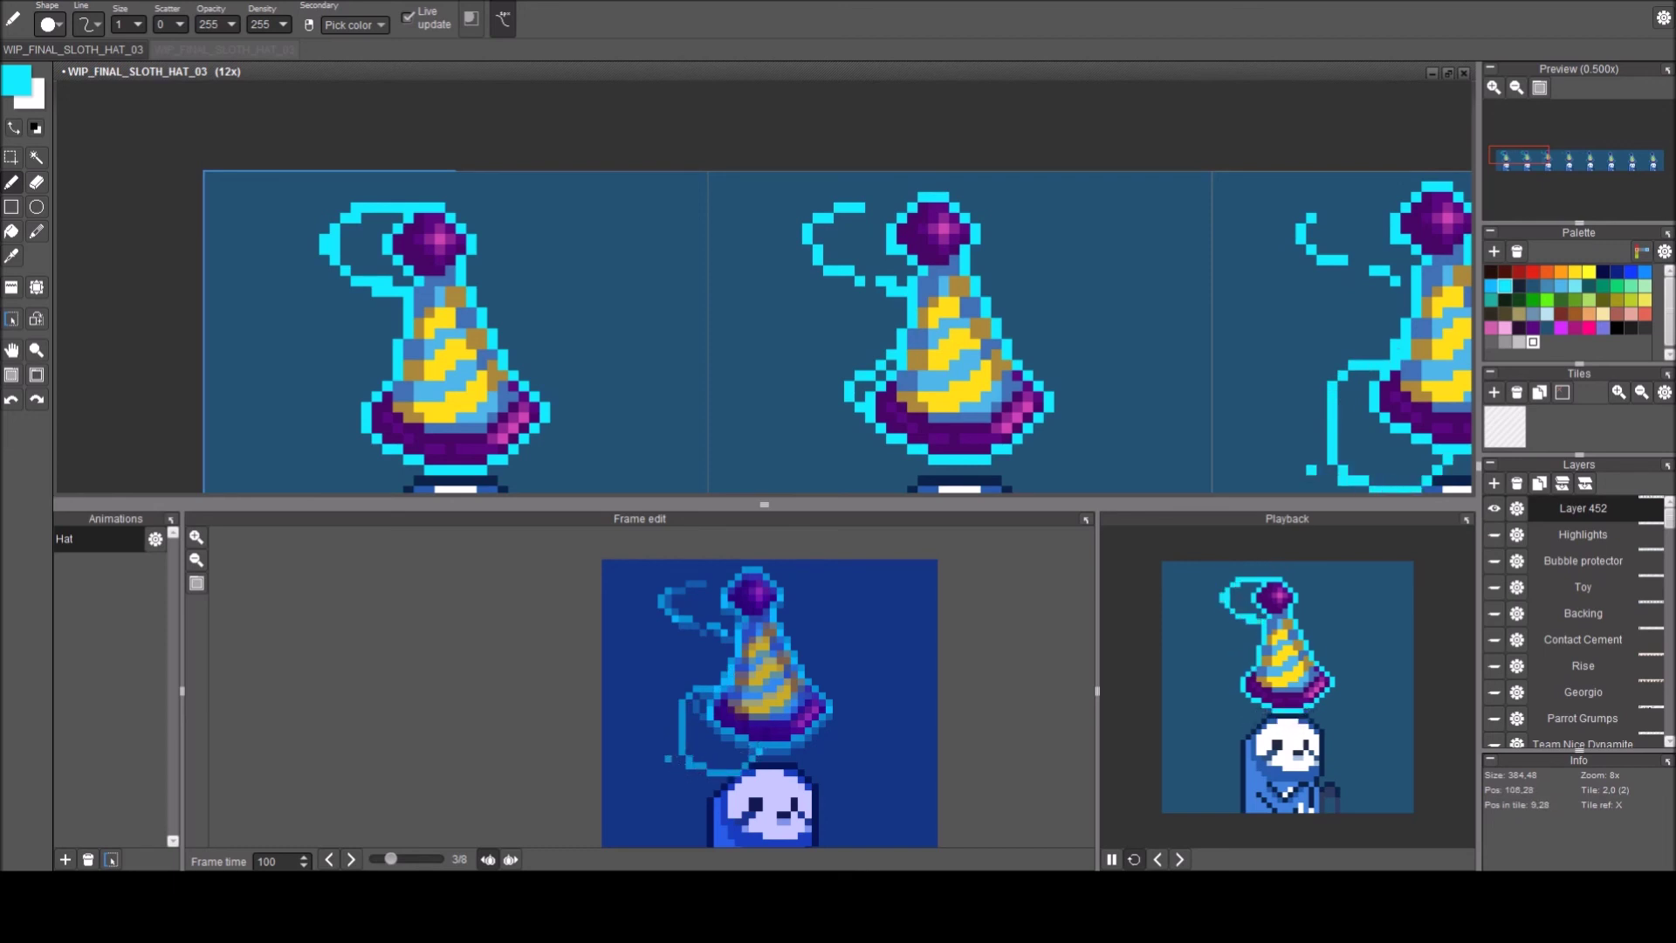
pyautogui.moveTo(669, 756)
pyautogui.mouseDown()
pyautogui.moveTo(676, 697)
pyautogui.moveTo(684, 748)
pyautogui.mouseUp()
pyautogui.press('e')
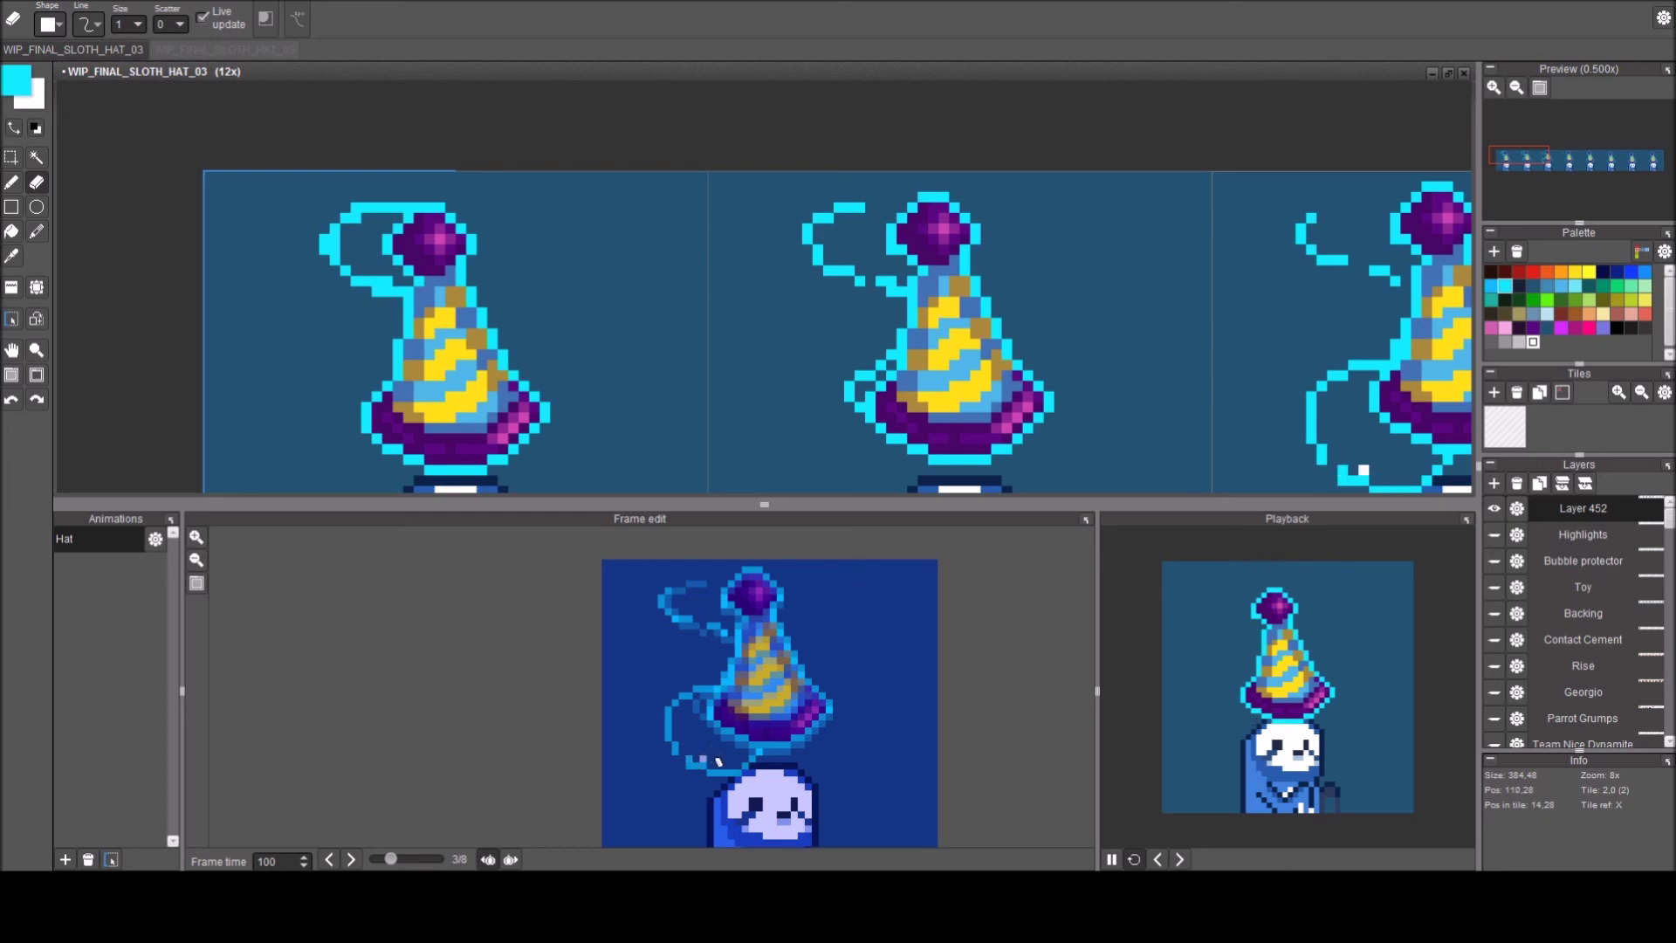
pyautogui.press('b')
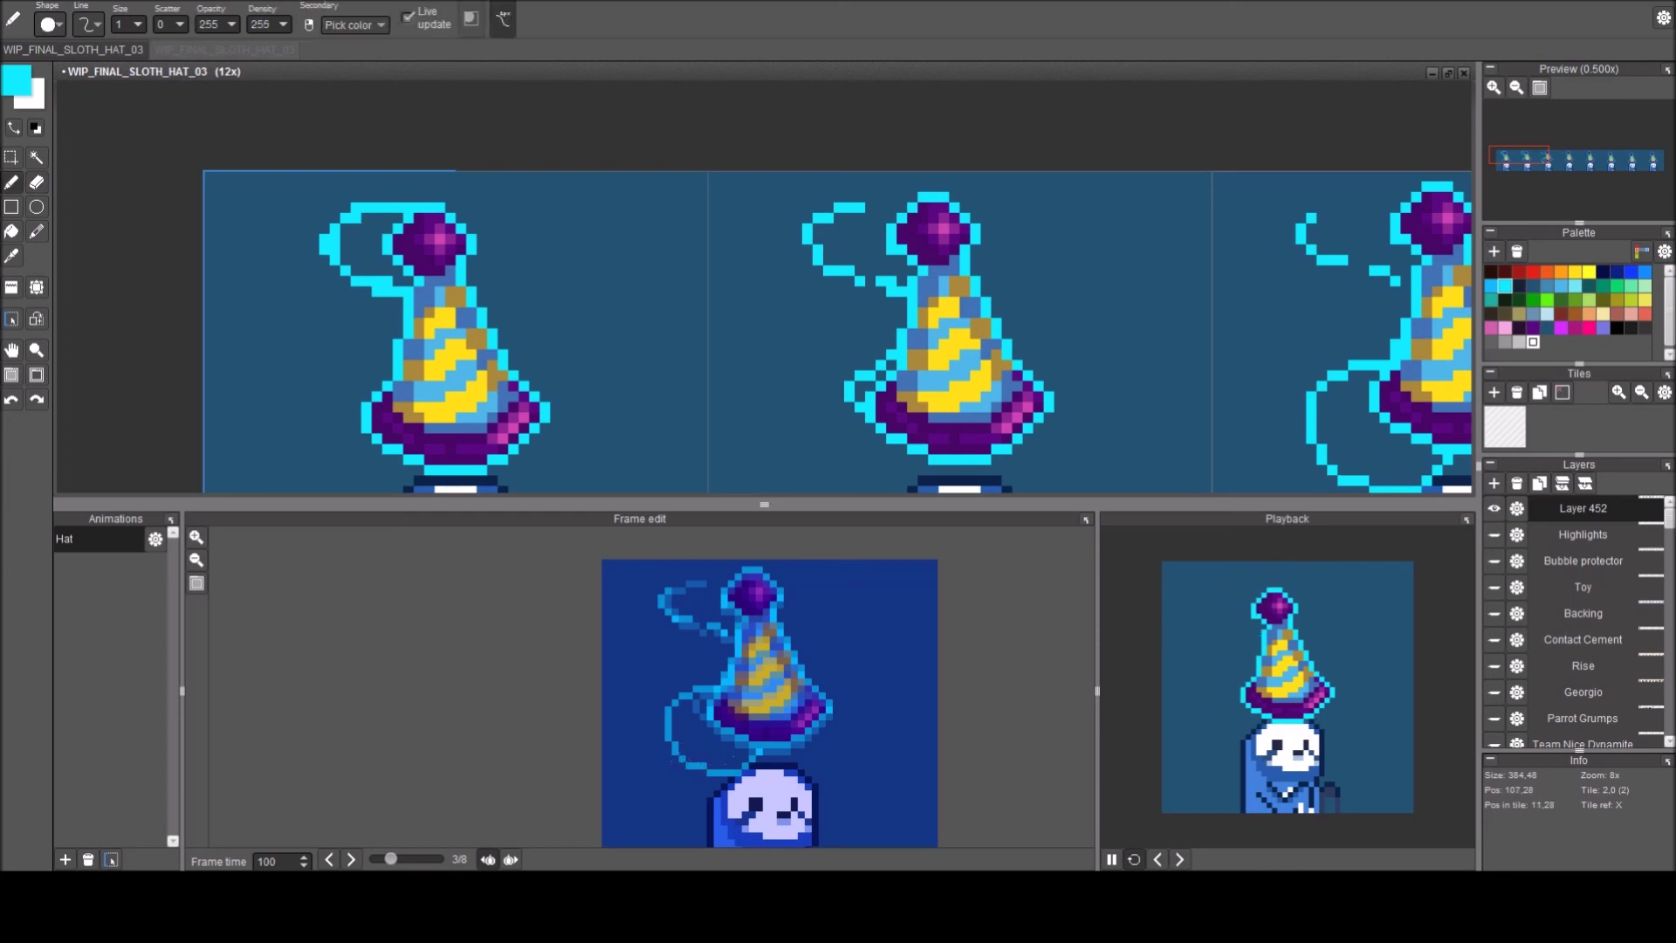
# Draw the brim loop breaking apart across the fourth to sixth frames, adding a small curl on the hat's right edge in the sixth.
pyautogui.press('Right')
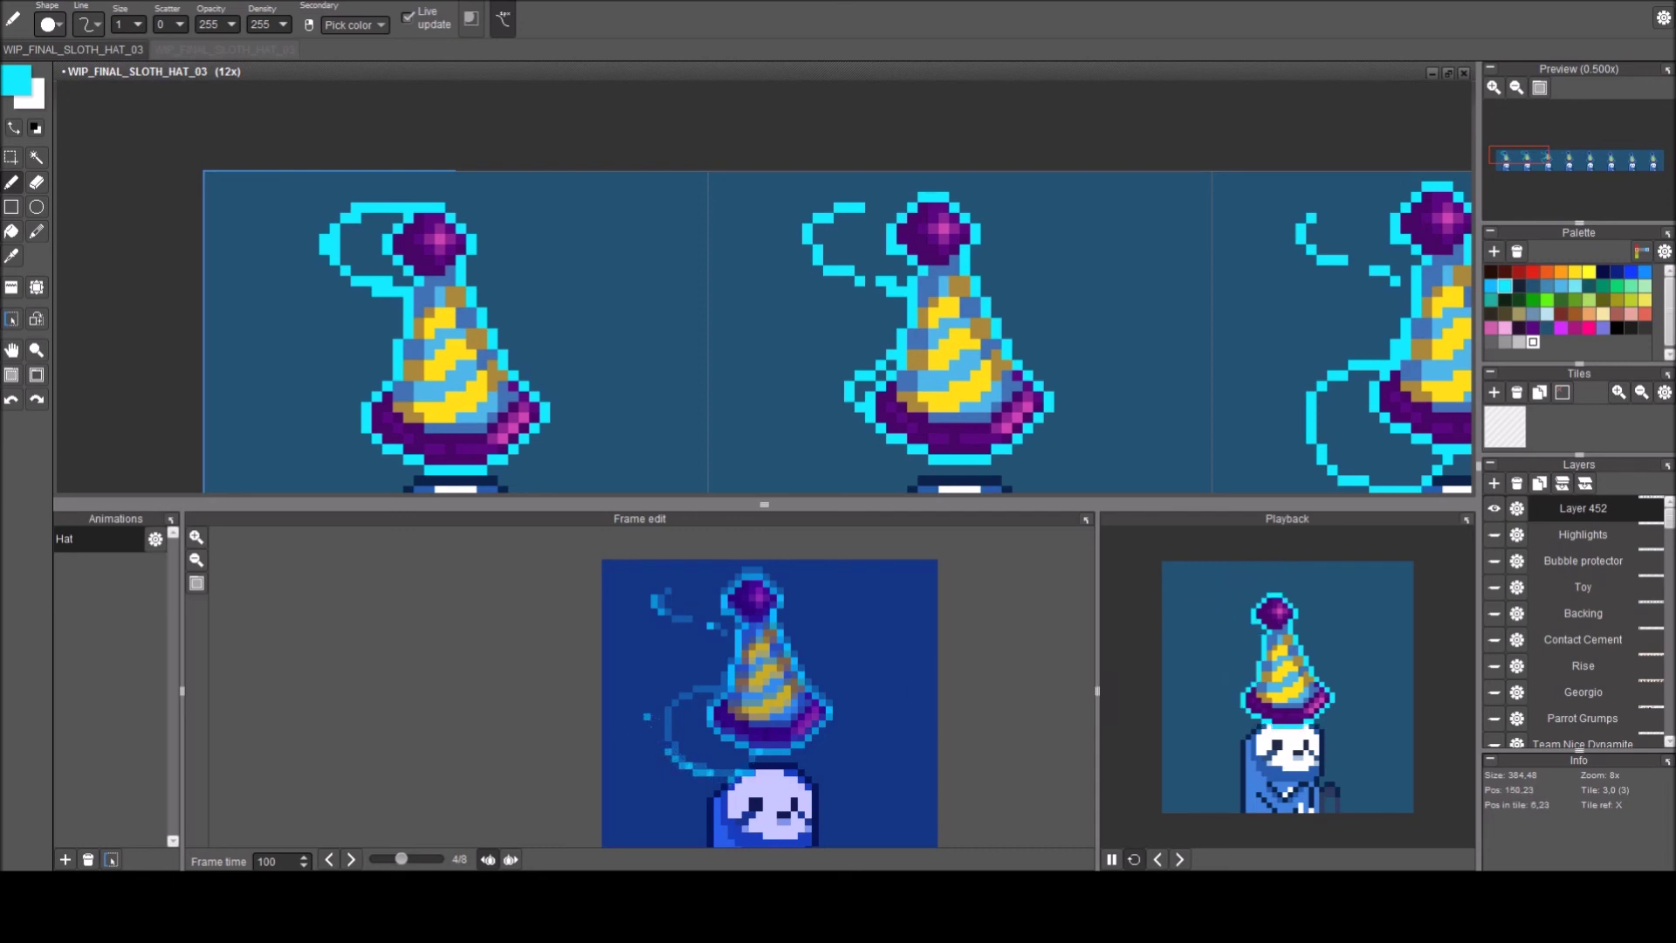
pyautogui.press('.')
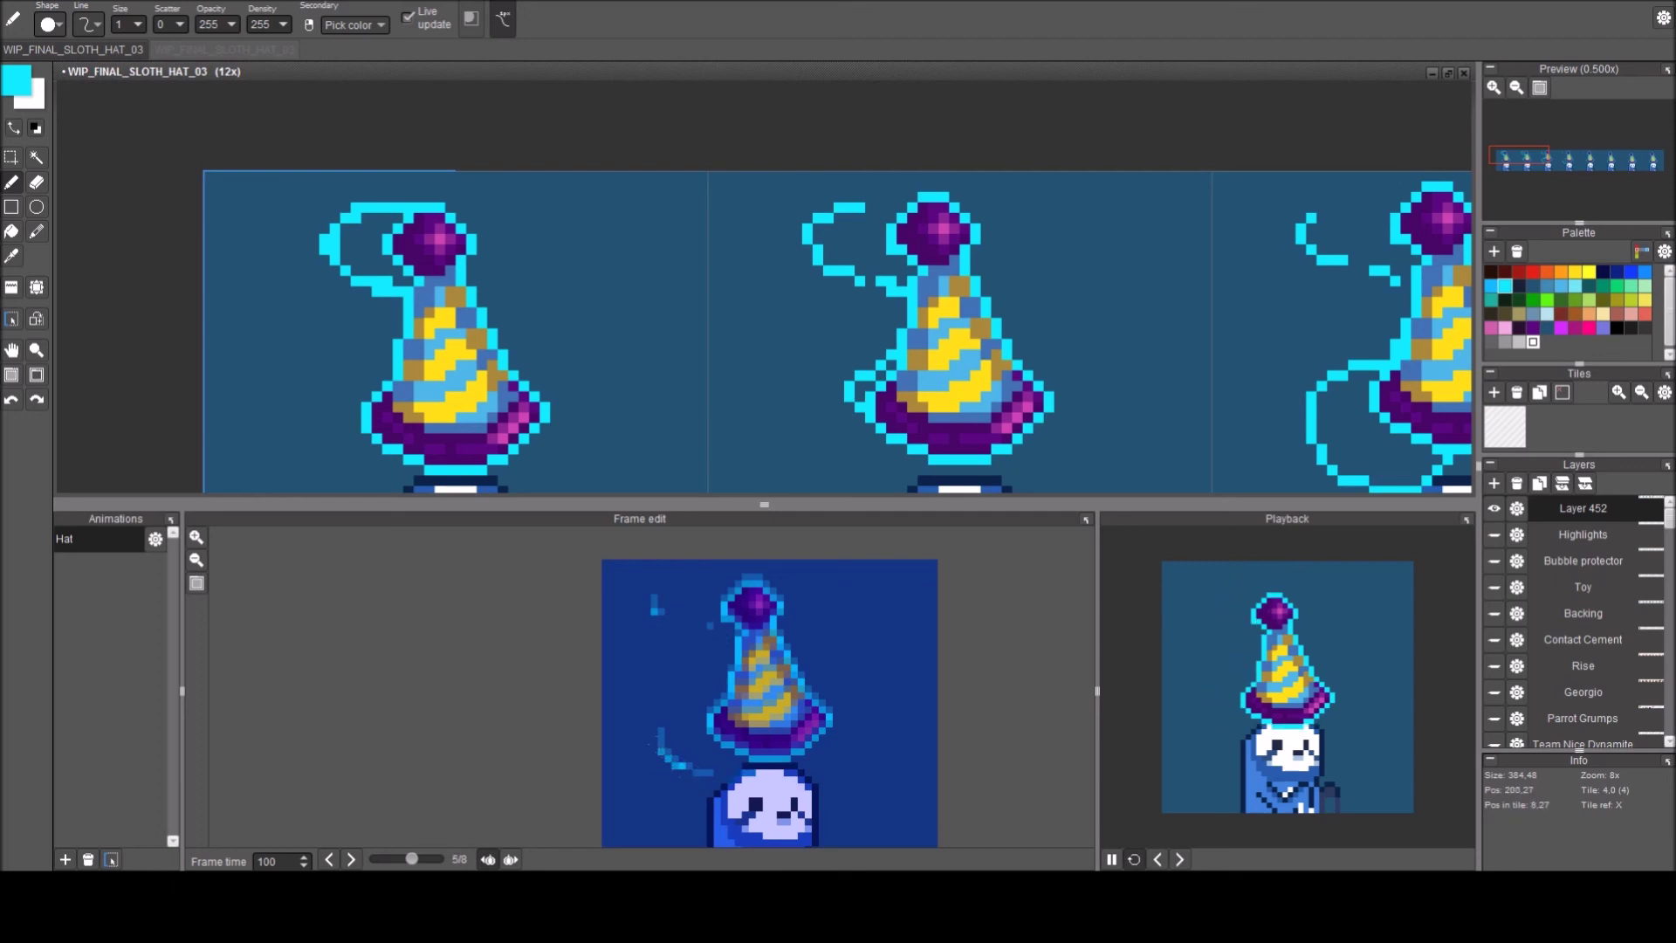
pyautogui.press('.')
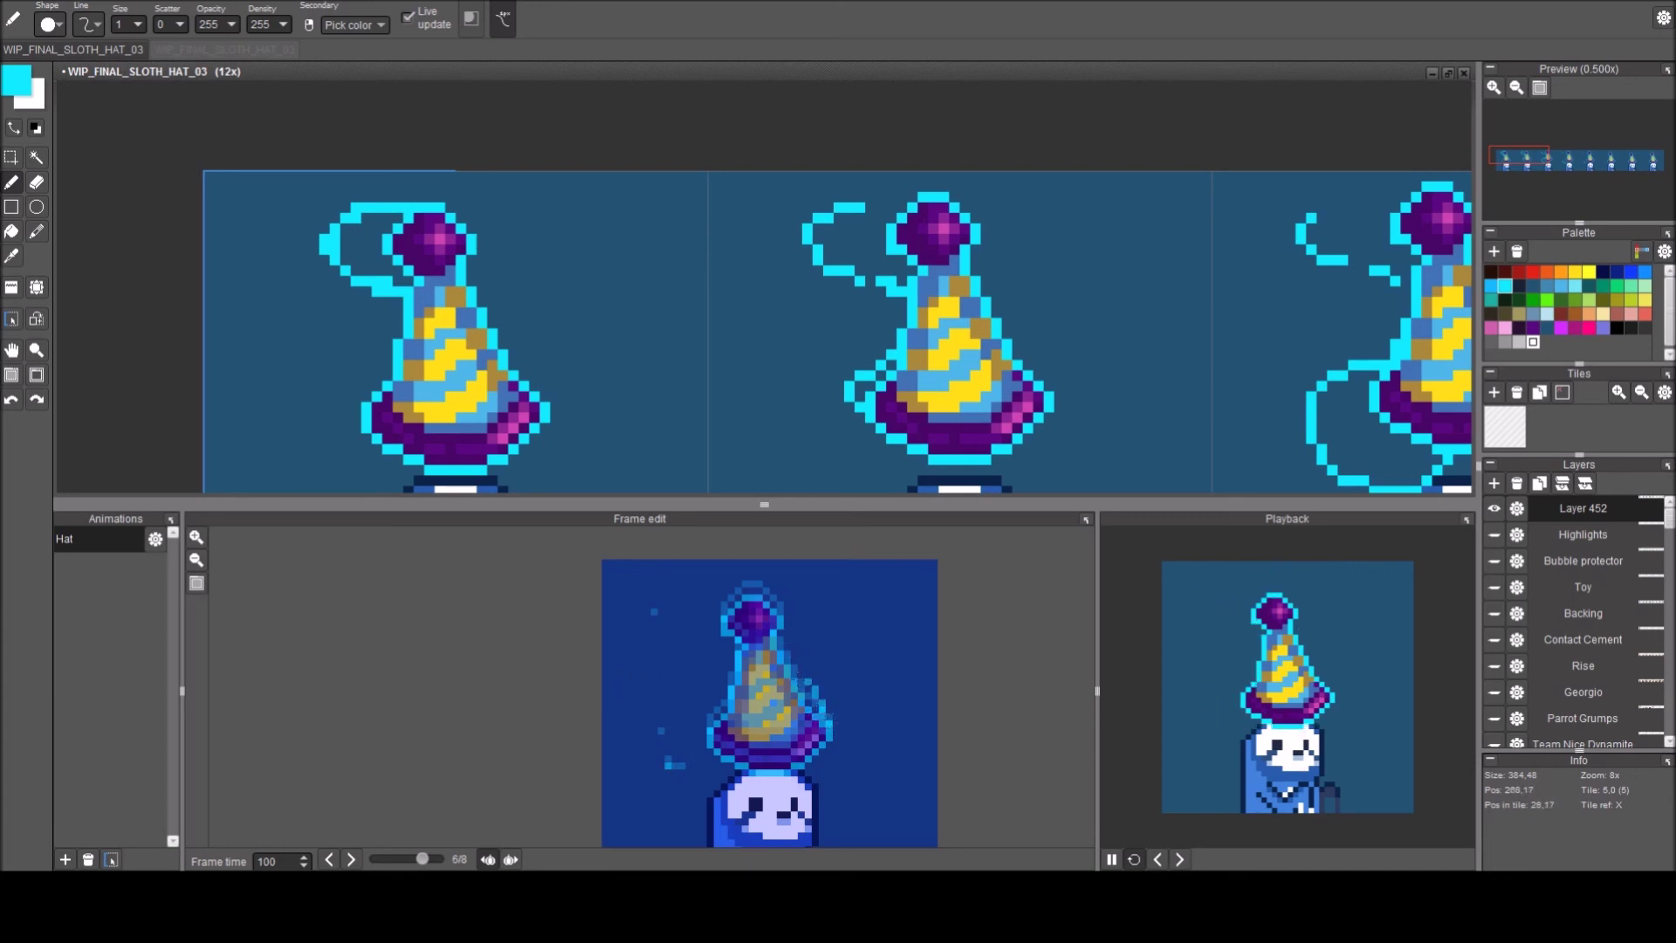
# Draw a small cyan loop off the cone's left side in the seventh frame and a wider version of it in the eighth.
pyautogui.press('.')
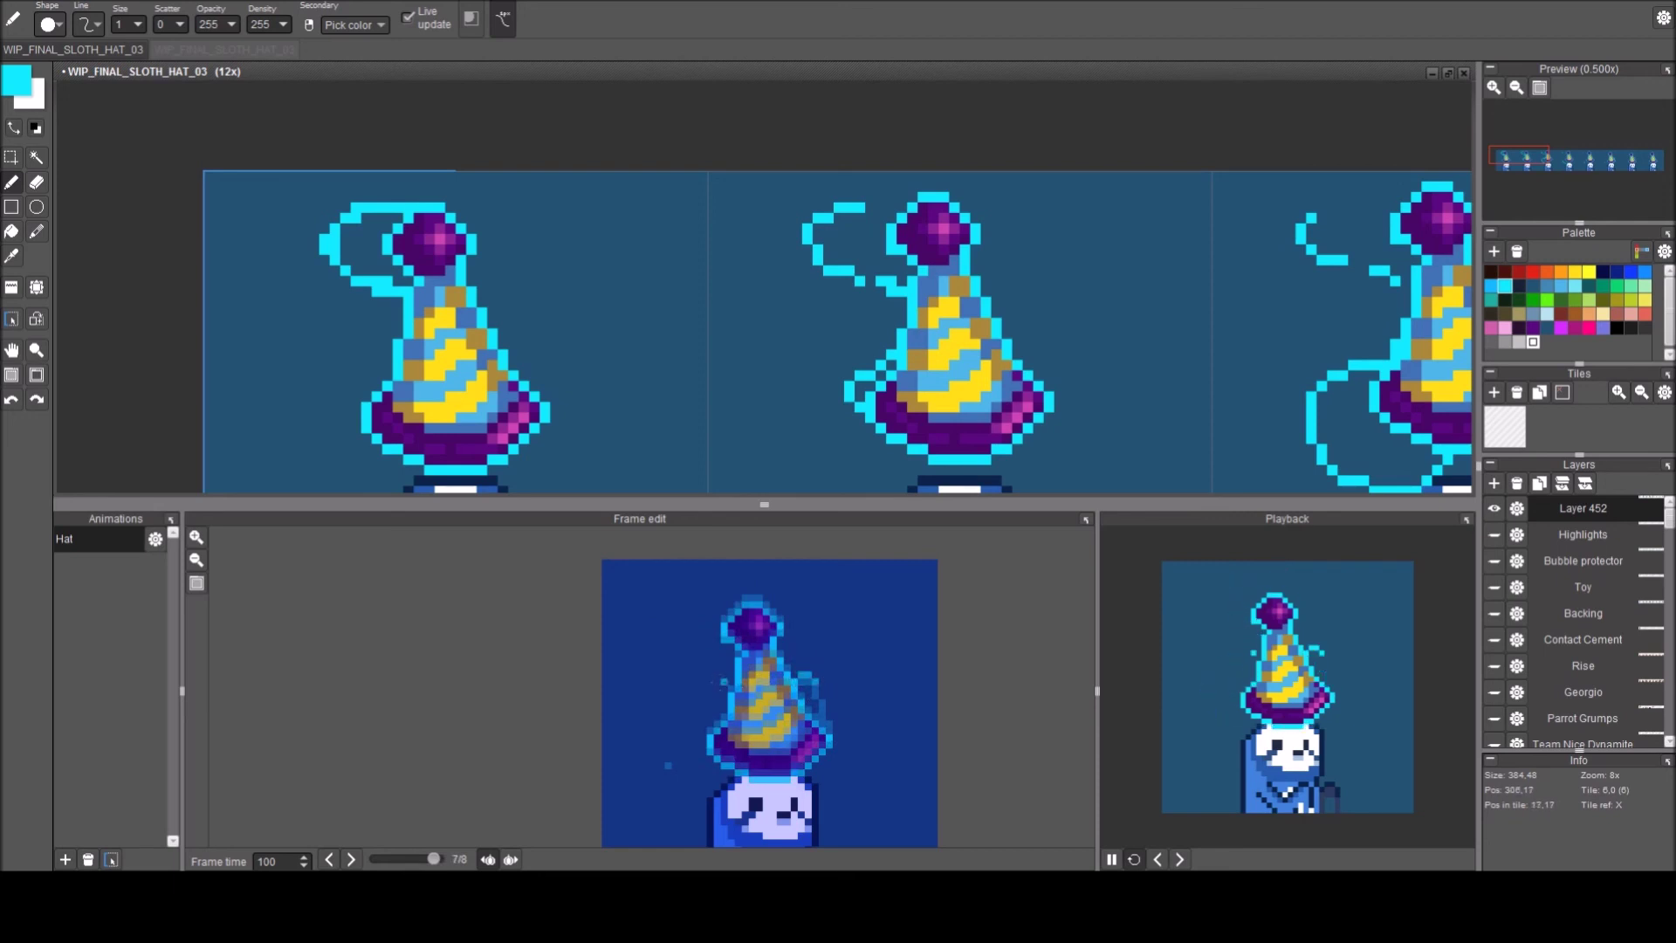
pyautogui.moveTo(709, 699); pyautogui.dragTo(673, 701)
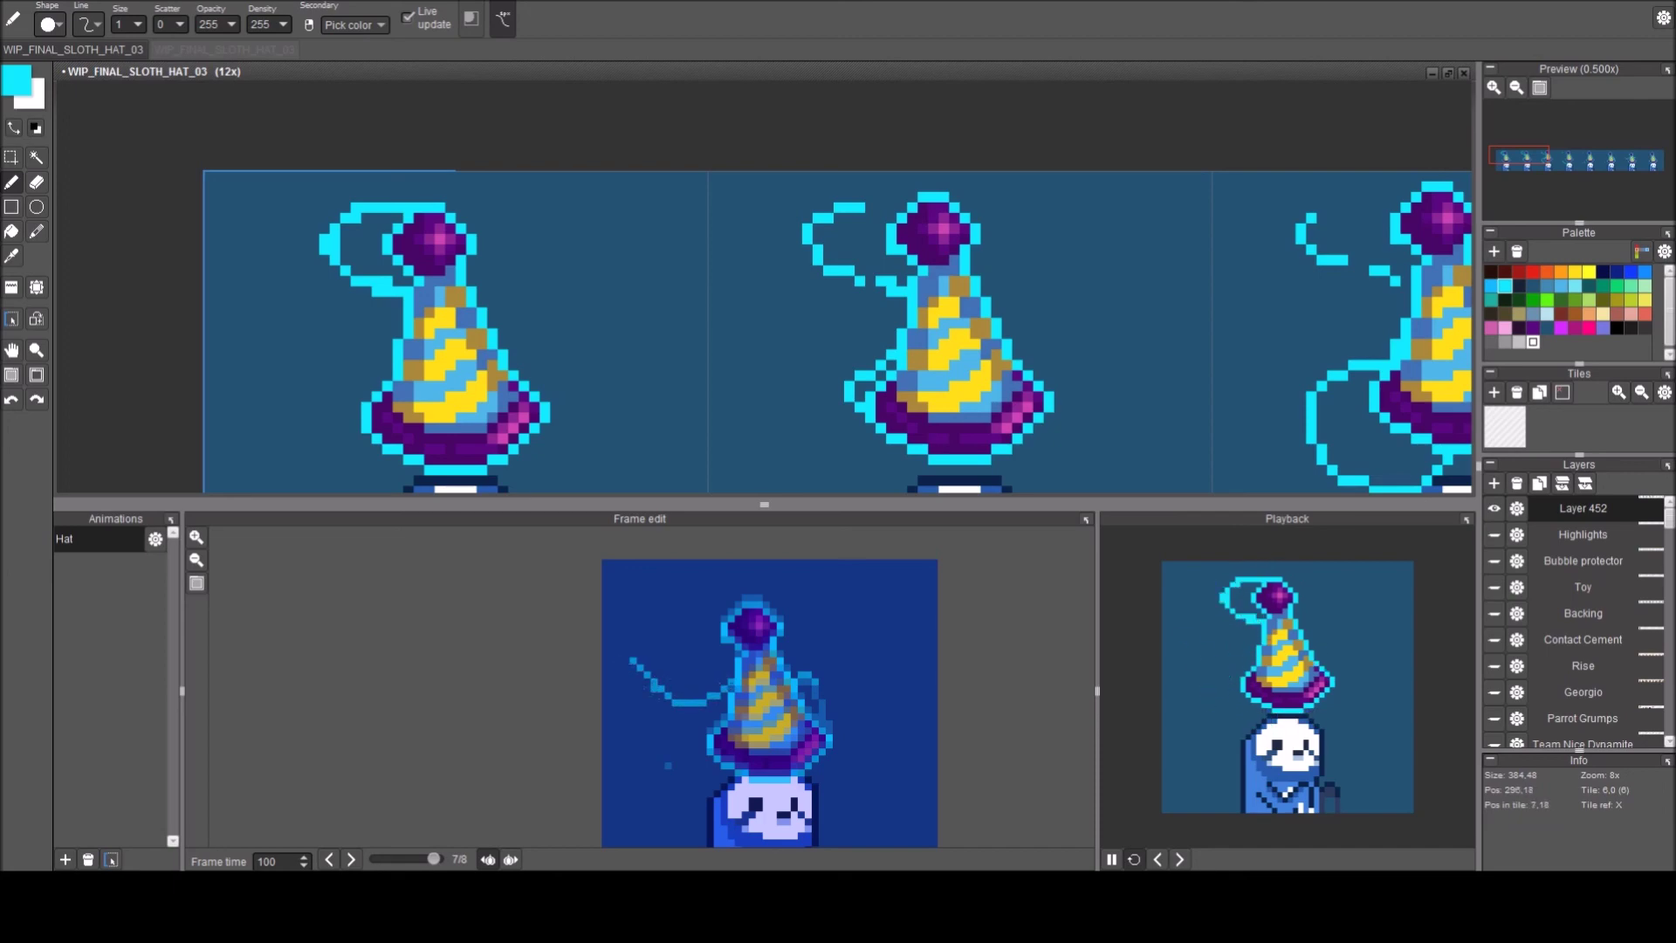
pyautogui.hotkey('ctrl', 'z')
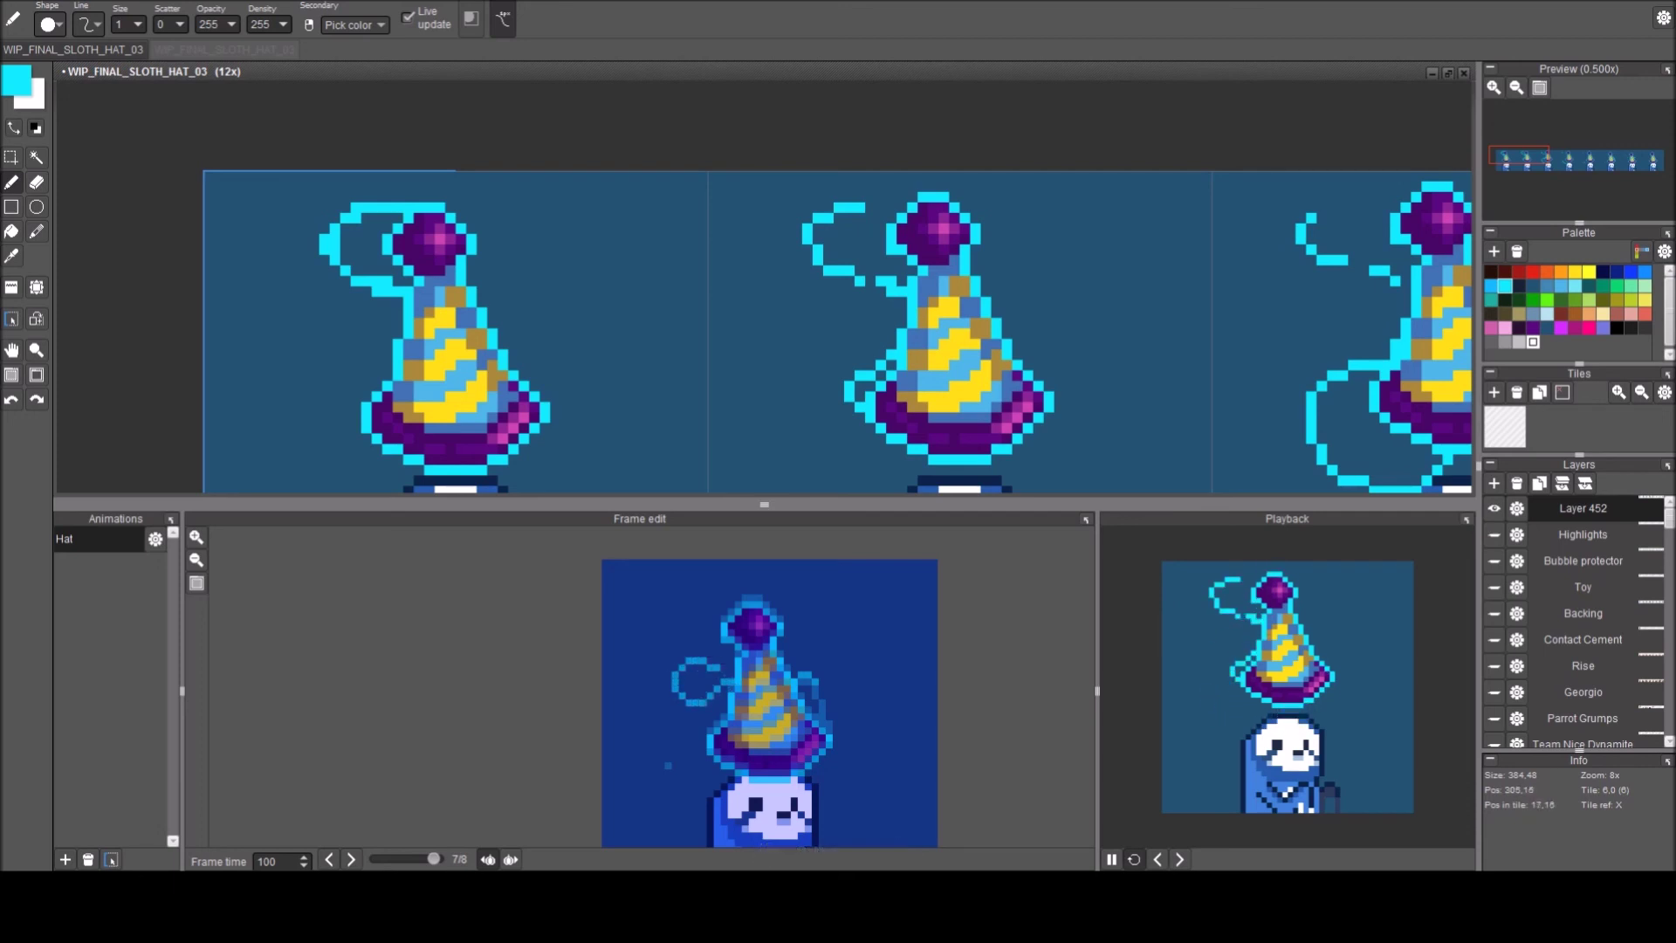
pyautogui.press('Right')
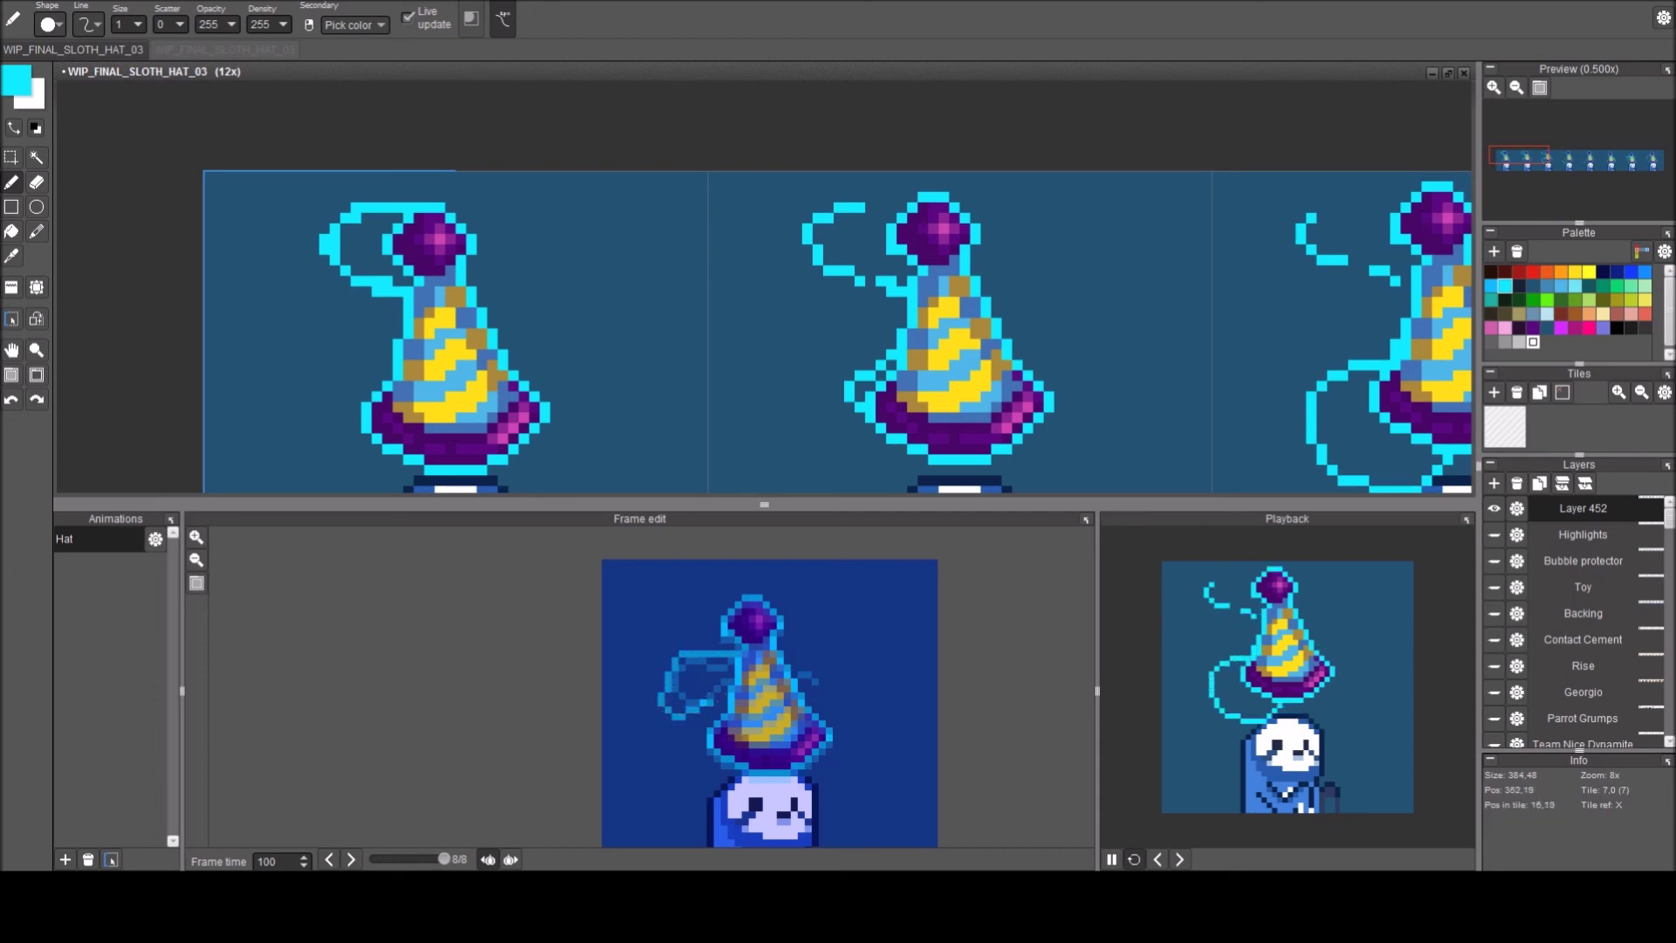
# Continue the cone loop into the first frame as an open, broken cyan arc to the left of the brim.
pyautogui.press('Right')
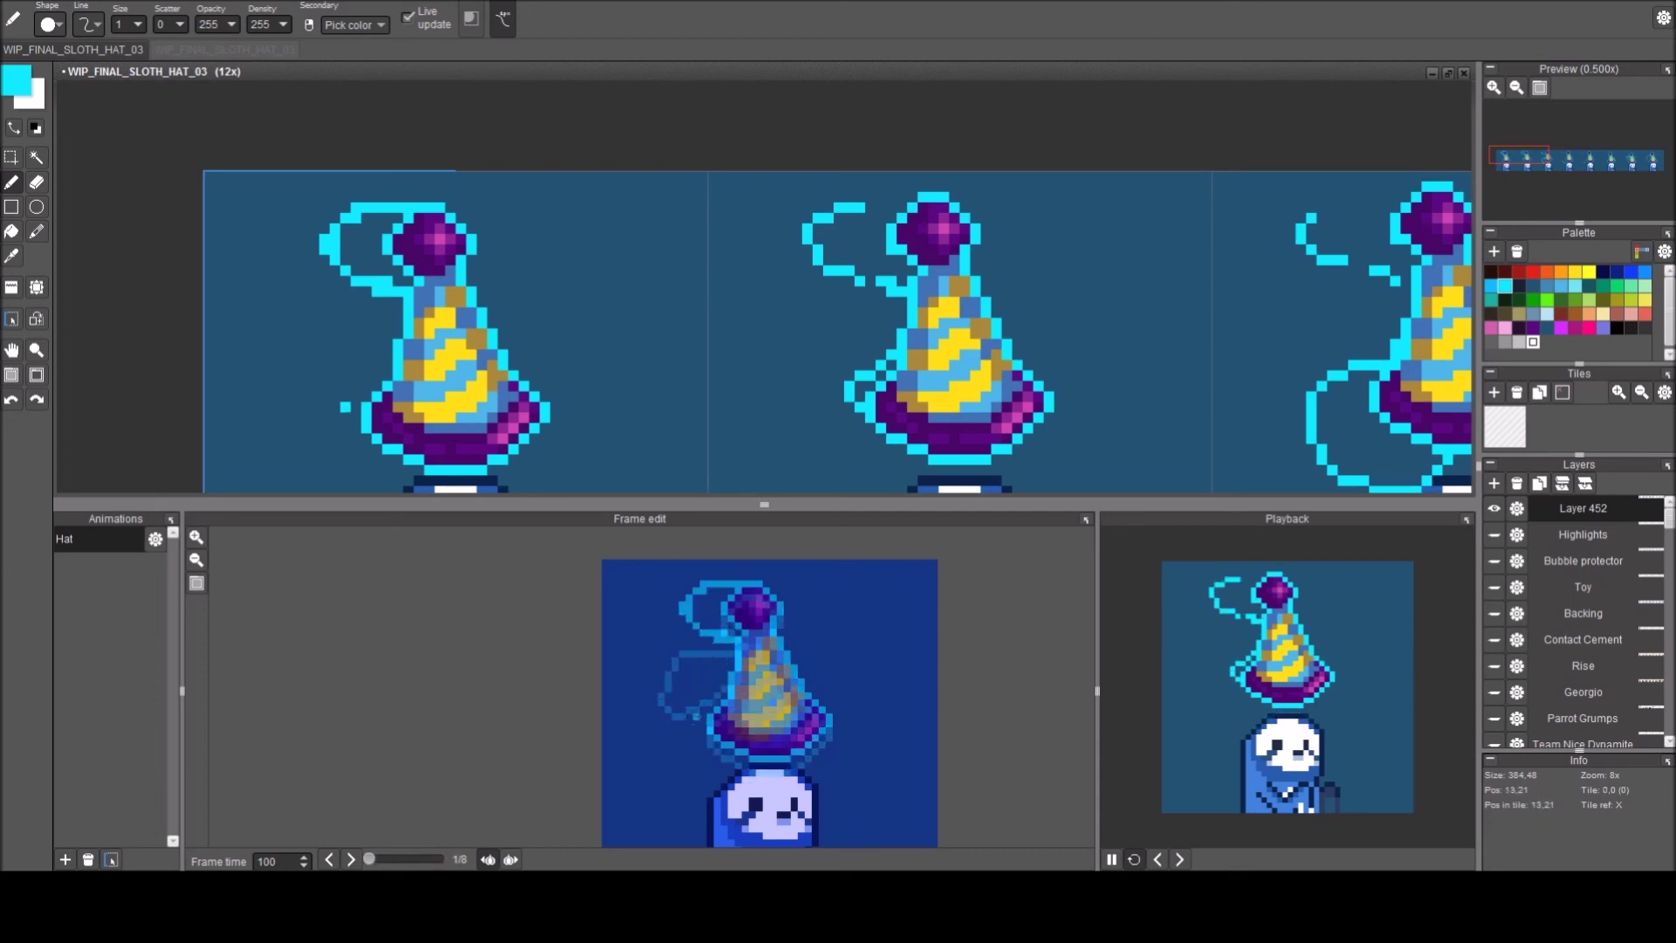
pyautogui.moveTo(282, 386); pyautogui.dragTo(307, 328)
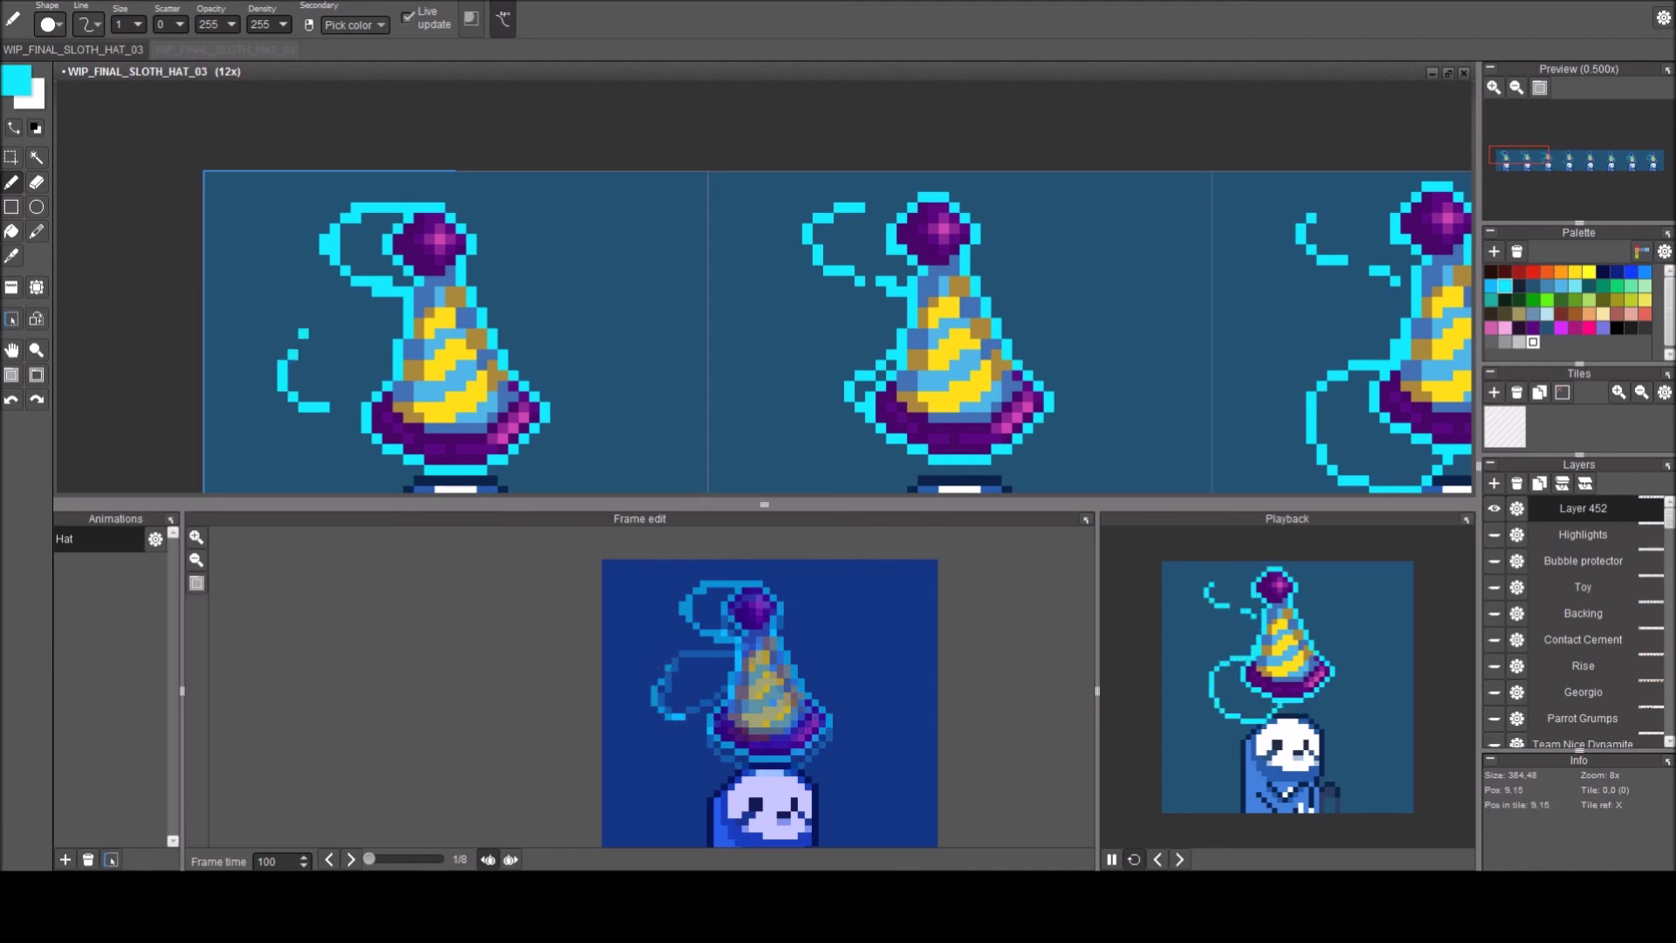
pyautogui.click(313, 312)
# Draw sparse cyan fragments of the fading arc left of the brim in the second frame, erasing a misplaced pixel.
pyautogui.press('Right')
pyautogui.click(818, 312)
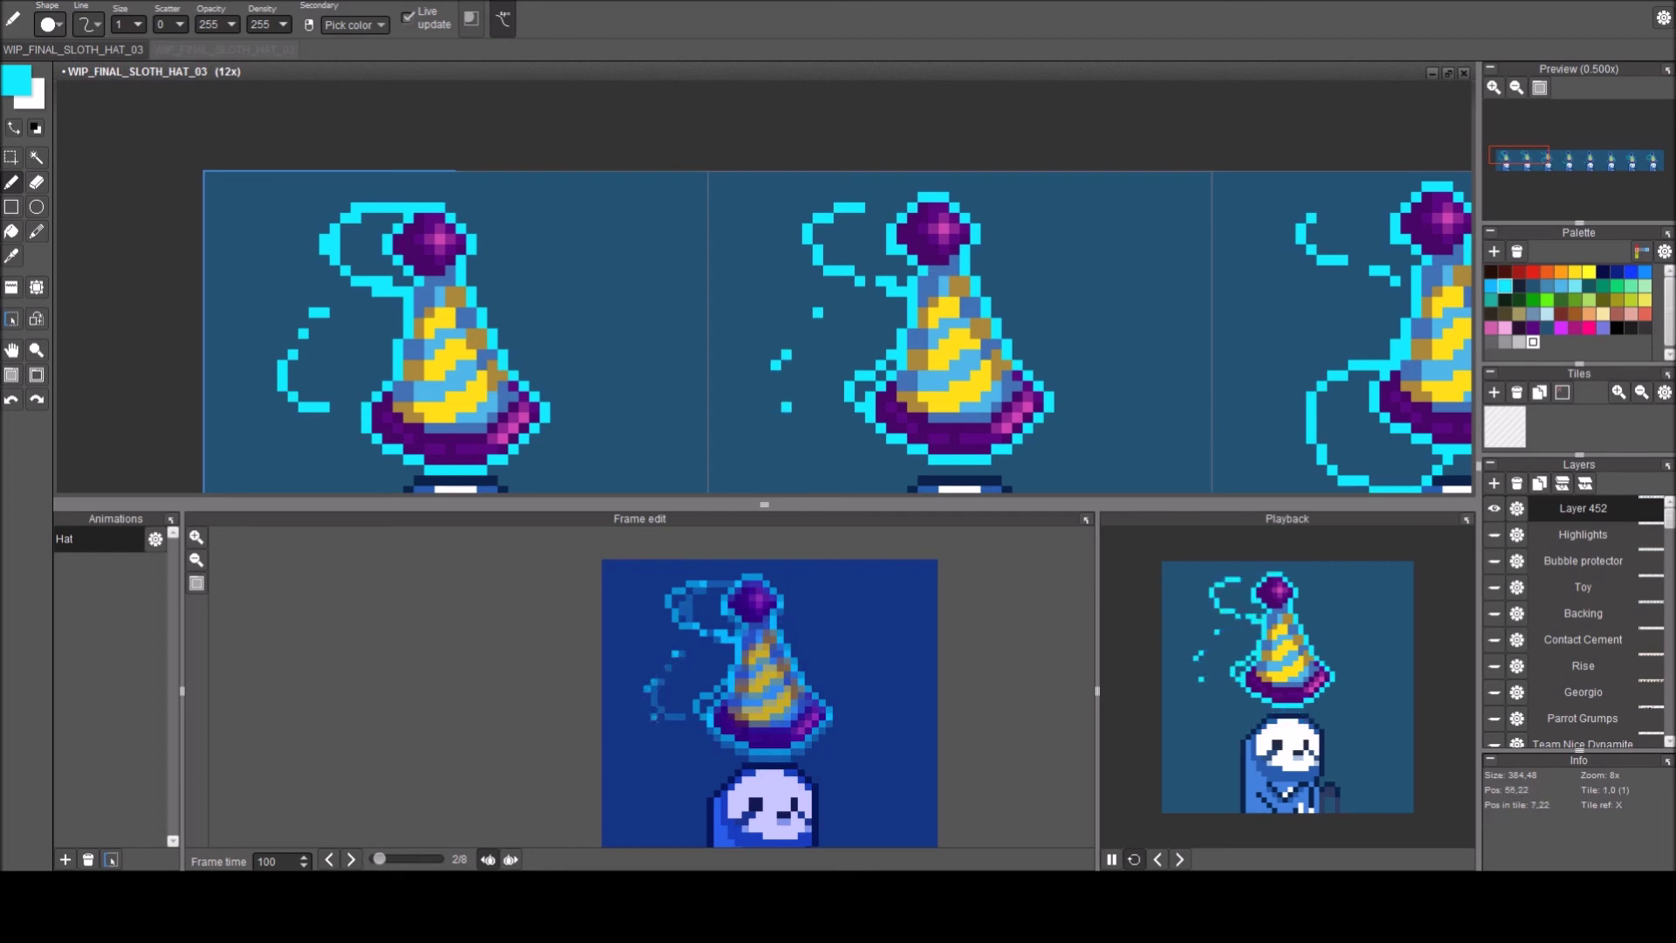
pyautogui.moveTo(656, 717); pyautogui.dragTo(655, 710)
pyautogui.press('e')
pyautogui.click(653, 716)
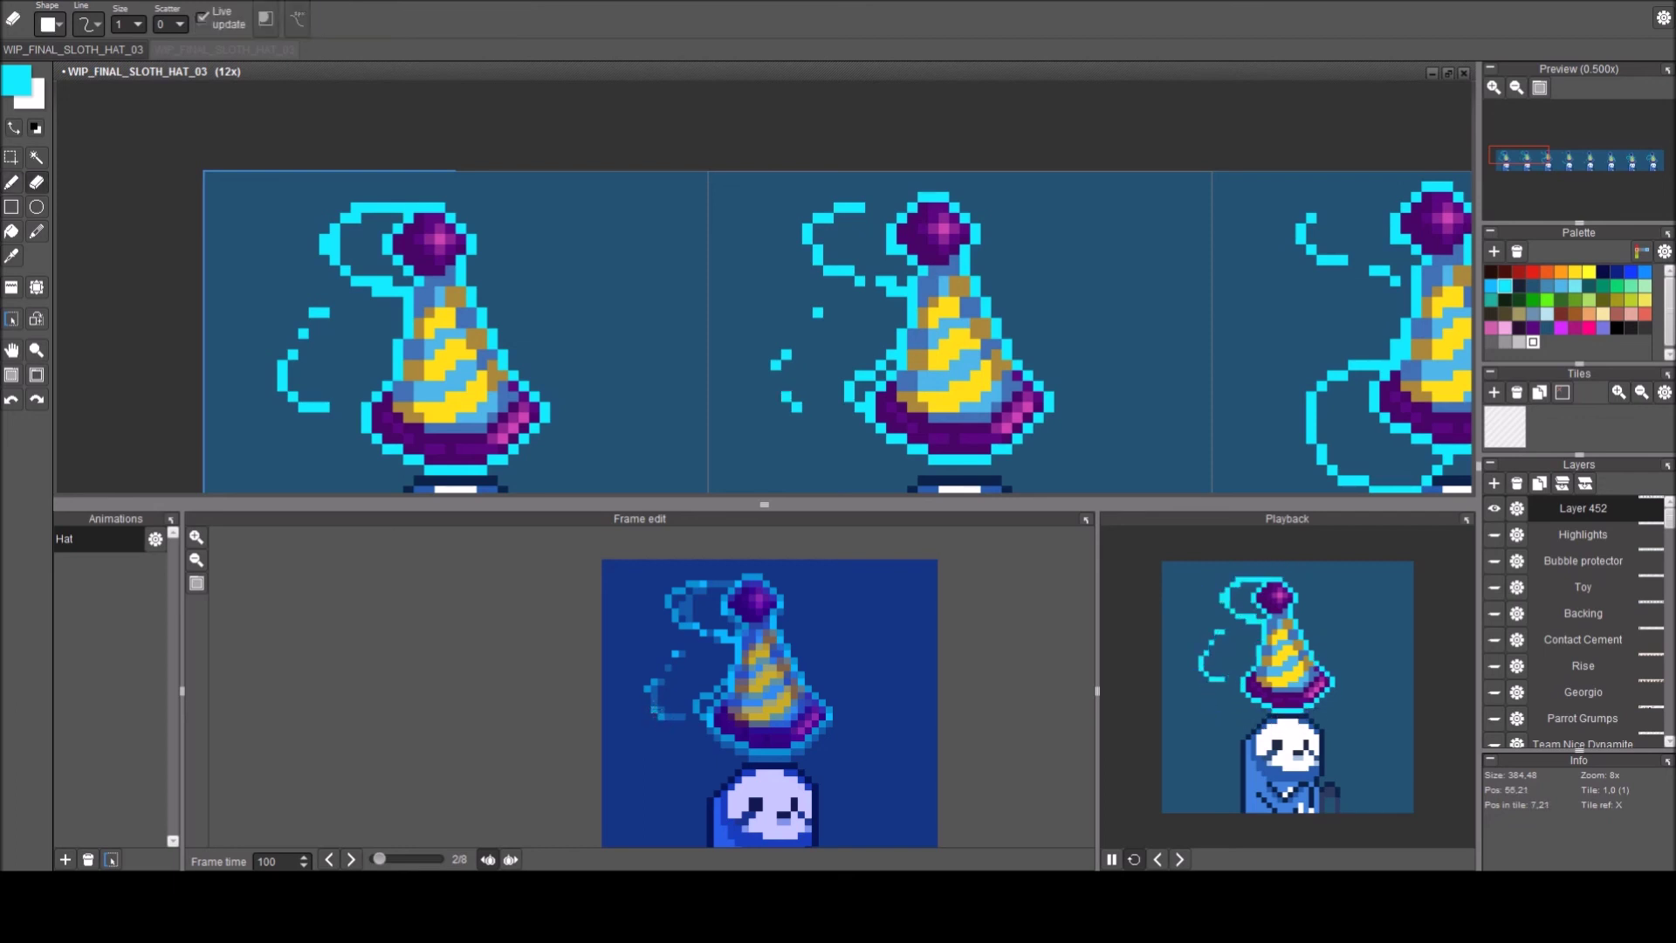
pyautogui.press('b')
pyautogui.click(647, 710)
pyautogui.click(647, 702)
pyautogui.click(776, 376)
# Add two stacked cyan pixels far left of the brim in the third frame and a smaller remnant in the fourth.
pyautogui.click(1268, 365)
pyautogui.click(1268, 375)
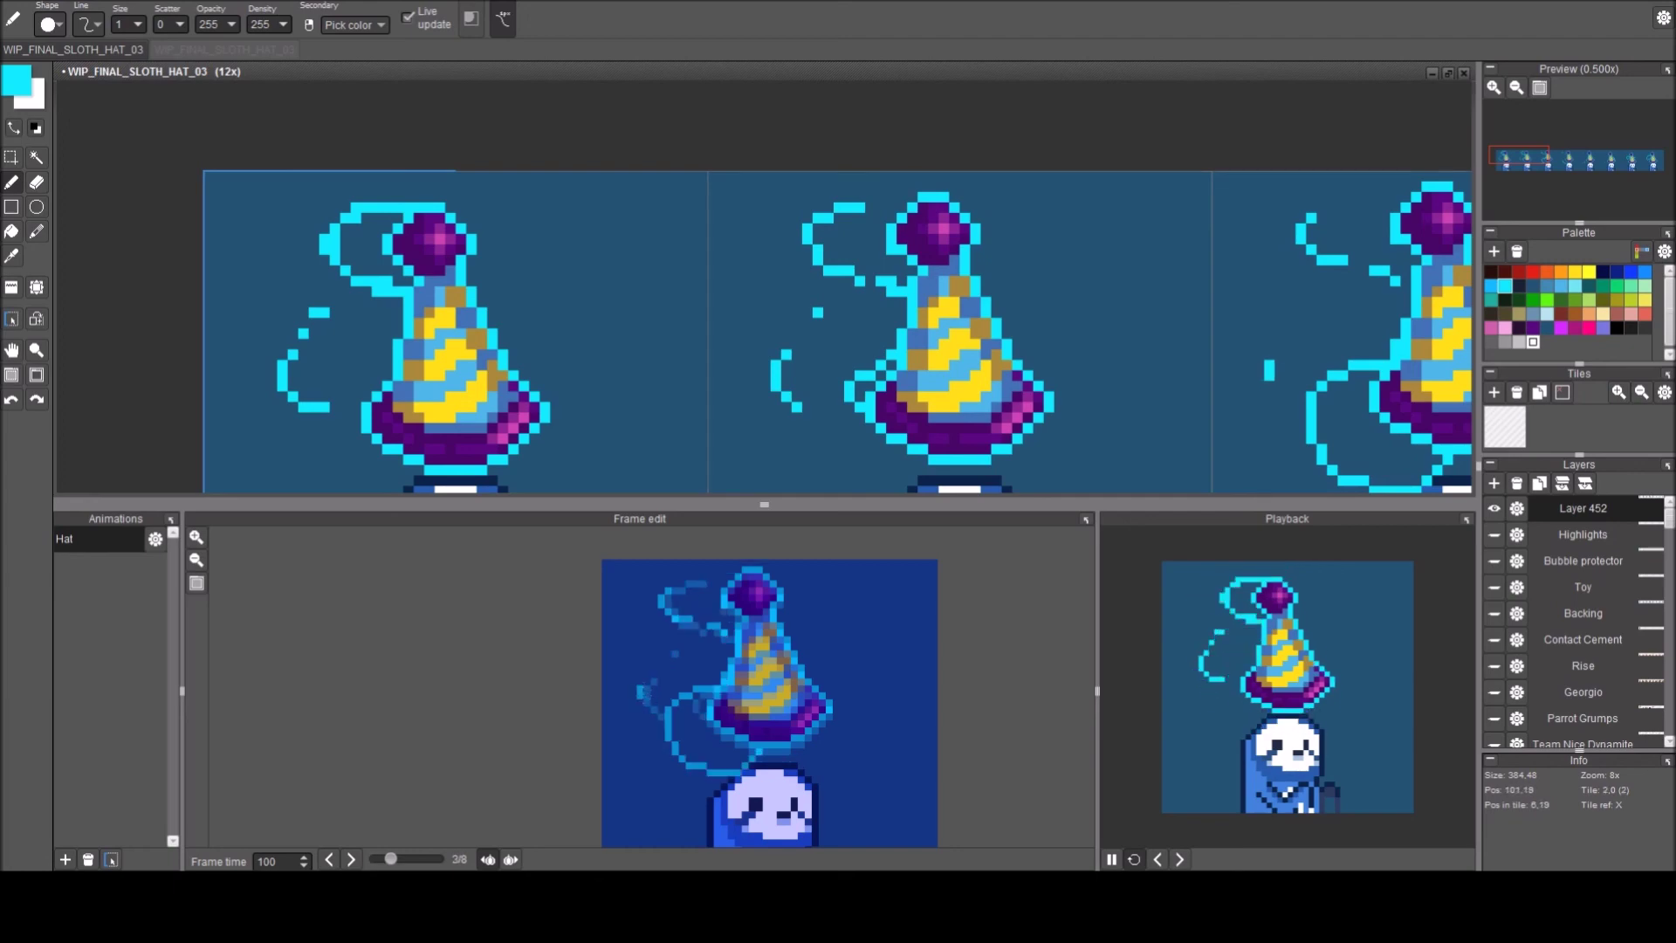
pyautogui.press('Right')
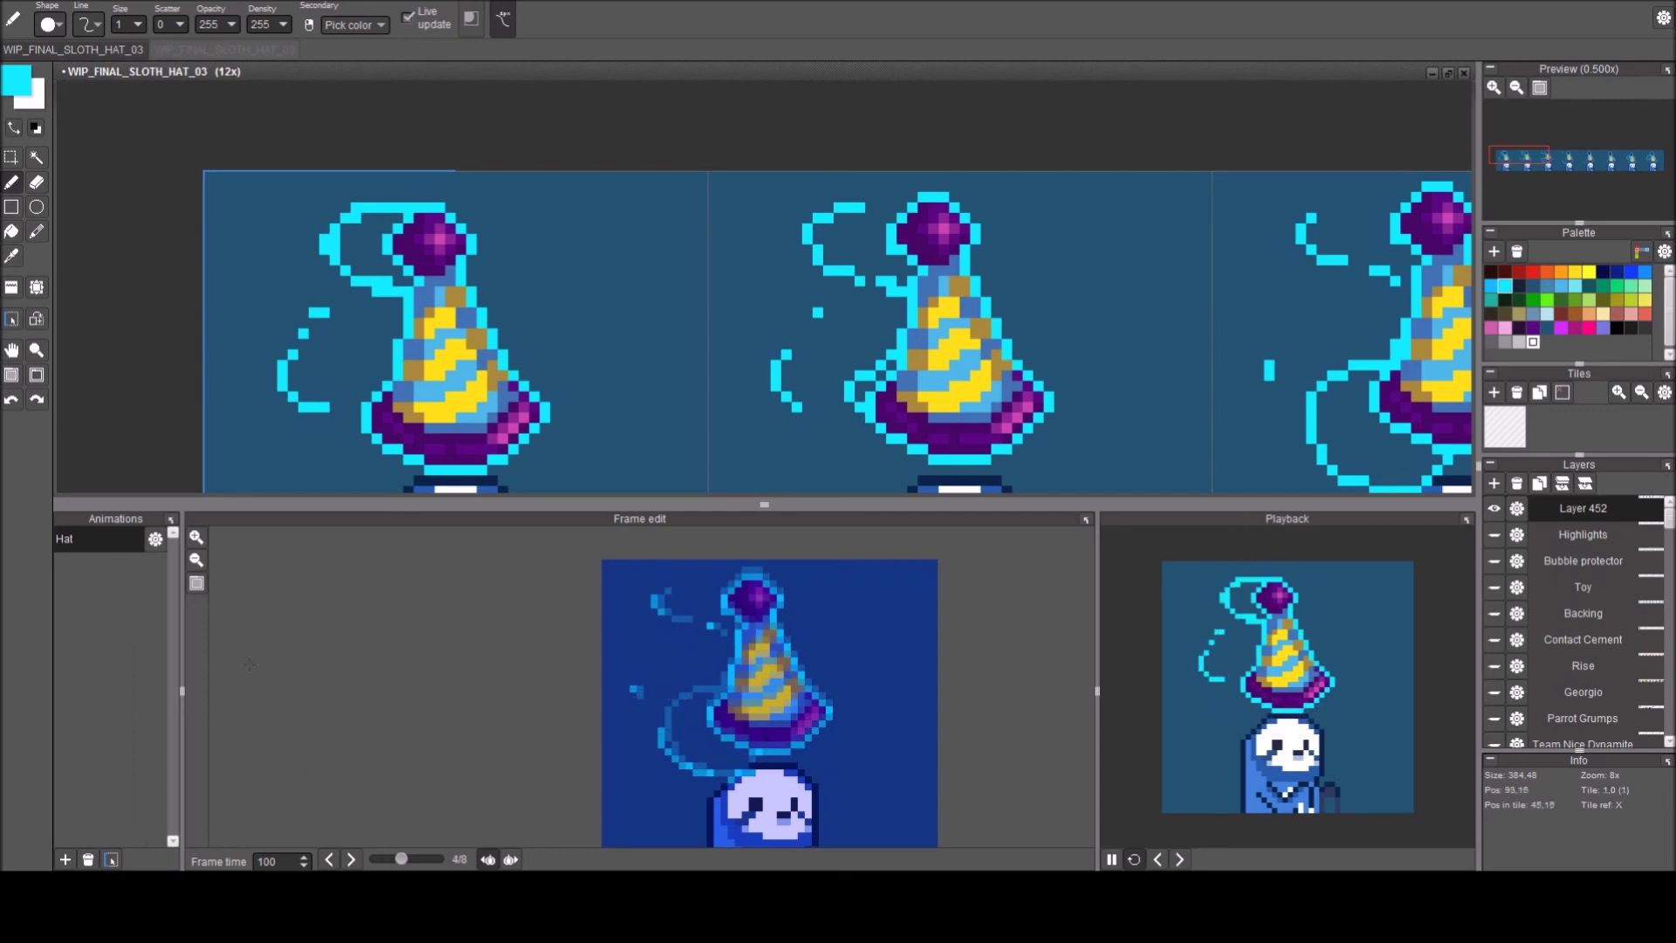
# Erase the large loop in the third frame and redraw it as a smaller cyan curl hugging the brim's lower left.
pyautogui.press('Left')
pyautogui.press('Left')
pyautogui.press('Right')
pyautogui.press('e')
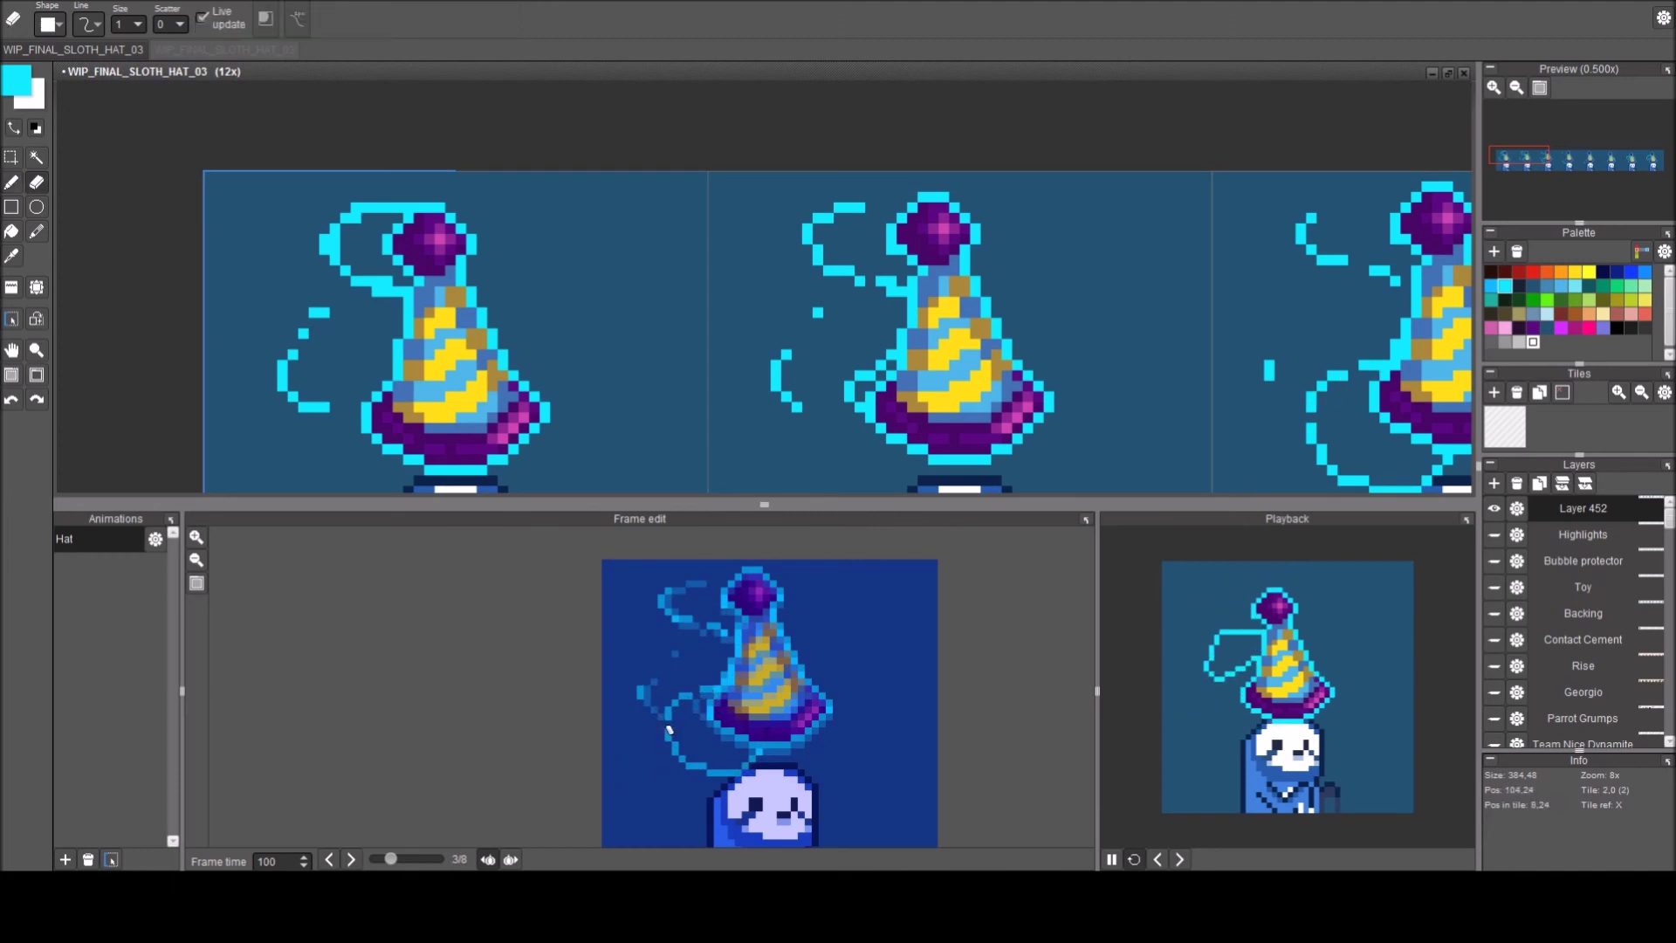
pyautogui.moveTo(698, 705)
pyautogui.mouseDown()
pyautogui.moveTo(666, 734)
pyautogui.moveTo(684, 700)
pyautogui.moveTo(671, 739)
pyautogui.moveTo(708, 790)
pyautogui.moveTo(689, 779)
pyautogui.moveTo(744, 774)
pyautogui.moveTo(698, 718)
pyautogui.mouseUp()
pyautogui.press('b')
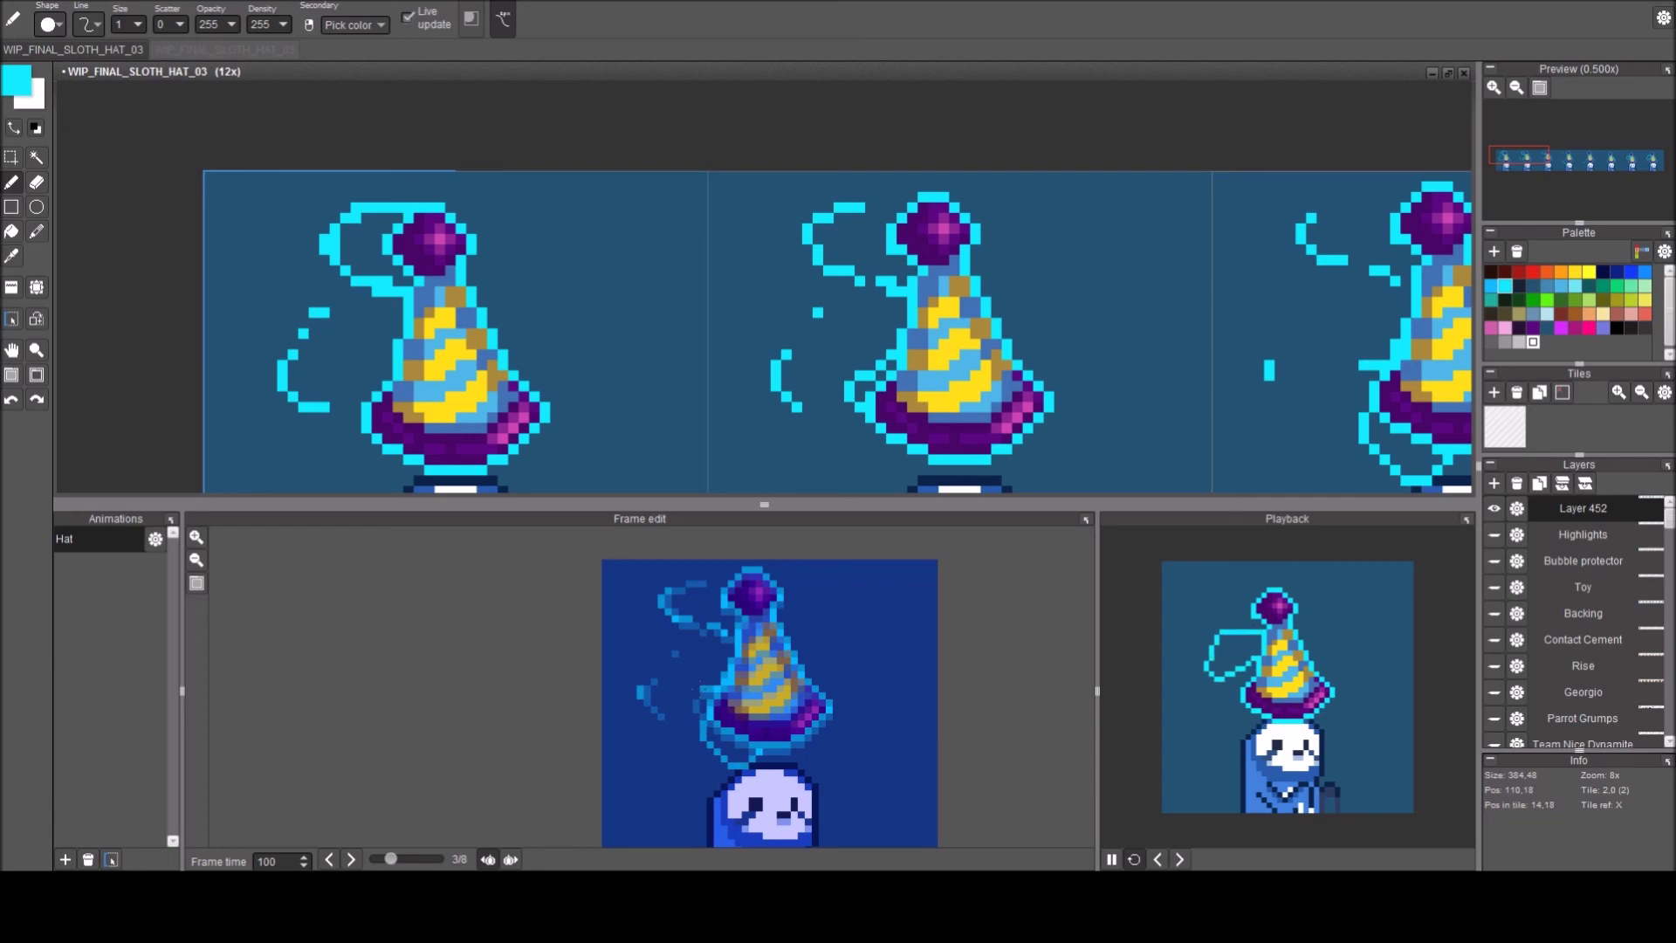
# Erase the old wide curve in the fourth frame and redraw it as a small cyan curl against the brim's left edge.
pyautogui.press('Right')
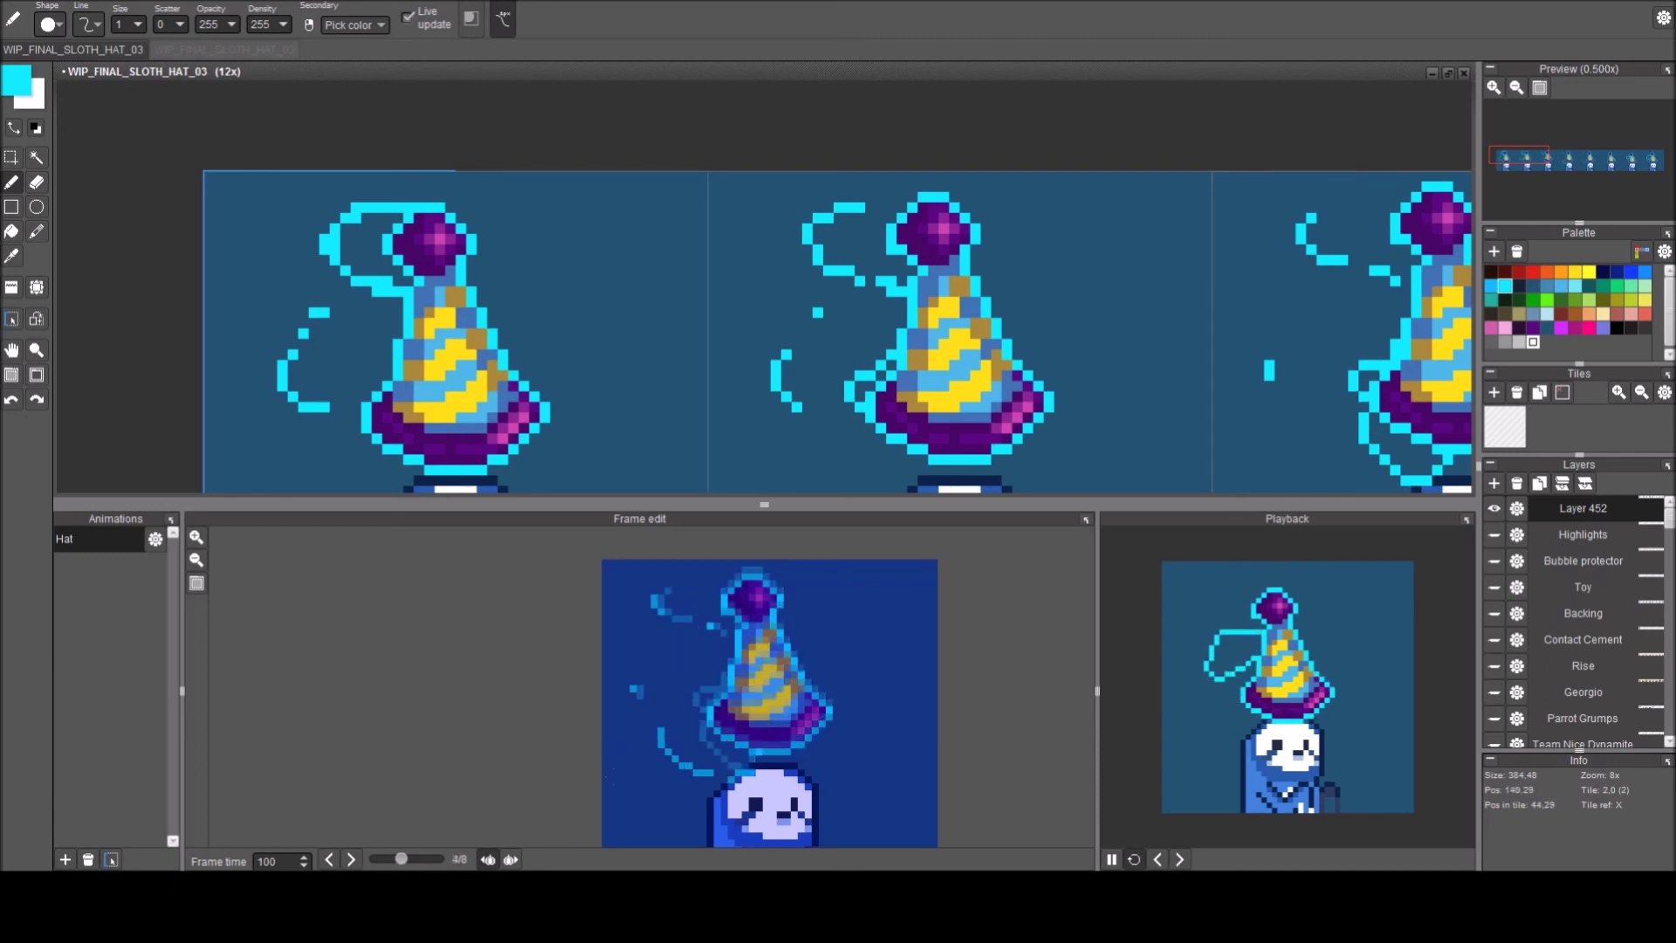
pyautogui.press('e')
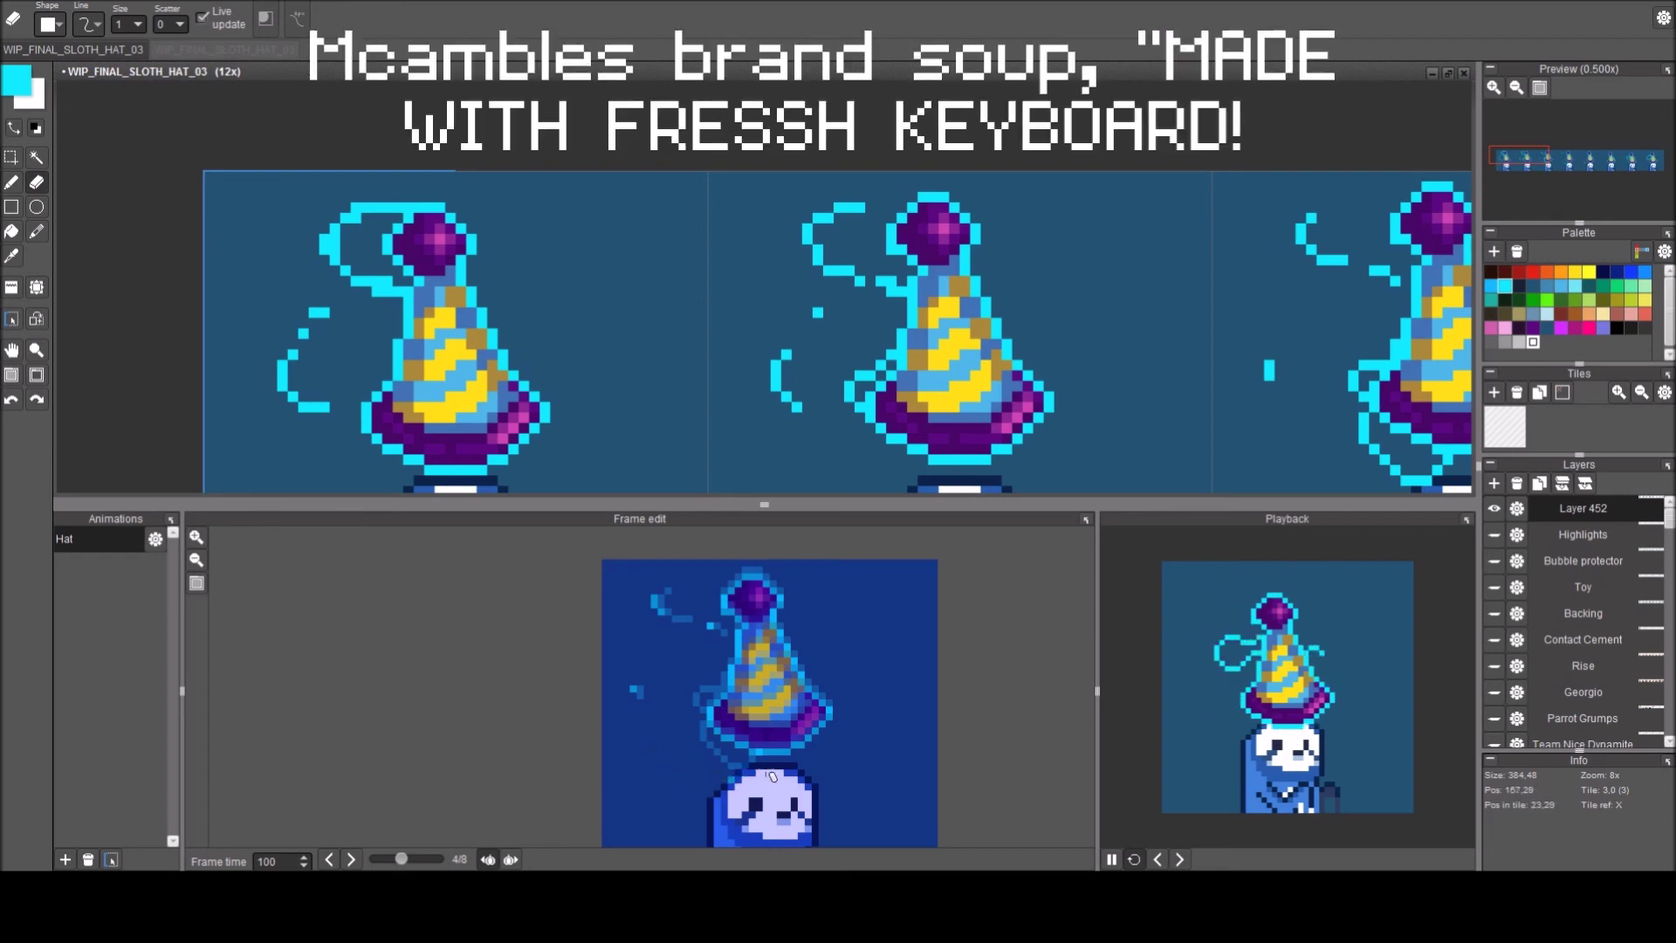
pyautogui.press('d')
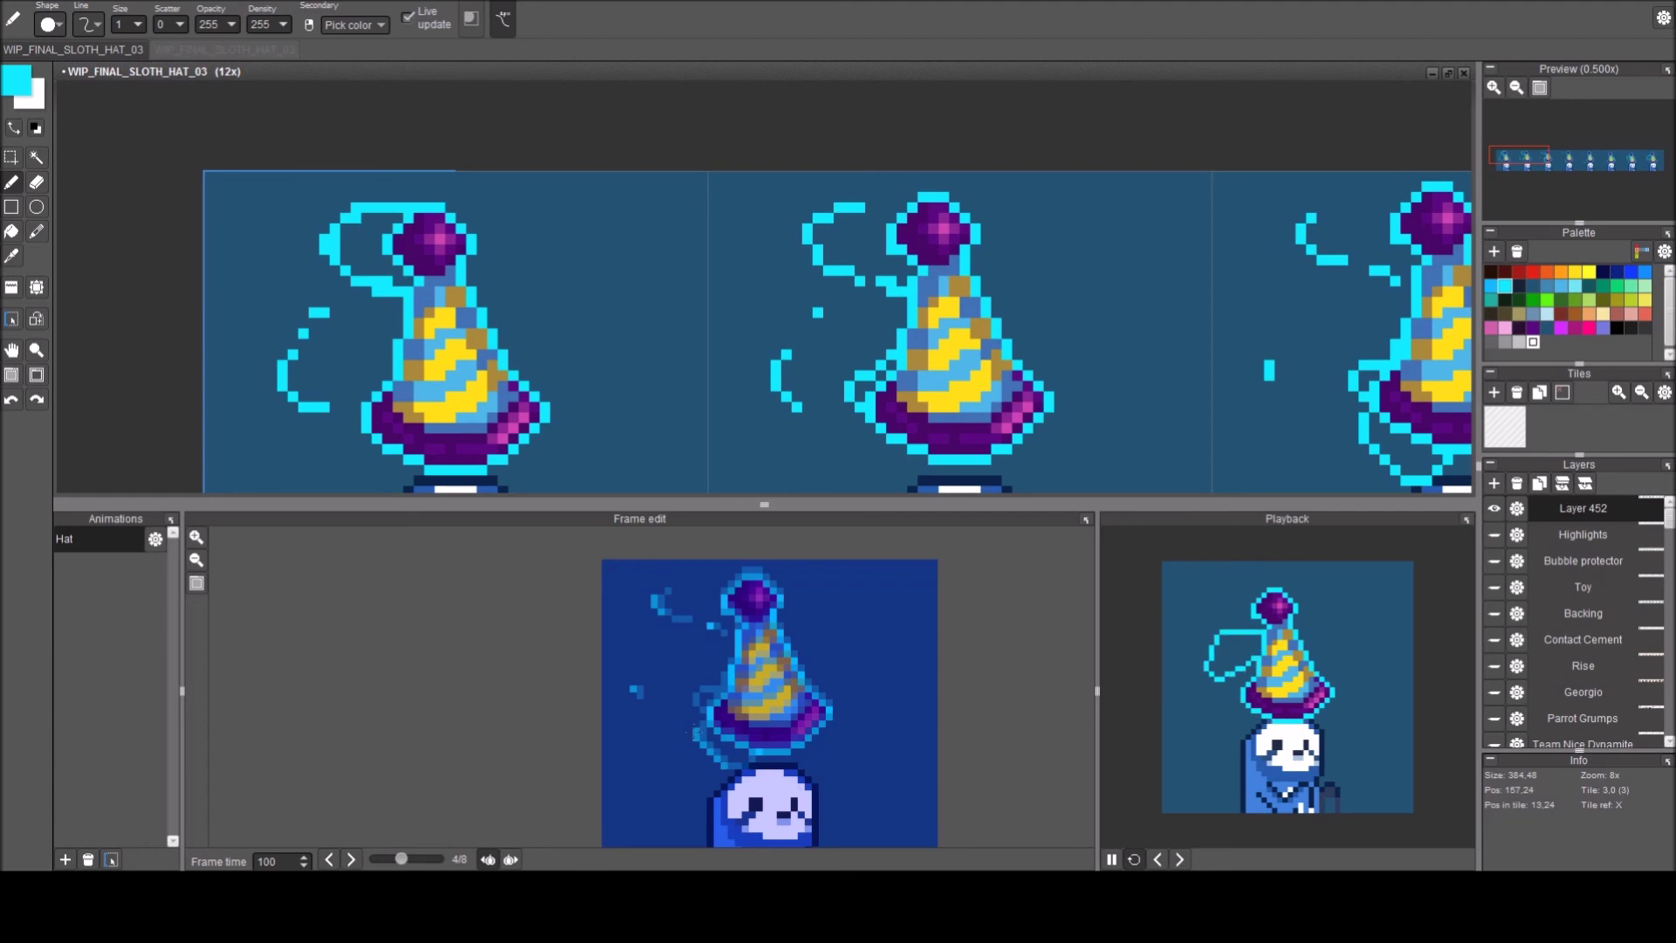
# Clean up the cyan pixels trailing at the brim's lower left in the fifth and sixth frames, erasing the outlying fragments.
pyautogui.press('Right')
pyautogui.click(682, 752)
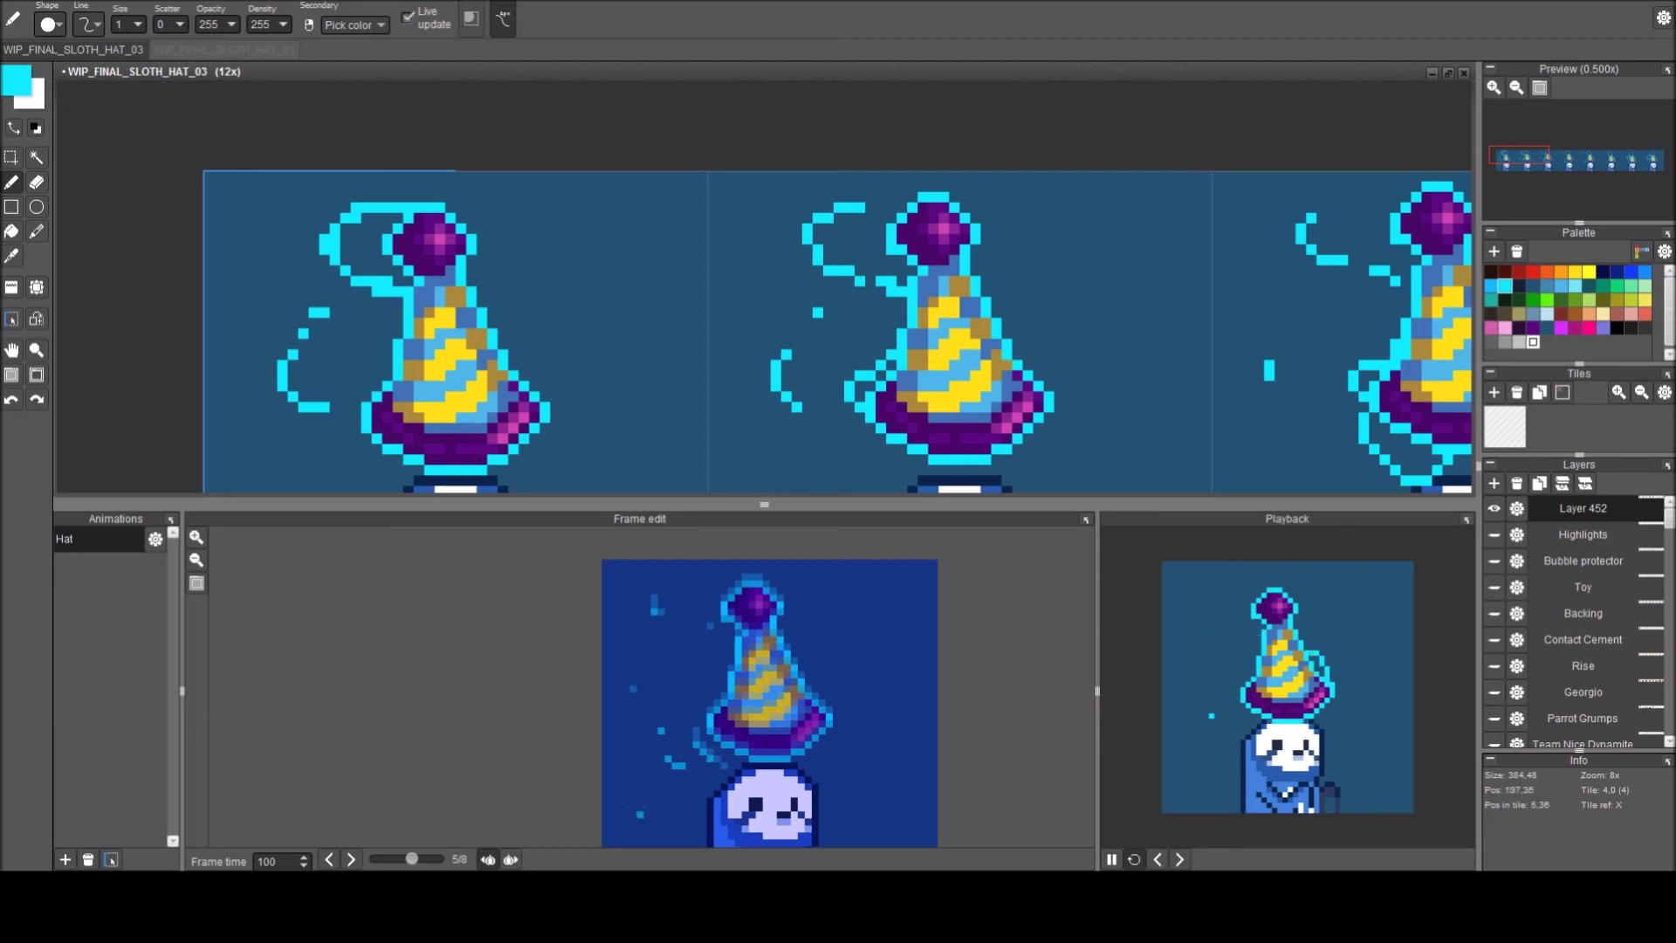
pyautogui.press('e')
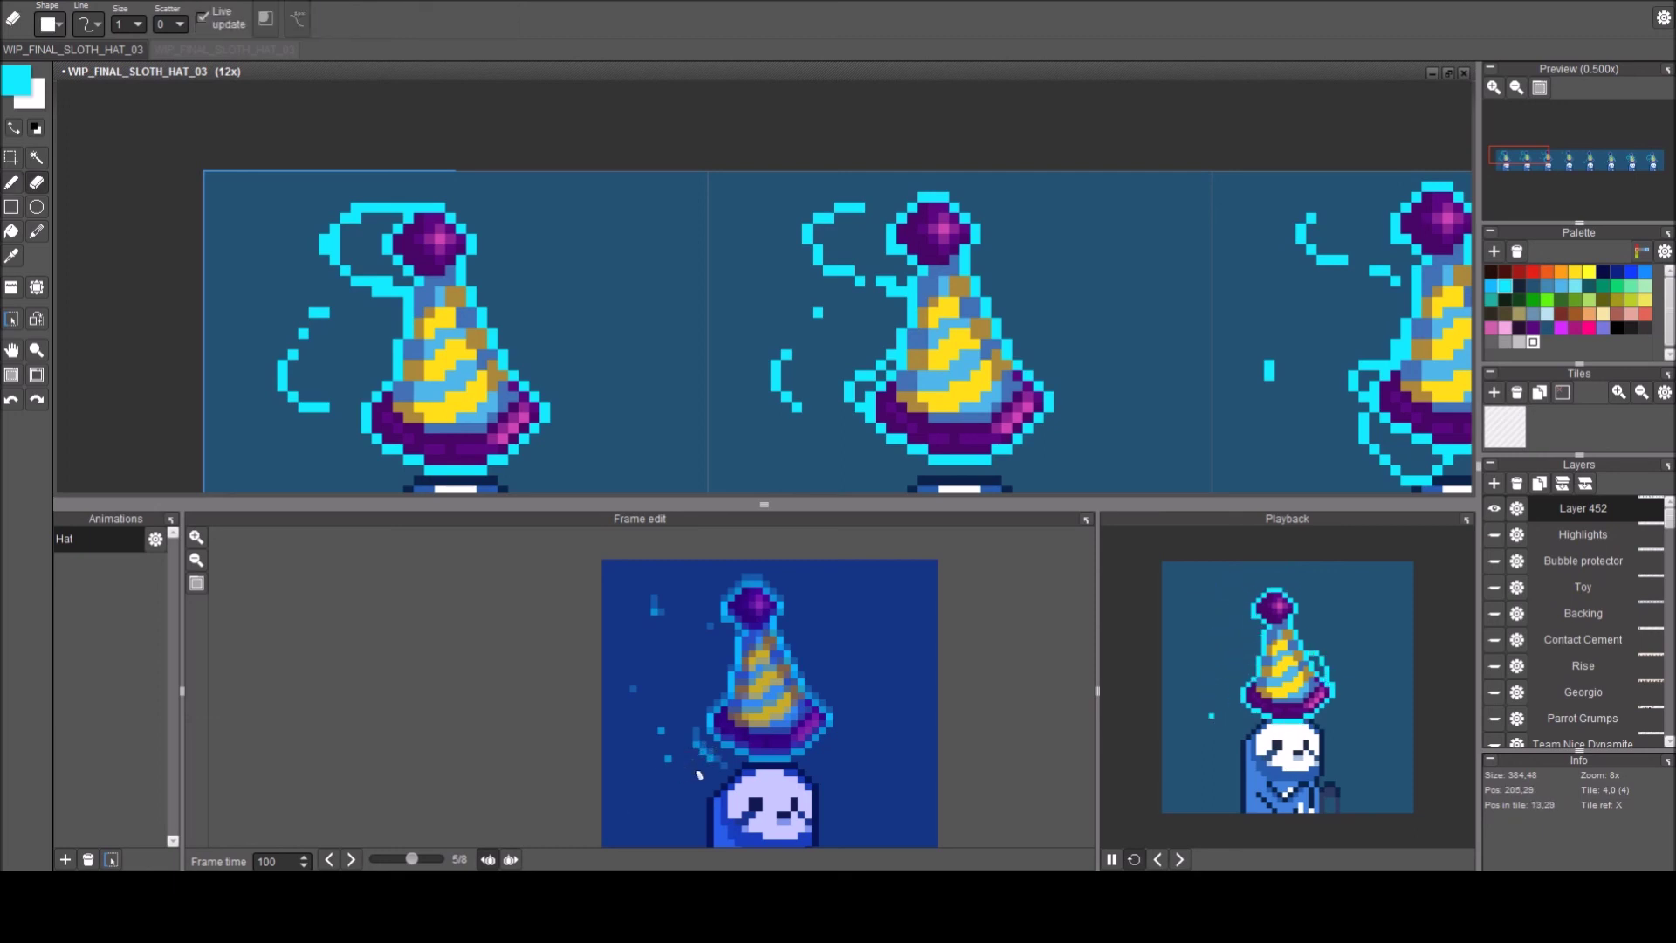
pyautogui.press('Right')
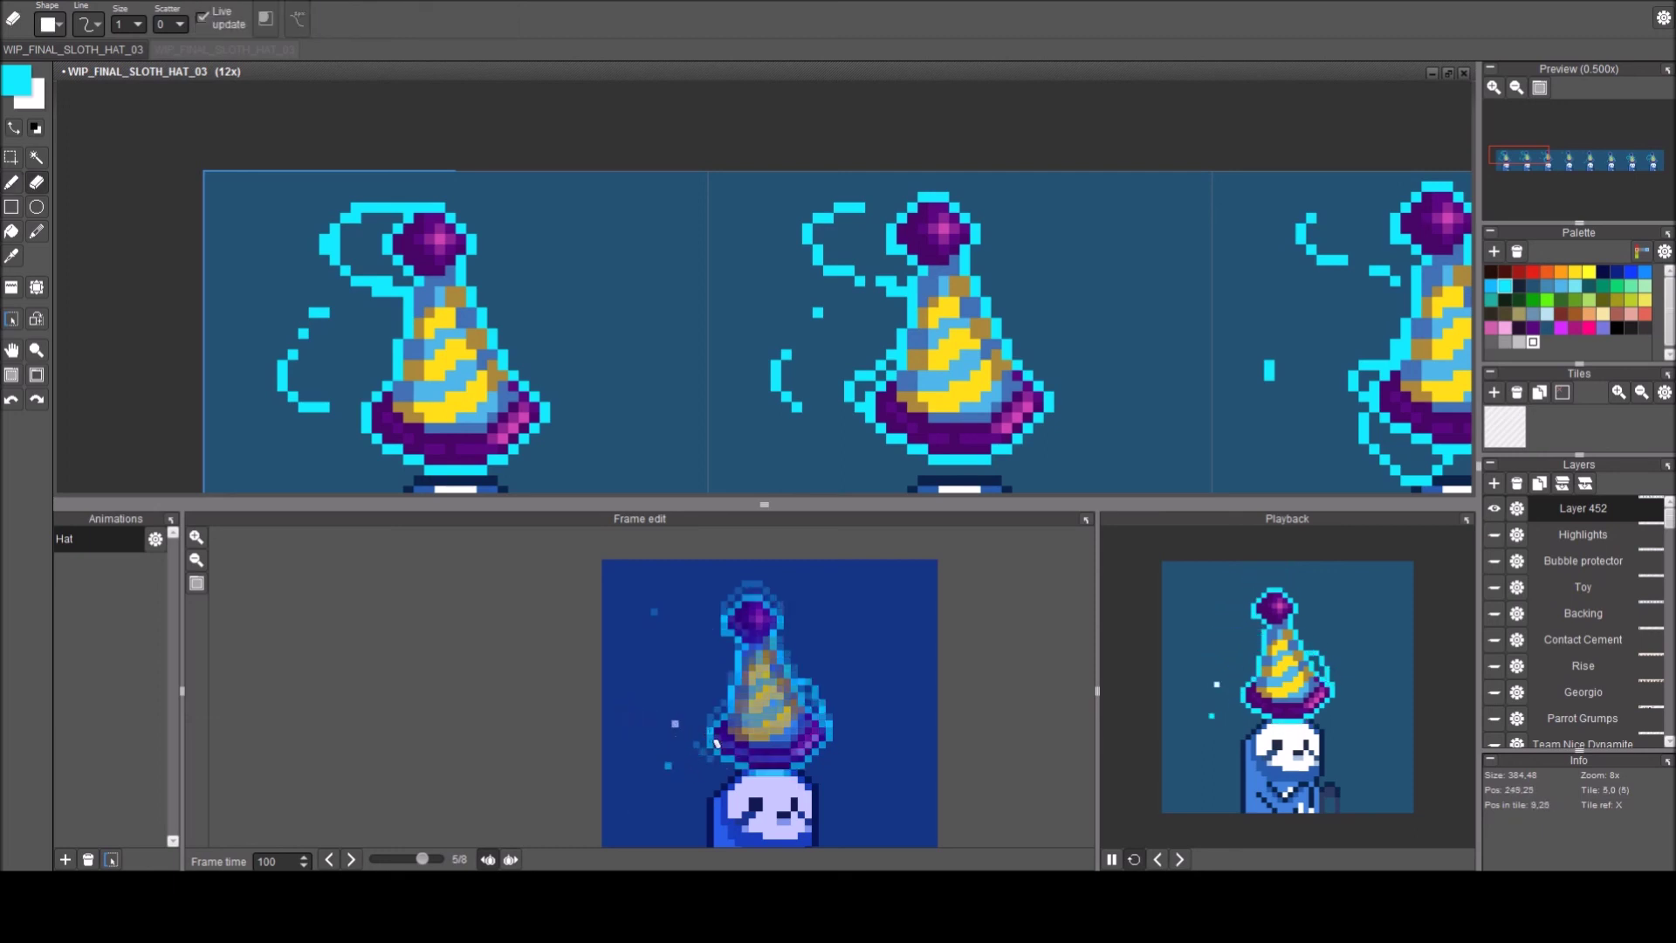
pyautogui.press('b')
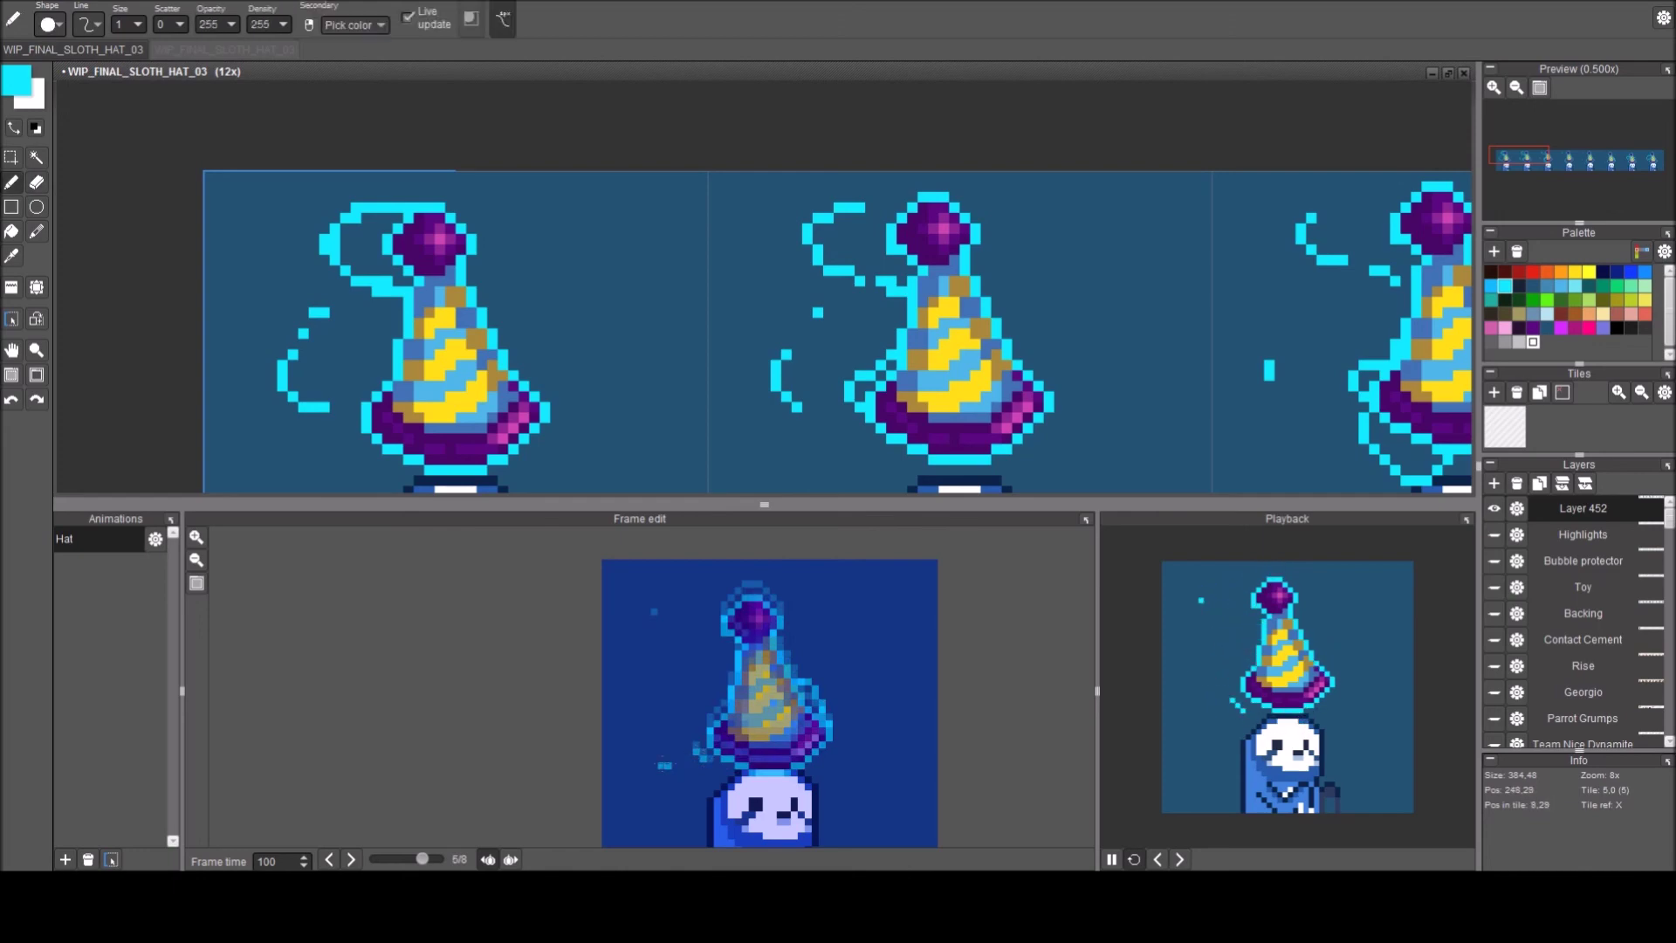
pyautogui.press('e')
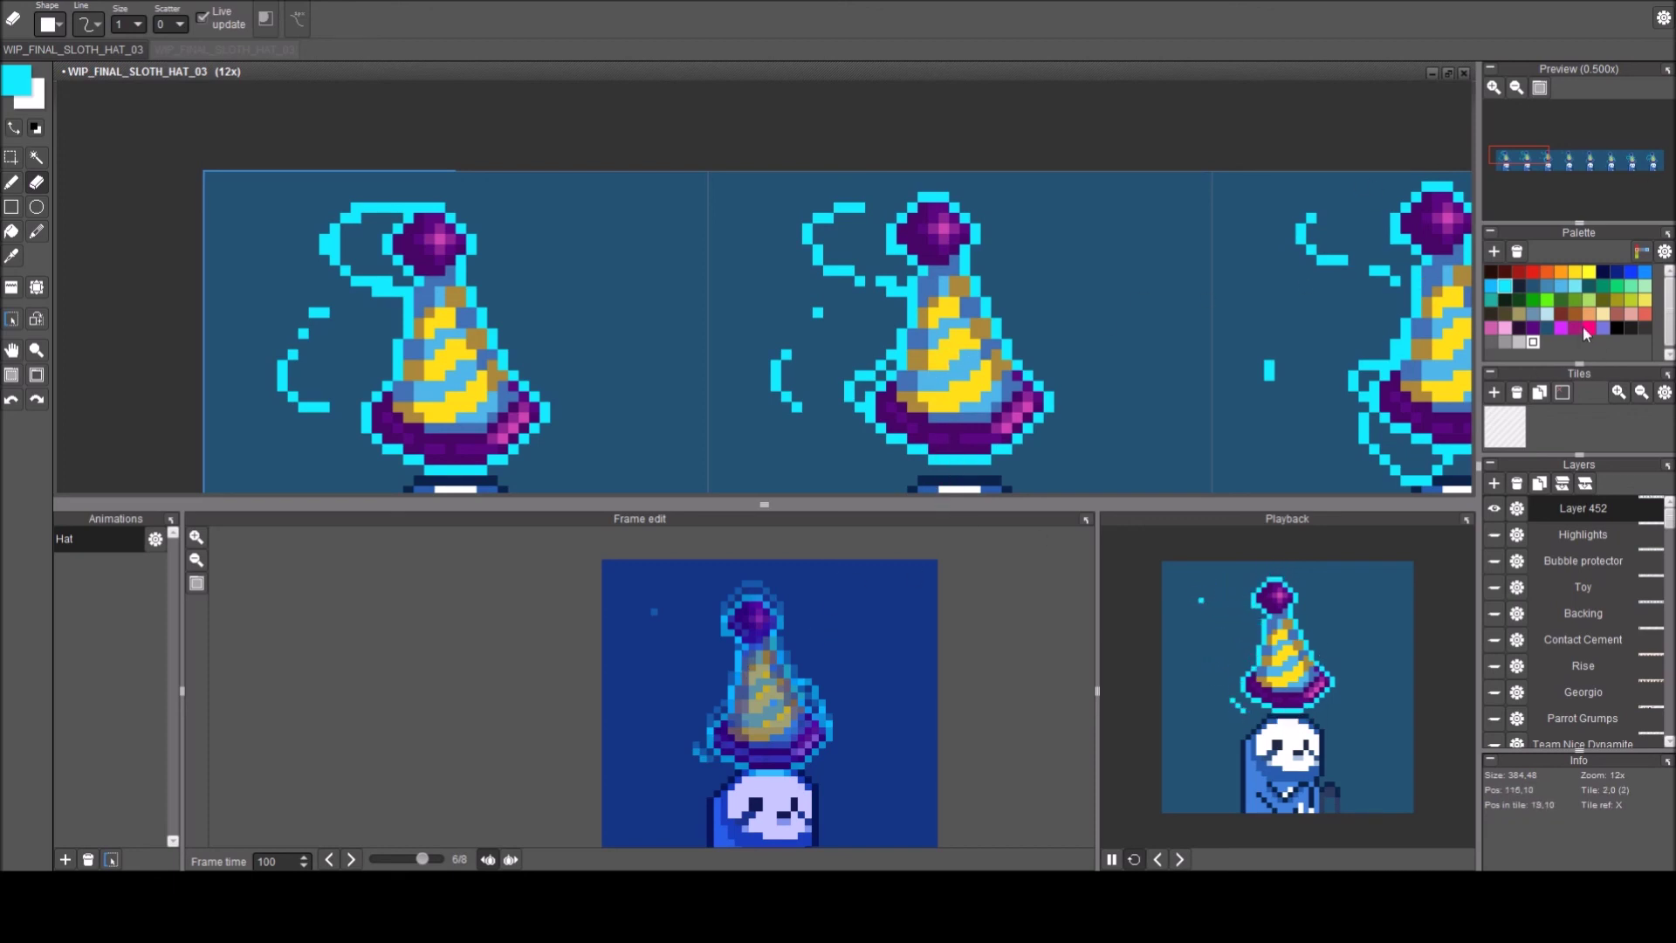
# Pick a deeper sky blue and select all cyan outline and wisp pixels across the frames with the non-contiguous Magic Wand.
pyautogui.click(1490, 285)
pyautogui.moveTo(554, 353); pyautogui.dragTo(480, 292)
pyautogui.press('w')
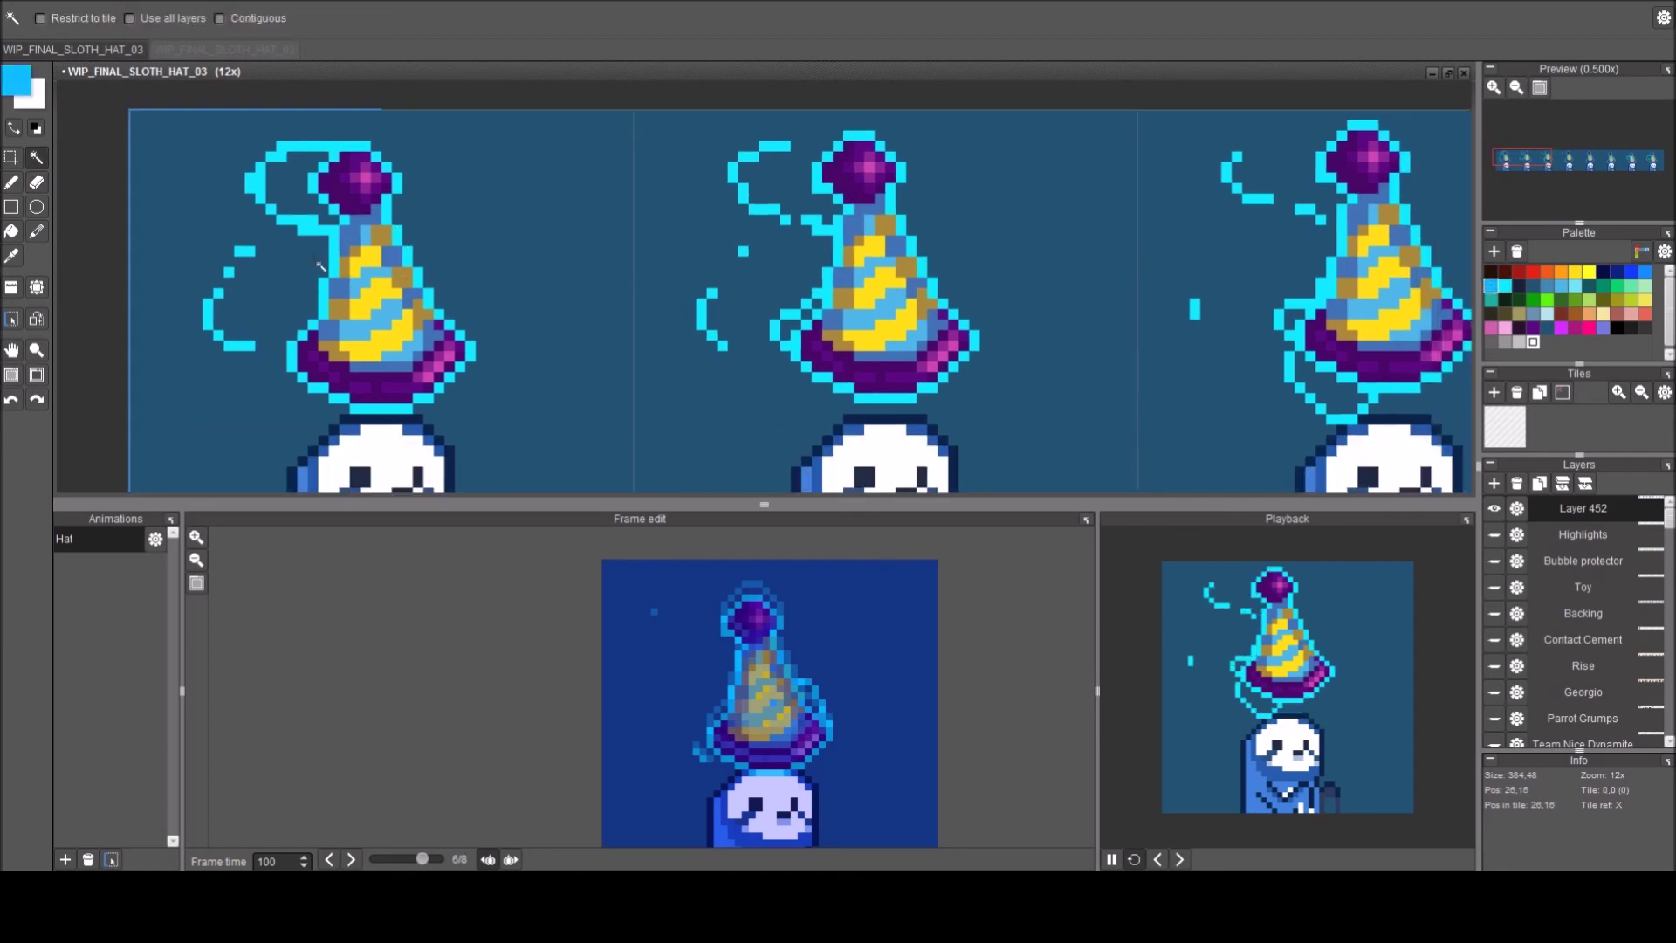
pyautogui.click(318, 241)
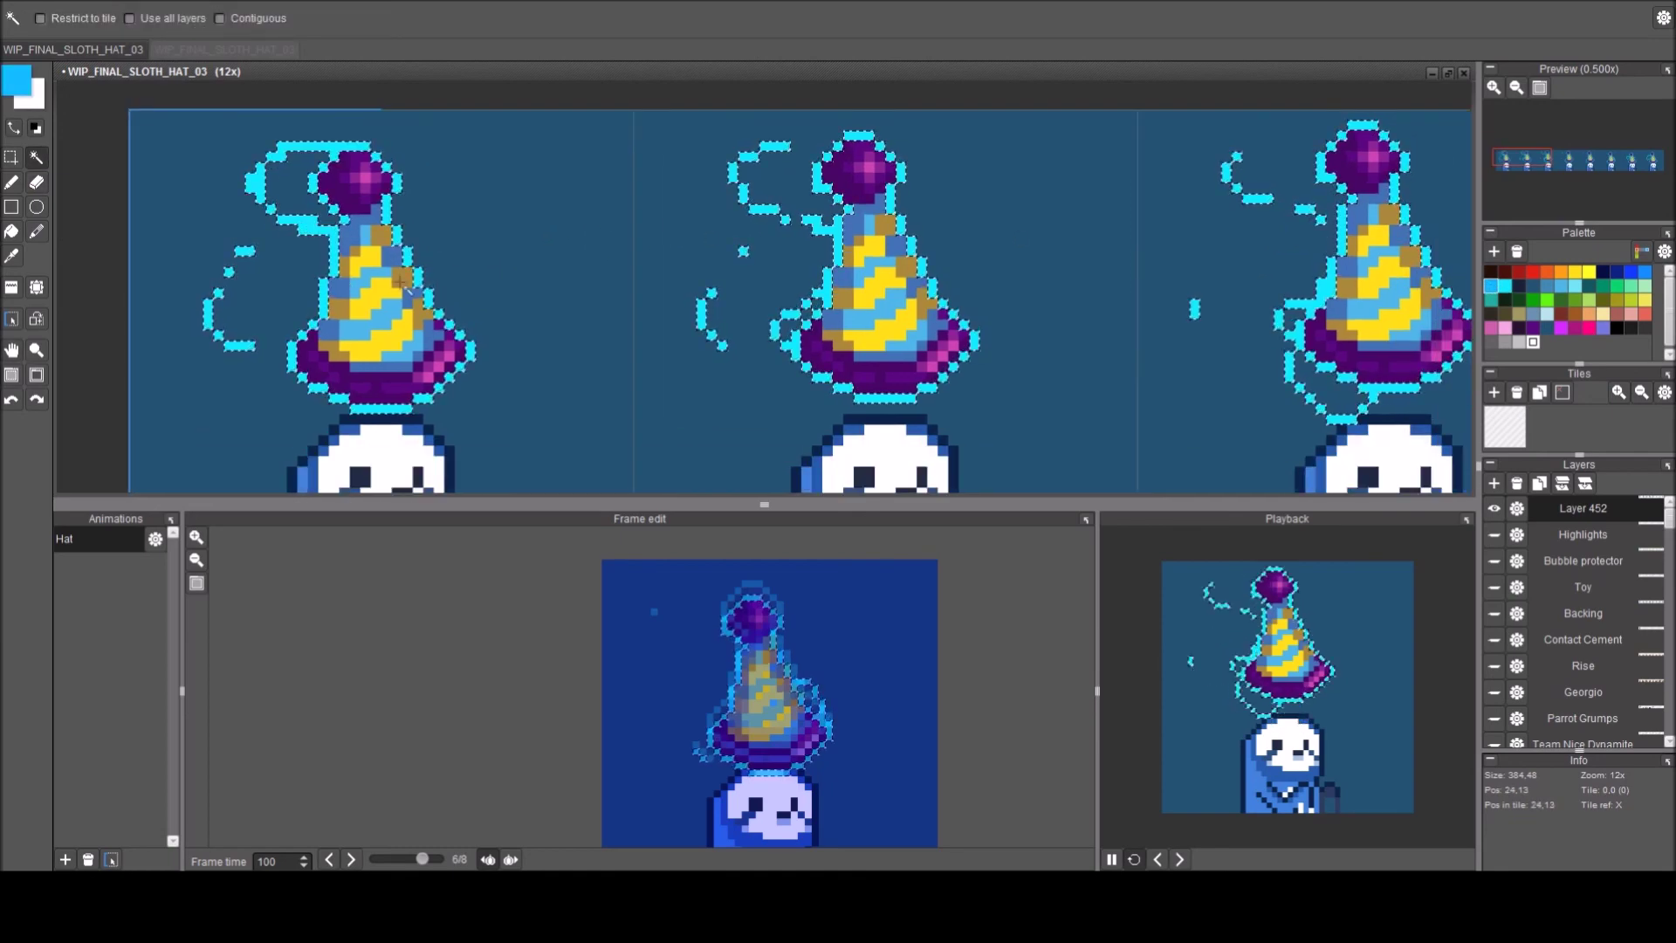
pyautogui.moveTo(318, 241); pyautogui.dragTo(334, 244)
# Shade the right side of the selected cone outline in the deeper blue across the frames, using a size 2 pencil.
pyautogui.scroll(-1, 418, 280)
pyautogui.press('b')
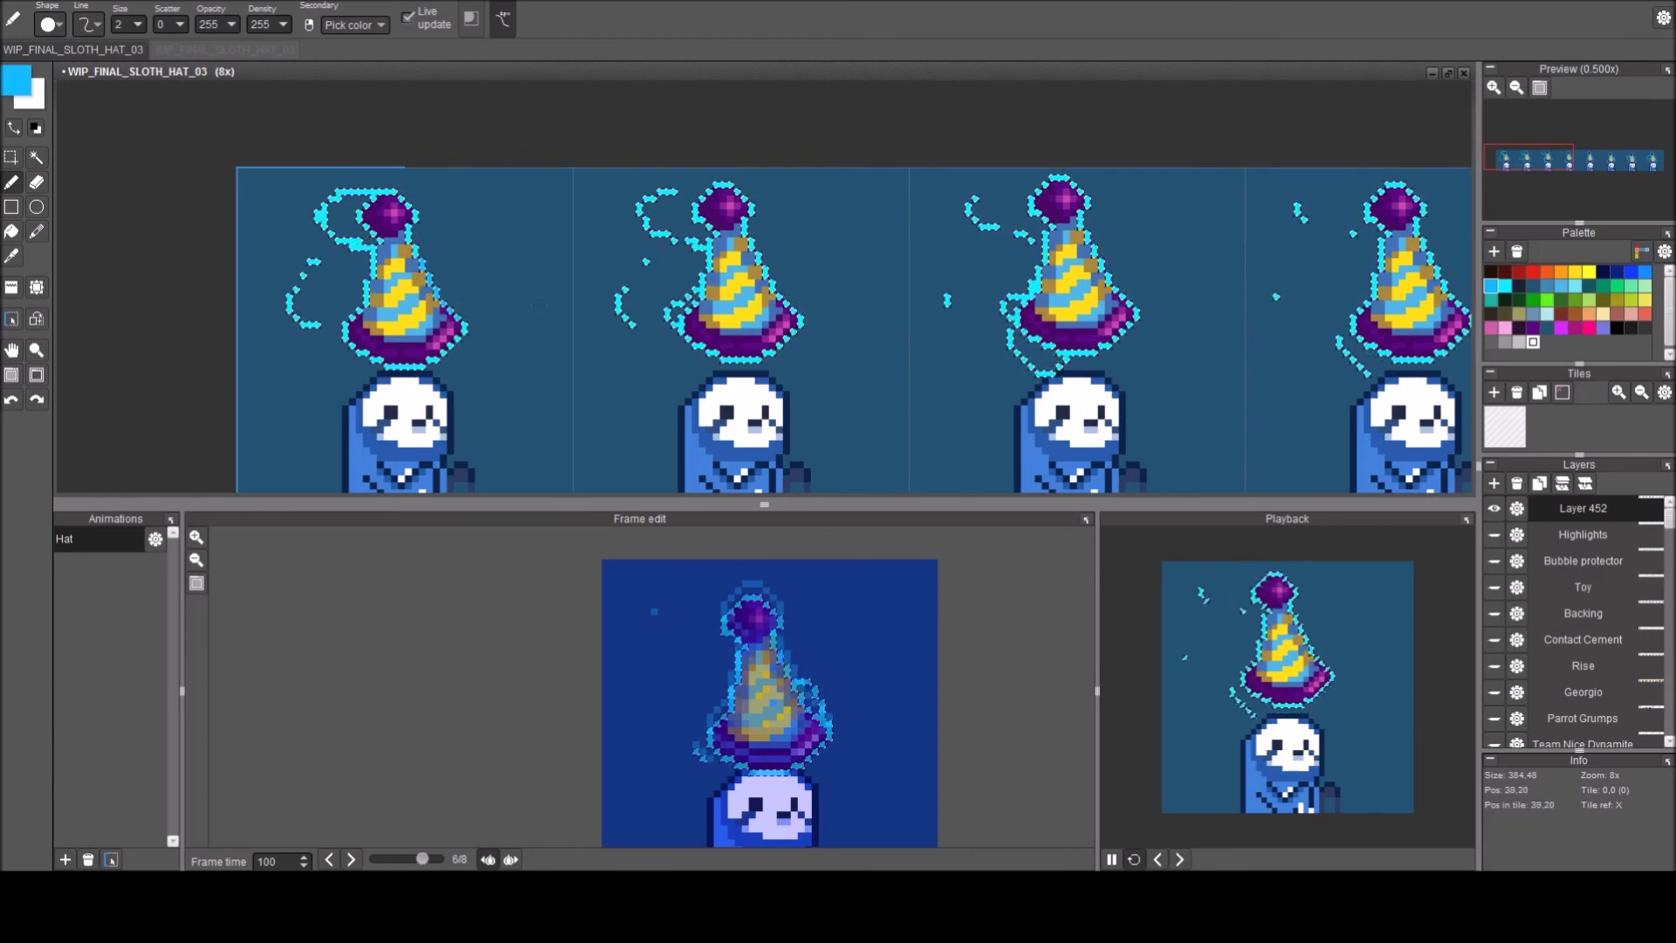
pyautogui.moveTo(873, 319); pyautogui.dragTo(608, 280)
pyautogui.press('b')
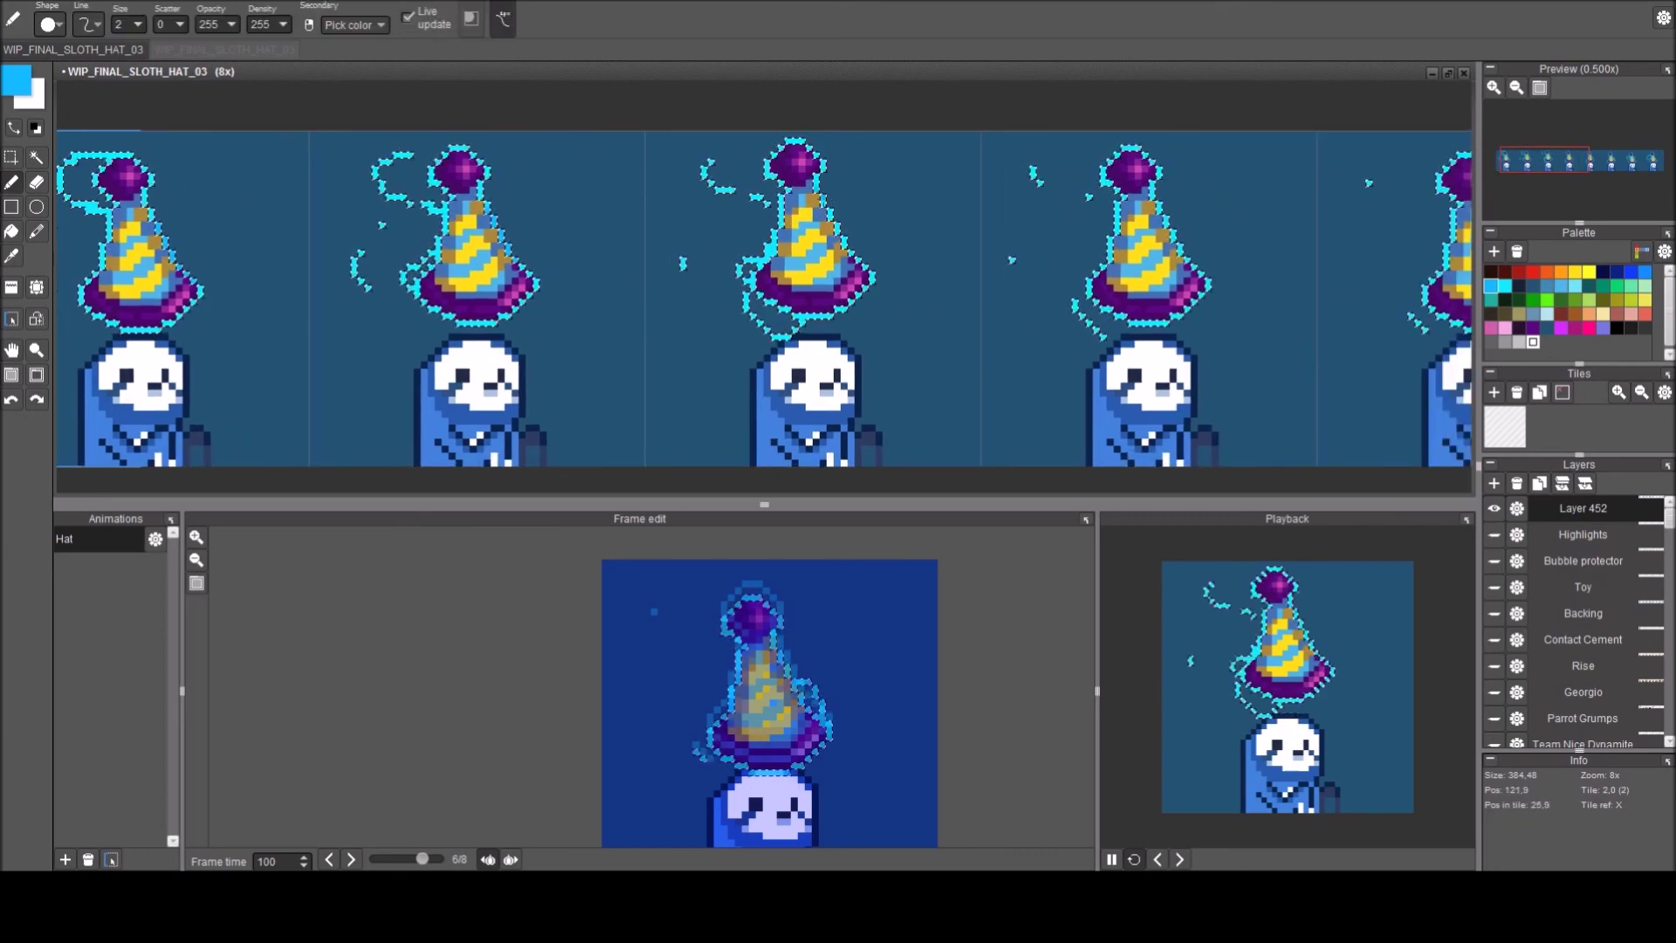
pyautogui.moveTo(1188, 204); pyautogui.dragTo(938, 212)
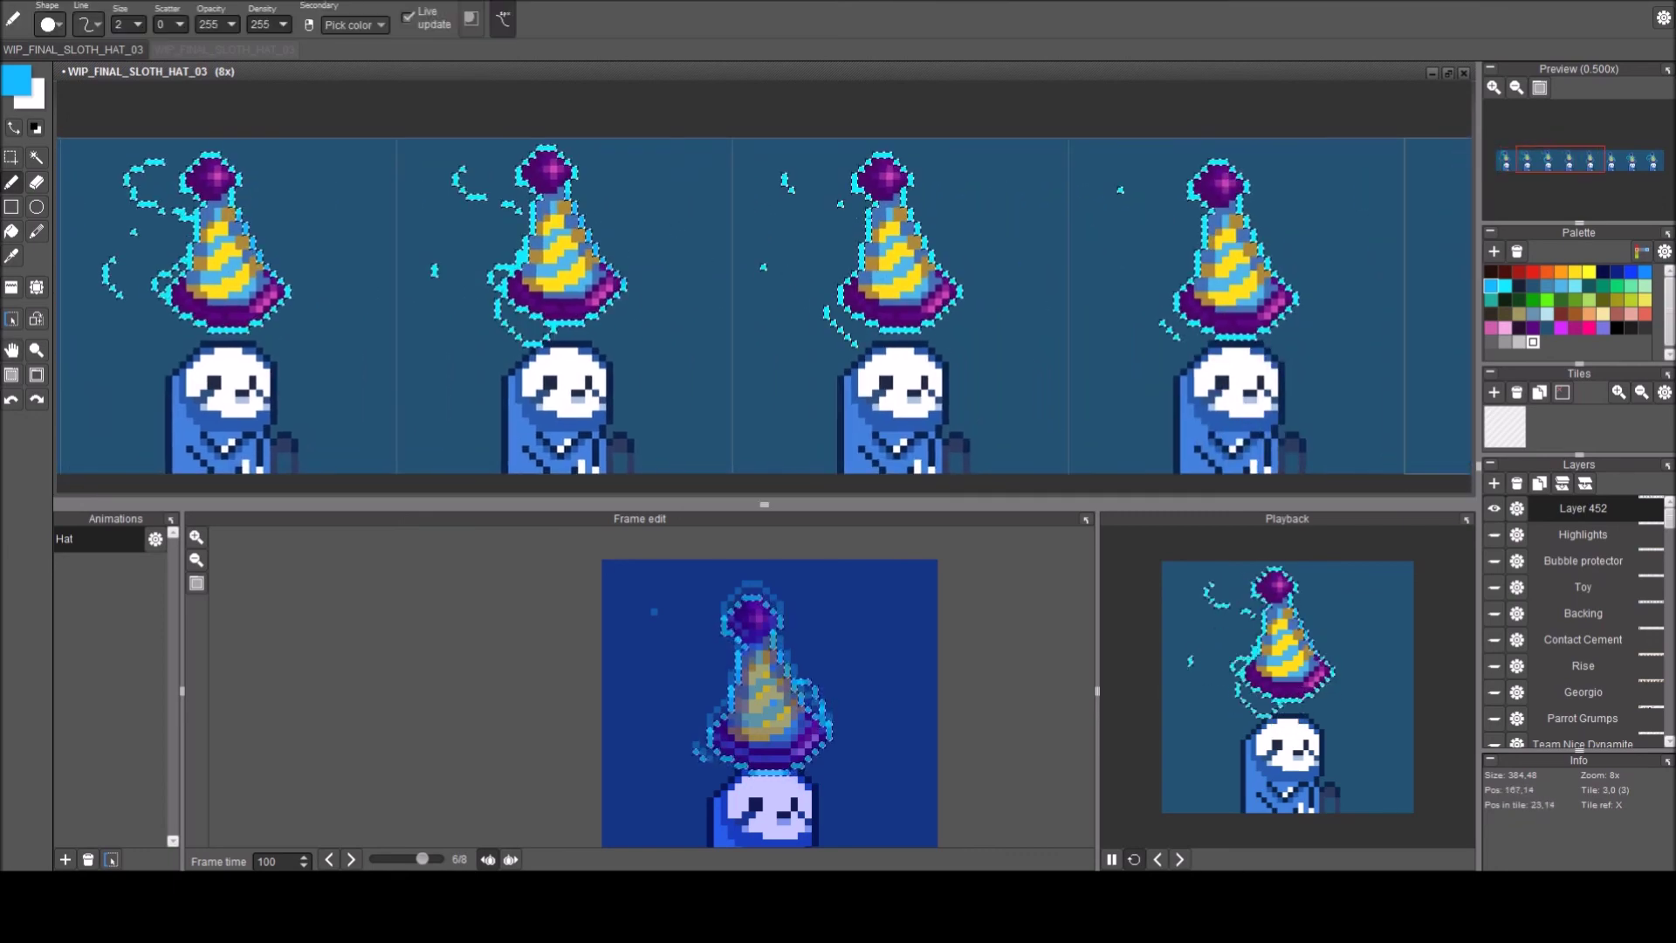
pyautogui.press('h')
pyautogui.moveTo(826, 335); pyautogui.dragTo(884, 313)
pyautogui.press('b')
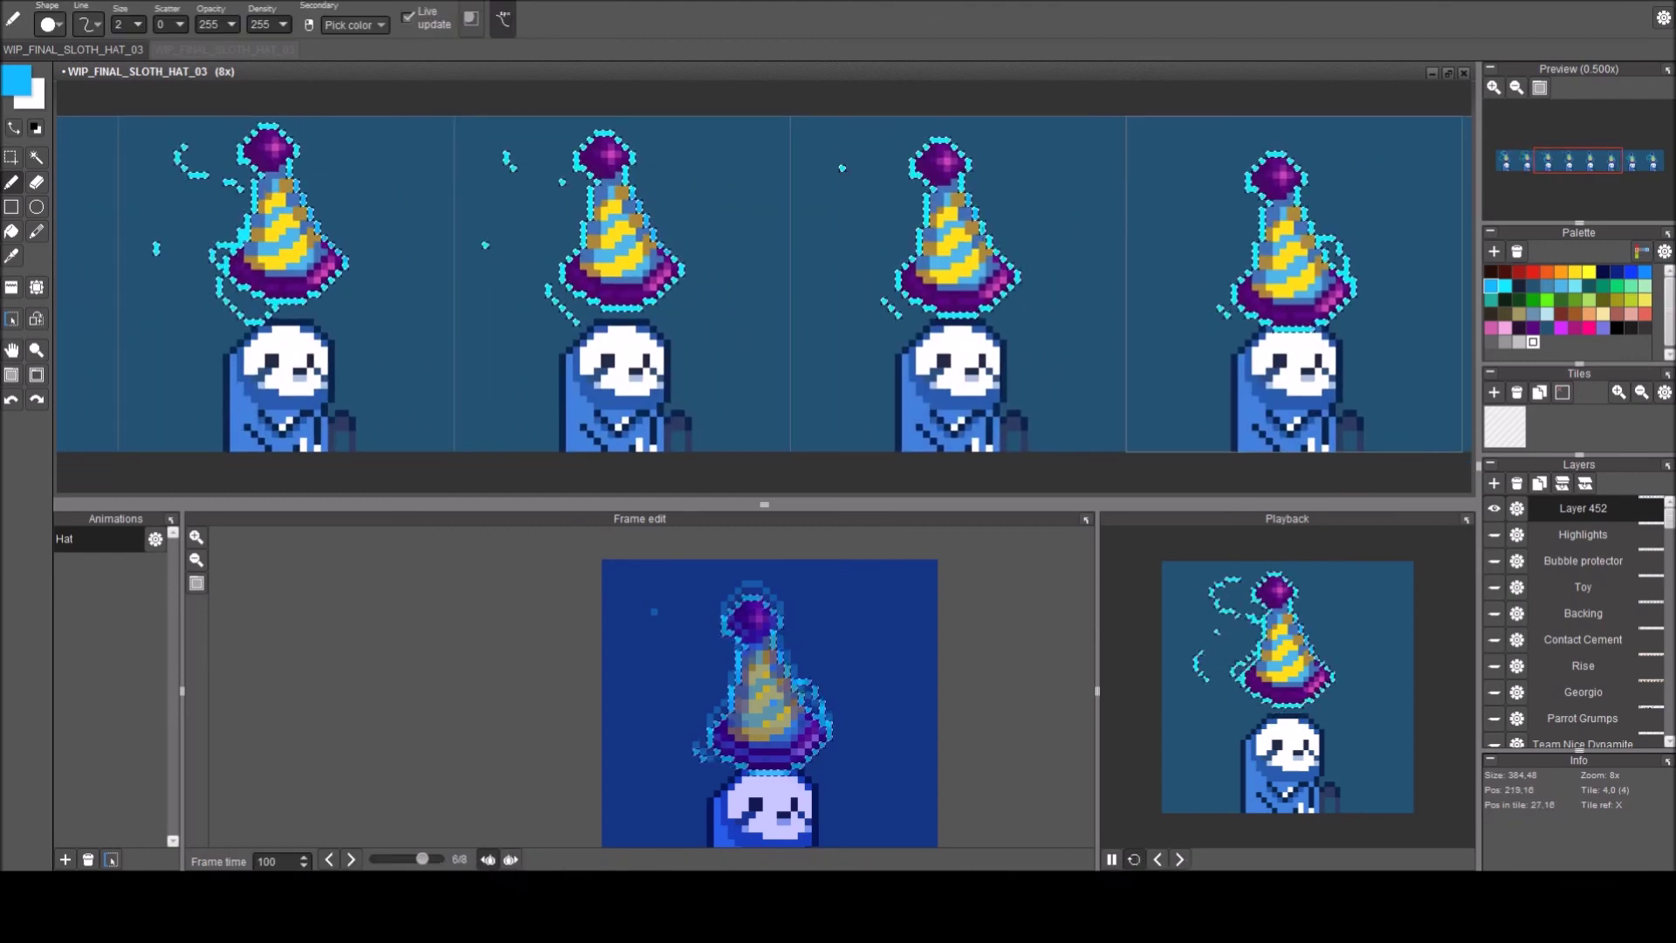
pyautogui.hscroll(3, 764, 284)
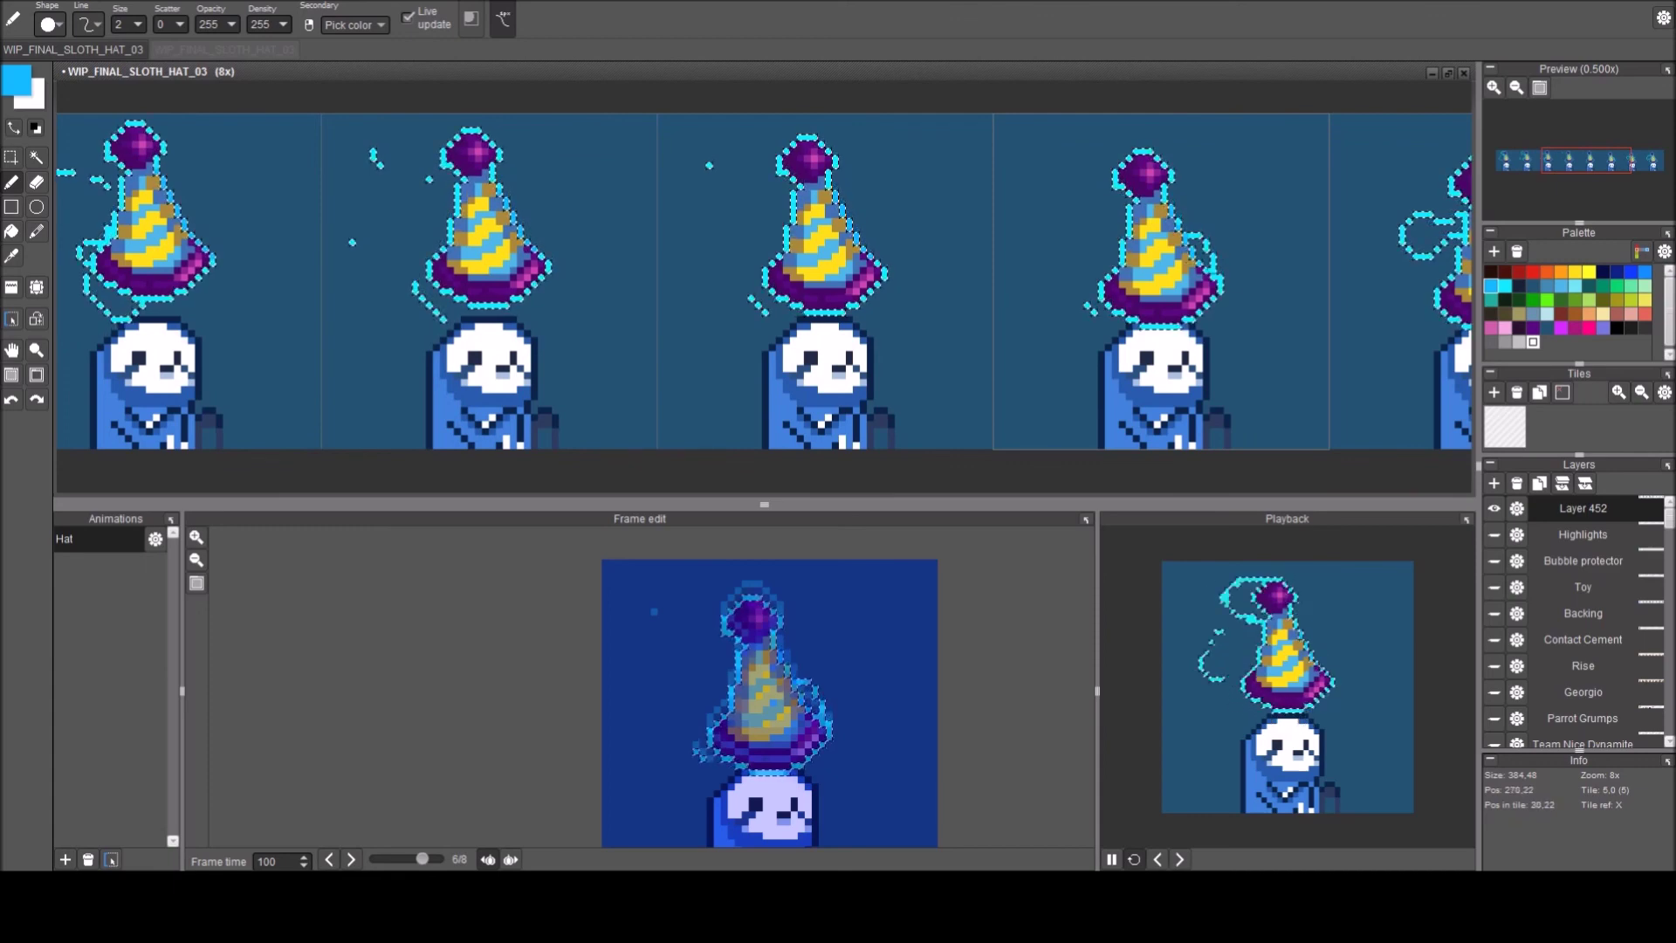
pyautogui.moveTo(1006, 326); pyautogui.dragTo(524, 292)
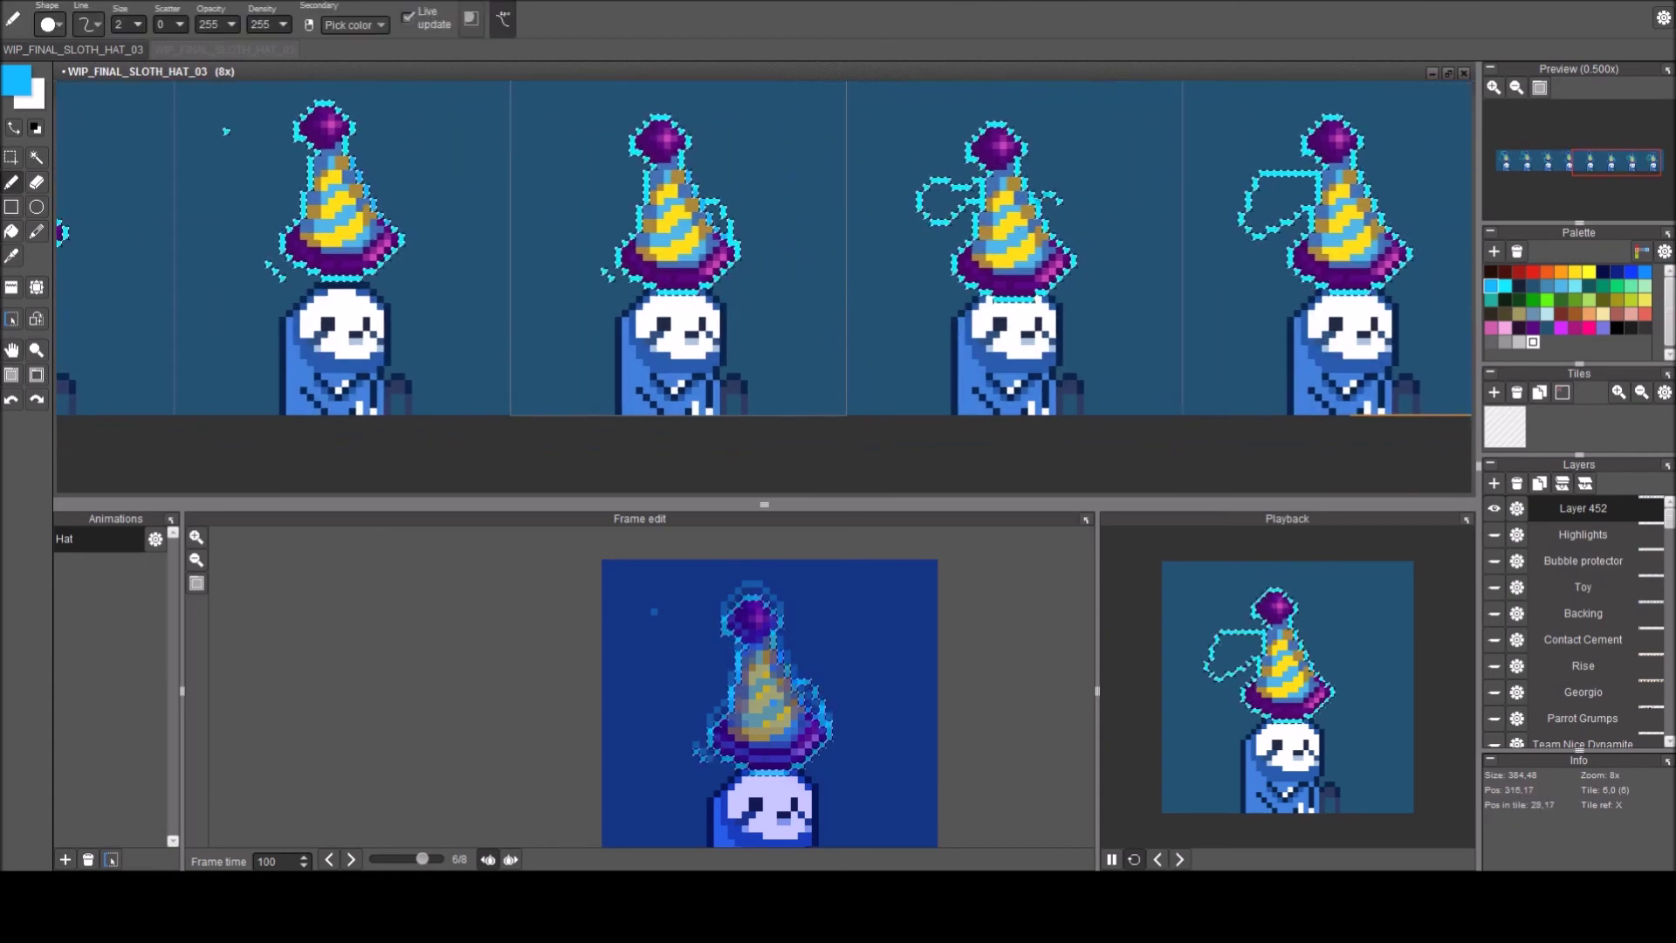
pyautogui.press('space')
pyautogui.moveTo(966, 252); pyautogui.dragTo(841, 268)
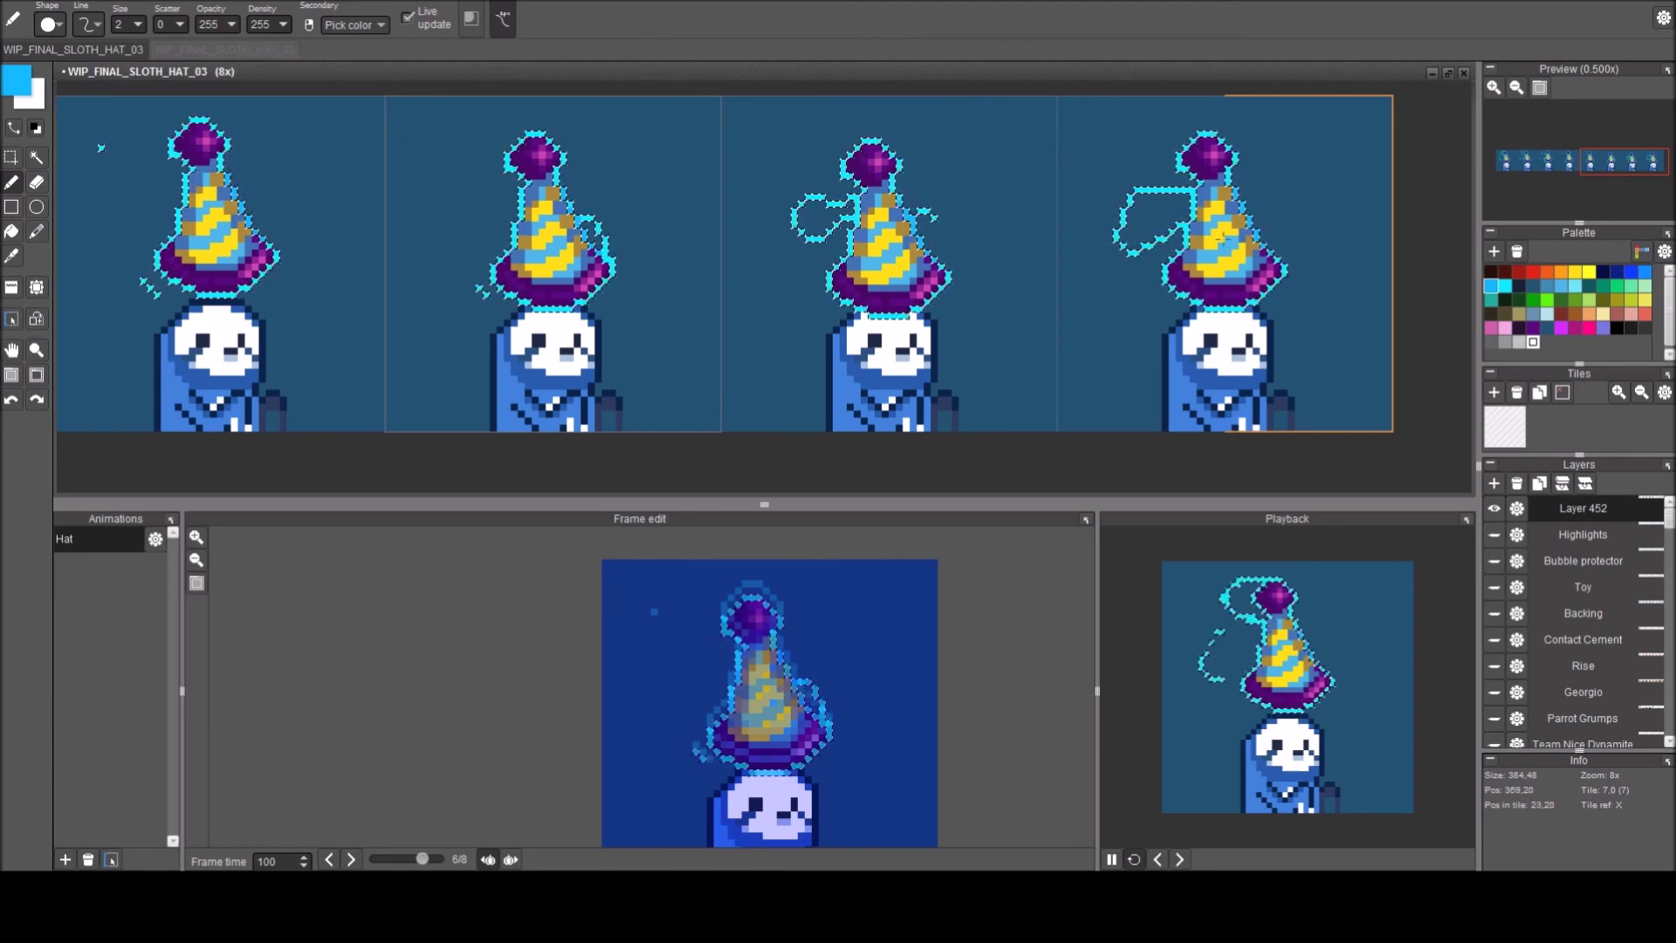
# Paint white highlights on the outline atop the pompom in the eighth, seventh and sixth frames.
pyautogui.click(1533, 343)
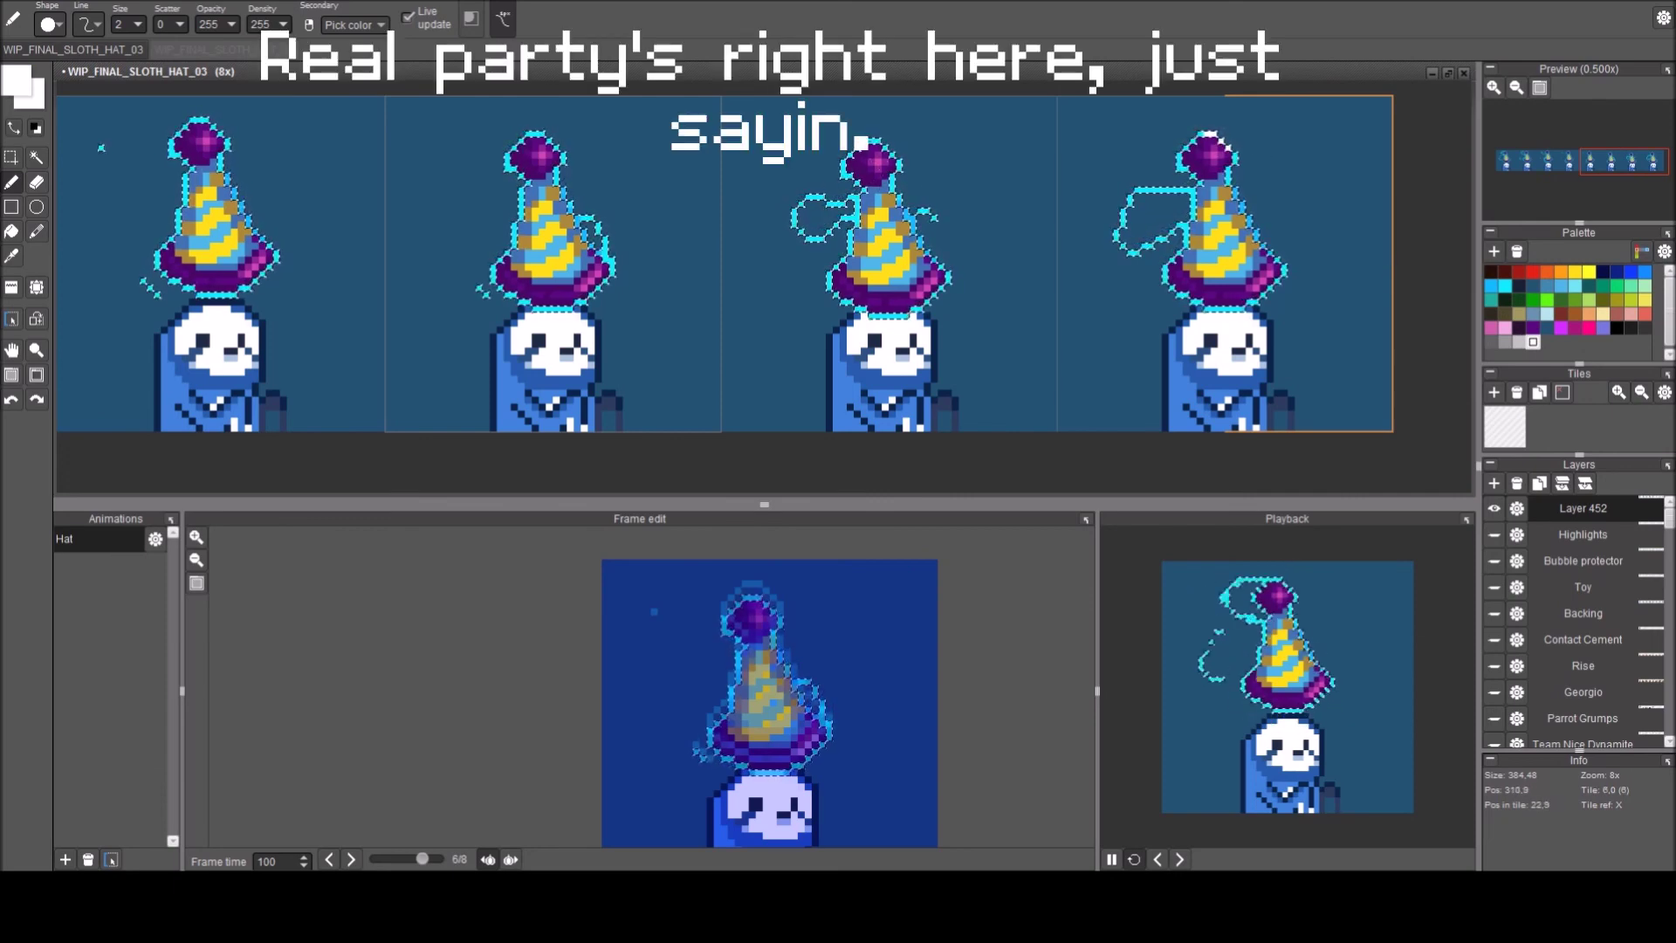
pyautogui.moveTo(639, 212); pyautogui.dragTo(850, 236)
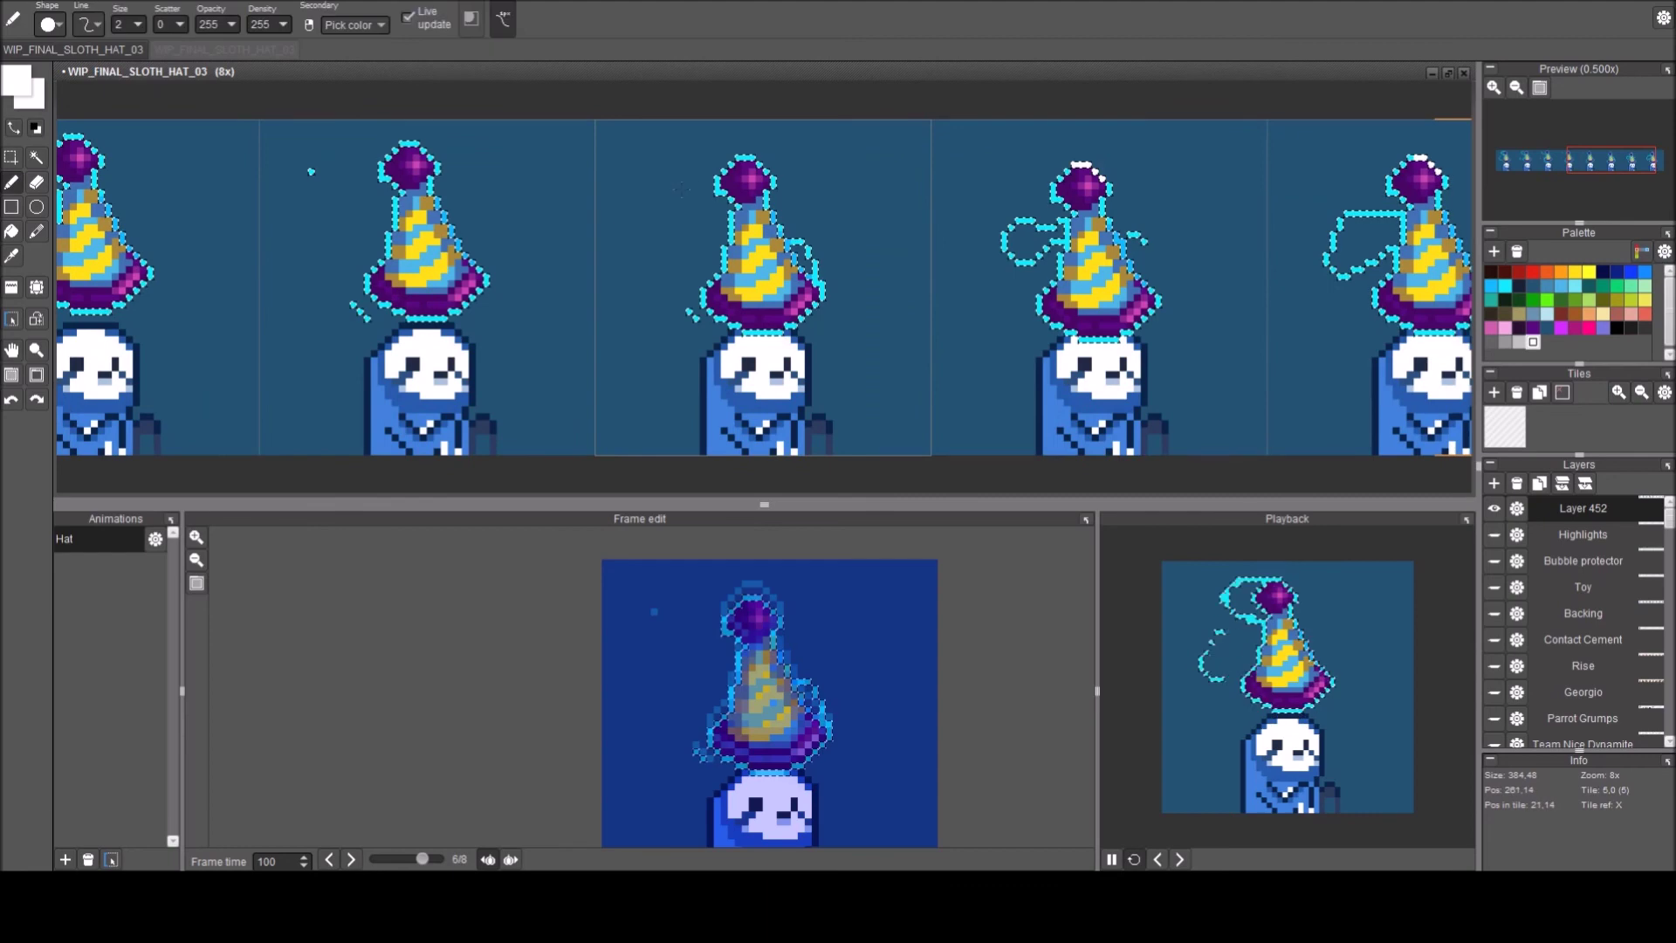
pyautogui.moveTo(739, 159); pyautogui.dragTo(767, 166)
# Paint white highlights on the outline around the pompom and the cone's upper right in the first five frames, and clear the selection.
pyautogui.moveTo(904, 212); pyautogui.dragTo(1180, 250)
pyautogui.moveTo(679, 182); pyautogui.dragTo(688, 181)
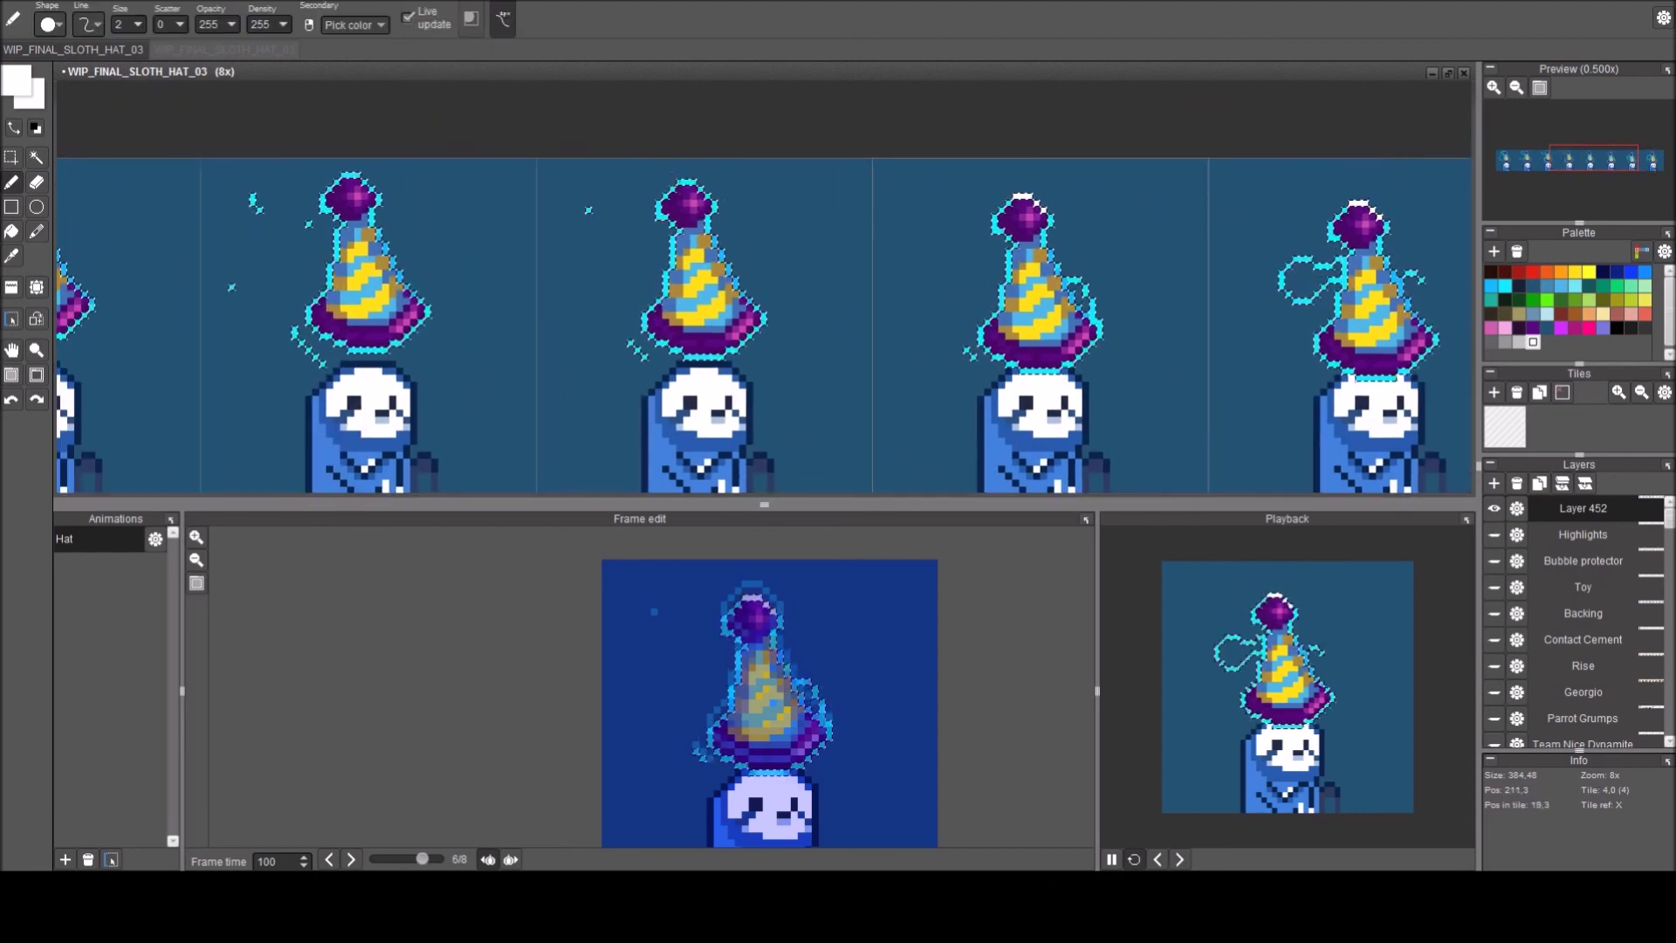
pyautogui.moveTo(707, 212)
pyautogui.mouseDown()
pyautogui.moveTo(707, 232)
pyautogui.moveTo(994, 227)
pyautogui.mouseUp()
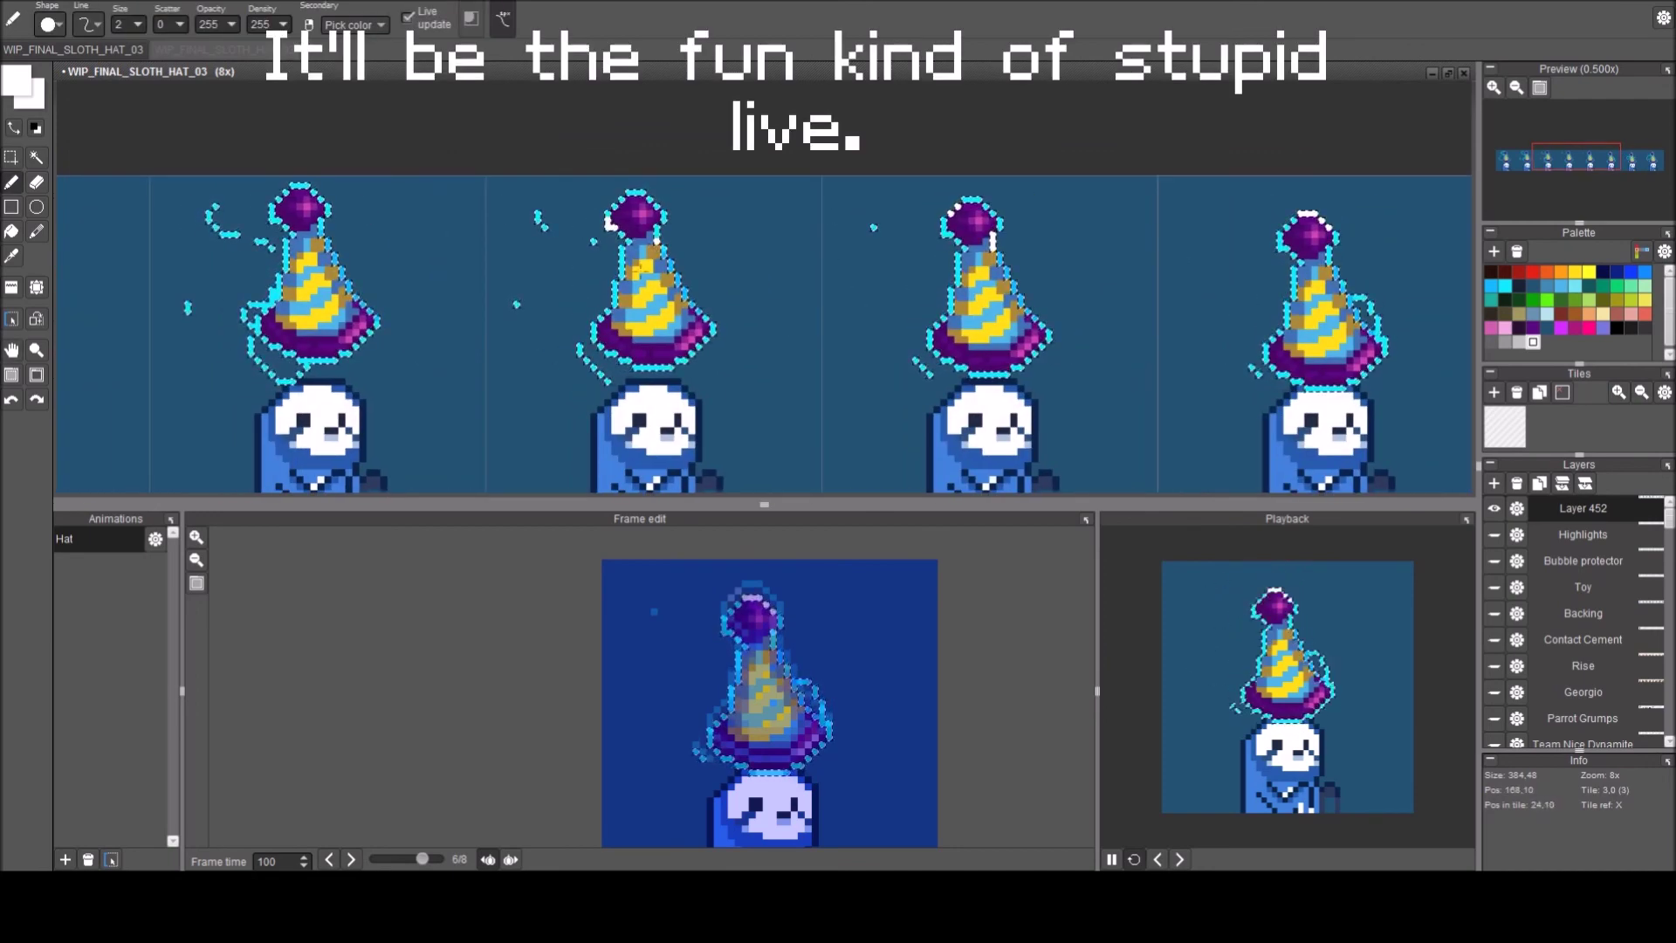
pyautogui.moveTo(652, 246); pyautogui.dragTo(917, 288)
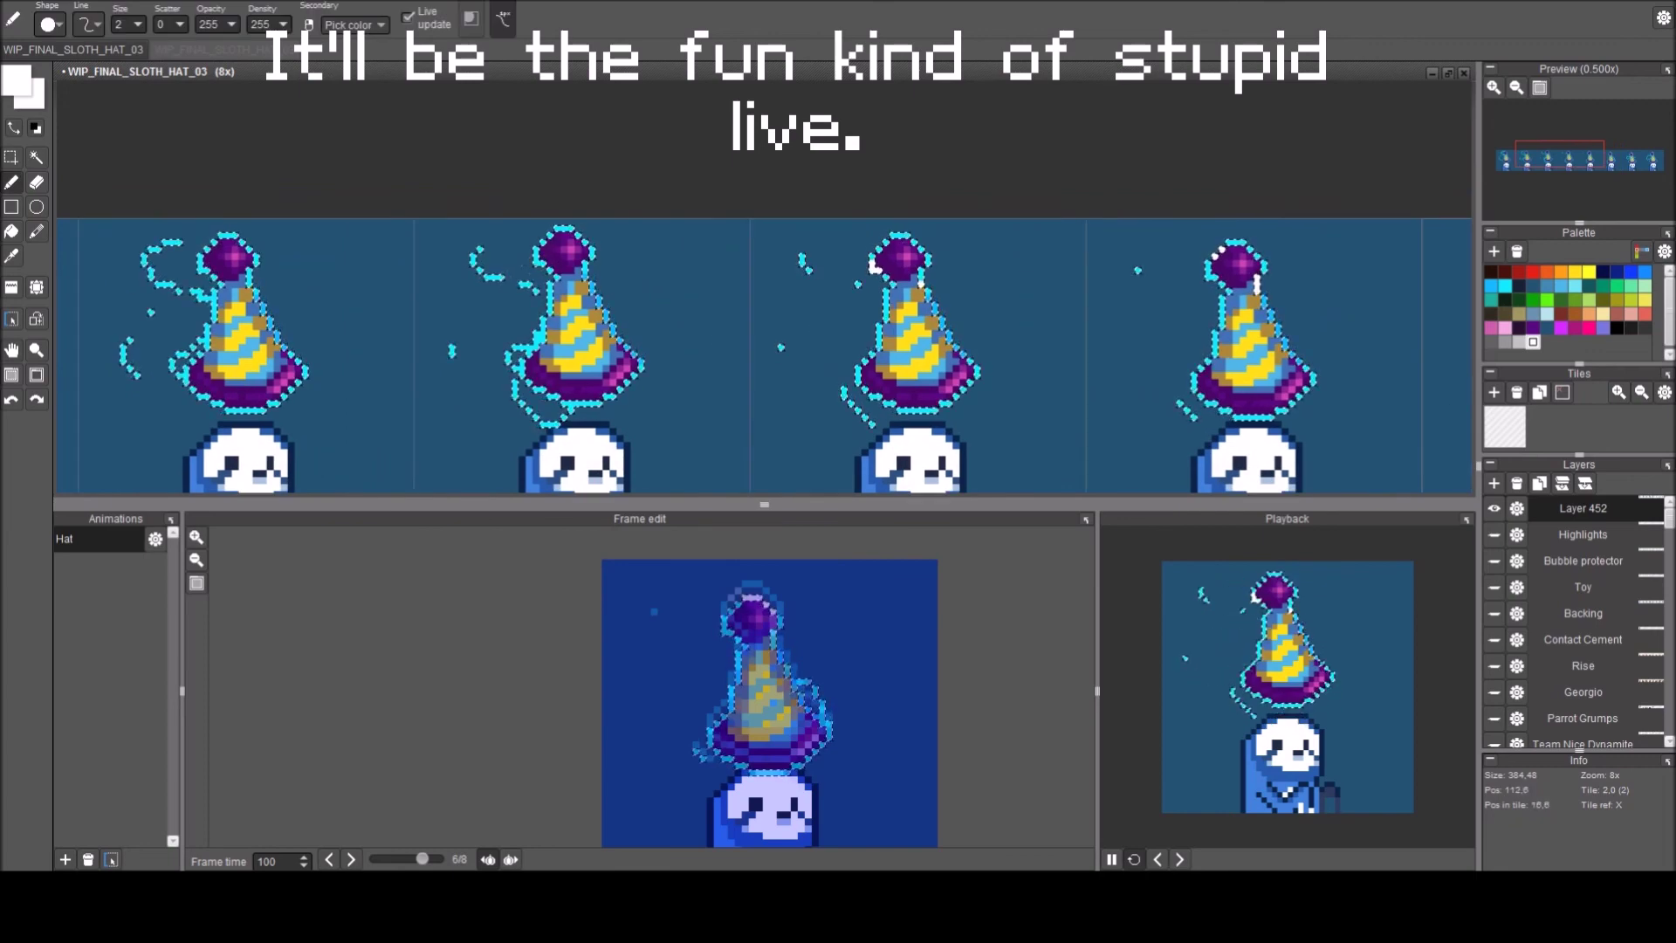
pyautogui.moveTo(438, 336); pyautogui.dragTo(694, 363)
pyautogui.moveTo(457, 291)
pyautogui.mouseDown()
pyautogui.moveTo(511, 320)
pyautogui.moveTo(711, 322)
pyautogui.mouseUp()
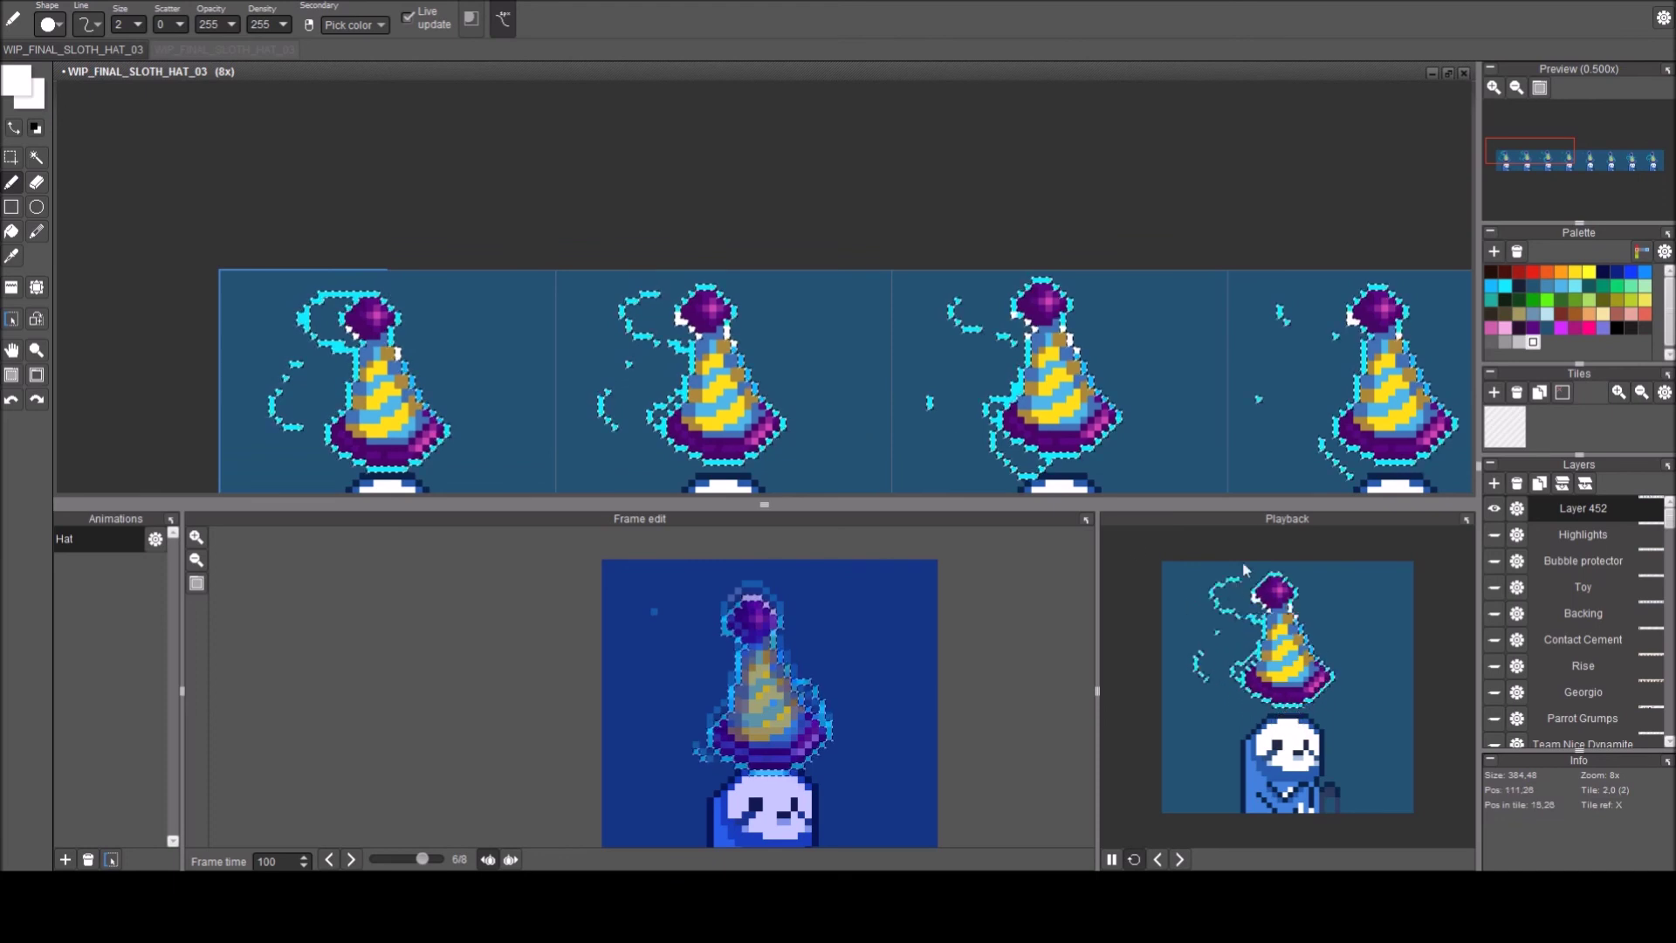
pyautogui.hotkey('ctrl', 'd')
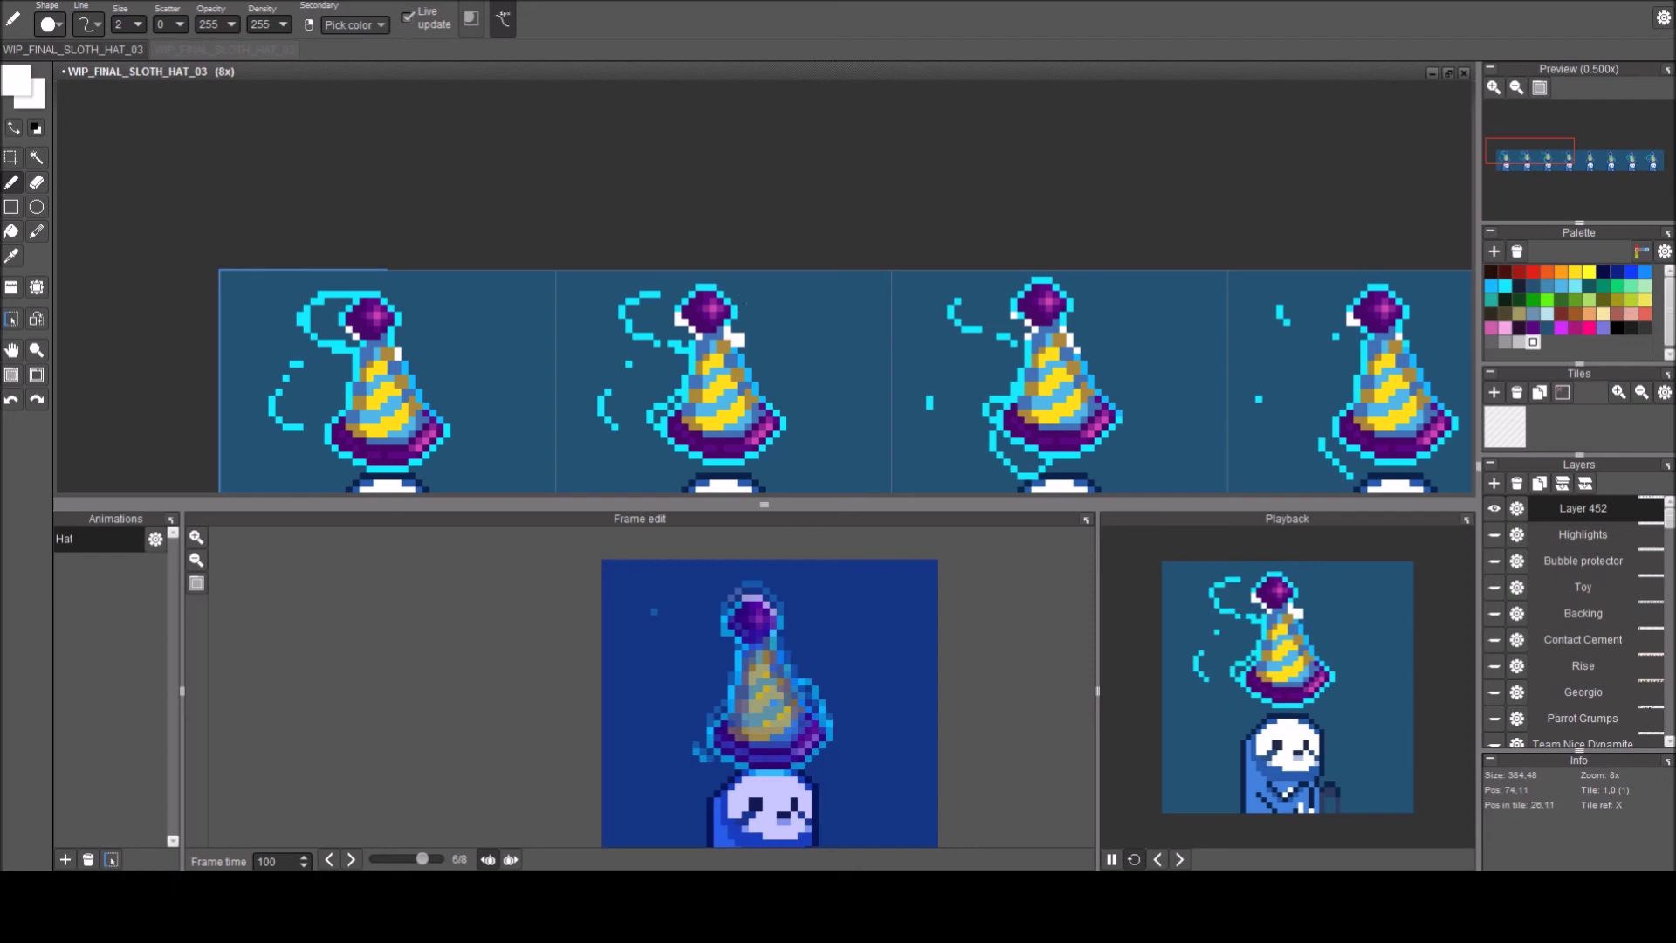
# Erase the squared upper edge of the loop in the eighth frame and redraw it as a diagonal cyan line meeting the cone.
pyautogui.scroll(-2, 550, 300)
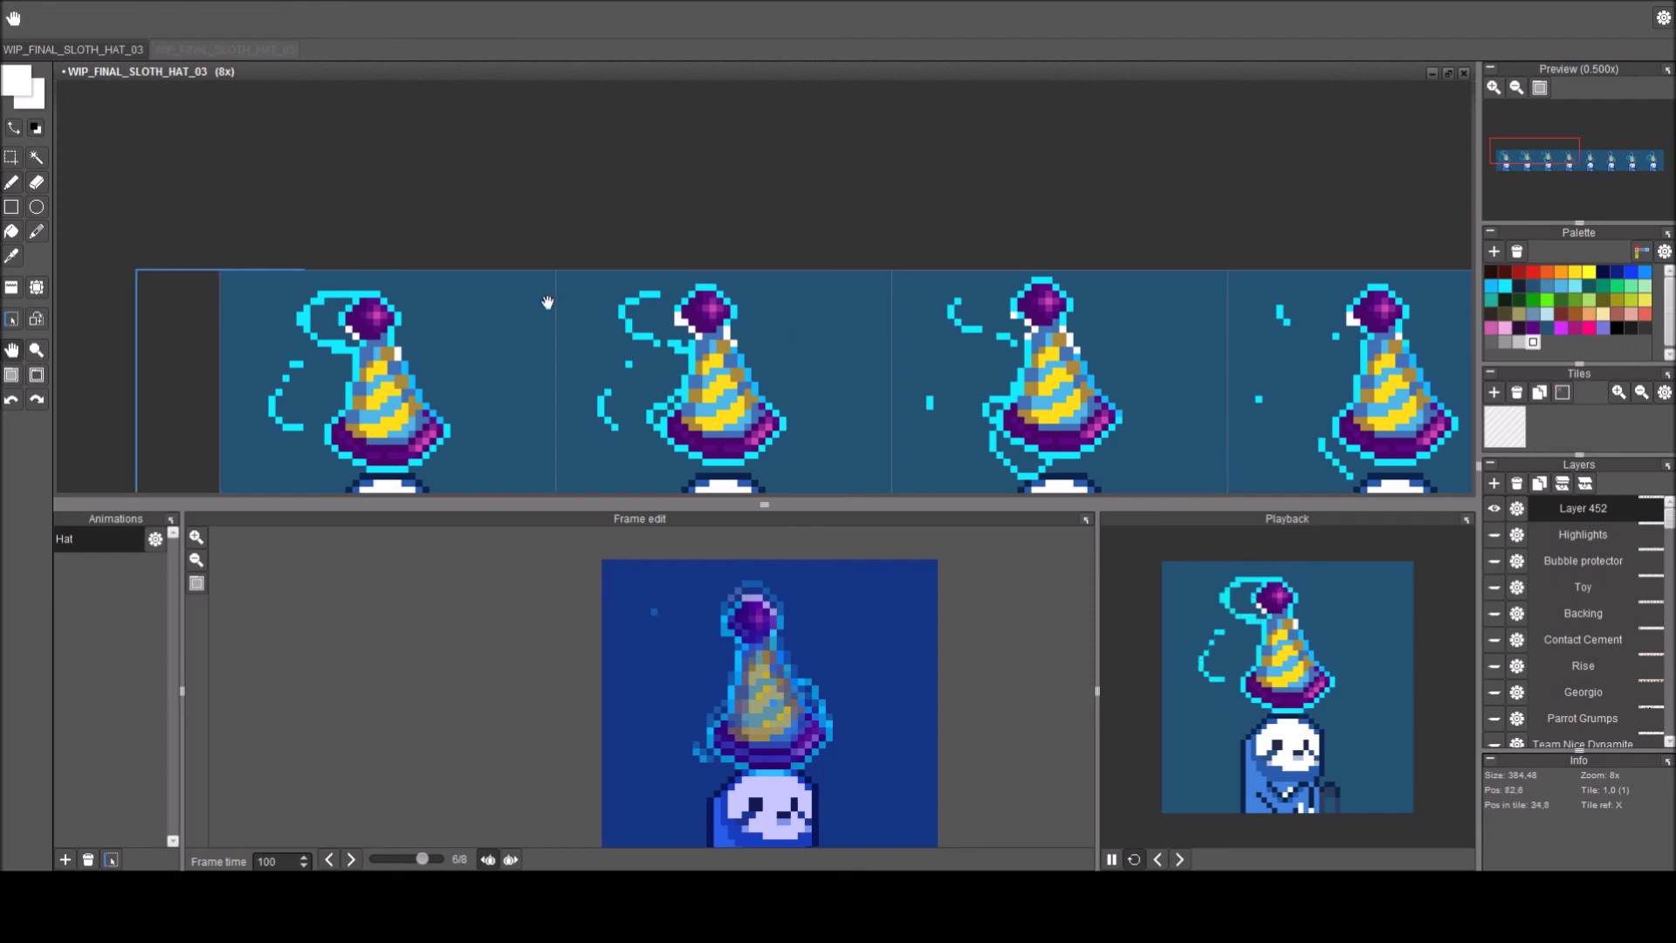
pyautogui.scroll(-1, 455, 483)
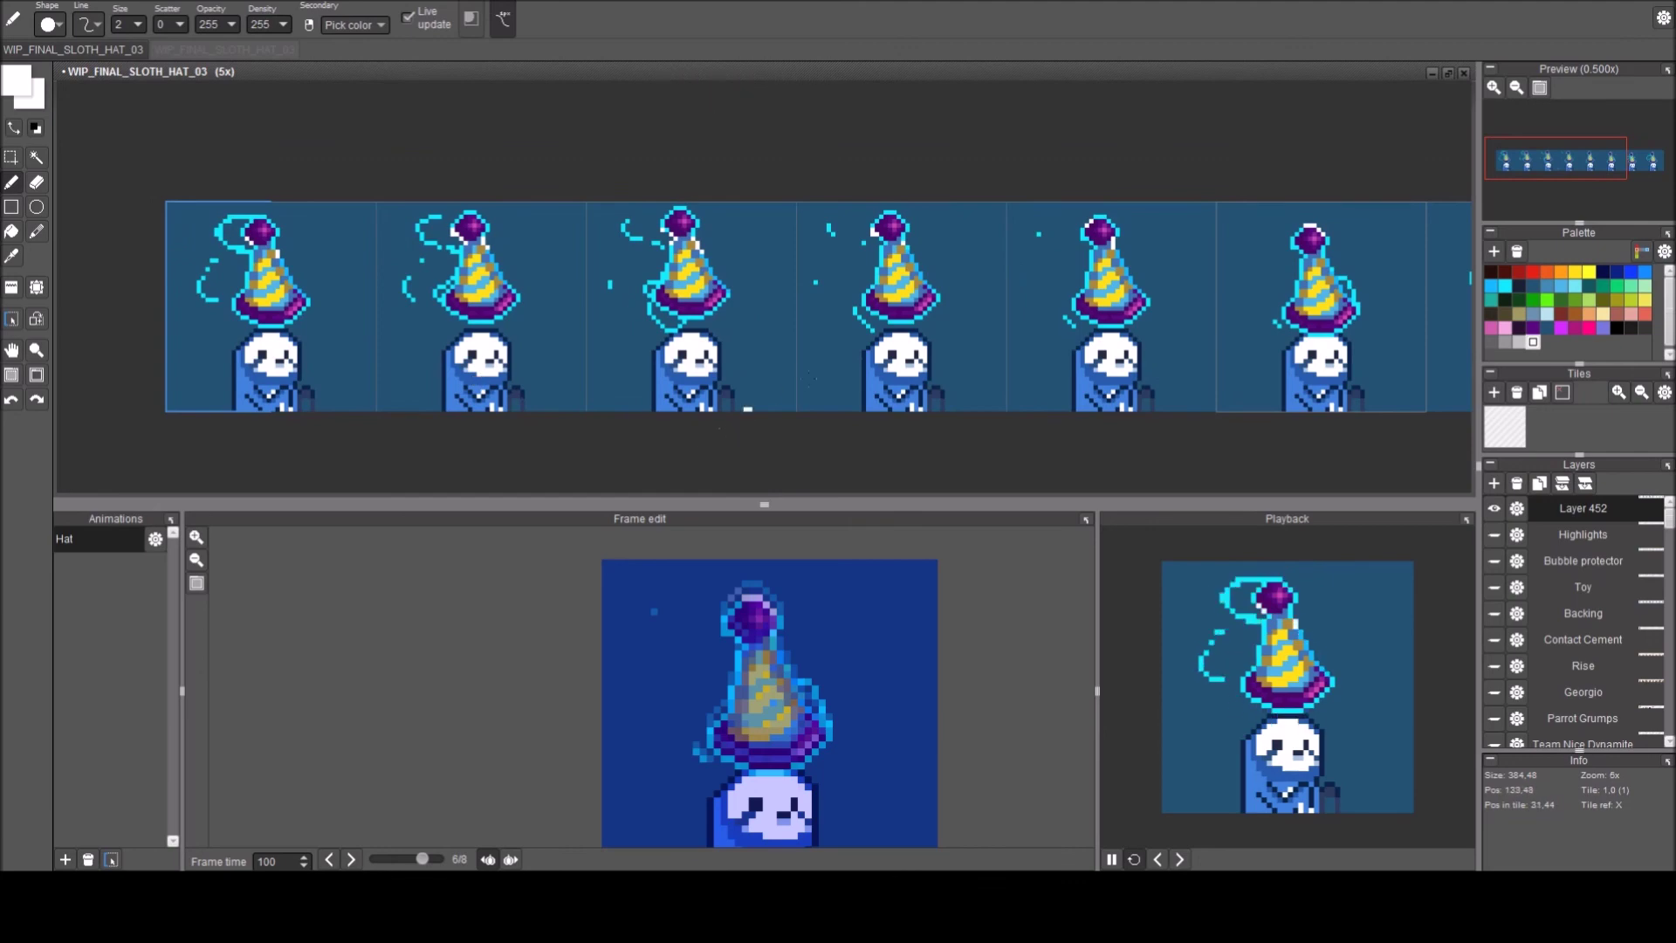
pyautogui.press('space')
pyautogui.moveTo(1042, 344); pyautogui.dragTo(933, 337)
pyautogui.scroll(-2, 933, 337)
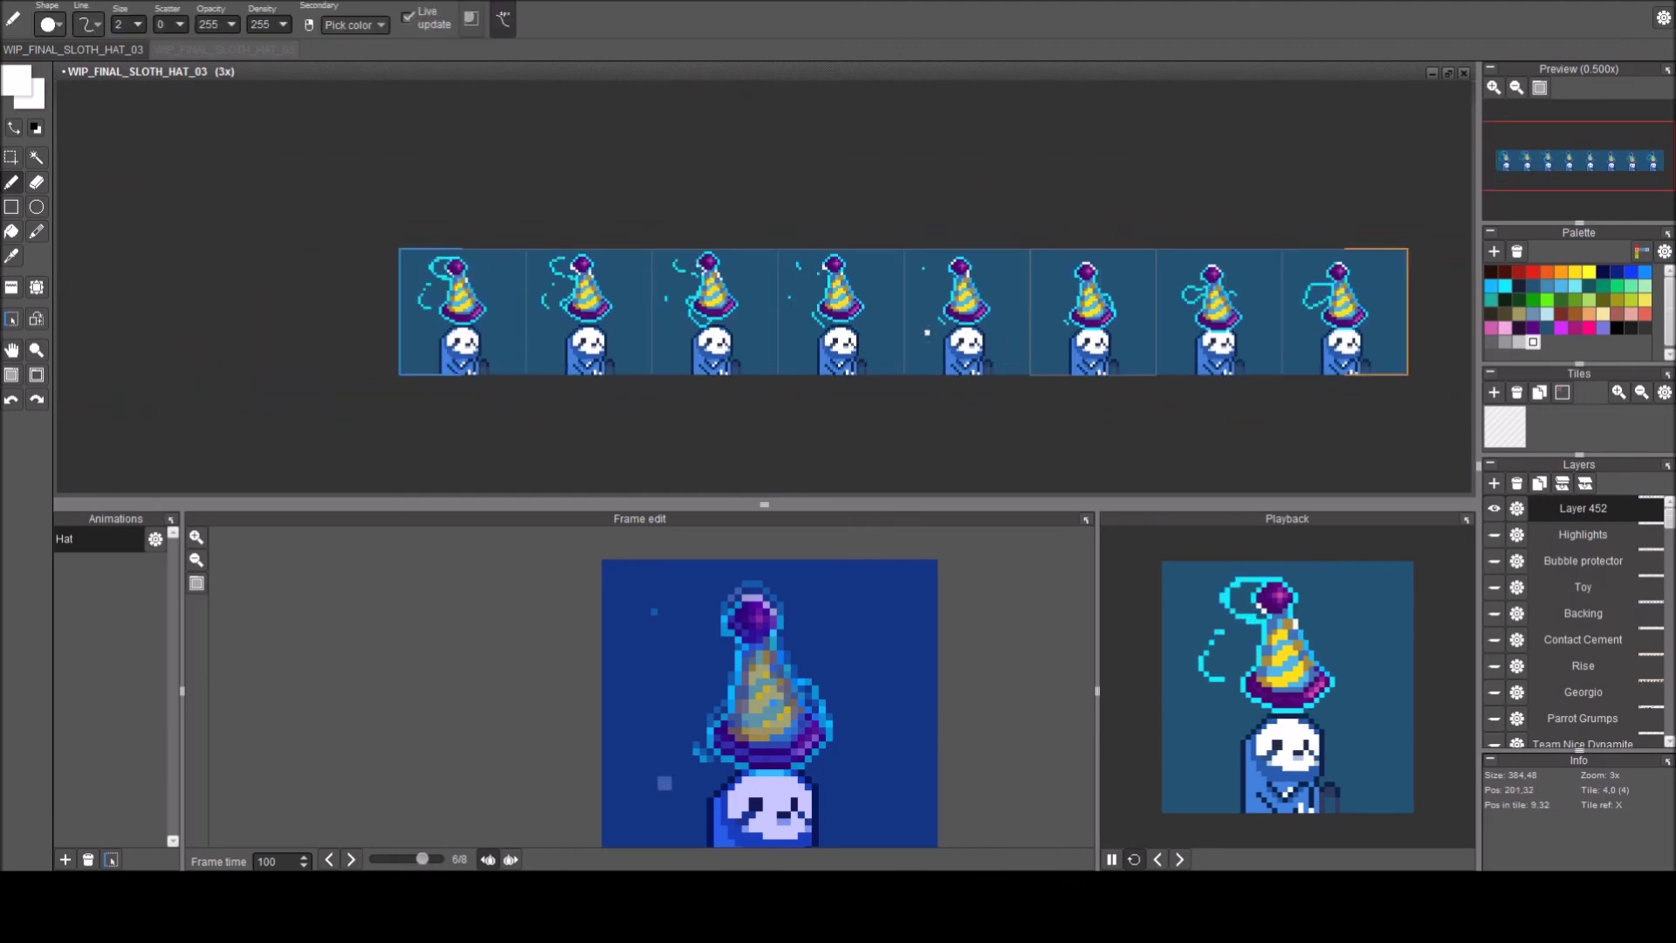
pyautogui.scroll(2, 1133, 306)
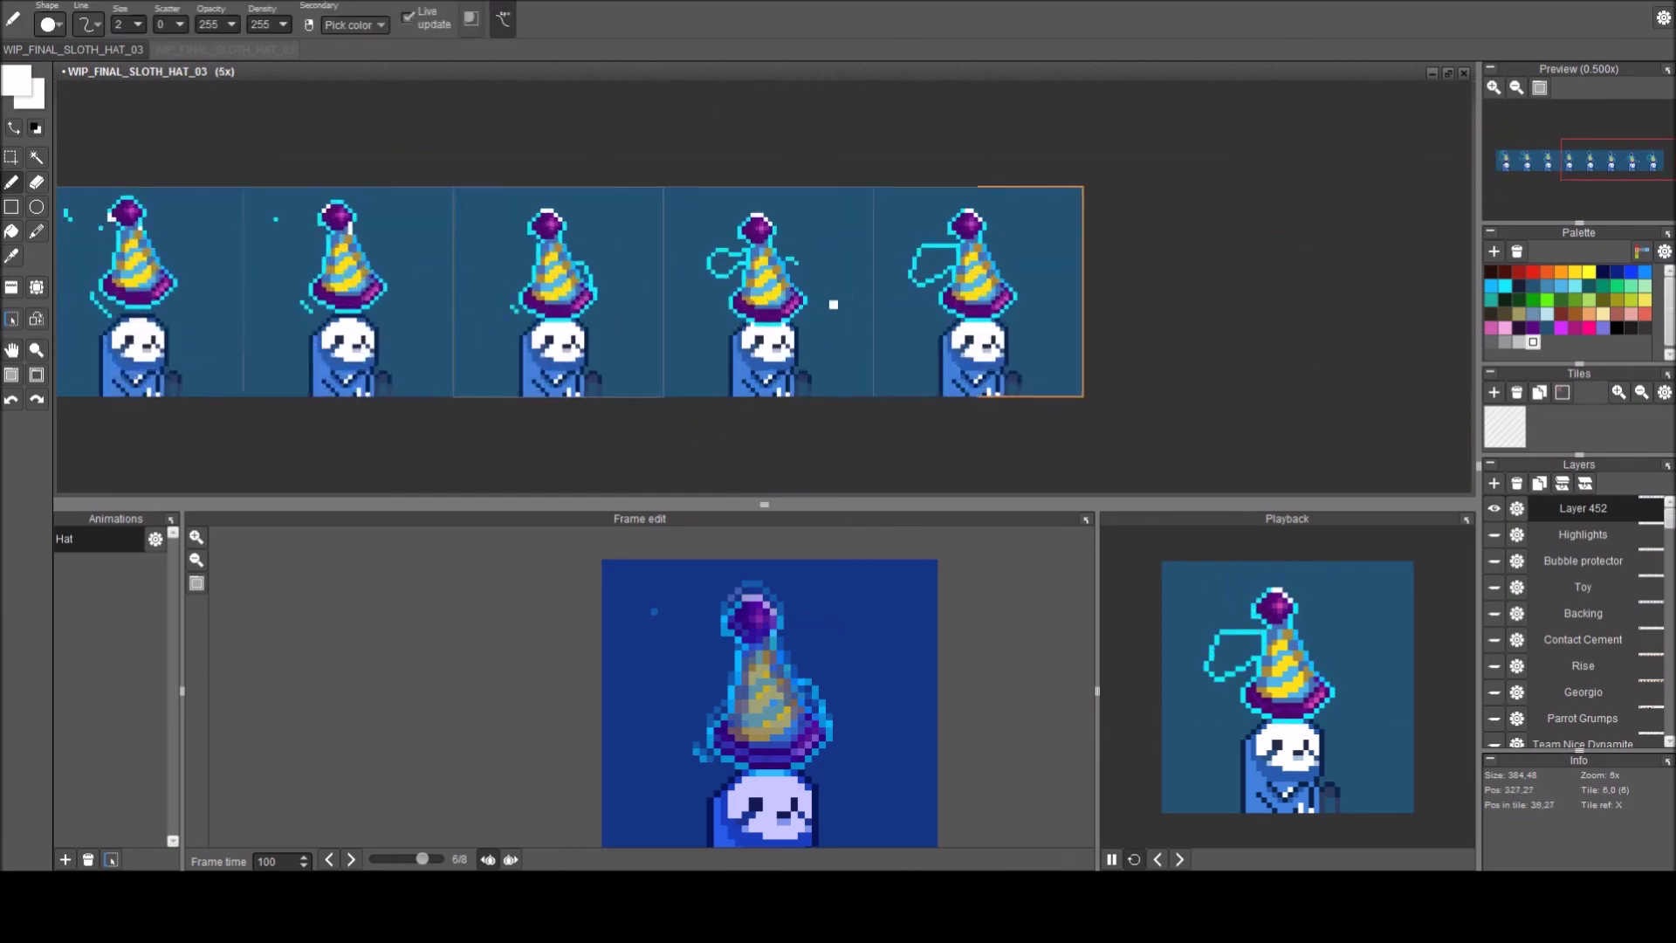
pyautogui.scroll(4, 820, 300)
pyautogui.press('e')
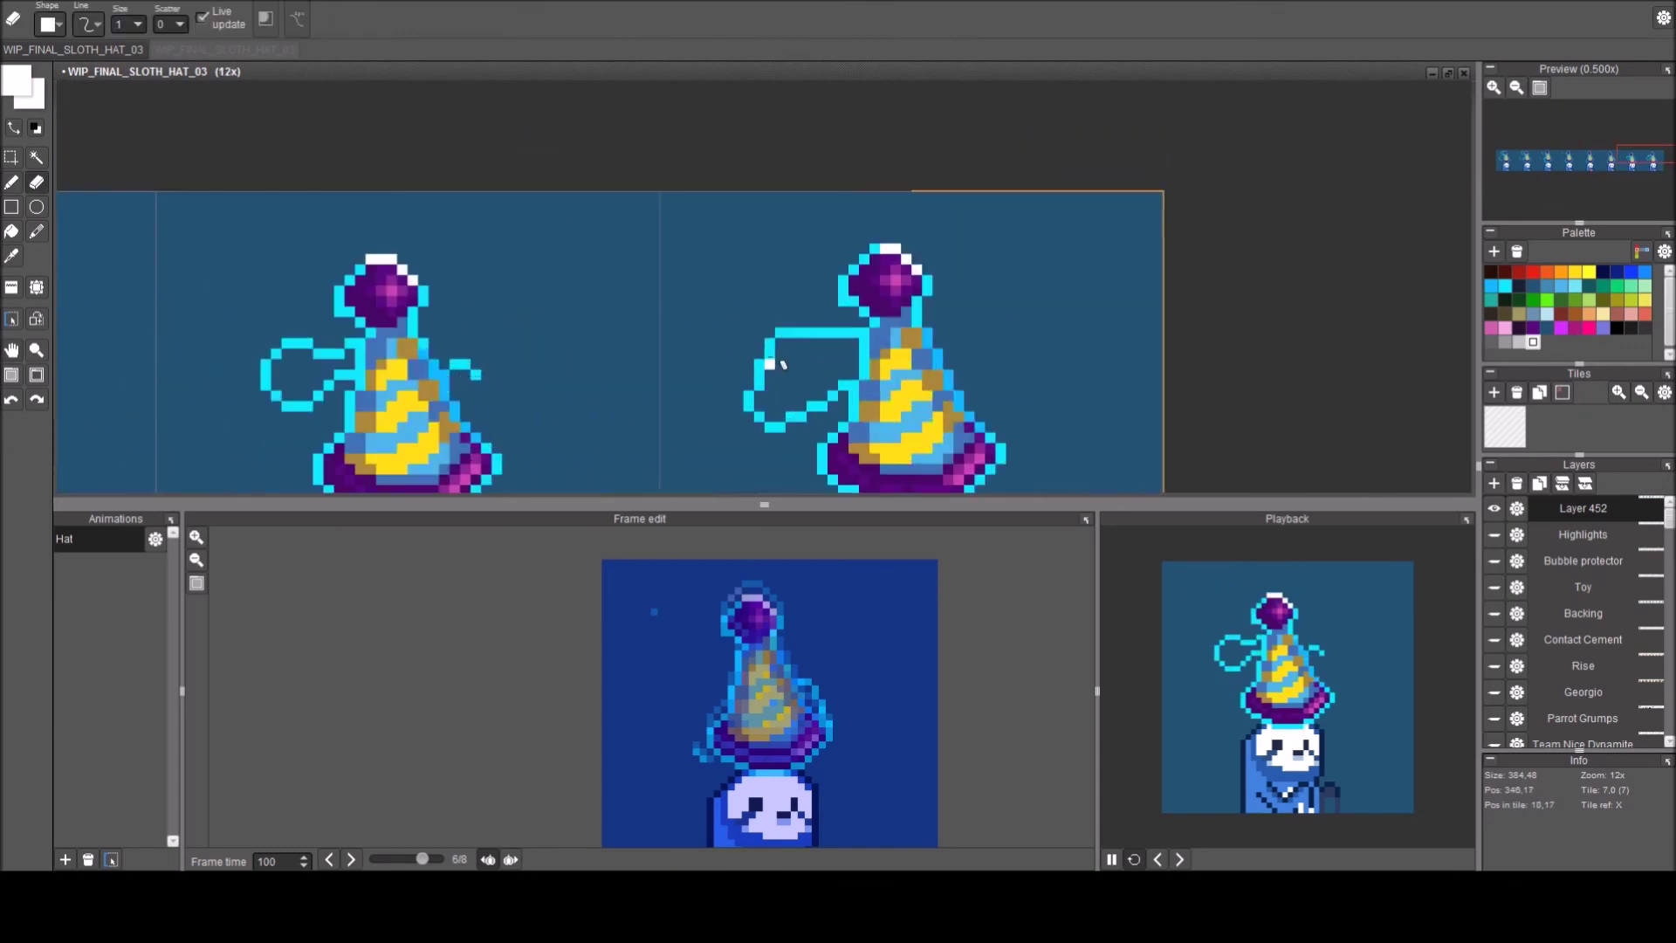
pyautogui.moveTo(781, 333)
pyautogui.mouseDown()
pyautogui.moveTo(759, 378)
pyautogui.moveTo(806, 334)
pyautogui.moveTo(778, 344)
pyautogui.moveTo(818, 339)
pyautogui.mouseUp()
pyautogui.rightClick(833, 334)
pyautogui.press('b')
pyautogui.press('[')
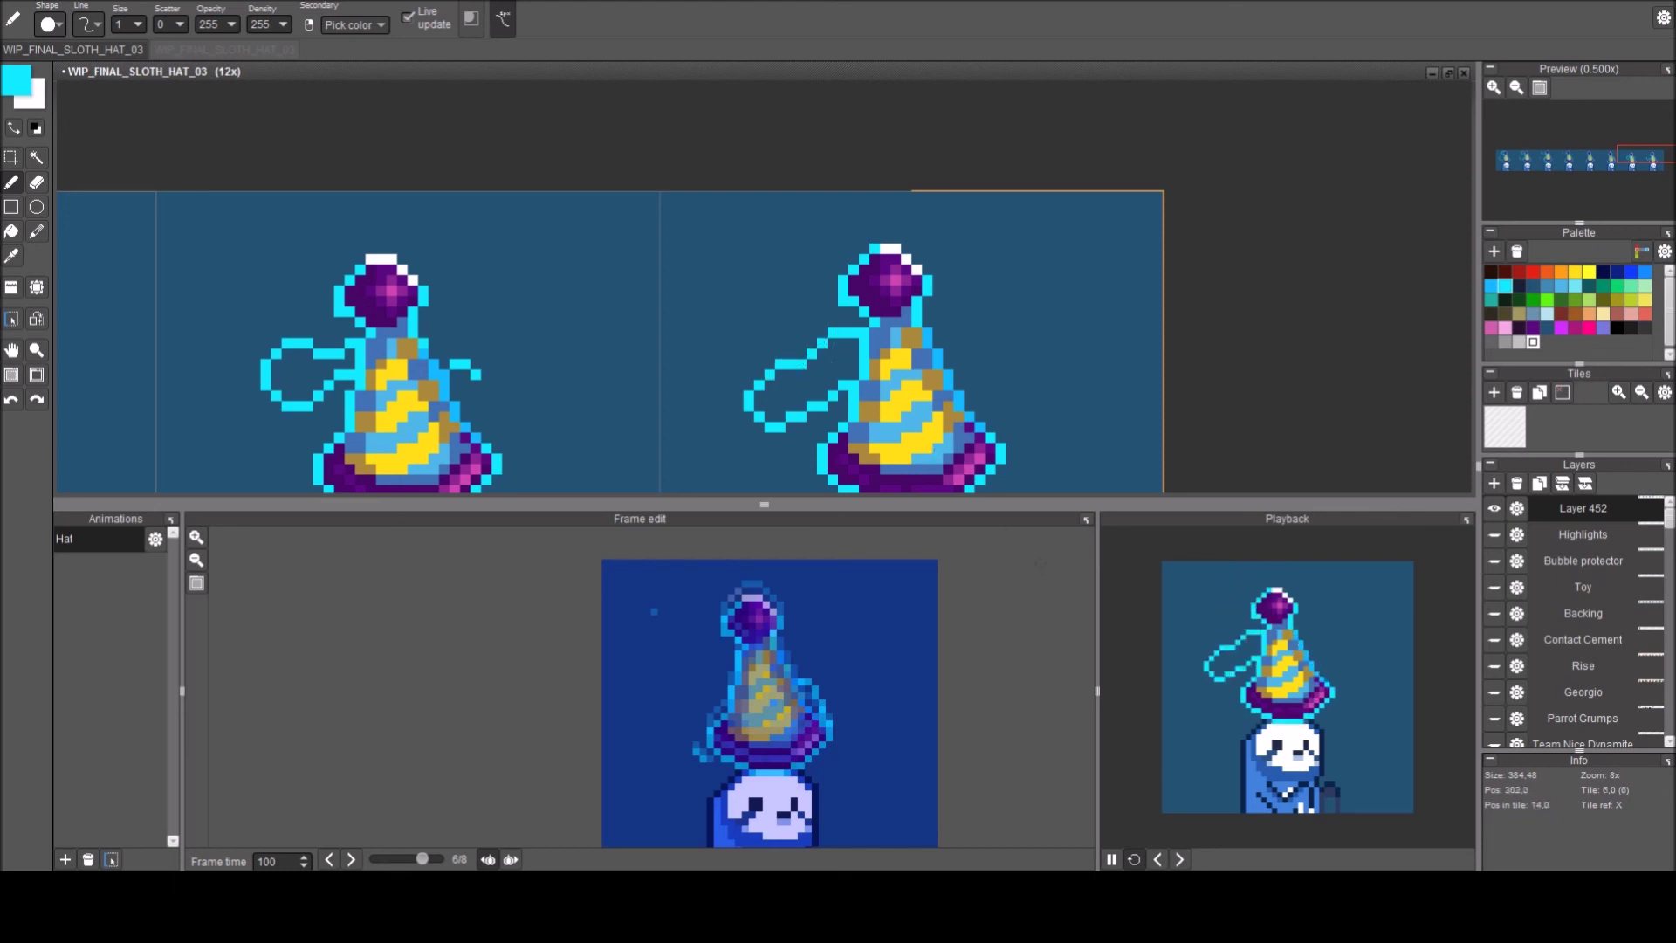
# Turn off onion skinning and step back and forth between the last frames and the first to check the wisp's motion.
pyautogui.press('Left')
pyautogui.press('Left')
pyautogui.press('Left')
pyautogui.press('Left')
pyautogui.press('Left')
pyautogui.press('Left')
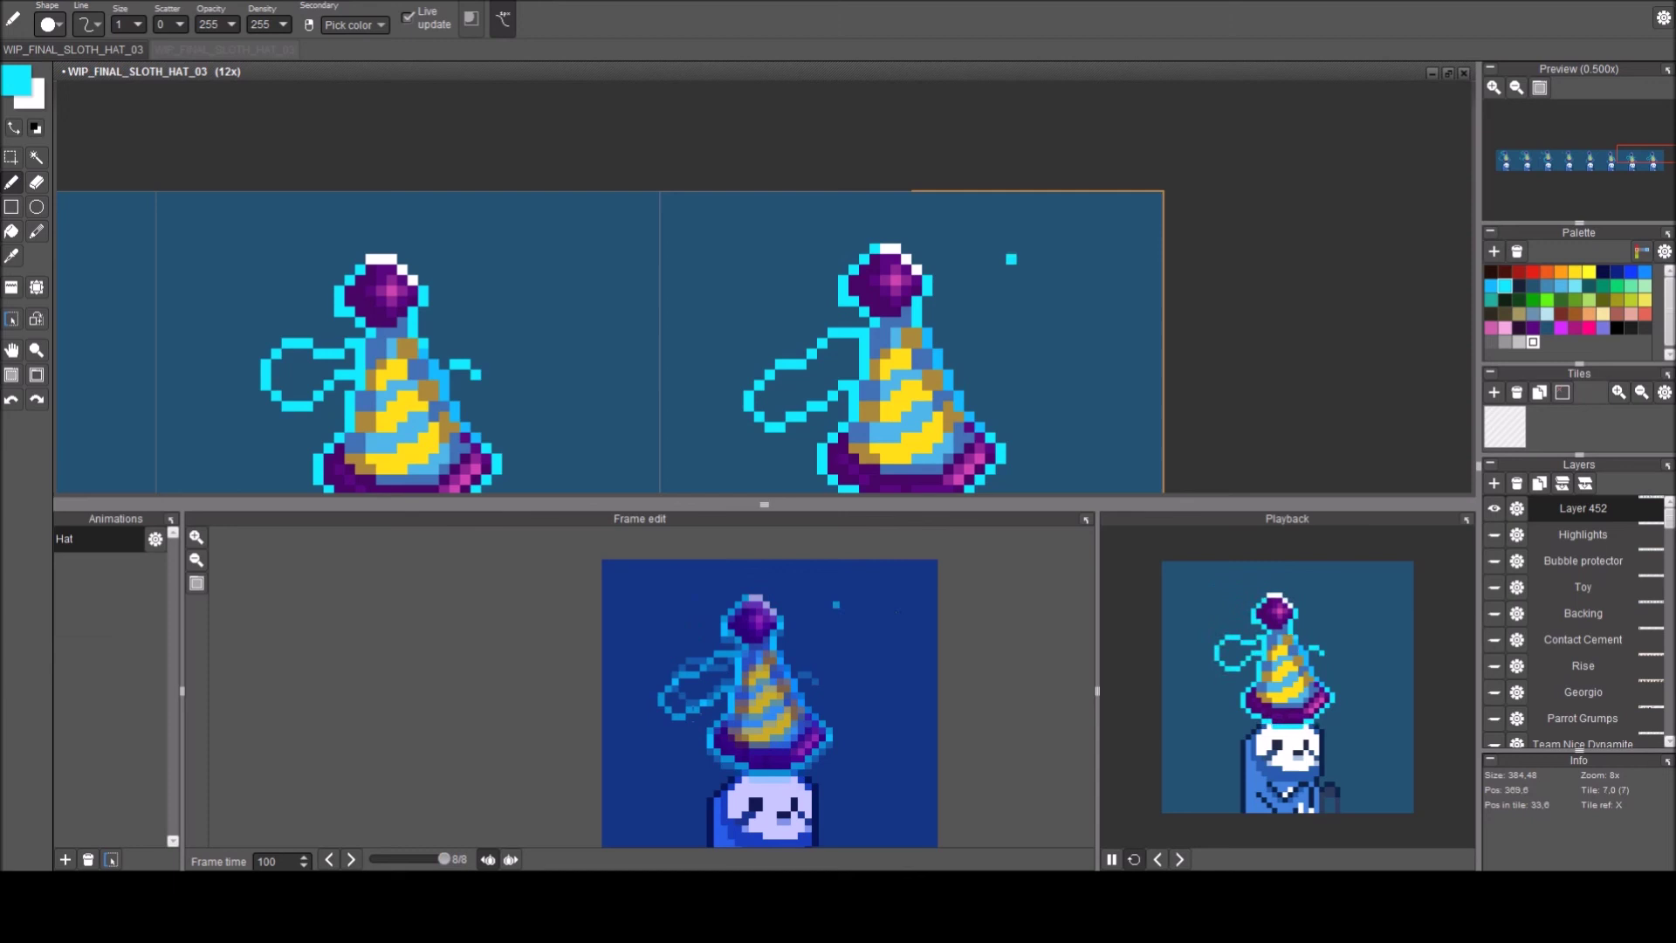
pyautogui.click(487, 860)
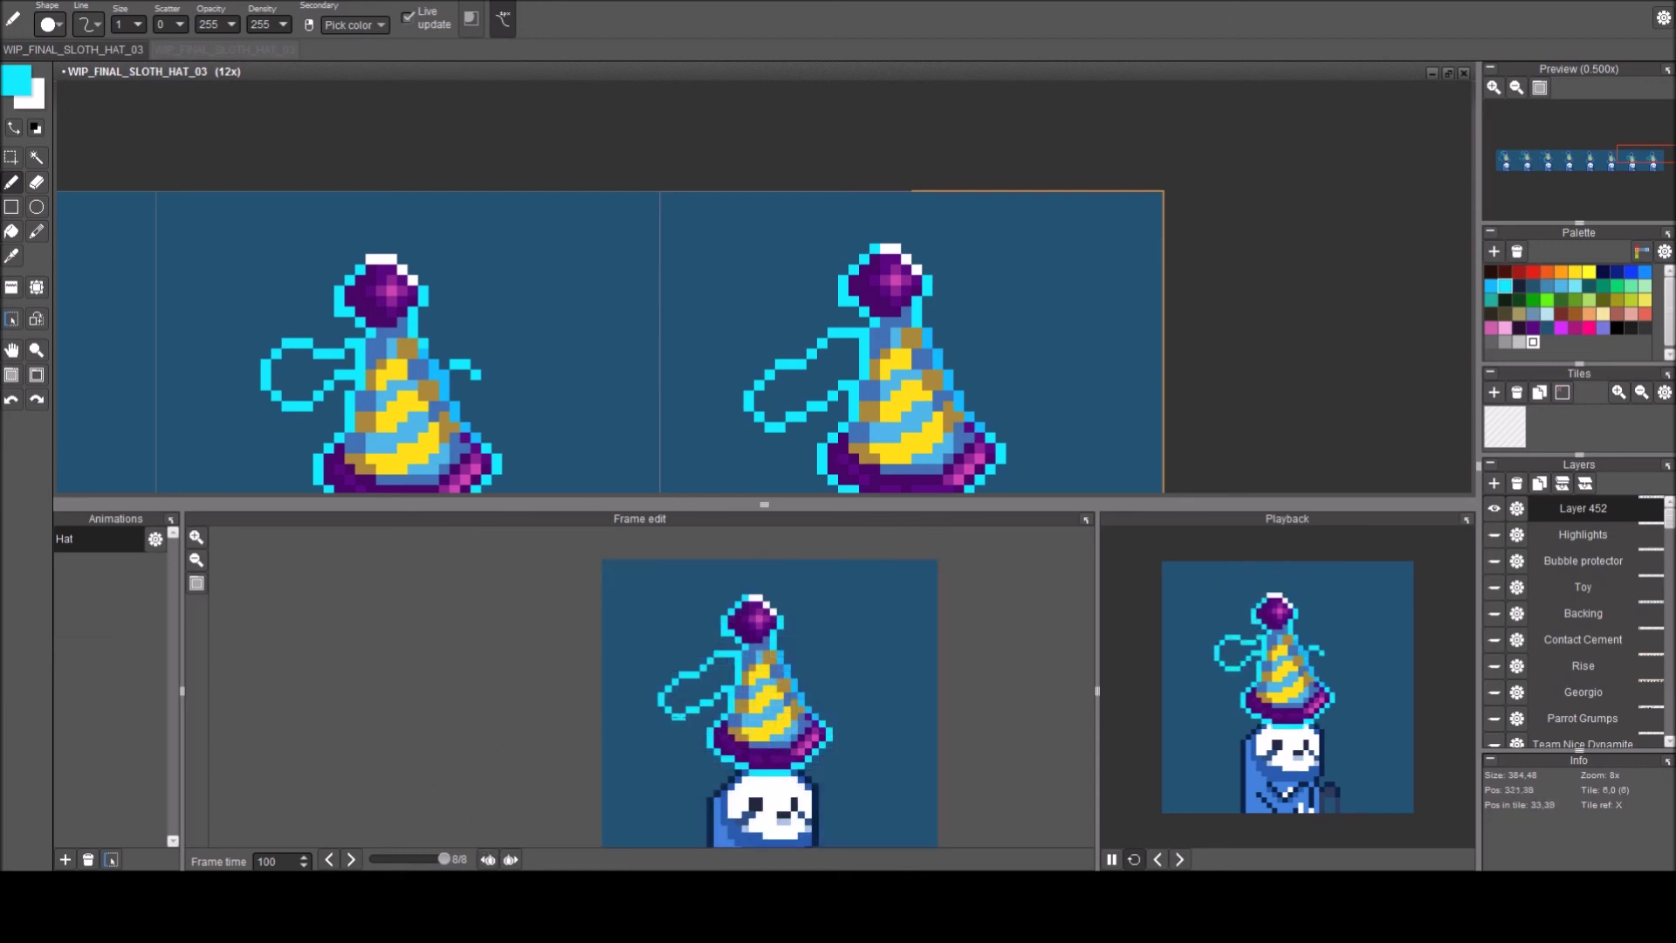
pyautogui.press('Left')
pyautogui.press('Left')
pyautogui.press('Left')
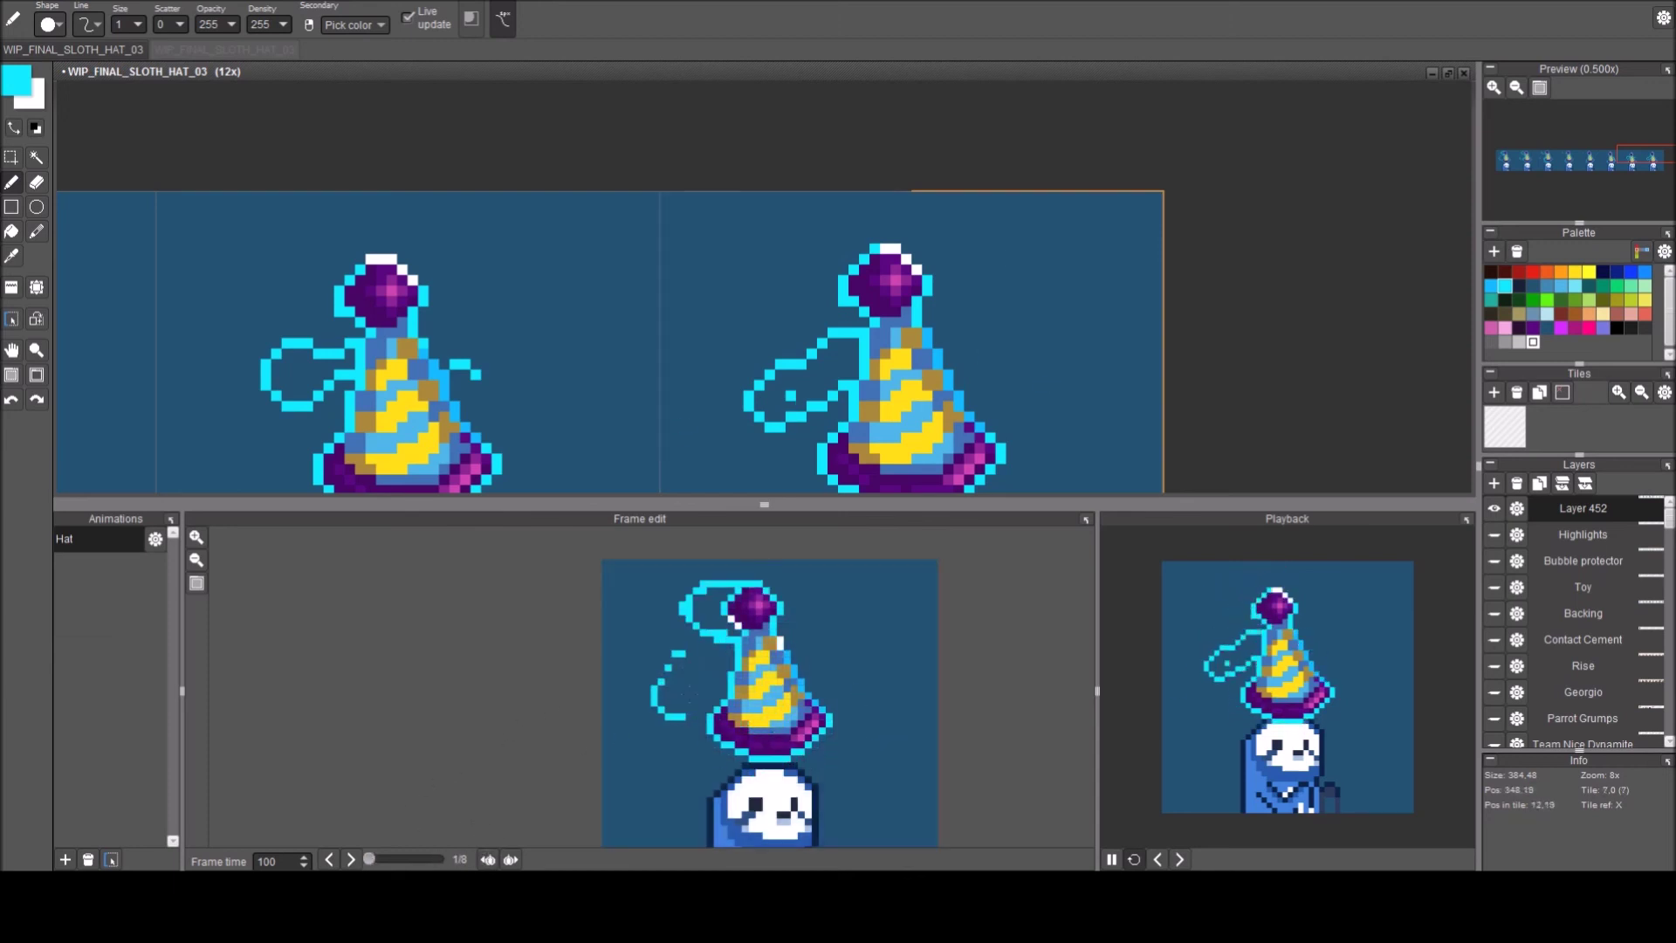
pyautogui.press('Right')
pyautogui.press('Right')
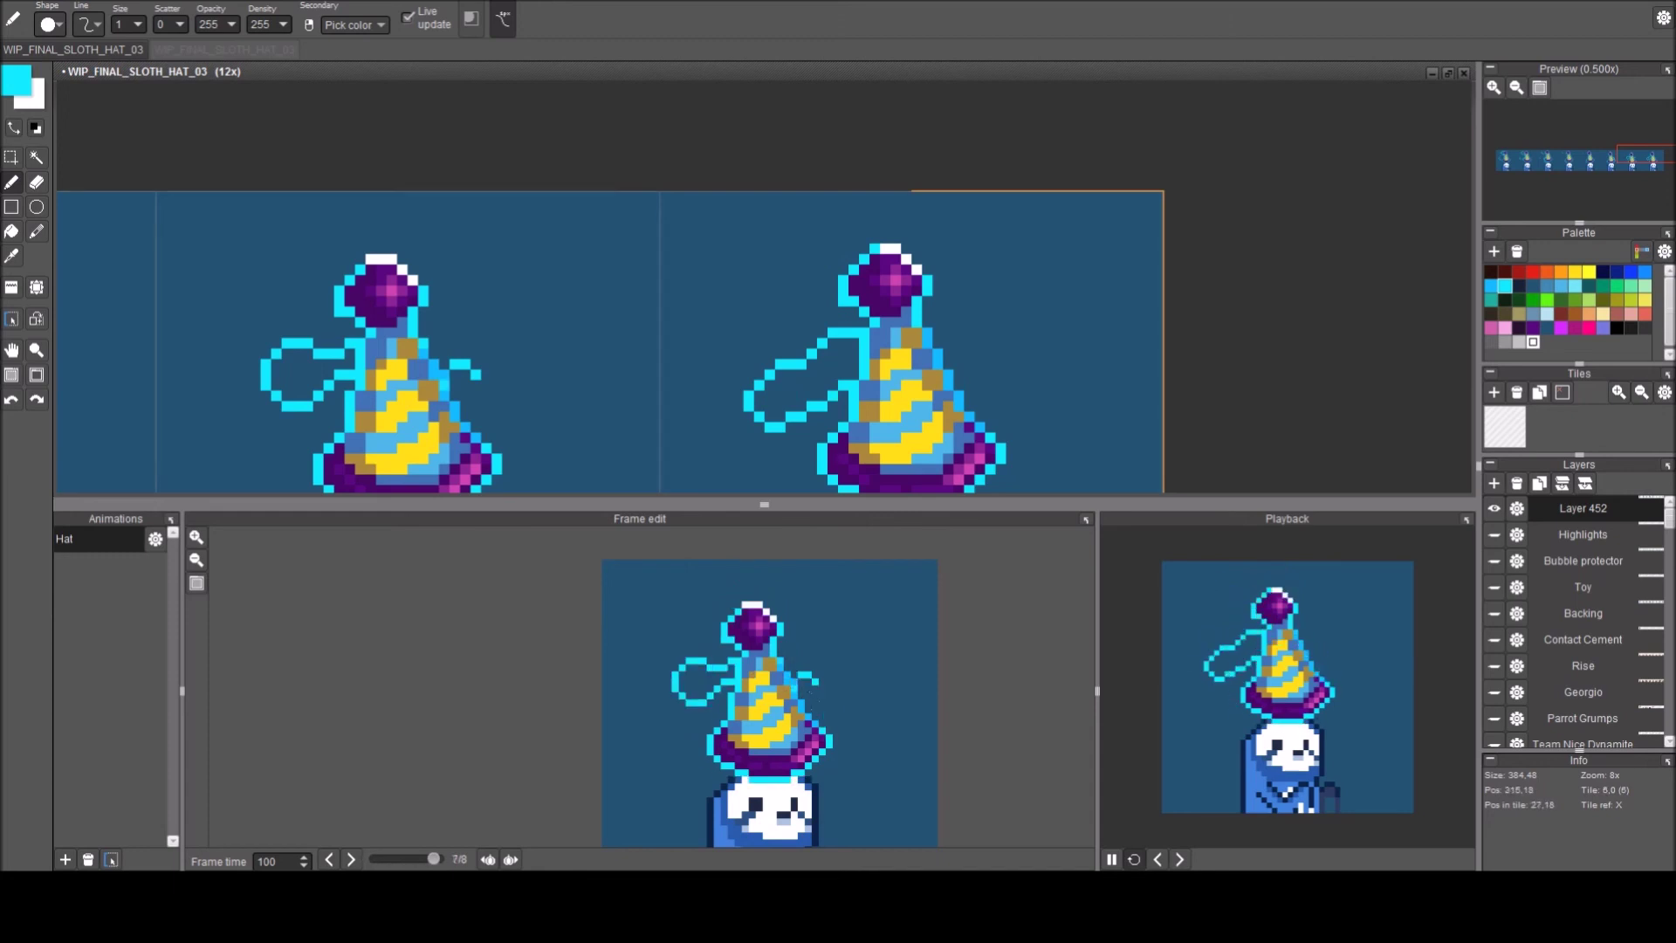
pyautogui.press('Right')
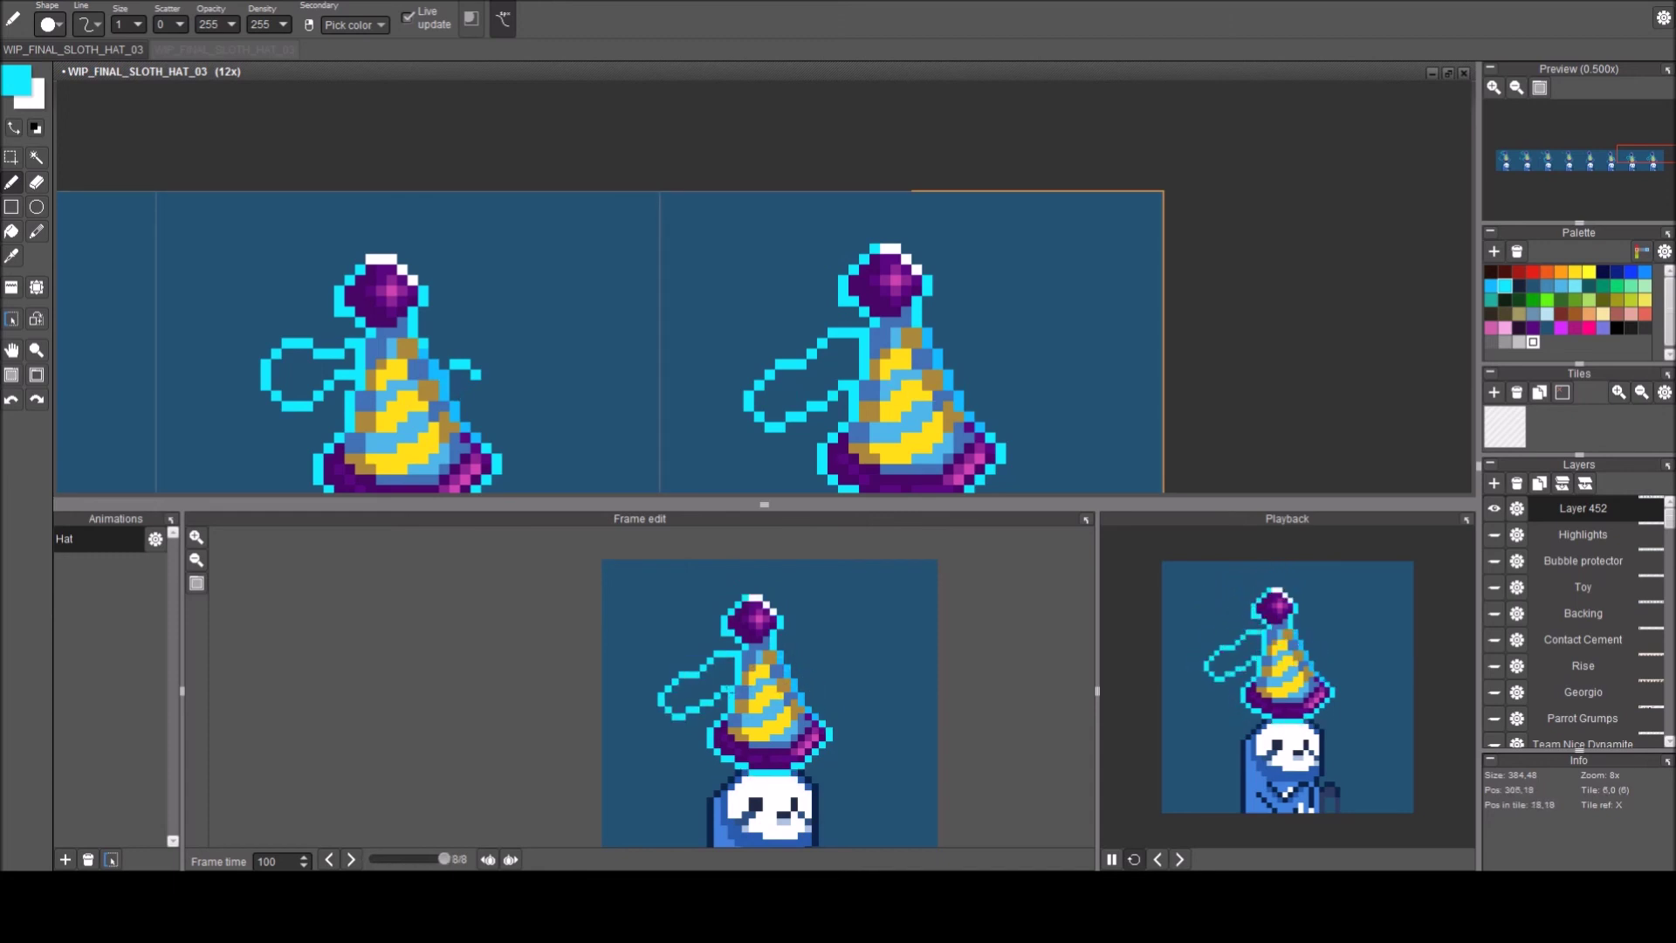
# Erase the upper part of the loop in the seventh frame and start reshaping its left end in cyan.
pyautogui.moveTo(297, 375)
pyautogui.mouseDown()
pyautogui.moveTo(567, 346)
pyautogui.moveTo(583, 320)
pyautogui.moveTo(566, 308)
pyautogui.moveTo(531, 334)
pyautogui.moveTo(571, 300)
pyautogui.mouseUp()
pyautogui.press('e')
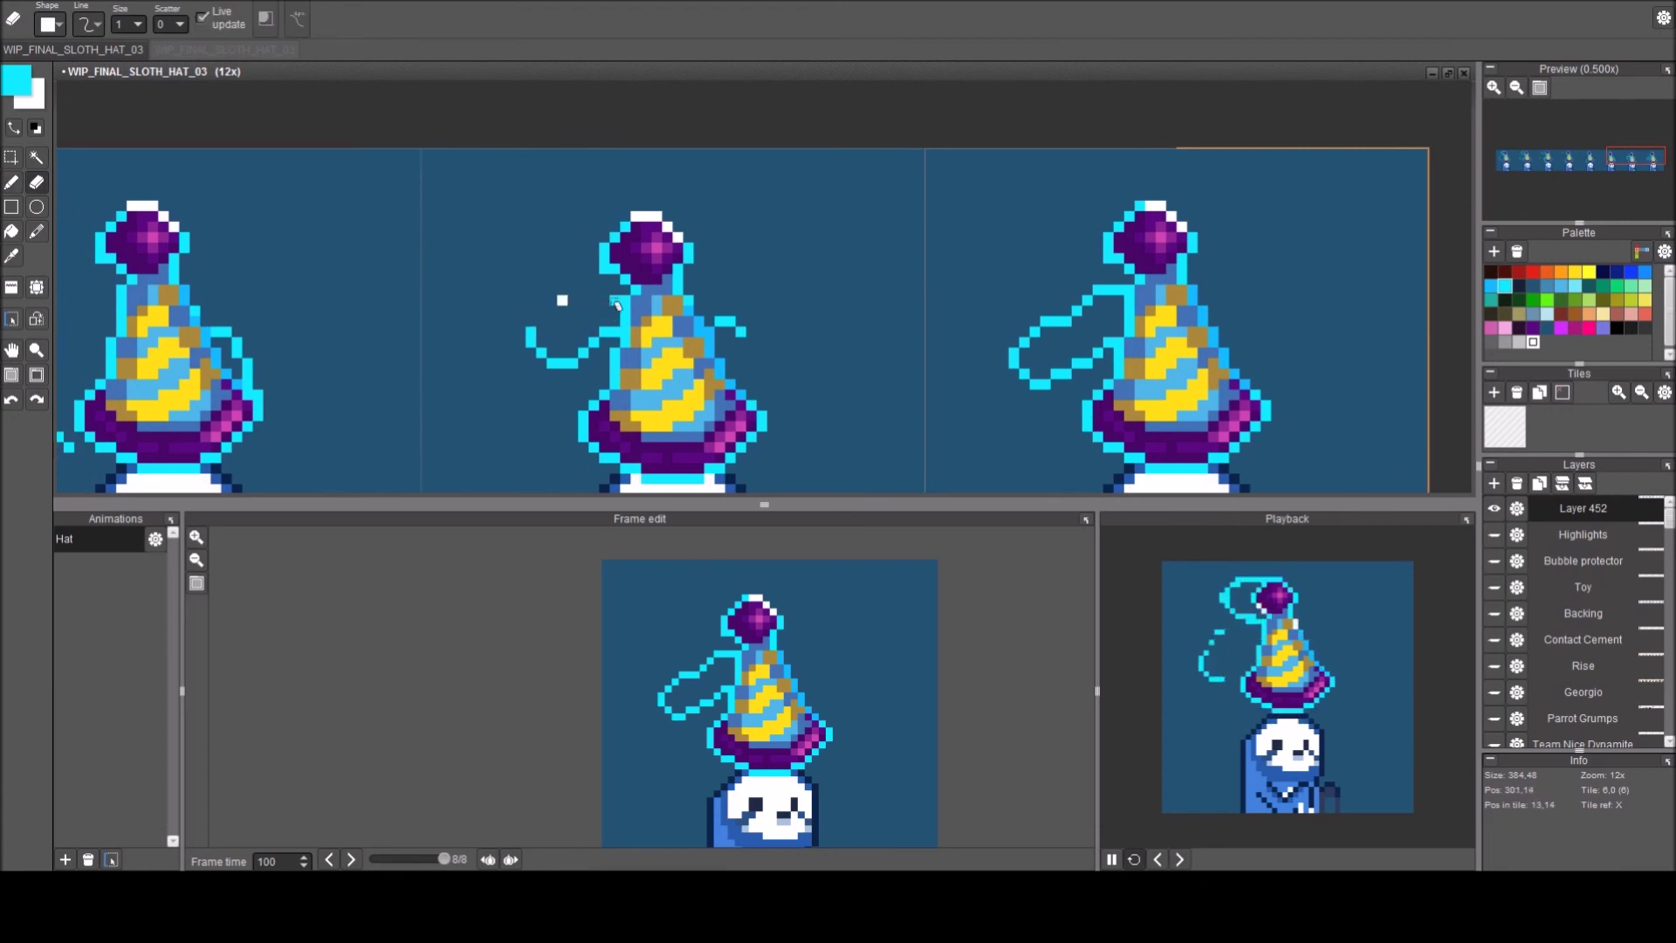
pyautogui.press('d')
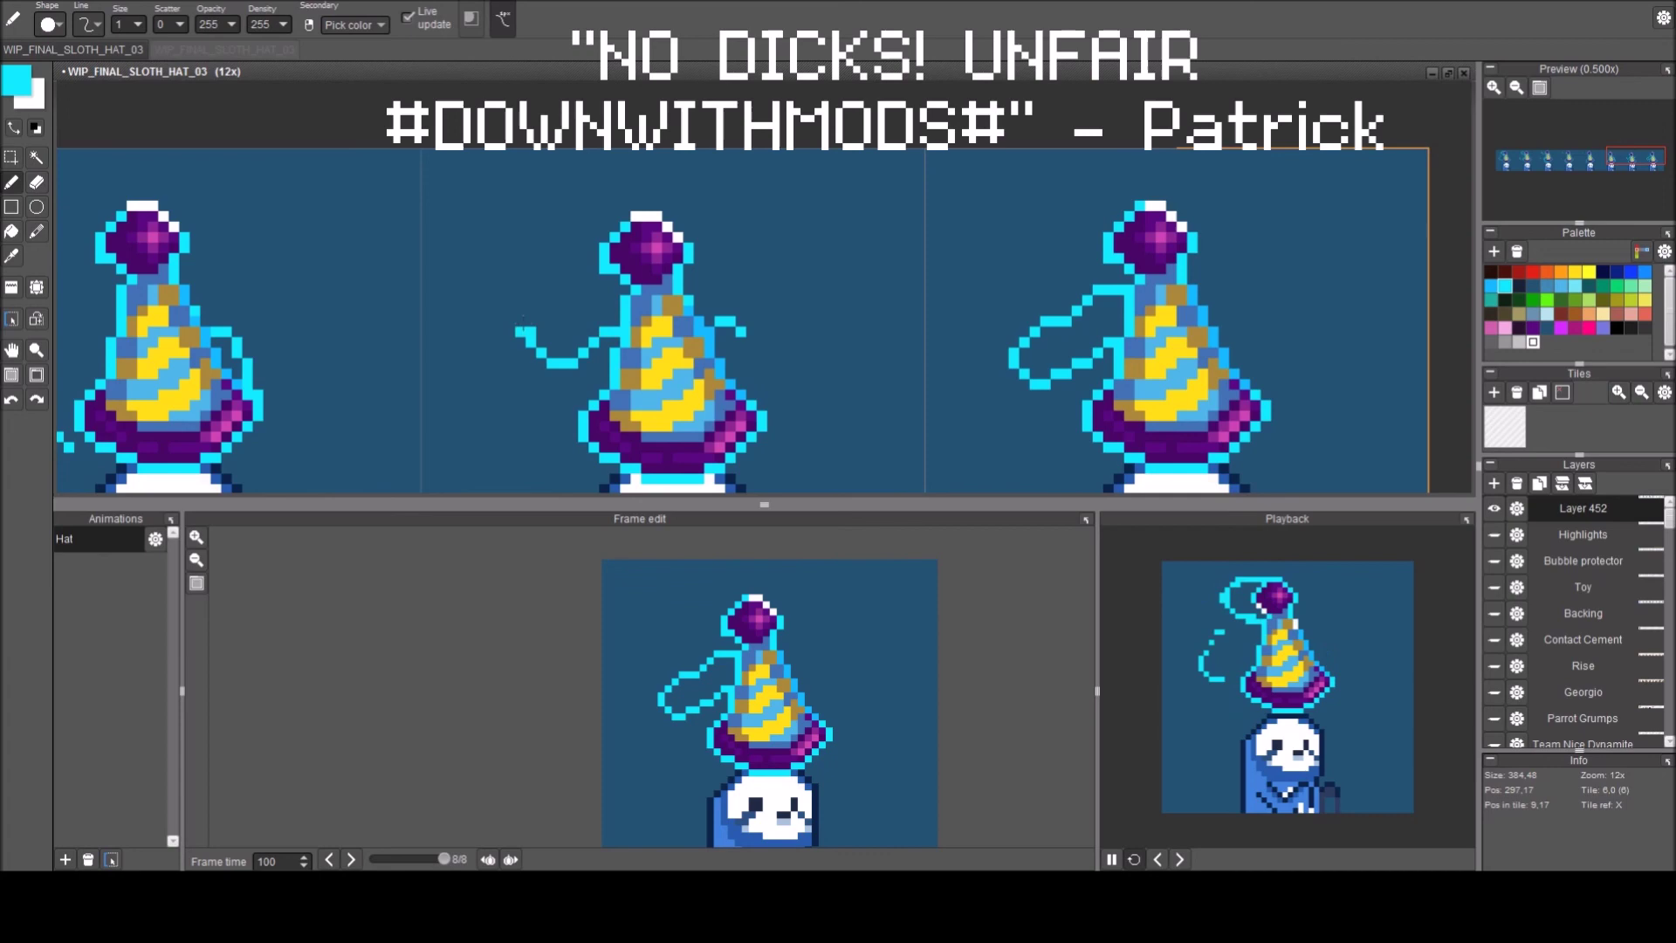
# Close the cyan streamer loop beside the hat in the seventh frame and erase the old loop from the eighth frame.
pyautogui.moveTo(530, 328)
pyautogui.mouseDown()
pyautogui.moveTo(571, 290)
pyautogui.moveTo(607, 301)
pyautogui.mouseUp()
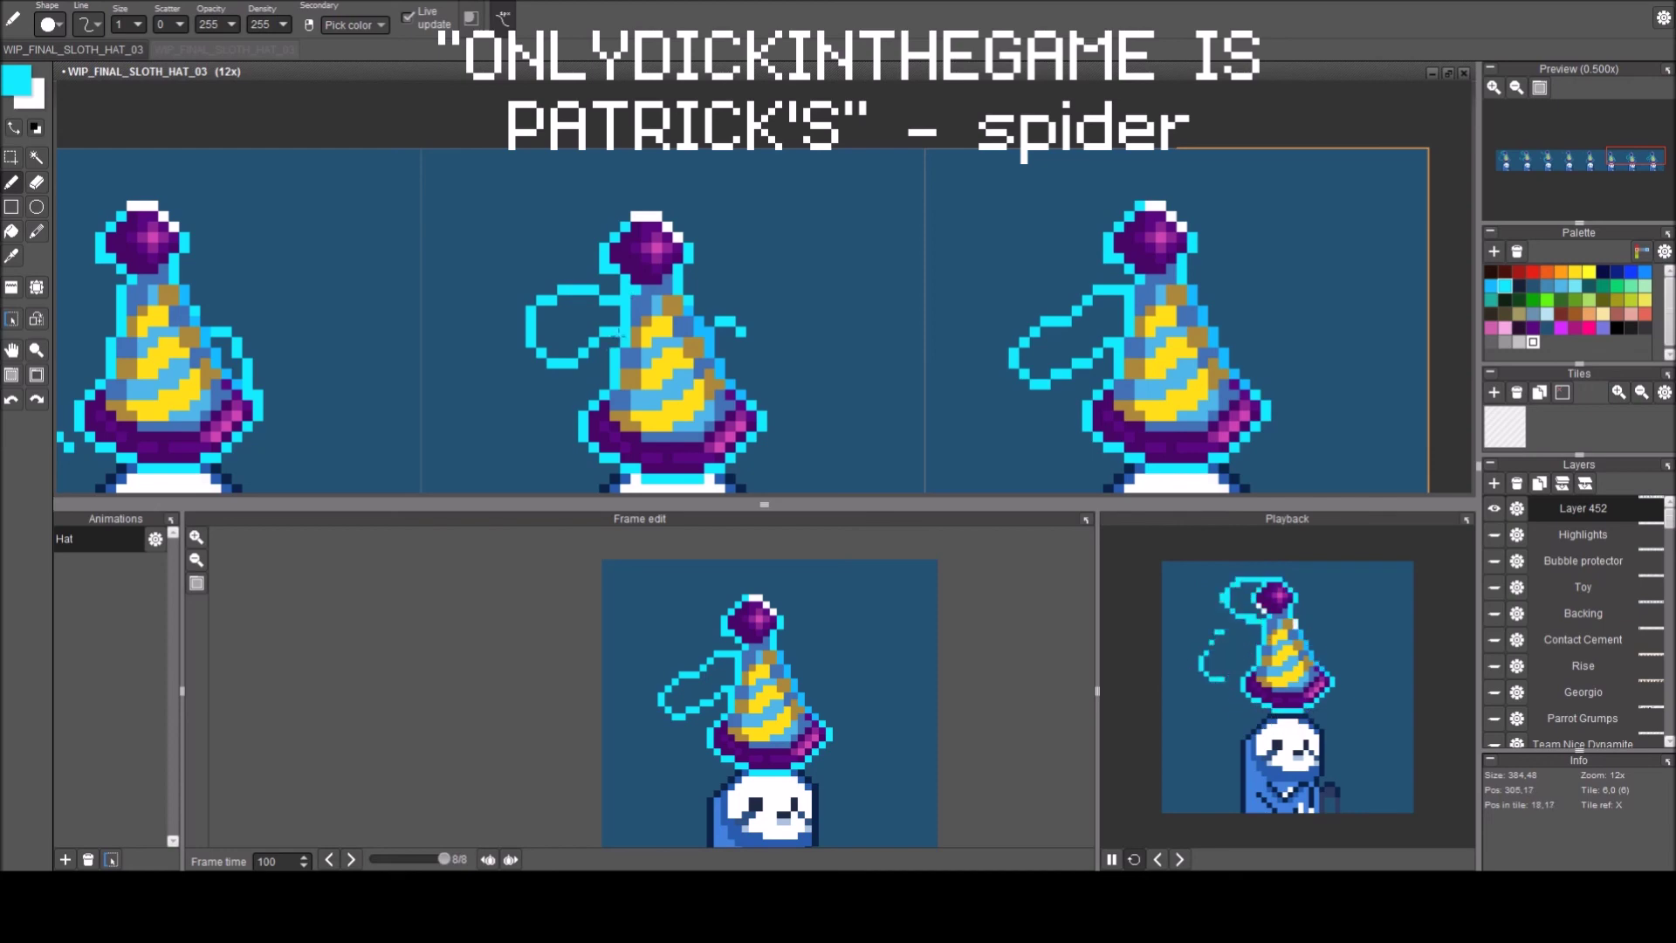
pyautogui.press('e')
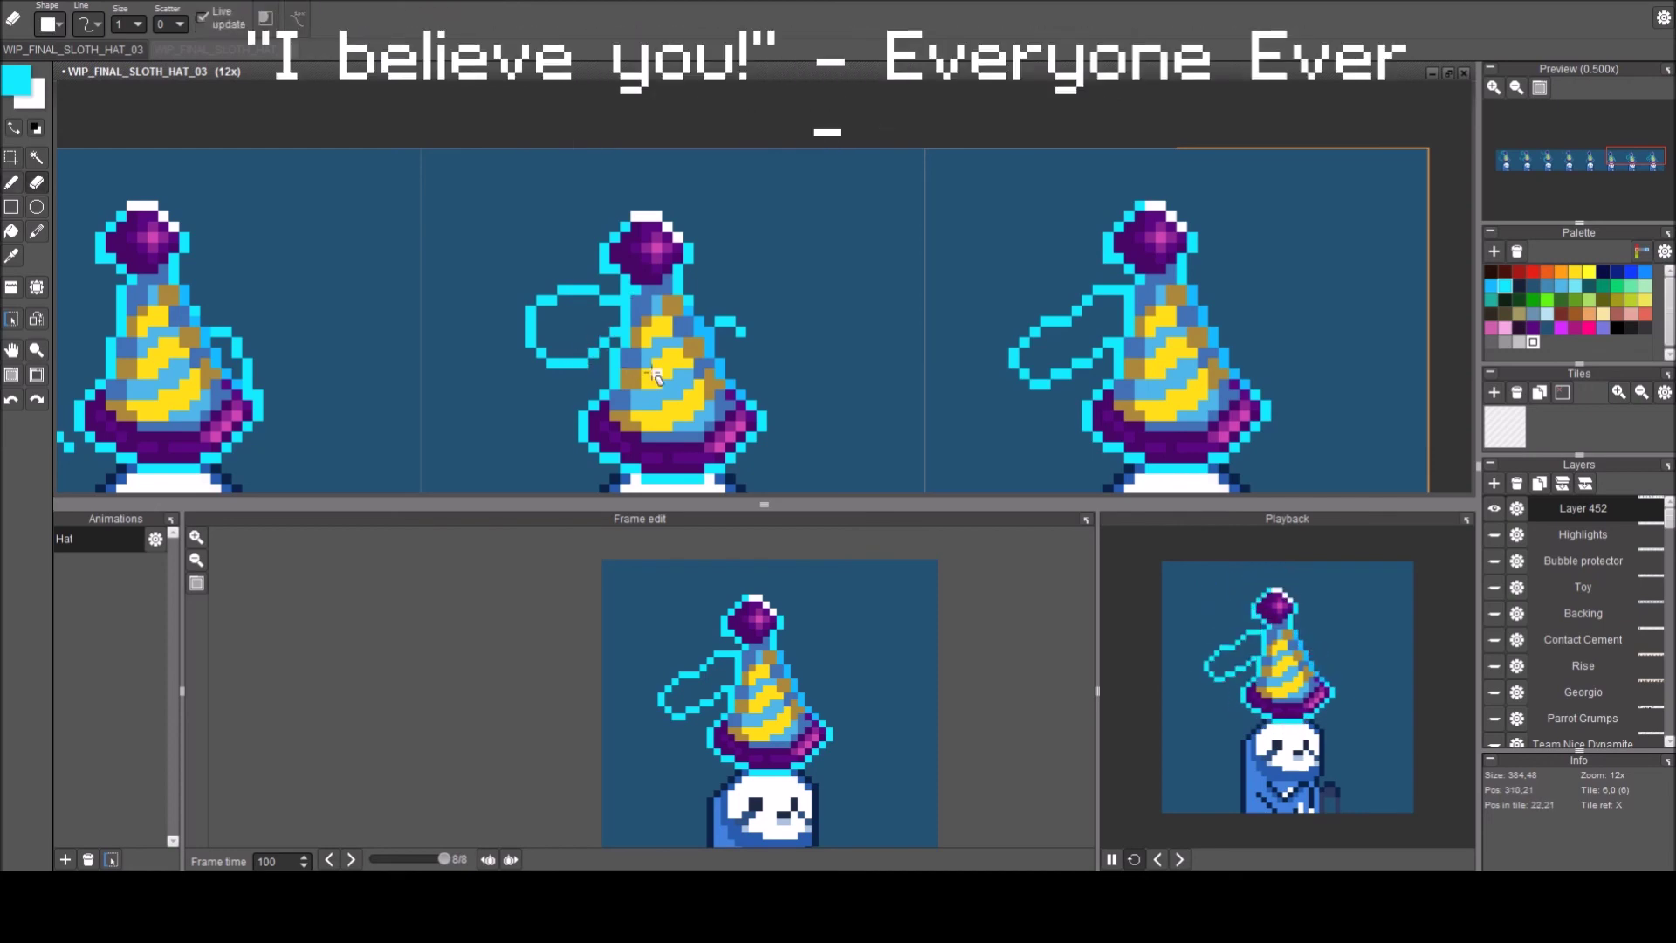
pyautogui.press('Right')
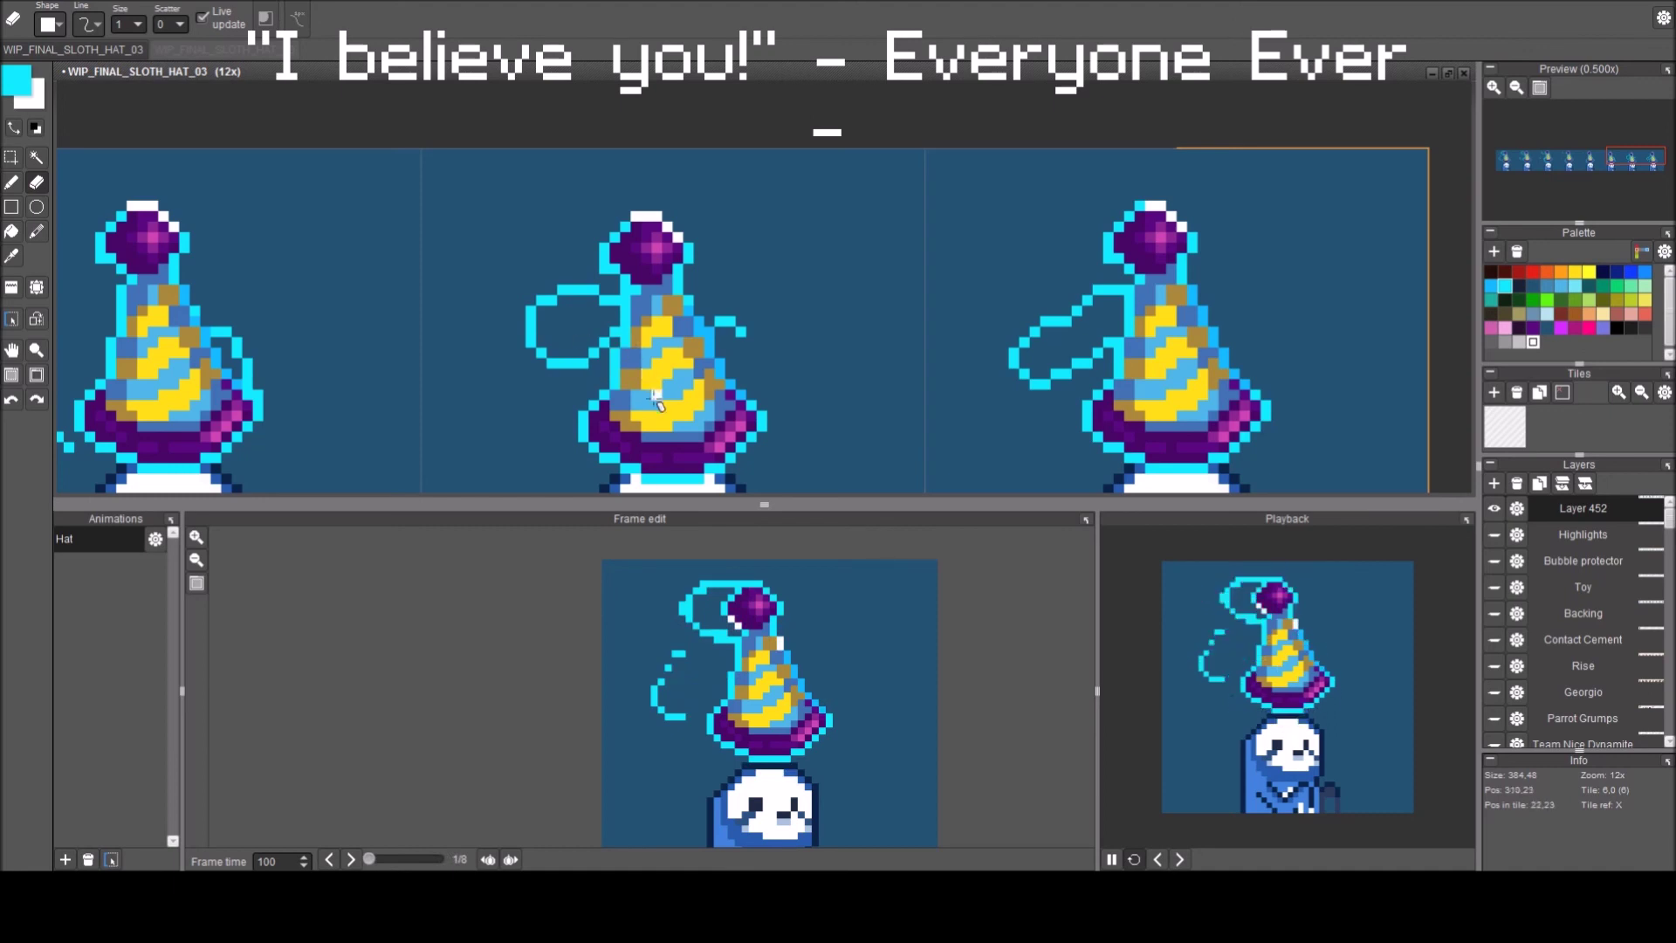
pyautogui.press('Left')
pyautogui.press('Left')
pyautogui.press('Right')
pyautogui.press('Right')
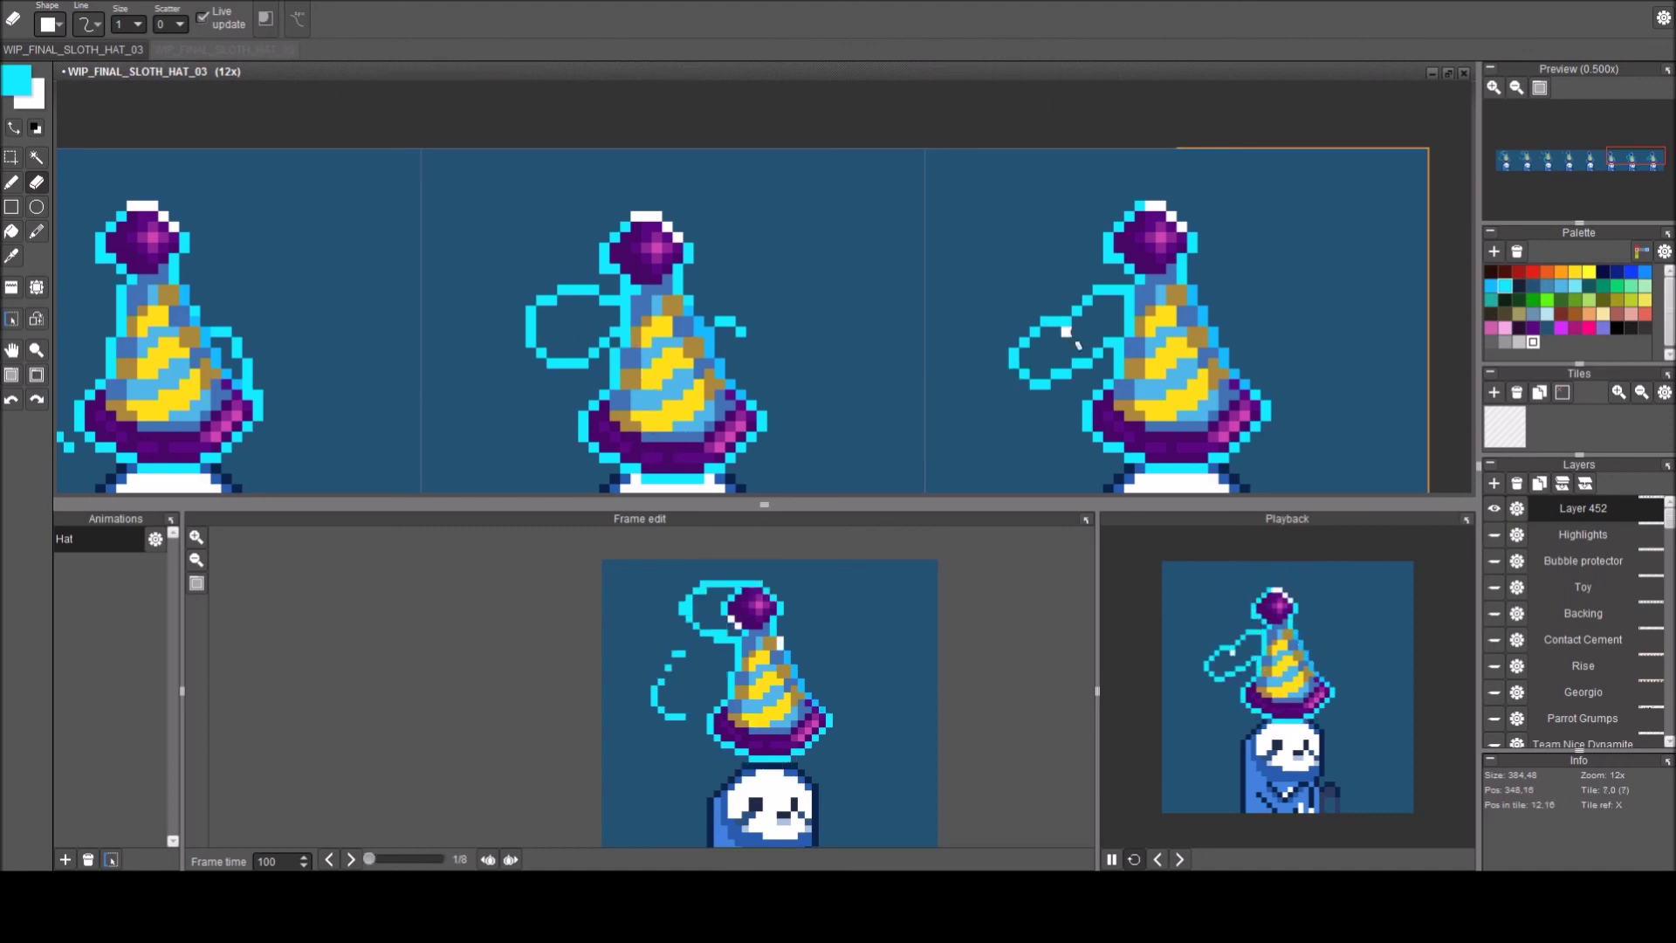
pyautogui.moveTo(1098, 345)
pyautogui.mouseDown()
pyautogui.moveTo(1029, 389)
pyautogui.moveTo(1005, 380)
pyautogui.moveTo(1066, 383)
pyautogui.moveTo(1023, 366)
pyautogui.moveTo(1027, 343)
pyautogui.moveTo(1082, 329)
pyautogui.moveTo(1044, 327)
pyautogui.moveTo(1095, 319)
pyautogui.moveTo(1105, 291)
pyautogui.moveTo(1078, 309)
pyautogui.moveTo(1107, 291)
pyautogui.mouseUp()
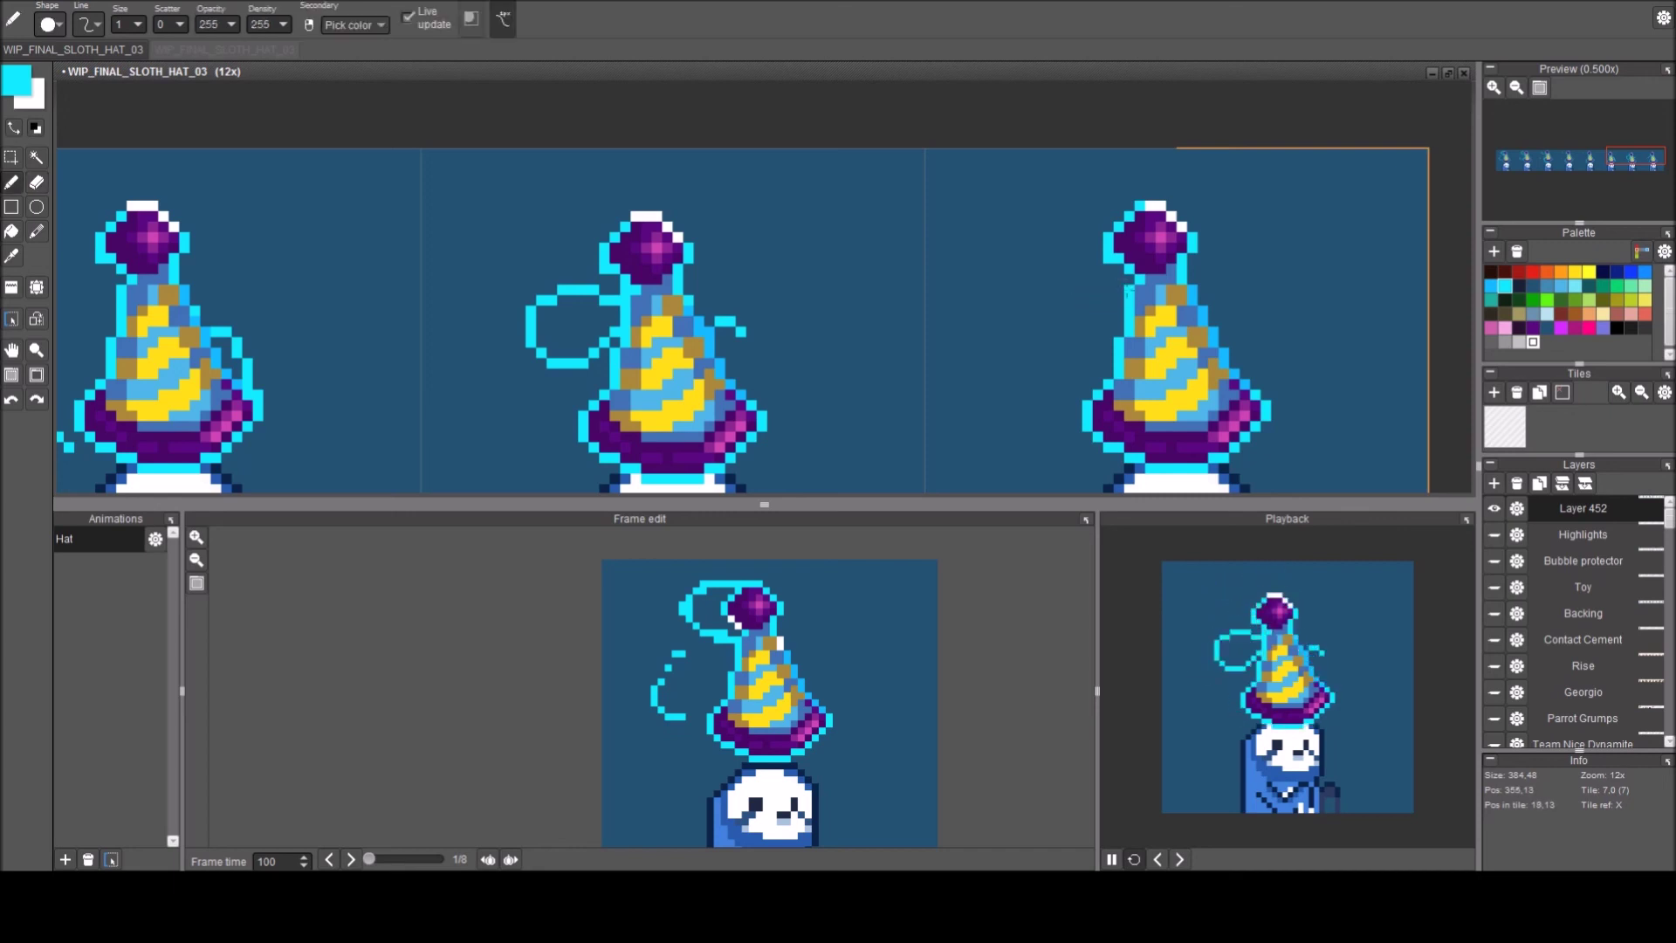
# Step through the Hat animation frames to compare the streamer shapes from frame to frame.
pyautogui.press('Right')
pyautogui.press('Right')
pyautogui.press('Right')
pyautogui.press('Right')
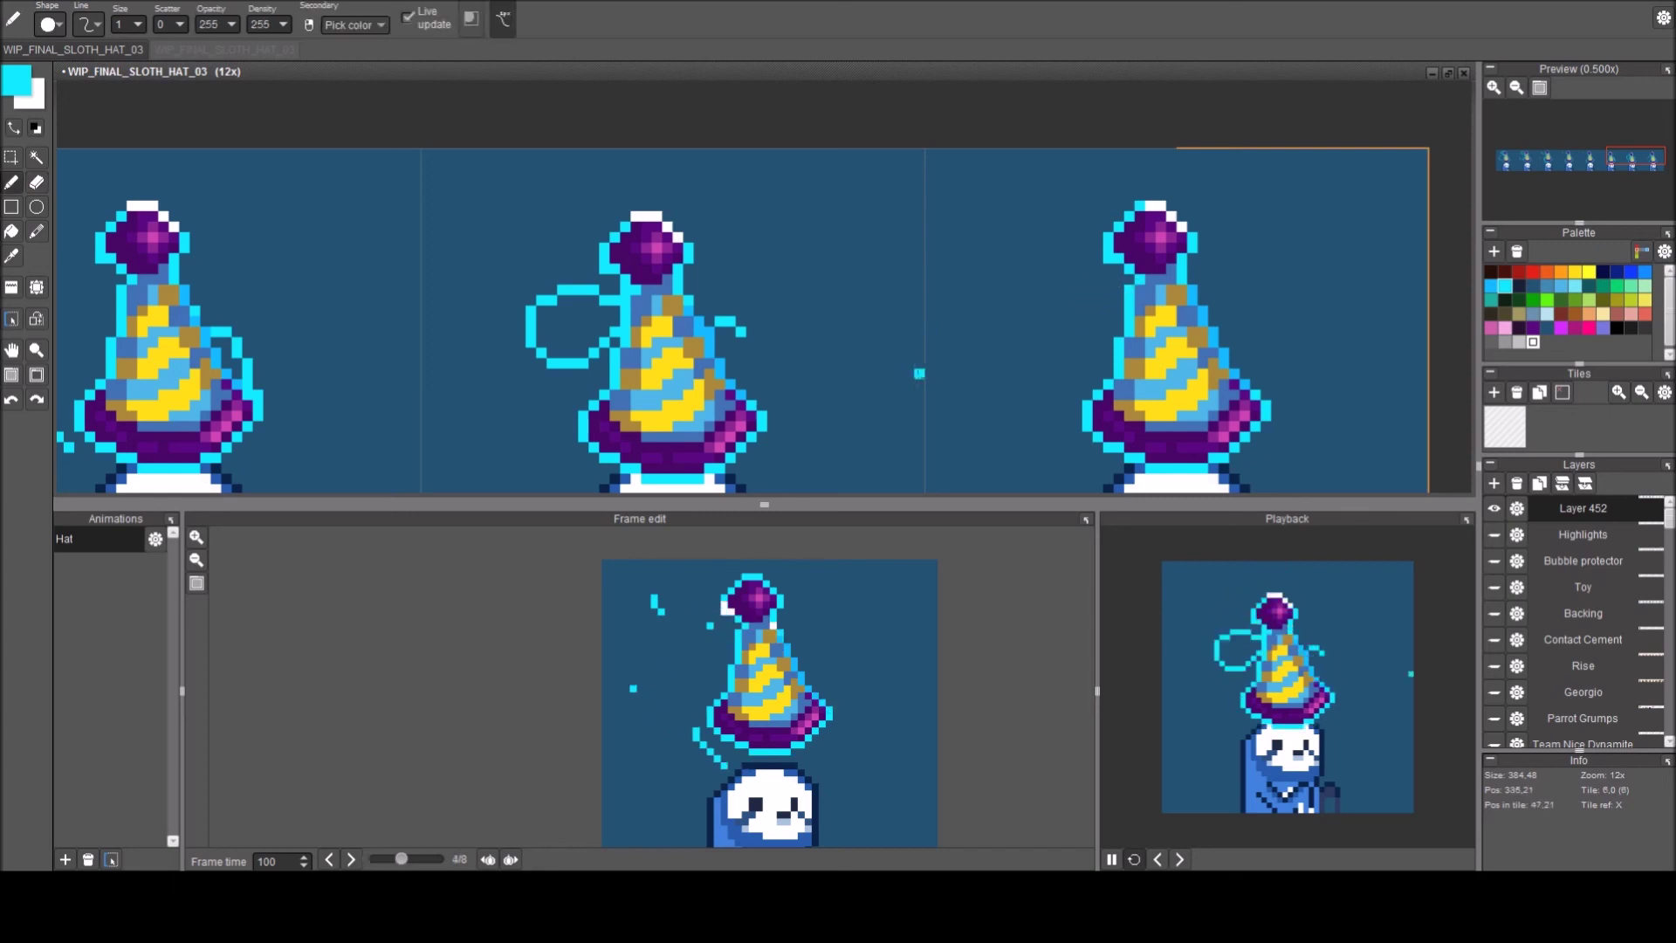
pyautogui.press('Right')
pyautogui.press('Right')
pyautogui.press('Right')
pyautogui.press('Right')
pyautogui.press('Left')
pyautogui.press('Left')
pyautogui.press('Left')
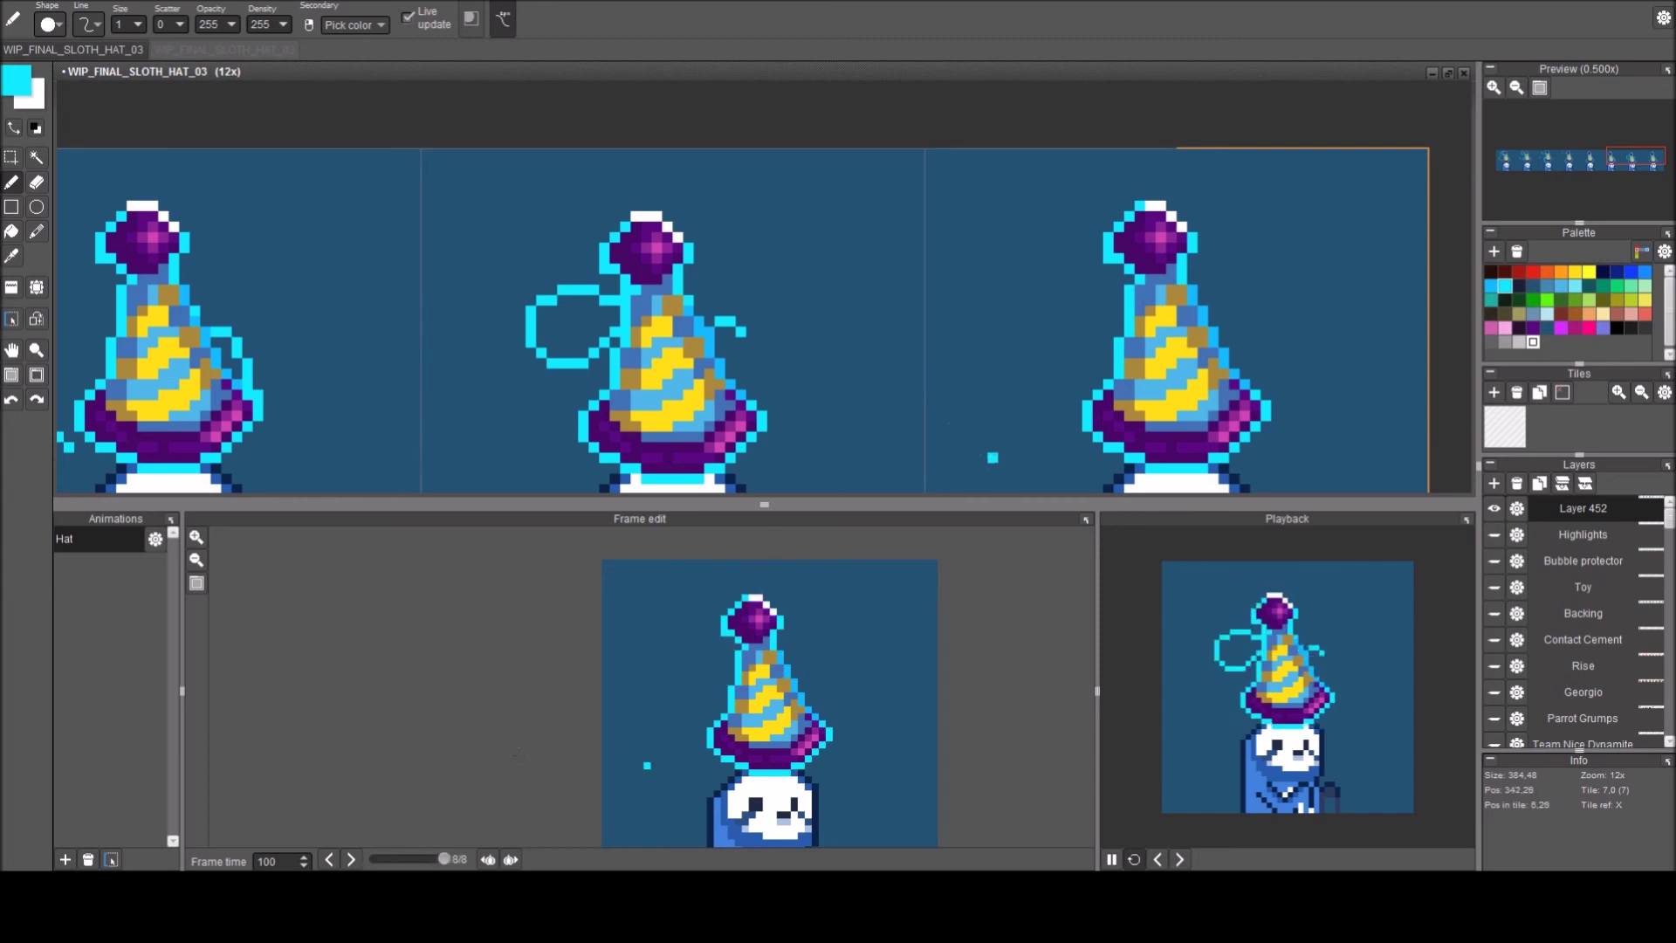
# Turn on onion skinning and draw a broken, open cyan streamer curl left of the hat in the eighth frame.
pyautogui.press('.')
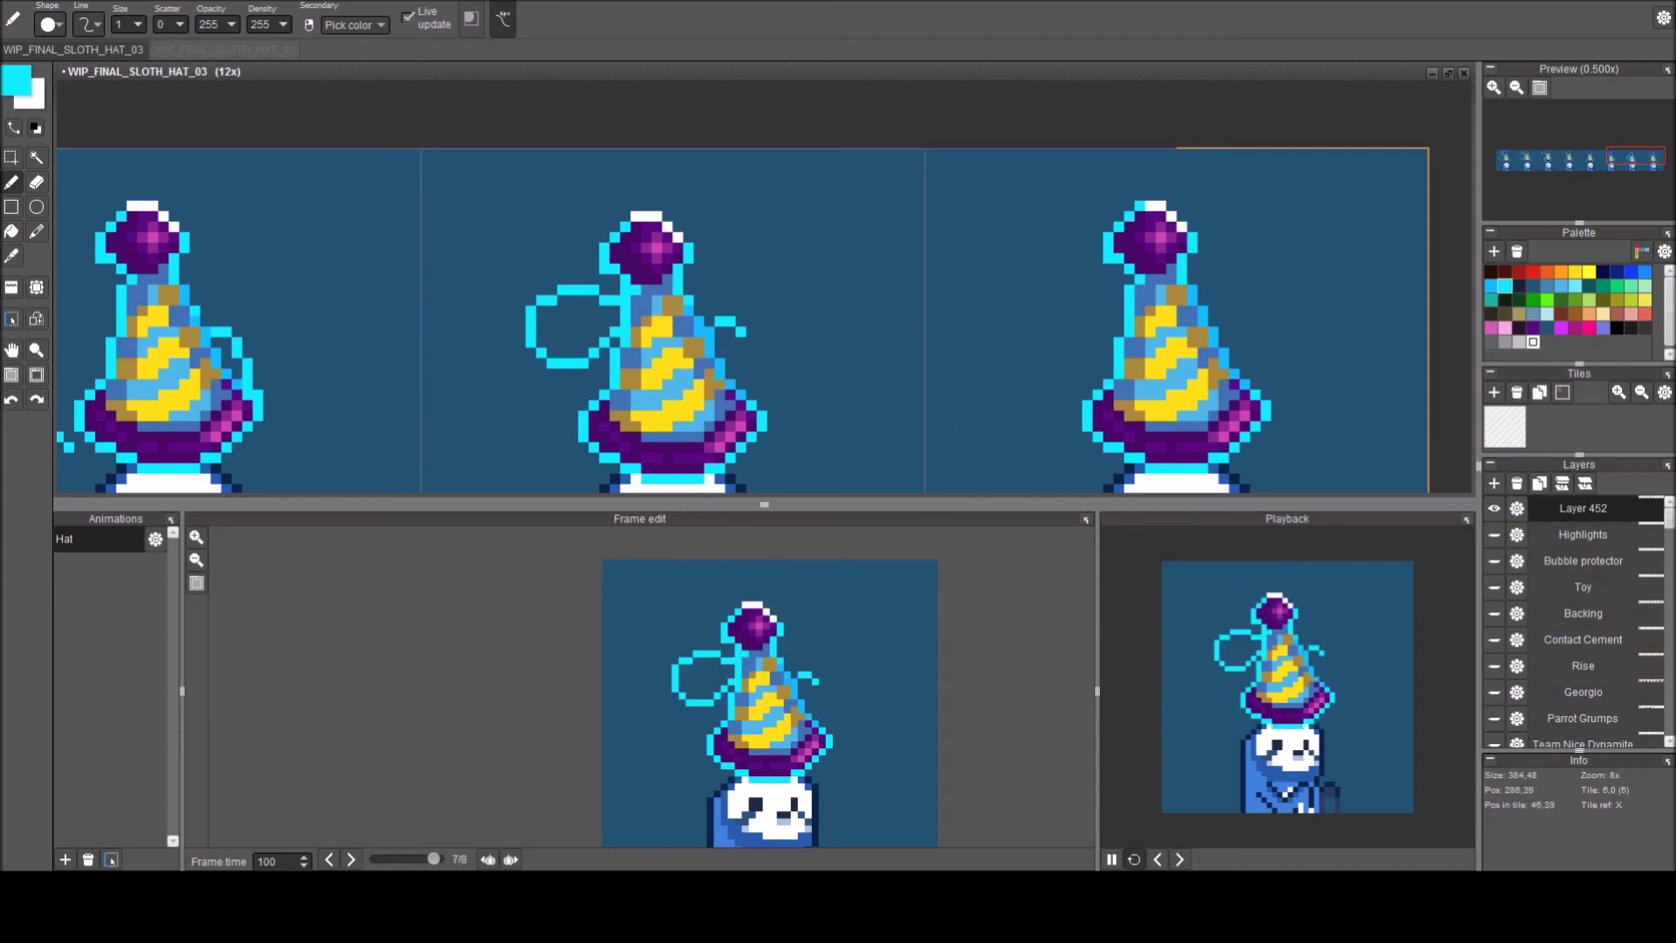
pyautogui.press('.')
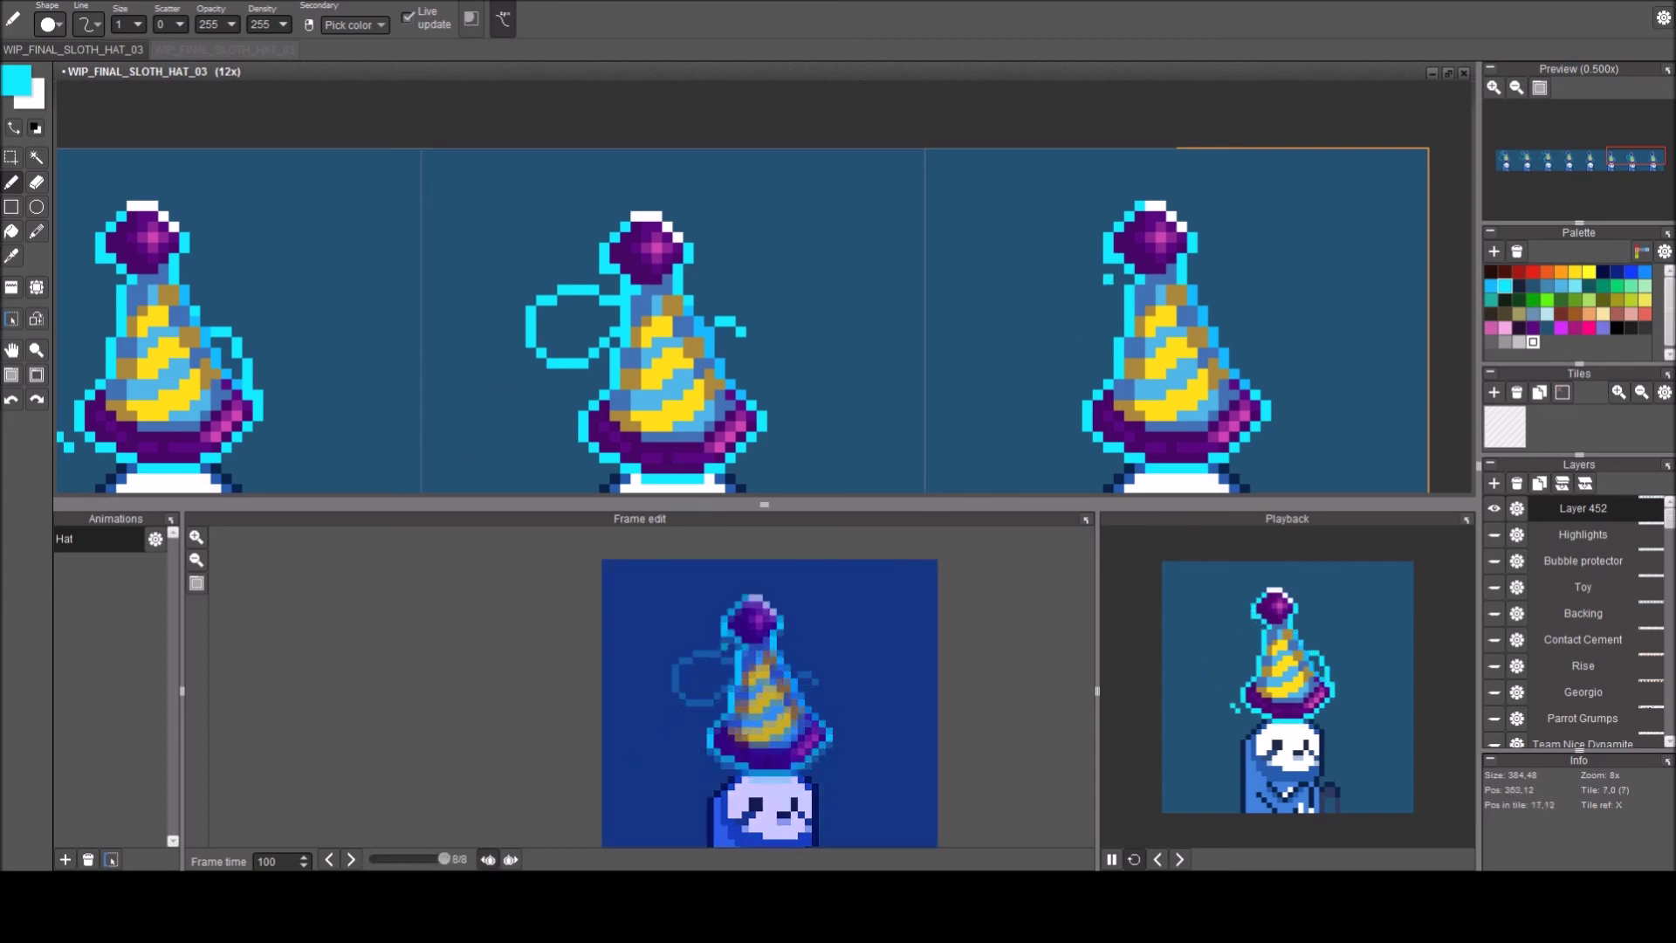
pyautogui.moveTo(1108, 289)
pyautogui.mouseDown()
pyautogui.moveTo(1011, 269)
pyautogui.moveTo(993, 331)
pyautogui.moveTo(1014, 311)
pyautogui.moveTo(992, 300)
pyautogui.moveTo(1013, 352)
pyautogui.moveTo(1089, 360)
pyautogui.mouseUp()
# Complete the small cyan streamer loop right of the hat in the seventh frame and draw its broken-up pixels in the eighth.
pyautogui.press('.')
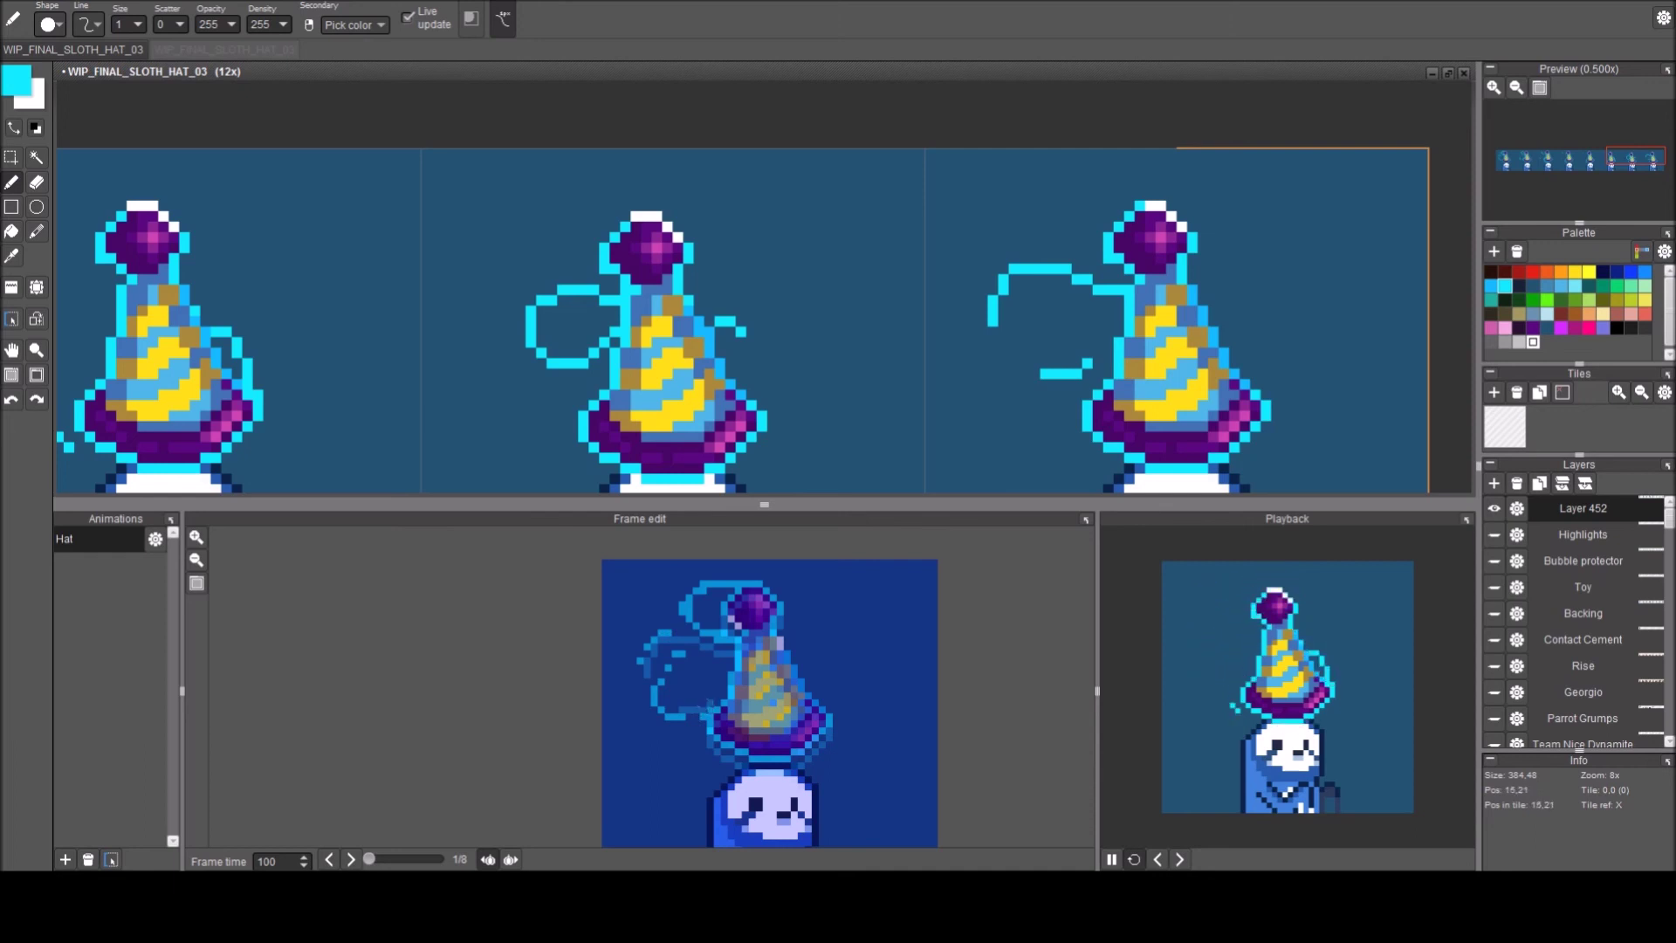
pyautogui.press('.')
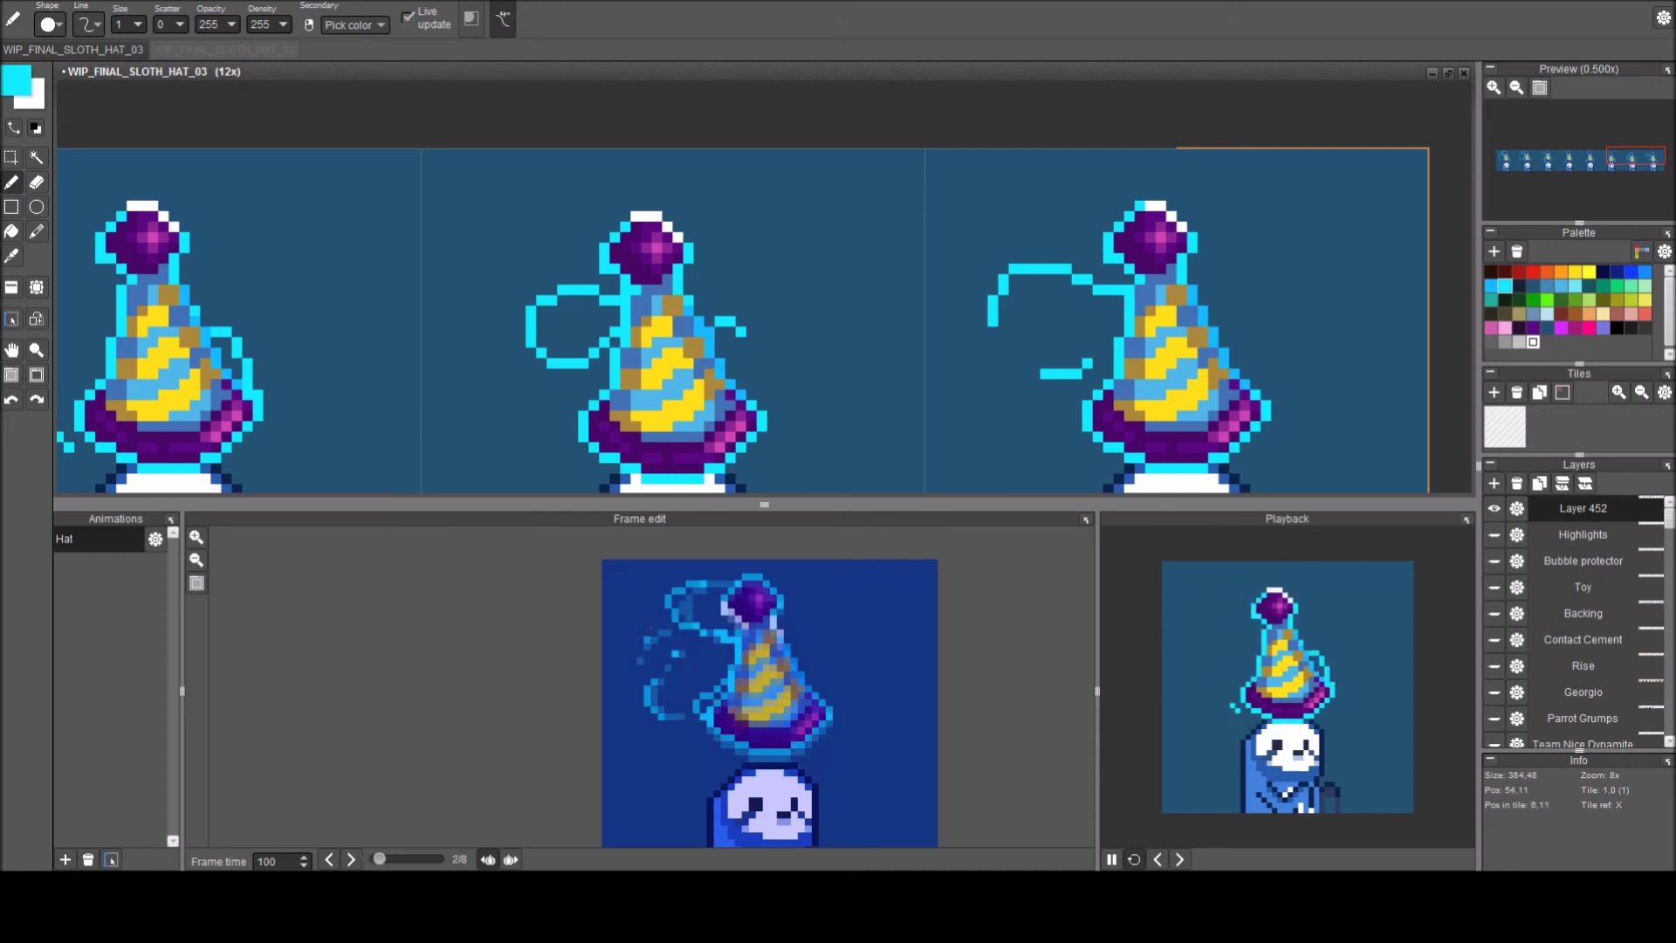
pyautogui.press('.')
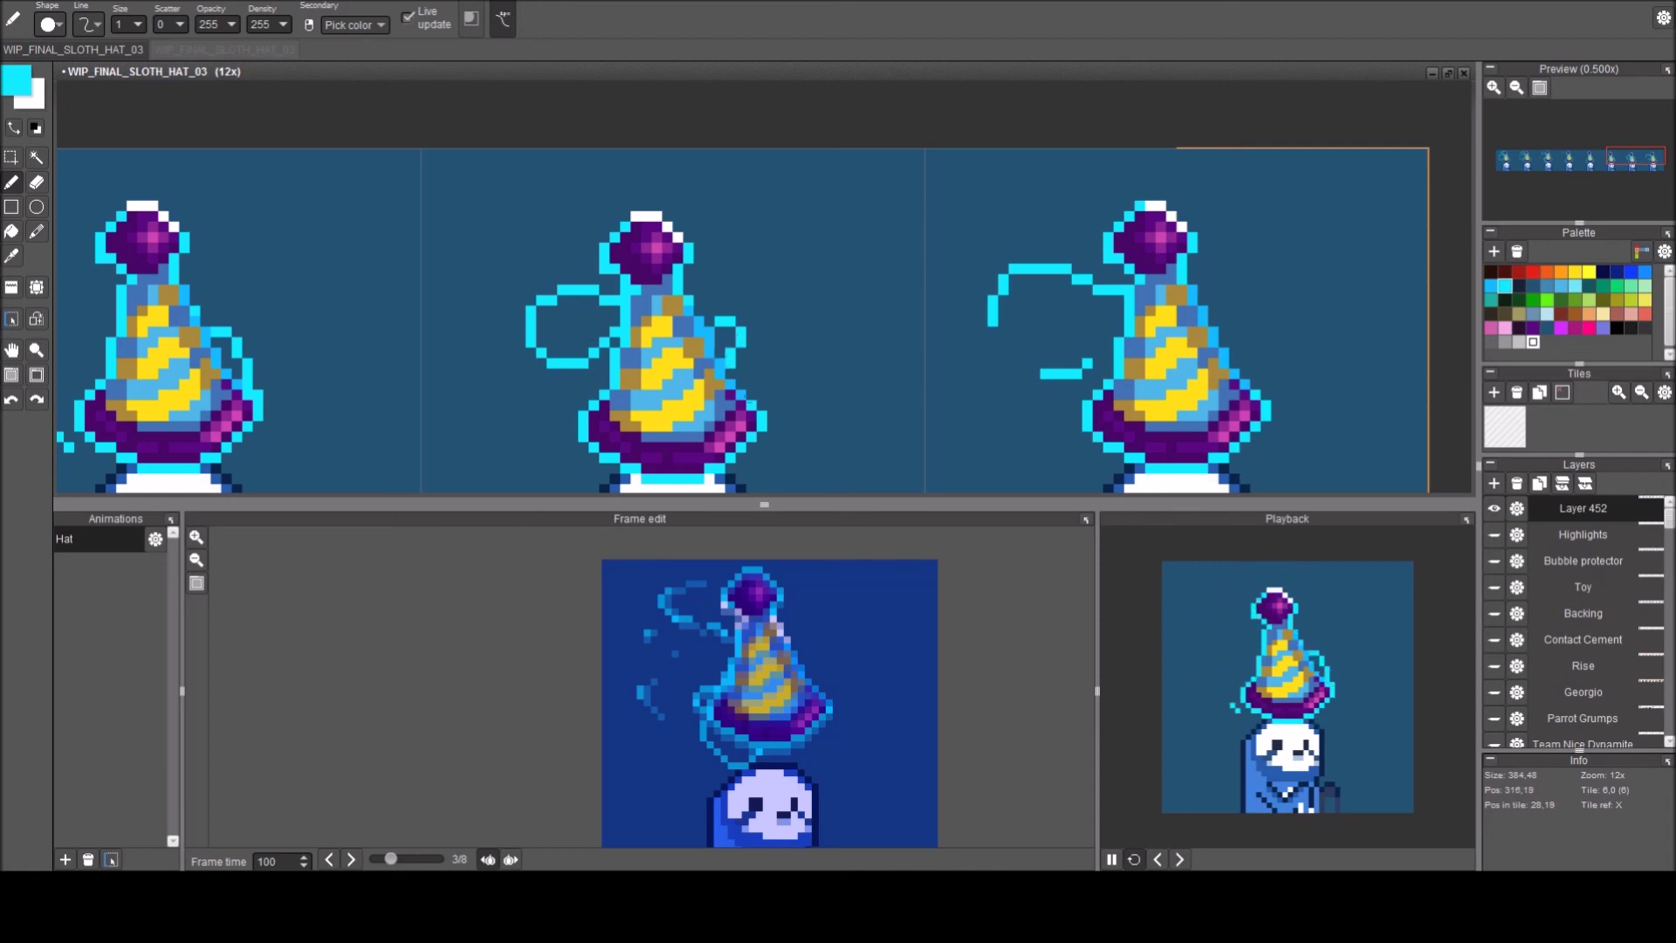
pyautogui.scroll(-2, 731, 384)
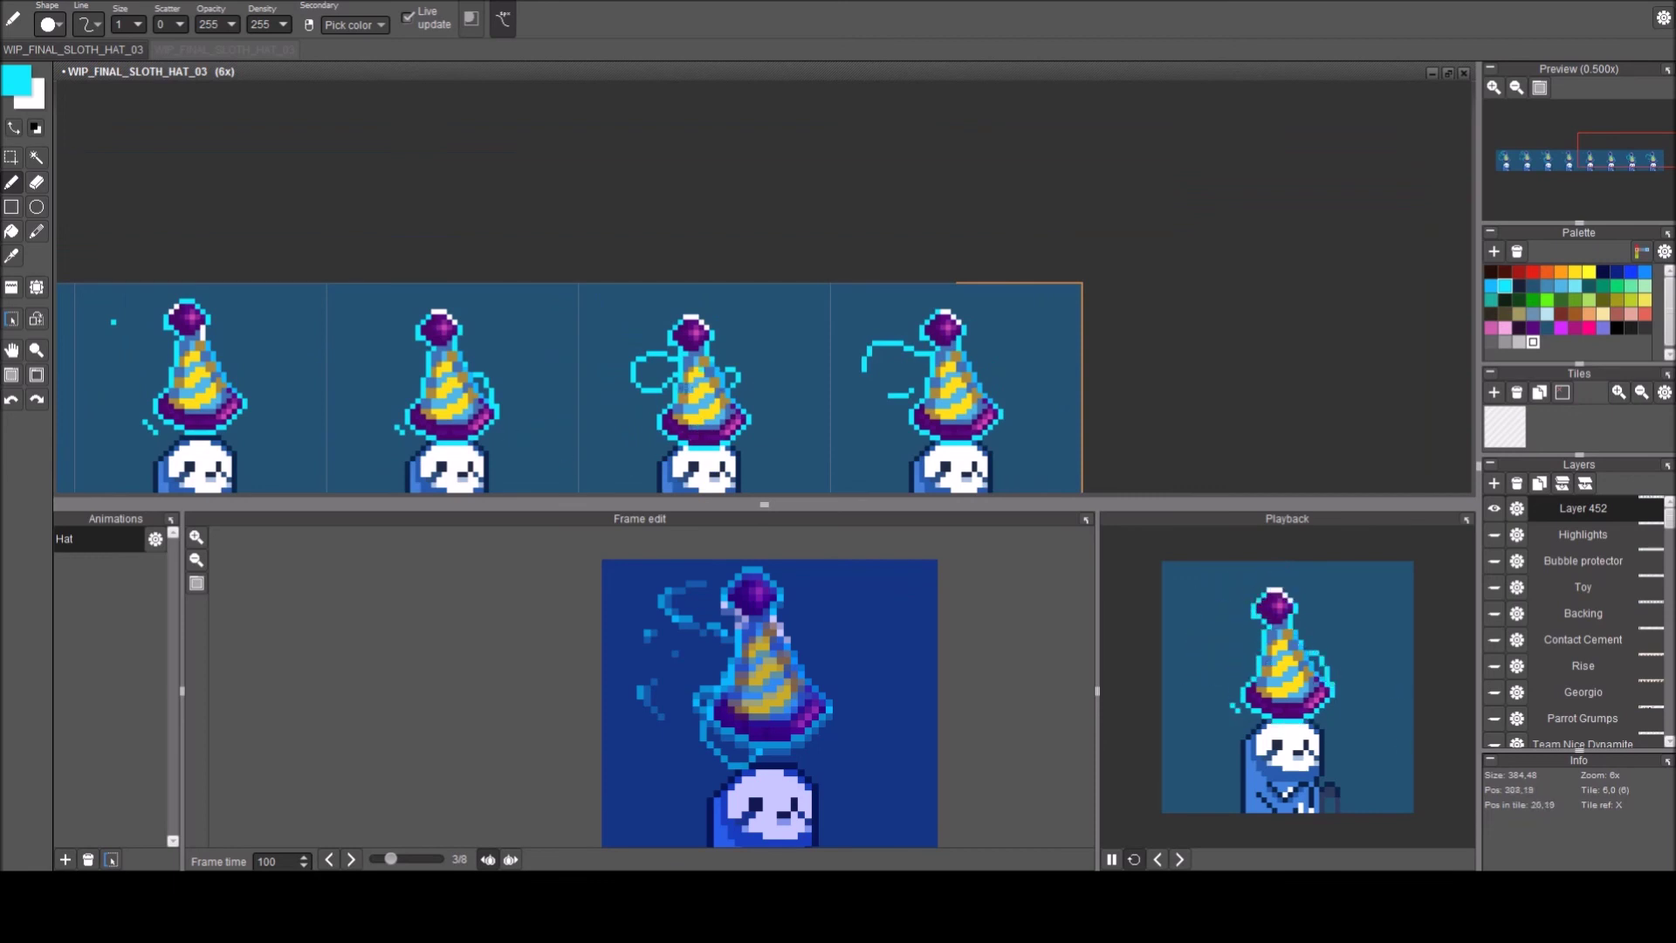
pyautogui.scroll(2, 938, 382)
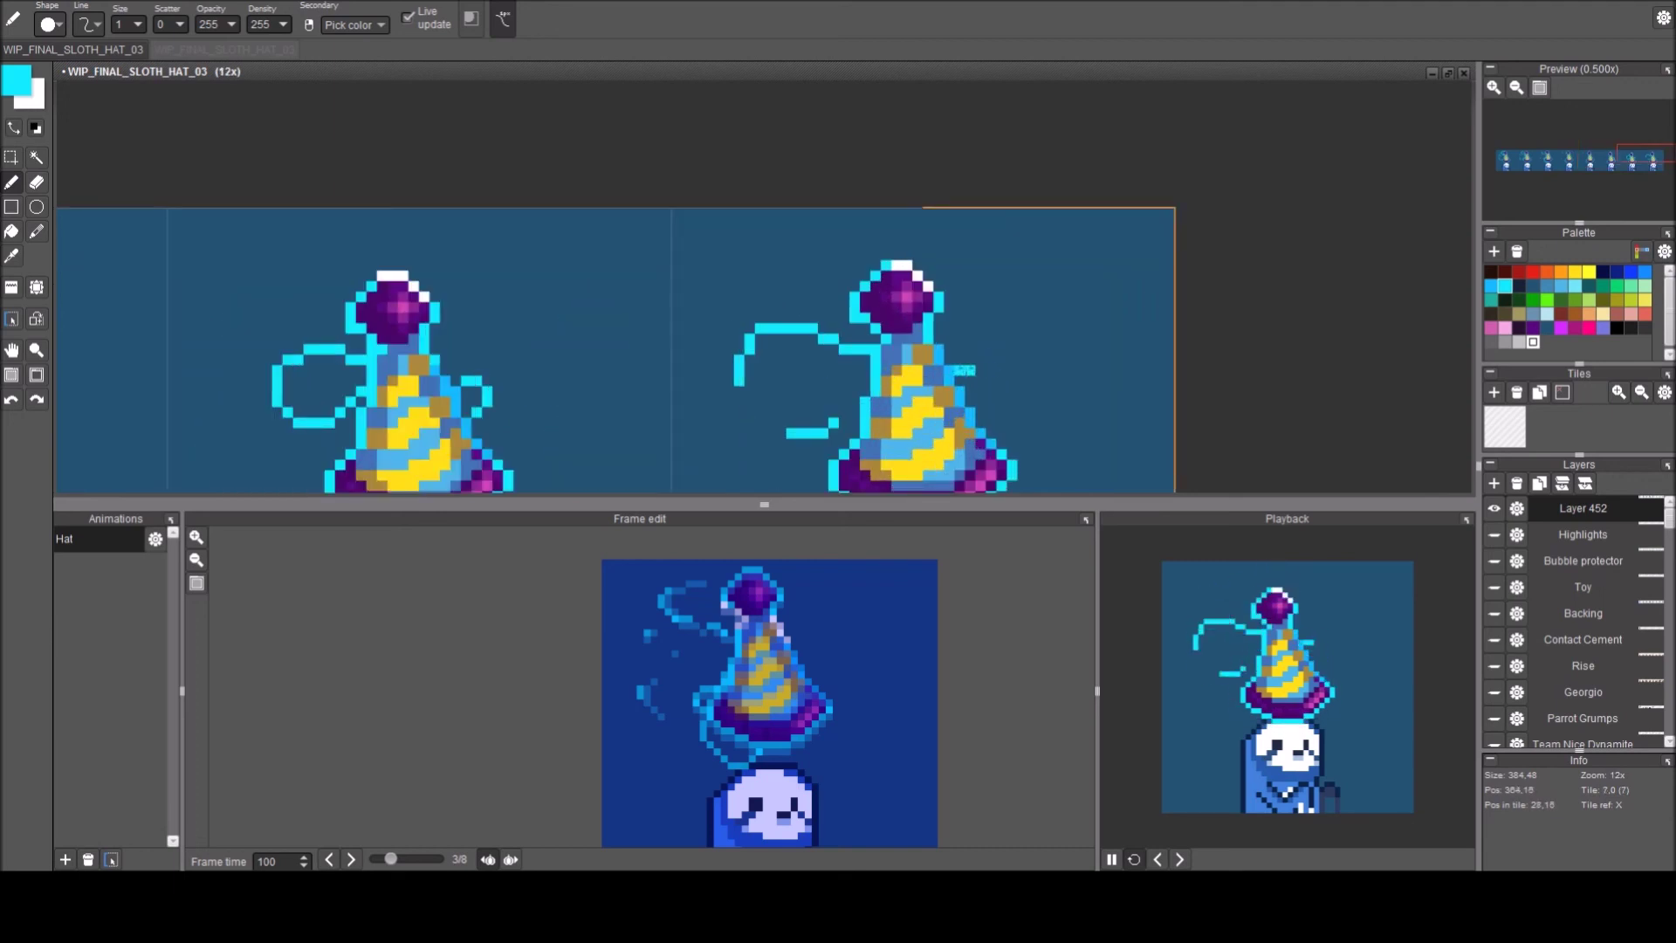
pyautogui.moveTo(962, 370)
pyautogui.mouseDown()
pyautogui.moveTo(991, 401)
pyautogui.moveTo(1001, 390)
pyautogui.mouseUp()
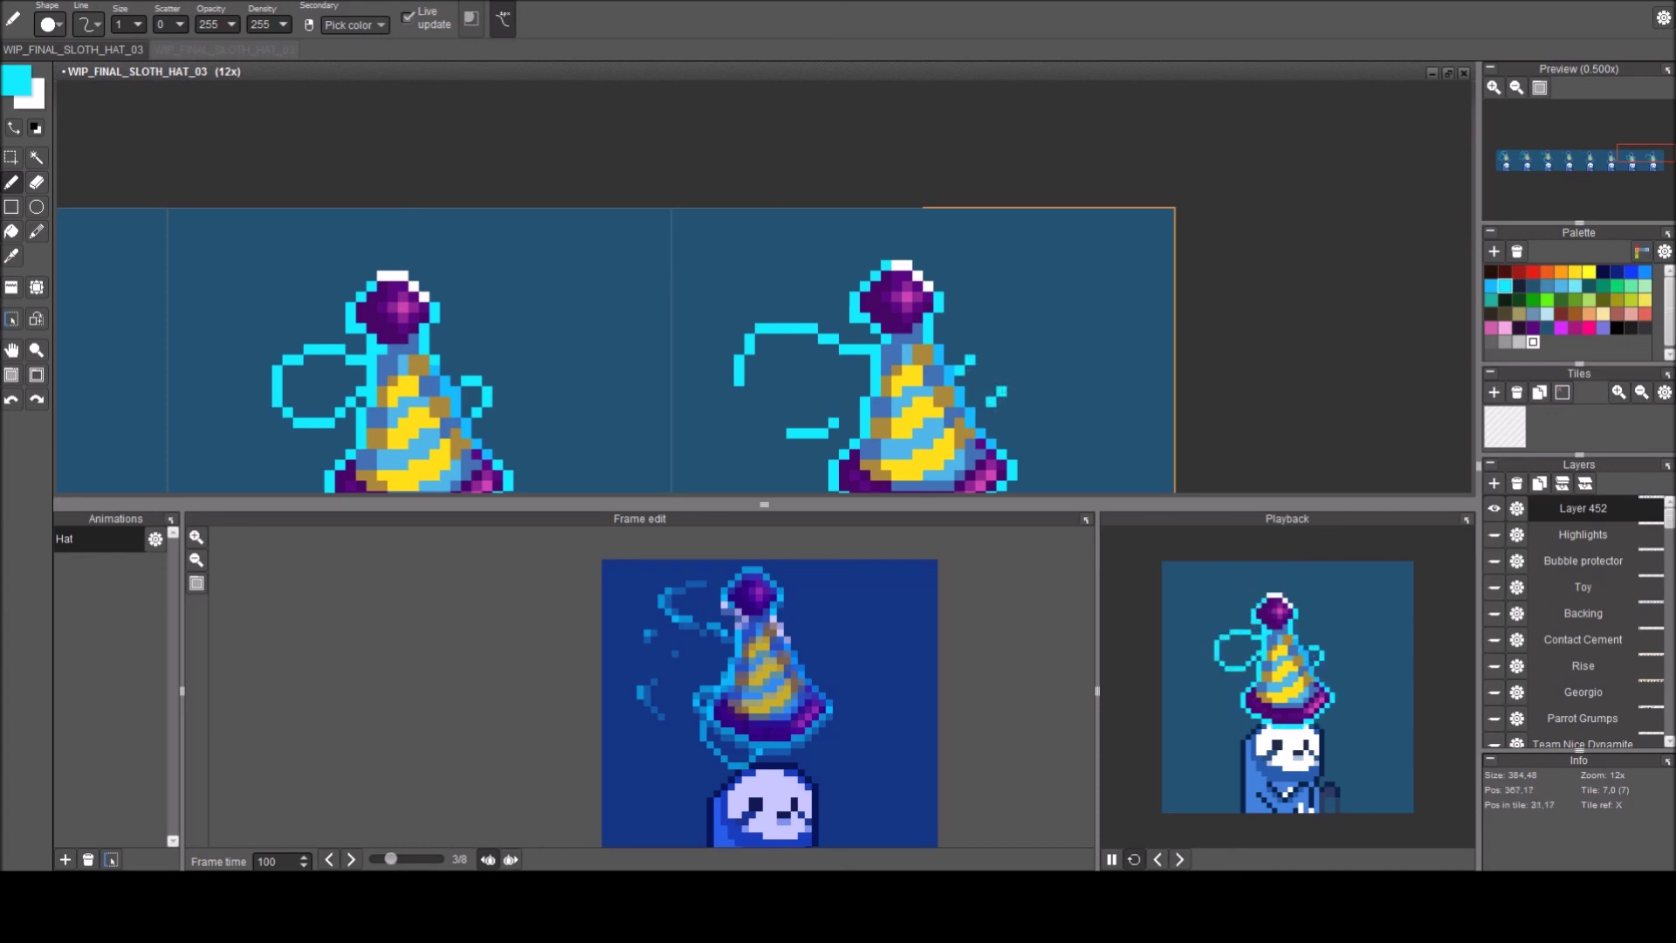
# Step through the onion-skinned frames to check how the streamers move across the loop.
pyautogui.press('Right')
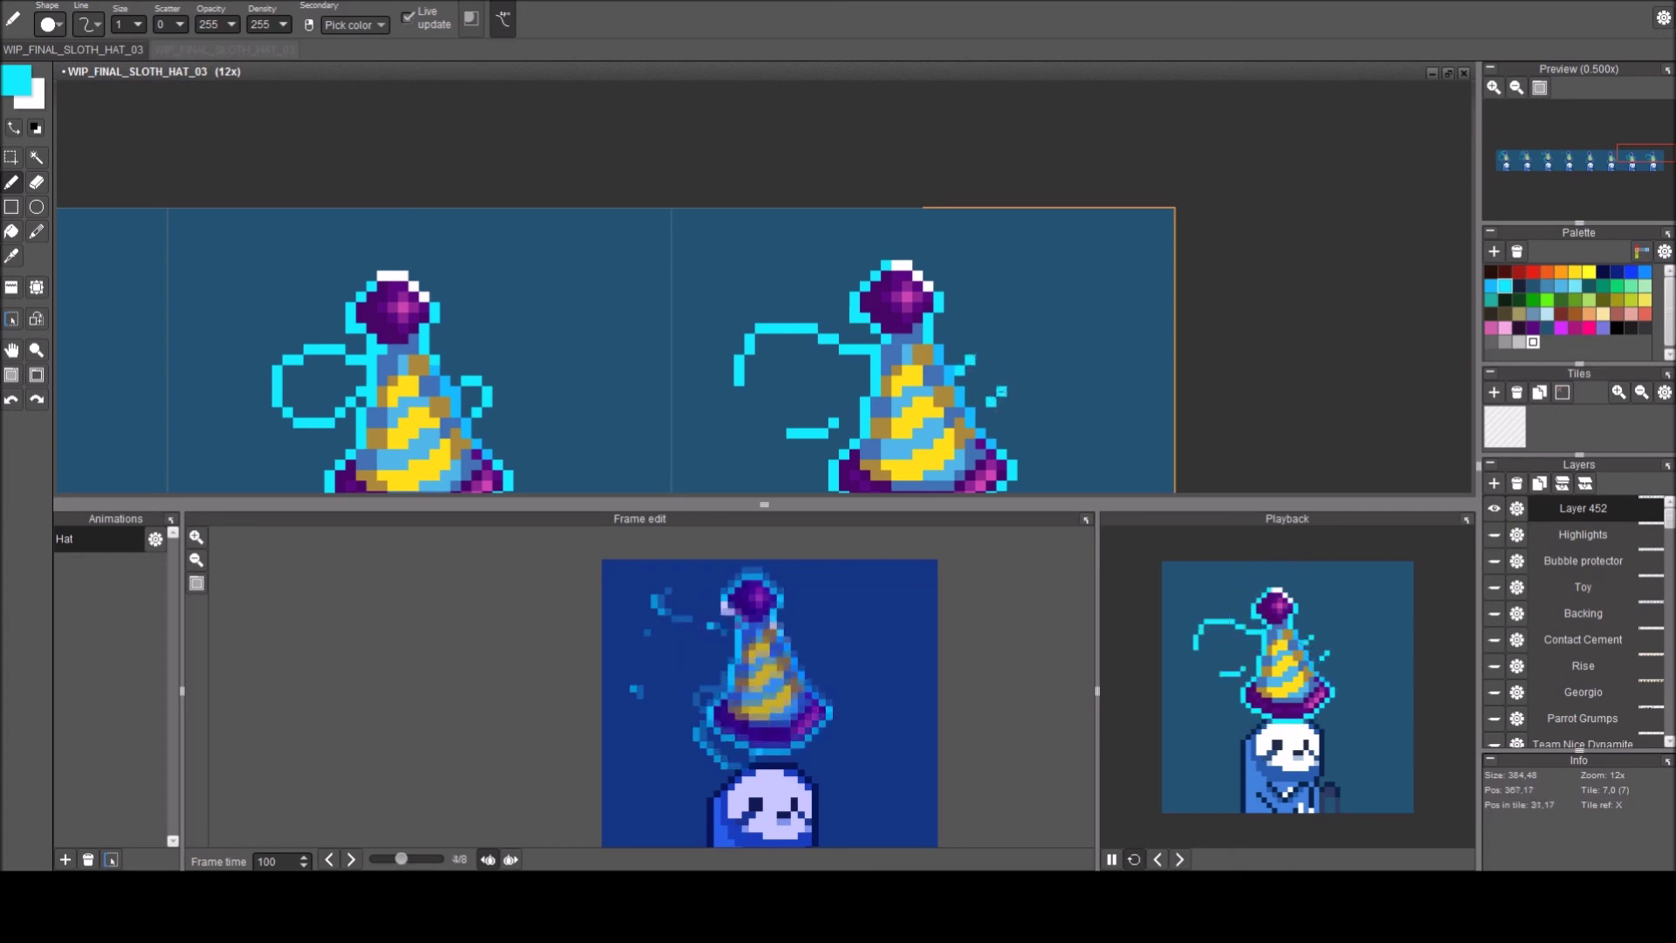
pyautogui.press('Right')
pyautogui.press('Right')
pyautogui.press('Right')
pyautogui.press('Right')
pyautogui.press('Right')
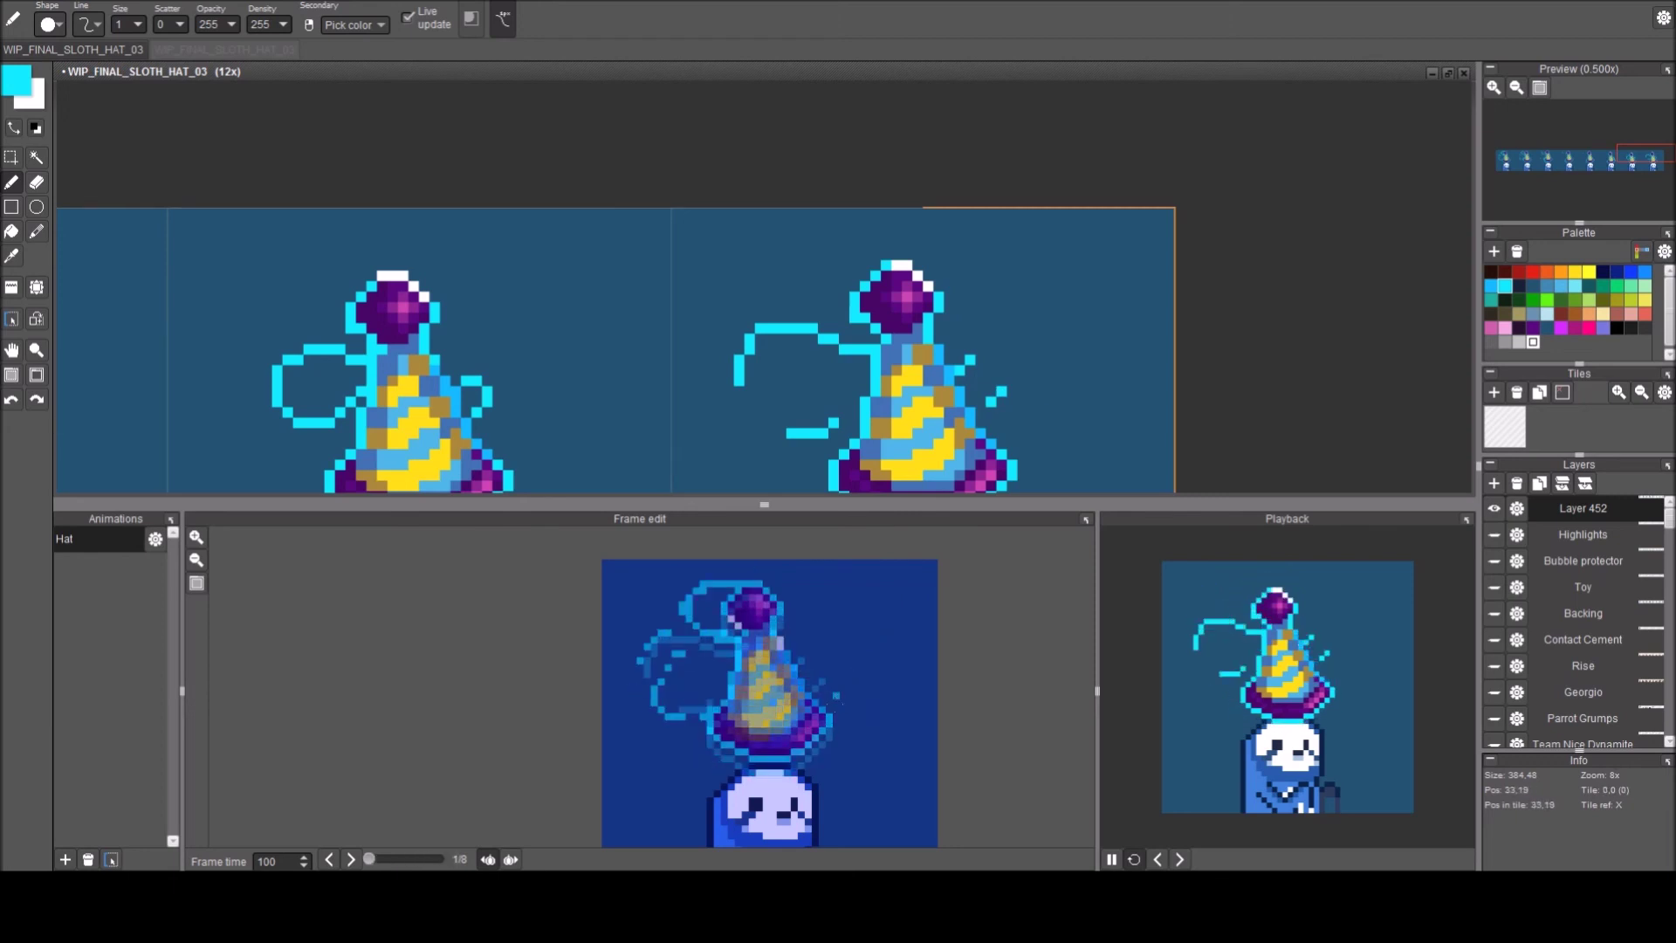
pyautogui.press('Right')
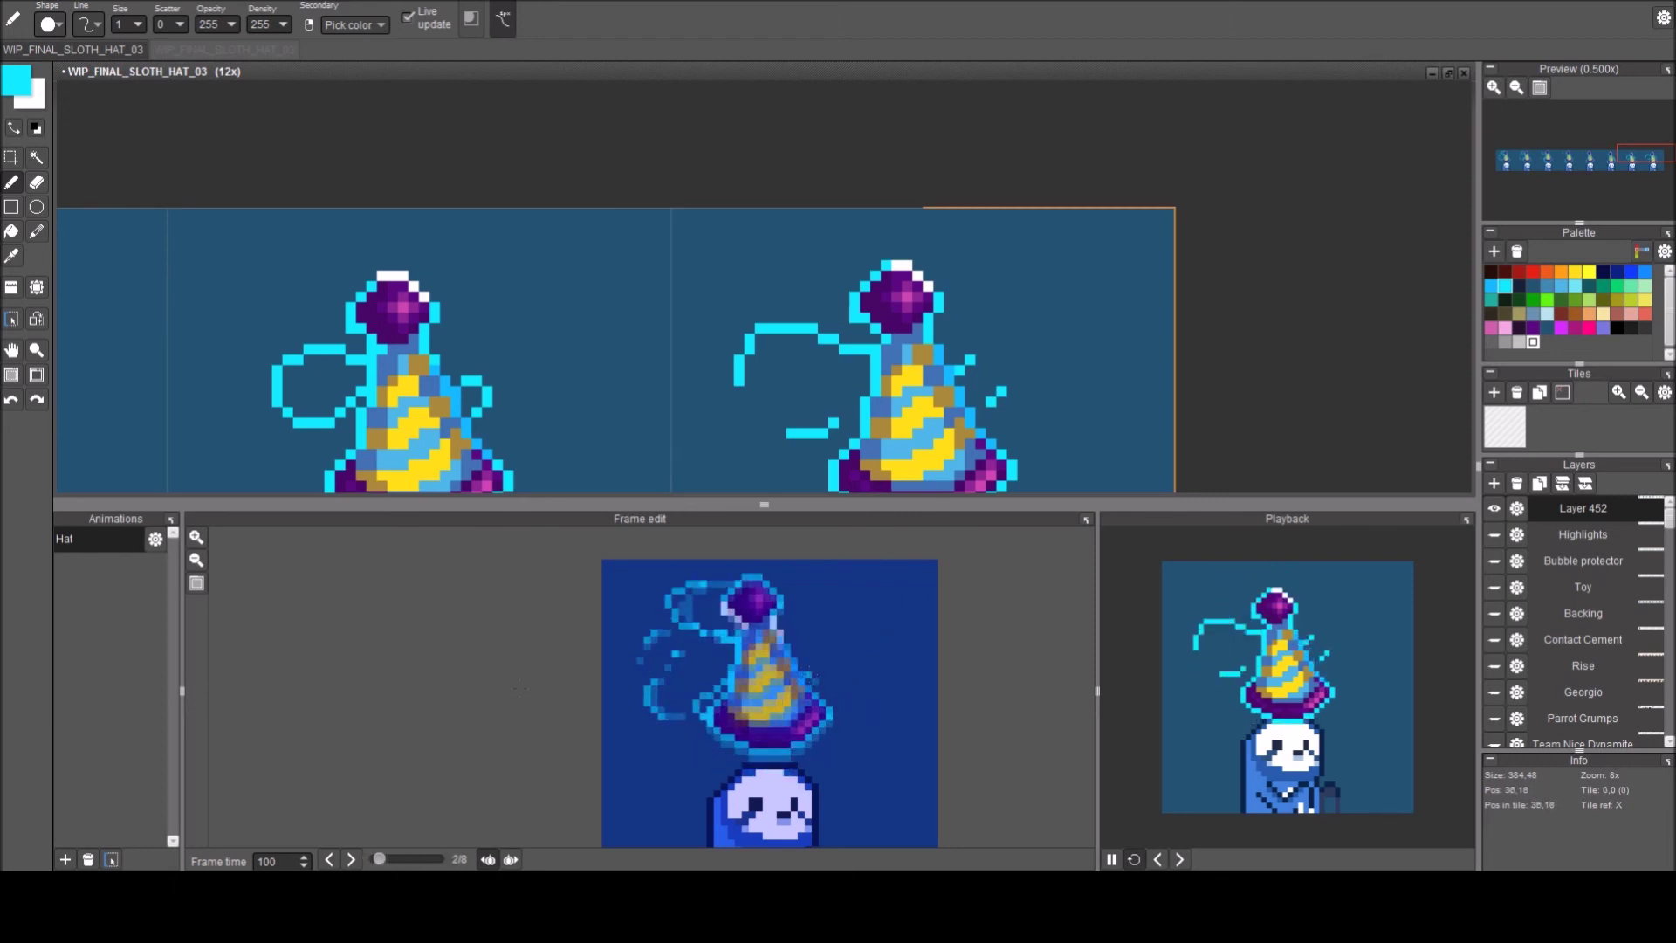
# Look over the whole eight-frame strip and save the file.
pyautogui.scroll(-2, 110, 373)
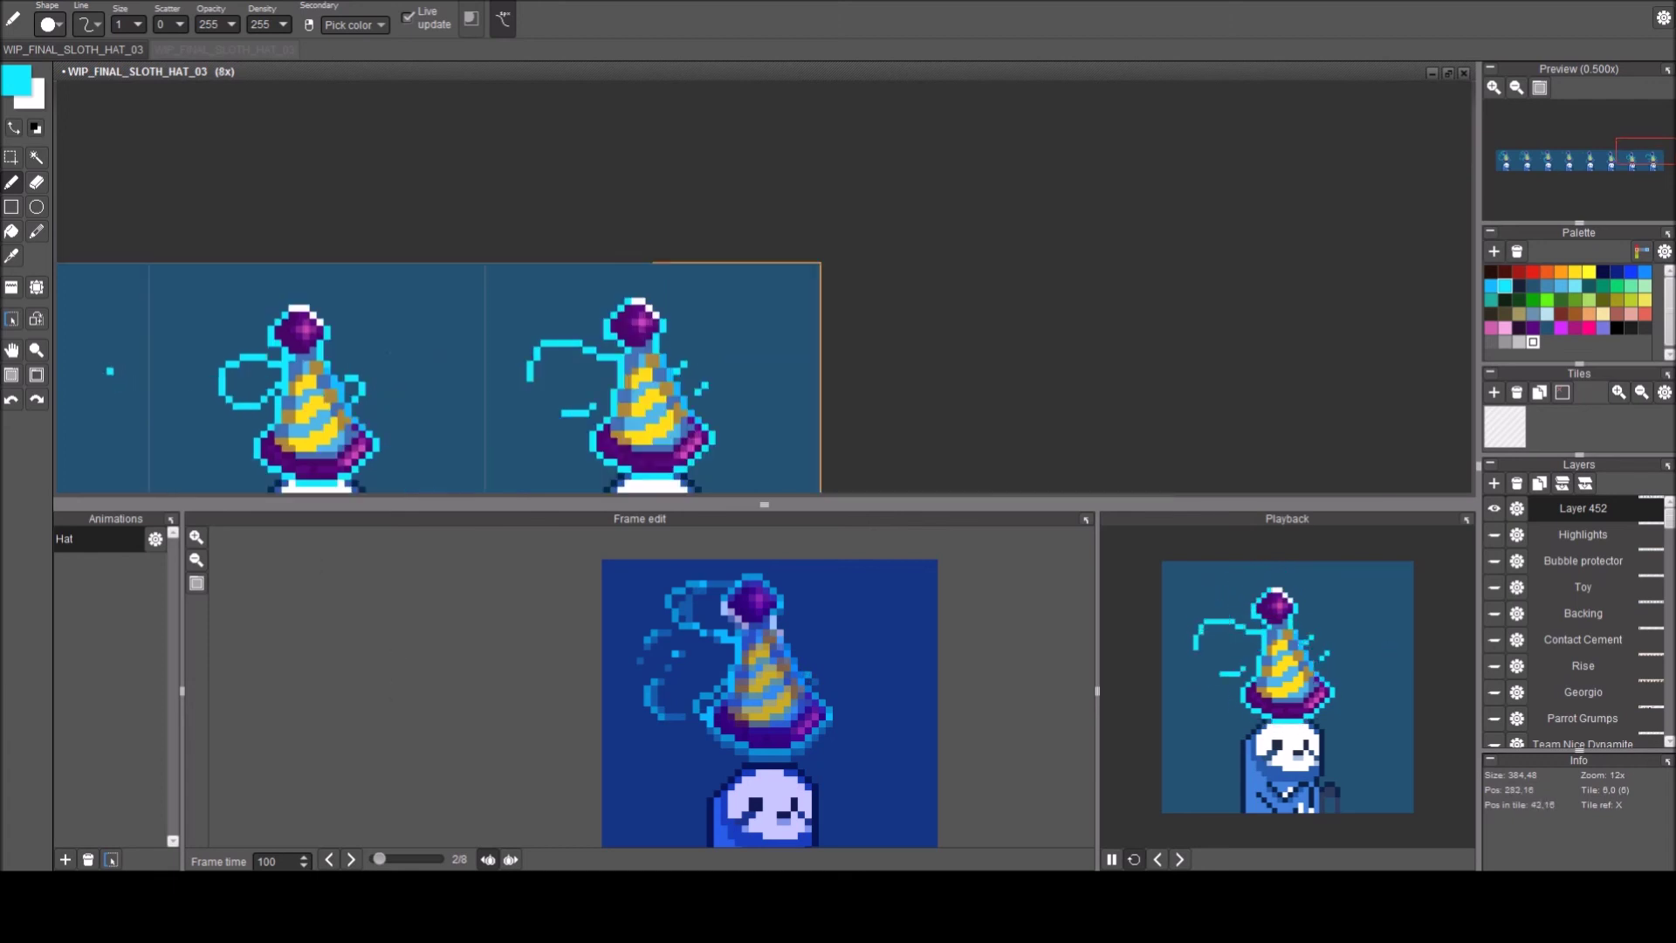
pyautogui.press('space')
pyautogui.moveTo(428, 389)
pyautogui.mouseDown()
pyautogui.moveTo(606, 341)
pyautogui.moveTo(950, 338)
pyautogui.mouseUp()
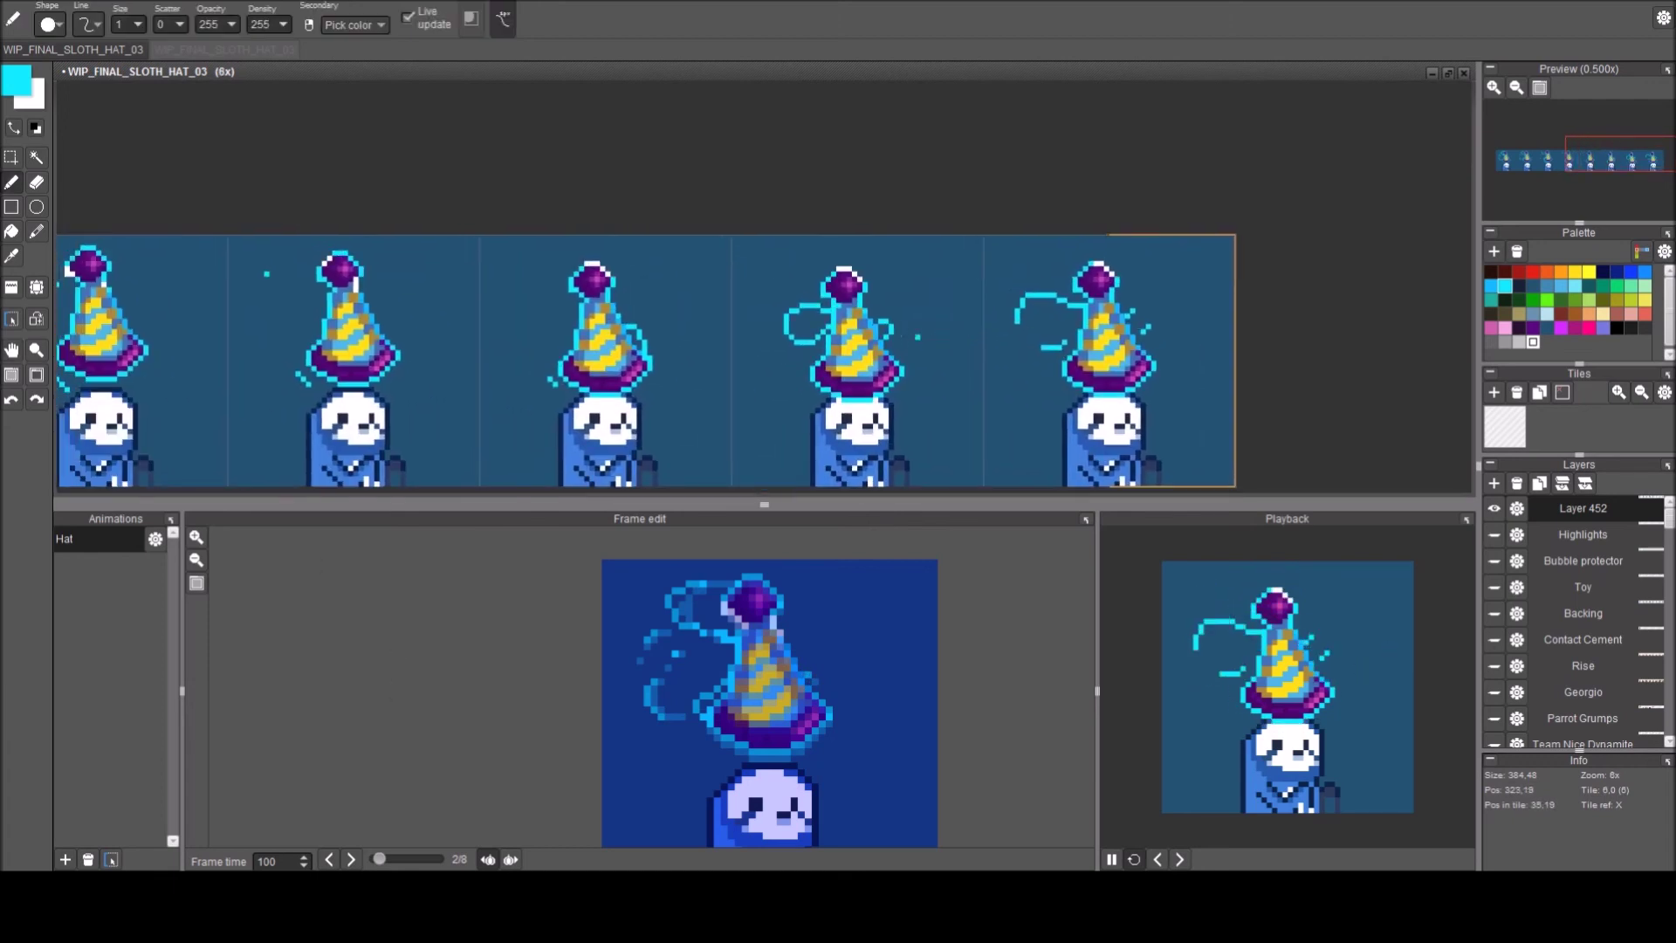
pyautogui.scroll(-2, 876, 337)
pyautogui.press('space')
pyautogui.moveTo(676, 325); pyautogui.dragTo(966, 349)
pyautogui.press('space')
pyautogui.moveTo(608, 345)
pyautogui.mouseDown()
pyautogui.moveTo(686, 340)
pyautogui.moveTo(626, 306)
pyautogui.mouseUp()
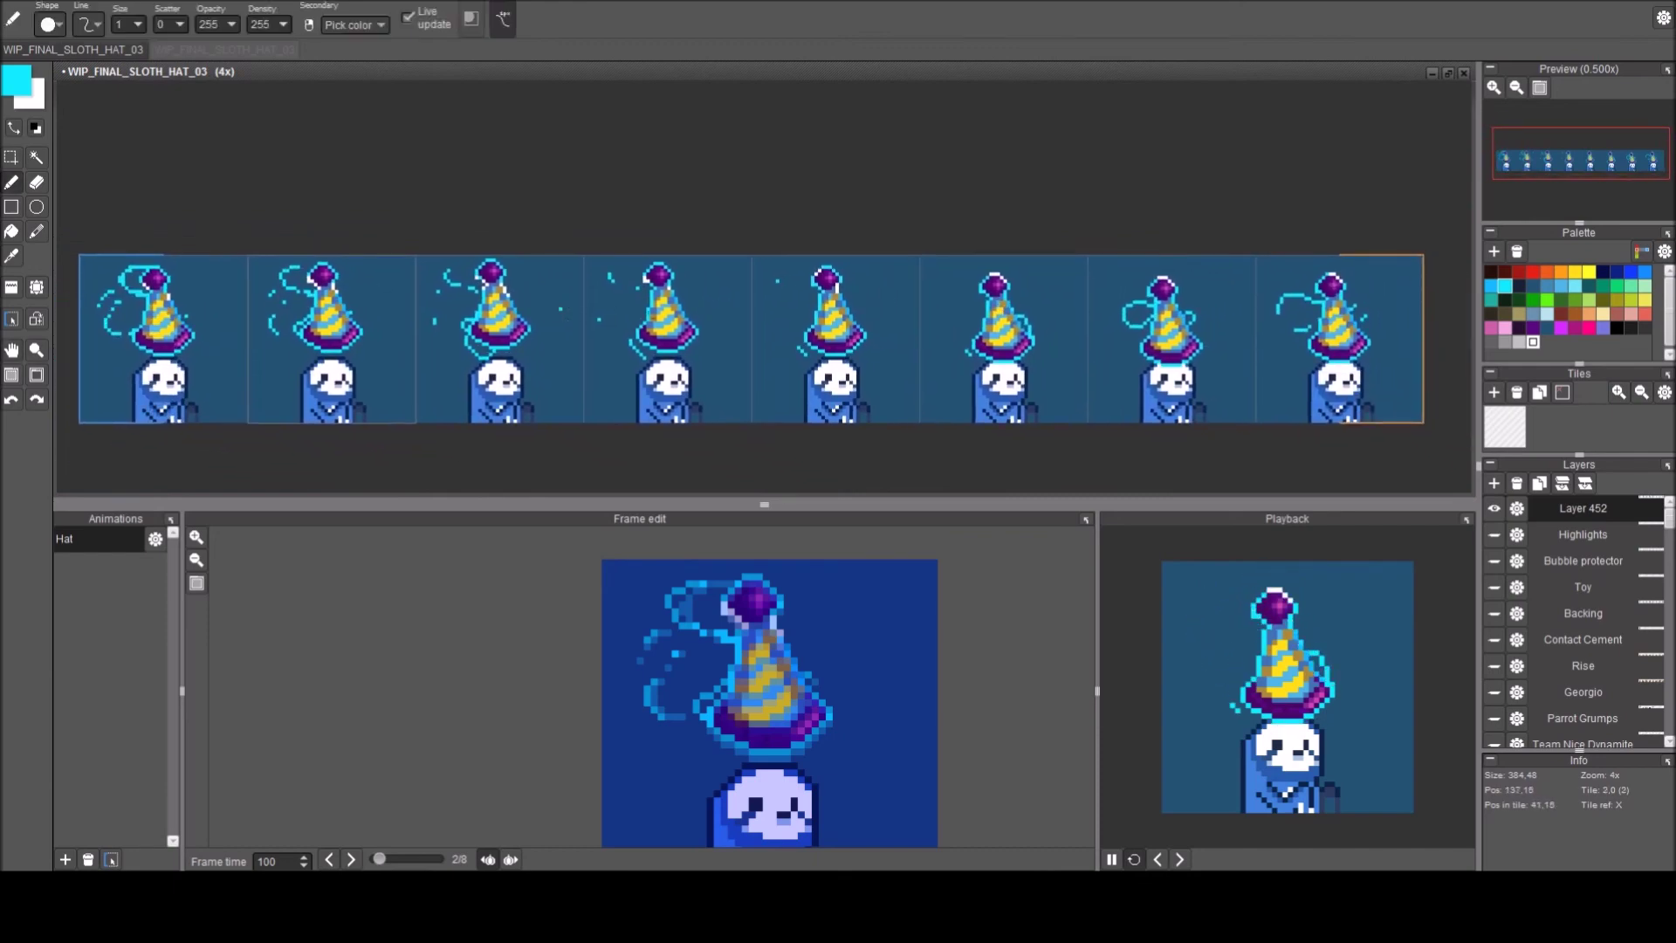
pyautogui.hotkey('ctrl', 's')
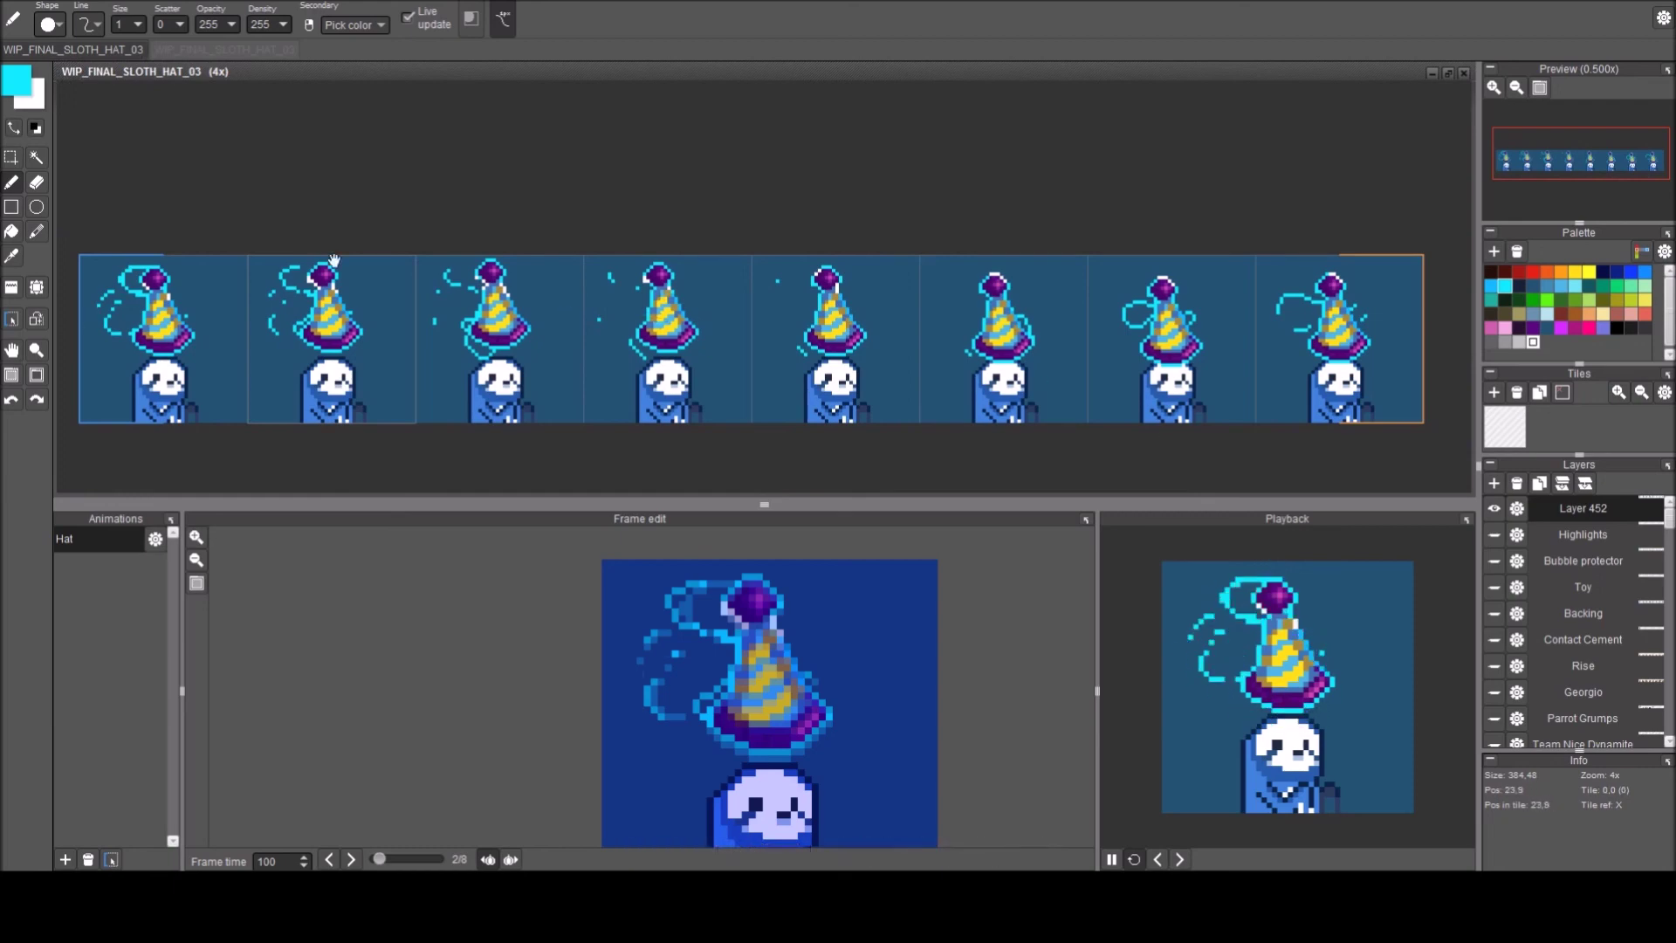
# Erase stray cyan outline pixels beside the hat's pompom in the second to fourth frames.
pyautogui.moveTo(179, 284); pyautogui.dragTo(568, 261)
pyautogui.scroll(2, 569, 261)
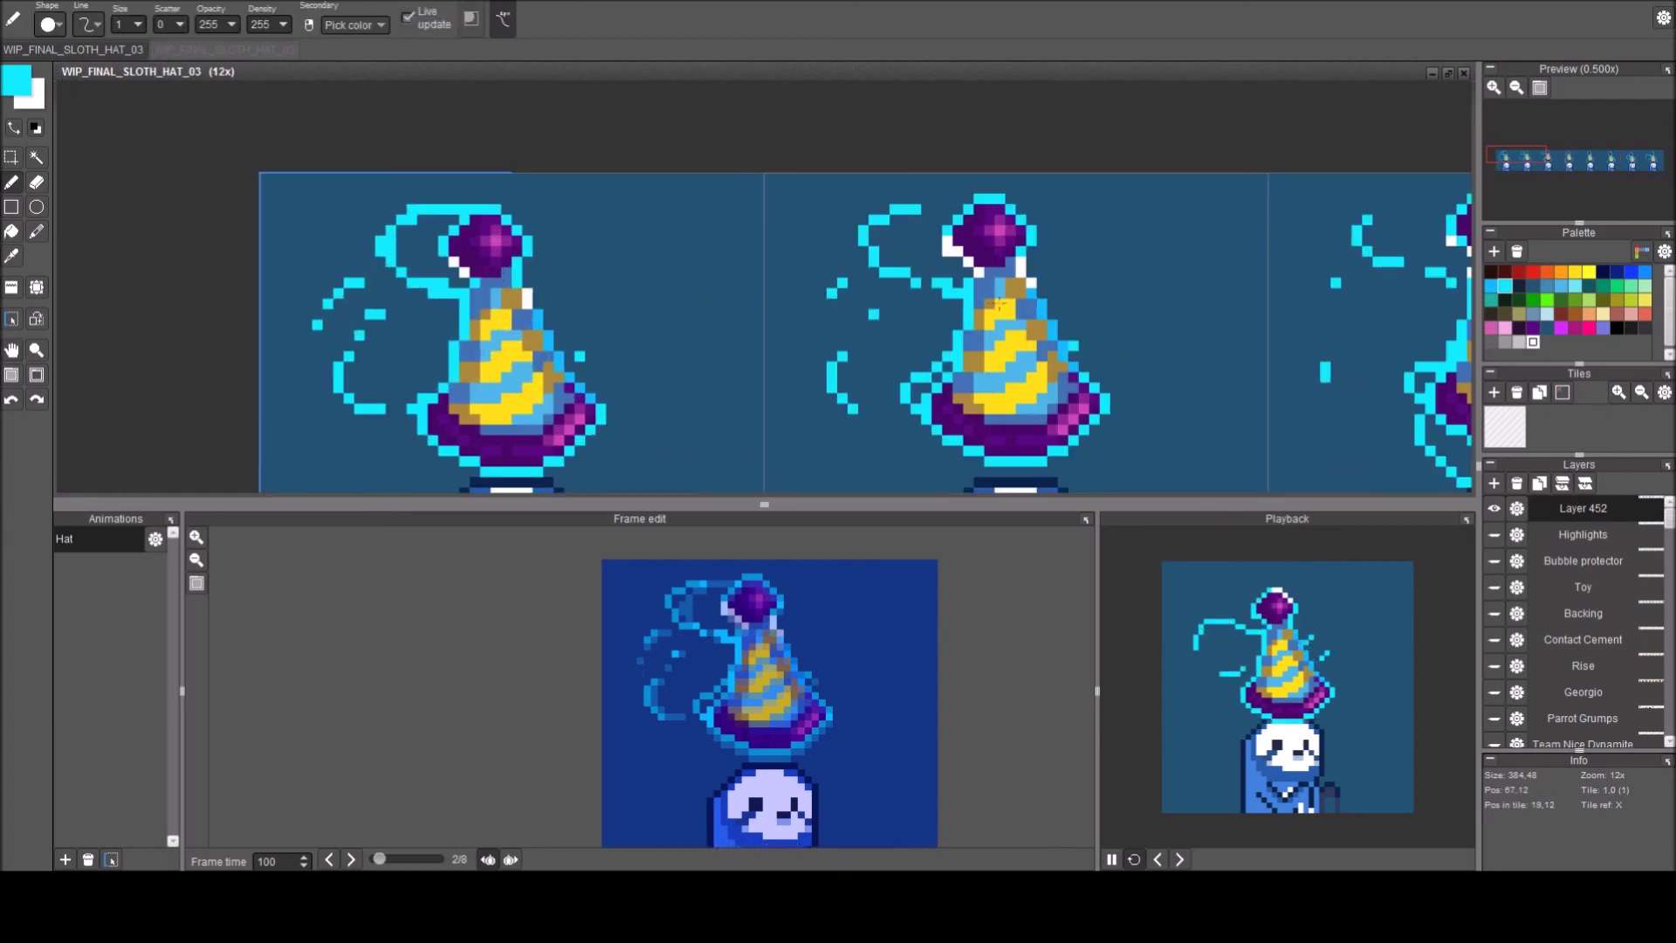
pyautogui.click(948, 252)
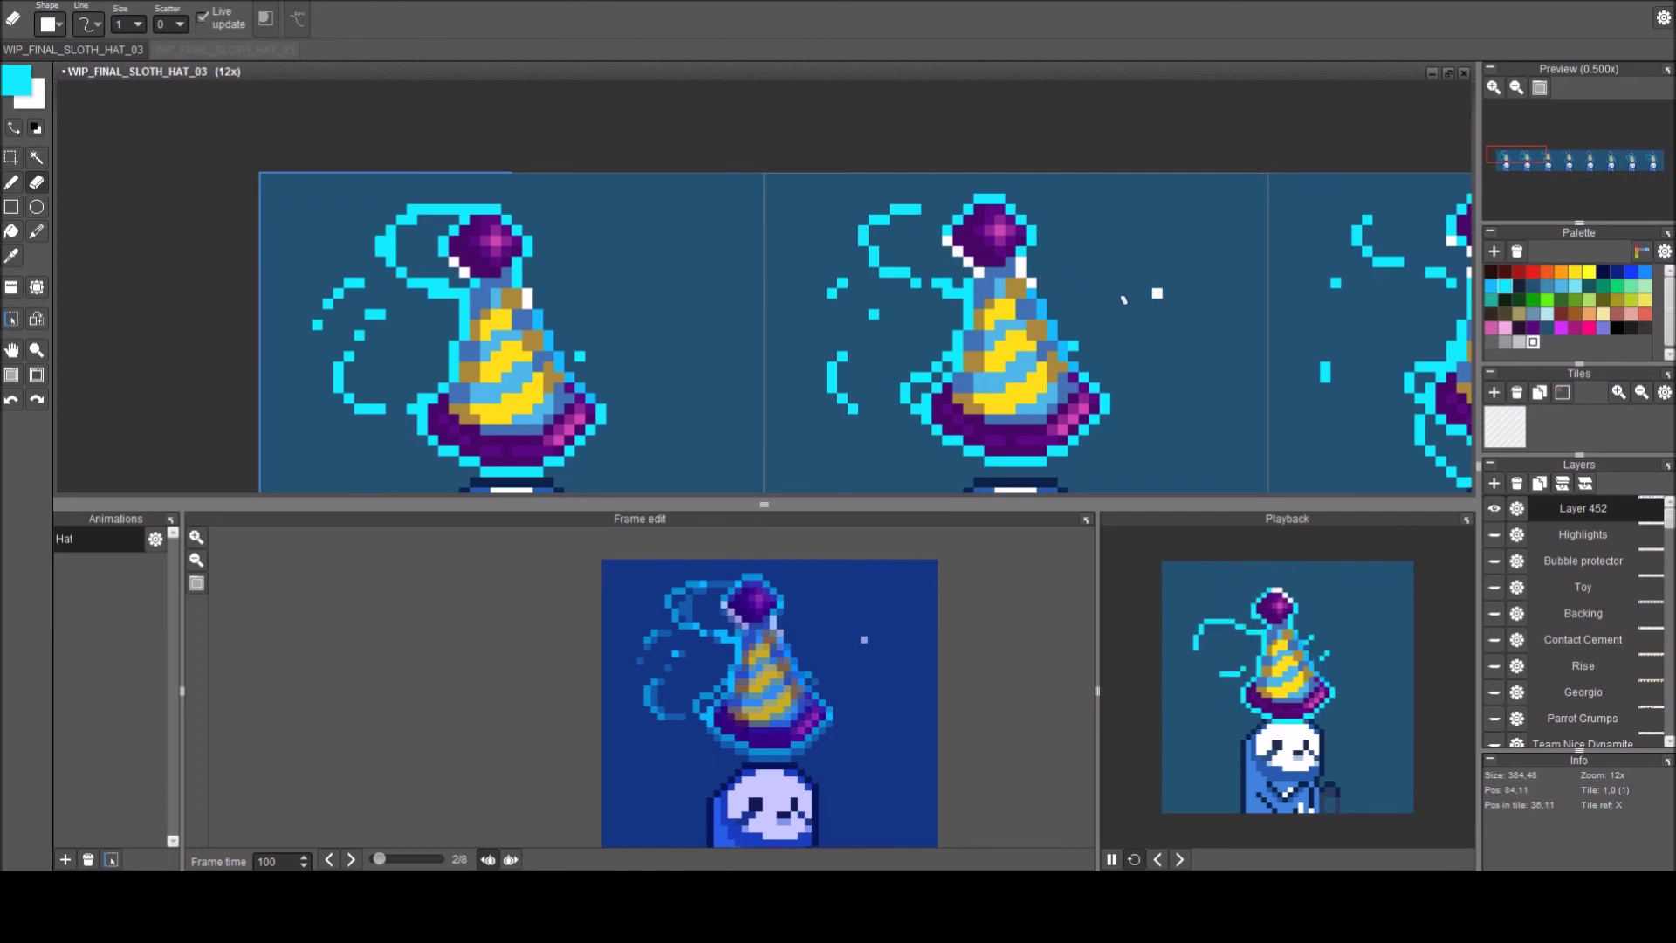
pyautogui.moveTo(1105, 292); pyautogui.dragTo(540, 304)
pyautogui.click(843, 255)
pyautogui.moveTo(873, 365)
pyautogui.mouseDown()
pyautogui.moveTo(809, 379)
pyautogui.moveTo(768, 365)
pyautogui.mouseUp()
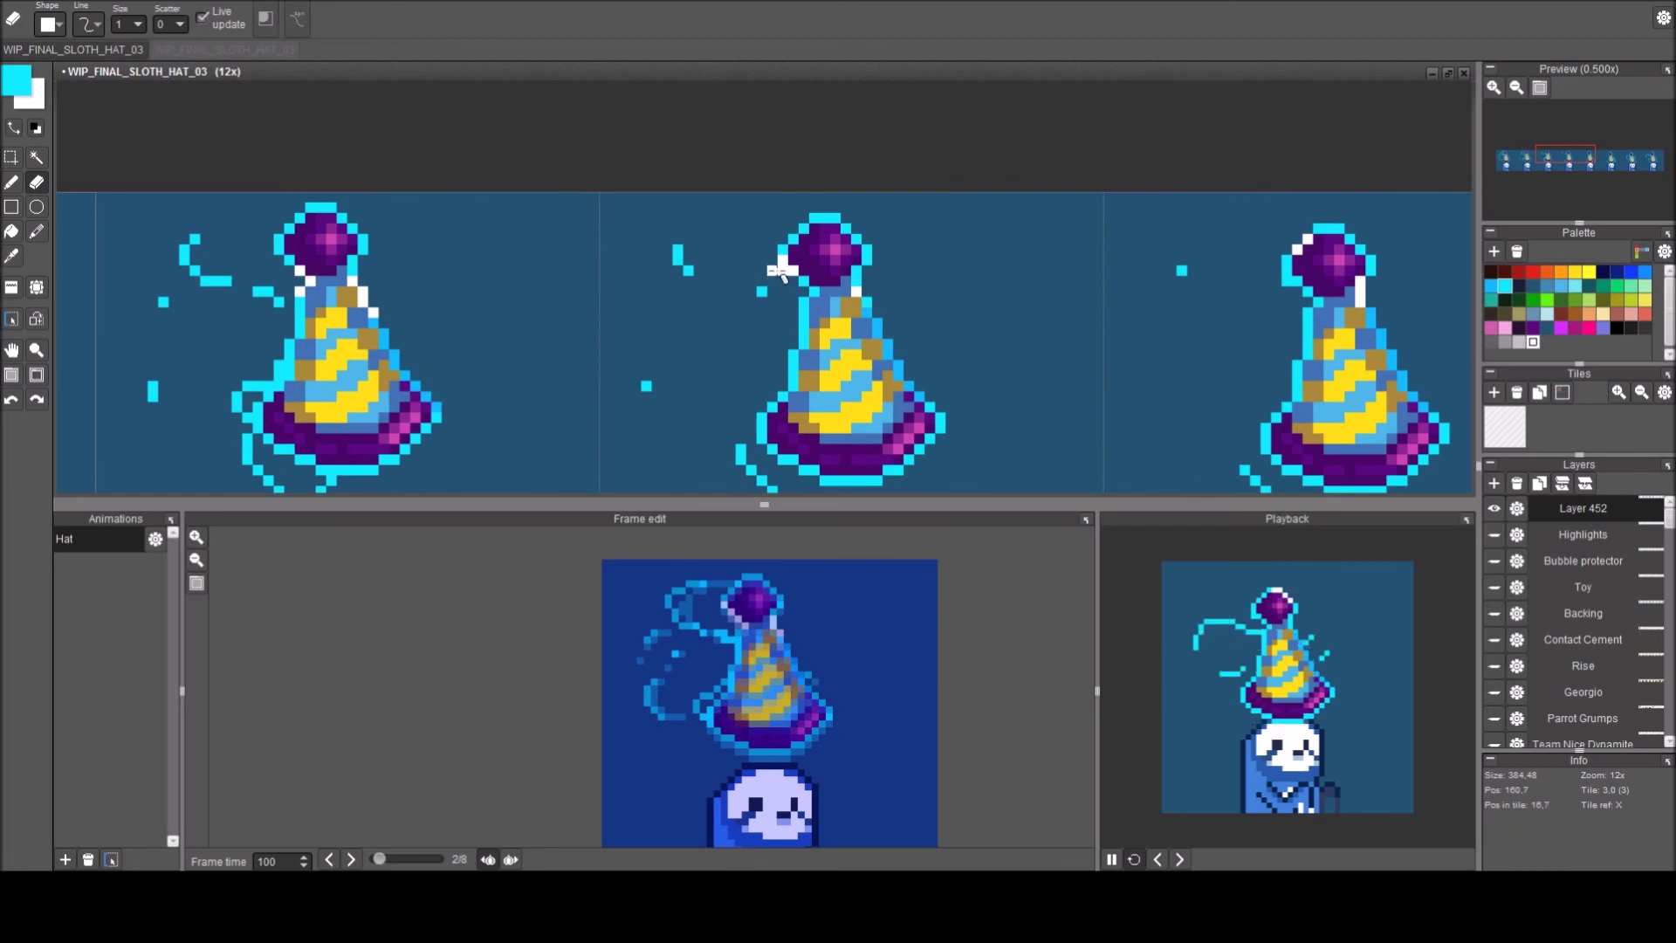
pyautogui.moveTo(1035, 302); pyautogui.dragTo(683, 287)
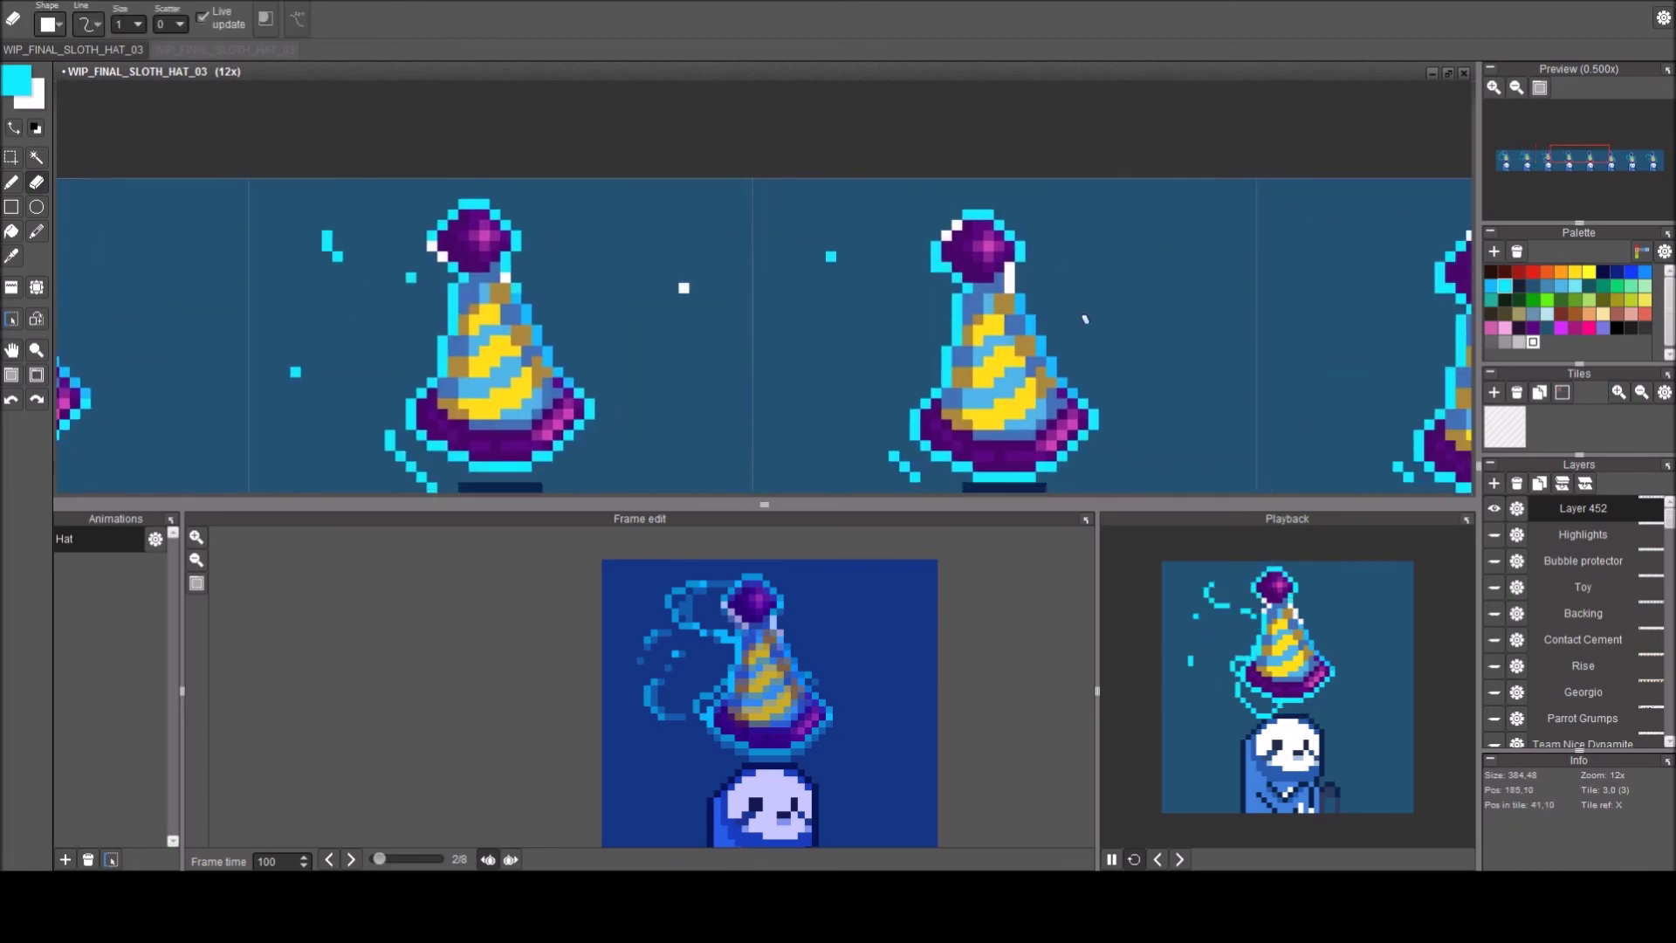
# Clean up the cyan outline around the pompom in the fifth to eighth frames with the eraser.
pyautogui.click(936, 267)
pyautogui.moveTo(1108, 360); pyautogui.dragTo(607, 297)
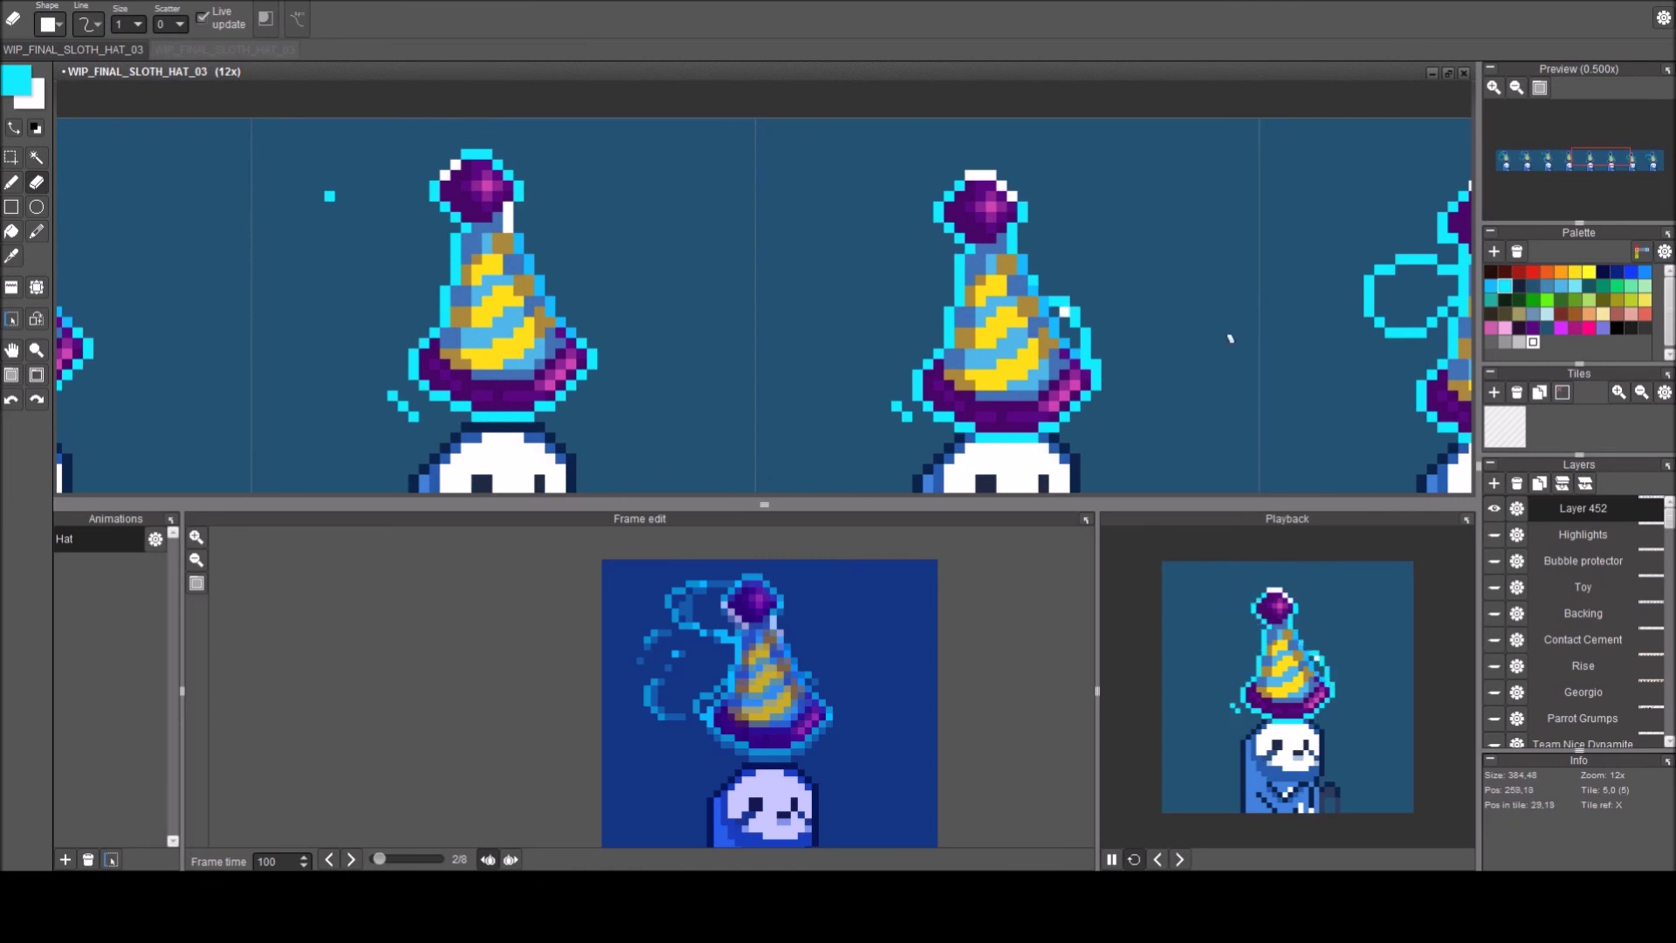
pyautogui.press('space')
pyautogui.moveTo(1117, 329); pyautogui.dragTo(891, 306)
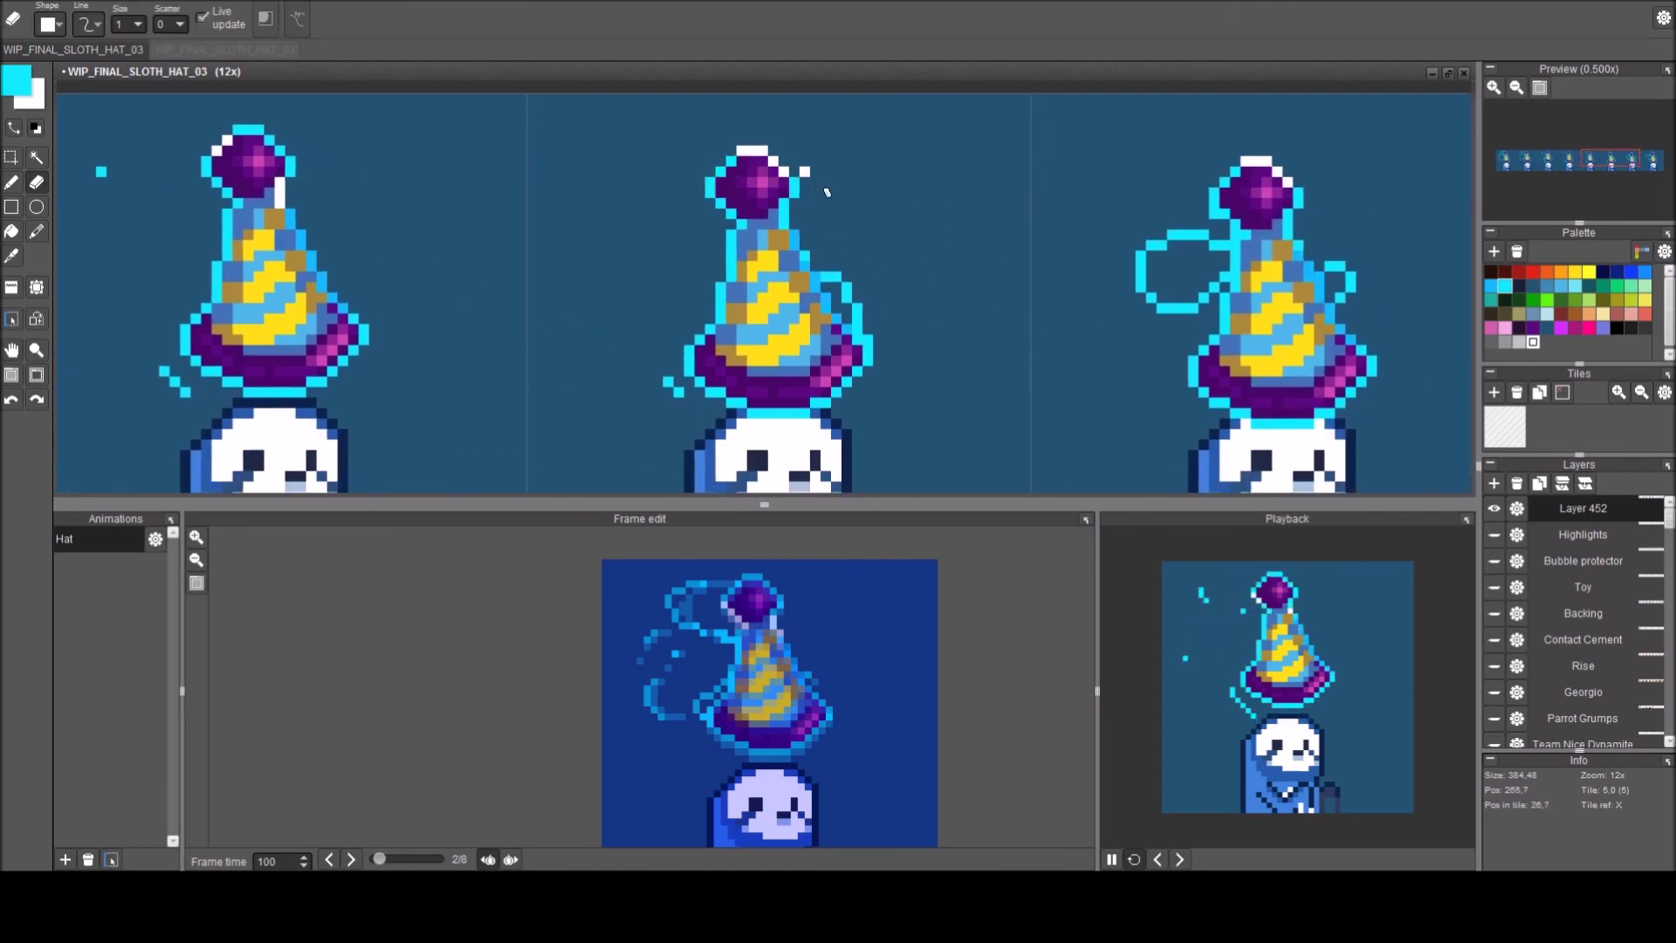
pyautogui.moveTo(971, 340); pyautogui.dragTo(796, 333)
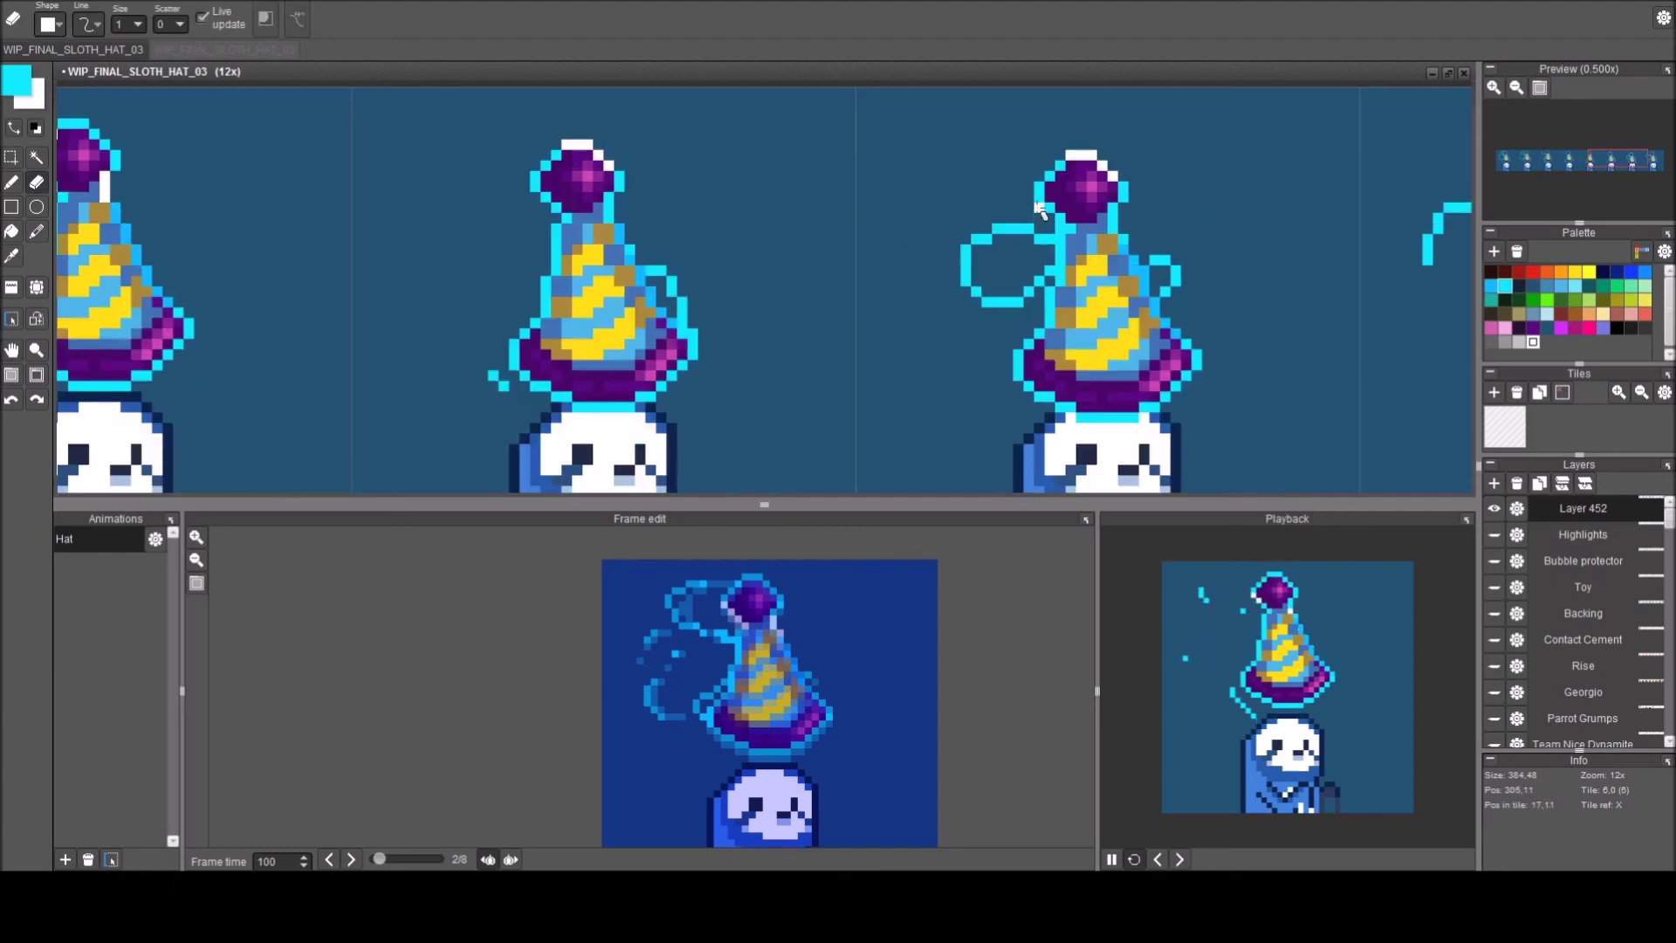
pyautogui.moveTo(1280, 288); pyautogui.dragTo(654, 280)
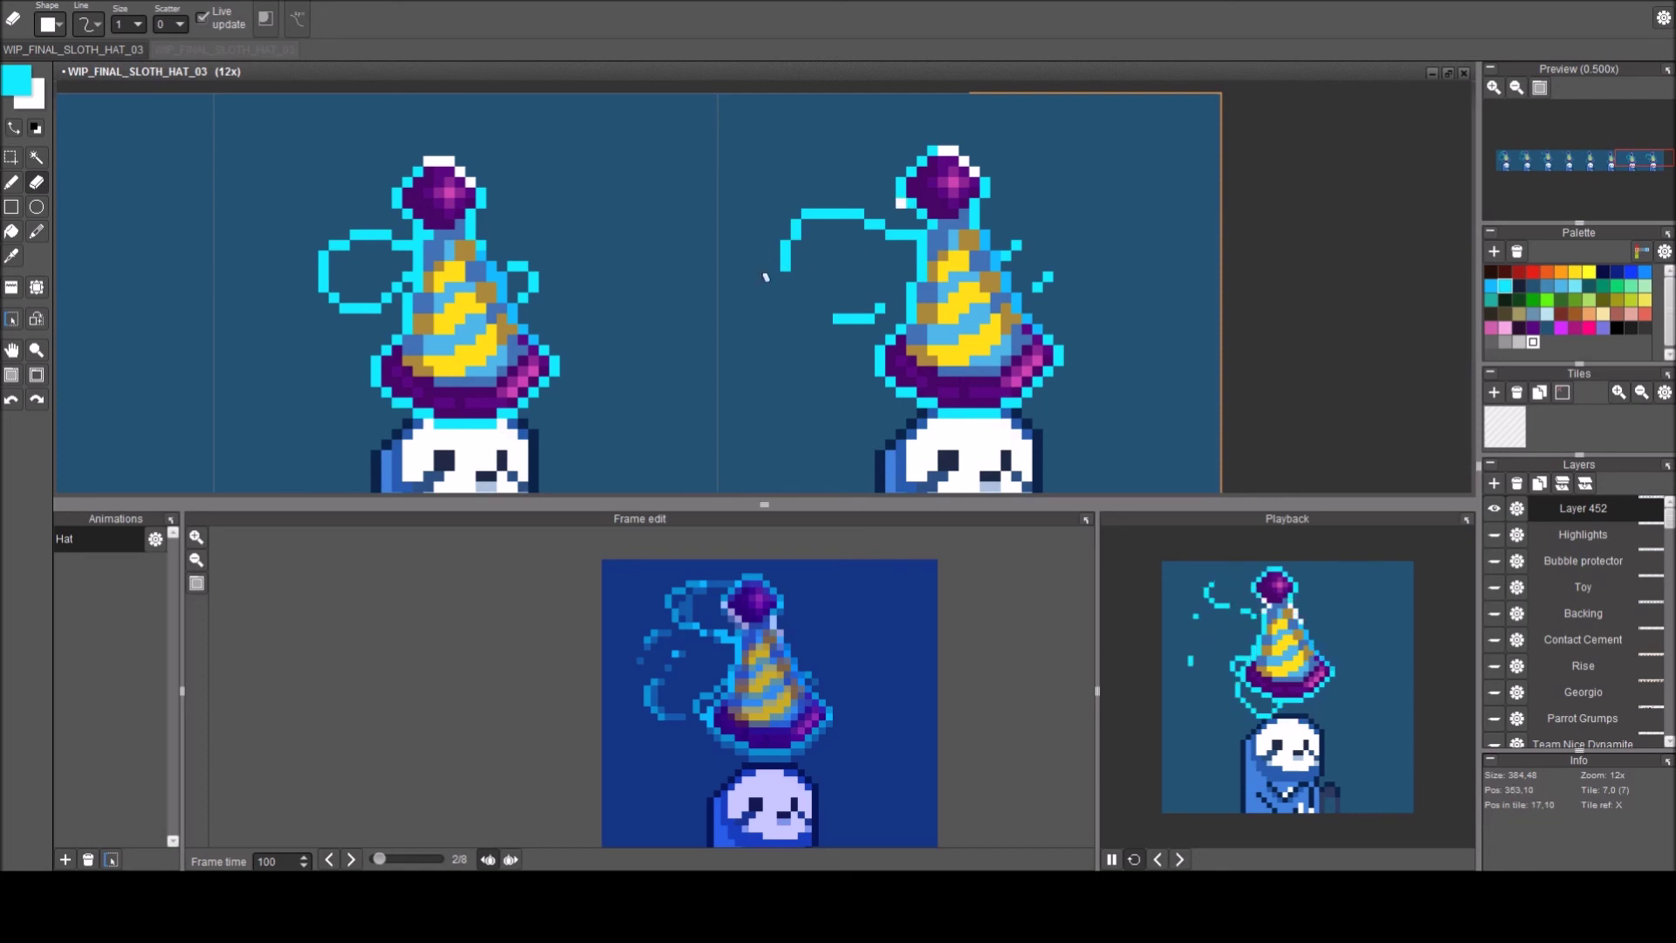
# Save the sprite sheet with the cleaned-up hat outlines.
pyautogui.scroll(-4, 615, 288)
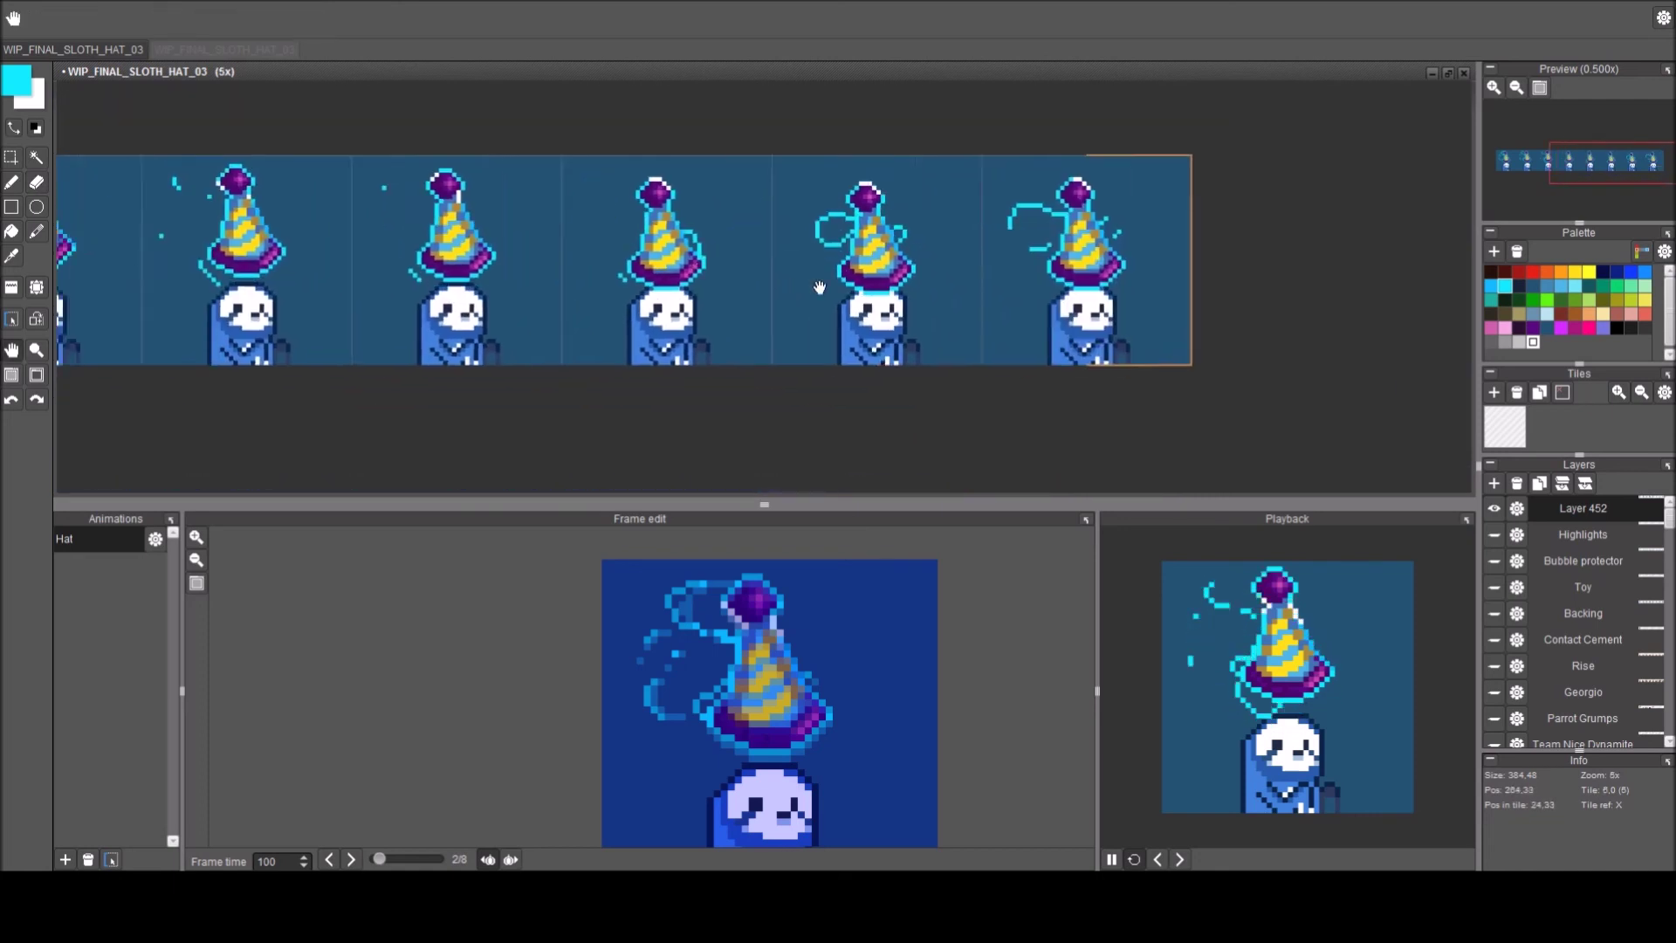
pyautogui.scroll(-2, 342, 325)
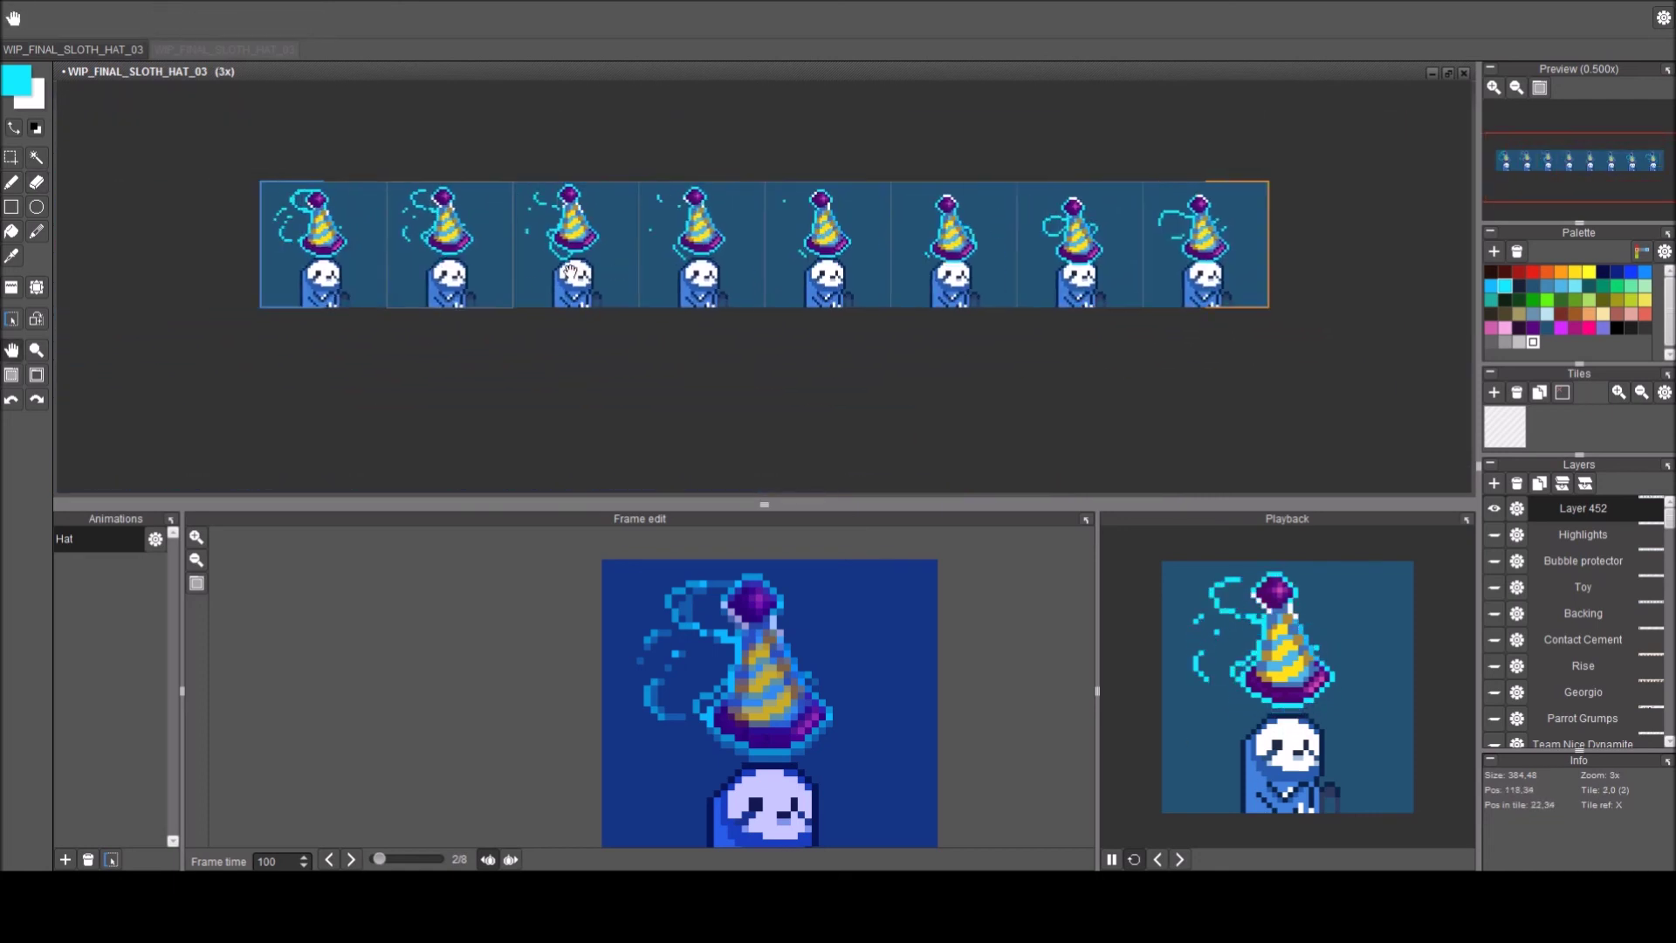
pyautogui.hotkey('ctrl', 's')
# Hide the finished party hat layer and rename it Birthday REMATCH.
pyautogui.click(1494, 510)
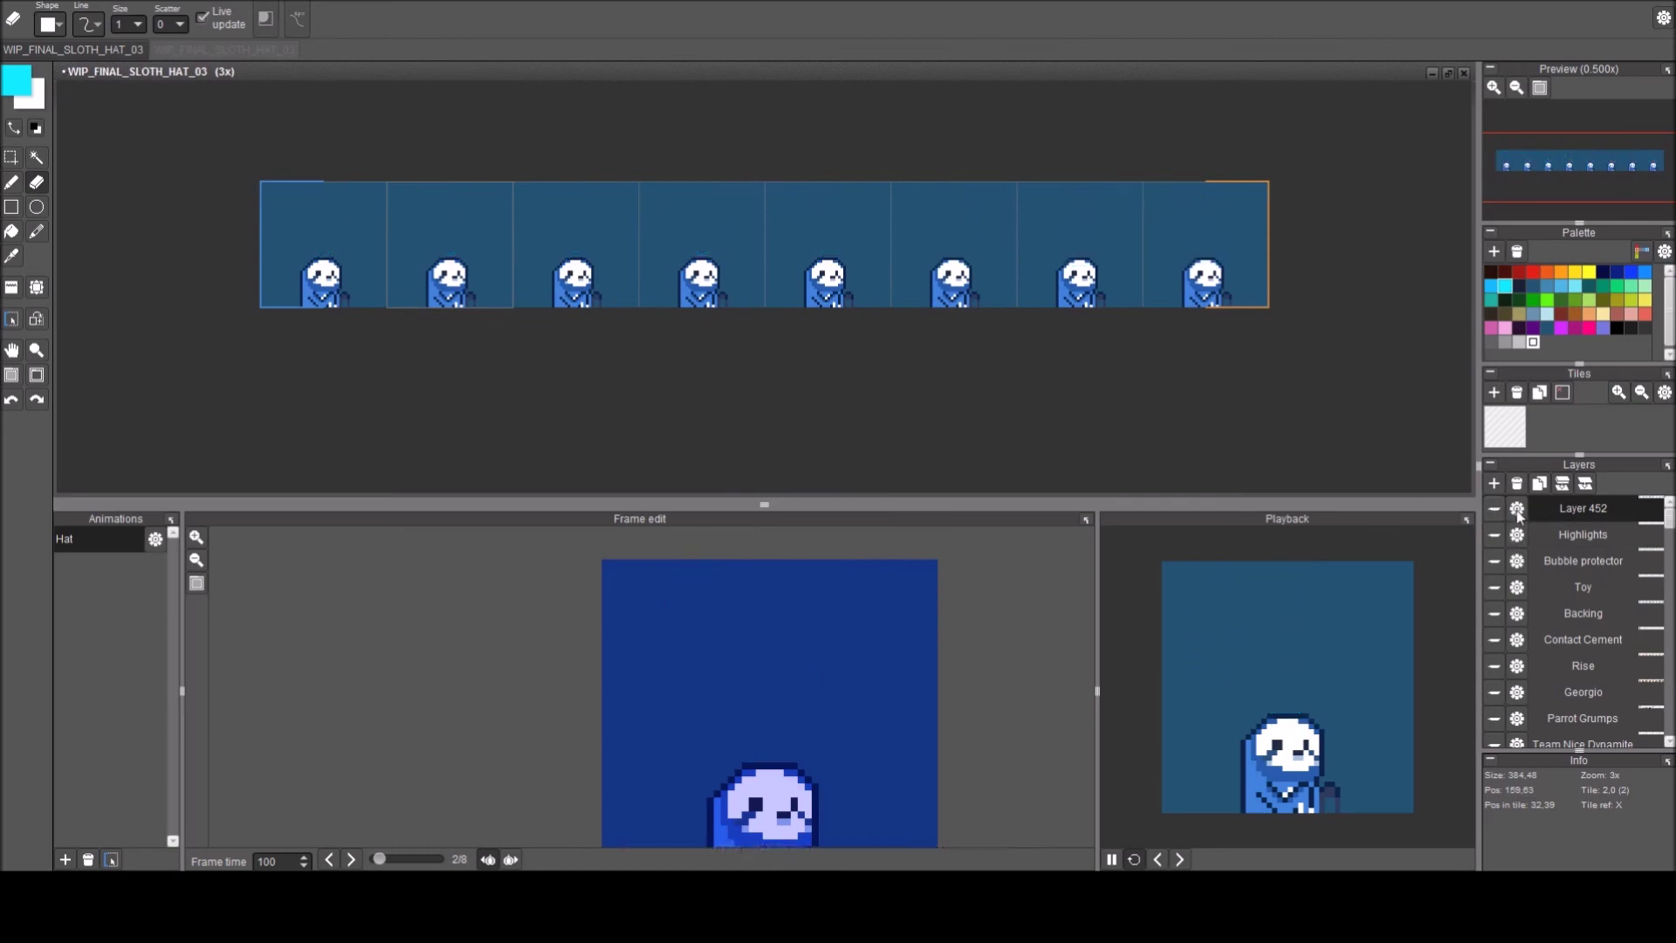
pyautogui.click(1516, 510)
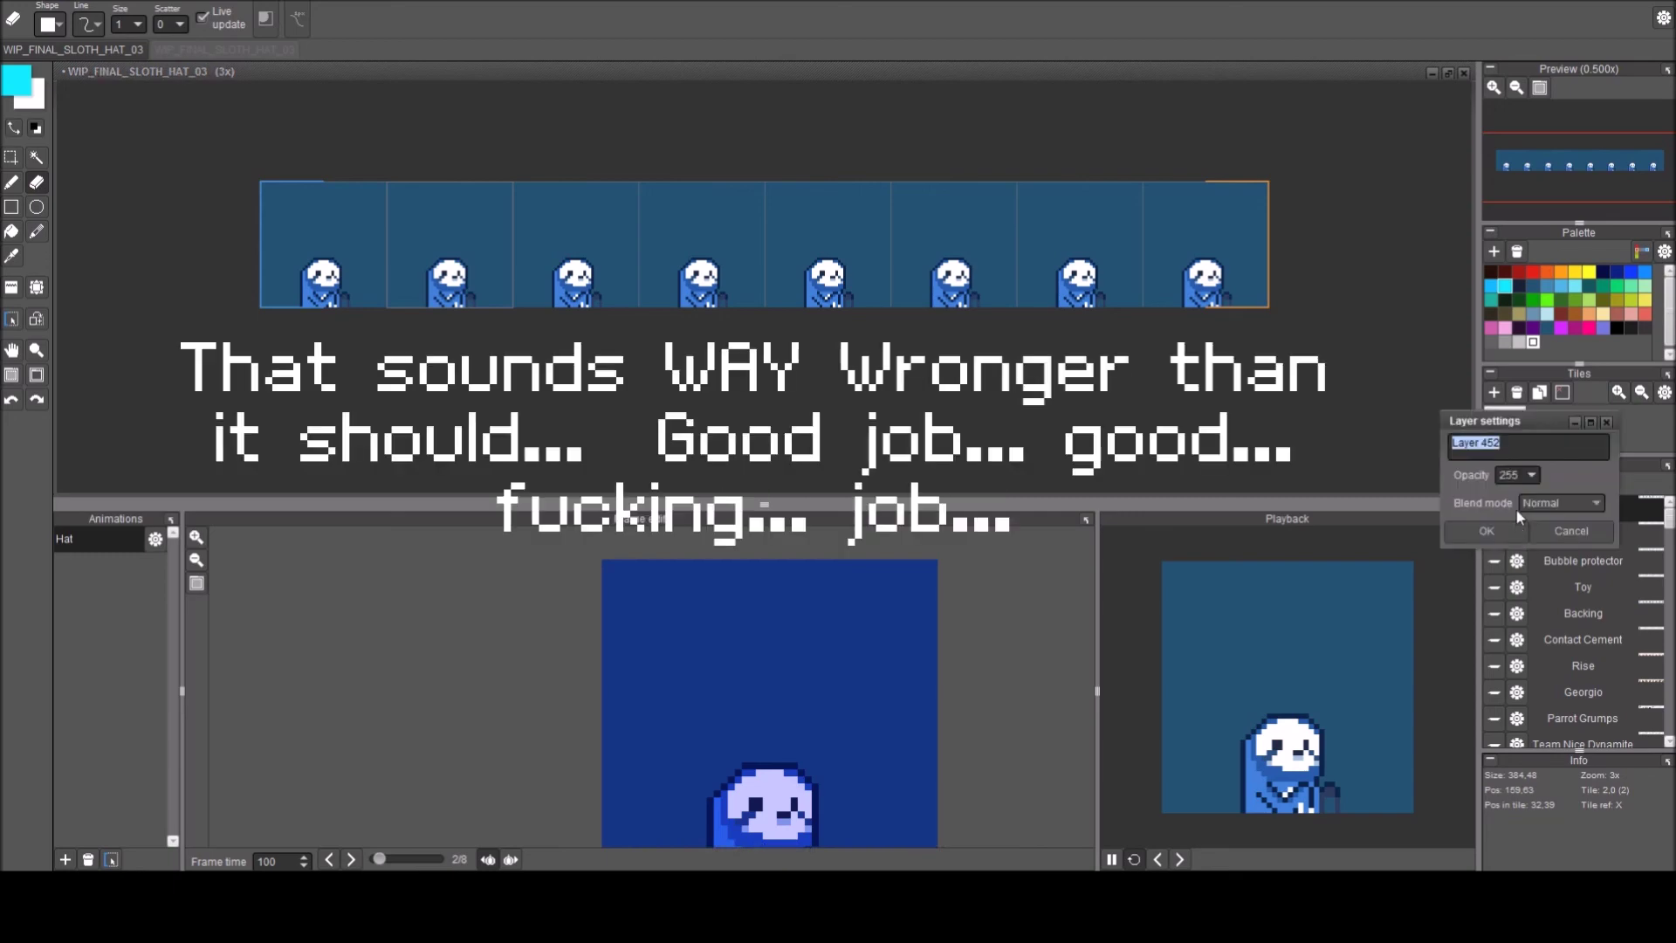
pyautogui.write('Birthday')
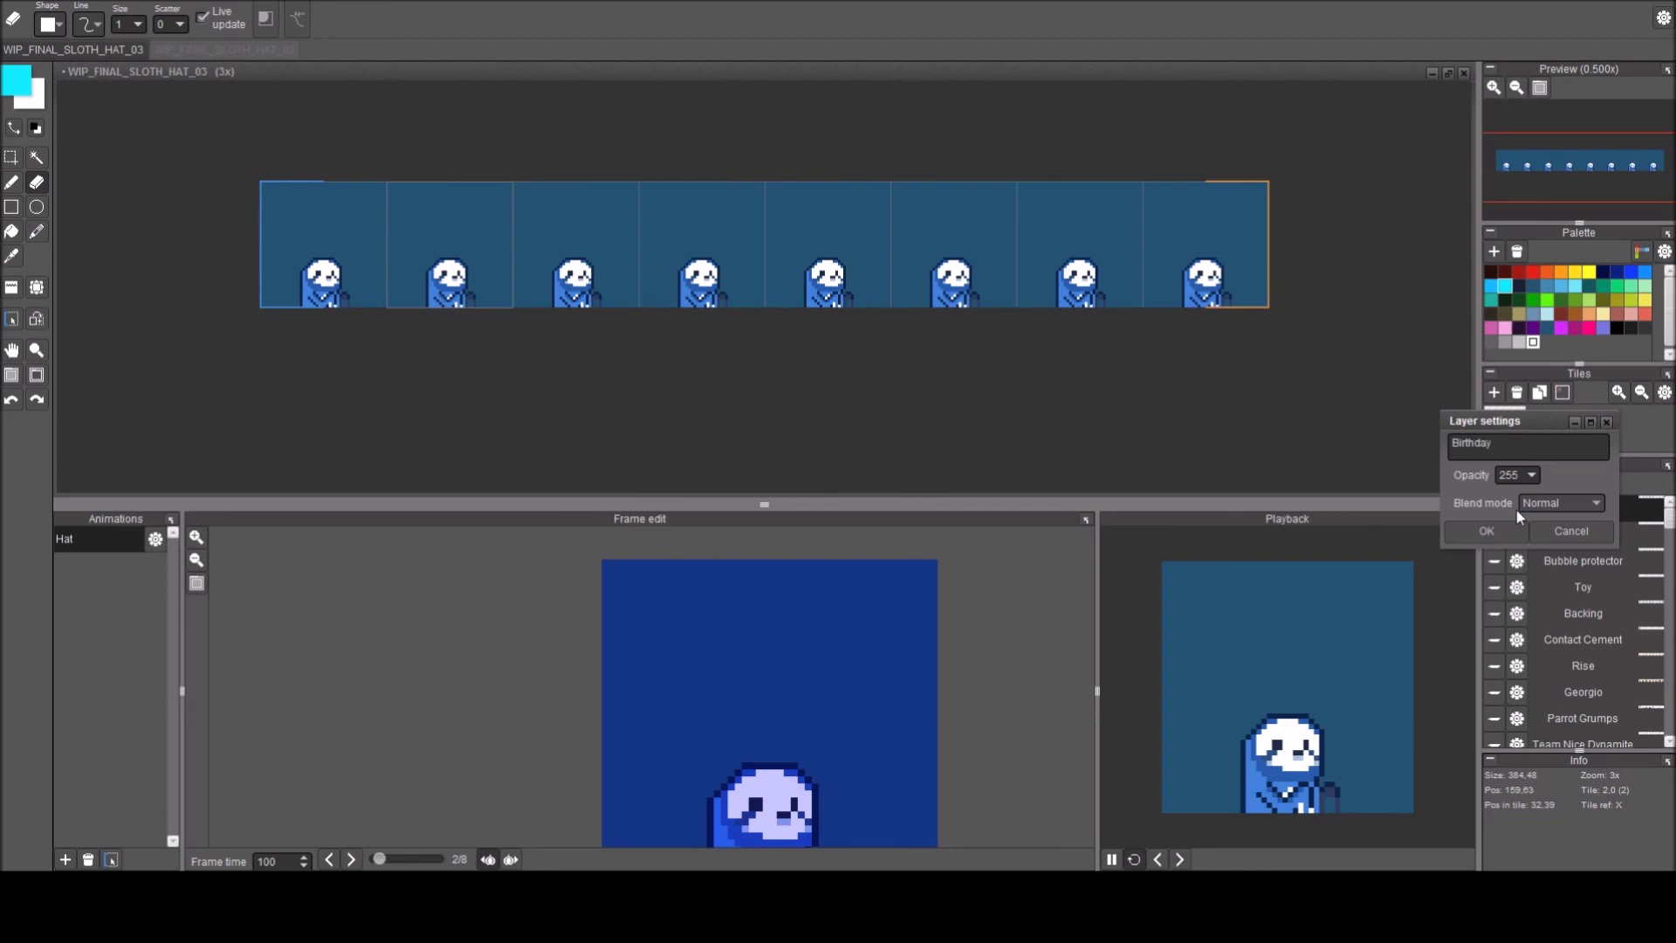
pyautogui.write(' REMATCH')
pyautogui.press('Return')
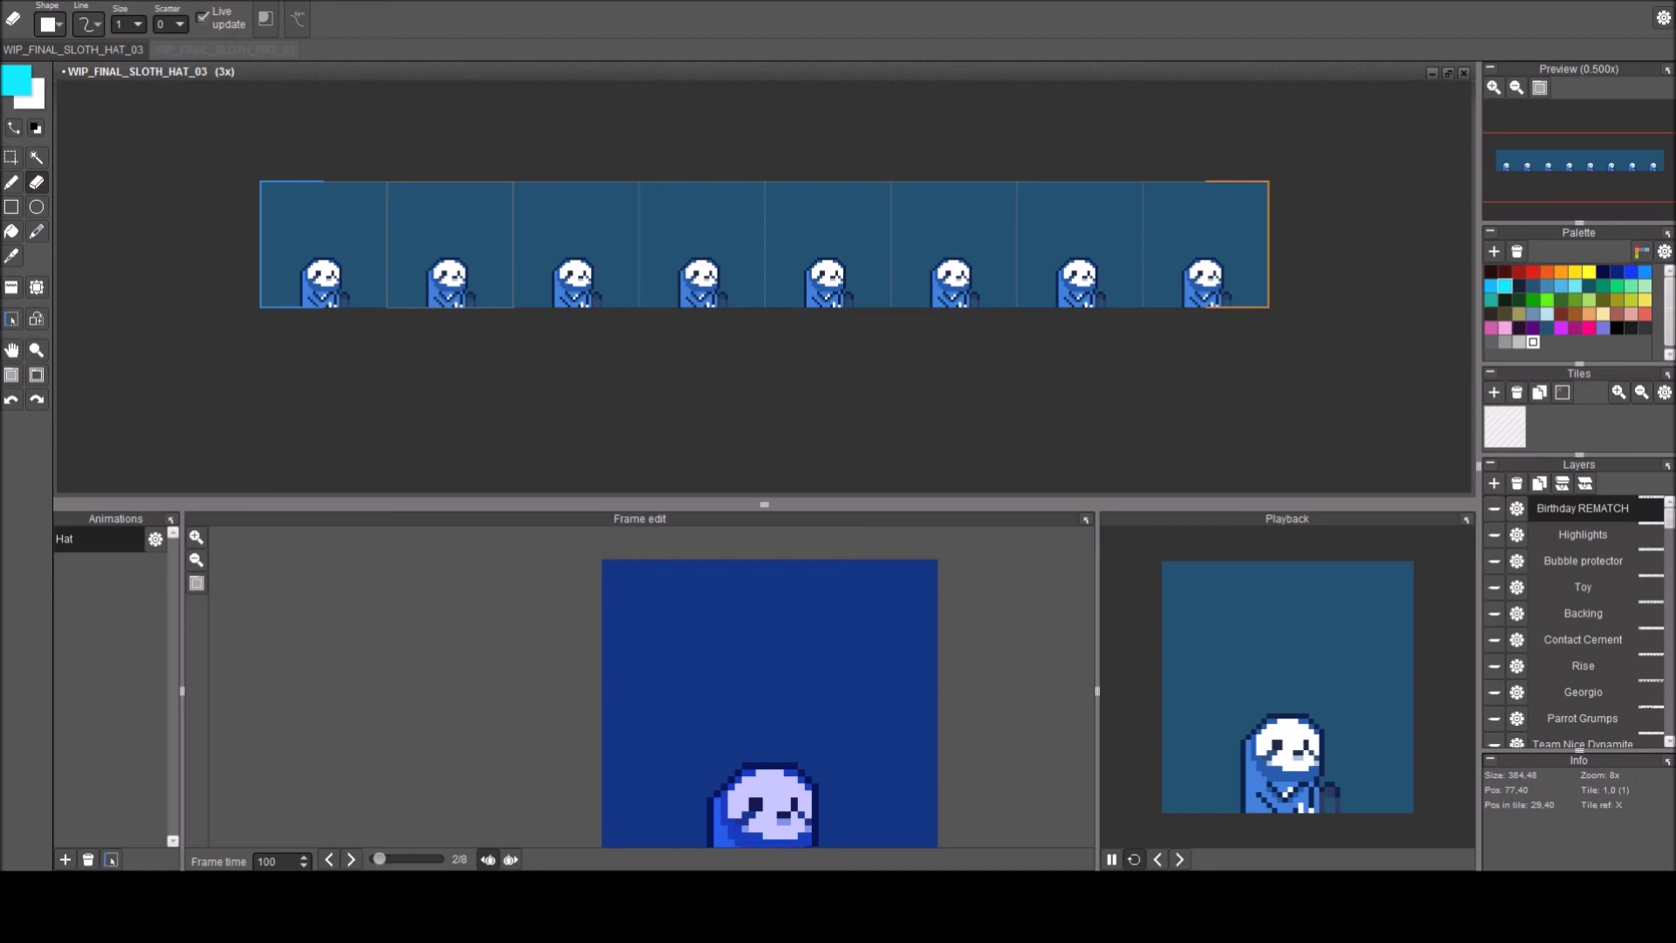
# Check the Birthday REMATCH layer once more, hide it, and add a new layer above it.
pyautogui.click(1494, 508)
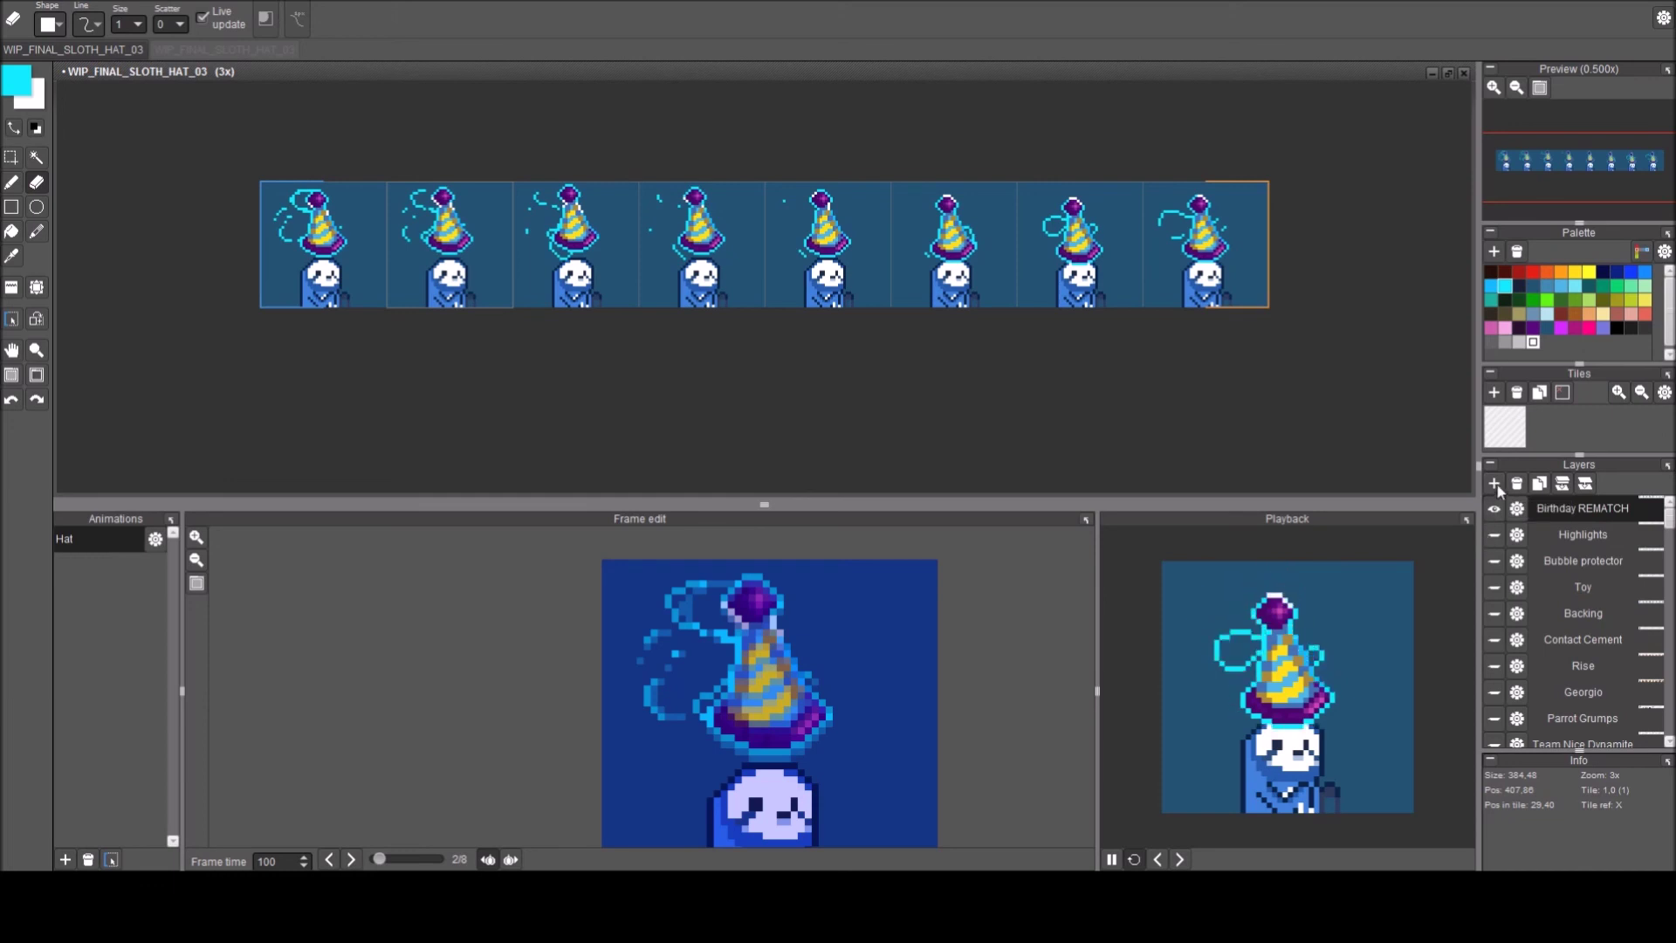
pyautogui.click(1494, 508)
pyautogui.click(1493, 483)
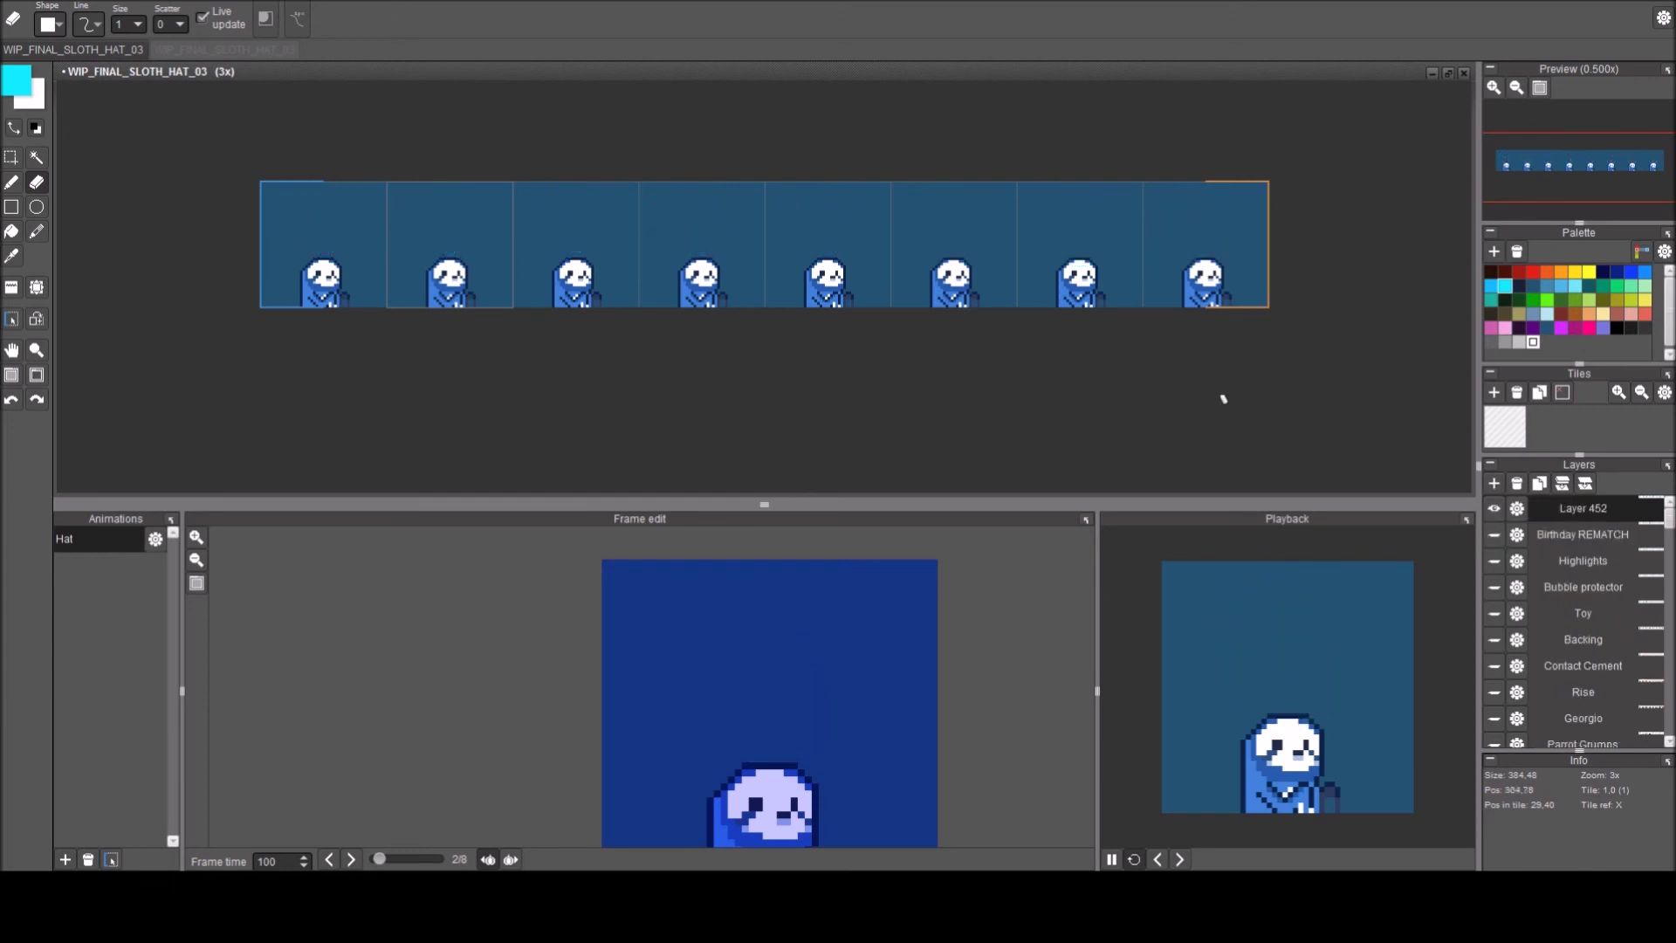
# Search down the layer list for older sloth artwork and briefly preview the Normal Hats layer.
pyautogui.scroll(-2, 1578, 597)
pyautogui.scroll(-10, 1578, 598)
pyautogui.scroll(-10, 1578, 599)
pyautogui.scroll(-10, 1578, 598)
pyautogui.scroll(-10, 1579, 599)
pyautogui.scroll(-1, 1578, 608)
pyautogui.scroll(-3, 1578, 599)
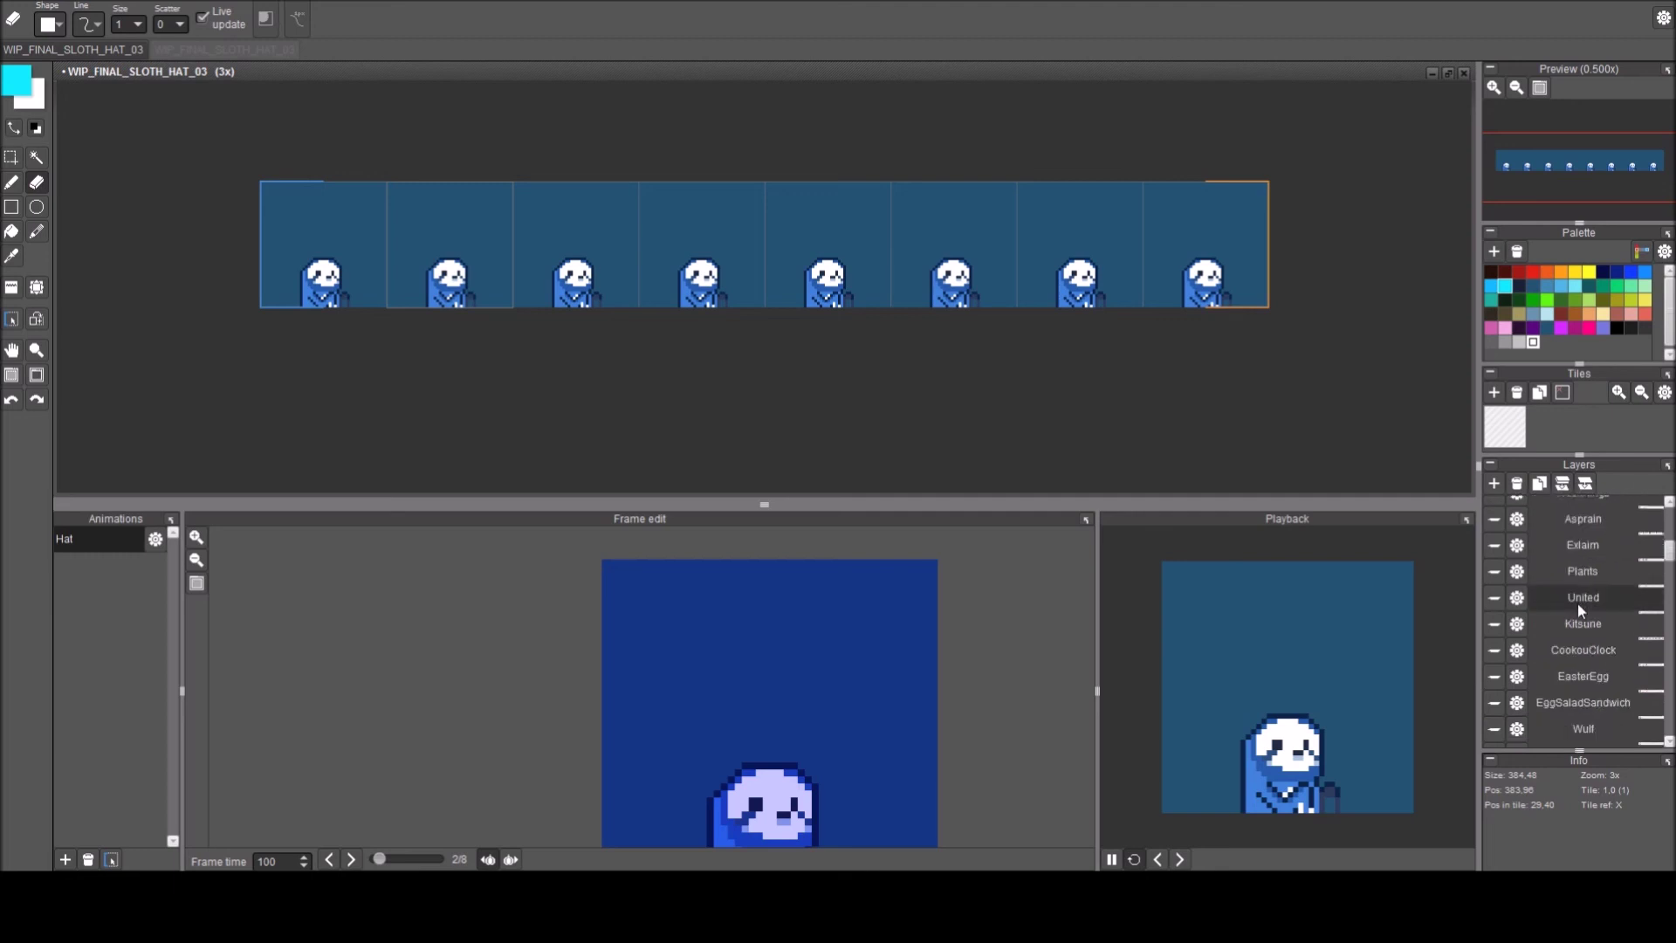
pyautogui.scroll(-2, 1579, 606)
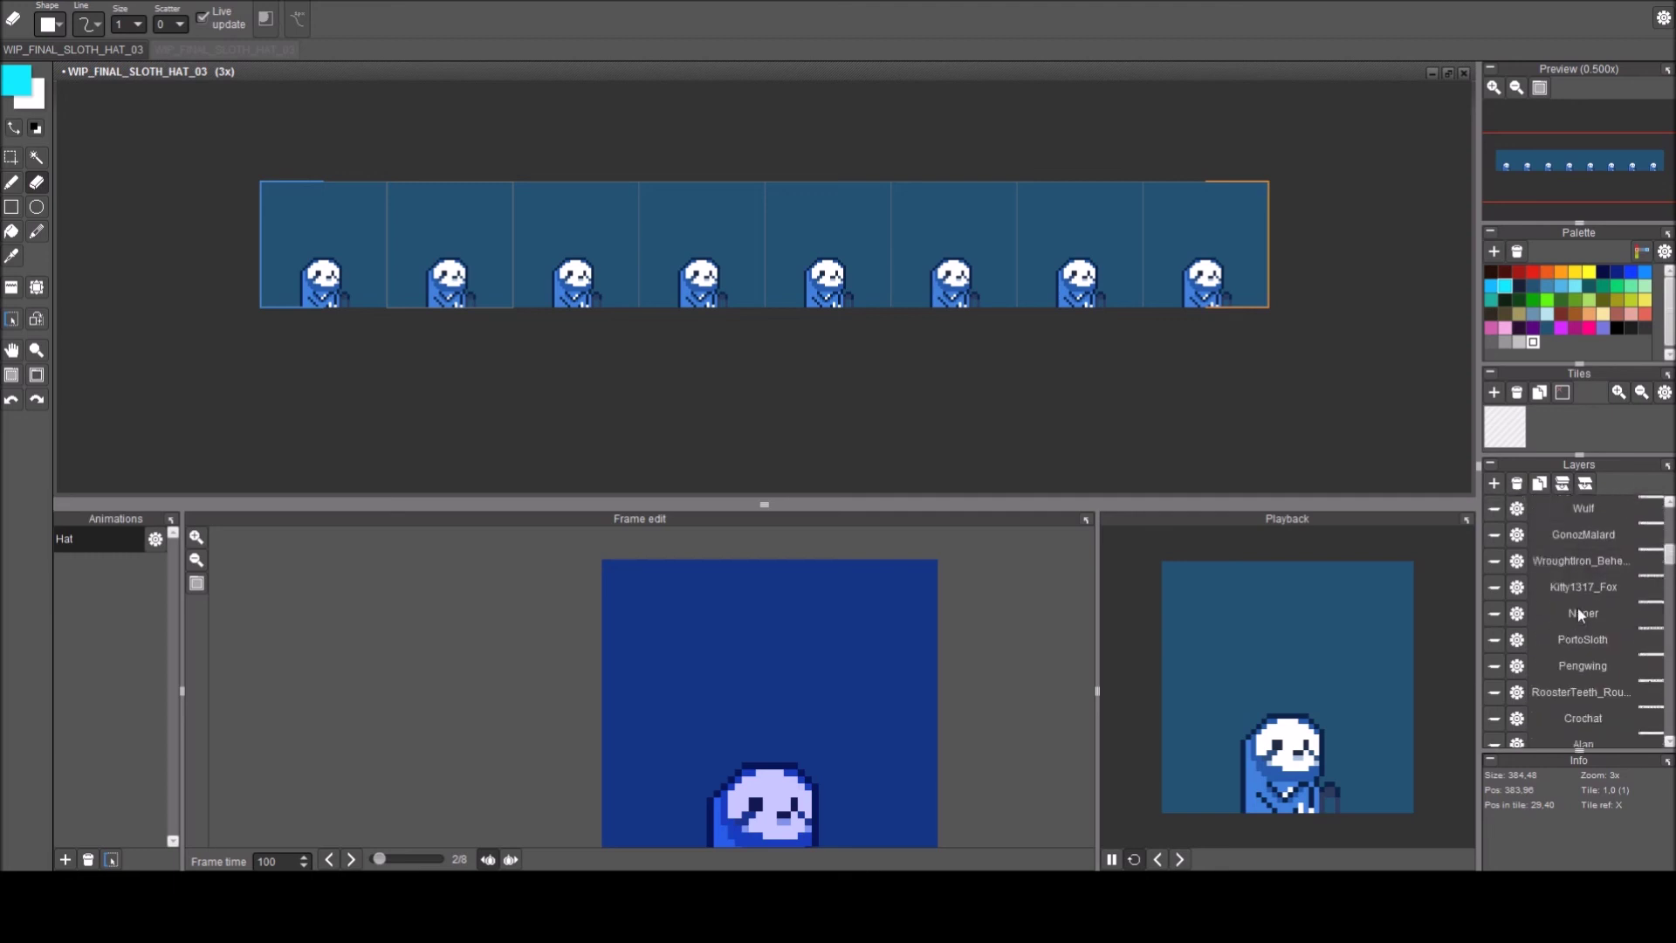
pyautogui.scroll(-3, 1601, 673)
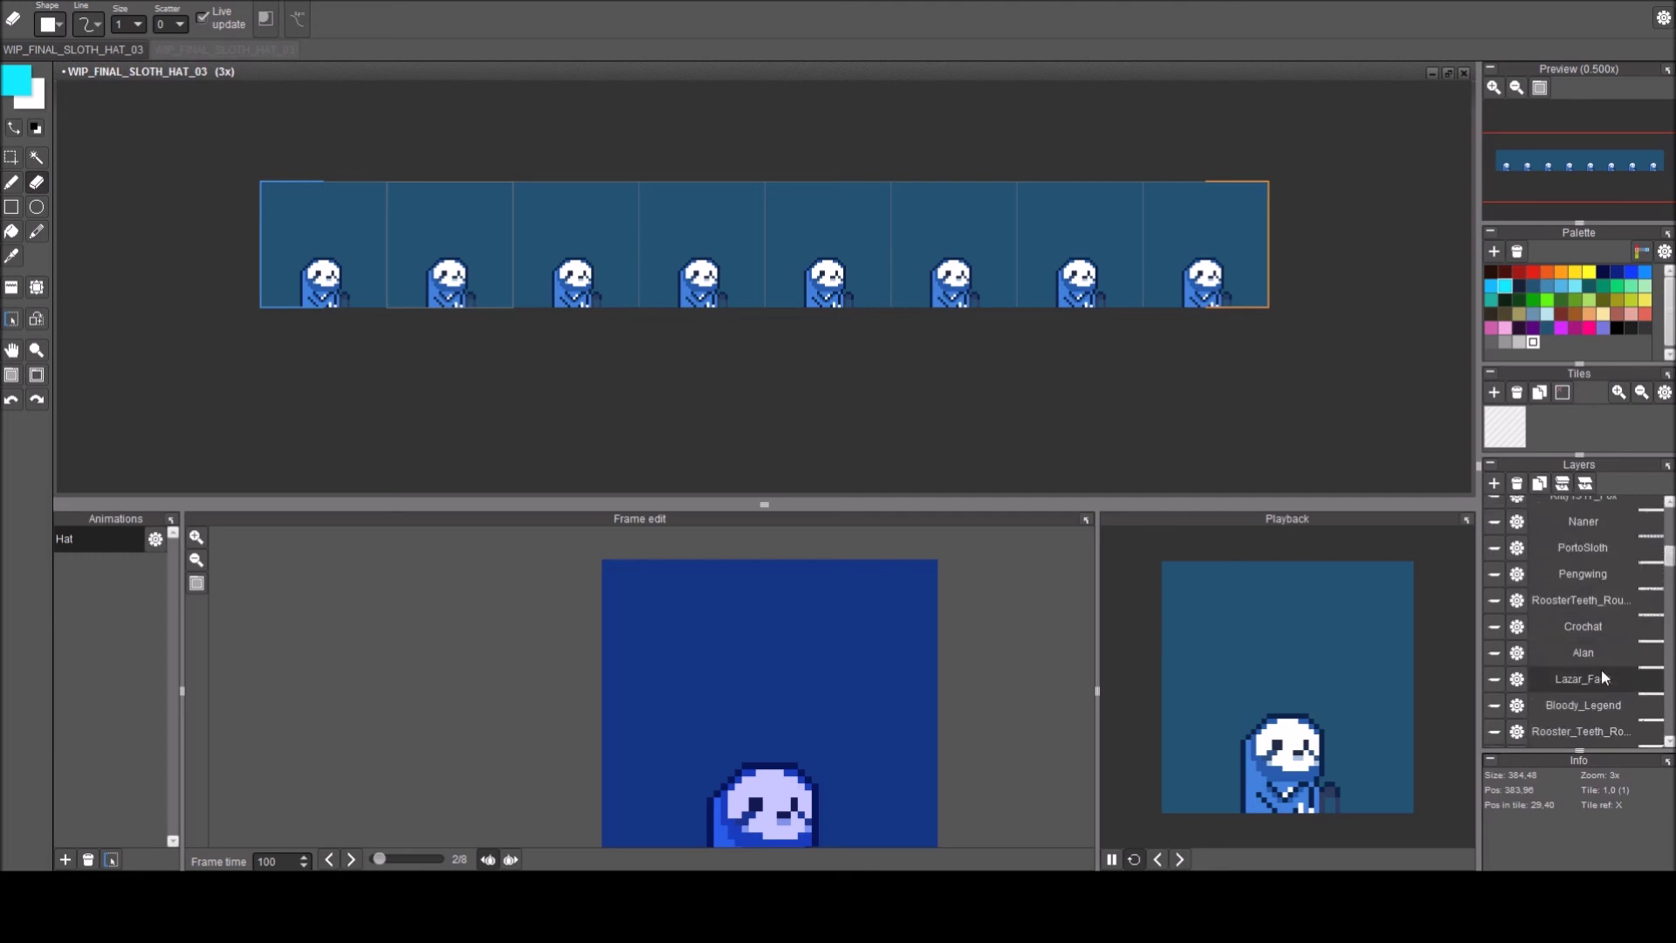
pyautogui.scroll(-4, 1602, 669)
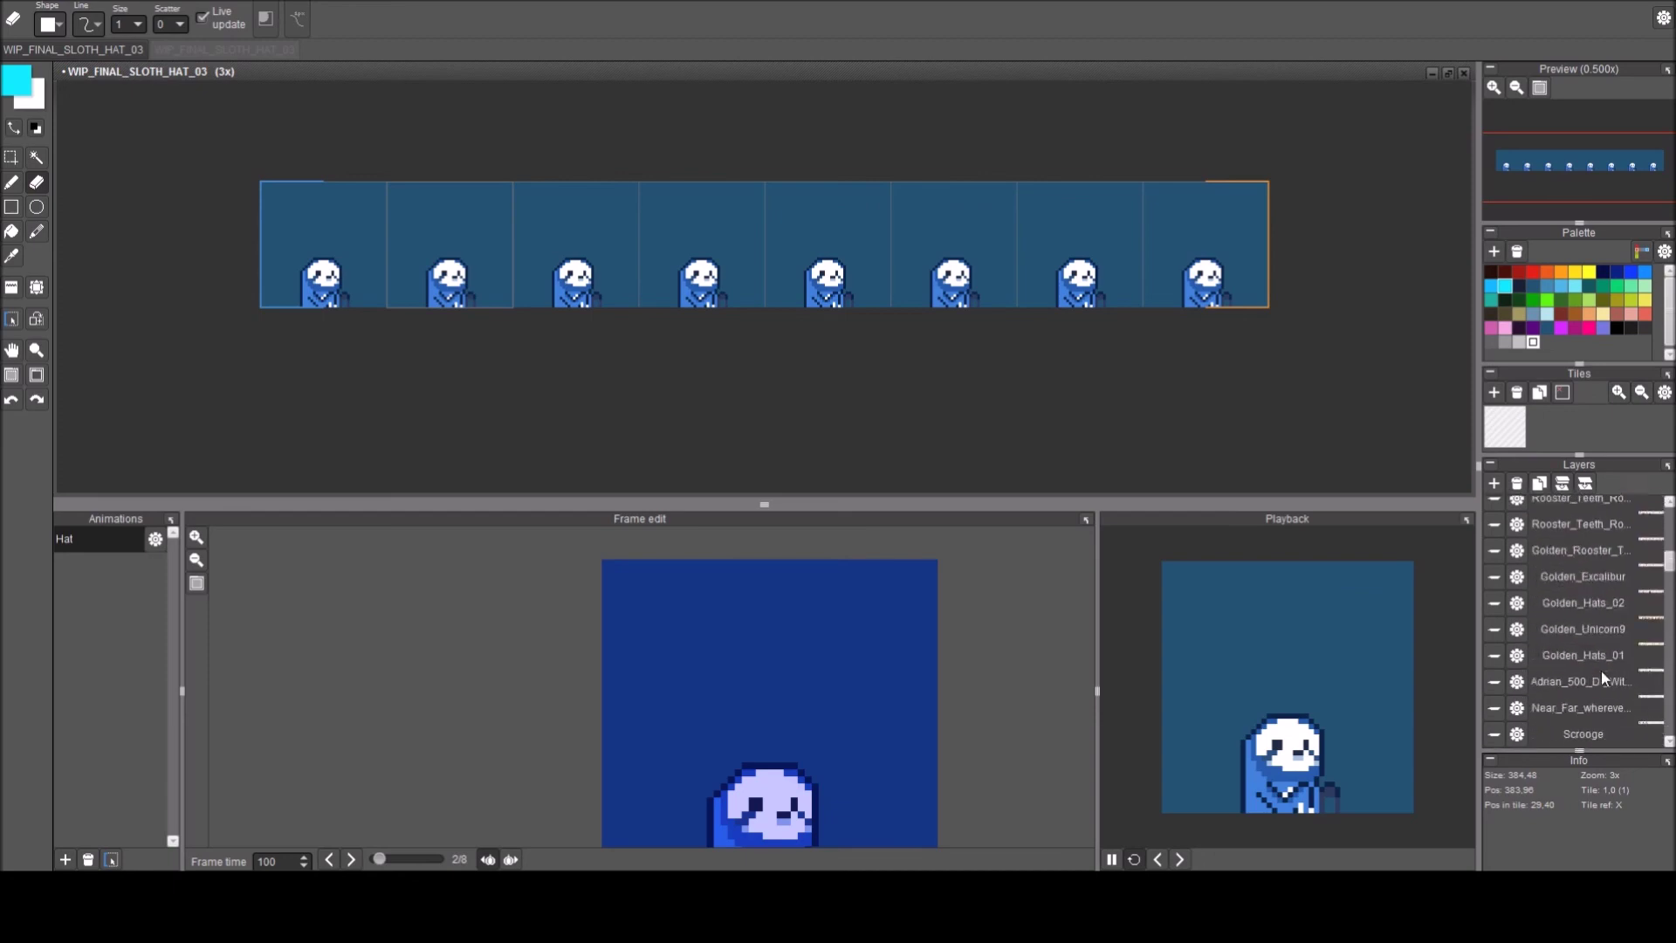
pyautogui.scroll(-4, 1601, 671)
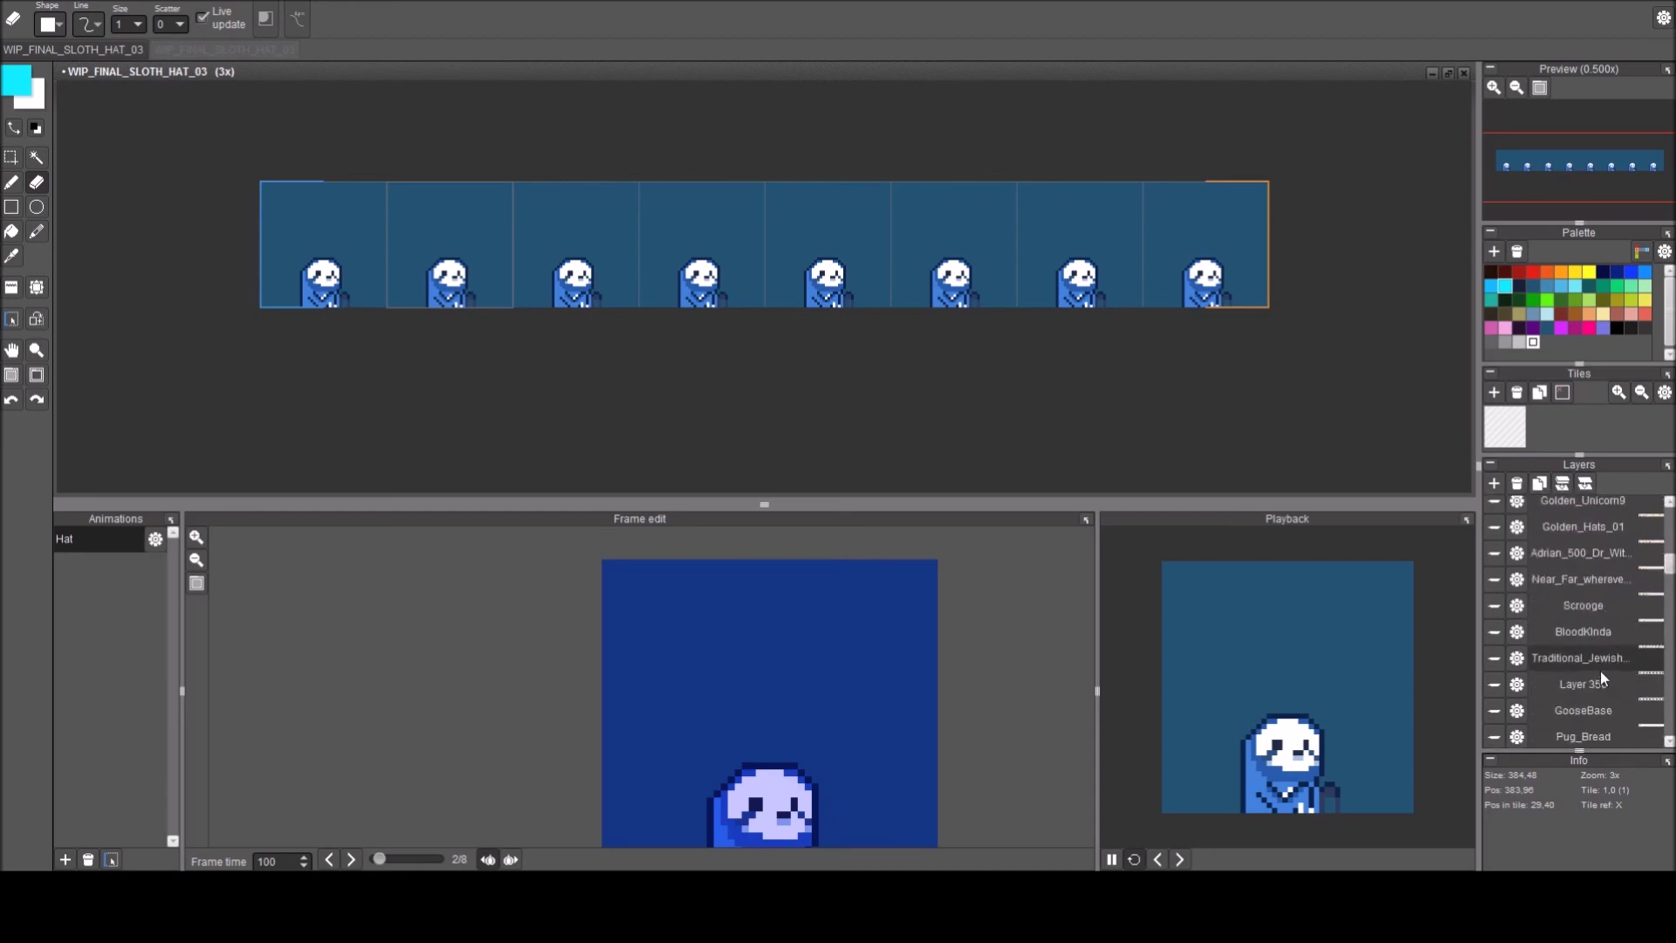
pyautogui.scroll(-3, 1579, 698)
pyautogui.scroll(-1, 1579, 698)
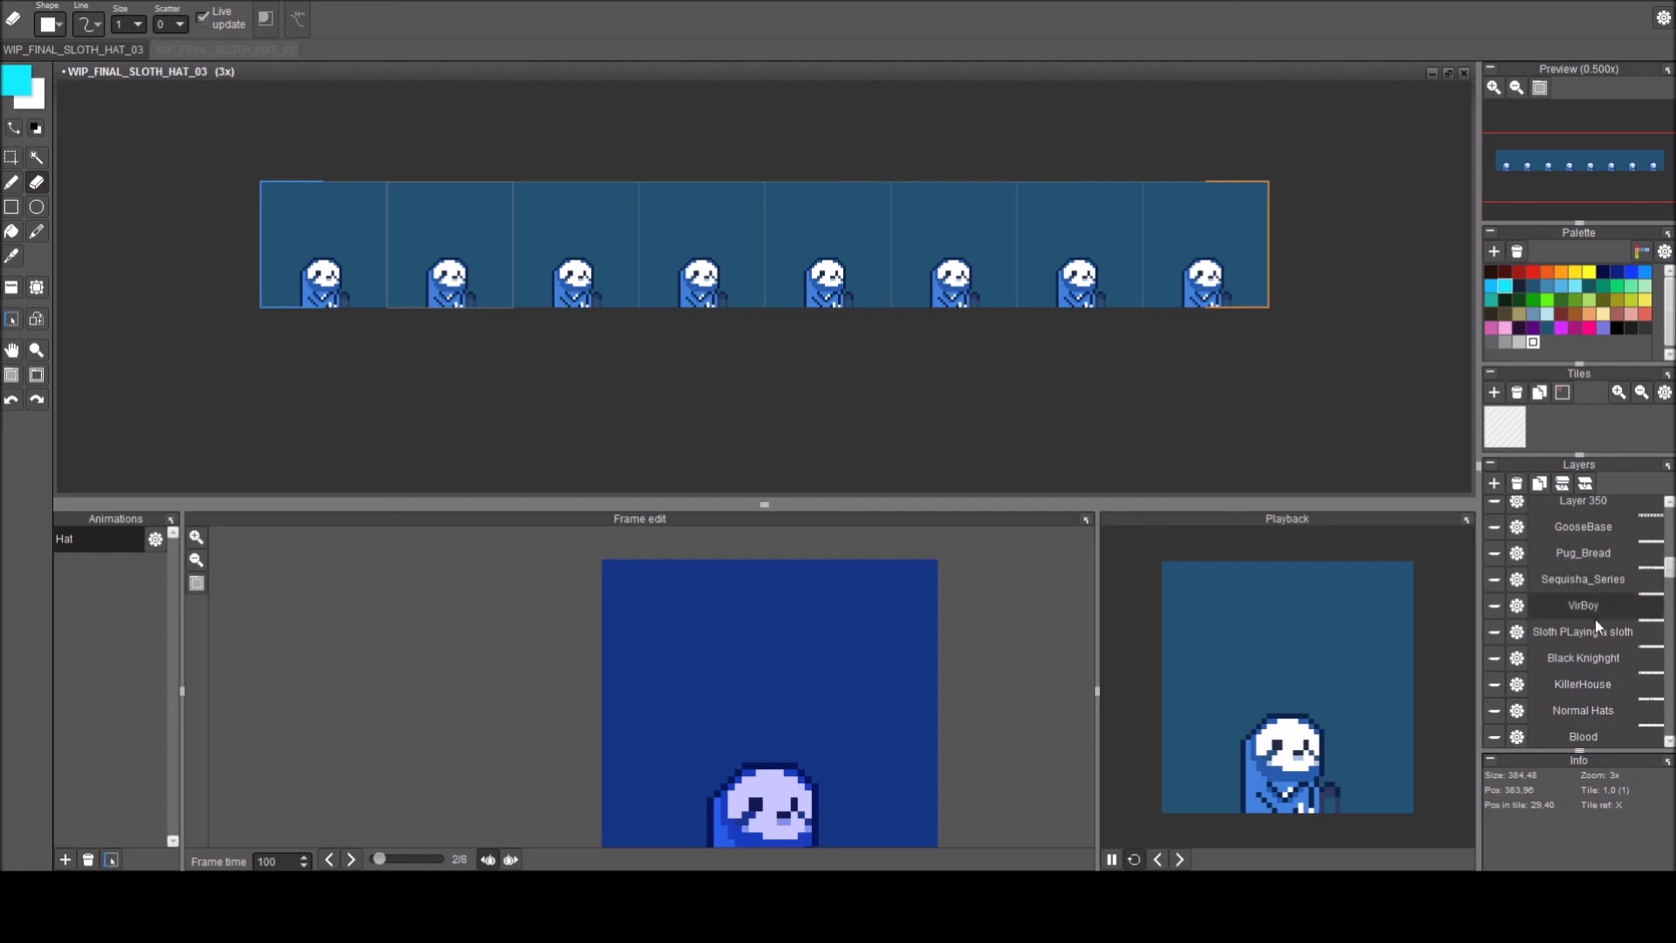
pyautogui.scroll(-1, 1615, 640)
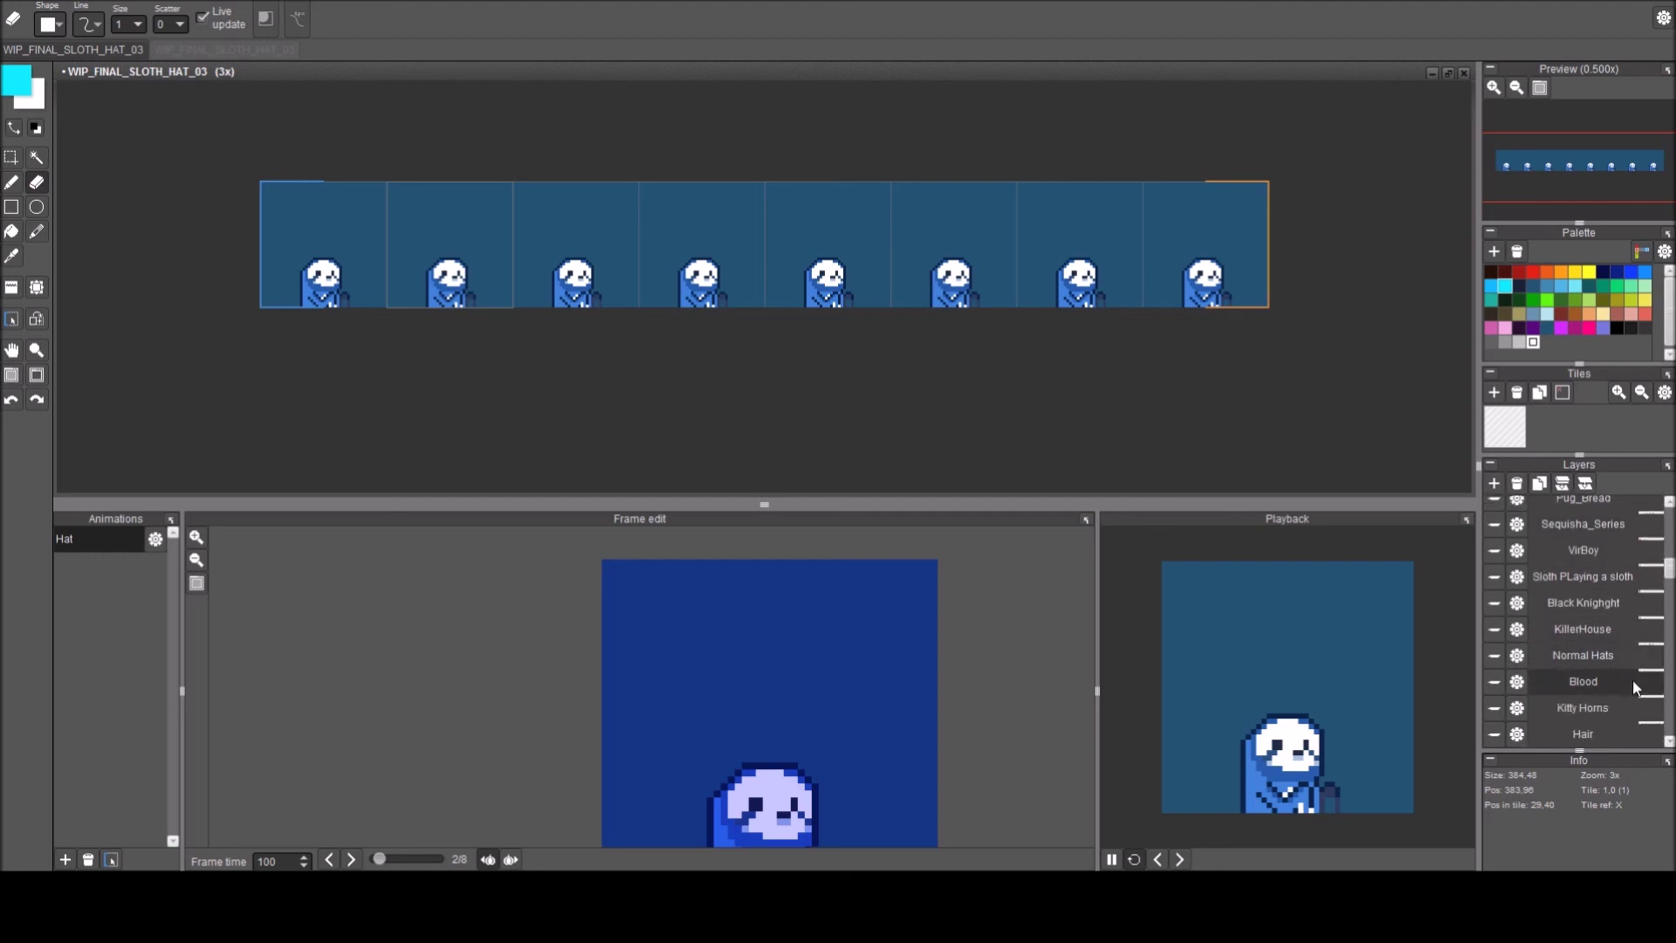
pyautogui.click(1495, 656)
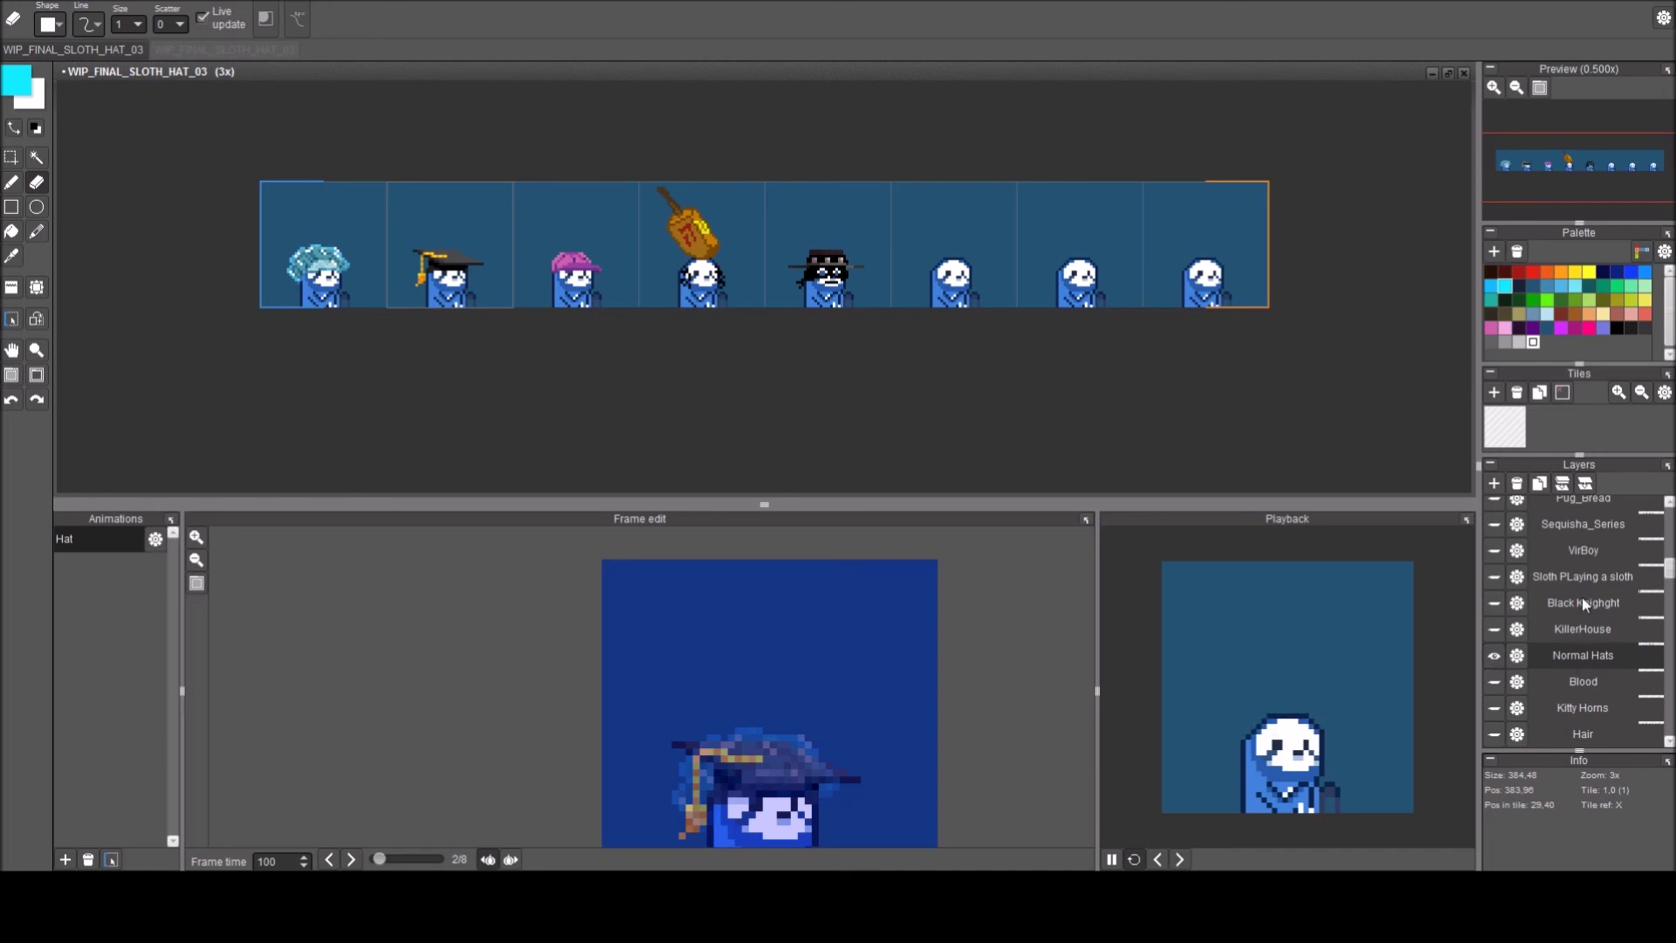
pyautogui.click(1495, 654)
# Examine more of the older layers around GooseBase and Confetie for artwork to reuse.
pyautogui.scroll(1, 1554, 651)
pyautogui.scroll(-6, 1552, 647)
pyautogui.scroll(-6, 1552, 646)
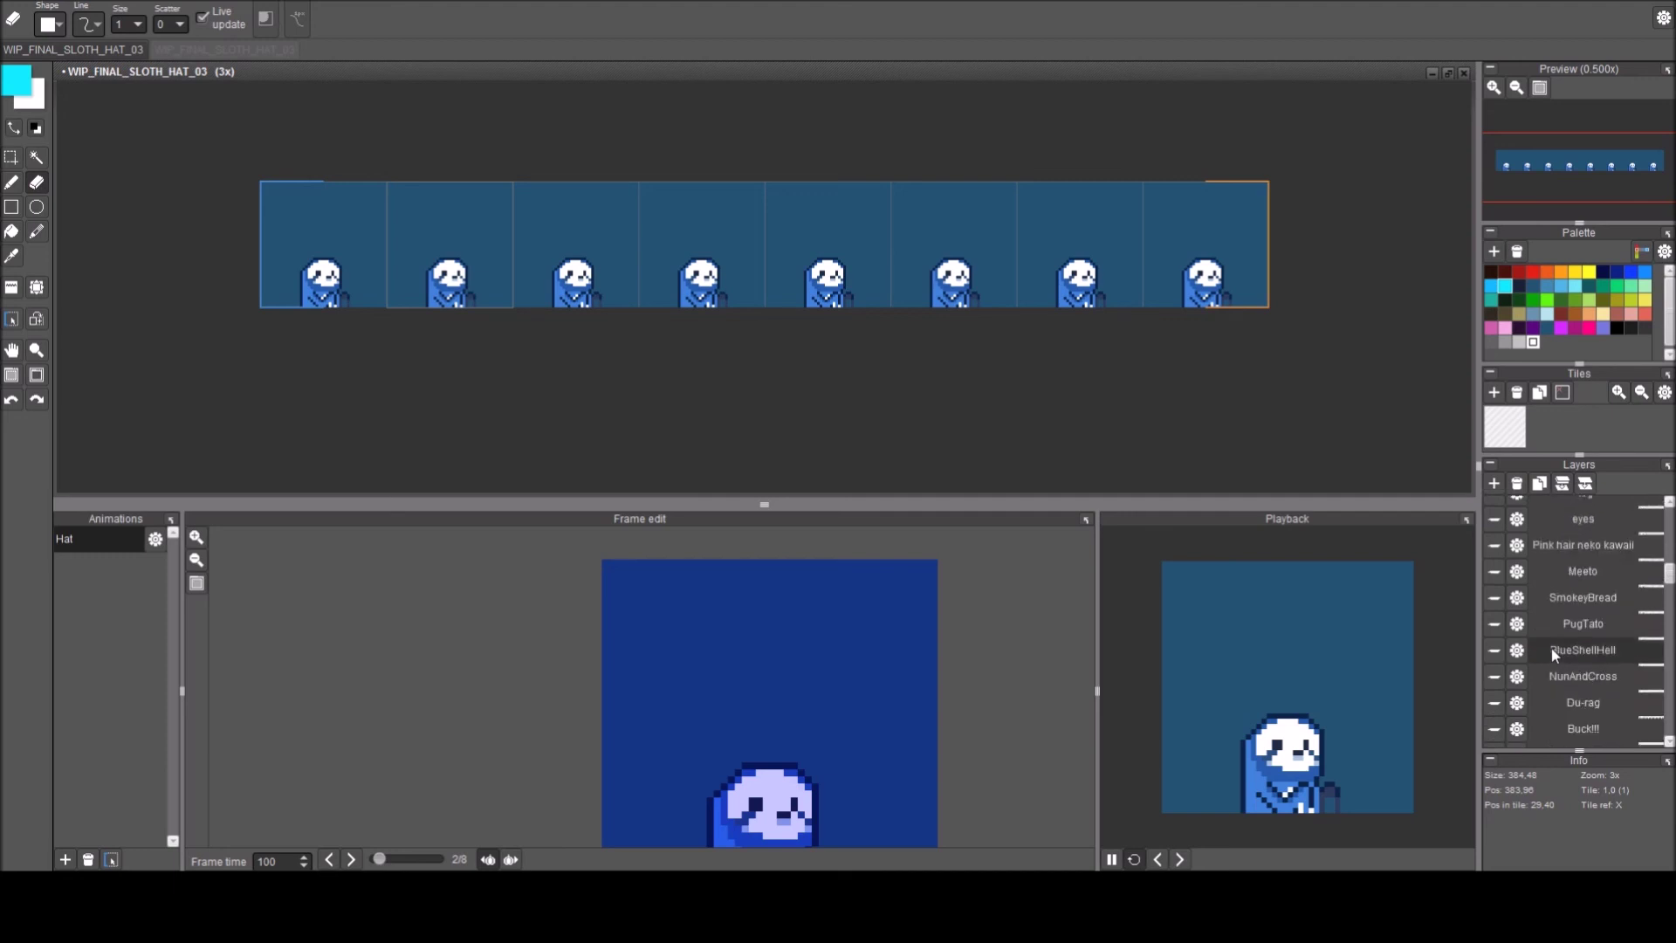
pyautogui.scroll(-6, 1591, 671)
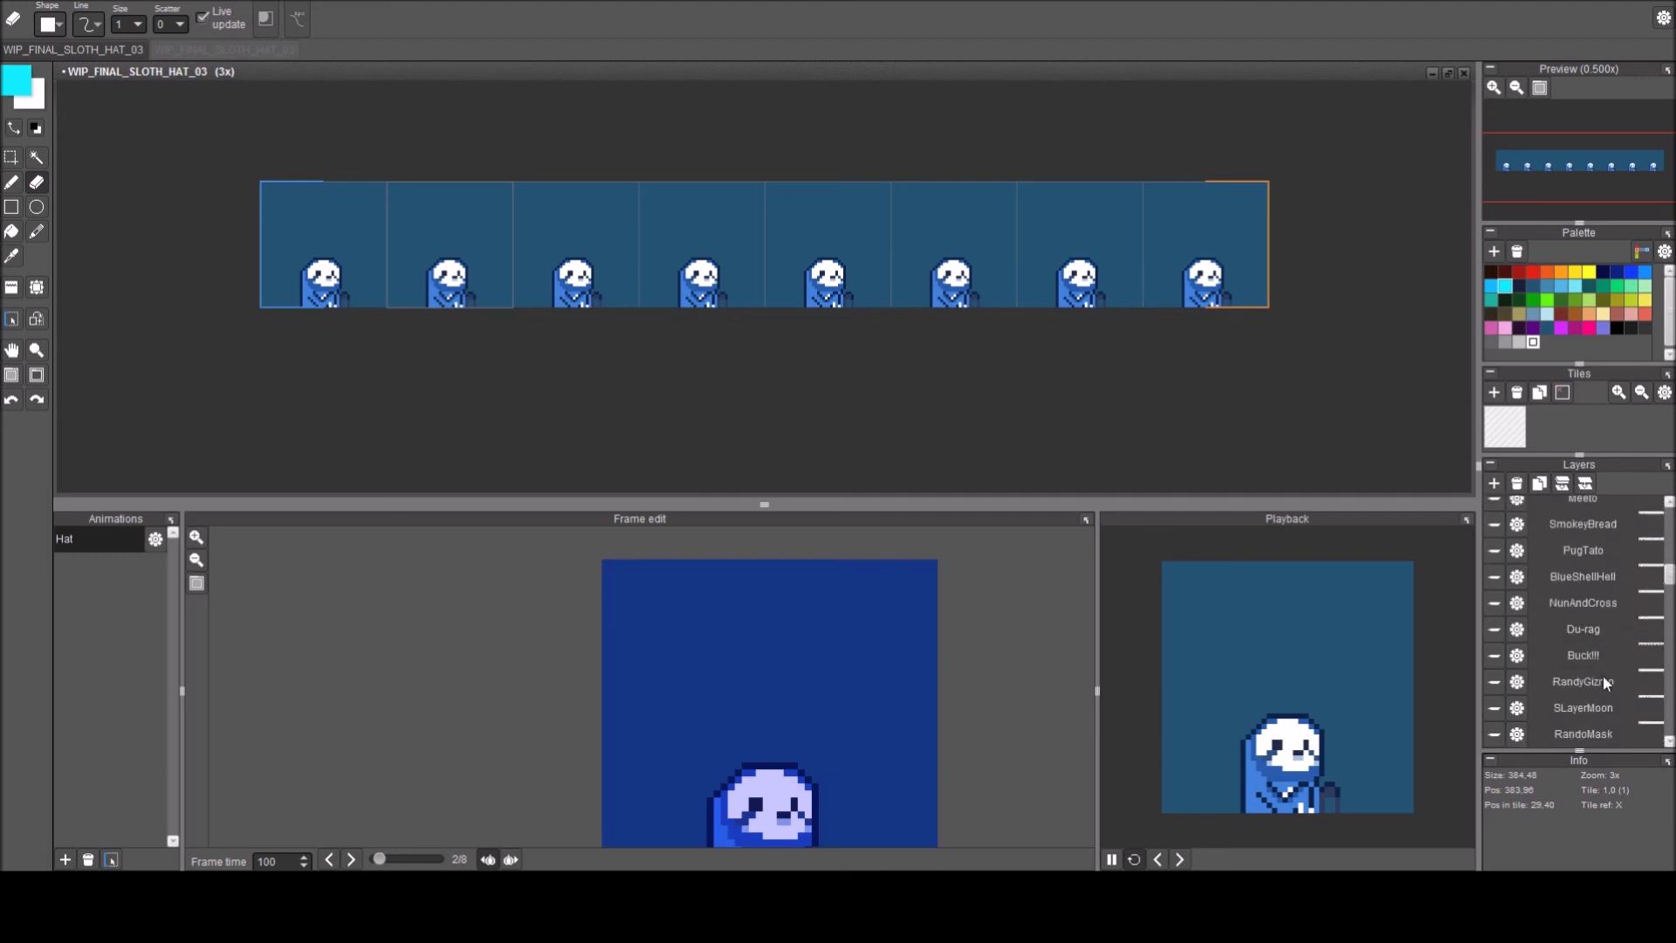
pyautogui.scroll(10, 1606, 679)
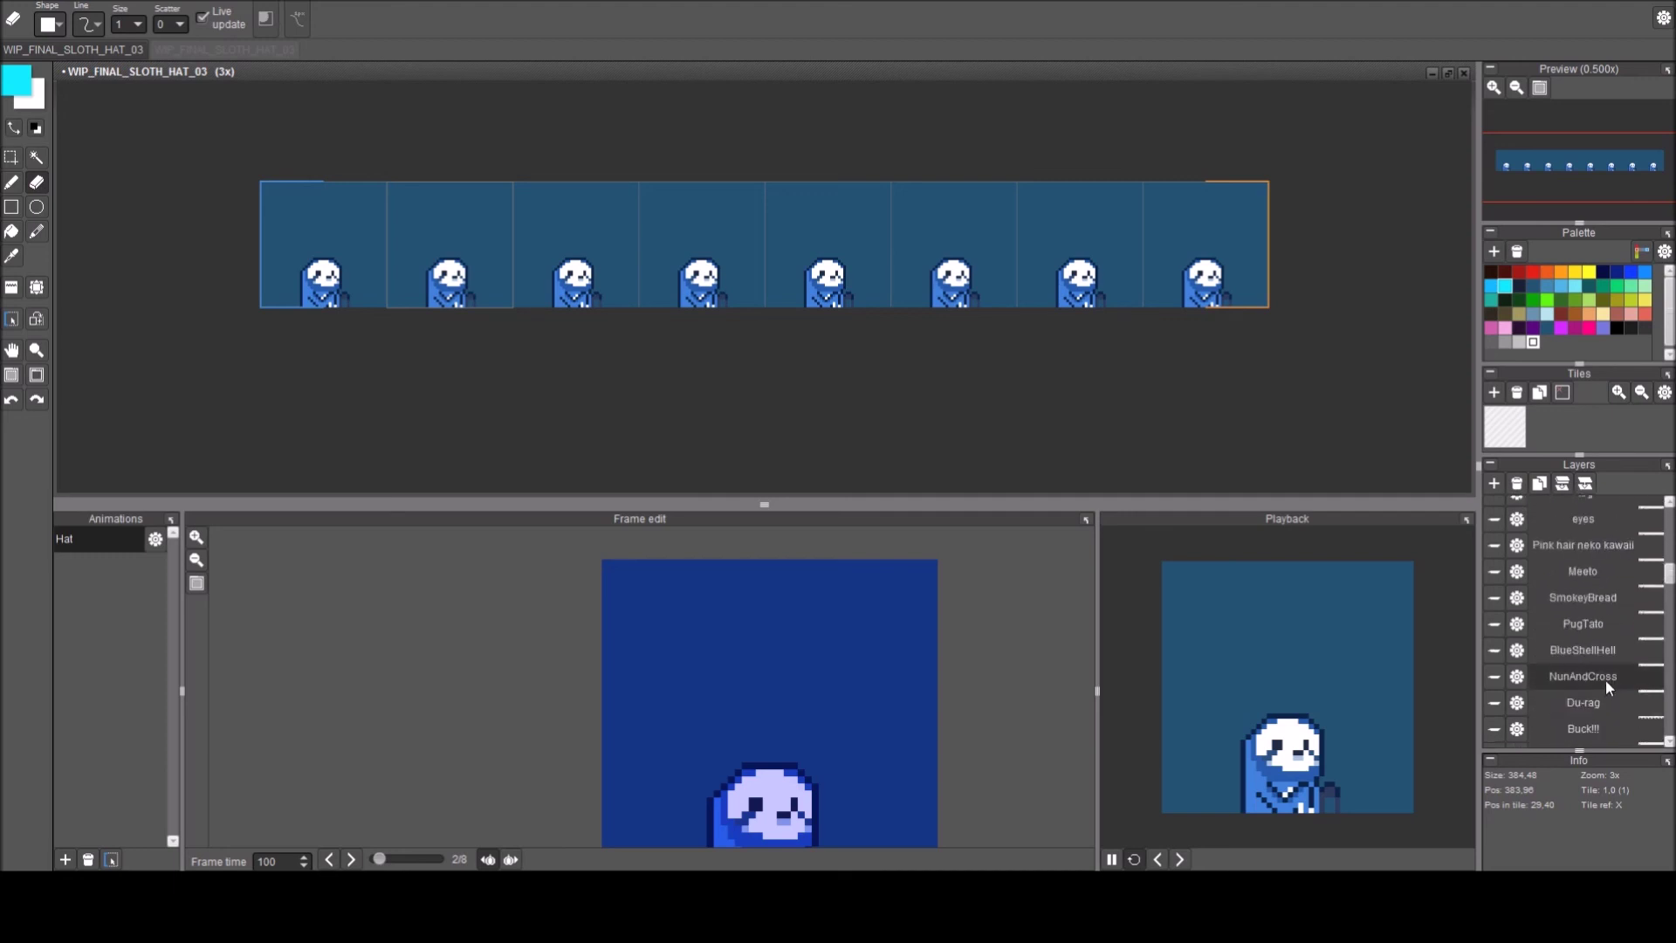
pyautogui.scroll(6, 1595, 672)
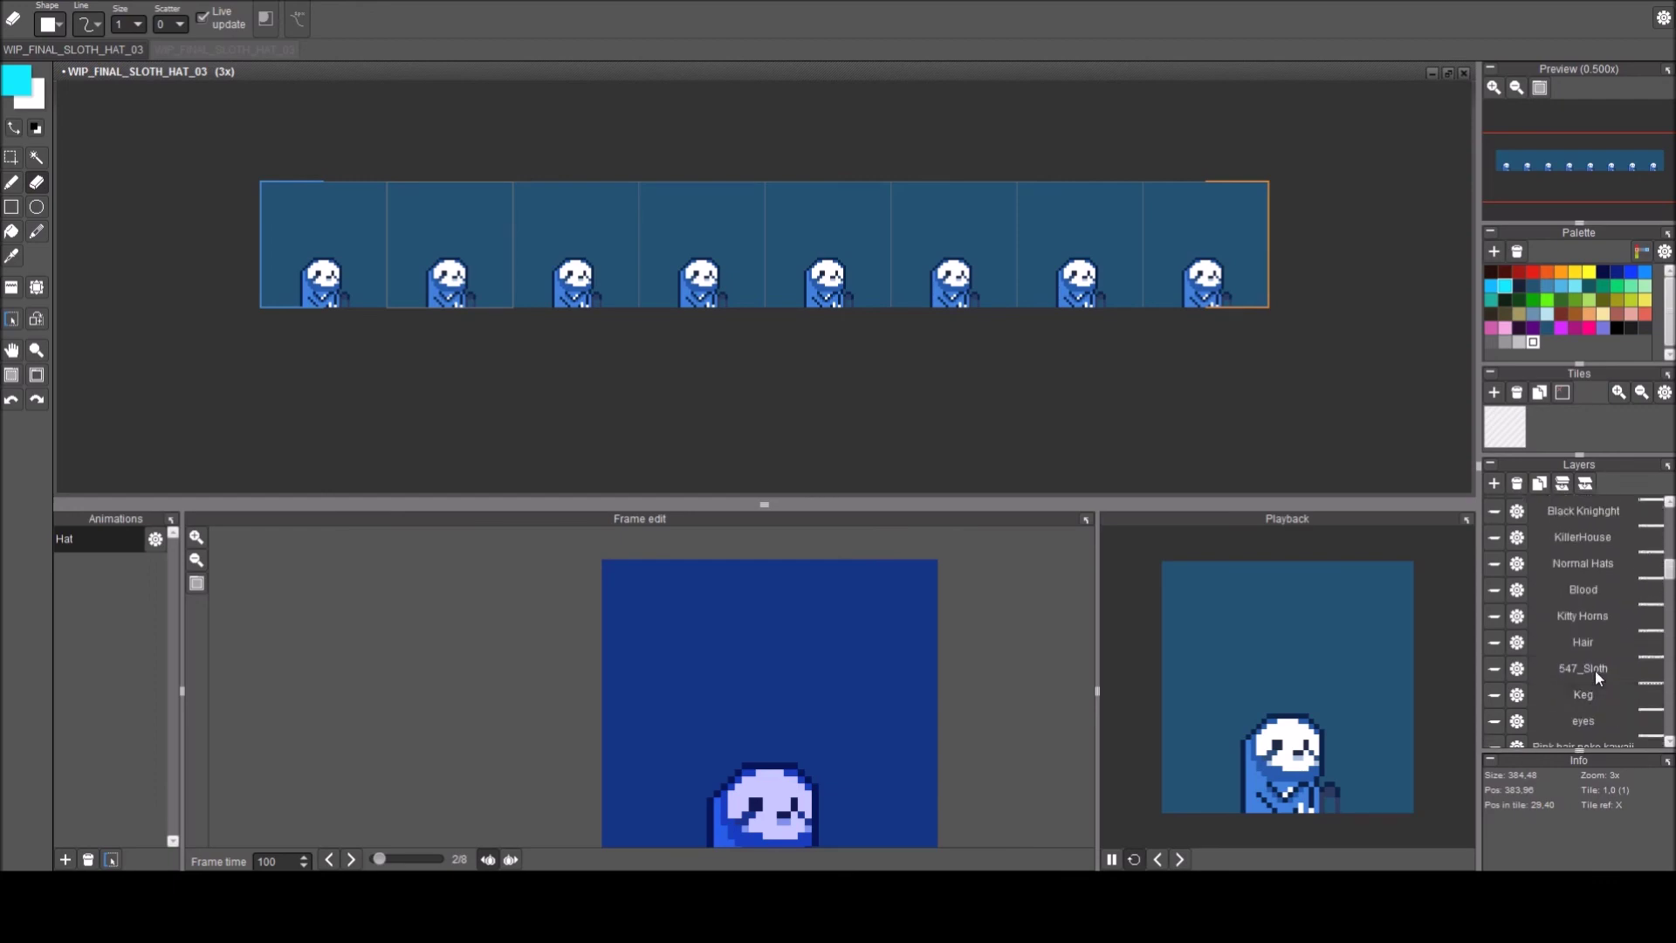
pyautogui.scroll(4, 1595, 672)
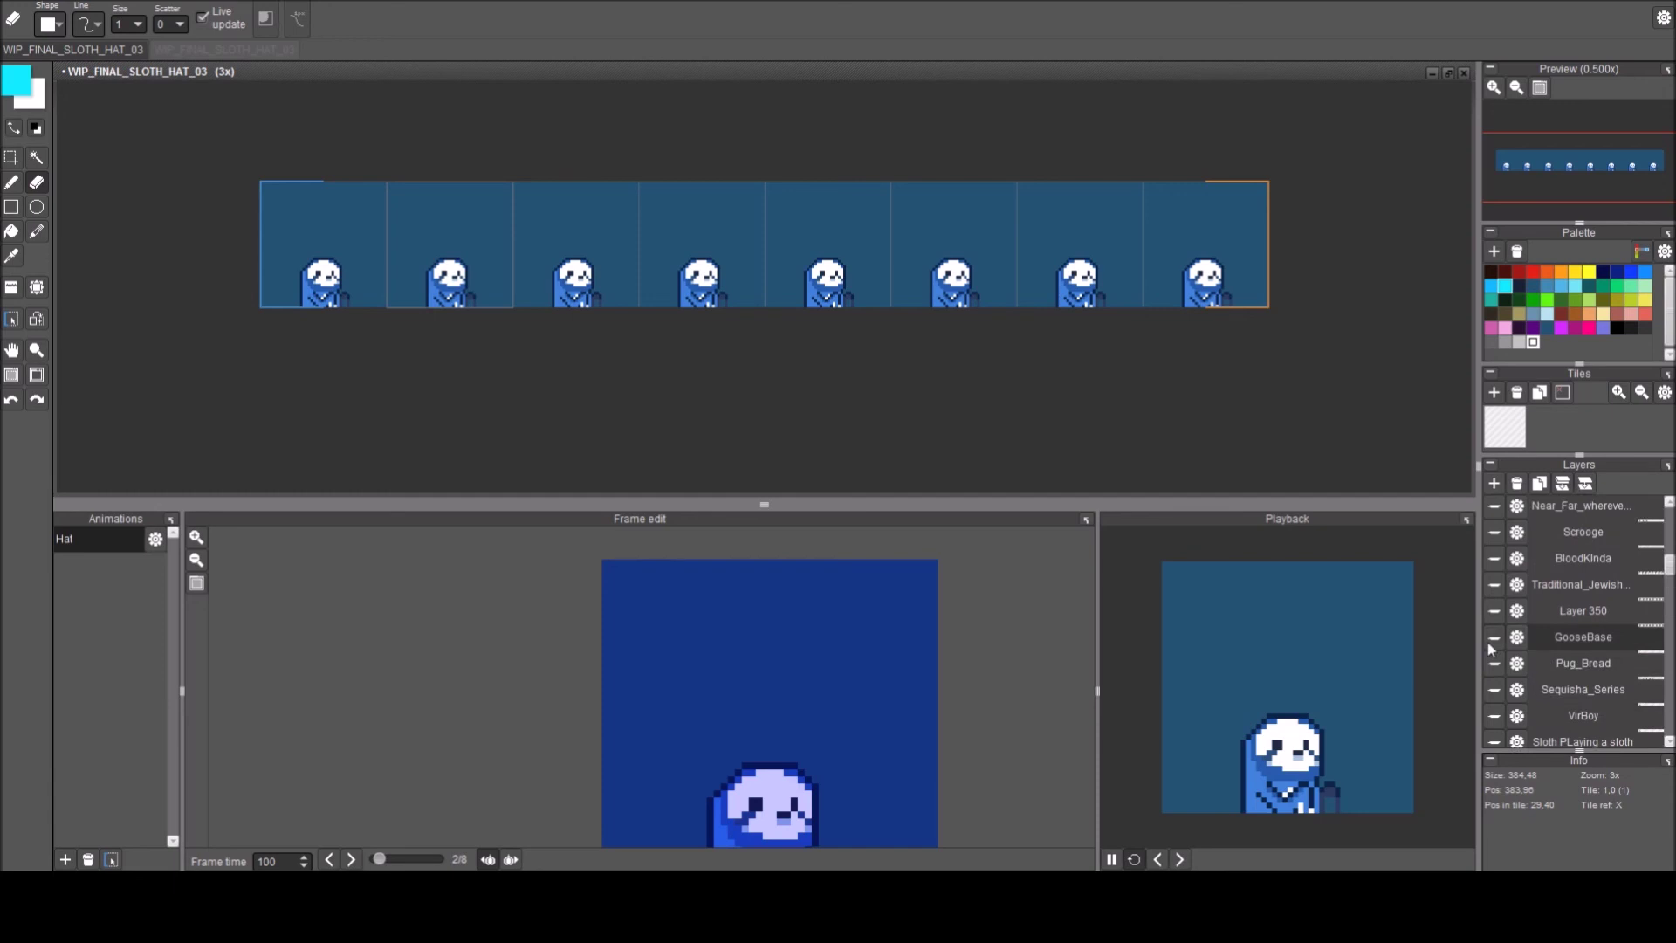
pyautogui.click(1491, 637)
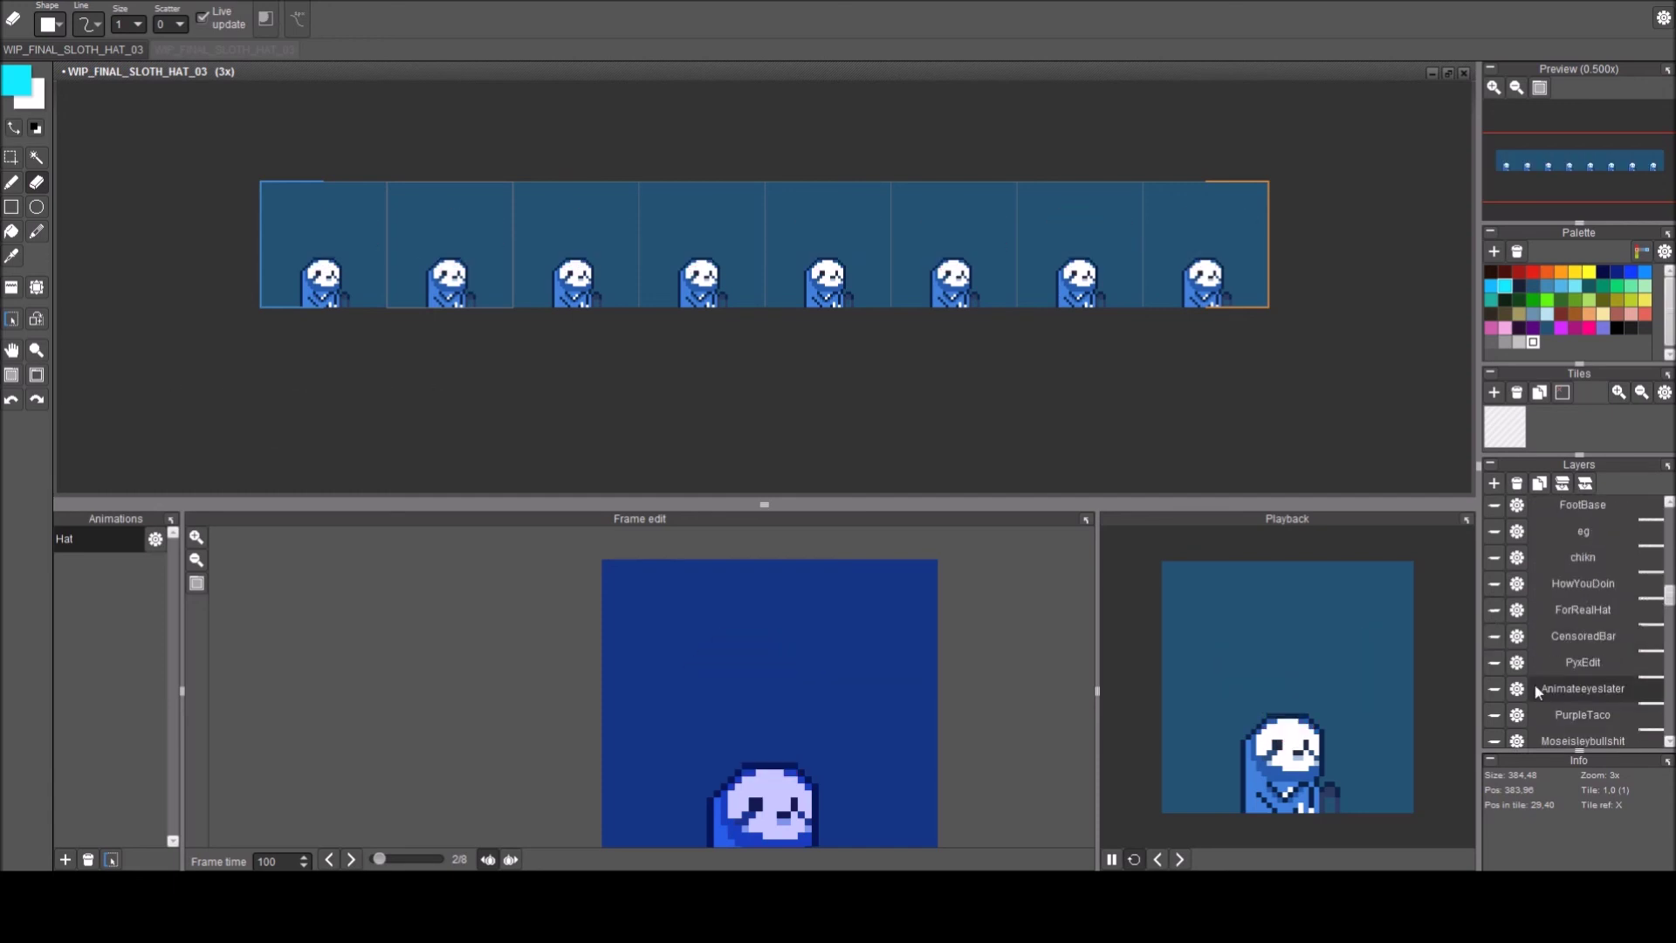
pyautogui.scroll(-1, 1554, 691)
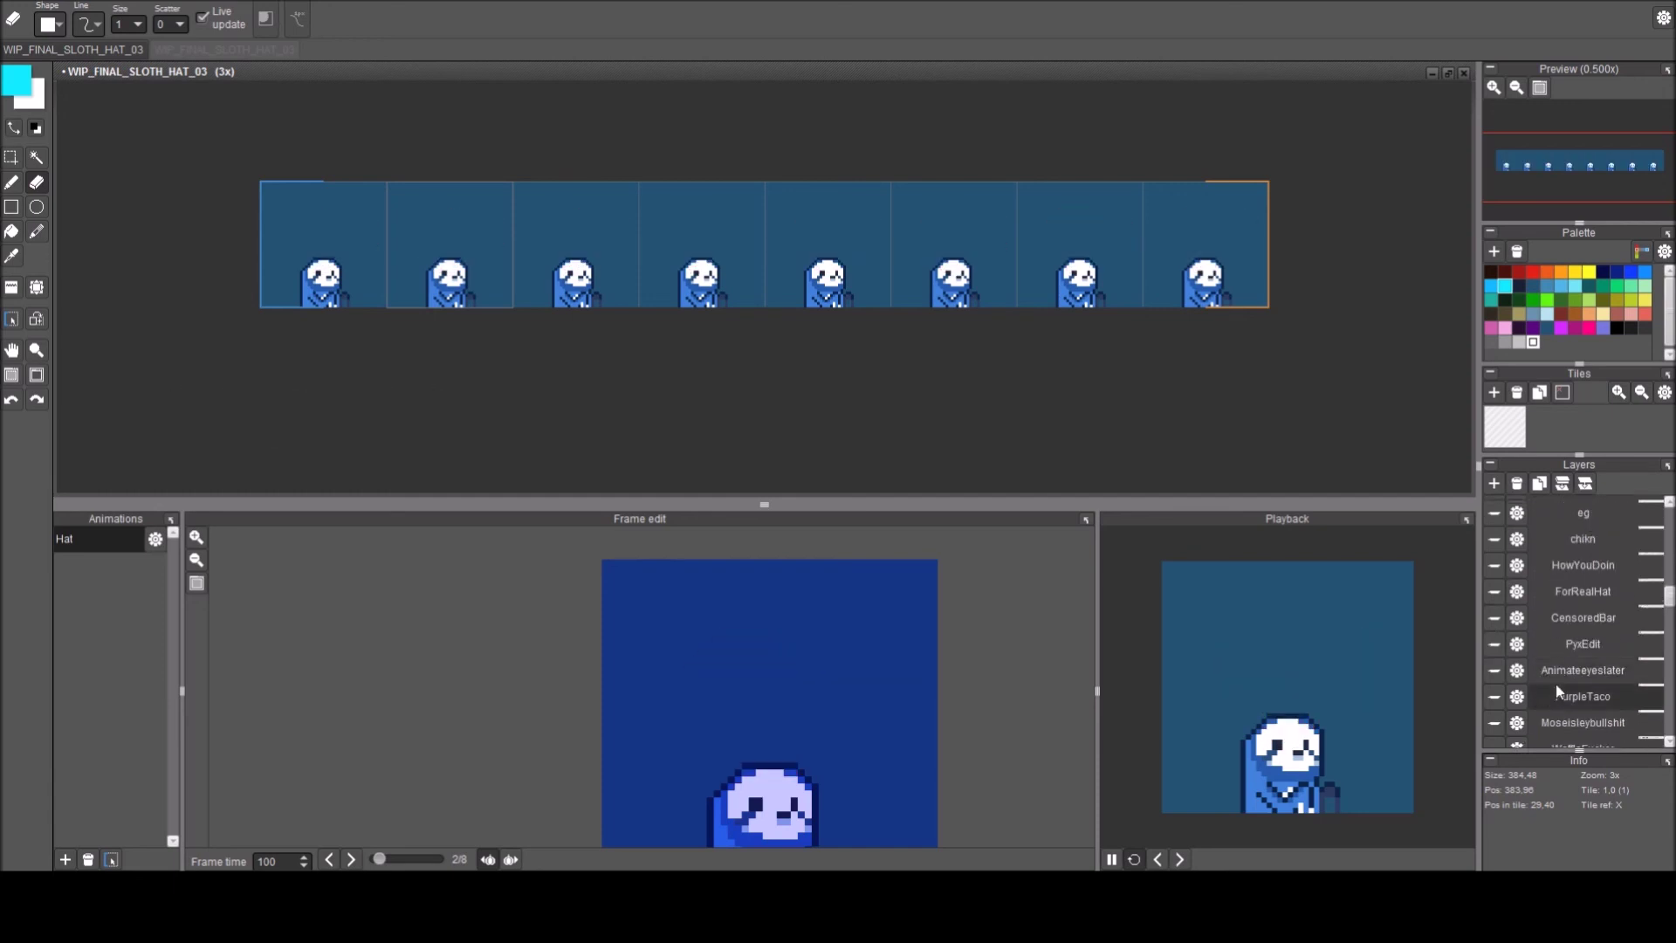
pyautogui.scroll(-4, 1563, 695)
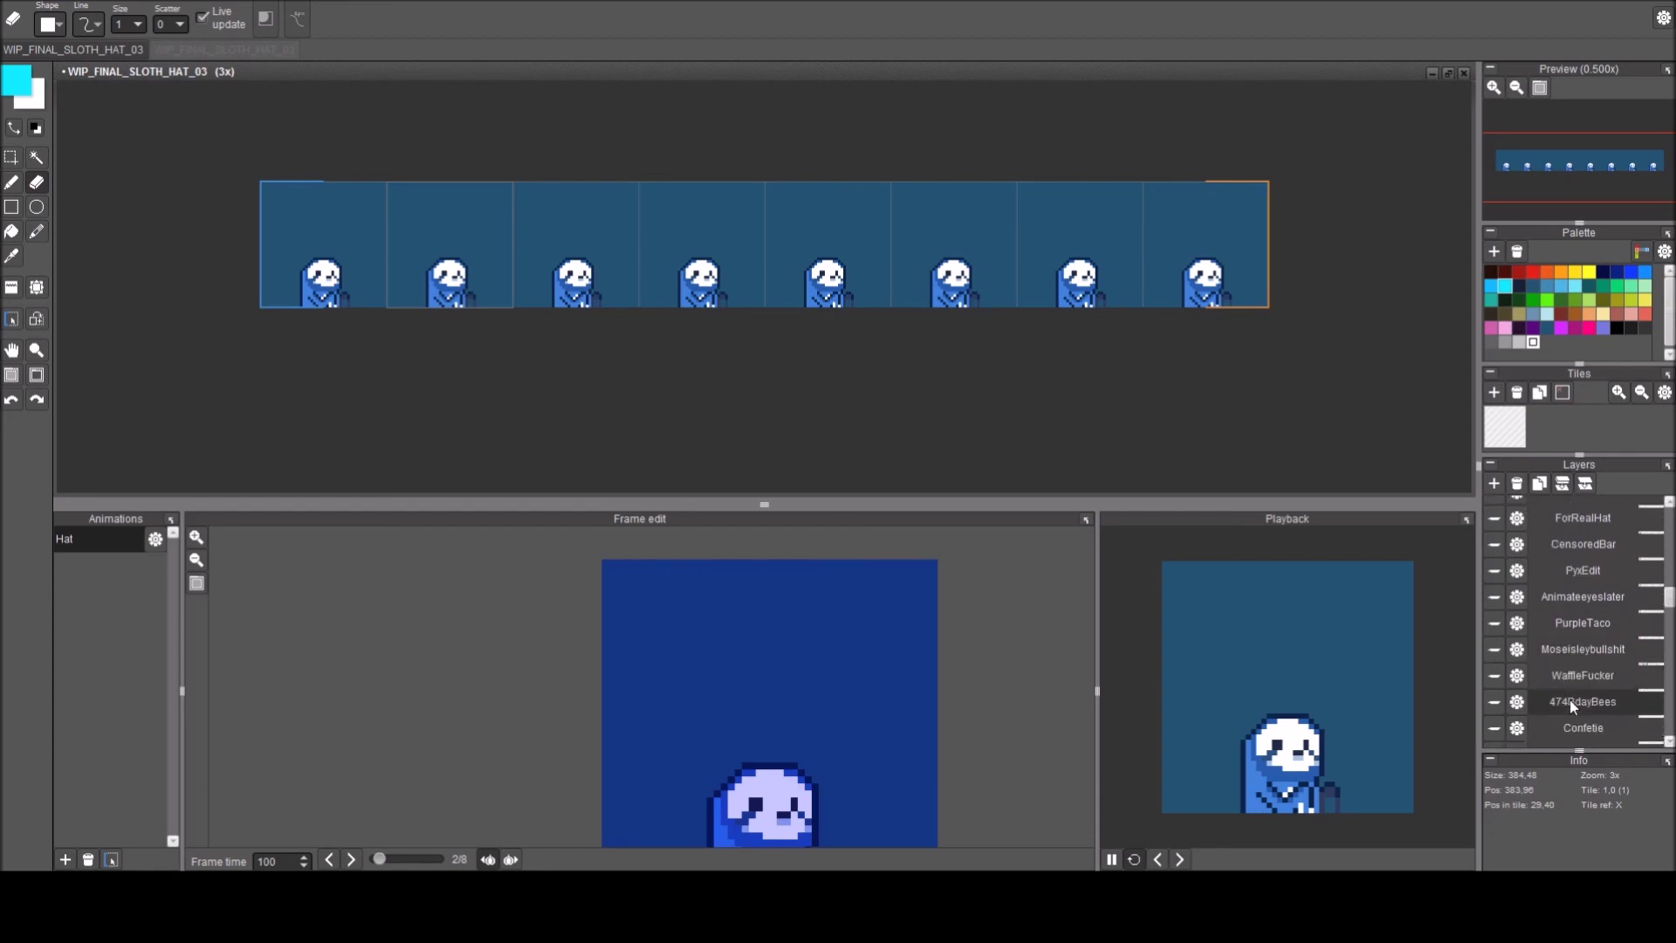
pyautogui.scroll(-3, 1569, 700)
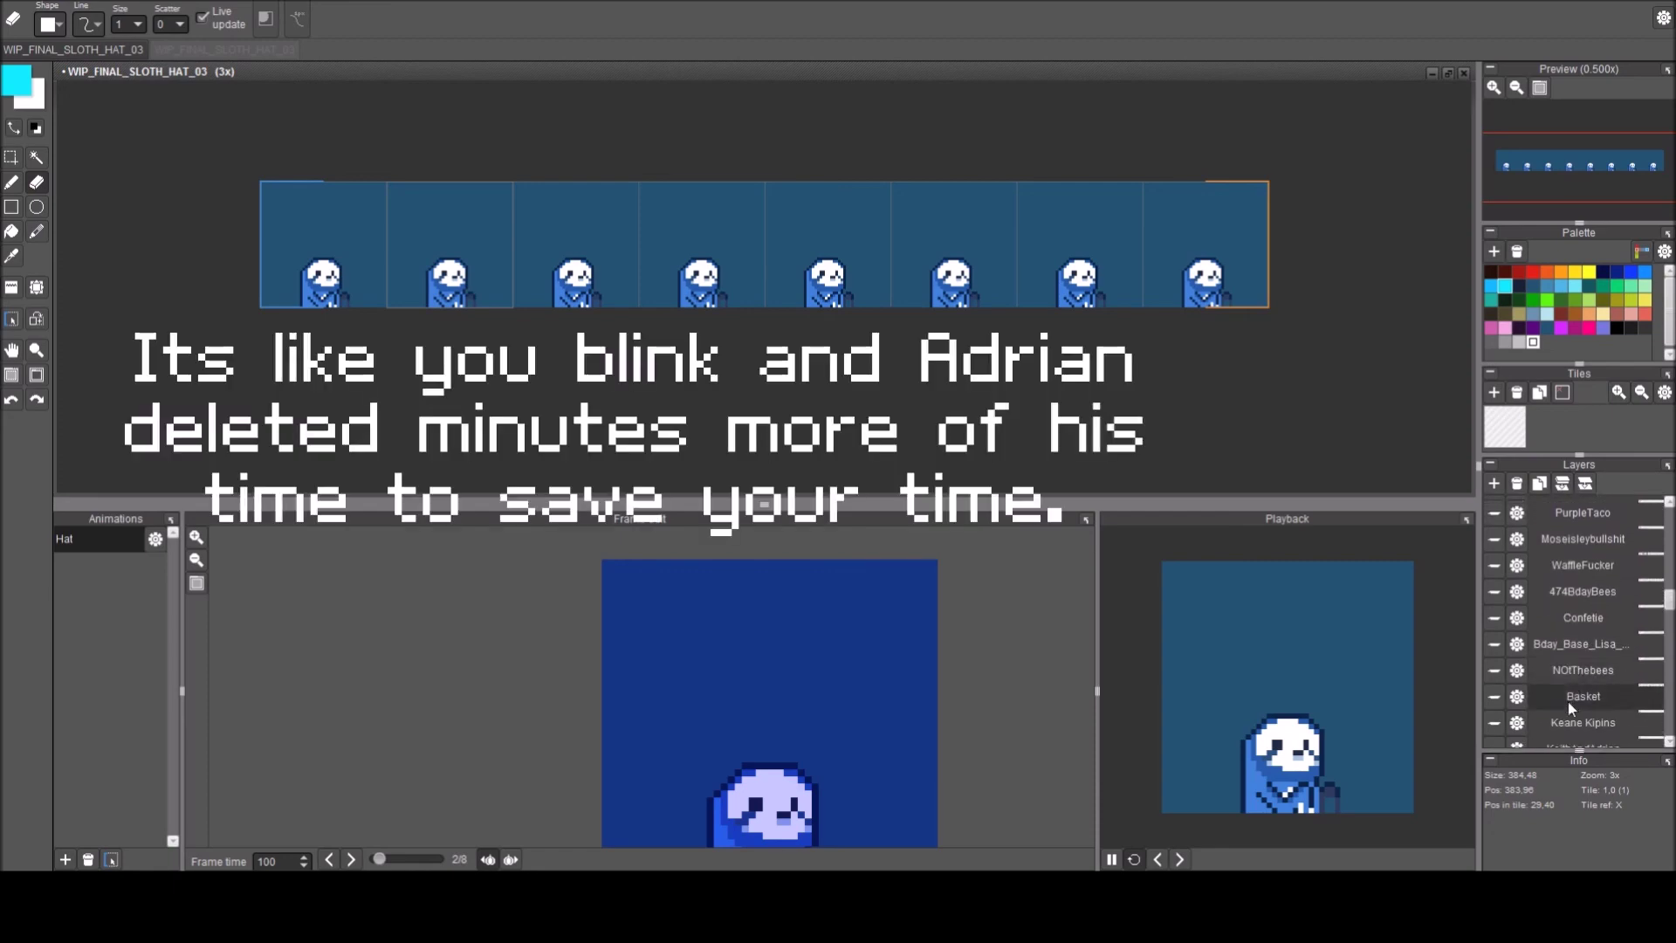
pyautogui.scroll(-4, 1590, 616)
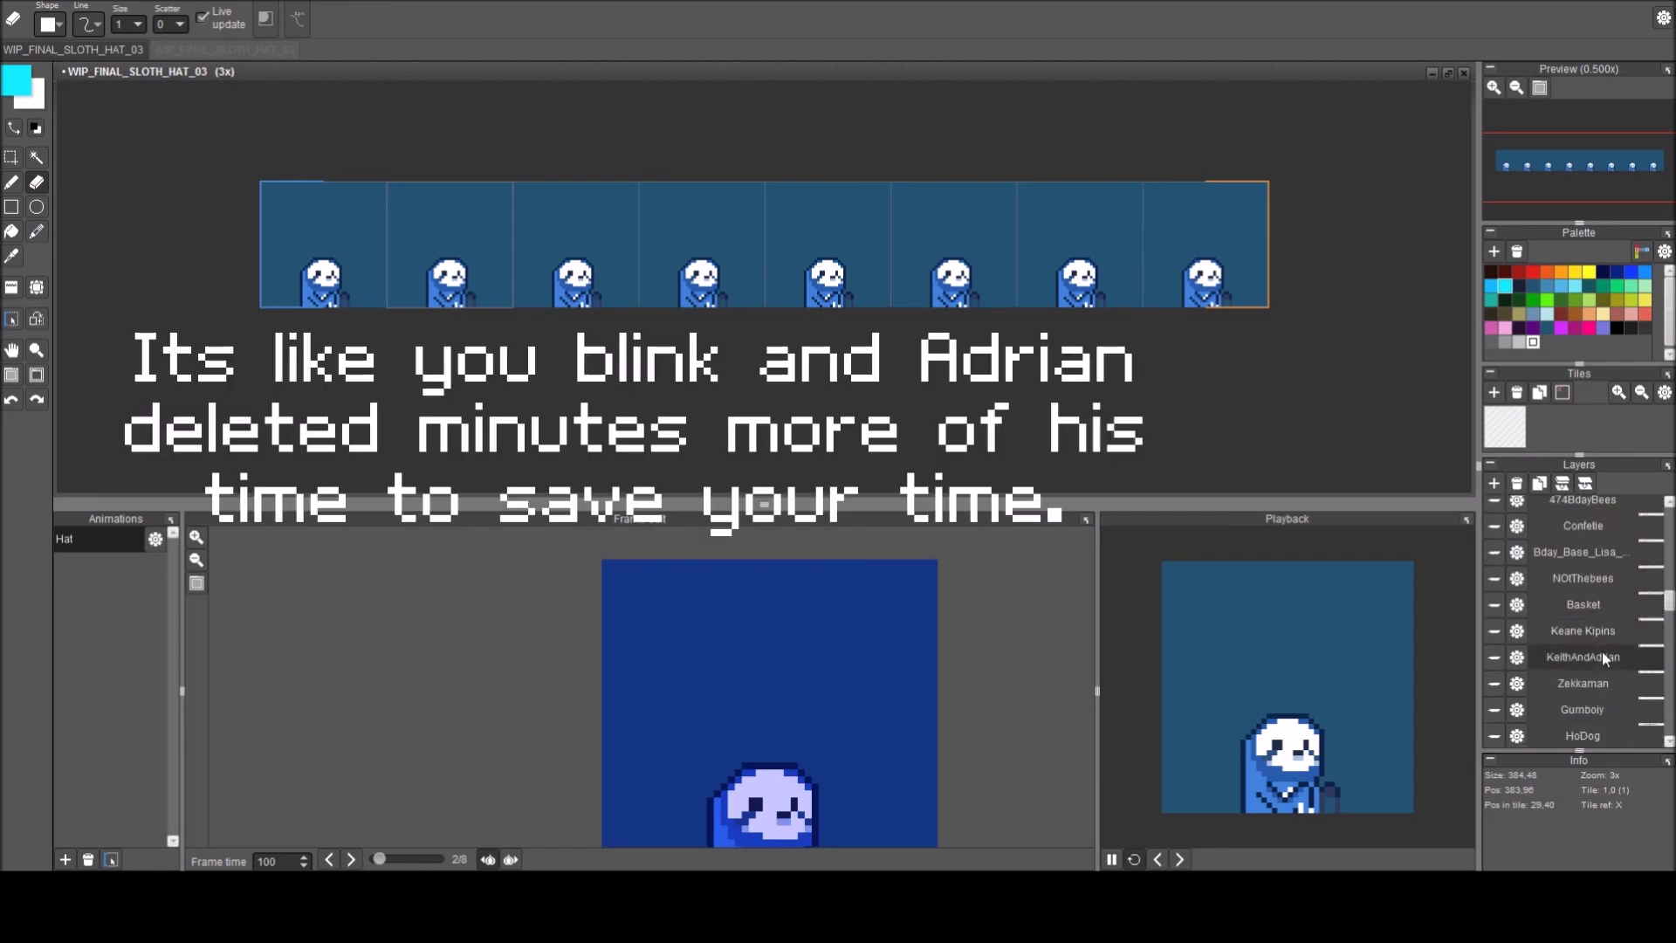
pyautogui.scroll(-2, 1602, 662)
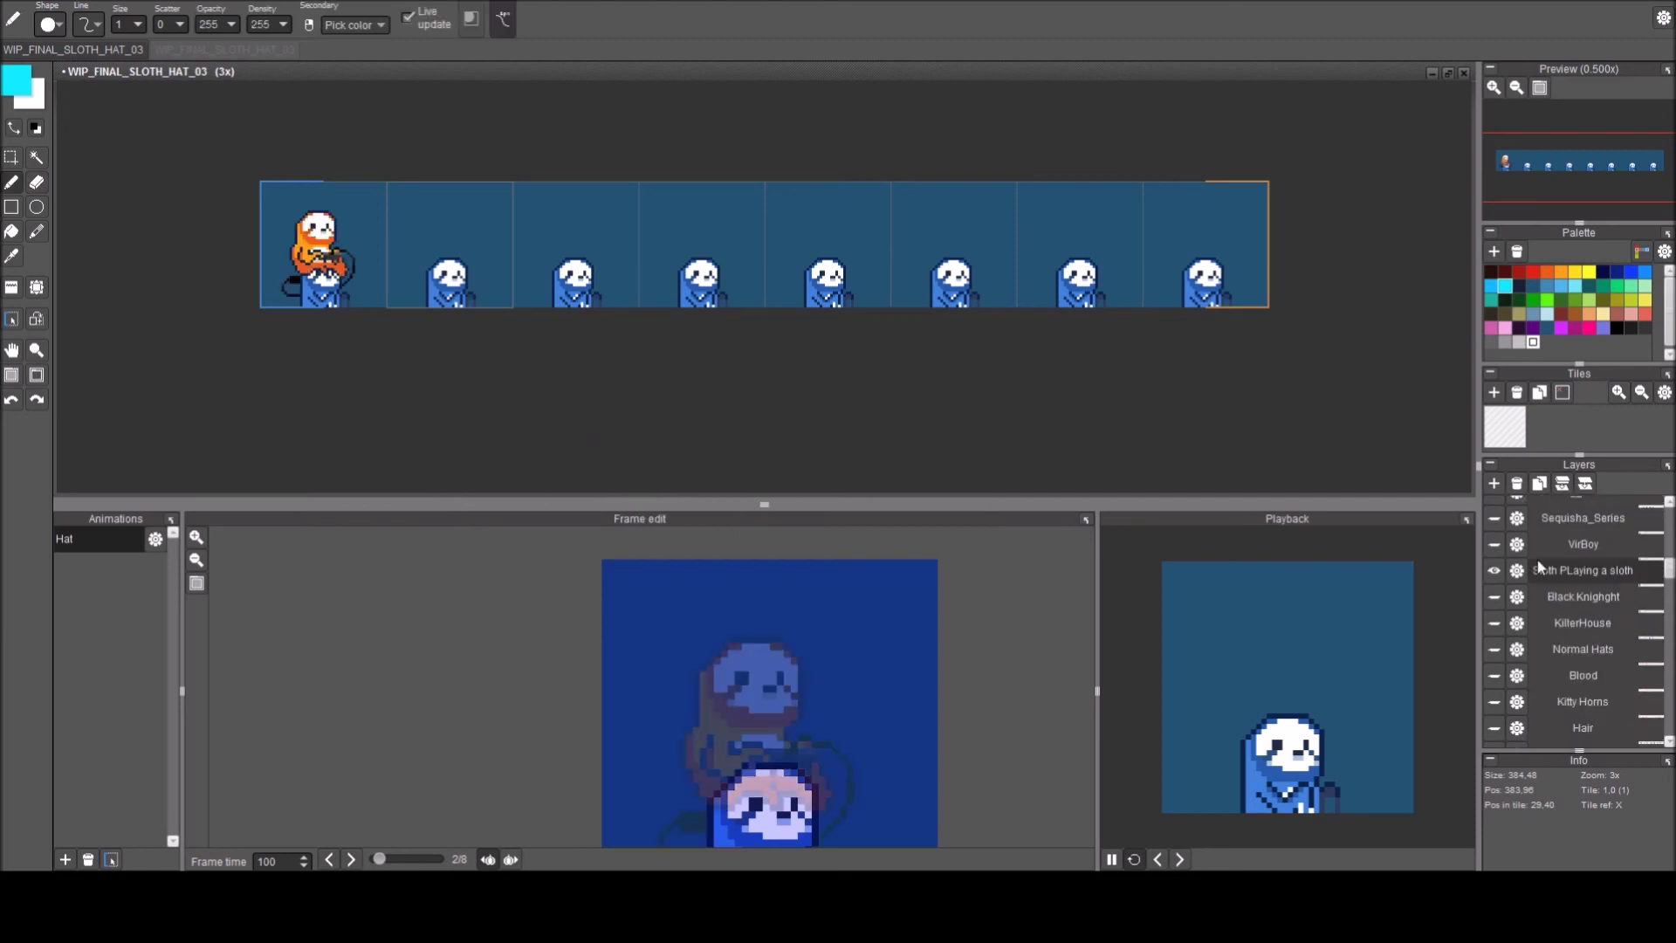
# Cut the first frame's orange sloth from the Sloth PLaying a sloth layer and paste it onto the new top layer.
pyautogui.click(479, 261)
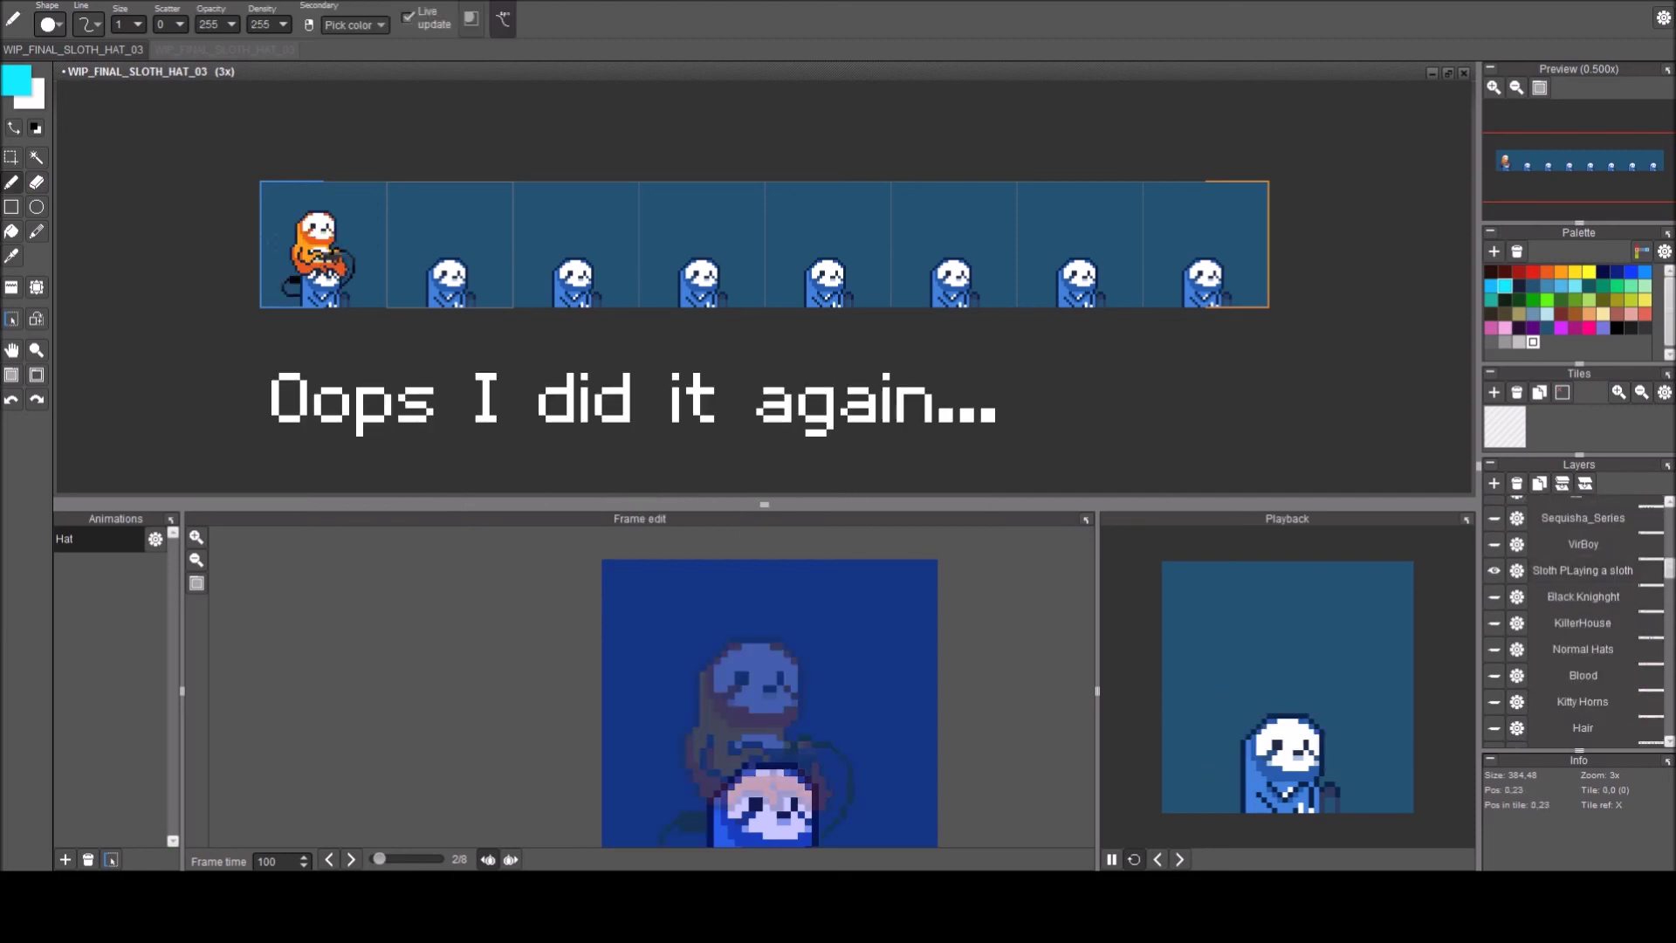
pyautogui.press('s')
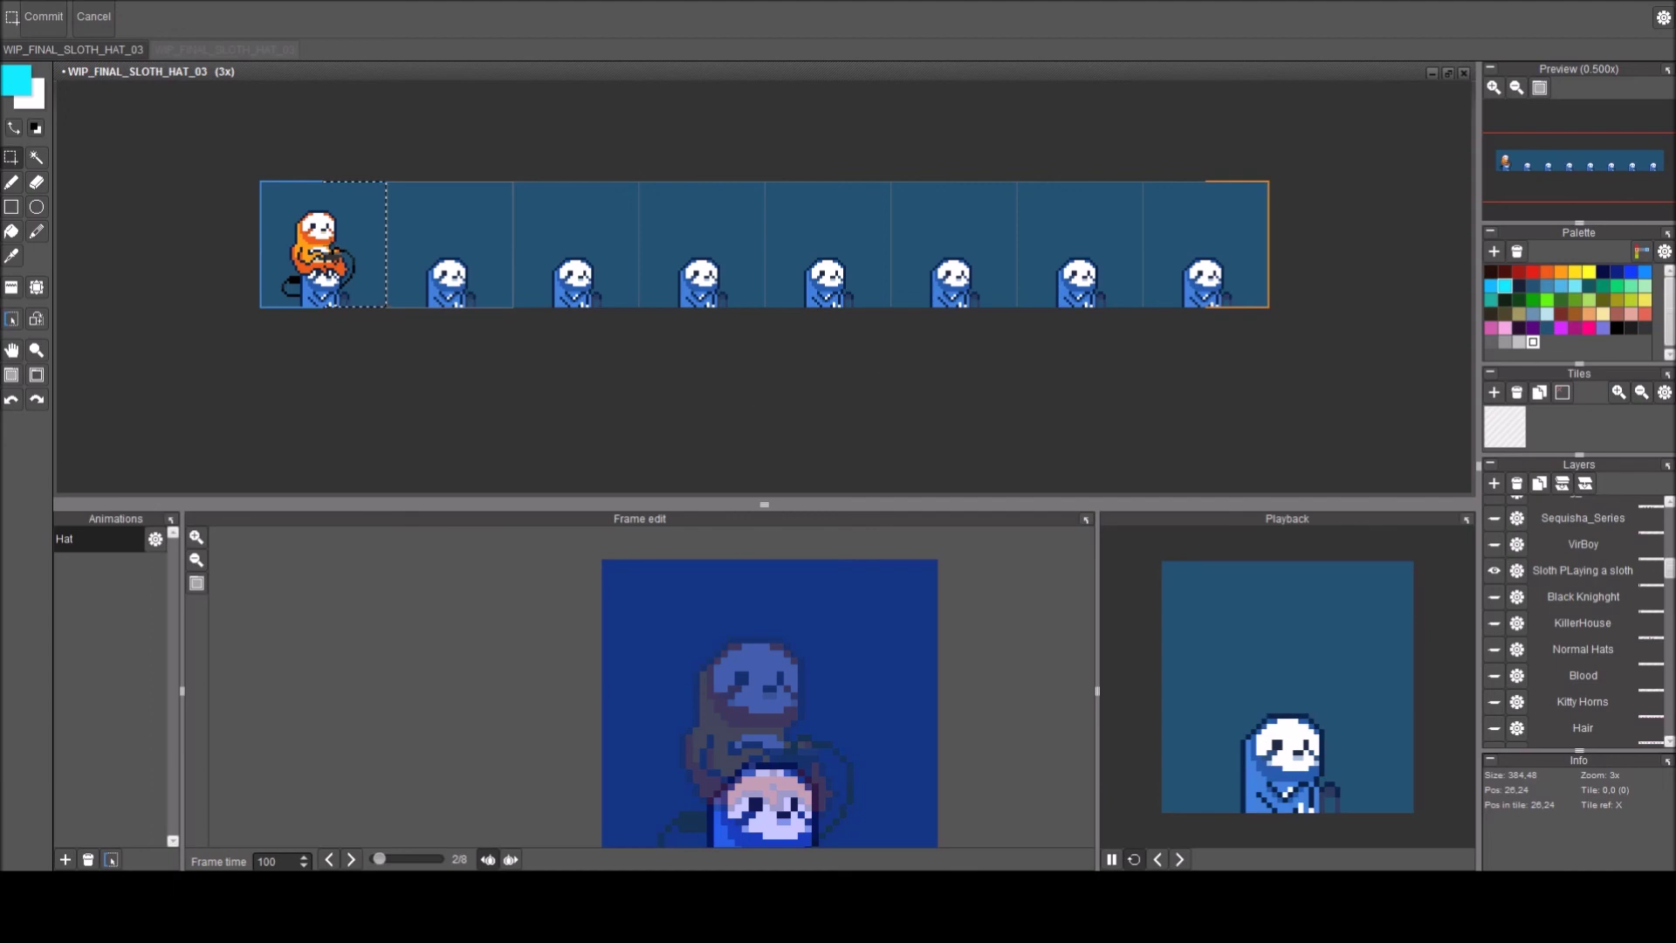
pyautogui.click(1564, 569)
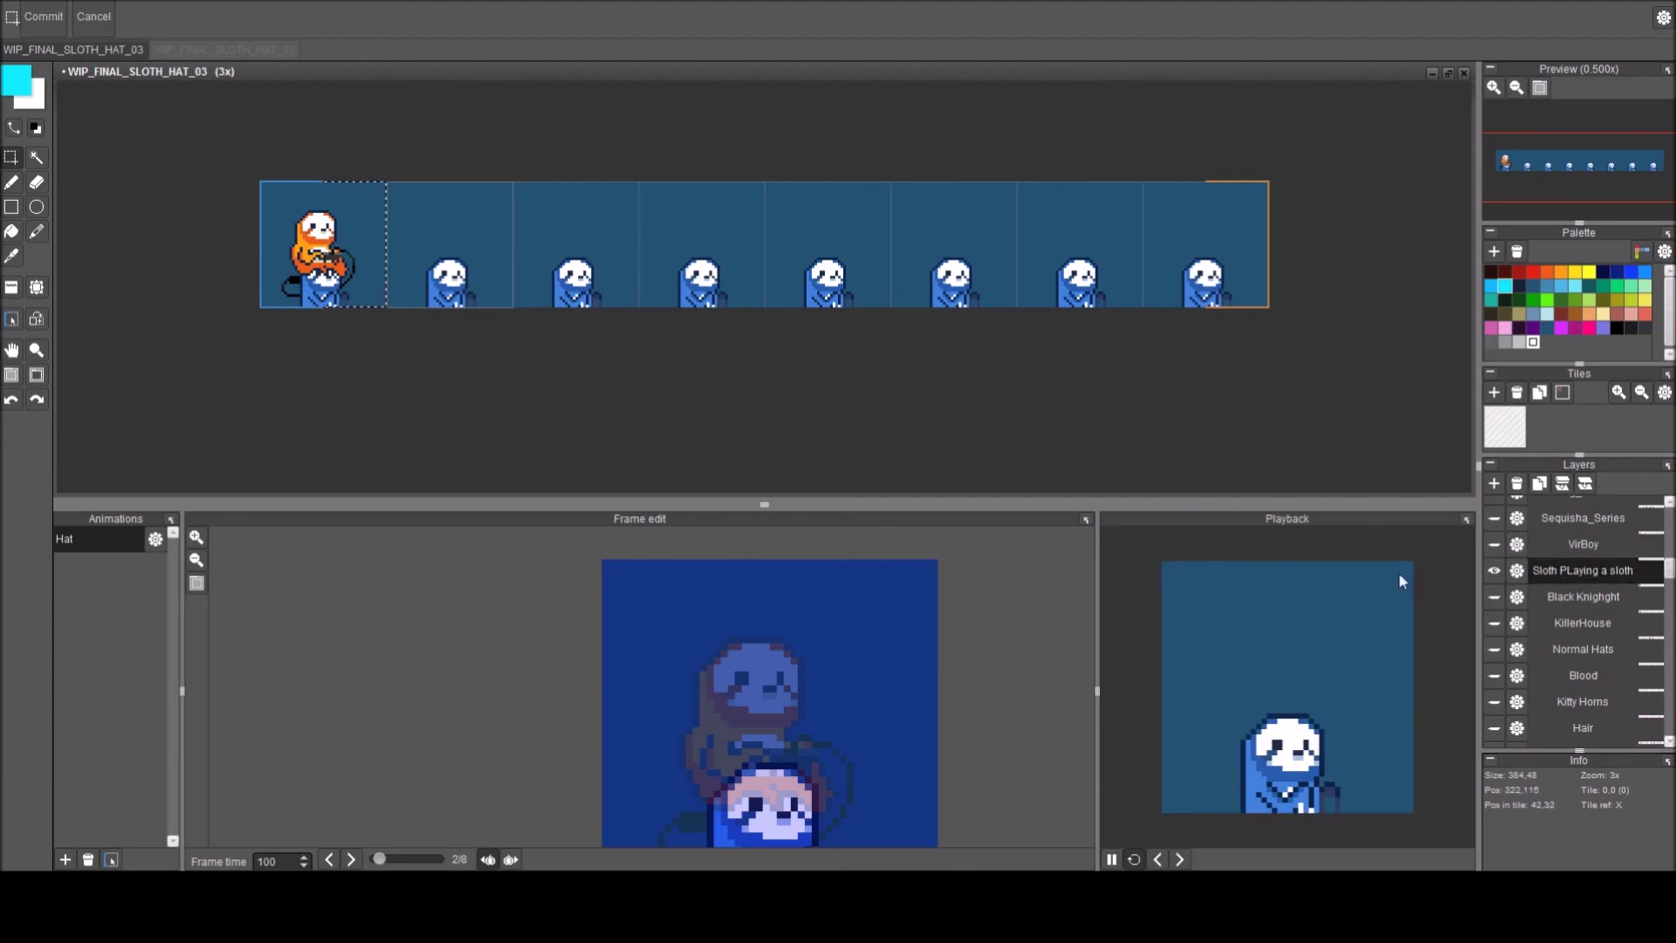
pyautogui.hotkey('ctrl', 'x')
pyautogui.moveTo(1667, 571); pyautogui.dragTo(1668, 507)
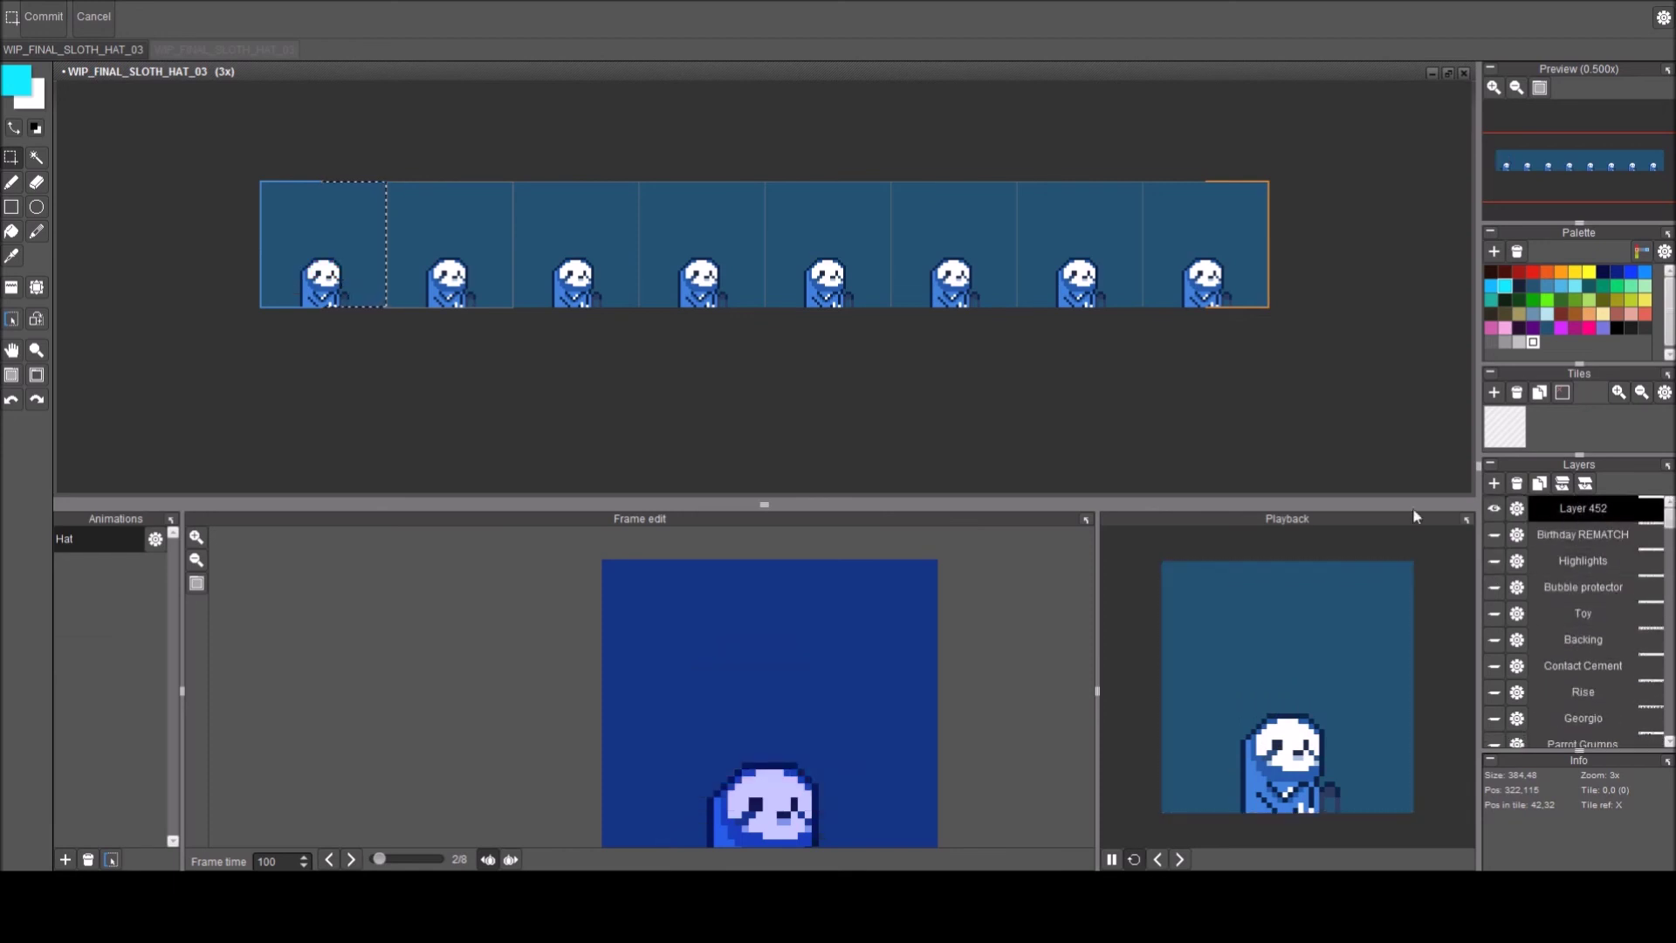
pyautogui.hotkey('ctrl', 'v')
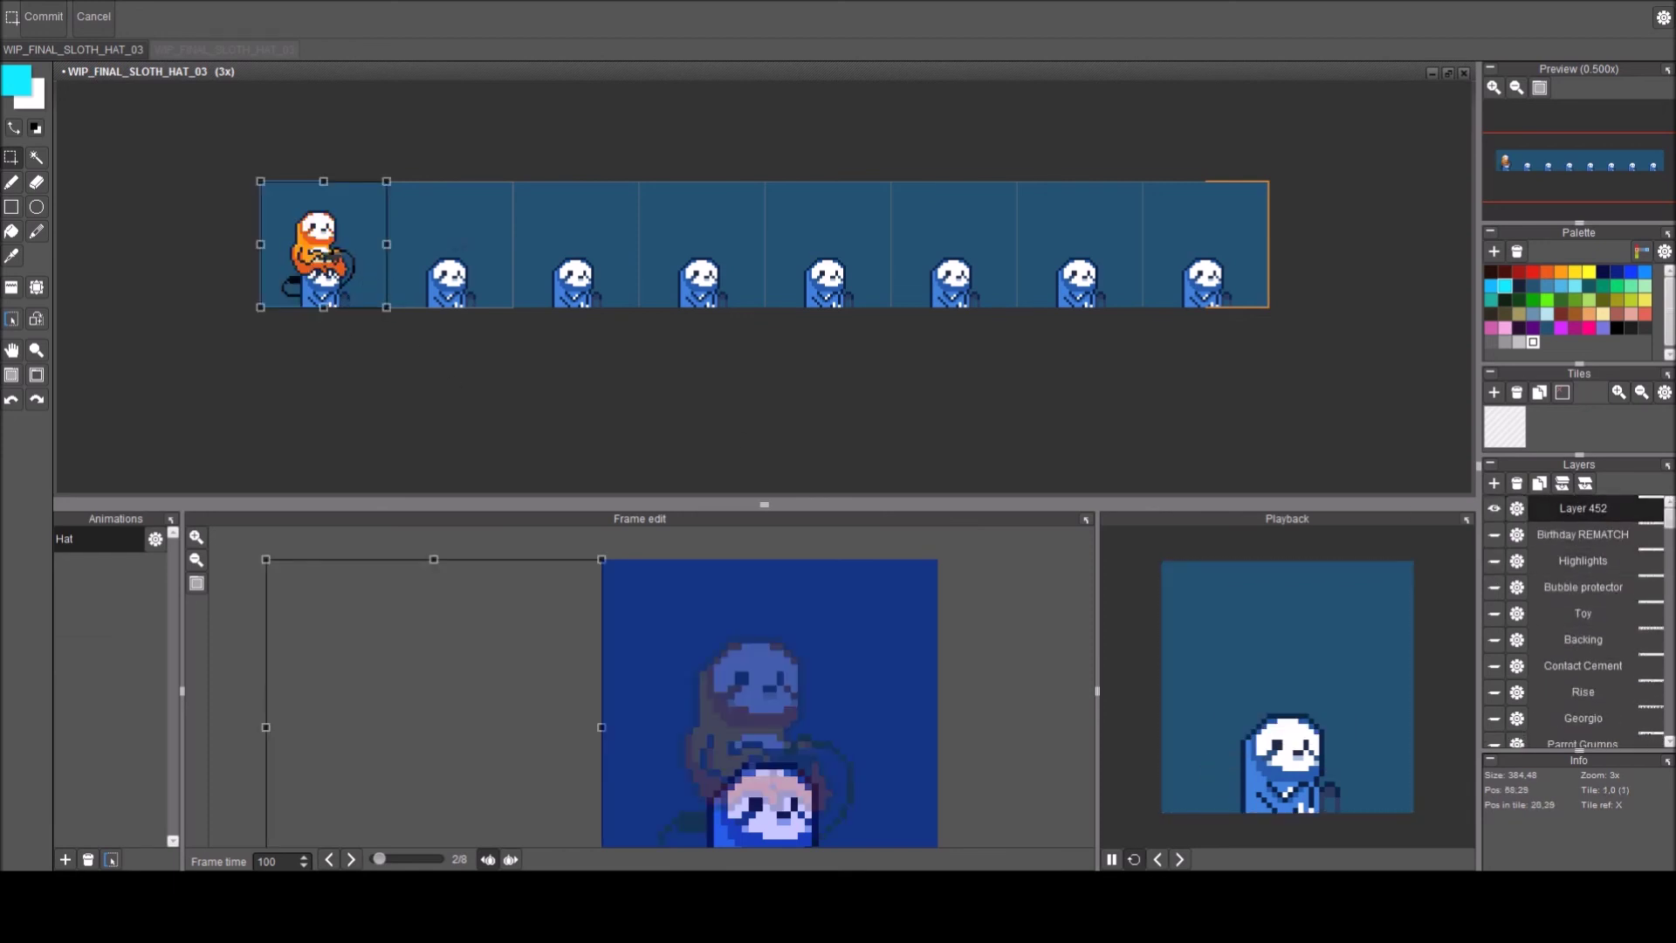
# Pause the animation playback and show the first frame with the orange sloth.
pyautogui.press('space')
pyautogui.moveTo(685, 337); pyautogui.dragTo(1102, 337)
pyautogui.scroll(4, 691, 247)
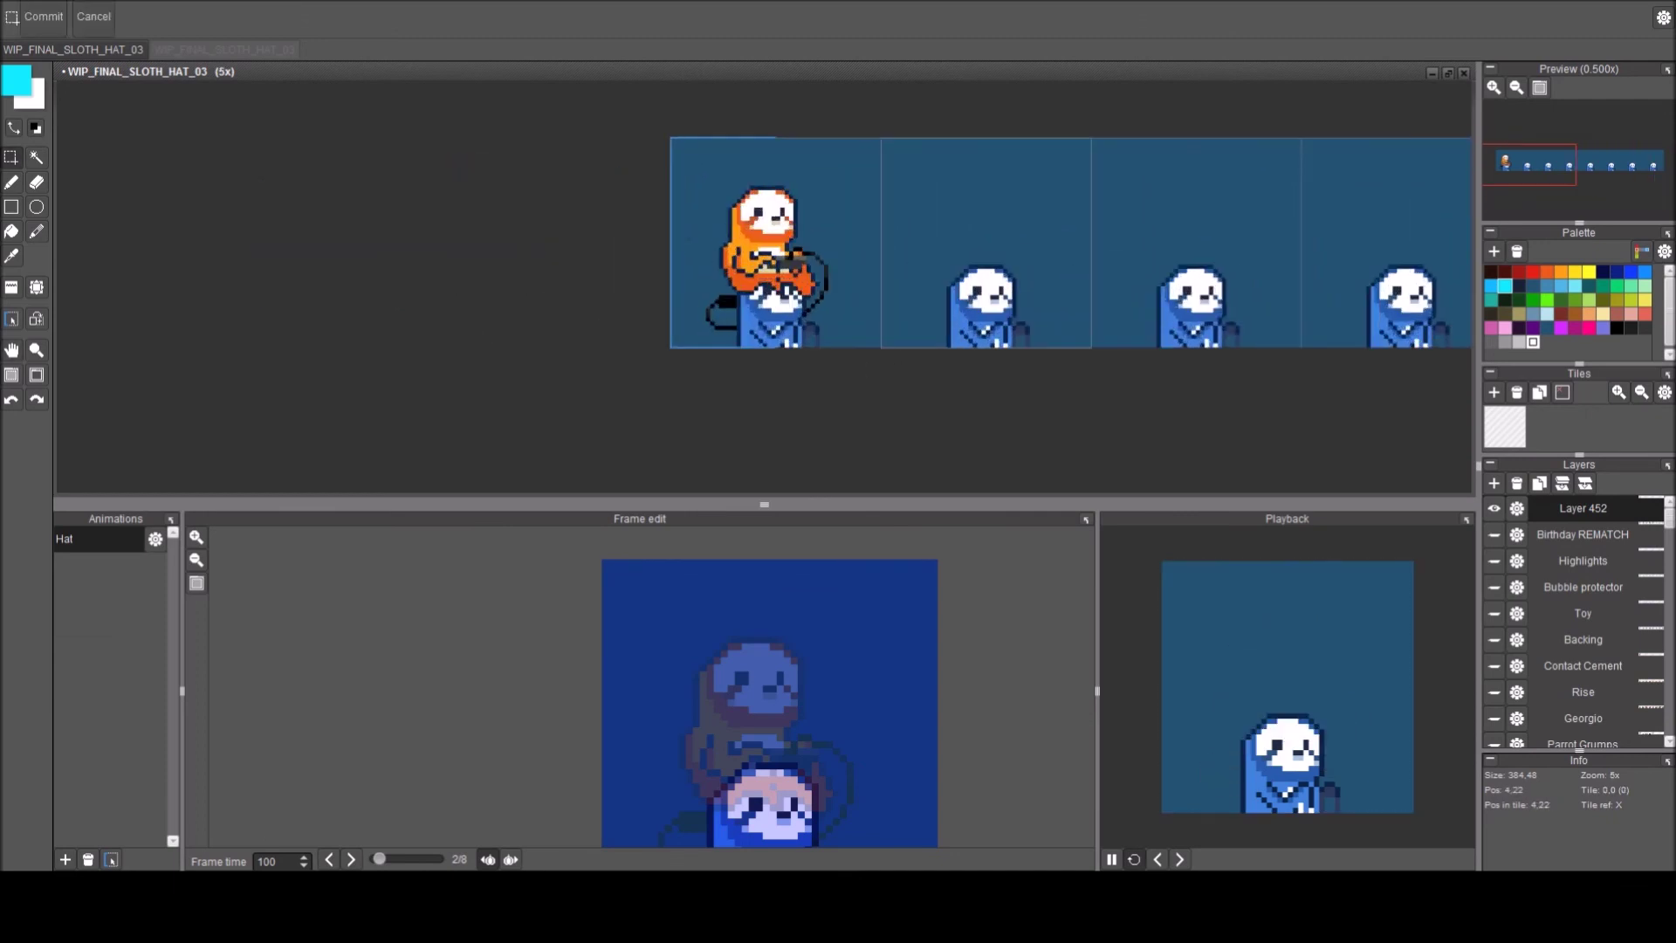
pyautogui.click(1112, 861)
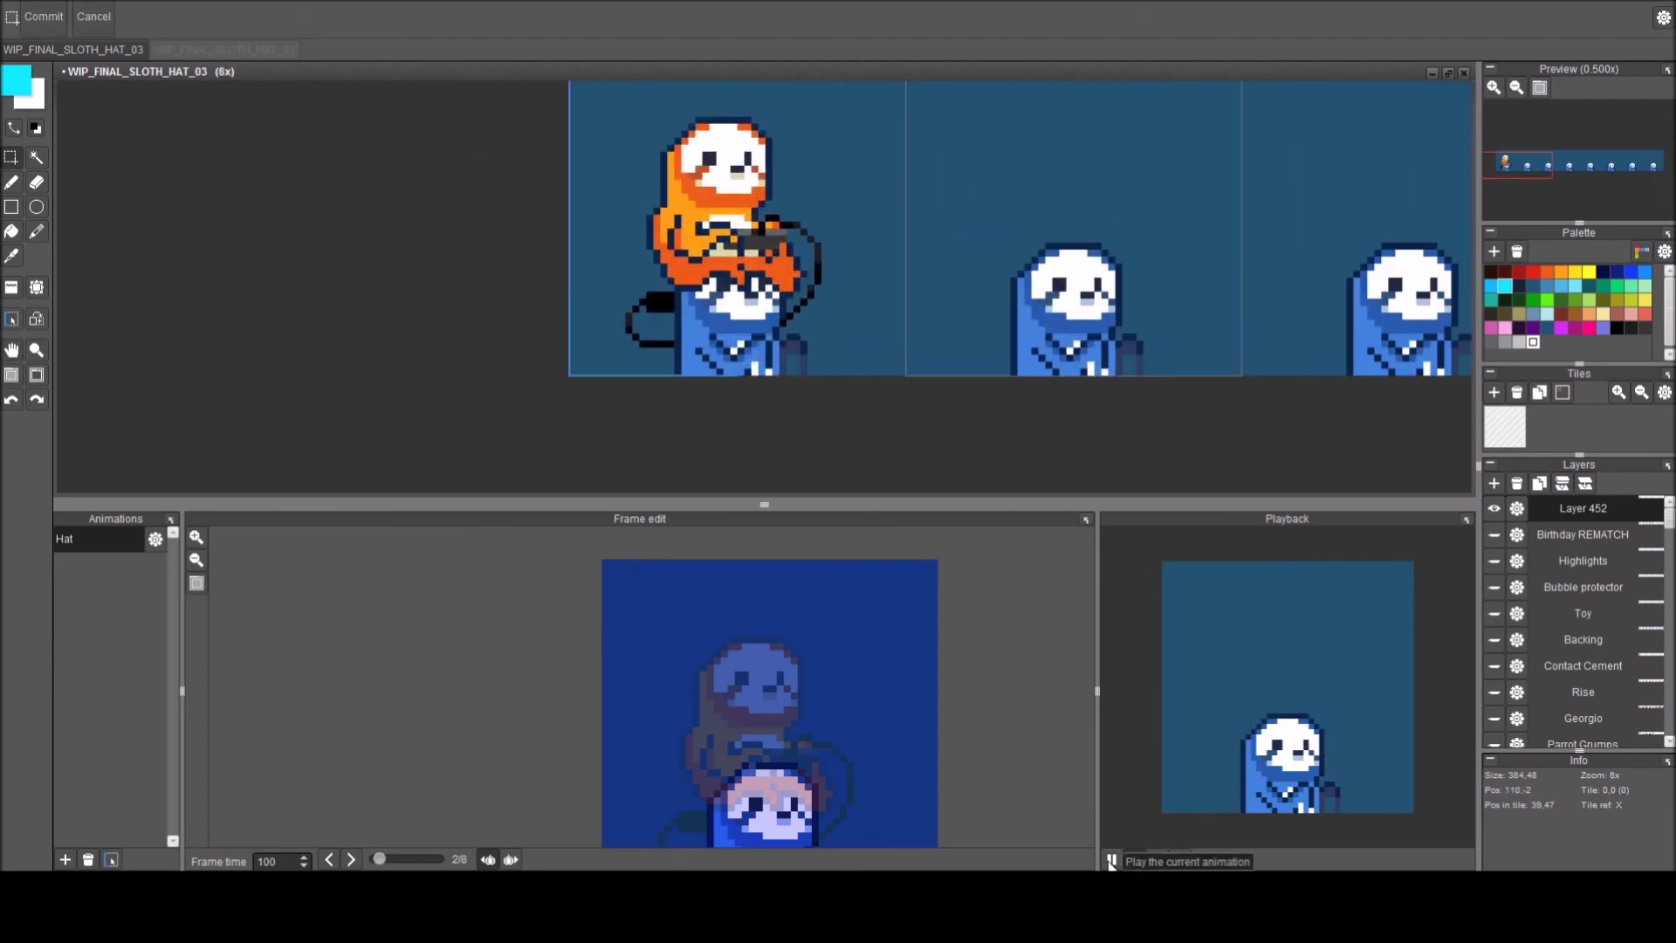
pyautogui.click(1179, 861)
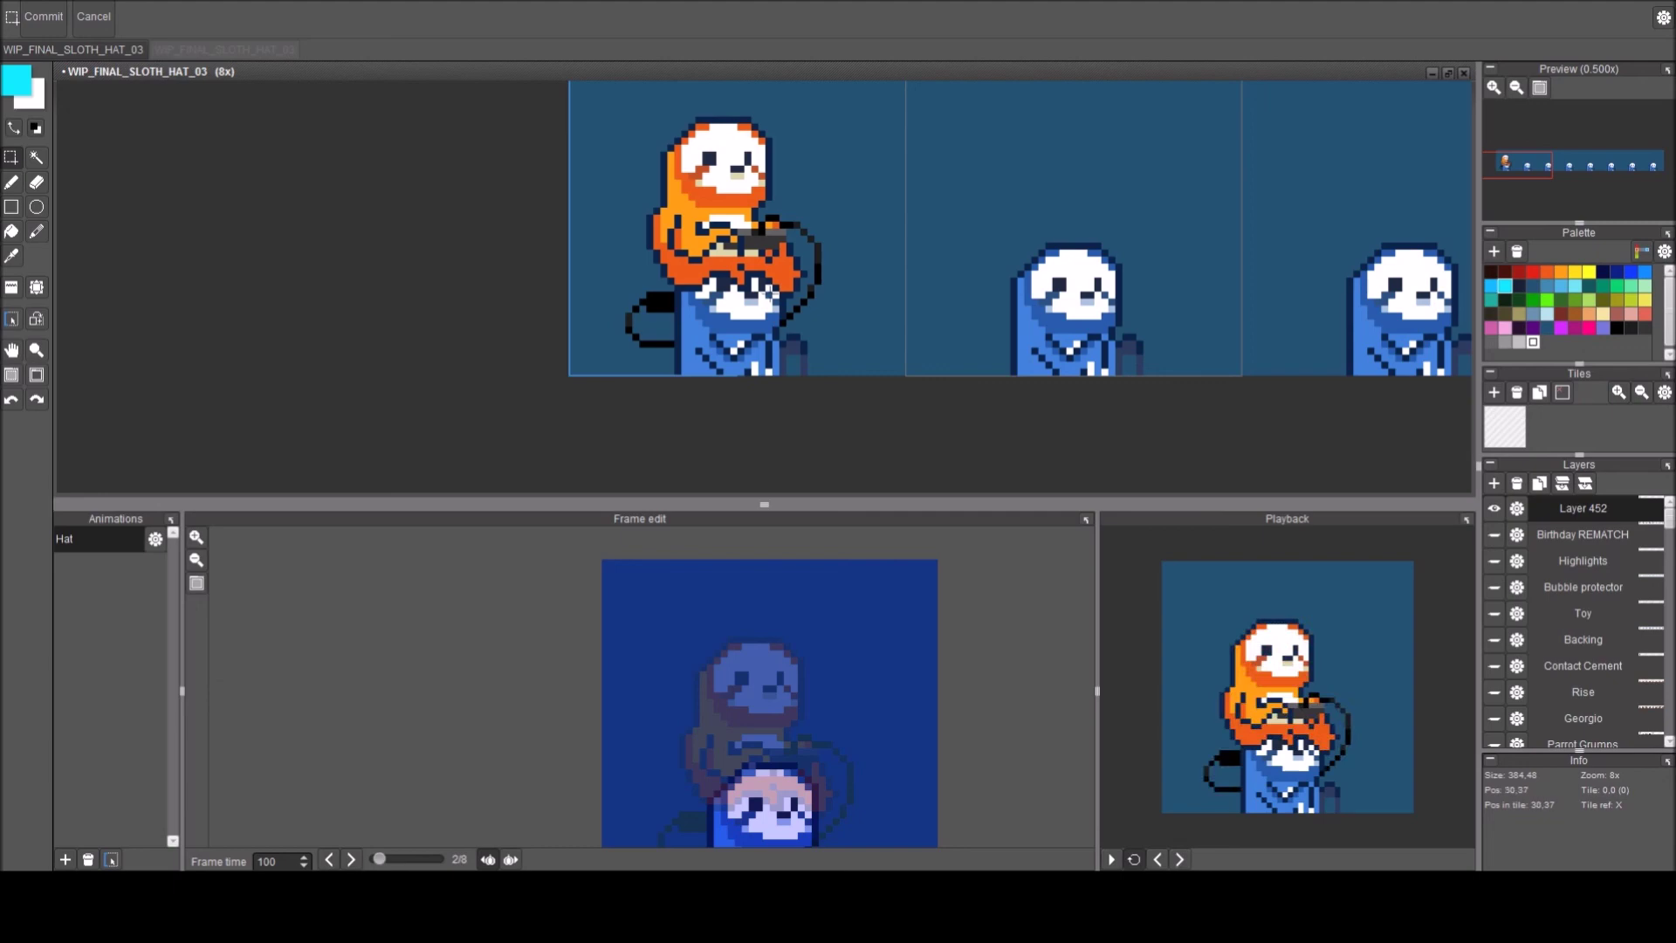
# Select the grey game controller and black cable by colour with the magic wand and delete them from the orange sloth.
pyautogui.scroll(3, 780, 181)
pyautogui.press('w')
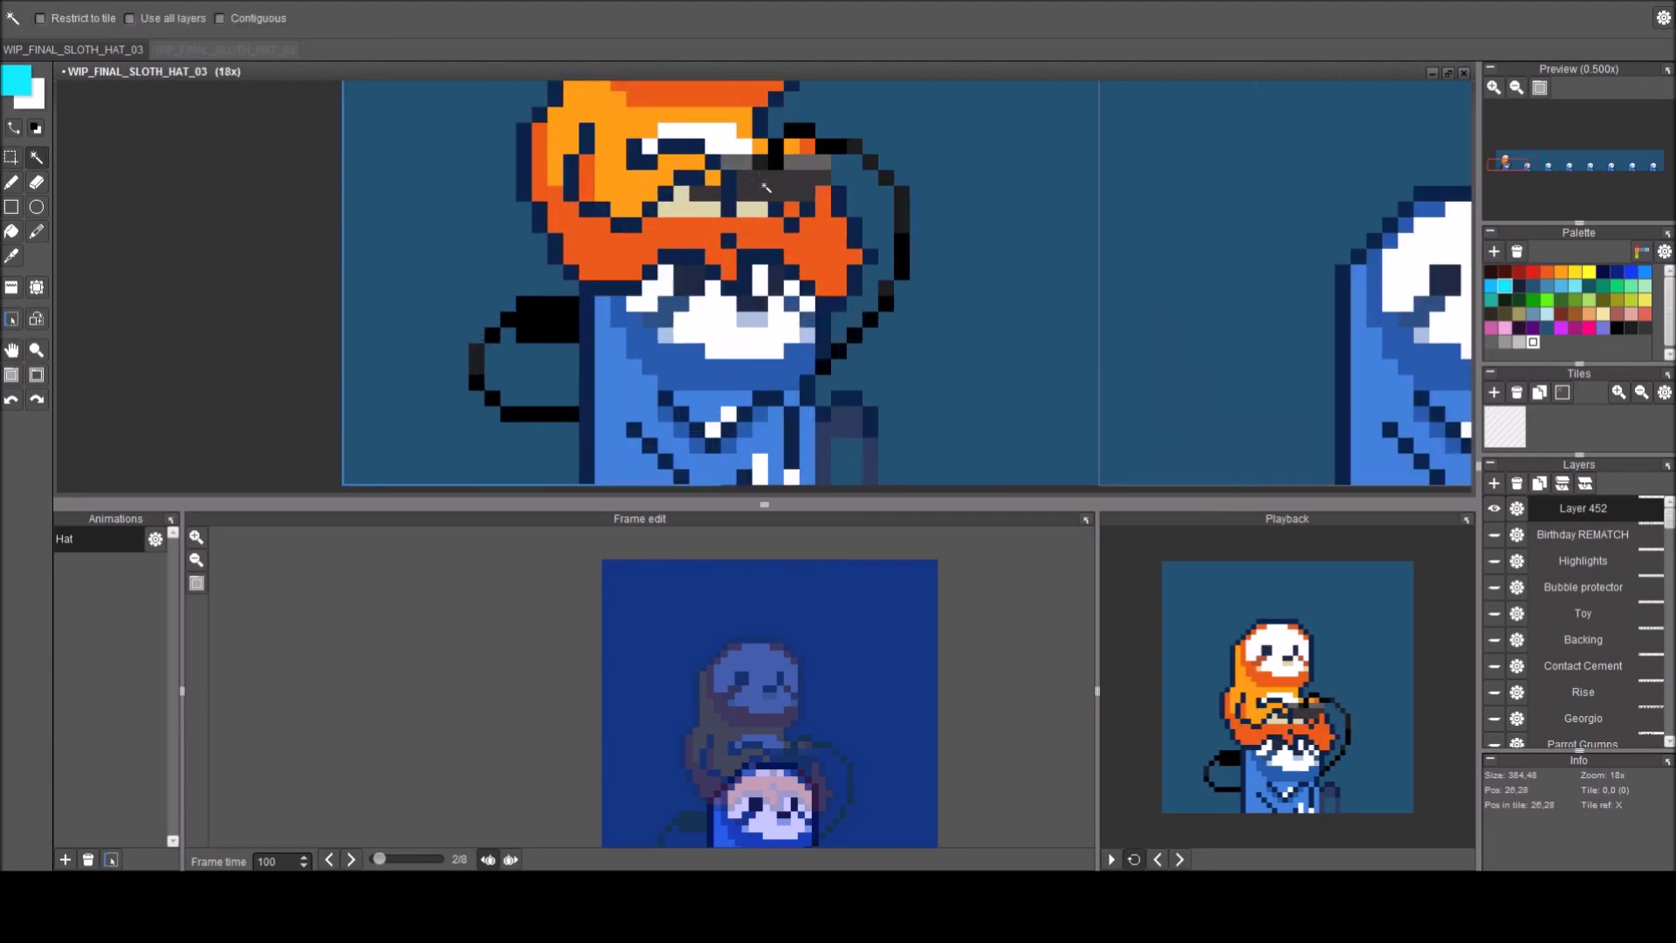
pyautogui.keyDown('shift'); pyautogui.click(754, 166); pyautogui.keyUp('shift')
pyautogui.keyDown('shift'); pyautogui.click(860, 151); pyautogui.keyUp('shift')
pyautogui.press('Delete')
pyautogui.hotkey('ctrl', 'd')
pyautogui.scroll(5, 830, 347)
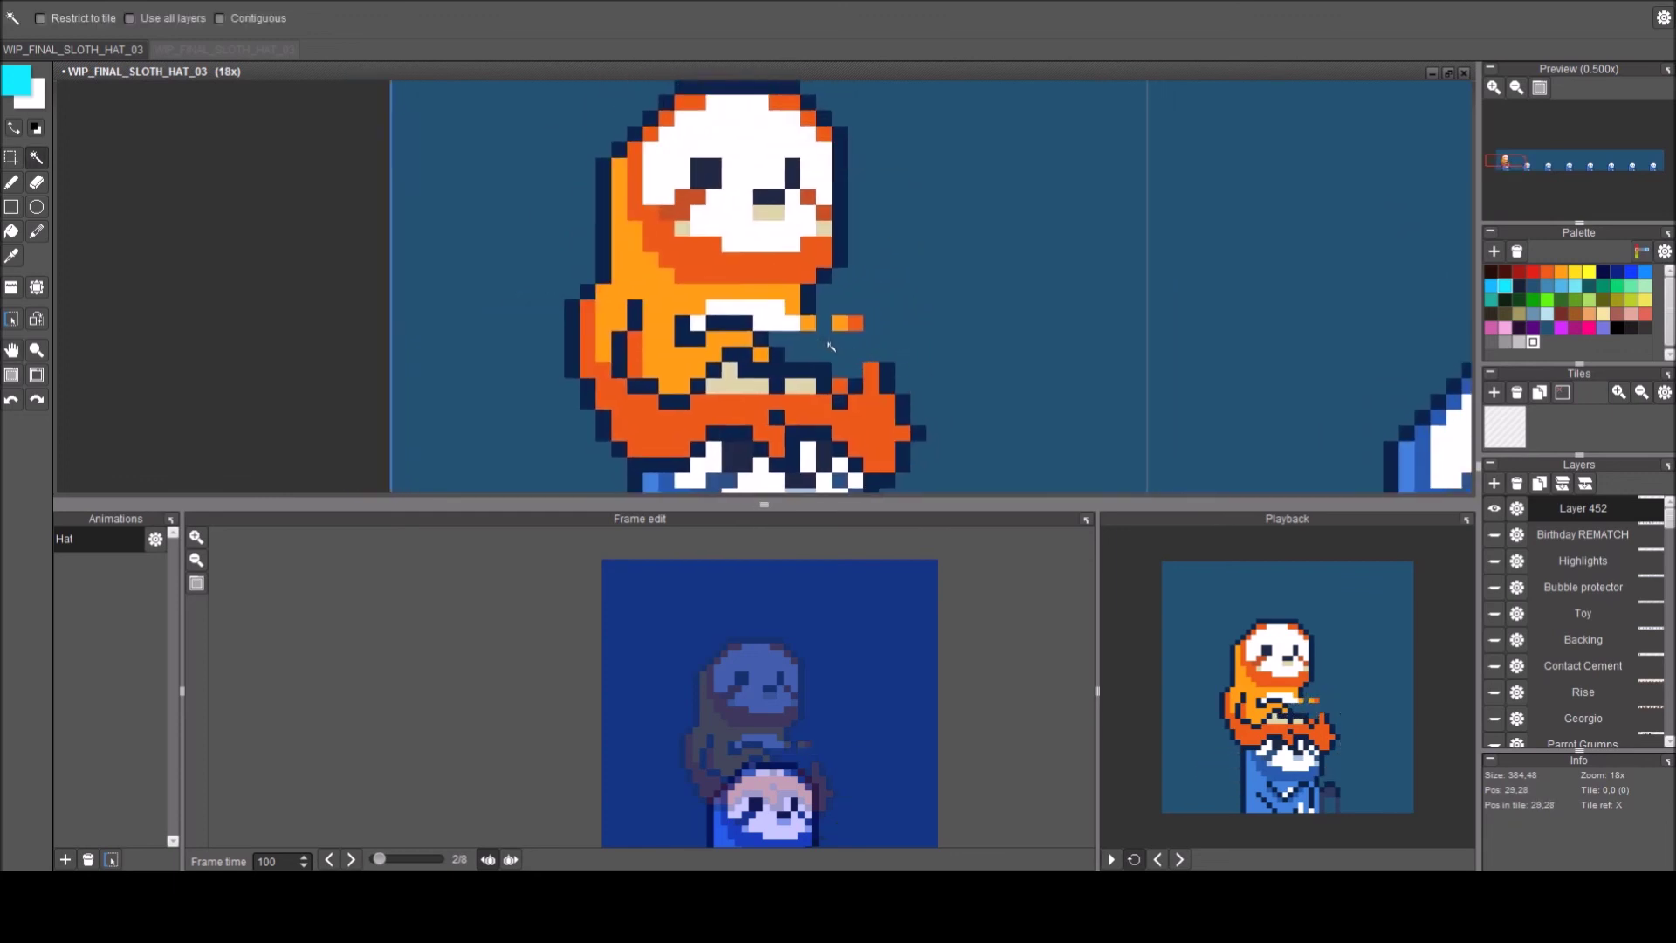
# Draw the orange sloth's right arm across the controller gap with light orange and dark orange pixels.
pyautogui.press('b')
pyautogui.rightClick(808, 305)
pyautogui.click(839, 323)
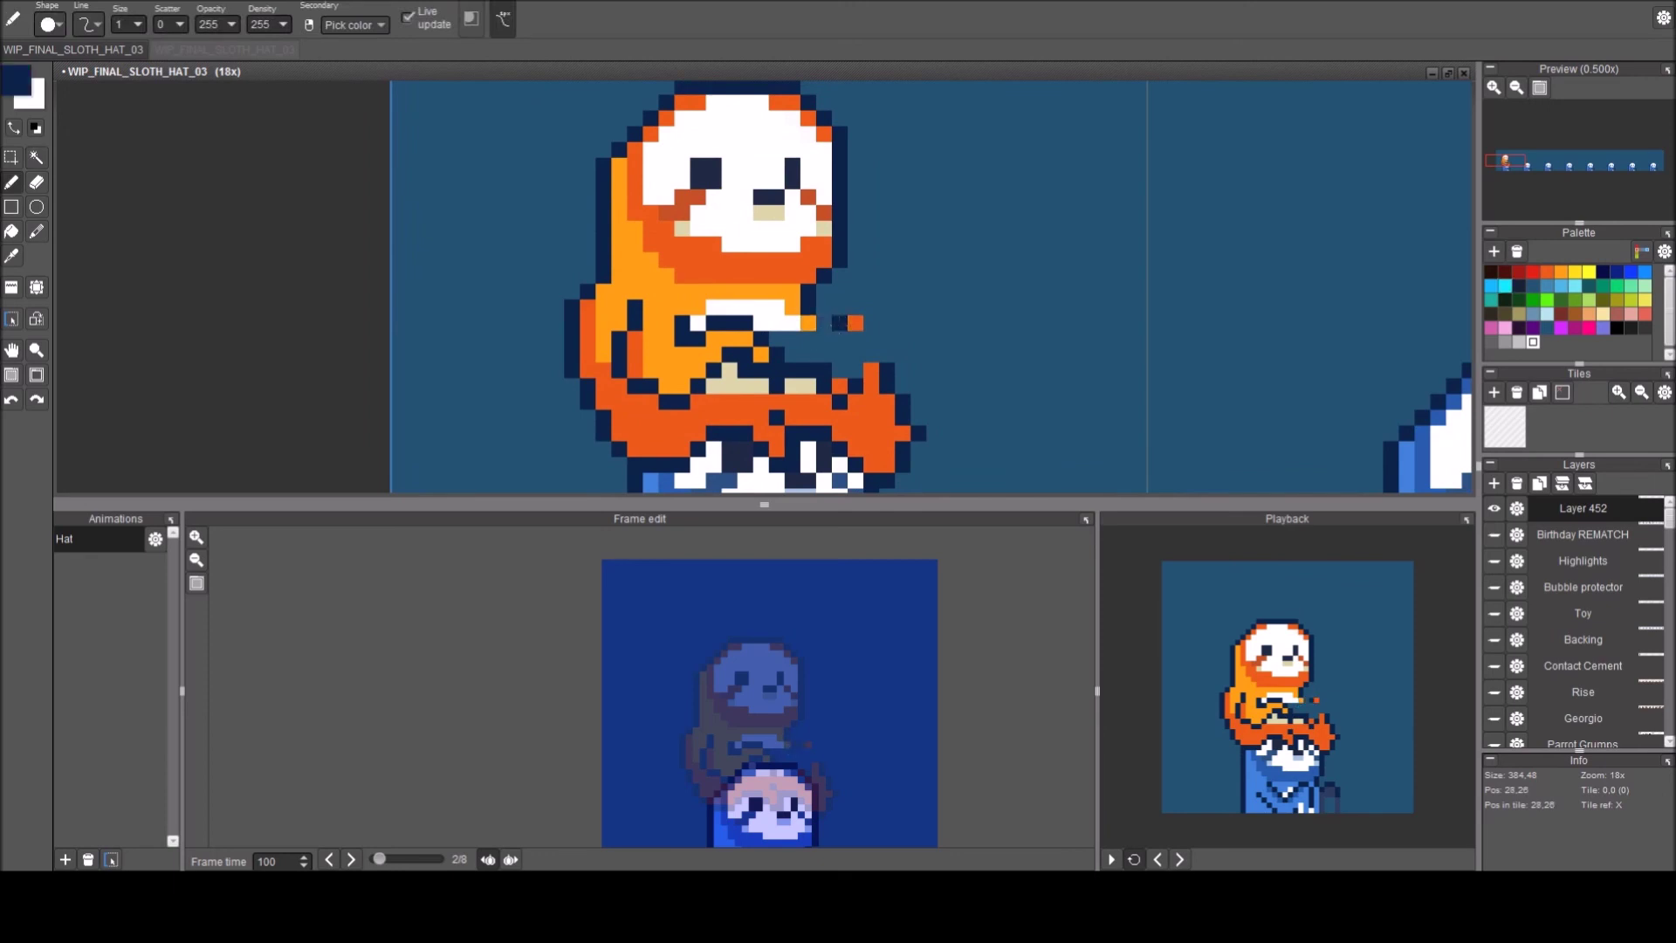
pyautogui.rightClick(808, 323)
pyautogui.click(839, 323)
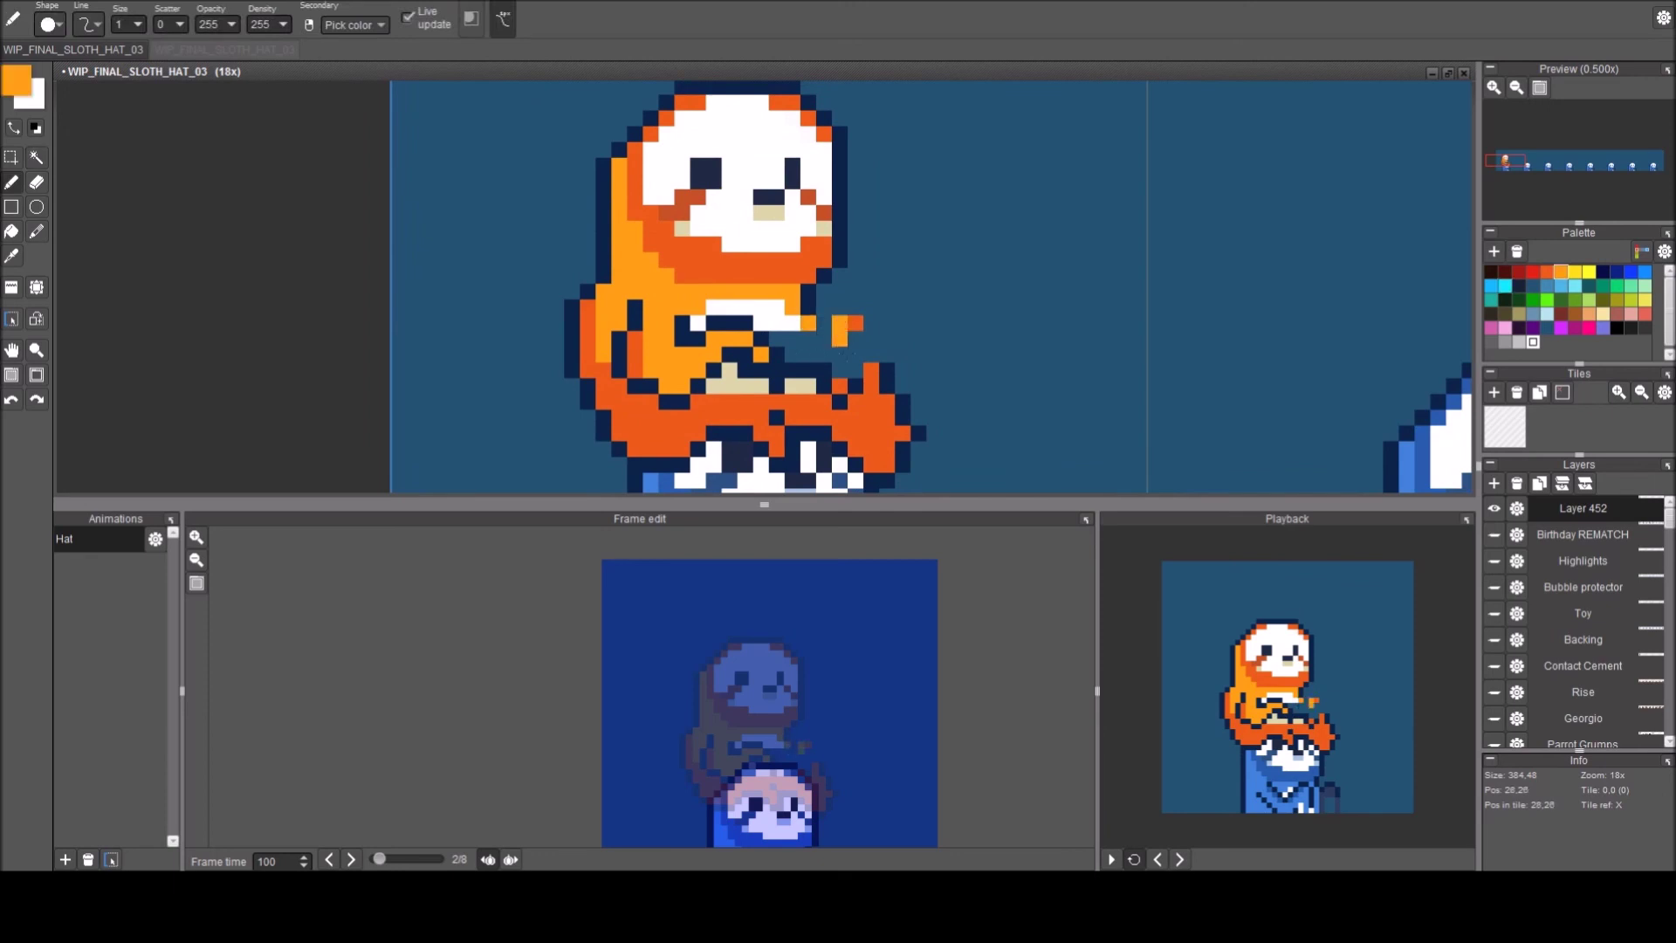
pyautogui.rightClick(855, 323)
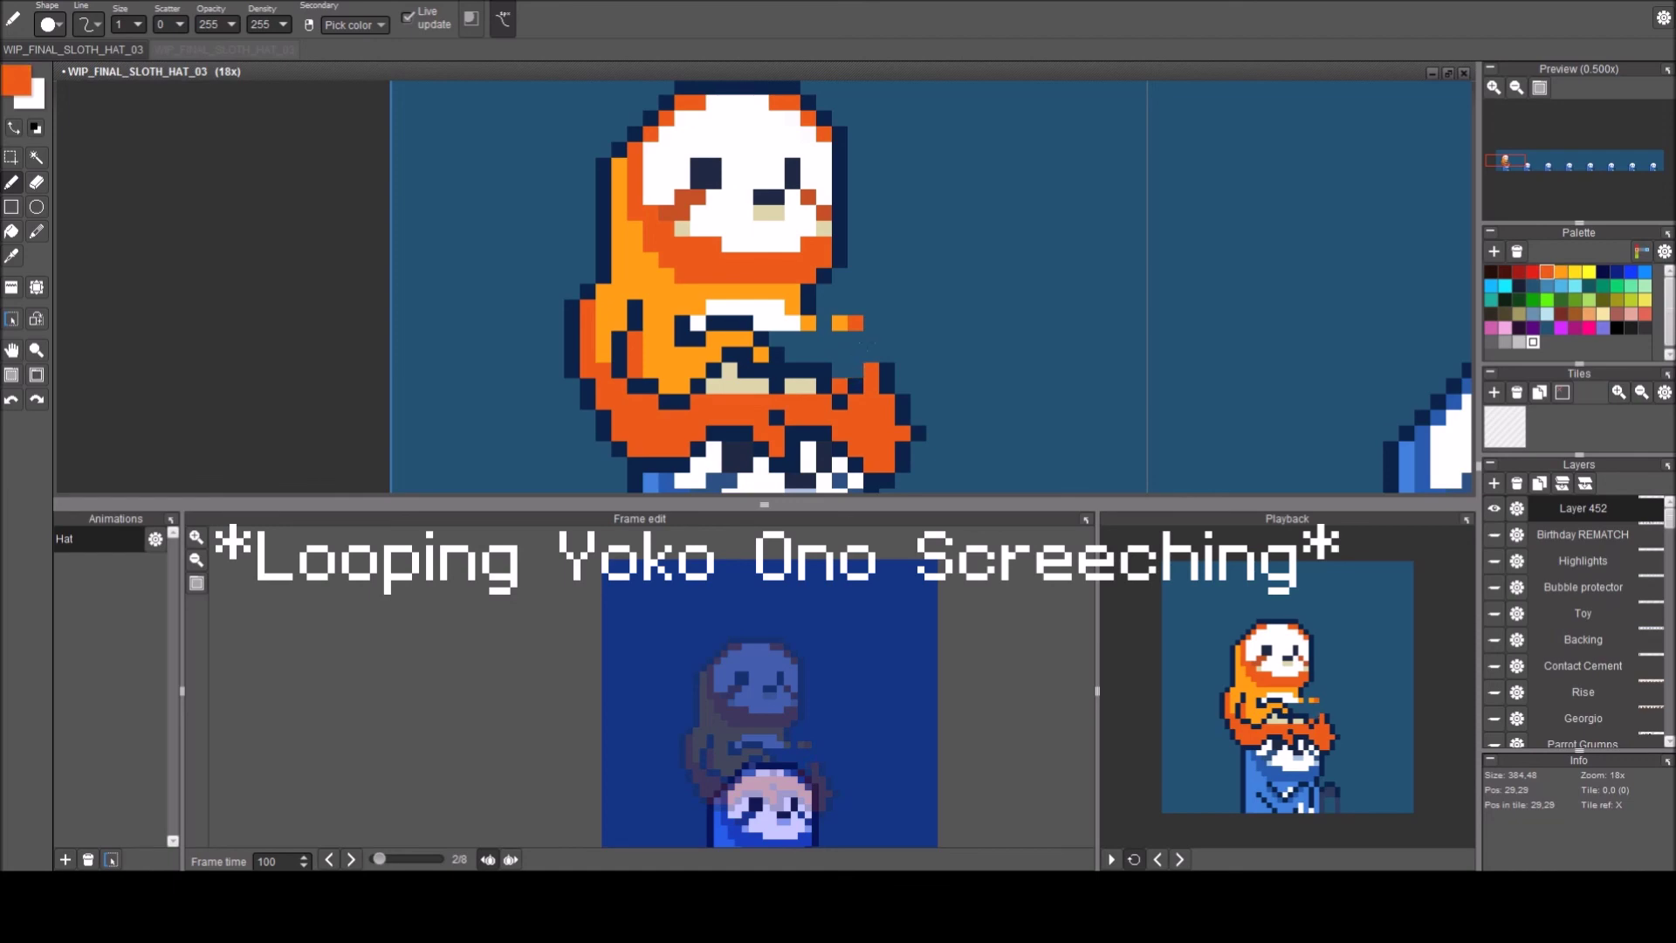
pyautogui.rightClick(839, 323)
pyautogui.click(824, 323)
pyautogui.rightClick(855, 323)
pyautogui.moveTo(856, 325); pyautogui.dragTo(848, 370)
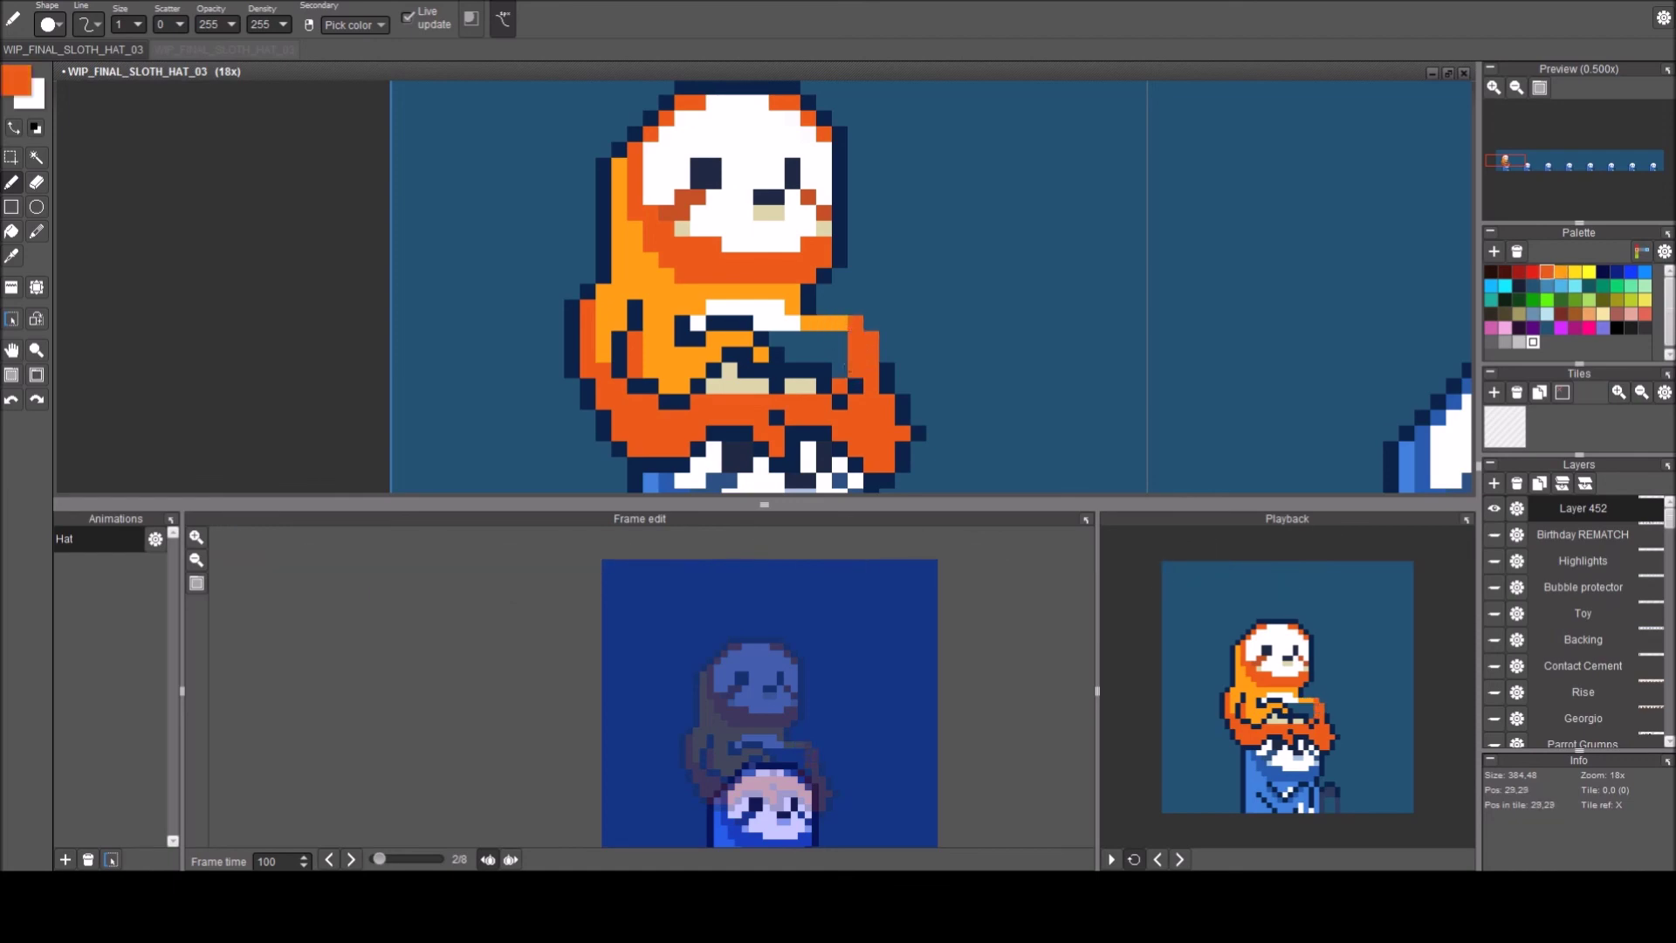
# Fill the arm and belly gap with light orange and white, and erase the surplus pixels on the shoulder's upper edge.
pyautogui.rightClick(817, 327)
pyautogui.rightClick(809, 324)
pyautogui.click(809, 340)
pyautogui.moveTo(825, 339); pyautogui.dragTo(841, 340)
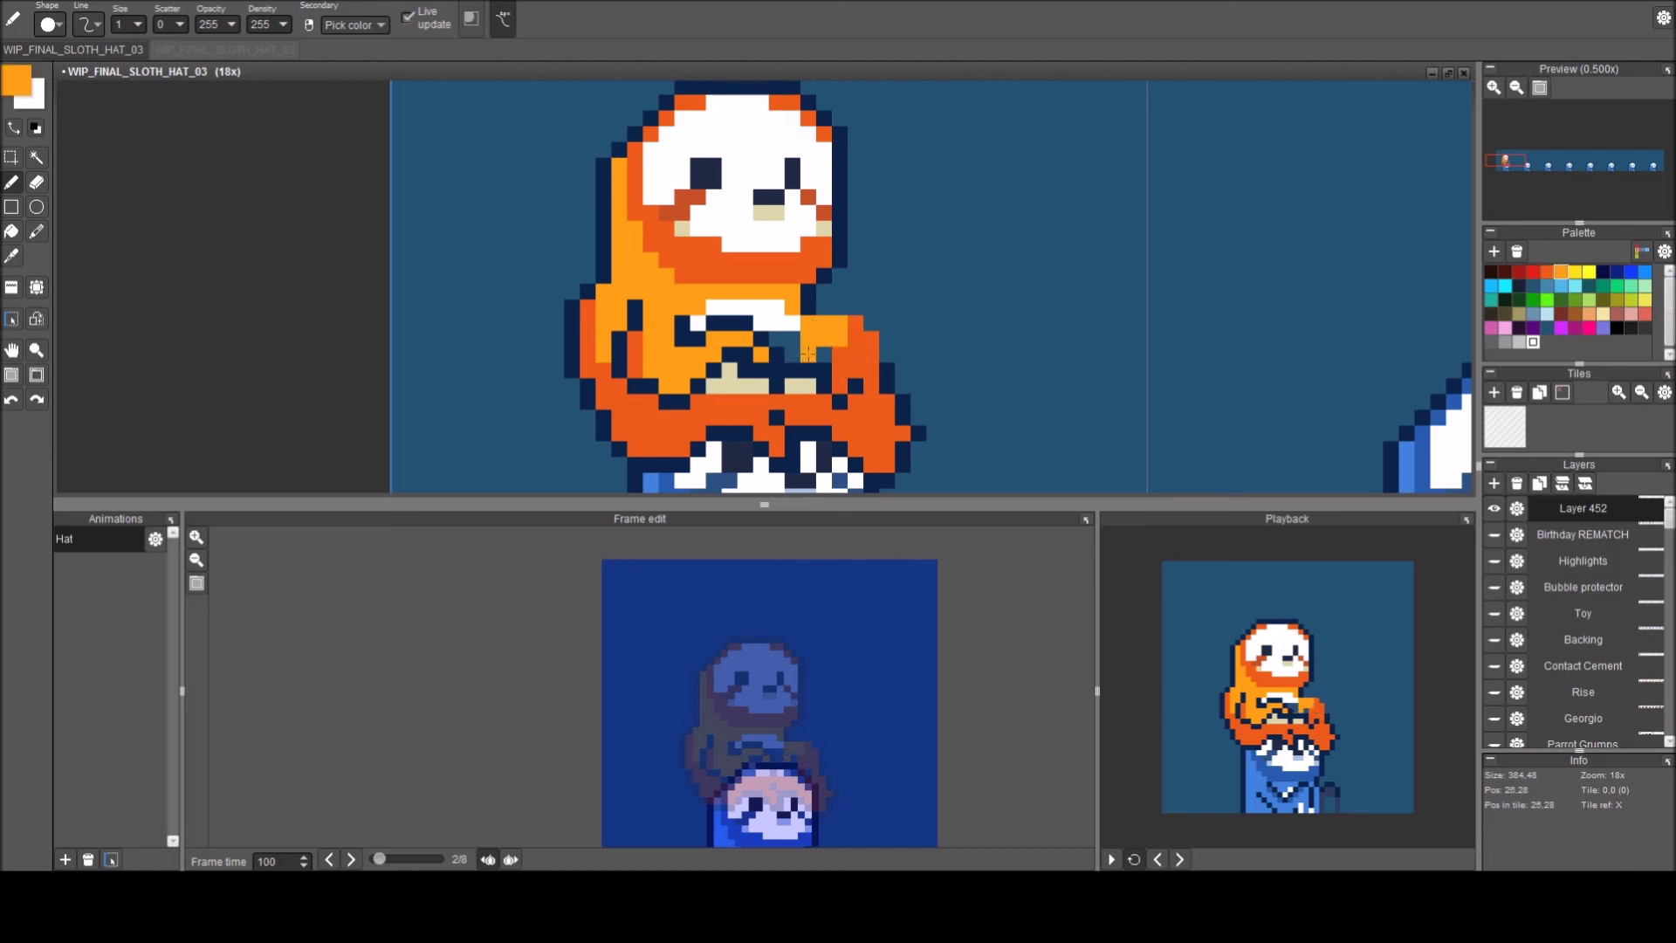
pyautogui.rightClick(781, 317)
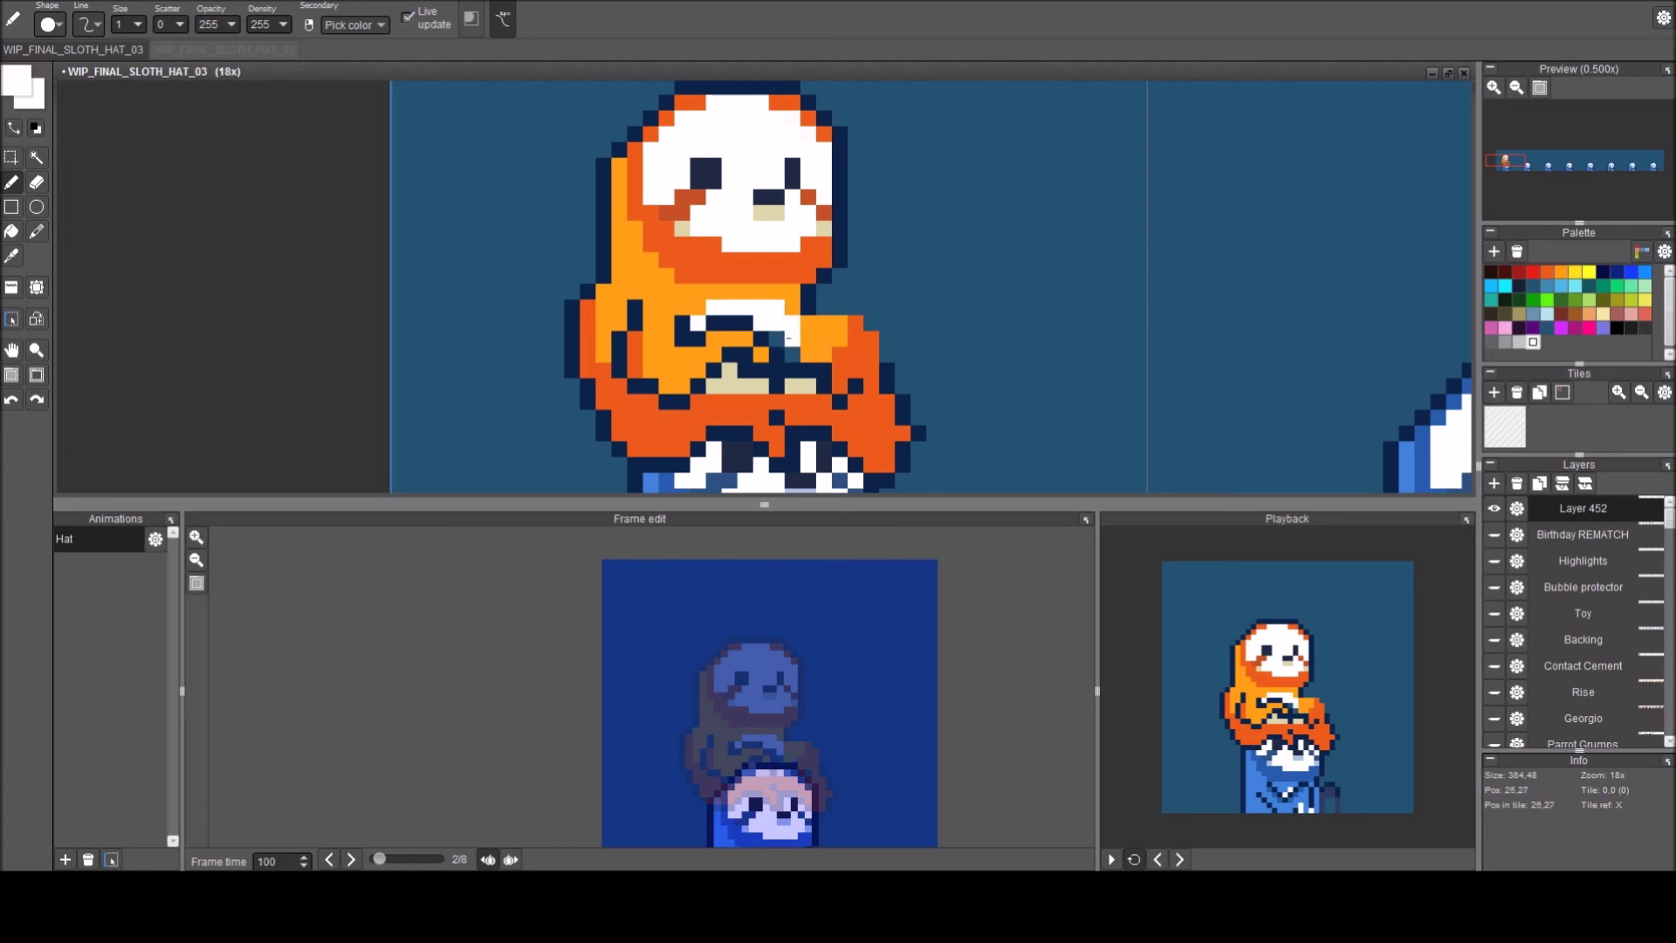
pyautogui.click(838, 322)
pyautogui.press('e')
pyautogui.moveTo(841, 322); pyautogui.dragTo(860, 322)
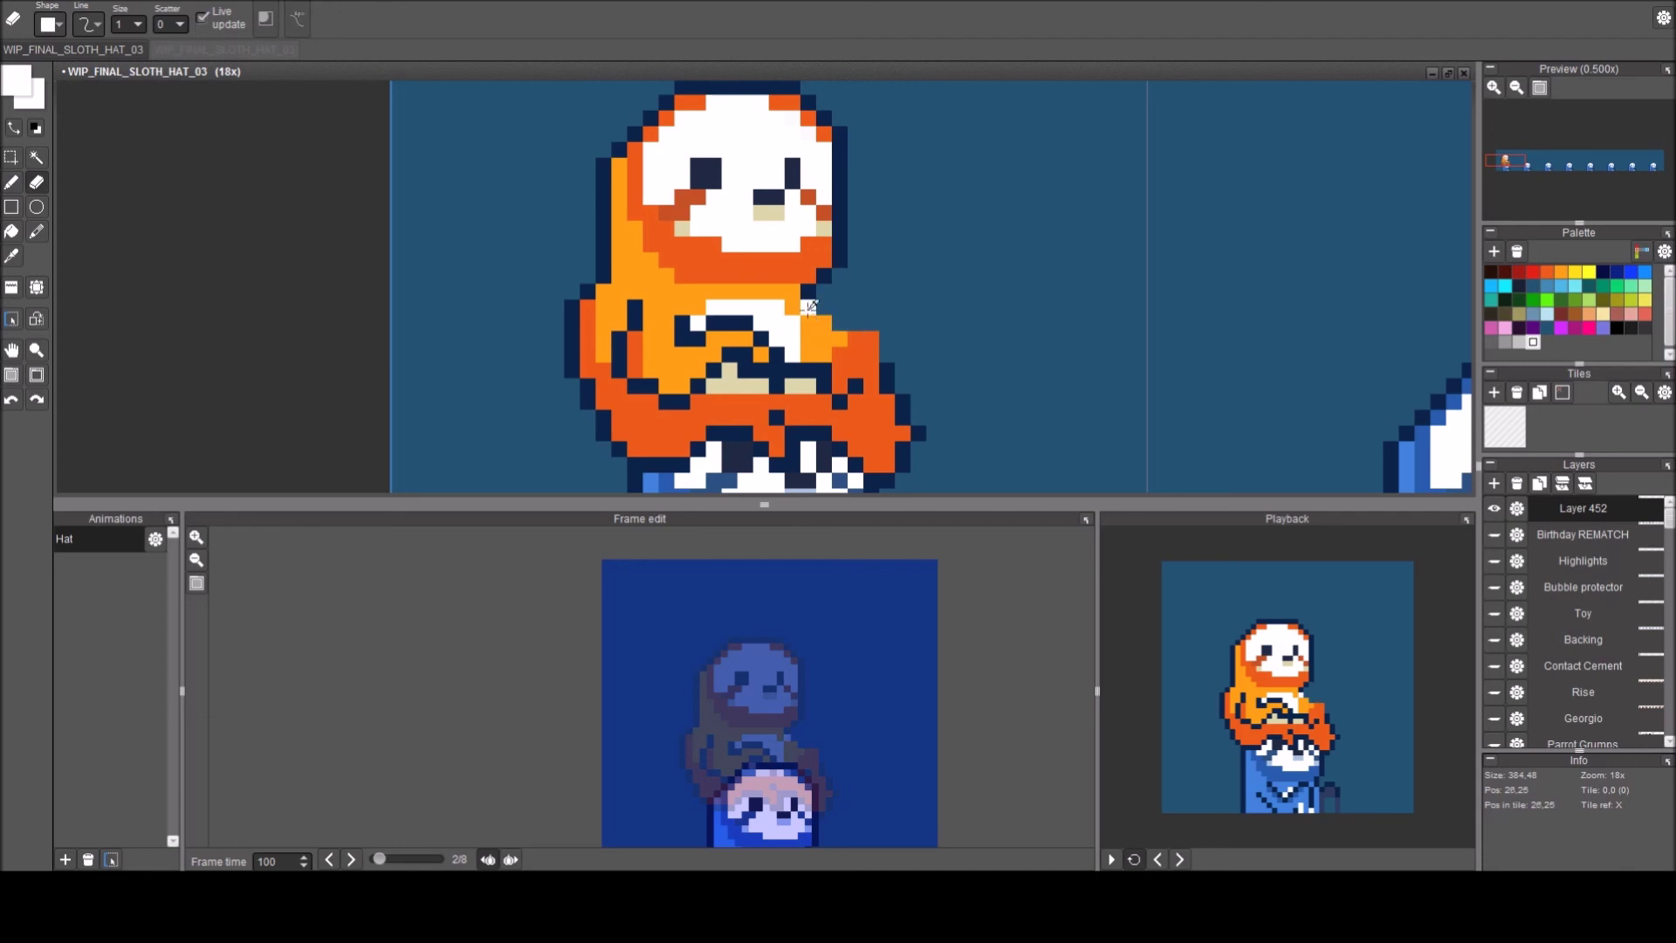
# Outline the right shoulder and upper arm in dark navy, including the inner fold above the leg.
pyautogui.press('b')
pyautogui.rightClick(809, 307)
pyautogui.click(809, 322)
pyautogui.click(838, 323)
pyautogui.click(854, 323)
pyautogui.click(871, 338)
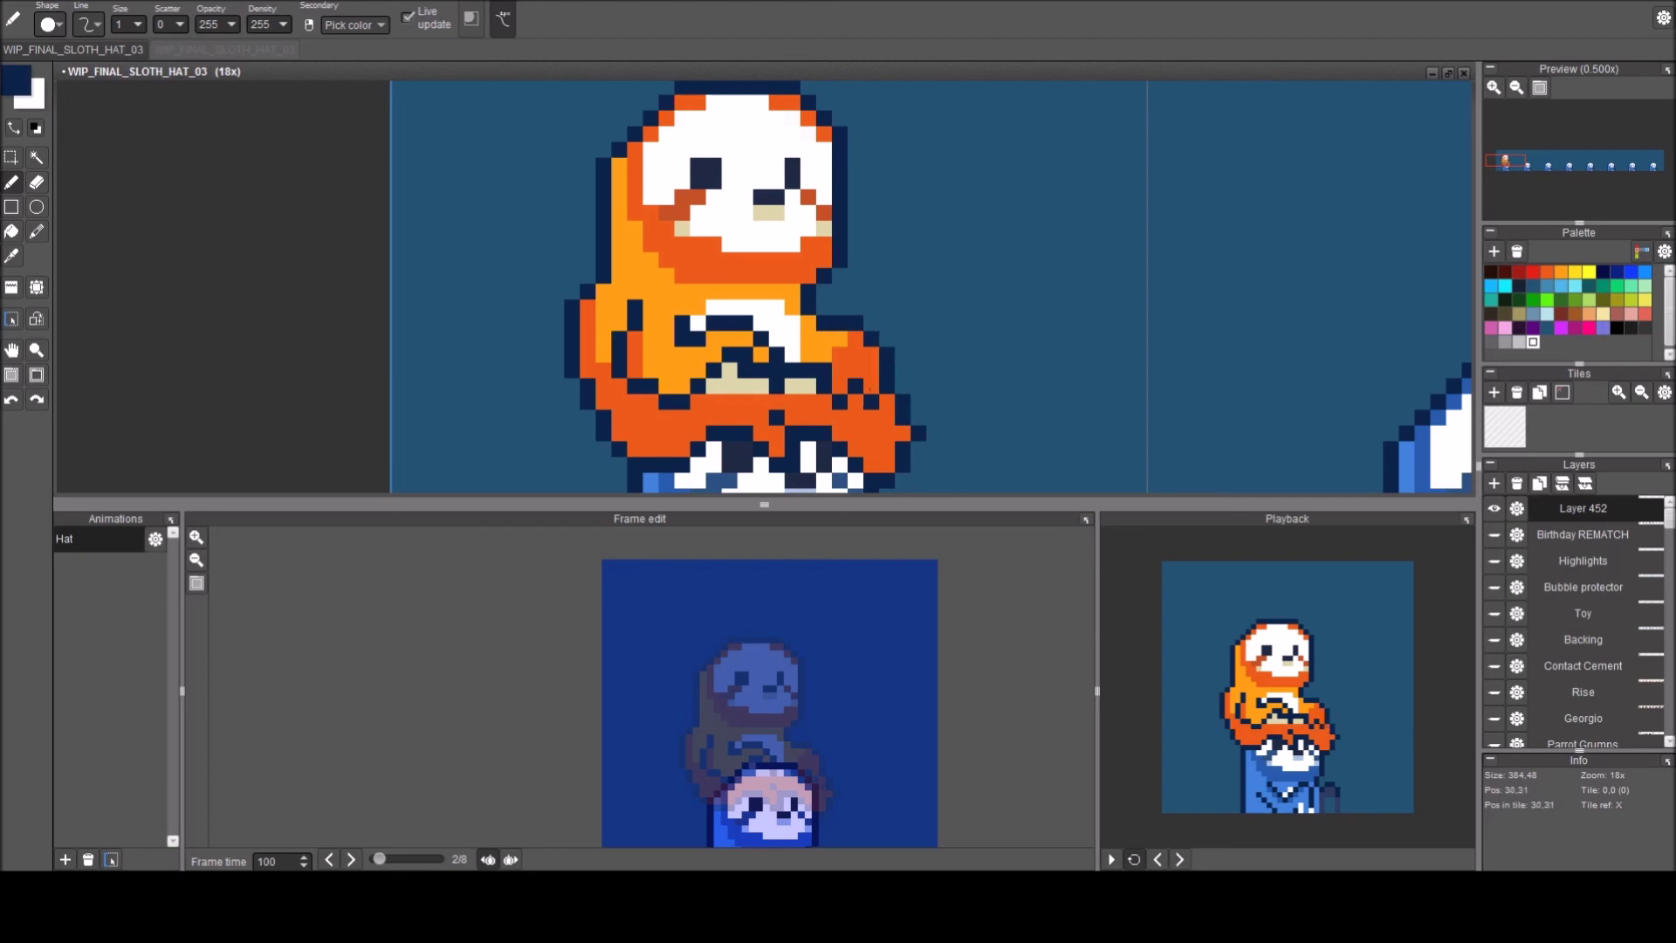
pyautogui.click(866, 383)
# Extend the white belly down beside the right arm and close the arm's inner edge with dark navy.
pyautogui.rightClick(821, 363)
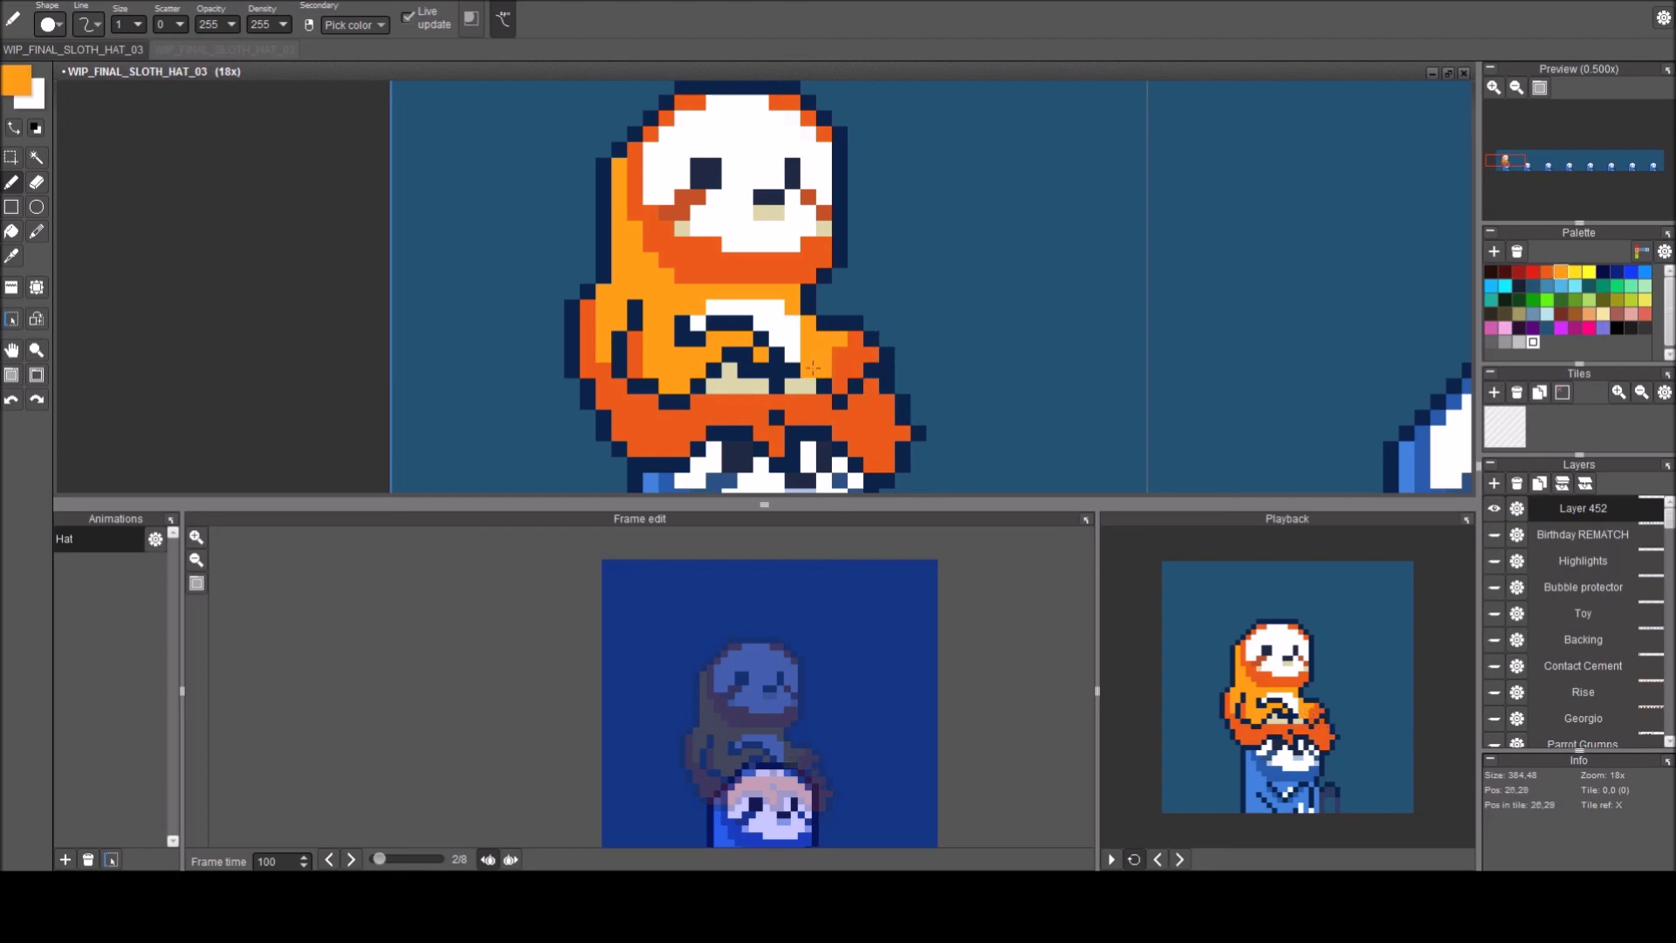
pyautogui.rightClick(781, 338)
pyautogui.click(822, 372)
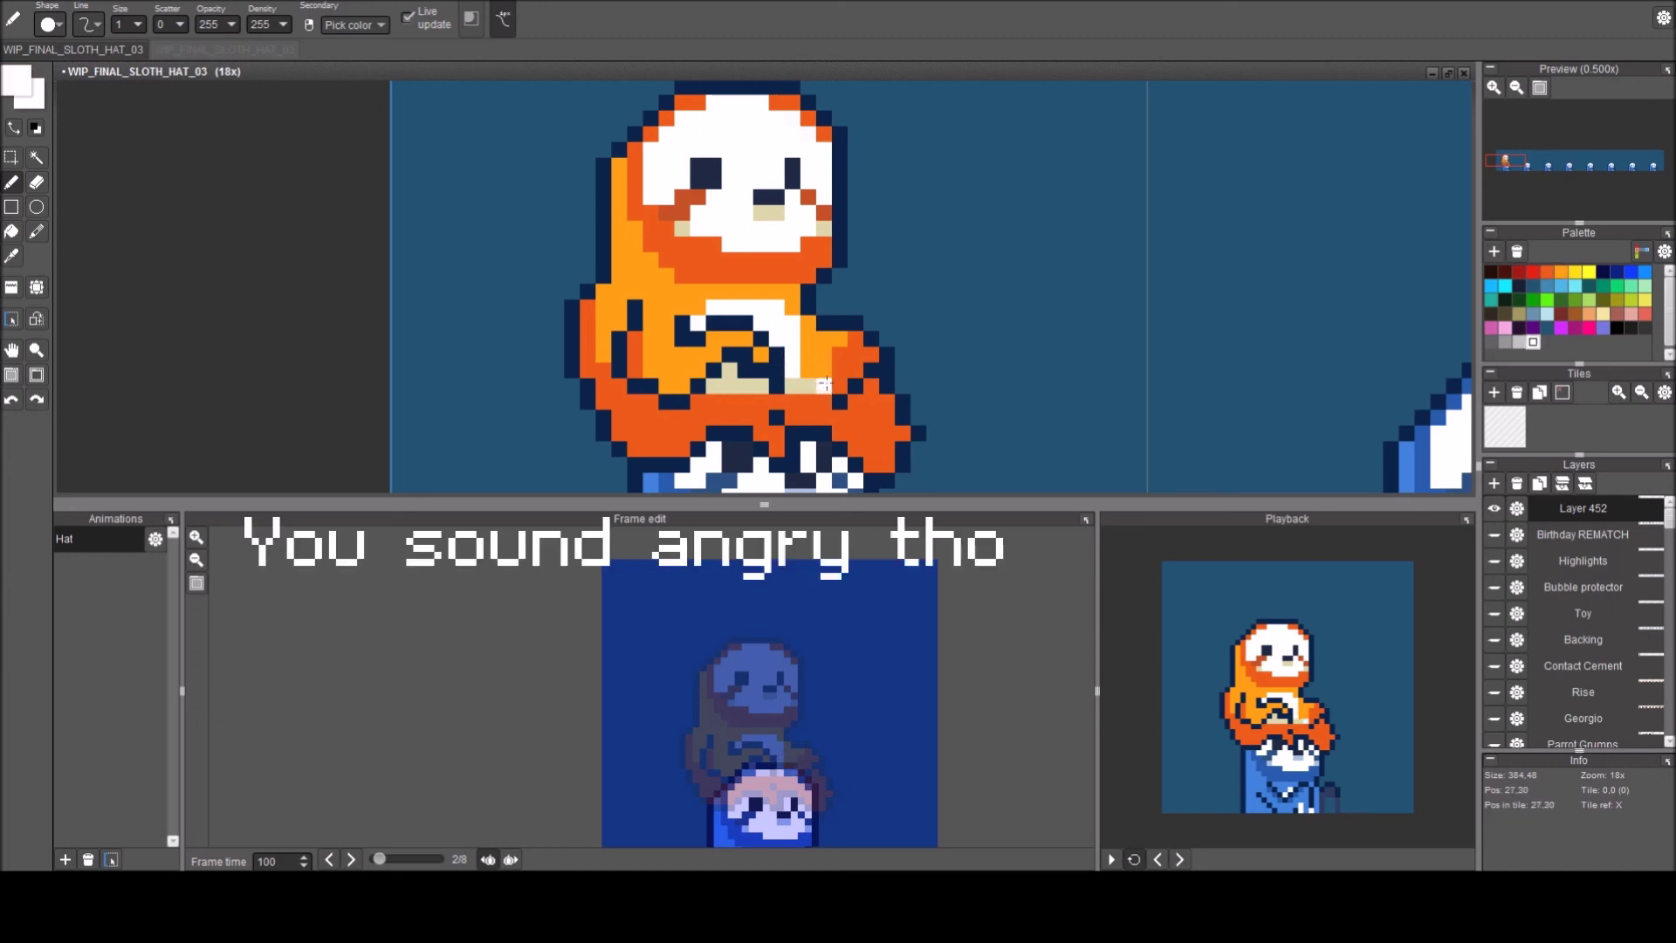
pyautogui.rightClick(839, 400)
pyautogui.click(824, 385)
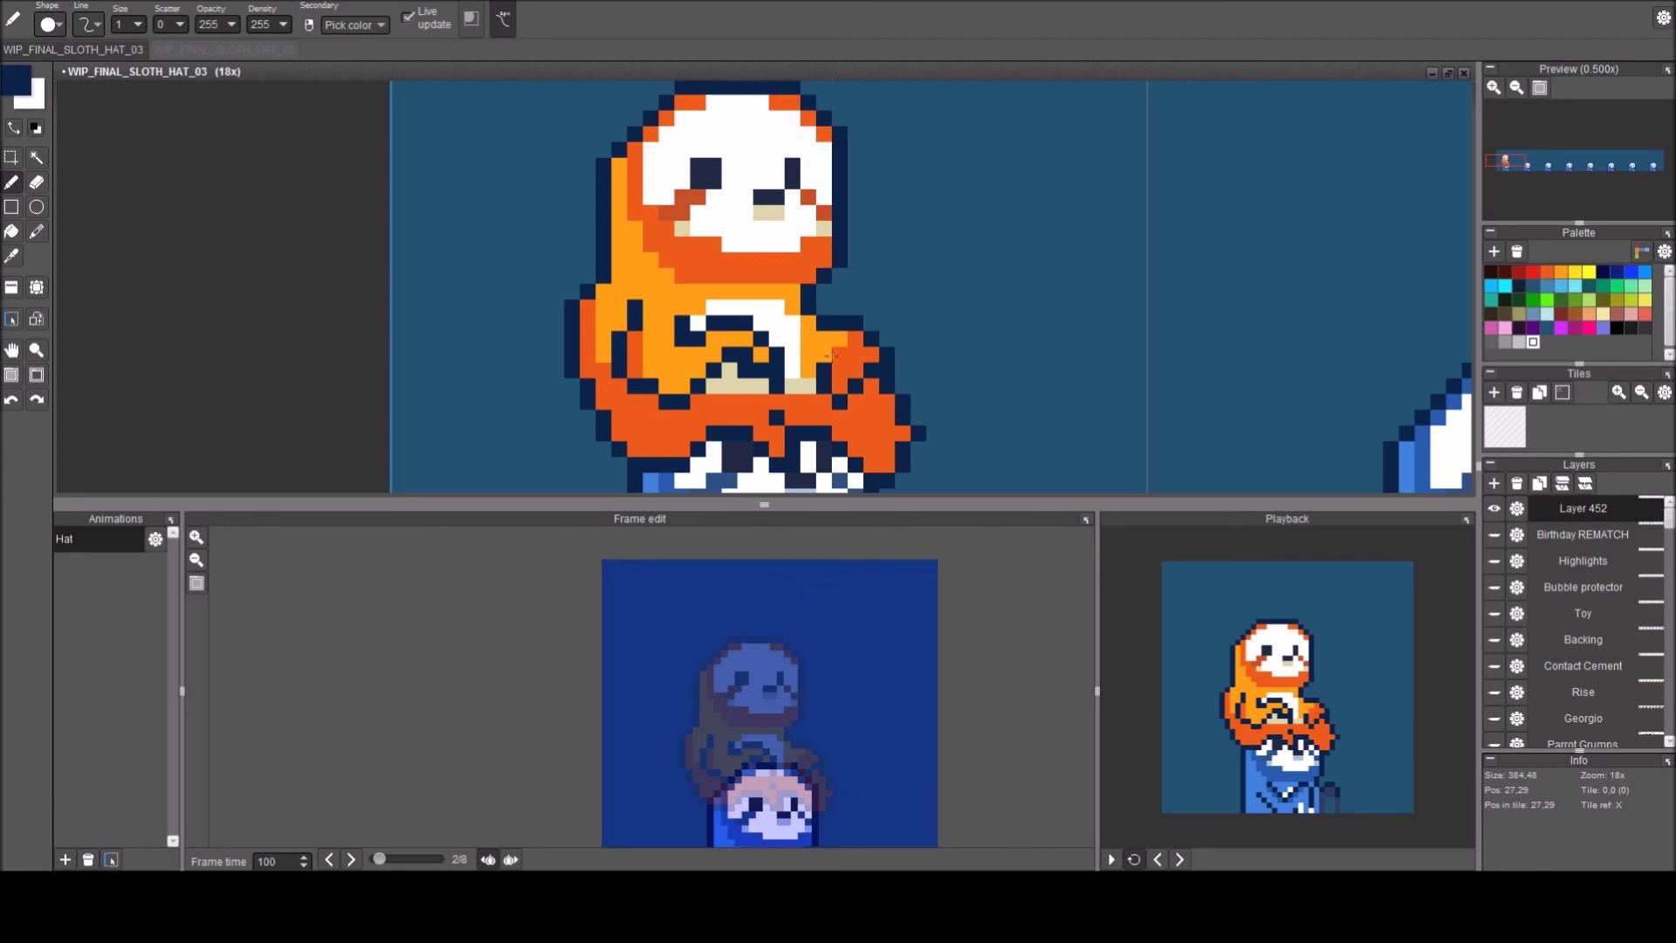
# Erase the protruding tip and stray lower pixels of the orange sloth's right leg.
pyautogui.scroll(-1, 964, 288)
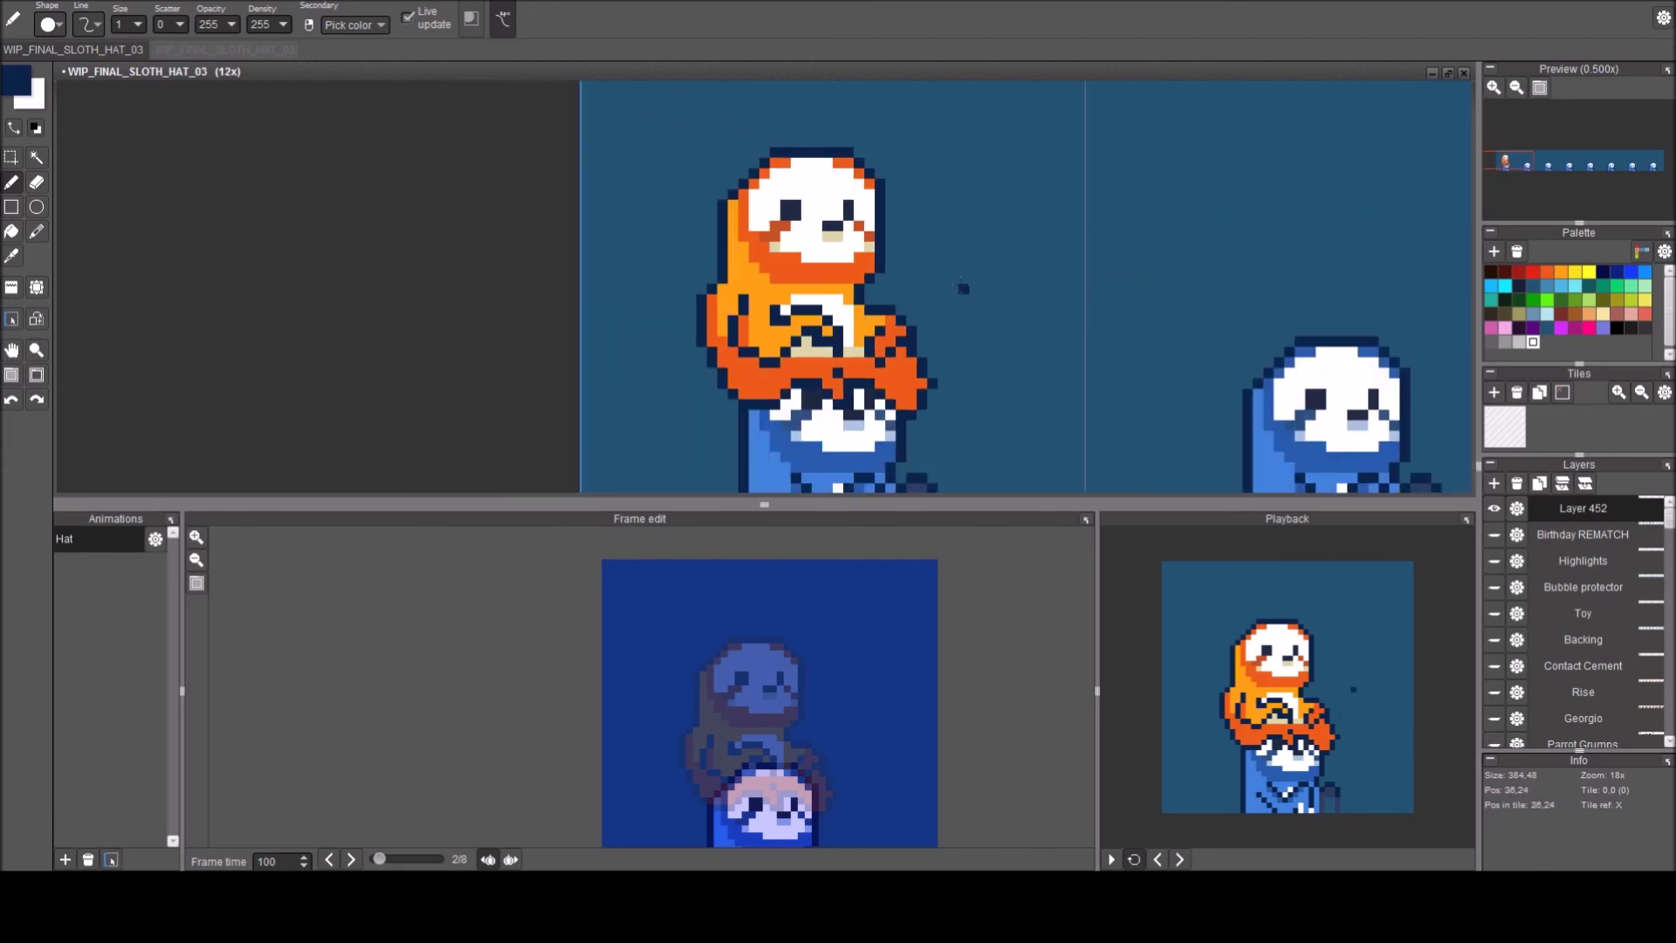
pyautogui.scroll(3, 840, 390)
pyautogui.press('e')
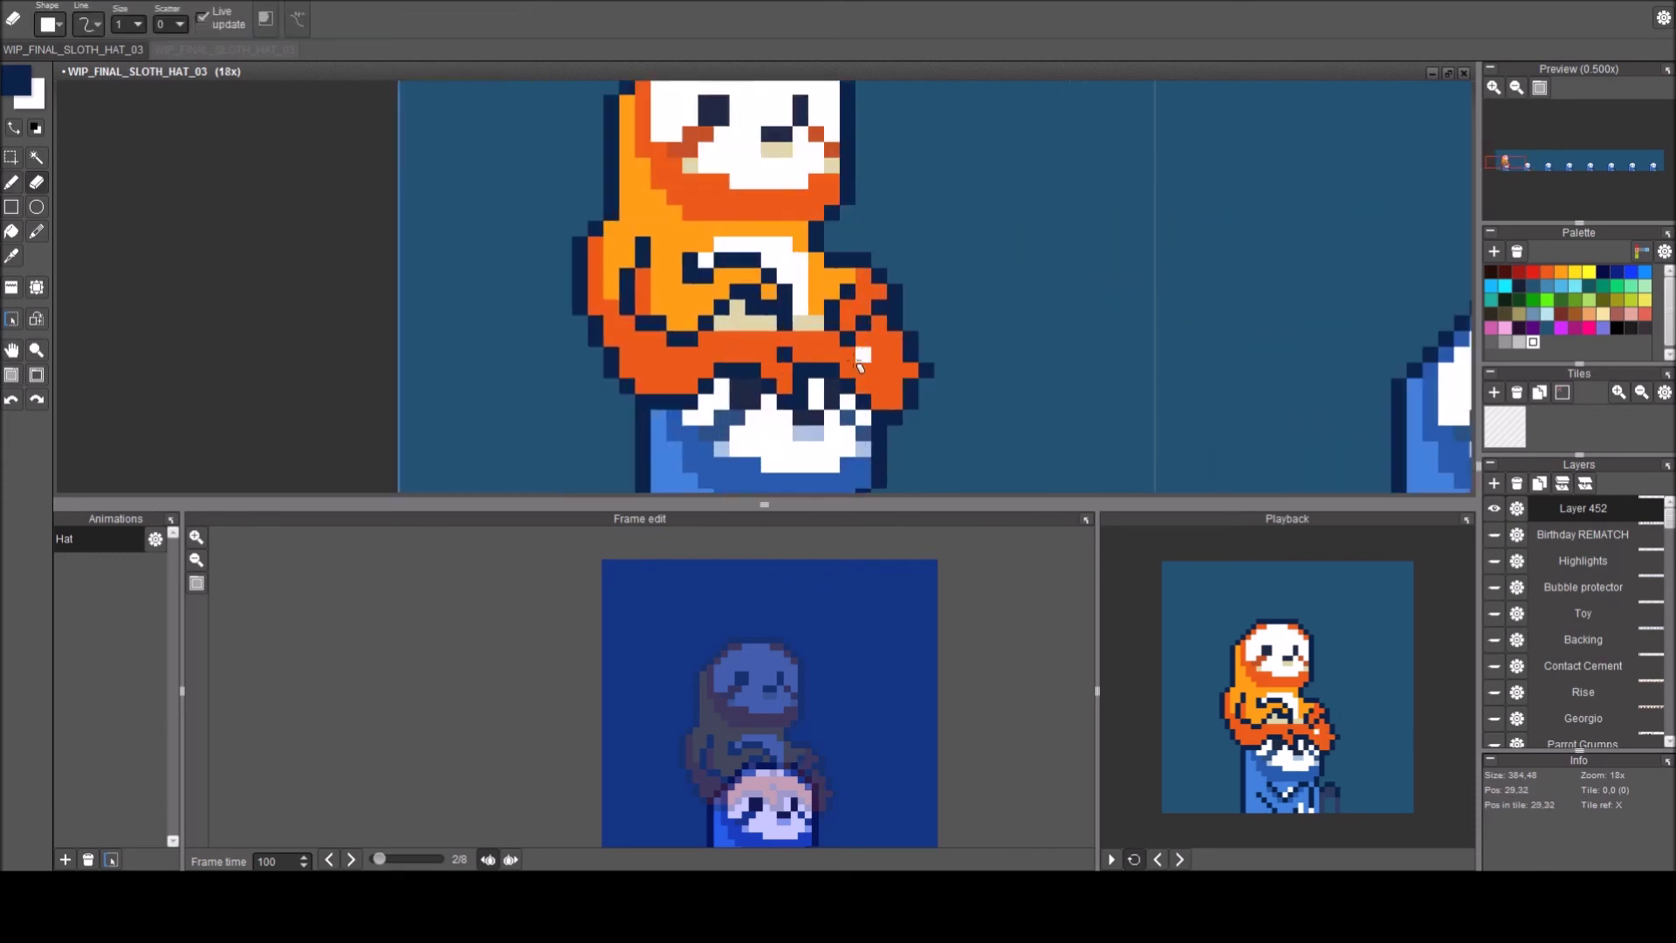
pyautogui.moveTo(854, 387)
pyautogui.mouseDown()
pyautogui.moveTo(891, 361)
pyautogui.moveTo(861, 420)
pyautogui.moveTo(835, 418)
pyautogui.moveTo(846, 390)
pyautogui.moveTo(839, 407)
pyautogui.moveTo(891, 431)
pyautogui.moveTo(974, 415)
pyautogui.moveTo(901, 428)
pyautogui.mouseUp()
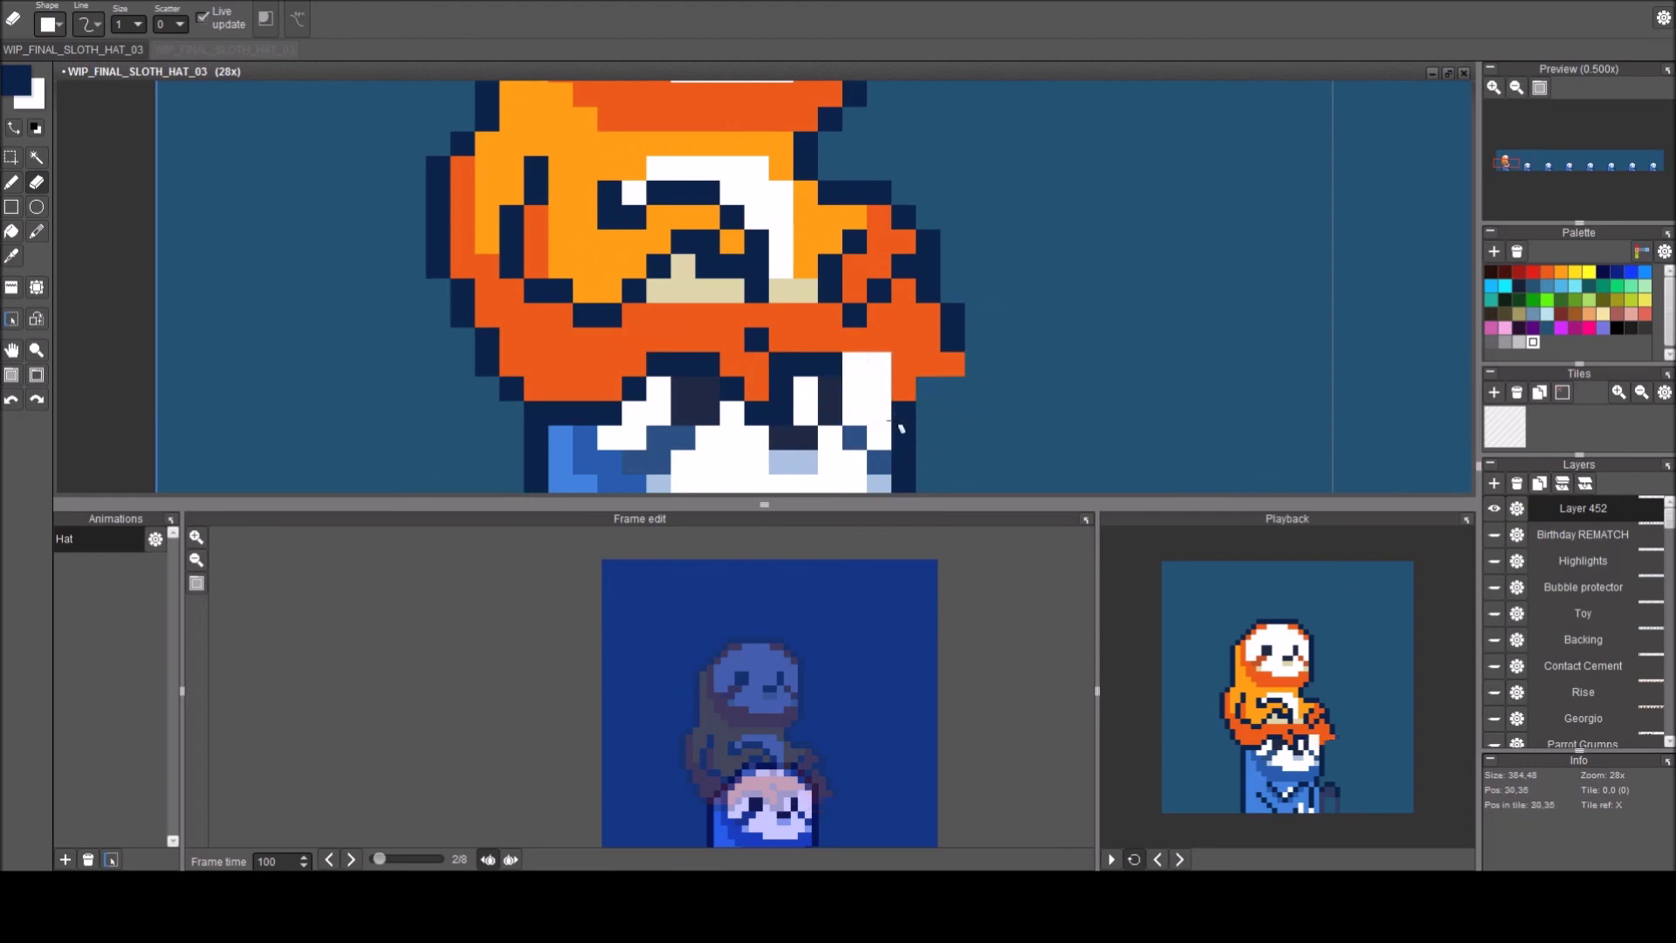
pyautogui.click(952, 370)
# Redraw the outer and lower outline of the trimmed right leg in dark navy.
pyautogui.press('b')
pyautogui.rightClick(908, 339)
pyautogui.rightClick(952, 340)
pyautogui.hotkey('ctrl', 'z')
pyautogui.click(828, 342)
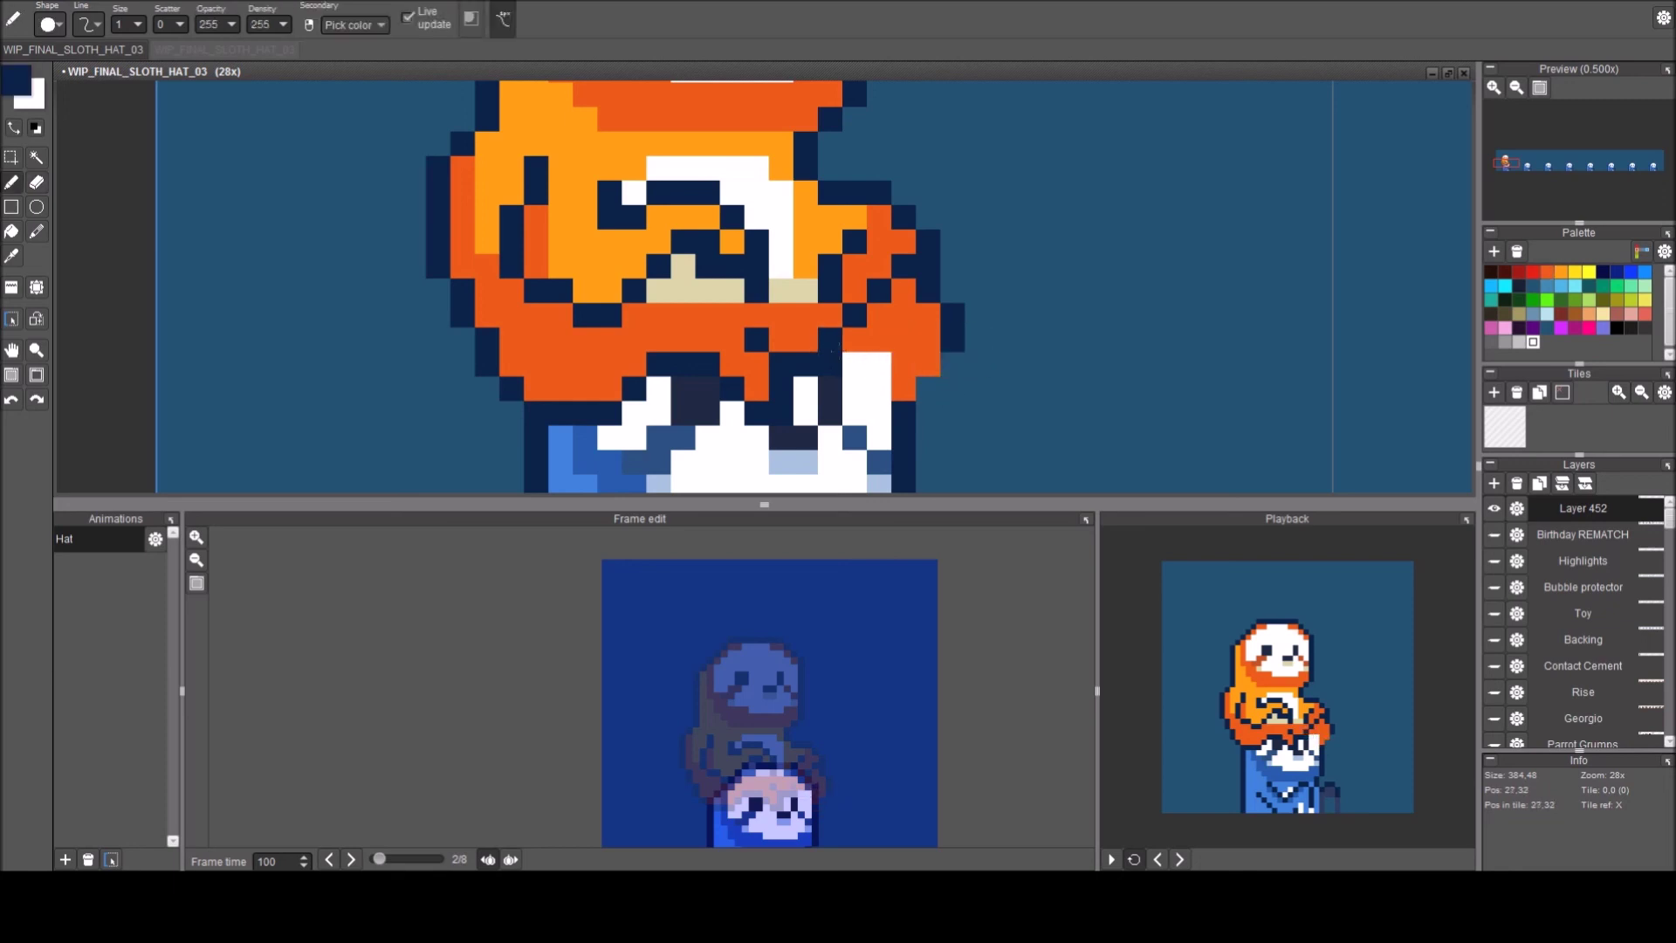
pyautogui.click(854, 359)
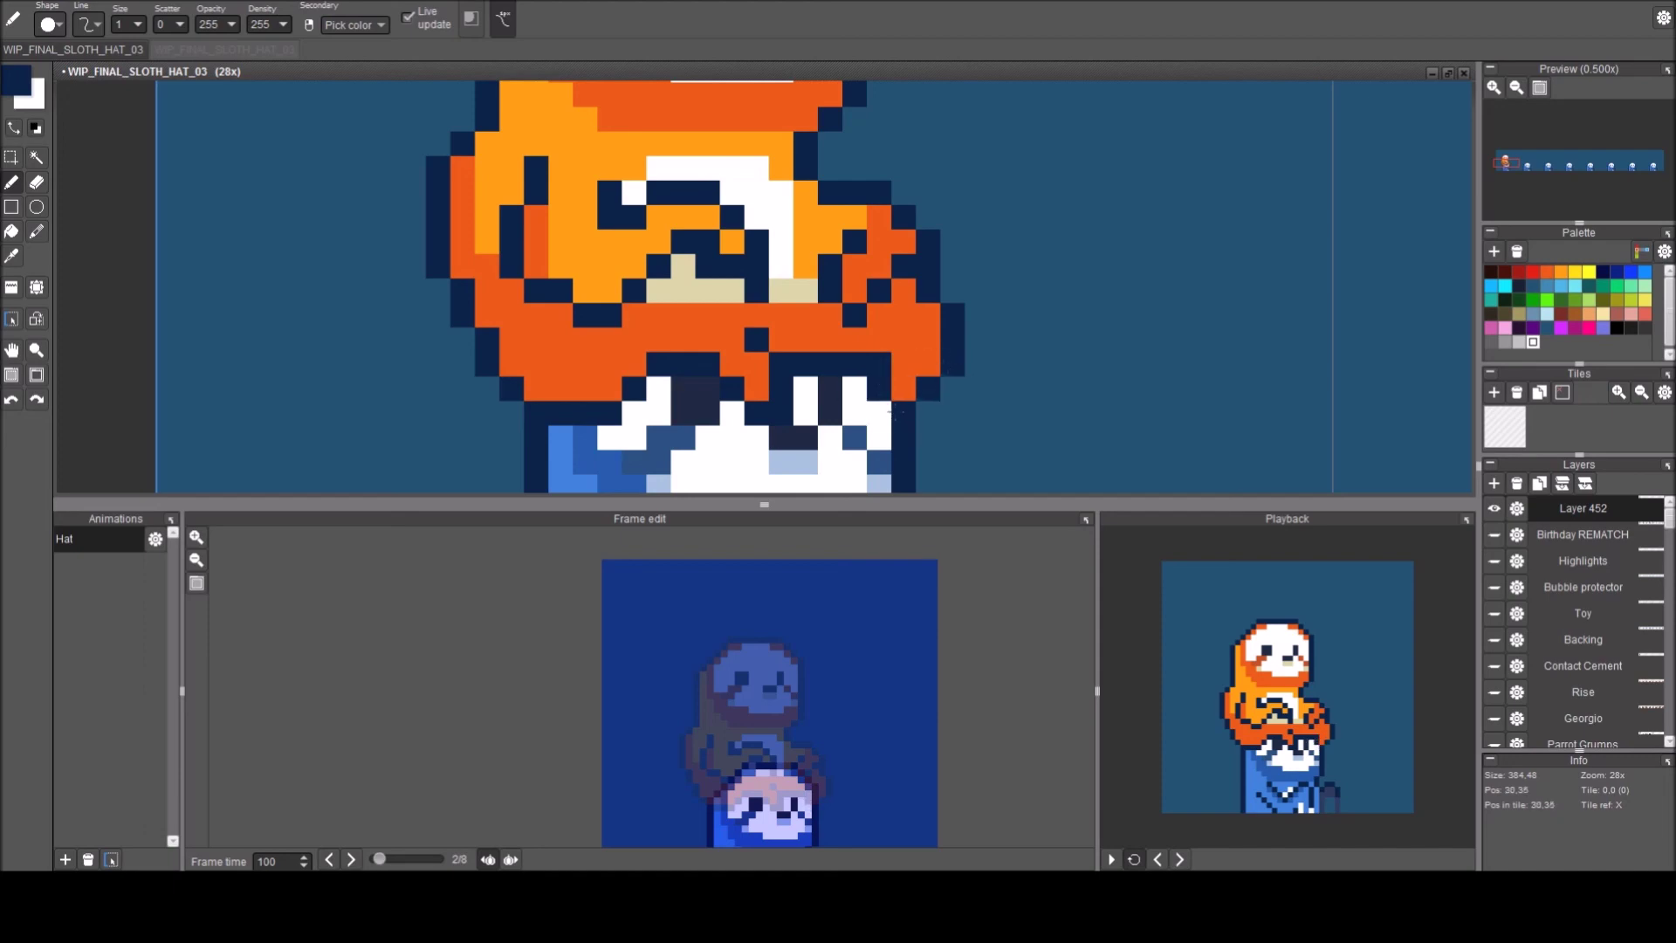
pyautogui.scroll(-3, 891, 411)
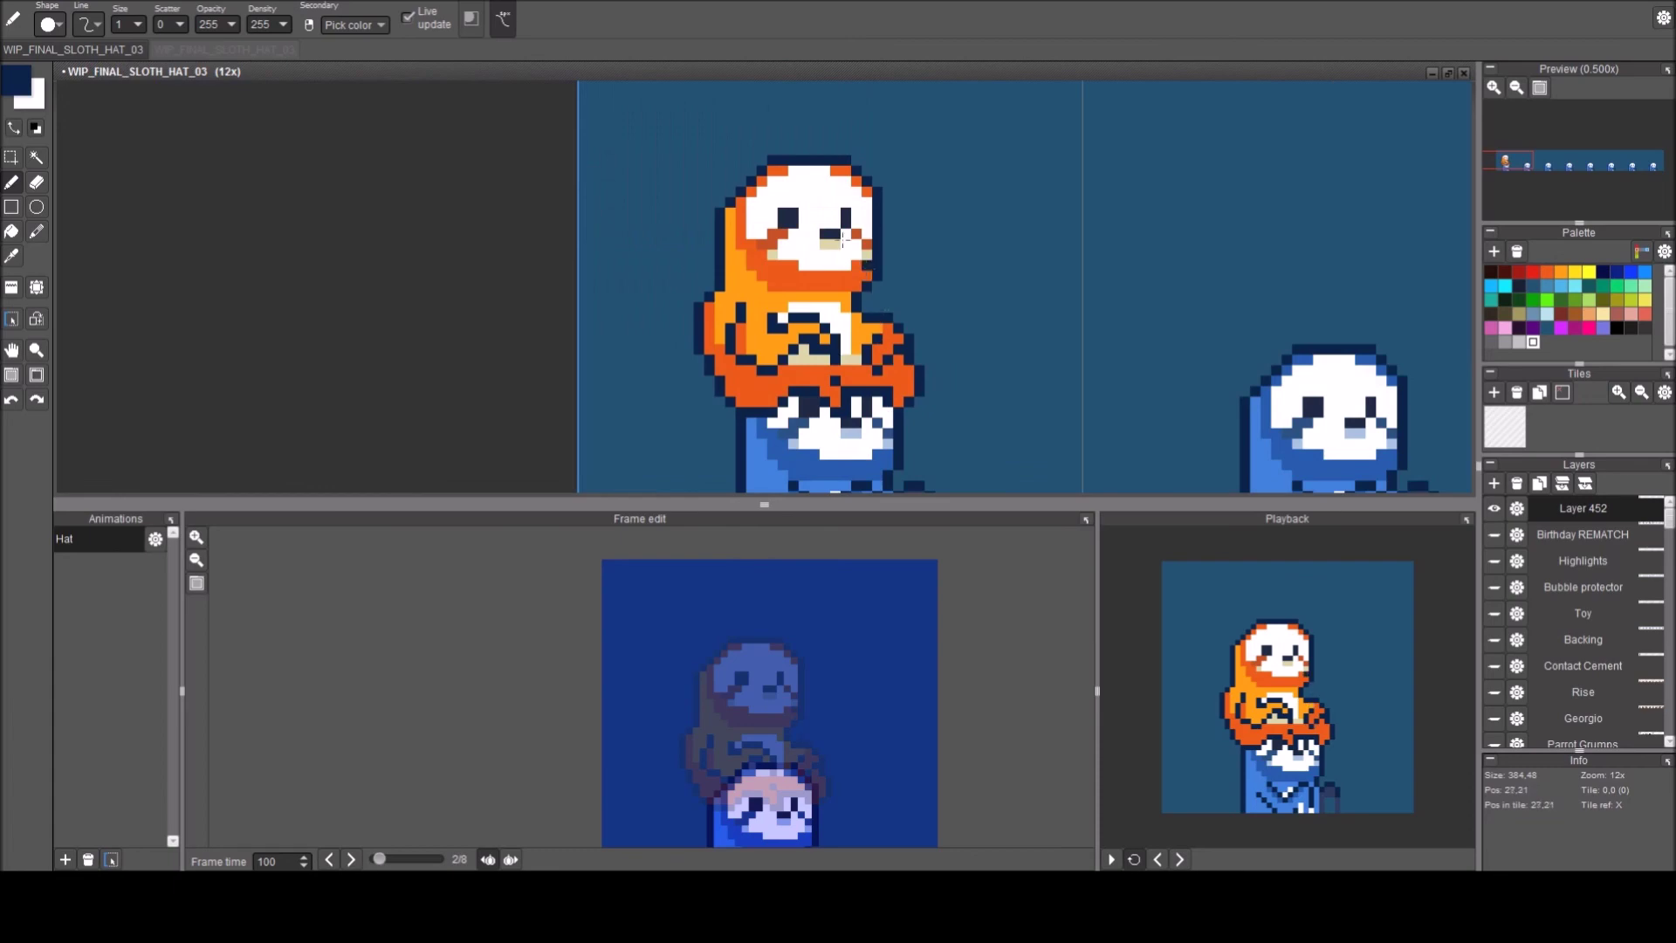
pyautogui.scroll(1, 841, 188)
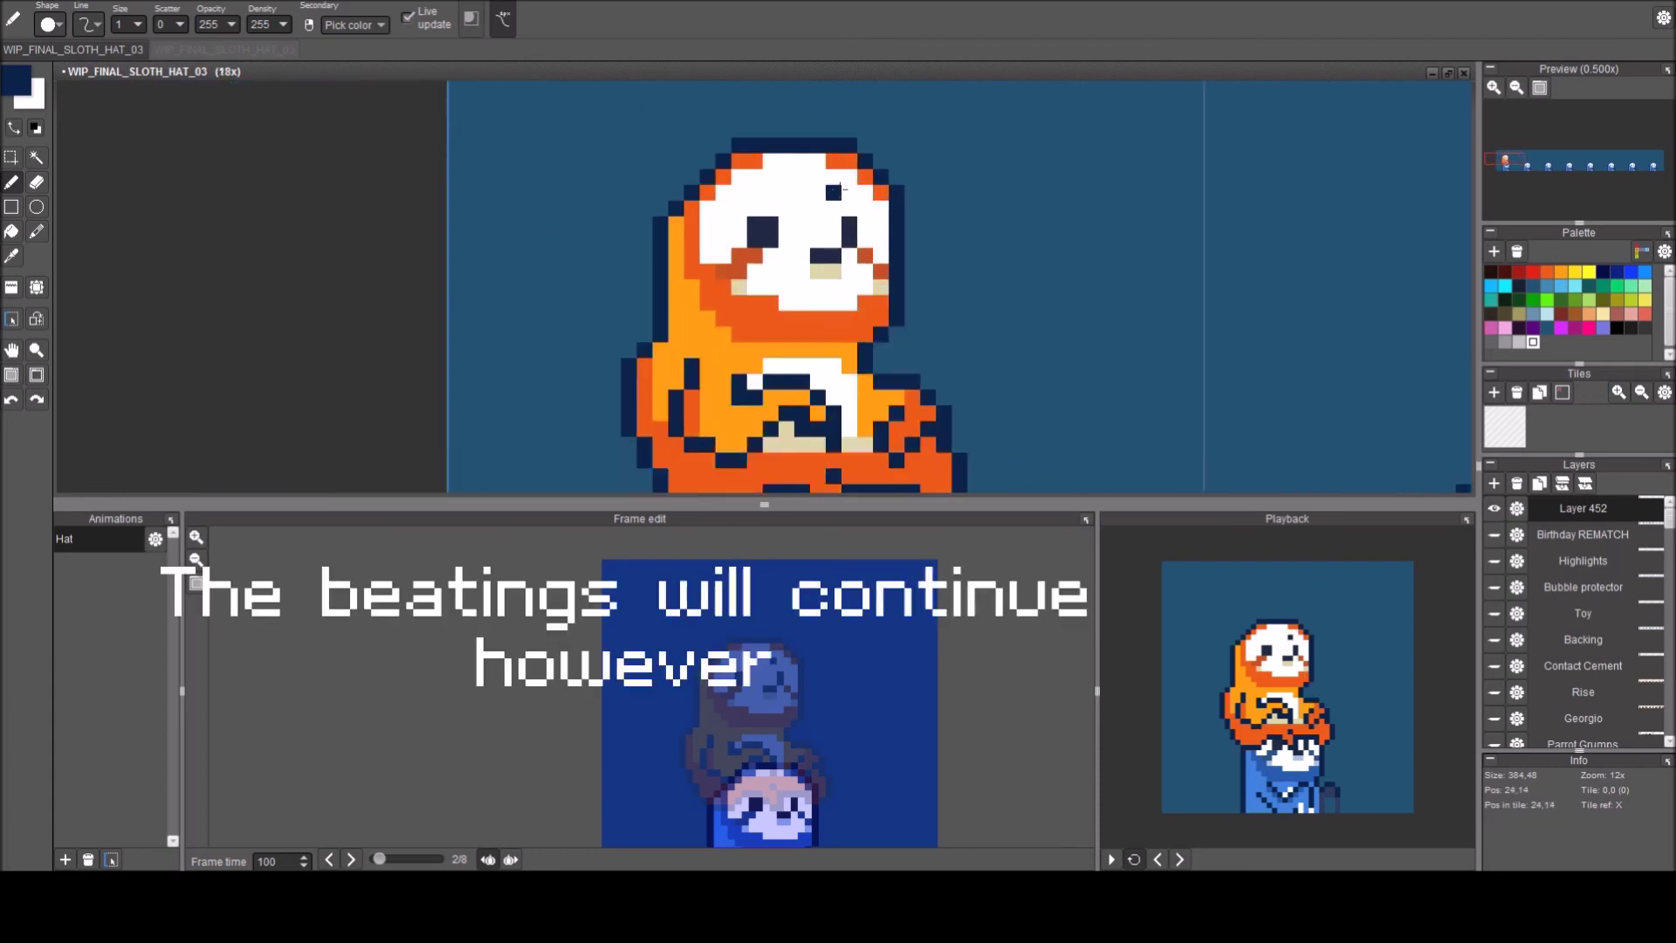
pyautogui.scroll(-1, 841, 188)
pyautogui.press('space')
pyautogui.moveTo(898, 308); pyautogui.dragTo(854, 287)
pyautogui.press('space')
pyautogui.moveTo(948, 335); pyautogui.dragTo(943, 358)
pyautogui.press('b')
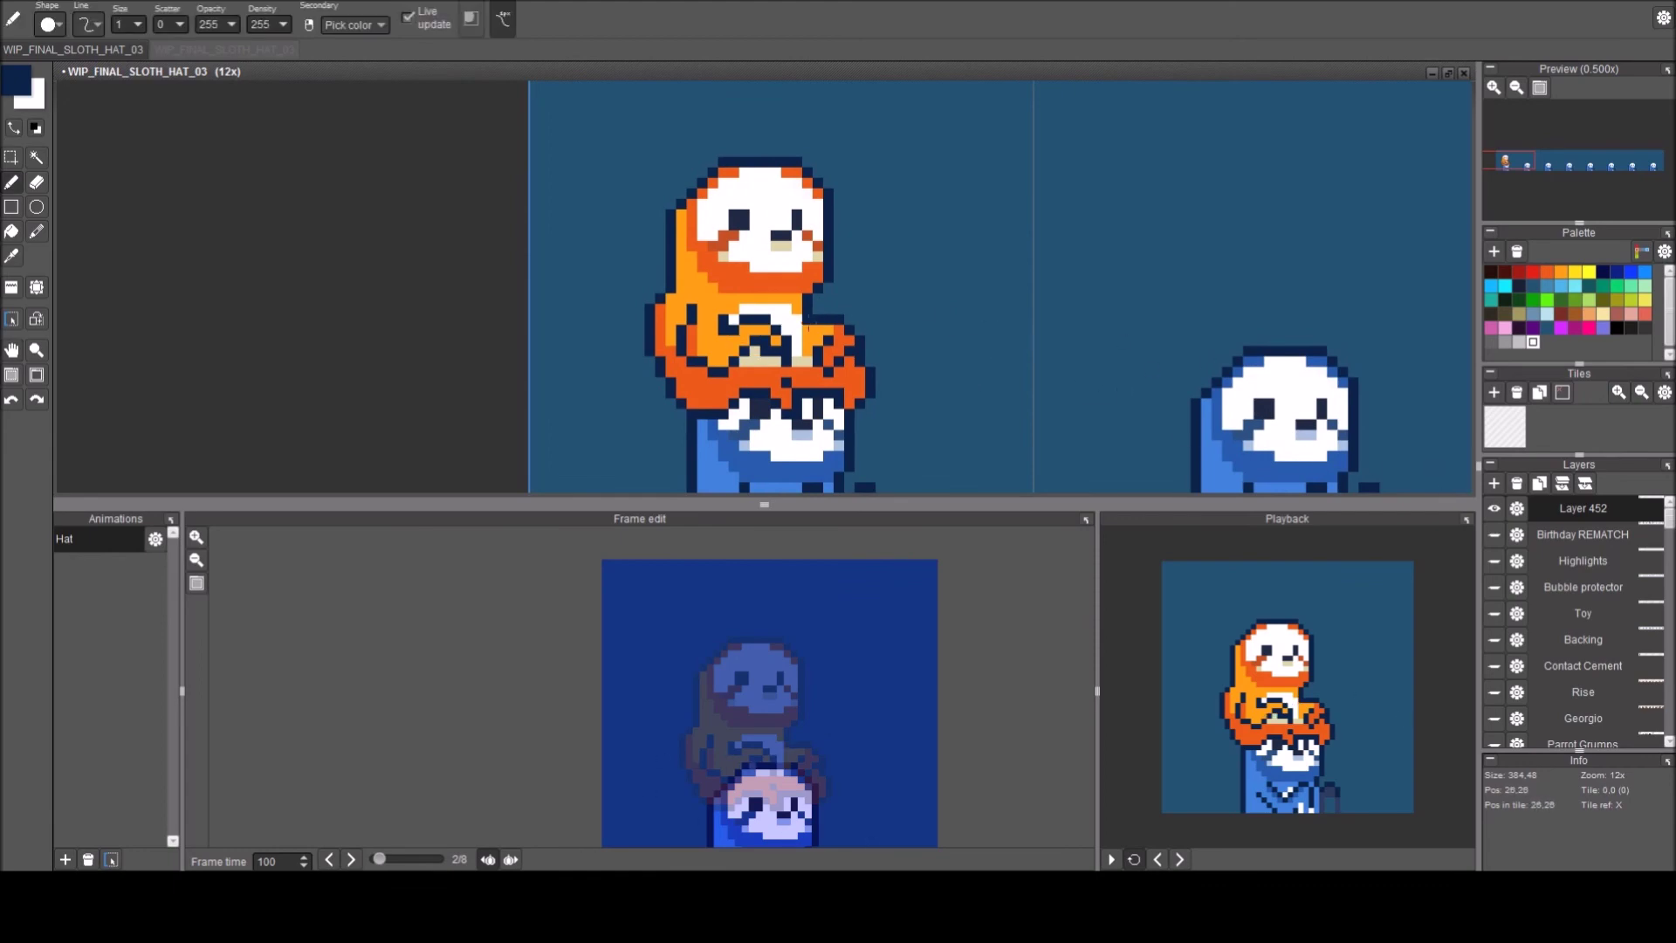
# Copy the finished orange sloth from the first frame and paste it onto the second frame.
pyautogui.press('space')
pyautogui.moveTo(793, 307)
pyautogui.mouseDown()
pyautogui.moveTo(550, 247)
pyautogui.moveTo(477, 279)
pyautogui.moveTo(446, 332)
pyautogui.mouseUp()
pyautogui.scroll(-1, 478, 279)
pyautogui.press('space')
pyautogui.hotkey('ctrl', 'a')
pyautogui.hotkey('ctrl', 'c')
pyautogui.hotkey('ctrl', 'v')
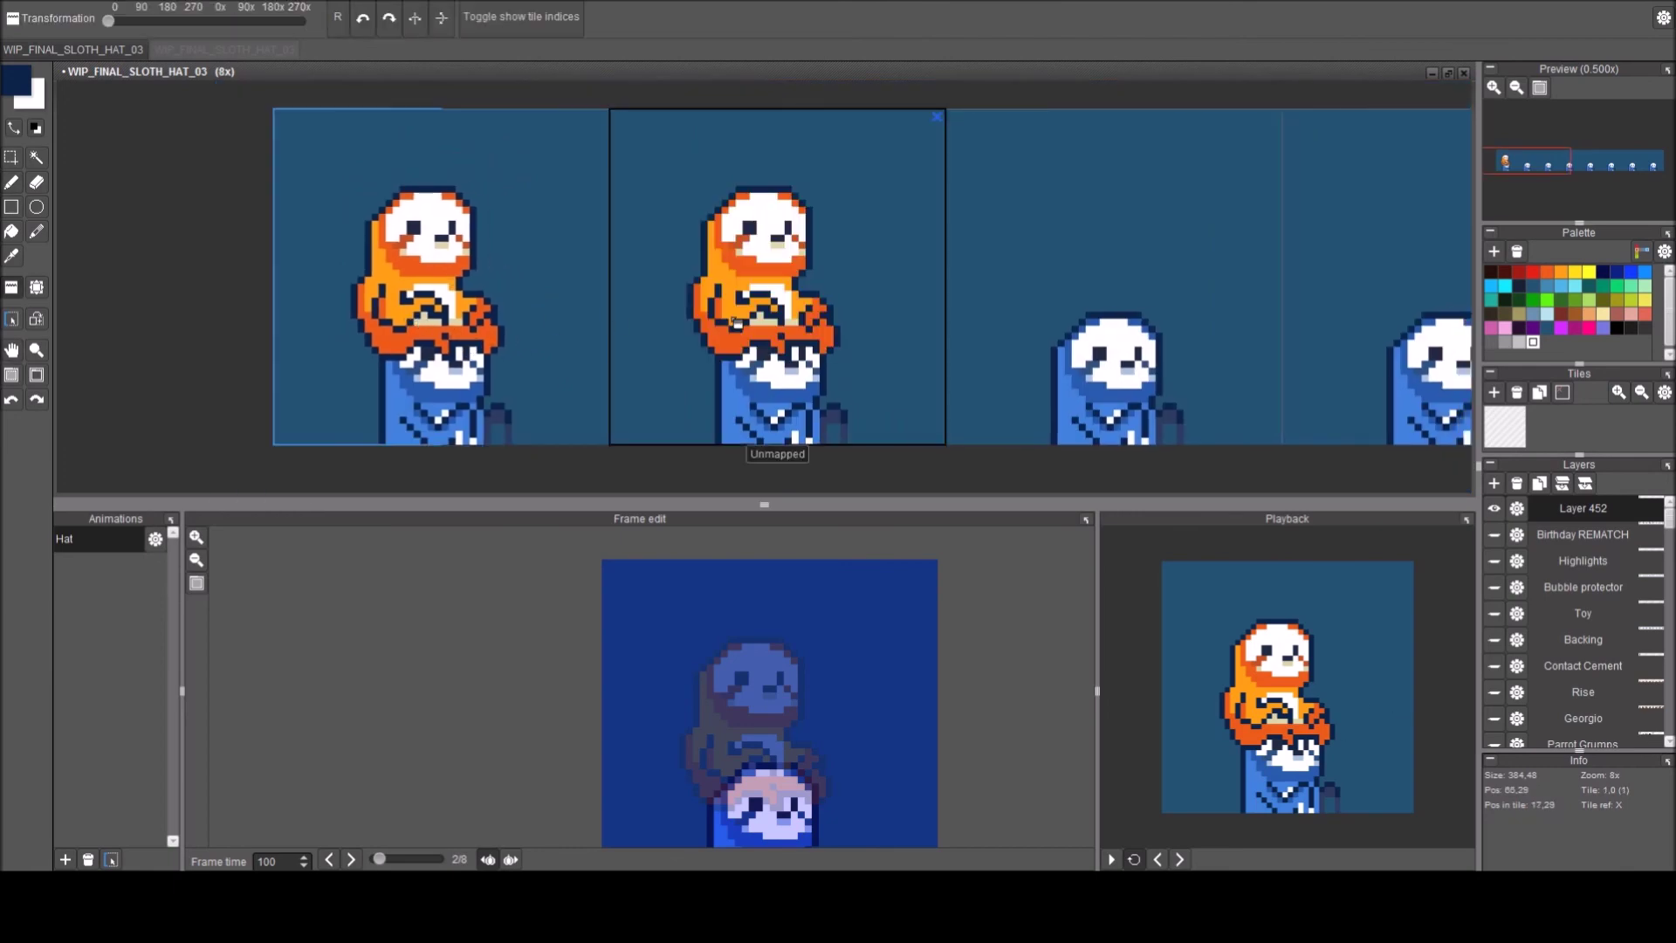
pyautogui.press('Return')
# Redraw the second frame's left forearm outline one pixel higher in dark navy and fill the belly beneath with beige and white.
pyautogui.scroll(2, 739, 292)
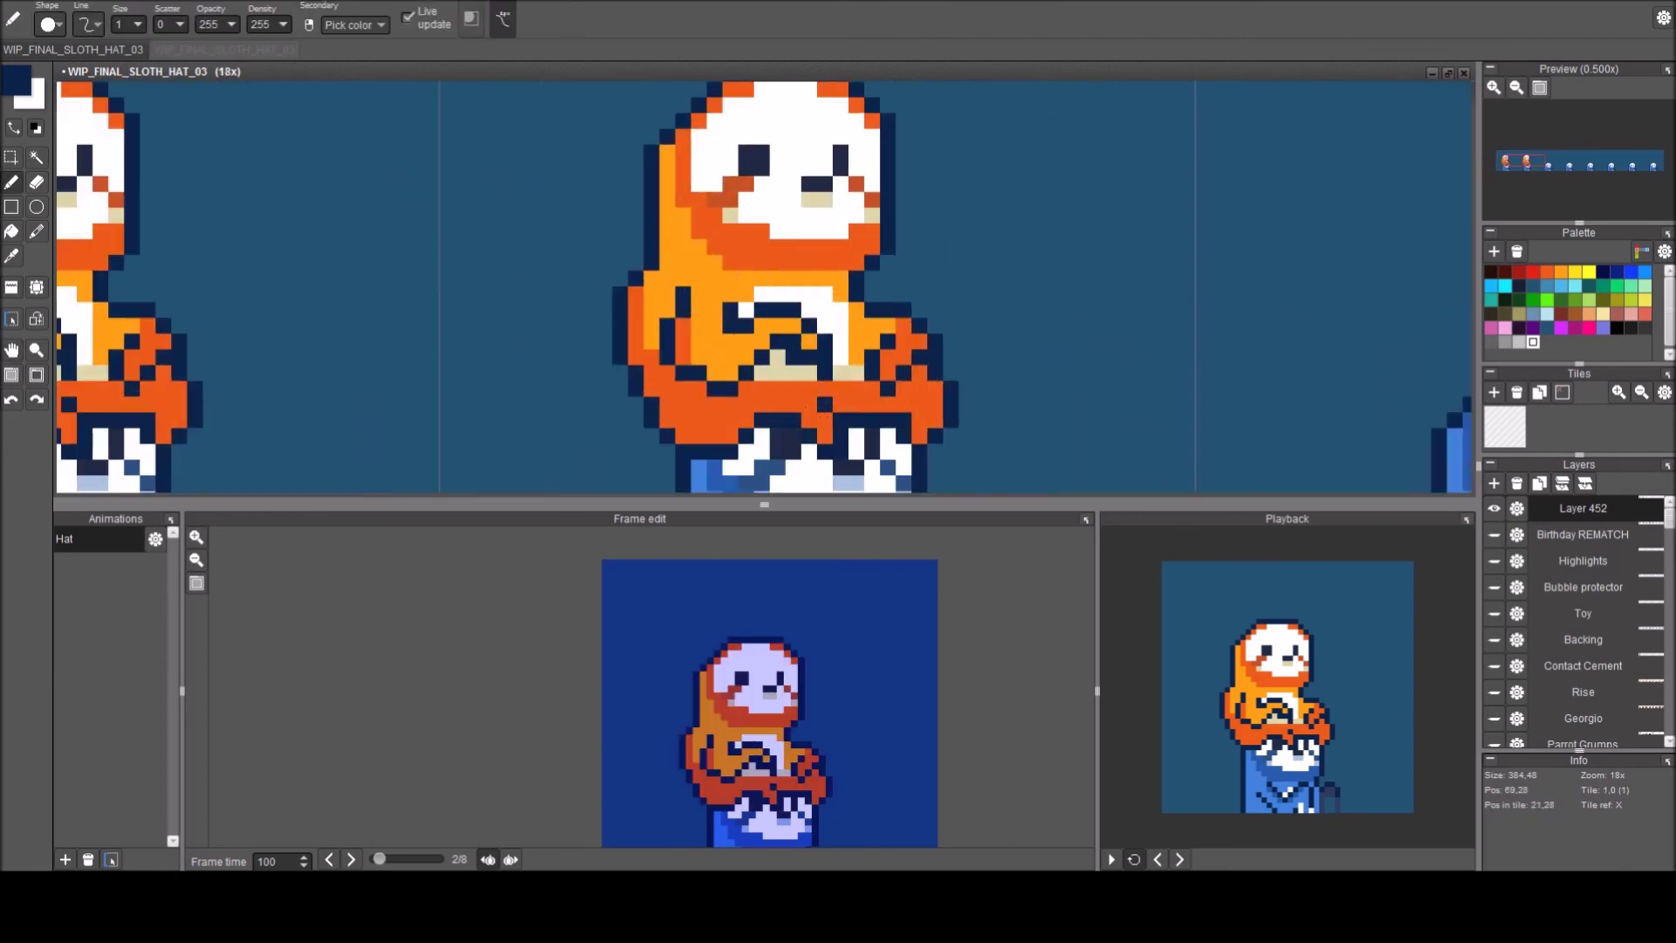
pyautogui.moveTo(770, 292); pyautogui.dragTo(825, 326)
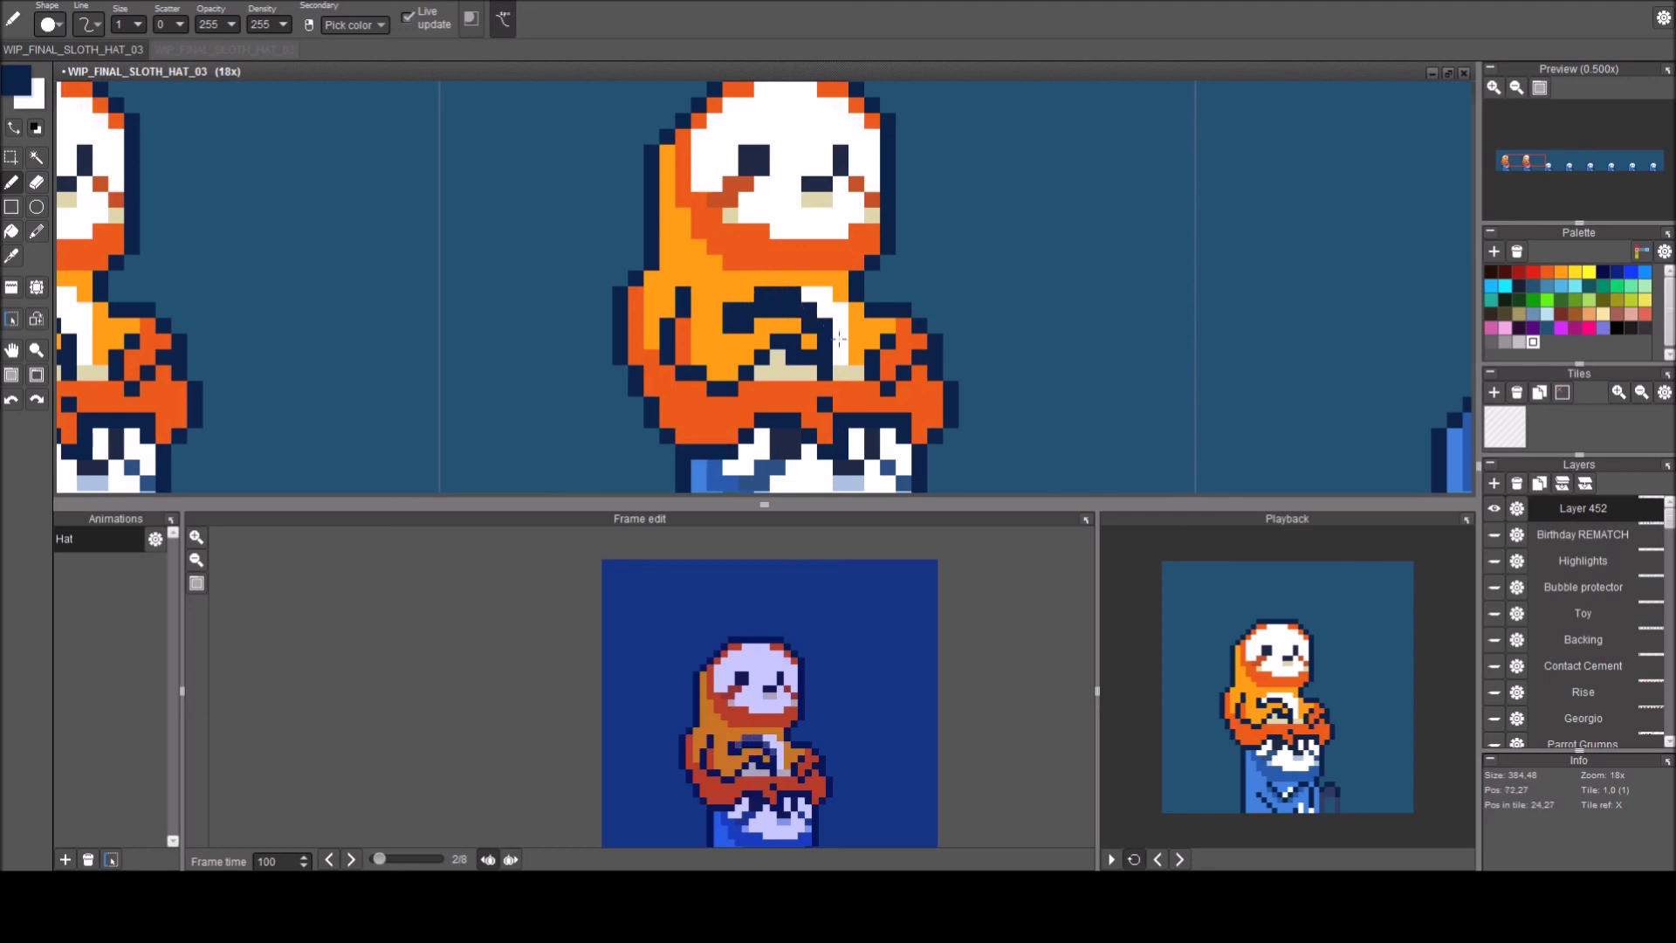
pyautogui.press('e')
pyautogui.press('b')
pyautogui.rightClick(841, 373)
pyautogui.click(825, 373)
pyautogui.click(825, 358)
pyautogui.hotkey('ctrl', 'z')
pyautogui.rightClick(838, 349)
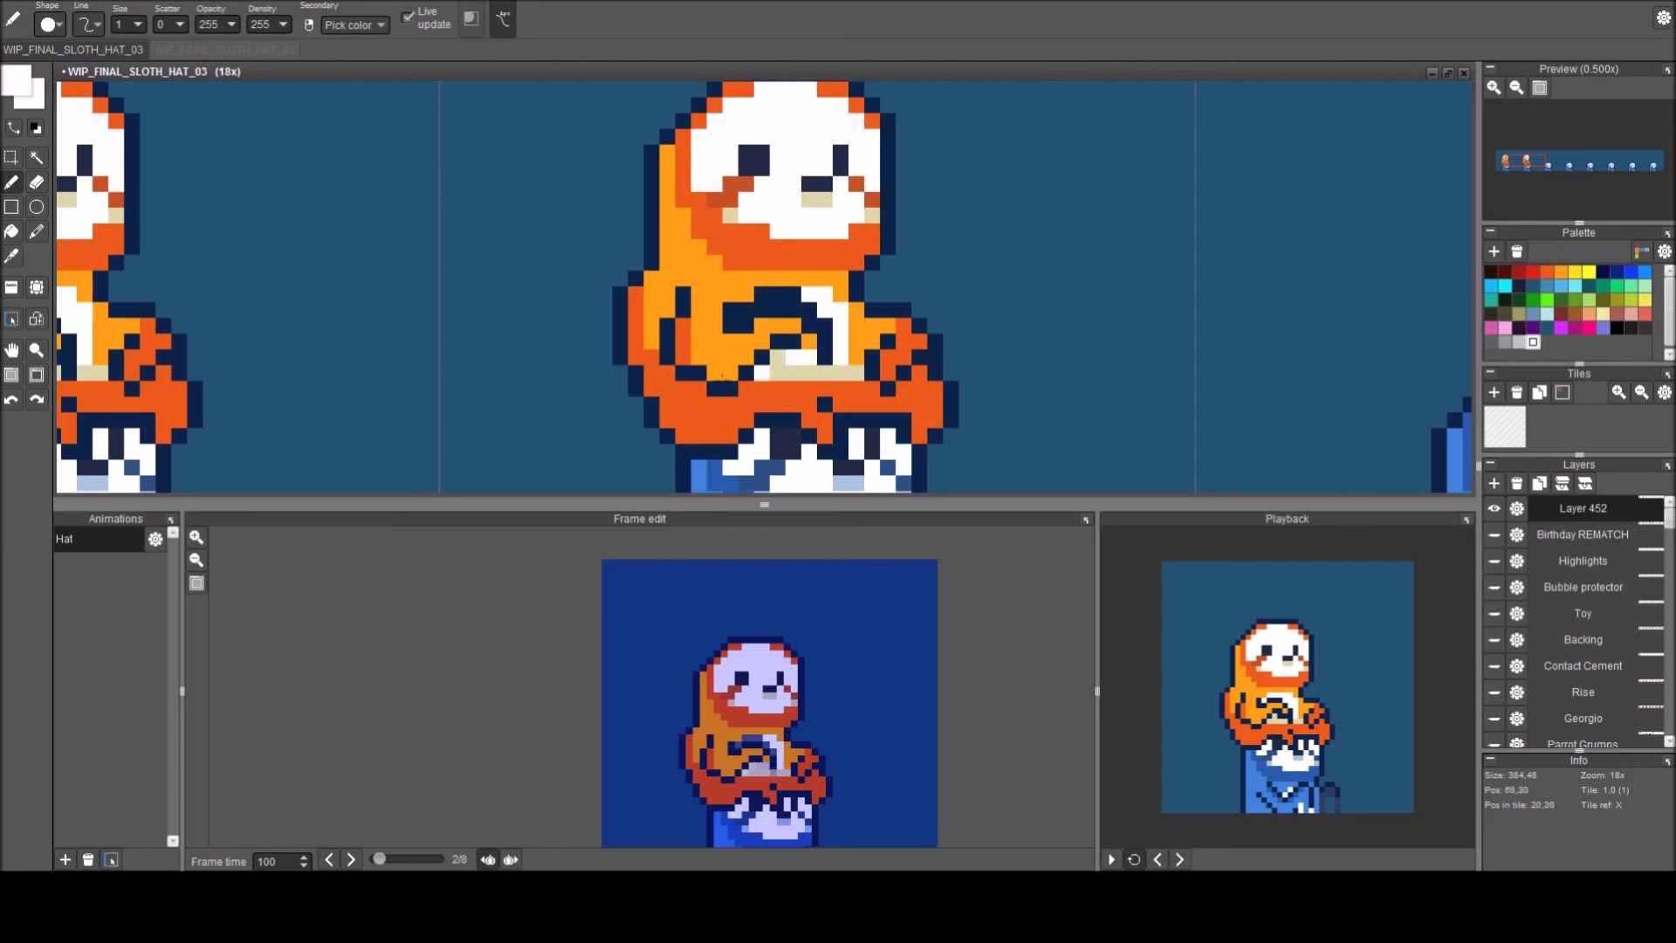
# Reshape the second frame's left elbow with dark orange and navy, and fill the raised forearm with light orange.
pyautogui.rightClick(712, 401)
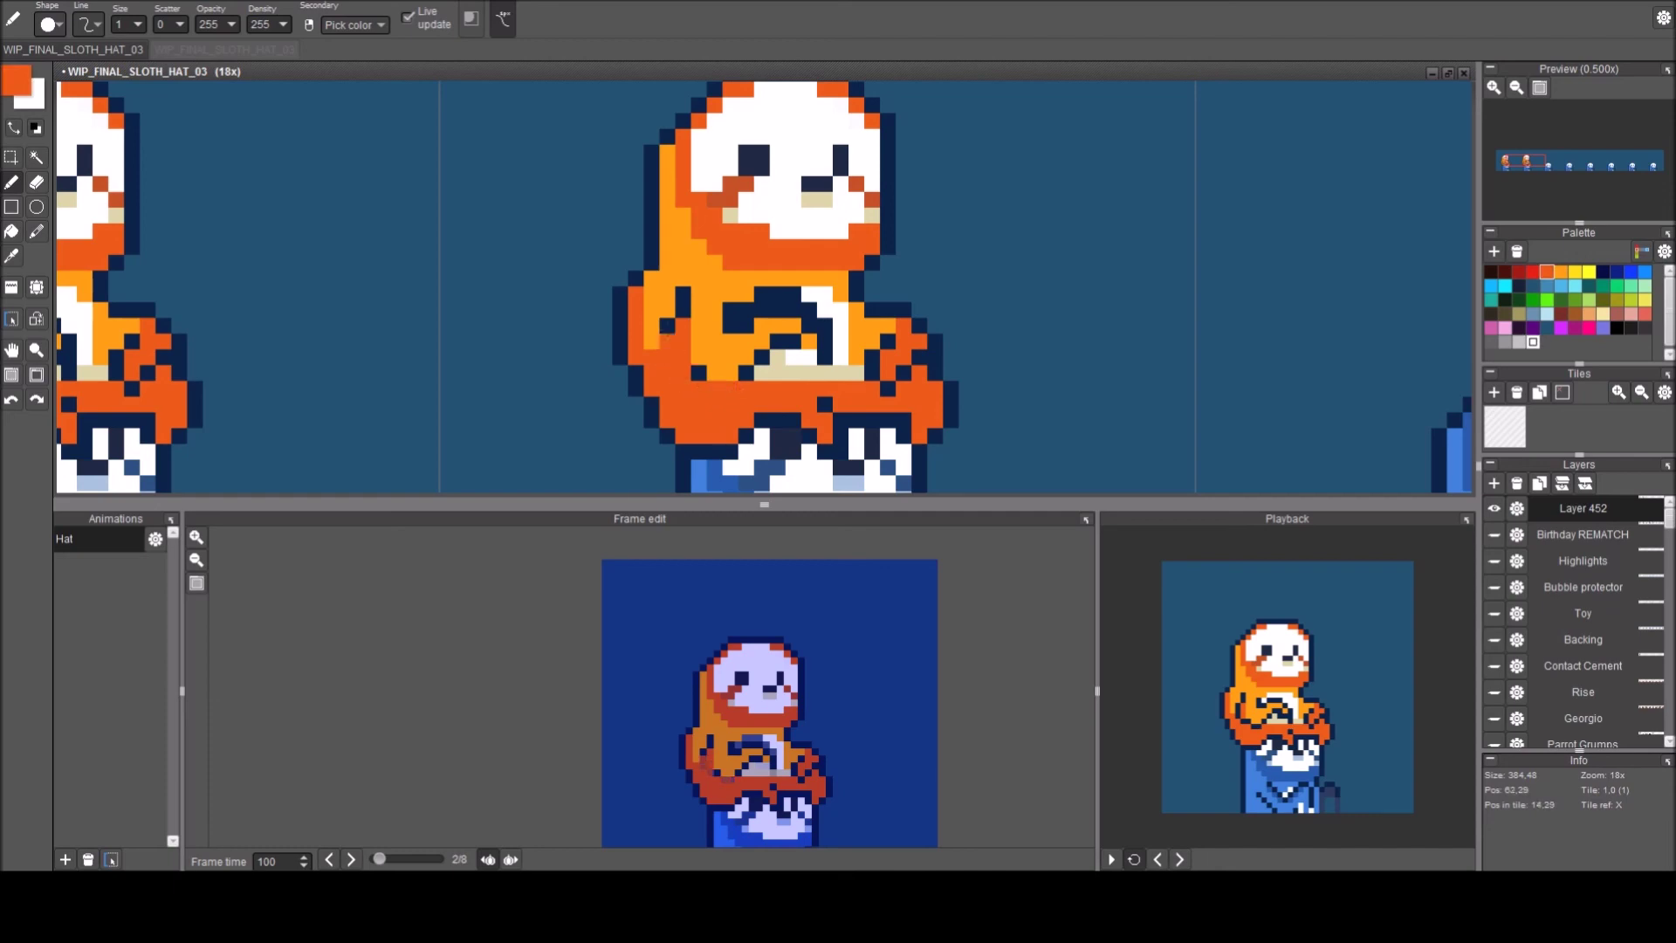
pyautogui.rightClick(667, 327)
pyautogui.click(716, 390)
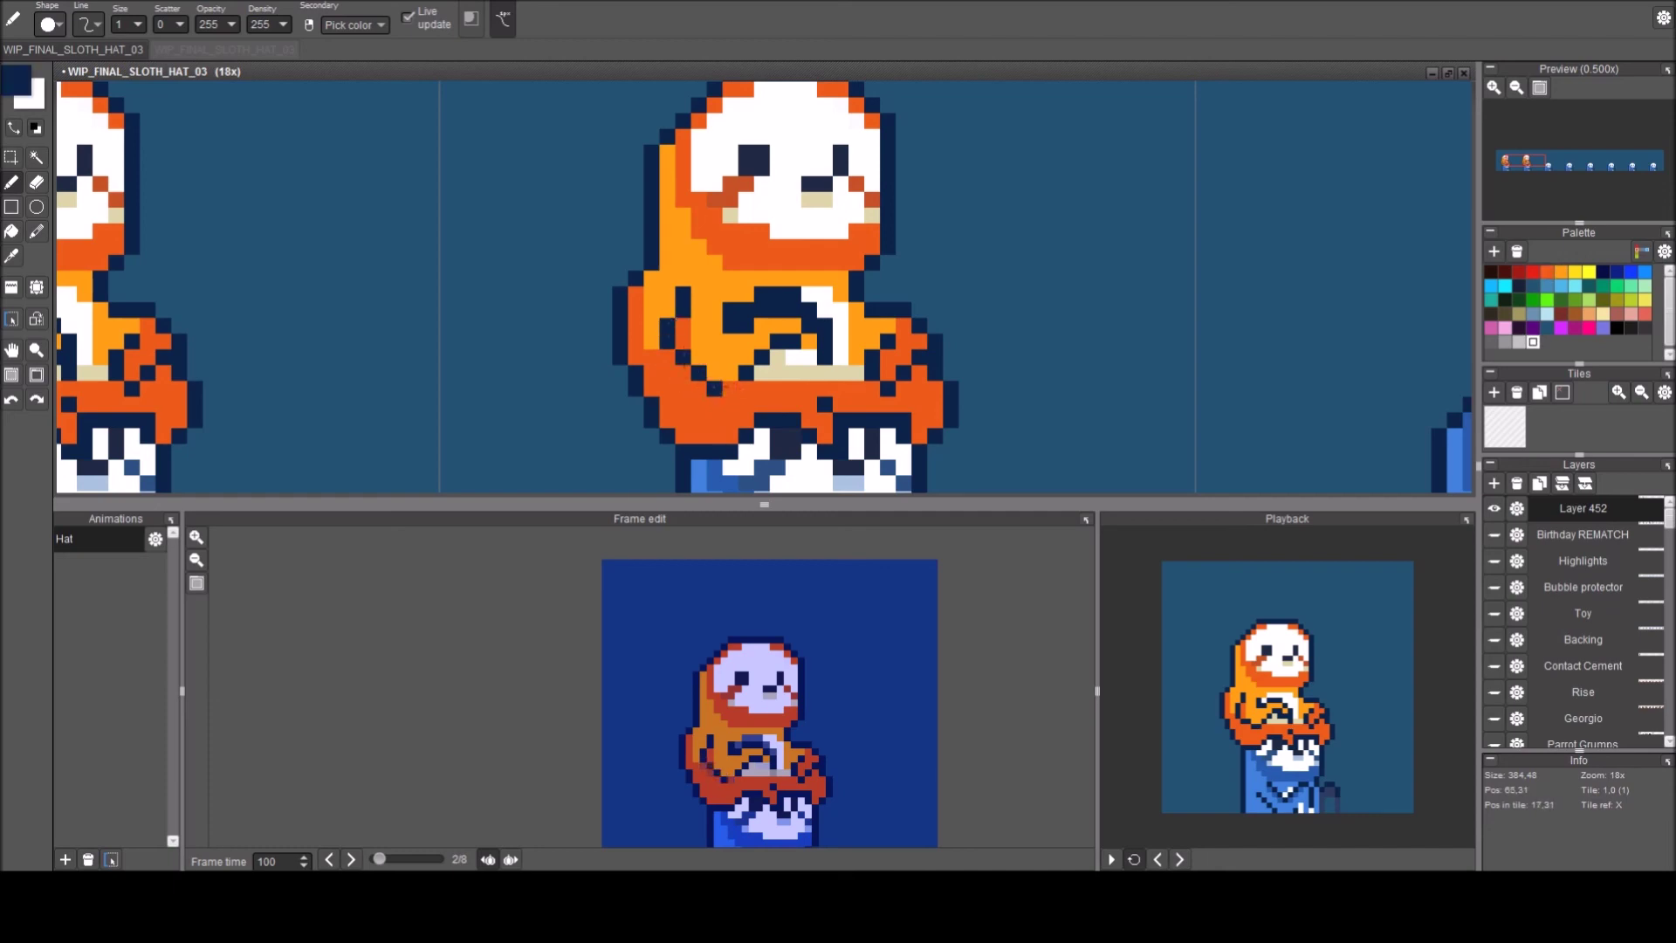
pyautogui.rightClick(731, 343)
pyautogui.click(732, 326)
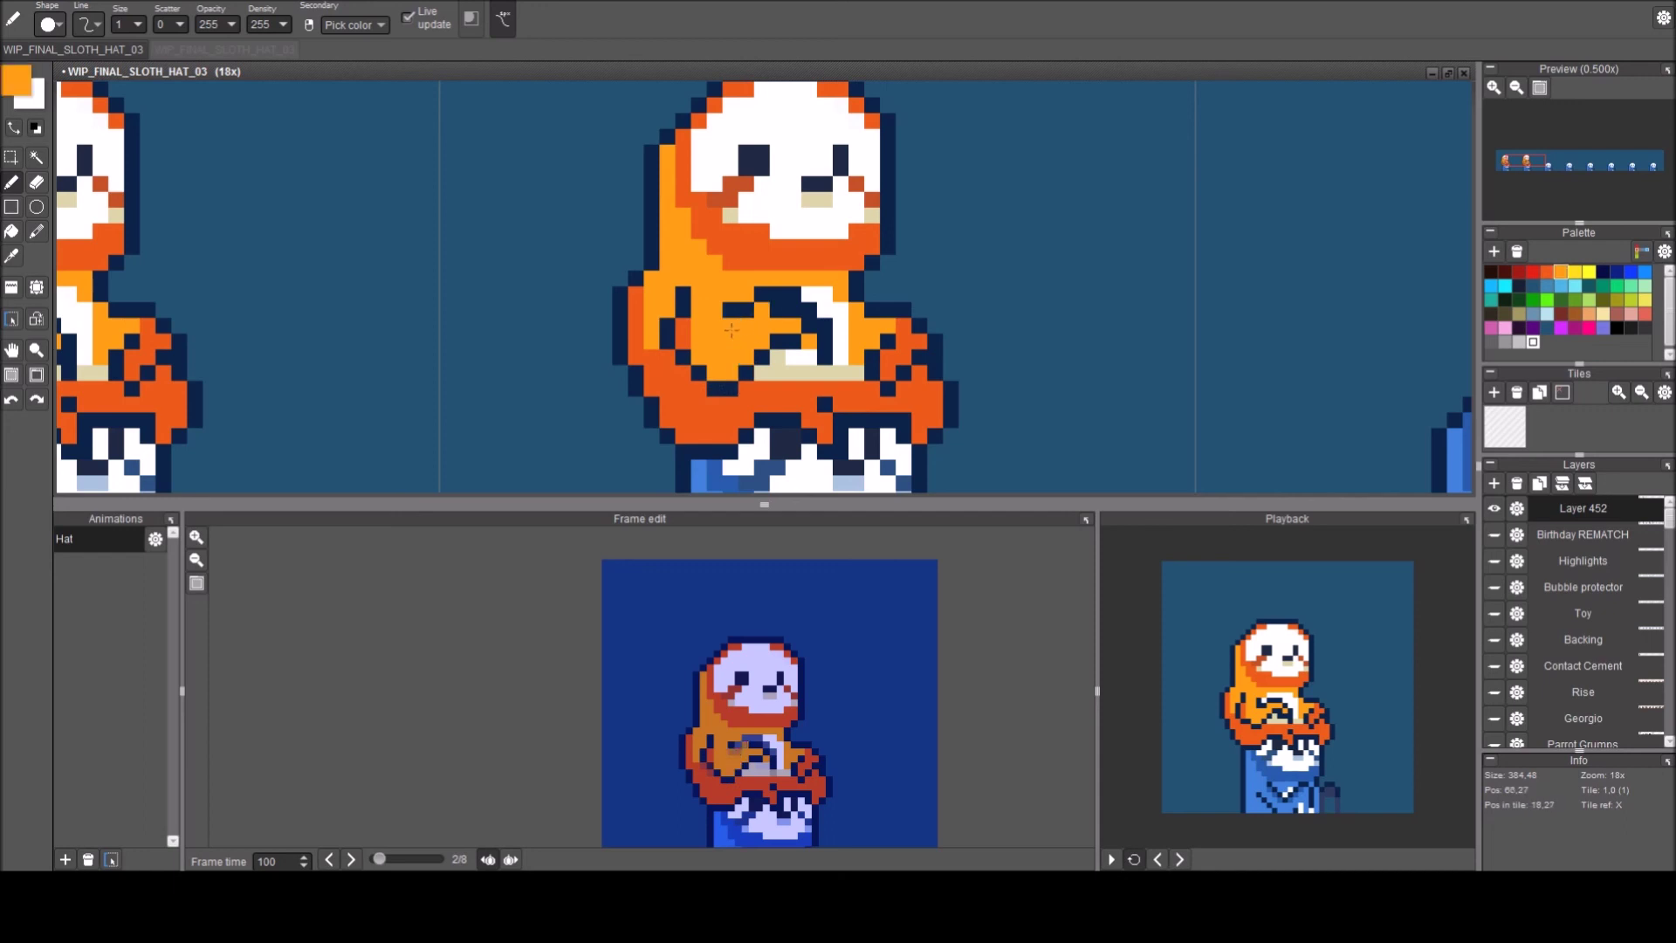
pyautogui.click(779, 313)
# Select the inner part of the second frame's right arm and move it up one pixel.
pyautogui.rightClick(875, 311)
pyautogui.click(900, 358)
pyautogui.press('b')
pyautogui.moveTo(871, 325); pyautogui.dragTo(908, 385)
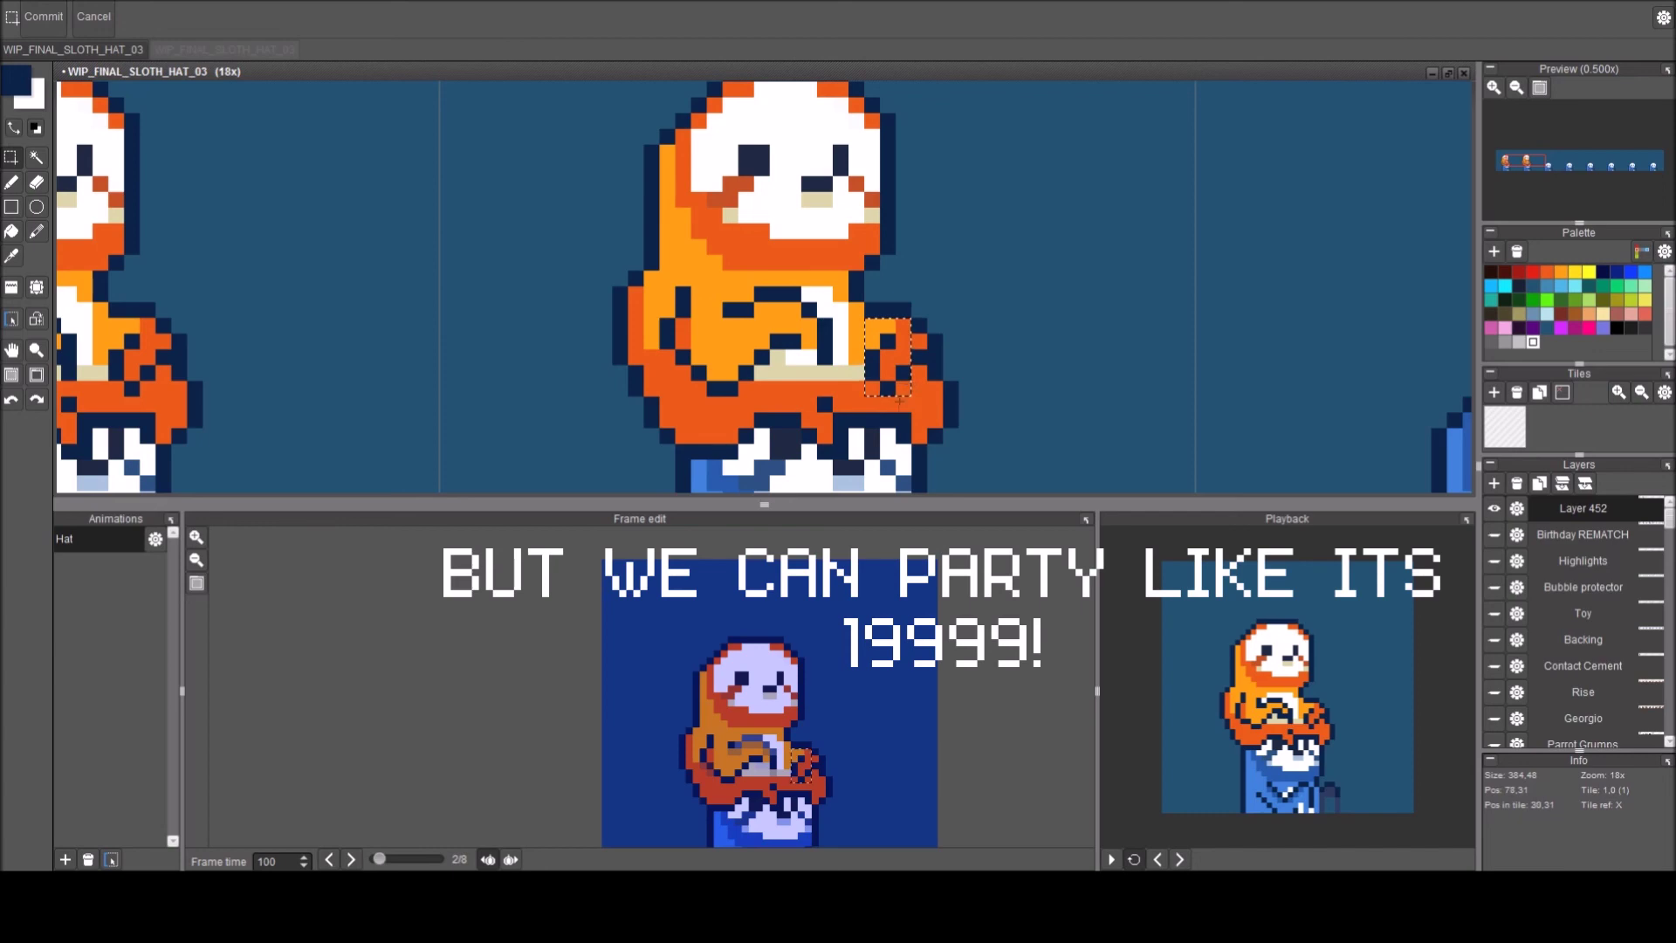
pyautogui.press('Delete')
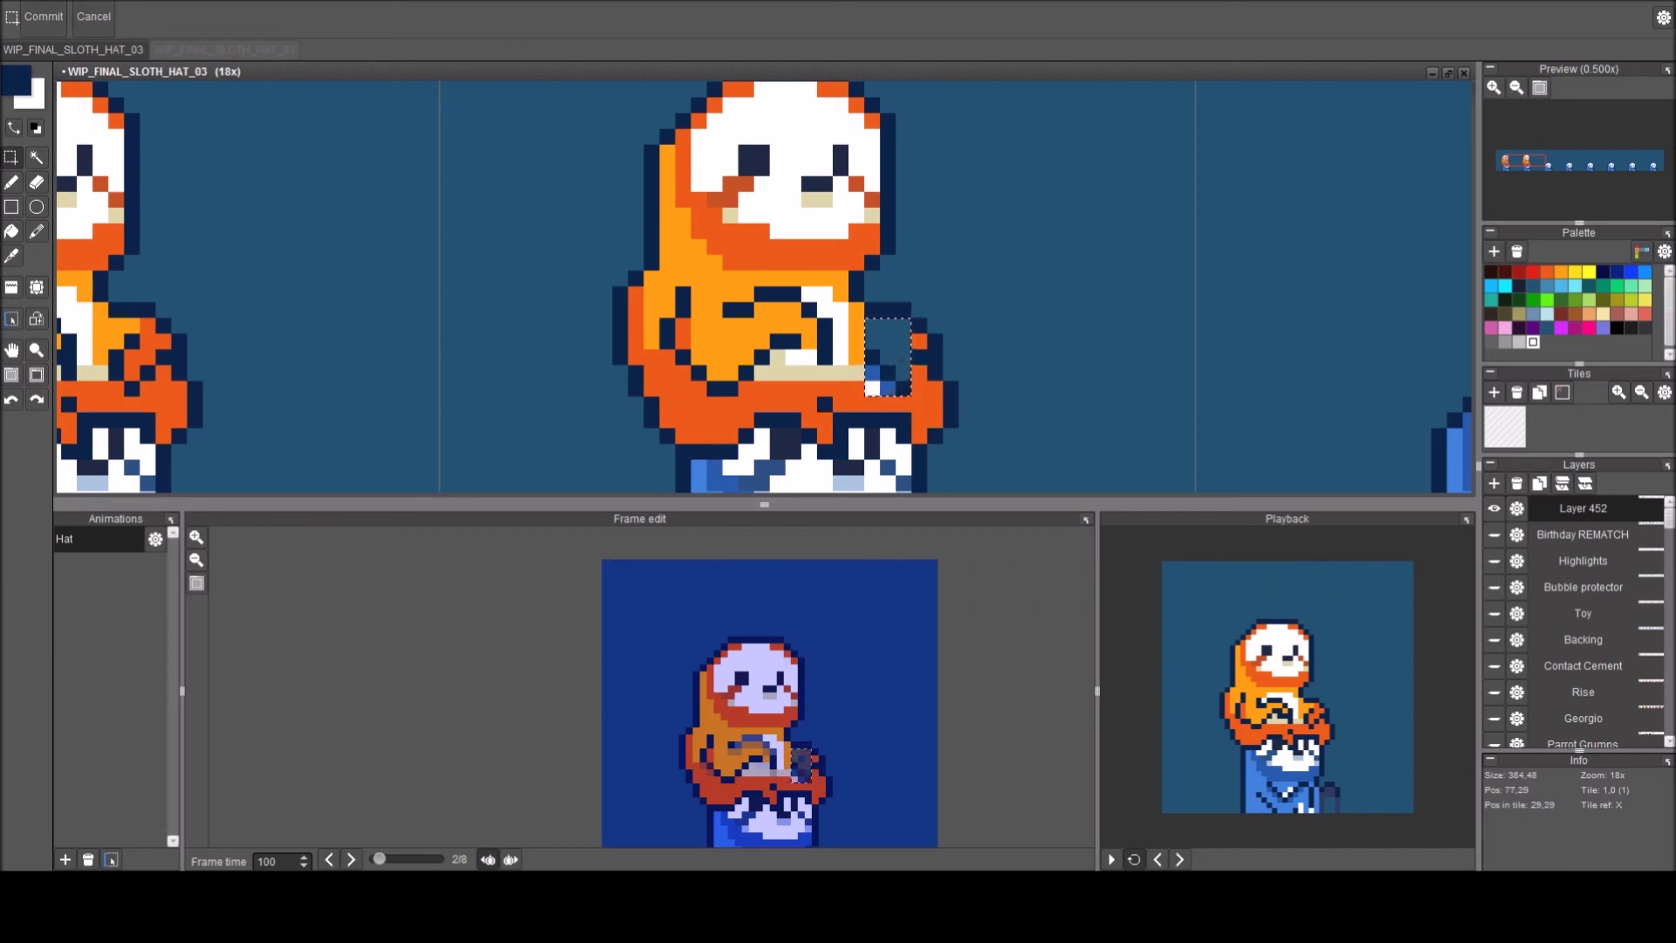
pyautogui.hotkey('ctrl', 'v')
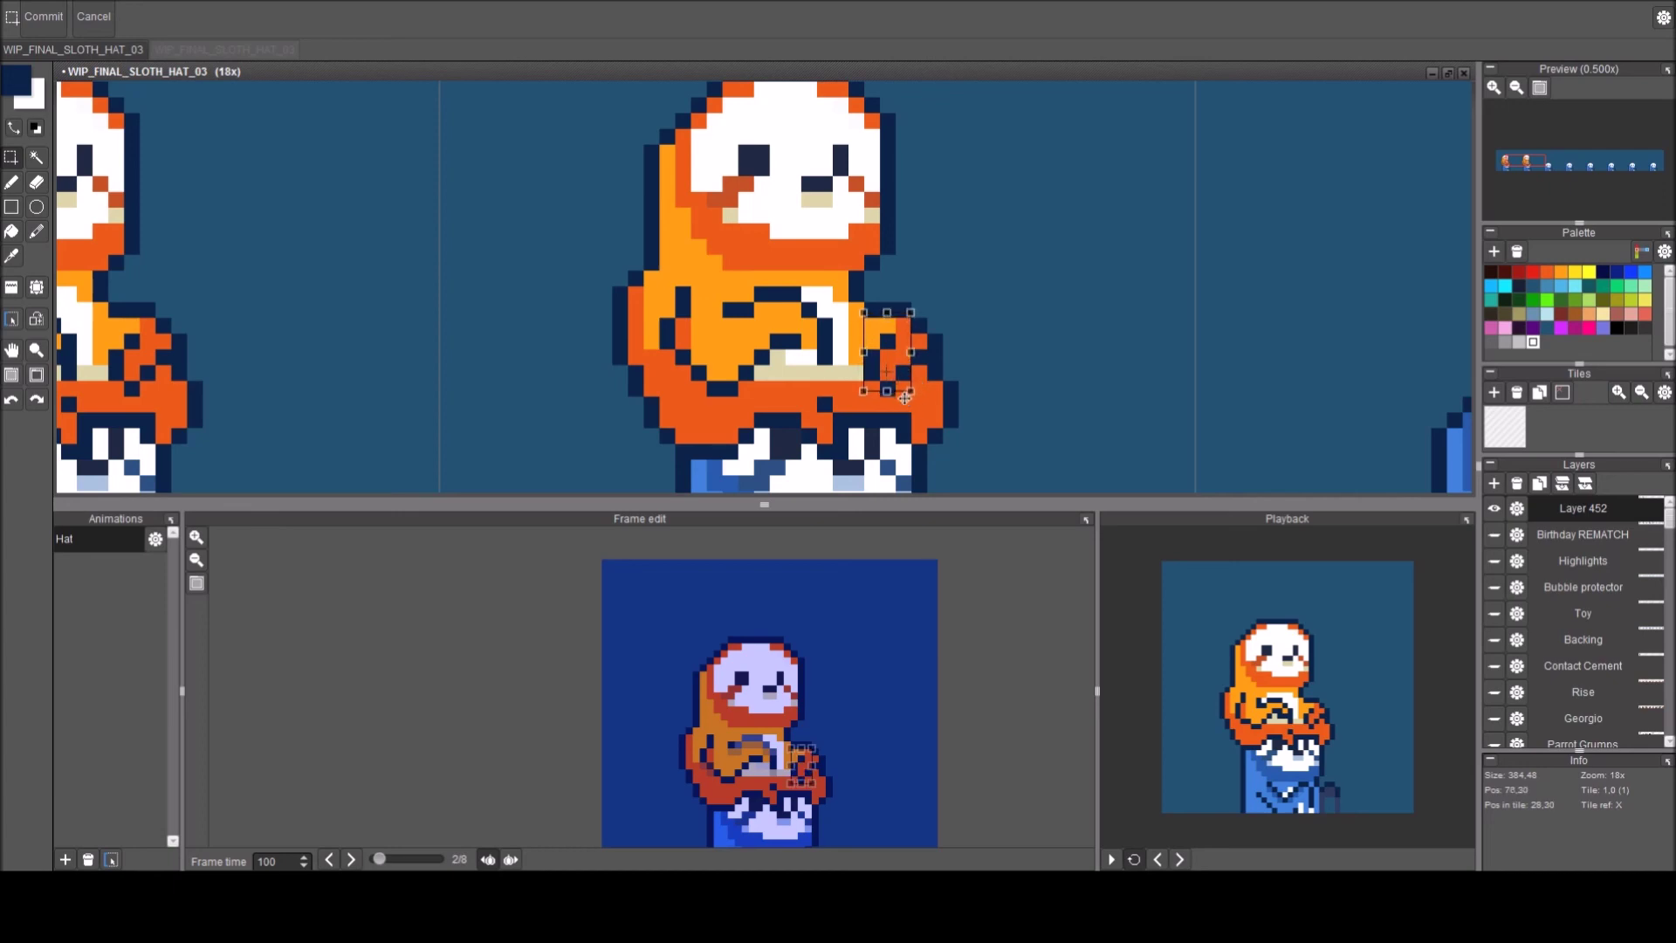
pyautogui.moveTo(884, 368); pyautogui.dragTo(885, 365)
pyautogui.click(926, 327)
# Repair the moved right arm's dark navy top outline and fill the gap beneath it with dark orange.
pyautogui.press('b')
pyautogui.moveTo(904, 311); pyautogui.dragTo(879, 310)
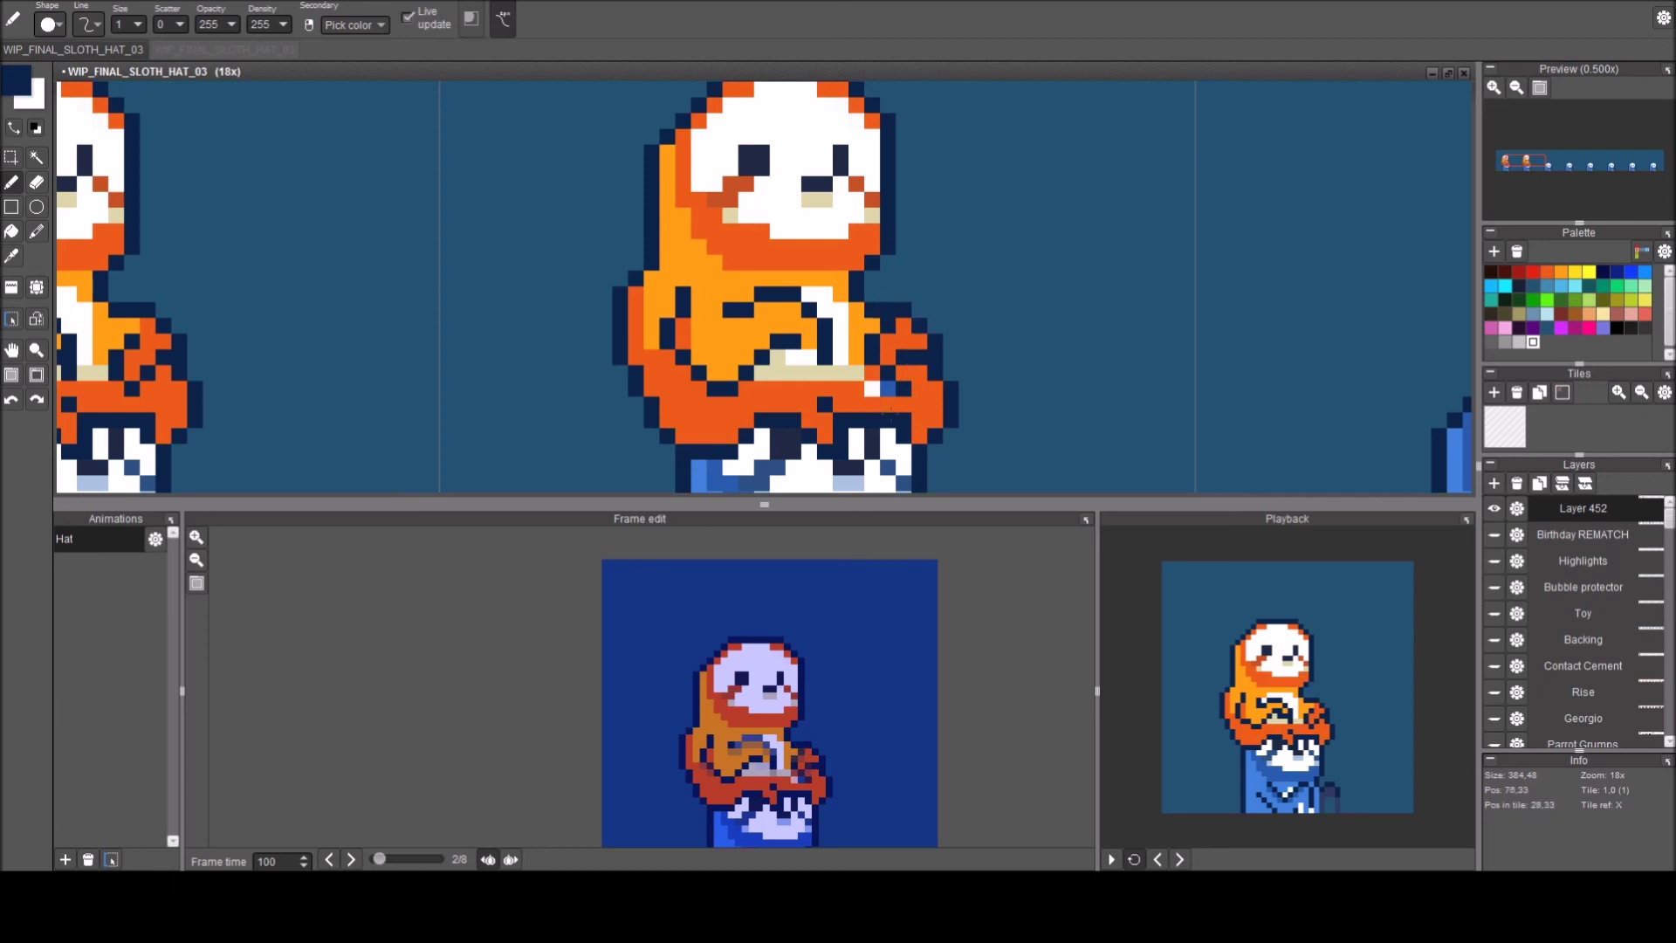
pyautogui.rightClick(856, 389)
pyautogui.press('g')
pyautogui.click(888, 389)
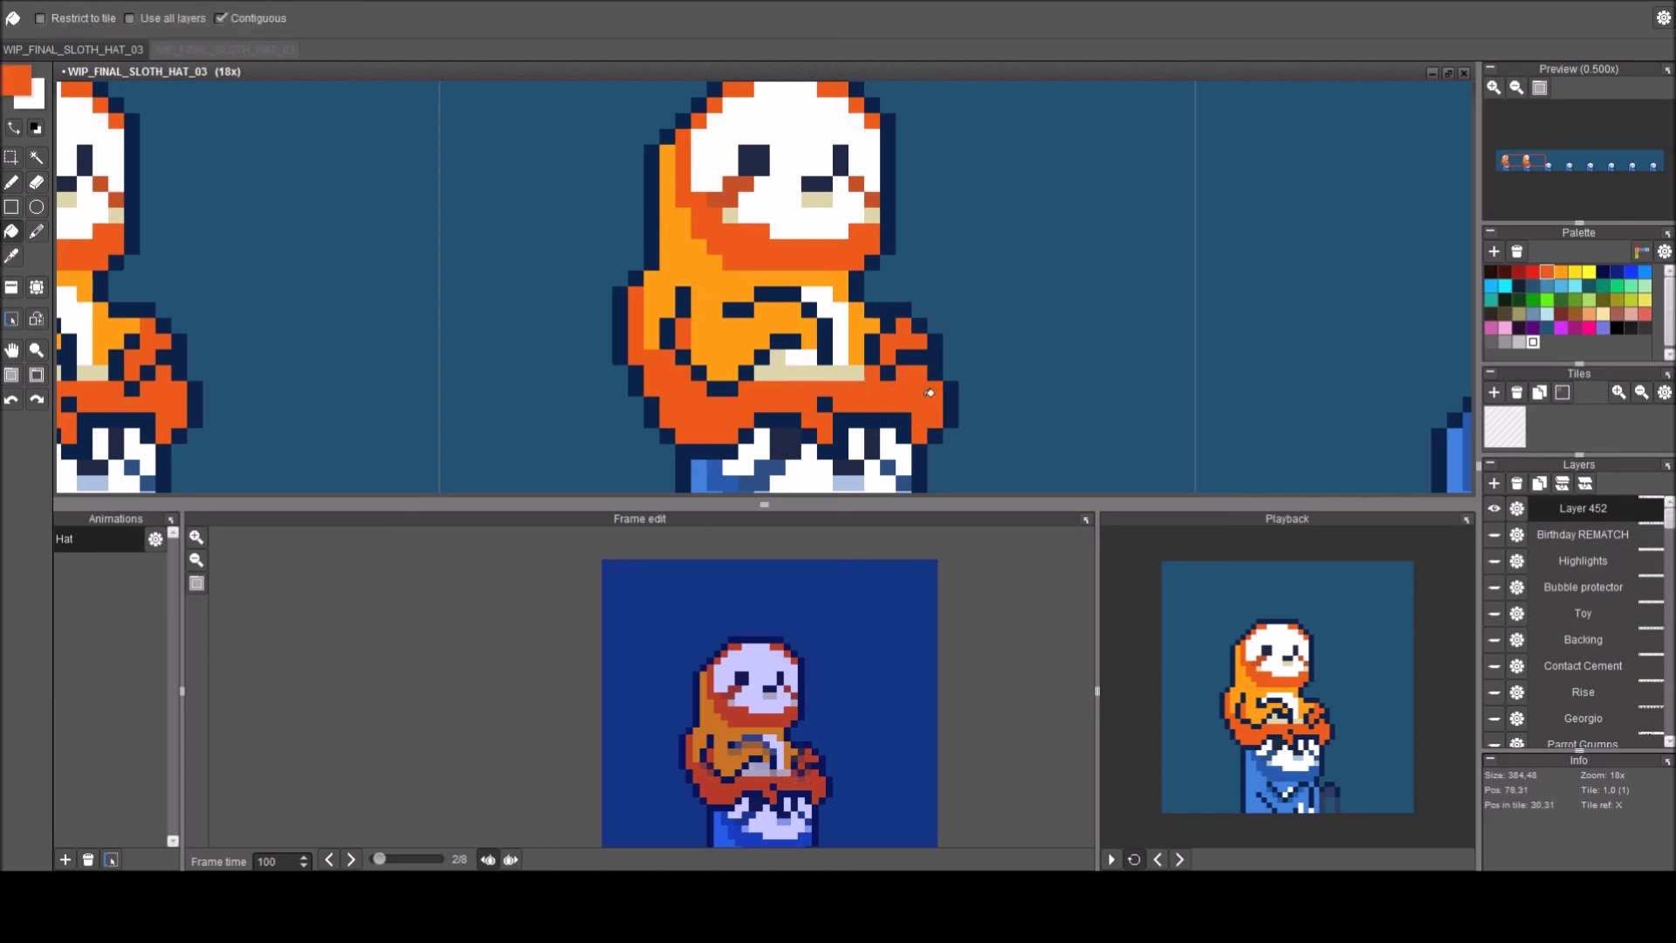
# Copy the second frame's orange sloth and paste it onto the third frame.
pyautogui.moveTo(828, 257); pyautogui.dragTo(878, 295)
pyautogui.scroll(-1, 879, 295)
pyautogui.press('s')
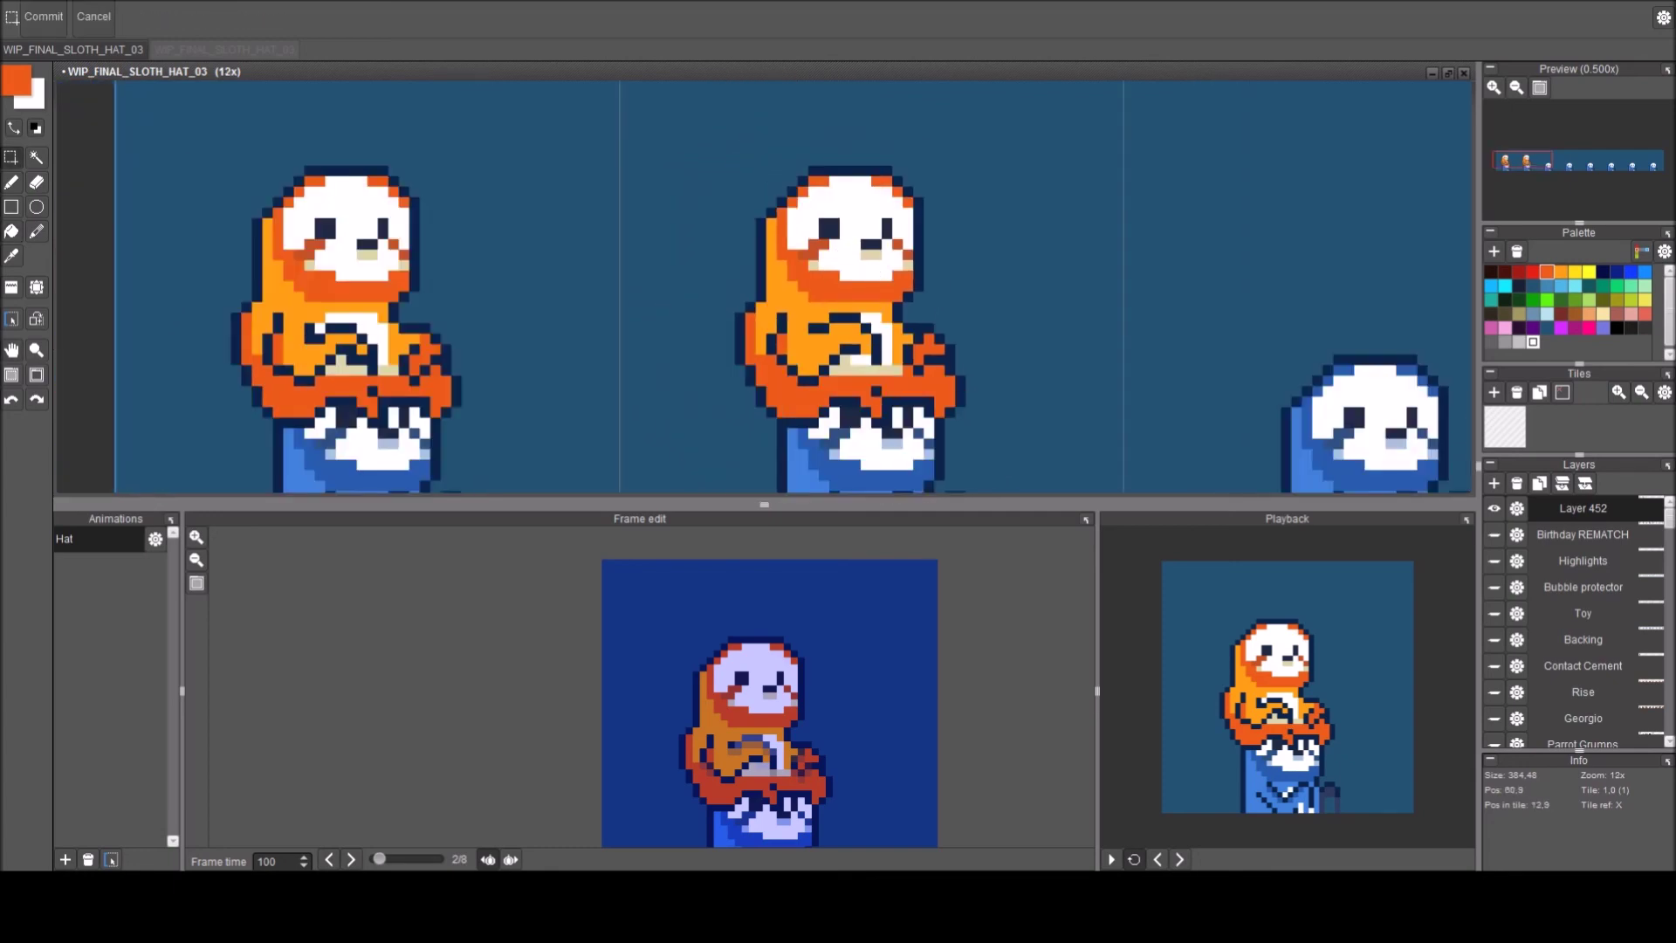
pyautogui.moveTo(989, 342); pyautogui.dragTo(852, 337)
pyautogui.moveTo(713, 336); pyautogui.dragTo(586, 328)
pyautogui.hotkey('ctrl', 'v')
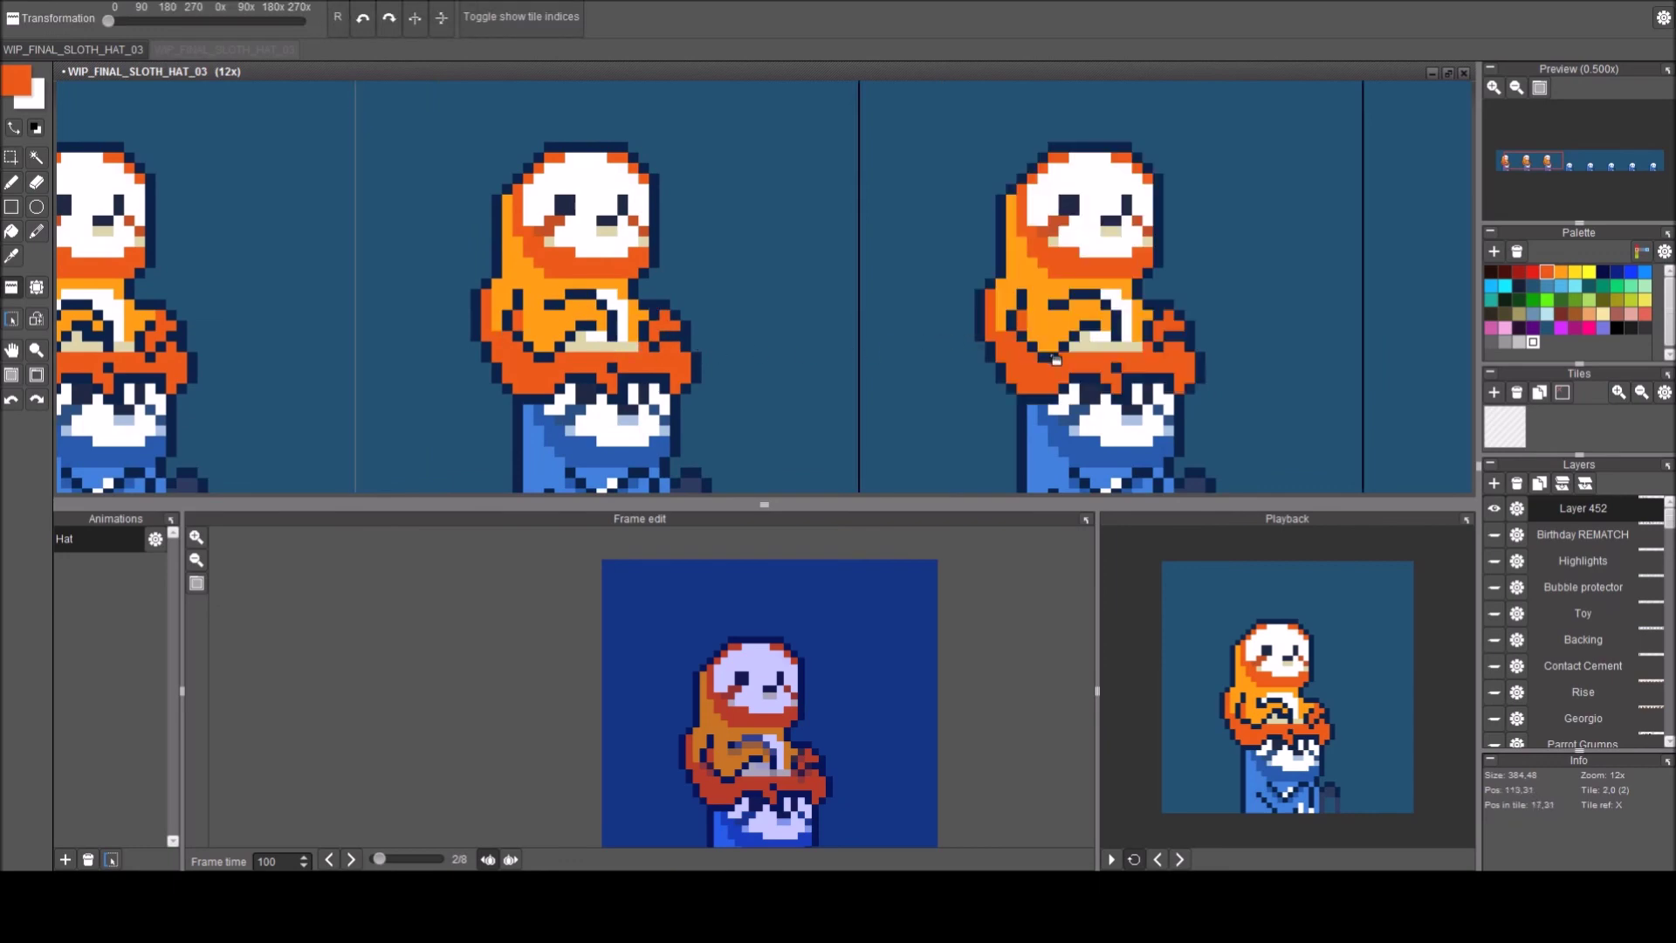
pyautogui.moveTo(1032, 350); pyautogui.dragTo(840, 345)
# Extend the navy outline under the third frame's left forearm and fill beige above its inner end.
pyautogui.scroll(2, 841, 347)
pyautogui.press('e')
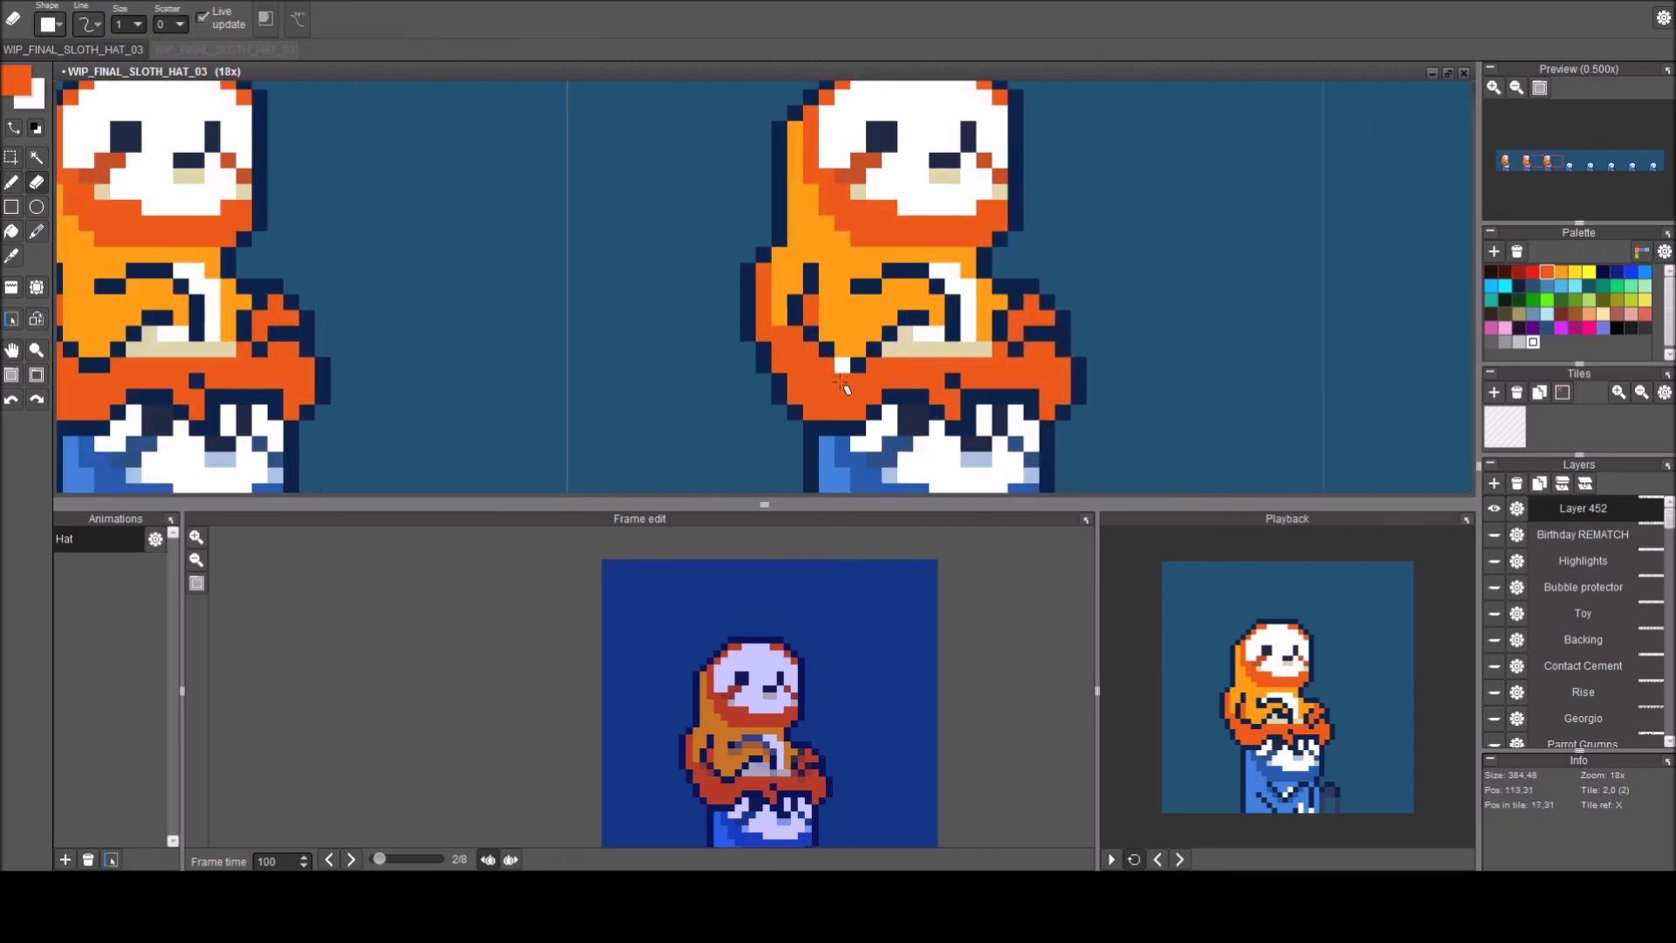
pyautogui.click(842, 365)
pyautogui.press('b')
pyautogui.keyDown('alt'); pyautogui.click(826, 349); pyautogui.keyUp('alt')
pyautogui.moveTo(836, 349); pyautogui.dragTo(869, 344)
pyautogui.keyDown('alt'); pyautogui.click(890, 349); pyautogui.keyUp('alt')
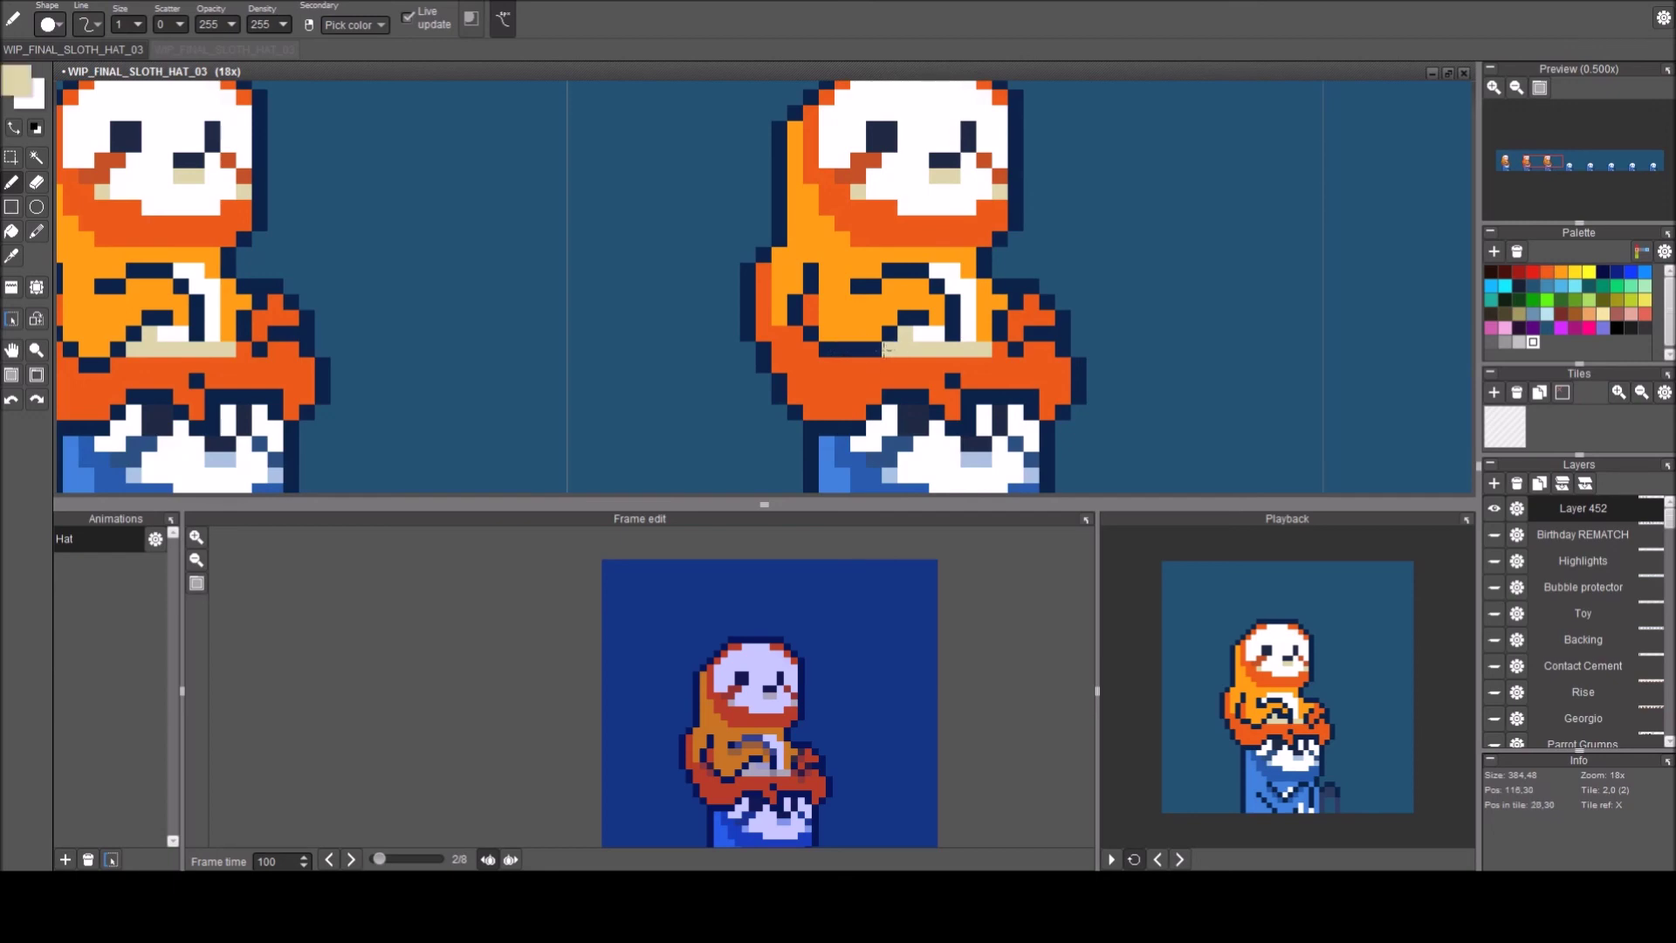
pyautogui.click(885, 334)
pyautogui.keyDown('alt'); pyautogui.click(859, 350); pyautogui.keyUp('alt')
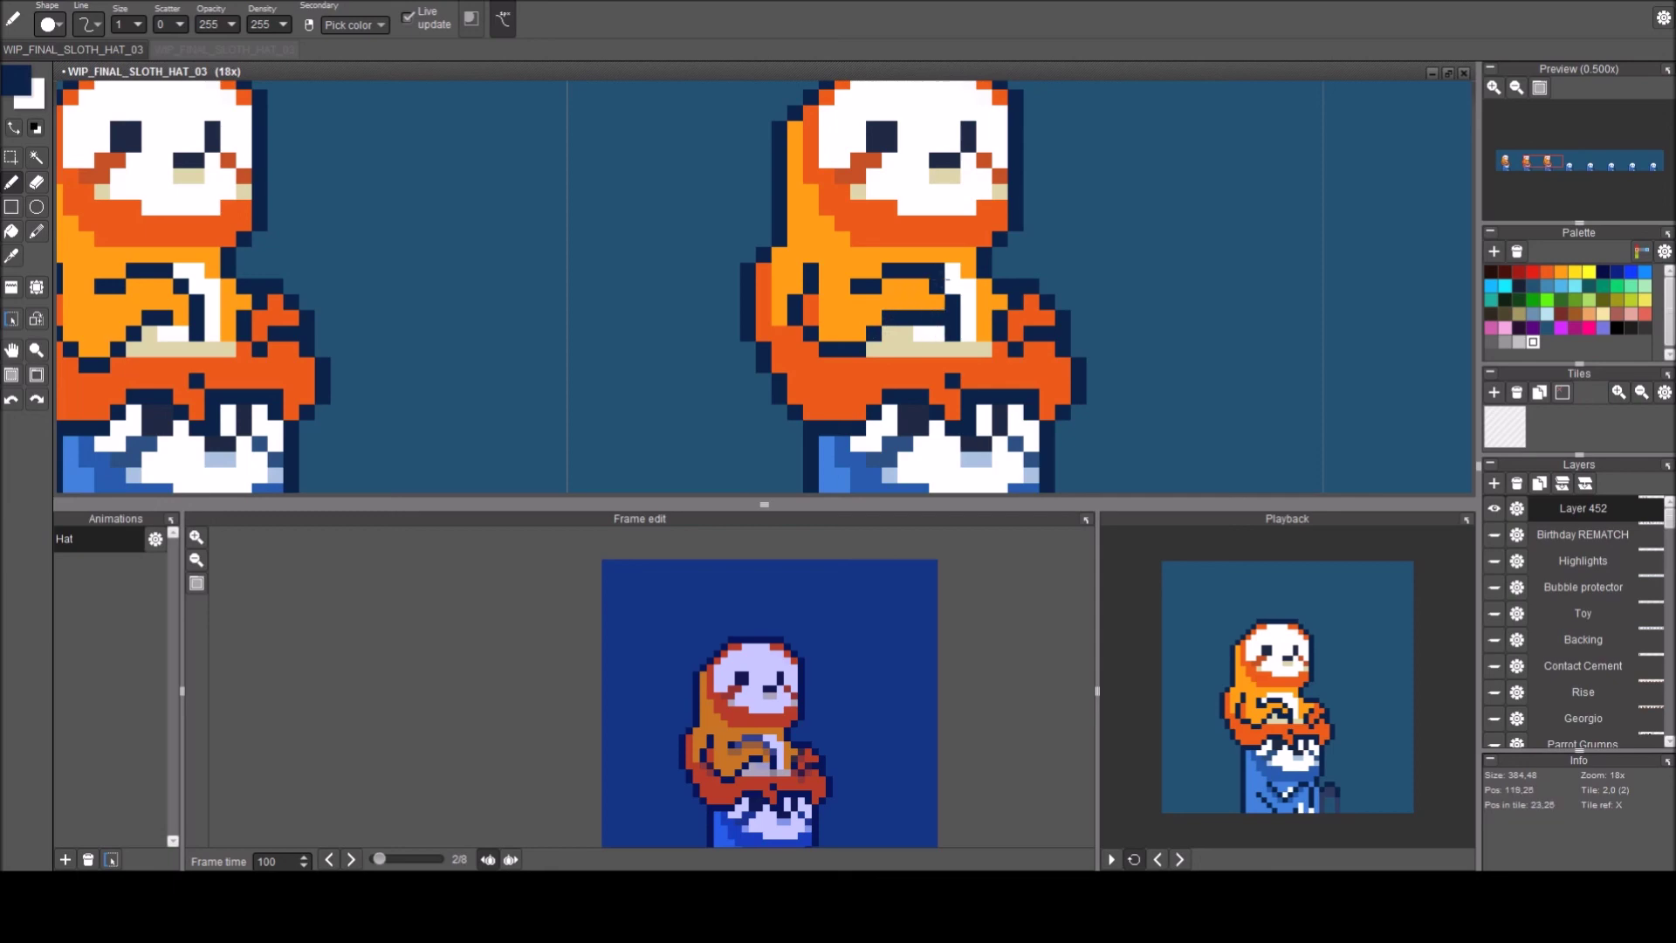
# Reshape the top of the third frame's left hand, filling it with light orange and redrawing its navy outline as a higher arch.
pyautogui.rightClick(952, 286)
pyautogui.rightClick(935, 301)
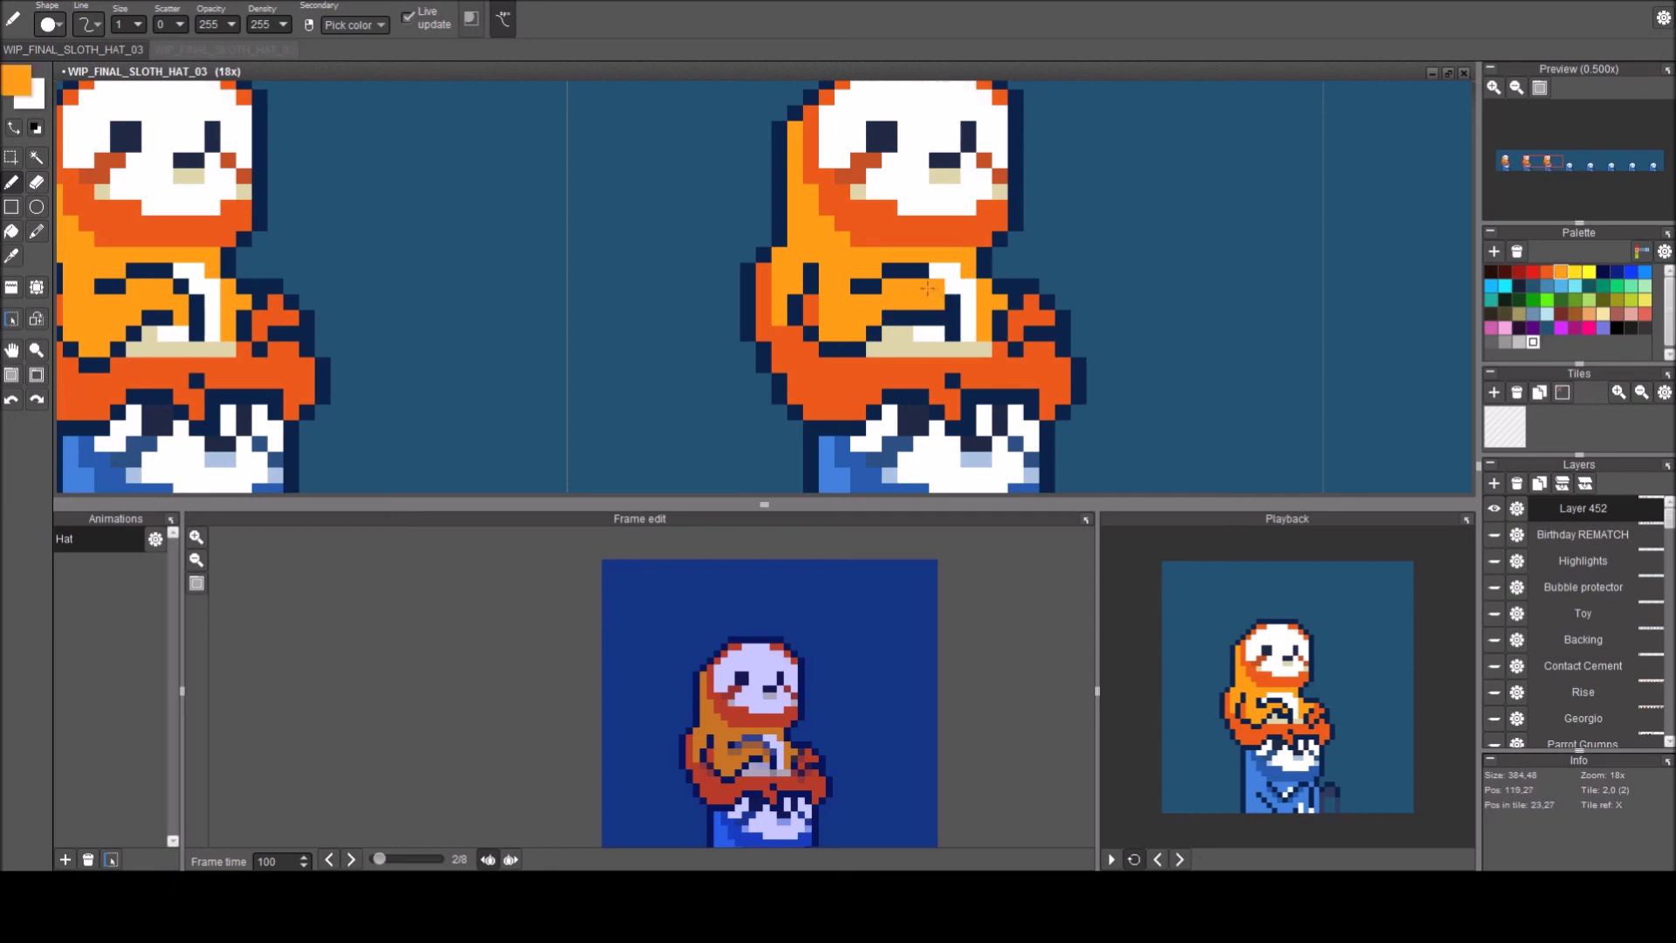
pyautogui.moveTo(905, 272)
pyautogui.mouseDown()
pyautogui.moveTo(889, 272)
pyautogui.moveTo(922, 274)
pyautogui.mouseUp()
pyautogui.click(875, 286)
pyautogui.rightClick(860, 286)
pyautogui.moveTo(875, 267); pyautogui.dragTo(933, 271)
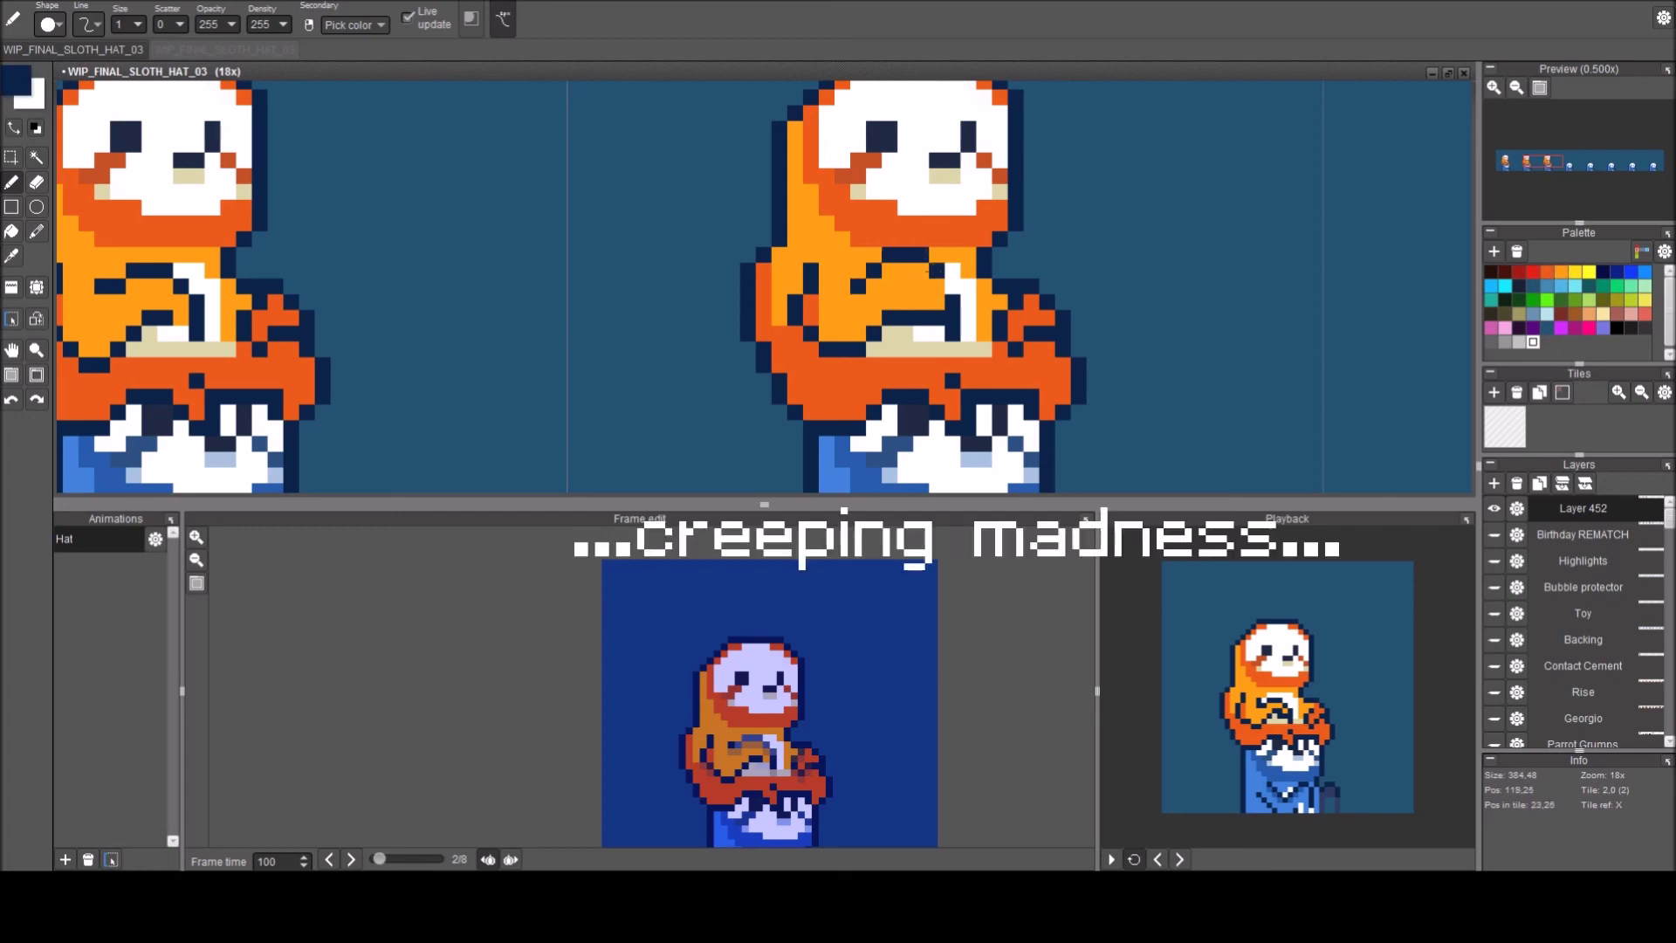
pyautogui.click(953, 287)
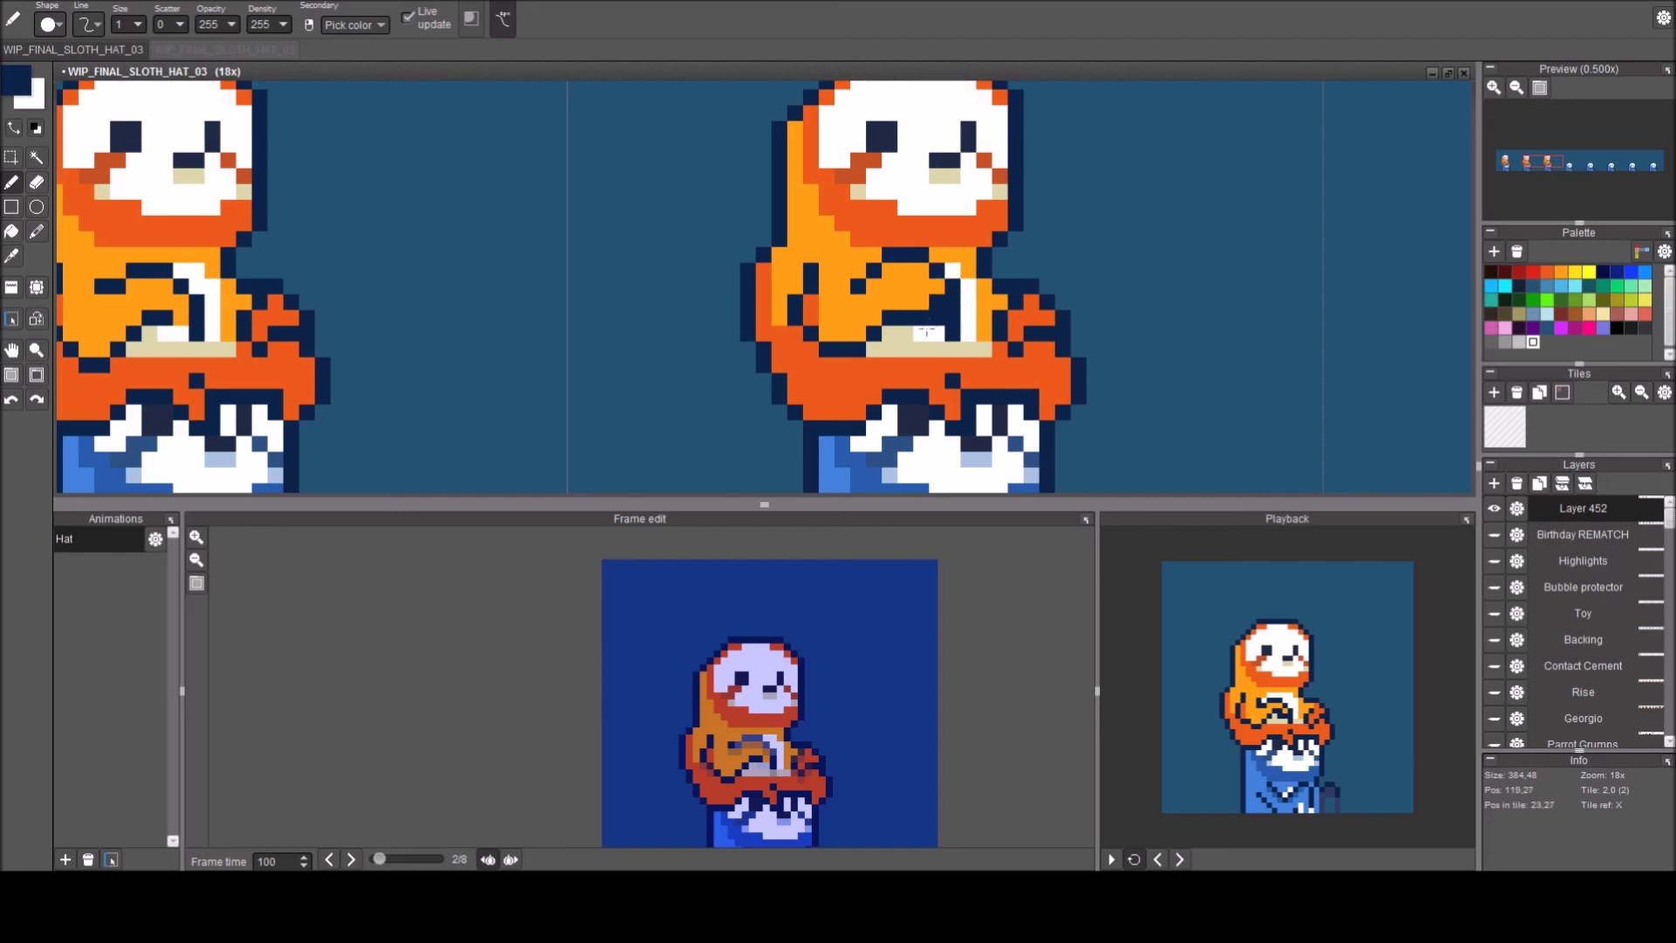
# Redraw the underside of the third frame's left hand in navy and patch the belly around it with beige and white.
pyautogui.rightClick(921, 334)
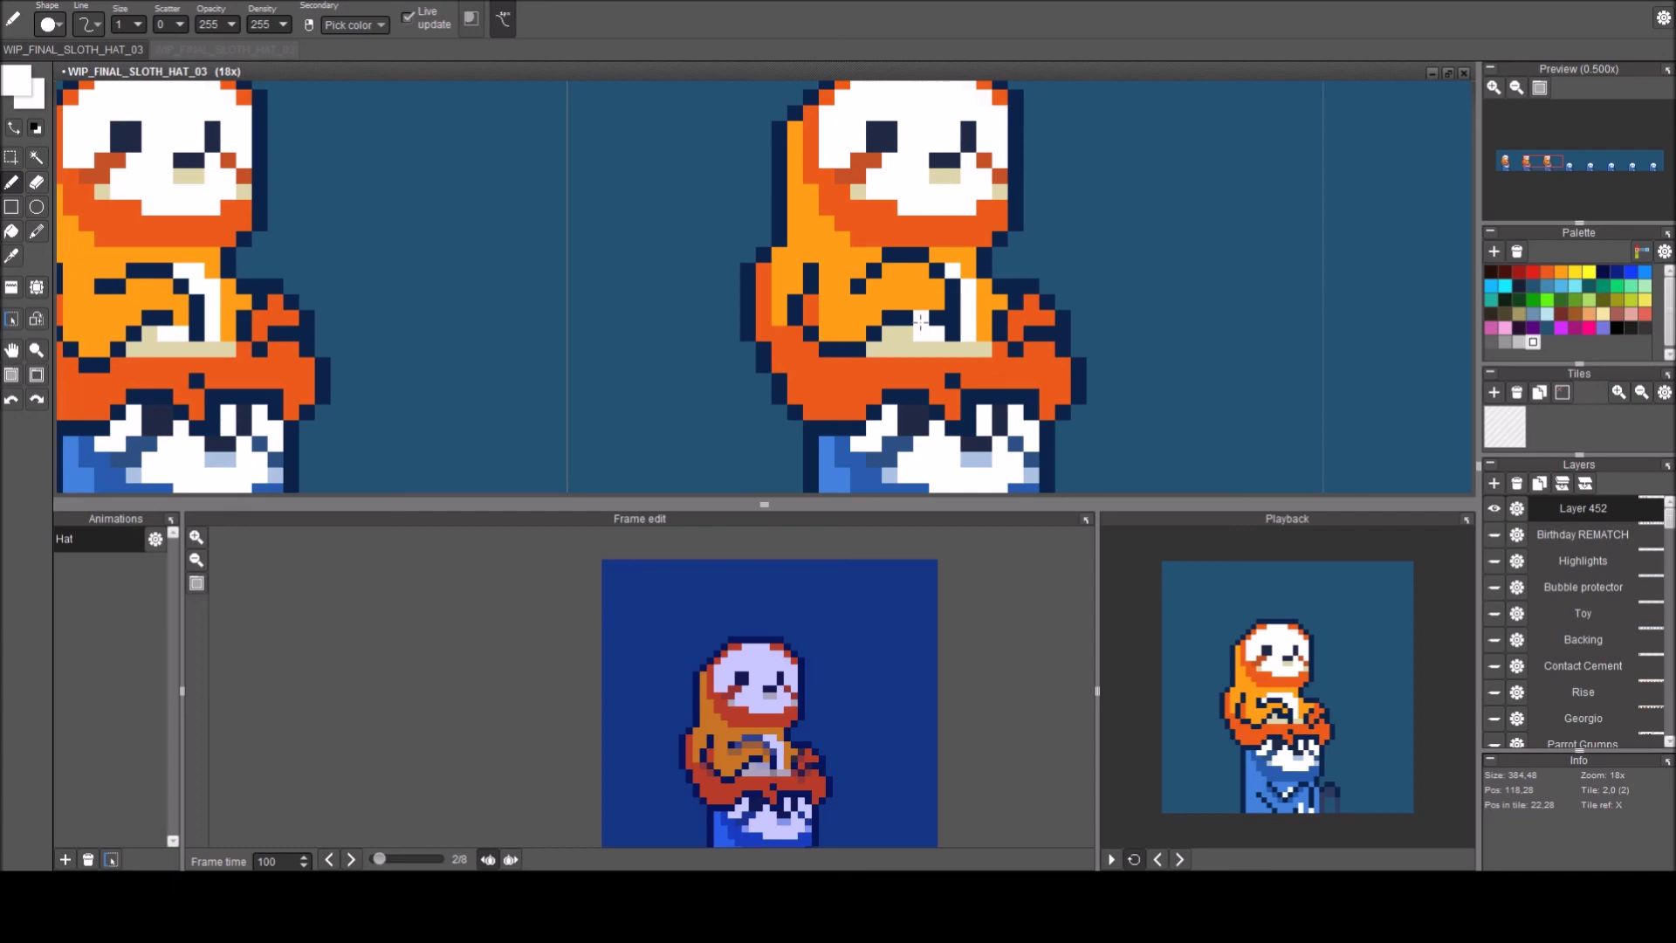
pyautogui.rightClick(902, 335)
pyautogui.click(904, 319)
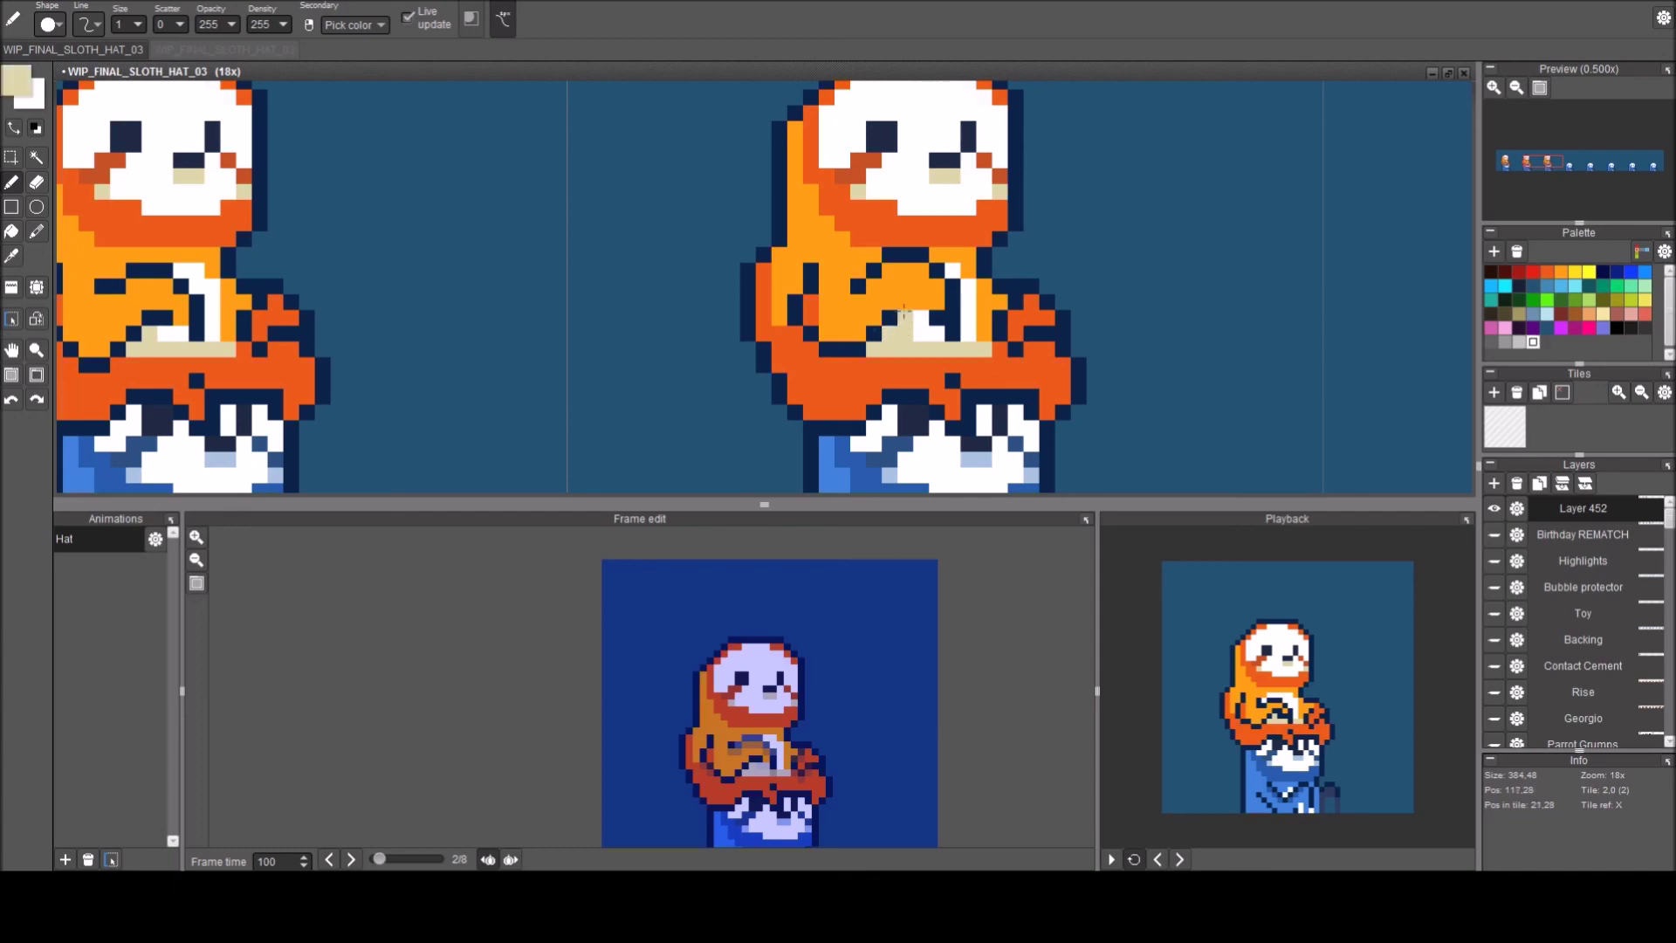
pyautogui.rightClick(893, 320)
pyautogui.click(901, 304)
pyautogui.click(920, 305)
pyautogui.rightClick(938, 334)
pyautogui.click(951, 334)
pyautogui.click(953, 322)
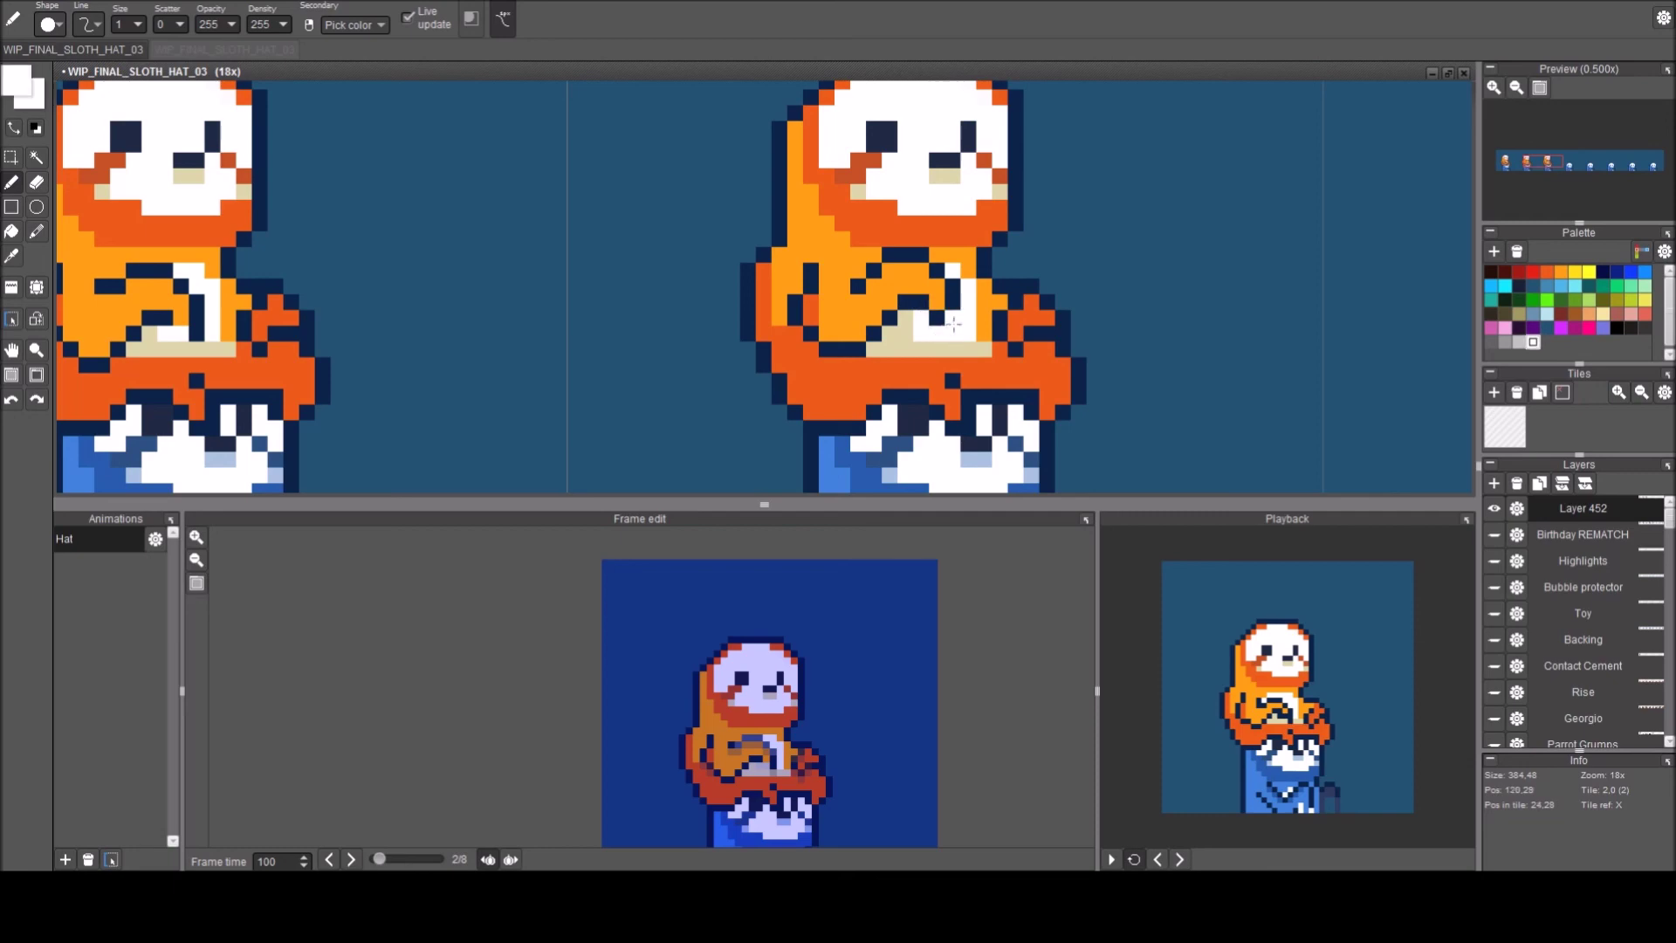
# Paint over the third frame's right-hand finger lines with dark orange and redraw them as diagonal navy lines.
pyautogui.rightClick(1031, 378)
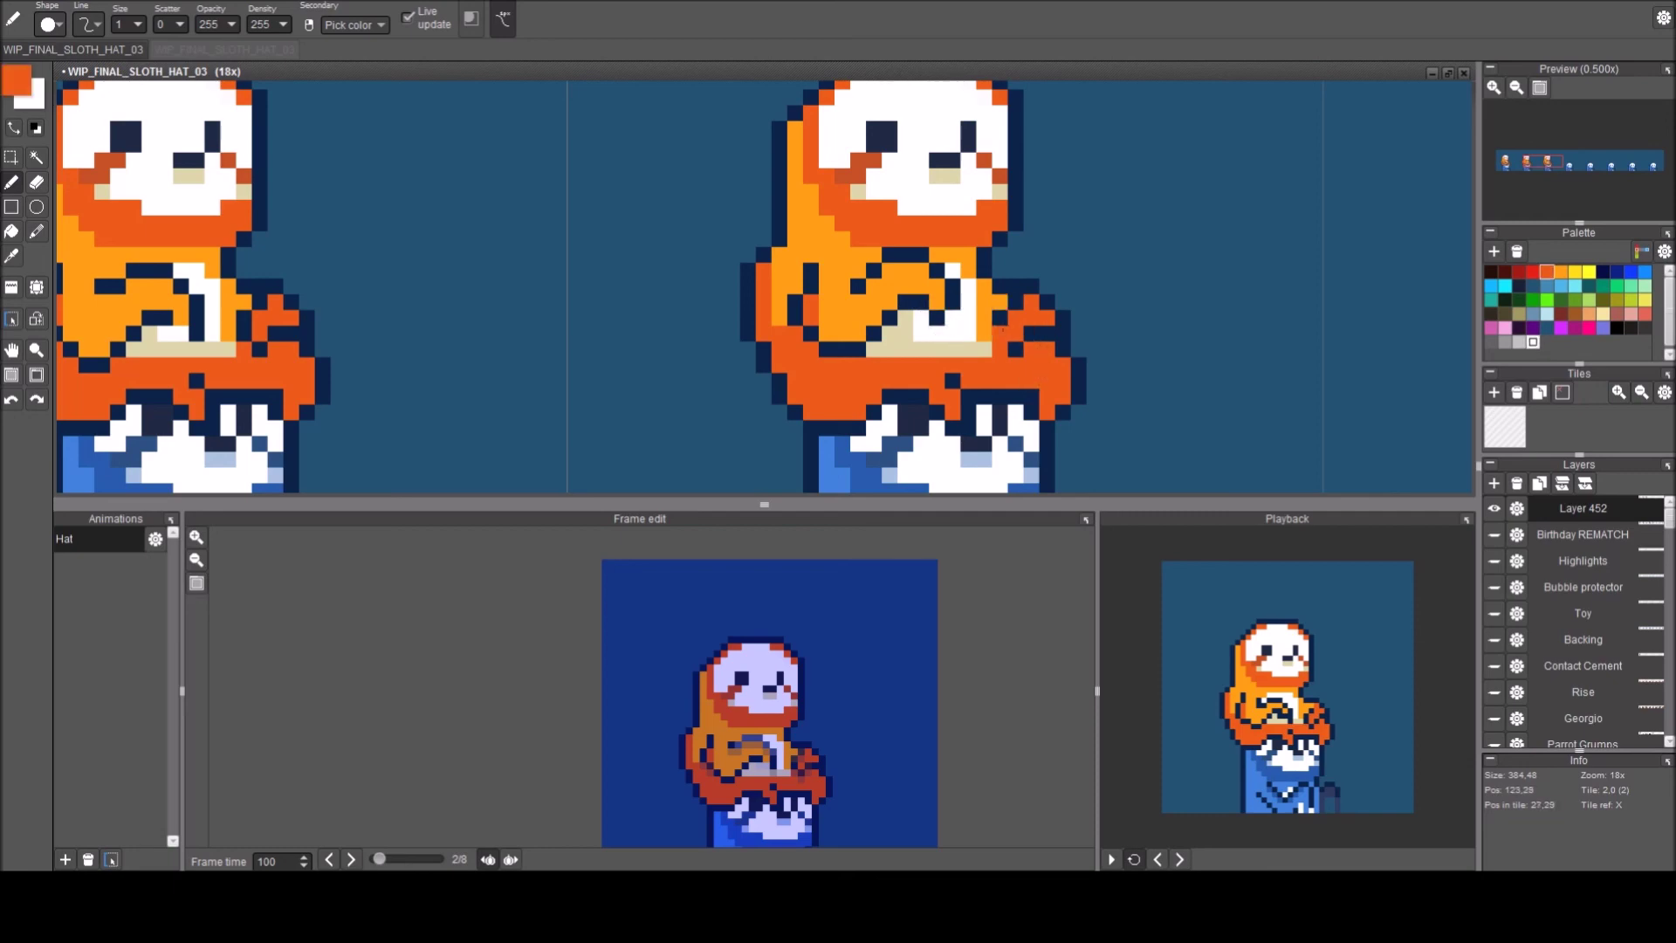
pyautogui.rightClick(999, 317)
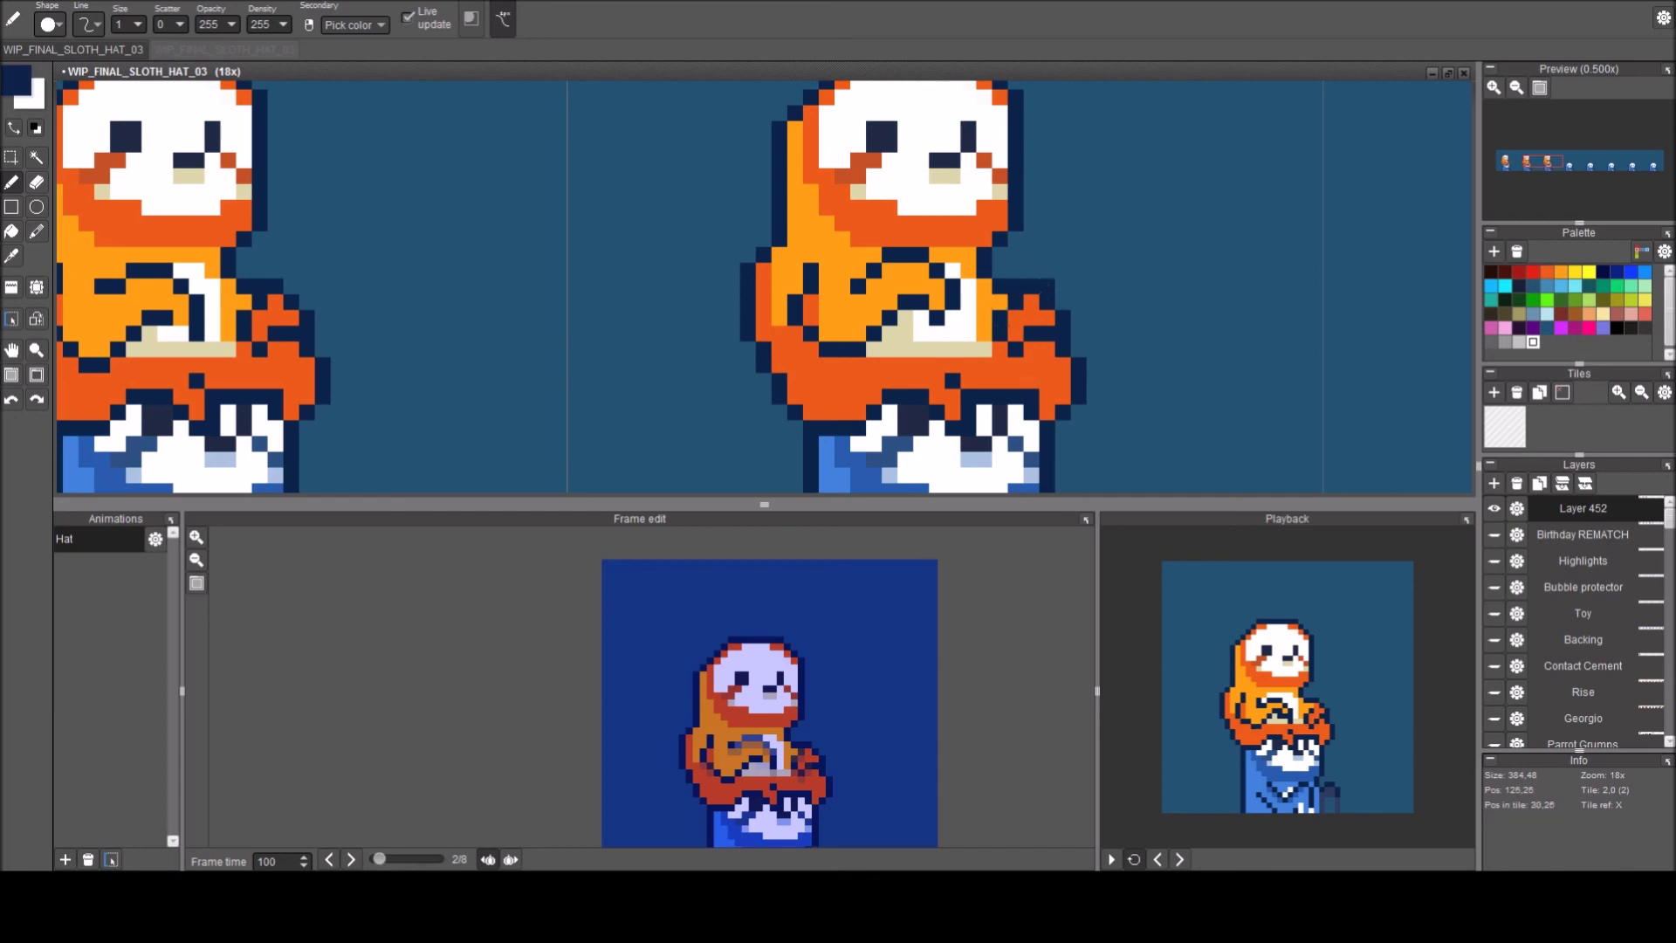
pyautogui.rightClick(1032, 351)
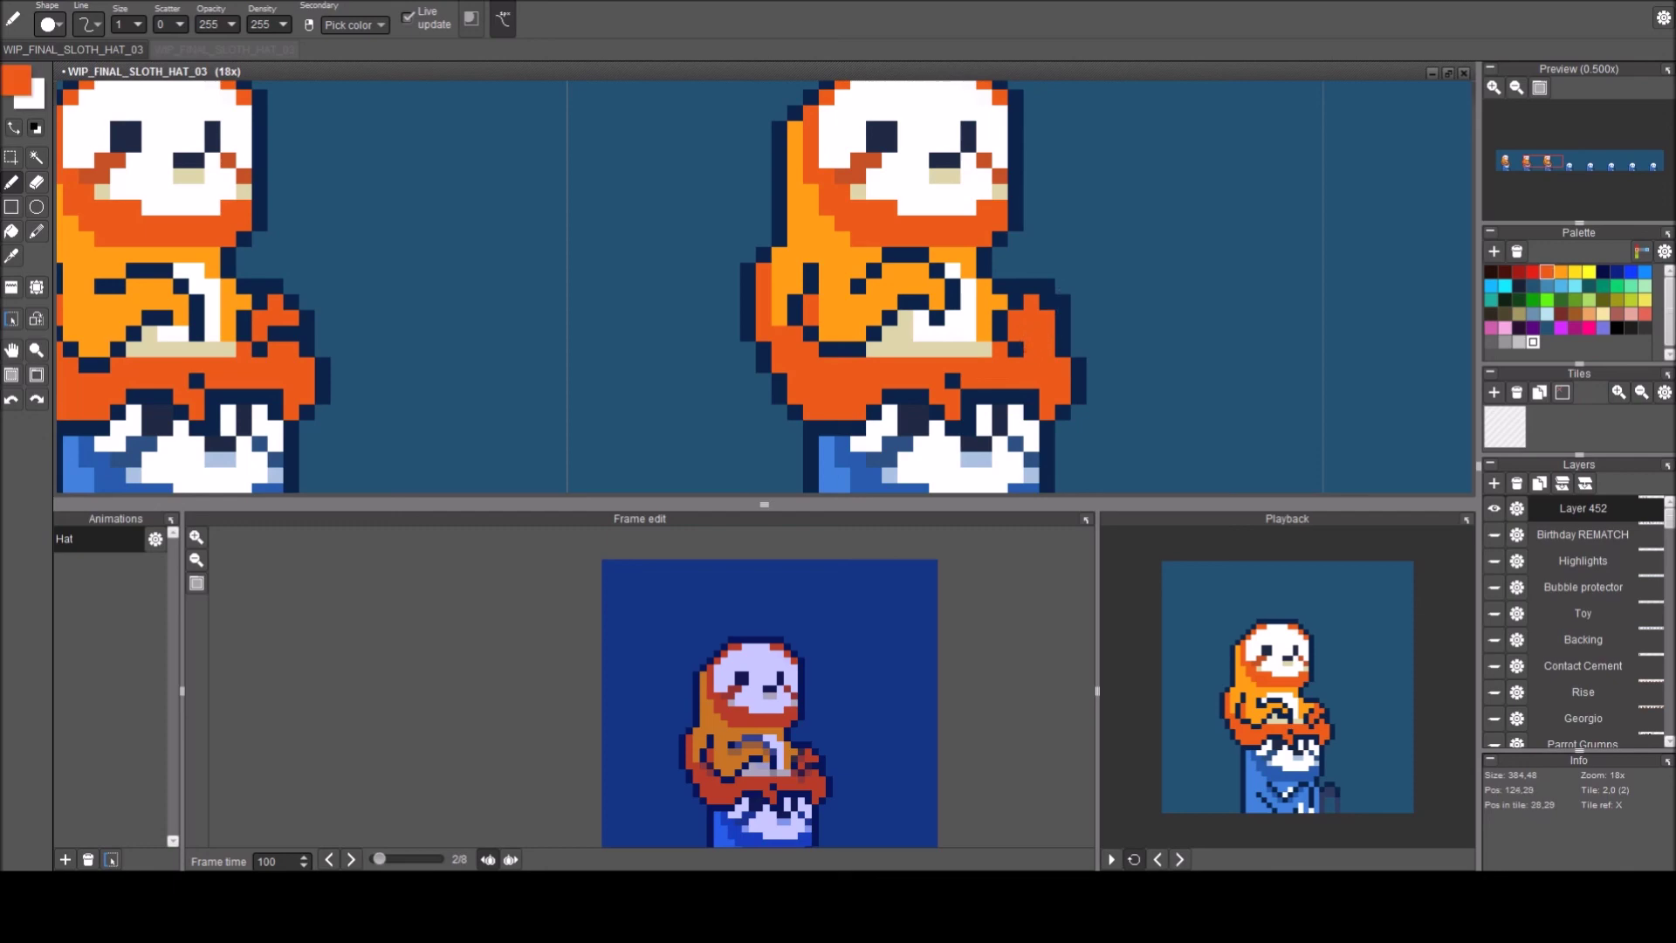
pyautogui.click(1000, 319)
pyautogui.rightClick(1004, 286)
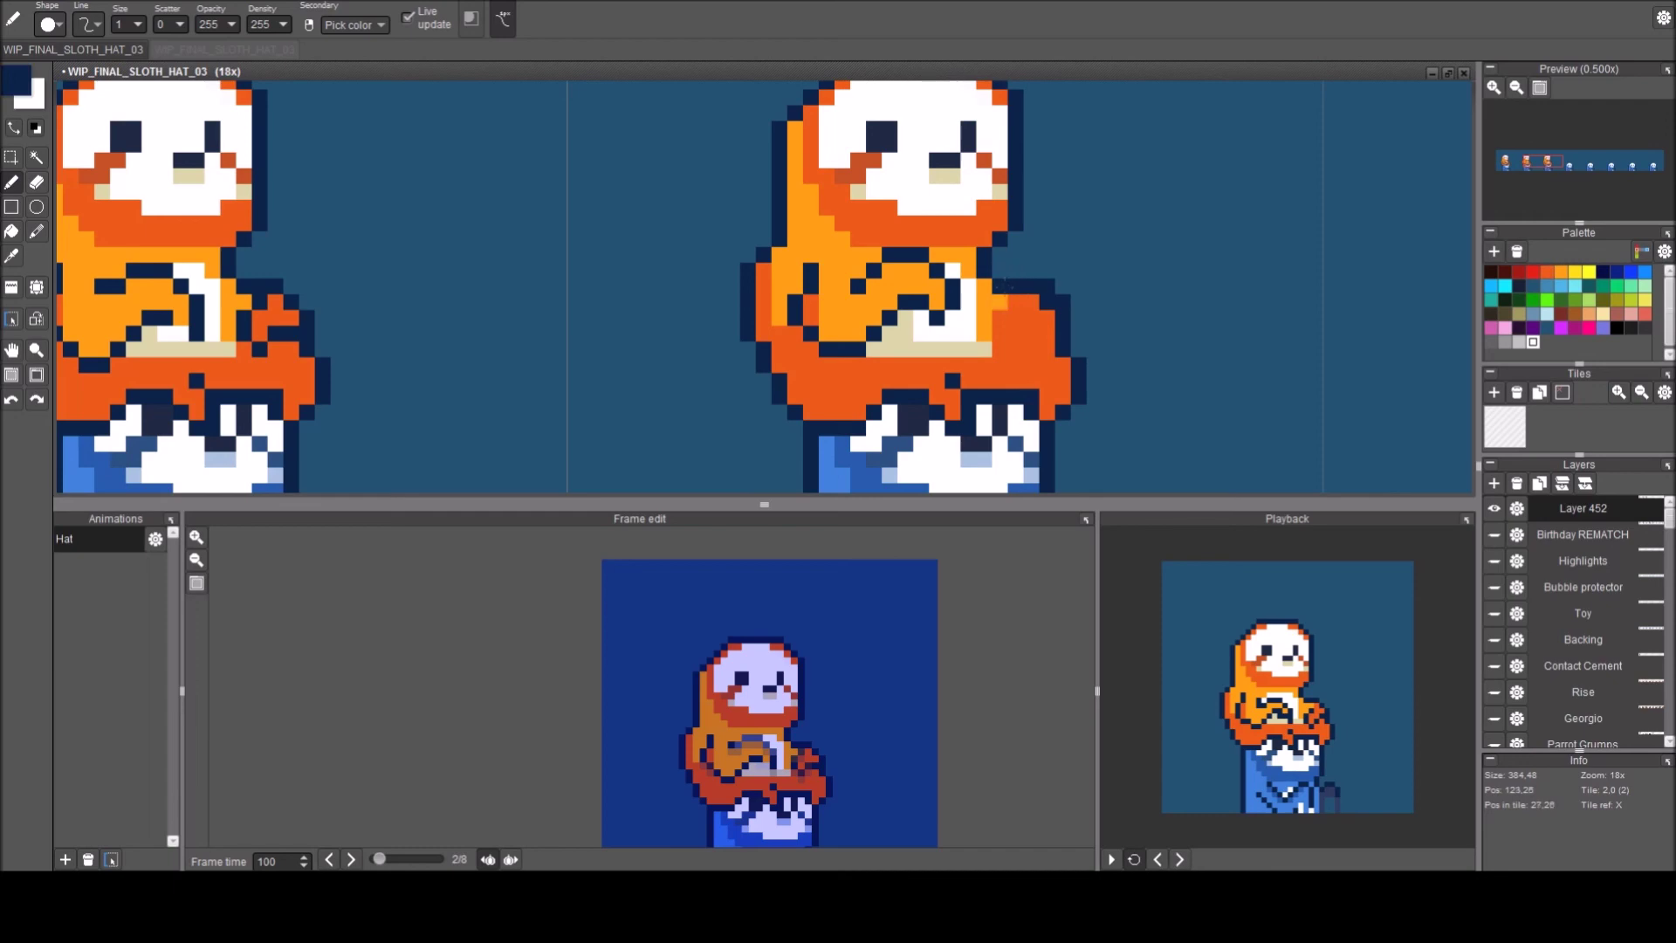
pyautogui.moveTo(987, 299)
pyautogui.mouseDown()
pyautogui.moveTo(984, 347)
pyautogui.moveTo(1001, 344)
pyautogui.mouseUp()
pyautogui.click(1017, 334)
pyautogui.click(1014, 318)
pyautogui.click(1030, 319)
pyautogui.click(1045, 330)
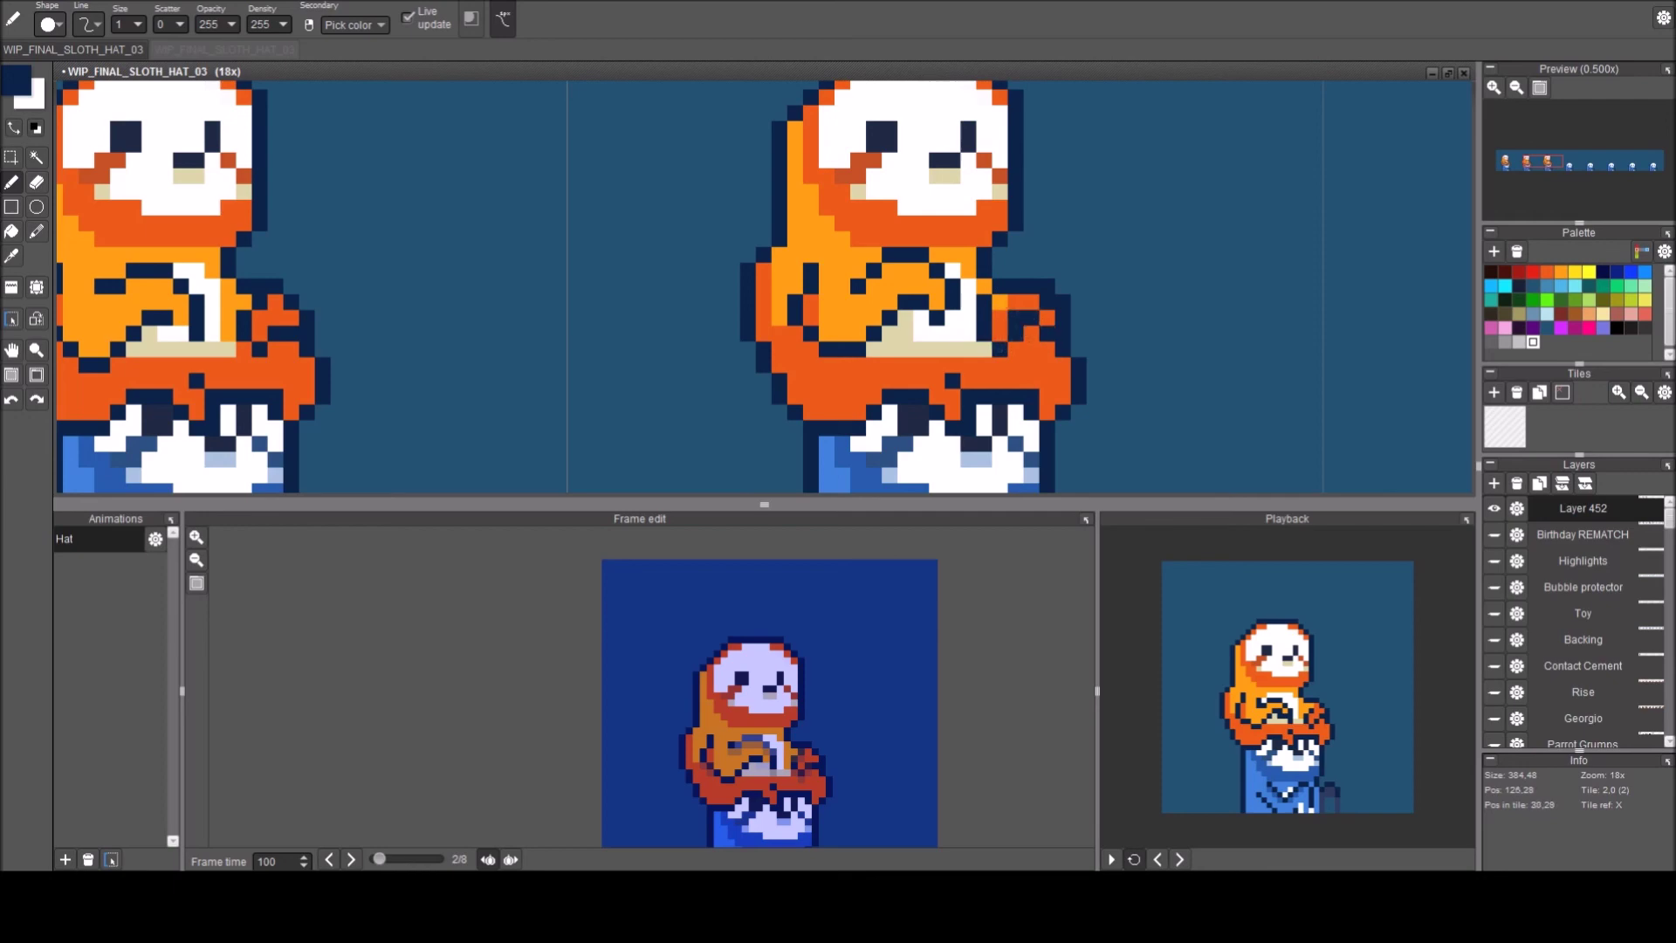
# Raise the top of the third frame's right hand with light orange and outline it in navy.
pyautogui.rightClick(1012, 312)
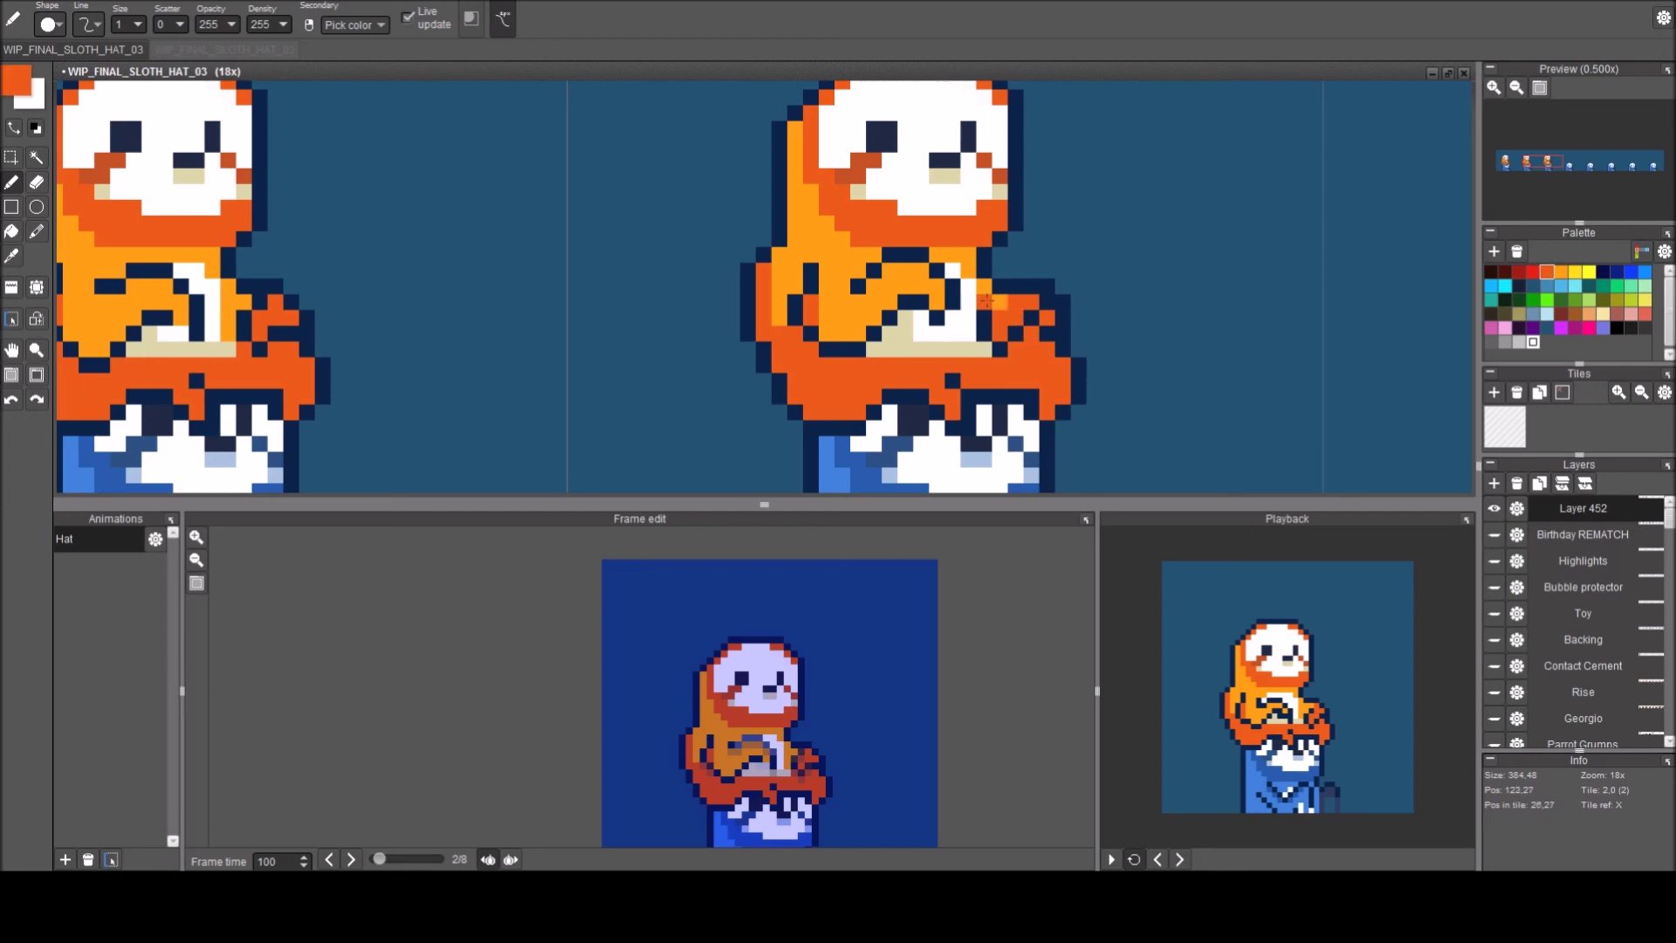
pyautogui.rightClick(1006, 302)
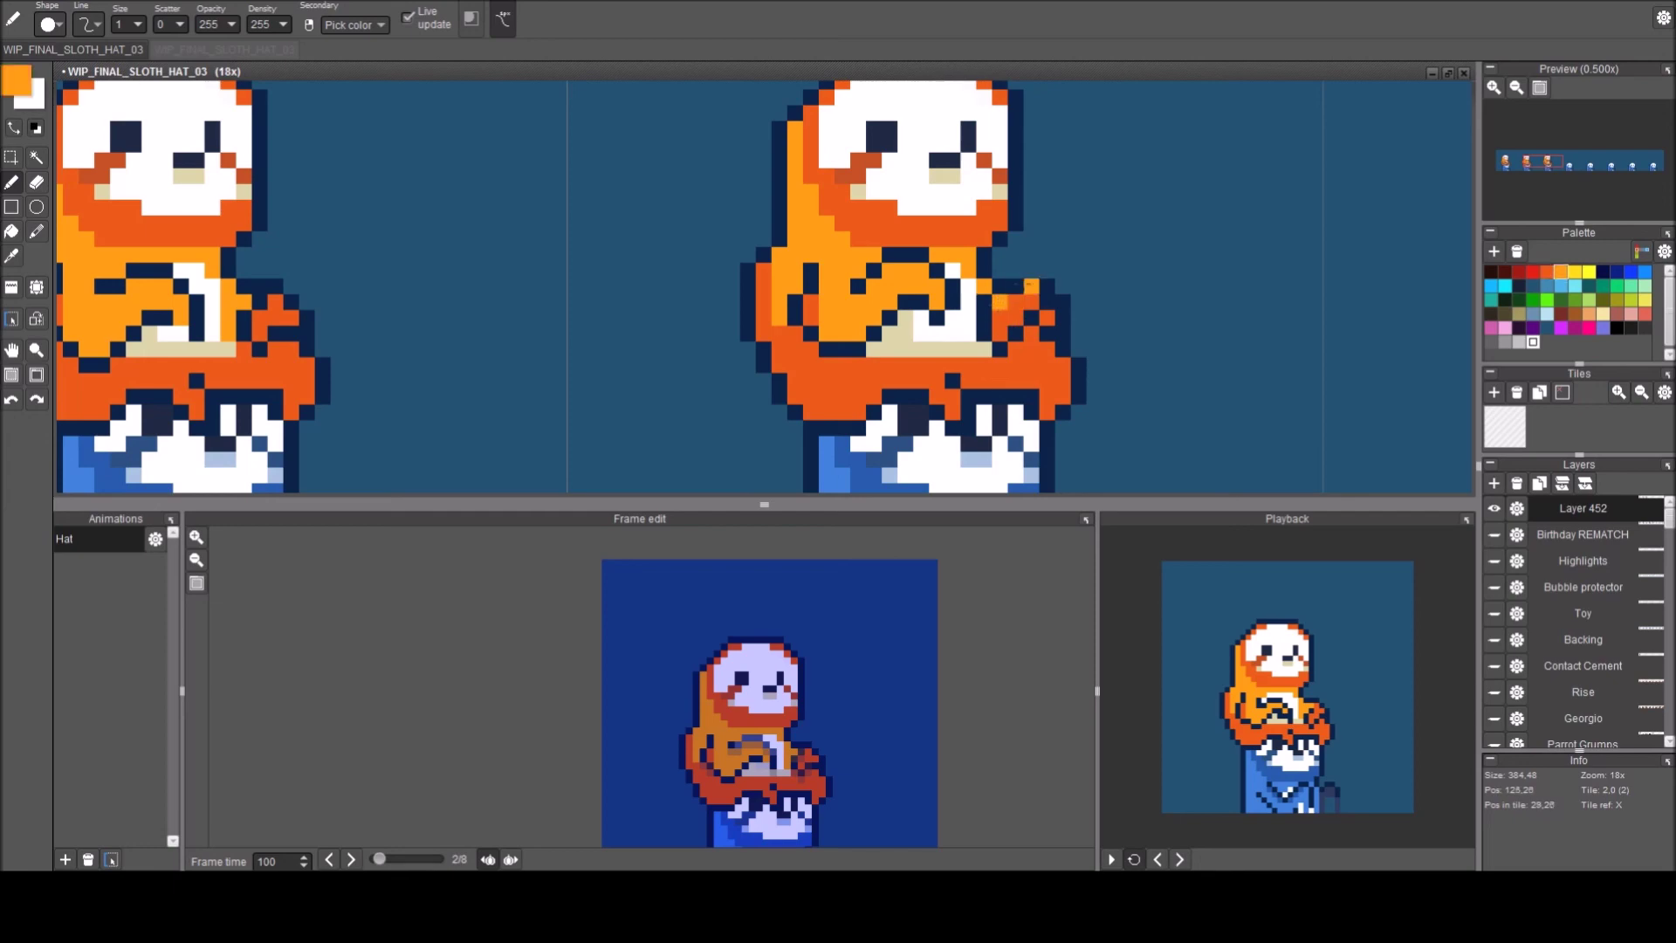
pyautogui.moveTo(1016, 284); pyautogui.dragTo(1028, 290)
pyautogui.rightClick(1015, 281)
pyautogui.moveTo(1017, 268); pyautogui.dragTo(1031, 268)
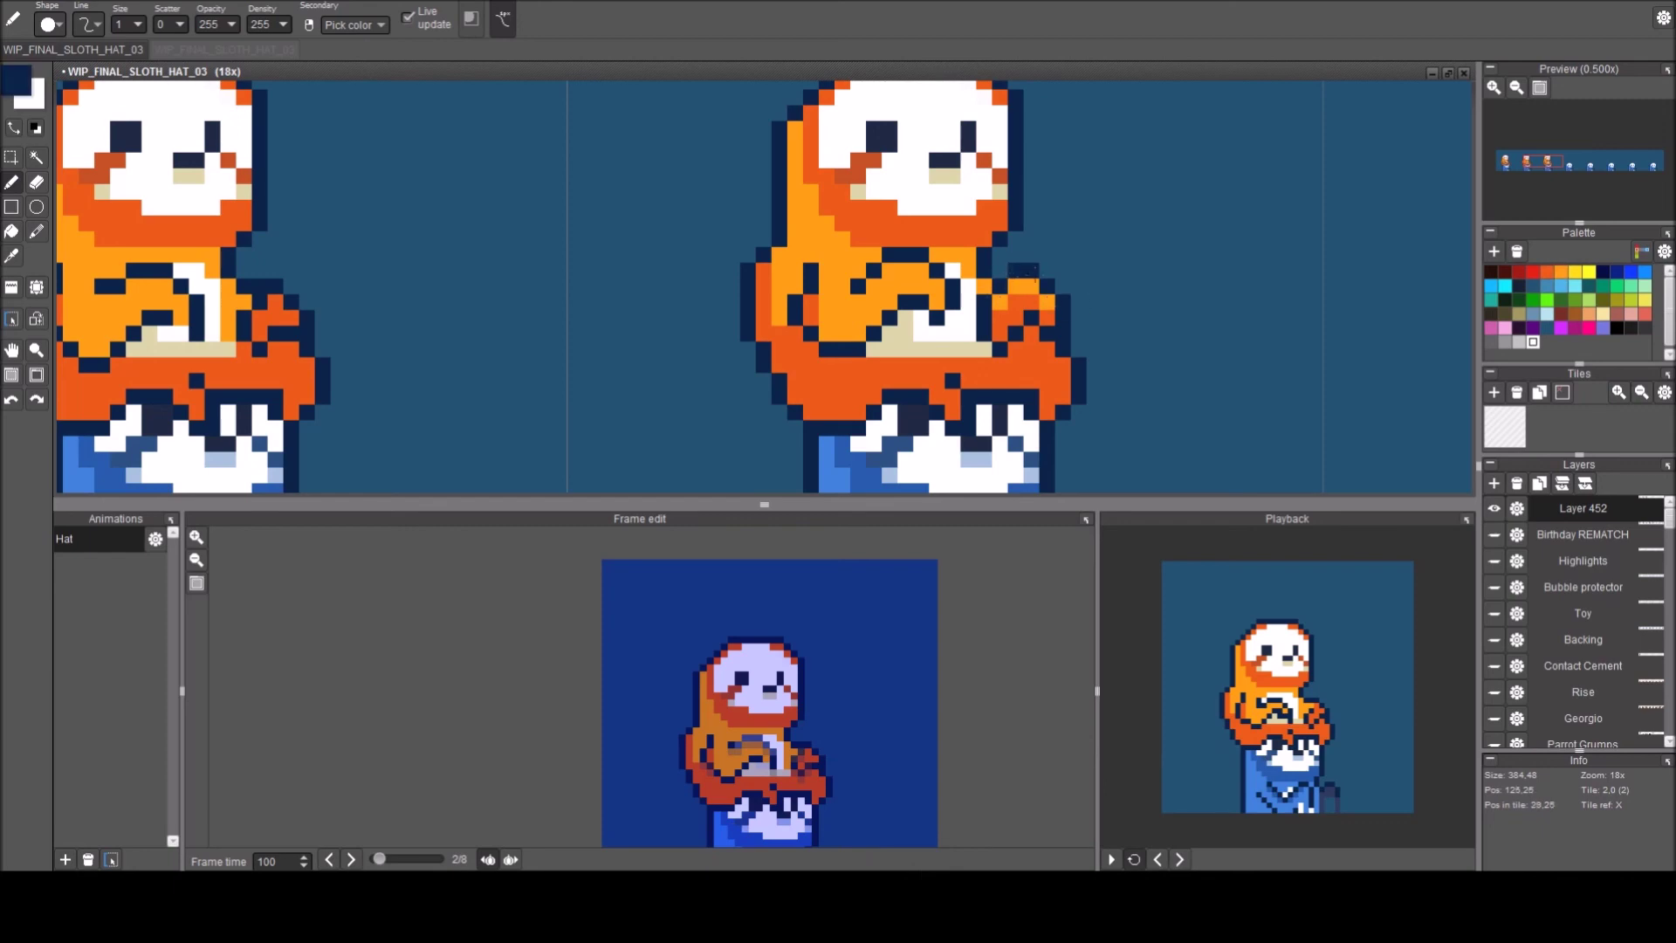
# Close the navy line under the second frame's left forearm and shade the forearm's lower edge with dark orange.
pyautogui.scroll(-3, 1187, 376)
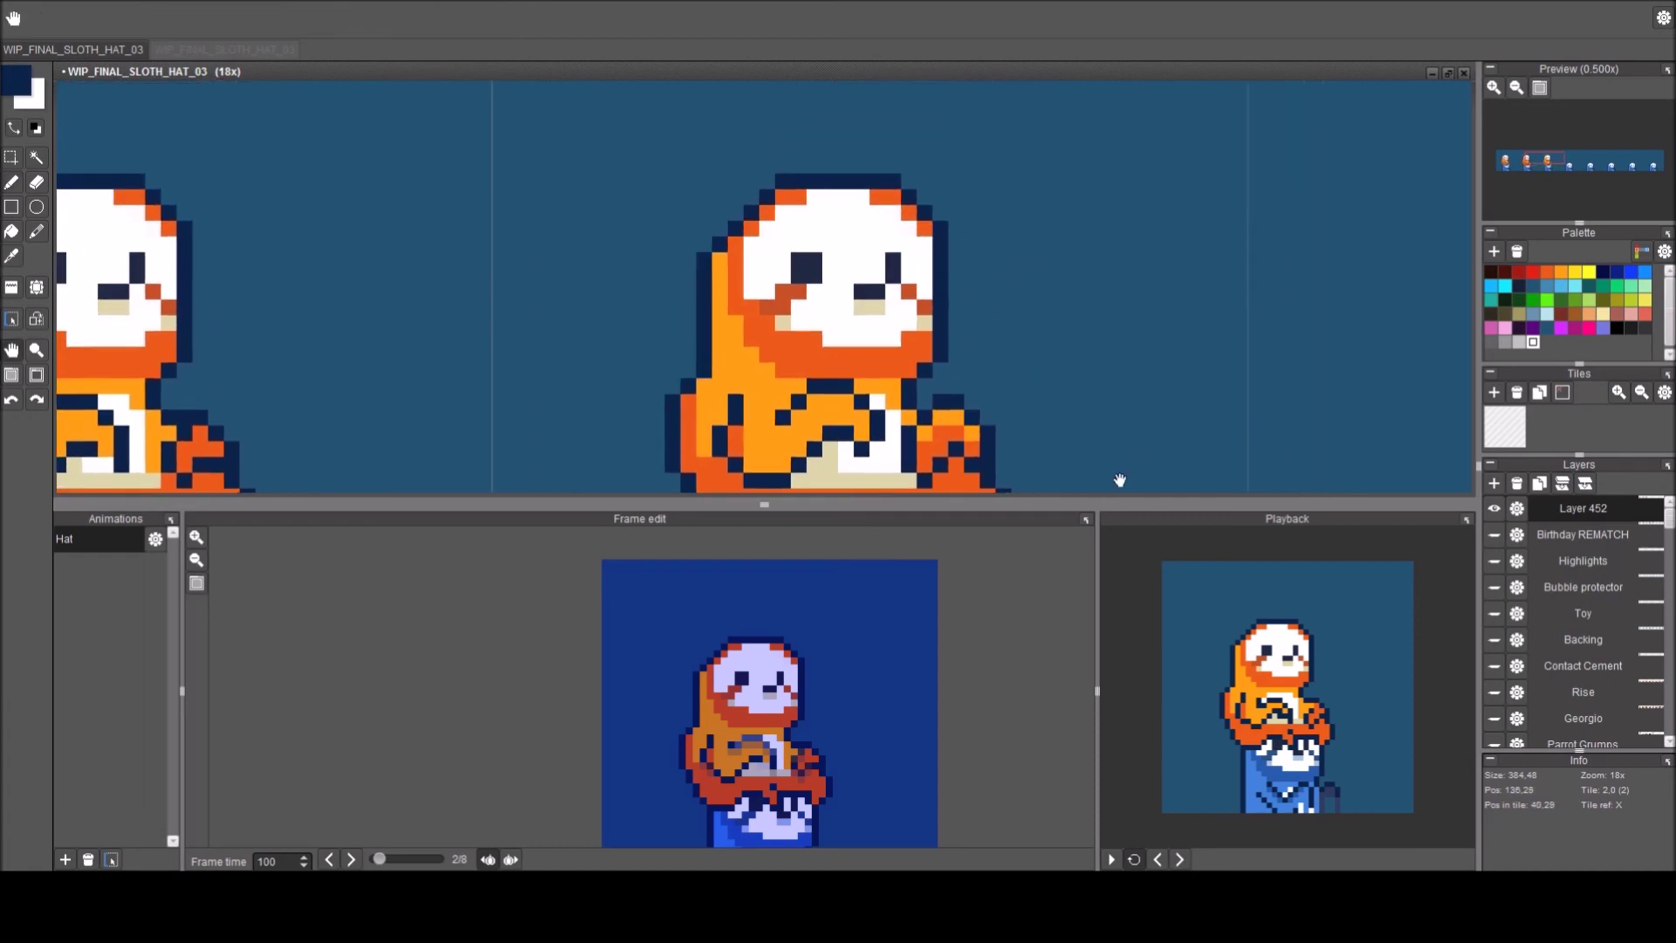
pyautogui.moveTo(1005, 392); pyautogui.dragTo(954, 366)
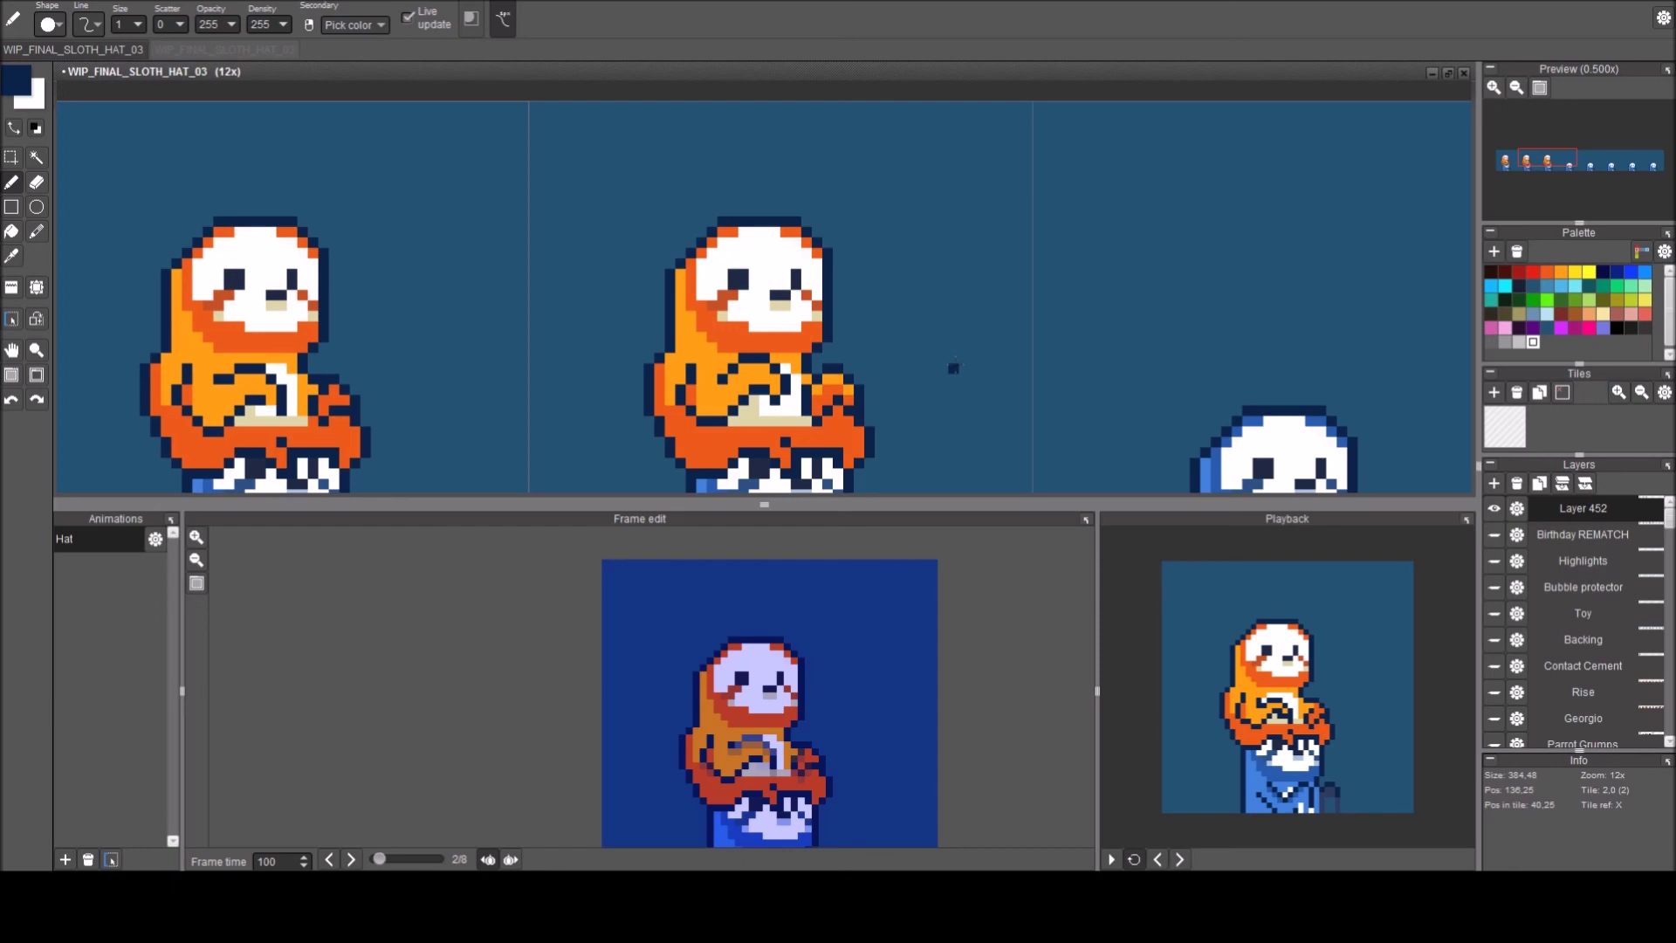
pyautogui.scroll(-5, 876, 367)
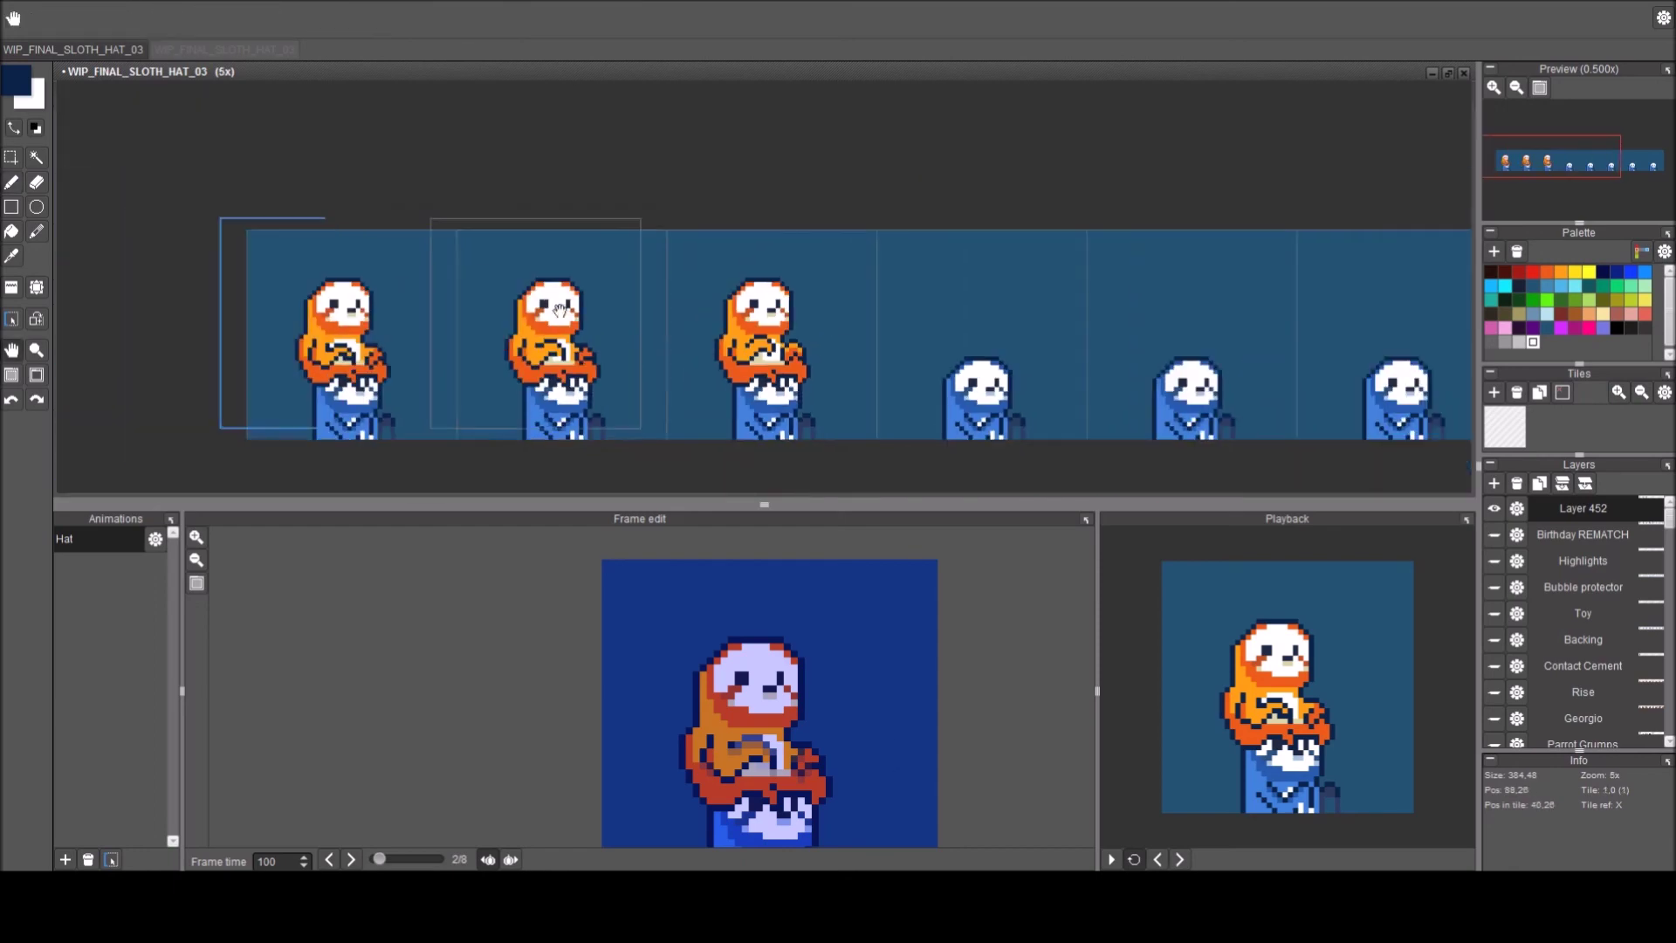
pyautogui.moveTo(572, 316); pyautogui.dragTo(554, 306)
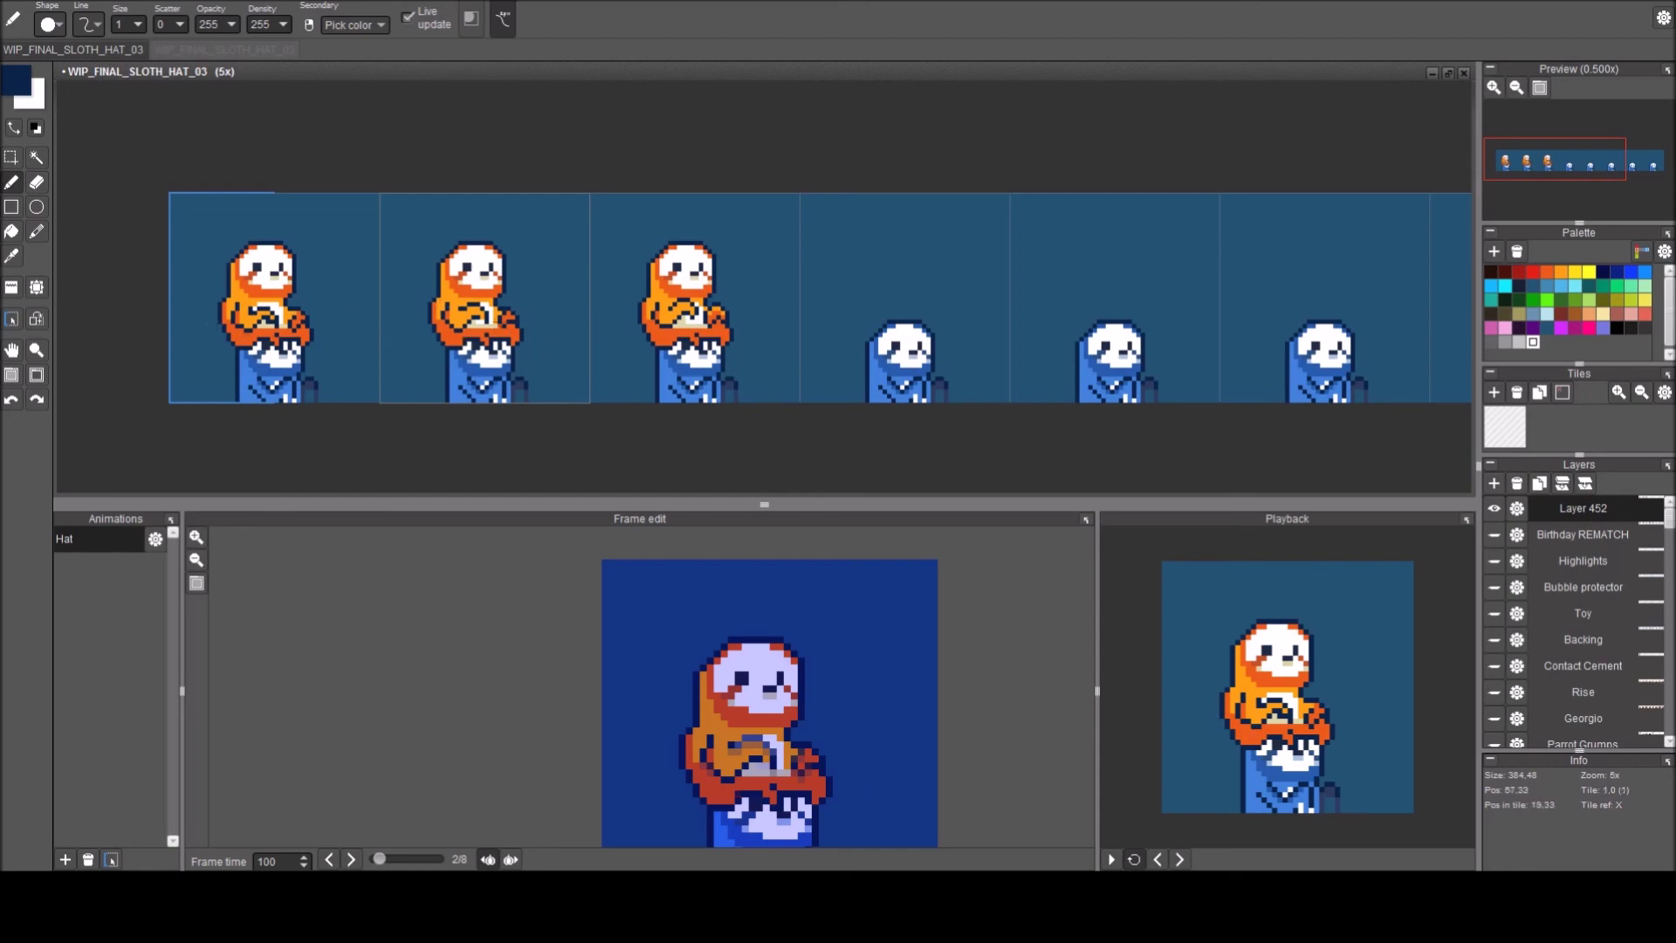
pyautogui.scroll(6, 437, 331)
pyautogui.rightClick(533, 370)
pyautogui.click(557, 347)
pyautogui.rightClick(509, 322)
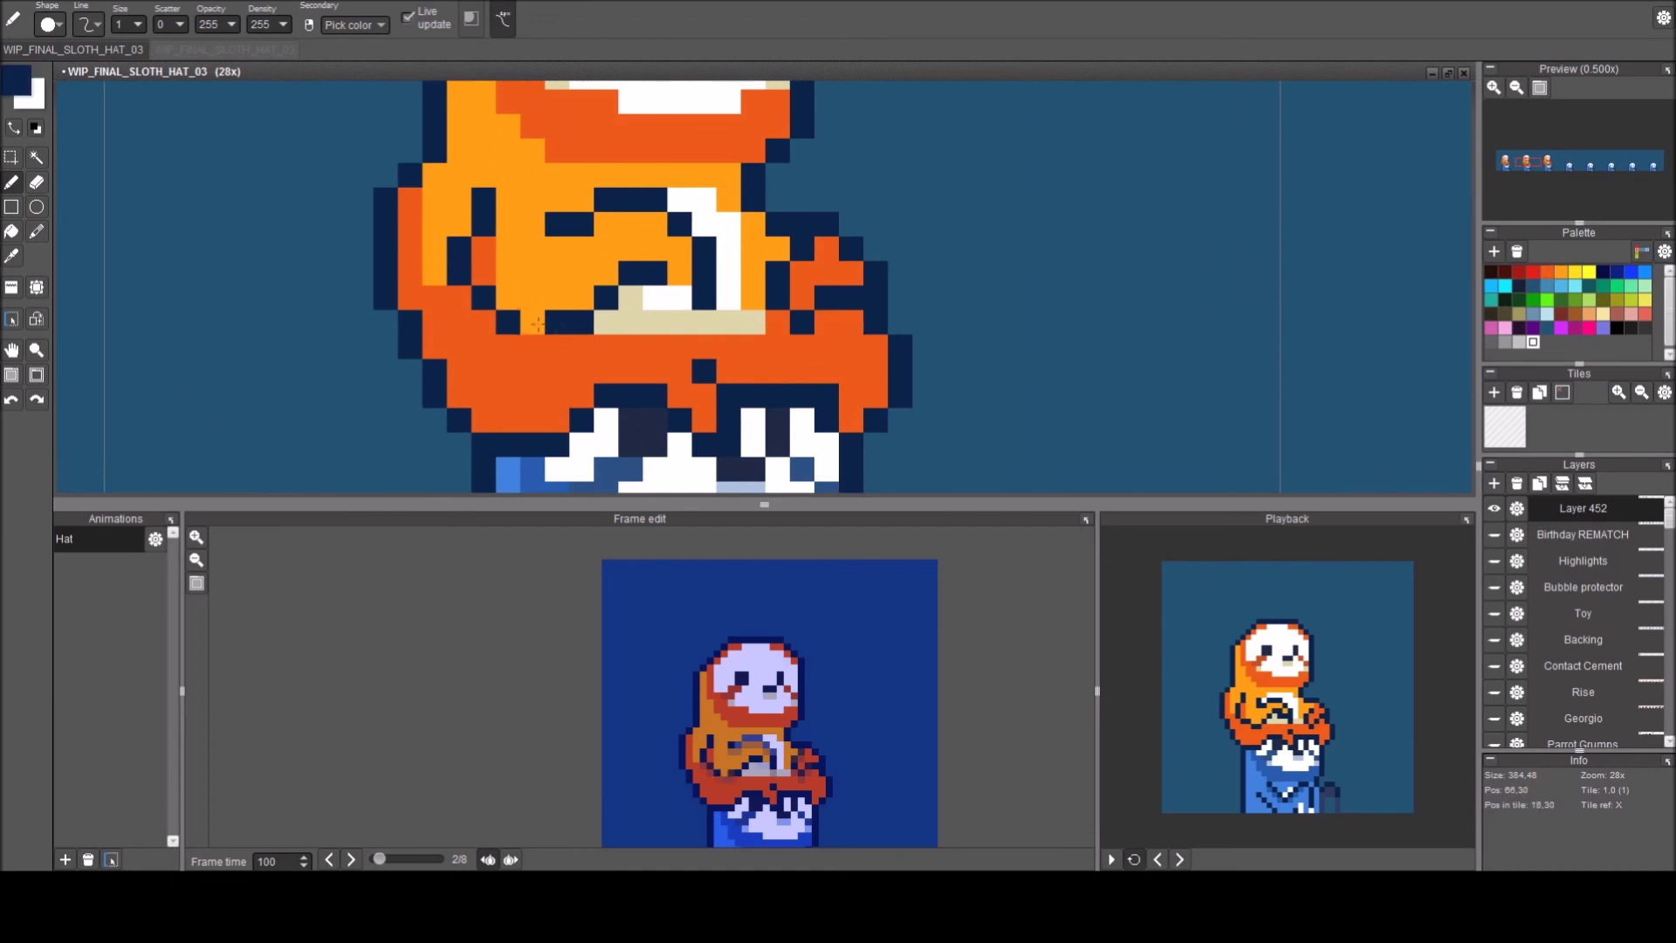
pyautogui.rightClick(486, 272)
pyautogui.moveTo(505, 299); pyautogui.dragTo(580, 298)
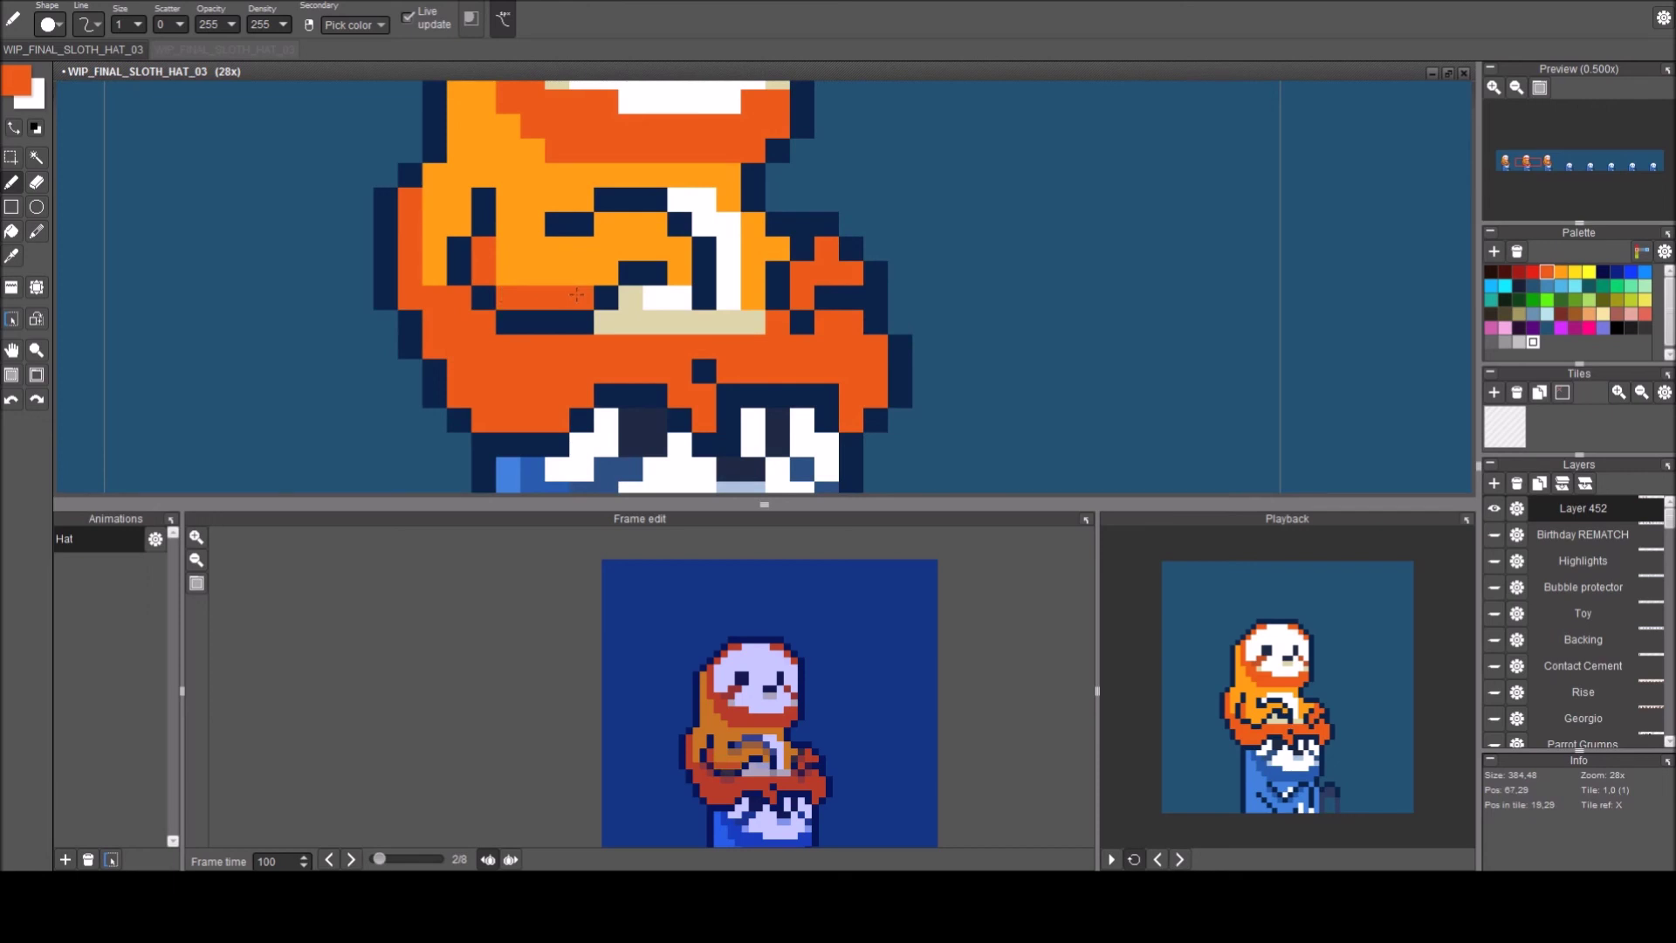
pyautogui.click(606, 273)
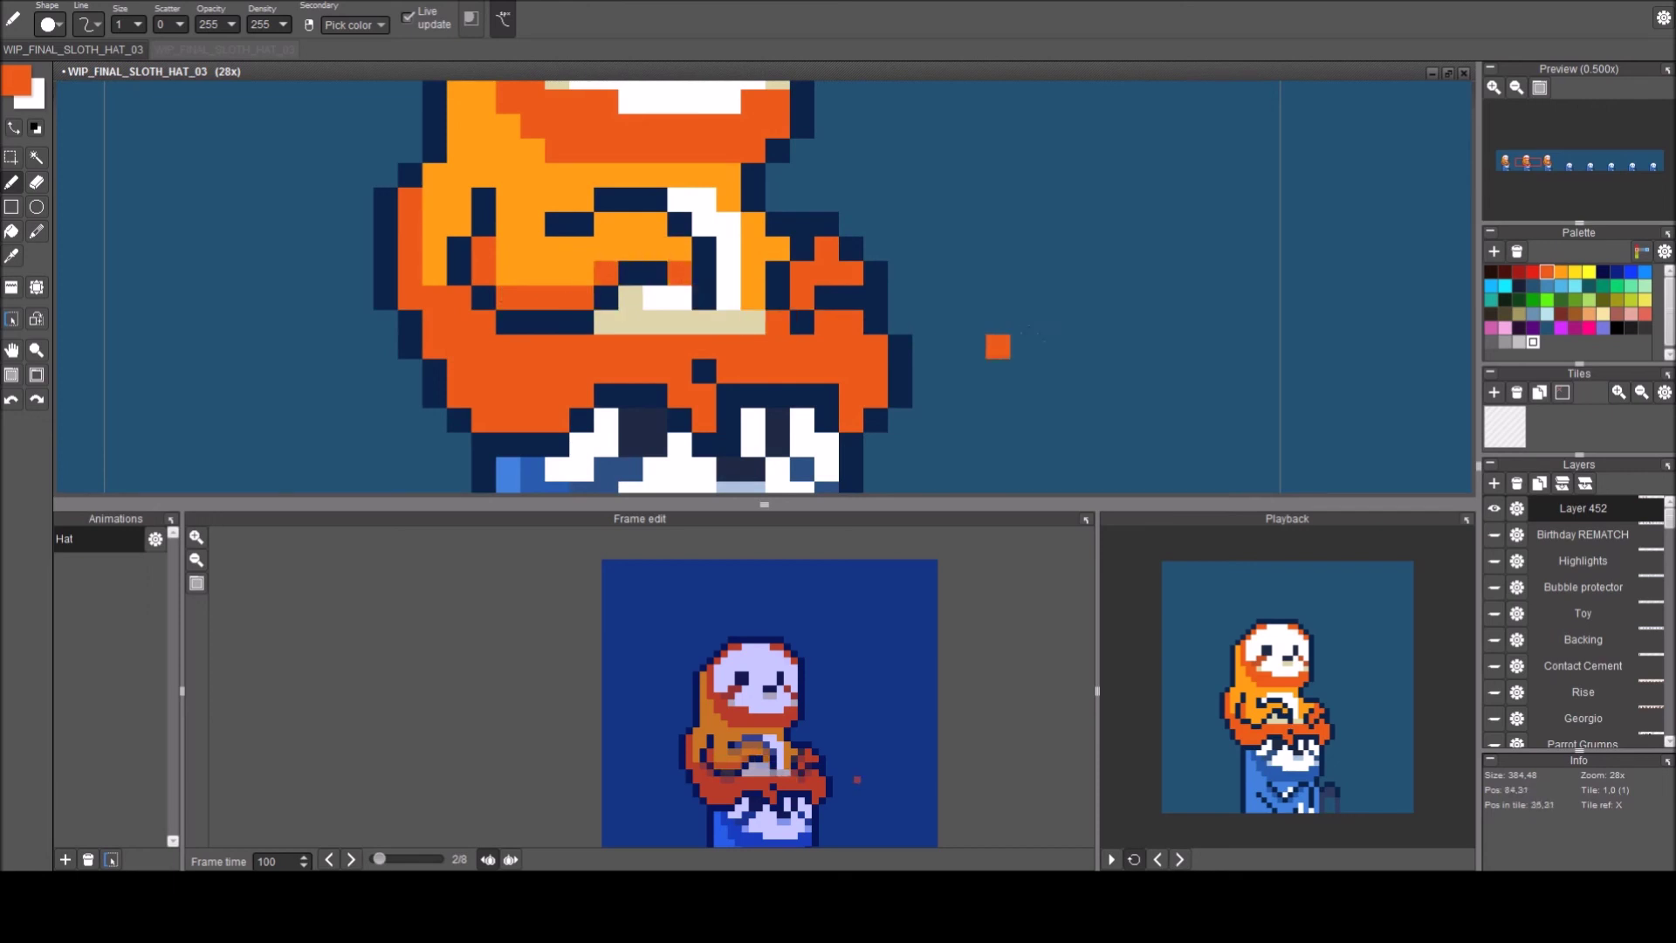
# Shade the lower edge of the third frame's left forearm and hand with dark orange to match the second frame.
pyautogui.press('space')
pyautogui.moveTo(771, 344); pyautogui.dragTo(252, 325)
pyautogui.scroll(-2, 576, 329)
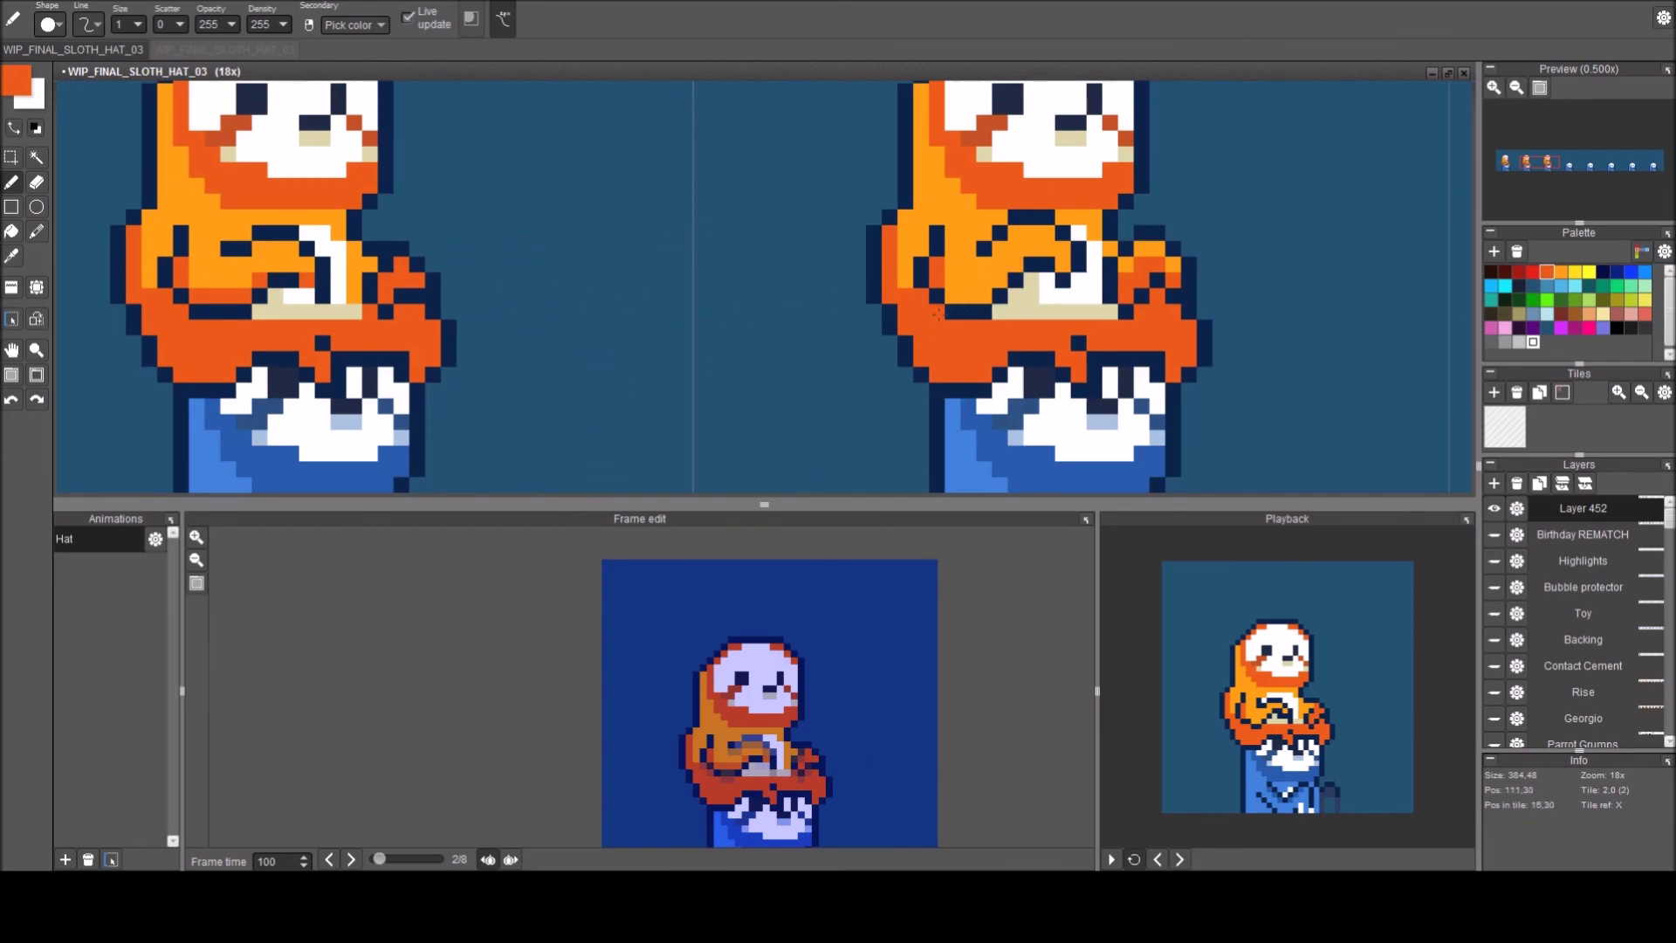
pyautogui.rightClick(941, 301)
pyautogui.moveTo(1038, 264); pyautogui.dragTo(914, 341)
pyautogui.rightClick(855, 344)
pyautogui.click(948, 312)
pyautogui.click(959, 314)
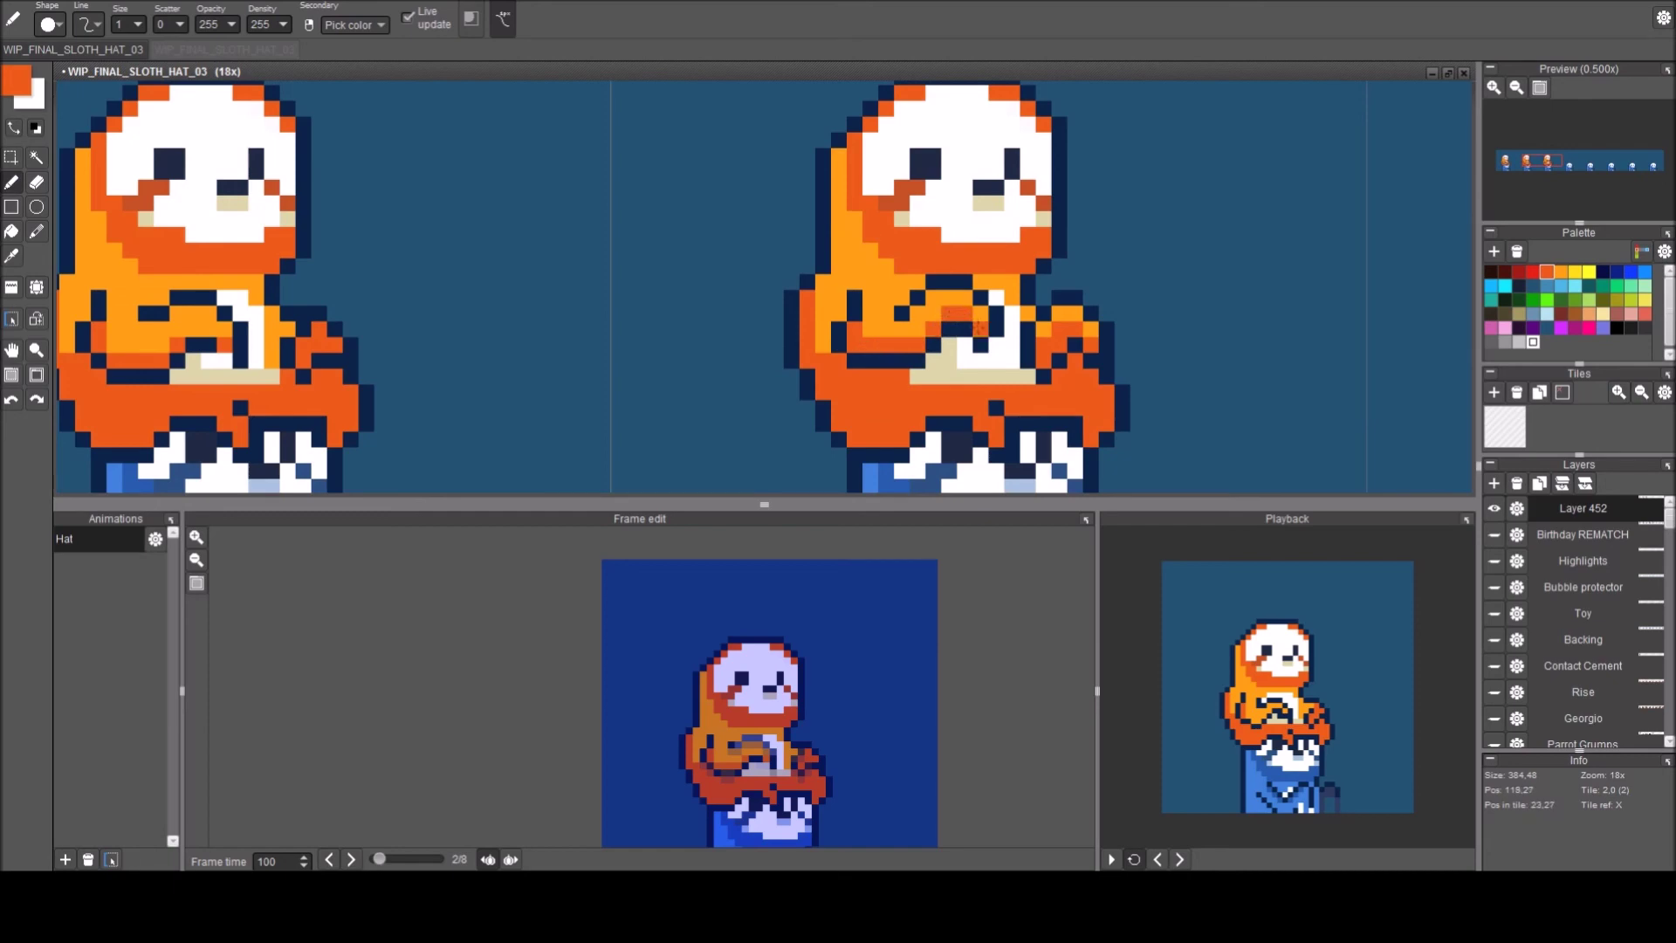
# Examine the third frame's arms up close and compare them with the second frame's.
pyautogui.press('space')
pyautogui.moveTo(1047, 326); pyautogui.dragTo(888, 344)
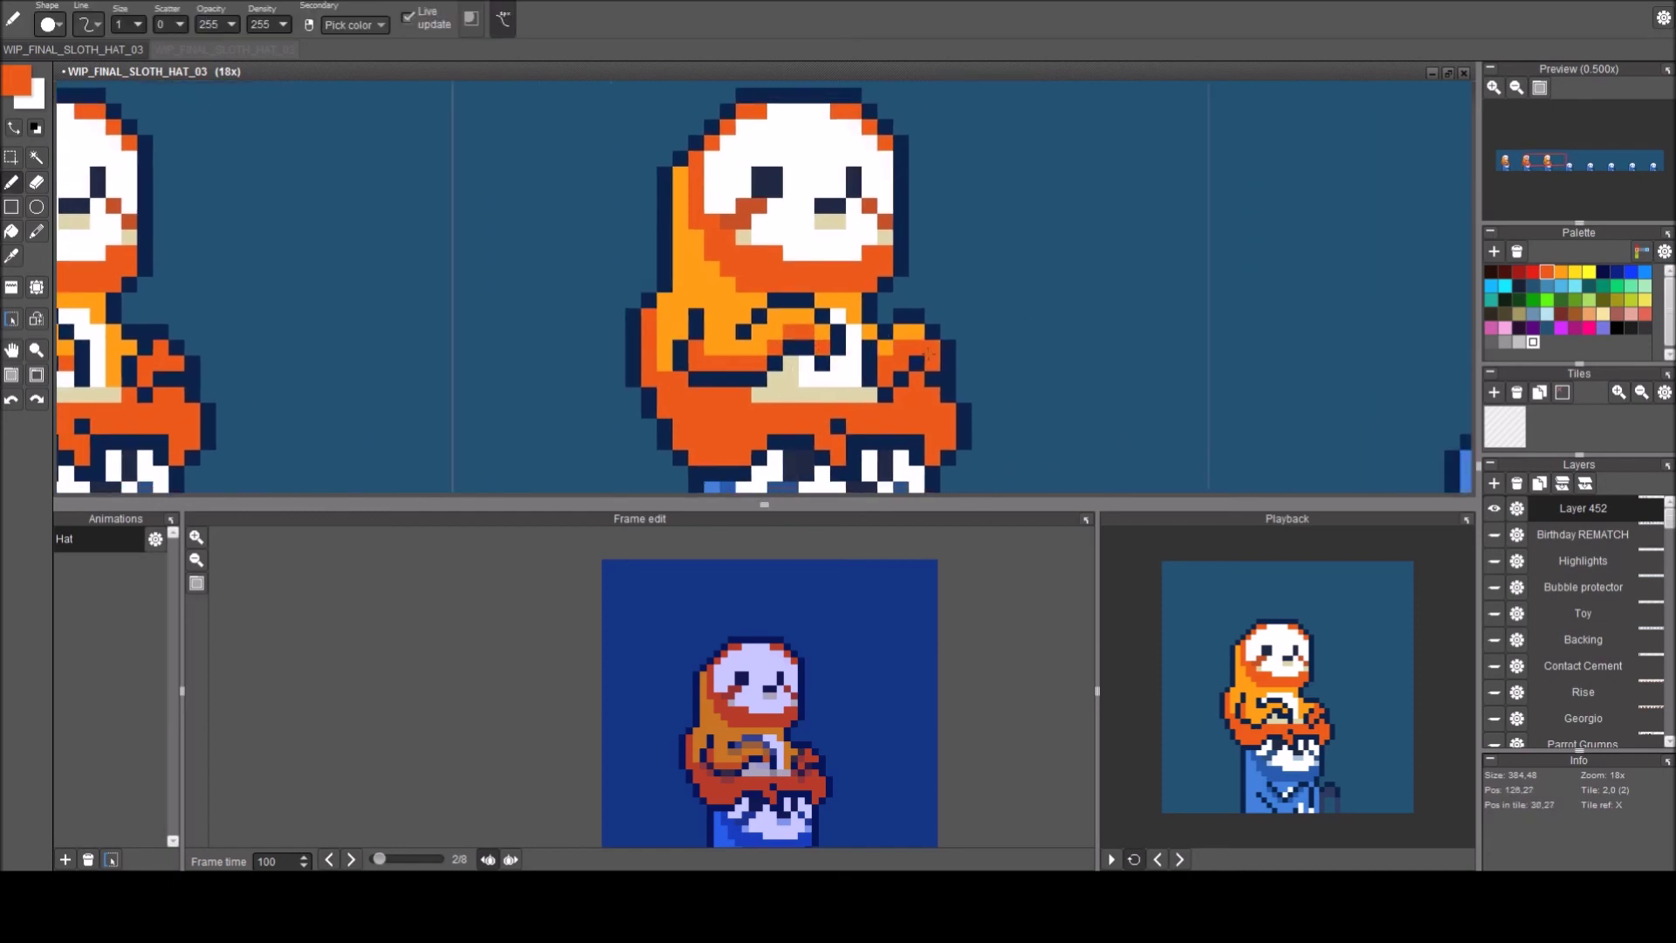
pyautogui.scroll(2, 899, 356)
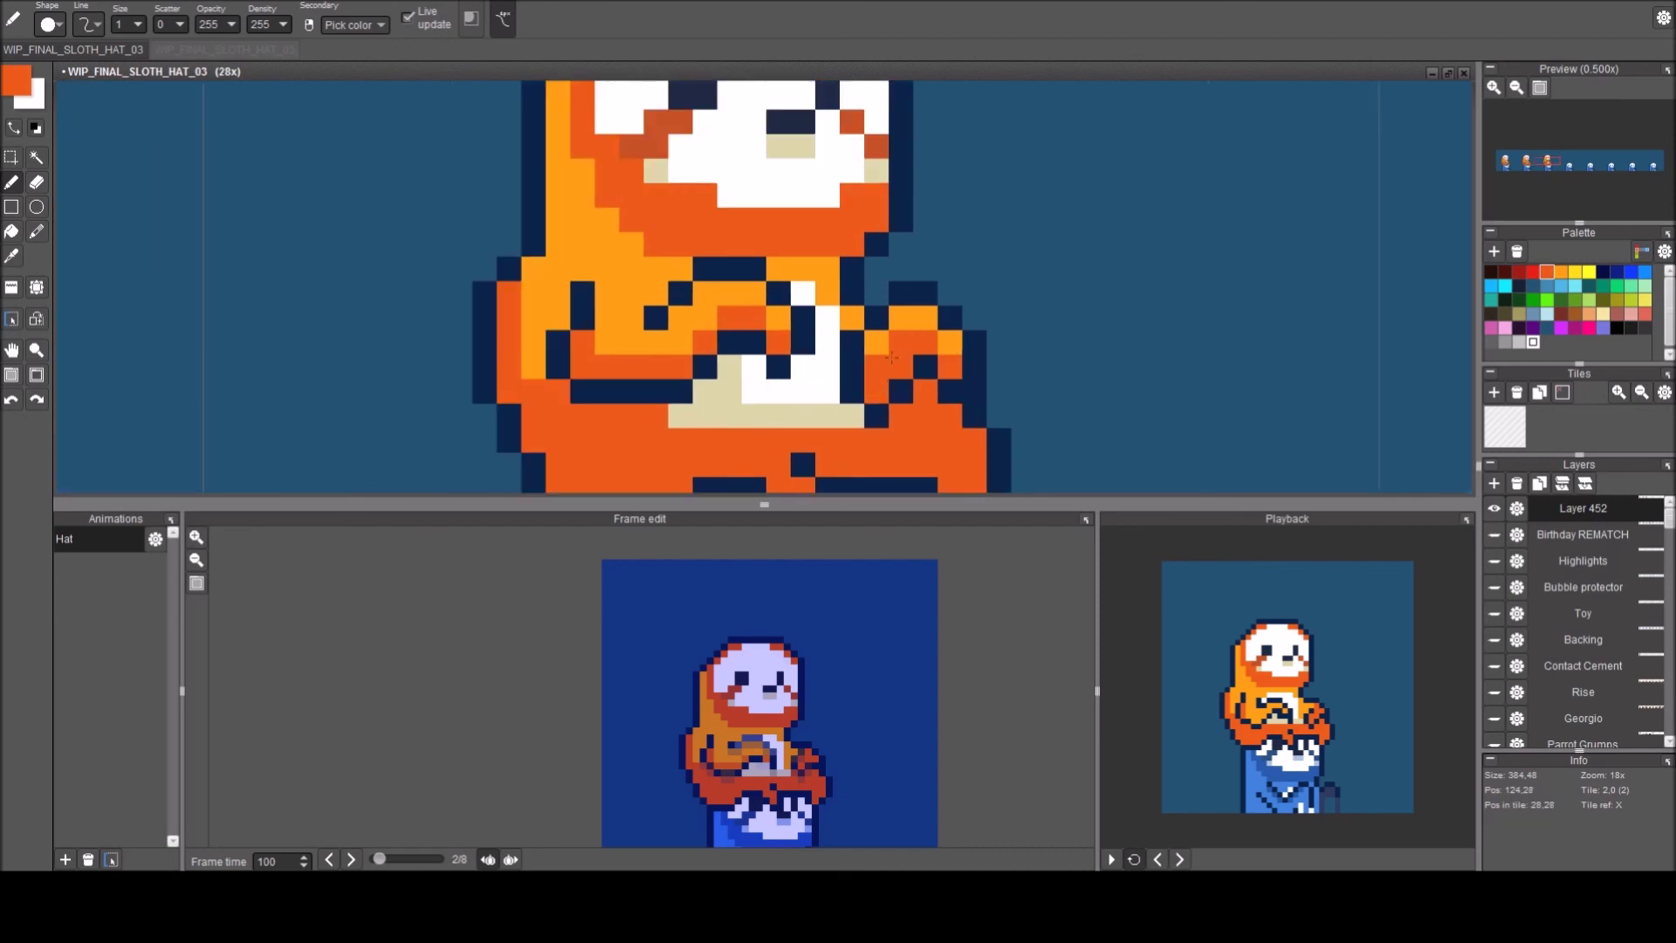
pyautogui.scroll(-3, 886, 355)
pyautogui.scroll(2, 891, 300)
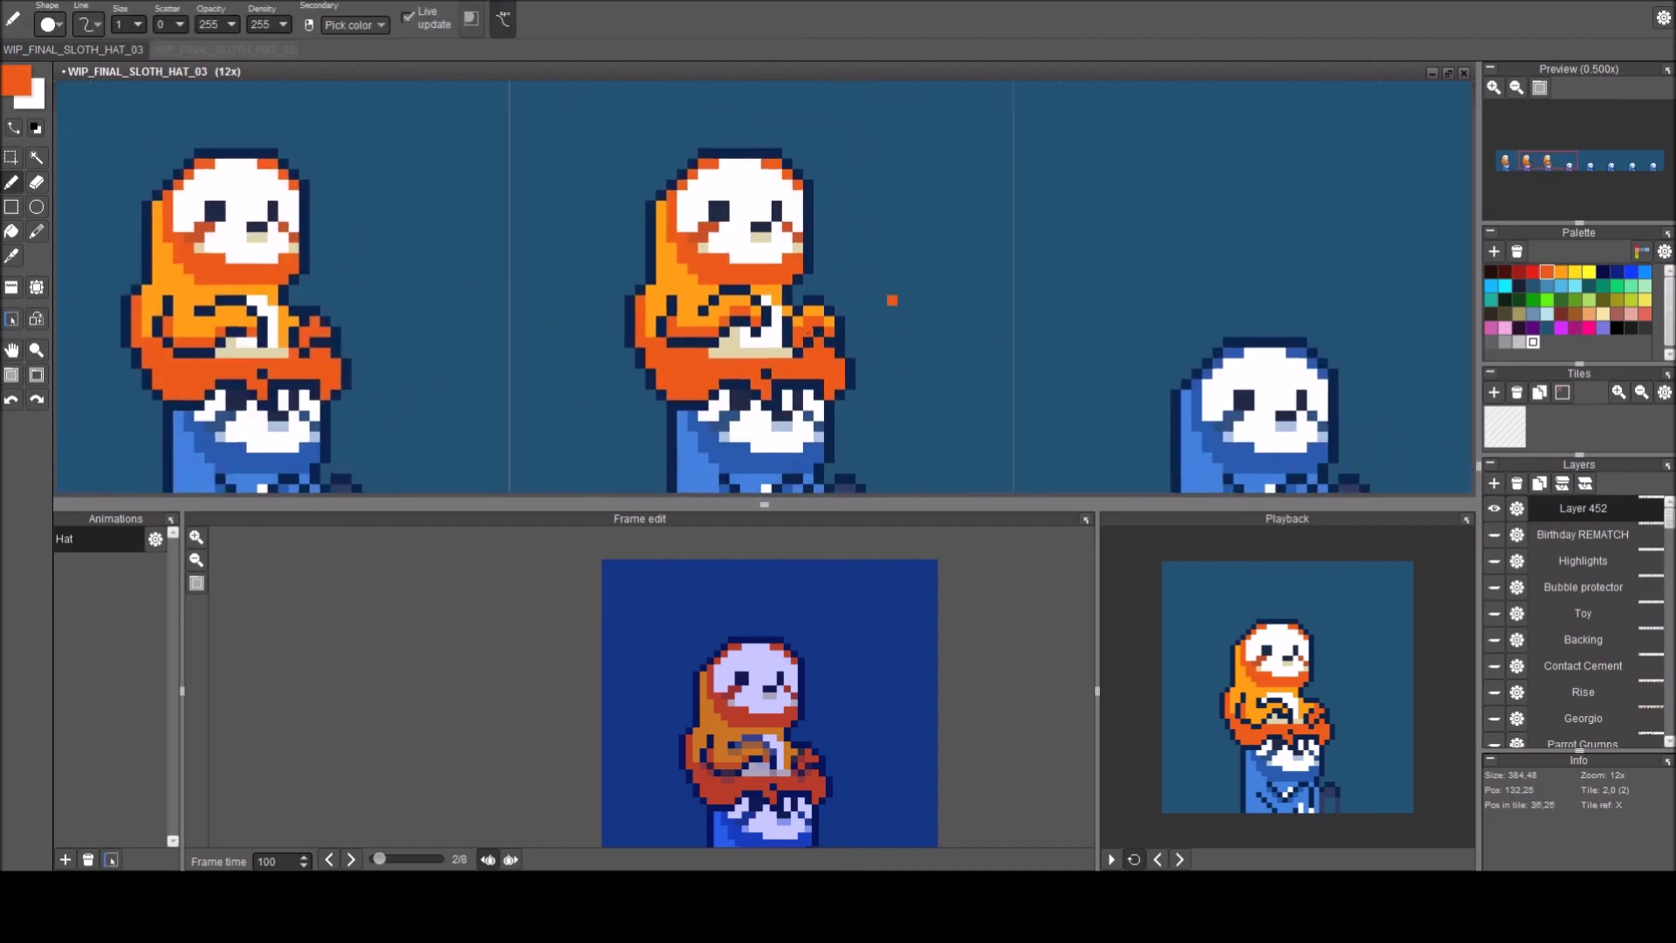
pyautogui.scroll(1, 823, 343)
pyautogui.press('e')
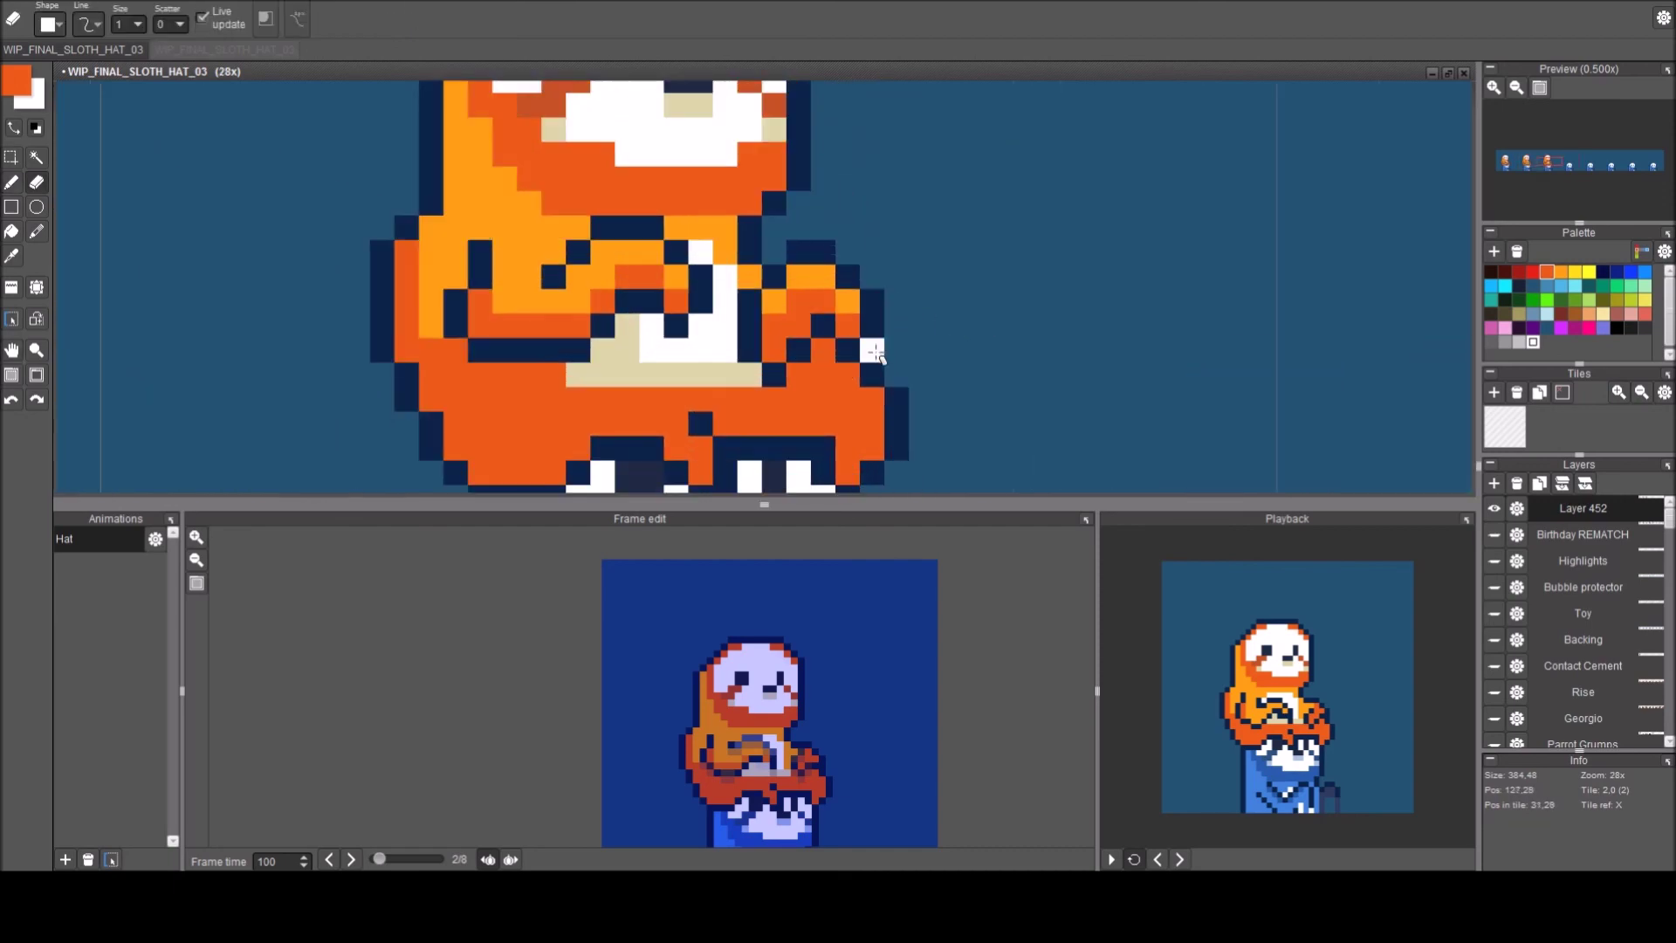
pyautogui.scroll(-1, 900, 367)
pyautogui.moveTo(897, 367); pyautogui.dragTo(991, 327)
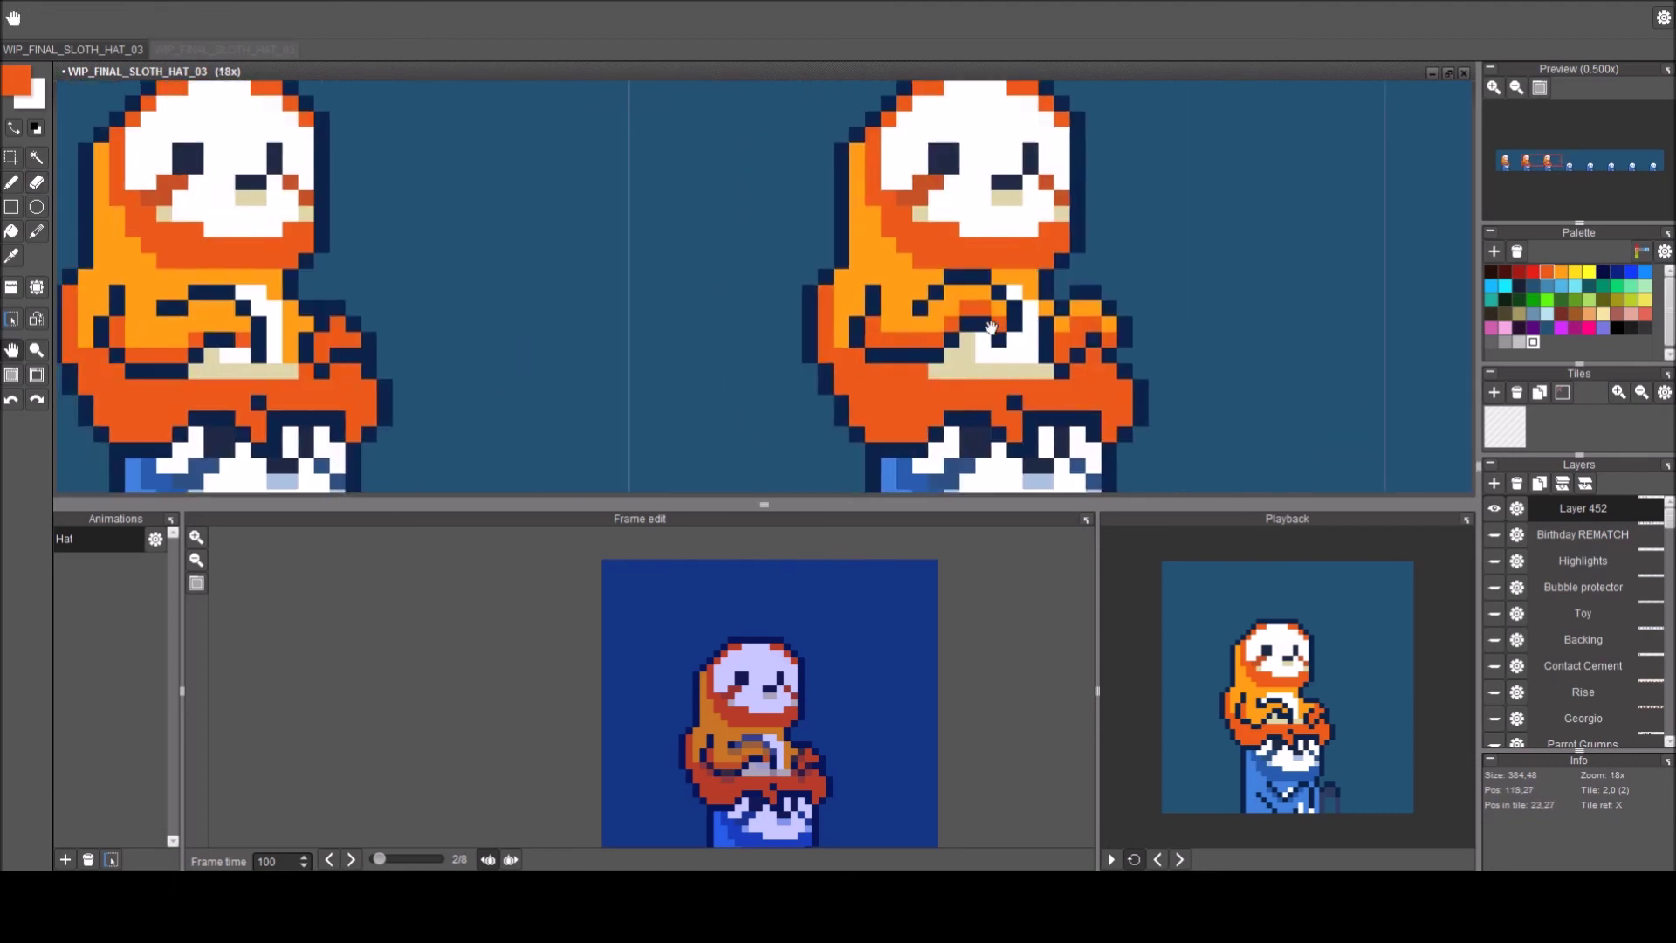
pyautogui.scroll(-1, 991, 328)
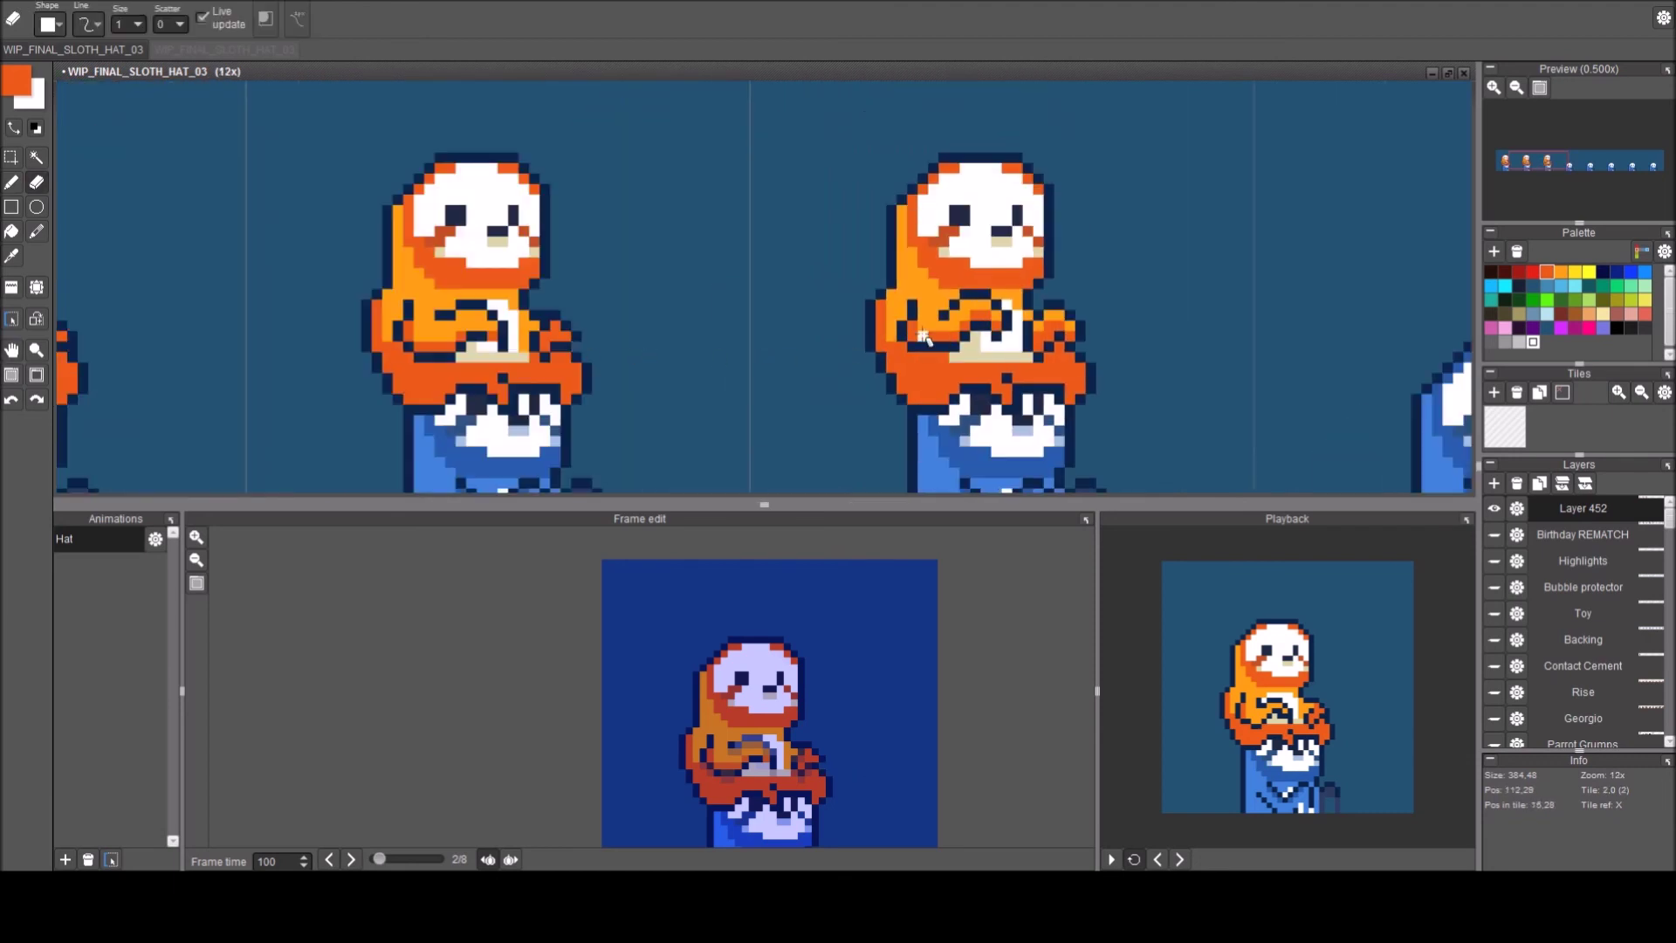
# Highlight the top of the second frame's right hand with light orange and redraw its upper outline in navy.
pyautogui.keyDown('alt'); pyautogui.click(525, 327); pyautogui.keyUp('alt')
pyautogui.press('b')
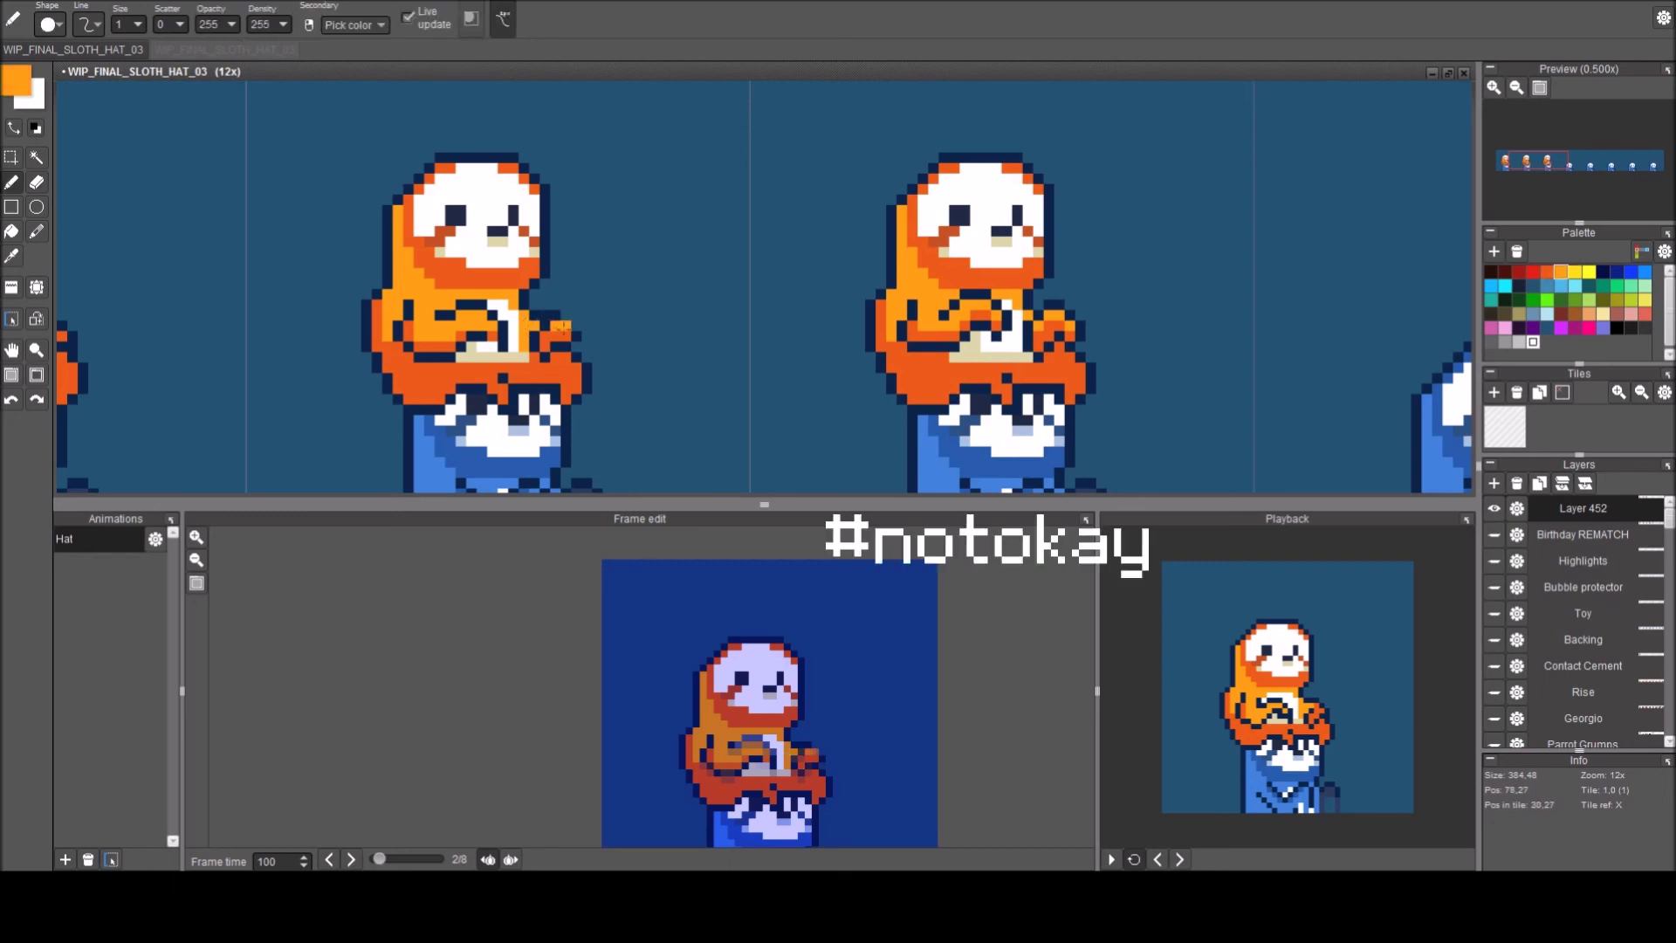
pyautogui.keyDown('alt'); pyautogui.click(556, 307); pyautogui.keyUp('alt')
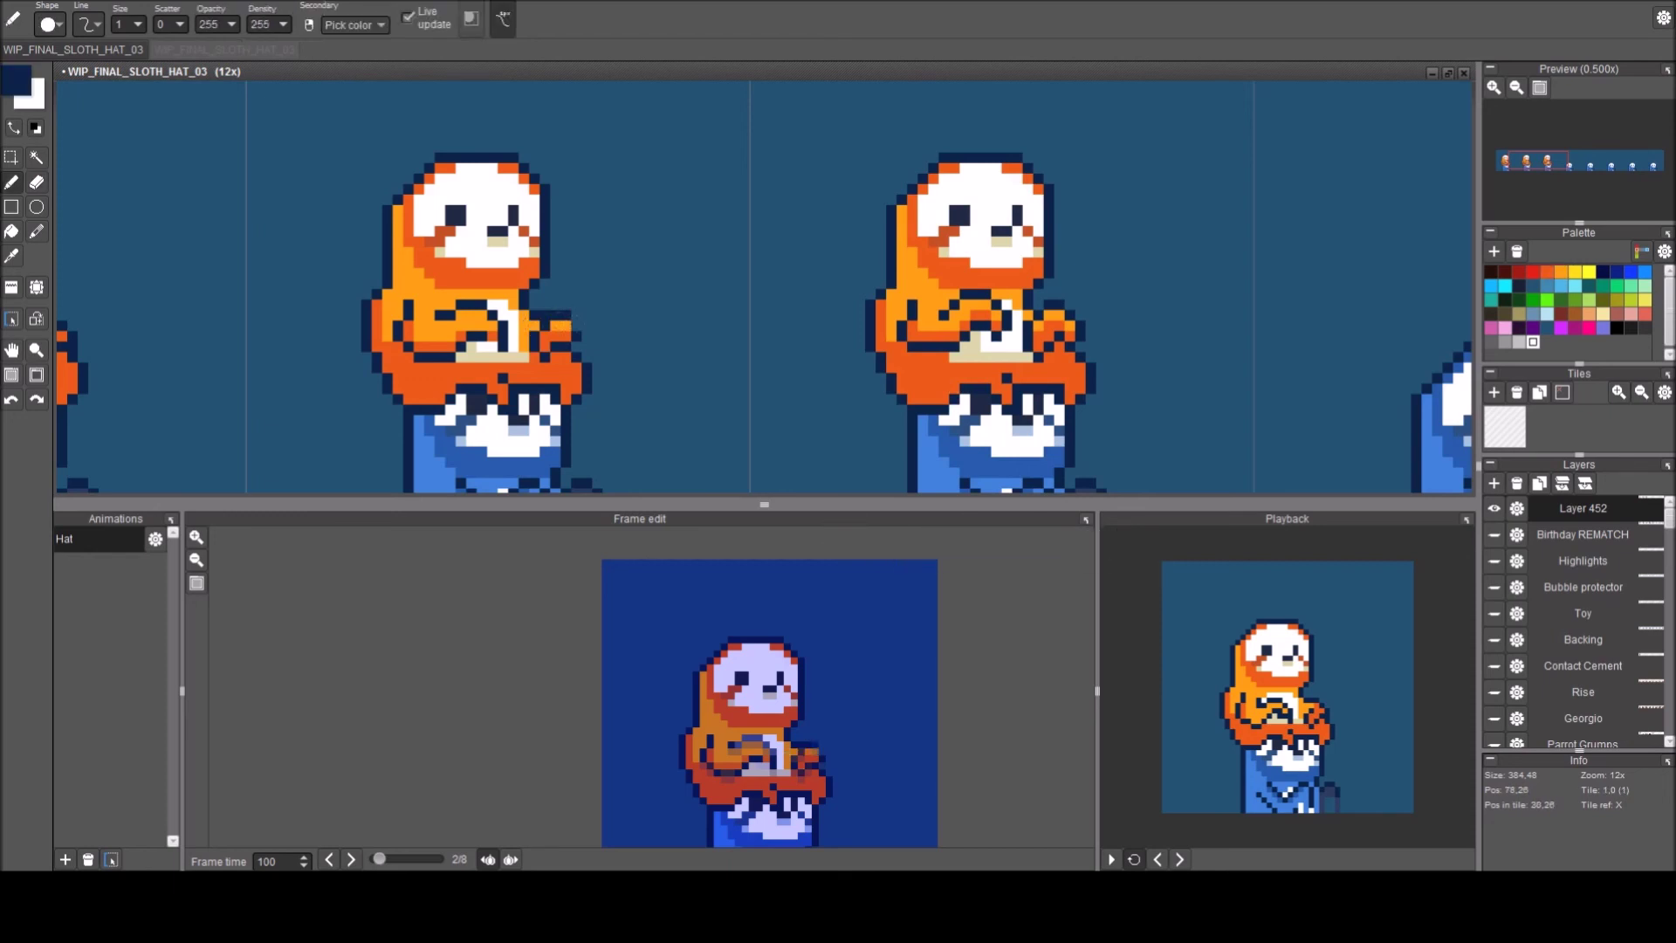
pyautogui.press('e')
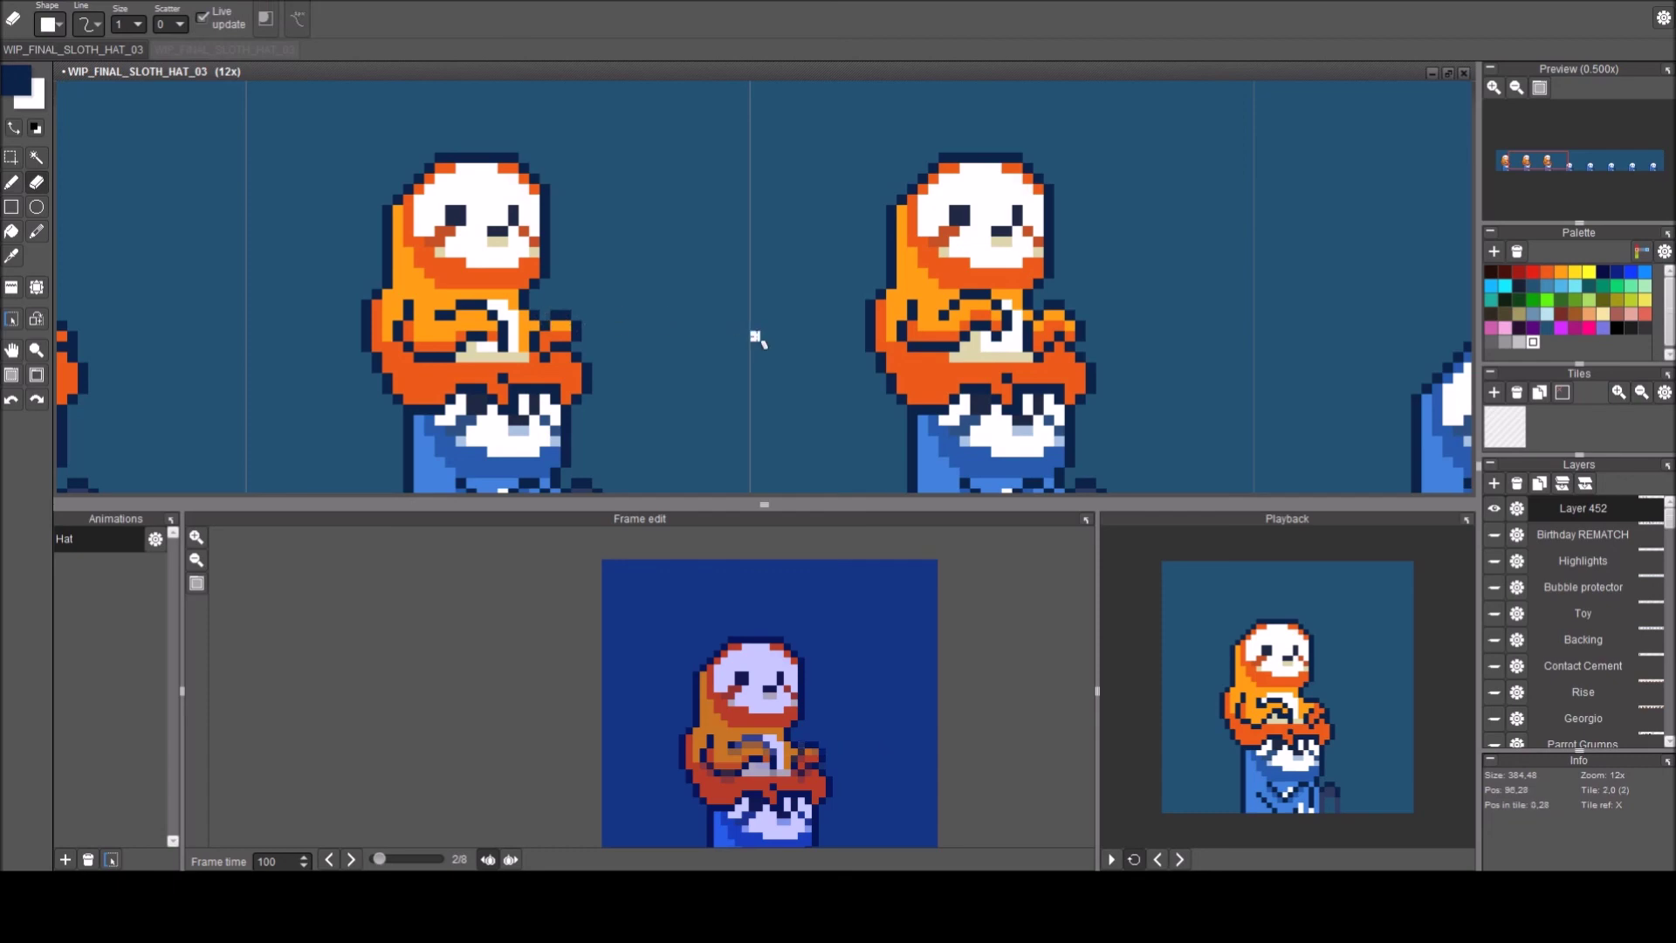
# Try filling the fourth to eighth frames with duplicate tiles of the finished sloth frames and play the animation.
pyautogui.scroll(-1, 756, 339)
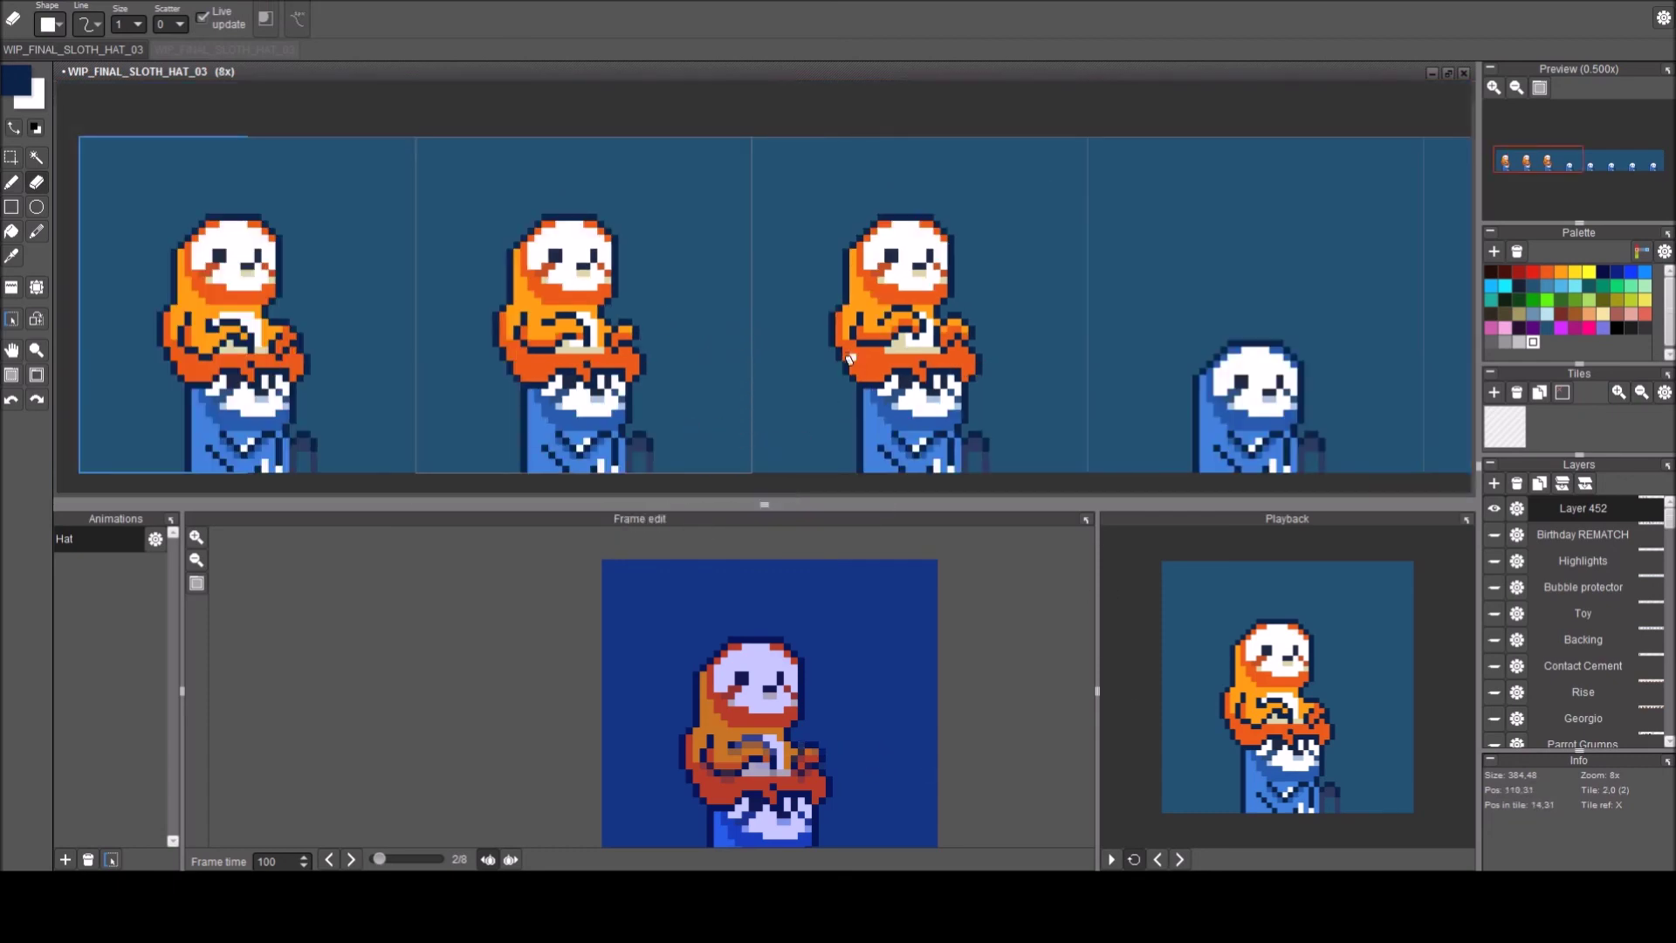
pyautogui.scroll(-3, 849, 358)
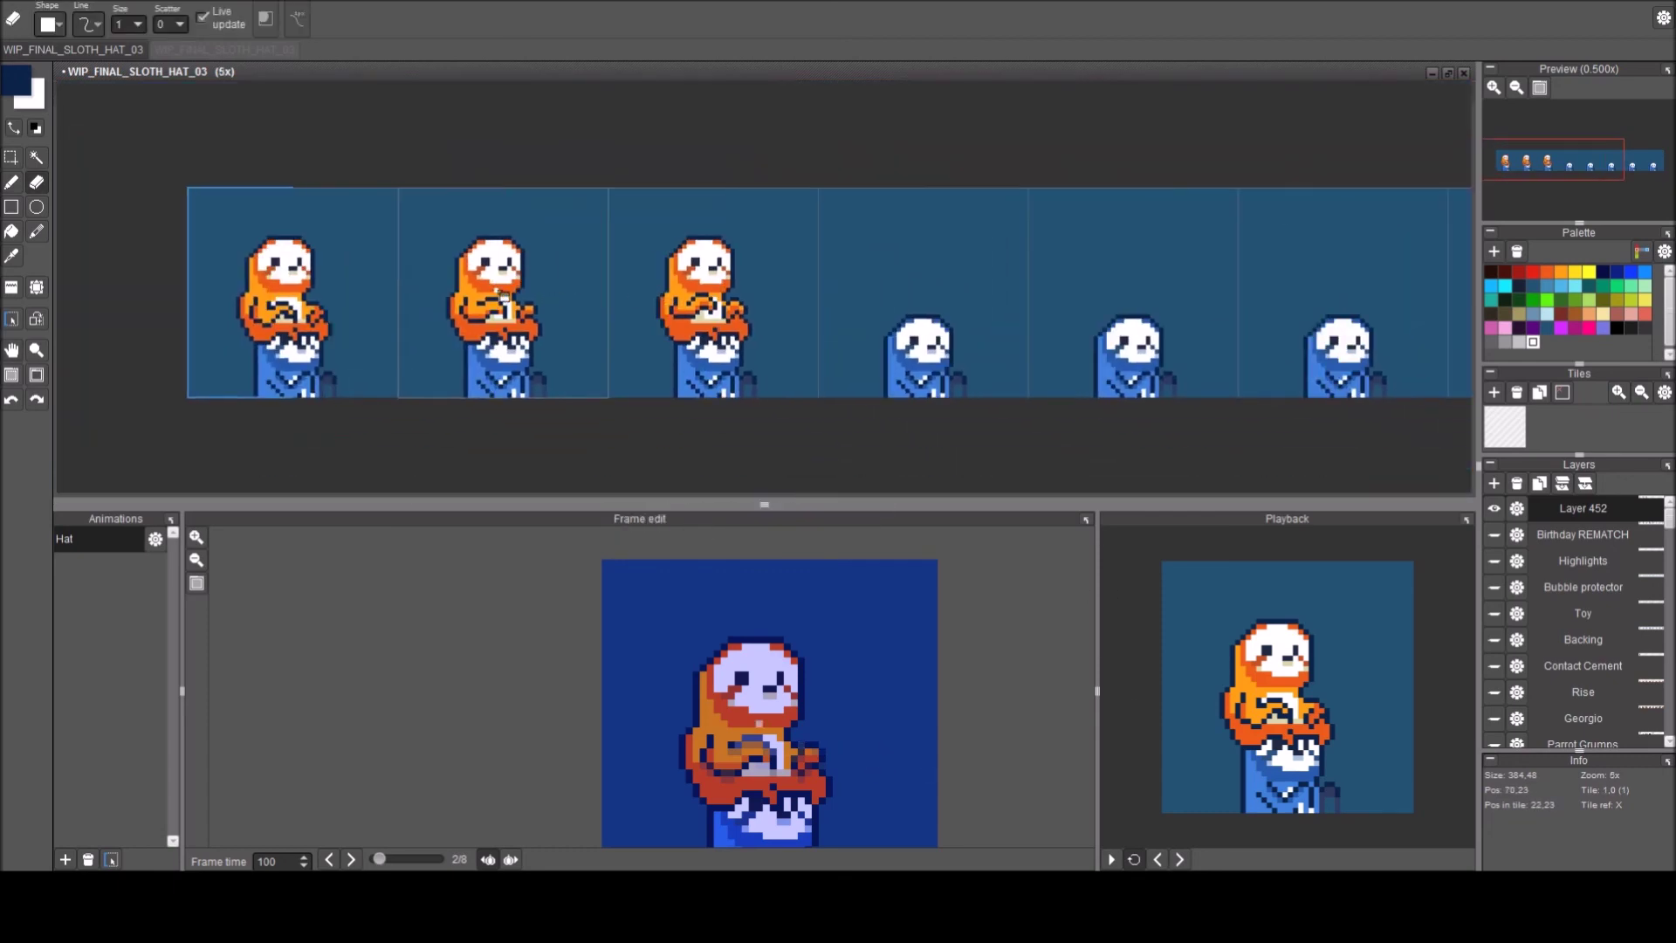
pyautogui.press('t')
pyautogui.click(851, 316)
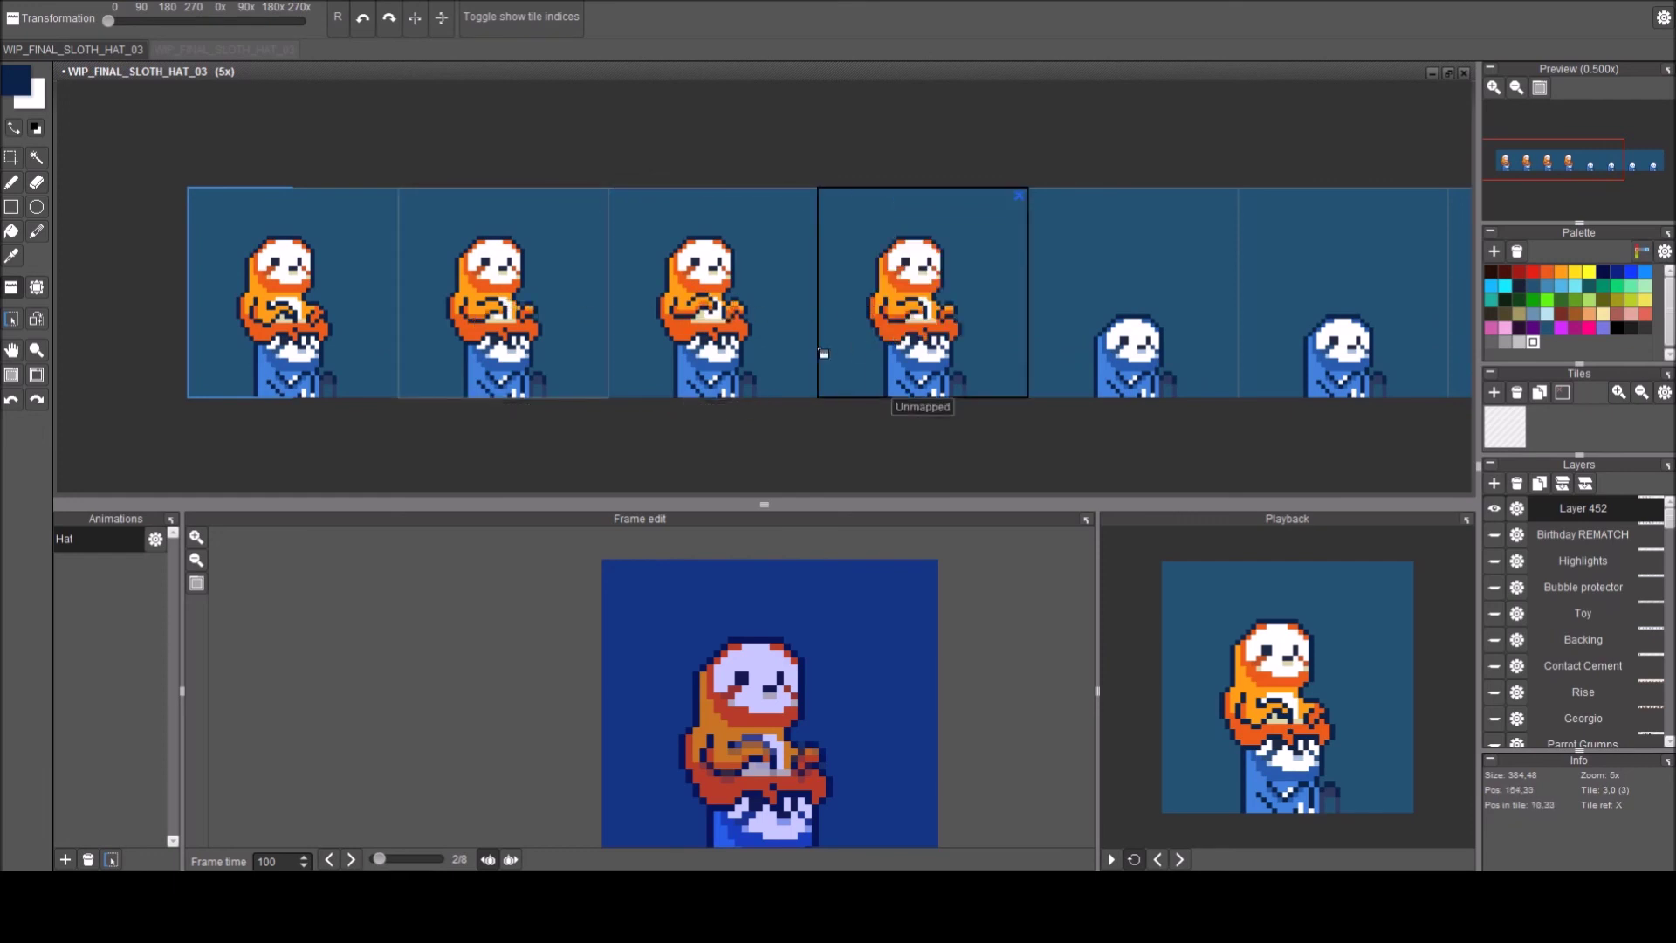
pyautogui.moveTo(858, 348); pyautogui.dragTo(611, 359)
pyautogui.rightClick(471, 336)
pyautogui.click(862, 347)
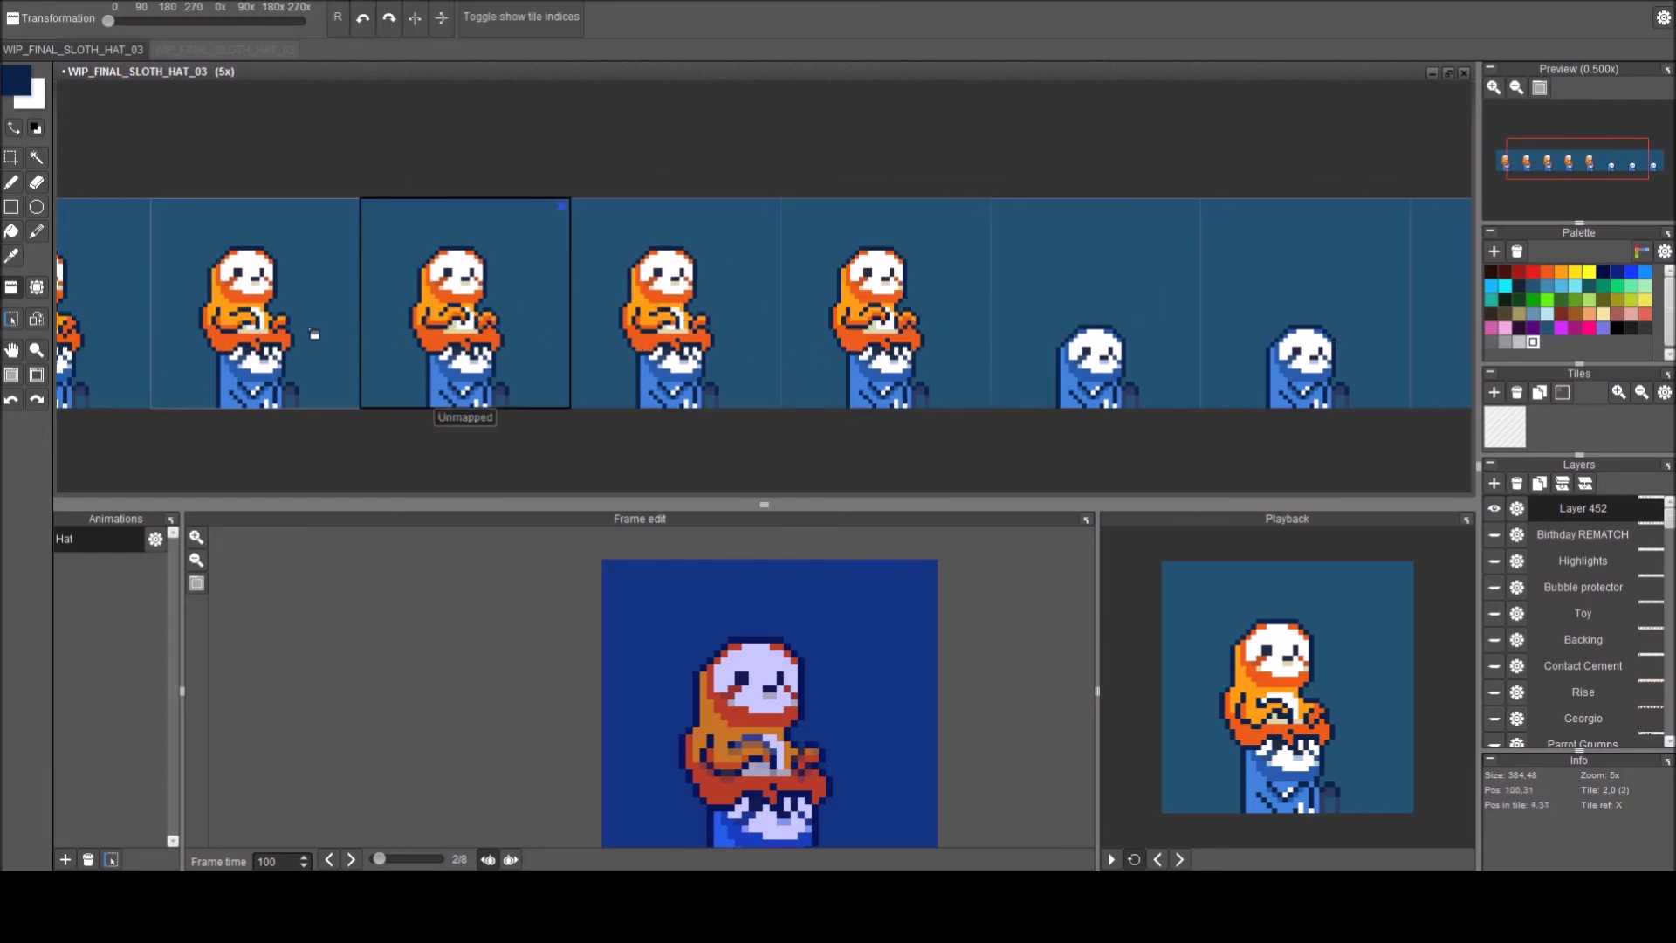
pyautogui.moveTo(314, 334); pyautogui.dragTo(524, 330)
pyautogui.scroll(-1, 523, 336)
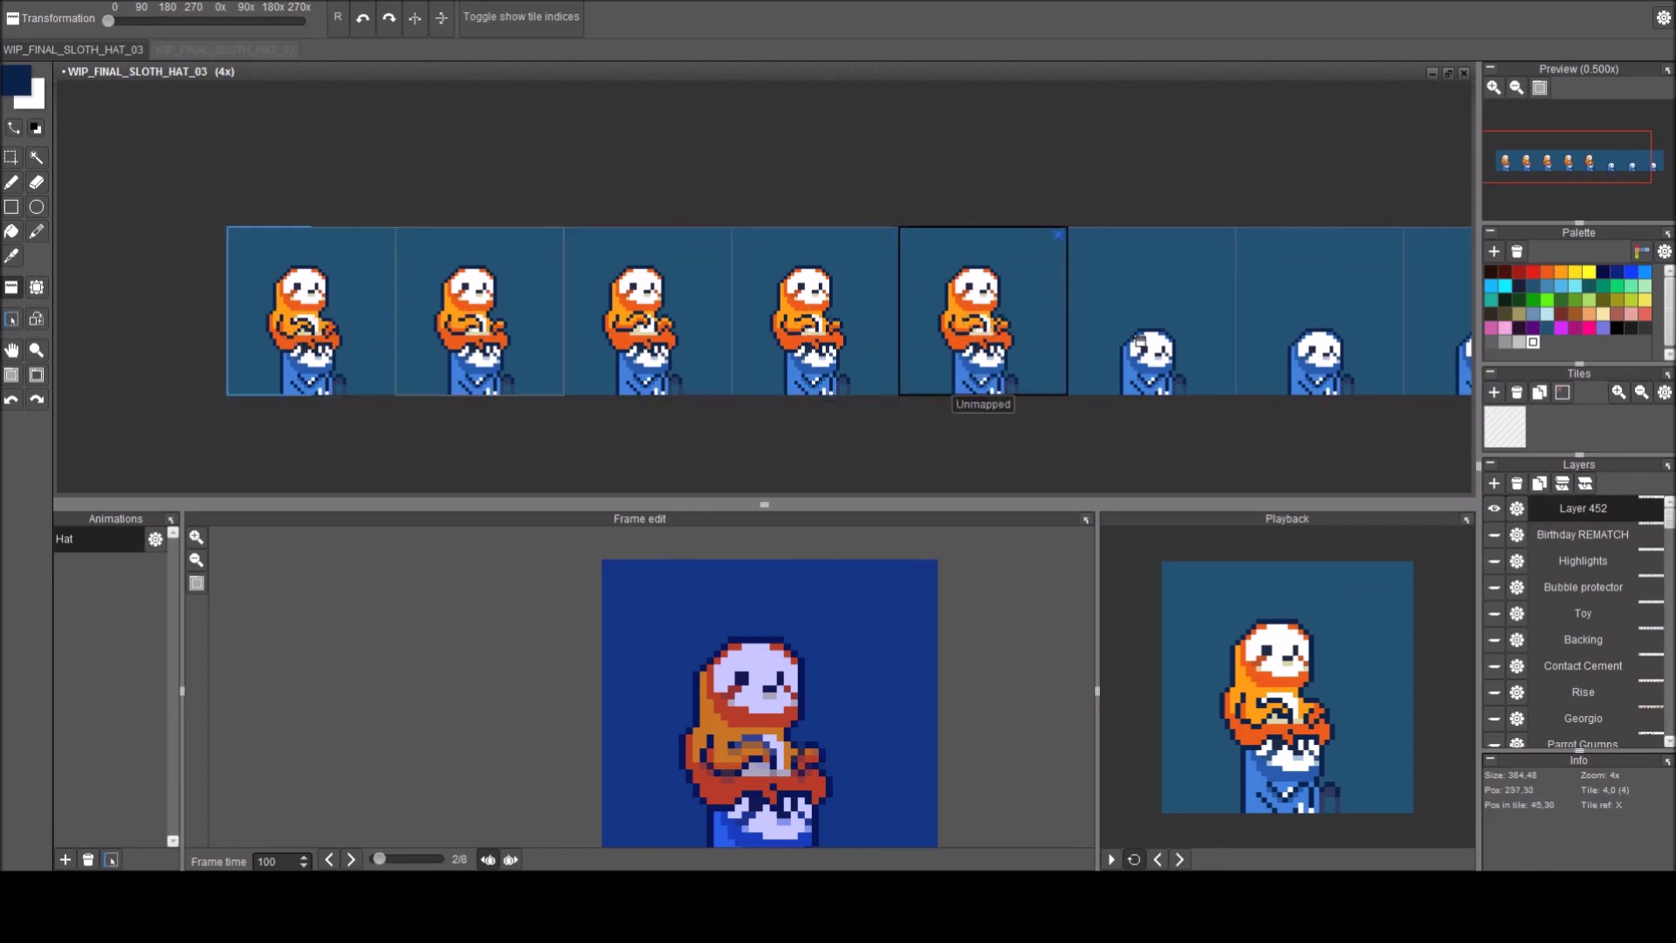
pyautogui.click(1140, 341)
pyautogui.click(1299, 341)
pyautogui.press('space')
pyautogui.moveTo(1063, 382); pyautogui.dragTo(771, 413)
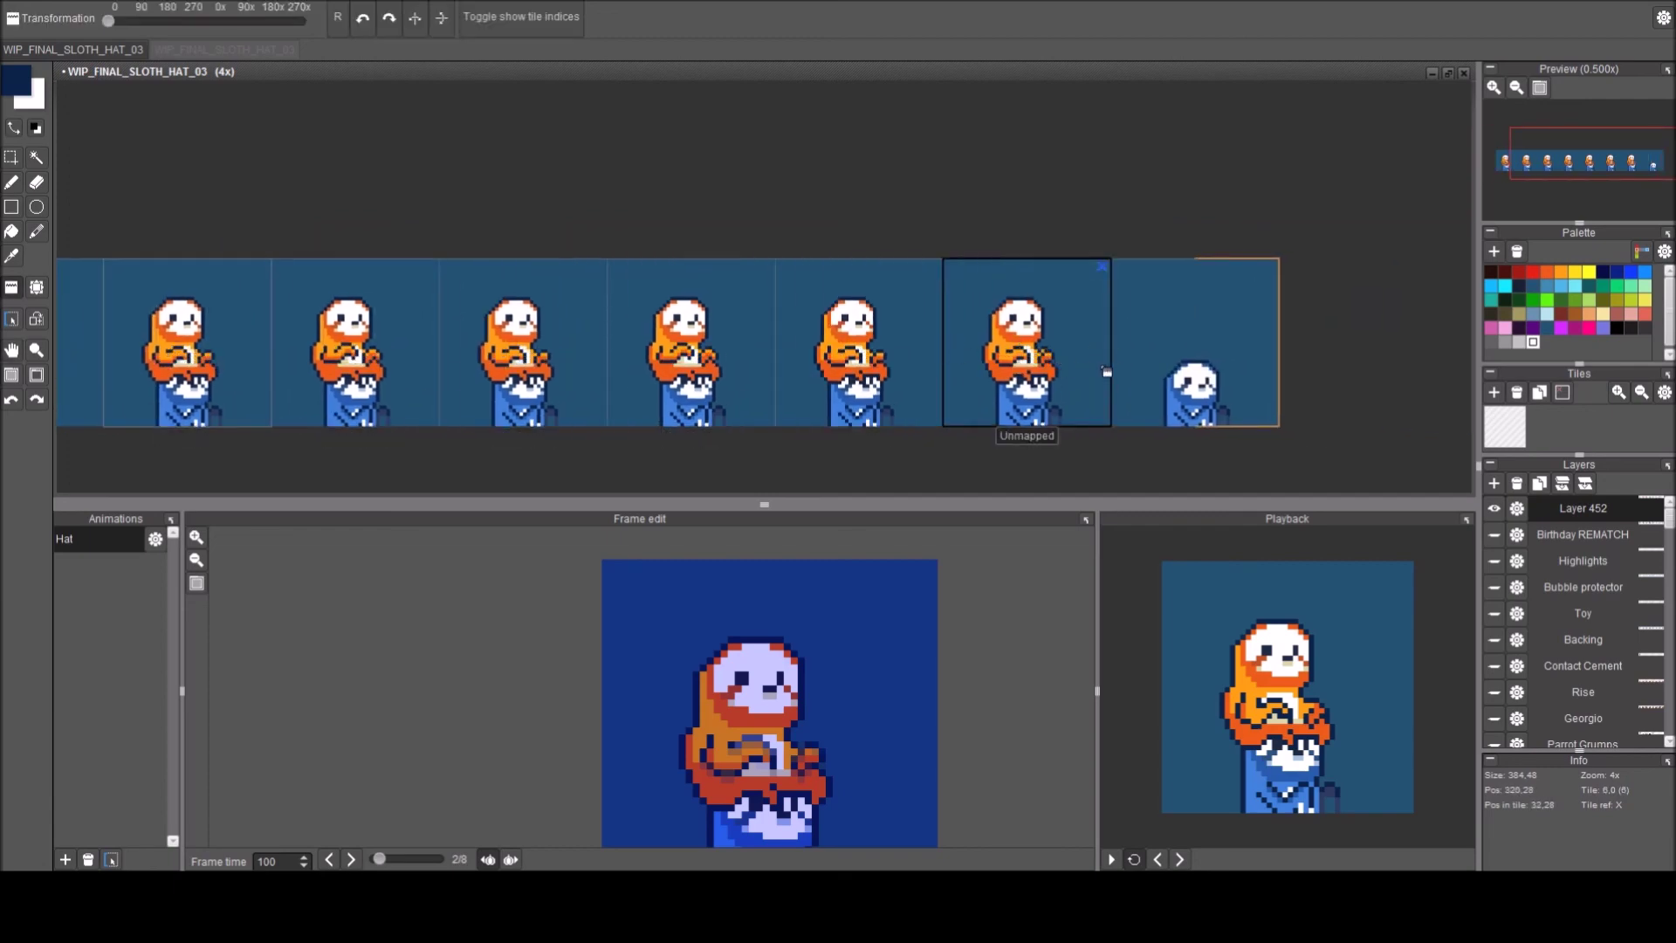
pyautogui.click(1189, 367)
pyautogui.click(1112, 860)
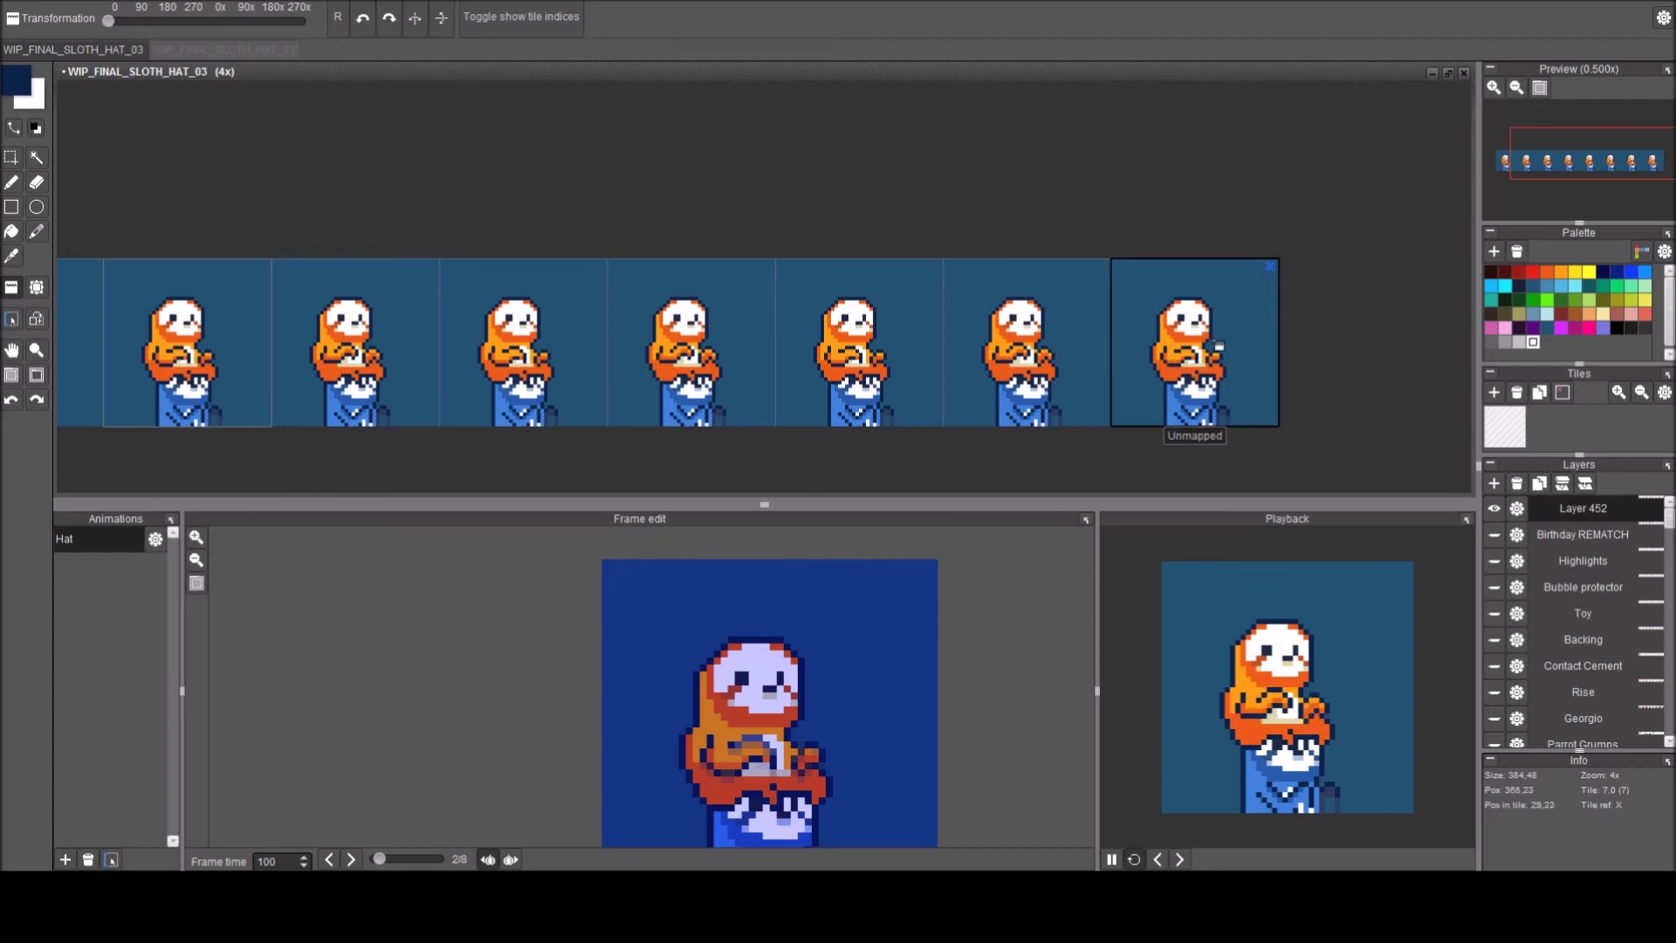
# Undo the duplicate tile placements so the fourth to eighth frames are without the orange sloth.
pyautogui.click(1216, 344)
pyautogui.hotkey('ctrl', 'z')
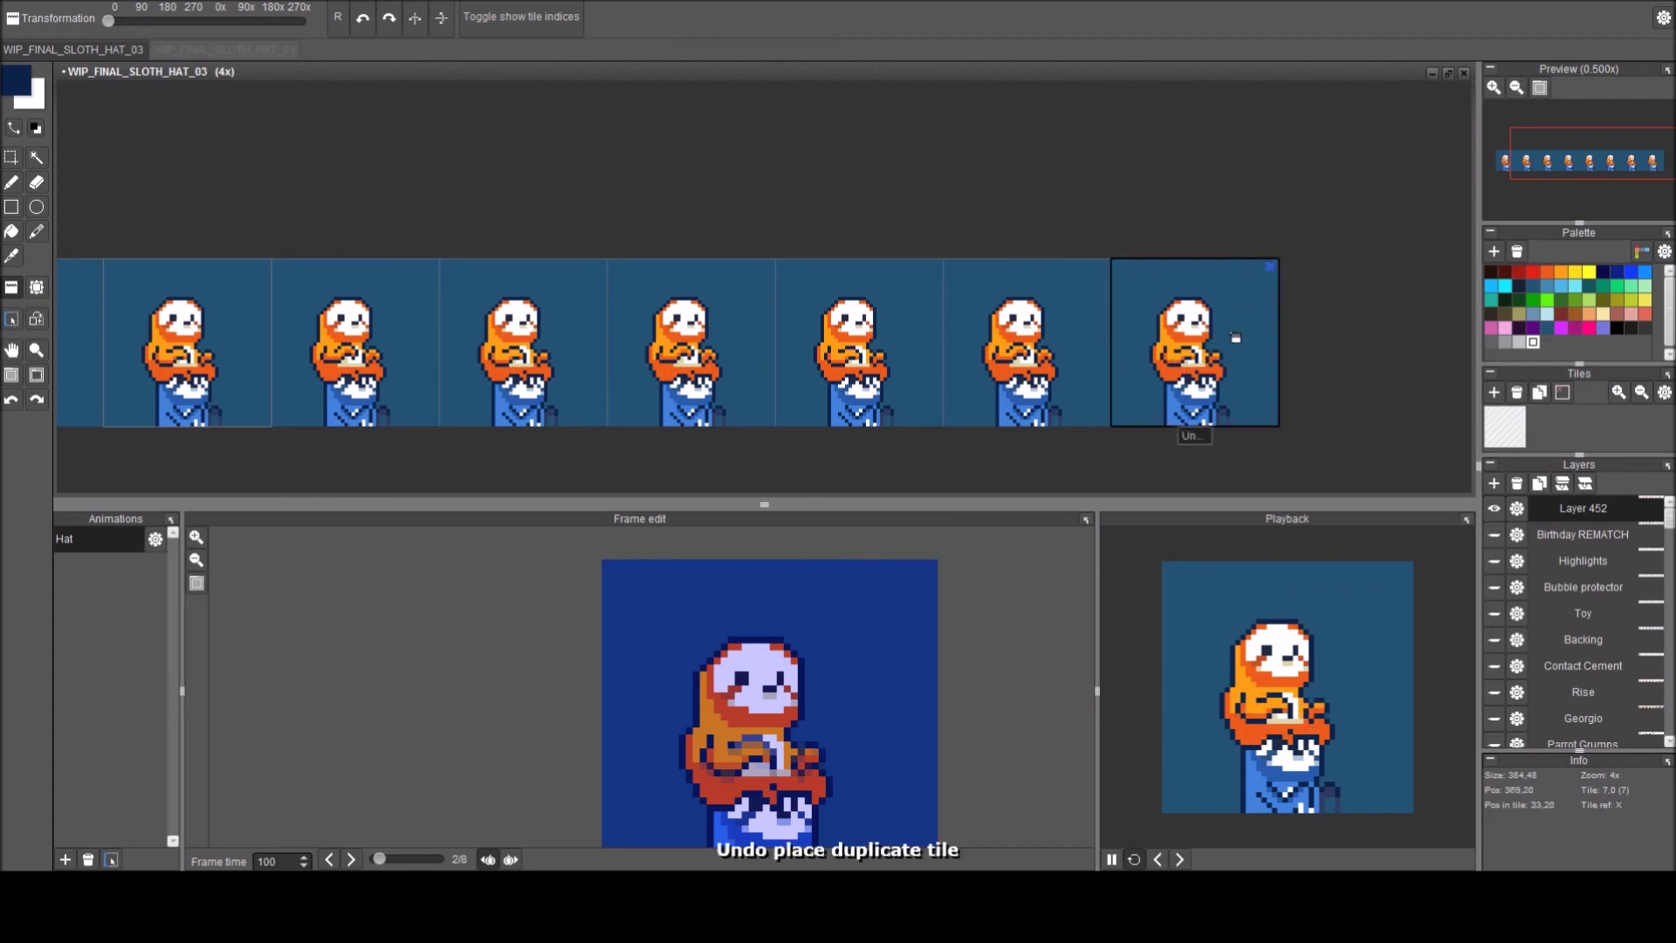
pyautogui.hotkey('ctrl', 'z')
pyautogui.hotkey('ctrl', 'z')
pyautogui.hotkey('ctrl', 'z')
pyautogui.hotkey('ctrl', 'z')
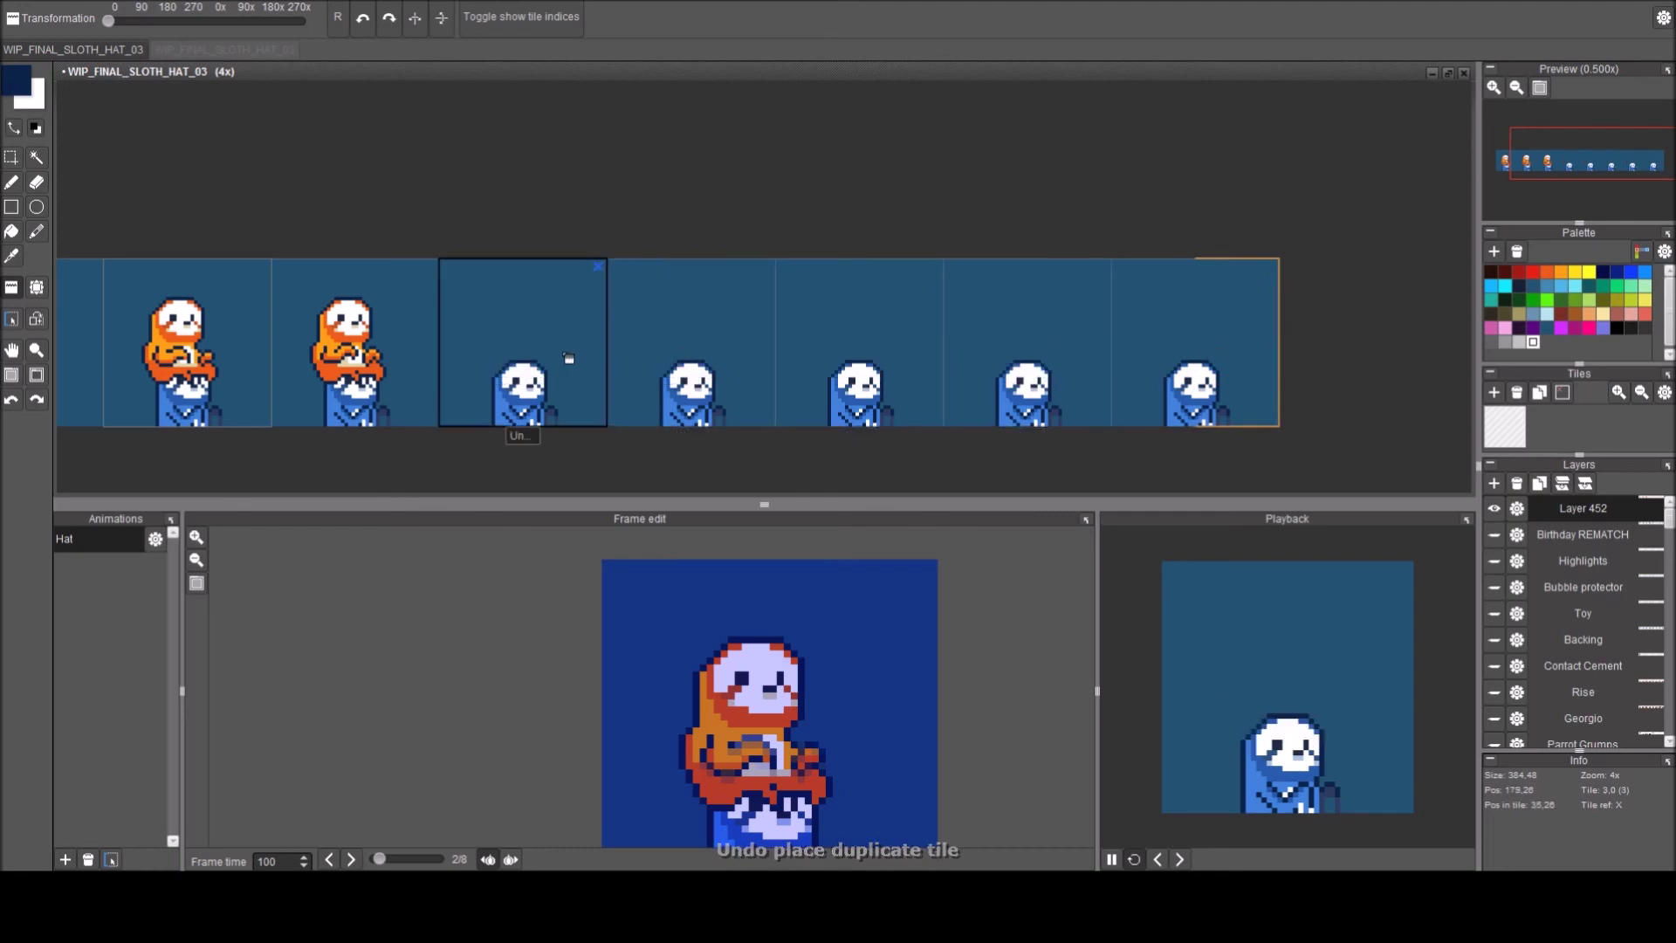
# Copy the third frame's orange sloth into the fourth frame and stop the playback.
pyautogui.moveTo(808, 347); pyautogui.dragTo(1113, 337)
pyautogui.scroll(1, 1114, 337)
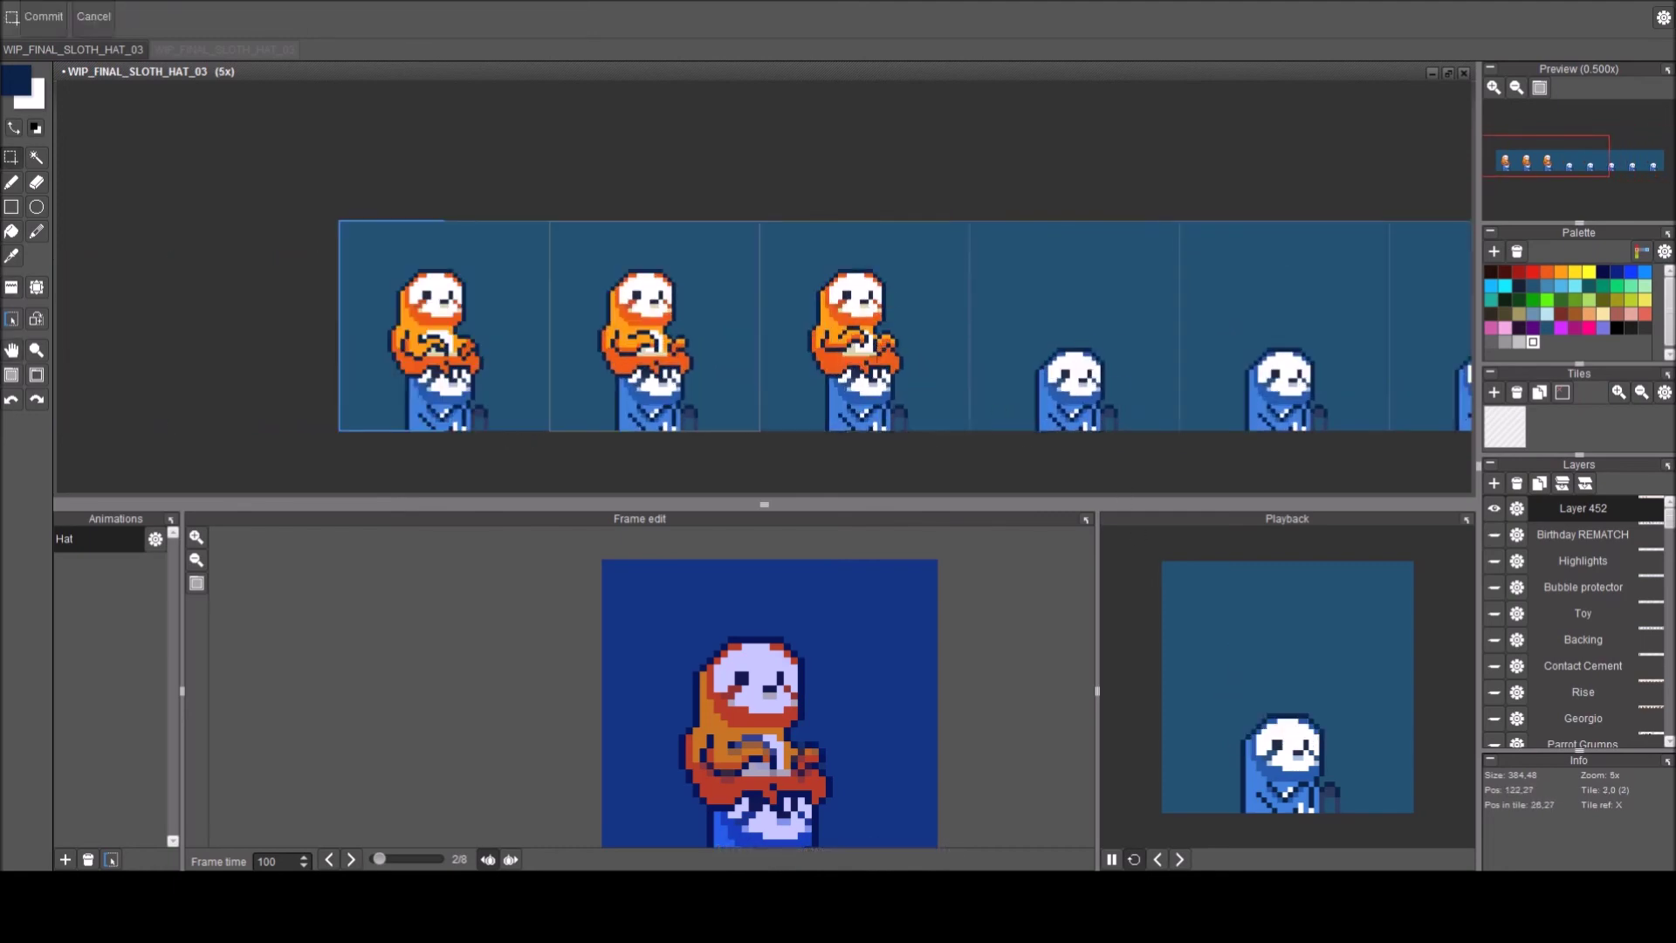
pyautogui.scroll(3, 877, 345)
pyautogui.moveTo(761, 258); pyautogui.dragTo(766, 281)
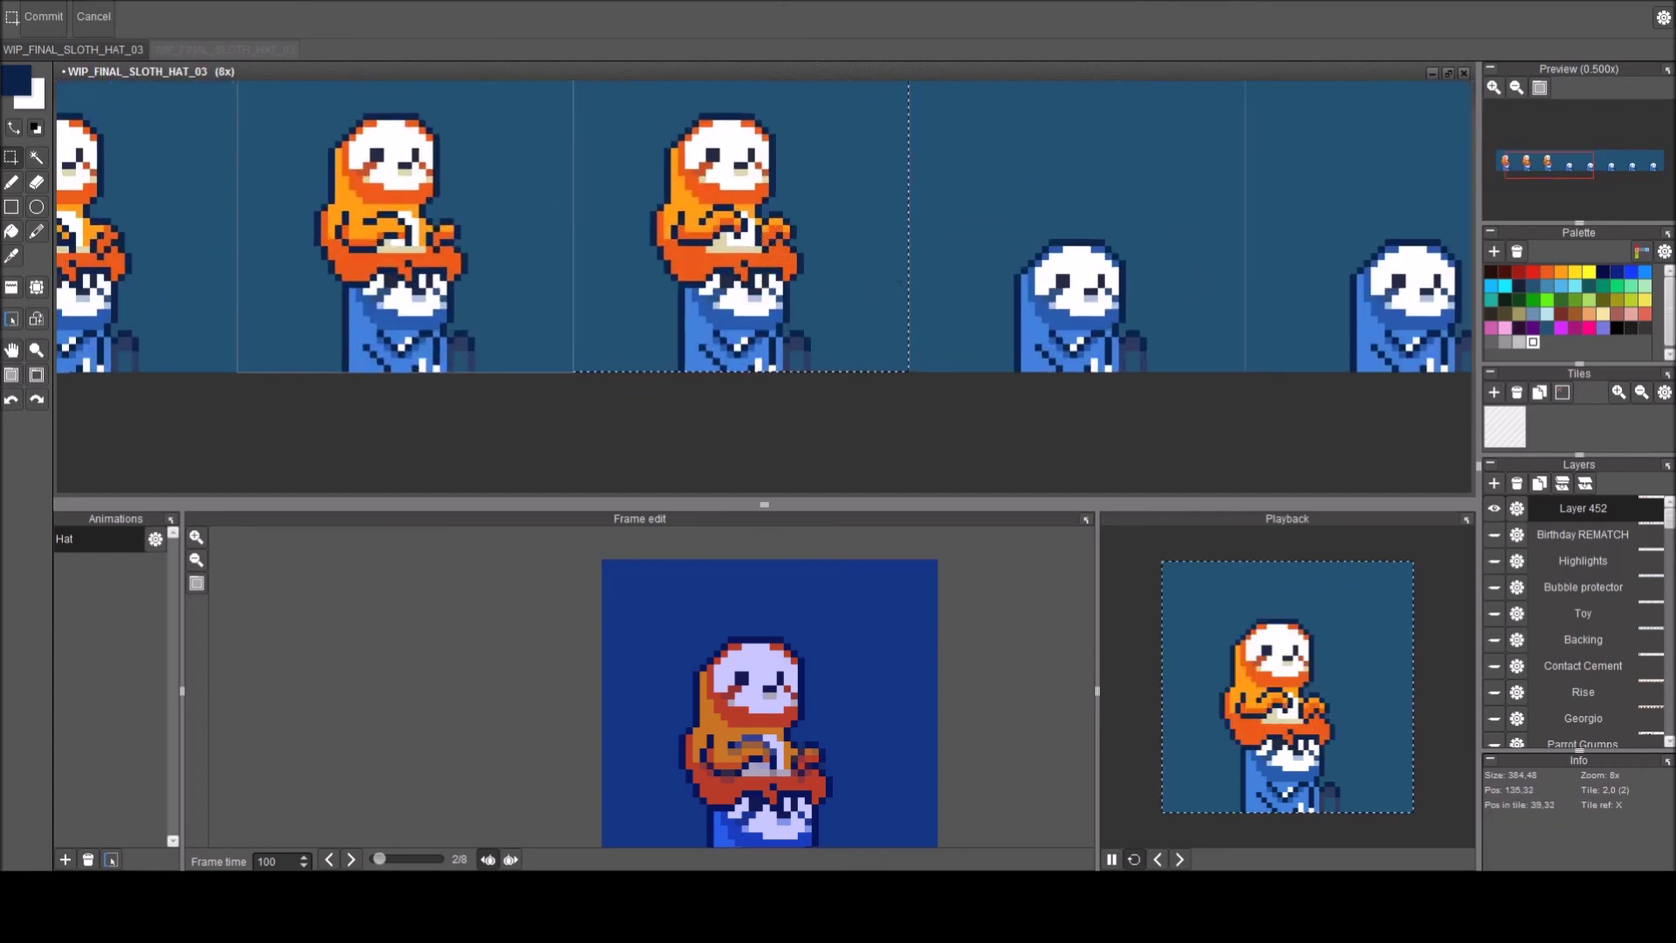
pyautogui.click(1083, 262)
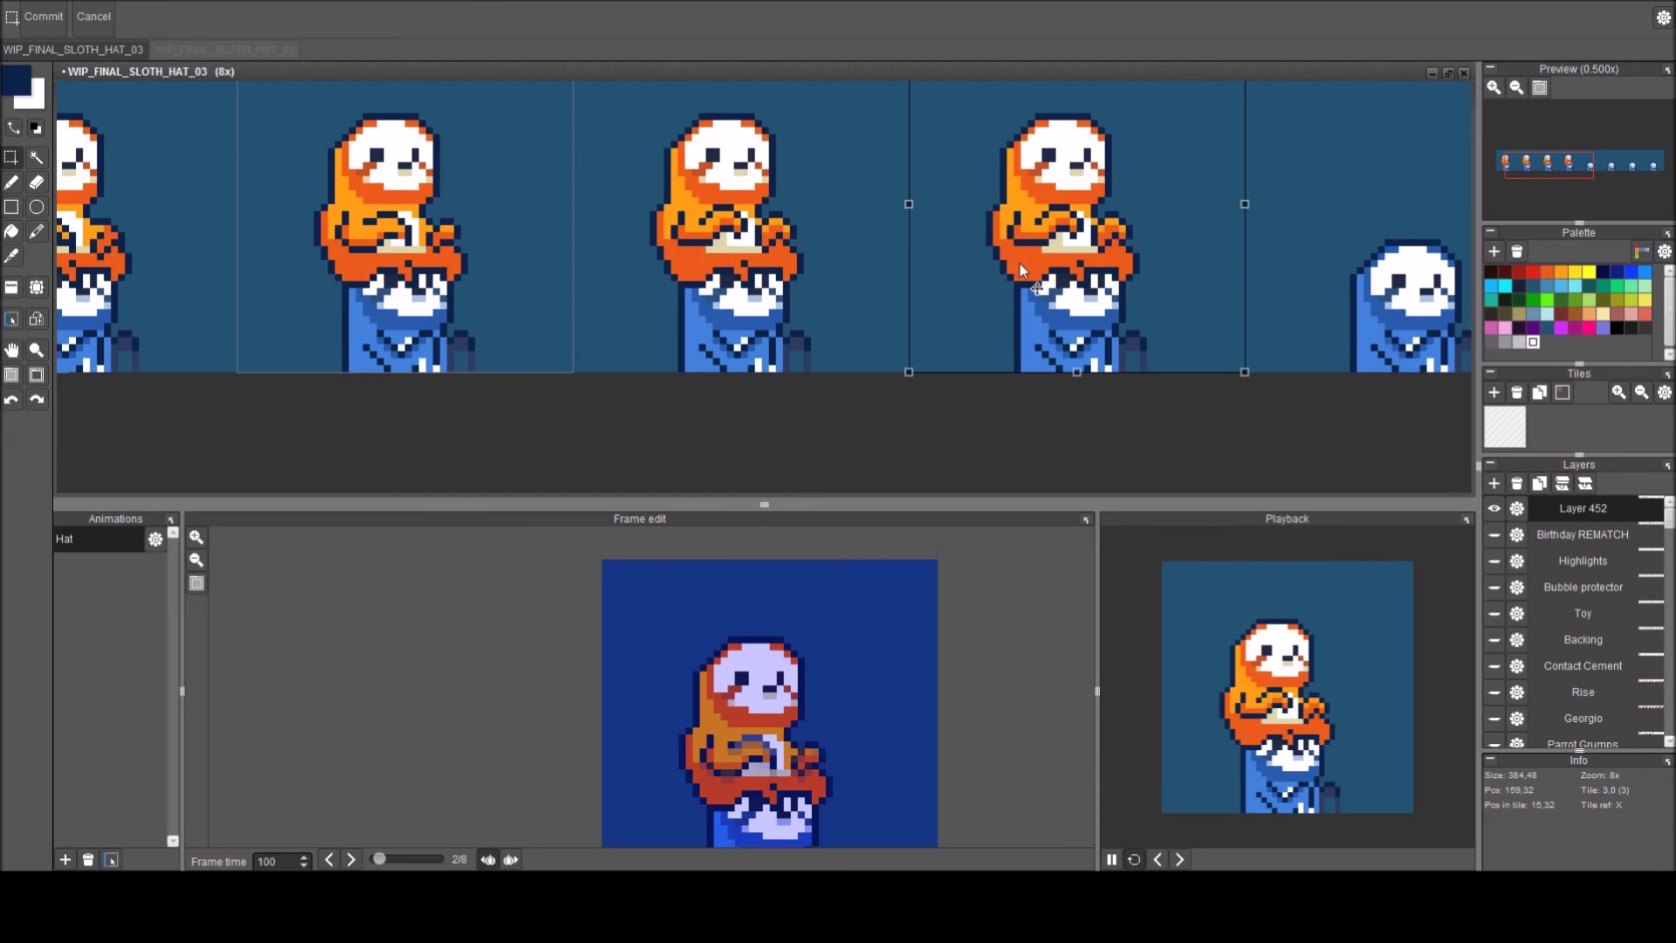
pyautogui.moveTo(1346, 251); pyautogui.dragTo(1144, 340)
pyautogui.scroll(1, 1015, 336)
pyautogui.click(1111, 859)
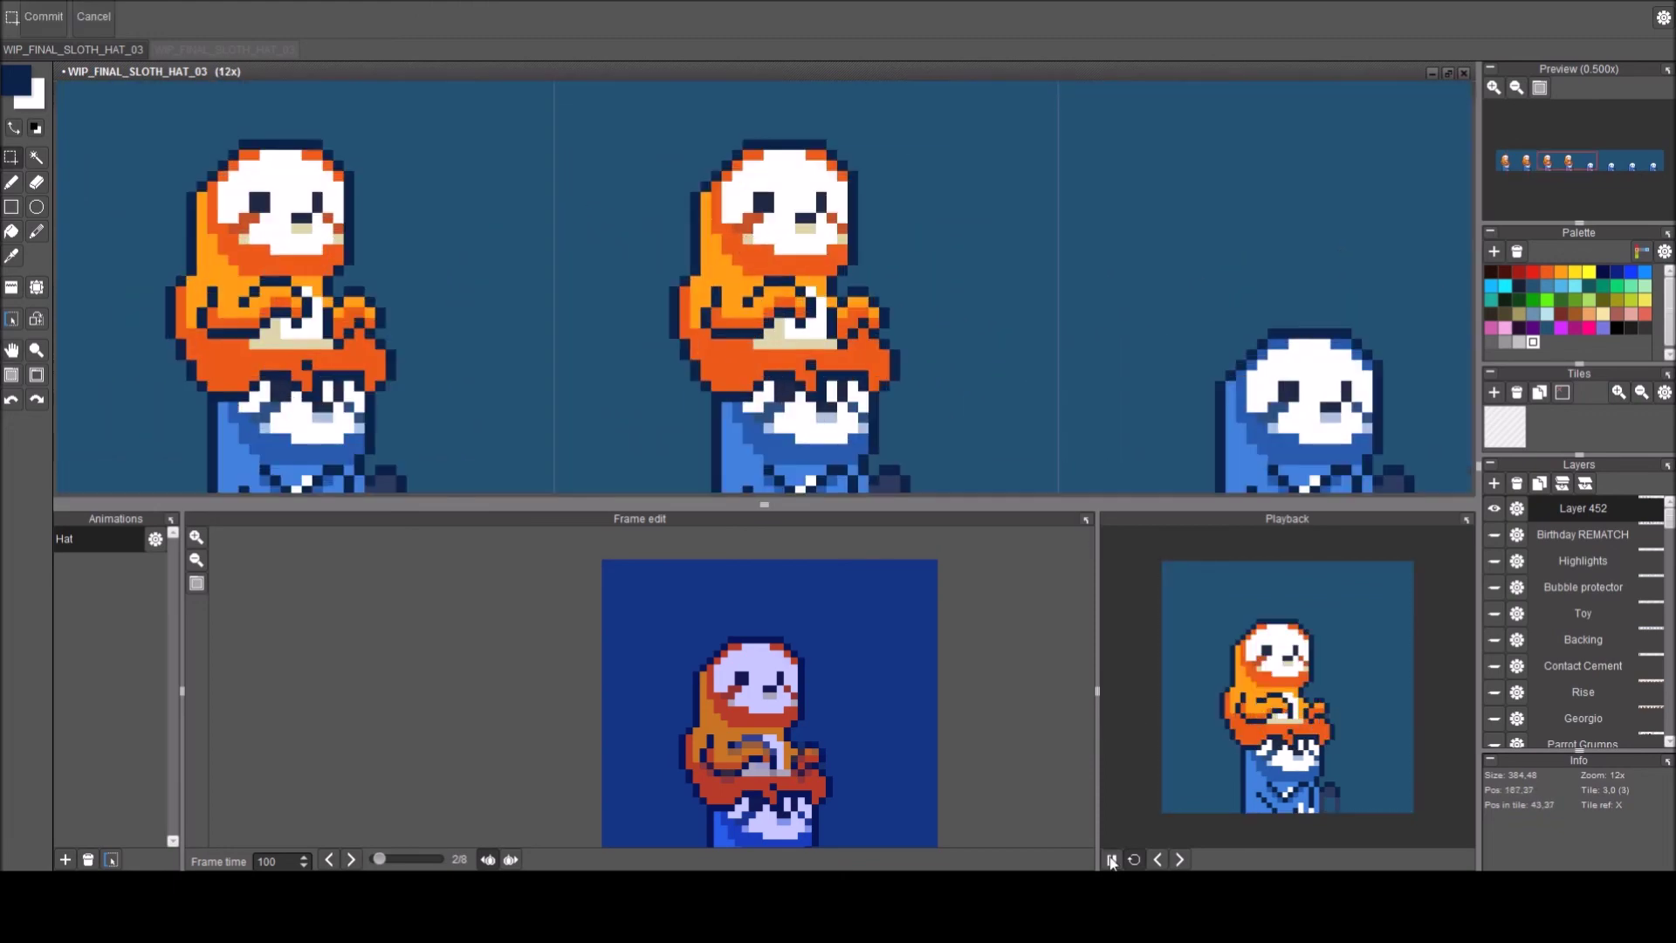
# Reshape the fourth frame's left forearm and hand lower, using light orange, dark orange and a navy lower outline.
pyautogui.scroll(1, 777, 297)
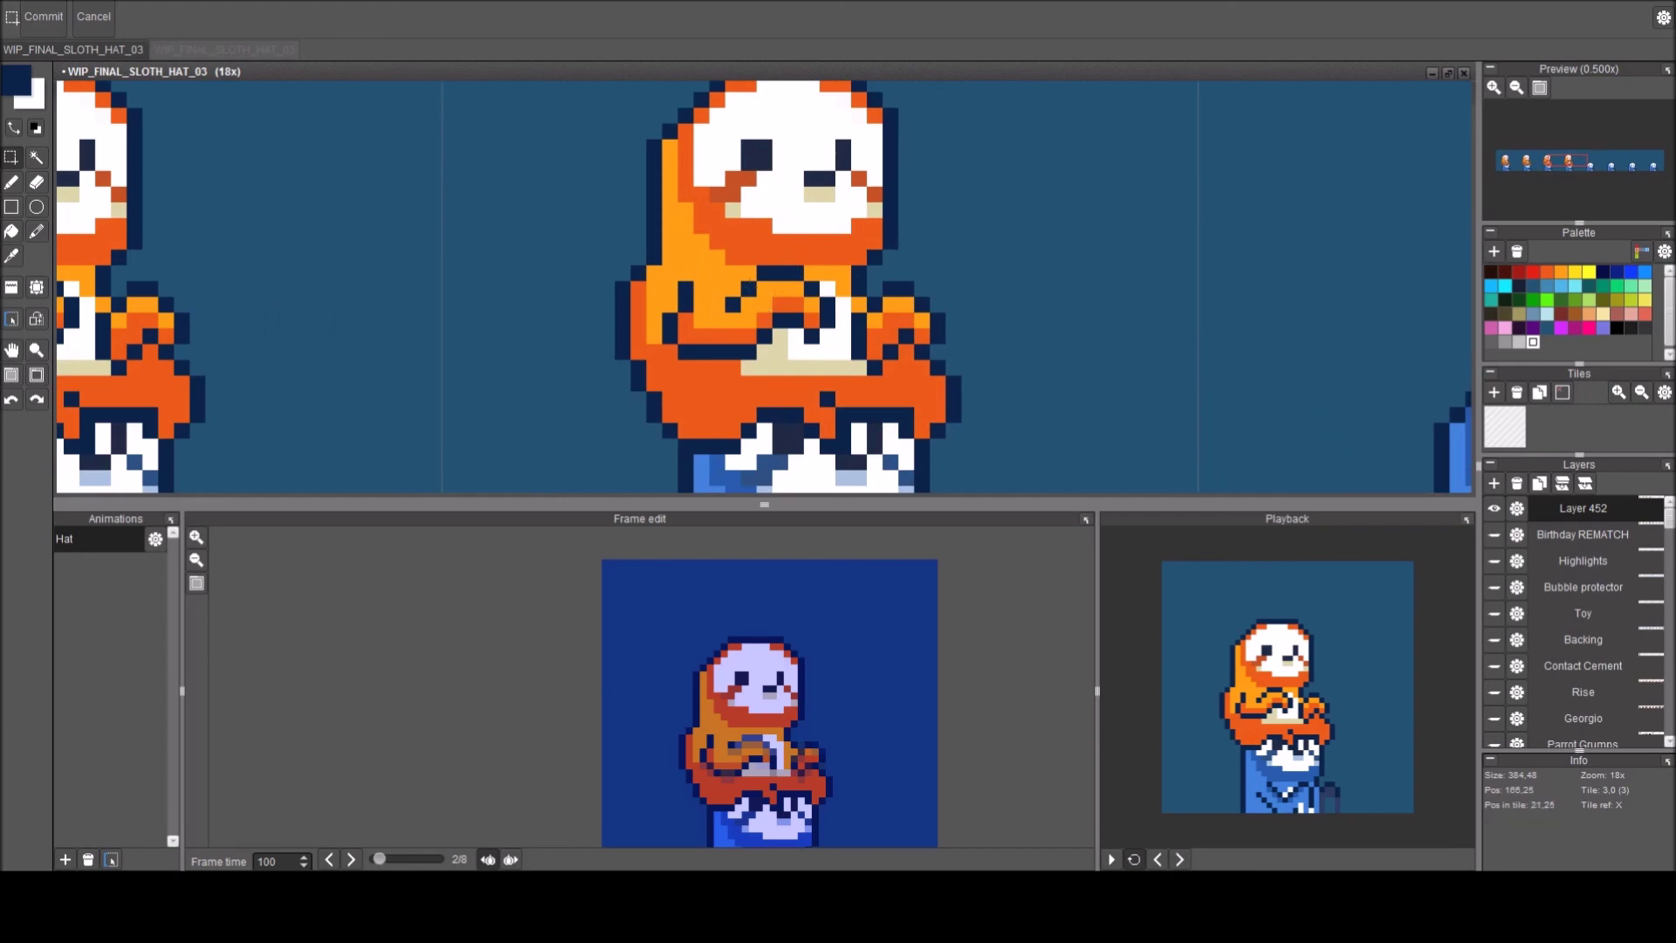
pyautogui.press('b')
pyautogui.rightClick(732, 273)
pyautogui.moveTo(761, 273); pyautogui.dragTo(780, 273)
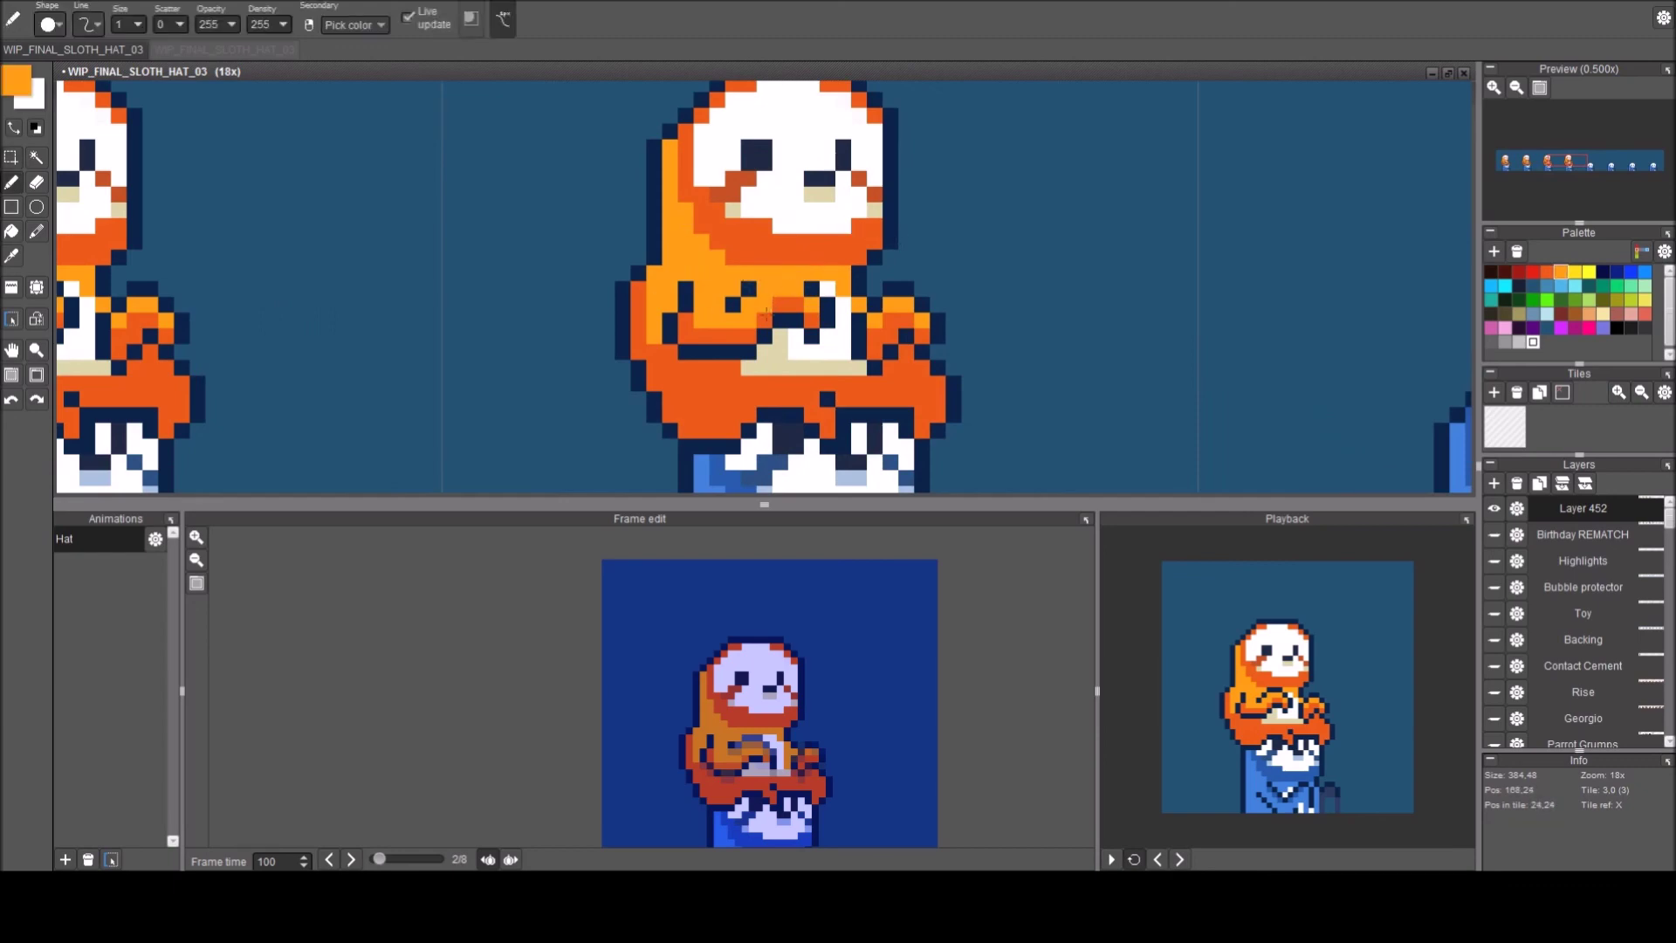
pyautogui.click(782, 304)
pyautogui.rightClick(749, 288)
pyautogui.rightClick(764, 317)
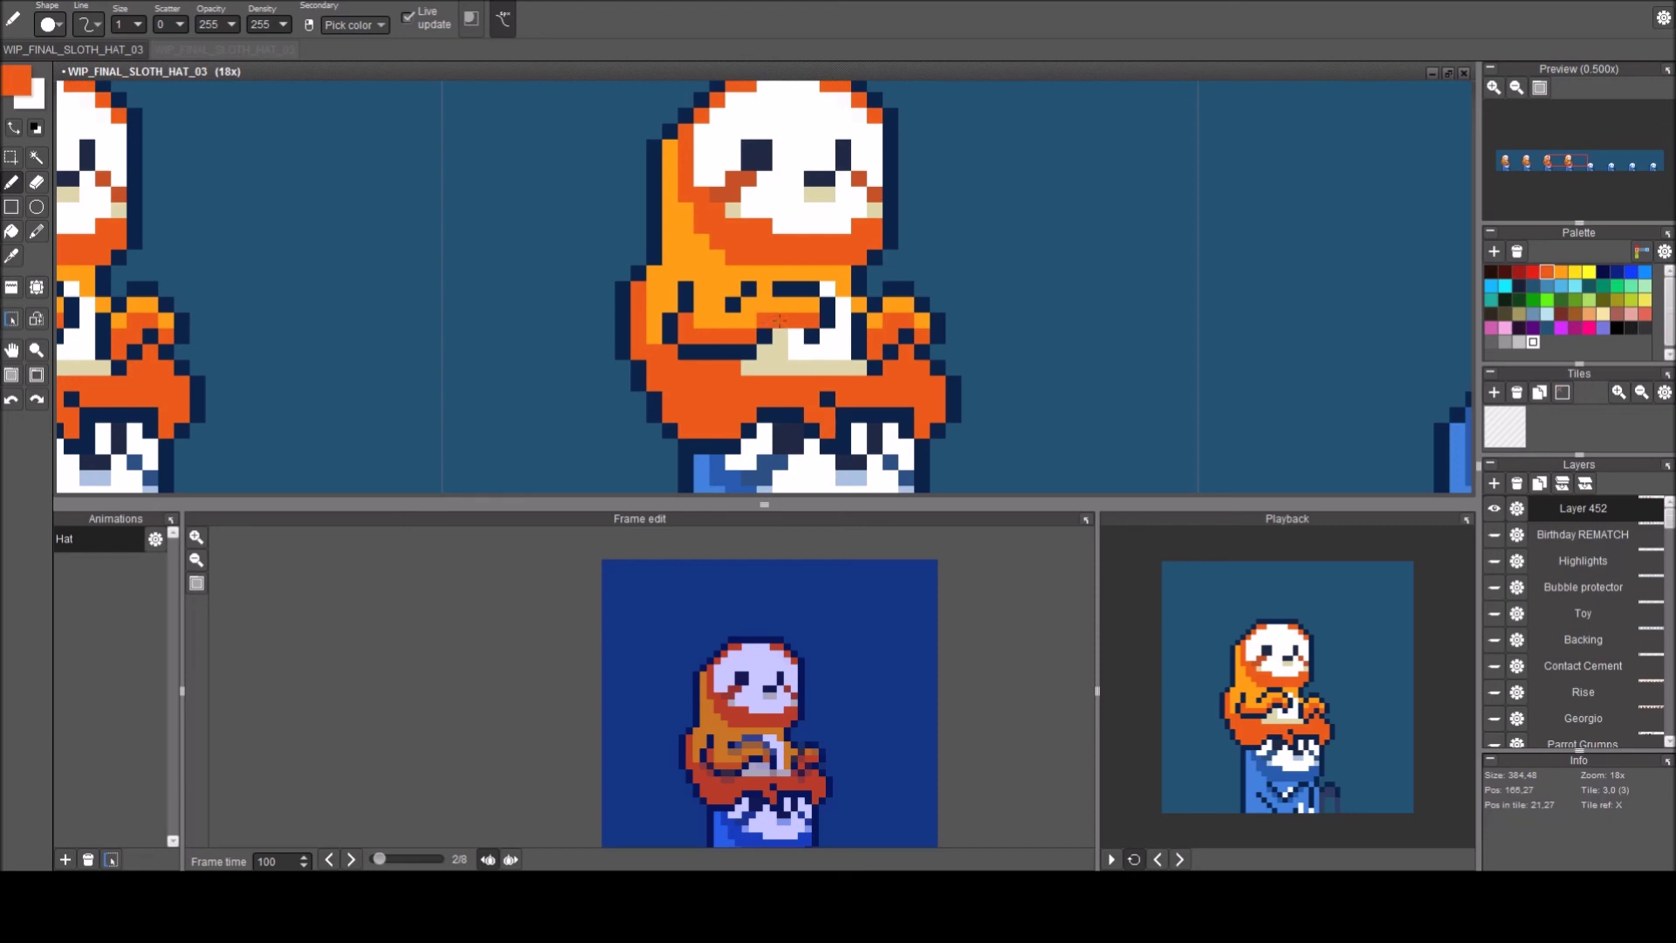
pyautogui.rightClick(749, 350)
pyautogui.moveTo(764, 336); pyautogui.dragTo(795, 337)
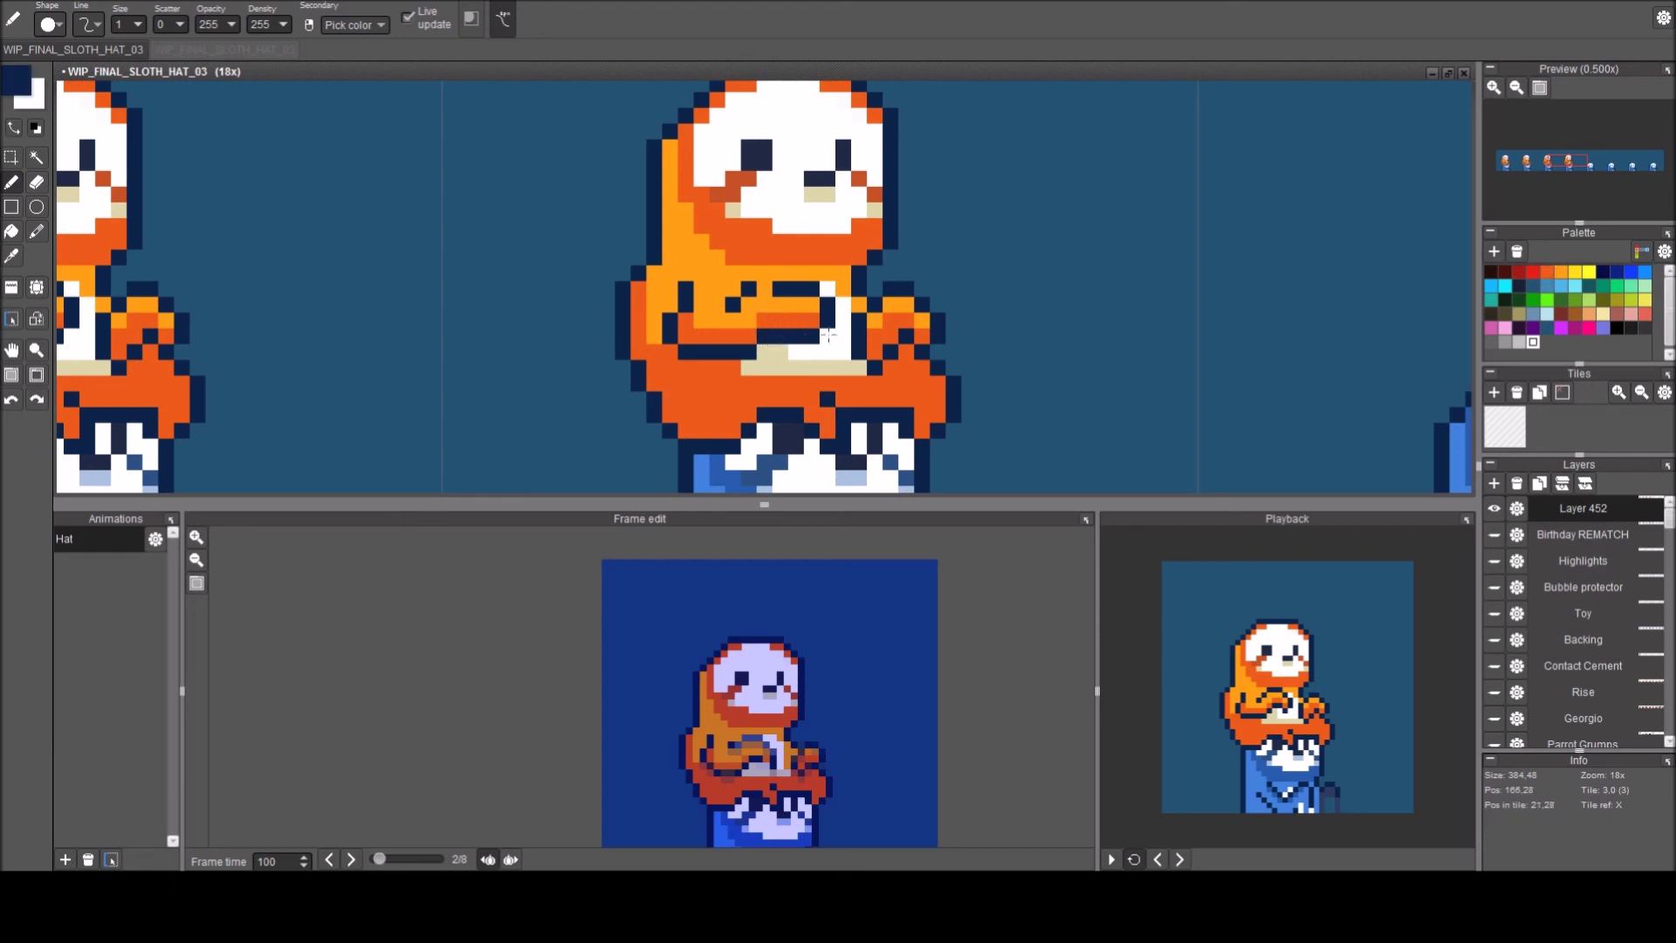
pyautogui.click(801, 350)
# Lower the fourth frame's right hand by redrawing its top and underside outlines in navy.
pyautogui.rightClick(871, 367)
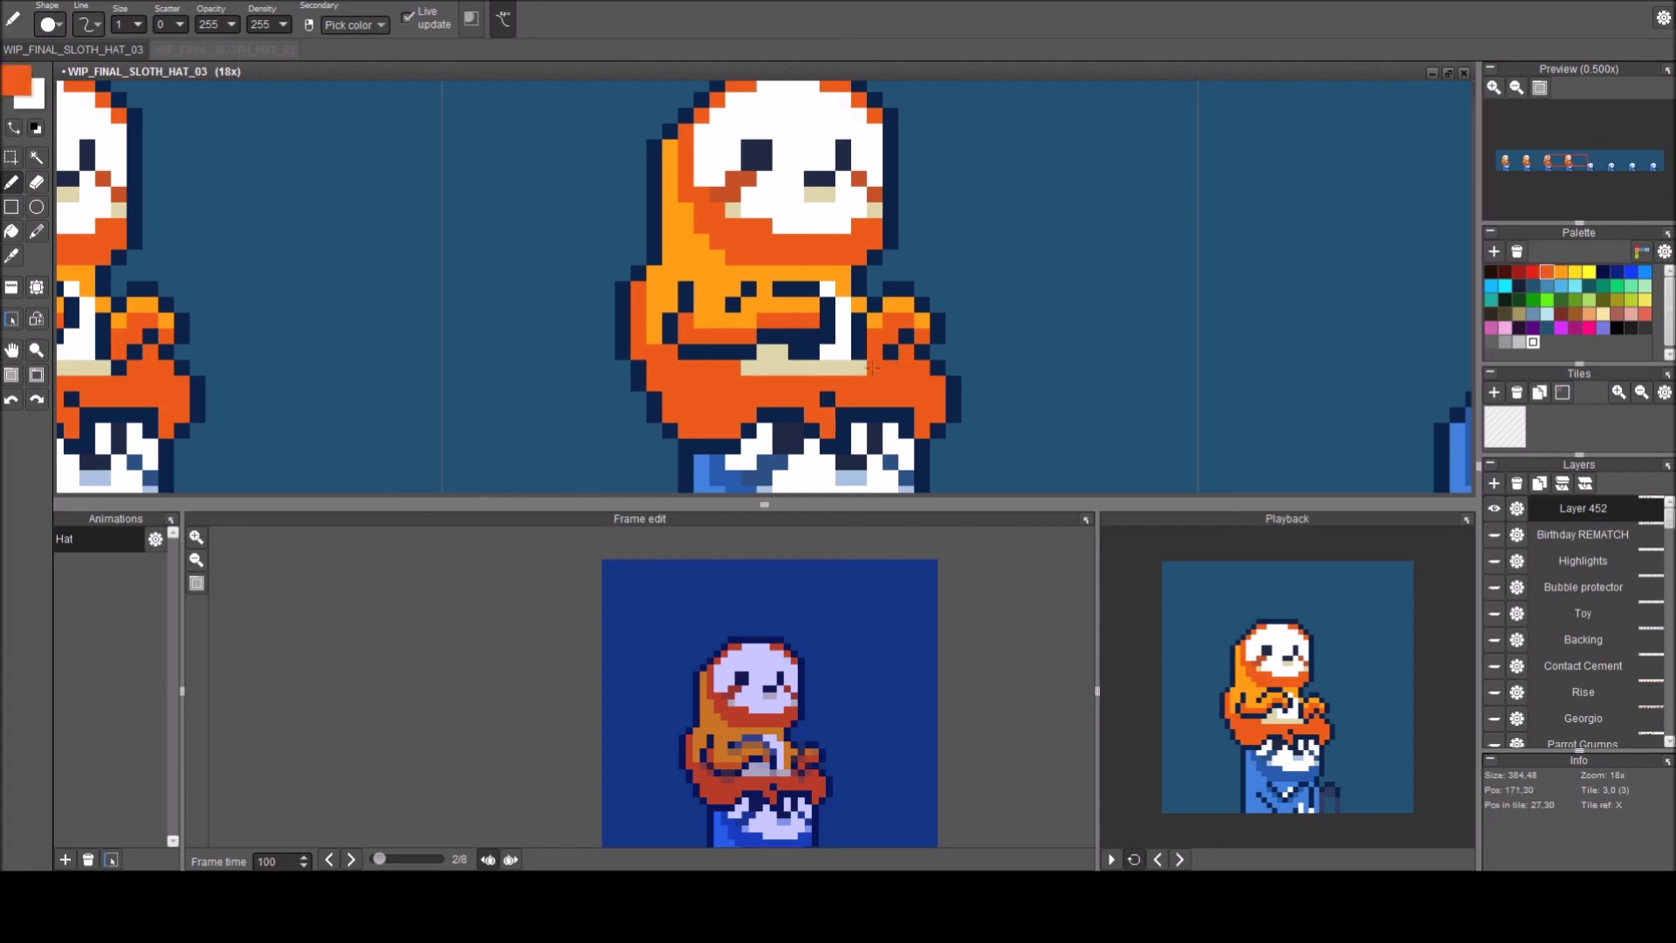
pyautogui.rightClick(845, 339)
pyautogui.rightClick(858, 338)
pyautogui.moveTo(859, 351); pyautogui.dragTo(875, 352)
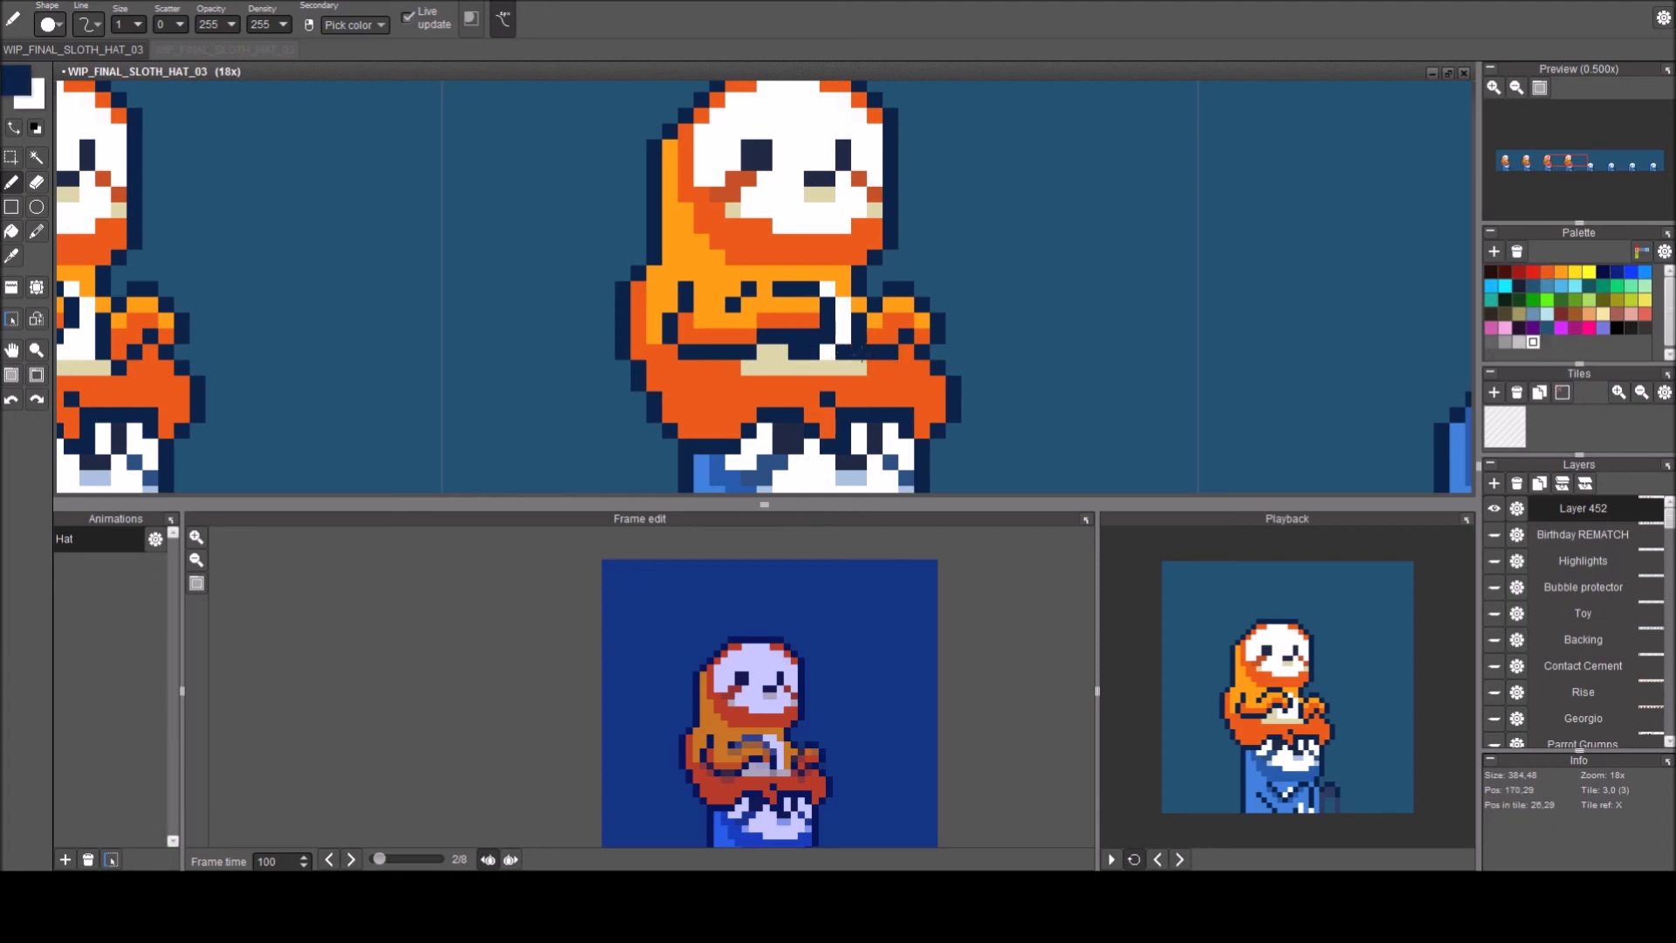
pyautogui.click(899, 304)
pyautogui.click(924, 338)
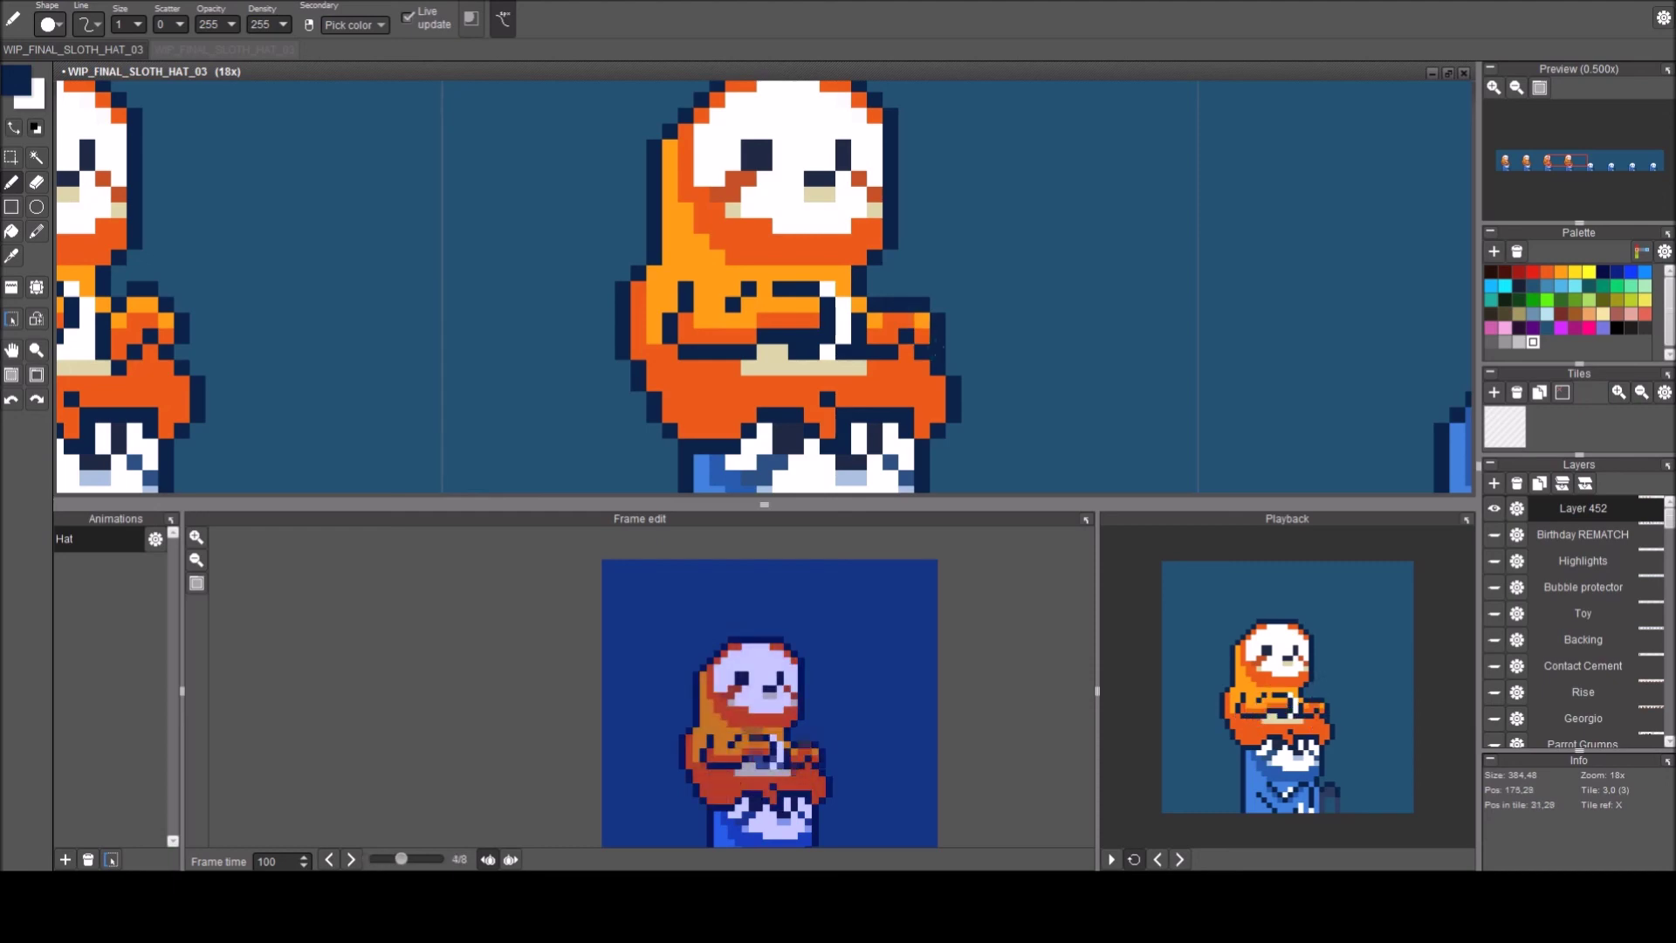
# Copy the orange sloth from an earlier frame into the sixth frame, leaving the fifth frame empty.
pyautogui.click(1079, 241)
pyautogui.press('Right')
pyautogui.press('space')
pyautogui.moveTo(939, 323); pyautogui.dragTo(693, 269)
pyautogui.scroll(-3, 829, 301)
pyautogui.press('space')
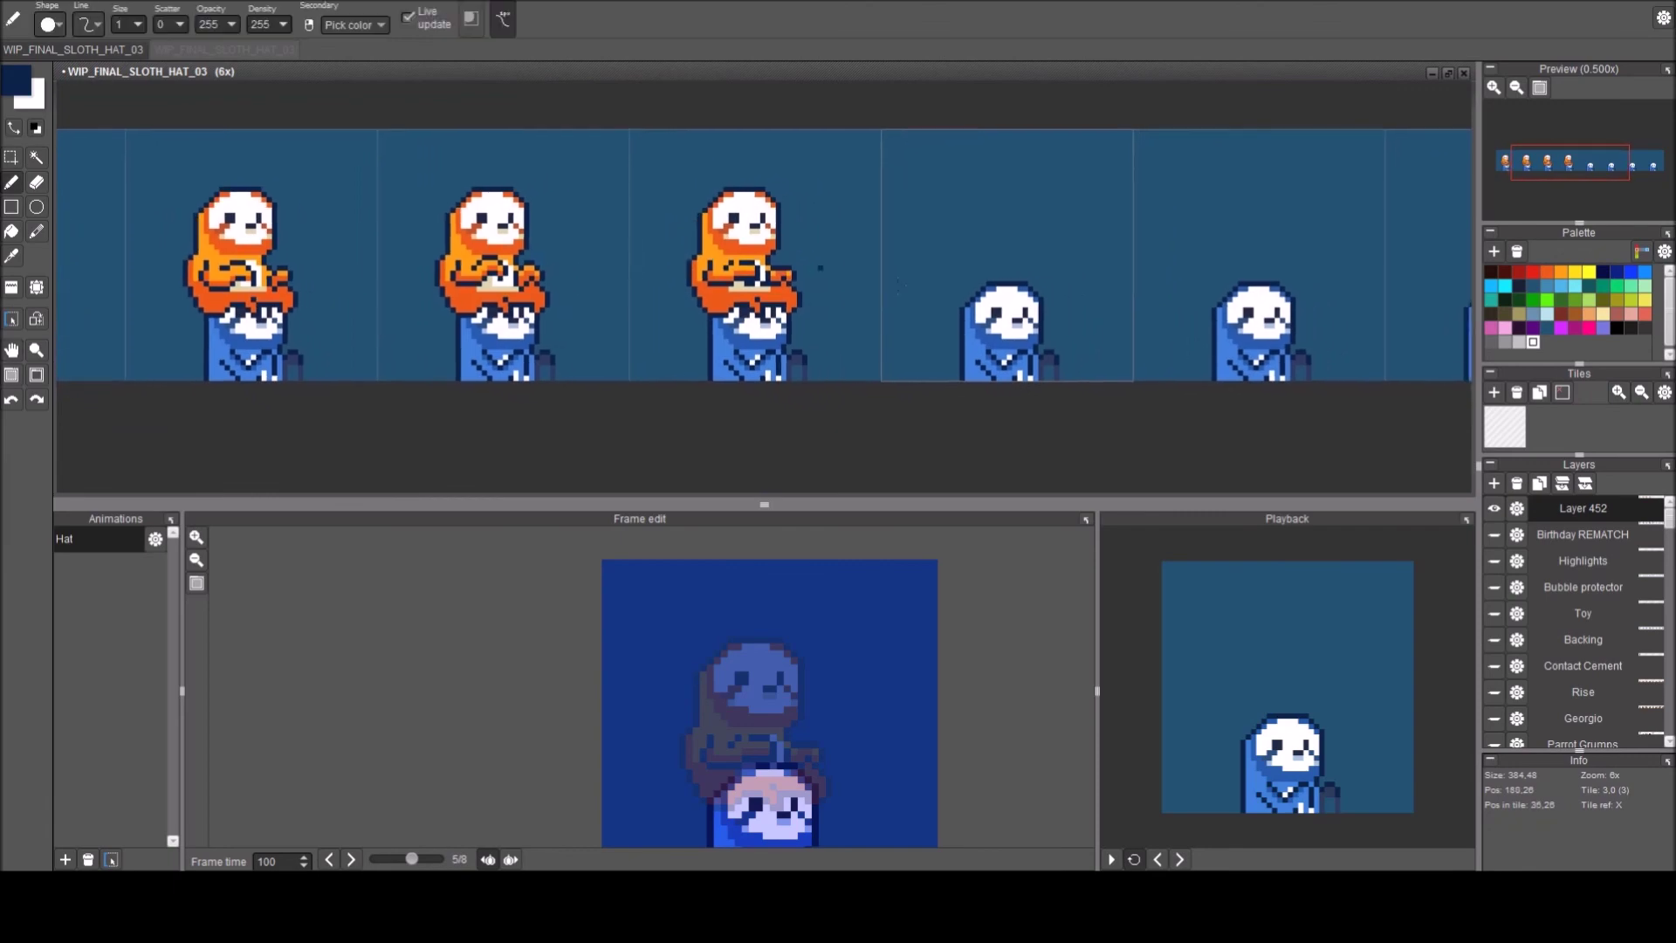
pyautogui.moveTo(850, 250); pyautogui.dragTo(421, 235)
pyautogui.press('a')
pyautogui.click(1085, 255)
pyautogui.press('b')
pyautogui.scroll(1, 851, 279)
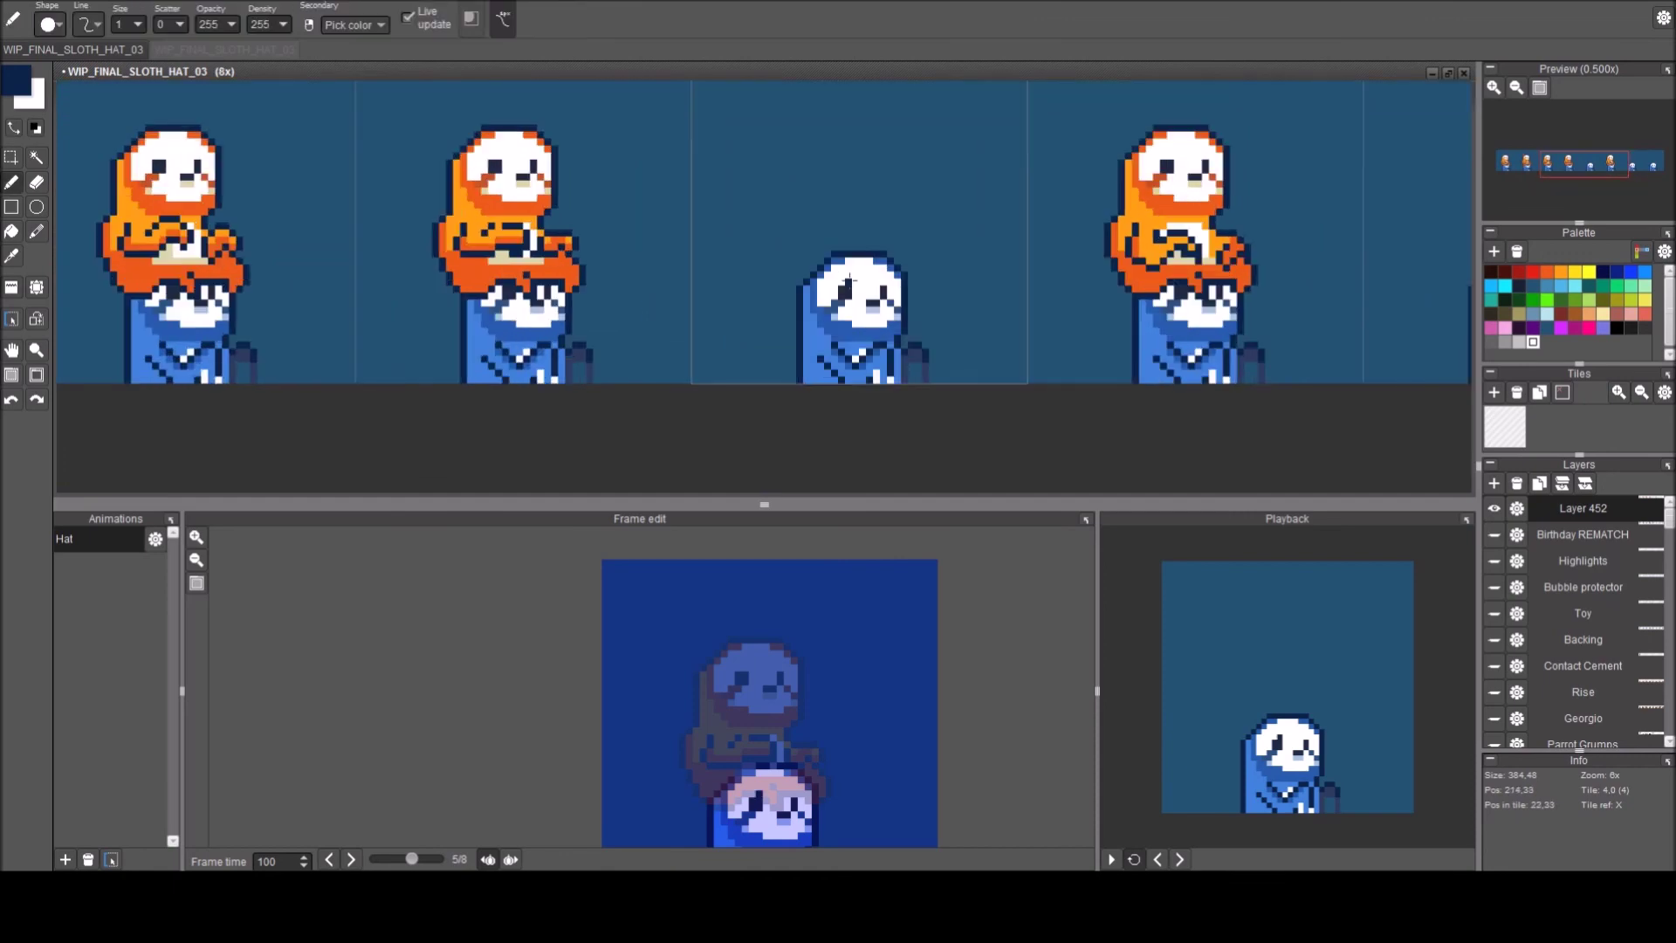
# Turn on the next-frame onion skin and enlarge the frame editing area.
pyautogui.click(849, 568)
pyautogui.click(511, 860)
pyautogui.moveTo(721, 507); pyautogui.dragTo(724, 393)
# Paste the copied orange sloth into the fifth frame, aligned with its neighbours.
pyautogui.hotkey('ctrl', 'v')
pyautogui.moveTo(1152, 222); pyautogui.dragTo(819, 288)
pyautogui.press('Return')
# Paint over the navy lines of the fifth frame's left arm with the surrounding light orange.
pyautogui.scroll(1, 746, 711)
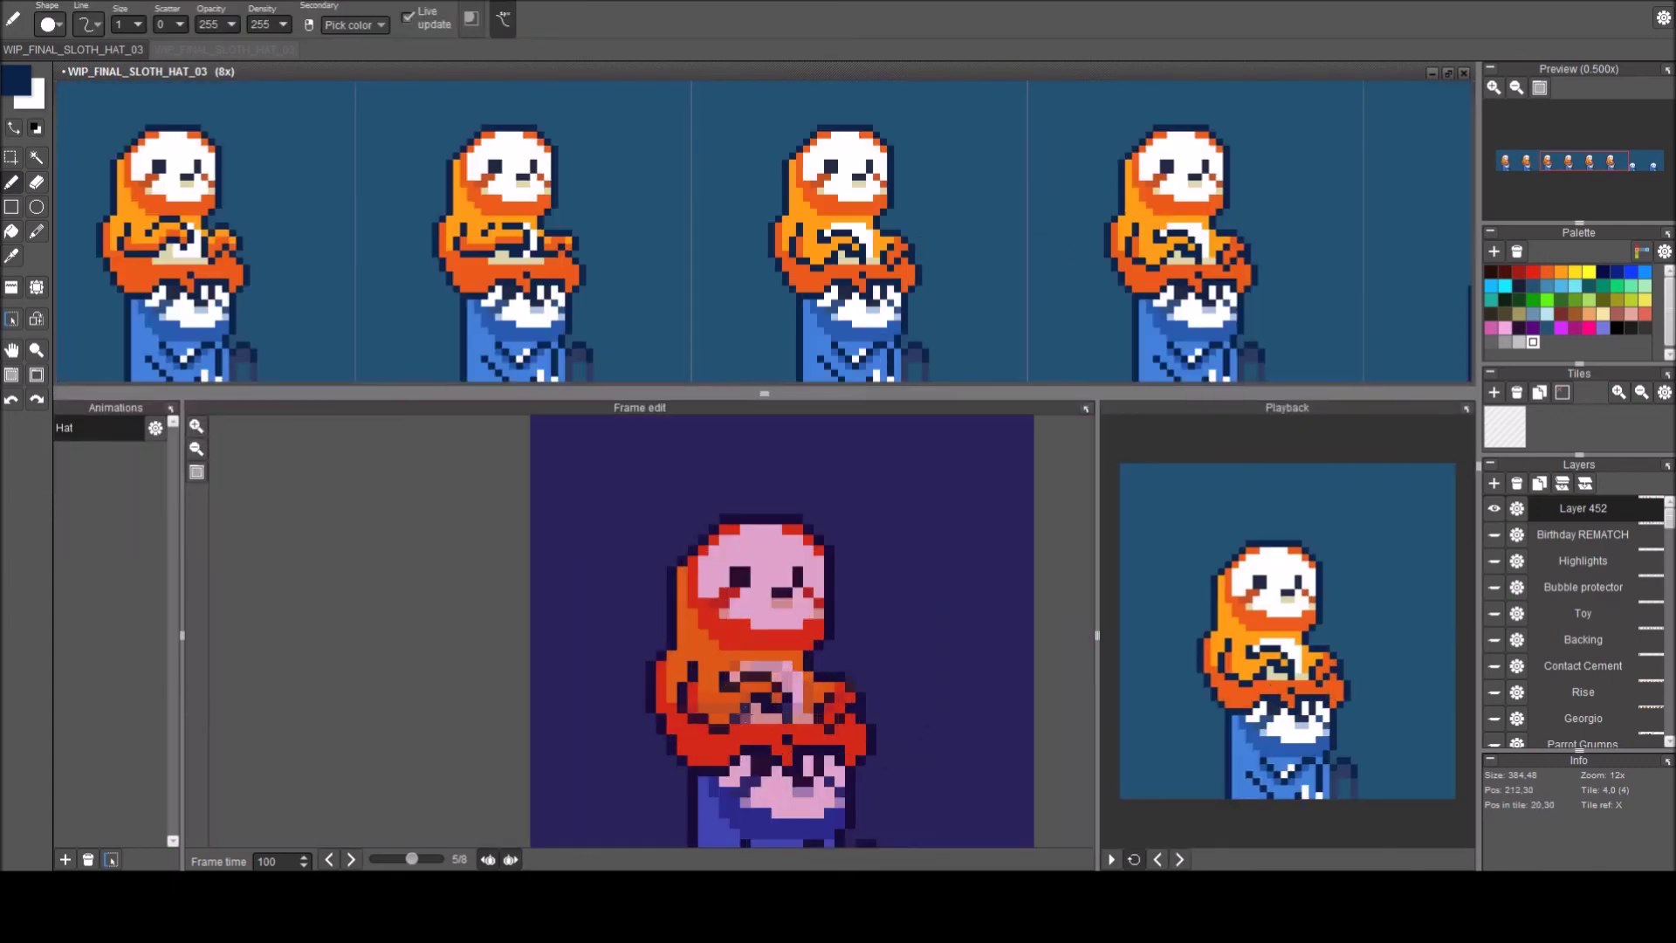
pyautogui.scroll(4, 739, 732)
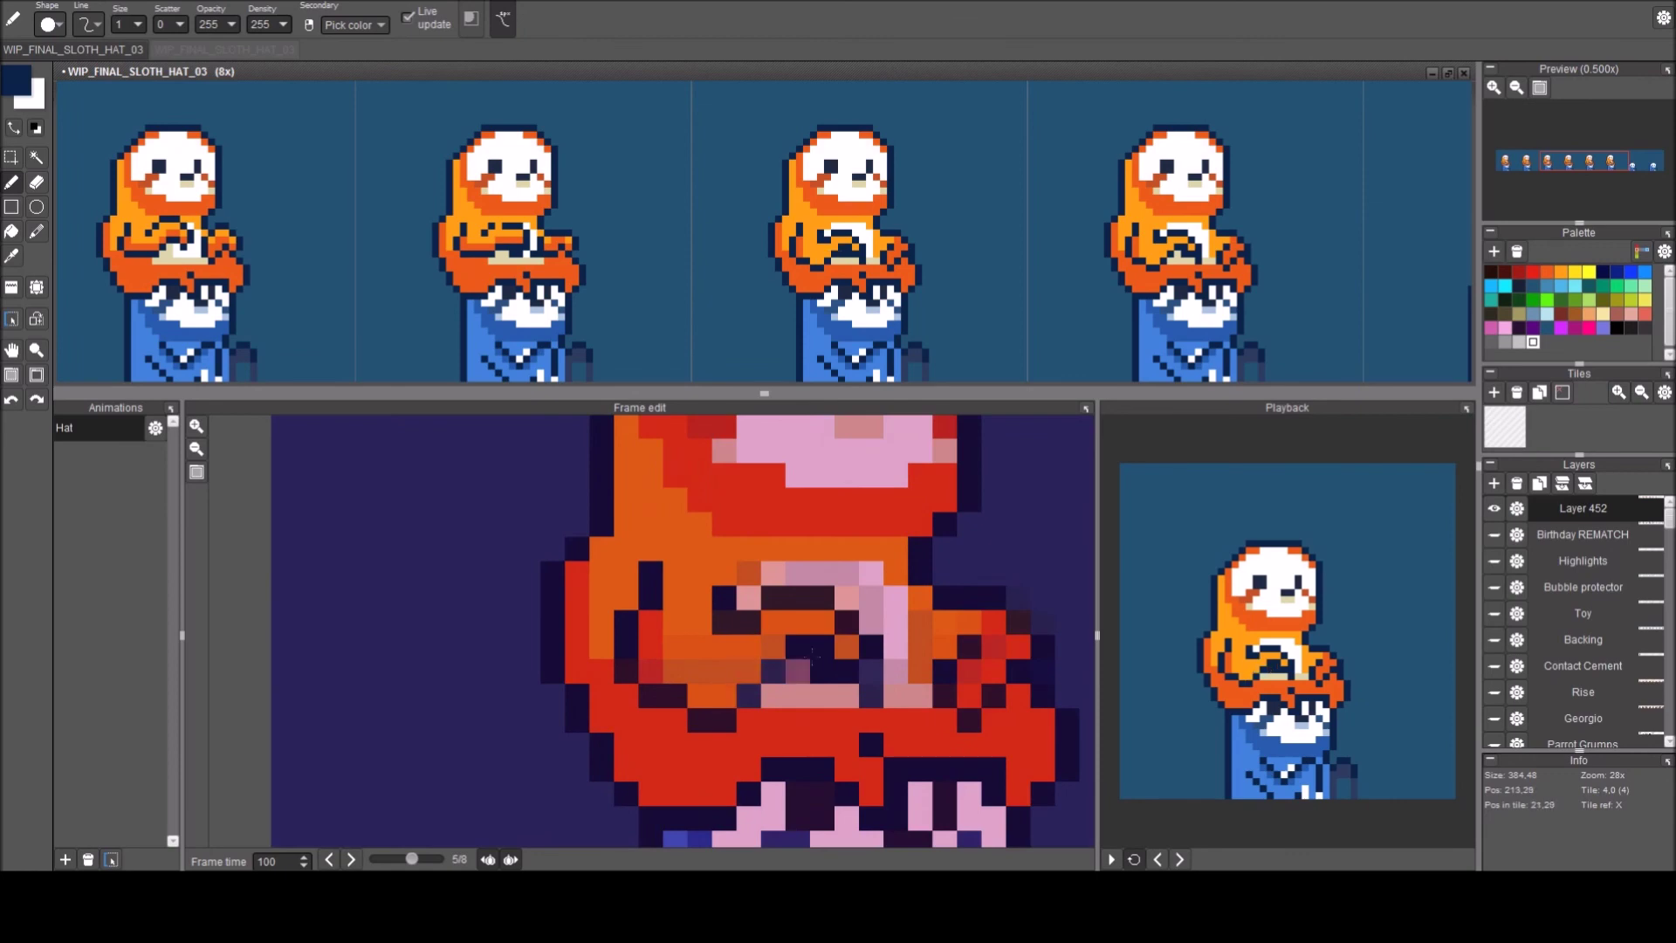
pyautogui.moveTo(651, 597)
pyautogui.mouseDown()
pyautogui.moveTo(651, 646)
pyautogui.moveTo(625, 646)
pyautogui.moveTo(626, 622)
pyautogui.mouseUp()
pyautogui.rightClick(601, 695)
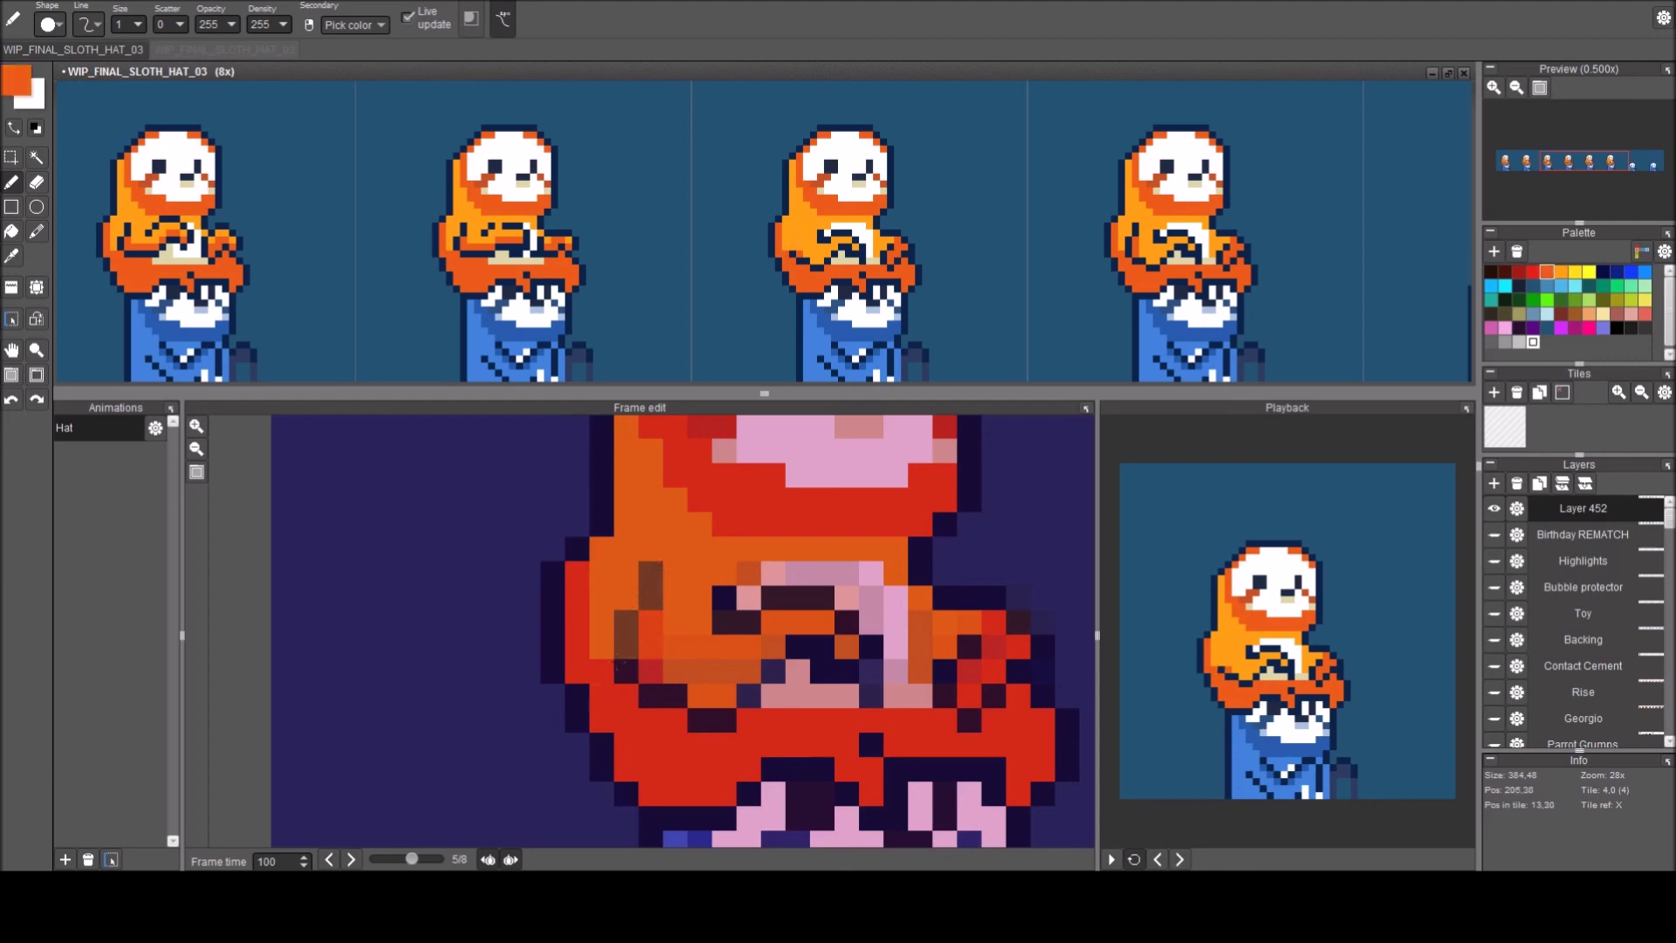
pyautogui.rightClick(626, 646)
pyautogui.click(626, 670)
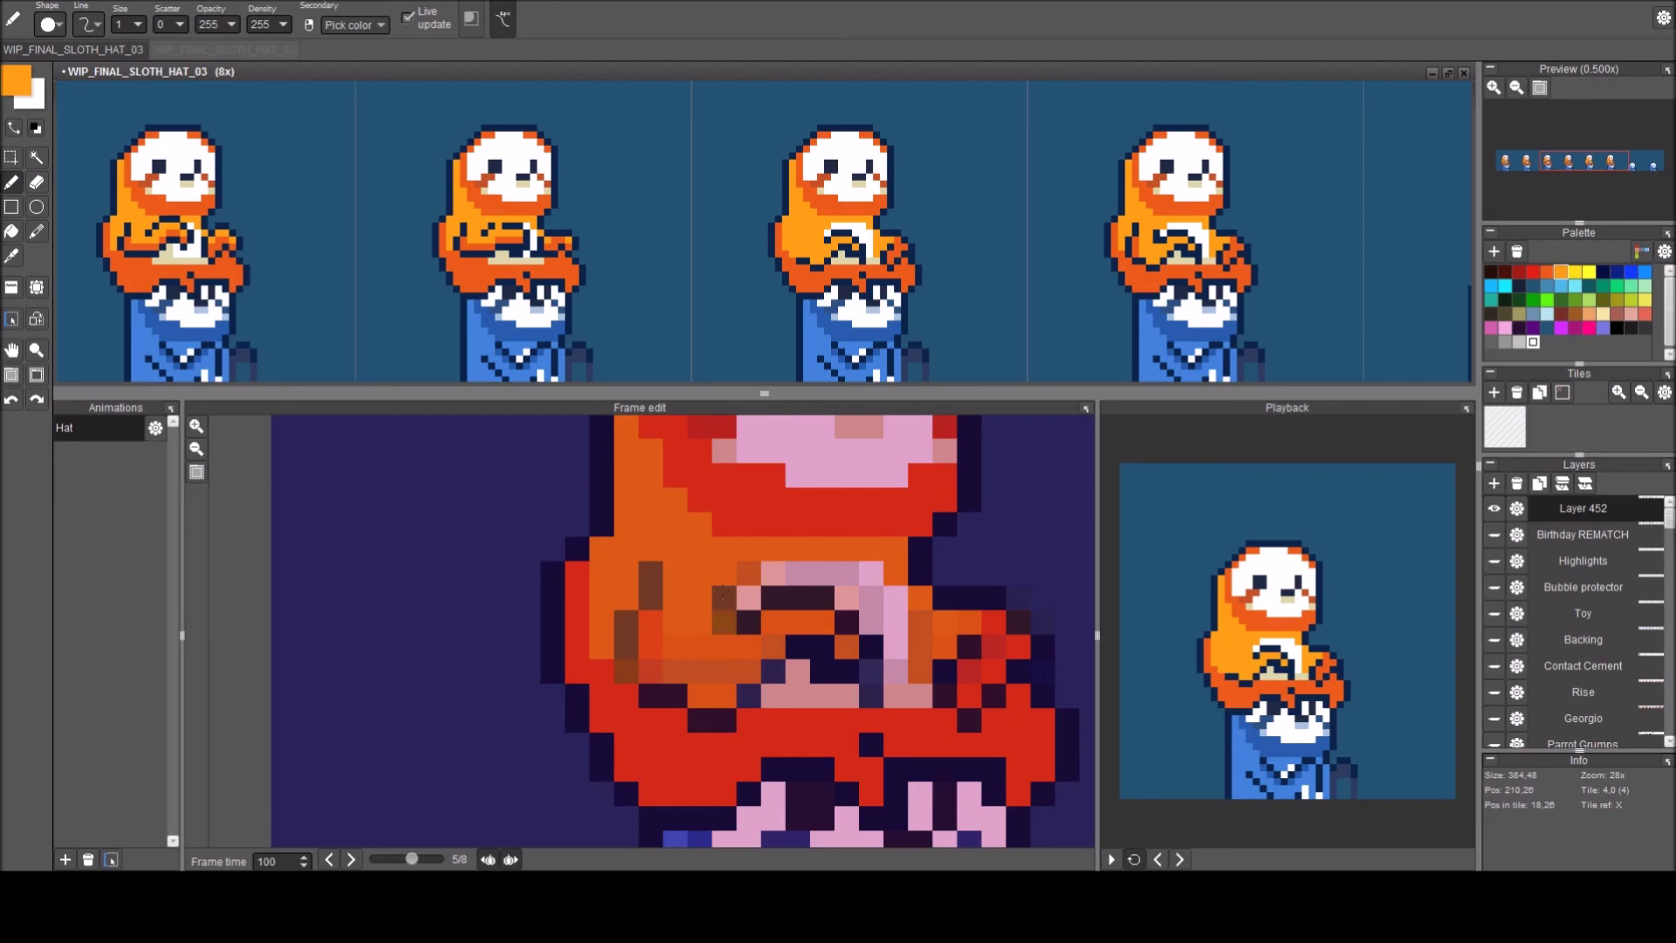
# Cover the fifth frame's left hand with white to clear the belly.
pyautogui.rightClick(749, 597)
pyautogui.moveTo(743, 624)
pyautogui.mouseDown()
pyautogui.moveTo(799, 599)
pyautogui.moveTo(800, 666)
pyautogui.moveTo(761, 629)
pyautogui.moveTo(784, 595)
pyautogui.moveTo(807, 623)
pyautogui.moveTo(800, 592)
pyautogui.moveTo(791, 645)
pyautogui.moveTo(810, 592)
pyautogui.moveTo(790, 656)
pyautogui.moveTo(800, 601)
pyautogui.moveTo(828, 613)
pyautogui.moveTo(822, 671)
pyautogui.mouseUp()
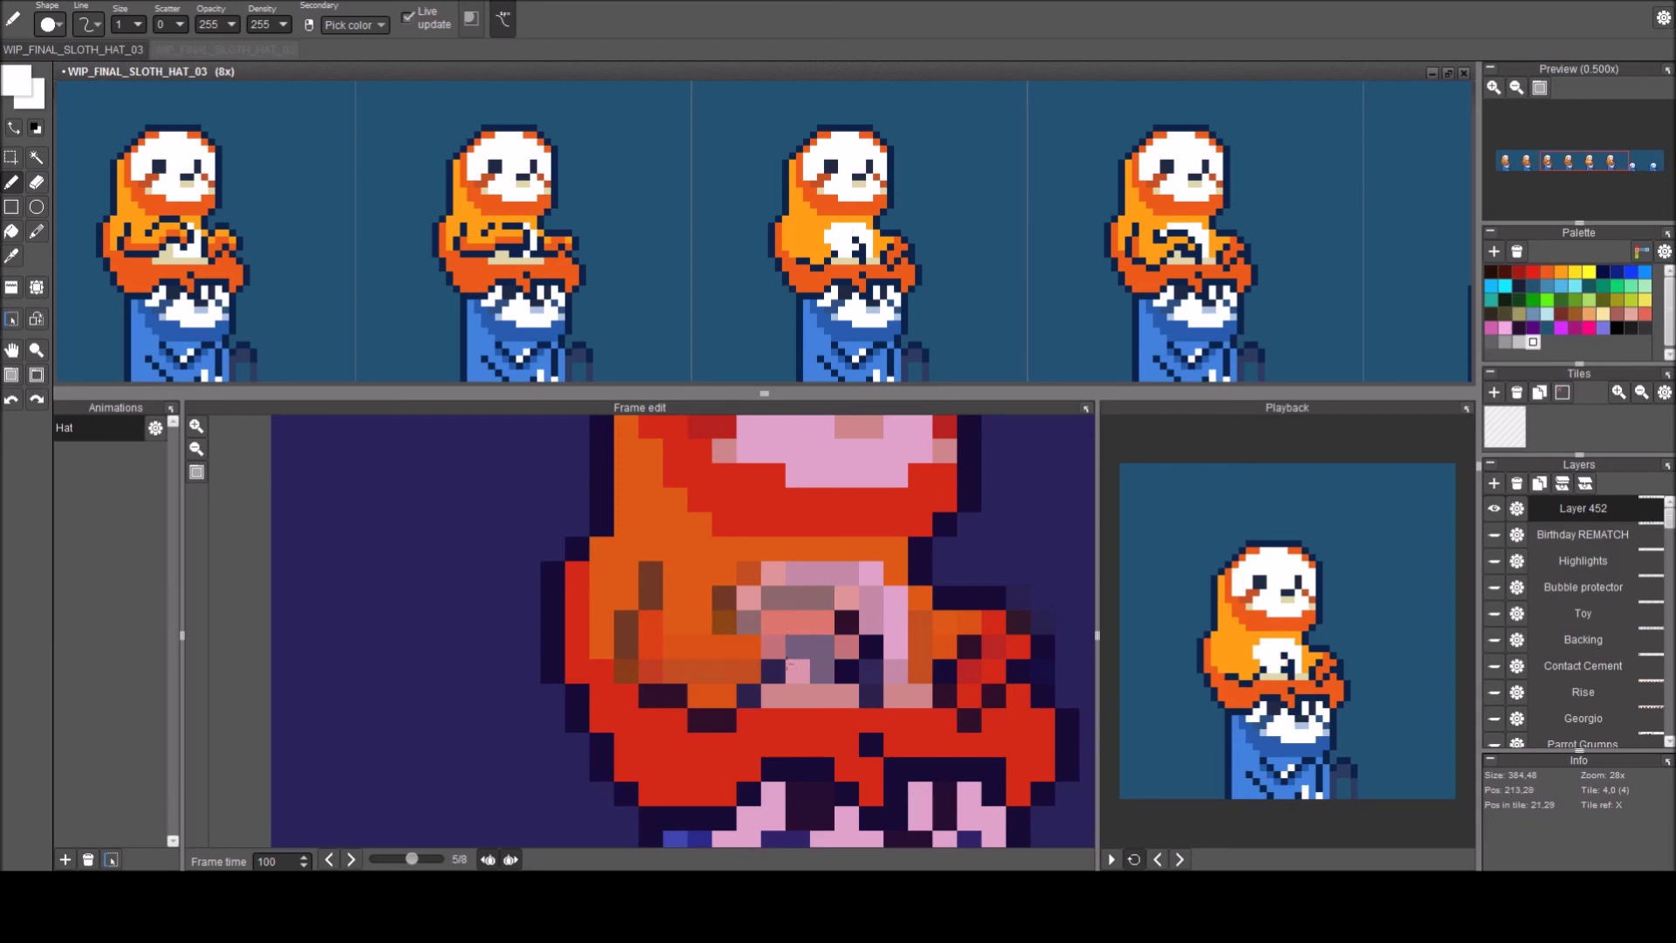
pyautogui.click(872, 670)
pyautogui.click(844, 695)
pyautogui.moveTo(868, 694)
pyautogui.mouseDown()
pyautogui.moveTo(825, 695)
pyautogui.moveTo(846, 668)
pyautogui.moveTo(845, 623)
pyautogui.moveTo(861, 641)
pyautogui.mouseUp()
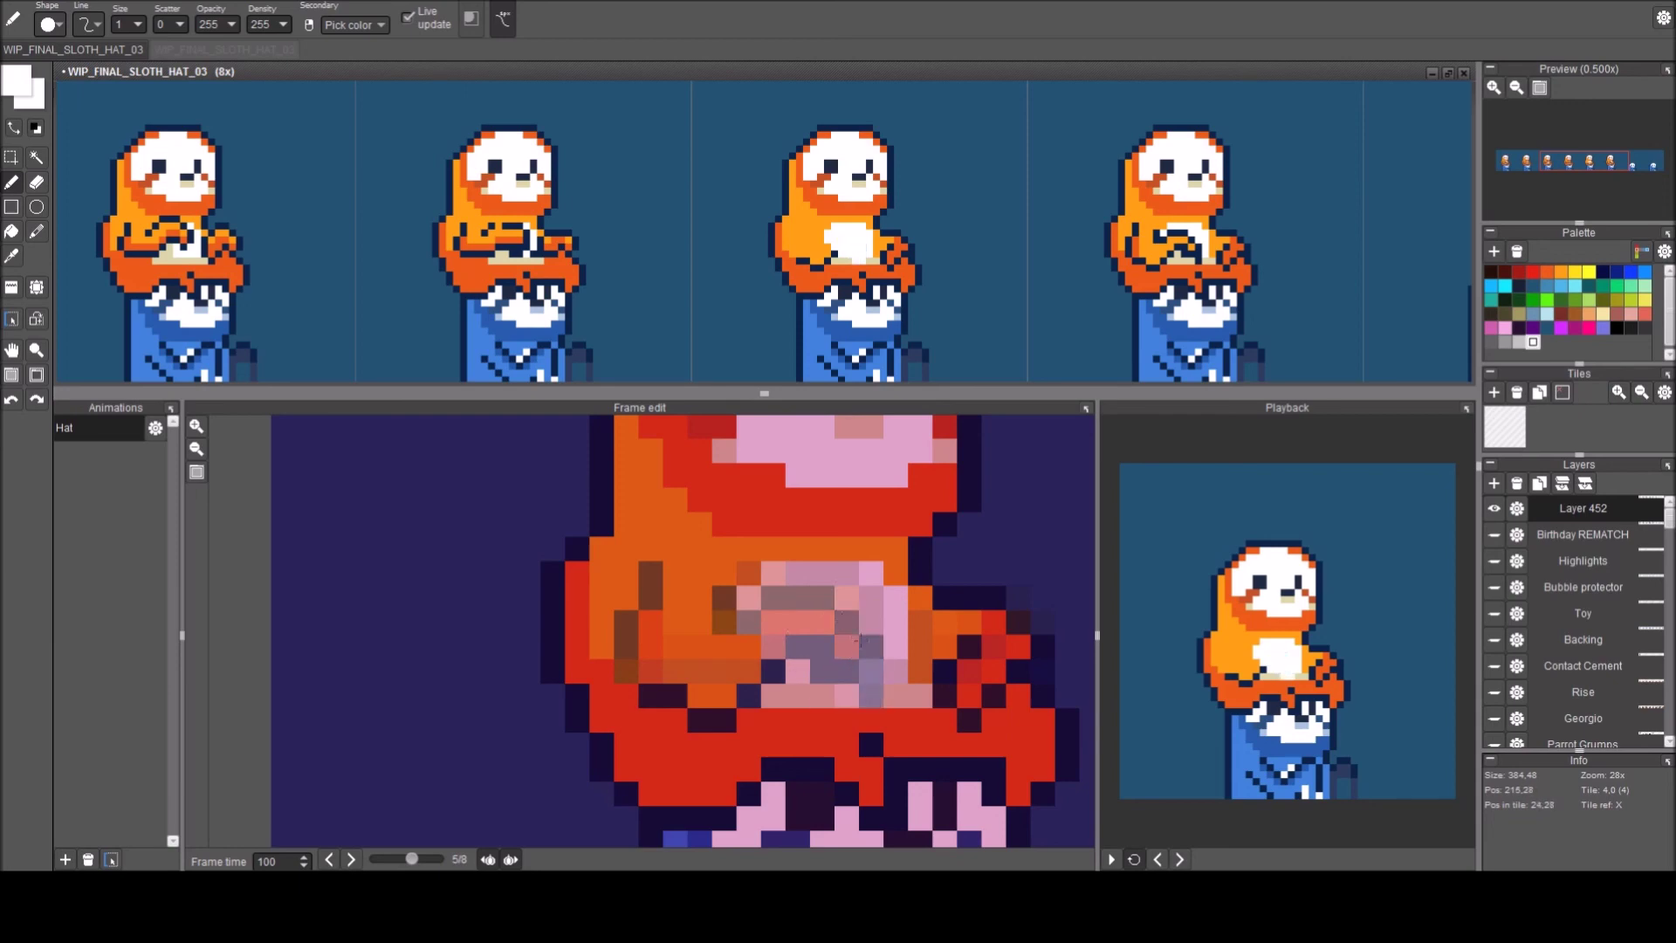
# Shade the belly's bottom edge beige in the fifth frame and cover the remaining forearm outline with dark orange.
pyautogui.rightClick(798, 695)
pyautogui.click(844, 694)
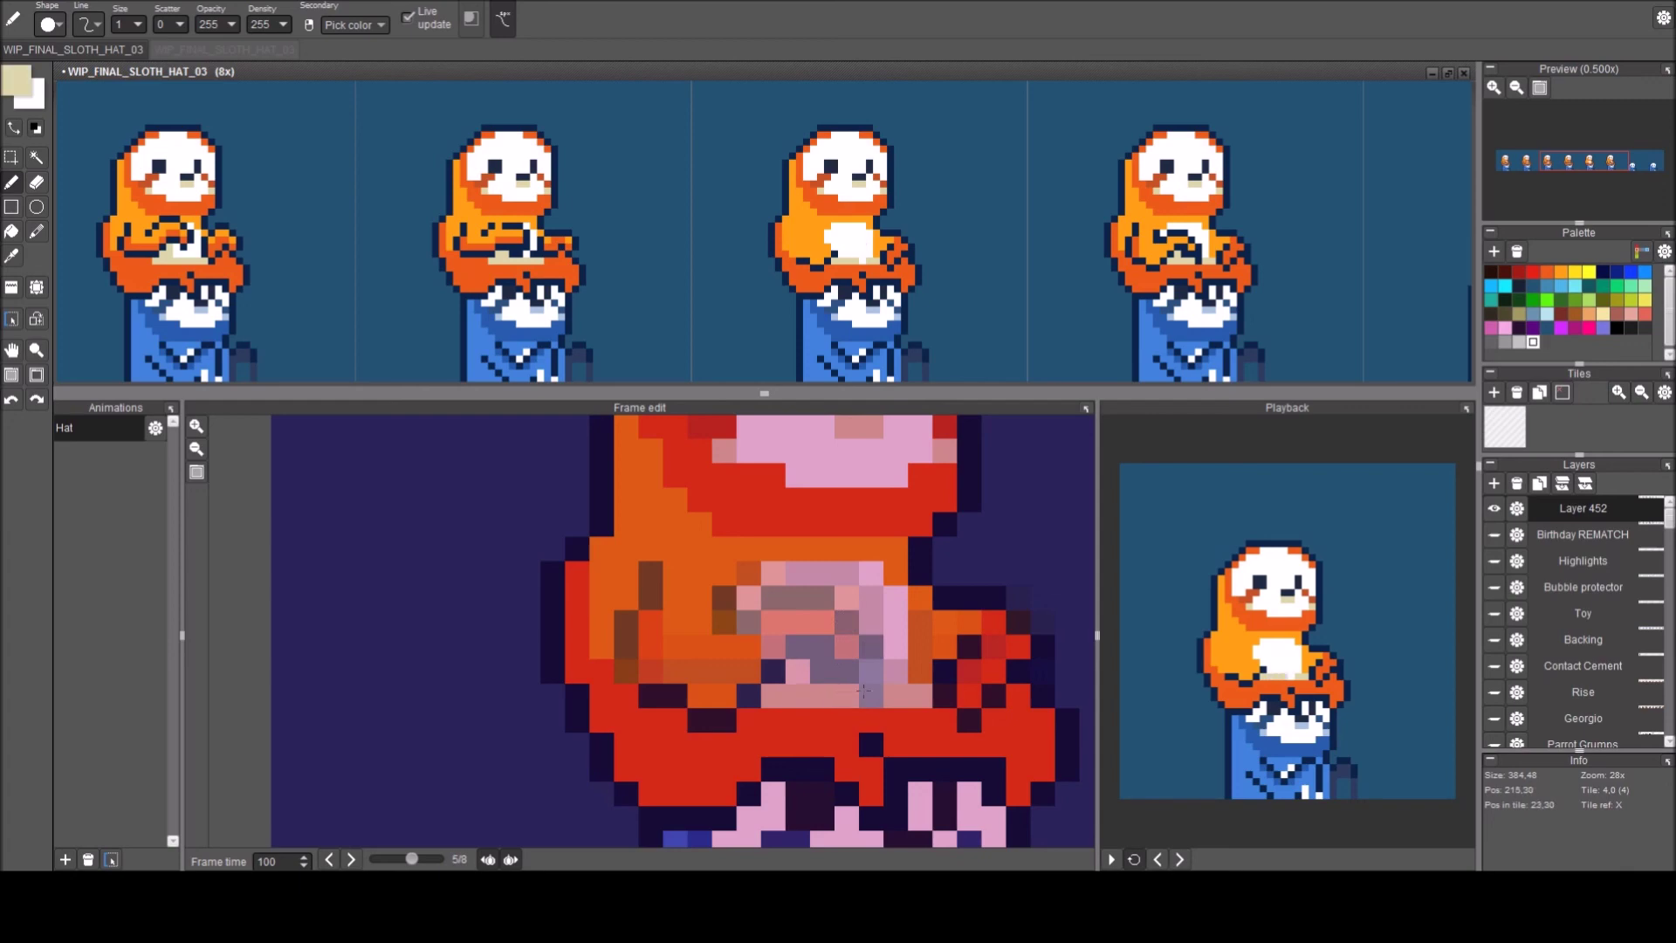
pyautogui.click(750, 698)
pyautogui.rightClick(780, 647)
pyautogui.rightClick(749, 719)
pyautogui.click(749, 697)
pyautogui.click(725, 720)
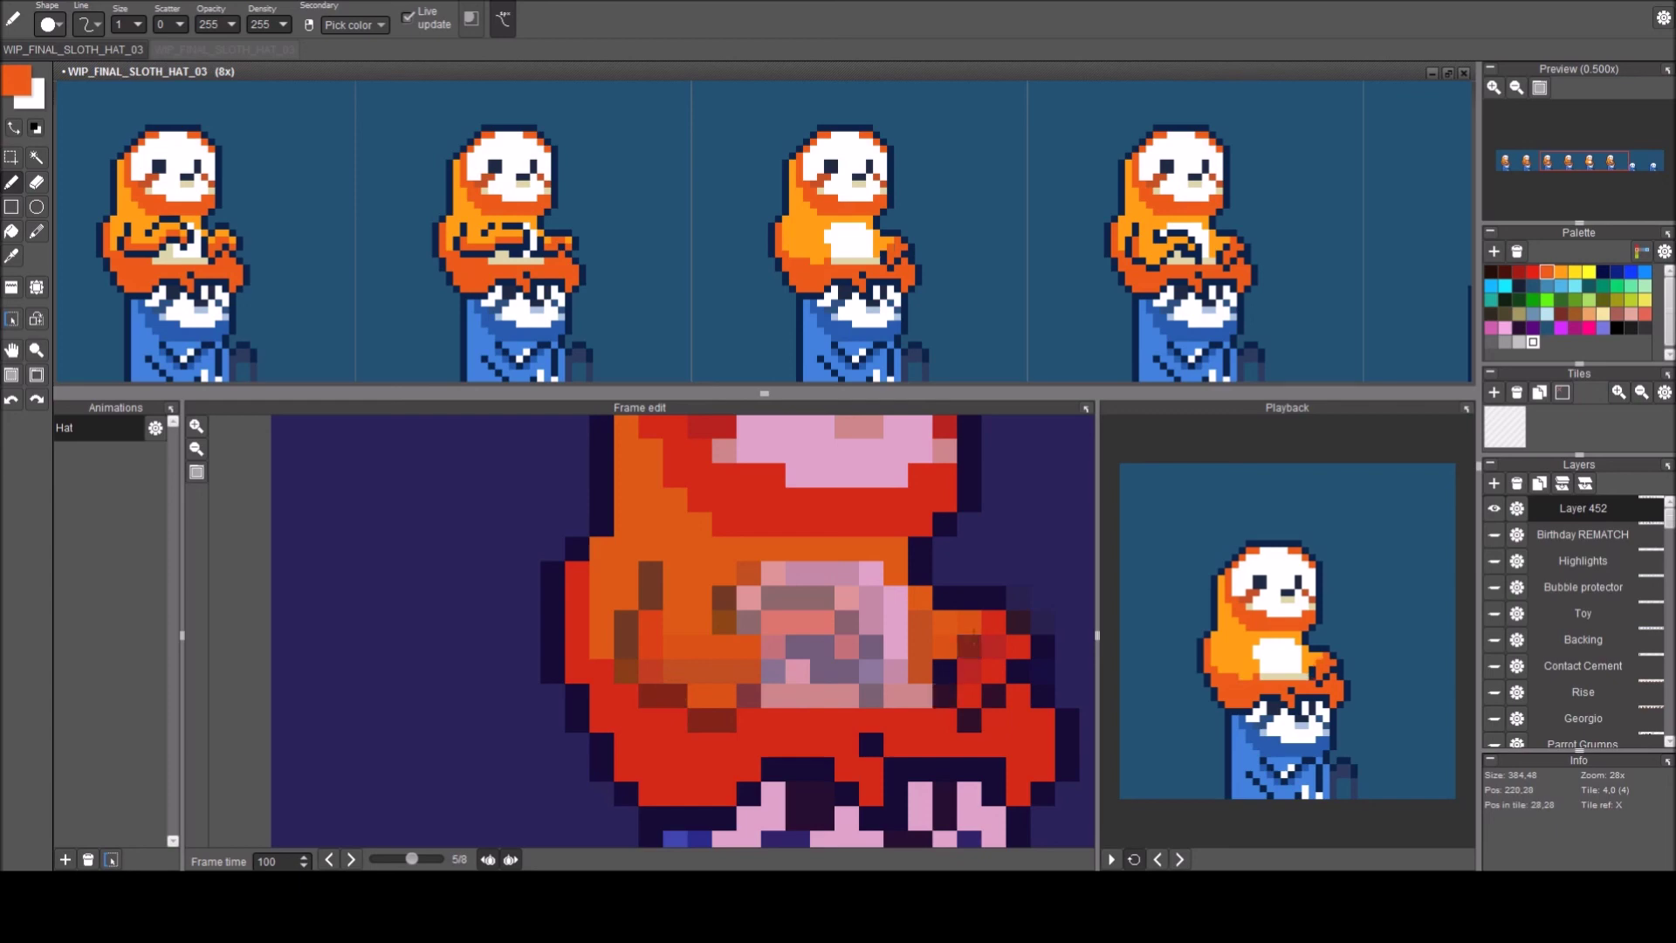
# Remove the fifth frame's raised right hand by erasing it and painting its inner lines orange.
pyautogui.click(970, 621)
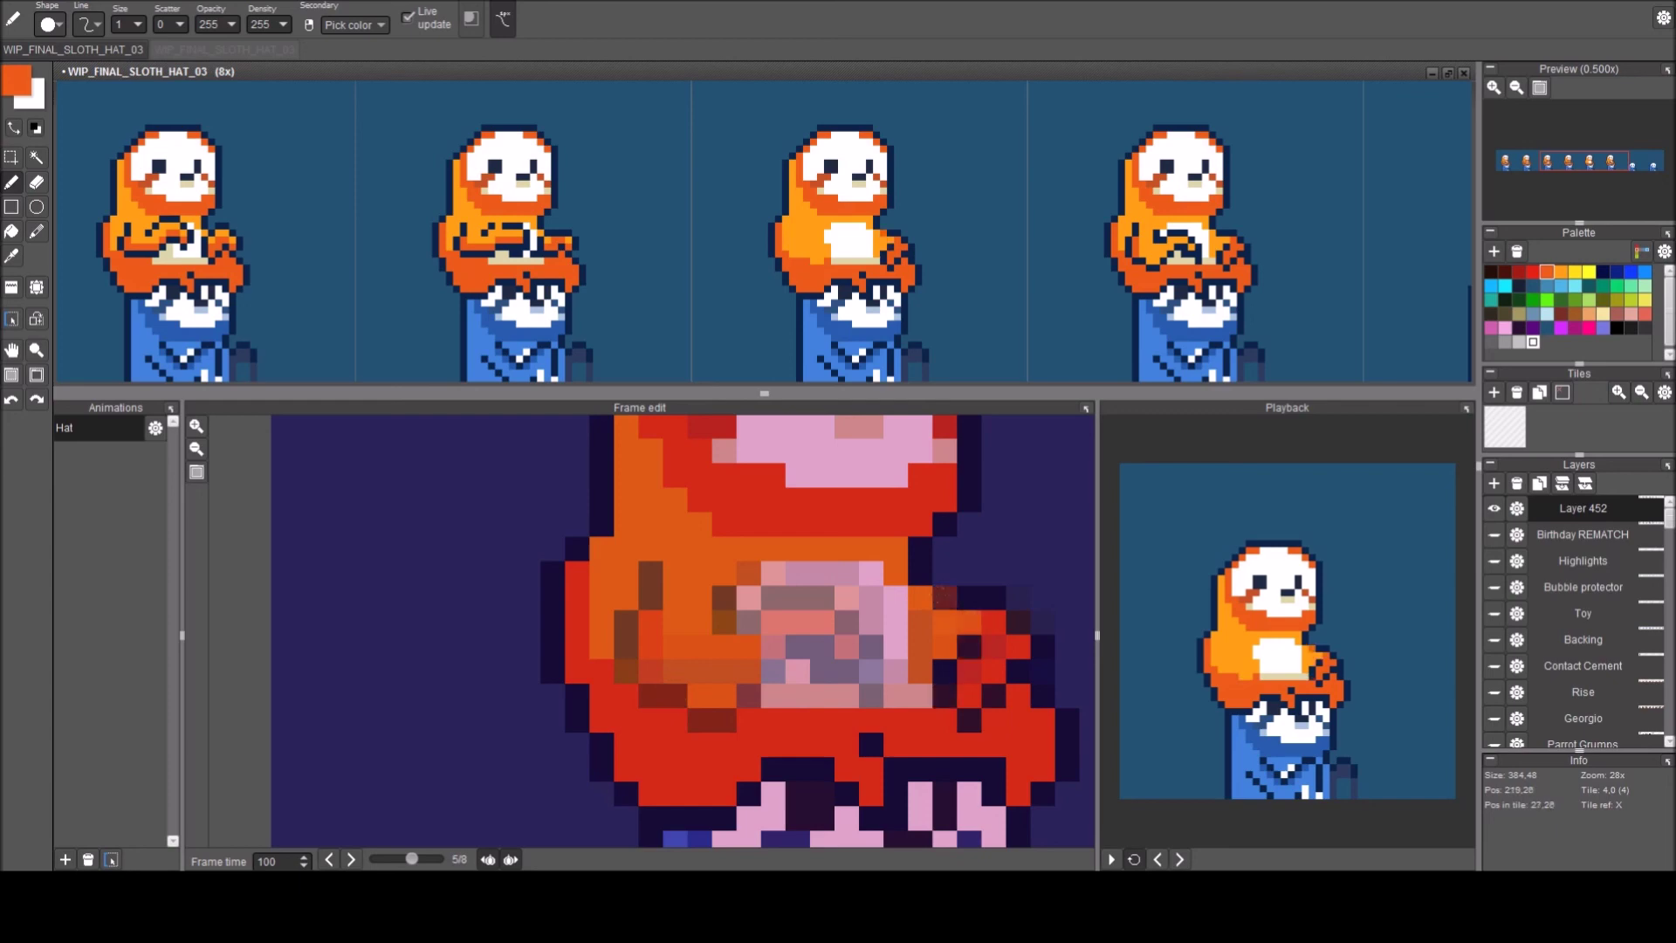
pyautogui.press('space')
pyautogui.moveTo(1044, 625)
pyautogui.mouseDown()
pyautogui.moveTo(923, 570)
pyautogui.moveTo(976, 622)
pyautogui.mouseUp()
pyautogui.press('e')
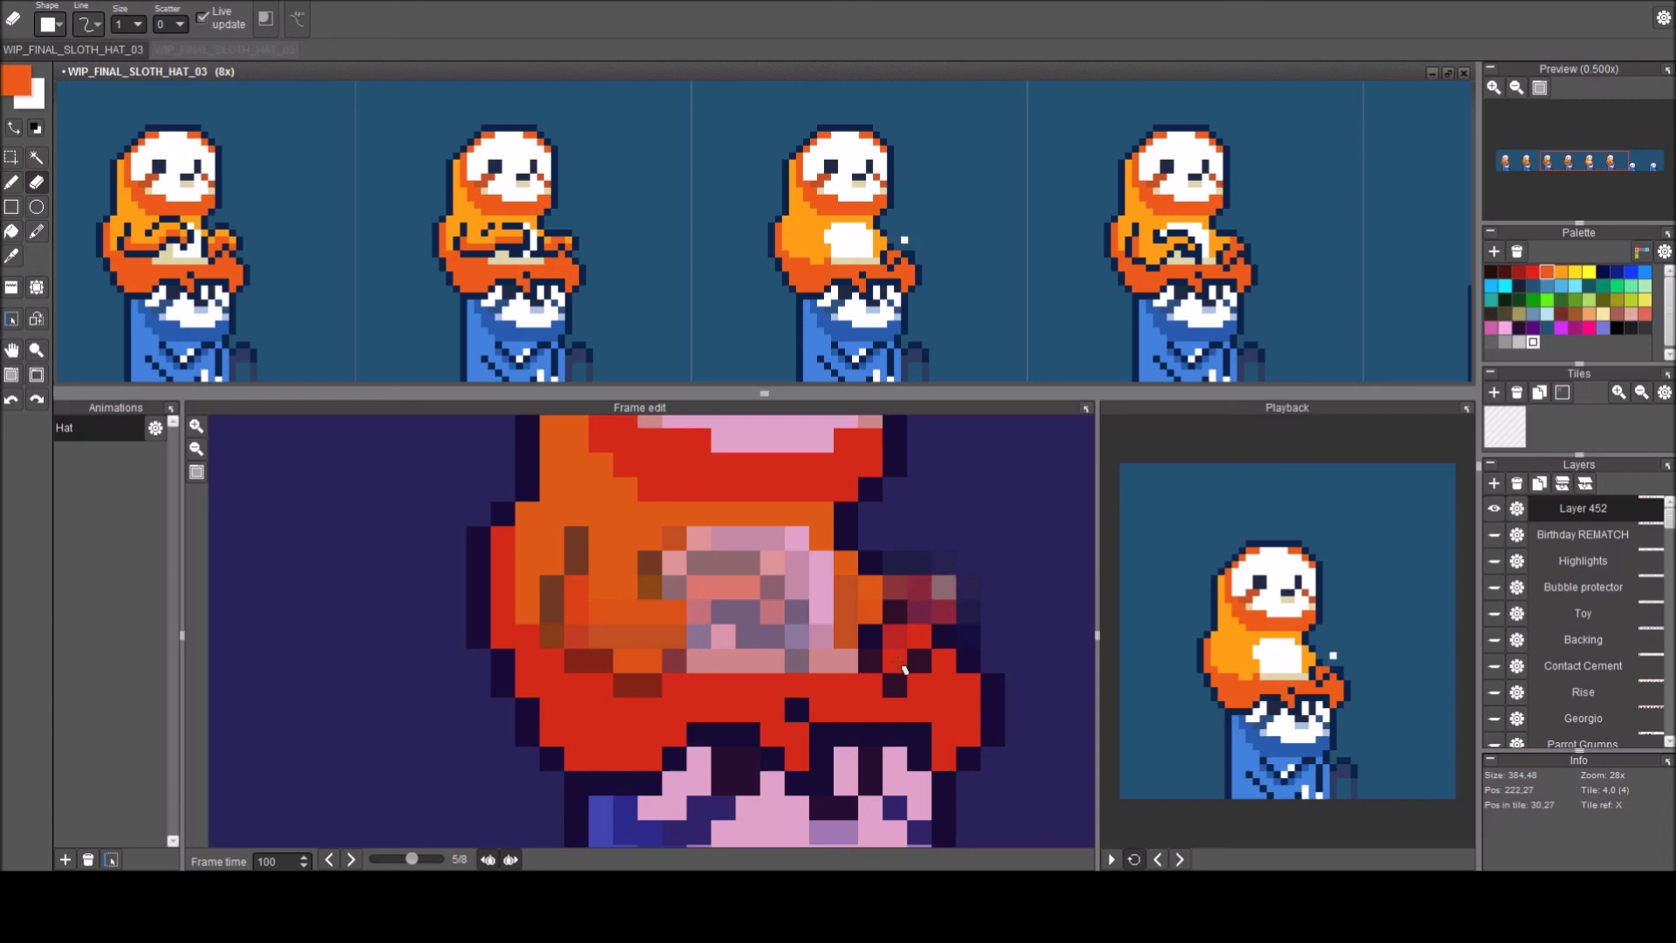
pyautogui.press('b')
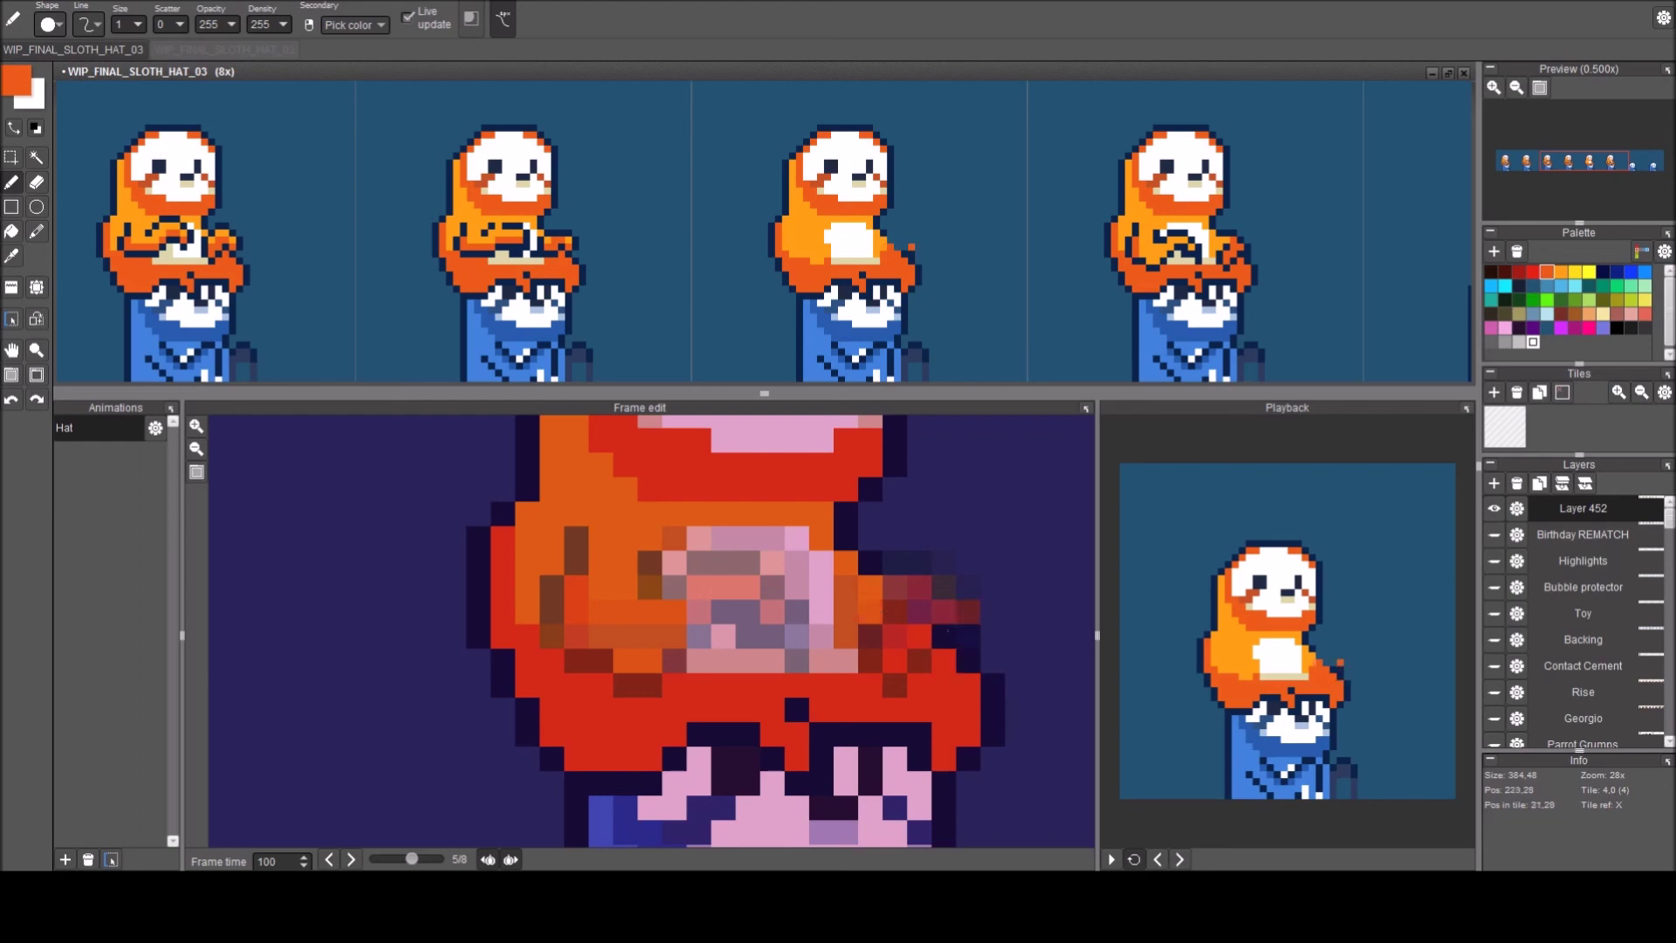
pyautogui.press('e')
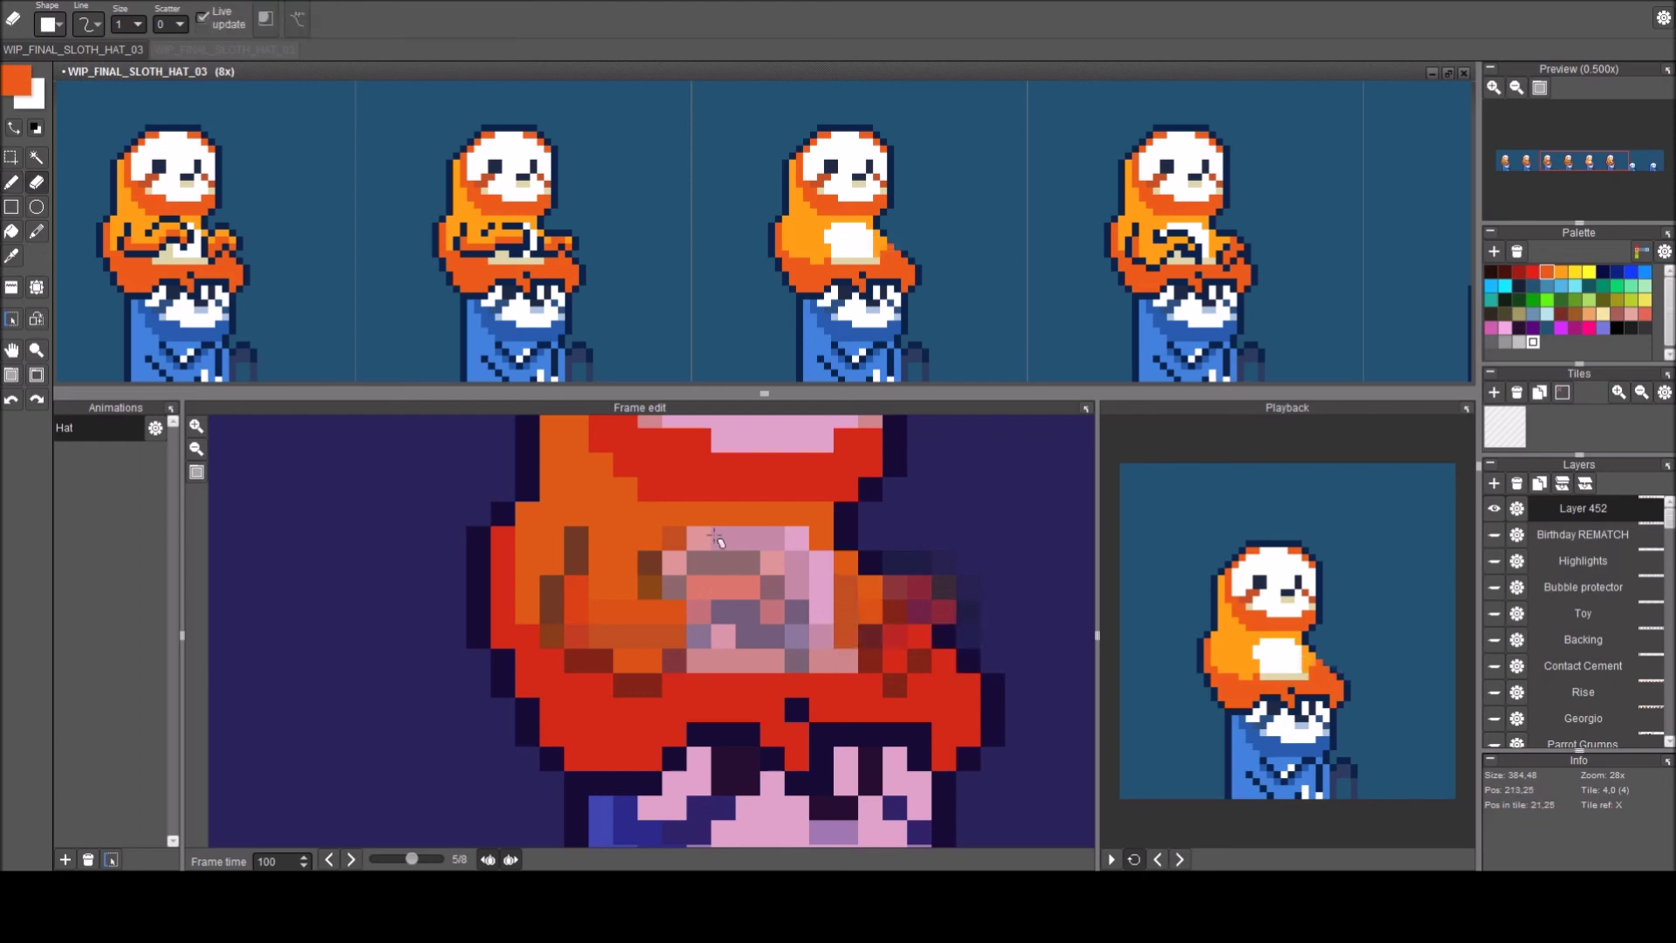
pyautogui.press('b')
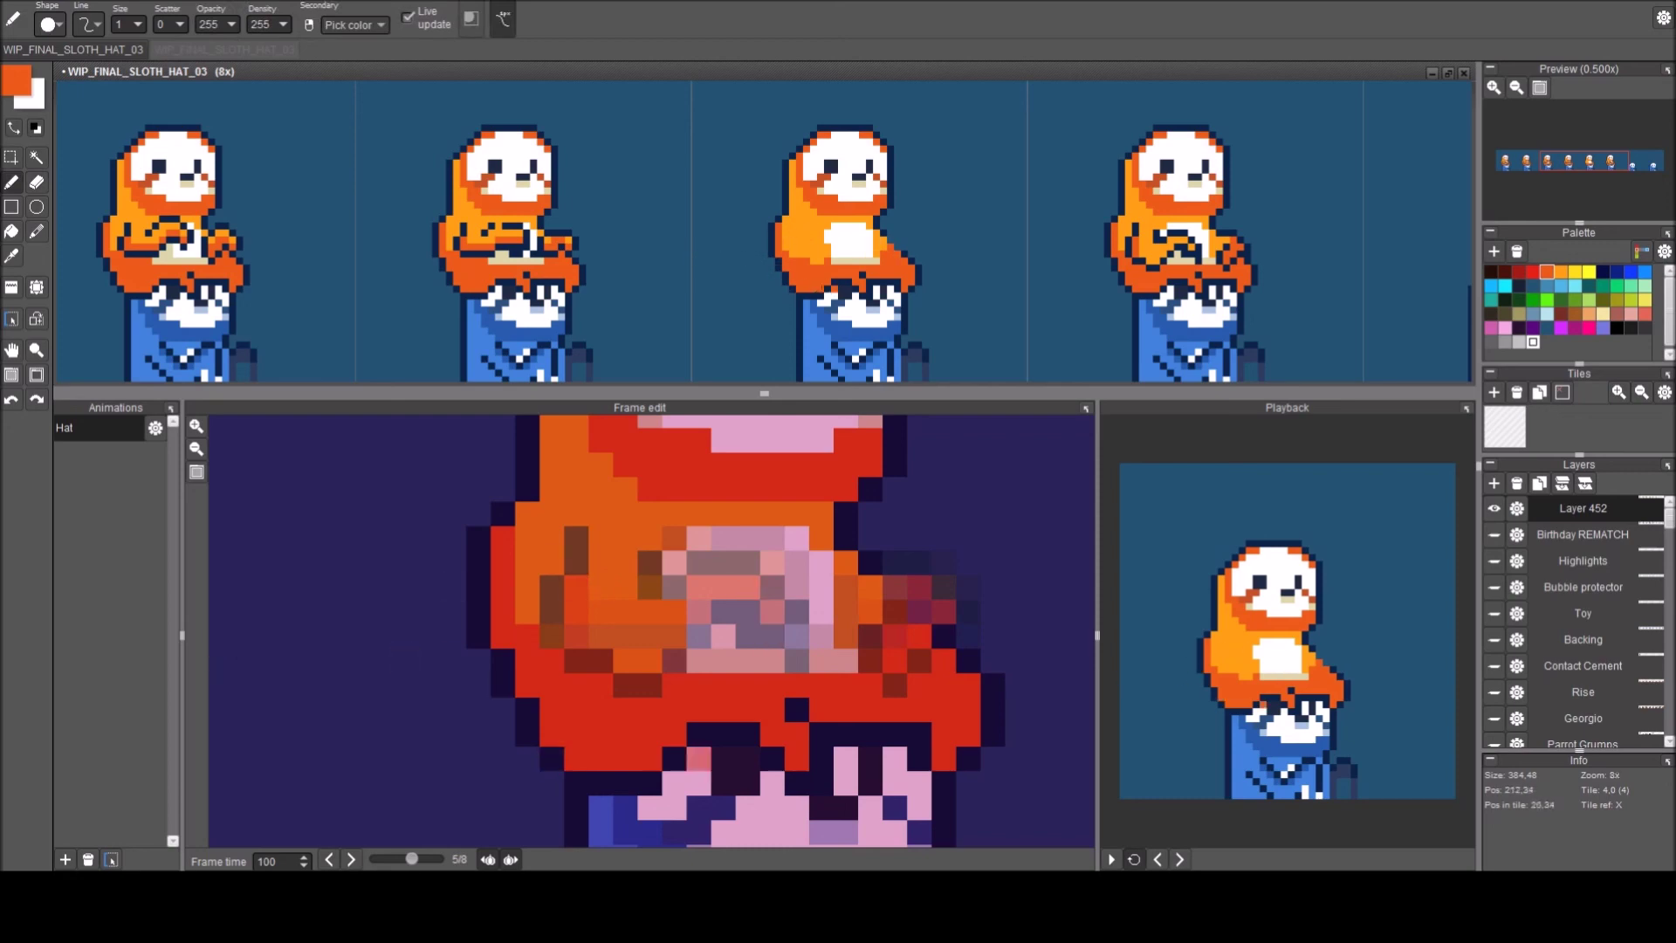
# Outline the fifth frame's left arm, elbow and hand in navy across the white belly.
pyautogui.rightClick(600, 783)
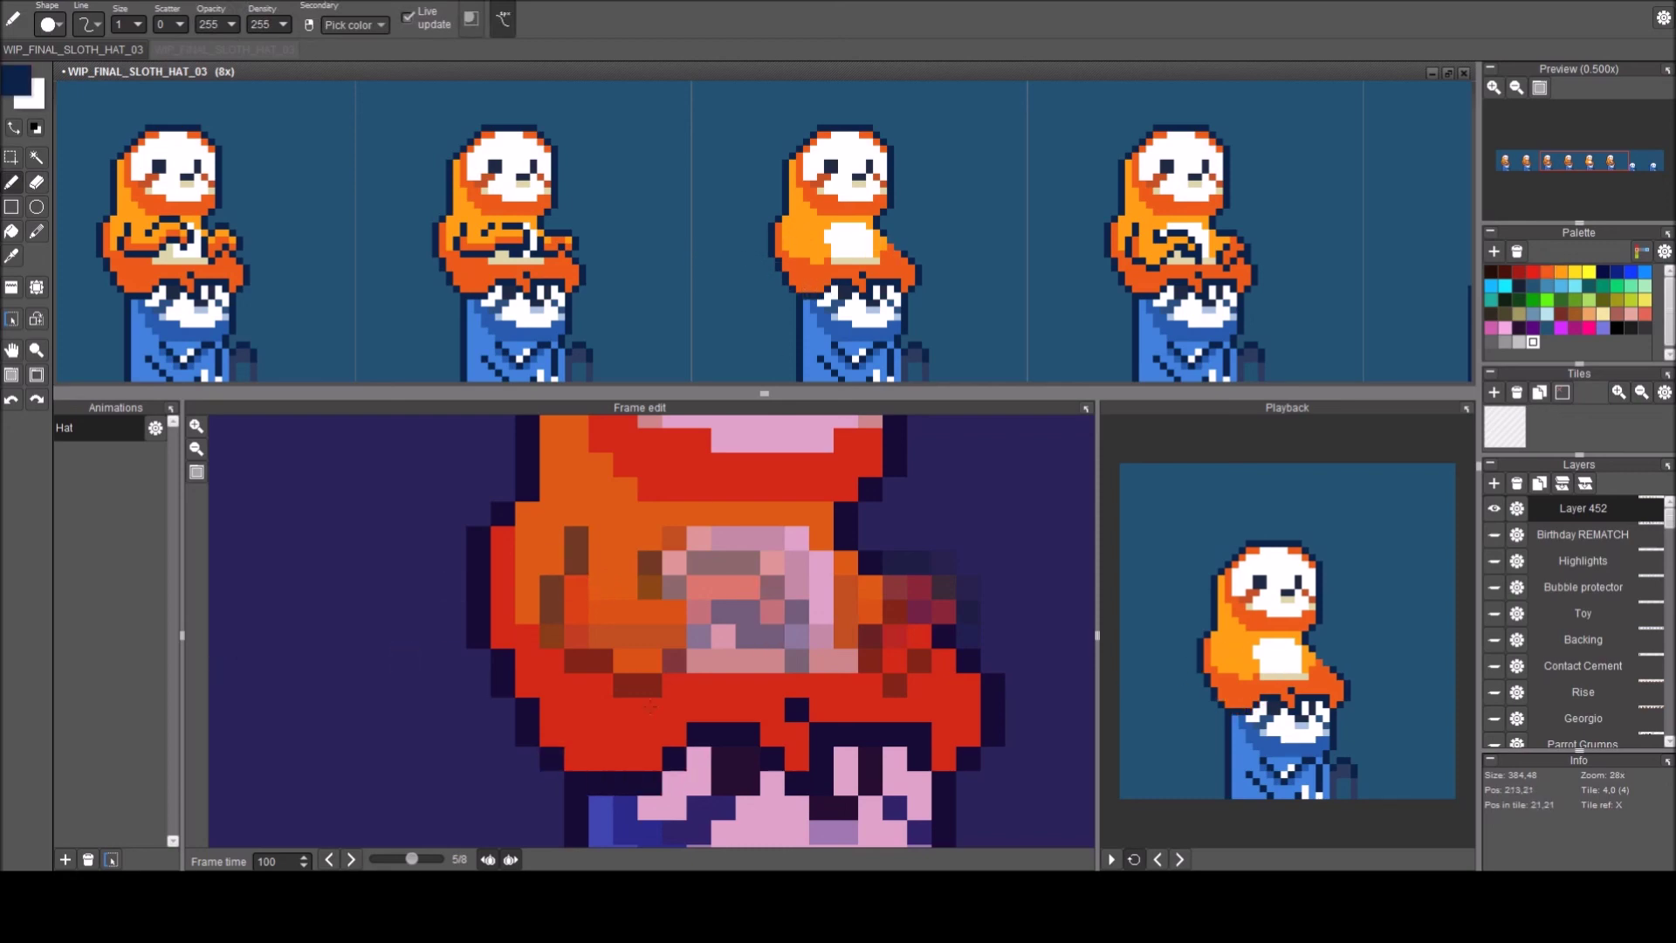
pyautogui.click(576, 564)
pyautogui.moveTo(577, 538)
pyautogui.mouseDown()
pyautogui.moveTo(576, 636)
pyautogui.moveTo(600, 660)
pyautogui.moveTo(674, 660)
pyautogui.moveTo(798, 611)
pyautogui.moveTo(748, 562)
pyautogui.moveTo(674, 587)
pyautogui.moveTo(650, 587)
pyautogui.moveTo(651, 563)
pyautogui.mouseUp()
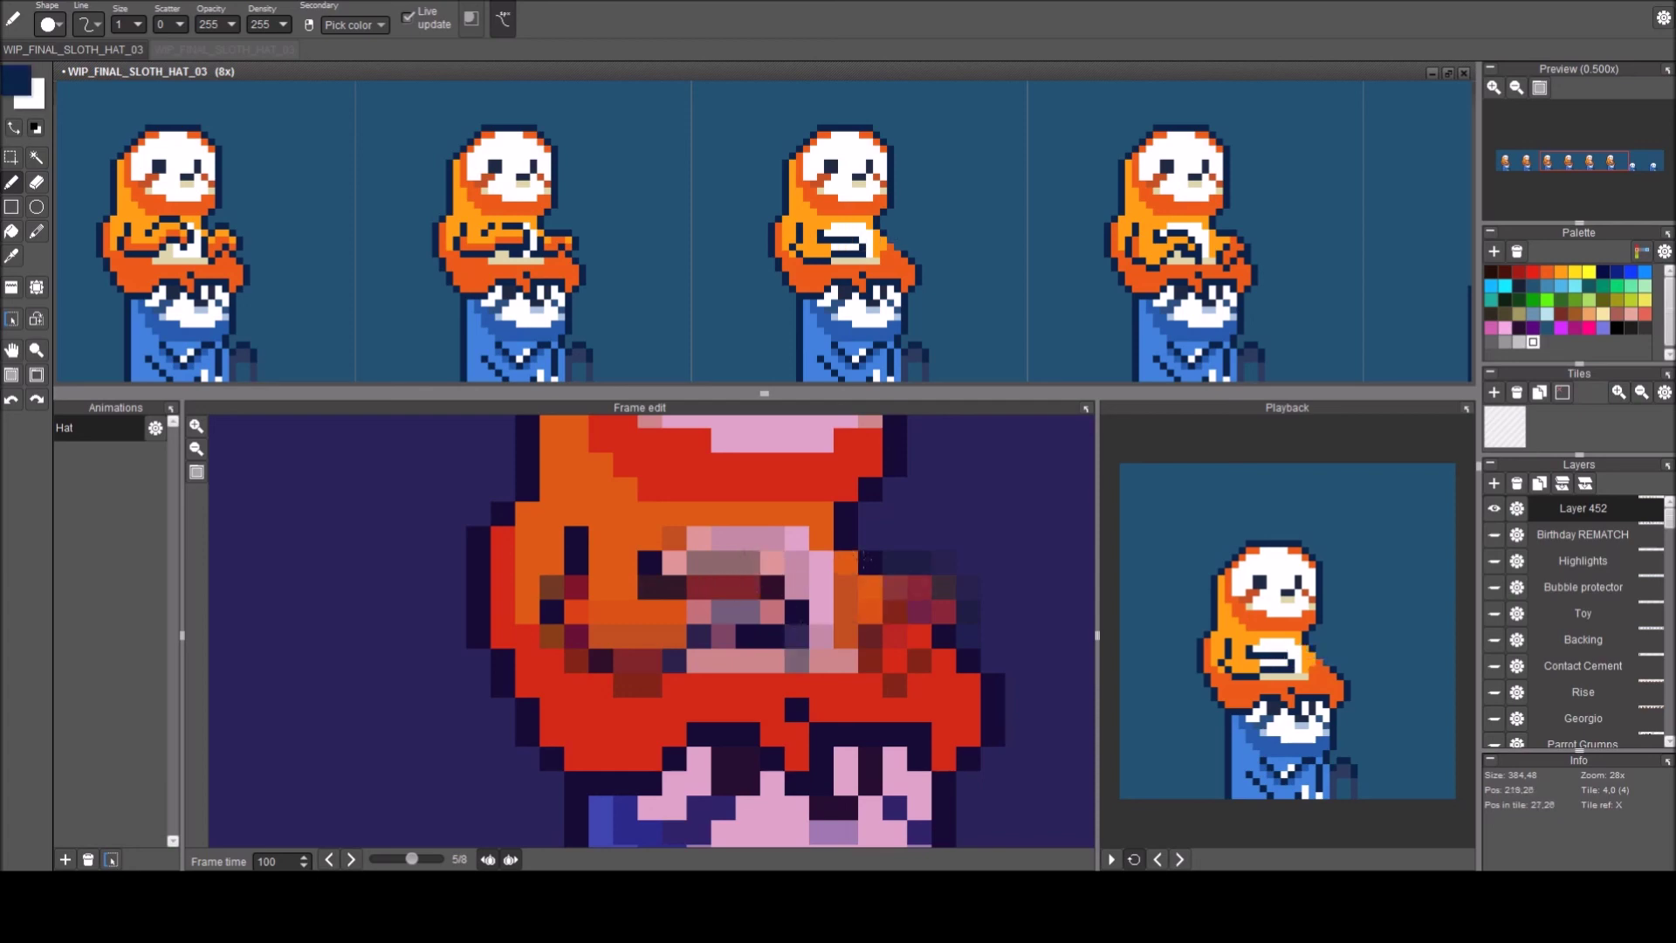
pyautogui.moveTo(890, 564)
pyautogui.mouseDown()
pyautogui.moveTo(946, 587)
pyautogui.moveTo(892, 660)
pyautogui.moveTo(857, 681)
pyautogui.moveTo(840, 638)
pyautogui.mouseUp()
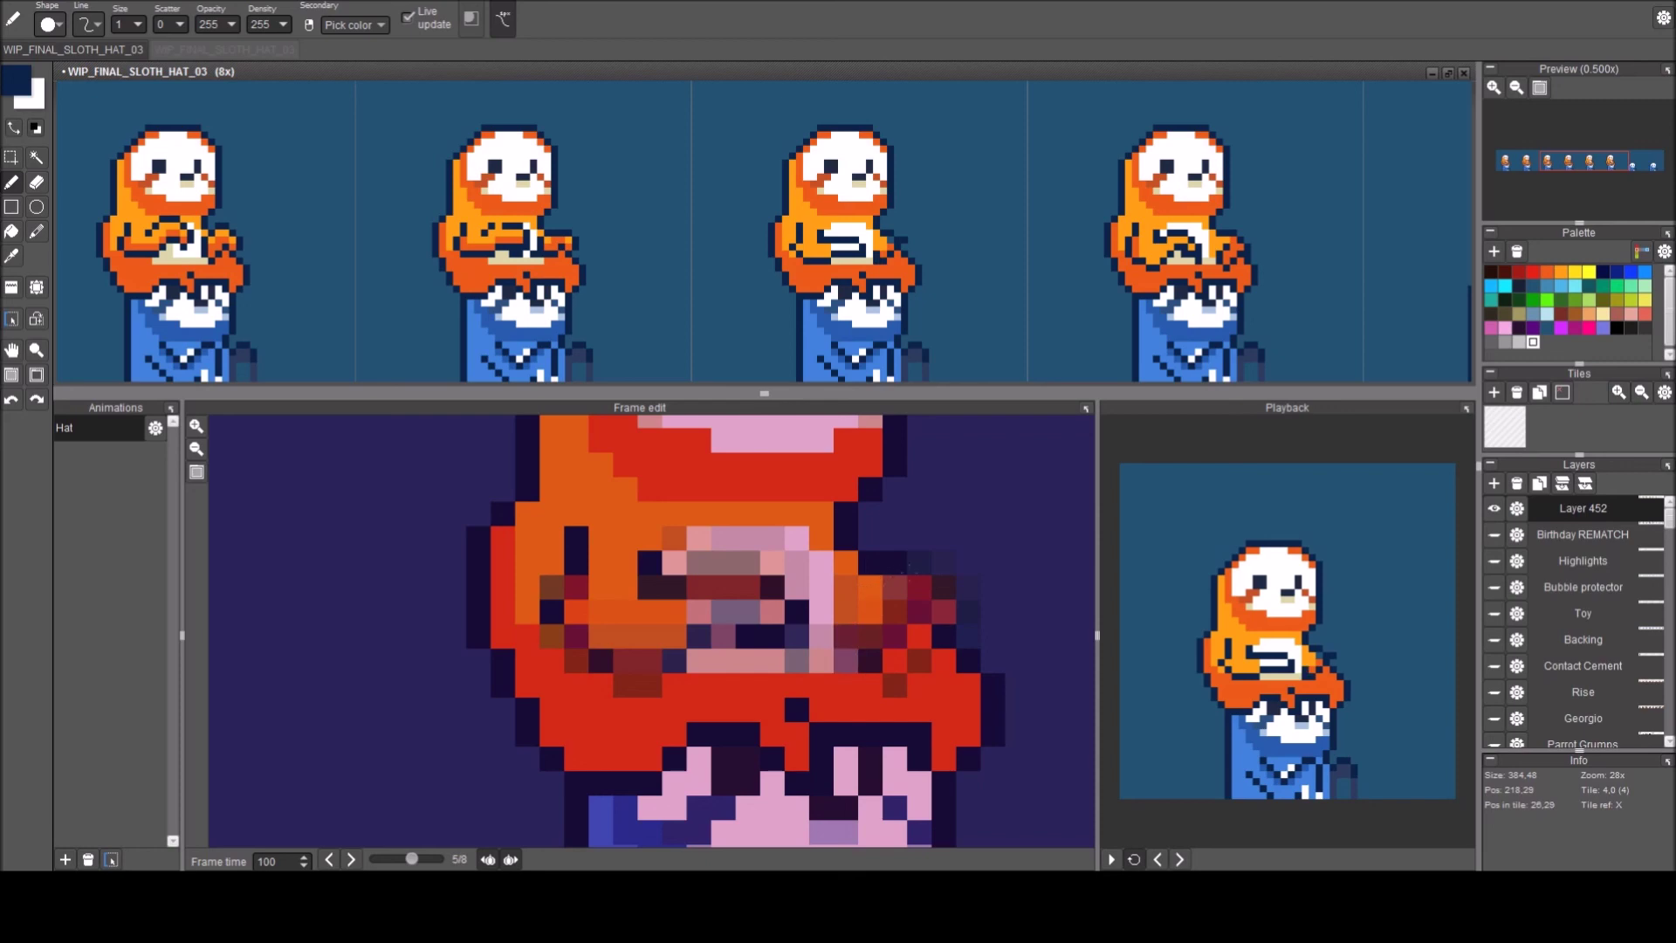
pyautogui.hotkey('ctrl', 'z')
pyautogui.hotkey('ctrl', 'z')
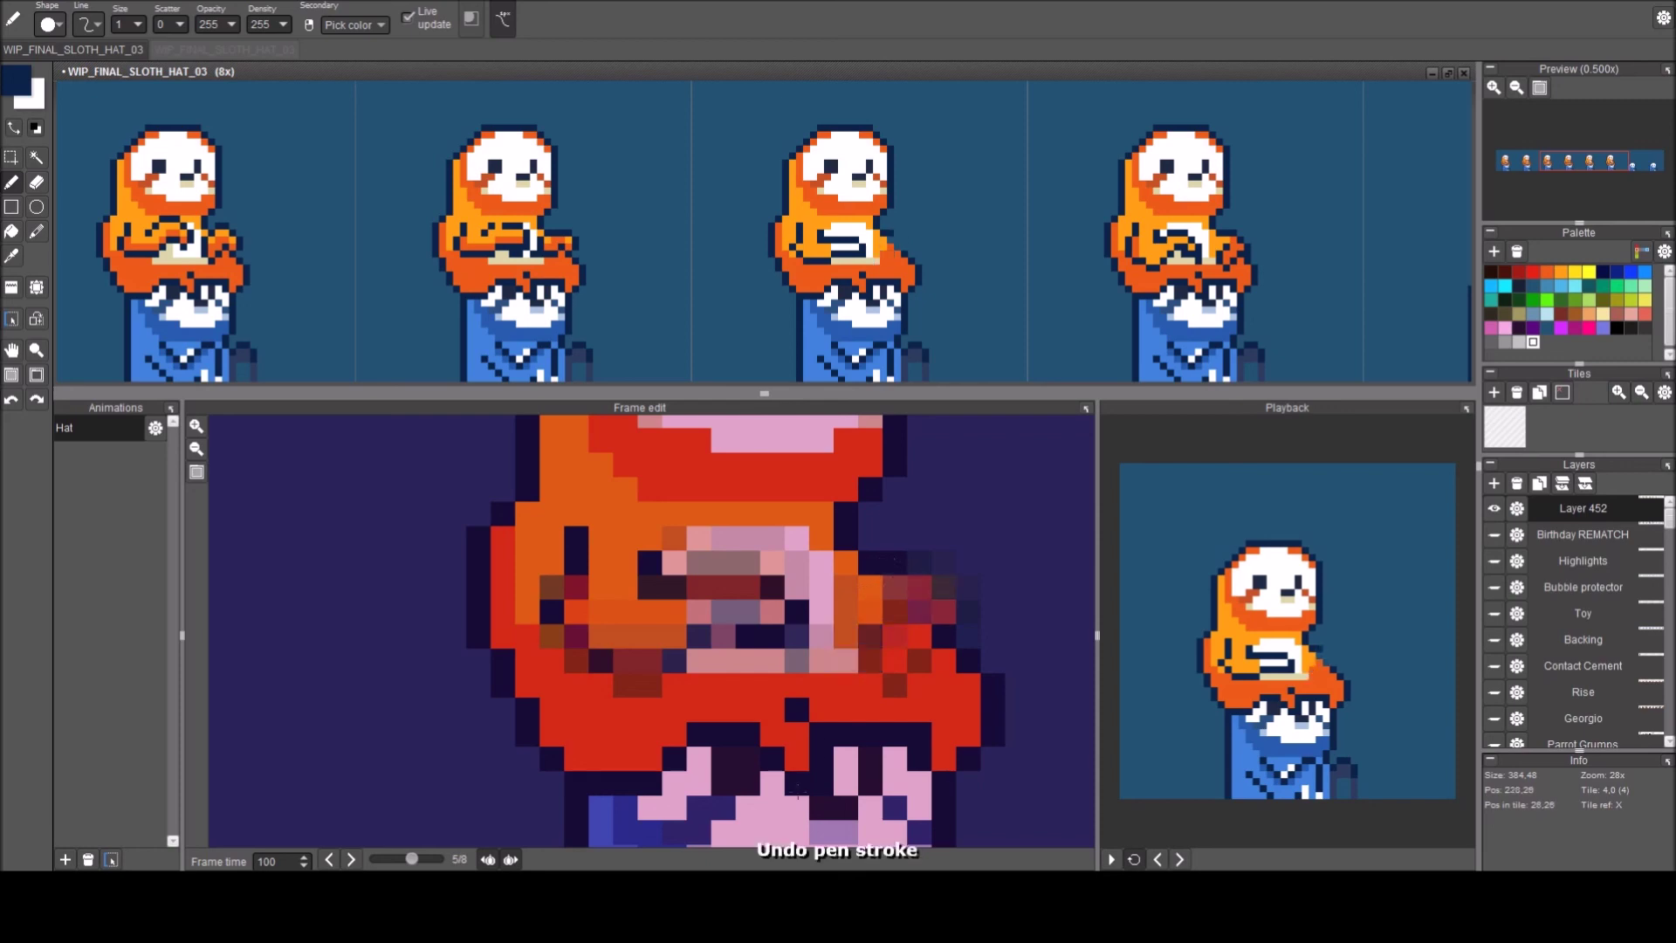
# Turn off onion skinning and outline the upper and outer edge of the fifth frame's right hand in navy, comparing neighbouring frames.
pyautogui.click(511, 859)
pyautogui.click(488, 859)
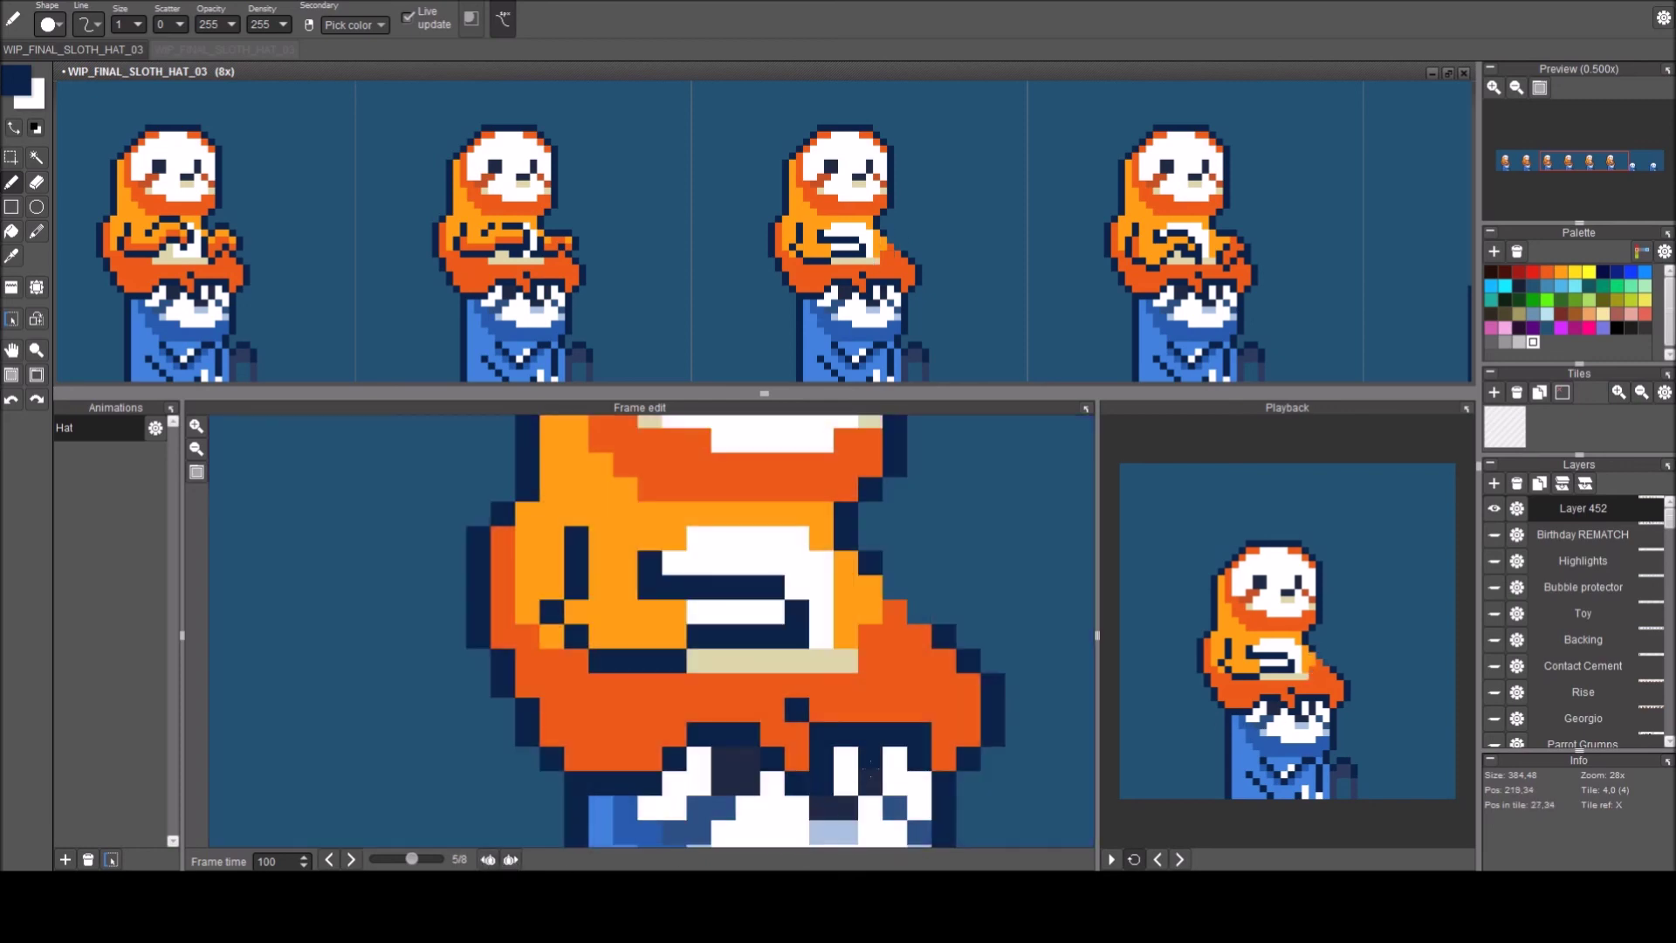
pyautogui.press(',')
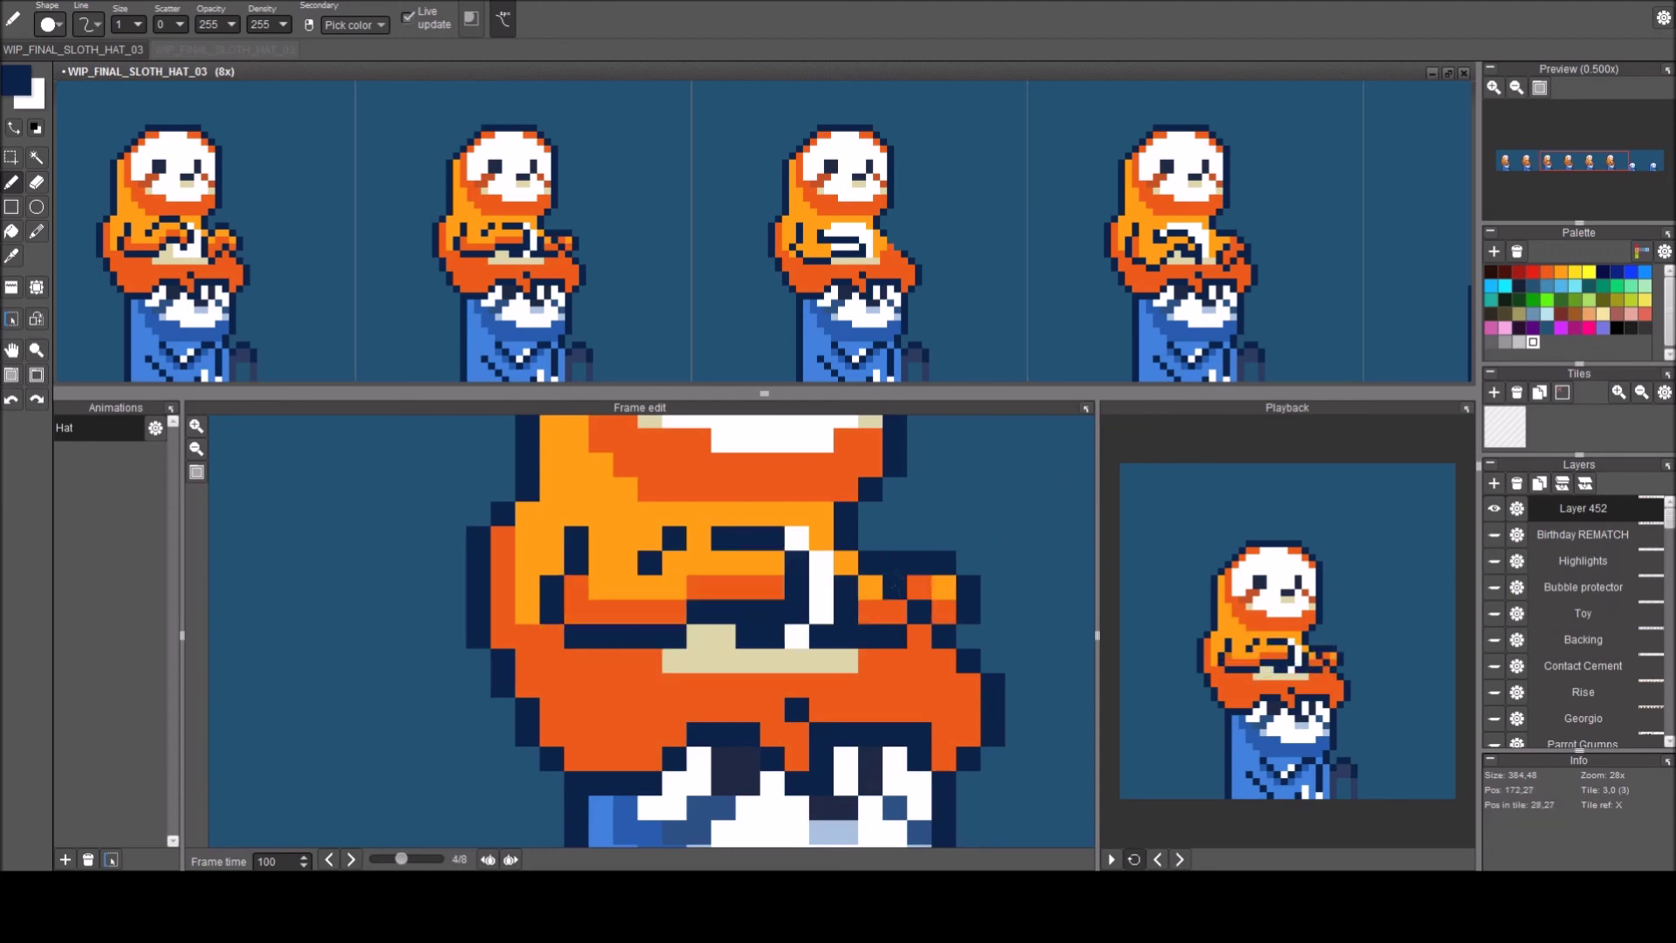
pyautogui.press('.')
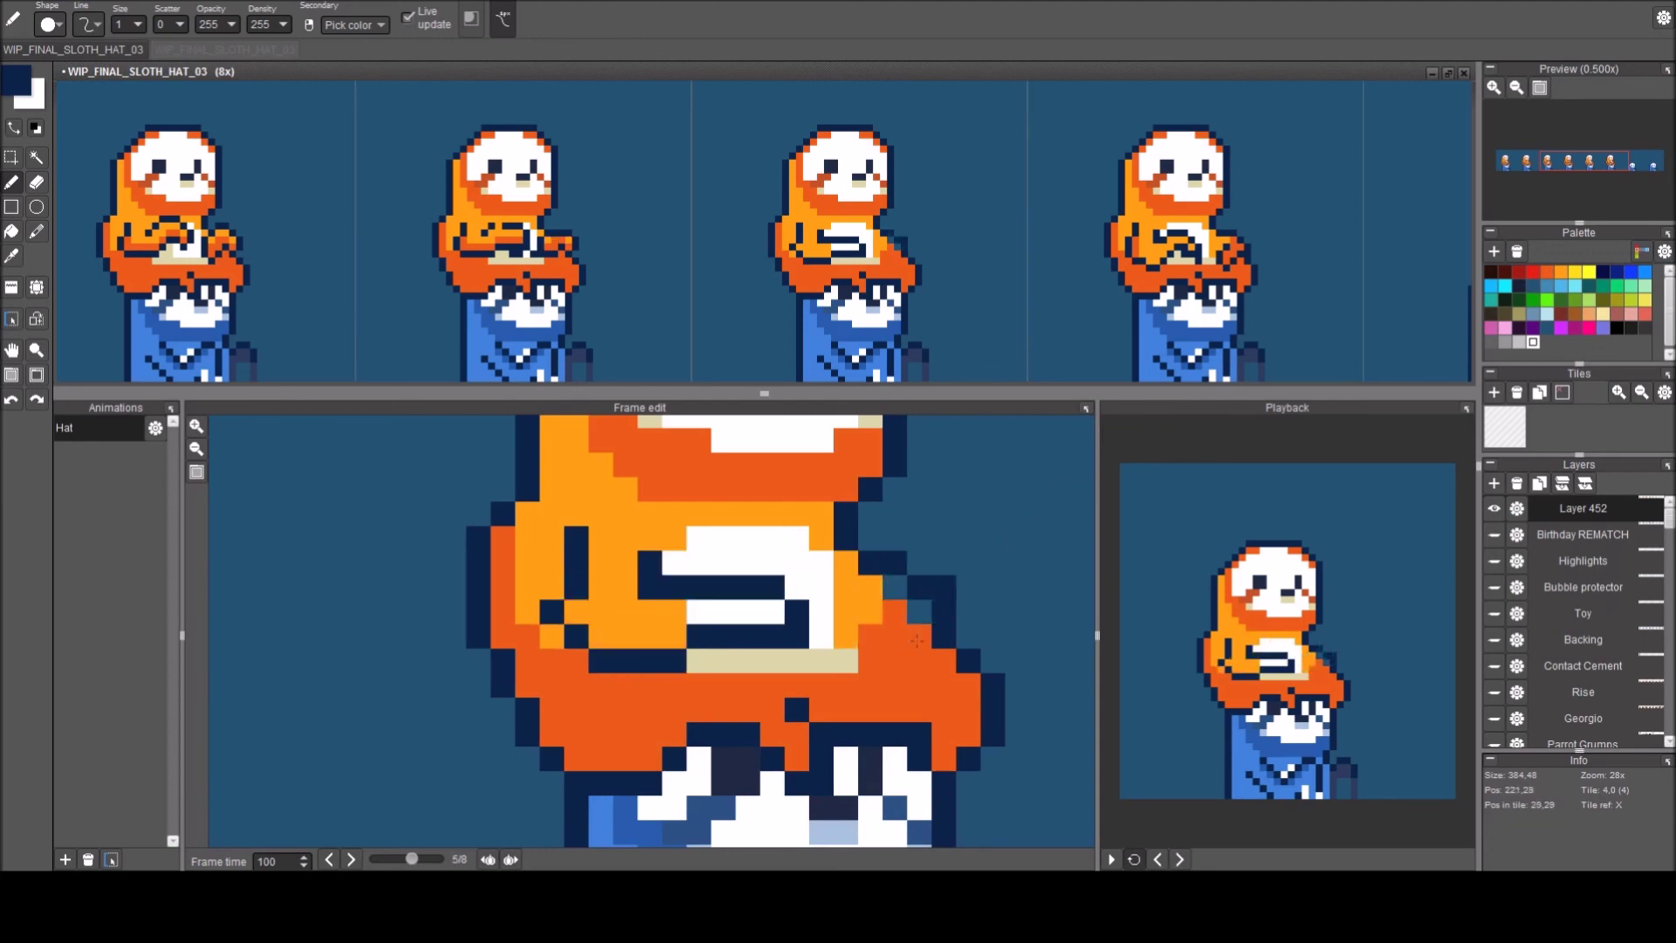
pyautogui.press(',')
pyautogui.press('.')
pyautogui.press('.')
pyautogui.press(',')
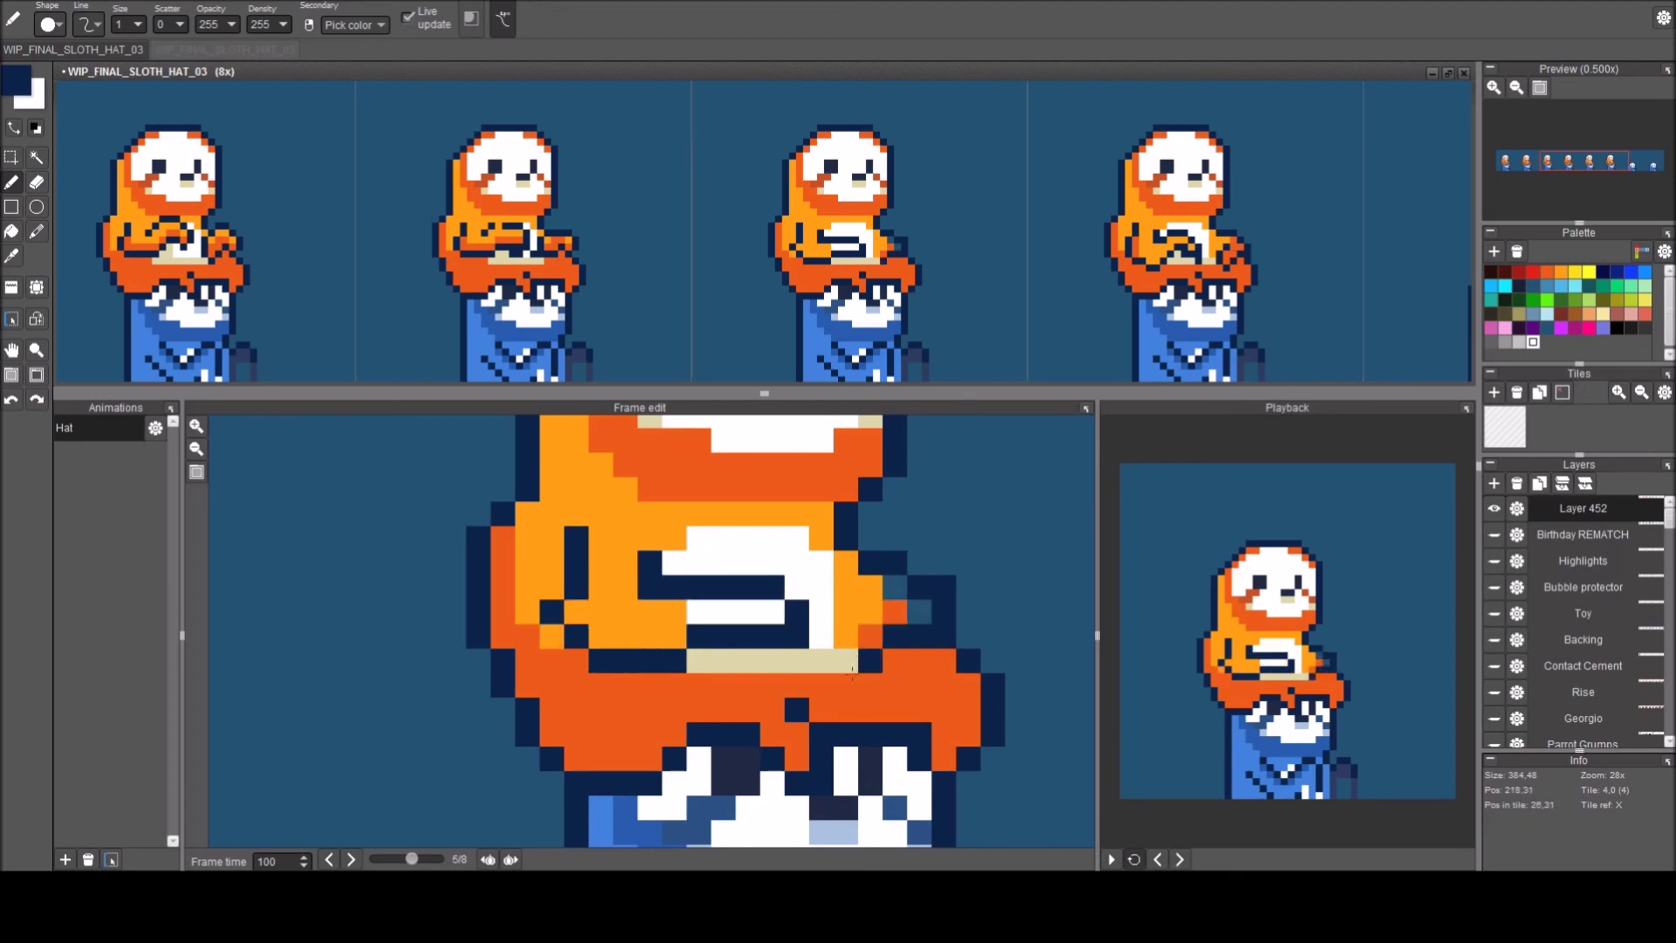
# Complete the fifth frame's right hand outline in navy along its lower edge and wrist, checking it against the adjacent frames.
pyautogui.moveTo(834, 668); pyautogui.dragTo(895, 587)
pyautogui.press(',')
pyautogui.press('.')
pyautogui.click(966, 640)
pyautogui.press('.')
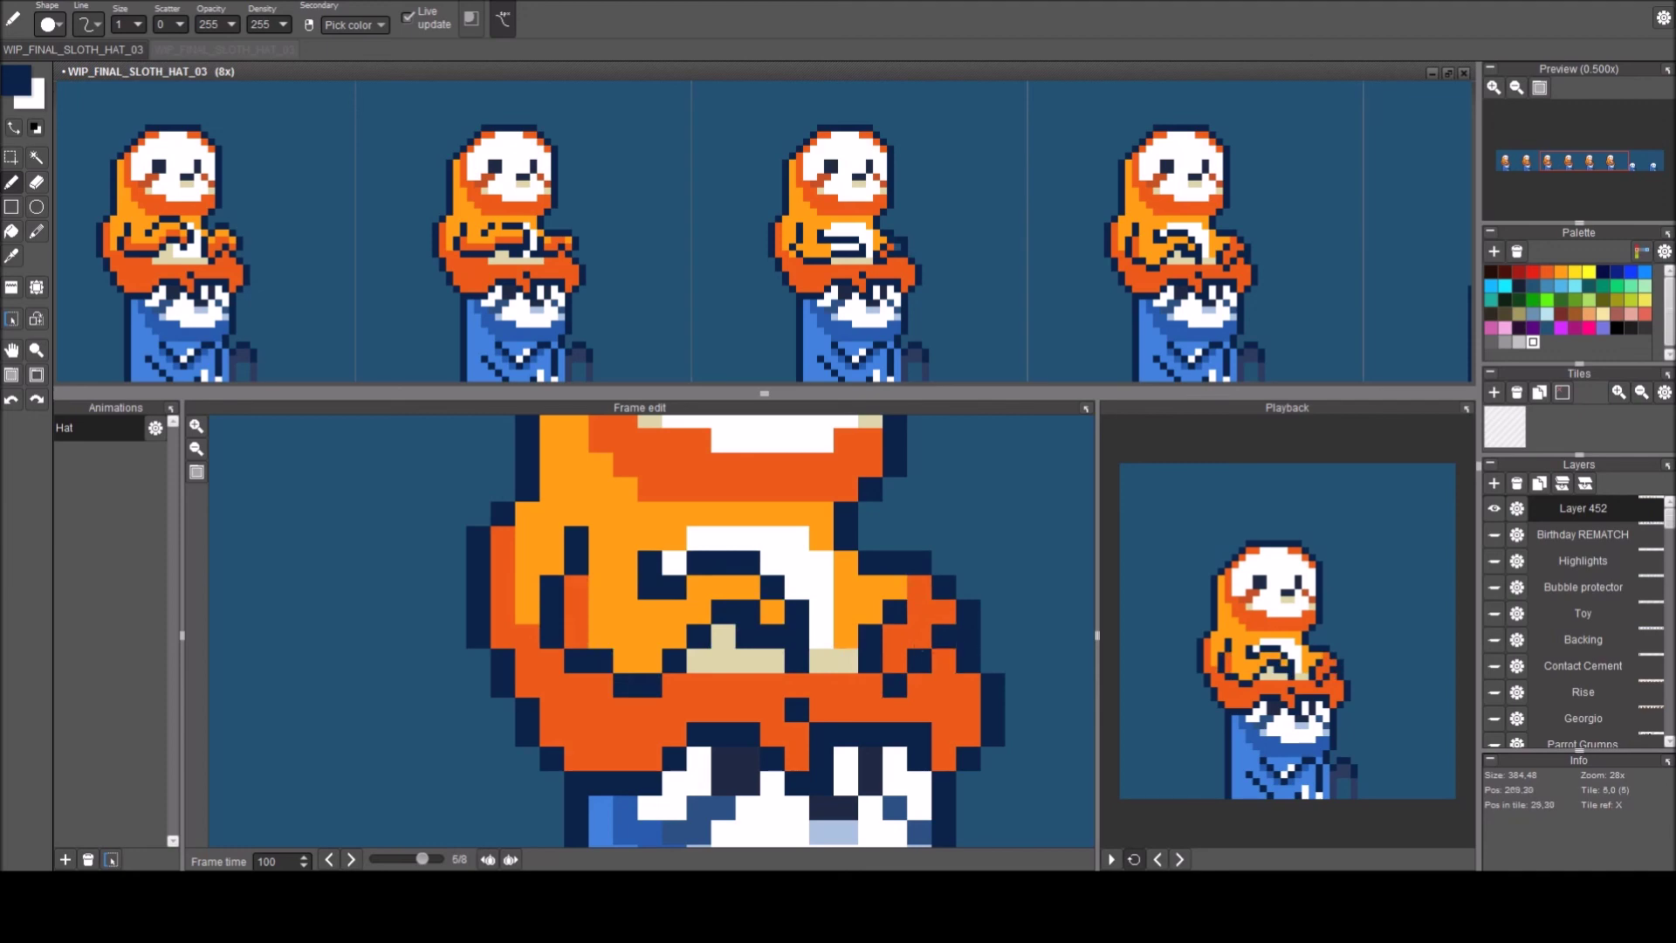
pyautogui.press(',')
pyautogui.press(',')
pyautogui.press('.')
pyautogui.press('.')
pyautogui.press(',')
# Fill the fifth frame's right hand with dark orange and reshape its navy outline around the fingers.
pyautogui.rightClick(894, 611)
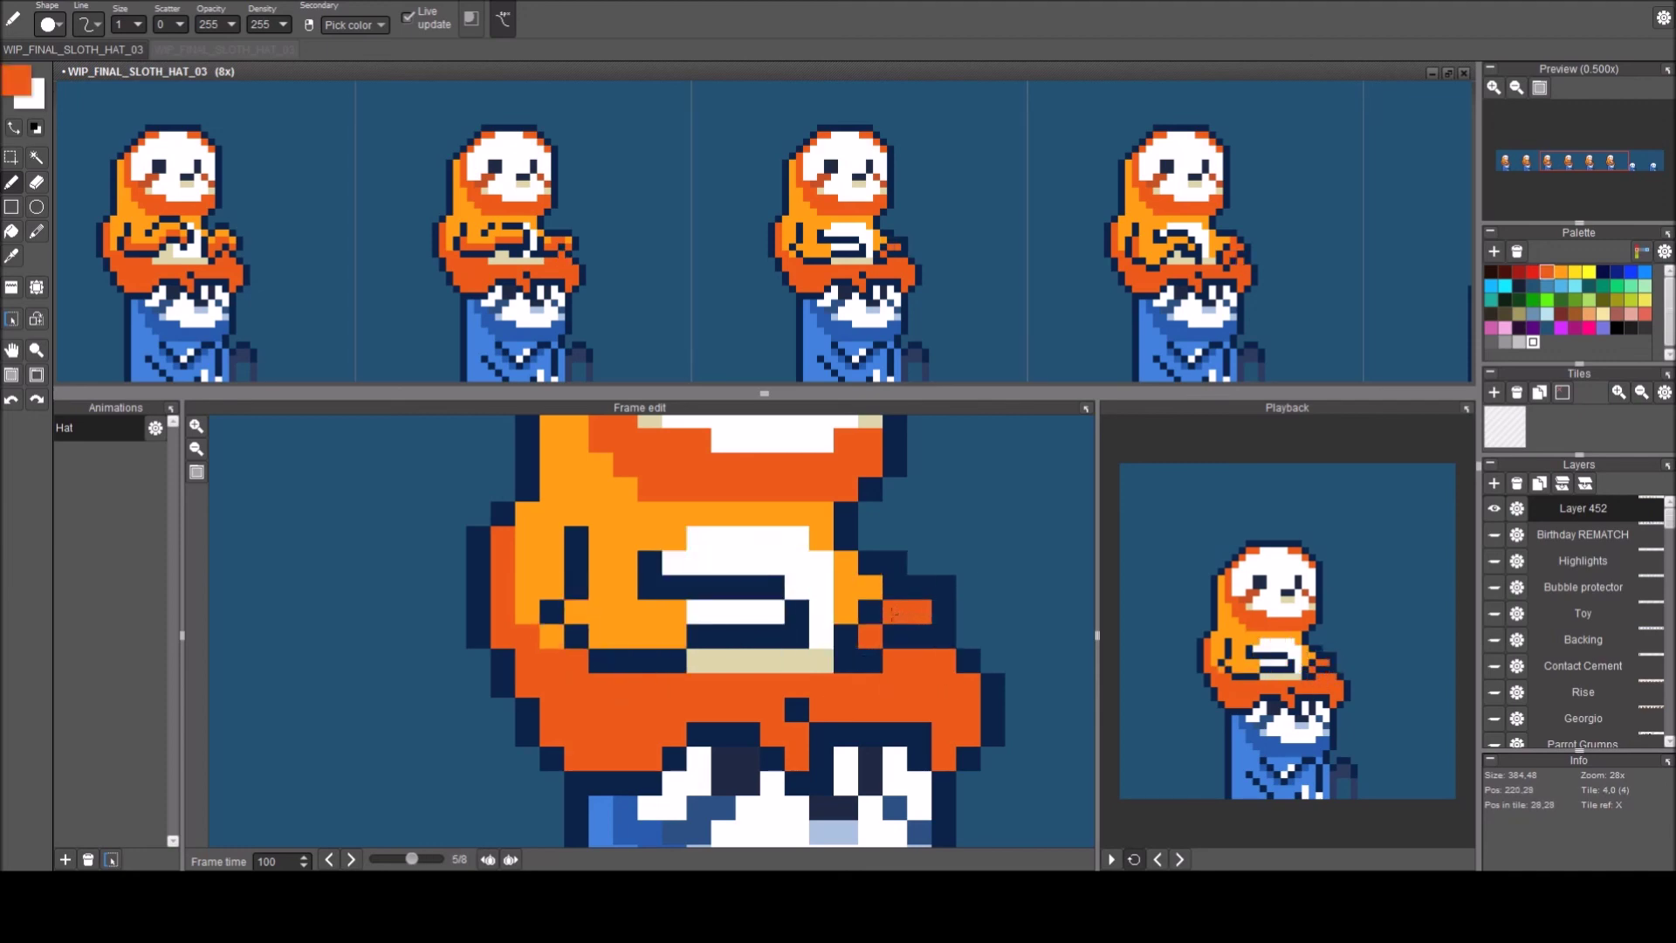
pyautogui.click(896, 588)
pyautogui.click(918, 588)
pyautogui.rightClick(894, 563)
pyautogui.click(921, 564)
pyautogui.click(969, 613)
pyautogui.rightClick(930, 650)
pyautogui.rightClick(945, 611)
pyautogui.click(919, 612)
pyautogui.click(895, 613)
pyautogui.rightClick(895, 612)
pyautogui.click(873, 613)
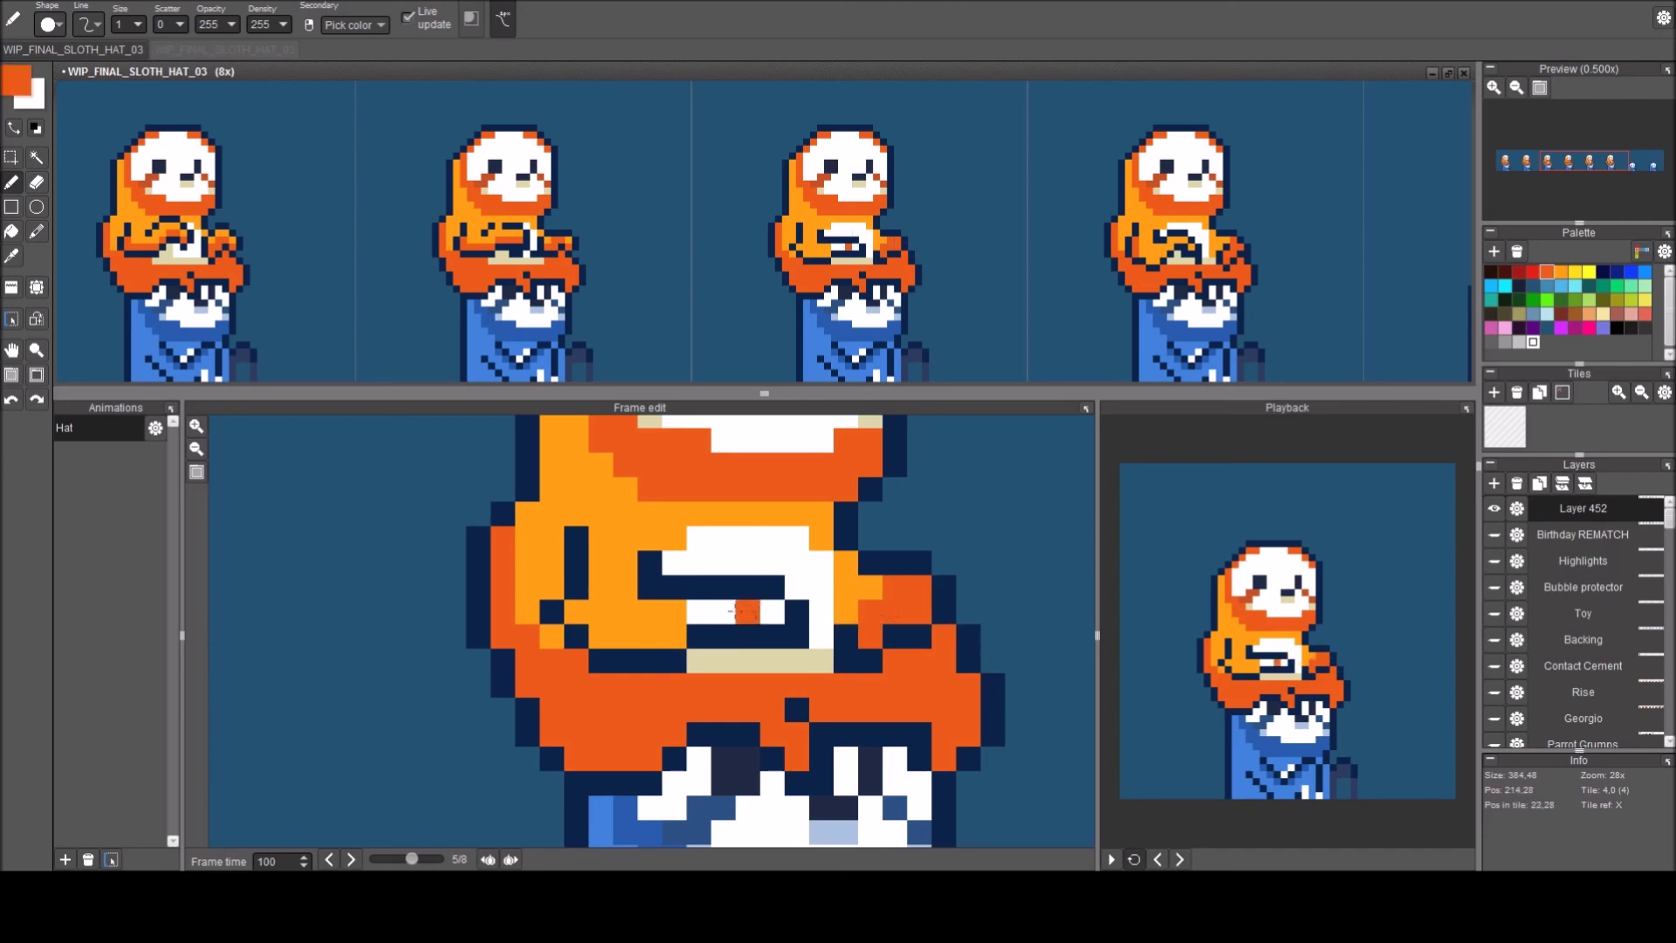
# Shade the fifth frame's left forearm and inner elbow dark orange and close the elbow outline with navy.
pyautogui.moveTo(602, 634)
pyautogui.mouseDown()
pyautogui.moveTo(676, 635)
pyautogui.moveTo(676, 611)
pyautogui.moveTo(774, 605)
pyautogui.mouseUp()
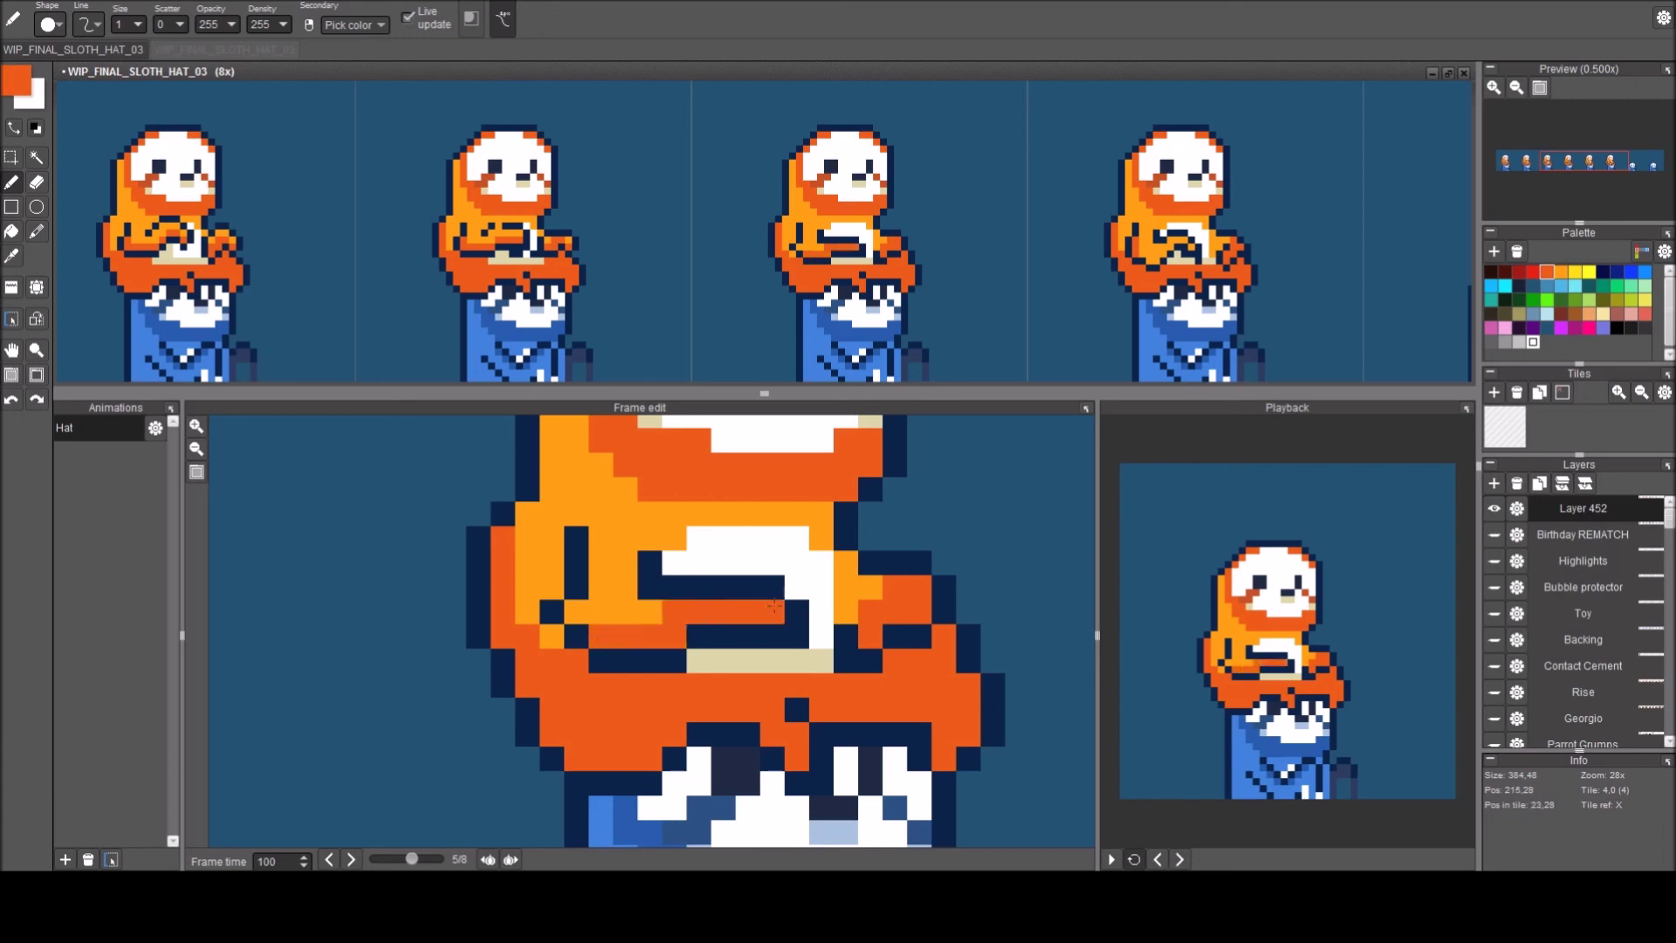
pyautogui.rightClick(801, 659)
pyautogui.rightClick(820, 637)
pyautogui.keyDown('alt'); pyautogui.click(720, 611); pyautogui.keyUp('alt')
pyautogui.click(576, 586)
pyautogui.keyDown('alt'); pyautogui.click(578, 558); pyautogui.keyUp('alt')
pyautogui.click(553, 586)
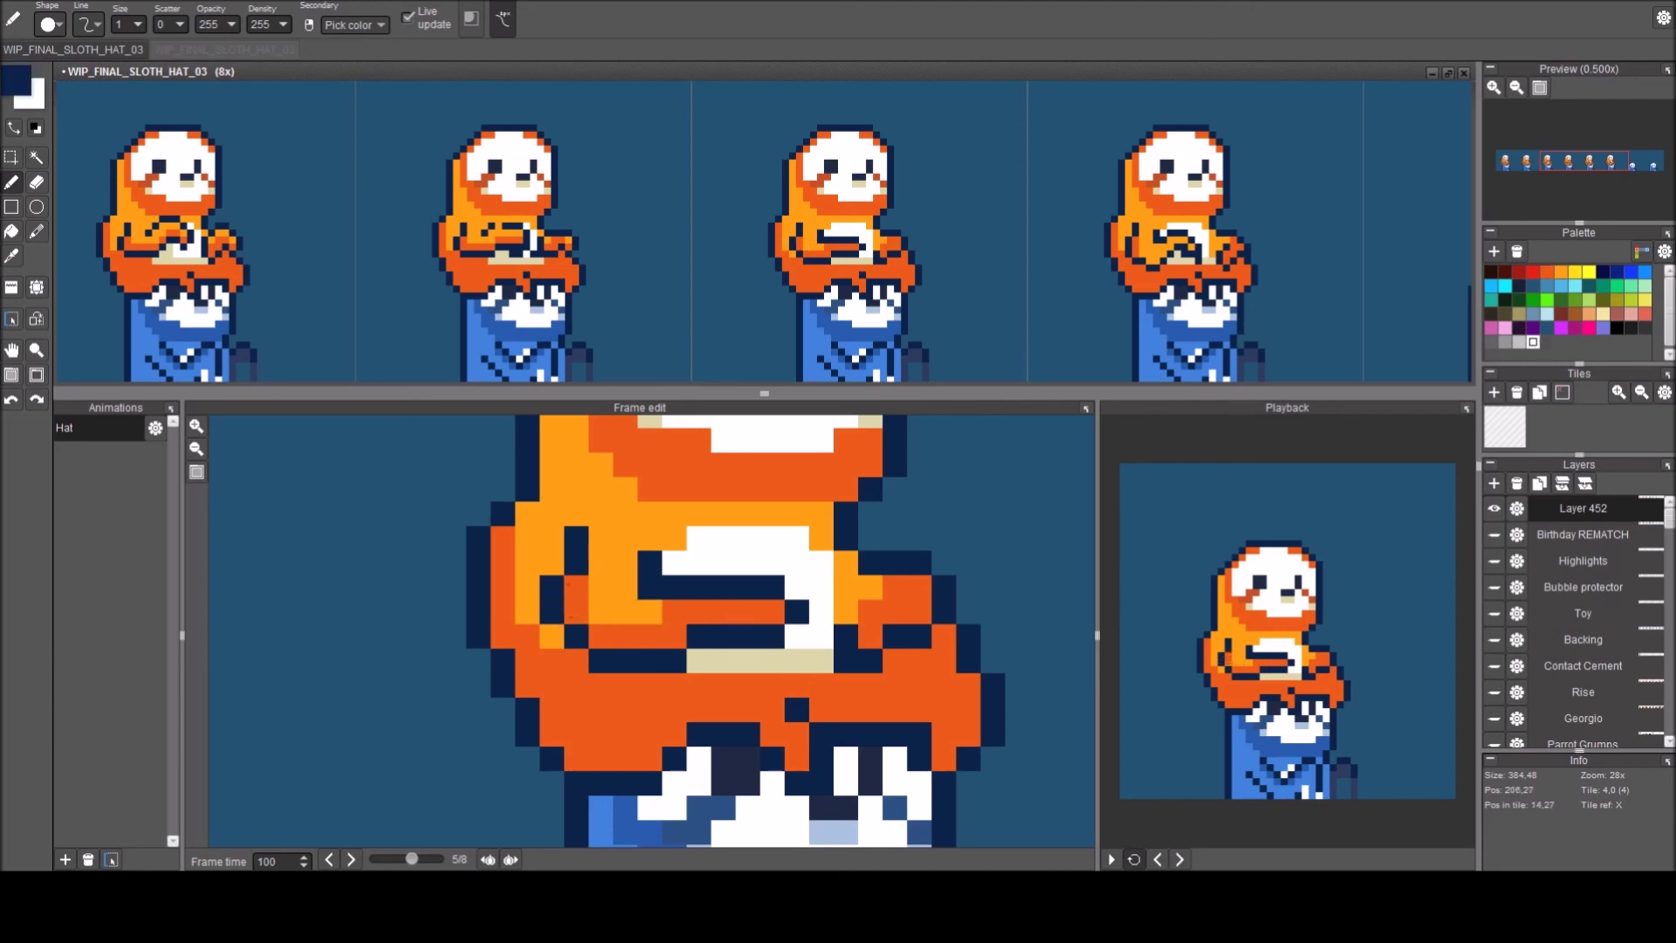
# Copy the sixth frame's sloth tile into the seventh and eighth frames.
pyautogui.press('Right')
pyautogui.press('Right')
pyautogui.press('Left')
pyautogui.scroll(-3, 928, 341)
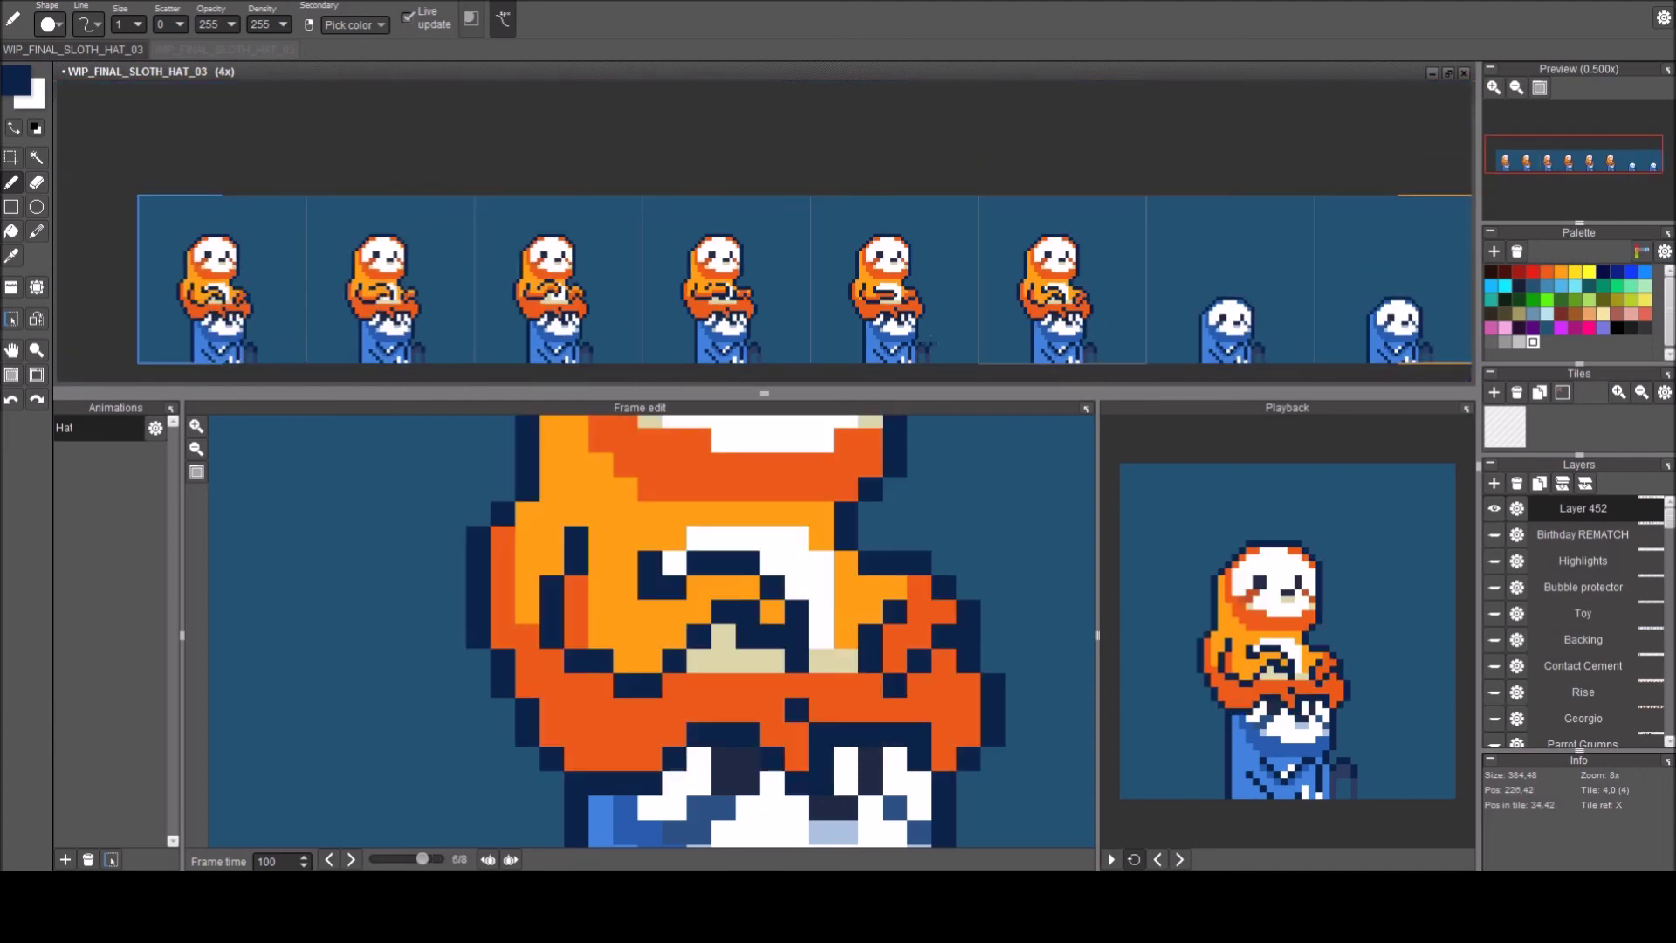
pyautogui.moveTo(709, 369); pyautogui.dragTo(637, 348)
pyautogui.click(14, 288)
pyautogui.rightClick(991, 285)
pyautogui.click(1133, 284)
pyautogui.click(1265, 284)
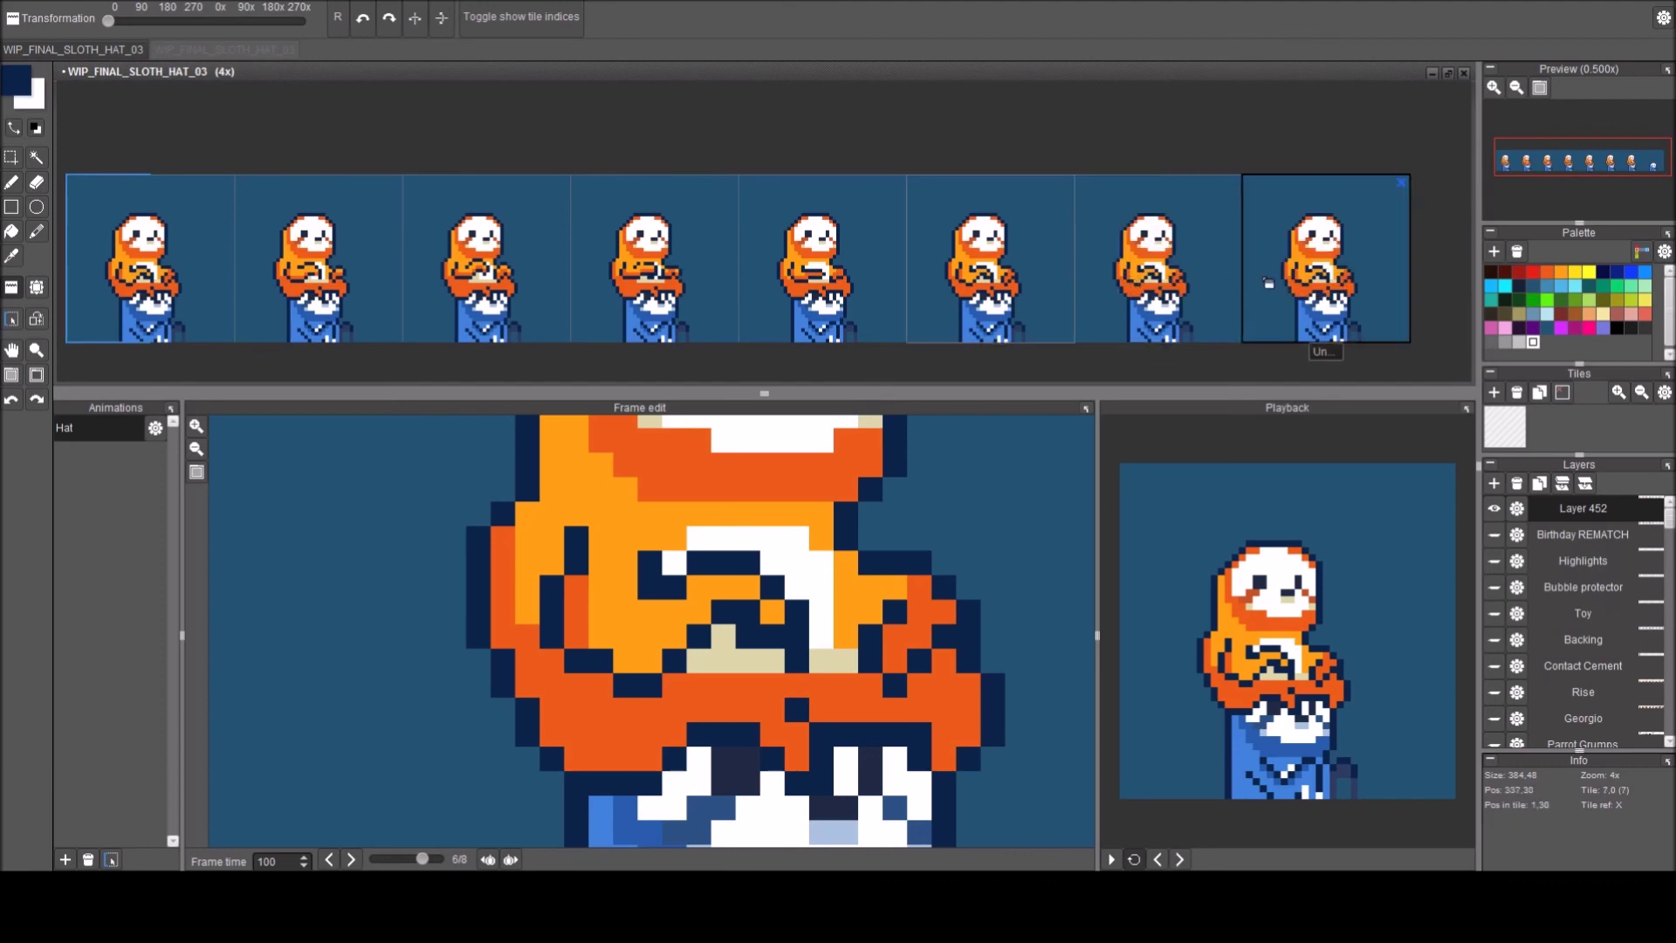
# Play the hat animation and examine the sloth frames in the tile strip.
pyautogui.click(1111, 860)
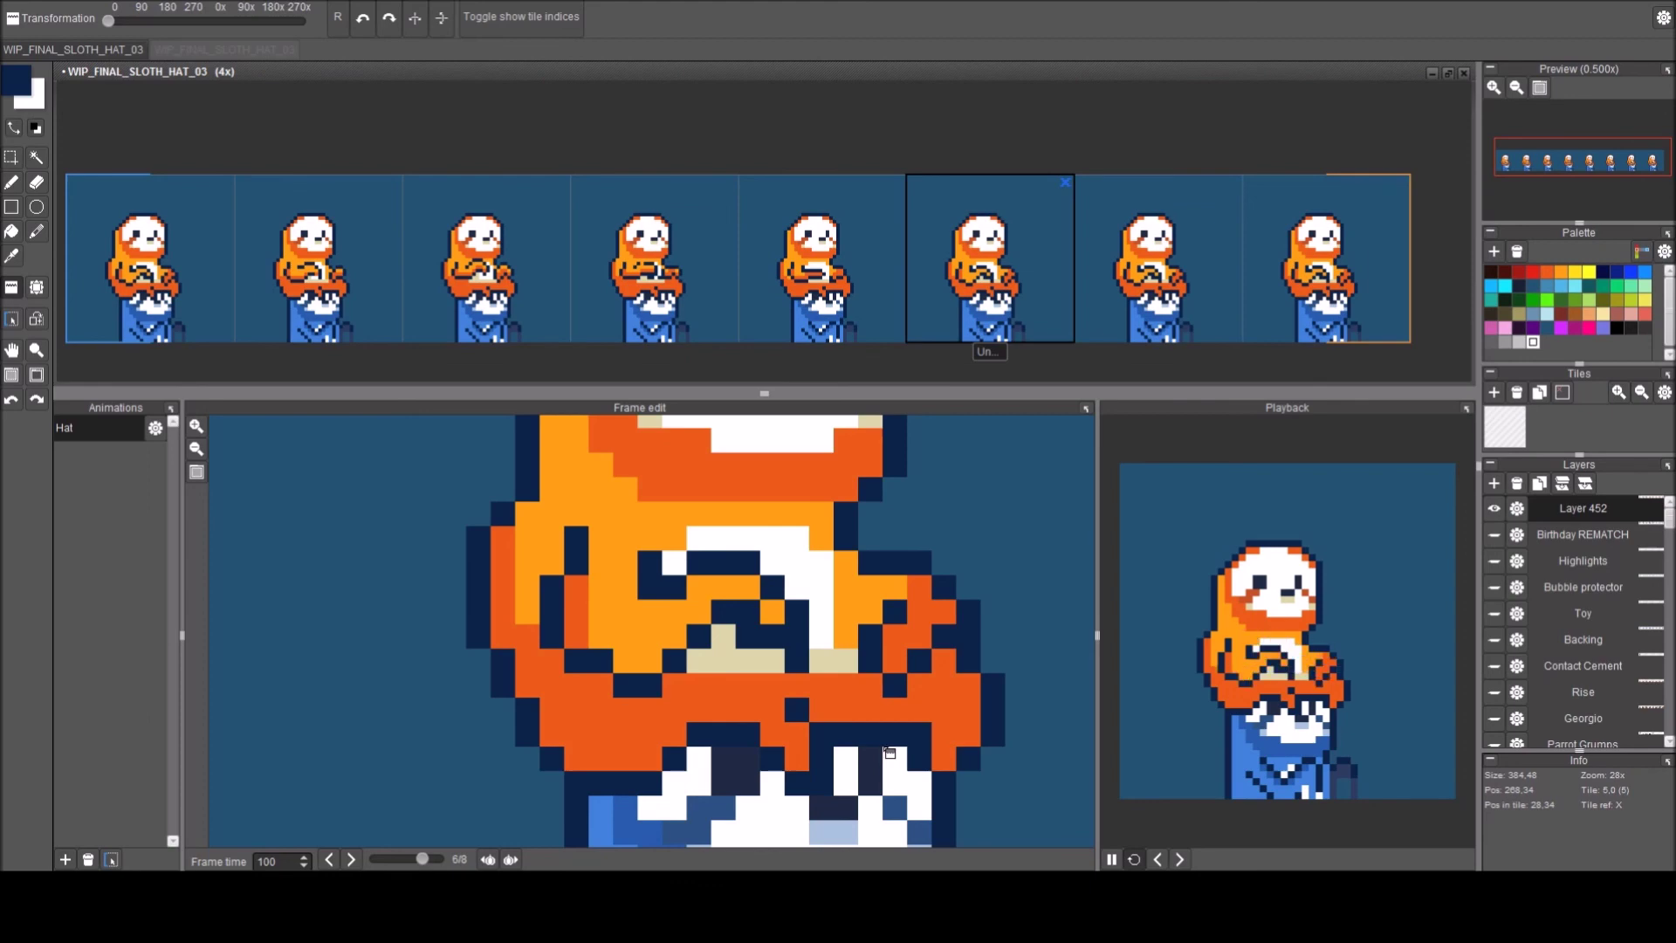
pyautogui.press('space')
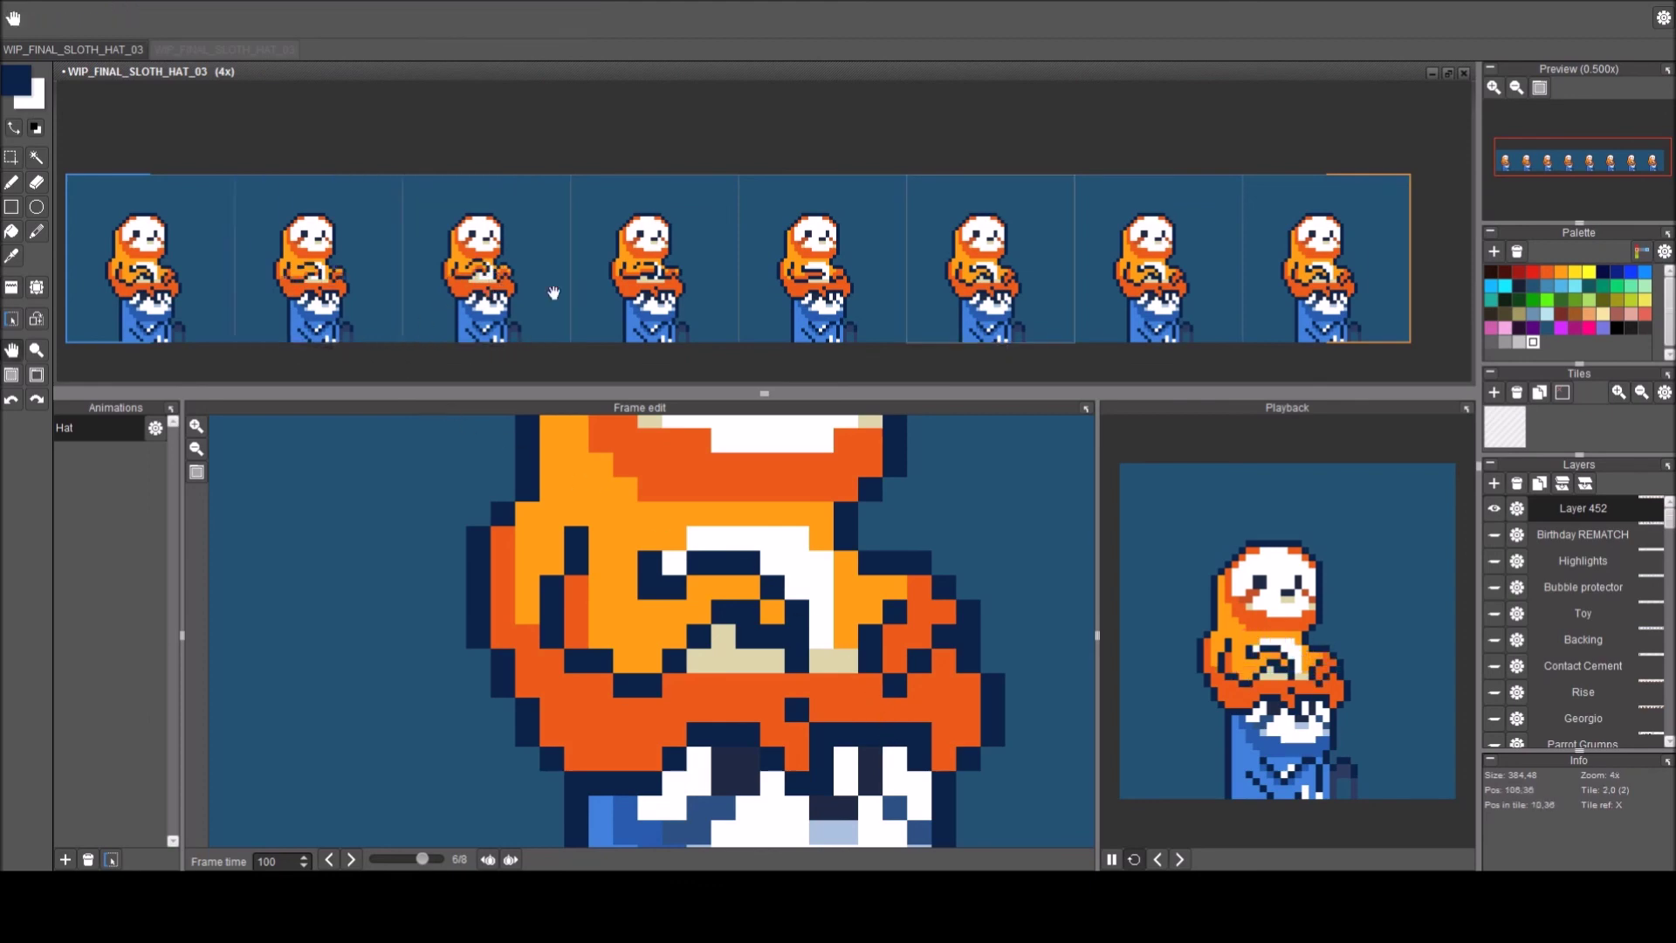
pyautogui.moveTo(442, 300); pyautogui.dragTo(629, 288)
pyautogui.press('b')
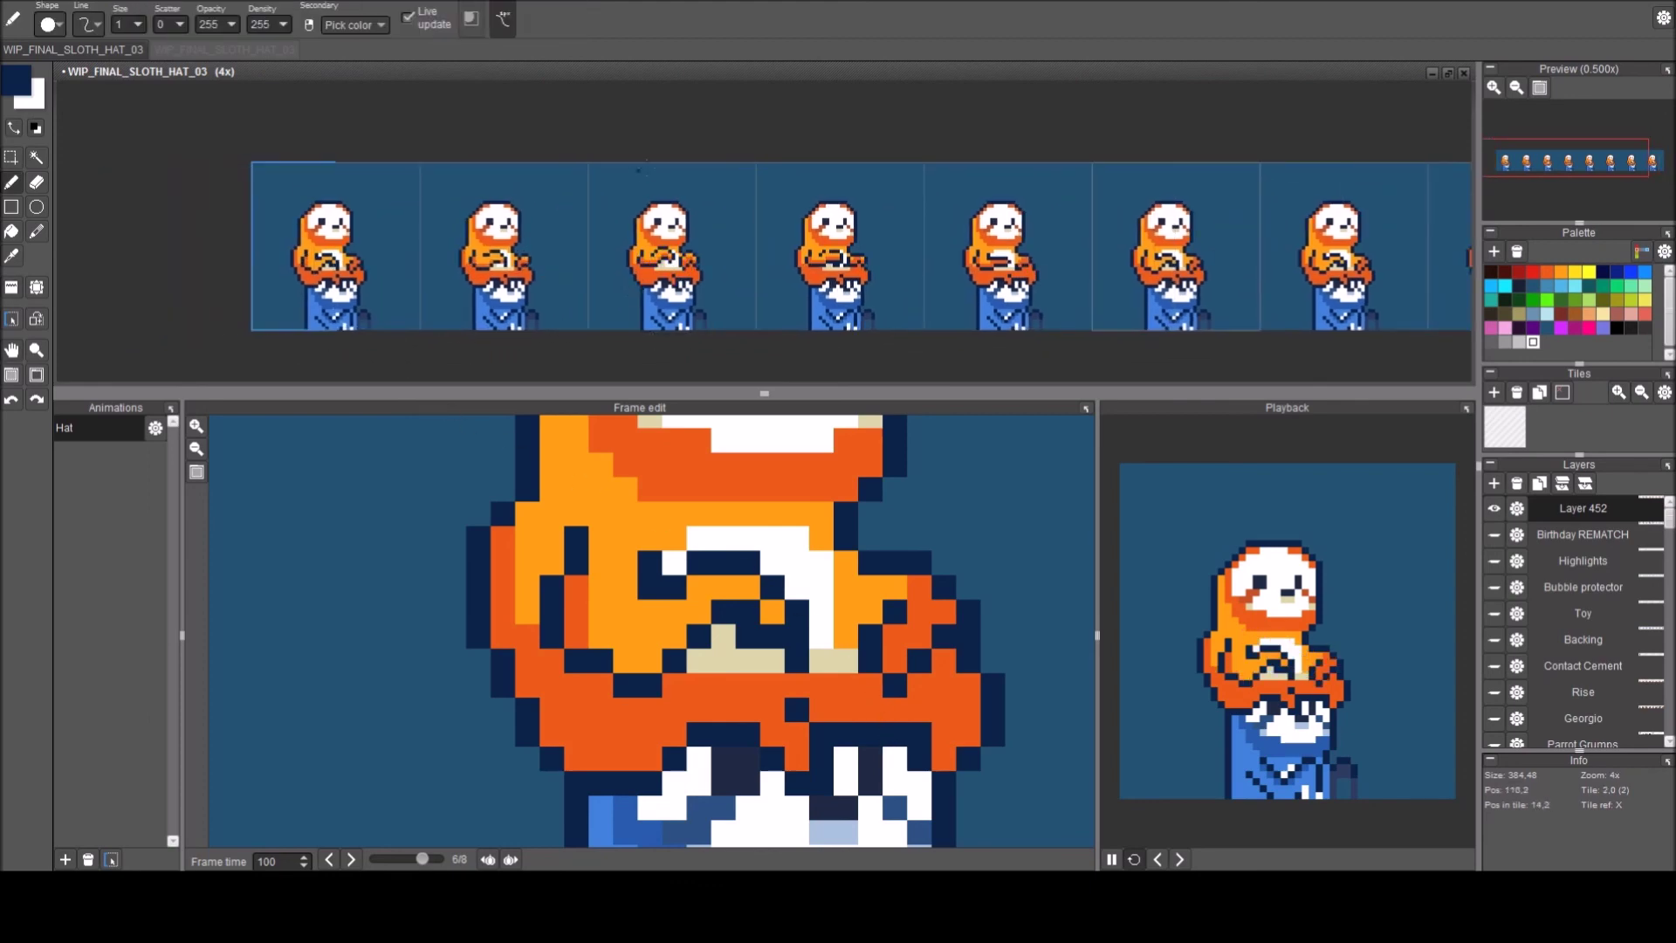
pyautogui.scroll(4, 578, 188)
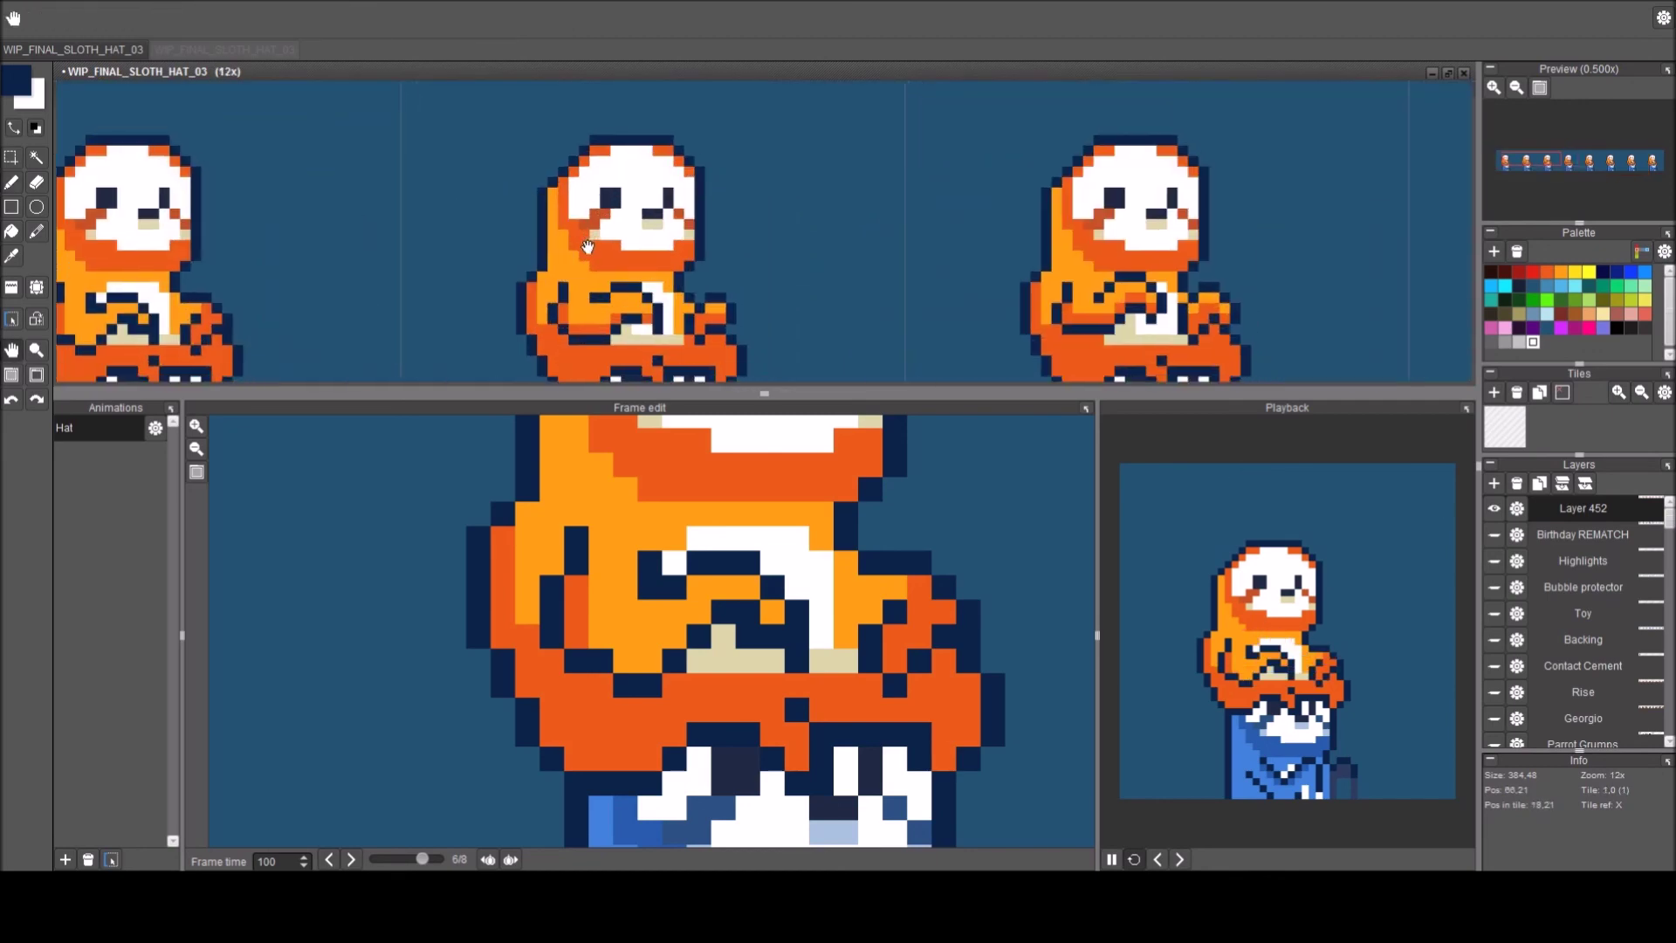
pyautogui.scroll(-3, 543, 180)
# Select the second frame's head, rotate it slightly clockwise and fit it back onto the body.
pyautogui.press('s')
pyautogui.moveTo(528, 154); pyautogui.dragTo(647, 231)
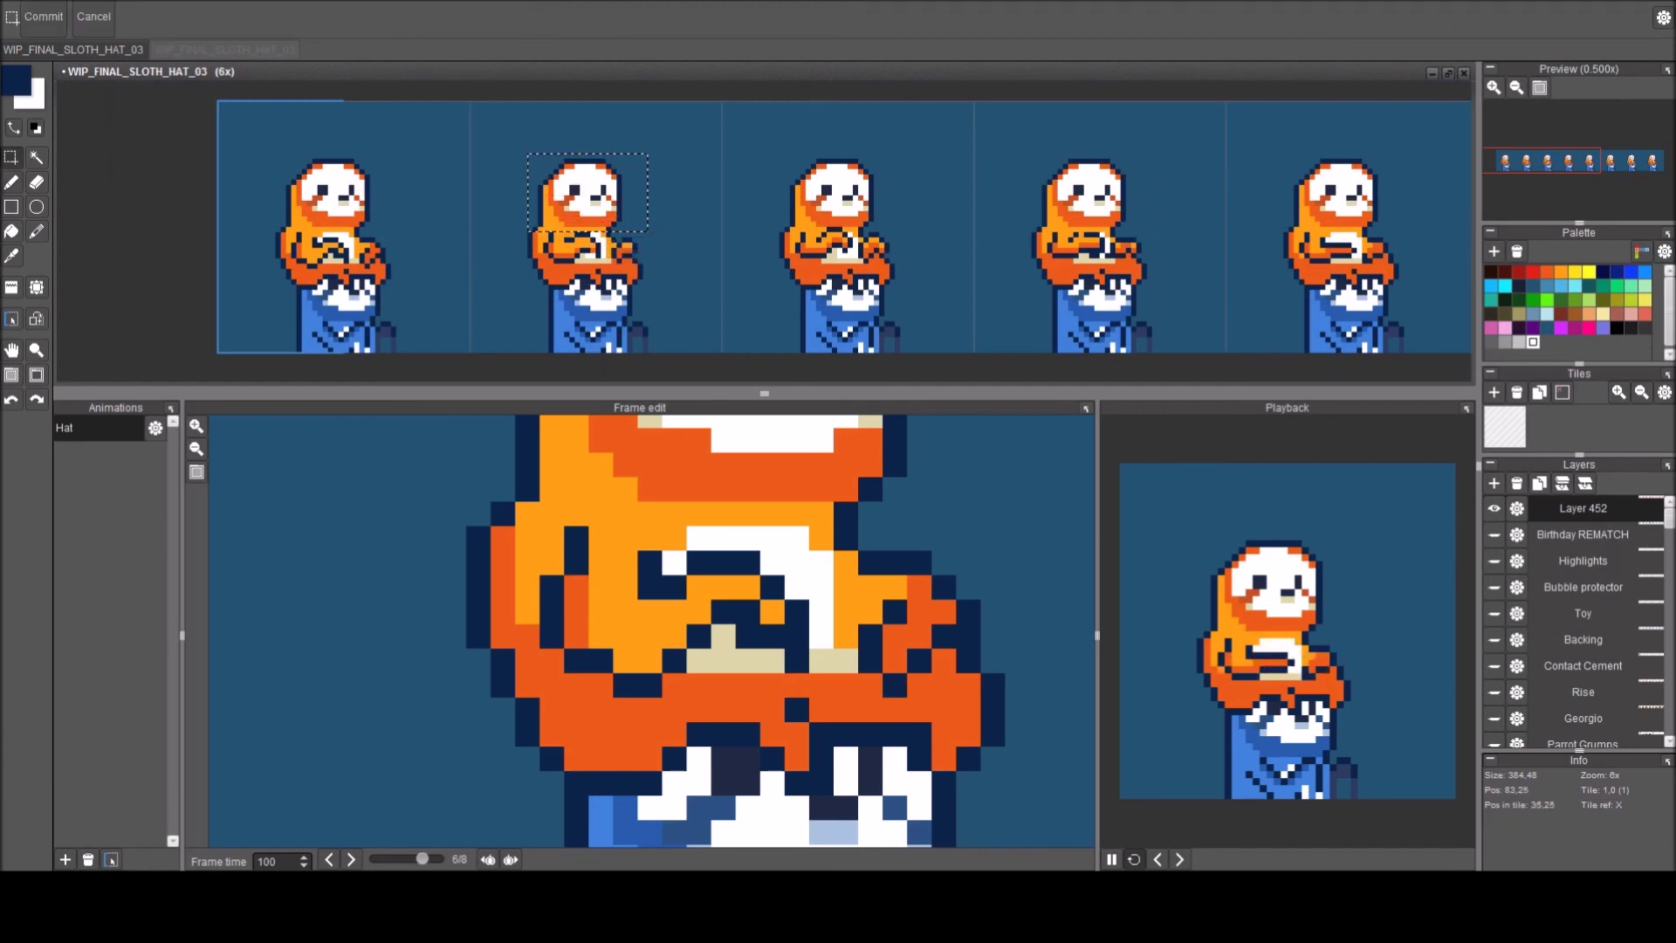
pyautogui.hotkey('ctrl', 'x')
pyautogui.hotkey('ctrl', 'v')
pyautogui.moveTo(672, 172); pyautogui.dragTo(682, 174)
pyautogui.moveTo(610, 224); pyautogui.dragTo(613, 227)
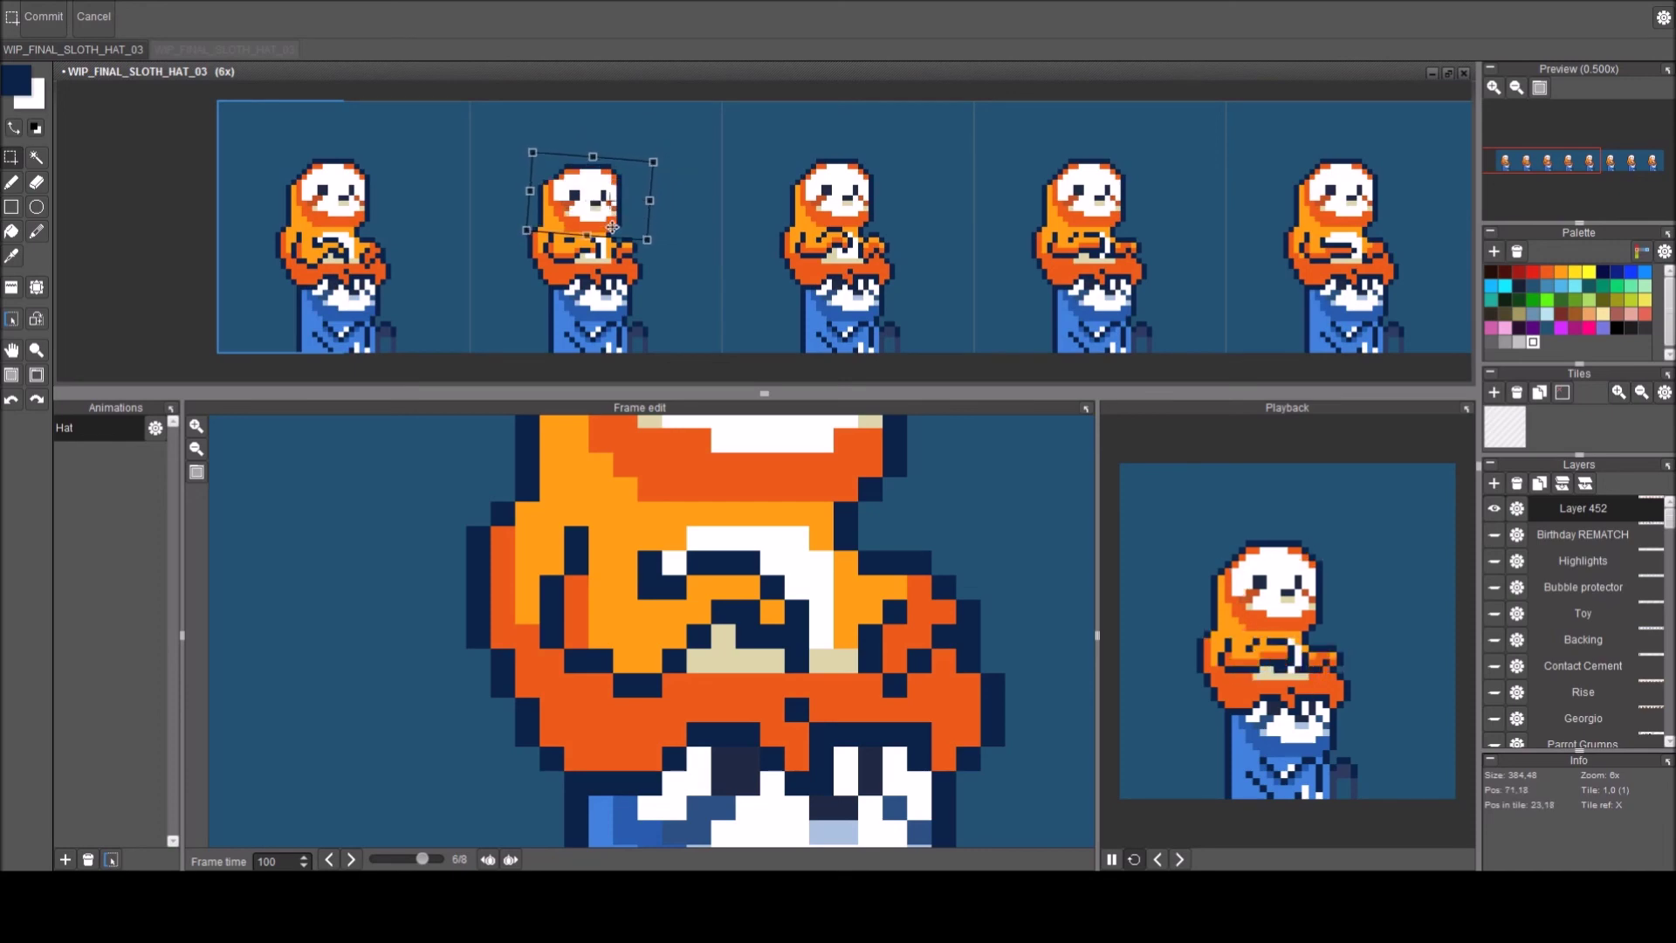
pyautogui.click(726, 230)
# Rotate the third frame's head slightly clockwise and reposition it on the neck.
pyautogui.moveTo(780, 142); pyautogui.dragTo(900, 227)
pyautogui.hotkey('ctrl', 't')
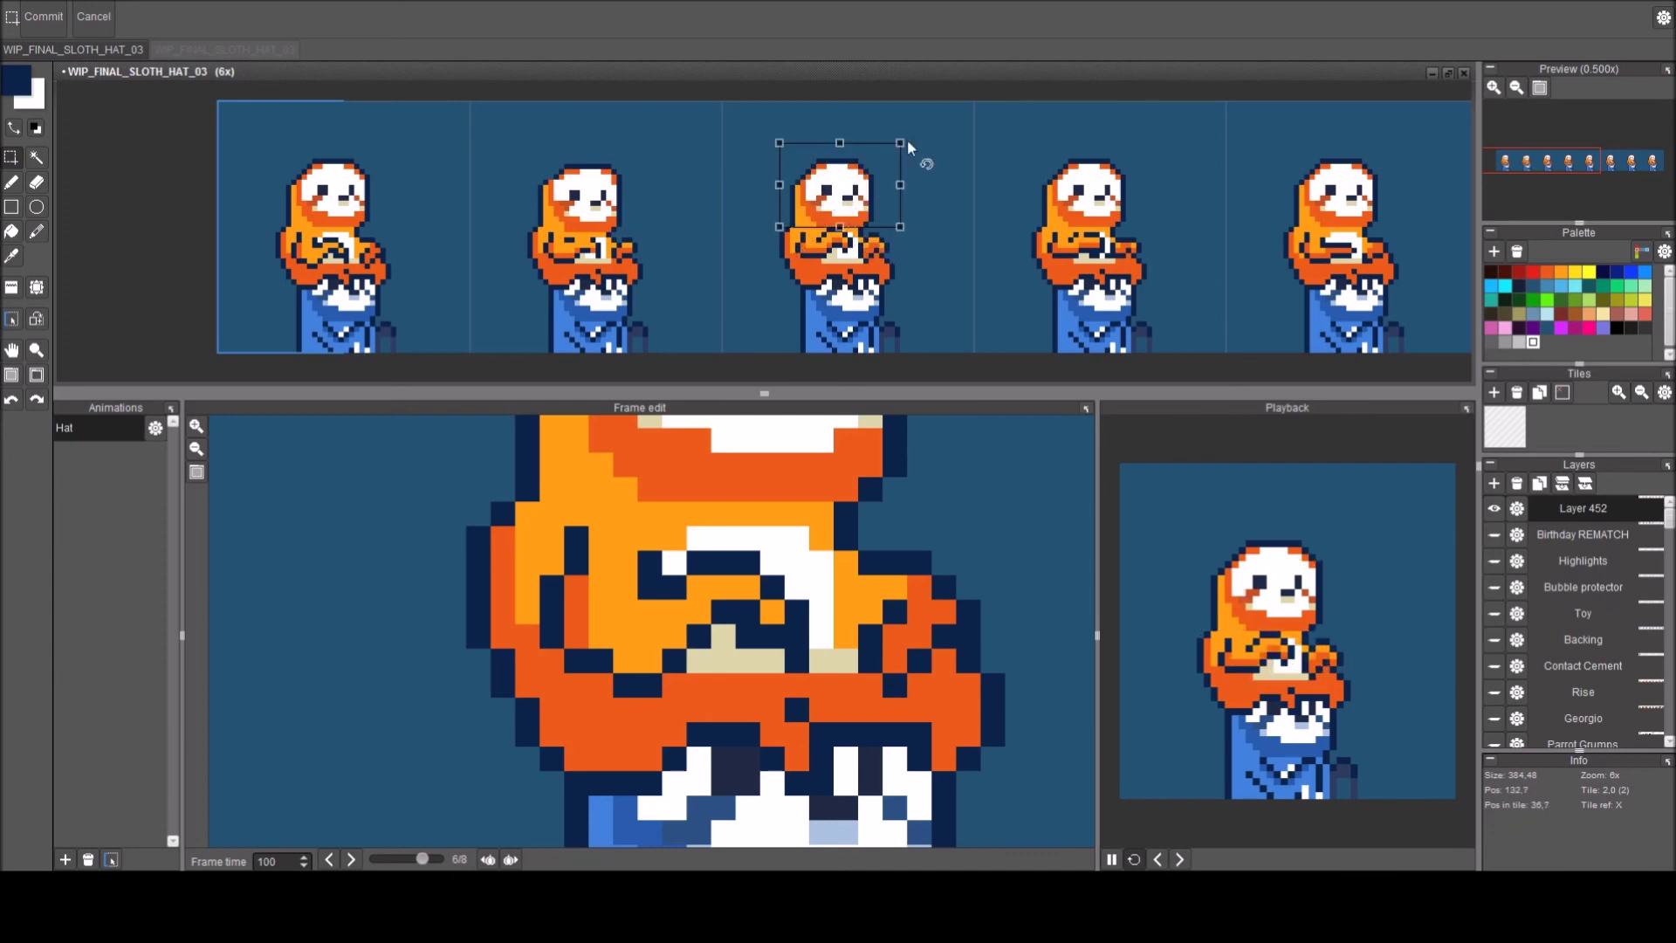
pyautogui.moveTo(923, 165); pyautogui.dragTo(935, 168)
pyautogui.moveTo(869, 221); pyautogui.dragTo(878, 226)
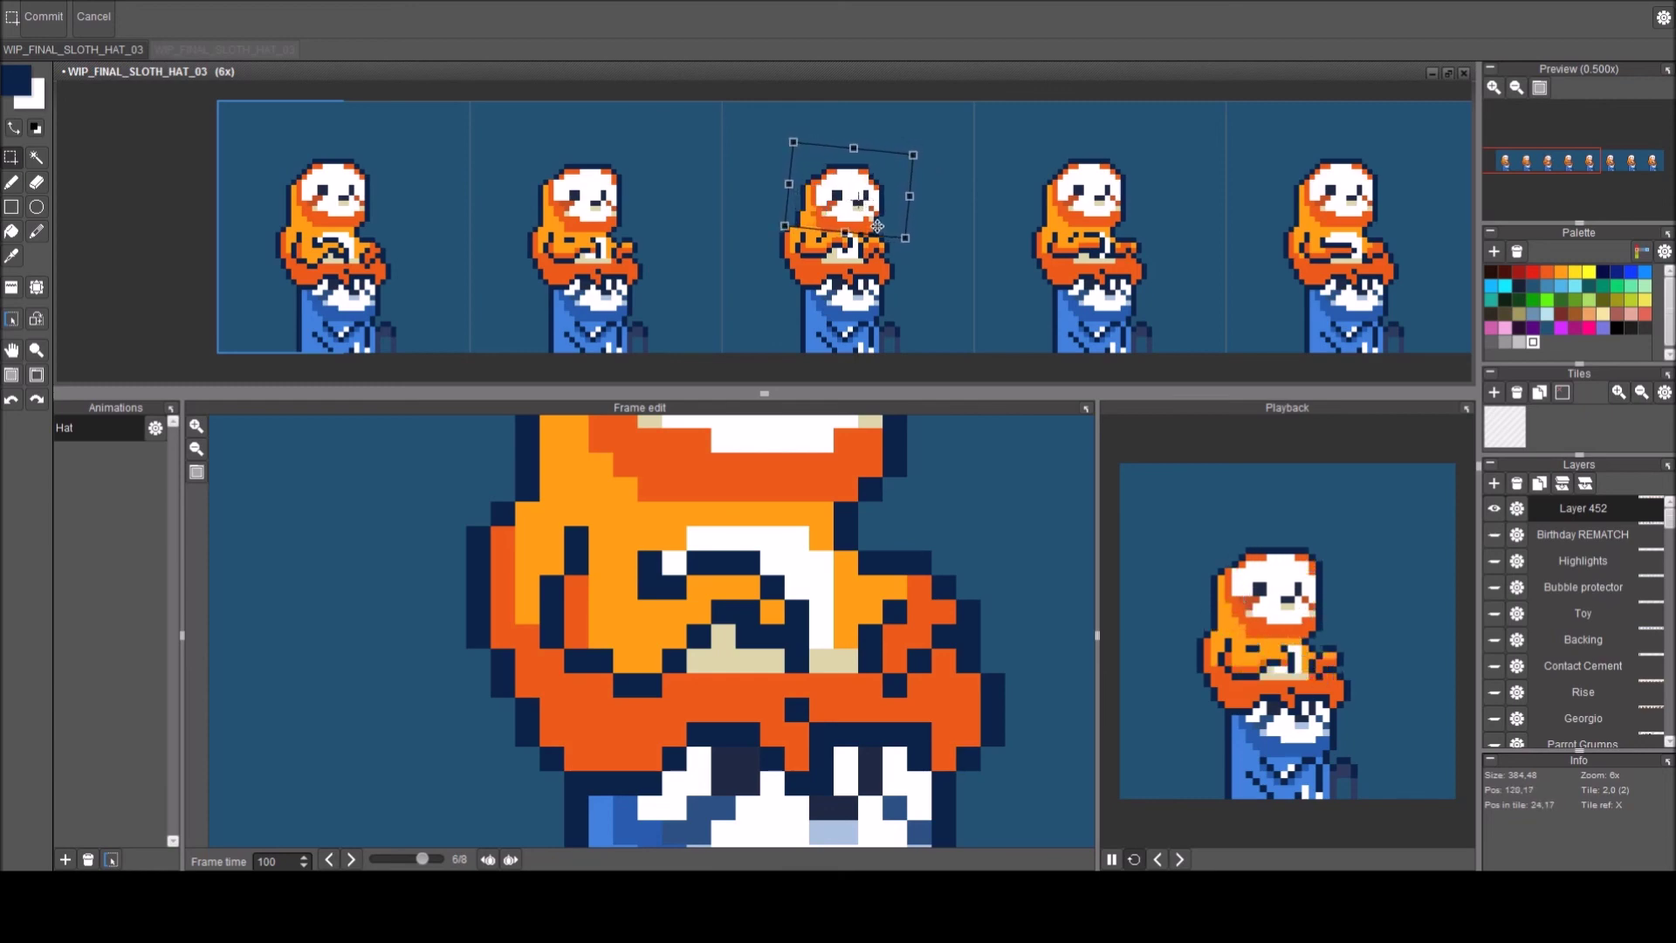
pyautogui.press('Return')
# Cut and paste the fourth frame's head in place, tilt it slightly clockwise and lower it onto the body.
pyautogui.moveTo(1046, 270); pyautogui.dragTo(892, 313)
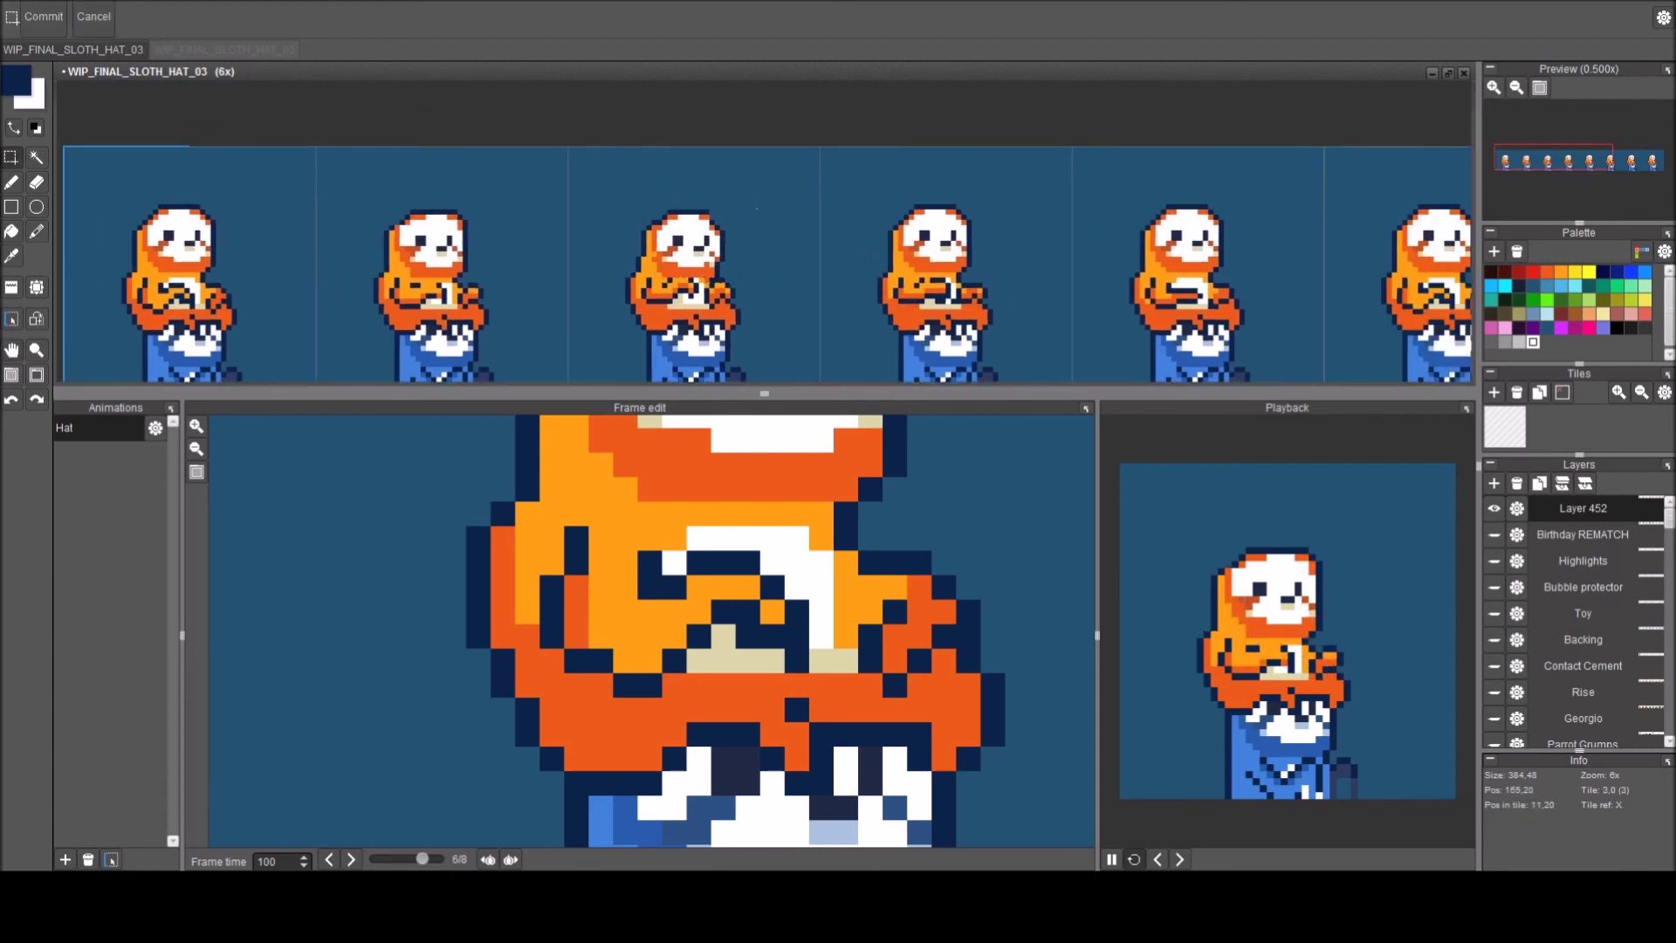
pyautogui.moveTo(866, 247); pyautogui.dragTo(937, 262)
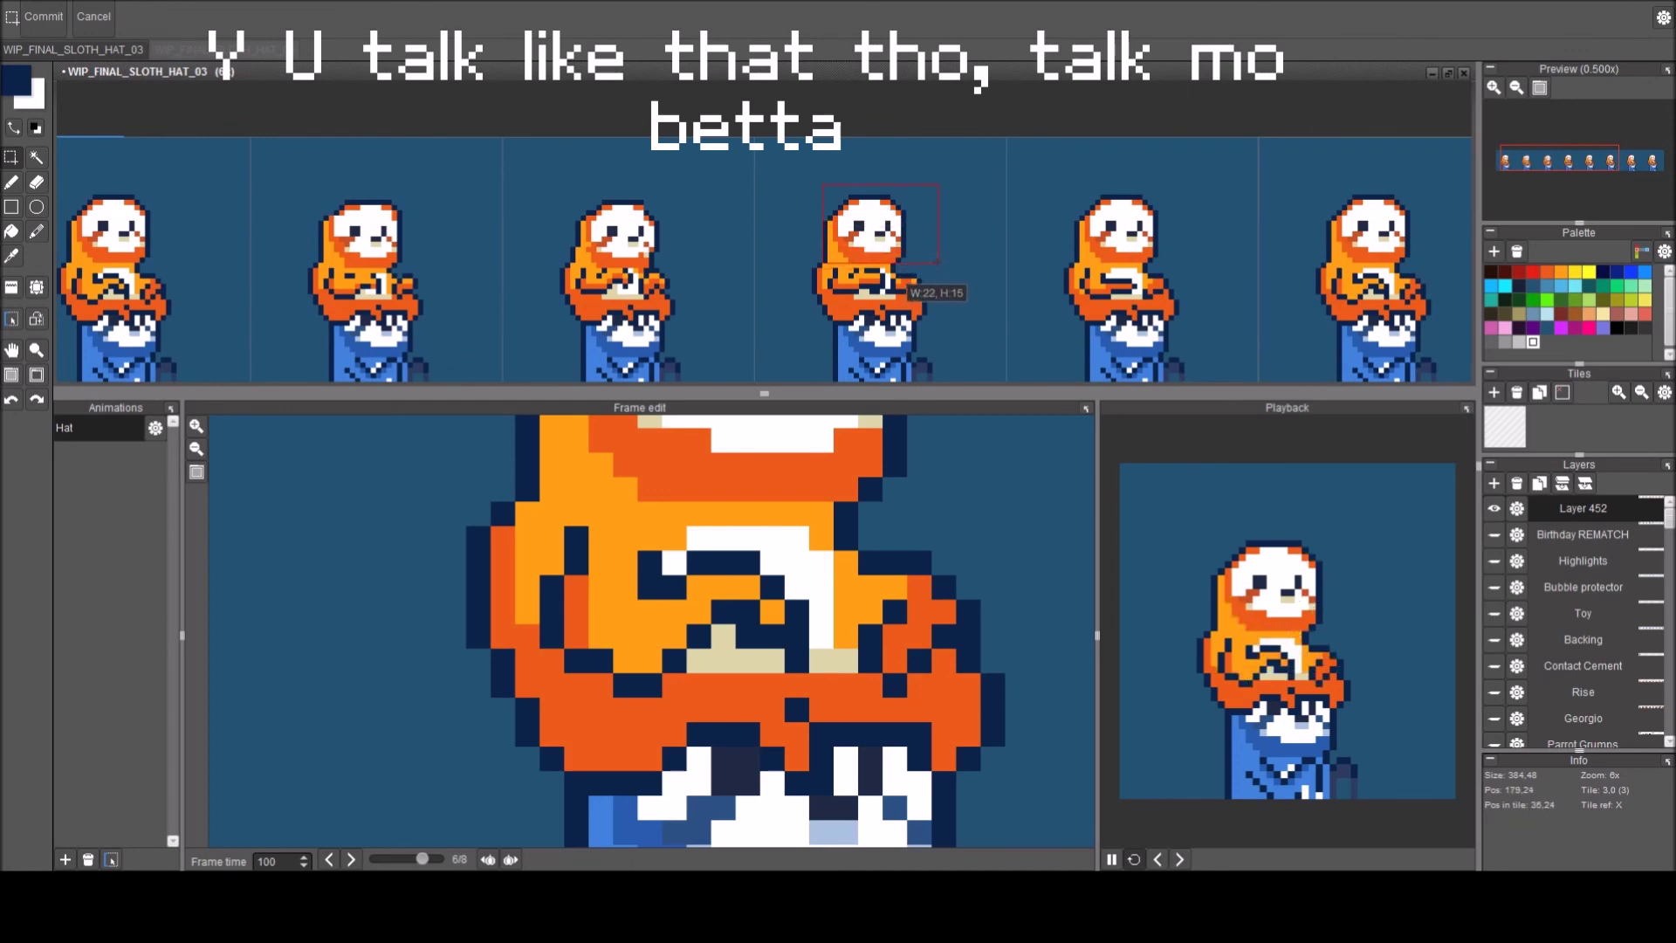
pyautogui.hotkey('ctrl', 'x')
pyautogui.hotkey('ctrl', 'v')
pyautogui.moveTo(966, 207); pyautogui.dragTo(977, 216)
pyautogui.moveTo(876, 256); pyautogui.dragTo(878, 265)
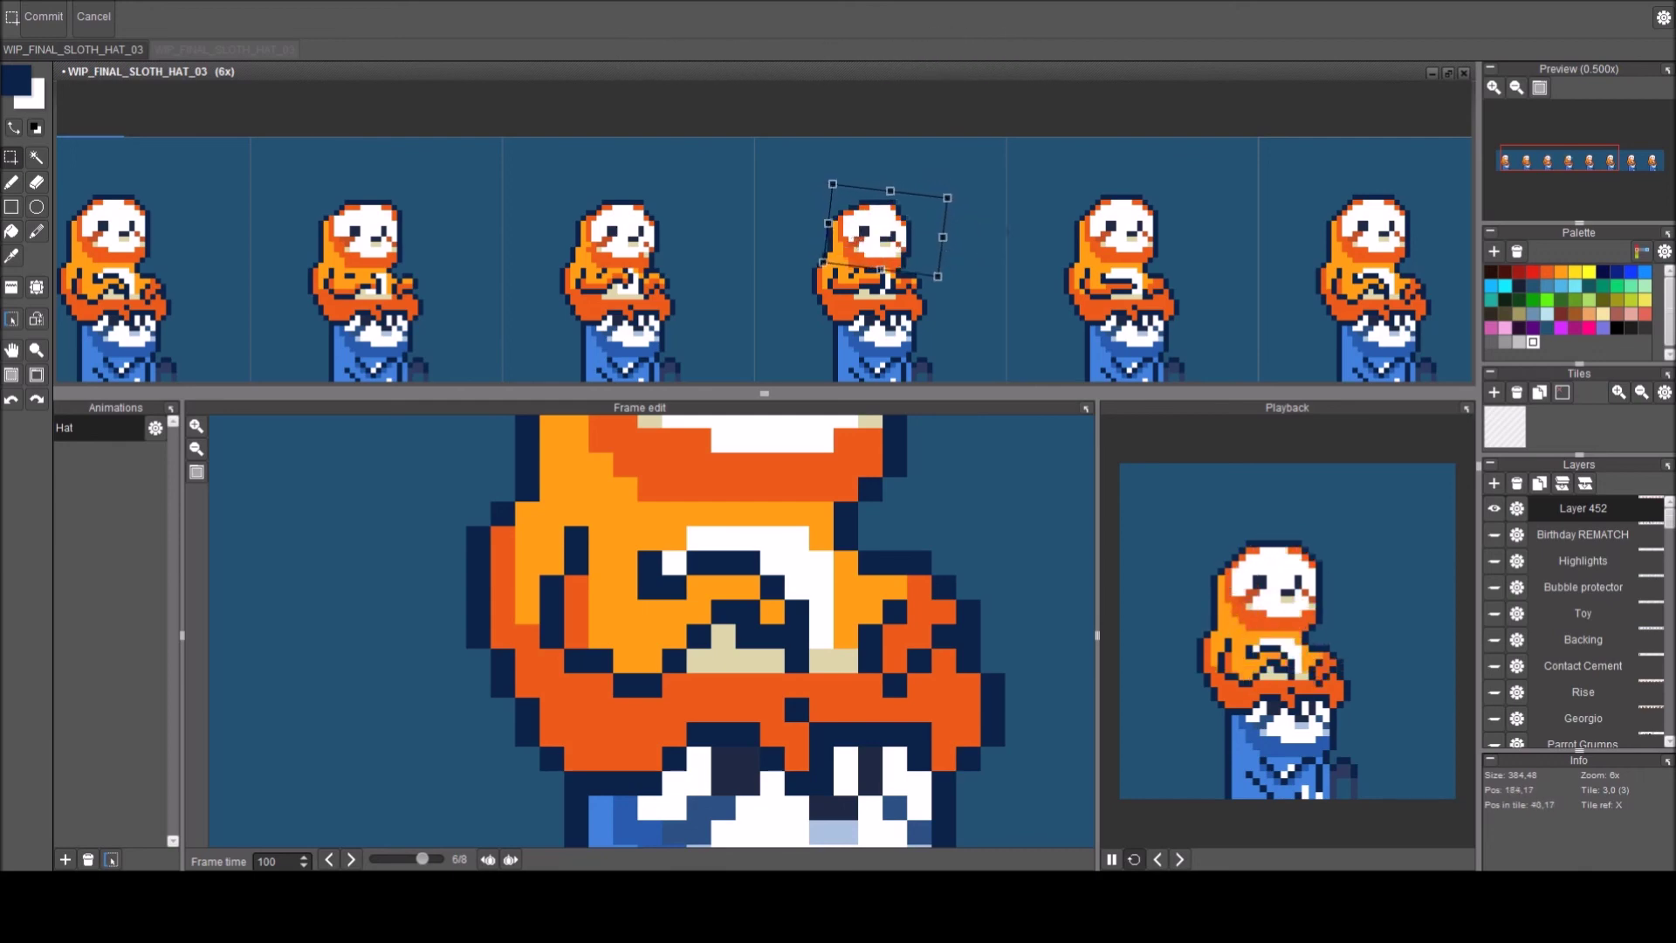
pyautogui.moveTo(1035, 274); pyautogui.dragTo(898, 252)
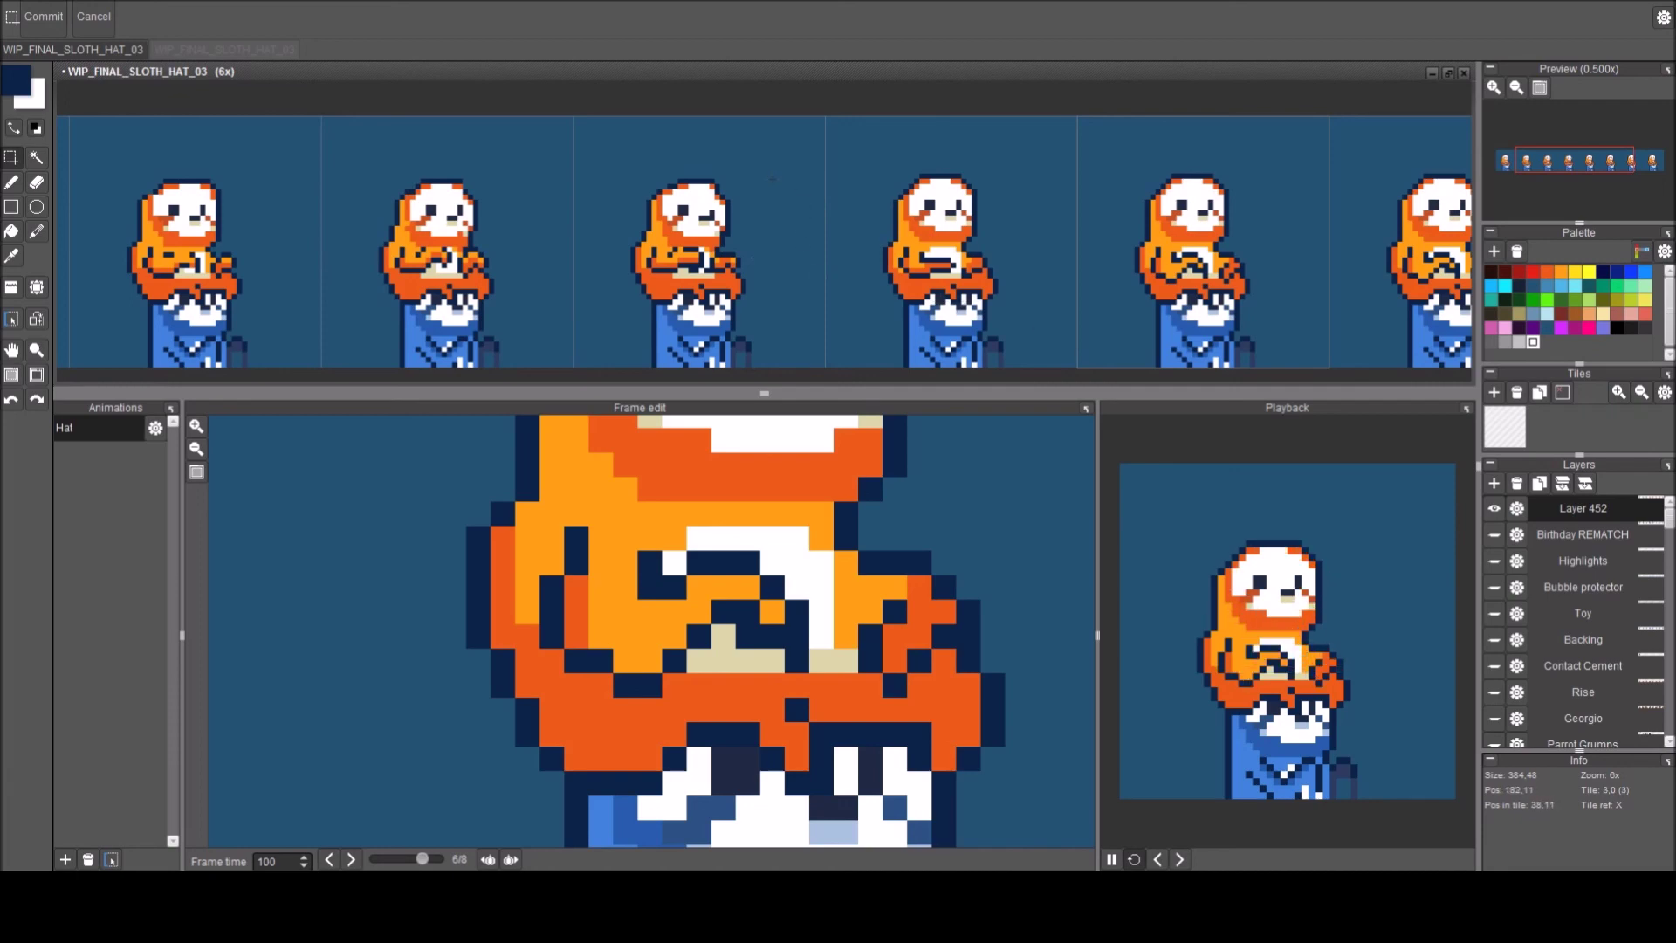
# Try recolouring pixels along the upper-right edge of the fourth frame's head and undo the last stroke.
pyautogui.scroll(2, 772, 176)
pyautogui.press('Return')
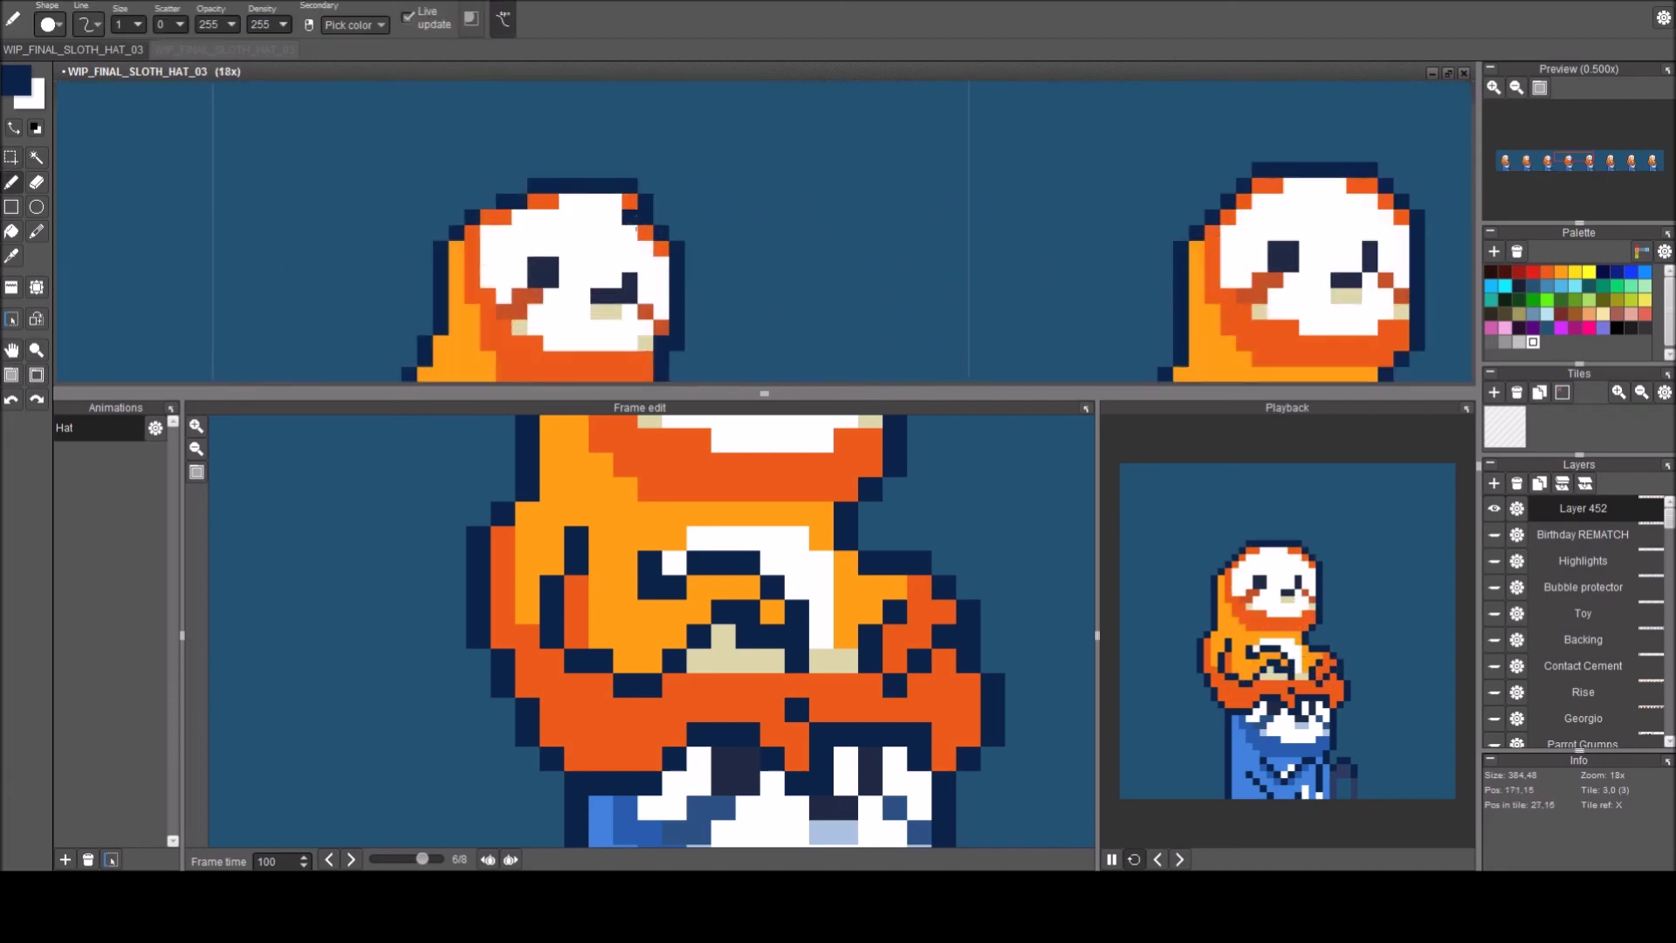
pyautogui.rightClick(648, 234)
pyautogui.rightClick(633, 232)
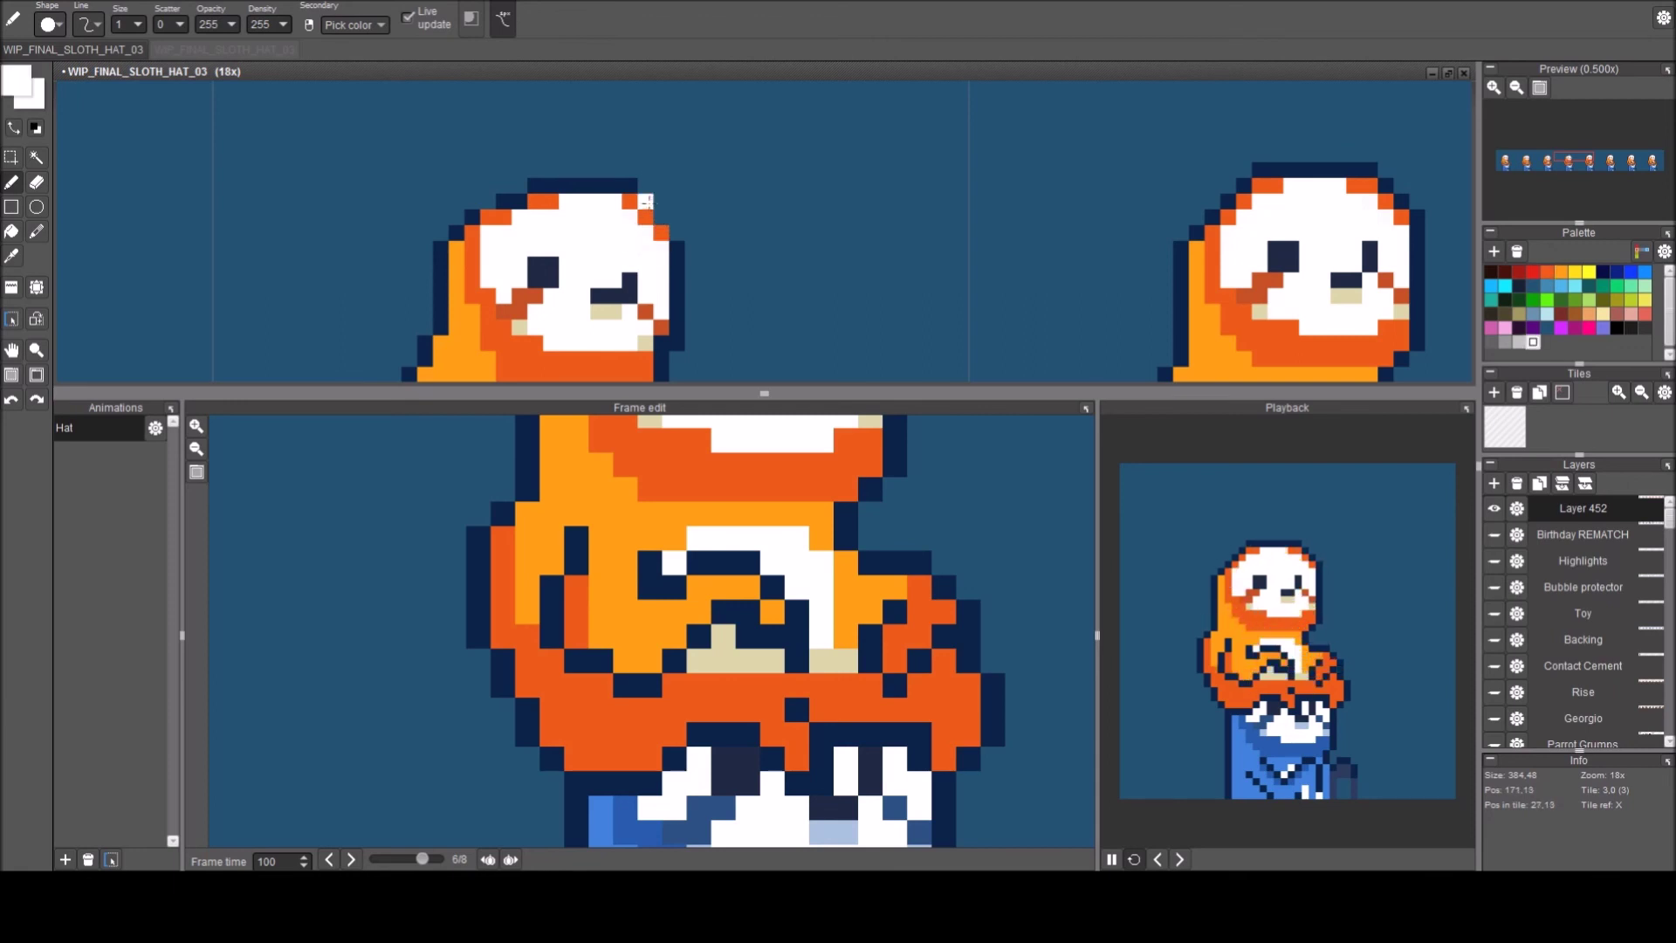
pyautogui.rightClick(660, 217)
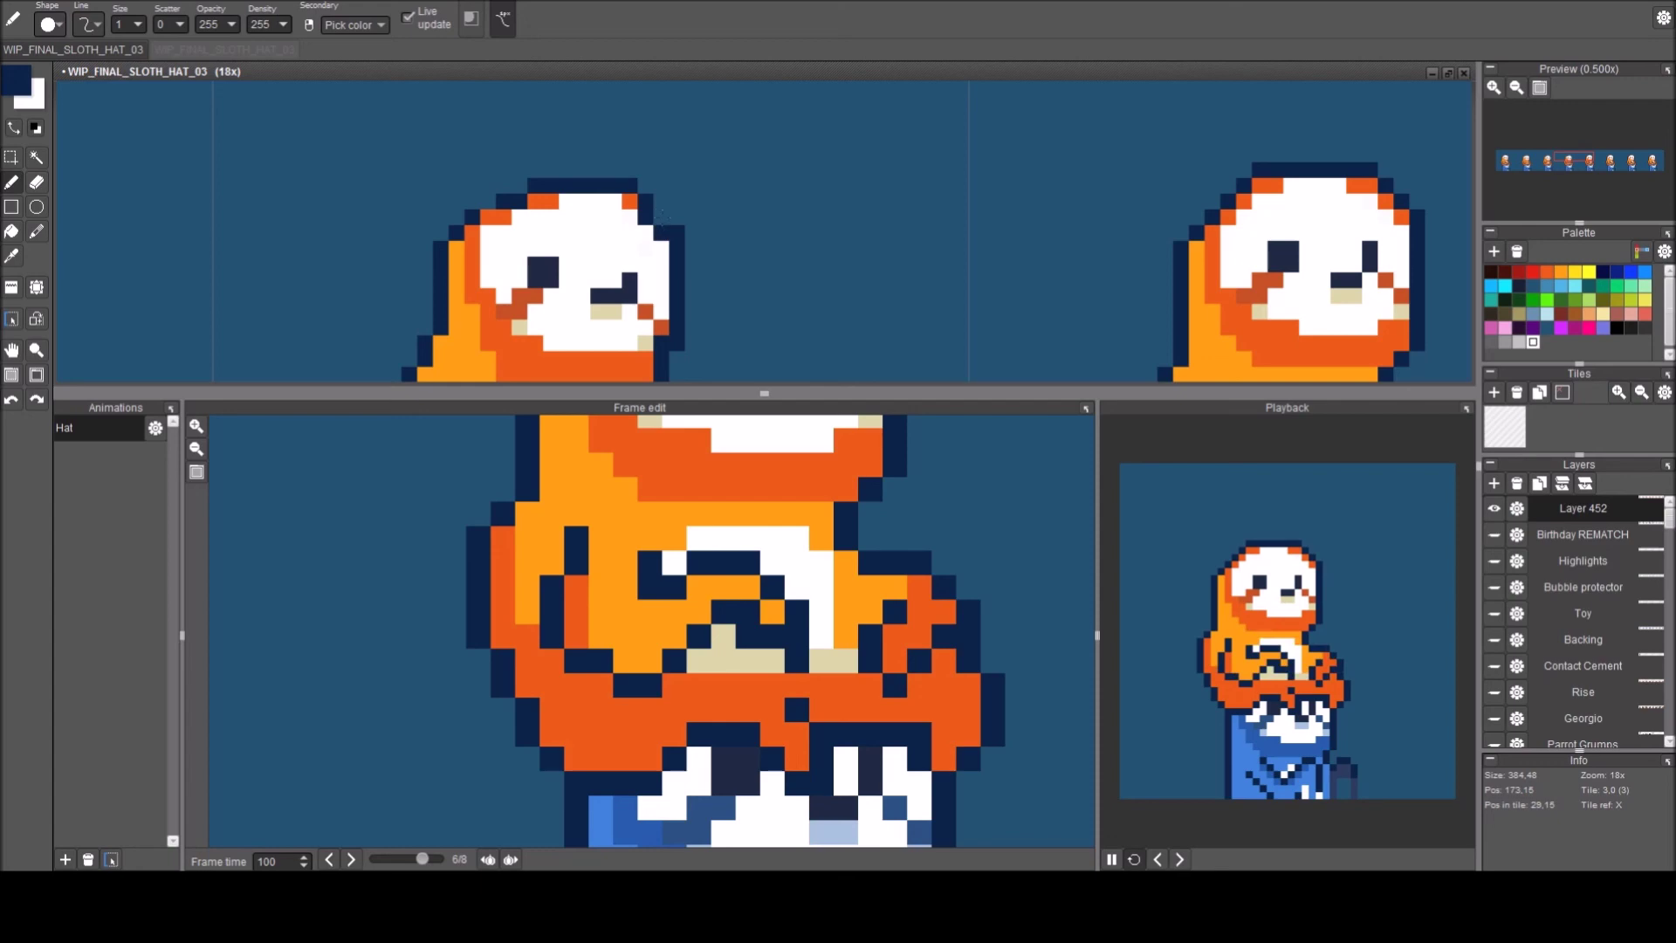
pyautogui.hotkey('ctrl', 'z')
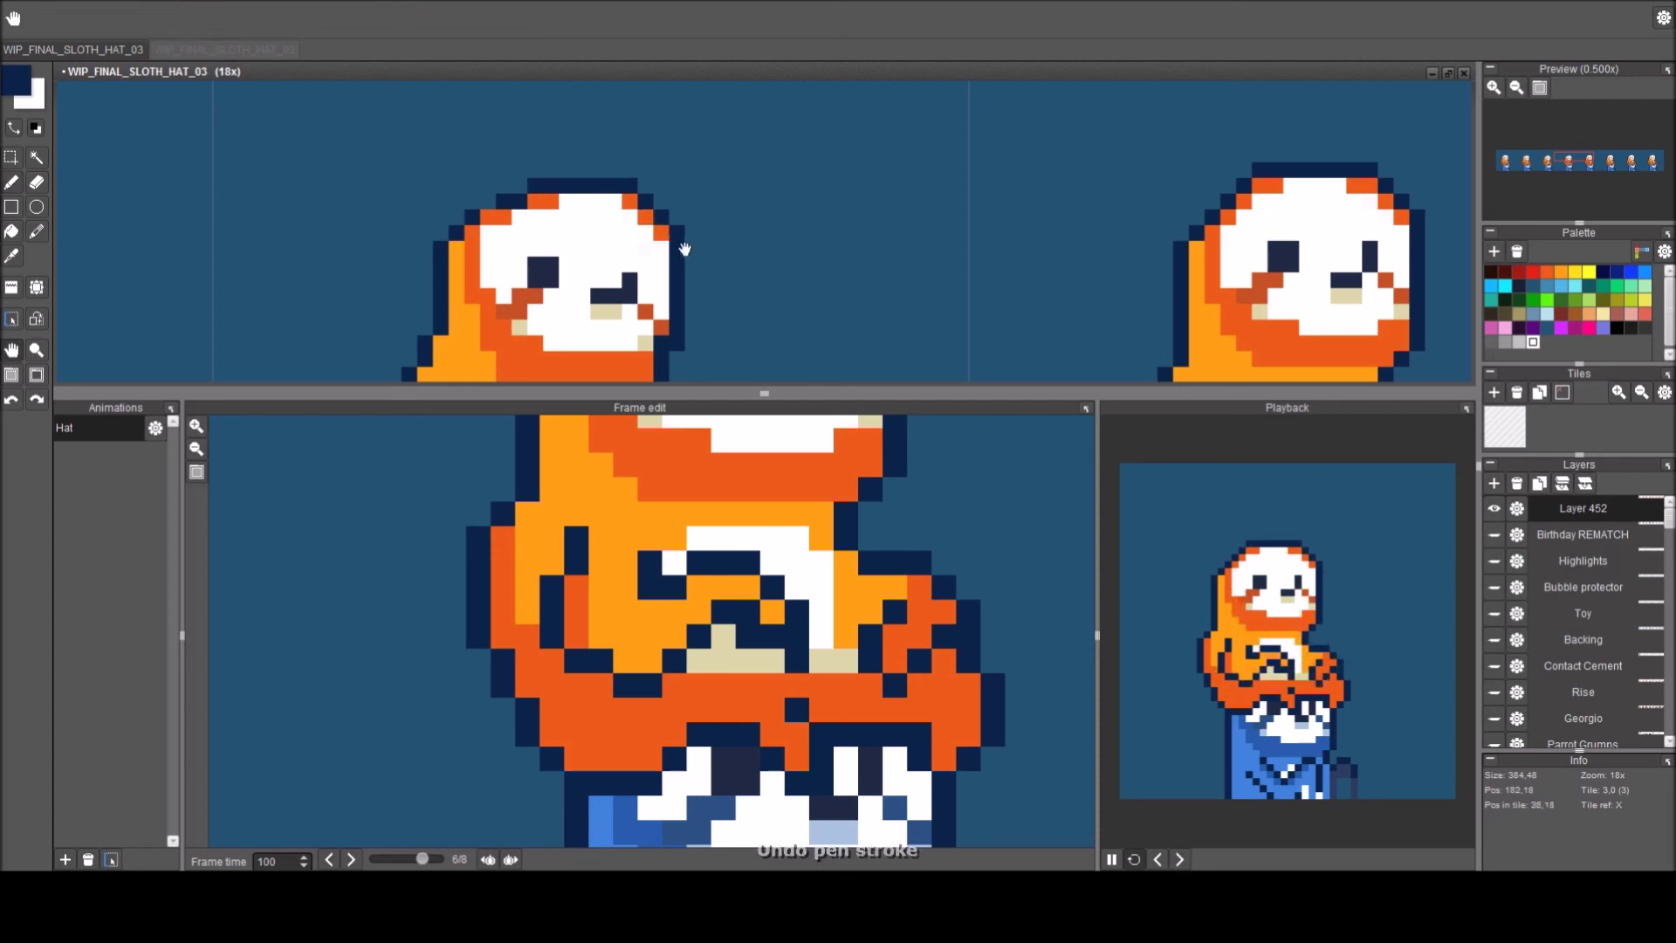
# Select the fifth frame's head, rotate it slightly clockwise and reposition it over the neck.
pyautogui.scroll(-2, 699, 259)
pyautogui.scroll(-2, 730, 225)
pyautogui.moveTo(688, 181); pyautogui.dragTo(452, 123)
pyautogui.scroll(1, 596, 133)
pyautogui.press('s')
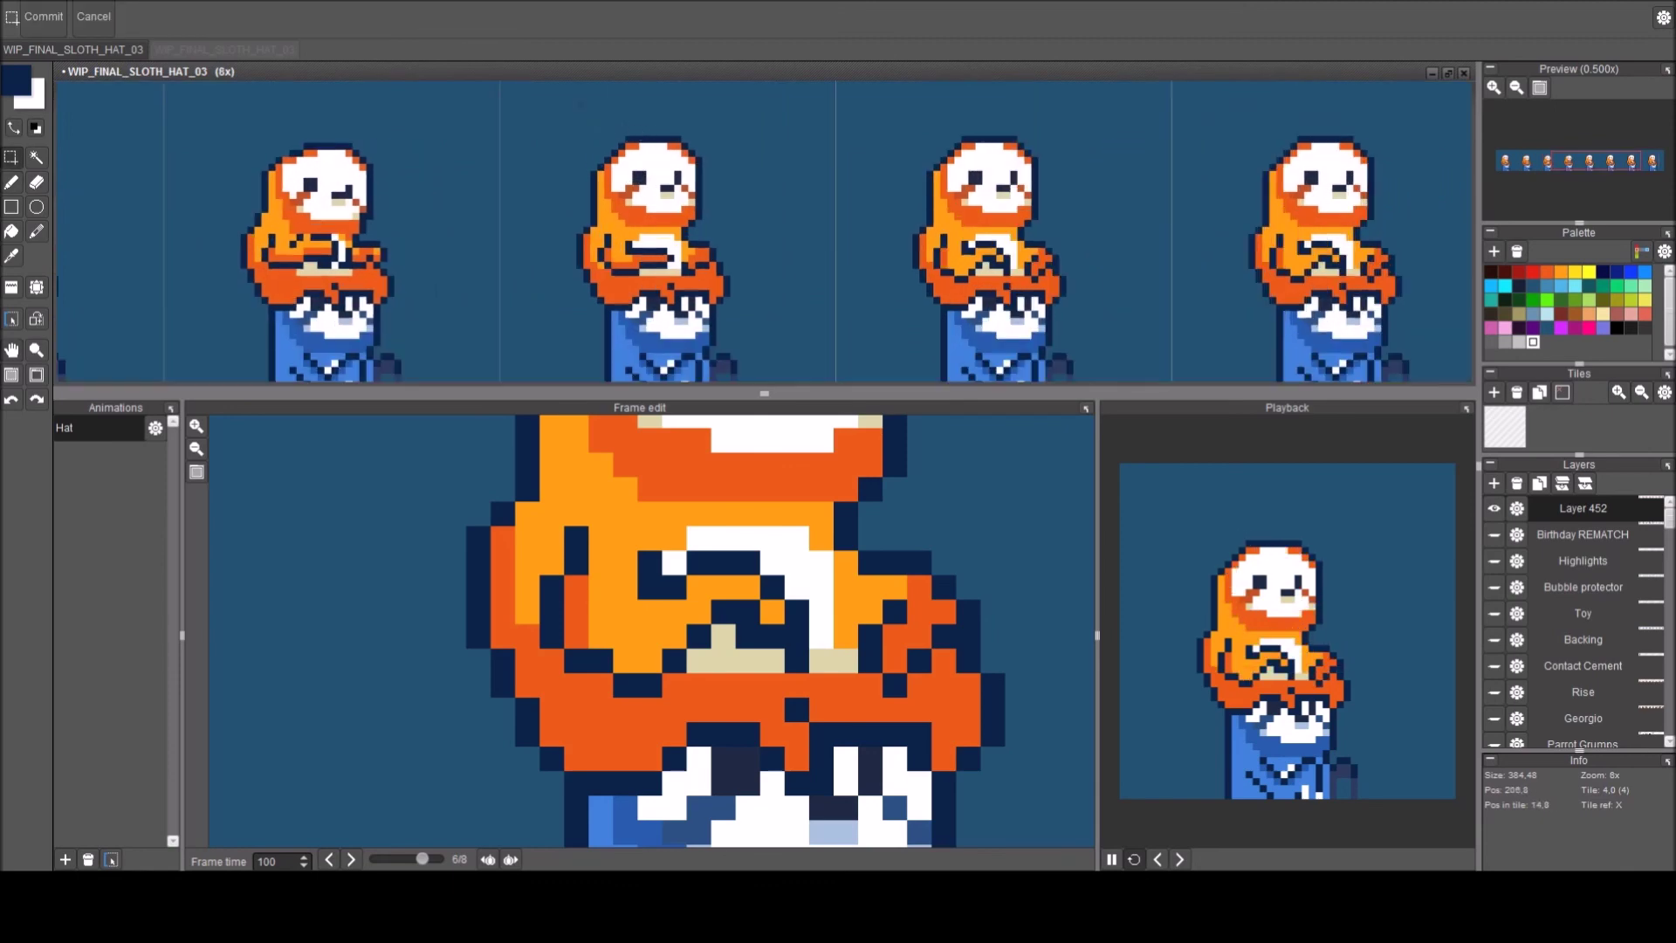
pyautogui.moveTo(591, 116); pyautogui.dragTo(742, 224)
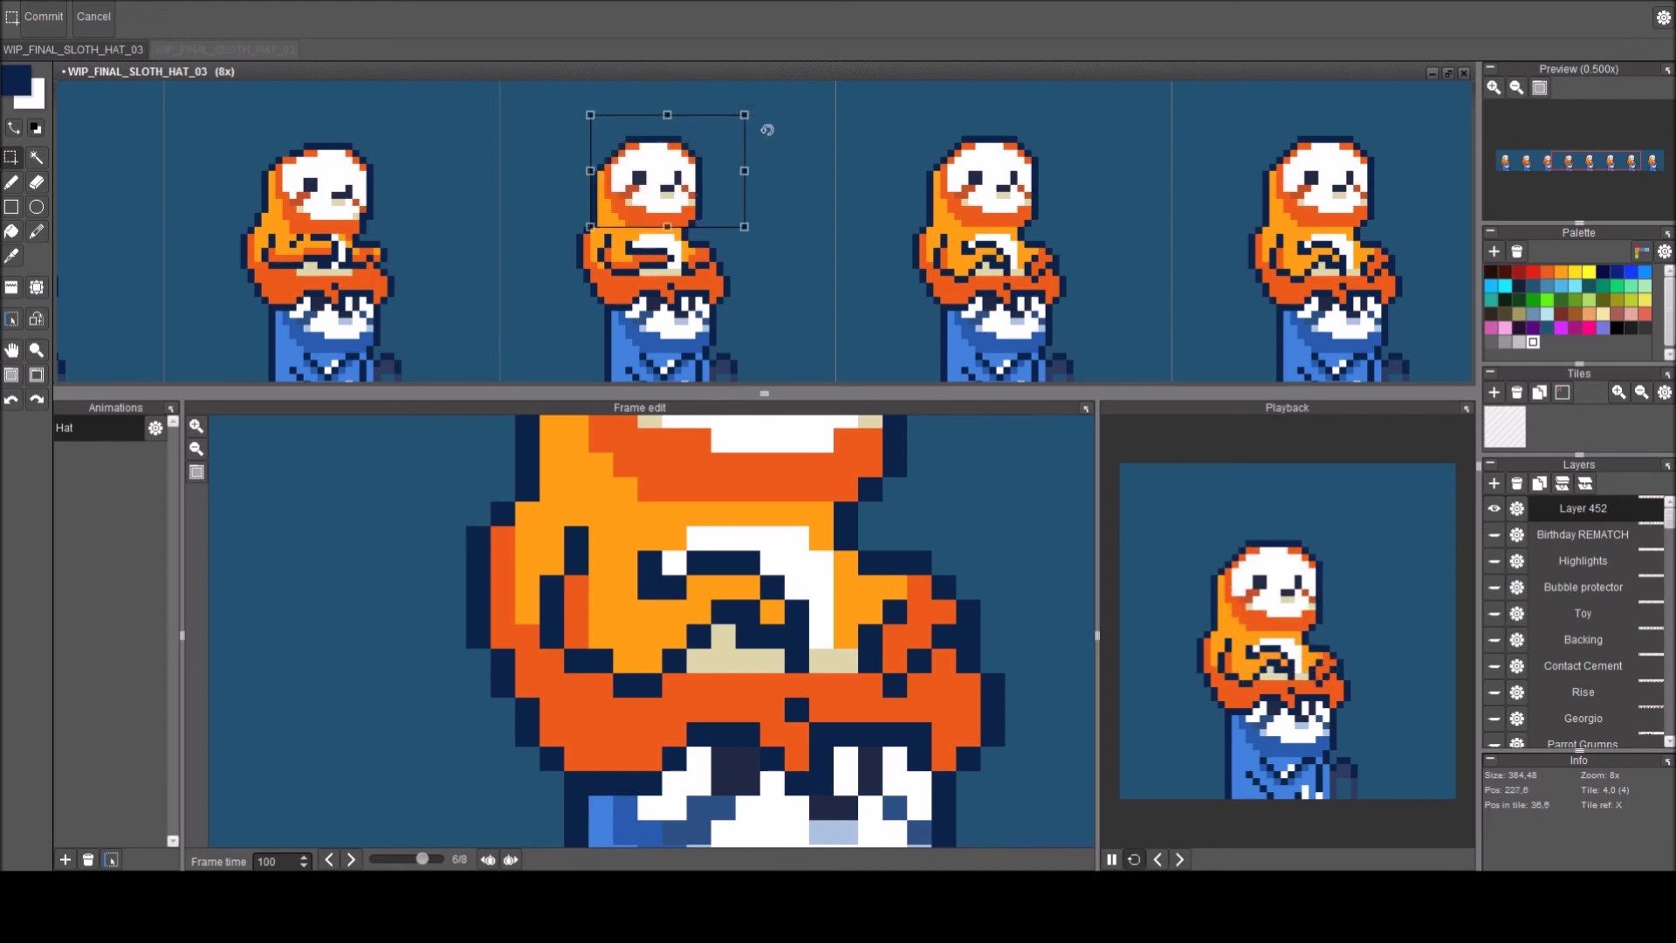
pyautogui.moveTo(751, 110); pyautogui.dragTo(756, 113)
pyautogui.moveTo(678, 155); pyautogui.dragTo(673, 160)
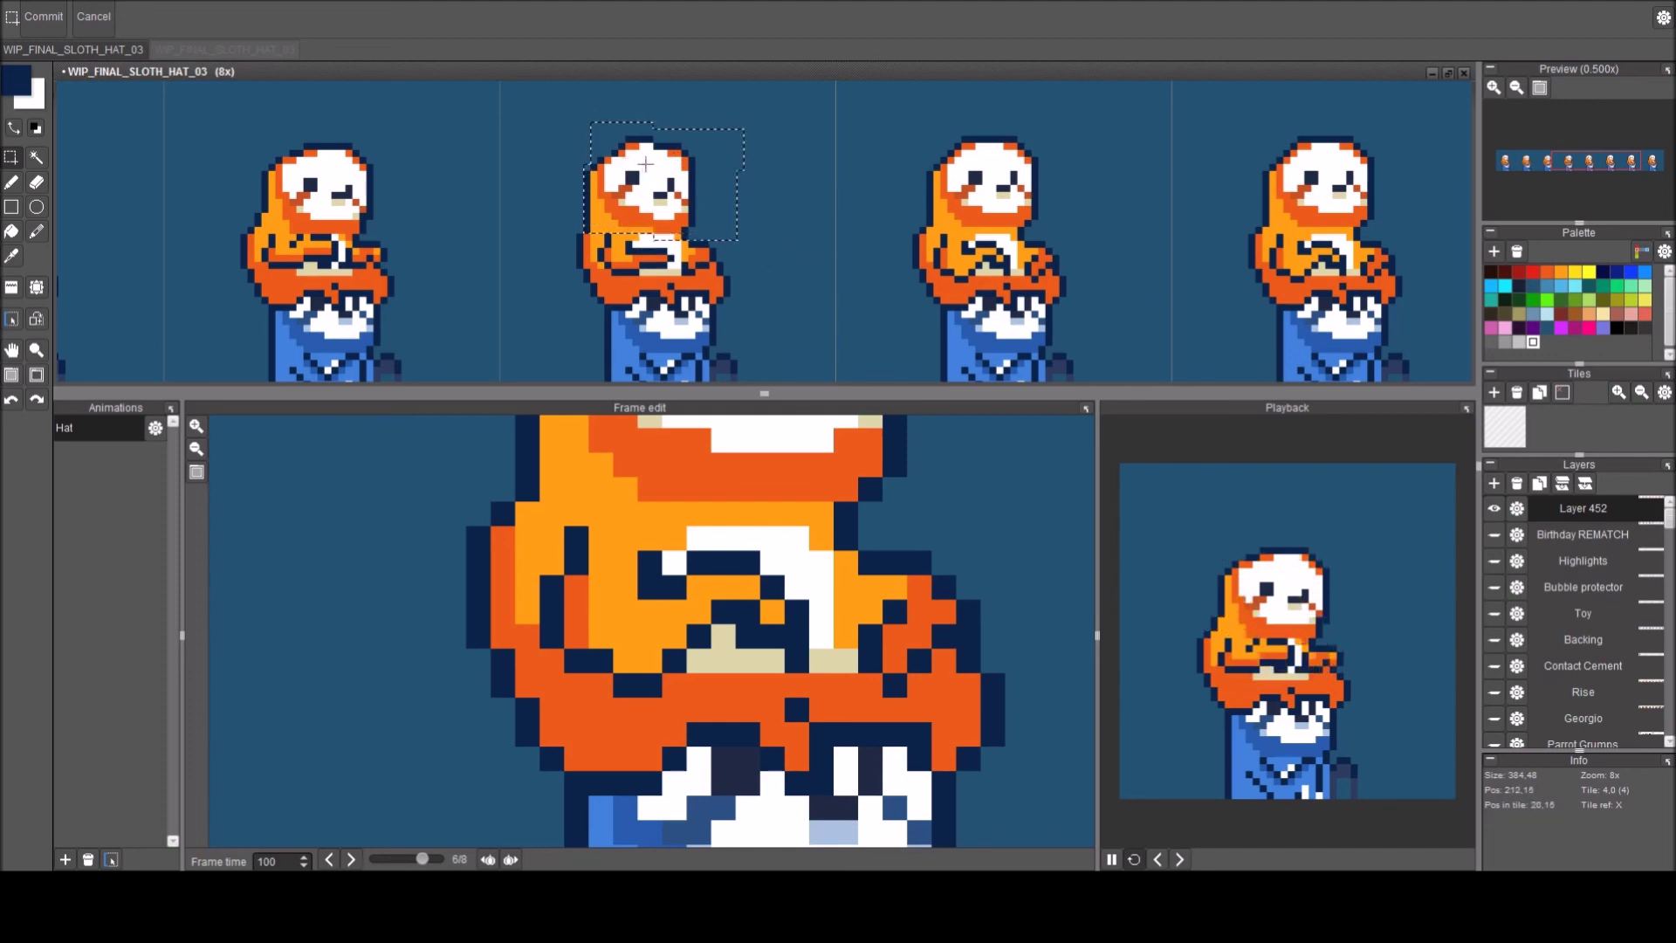
# Reselect the fifth frame's tilted head and shift it about one pixel to the right.
pyautogui.moveTo(550, 129); pyautogui.dragTo(737, 226)
pyautogui.hotkey('ctrl', 'x')
pyautogui.hotkey('ctrl', 'v')
pyautogui.moveTo(617, 174); pyautogui.dragTo(624, 174)
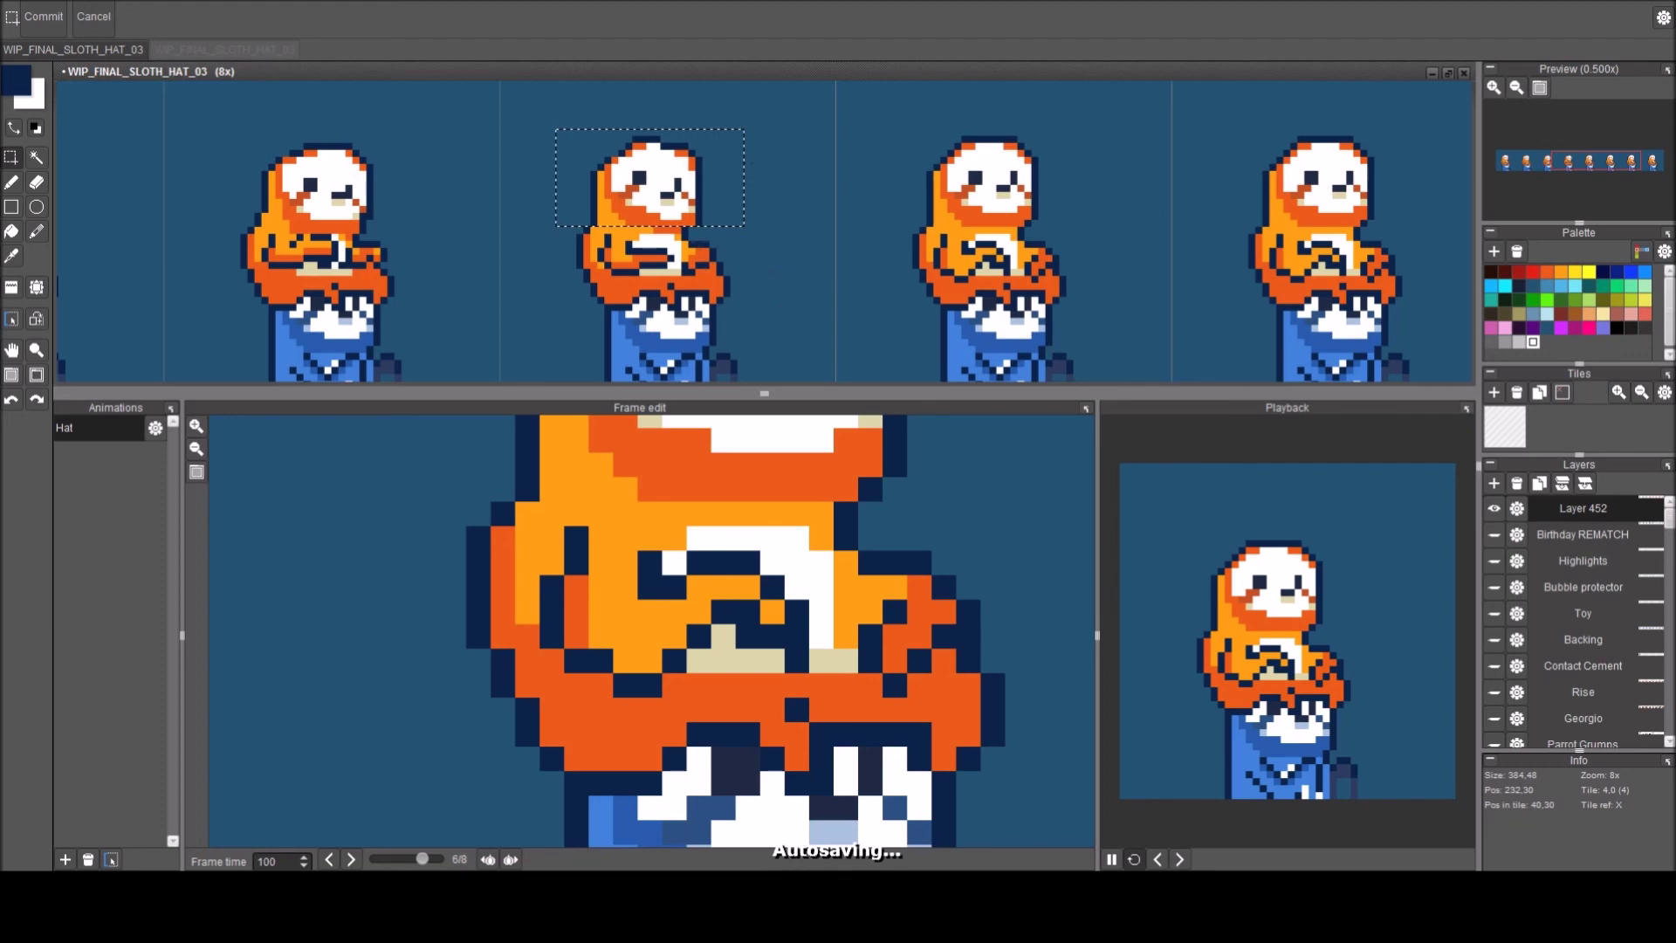
# Cut and paste the sixth frame's head and torso in place, rotate them slightly clockwise and shift them about one pixel right.
pyautogui.press('e')
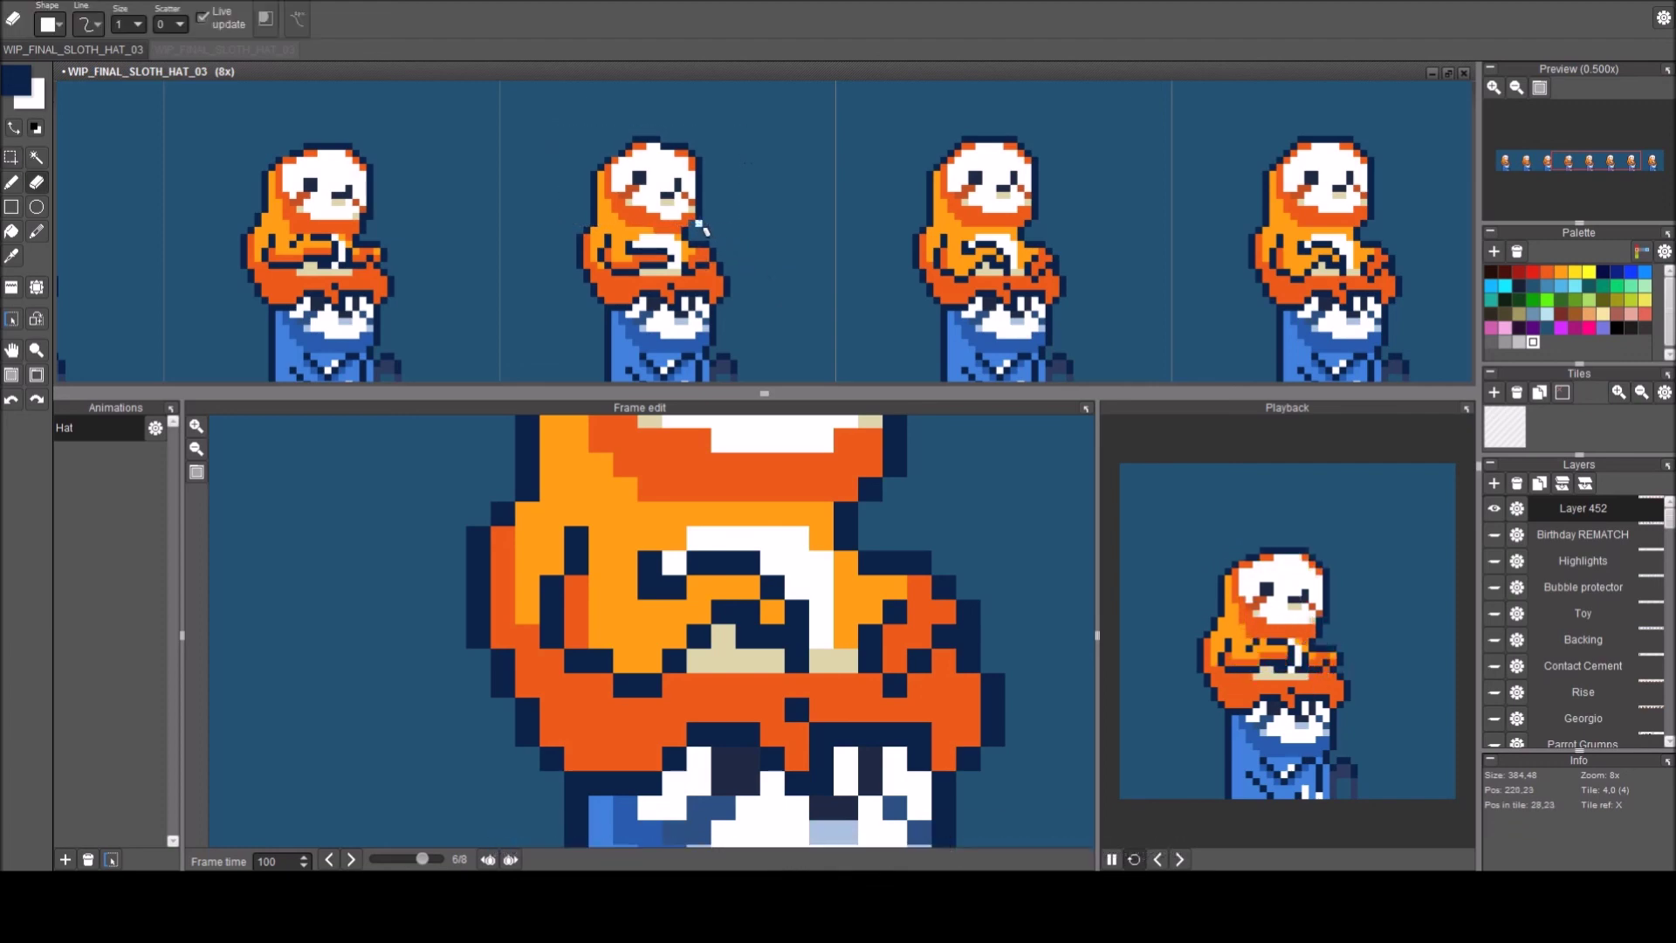
pyautogui.press('b')
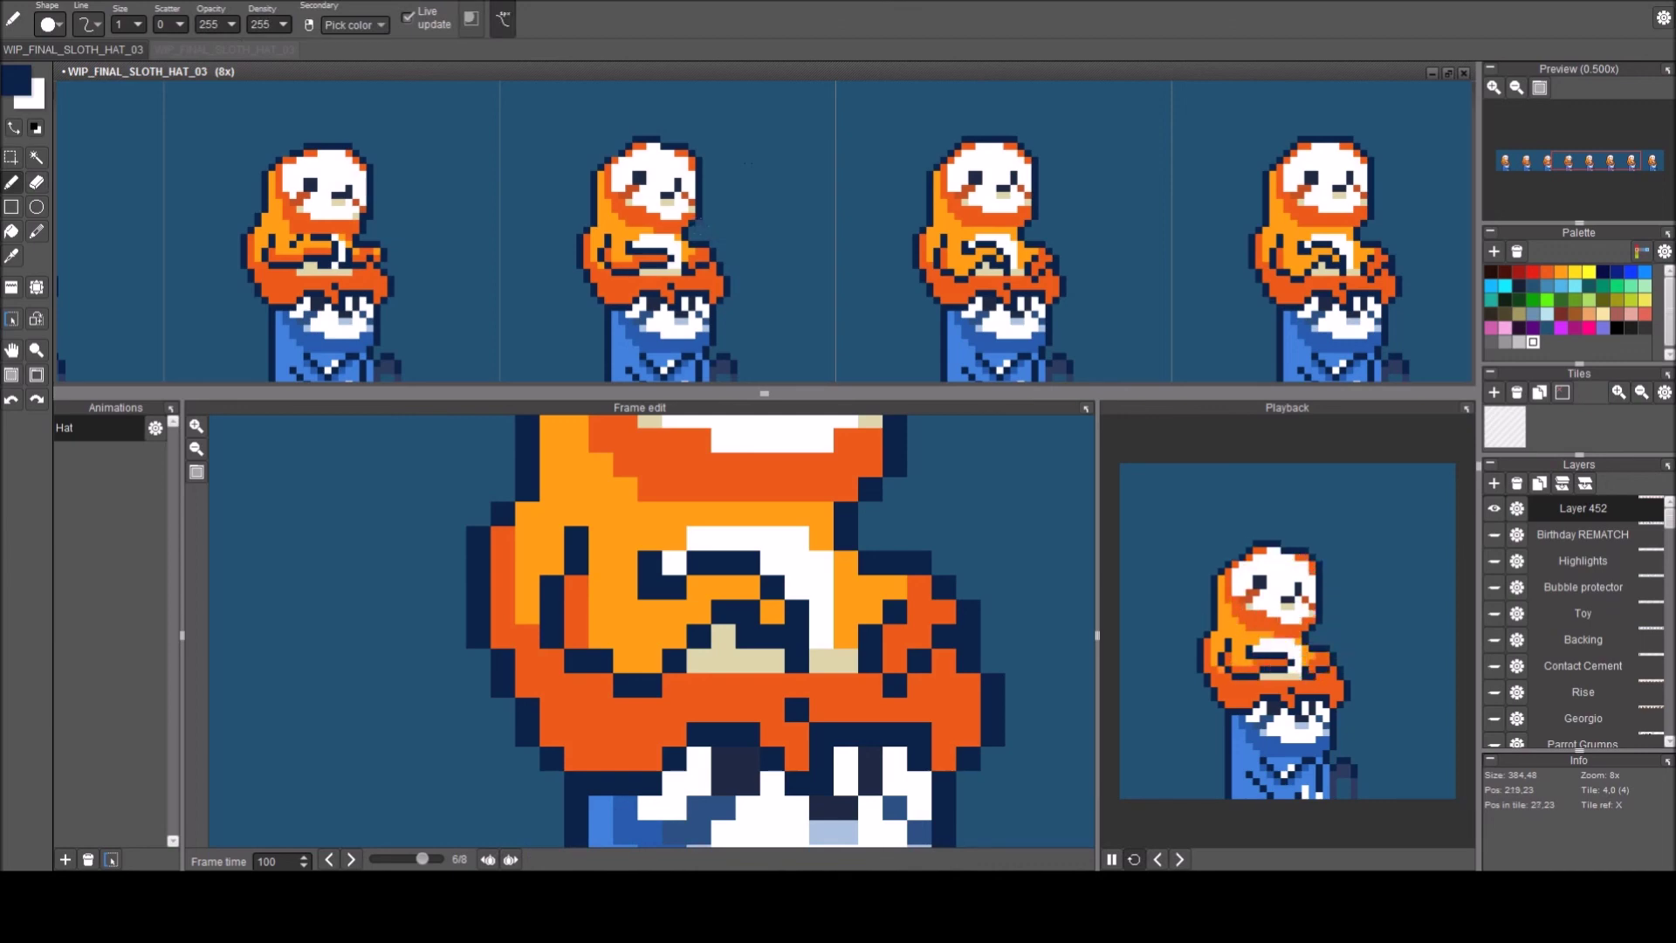
pyautogui.moveTo(797, 206); pyautogui.dragTo(597, 192)
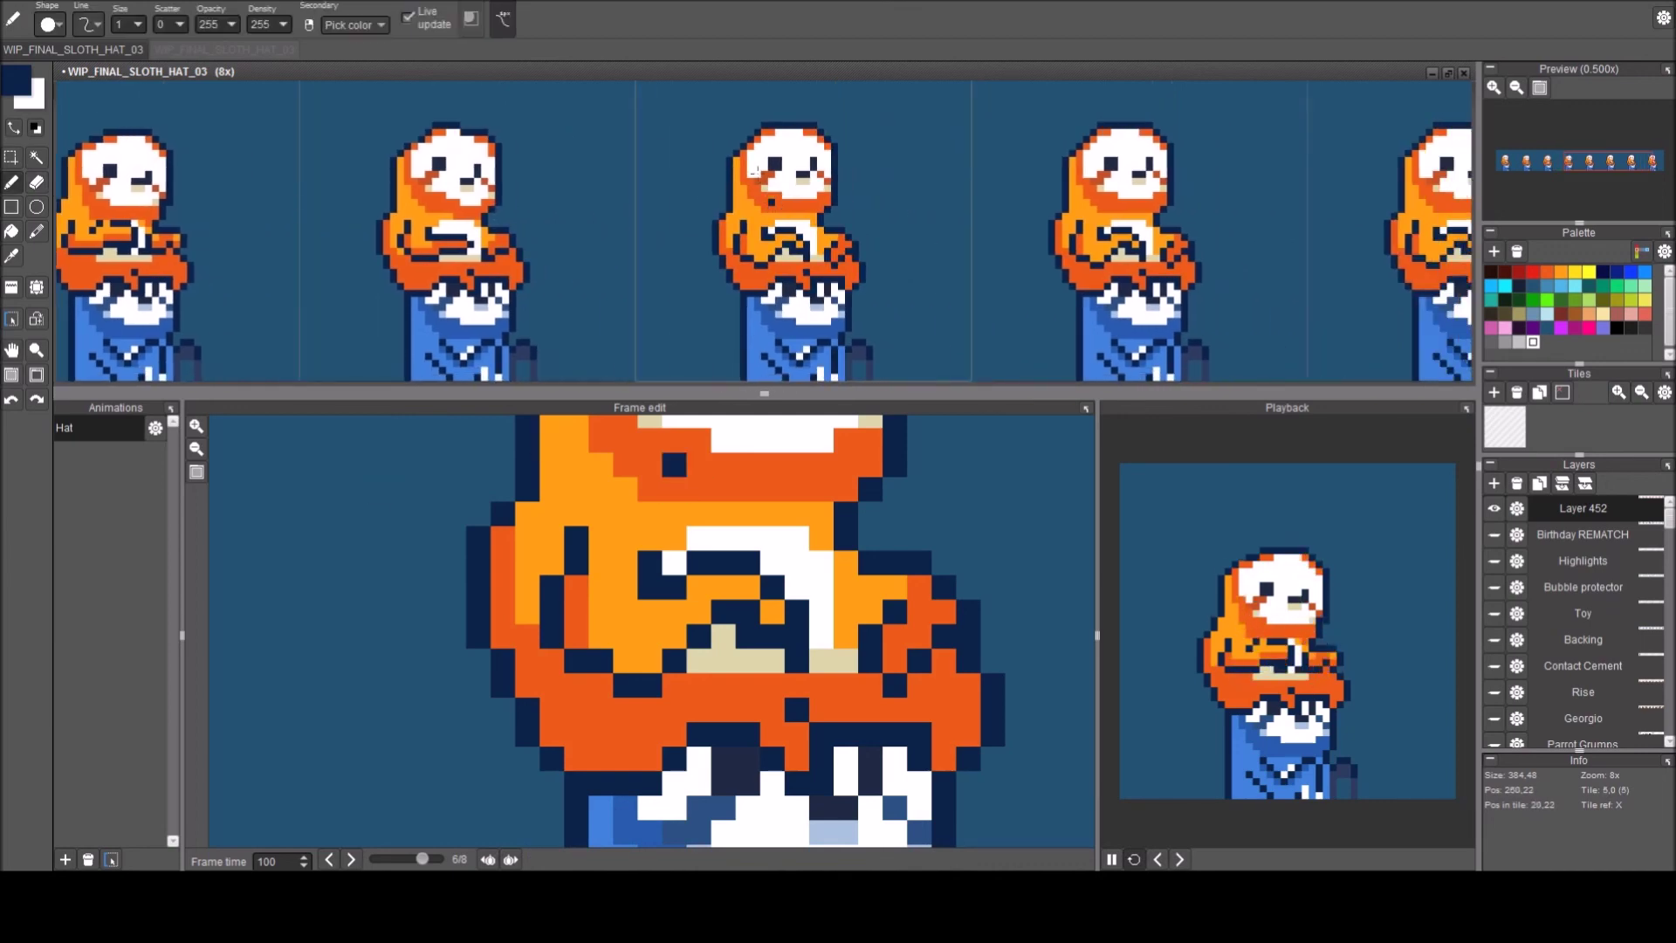
pyautogui.press('s')
pyautogui.moveTo(702, 118); pyautogui.dragTo(892, 267)
pyautogui.hotkey('ctrl', 'x')
pyautogui.hotkey('ctrl', 'v')
pyautogui.moveTo(920, 131); pyautogui.dragTo(928, 131)
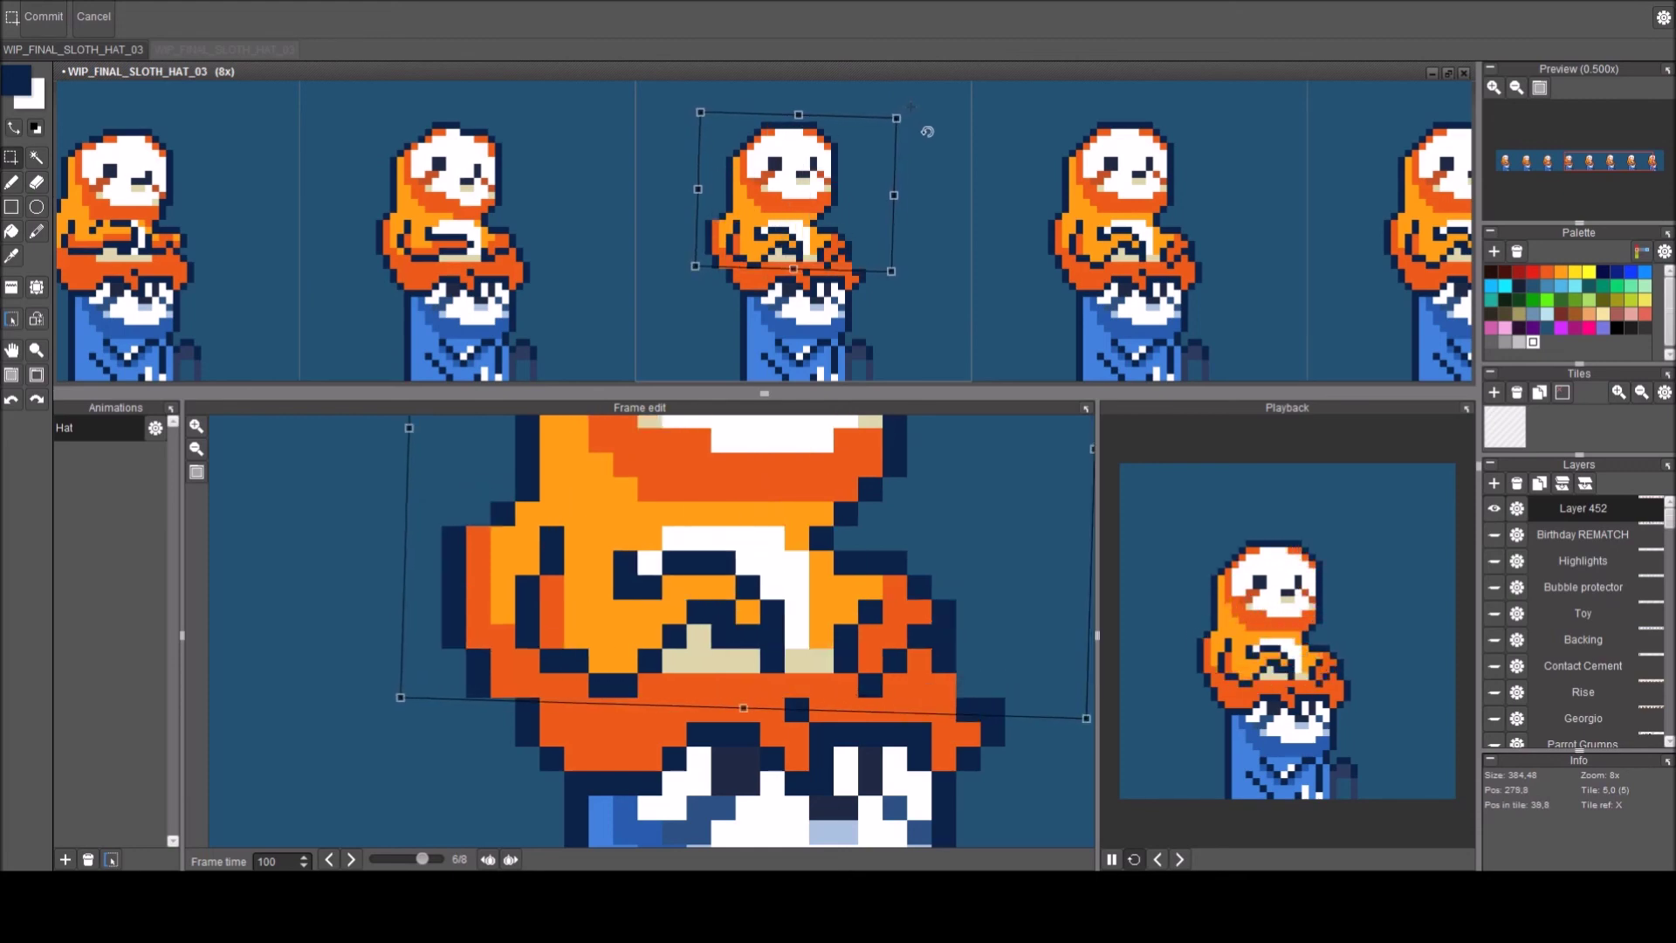
pyautogui.moveTo(781, 231); pyautogui.dragTo(789, 231)
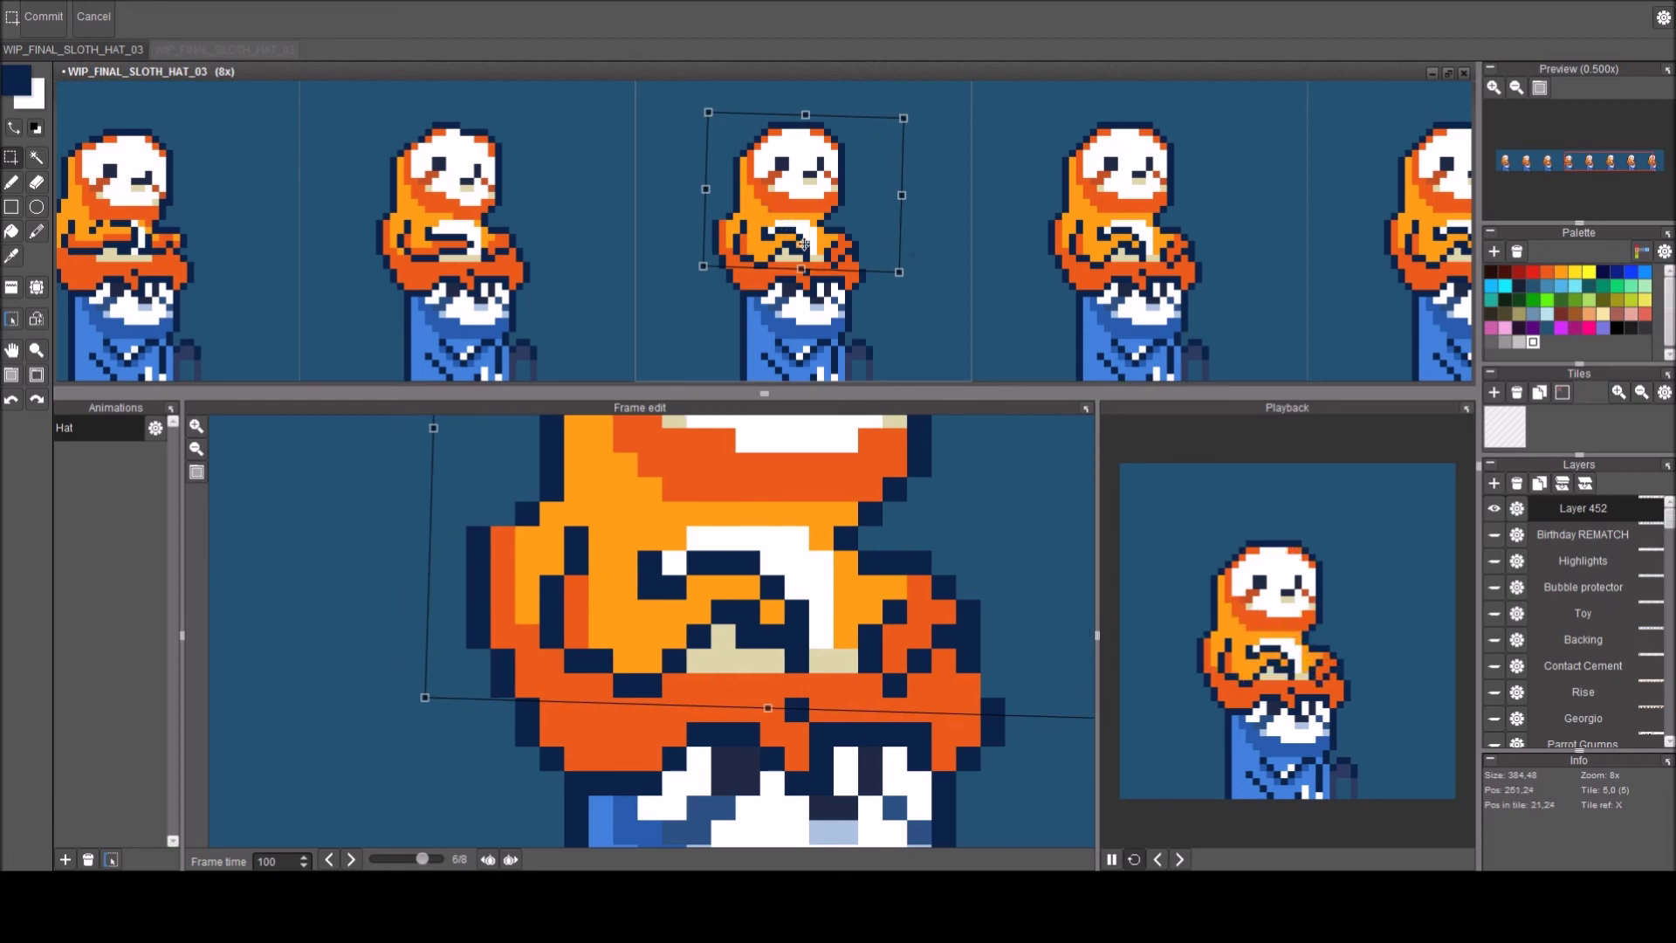
pyautogui.press('Return')
# Tilt the seventh frame's head and torso very slightly clockwise and nudge them right to realign with the lower body.
pyautogui.moveTo(1031, 261); pyautogui.dragTo(754, 243)
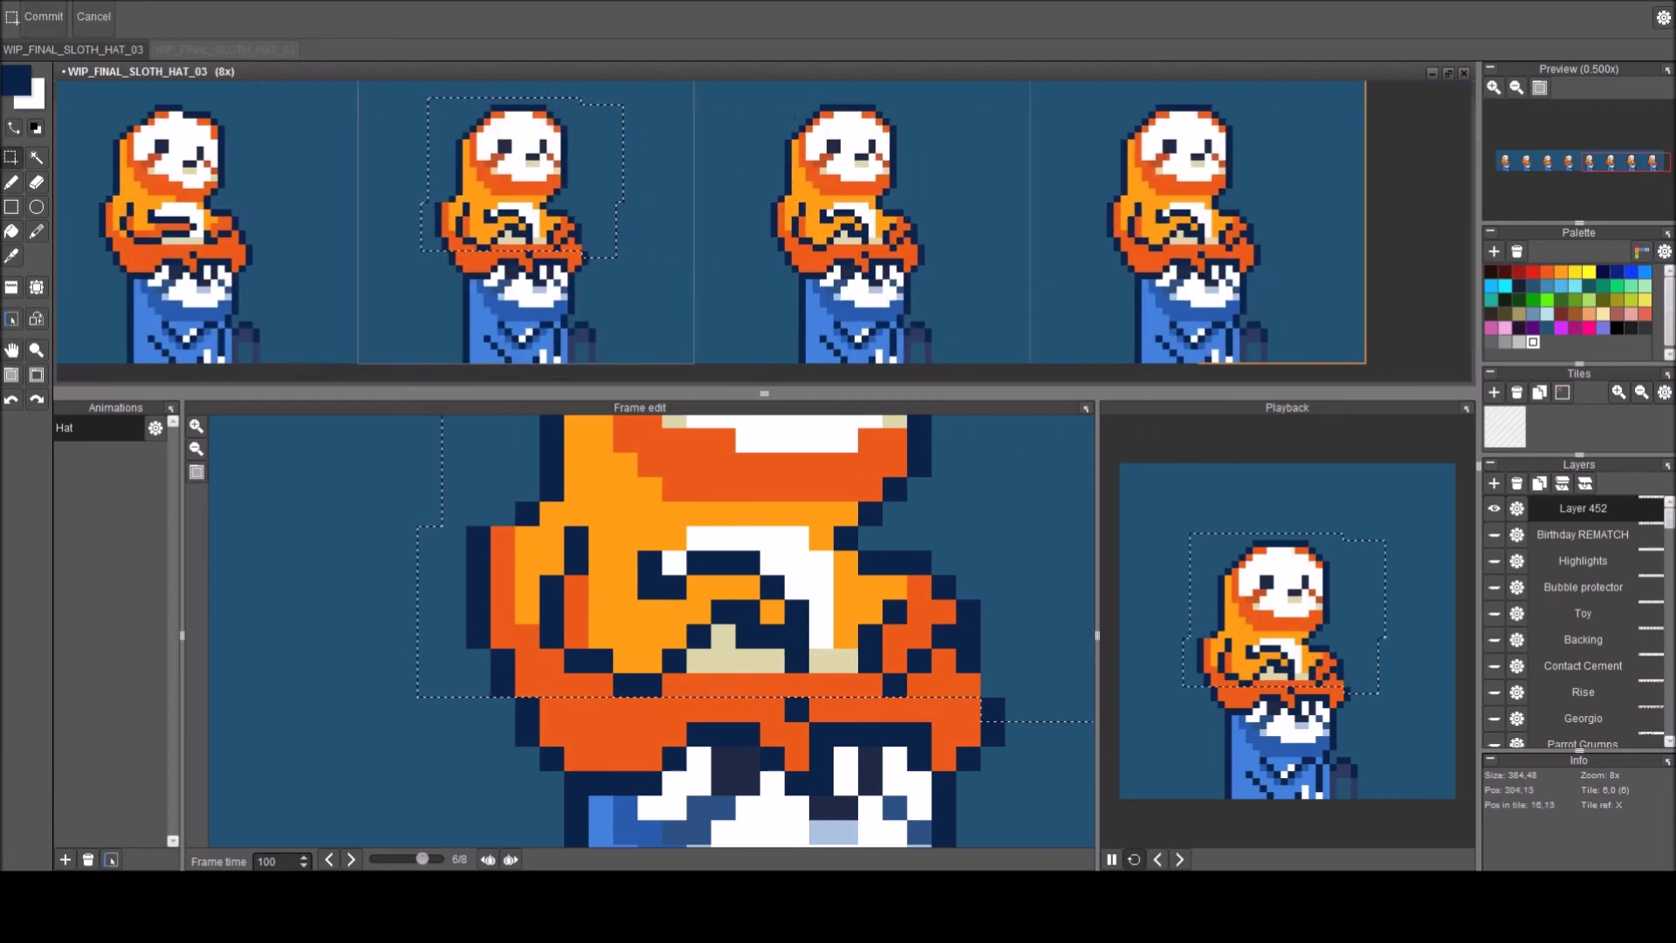
pyautogui.moveTo(748, 120); pyautogui.dragTo(979, 287)
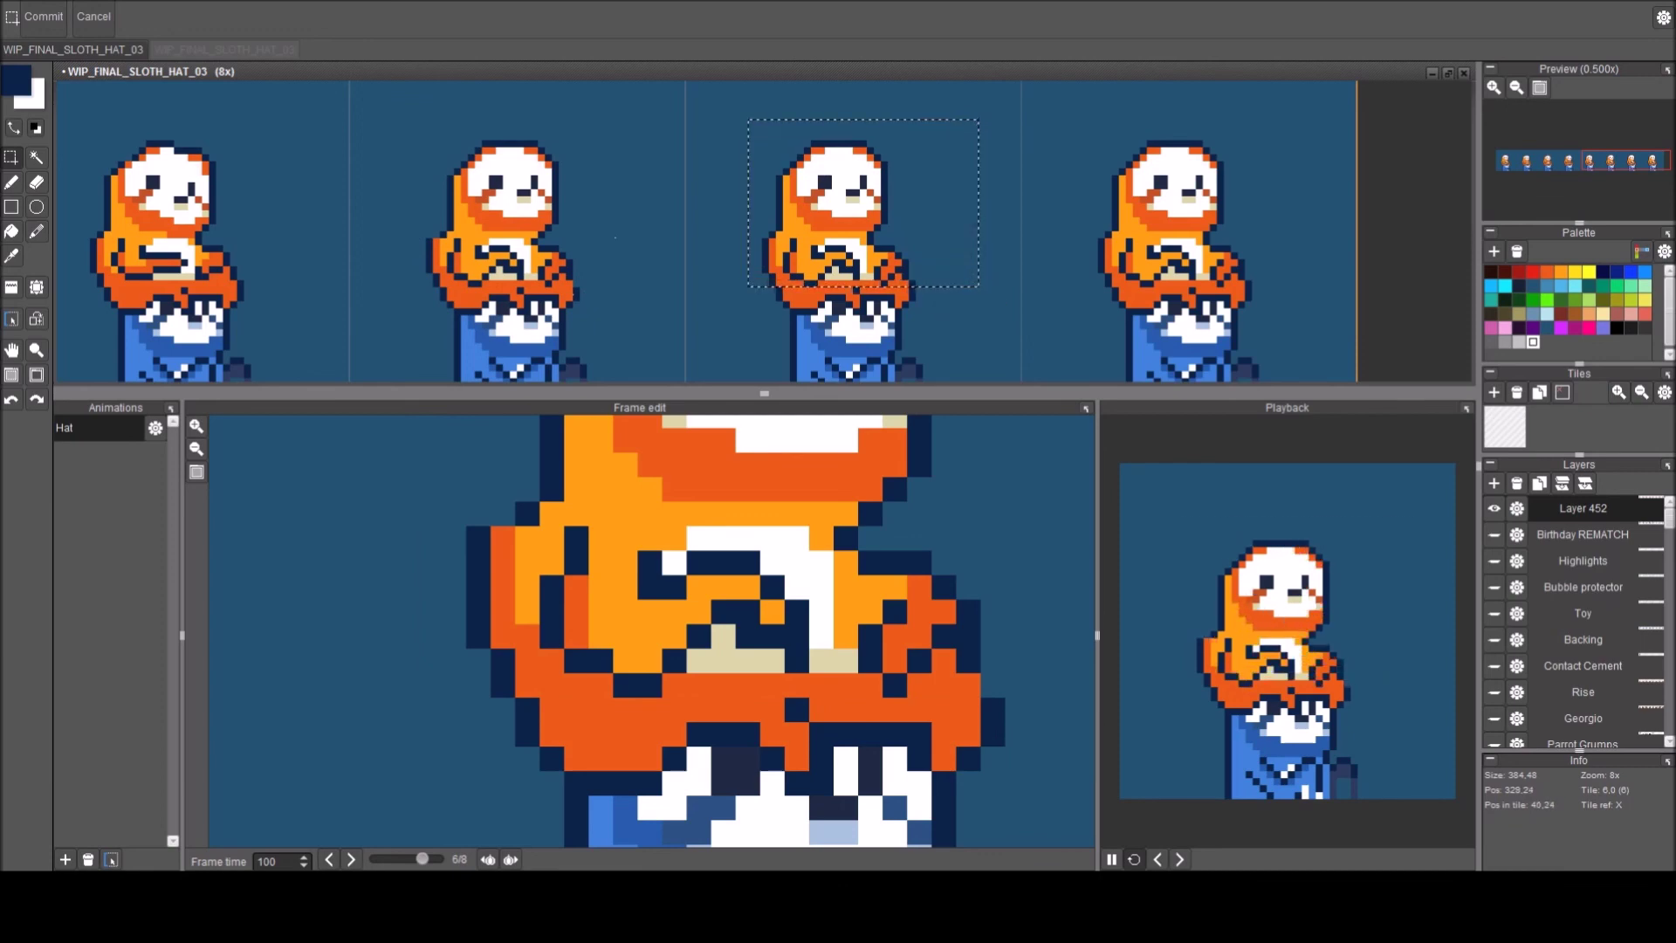
pyautogui.hotkey('ctrl', 'x')
pyautogui.hotkey('ctrl', 'v')
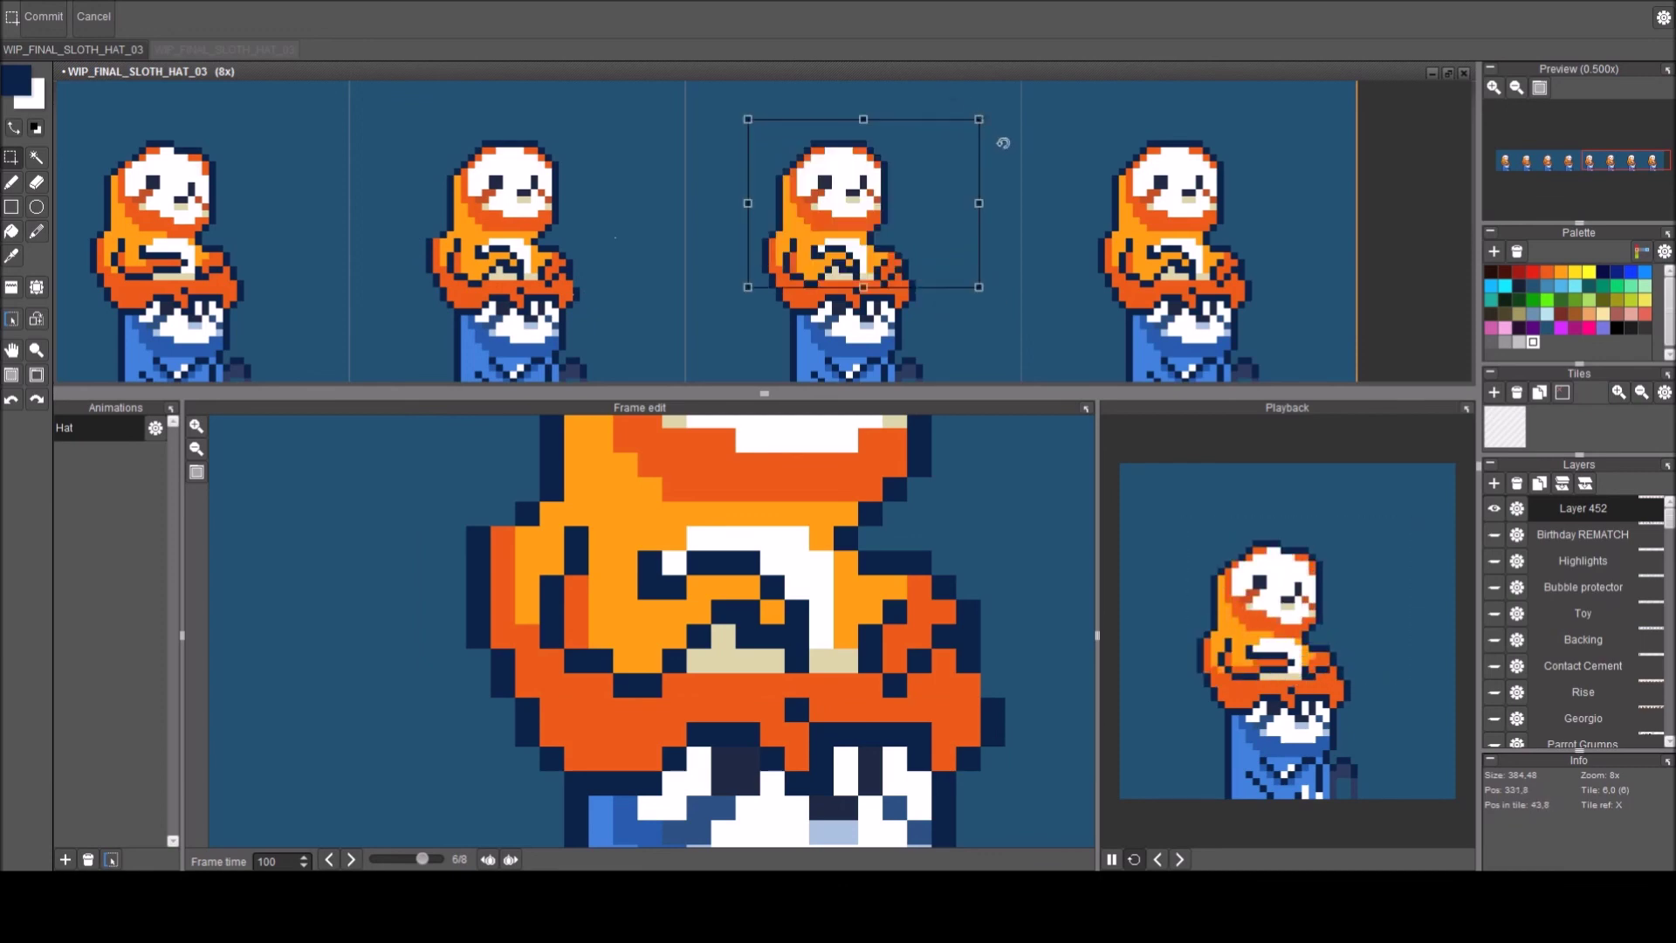
pyautogui.moveTo(1003, 142); pyautogui.dragTo(1007, 143)
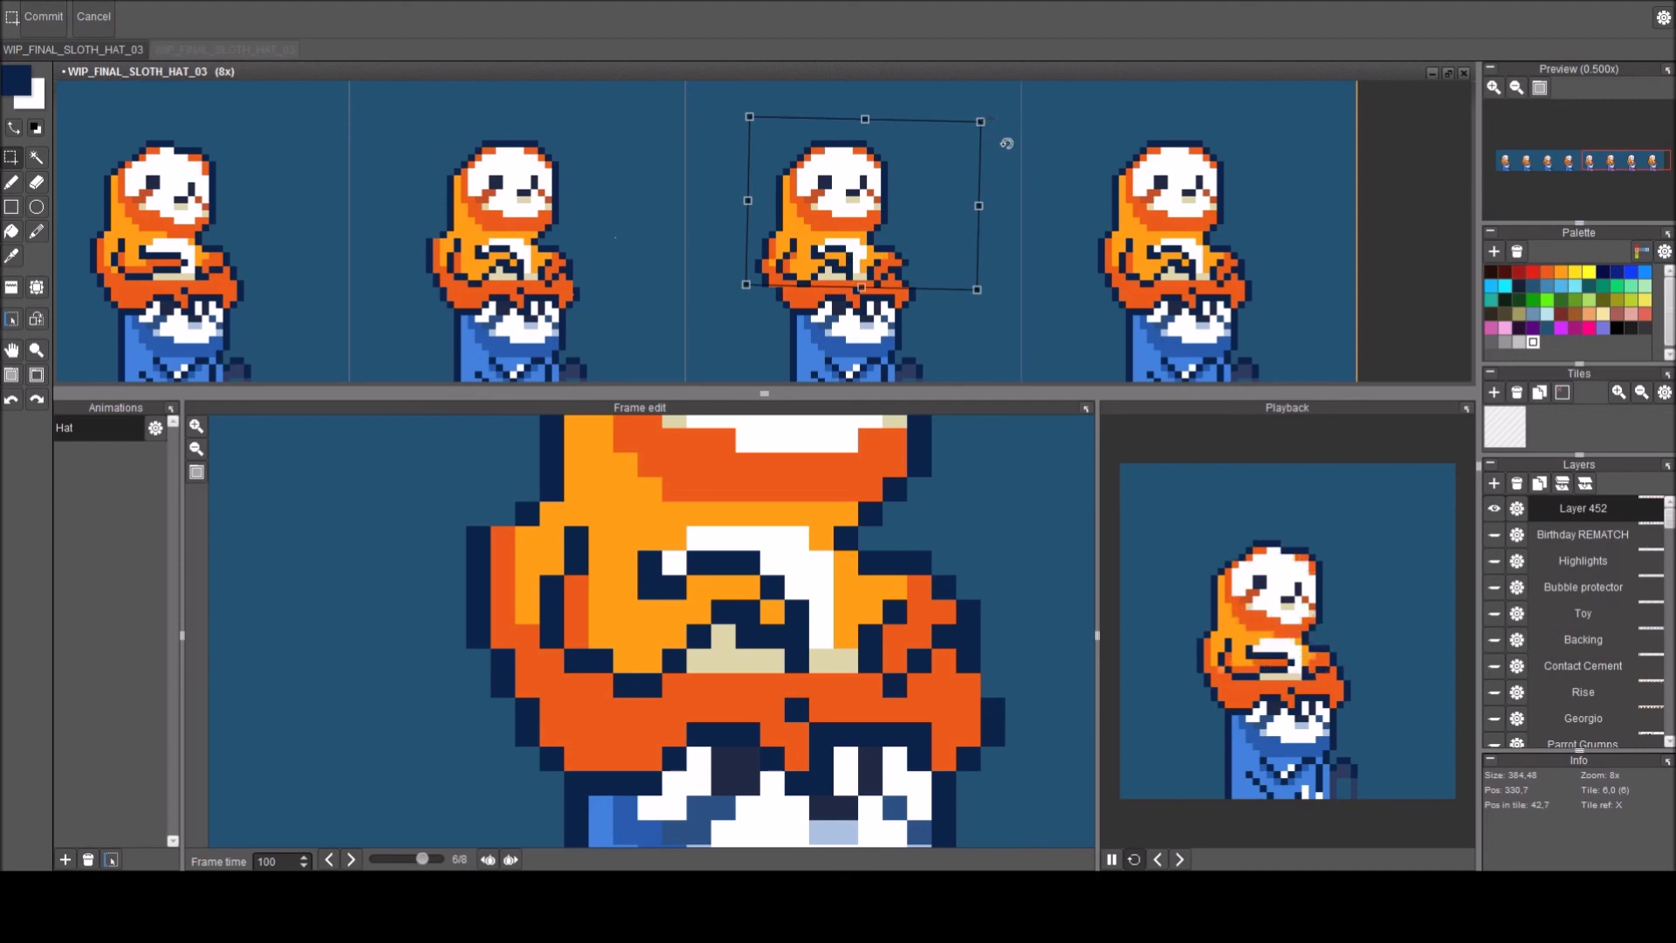
pyautogui.moveTo(841, 244); pyautogui.dragTo(844, 245)
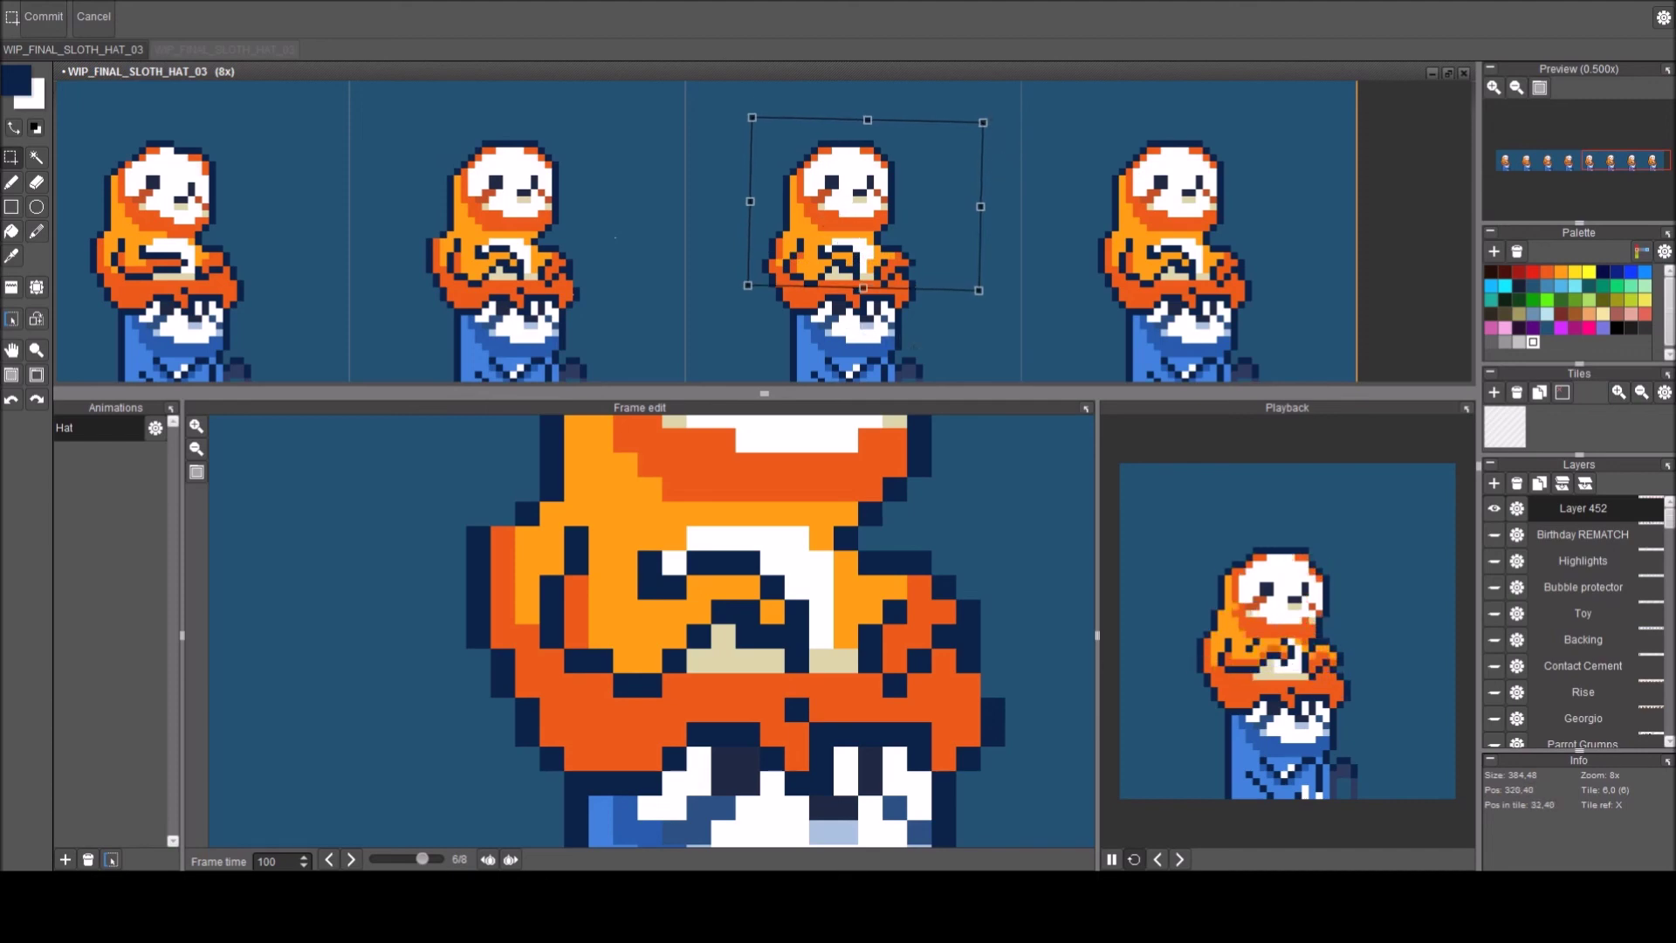
pyautogui.press('Return')
# Examine all eight frames side by side to check how the head tilt and arm motion progress.
pyautogui.scroll(-2, 815, 263)
pyautogui.press('space')
pyautogui.moveTo(763, 247); pyautogui.dragTo(979, 283)
pyautogui.press('space')
pyautogui.moveTo(408, 265); pyautogui.dragTo(553, 225)
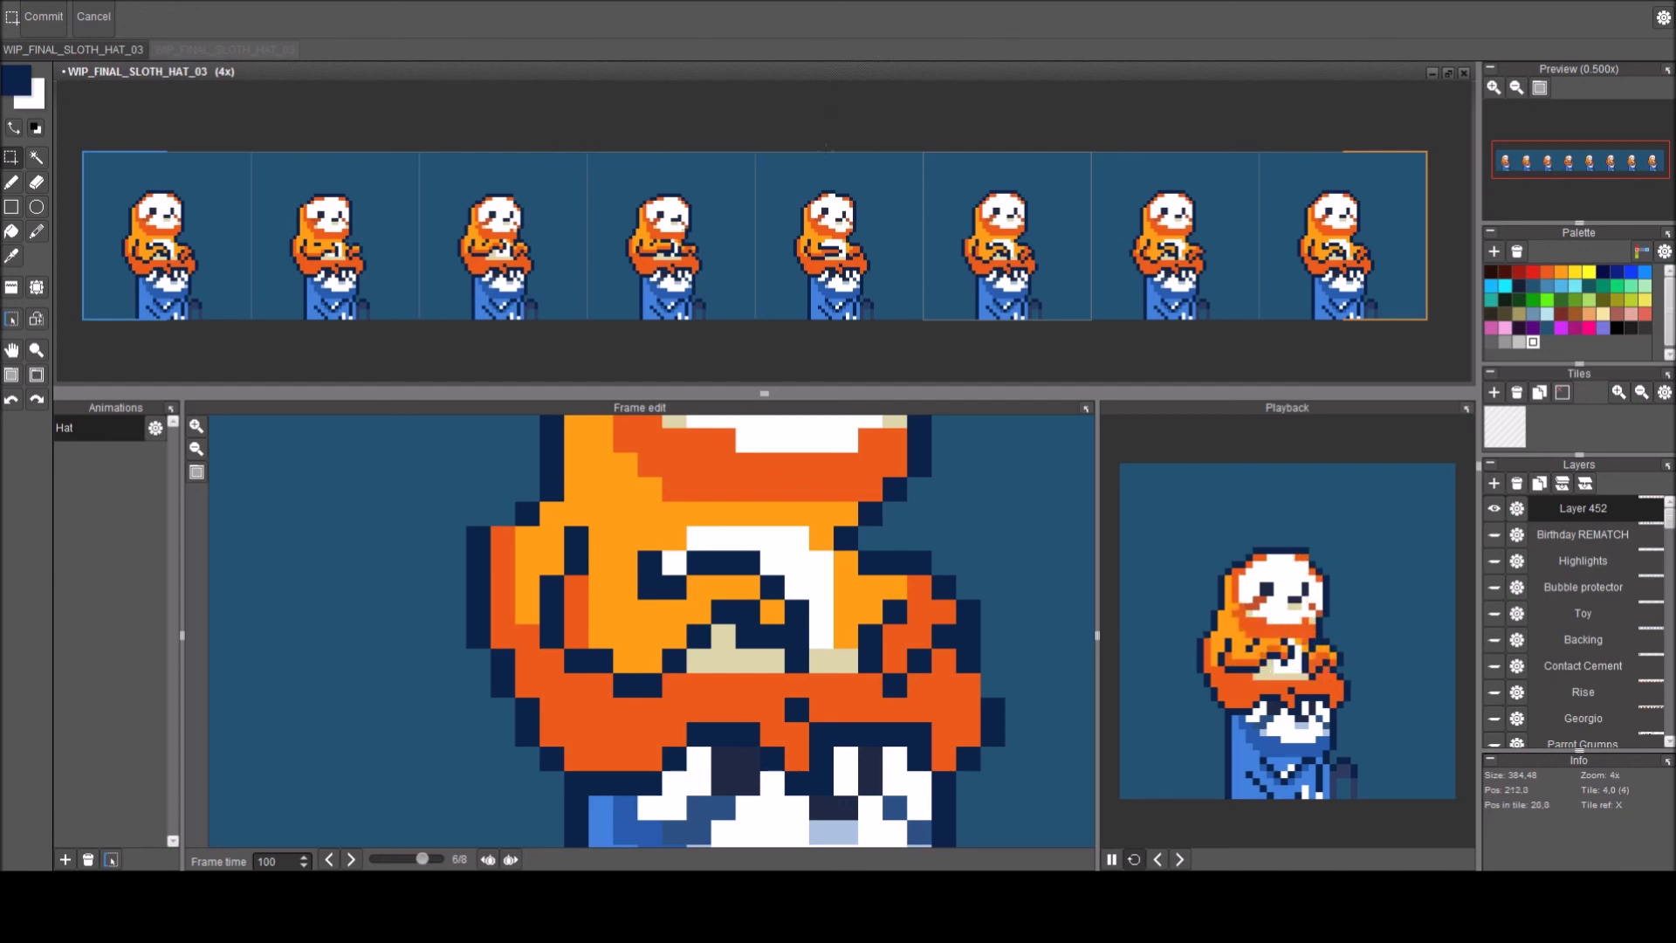
pyautogui.press('space')
pyautogui.moveTo(341, 193); pyautogui.dragTo(438, 201)
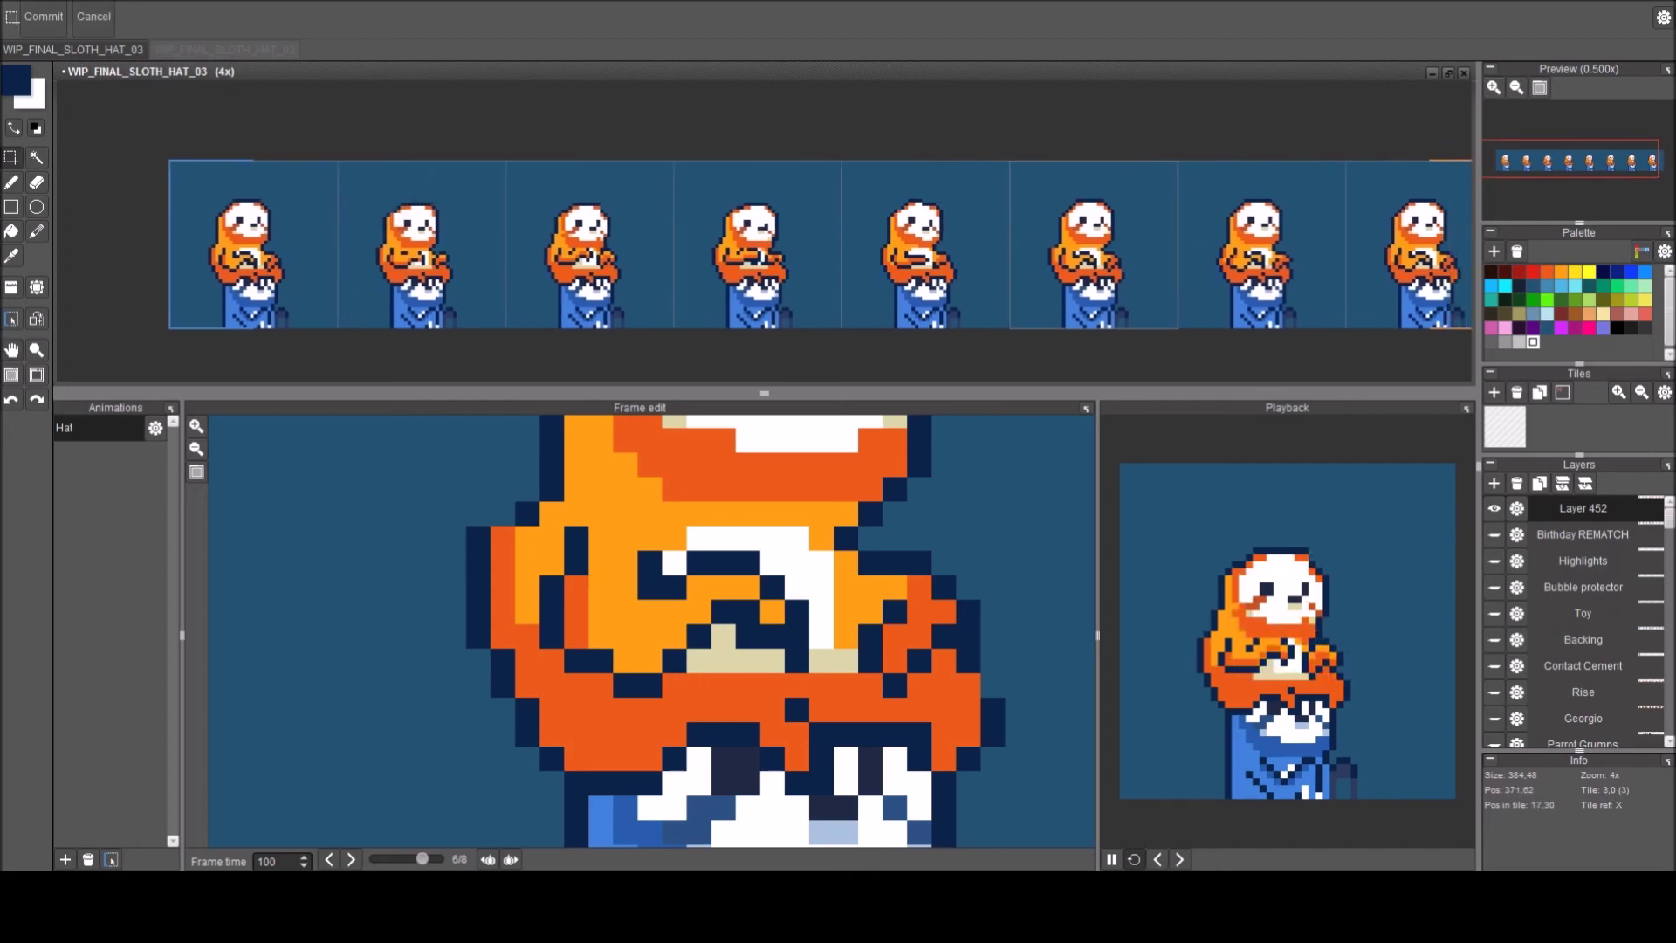
# Add a new layer above the orange sloth's layer and pick pale yellow as the drawing colour.
pyautogui.click(1495, 484)
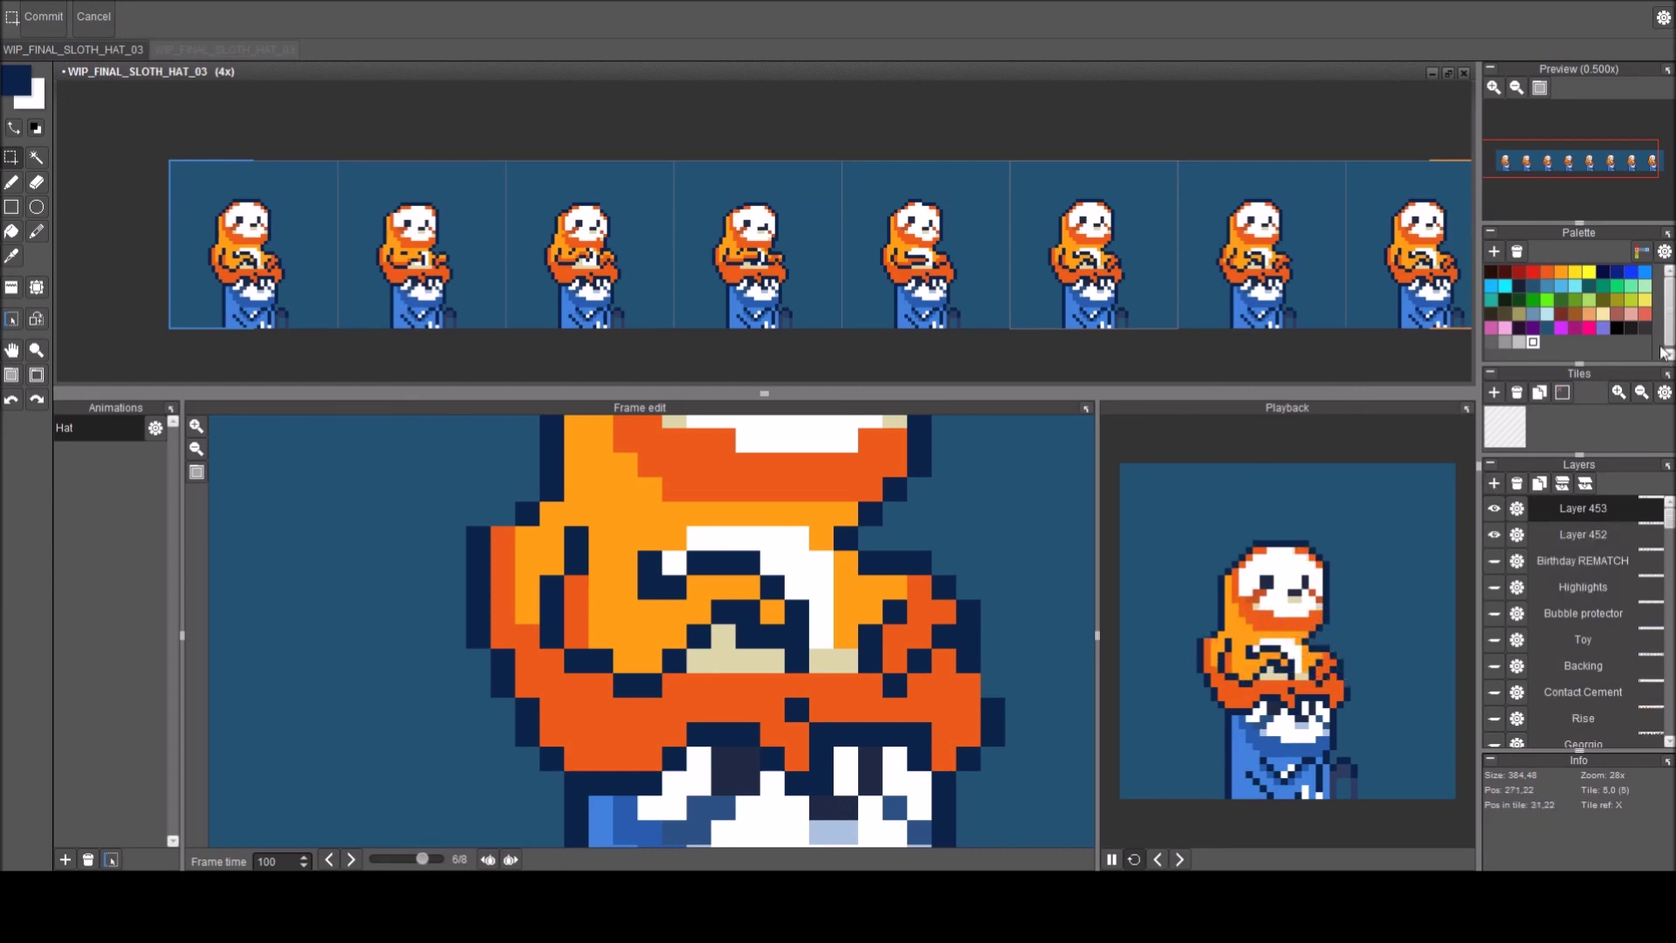
pyautogui.click(1598, 315)
pyautogui.moveTo(239, 236); pyautogui.dragTo(427, 207)
pyautogui.scroll(1, 427, 207)
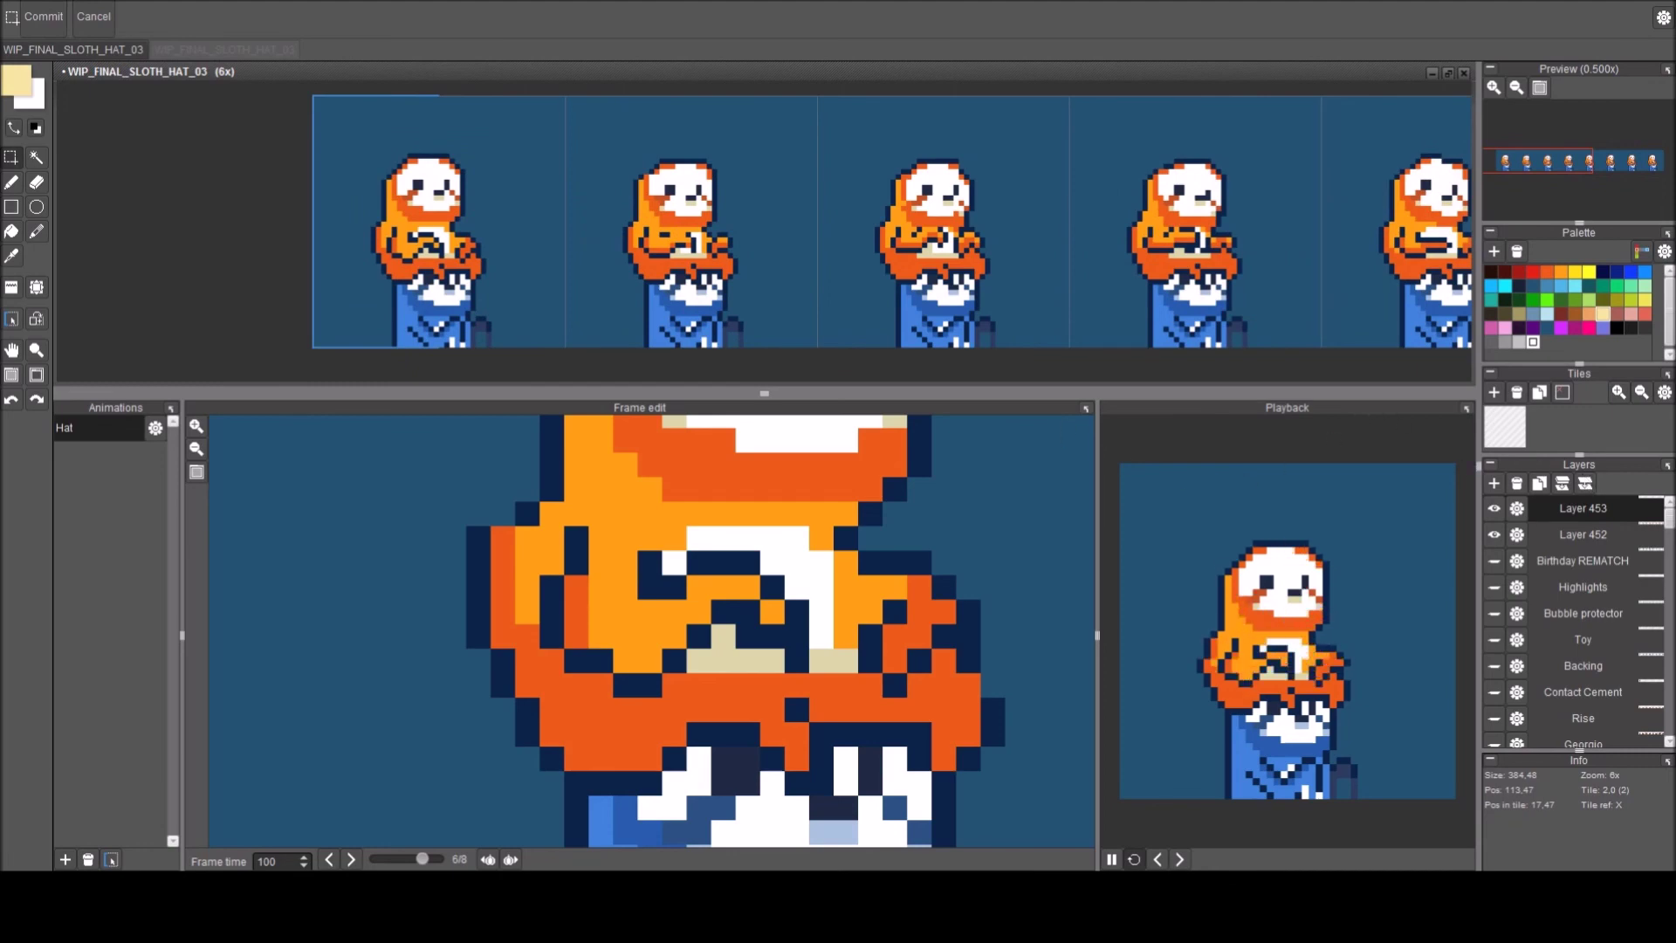
pyautogui.scroll(2, 447, 195)
# Draw a curved pale-yellow collar line beneath the first frame's head, with both ends turned upward.
pyautogui.press('b')
pyautogui.moveTo(298, 241); pyautogui.dragTo(300, 283)
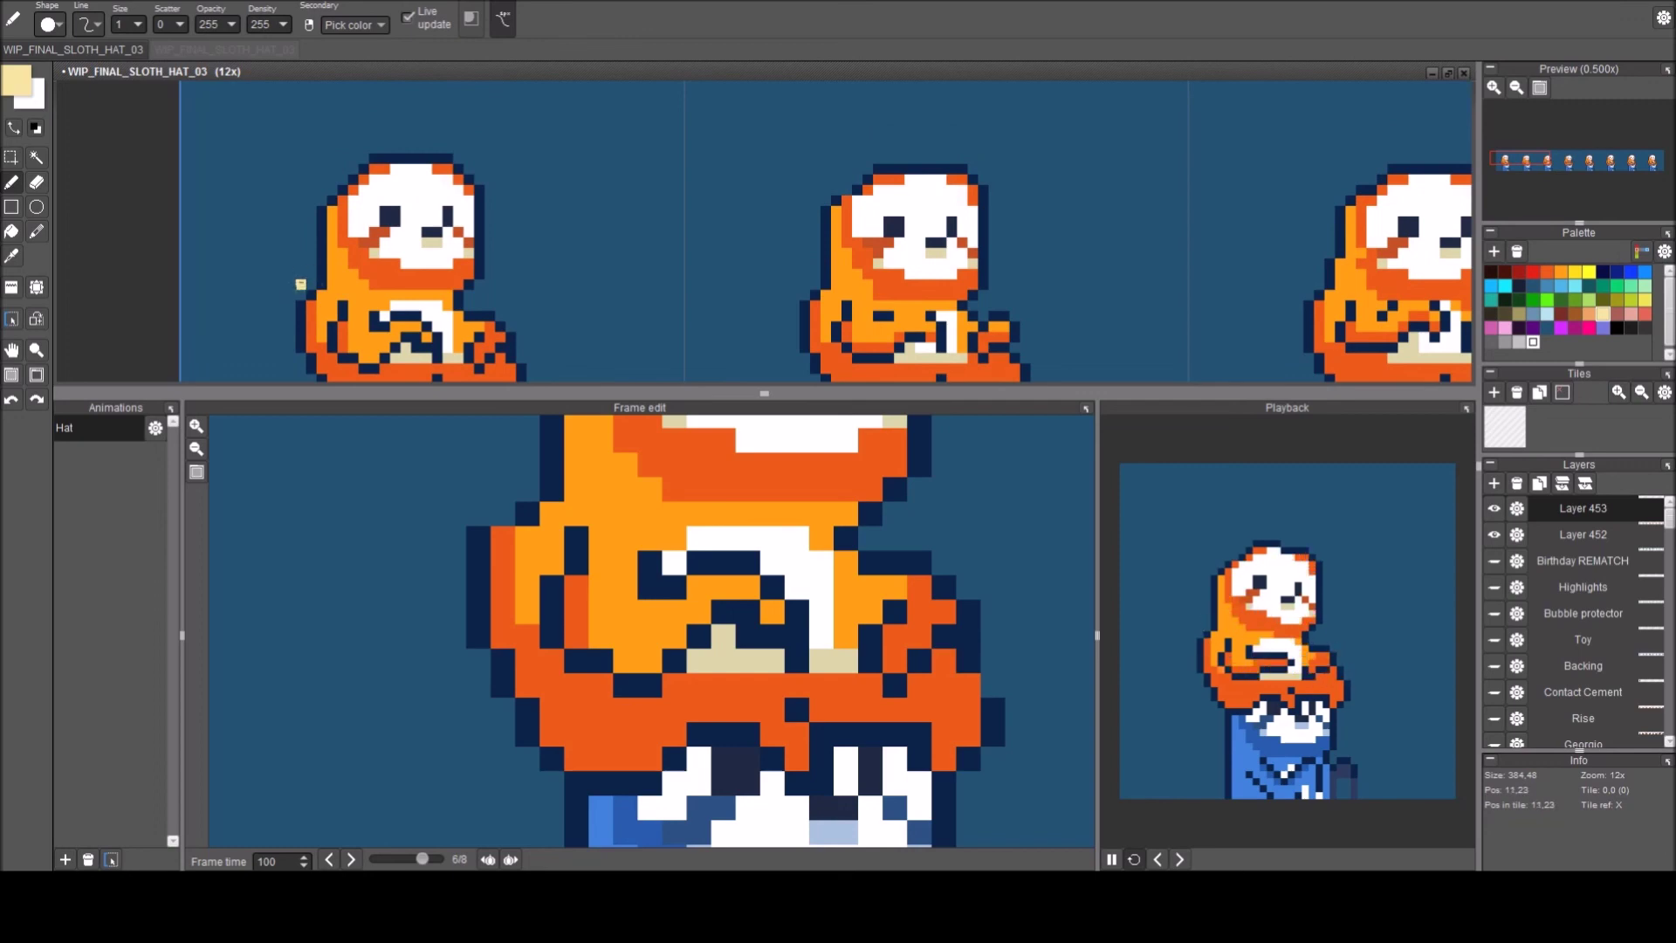
pyautogui.moveTo(300, 275); pyautogui.dragTo(452, 299)
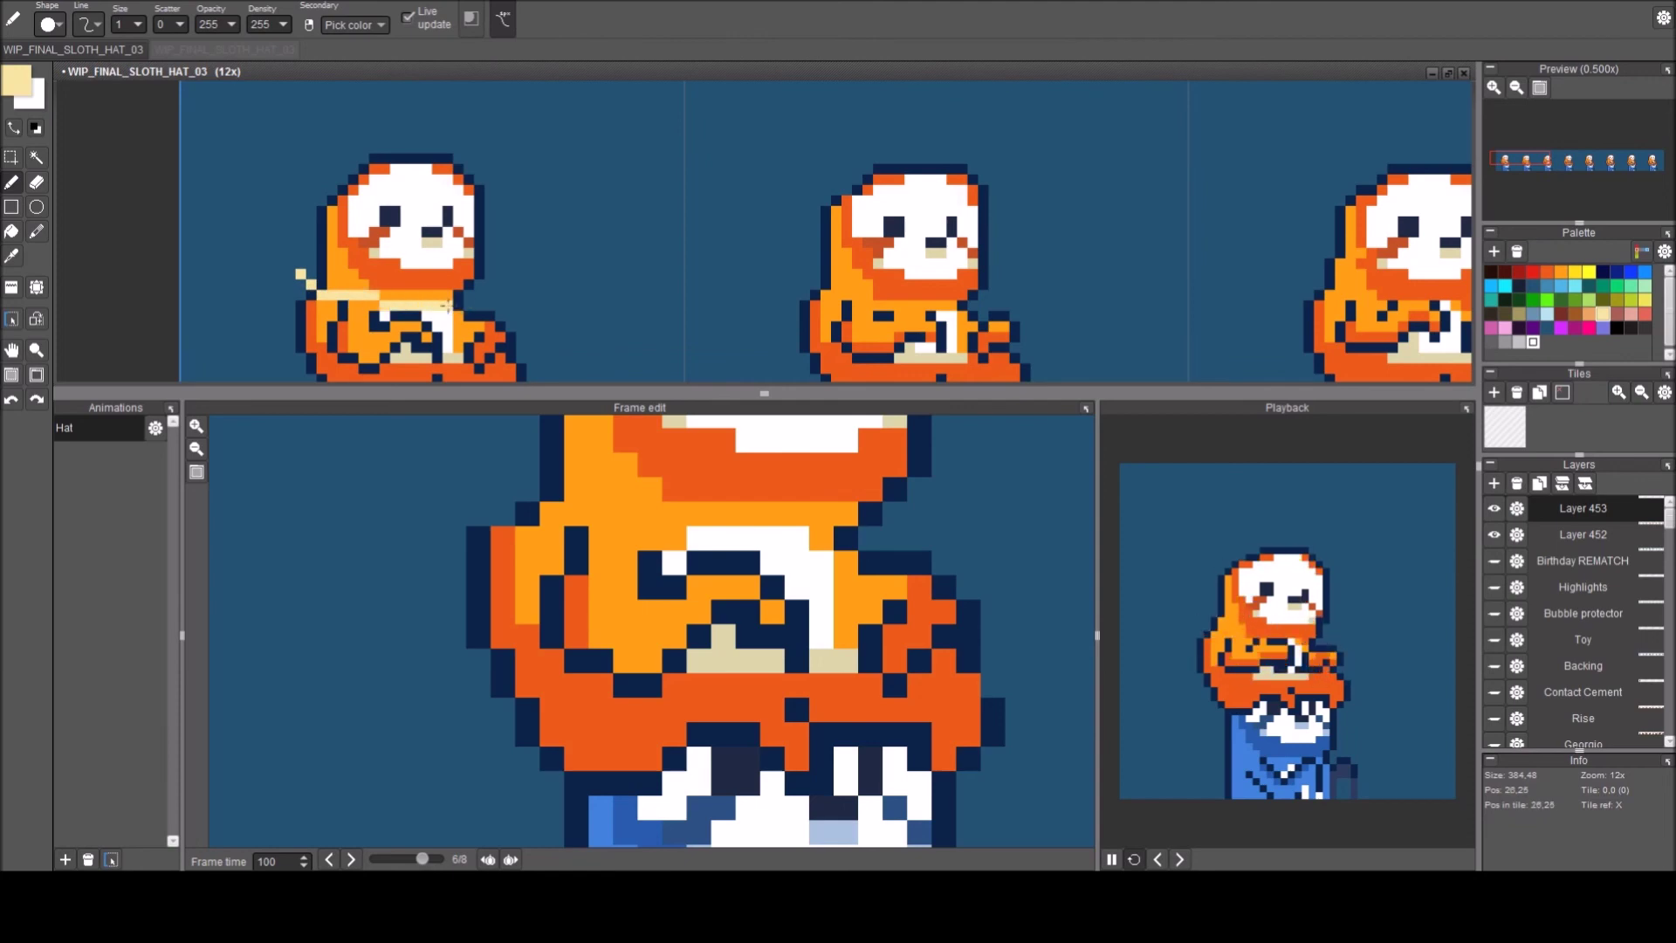
pyautogui.keyDown('shift'); pyautogui.click(447, 304); pyautogui.keyUp('shift')
pyautogui.click(479, 285)
pyautogui.click(500, 273)
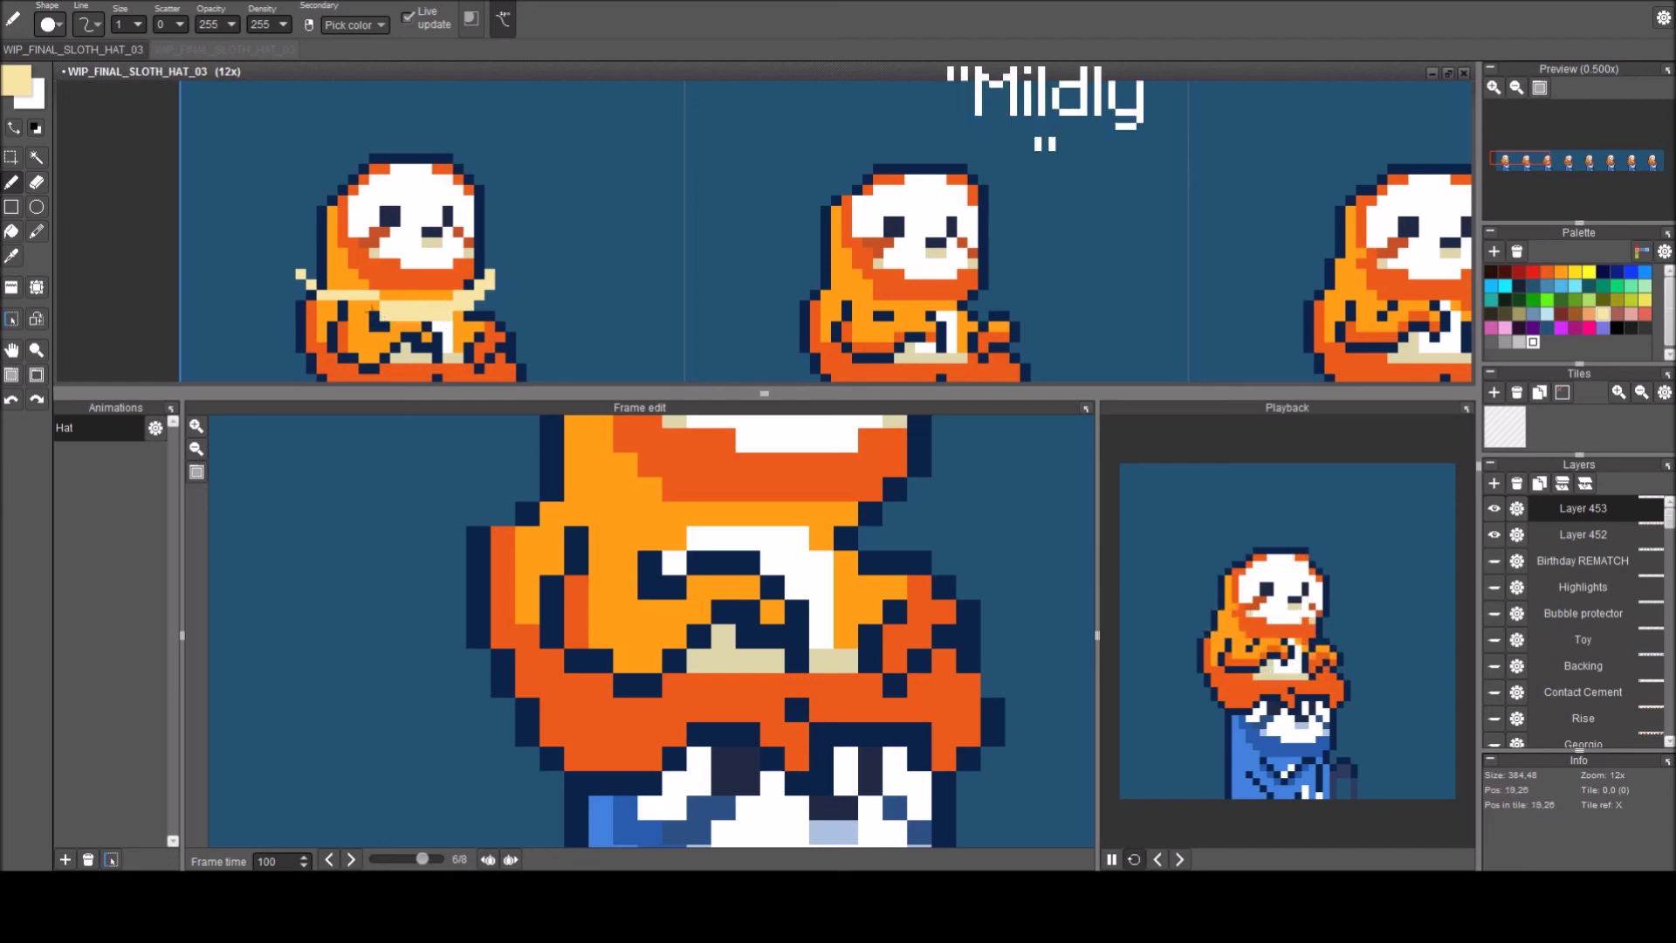
# Thicken the first frame's collar, build up its outer tip and outline a tall pointed hood around the head.
pyautogui.moveTo(372, 304)
pyautogui.mouseDown()
pyautogui.moveTo(320, 303)
pyautogui.moveTo(291, 274)
pyautogui.mouseUp()
pyautogui.click(311, 296)
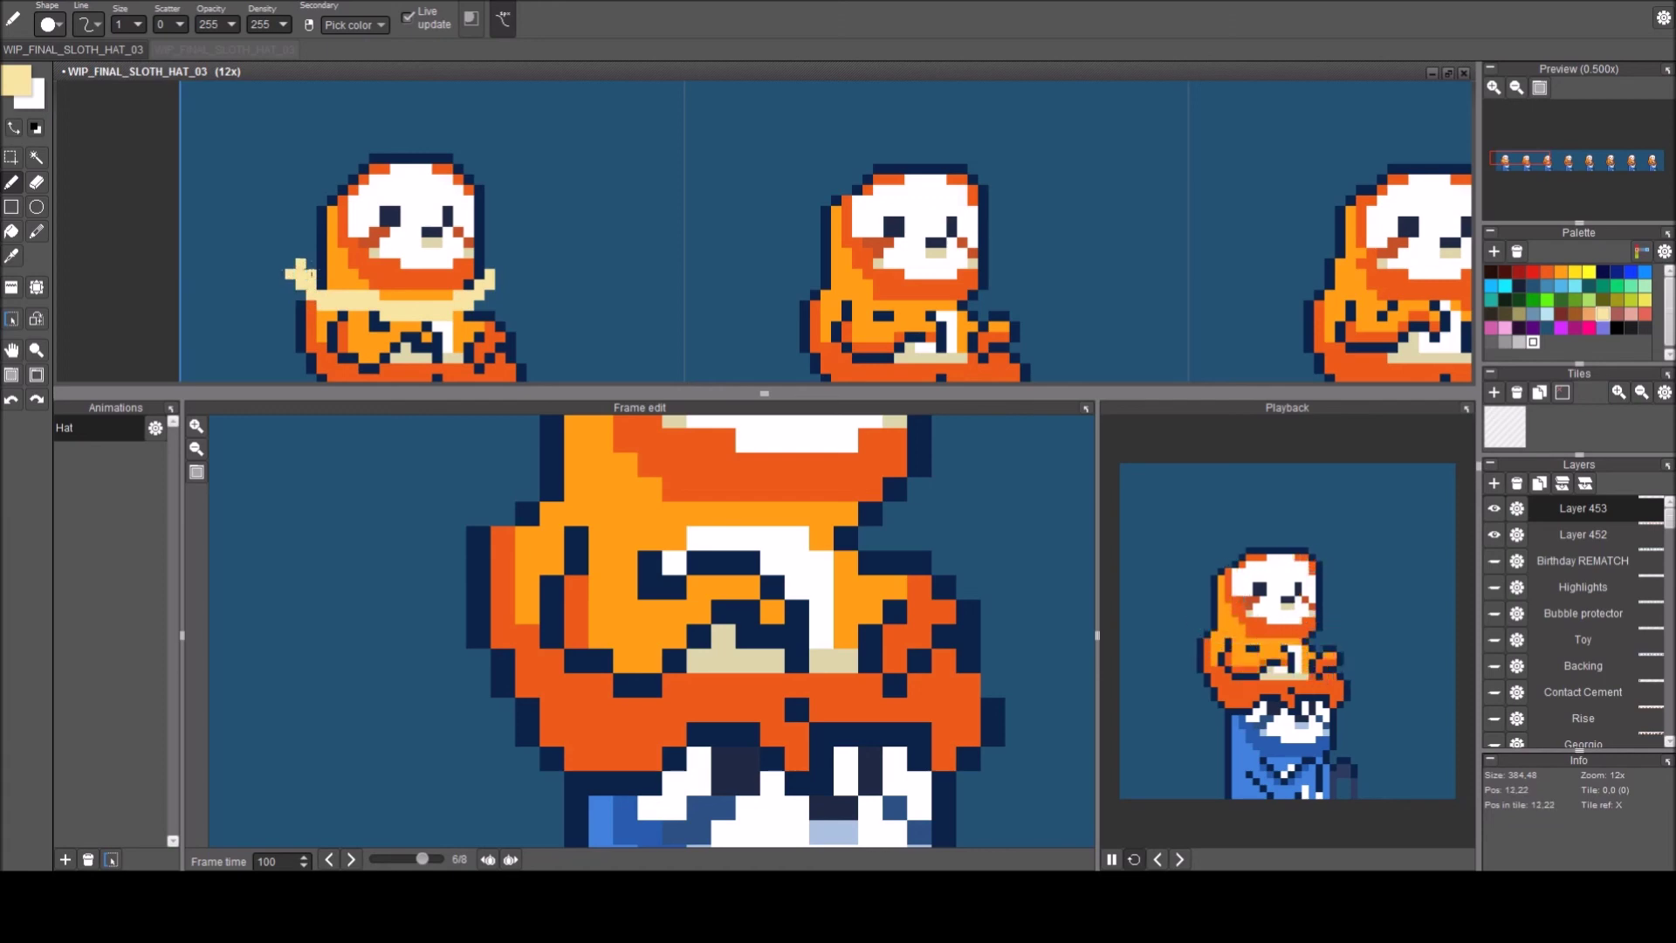
pyautogui.click(309, 265)
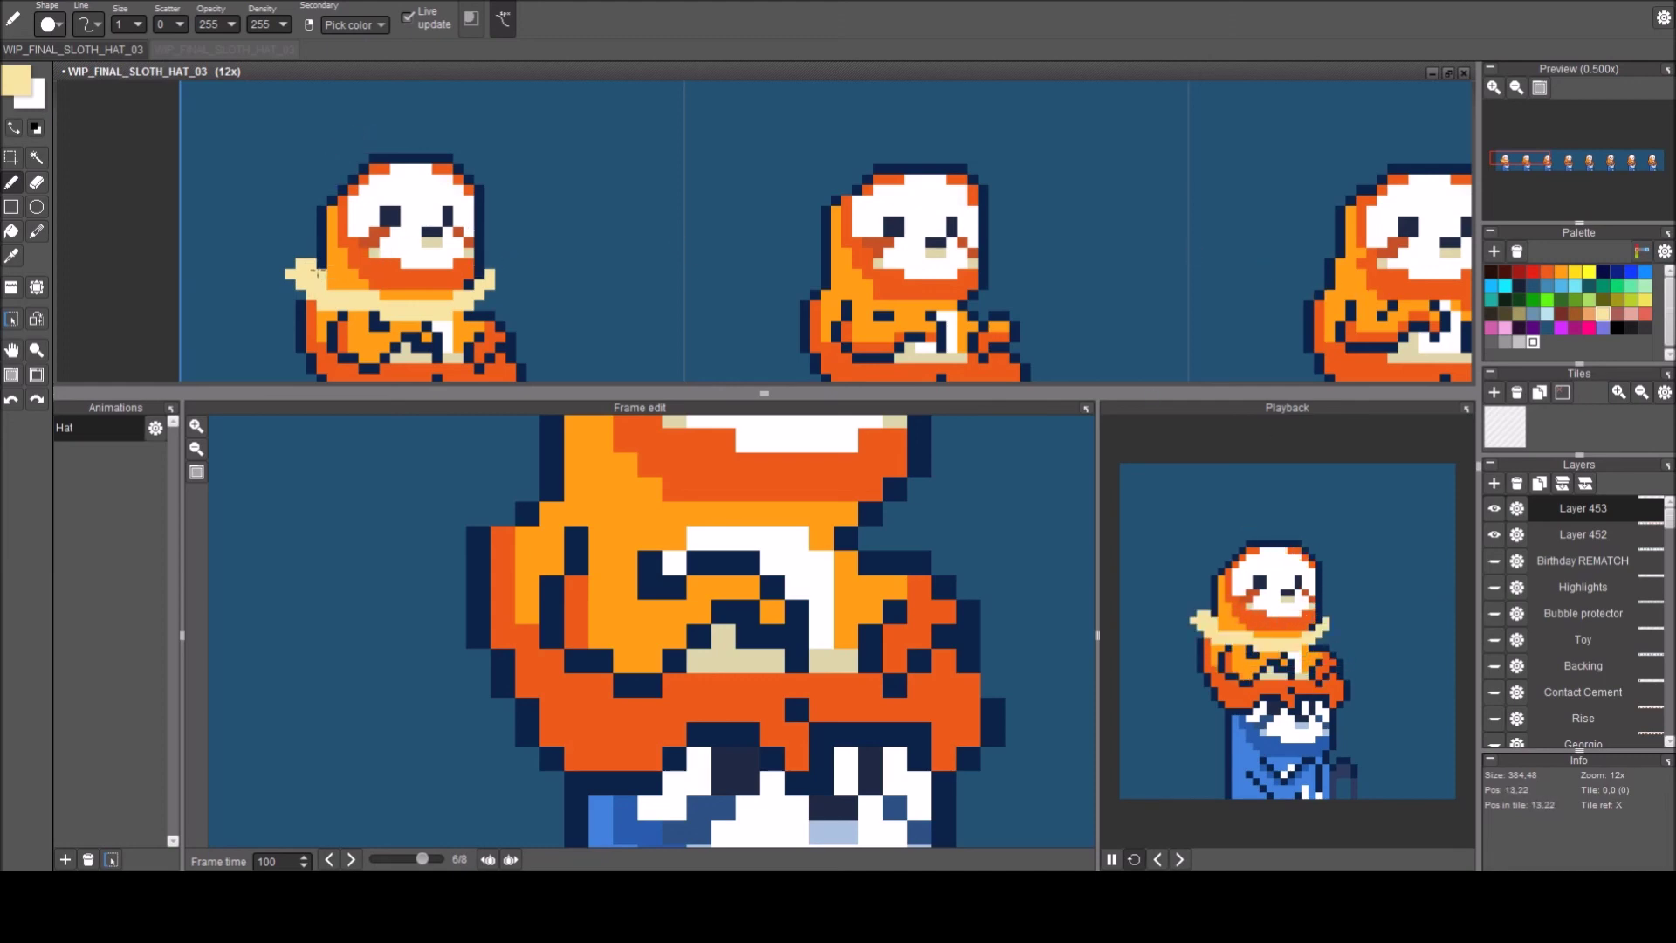
pyautogui.moveTo(321, 267)
pyautogui.mouseDown()
pyautogui.moveTo(322, 208)
pyautogui.moveTo(436, 103)
pyautogui.moveTo(492, 180)
pyautogui.moveTo(481, 266)
pyautogui.mouseUp()
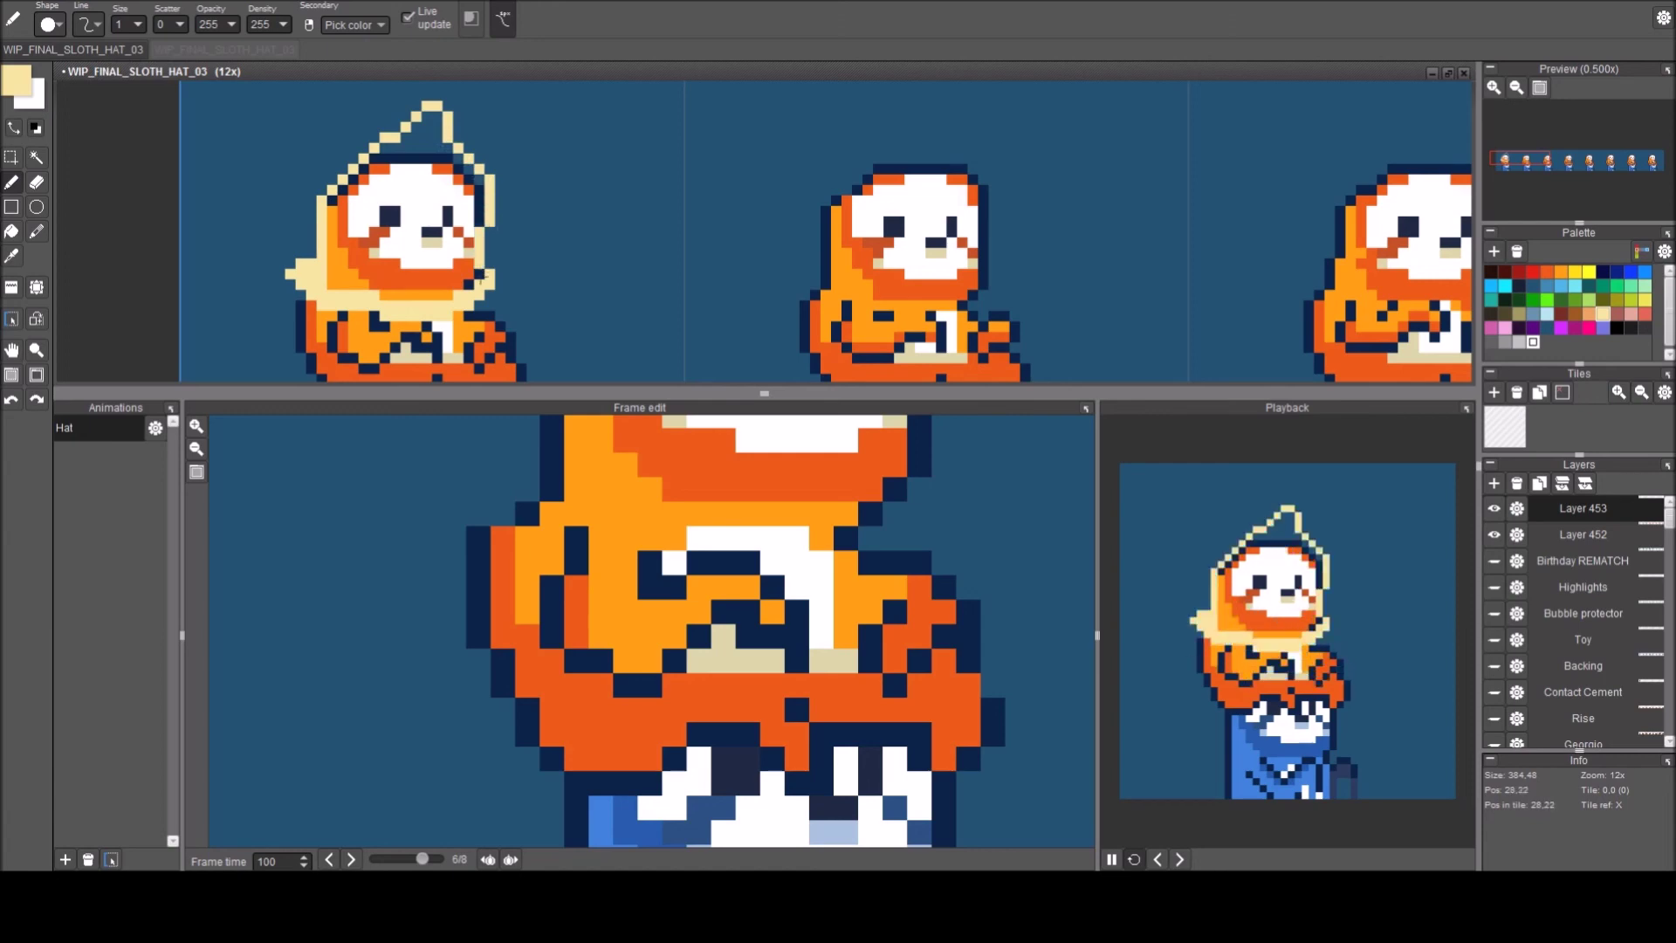
# Fill the first frame's hood outline with pale yellow and trim its right edge with the Eraser.
pyautogui.press('f')
pyautogui.click(446, 192)
pyautogui.scroll(-2, 555, 188)
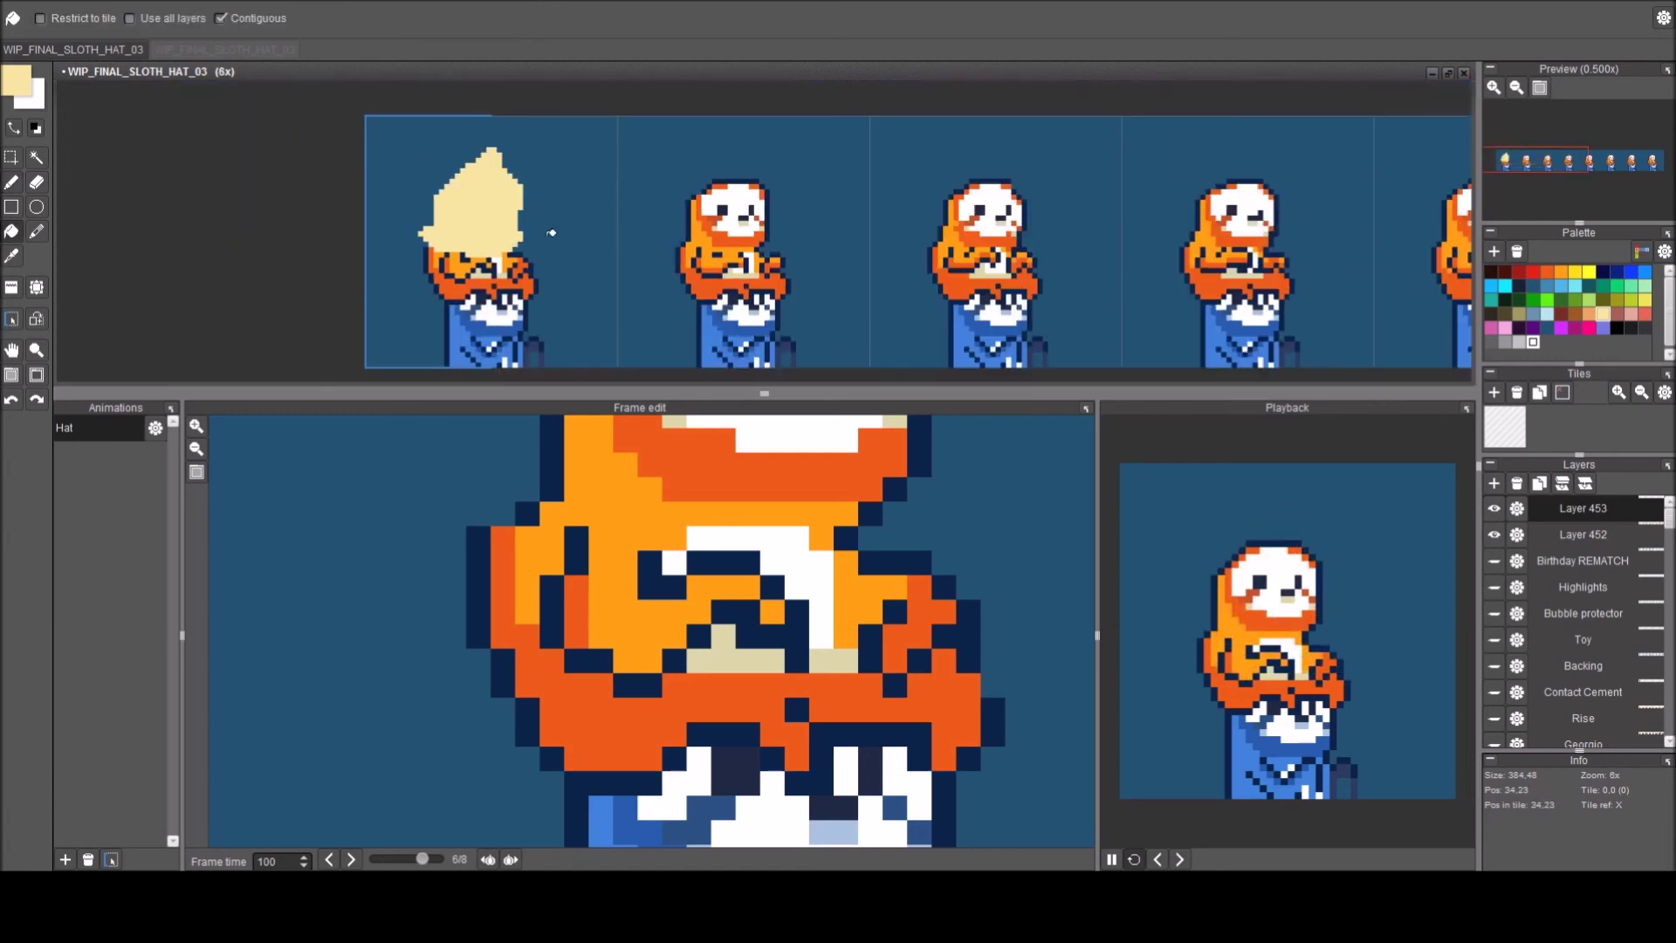
pyautogui.scroll(2, 541, 192)
pyautogui.press('e')
pyautogui.moveTo(505, 233); pyautogui.dragTo(510, 152)
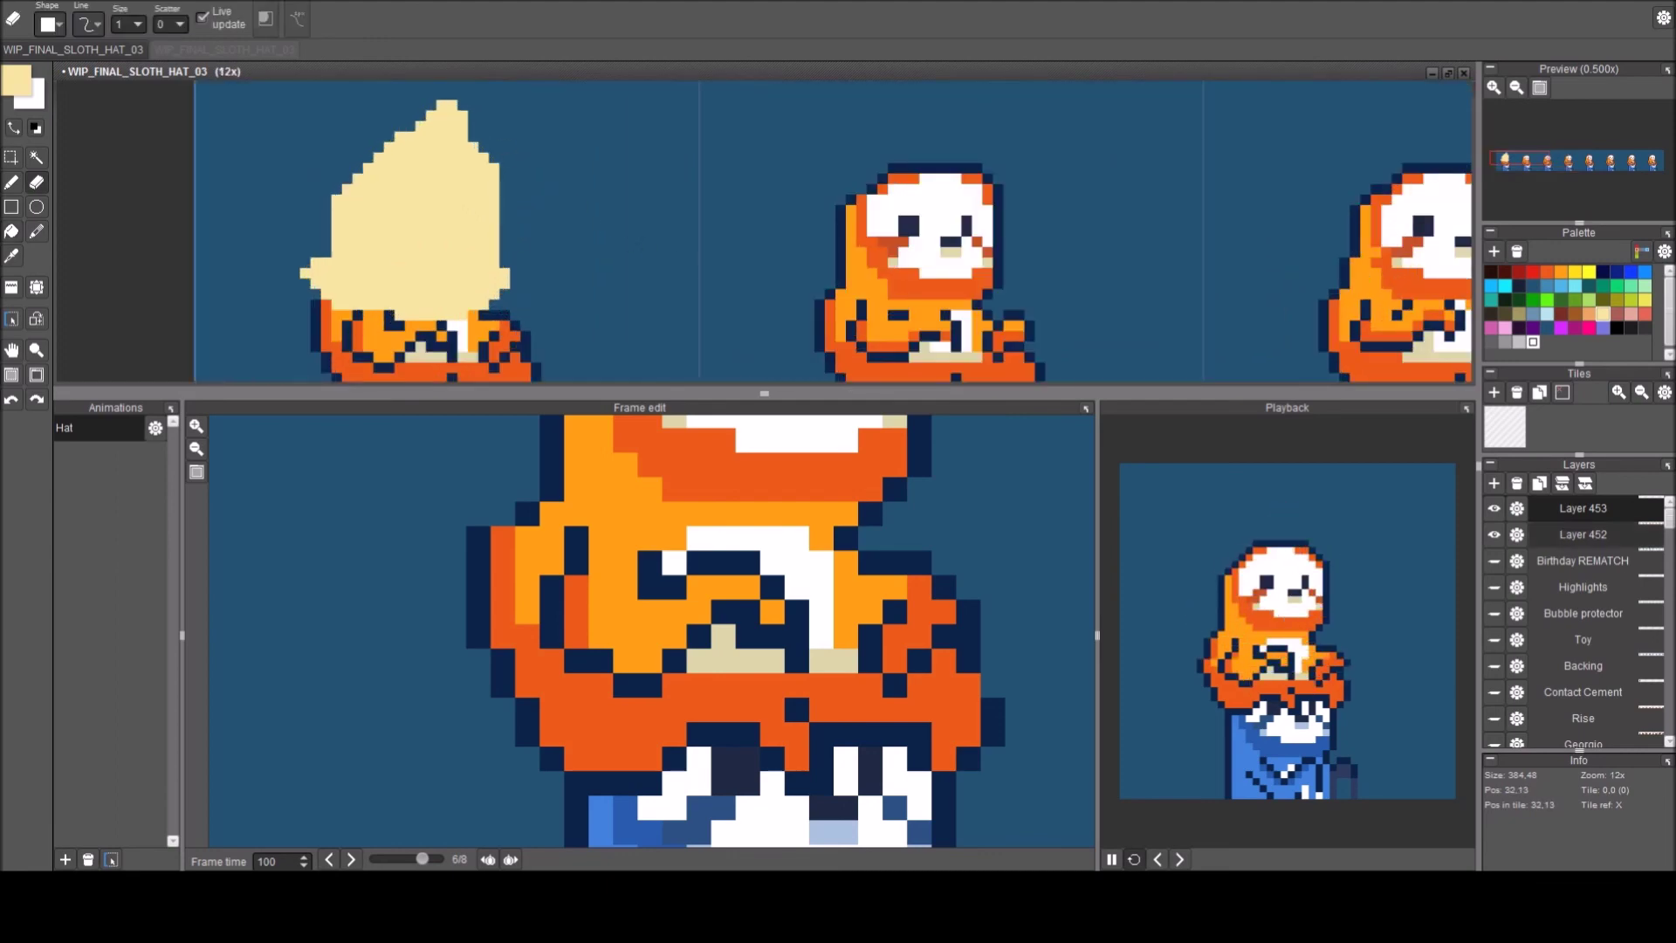
# Lower the hood layer's opacity to 149 and sample a colour from the translucent hood.
pyautogui.click(1519, 509)
pyautogui.click(1531, 475)
pyautogui.write('149')
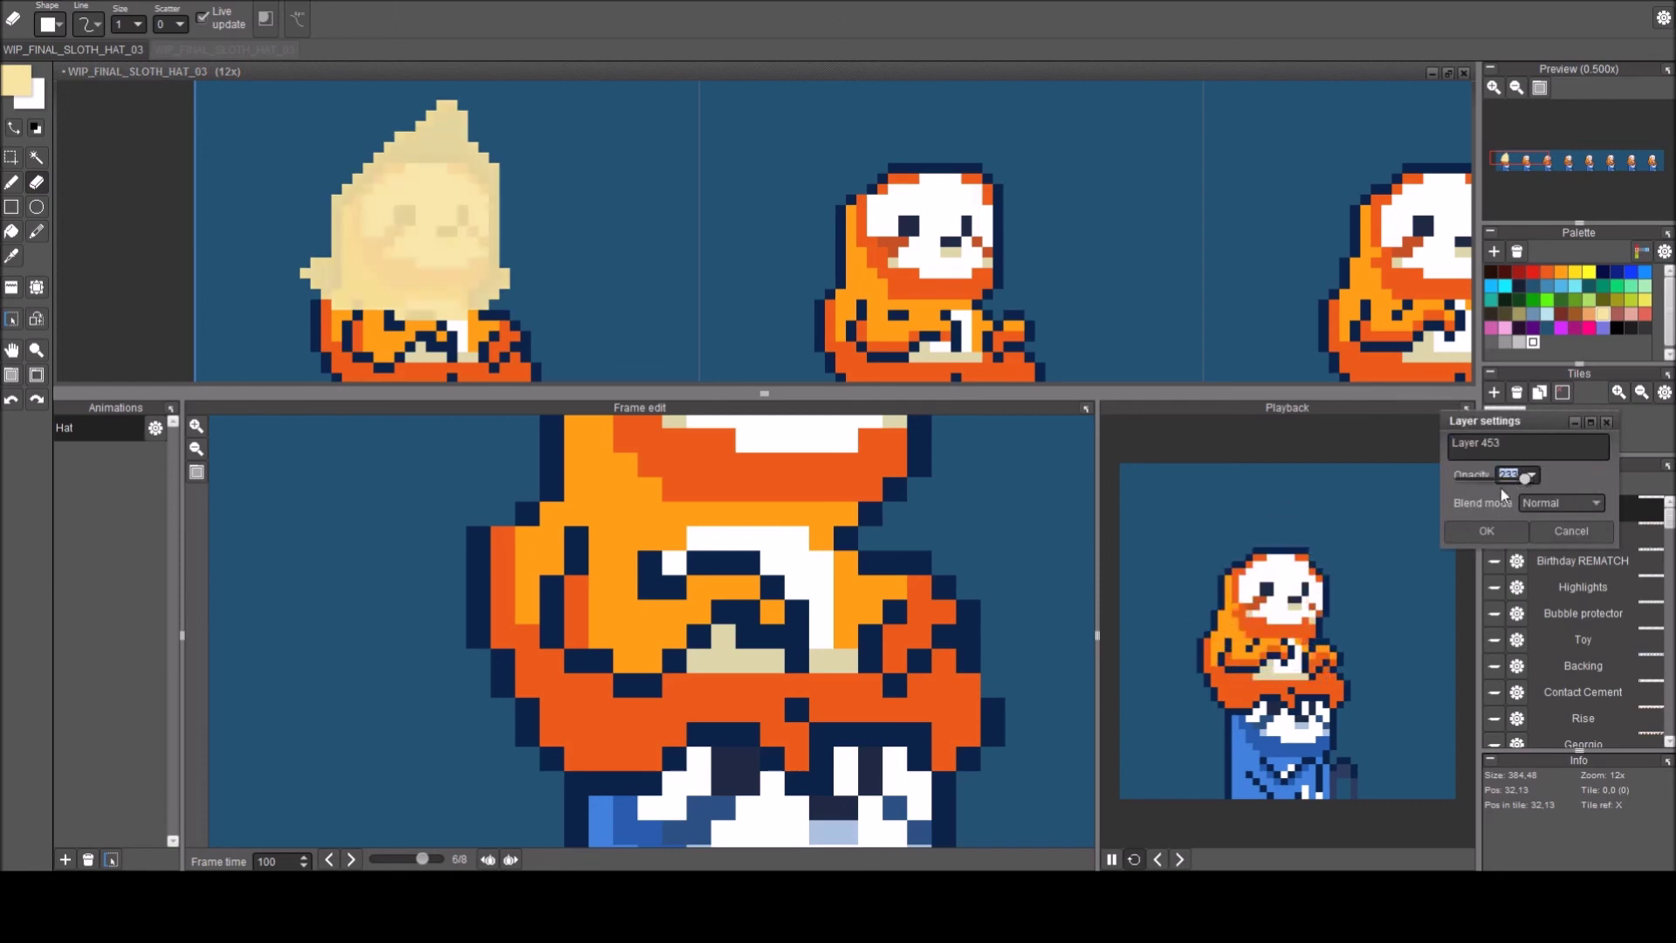
pyautogui.press('Return')
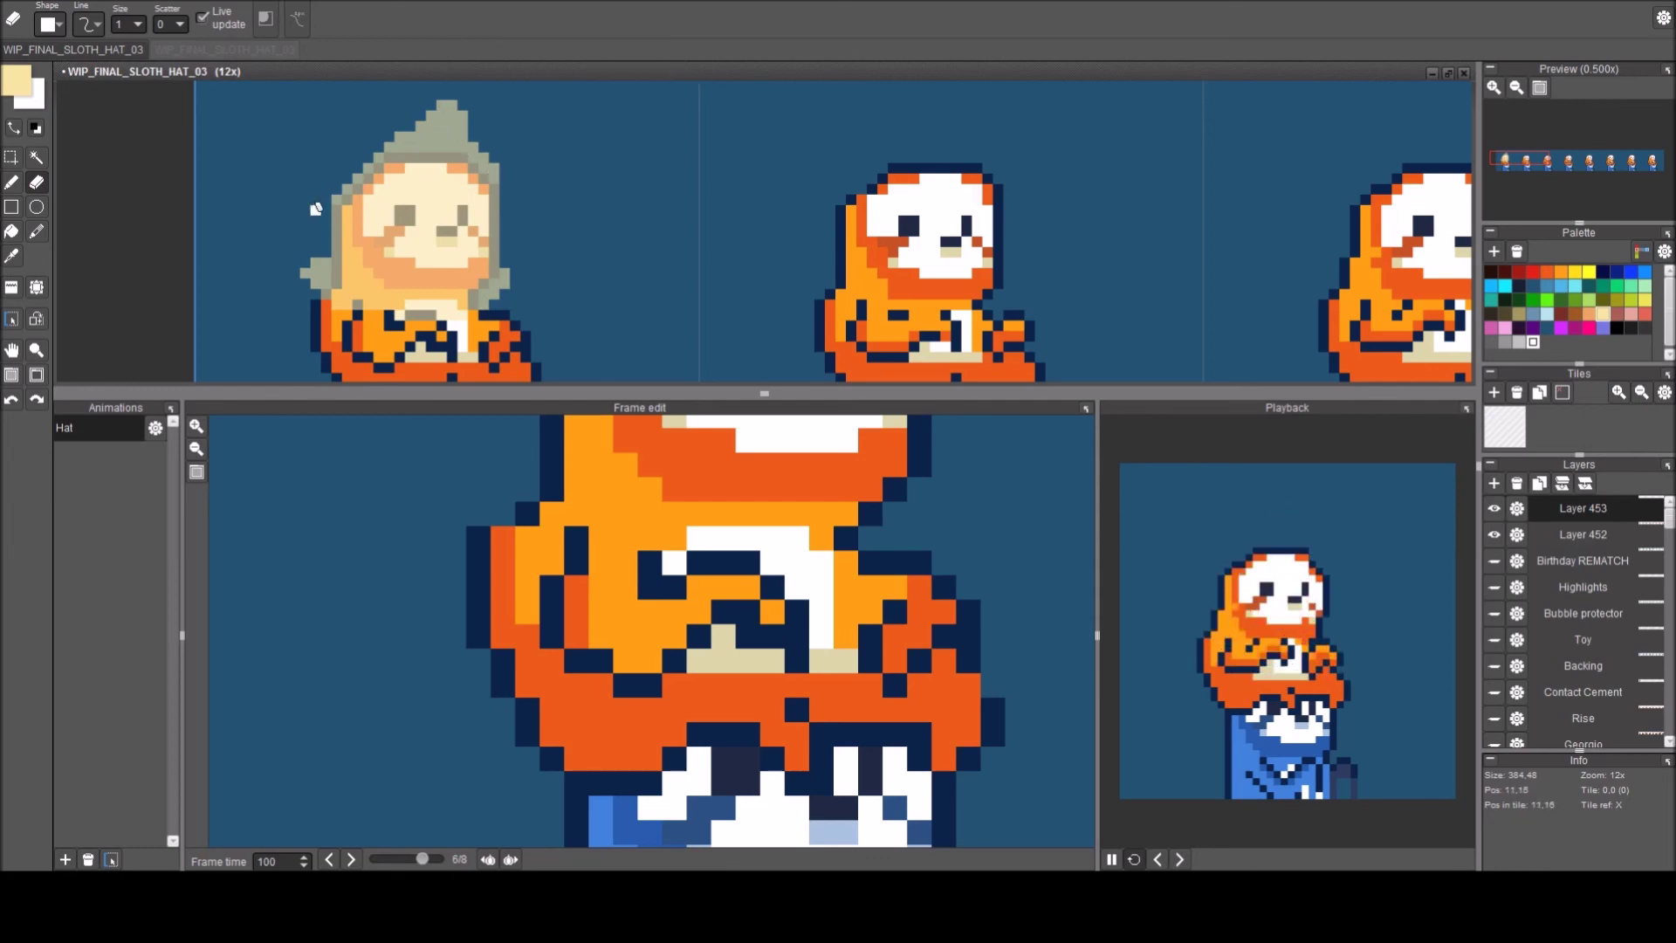
pyautogui.press('b')
pyautogui.rightClick(330, 247)
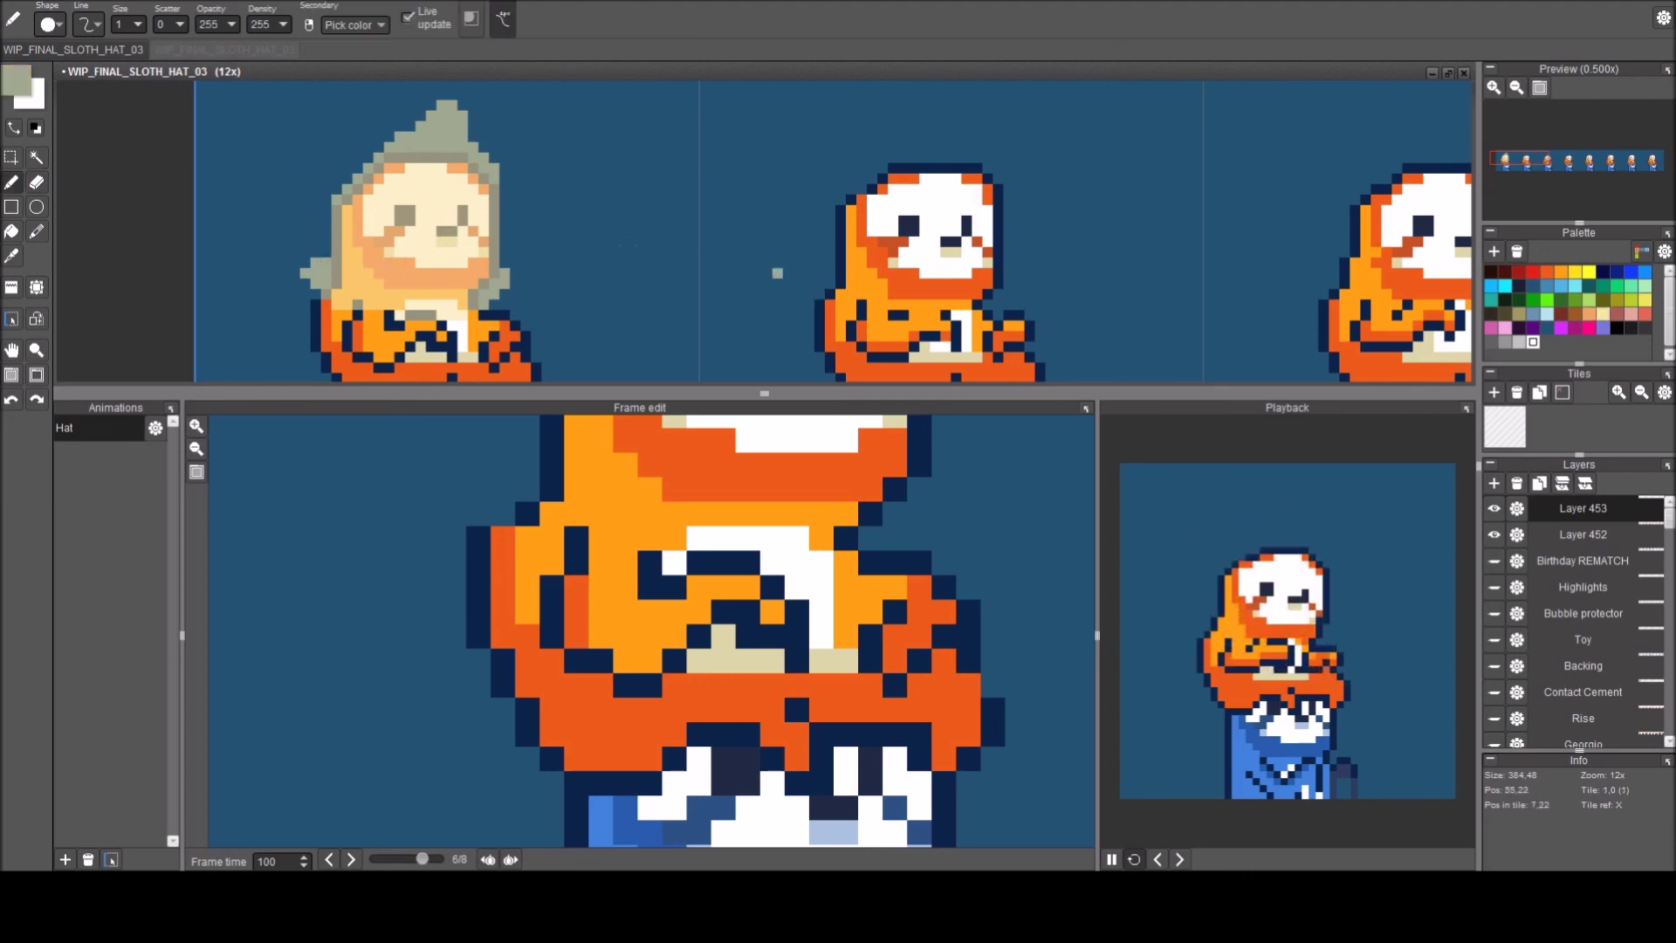
# Restore the hood layer's opacity to 255 and briefly hide the orange sloth's layer, bringing it back with undo.
pyautogui.click(1518, 509)
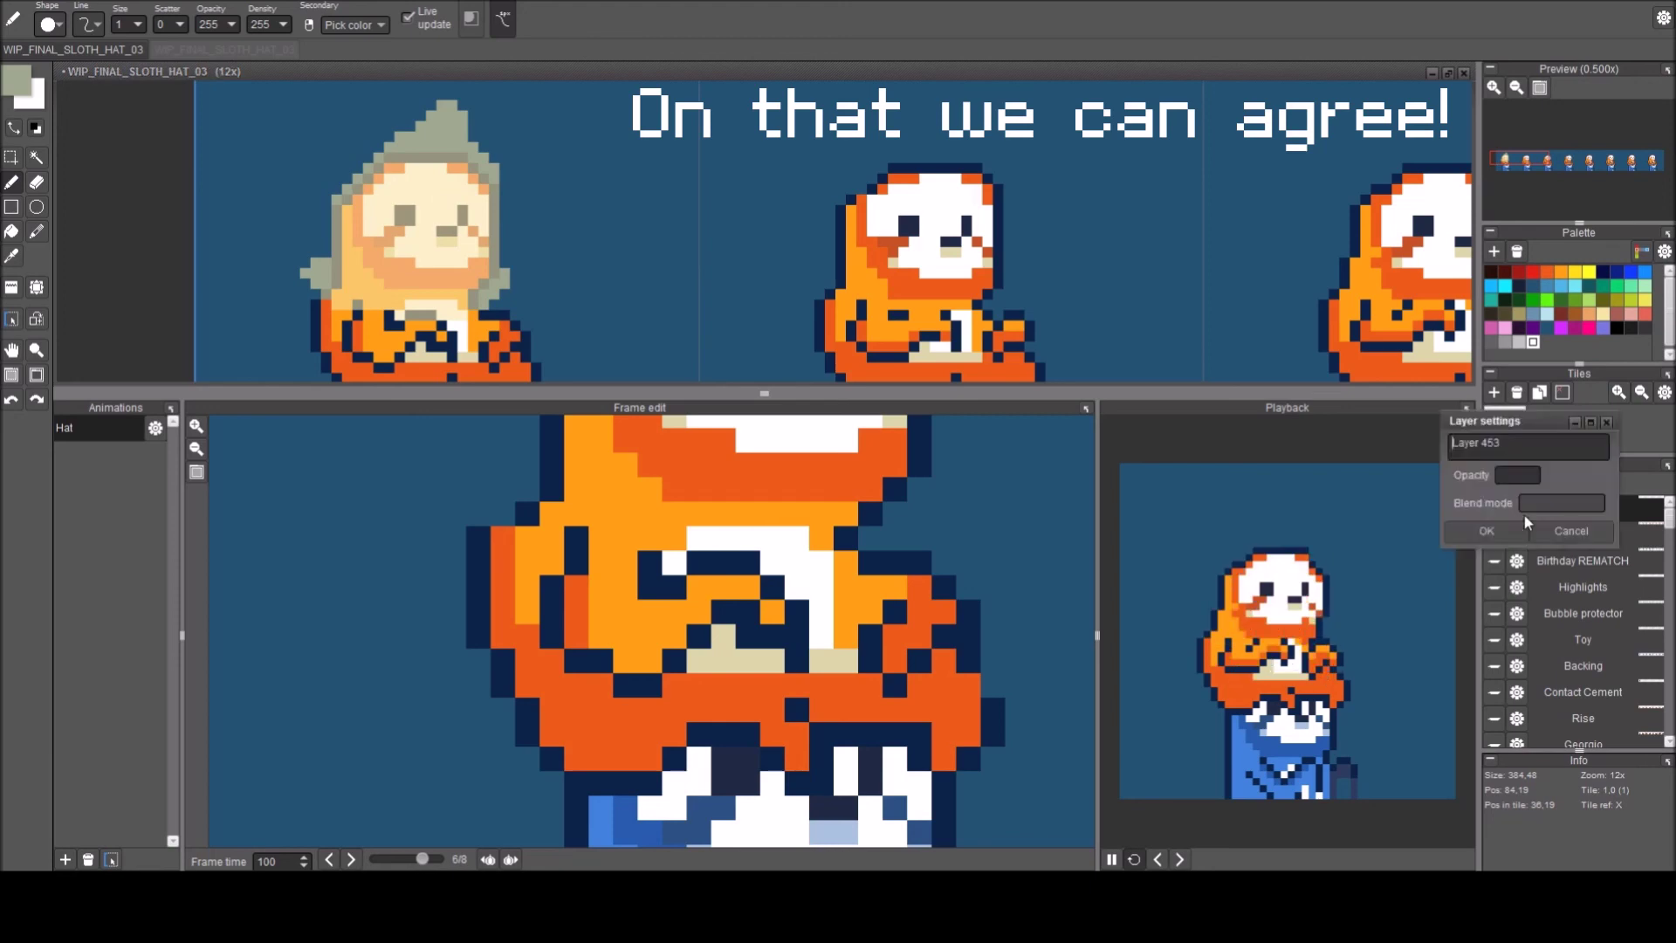
pyautogui.moveTo(1532, 479); pyautogui.dragTo(1611, 484)
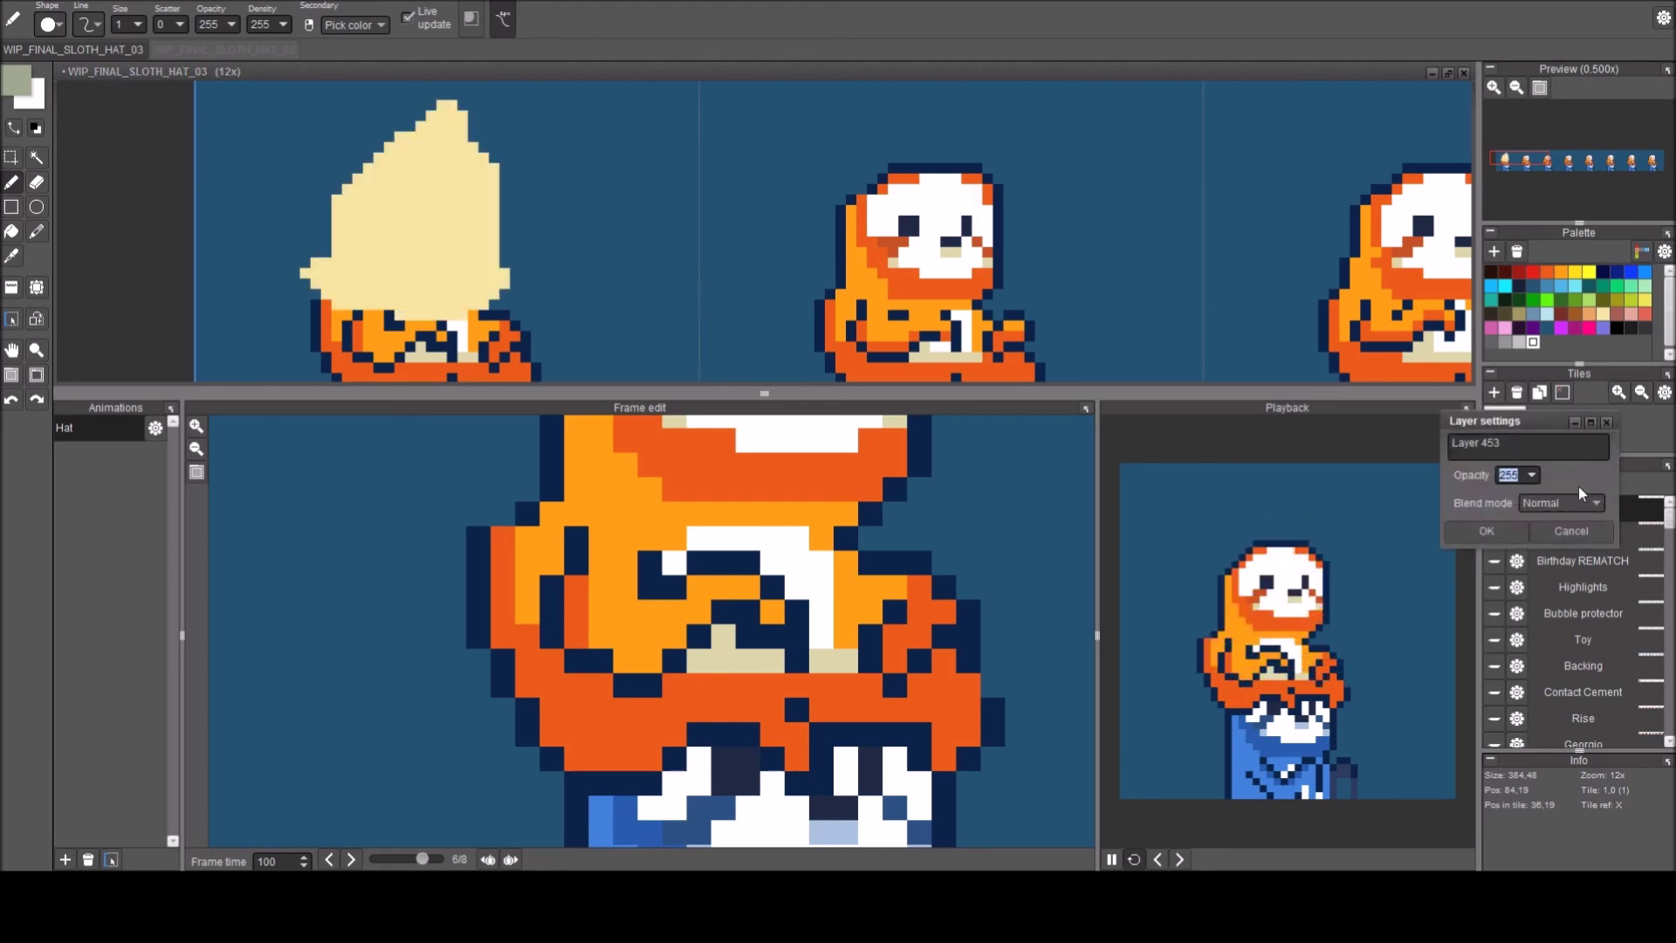
pyautogui.click(1468, 529)
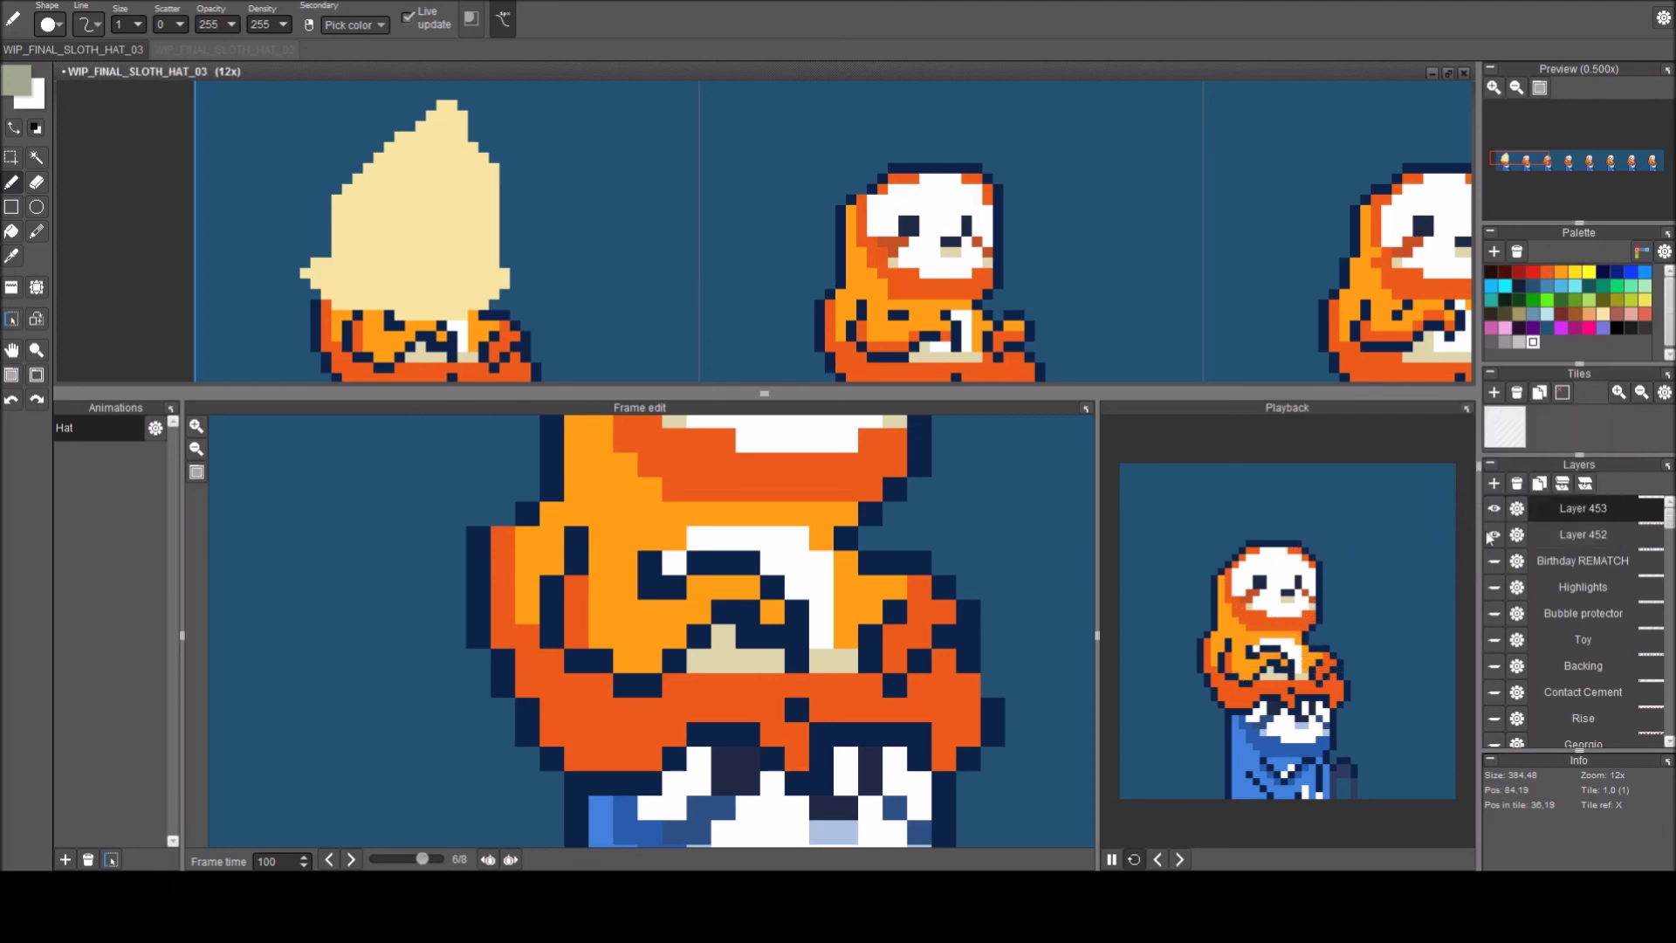
pyautogui.click(1488, 536)
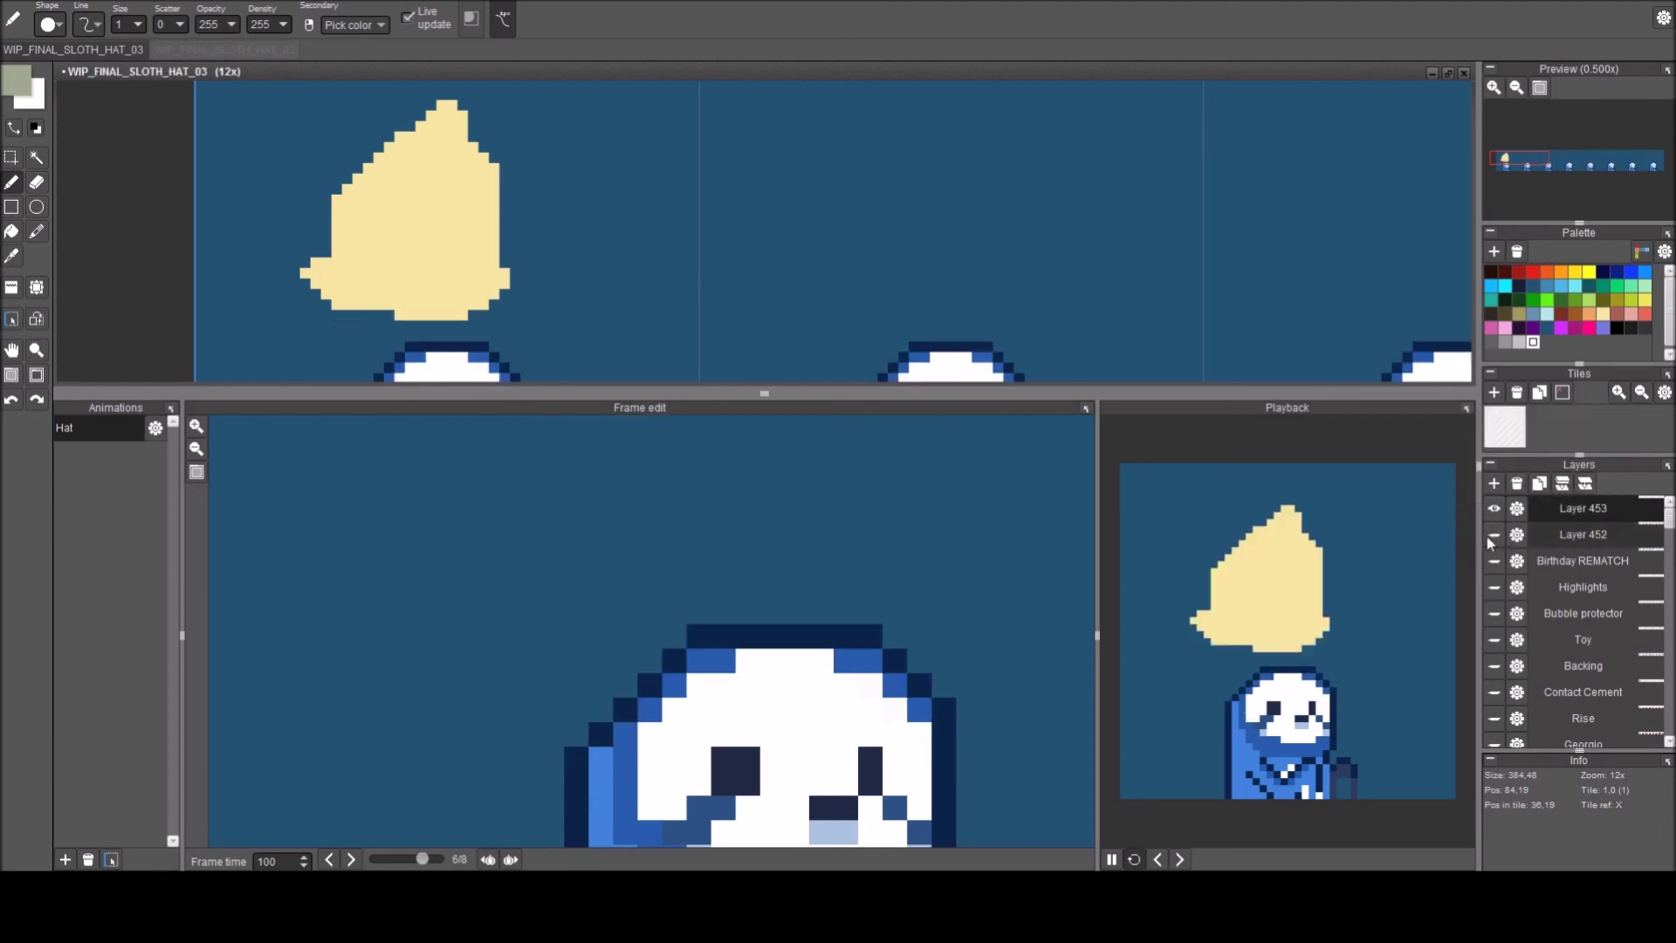
pyautogui.hotkey('ctrl', 'z')
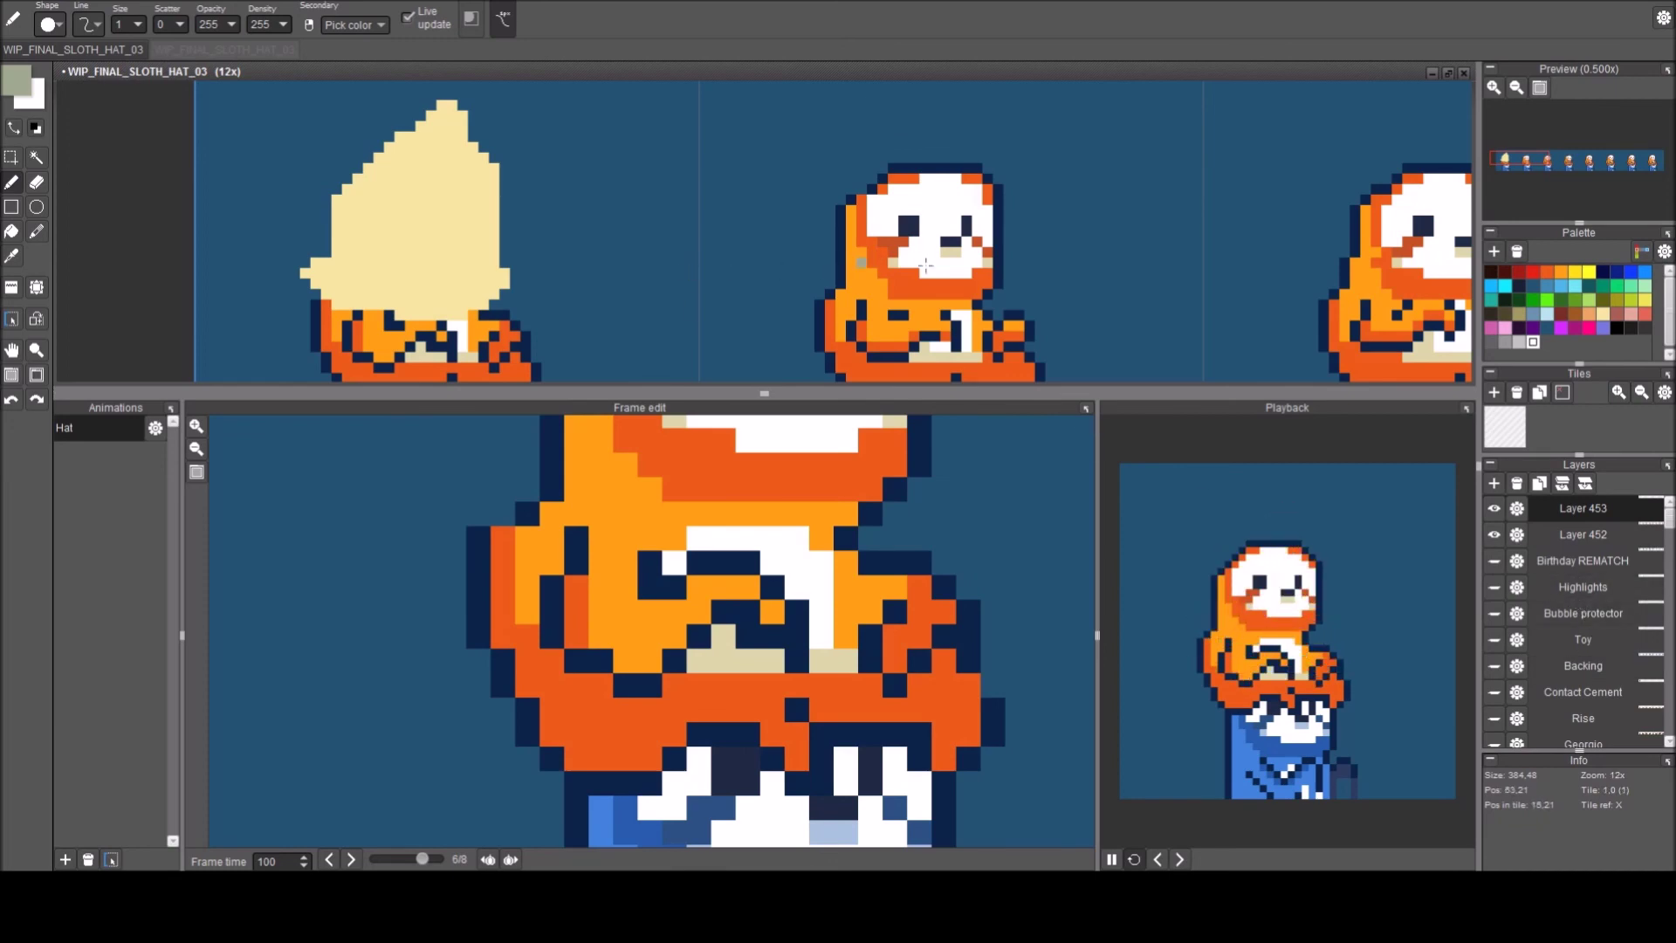
# Clear the pale-yellow hood from the first frame by replacing it with an empty tile.
pyautogui.press('a')
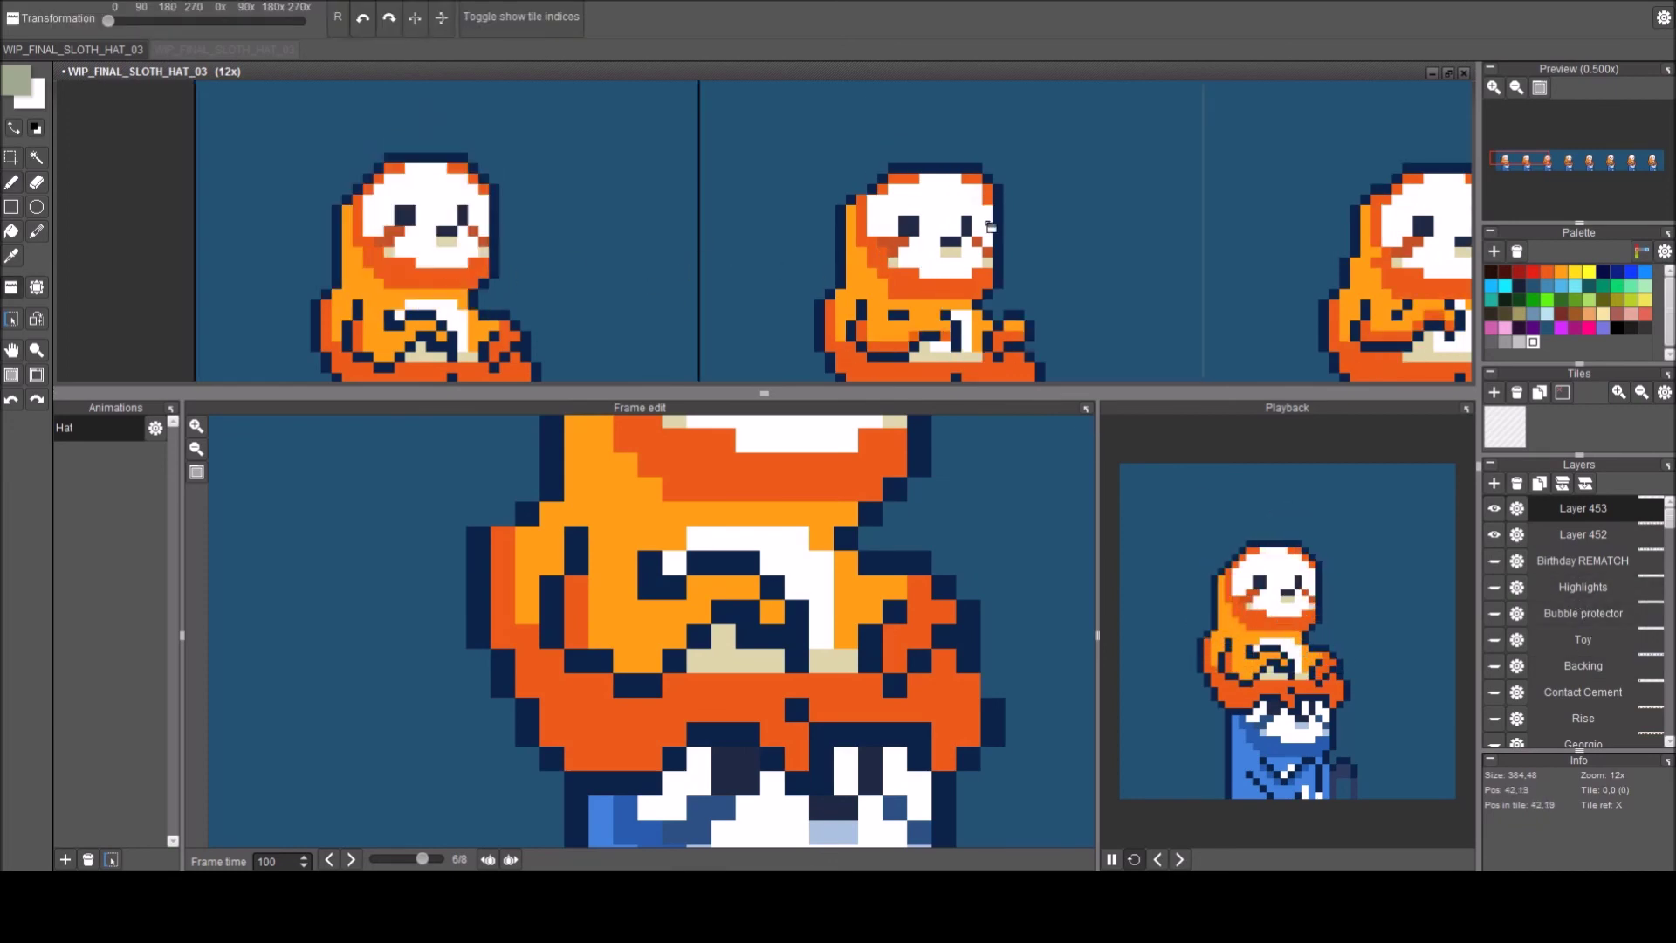
pyautogui.scroll(-2, 958, 251)
pyautogui.hotkey('ctrl', 'z')
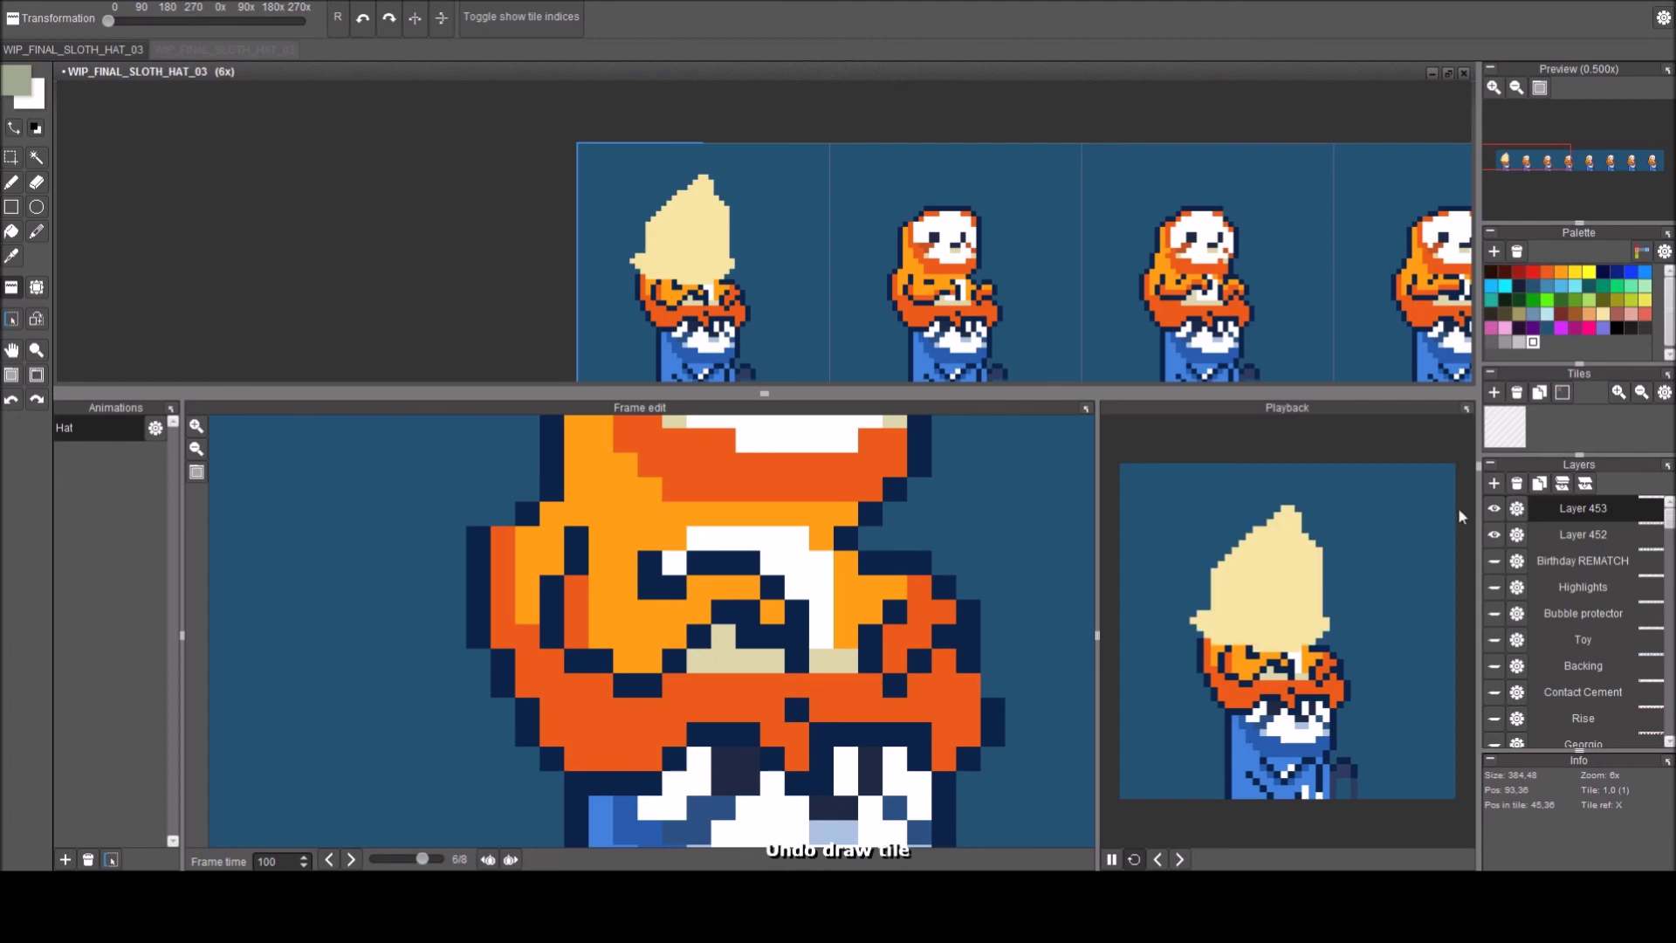
pyautogui.hotkey('ctrl', 'z')
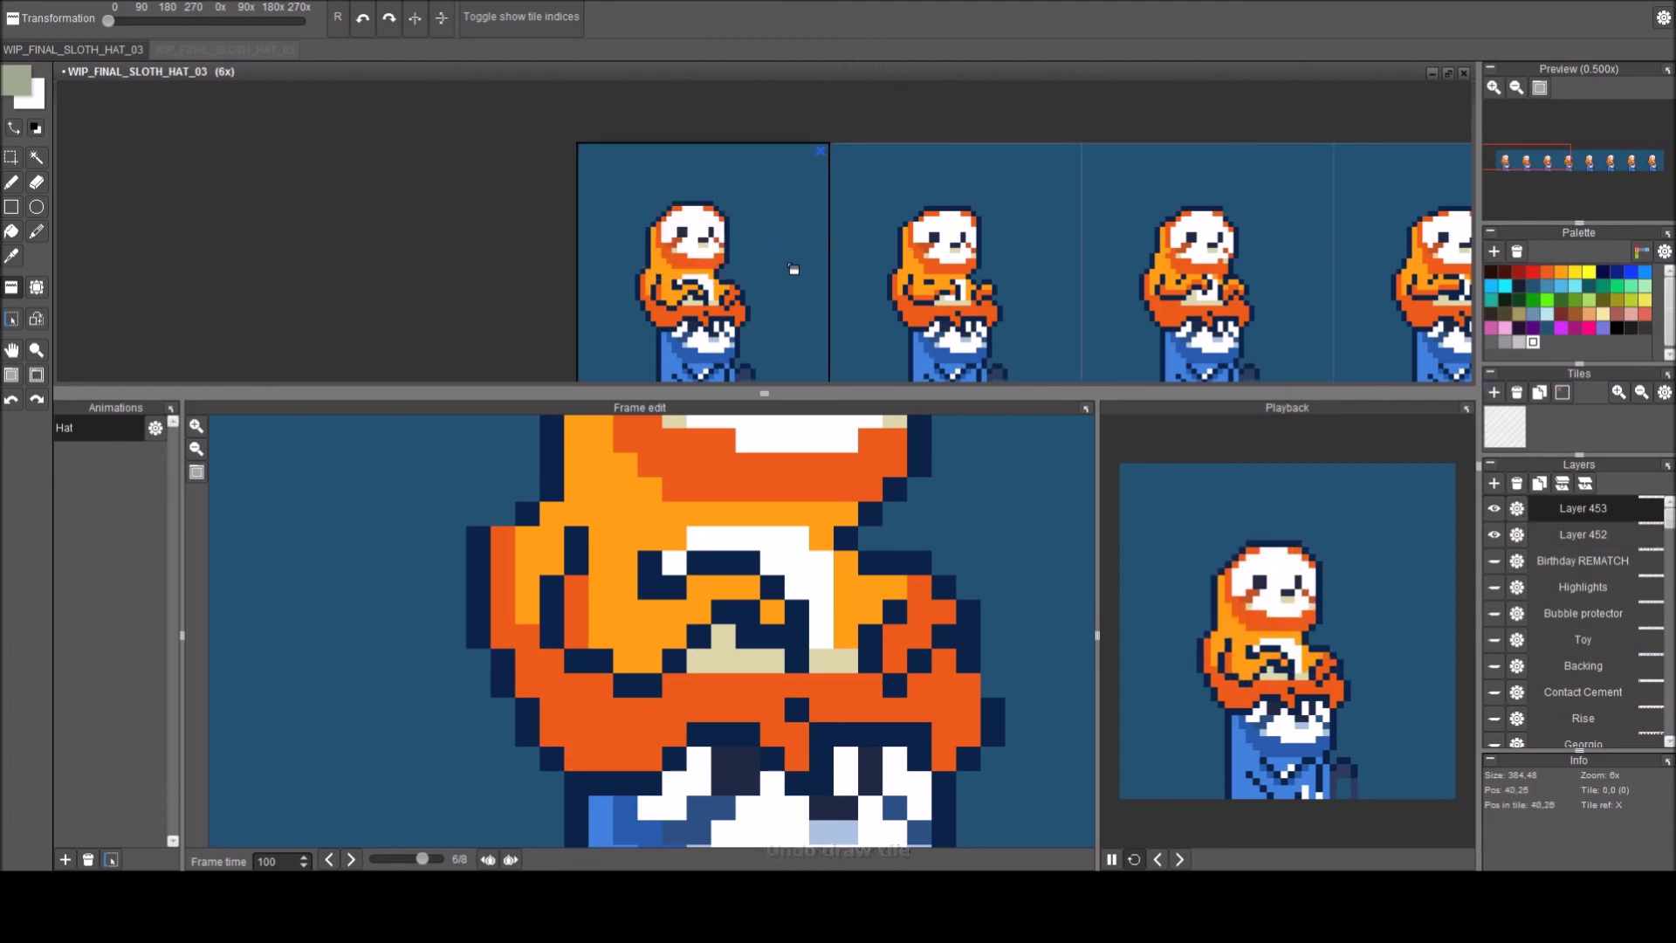
# Choose pale yellow from the palette for the Pencil and enlarge the canvas area above the frame editor.
pyautogui.press('b')
pyautogui.scroll(2, 703, 249)
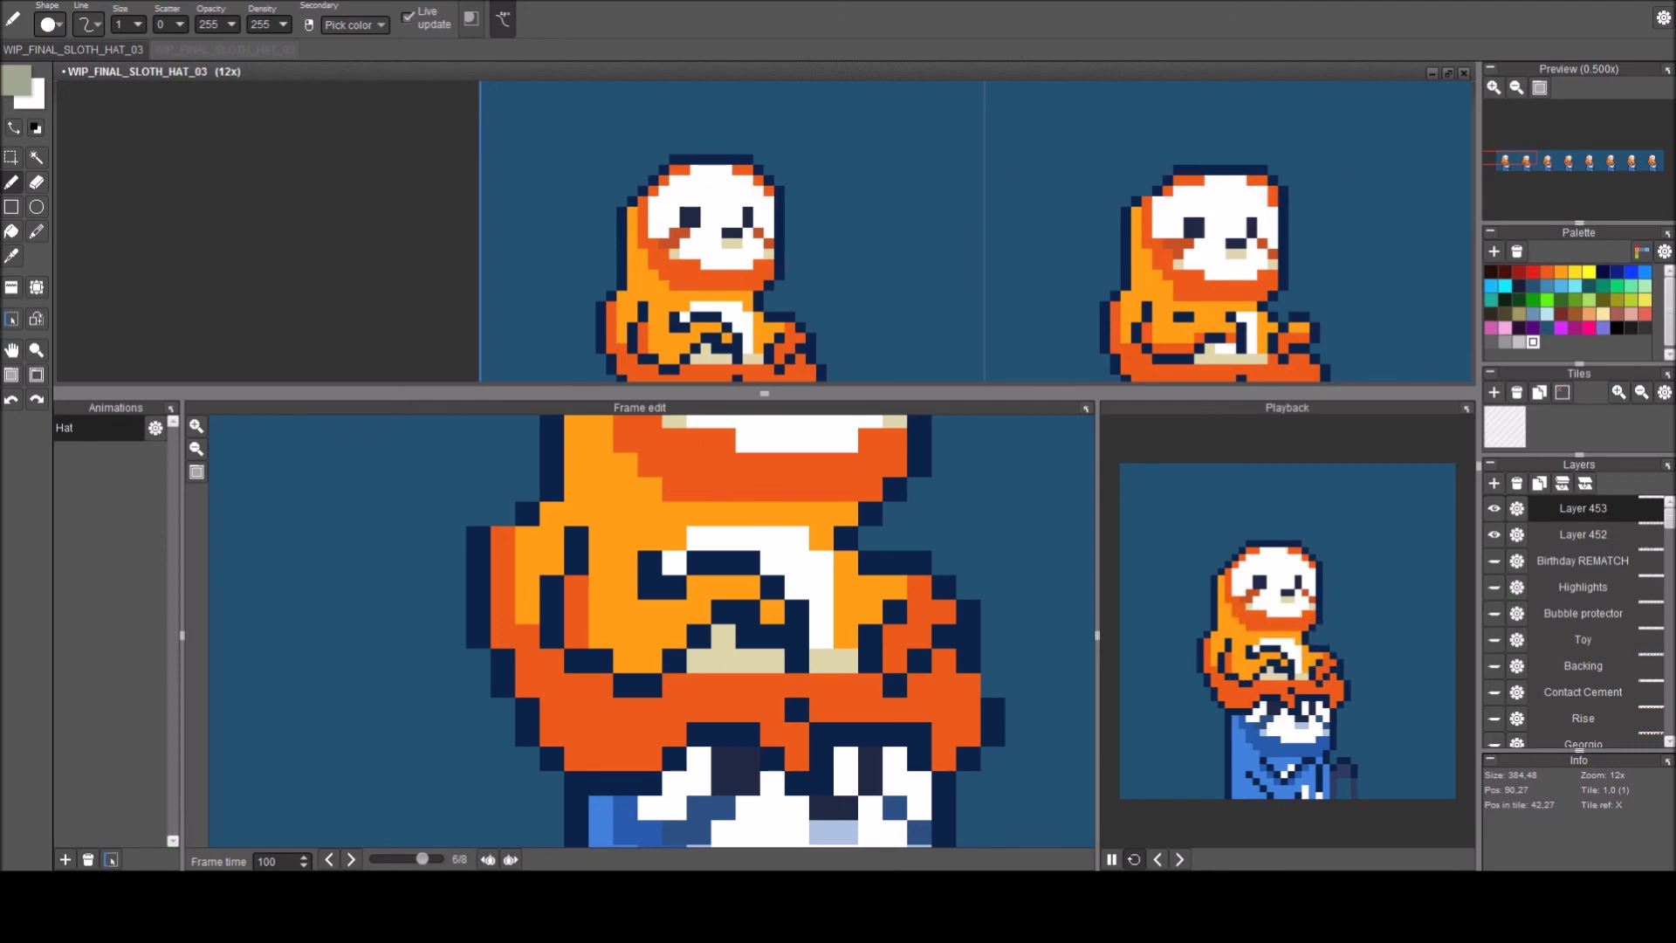
pyautogui.click(1606, 326)
pyautogui.click(1604, 313)
pyautogui.press('space')
pyautogui.moveTo(987, 189); pyautogui.dragTo(948, 155)
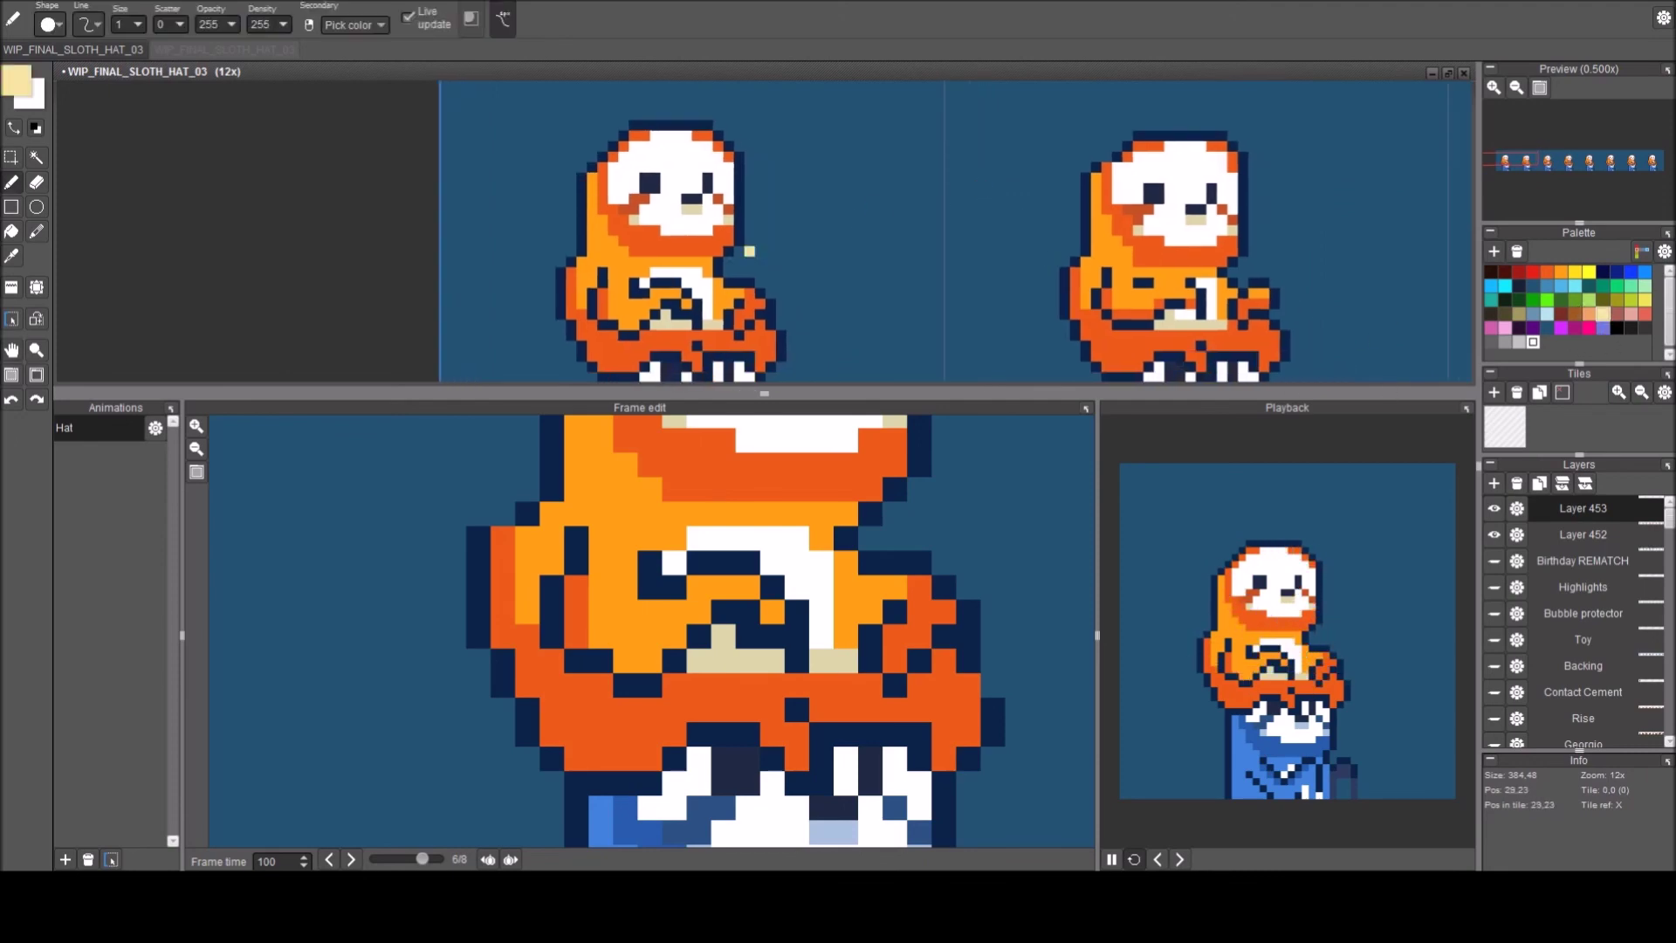
pyautogui.moveTo(668, 393); pyautogui.dragTo(666, 528)
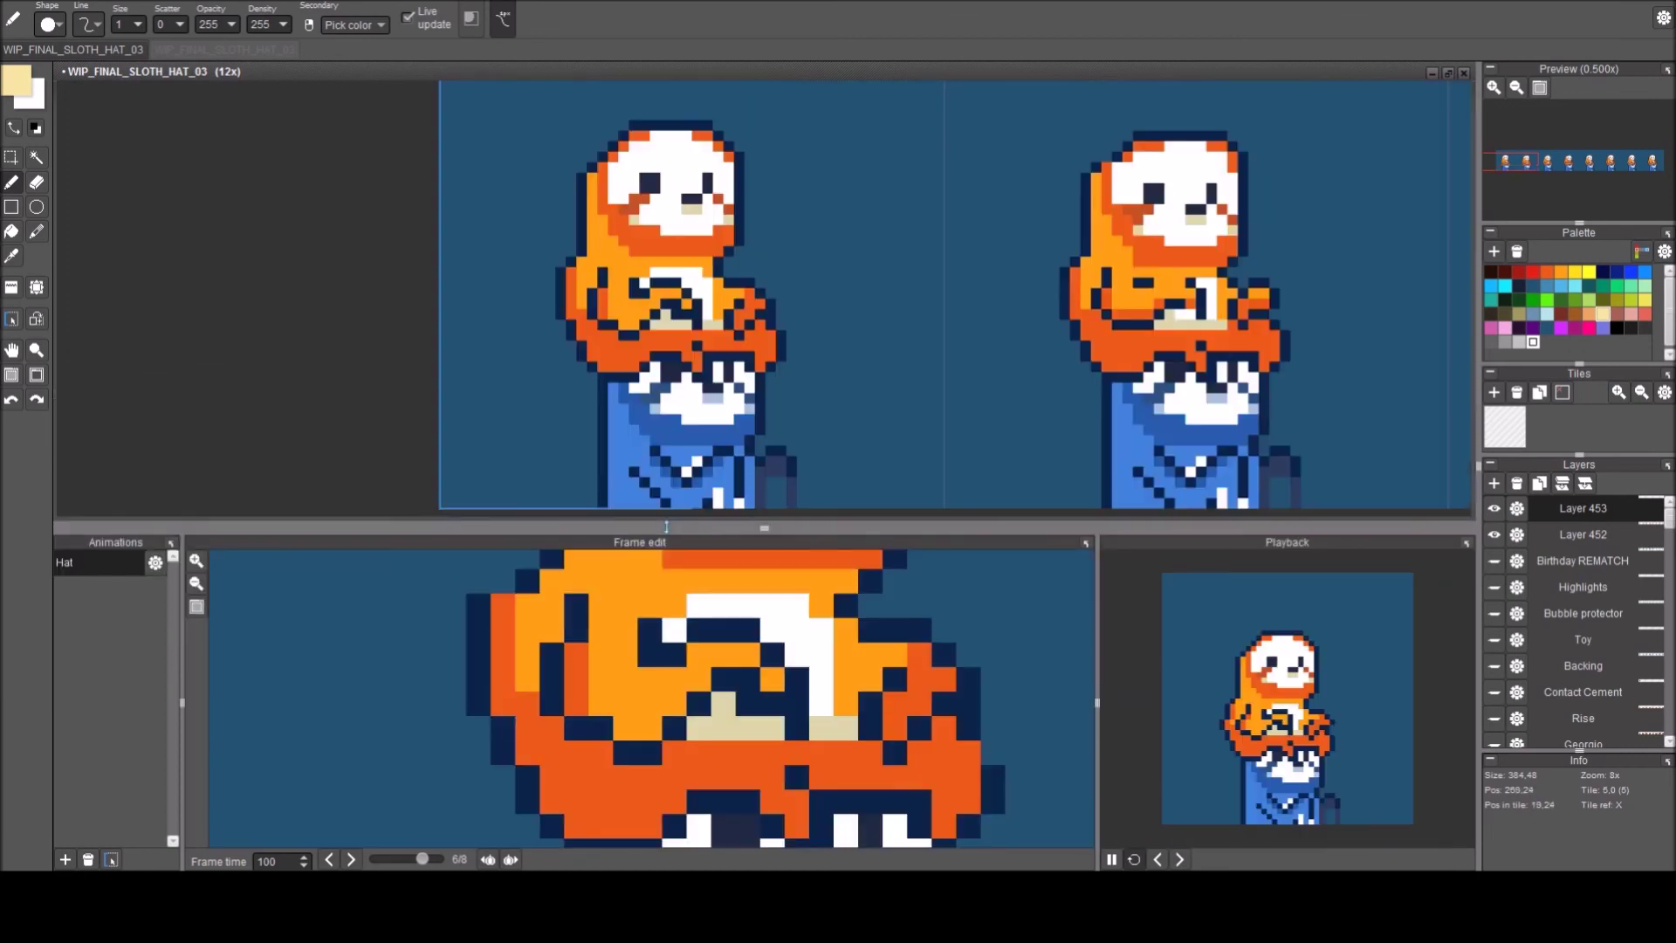
pyautogui.moveTo(620, 294); pyautogui.dragTo(622, 325)
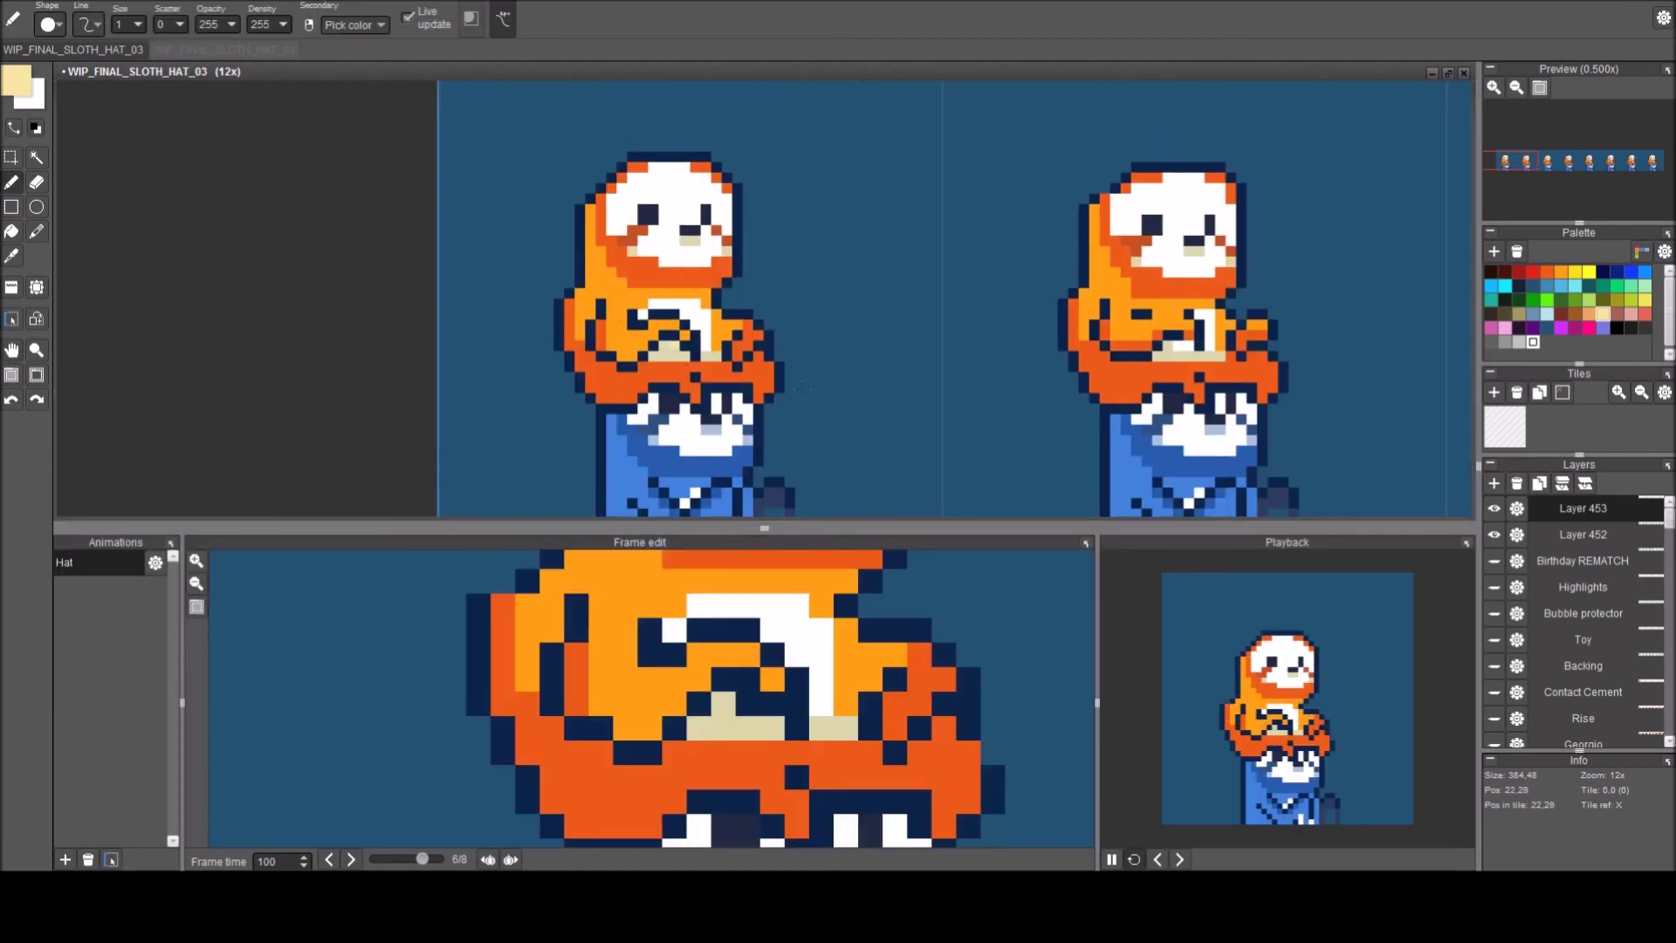
# Try a freehand pale-yellow outline around the first frame's sloth head and arms, and undo it.
pyautogui.moveTo(659, 403)
pyautogui.mouseDown()
pyautogui.moveTo(661, 348)
pyautogui.moveTo(680, 334)
pyautogui.moveTo(784, 344)
pyautogui.moveTo(801, 378)
pyautogui.moveTo(791, 412)
pyautogui.moveTo(734, 433)
pyautogui.moveTo(641, 416)
pyautogui.moveTo(654, 399)
pyautogui.moveTo(655, 428)
pyautogui.moveTo(689, 430)
pyautogui.moveTo(585, 409)
pyautogui.moveTo(556, 365)
pyautogui.moveTo(560, 316)
pyautogui.mouseUp()
pyautogui.moveTo(579, 260); pyautogui.dragTo(589, 211)
pyautogui.moveTo(682, 163)
pyautogui.mouseDown()
pyautogui.moveTo(723, 162)
pyautogui.moveTo(730, 249)
pyautogui.moveTo(697, 295)
pyautogui.moveTo(761, 325)
pyautogui.mouseUp()
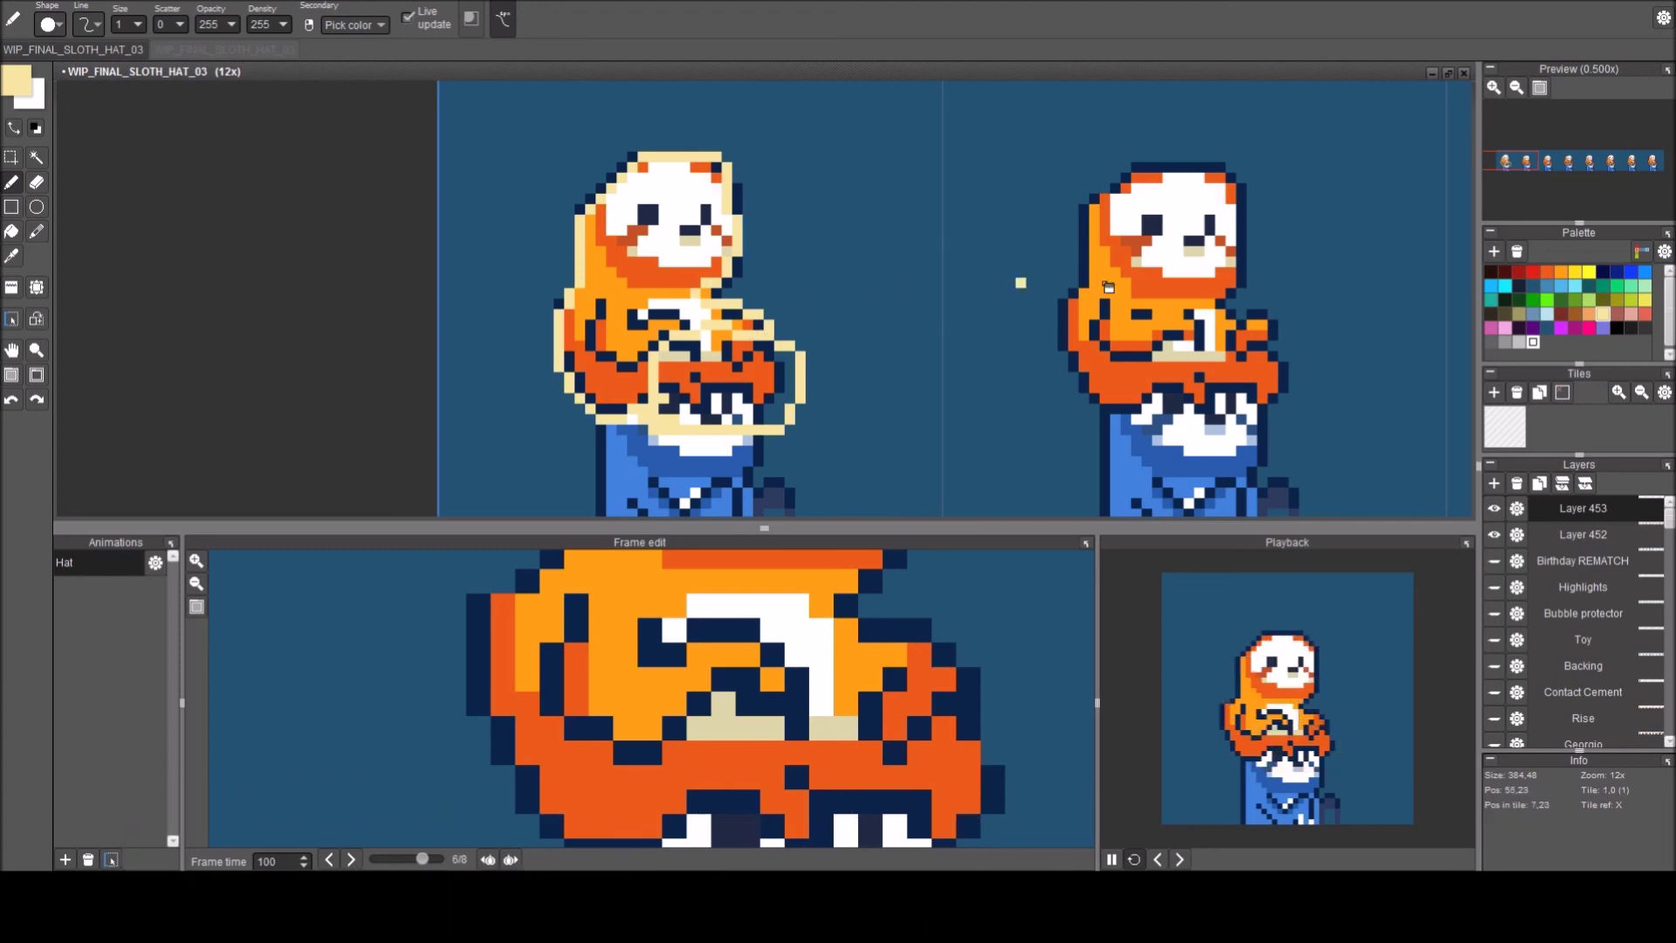
pyautogui.press('v')
pyautogui.hotkey('ctrl', 'z')
pyautogui.press('b')
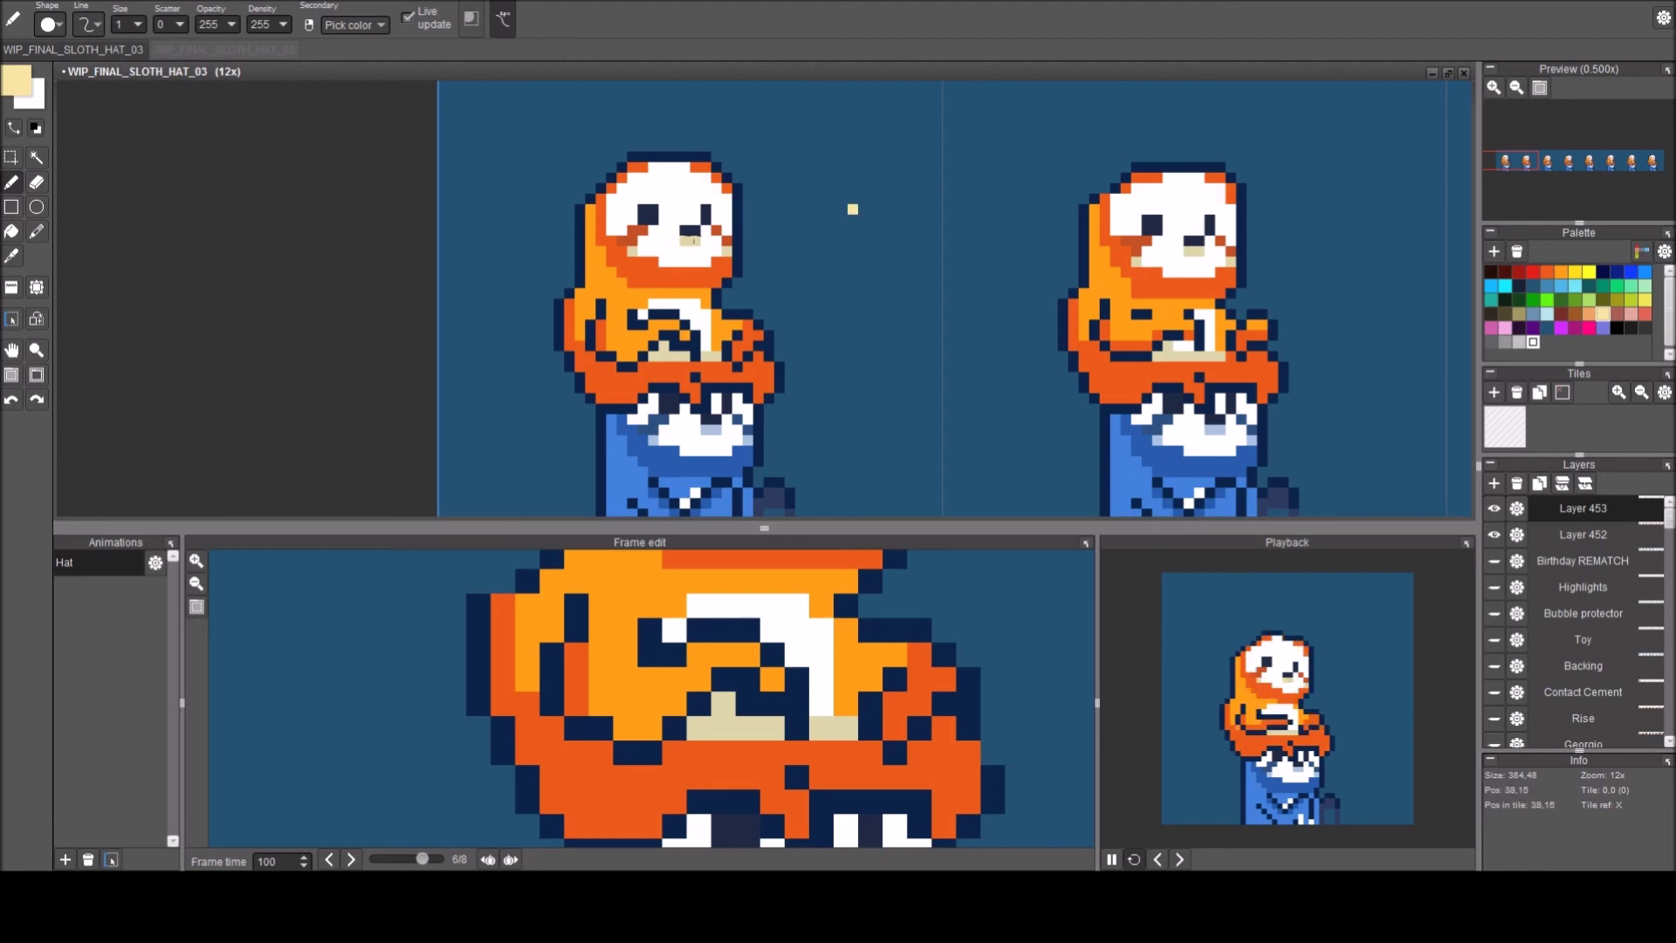
# Draw a thick pale-yellow collar across the neck of the first frame's sloth, flaring out past both sides of the head.
pyautogui.scroll(4, 586, 269)
pyautogui.press('space')
pyautogui.moveTo(564, 272)
pyautogui.mouseDown()
pyautogui.moveTo(471, 301)
pyautogui.moveTo(426, 330)
pyautogui.moveTo(433, 352)
pyautogui.moveTo(503, 379)
pyautogui.moveTo(741, 378)
pyautogui.moveTo(825, 331)
pyautogui.moveTo(698, 398)
pyautogui.moveTo(504, 402)
pyautogui.moveTo(411, 330)
pyautogui.mouseUp()
pyautogui.click(407, 353)
pyautogui.click(751, 353)
pyautogui.hotkey('ctrl', 'z')
pyautogui.click(825, 354)
pyautogui.hotkey('ctrl', 'z')
pyautogui.moveTo(825, 354)
pyautogui.mouseDown()
pyautogui.moveTo(767, 175)
pyautogui.moveTo(788, 262)
pyautogui.moveTo(754, 179)
pyautogui.moveTo(755, 252)
pyautogui.moveTo(796, 316)
pyautogui.moveTo(780, 328)
pyautogui.moveTo(734, 243)
pyautogui.moveTo(744, 310)
pyautogui.mouseUp()
pyautogui.click(848, 354)
pyautogui.scroll(-2, 840, 354)
pyautogui.press('space')
pyautogui.press('b')
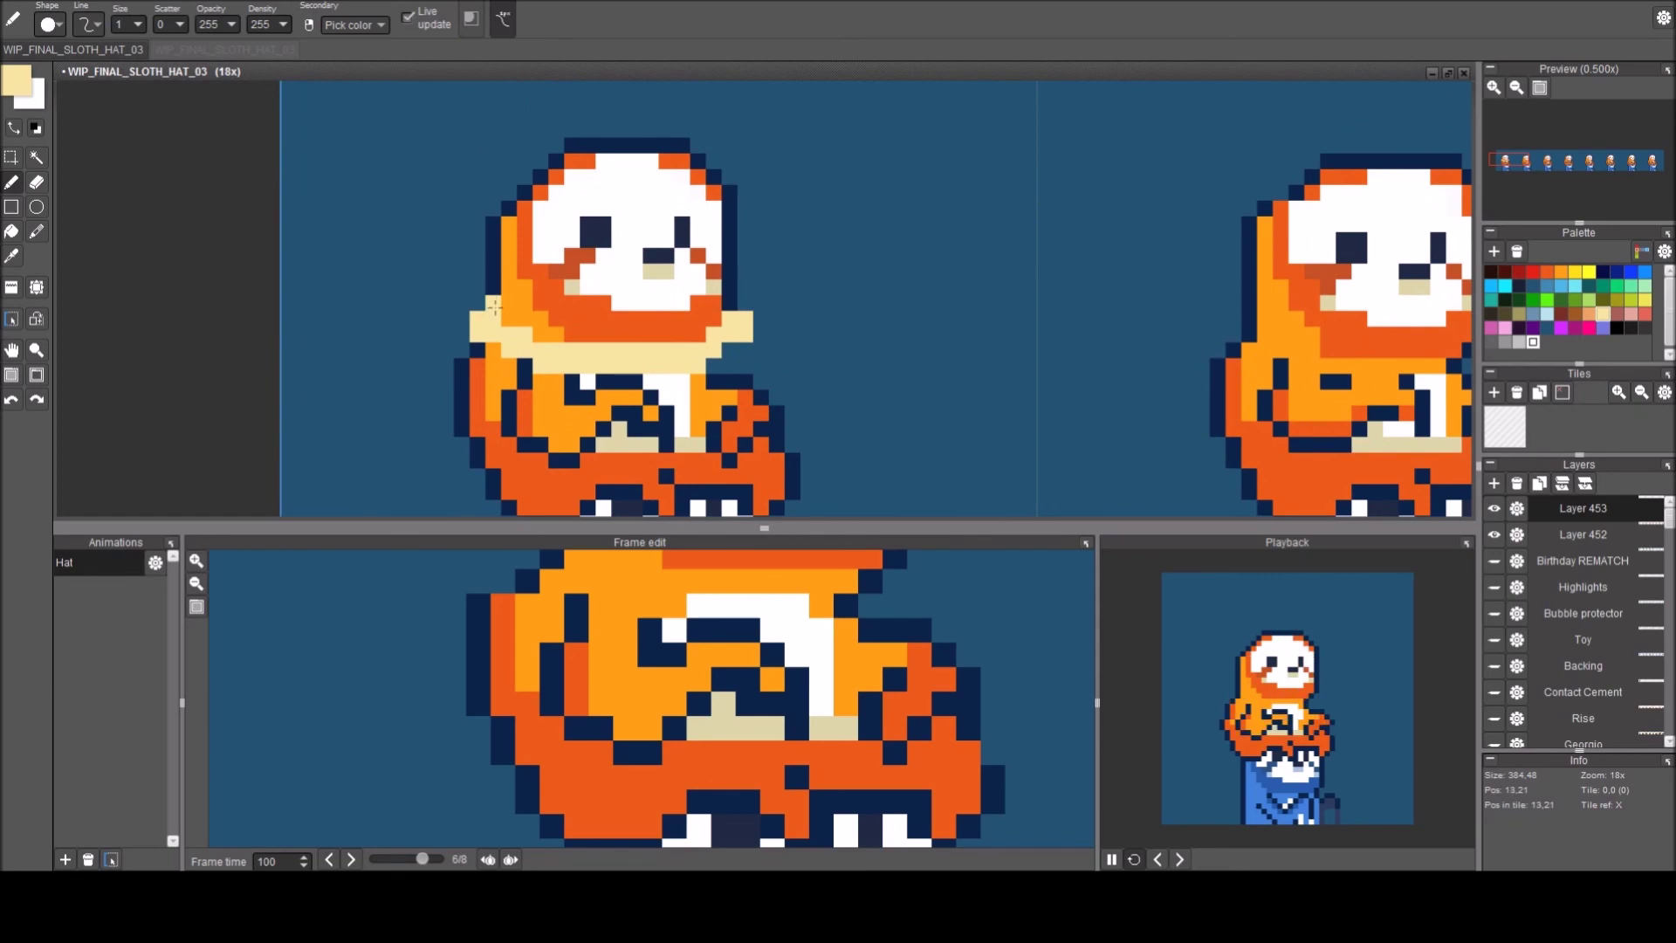
# Lighten the drawing colour to f6eab3 and trace the first frame's head outline above the collar.
pyautogui.press('c')
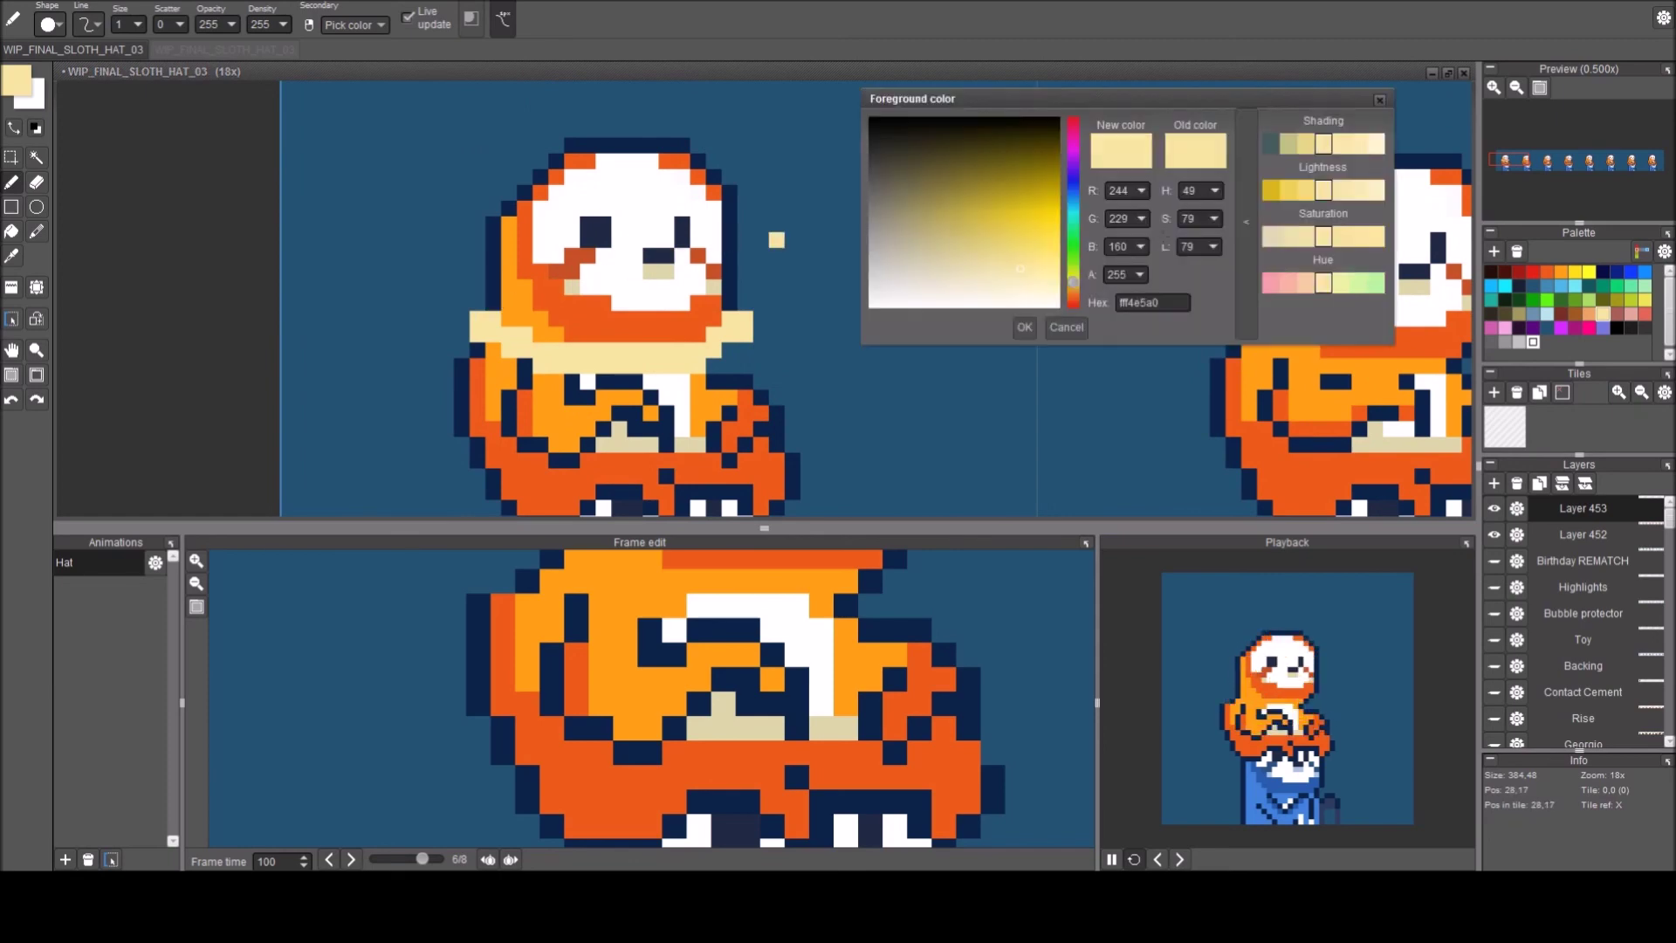
pyautogui.click(1358, 192)
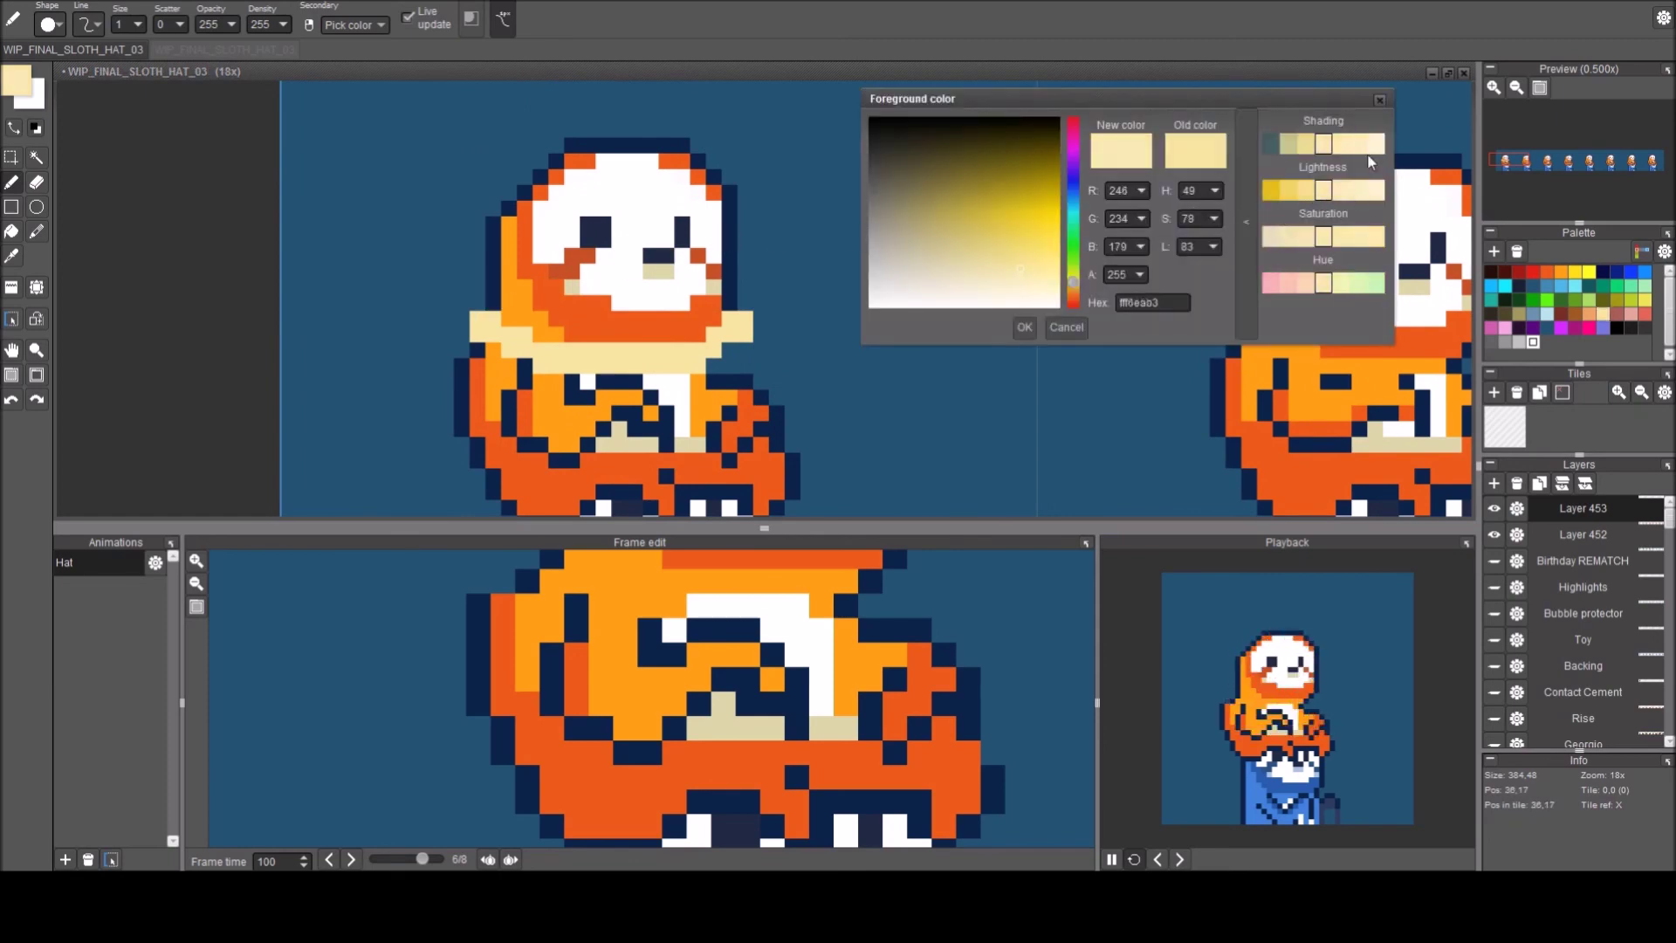
pyautogui.click(1379, 99)
pyautogui.moveTo(495, 298)
pyautogui.mouseDown()
pyautogui.moveTo(491, 225)
pyautogui.moveTo(578, 165)
pyautogui.moveTo(572, 144)
pyautogui.moveTo(672, 143)
pyautogui.moveTo(731, 194)
pyautogui.moveTo(714, 303)
pyautogui.mouseUp()
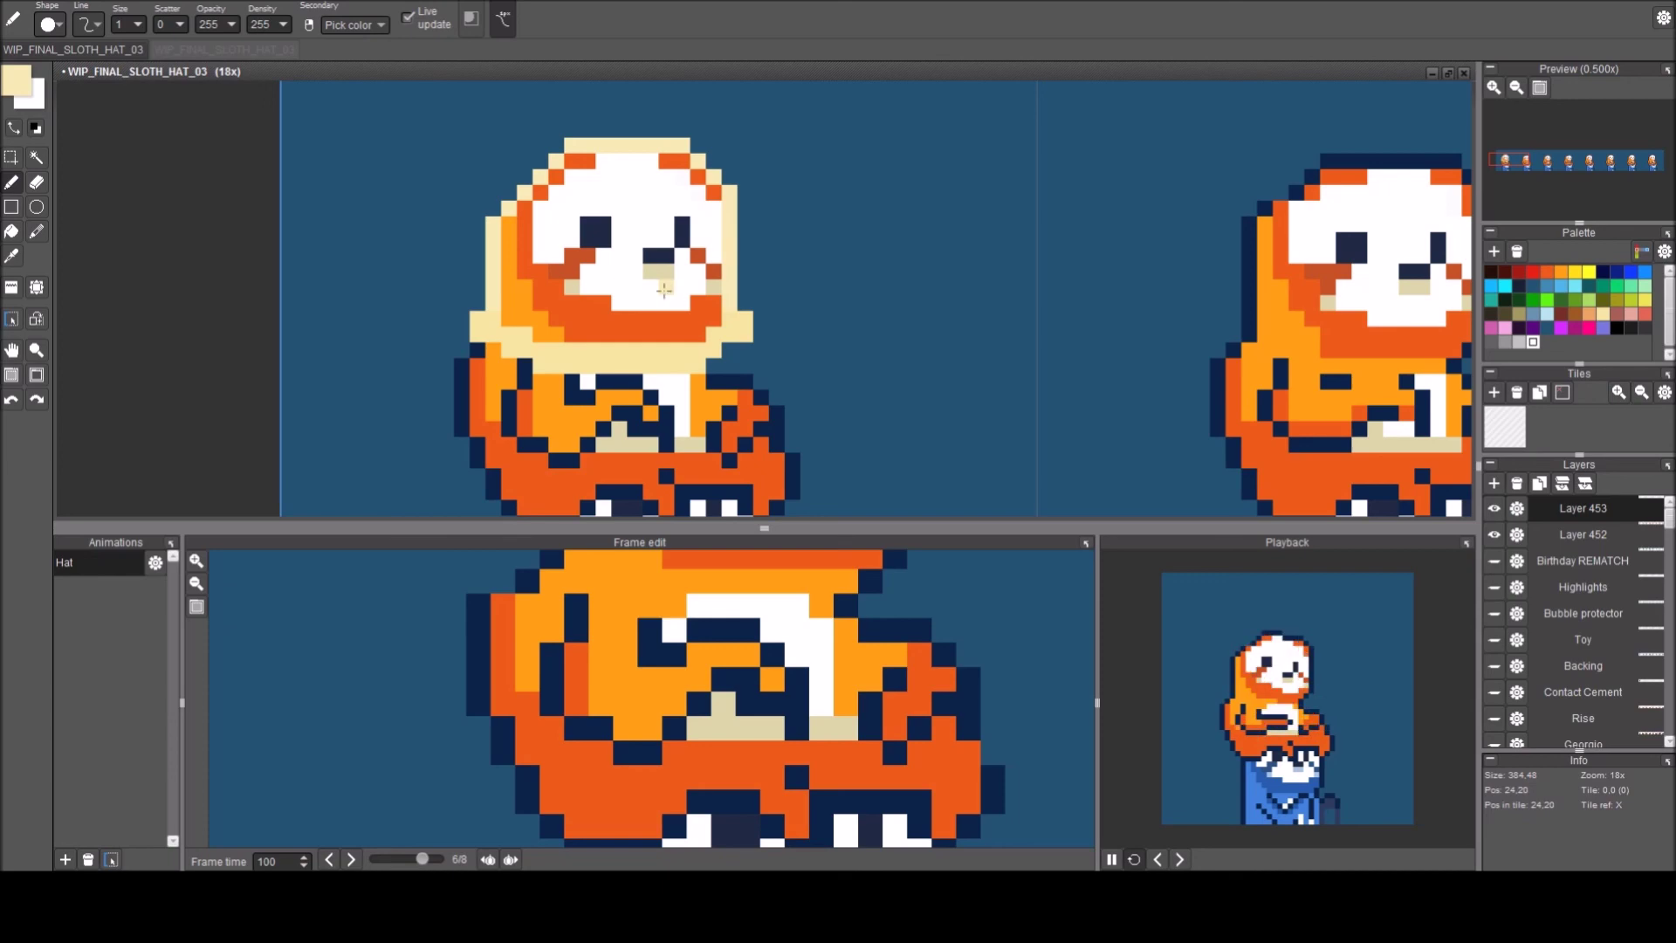
# Fill the head outline with the pale yellow, and lighten the hood to cream f8eec2.
pyautogui.press('c')
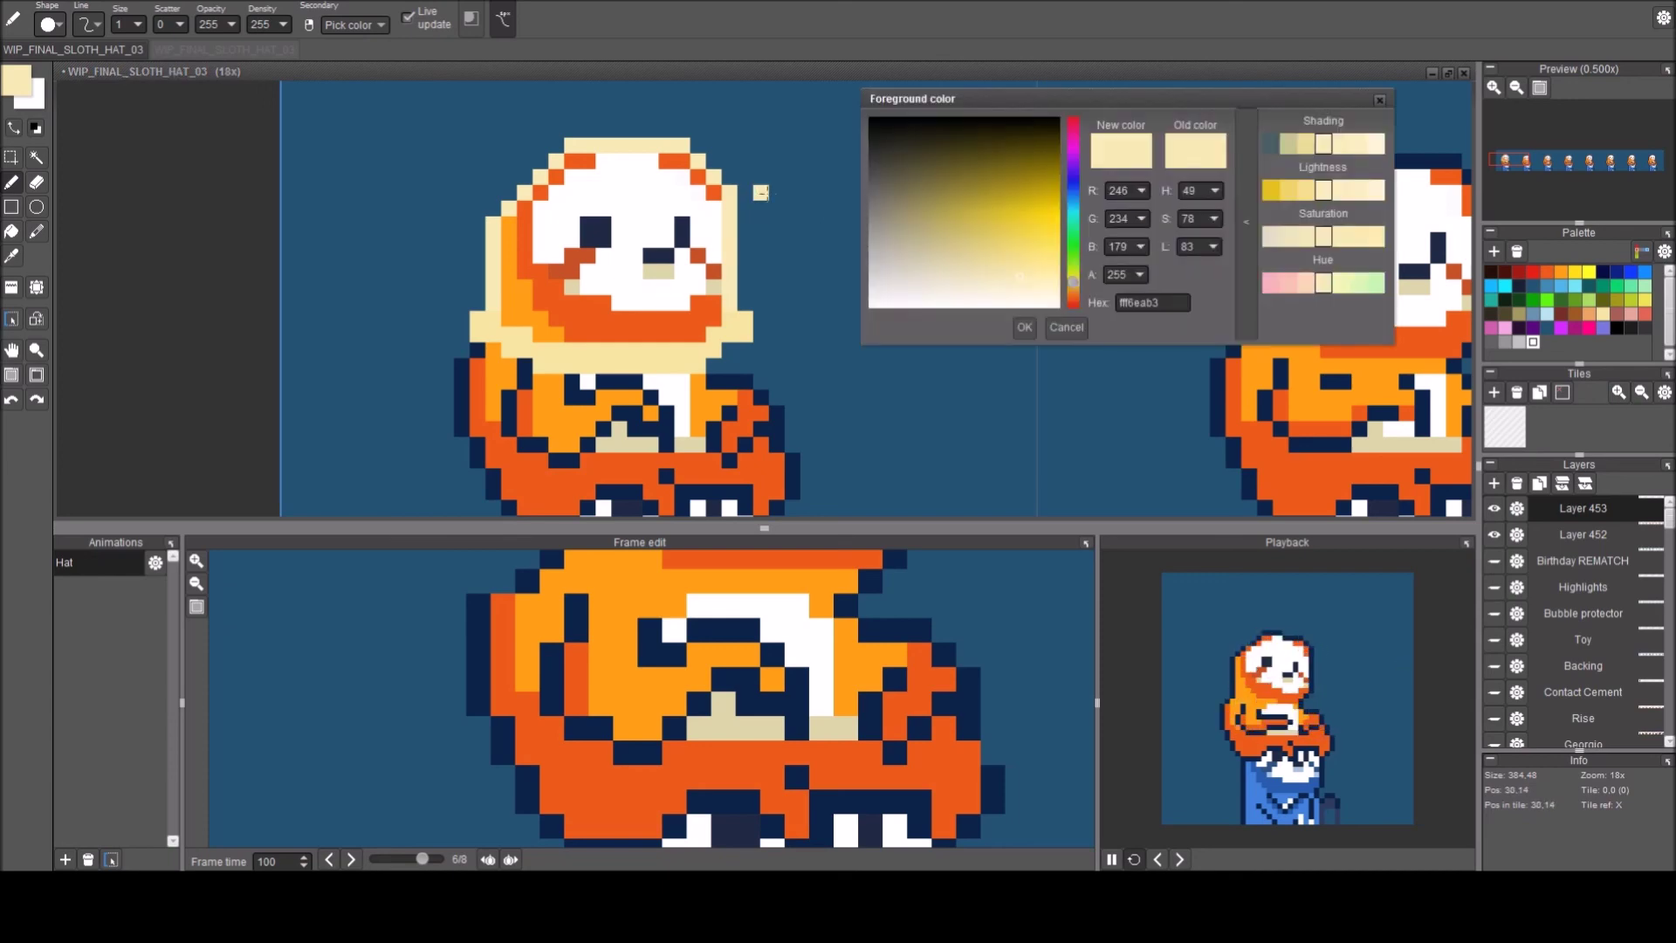
pyautogui.press('Return')
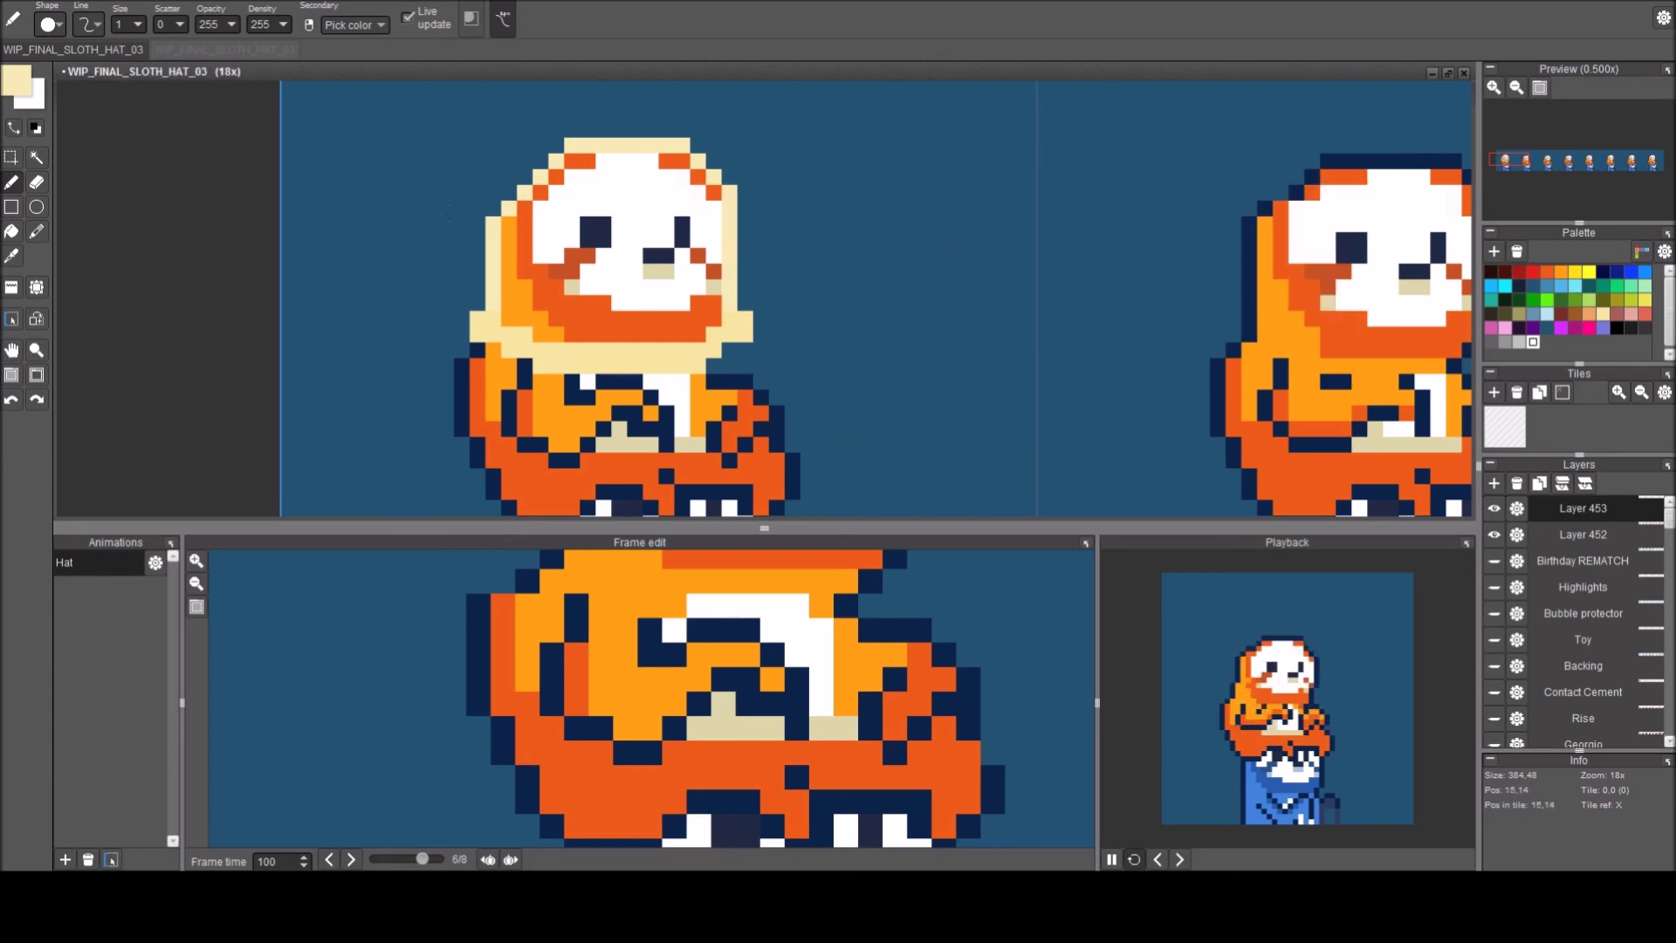
pyautogui.press('f')
pyautogui.click(580, 273)
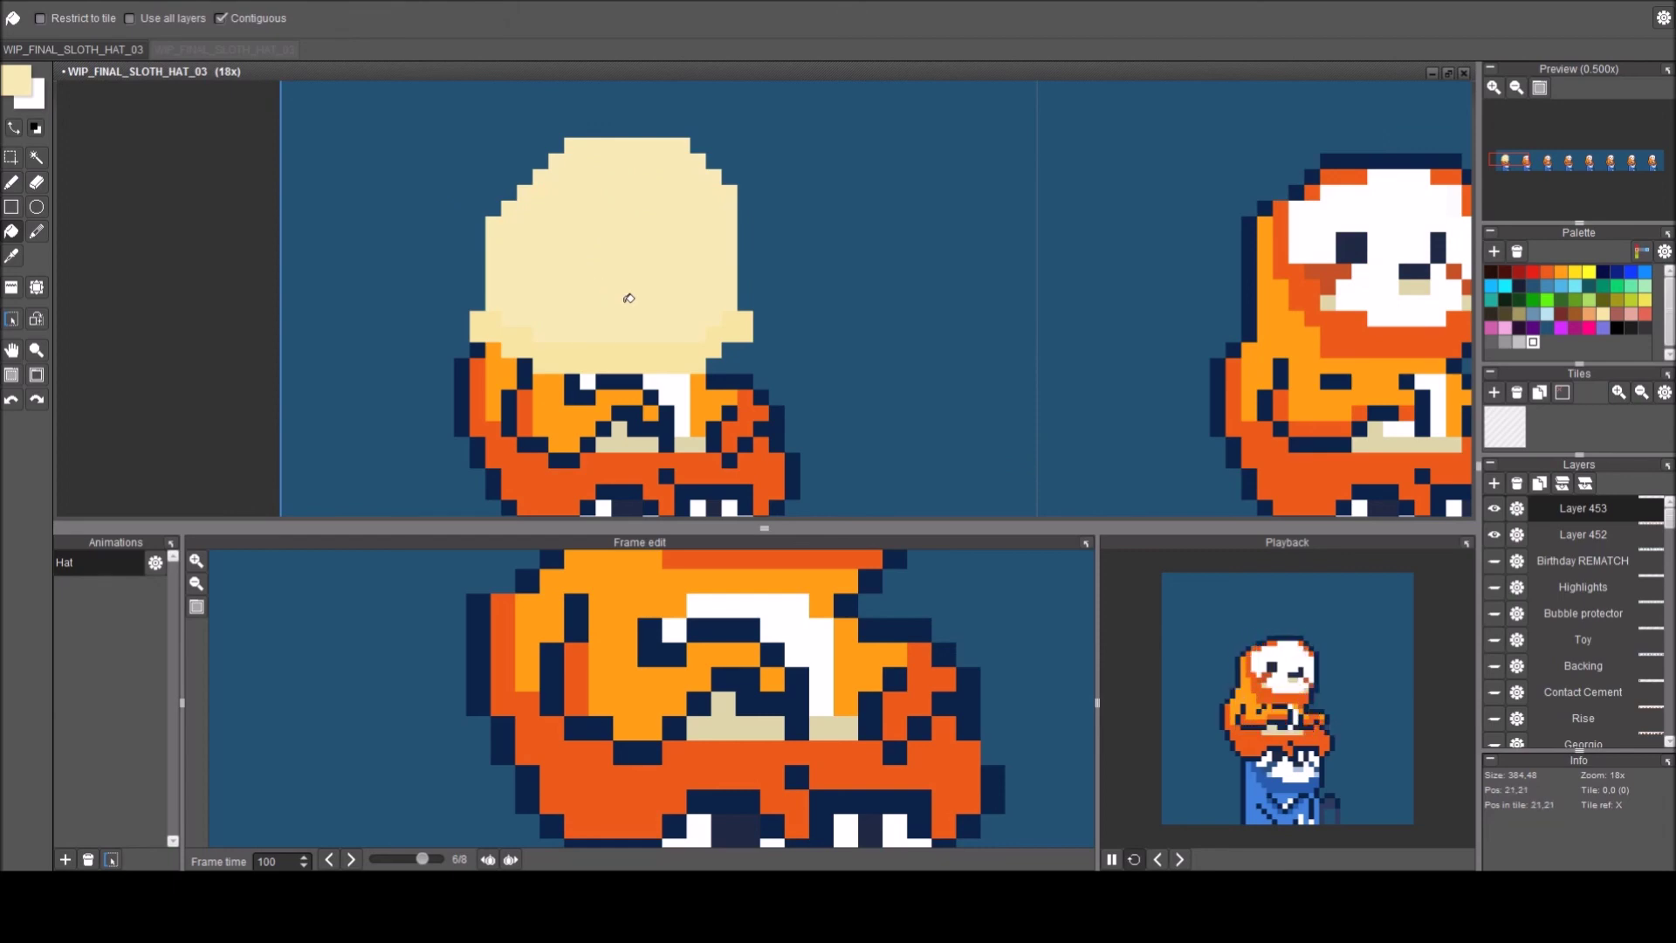
pyautogui.press('c')
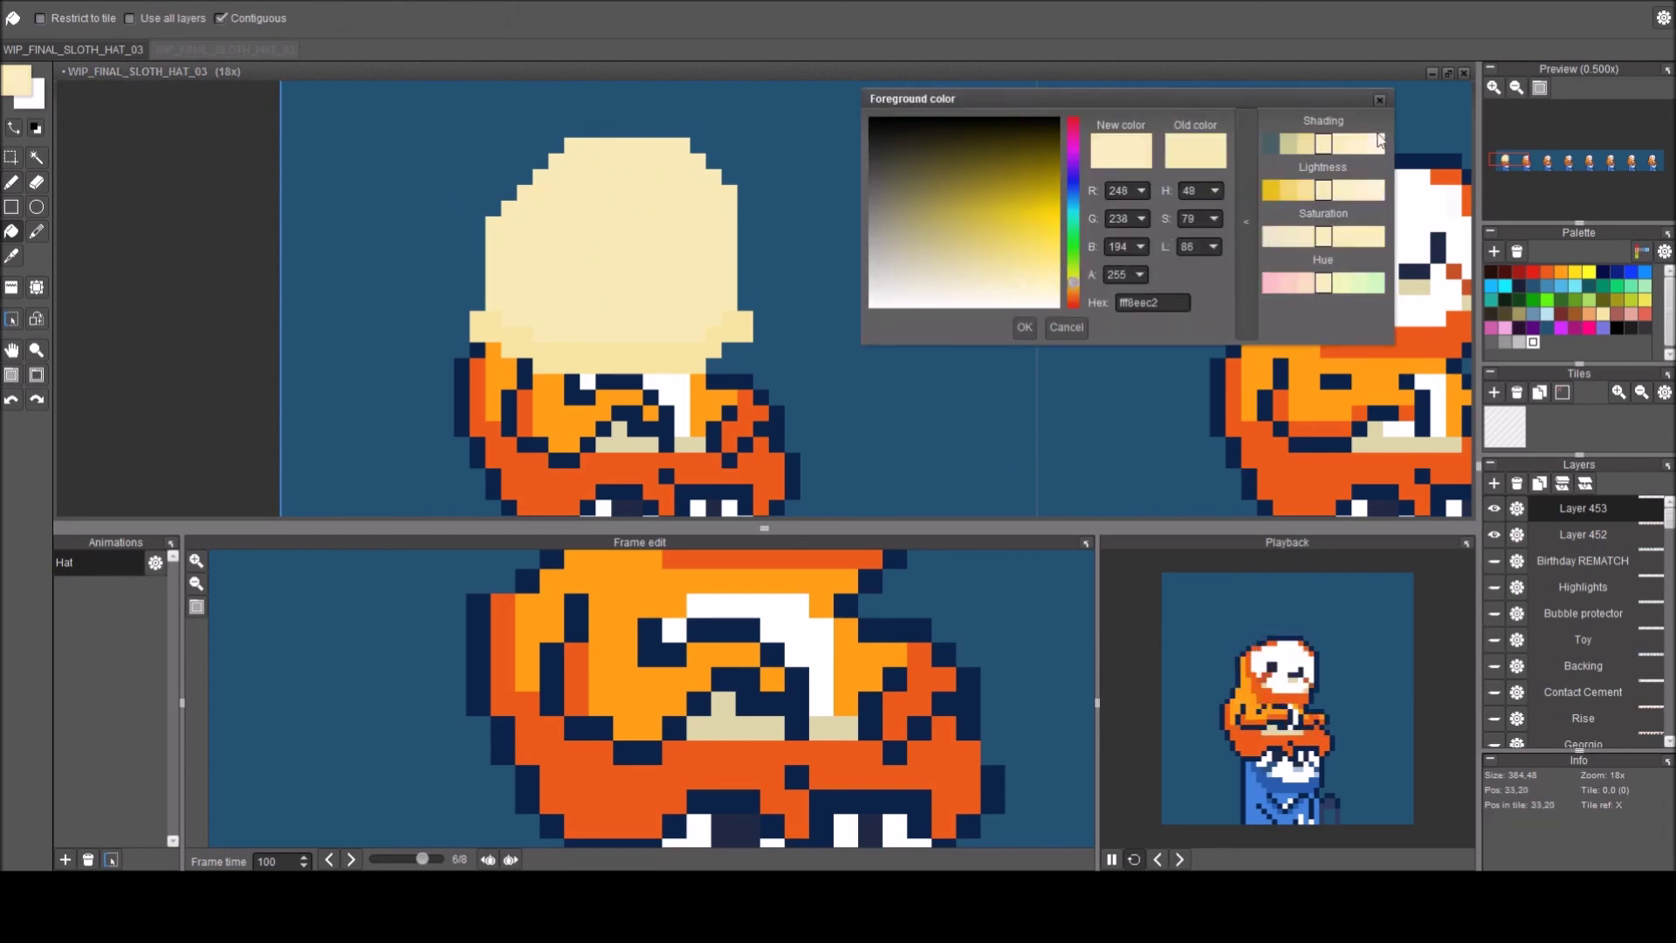
pyautogui.click(1380, 100)
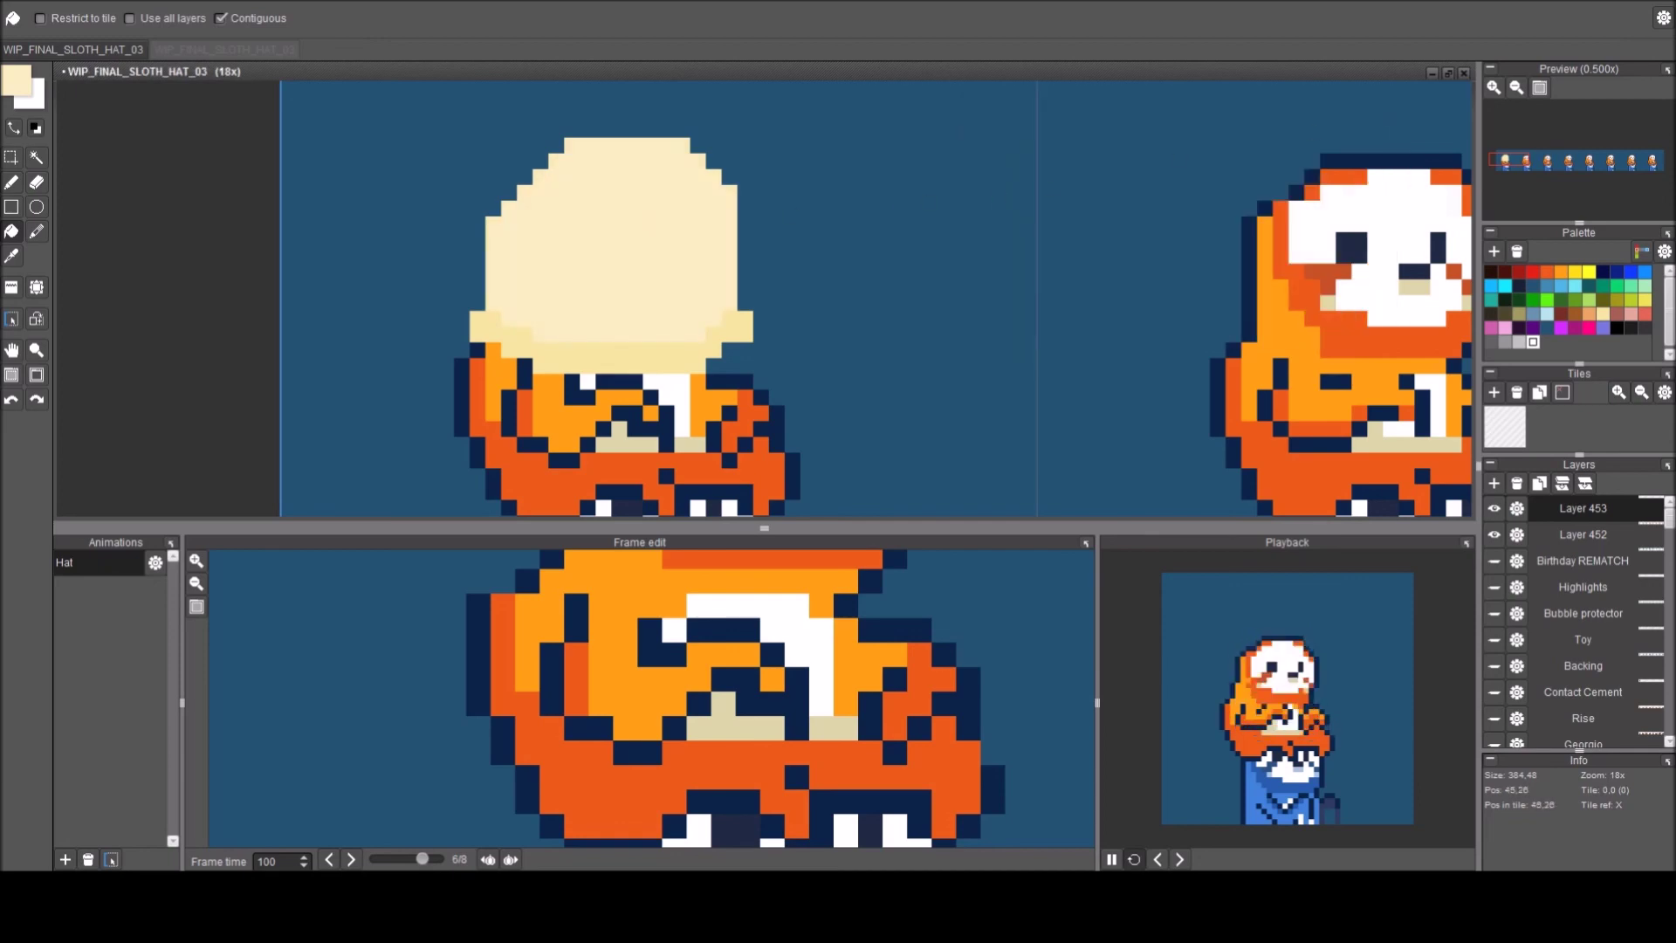
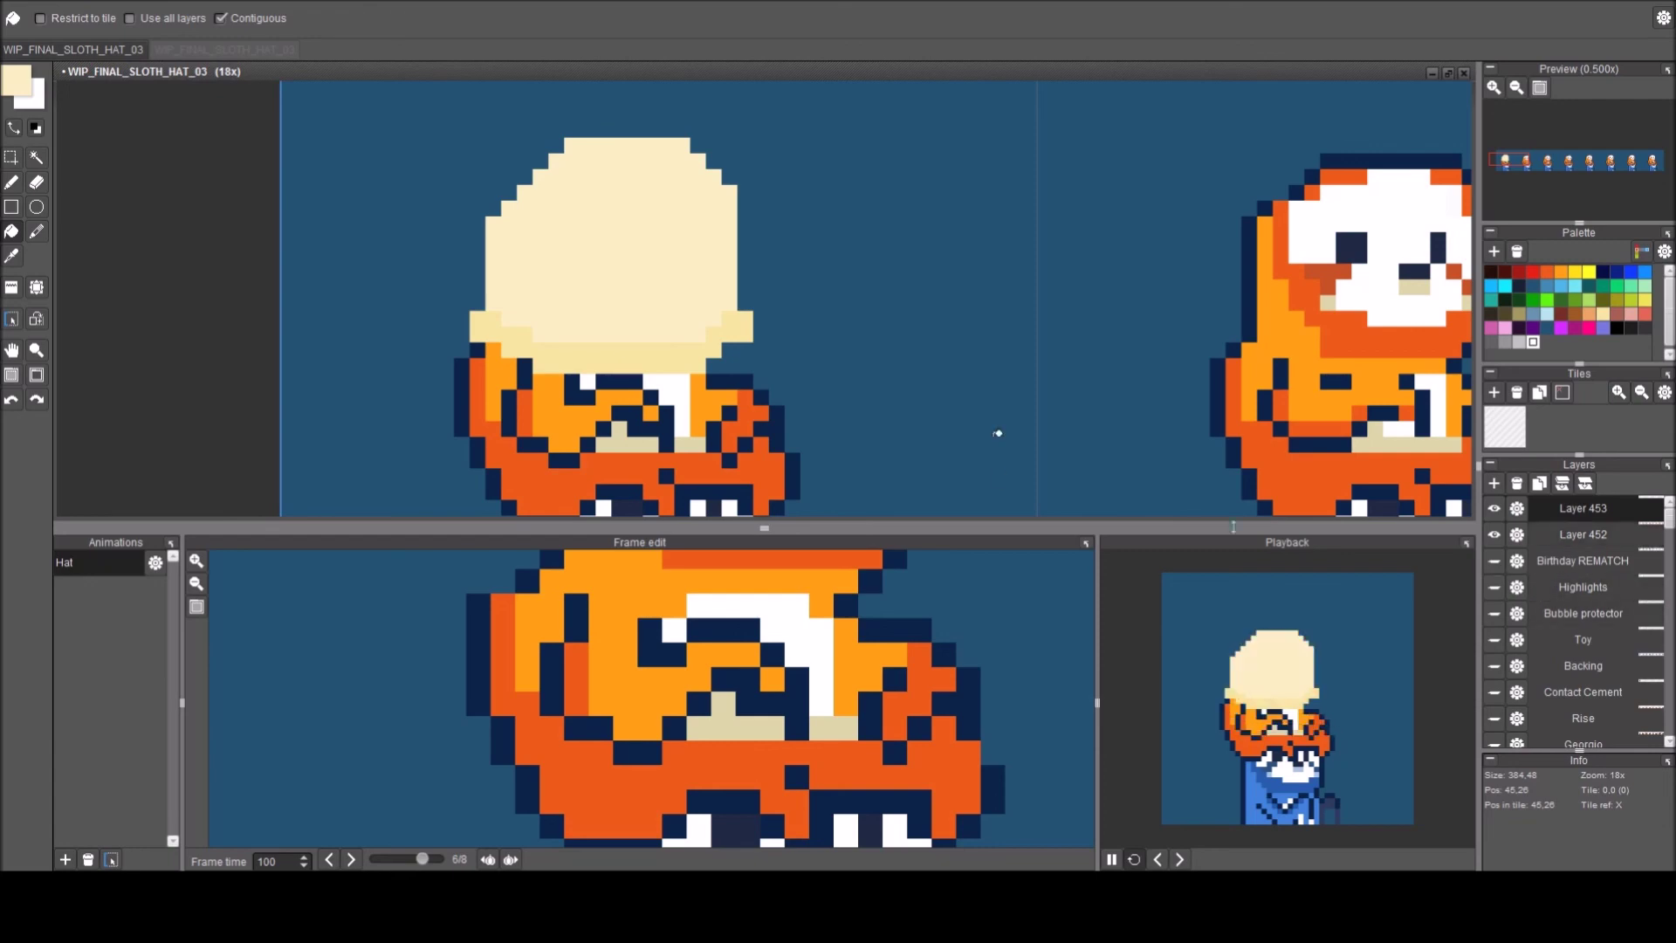
# Lower the opacity of Layer 453 to 170.
pyautogui.click(1517, 508)
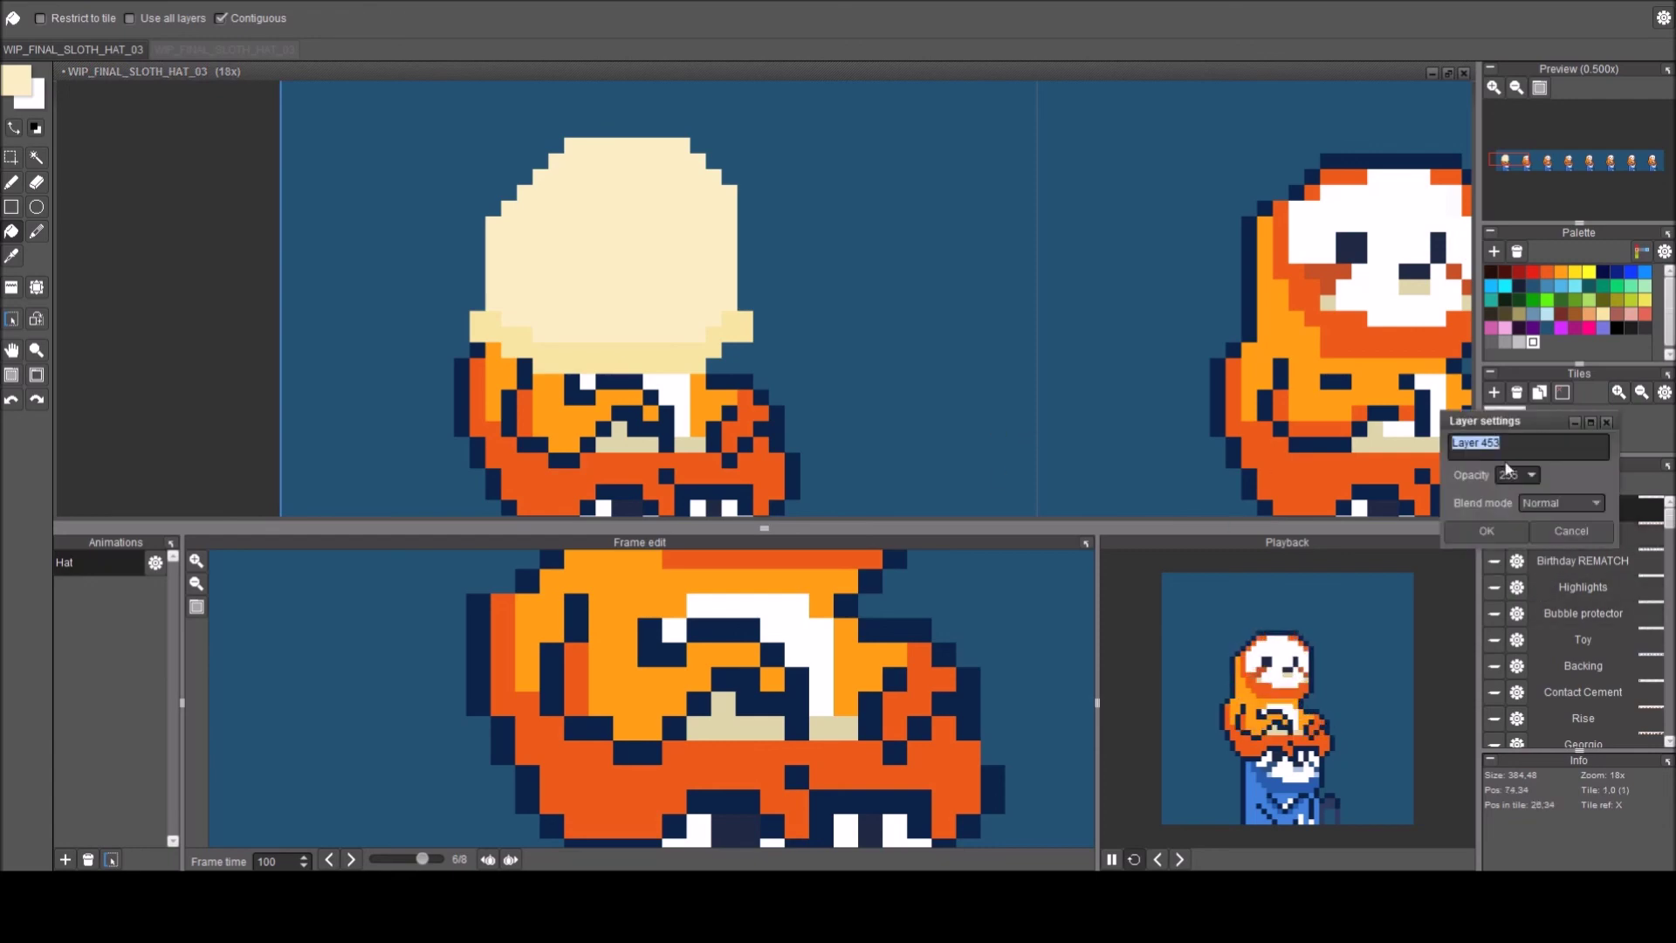
pyautogui.click(1530, 476)
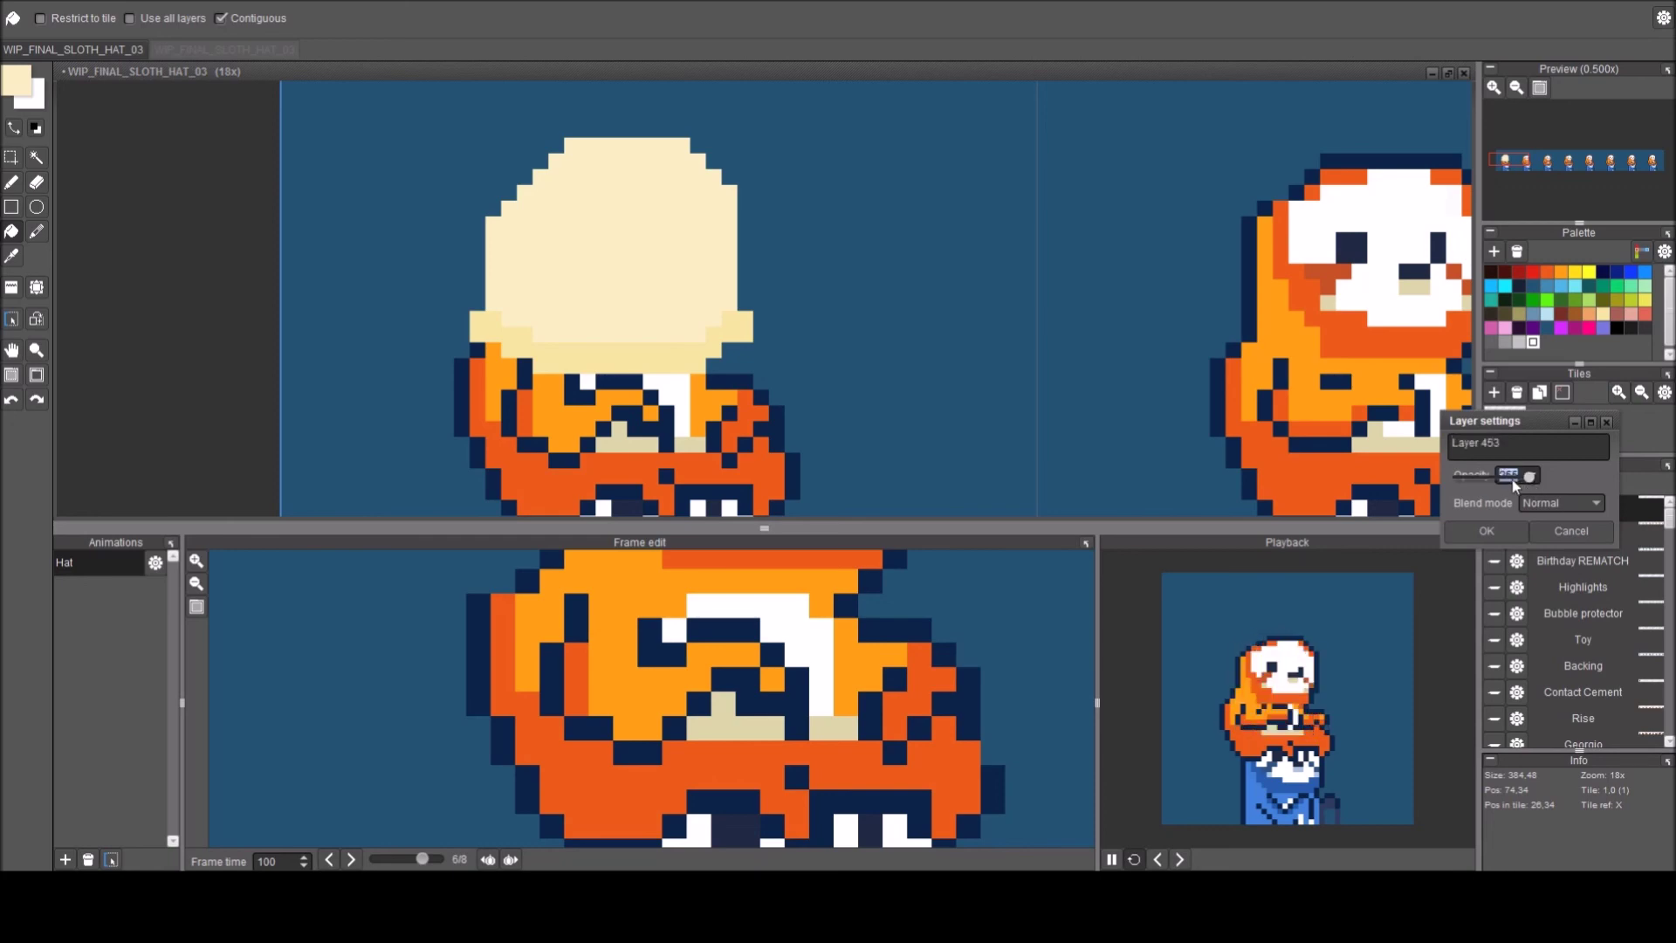
pyautogui.click(1507, 478)
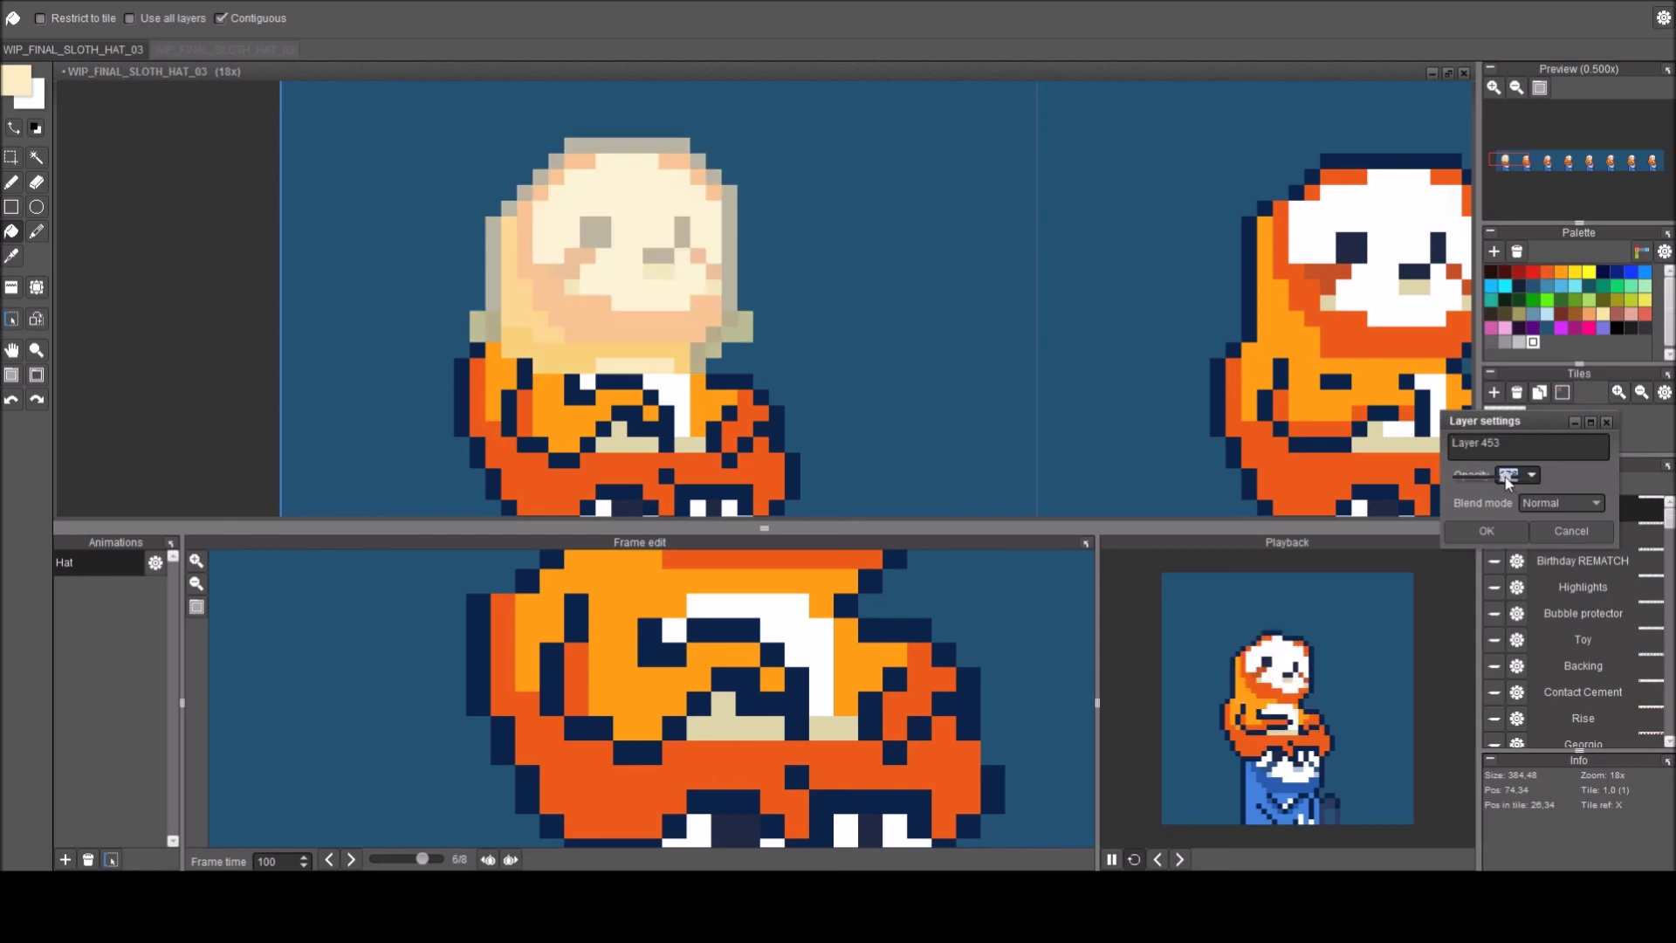
pyautogui.click(1487, 533)
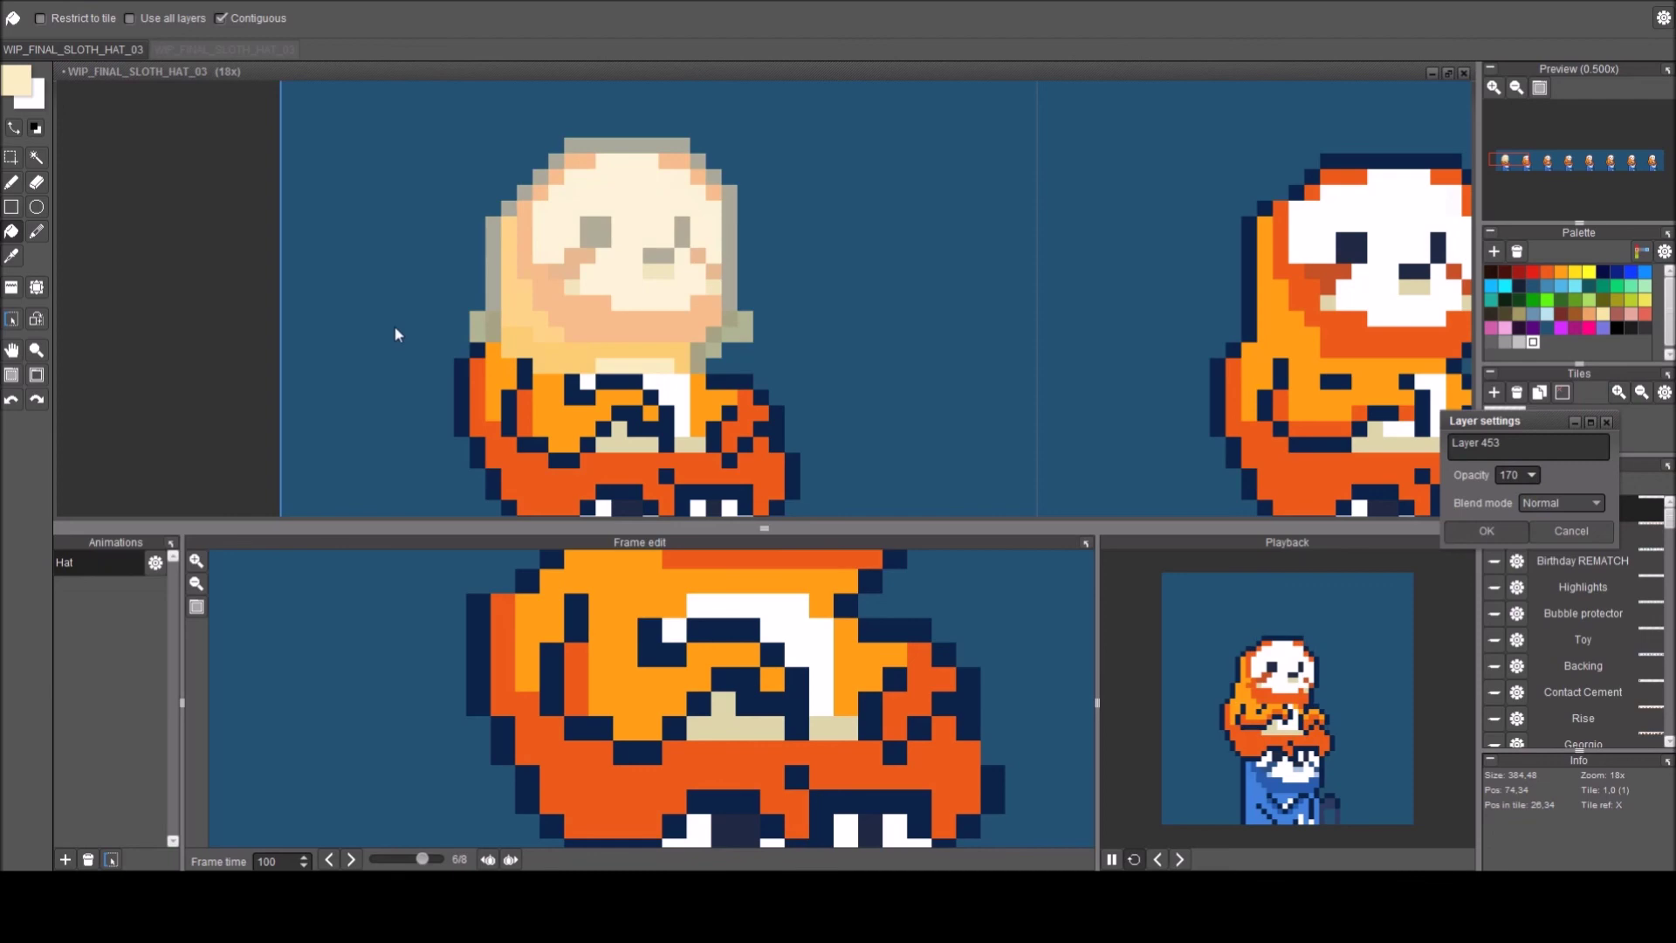
# Set the drawing colour to the darker yellow efd873 and mark the nose and muzzle over the sloth's face.
pyautogui.press('b')
pyautogui.press('c')
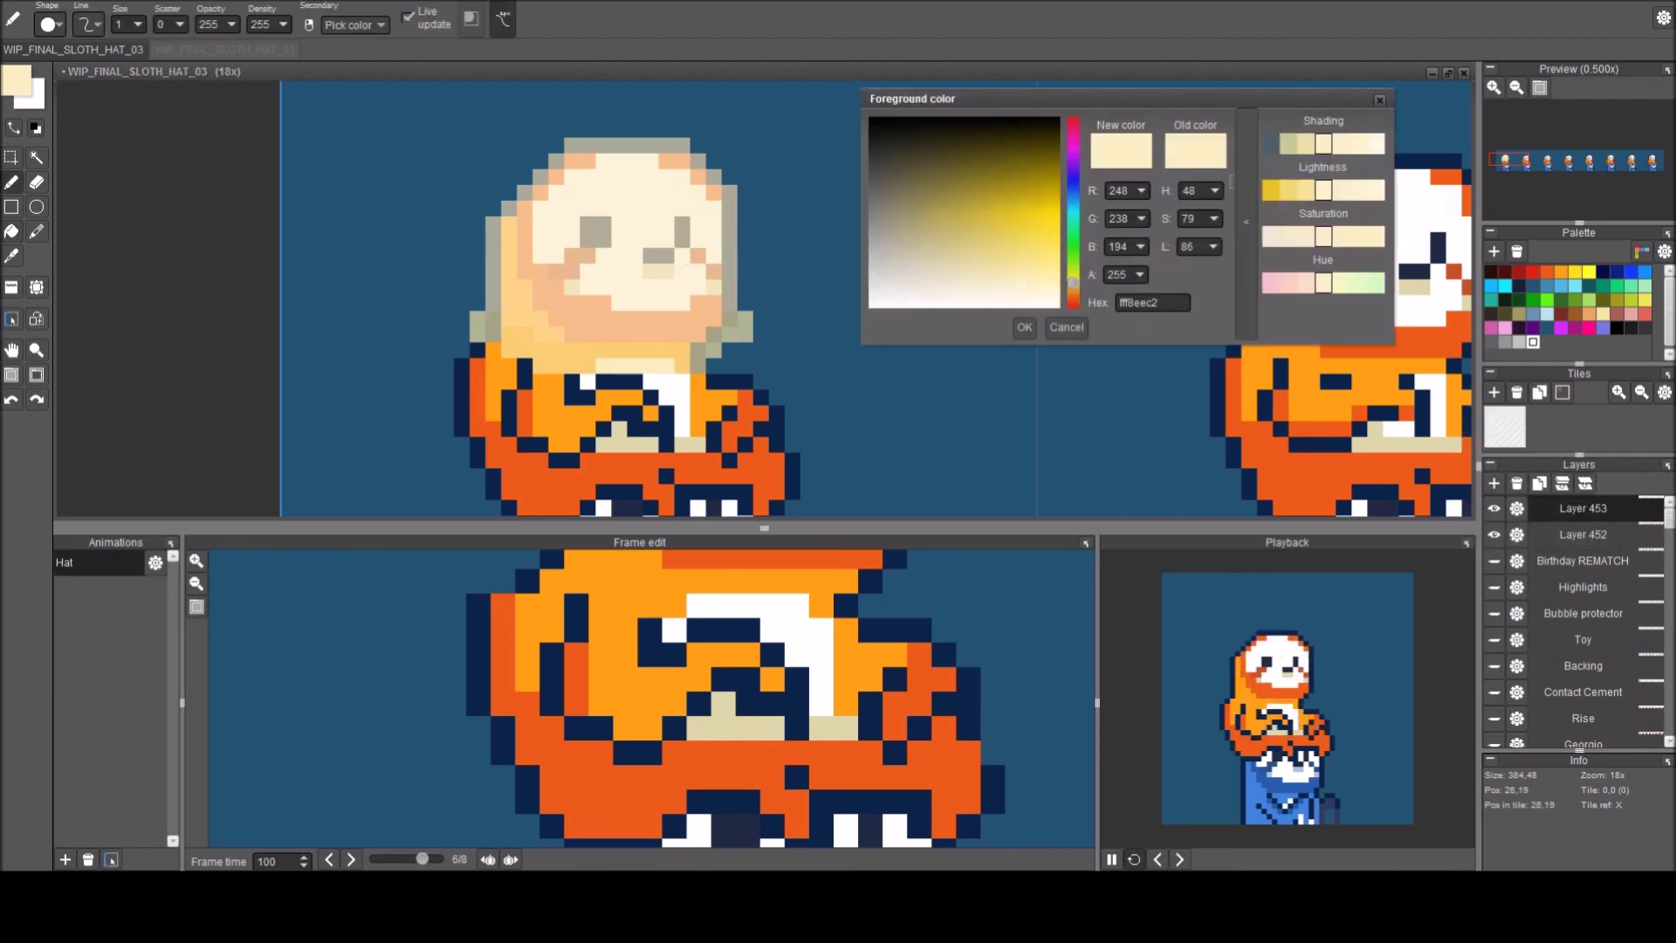
pyautogui.click(1297, 197)
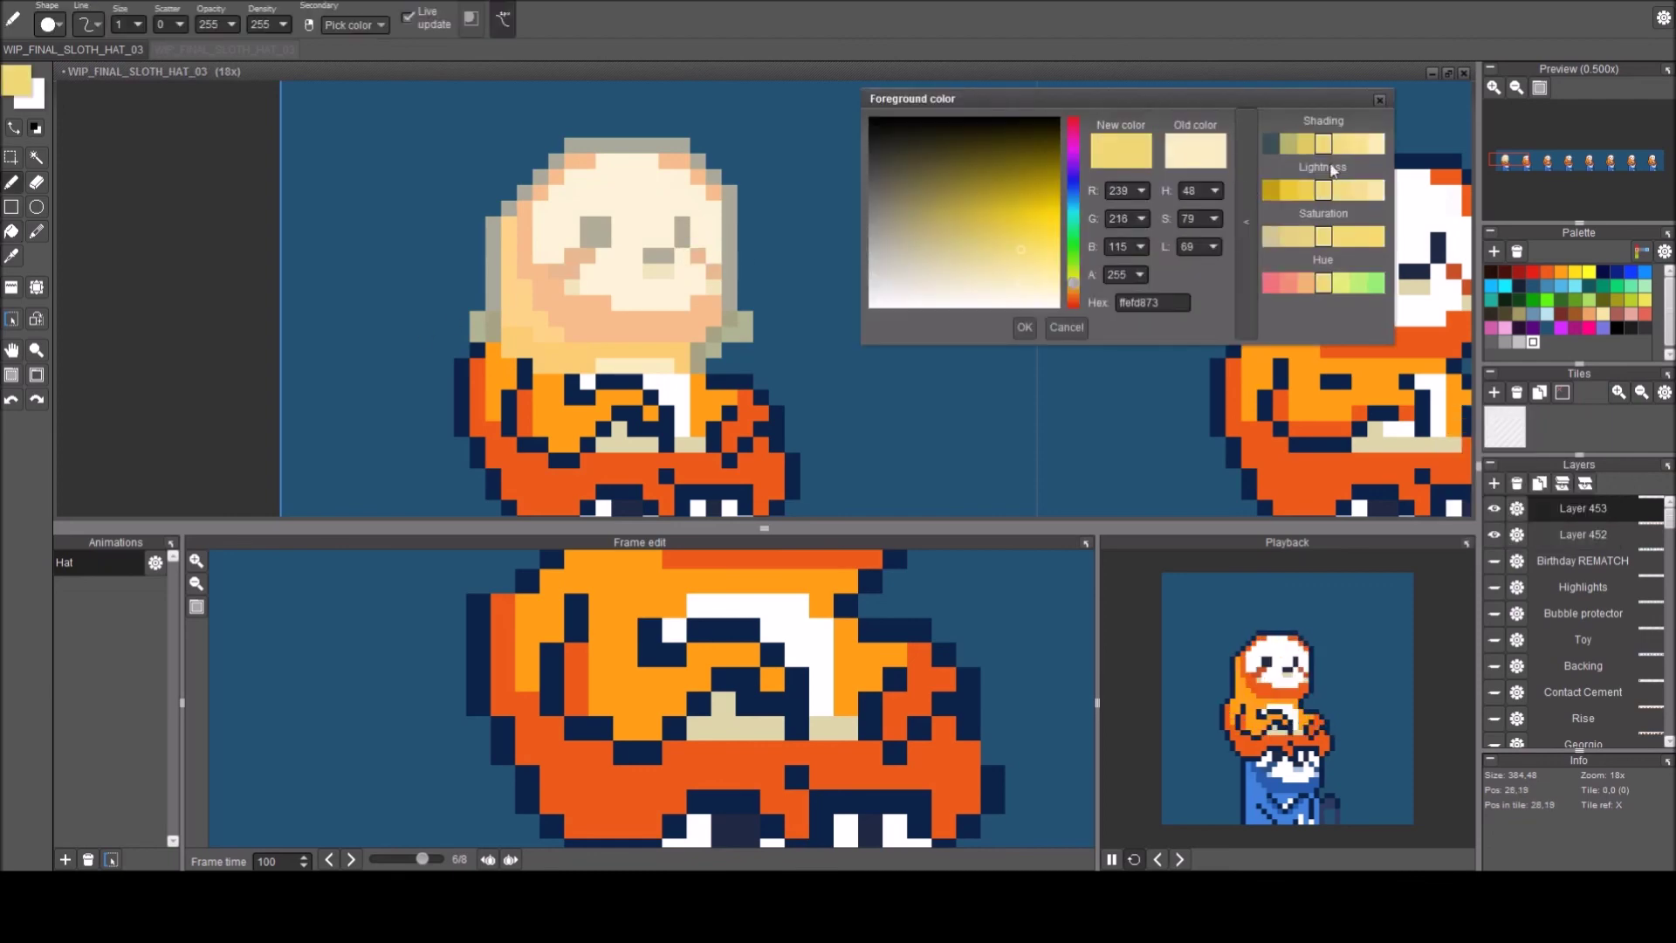
pyautogui.click(1378, 100)
pyautogui.moveTo(649, 255)
pyautogui.mouseDown()
pyautogui.moveTo(666, 256)
pyautogui.moveTo(628, 291)
pyautogui.mouseUp()
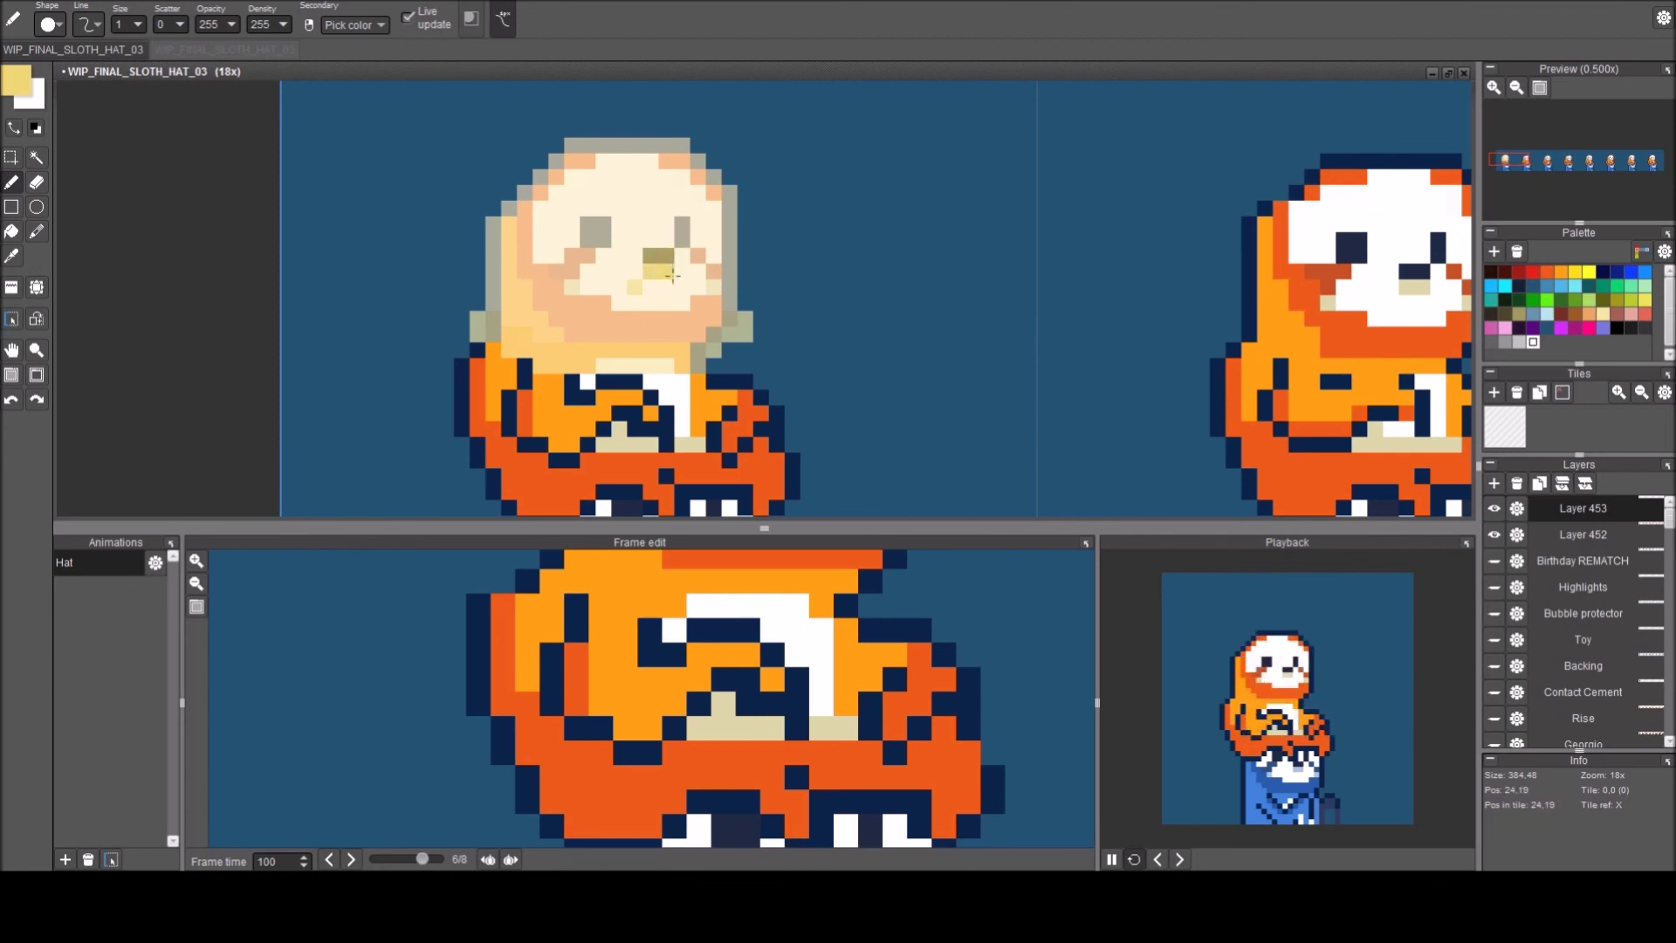
pyautogui.click(679, 287)
pyautogui.click(652, 287)
pyautogui.moveTo(664, 287); pyautogui.dragTo(662, 299)
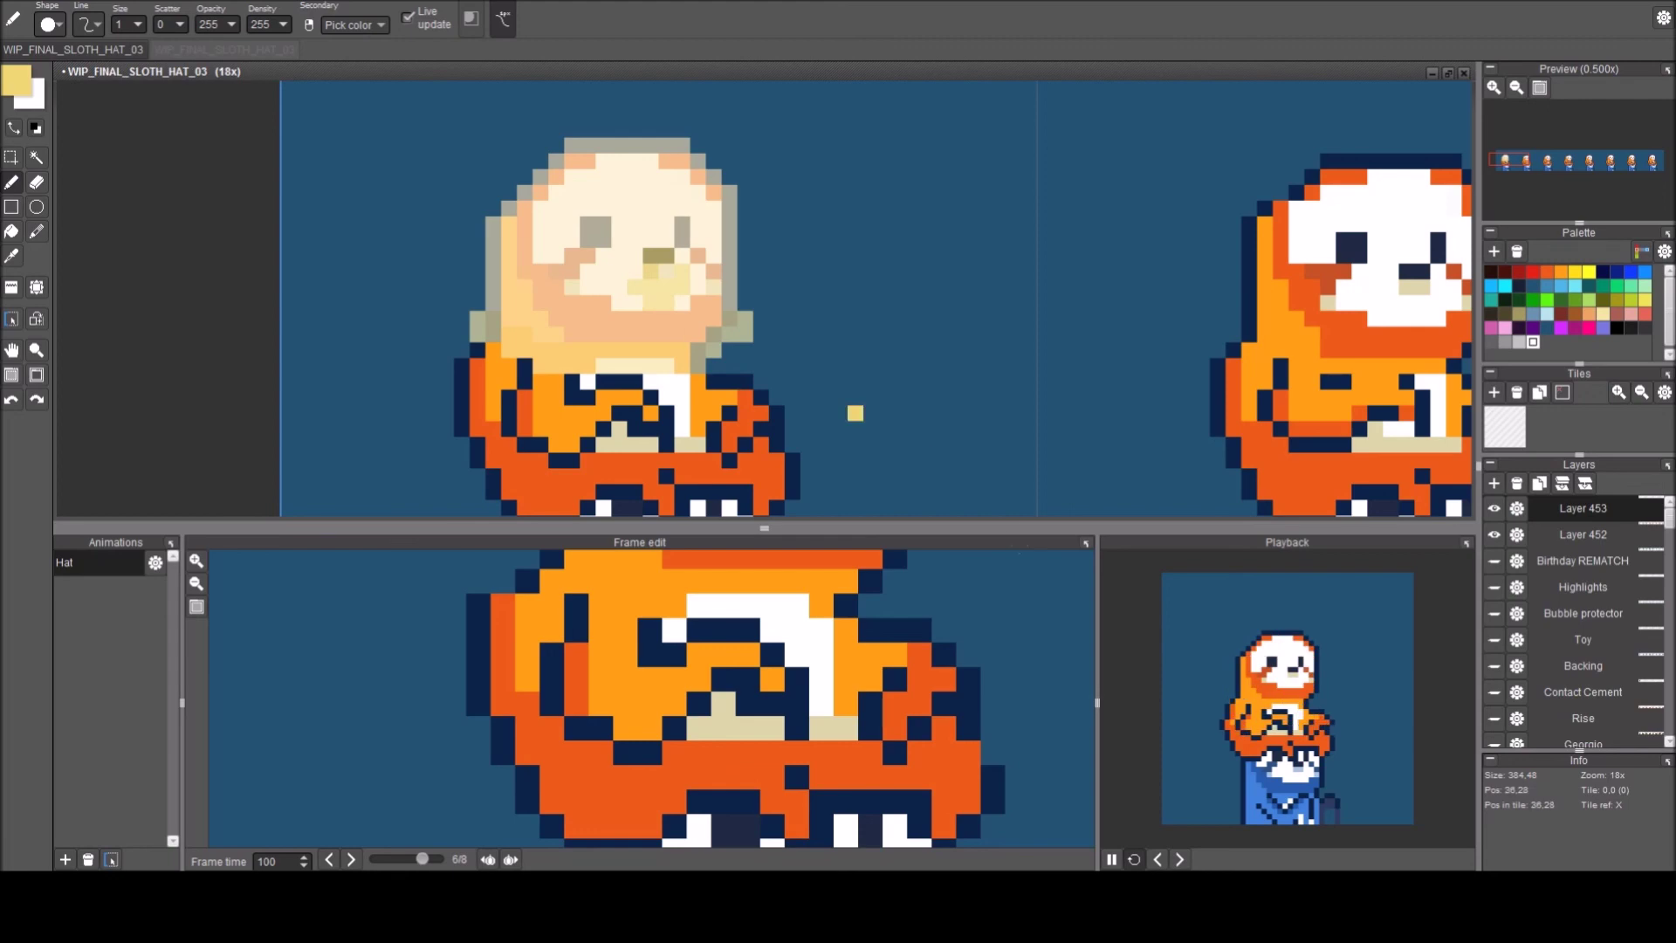
pyautogui.click(1518, 509)
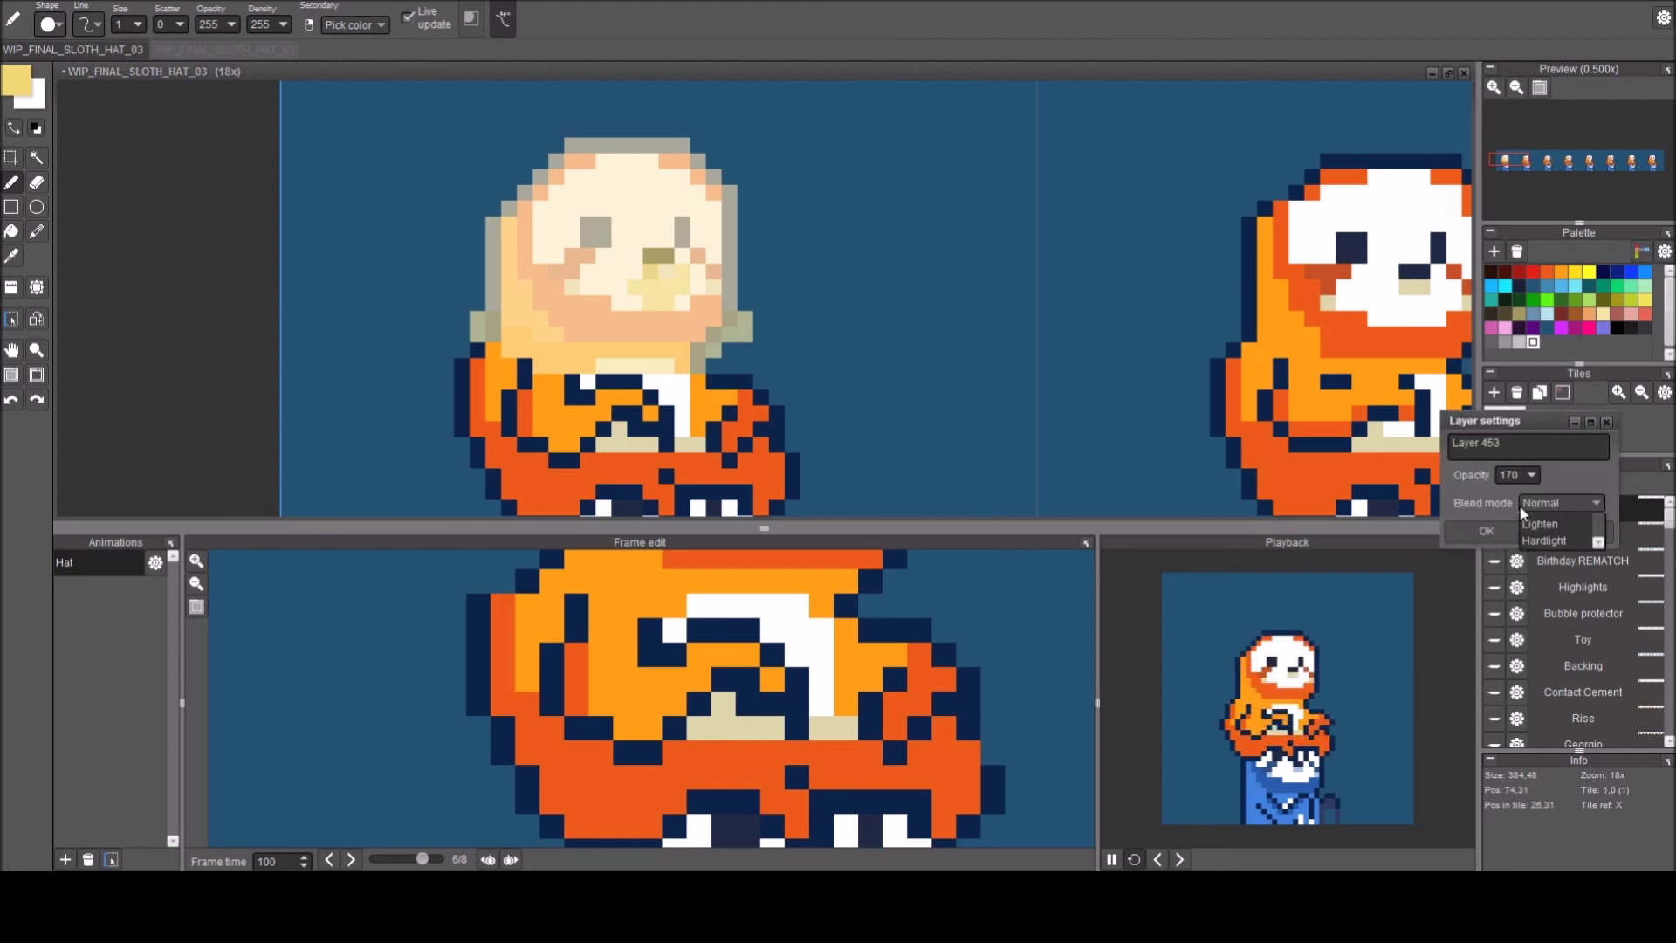
pyautogui.click(1519, 504)
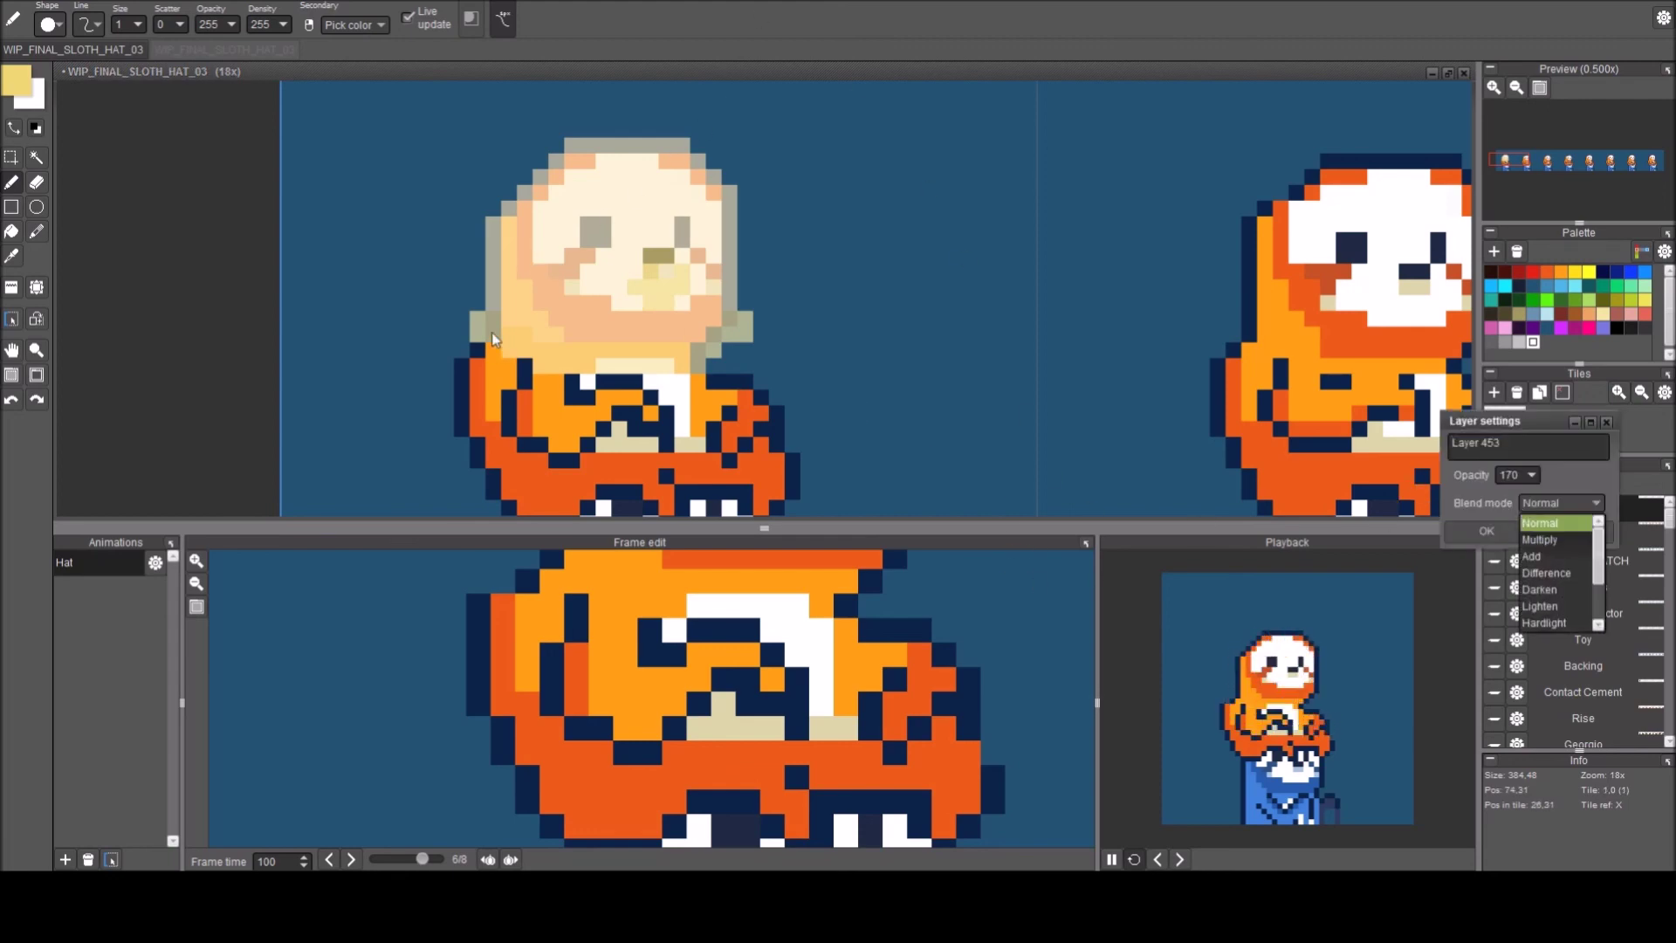
pyautogui.click(1523, 537)
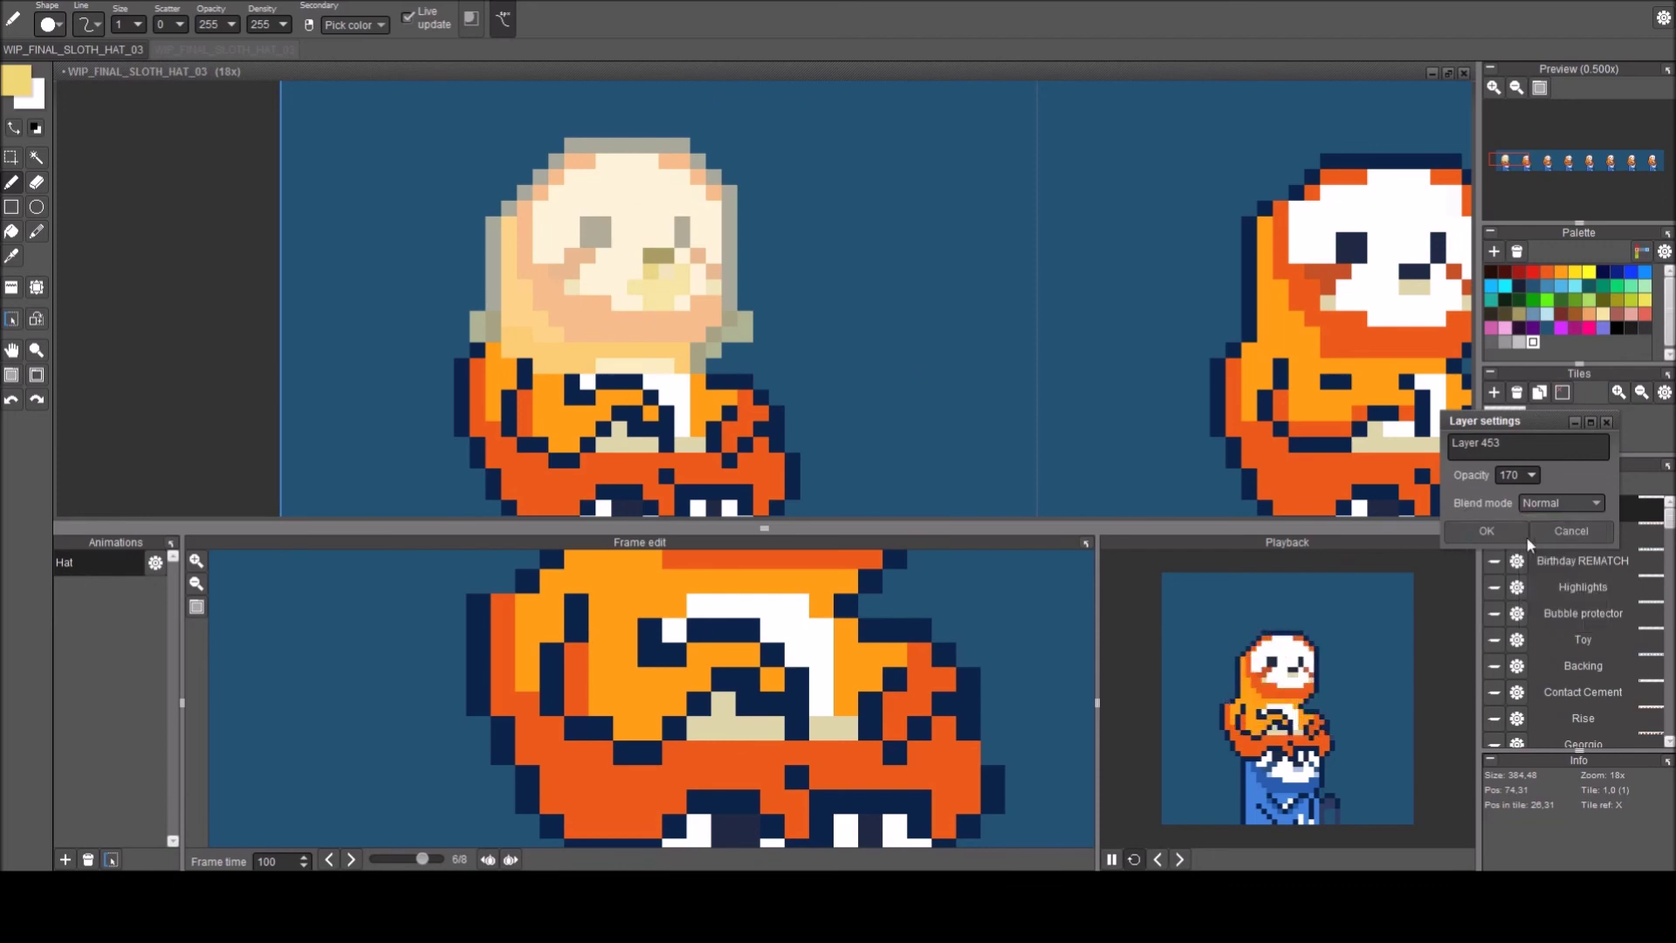
pyautogui.click(1467, 535)
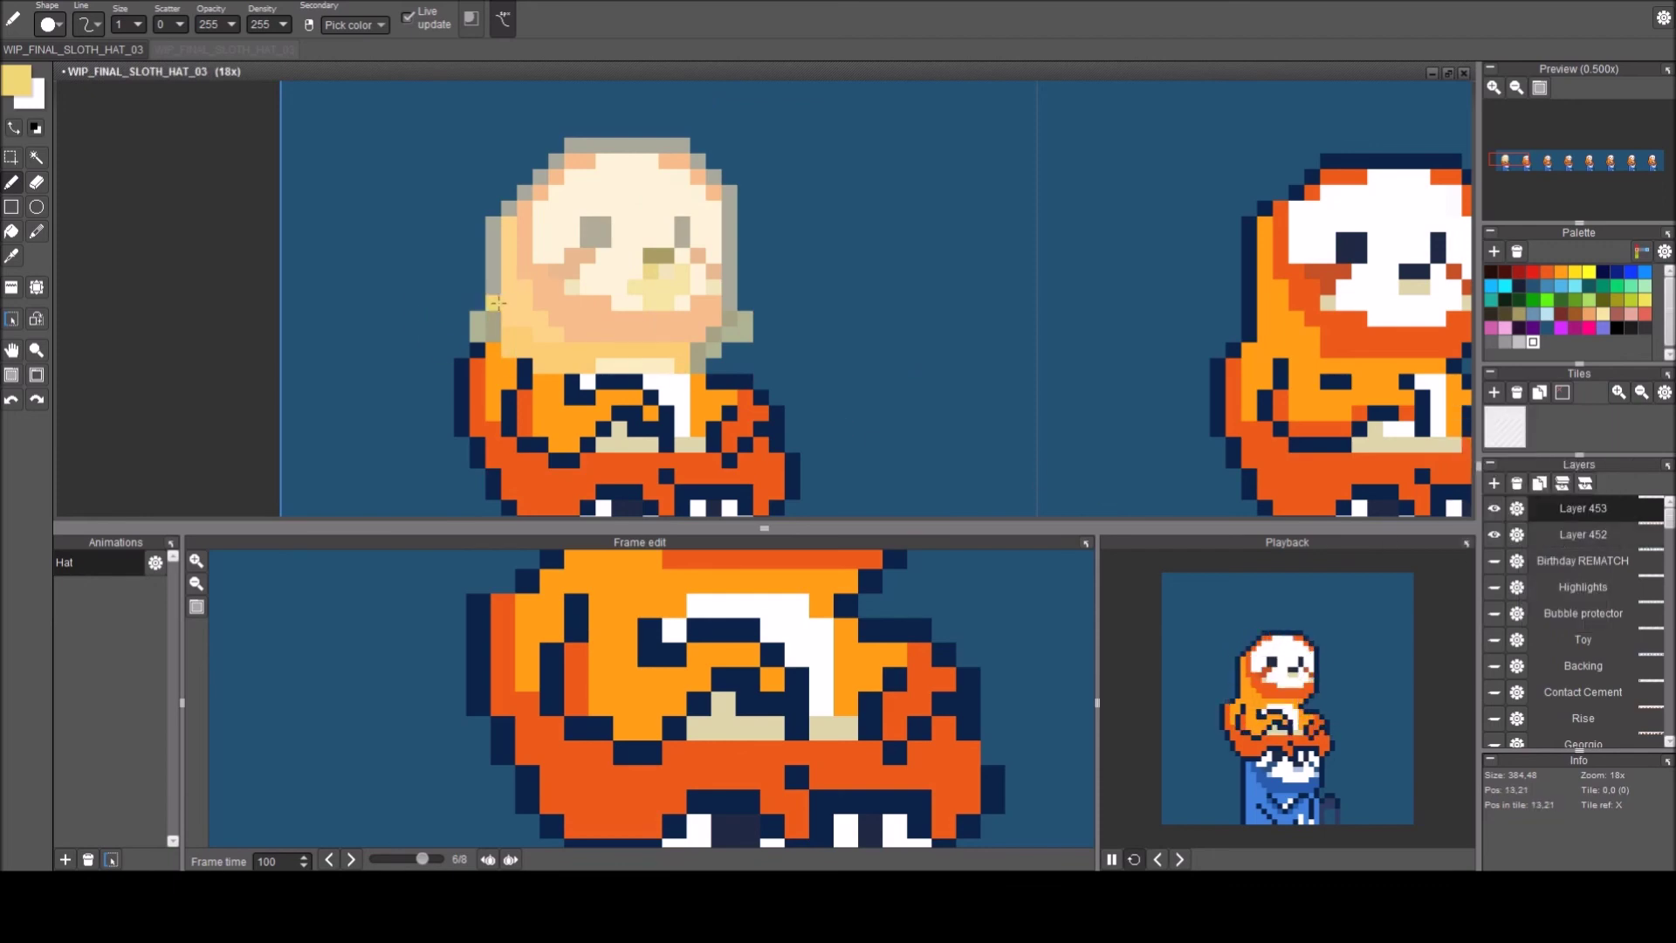
# Trace the hood's outer edge above the collar in the darker yellow, undoing misplaced strokes.
pyautogui.moveTo(496, 286)
pyautogui.mouseDown()
pyautogui.moveTo(493, 225)
pyautogui.moveTo(561, 157)
pyautogui.moveTo(671, 144)
pyautogui.moveTo(727, 192)
pyautogui.moveTo(730, 311)
pyautogui.mouseUp()
pyautogui.hotkey('ctrl', 'z')
pyautogui.hotkey('ctrl', 'z')
pyautogui.hotkey('ctrl', 'z')
pyautogui.hotkey('ctrl', 'z')
pyautogui.hotkey('ctrl', 'z')
pyautogui.hotkey('ctrl', 'z')
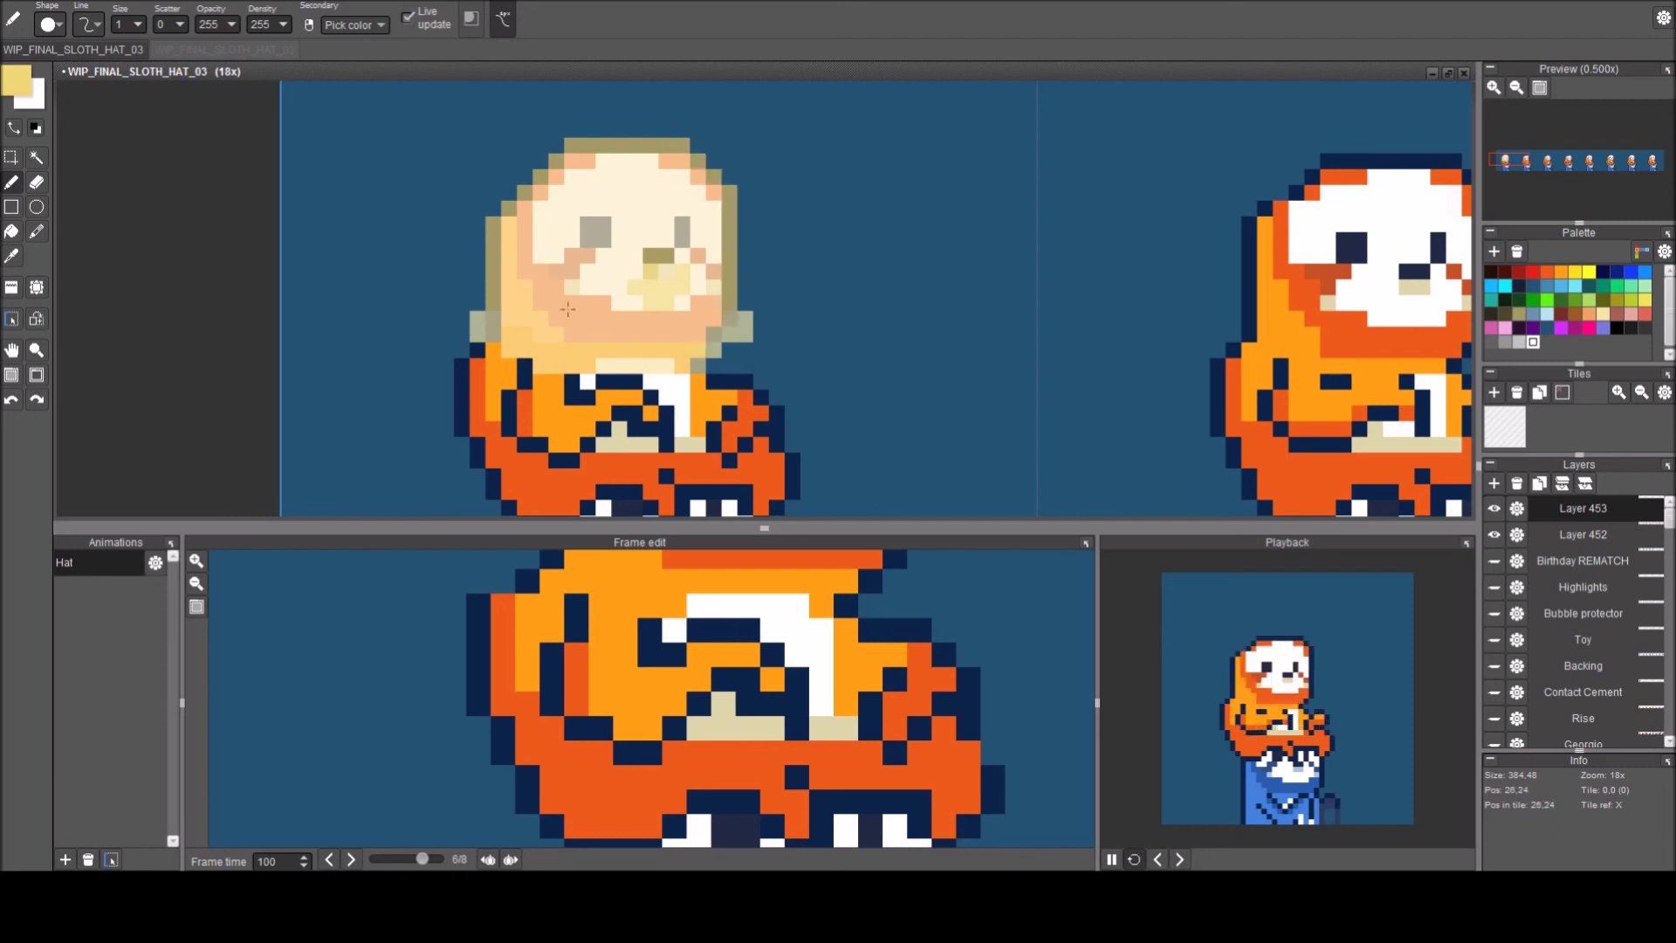
# Mark both eyes on the first frame's hood in the darker yellow.
pyautogui.click(601, 236)
pyautogui.click(599, 228)
pyautogui.click(590, 228)
pyautogui.click(590, 234)
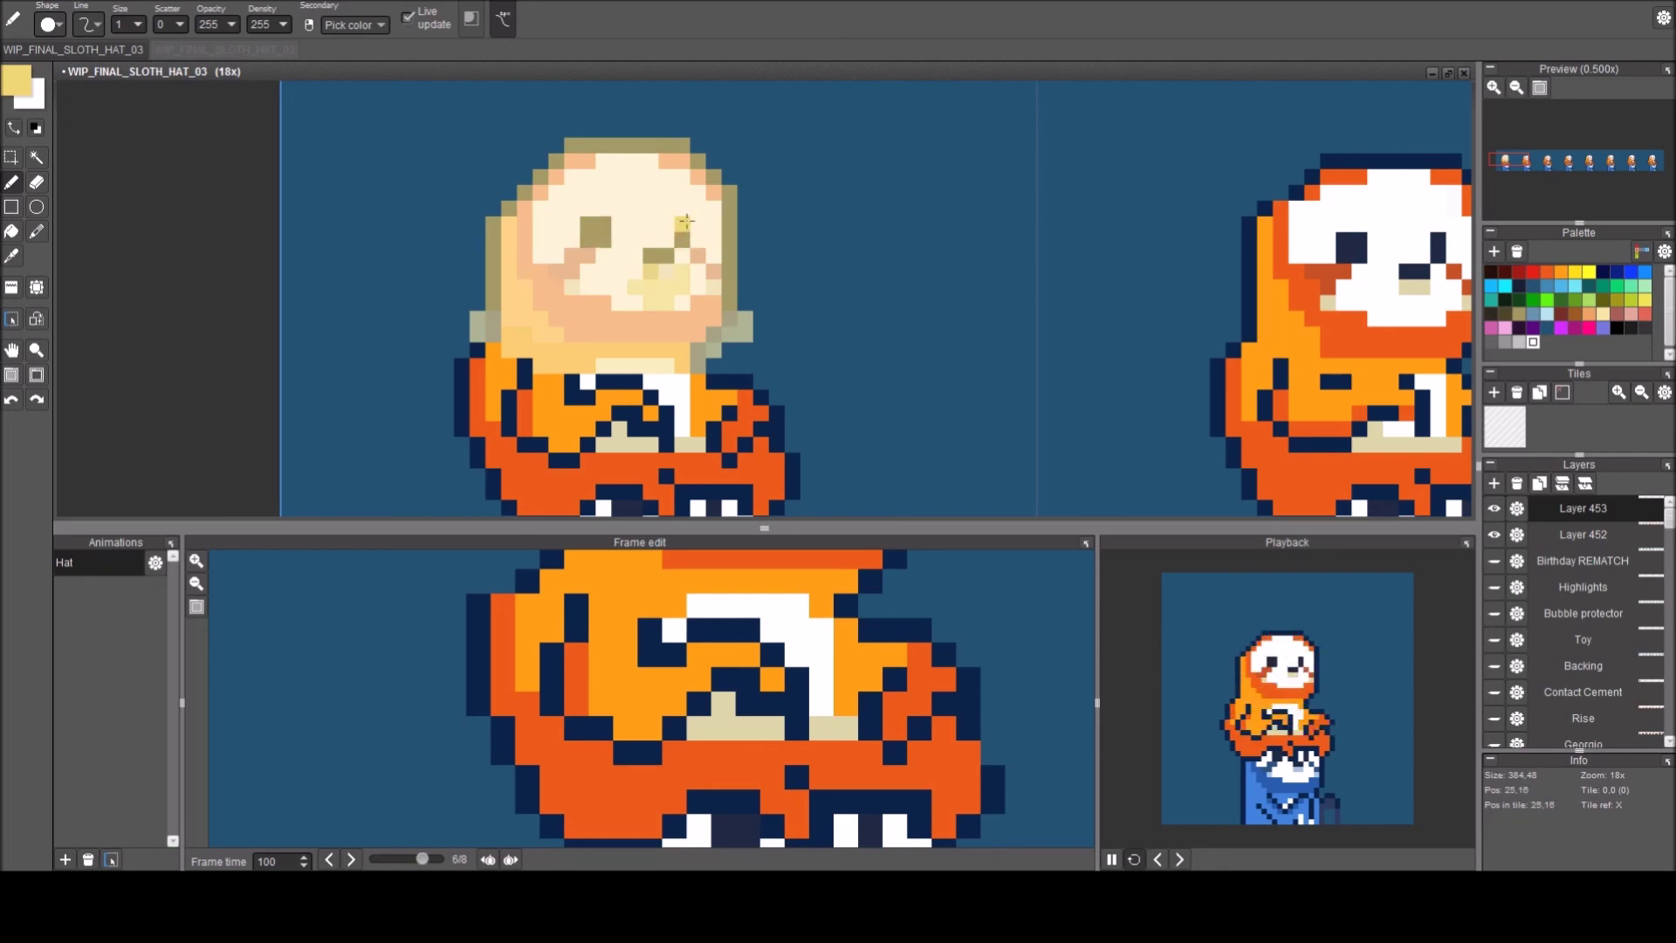
# Restore the opacity of Layer 453 to 255.
pyautogui.click(1518, 509)
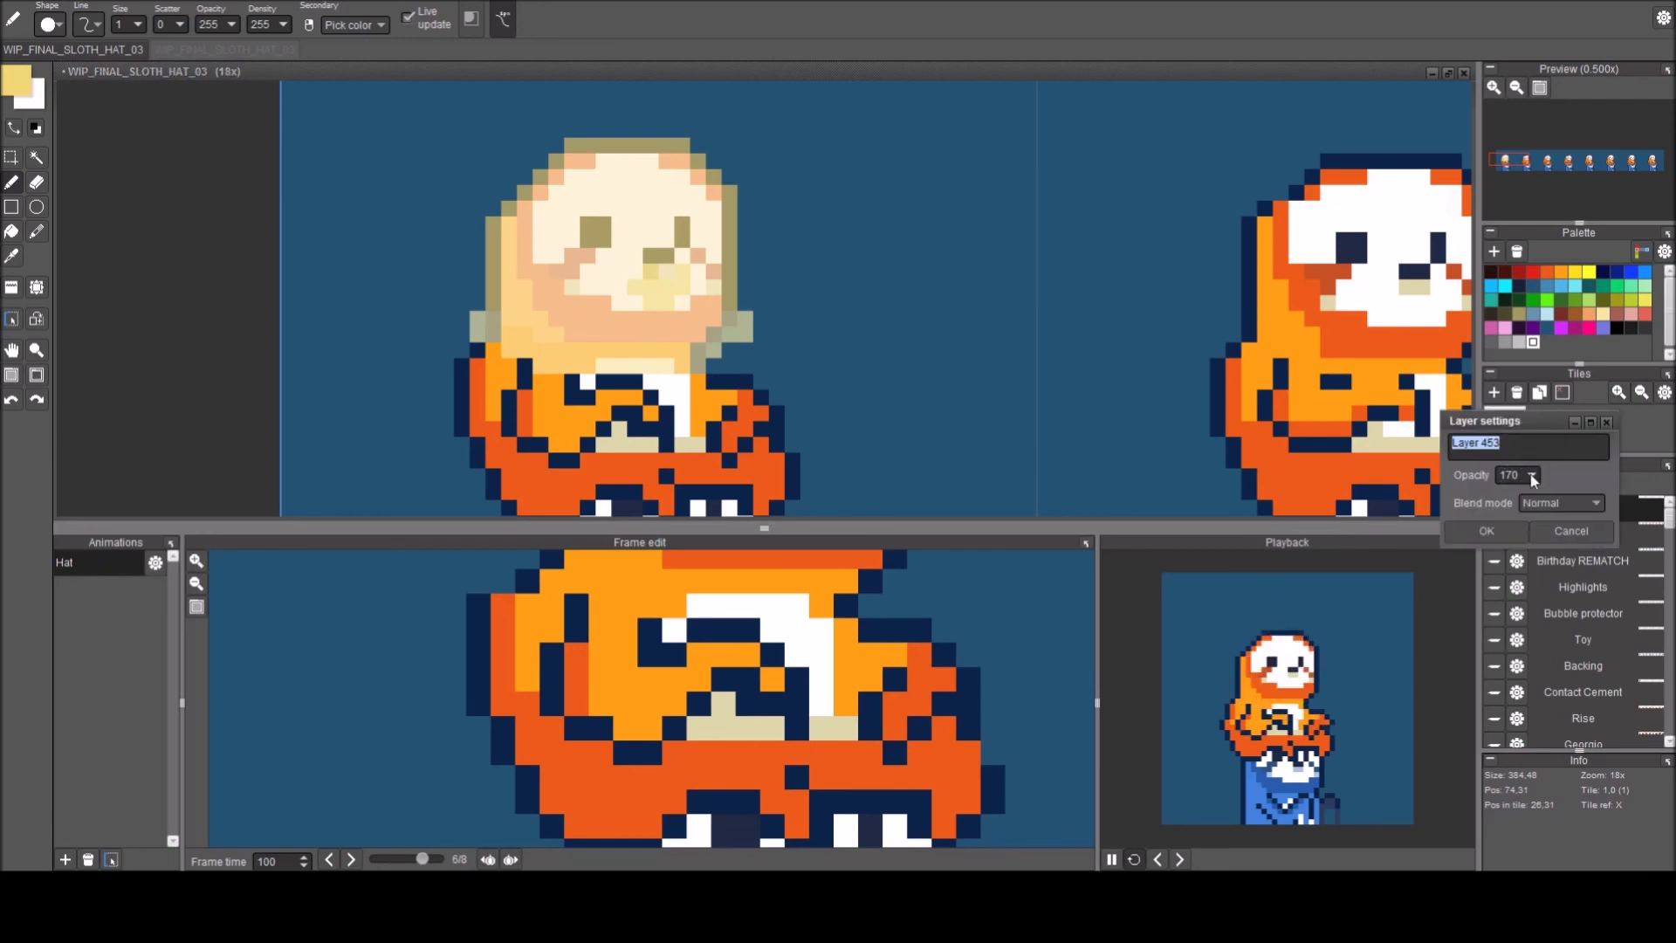
pyautogui.press('Tab')
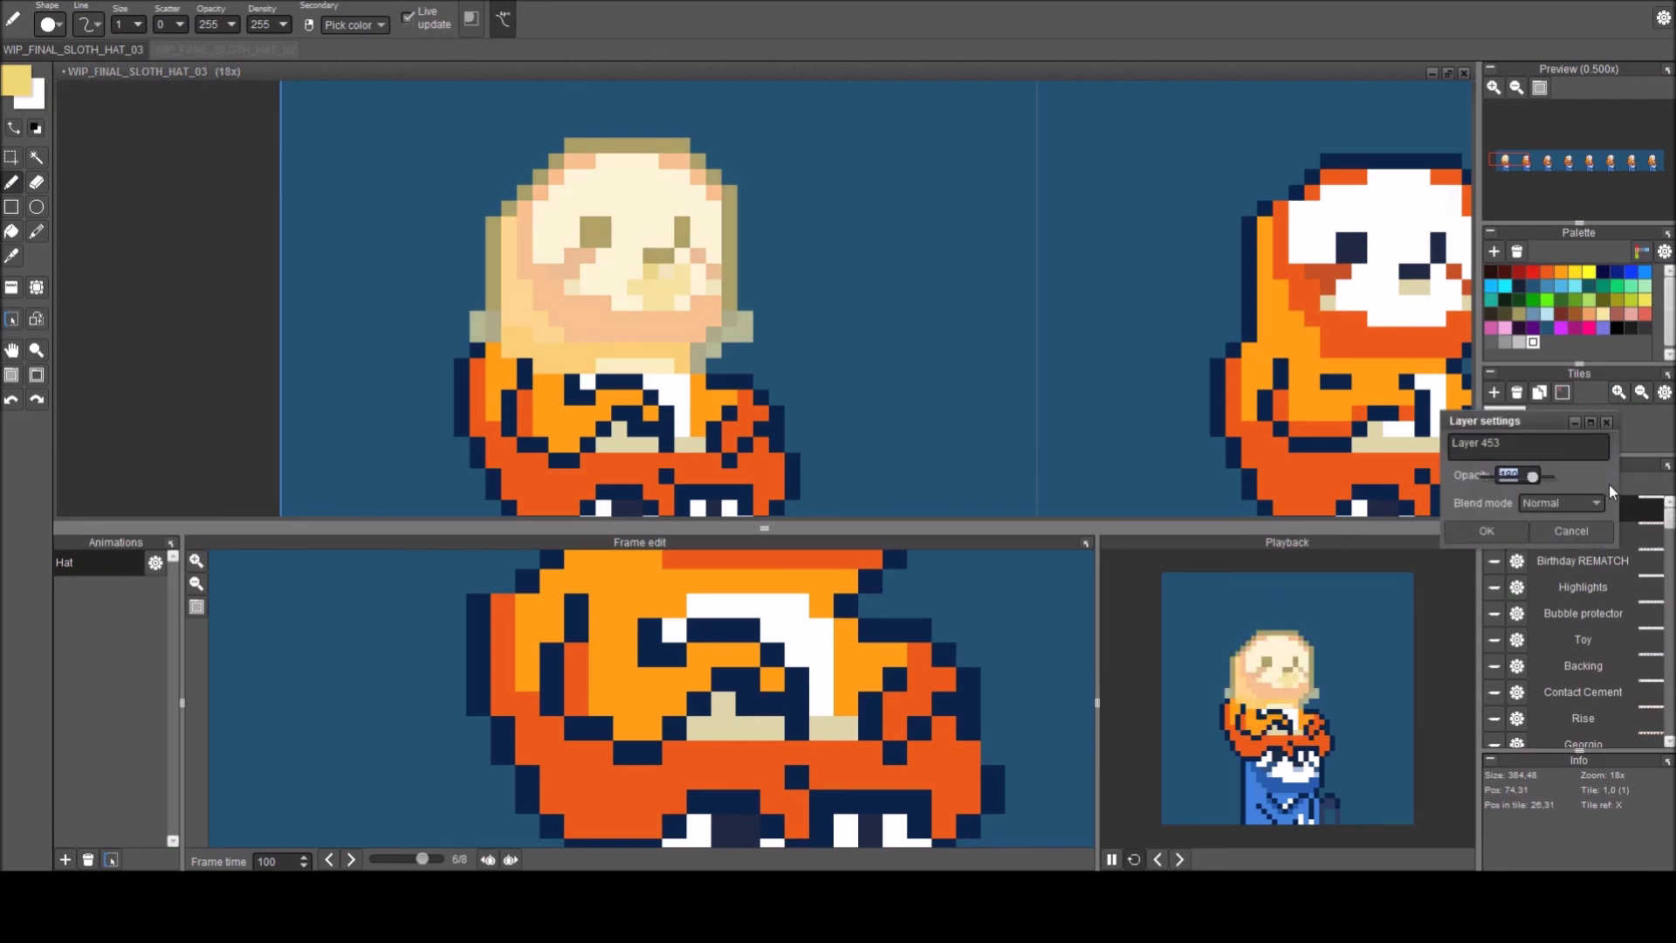
pyautogui.write('255')
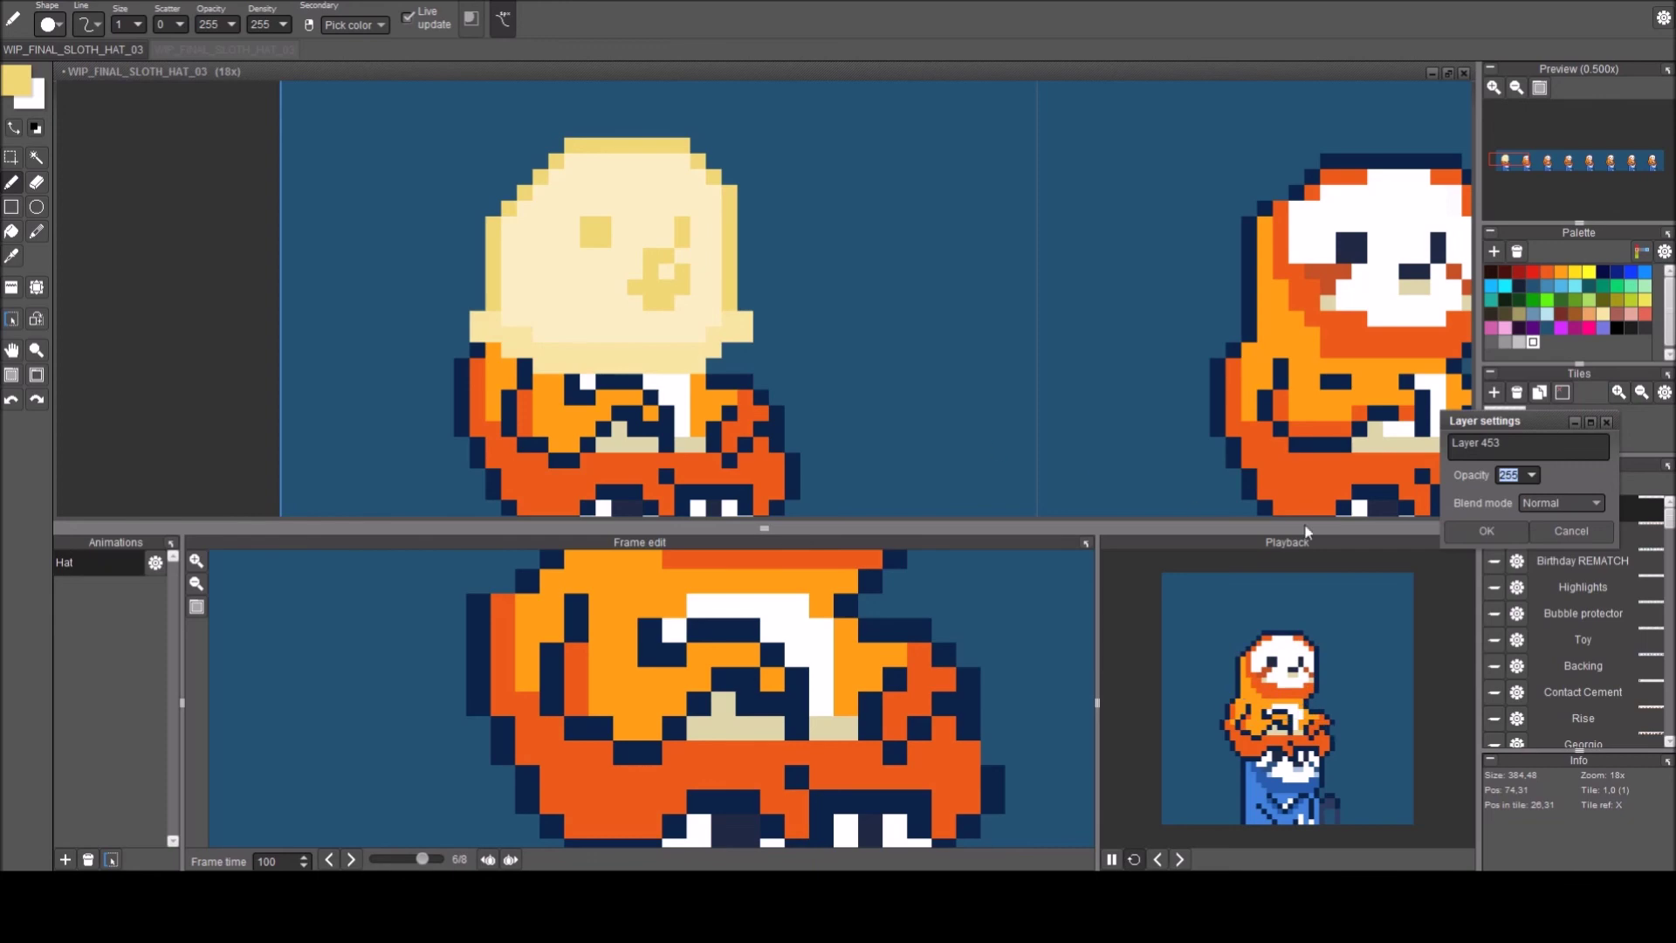
pyautogui.click(1468, 539)
pyautogui.press('Return')
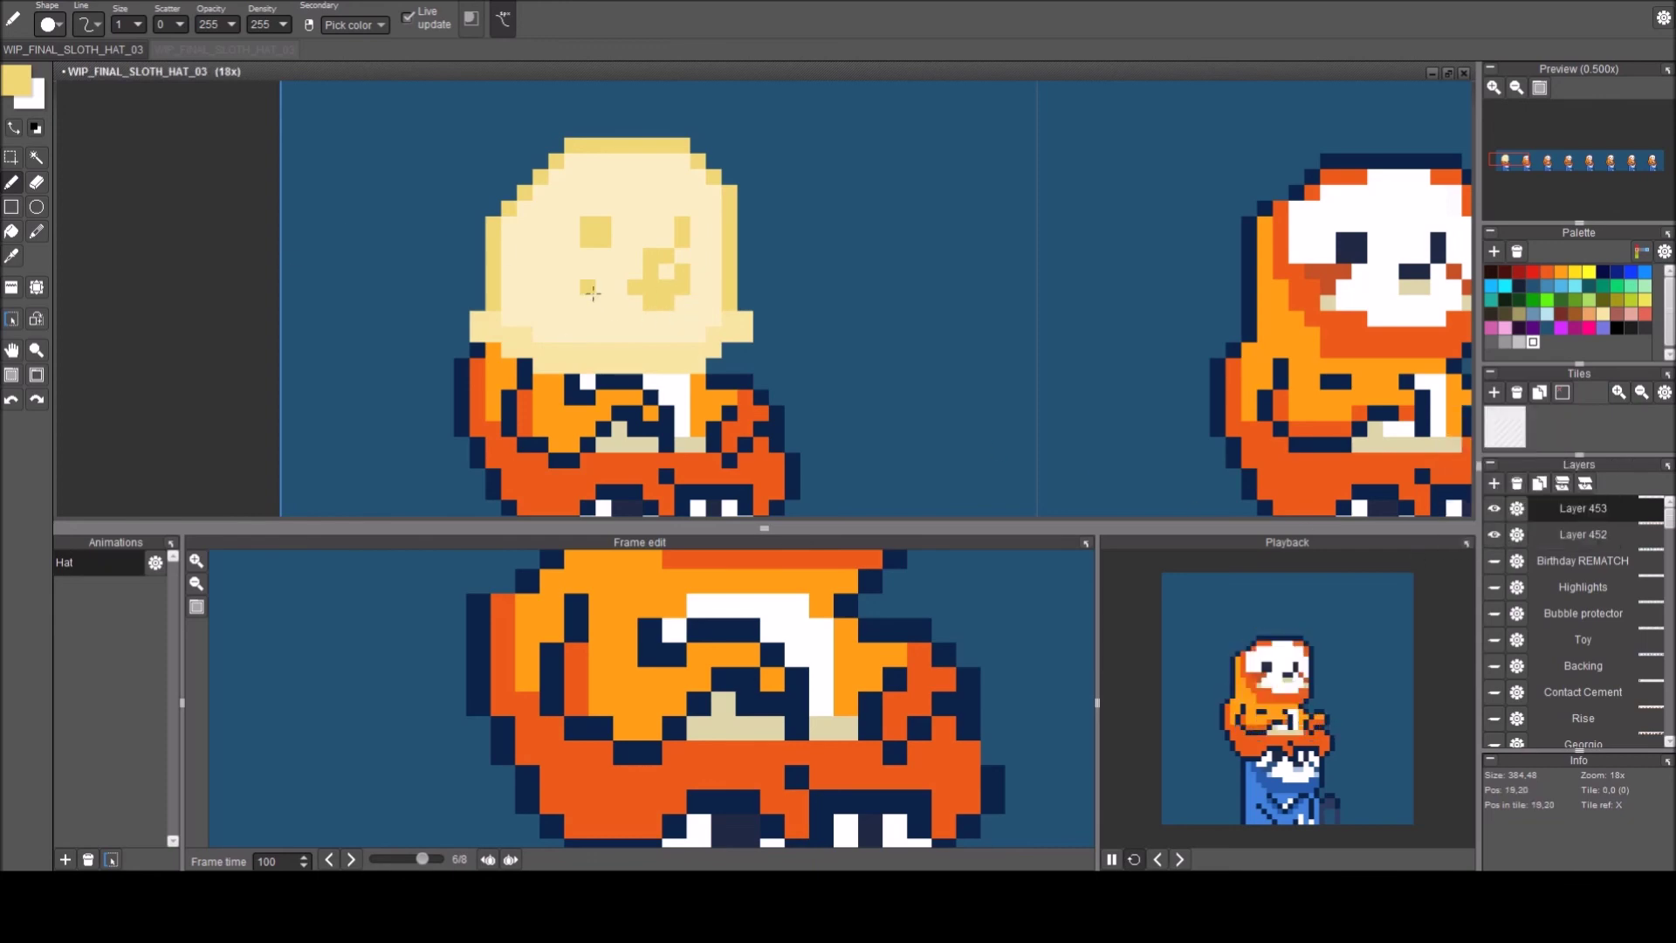
# Paint over the muzzle marks beneath the hood's nose with the hood's lightest yellow.
pyautogui.rightClick(592, 293)
pyautogui.rightClick(646, 262)
pyautogui.click(621, 286)
pyautogui.rightClick(617, 303)
pyautogui.click(635, 286)
pyautogui.click(681, 286)
pyautogui.click(651, 288)
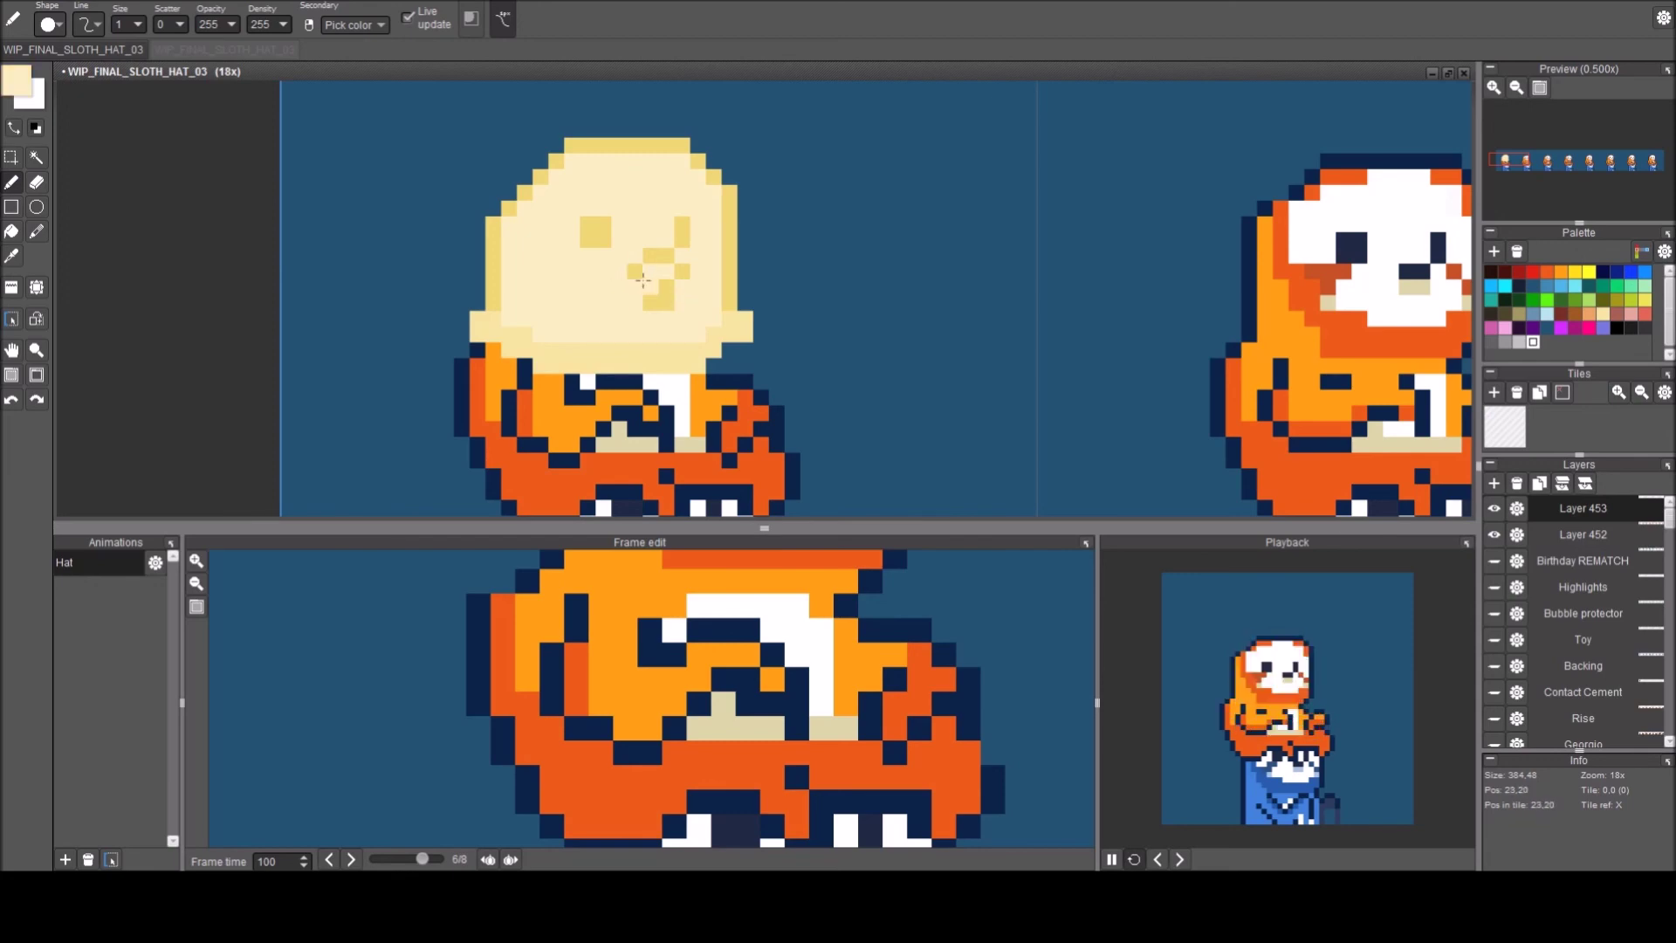
pyautogui.click(665, 272)
pyautogui.click(674, 271)
# Draw a downturned mouth below the hood's nose in the darker yellow.
pyautogui.click(661, 293)
pyautogui.rightClick(661, 293)
pyautogui.click(657, 301)
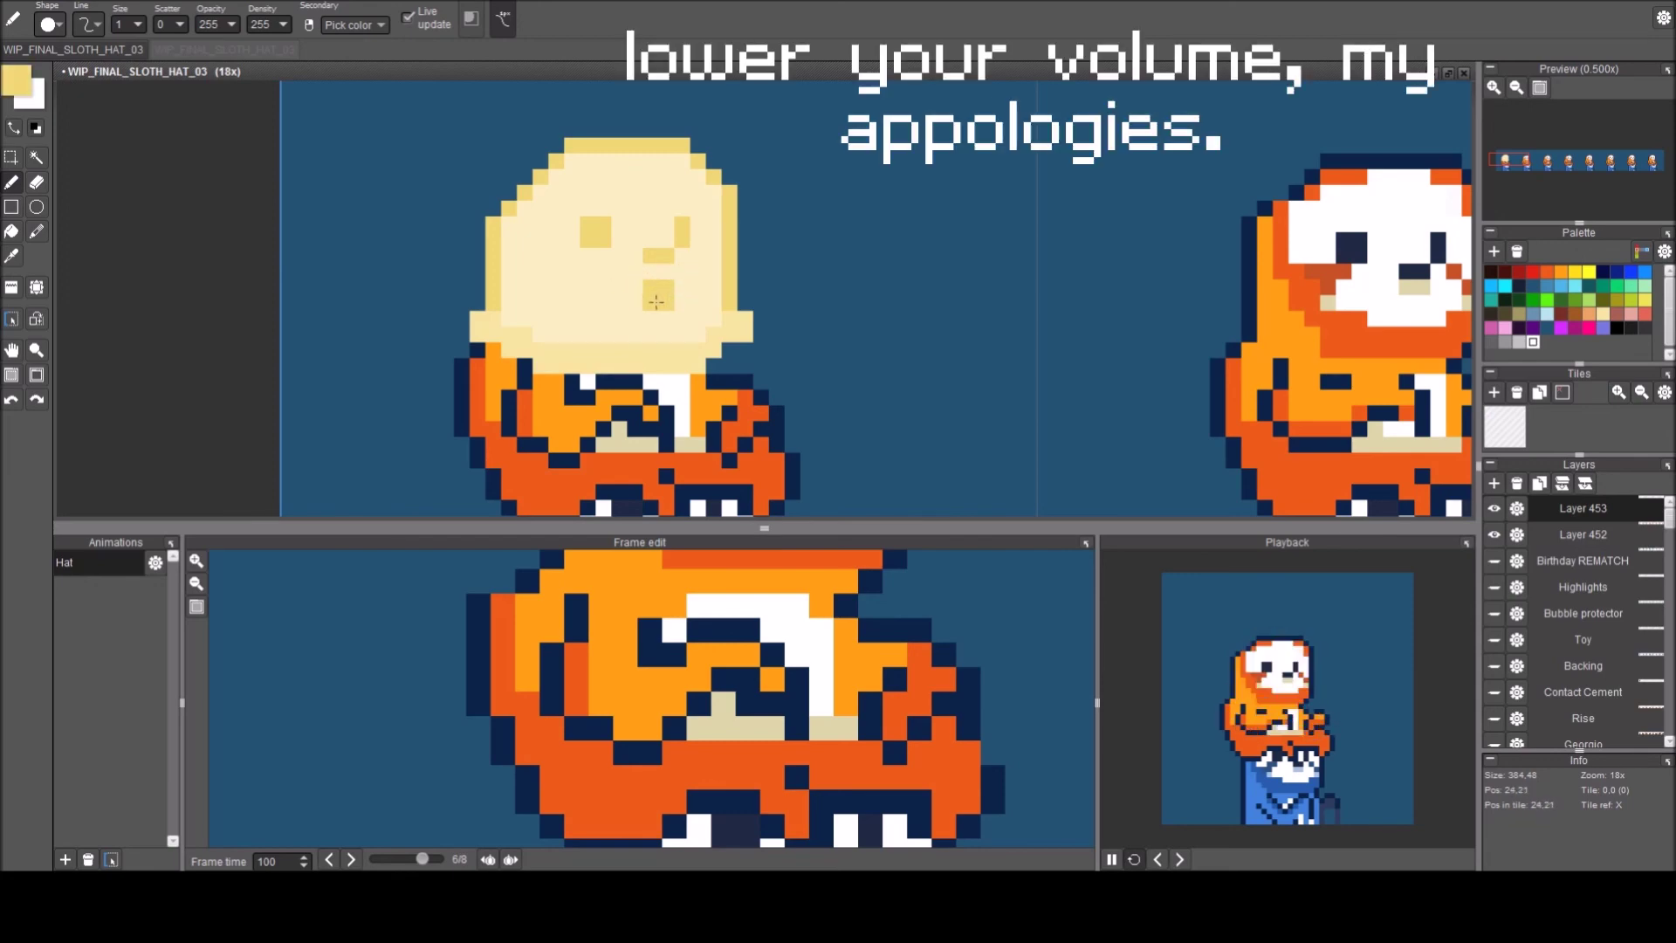
pyautogui.moveTo(642, 302); pyautogui.dragTo(634, 288)
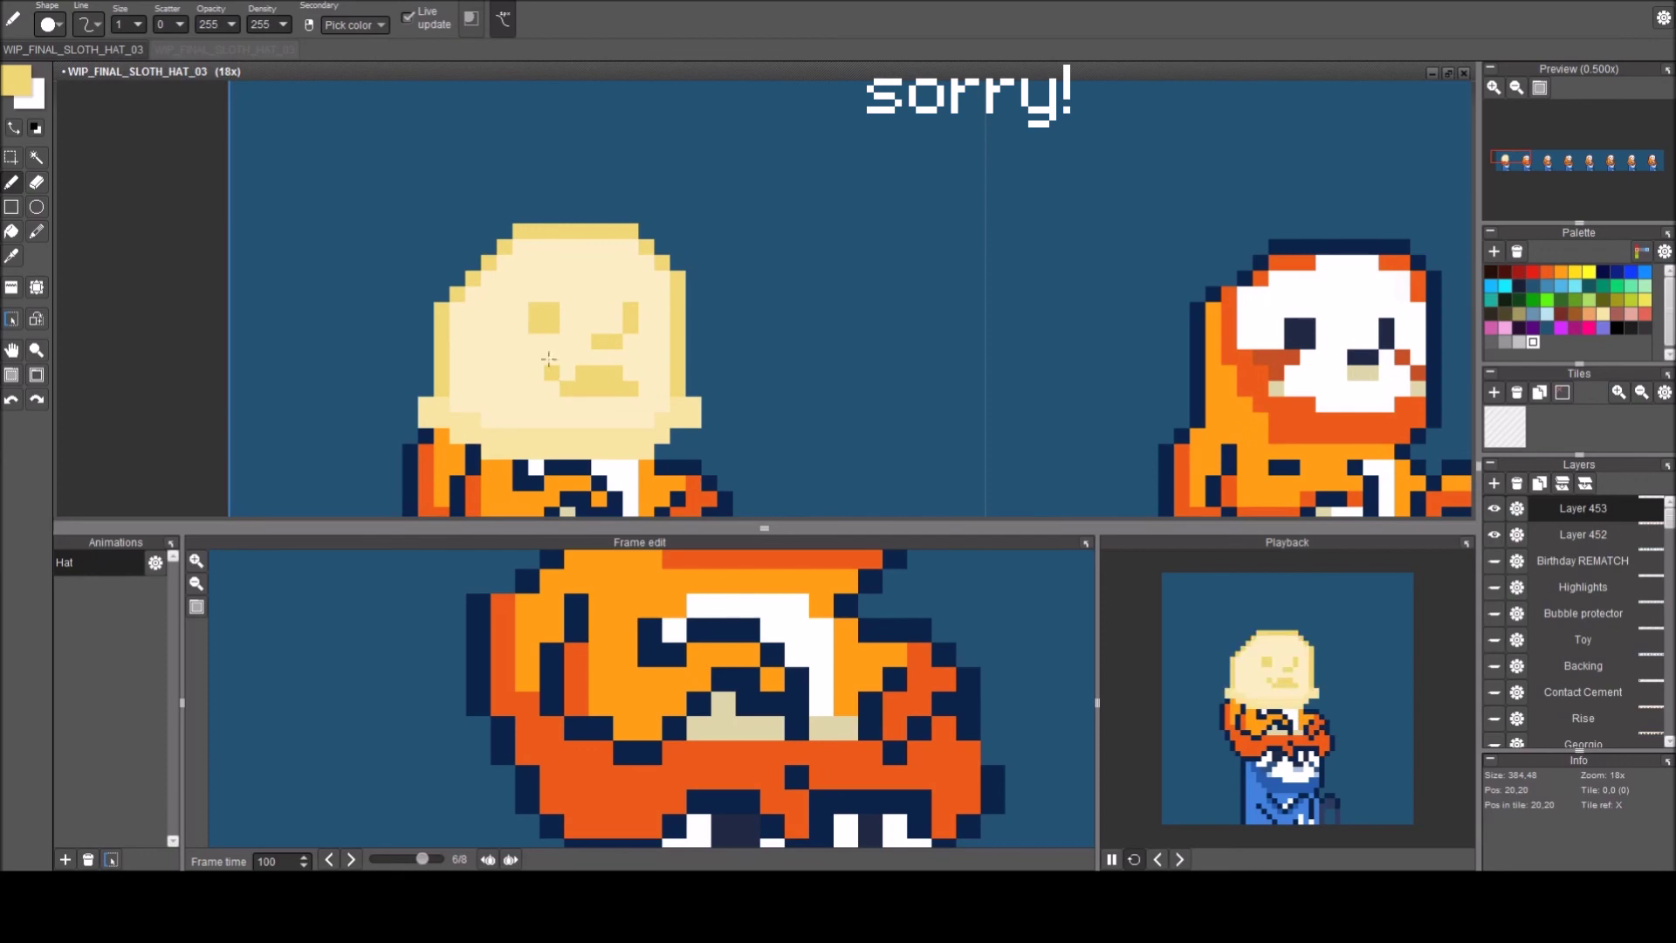
# Fill the first frame's hood collar with the darker yellow.
pyautogui.scroll(3, 430, 336)
pyautogui.press('f')
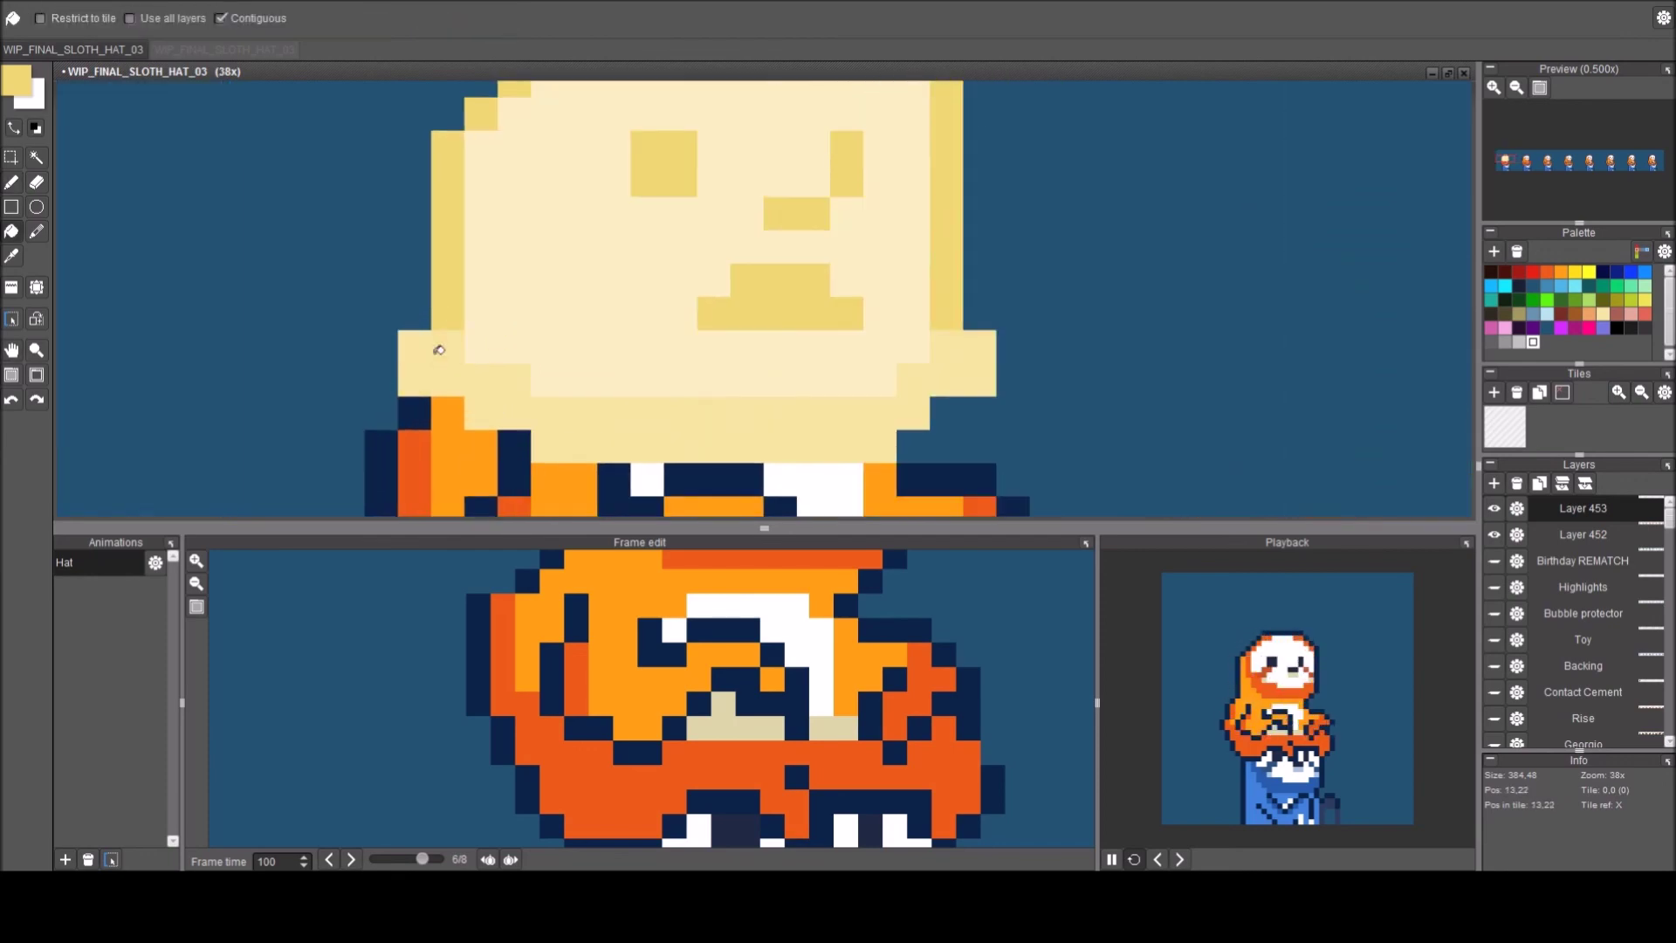
pyautogui.click(438, 348)
# Shade the hood's face just above the collar and along its left inner edge in the medium yellow.
pyautogui.scroll(2, 550, 330)
pyautogui.click(1602, 313)
pyautogui.press('b')
pyautogui.click(441, 360)
pyautogui.moveTo(471, 361)
pyautogui.mouseDown()
pyautogui.moveTo(506, 397)
pyautogui.moveTo(674, 393)
pyautogui.mouseUp()
pyautogui.click(443, 331)
pyautogui.moveTo(441, 283); pyautogui.dragTo(441, 160)
pyautogui.moveTo(636, 143); pyautogui.dragTo(514, 380)
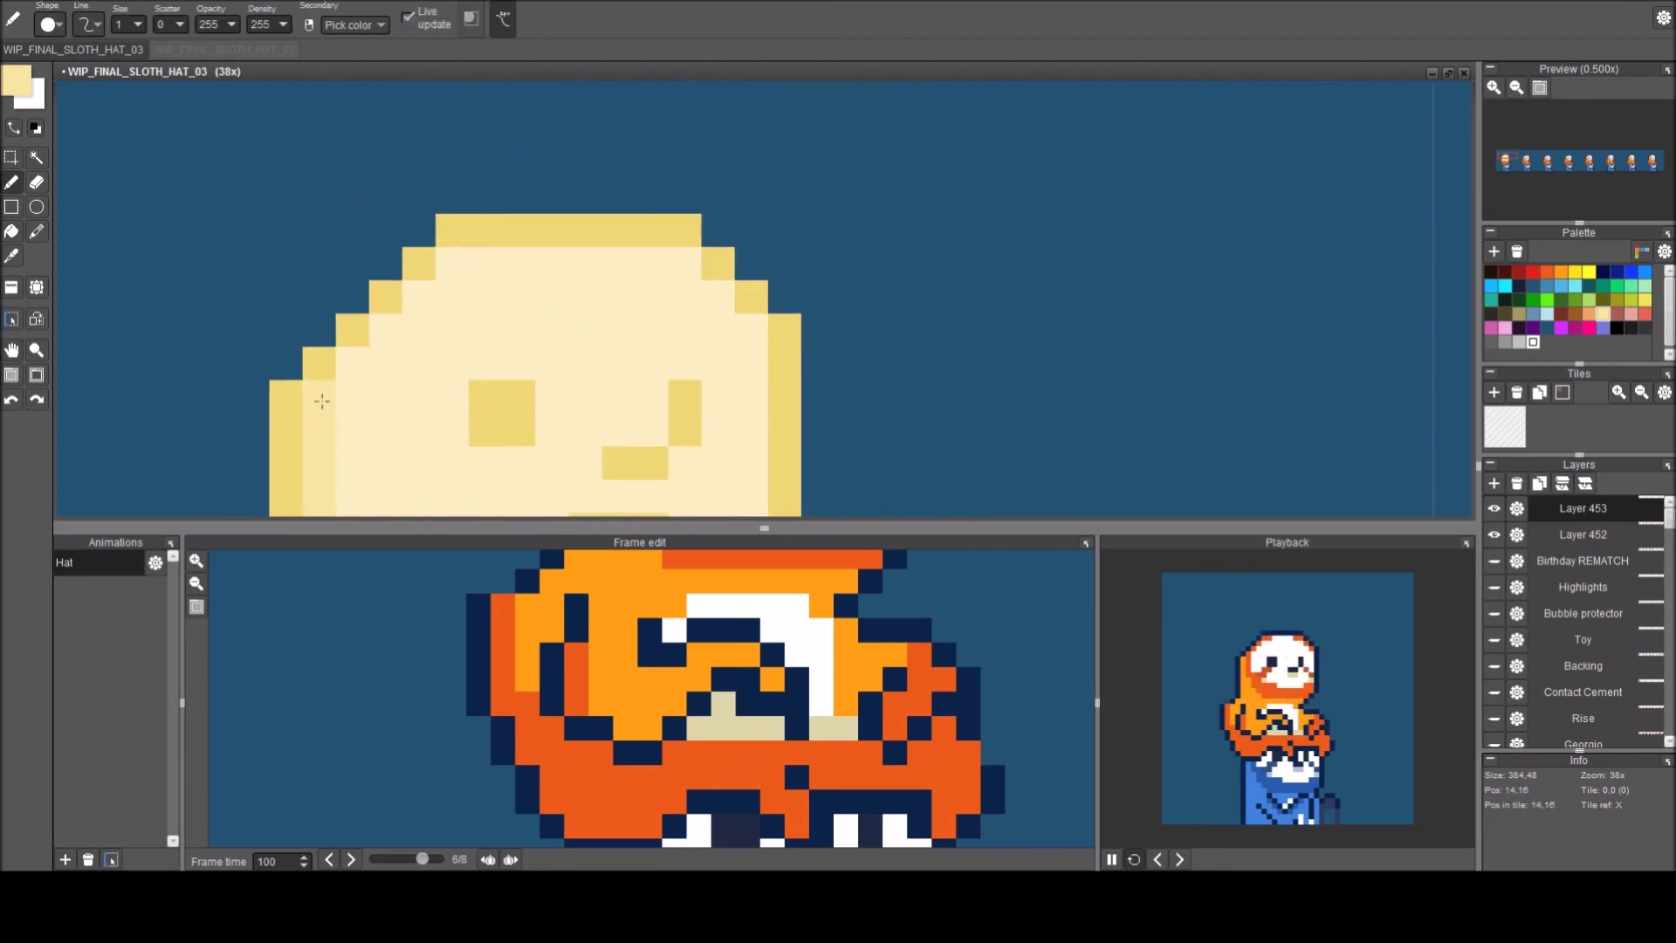
# Continue the medium-yellow shading inside the hood's upper outline and down its right inner edge.
pyautogui.moveTo(317, 395); pyautogui.dragTo(463, 287)
pyautogui.moveTo(445, 267); pyautogui.dragTo(414, 306)
pyautogui.click(382, 330)
pyautogui.moveTo(441, 419); pyautogui.dragTo(398, 260)
pyautogui.moveTo(630, 114)
pyautogui.mouseDown()
pyautogui.moveTo(700, 177)
pyautogui.moveTo(703, 271)
pyautogui.mouseUp()
# Add medium-yellow cheek shading below both eyes and beside the nose, clearing the excess with the lightest yellow.
pyautogui.click(646, 307)
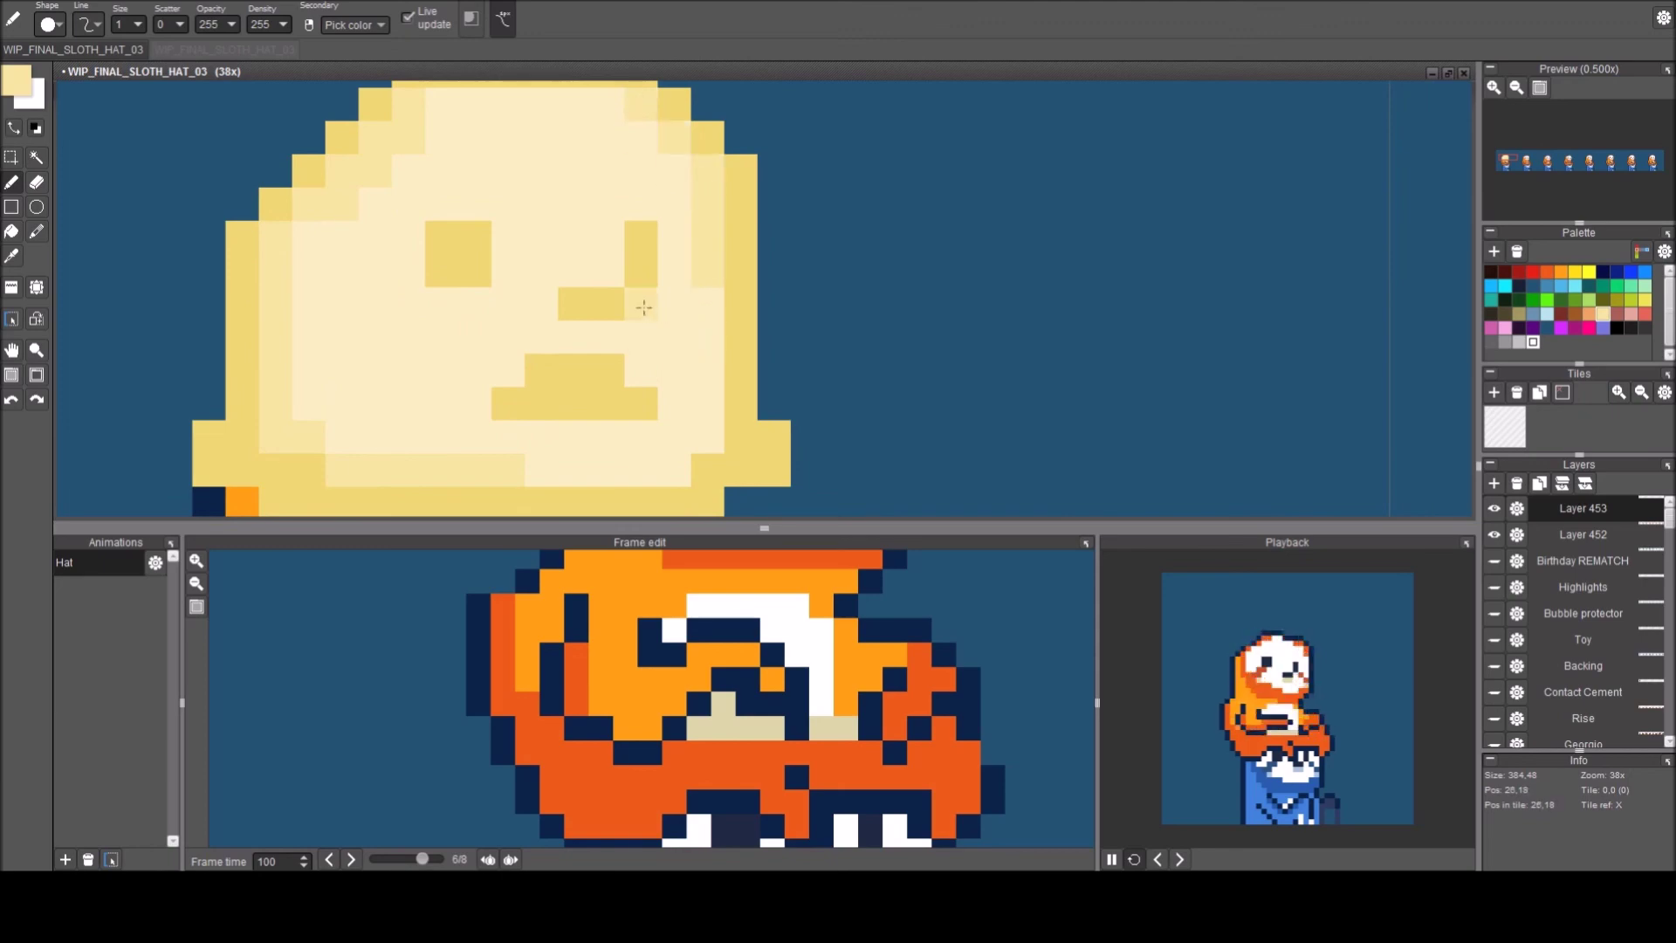
pyautogui.click(468, 304)
pyautogui.moveTo(422, 303); pyautogui.dragTo(411, 337)
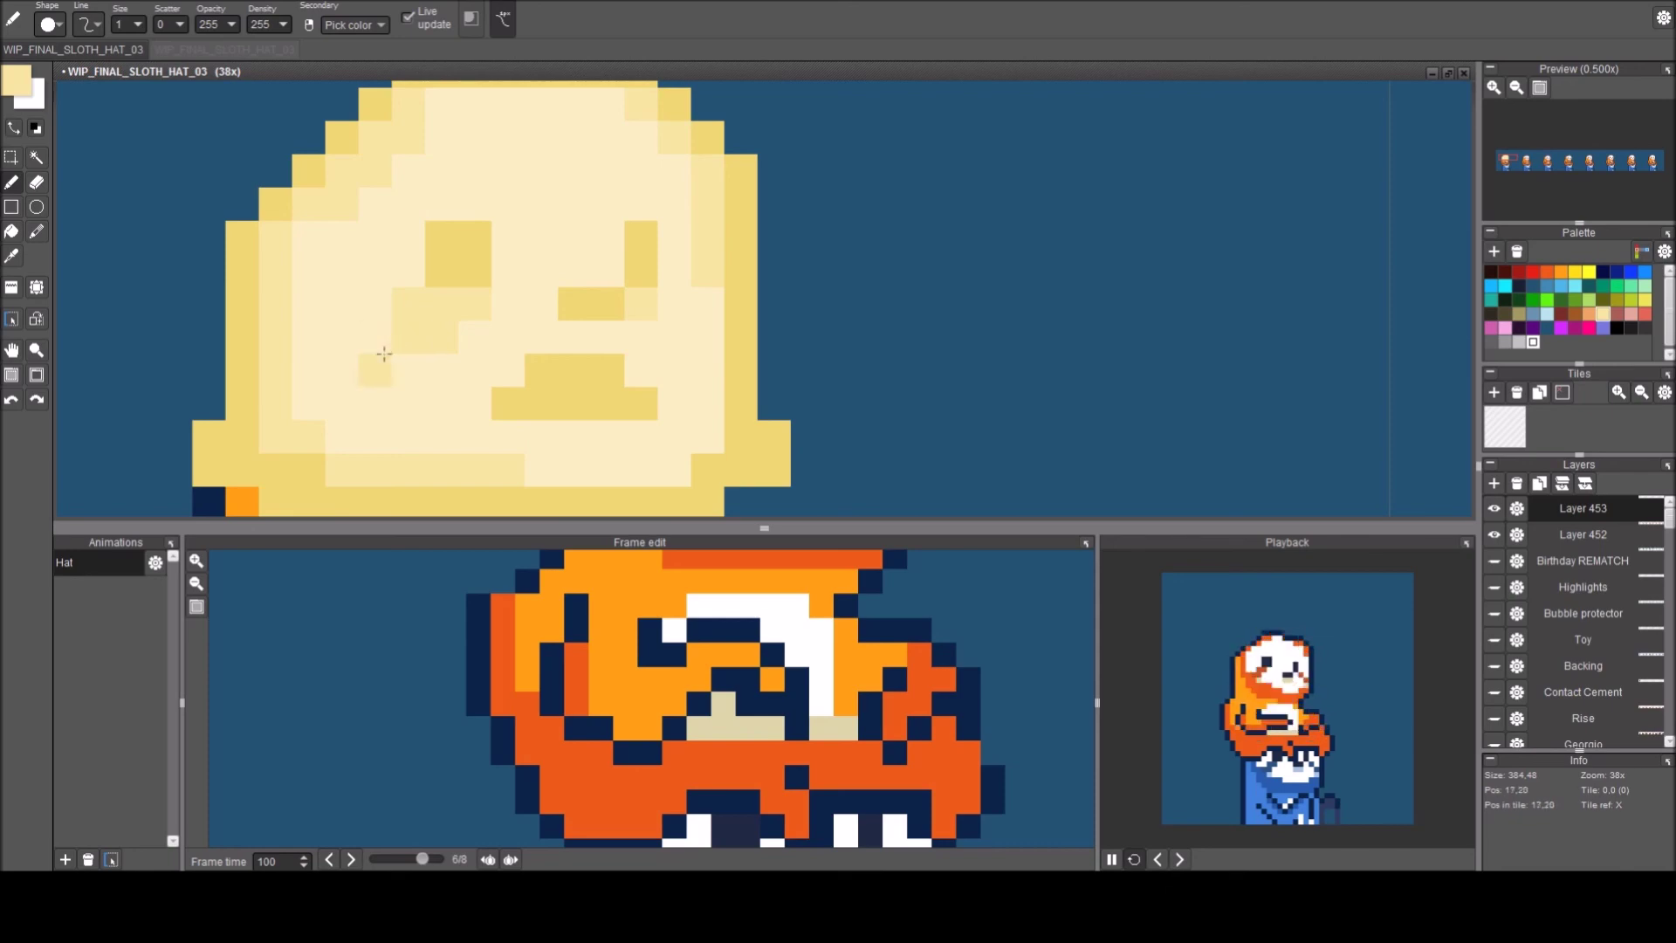
pyautogui.rightClick(379, 296)
pyautogui.click(404, 295)
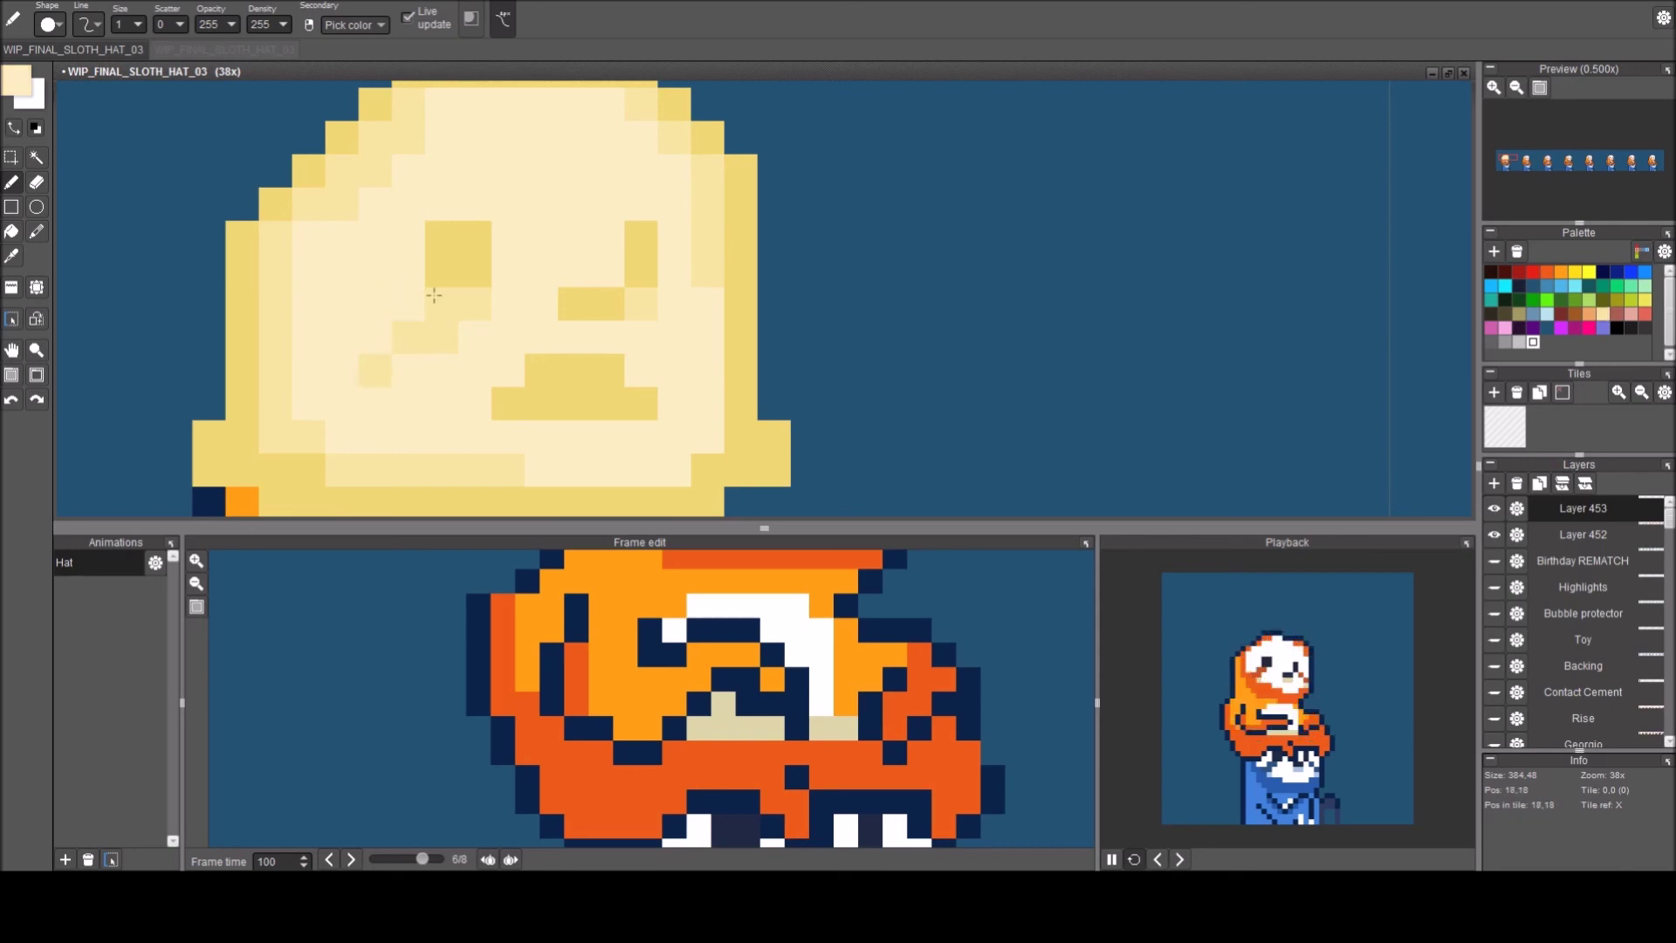
pyautogui.rightClick(432, 318)
pyautogui.moveTo(636, 319); pyautogui.dragTo(695, 364)
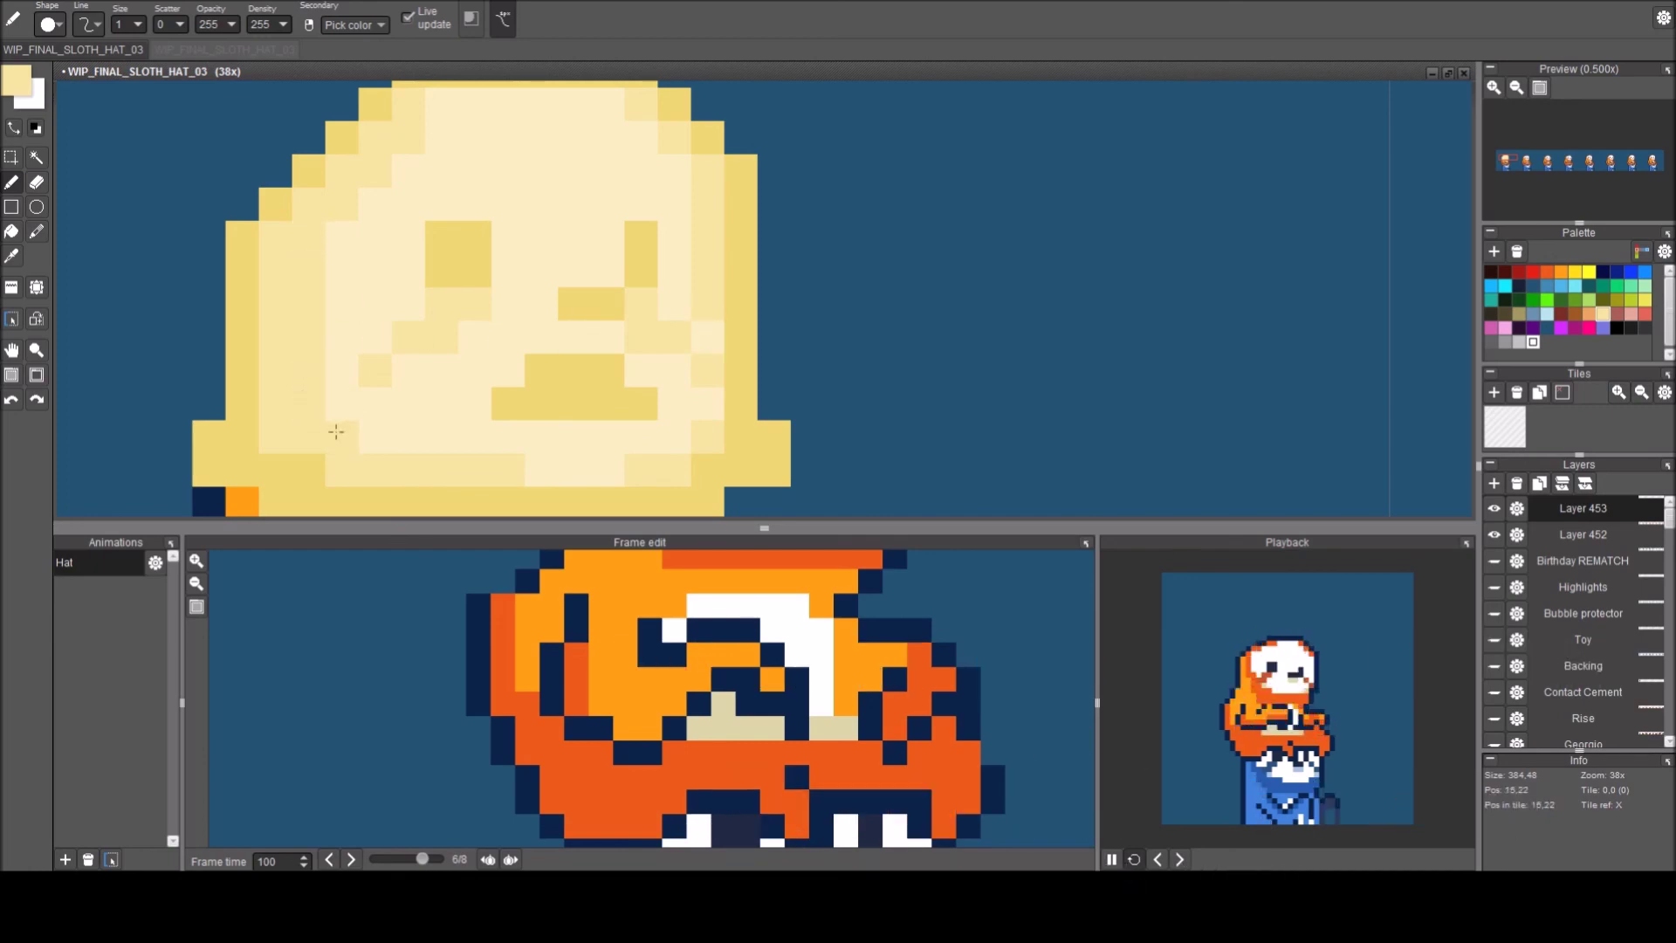
pyautogui.scroll(-1, 449, 359)
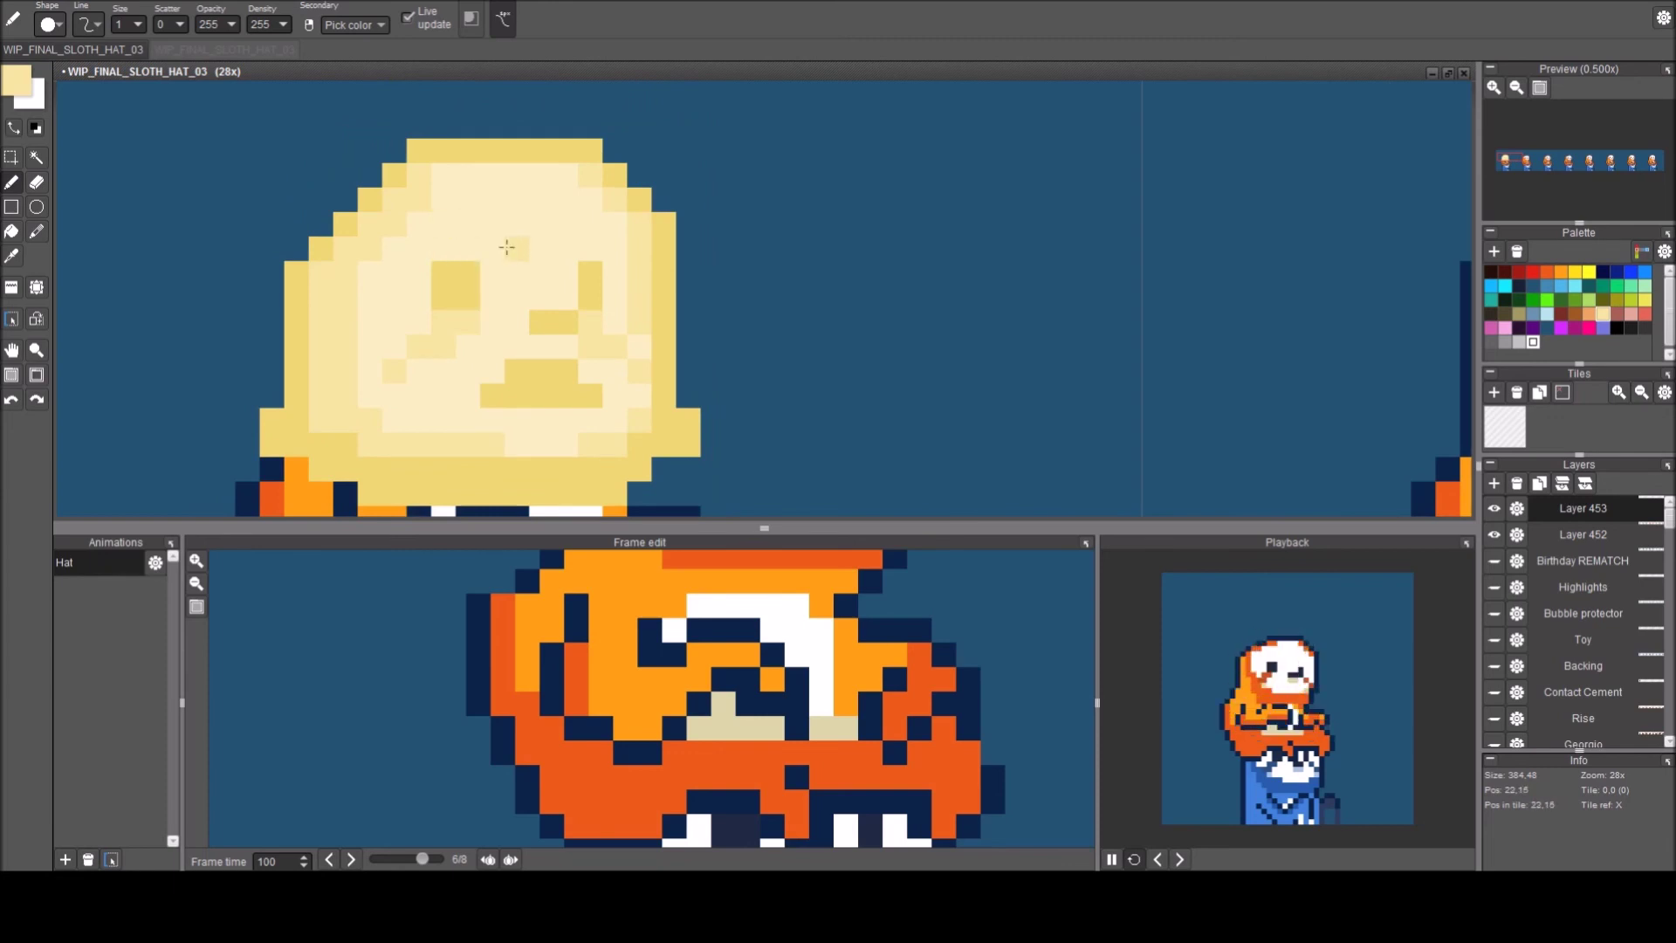
pyautogui.scroll(-1, 524, 332)
pyautogui.scroll(1, 532, 330)
pyautogui.scroll(1, 532, 330)
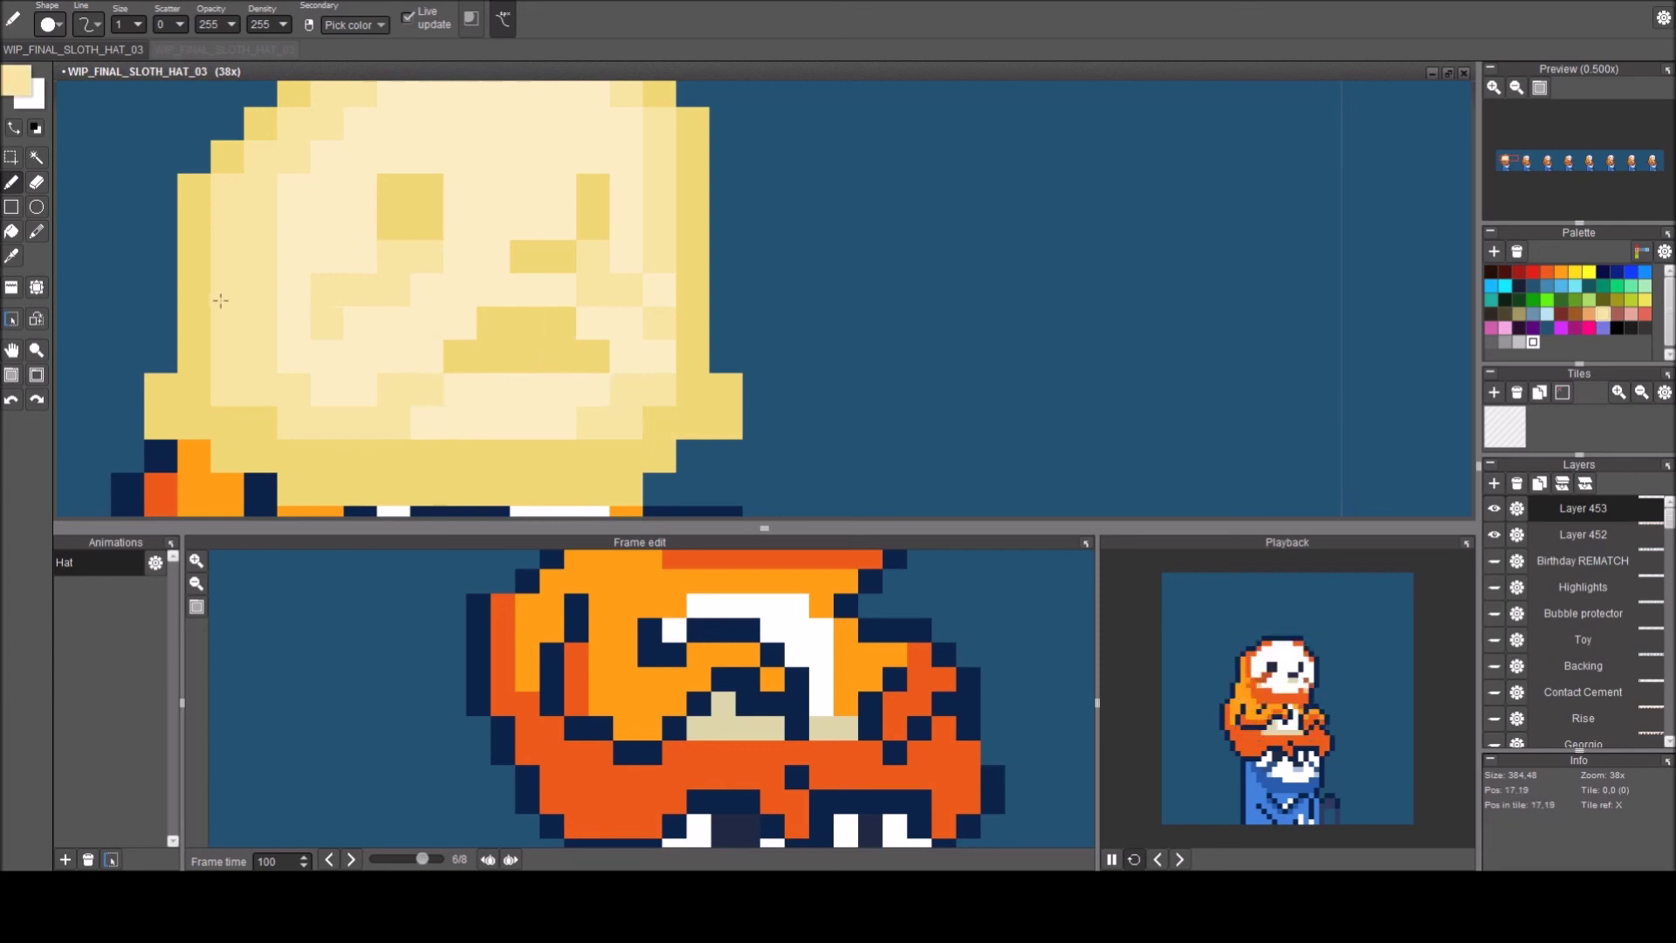
# Outline a small pointed tip on top of the first frame's hood in the darker yellow.
pyautogui.moveTo(339, 157); pyautogui.dragTo(280, 329)
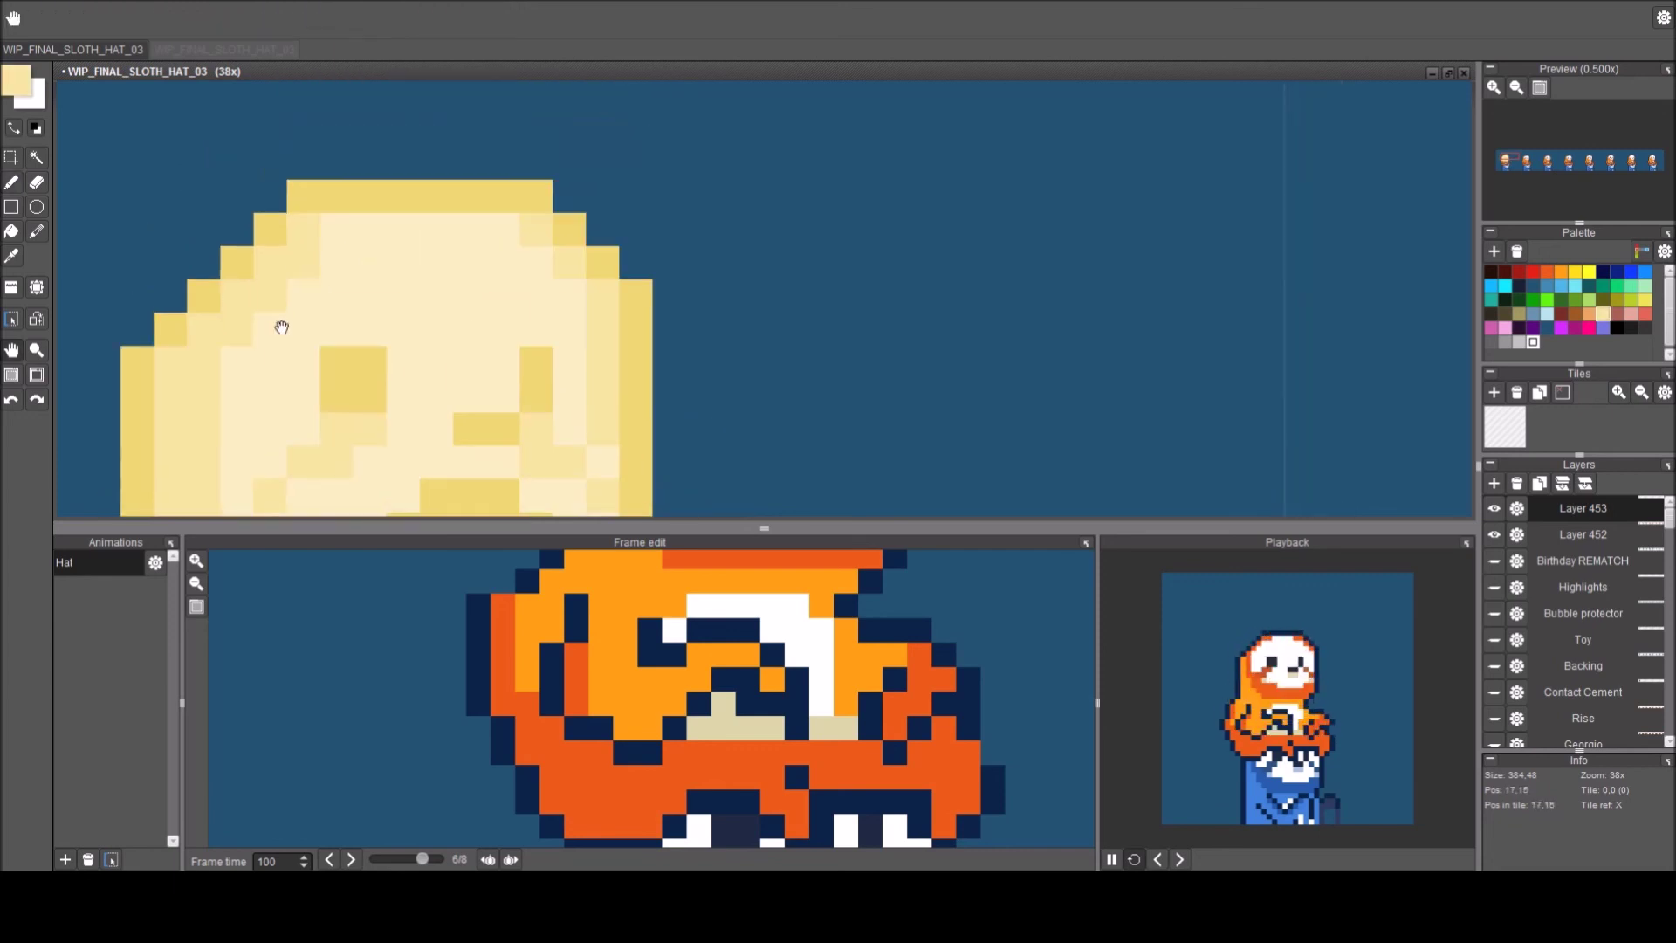
pyautogui.rightClick(360, 196)
pyautogui.click(401, 131)
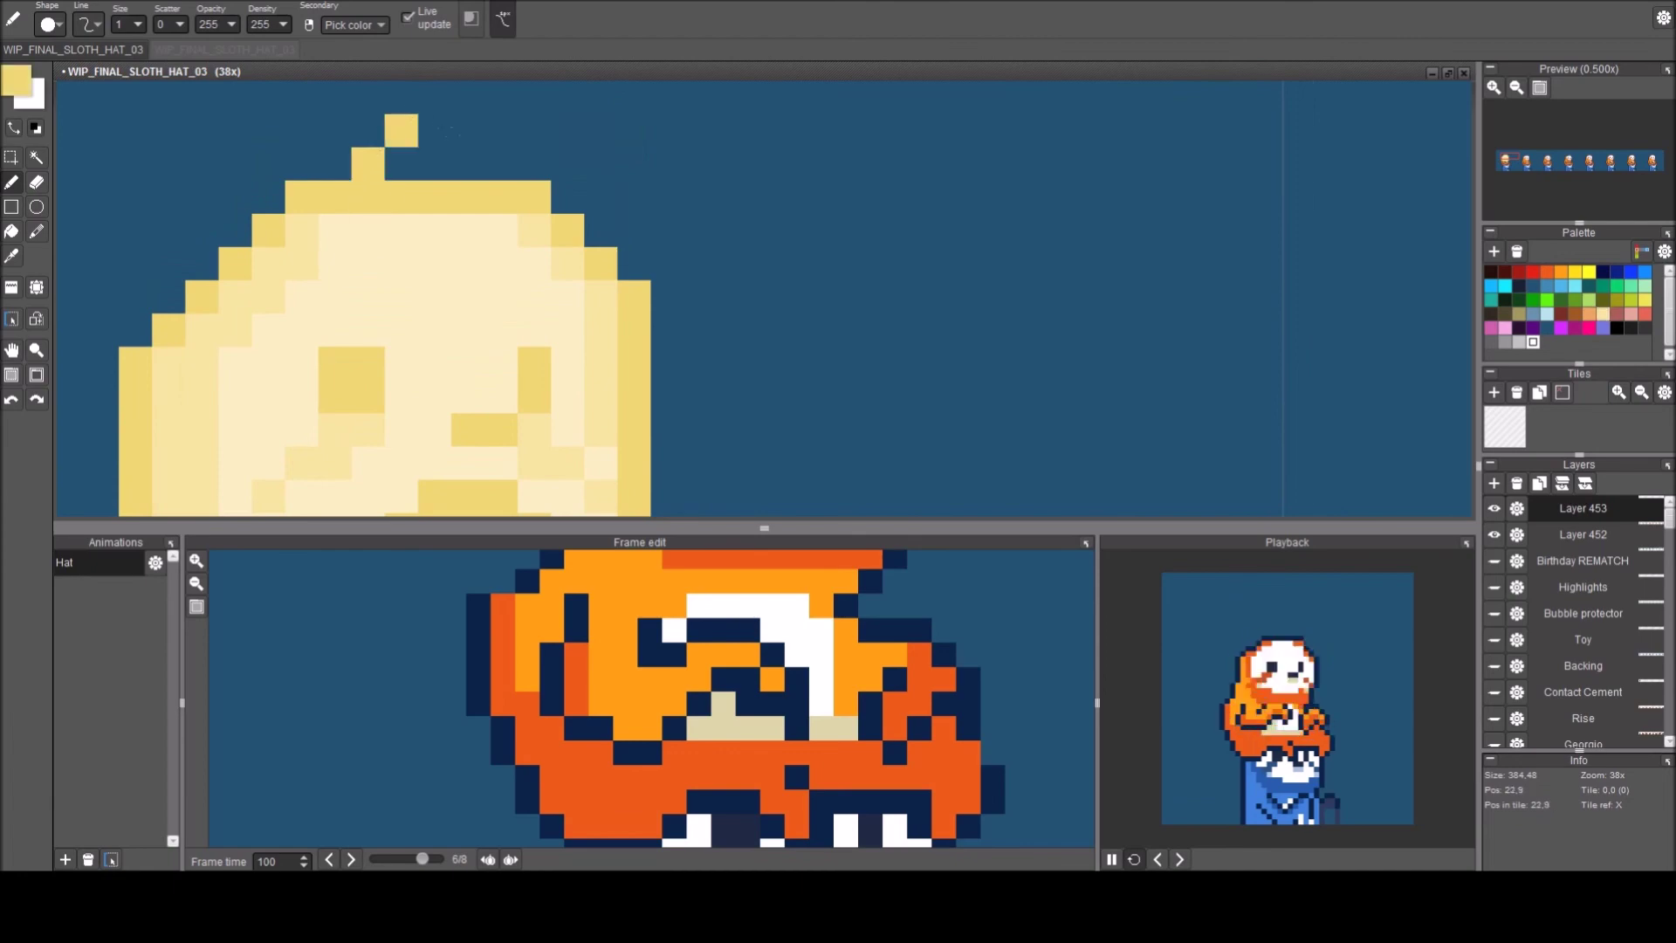
pyautogui.moveTo(435, 130); pyautogui.dragTo(468, 164)
pyautogui.click(401, 164)
pyautogui.click(435, 164)
# Fill the inside of the hood's tip with the medium yellow, covering the old top outline beneath it.
pyautogui.rightClick(399, 231)
pyautogui.rightClick(304, 230)
pyautogui.click(401, 198)
pyautogui.click(435, 197)
pyautogui.click(467, 198)
pyautogui.click(421, 168)
pyautogui.click(402, 164)
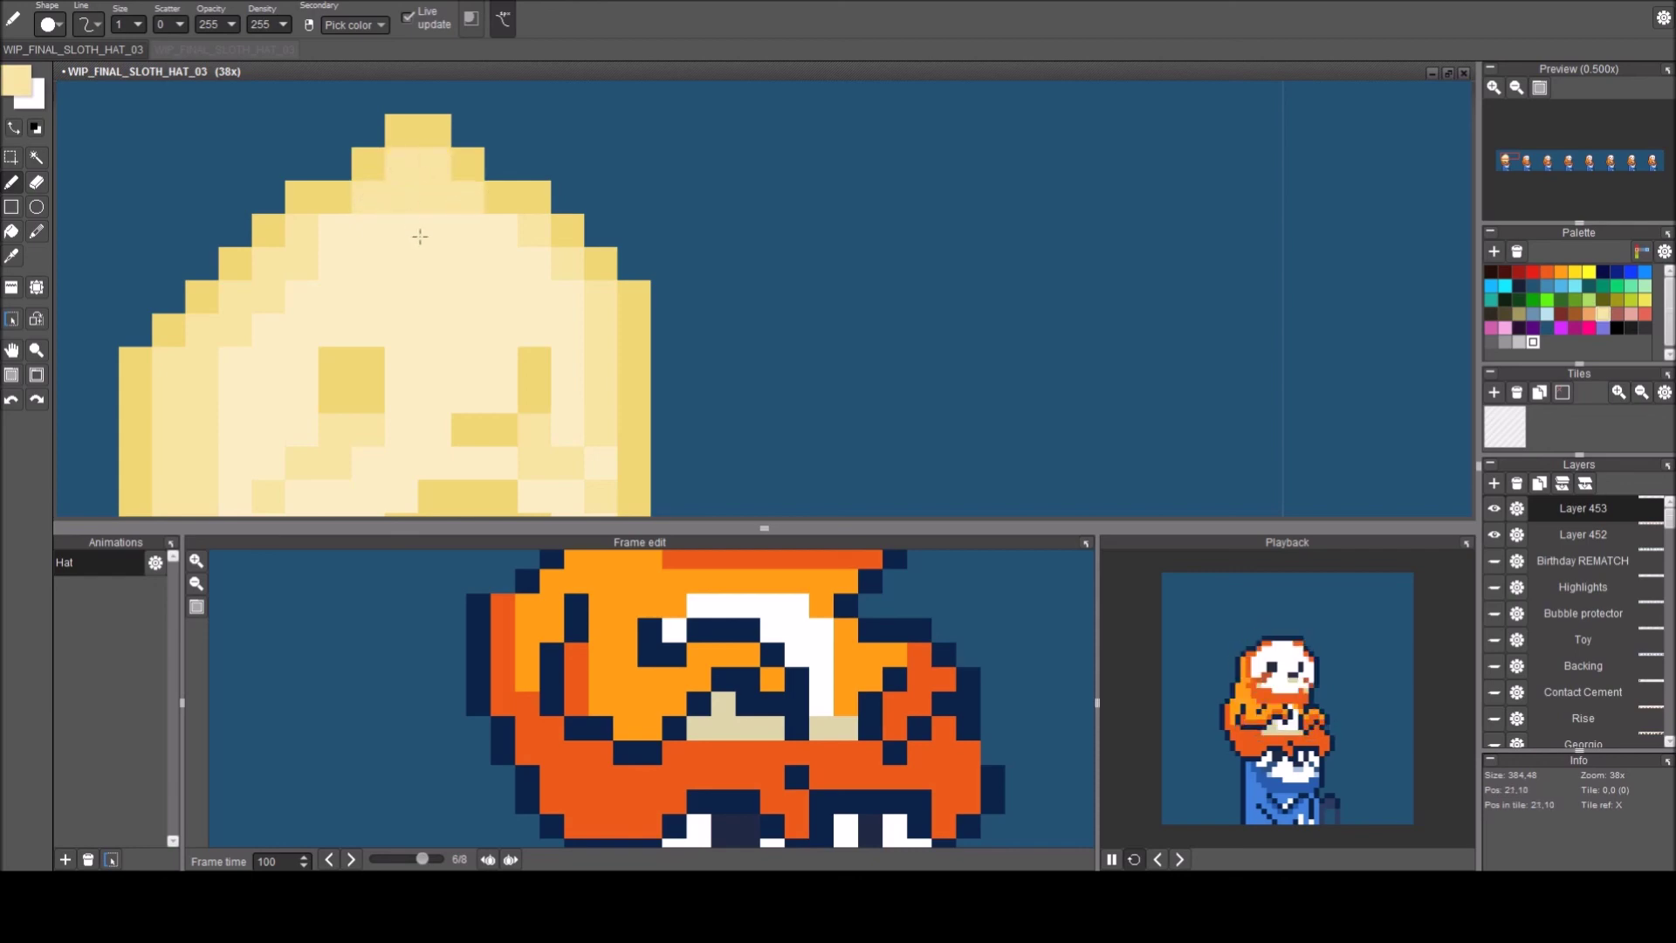
# Place a copy of the first frame's finished hood over the sloth in the second frame.
pyautogui.scroll(-2, 419, 234)
pyautogui.press('space')
pyautogui.moveTo(515, 388); pyautogui.dragTo(425, 293)
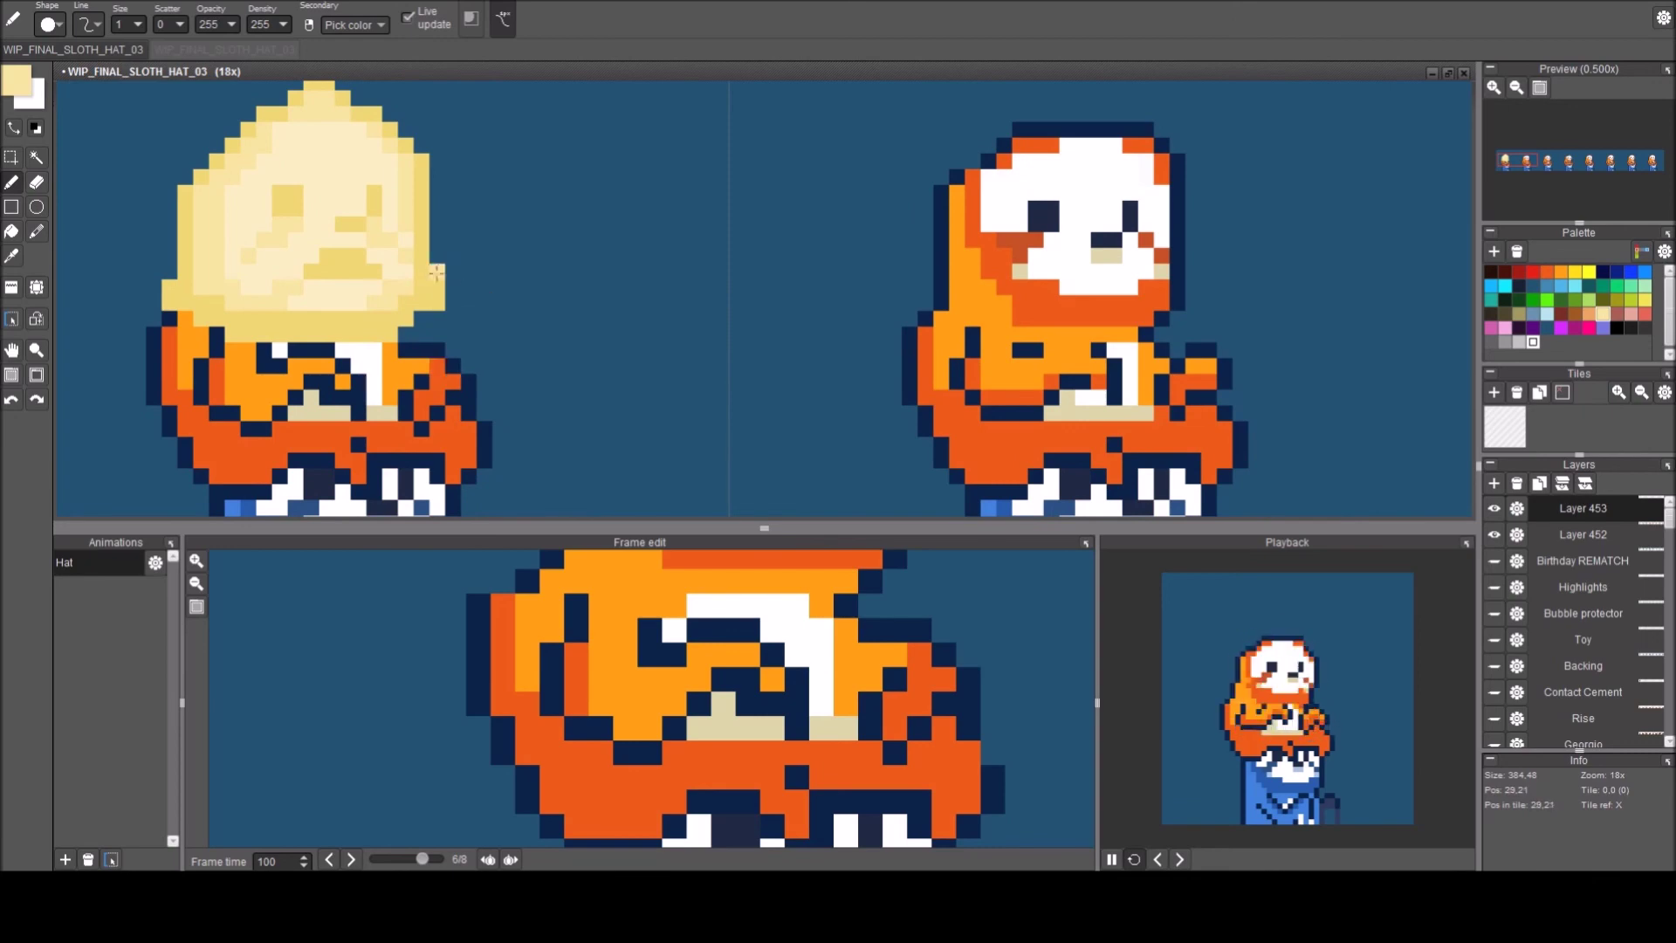
pyautogui.click(846, 366)
pyautogui.press('space')
pyautogui.moveTo(698, 348); pyautogui.dragTo(365, 343)
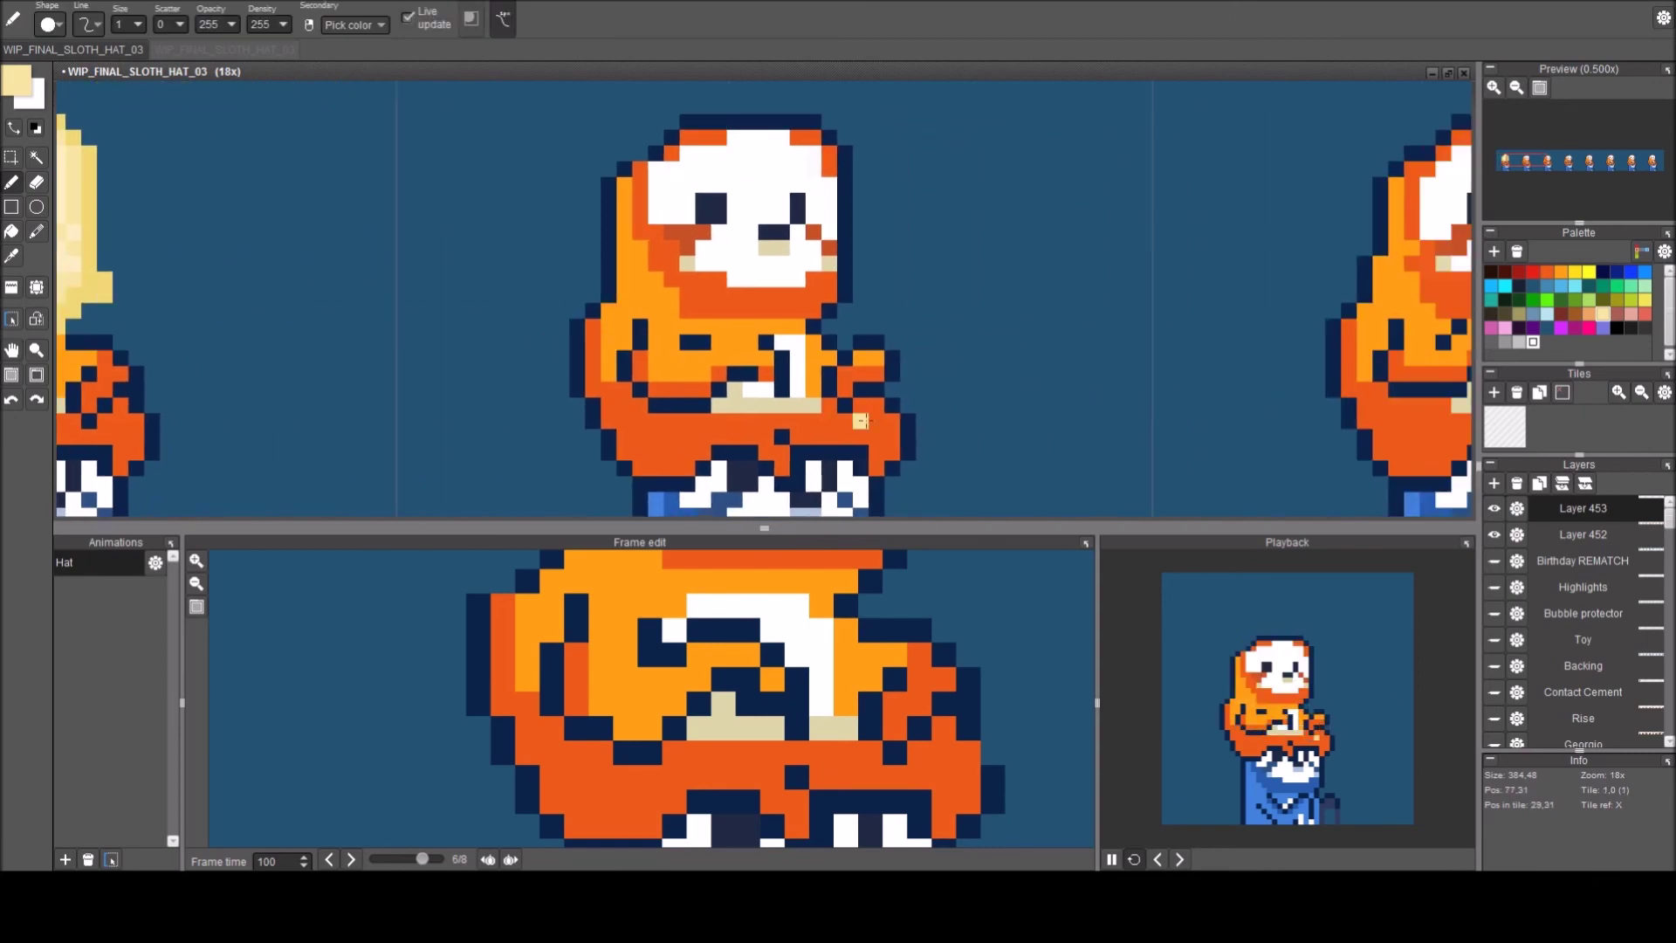
pyautogui.scroll(-1, 382, 294)
pyautogui.press('space')
pyautogui.moveTo(311, 292); pyautogui.dragTo(617, 306)
pyautogui.press('a')
pyautogui.click(978, 306)
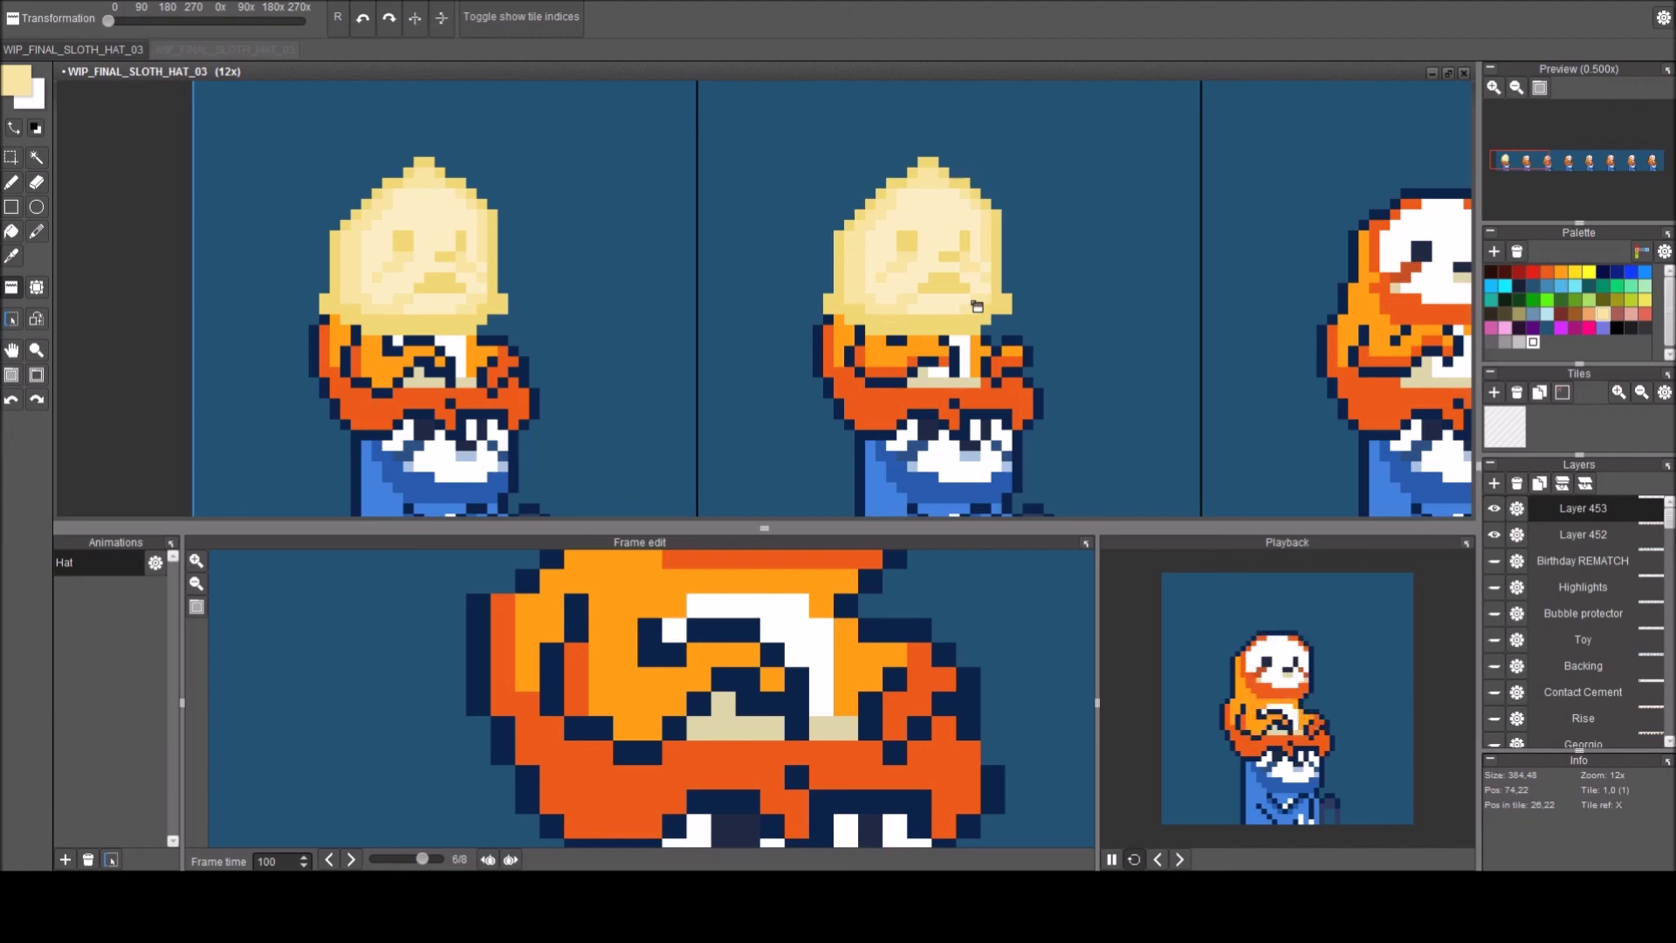
# Lower the opacity of Layer 453 so the sloth underneath shows through the hood.
pyautogui.scroll(2, 954, 348)
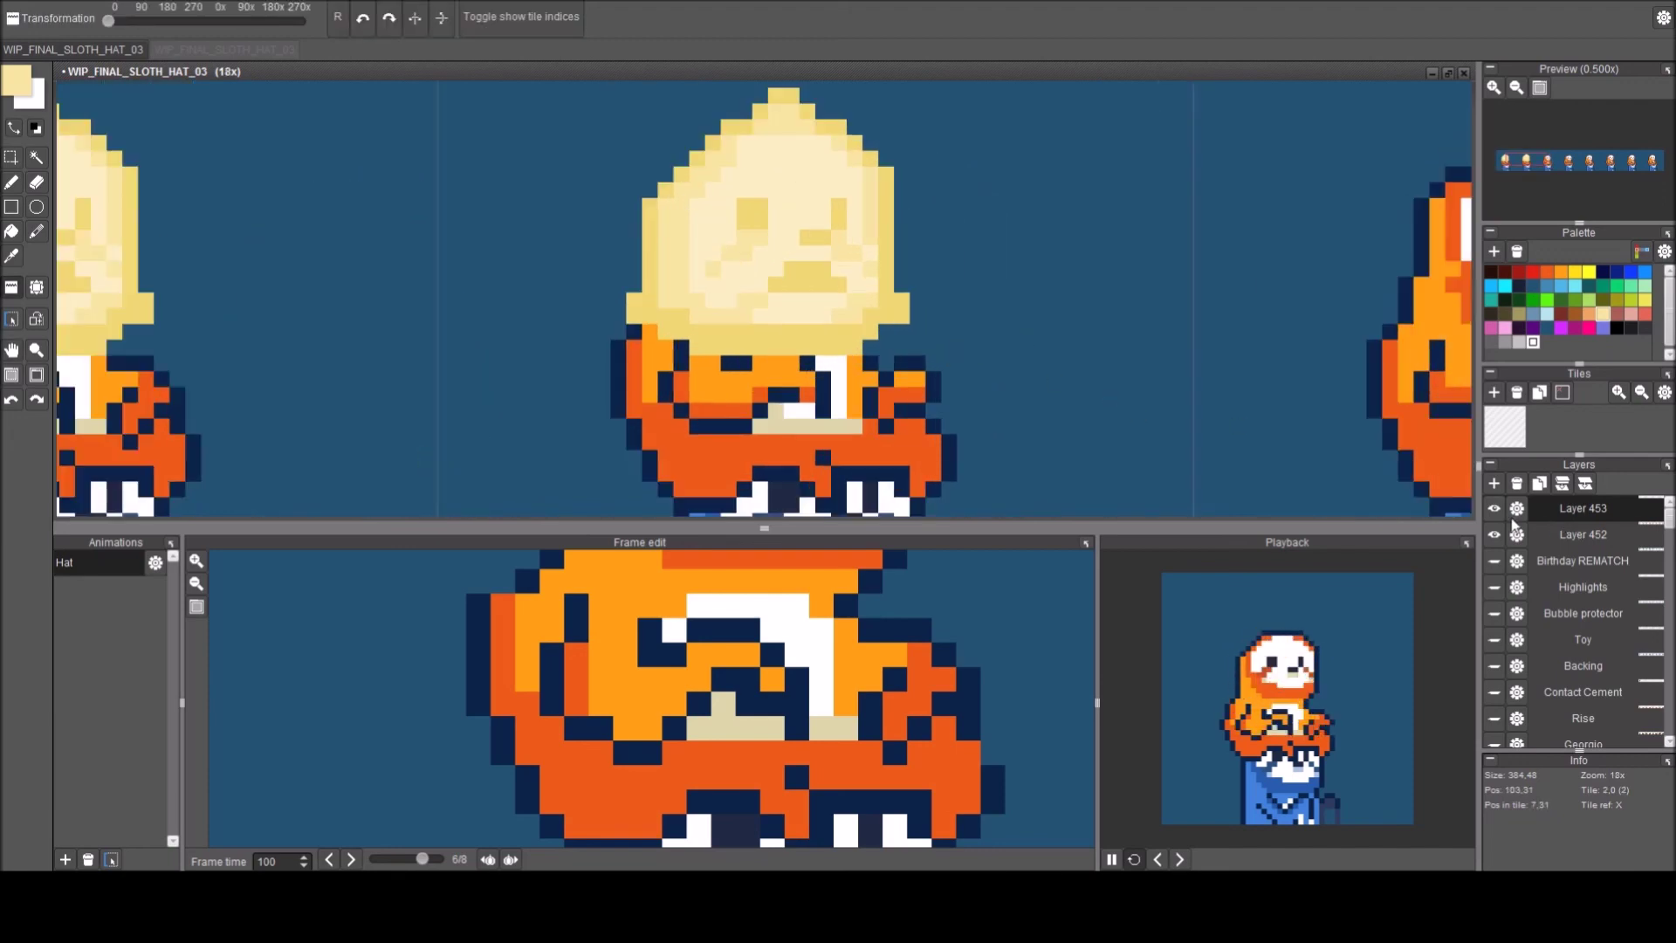
pyautogui.click(1518, 509)
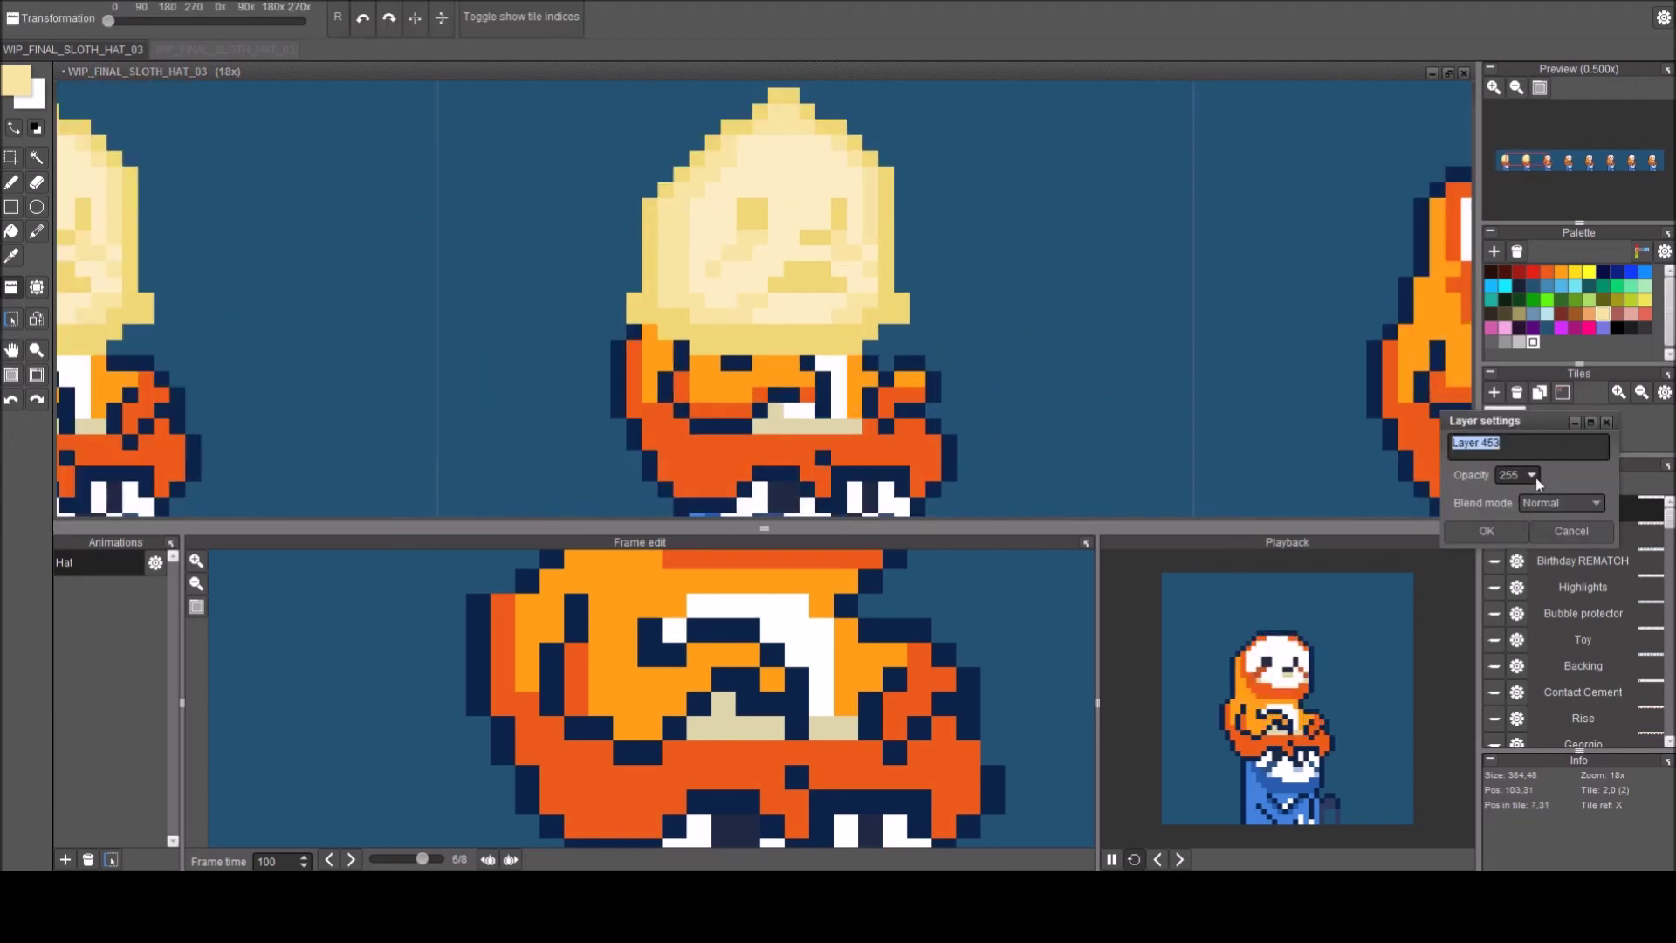
pyautogui.click(1533, 476)
pyautogui.moveTo(1526, 480); pyautogui.dragTo(1503, 480)
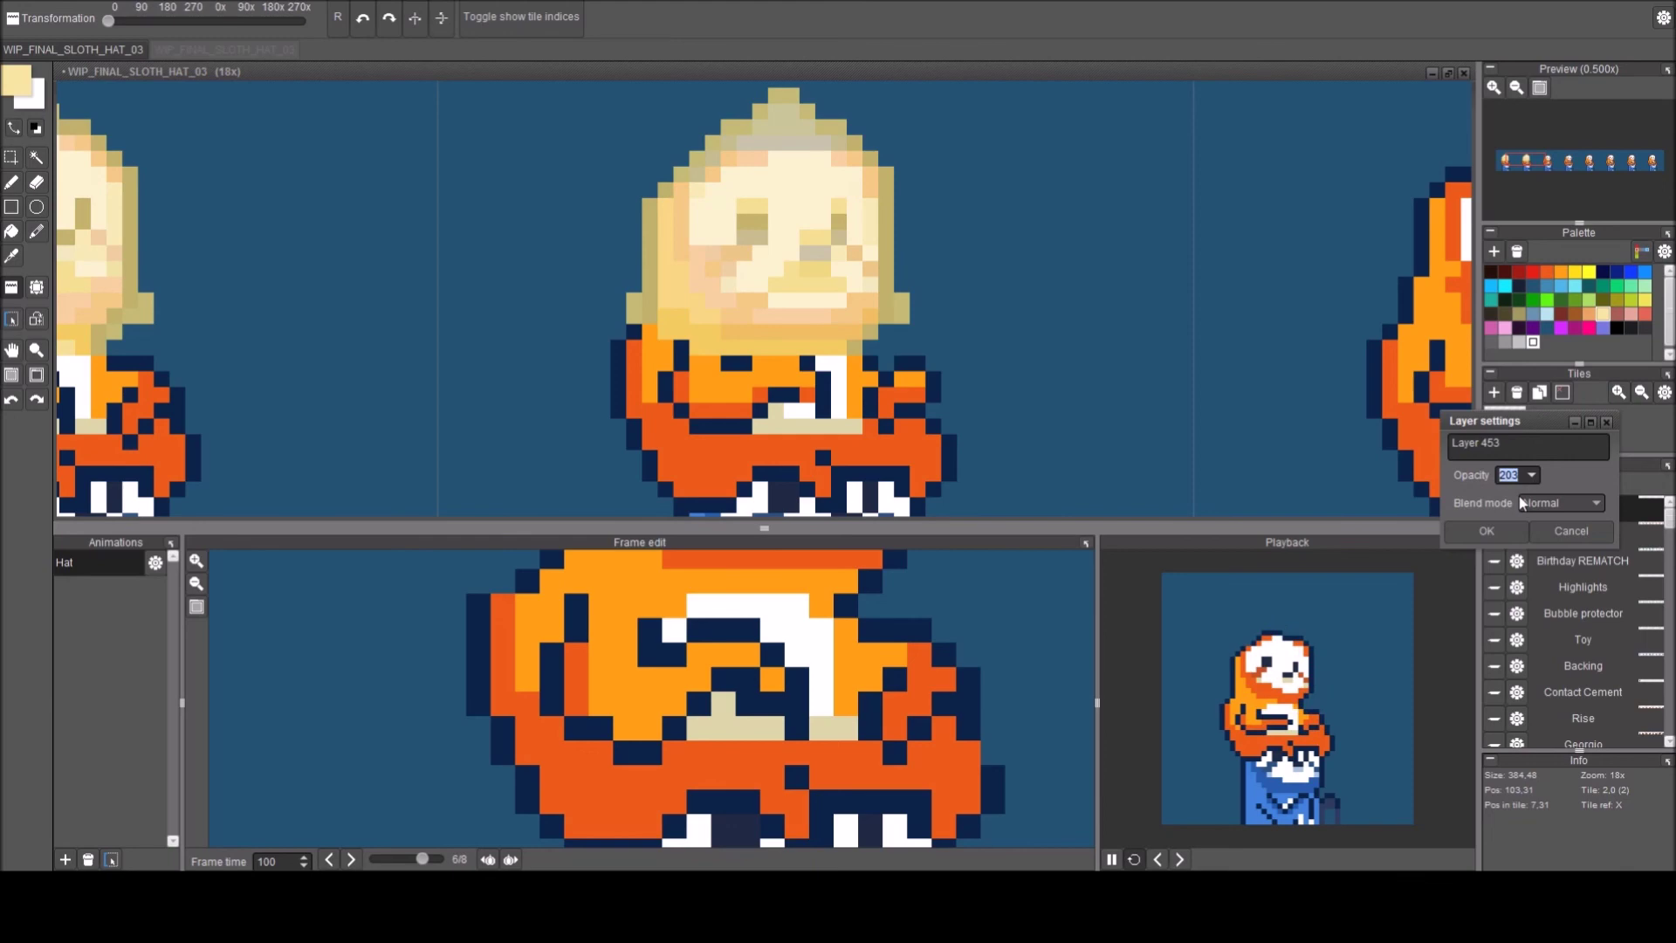
pyautogui.click(1511, 540)
pyautogui.press('Return')
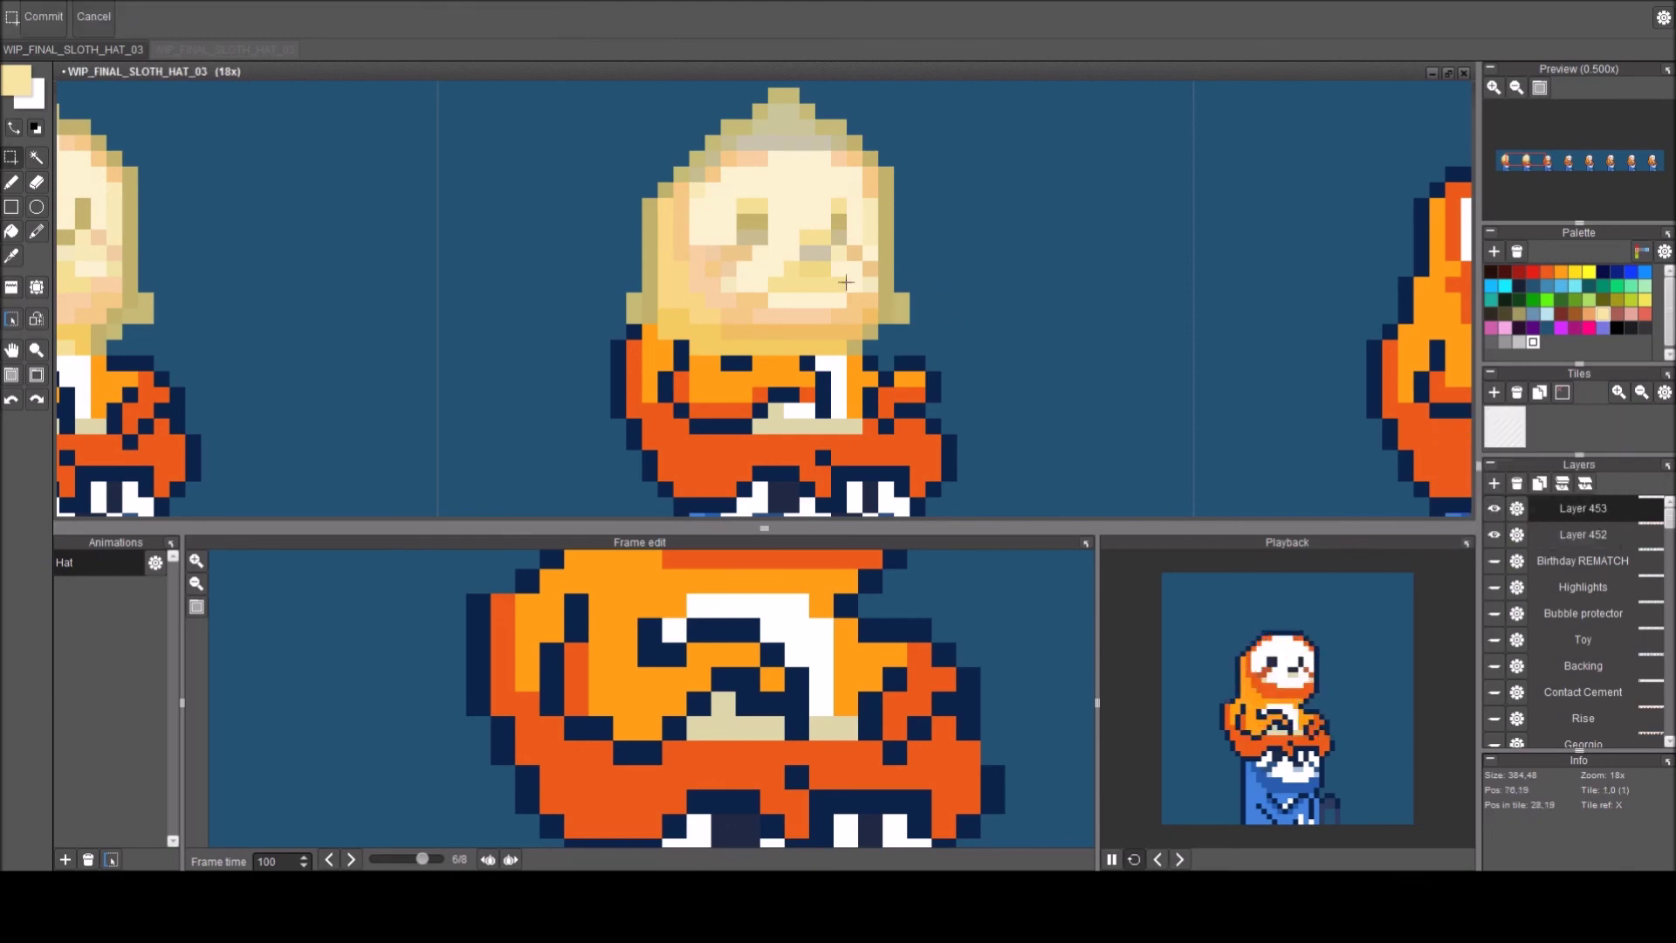
# Cut the second frame's hood and paste it back one pixel lower.
pyautogui.press('w')
pyautogui.click(841, 283)
pyautogui.hotkey('ctrl', 'x')
pyautogui.hotkey('ctrl', 'v')
pyautogui.moveTo(815, 248); pyautogui.dragTo(816, 258)
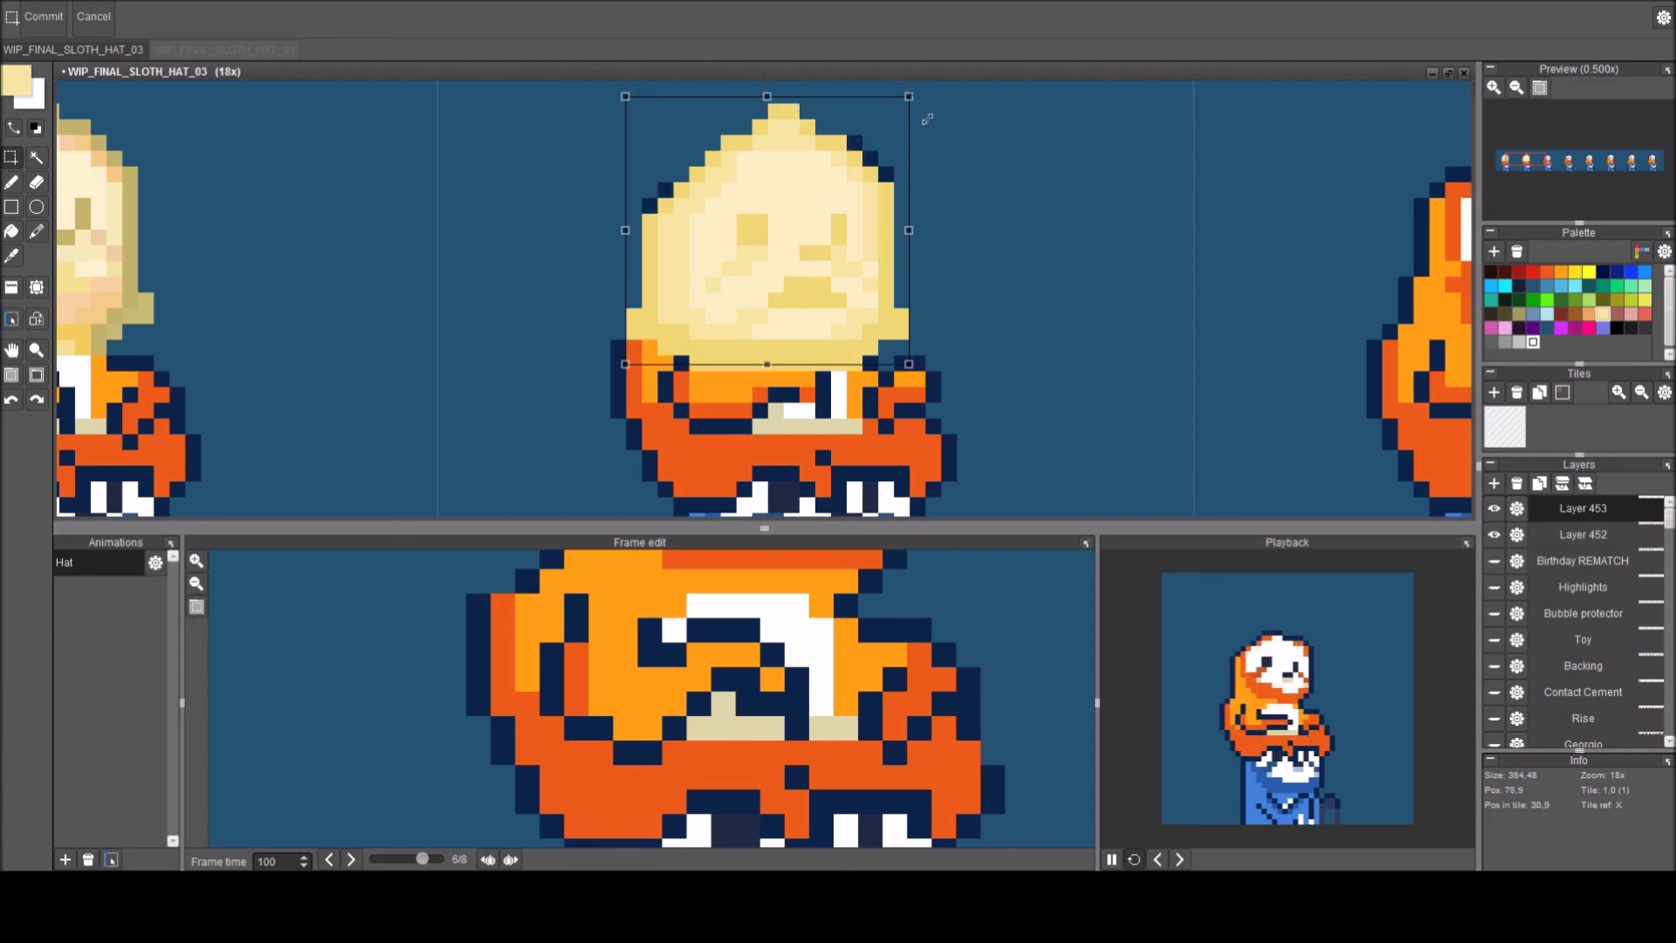
pyautogui.scroll(2, 922, 311)
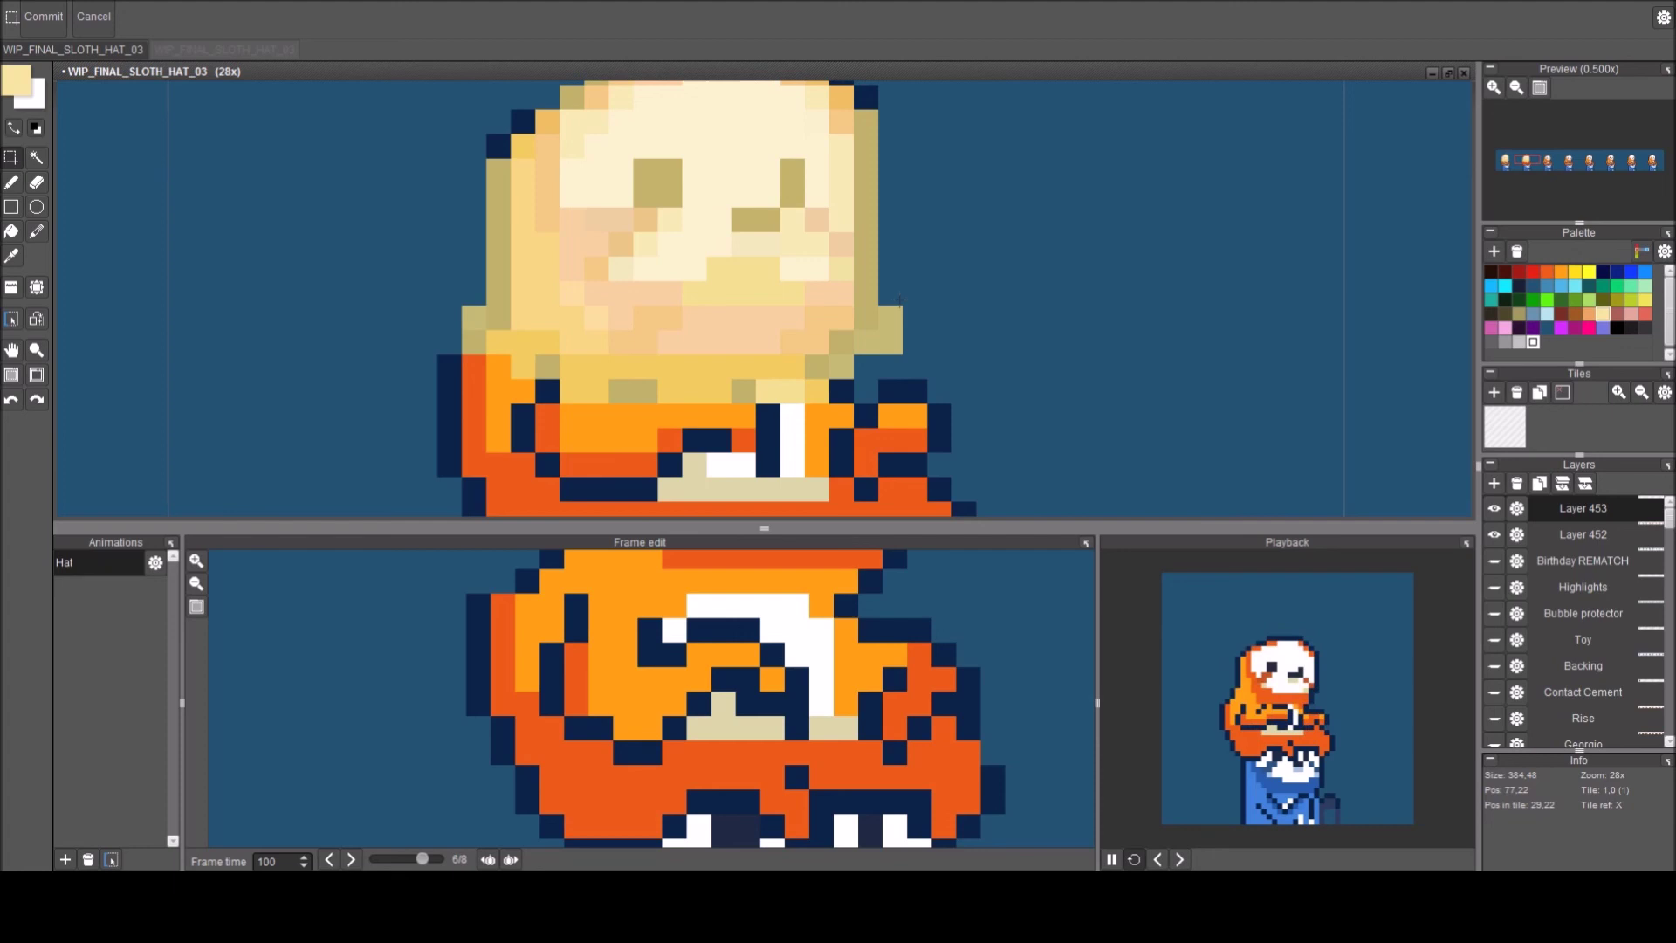
pyautogui.moveTo(686, 266); pyautogui.dragTo(663, 350)
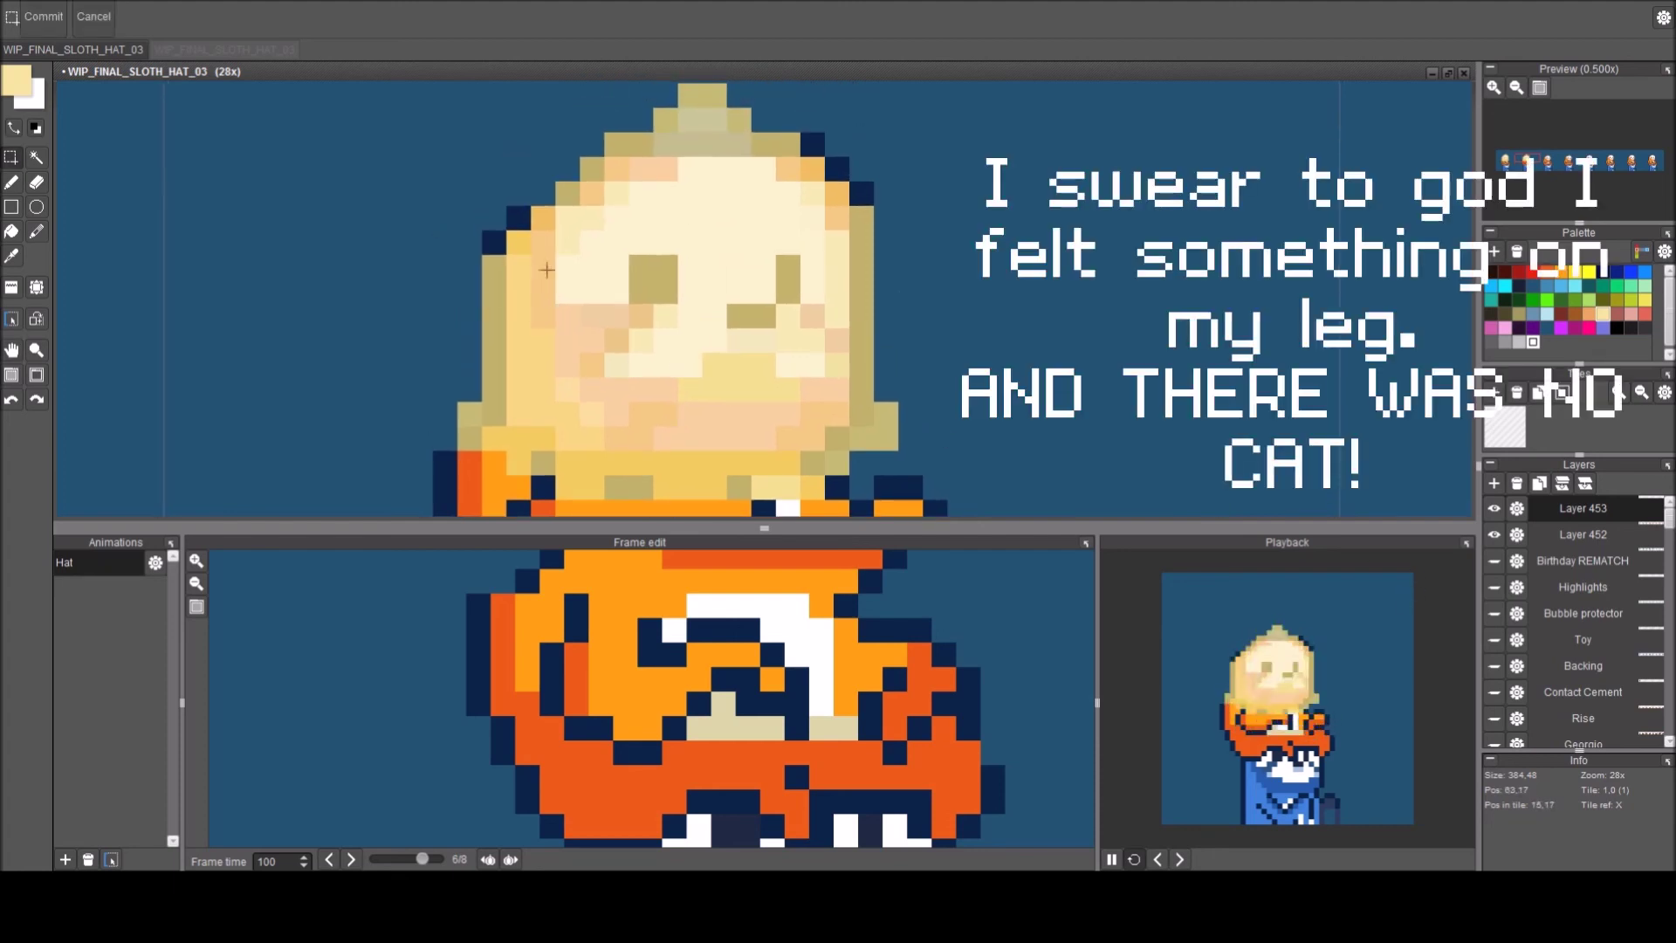
# Set the opacity of Layer 453 back to 255.
pyautogui.press('b')
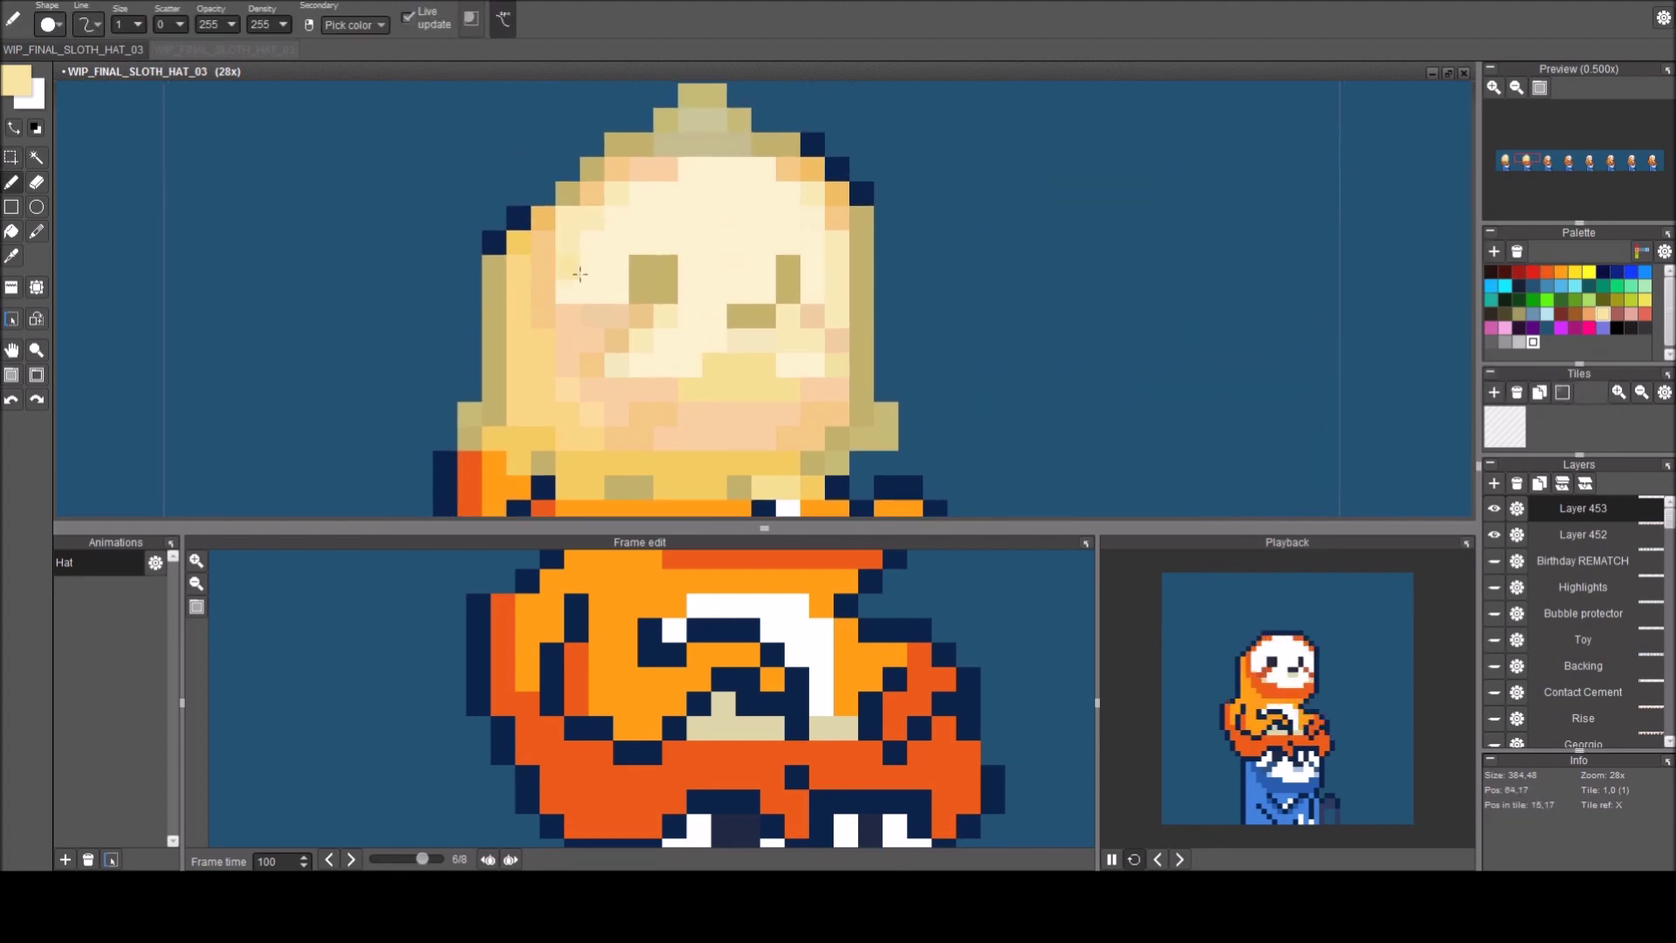
pyautogui.click(1517, 511)
pyautogui.click(1531, 476)
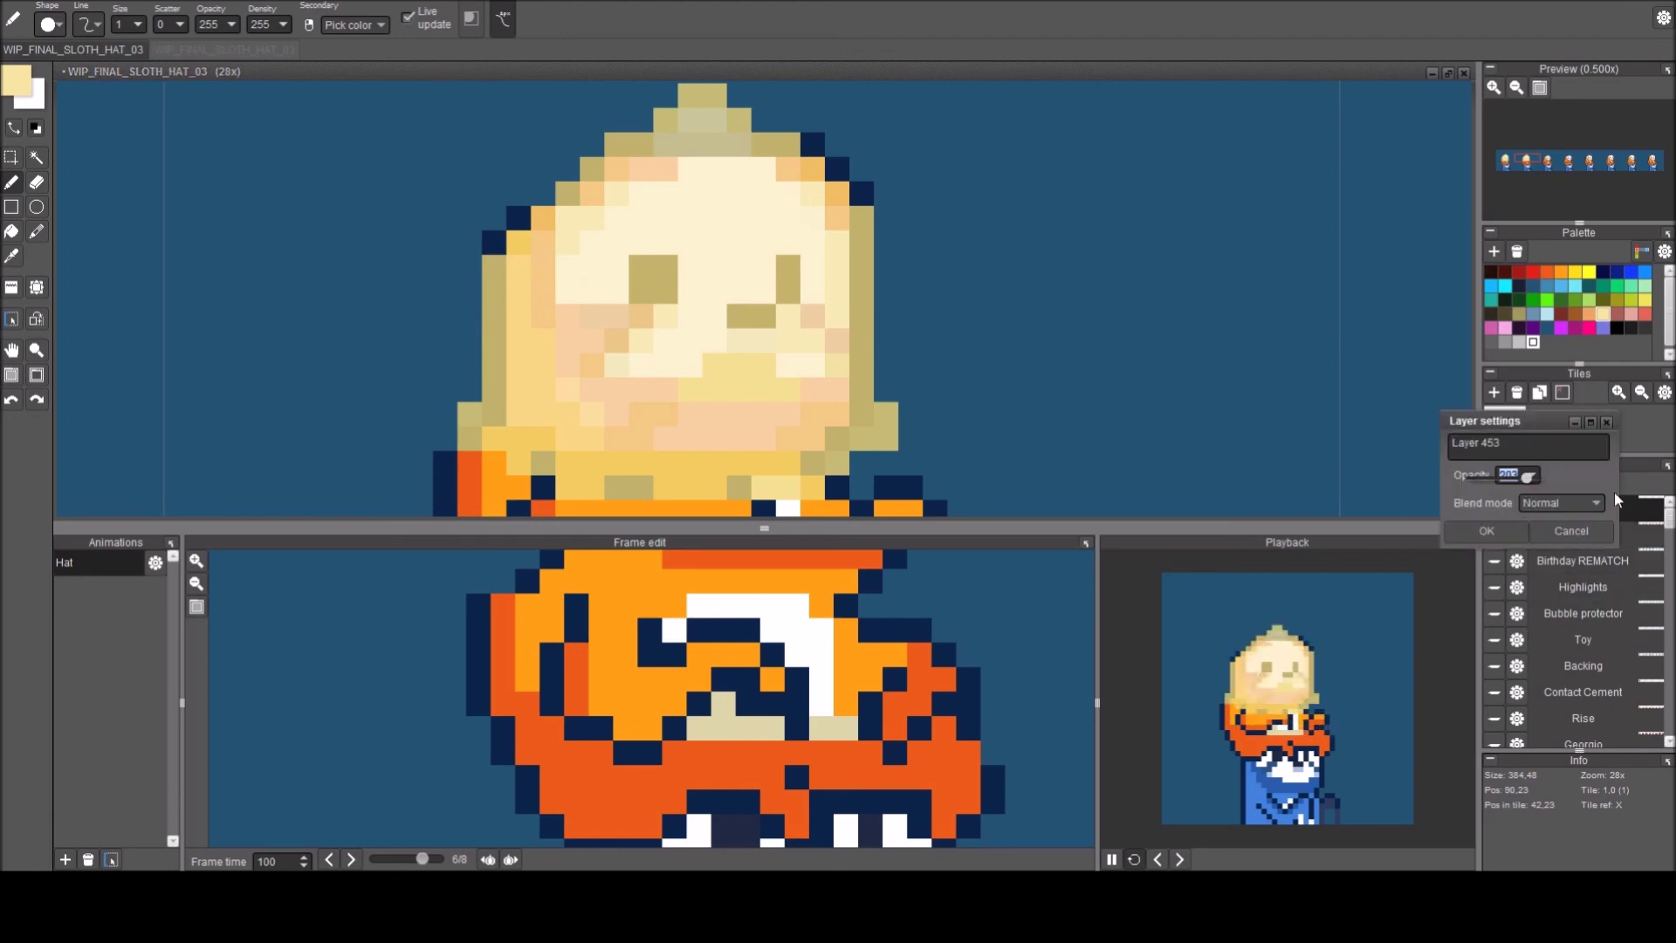
pyautogui.moveTo(1527, 477); pyautogui.dragTo(1537, 478)
pyautogui.click(1489, 530)
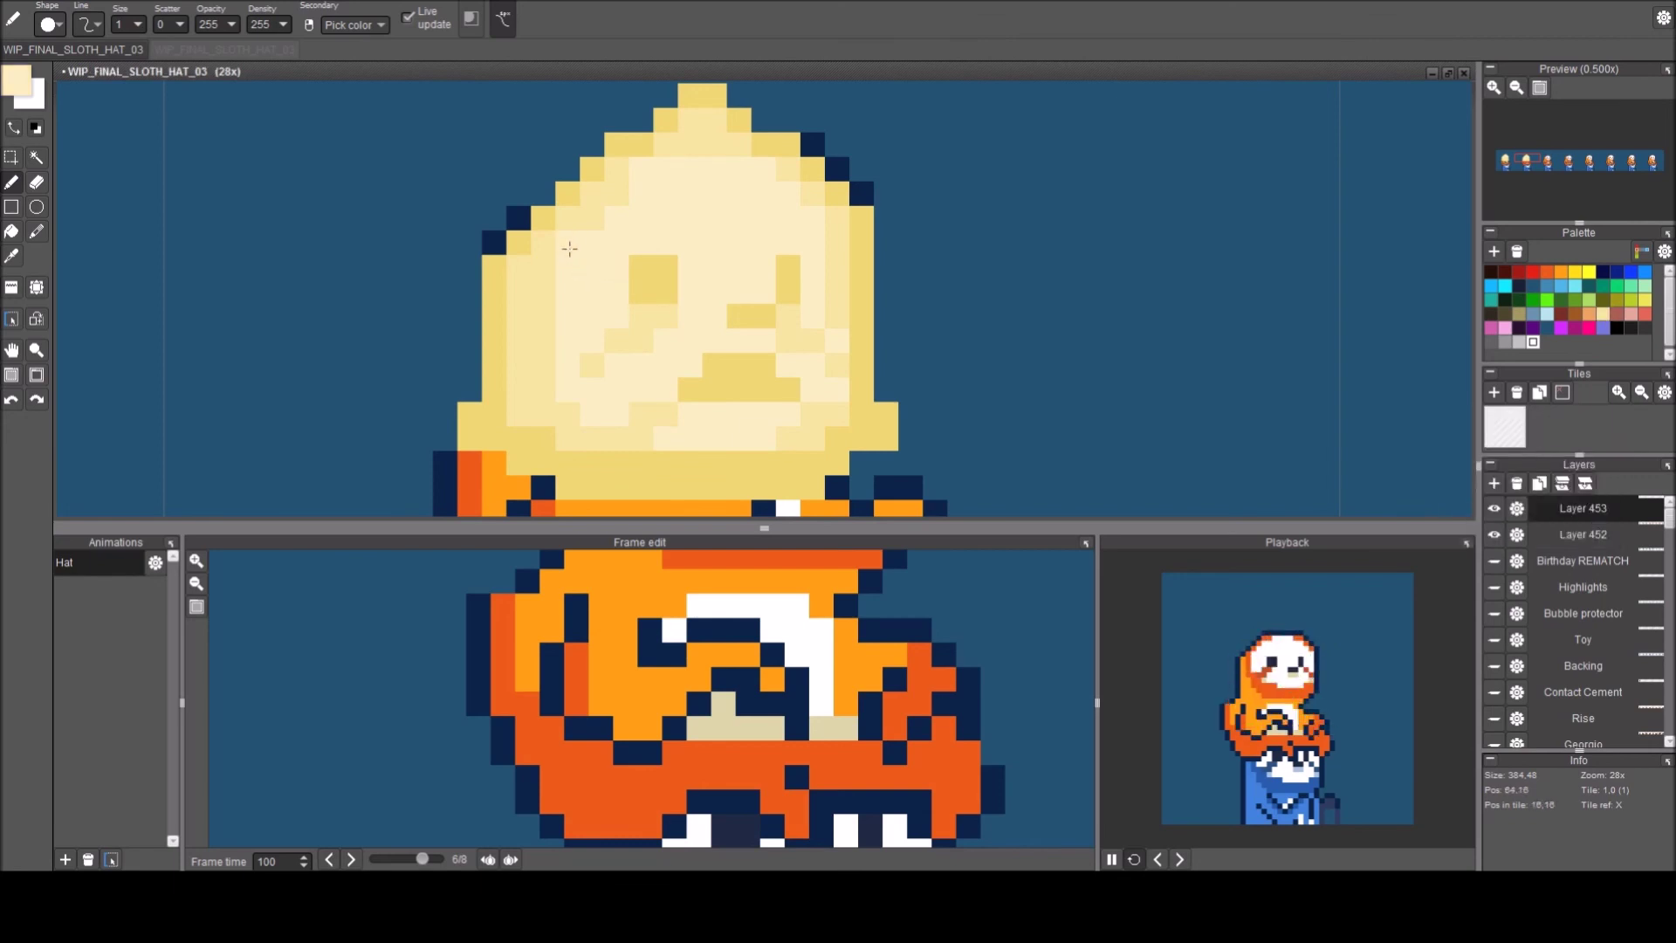
# Extend the second hood's upper outline in the darker yellow to cover the exposed navy pixels on both sides.
pyautogui.click(538, 222)
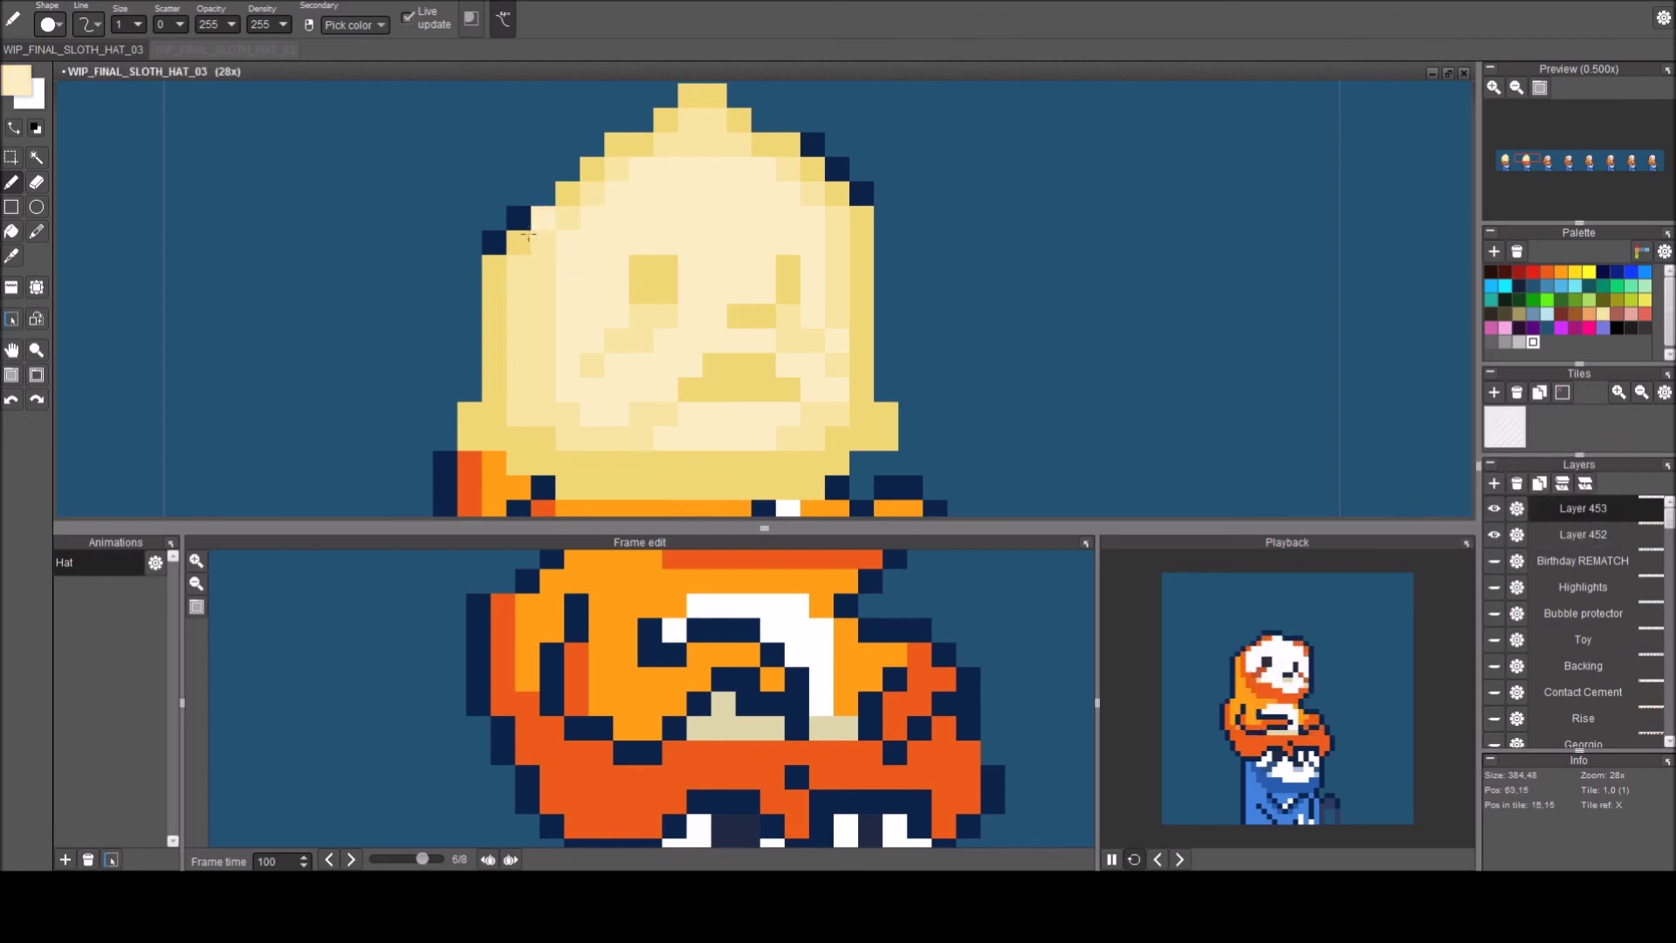
pyautogui.rightClick(495, 264)
pyautogui.click(495, 243)
pyautogui.click(523, 214)
pyautogui.click(542, 199)
pyautogui.click(812, 144)
pyautogui.click(836, 168)
pyautogui.click(860, 186)
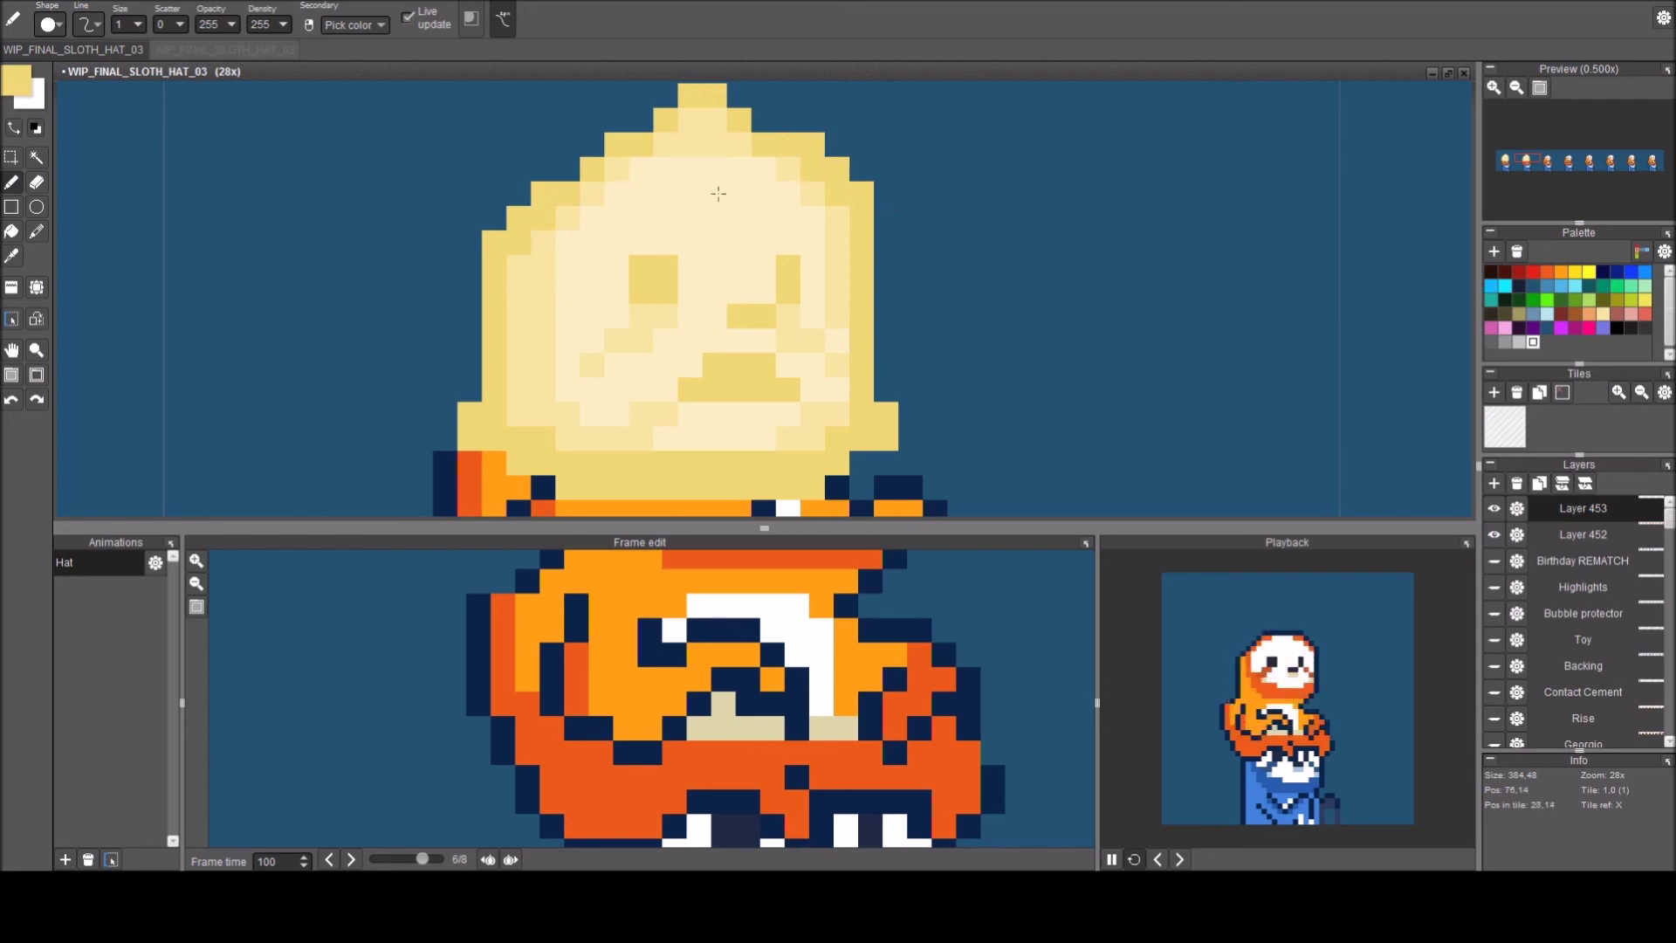
pyautogui.click(569, 171)
pyautogui.click(585, 154)
# Adjust the shading inside the second hood's outline using the medium and lightest yellows.
pyautogui.scroll(-2, 707, 156)
pyautogui.rightClick(645, 209)
pyautogui.rightClick(610, 210)
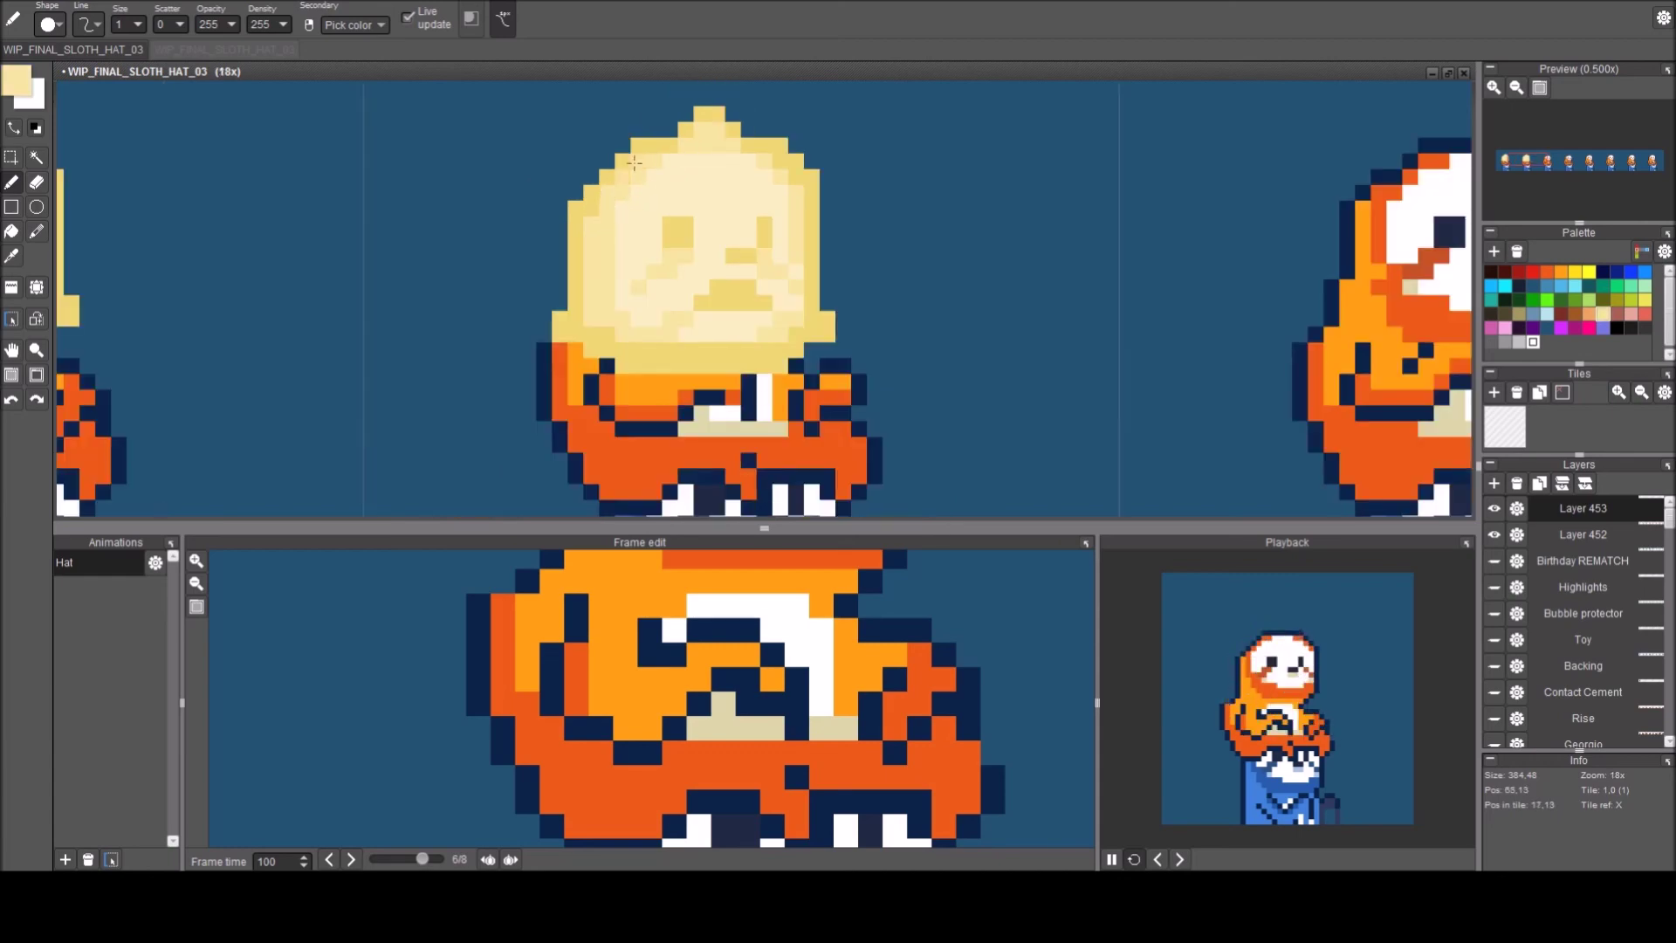
pyautogui.keyDown('alt'); pyautogui.click(676, 168); pyautogui.keyUp('alt')
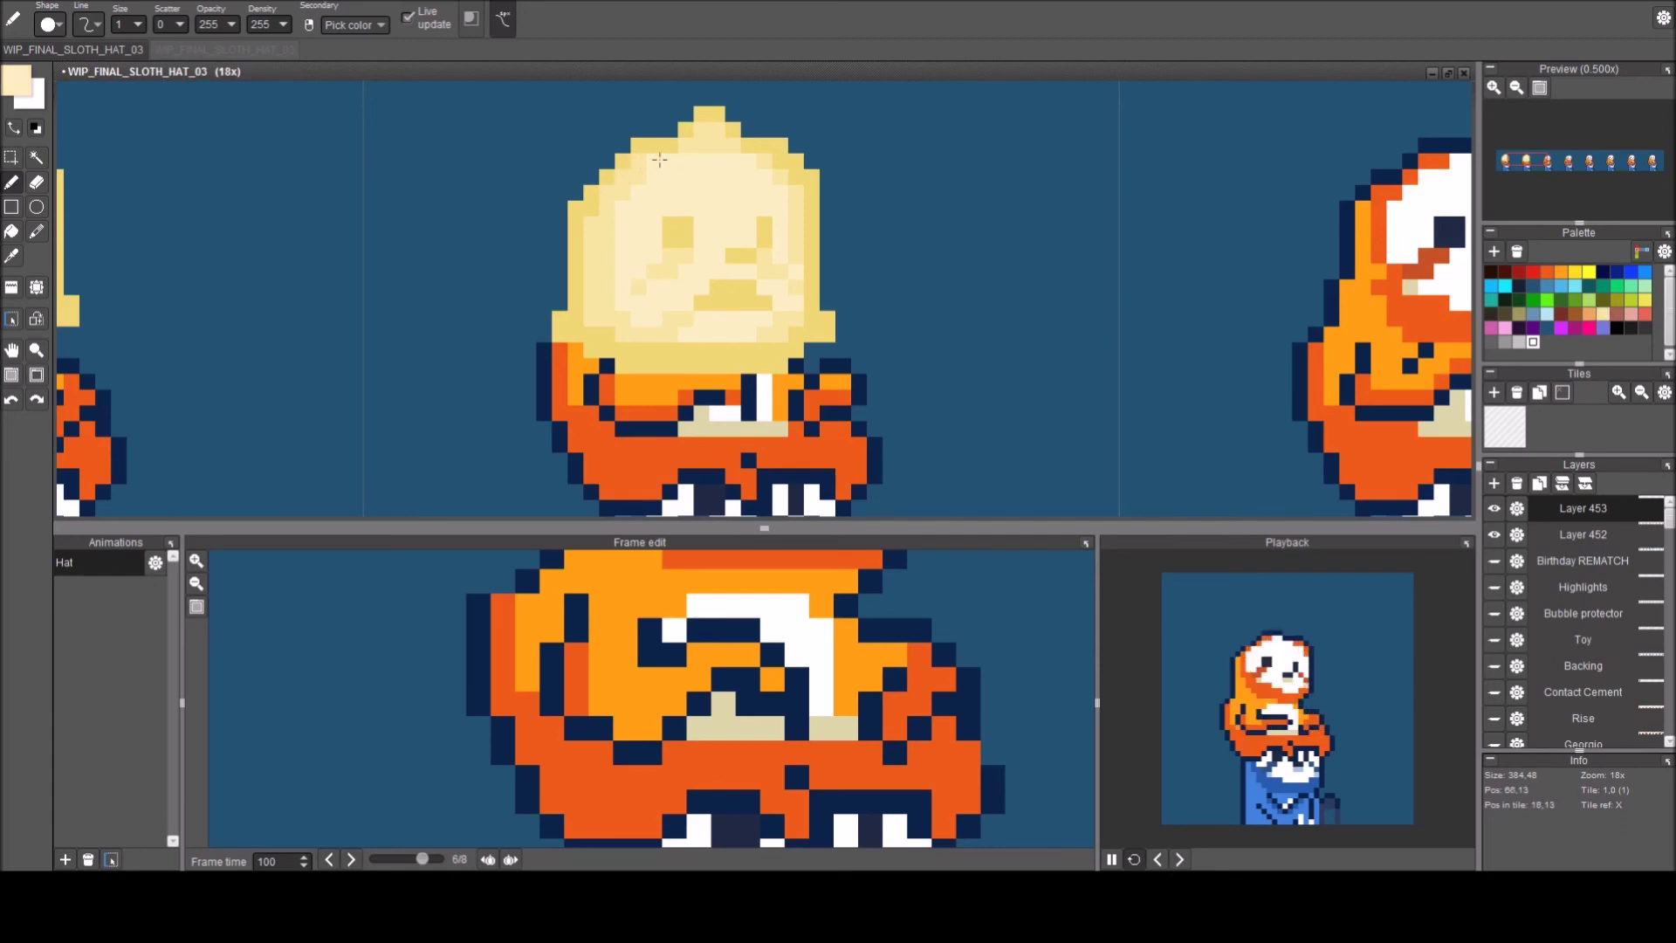
pyautogui.rightClick(602, 226)
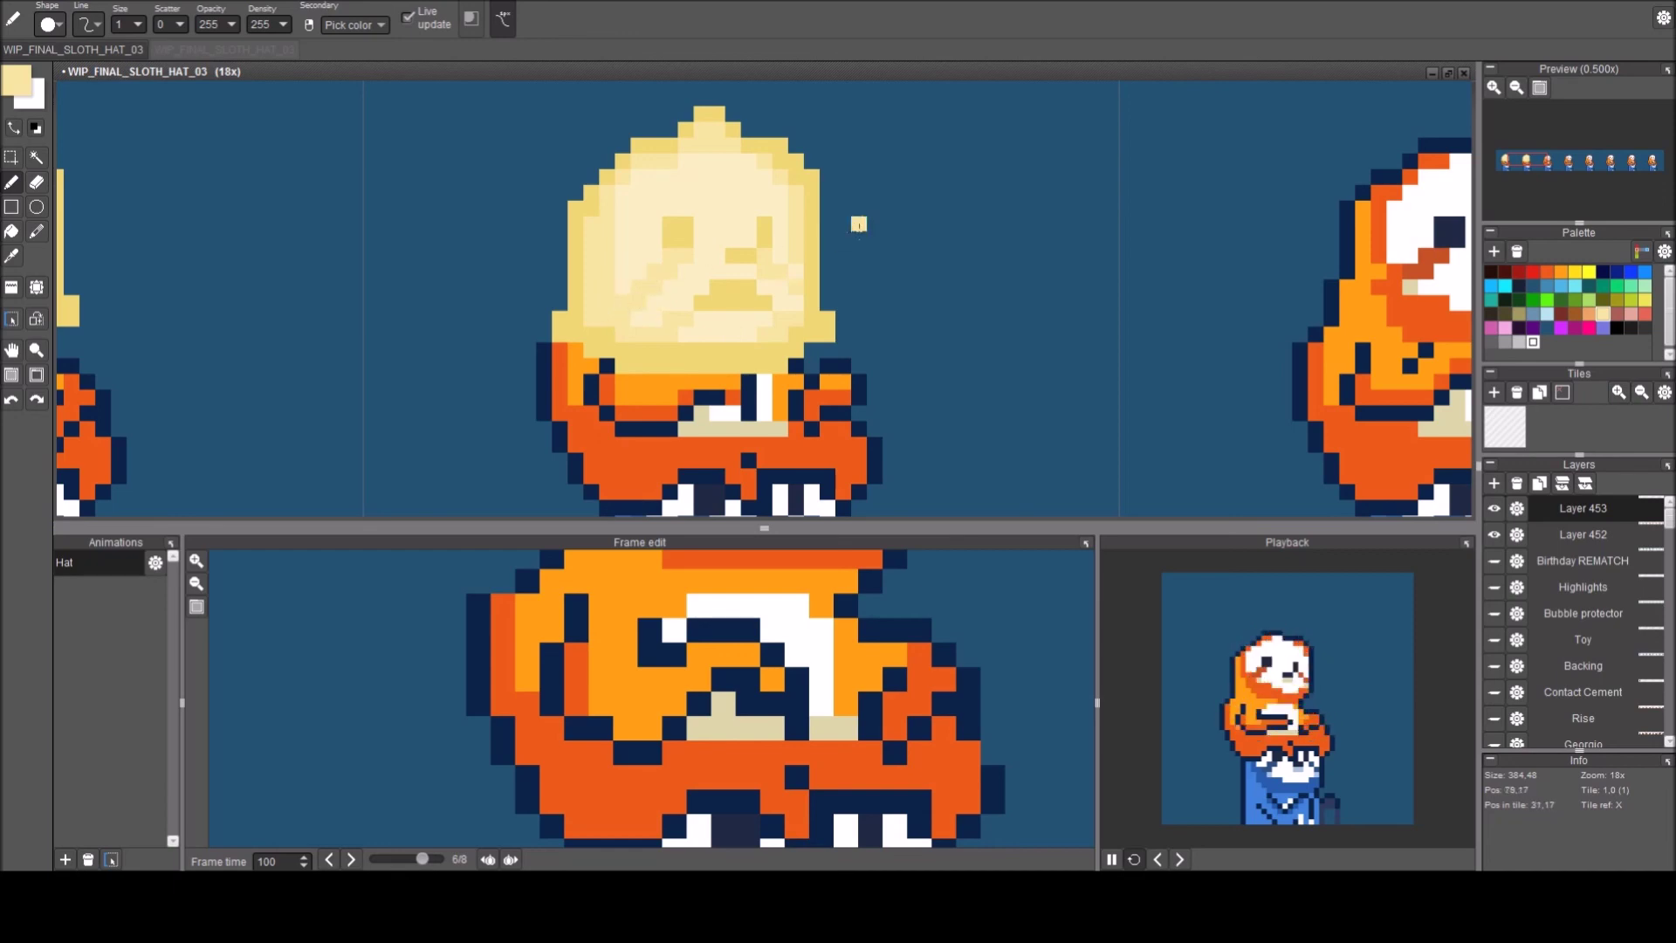
# Erase the outer corner pixel at the upper left of the second hood's outline.
pyautogui.scroll(-3, 939, 240)
pyautogui.press('space')
pyautogui.moveTo(909, 245); pyautogui.dragTo(700, 255)
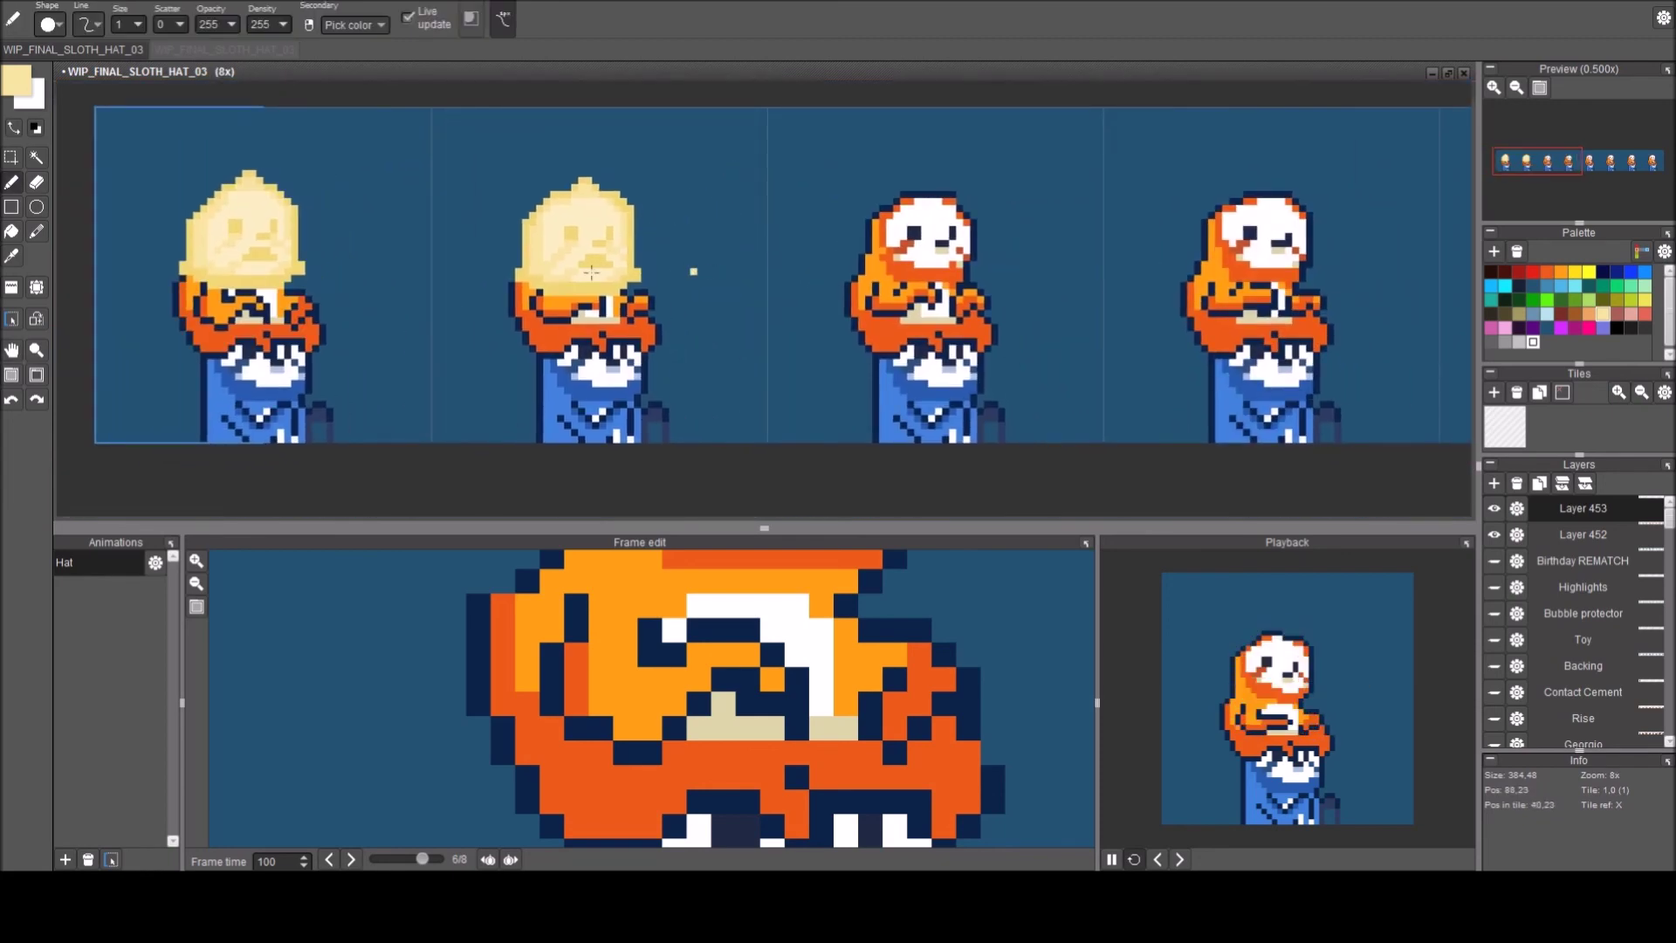
pyautogui.scroll(4, 393, 243)
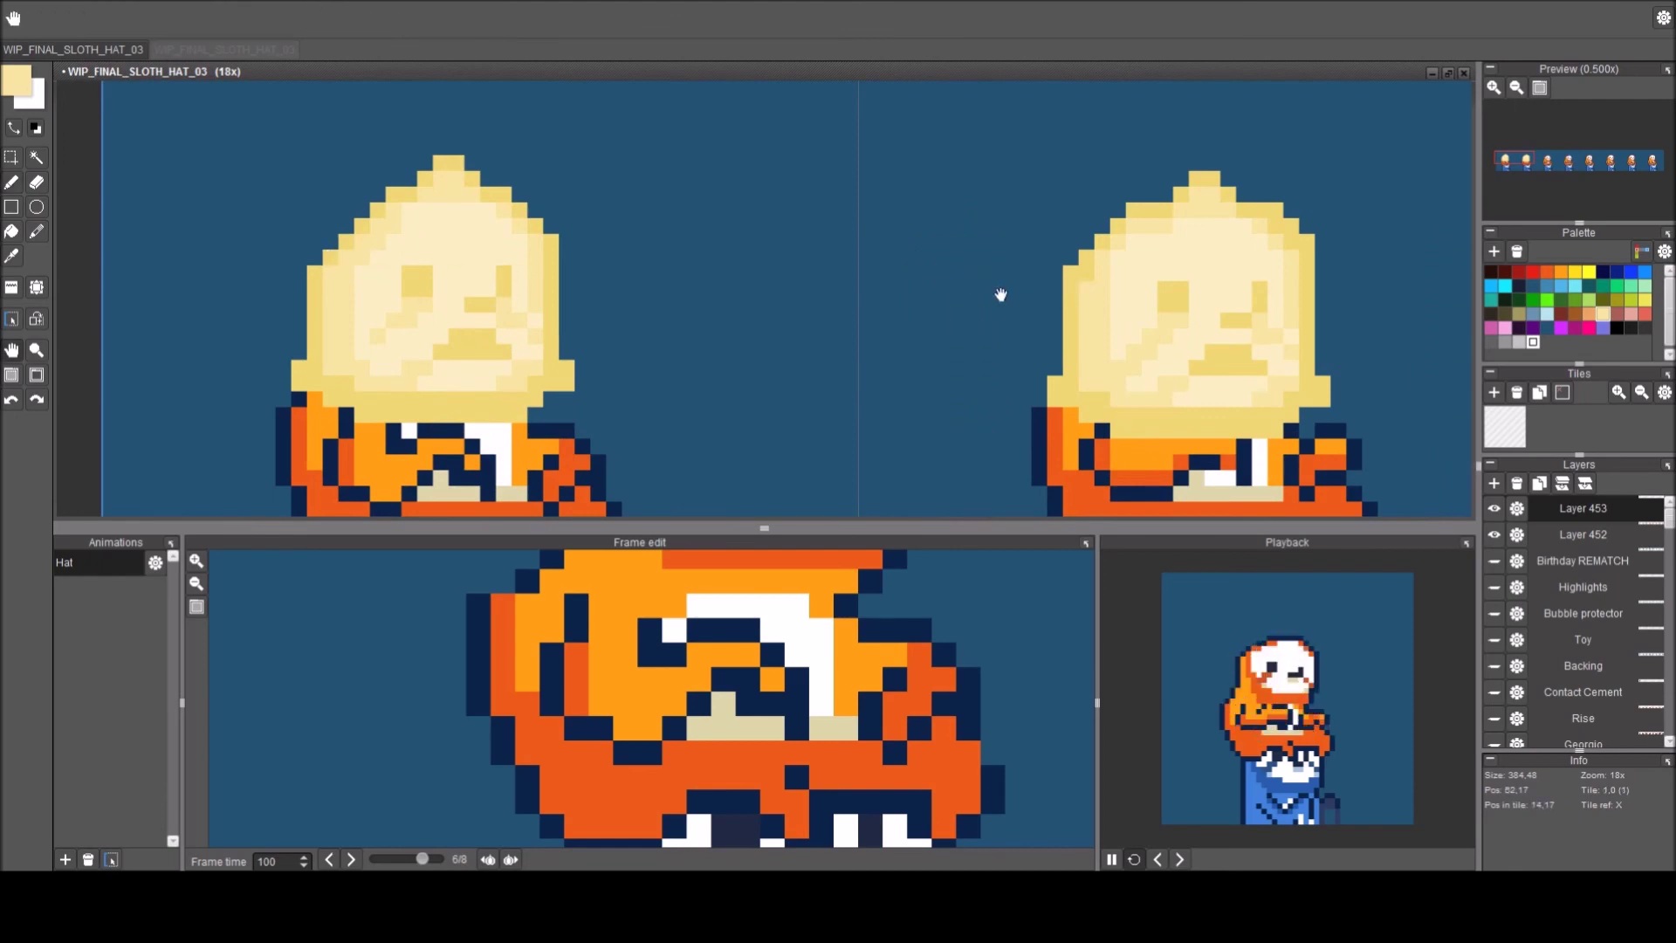
pyautogui.moveTo(1074, 292); pyautogui.dragTo(864, 286)
pyautogui.scroll(2, 864, 286)
pyautogui.click(862, 275)
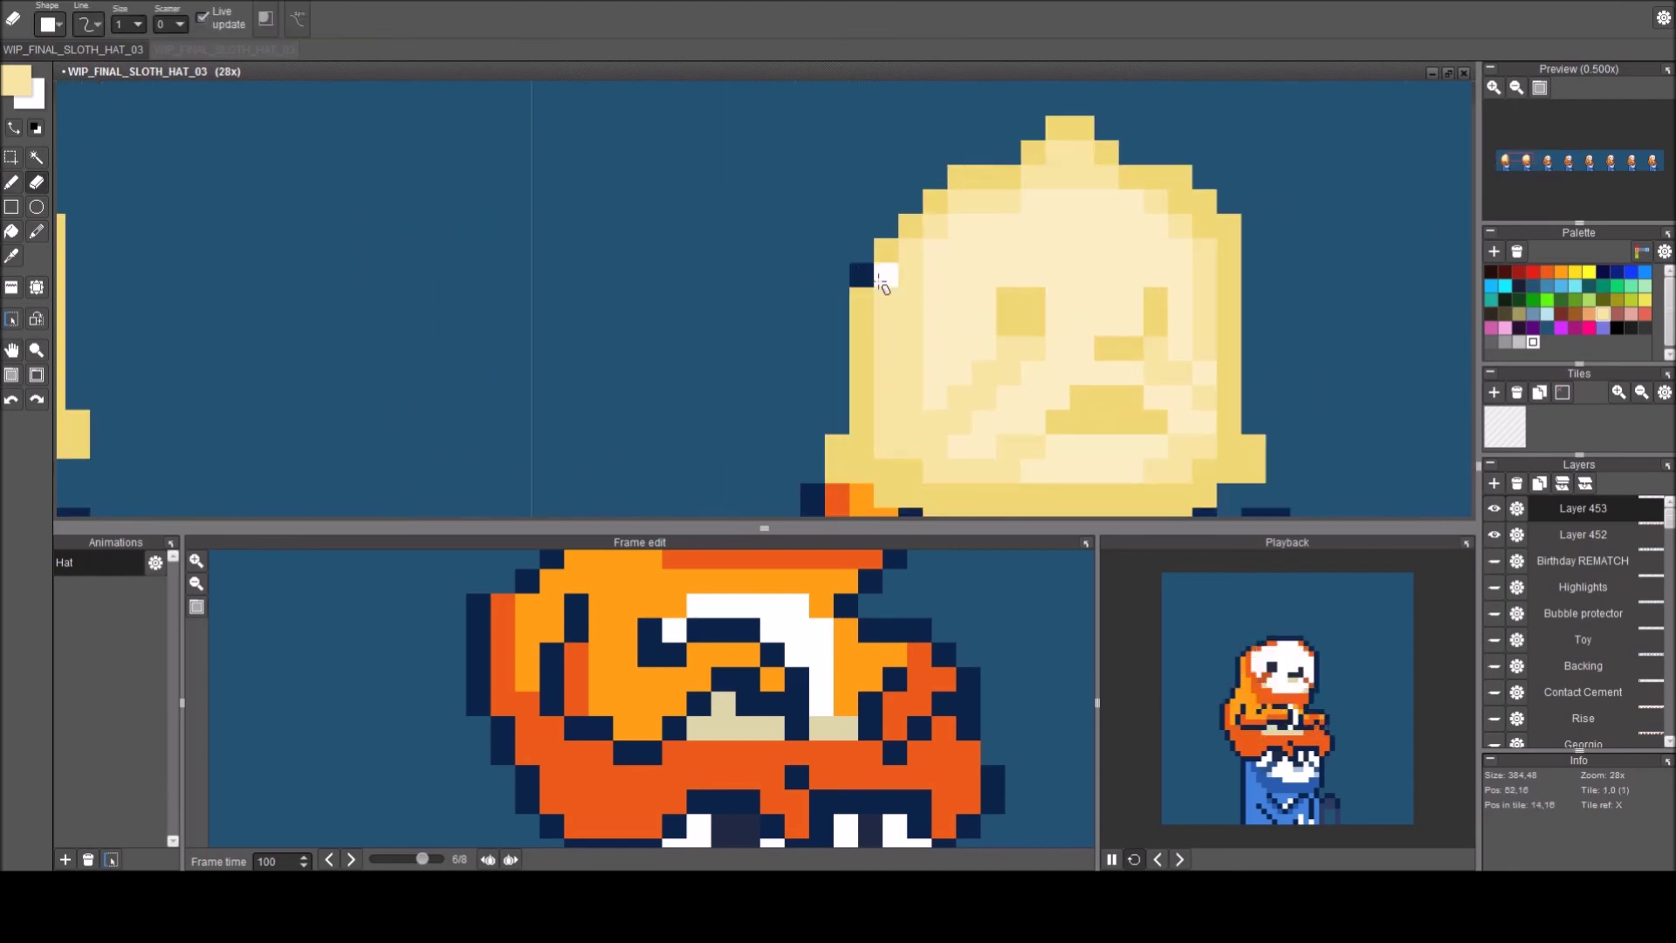
# Refill the second hood's upper-left corner pixel and touch up its lower-right edge in the darker yellow.
pyautogui.click(862, 275)
pyautogui.rightClick(885, 288)
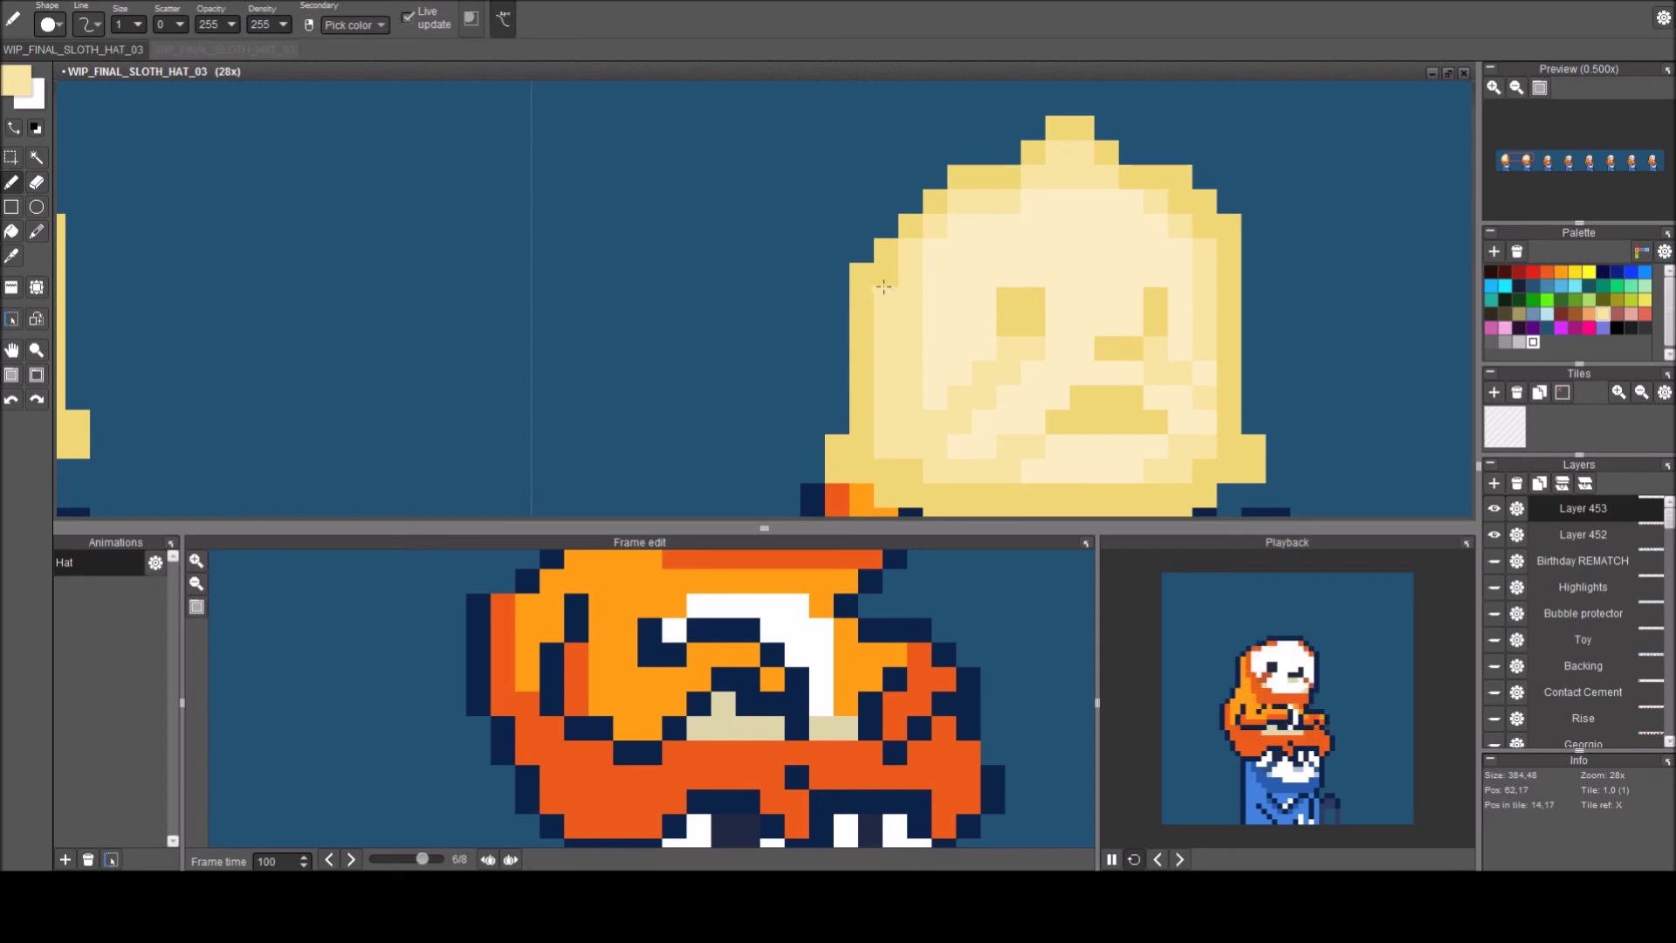
pyautogui.scroll(-2, 1083, 275)
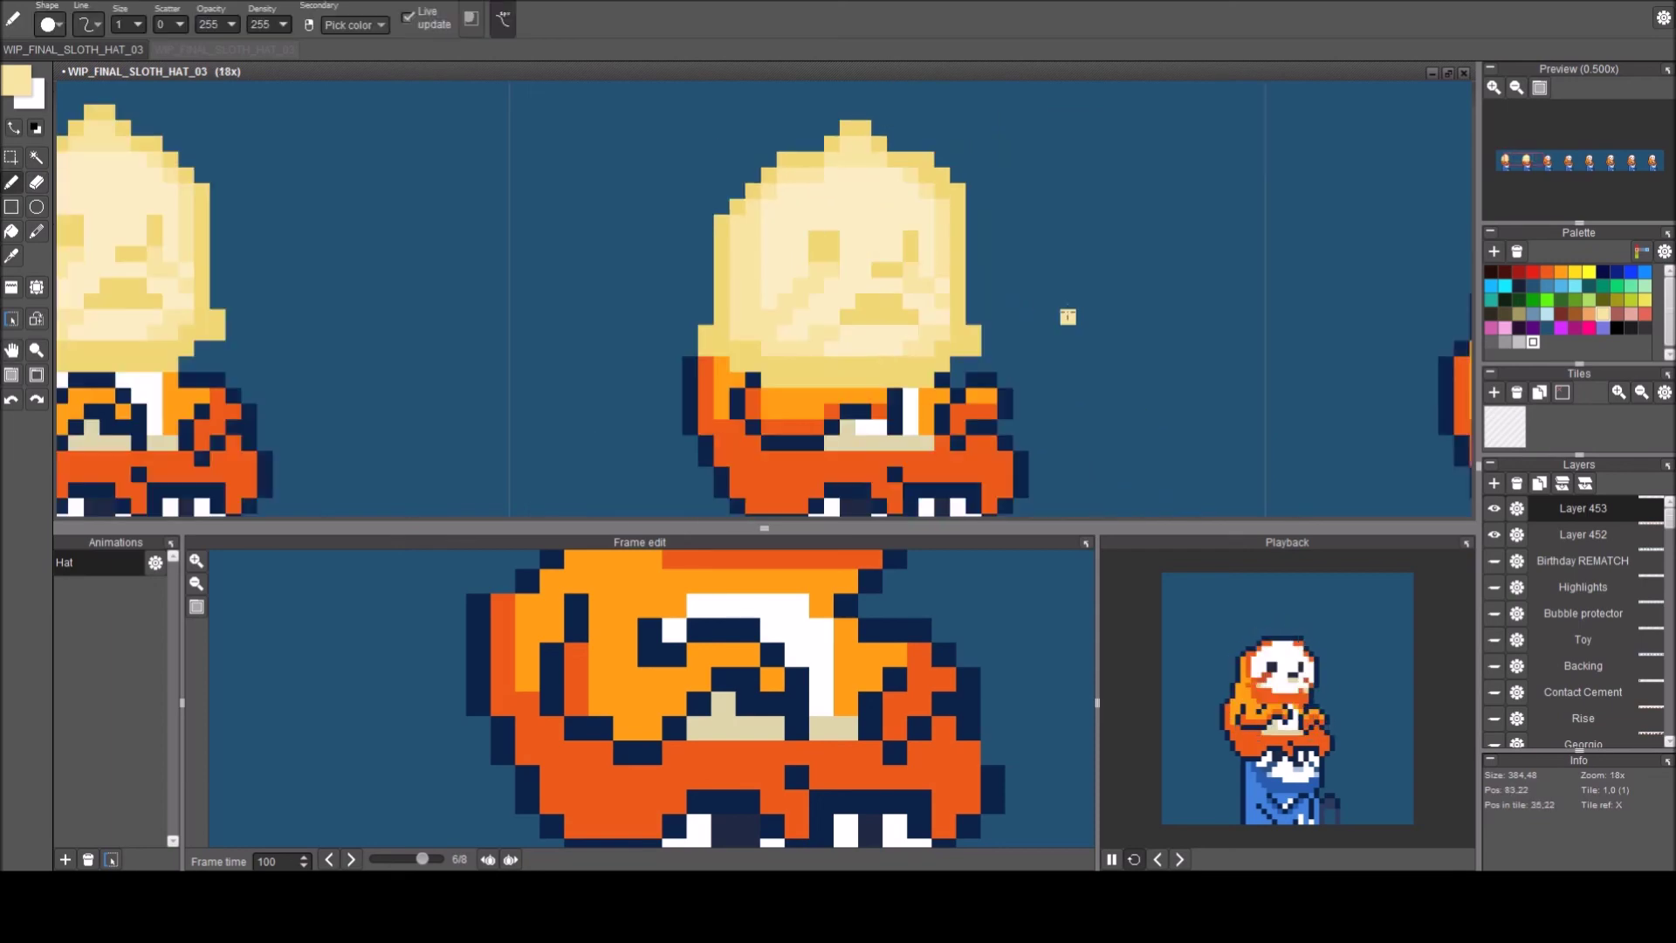
pyautogui.press('e')
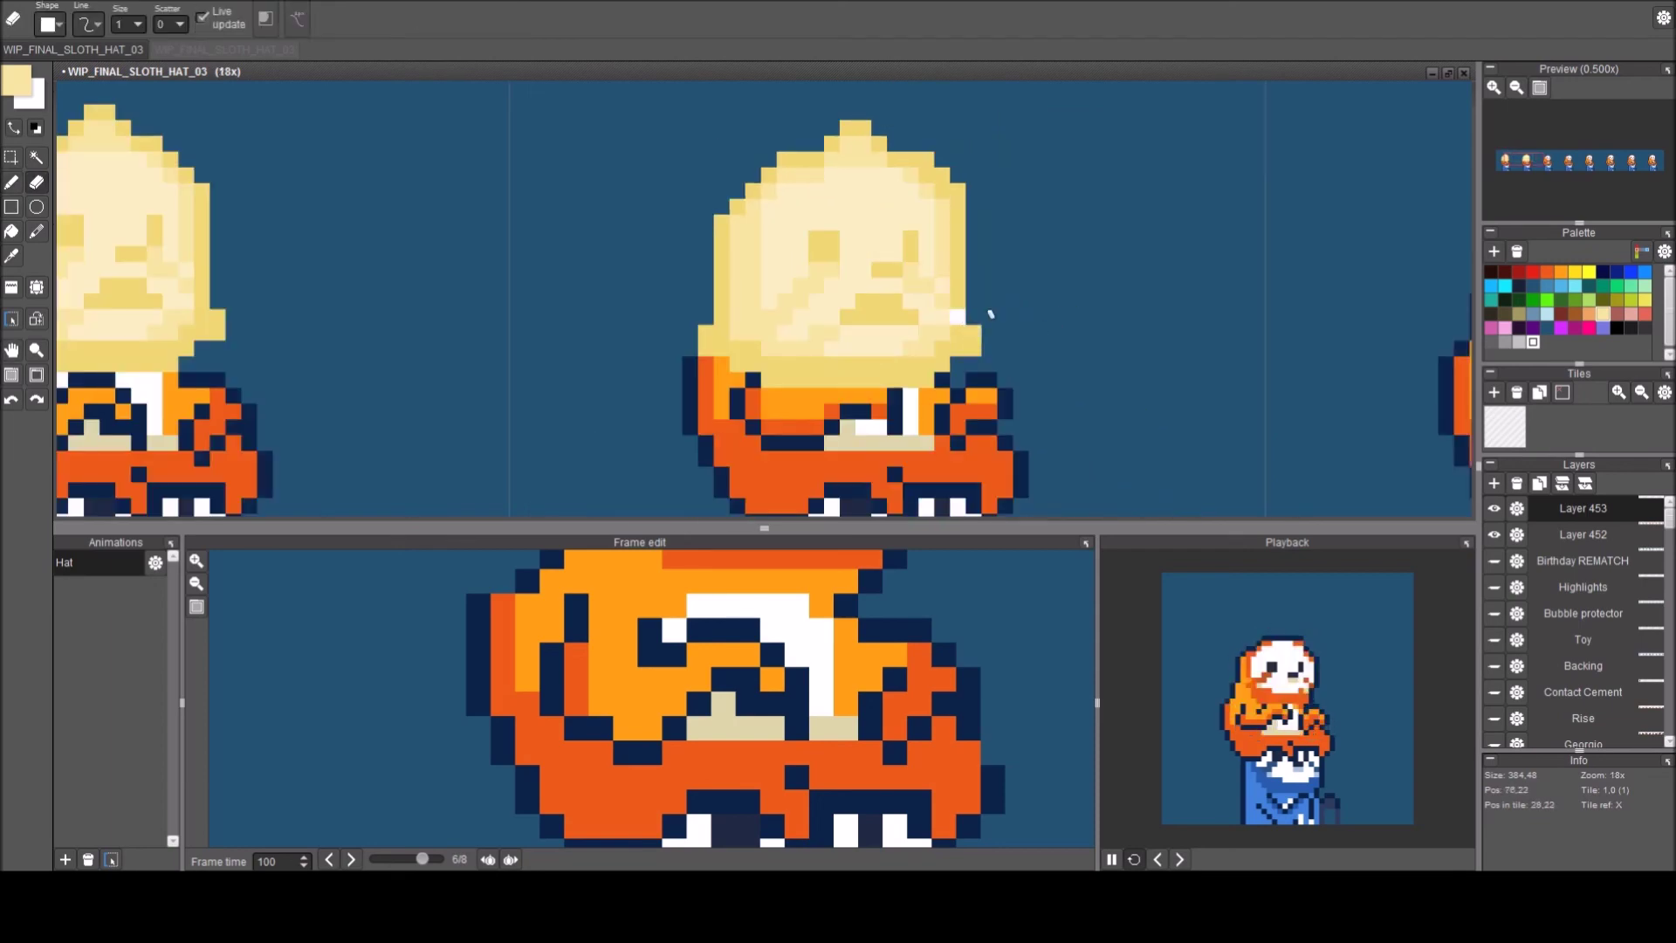
pyautogui.click(957, 316)
pyautogui.press('b')
pyautogui.click(958, 319)
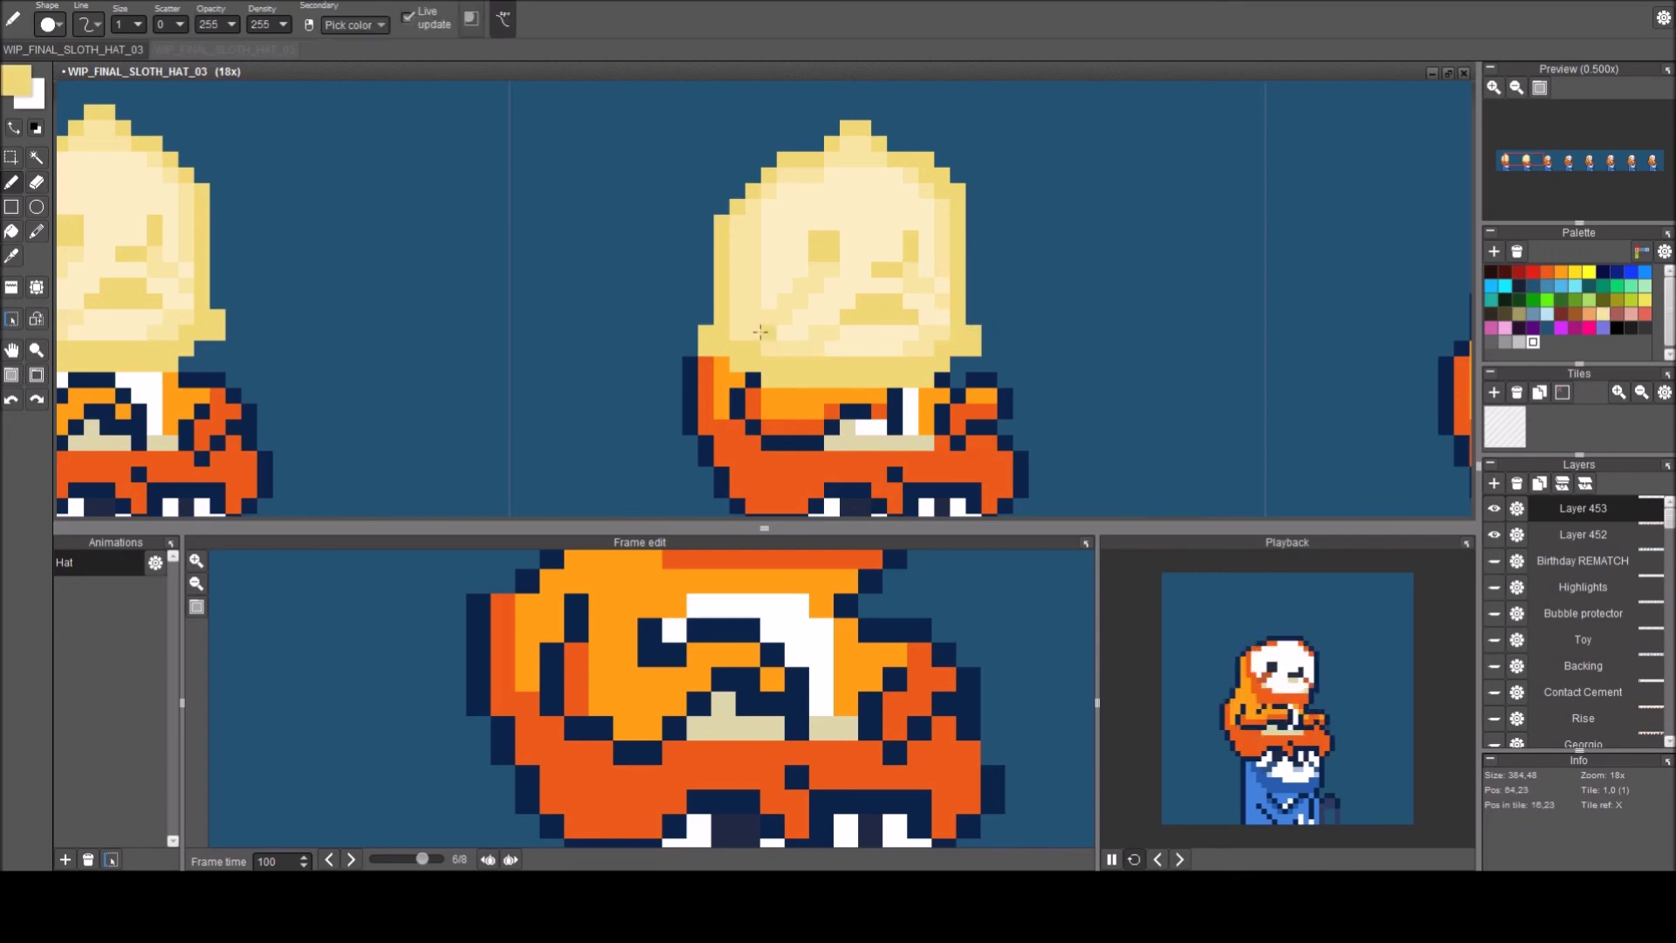
# Copy the second frame's hood and place the copy over the sloth's head in the third frame.
pyautogui.press('space')
pyautogui.moveTo(1037, 348); pyautogui.dragTo(836, 346)
pyautogui.scroll(-2, 839, 340)
pyautogui.press('space')
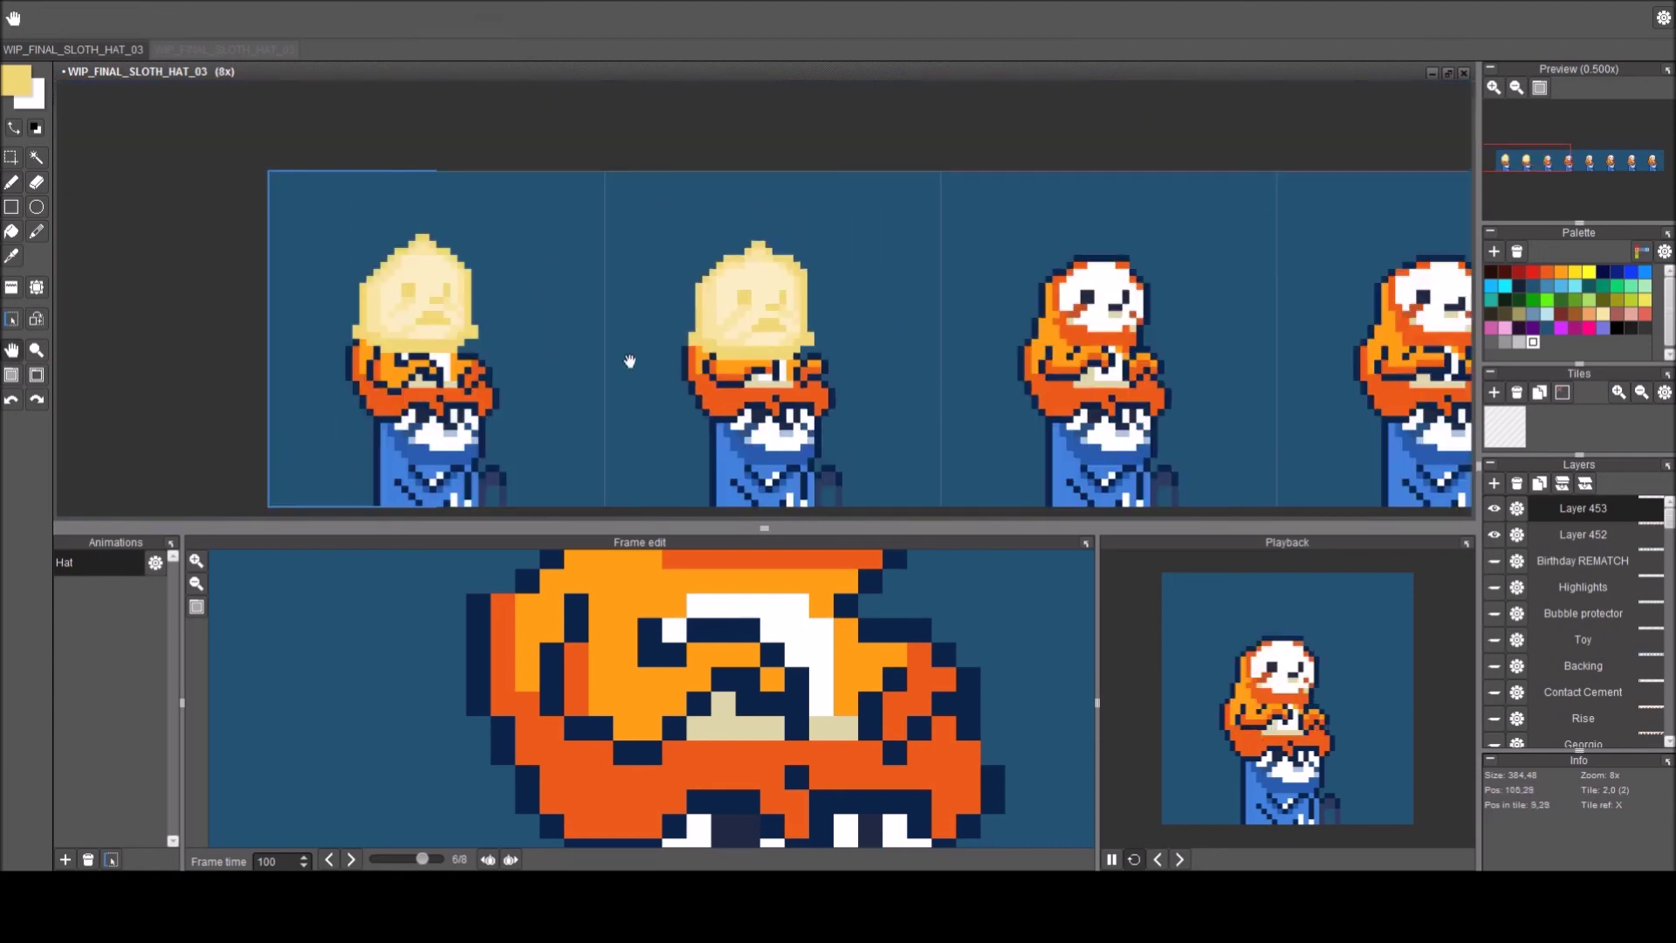
pyautogui.moveTo(672, 367); pyautogui.dragTo(310, 338)
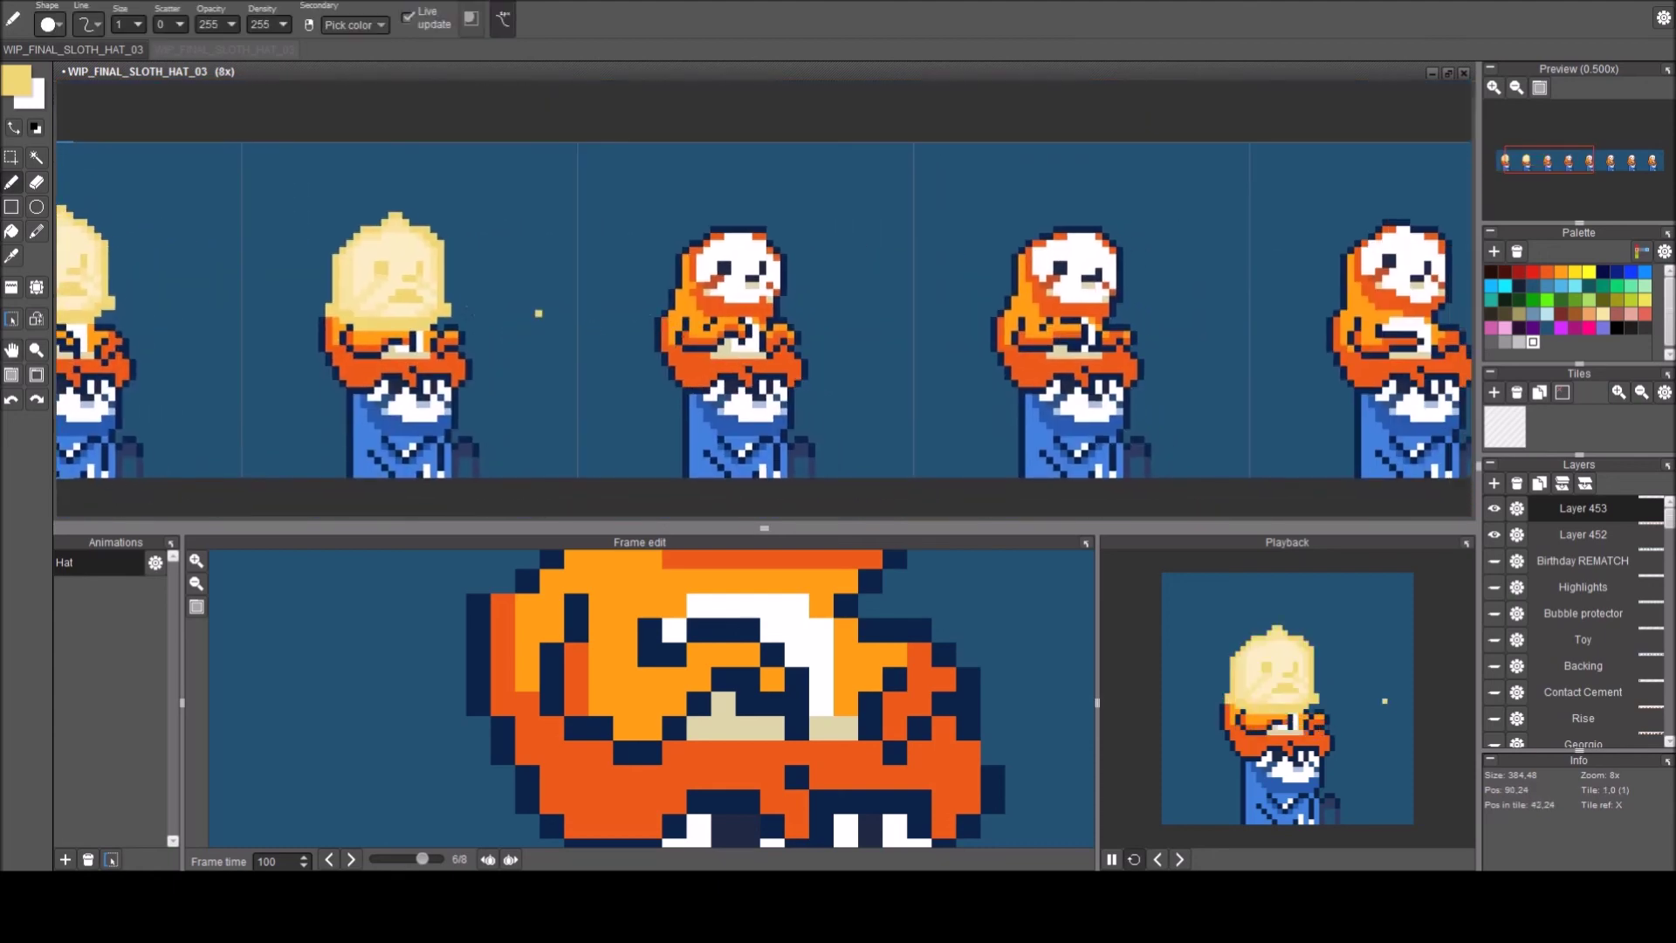
pyautogui.press('m')
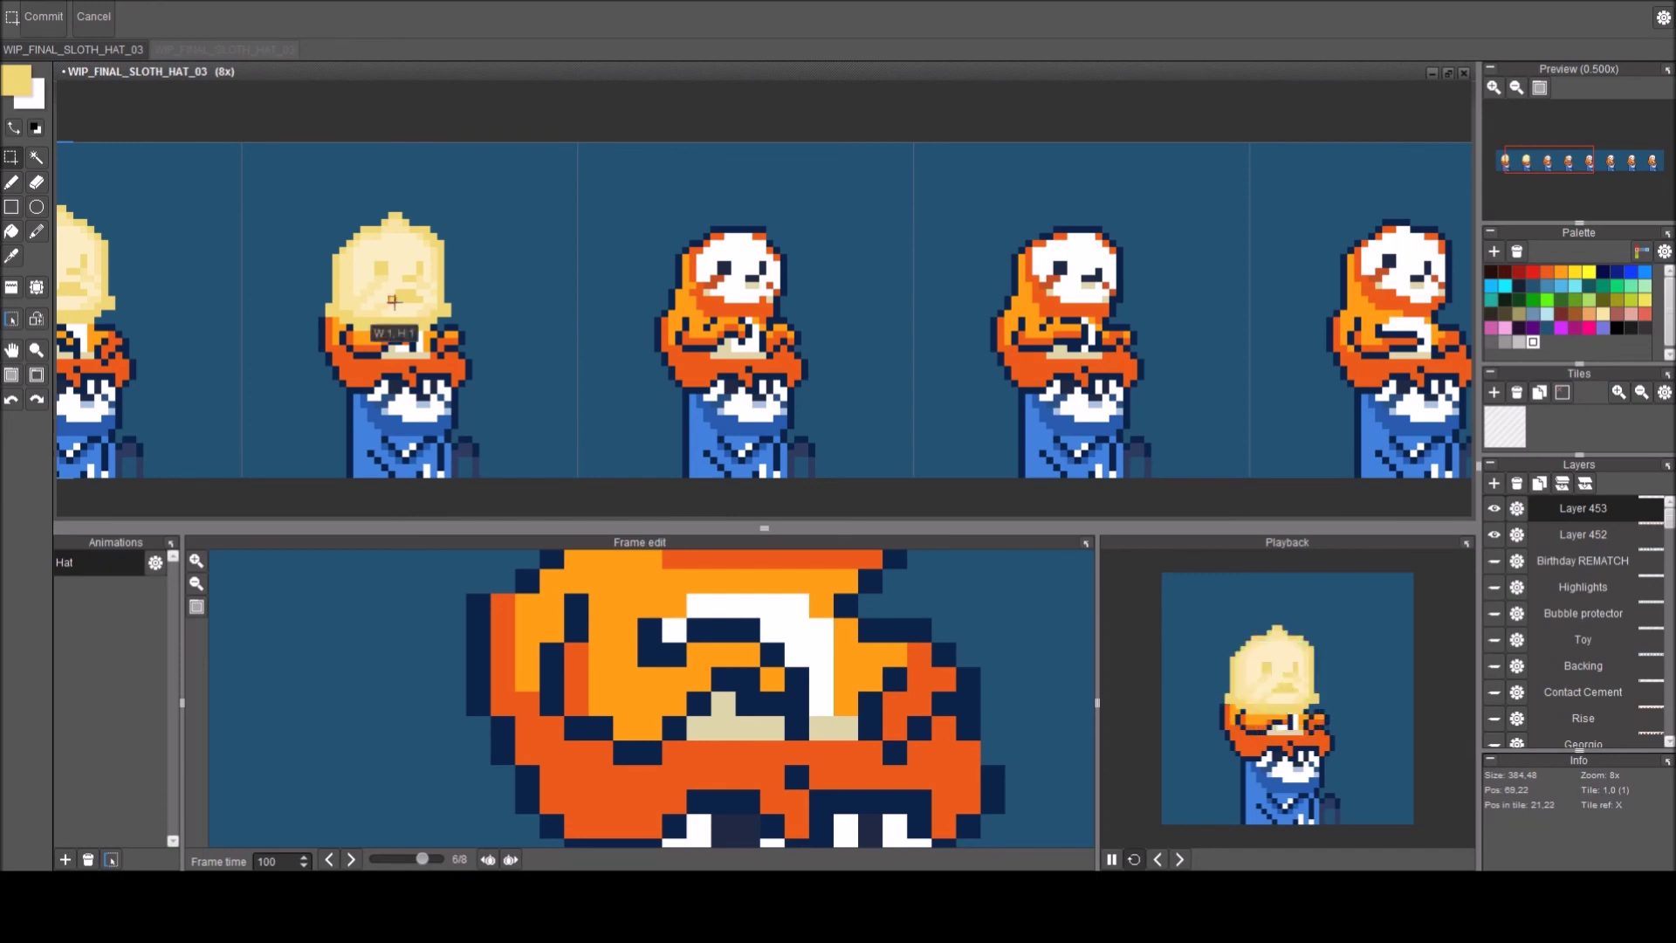
pyautogui.doubleClick(394, 301)
pyautogui.scroll(1, 703, 345)
pyautogui.press('b')
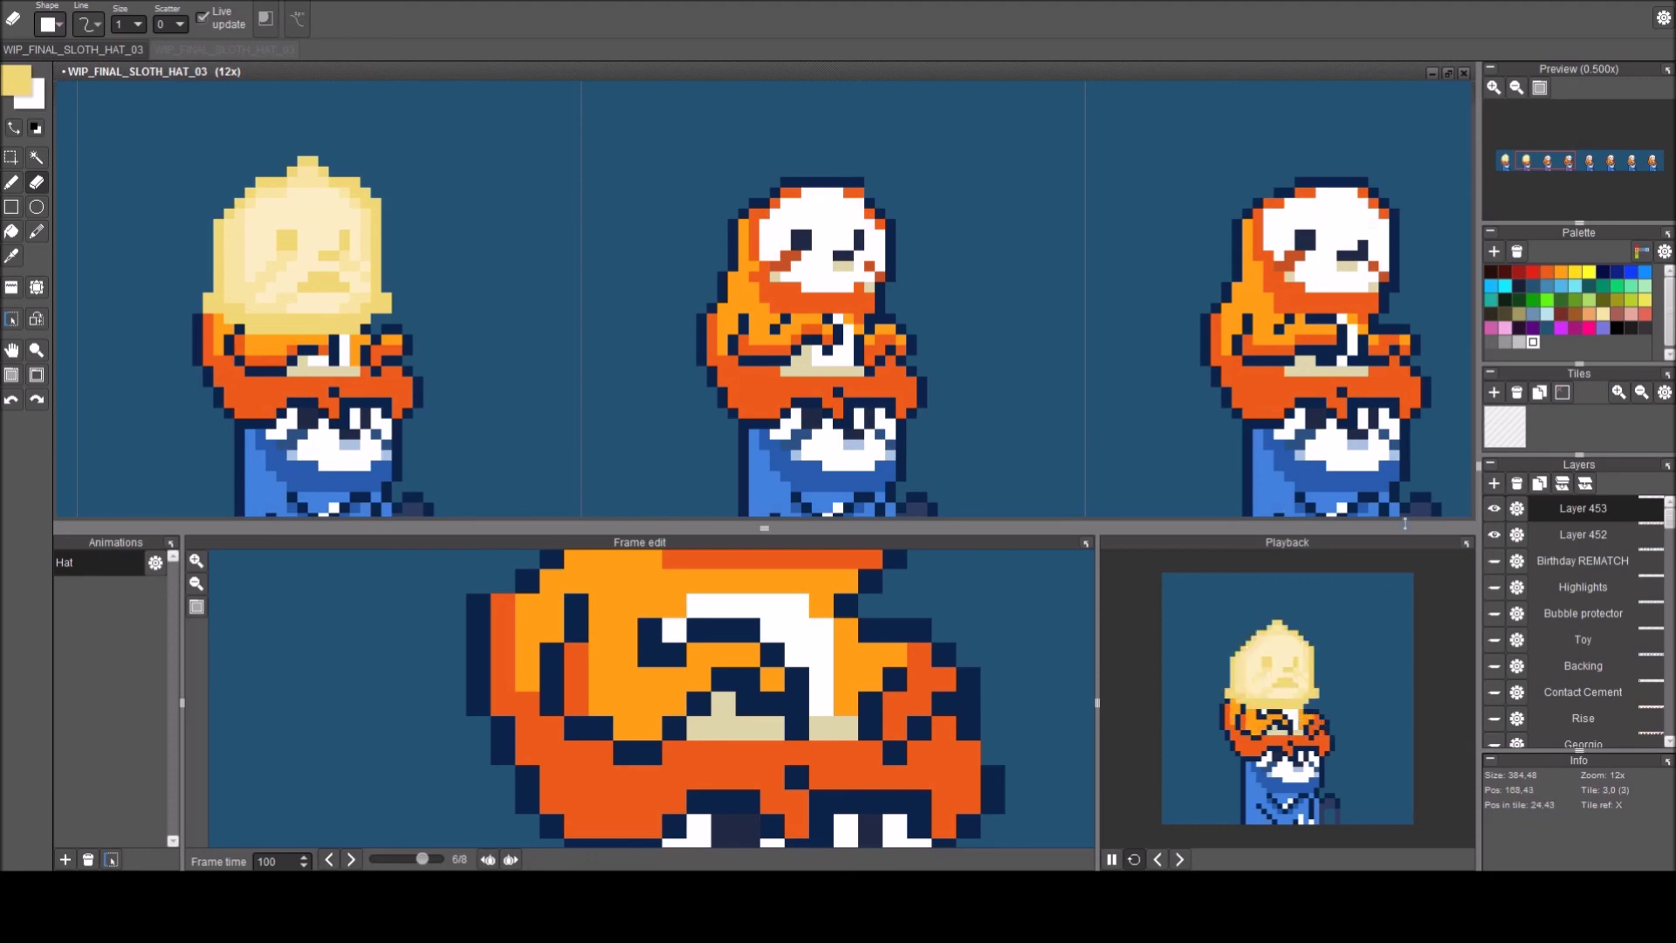
pyautogui.press('w')
pyautogui.click(348, 282)
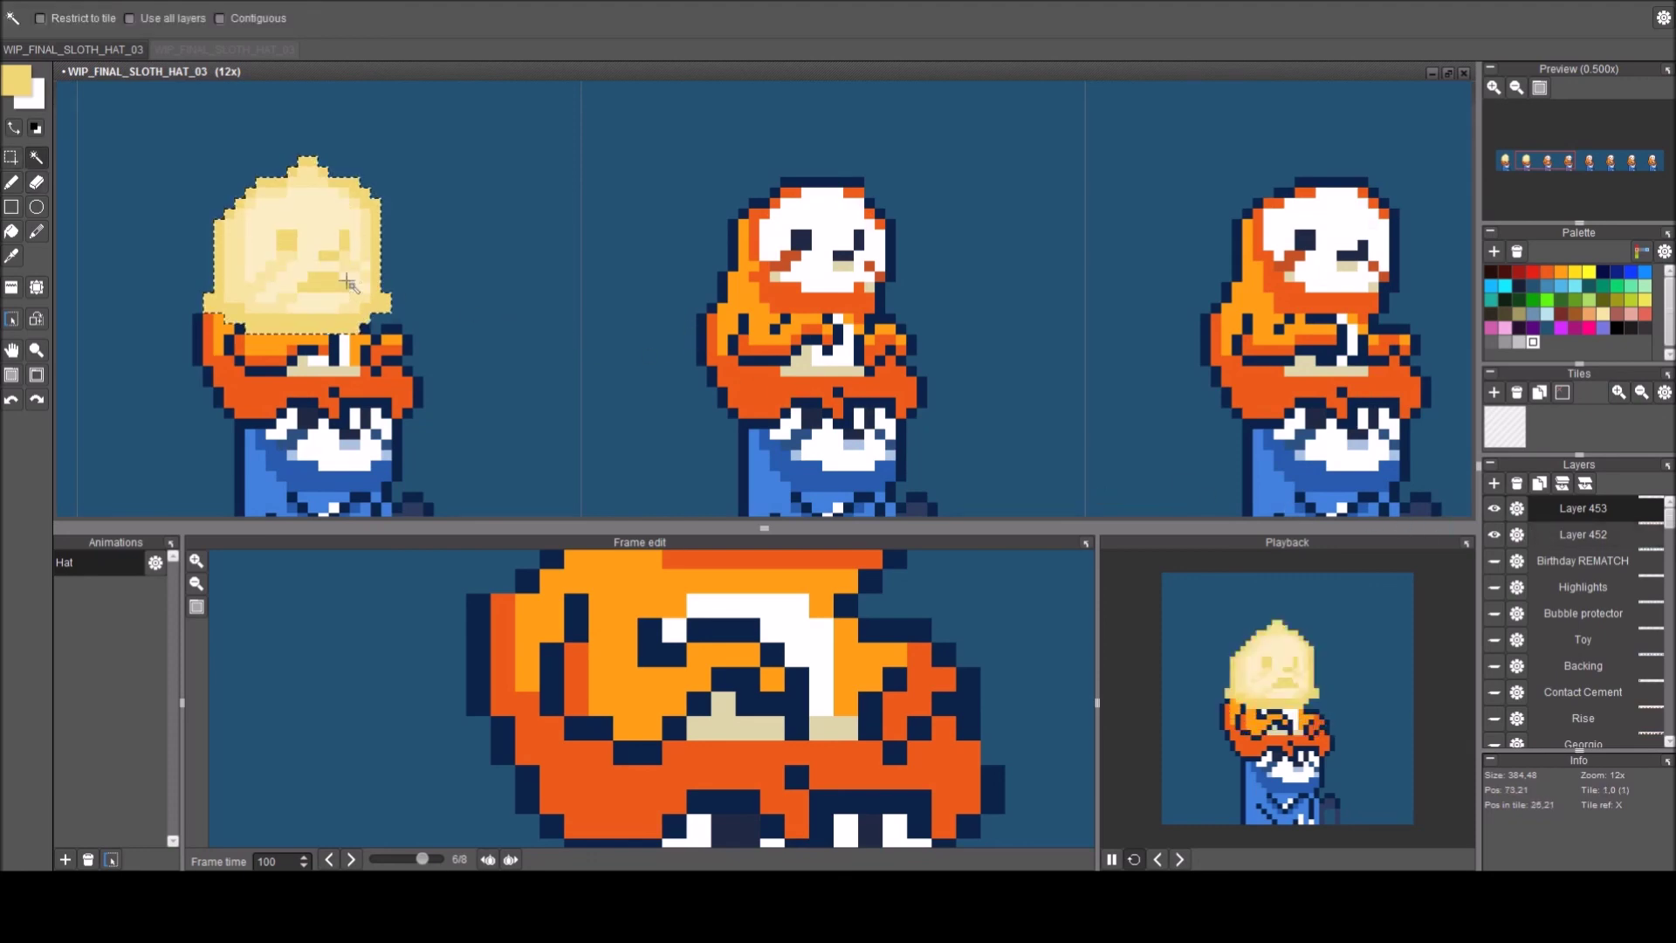
pyautogui.moveTo(339, 274); pyautogui.dragTo(860, 290)
pyautogui.click(1014, 270)
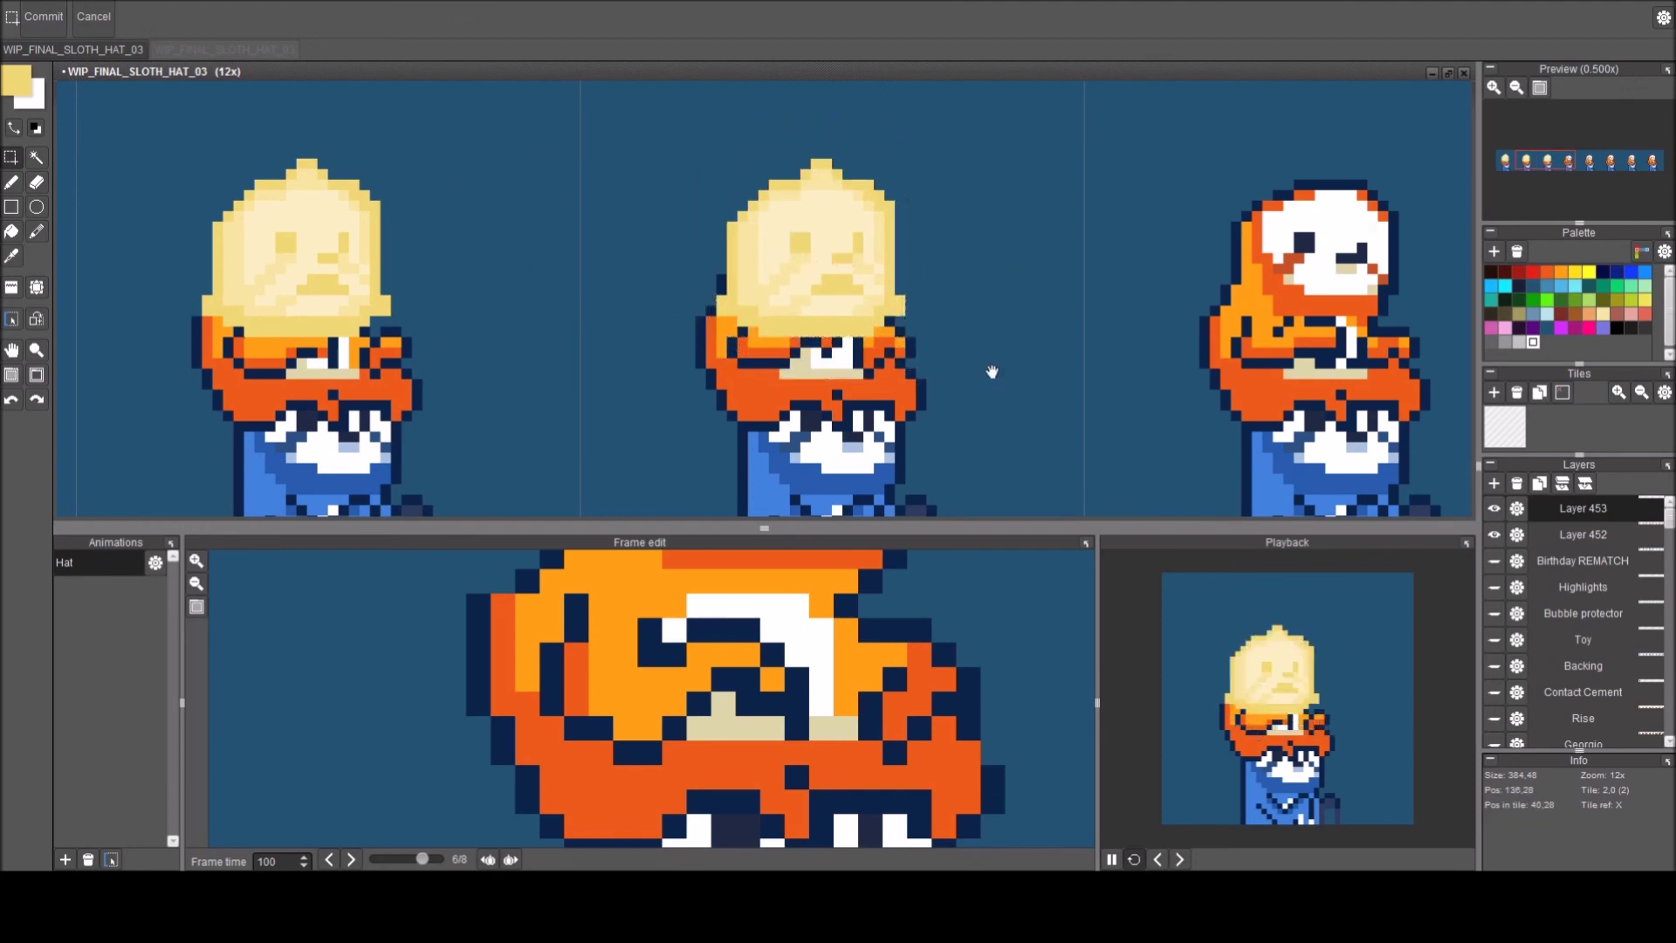
# Lower the opacity of Layer 453 to 184.
pyautogui.moveTo(1002, 369); pyautogui.dragTo(955, 389)
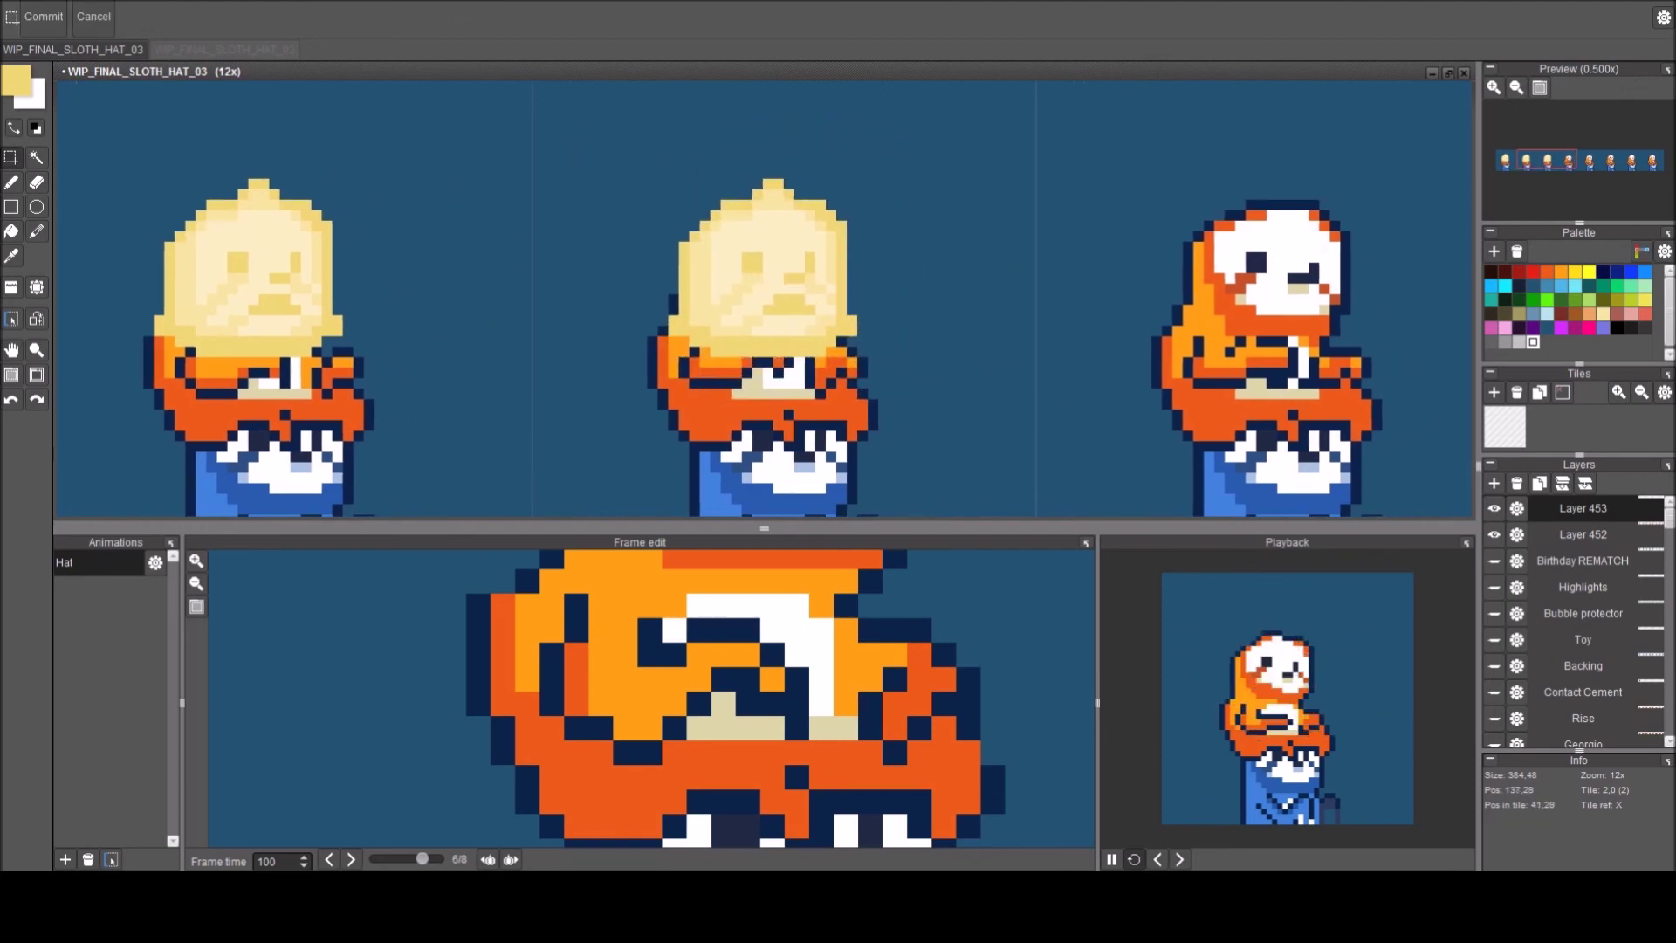
pyautogui.click(1517, 514)
pyautogui.click(1529, 473)
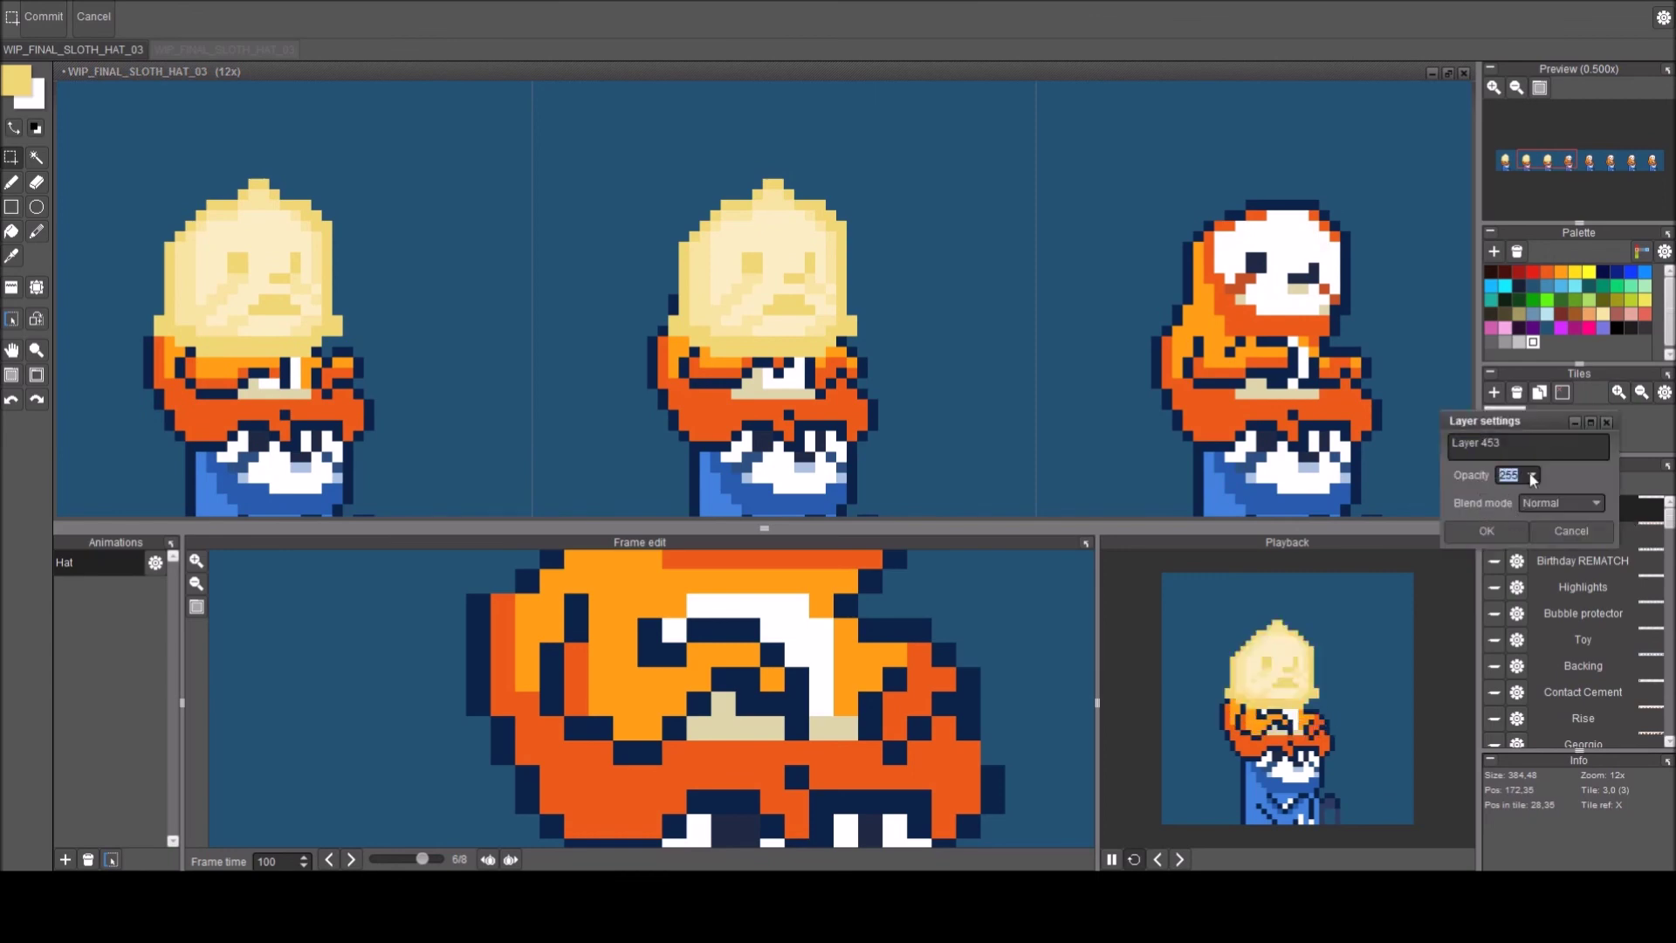
pyautogui.scroll(-5, 1510, 479)
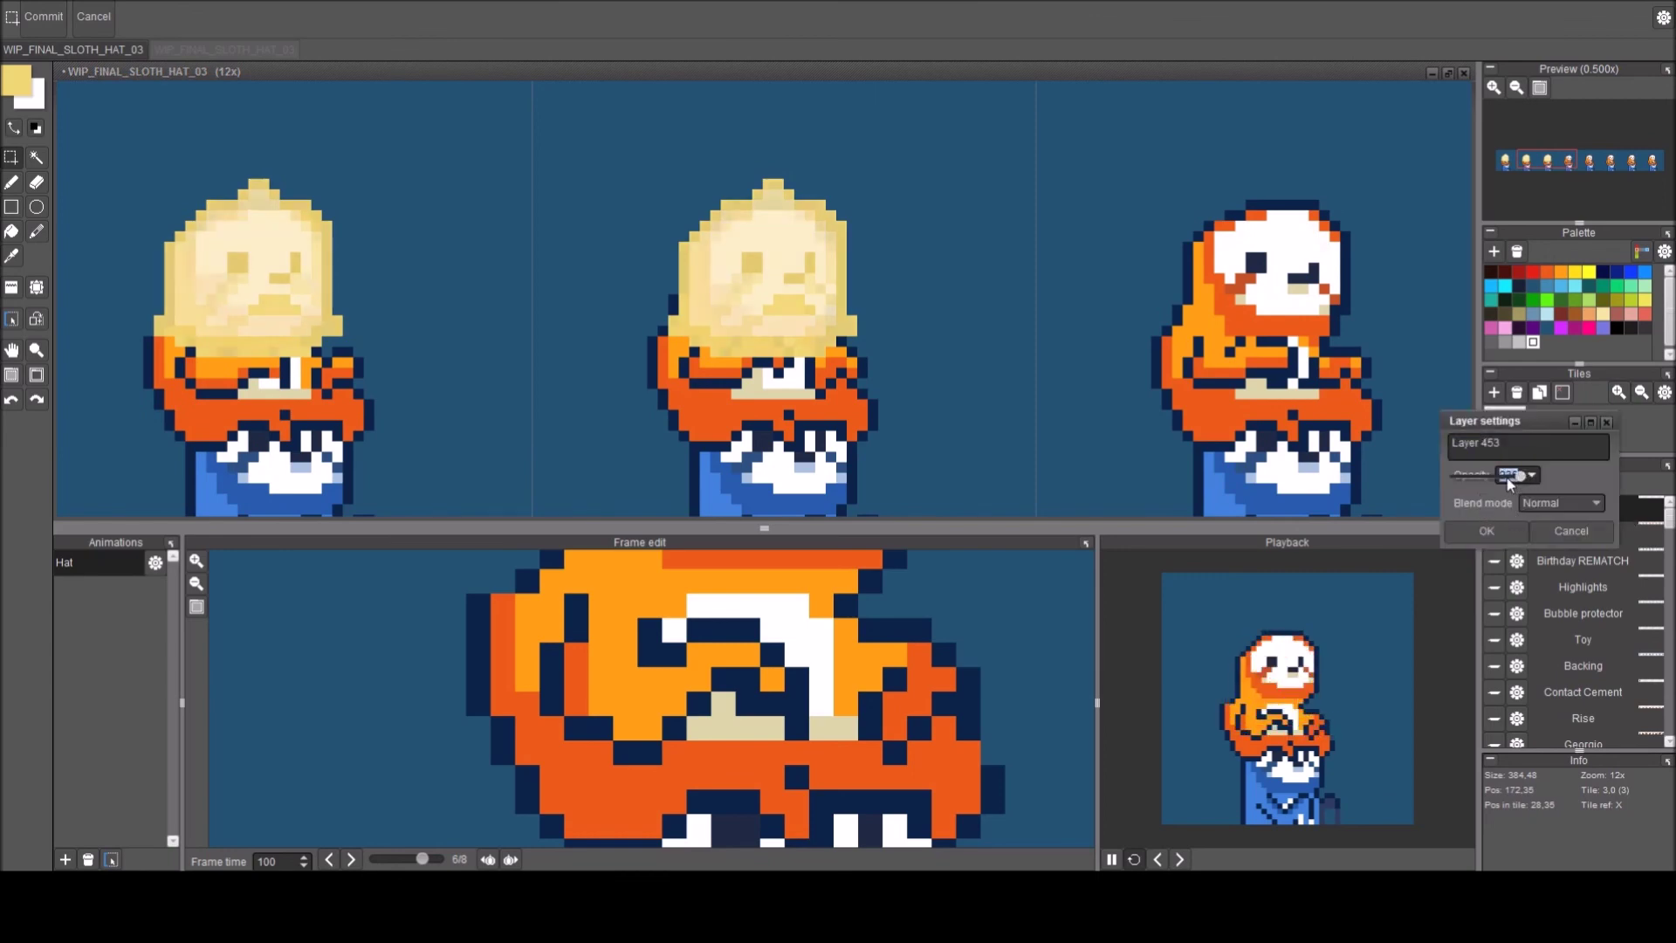
pyautogui.click(1497, 527)
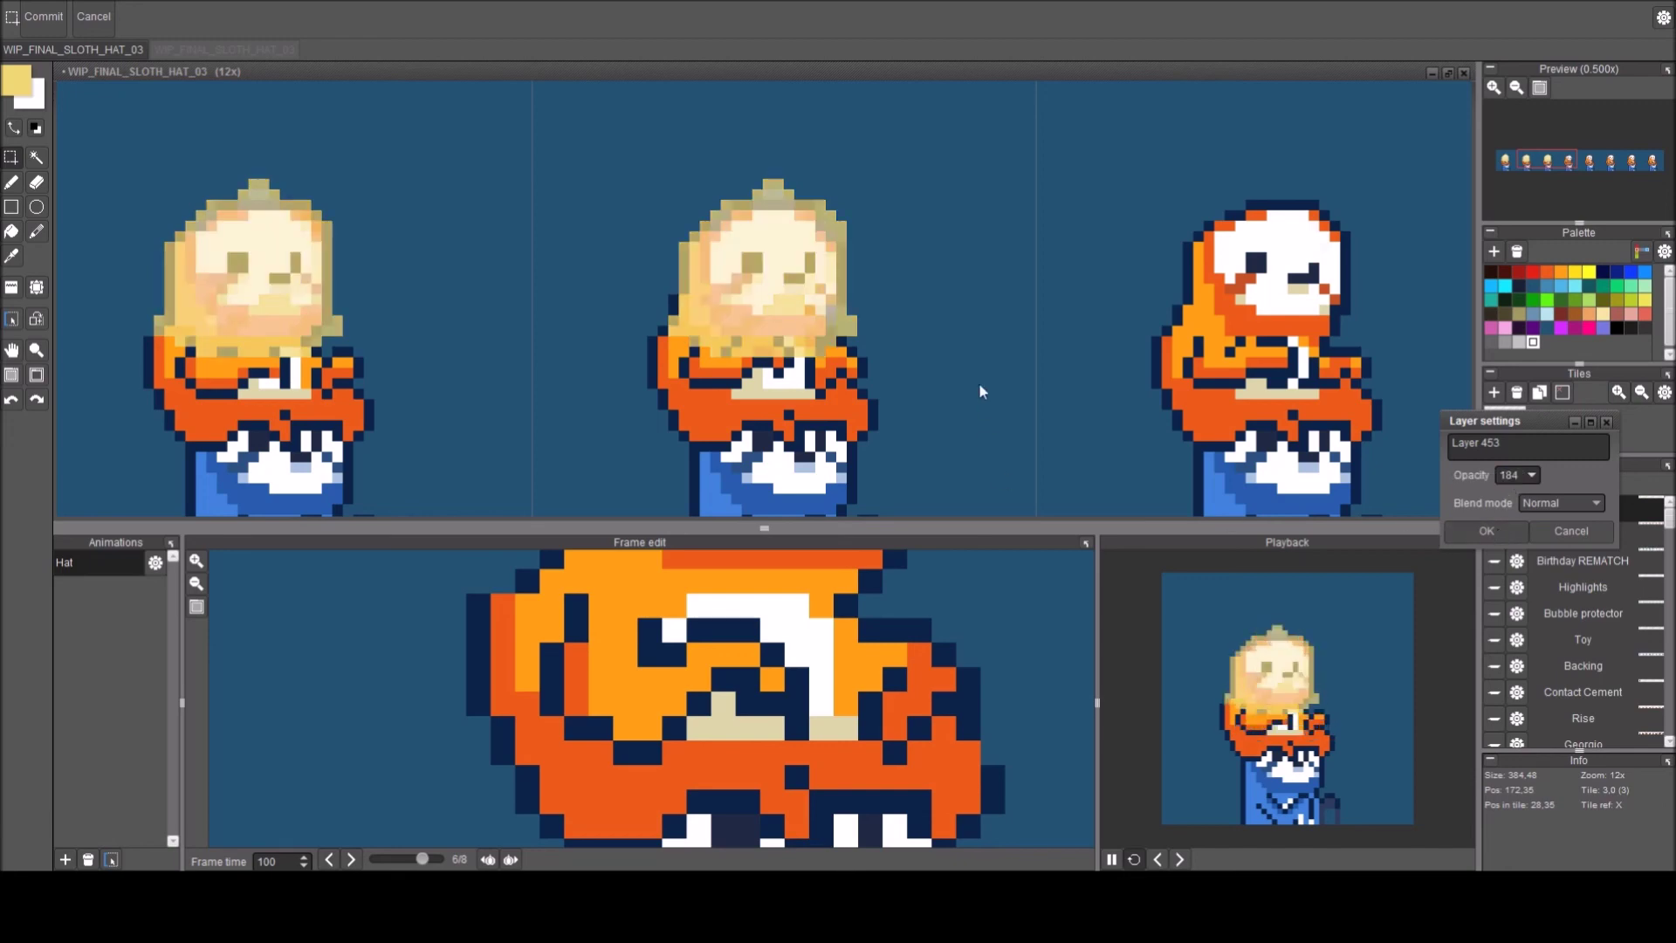
# Select the third frame's hood, cut and paste it, and try repositioning it over the sloth's head.
pyautogui.scroll(4, 773, 301)
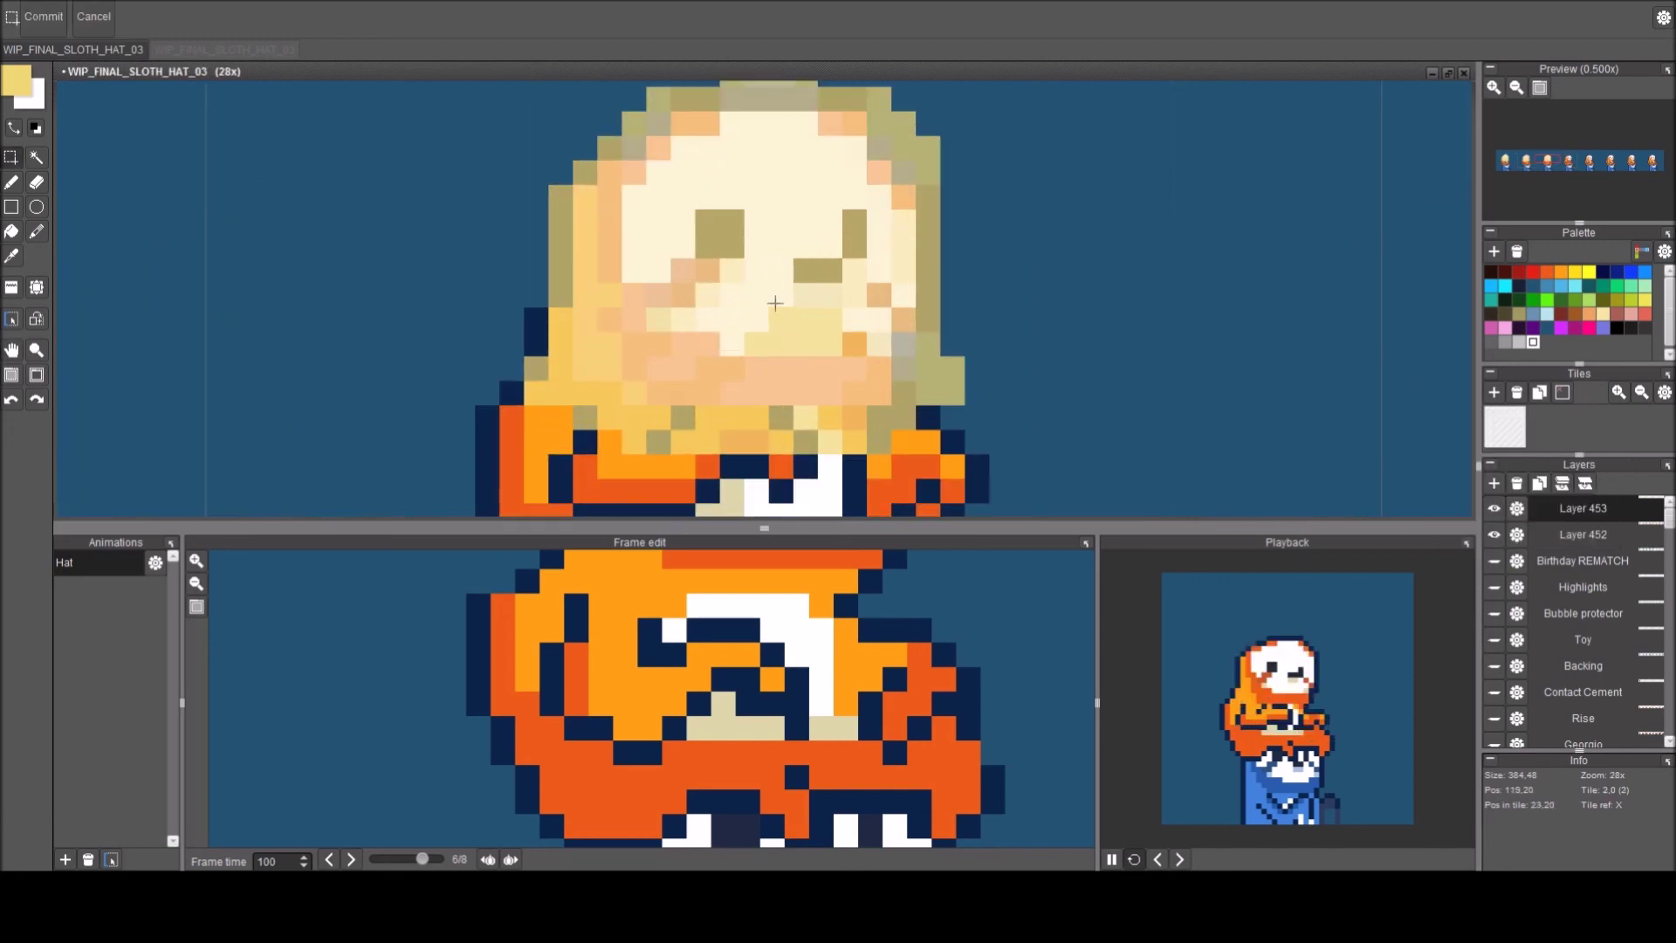
pyautogui.press('w')
pyautogui.click(776, 304)
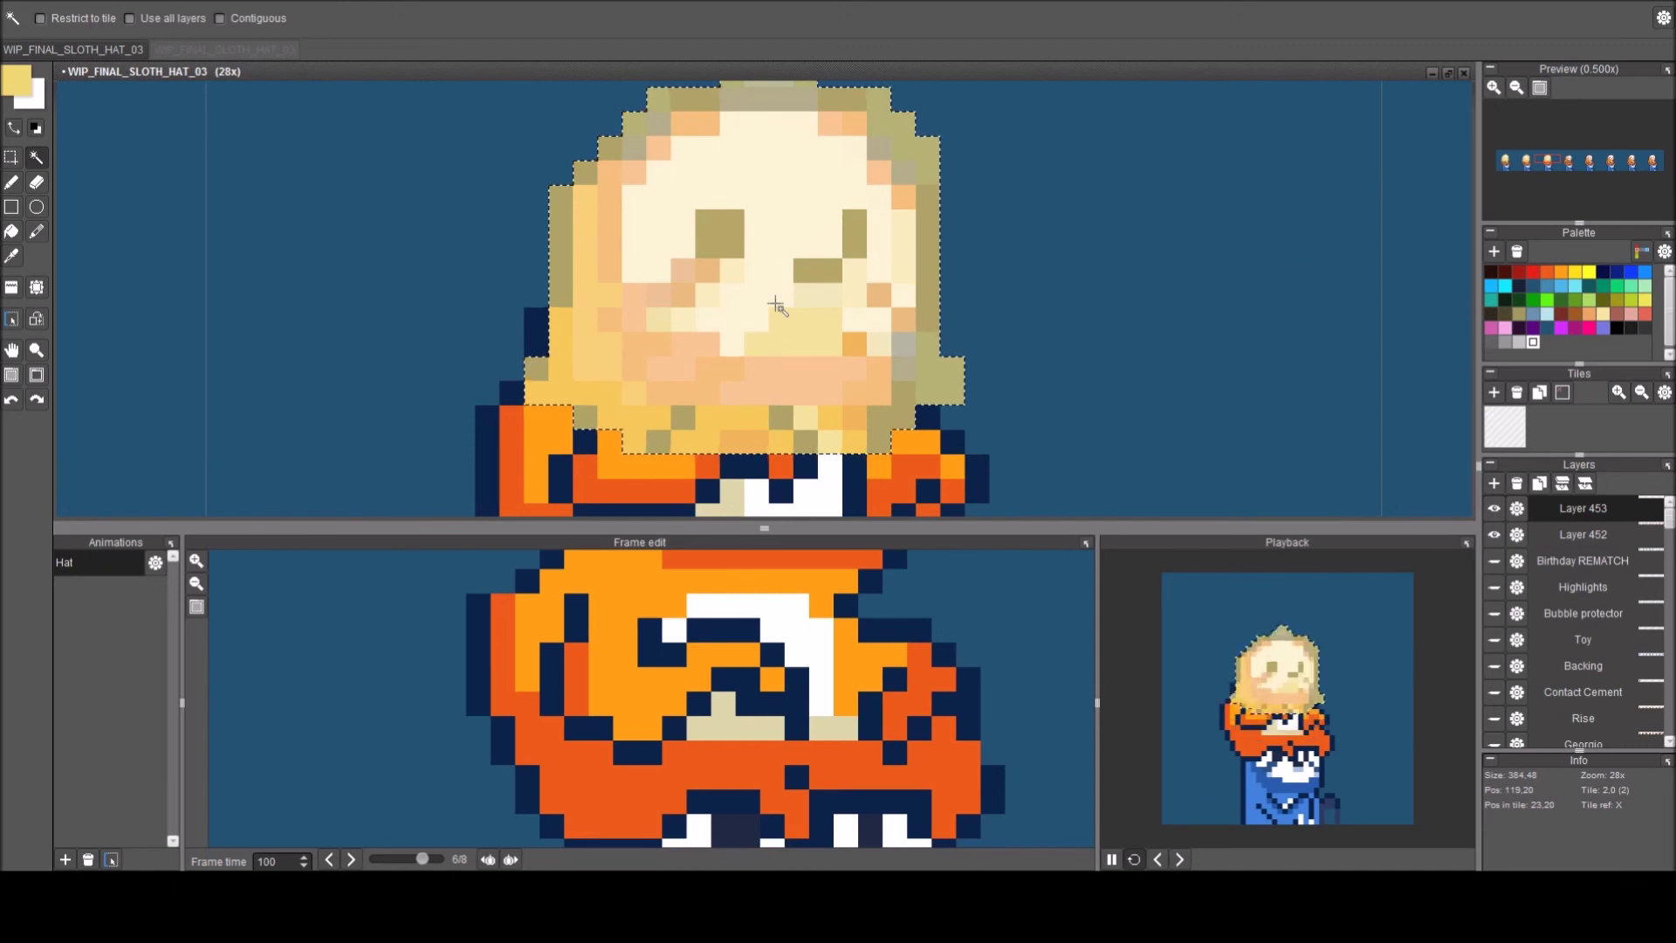
pyautogui.hotkey('ctrl', 'x')
pyautogui.hotkey('ctrl', 'v')
pyautogui.moveTo(752, 332); pyautogui.dragTo(768, 363)
pyautogui.press('Return')
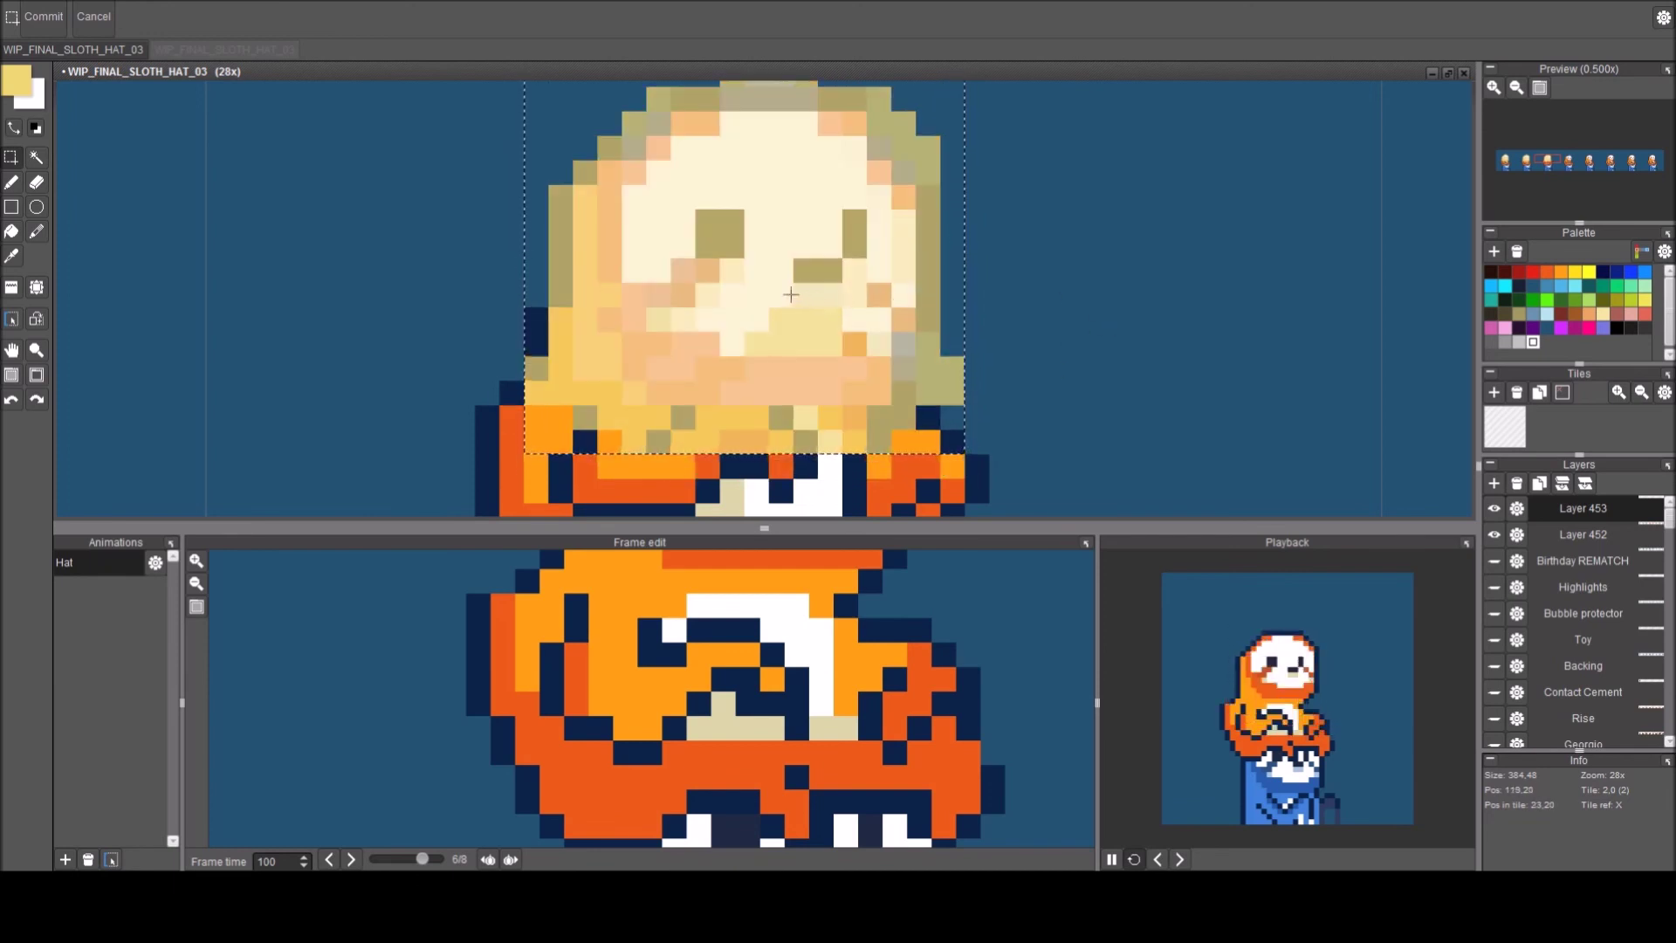
# Try the third hood one pixel higher, and return it to its previous position.
pyautogui.hotkey('ctrl', 'x')
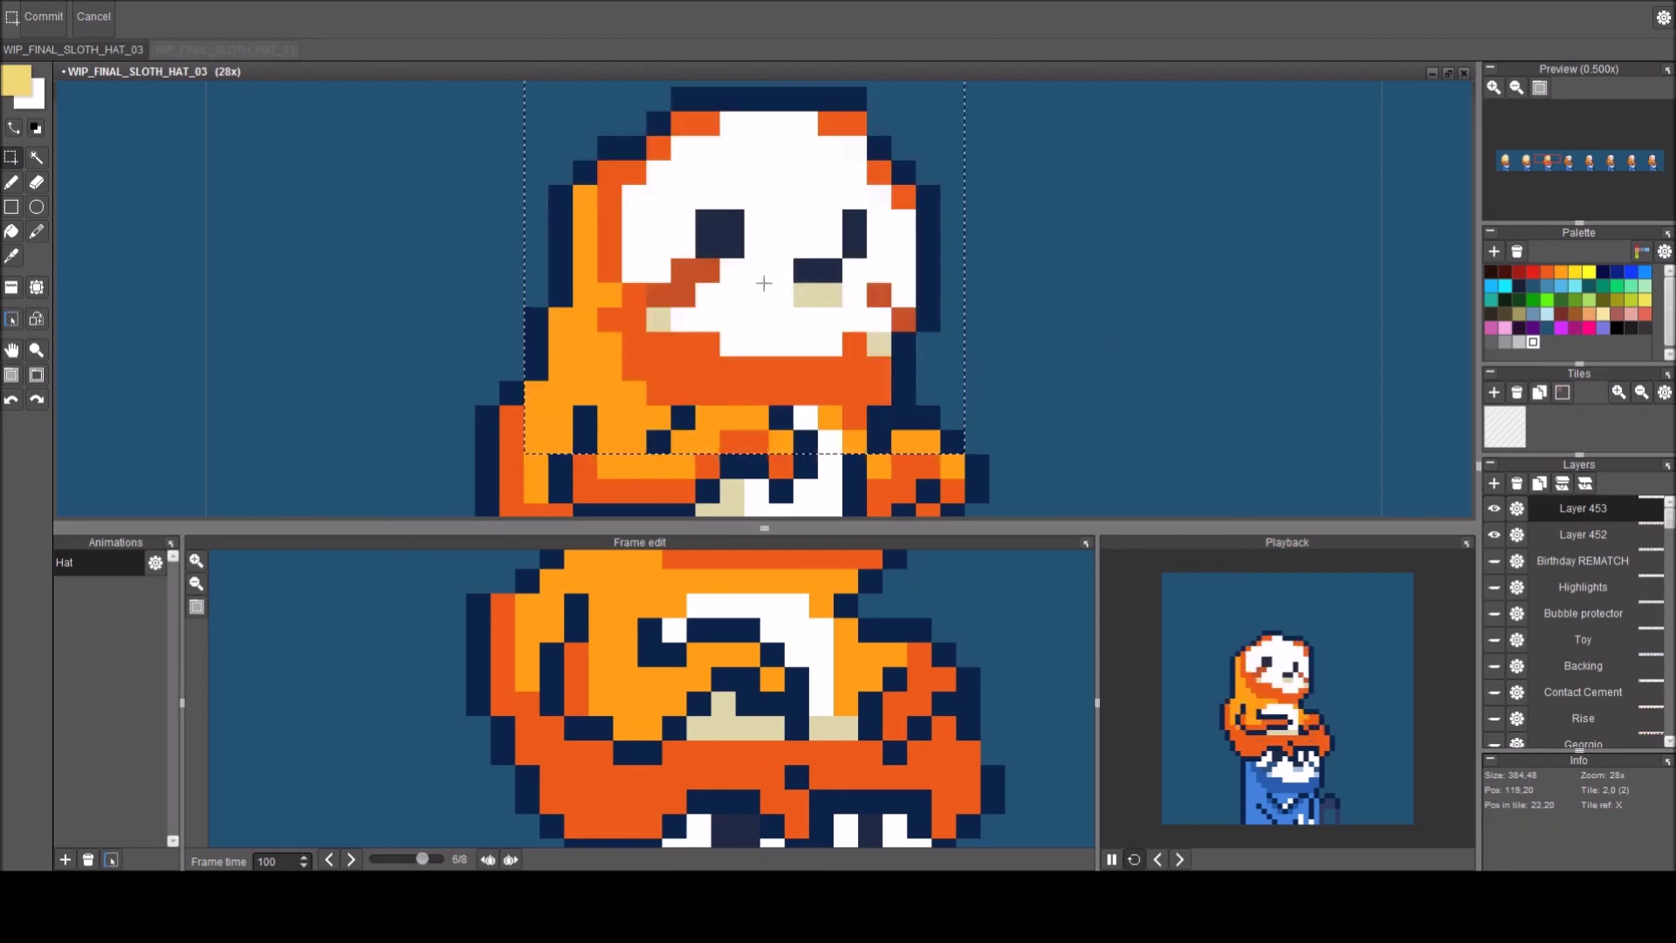
pyautogui.hotkey('ctrl', 'v')
pyautogui.moveTo(763, 284); pyautogui.dragTo(764, 272)
pyautogui.press('Return')
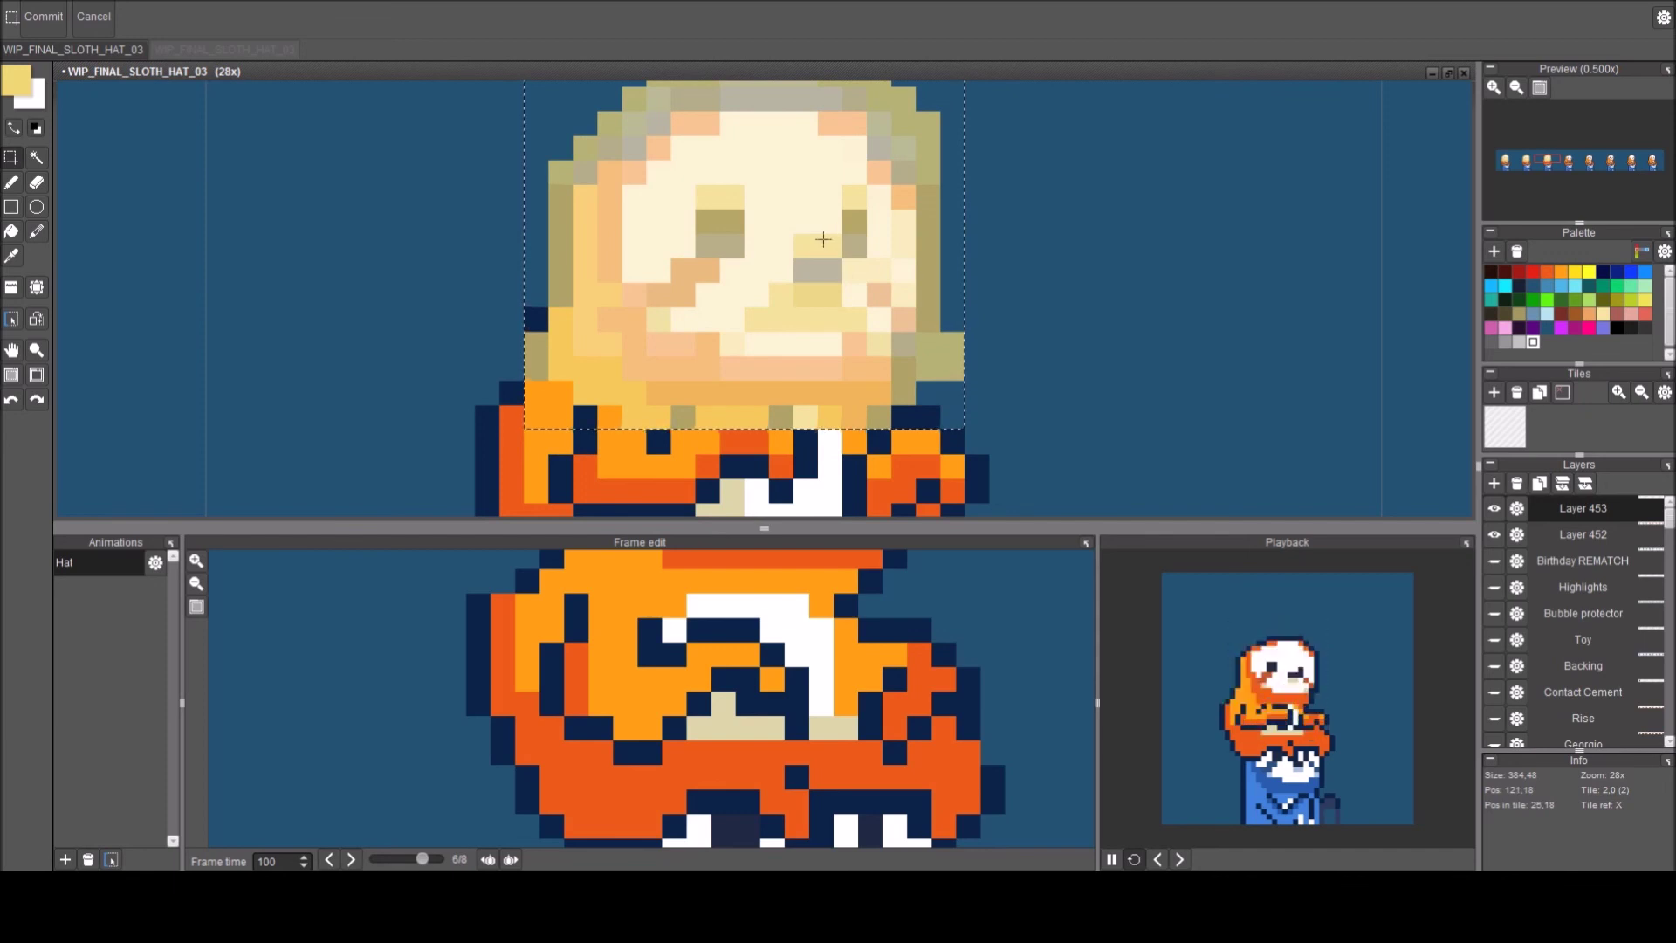
pyautogui.hotkey('ctrl', 'x')
pyautogui.hotkey('ctrl', 'v')
pyautogui.moveTo(785, 254); pyautogui.dragTo(786, 282)
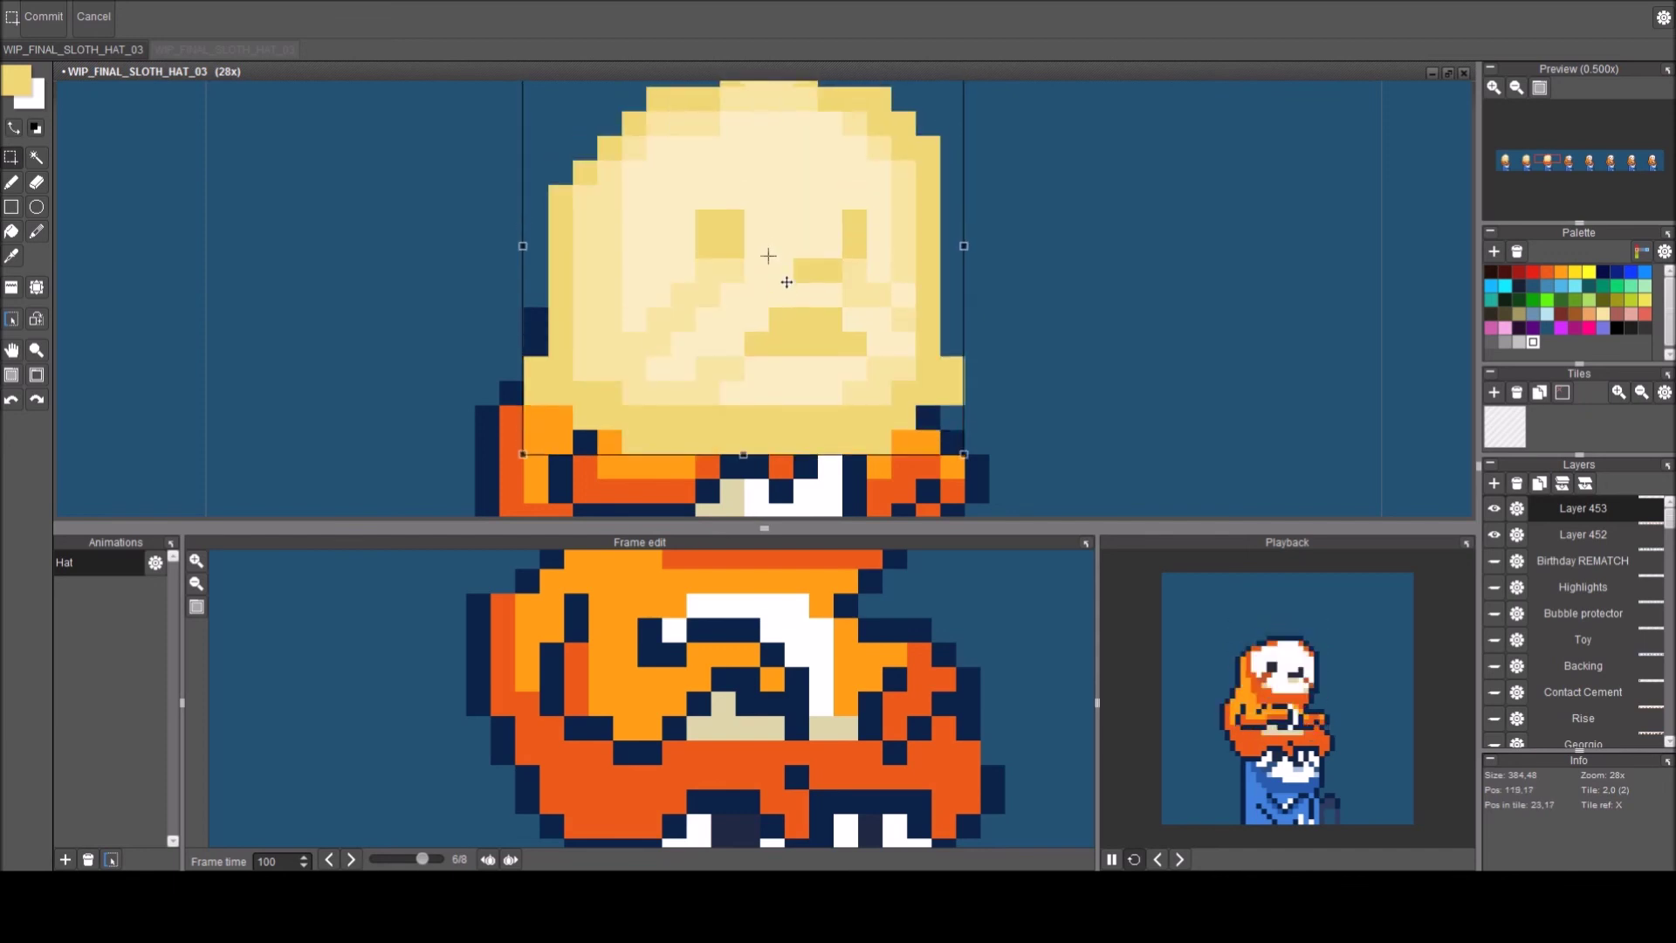
pyautogui.press('Return')
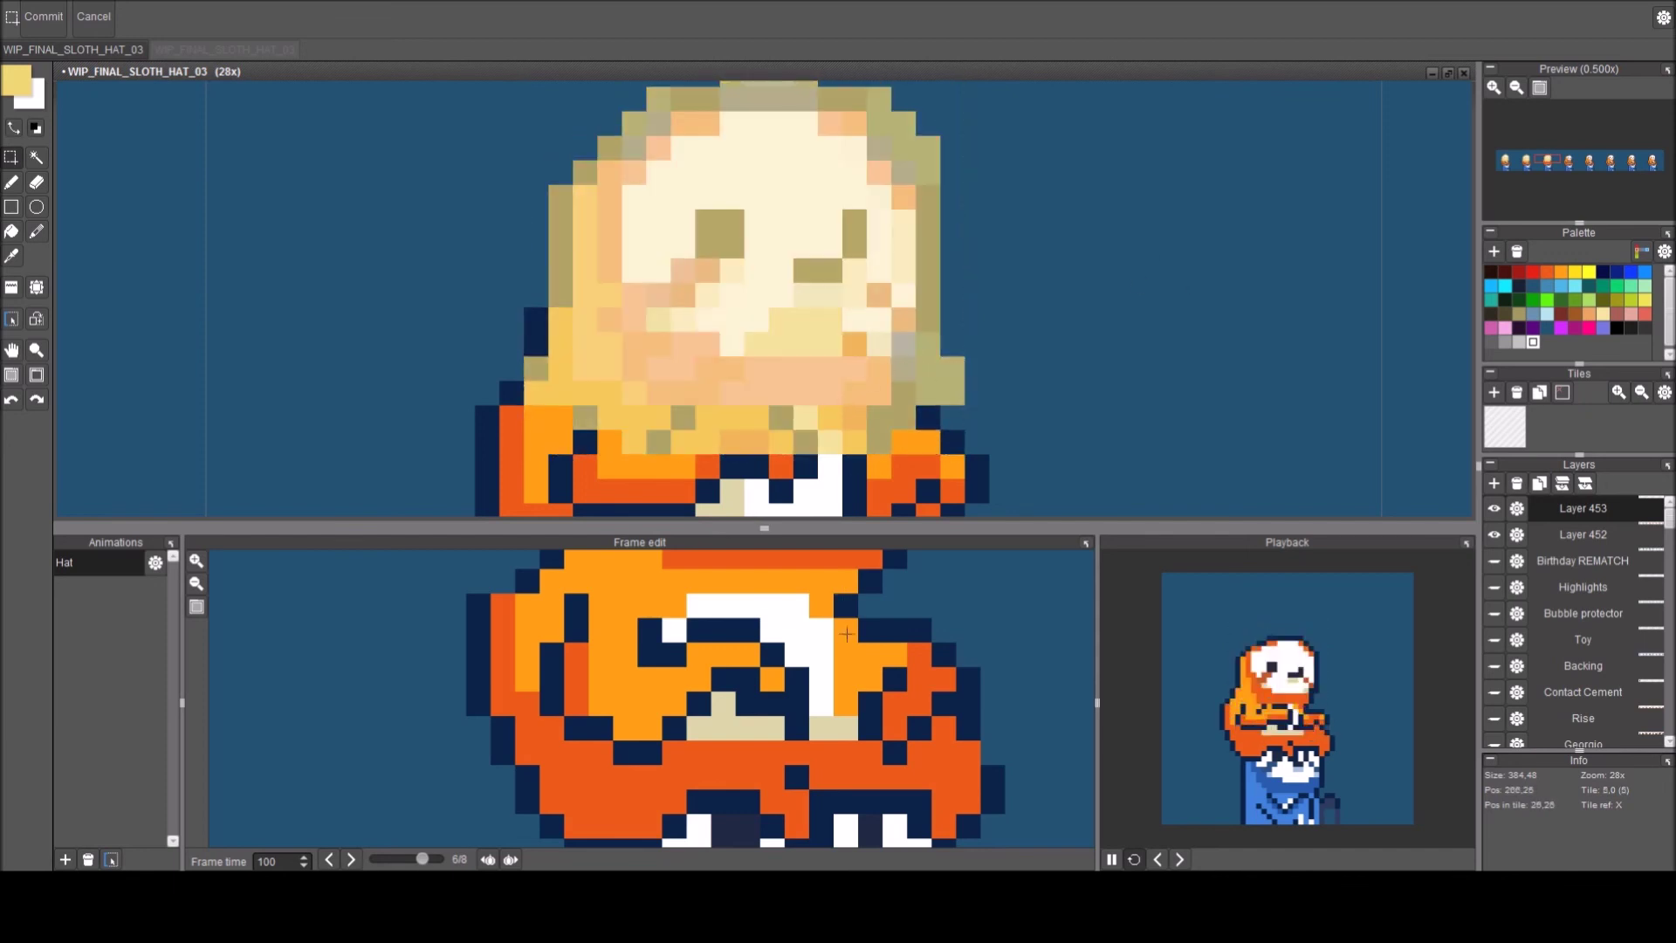
# Turn on onion skinning for the previous frame and compare the hoods in the second and third frames.
pyautogui.scroll(-2, 845, 634)
pyautogui.moveTo(846, 634); pyautogui.dragTo(766, 727)
pyautogui.press('Left')
pyautogui.scroll(-2, 767, 727)
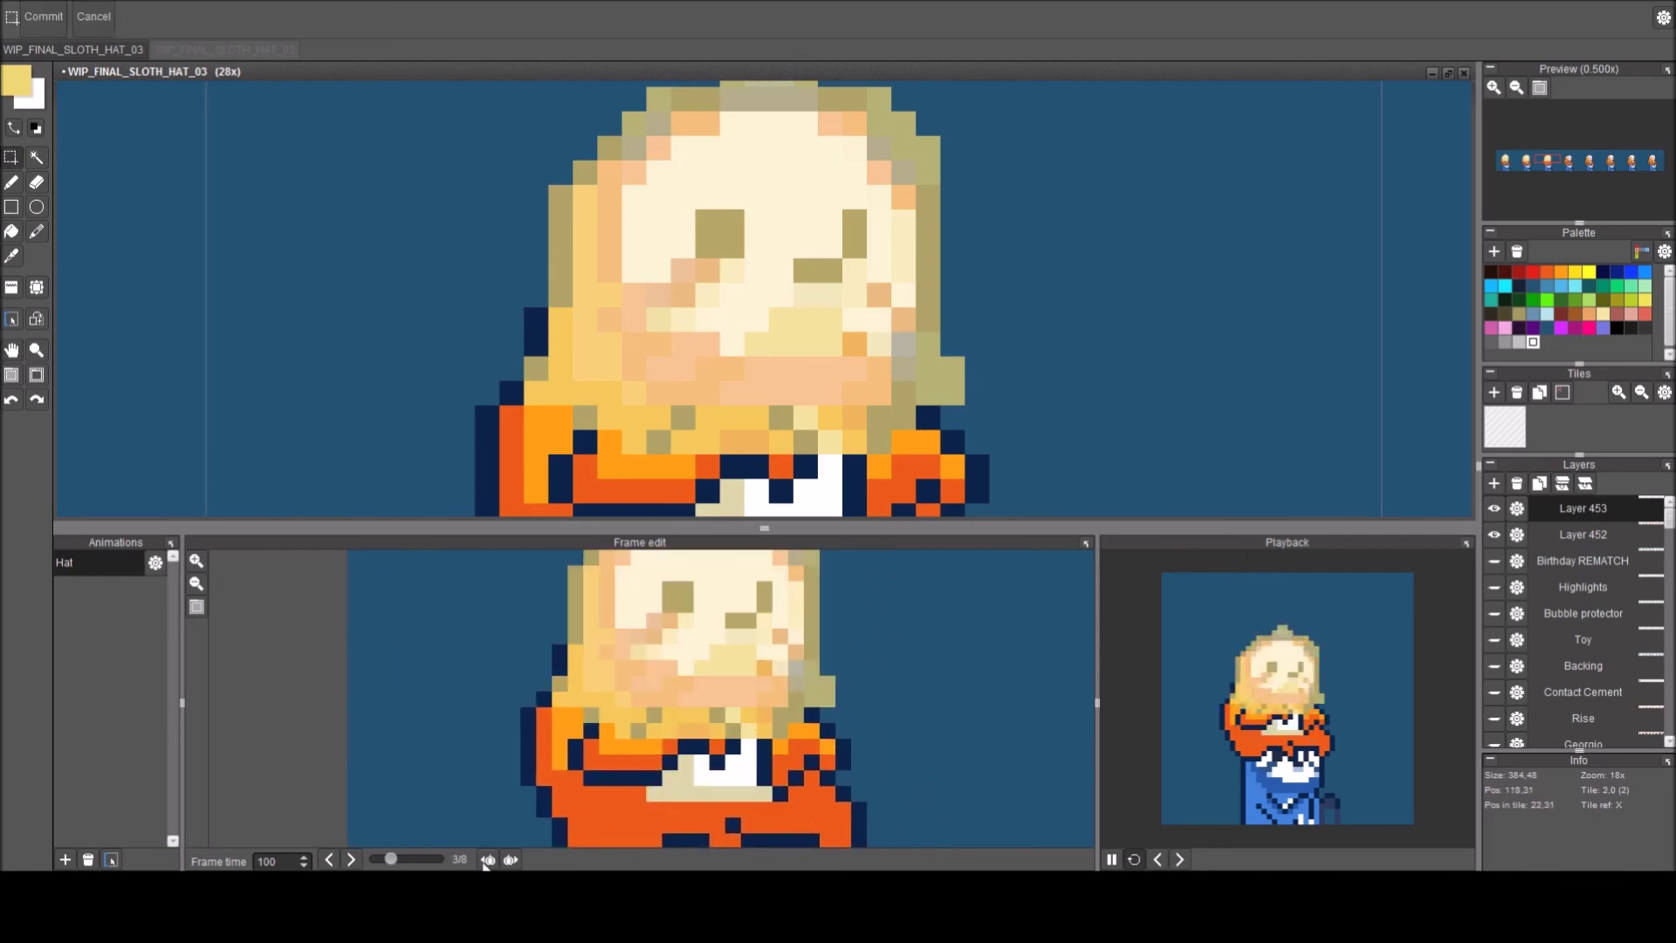
pyautogui.click(487, 861)
pyautogui.moveTo(377, 384); pyautogui.dragTo(501, 390)
pyautogui.press('Right')
pyautogui.press('Left')
pyautogui.press('Left')
pyautogui.press('Left')
pyautogui.scroll(2, 802, 555)
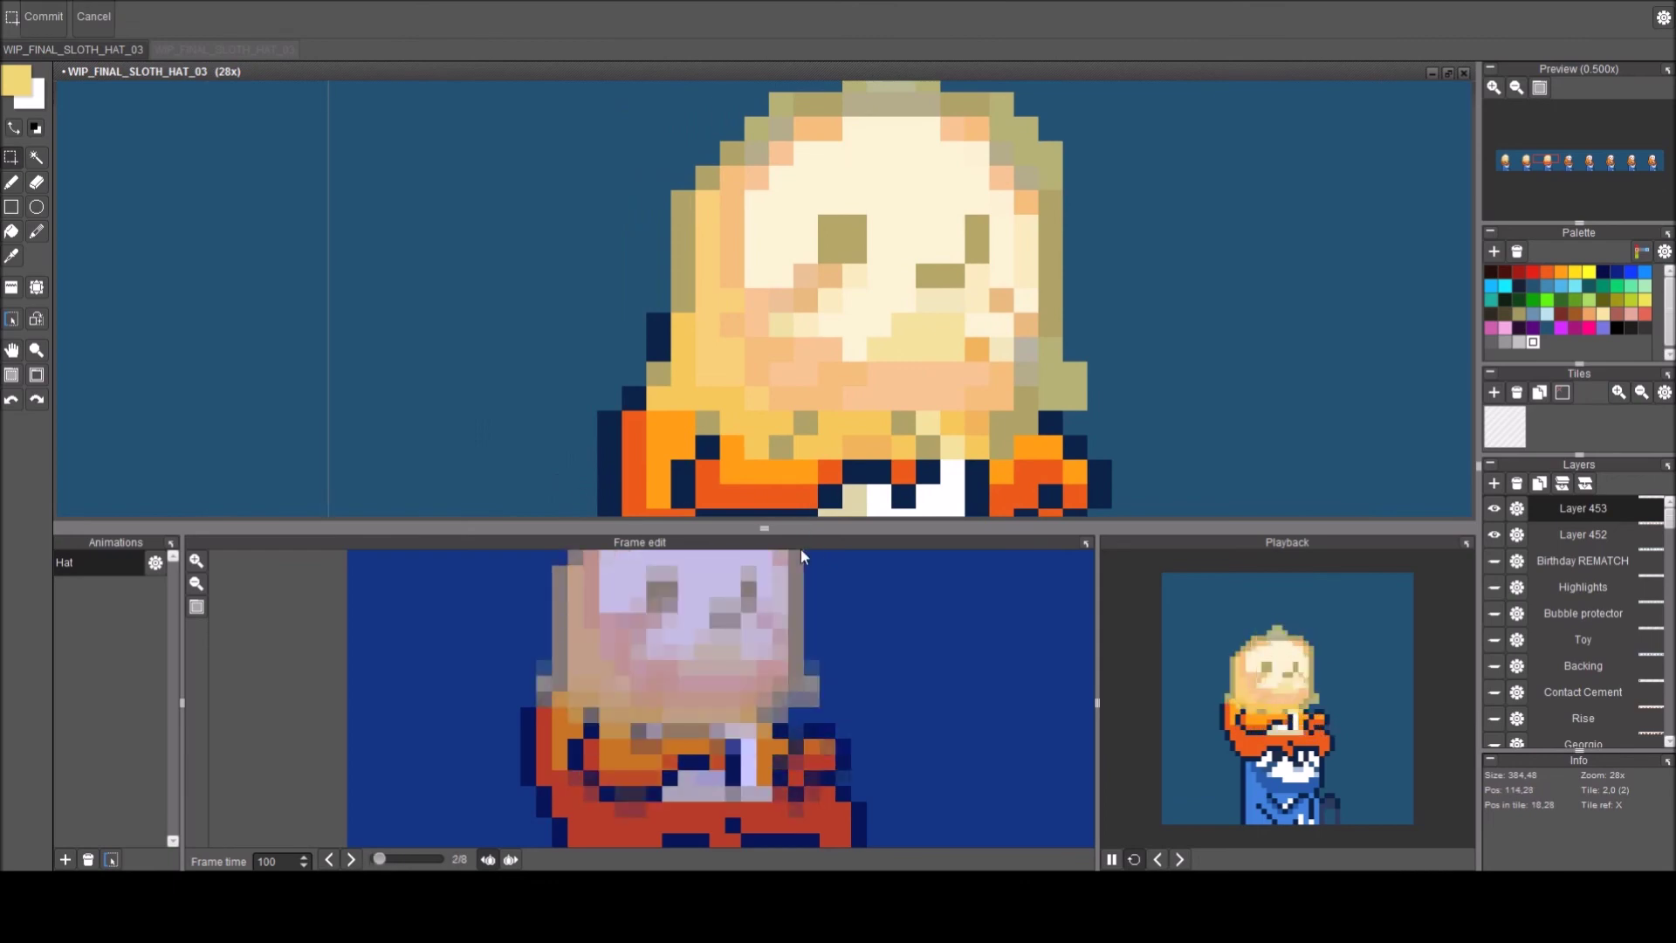
# Restore the opacity of Layer 453 to 255.
pyautogui.moveTo(550, 357); pyautogui.dragTo(416, 298)
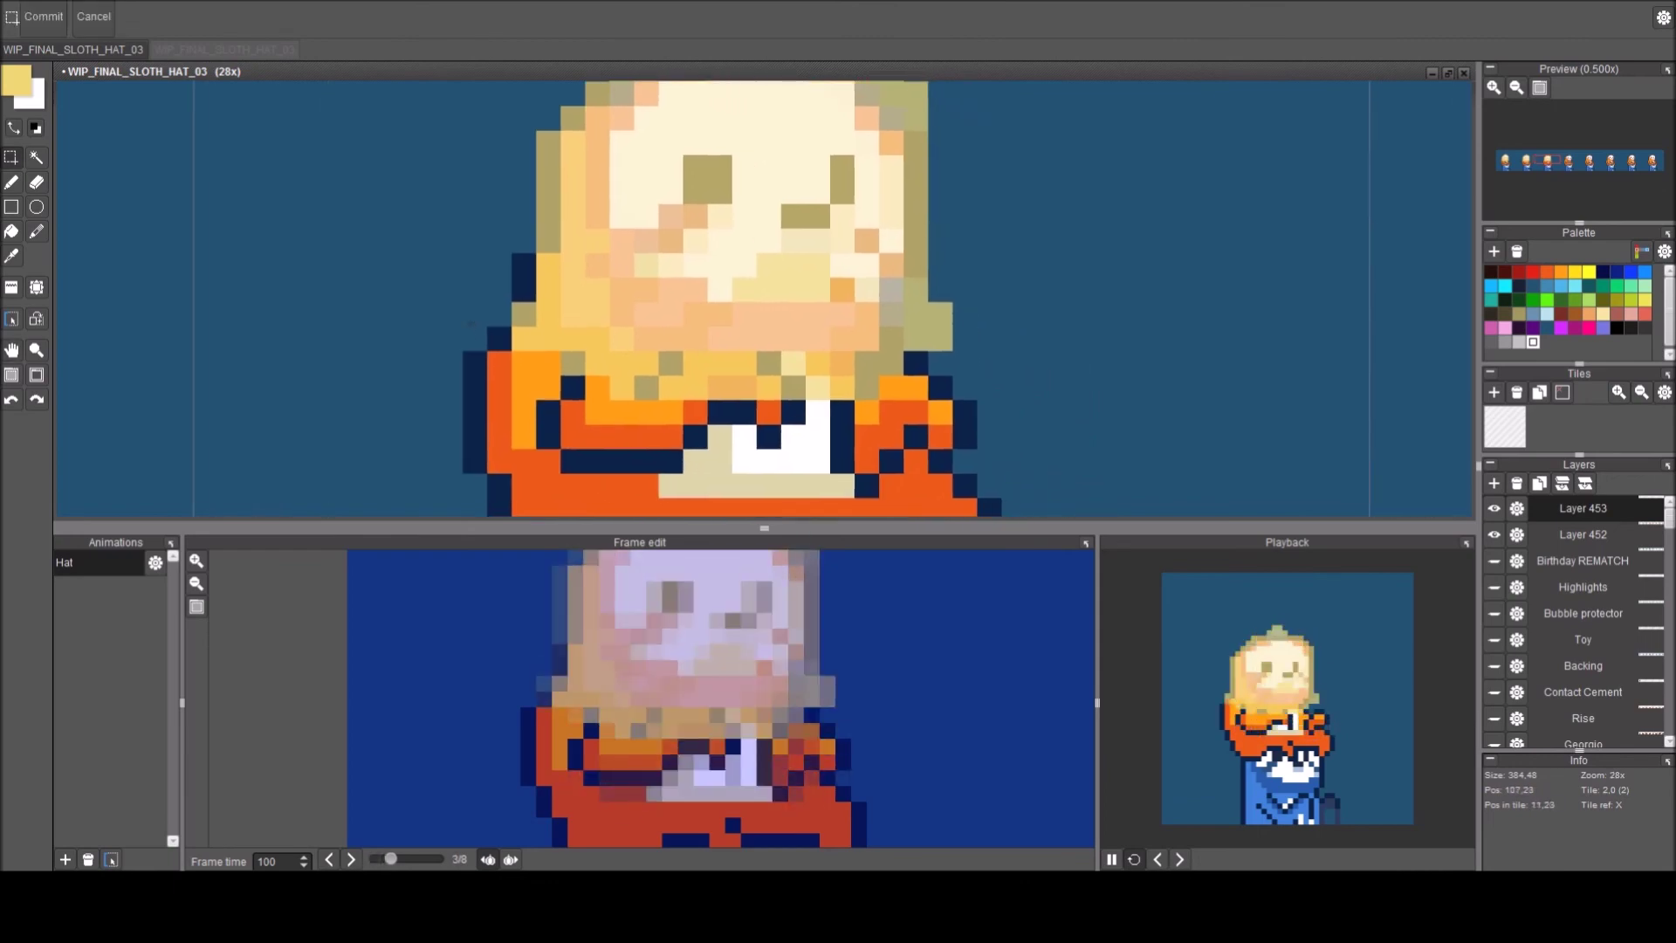
pyautogui.press('b')
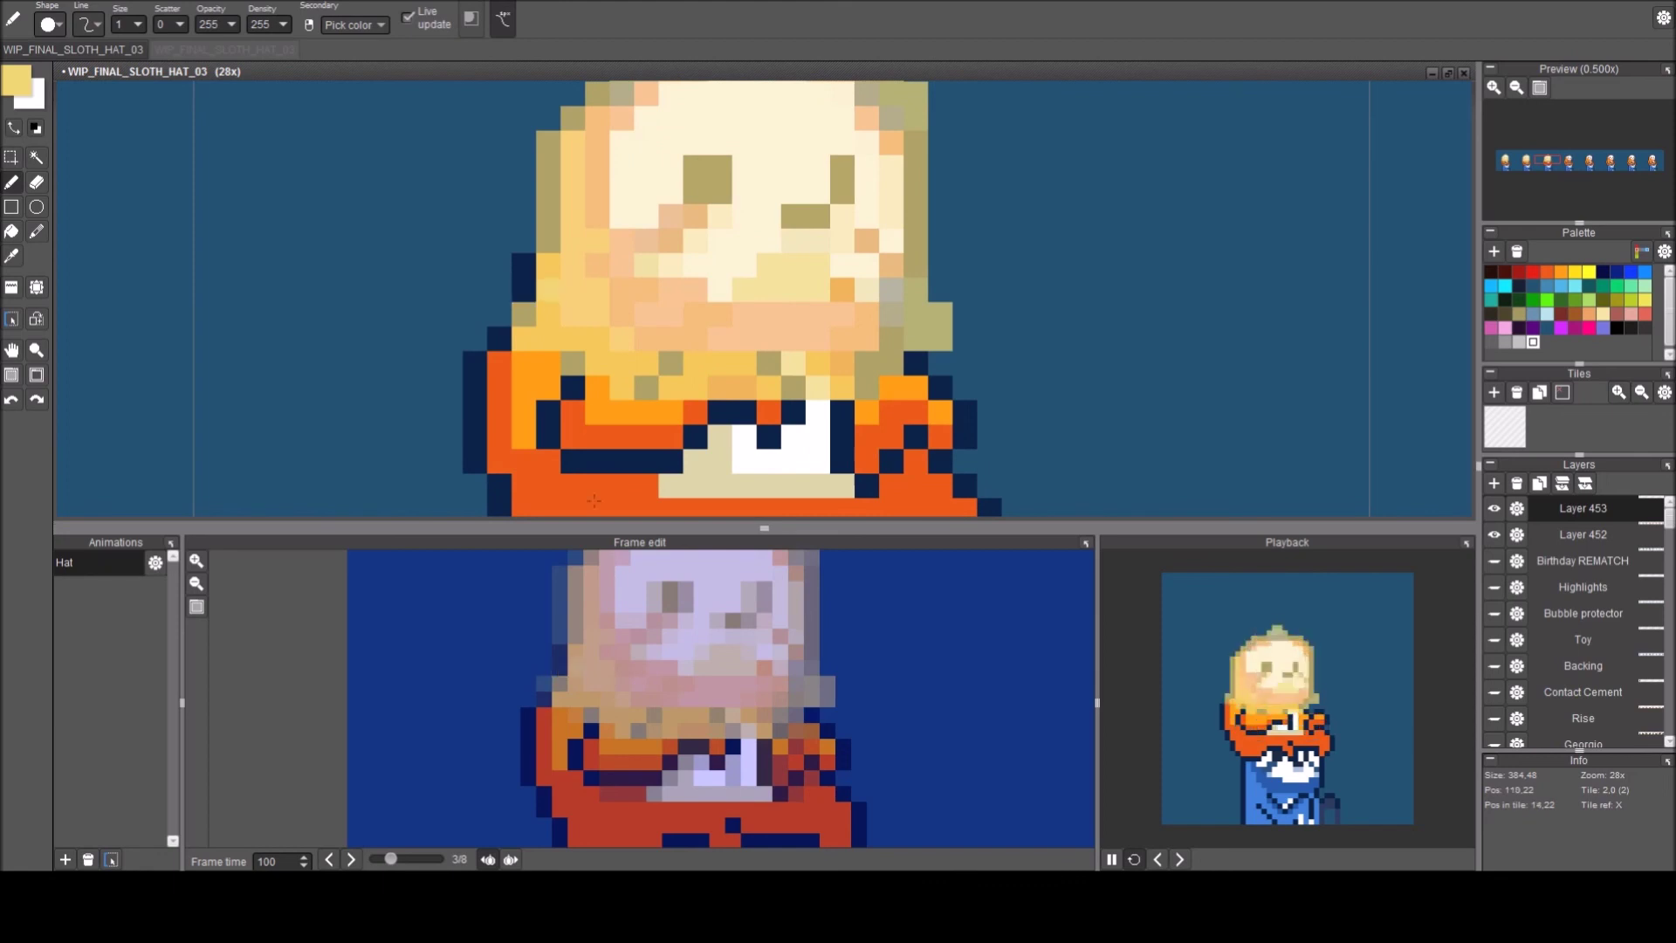
pyautogui.click(1516, 511)
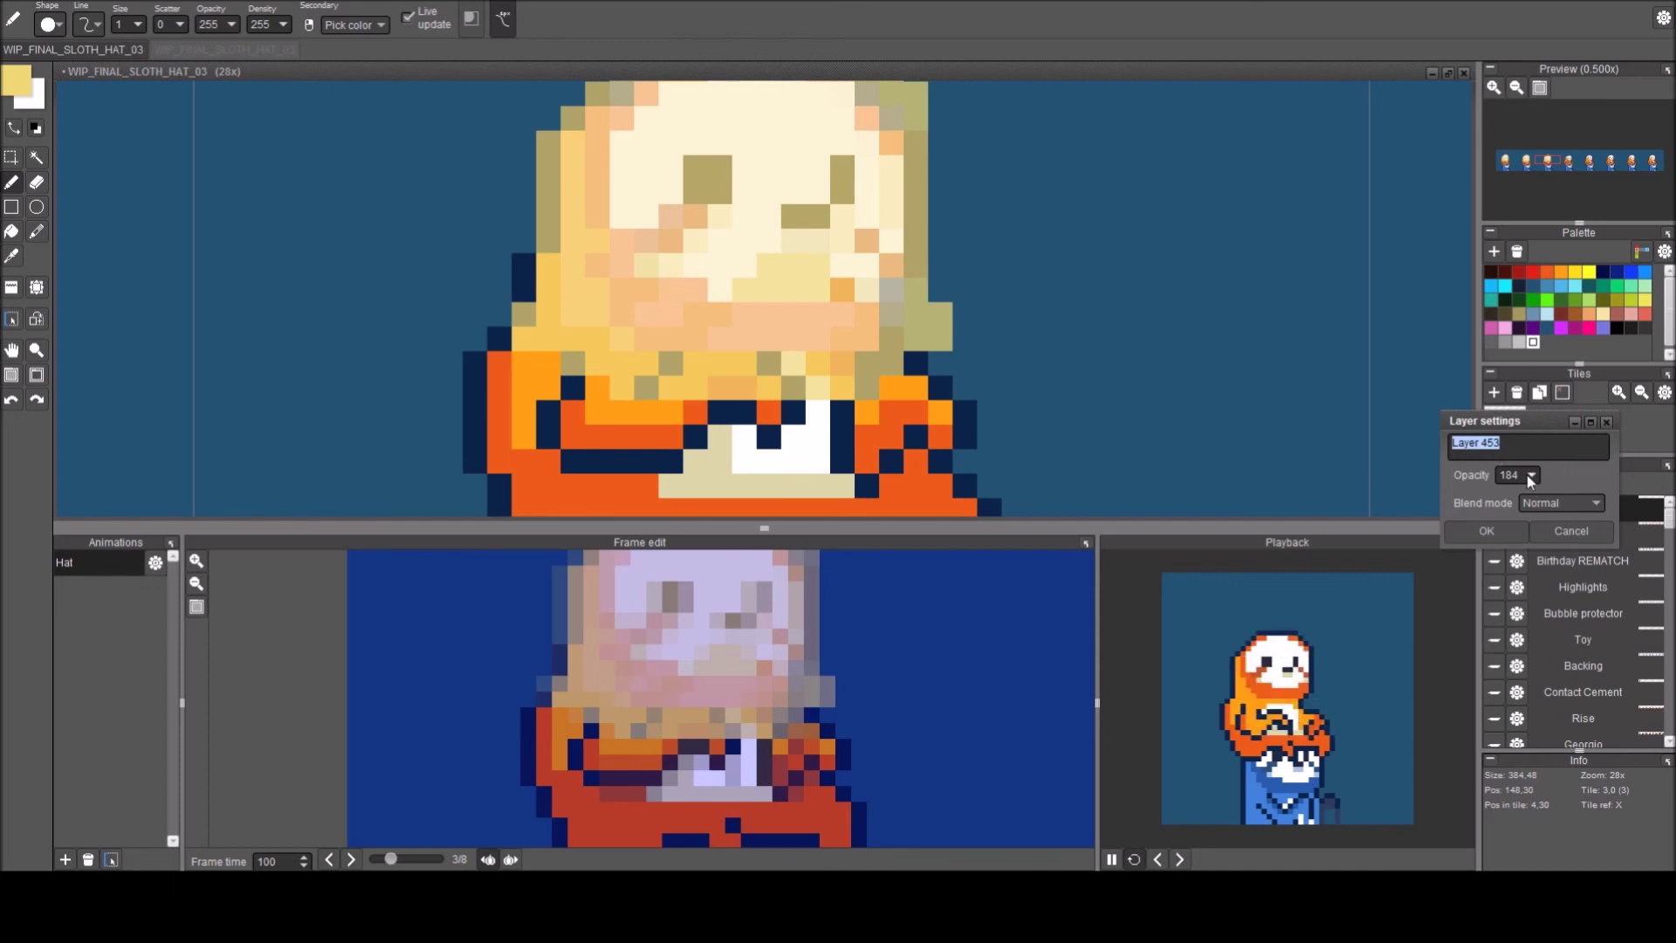
pyautogui.press('Tab')
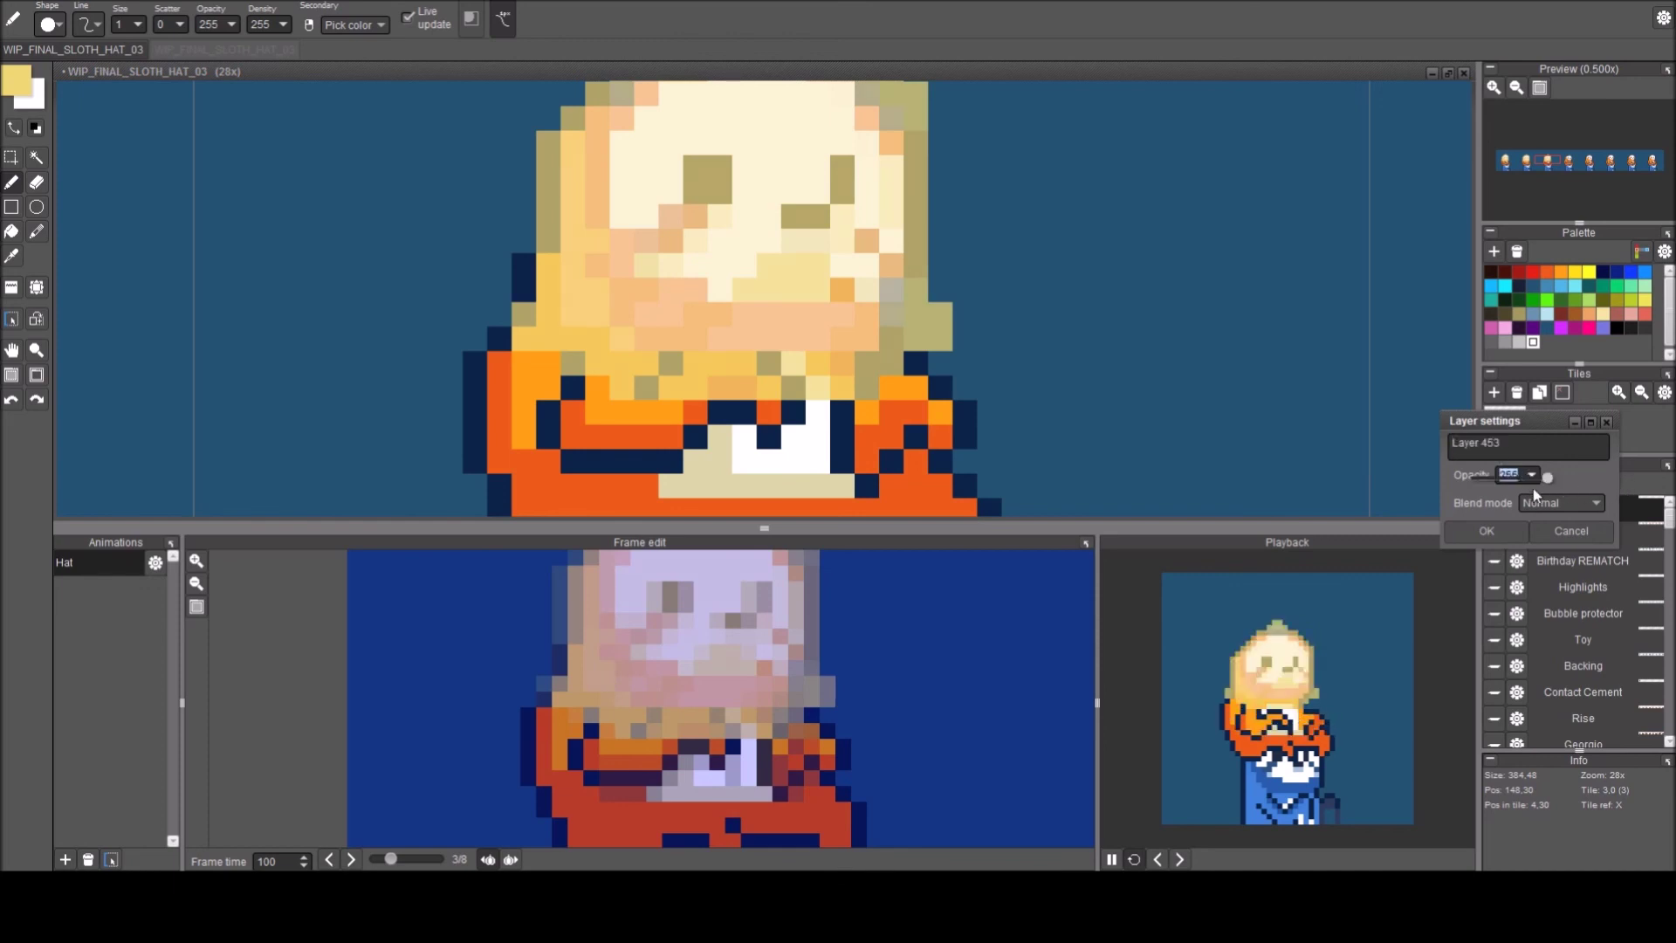
pyautogui.click(1479, 535)
pyautogui.press('Return')
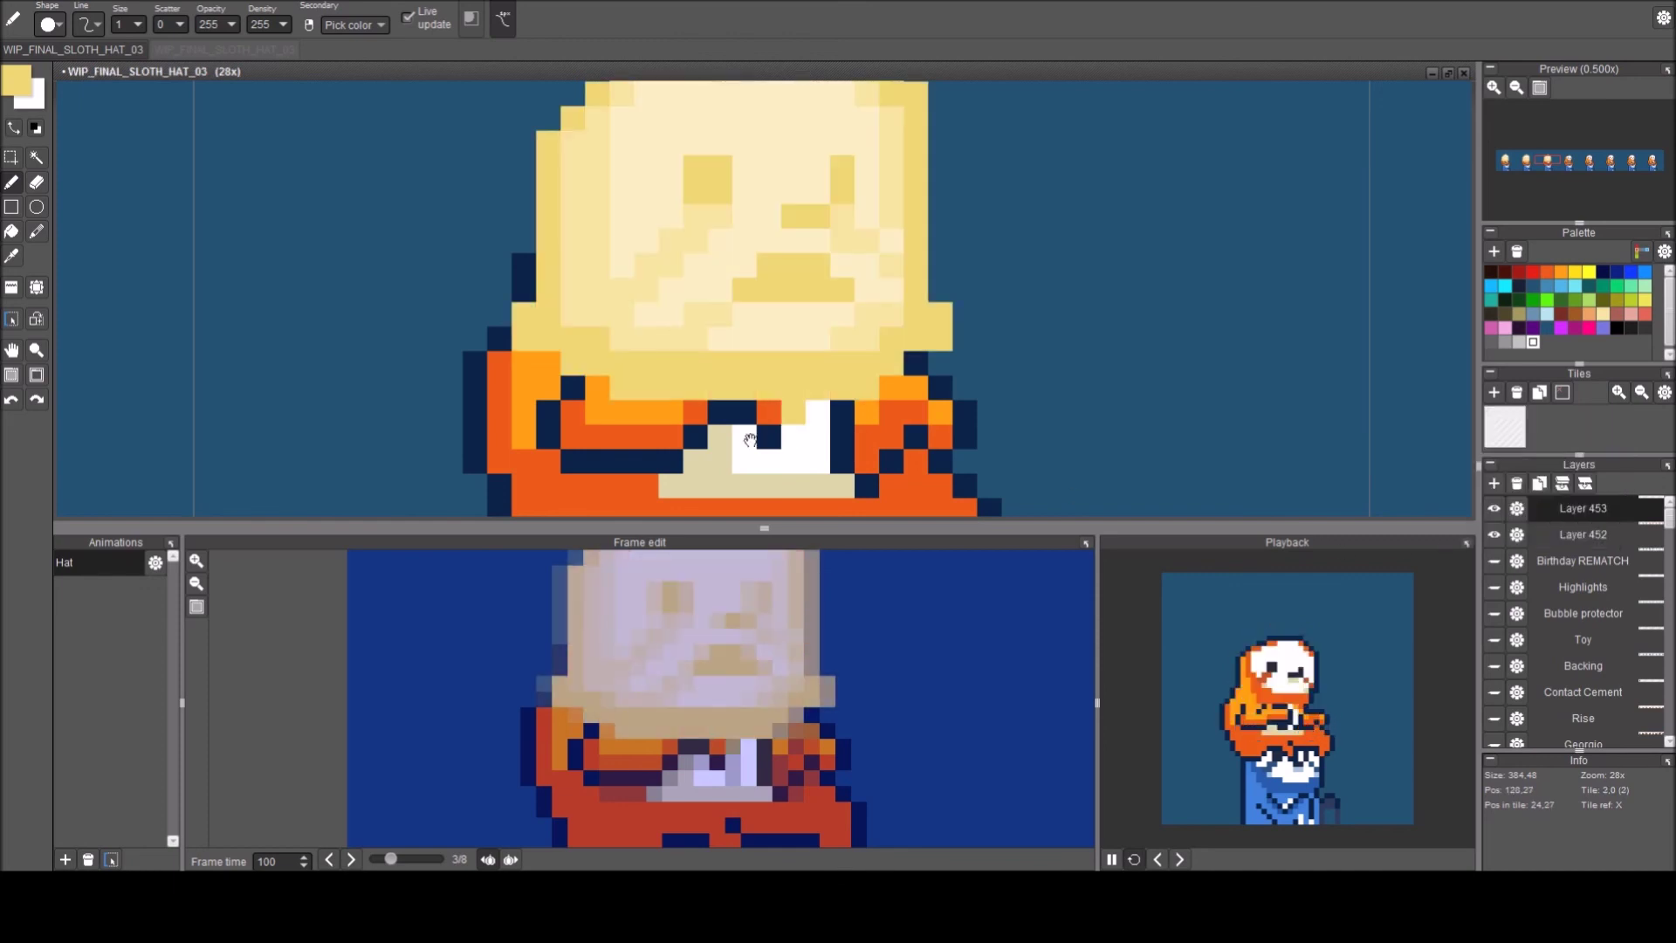
# Extend the third hood's lower-left outline in the darker yellow over the navy pixels, and trim excess pixels from both ends of the brim.
pyautogui.scroll(1, 597, 348)
pyautogui.click(527, 324)
pyautogui.click(524, 304)
pyautogui.click(502, 347)
pyautogui.click(499, 321)
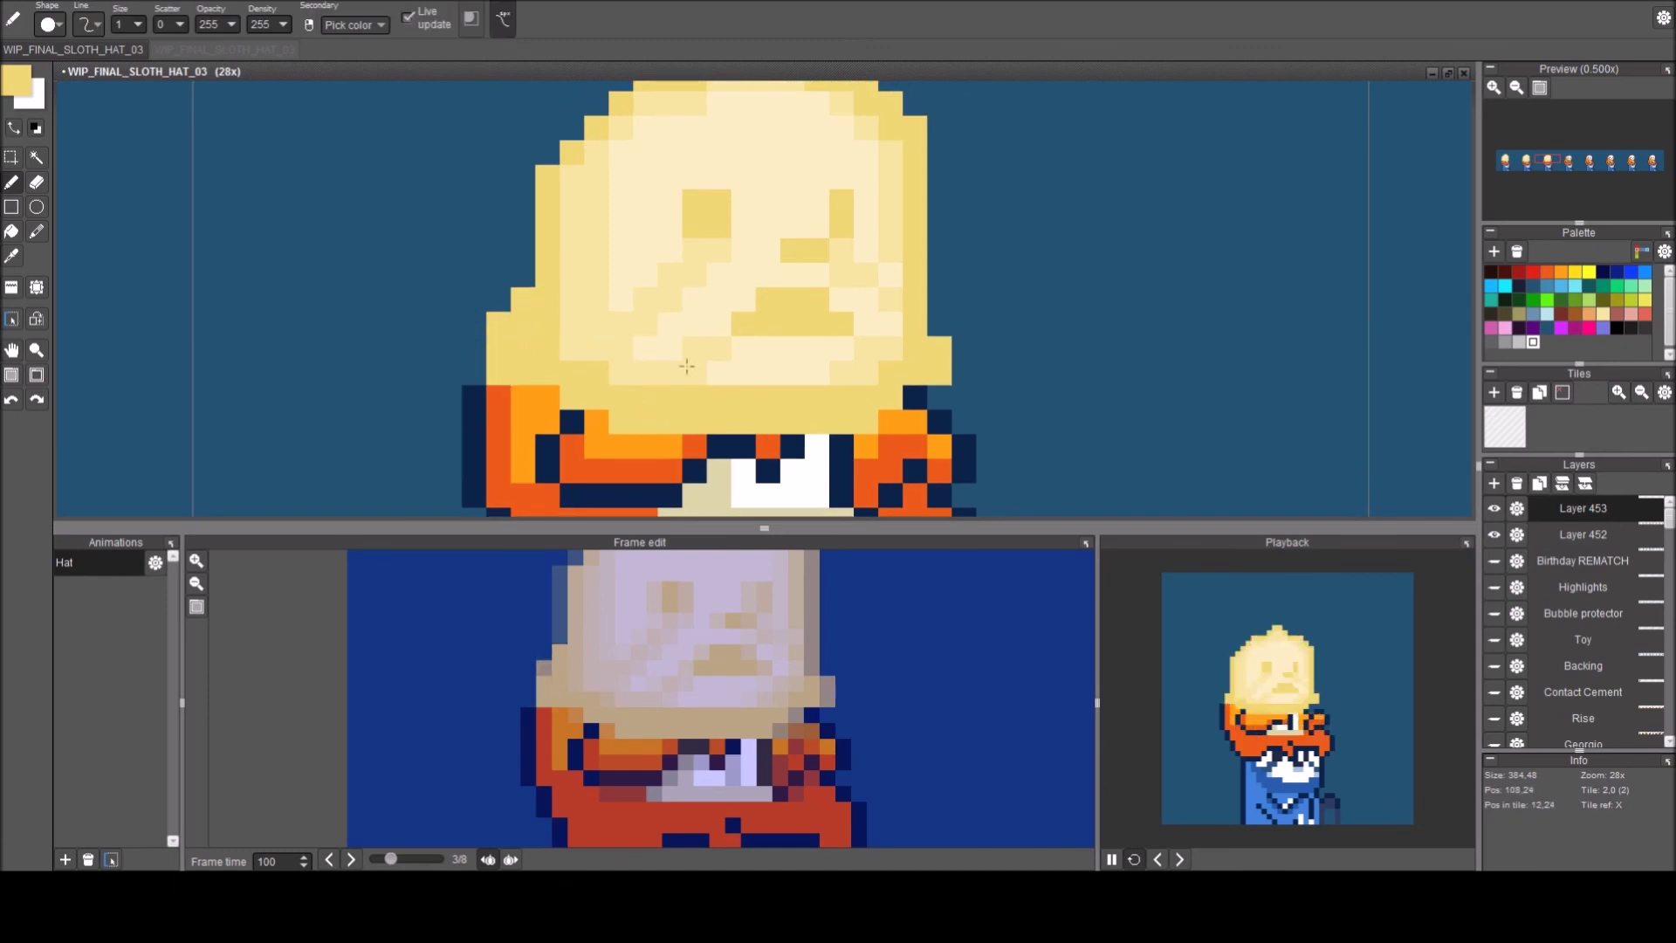
pyautogui.press('e')
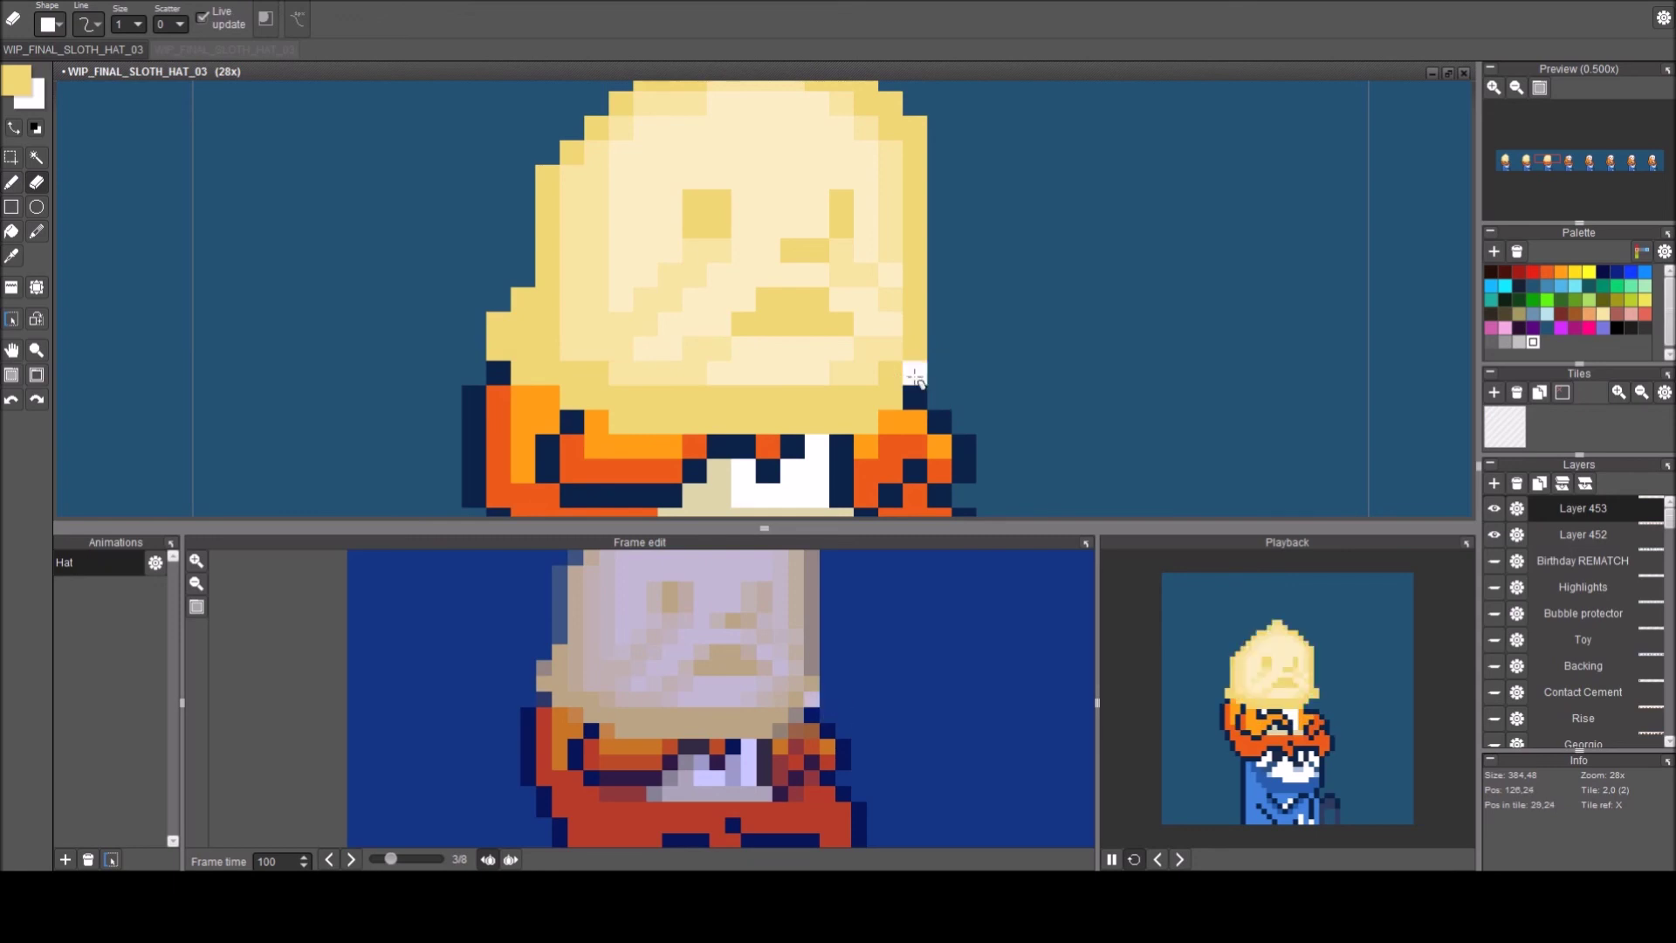
# Carve a small notch into the third frame's hat above its right brim and shade the lower-left brim in medium yellow.
pyautogui.click(920, 304)
pyautogui.press('b')
pyautogui.click(915, 301)
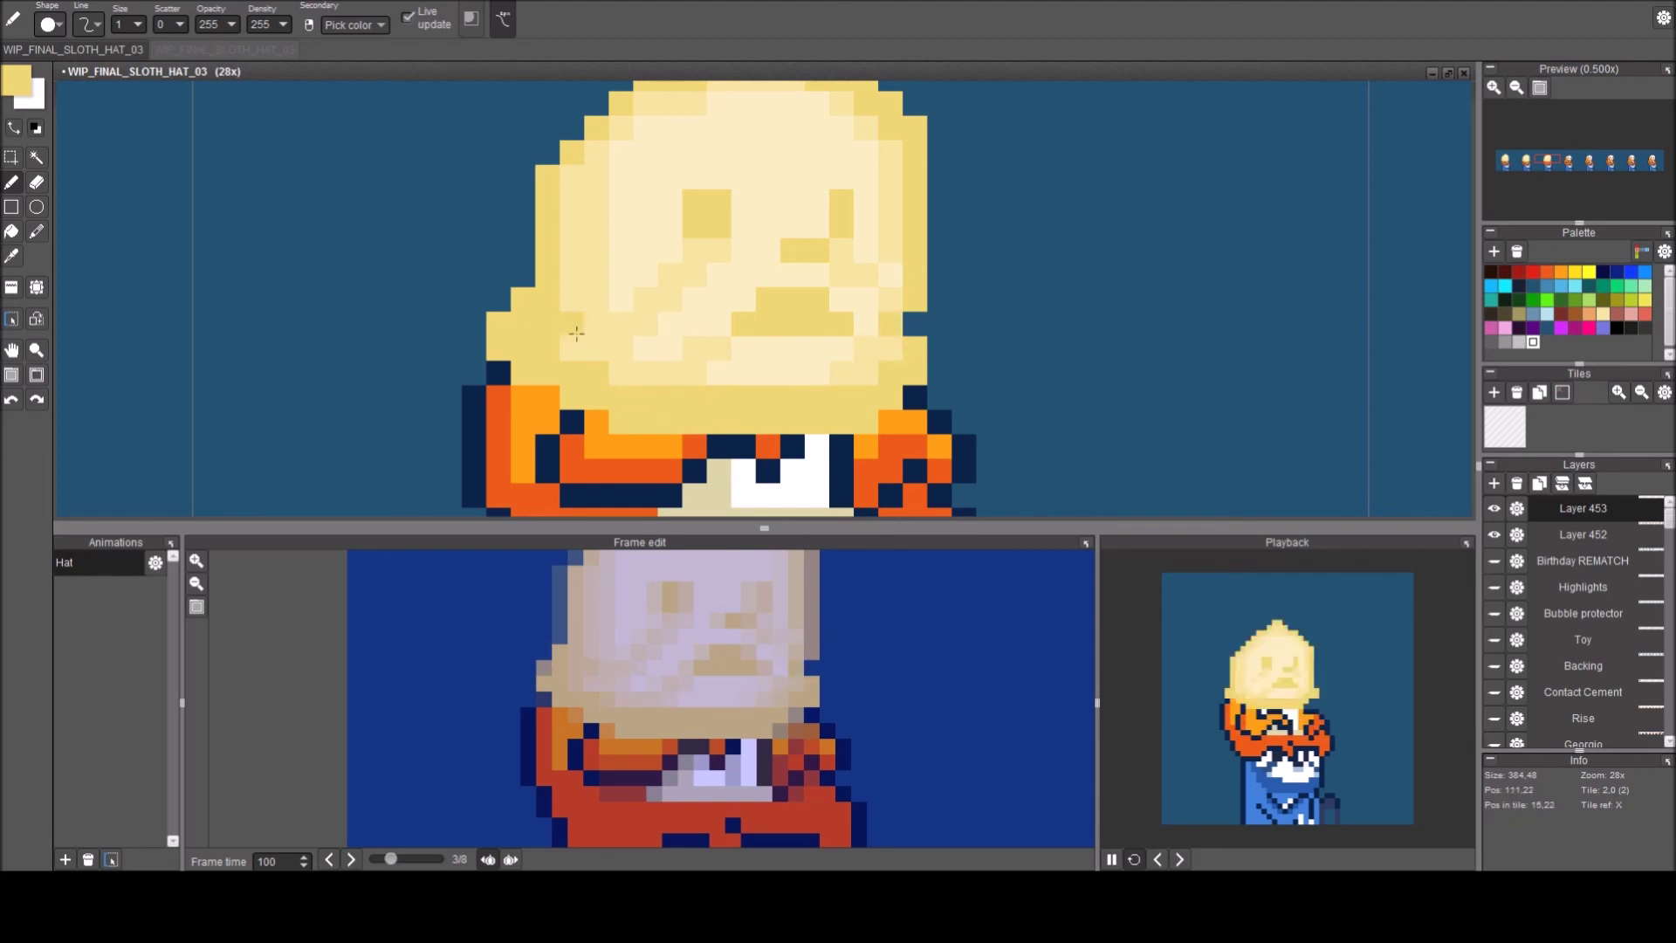
pyautogui.press('space')
pyautogui.moveTo(588, 296); pyautogui.dragTo(538, 337)
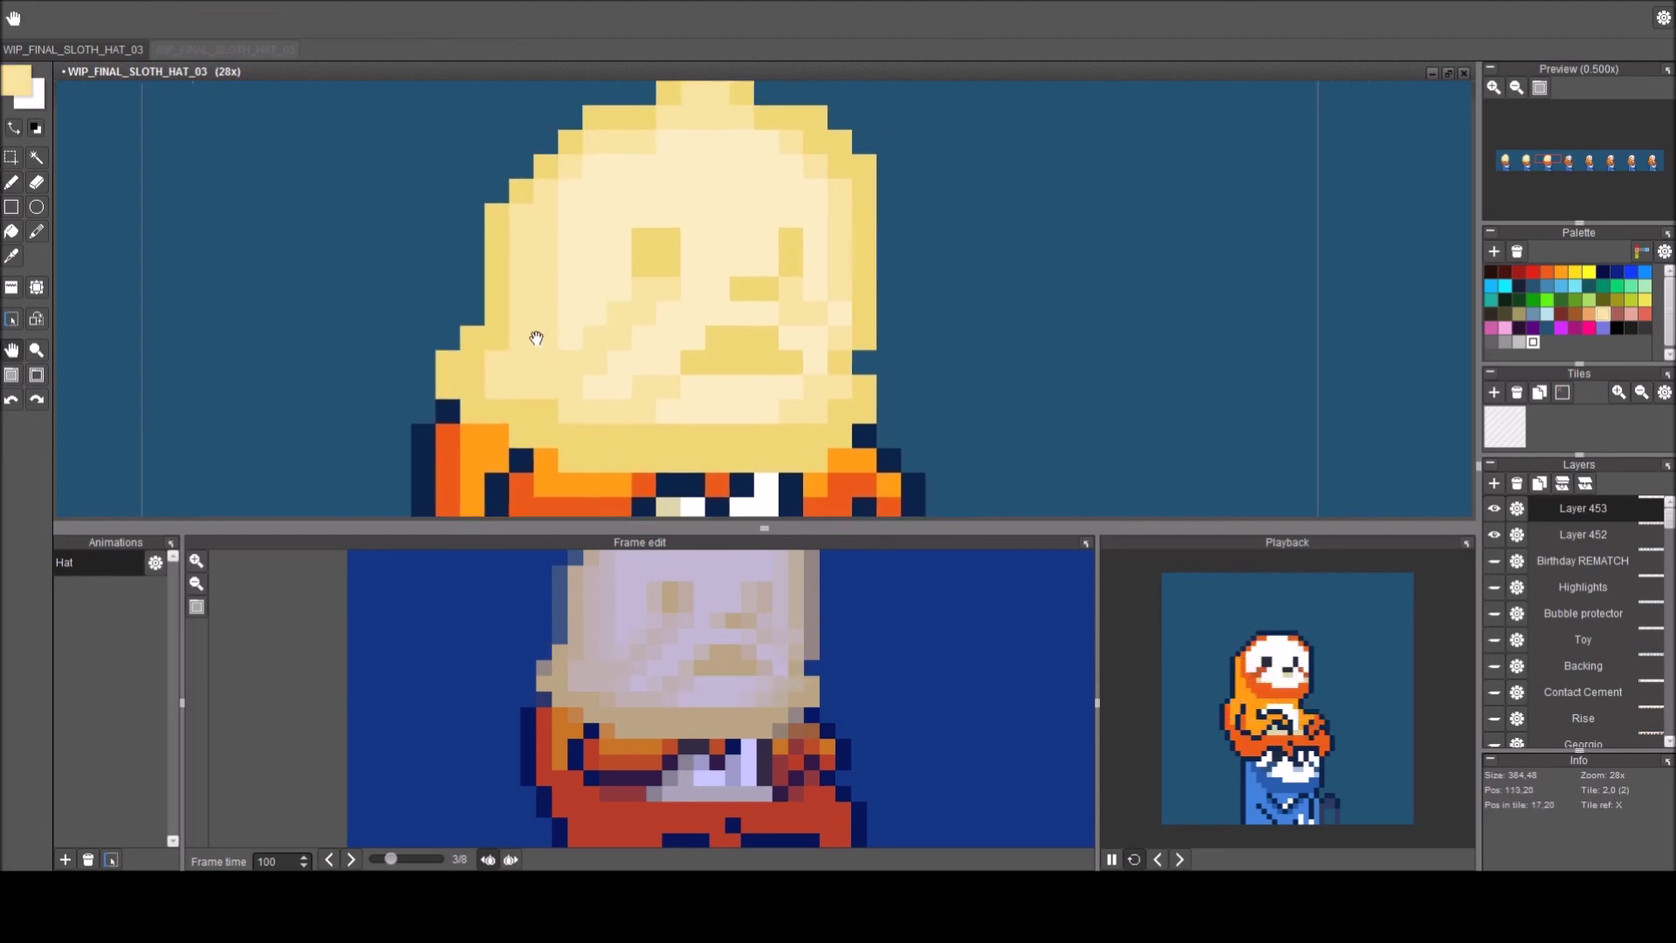
# Save the sprite file WIP_FINAL_SLOTH_HAT_03.
pyautogui.scroll(-3, 515, 345)
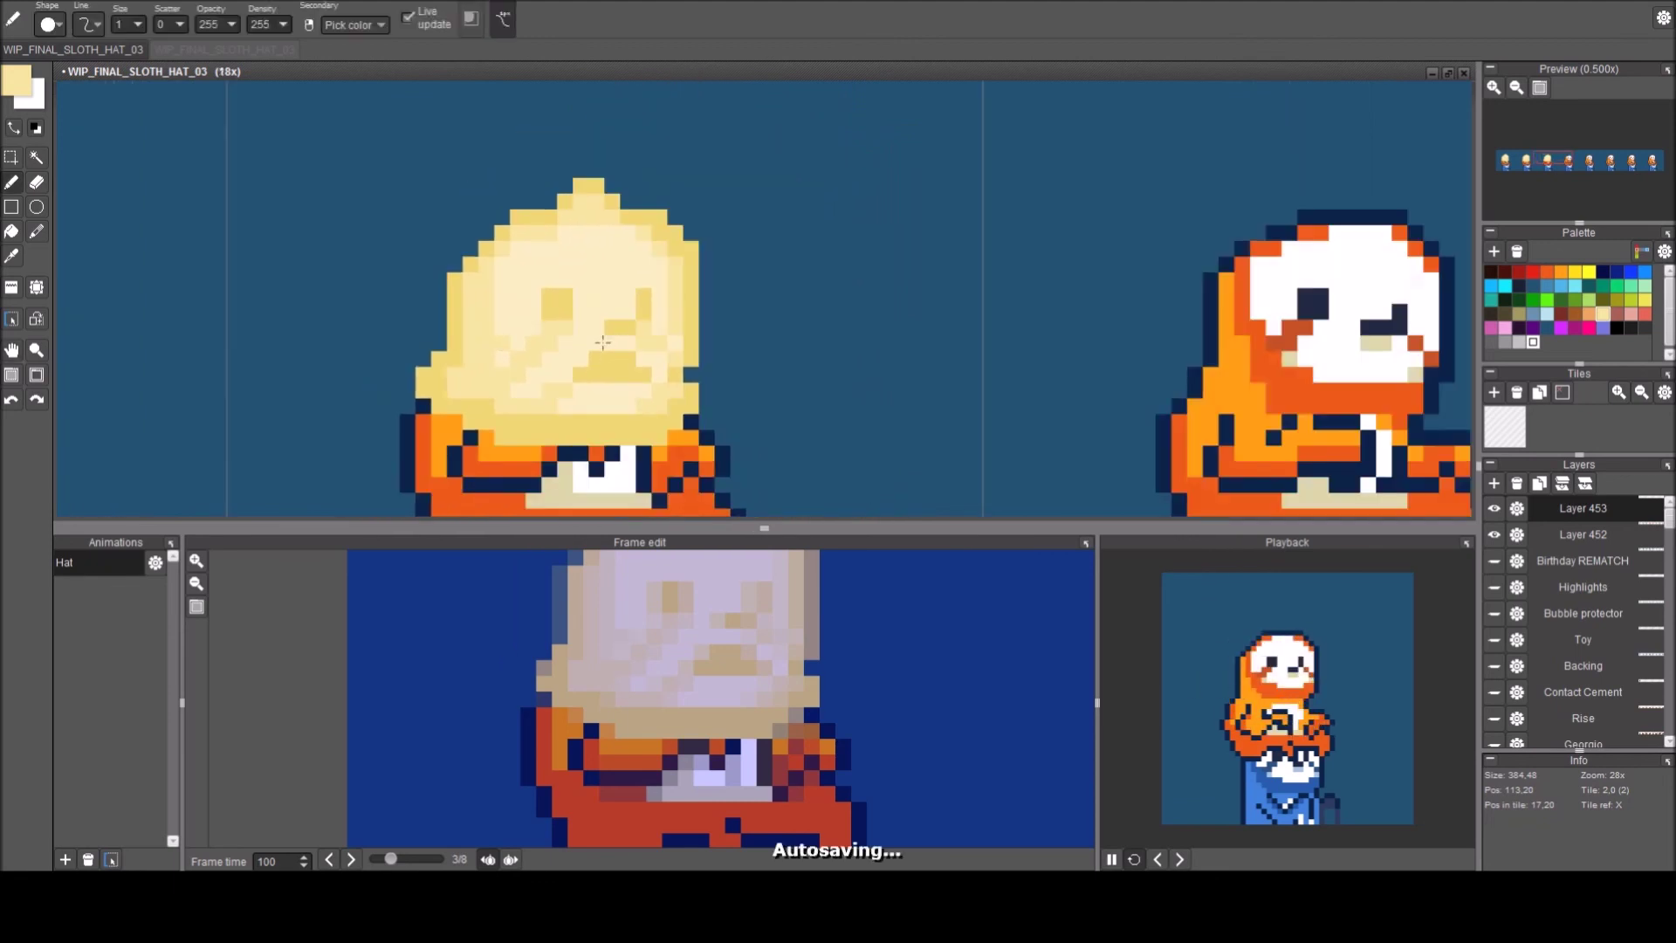
pyautogui.press('space')
pyautogui.moveTo(655, 385); pyautogui.dragTo(618, 368)
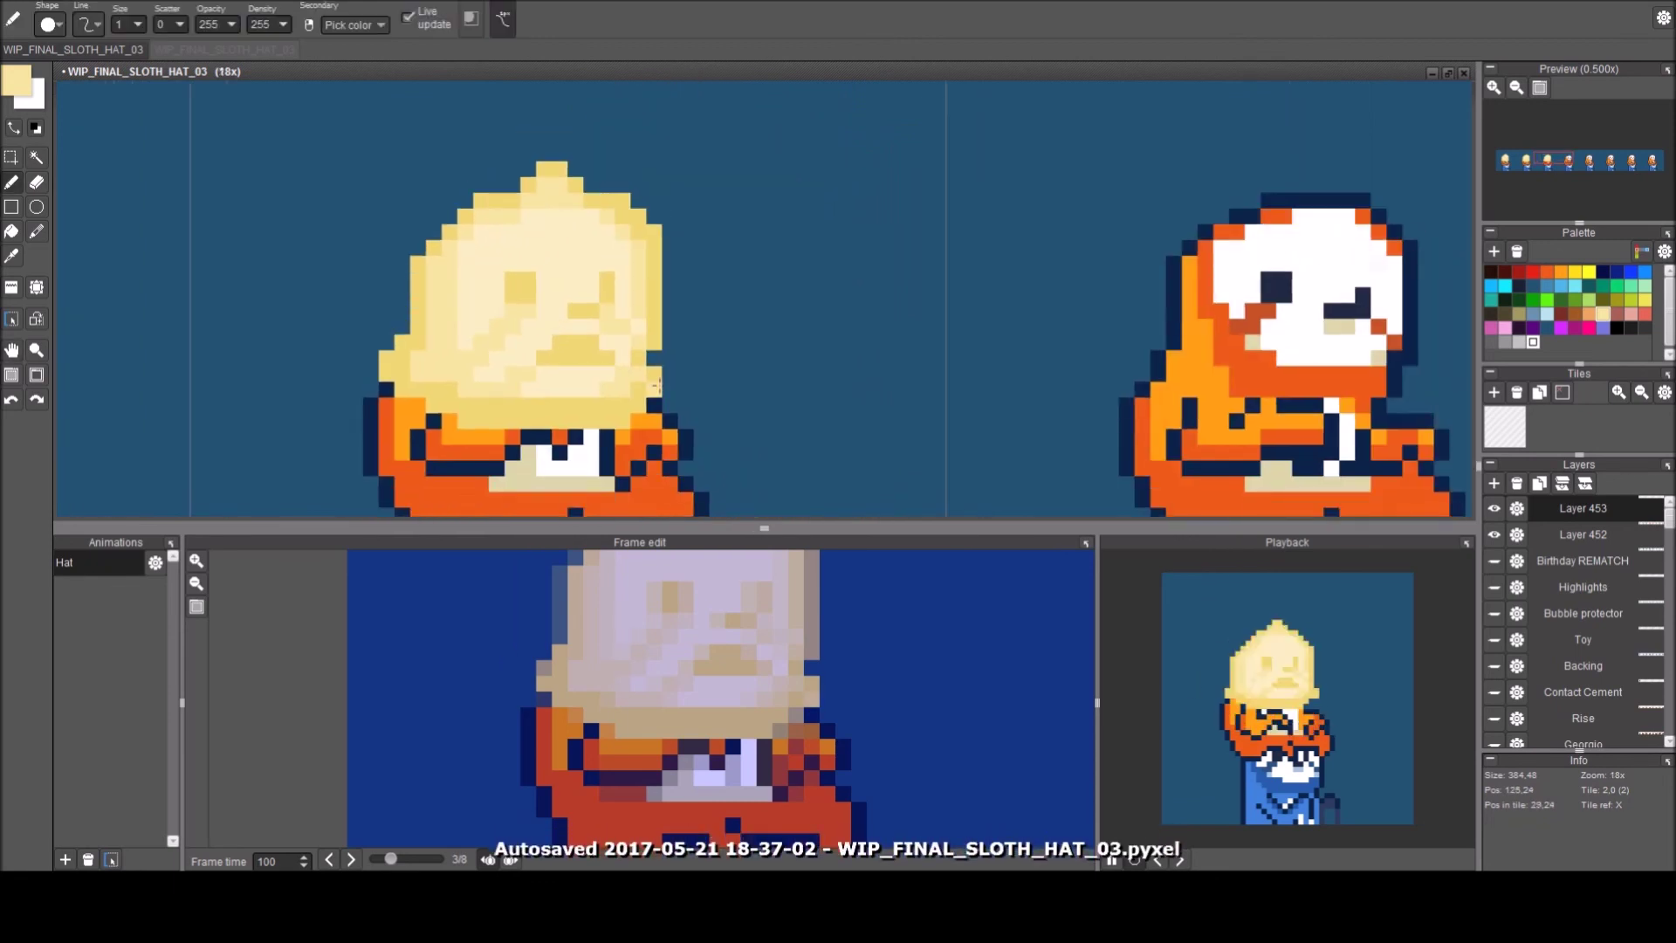
pyautogui.hotkey('ctrl', 's')
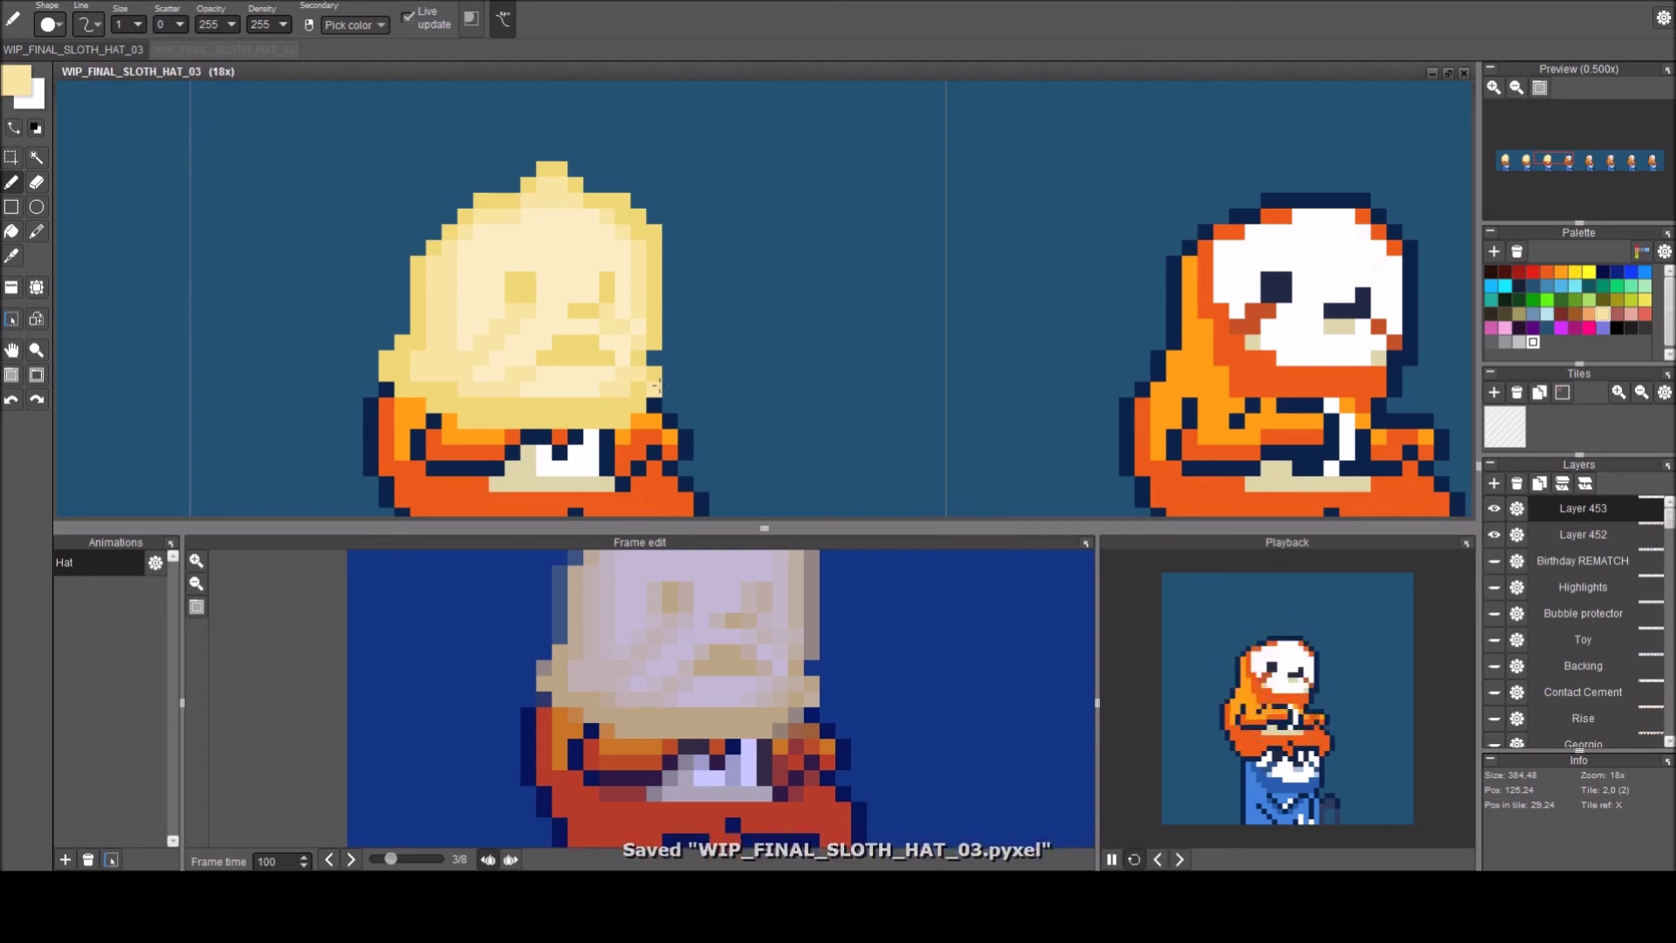
# Examine the brim and shading of the third frame's hat against the neighbouring animation frames.
pyautogui.click(685, 374)
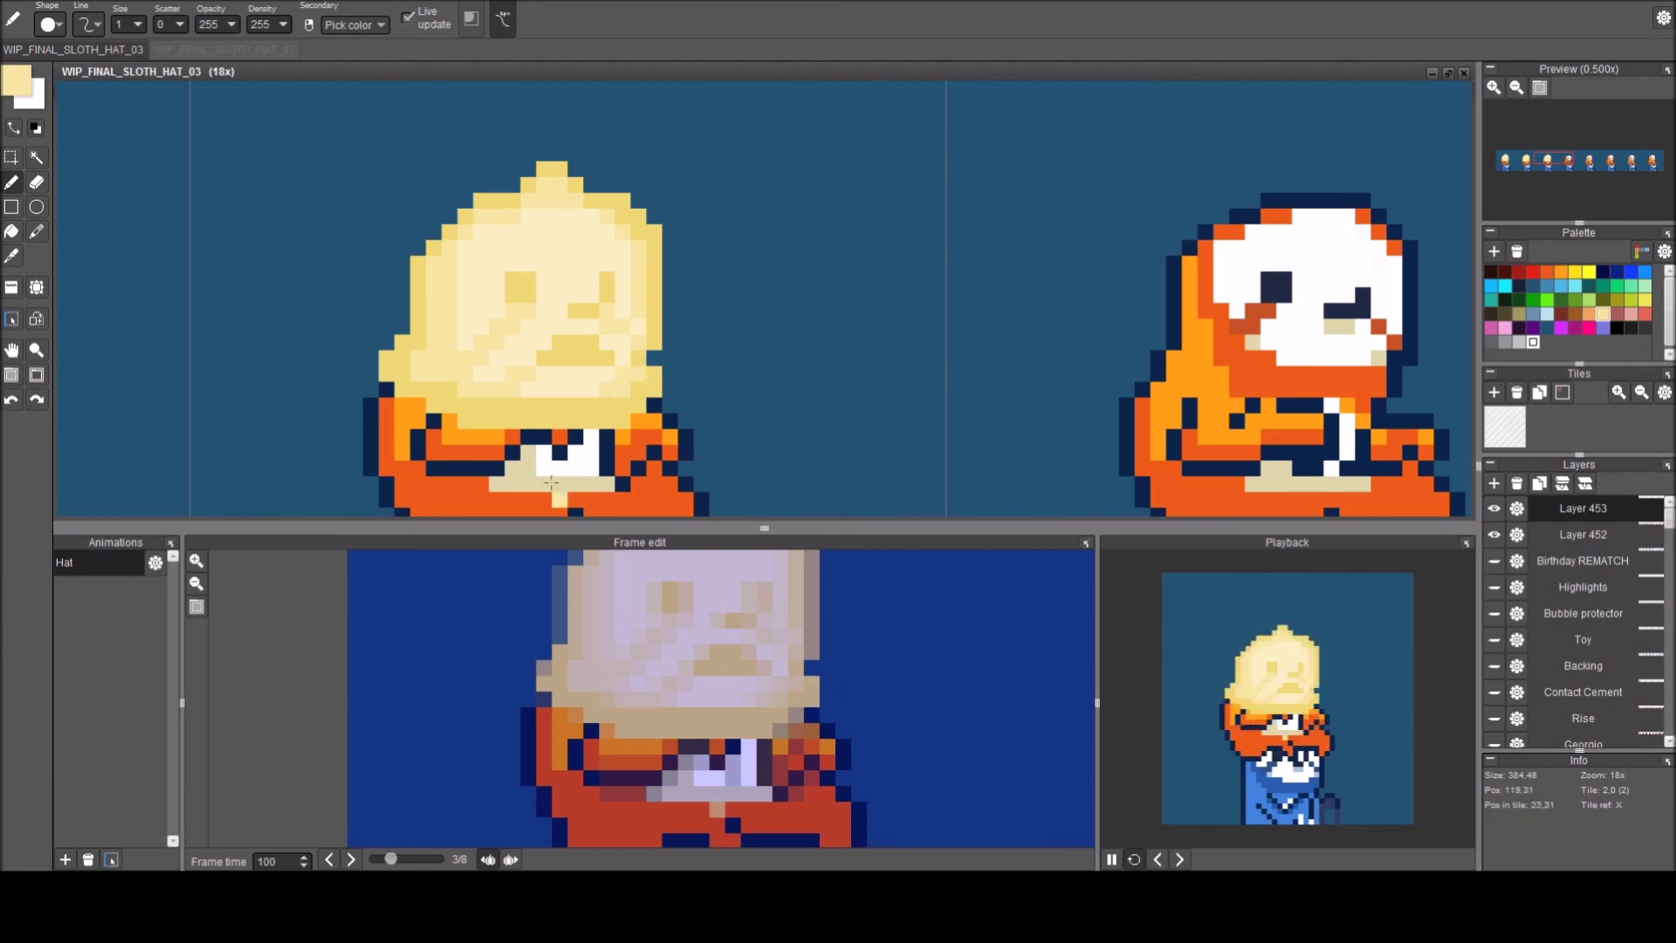
pyautogui.moveTo(546, 414); pyautogui.dragTo(558, 337)
pyautogui.scroll(1, 506, 389)
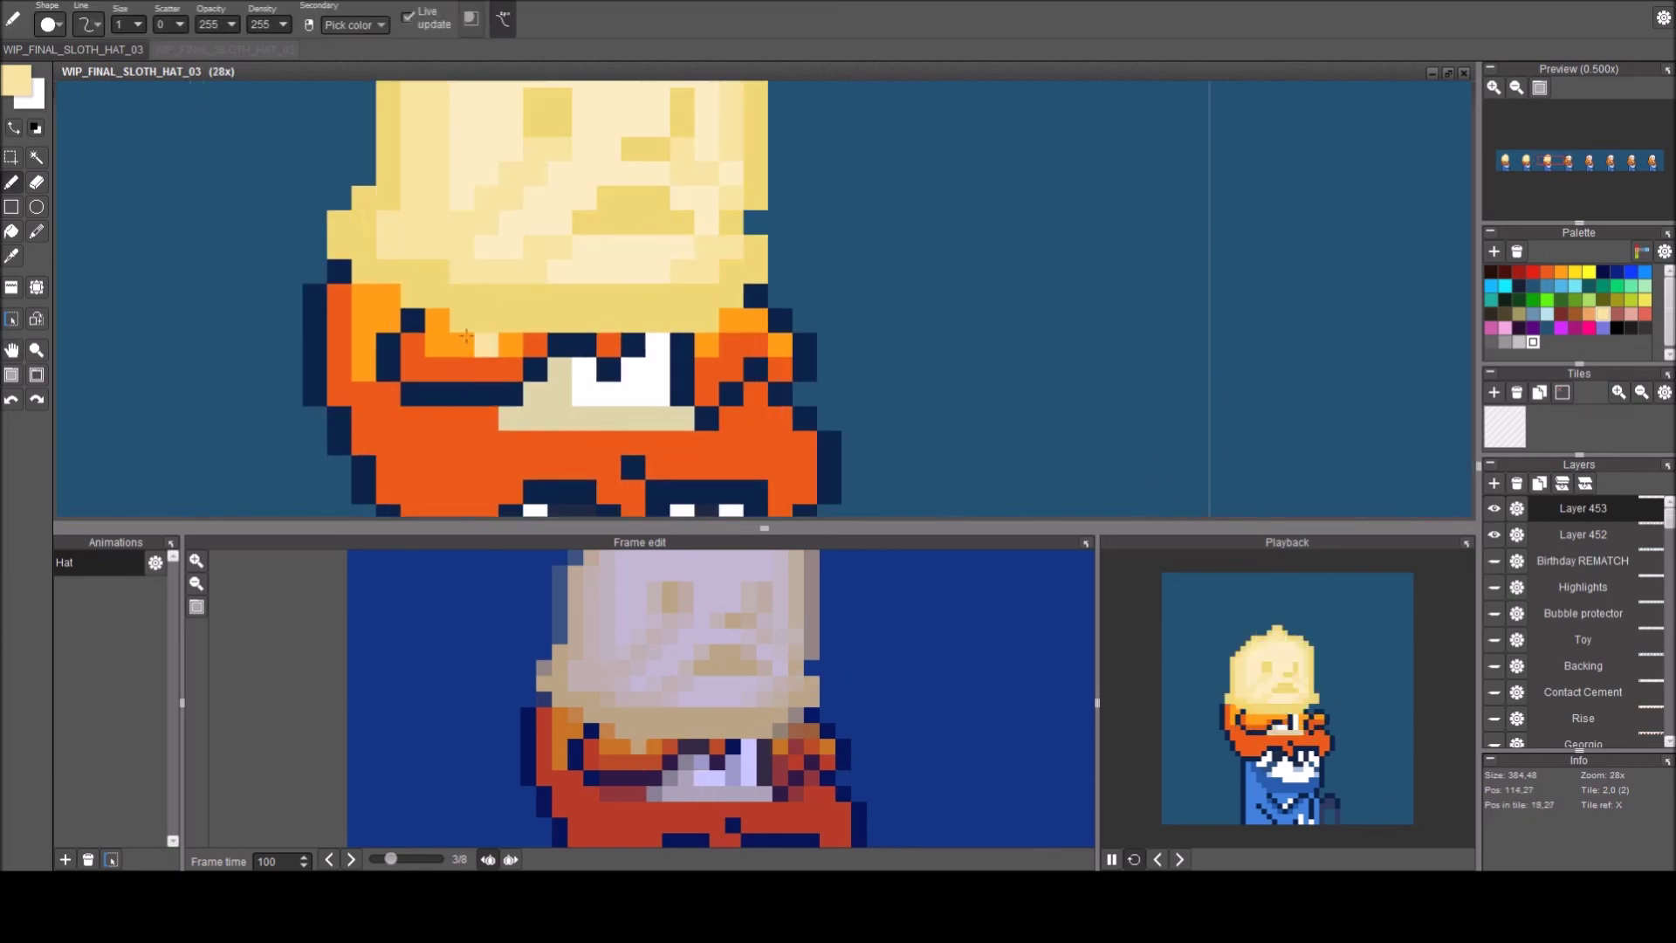
pyautogui.click(451, 354)
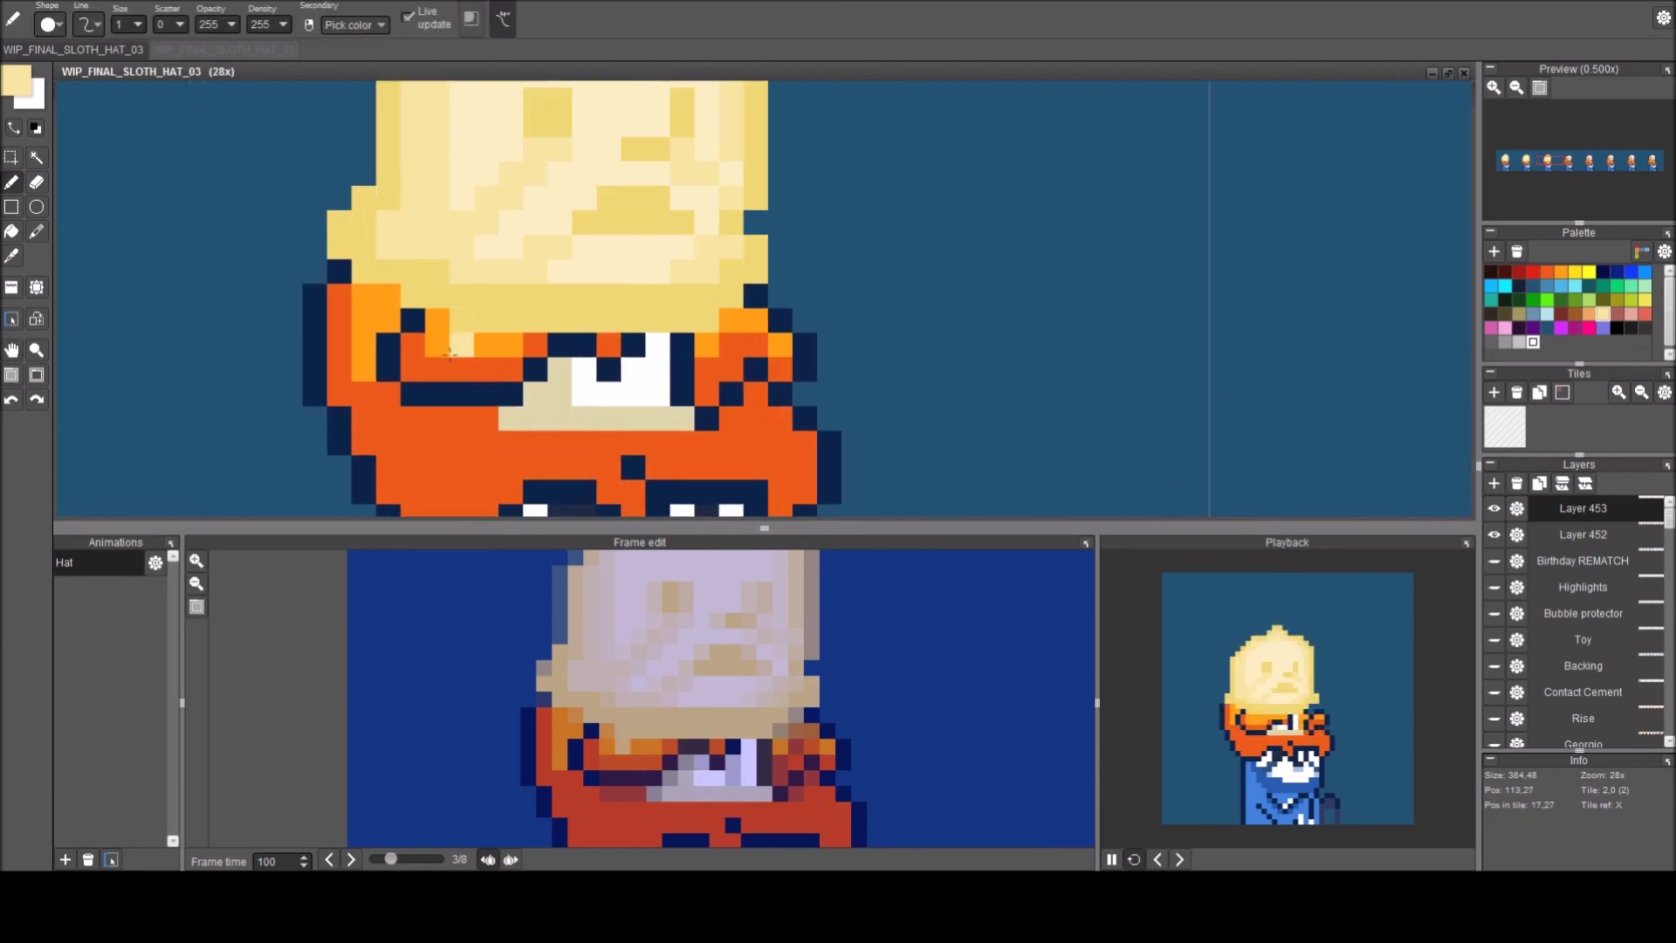
pyautogui.scroll(-2, 737, 348)
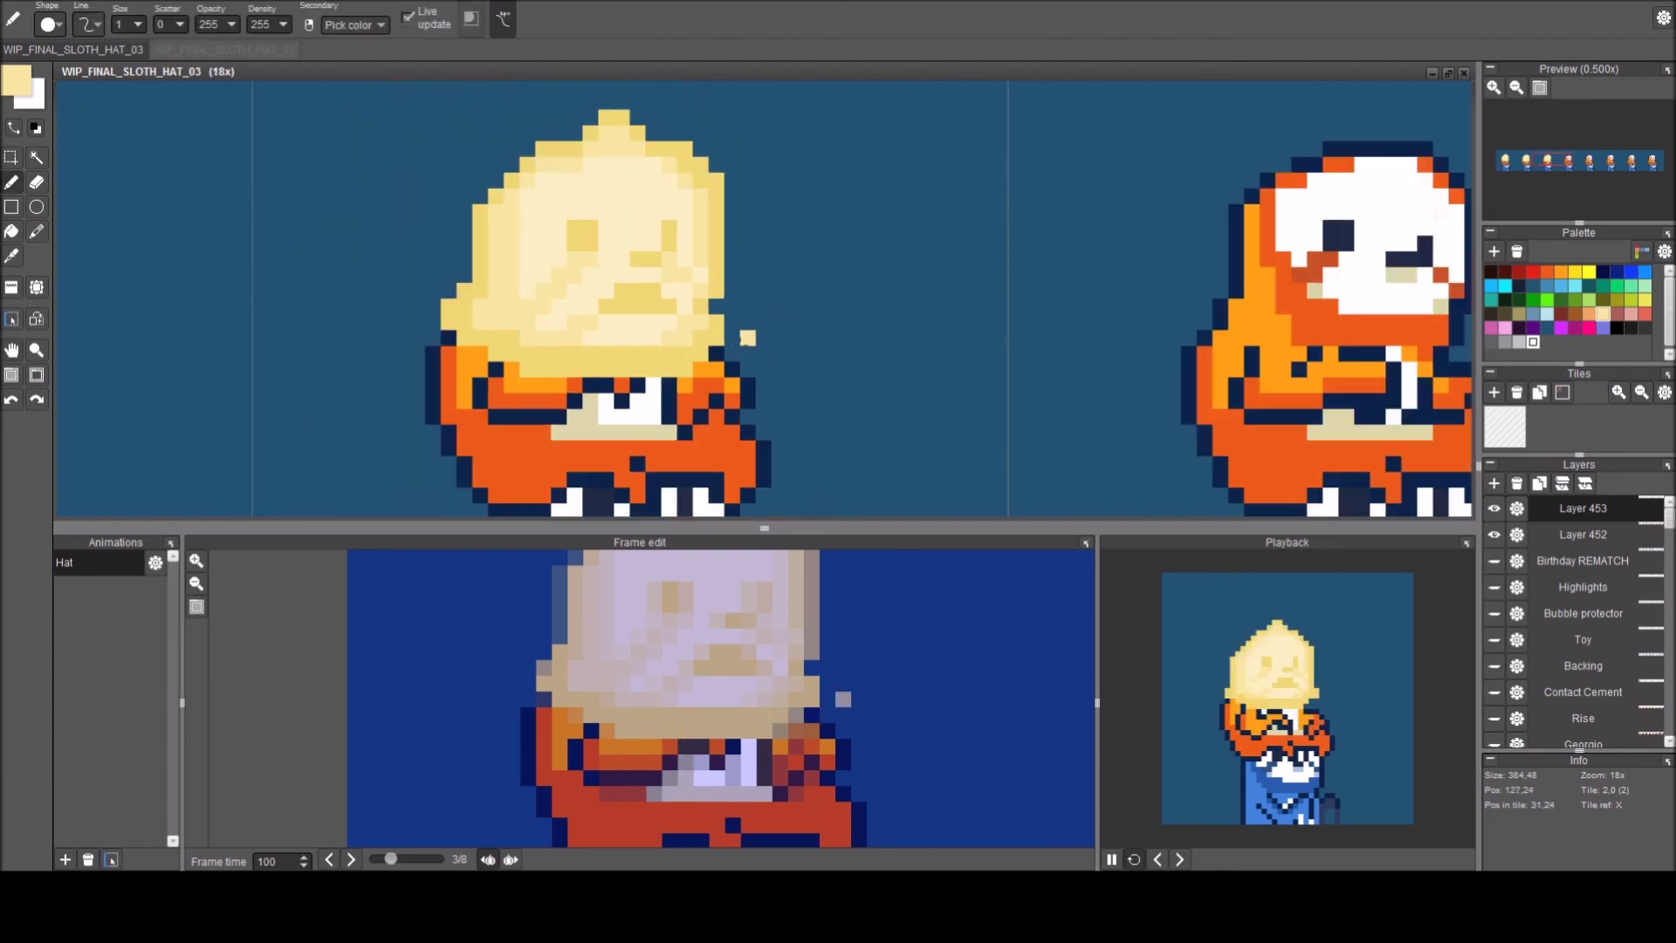
pyautogui.scroll(-2, 765, 337)
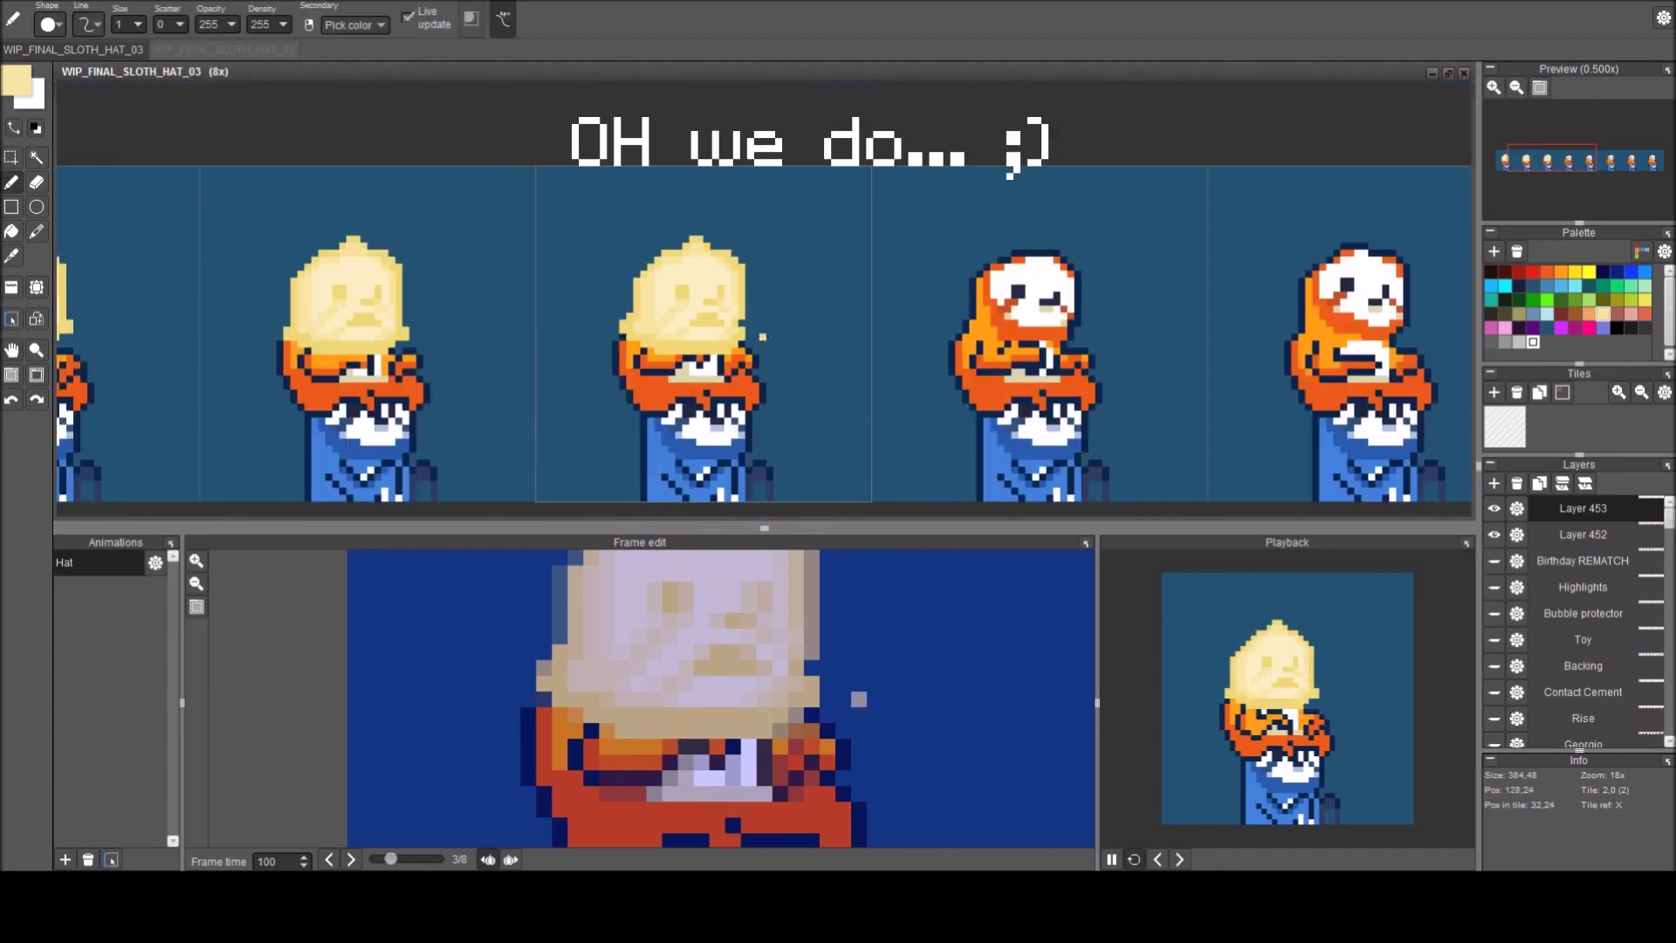
pyautogui.scroll(2, 769, 337)
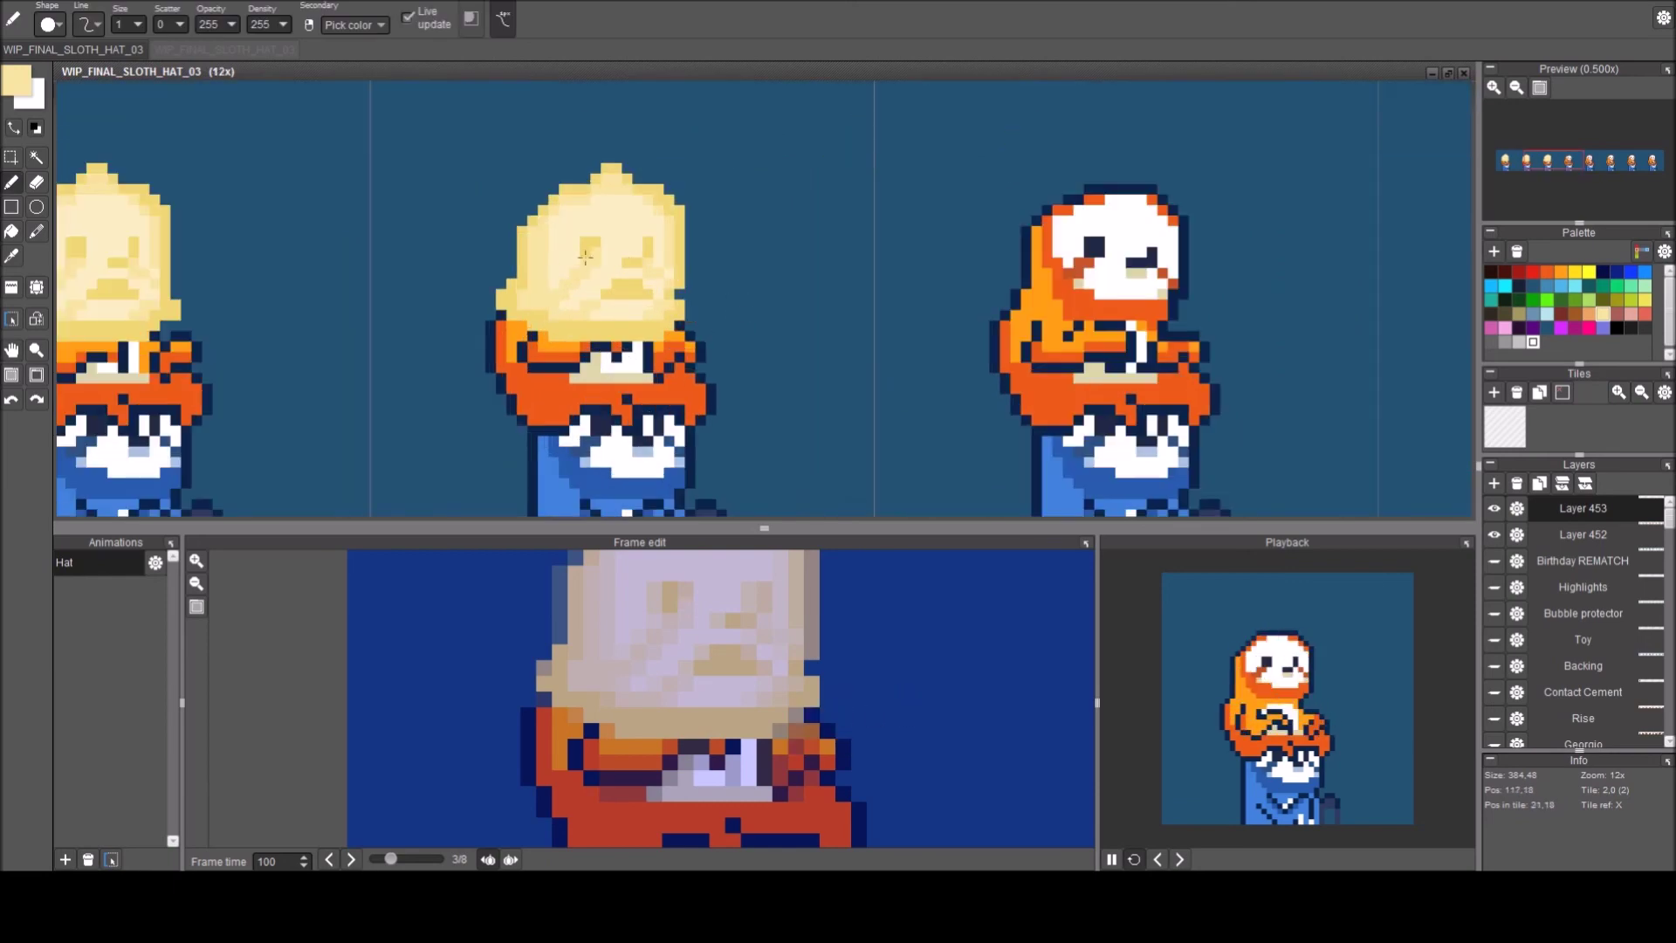
pyautogui.moveTo(587, 257); pyautogui.dragTo(424, 255)
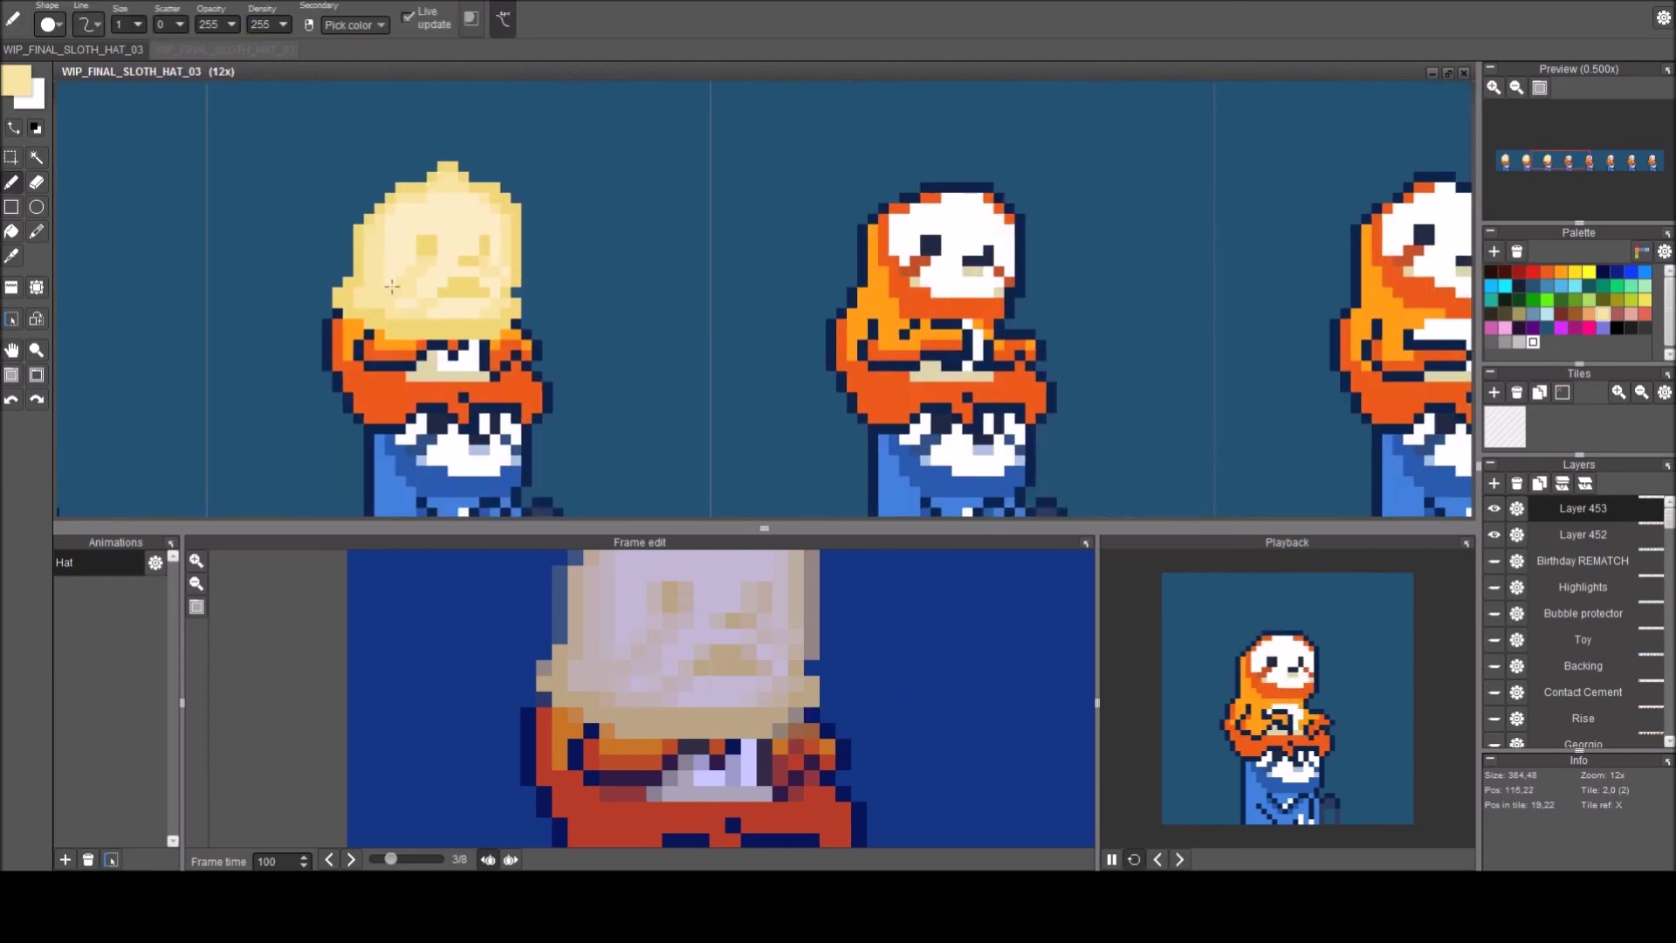
# Brighten the face and lower-left shading of the third frame's hat with the palest cream colour.
pyautogui.scroll(4, 392, 286)
pyautogui.click(462, 257)
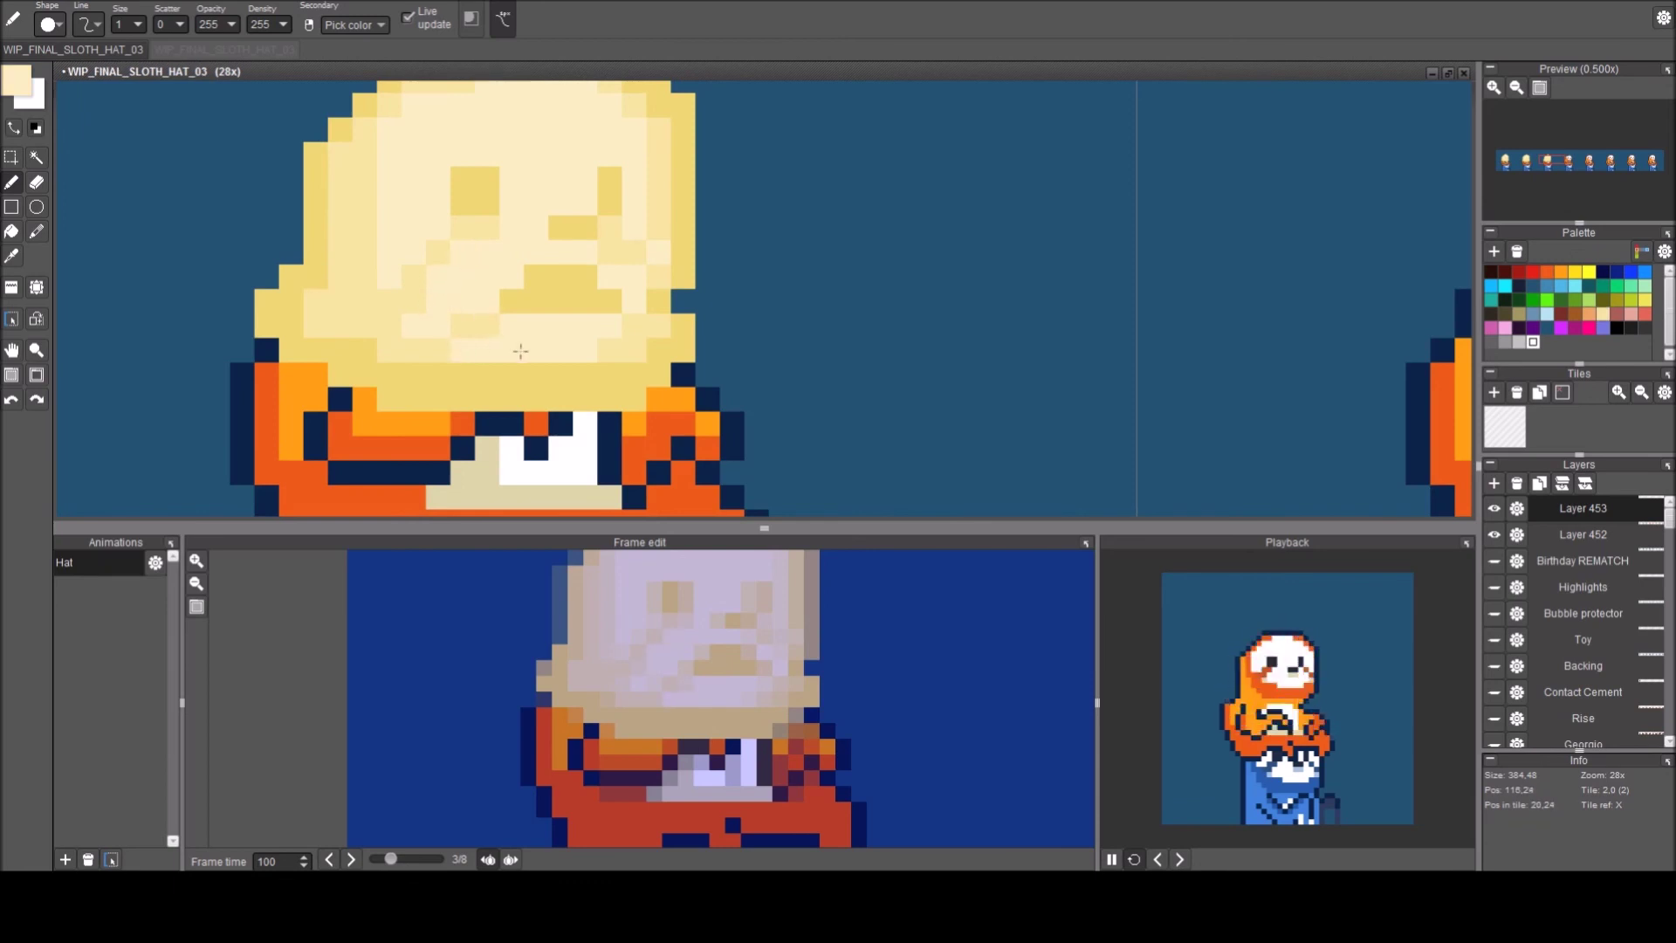
pyautogui.scroll(-2, 636, 266)
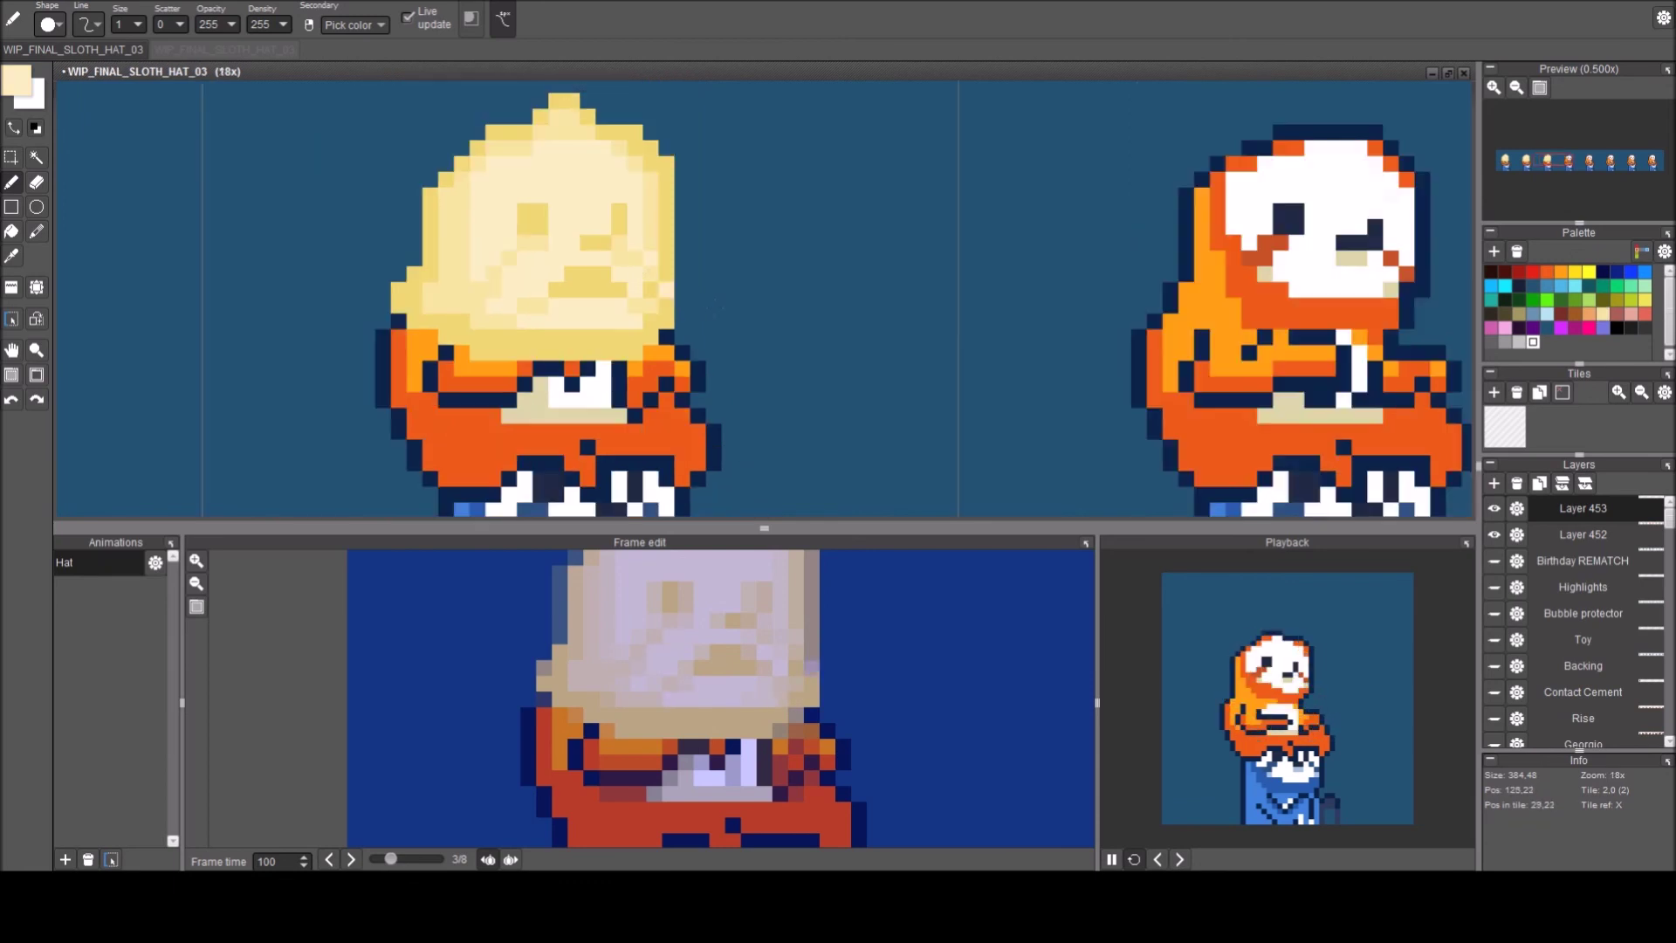
# Copy the first frame's hat onto the fourth frame and tilt it slightly clockwise over the sloth's head.
pyautogui.scroll(-3, 714, 308)
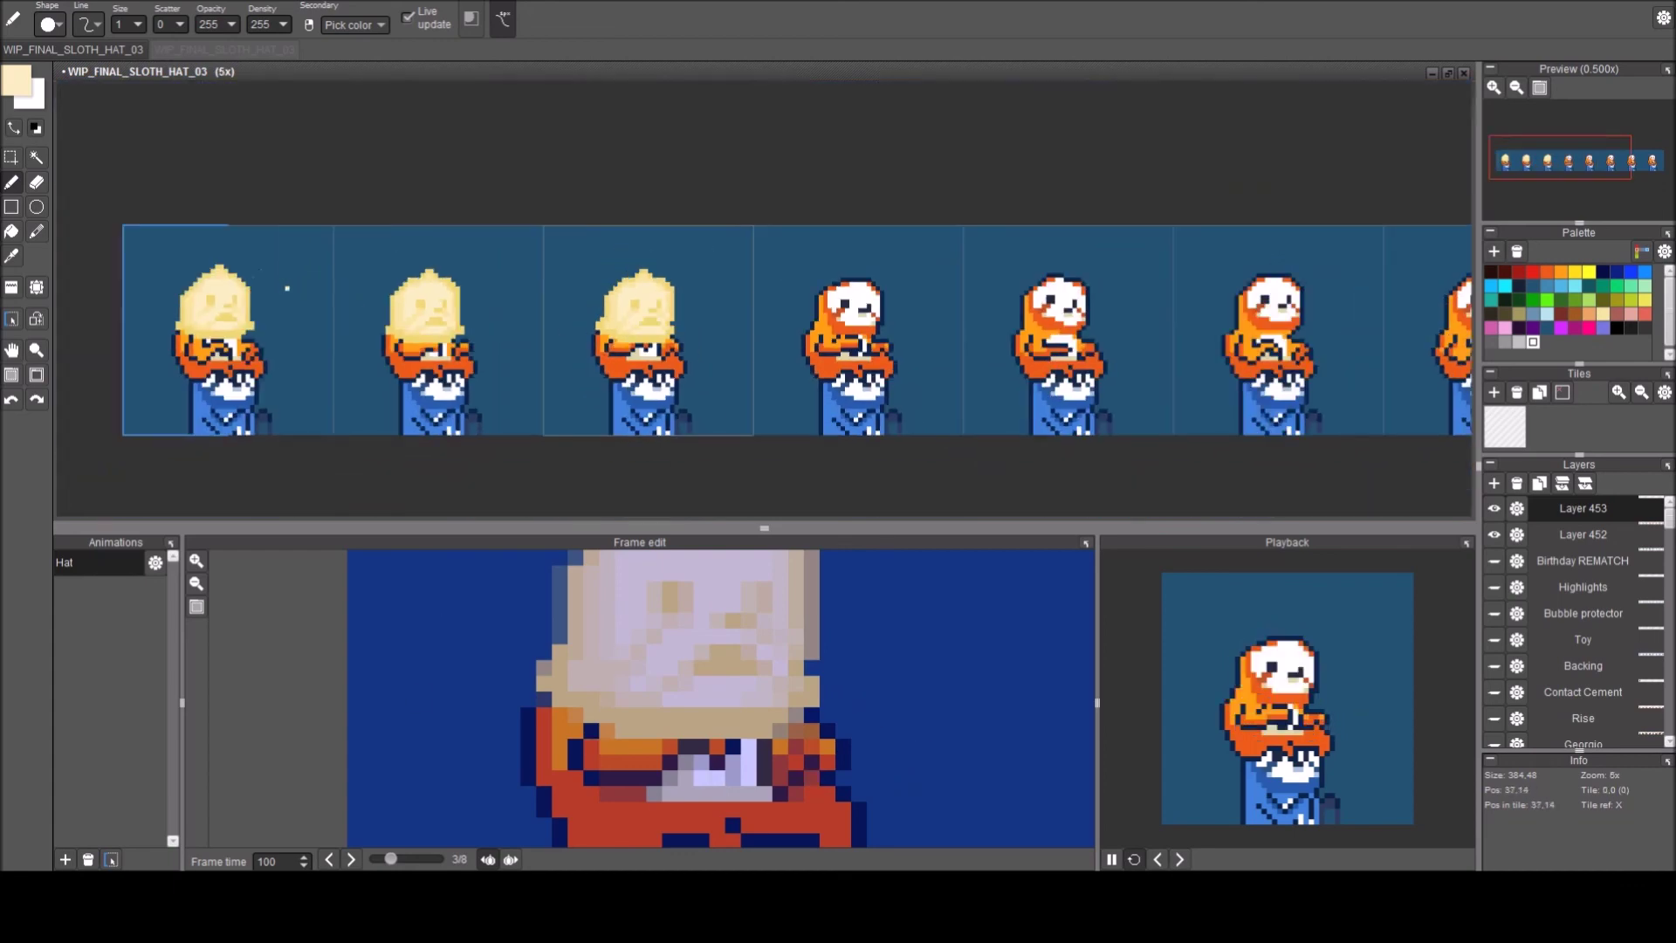
pyautogui.hotkey('ctrl', 'a')
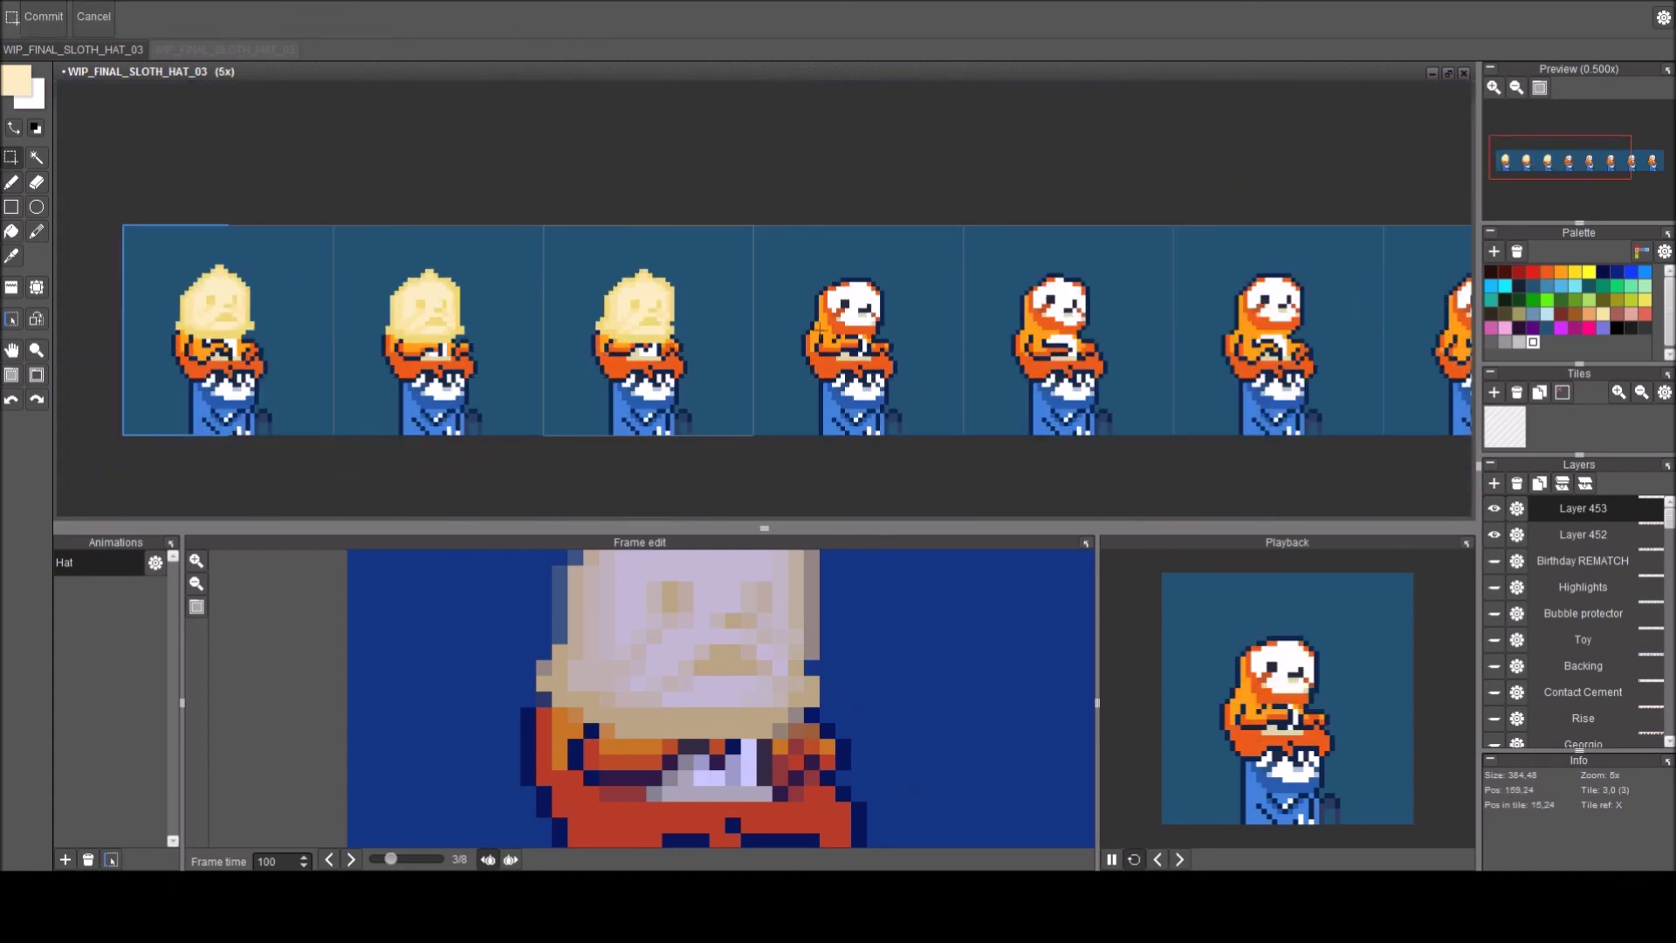
pyautogui.scroll(1, 869, 342)
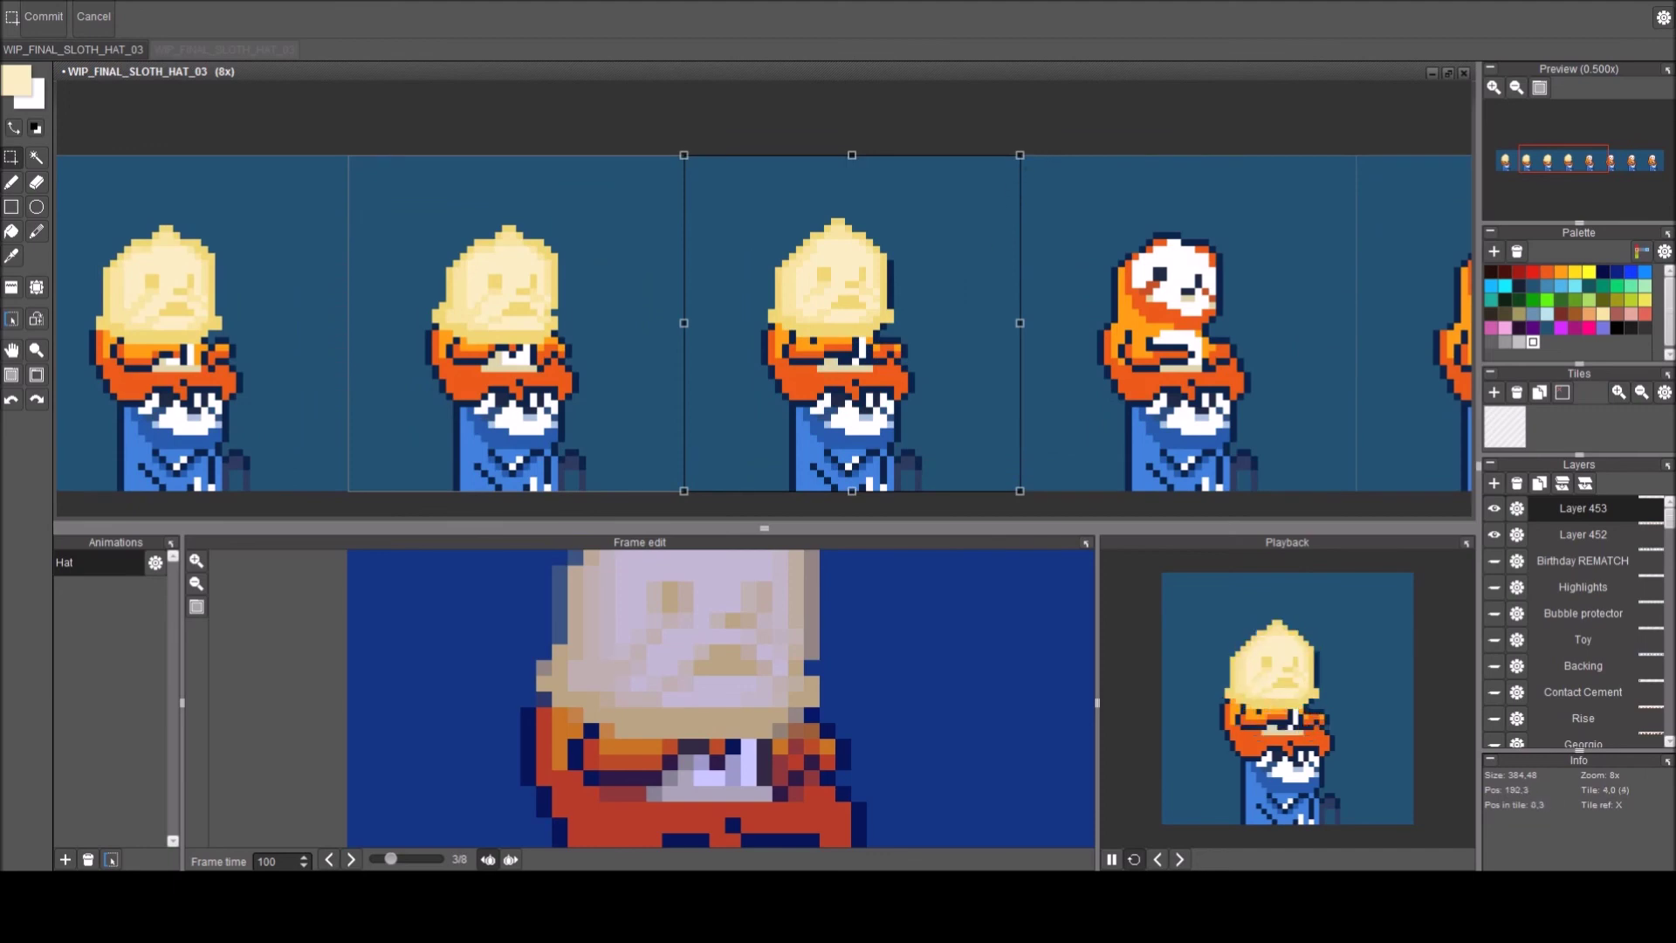
pyautogui.moveTo(1047, 174); pyautogui.dragTo(1066, 186)
pyautogui.press('Return')
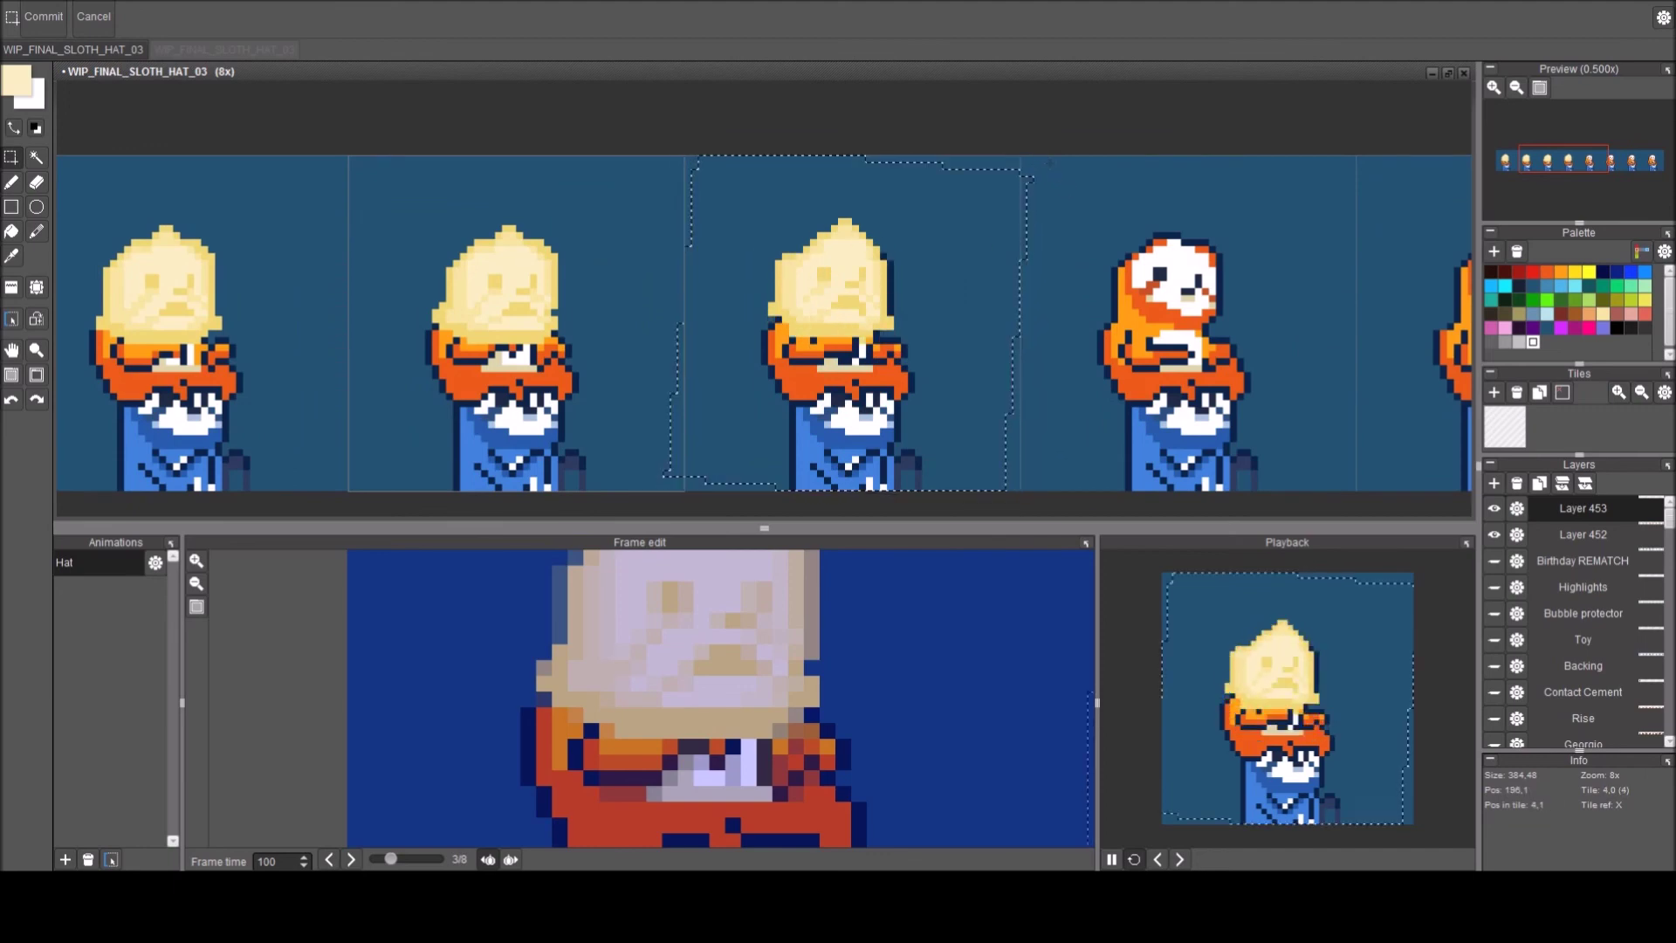
pyautogui.moveTo(861, 334)
pyautogui.mouseDown()
pyautogui.moveTo(892, 324)
pyautogui.moveTo(916, 363)
pyautogui.moveTo(839, 293)
pyautogui.moveTo(850, 309)
pyautogui.mouseUp()
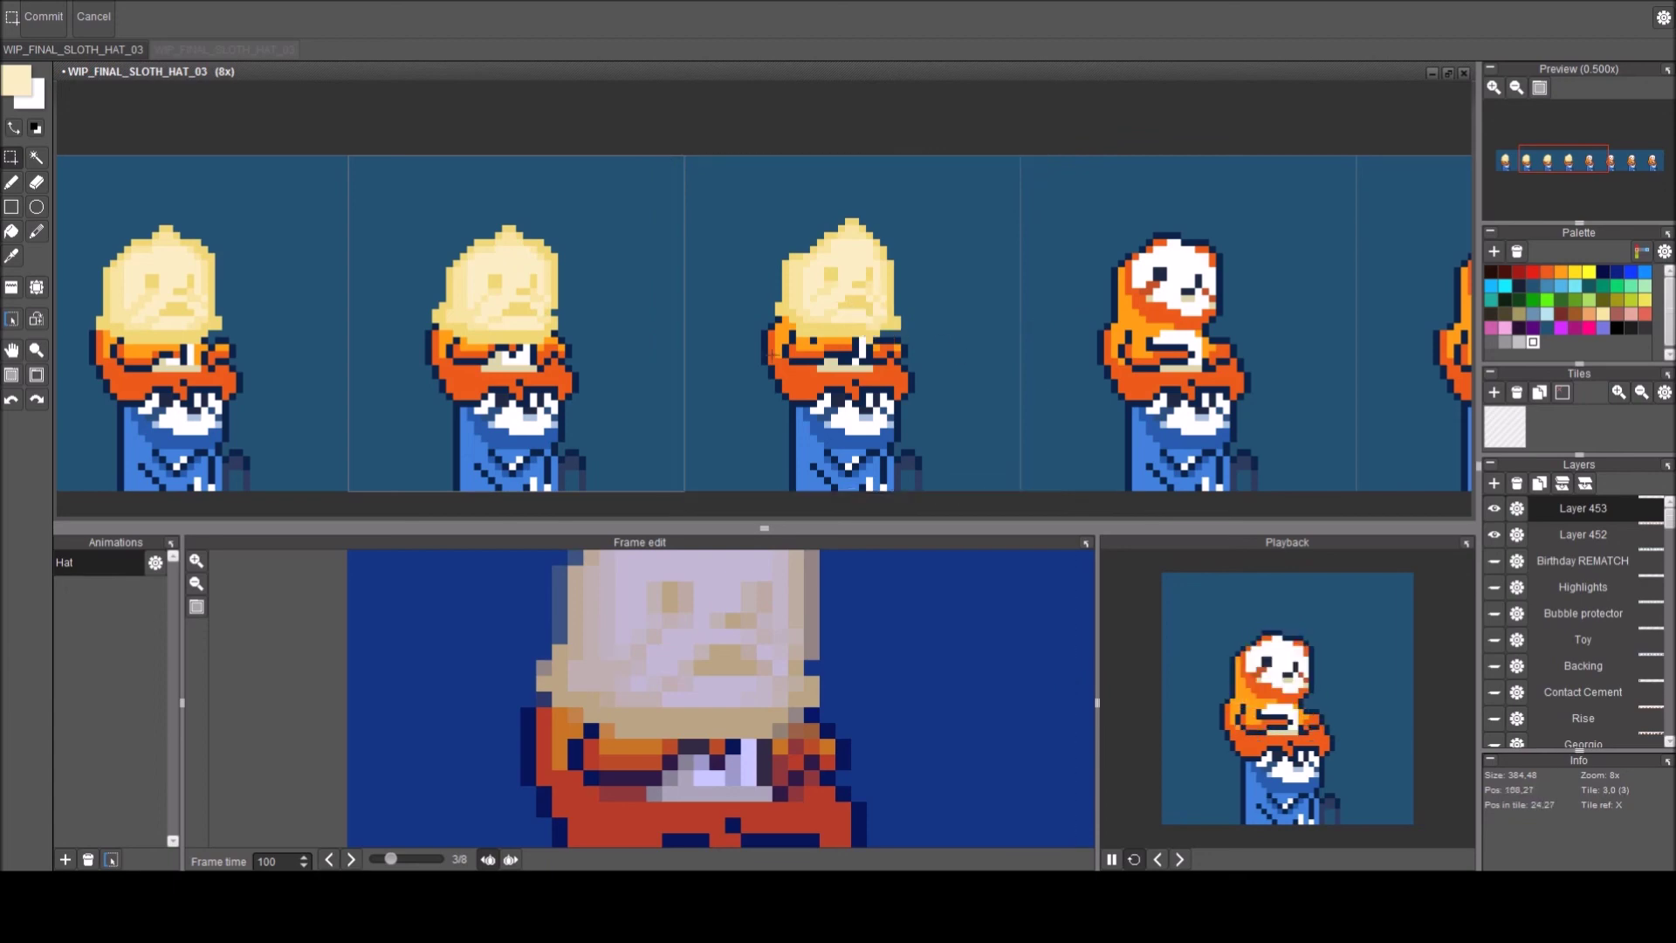
# Draw a stepped dark-yellow outline with the pen along the upper-left slope of the fourth frame's hat, up to its tip.
pyautogui.scroll(1, 772, 355)
pyautogui.press('b')
pyautogui.moveTo(836, 253); pyautogui.dragTo(796, 335)
pyautogui.scroll(1, 796, 335)
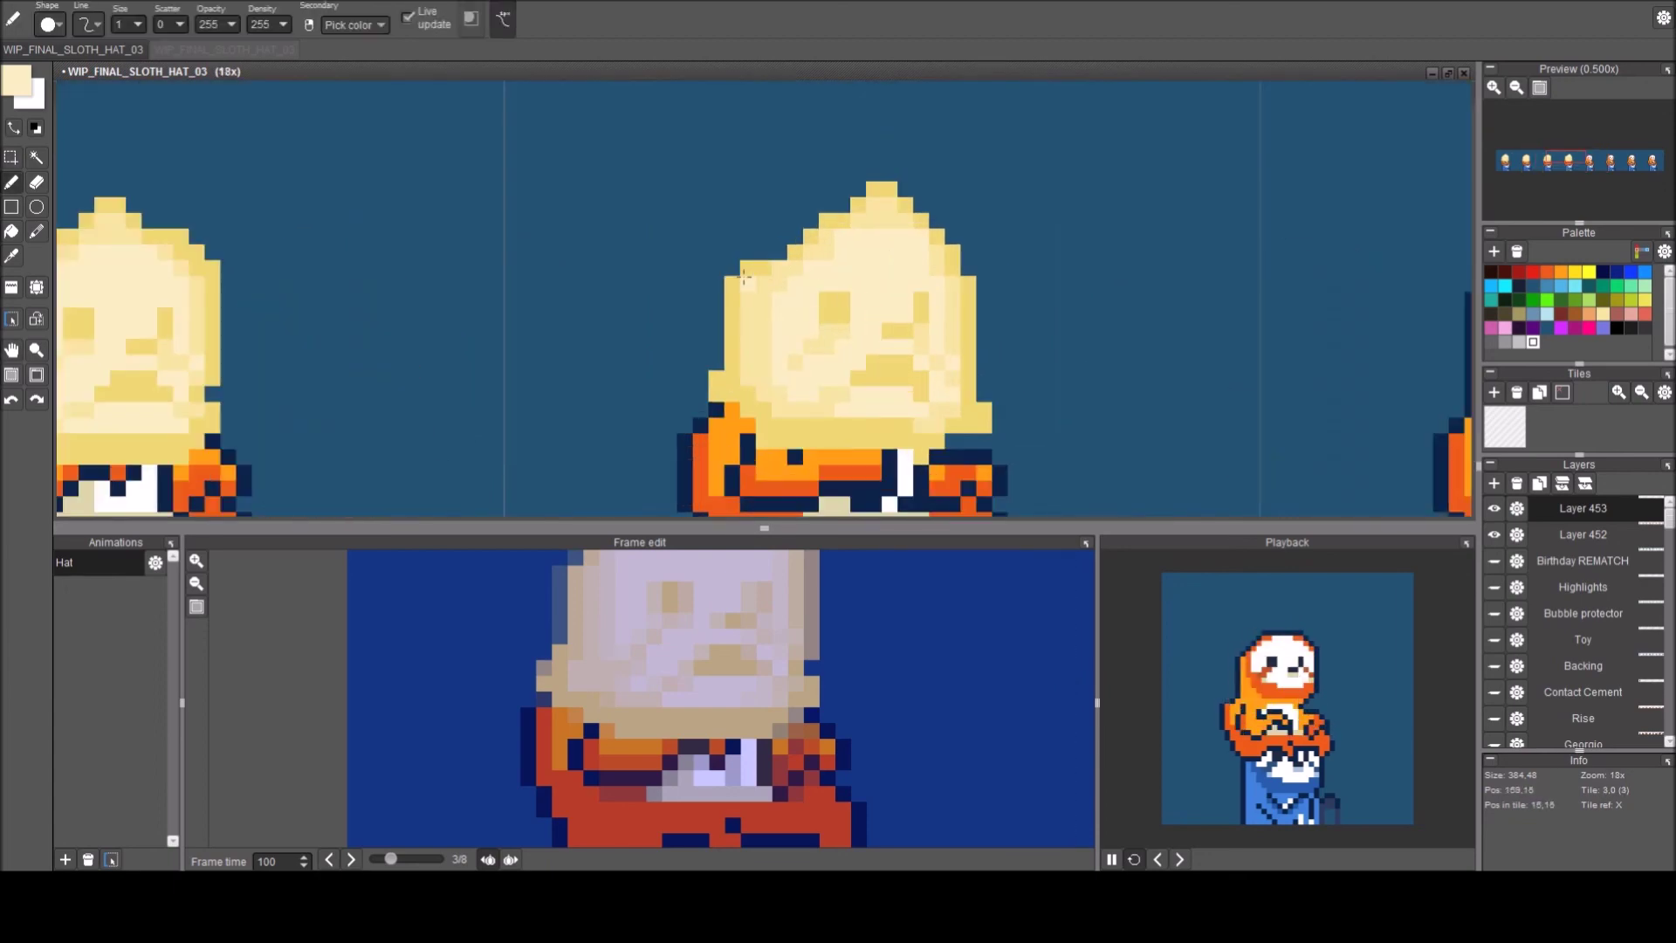
pyautogui.rightClick(758, 267)
pyautogui.click(764, 252)
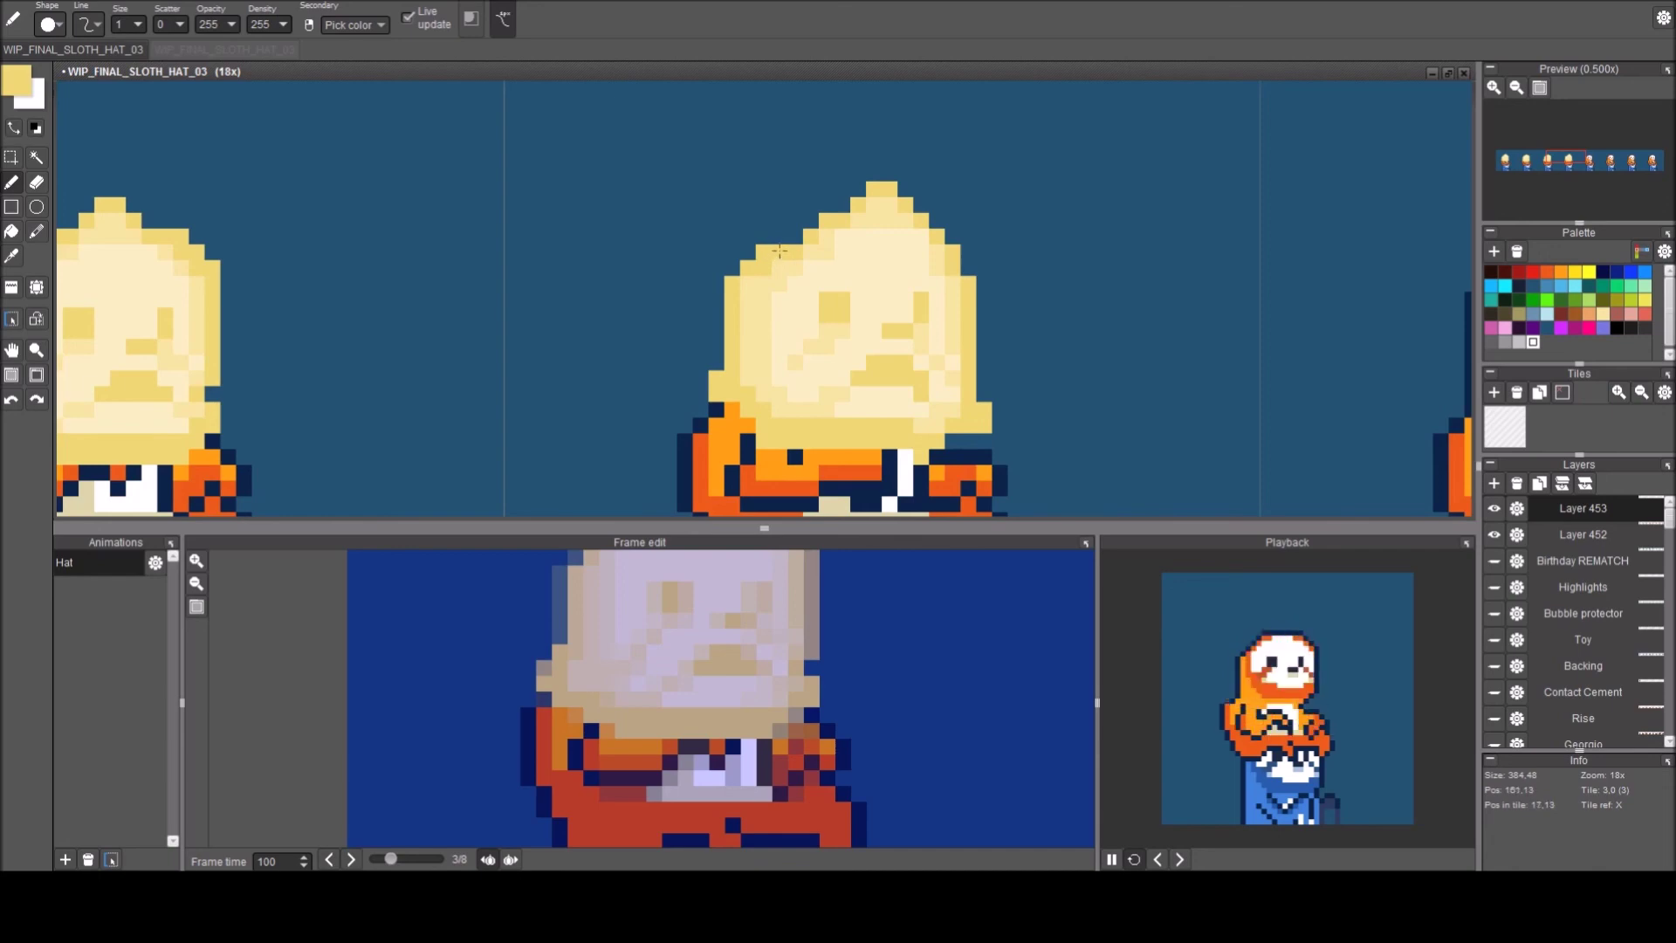
pyautogui.click(795, 237)
pyautogui.click(782, 238)
pyautogui.click(808, 222)
pyautogui.click(843, 204)
pyautogui.click(858, 189)
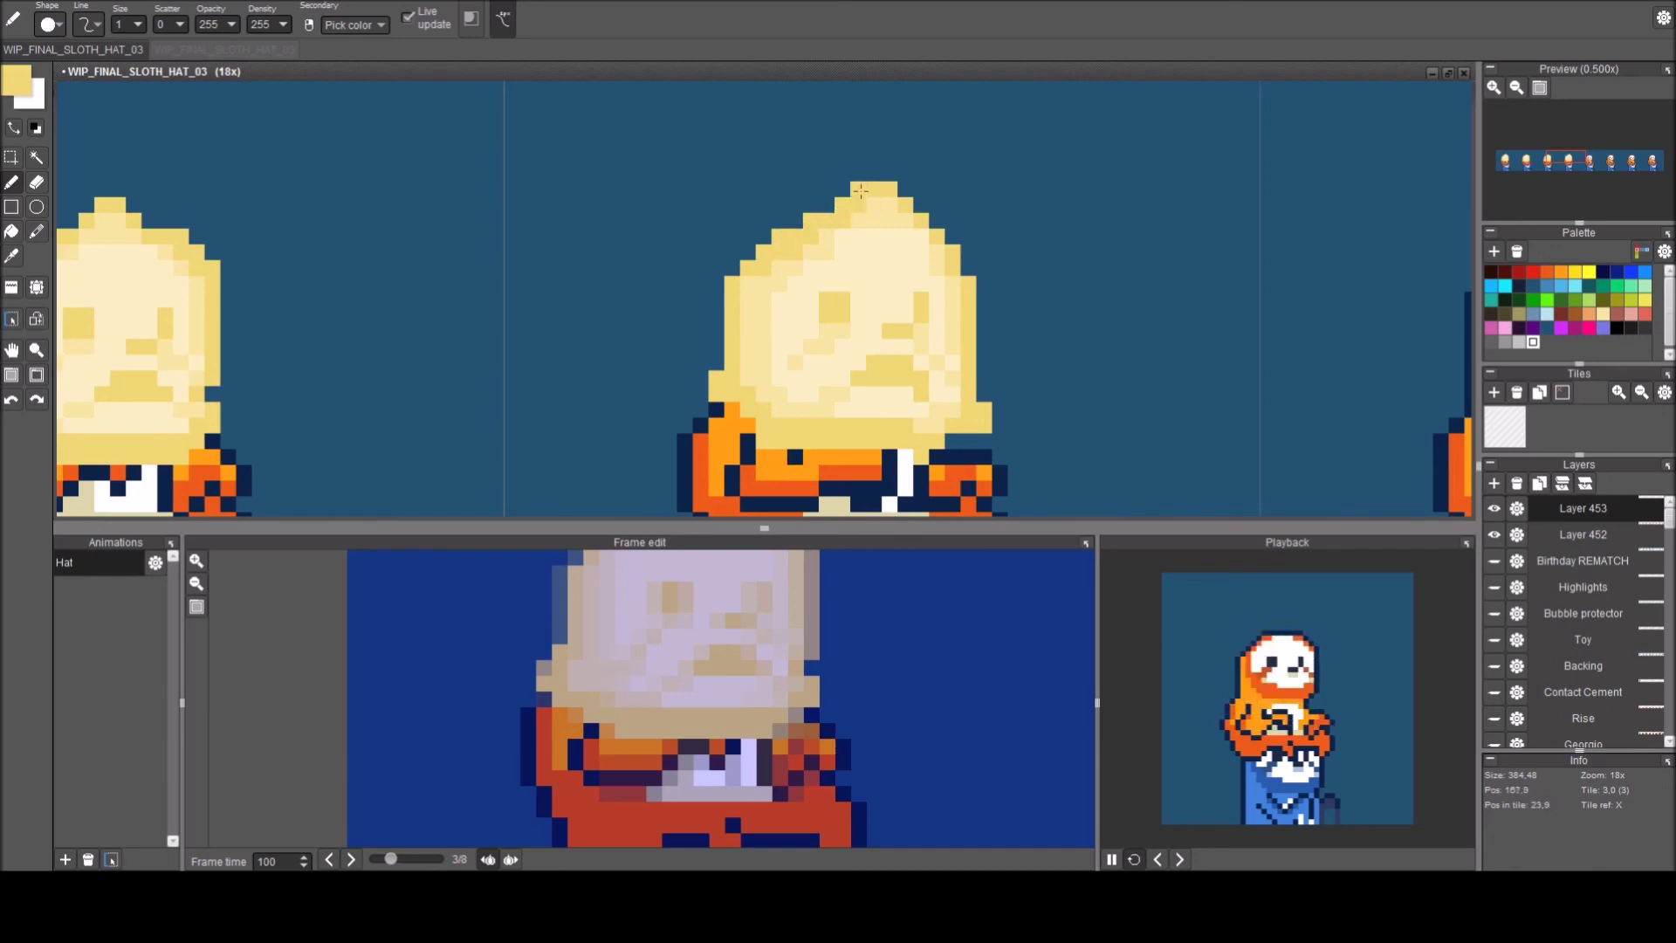
# Fill in the shading inside the upper-left slope of the fourth frame's hat with the medium-yellow and pale-cream tones.
pyautogui.rightClick(863, 213)
pyautogui.keyDown('alt'); pyautogui.click(781, 307); pyautogui.keyUp('alt')
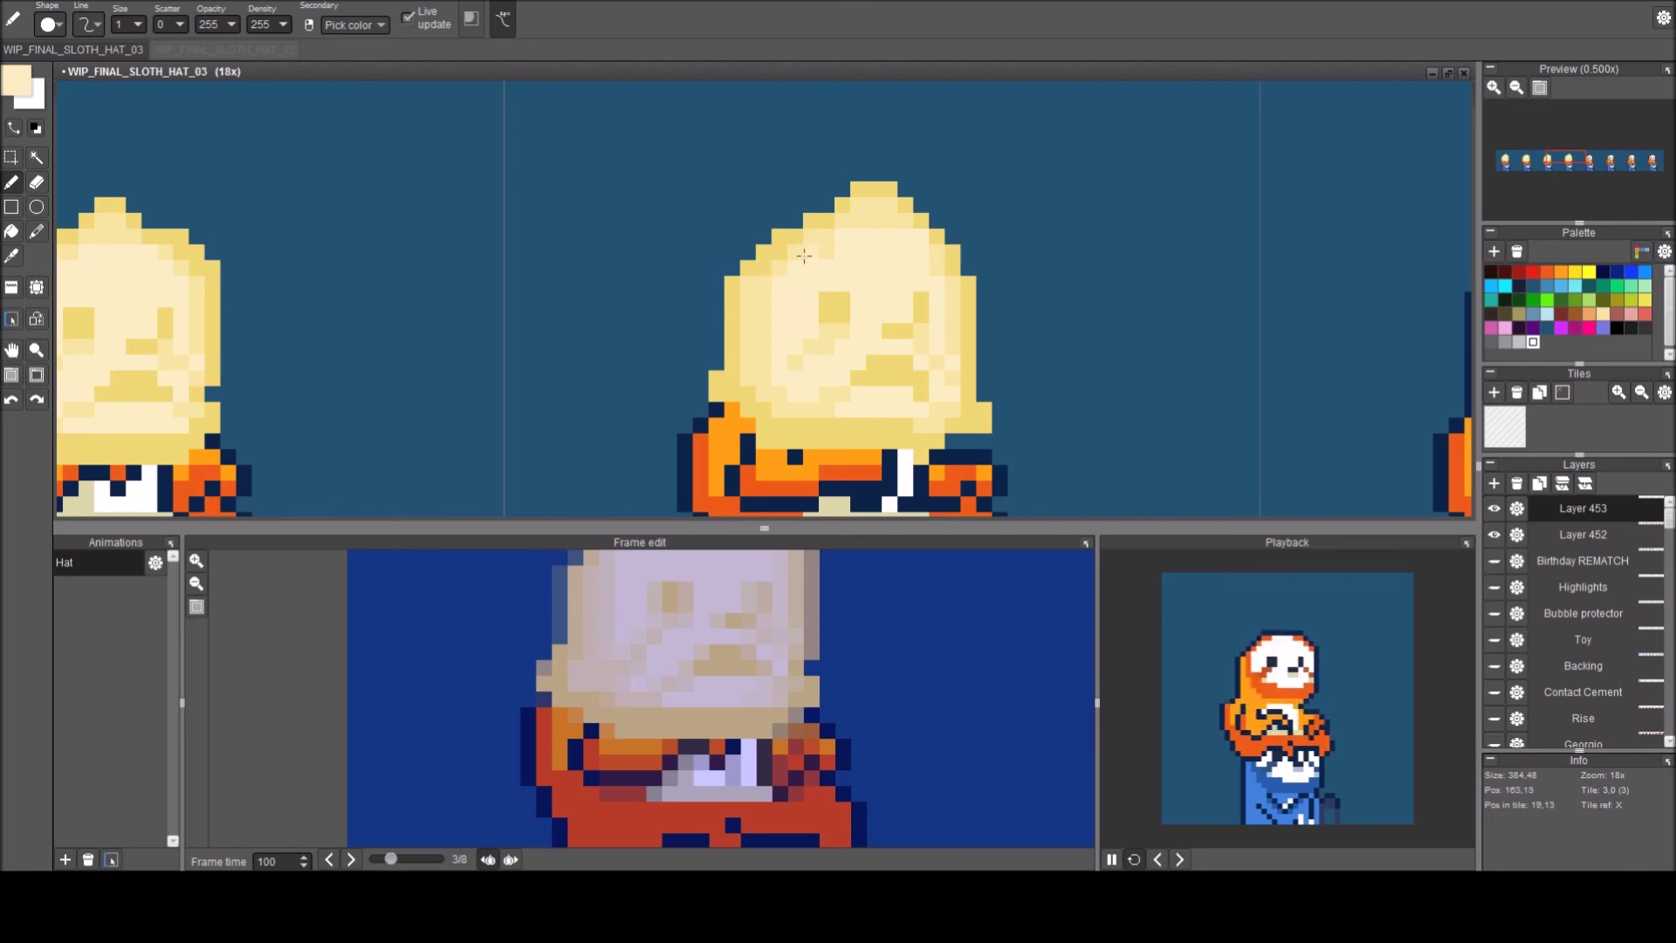
pyautogui.keyDown('alt'); pyautogui.click(757, 293); pyautogui.keyUp('alt')
pyautogui.keyDown('alt'); pyautogui.click(781, 300); pyautogui.keyUp('alt')
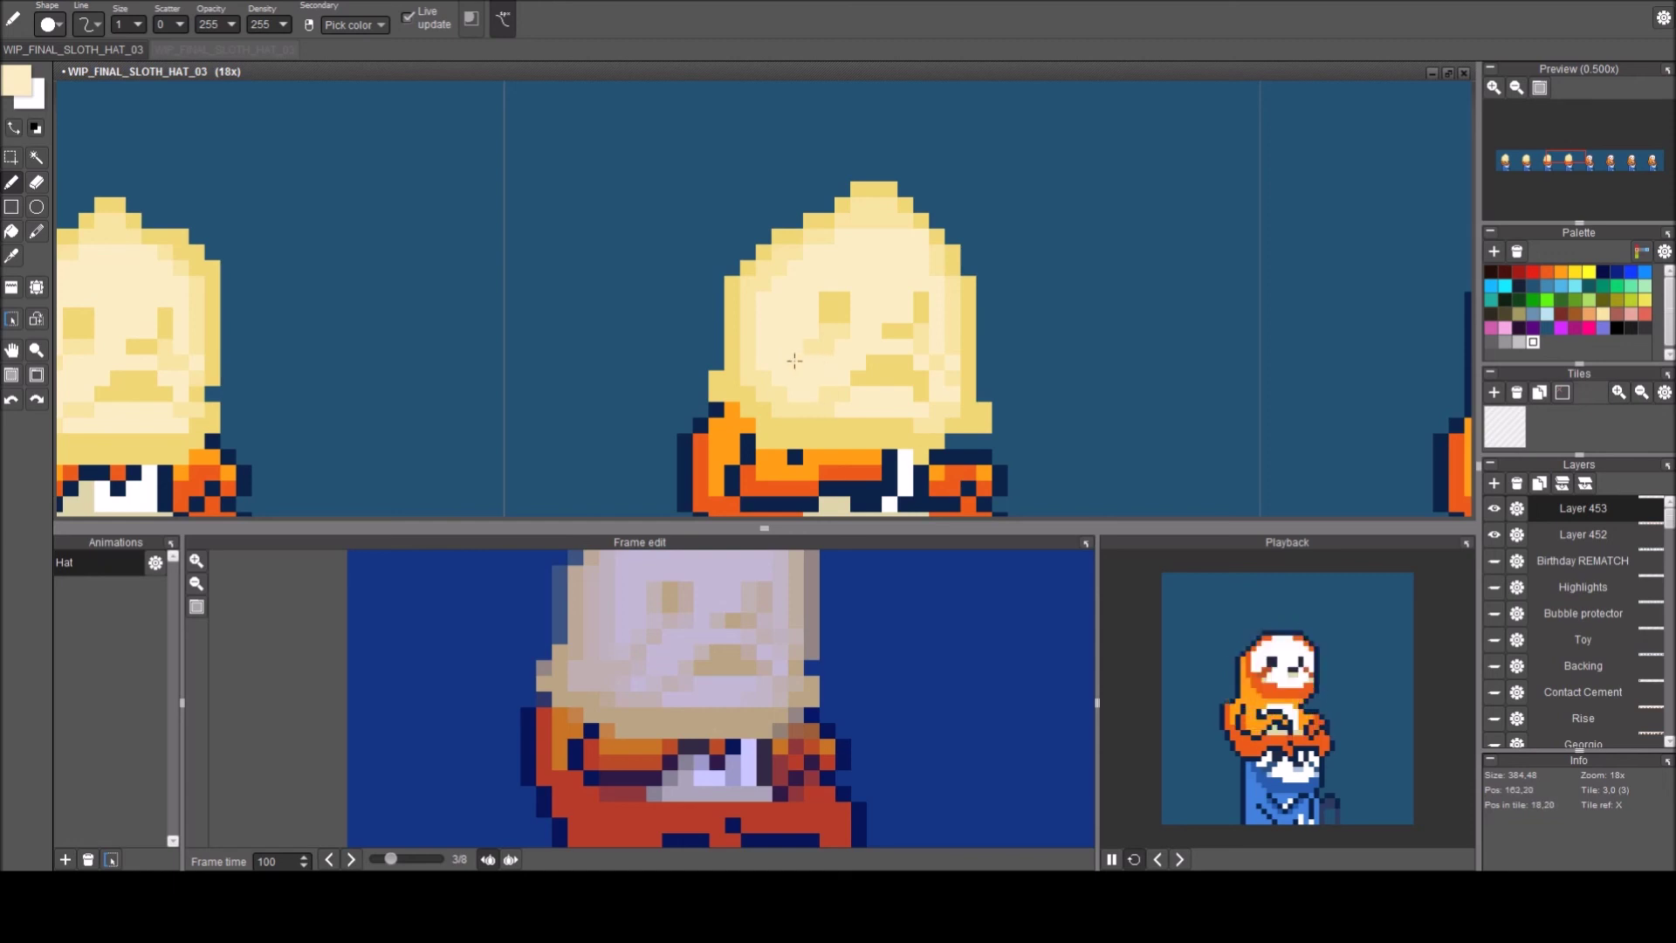
pyautogui.moveTo(904, 400)
pyautogui.mouseDown()
pyautogui.moveTo(535, 299)
pyautogui.moveTo(588, 301)
pyautogui.mouseUp()
pyautogui.rightClick(479, 300)
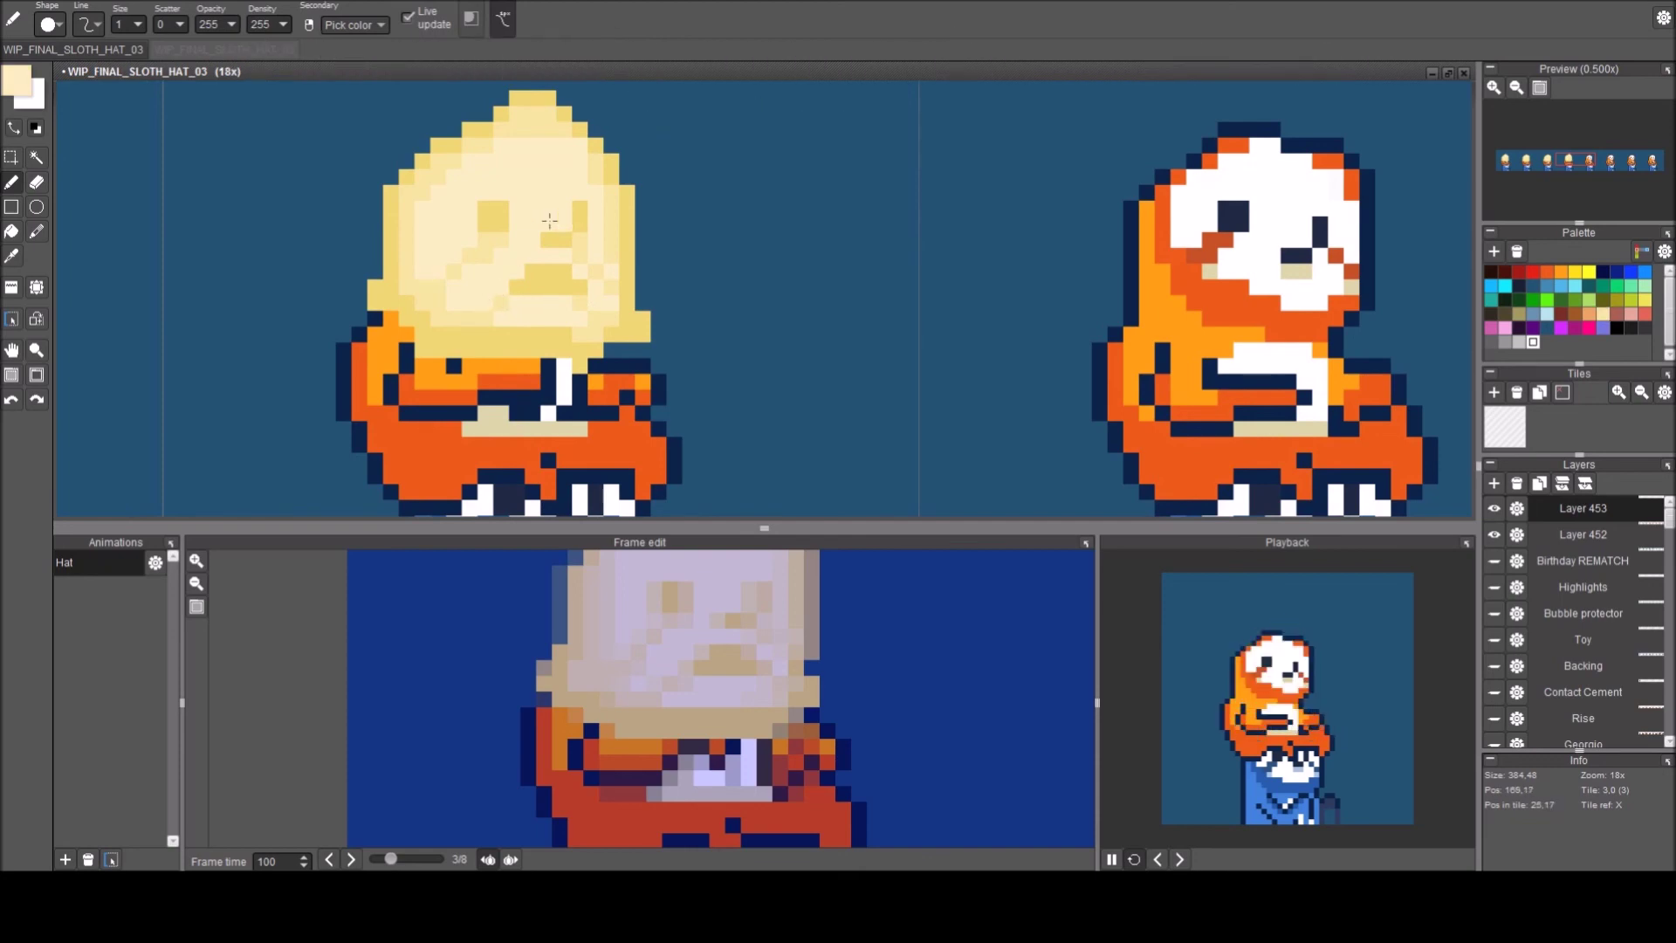
# Trim the right slope beside the fourth frame's hat tip with the eraser and redraw that edge in dark yellow.
pyautogui.scroll(-3, 504, 254)
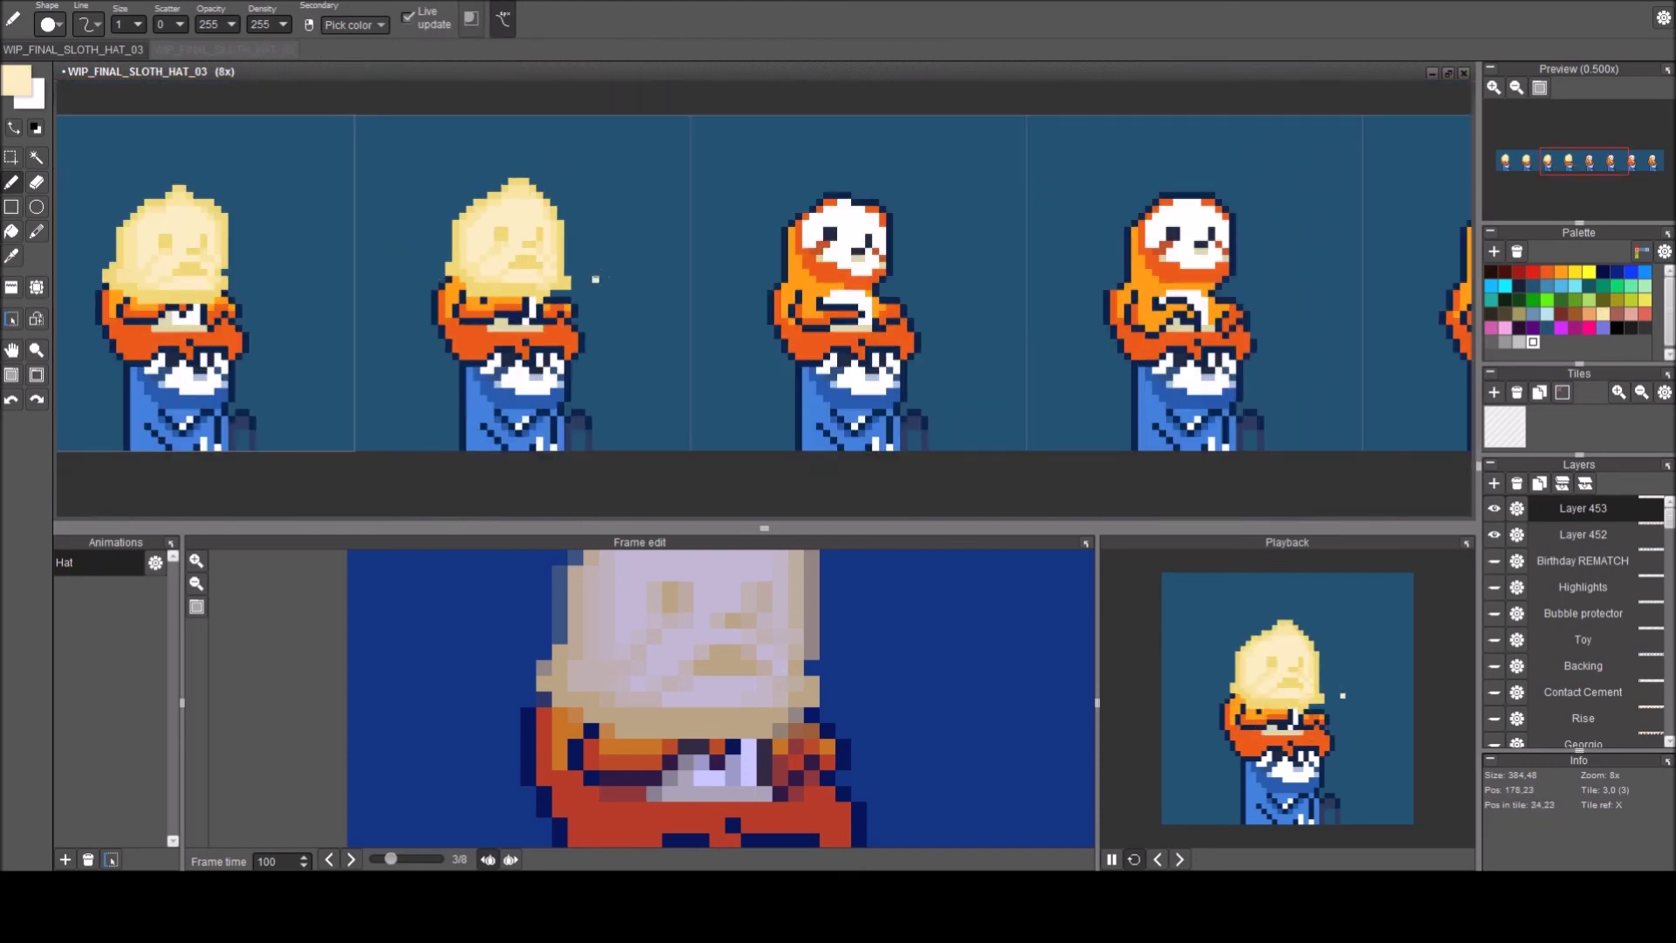
pyautogui.scroll(-2, 653, 305)
pyautogui.moveTo(488, 313)
pyautogui.mouseDown()
pyautogui.moveTo(675, 313)
pyautogui.moveTo(626, 290)
pyautogui.mouseUp()
pyautogui.scroll(-1, 674, 314)
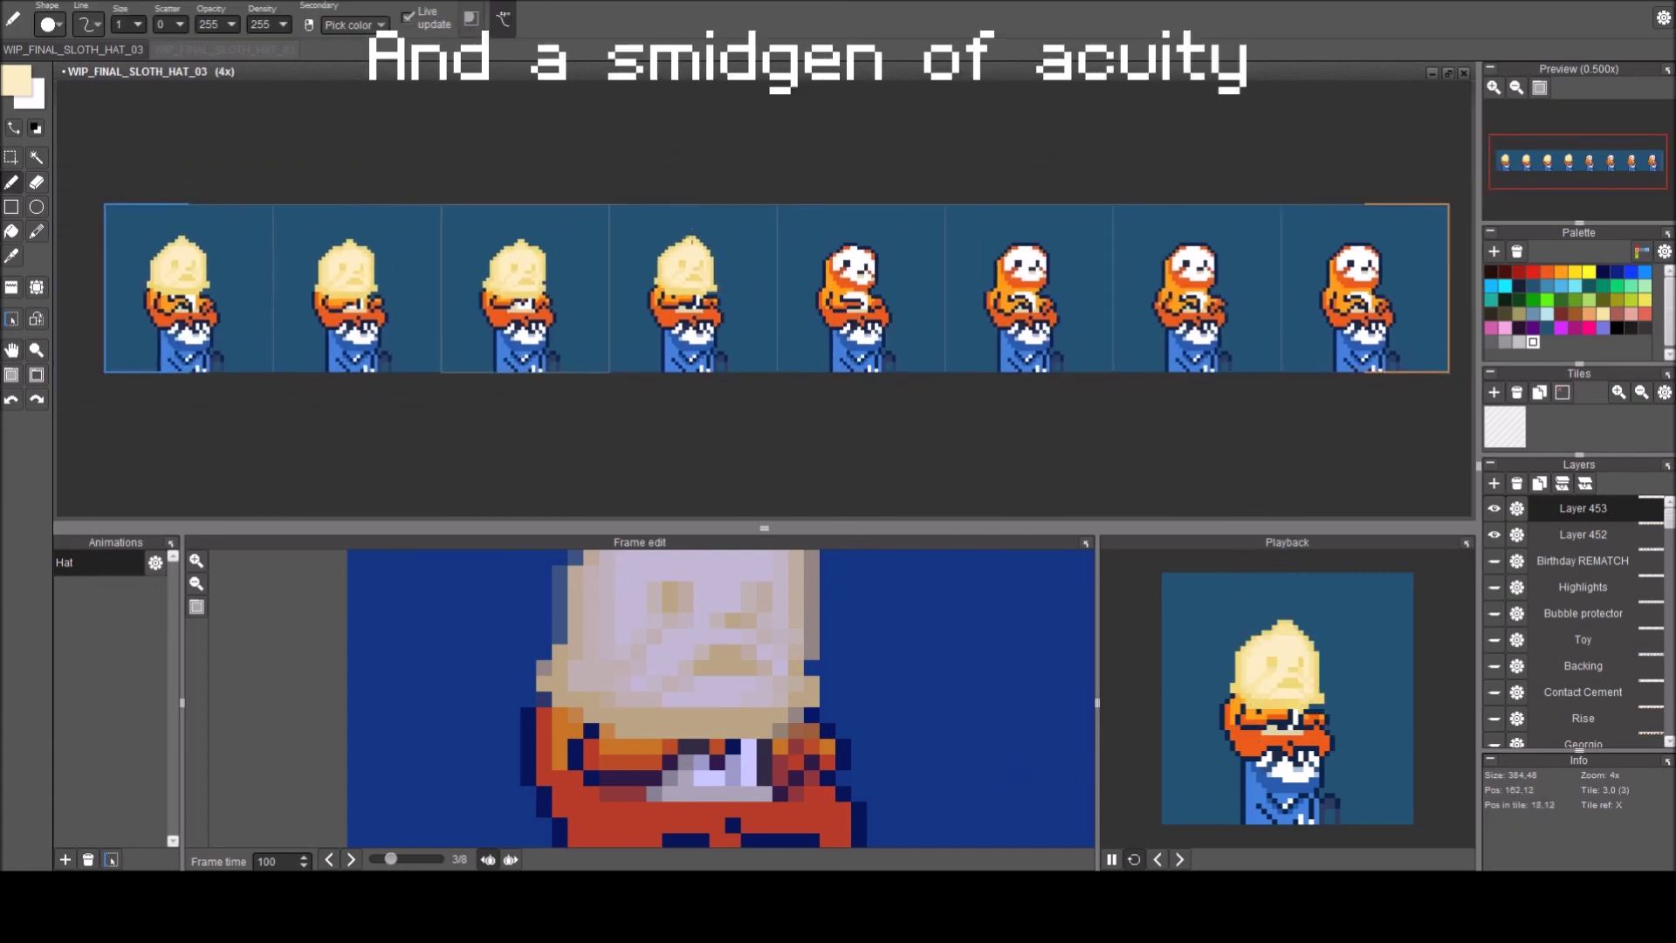
pyautogui.scroll(6, 703, 236)
pyautogui.press('e')
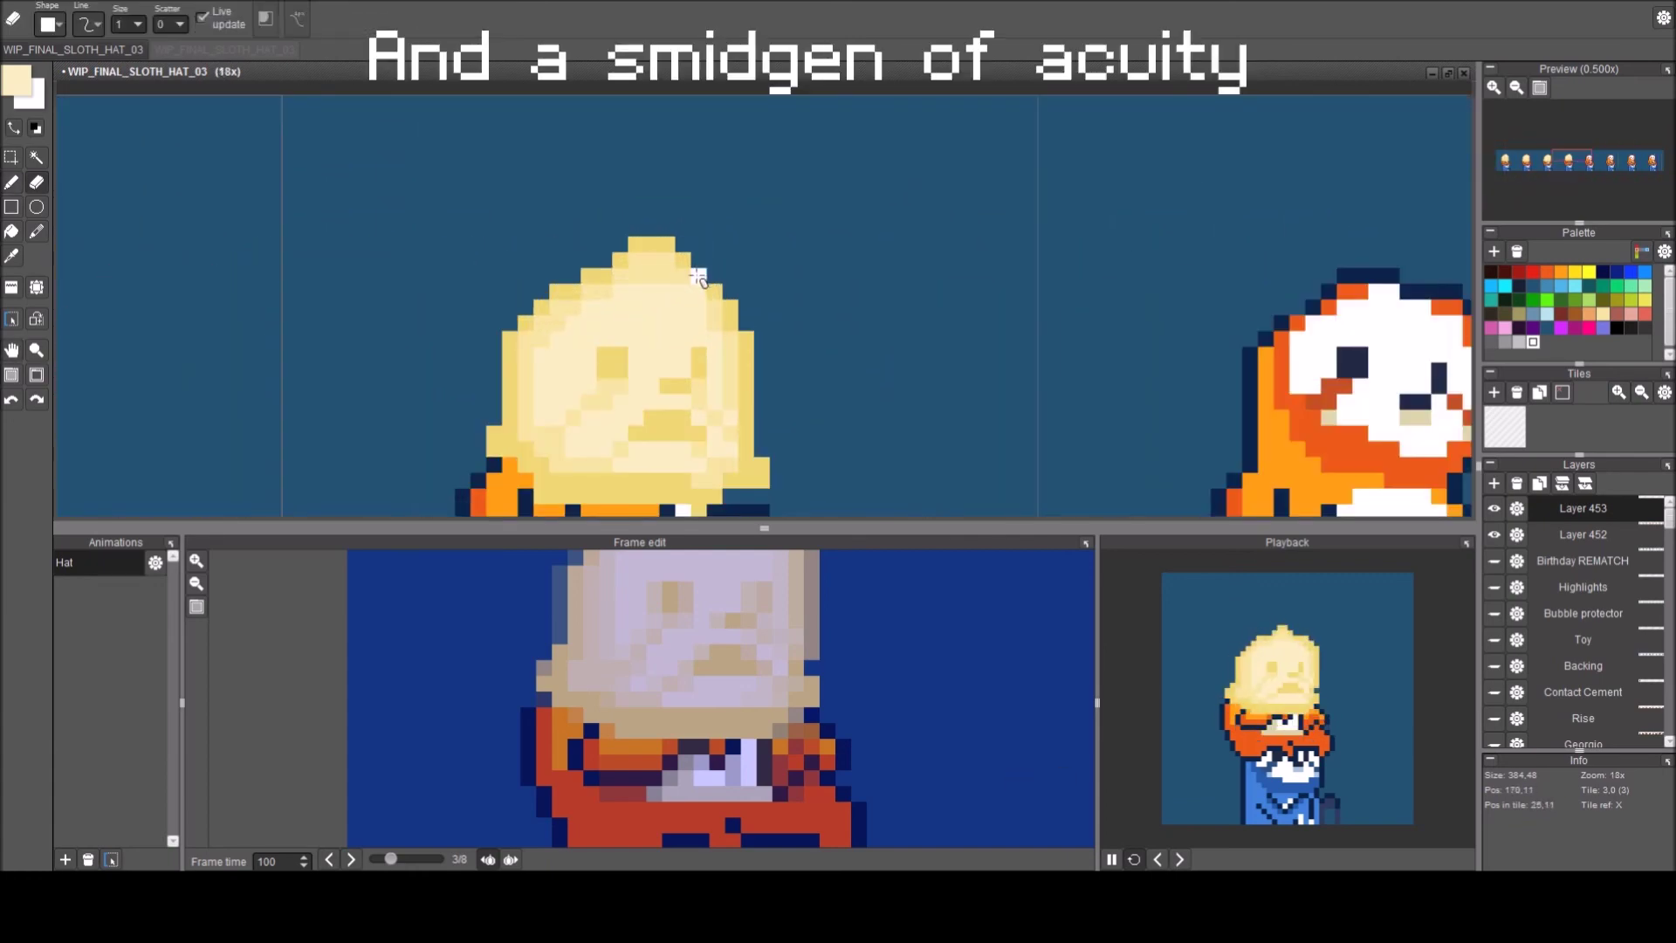
pyautogui.rightClick(687, 262)
pyautogui.press('b')
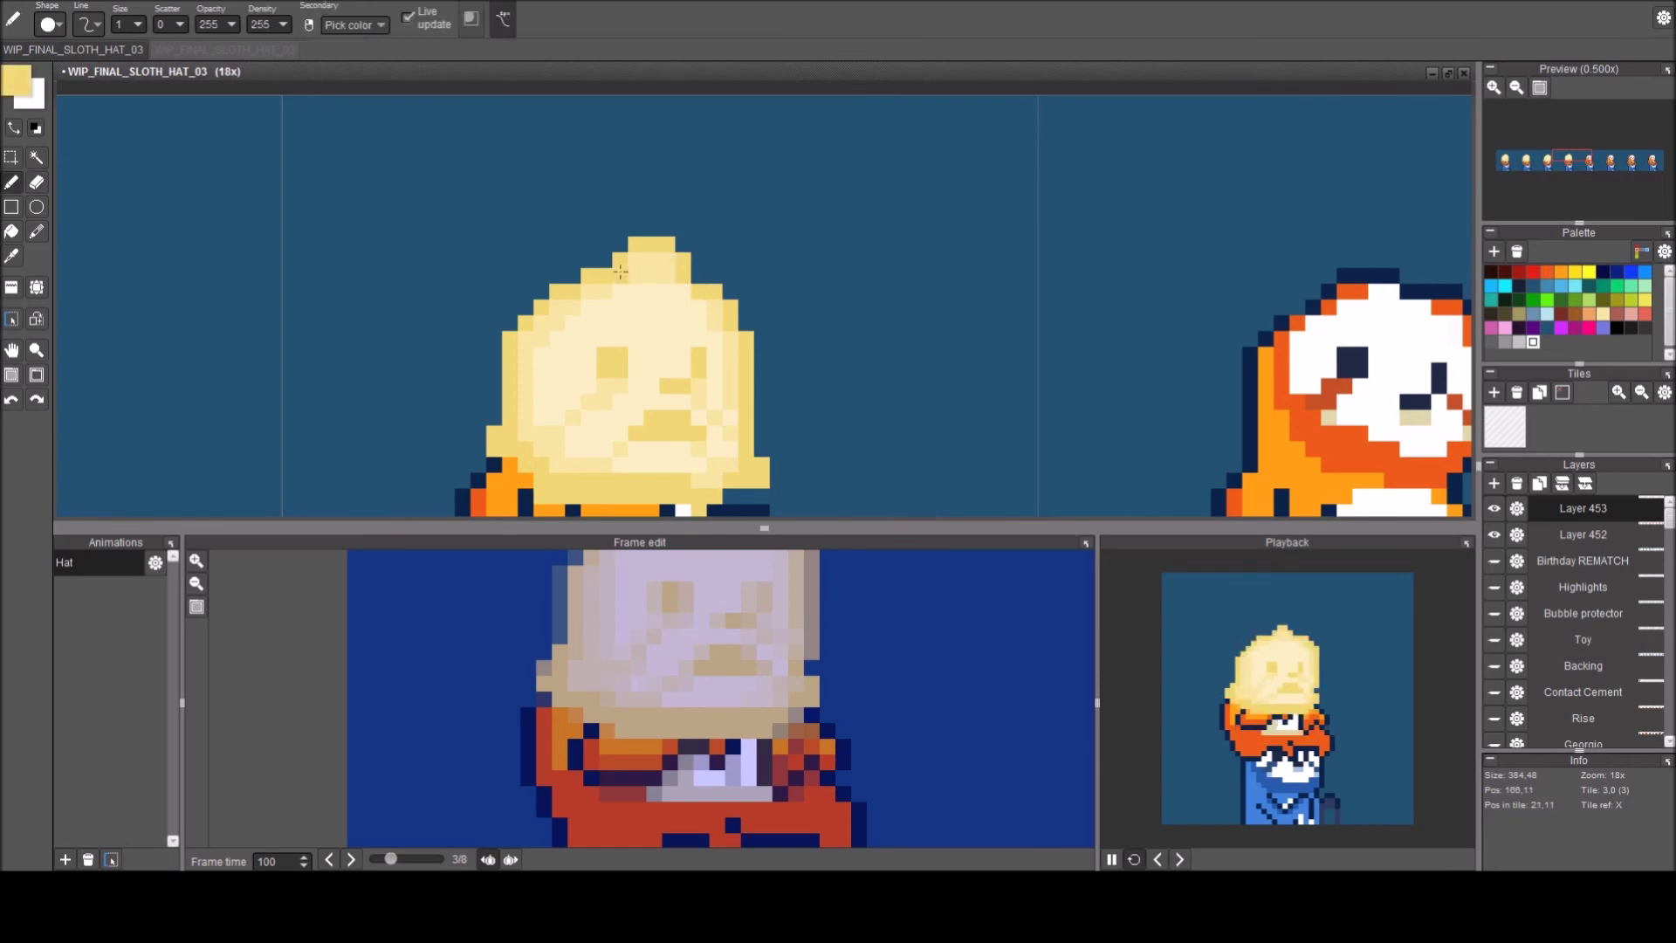
# Copy the first frame's hat onto the fifth frame and align it so it covers the sloth's head.
pyautogui.scroll(-3, 569, 375)
pyautogui.scroll(-3, 569, 376)
pyautogui.press('space')
pyautogui.moveTo(633, 405); pyautogui.dragTo(821, 361)
pyautogui.scroll(-2, 853, 370)
pyautogui.press('b')
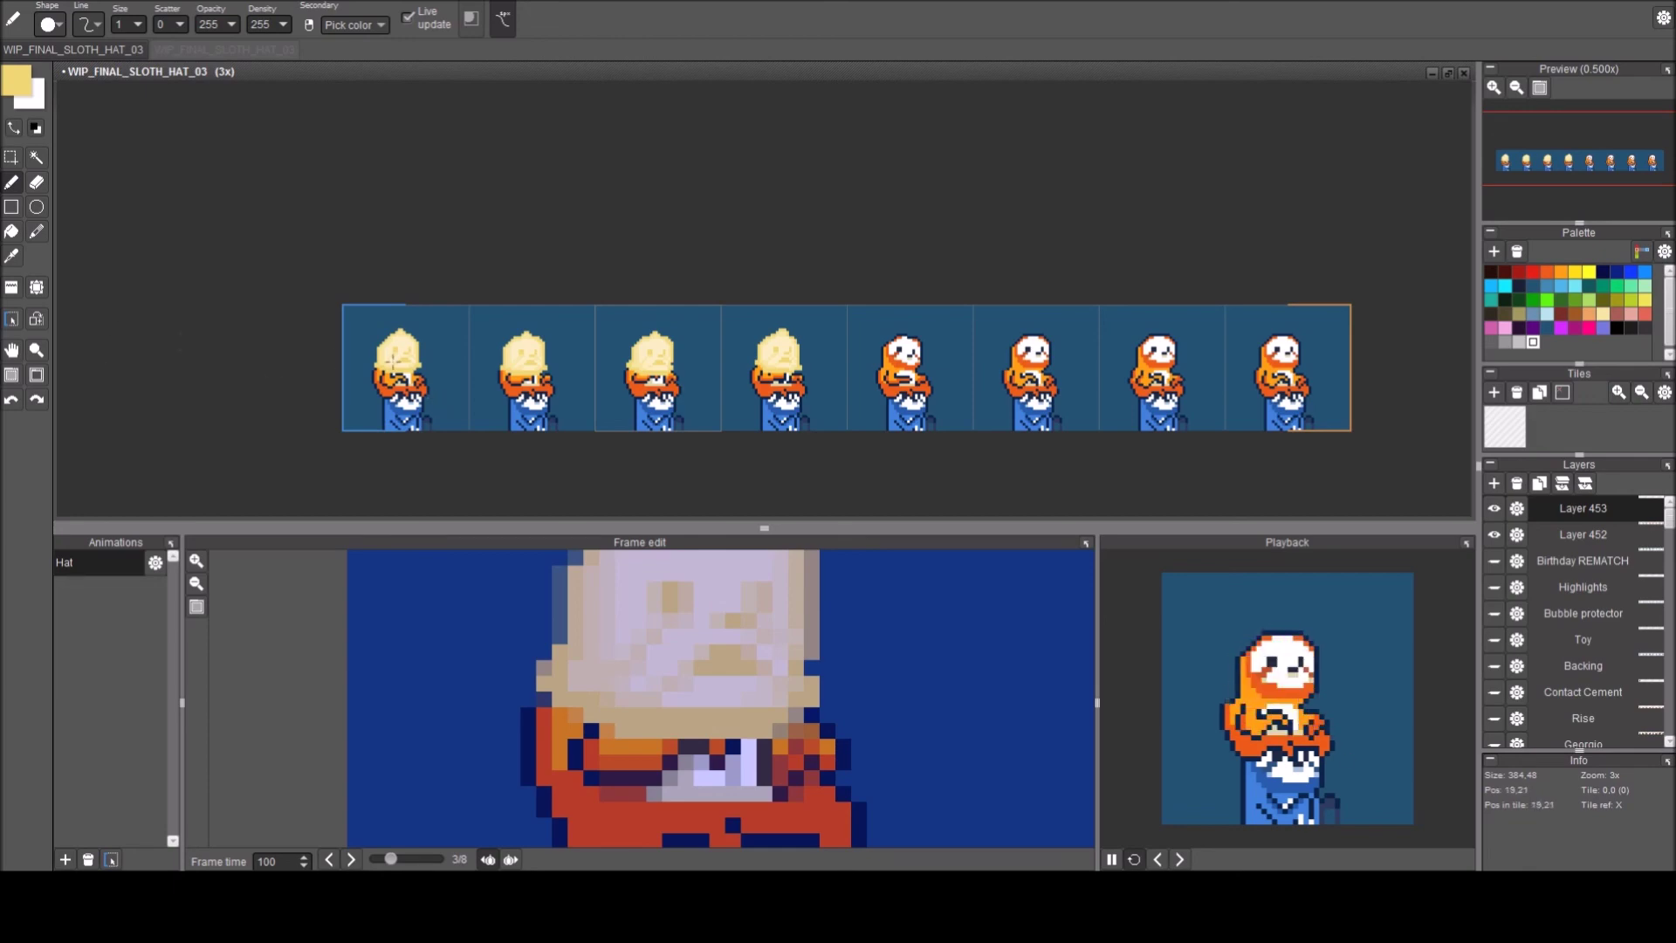
pyautogui.hotkey('ctrl', 'v')
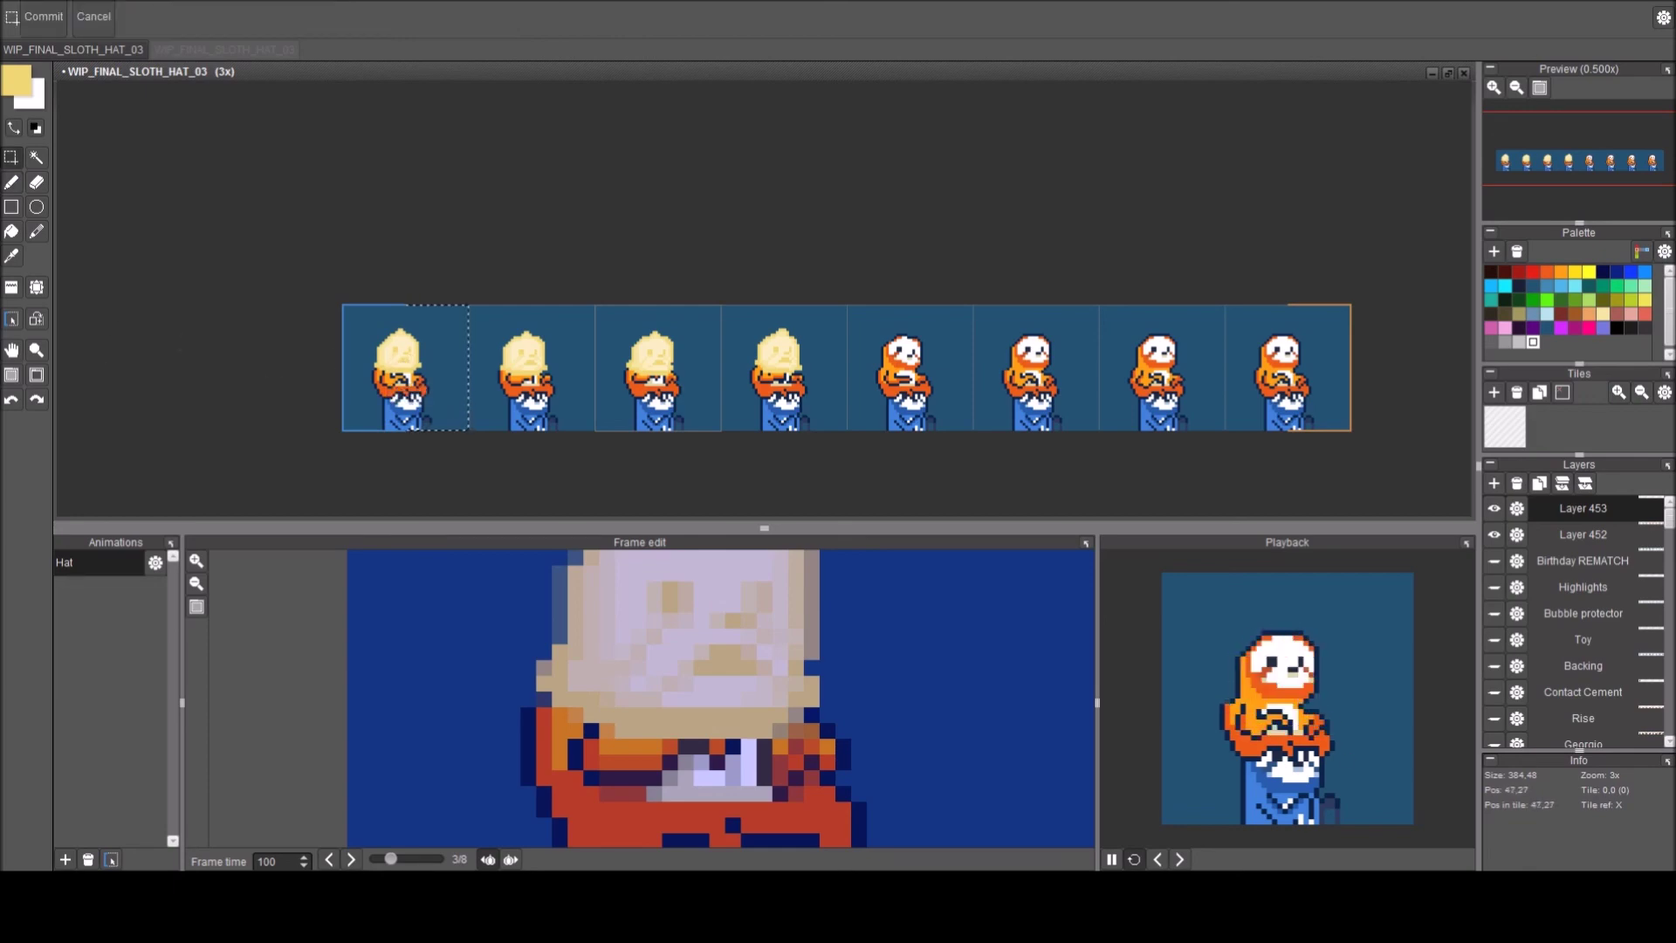
pyautogui.moveTo(430, 408); pyautogui.dragTo(927, 408)
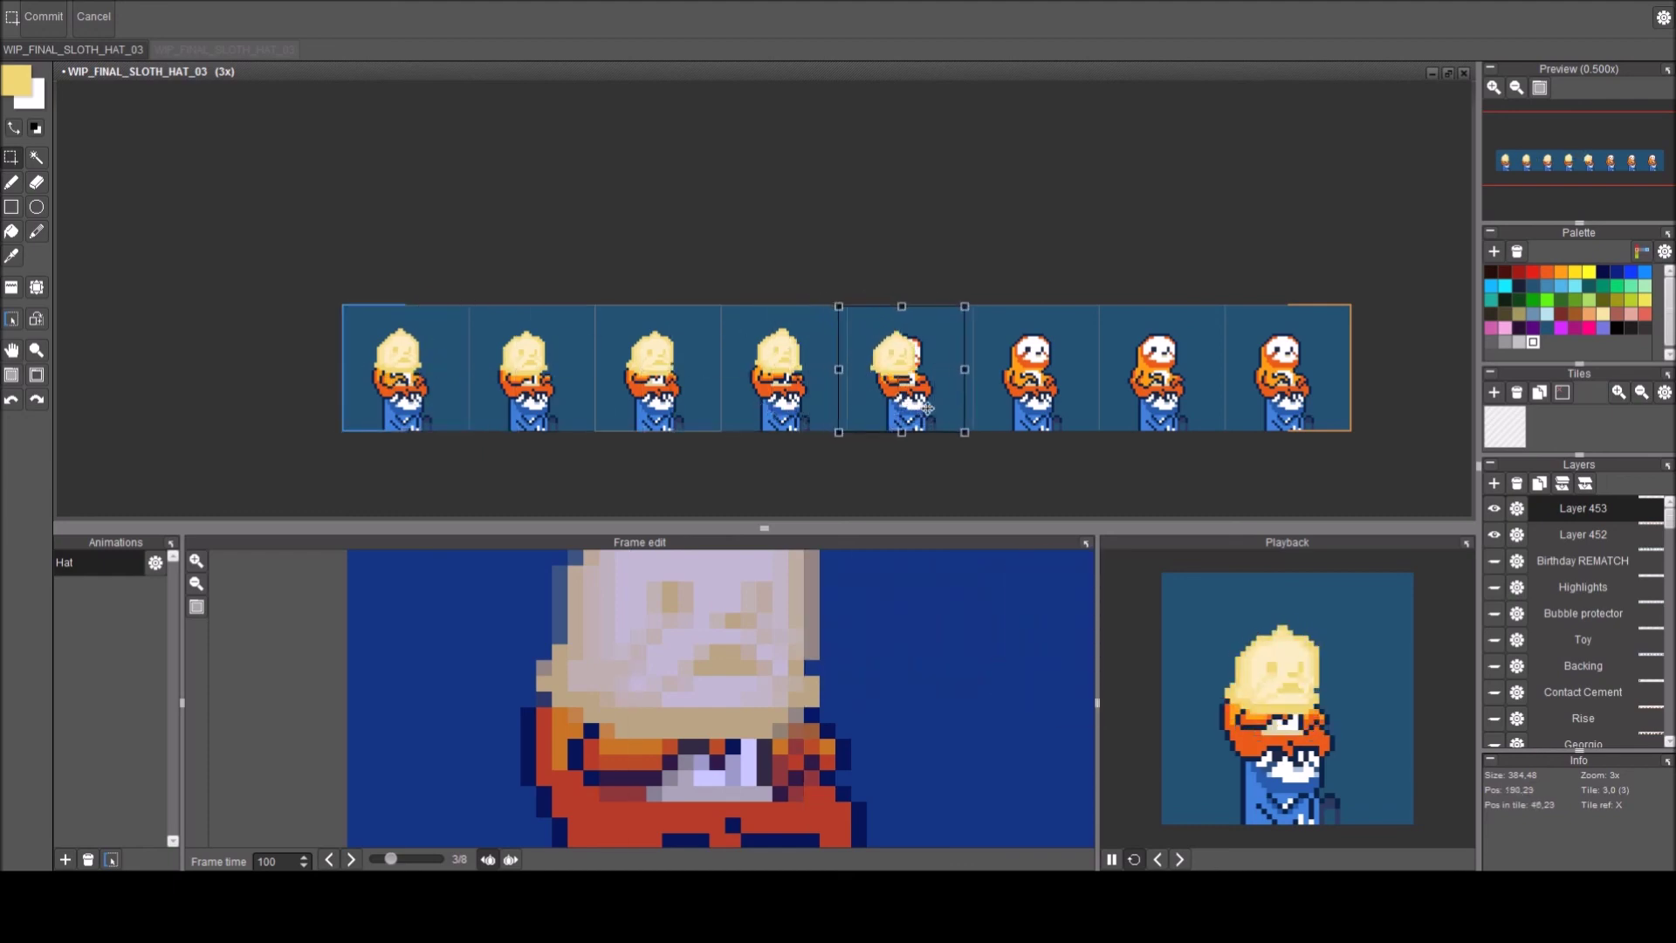
pyautogui.scroll(5, 927, 407)
pyautogui.moveTo(930, 316); pyautogui.dragTo(1001, 323)
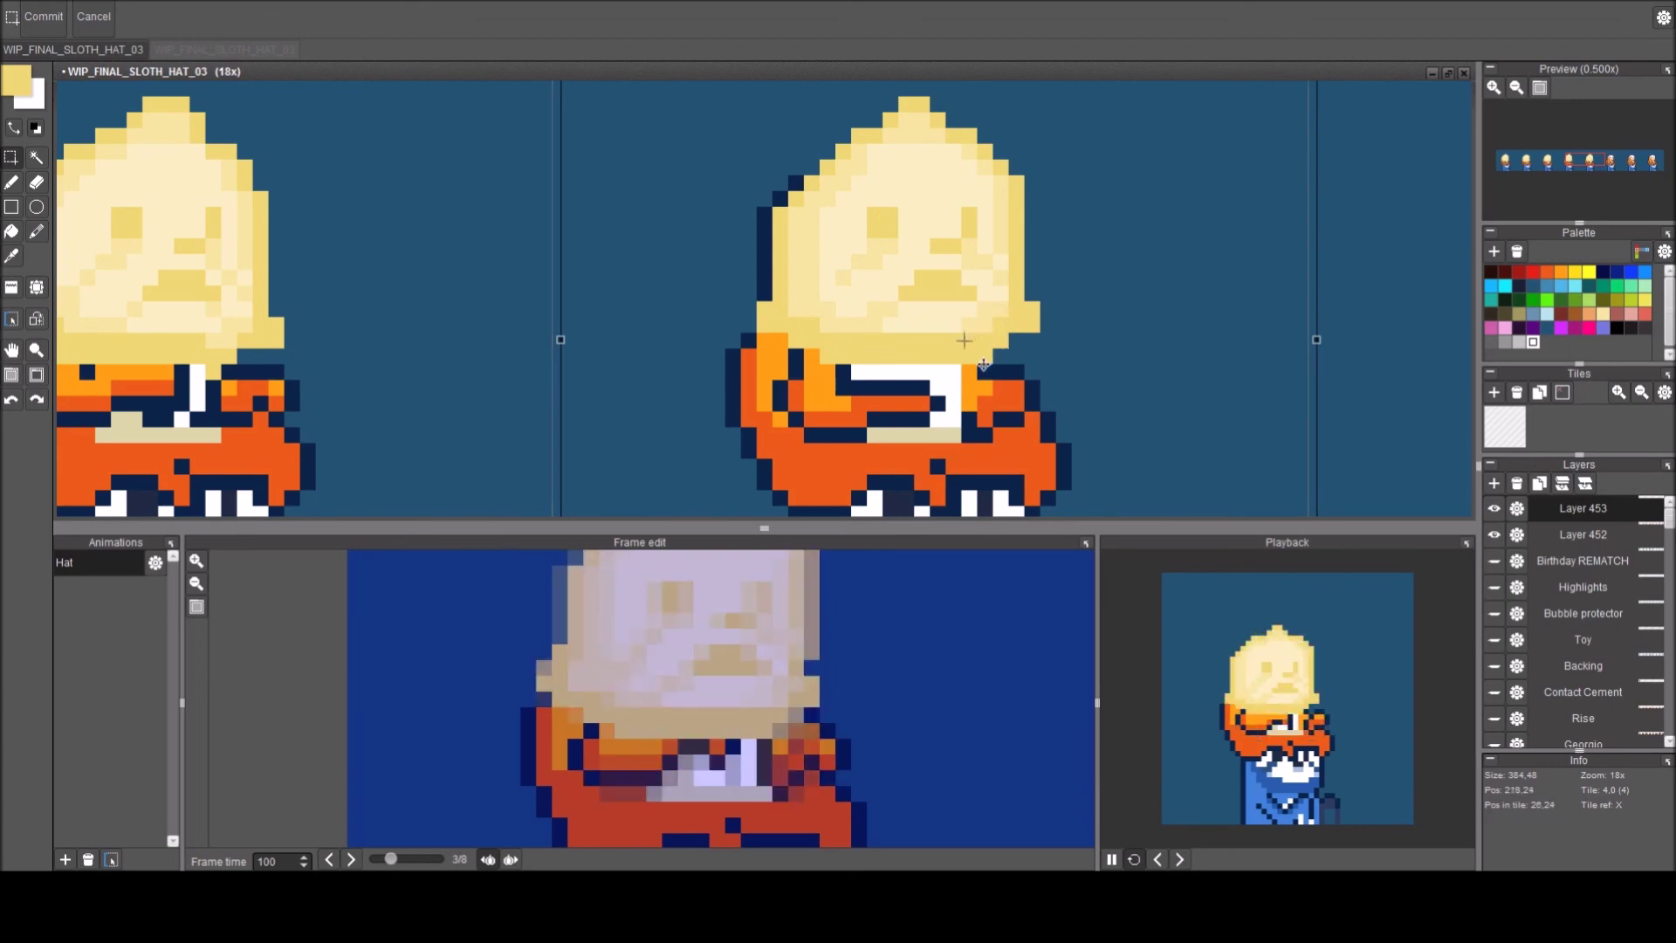
pyautogui.moveTo(921, 322)
pyautogui.mouseDown()
pyautogui.moveTo(902, 329)
pyautogui.moveTo(915, 317)
pyautogui.mouseUp()
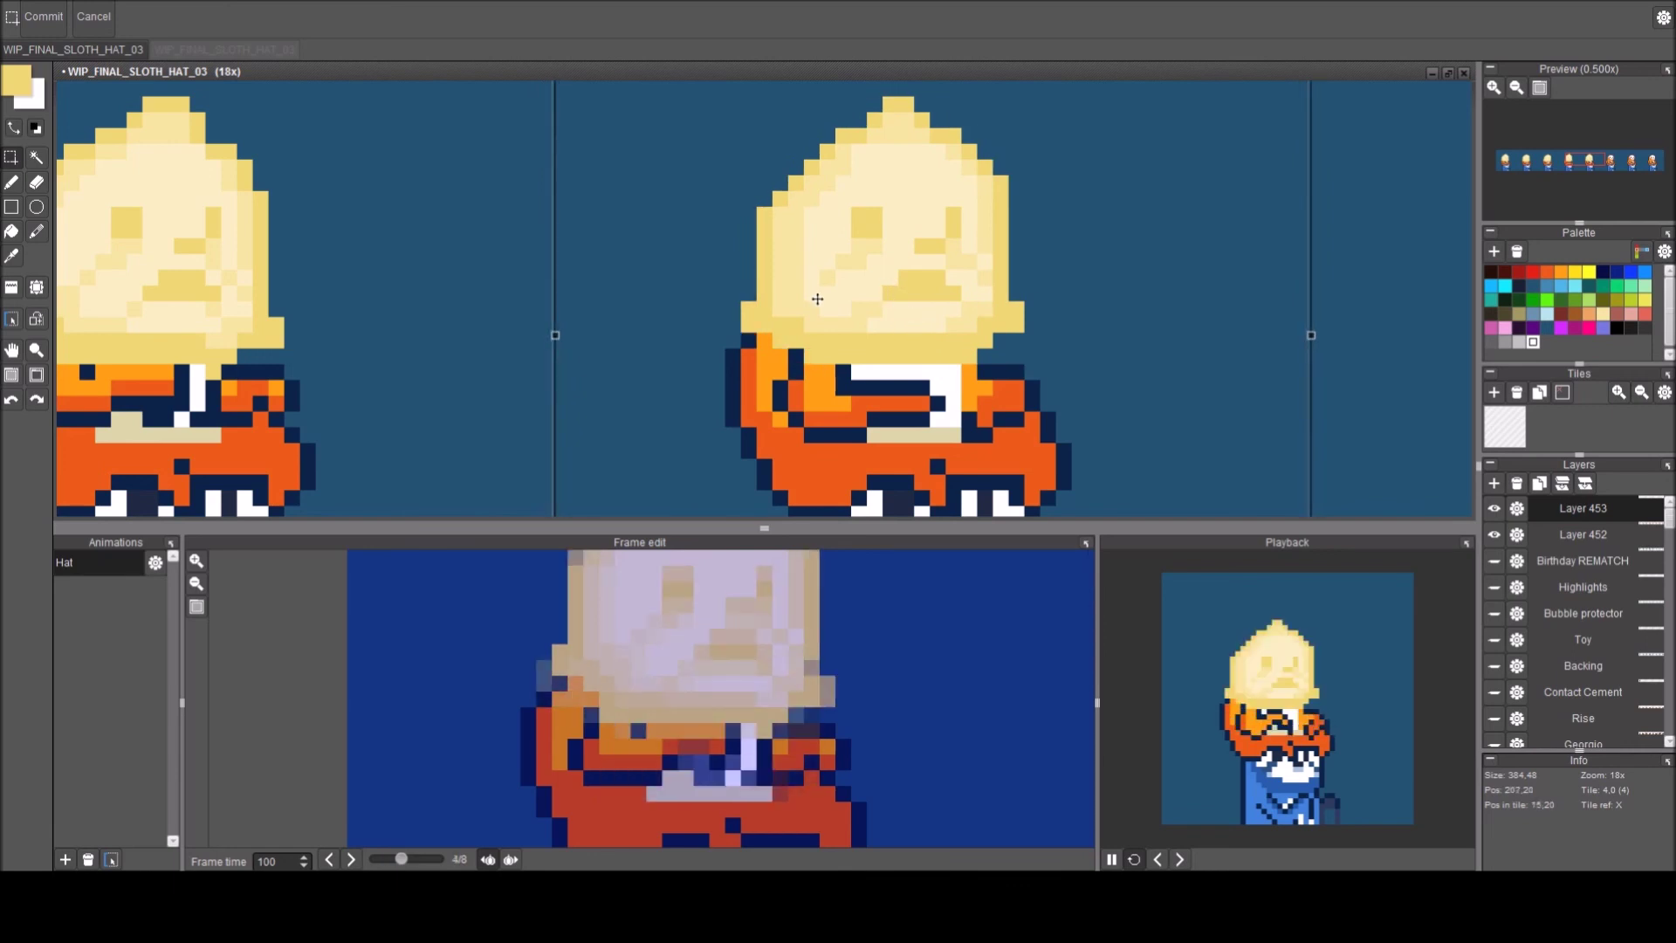
# Paste the hat onto the sixth, seventh and eighth frames, aligning each copy over the sloth's head.
pyautogui.click(474, 262)
pyautogui.scroll(-1, 976, 286)
pyautogui.moveTo(1214, 302); pyautogui.dragTo(801, 299)
pyautogui.click(995, 298)
pyautogui.hotkey('ctrl', 'v')
pyautogui.press('Right')
pyautogui.moveTo(1138, 363)
pyautogui.mouseDown()
pyautogui.moveTo(629, 324)
pyautogui.moveTo(1030, 301)
pyautogui.moveTo(1135, 339)
pyautogui.moveTo(1115, 345)
pyautogui.mouseUp()
pyautogui.moveTo(1318, 314); pyautogui.dragTo(850, 319)
pyautogui.moveTo(583, 291); pyautogui.dragTo(1074, 284)
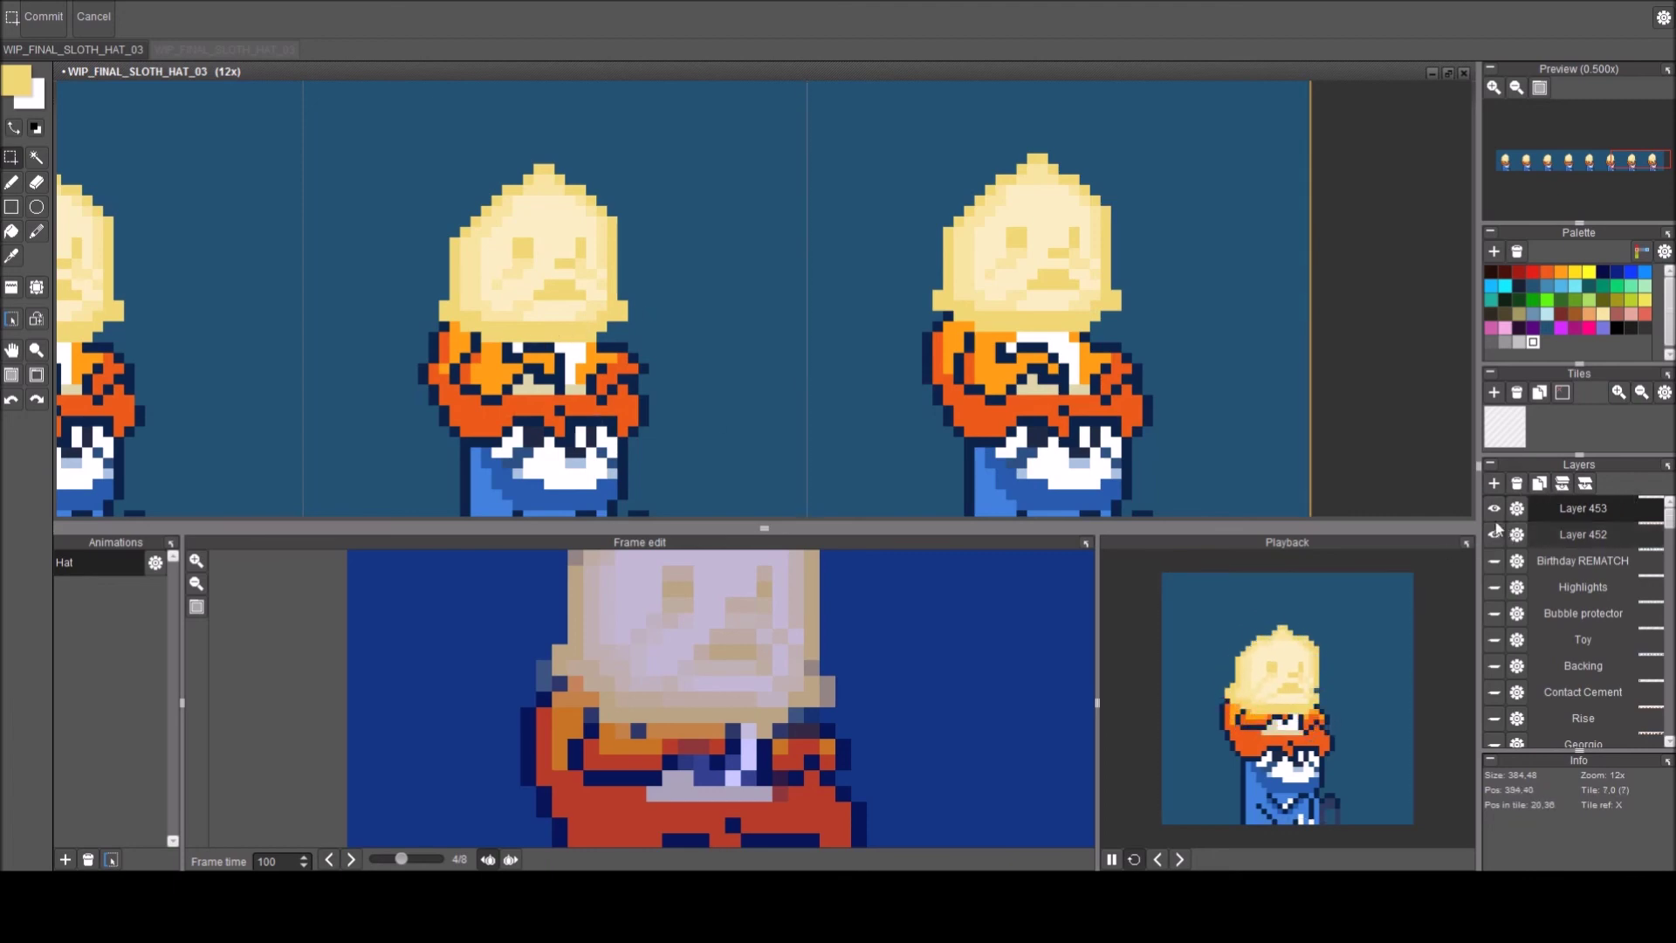
# Hide the hat layer, make Layer 452 active, and turn off onion skinning in an enlarged frame editor.
pyautogui.click(1550, 534)
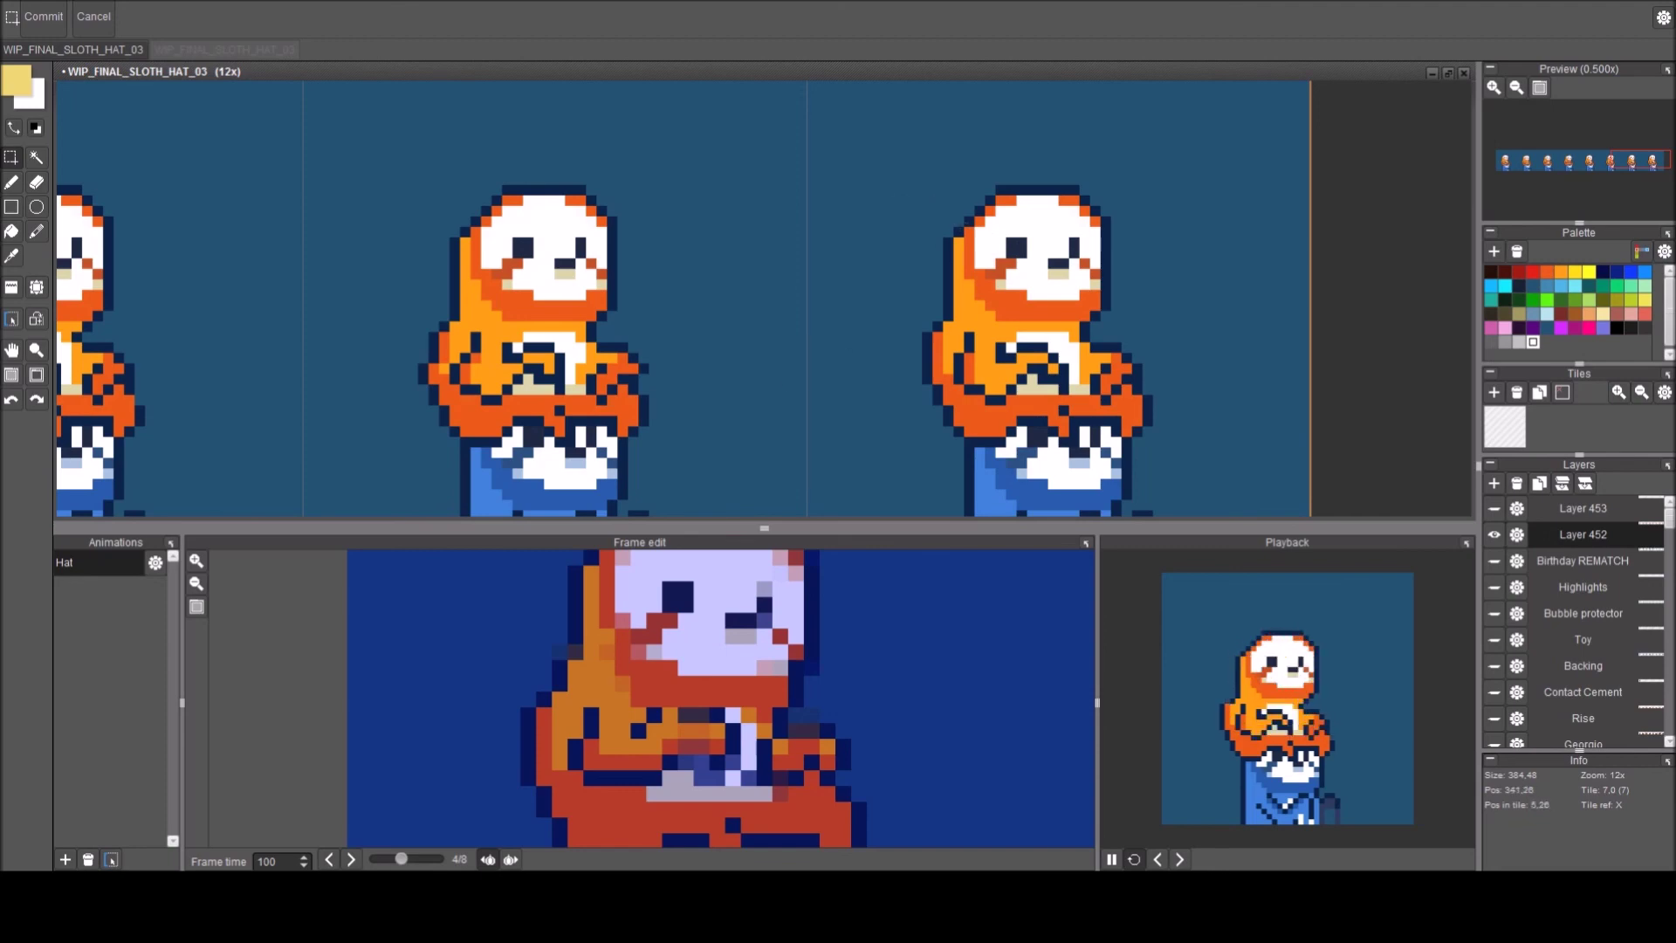
pyautogui.press('space')
pyautogui.moveTo(616, 313); pyautogui.dragTo(569, 294)
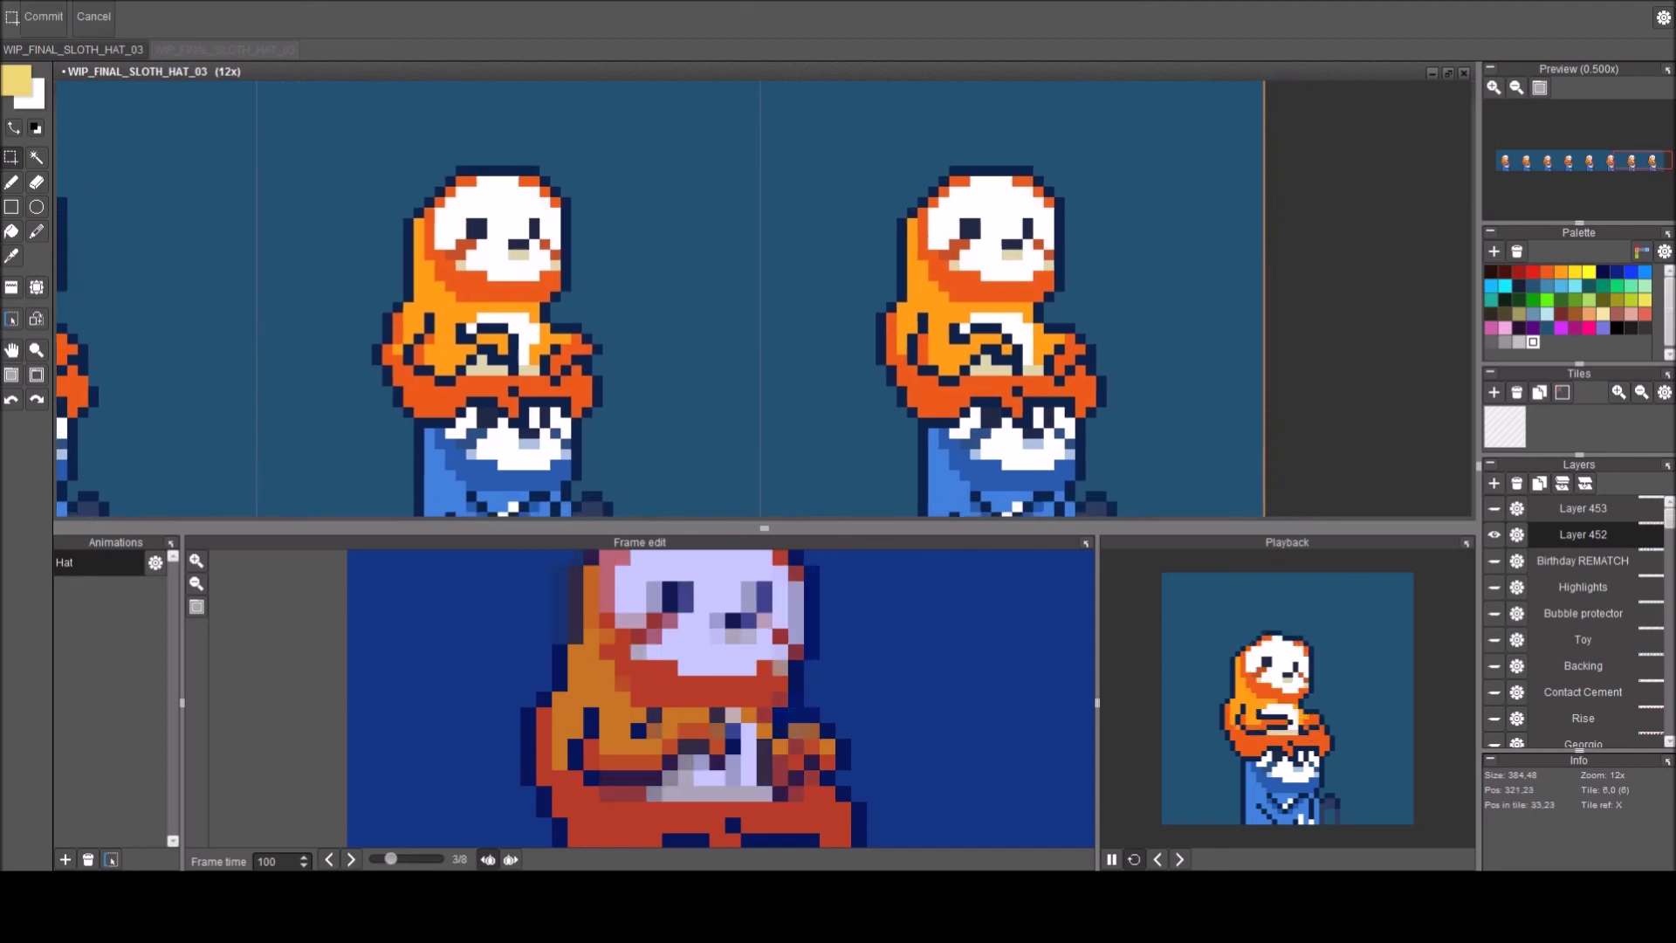
pyautogui.click(488, 859)
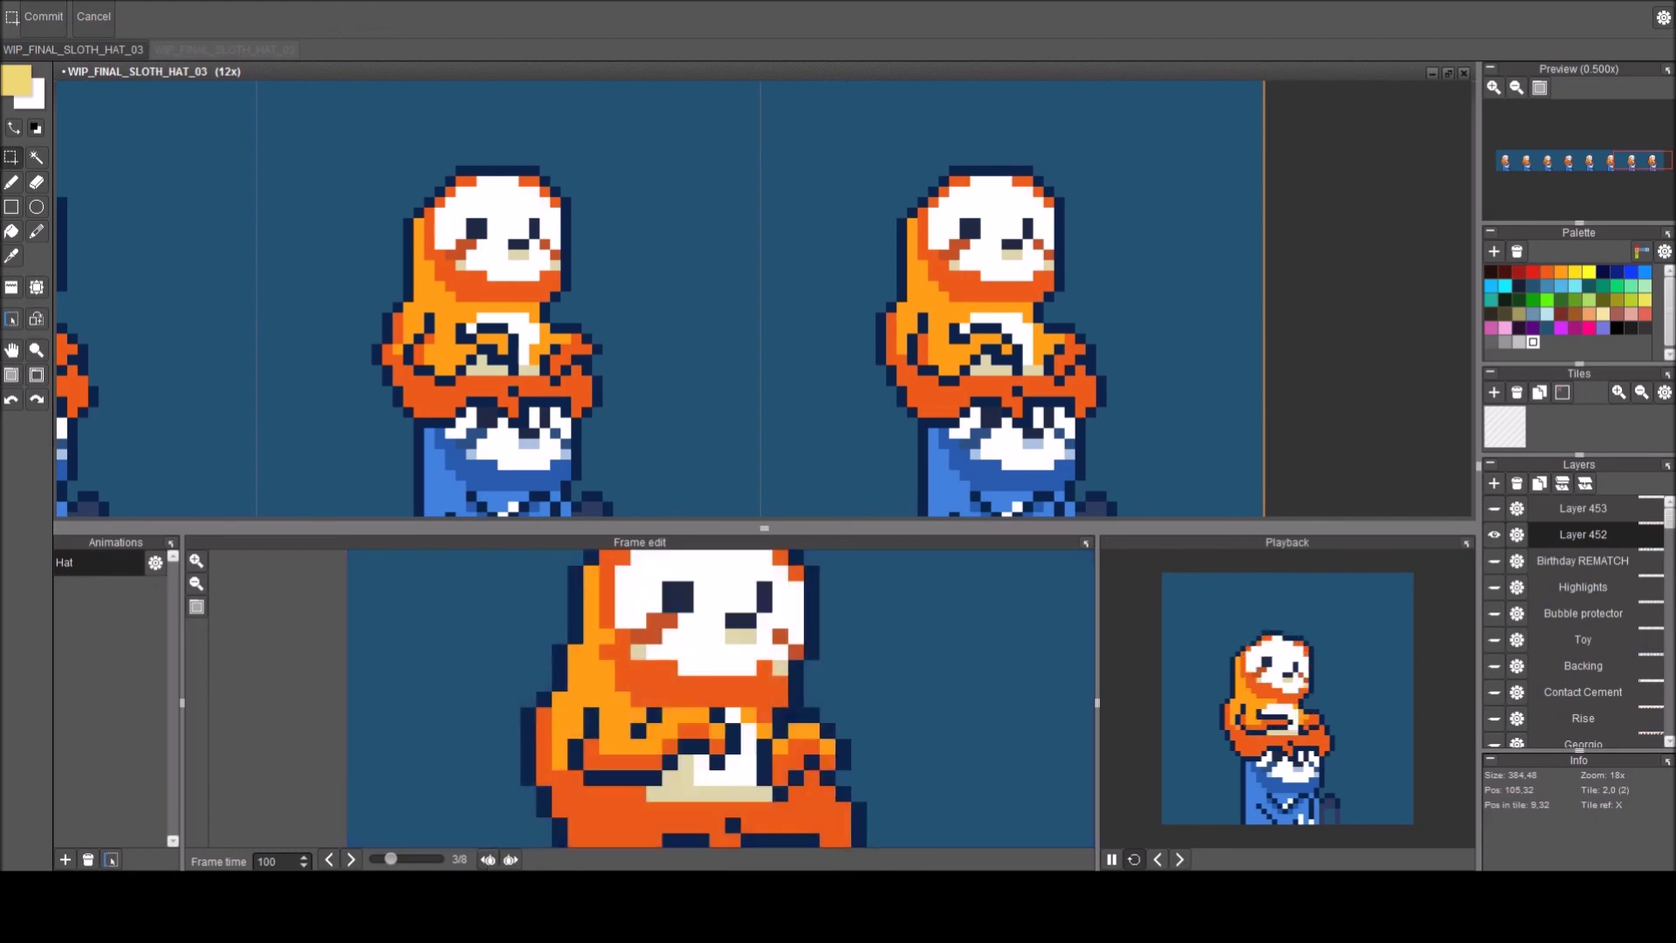
pyautogui.moveTo(807, 527); pyautogui.dragTo(808, 341)
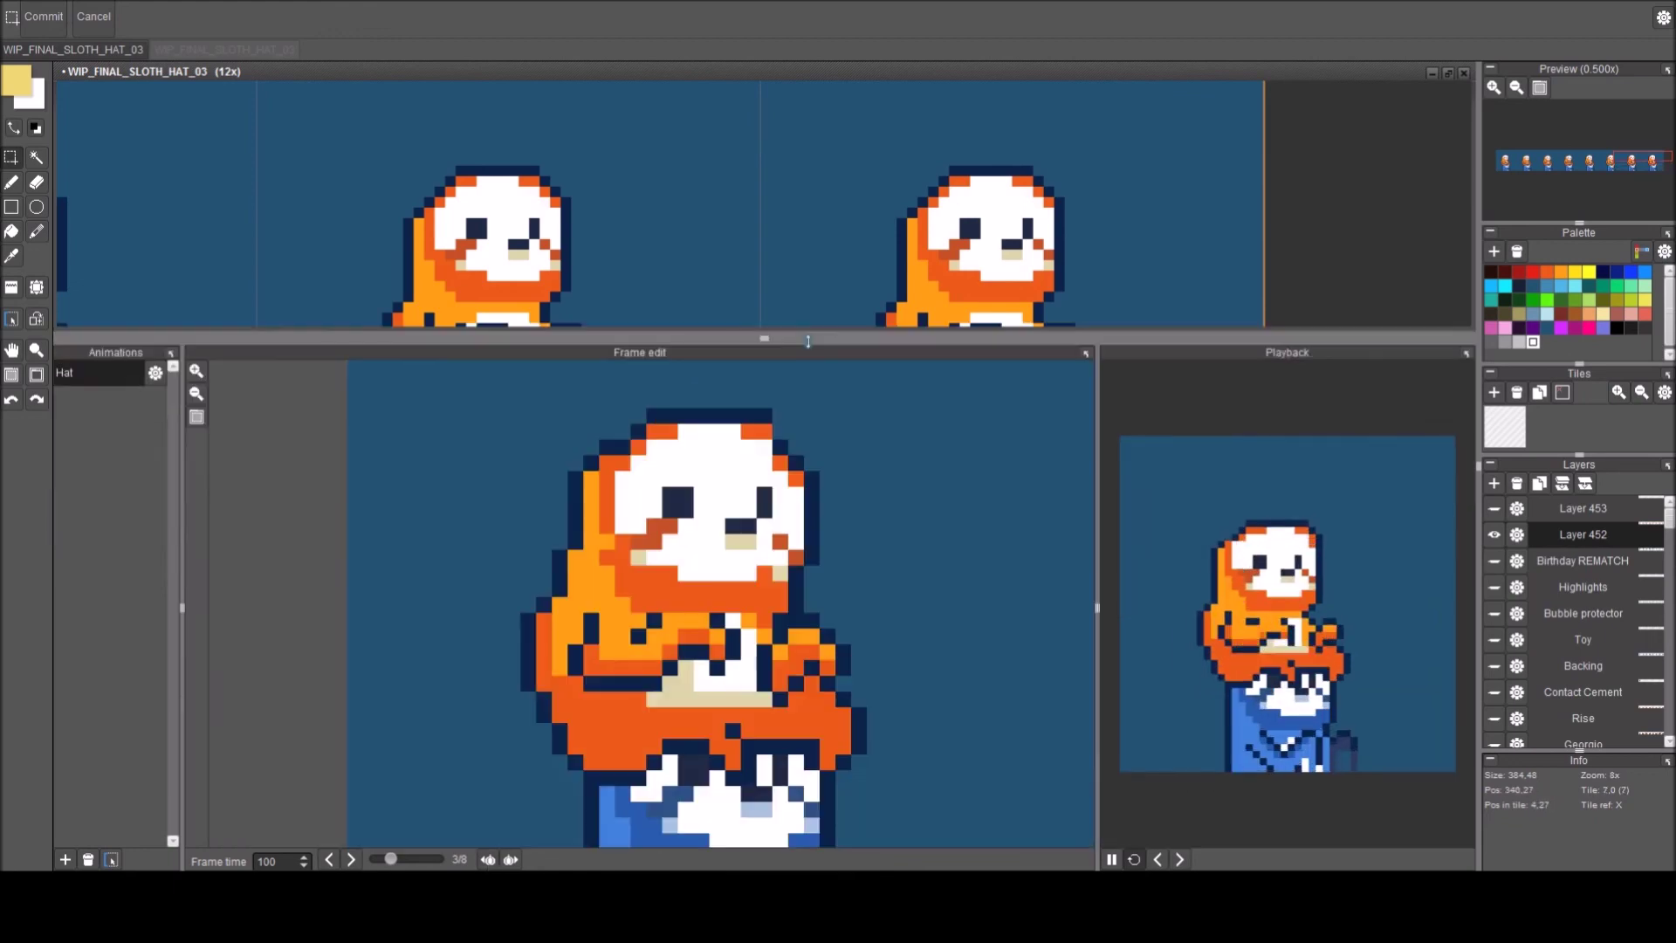
pyautogui.press('Left')
pyautogui.press('Left')
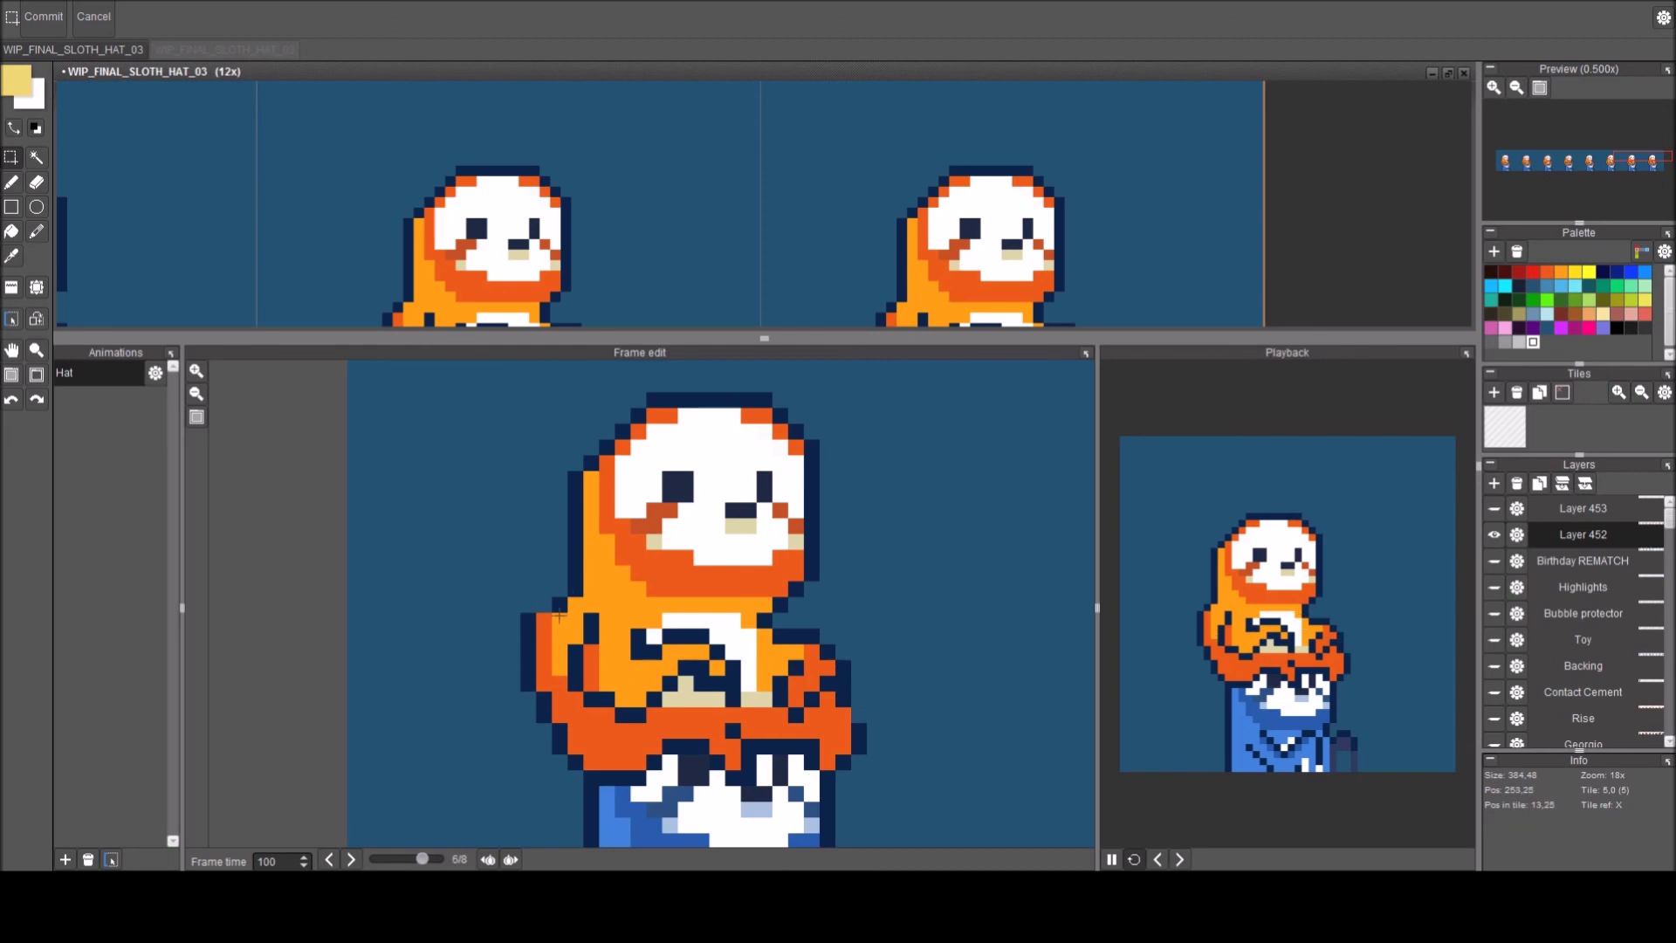
# Reshape the sixth frame's shoulder edge on the sloth's back side with navy outline and light-orange pixels.
pyautogui.press('b')
pyautogui.rightClick(513, 620)
pyautogui.rightClick(527, 636)
pyautogui.keyDown('alt'); pyautogui.click(570, 609); pyautogui.keyUp('alt')
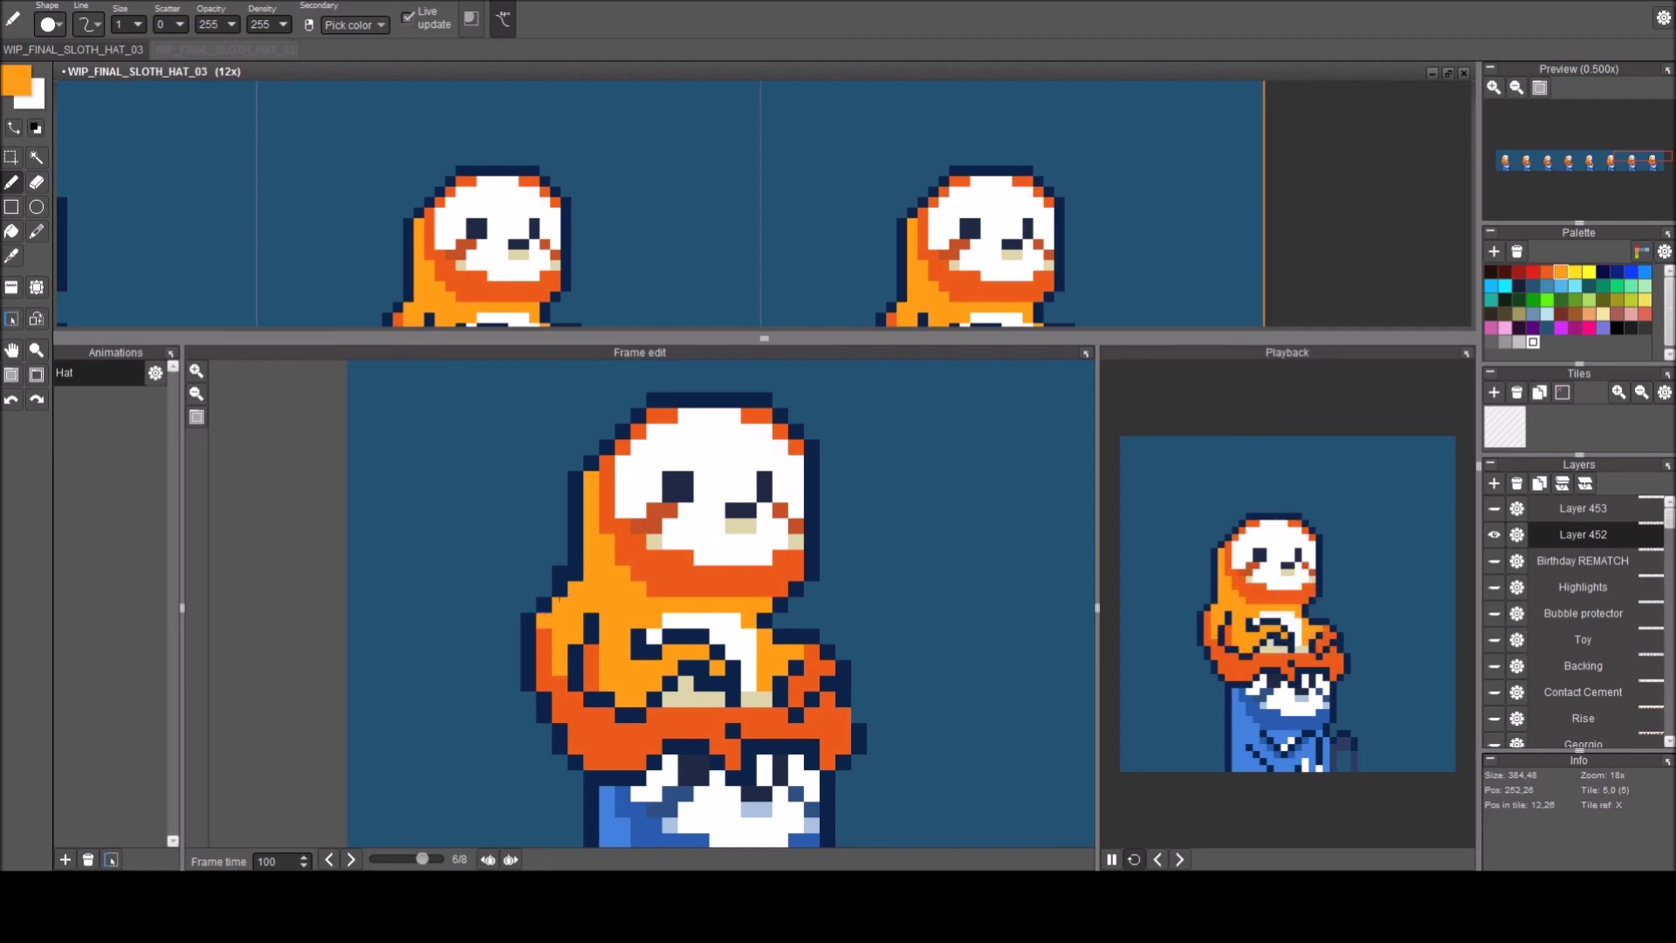
# Redraw the seventh frame's shoulder outline in navy and touch up the shoulder's fill with the orange tones.
pyautogui.press('e')
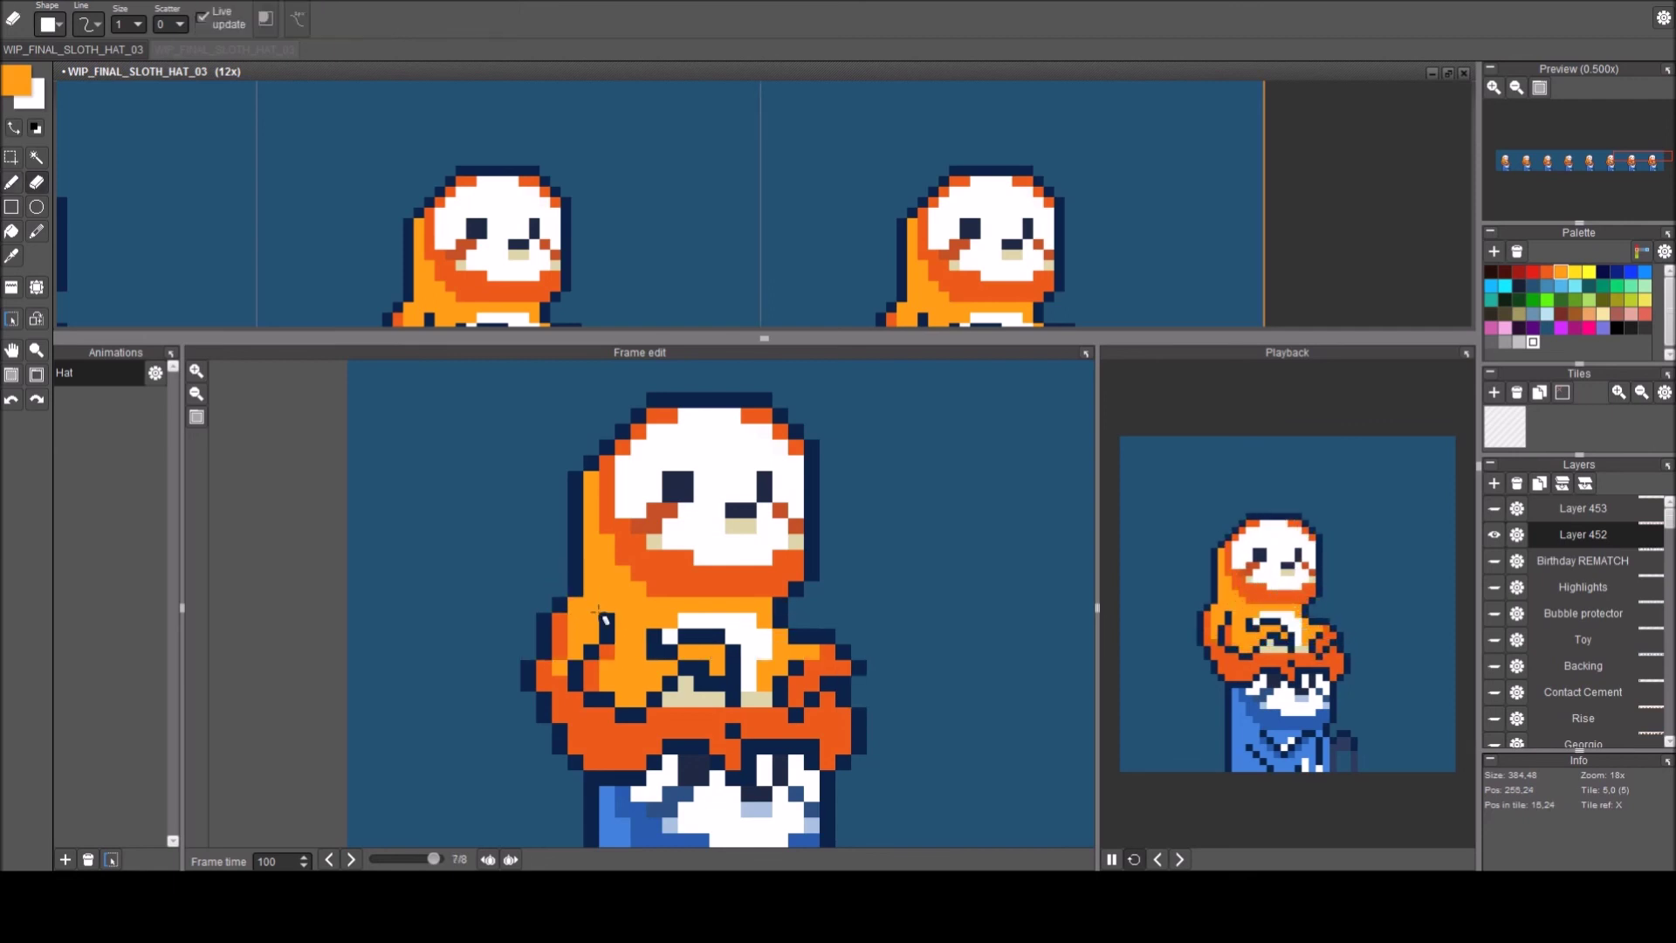
pyautogui.press('b')
pyautogui.keyDown('alt'); pyautogui.click(533, 668); pyautogui.keyUp('alt')
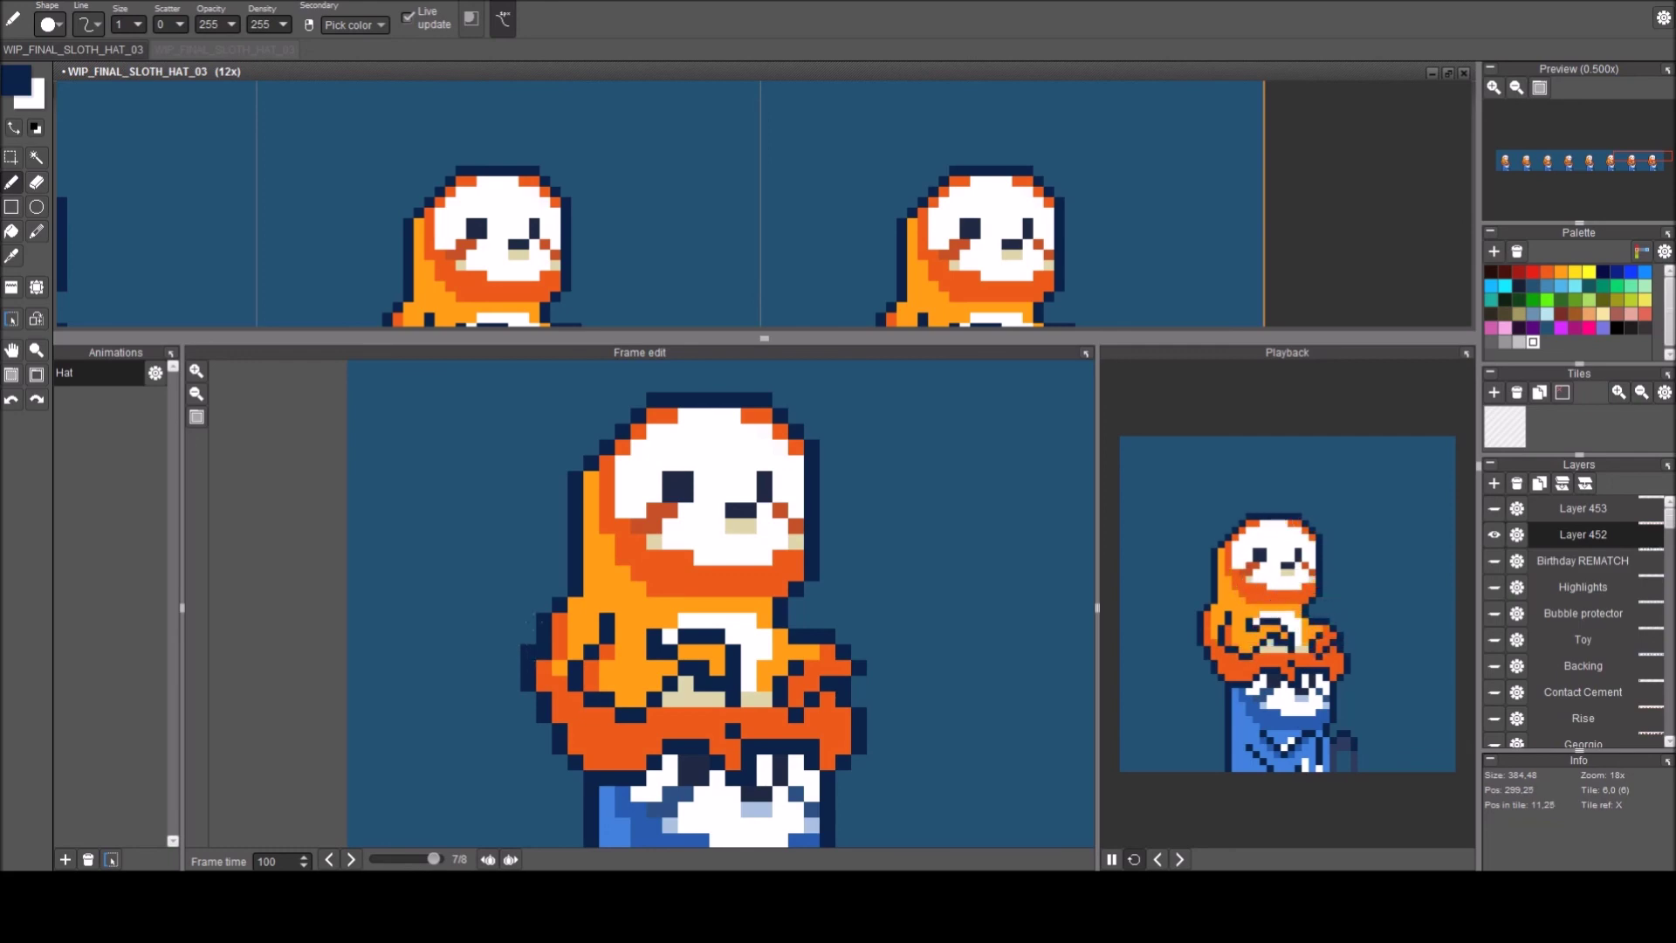
pyautogui.click(528, 628)
pyautogui.click(552, 587)
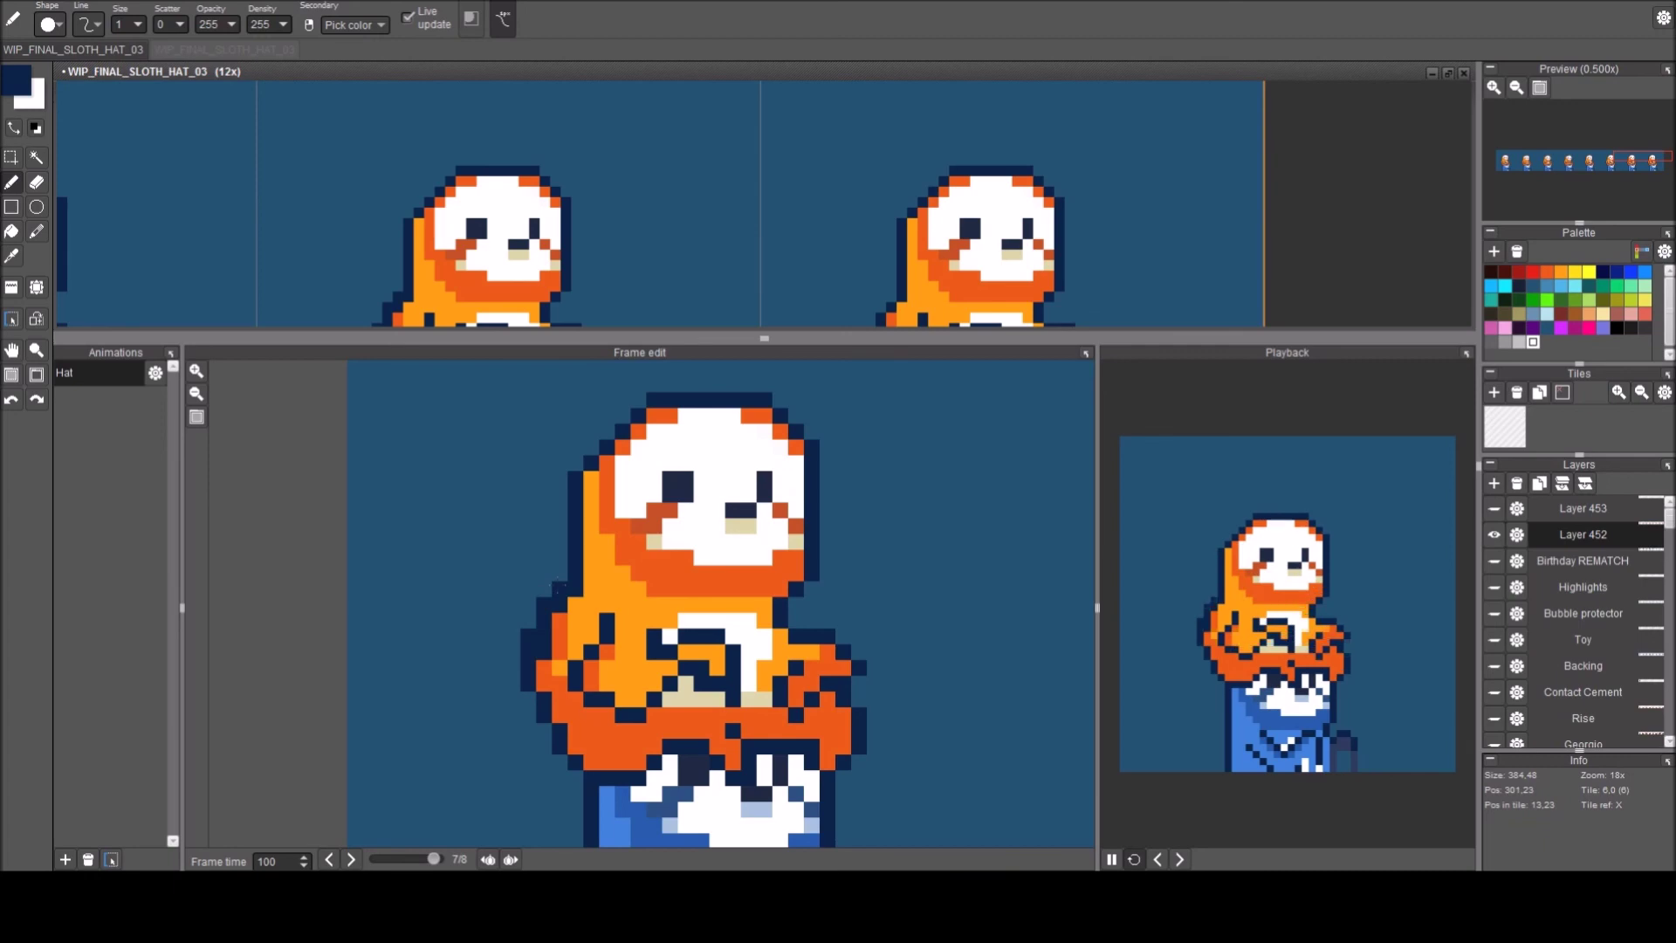
pyautogui.rightClick(575, 619)
pyautogui.rightClick(559, 620)
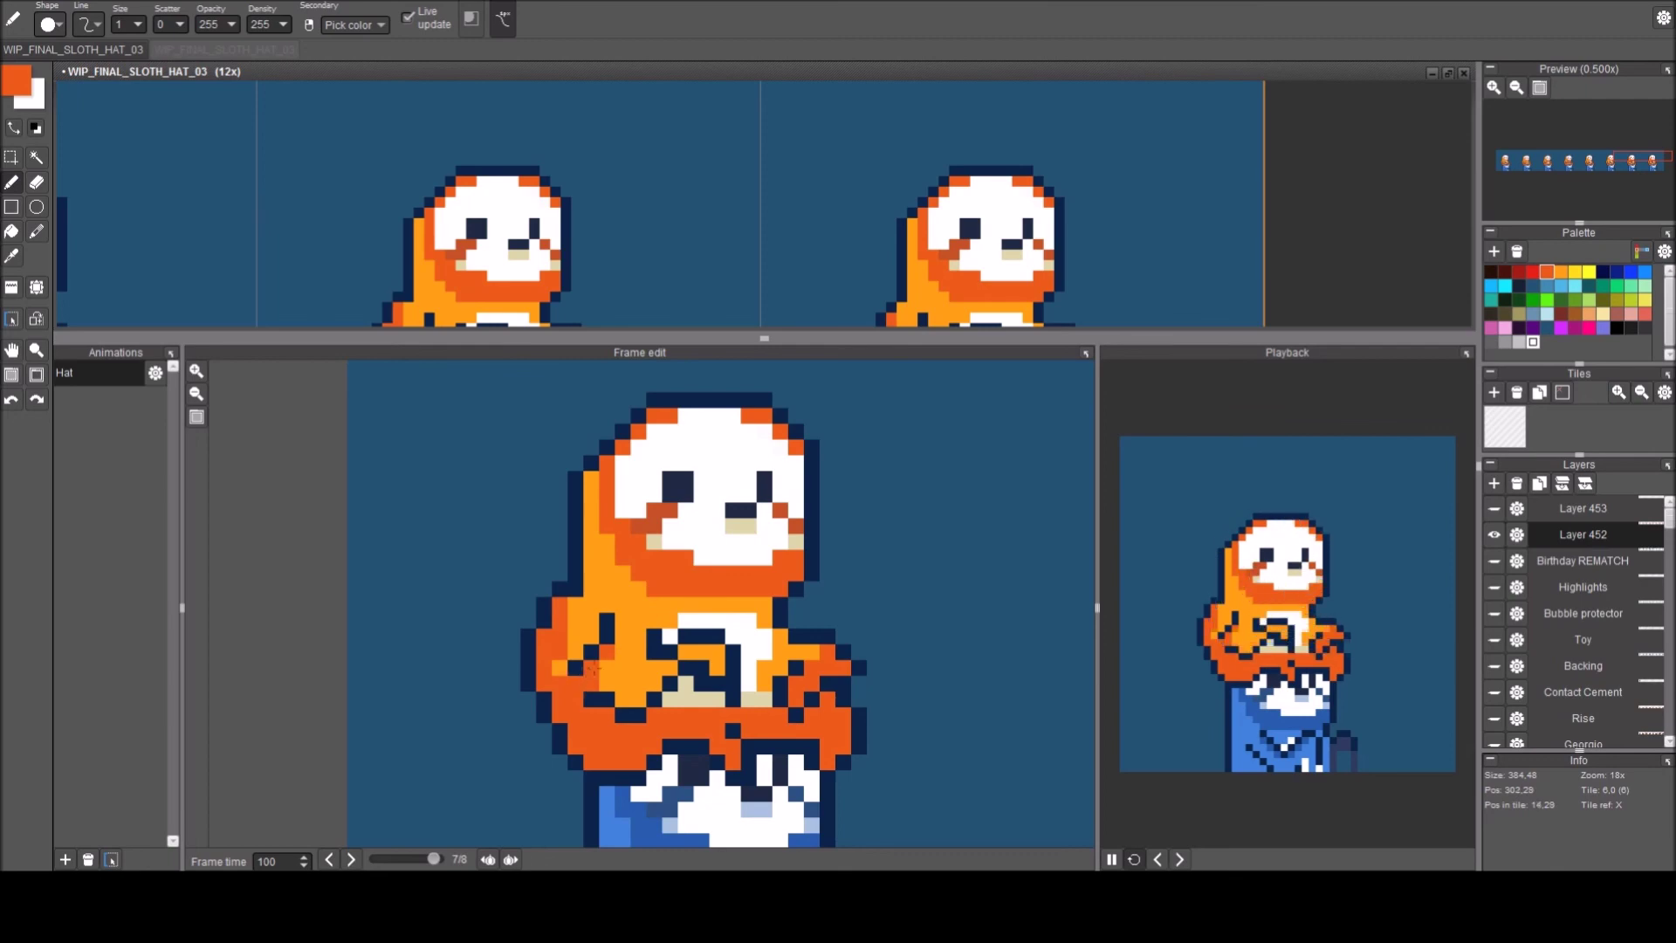
# Step back and forth through the animation frames to compare the sloth's head and shoulder positions without the hat.
pyautogui.press('Right')
pyautogui.press('Right')
pyautogui.press('Right')
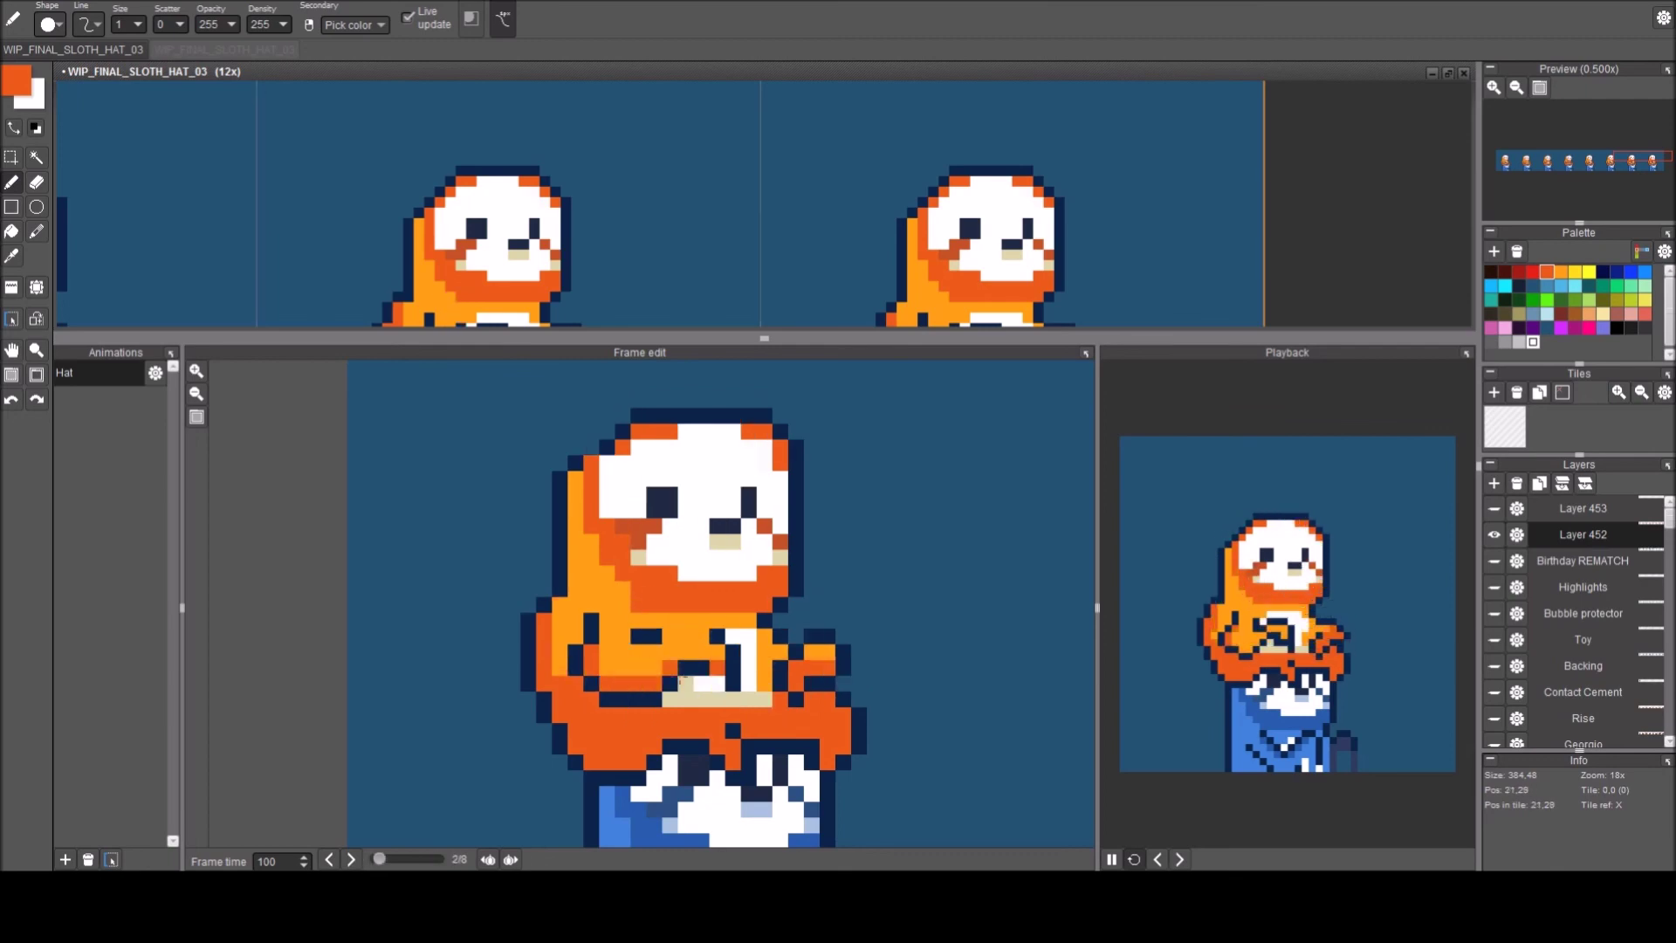
pyautogui.press('Right')
pyautogui.press('Right')
pyautogui.press('Right')
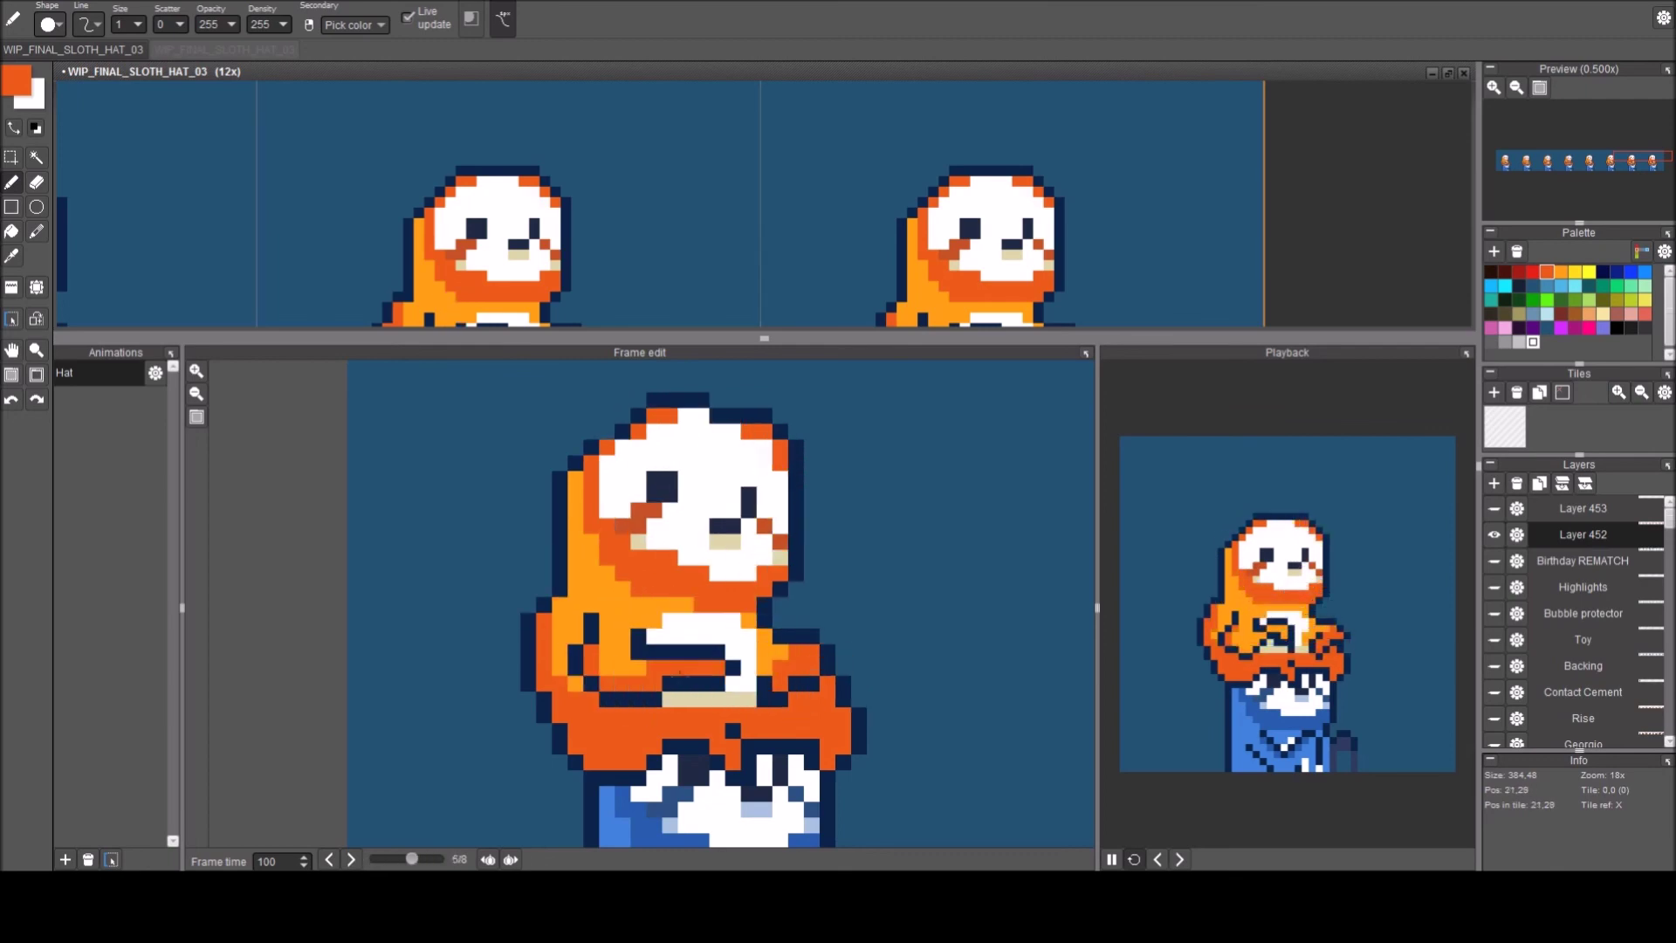
pyautogui.press('Left')
pyautogui.press('Left')
pyautogui.press('Right')
pyautogui.press('Right')
pyautogui.press('Right')
pyautogui.press('Left')
pyautogui.press('Left')
pyautogui.press('Left')
pyautogui.press('Right')
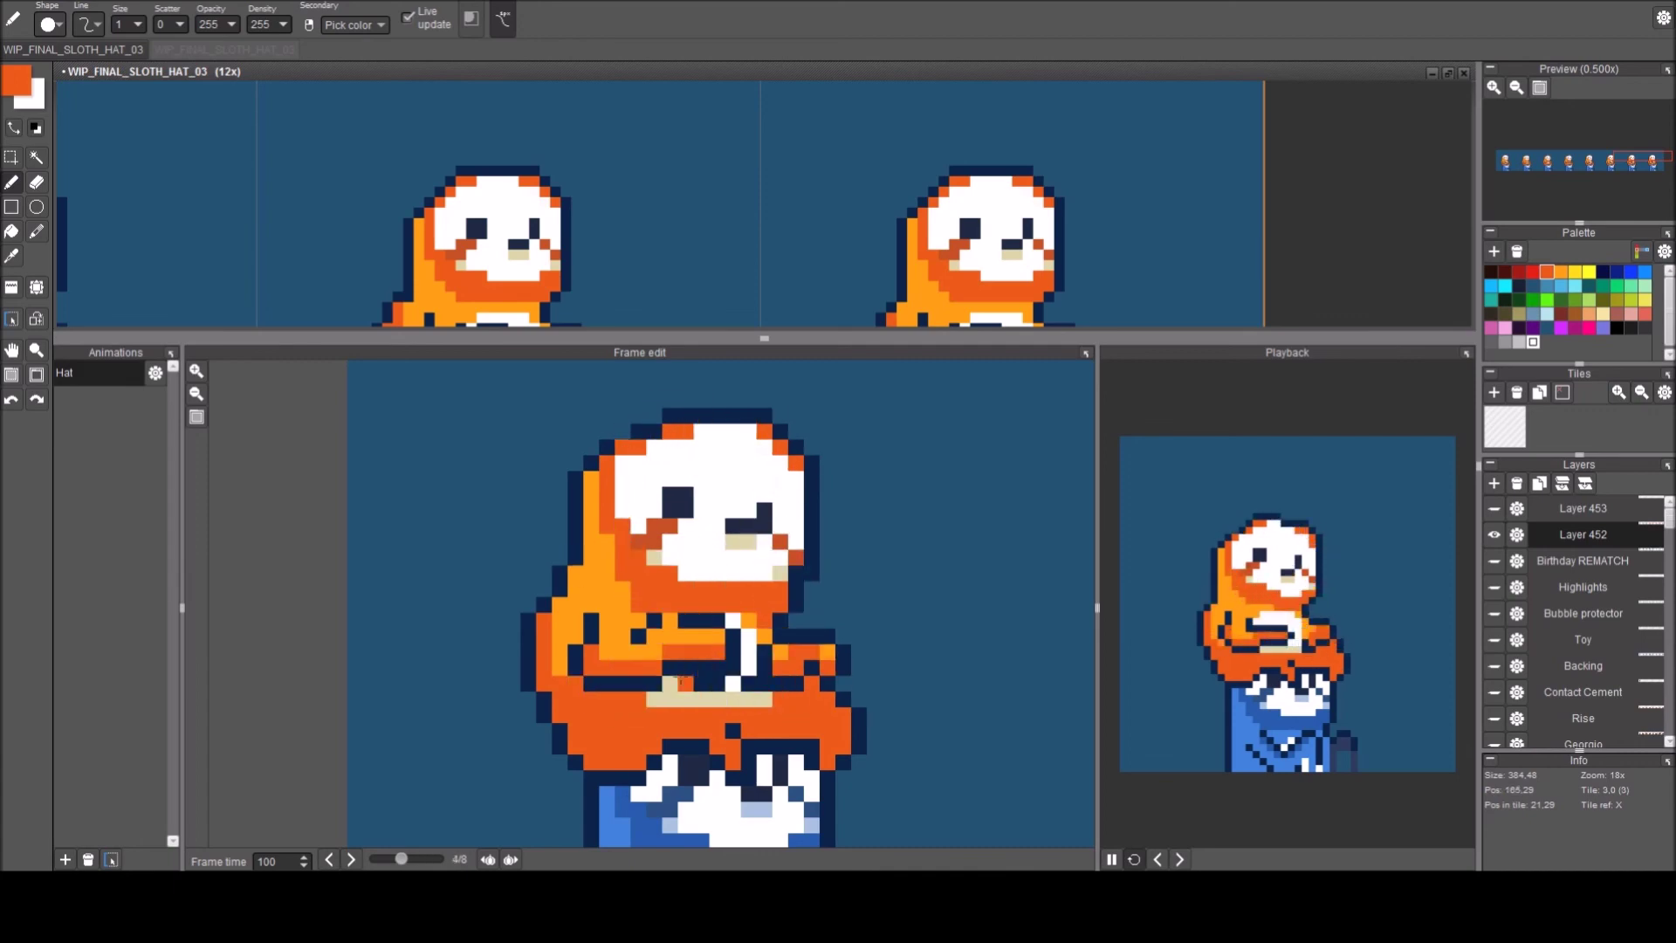
# Cut the sloth's head on the fifth frame and paste it one pixel further to the right.
pyautogui.press('Right')
pyautogui.press('s')
pyautogui.moveTo(542, 367); pyautogui.dragTo(854, 590)
pyautogui.hotkey('ctrl', 'x')
pyautogui.hotkey('ctrl', 'v')
pyautogui.moveTo(755, 537); pyautogui.dragTo(763, 540)
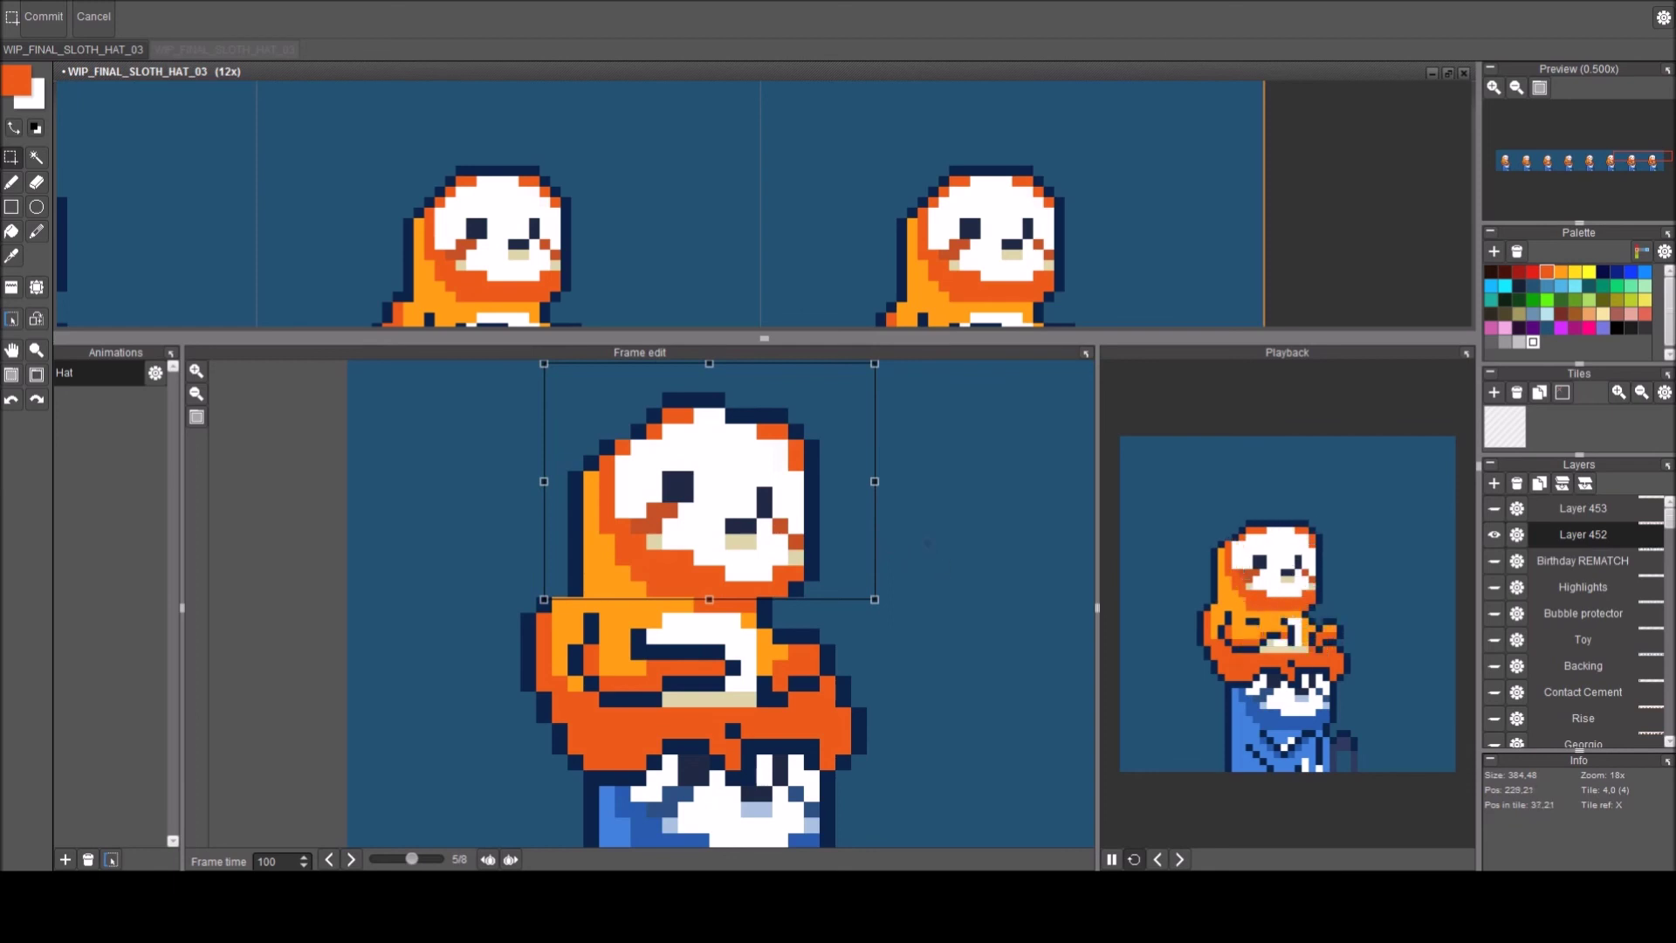
pyautogui.press('Return')
# Patch the gaps around the fifth frame's neck and shoulder with light orange, navy and dark orange.
pyautogui.rightClick(581, 588)
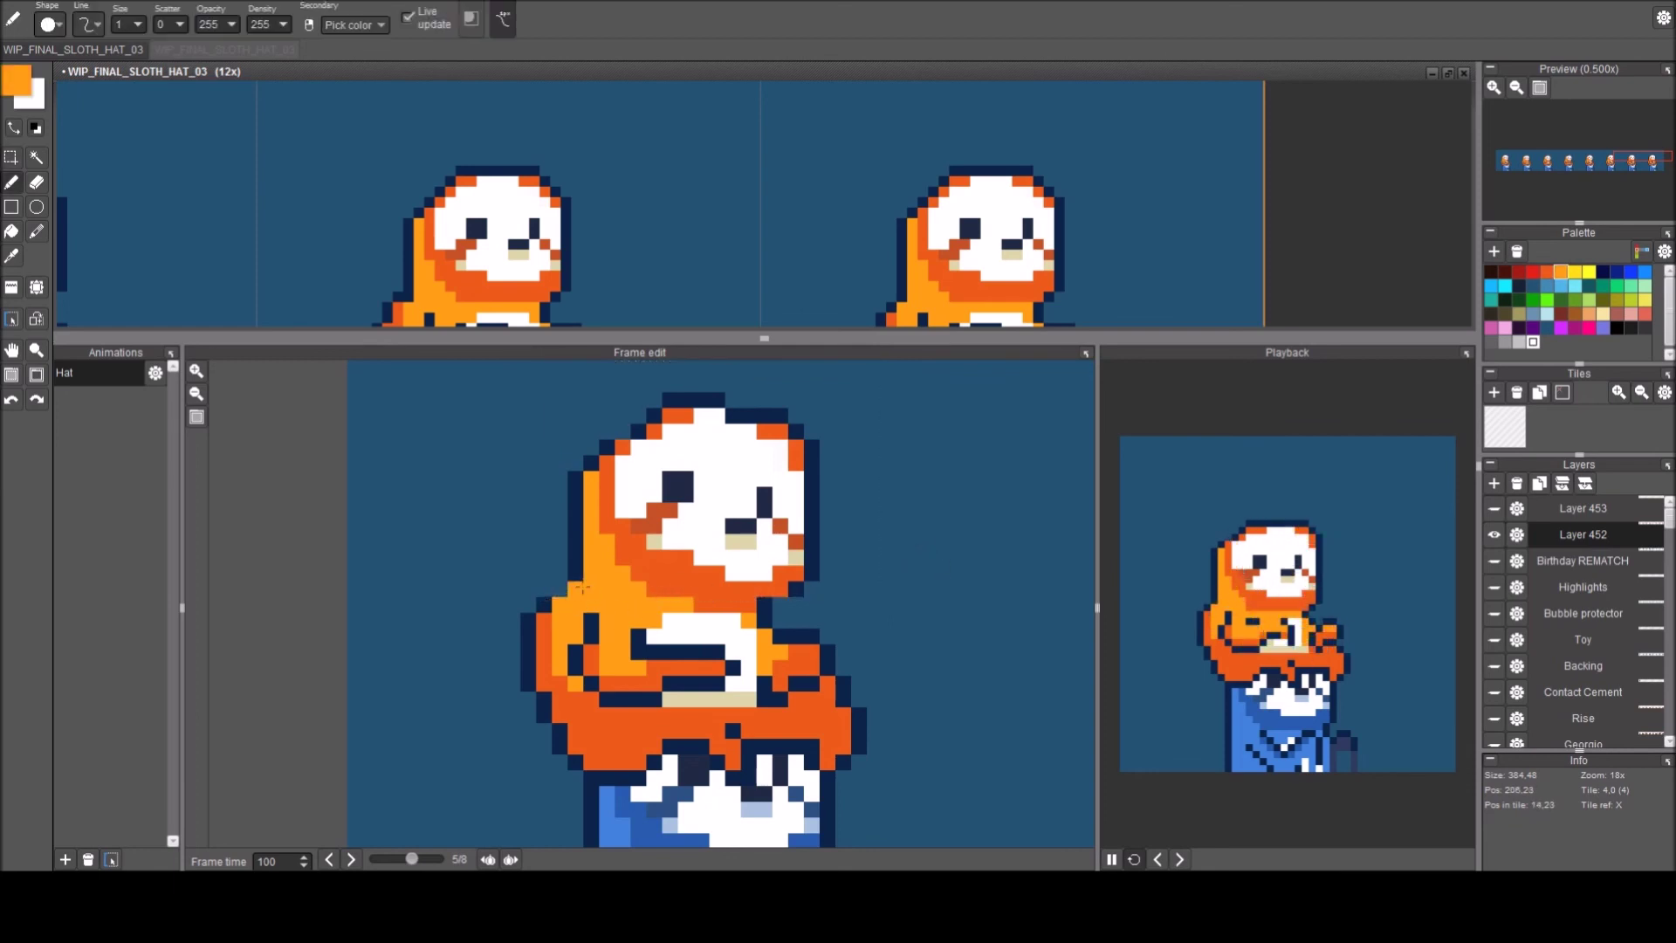
pyautogui.rightClick(775, 605)
pyautogui.rightClick(762, 601)
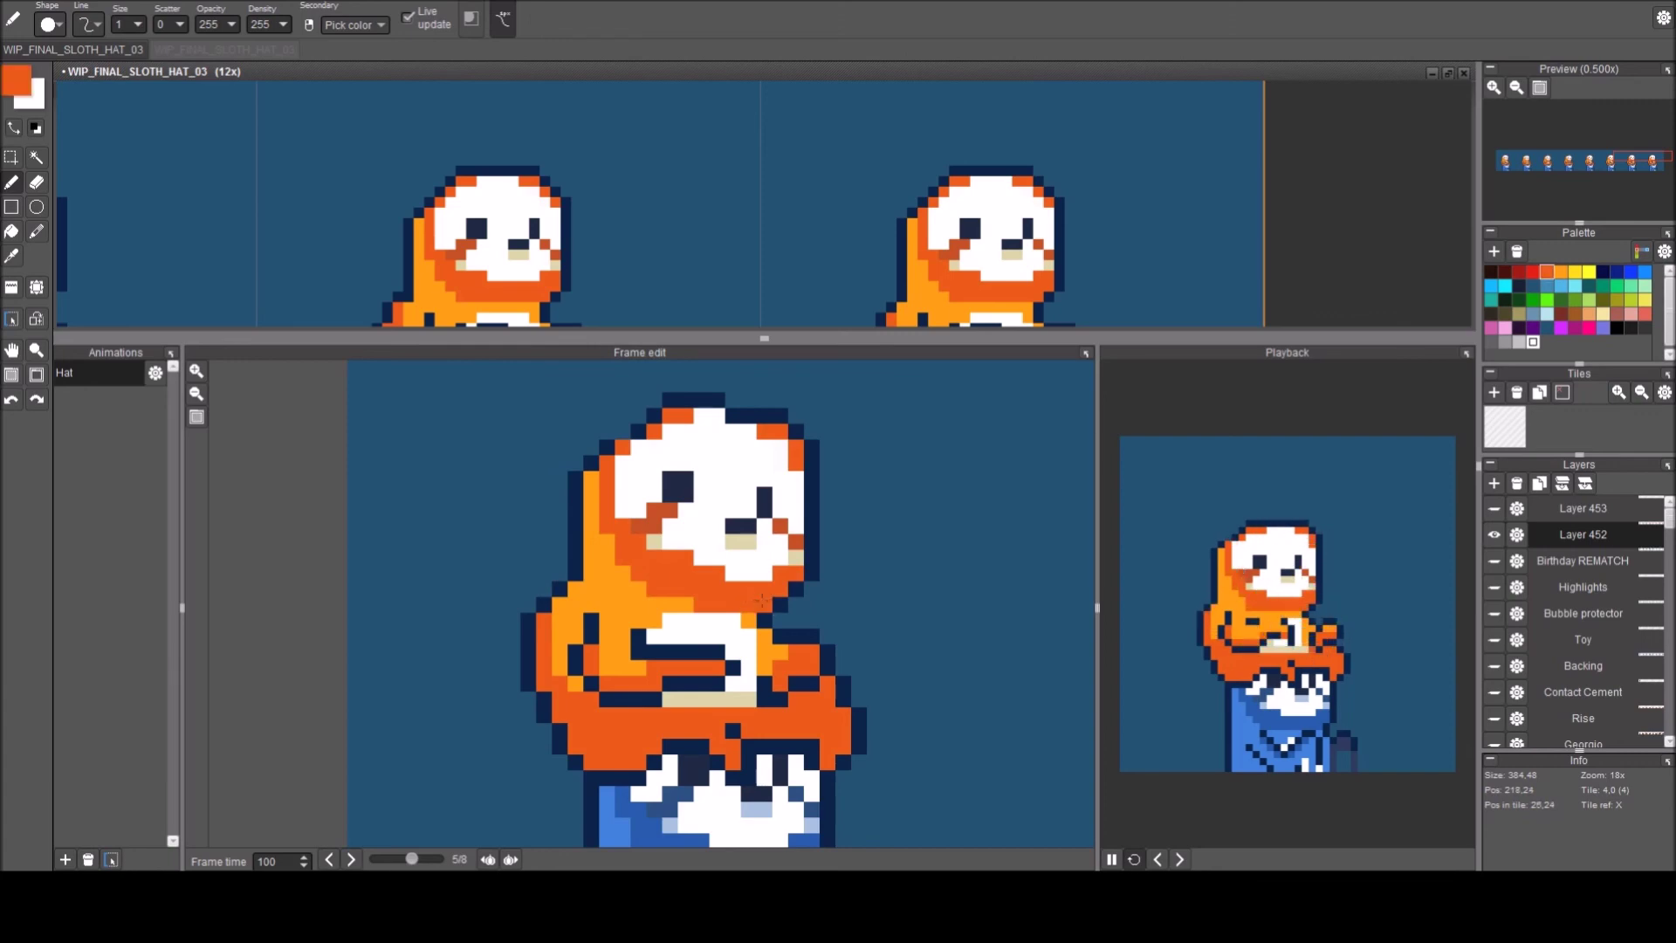
# Show the hat layer again and move the fifth frame's hat one pixel to the right on Layer 453.
pyautogui.click(1494, 511)
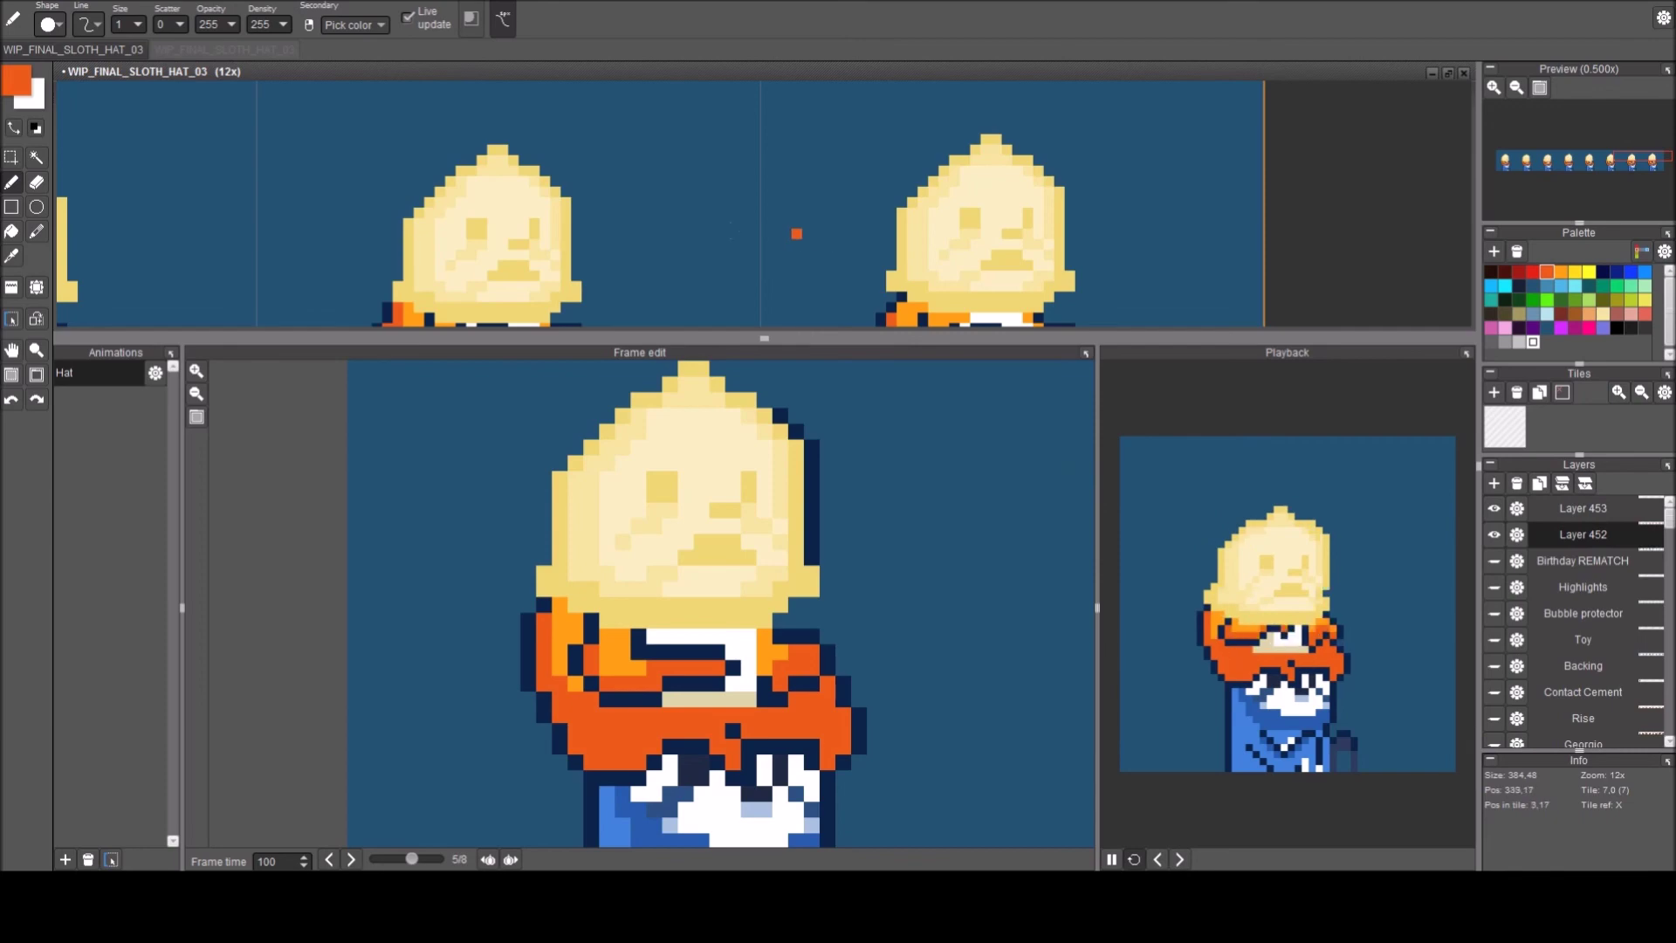
pyautogui.scroll(-2, 701, 231)
pyautogui.press('space')
pyautogui.moveTo(566, 219); pyautogui.dragTo(909, 220)
pyautogui.moveTo(679, 240); pyautogui.dragTo(1070, 218)
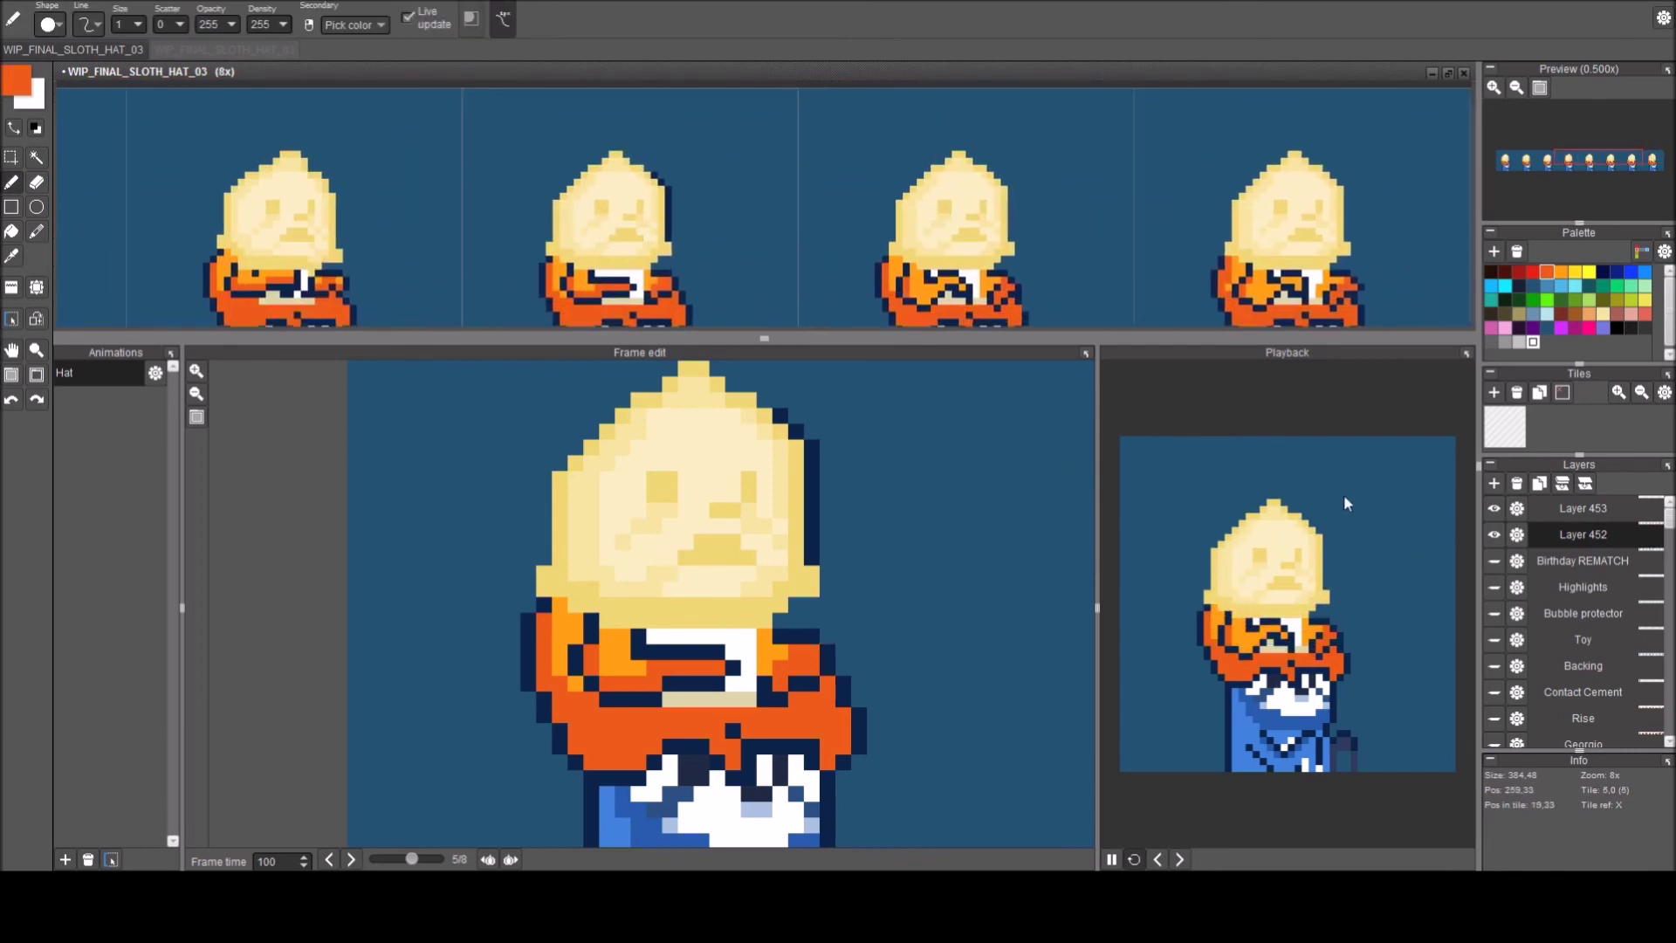
pyautogui.click(1542, 504)
pyautogui.press('s')
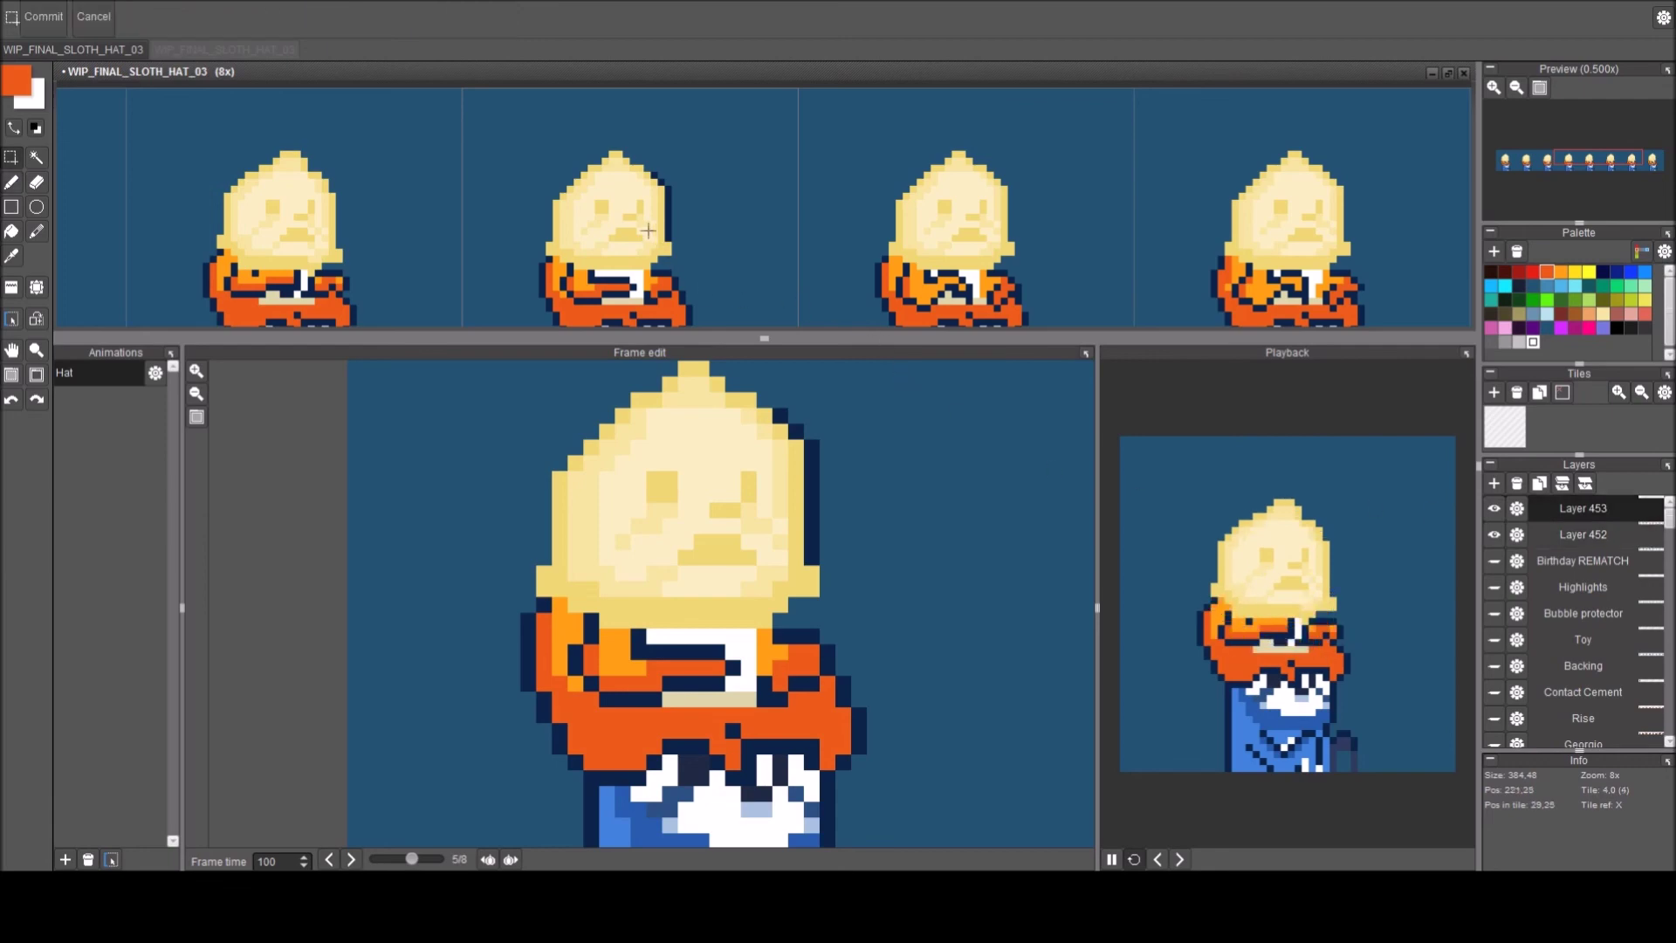
pyautogui.doubleClick(647, 230)
pyautogui.hotkey('ctrl', 'x')
pyautogui.hotkey('ctrl', 'v')
pyautogui.press('Right')
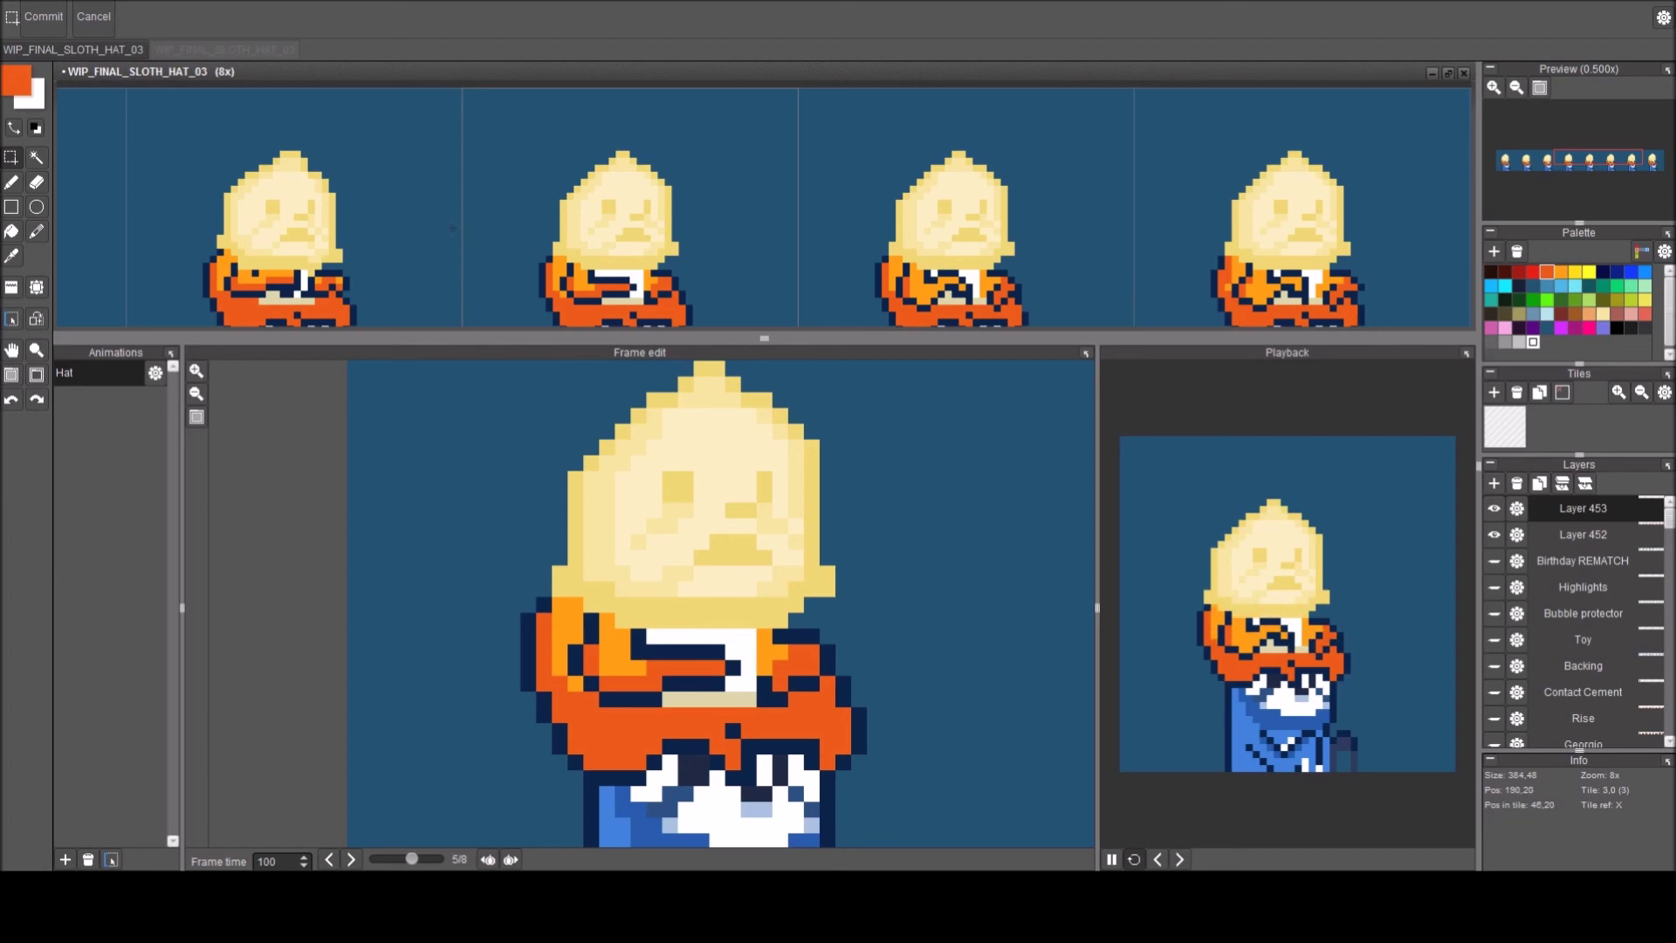
# Repaint the seventh frame's upper arm below the hat in light orange on Layer 452.
pyautogui.press('Right')
pyautogui.press('Right')
pyautogui.press('Right')
pyautogui.press('Left')
pyautogui.press('Left')
pyautogui.press('Right')
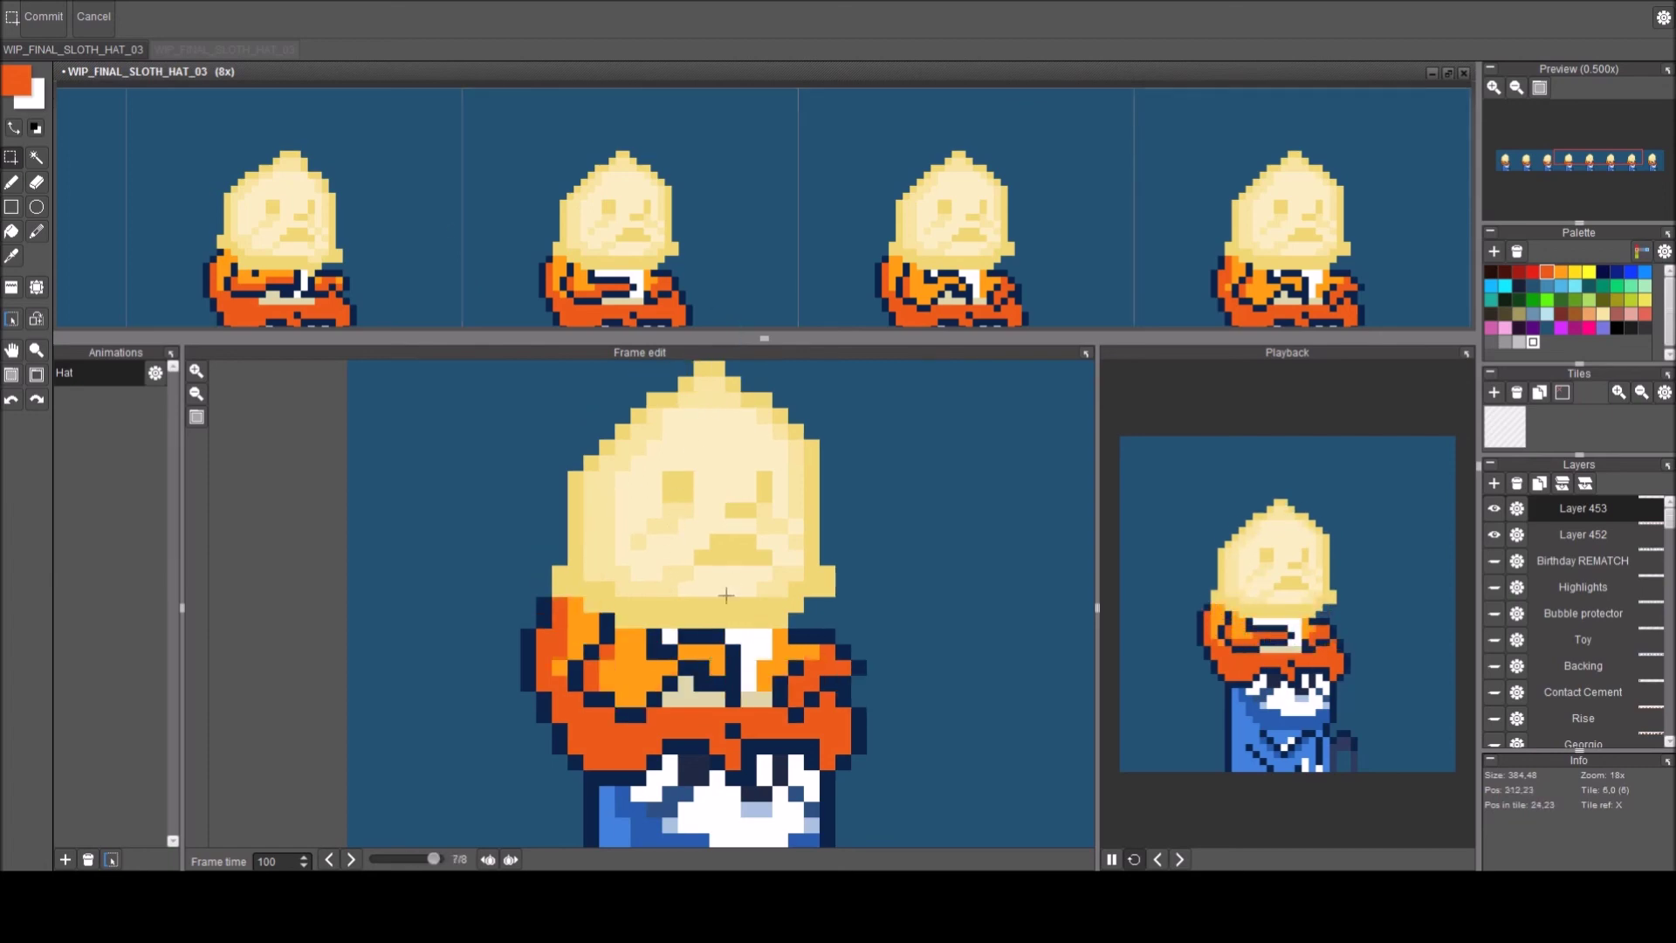
pyautogui.press('b')
pyautogui.rightClick(662, 665)
pyautogui.click(1533, 533)
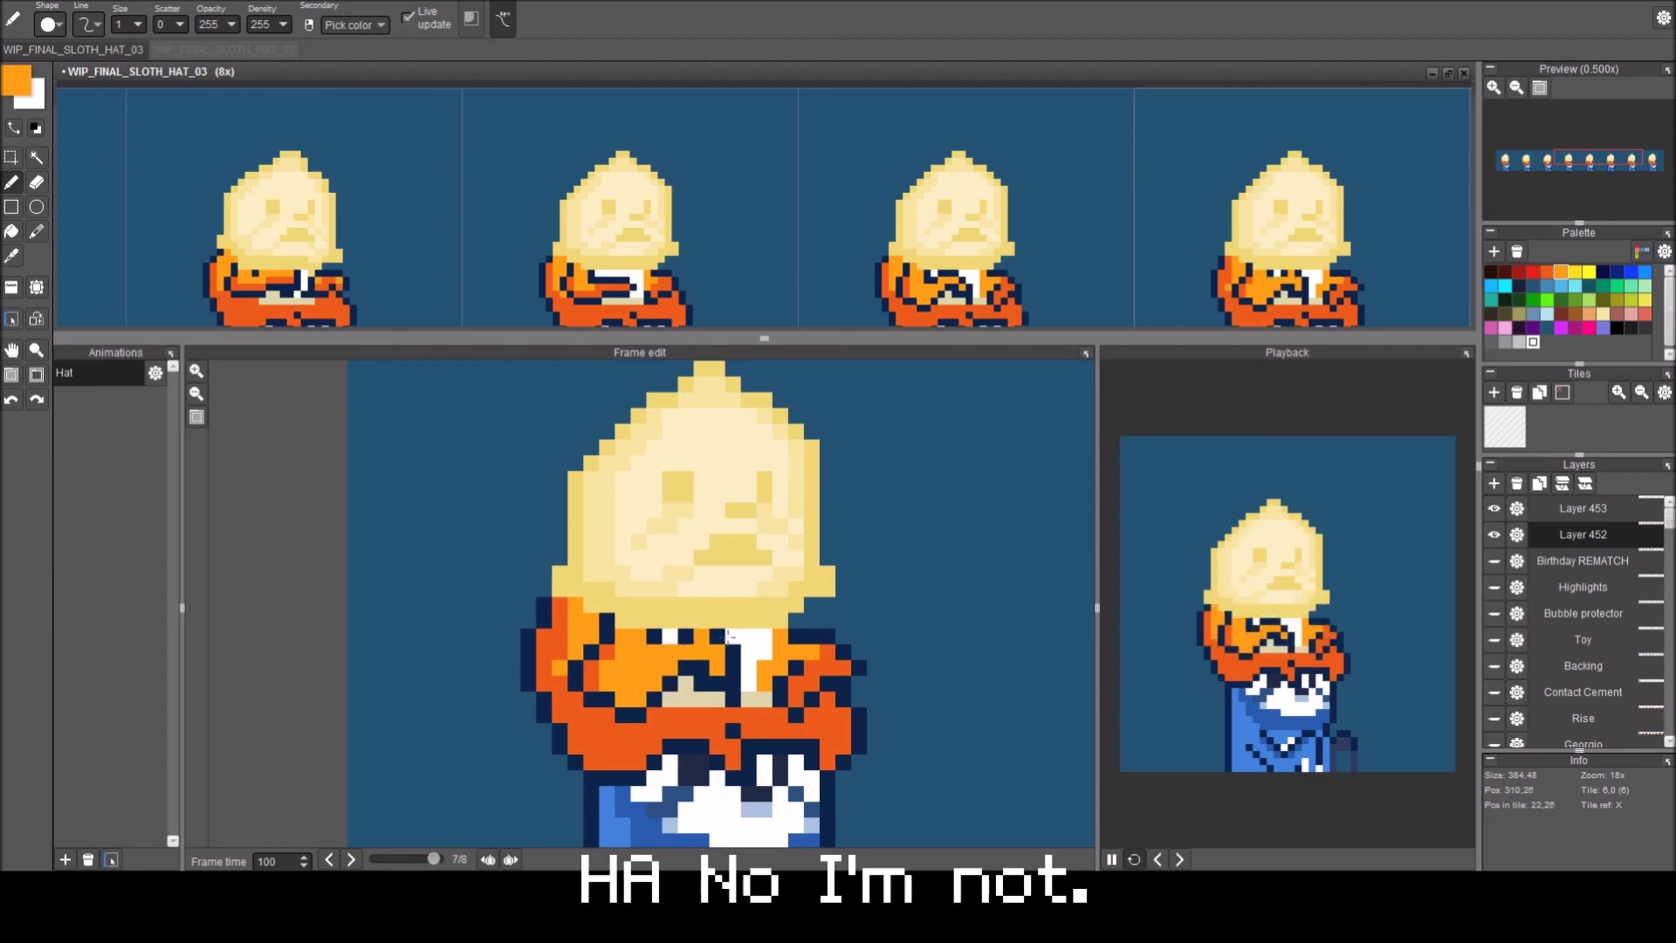
# Retouch the seventh frame's chest under the hat with white and extend the navy line above the arm.
pyautogui.press('Left')
pyautogui.press('Left')
pyautogui.press('Right')
pyautogui.press('Right')
pyautogui.press('Right')
pyautogui.press('Left')
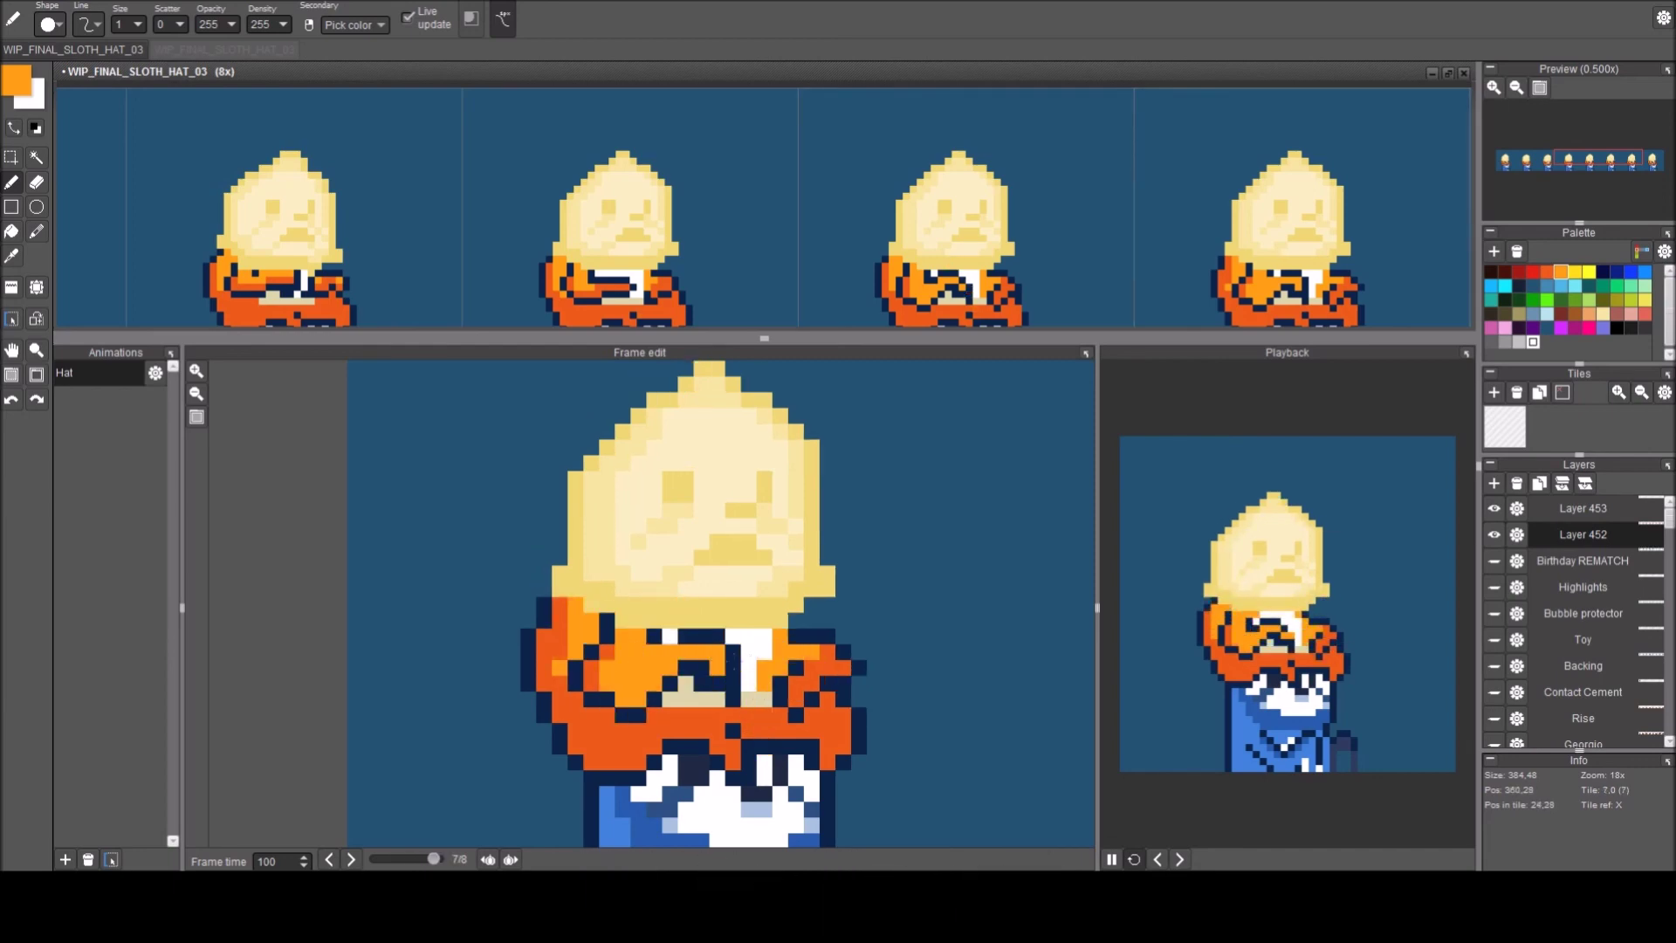
pyautogui.press('Left')
pyautogui.press('Right')
pyautogui.rightClick(742, 653)
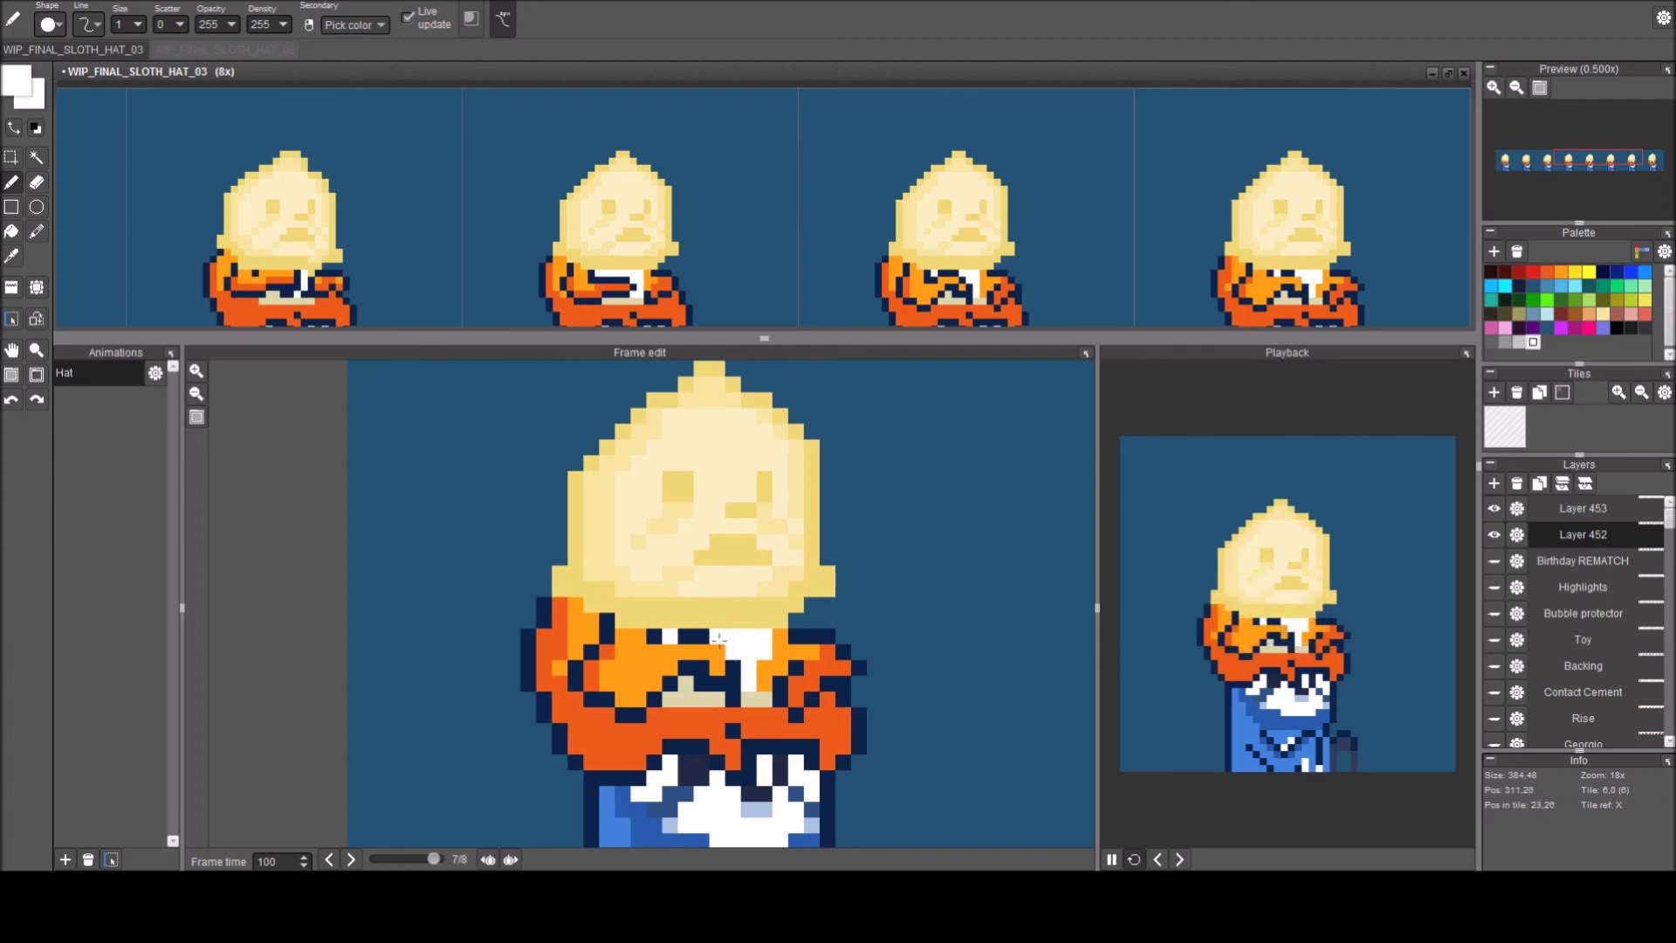
pyautogui.rightClick(717, 640)
pyautogui.rightClick(722, 635)
pyautogui.rightClick(694, 630)
# Shade the inner edge of the seventh frame's arm crease with dark orange below the hat.
pyautogui.press(',')
pyautogui.press('.')
pyautogui.press(',')
pyautogui.press('.')
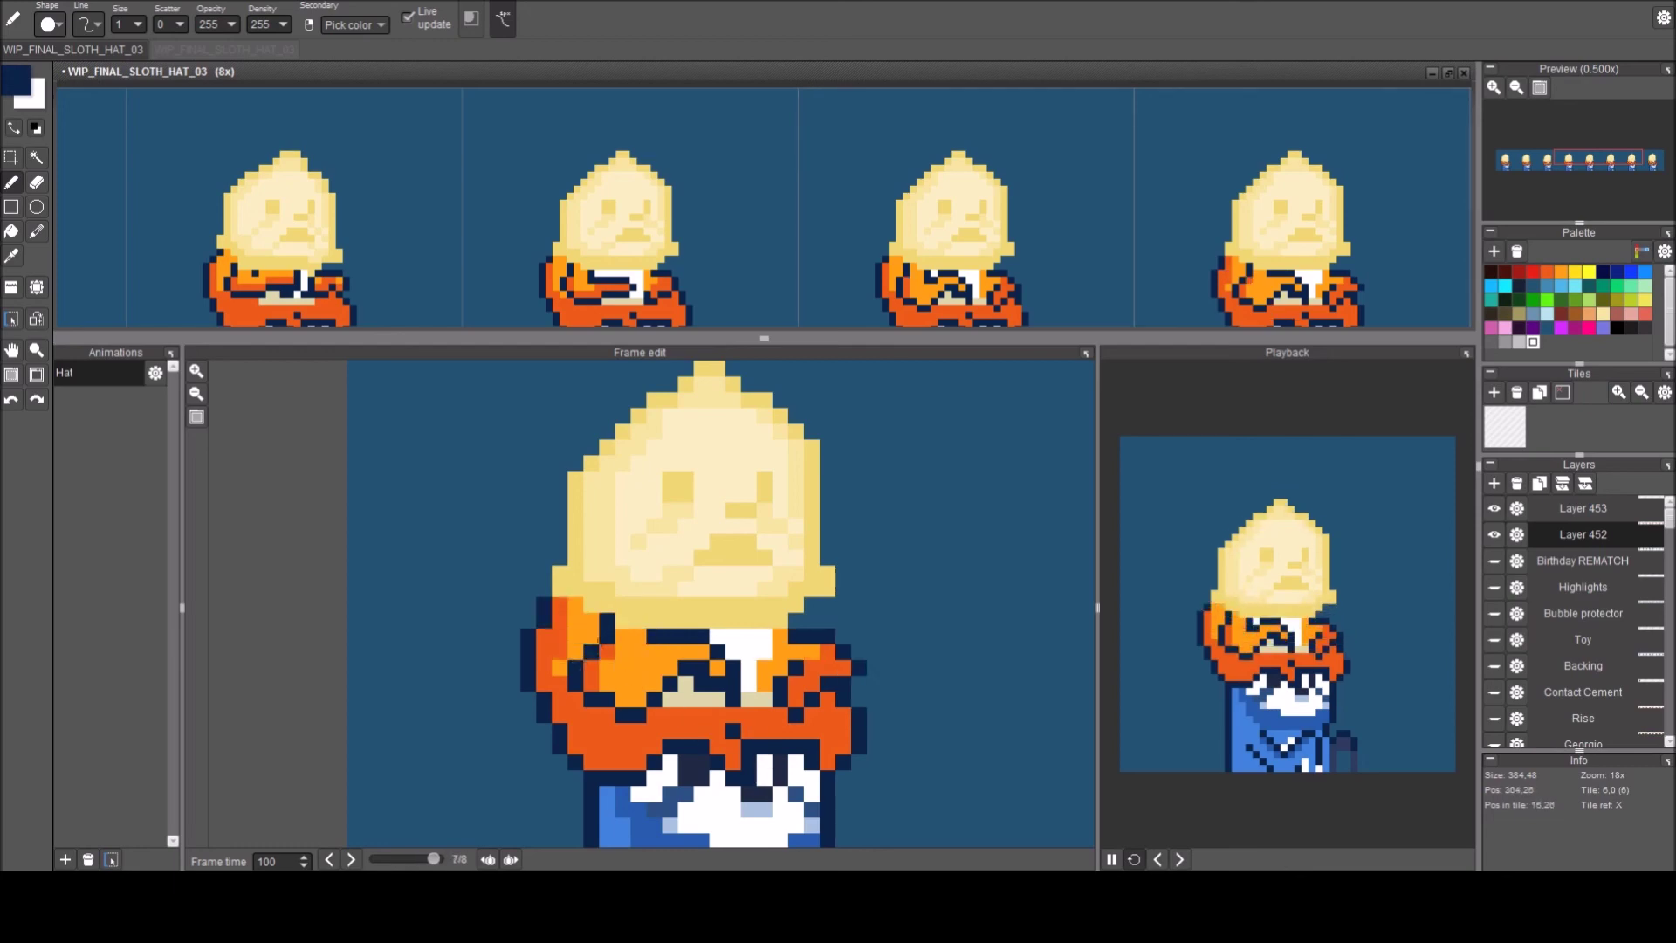
pyautogui.rightClick(638, 665)
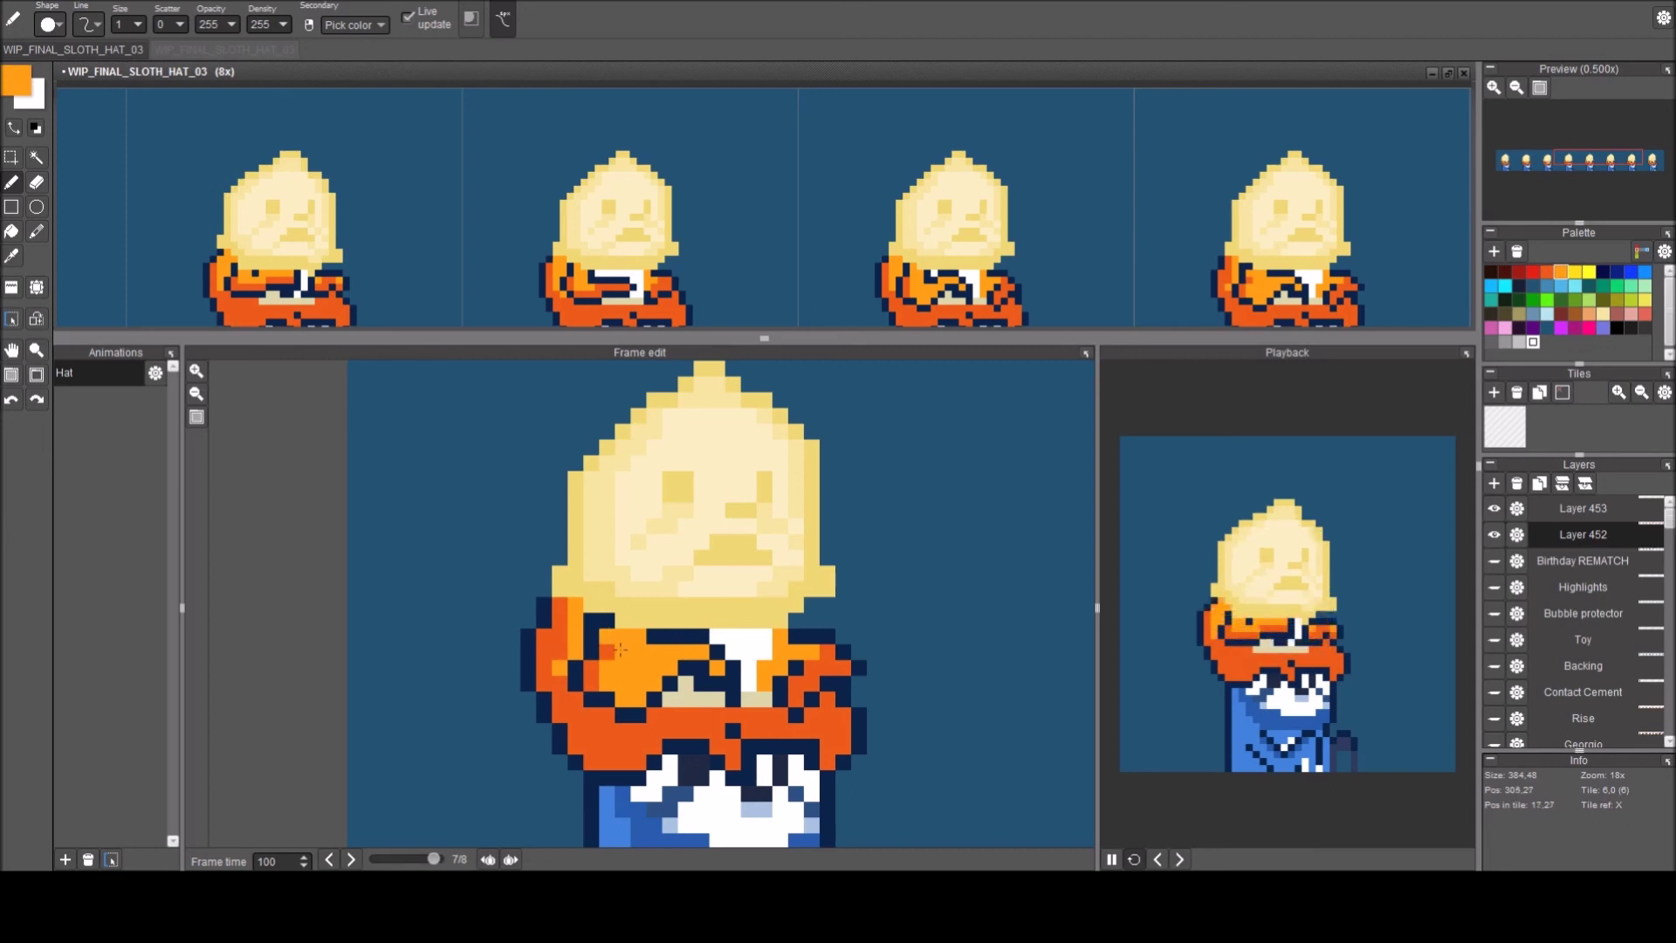
pyautogui.rightClick(593, 667)
pyautogui.moveTo(605, 653); pyautogui.dragTo(601, 631)
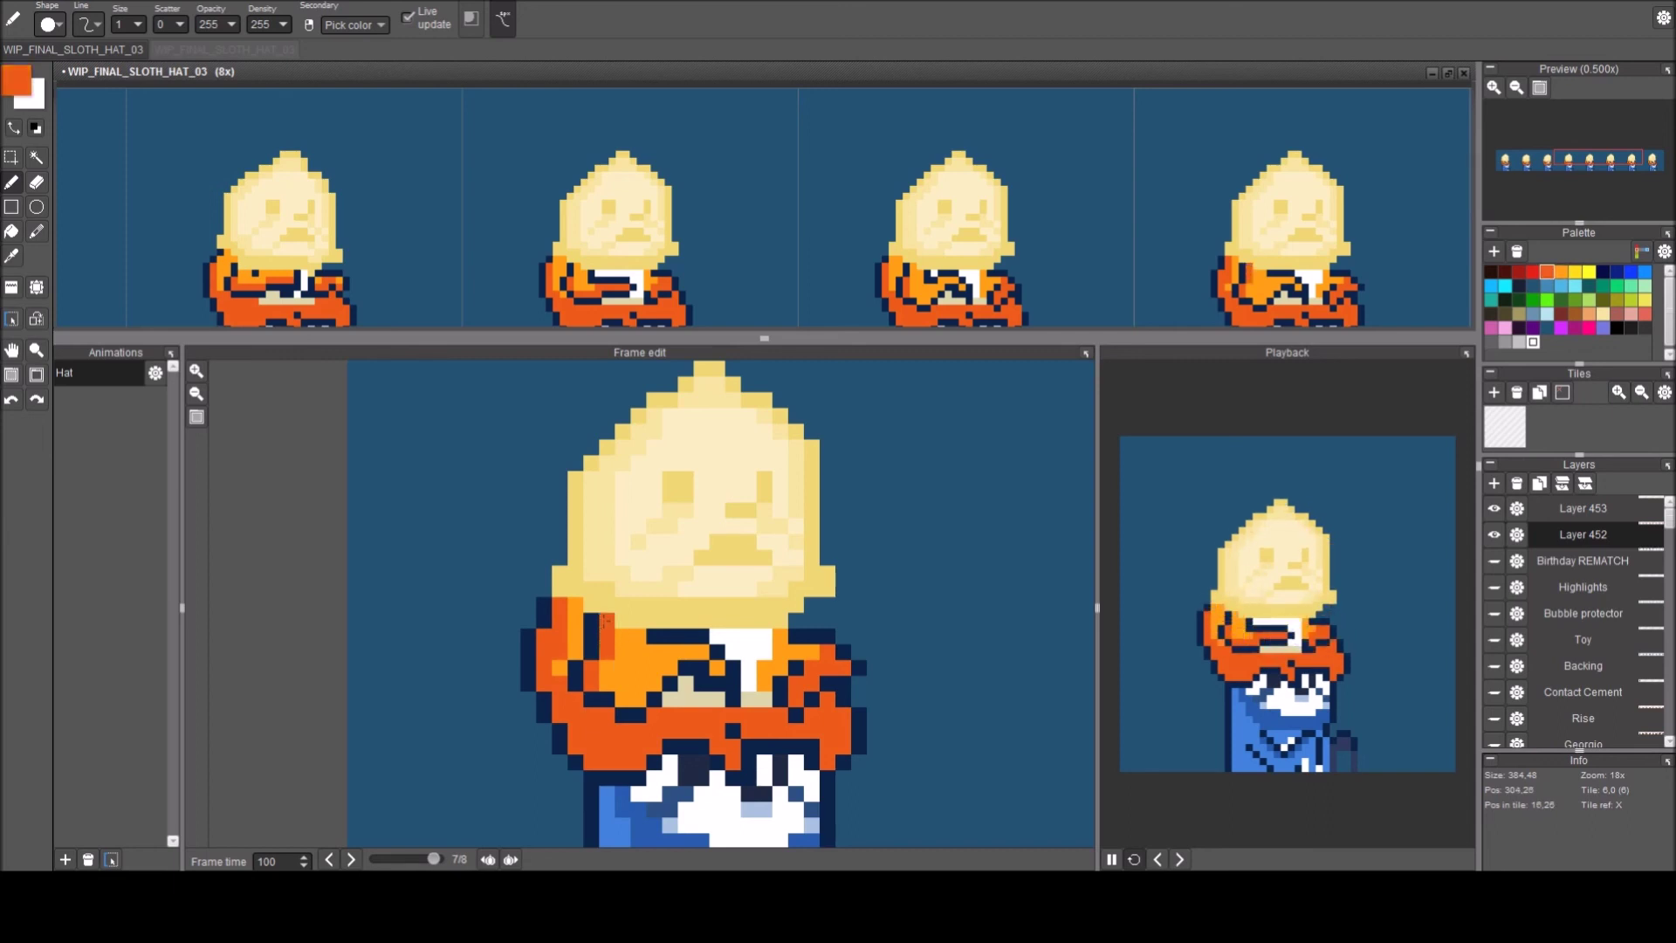
# Add dark-orange shading to the sloth's shoulder and arm beneath the hat brim, going frame by frame through the animation.
pyautogui.press(',')
pyautogui.press('.')
pyautogui.press('.')
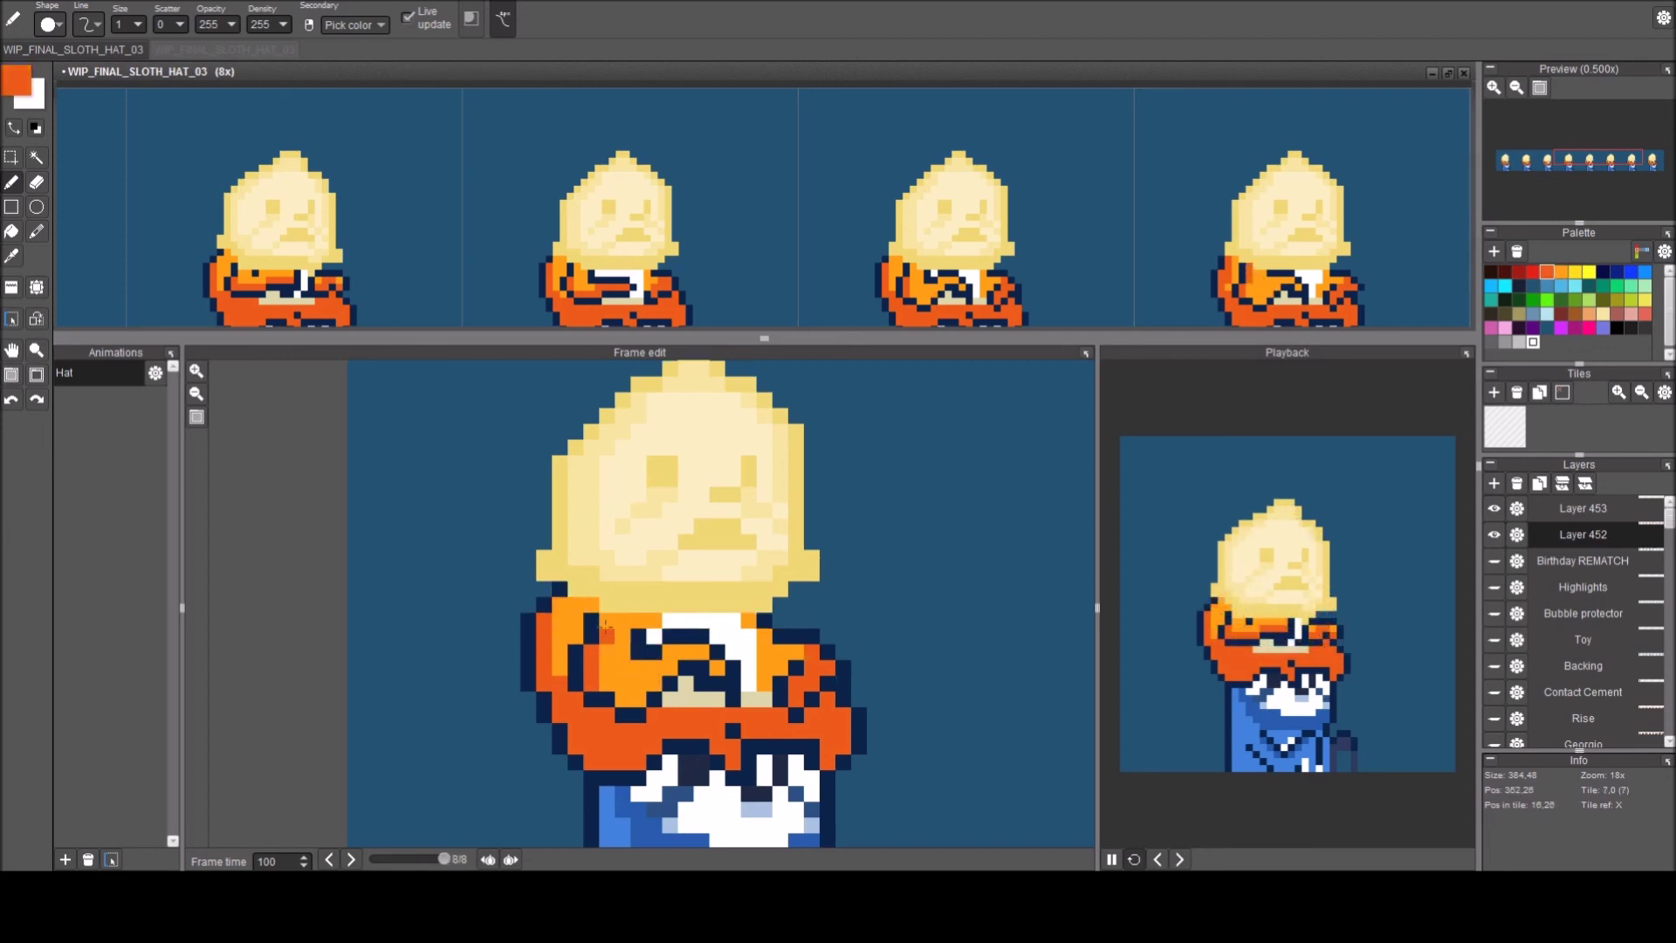
pyautogui.press('.')
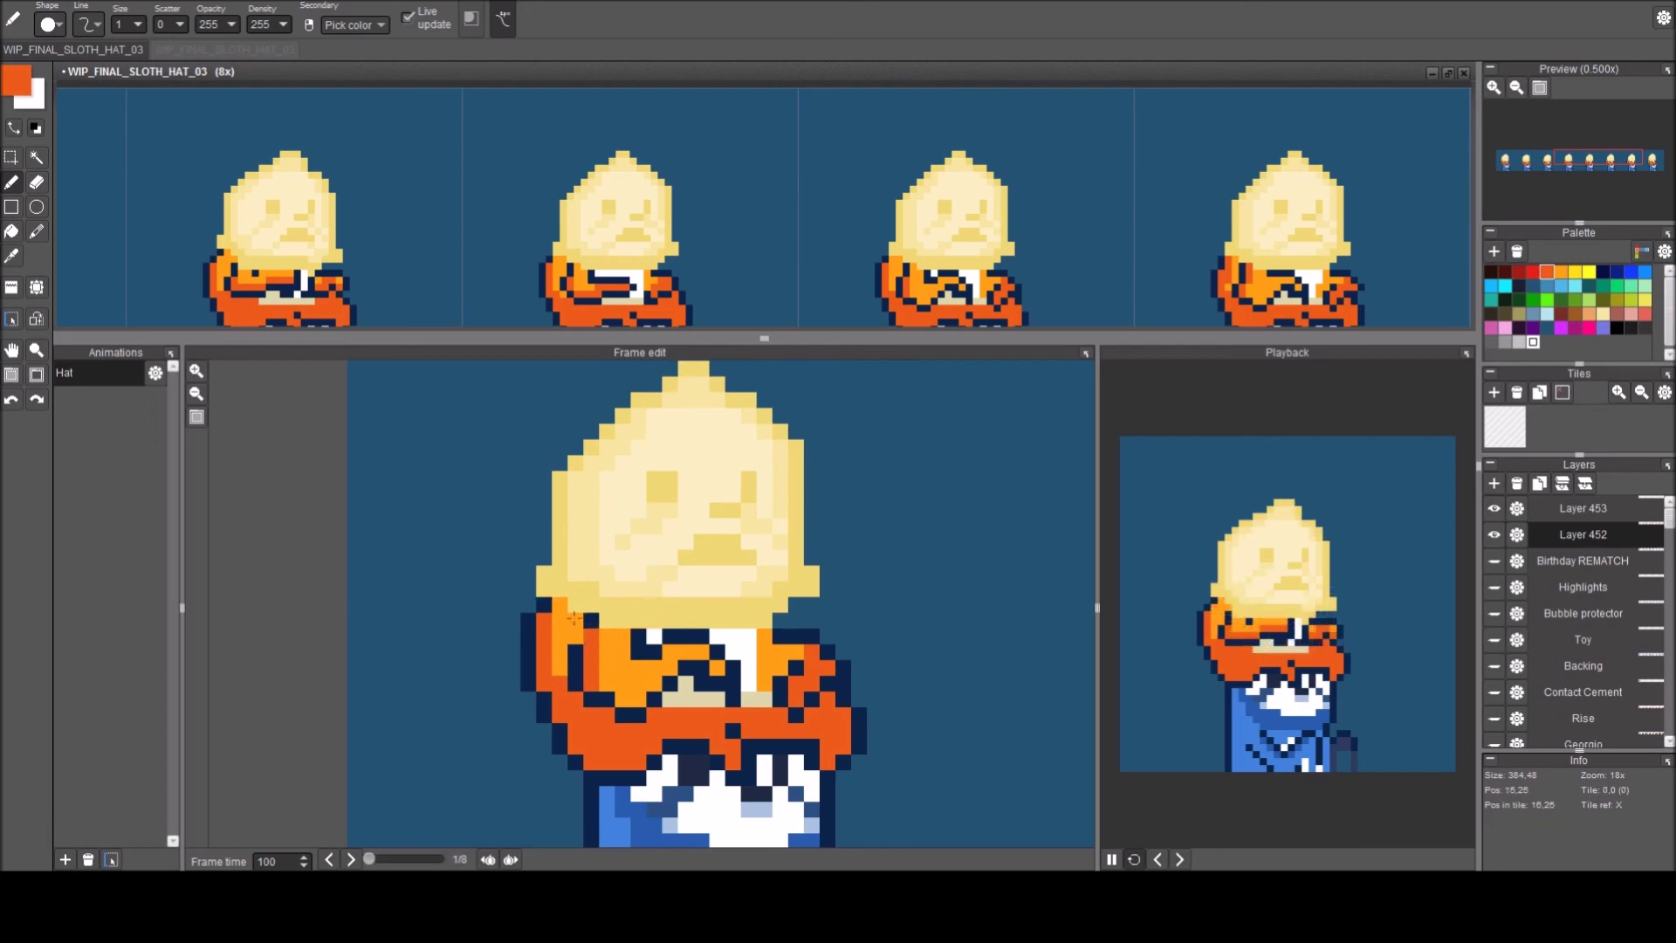
pyautogui.press('.')
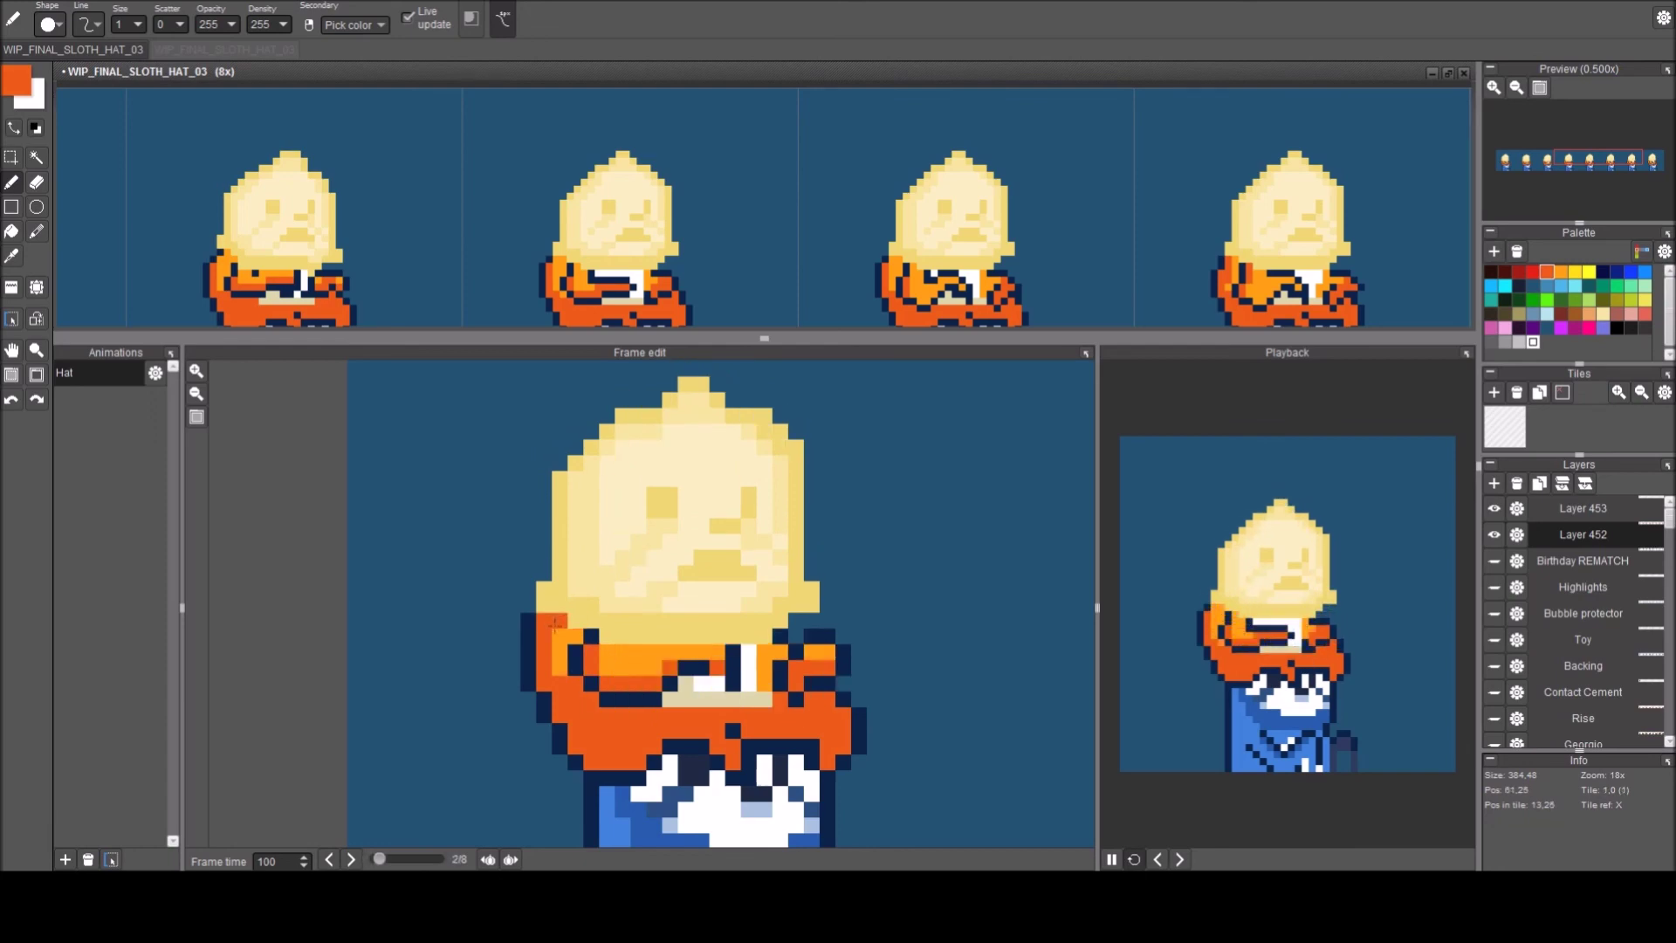
pyautogui.press('.')
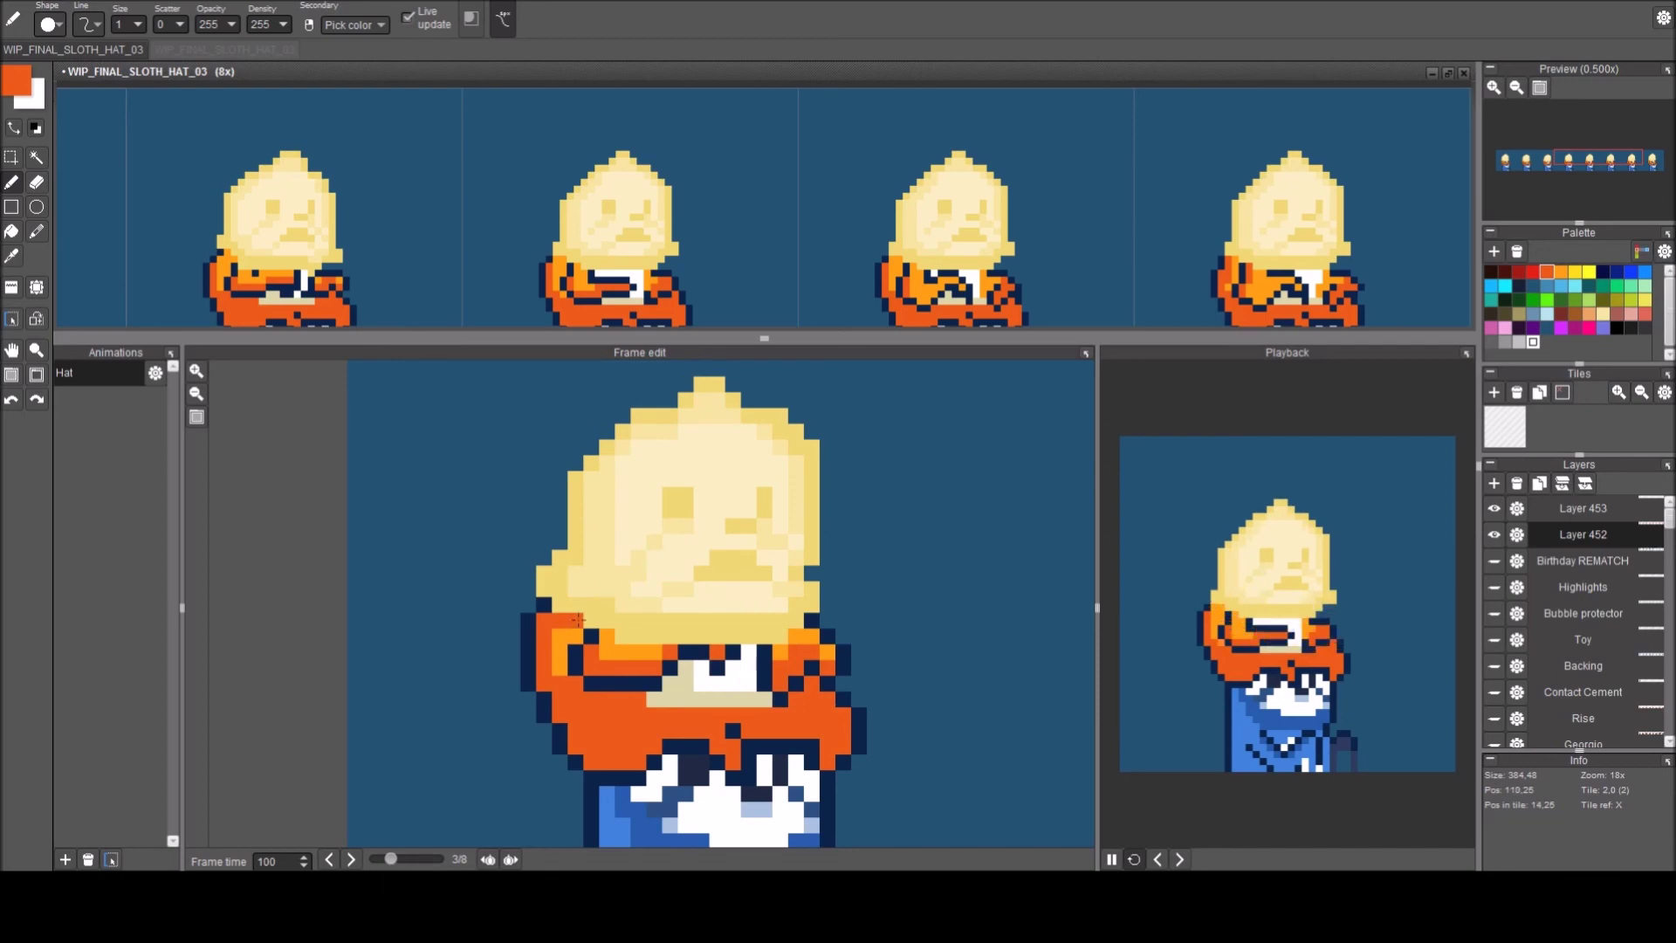
pyautogui.press('.')
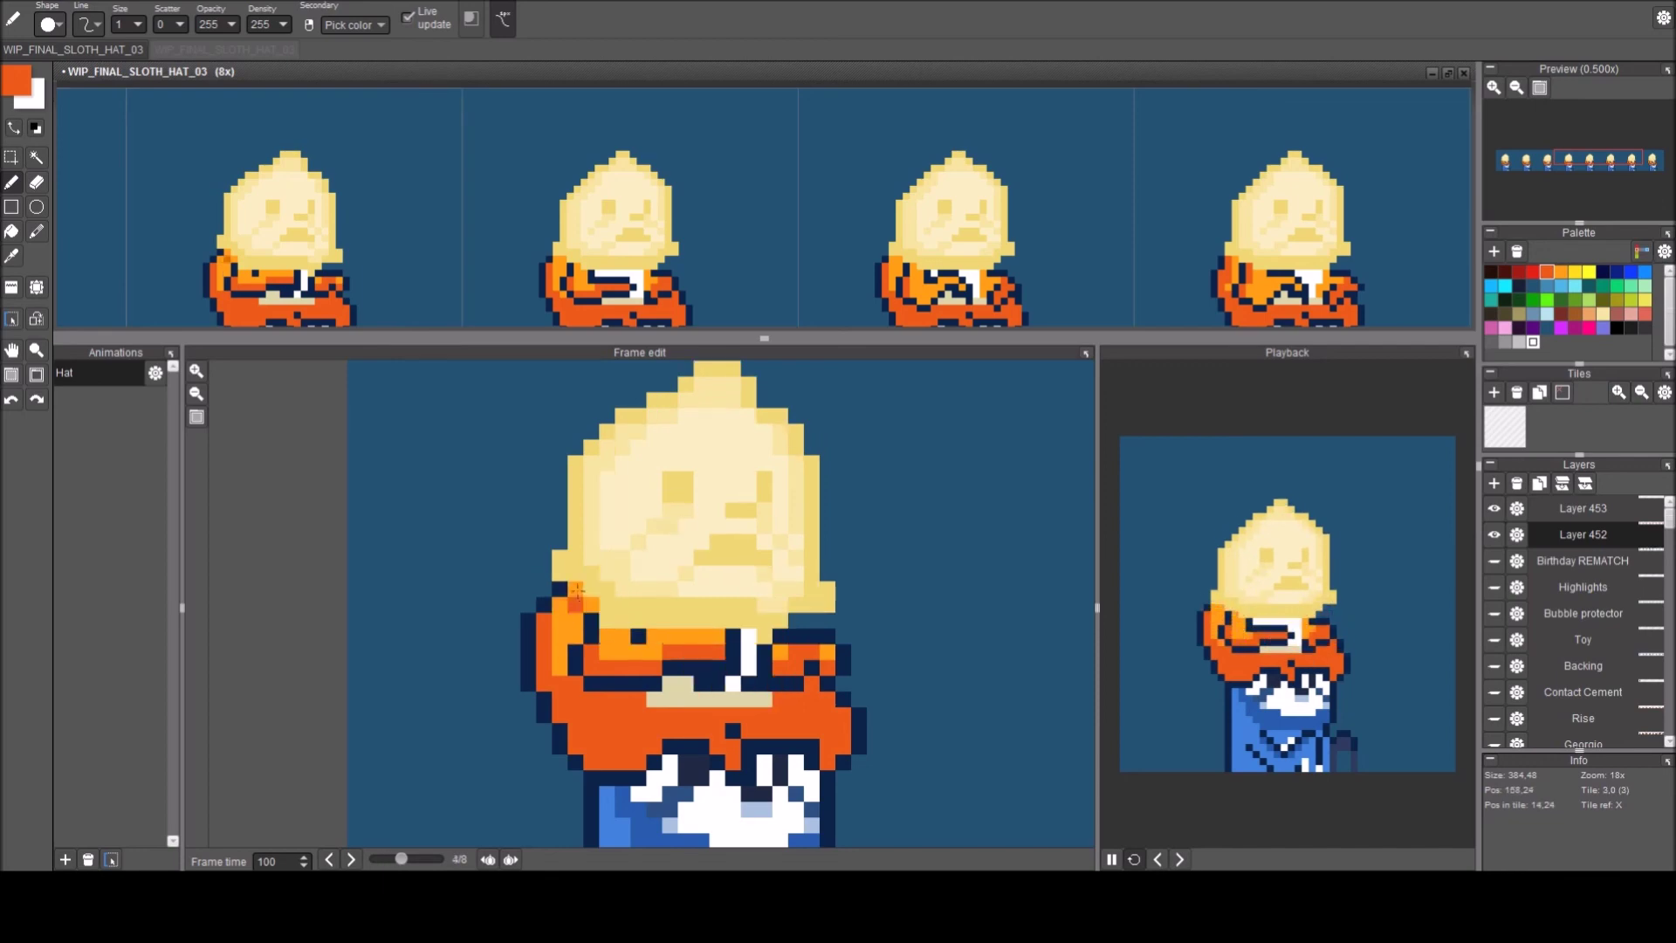
pyautogui.press('.')
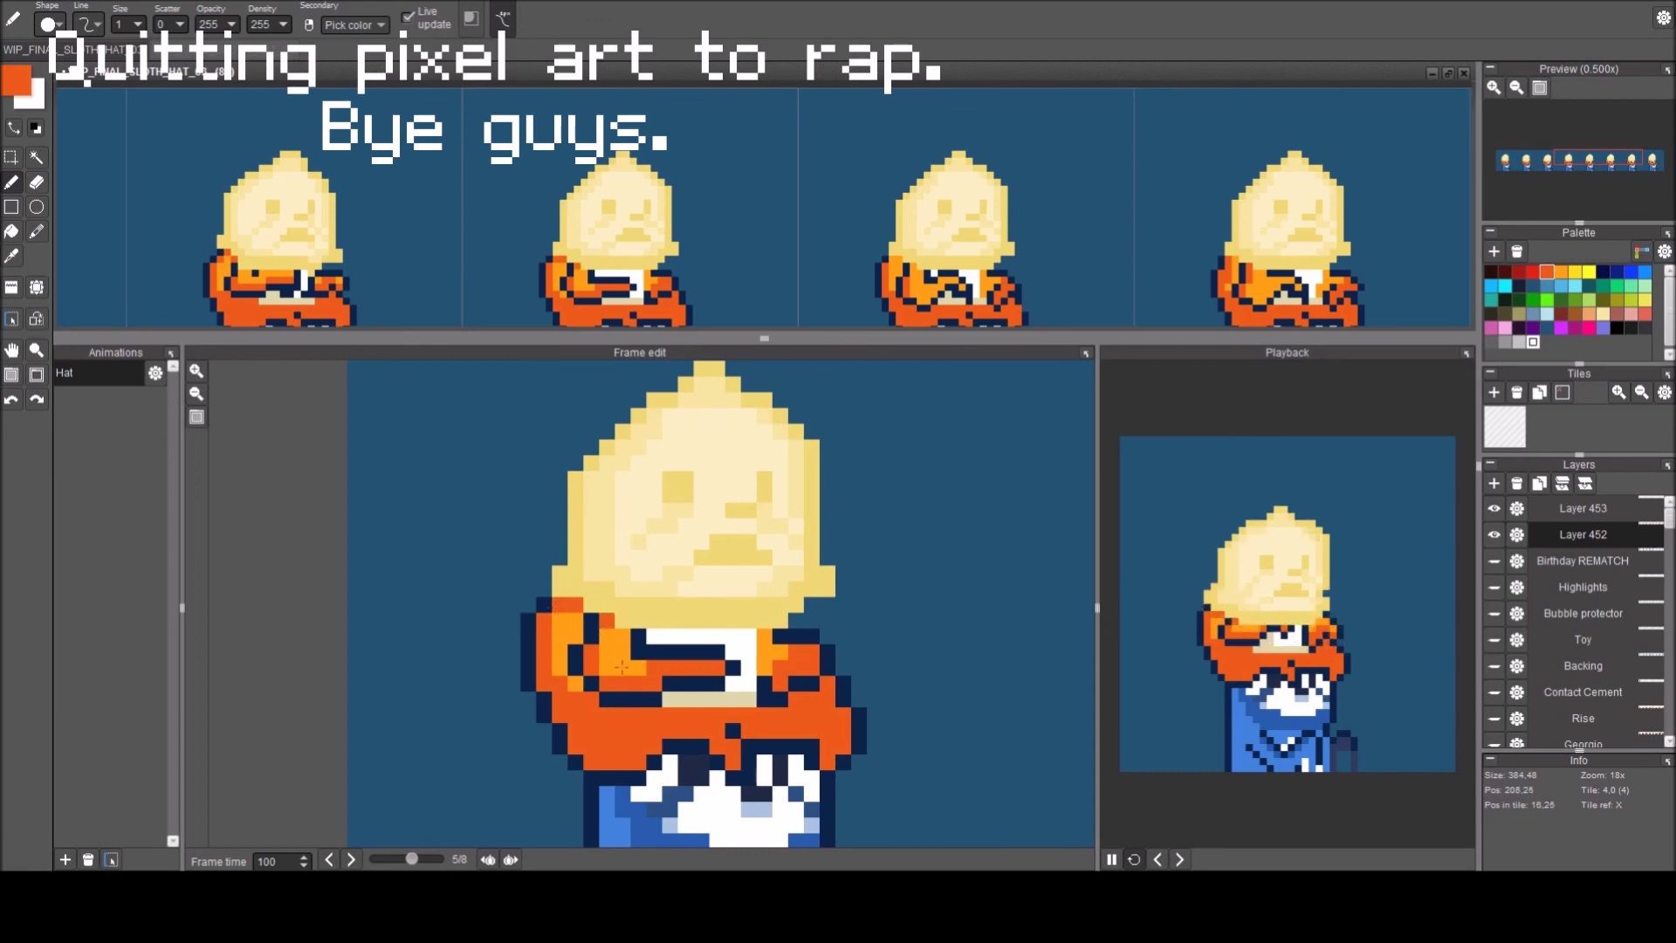
pyautogui.press('.')
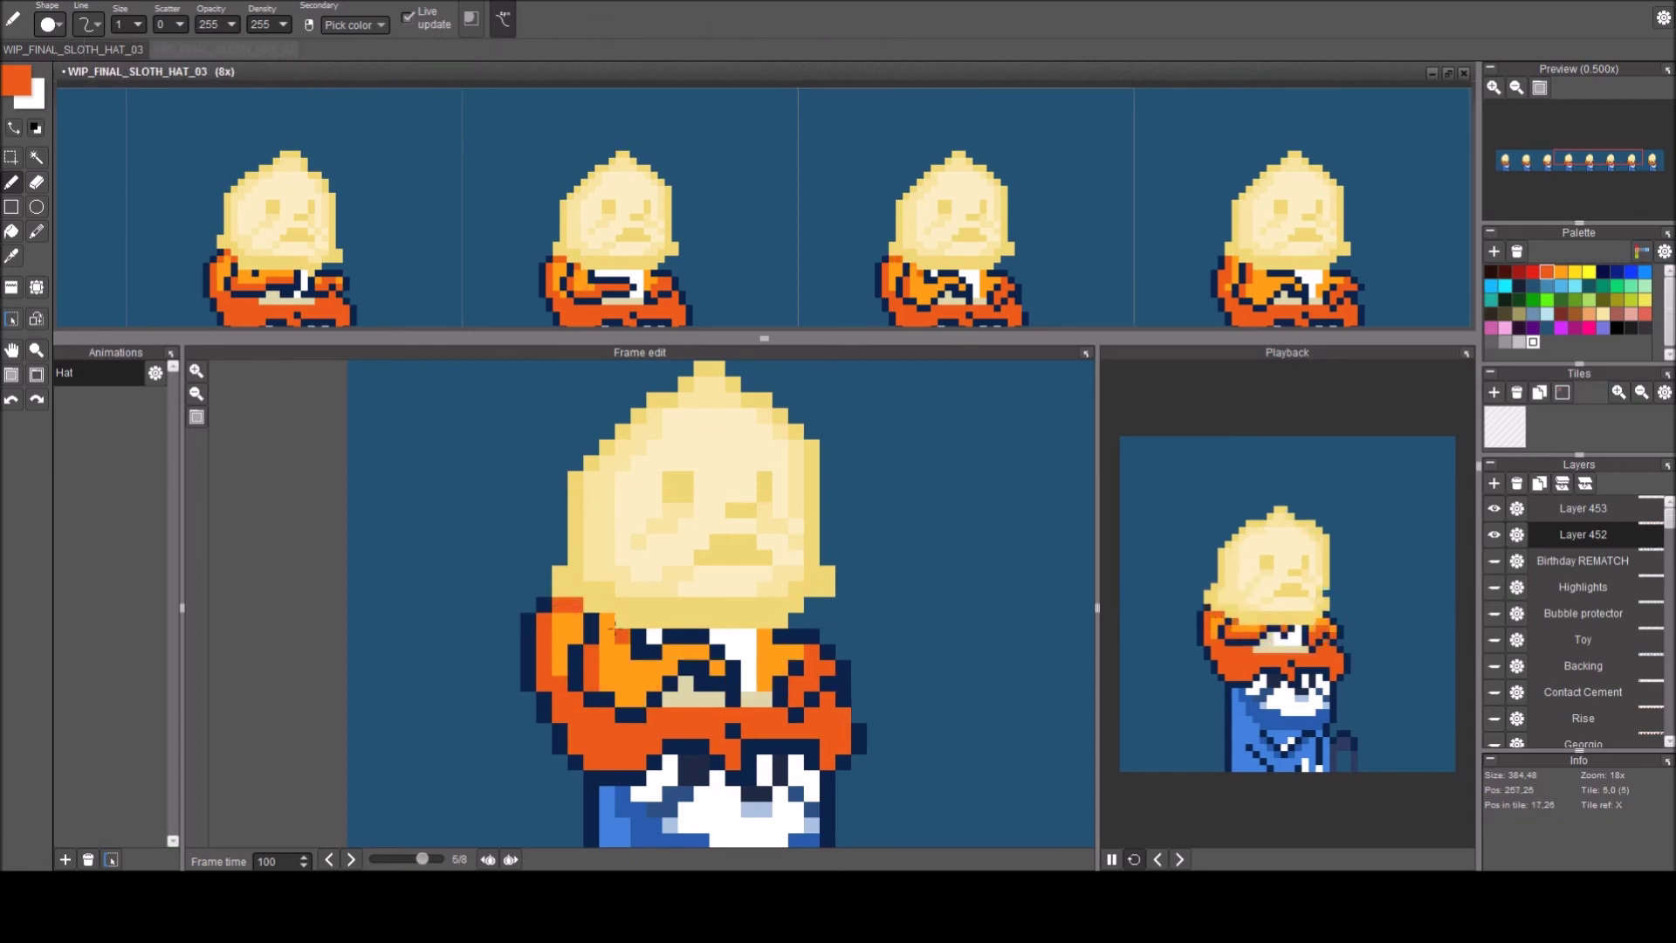
pyautogui.press('.')
pyautogui.press('.')
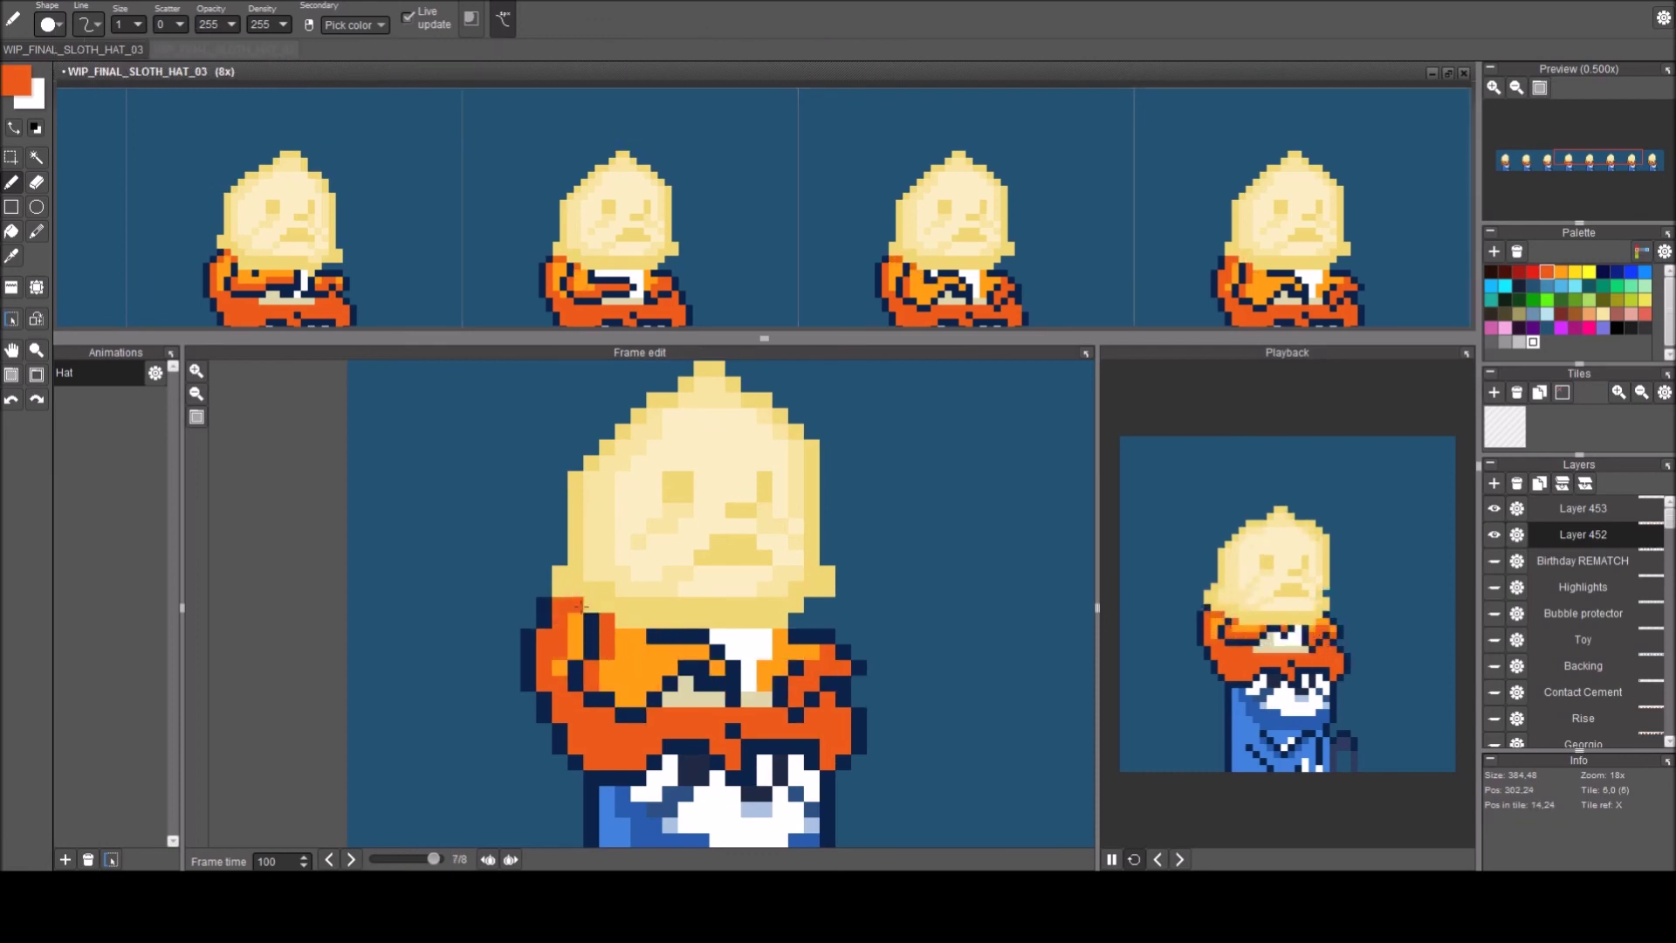
# Step through all eight frames to check the dark-orange shading on the shoulder and arm beneath the hat.
pyautogui.press('.')
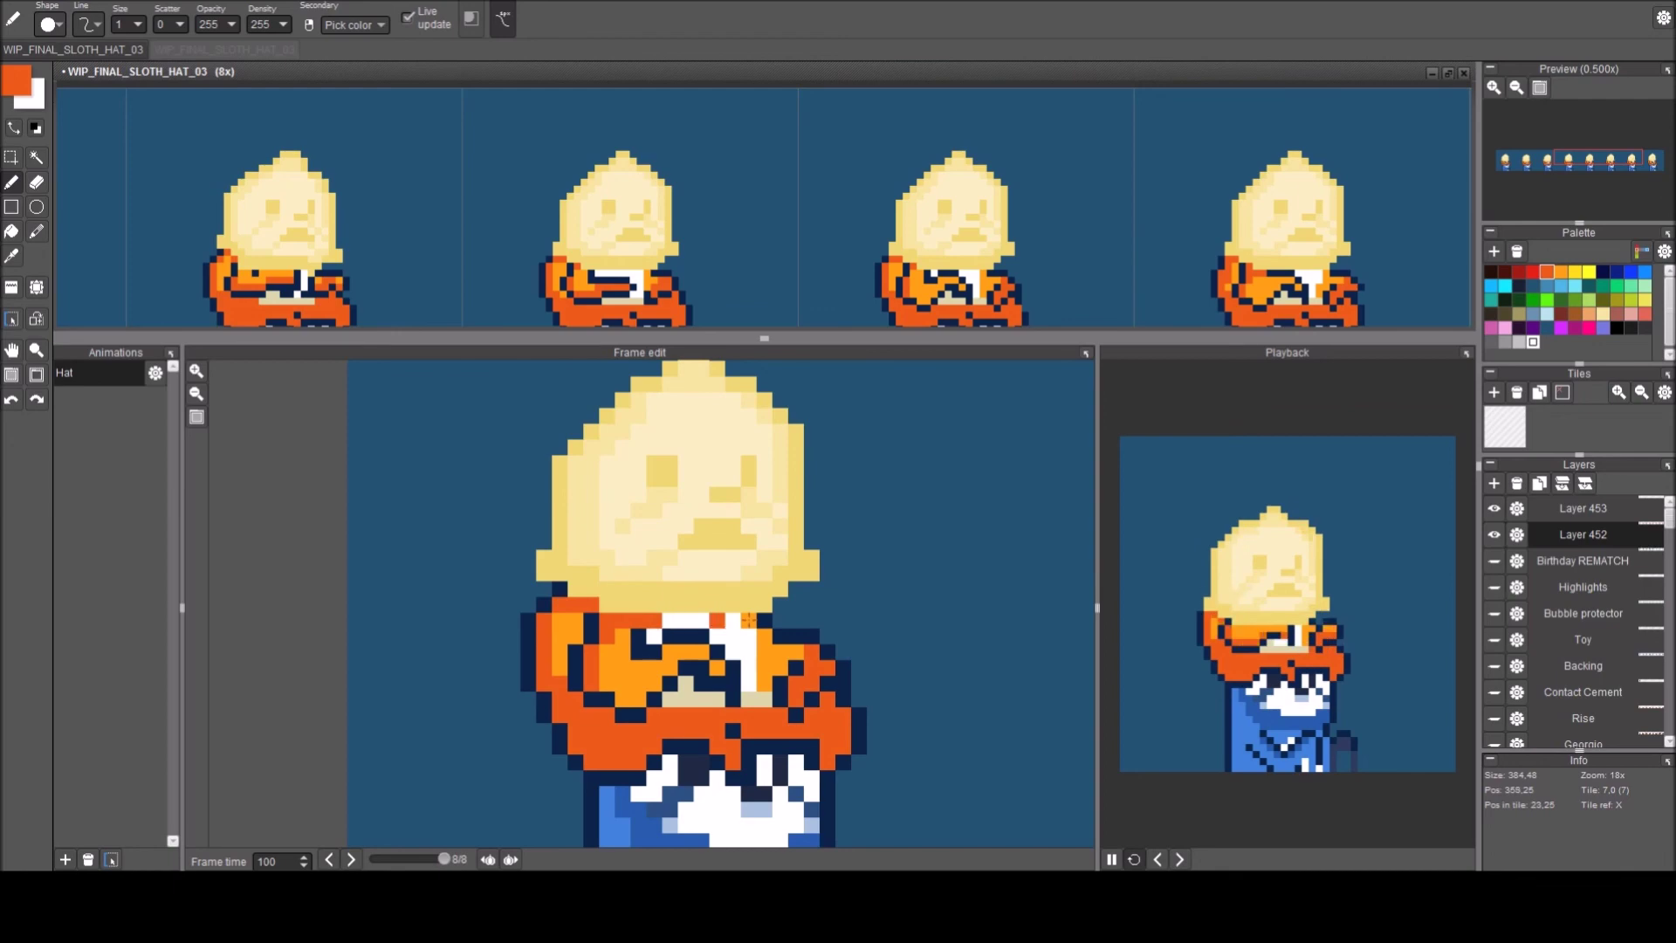
pyautogui.press('.')
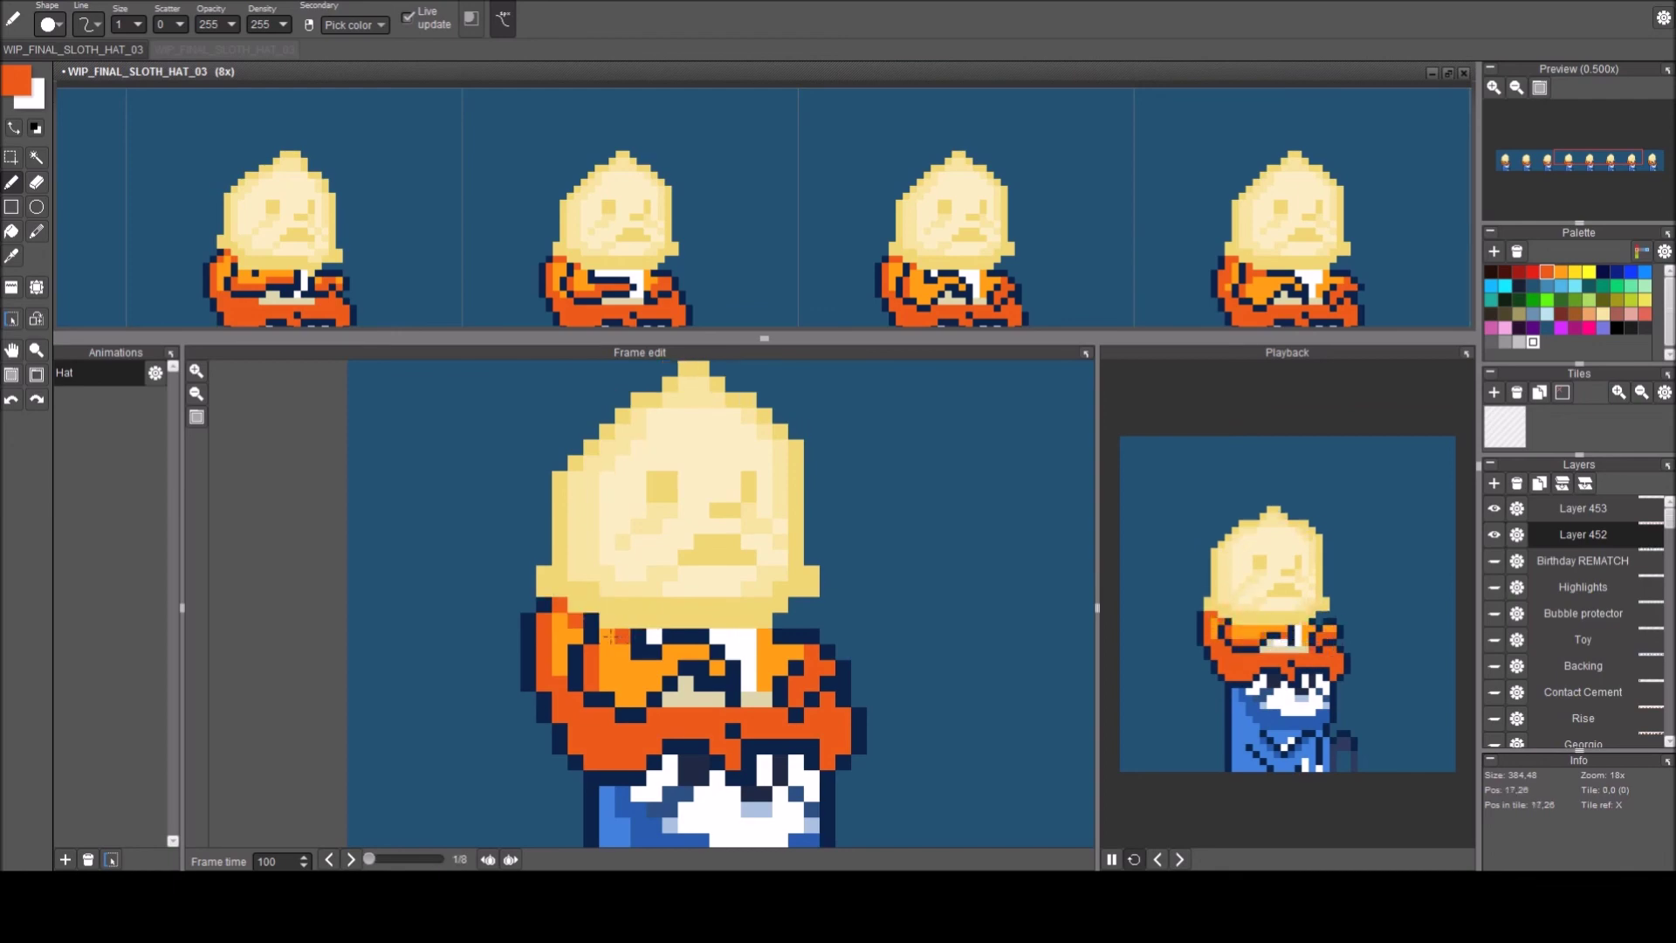
pyautogui.press('.')
pyautogui.press('.')
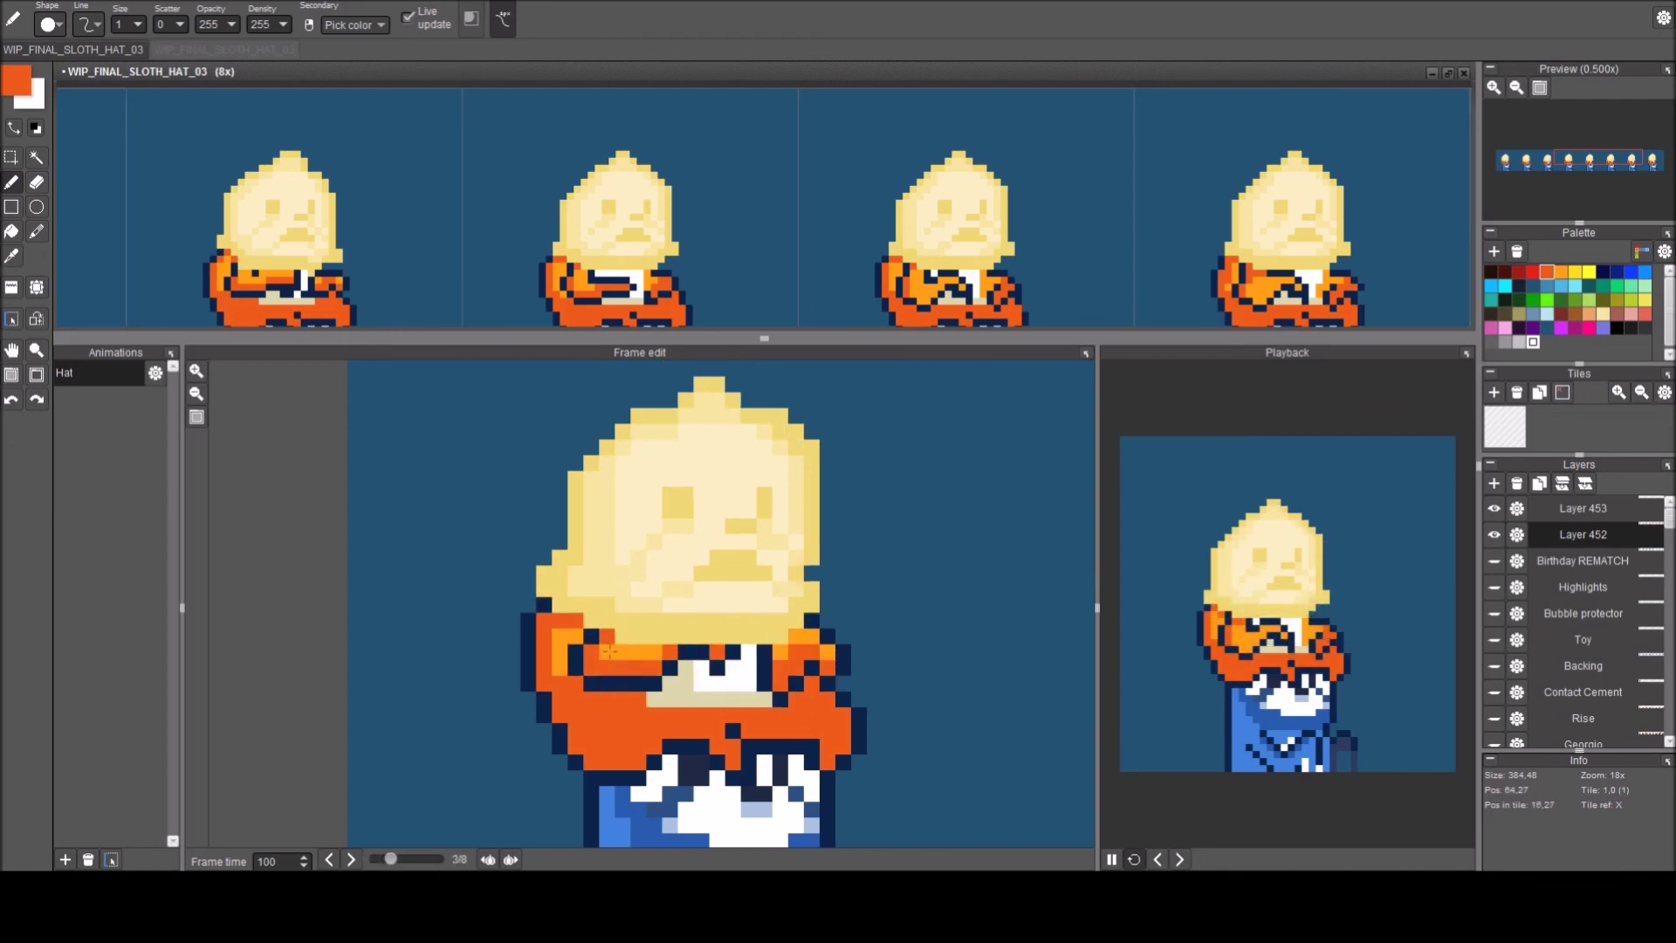
pyautogui.press('.')
pyautogui.press('.')
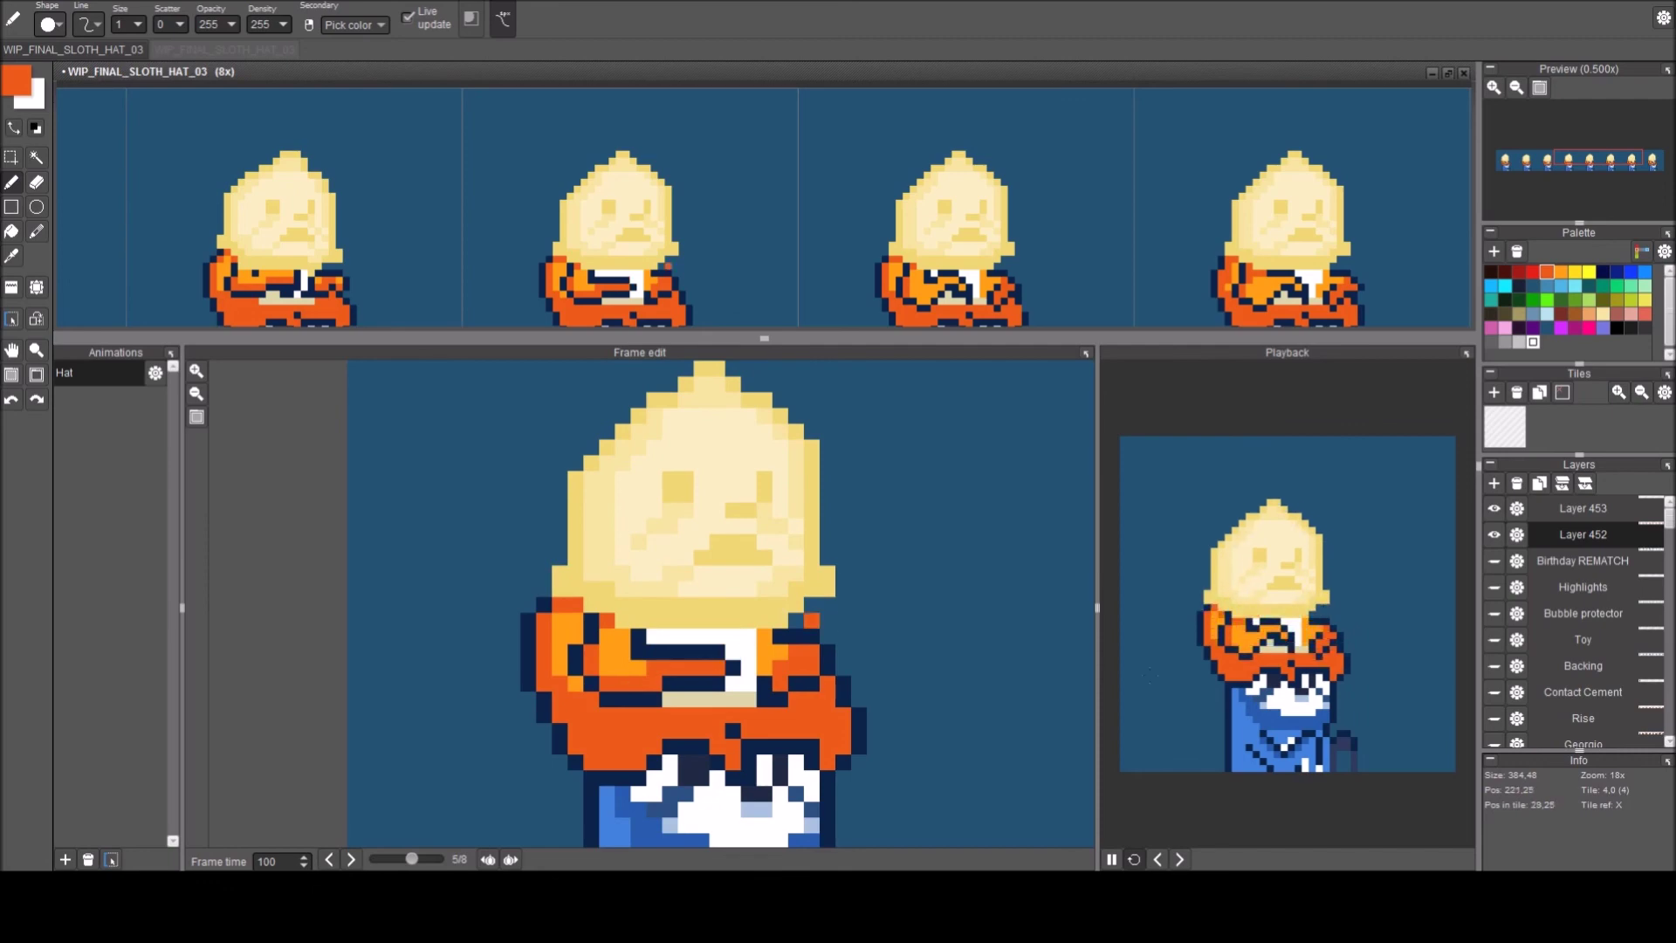
pyautogui.press('.')
pyautogui.press('.')
pyautogui.press('.')
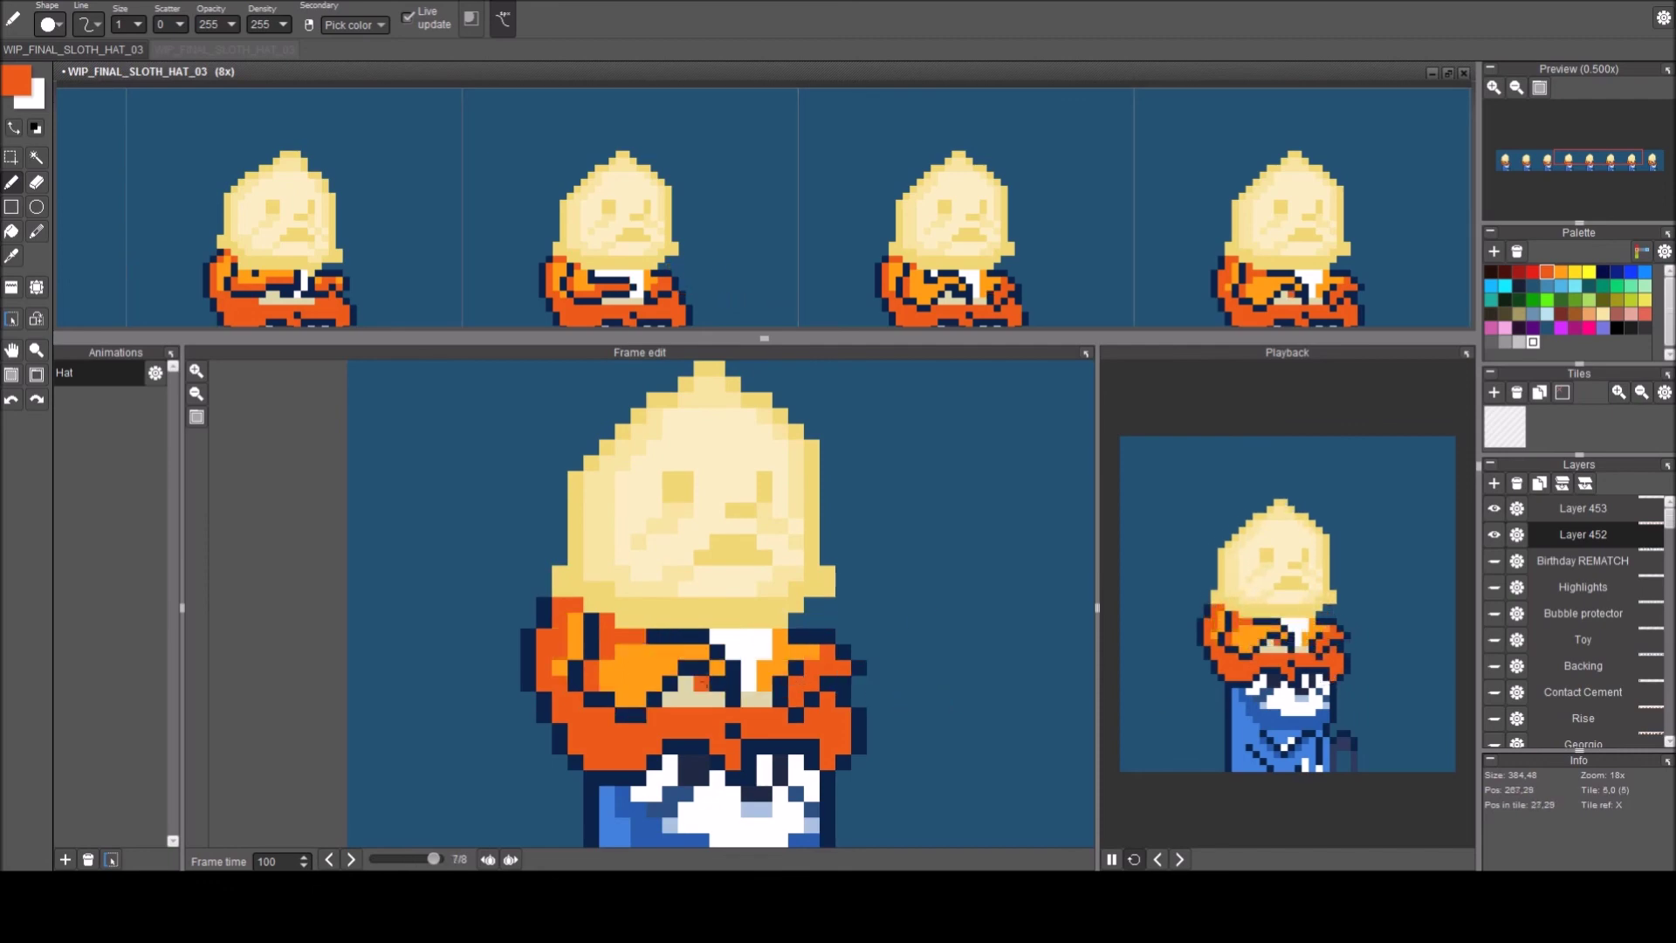
# Repaint part of the seventh frame's dark-orange arm shading below the hat in light orange.
pyautogui.press(',')
pyautogui.rightClick(622, 669)
pyautogui.click(607, 638)
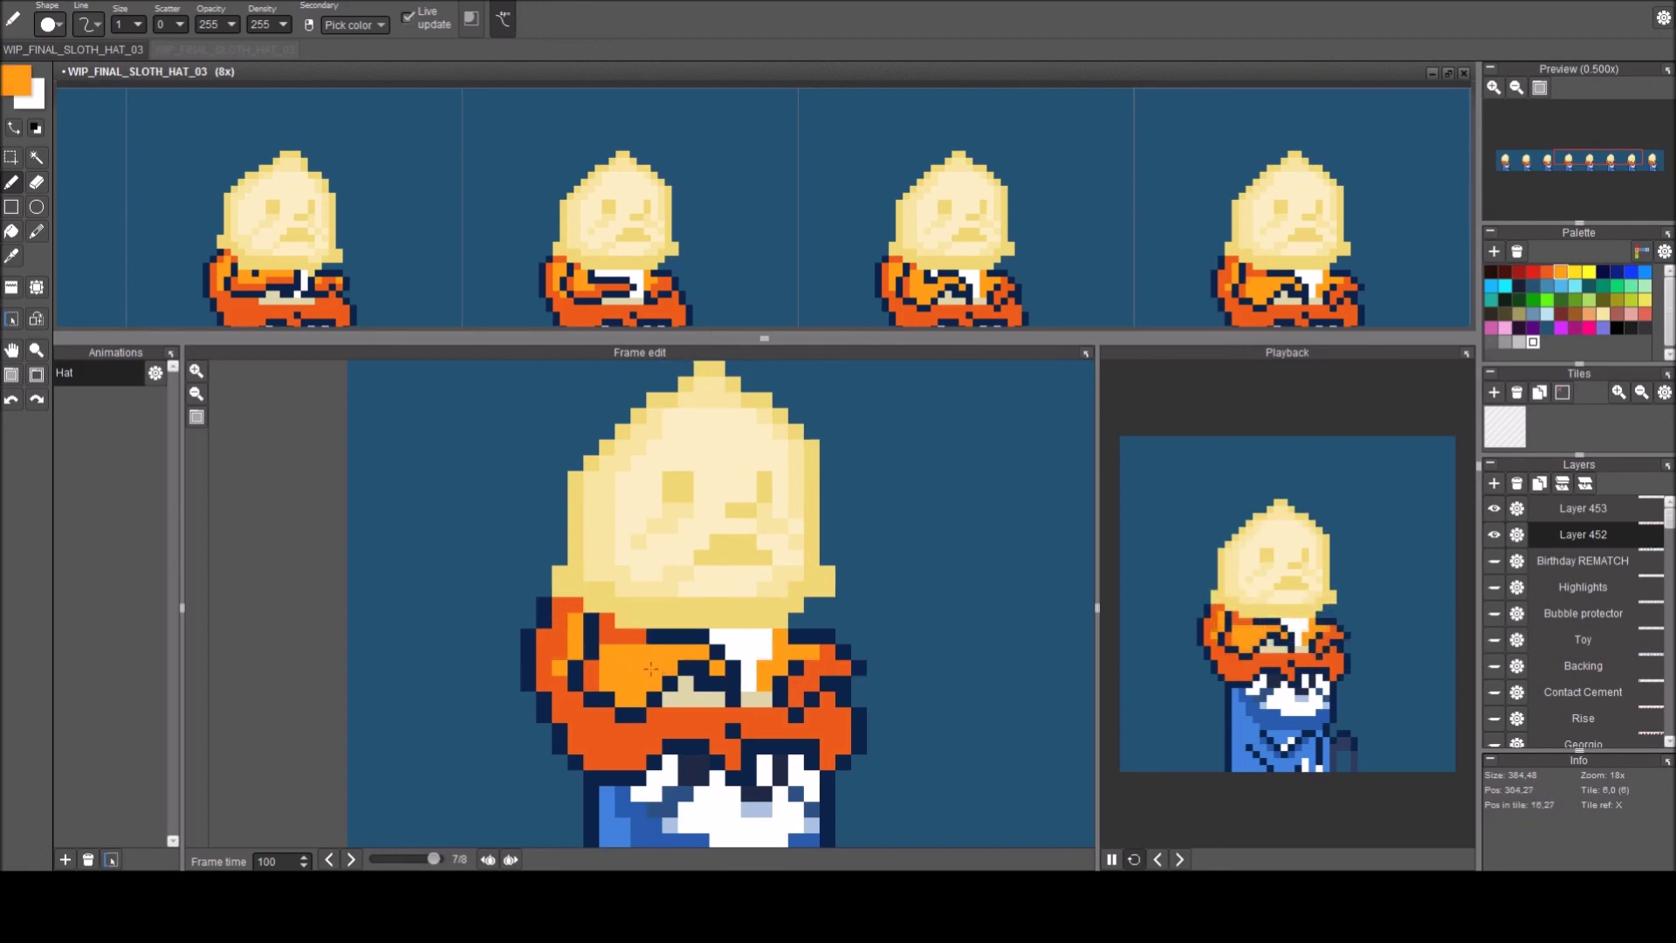
# Cycle through the frames to the sixth one and undo the last pen stroke.
pyautogui.press('.')
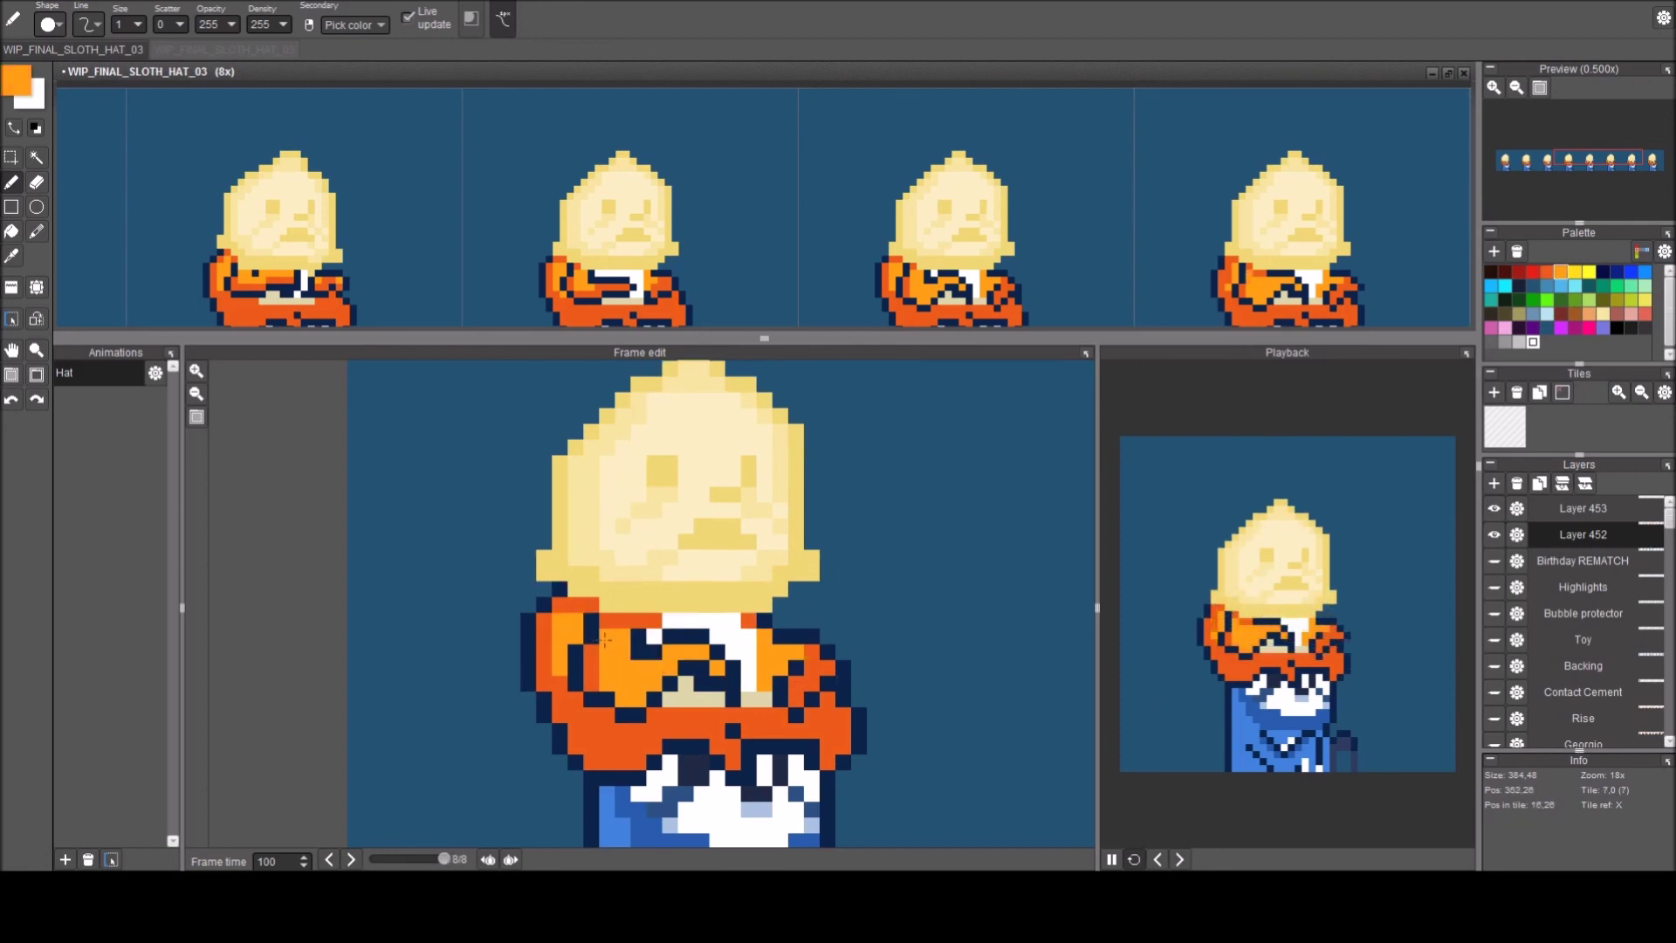
pyautogui.press('.')
pyautogui.press('.')
pyautogui.press('.')
pyautogui.press('.')
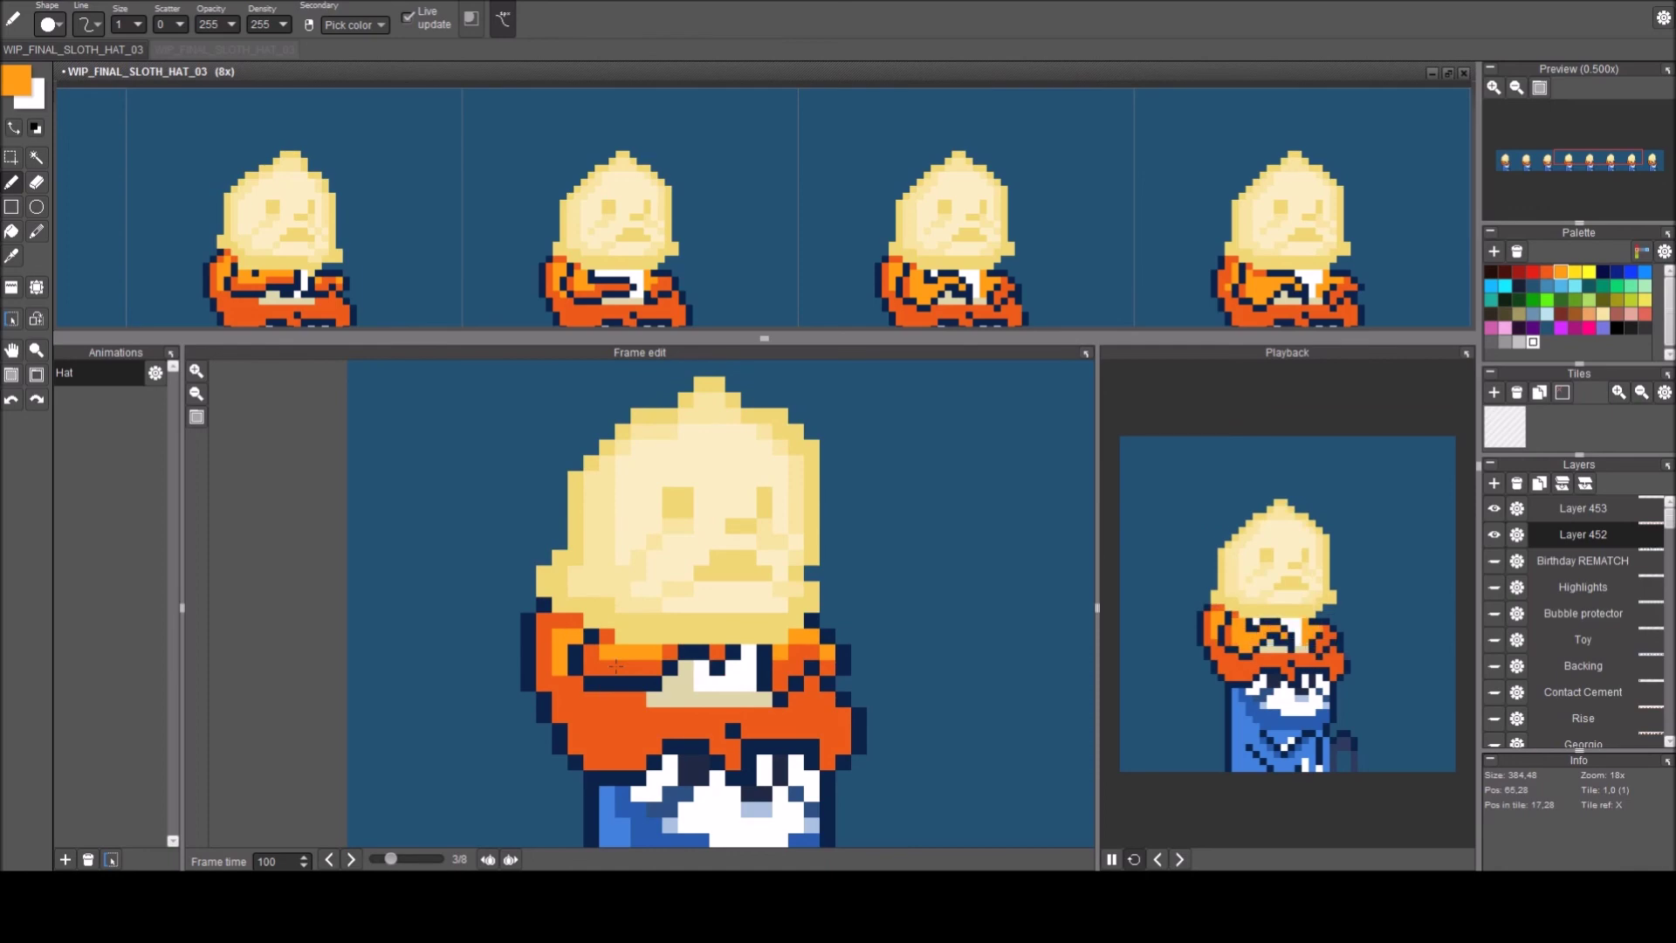
pyautogui.press('.')
pyautogui.press('.')
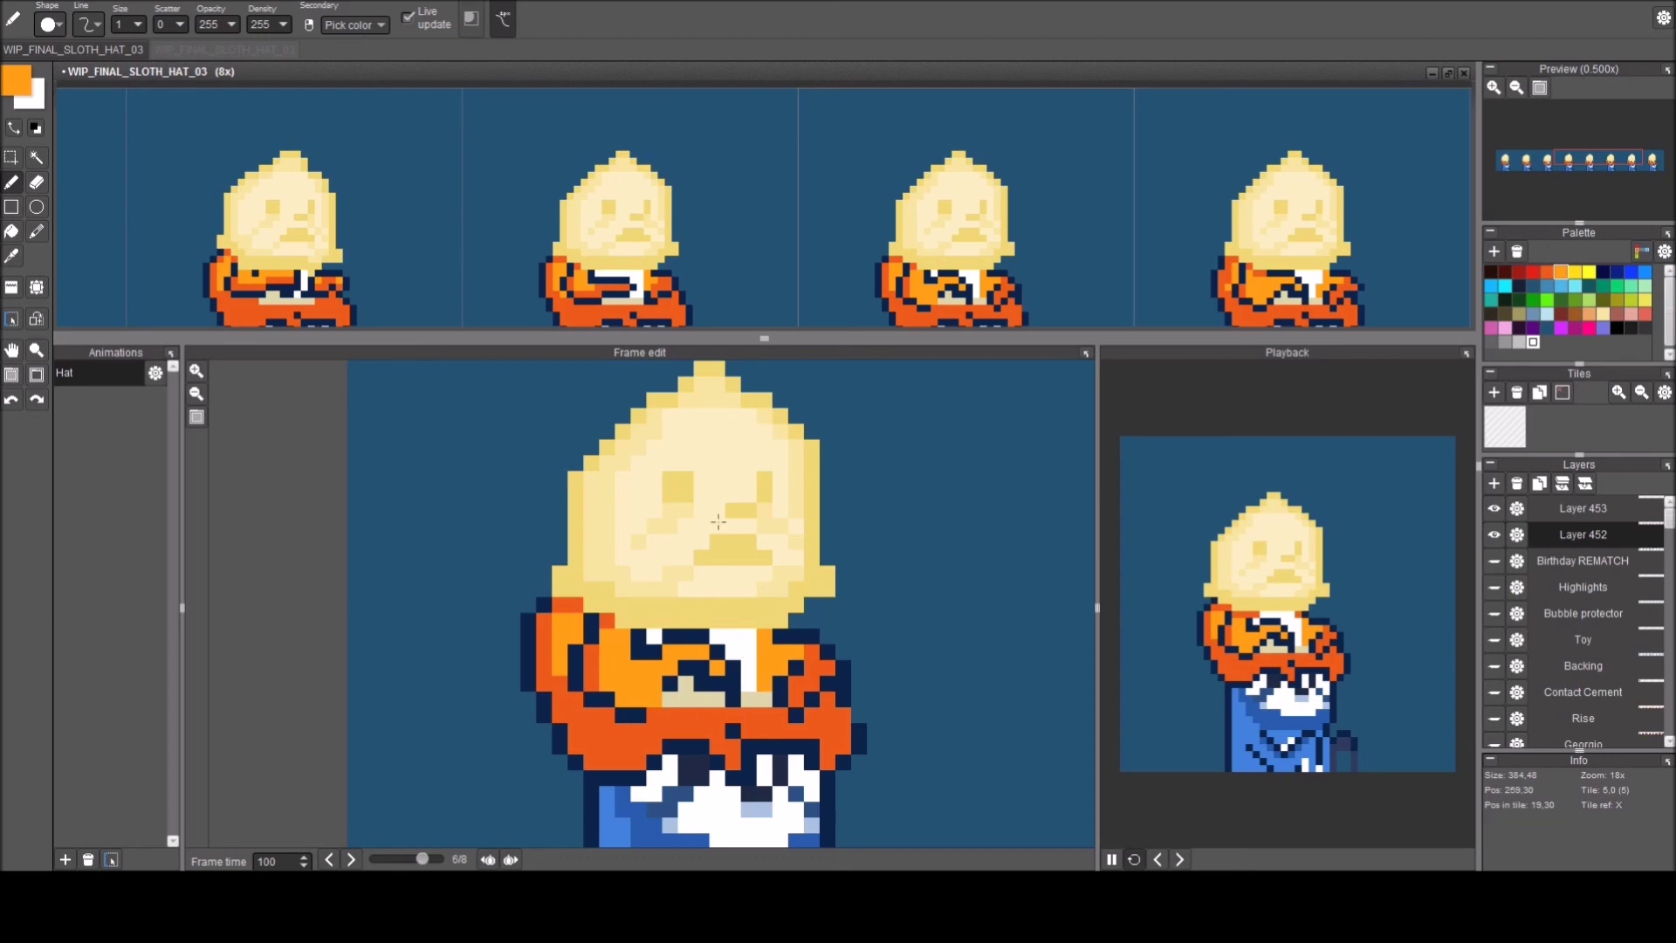
pyautogui.hotkey('ctrl', 'z')
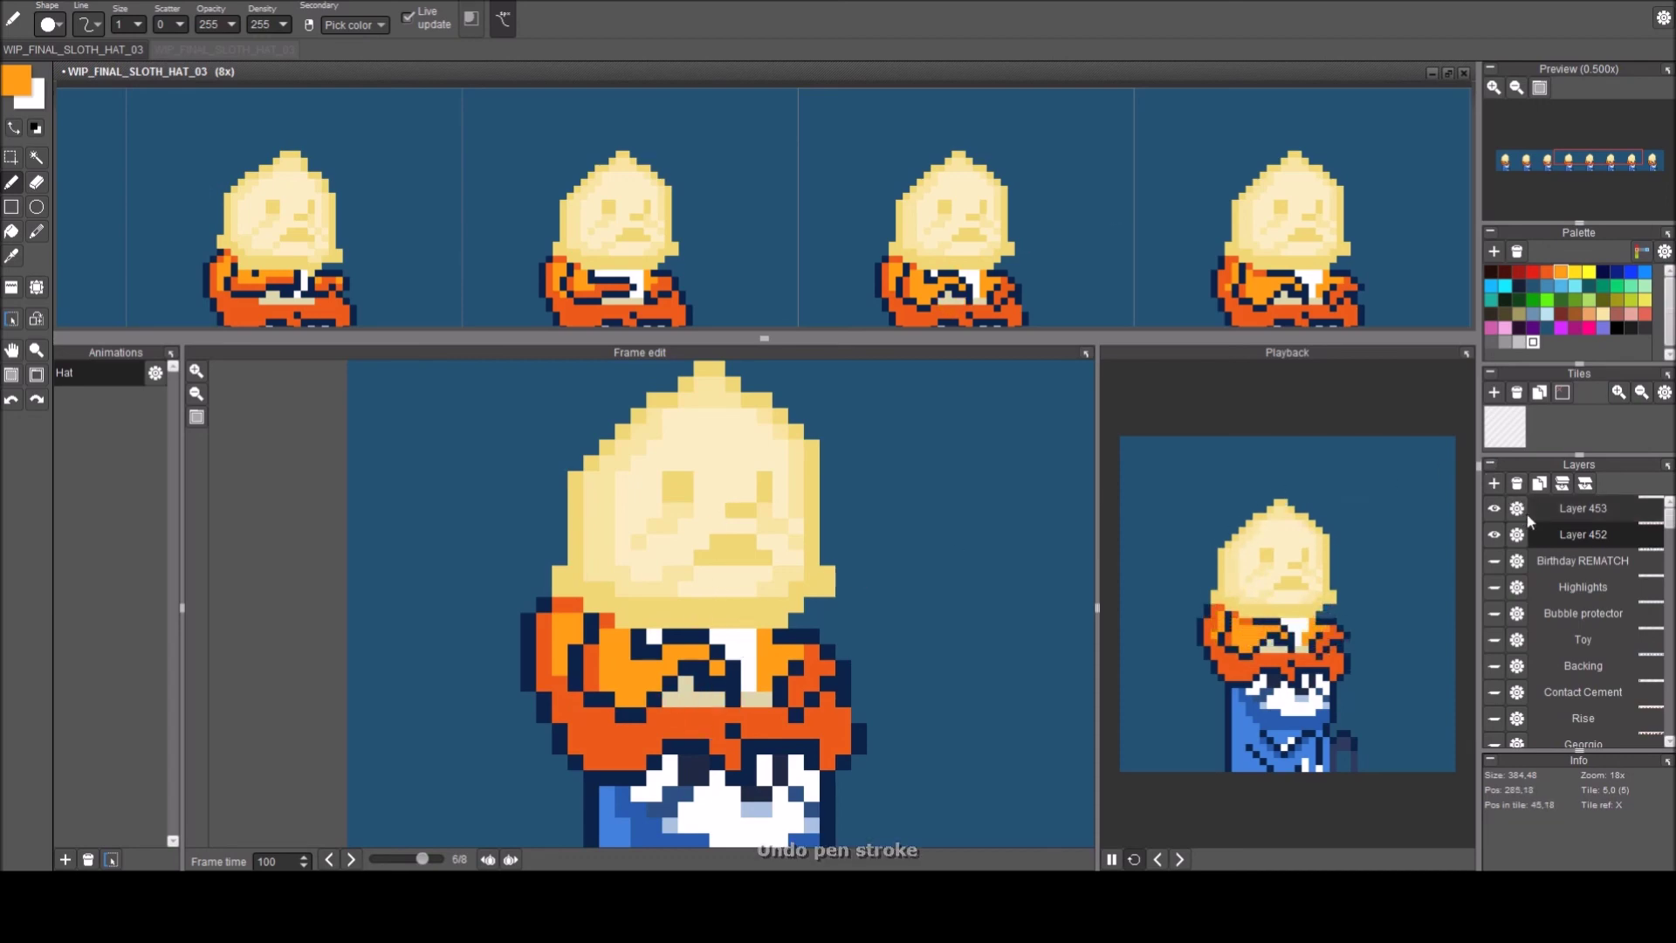
# Switch to Layer 453 and shade the sixth frame's lower arm with dark orange, undoing the stray stroke.
pyautogui.click(1548, 508)
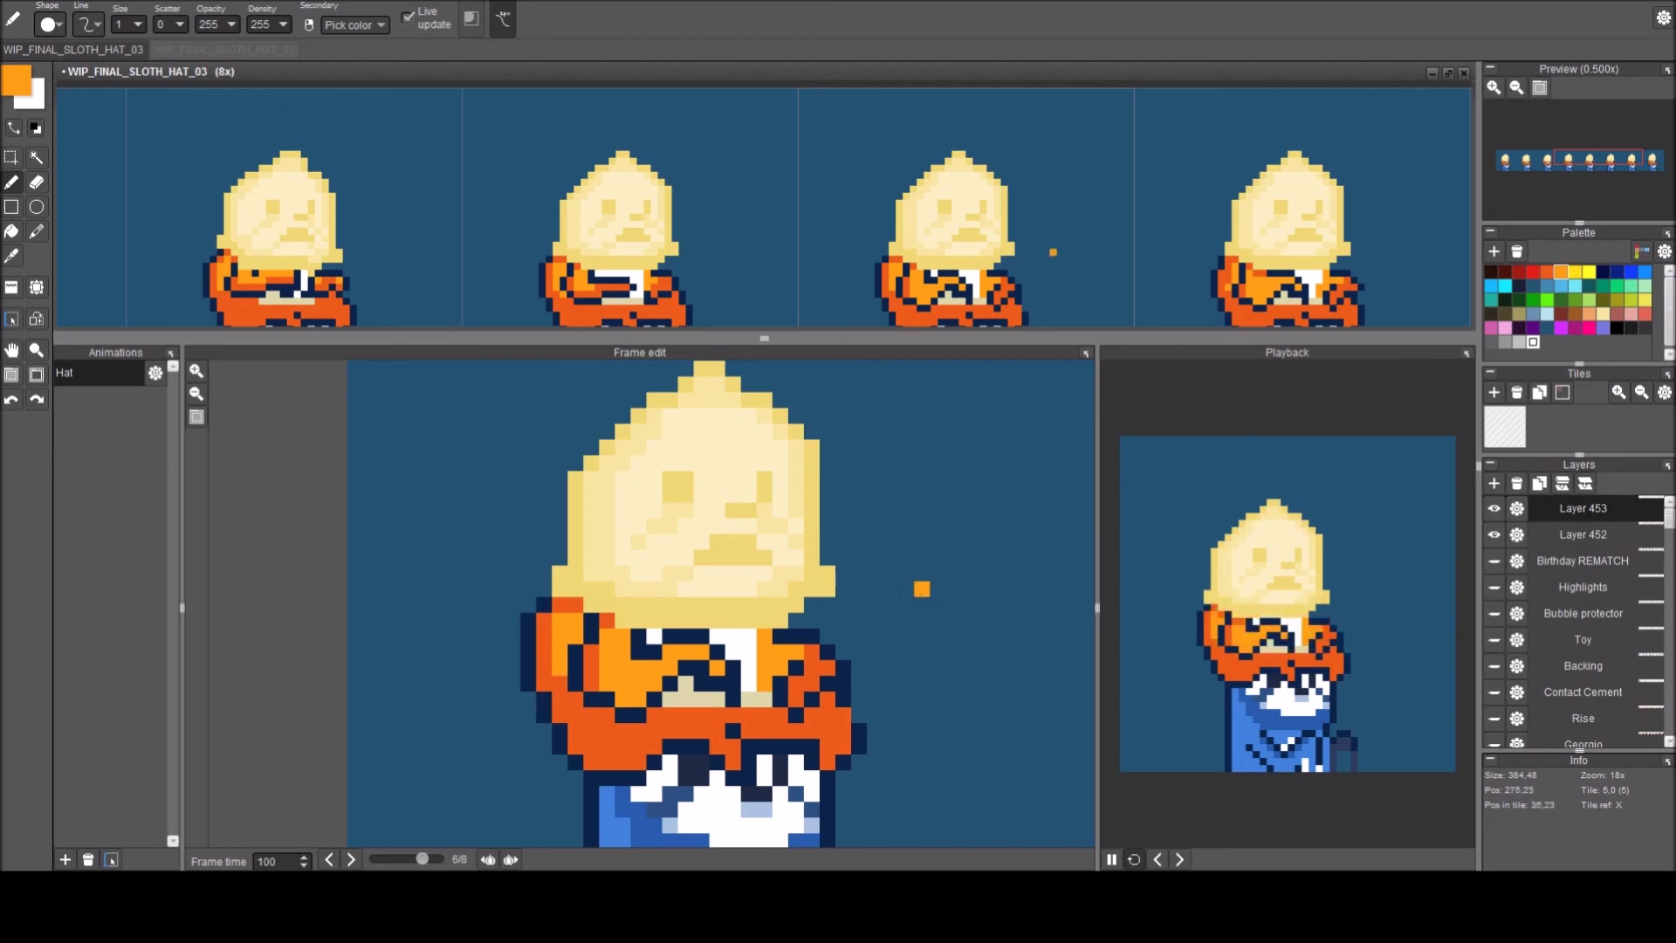
pyautogui.rightClick(605, 682)
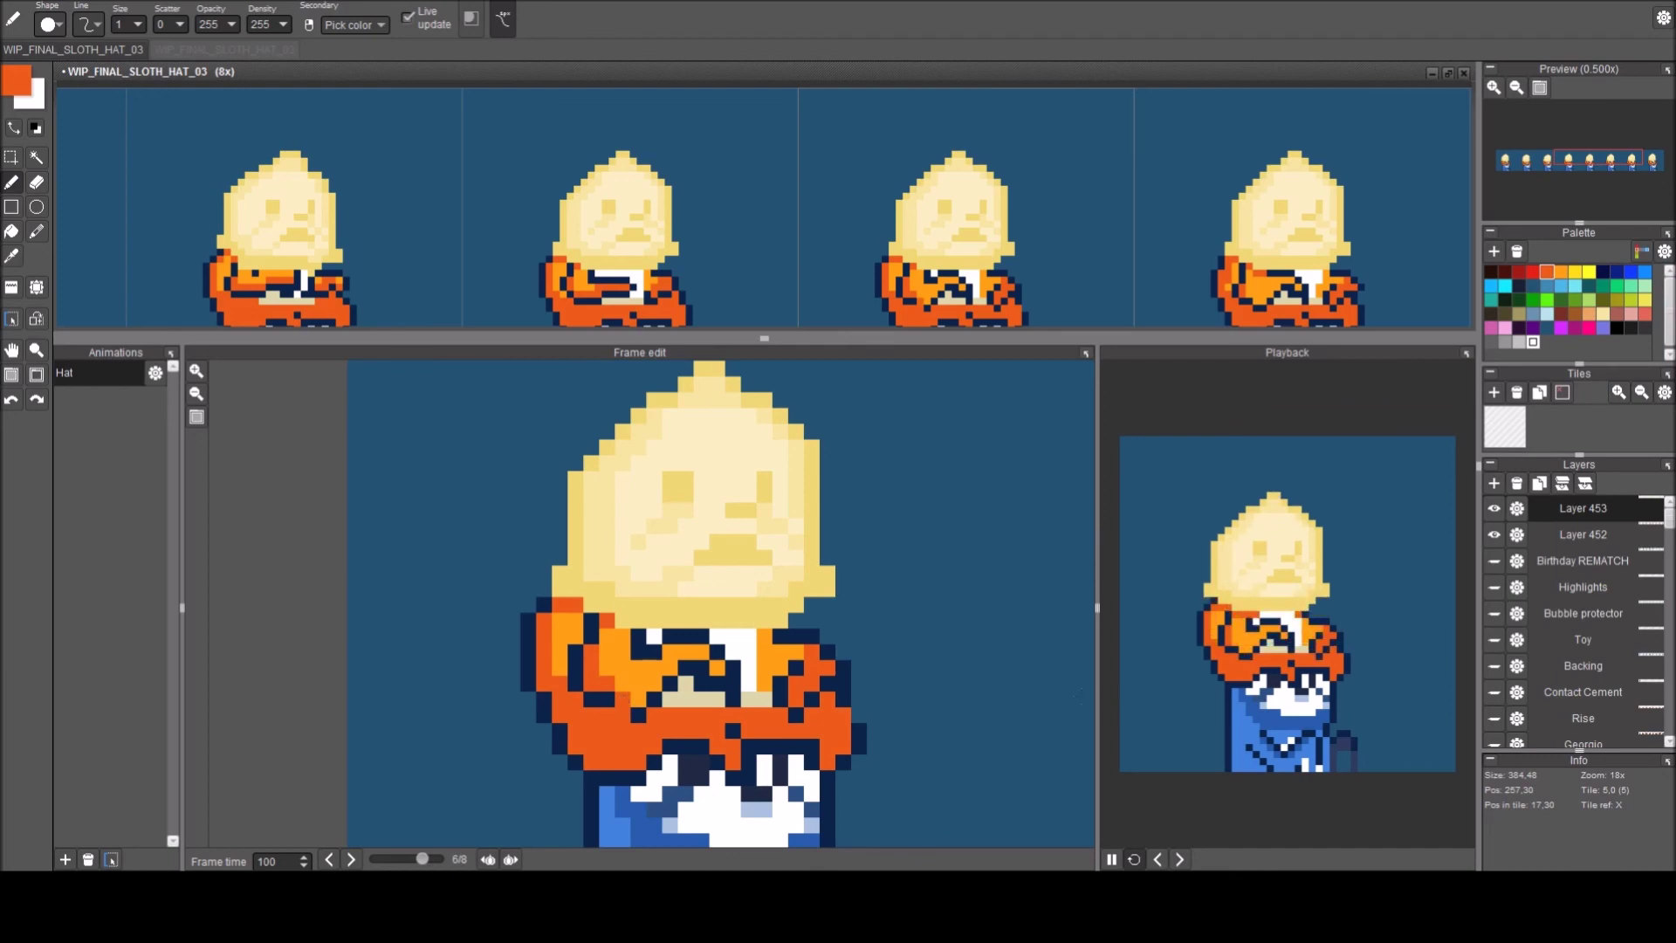
pyautogui.hotkey('ctrl', 'z')
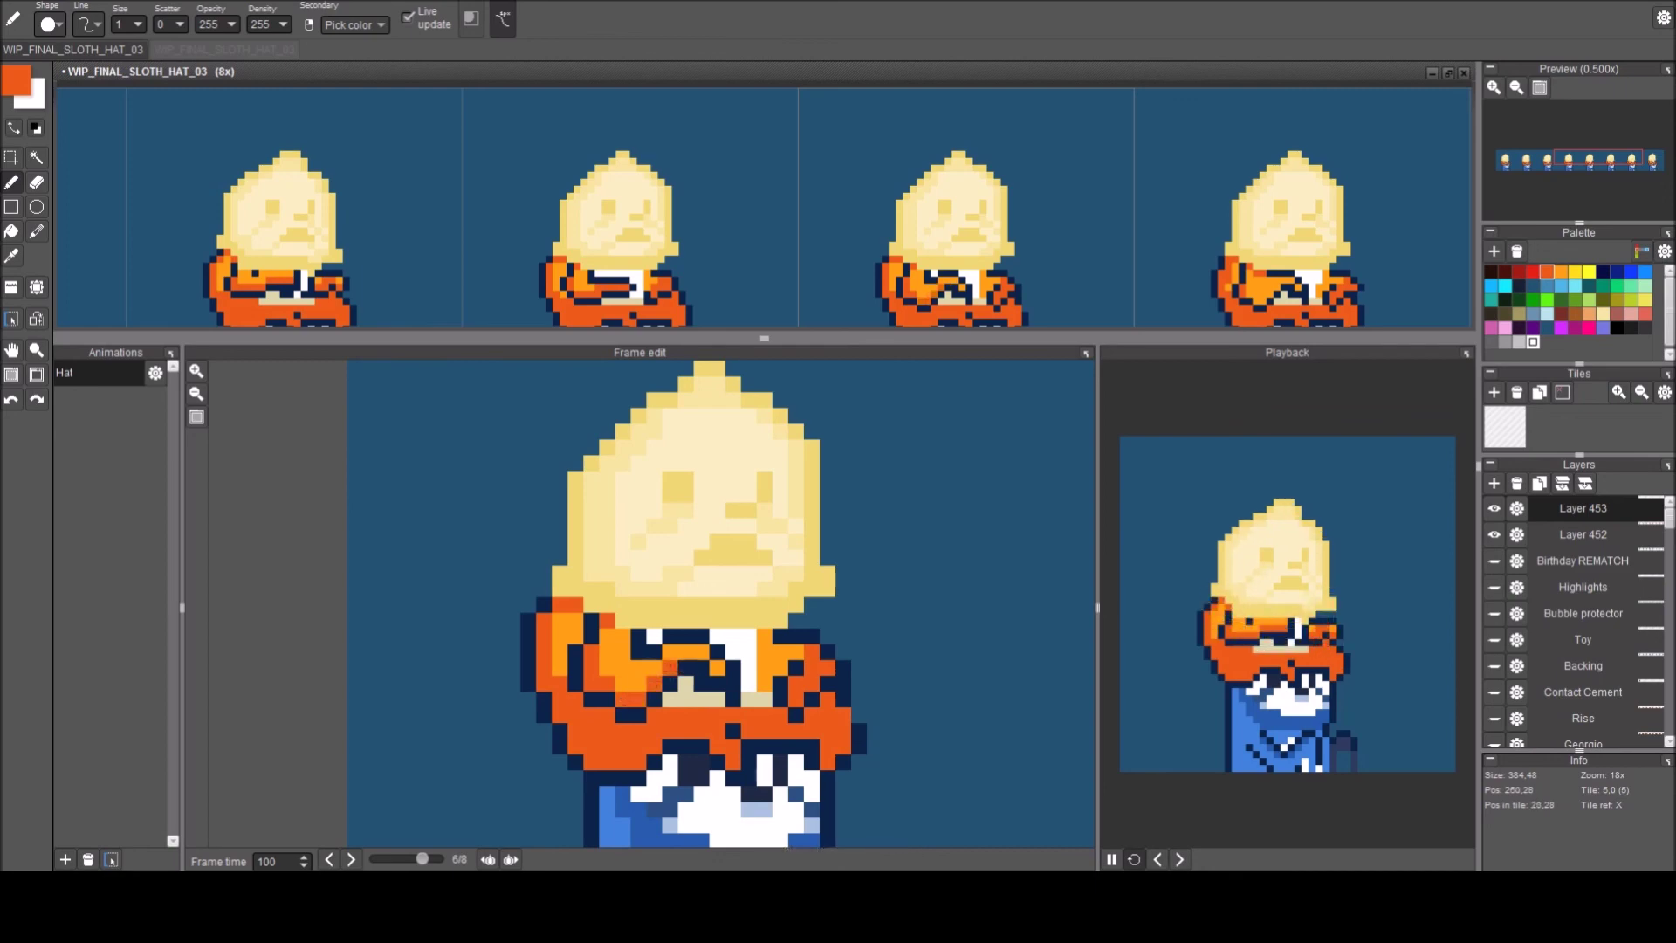
# Flip back and forth through the frames to compare the sixth frame's arm shading with its neighbours.
pyautogui.click(810, 431)
pyautogui.press('Right')
pyautogui.press('Right')
pyautogui.press('Right')
pyautogui.press('Right')
pyautogui.press('Right')
pyautogui.press('Right')
pyautogui.press('Right')
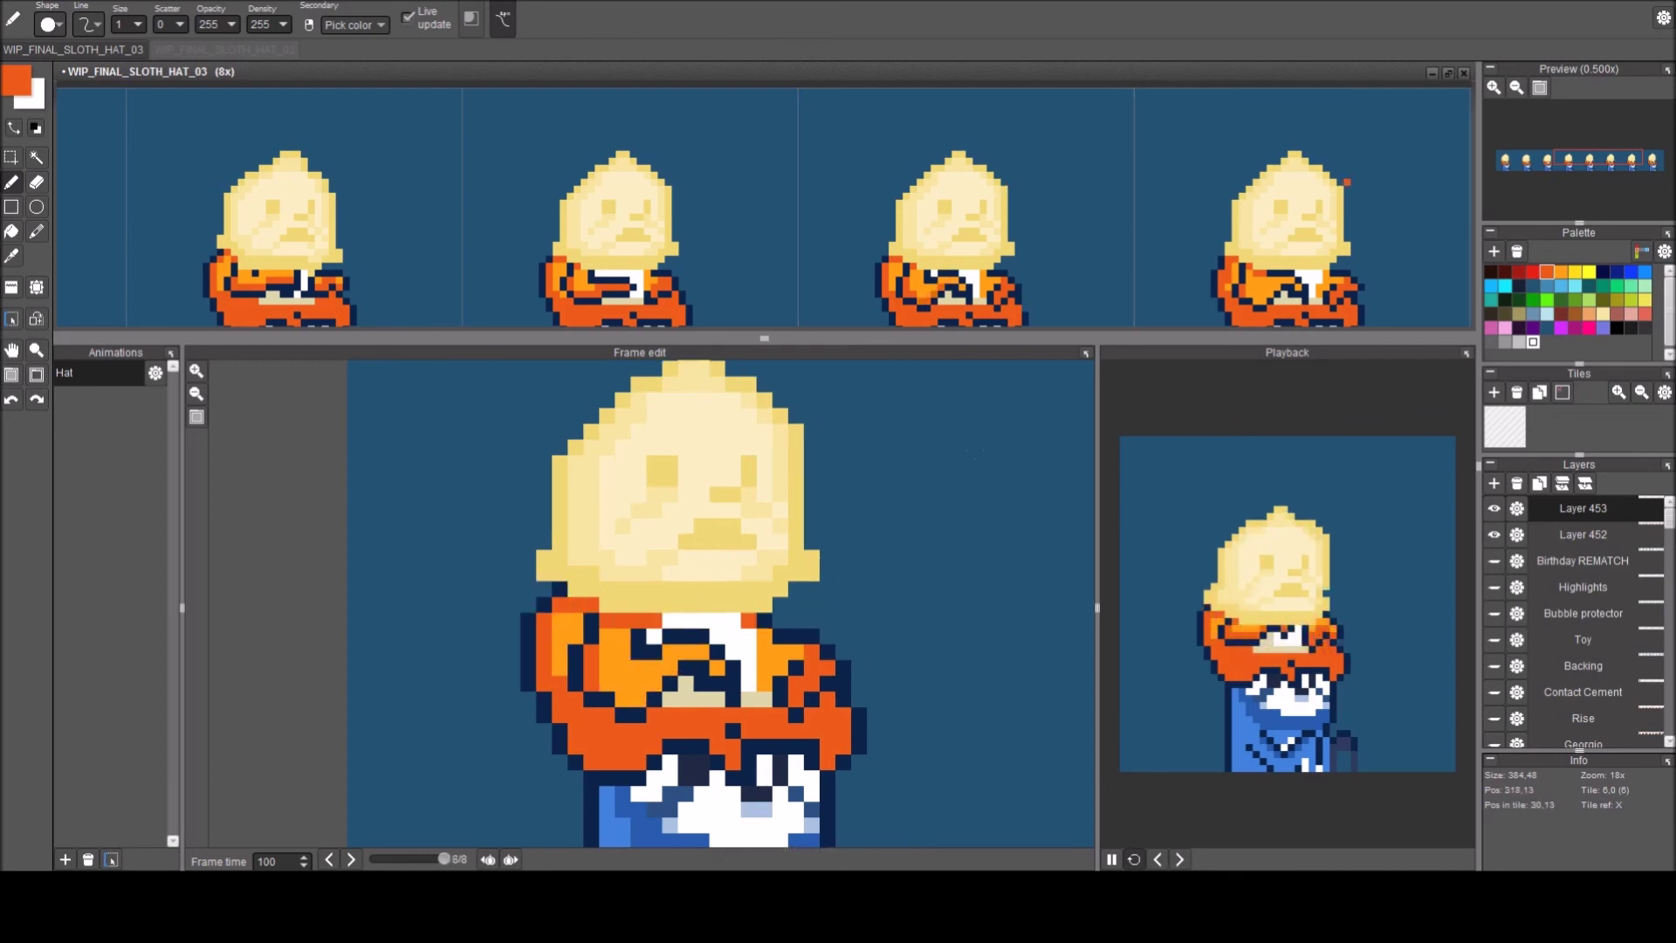
pyautogui.press('Left')
pyautogui.press('Left')
pyautogui.press('Left')
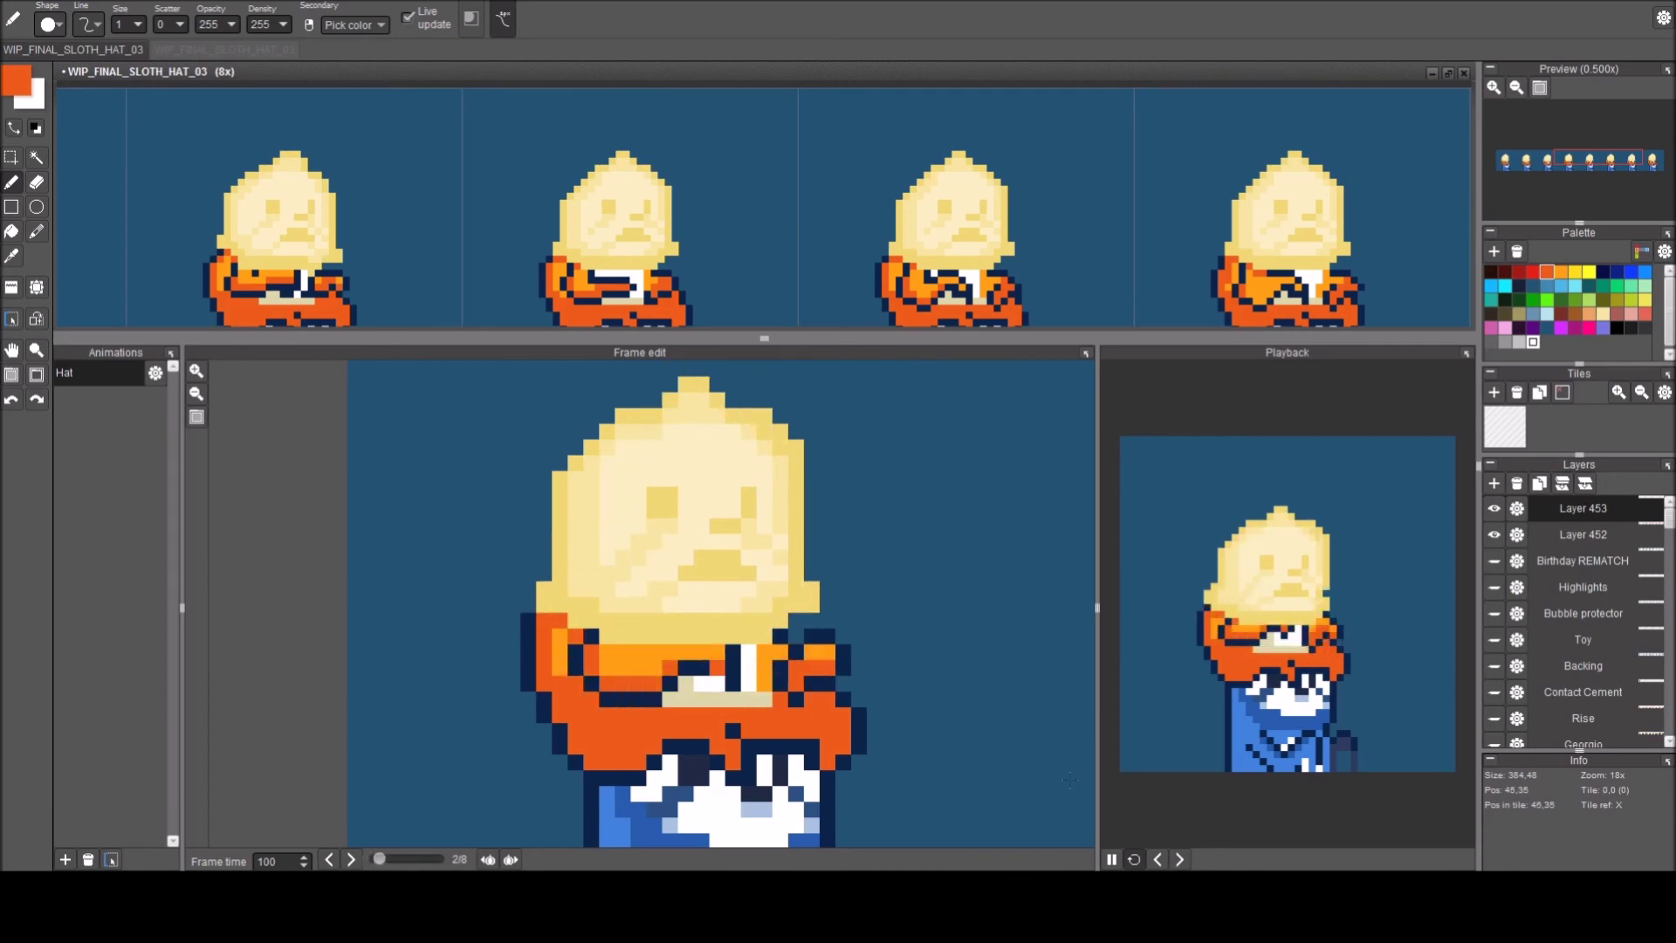
pyautogui.press('Right')
pyautogui.press('Right')
pyautogui.press('Right')
pyautogui.press('Right')
pyautogui.press('Right')
pyautogui.press('Right')
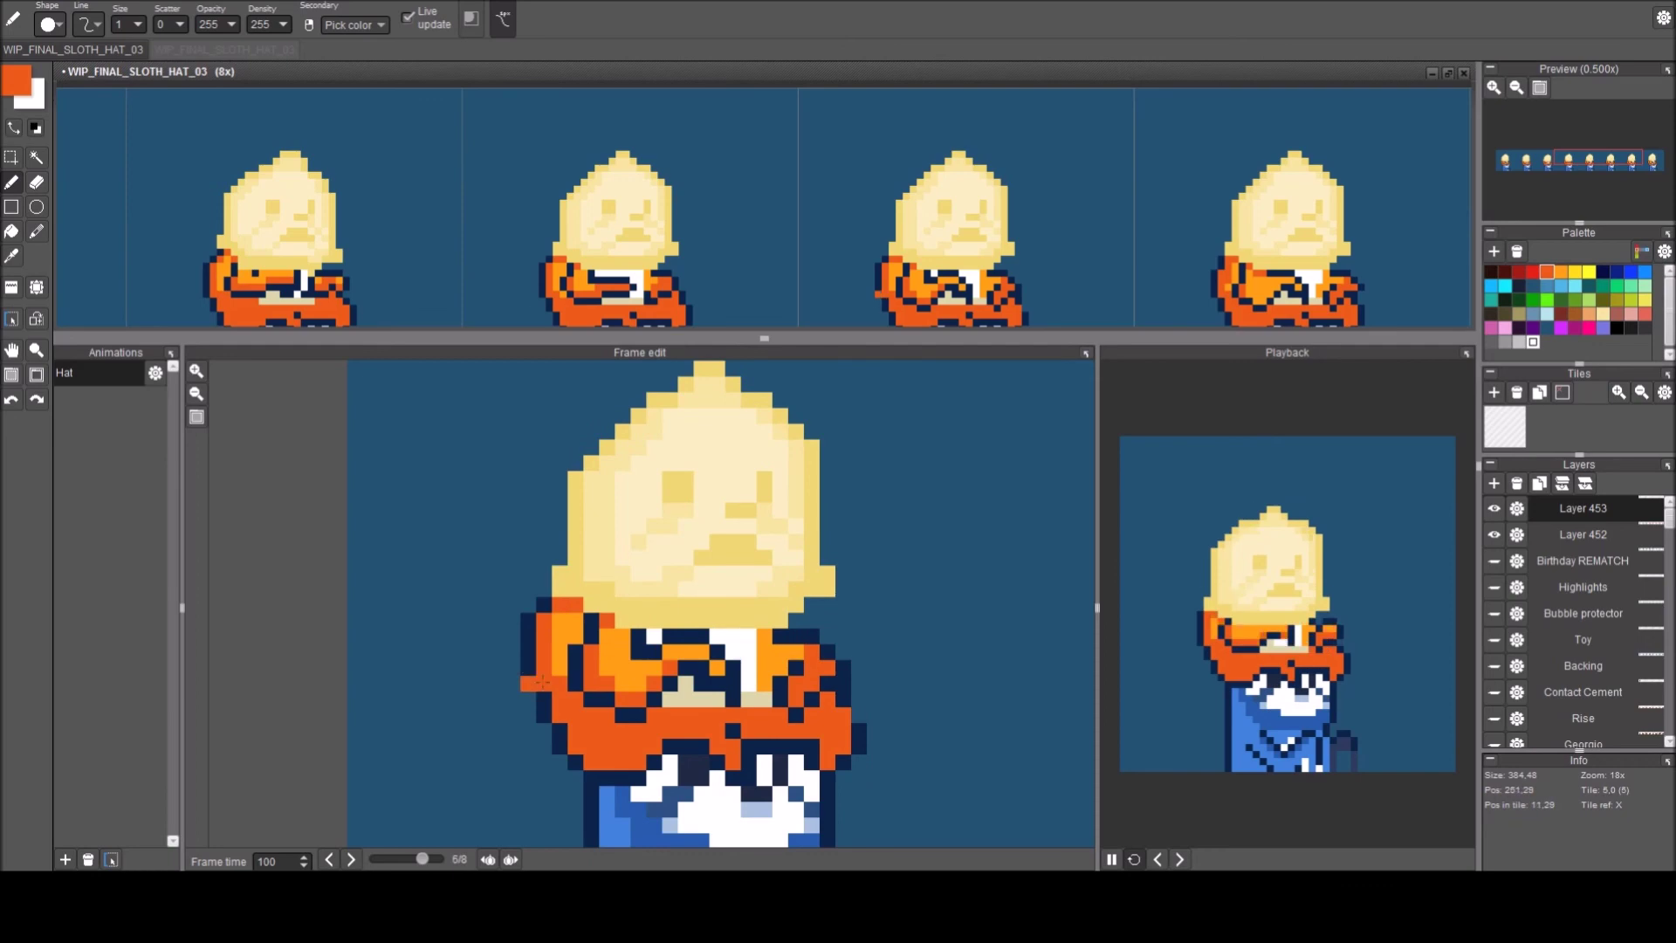
# Shade the underside of the first frame's forearm with dark orange and fill the gap below it in cream.
pyautogui.press('Right')
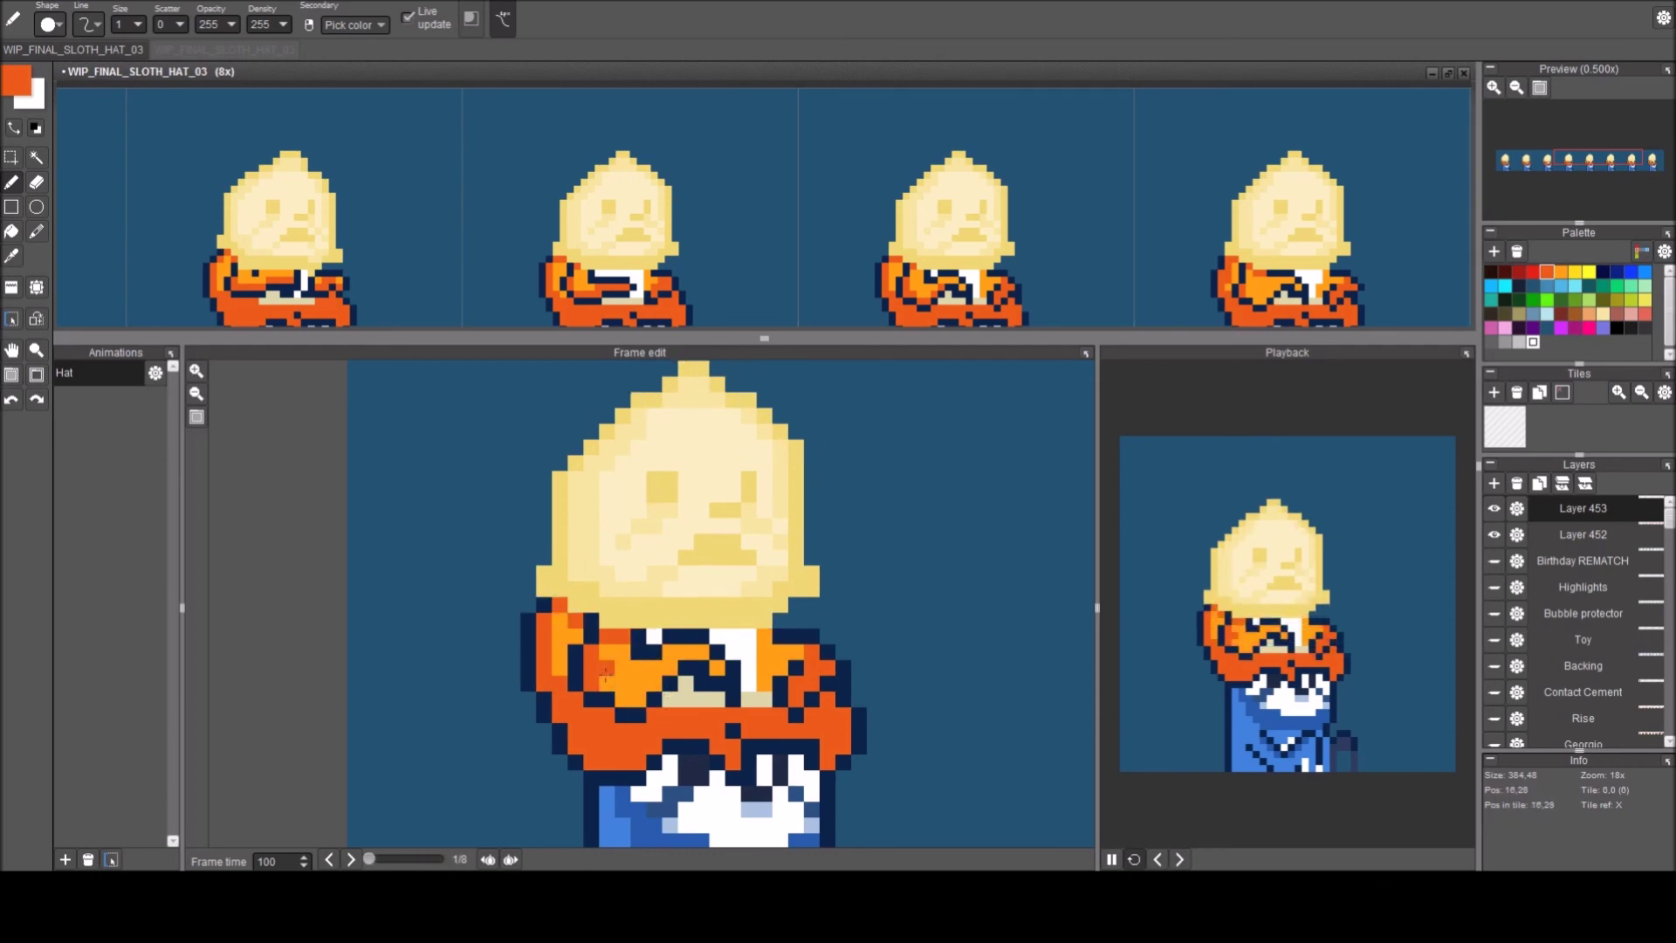
pyautogui.rightClick(613, 667)
pyautogui.rightClick(622, 701)
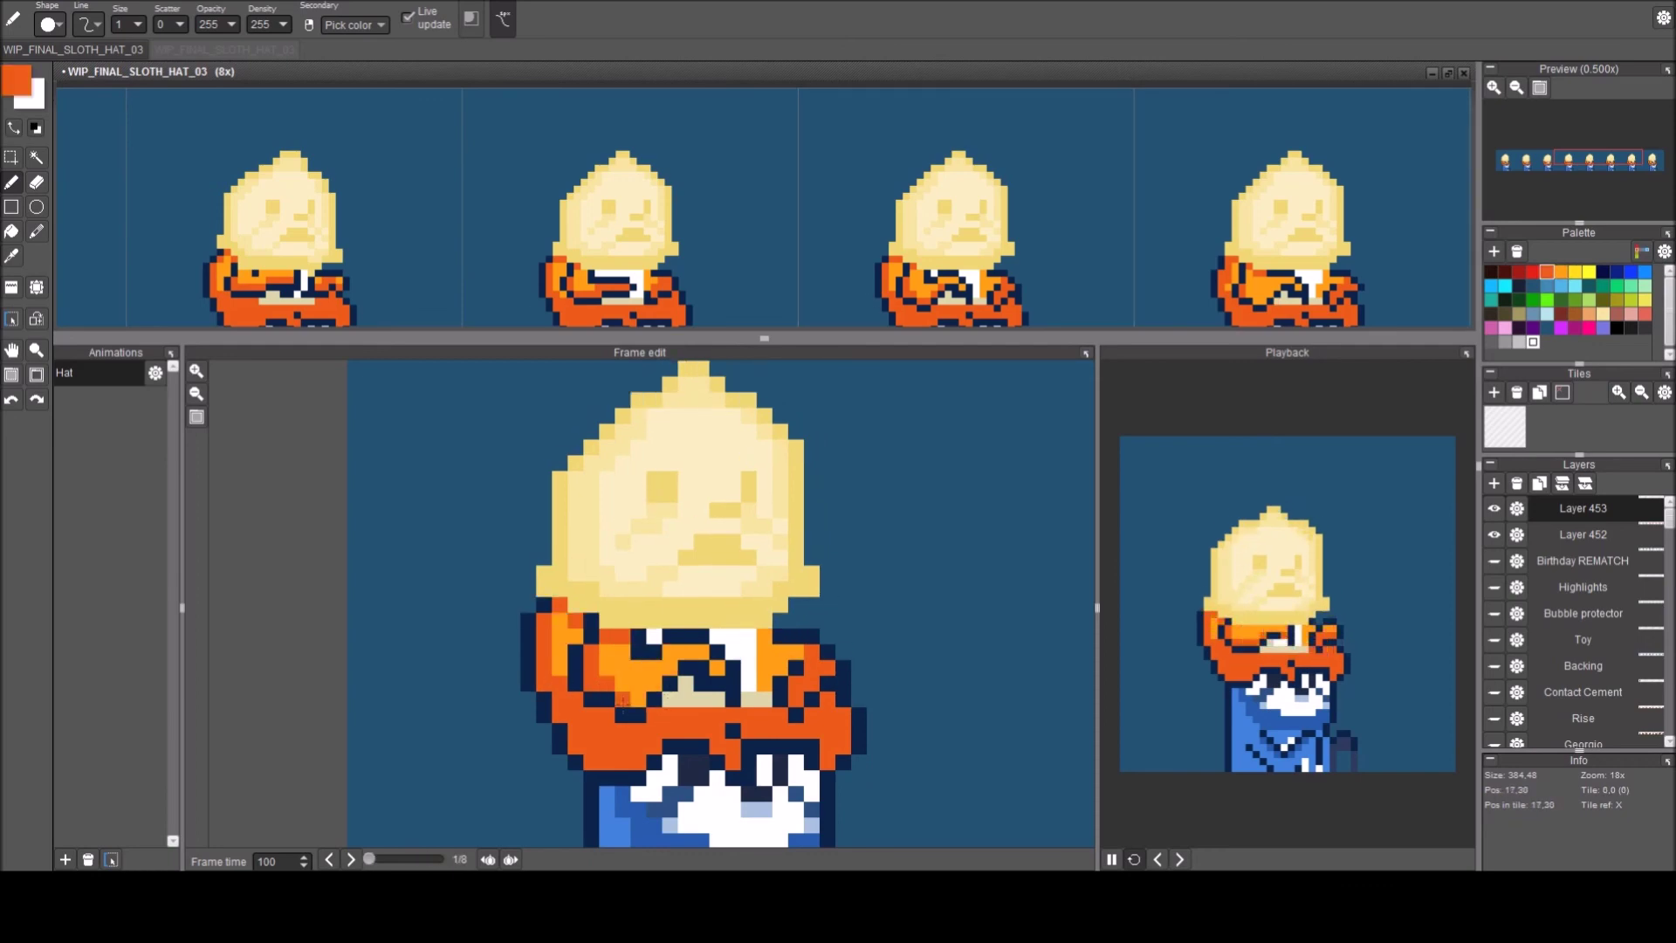
pyautogui.rightClick(687, 667)
pyautogui.rightClick(659, 678)
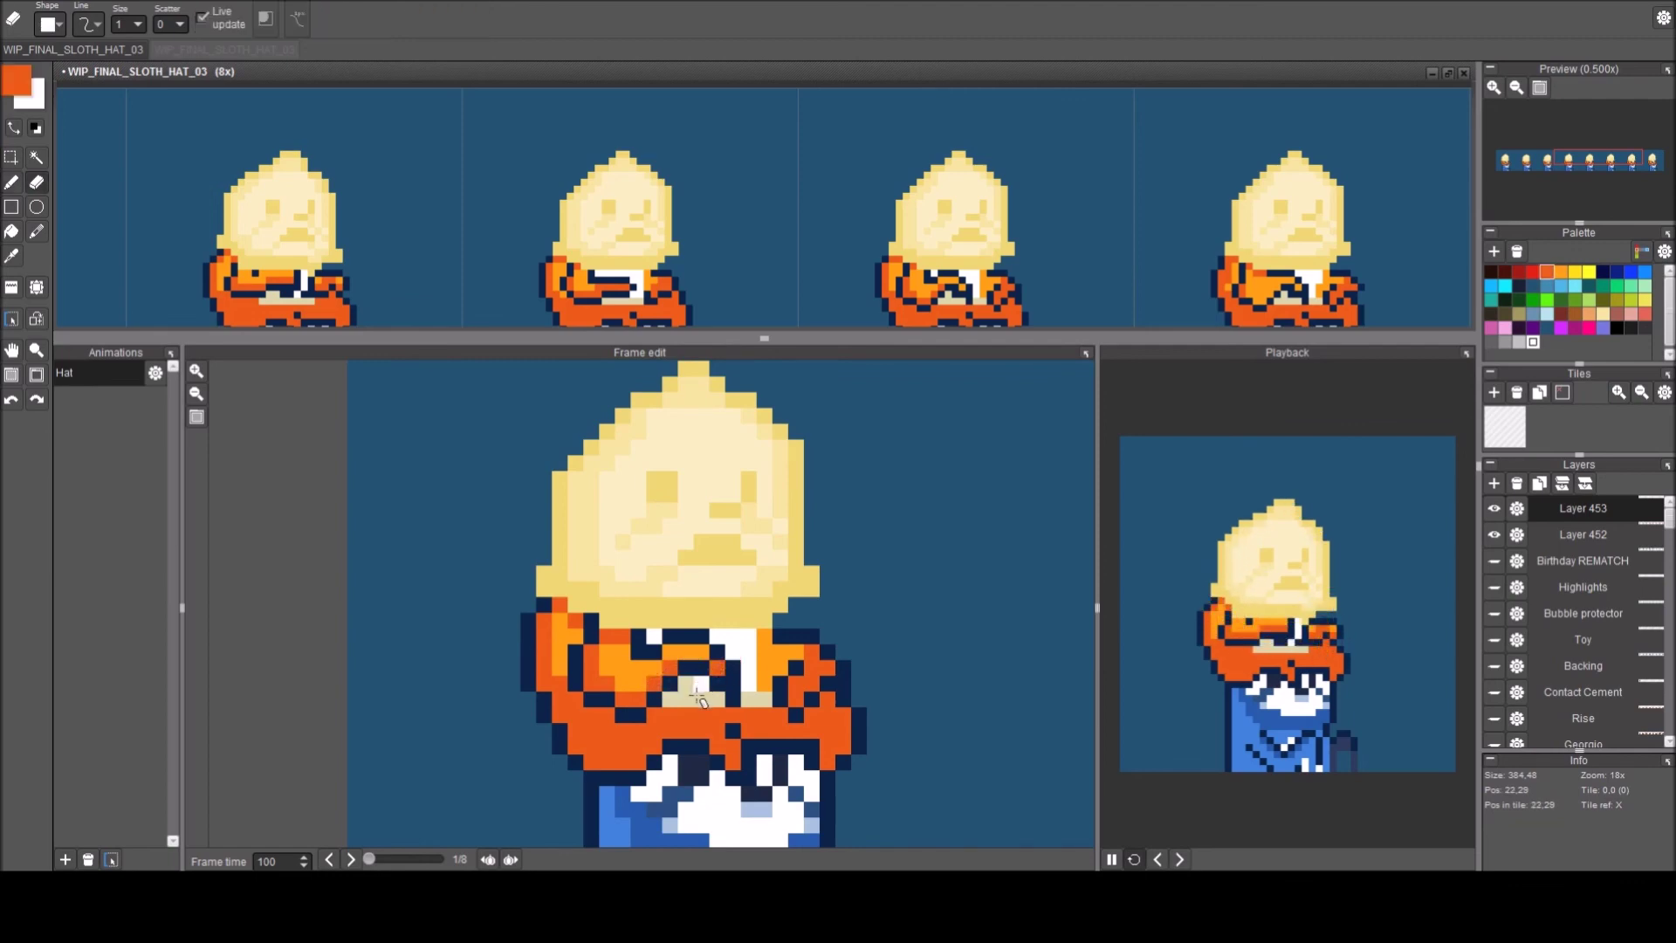
pyautogui.rightClick(695, 685)
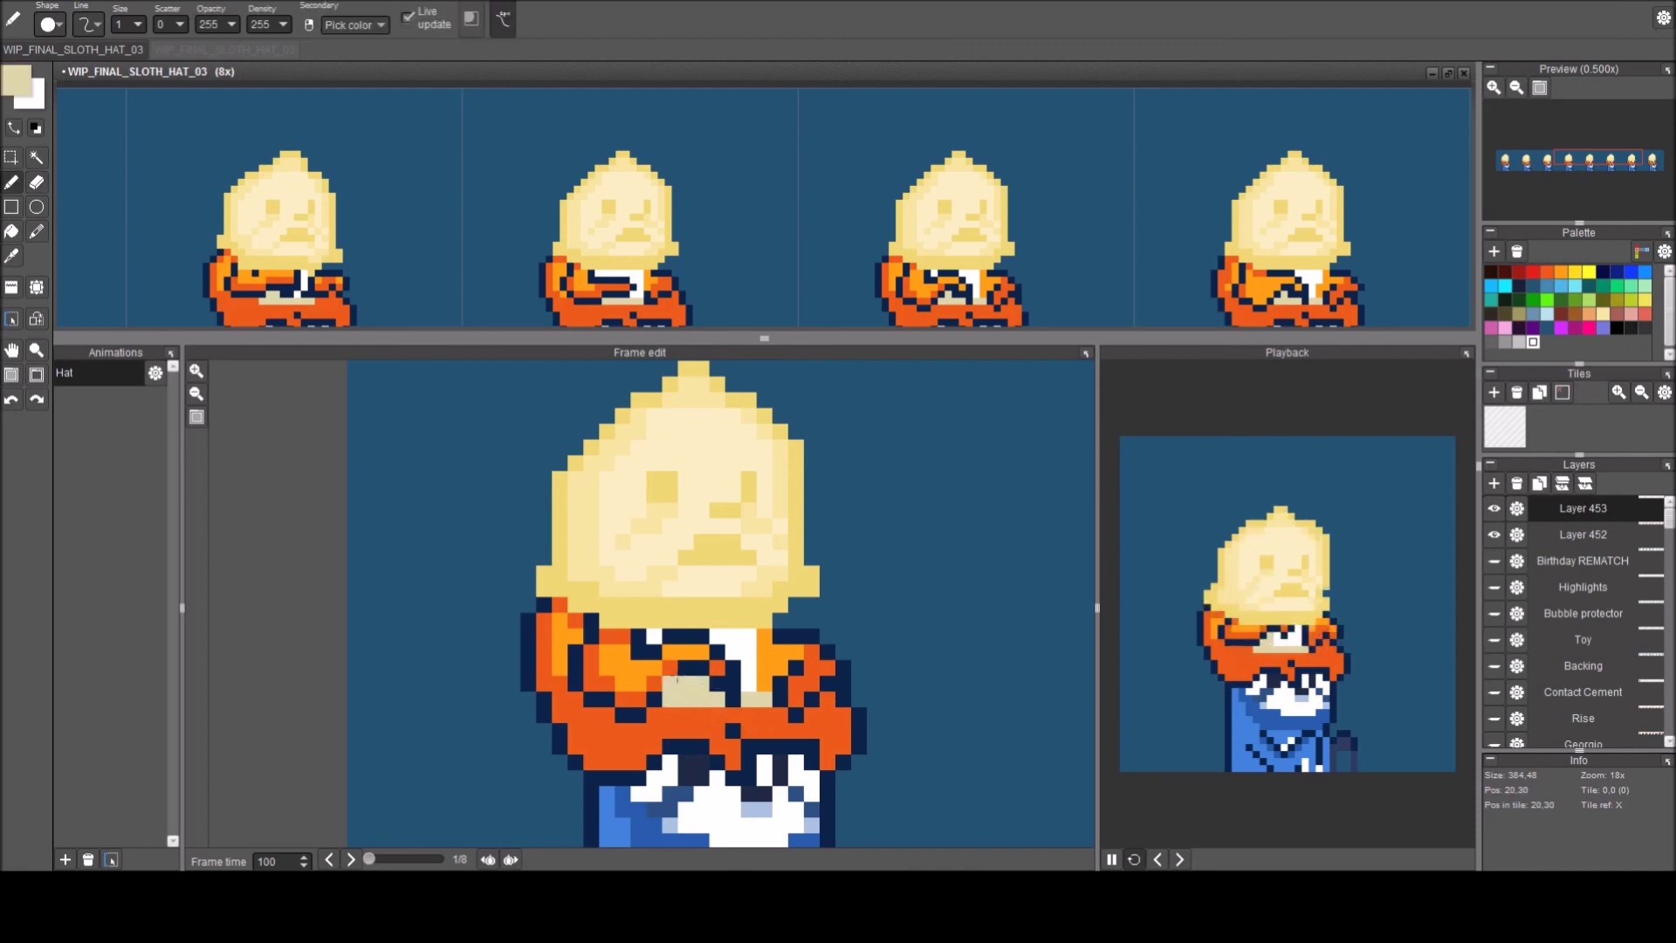
pyautogui.rightClick(671, 668)
# Retouch the fourth frame's chest with white and add a navy outline pixel beside it above the forearm.
pyautogui.press('Right')
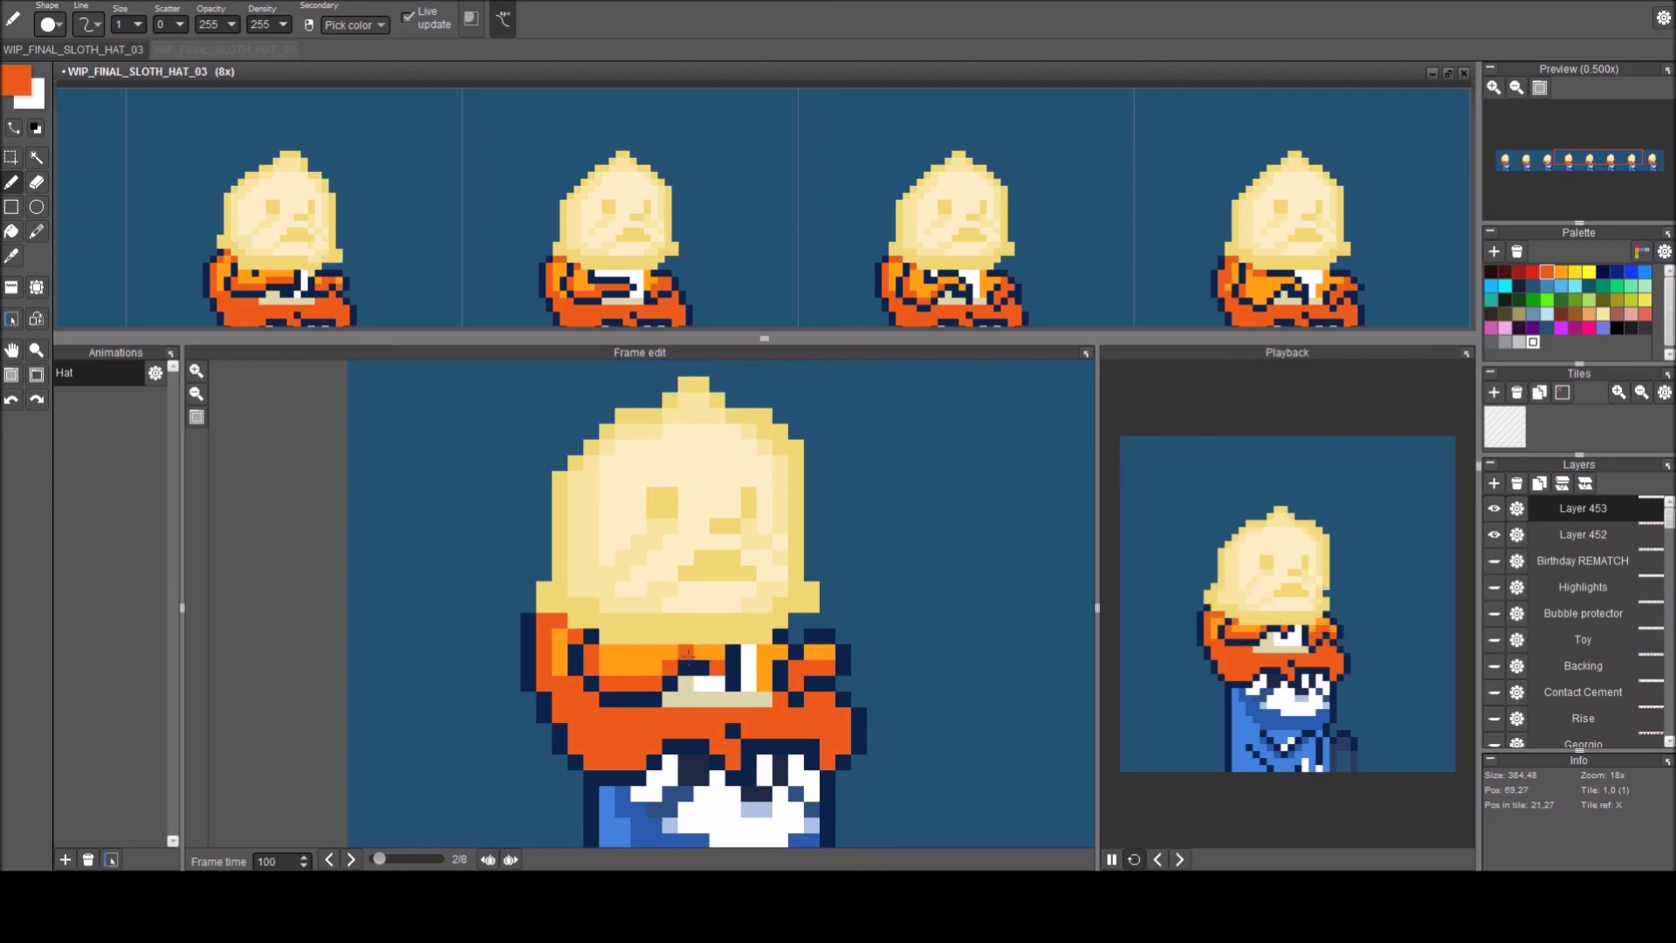
pyautogui.press('.')
pyautogui.press('.')
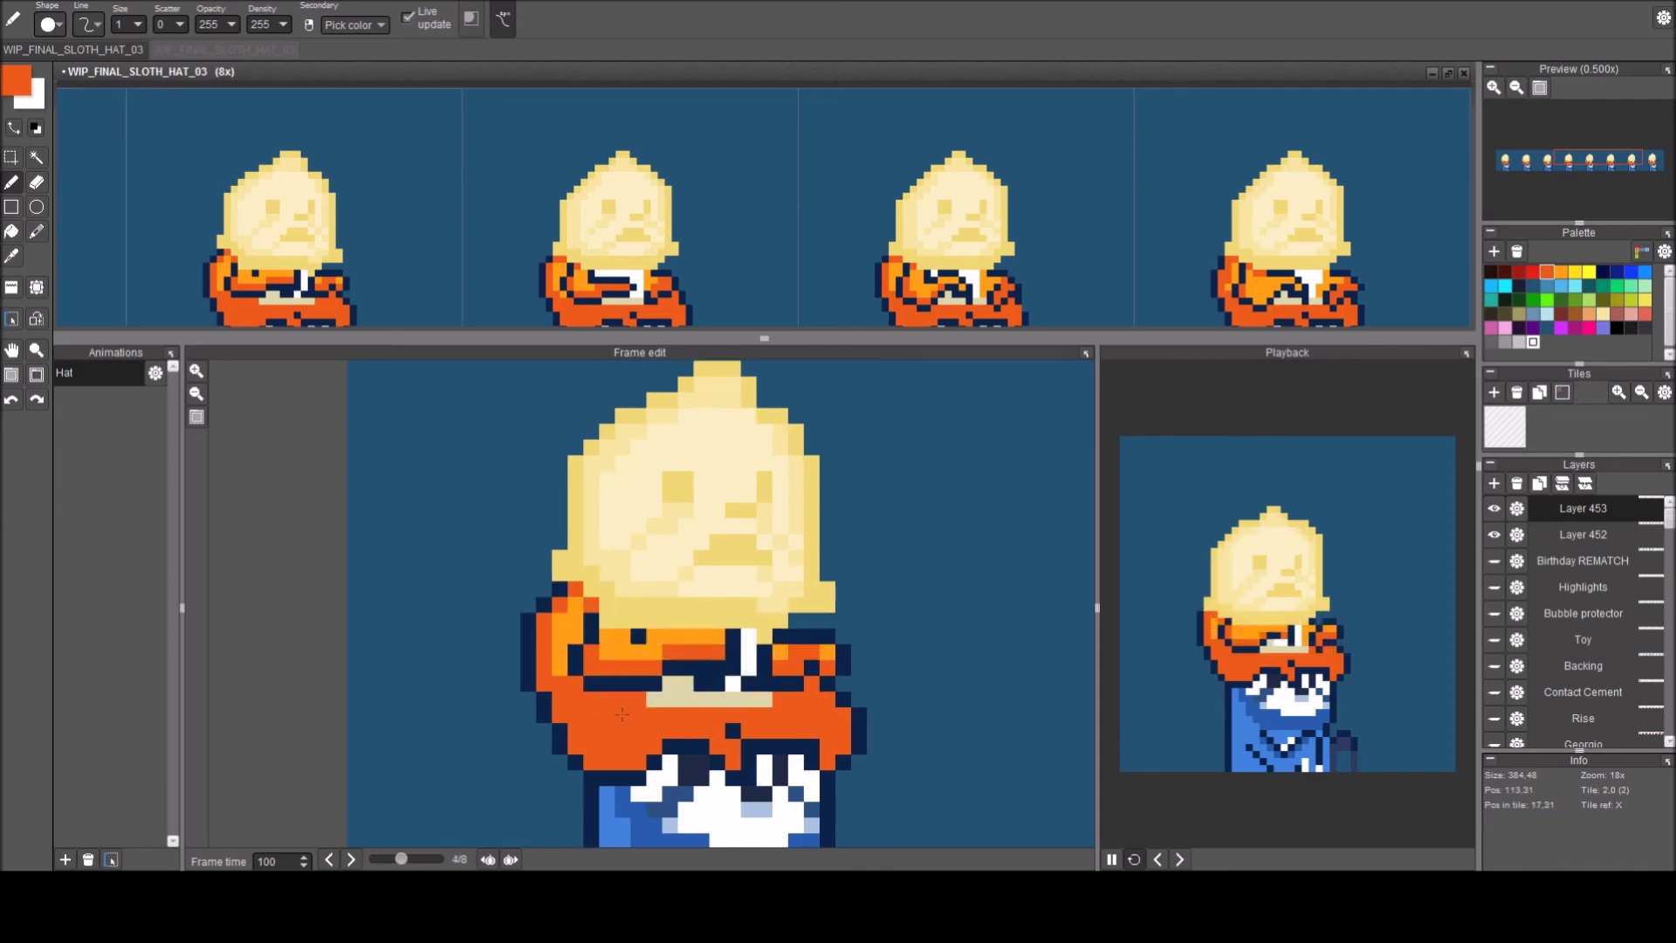
pyautogui.rightClick(738, 632)
pyautogui.rightClick(698, 646)
pyautogui.rightClick(714, 637)
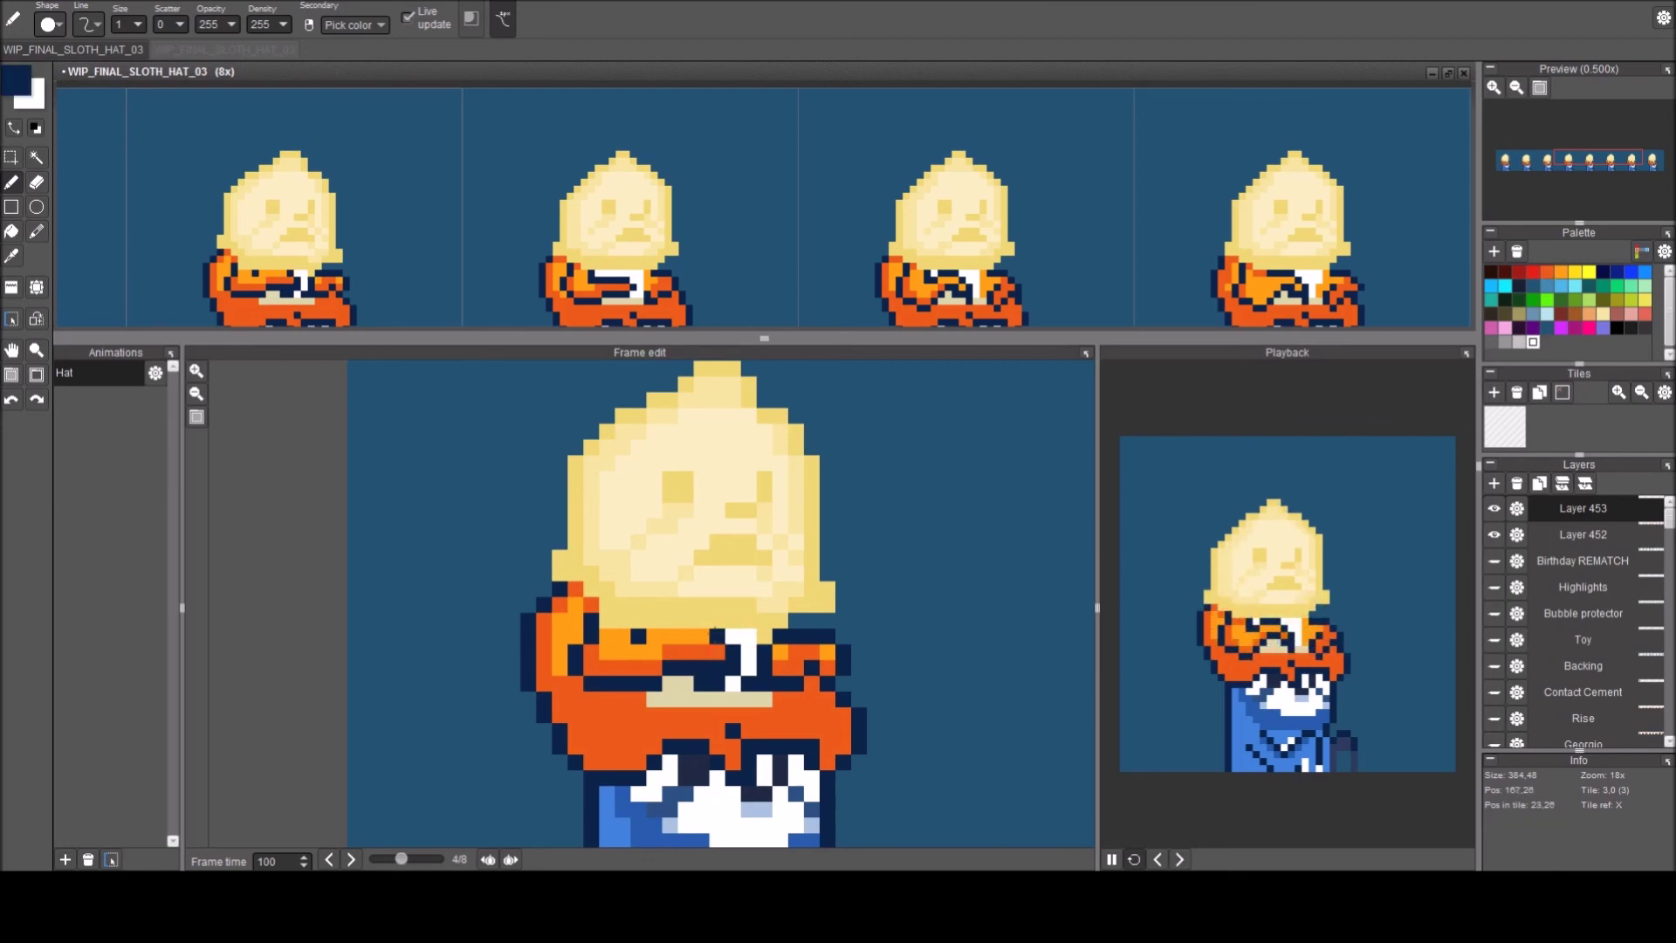
# Pick up light orange from the arm and brighten the fourth frame's forearm with it on Layer 453.
pyautogui.press('.')
pyautogui.press('.')
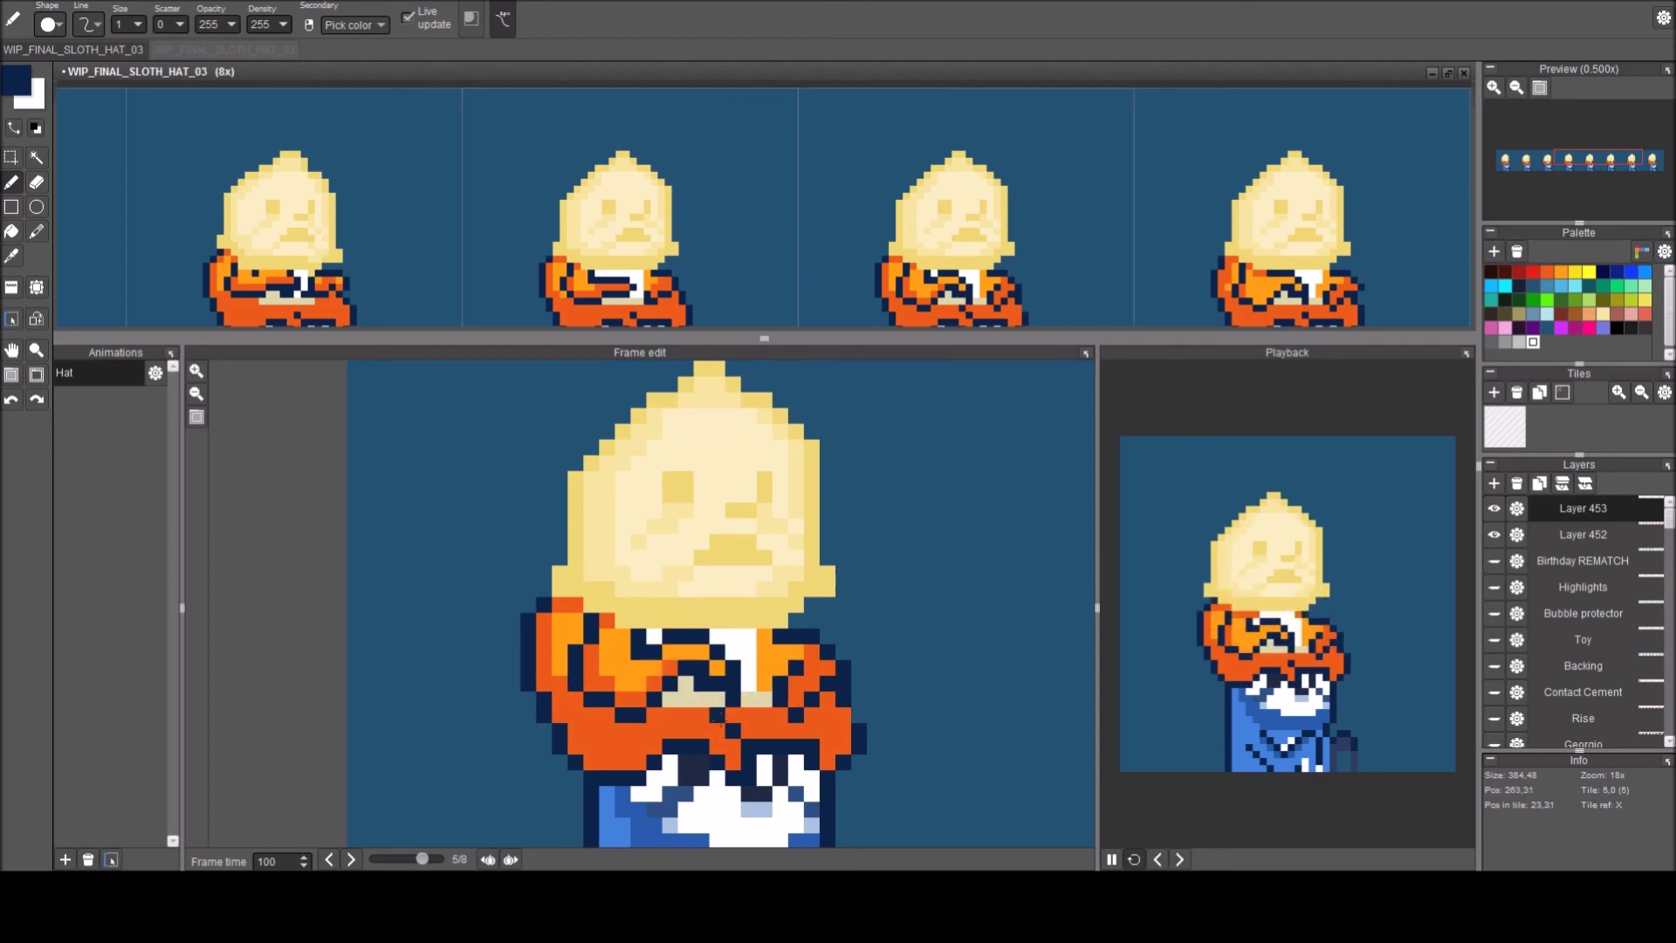
pyautogui.rightClick(681, 653)
pyautogui.press('.')
pyautogui.press('.')
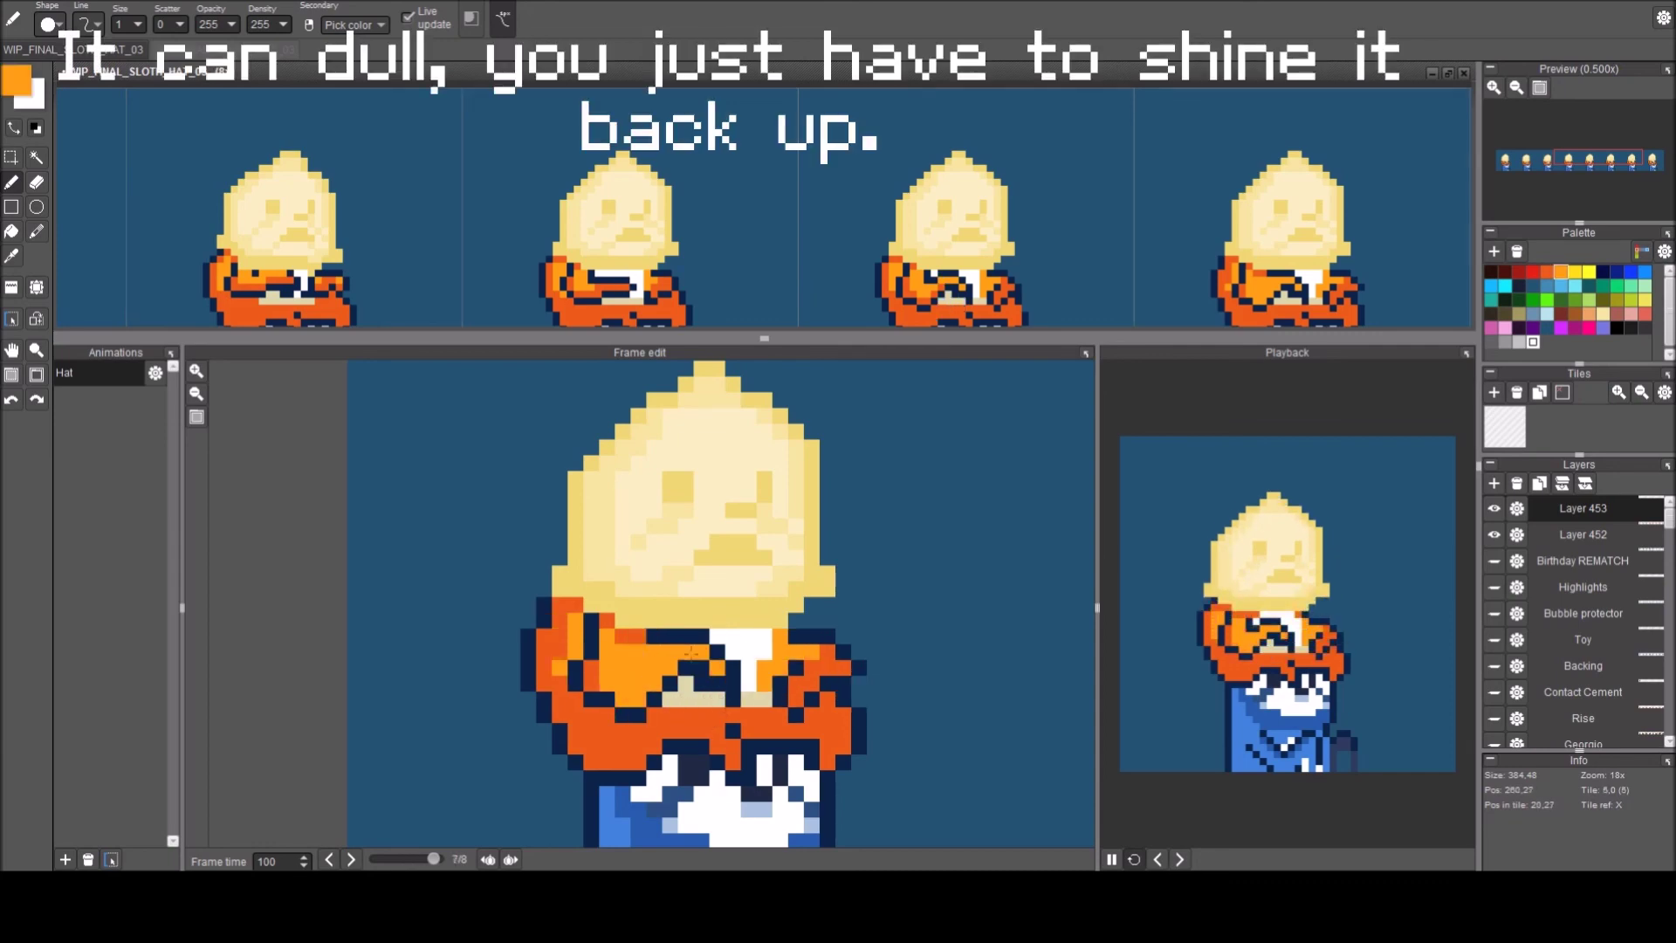
pyautogui.press(',')
pyautogui.press(',')
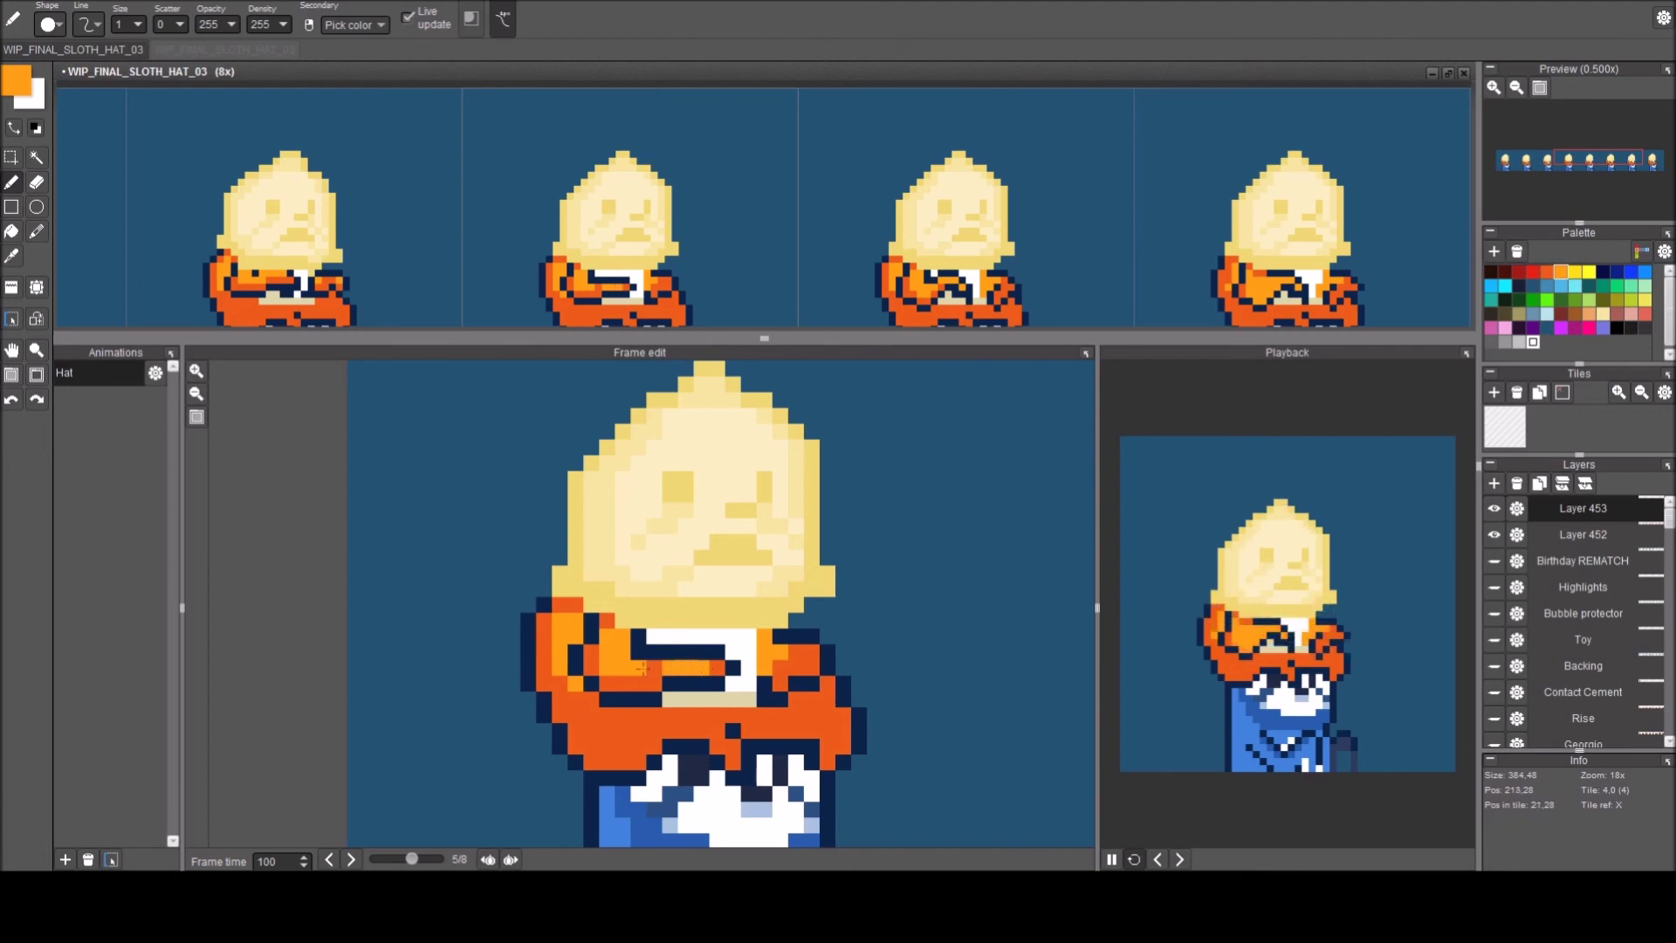
pyautogui.press(',')
pyautogui.click(669, 668)
pyautogui.click(686, 654)
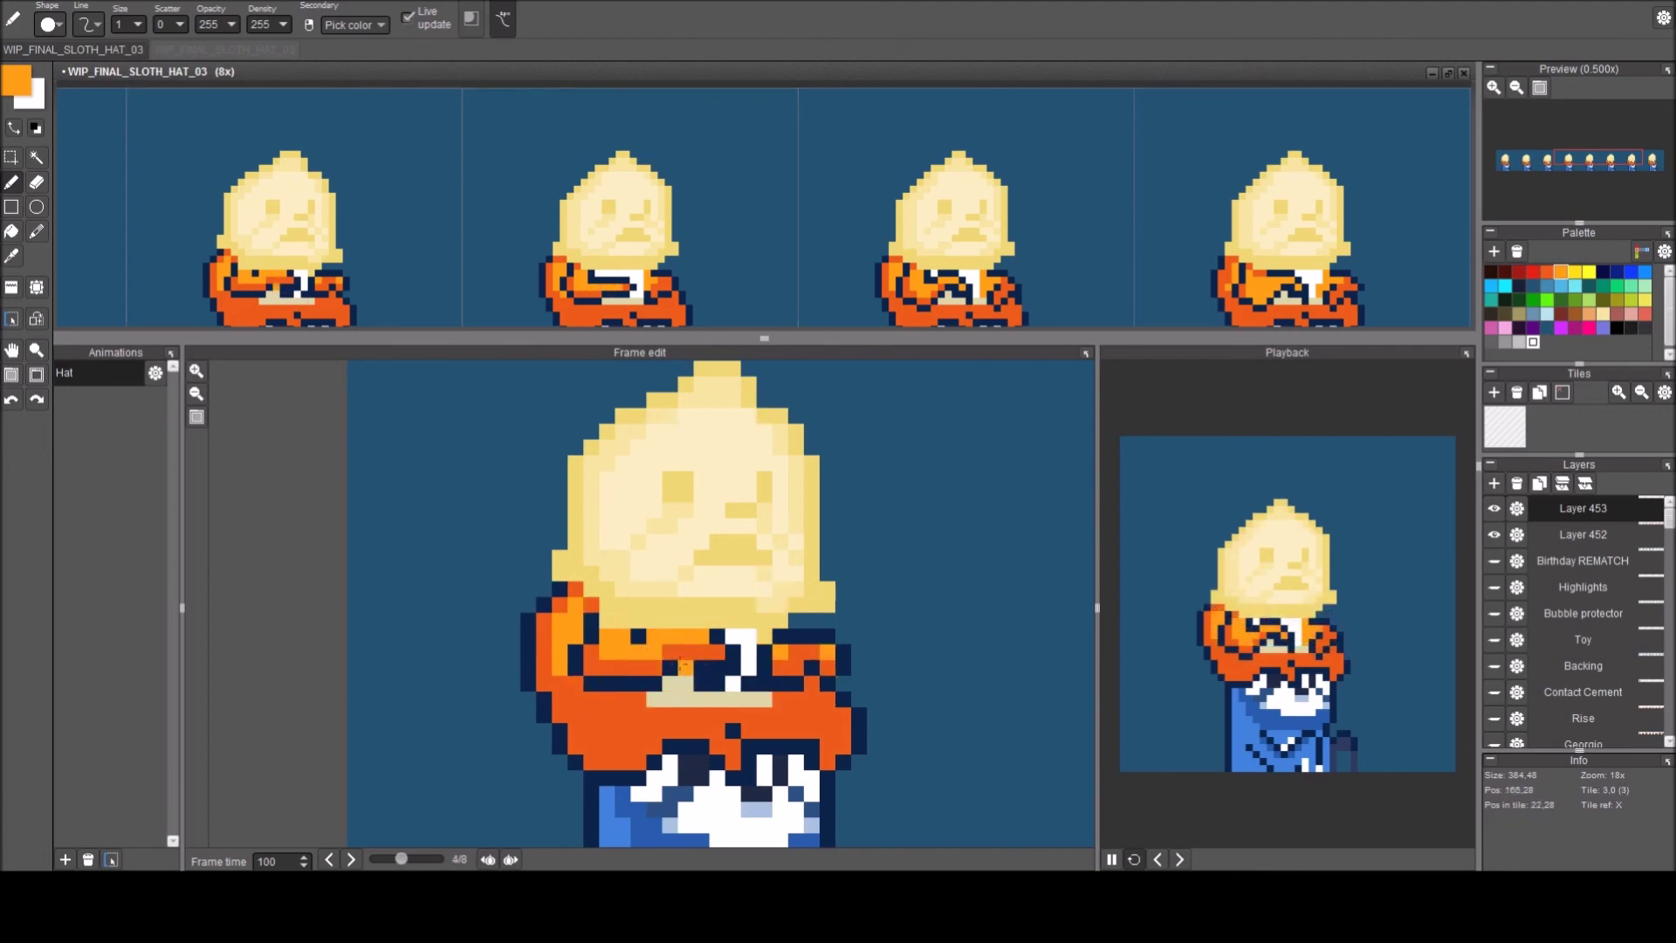
# Touch up the fifth frame's forearm in light orange and advance to the eighth frame.
pyautogui.press('.')
pyautogui.click(701, 684)
pyautogui.press('.')
pyautogui.press('.')
pyautogui.press('.')
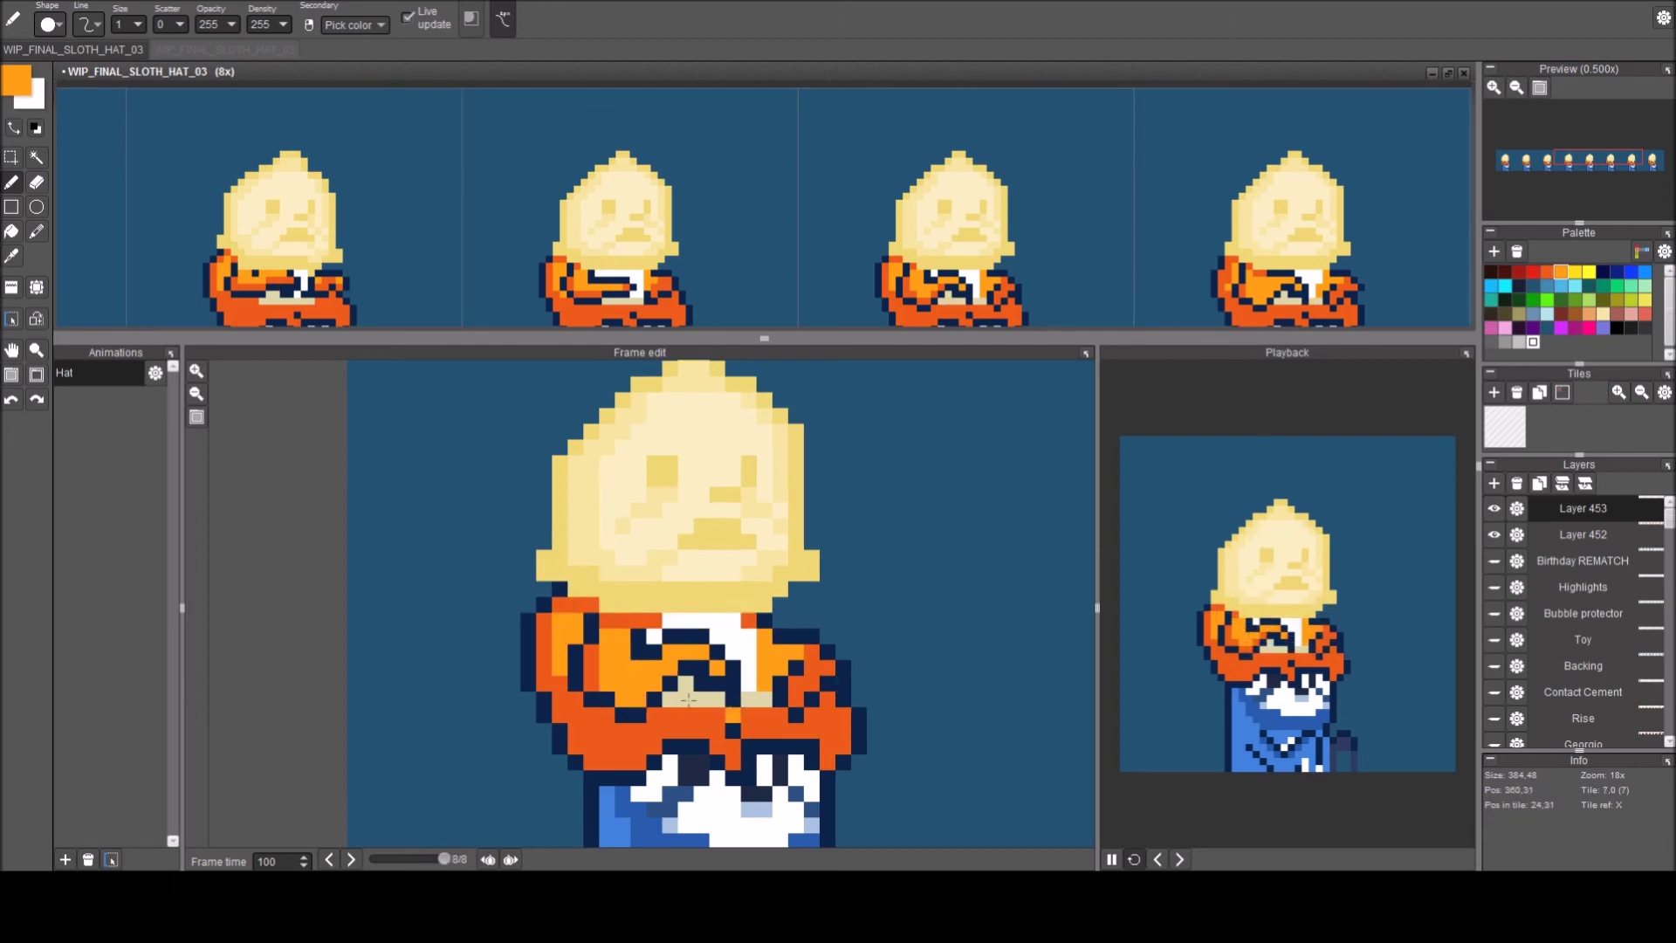
# Shade the lower edge of the seventh frame's forearm with dark orange picked from the arm.
pyautogui.press(',')
pyautogui.rightClick(591, 683)
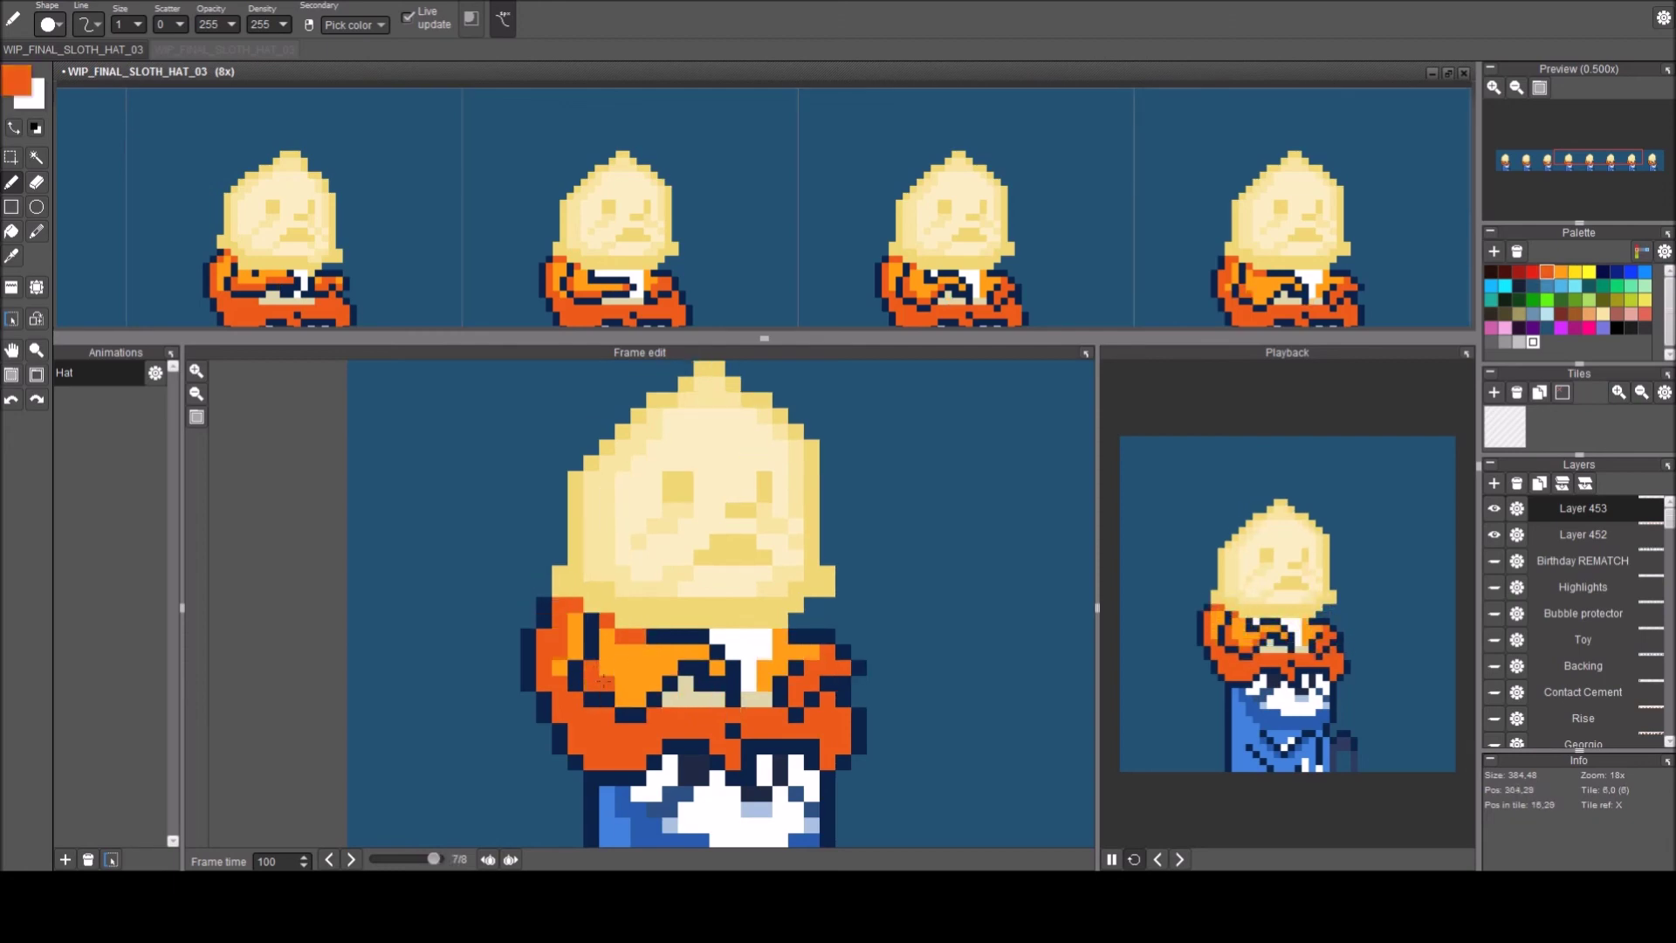
pyautogui.click(651, 678)
pyautogui.press('.')
pyautogui.press(',')
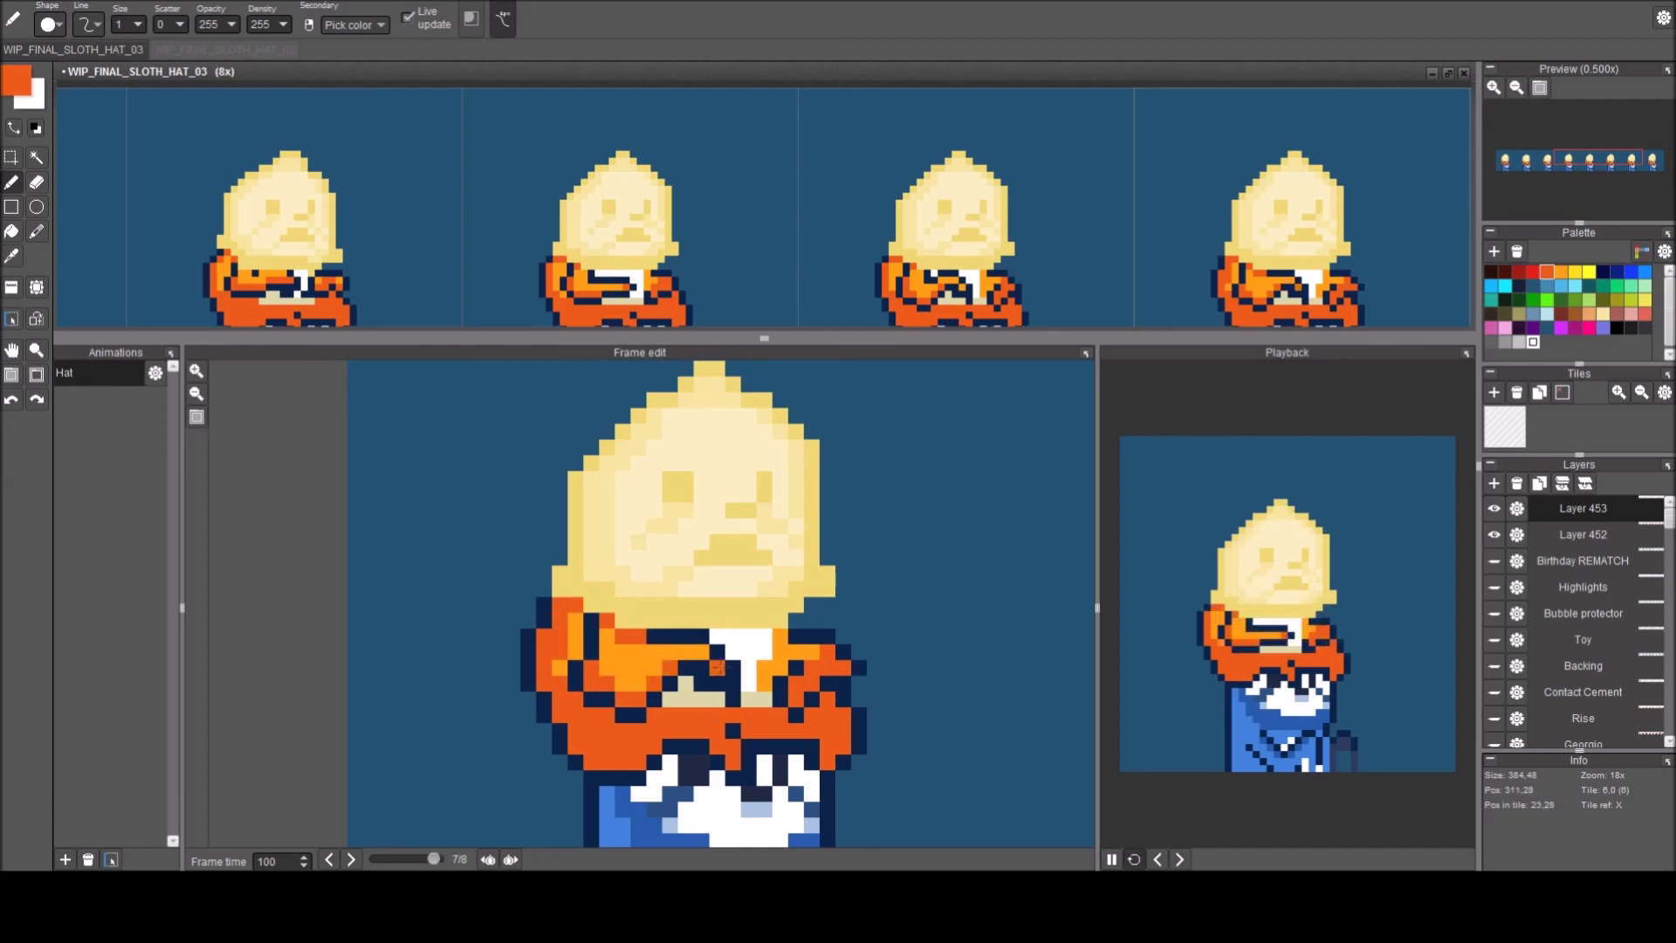
# Carry the dark-orange forearm shading through the eighth frame and on to the fourth frame.
pyautogui.press('.')
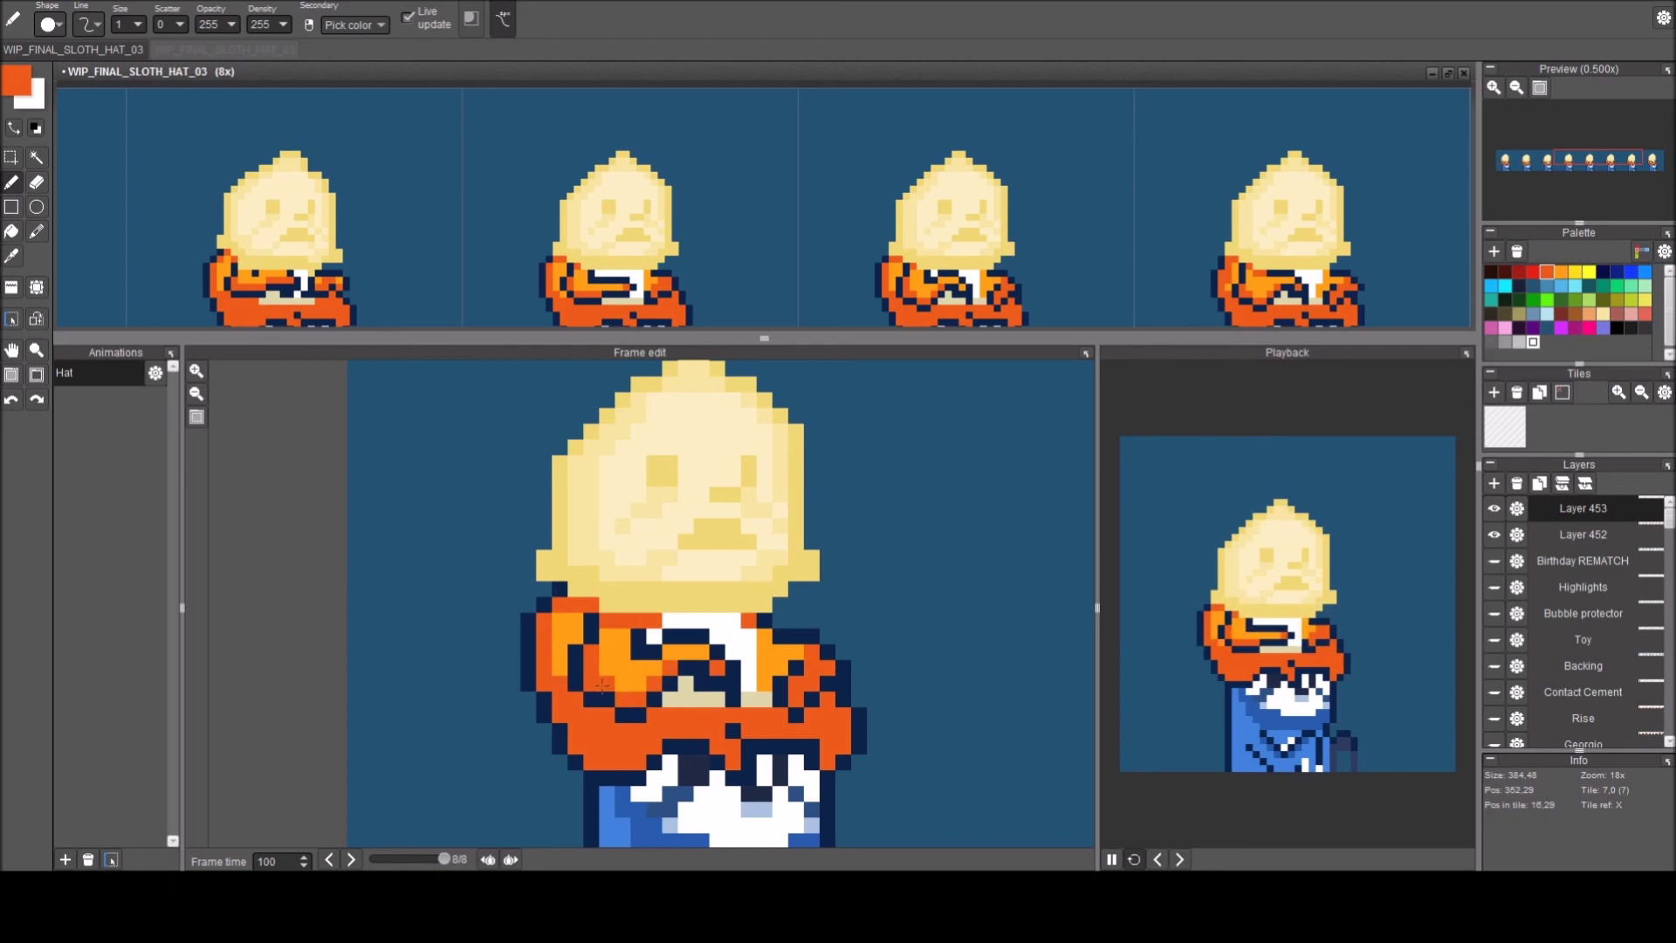
pyautogui.press('.')
pyautogui.press('.')
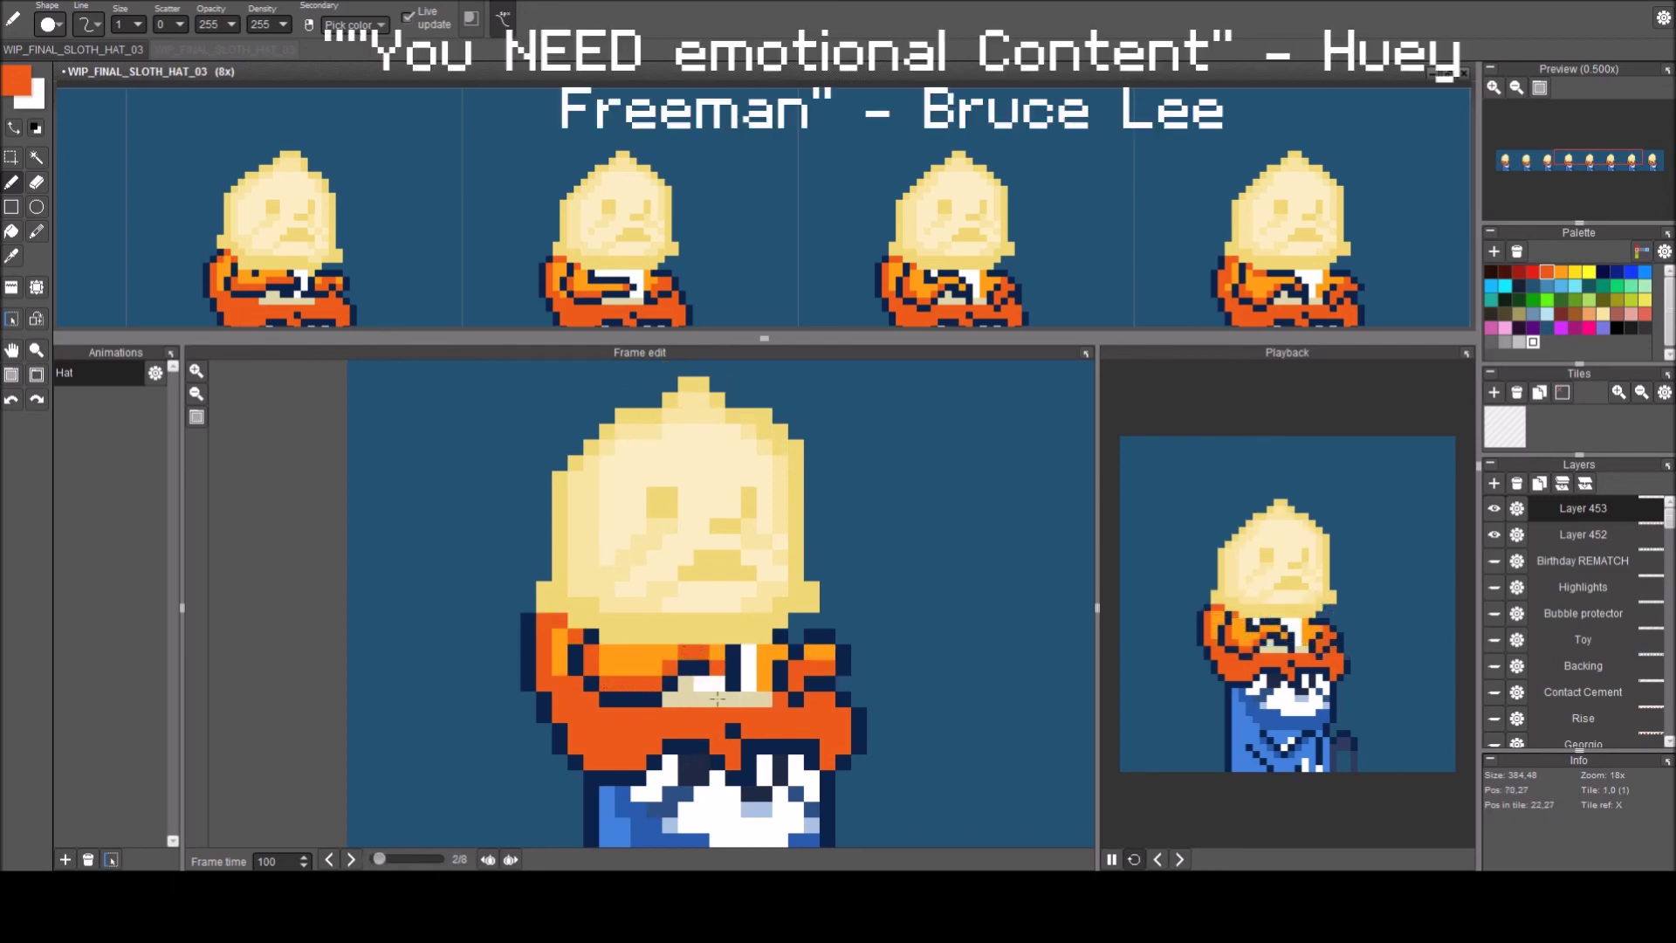
pyautogui.press('.')
pyautogui.press('.')
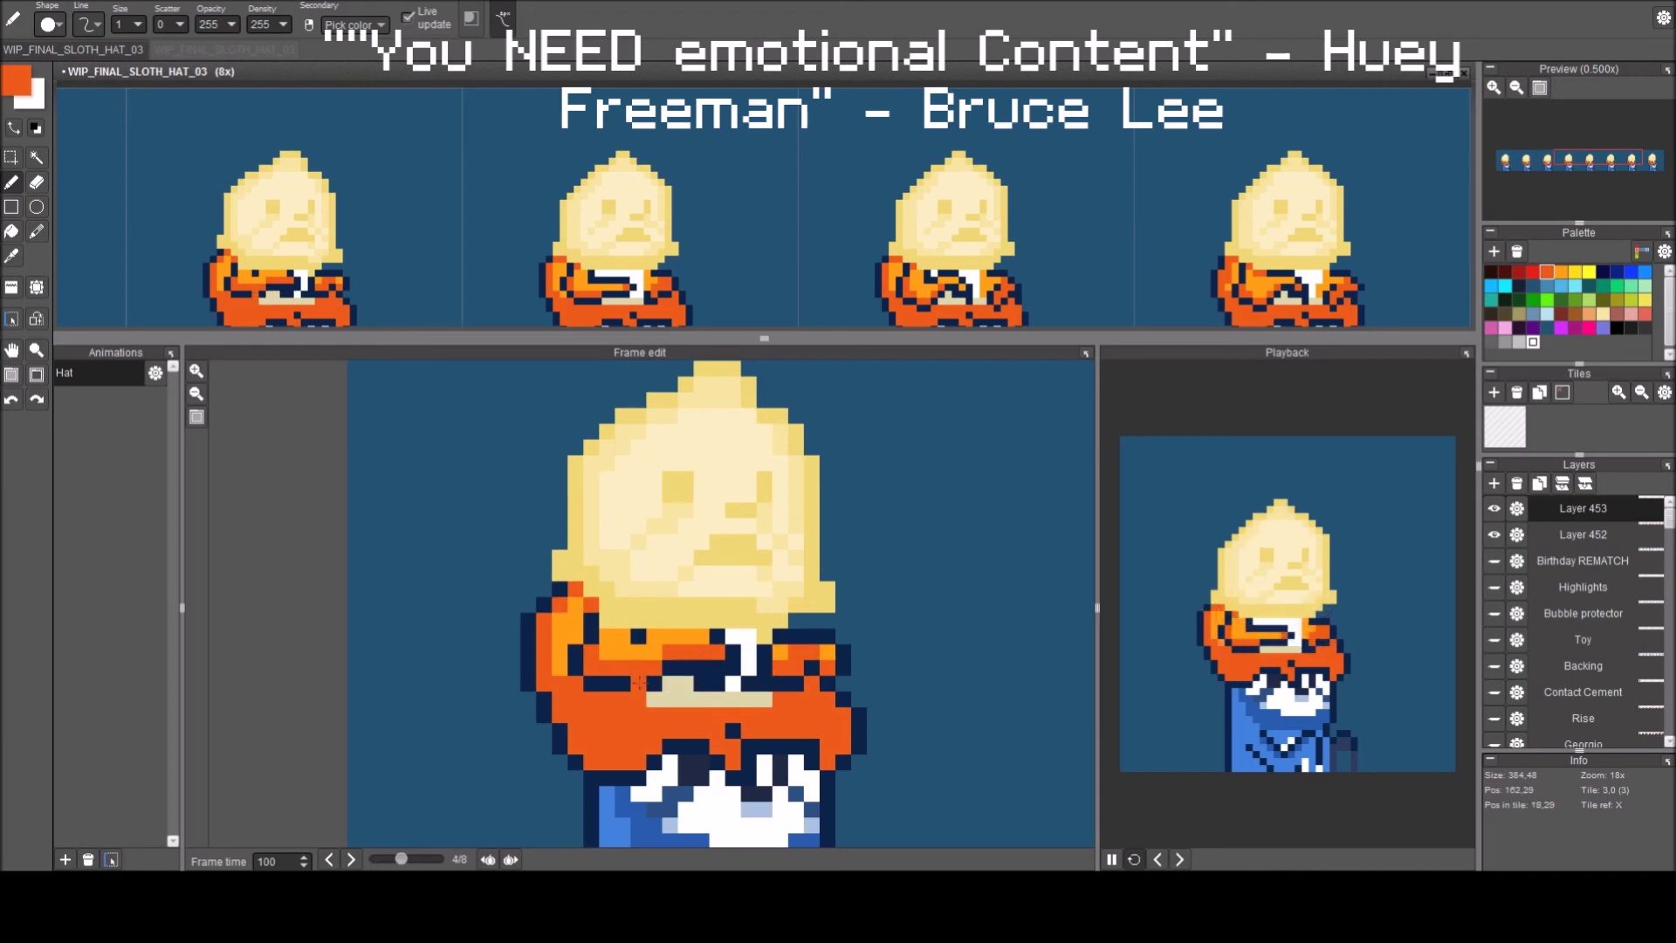
# Refine the dark-orange arm shading in the fifth and sixth frames, comparing them with the seventh.
pyautogui.press('.')
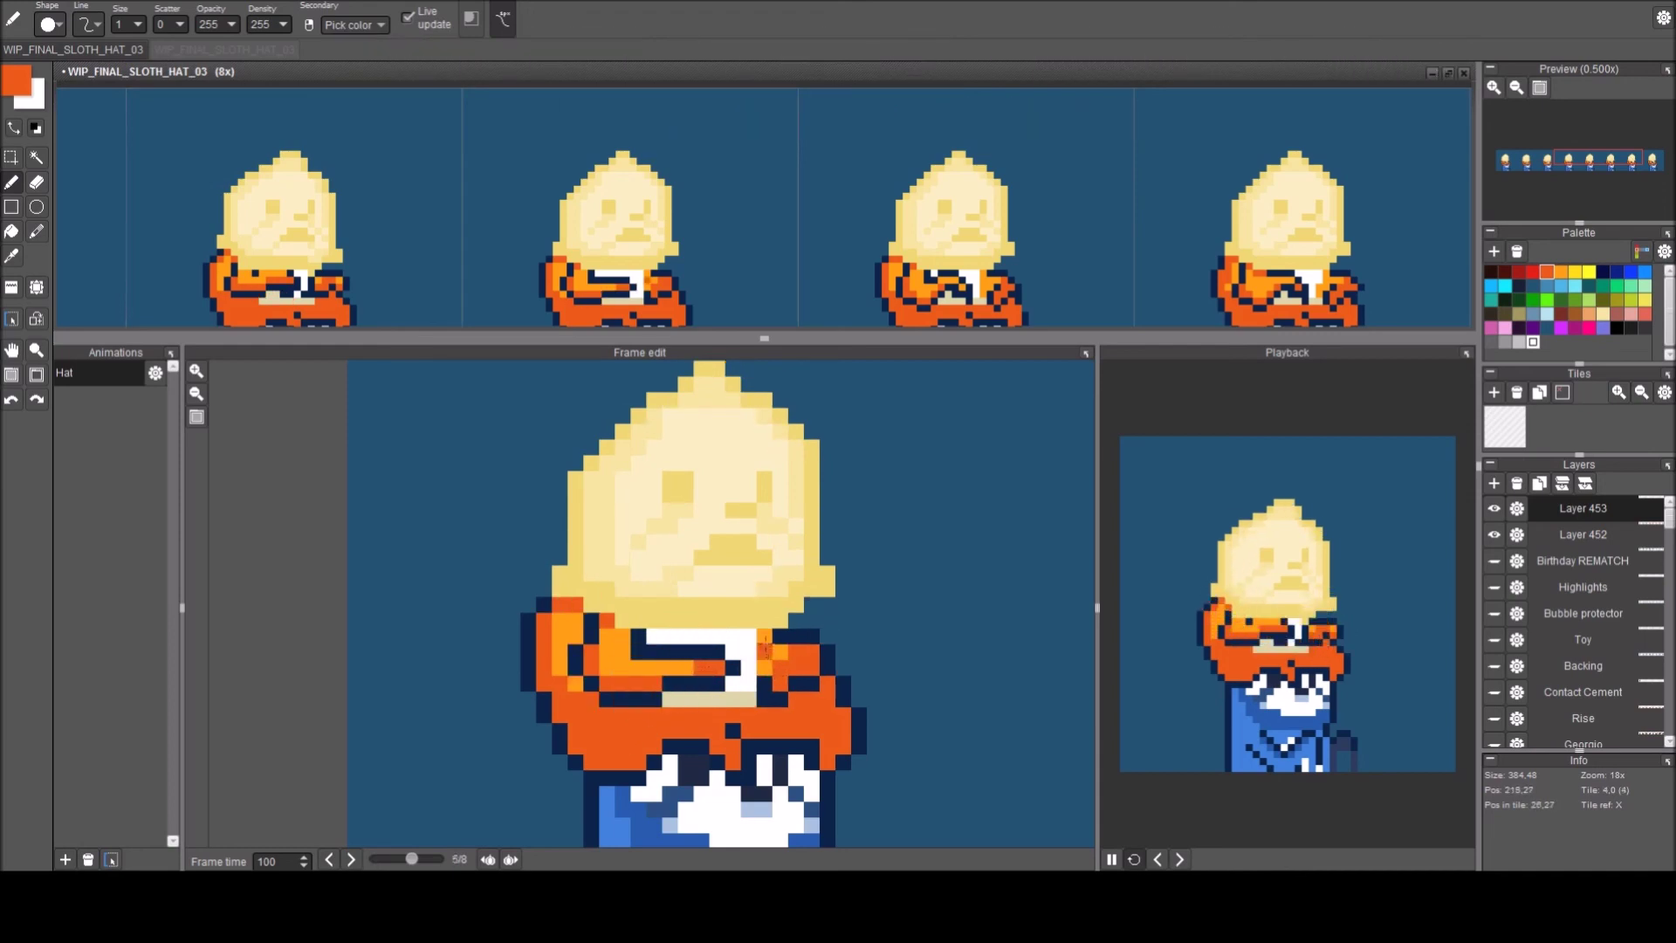
pyautogui.press('.')
pyautogui.press('.')
pyautogui.press(',')
pyautogui.click(729, 703)
pyautogui.press('.')
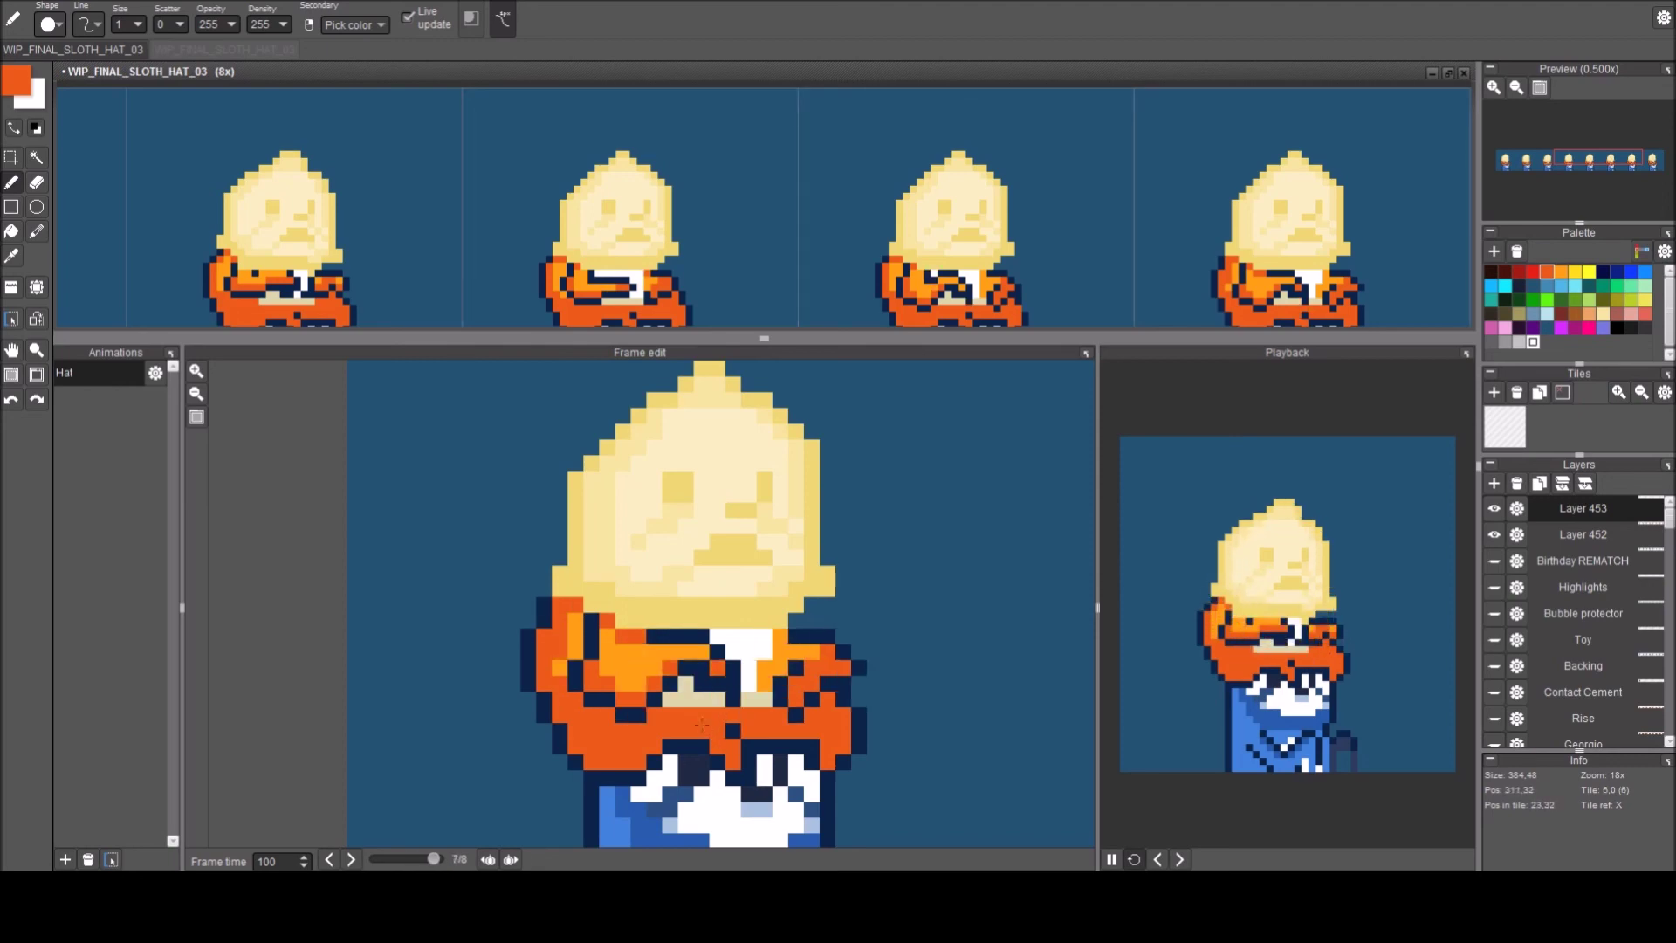
# Shade the belly gap beneath the forearm with beige picked from the seventh frame, continuing through the eighth and first frames.
pyautogui.rightClick(698, 696)
pyautogui.press('.')
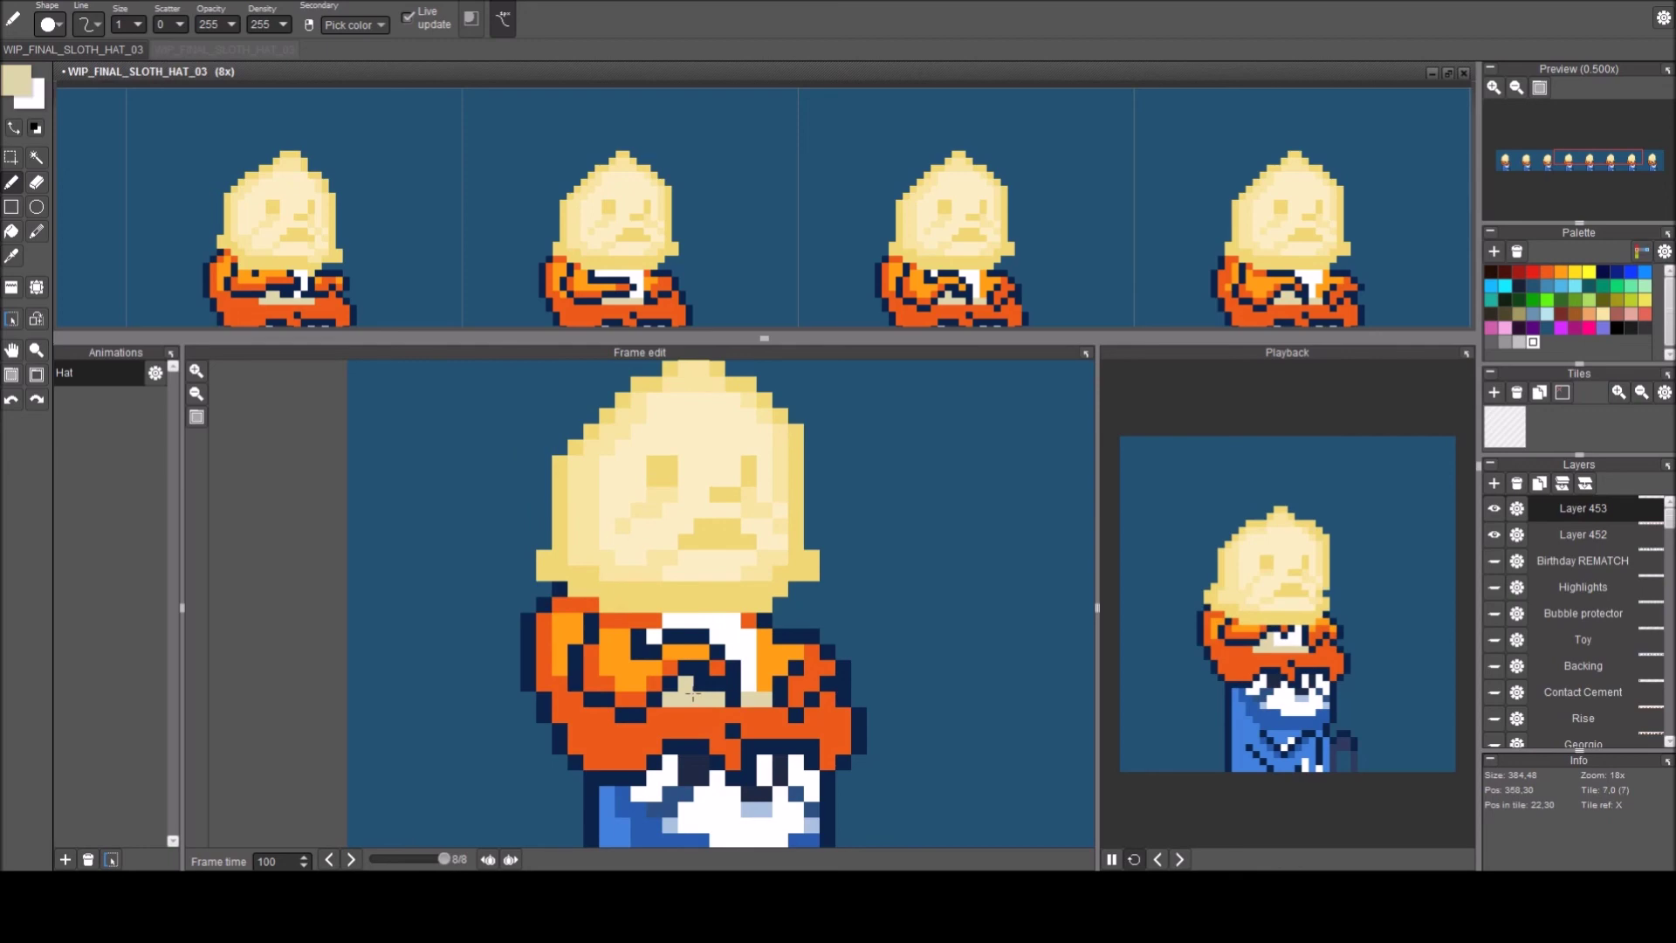
pyautogui.press('.')
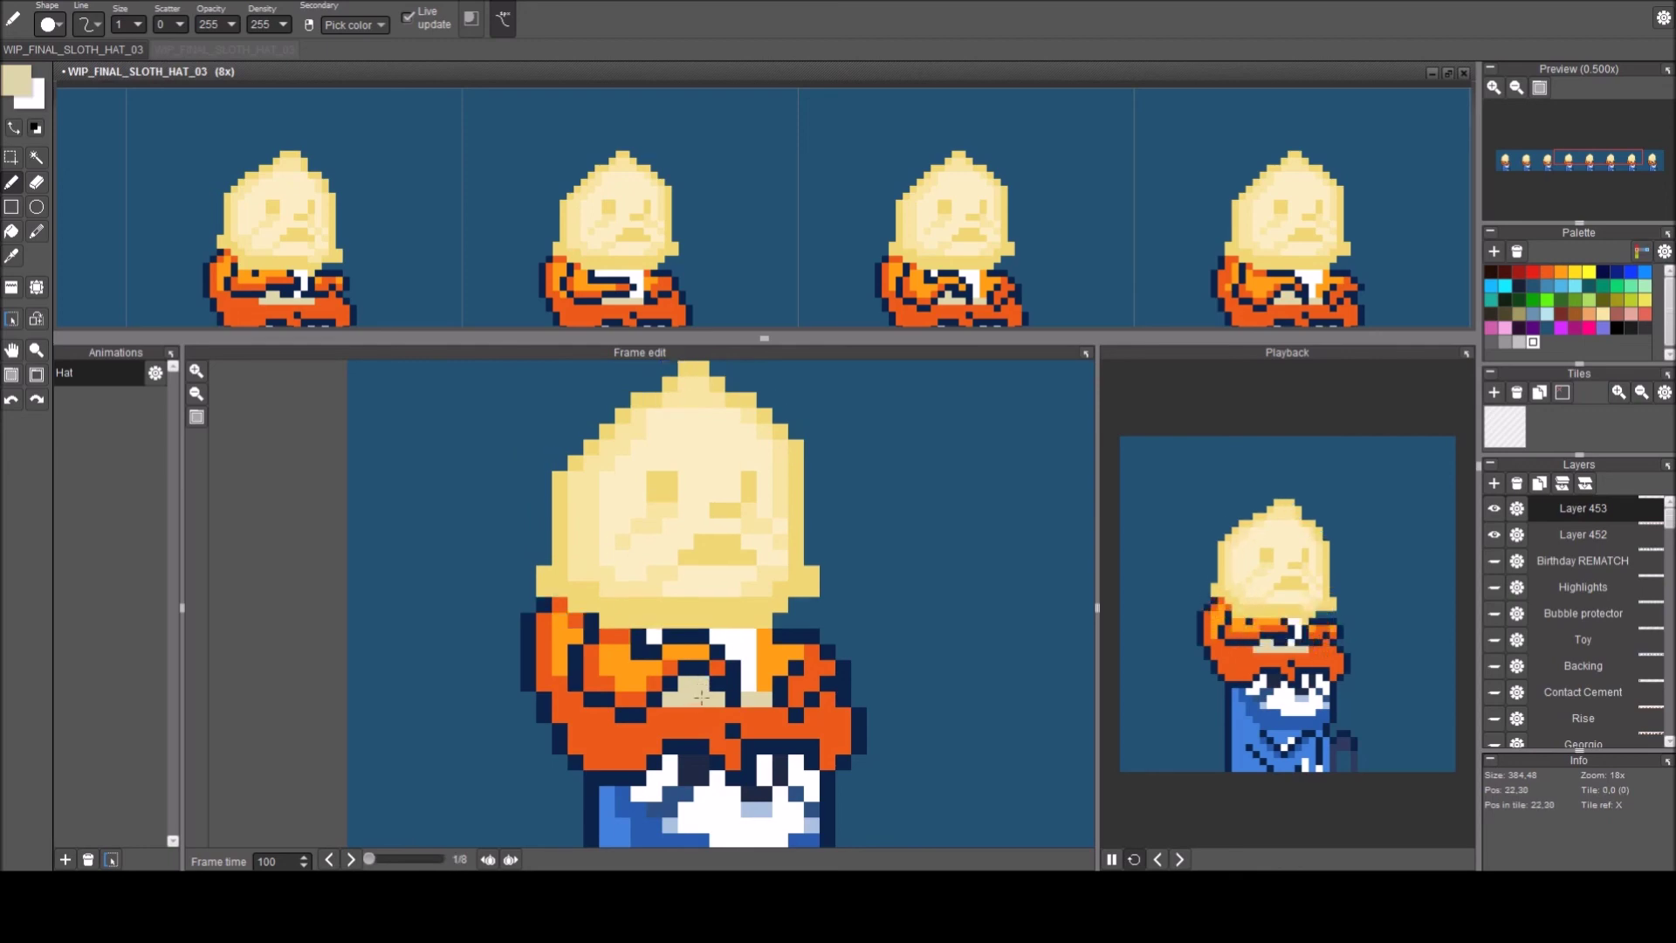
pyautogui.press('.')
pyautogui.press('.')
pyautogui.press(',')
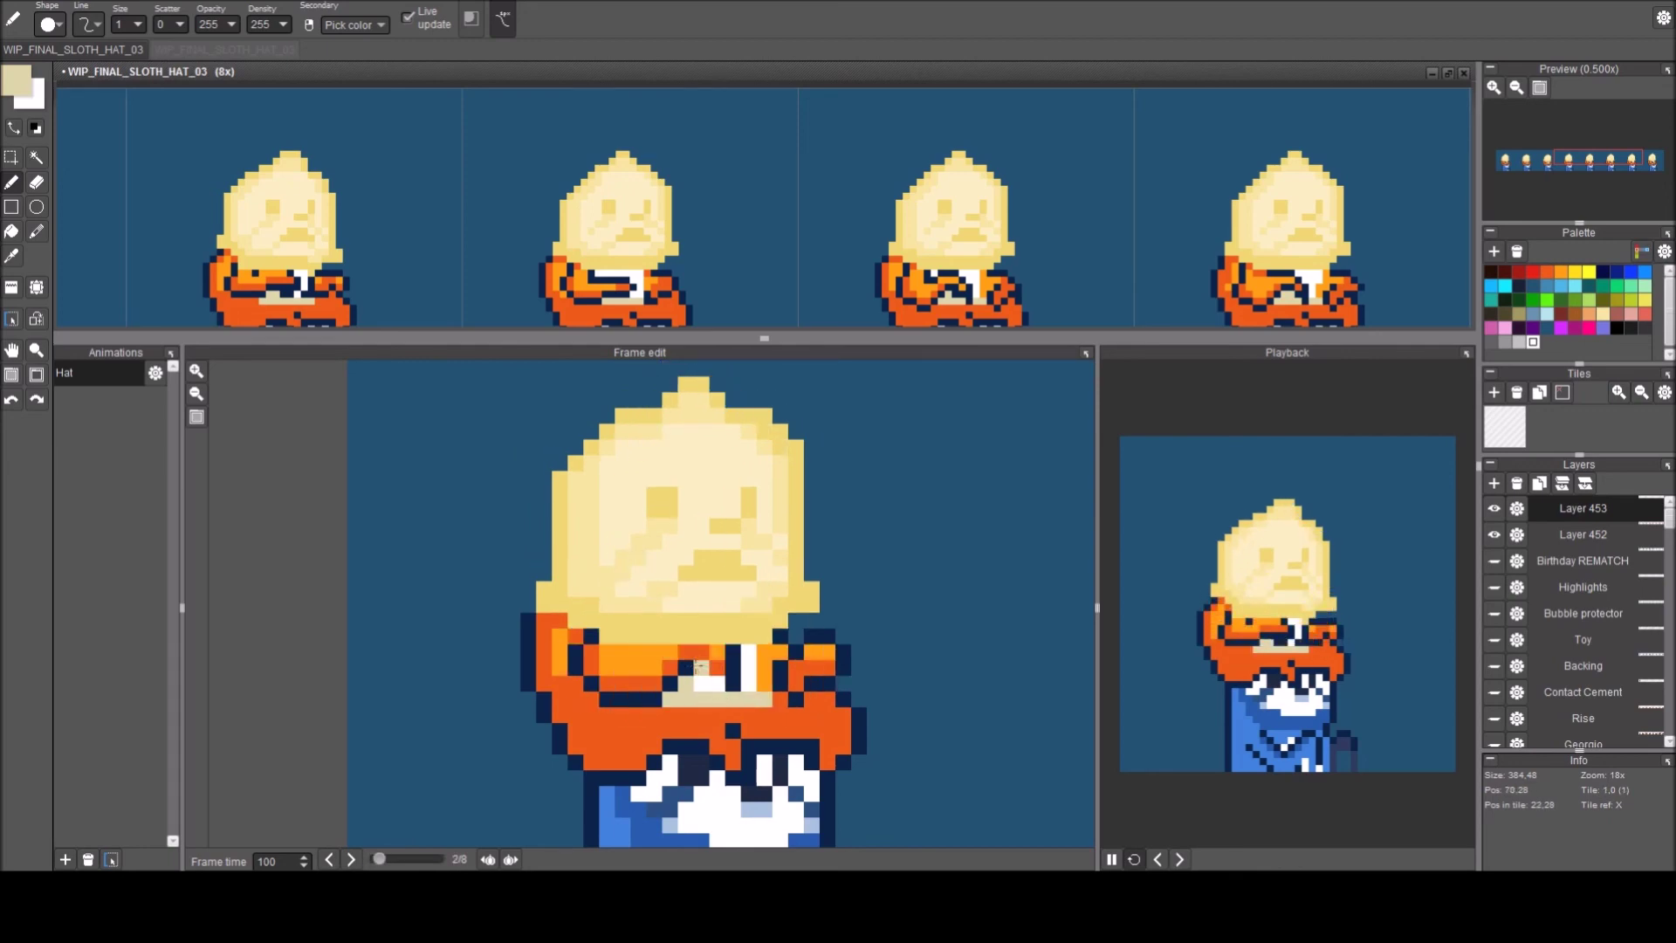
# Touch up the second frame's forearm outline in navy, comparing it with the first frame, and advance to the fourth frame.
pyautogui.keyDown('alt'); pyautogui.click(699, 666); pyautogui.keyUp('alt')
pyautogui.press(',')
pyautogui.press('.')
pyautogui.press('.')
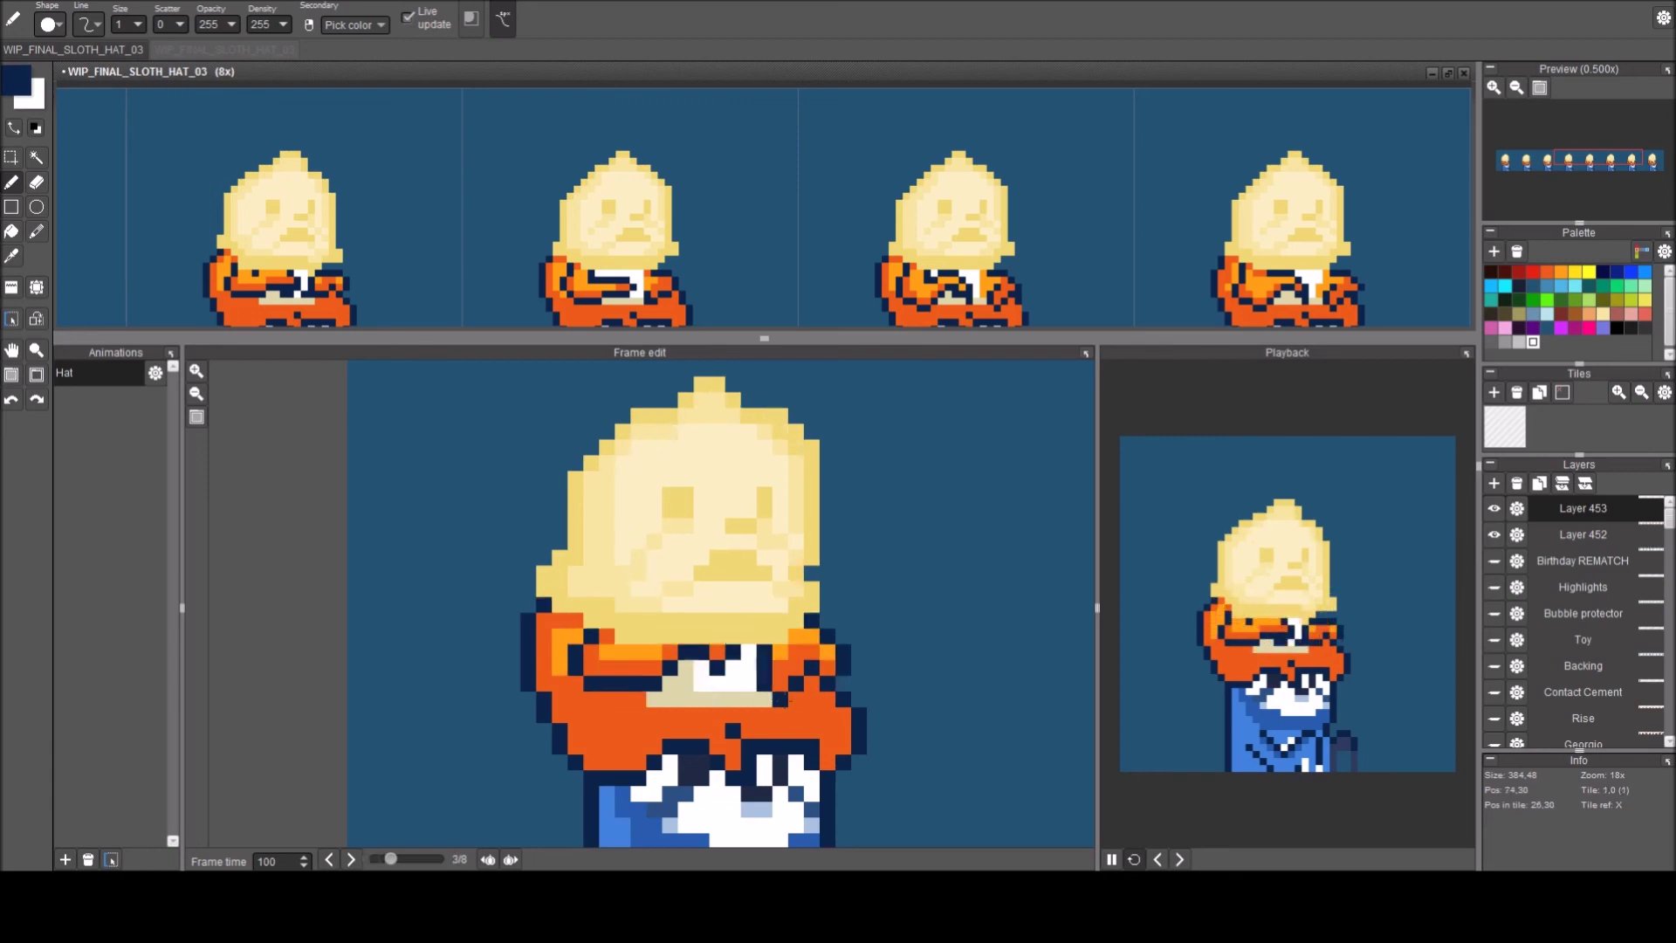
pyautogui.press('.')
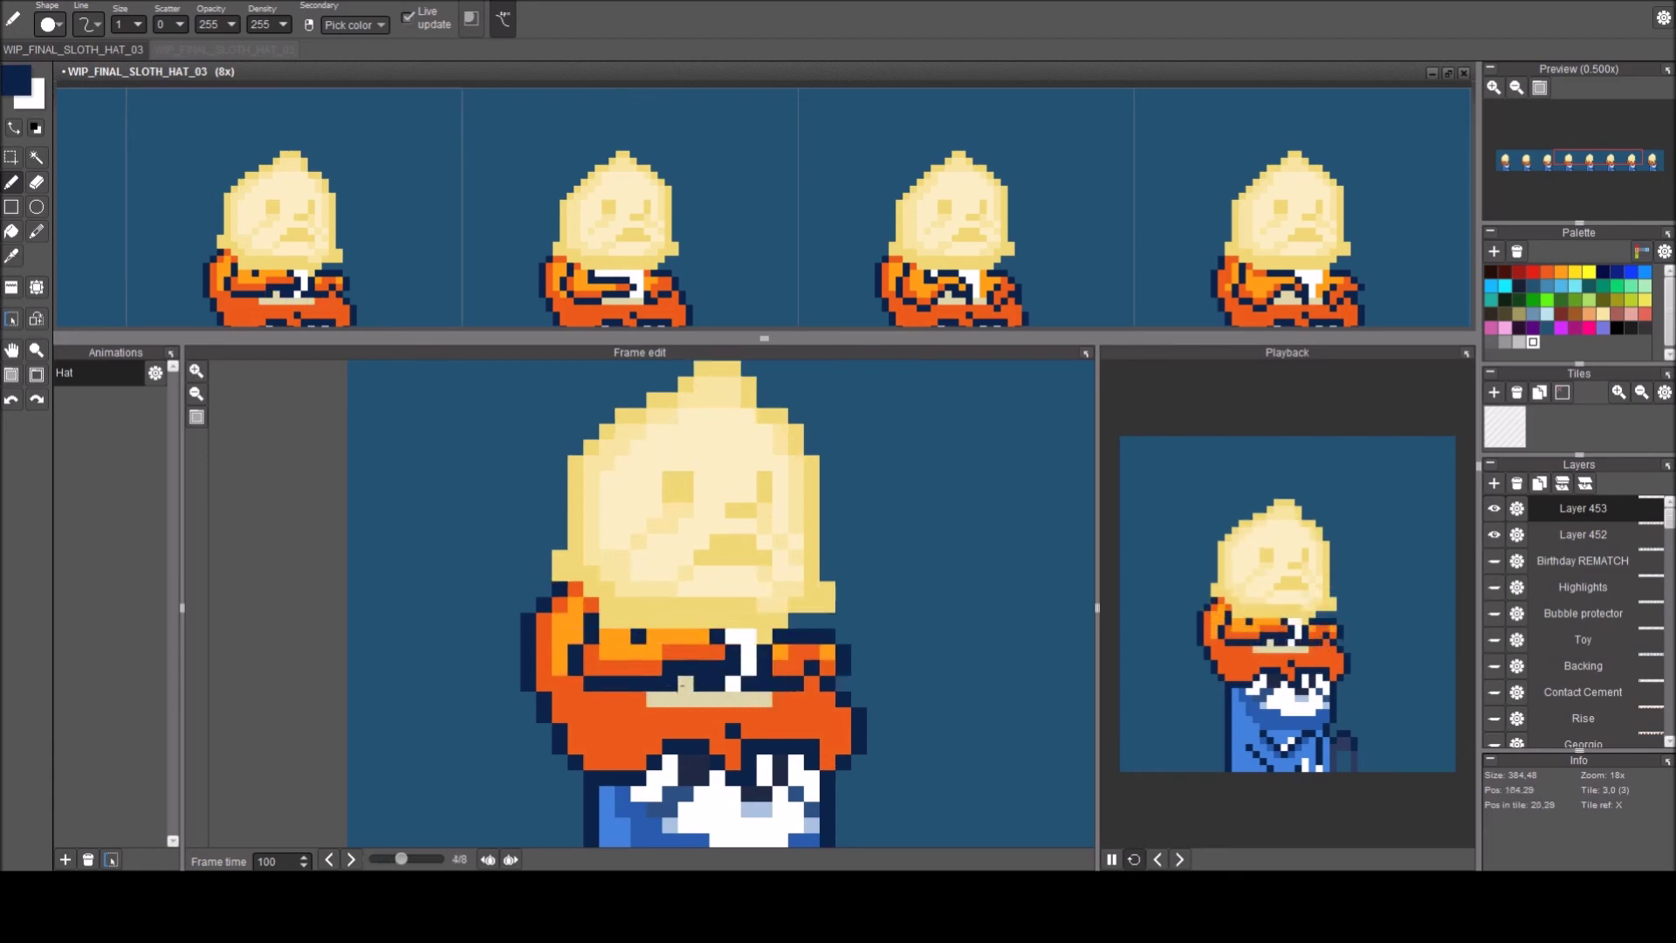
# Clean up the fourth frame's chest gap with picked beige and white, checking it against the neighbouring frames.
pyautogui.keyDown('alt'); pyautogui.click(679, 688); pyautogui.keyUp('alt')
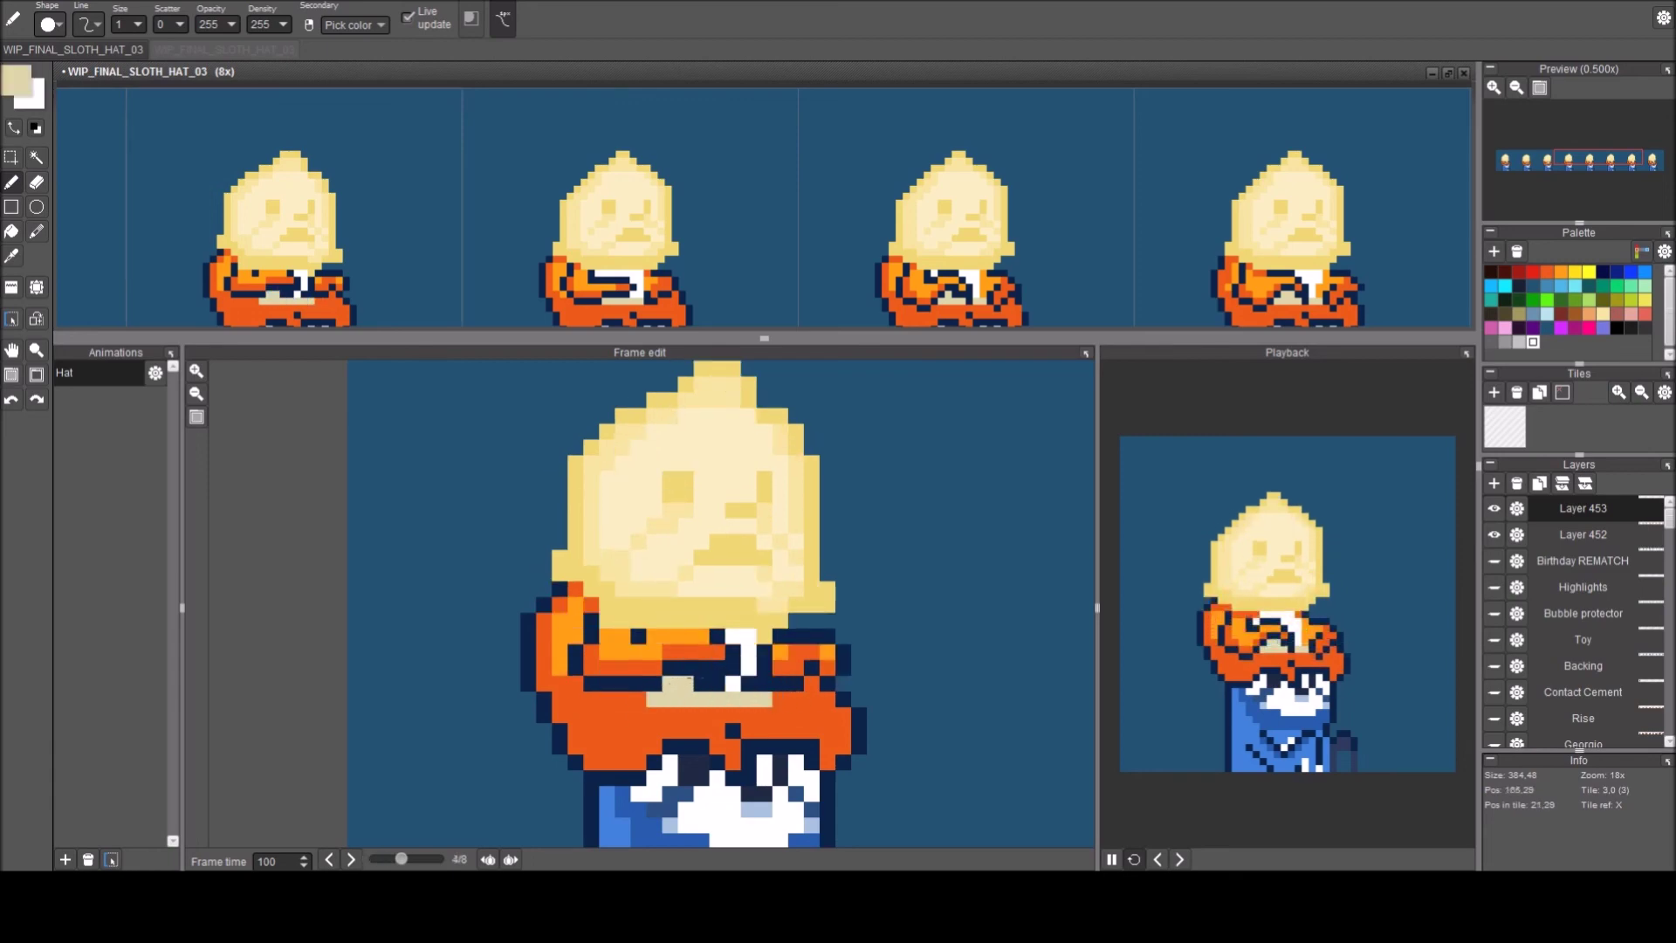
pyautogui.rightClick(732, 683)
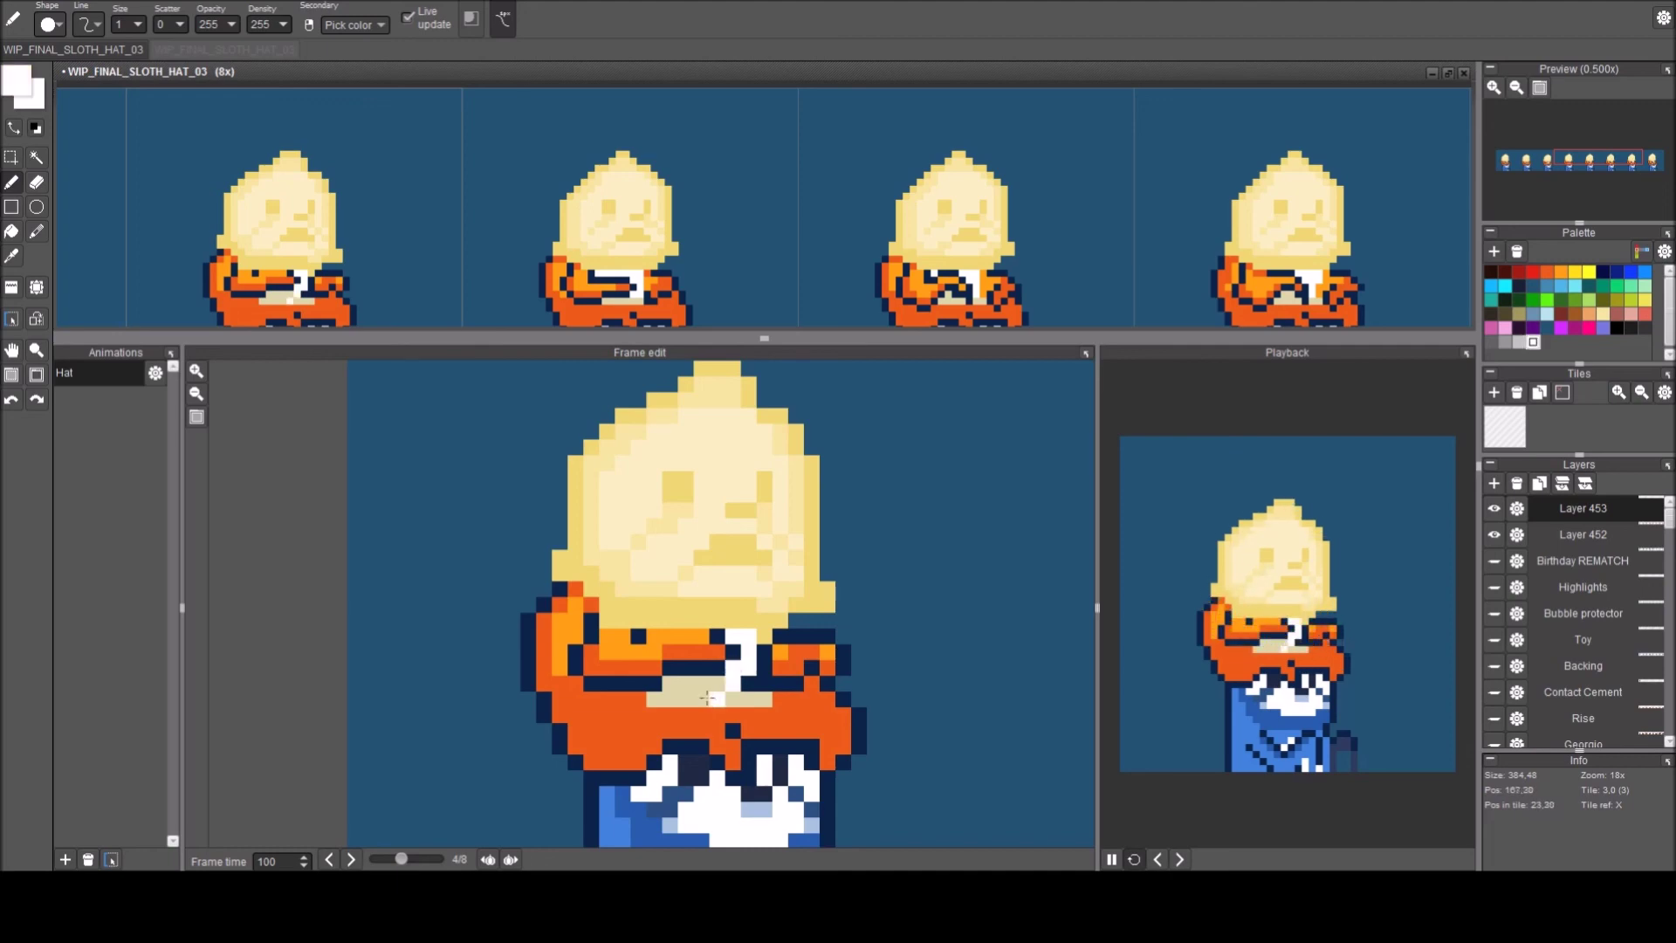
pyautogui.press(',')
pyautogui.click(711, 698)
pyautogui.press('.')
pyautogui.press('.')
pyautogui.click(732, 698)
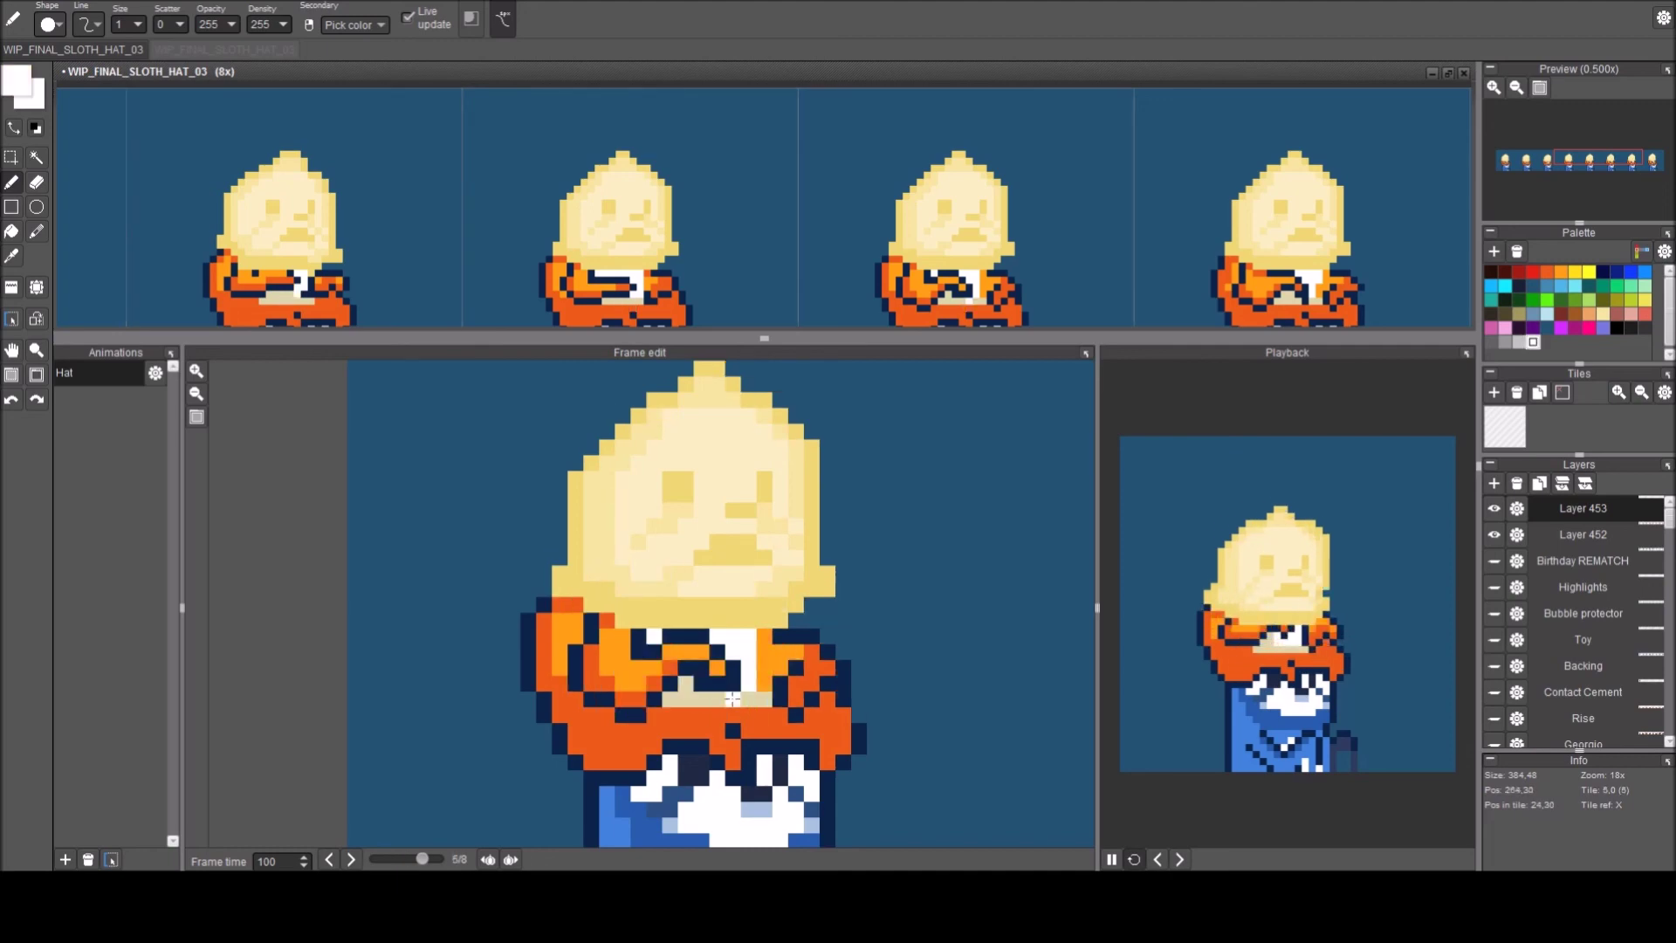
# Compare the fifth and sixth frames' arm outlines and shade the sixth frame's upper forearm in dark orange.
pyautogui.rightClick(735, 687)
pyautogui.press(',')
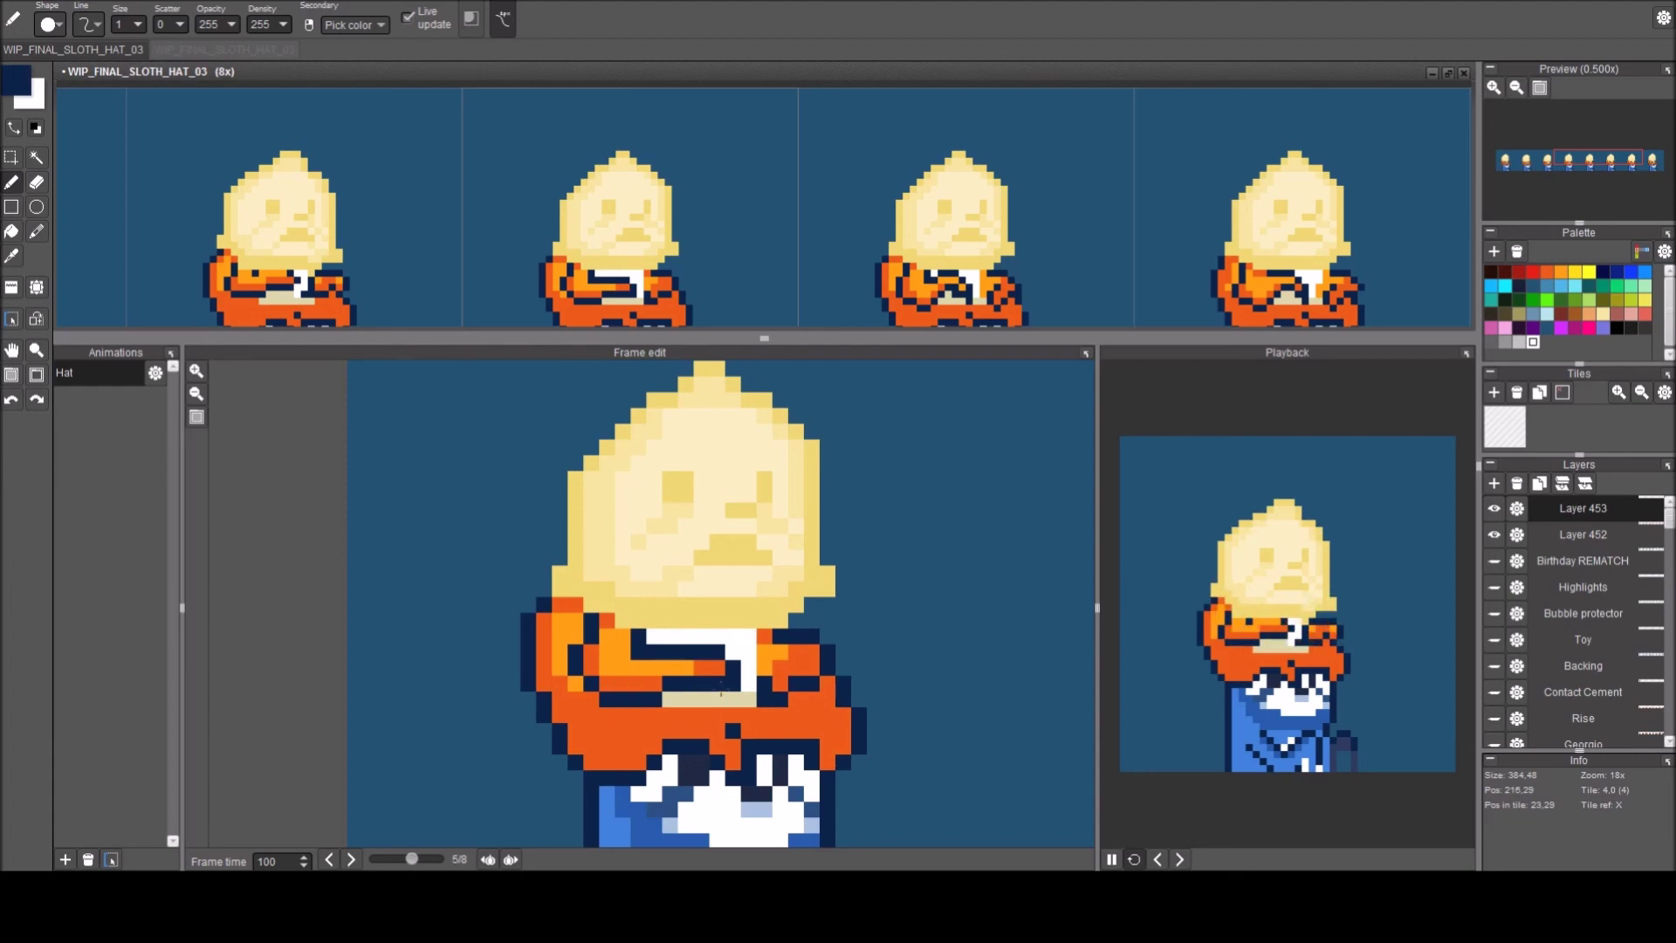
pyautogui.press('.')
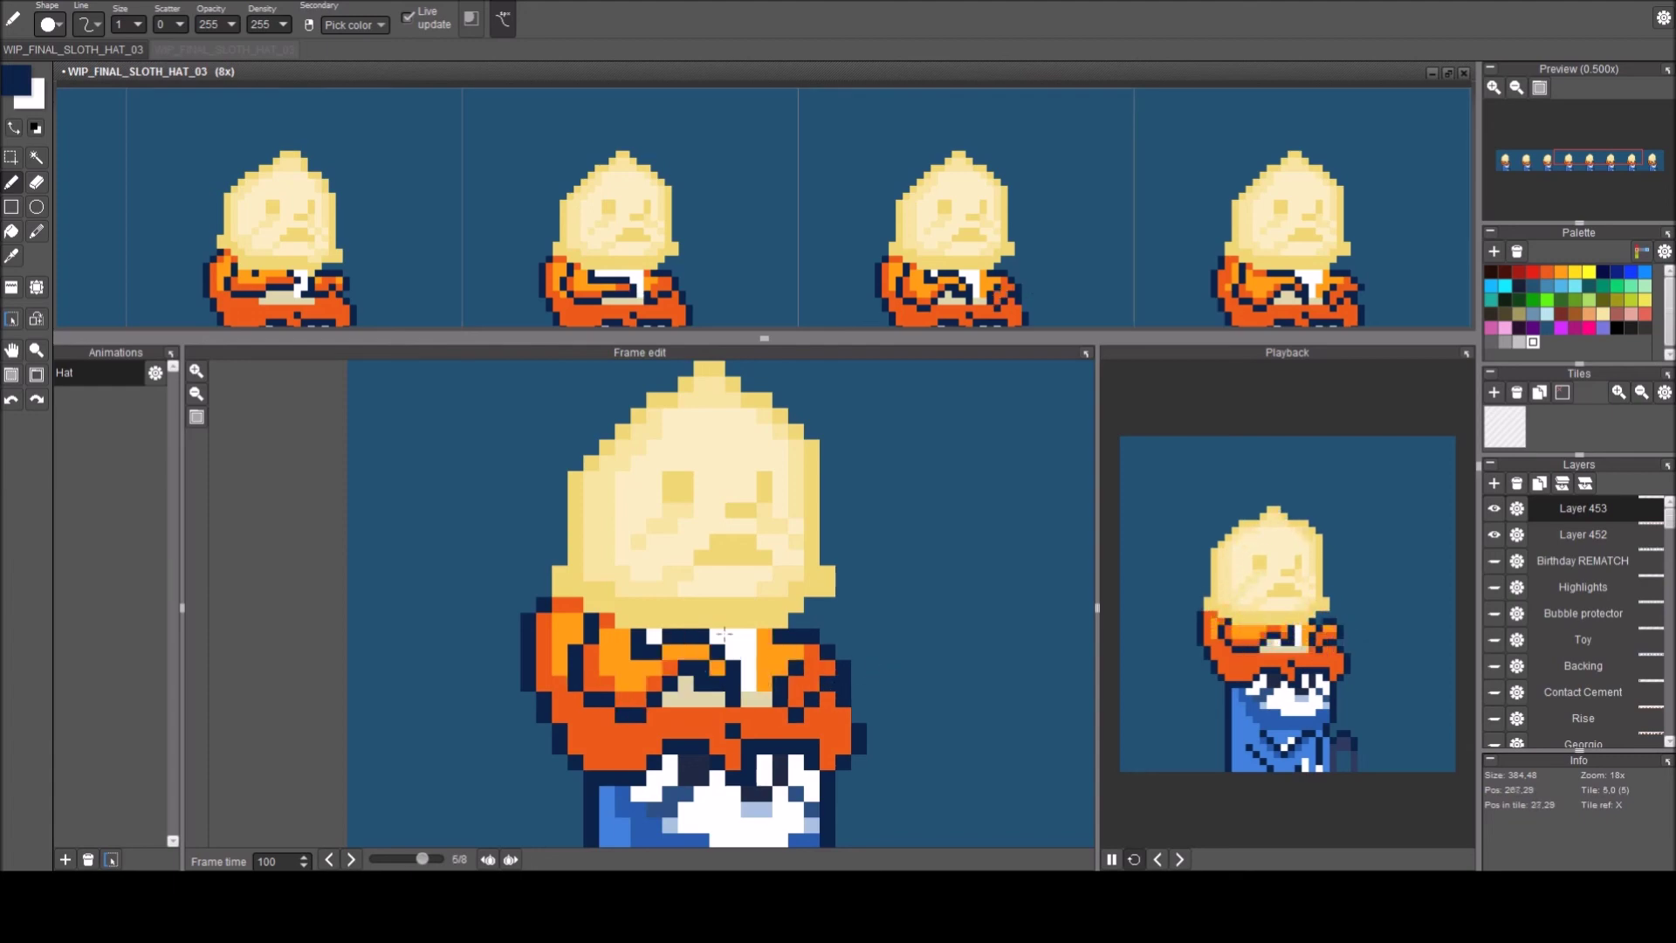
pyautogui.rightClick(602, 616)
pyautogui.moveTo(606, 635); pyautogui.dragTo(621, 637)
pyautogui.press('.')
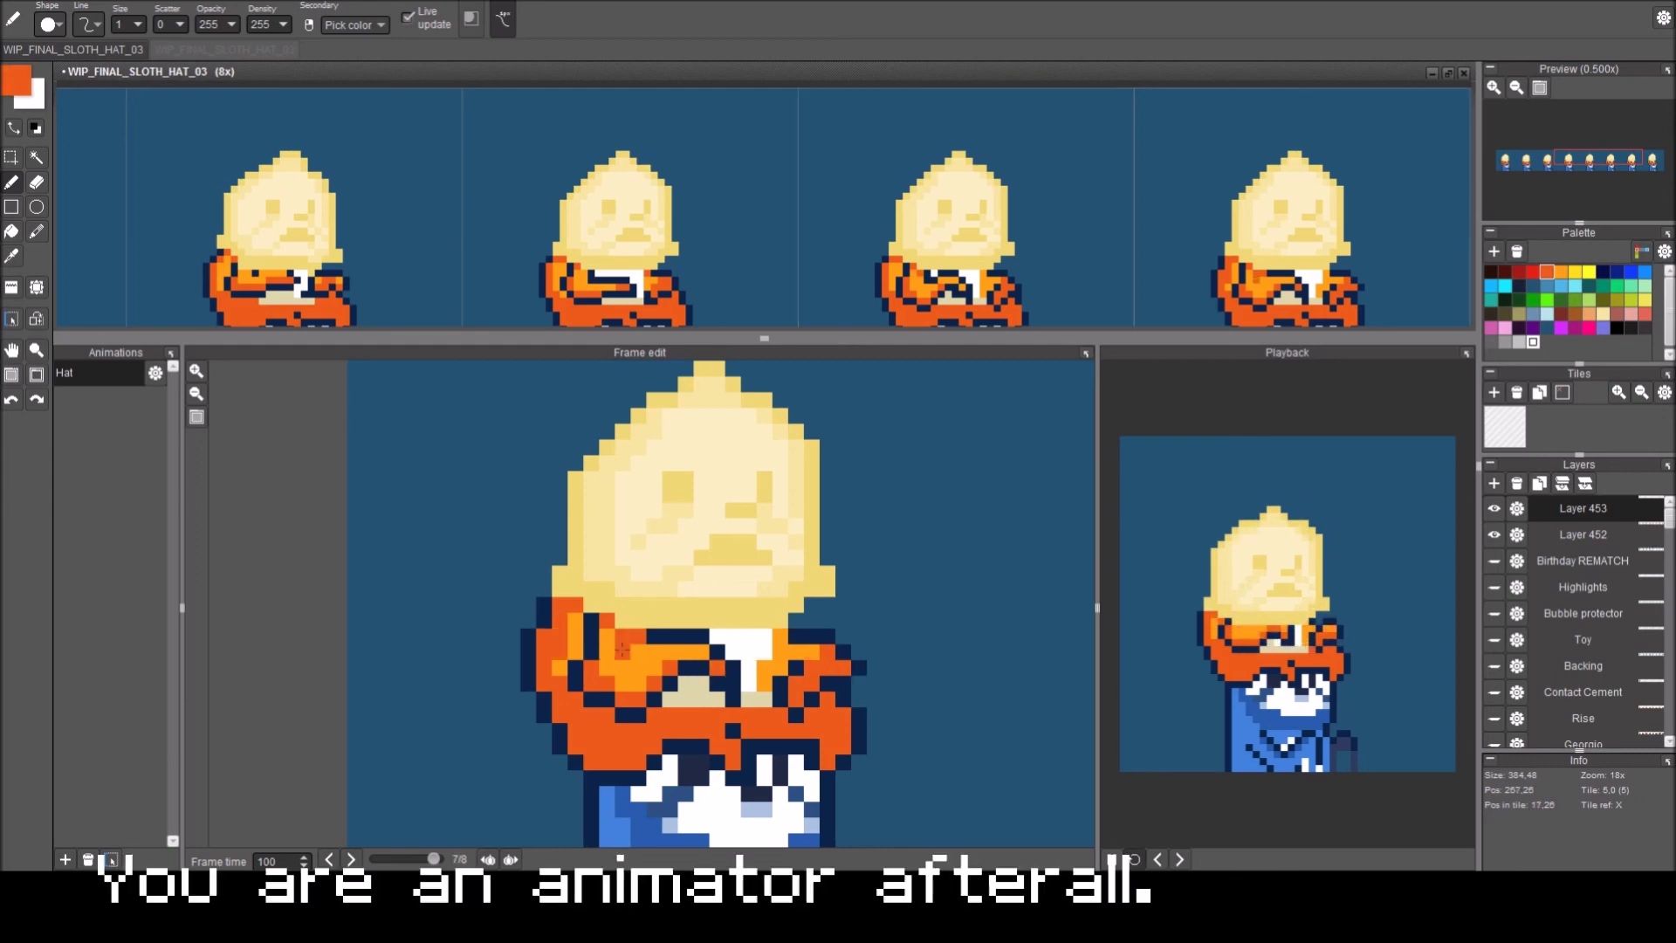
# Rework the eighth frame's chest edge below the hat brim with picked white and dark orange, comparing the adjoining frames.
pyautogui.press('.')
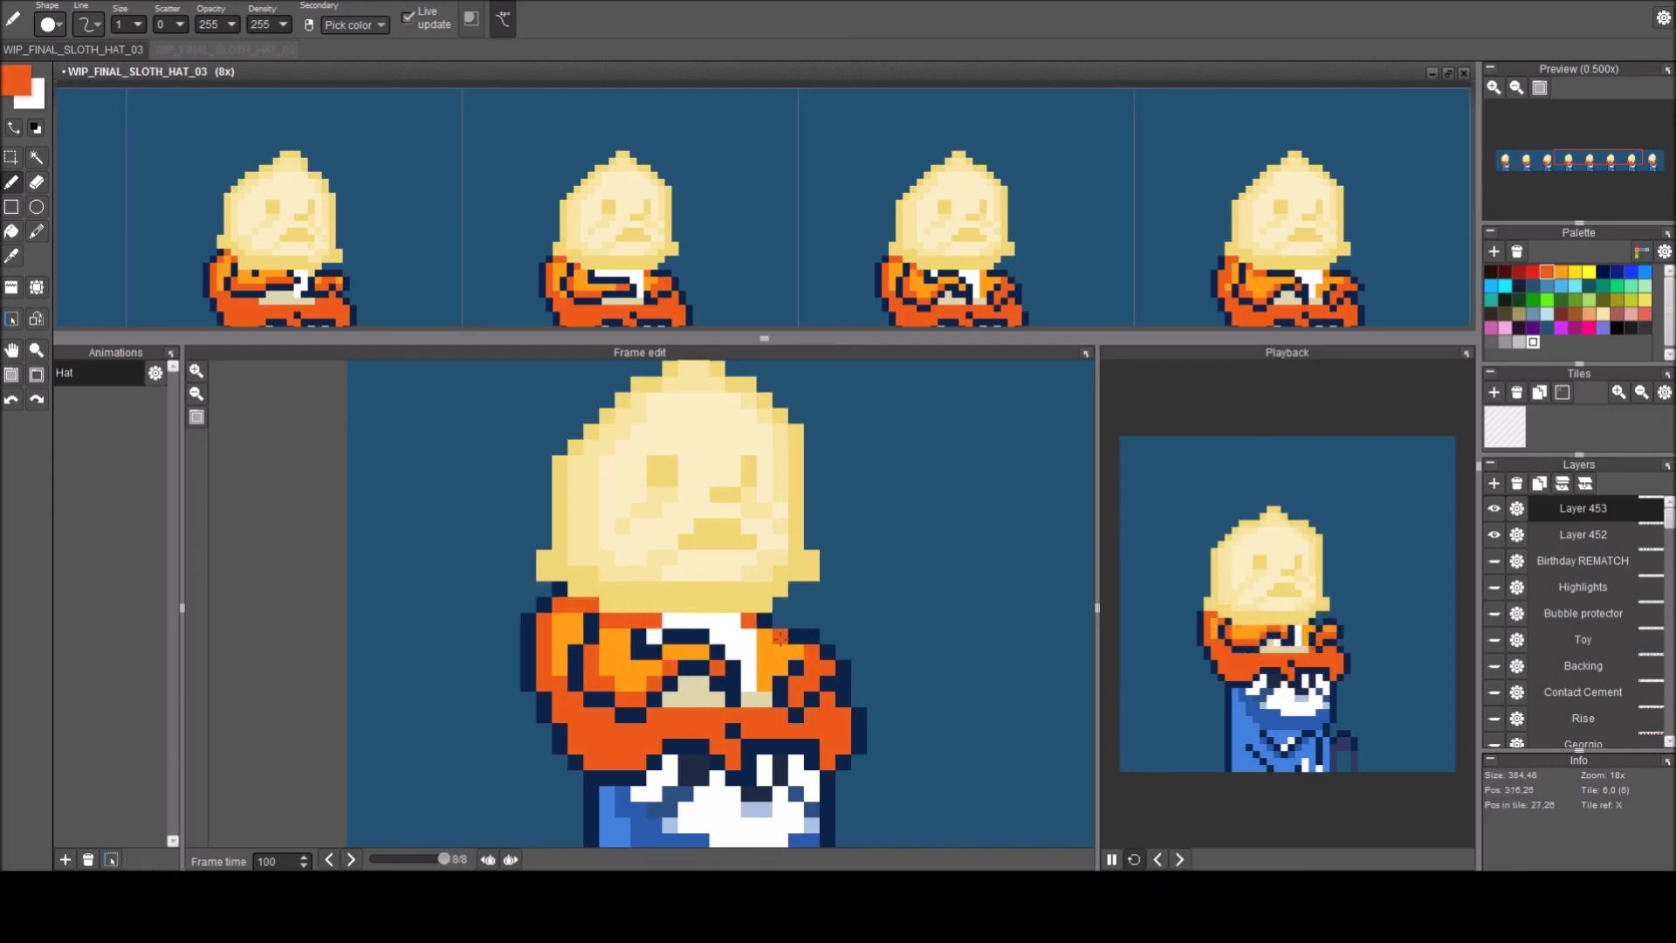
pyautogui.press('.')
pyautogui.press('.')
pyautogui.press(',')
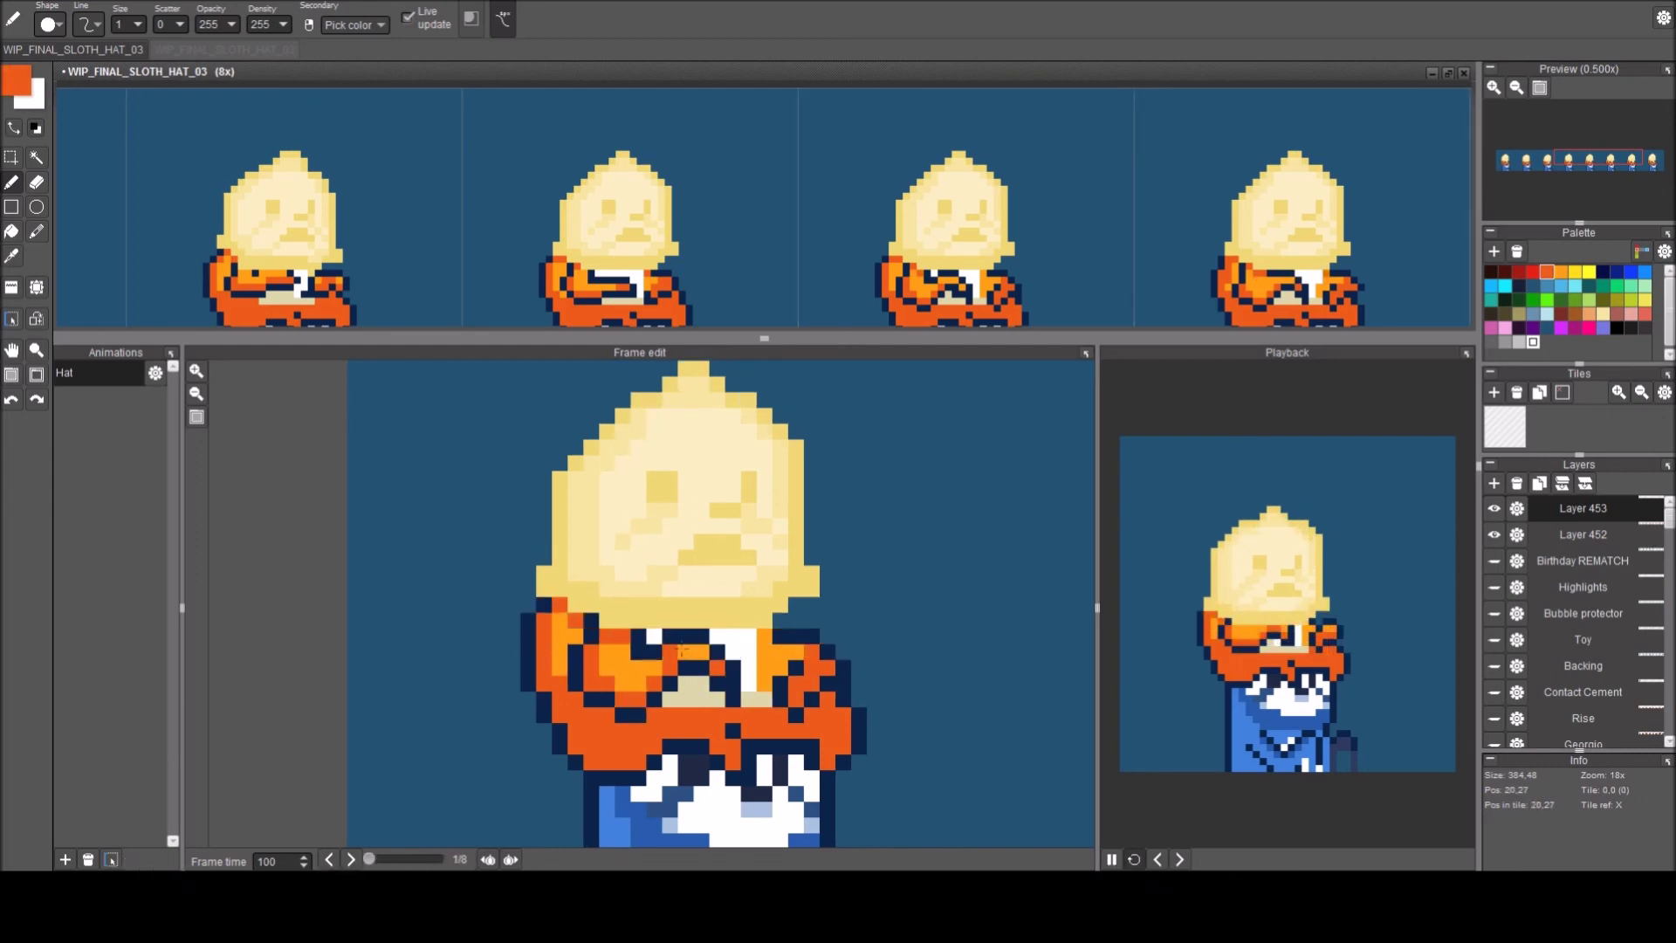
pyautogui.press(',')
pyautogui.press(',')
pyautogui.press('.')
pyautogui.rightClick(640, 620)
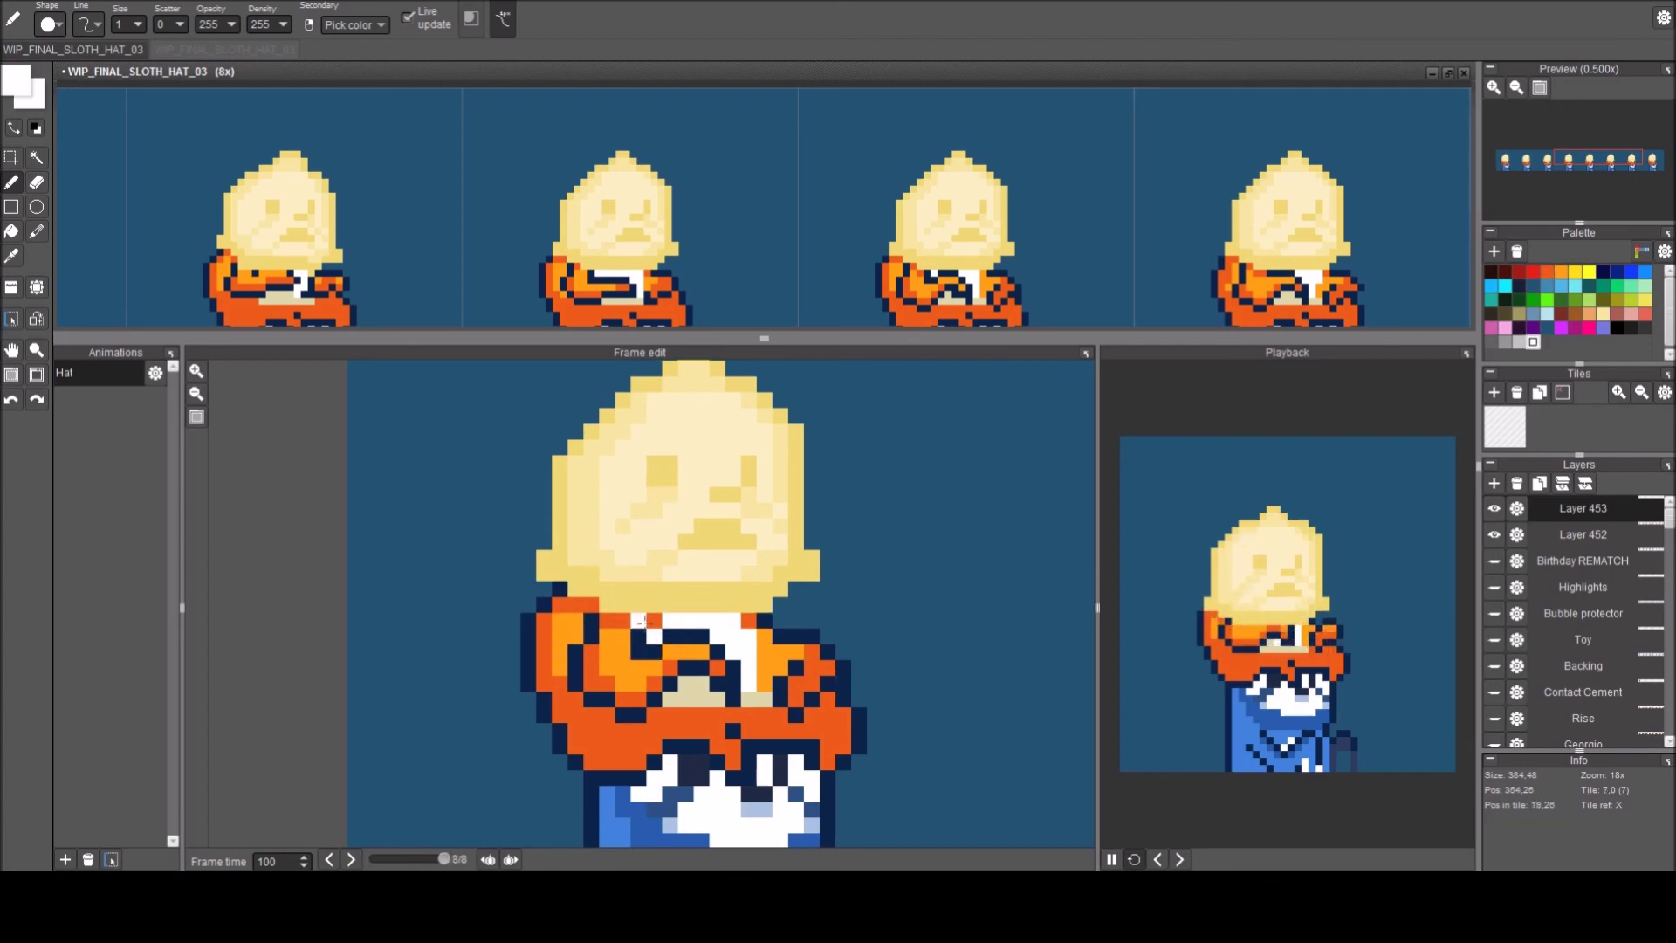
pyautogui.rightClick(621, 620)
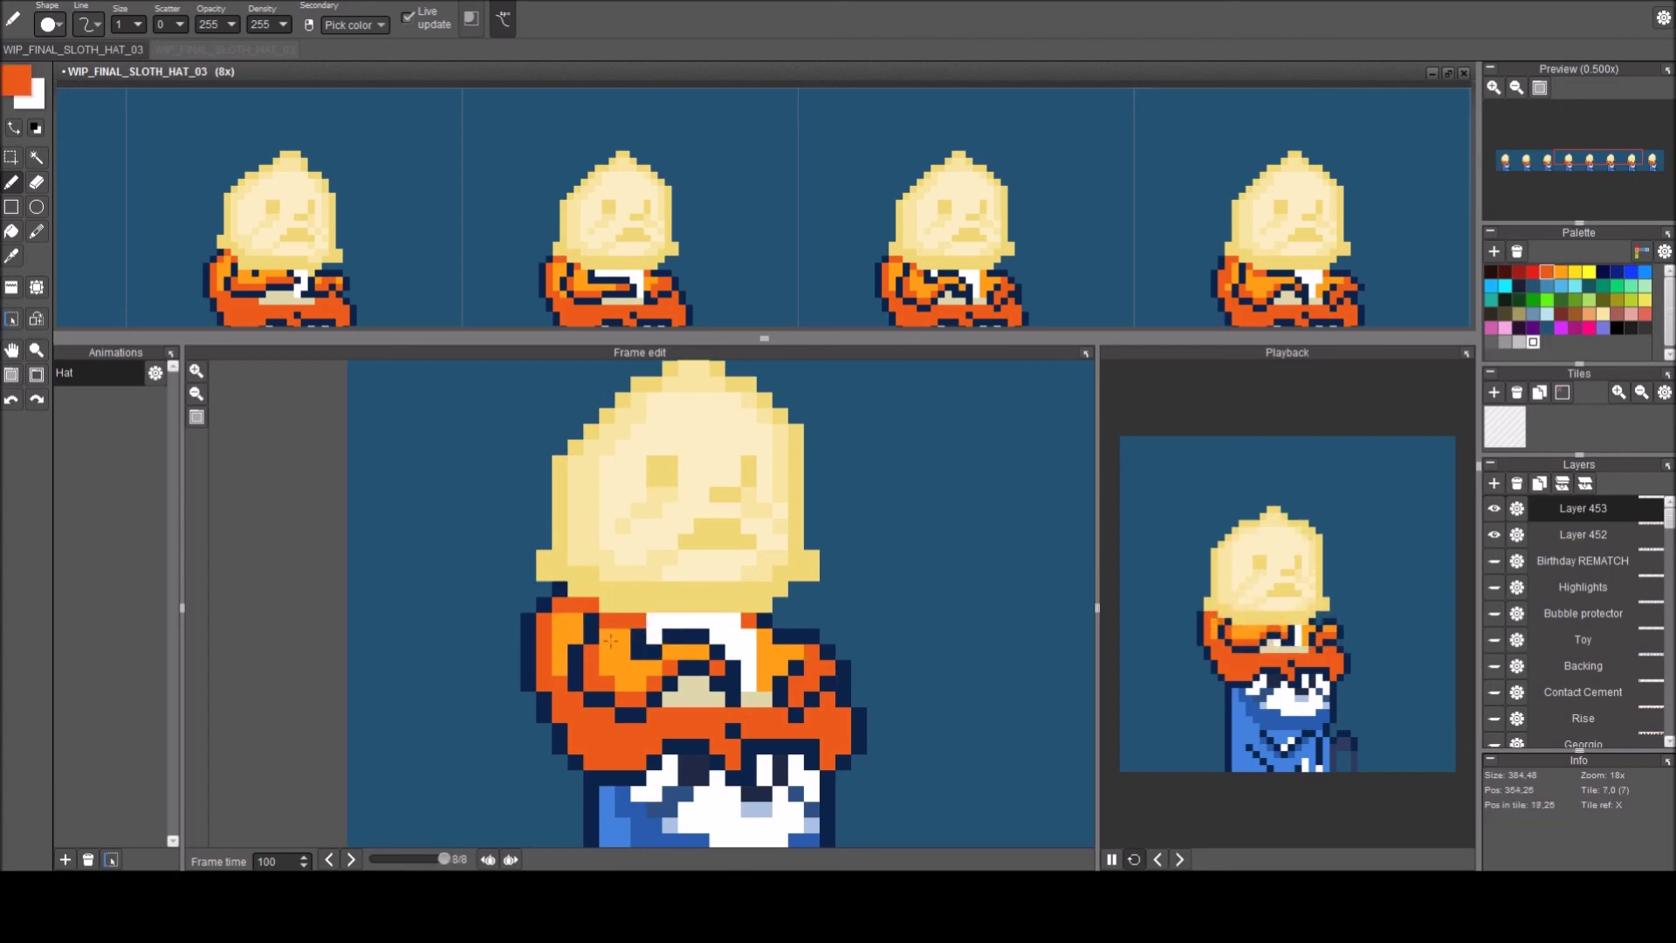
# Add dark-orange shading to the first frame's upper forearm and advance to the fourth frame.
pyautogui.press('.')
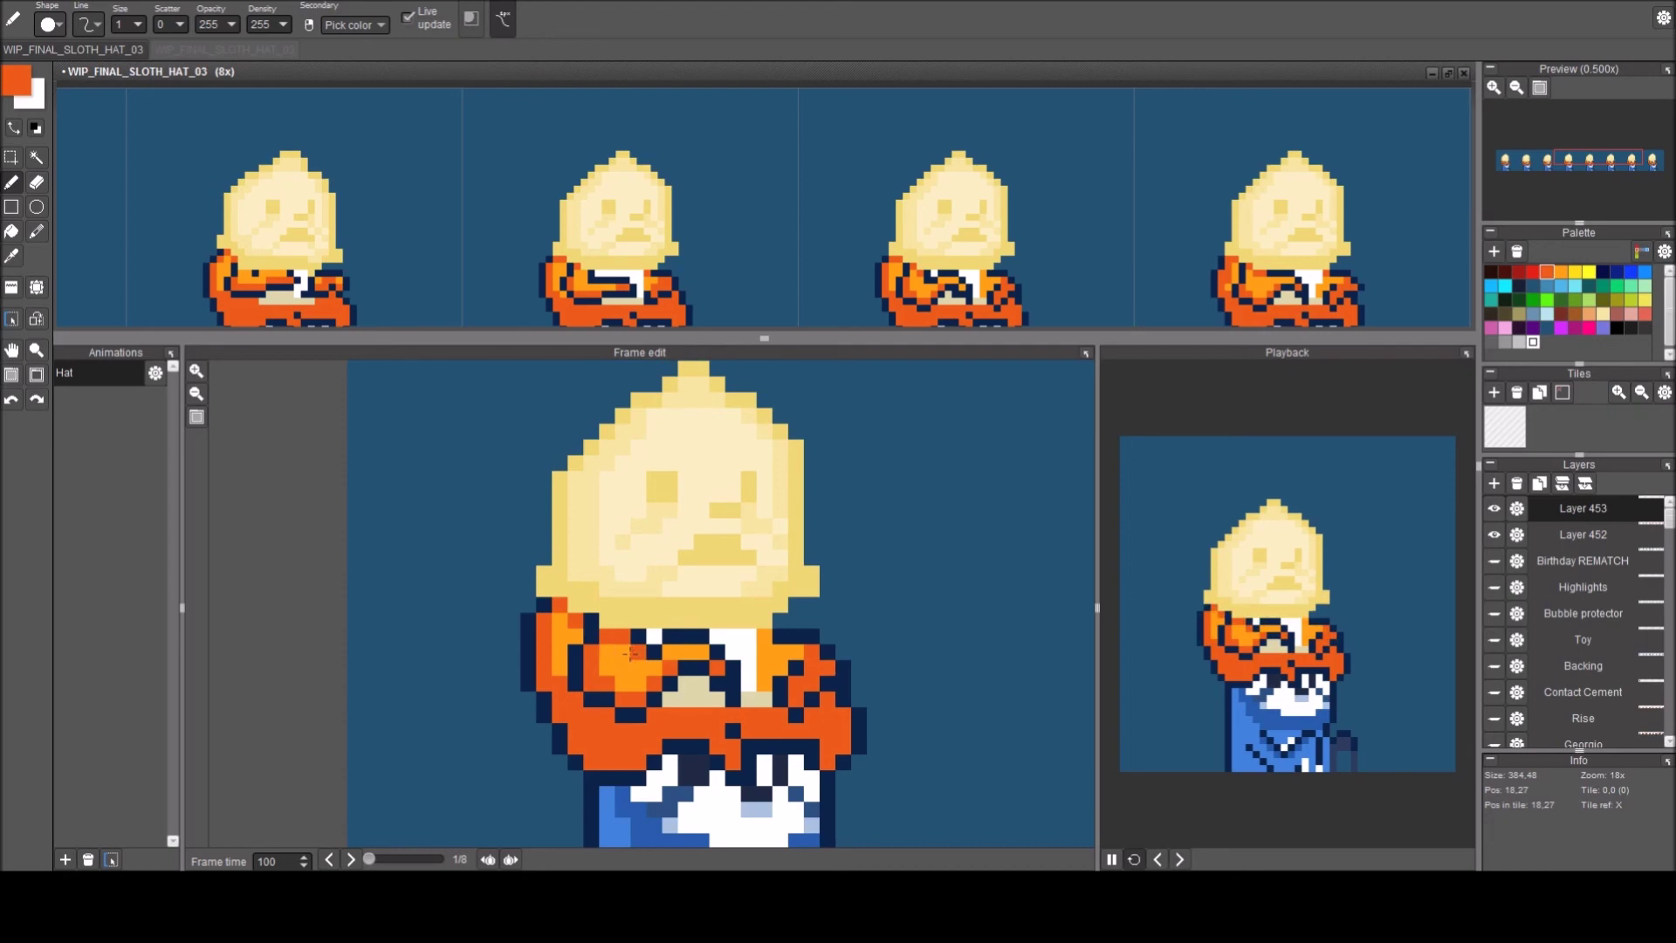
pyautogui.press('.')
pyautogui.press('.')
pyautogui.press('.')
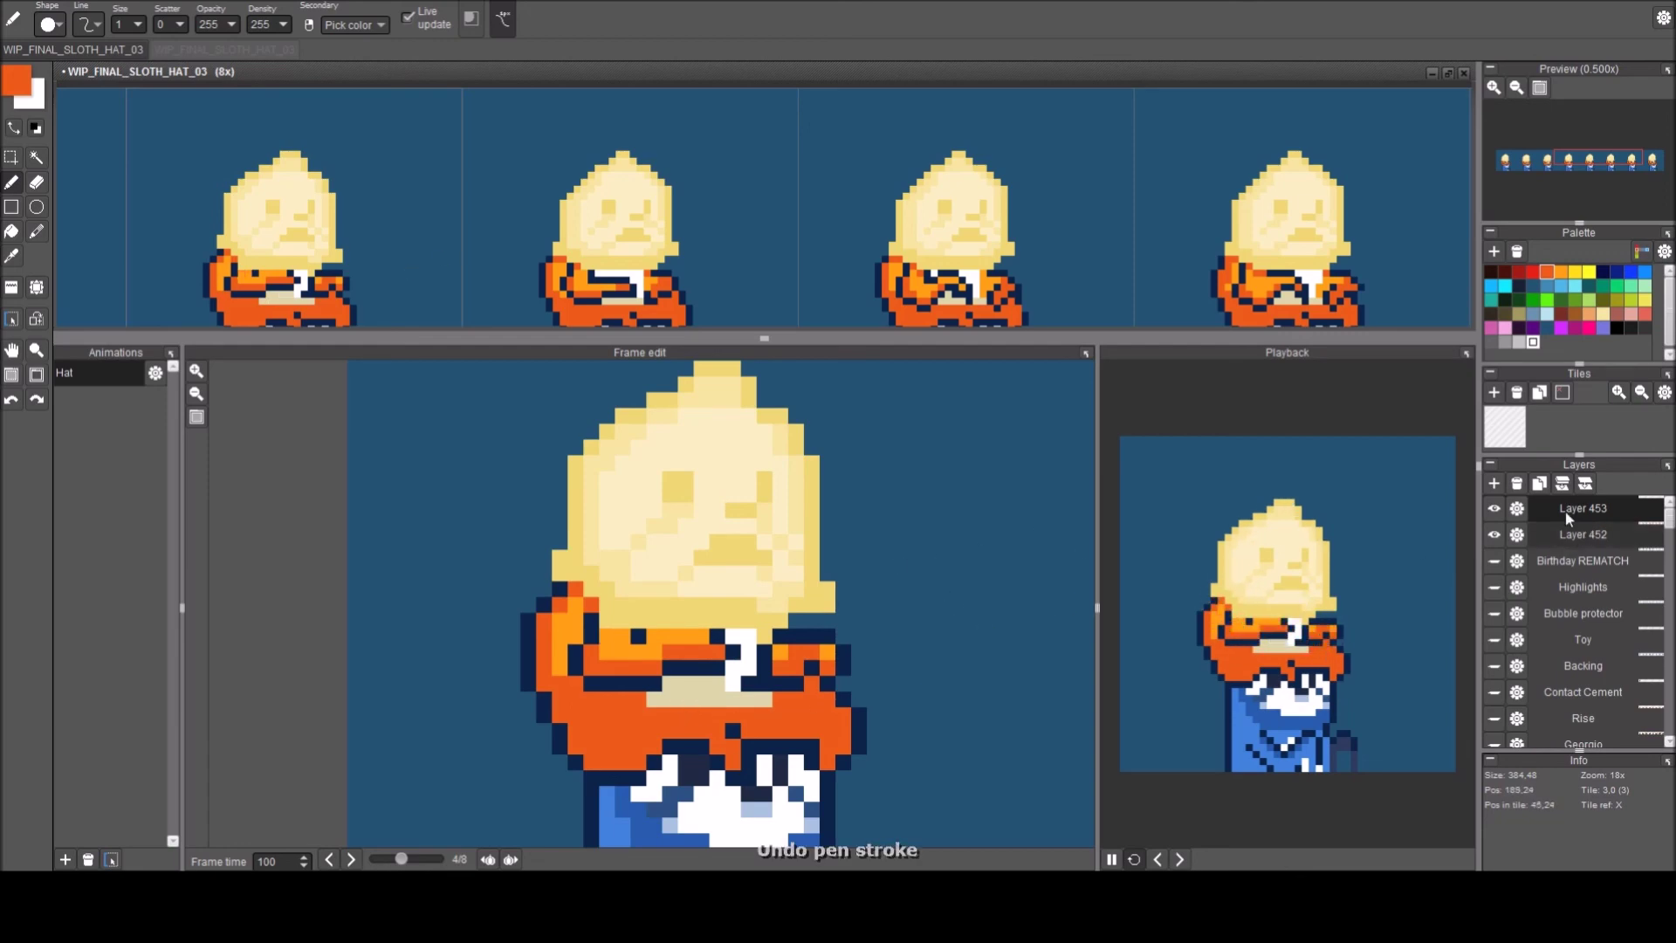
# Check the sloth without the hat layer, restore it, and select the whole hat shape across all frames with the magic wand.
pyautogui.click(1496, 510)
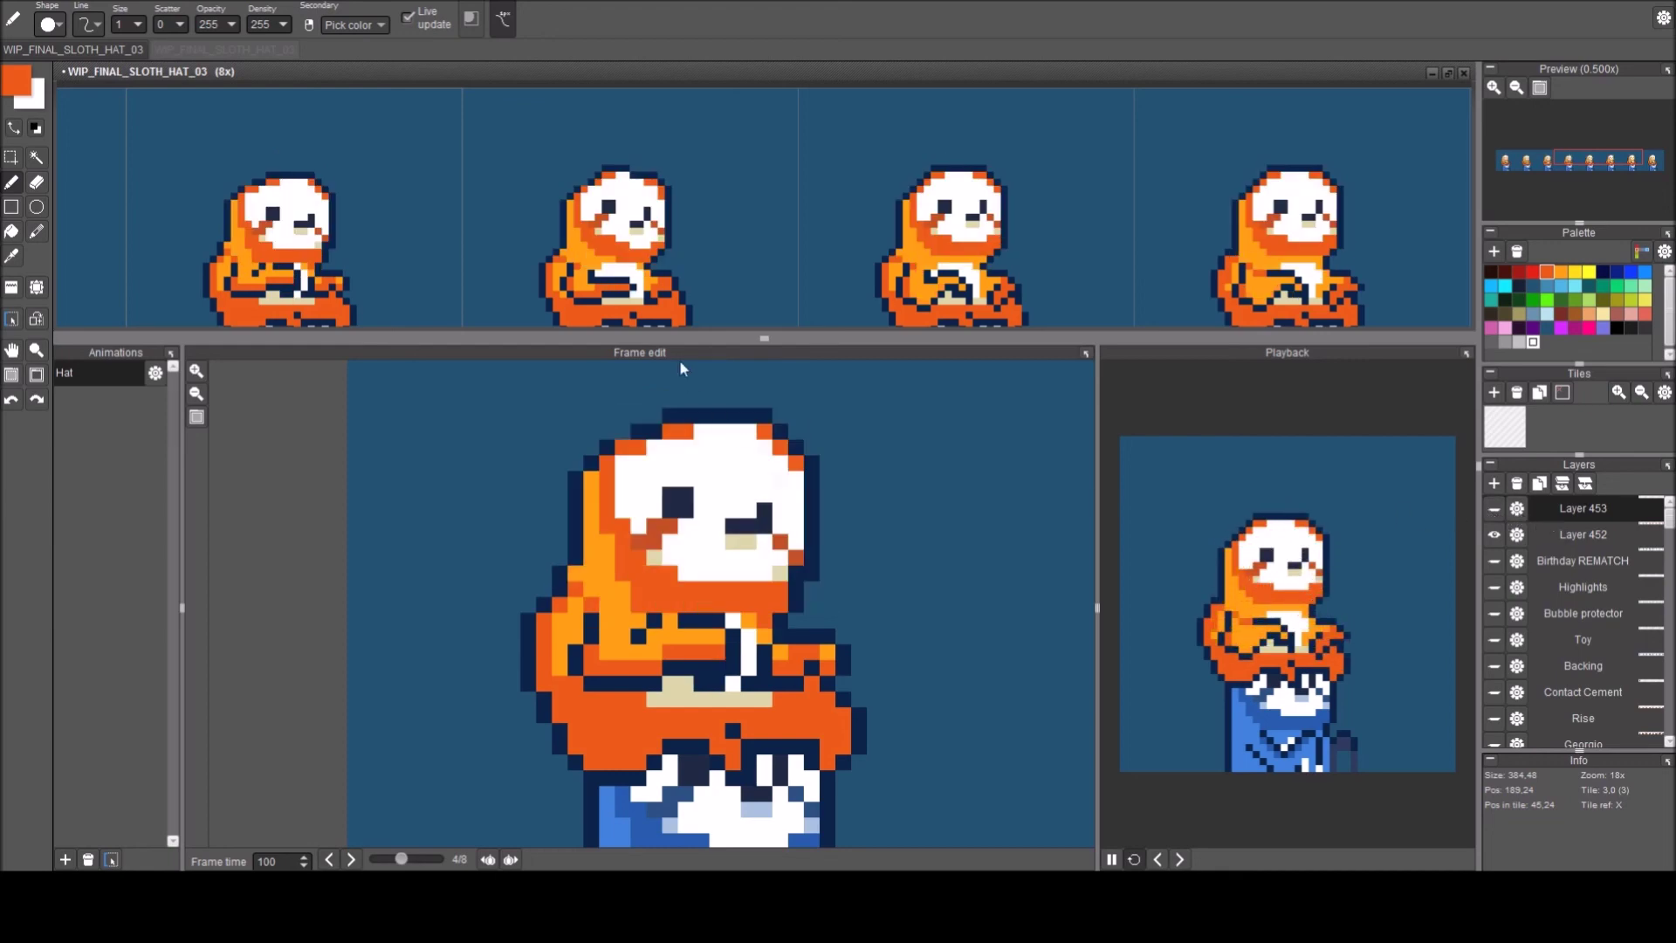
pyautogui.press('h')
pyautogui.press('w')
pyautogui.click(593, 211)
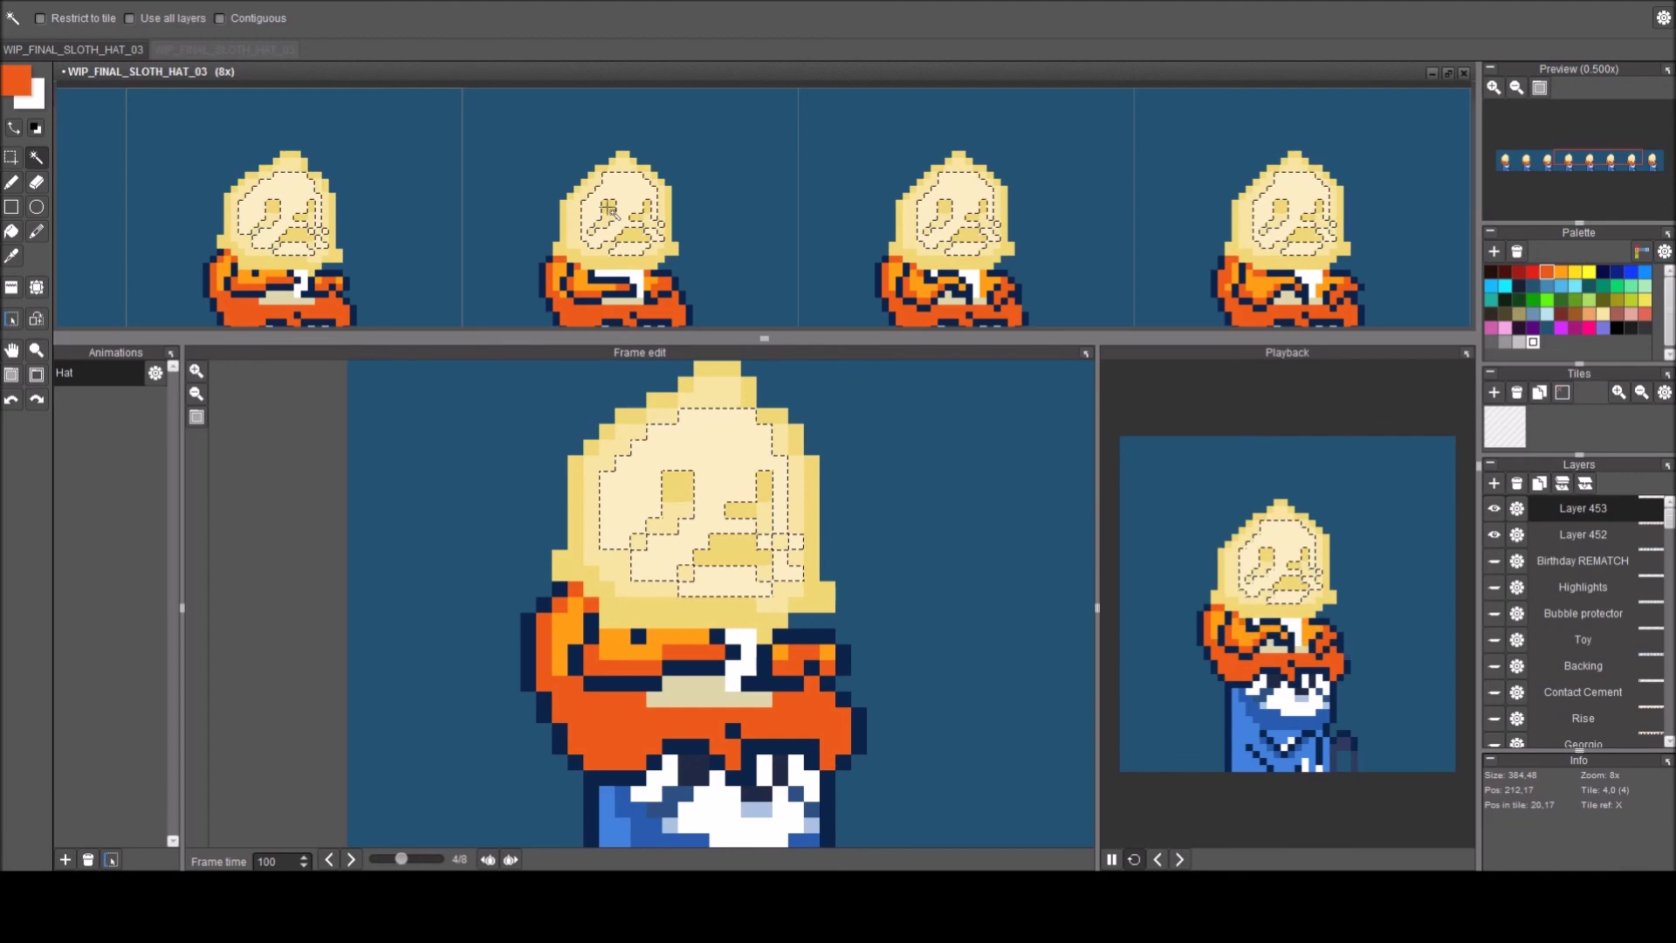
pyautogui.keyDown('shift'); pyautogui.click(568, 232); pyautogui.keyUp('shift')
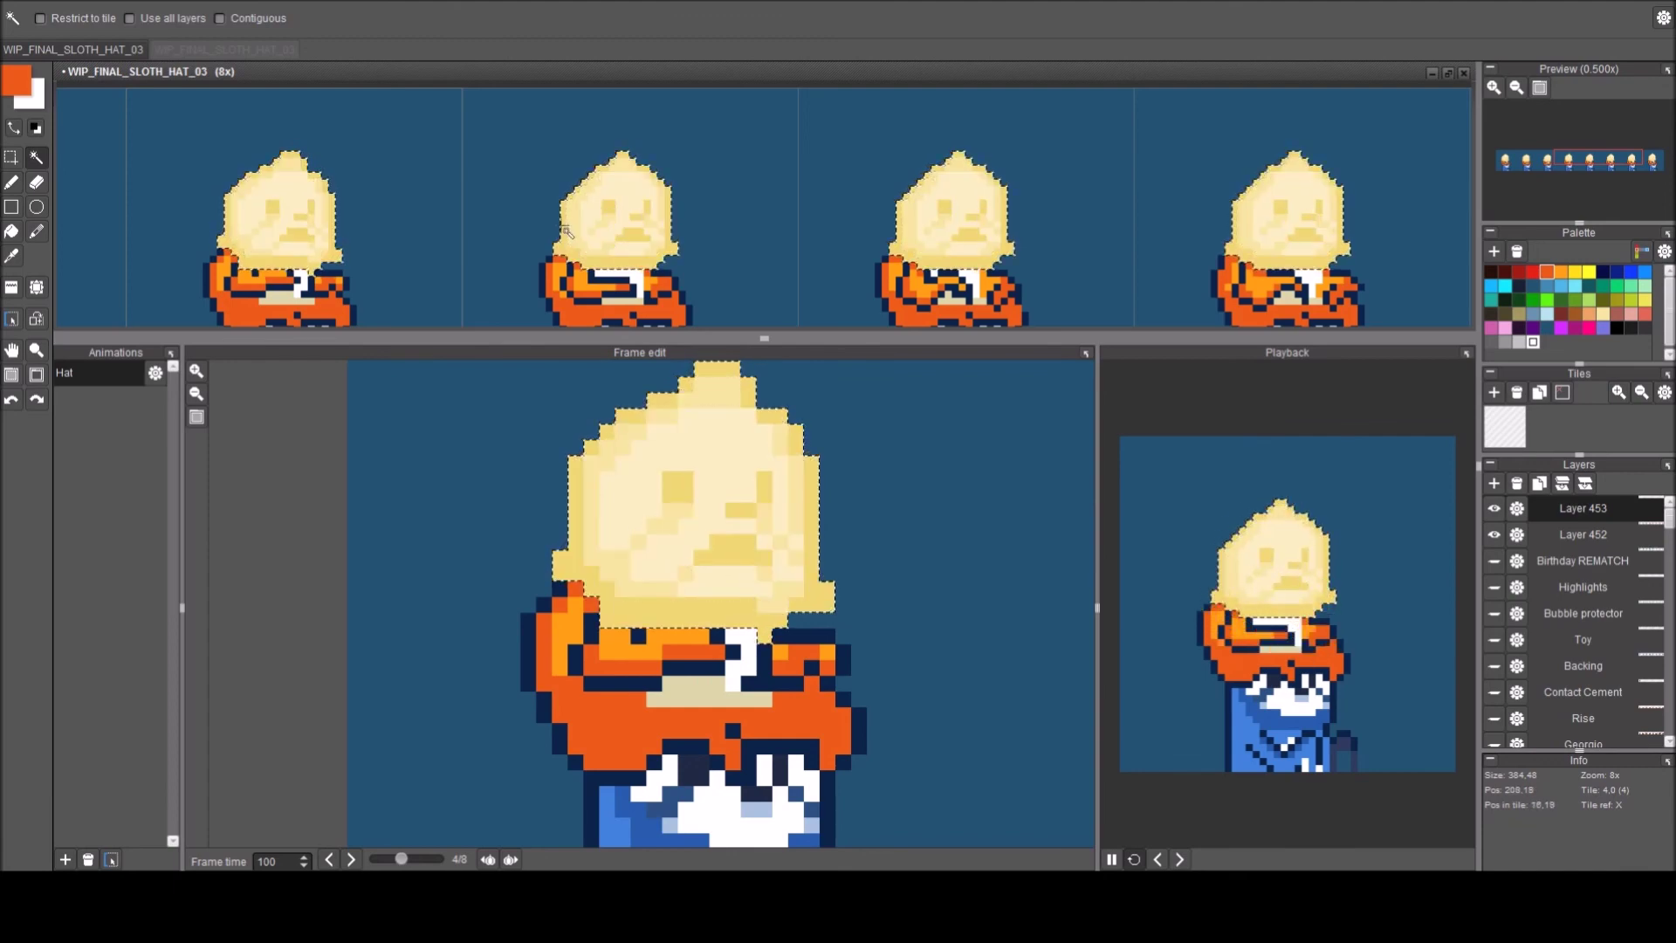
pyautogui.press('b')
pyautogui.click(670, 462)
pyautogui.hotkey('ctrl', 'z')
pyautogui.press('e')
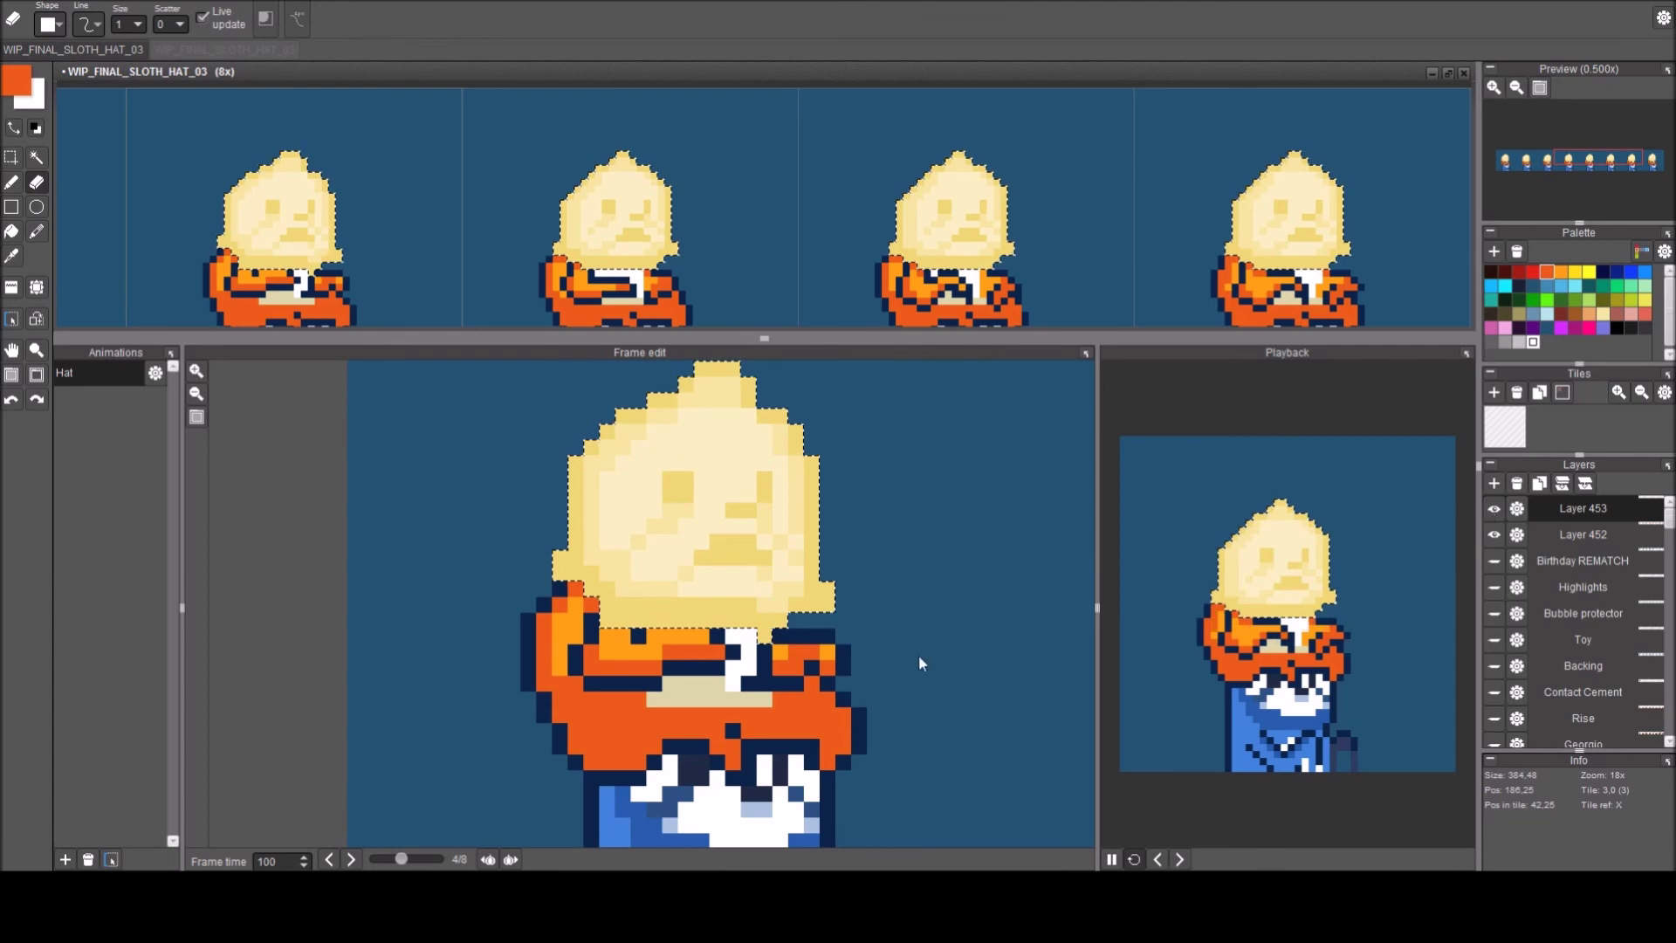
# Hide the hat layer and step through all the frames to examine the arms and chest under the hat's selection outline.
pyautogui.press('h')
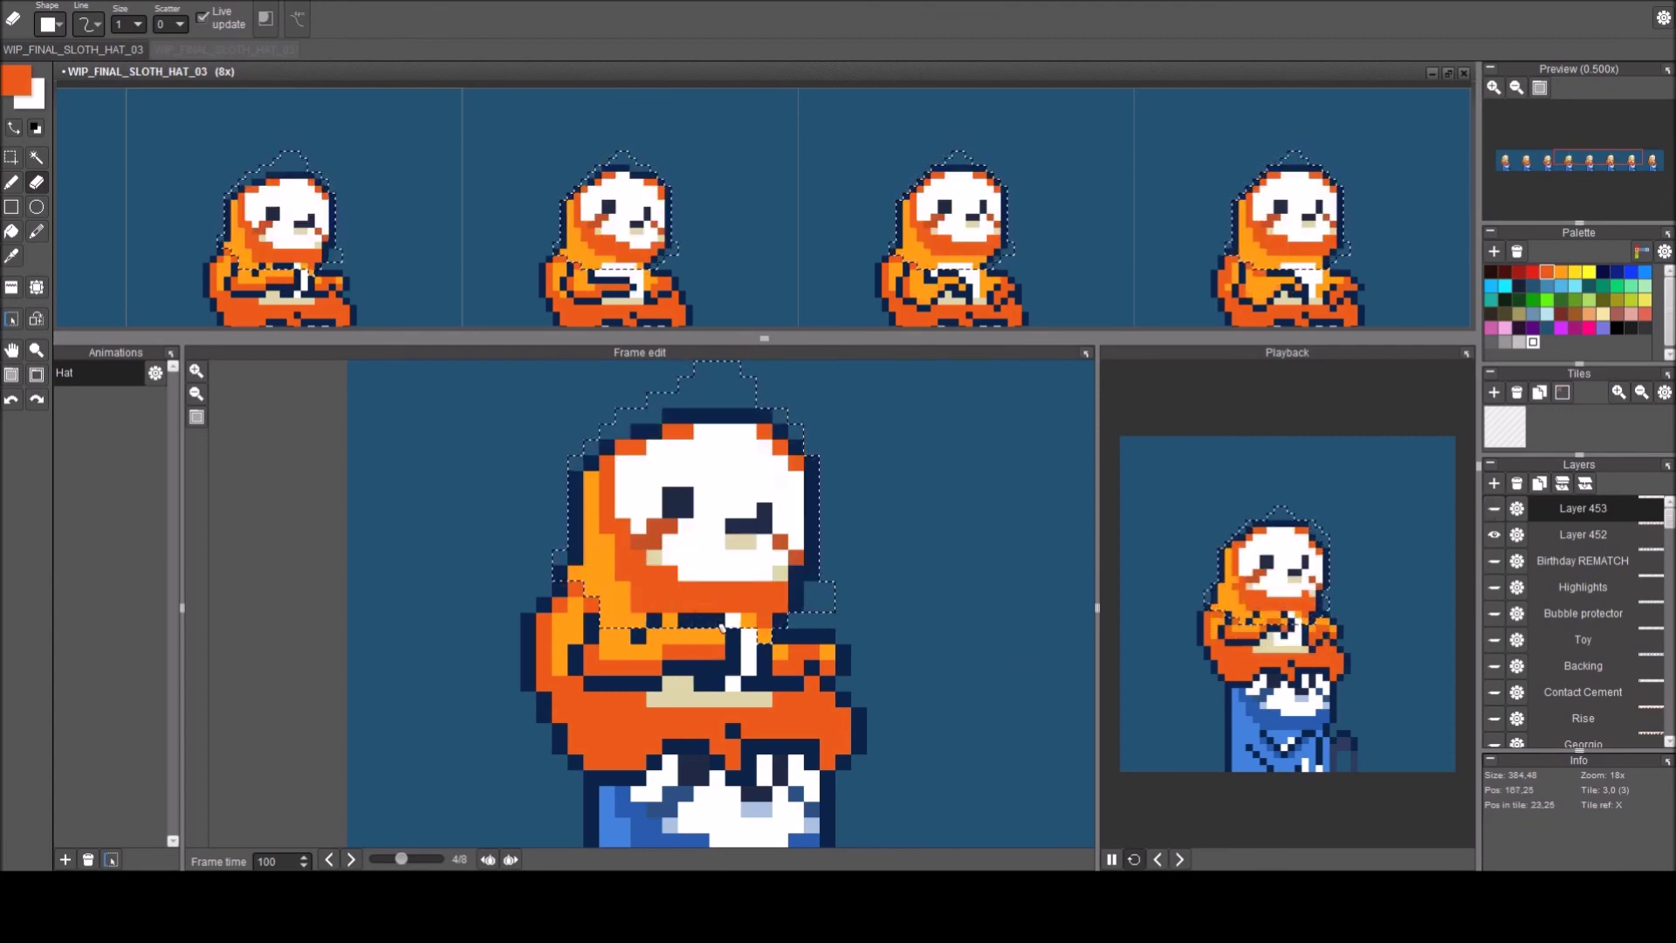
pyautogui.press('Right')
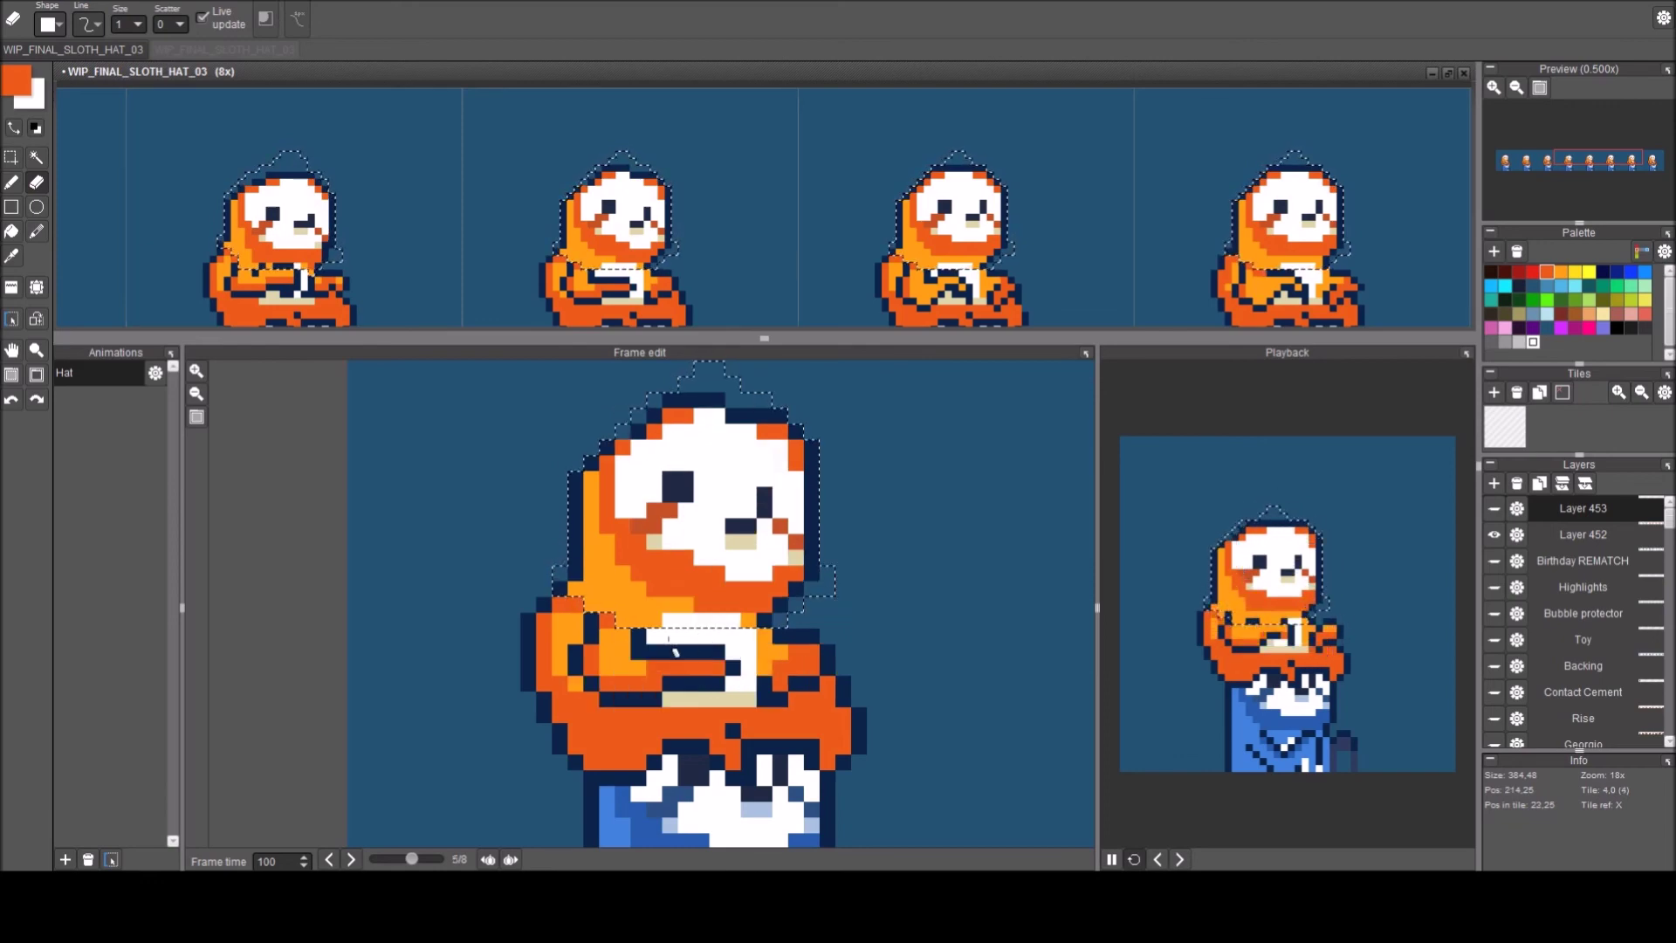
pyautogui.press('Right')
pyautogui.press('Right')
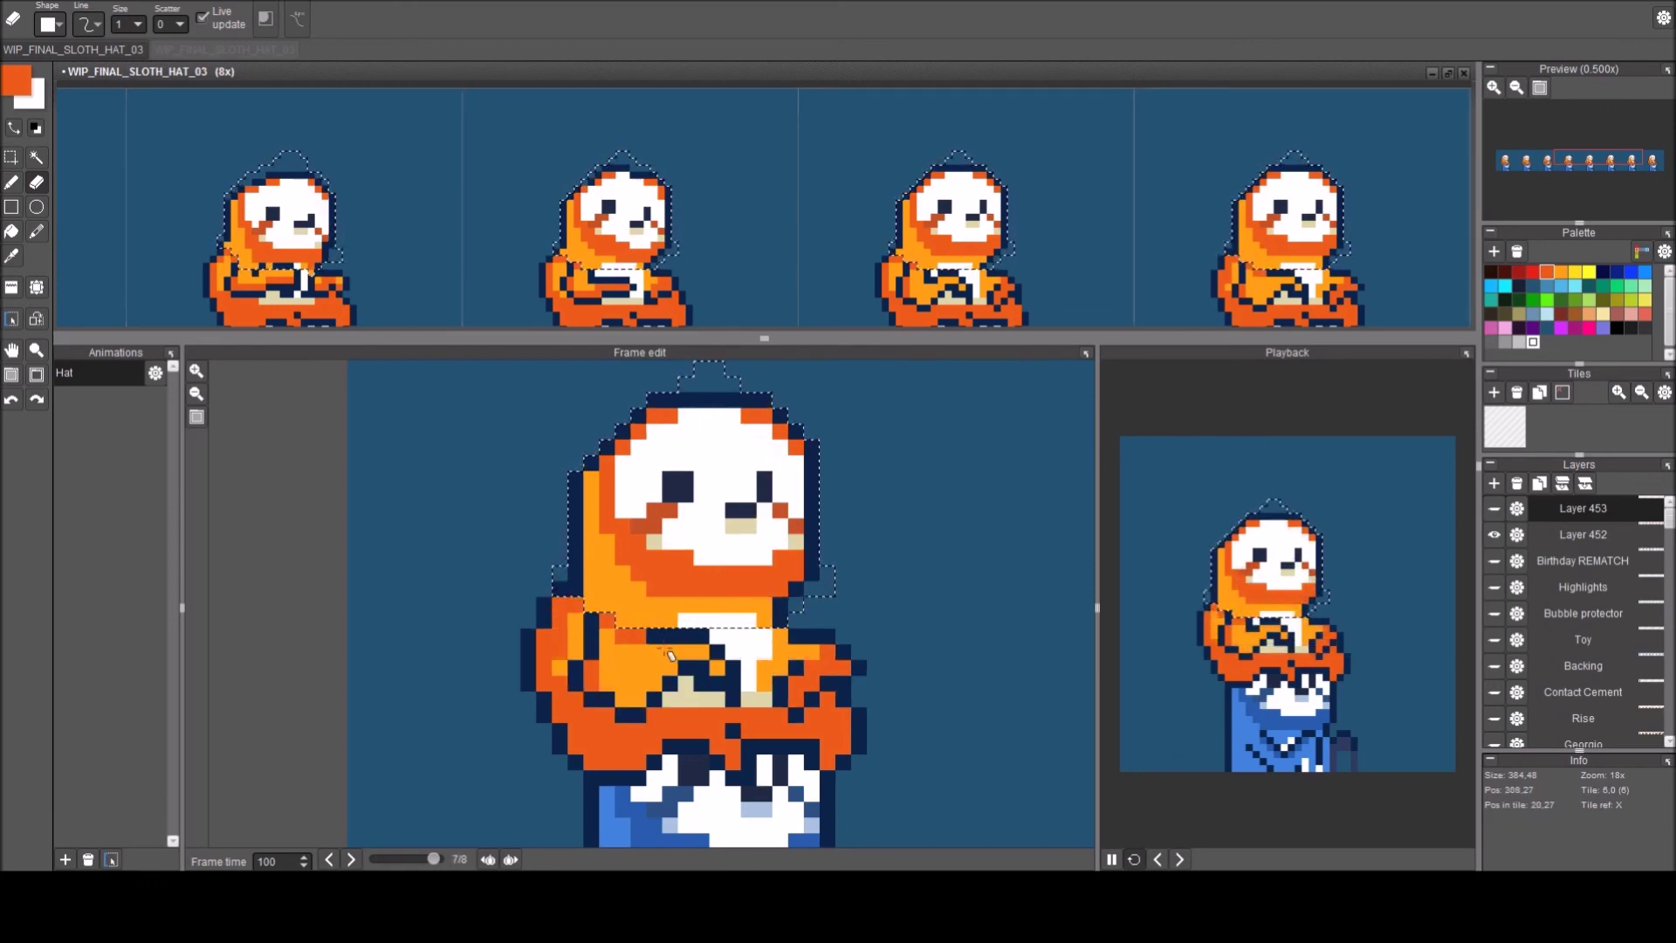
pyautogui.press('Right')
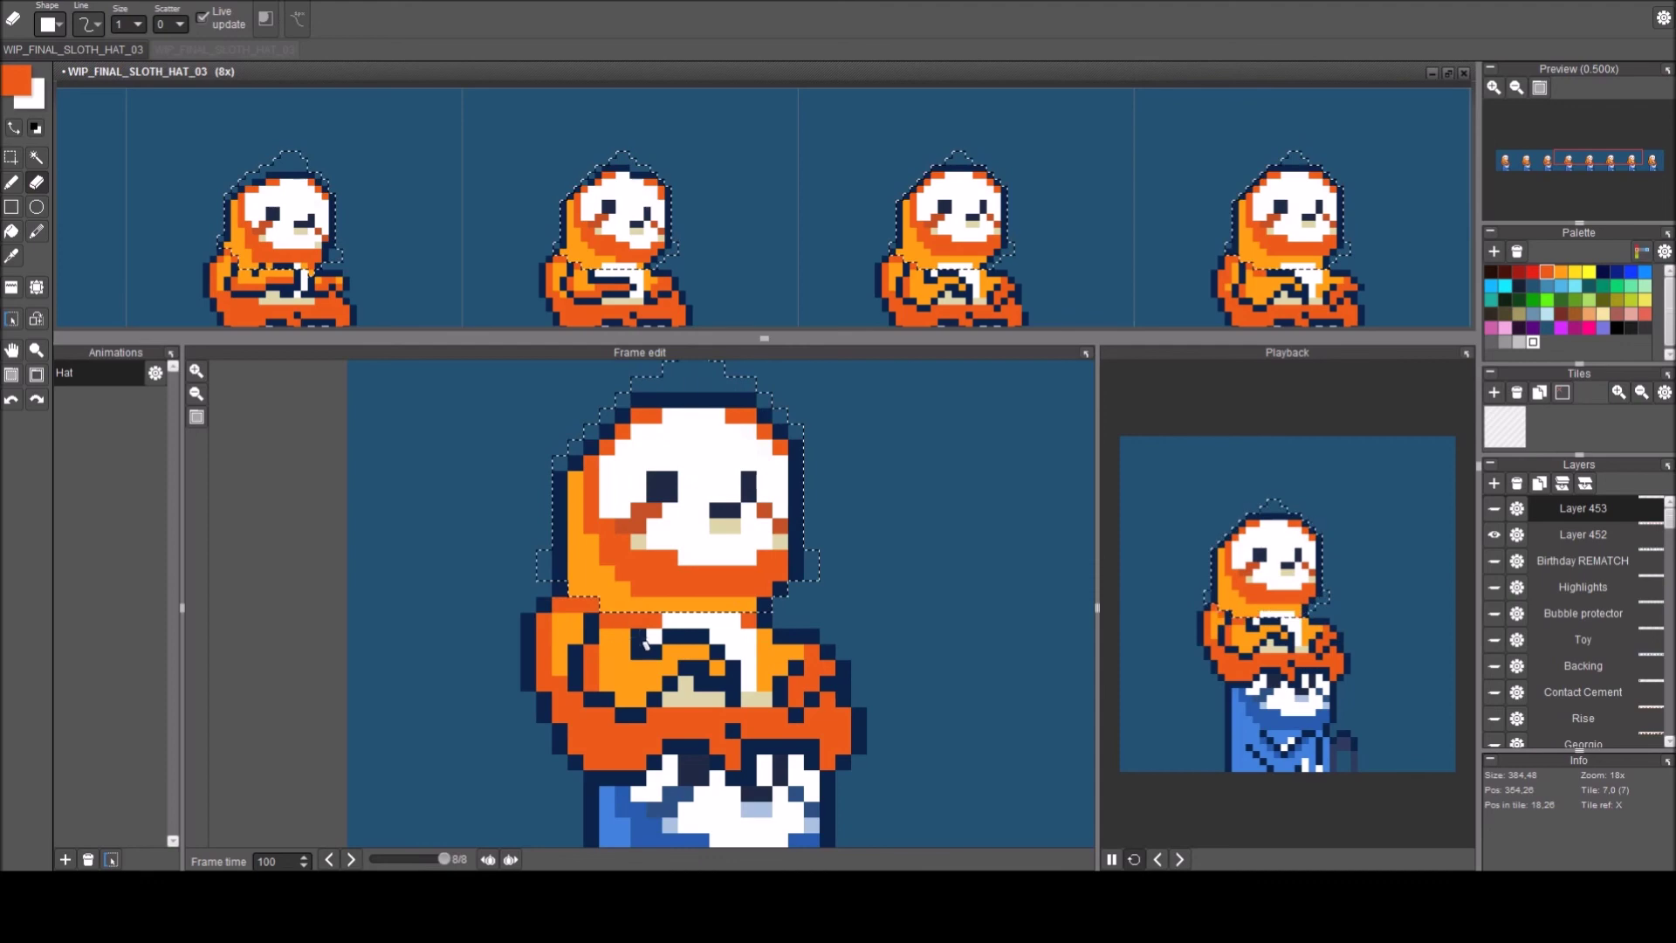
pyautogui.press('Right')
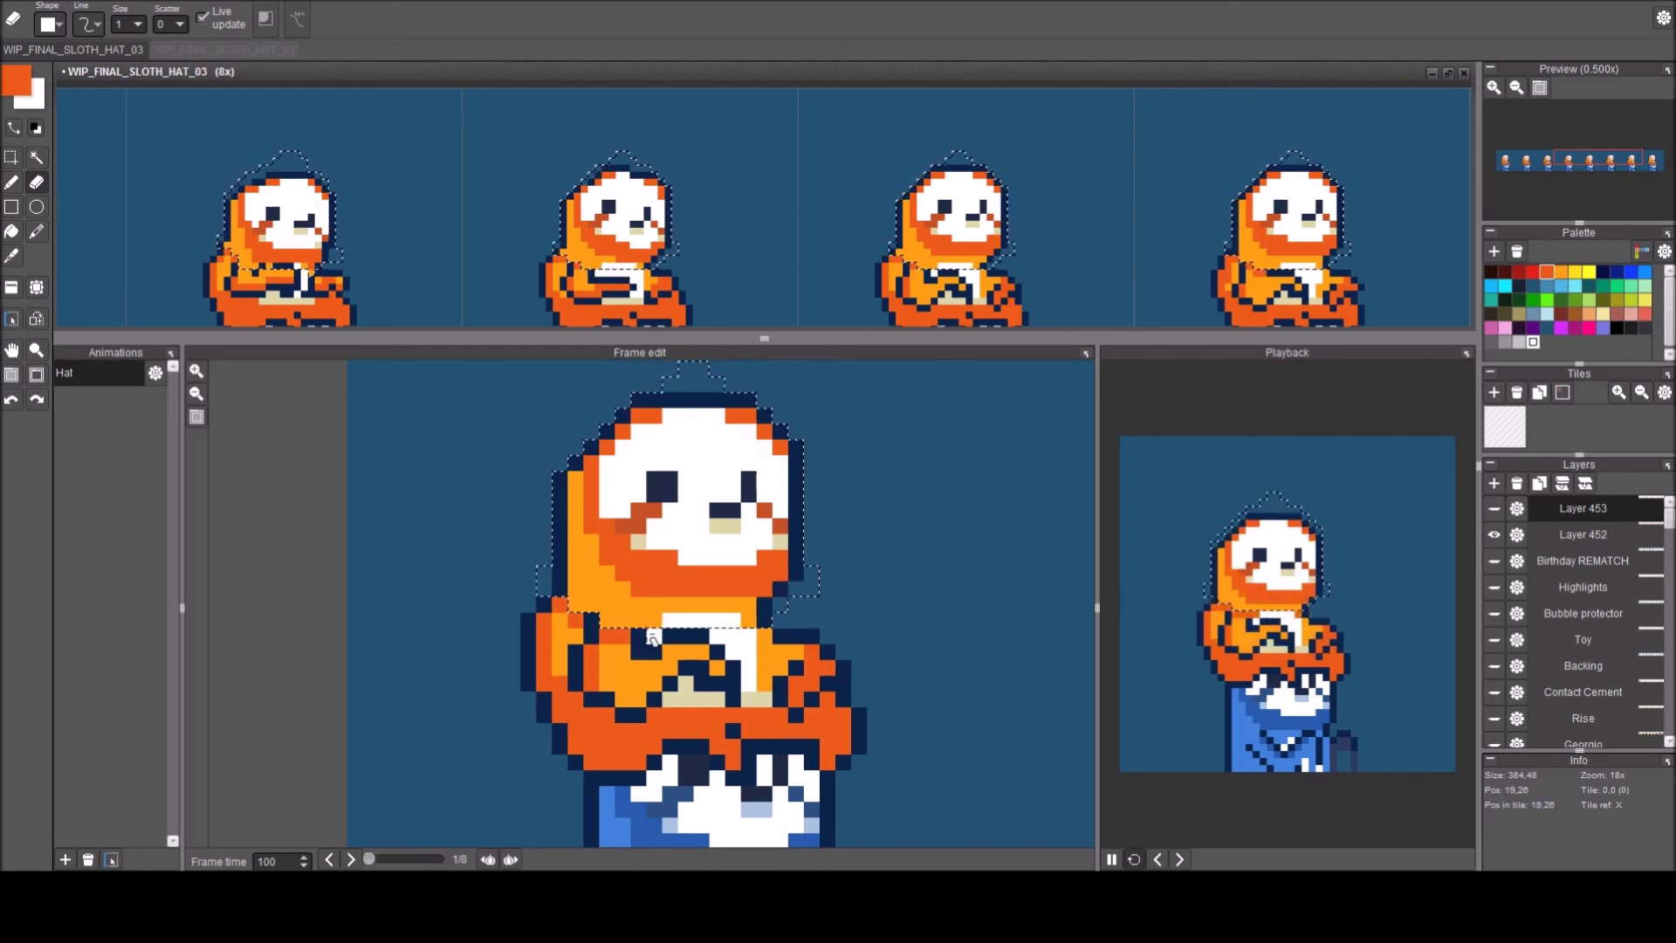
pyautogui.press('Right')
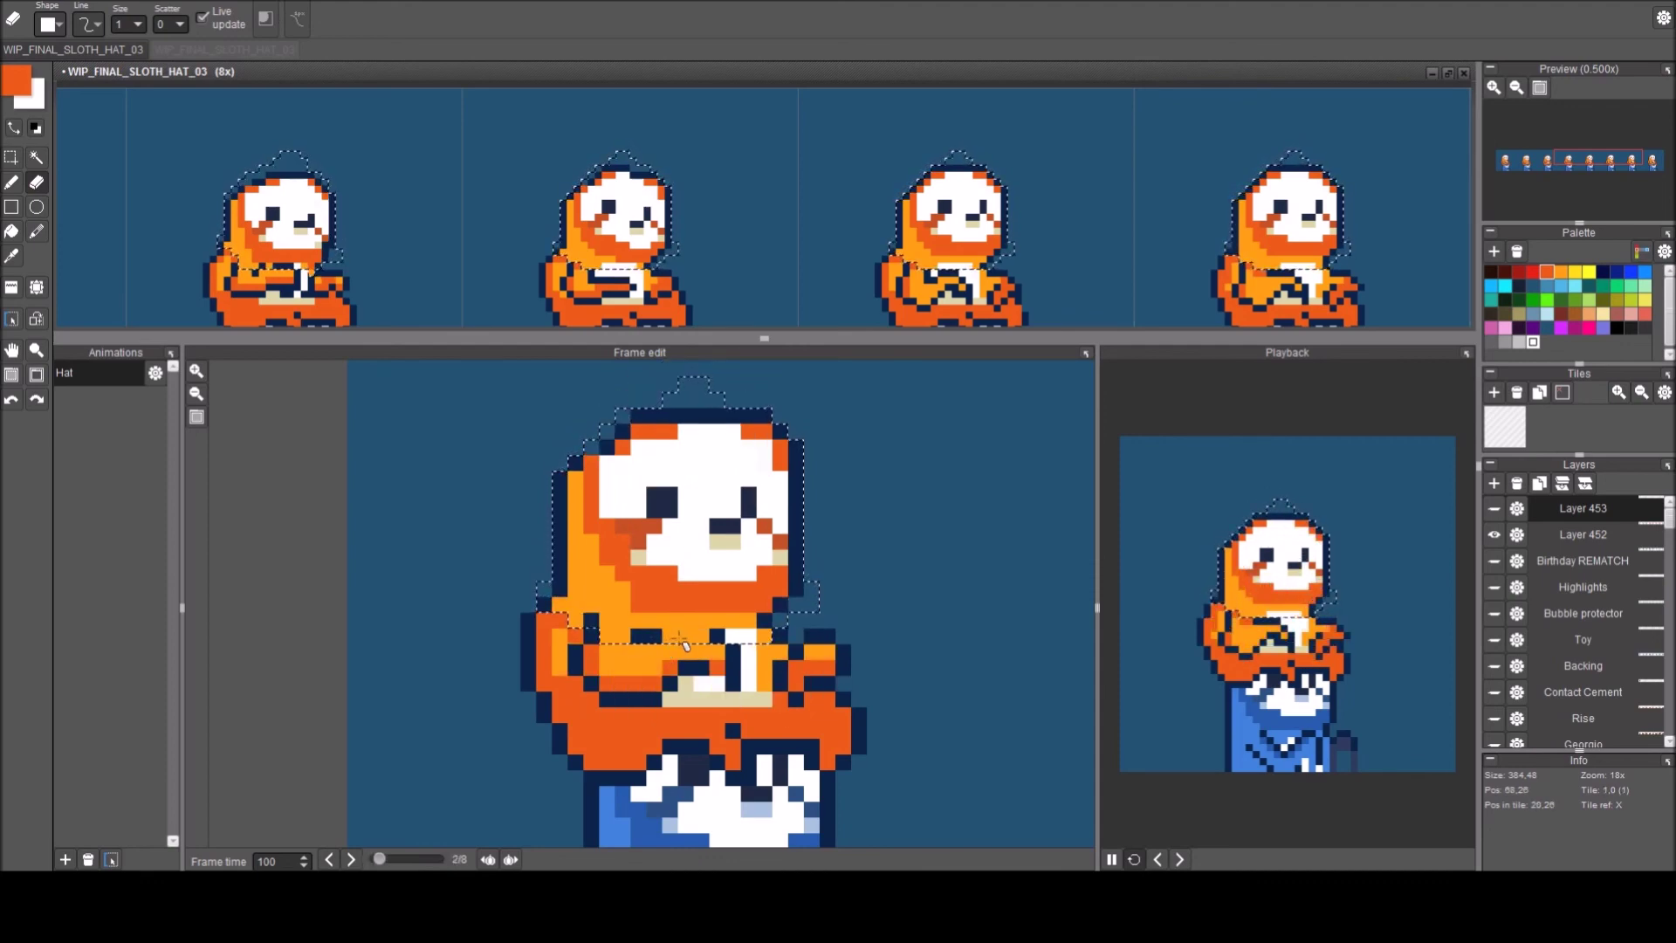
pyautogui.press('Right')
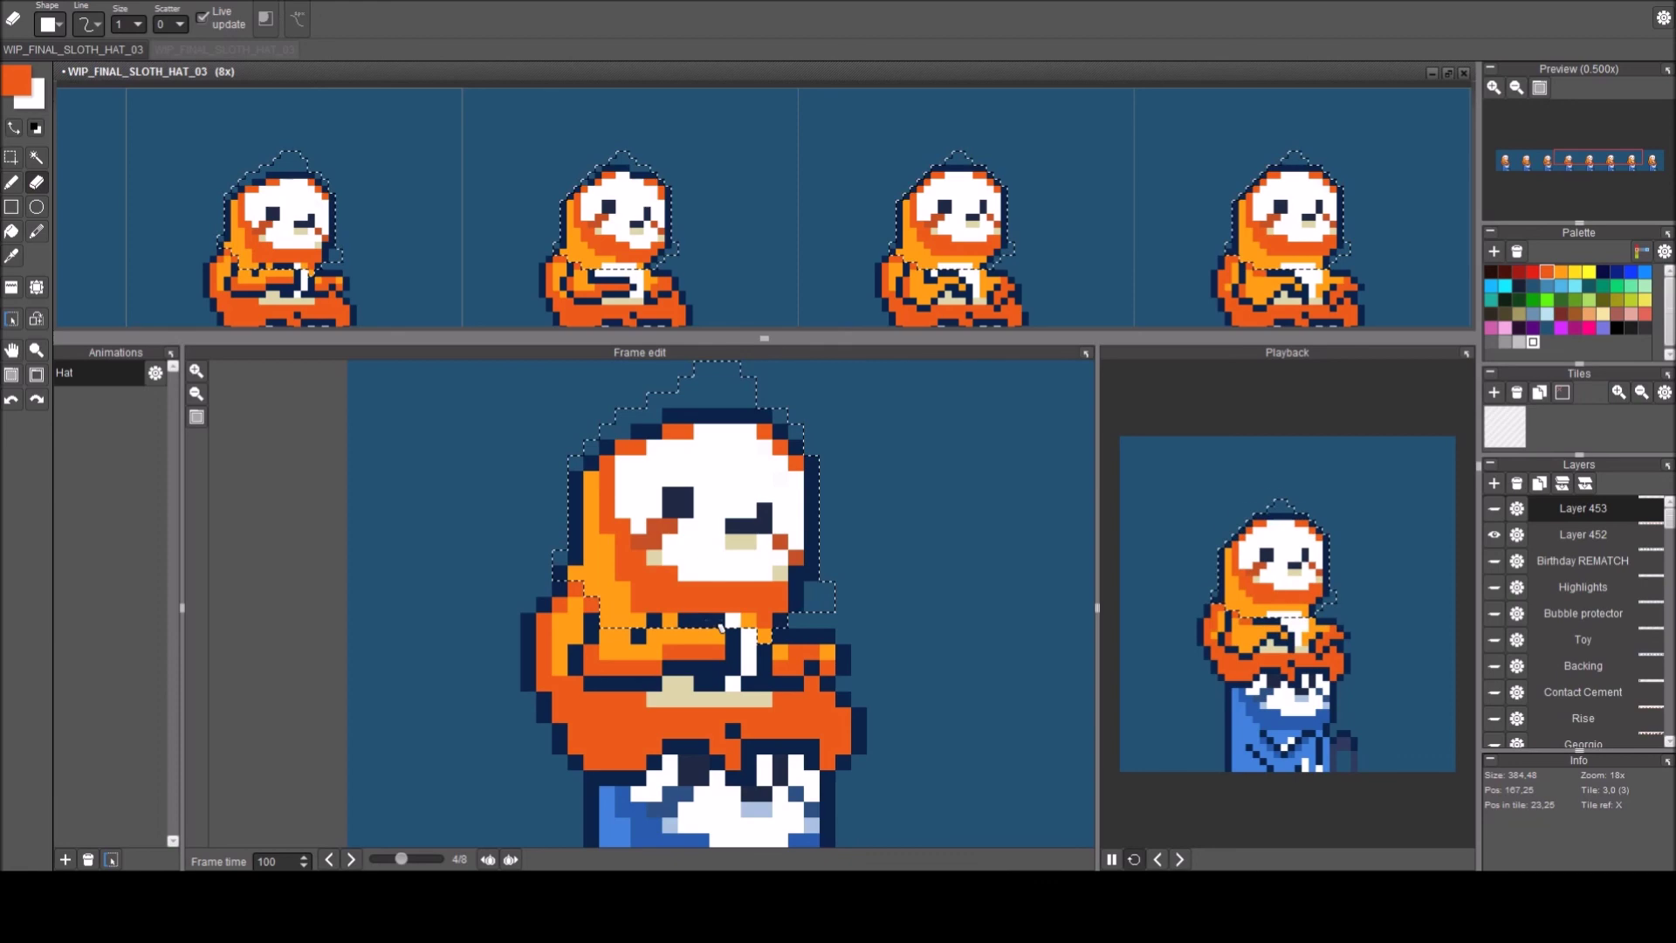
pyautogui.press('Right')
pyautogui.press('Right')
pyautogui.press('Right')
pyautogui.press('Right')
pyautogui.press('Right')
pyautogui.press('Right')
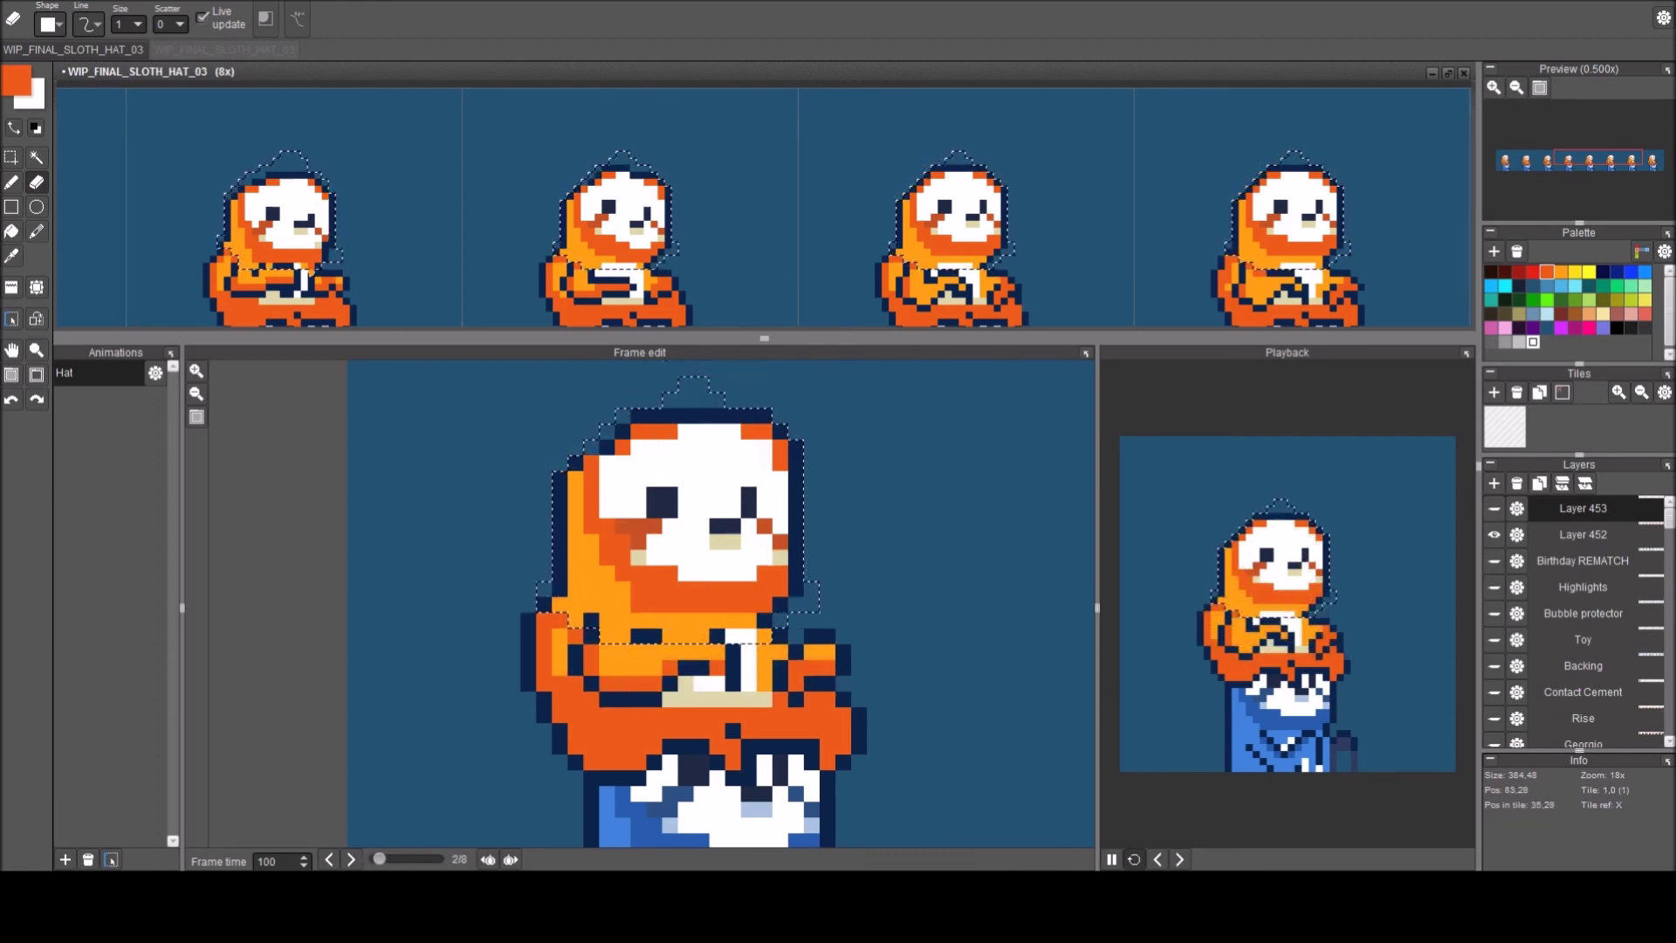
# Restore the hat layer without the selection and redraw the top of the second frame's forearm higher with a navy outline.
pyautogui.click(1495, 509)
pyautogui.hotkey('ctrl', 'd')
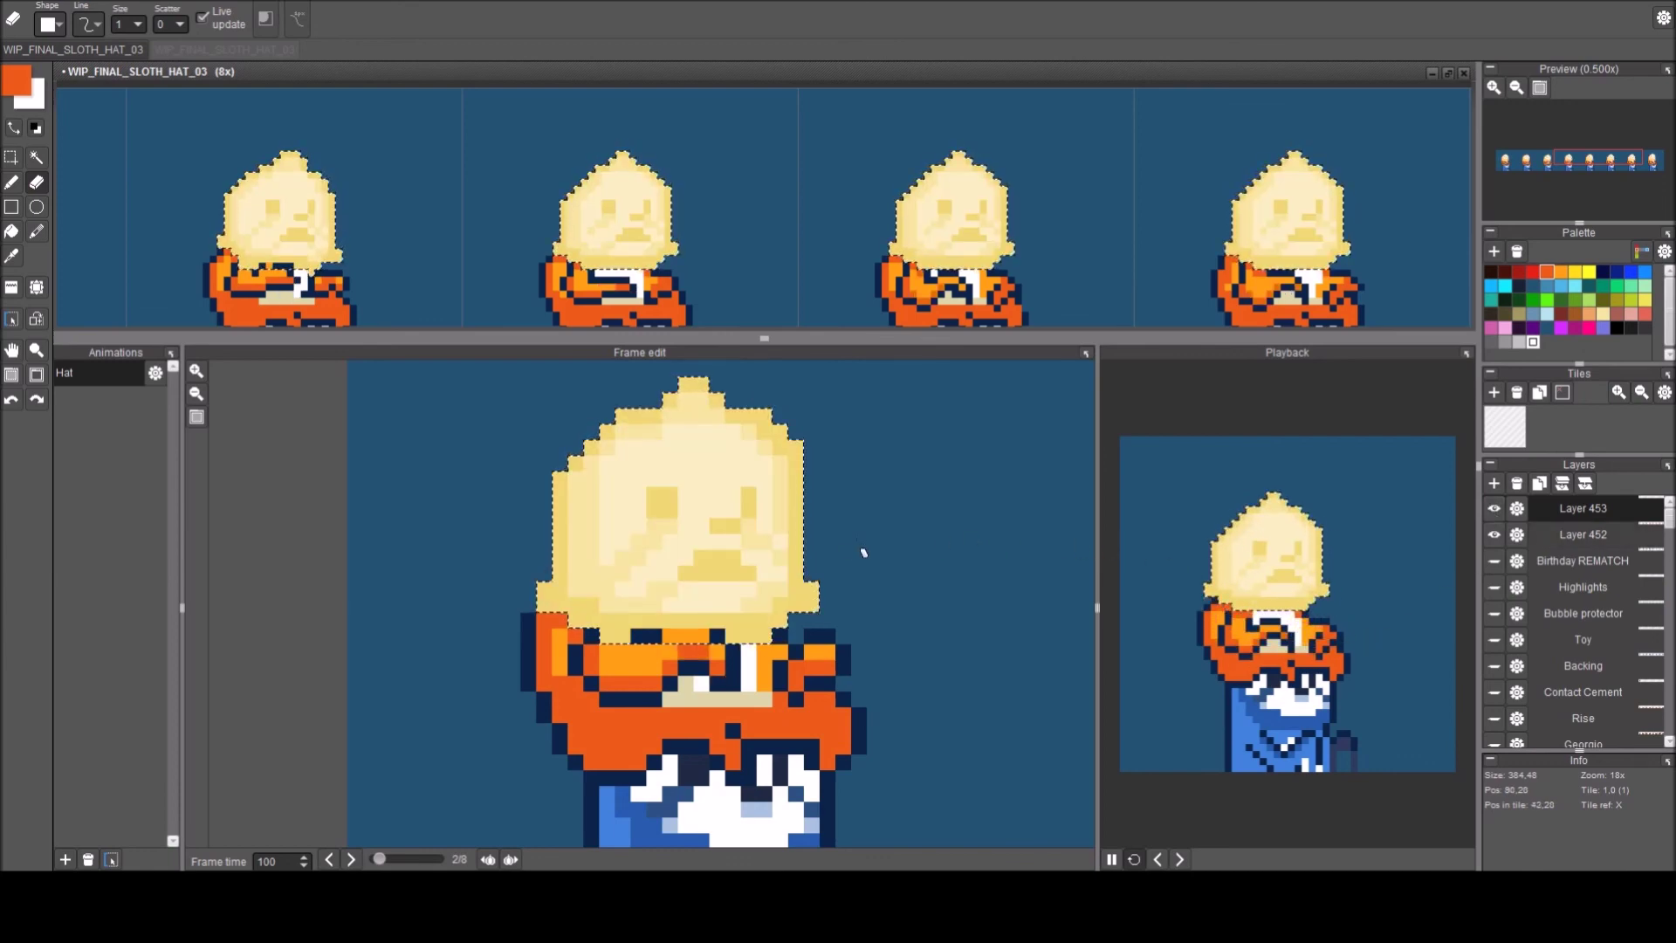
pyautogui.rightClick(657, 637)
pyautogui.press('b')
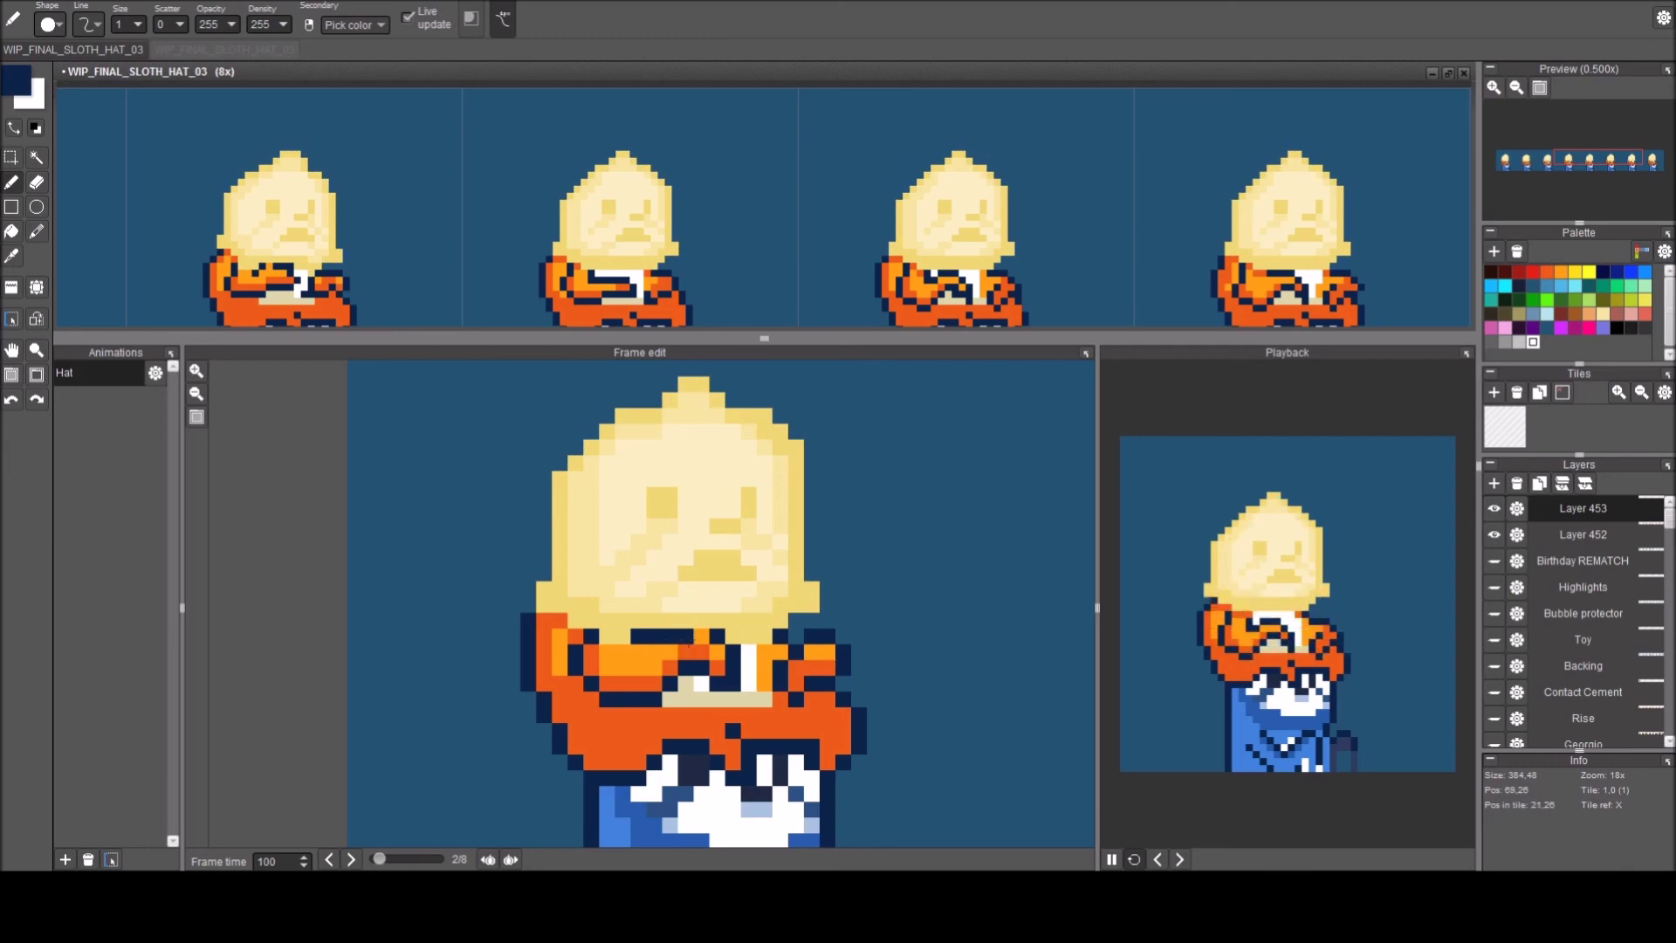
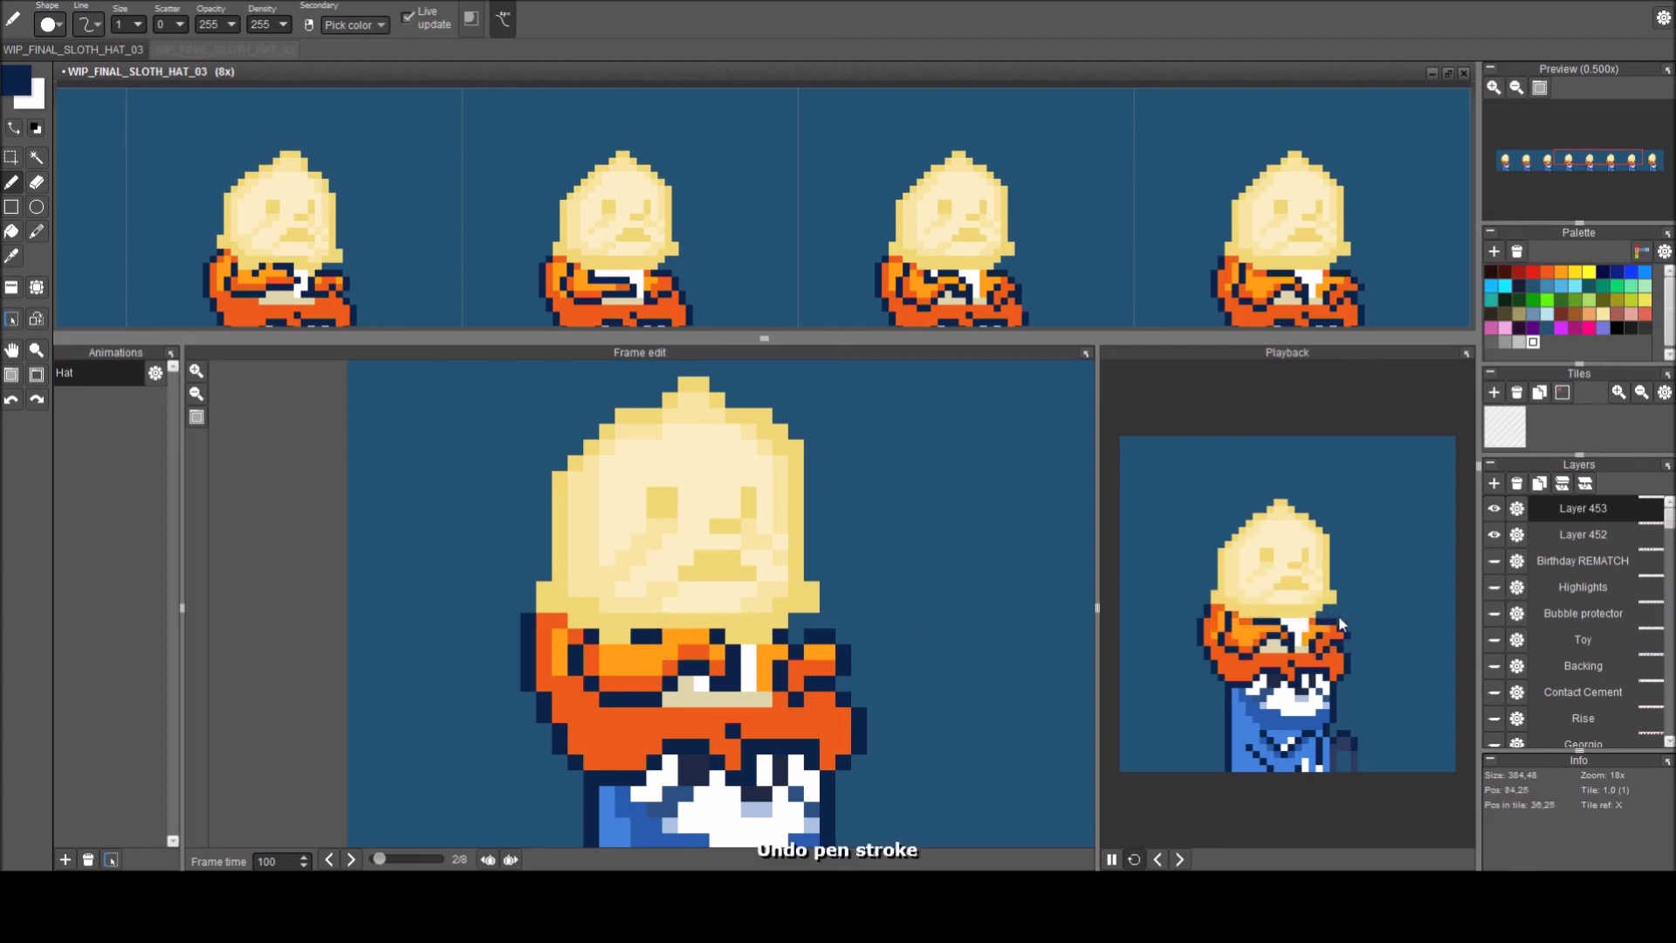
pyautogui.scroll(-1, 1339, 614)
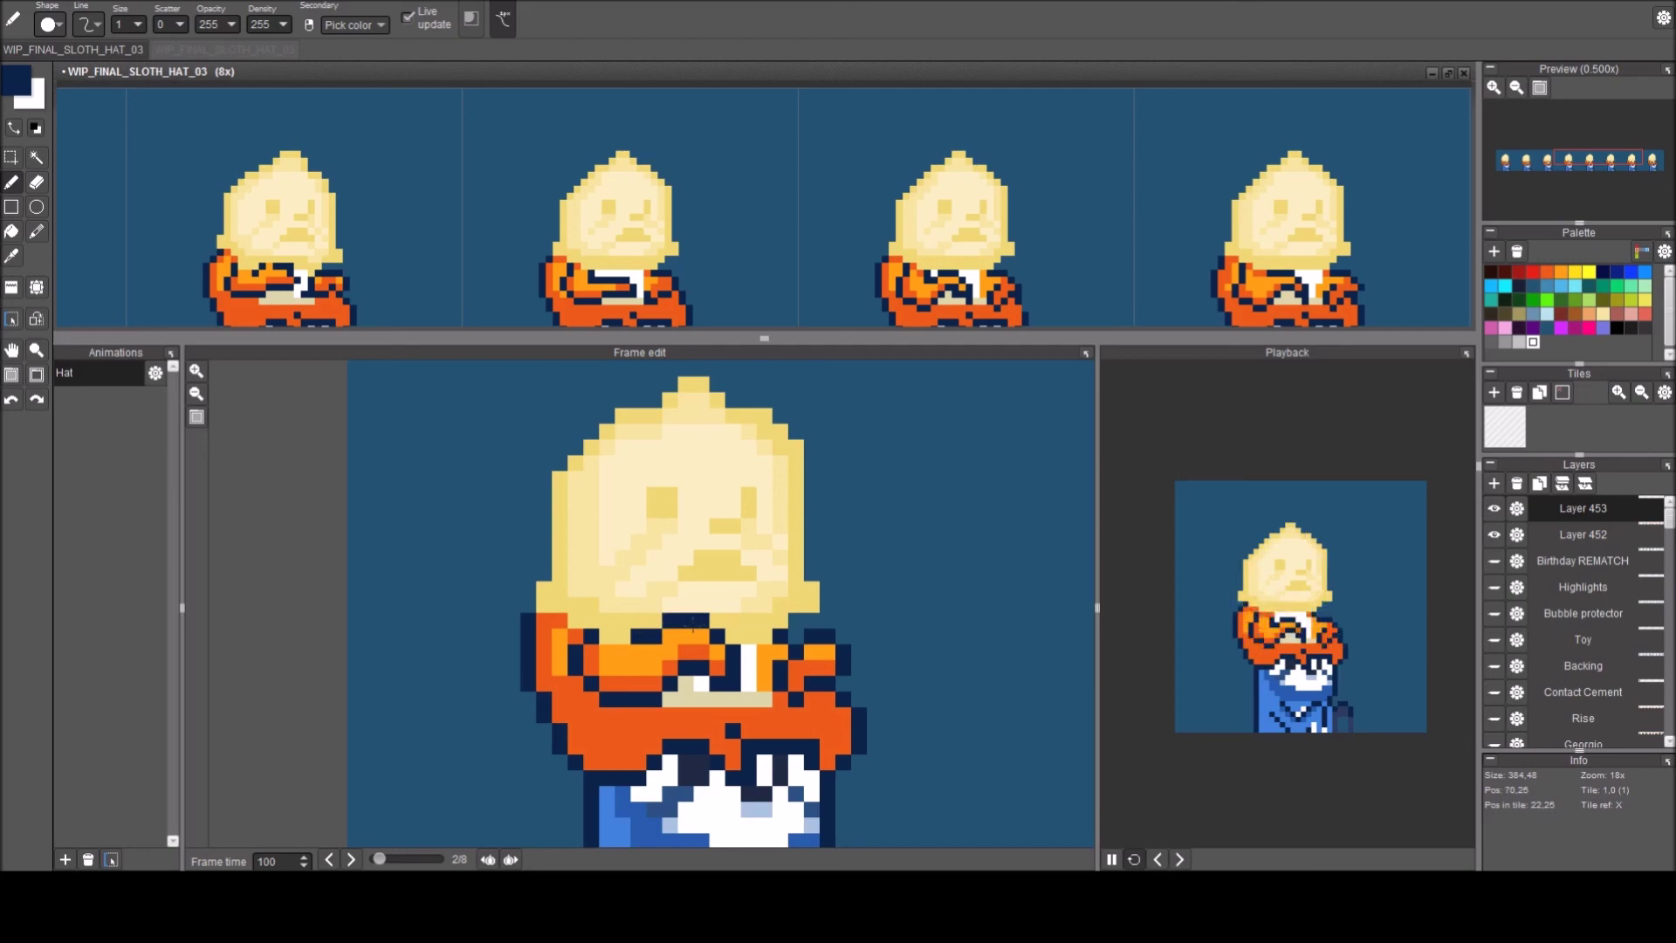
# Raise the top outline of the third frame's forearm in navy over the lower edge of the hat.
pyautogui.press('Right')
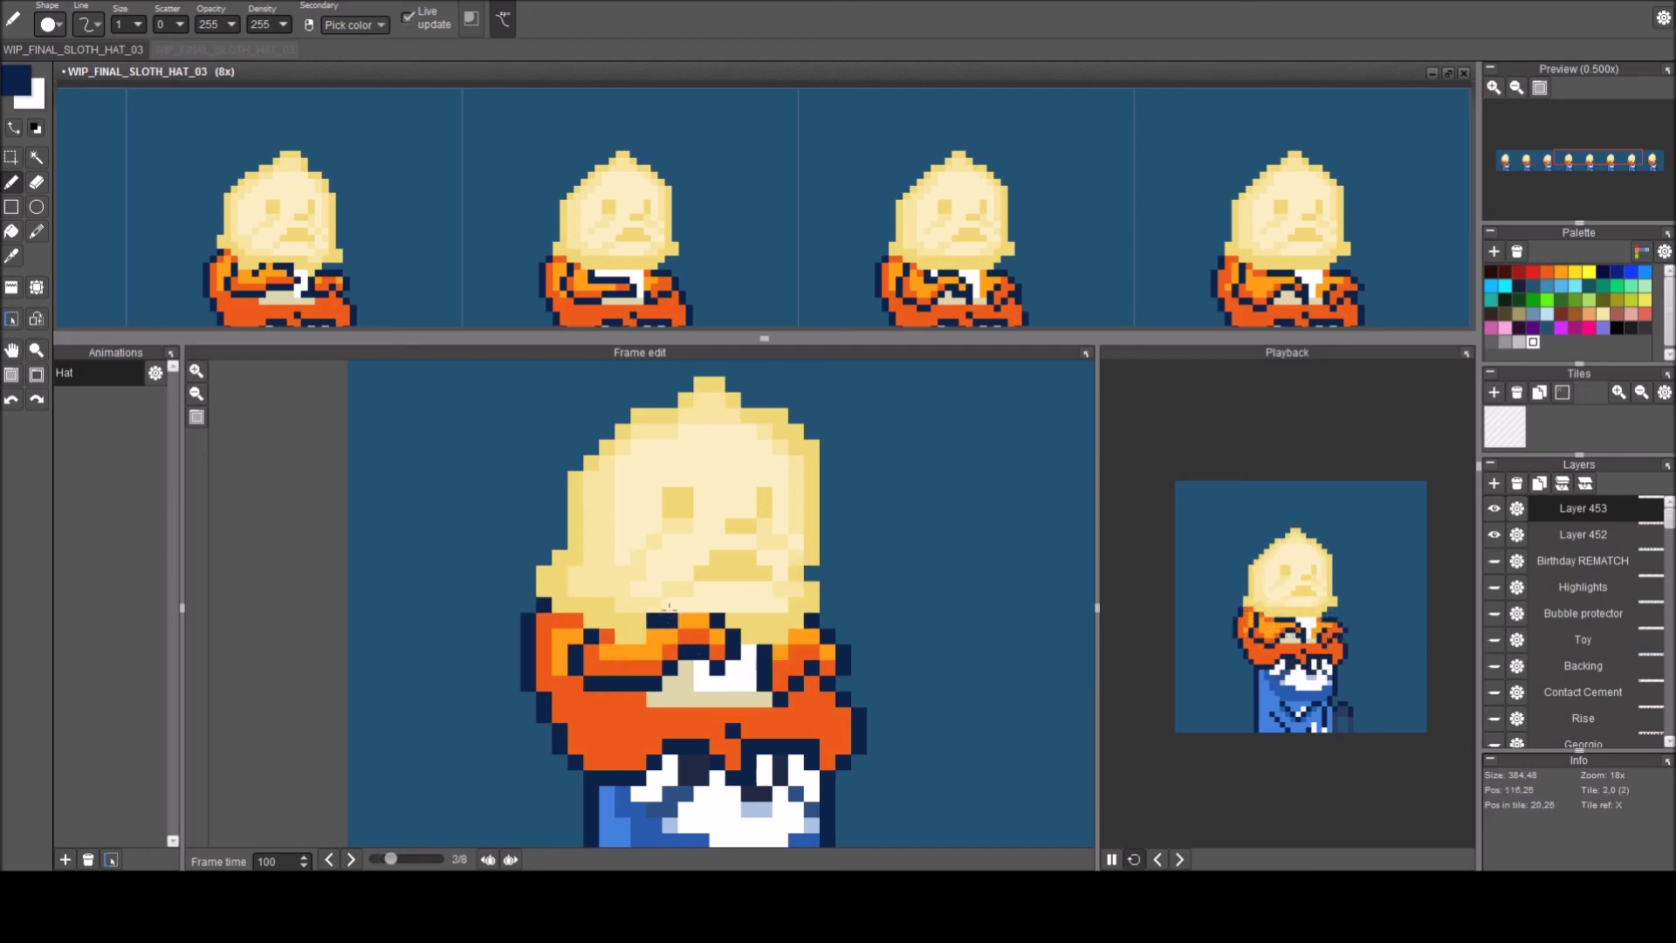
pyautogui.moveTo(669, 604); pyautogui.dragTo(701, 604)
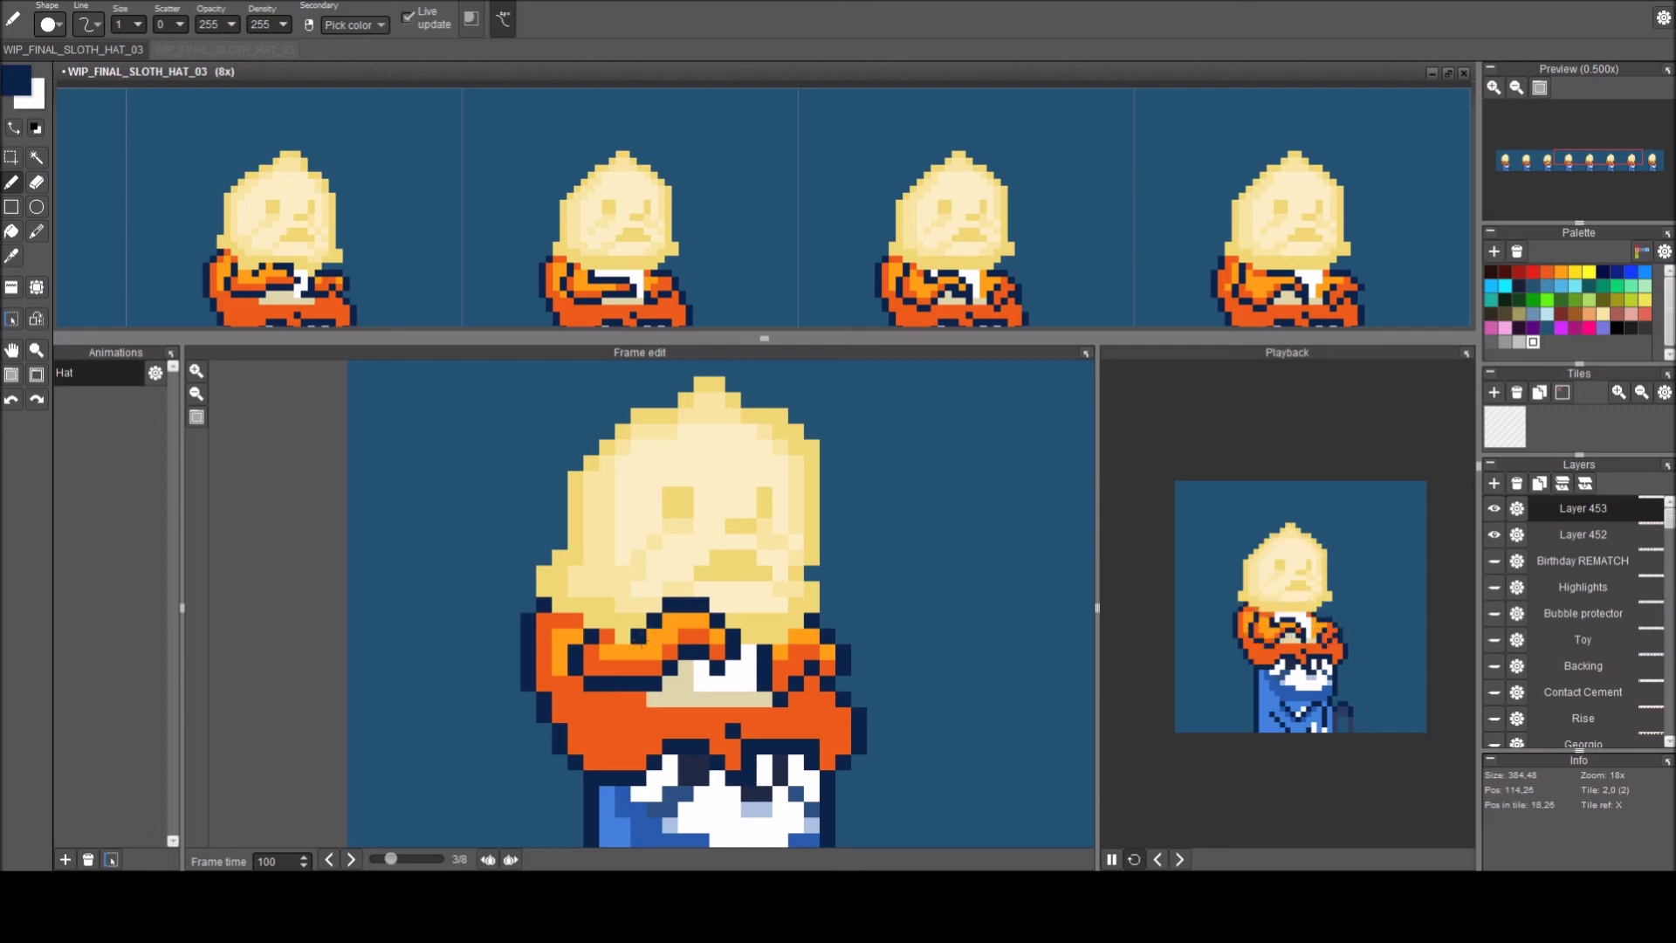
# Cover the stray navy pixel above the fourth frame's forearm with the hat's darker yellow.
pyautogui.press('.')
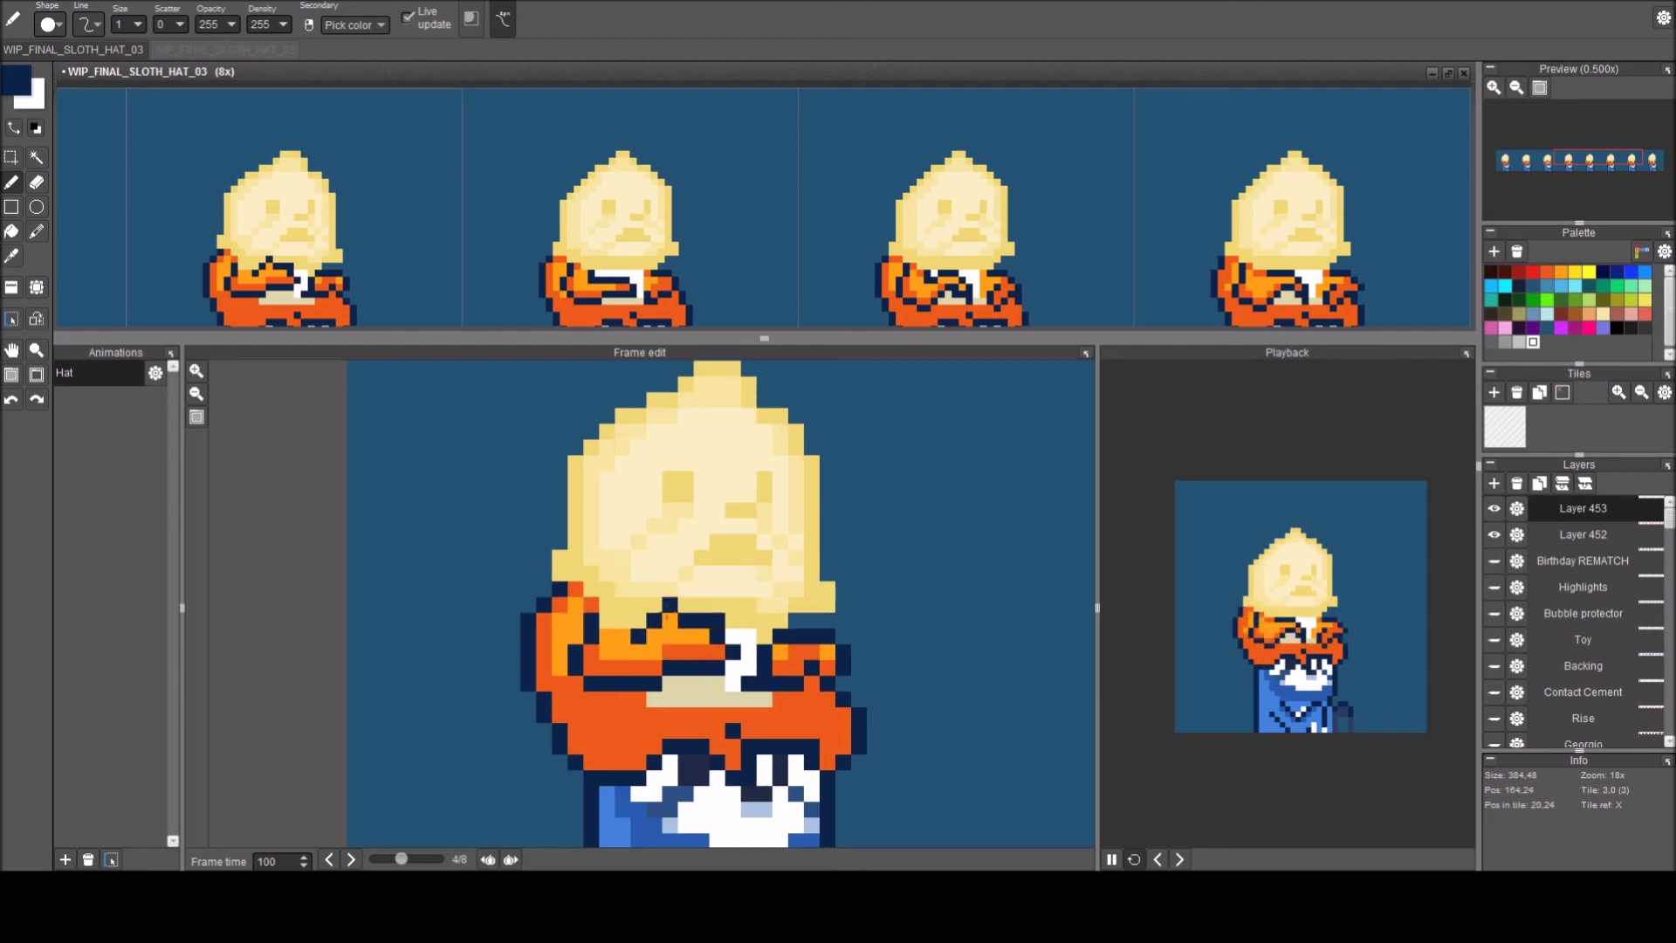
pyautogui.rightClick(714, 617)
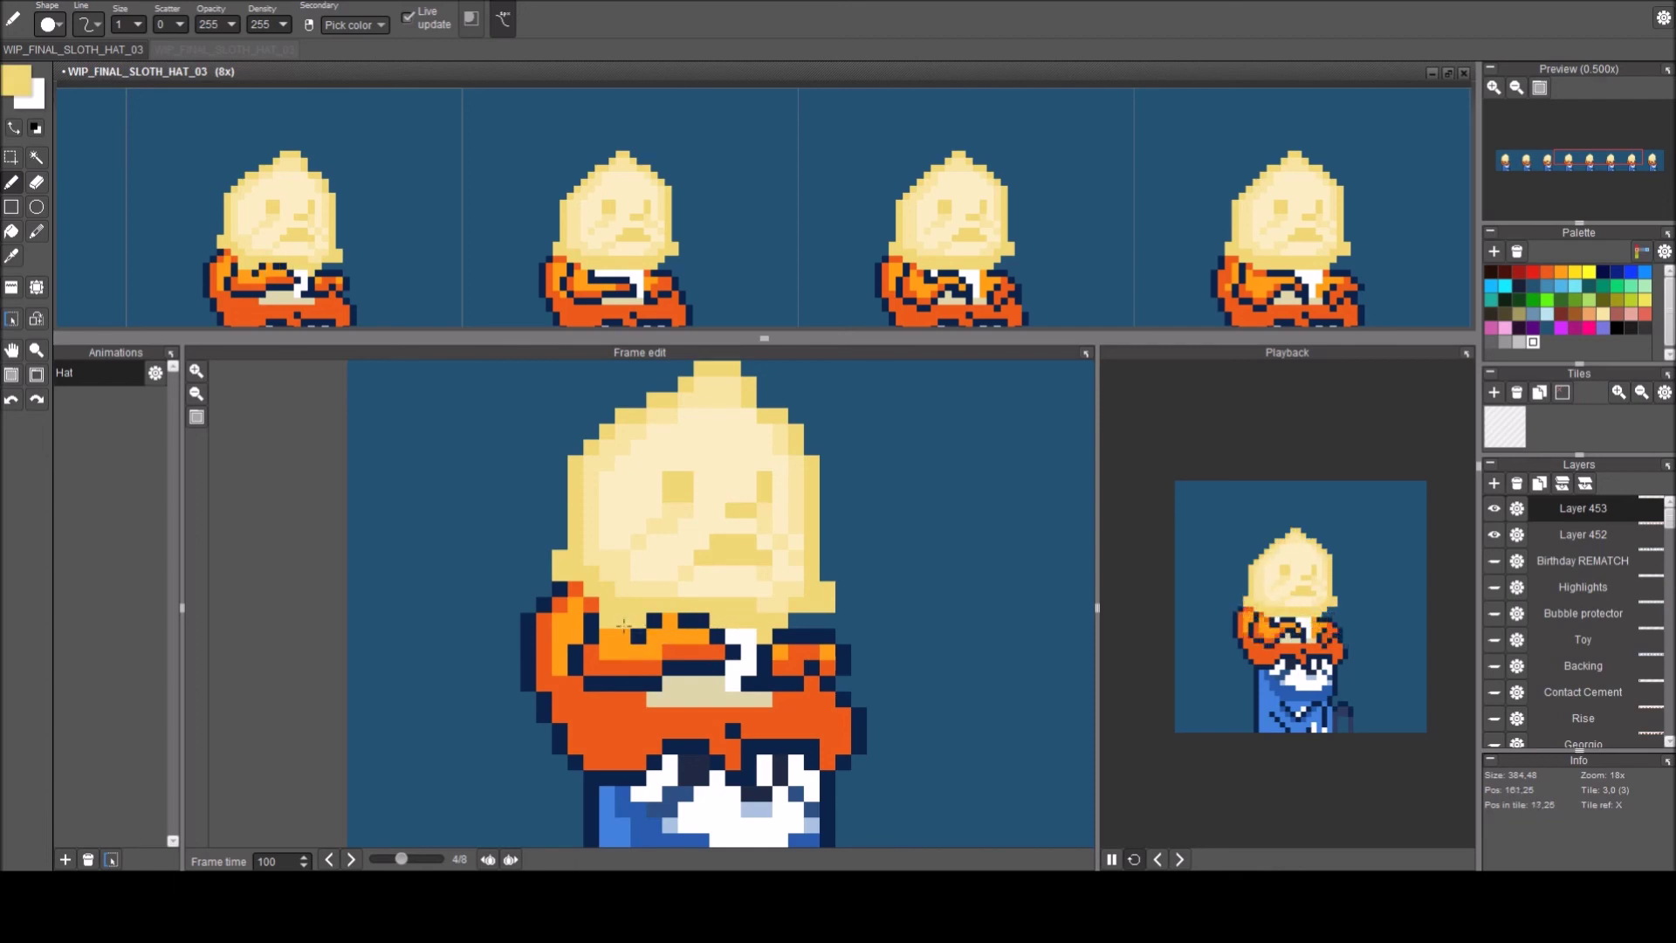
pyautogui.press('.')
# Touch up the fifth frame's forearm just below the hat with the arm's light orange.
pyautogui.click(638, 654)
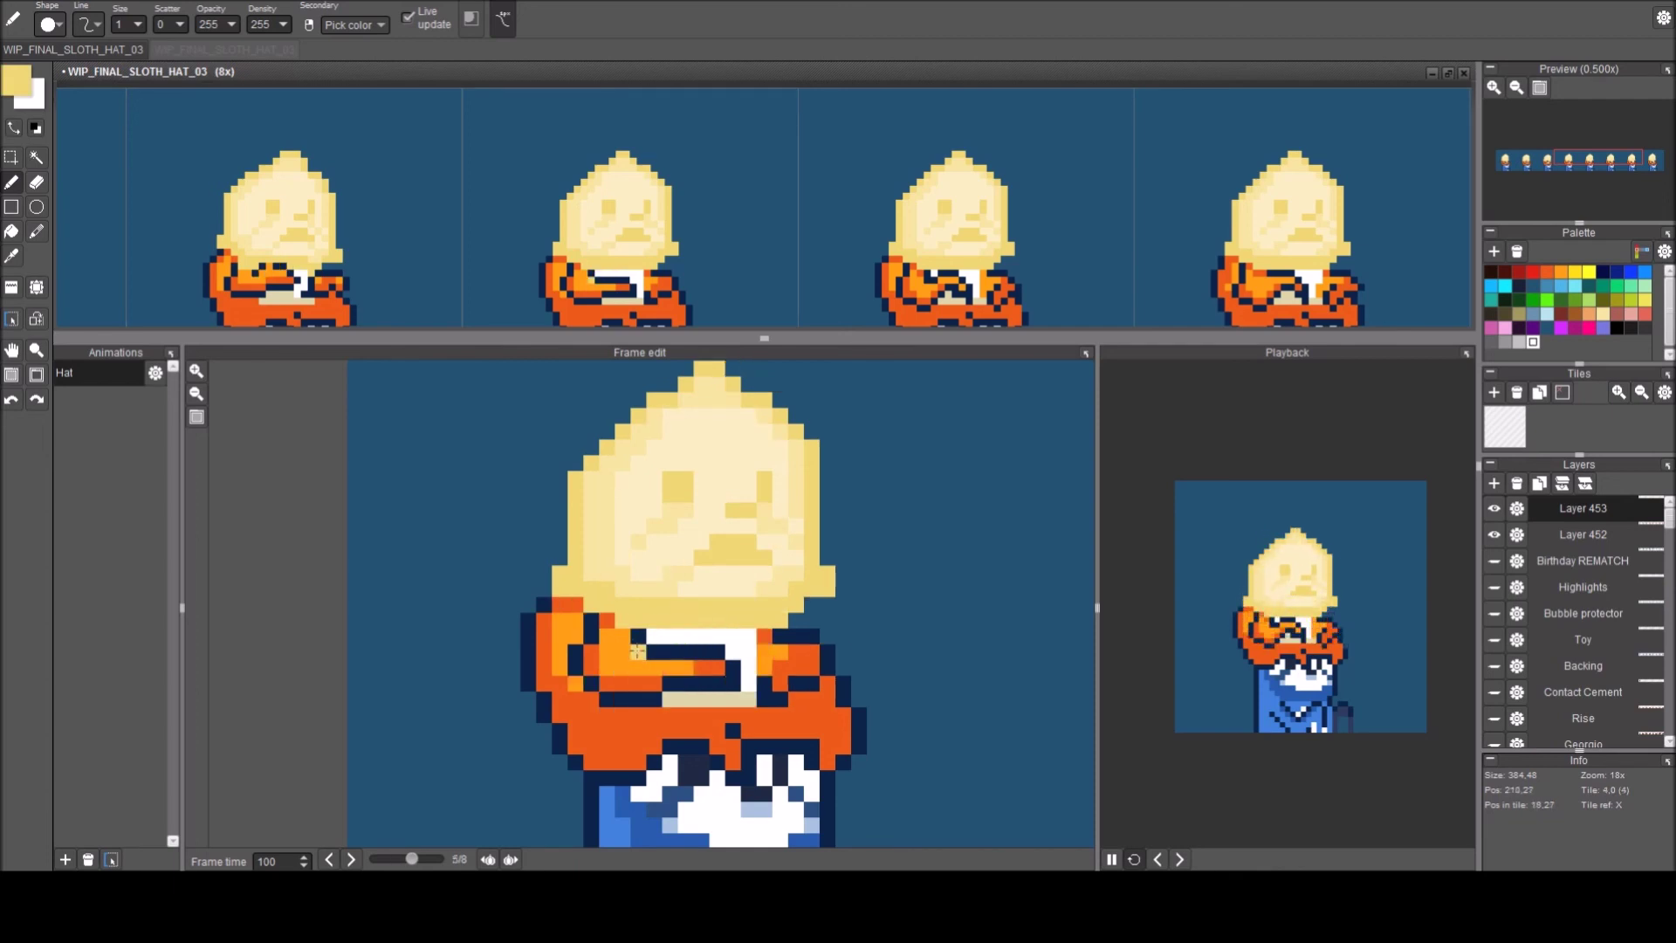
pyautogui.rightClick(634, 664)
pyautogui.click(638, 653)
pyautogui.click(731, 606)
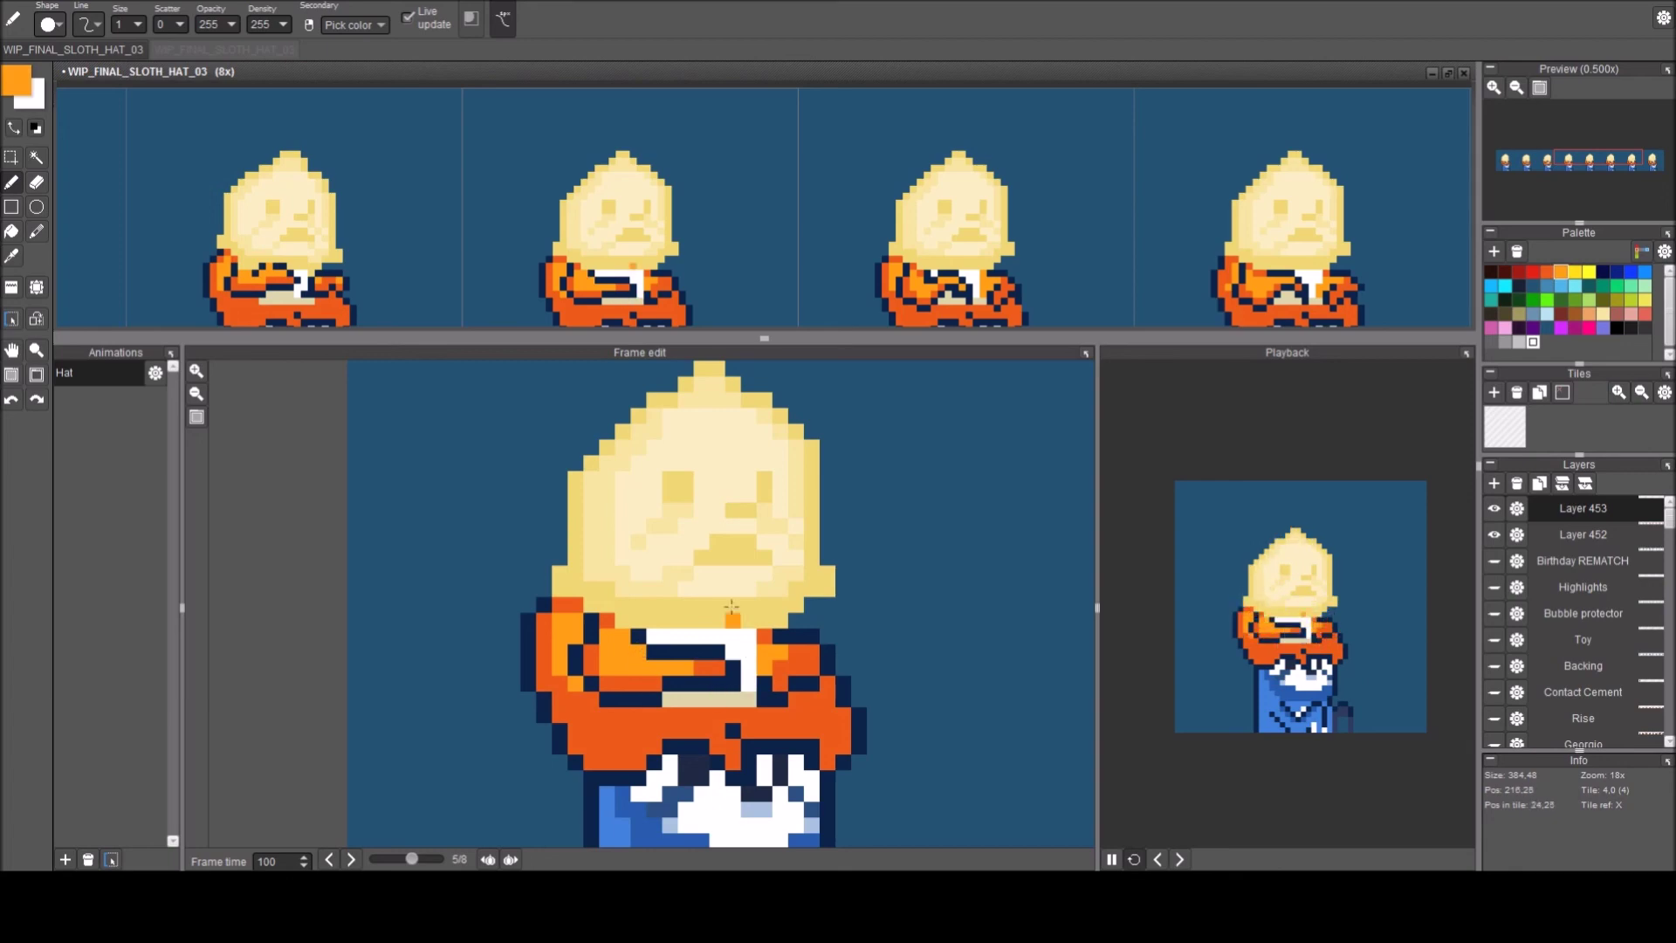
# Touch up the upper edge of the eighth frame's forearm beneath the hat with light orange.
pyautogui.press('.')
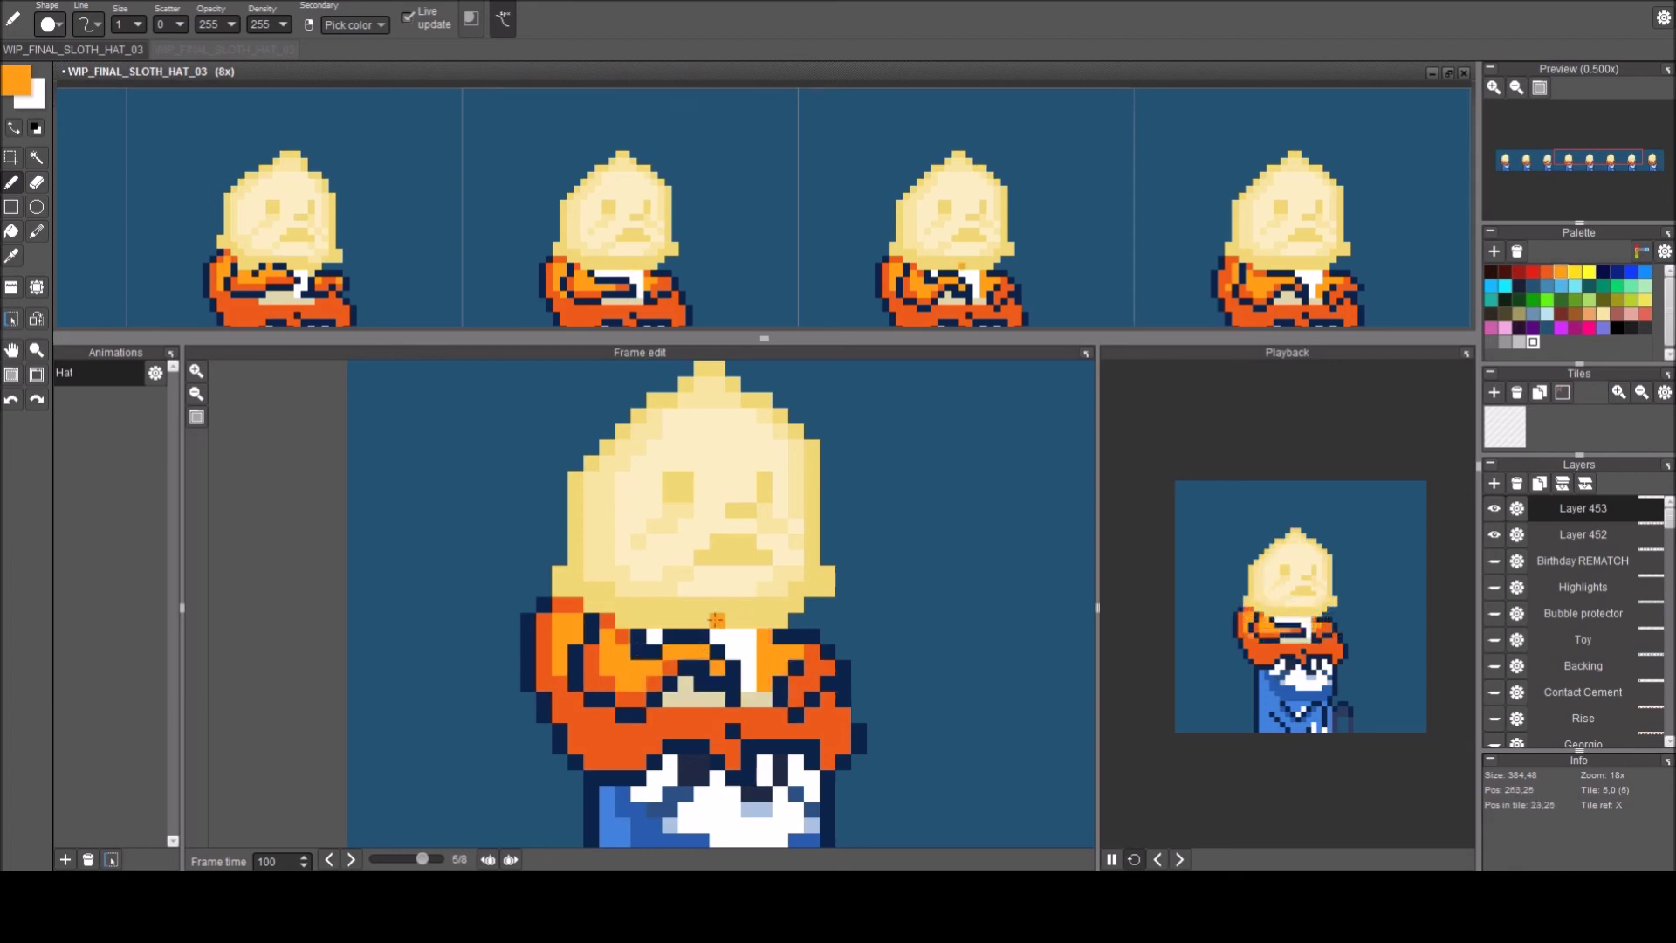
pyautogui.rightClick(701, 635)
pyautogui.press('.')
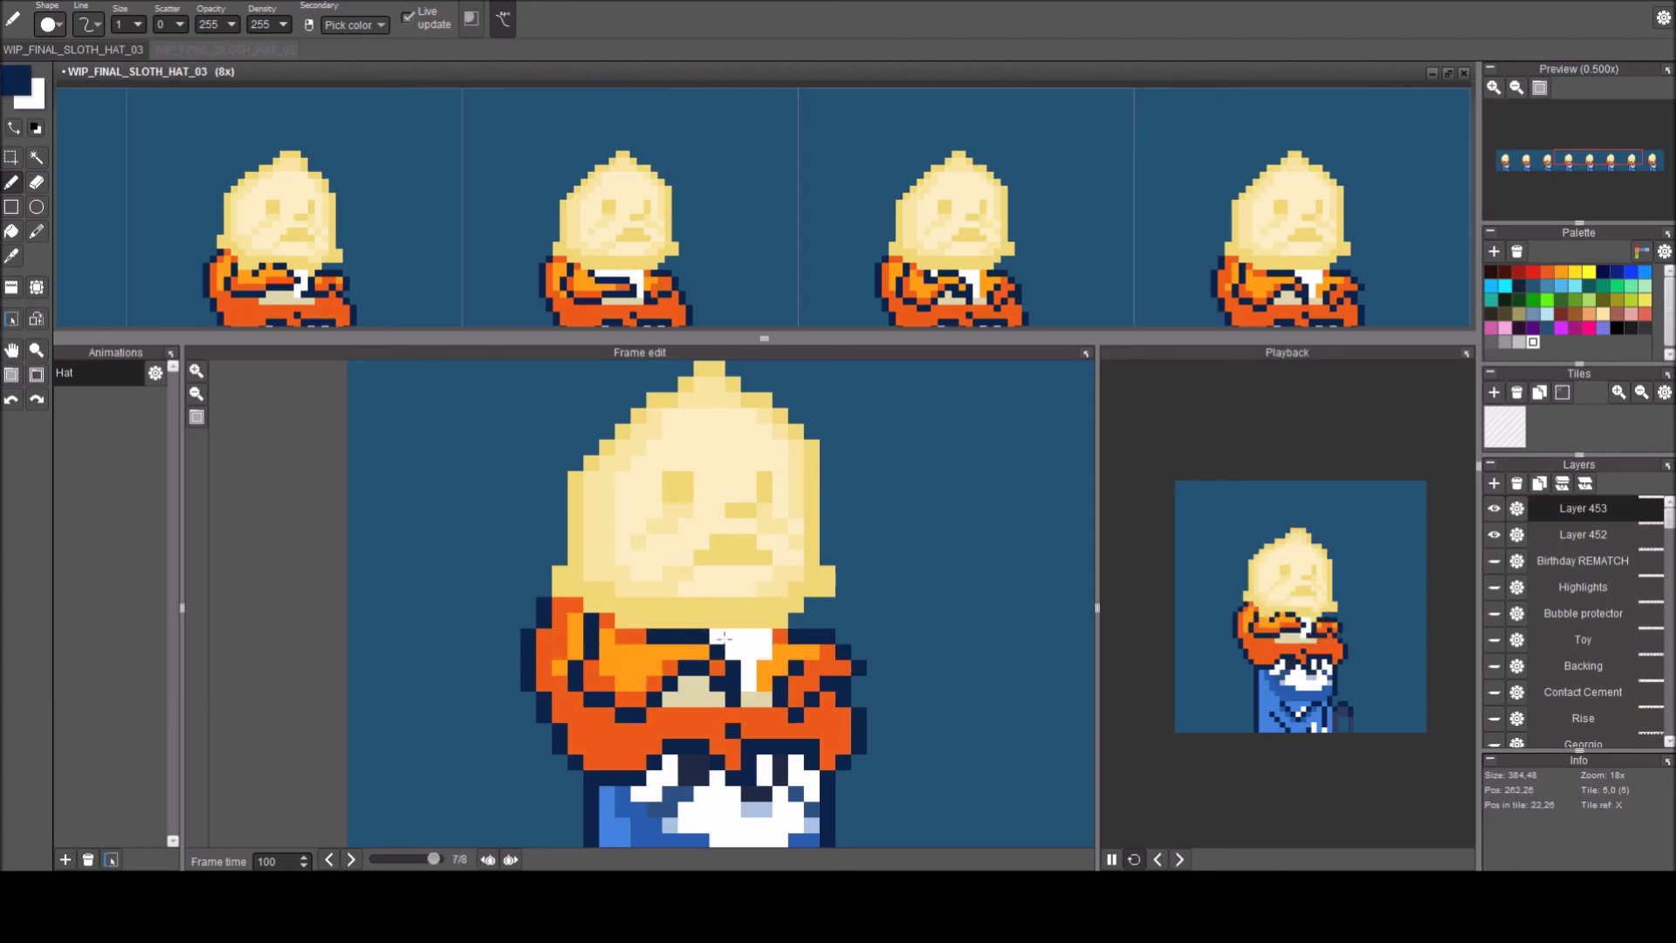
pyautogui.press('.')
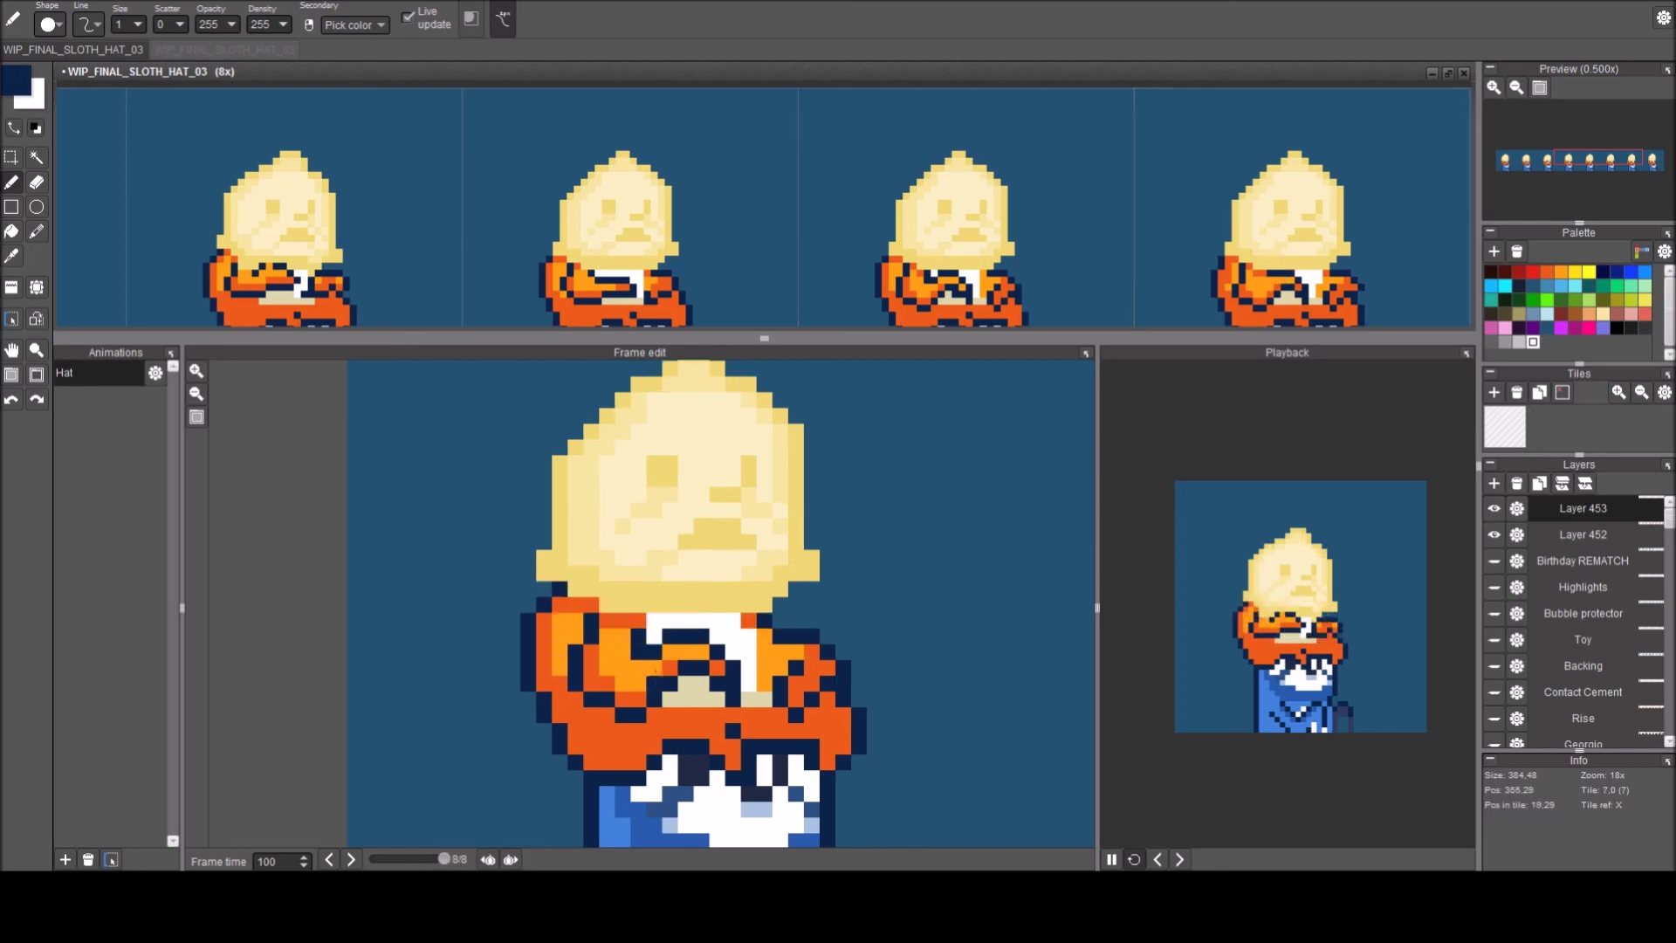
pyautogui.rightClick(633, 653)
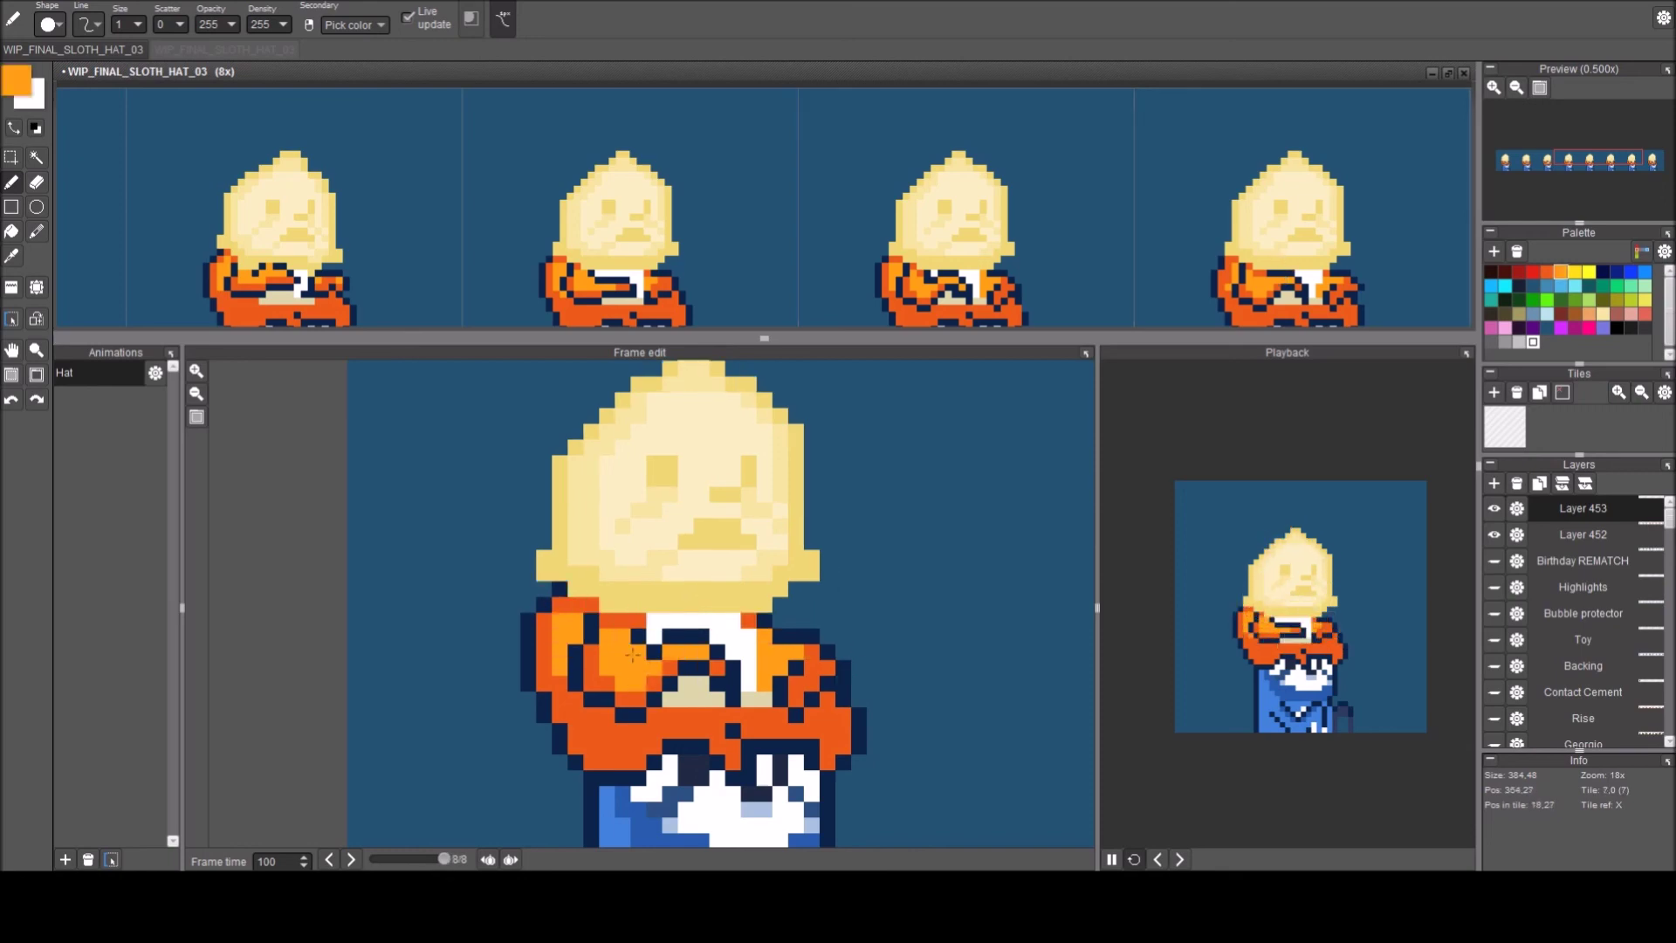
pyautogui.click(637, 620)
pyautogui.rightClick(638, 636)
# Join the top outline of the fourth frame's forearm into a continuous navy line under the hat.
pyautogui.press('Right')
pyautogui.press('Right')
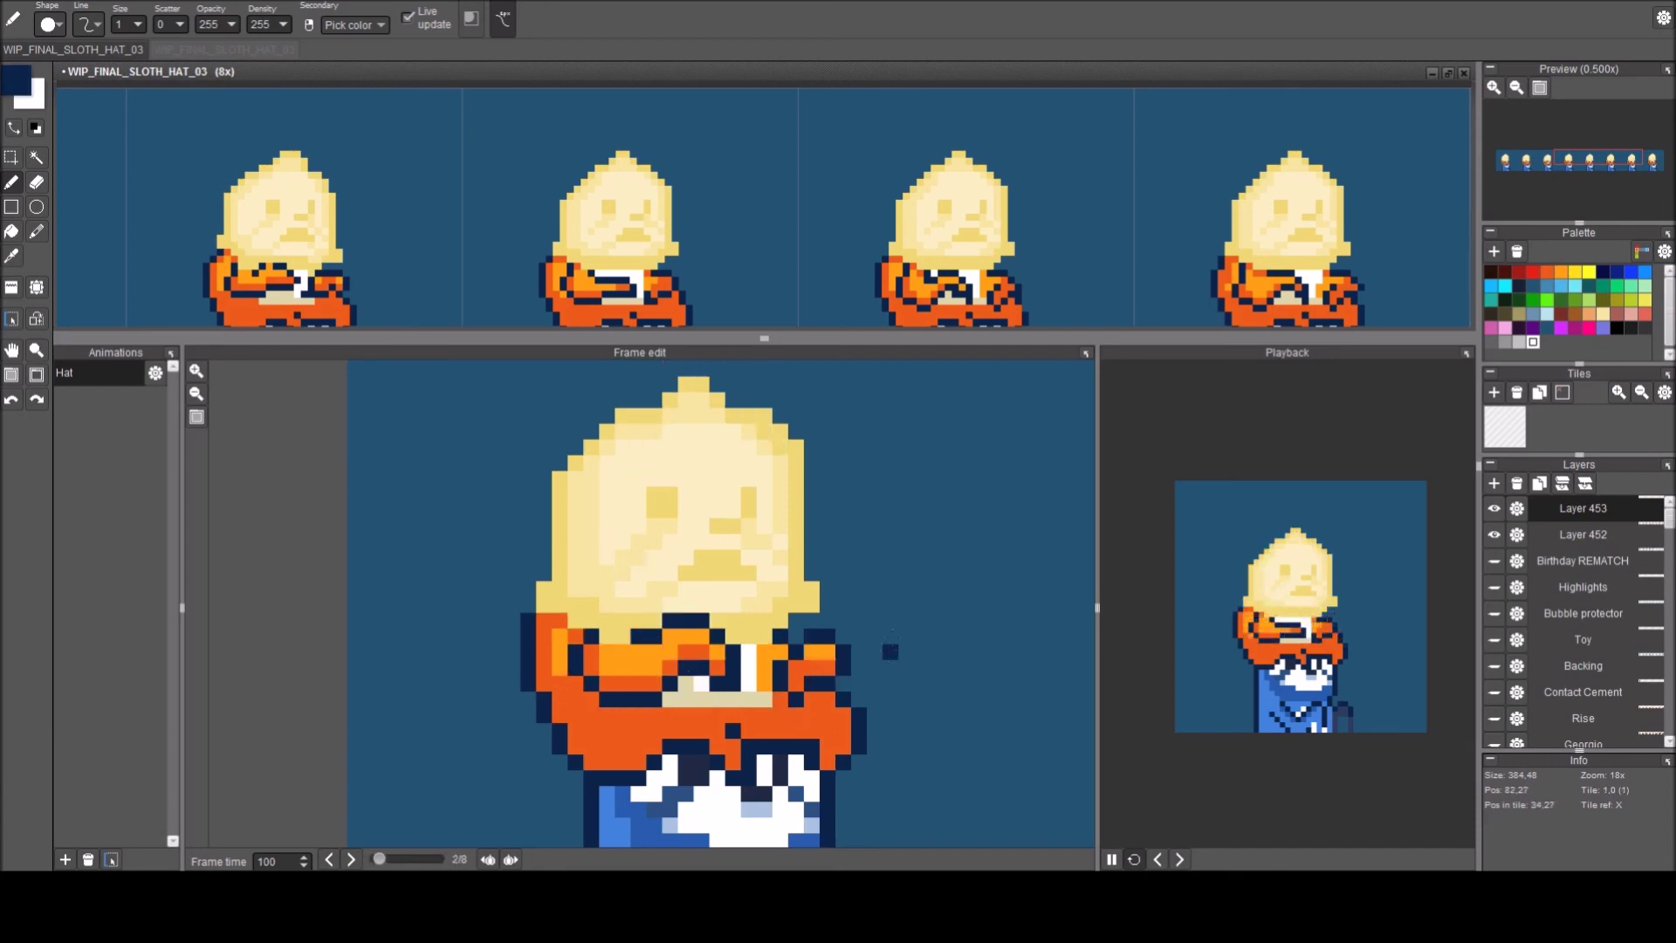
pyautogui.press('.')
pyautogui.press('.')
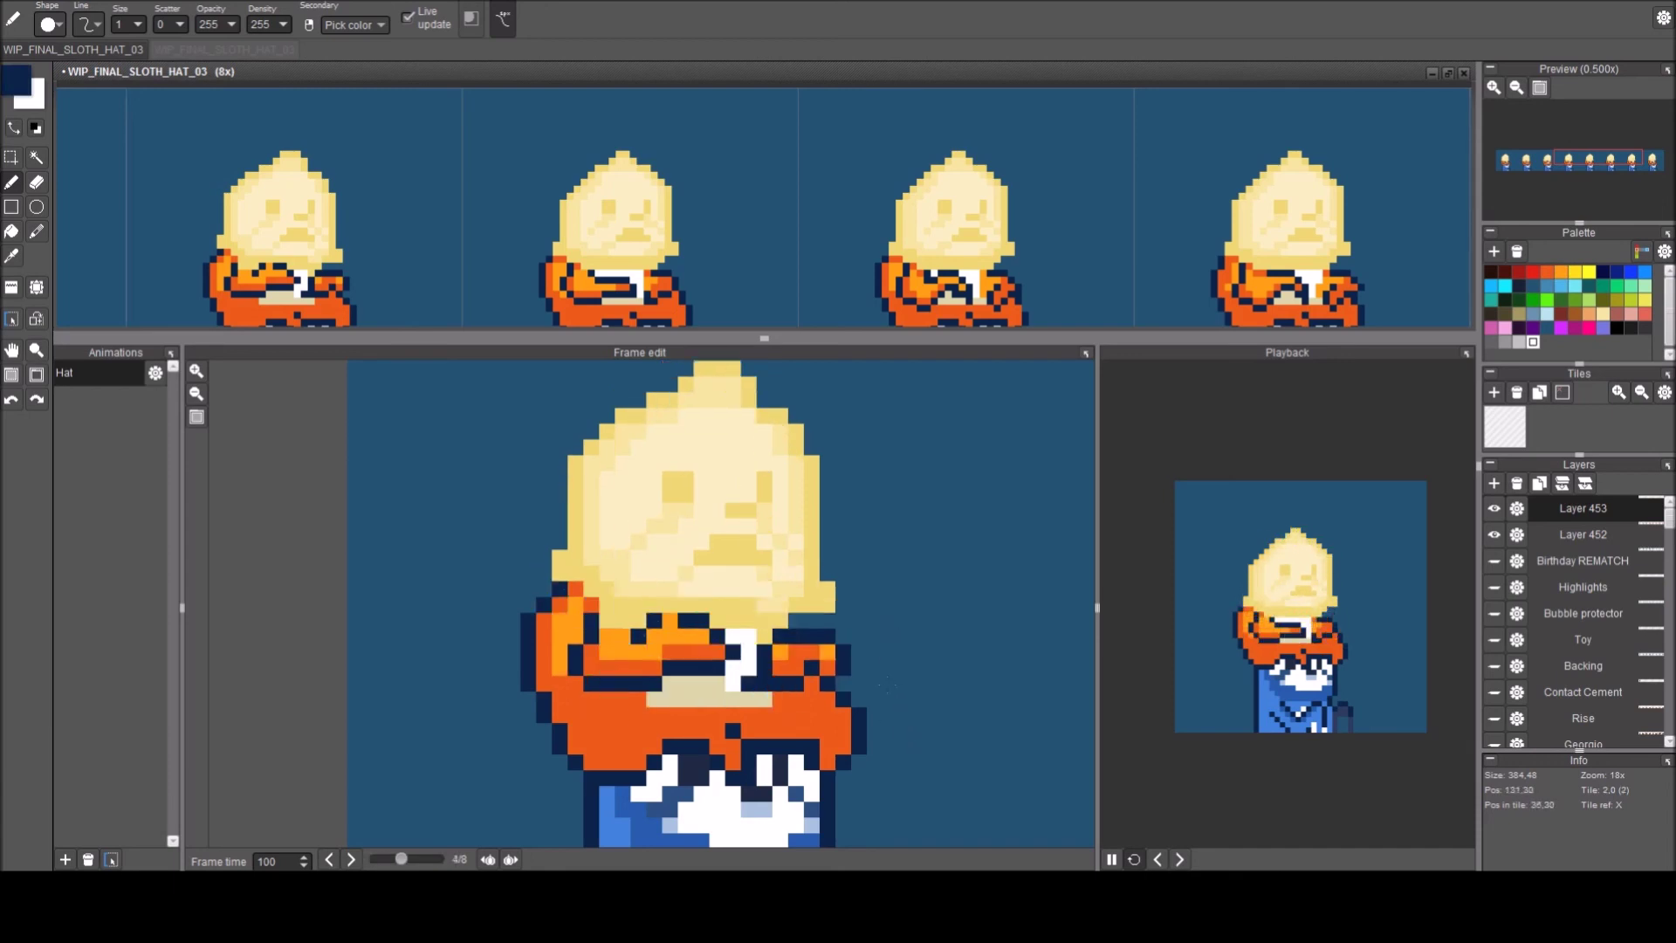
pyautogui.press('.')
pyautogui.press(',')
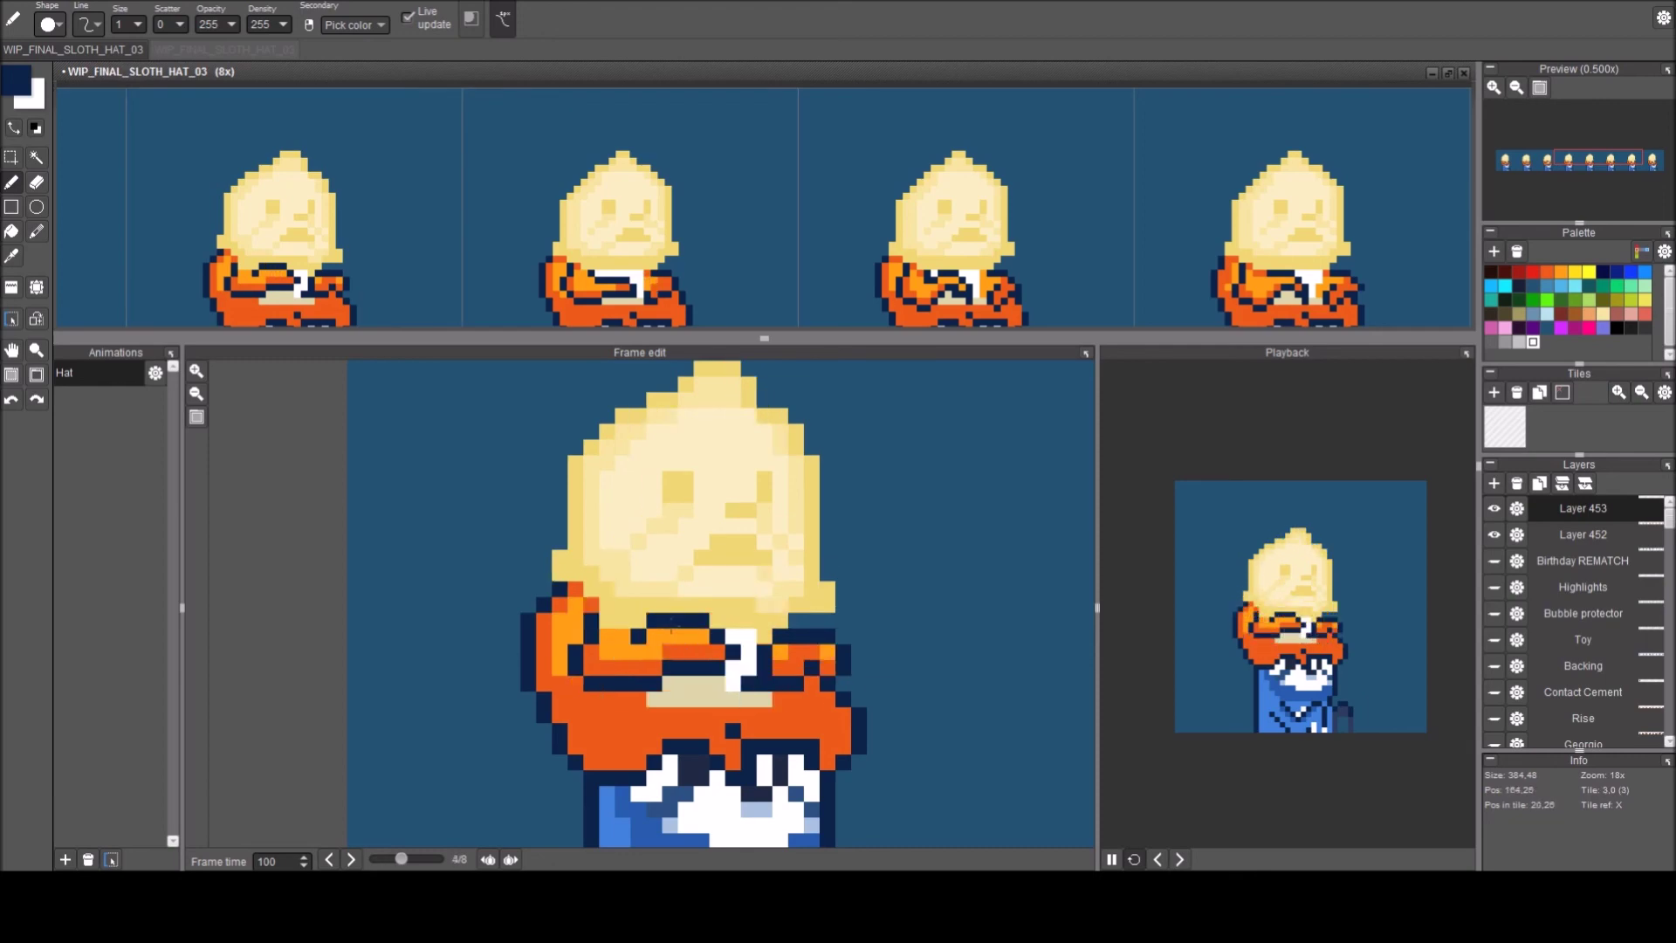
# Step repeatedly through all eight frames to examine how the forearm outlines move beneath the hat.
pyautogui.press('.')
pyautogui.press('.')
pyautogui.press('.')
pyautogui.press('.')
pyautogui.press('.')
pyautogui.press('.')
pyautogui.press('.')
pyautogui.press('.')
pyautogui.press('.')
pyautogui.press('.')
pyautogui.press('.')
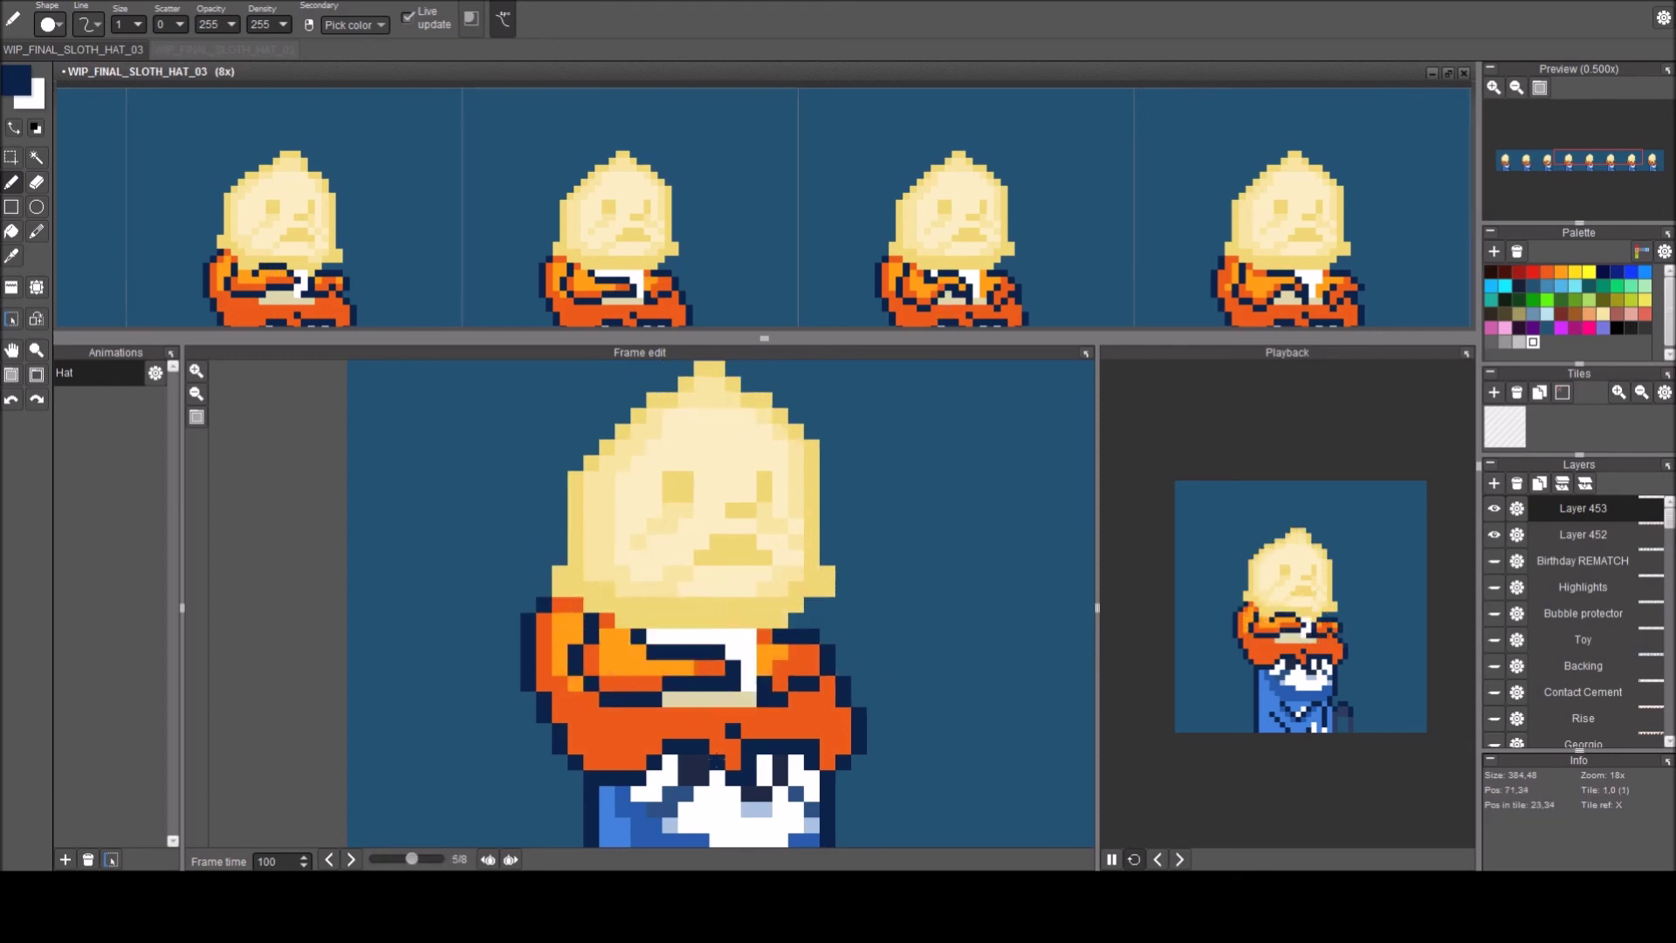
pyautogui.press('.')
pyautogui.press('.')
pyautogui.press('.')
pyautogui.press('.')
pyautogui.press('.')
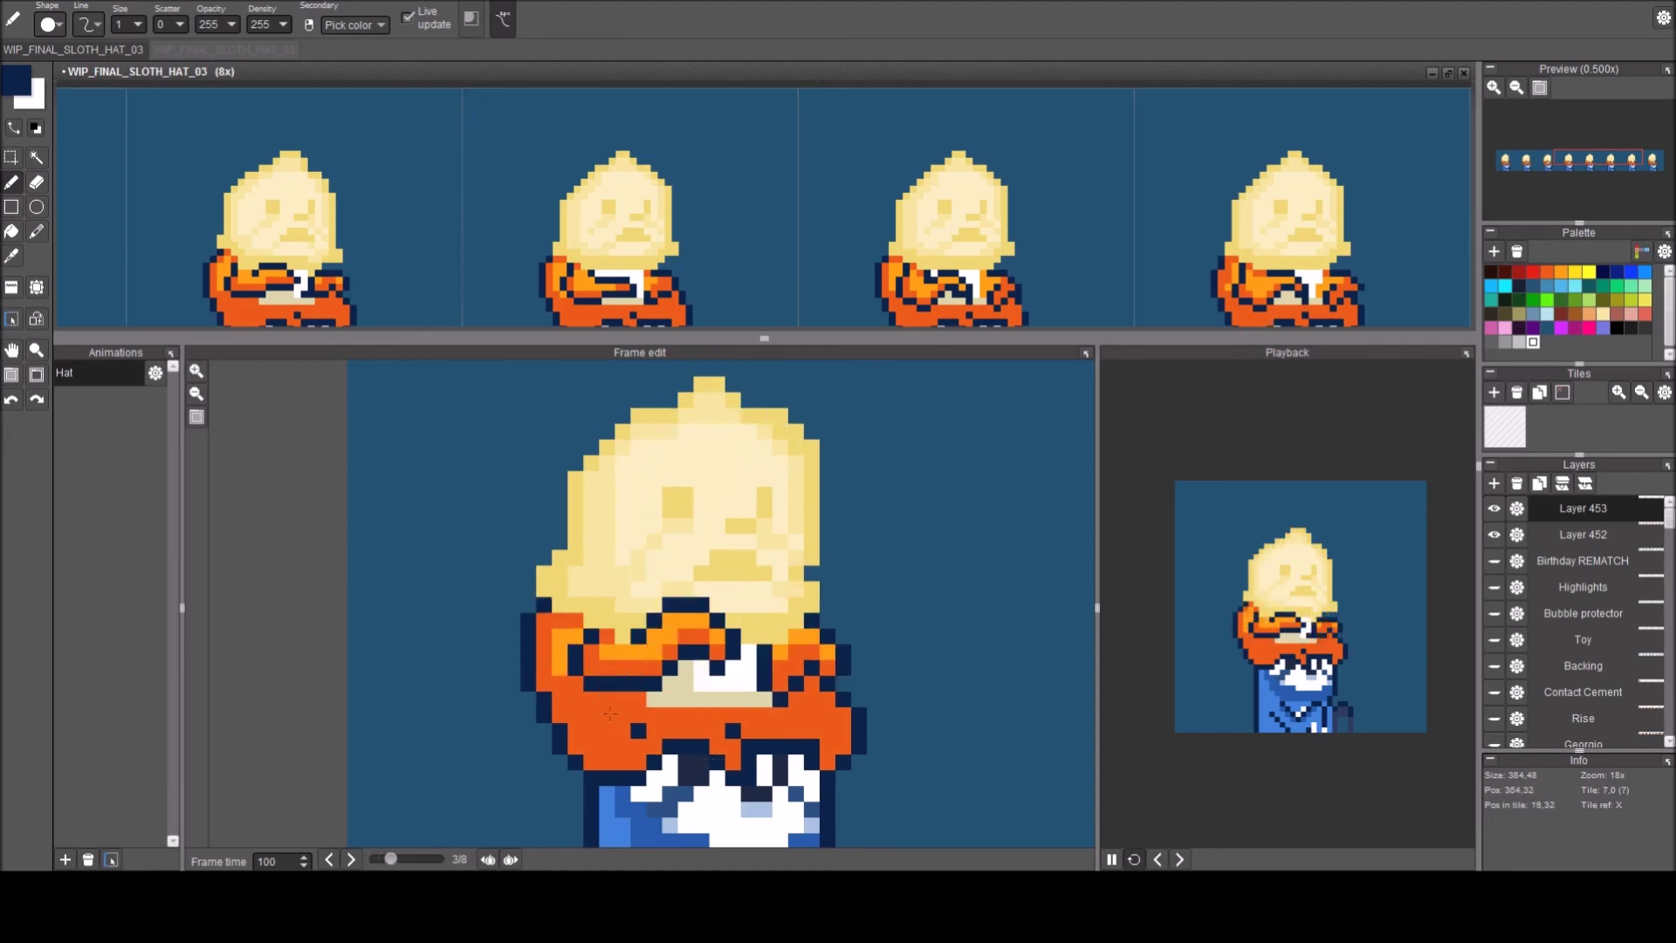
pyautogui.press('.')
pyautogui.press('.')
# Shade the inner part of the forearm in dark orange on the fourth and third frames.
pyautogui.rightClick(605, 620)
pyautogui.press(',')
pyautogui.press(',')
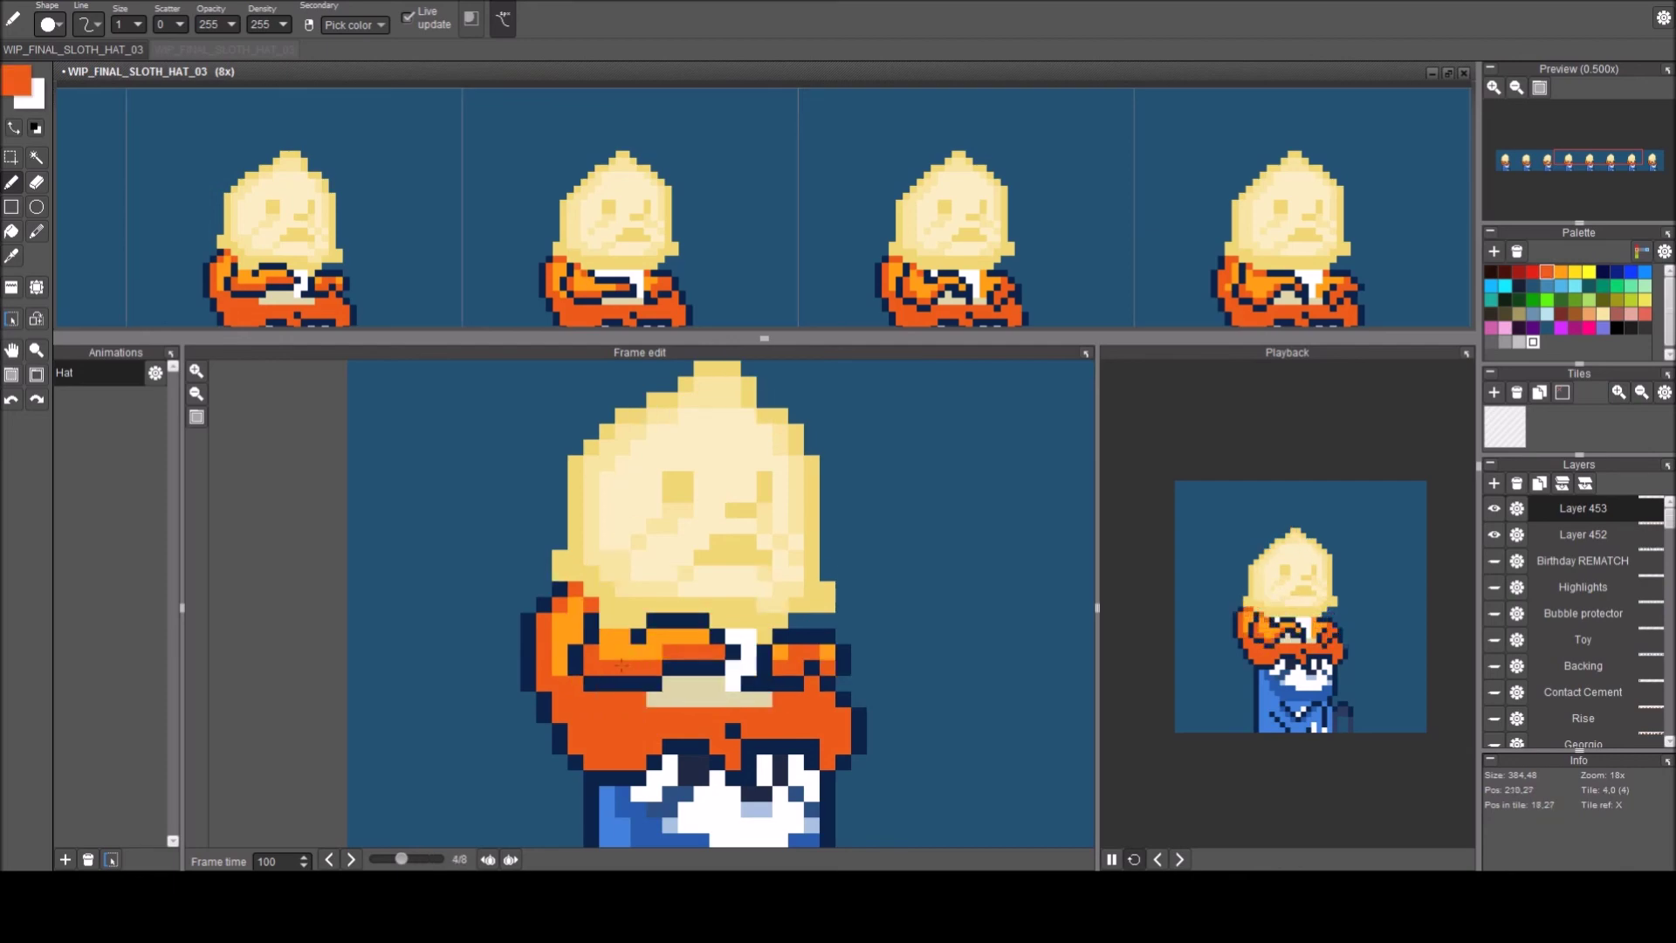
pyautogui.click(605, 626)
pyautogui.press(',')
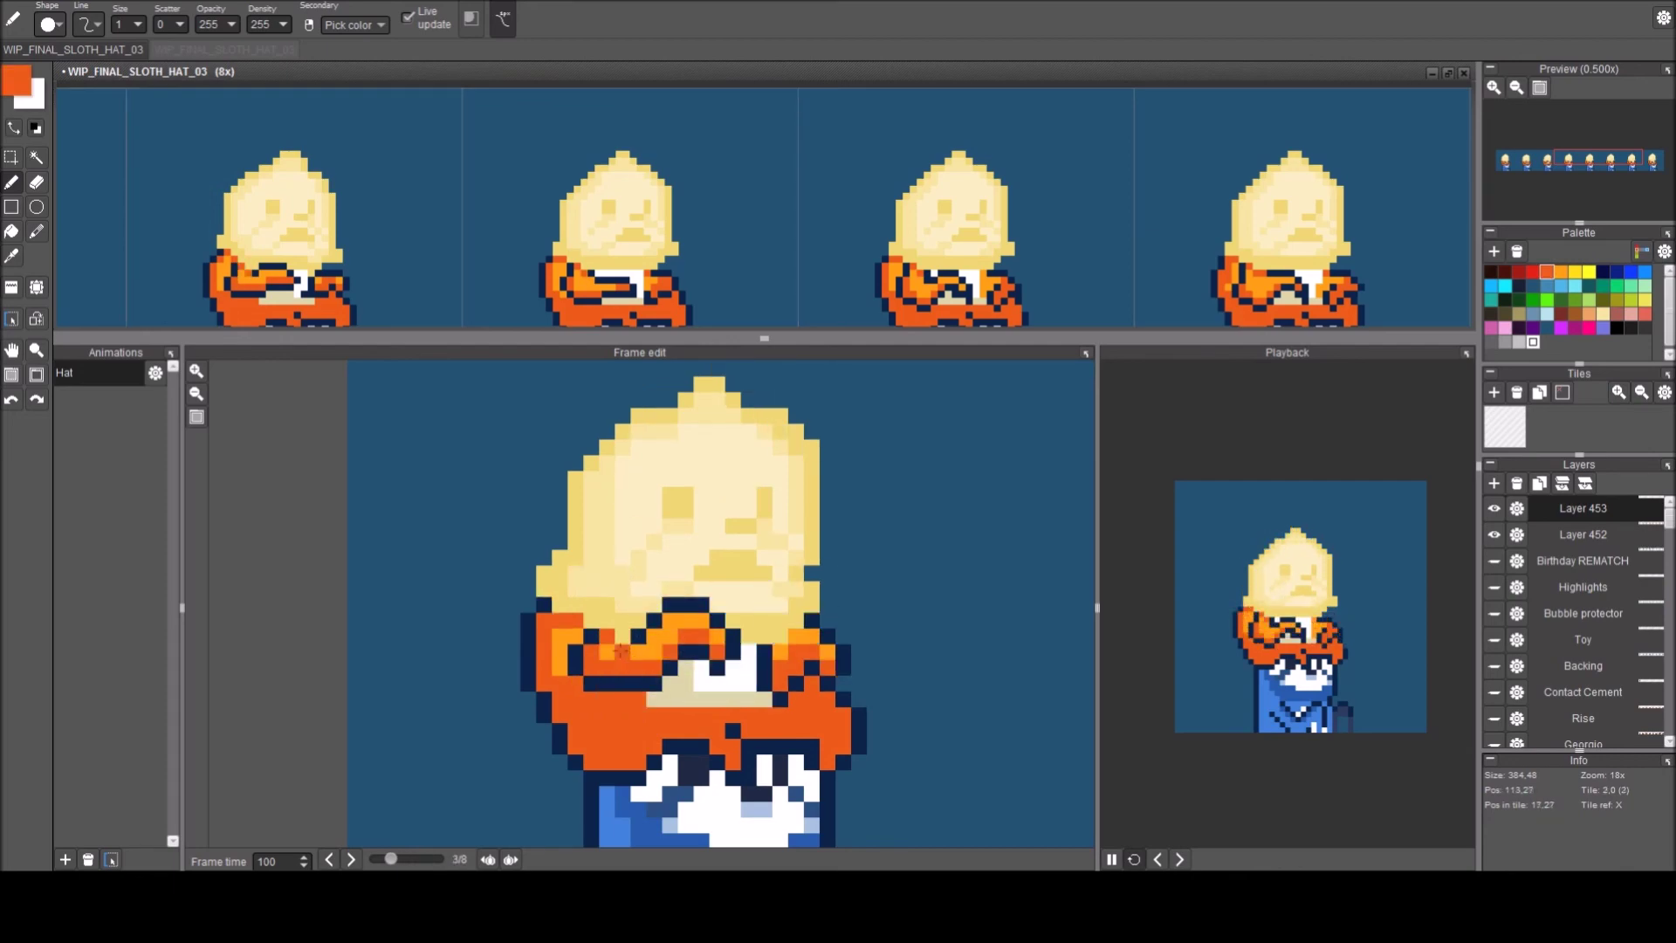
pyautogui.press(',')
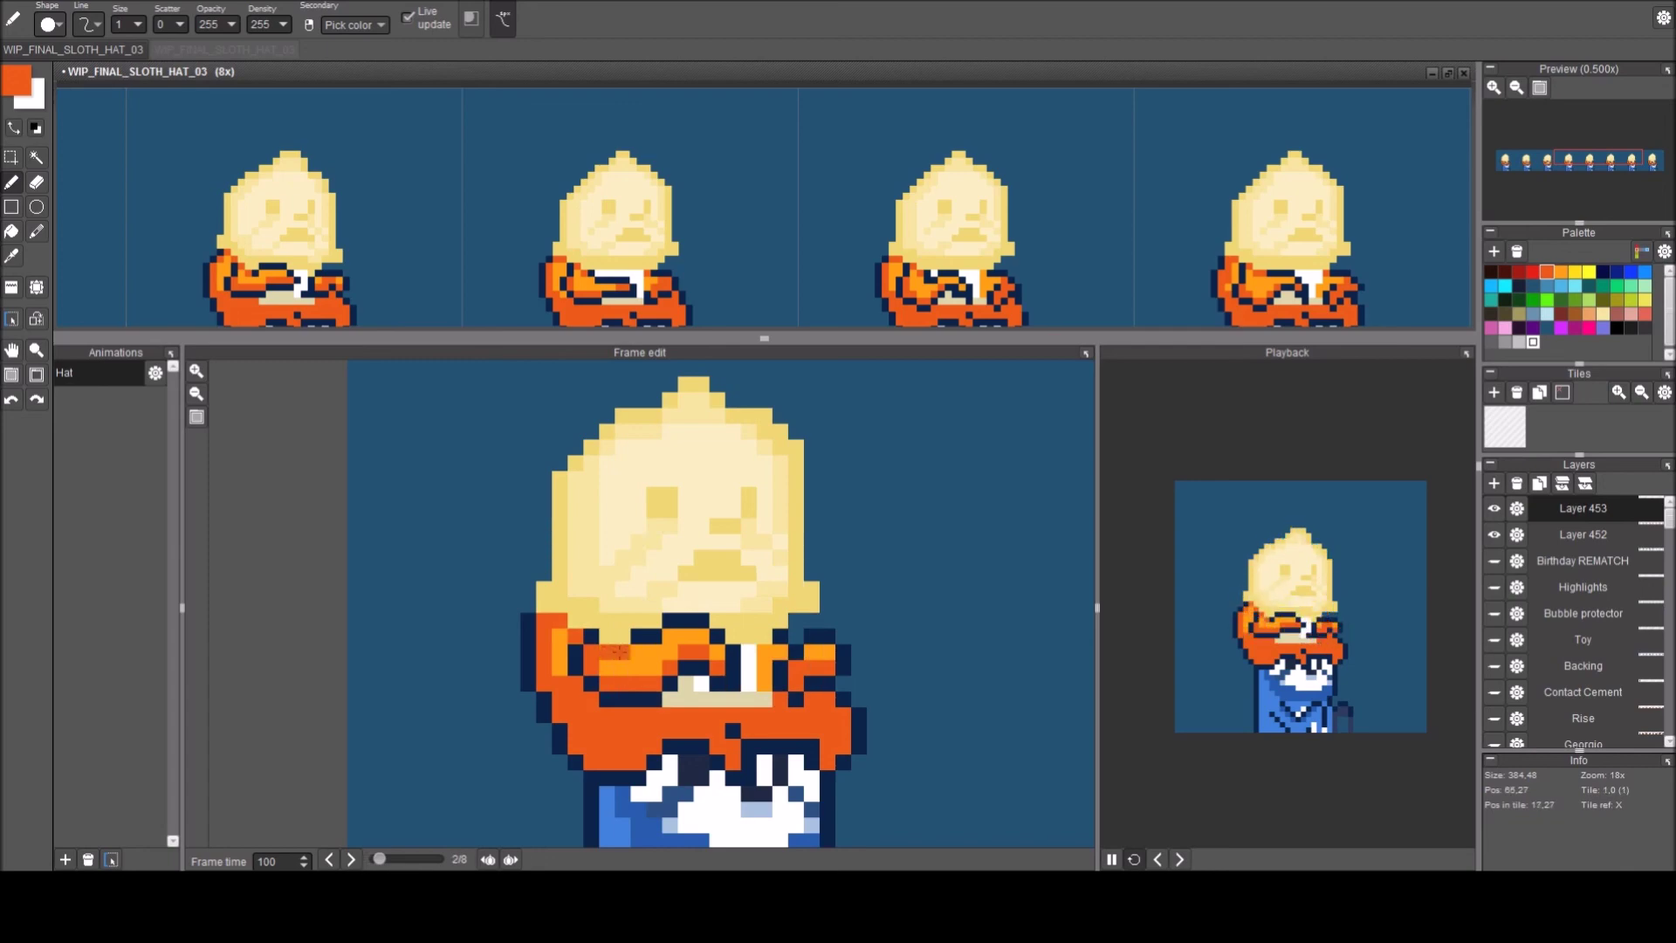
# Step back and forth through the frames to compare the forearm shading and the arm outlines.
pyautogui.press('.')
pyautogui.press(',')
pyautogui.press(',')
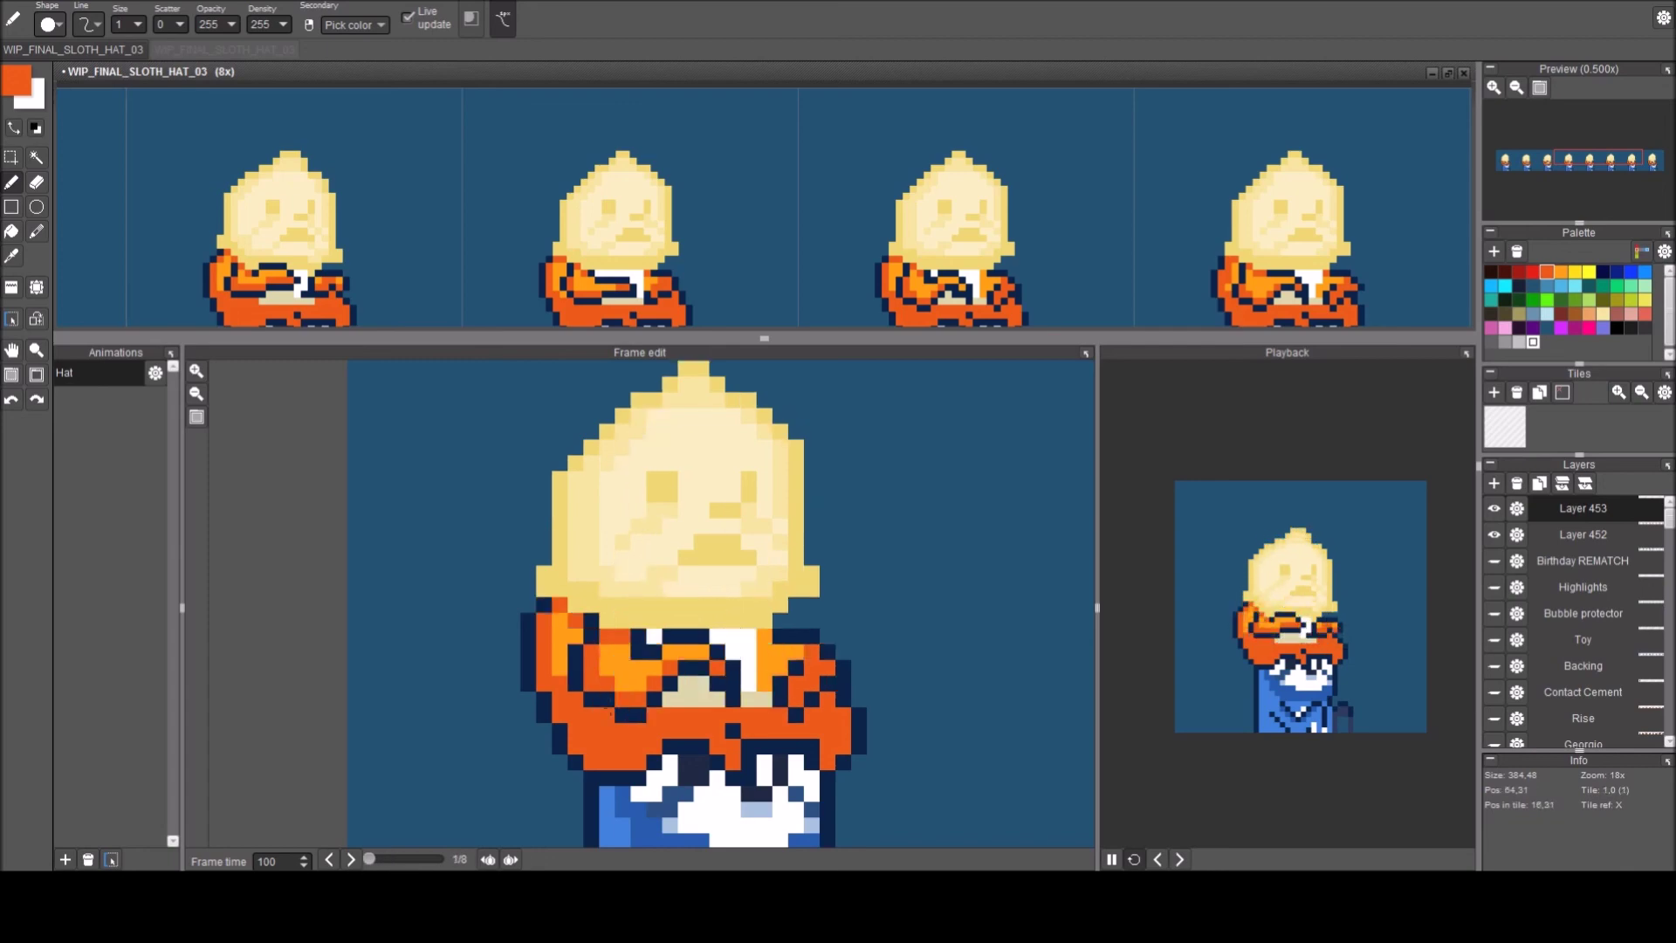
pyautogui.press(',')
pyautogui.press(',')
pyautogui.press('.')
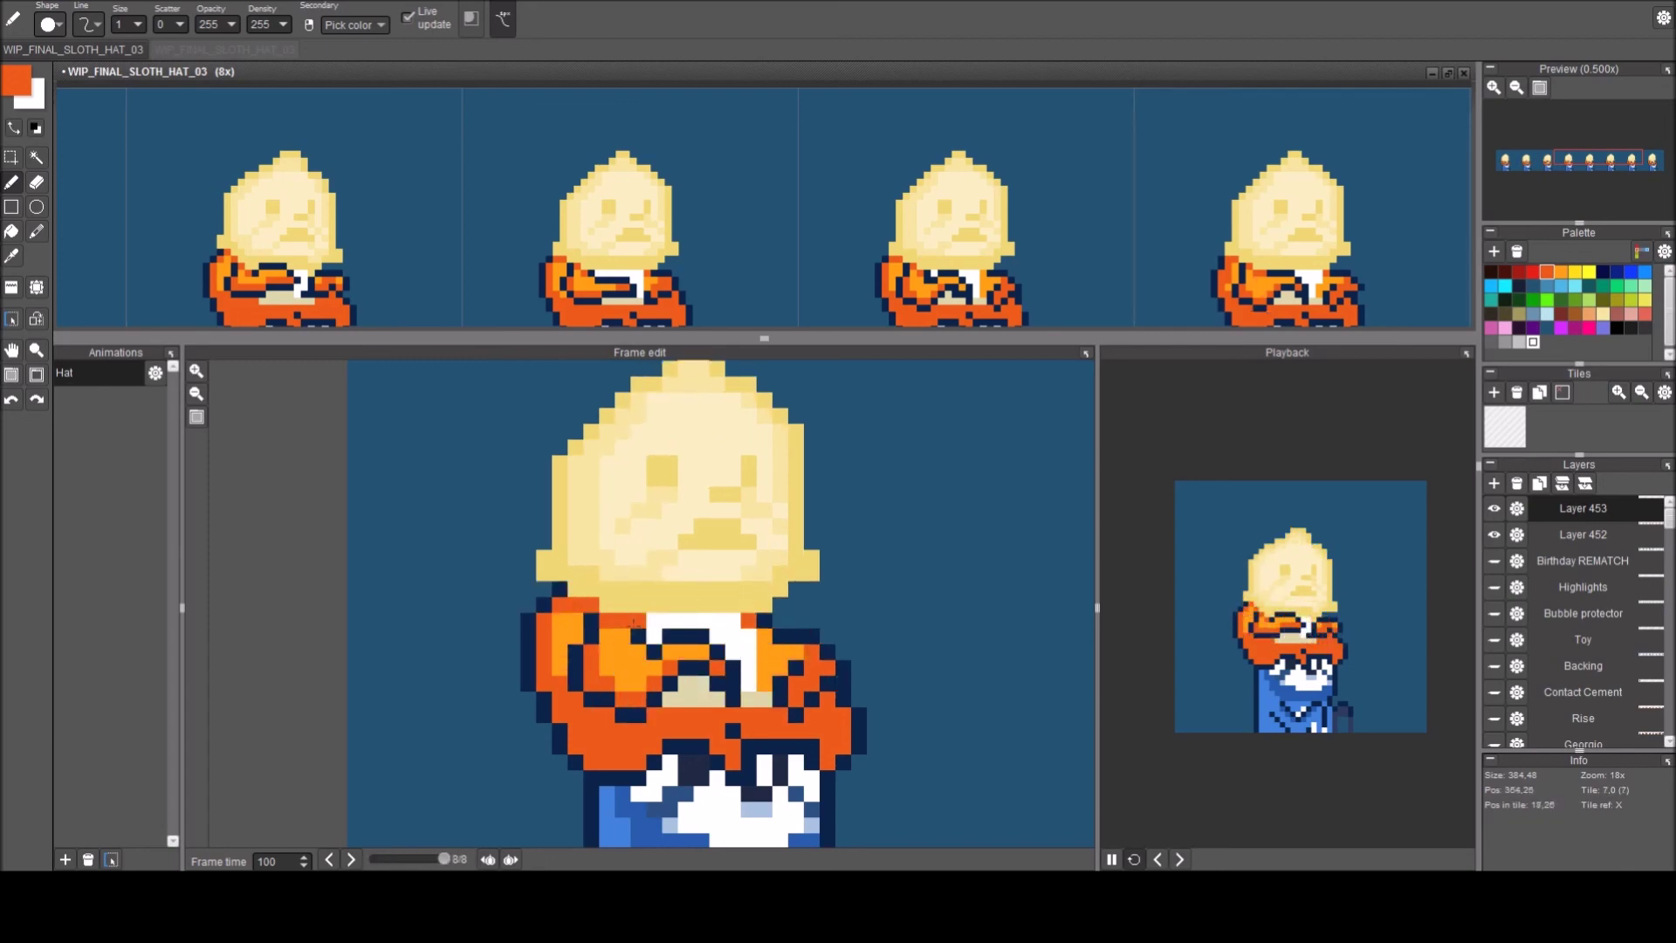
pyautogui.press('.')
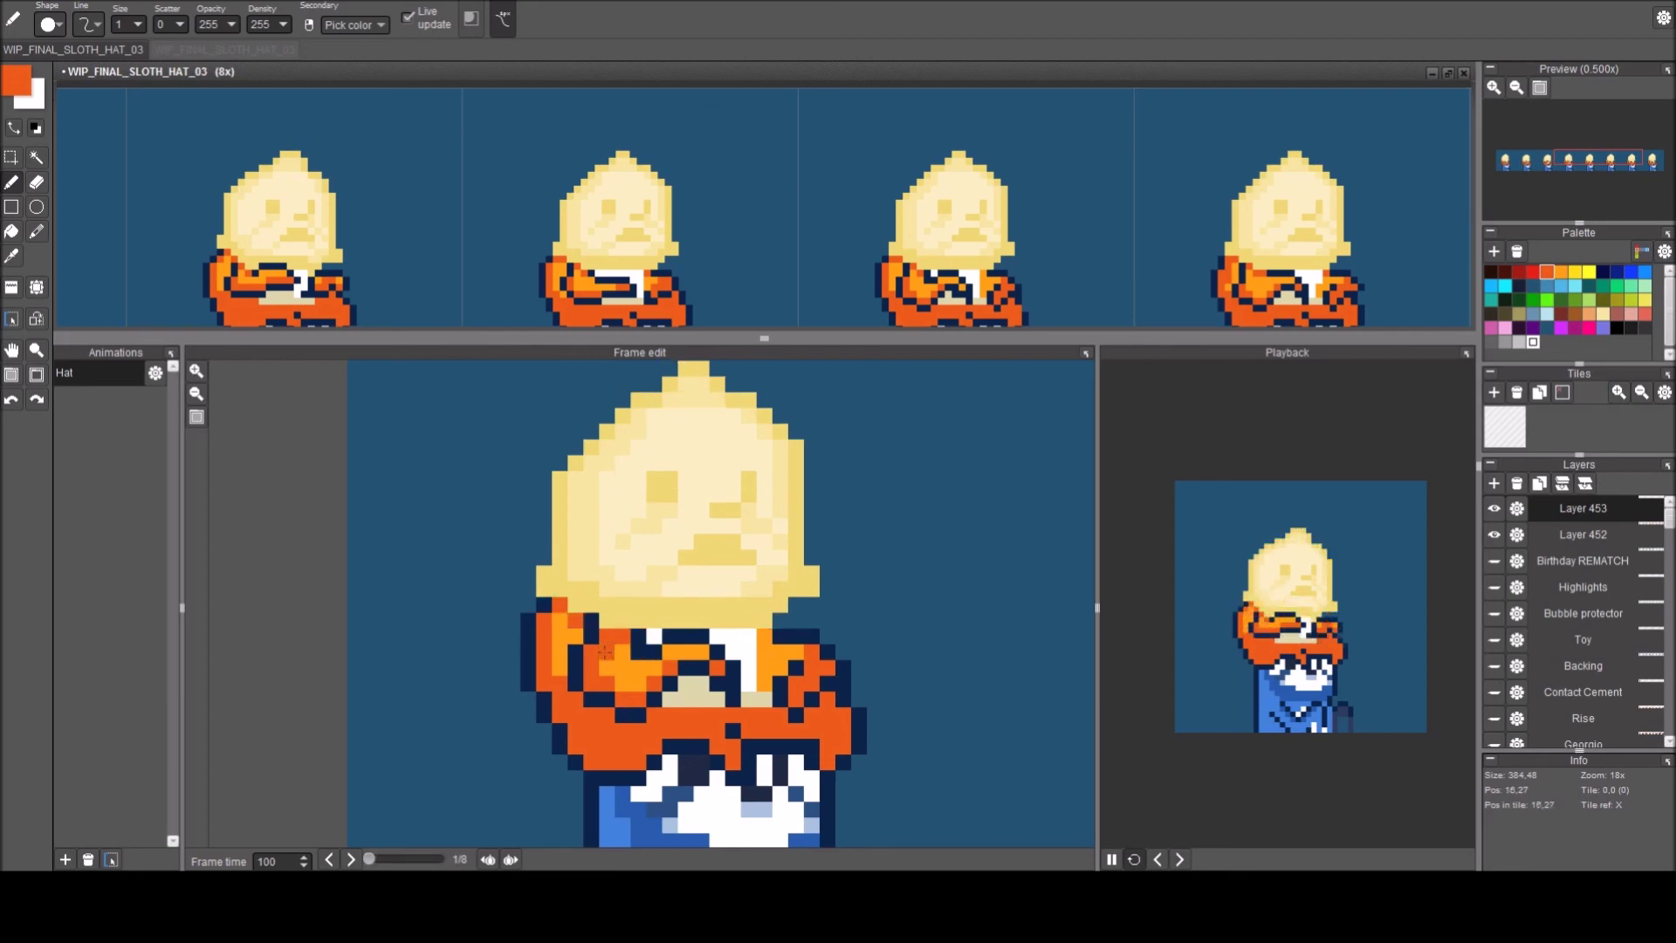
pyautogui.press('.')
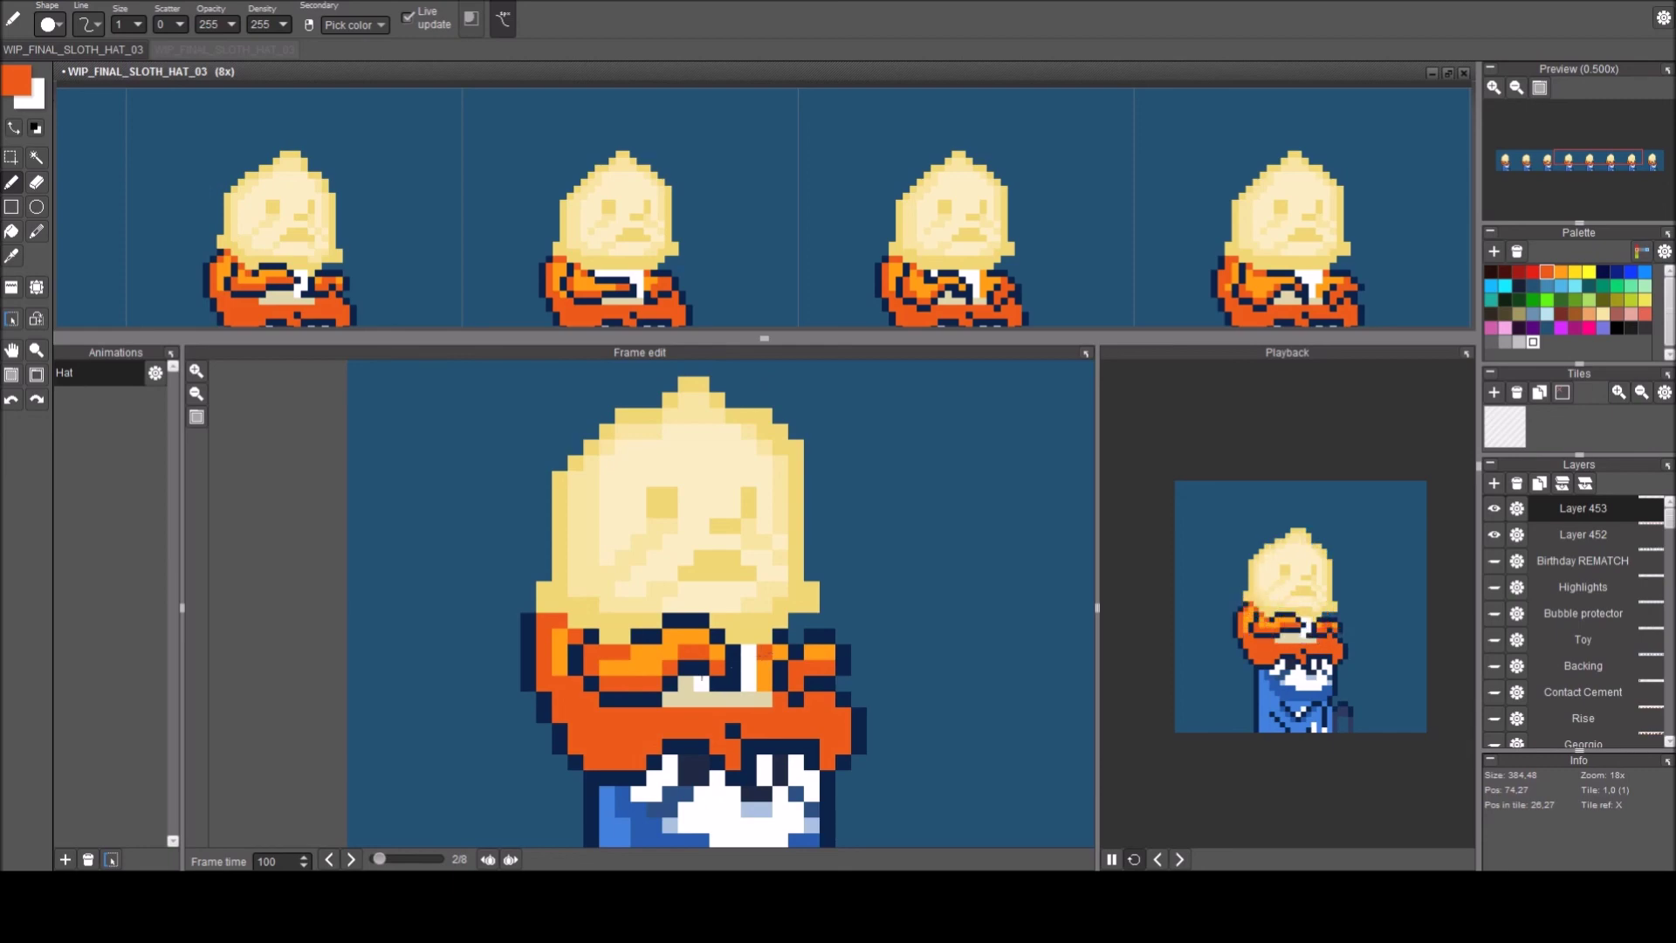
pyautogui.press('.')
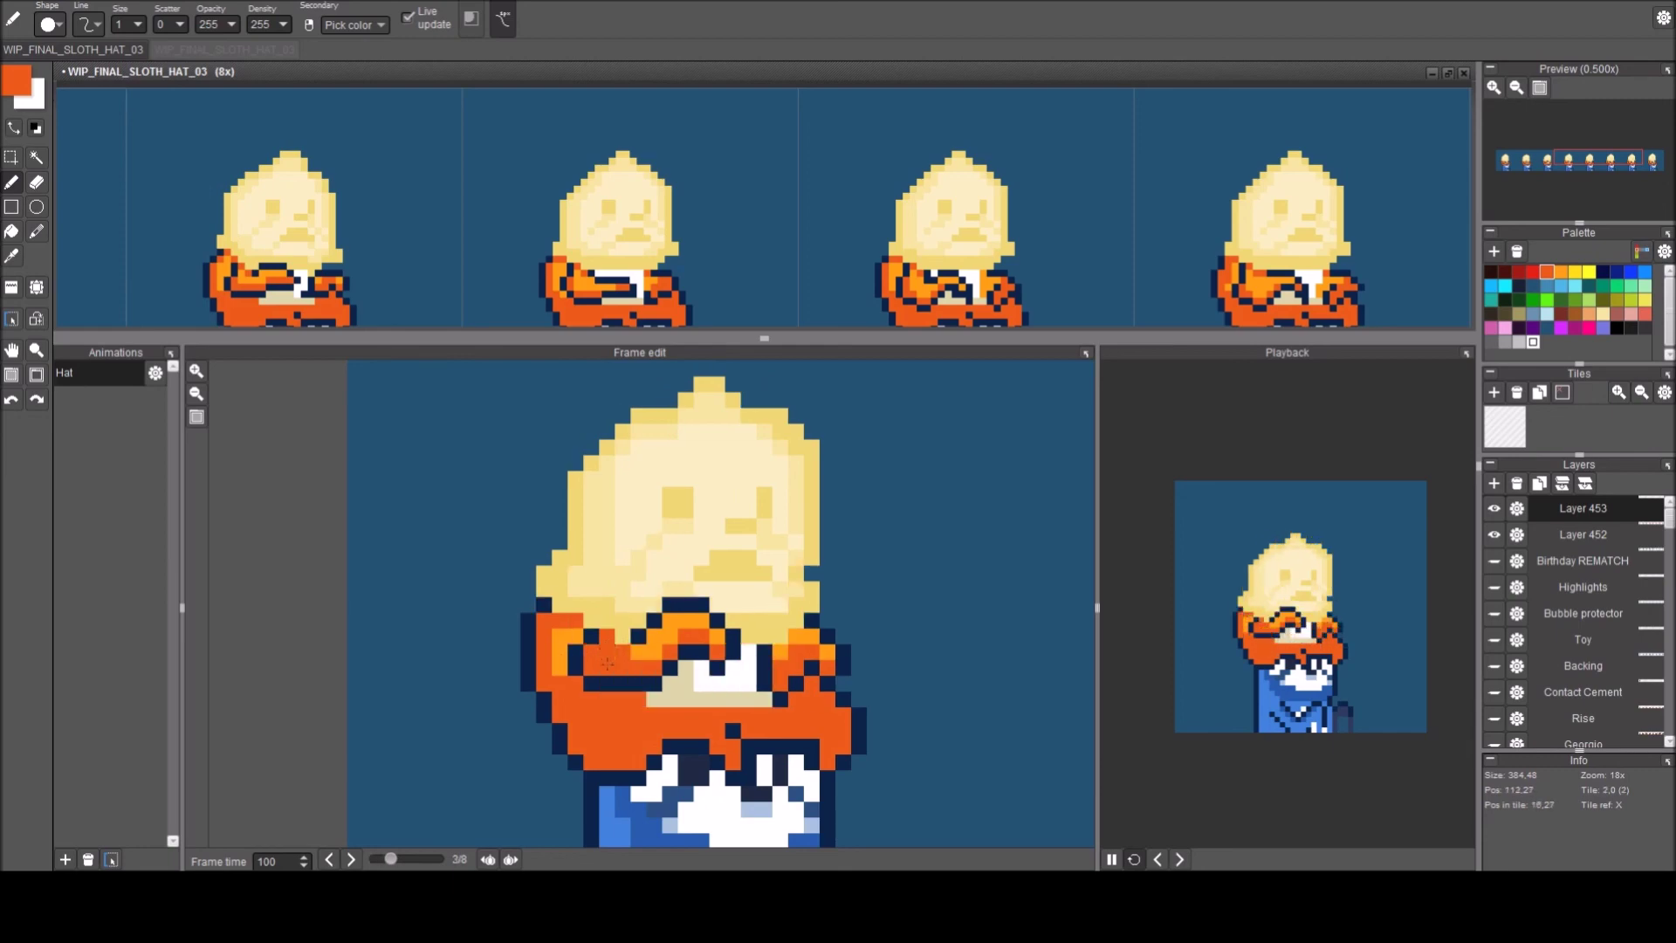
pyautogui.press('.')
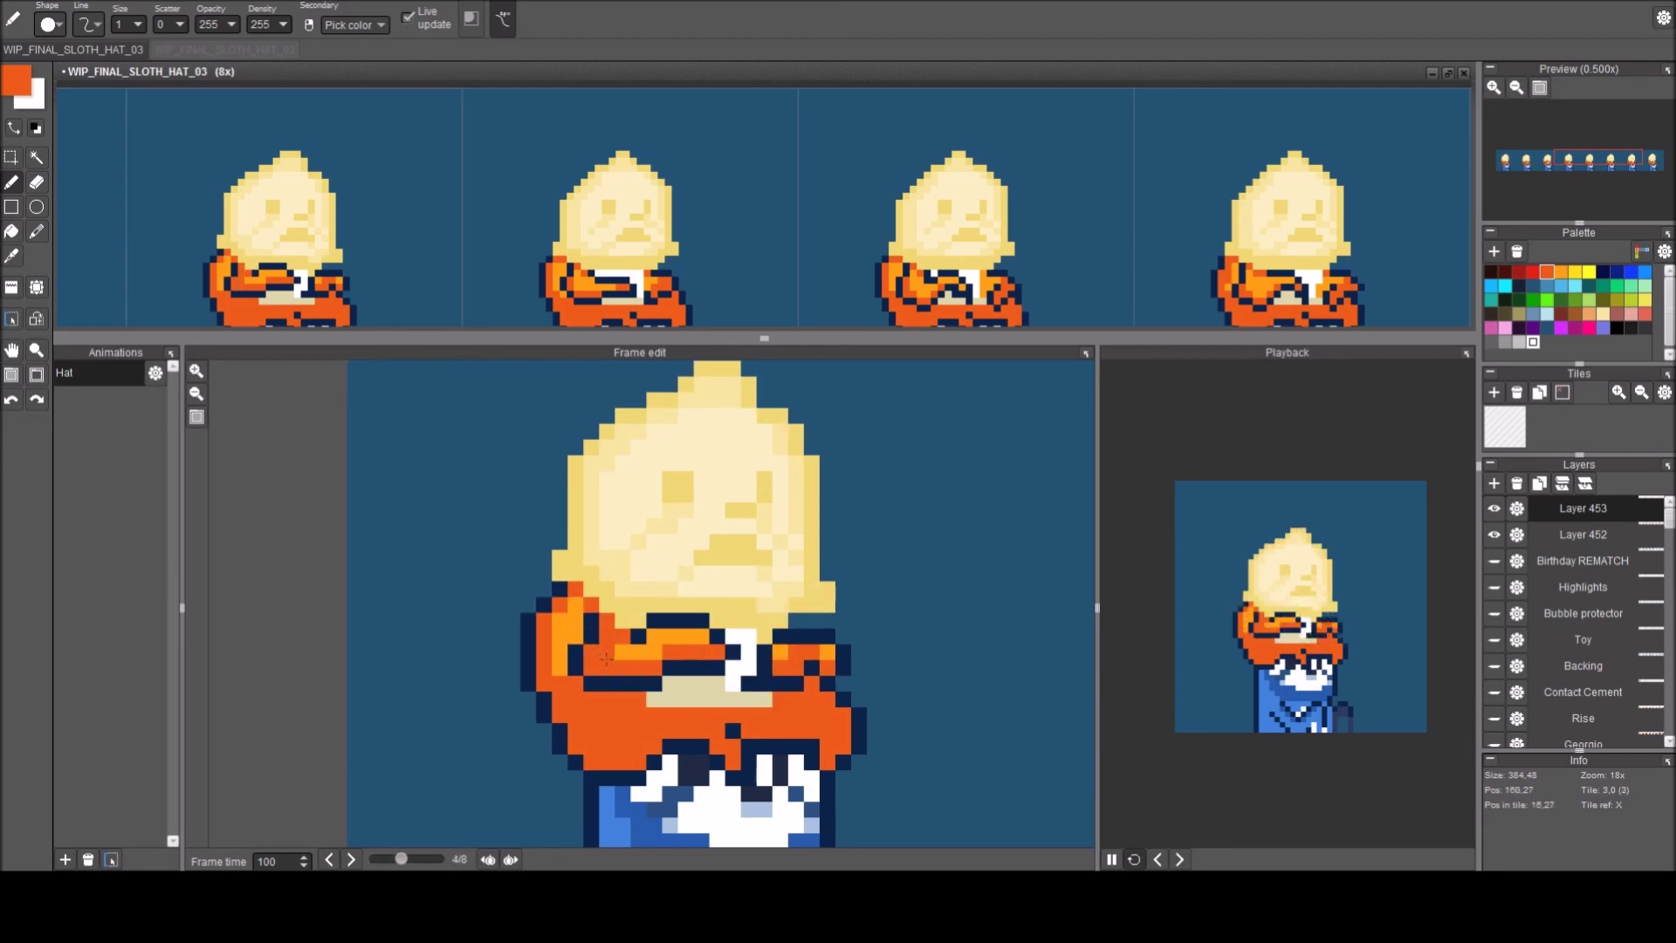
pyautogui.press('.')
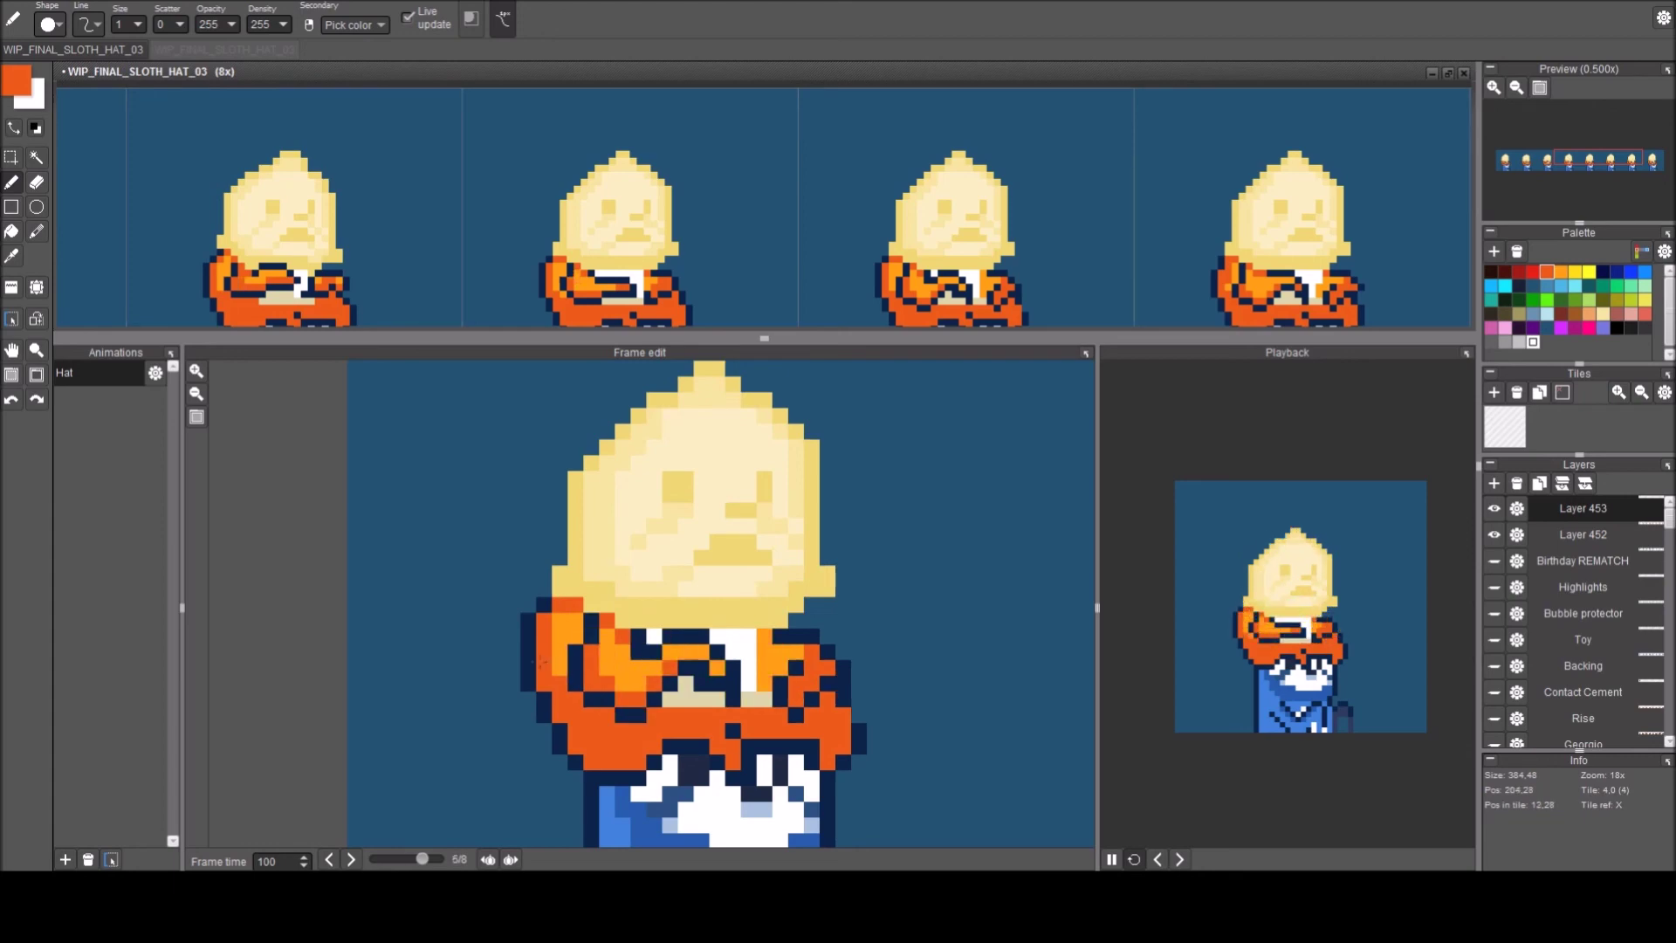
pyautogui.press(',')
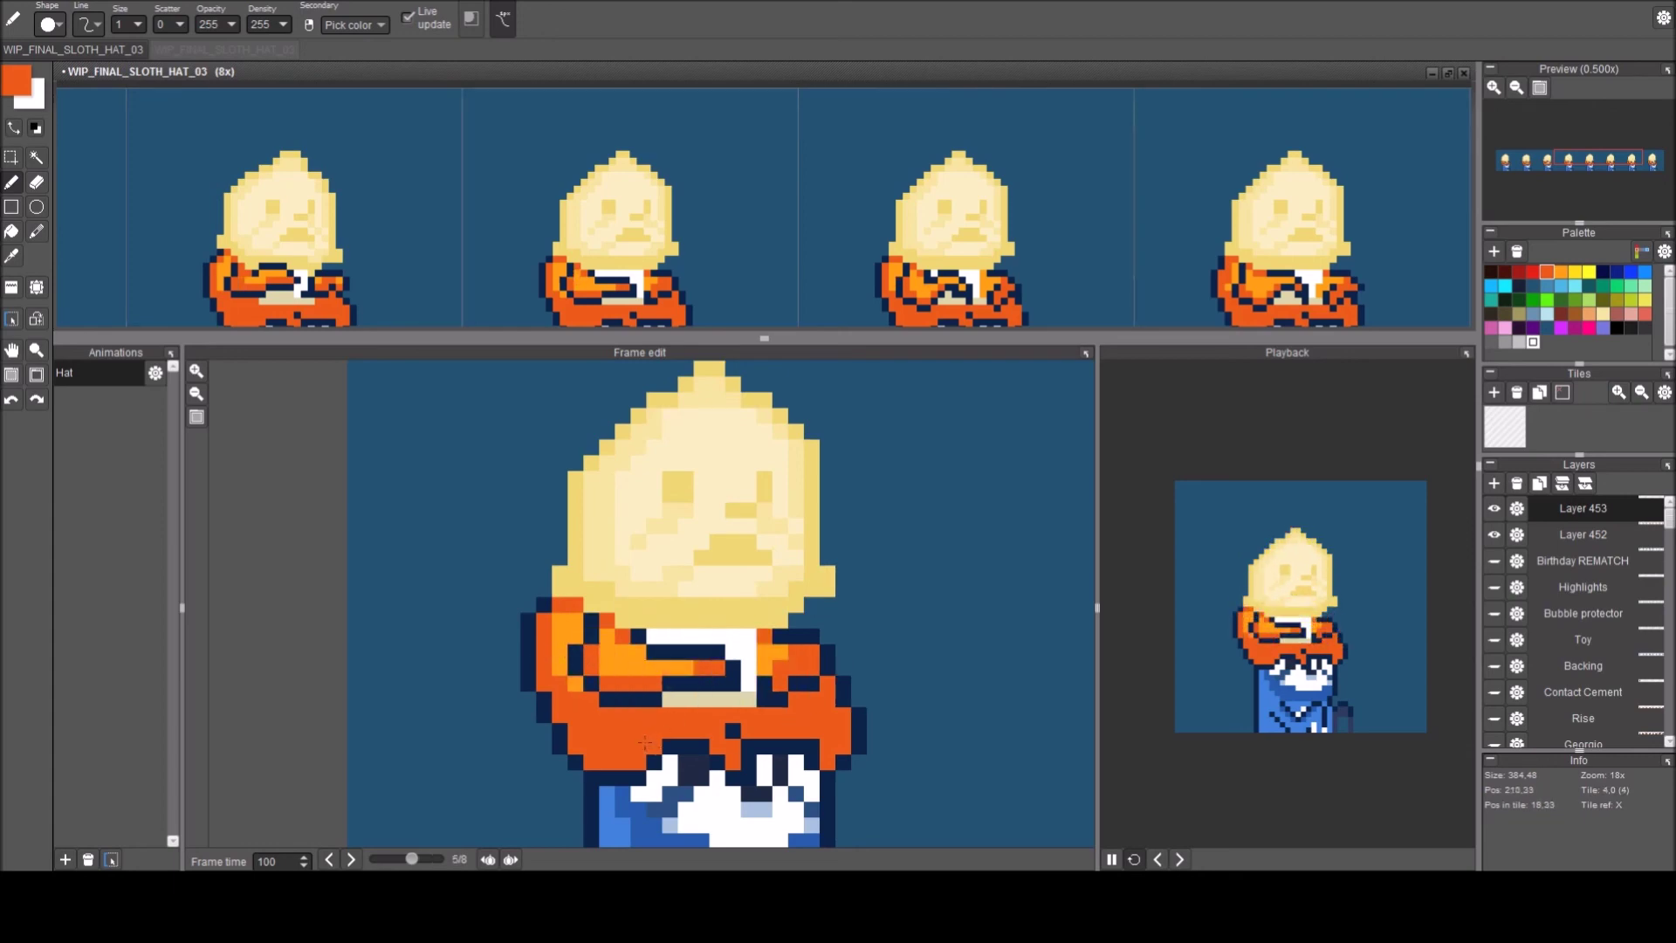
pyautogui.press('.')
pyautogui.press(',')
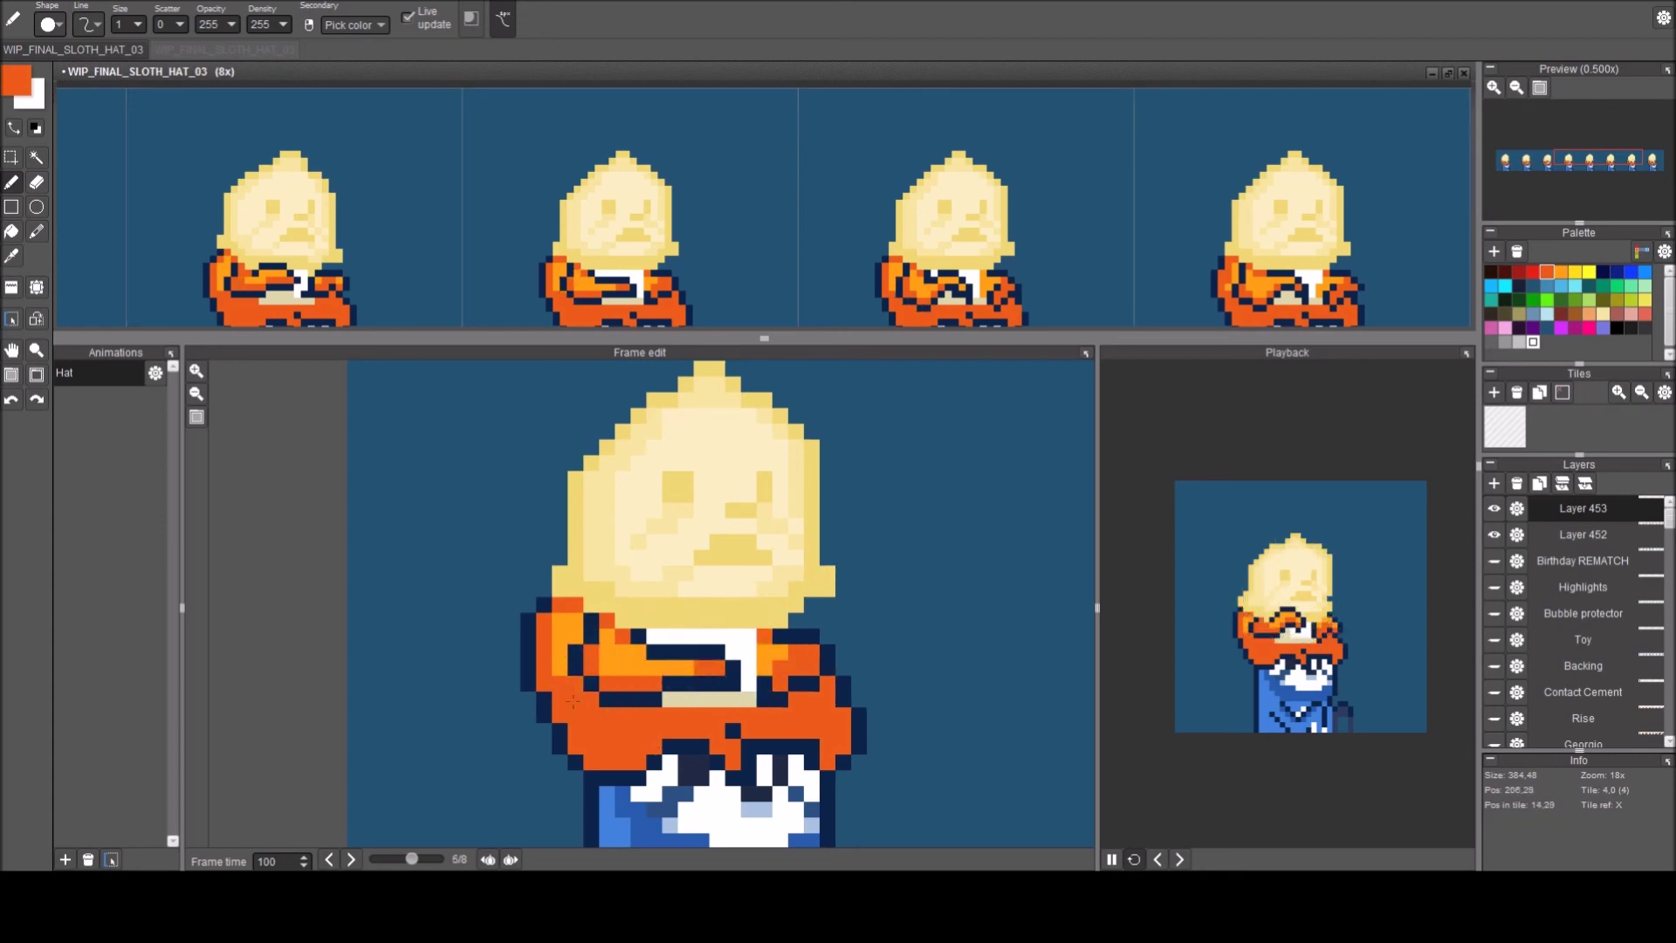
pyautogui.press(',')
pyautogui.press(',')
pyautogui.press(',')
pyautogui.press(',')
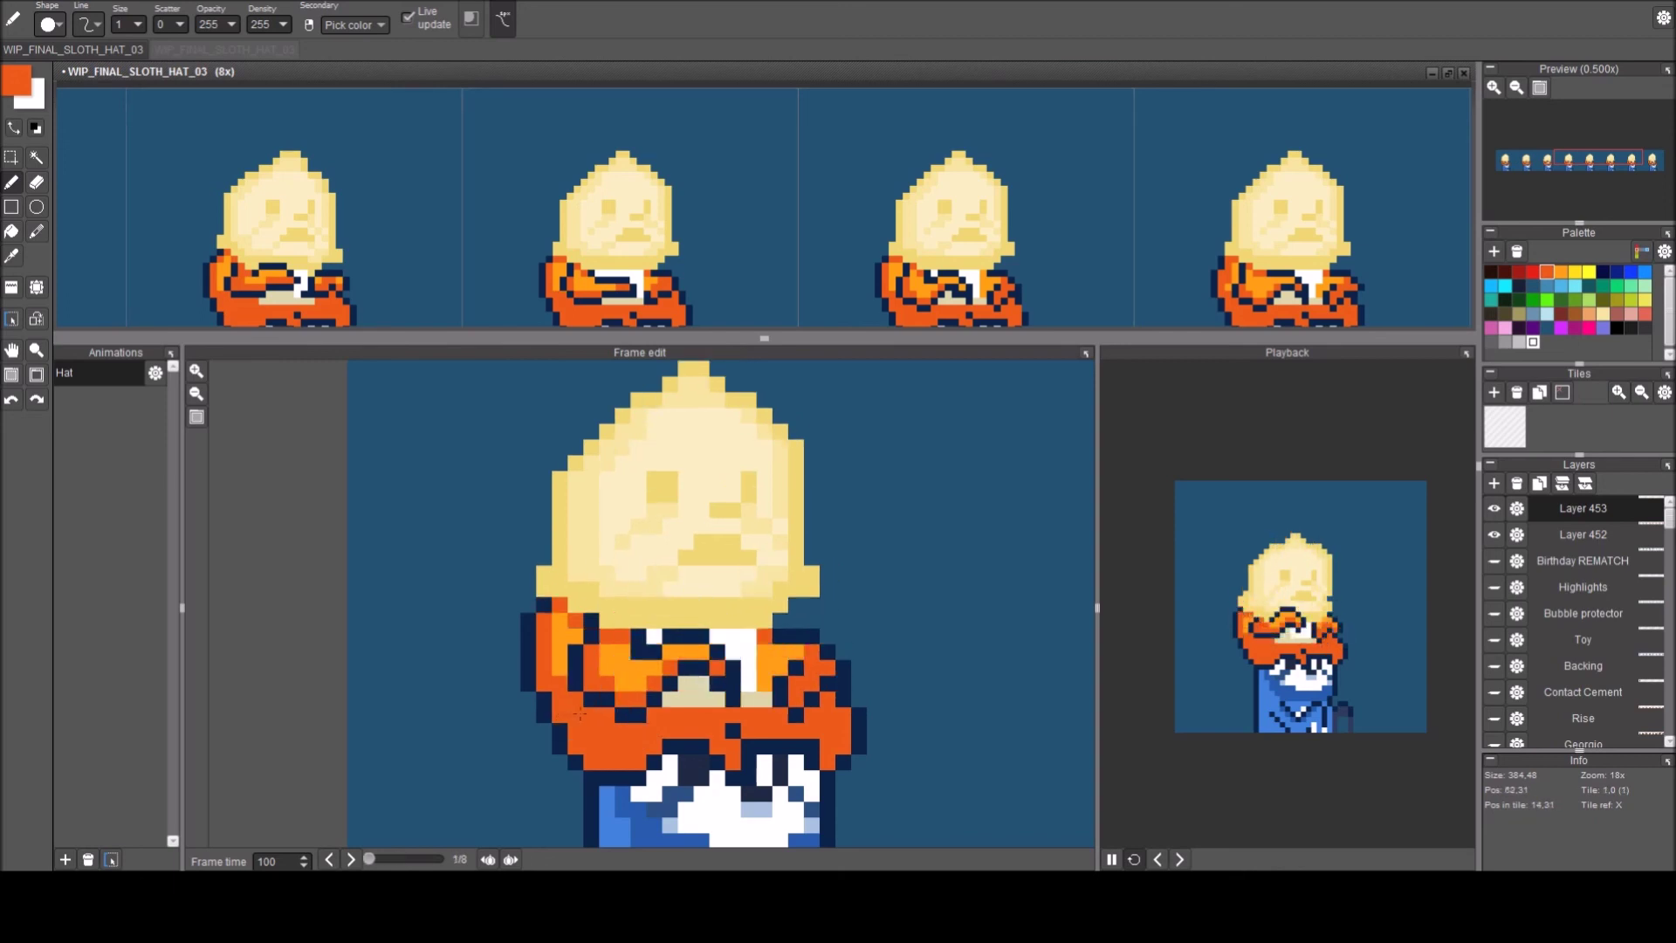
pyautogui.press(',')
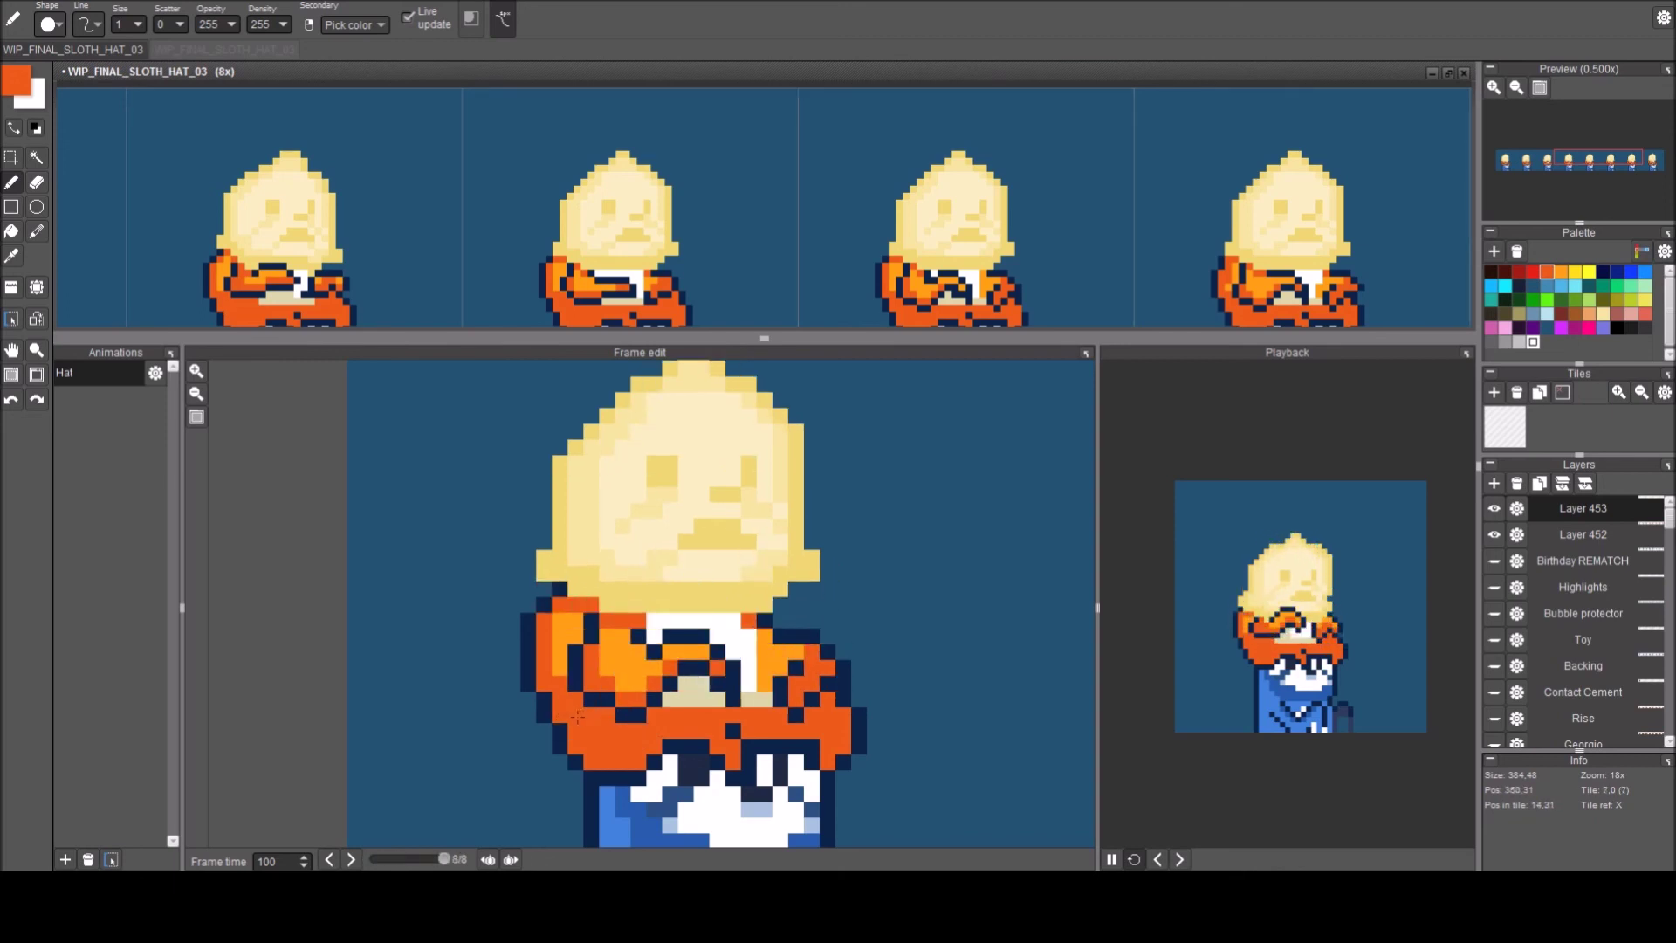
pyautogui.press(',')
pyautogui.press(',')
pyautogui.press(',')
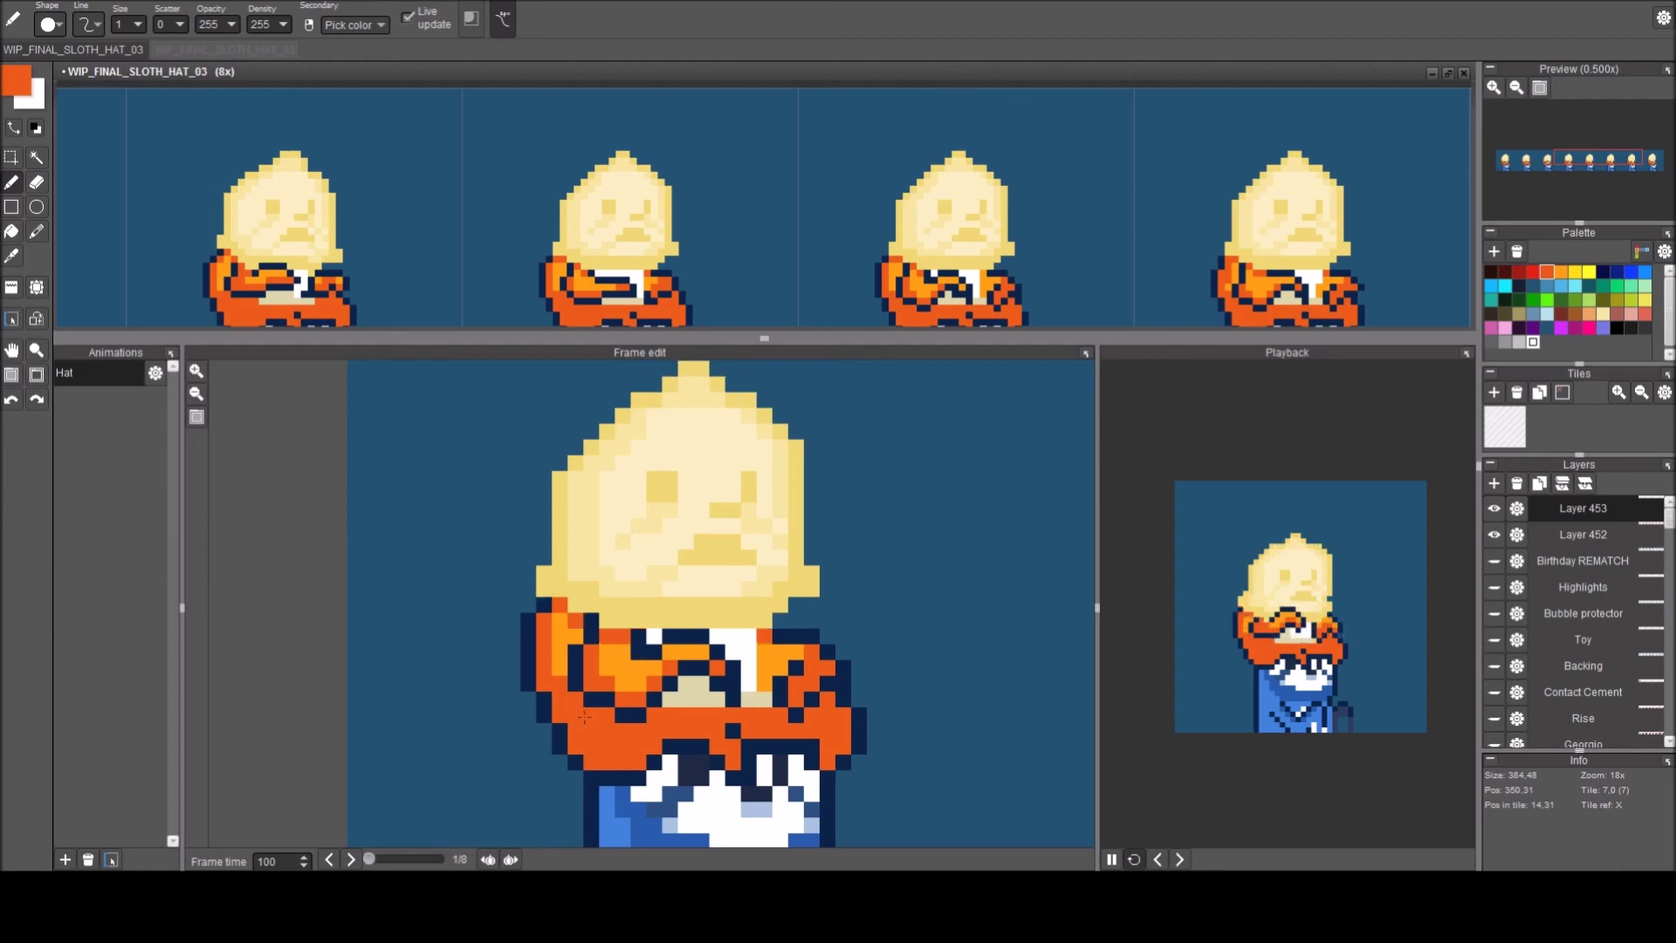
pyautogui.press('.')
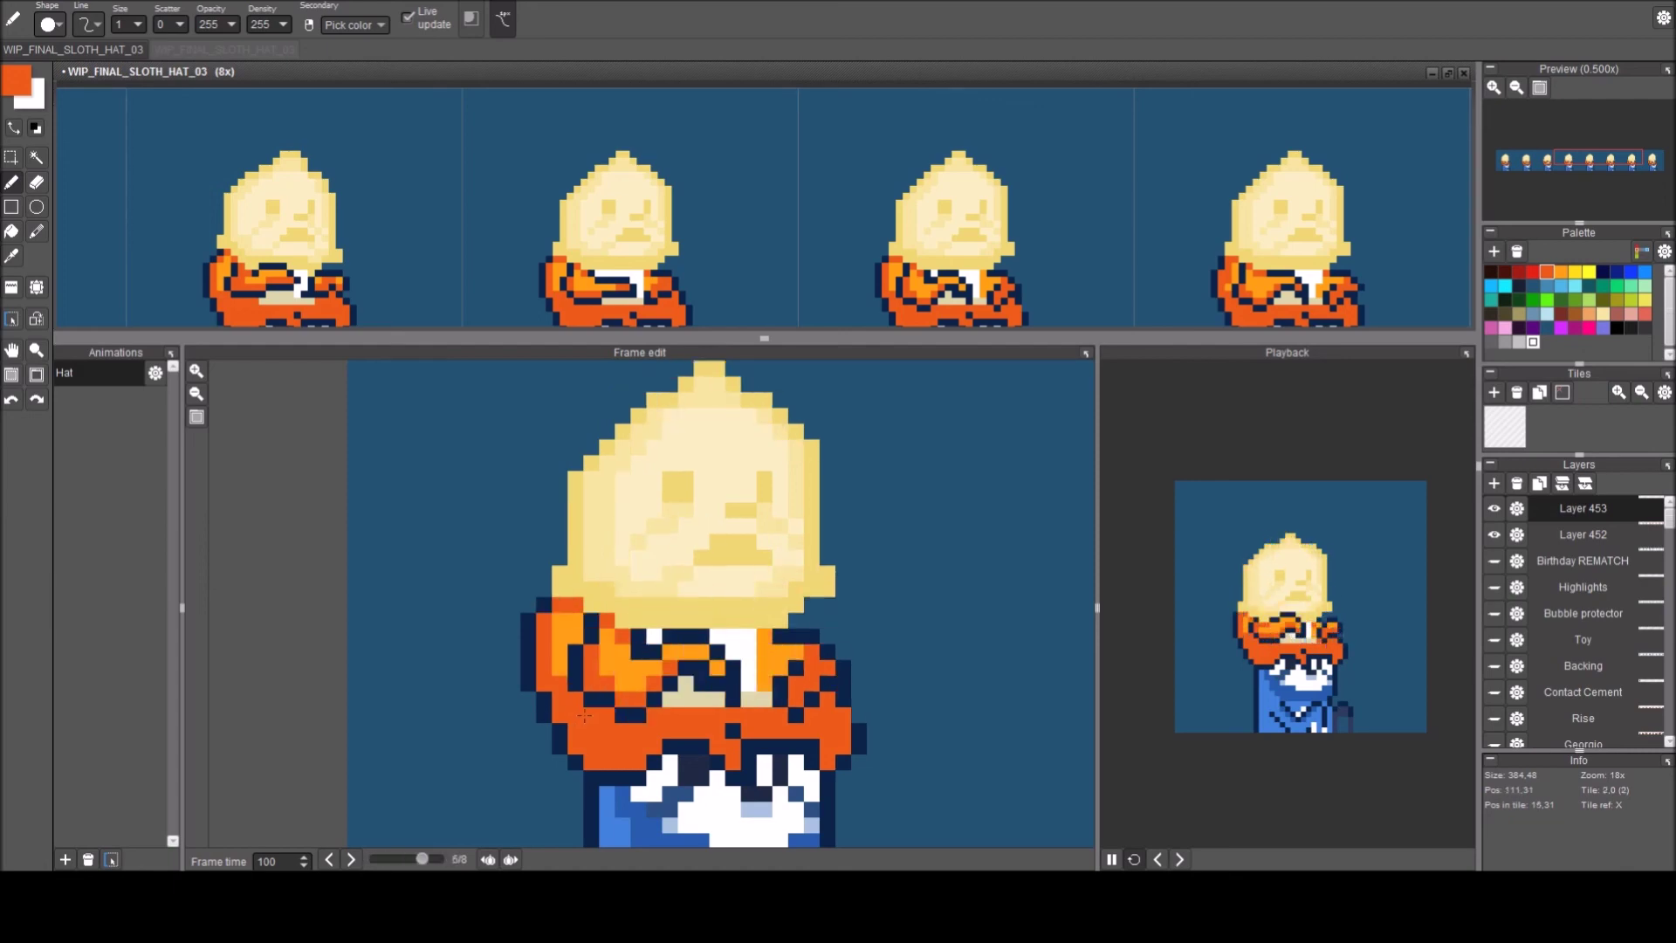
# Erase the navy pixel sticking out beside the seventh frame's right-hand forearm on Layer 452.
pyautogui.keyDown('alt'); pyautogui.click(859, 731); pyautogui.keyUp('alt')
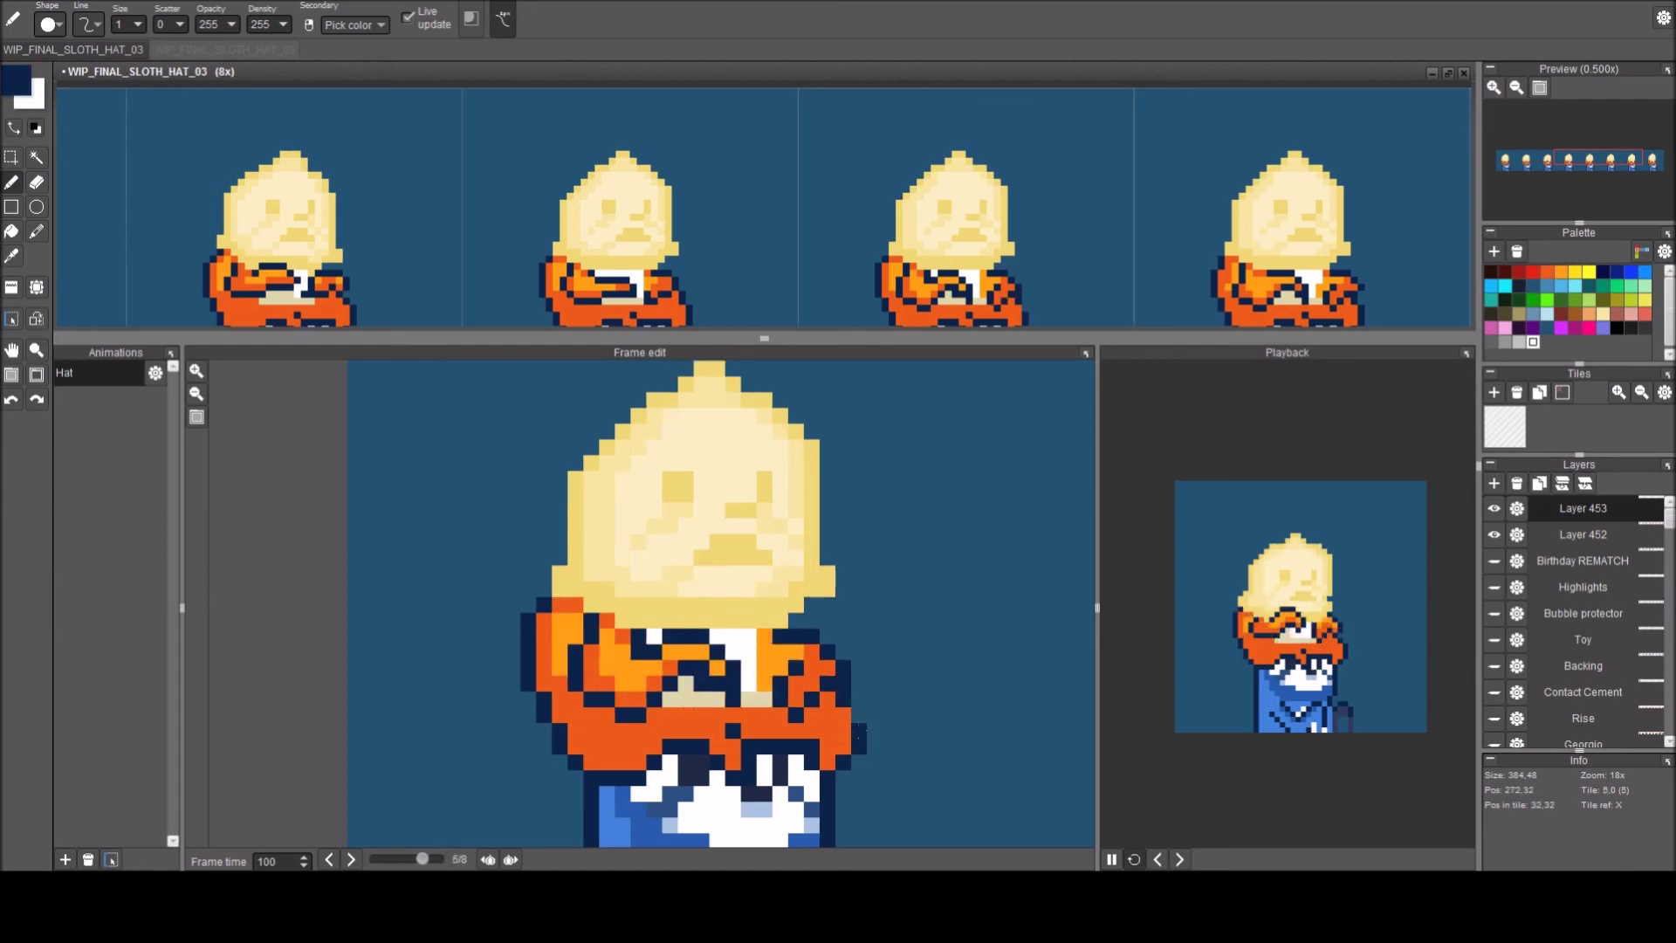
pyautogui.press('.')
pyautogui.press('.')
pyautogui.press('.')
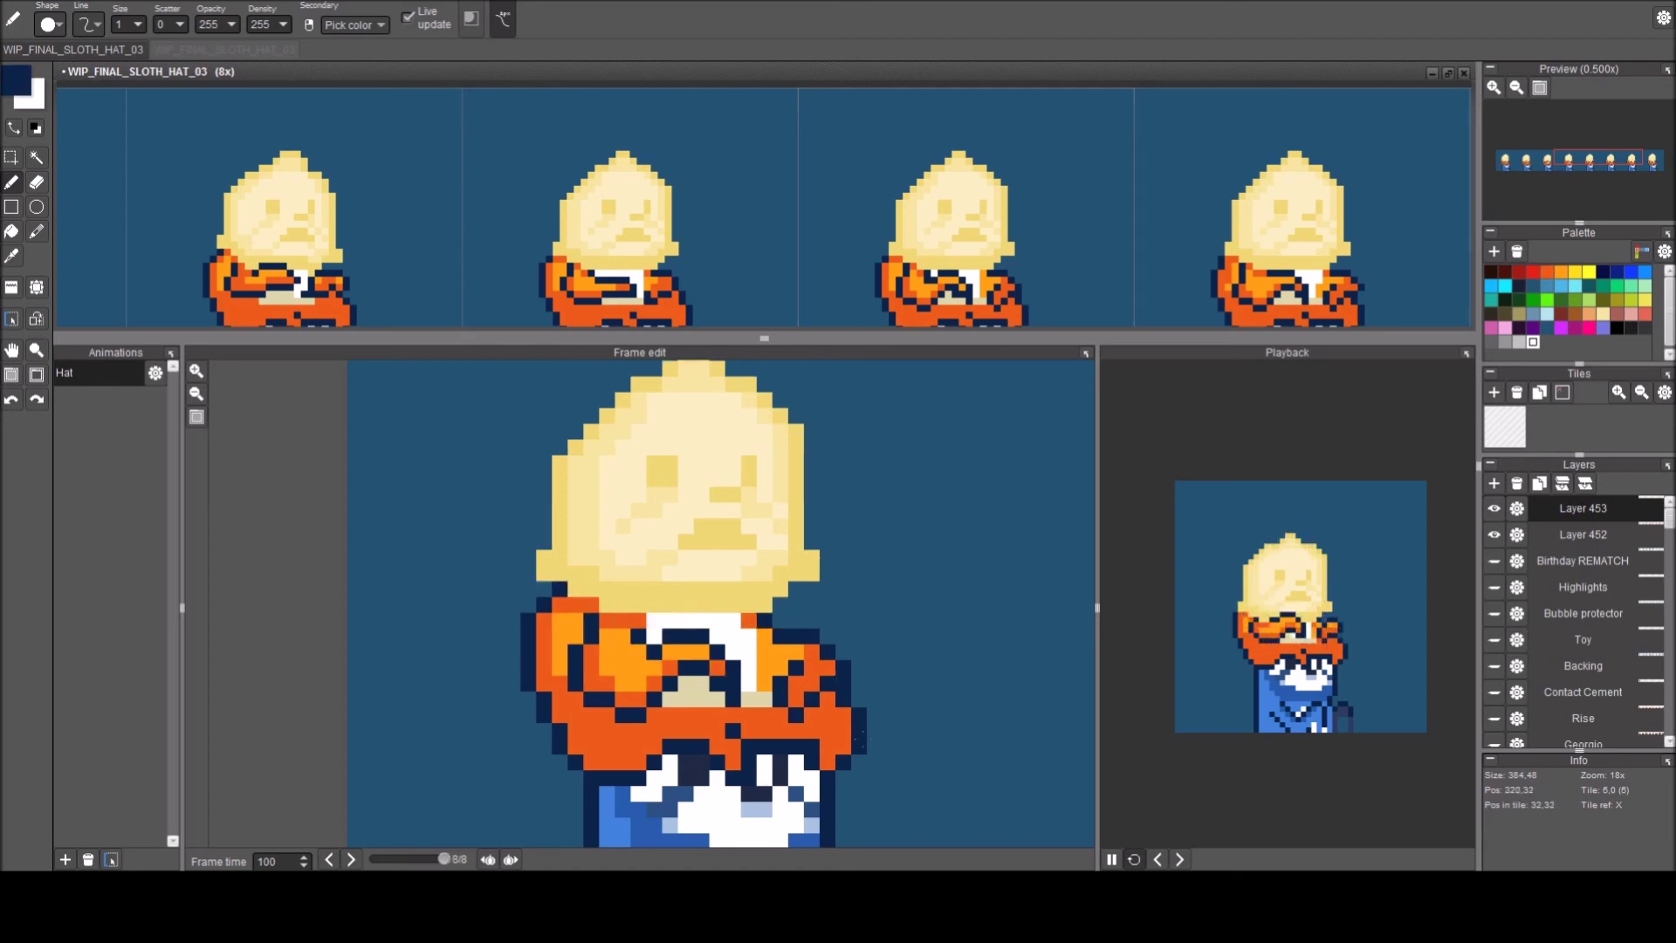
pyautogui.press(',')
pyautogui.press(',')
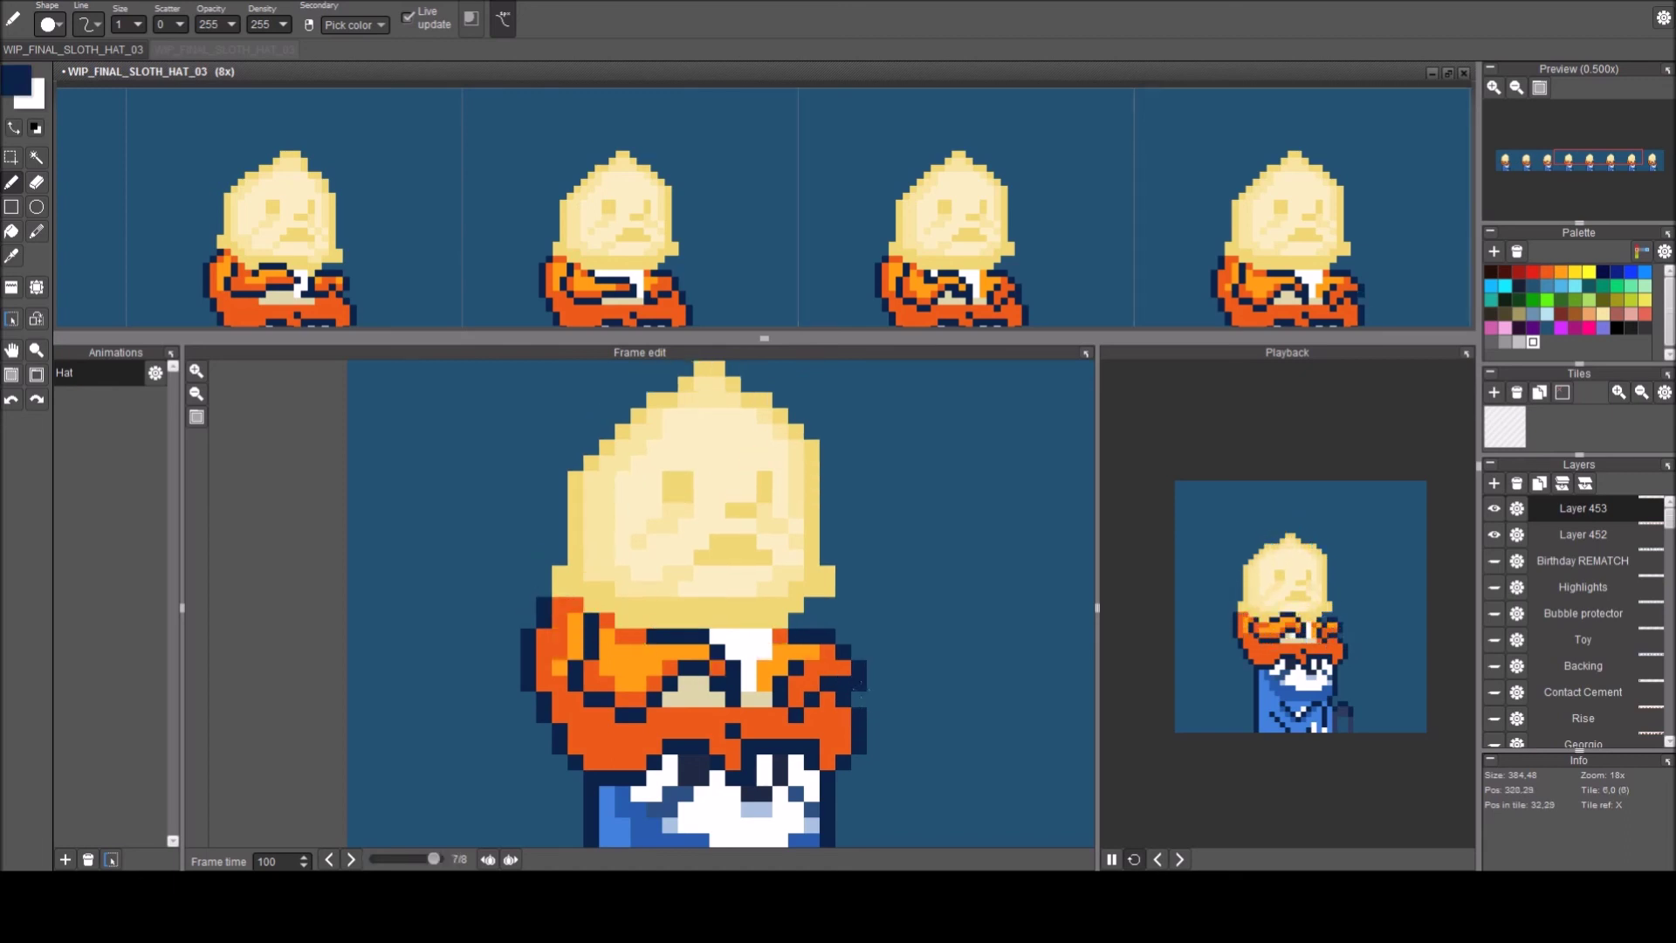
pyautogui.press('e')
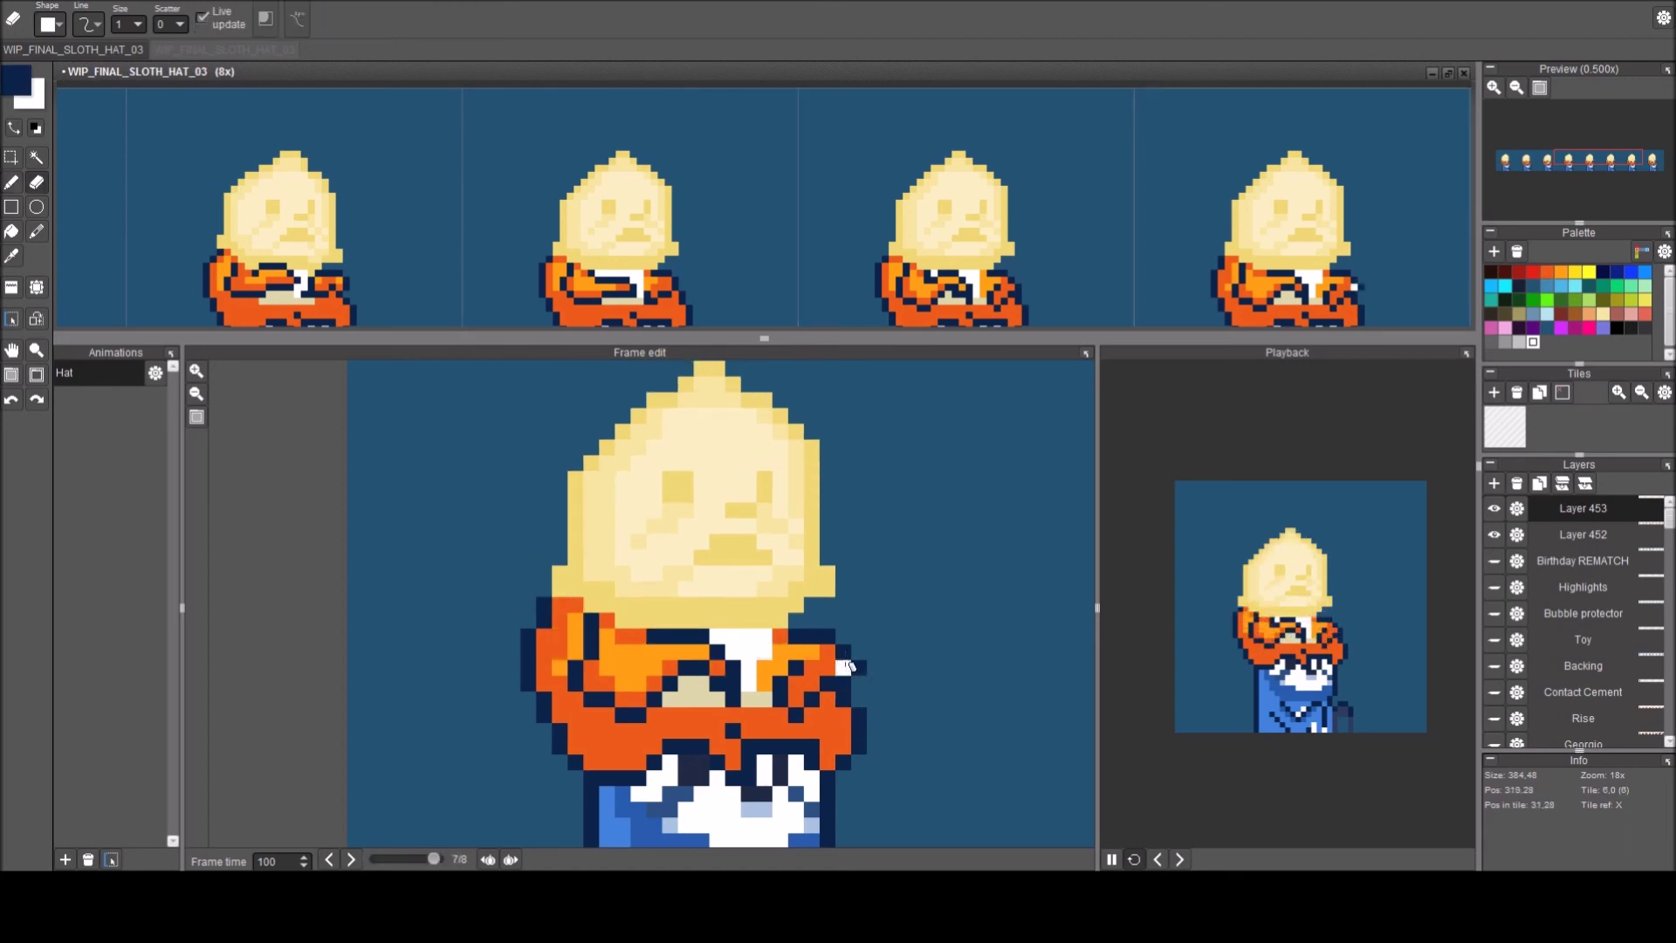
pyautogui.click(1555, 536)
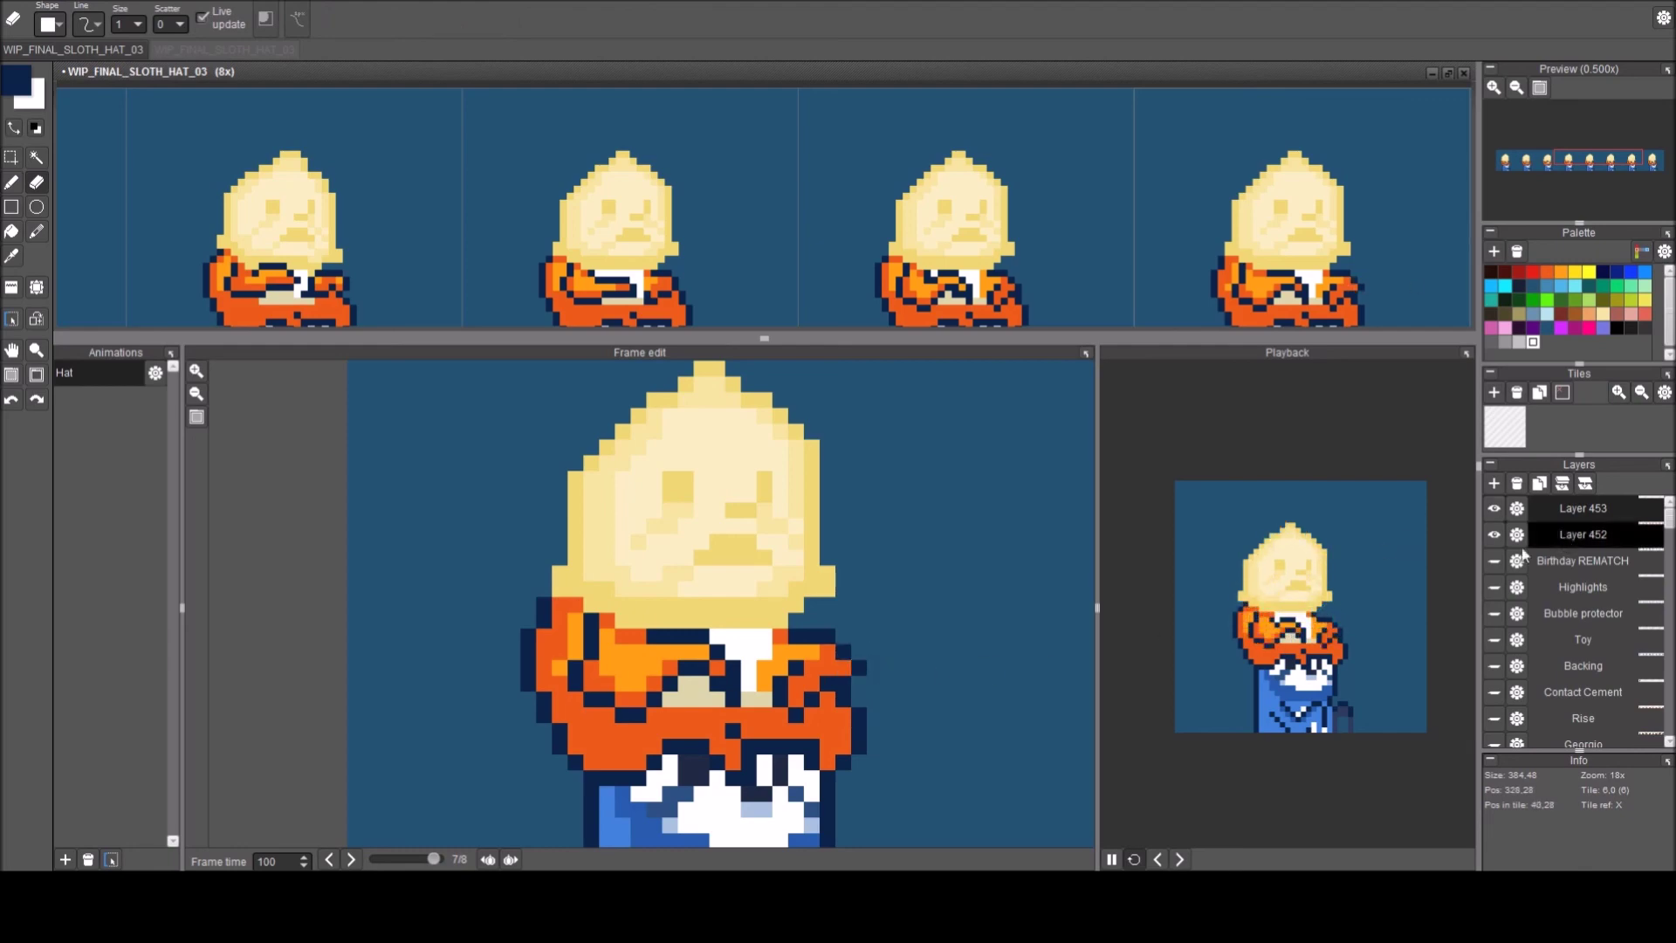
pyautogui.click(859, 668)
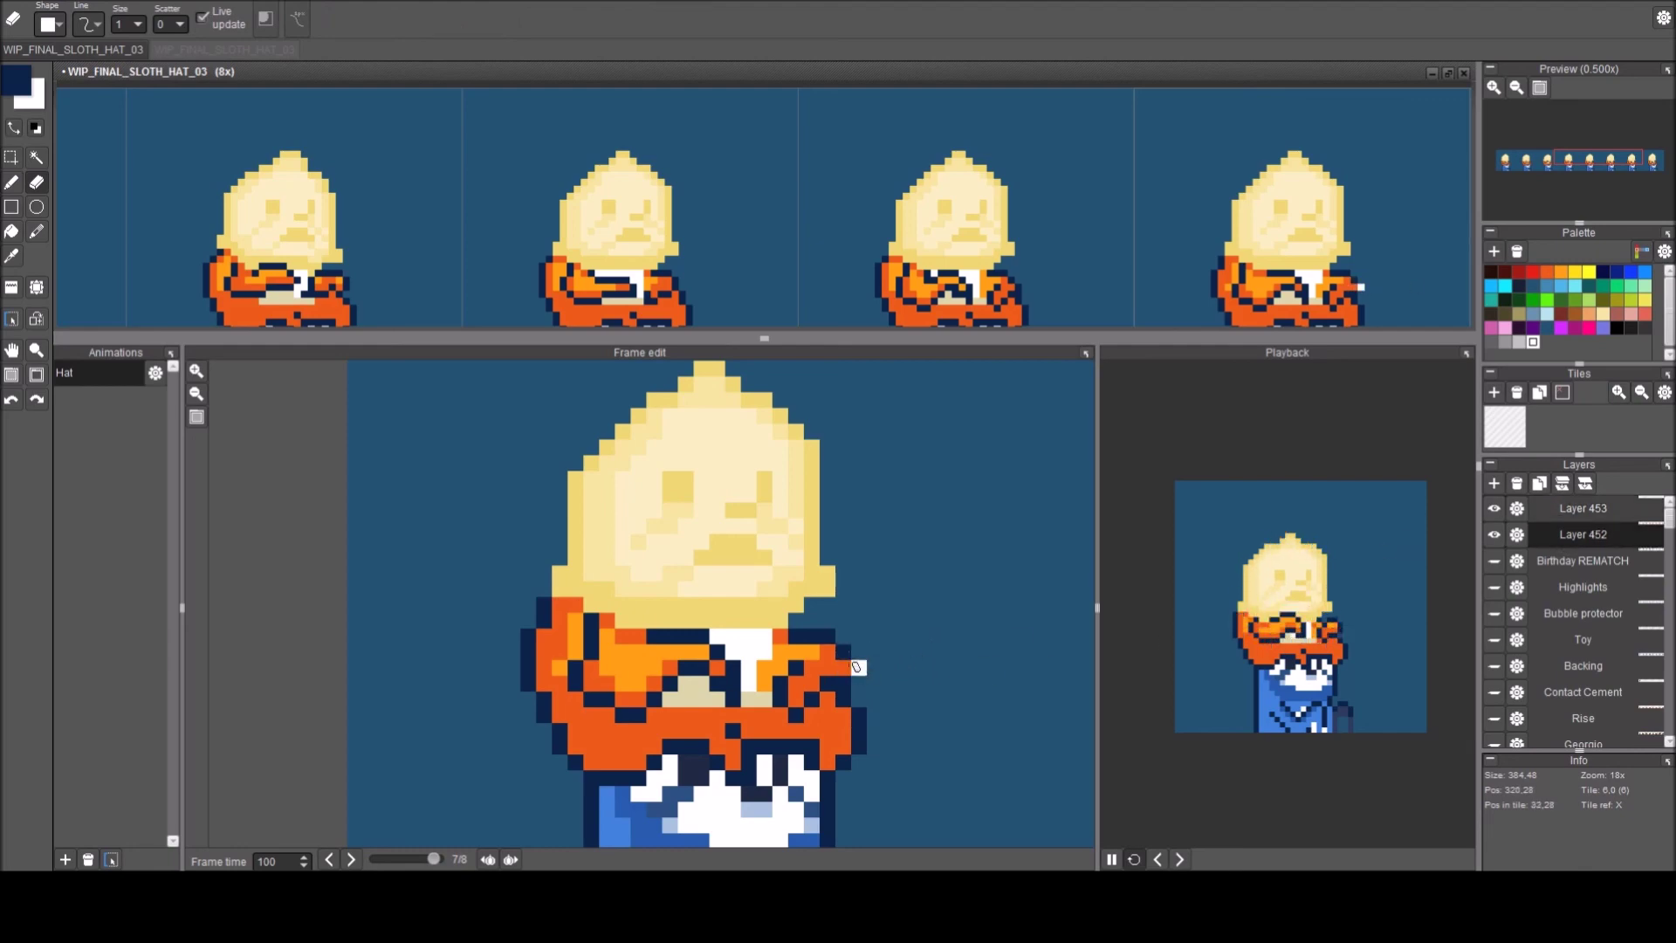
# Step forward repeatedly through all eight frames to examine the hat and forearm outlines in motion.
pyautogui.press('b')
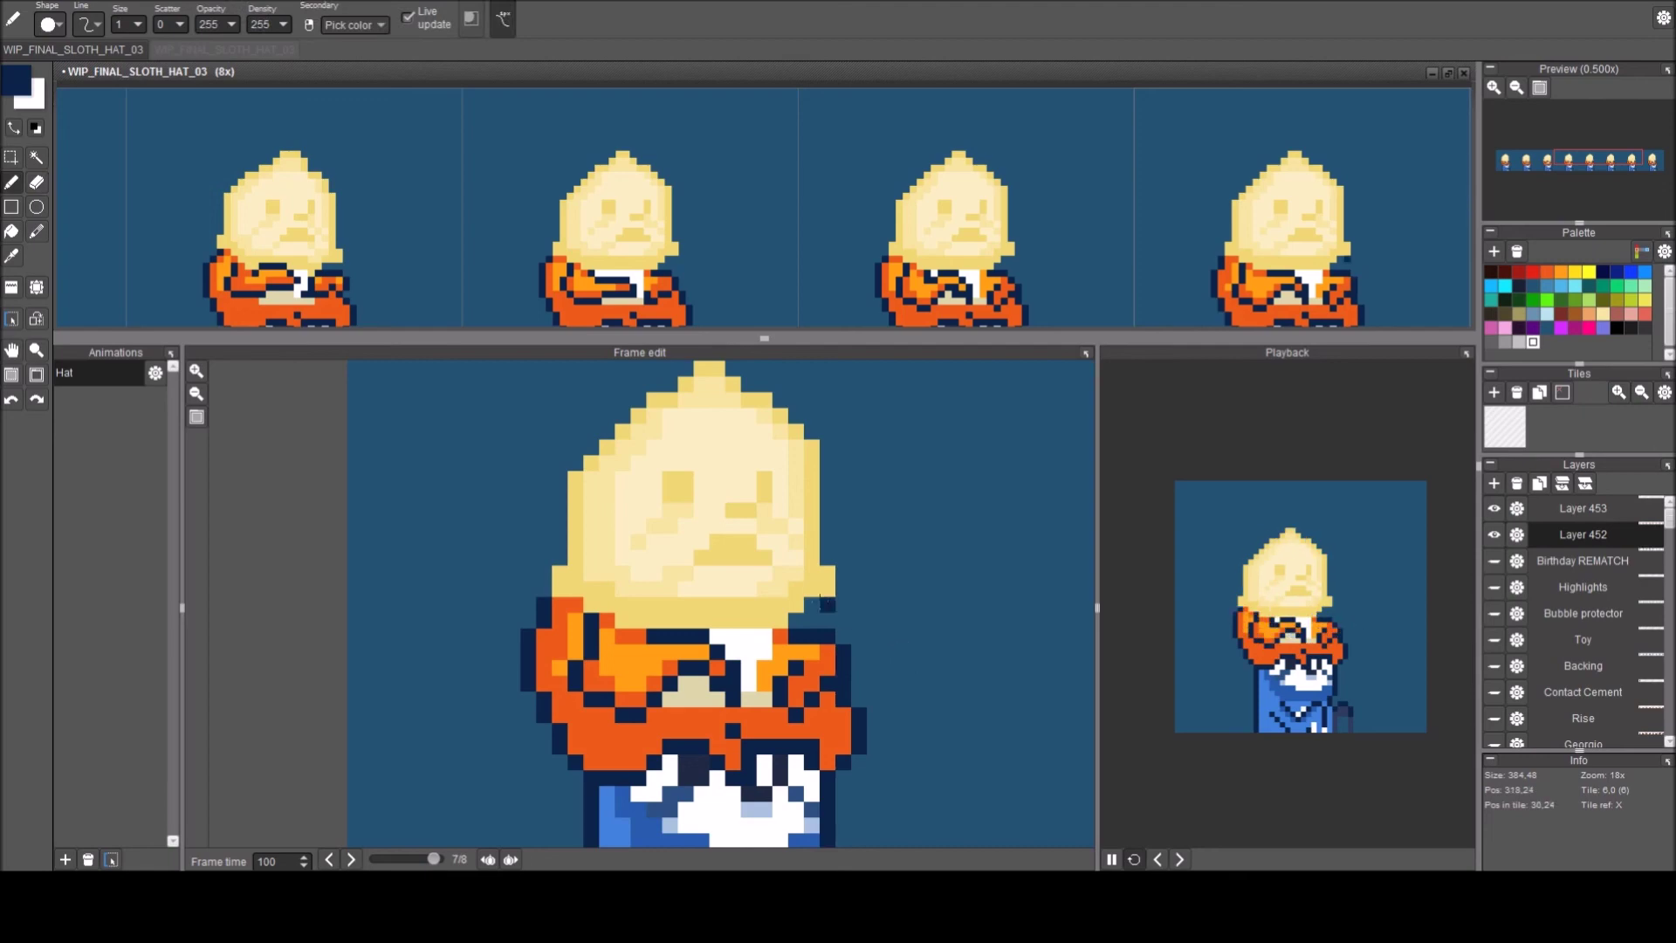
pyautogui.press('Right')
pyautogui.press('Right')
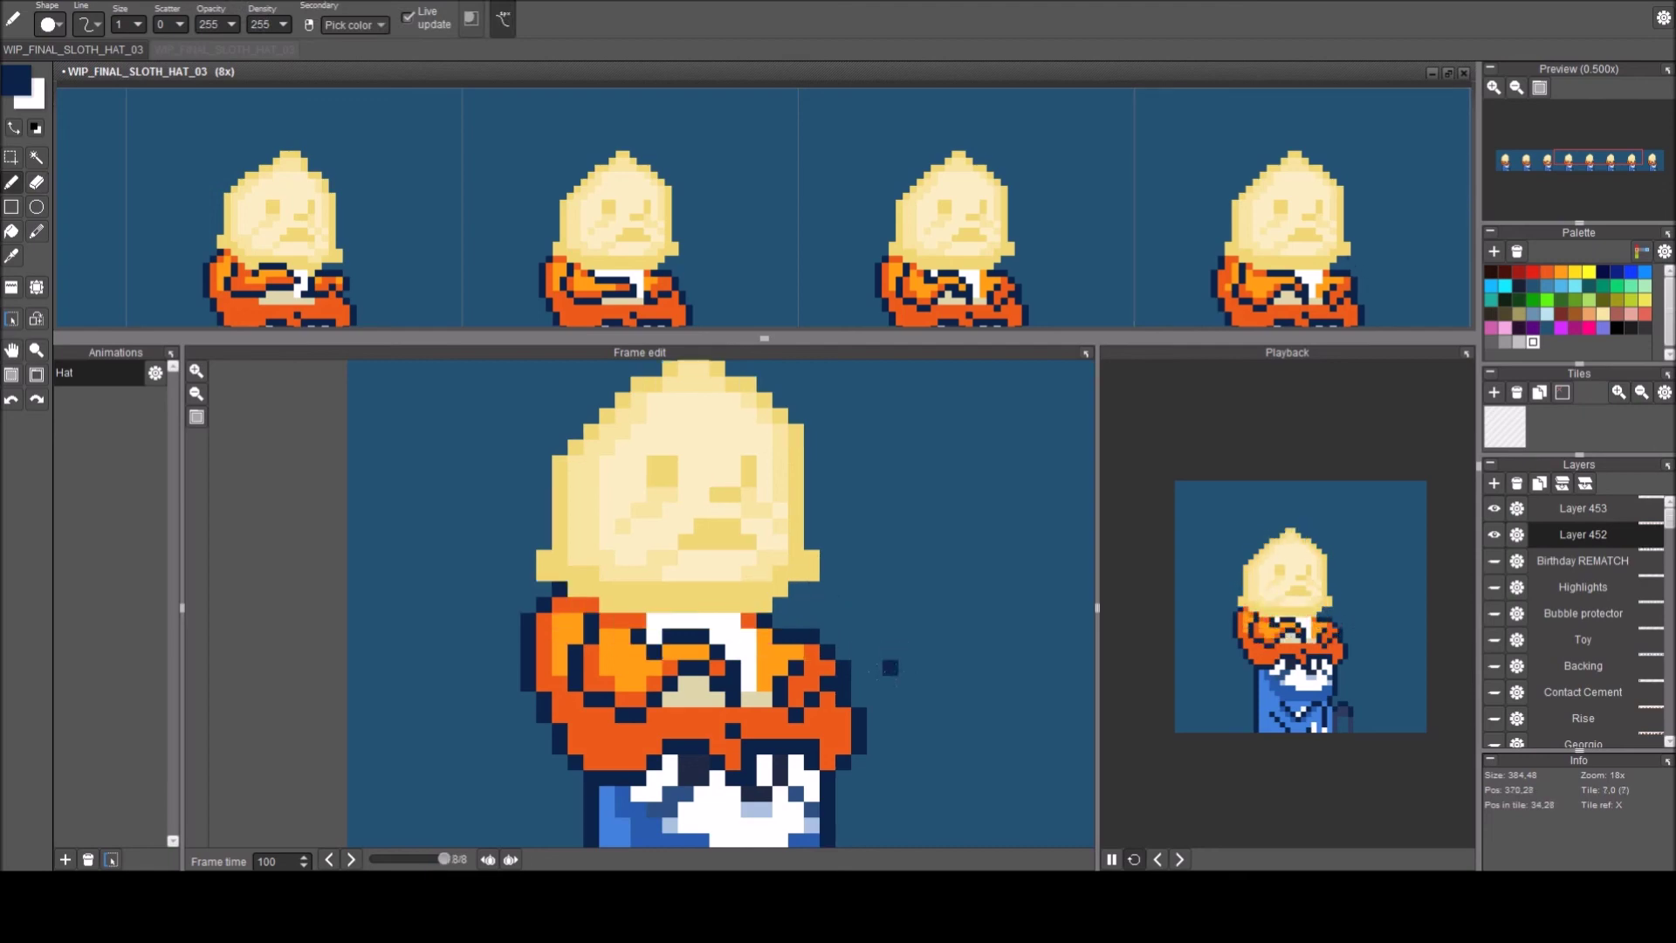
pyautogui.press('.')
pyautogui.press('.')
pyautogui.press('.')
pyautogui.press('.')
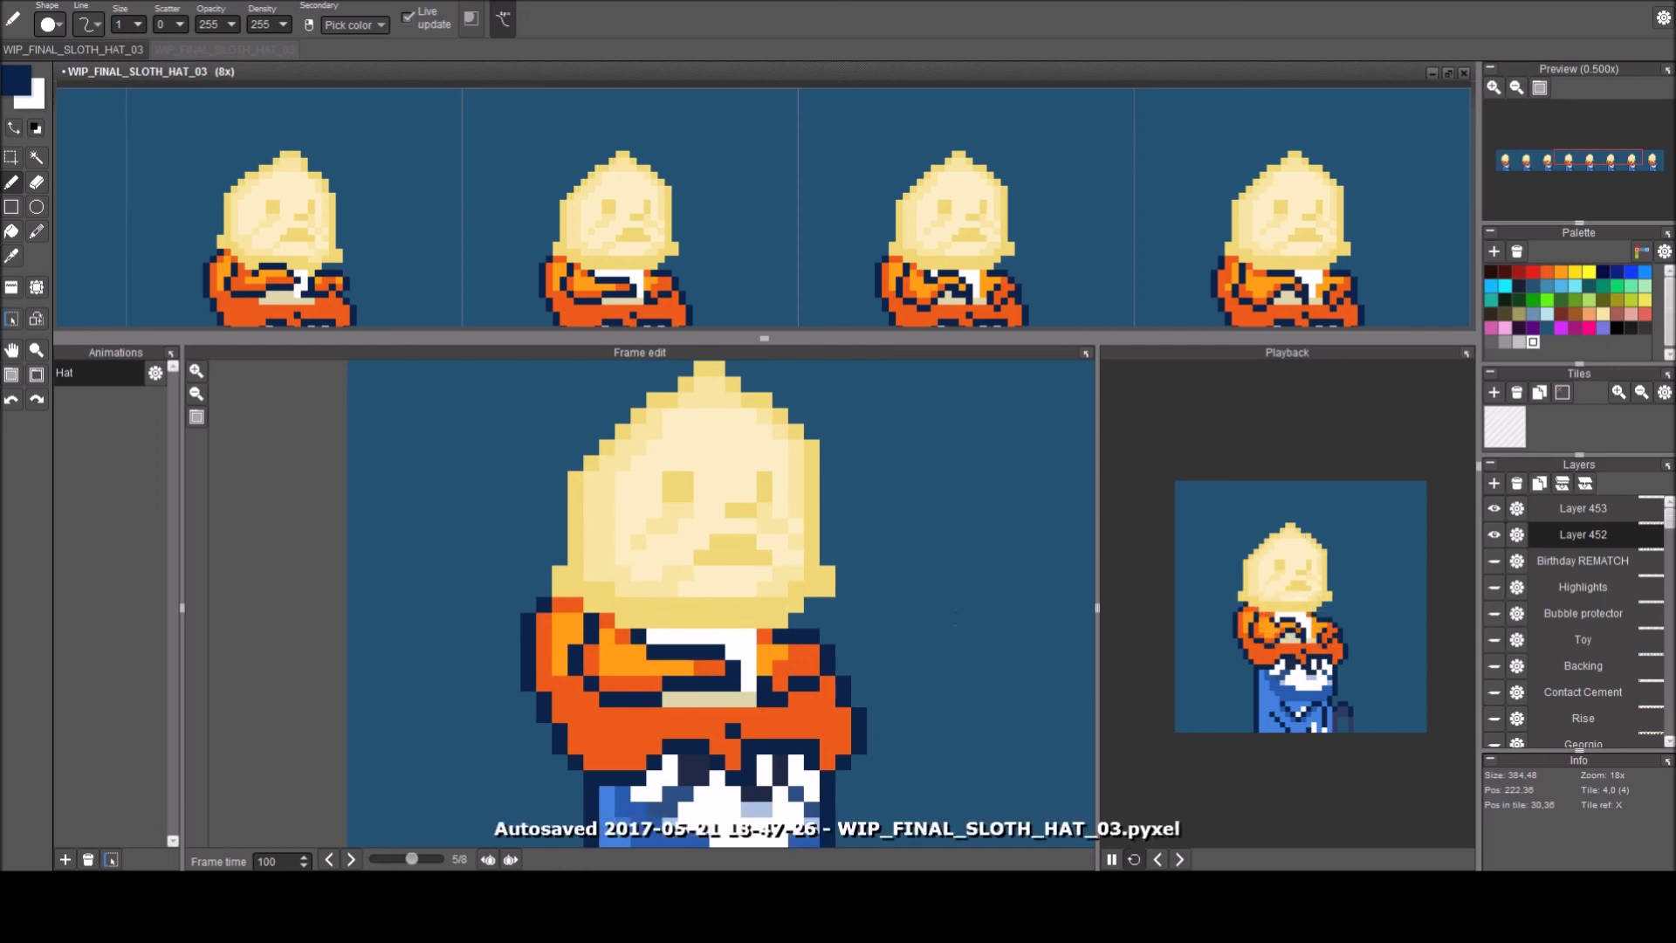
pyautogui.press('.')
pyautogui.press('.')
pyautogui.press('.')
pyautogui.press('.')
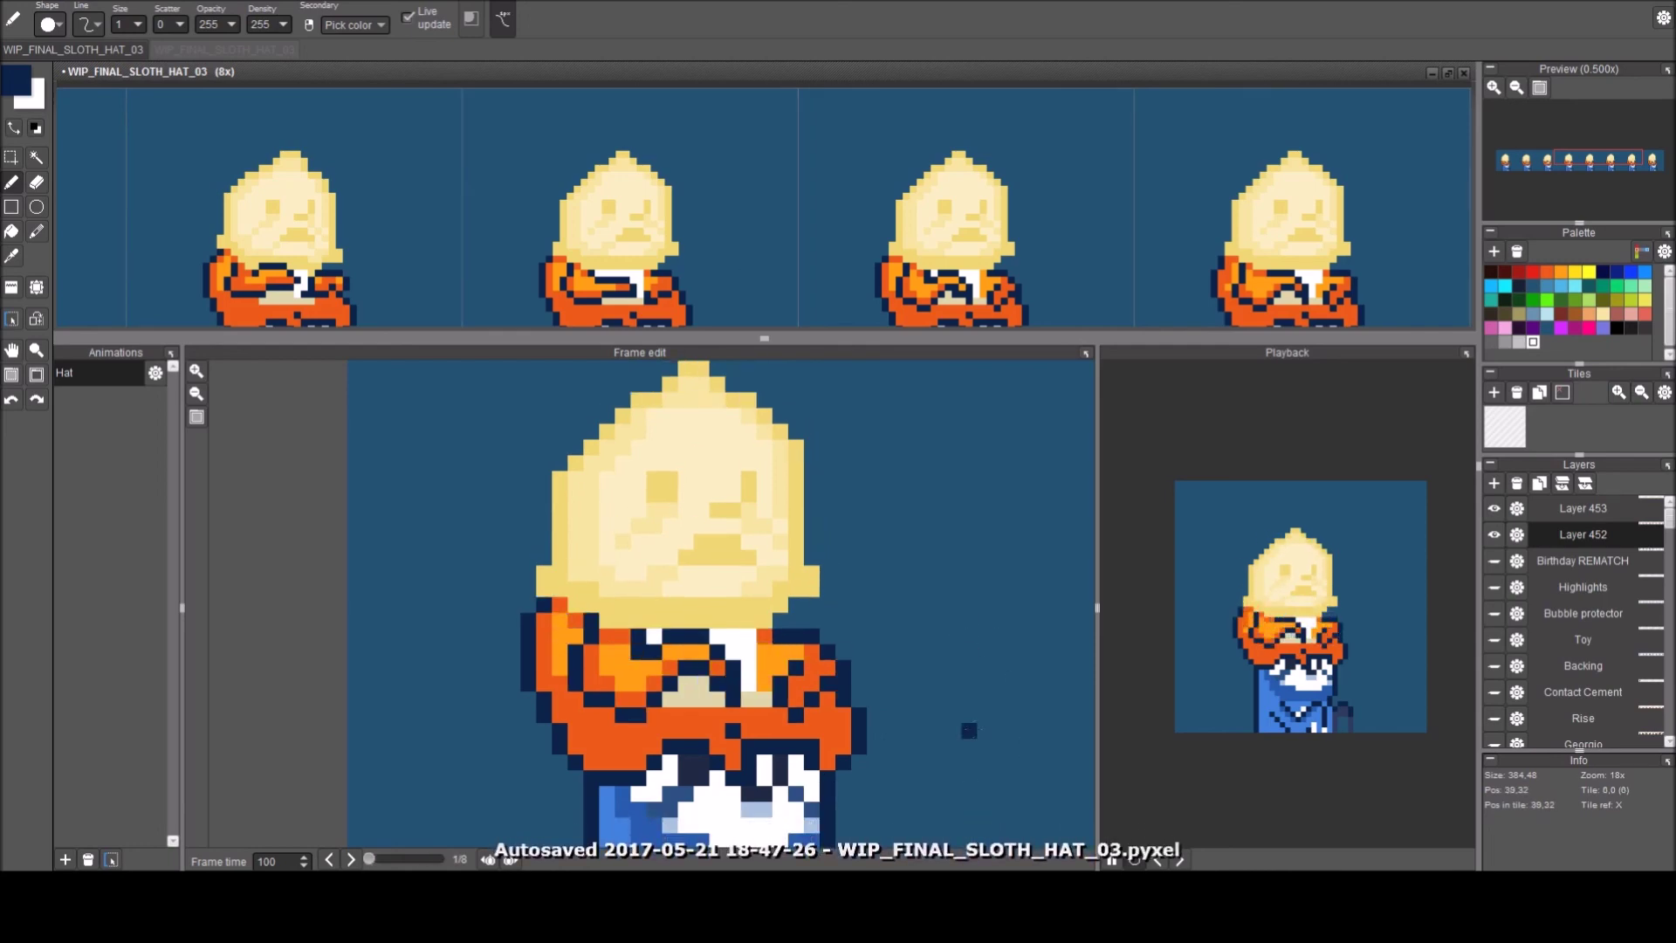
pyautogui.press('.')
pyautogui.press('.')
pyautogui.press('.')
pyautogui.press('.')
pyautogui.press('.')
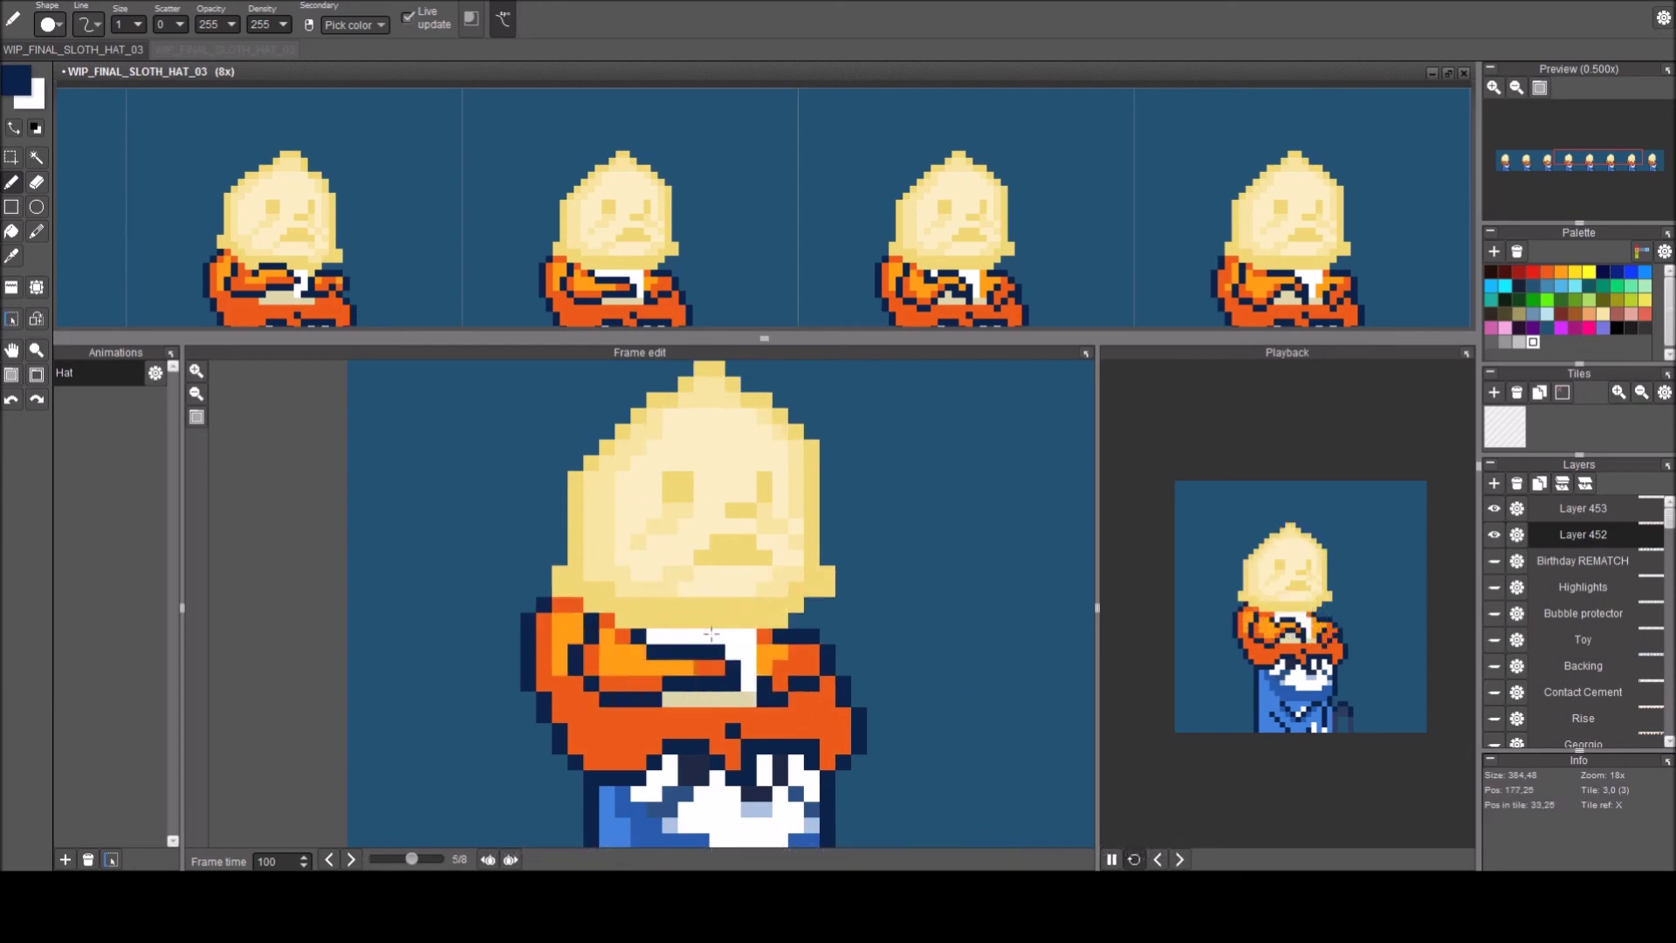
# Step back and forth between the neighbouring middle frames to compare the arm positions and the hat's lower edge.
pyautogui.press(',')
pyautogui.press(',')
pyautogui.press(',')
pyautogui.press('.')
pyautogui.press(',')
pyautogui.press('.')
pyautogui.press('.')
pyautogui.press('.')
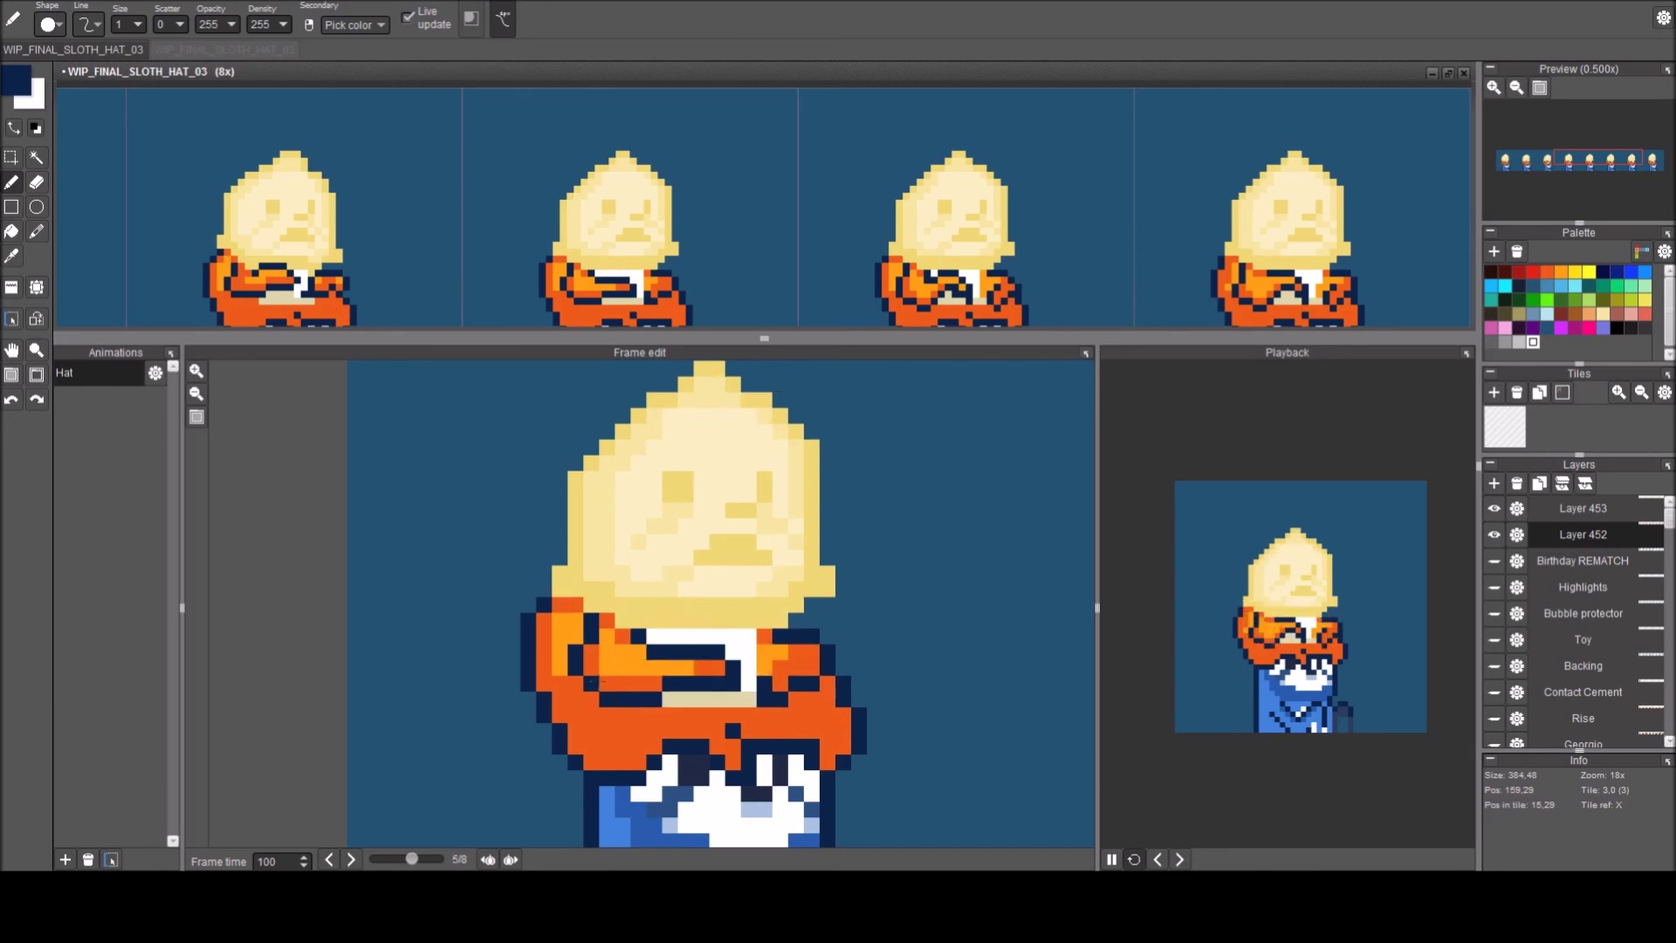
pyautogui.press(',')
pyautogui.press(',')
pyautogui.press(',')
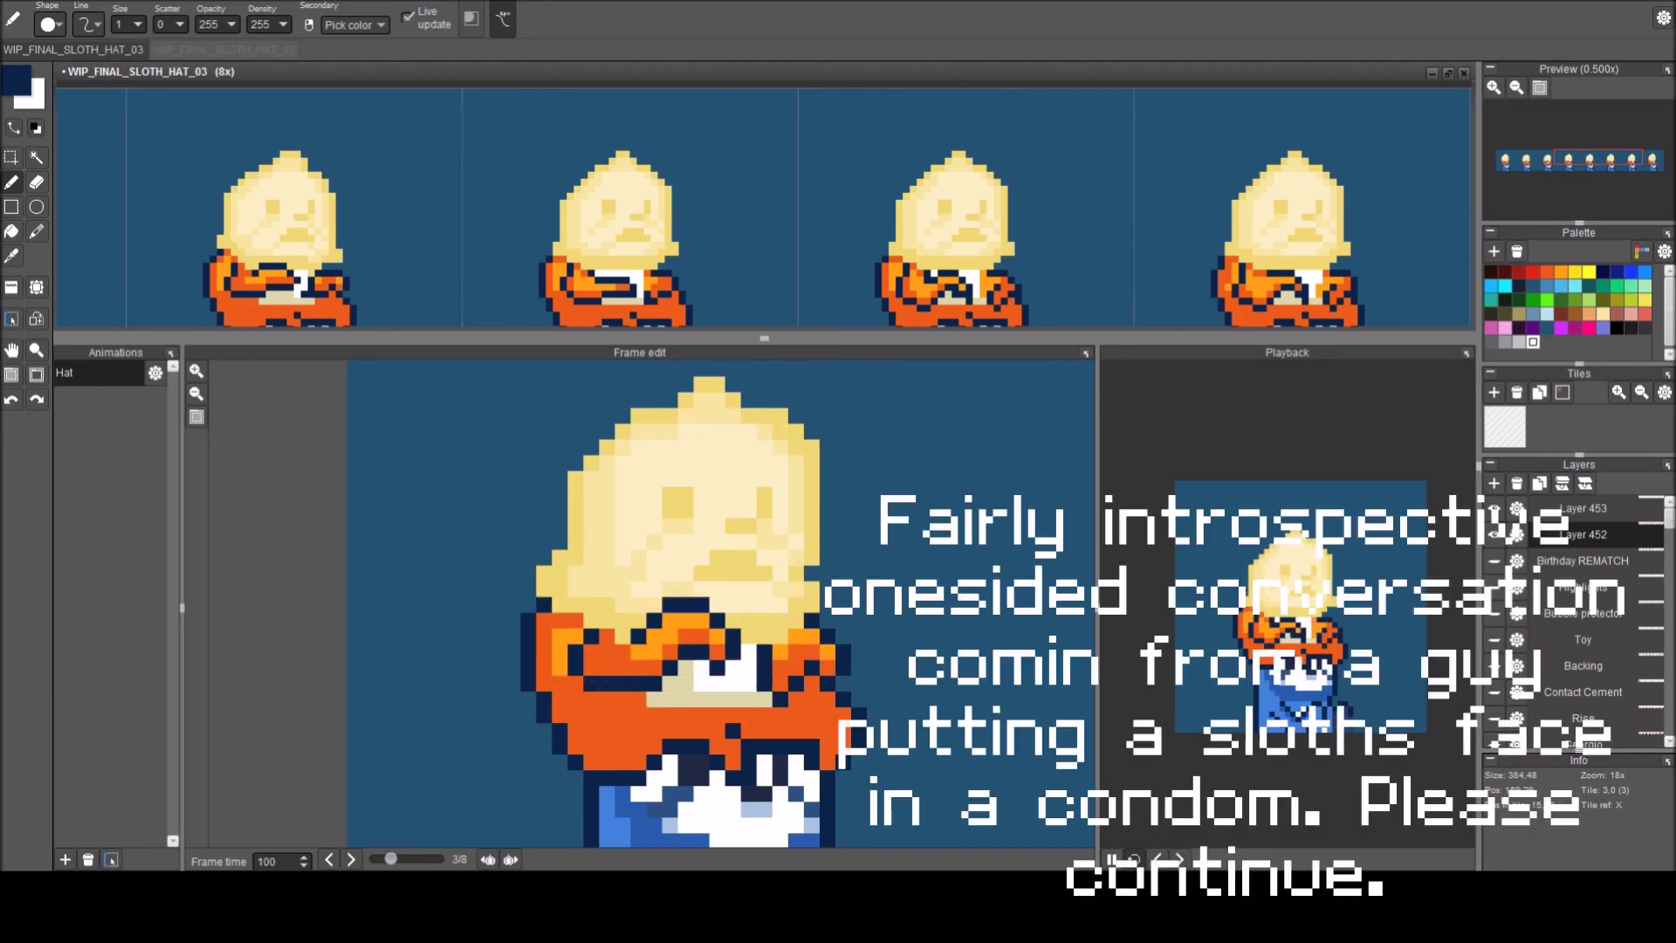
# On Layer 453, add darker yellow pixels along the lower left edge of the third frame's hat.
pyautogui.rightClick(582, 592)
pyautogui.keyDown('shift'); pyautogui.click(1594, 510); pyautogui.keyUp('shift')
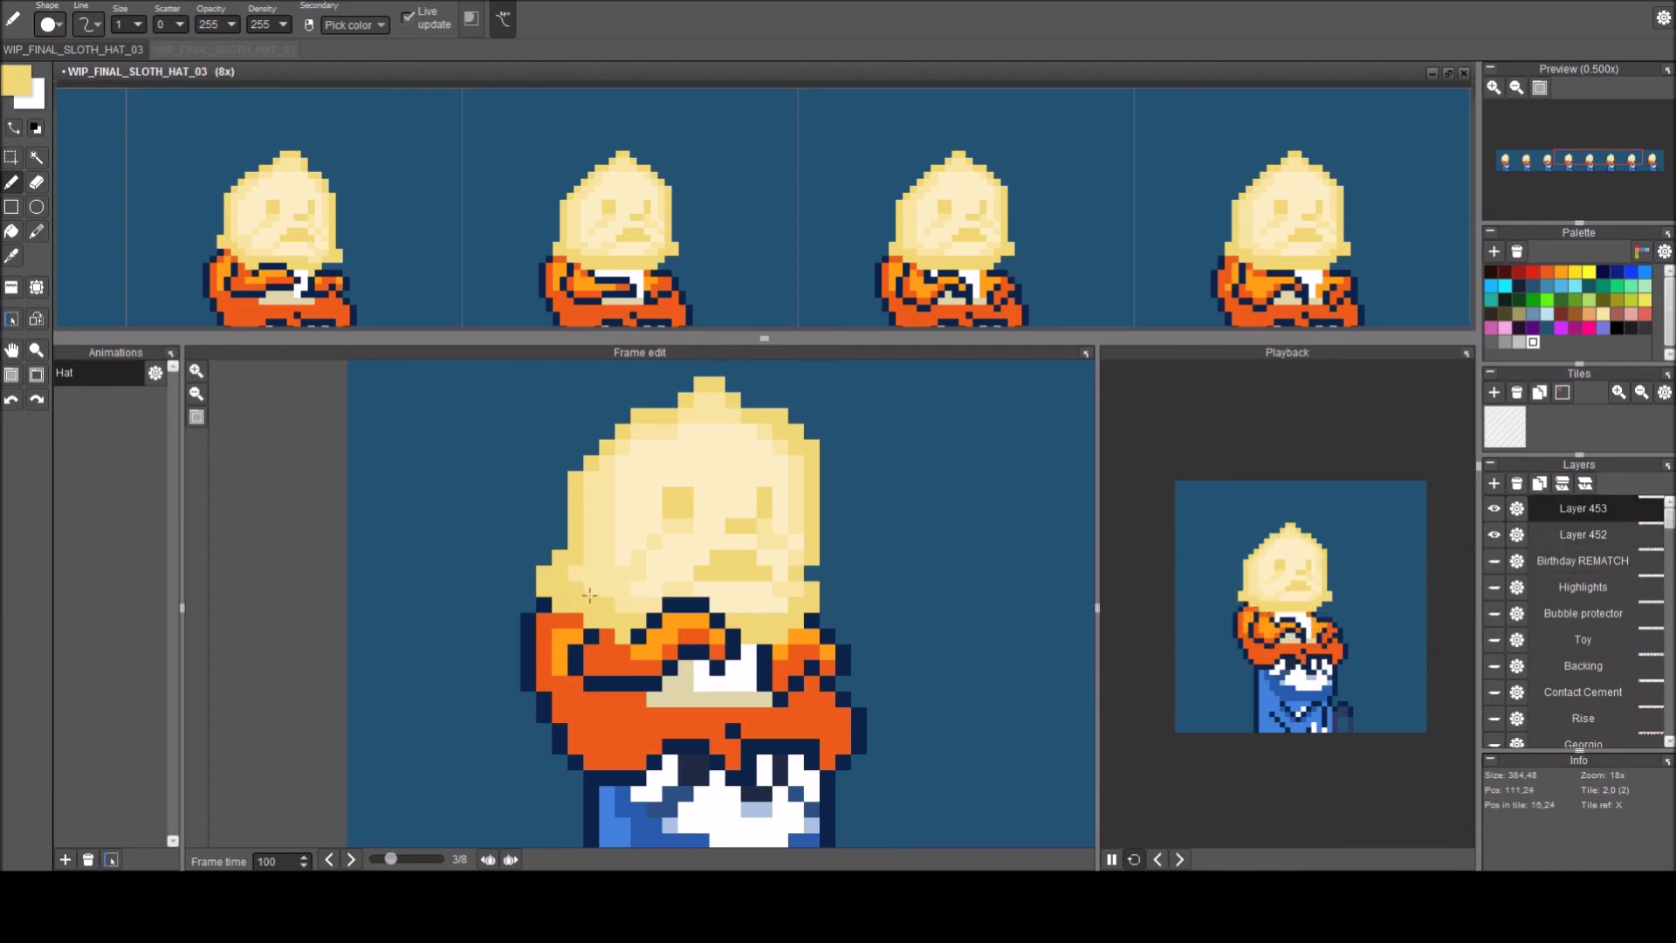
pyautogui.rightClick(550, 604)
pyautogui.rightClick(543, 603)
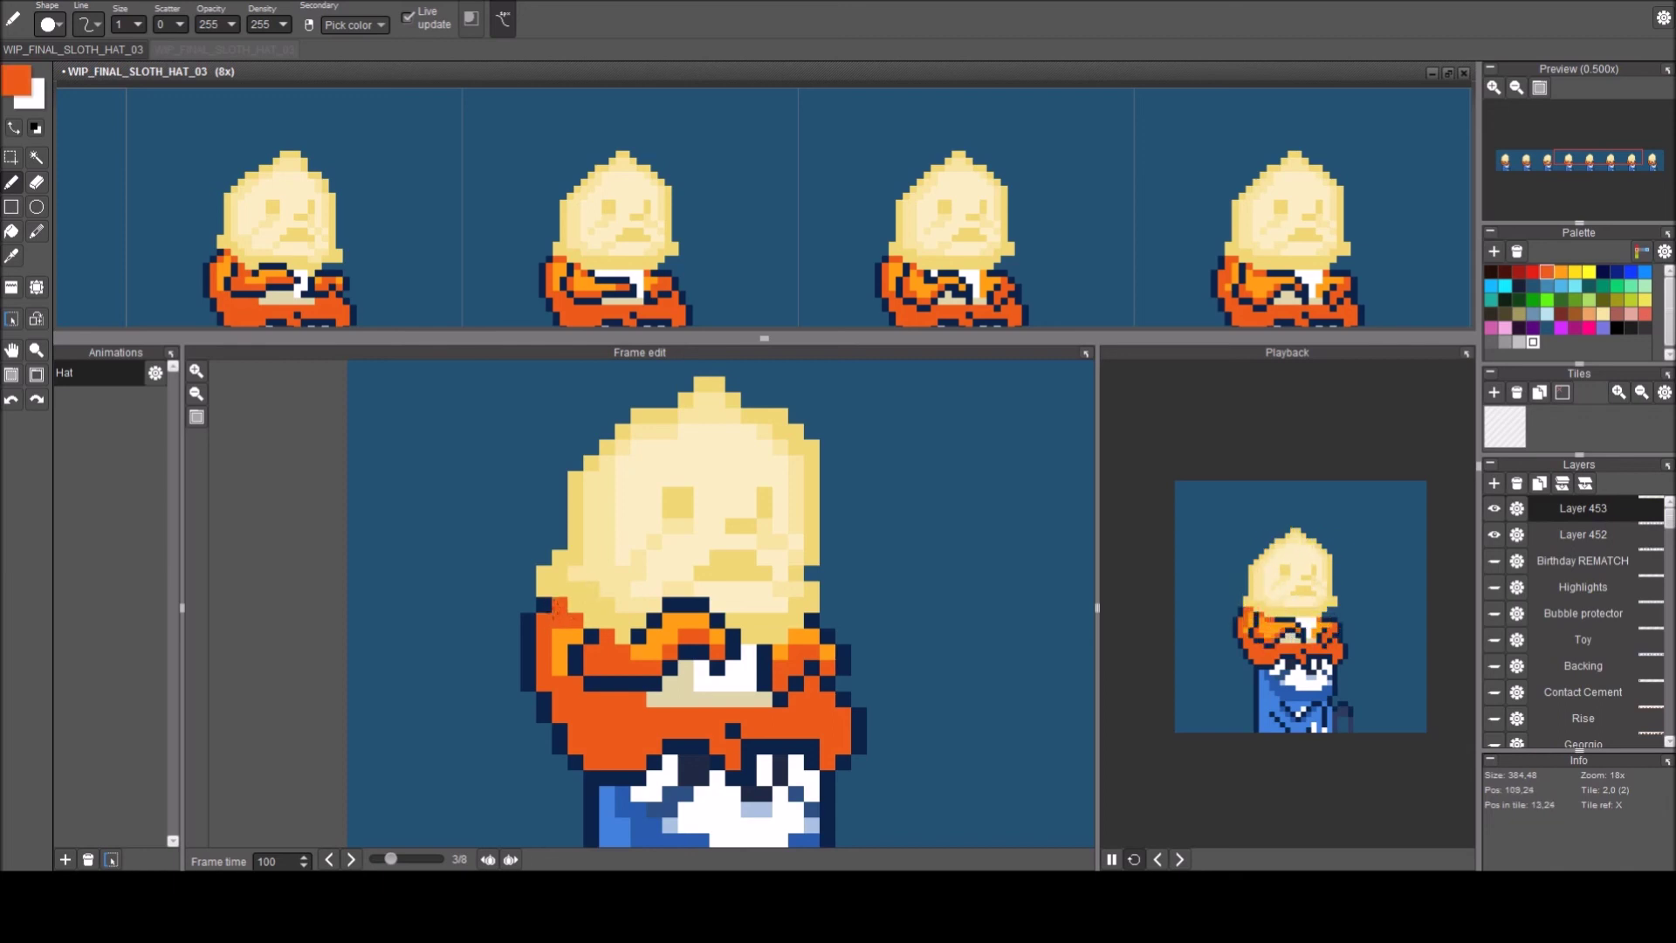
pyautogui.rightClick(546, 572)
pyautogui.click(545, 558)
pyautogui.click(561, 543)
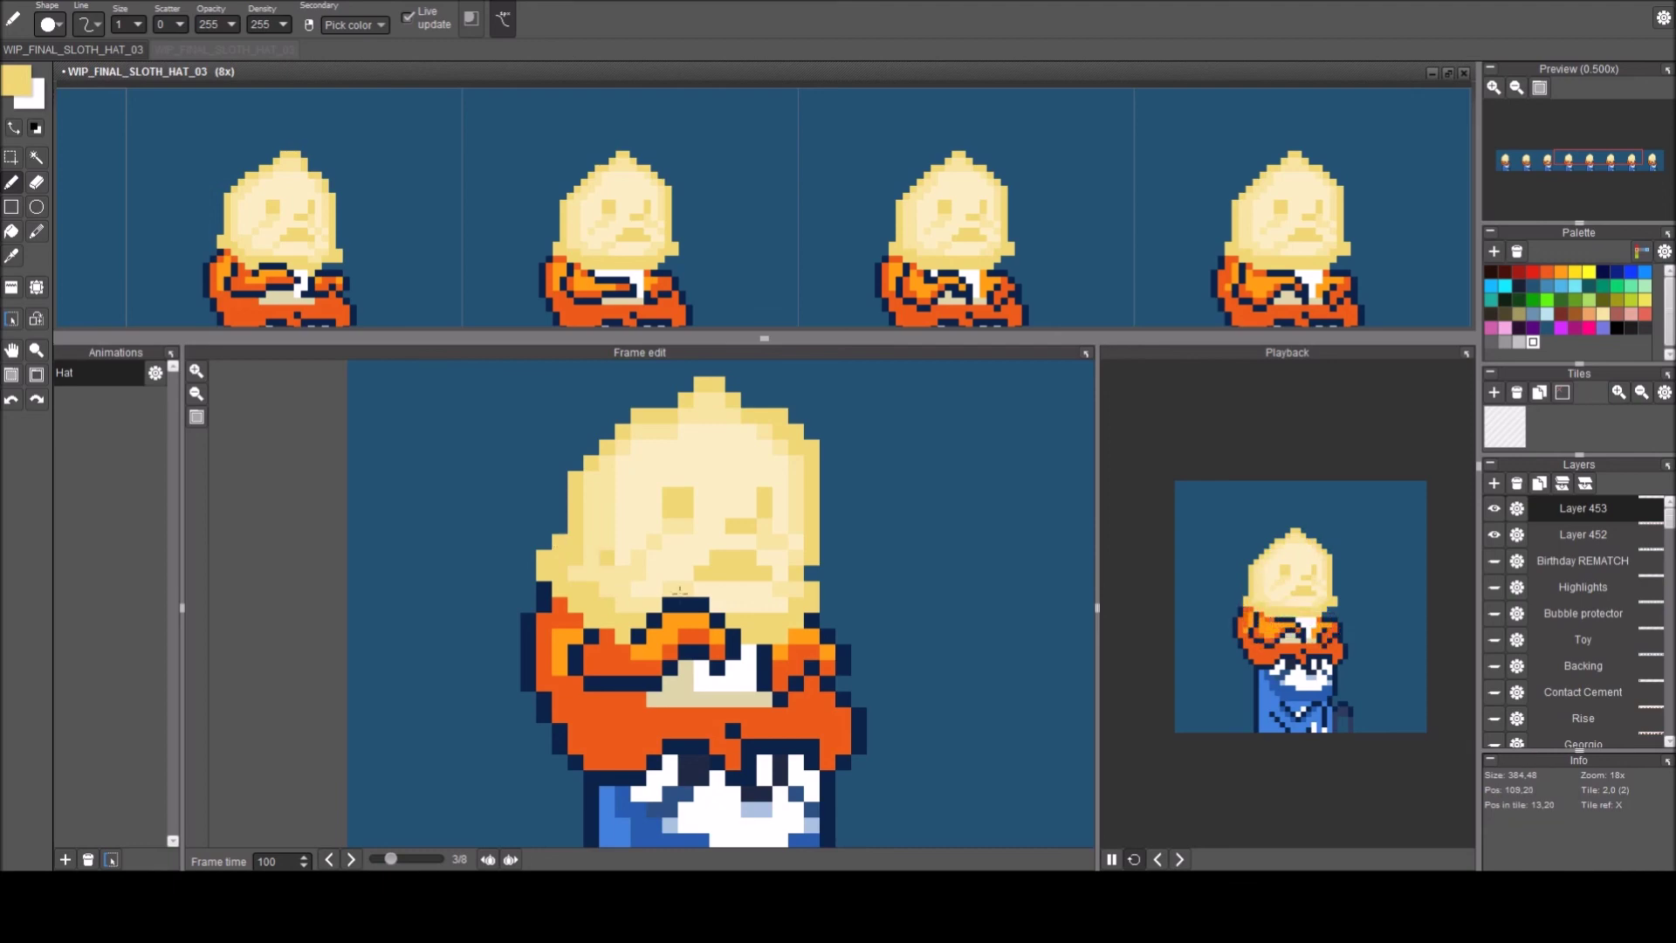
# Darken the foreground yellow to bfa016 for use with the Fill tool.
pyautogui.press('c')
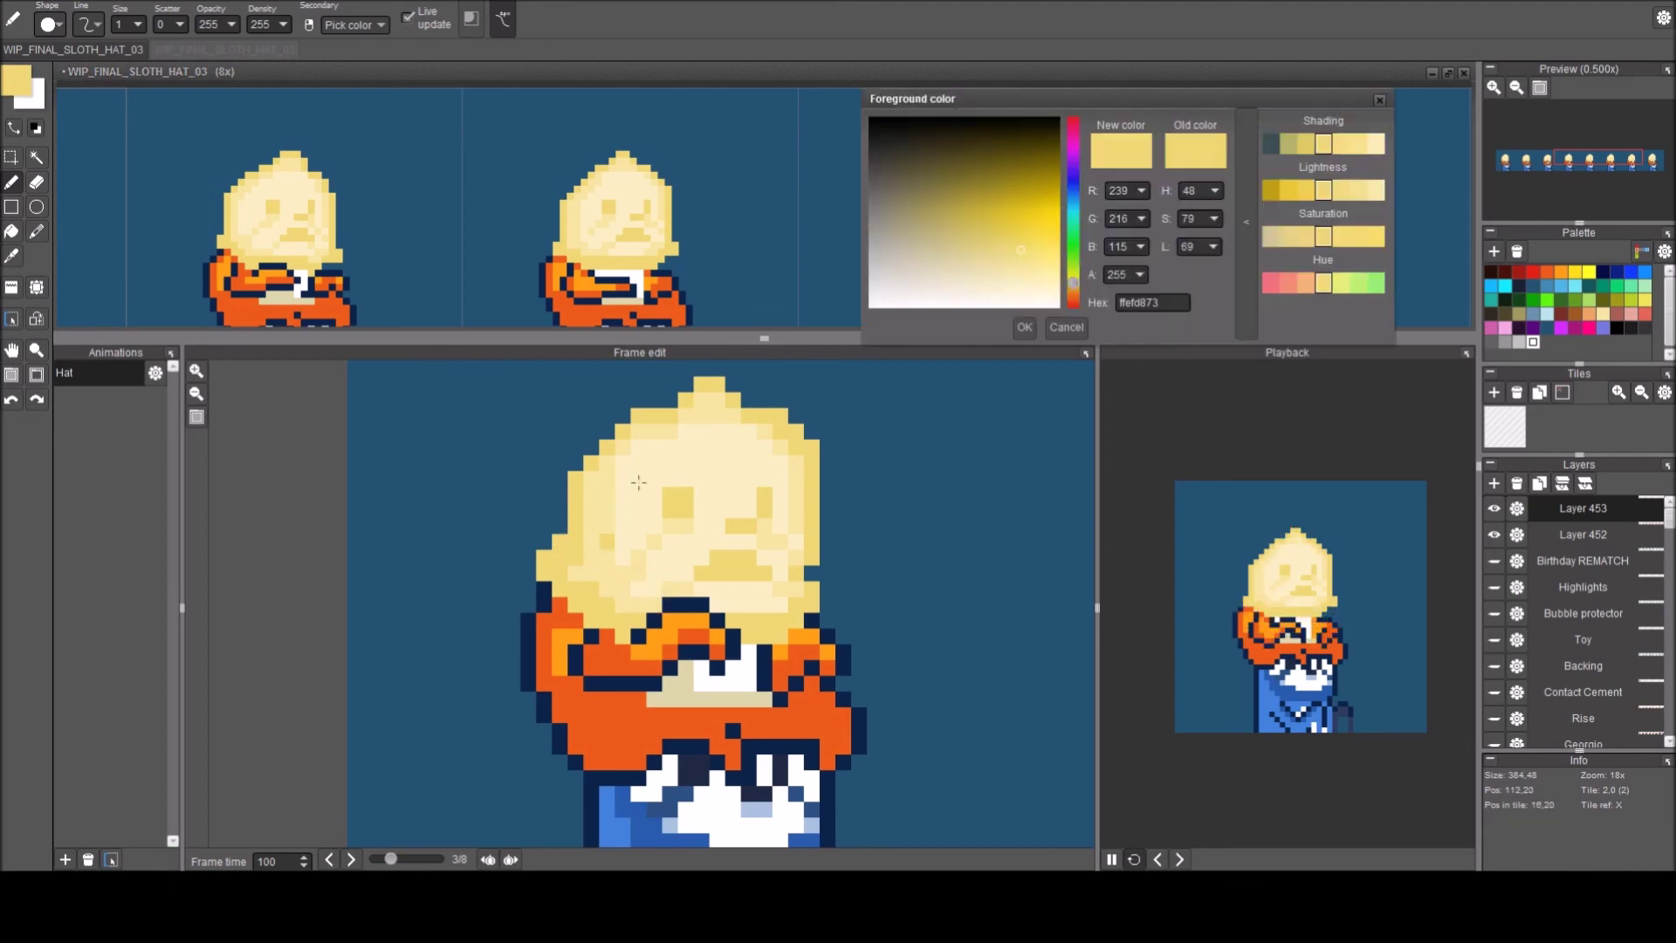
pyautogui.click(1275, 192)
pyautogui.click(1379, 99)
pyautogui.press('f')
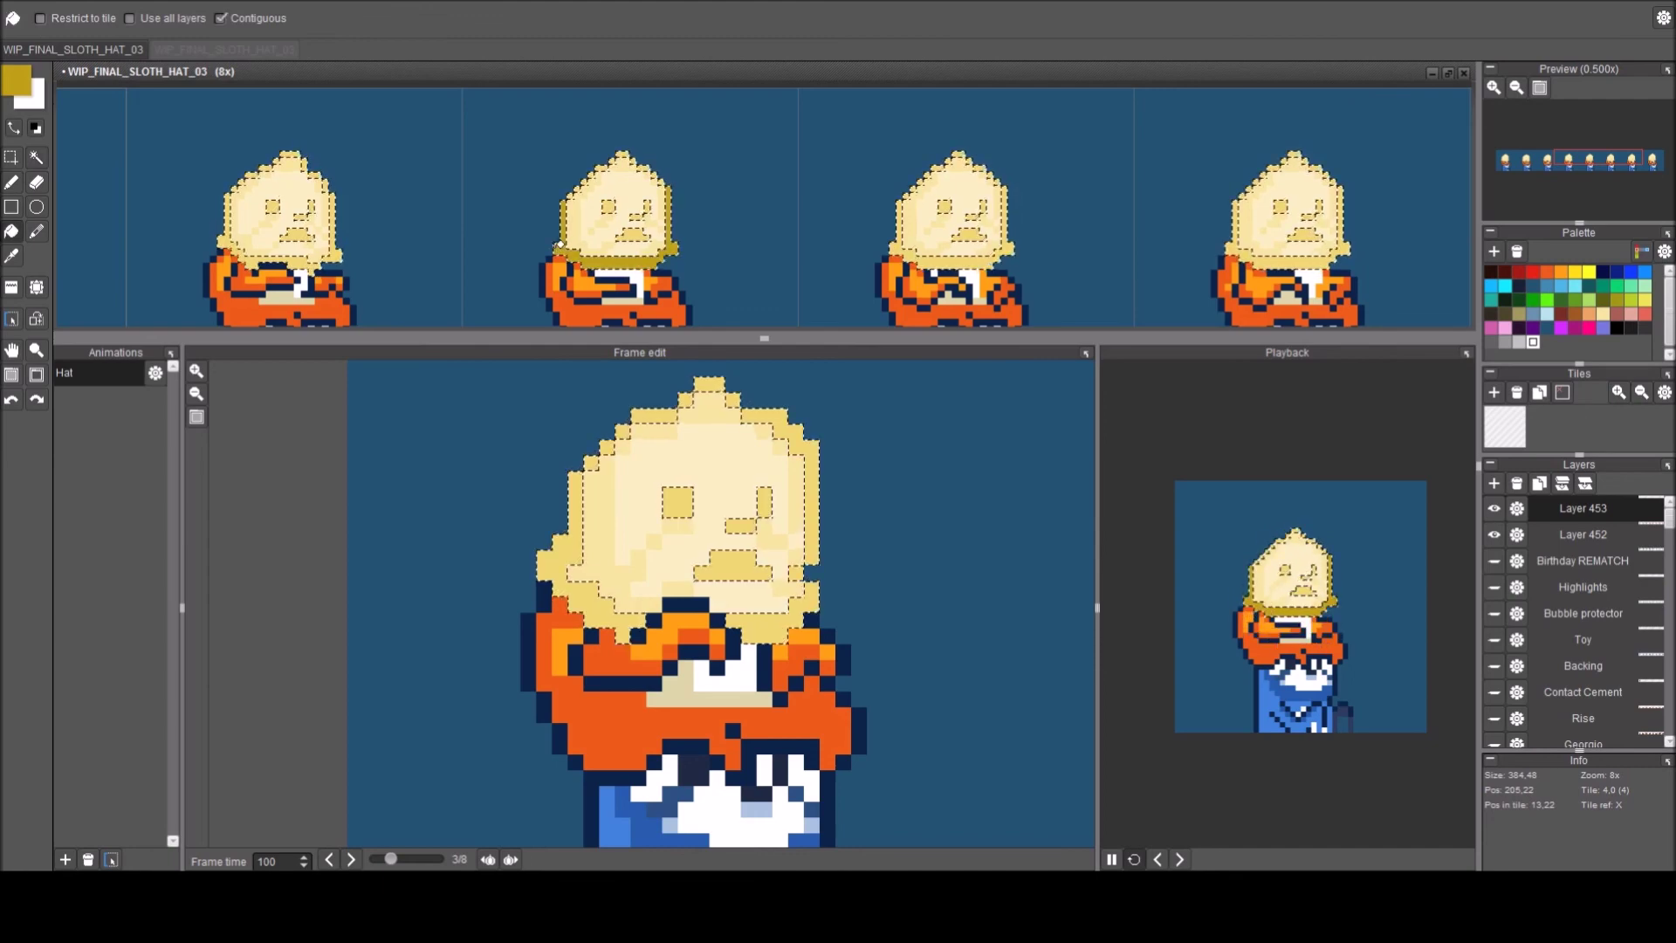
pyautogui.click(572, 249)
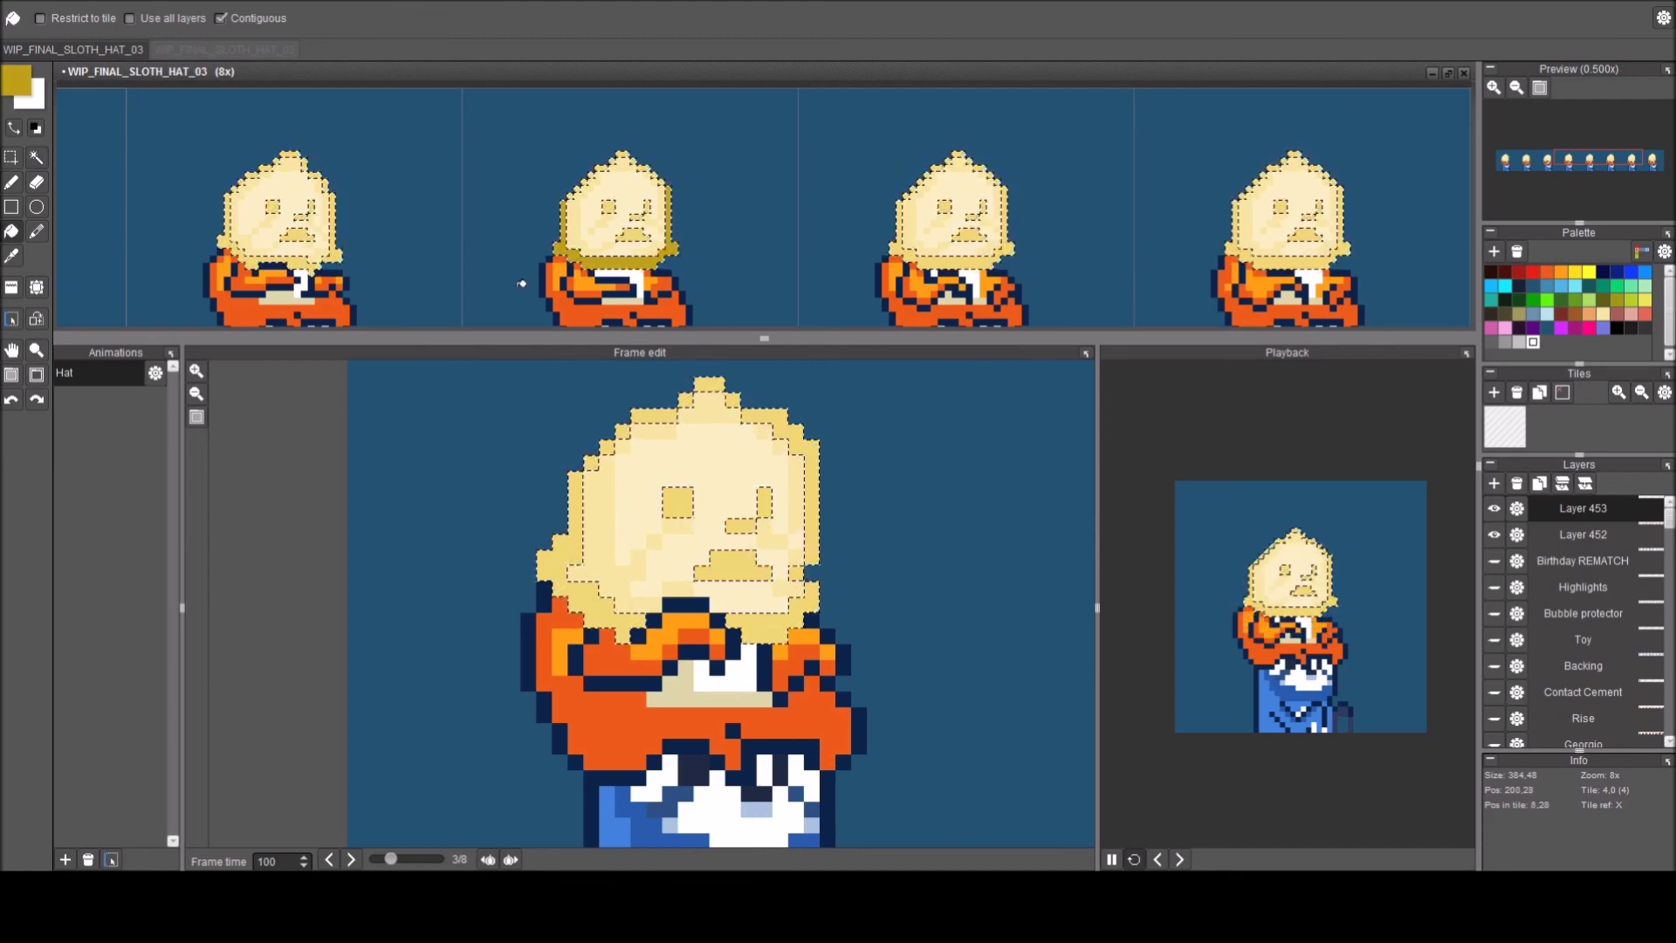
pyautogui.moveTo(531, 273); pyautogui.dragTo(830, 236)
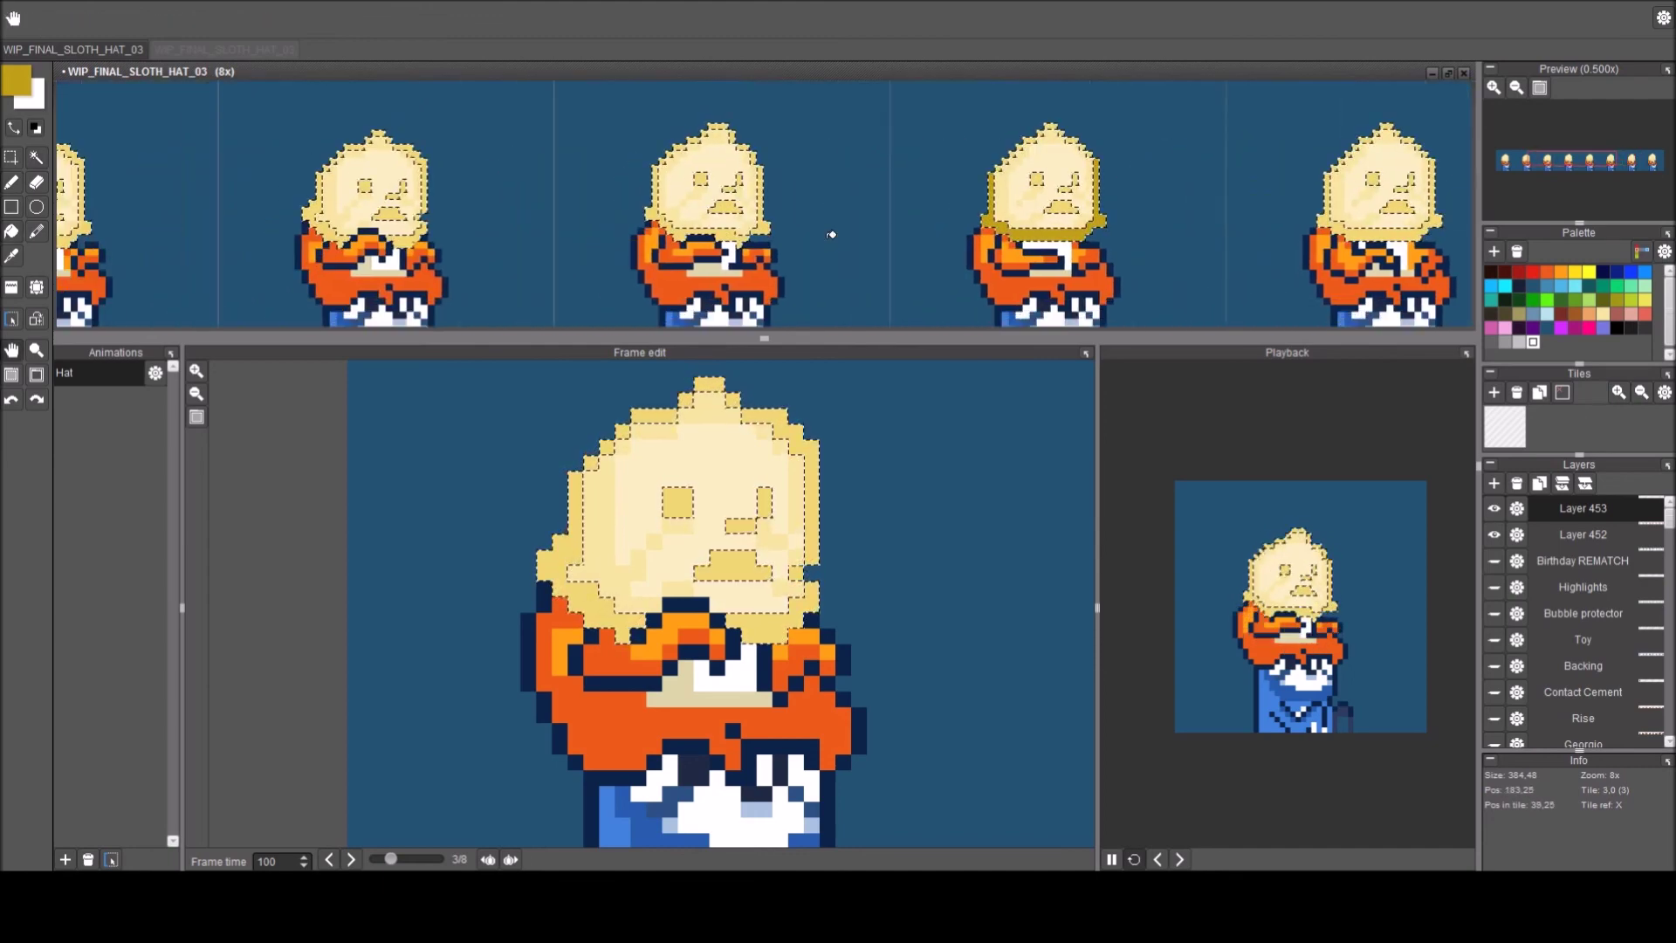
pyautogui.hotkey('ctrl', 'z')
# Turn off contiguous filling and recolour the hat outline and facial features dark yellow across all frames.
pyautogui.click(221, 17)
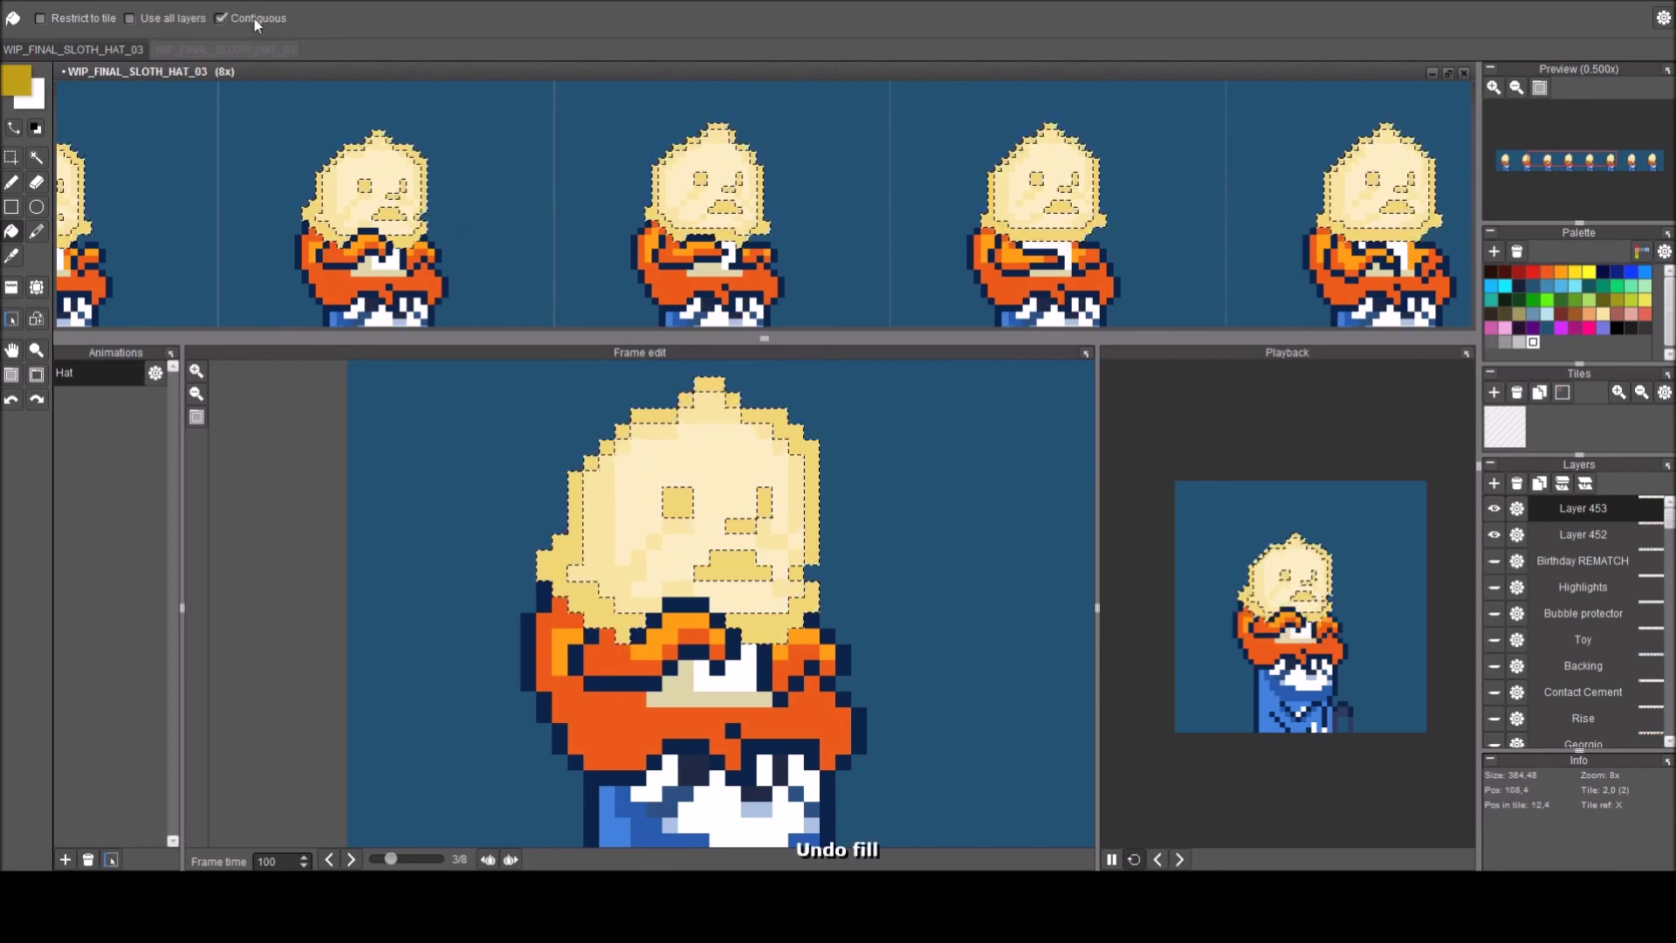
pyautogui.click(667, 217)
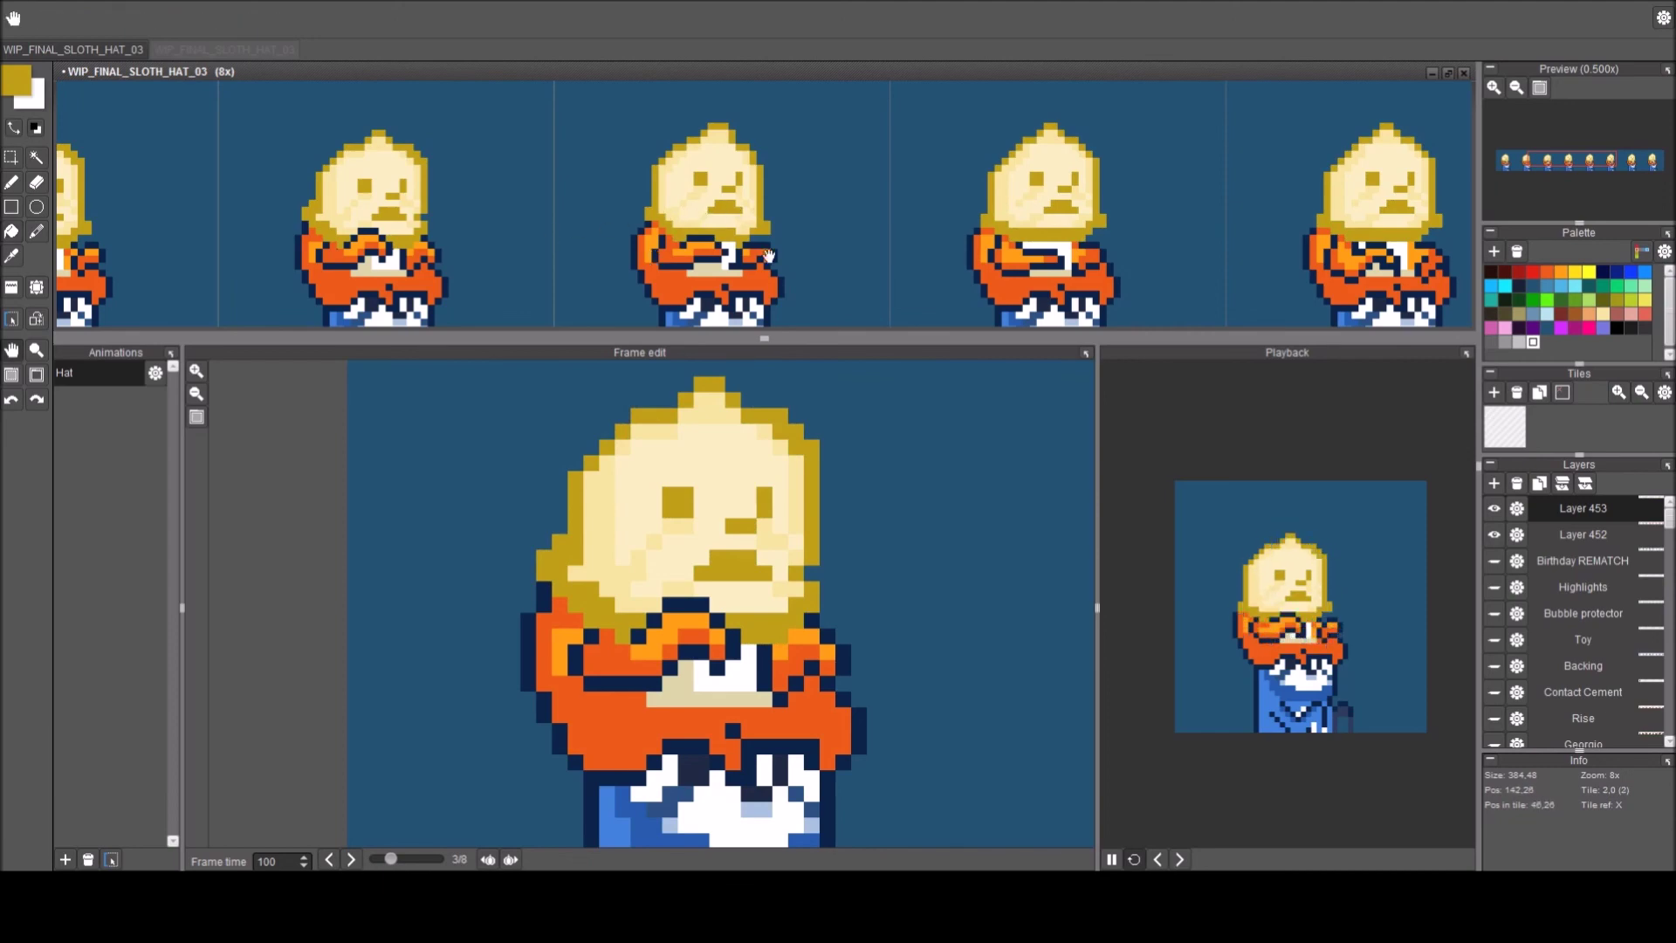
pyautogui.moveTo(548, 245); pyautogui.dragTo(921, 248)
# Lighten the foreground yellow to edd35f and turn contiguous filling back on.
pyautogui.press('c')
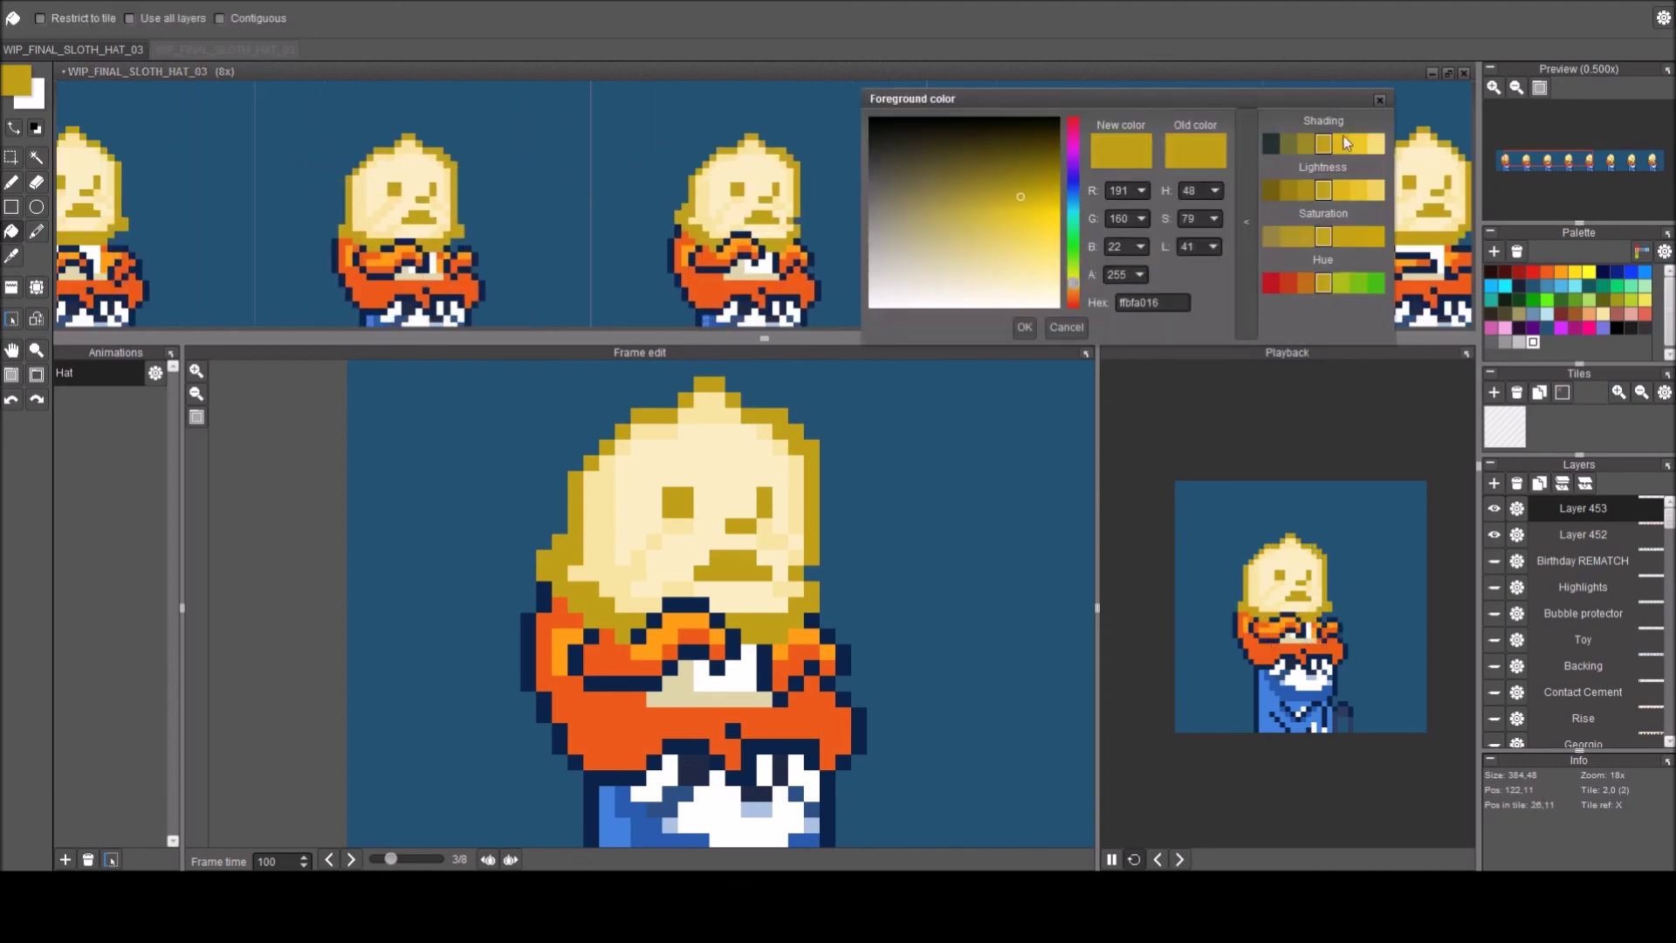
pyautogui.click(1376, 190)
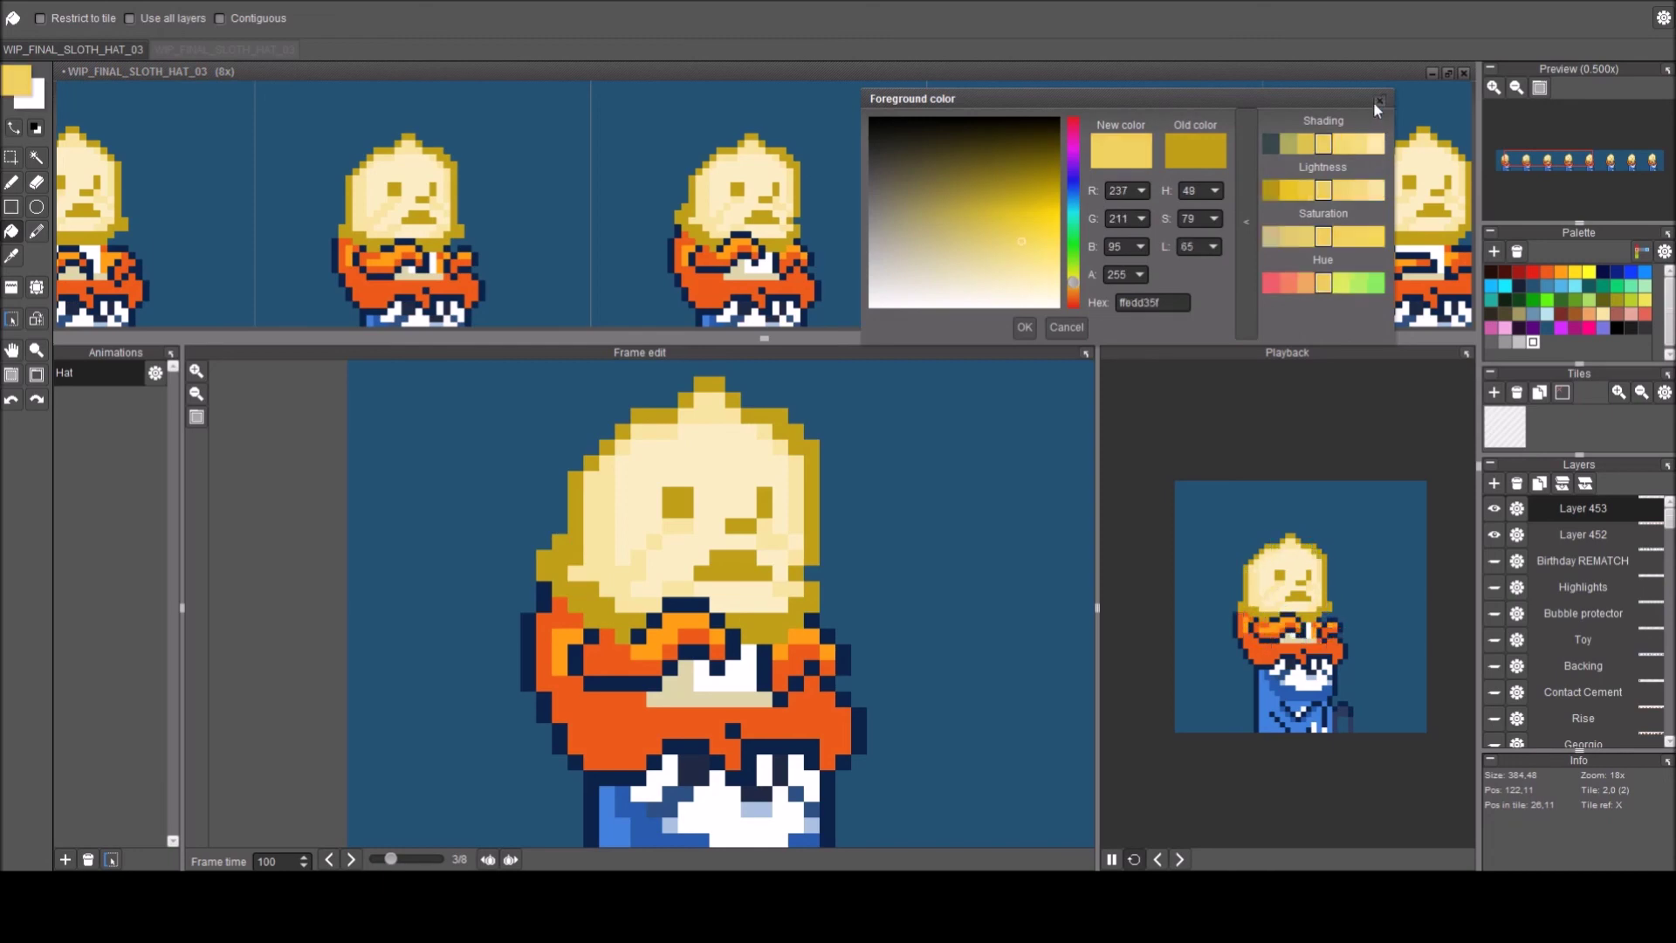
pyautogui.click(1380, 101)
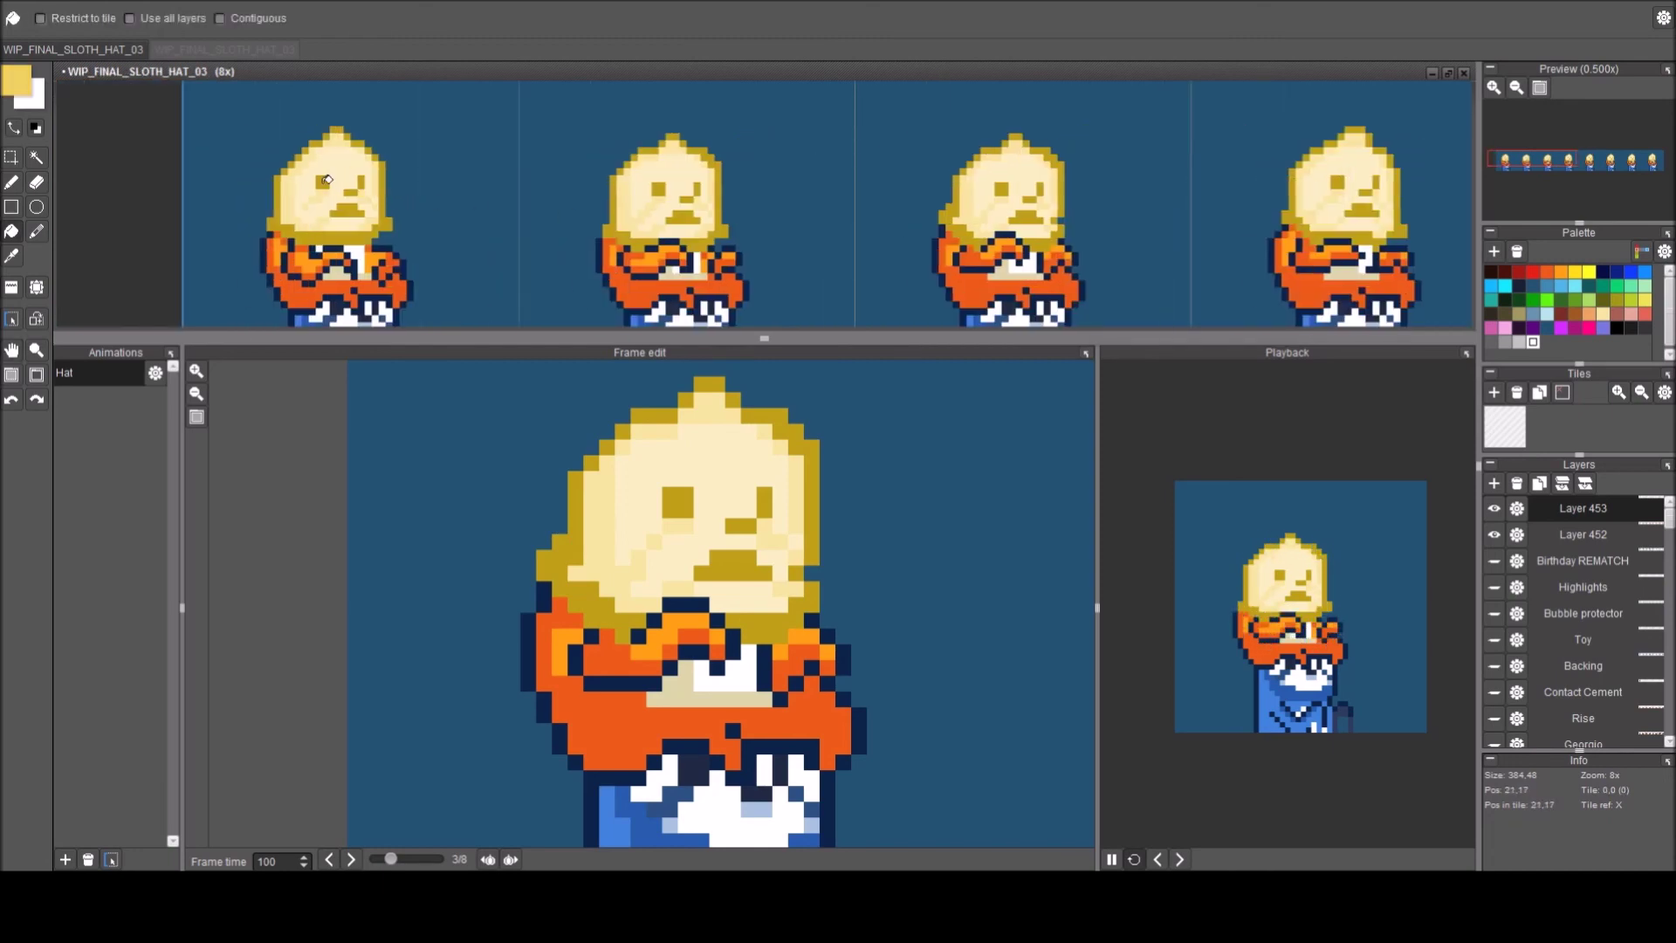
pyautogui.click(325, 180)
pyautogui.hotkey('ctrl', 'z')
pyautogui.click(257, 20)
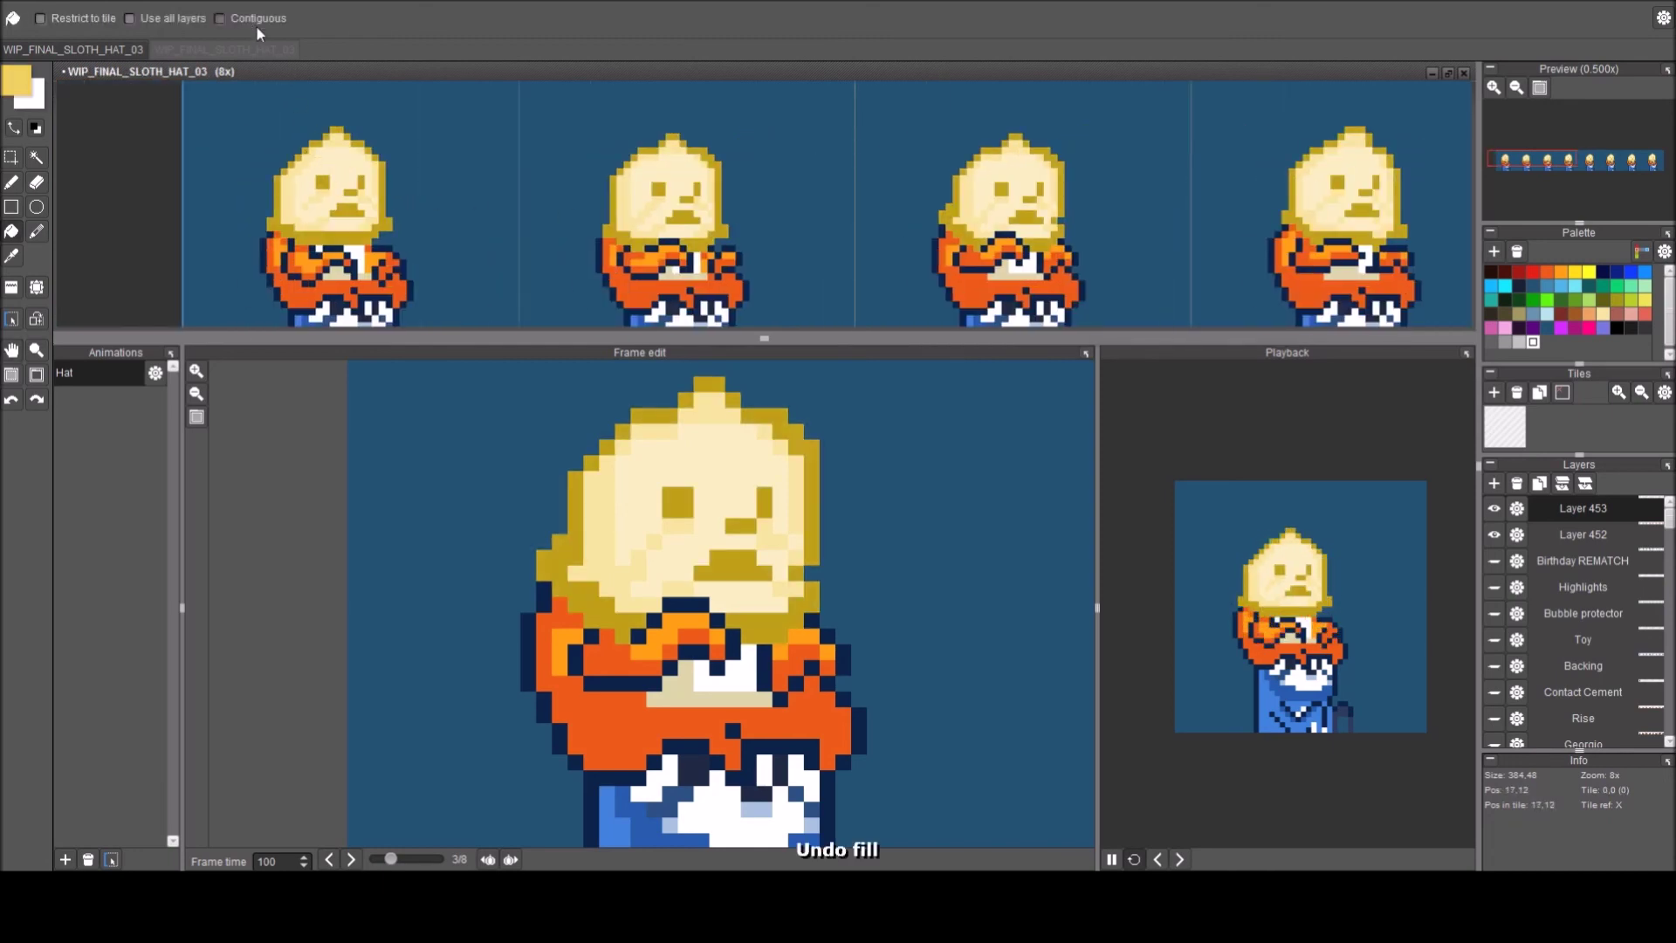
# Fill the eyes and mouth on the first and second frames with the lighter yellow.
pyautogui.scroll(3, 295, 192)
pyautogui.click(234, 195)
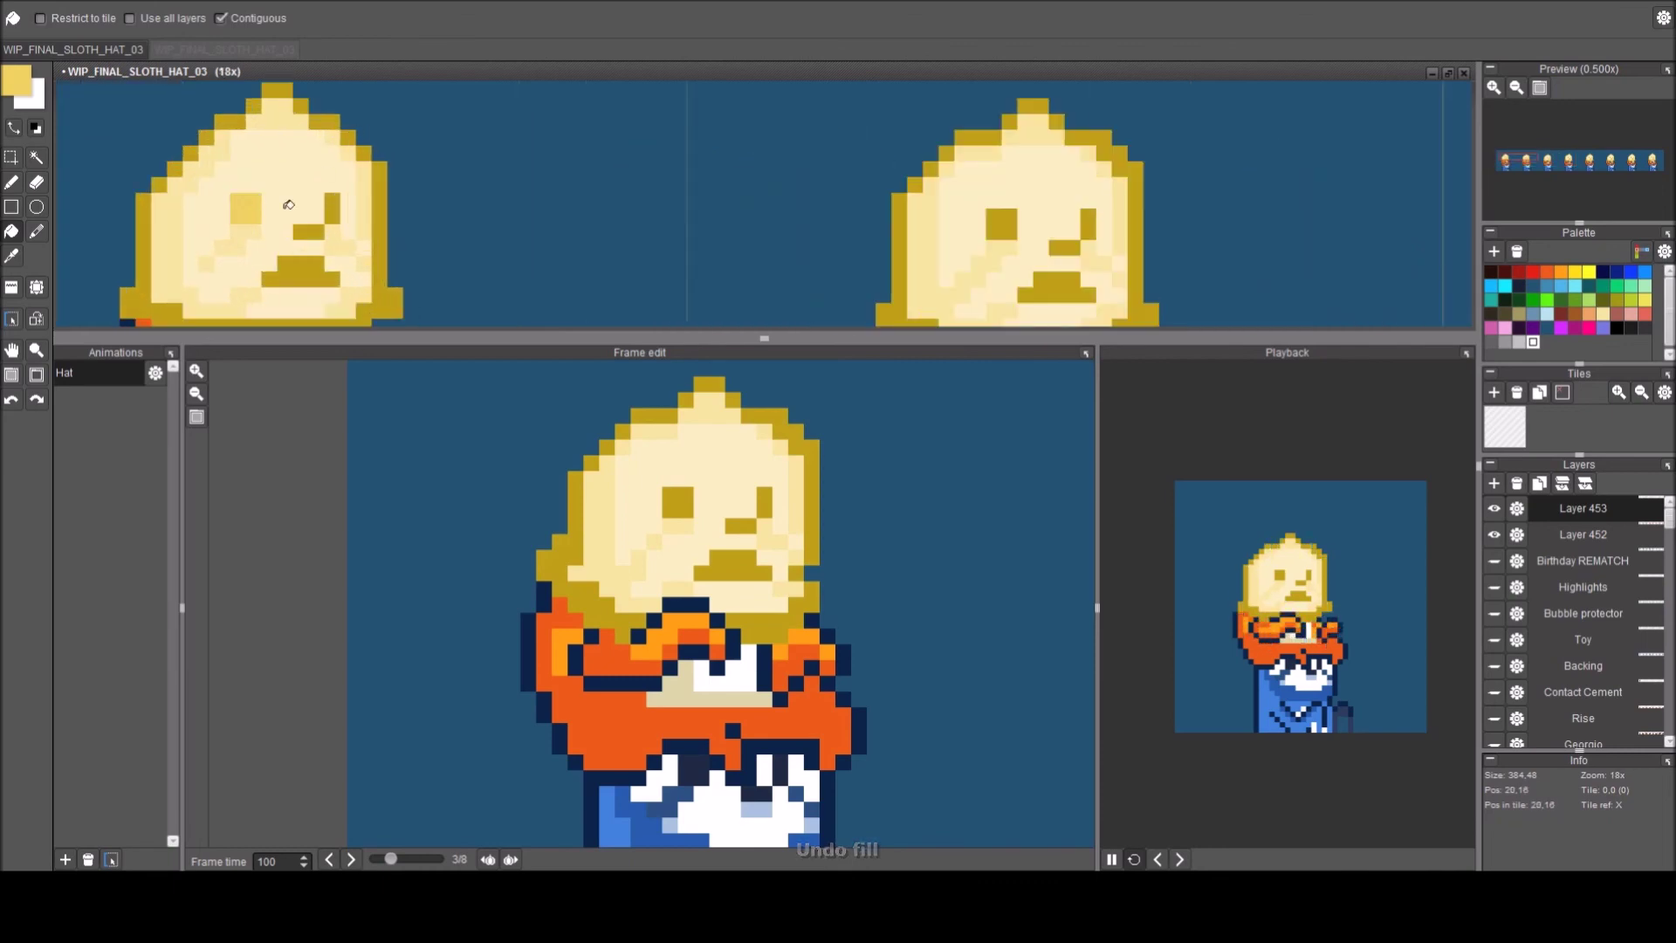
pyautogui.click(336, 202)
pyautogui.click(310, 274)
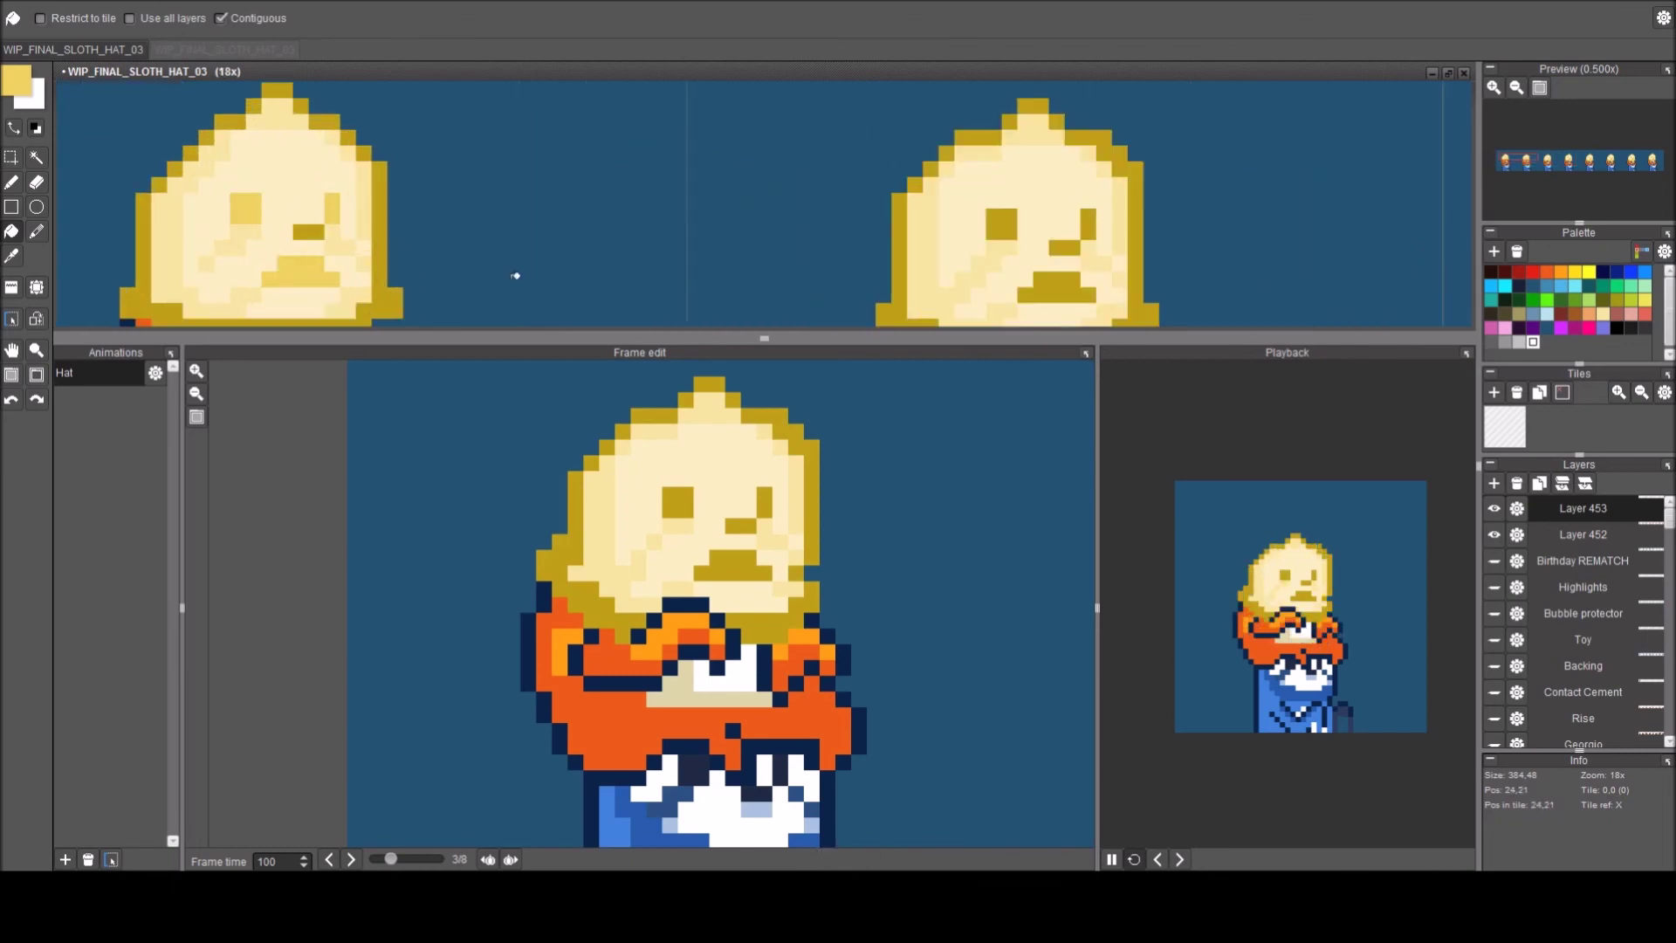
pyautogui.moveTo(535, 191); pyautogui.dragTo(246, 156)
pyautogui.click(726, 245)
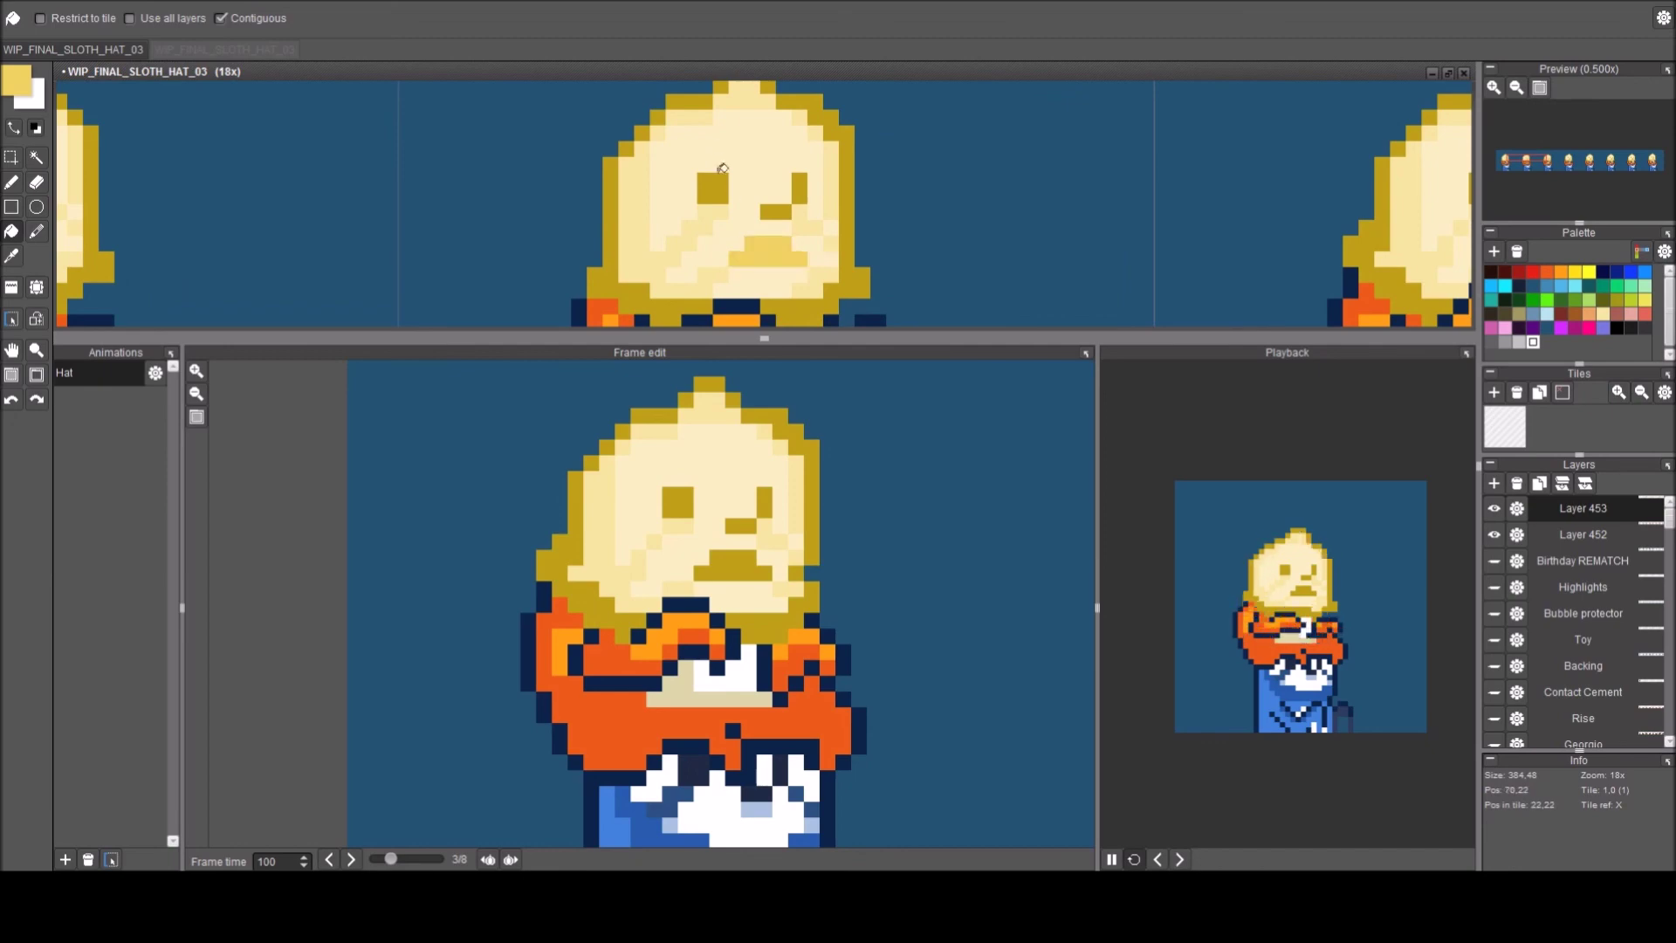
pyautogui.click(709, 174)
pyautogui.click(798, 183)
# Fill both eyes and the mouth on the third frame with the lighter yellow.
pyautogui.scroll(-4, 935, 198)
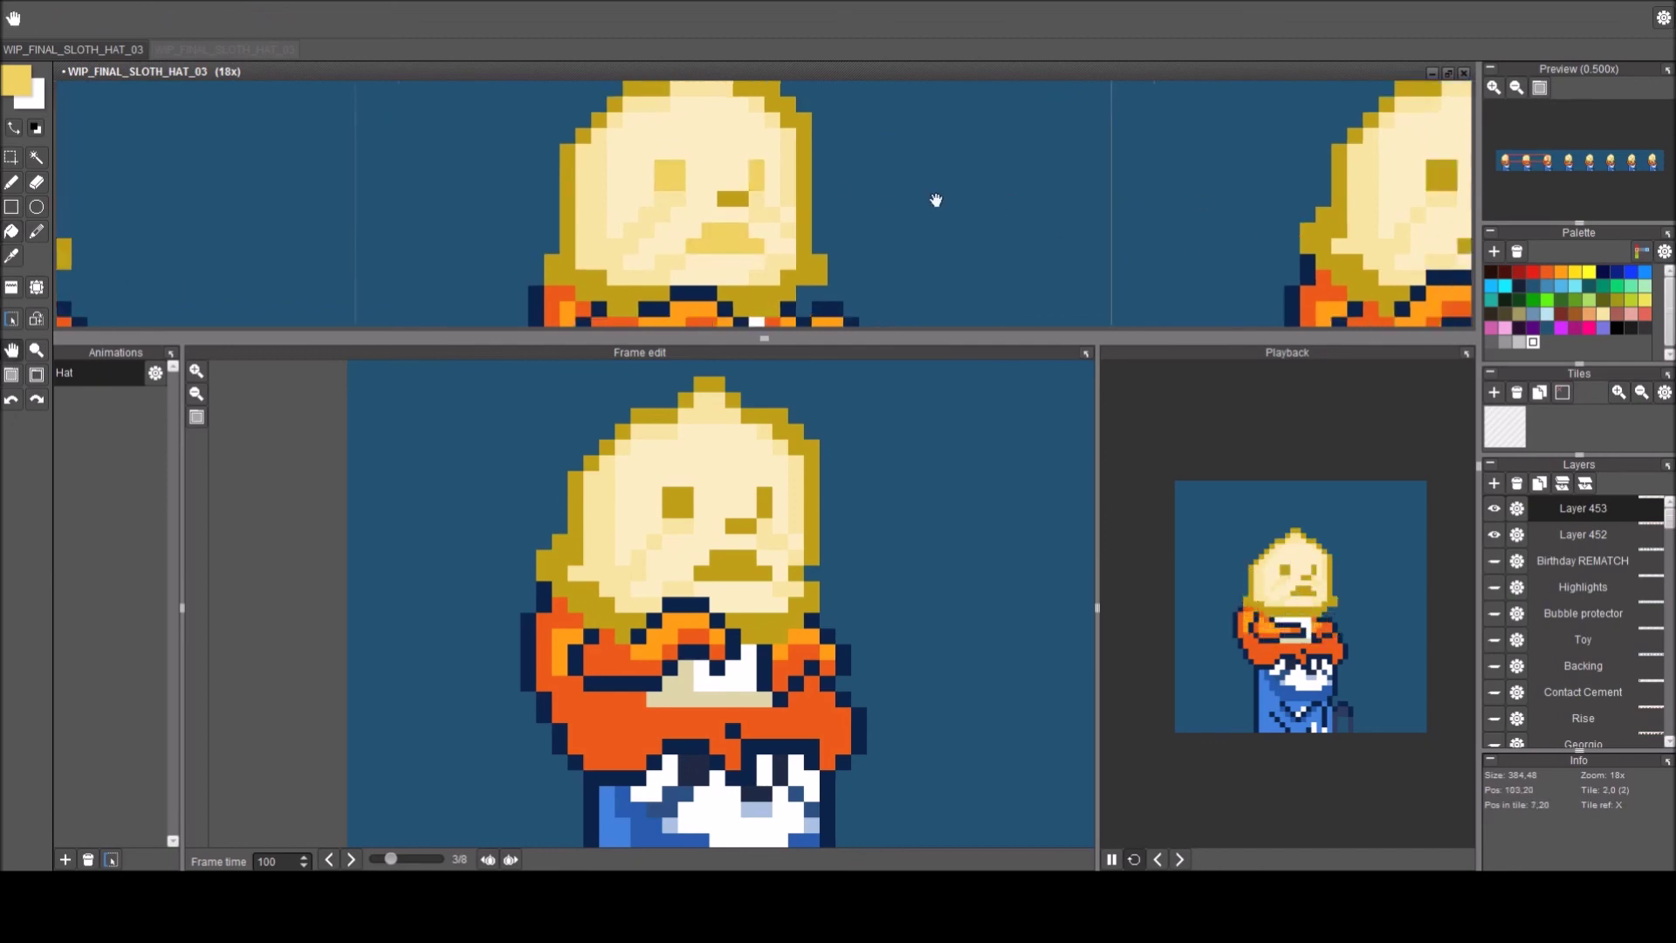
pyautogui.moveTo(1050, 199); pyautogui.dragTo(783, 174)
pyautogui.scroll(1, 853, 194)
pyautogui.click(696, 154)
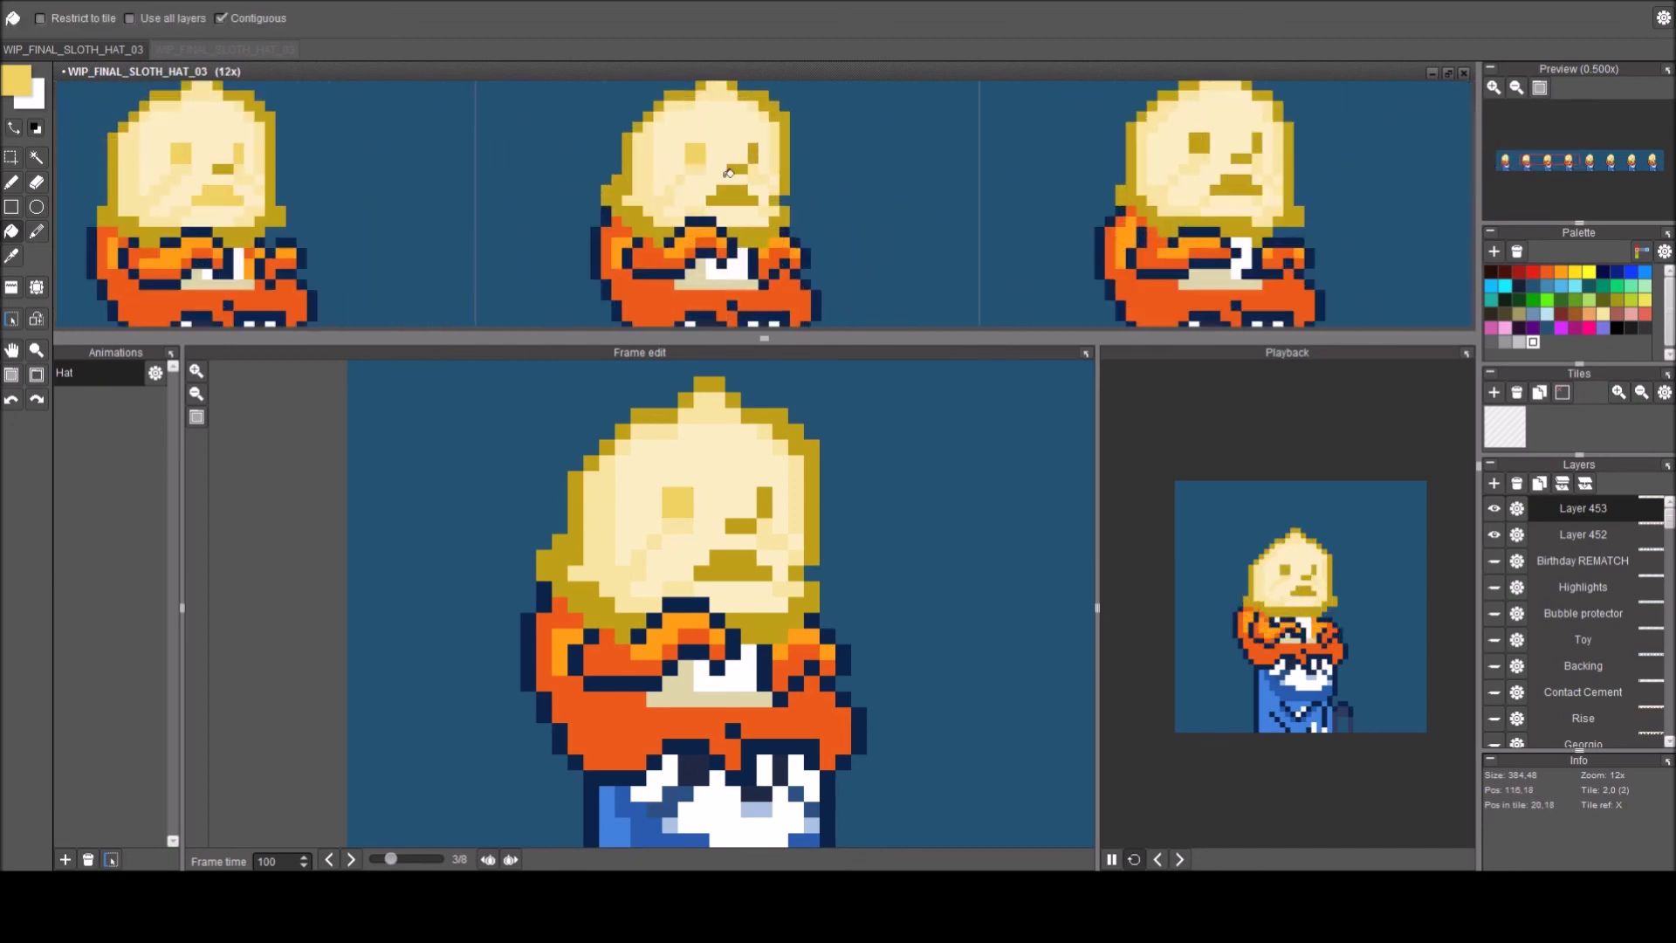
pyautogui.click(738, 192)
pyautogui.click(756, 143)
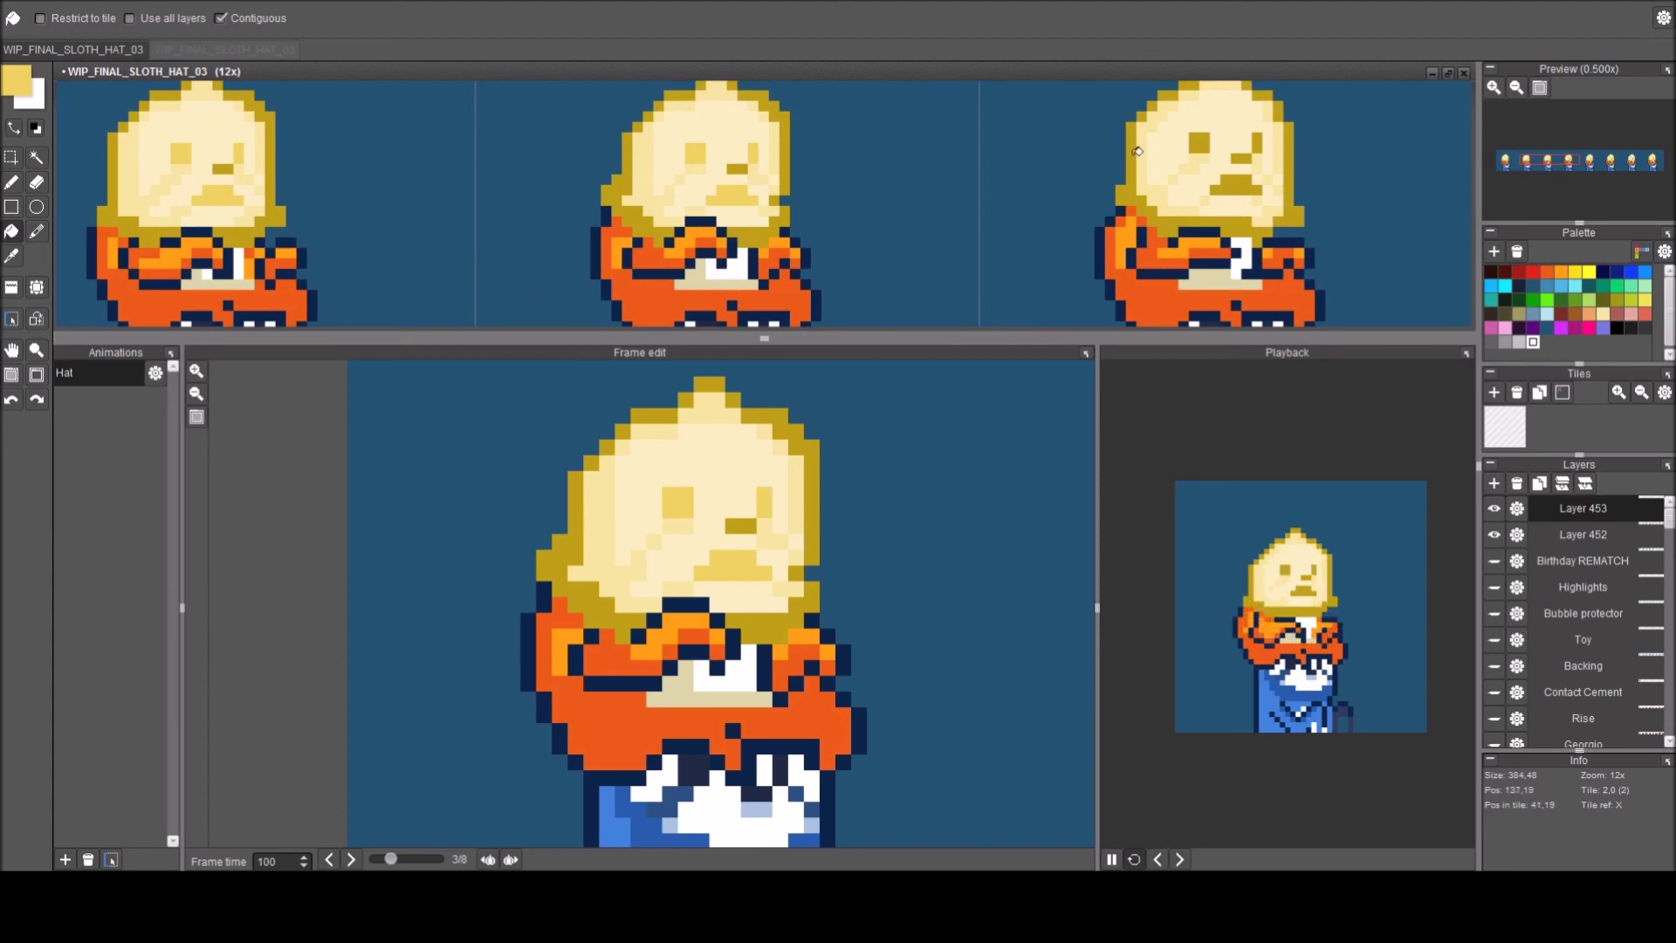
# Fill the eyes and mouth on the fourth and fifth frames with the lighter yellow.
pyautogui.moveTo(1138, 150); pyautogui.dragTo(840, 179)
pyautogui.click(903, 168)
pyautogui.click(942, 210)
pyautogui.hscroll(3, 1004, 187)
pyautogui.click(886, 168)
pyautogui.click(935, 213)
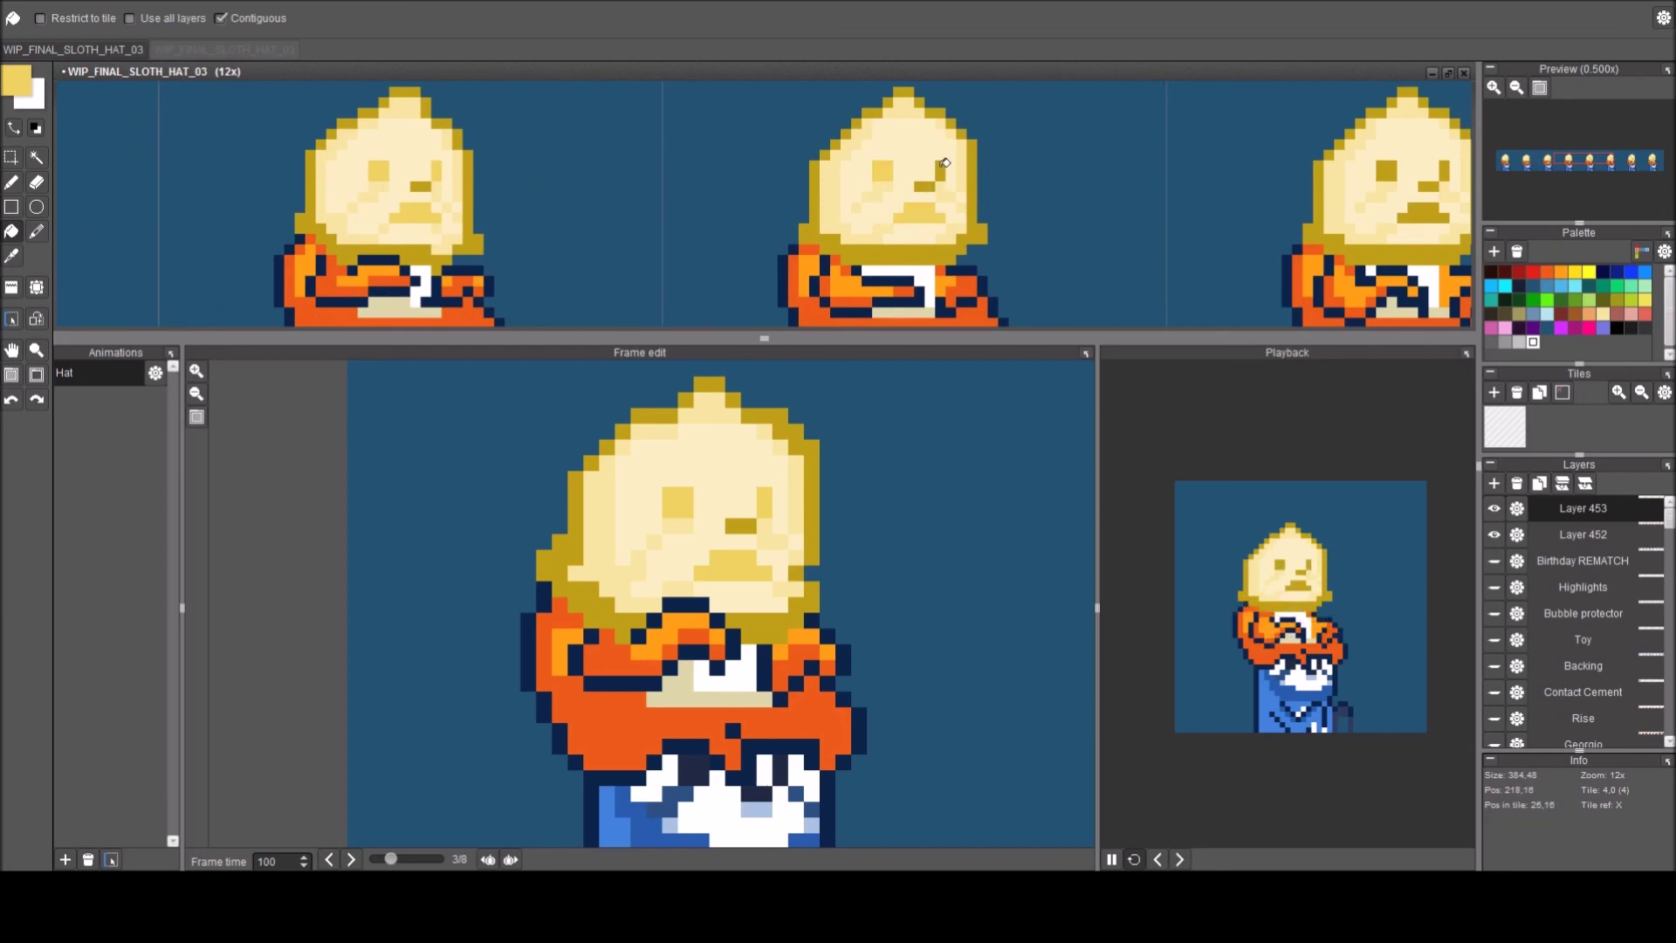
# Fill the eyes and mouth on the sixth, seventh and eighth frames with the lighter yellow.
pyautogui.hscroll(3, 722, 142)
pyautogui.click(934, 139)
pyautogui.click(974, 179)
pyautogui.moveTo(1088, 160); pyautogui.dragTo(590, 134)
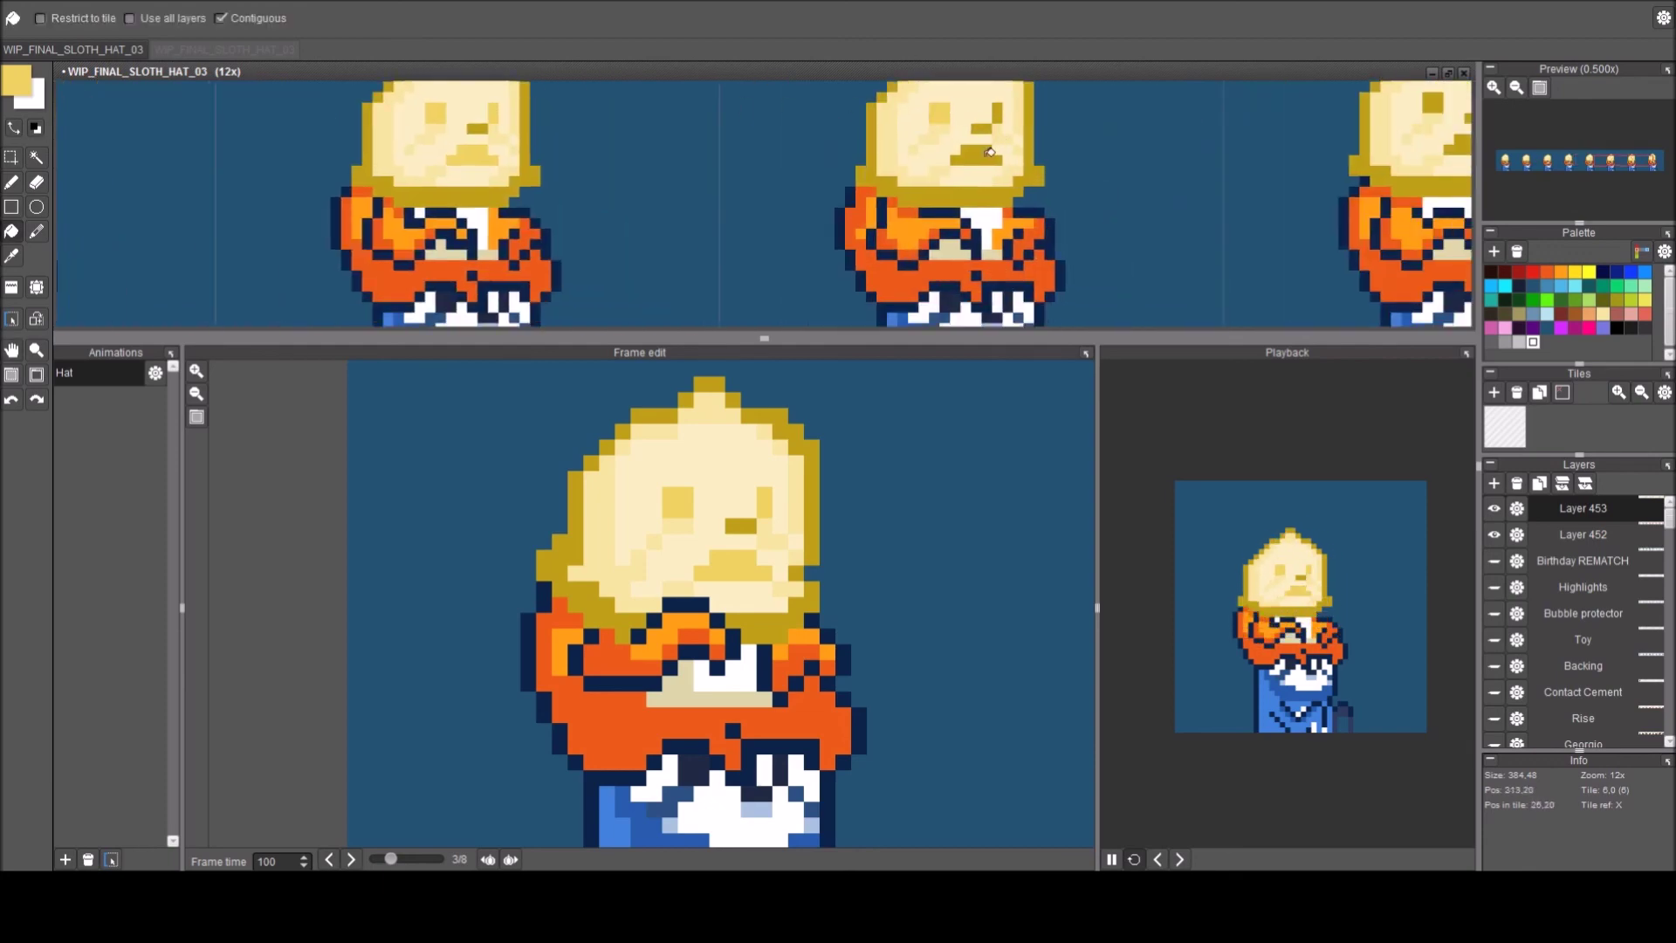
pyautogui.scroll(2, 1081, 102)
pyautogui.hscroll(3, 1132, 156)
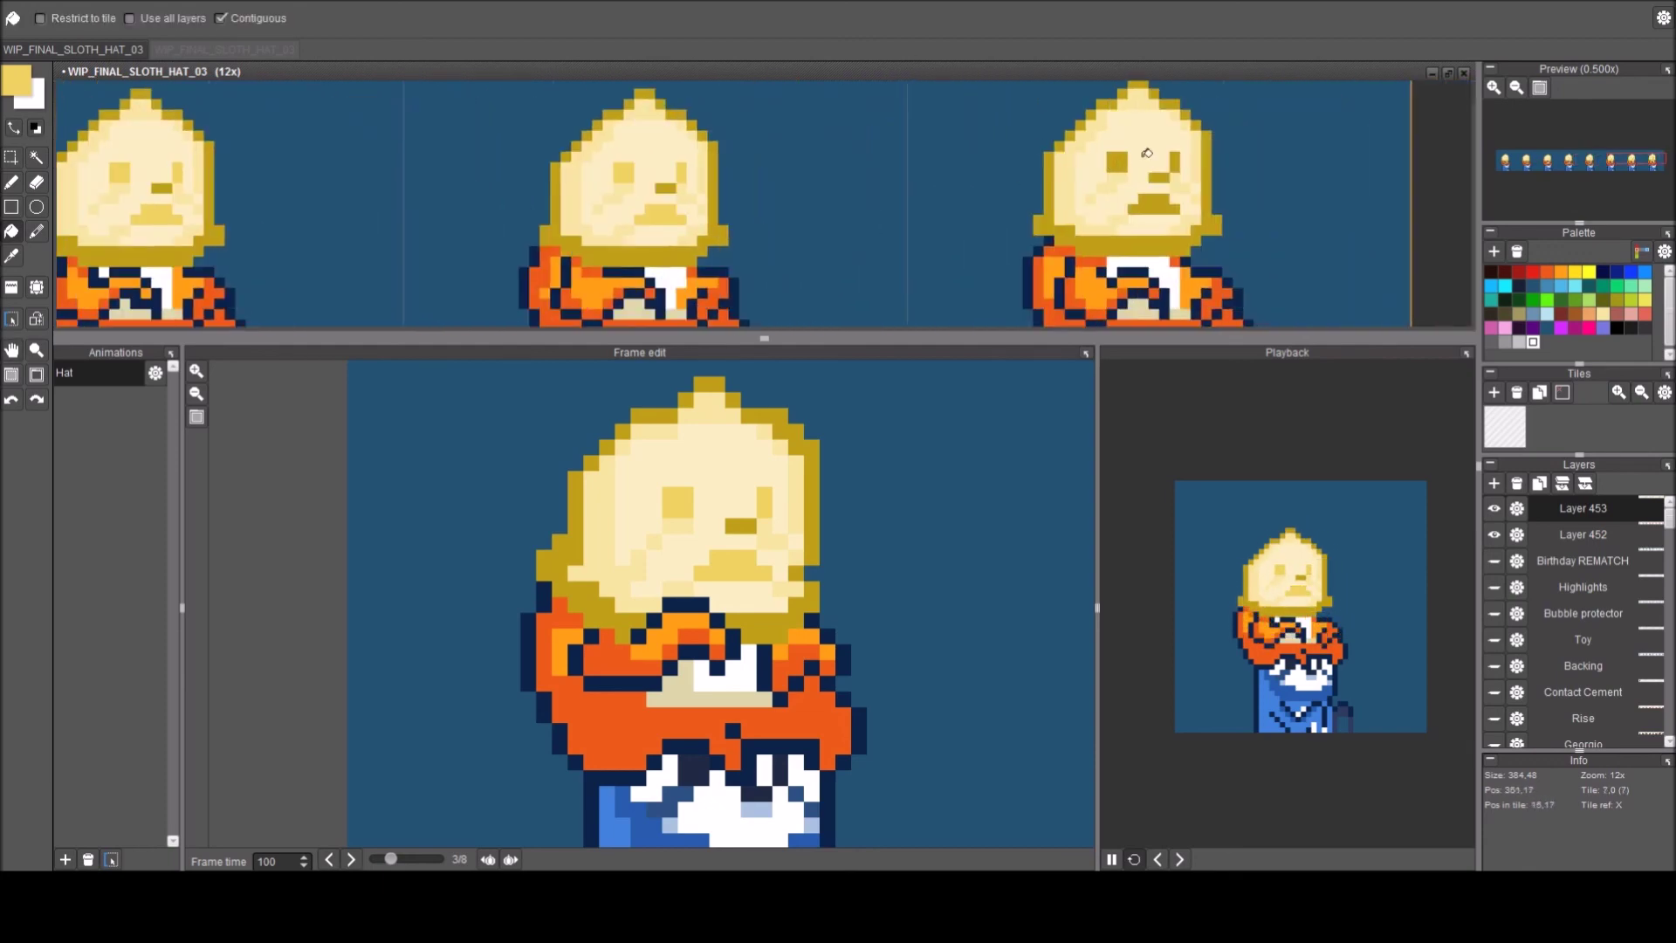
pyautogui.click(1120, 163)
pyautogui.click(1154, 199)
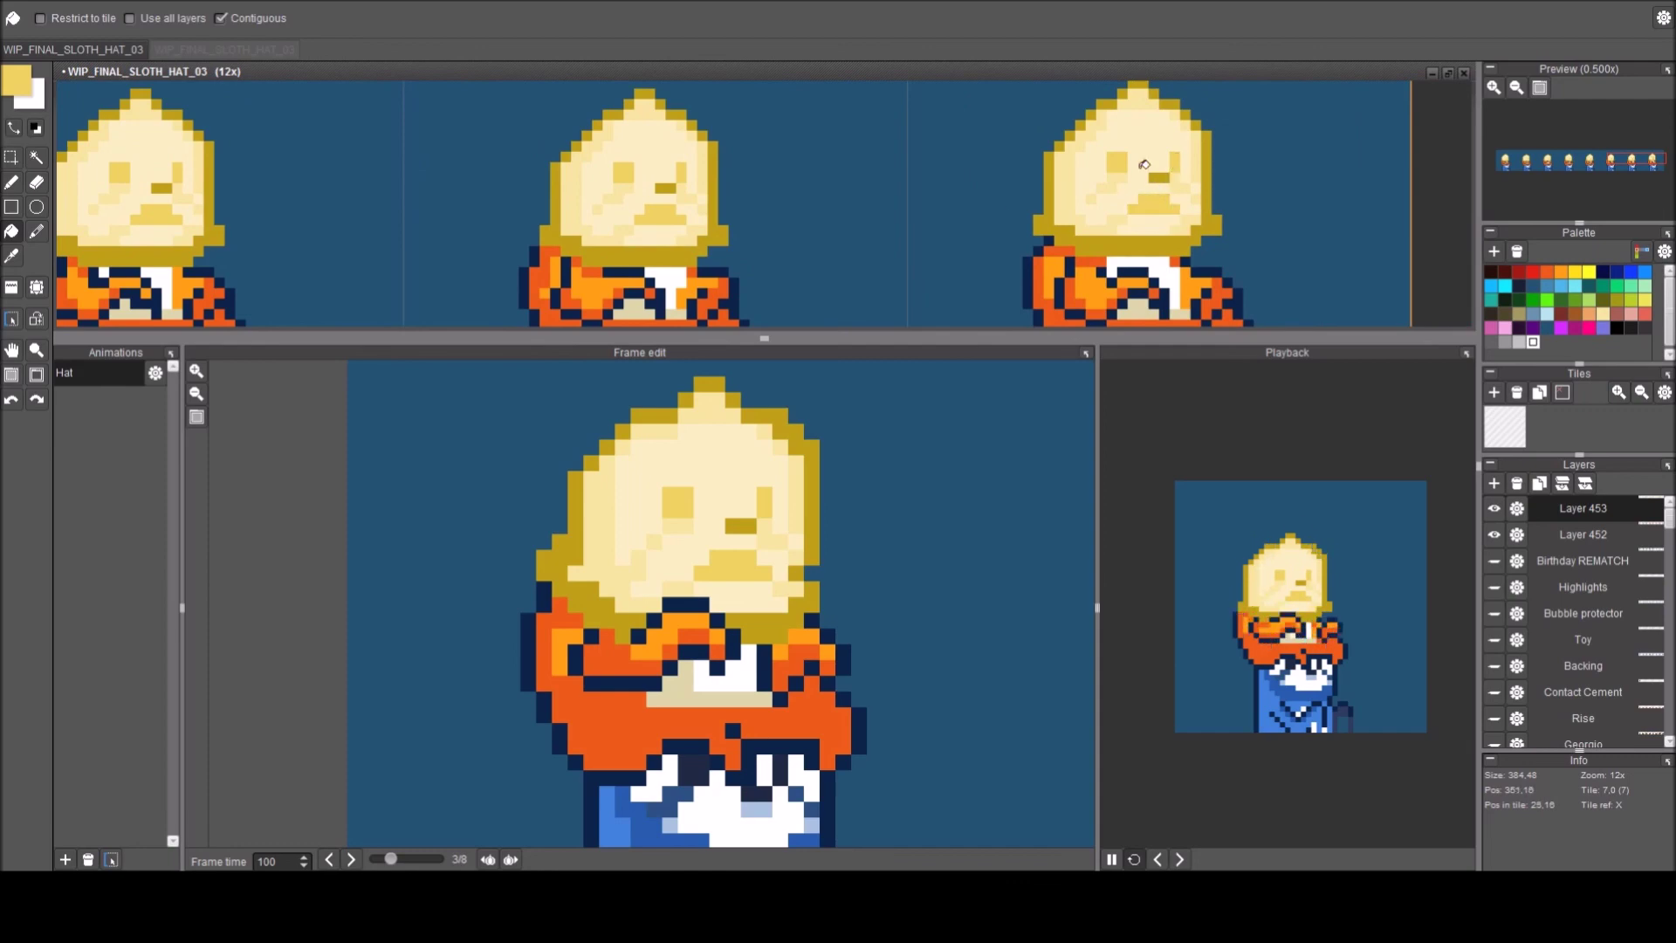
# Try recolouring the noses across the Hat frames with the lighter yellow, using the pen.
pyautogui.scroll(-3, 992, 168)
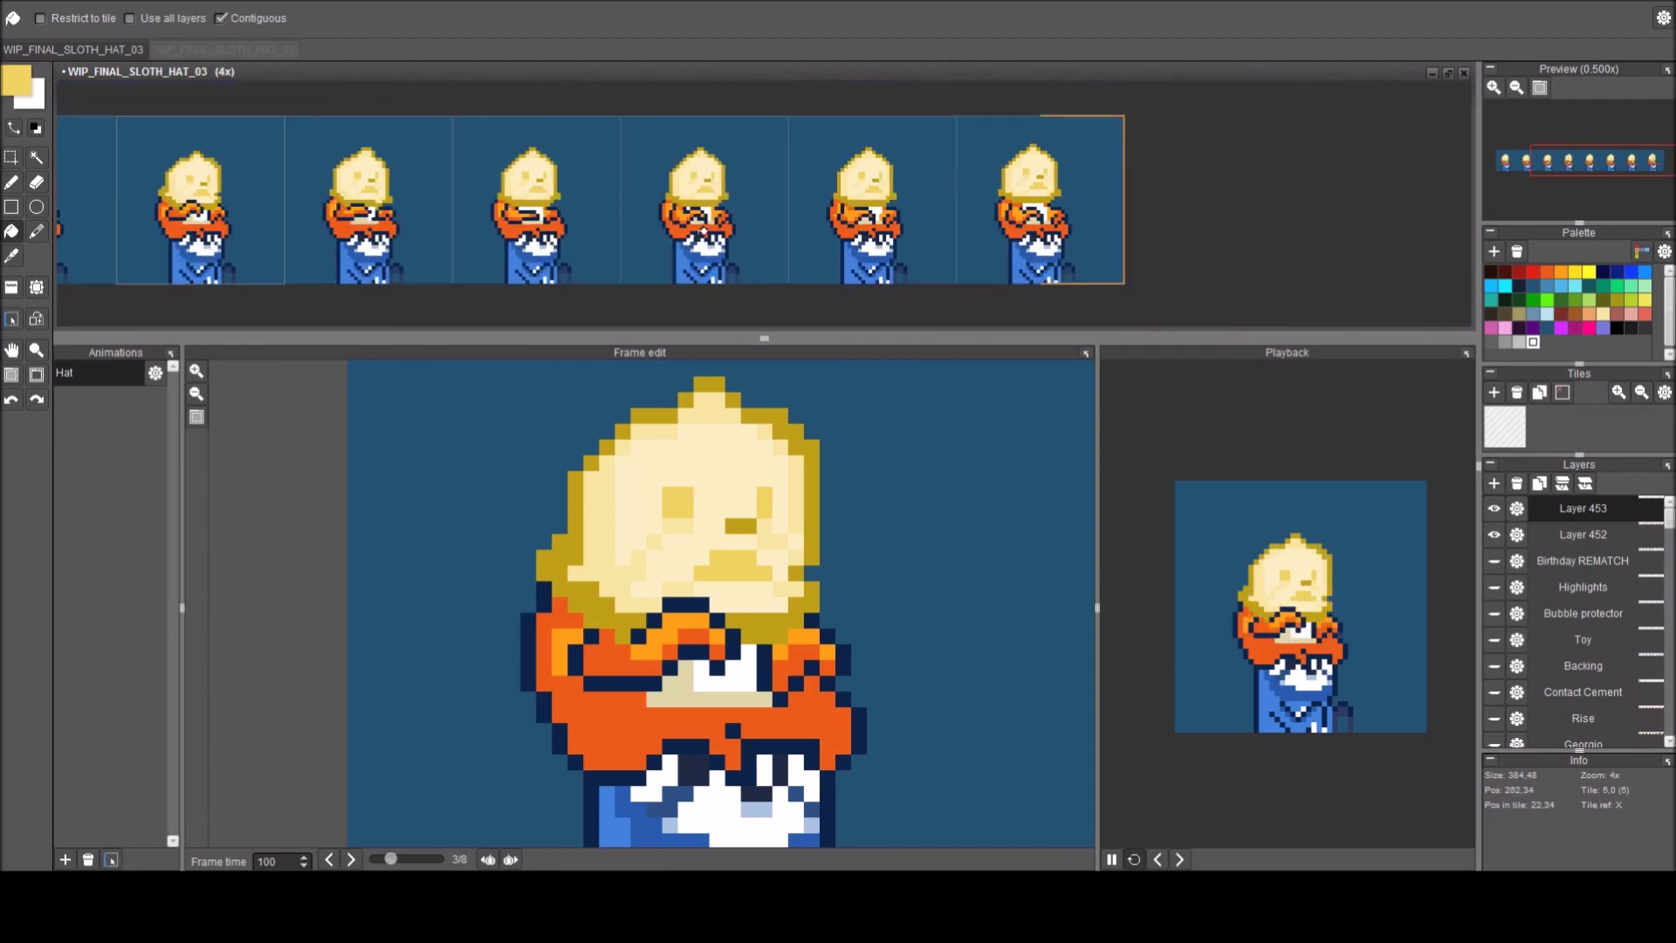
pyautogui.scroll(-2, 1074, 258)
pyautogui.scroll(4, 804, 224)
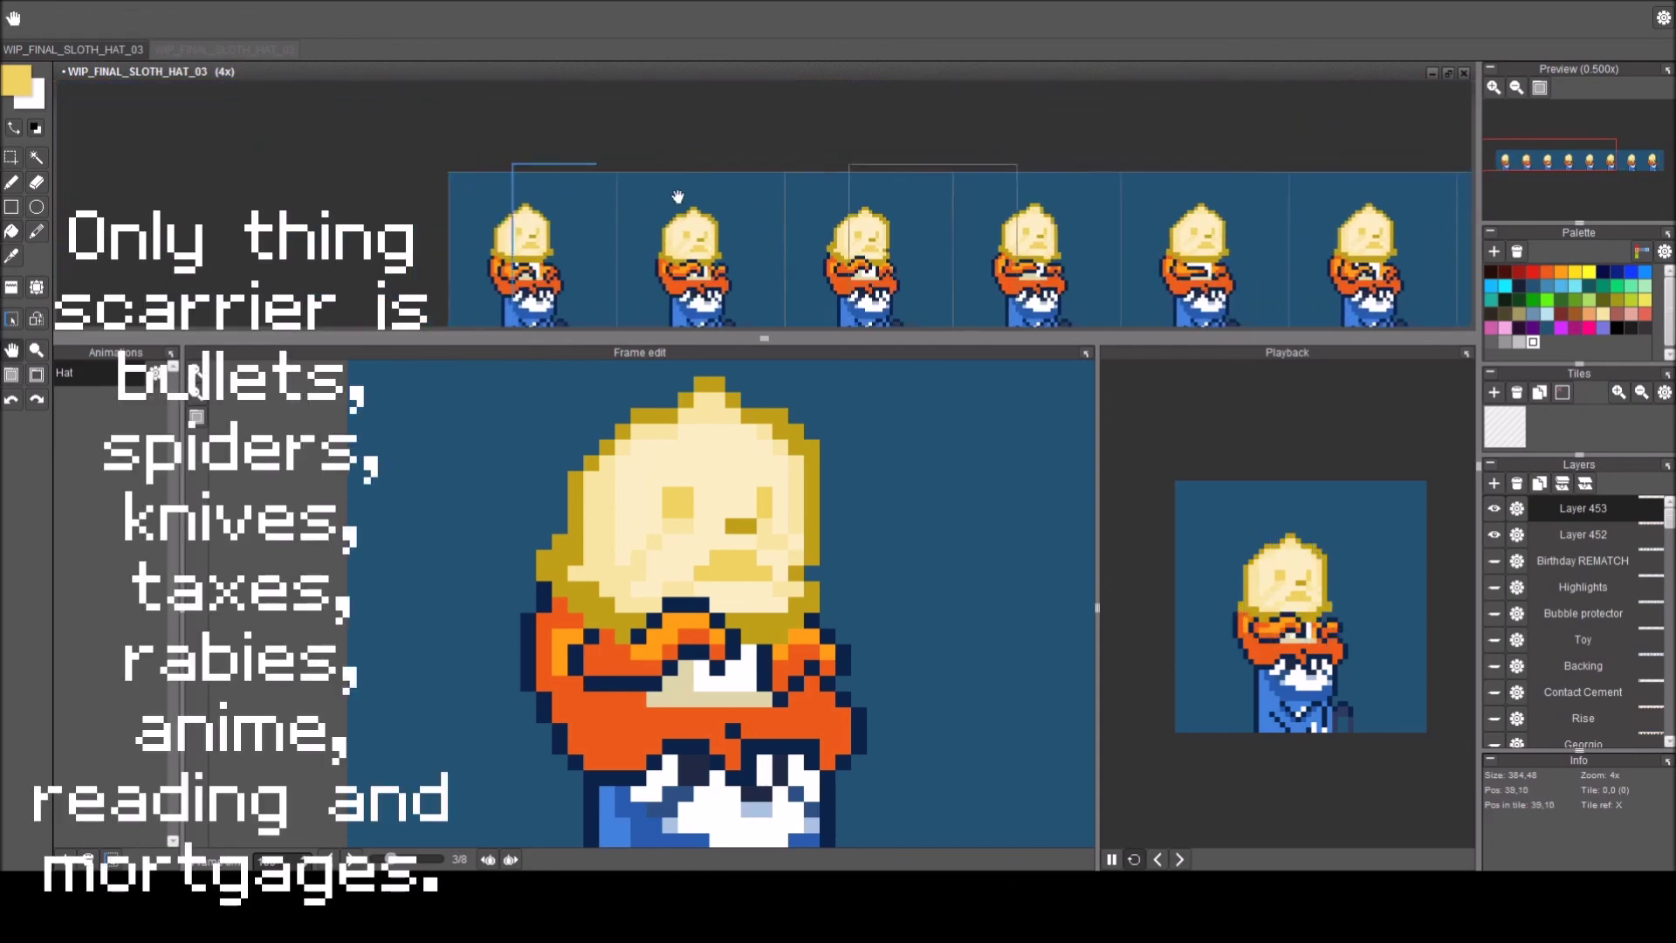
pyautogui.scroll(3, 749, 185)
pyautogui.press('b')
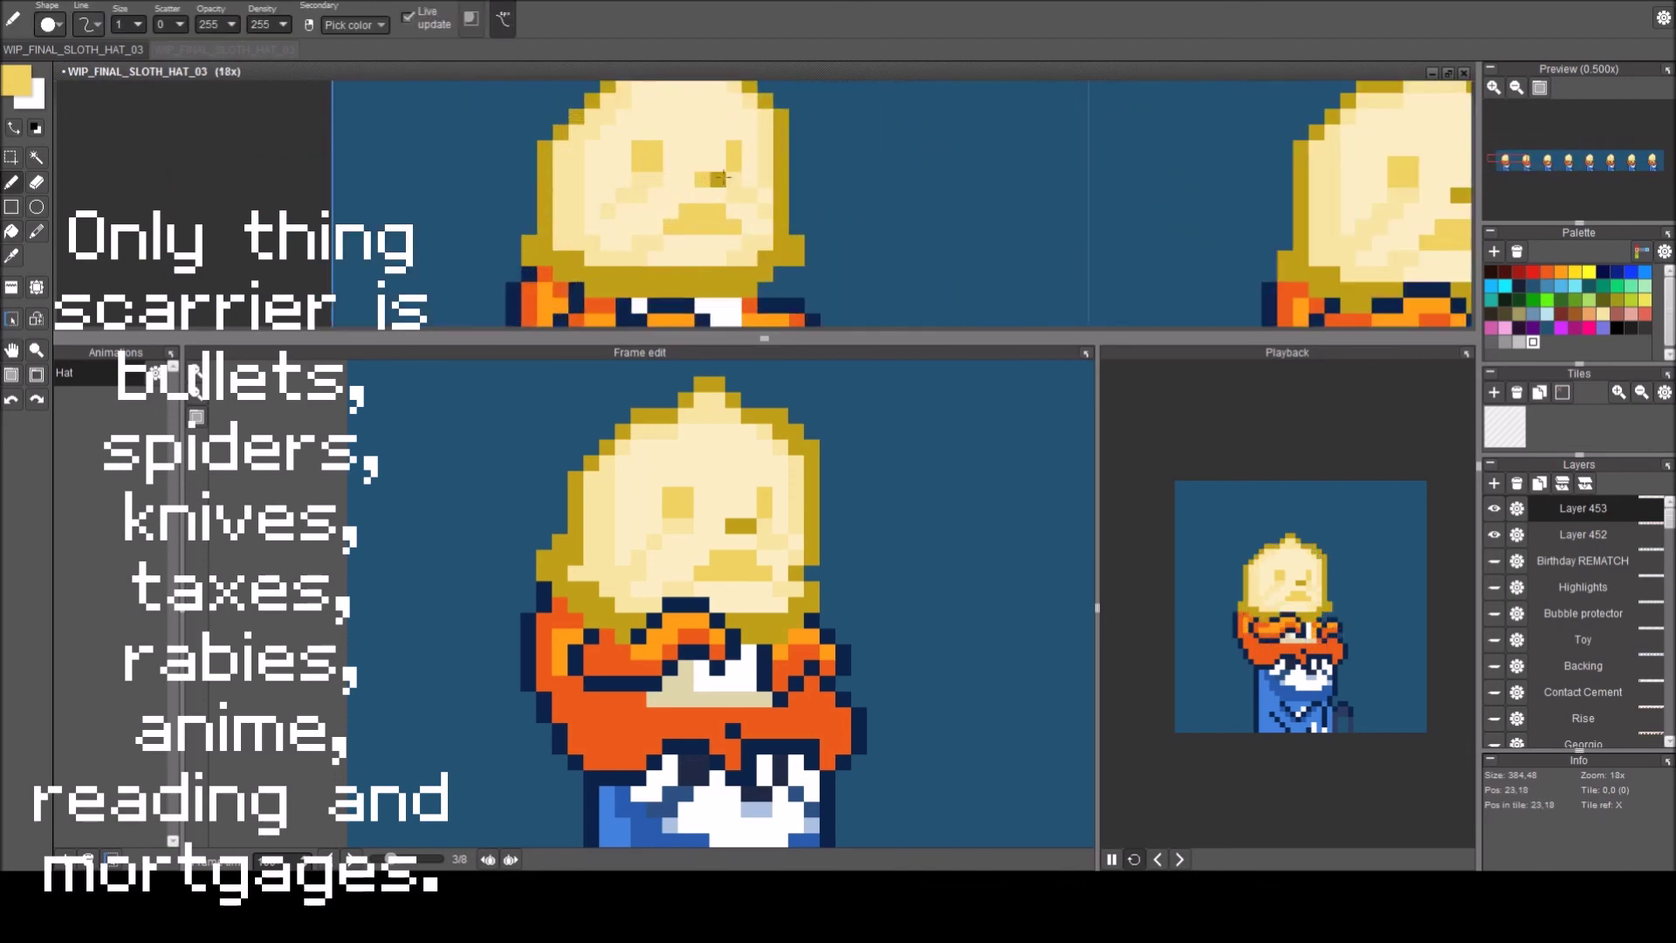
pyautogui.scroll(-3, 873, 201)
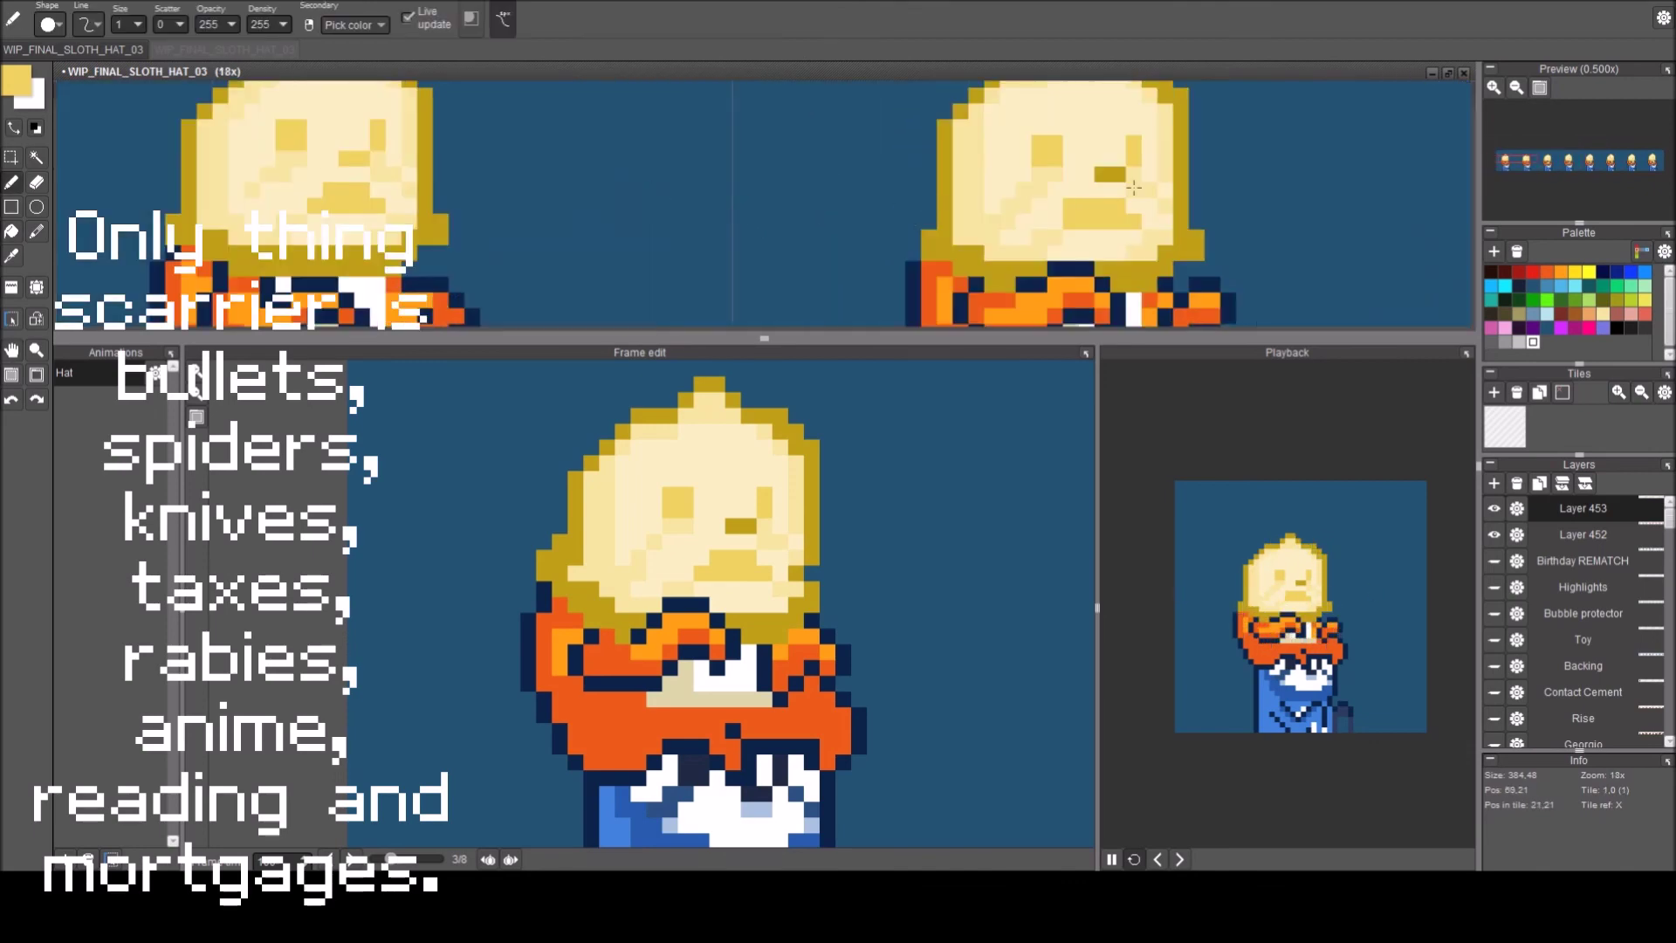
pyautogui.moveTo(1154, 234)
pyautogui.mouseDown()
pyautogui.moveTo(902, 285)
pyautogui.moveTo(751, 255)
pyautogui.mouseUp()
pyautogui.moveTo(1331, 188); pyautogui.dragTo(1119, 170)
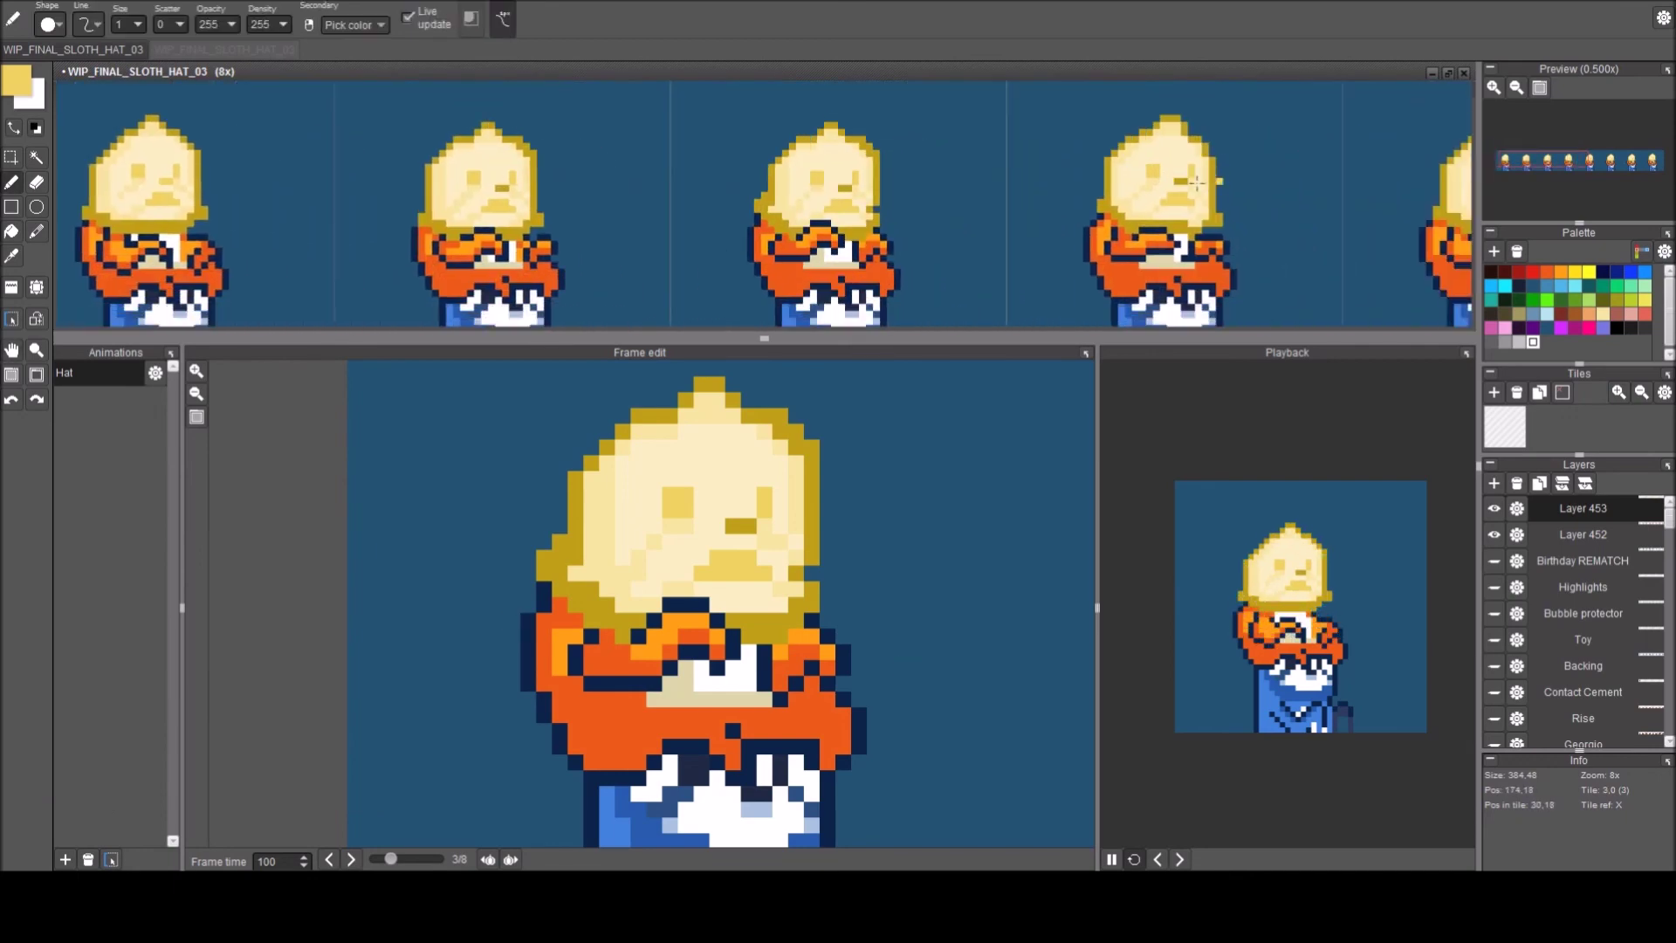
pyautogui.scroll(3, 1074, 187)
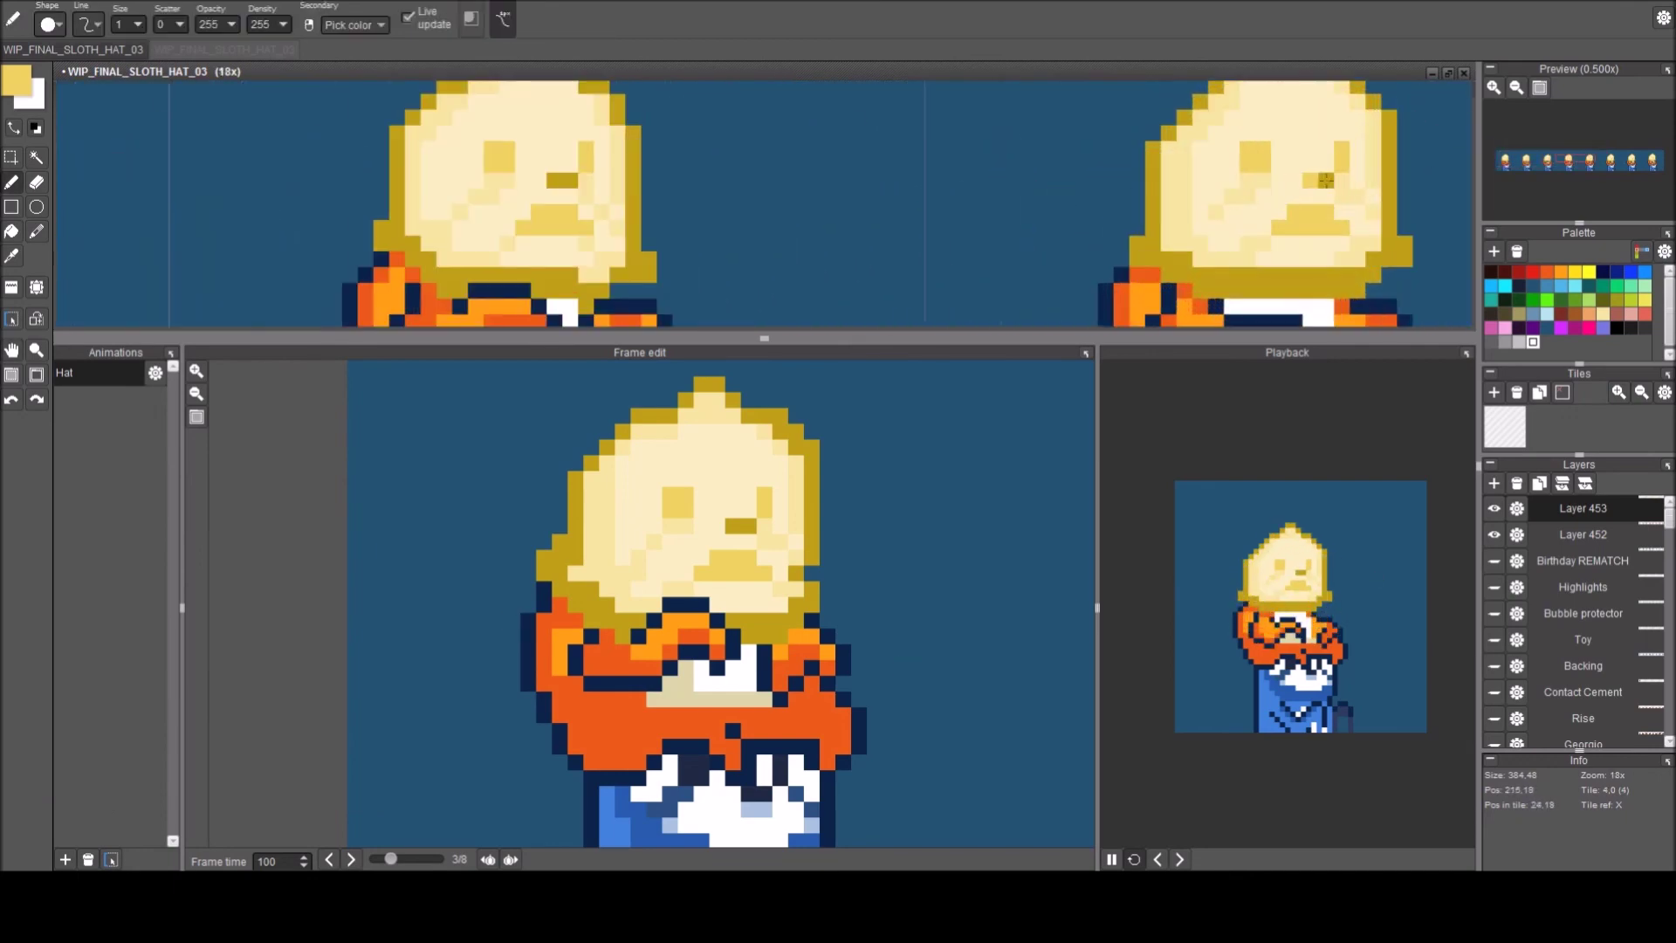
pyautogui.moveTo(1222, 175); pyautogui.dragTo(932, 184)
pyautogui.scroll(-1, 956, 194)
pyautogui.moveTo(1449, 206); pyautogui.dragTo(353, 137)
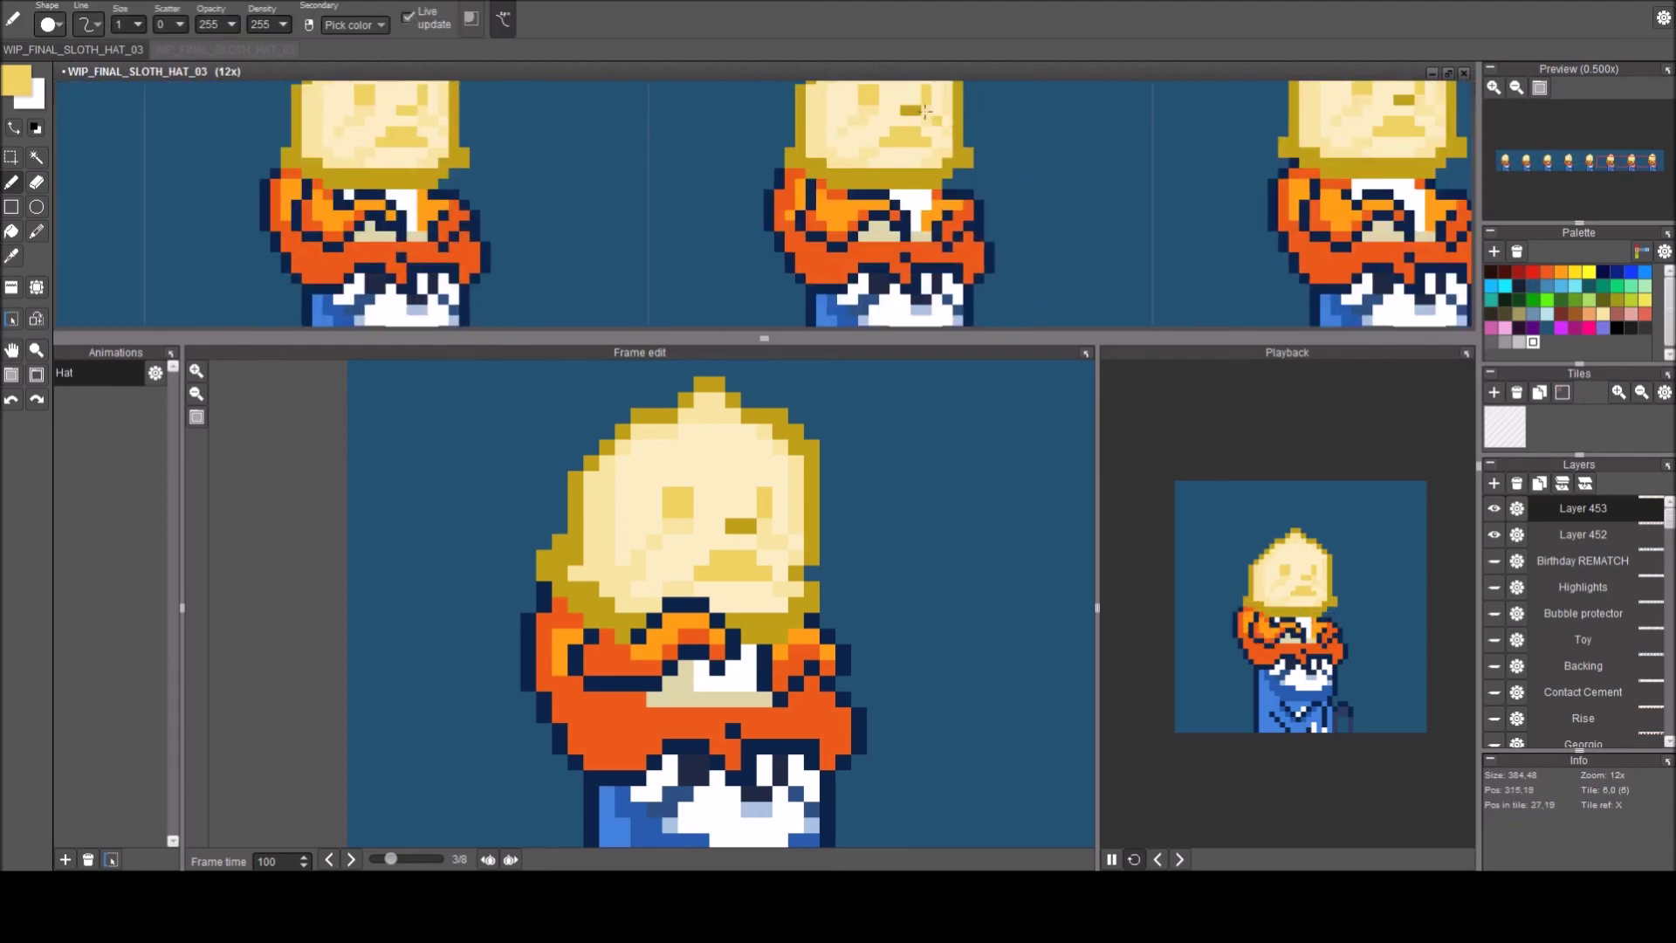
pyautogui.hscroll(4, 1009, 132)
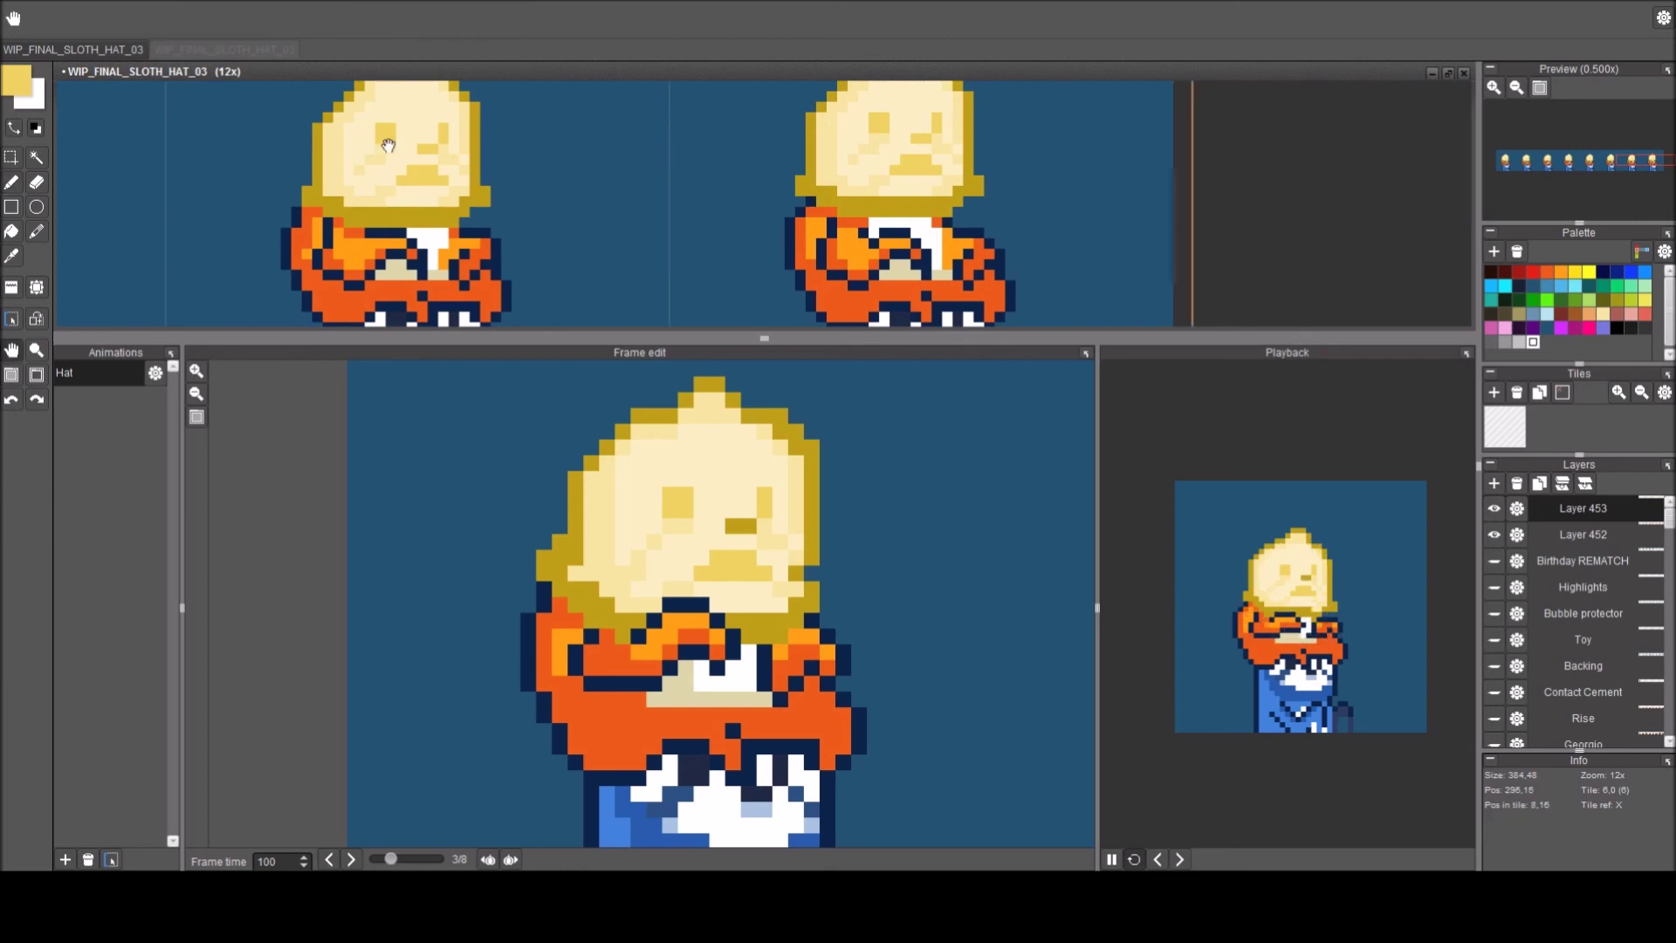
pyautogui.scroll(-2, 379, 142)
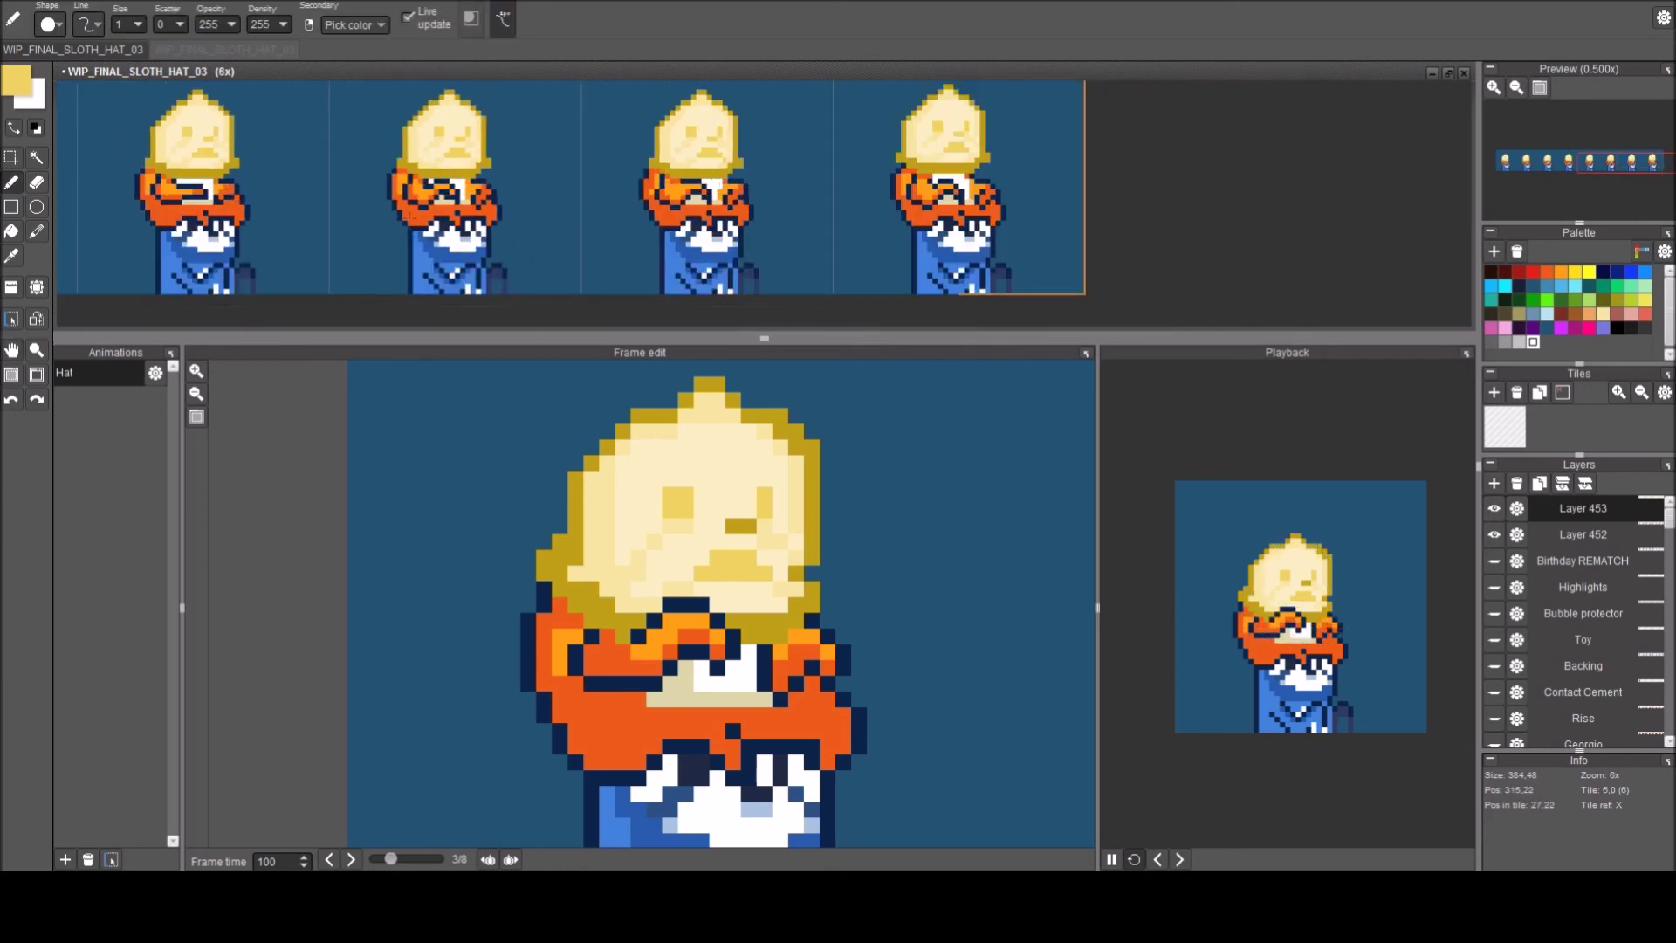
# Undo the lighter yellow pen strokes on the noses and return to the first frame.
pyautogui.hotkey('ctrl', 'z')
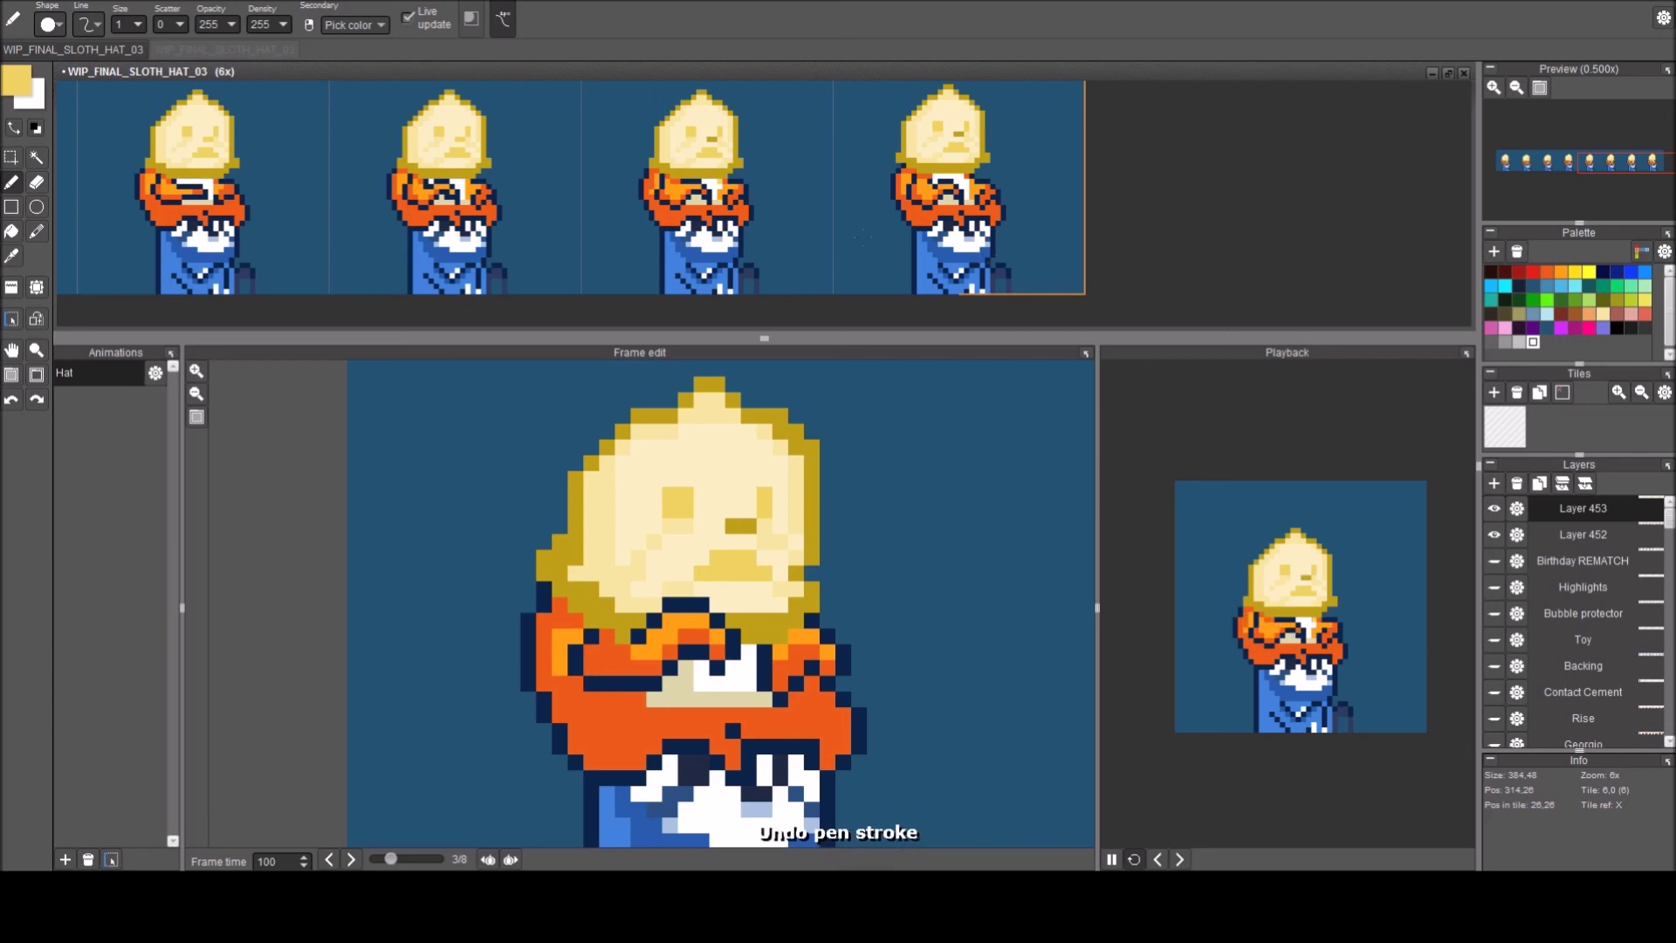
pyautogui.press('space')
pyautogui.moveTo(70, 153); pyautogui.dragTo(1089, 205)
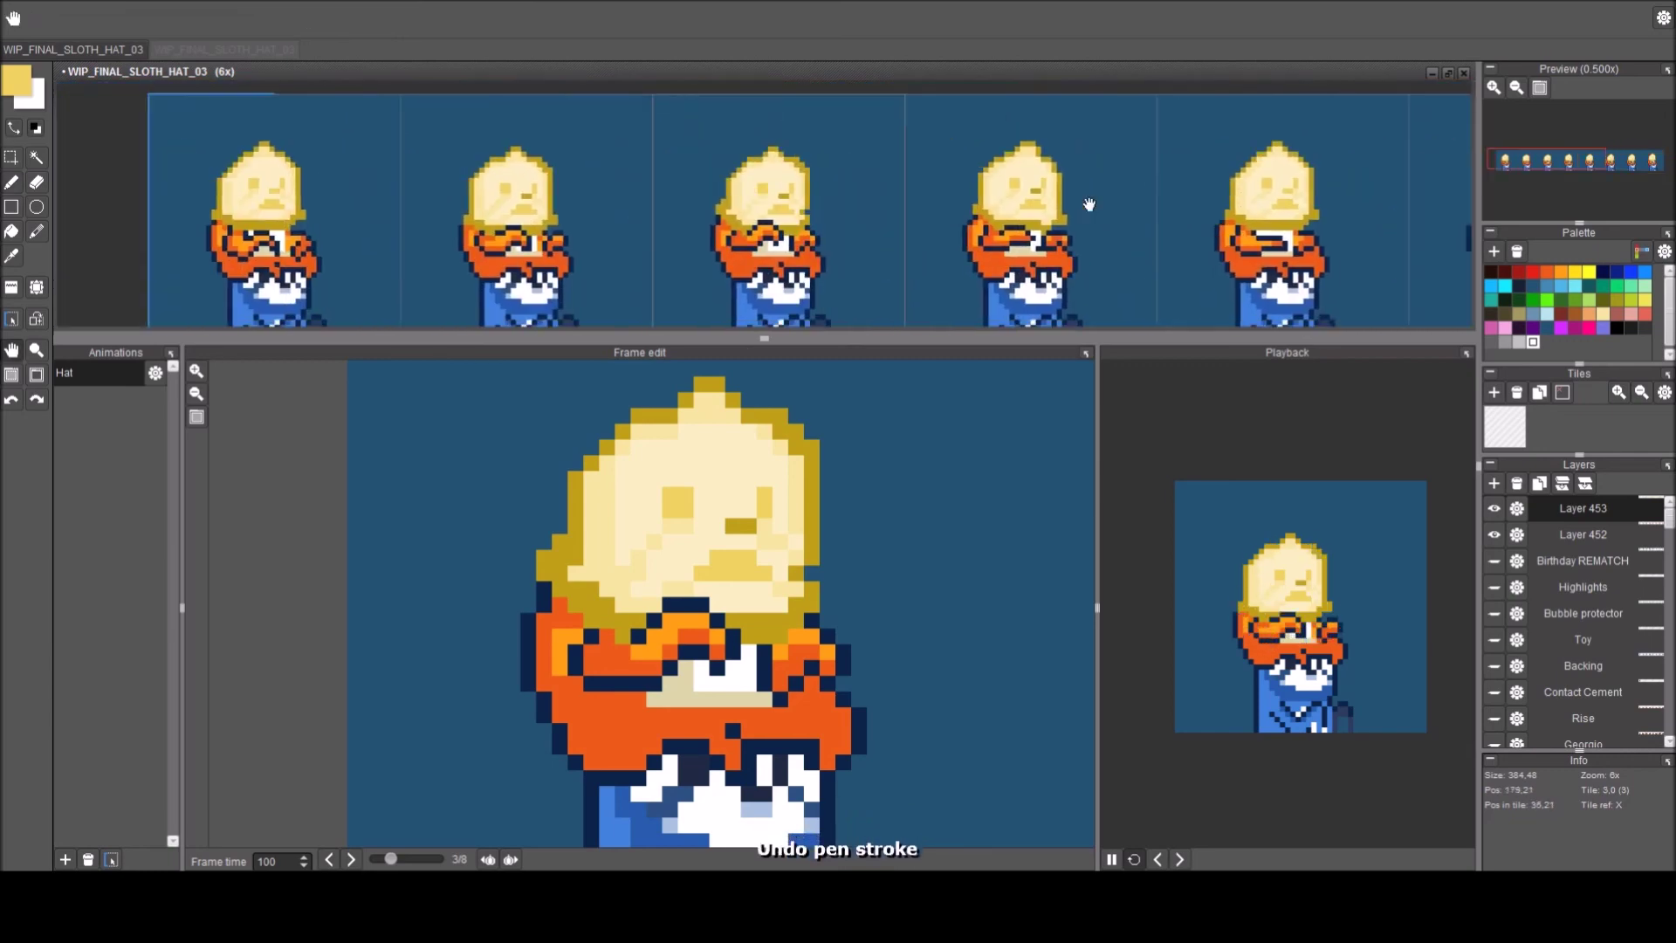
pyautogui.press('b')
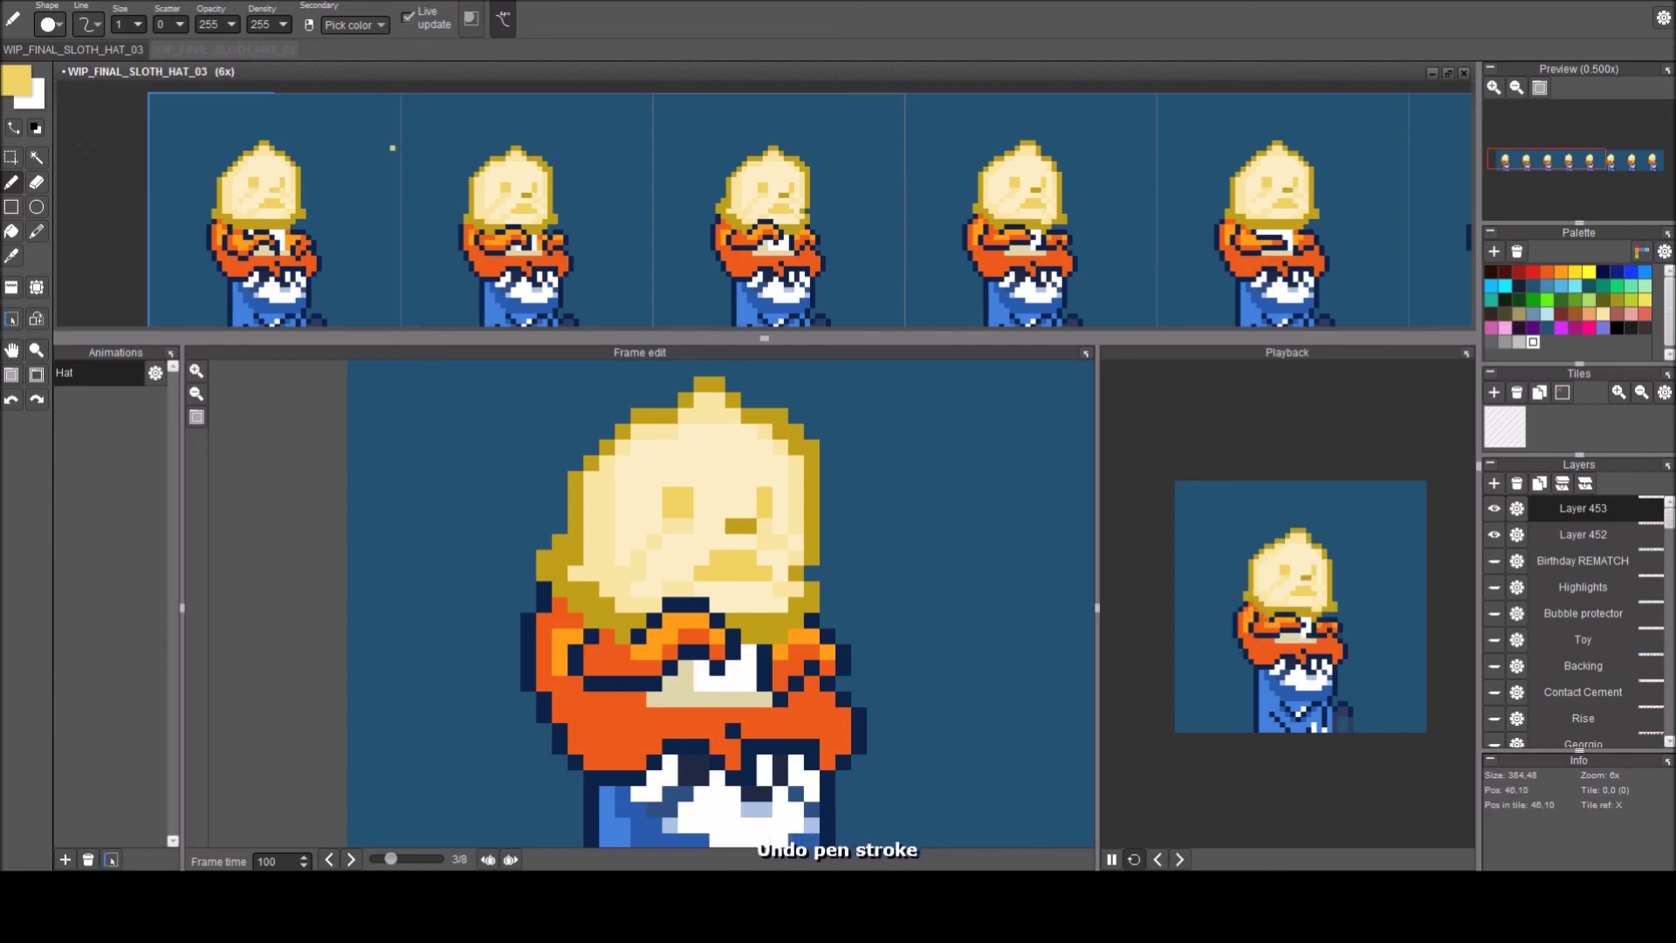
# Pick the nose's dark yellow and redraw the mouths on the first and second frames with it.
pyautogui.scroll(3, 220, 100)
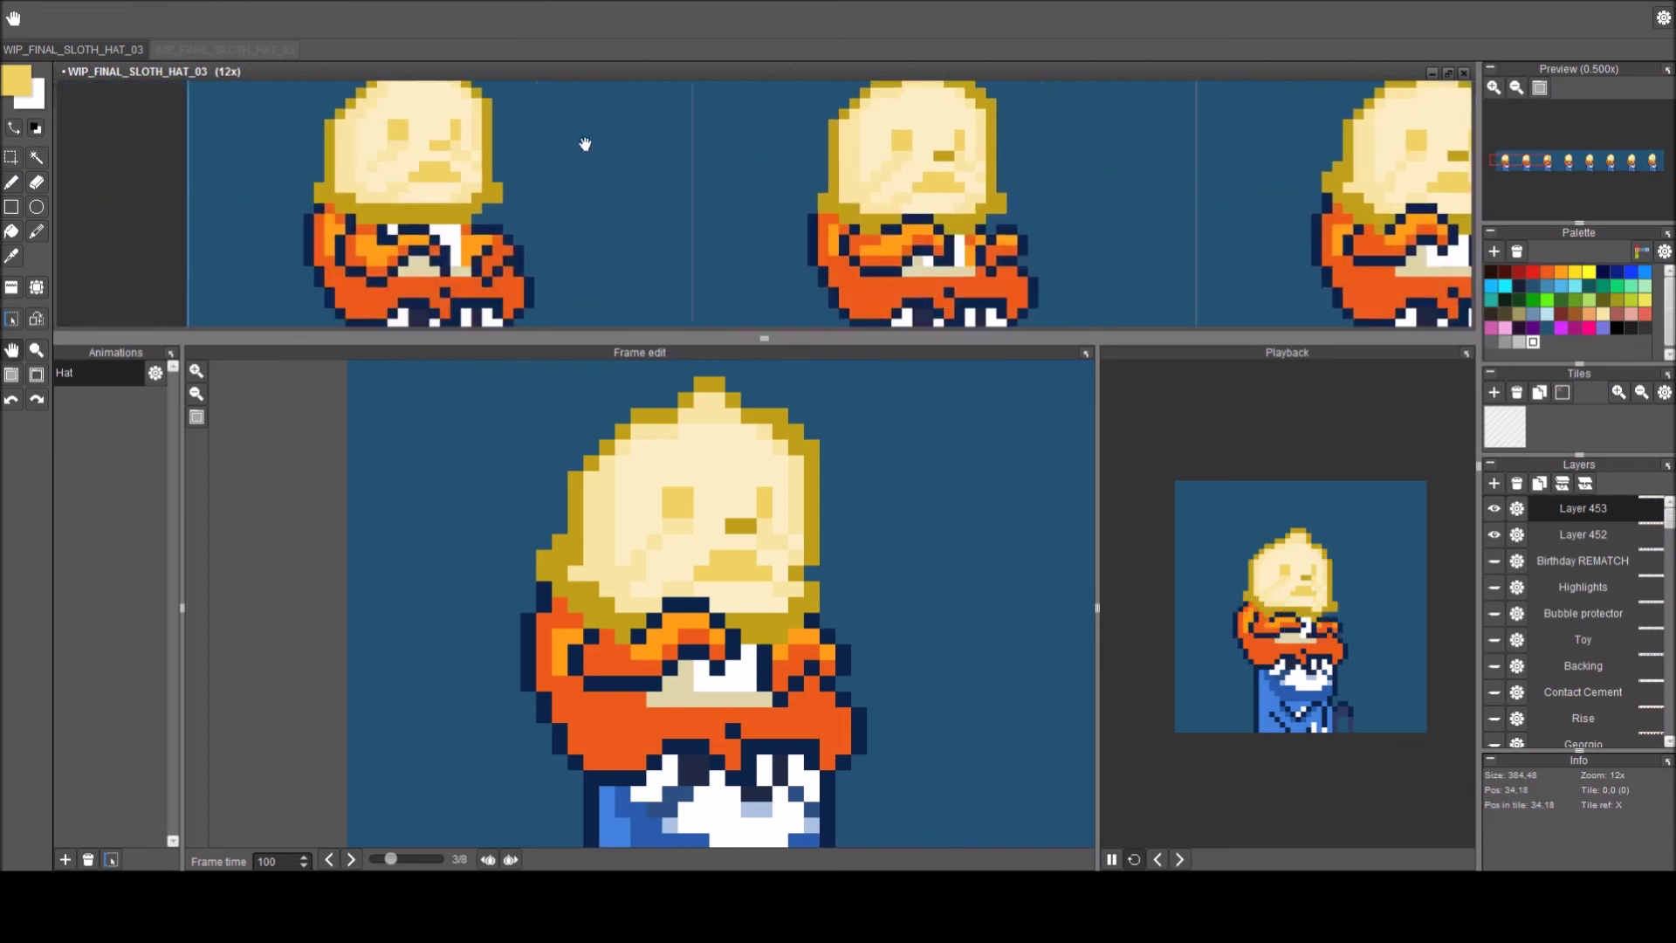
pyautogui.rightClick(962, 147)
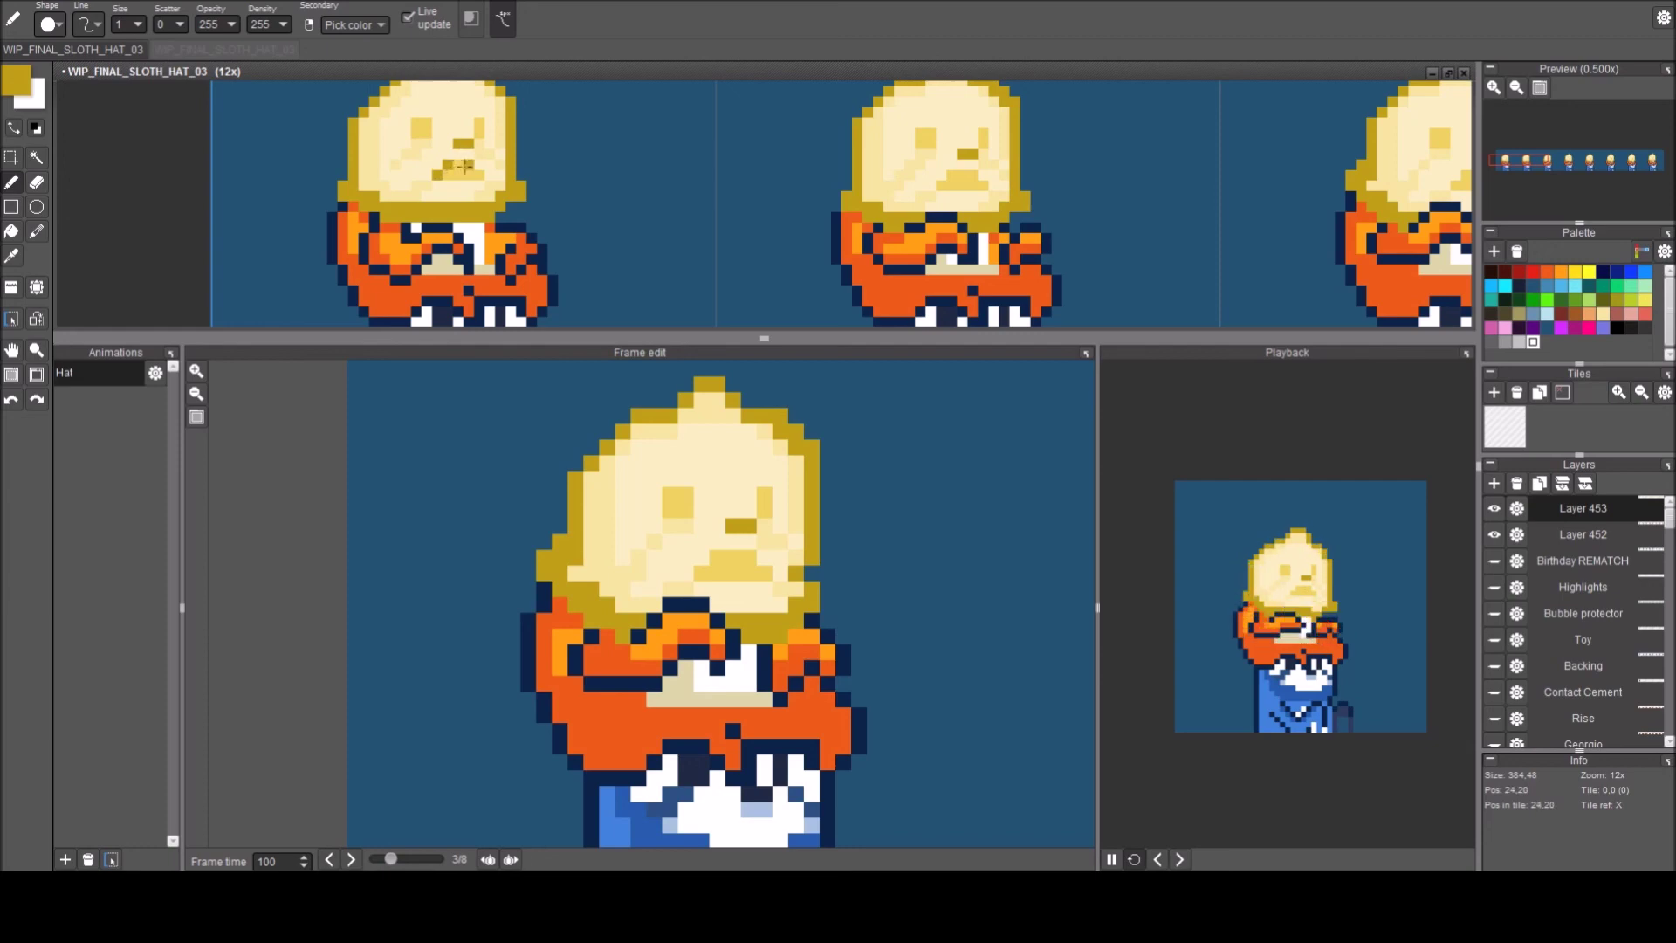
pyautogui.moveTo(1055, 216); pyautogui.dragTo(899, 191)
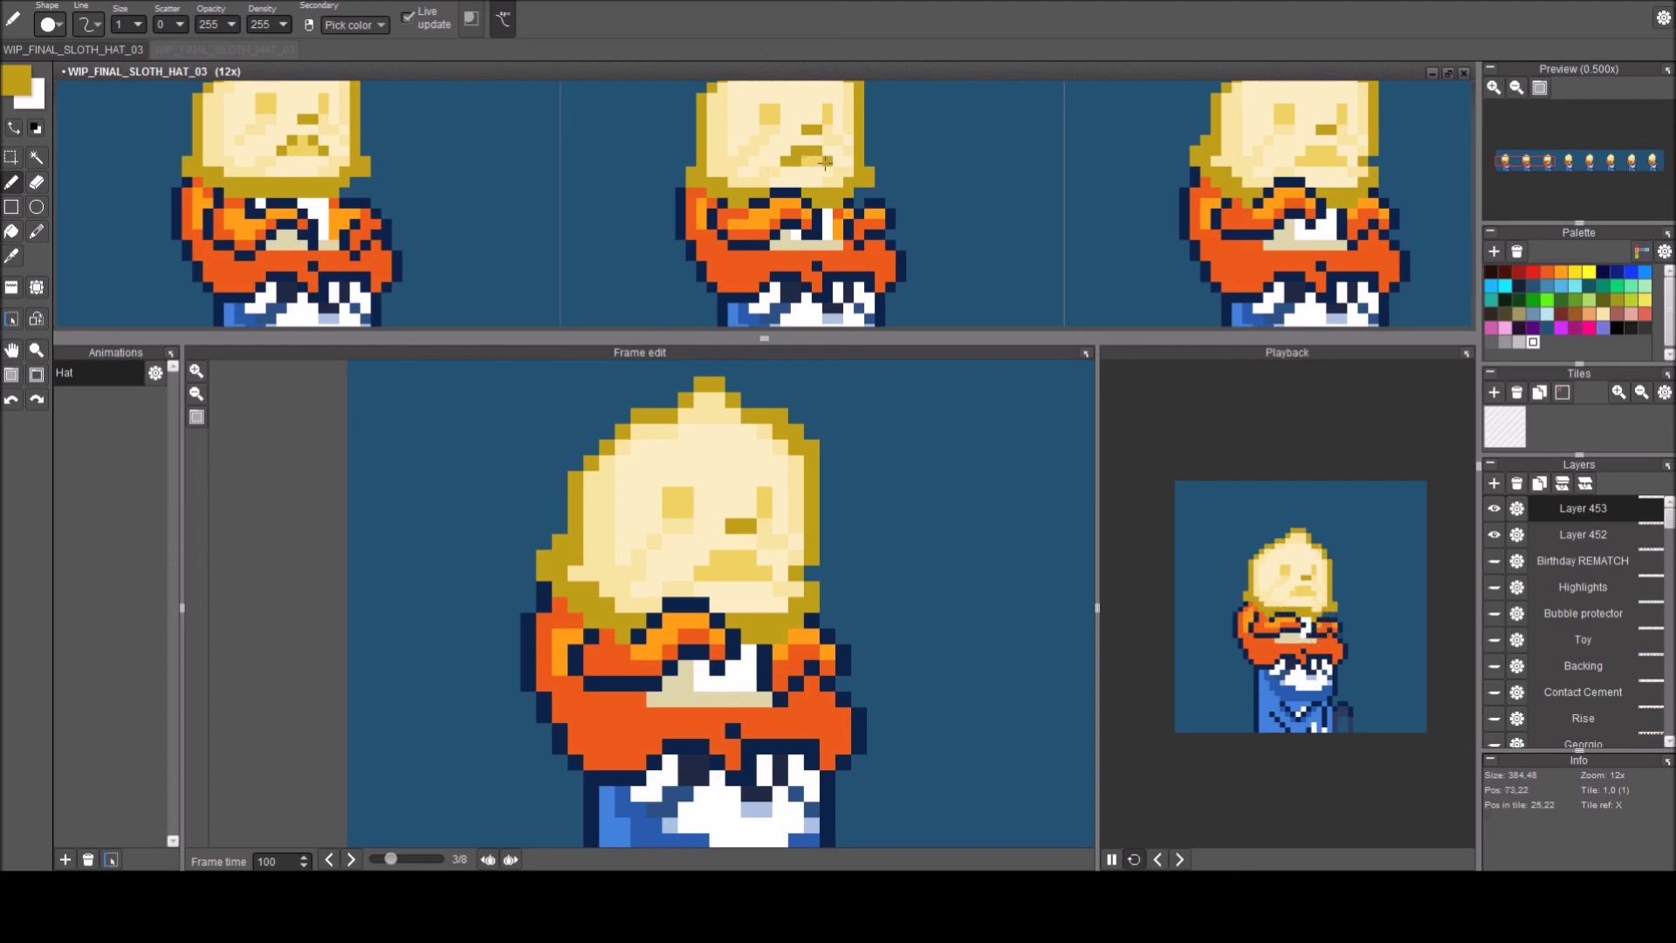
pyautogui.moveTo(1039, 171); pyautogui.dragTo(696, 139)
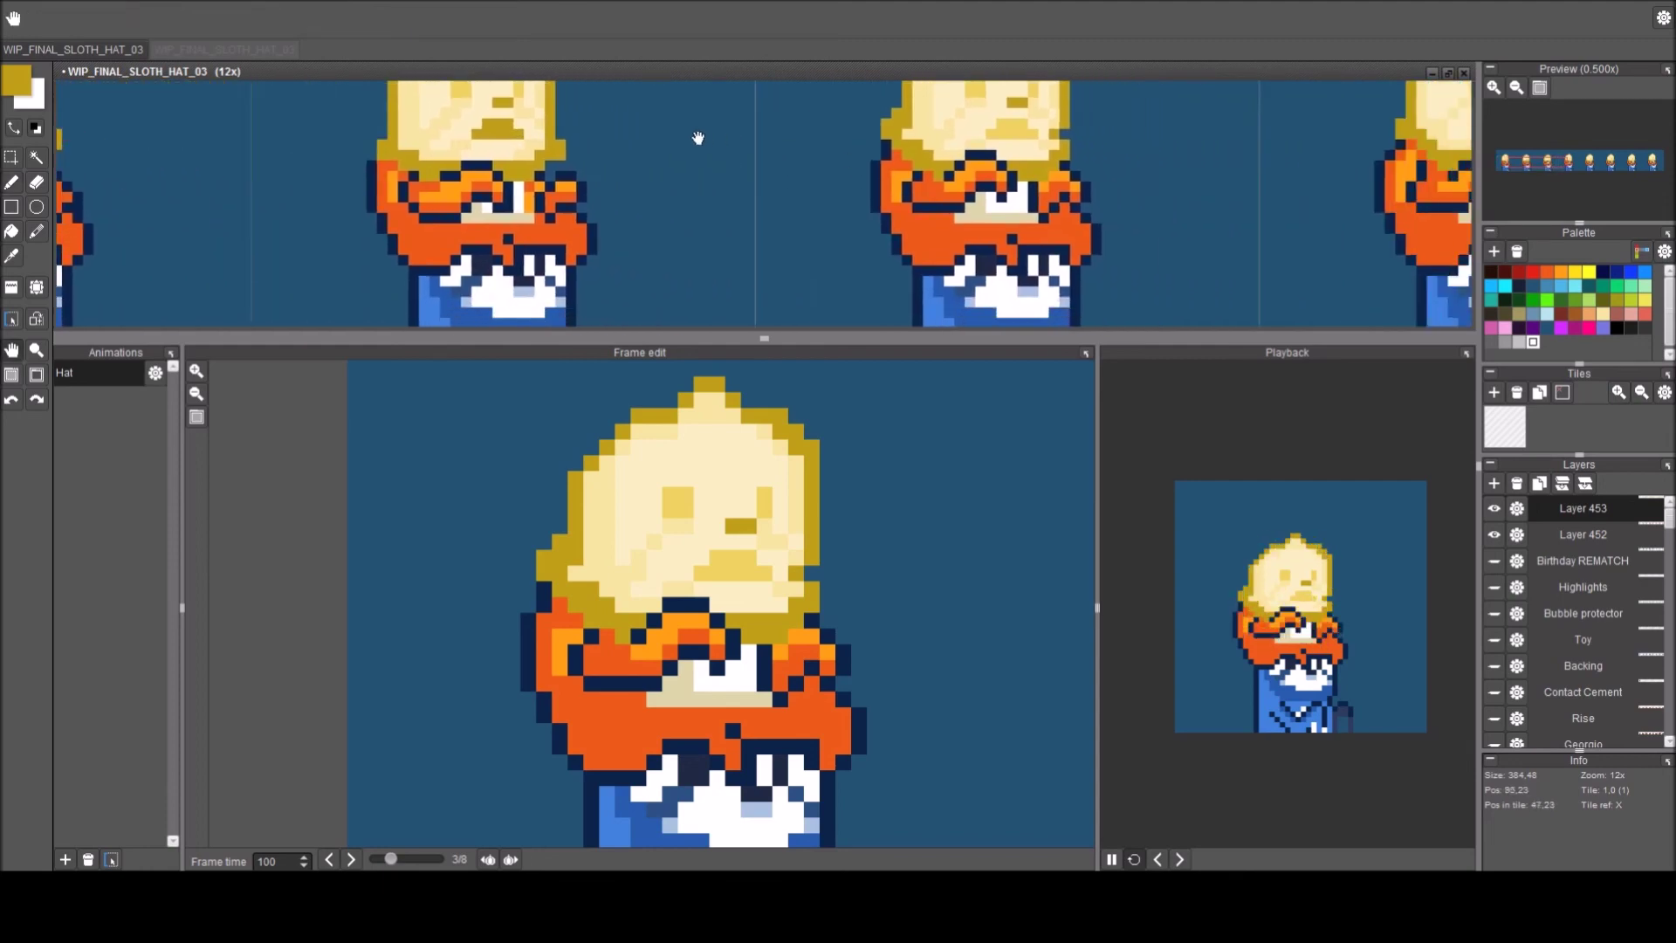
# Recolour the mouths on the third and fourth frames with the dark yellow.
pyautogui.press('g')
pyautogui.click(979, 123)
pyautogui.moveTo(1345, 142); pyautogui.dragTo(695, 160)
pyautogui.press('b')
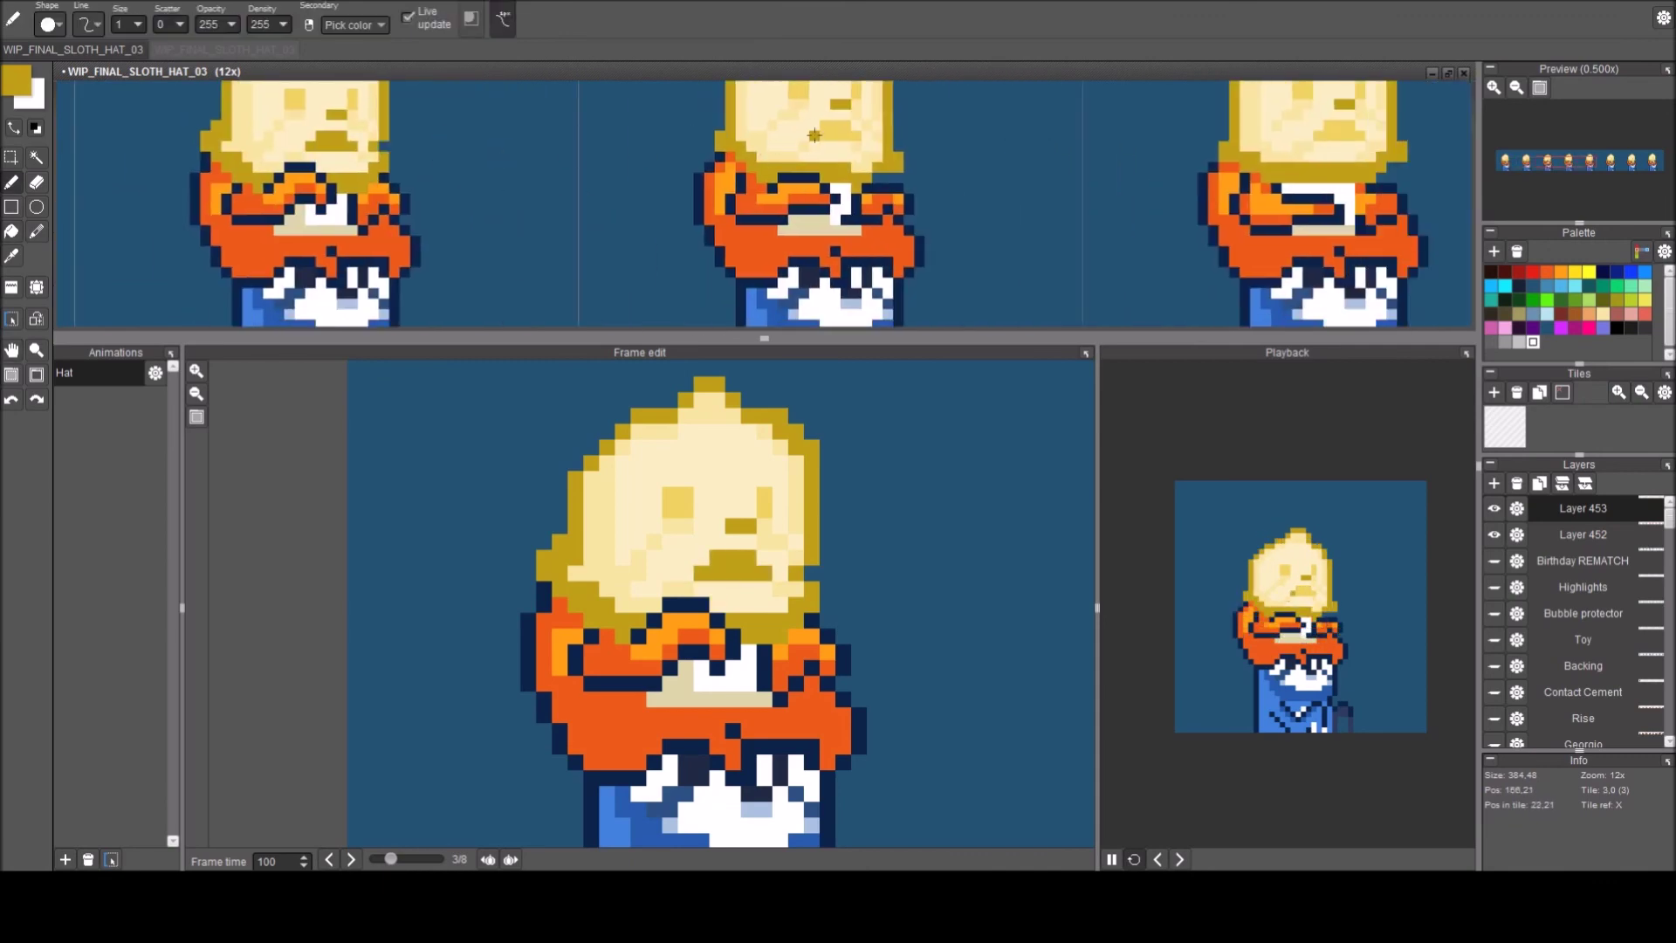
pyautogui.press('f')
pyautogui.moveTo(801, 144); pyautogui.dragTo(764, 150)
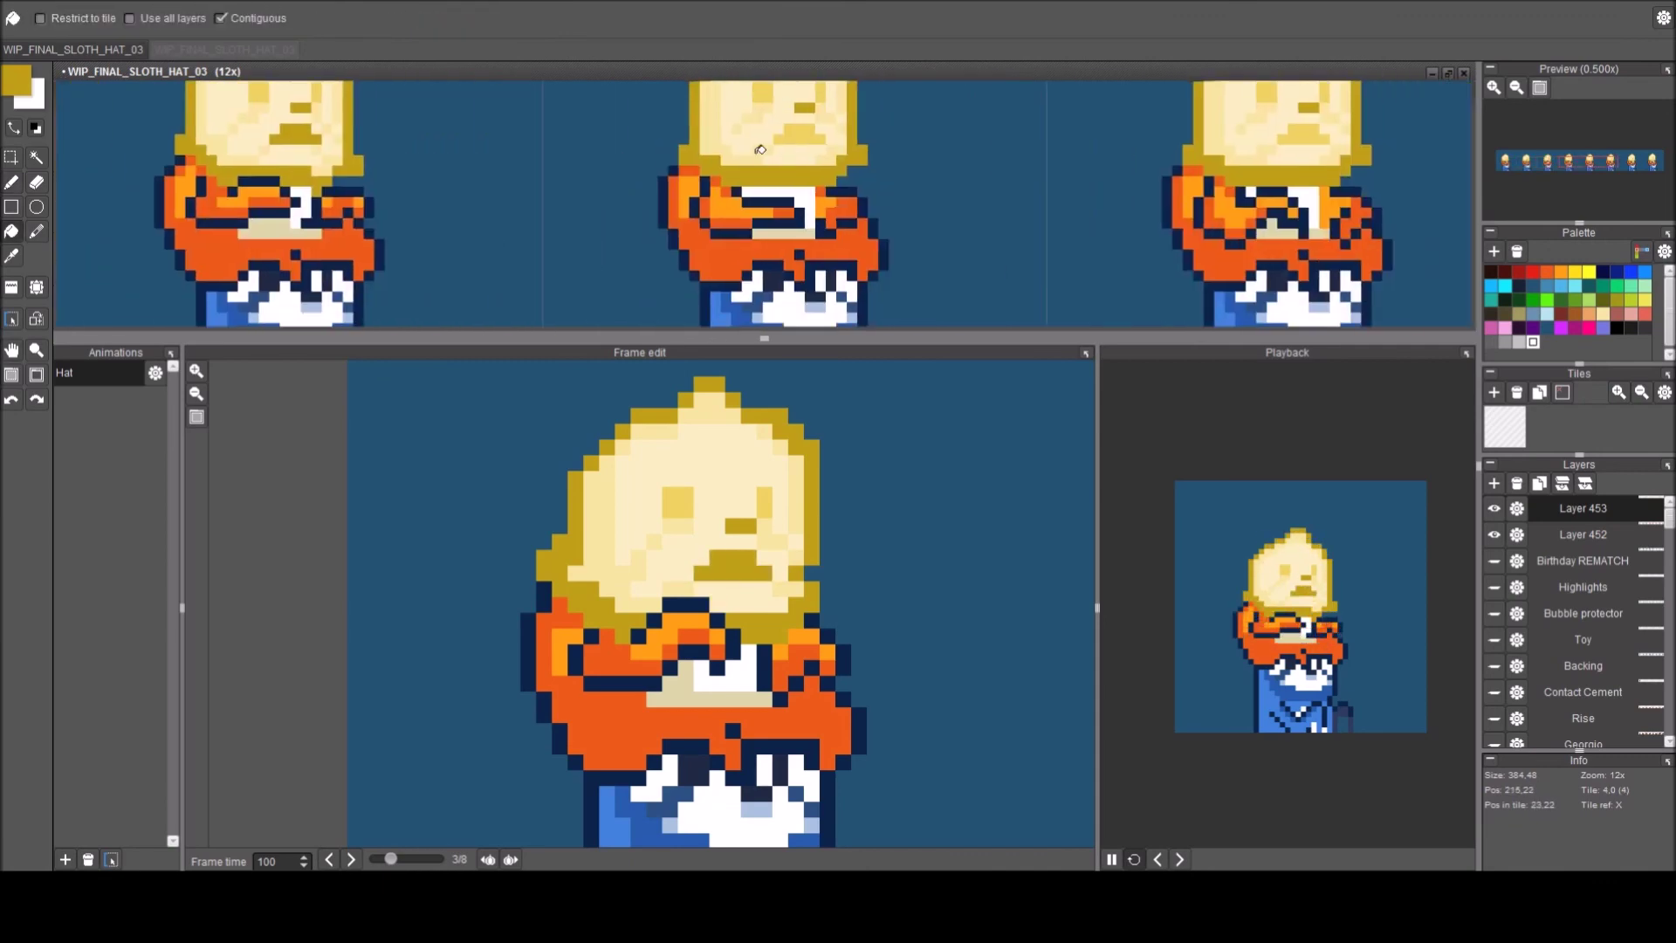
# Outline the mouths on the fifth through eighth frames with the dark yellow pen.
pyautogui.press('b')
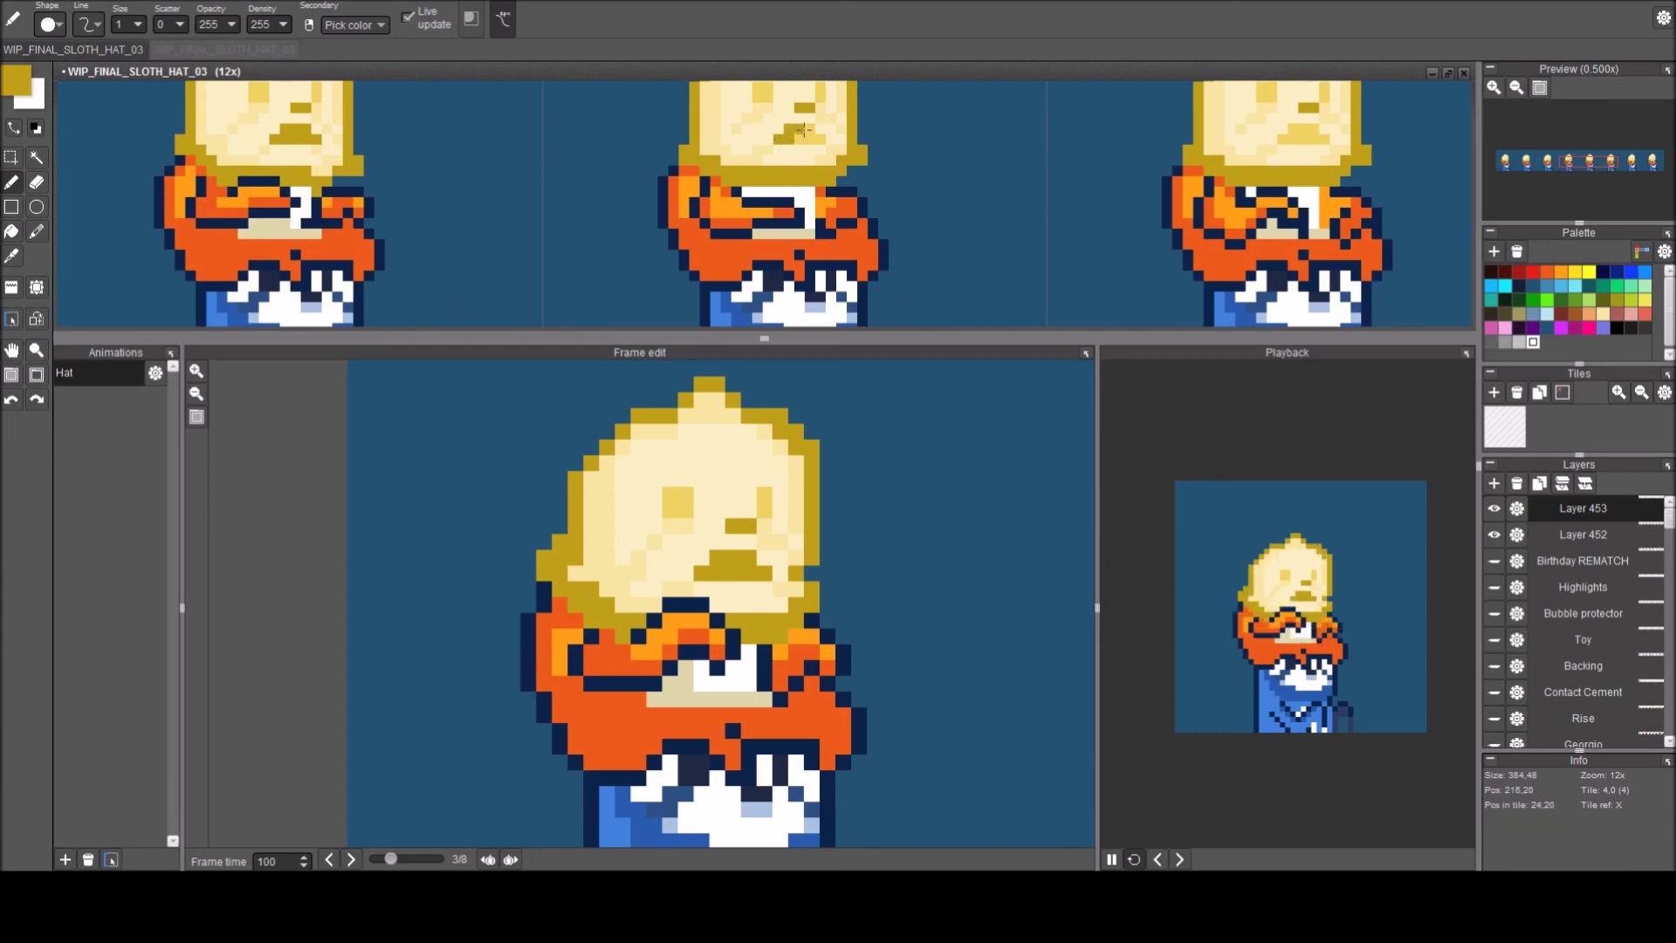
pyautogui.moveTo(1030, 186); pyautogui.dragTo(667, 188)
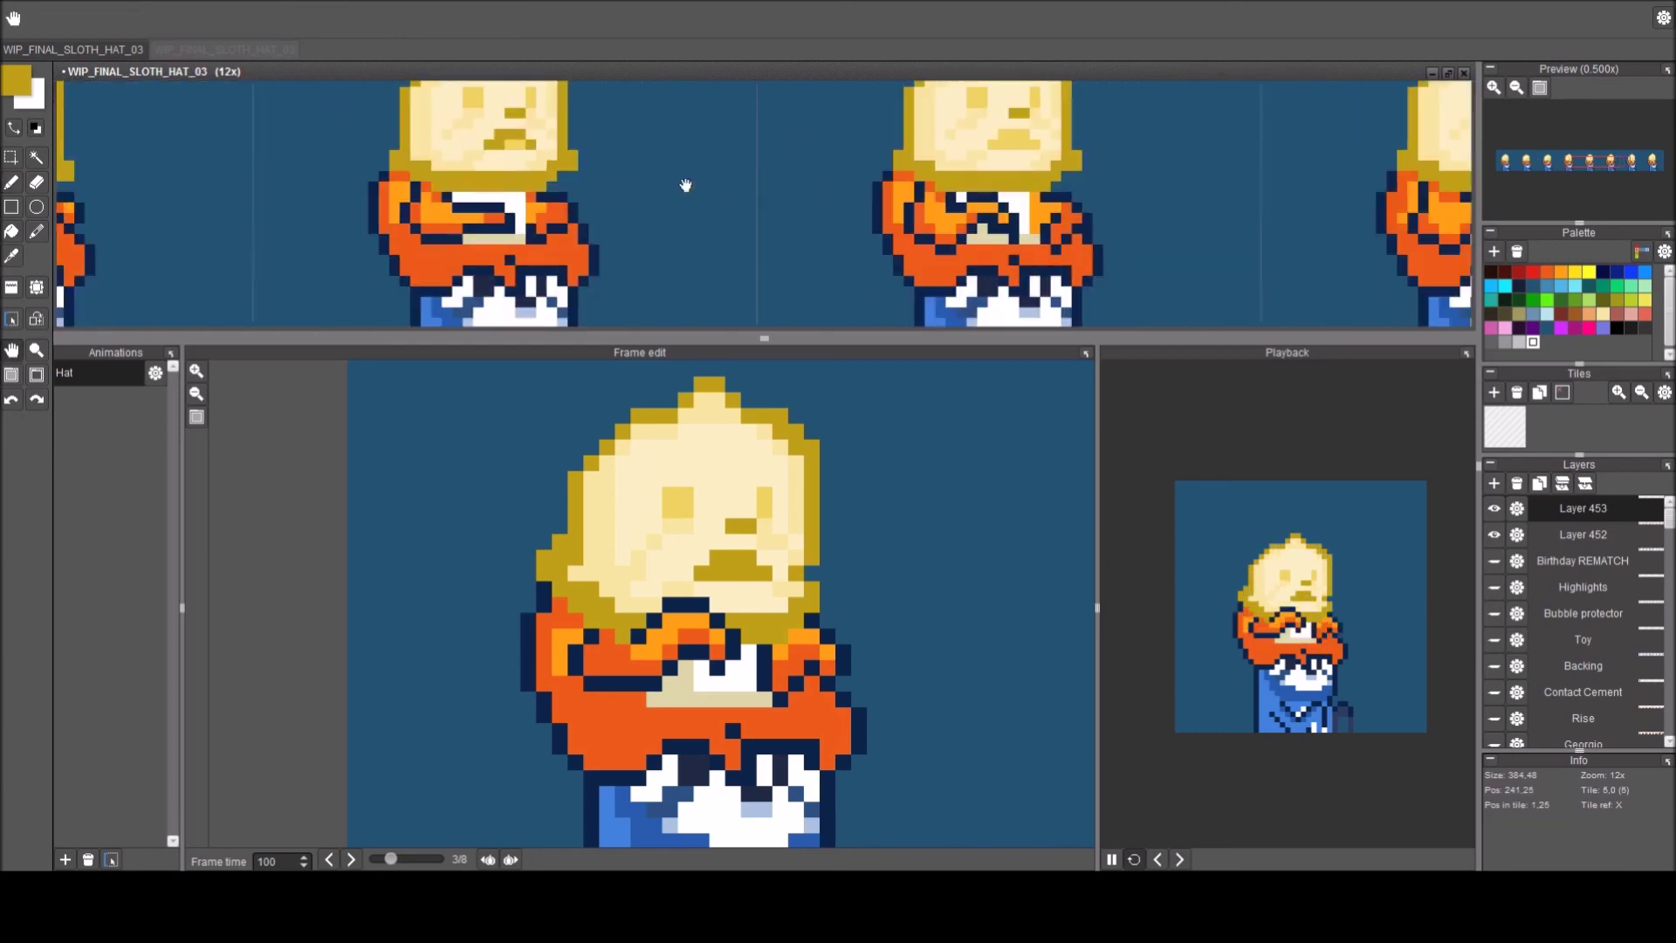
pyautogui.moveTo(923, 145); pyautogui.dragTo(937, 136)
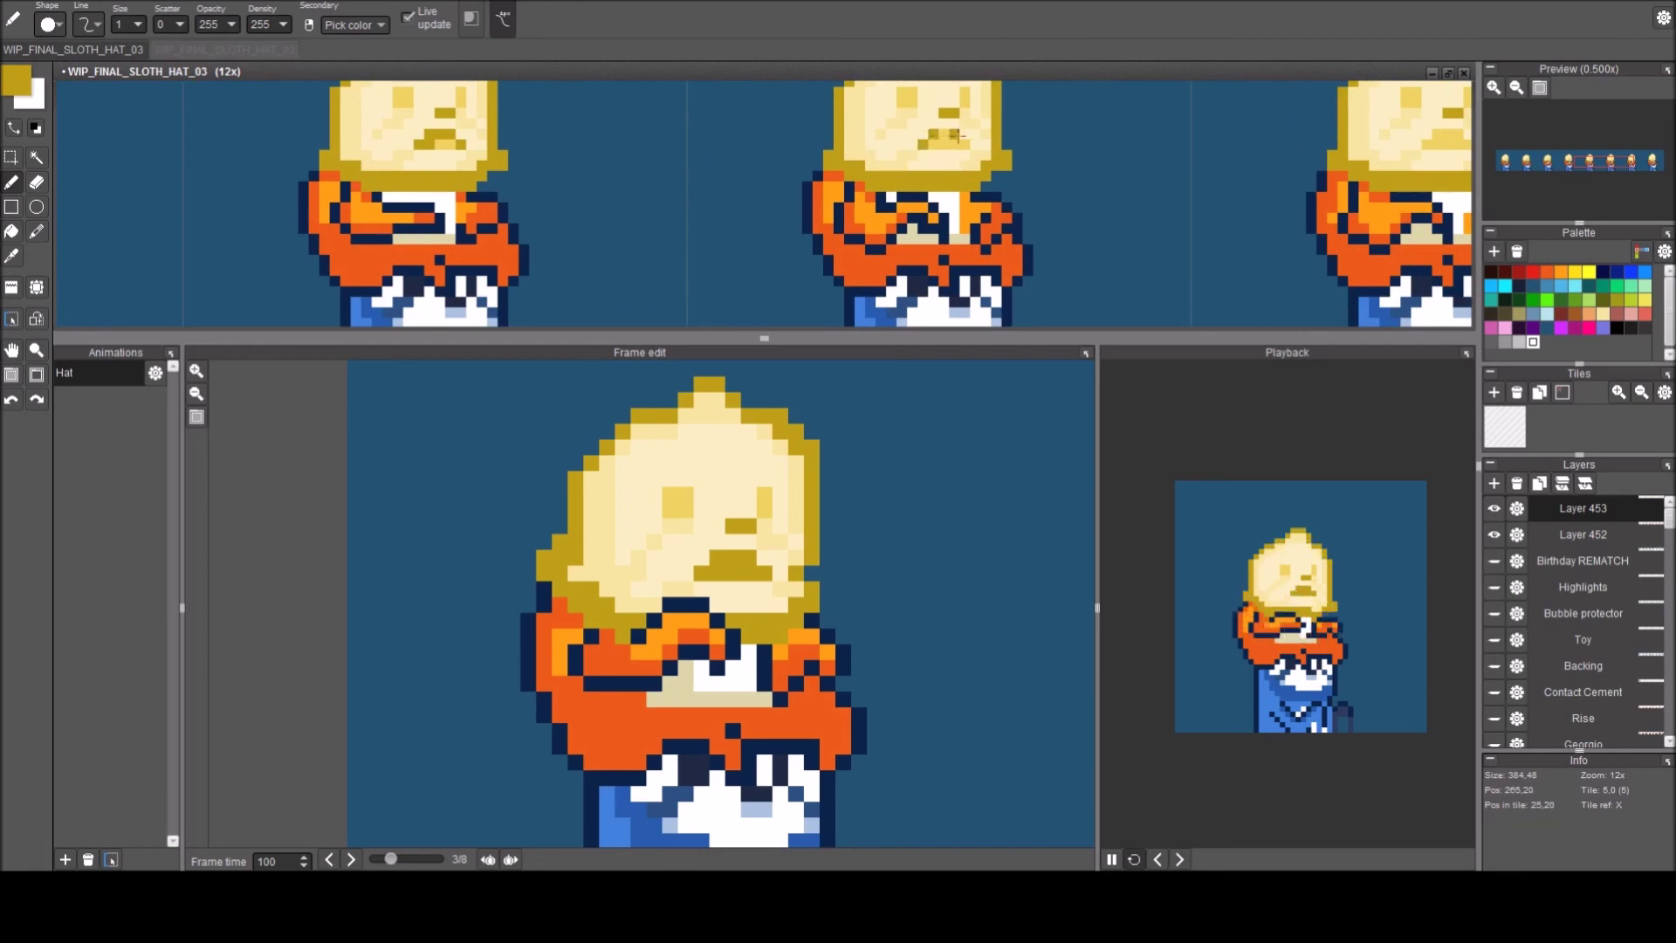
pyautogui.hscroll(2, 935, 187)
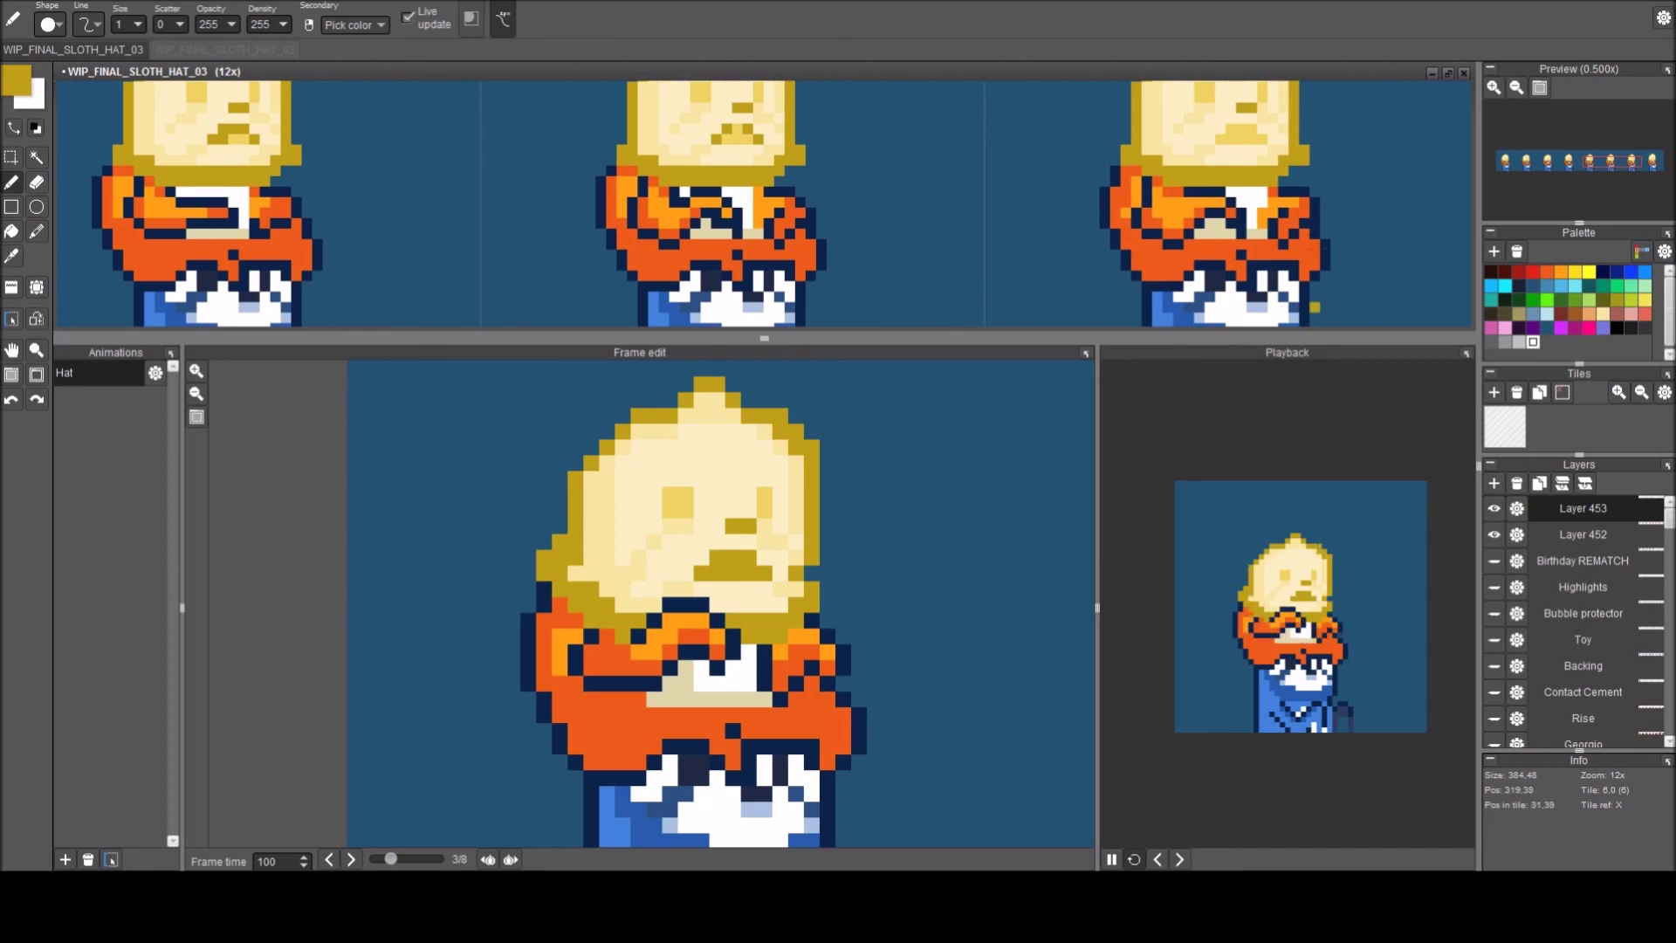
pyautogui.hscroll(2, 1100, 183)
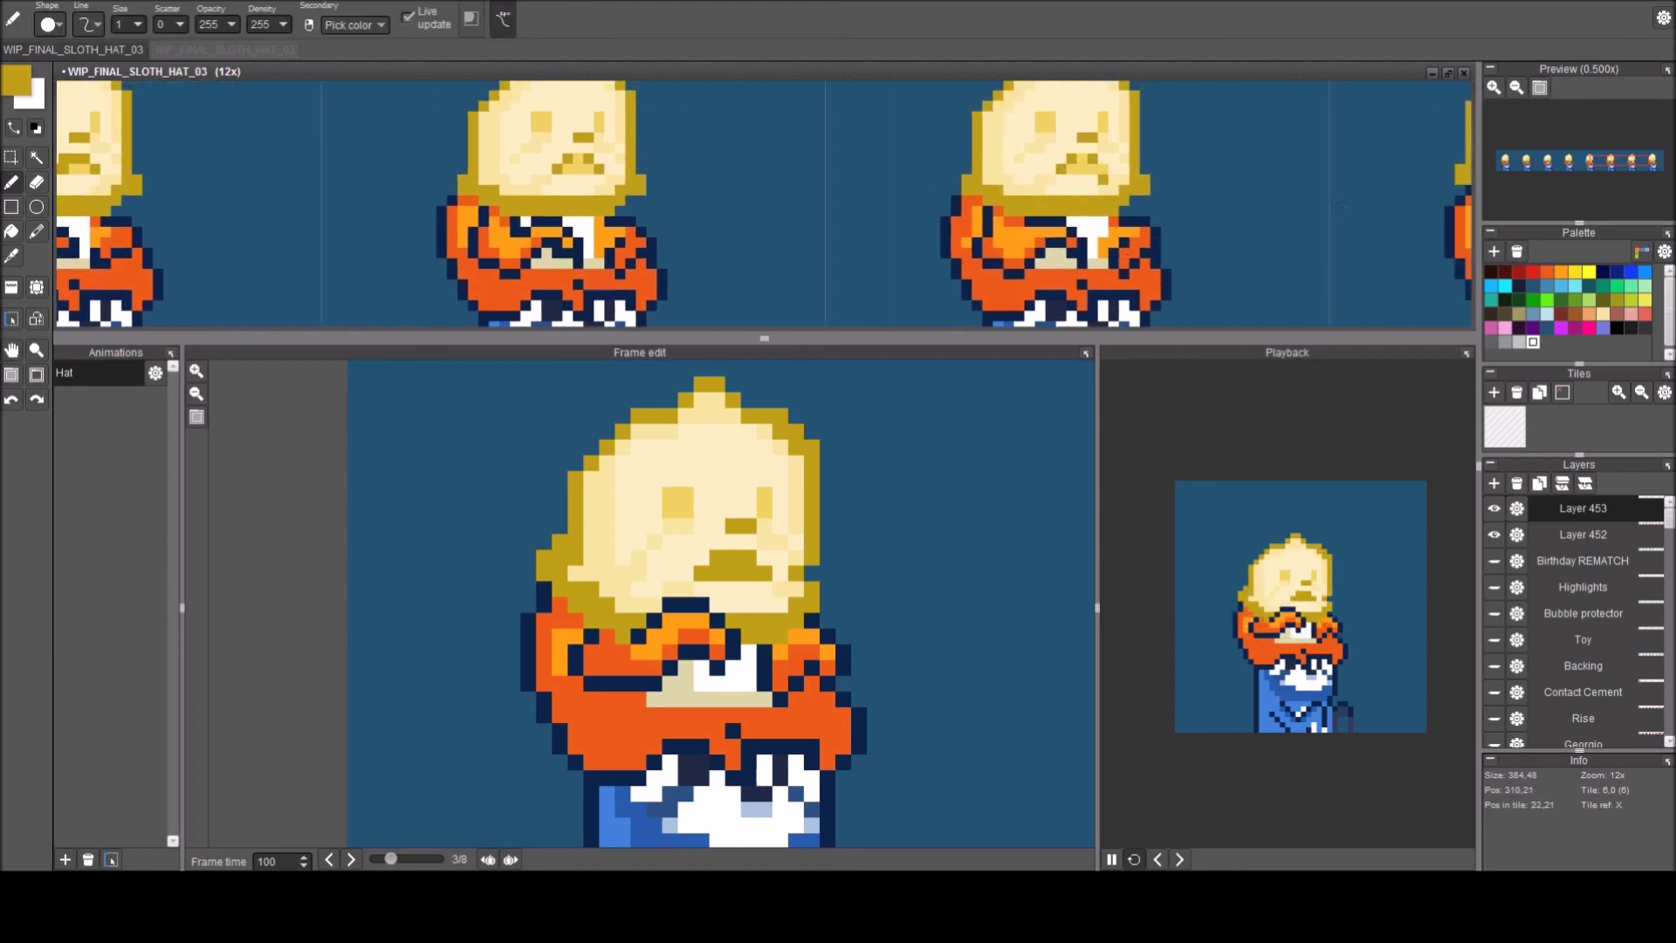
pyautogui.scroll(2, 1104, 179)
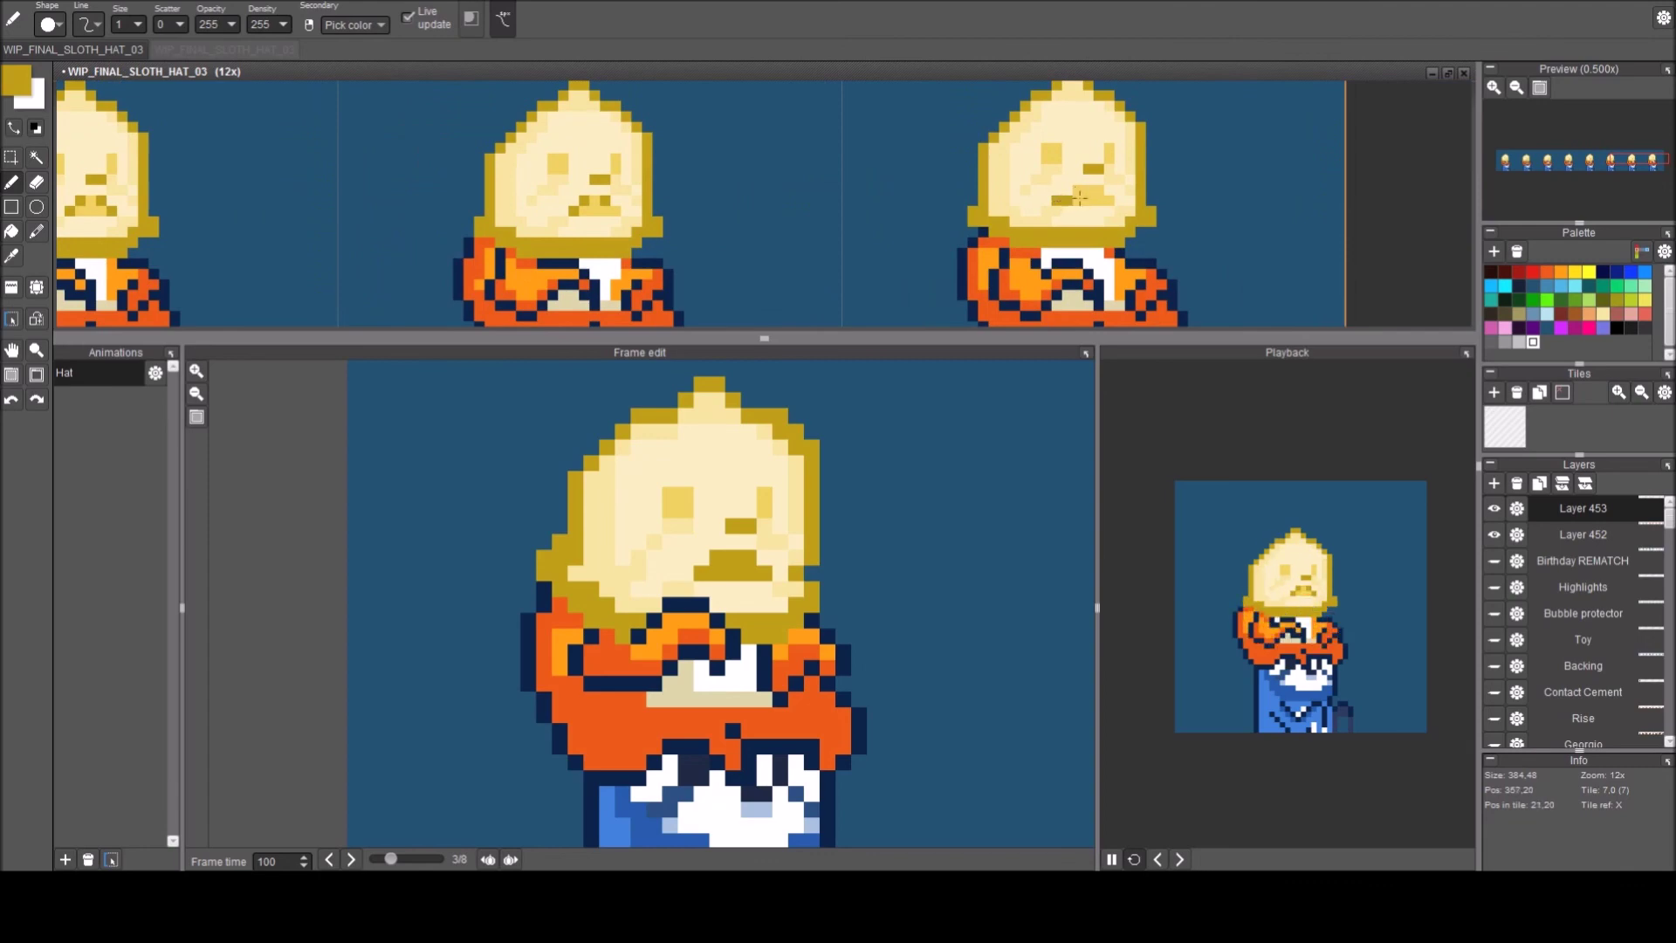
pyautogui.hotkey('ctrl', 'z')
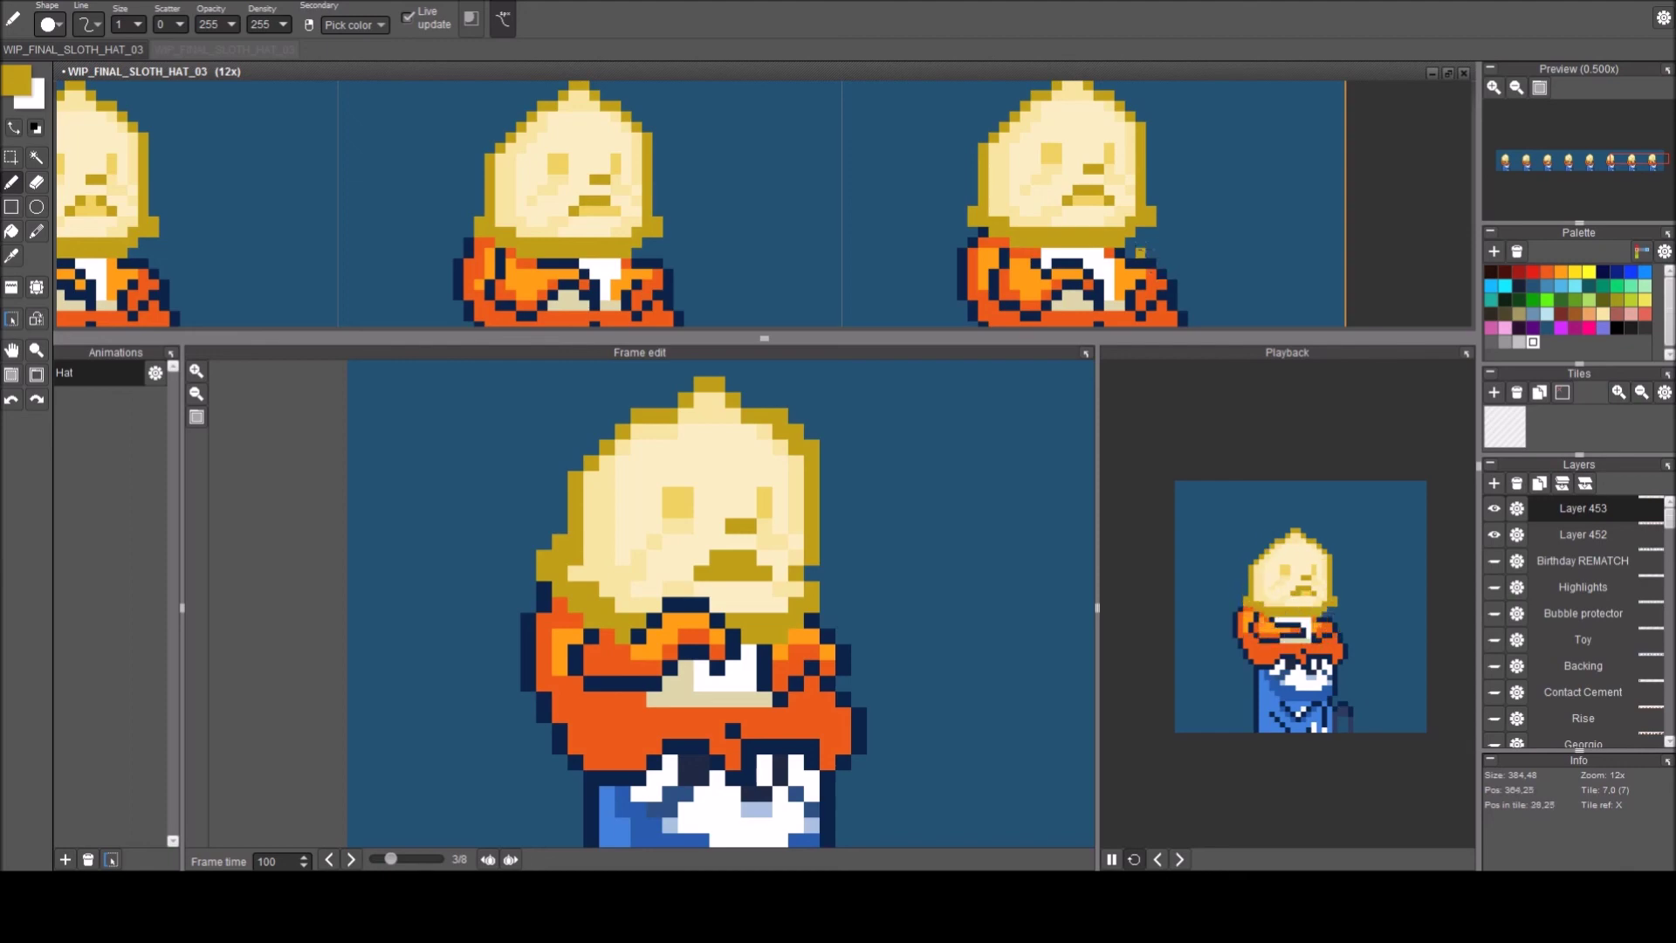
# Fill the inside of the mouths on the eighth, seventh, sixth, fifth and first frames with the dark yellow.
pyautogui.press('f')
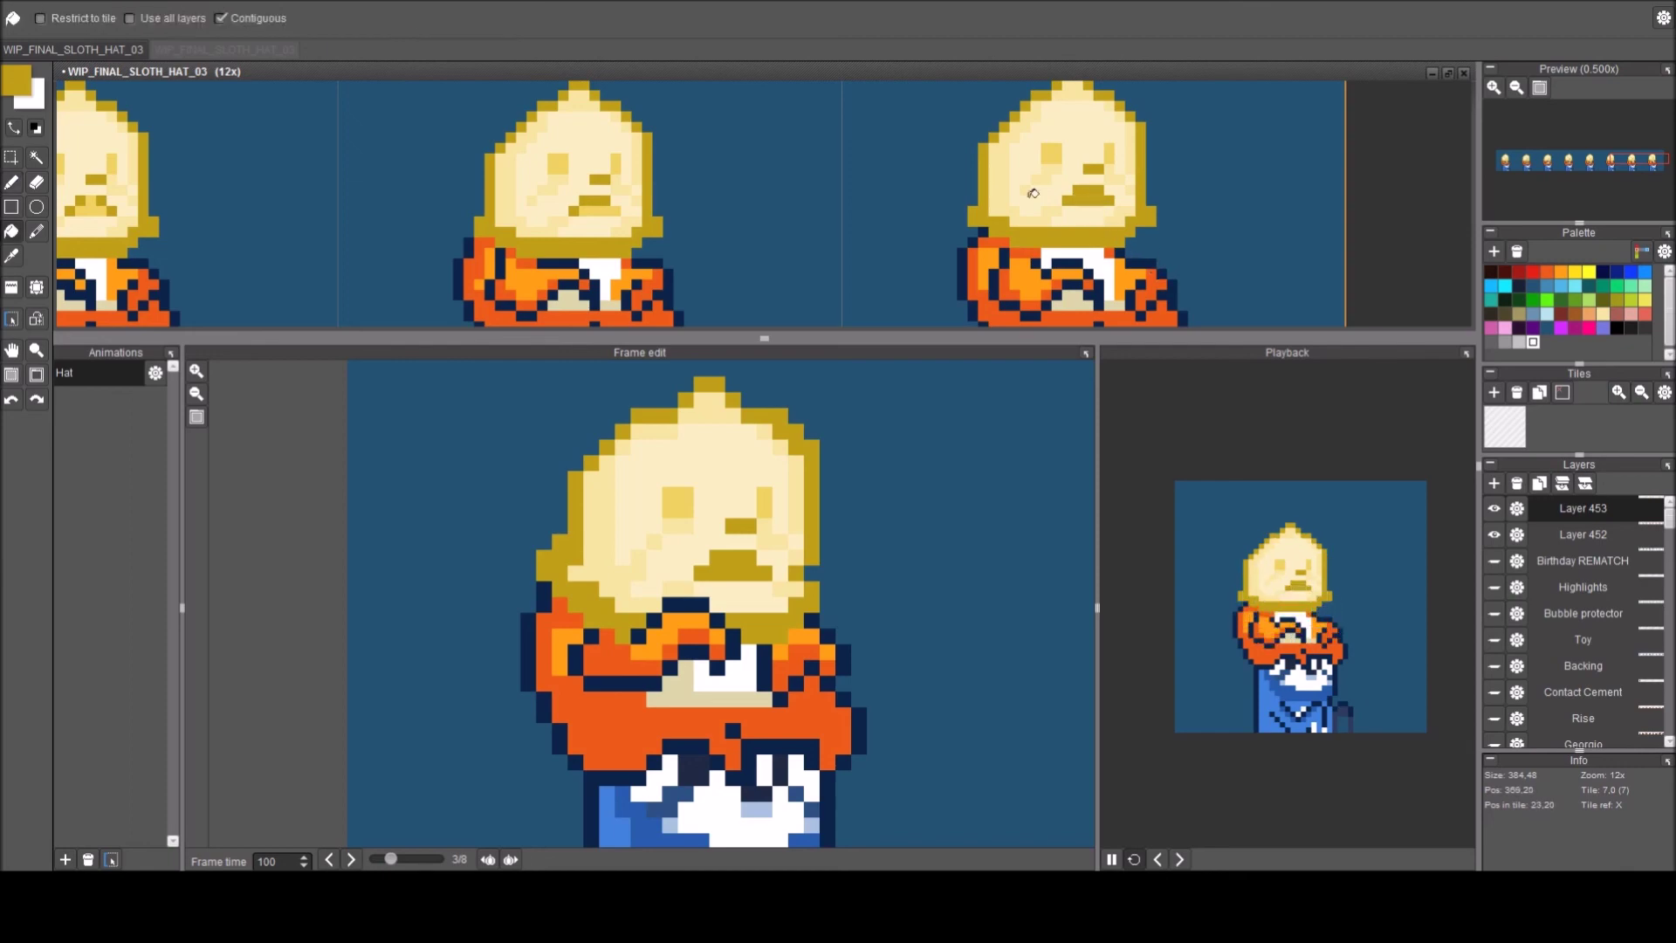
pyautogui.click(590, 212)
pyautogui.moveTo(437, 225); pyautogui.dragTo(1167, 238)
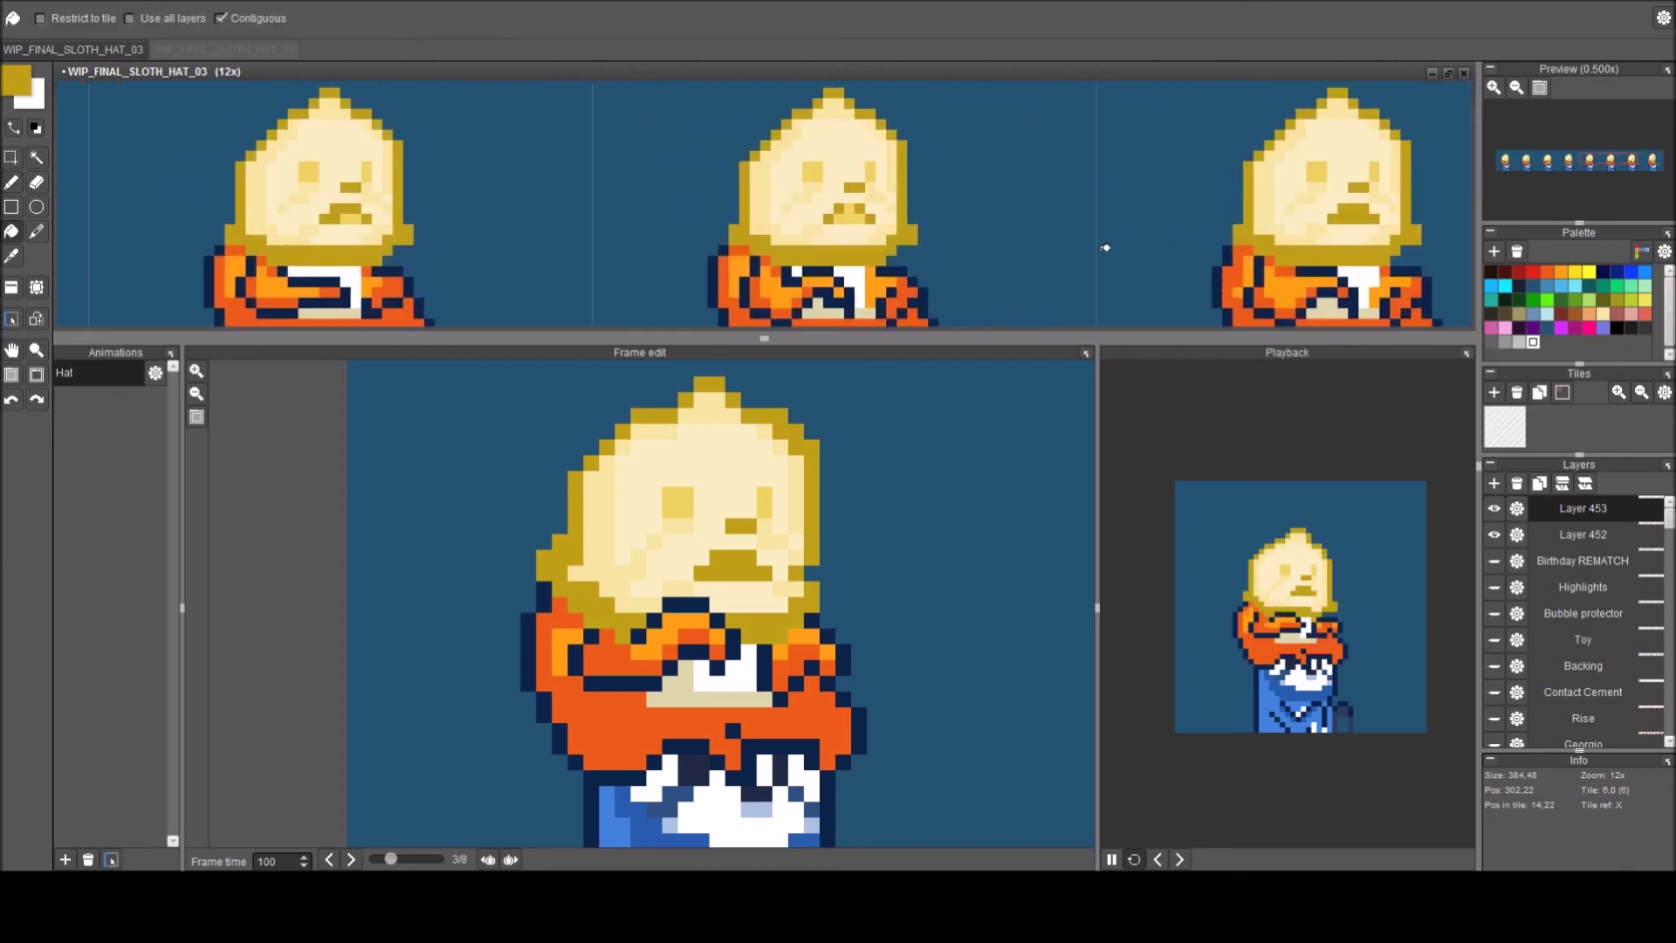
pyautogui.moveTo(870, 207); pyautogui.dragTo(909, 226)
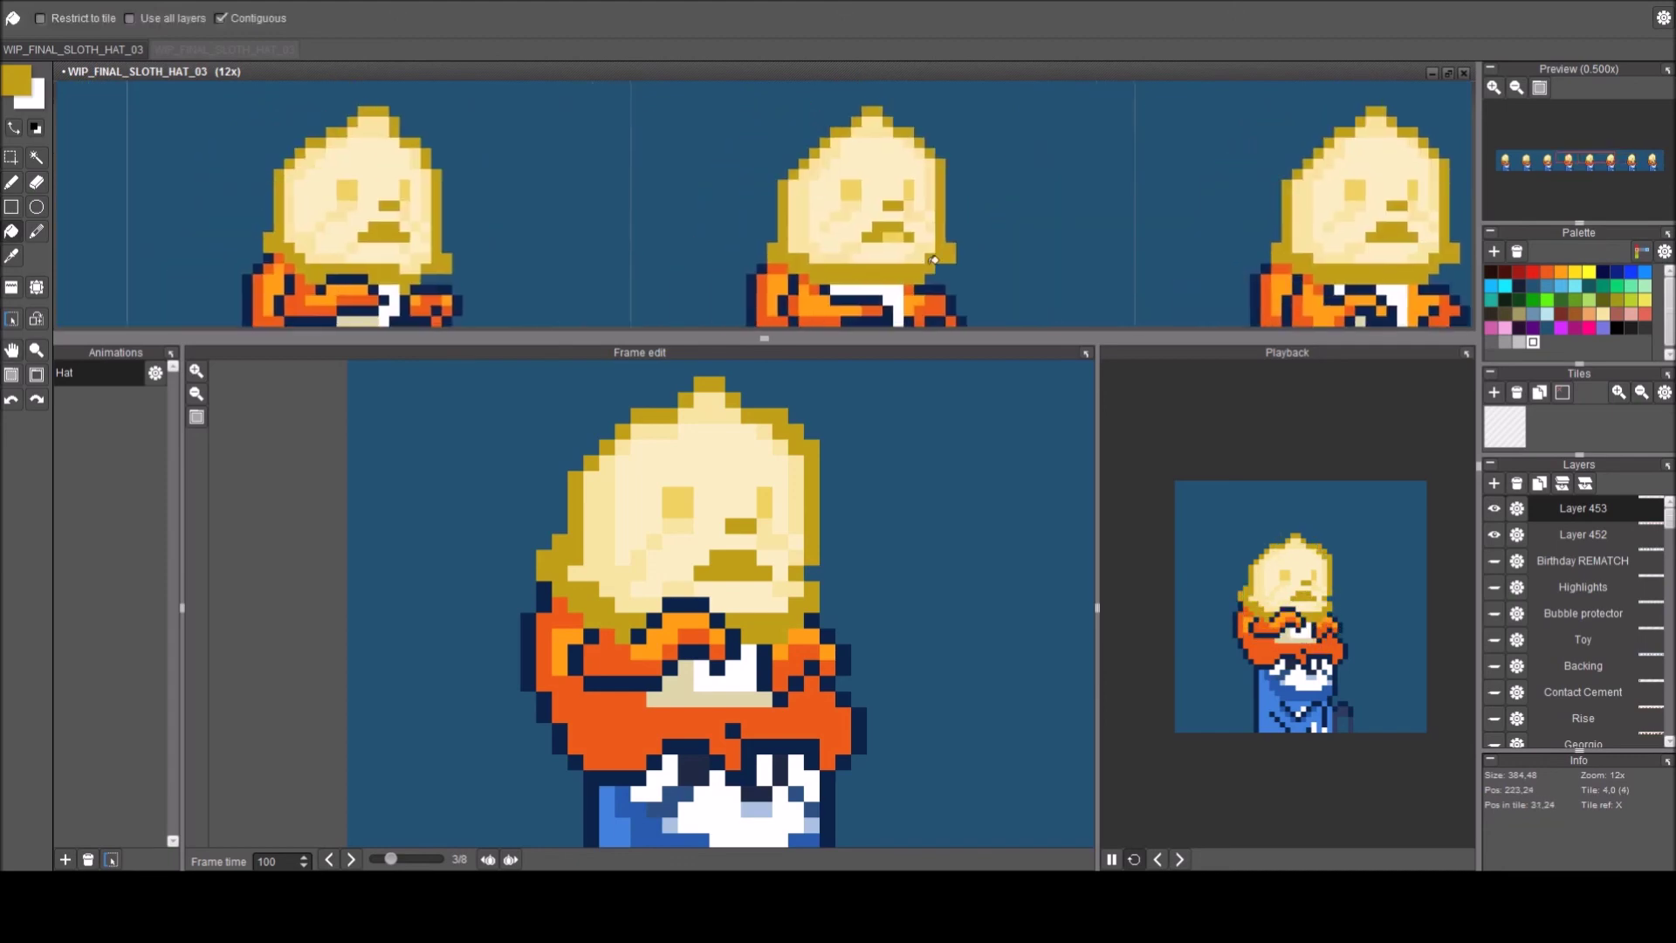
pyautogui.click(892, 236)
pyautogui.moveTo(764, 221); pyautogui.dragTo(1545, 193)
pyautogui.moveTo(505, 266); pyautogui.dragTo(1153, 244)
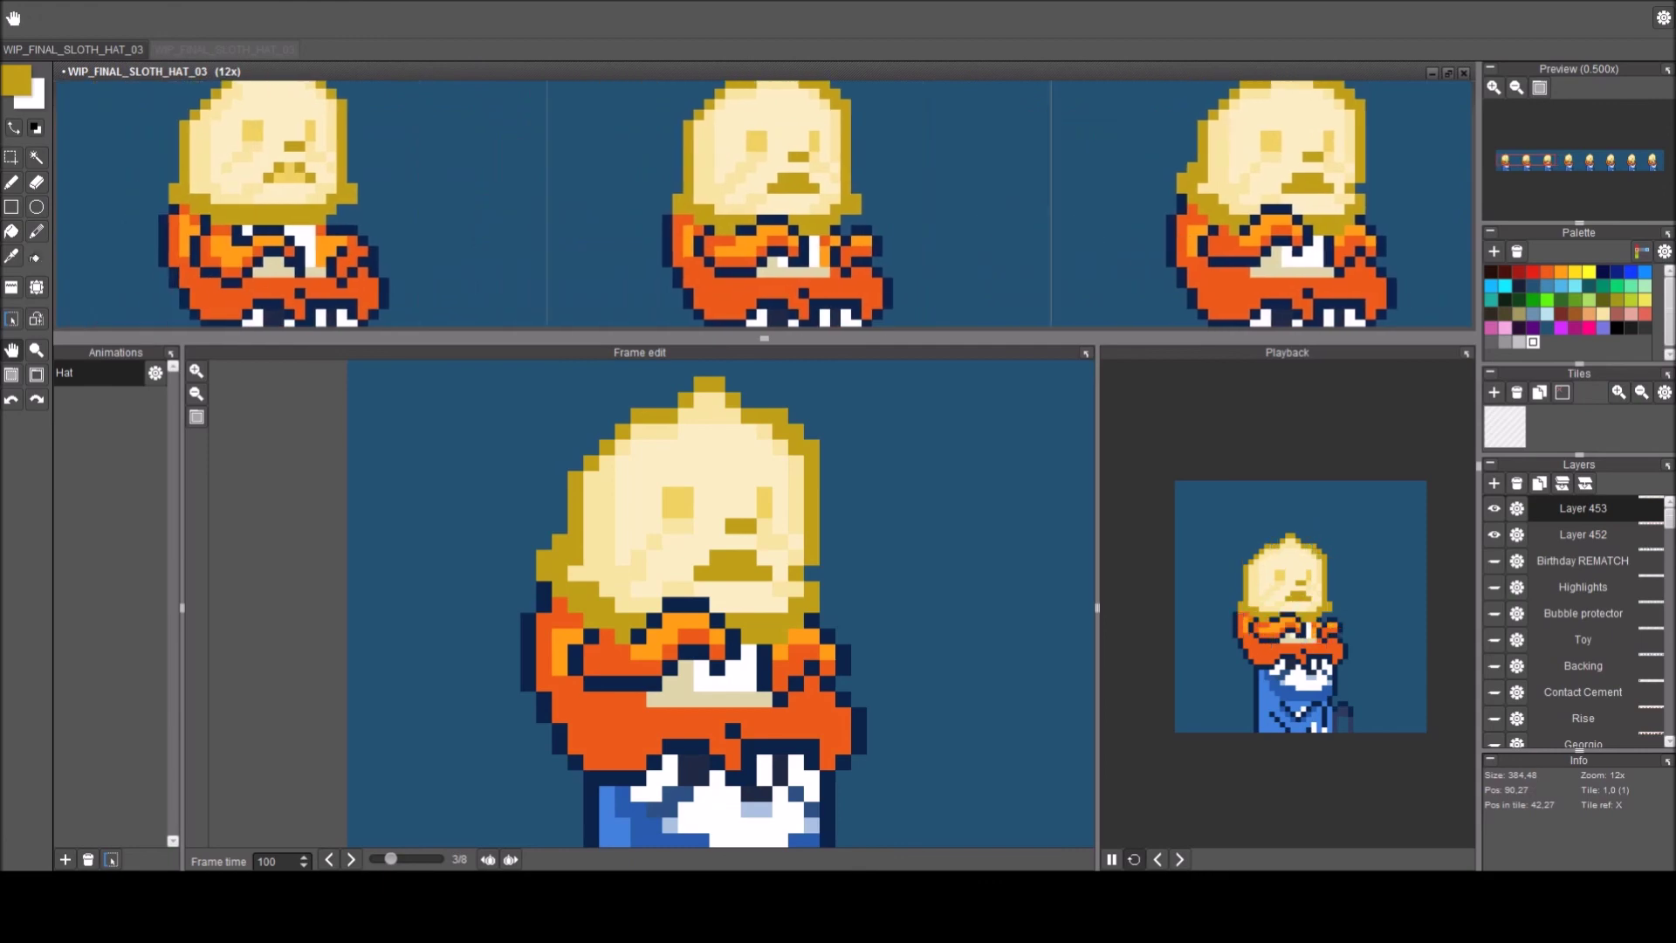
# Fill only the right-hand eye on the first, second and third frames with the dark yellow.
pyautogui.click(252, 127)
pyautogui.hotkey('ctrl', 'z')
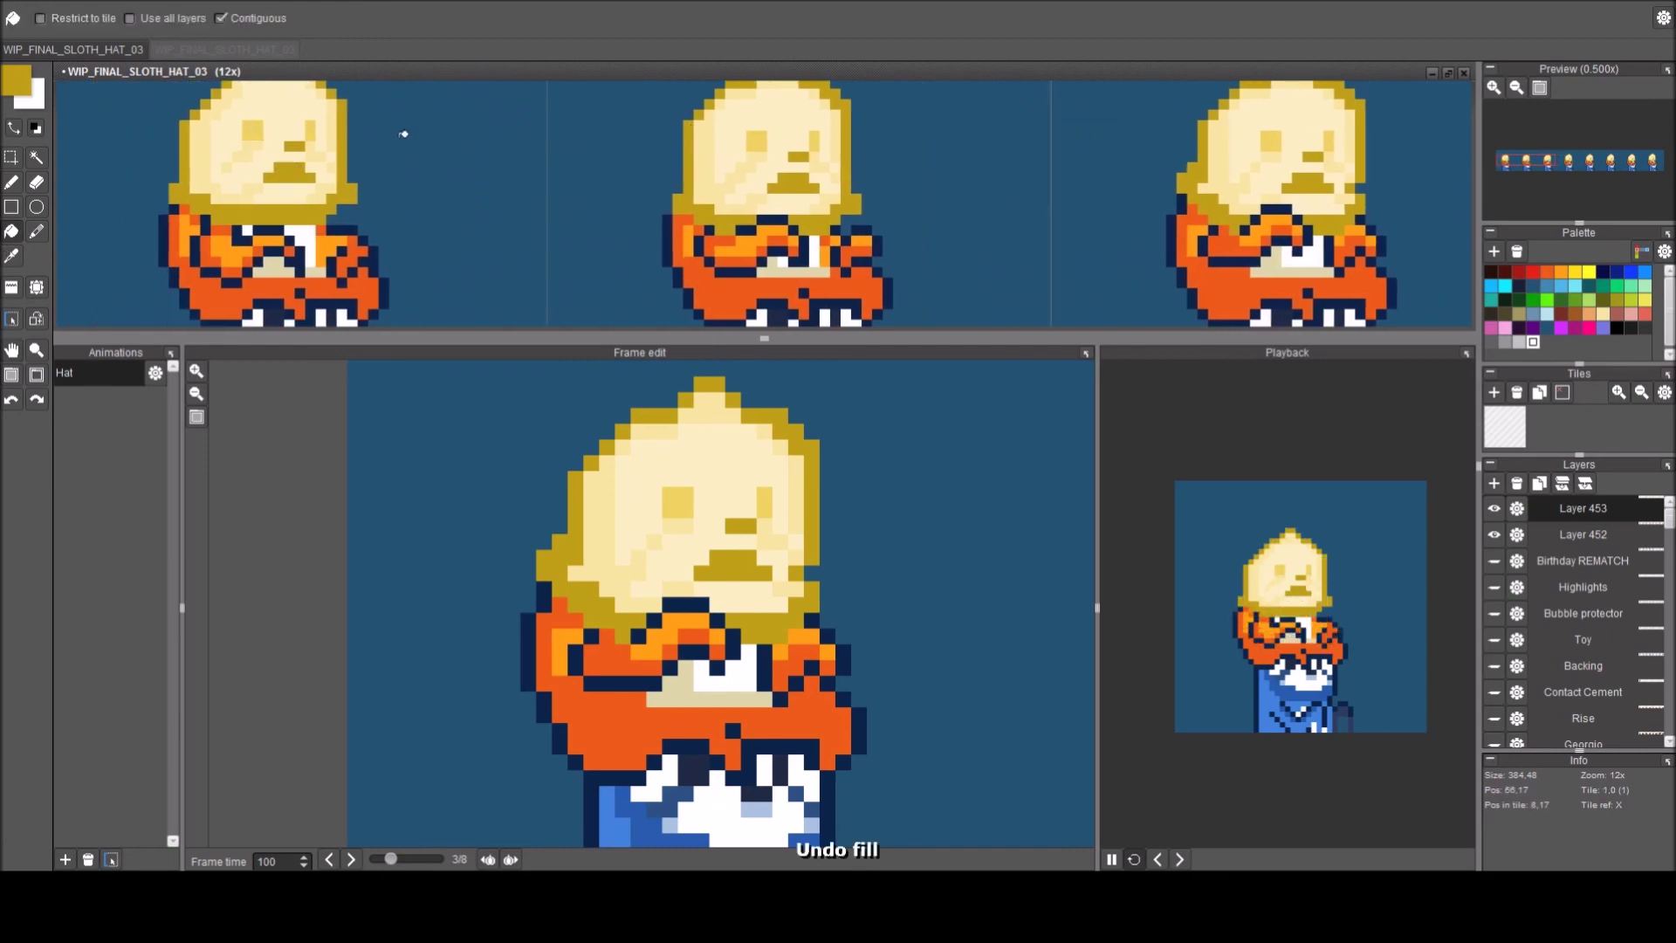
pyautogui.scroll(-1, 496, 185)
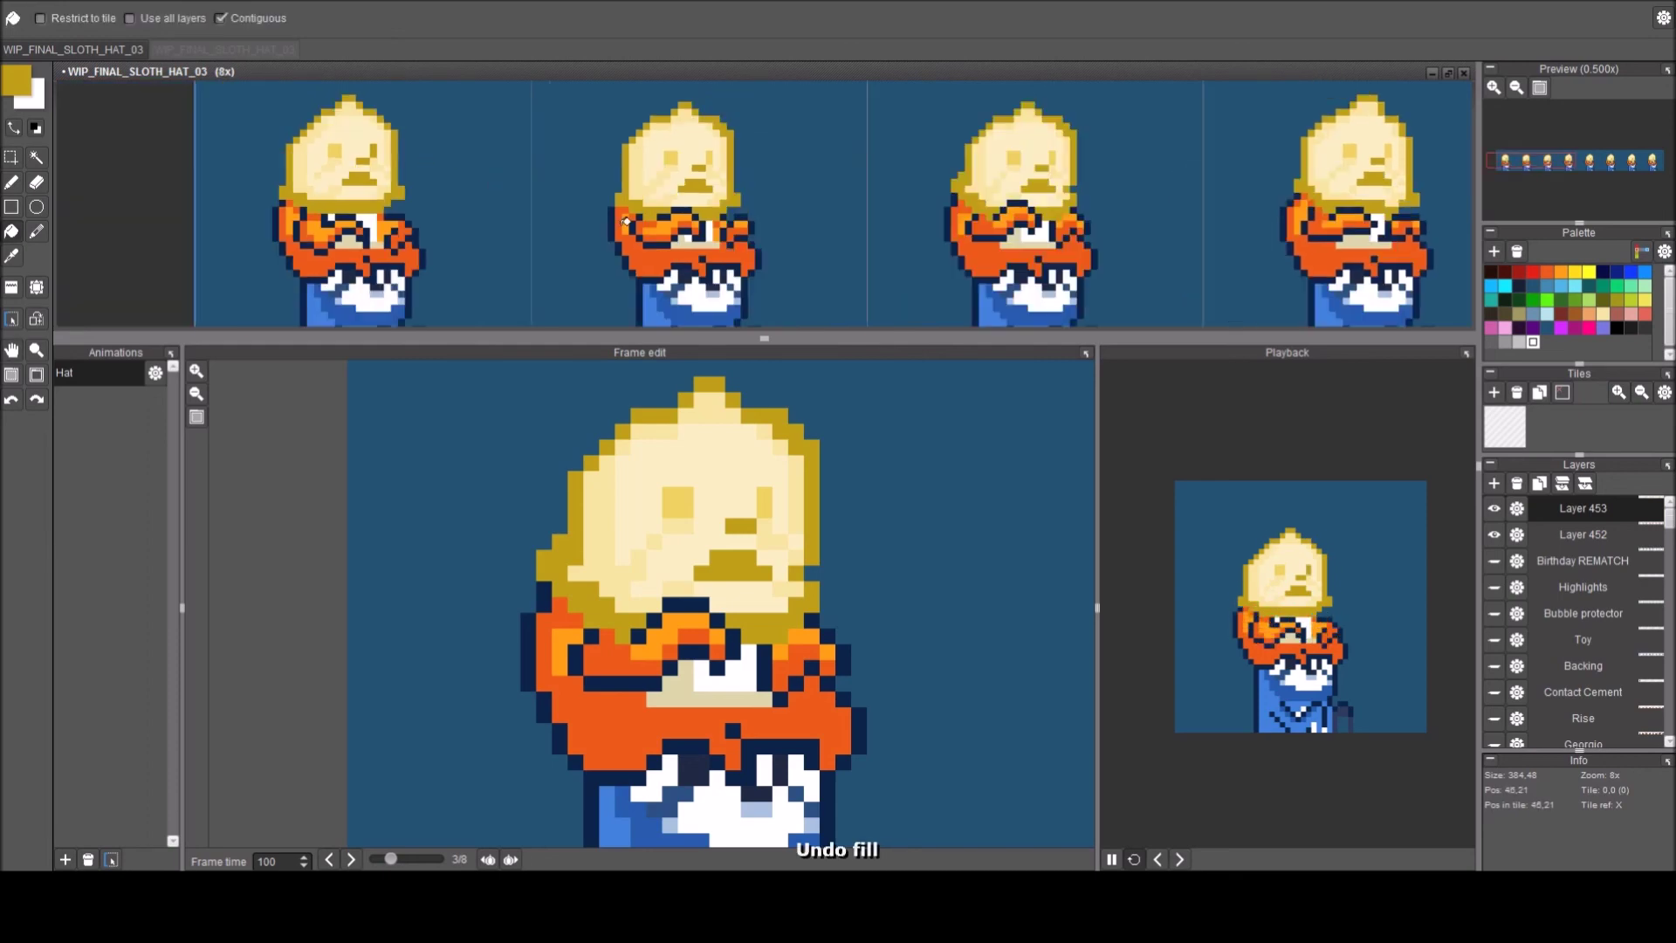
pyautogui.click(711, 154)
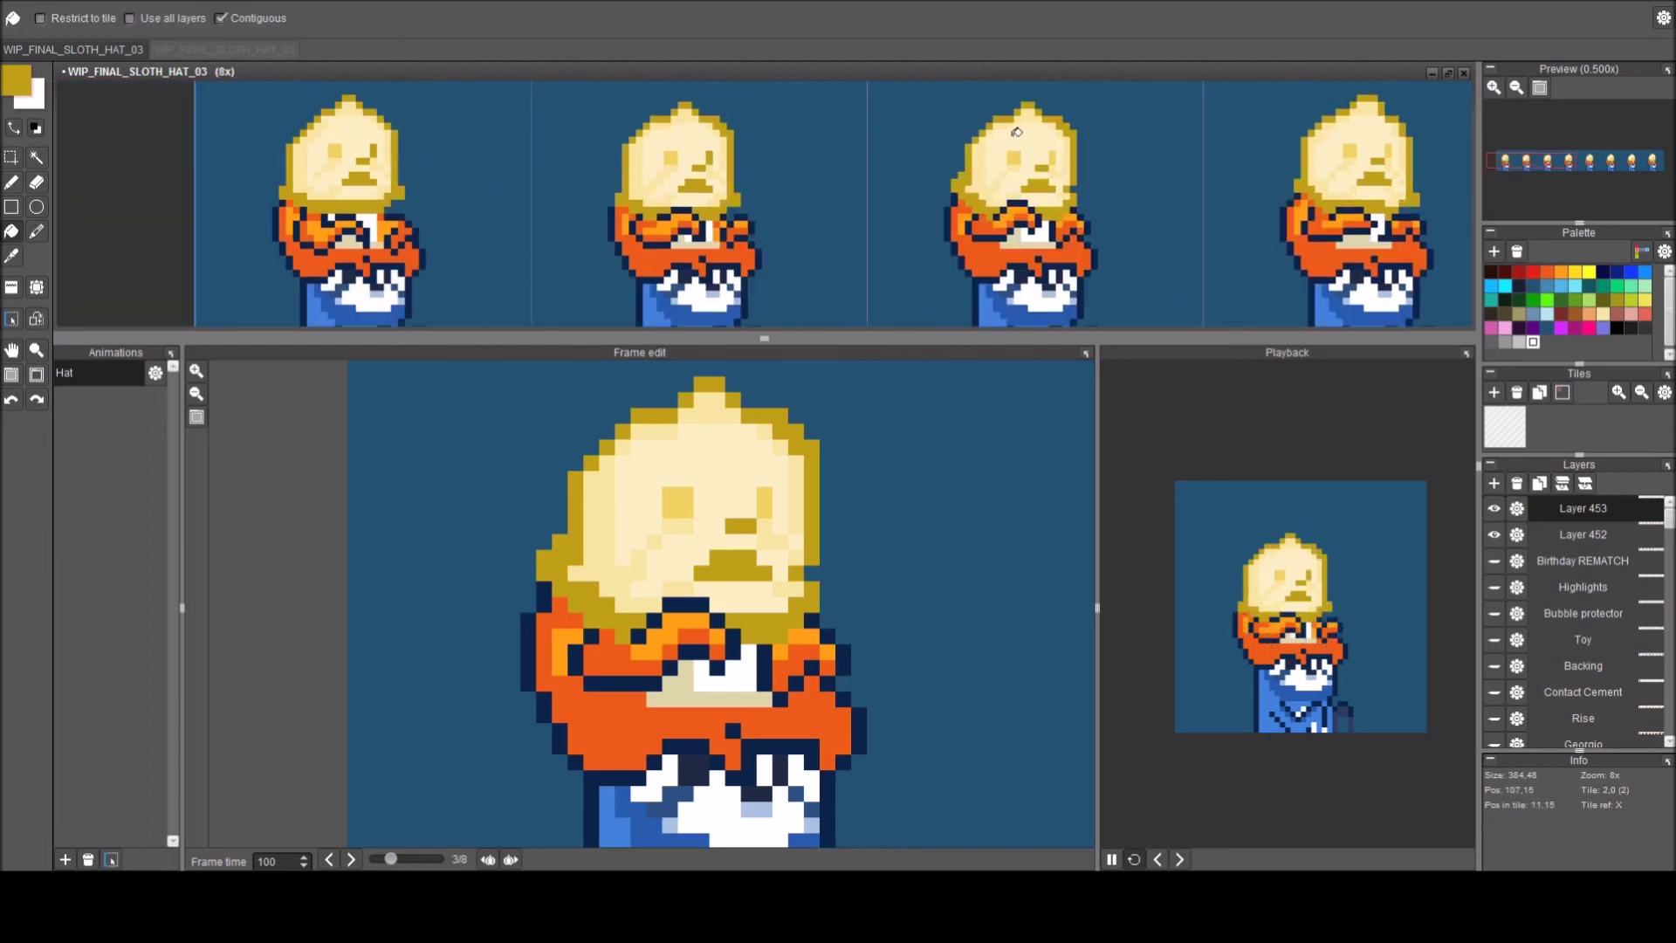
pyautogui.click(1054, 158)
# Fill the right-hand eye on the fourth through eighth frames with the dark yellow.
pyautogui.press('space')
pyautogui.moveTo(1236, 165); pyautogui.dragTo(395, 110)
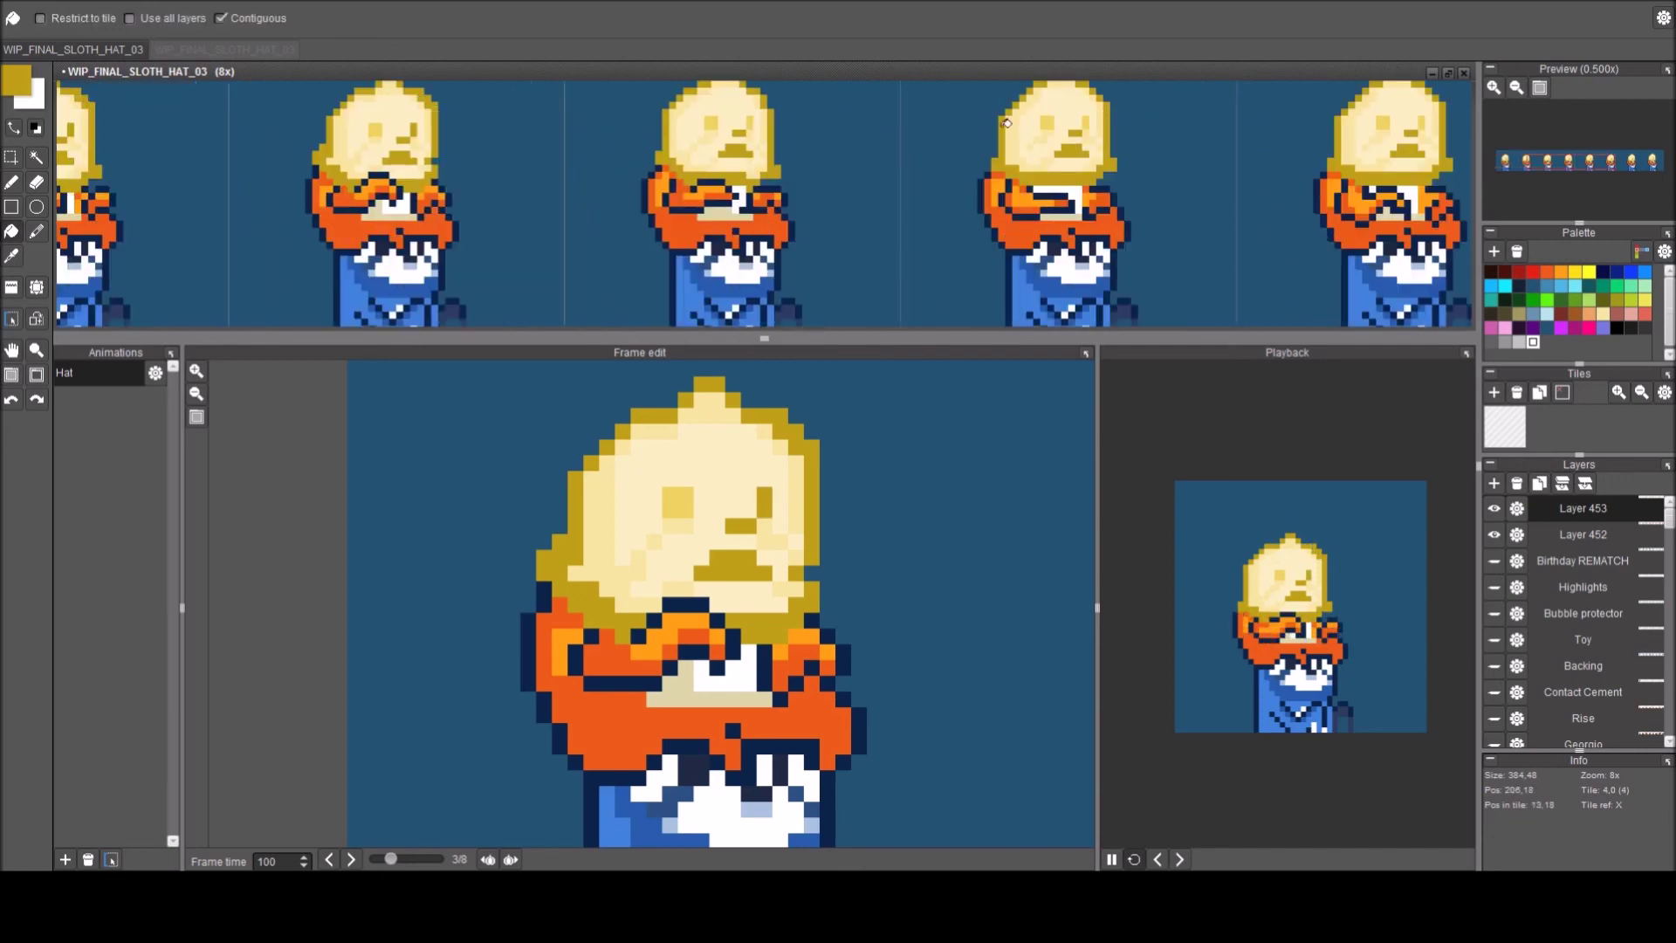
pyautogui.press('space')
pyautogui.moveTo(1166, 128); pyautogui.dragTo(463, 137)
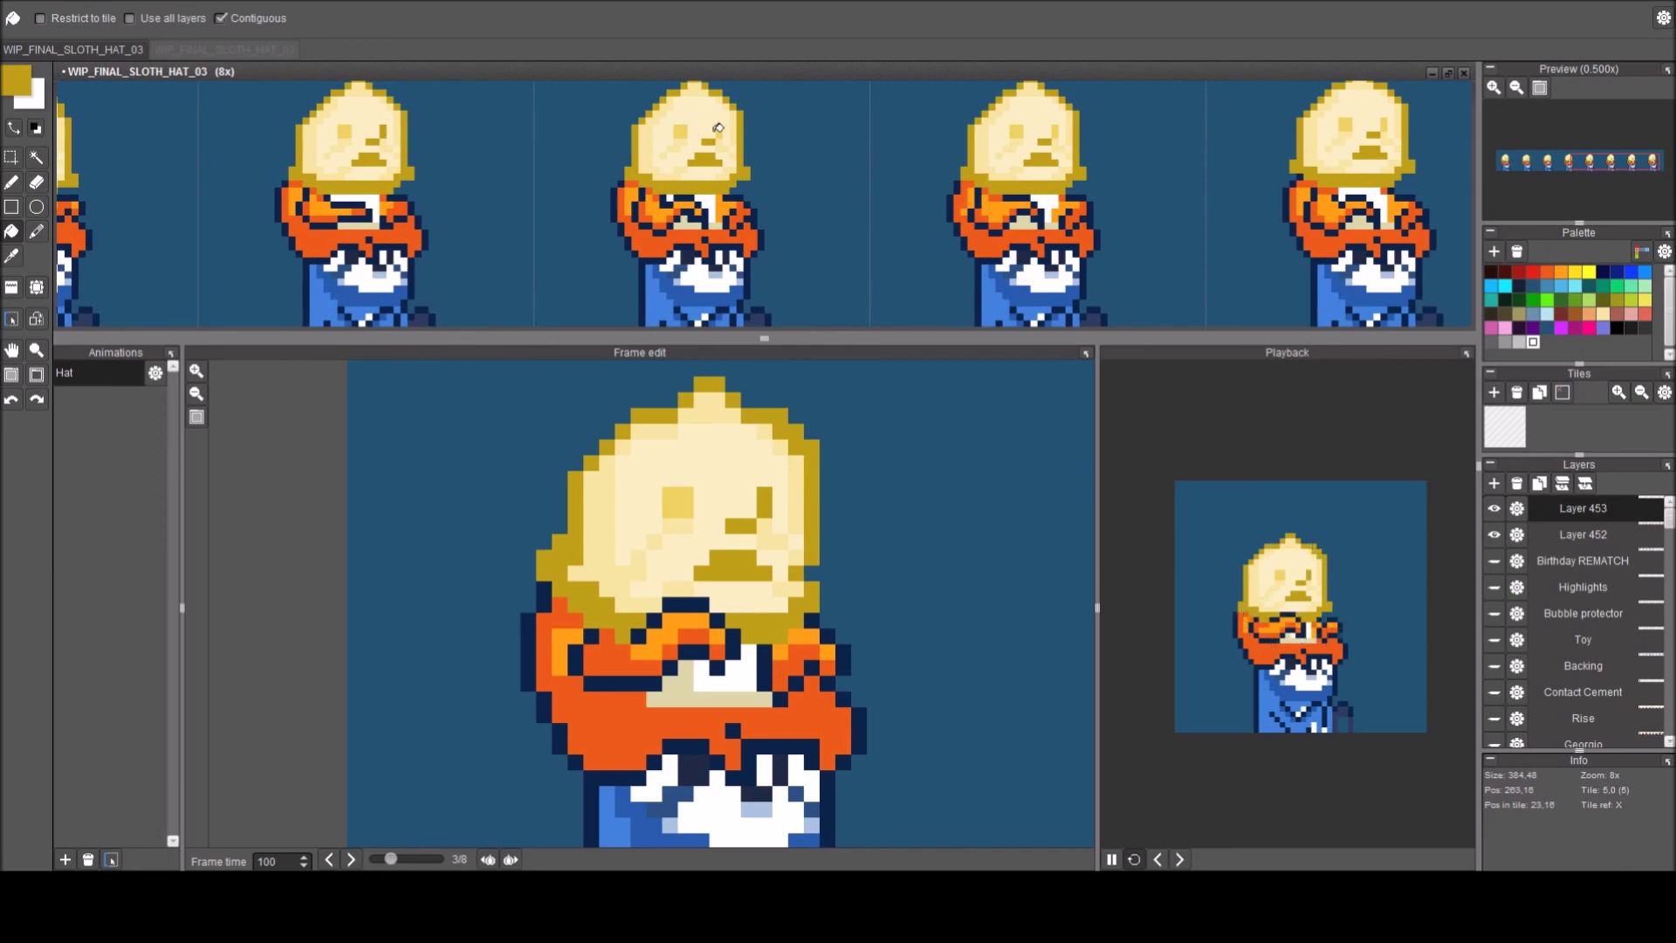
pyautogui.moveTo(1058, 131); pyautogui.dragTo(892, 170)
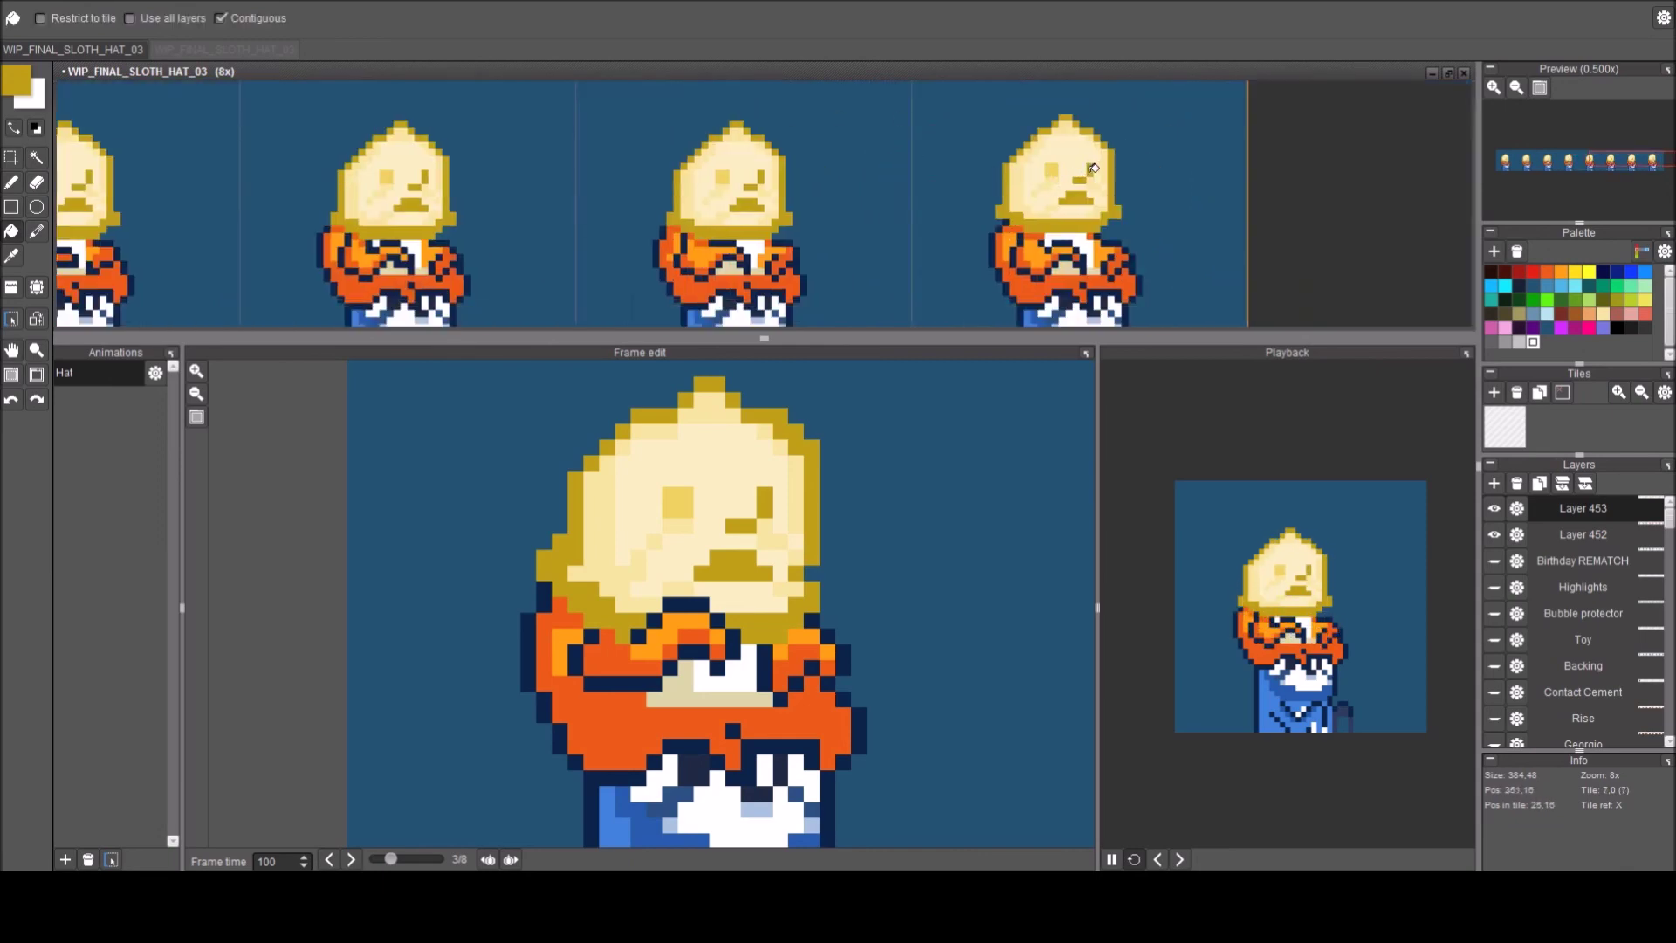
# Sample the medium yellow from the left-hand eye and shade the sides and brim of the first frame's hat outline with the pen.
pyautogui.scroll(-4, 879, 161)
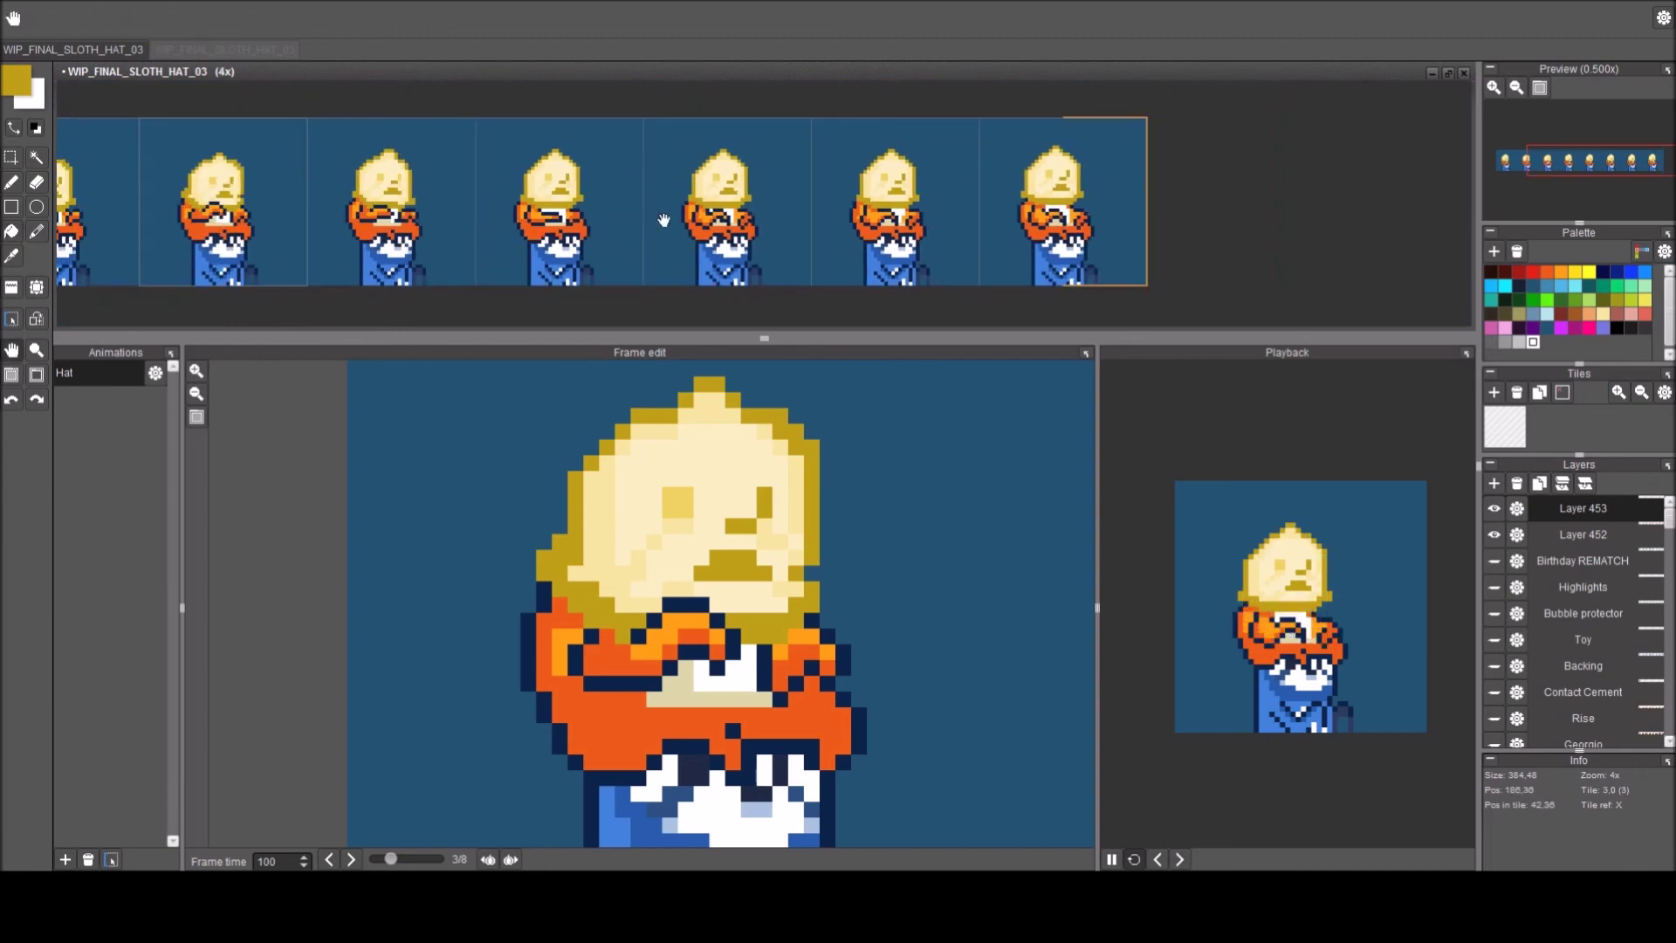
pyautogui.moveTo(645, 220); pyautogui.dragTo(786, 214)
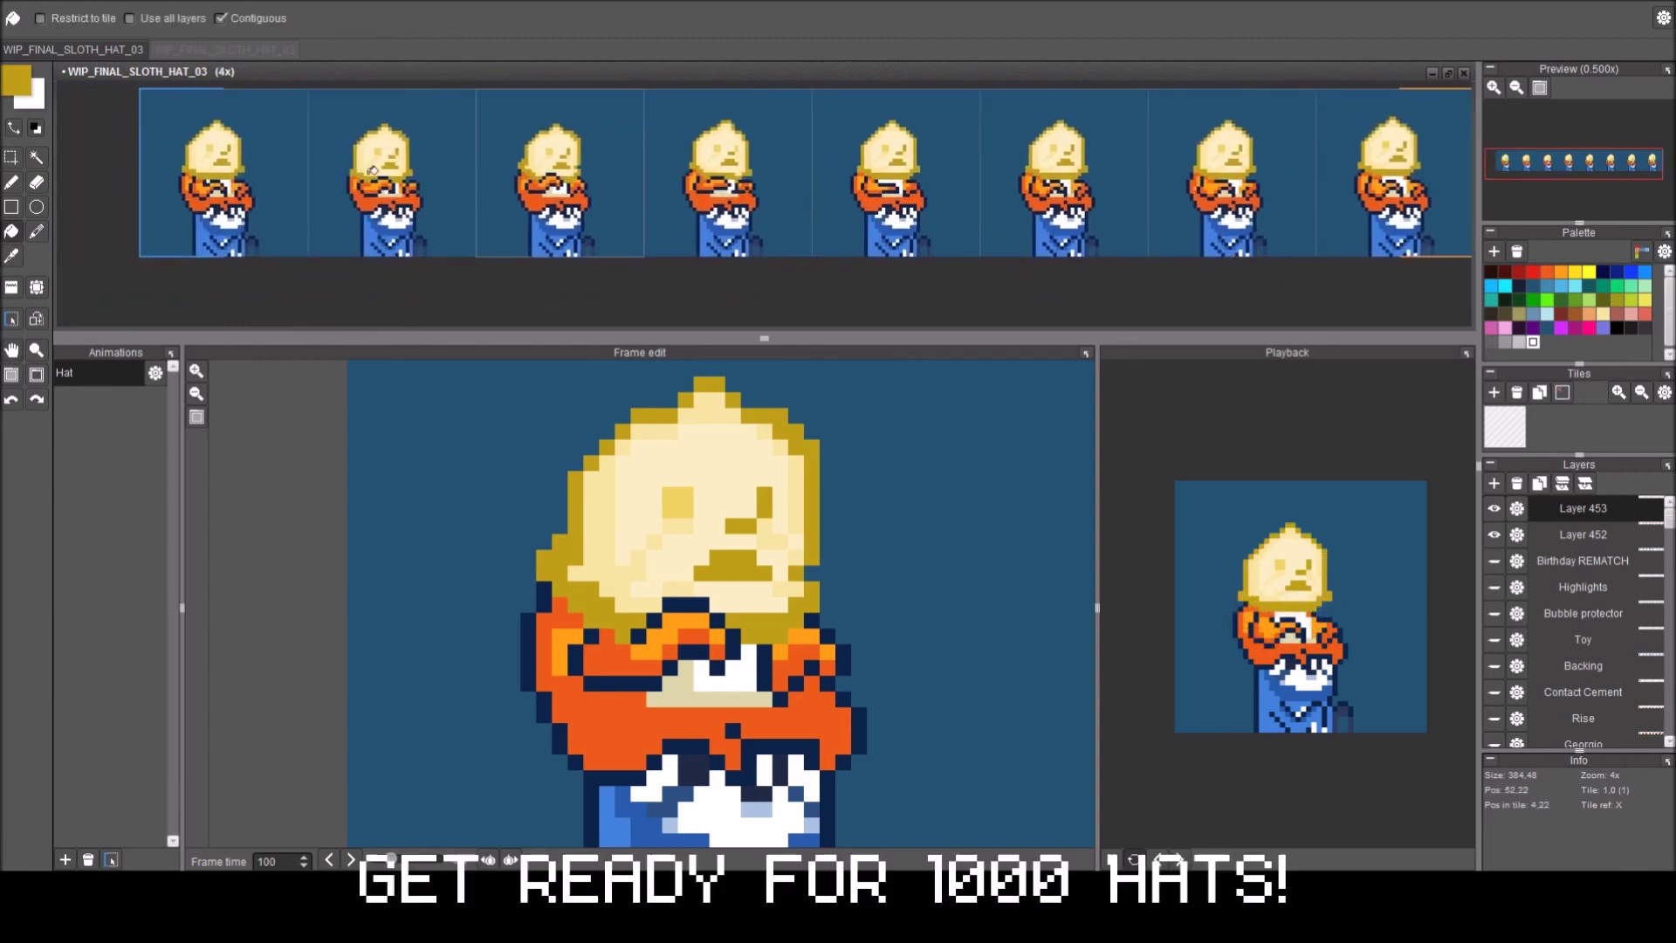
pyautogui.scroll(1, 737, 168)
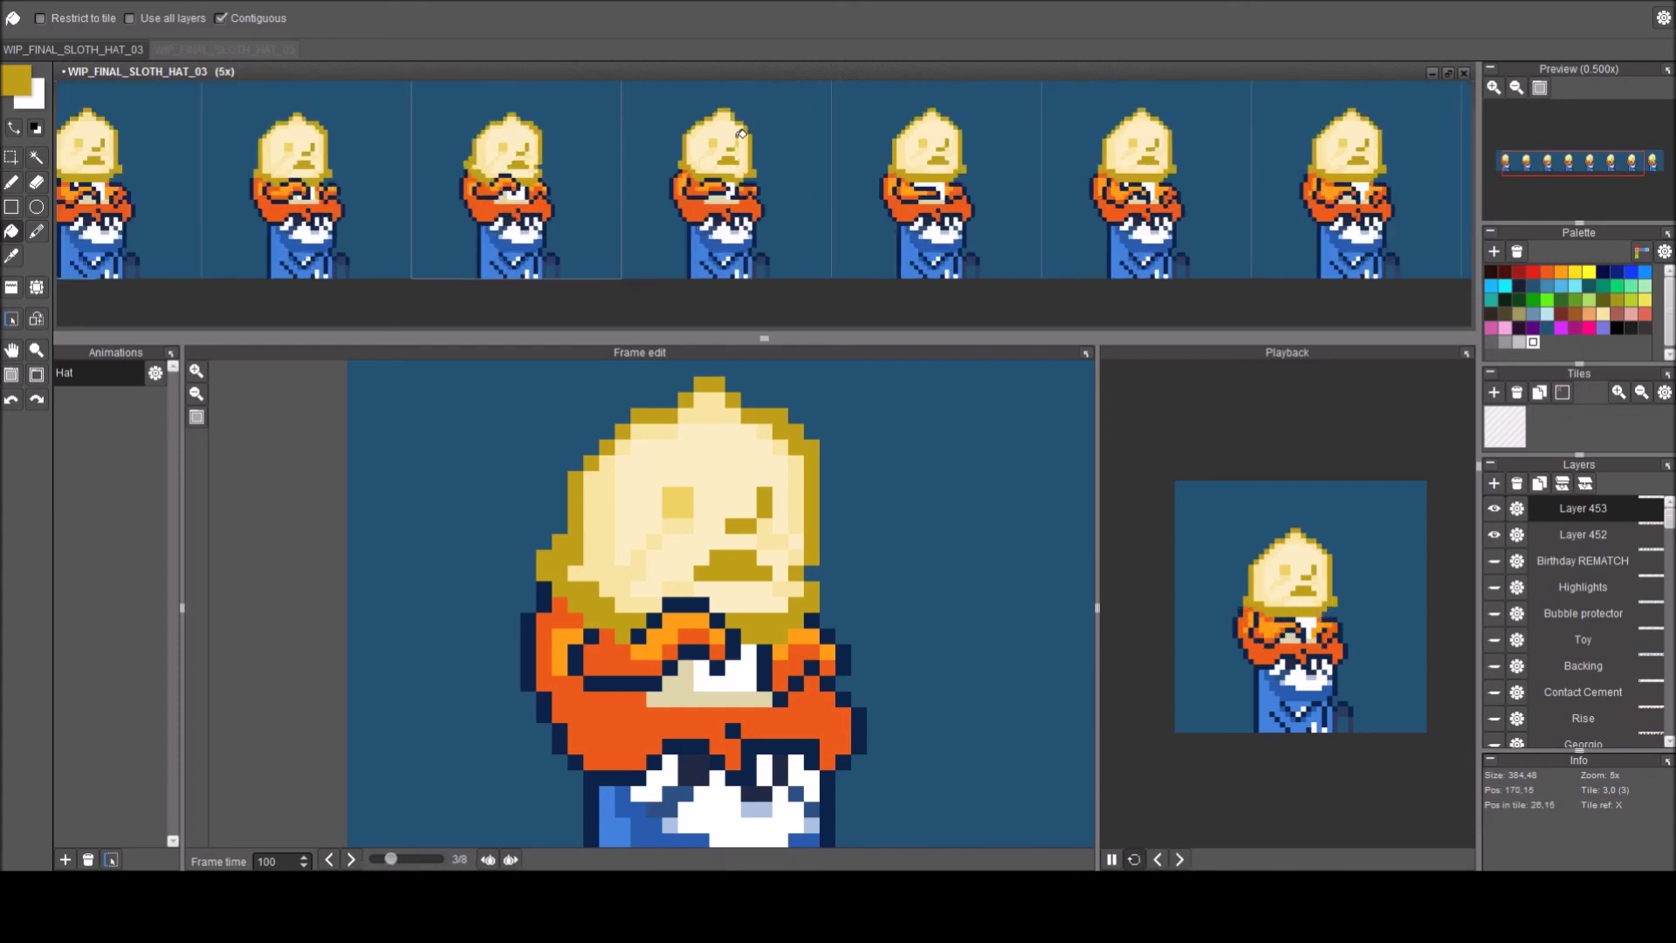
pyautogui.moveTo(436, 172); pyautogui.dragTo(569, 180)
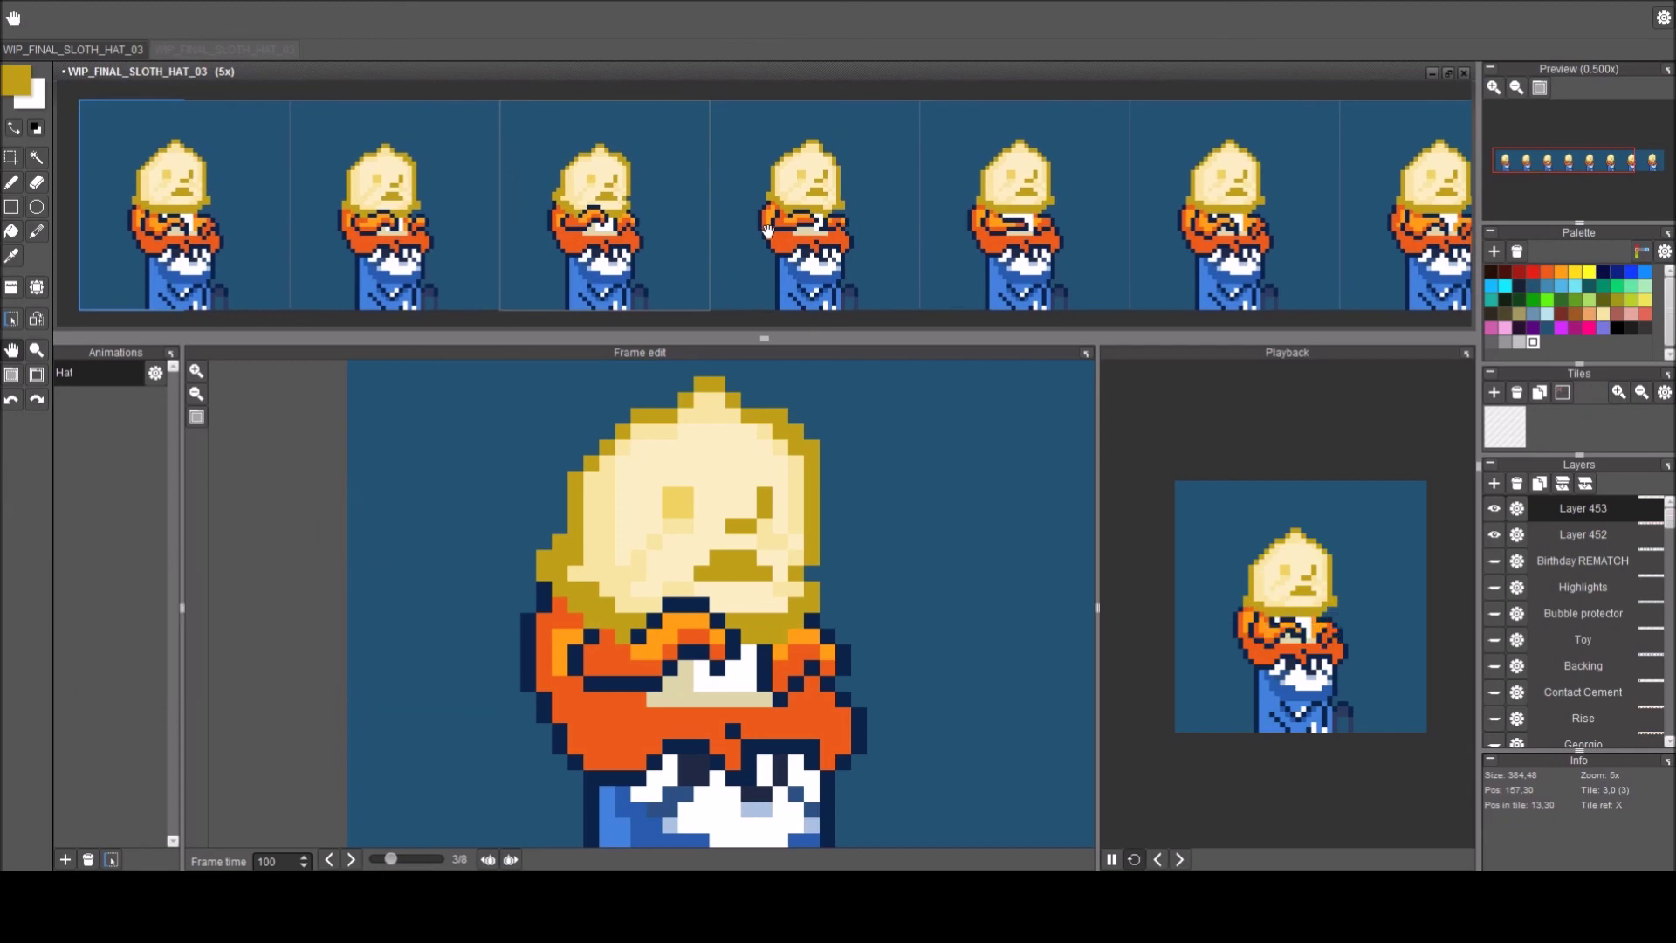
pyautogui.scroll(-1, 826, 204)
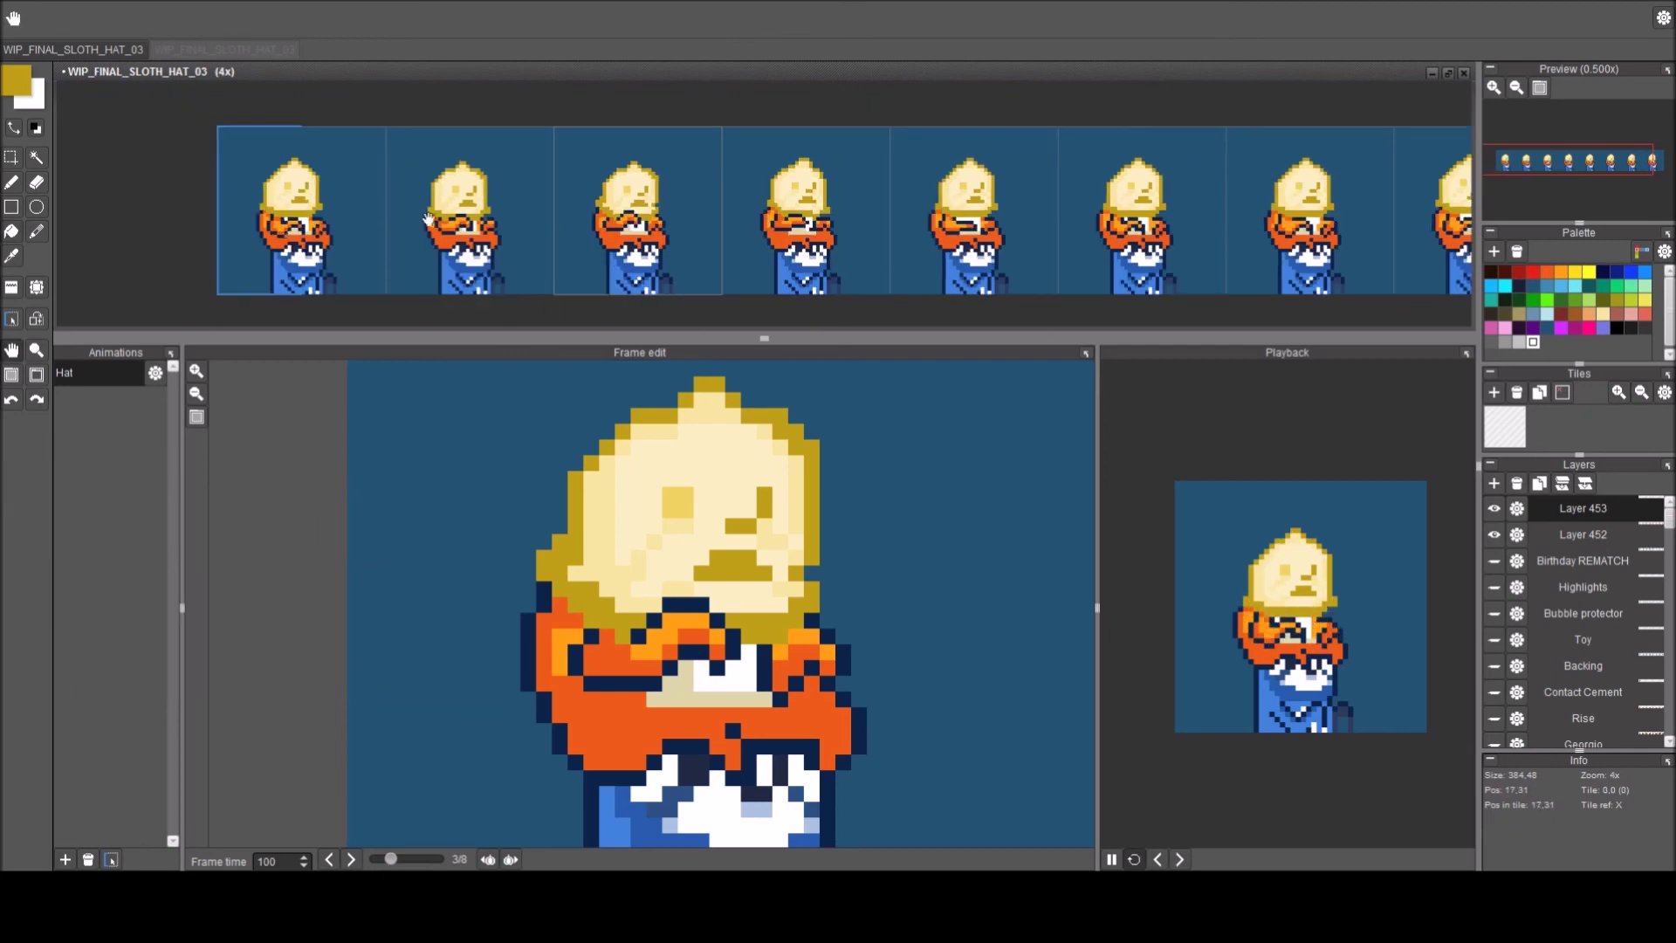
pyautogui.scroll(4, 476, 175)
pyautogui.press('b')
pyautogui.rightClick(510, 120)
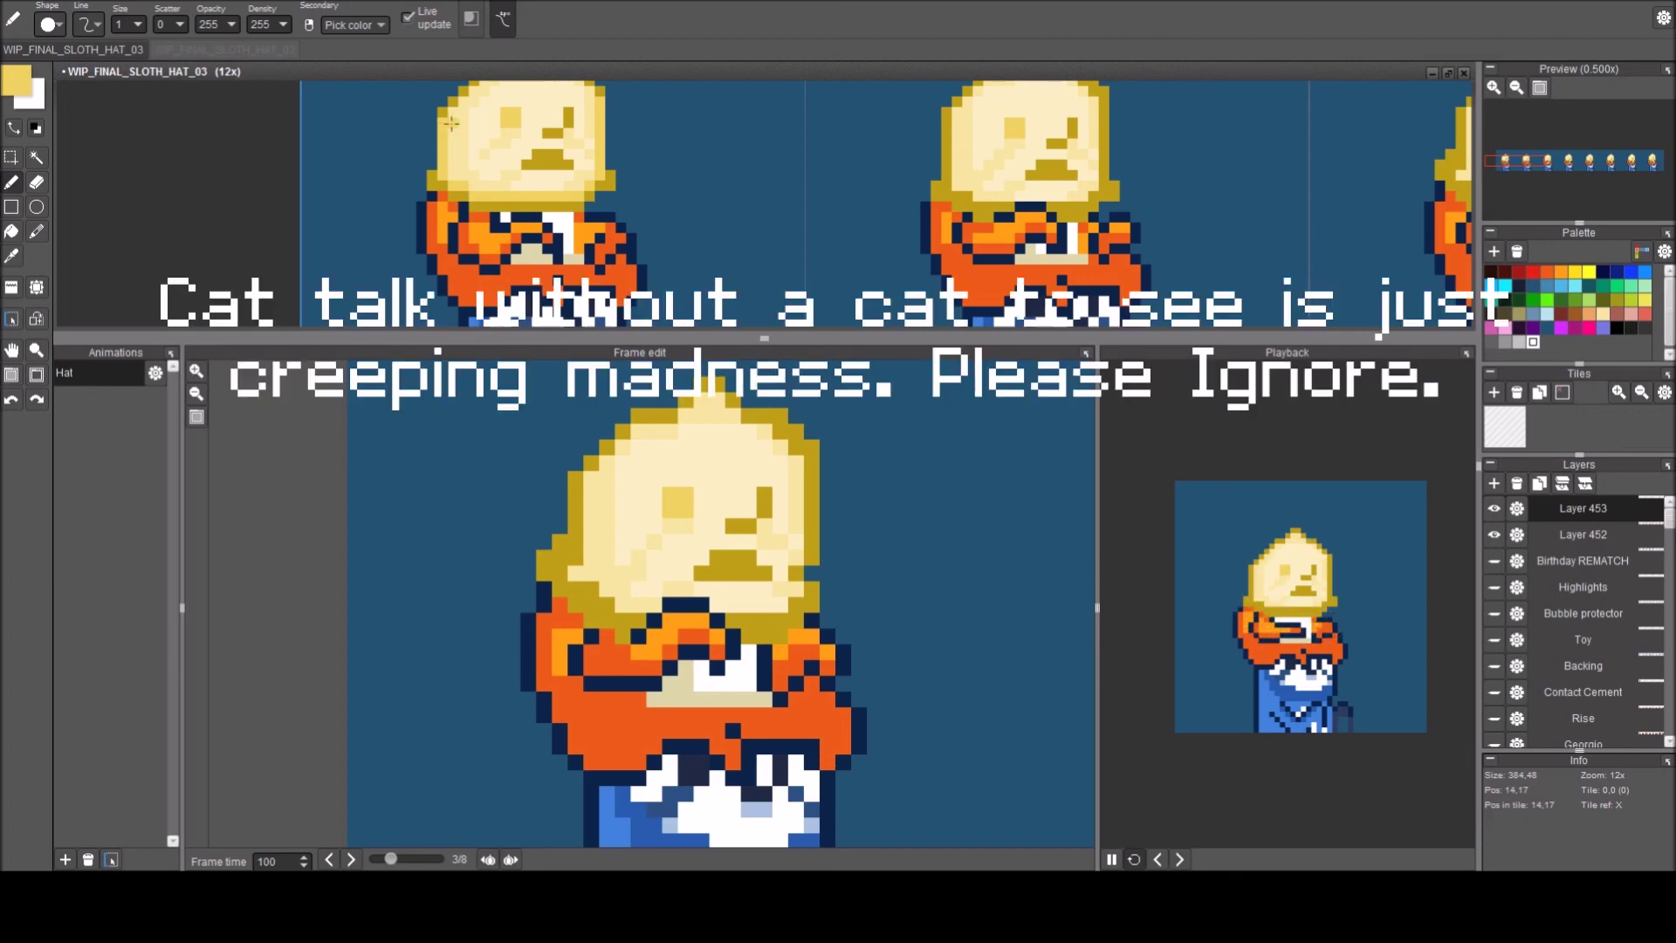
pyautogui.press('space')
pyautogui.moveTo(756, 172)
pyautogui.mouseDown()
pyautogui.moveTo(636, 153)
pyautogui.moveTo(405, 187)
pyautogui.mouseUp()
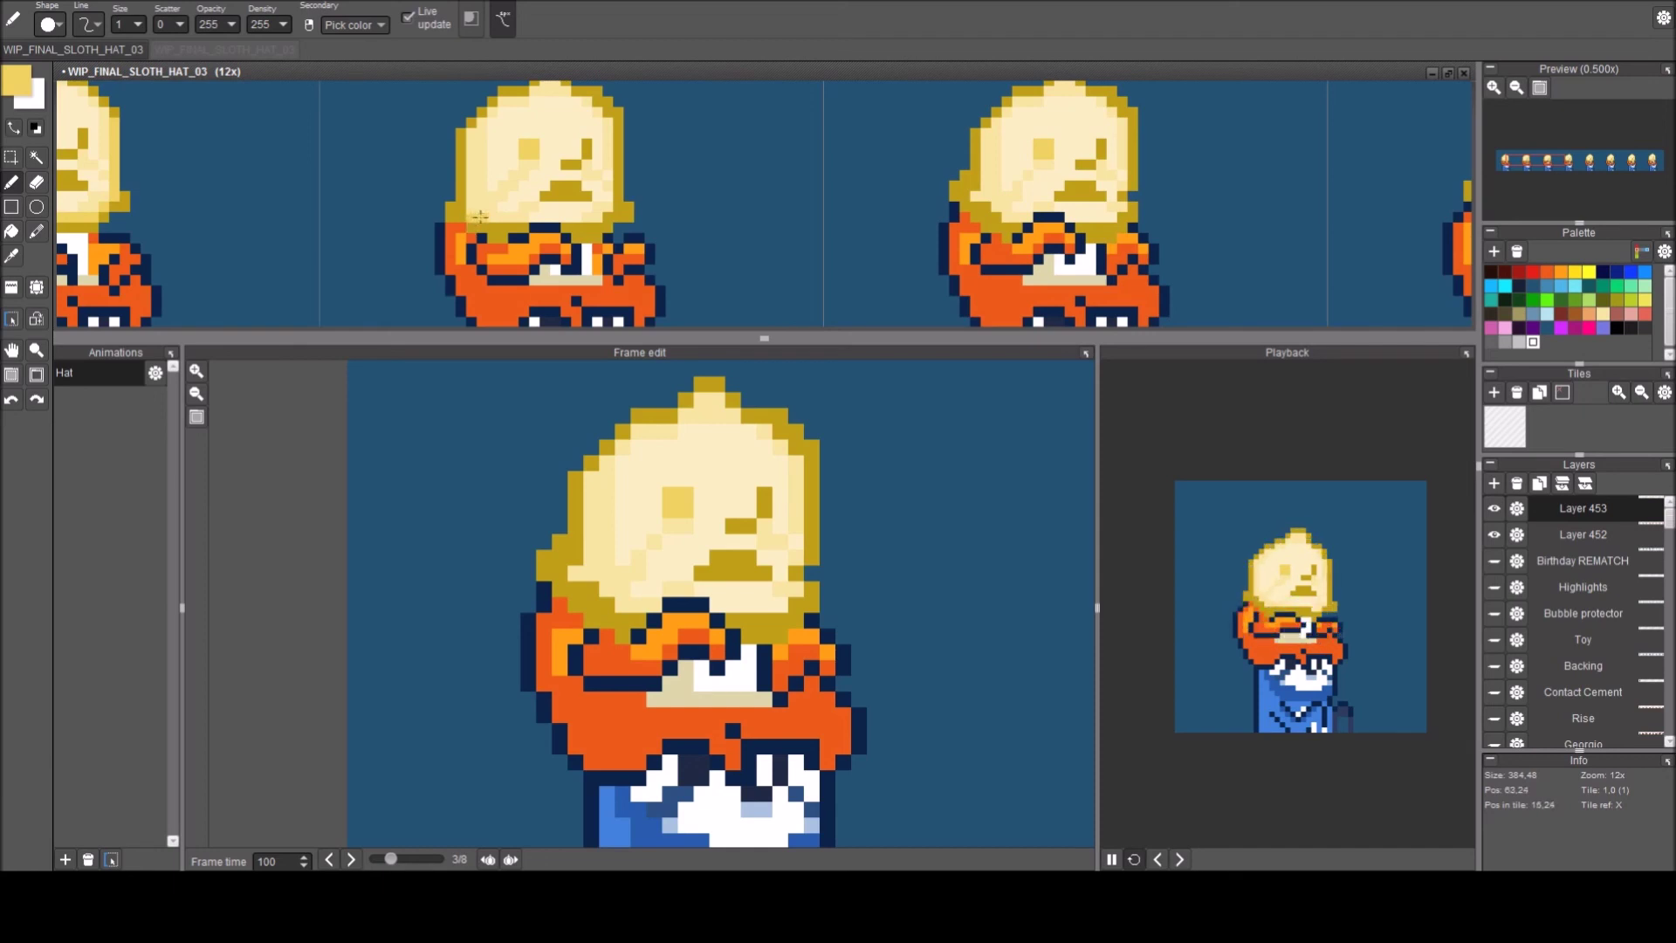
# Select the dark yellow outline pixels with the magic wand and shade the second frame's hat outline in medium yellow.
pyautogui.press('w')
pyautogui.click(495, 231)
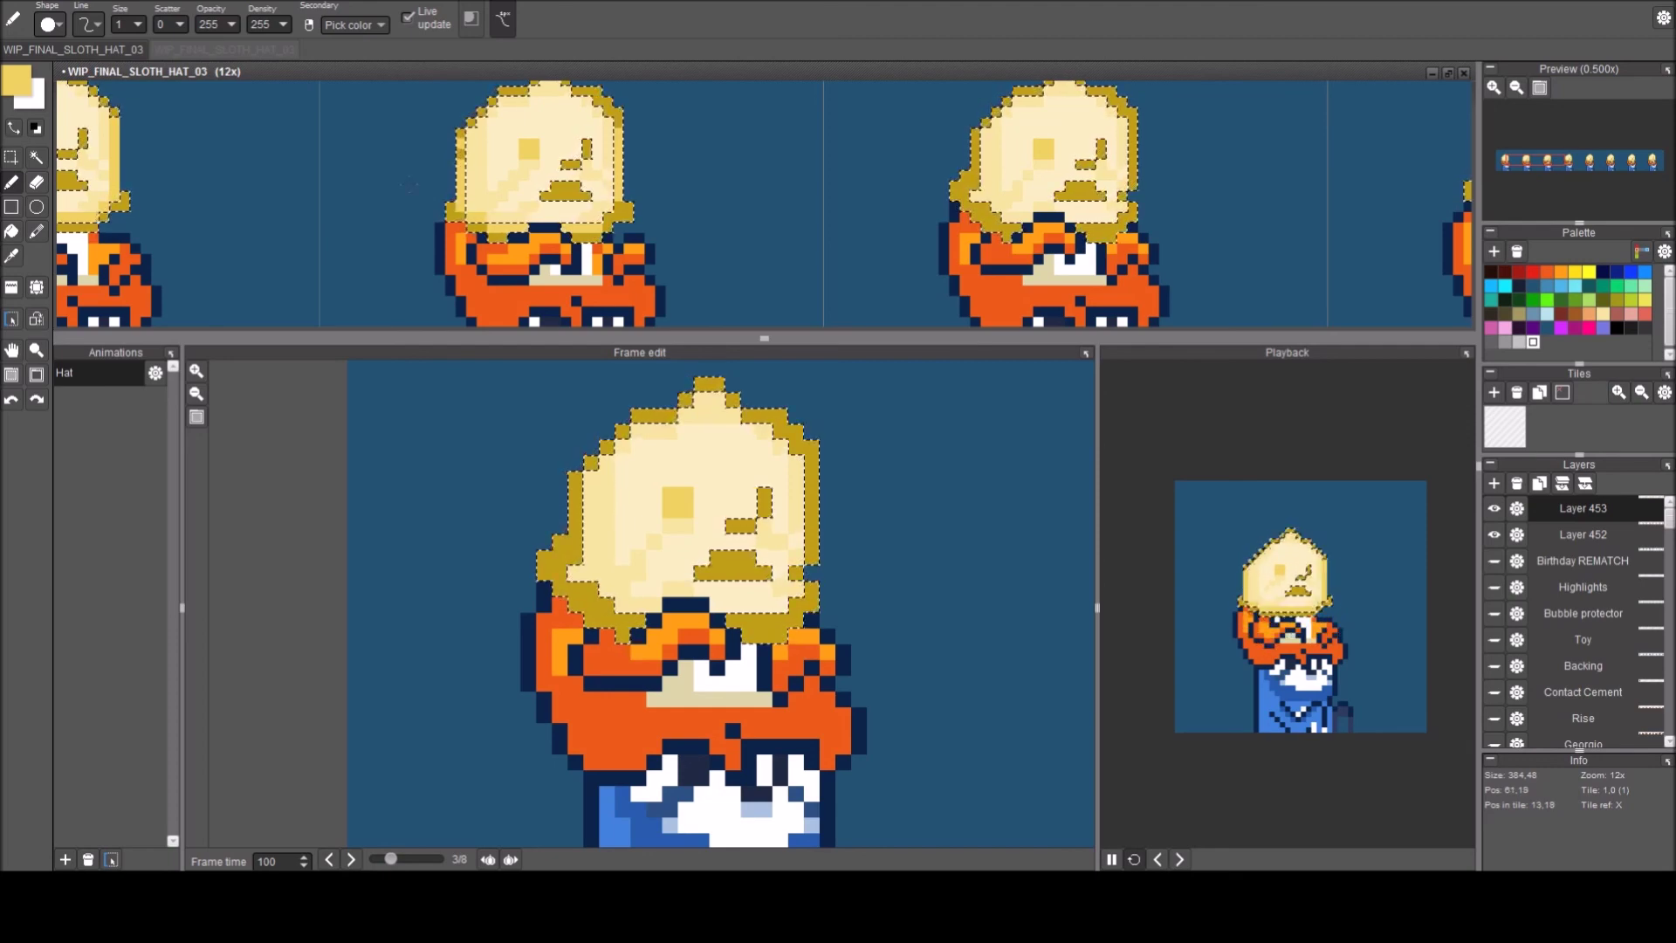
pyautogui.press('space')
pyautogui.moveTo(408, 184); pyautogui.dragTo(797, 238)
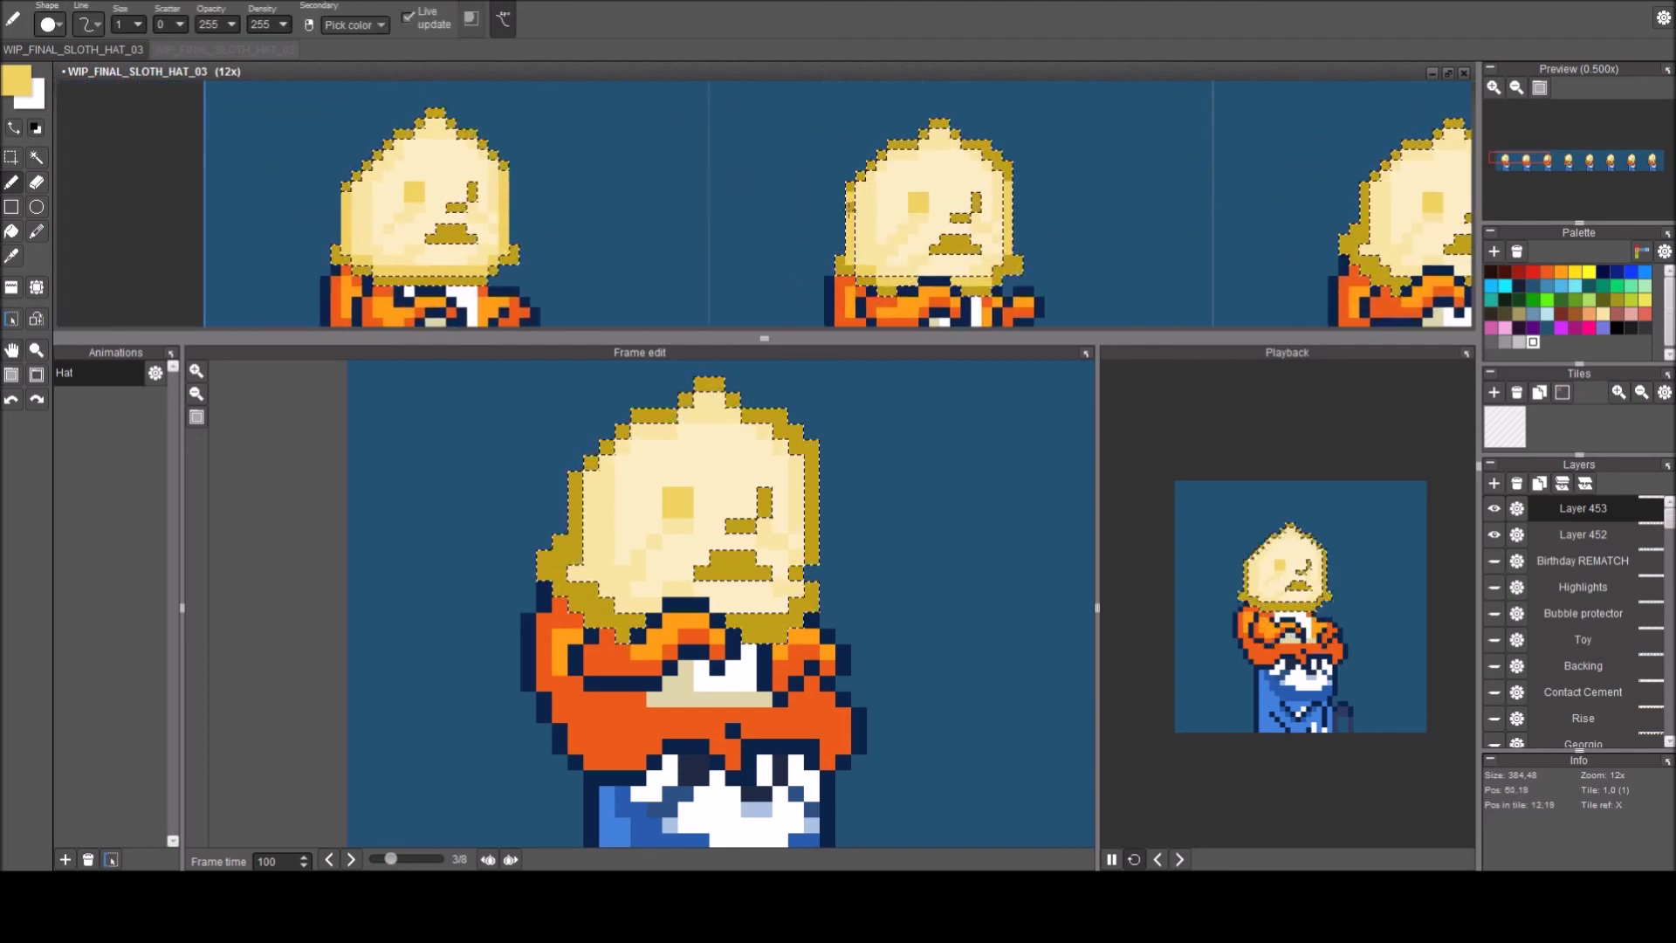
pyautogui.press('space')
pyautogui.moveTo(1168, 205); pyautogui.dragTo(624, 168)
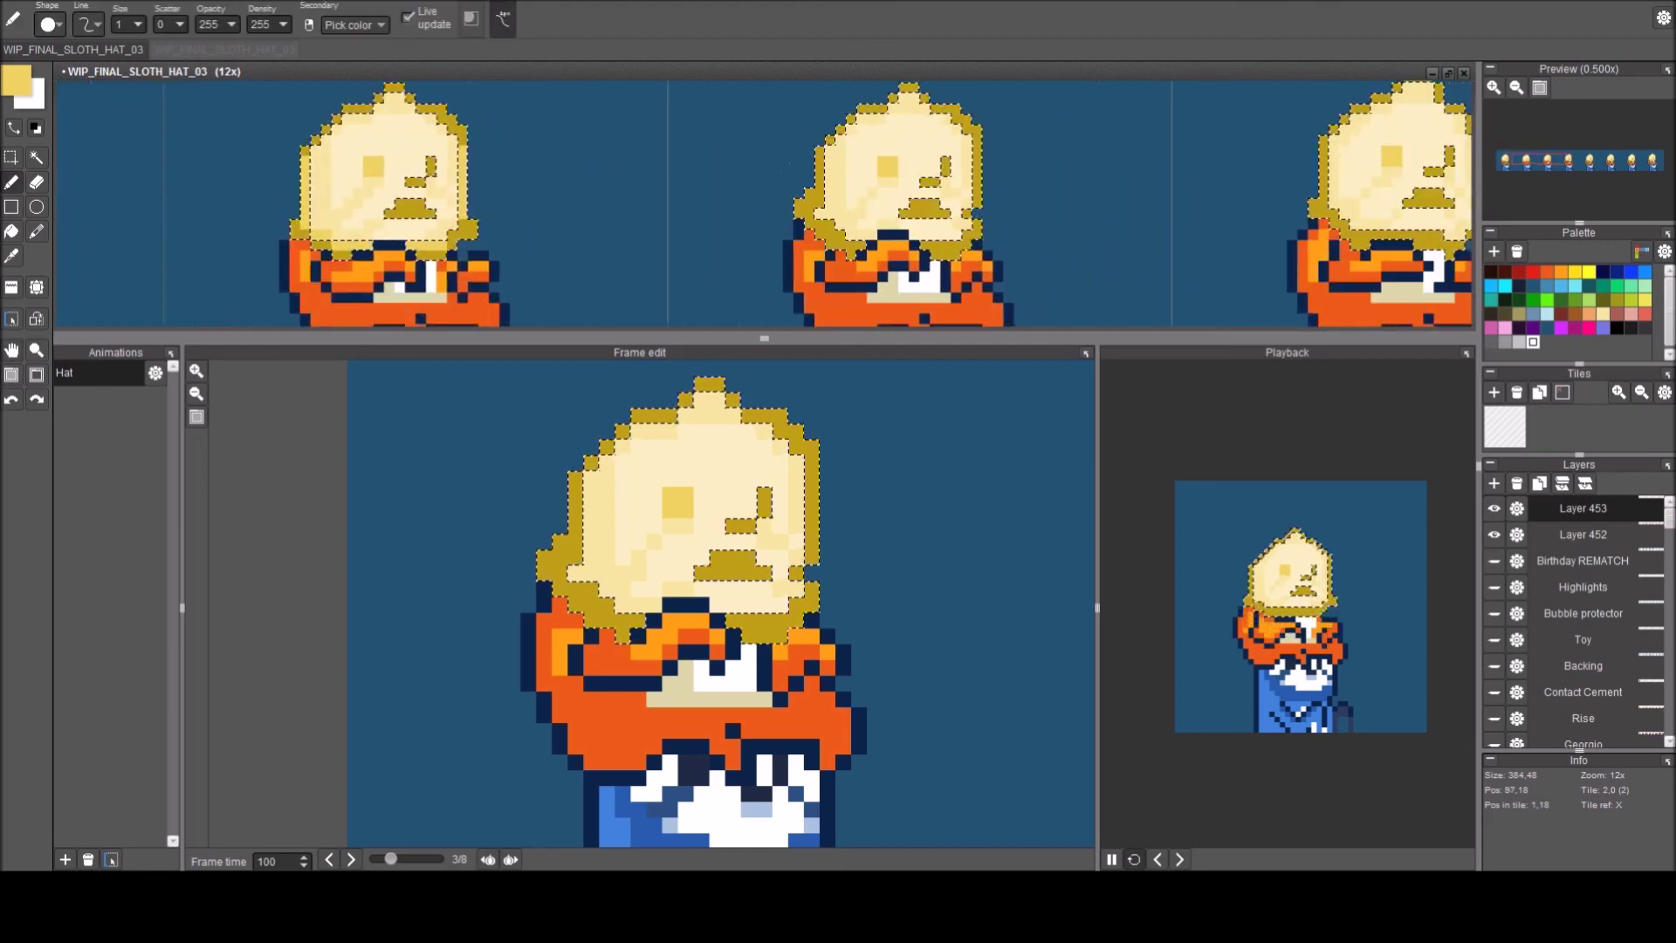
# Shade the sides and brim of the hat outlines on the third, fourth and fifth frames with the medium yellow.
pyautogui.click(820, 160)
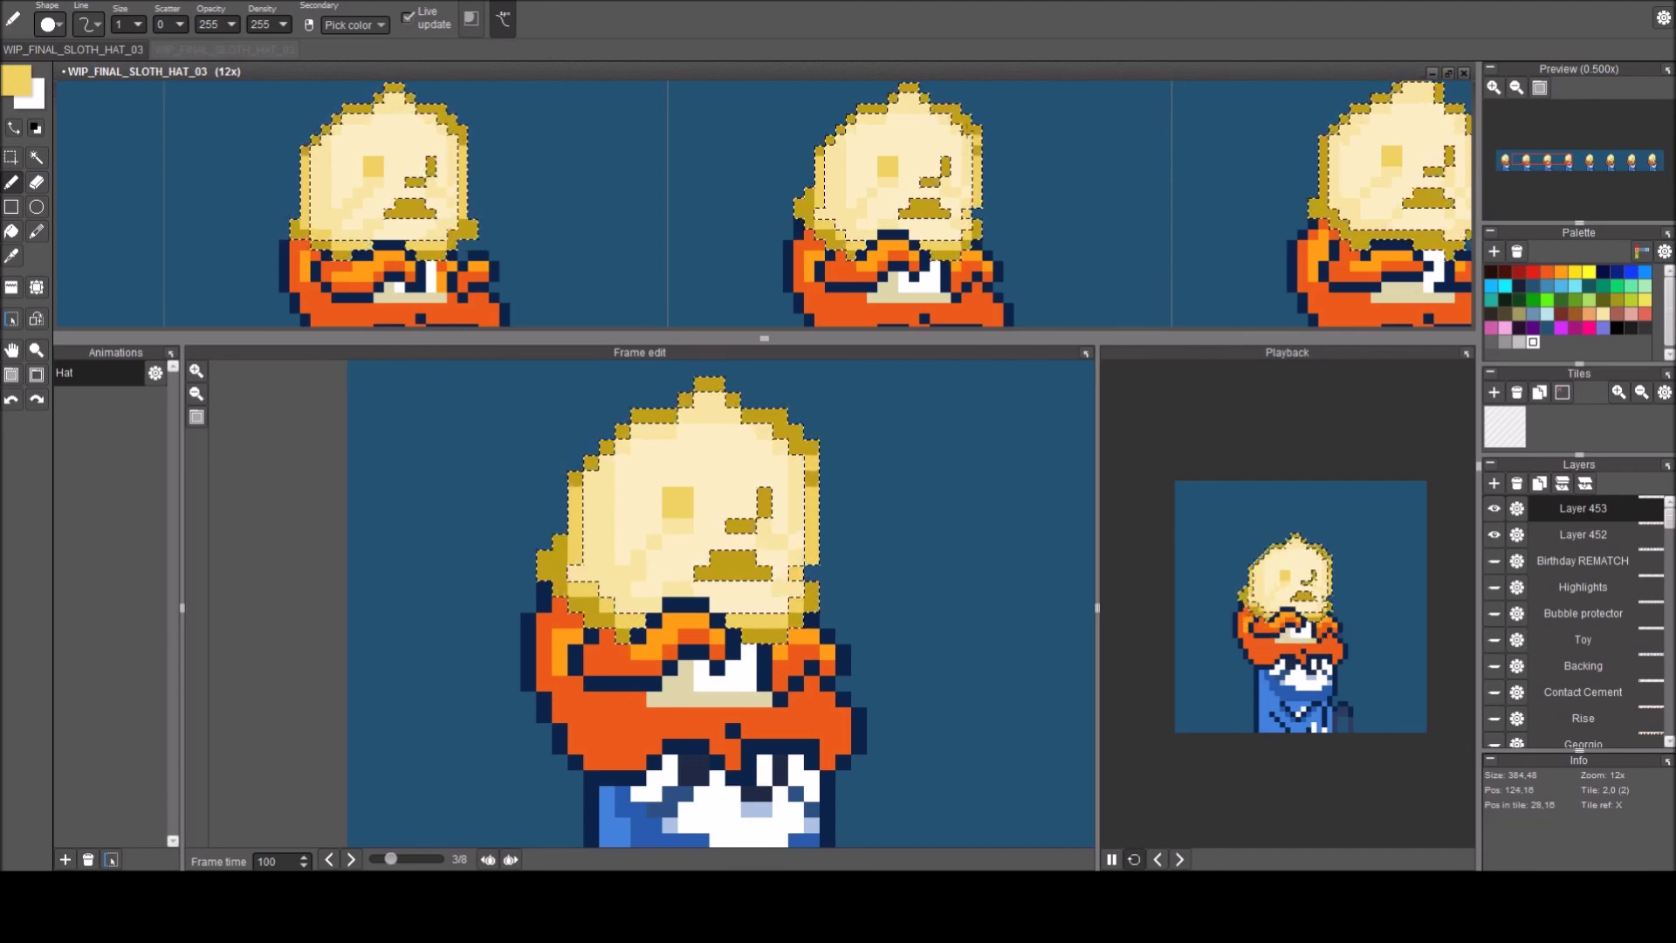
pyautogui.press('space')
pyautogui.moveTo(1102, 252); pyautogui.dragTo(524, 252)
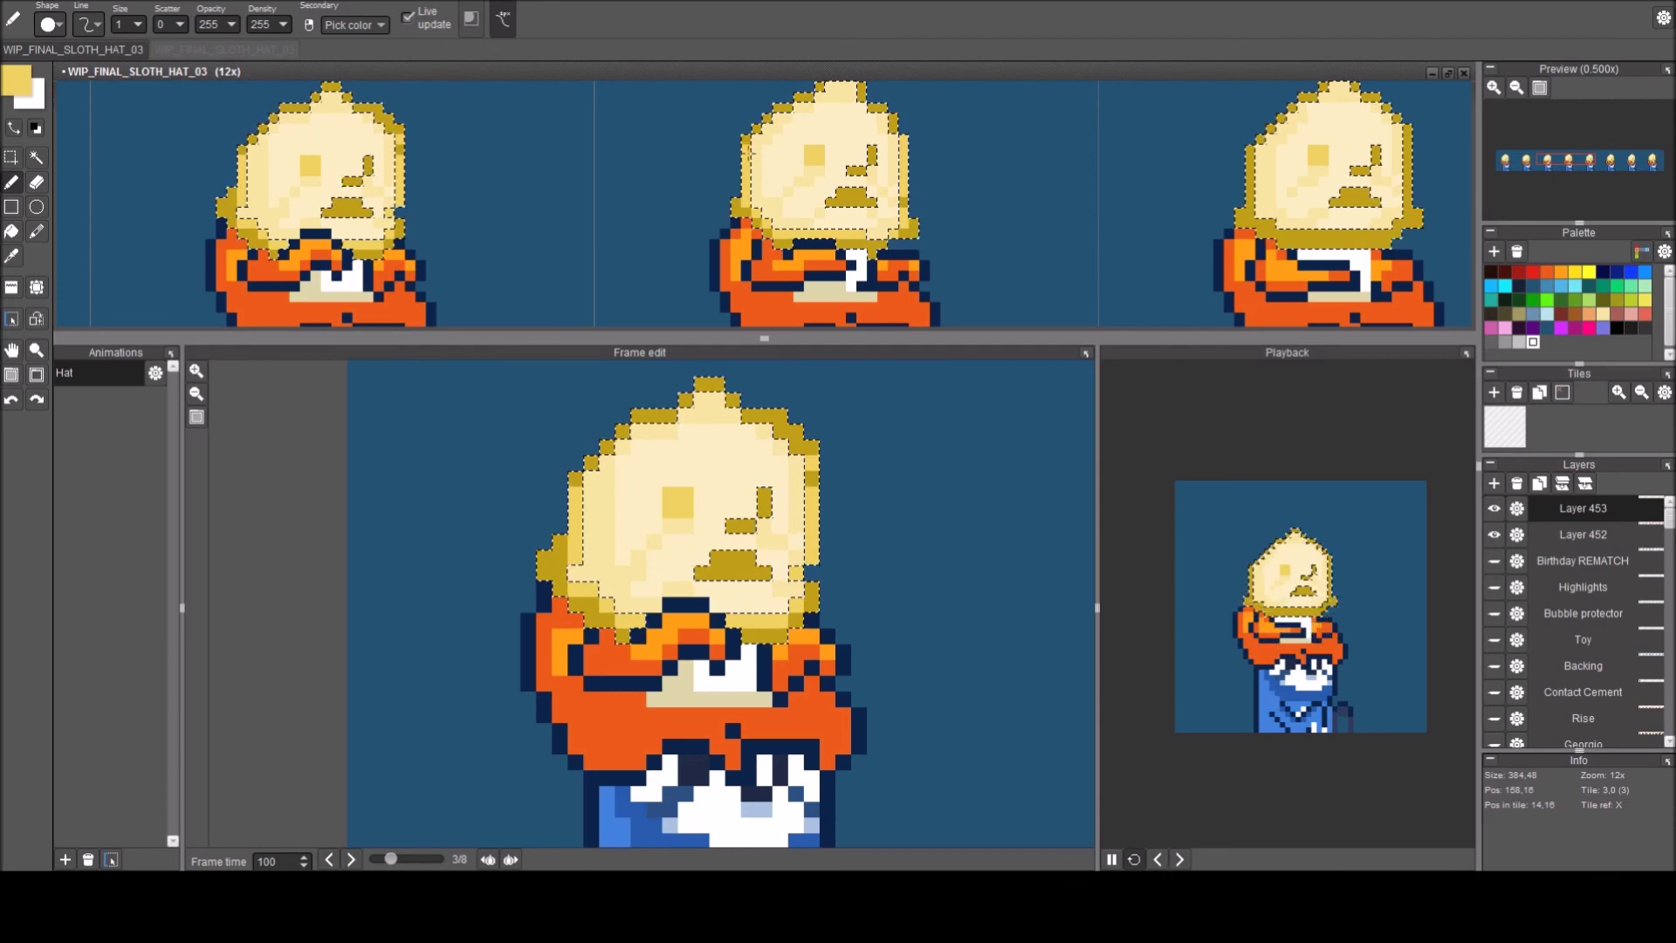
pyautogui.moveTo(977, 173); pyautogui.dragTo(660, 163)
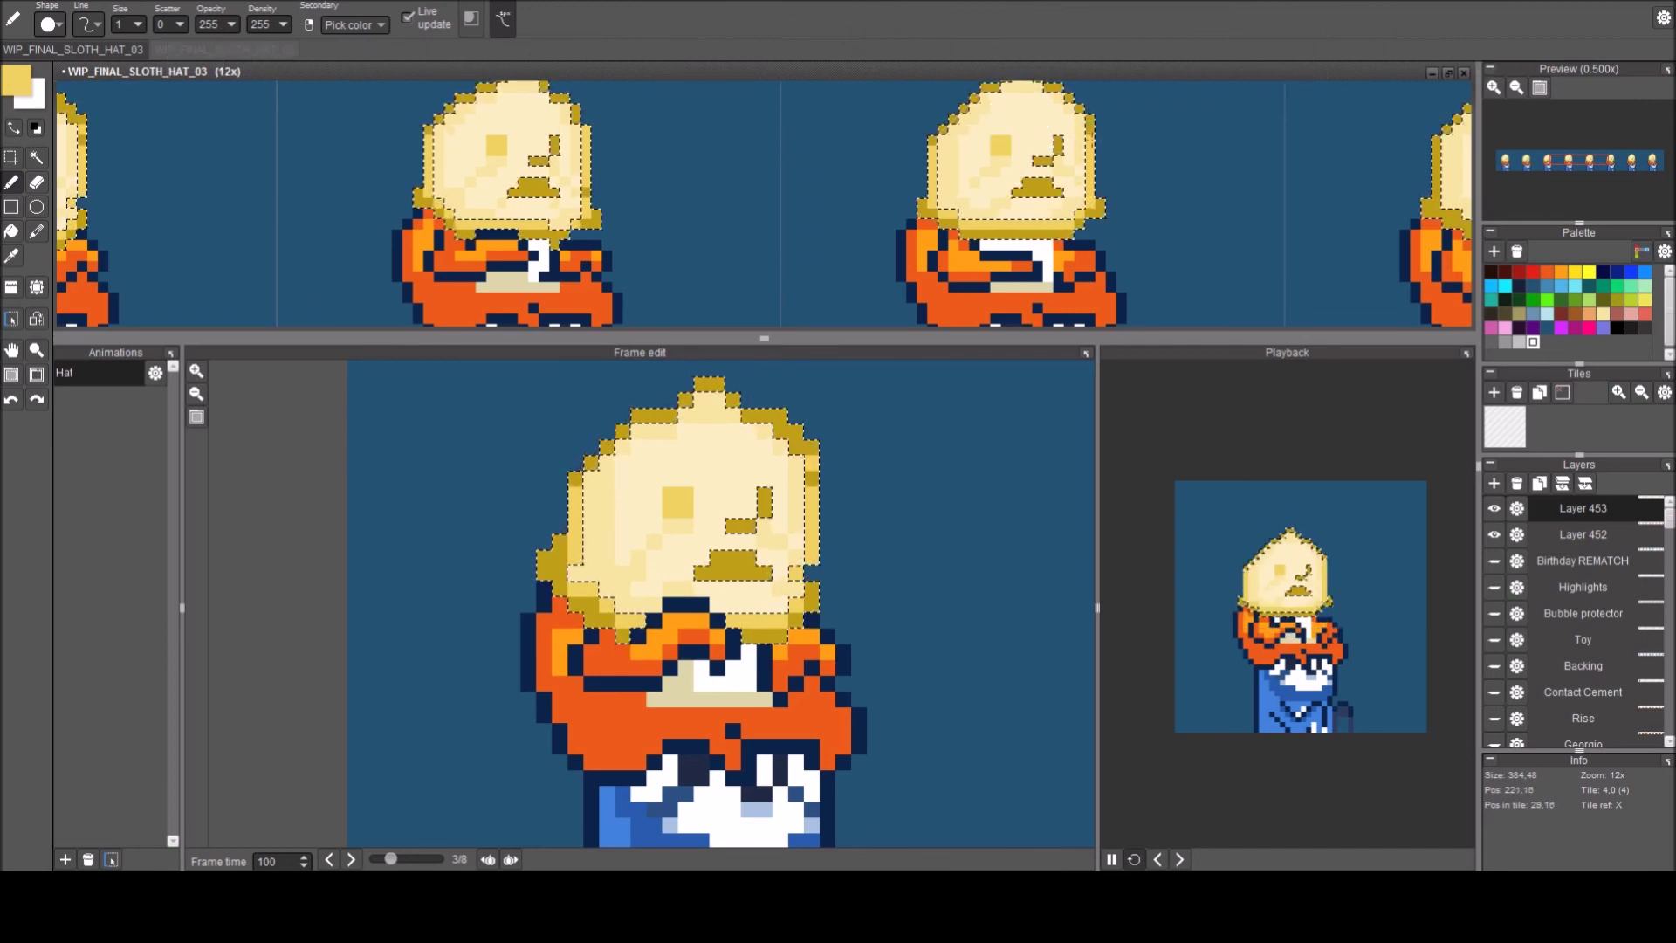
pyautogui.moveTo(1182, 157); pyautogui.dragTo(698, 119)
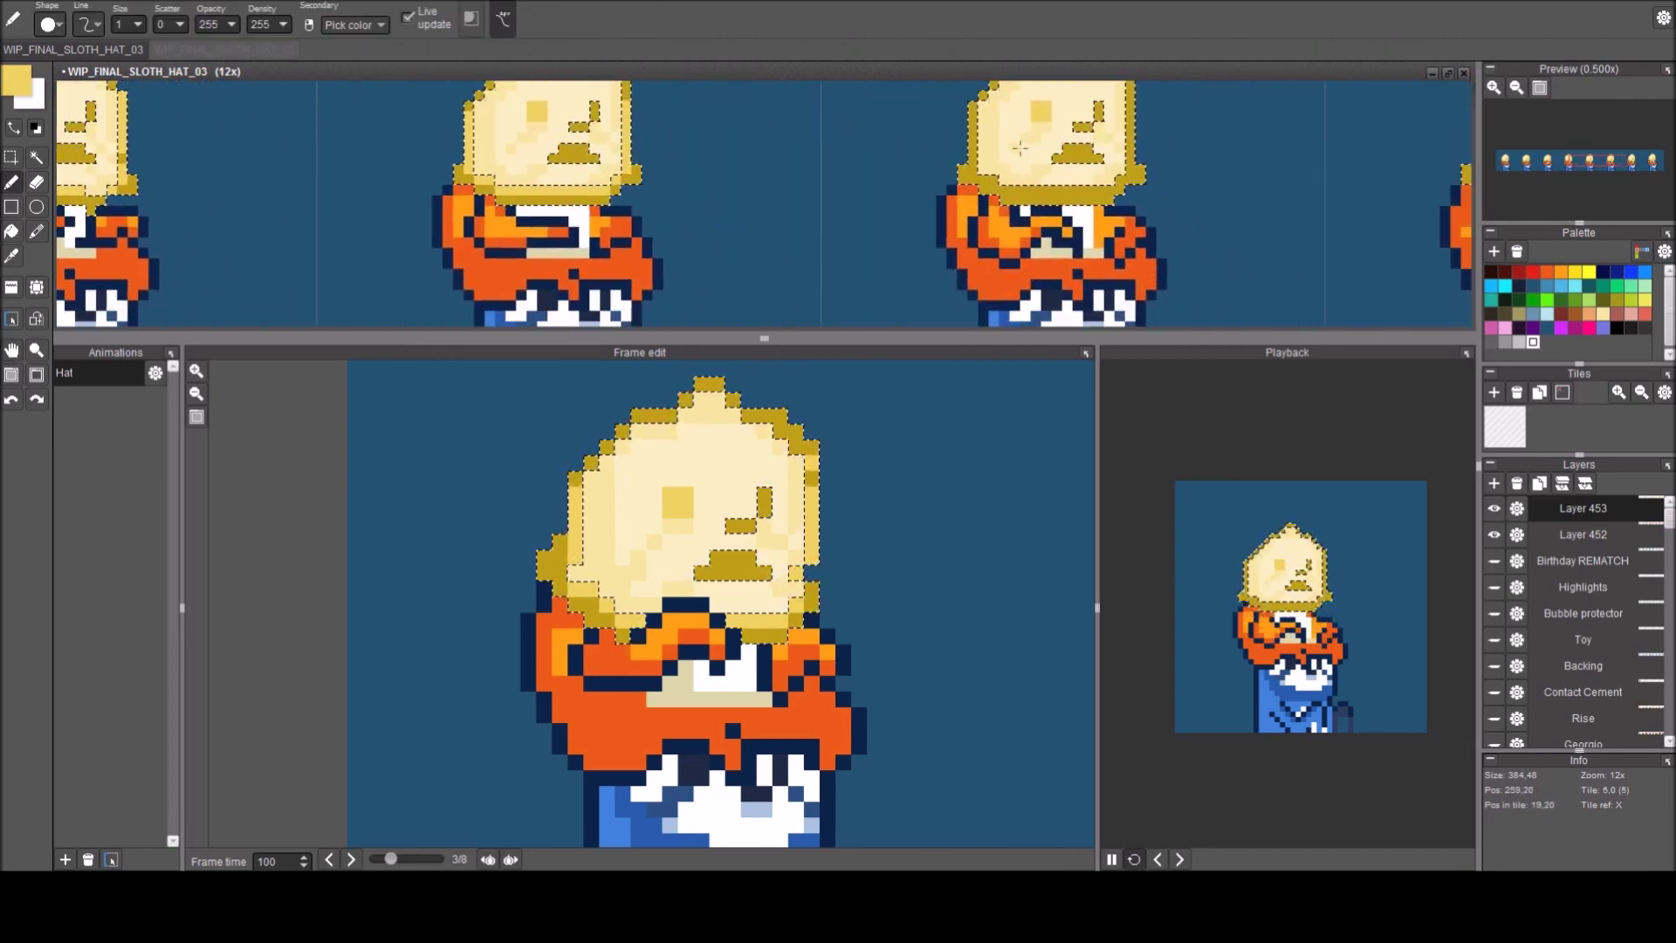
# Shade the hat outlines' sides and brims on the sixth through eighth frames in medium yellow and clear the selection.
pyautogui.moveTo(960, 140); pyautogui.dragTo(777, 155)
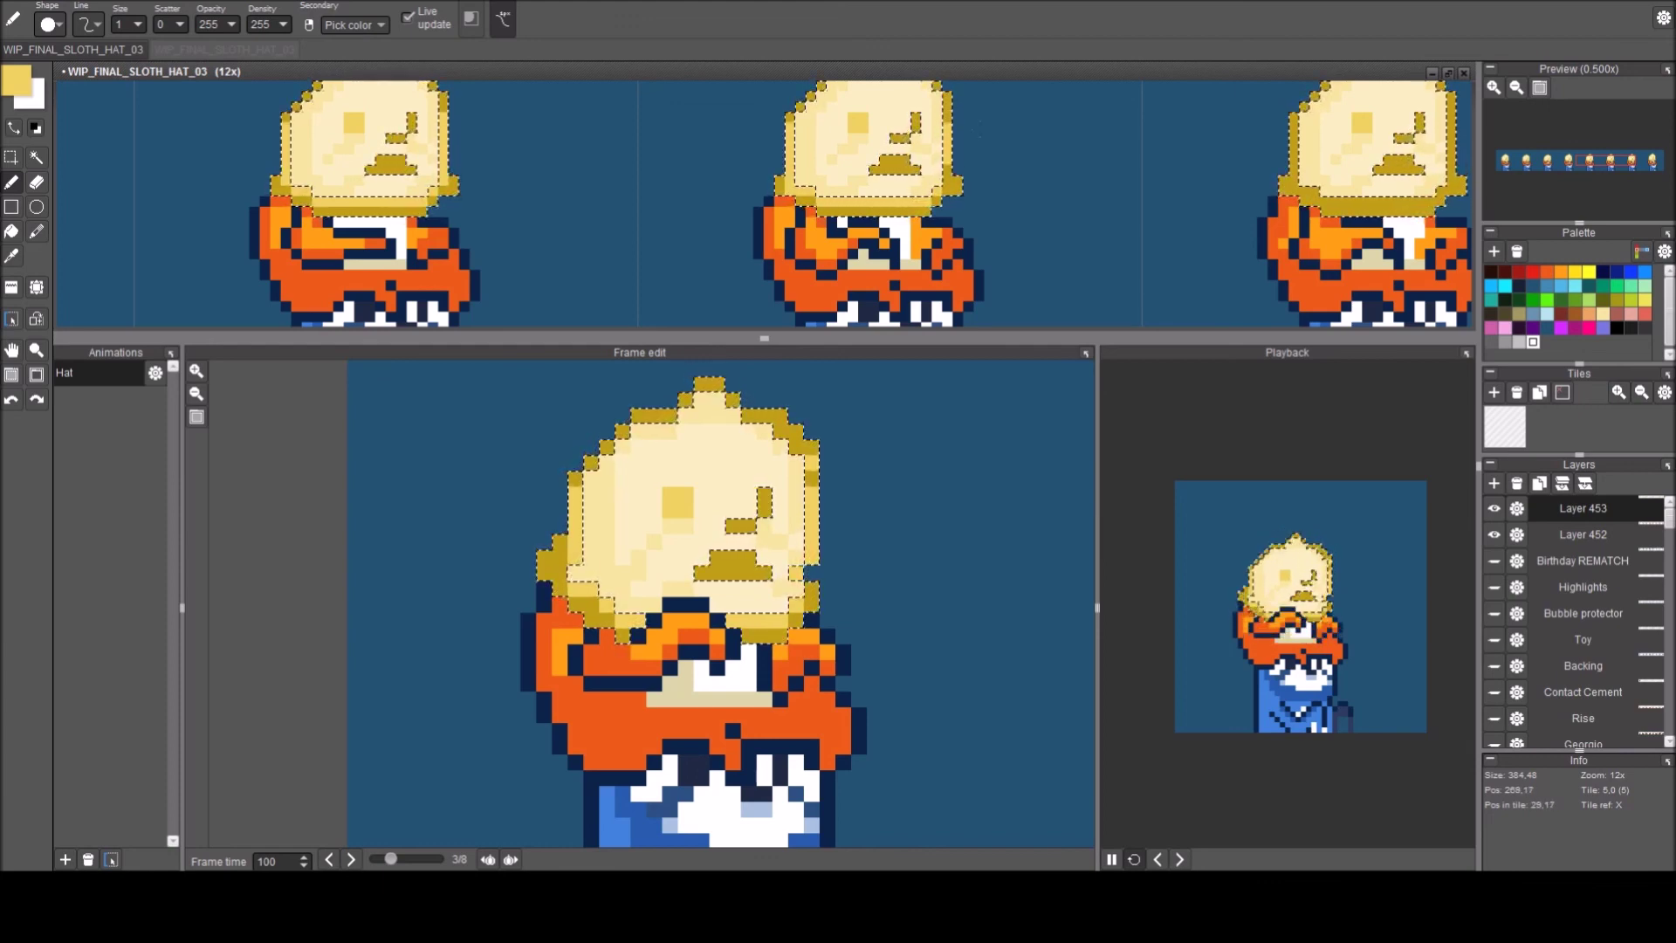
pyautogui.moveTo(869, 149); pyautogui.dragTo(505, 171)
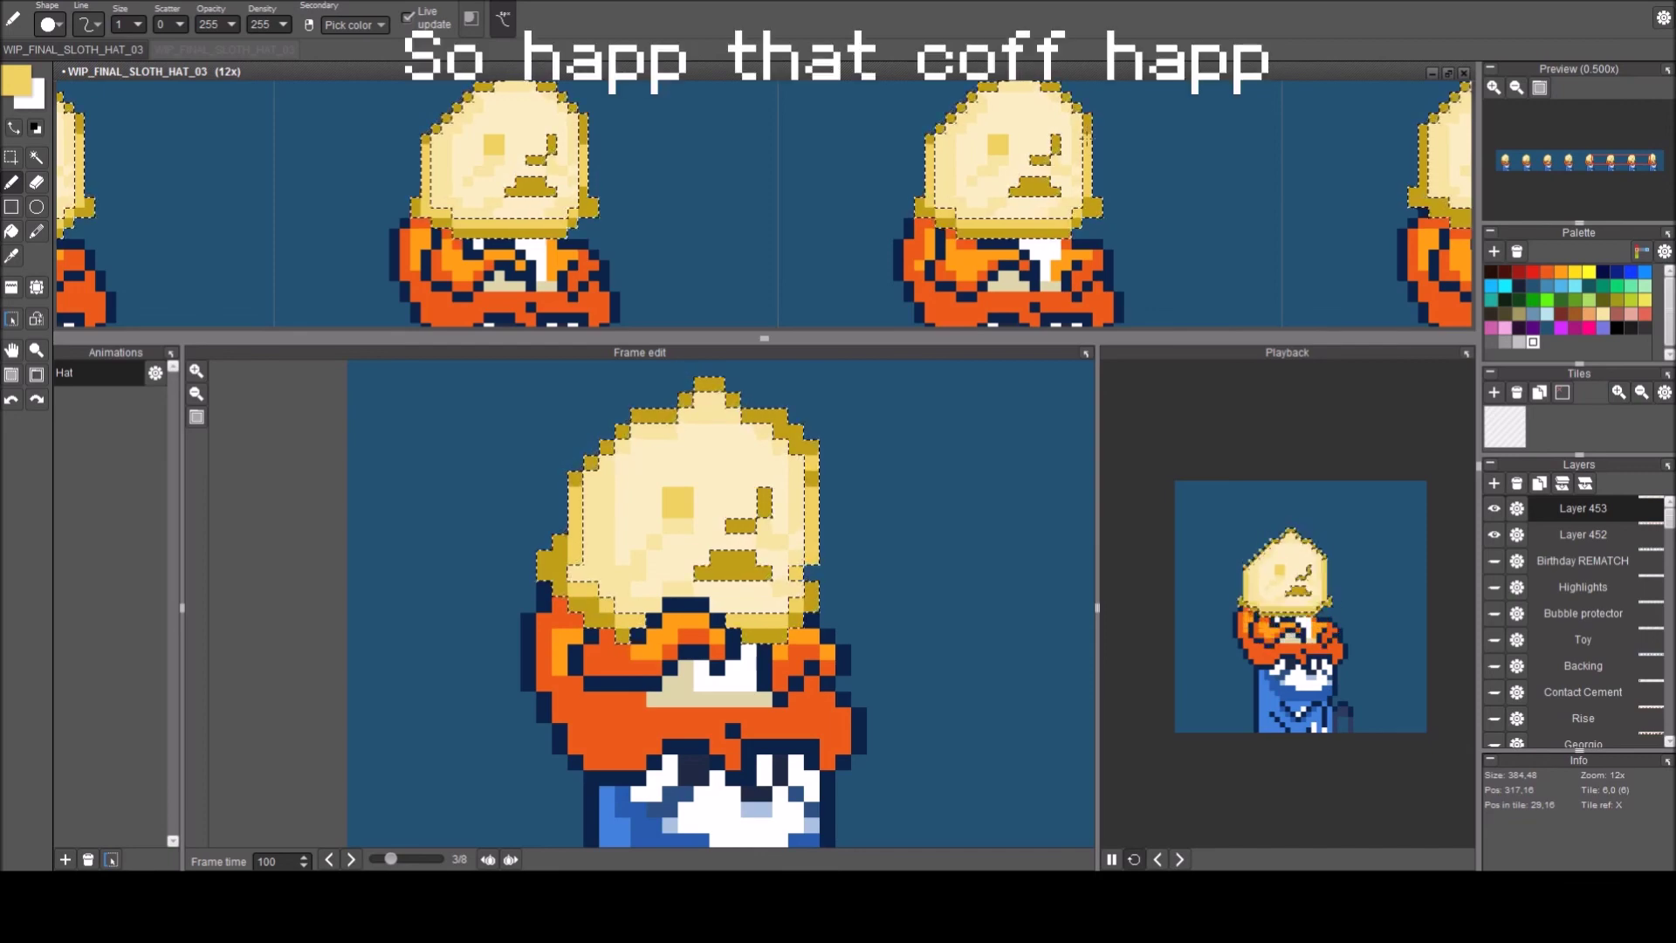
pyautogui.moveTo(1273, 145); pyautogui.dragTo(635, 181)
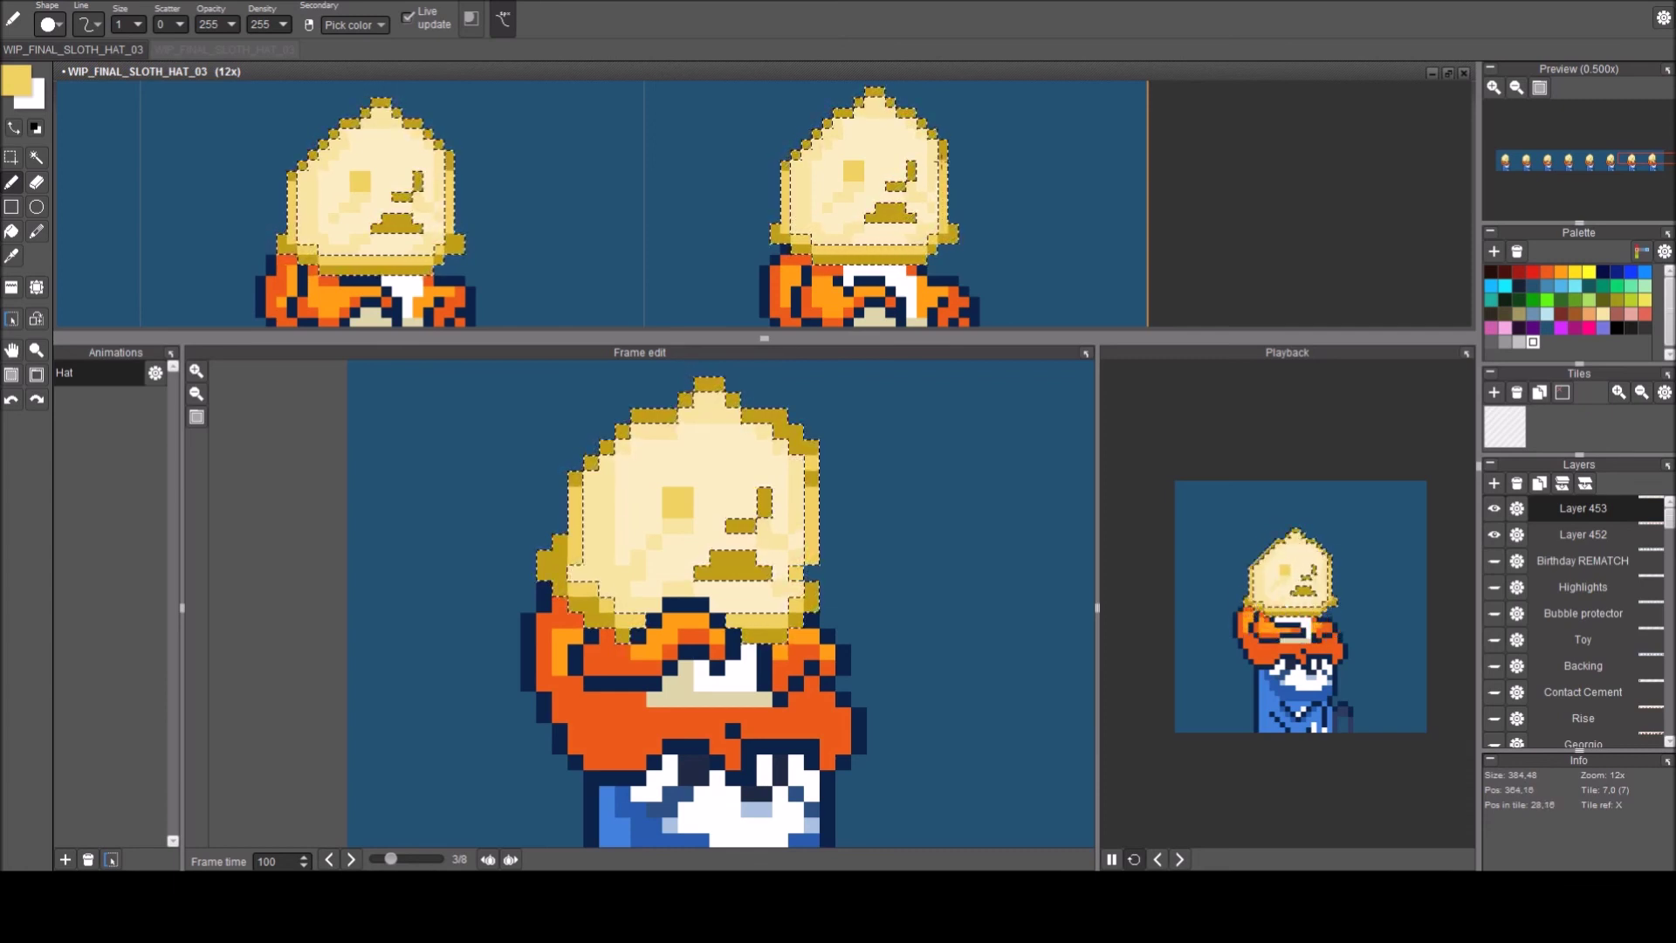
pyautogui.scroll(-5, 933, 159)
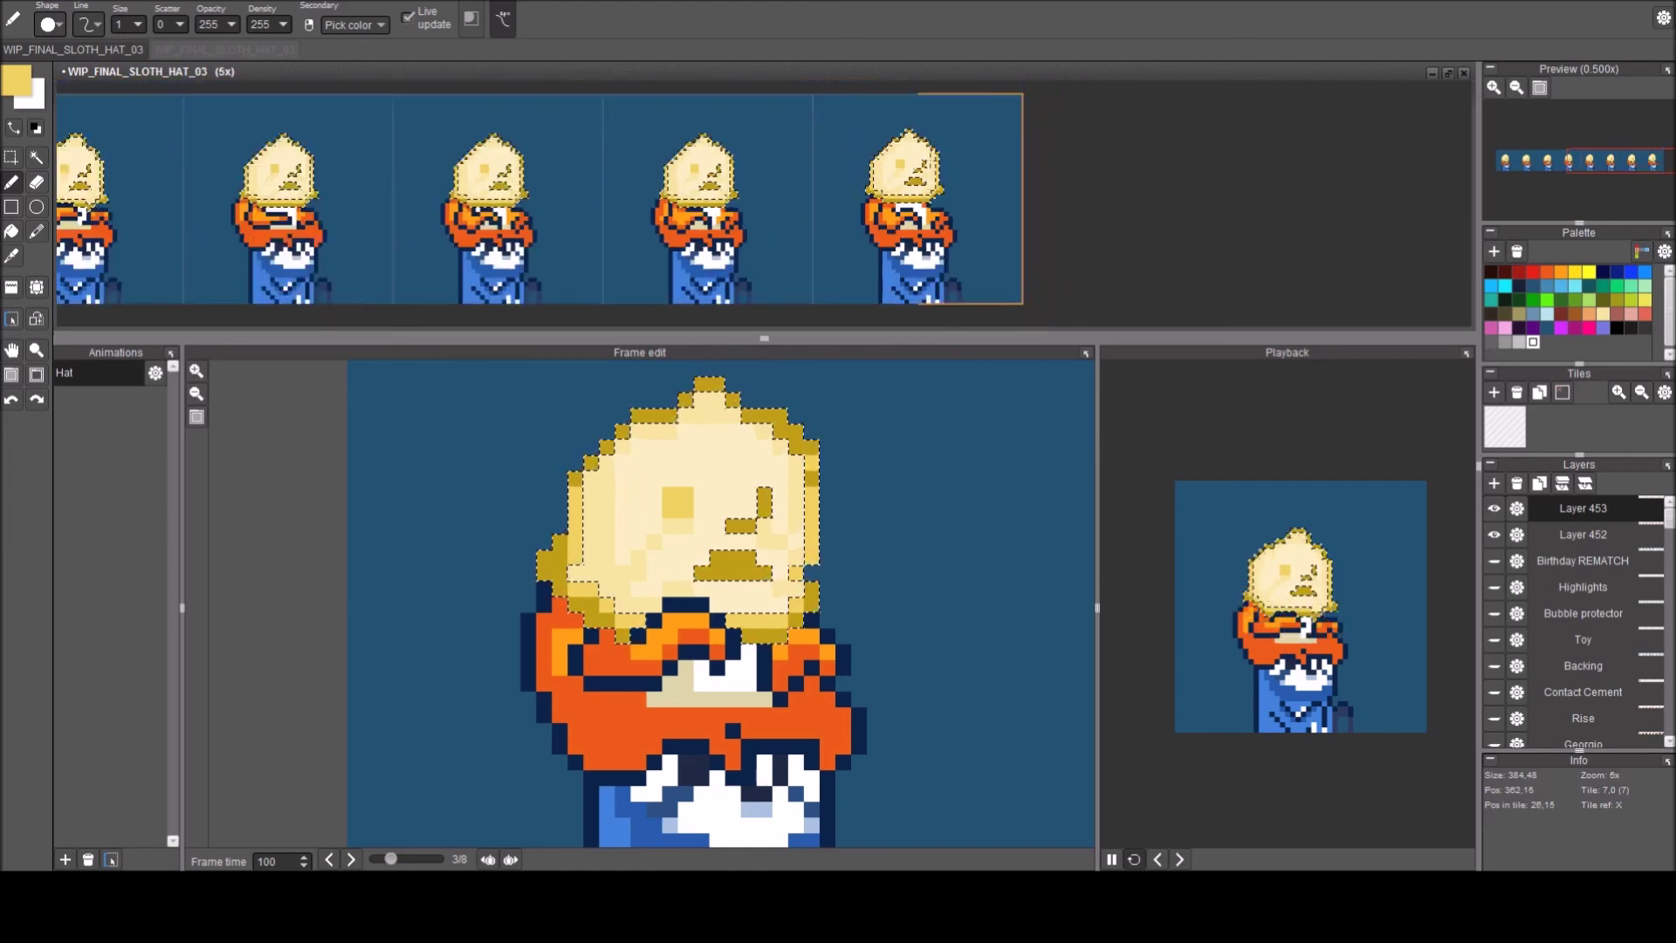
pyautogui.hotkey('ctrl', 'd')
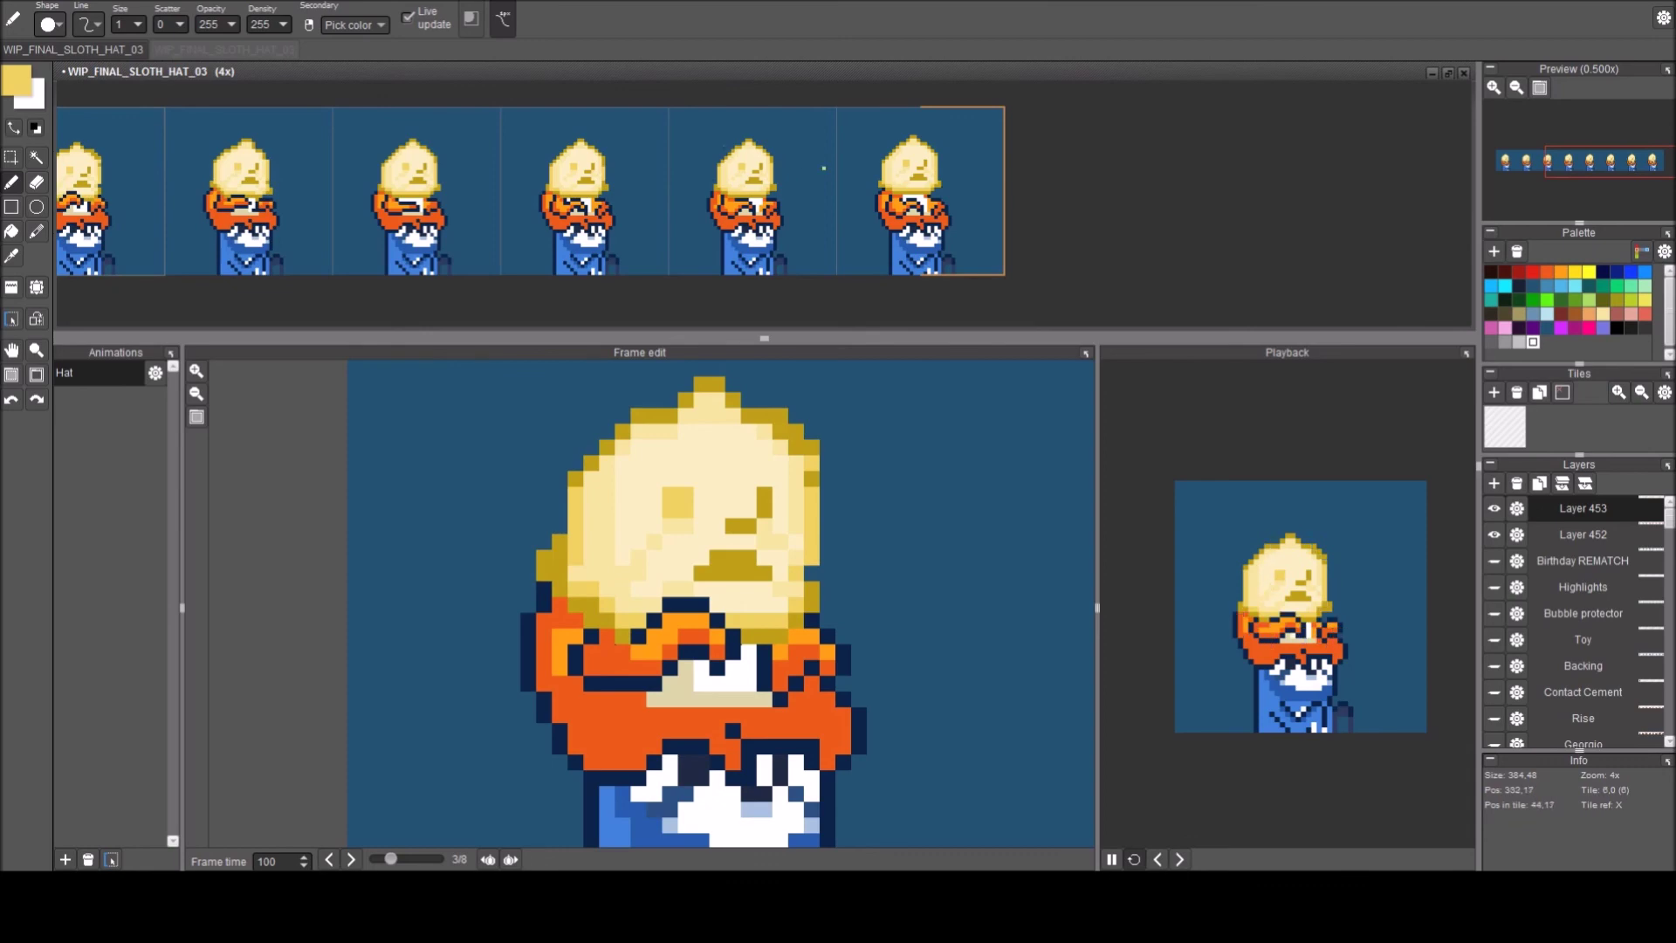
# Erase surplus pixels from the upper-right hat outline on the fourth, third and second frames.
pyautogui.scroll(1, 593, 154)
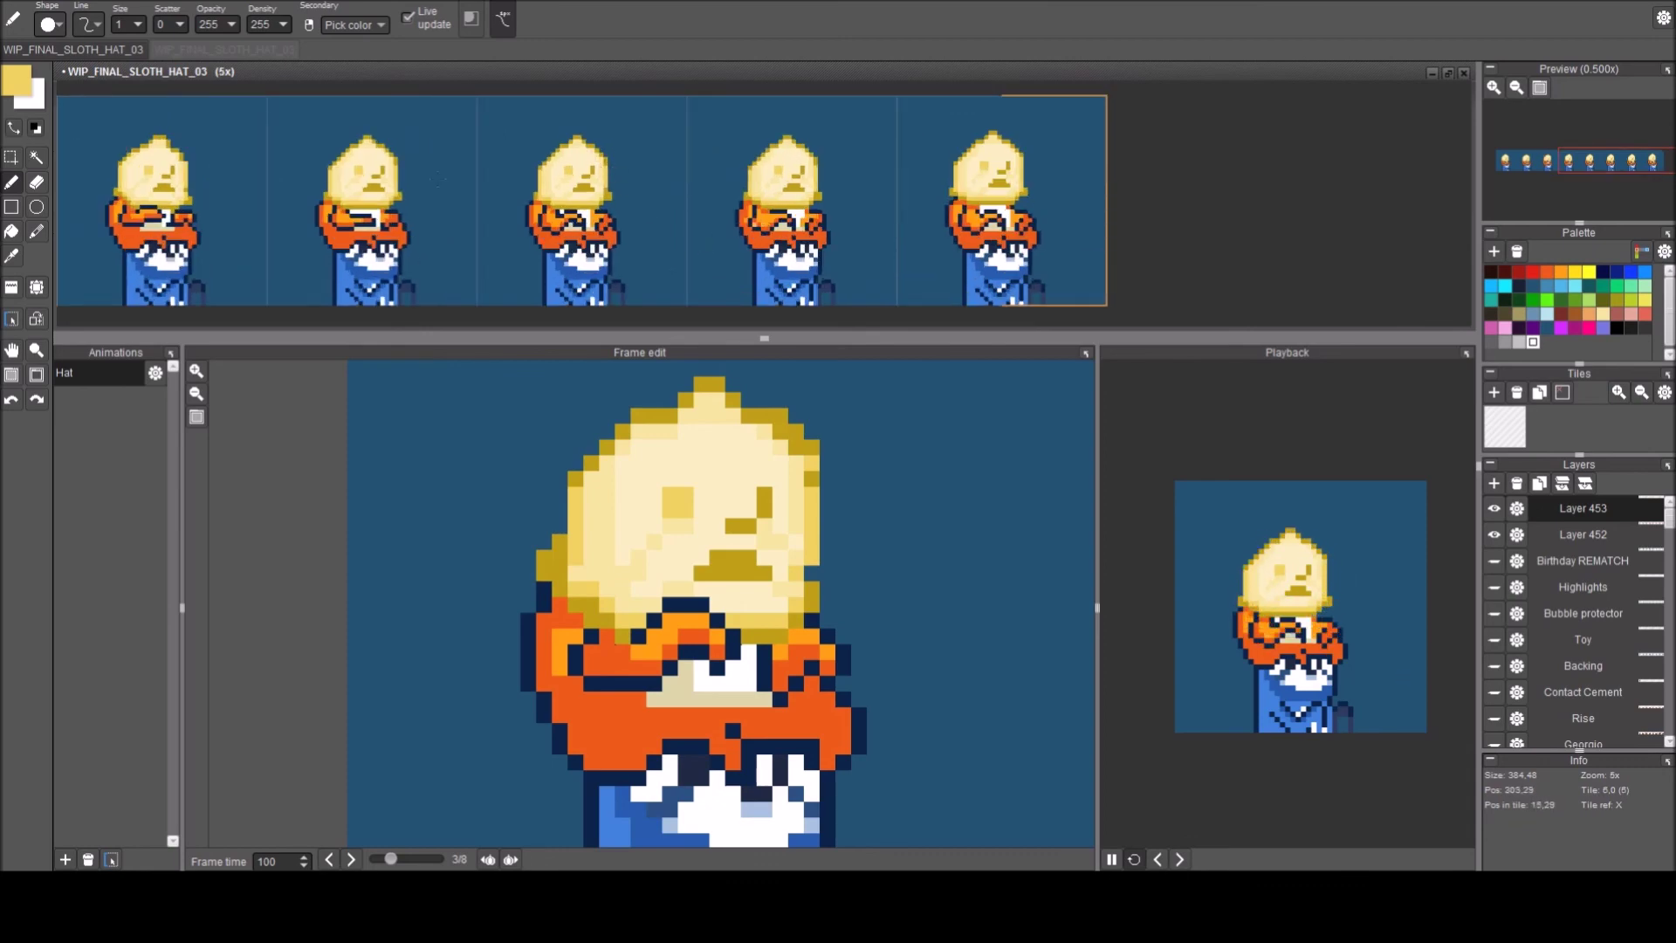
pyautogui.moveTo(381, 151); pyautogui.dragTo(662, 187)
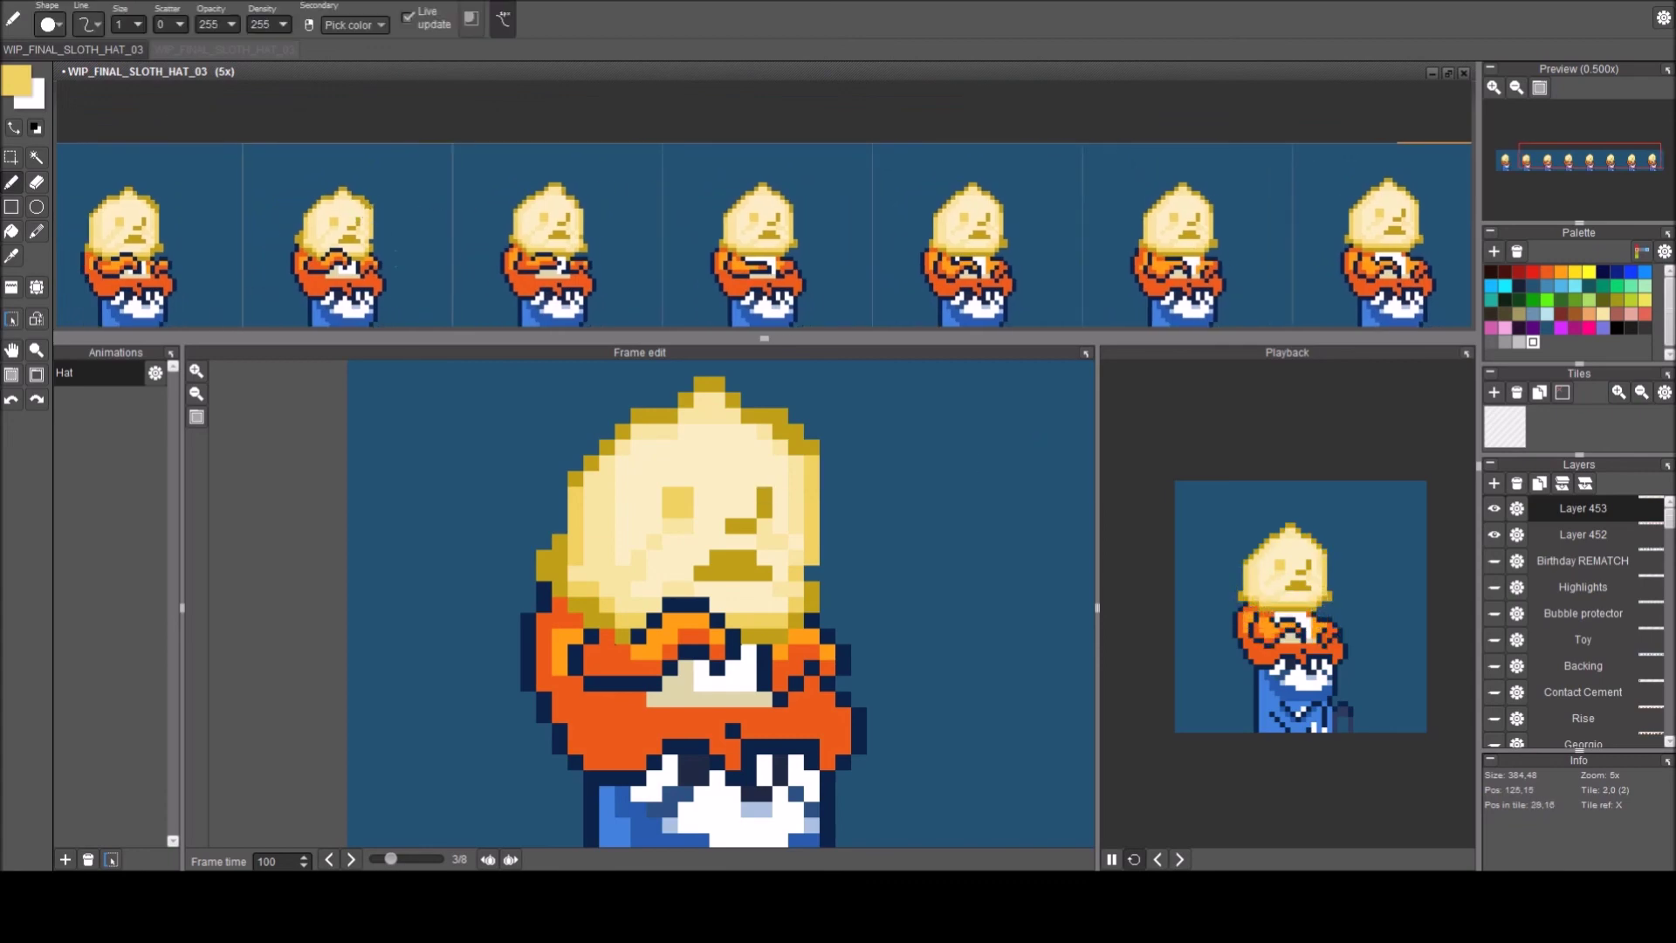
pyautogui.moveTo(498, 236); pyautogui.dragTo(702, 216)
pyautogui.scroll(3, 576, 195)
pyautogui.press('e')
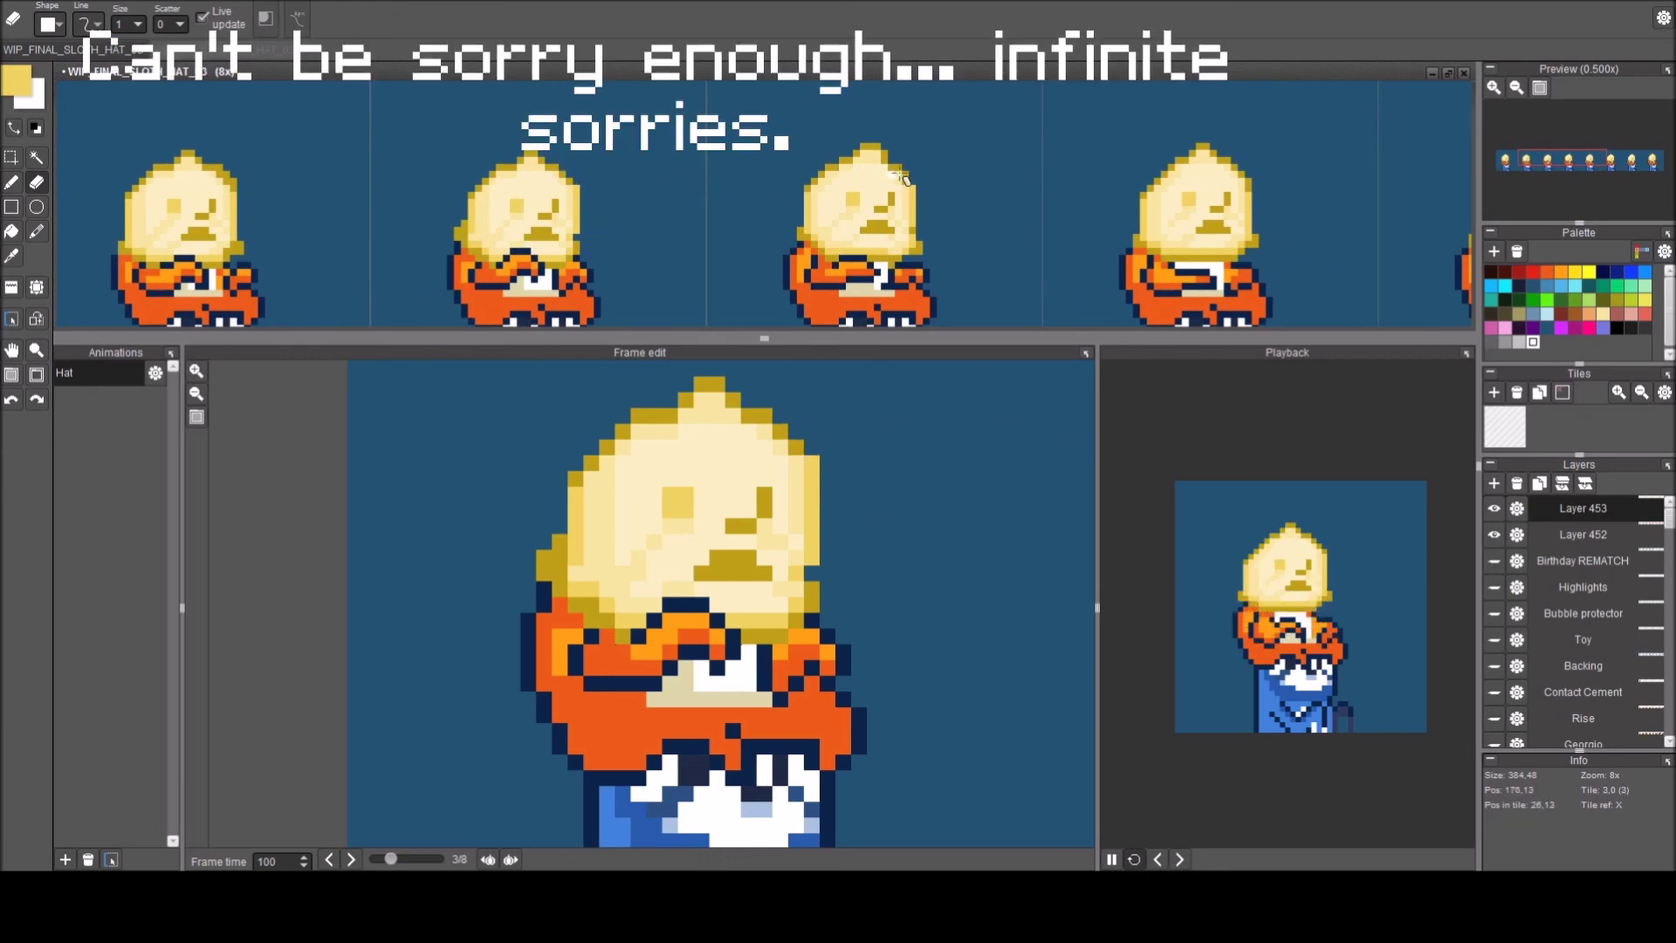
pyautogui.moveTo(229, 134); pyautogui.dragTo(583, 190)
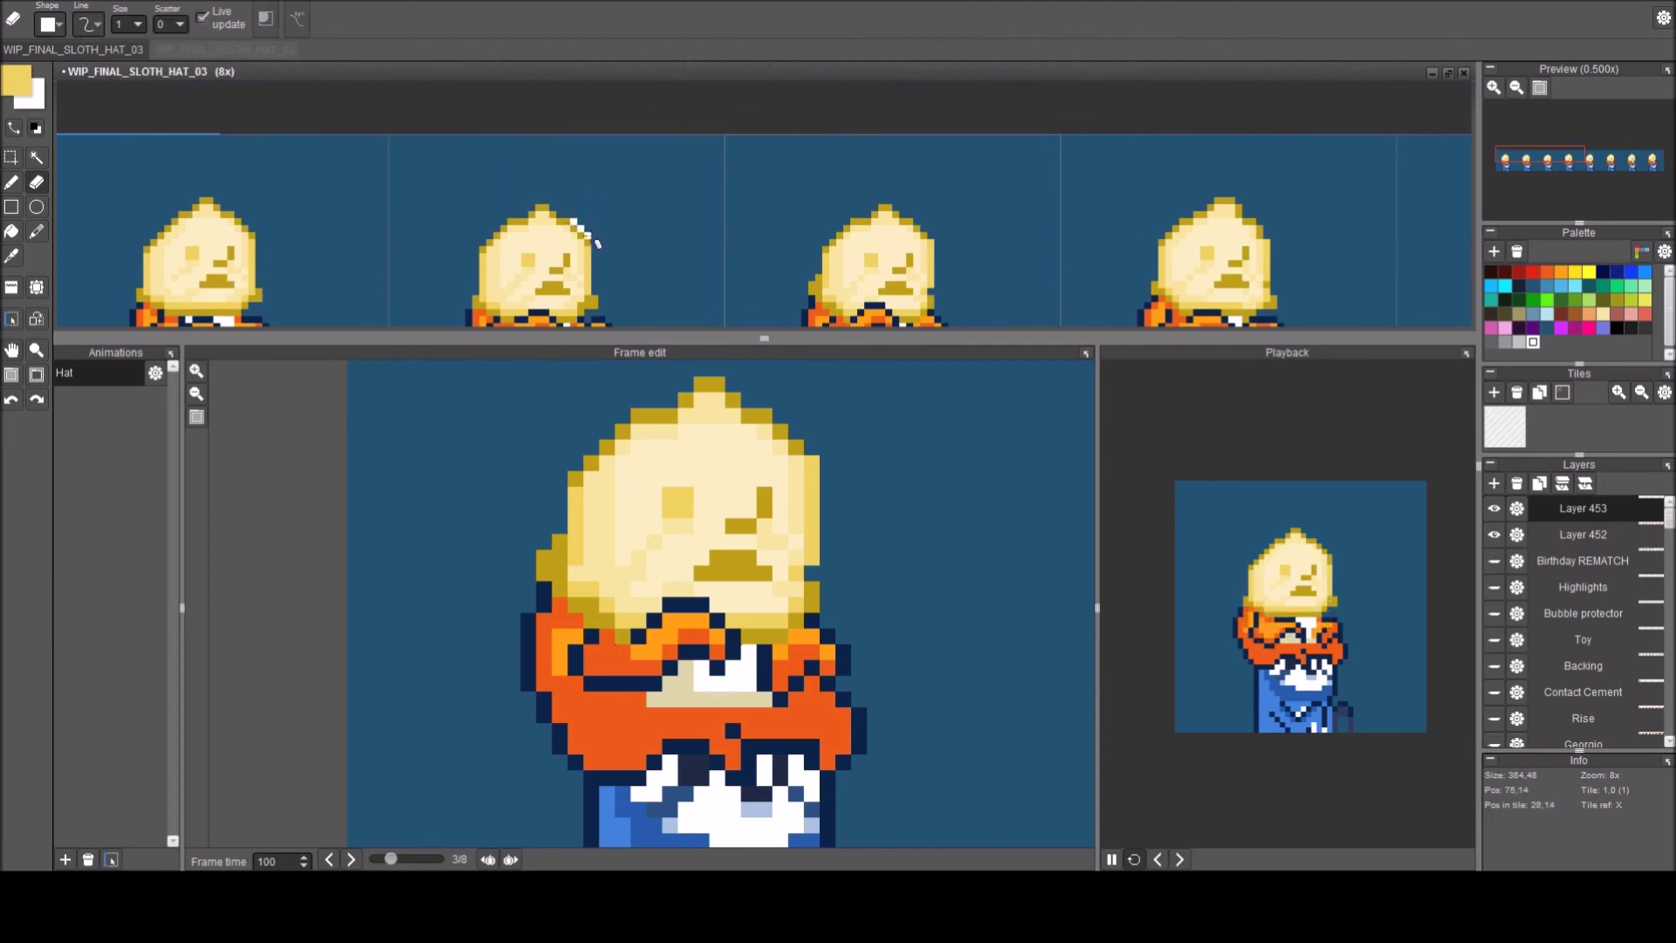
# Repaint the erased upper-right outline pixels on the second frame in dark yellow and touch up the edge with medium yellow.
pyautogui.scroll(3, 594, 236)
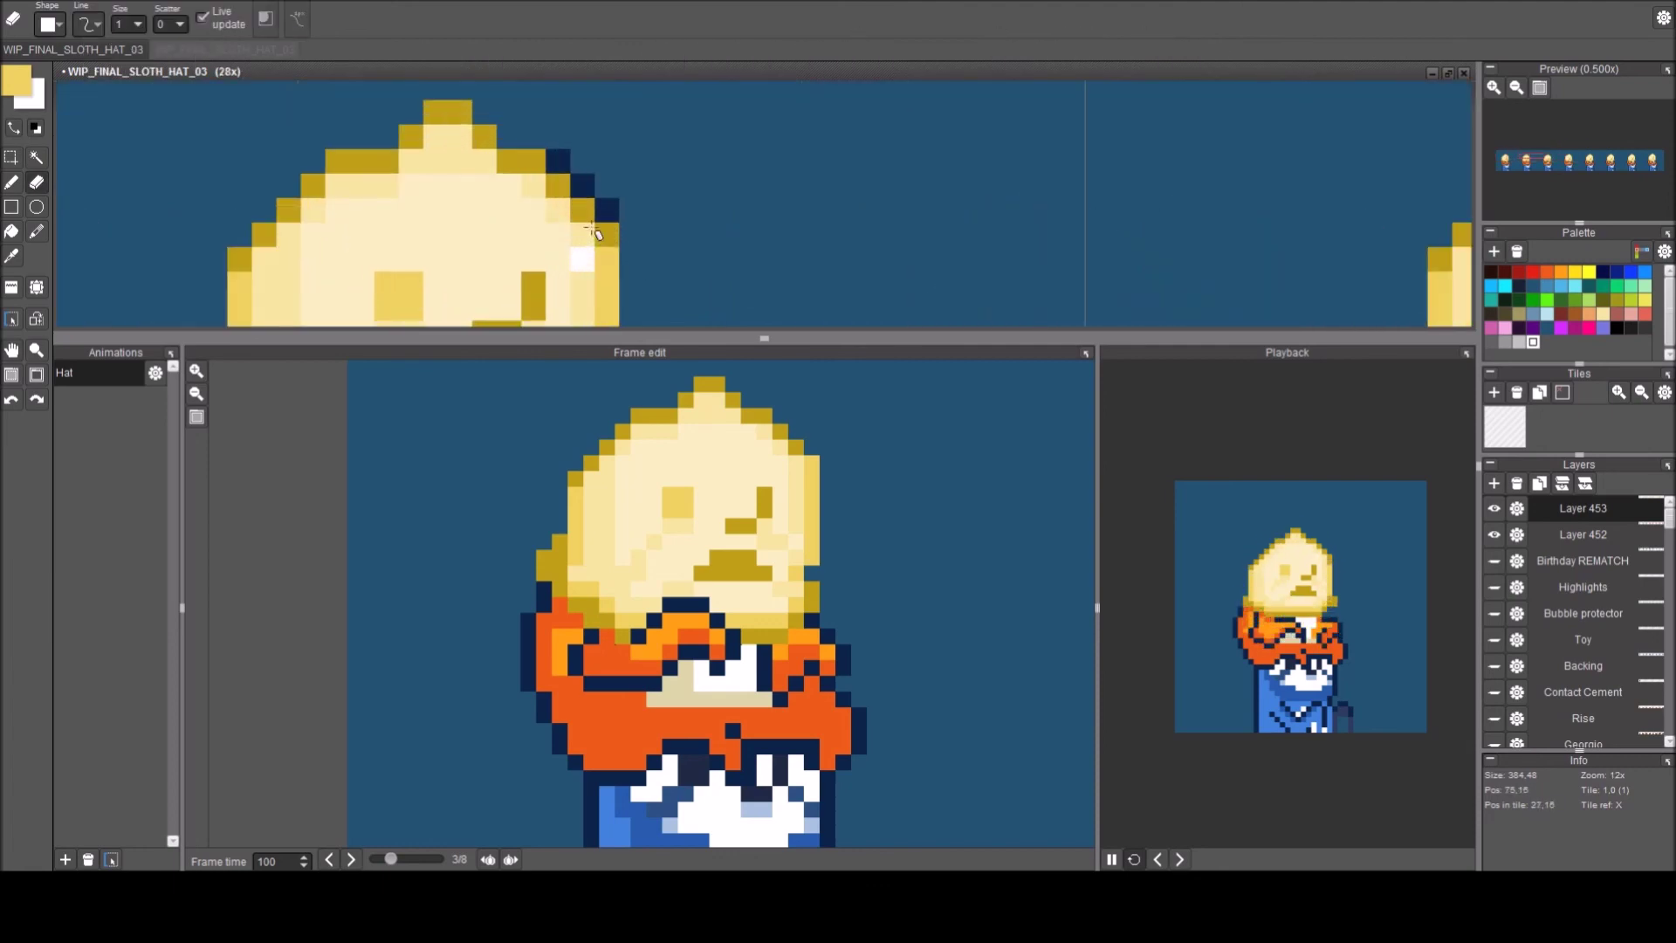
pyautogui.press('b')
pyautogui.rightClick(607, 233)
pyautogui.moveTo(615, 216); pyautogui.dragTo(558, 162)
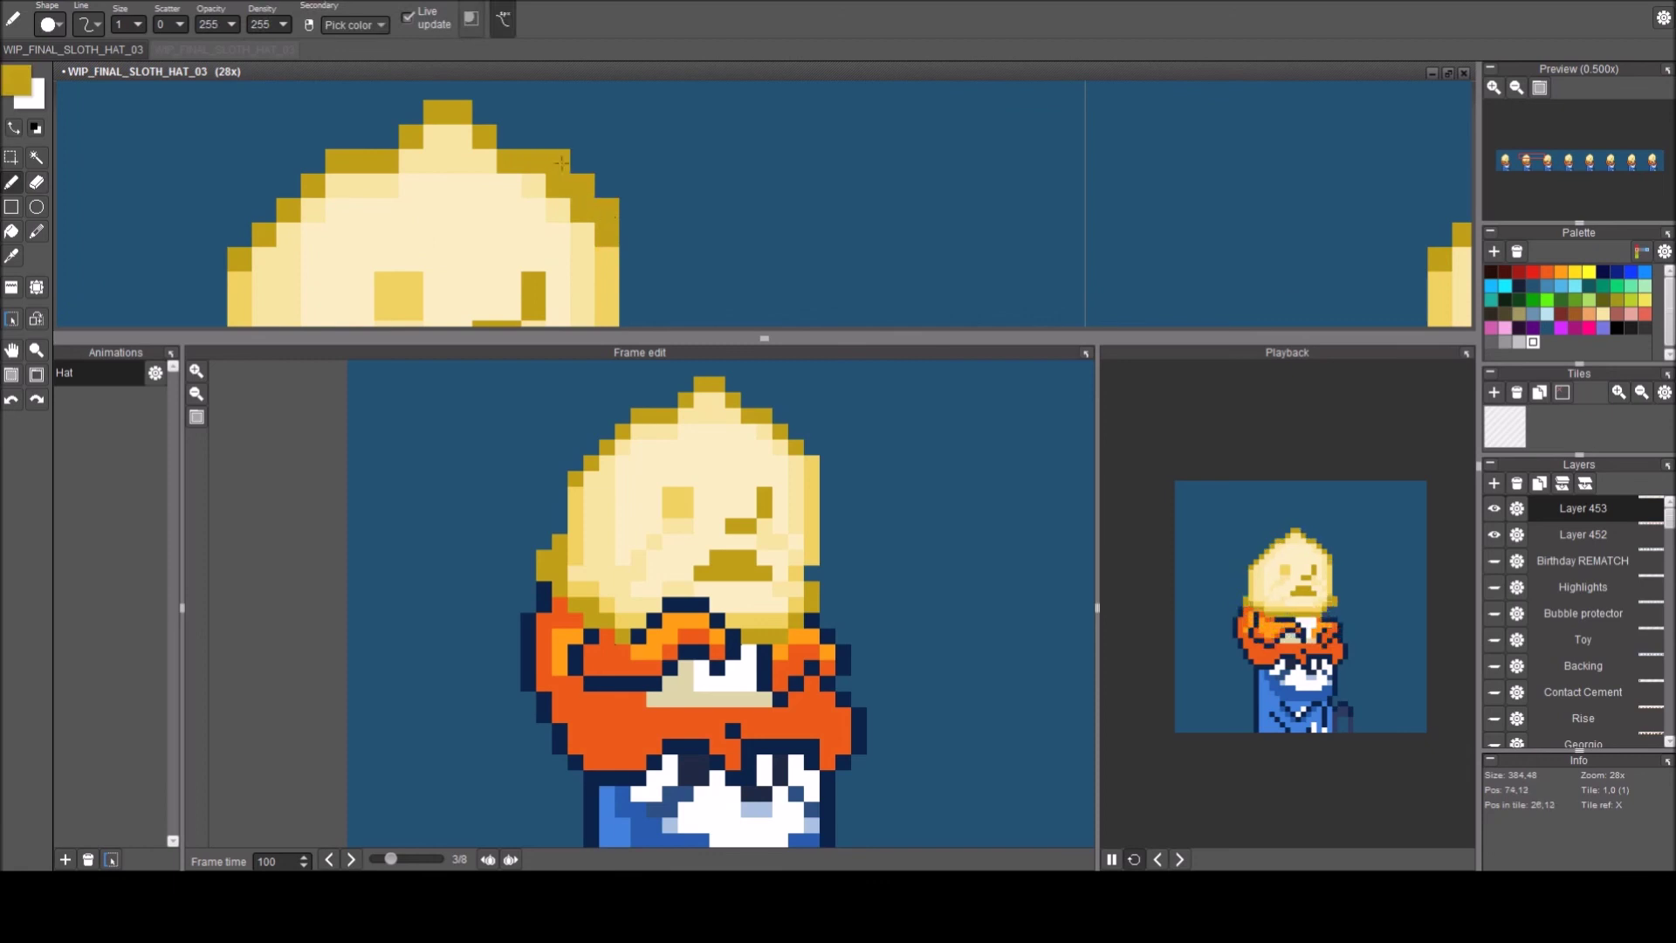
pyautogui.rightClick(609, 252)
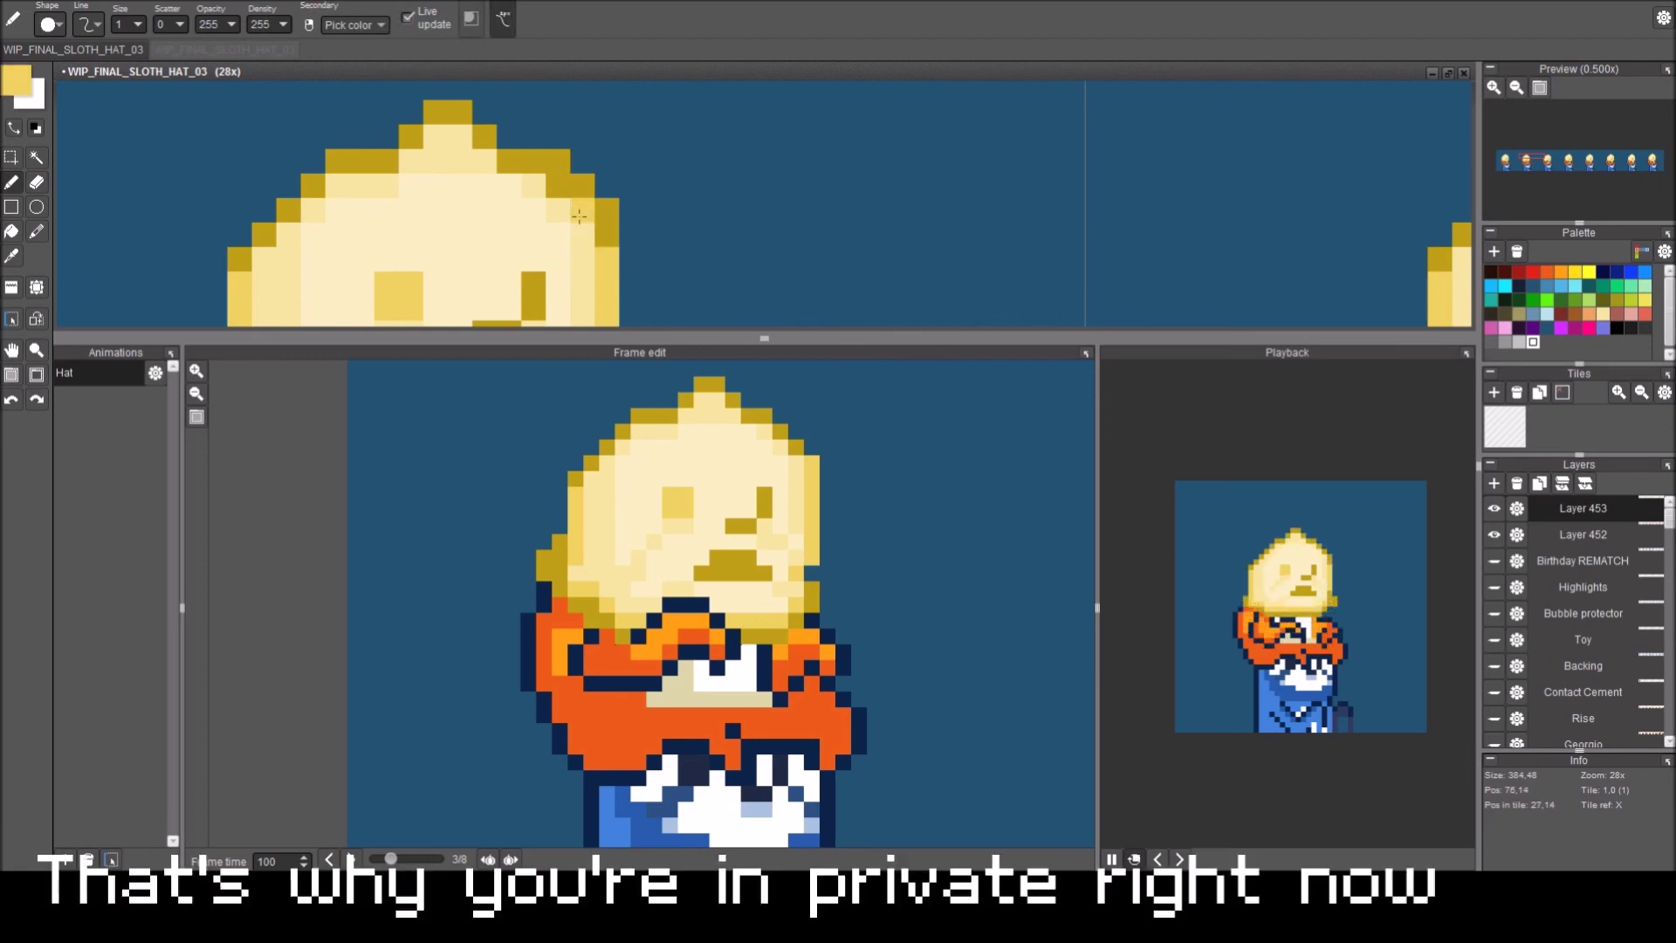
pyautogui.moveTo(542, 170); pyautogui.dragTo(496, 160)
# Review the hat's outline and shading across the animation frames.
pyautogui.scroll(-5, 646, 199)
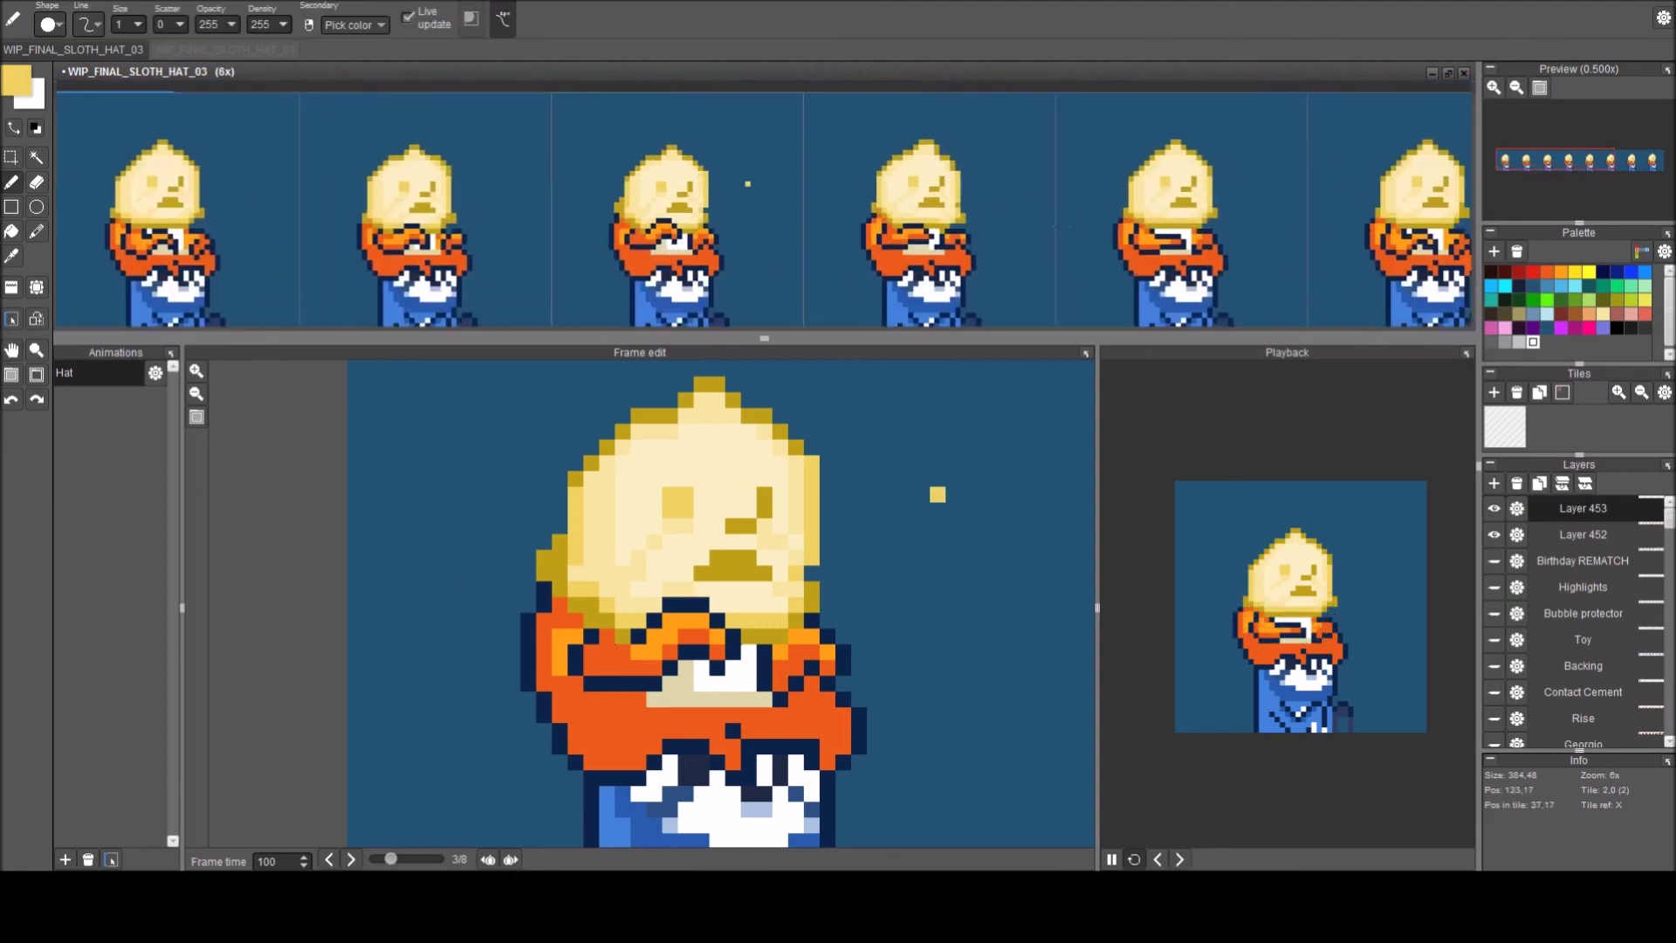
pyautogui.press('space')
pyautogui.moveTo(748, 183); pyautogui.dragTo(541, 187)
pyautogui.scroll(-1, 689, 190)
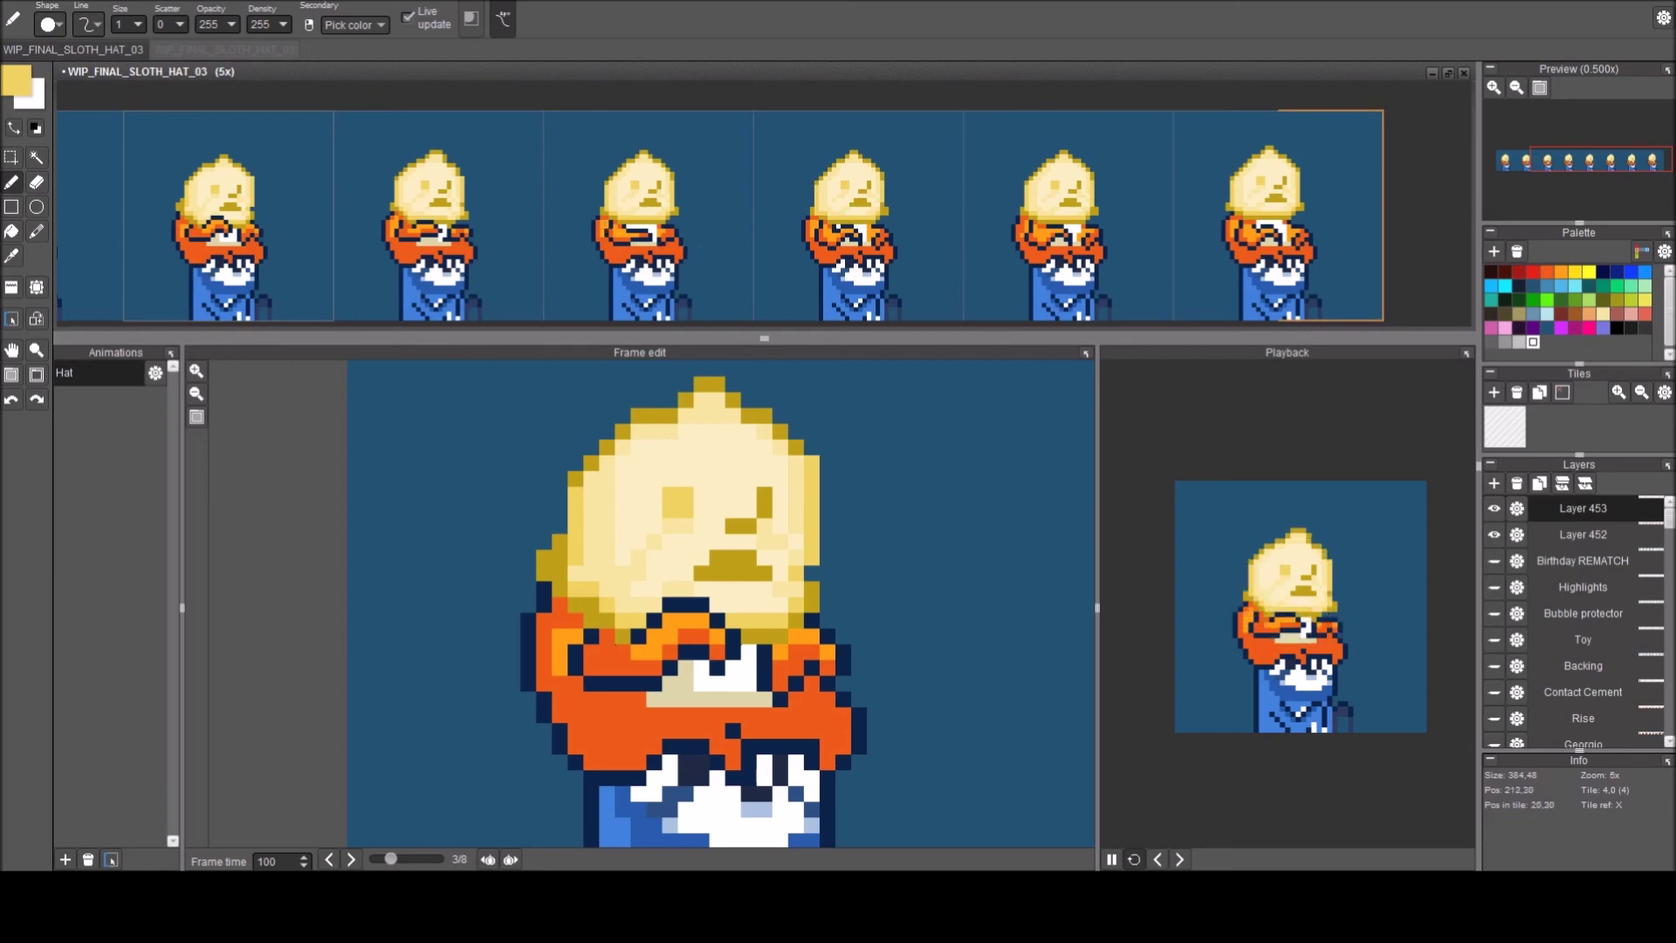
pyautogui.press('space')
pyautogui.moveTo(449, 265)
pyautogui.mouseDown()
pyautogui.moveTo(898, 275)
pyautogui.moveTo(565, 246)
pyautogui.mouseUp()
pyautogui.press('space')
pyautogui.moveTo(1257, 269); pyautogui.dragTo(1124, 248)
# Sample the sleeve's orange and retouch the sleeves just below the hat brim on the eighth through fifth frames.
pyautogui.scroll(4, 1003, 239)
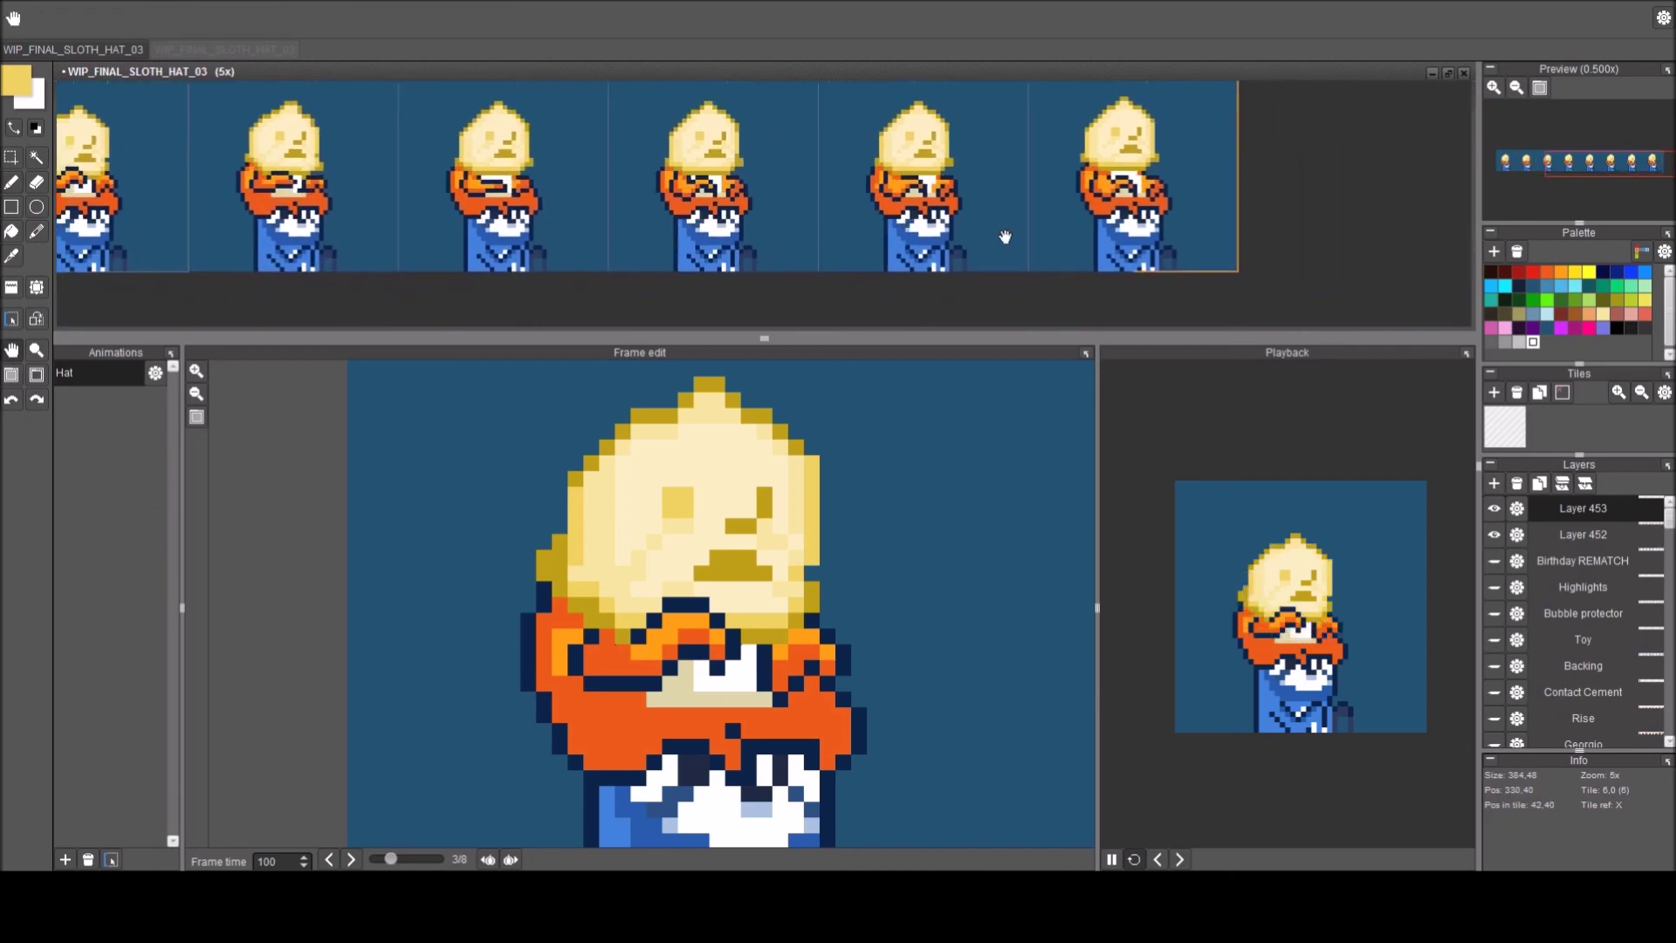
pyautogui.rightClick(806, 279)
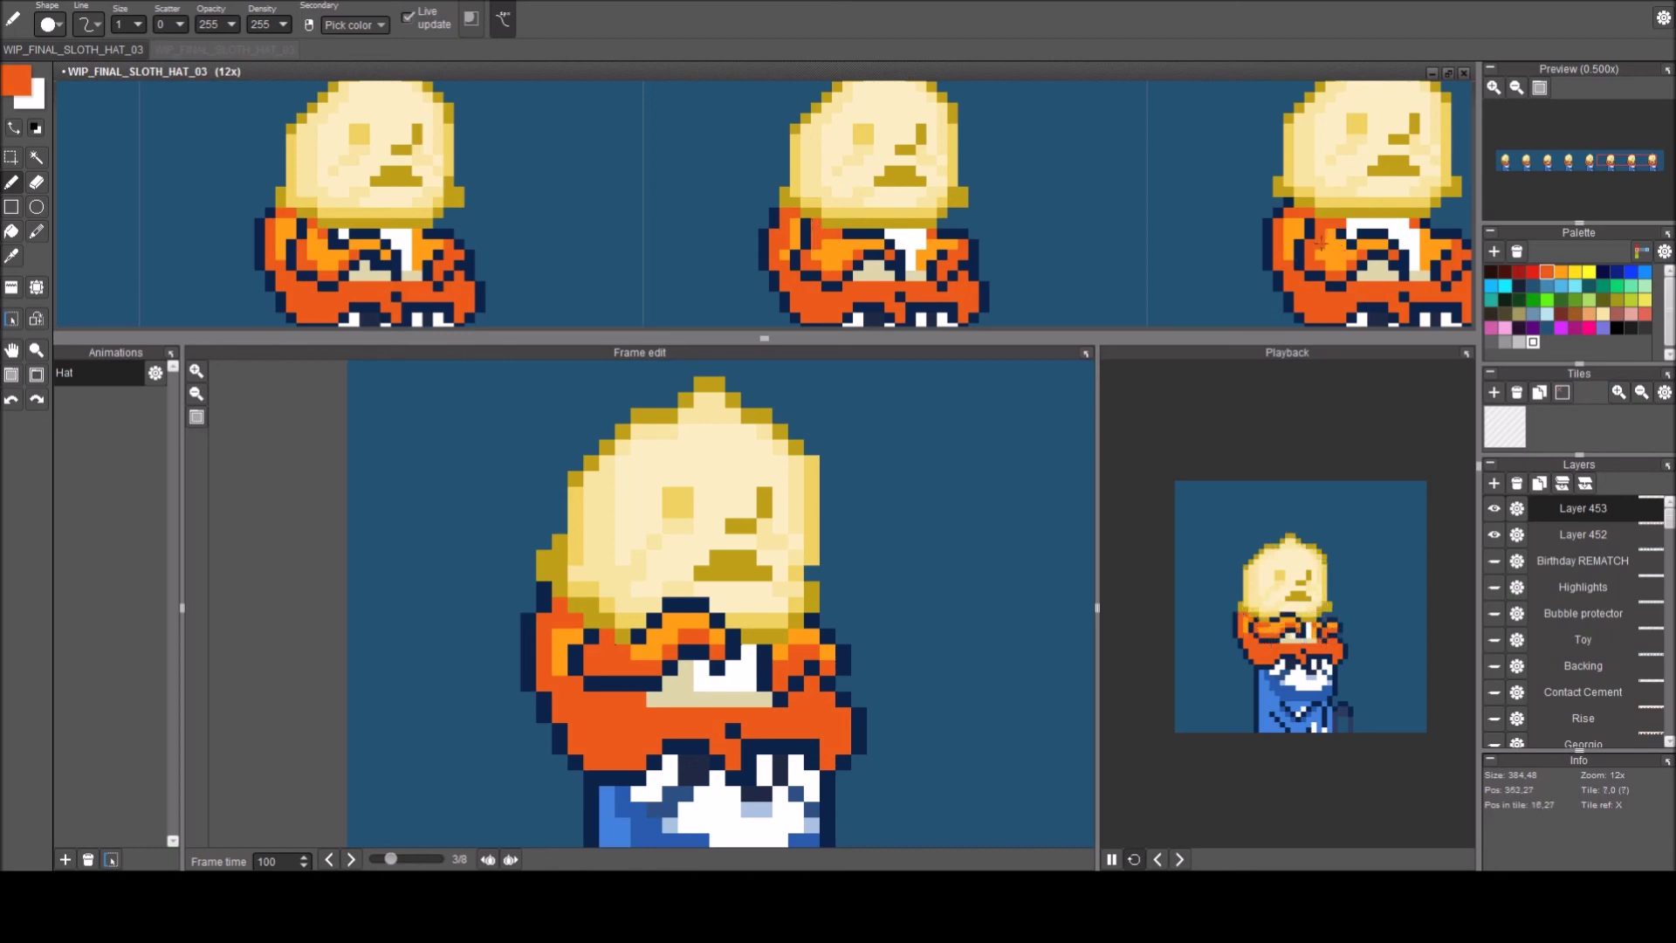
pyautogui.press('space')
pyautogui.moveTo(323, 172); pyautogui.dragTo(716, 159)
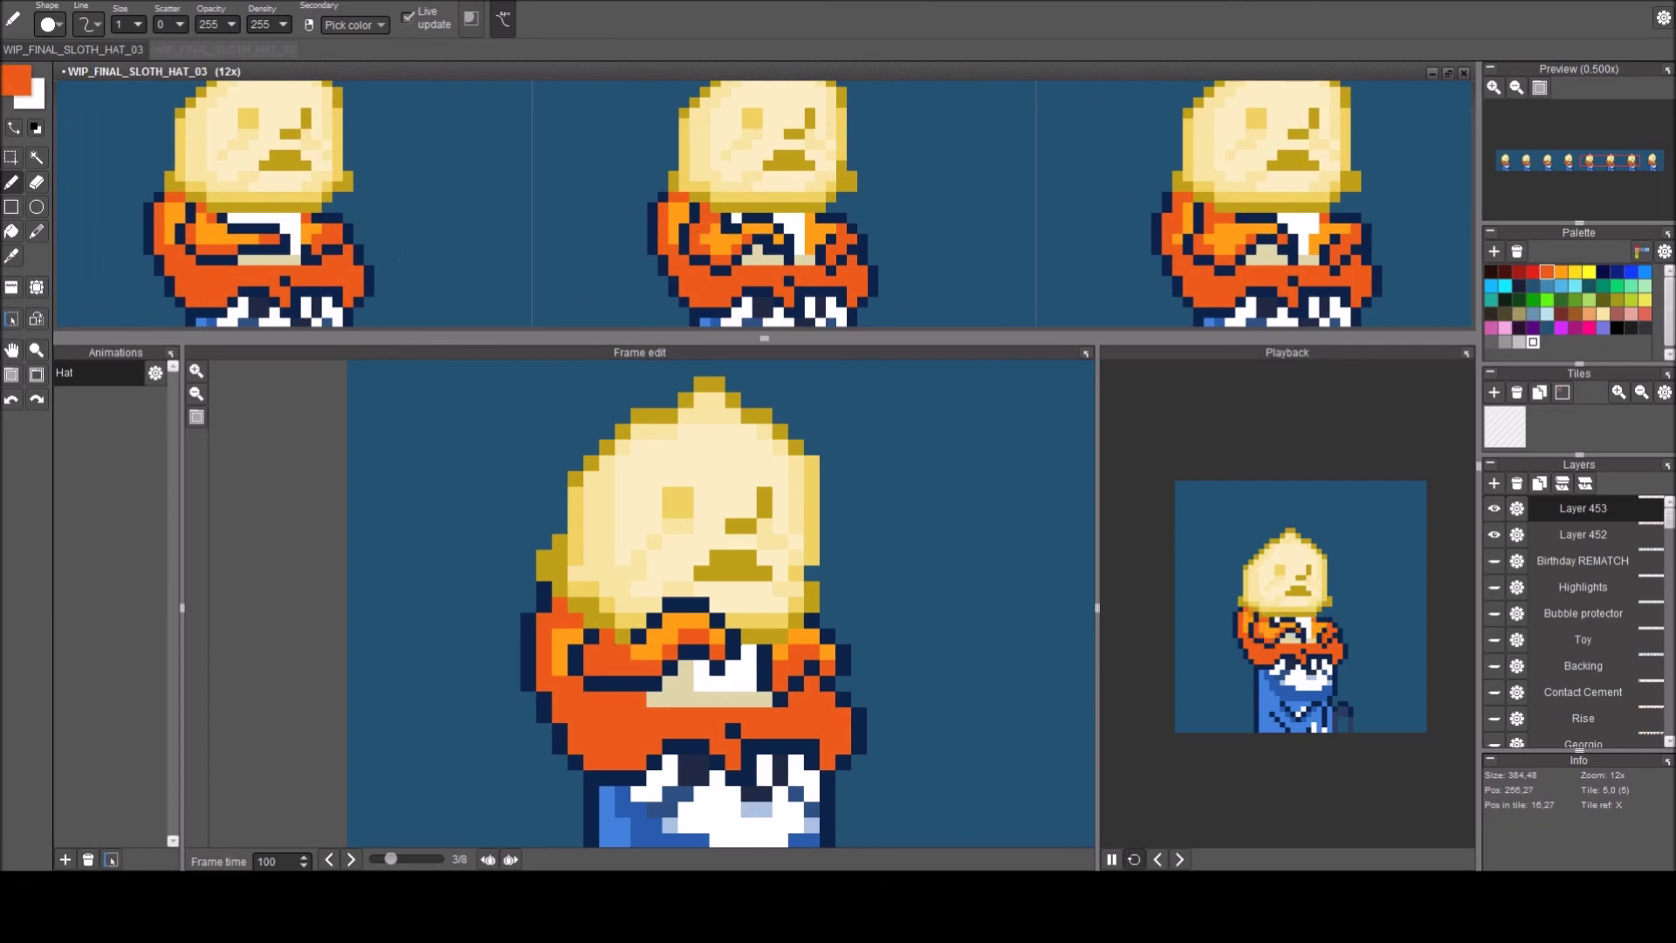
pyautogui.press('space')
pyautogui.moveTo(206, 232); pyautogui.dragTo(858, 199)
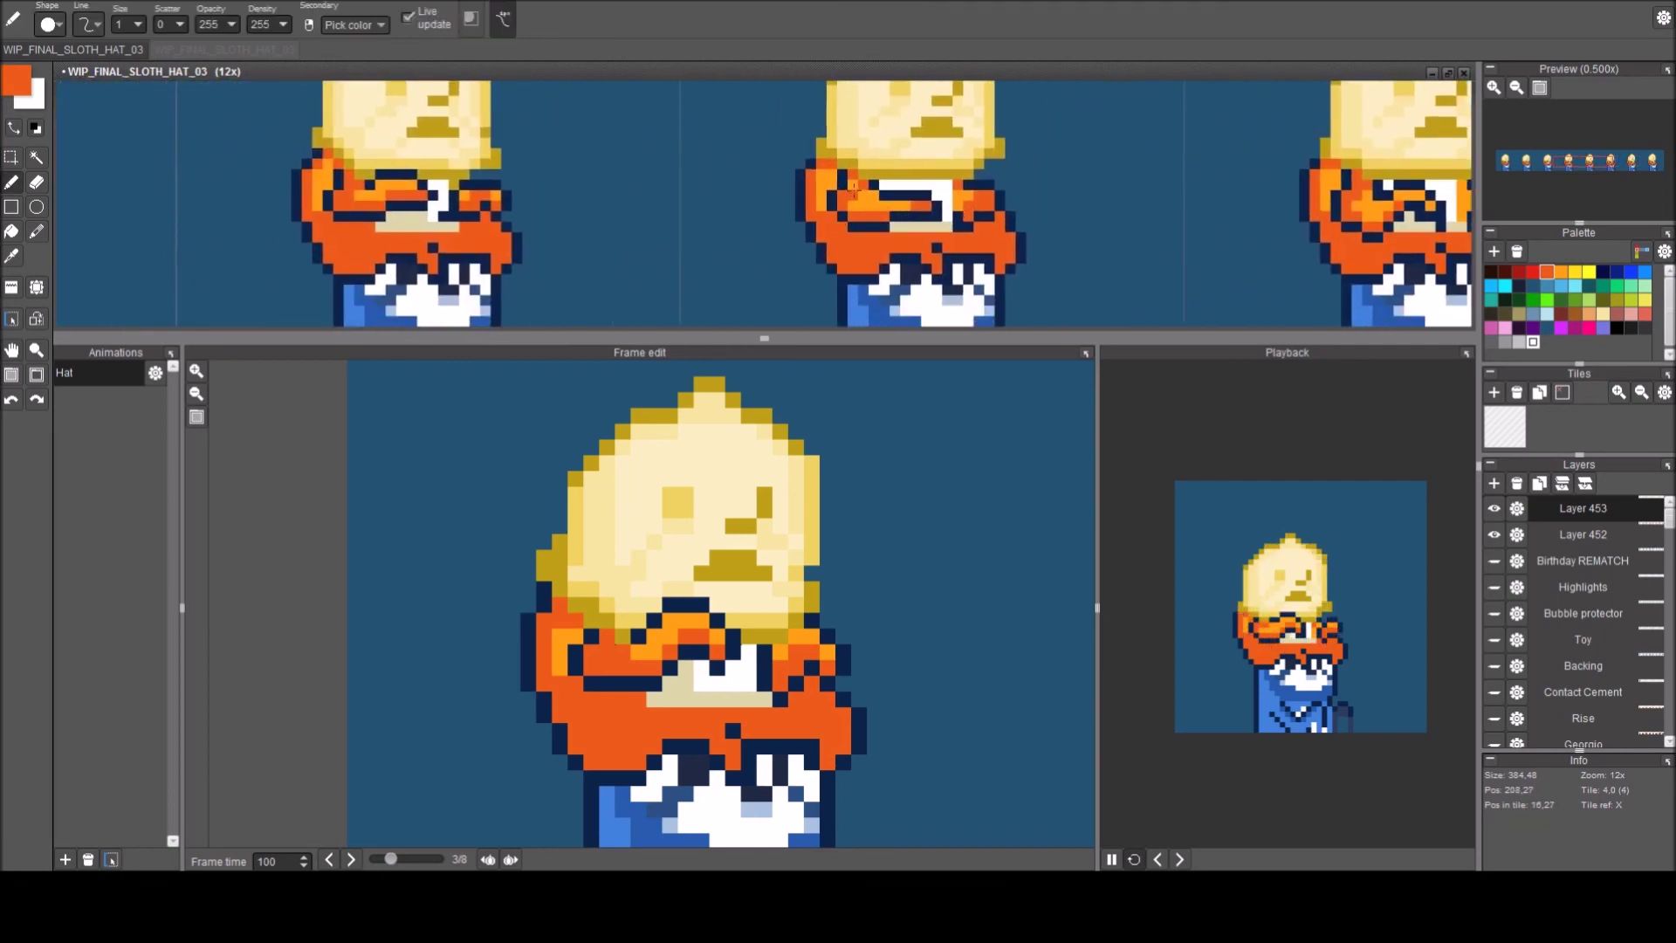
# Undo the last pen stroke and paint over the light-orange inner edge of the second frame's right sleeve in orange.
pyautogui.press('space')
pyautogui.moveTo(473, 193); pyautogui.dragTo(1119, 221)
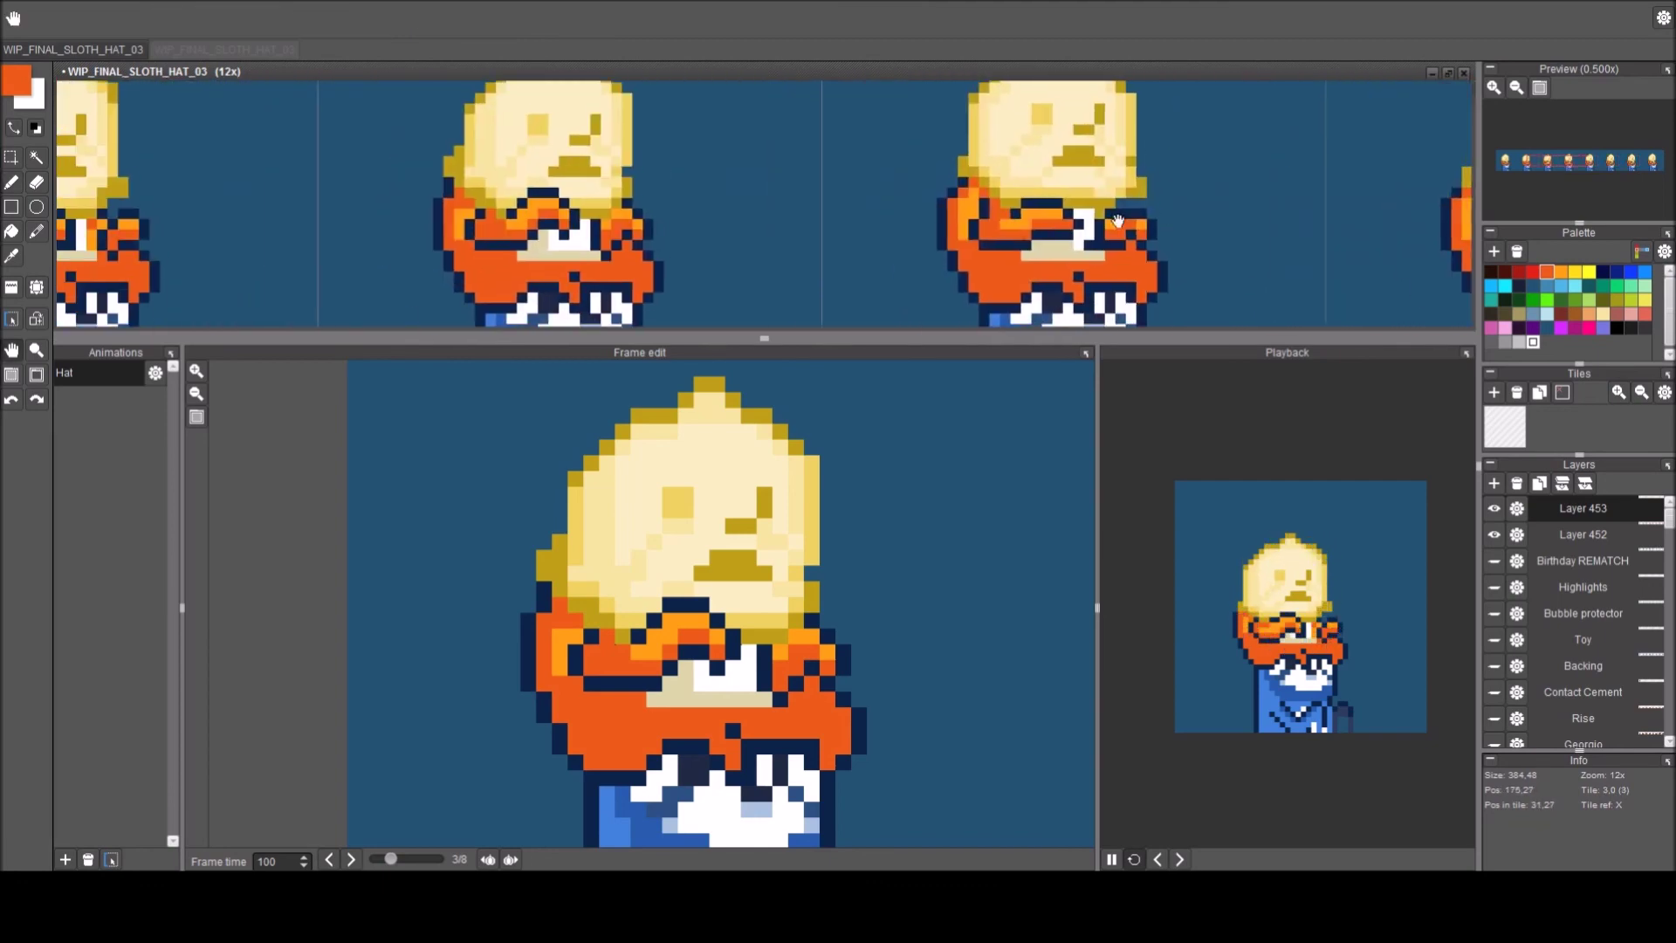
pyautogui.scroll(-1, 1103, 224)
pyautogui.press('space')
pyautogui.moveTo(506, 213); pyautogui.dragTo(1078, 197)
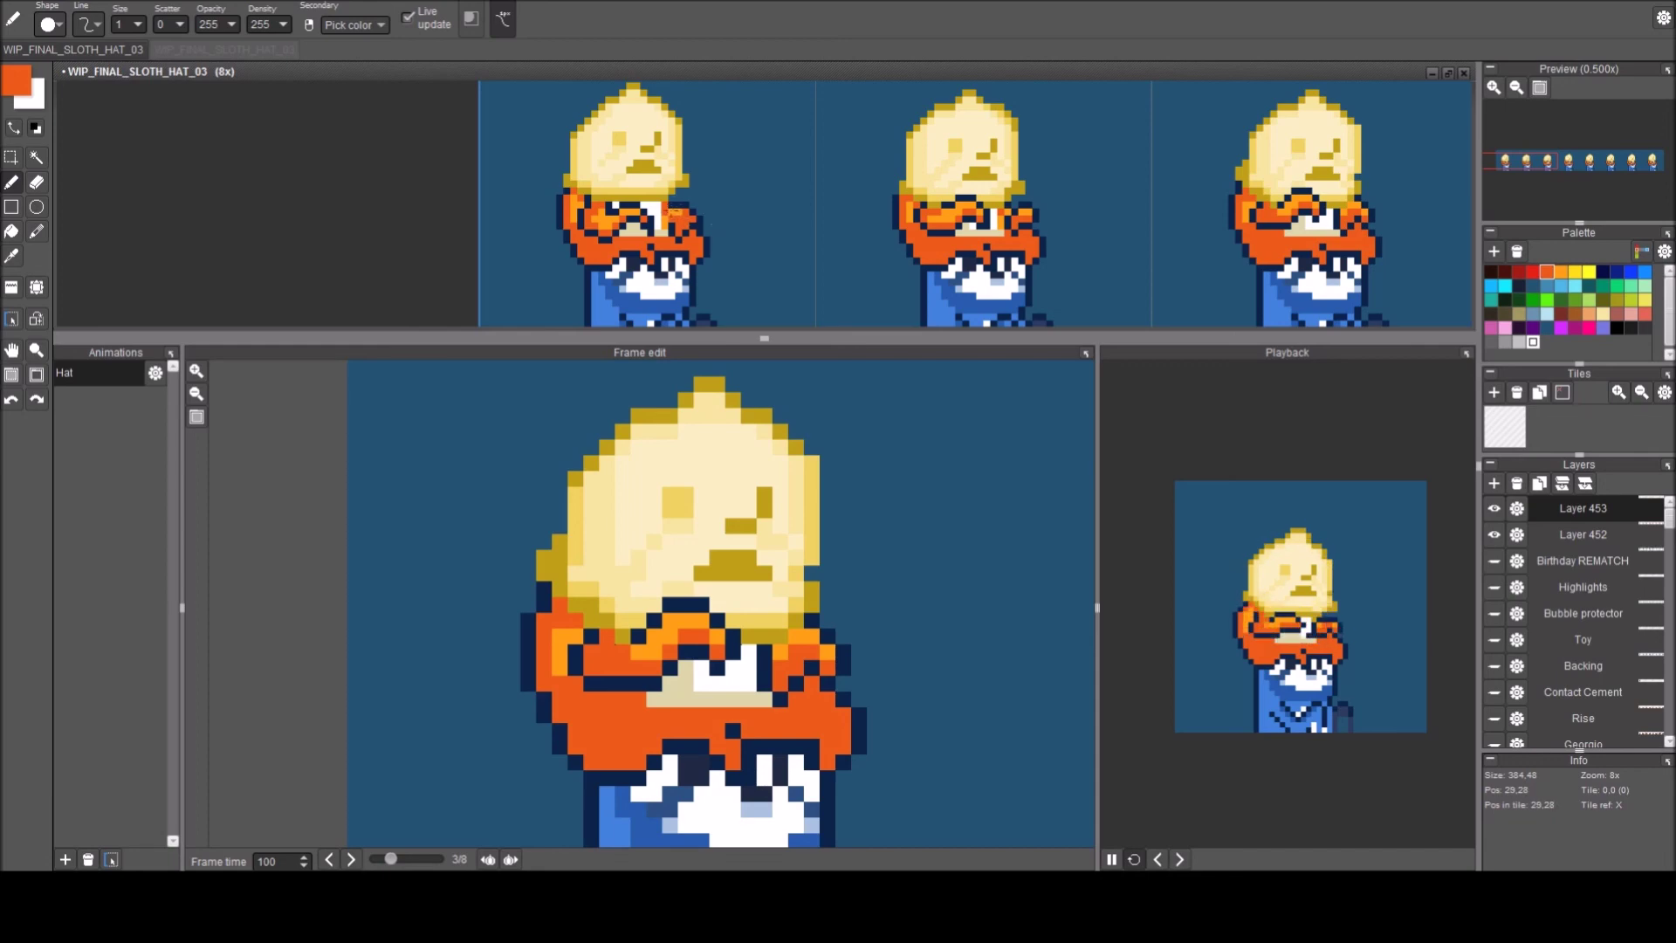
pyautogui.scroll(1, 672, 212)
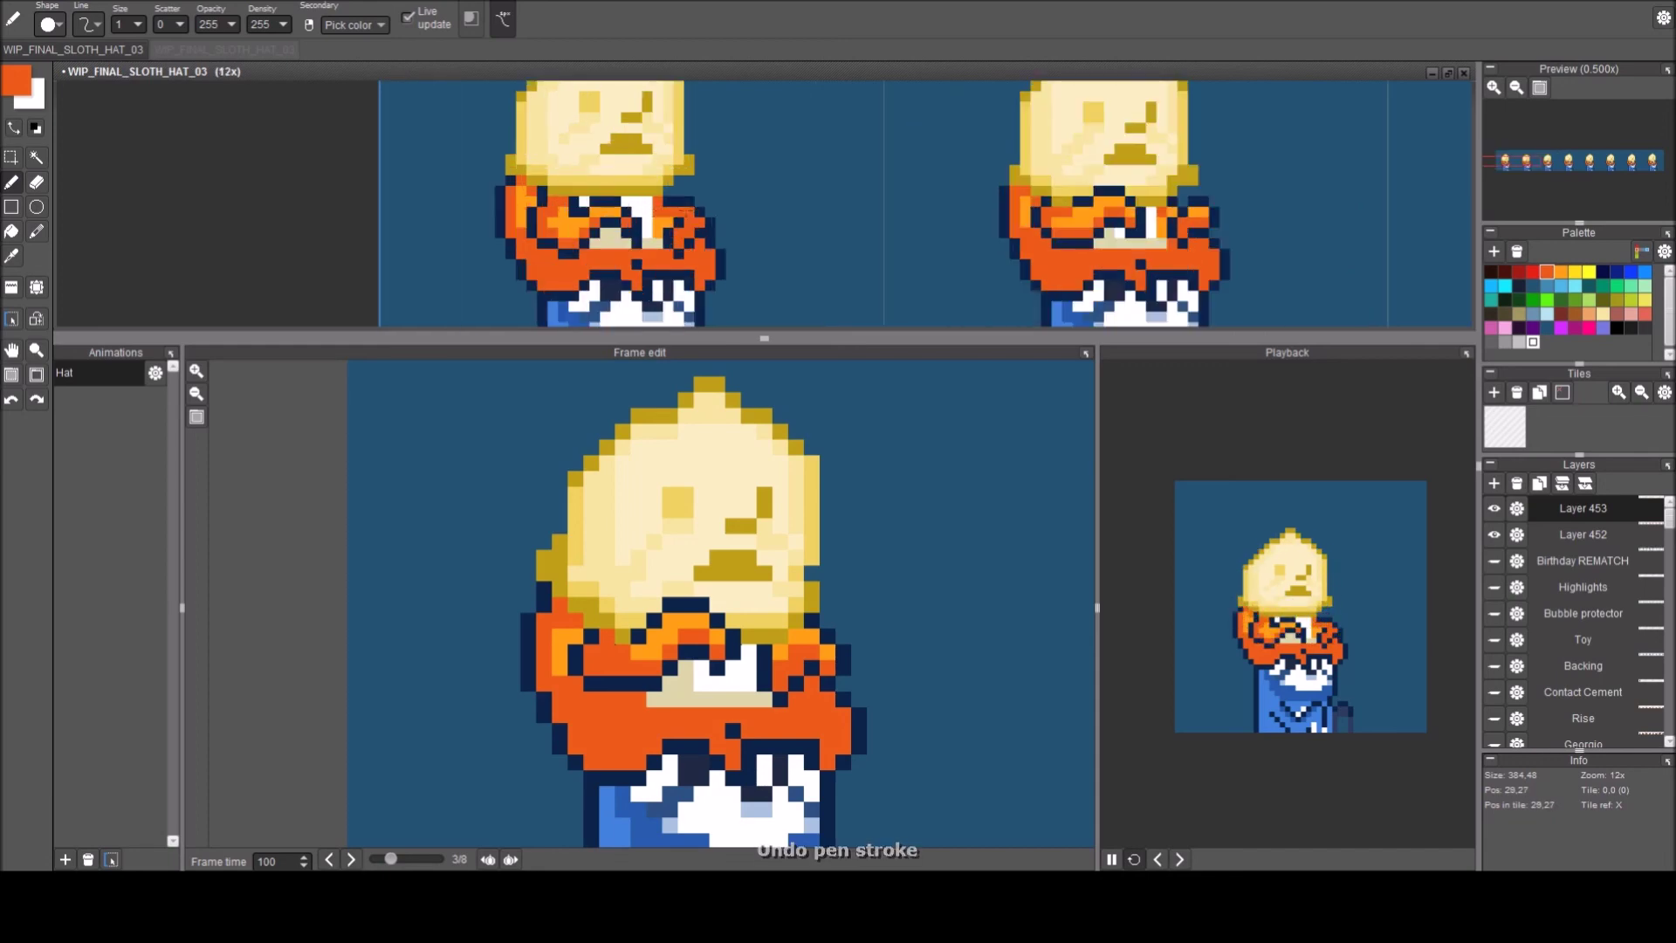
pyautogui.scroll(-2, 776, 247)
pyautogui.moveTo(989, 233); pyautogui.dragTo(738, 212)
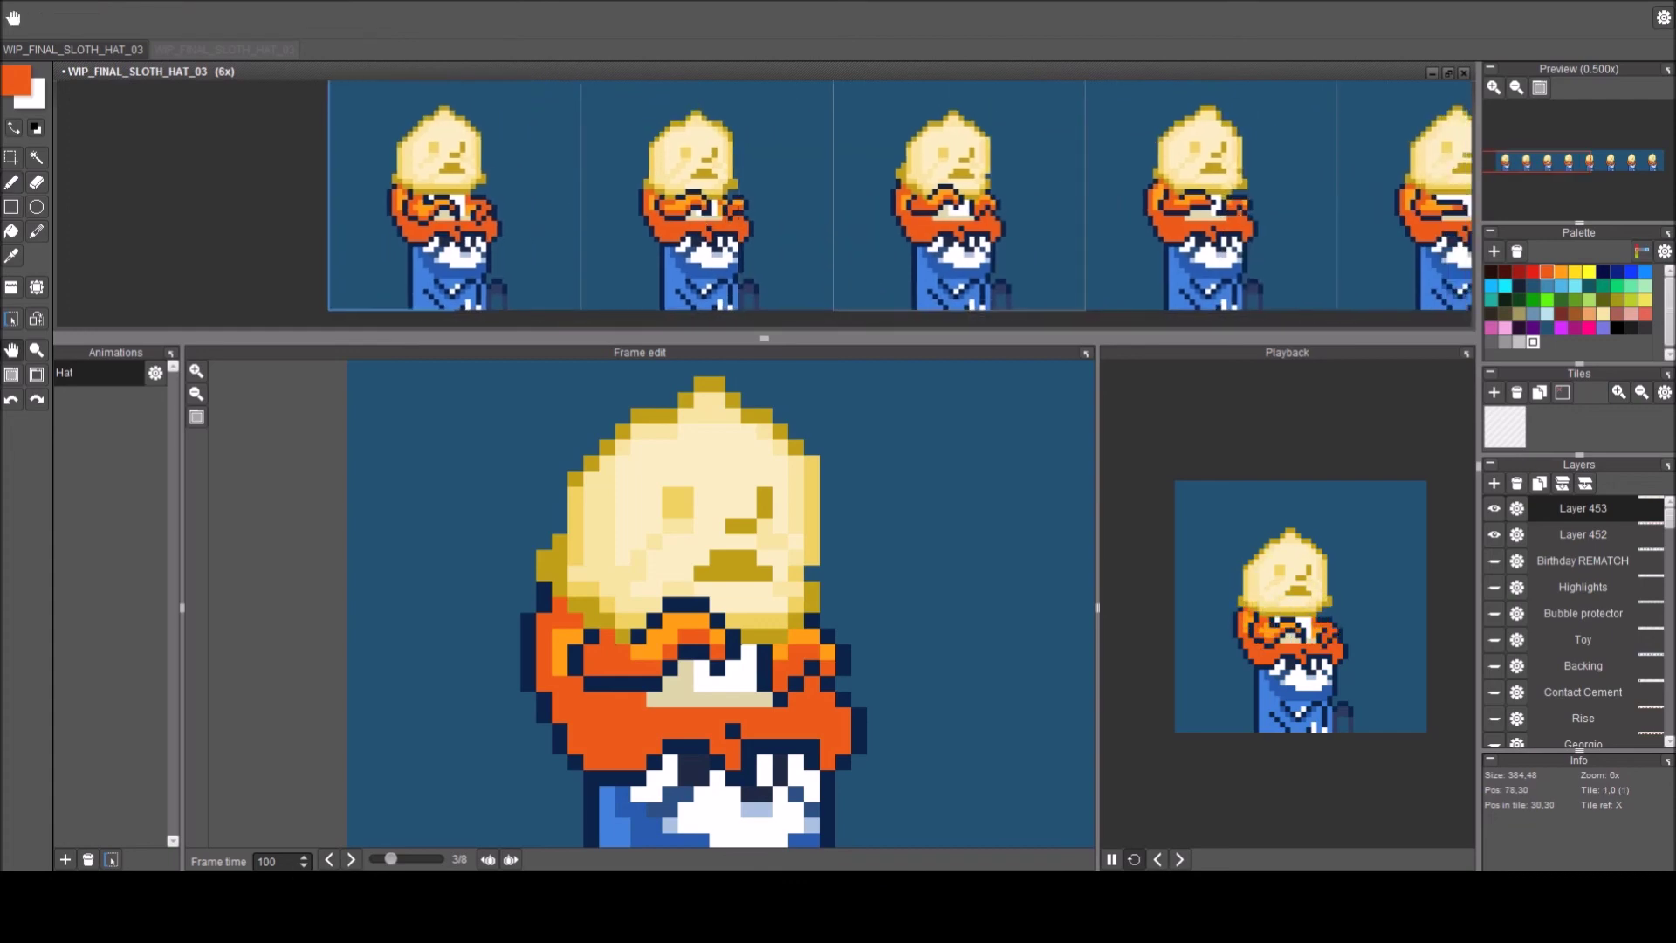
pyautogui.scroll(4, 739, 213)
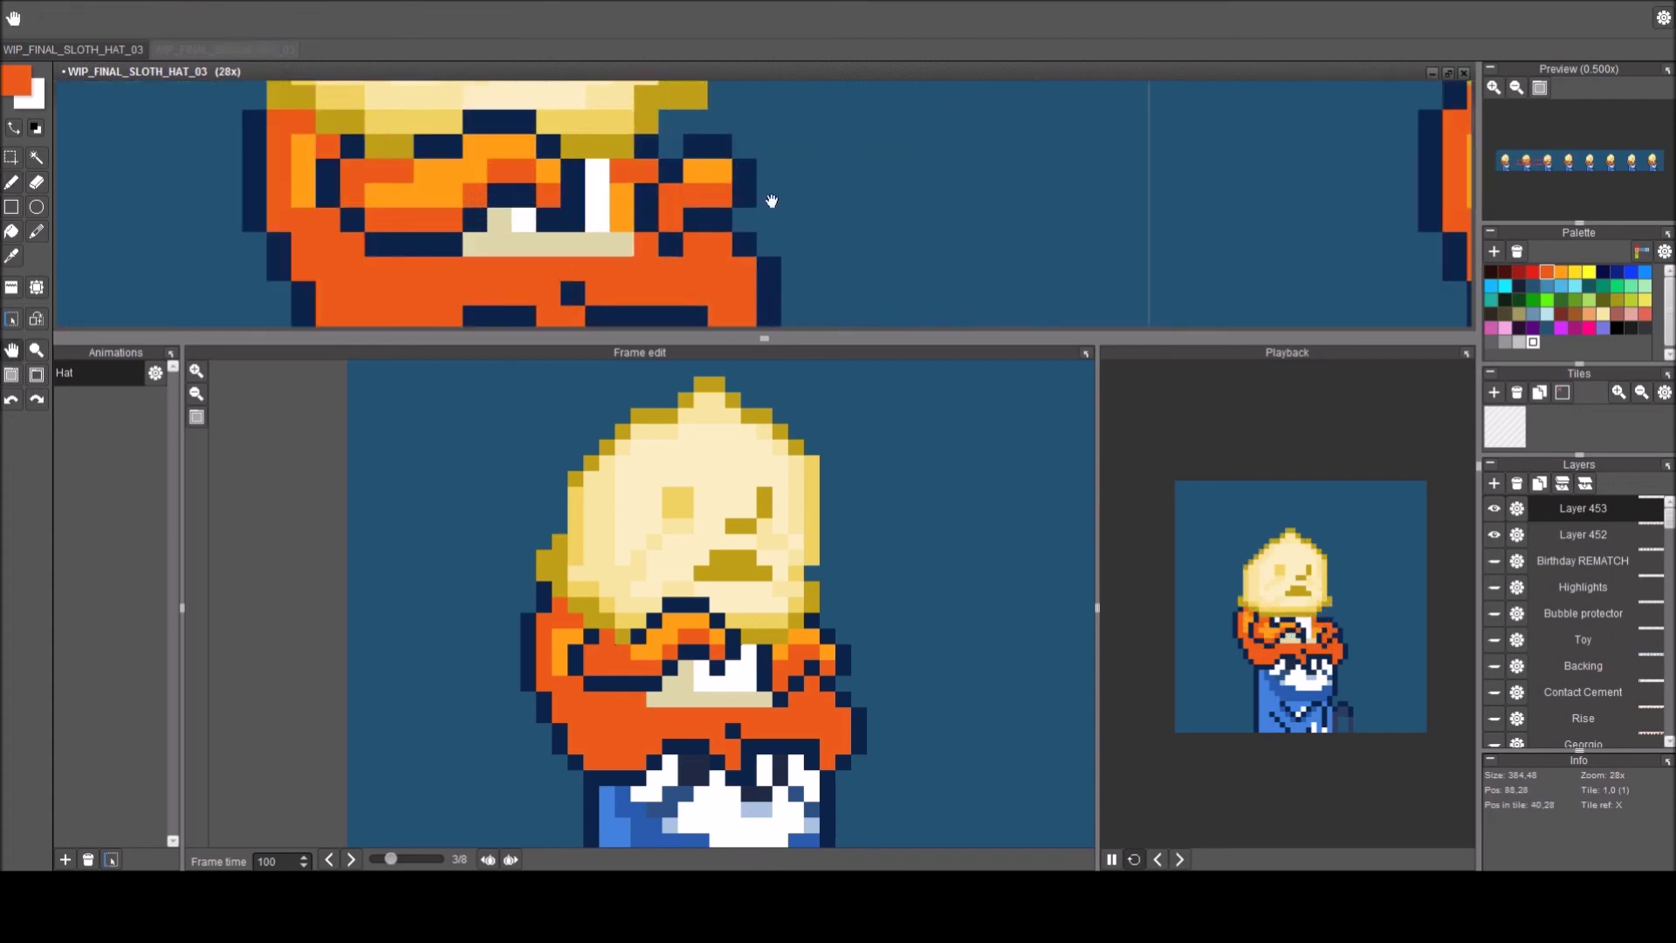
pyautogui.scroll(-2, 786, 196)
pyautogui.moveTo(986, 211)
pyautogui.mouseDown()
pyautogui.moveTo(711, 192)
pyautogui.moveTo(796, 216)
pyautogui.mouseUp()
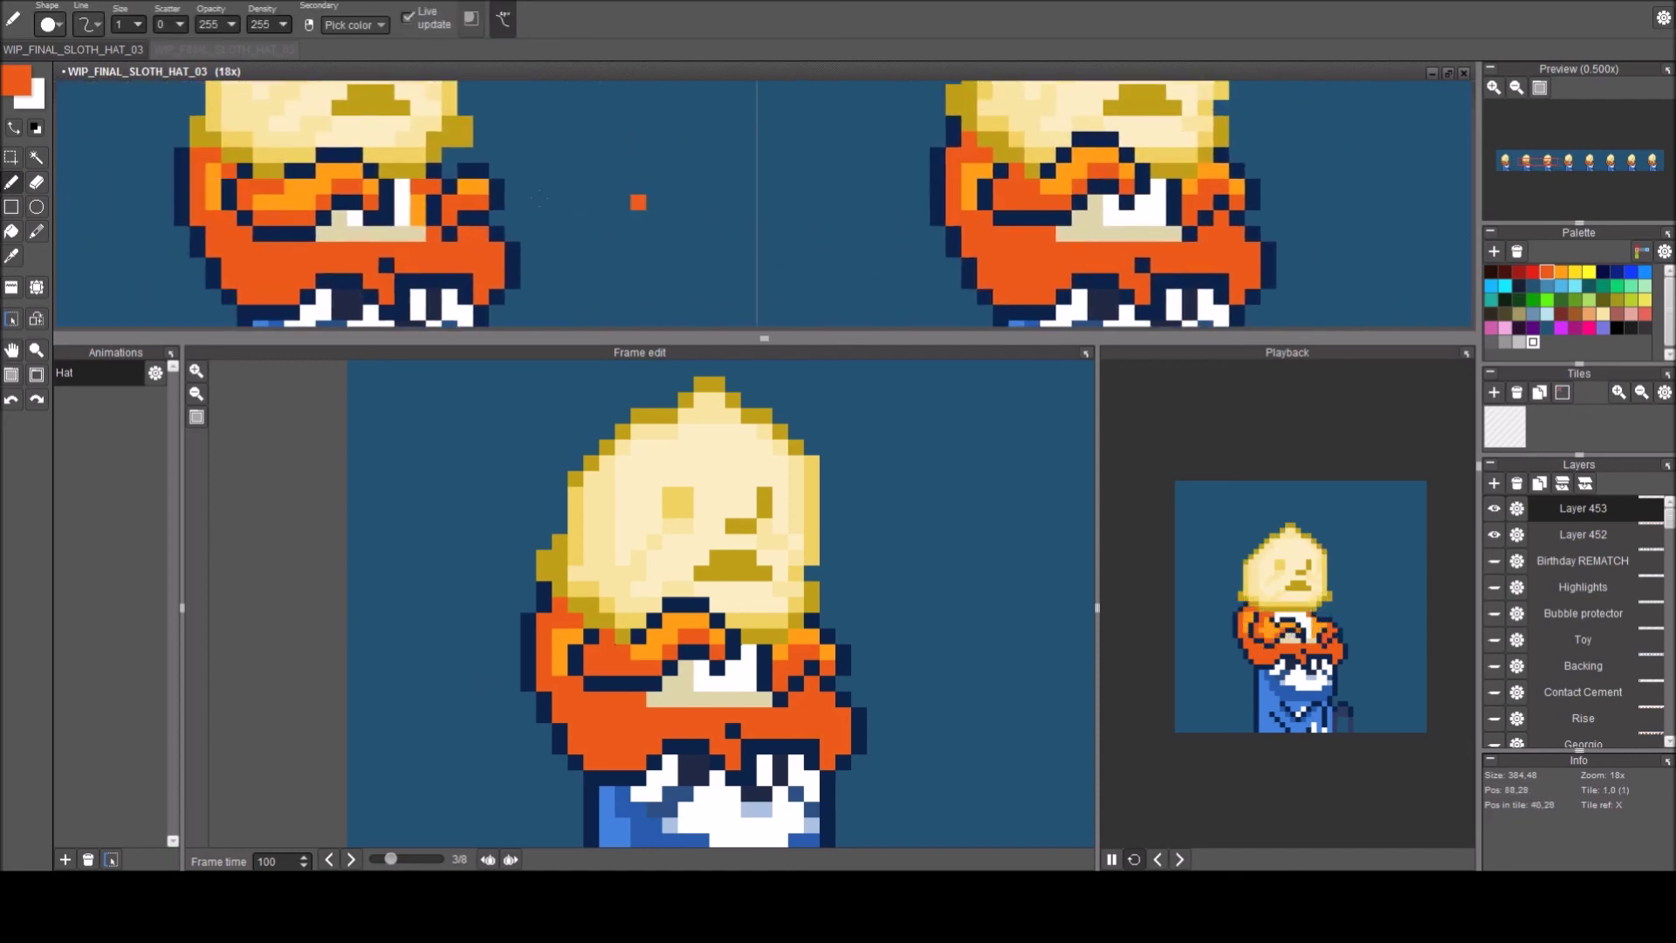
pyautogui.moveTo(416, 201); pyautogui.dragTo(418, 218)
# Sample the sleeve's light orange and add a highlight pixel to the right sleeve on the fifth frame.
pyautogui.moveTo(785, 203); pyautogui.dragTo(336, 181)
pyautogui.hscroll(3, 1150, 228)
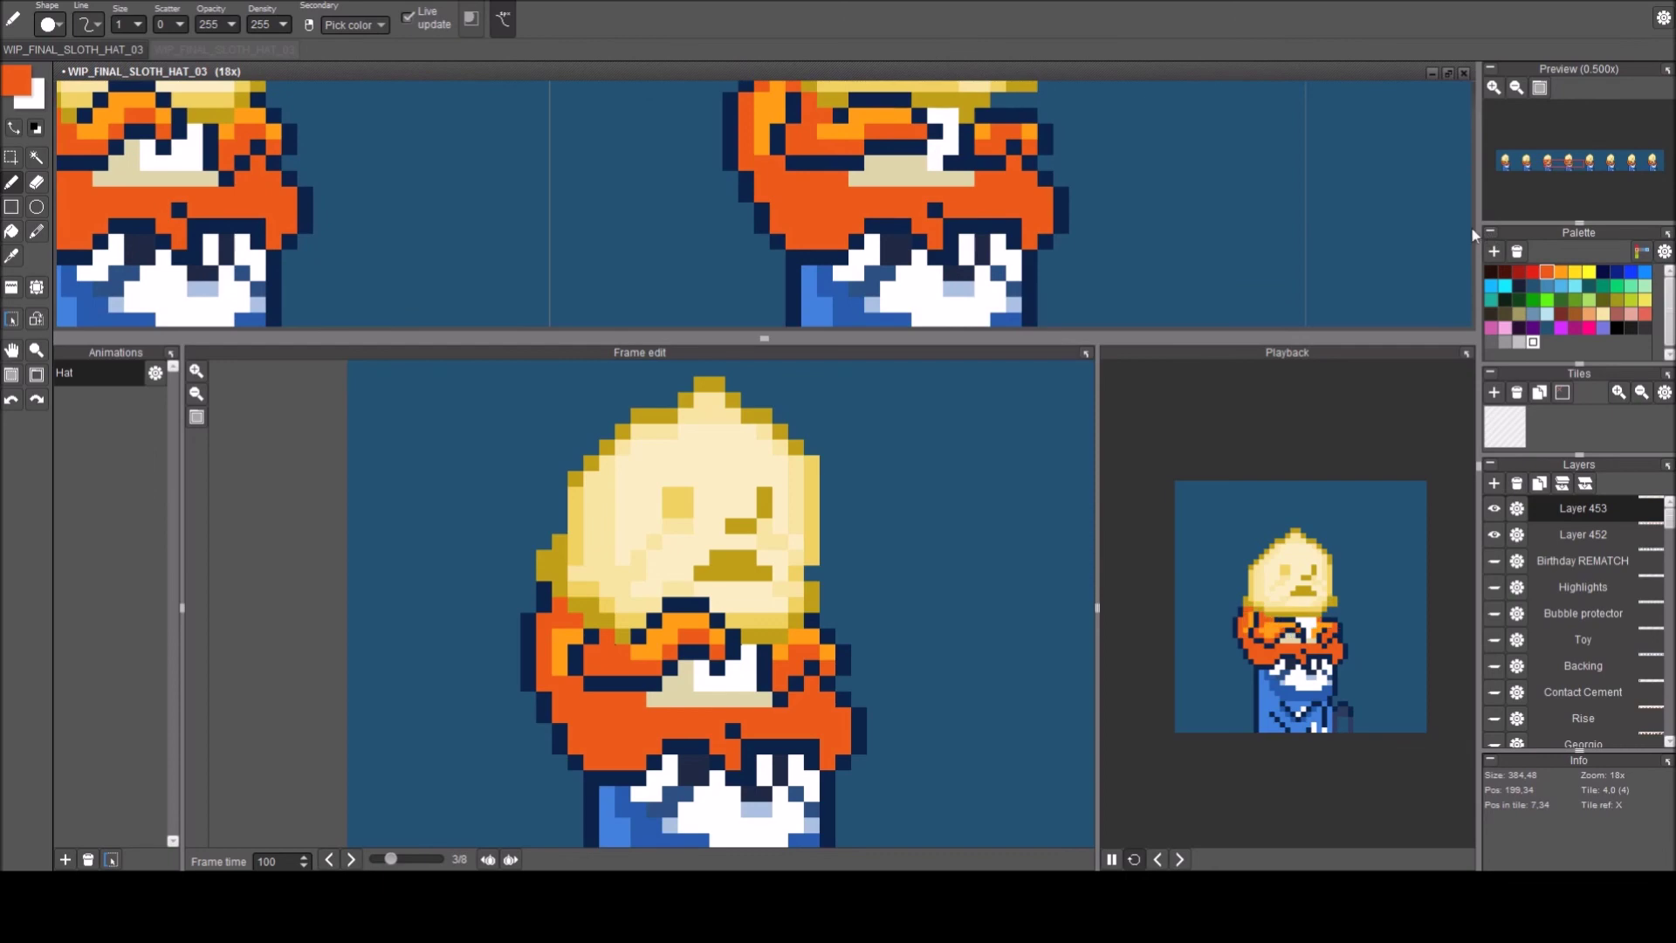
pyautogui.moveTo(1266, 227); pyautogui.dragTo(756, 186)
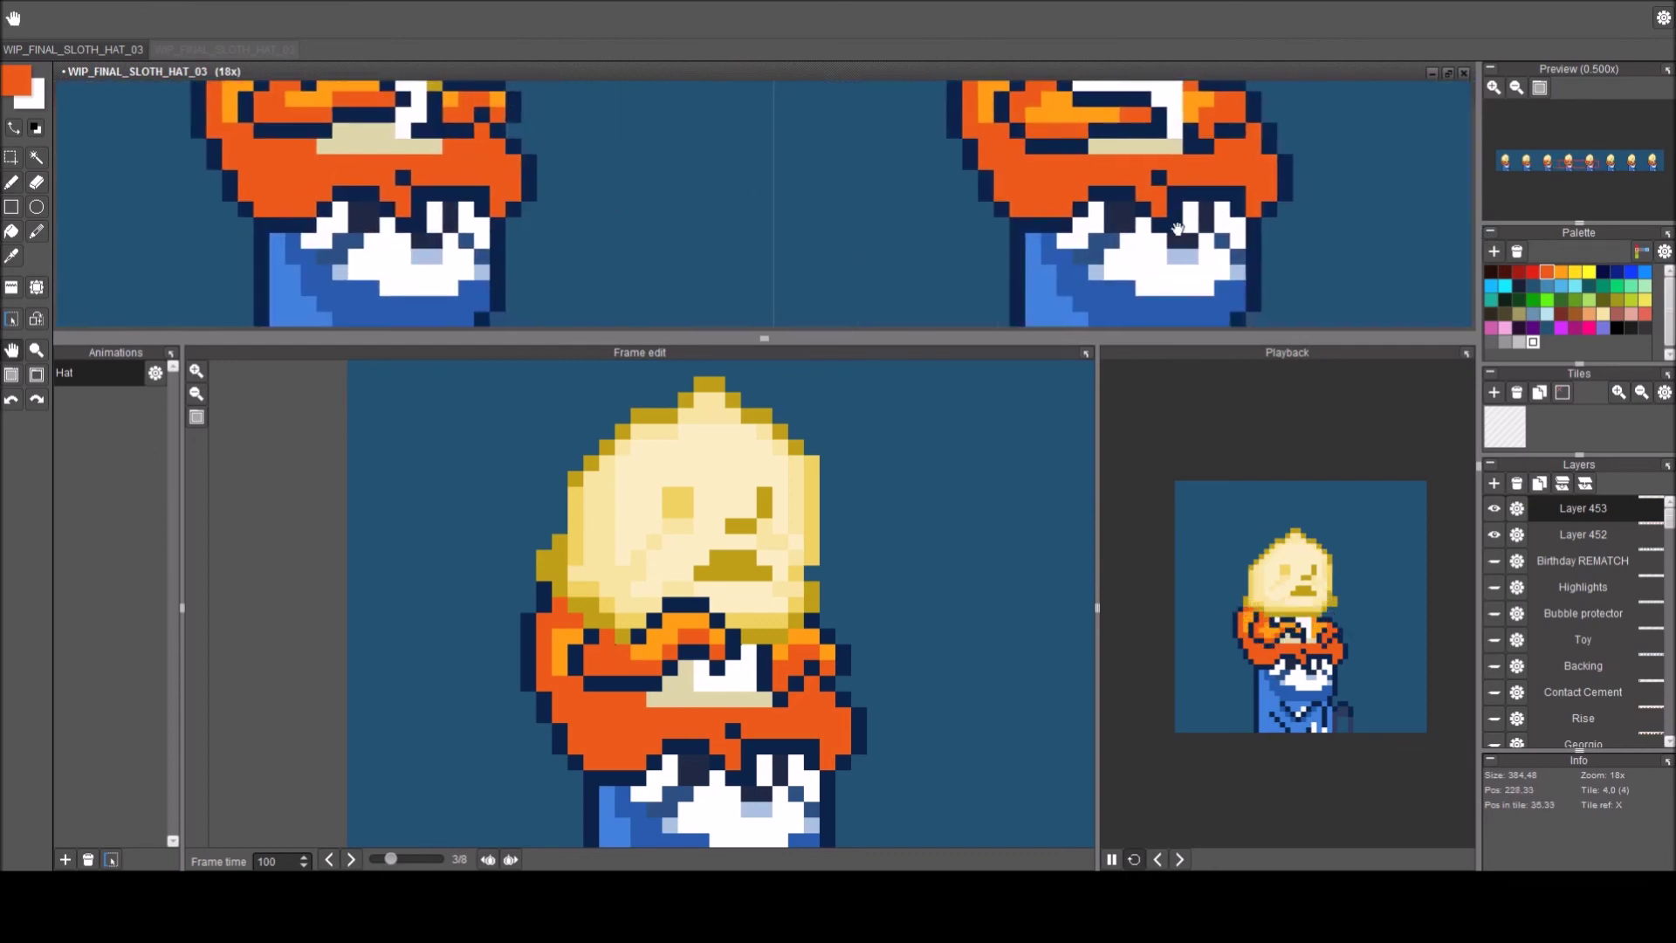
pyautogui.moveTo(1347, 194); pyautogui.dragTo(1075, 306)
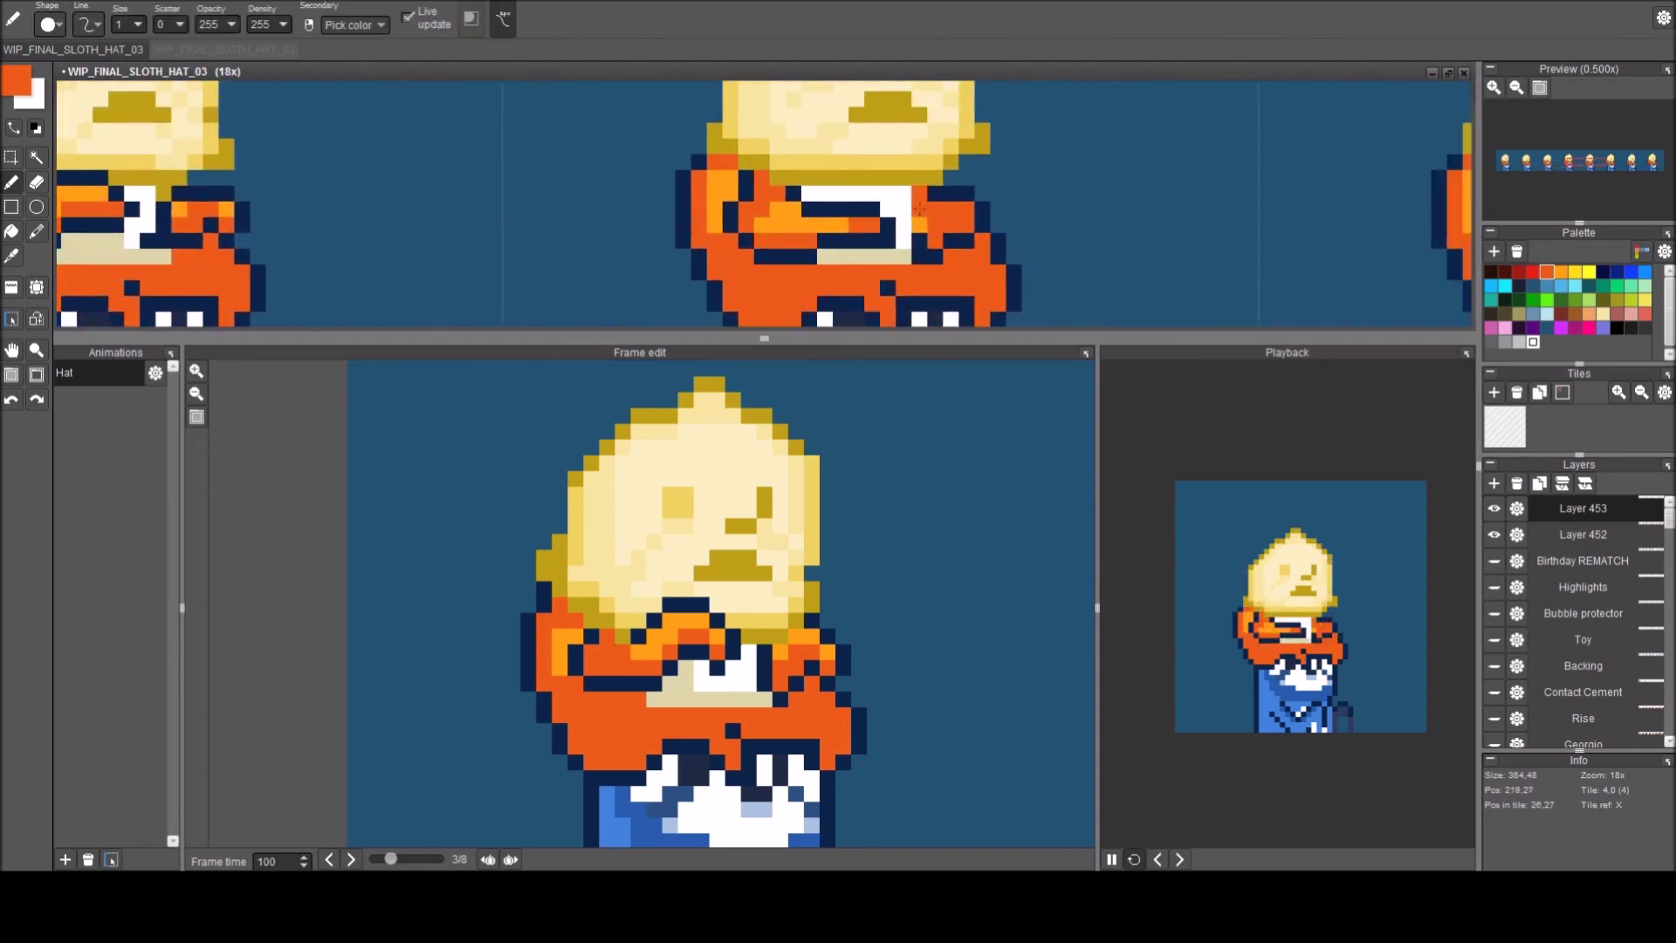
pyautogui.rightClick(922, 253)
pyautogui.rightClick(825, 223)
pyautogui.click(983, 222)
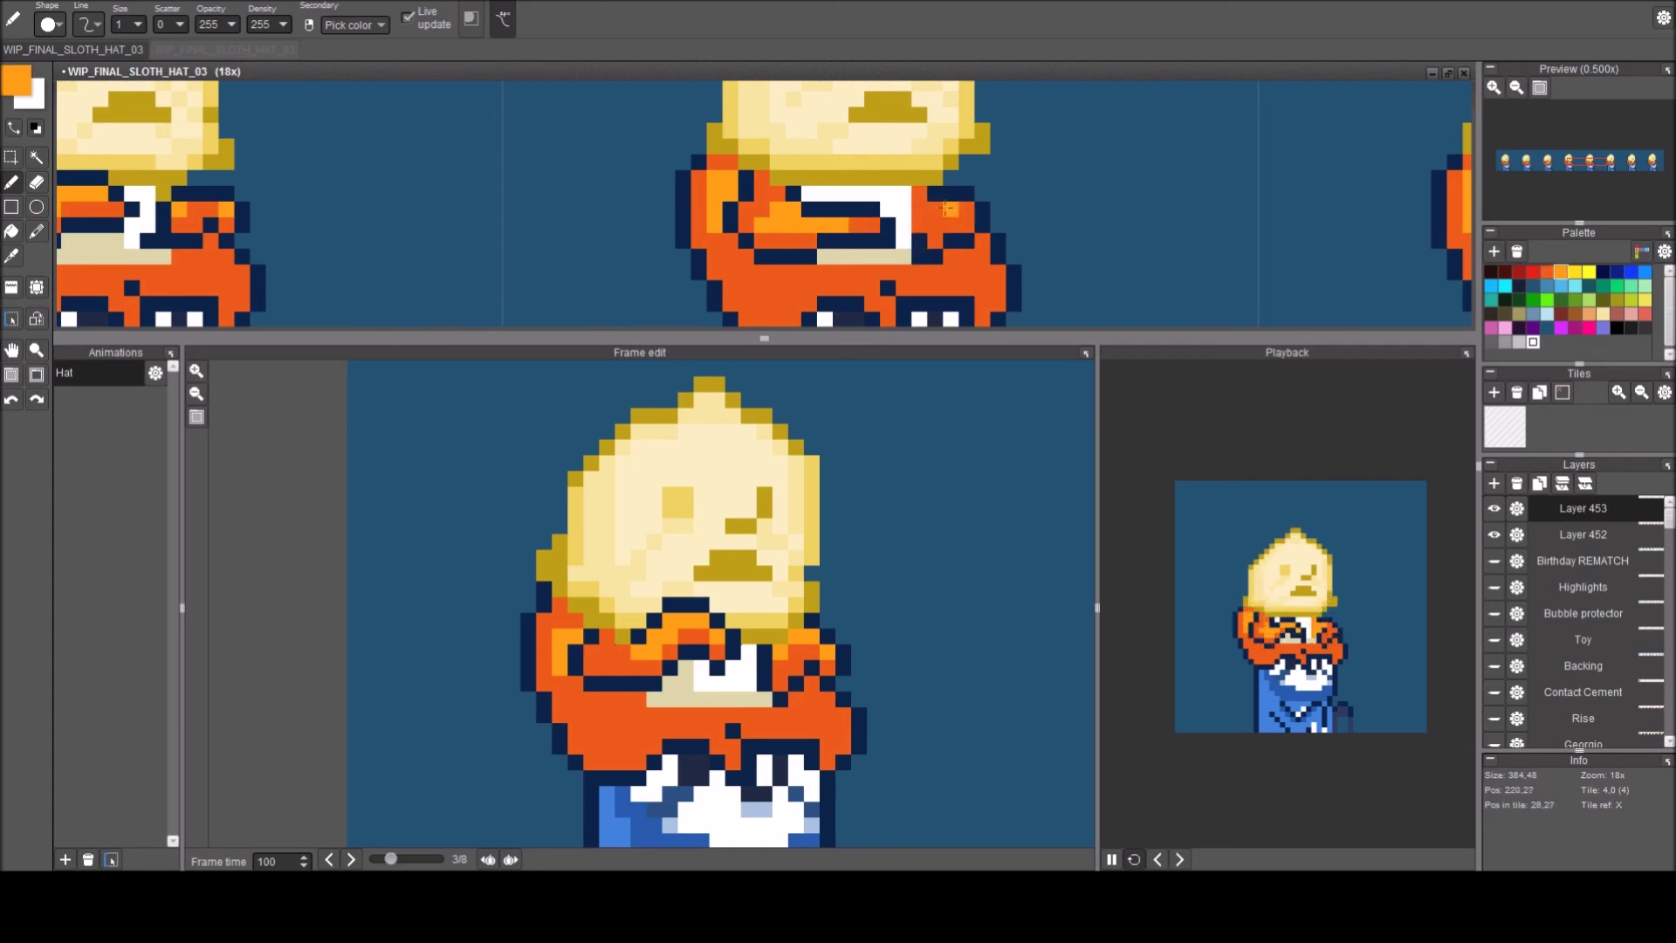
# Sample the darker orange and repaint the inner edge of the right sleeve on the sixth frame.
pyautogui.moveTo(1220, 192); pyautogui.dragTo(918, 180)
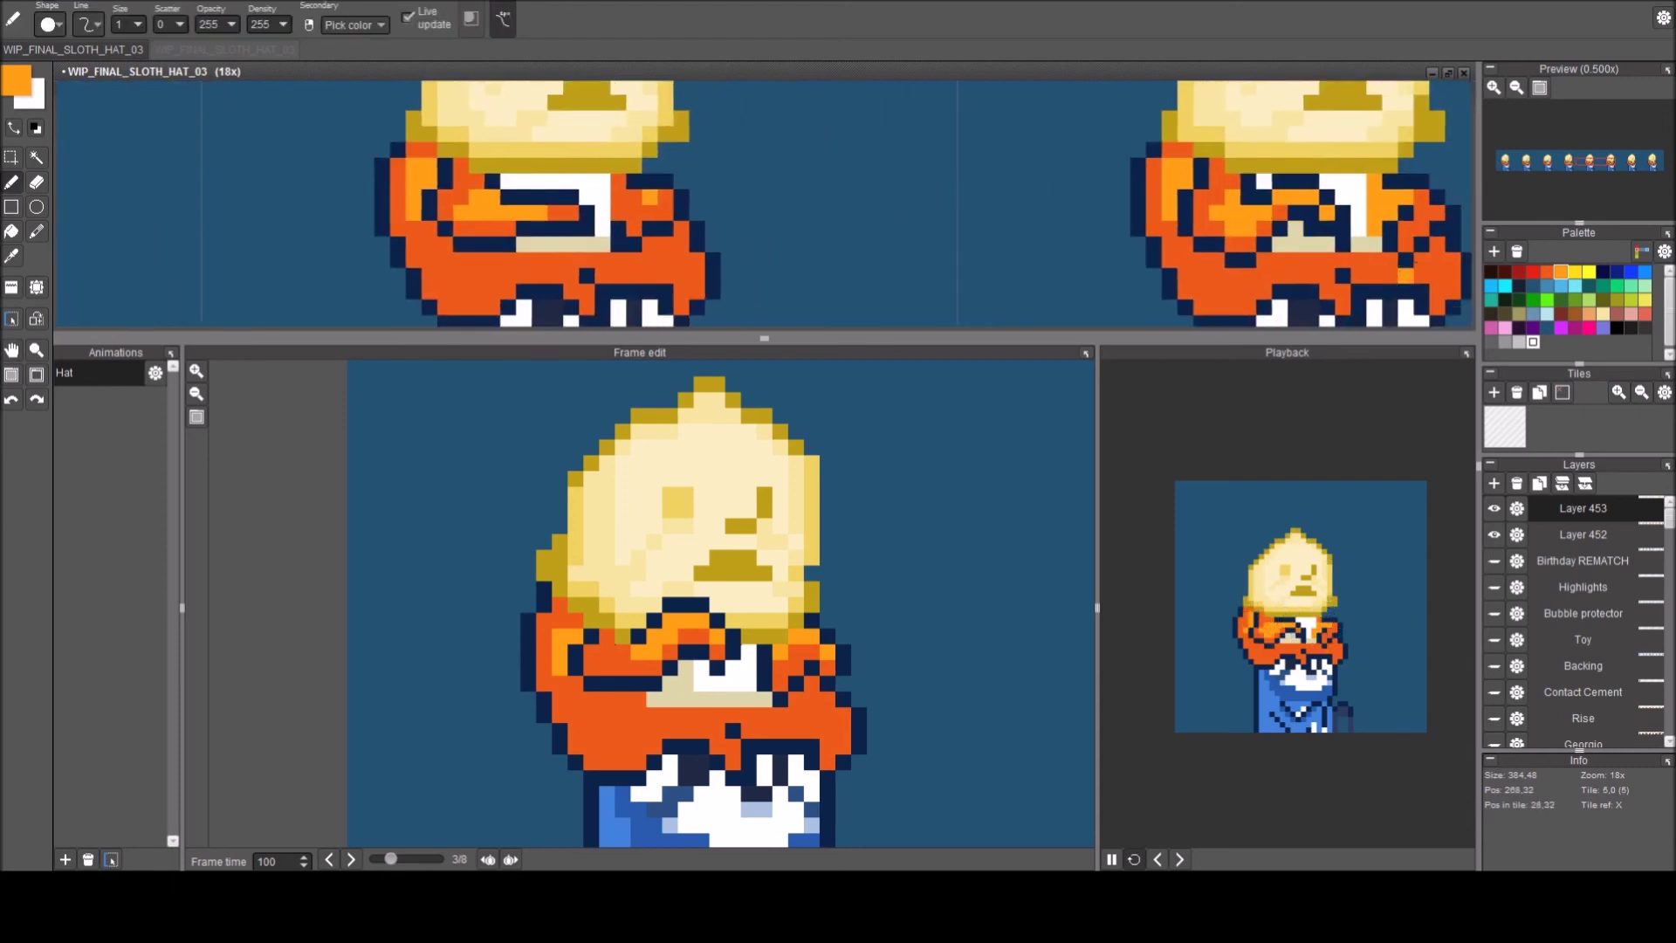
pyautogui.rightClick(1408, 227)
pyautogui.moveTo(1374, 226); pyautogui.dragTo(1373, 178)
pyautogui.moveTo(1310, 231); pyautogui.dragTo(915, 183)
pyautogui.moveTo(1387, 182); pyautogui.dragTo(958, 182)
# Sample the light and dark sleeve oranges and touch up the right sleeve beneath the hat on the seventh frame.
pyautogui.moveTo(1258, 198); pyautogui.dragTo(992, 192)
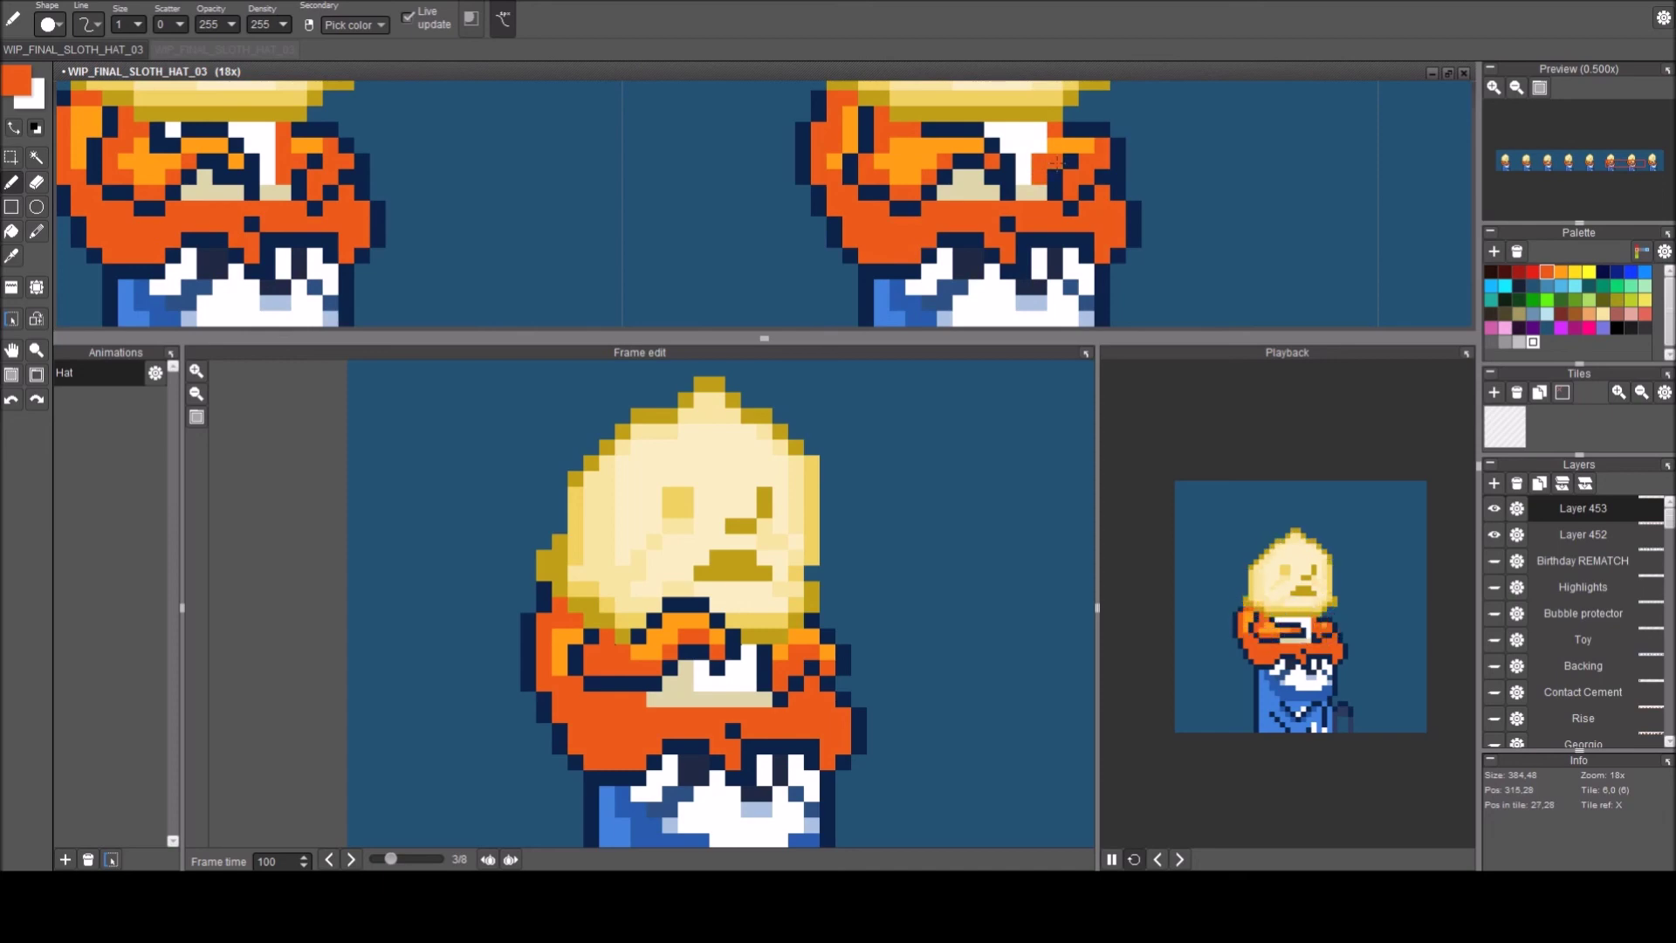
pyautogui.rightClick(1035, 148)
pyautogui.rightClick(1057, 145)
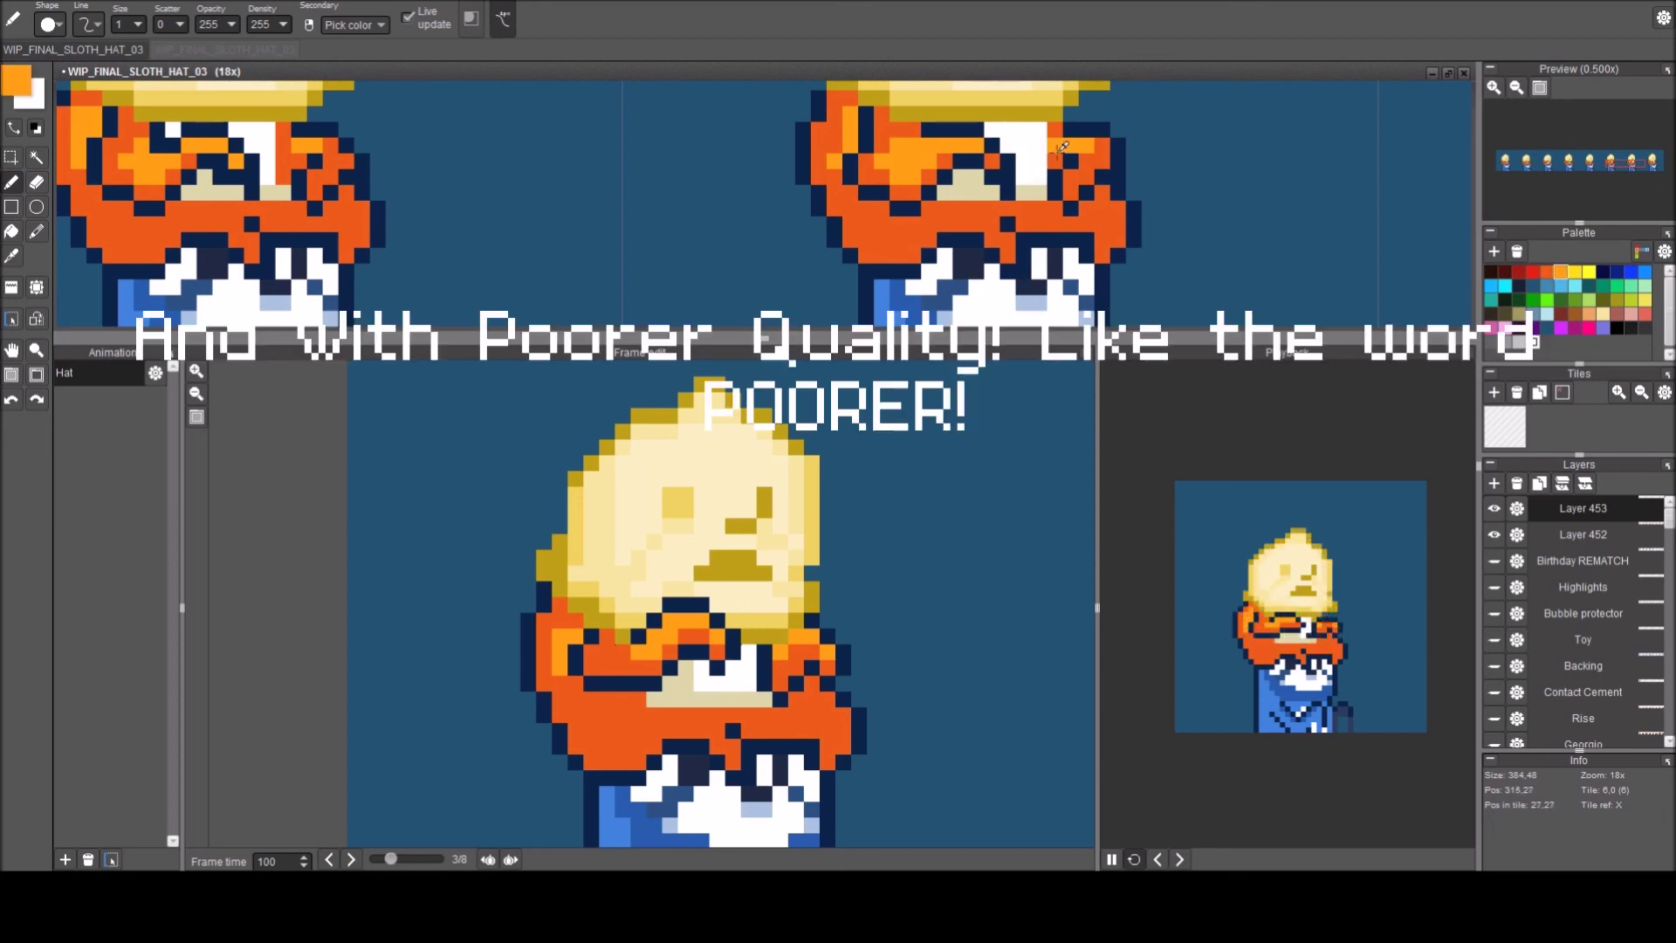
pyautogui.rightClick(1053, 156)
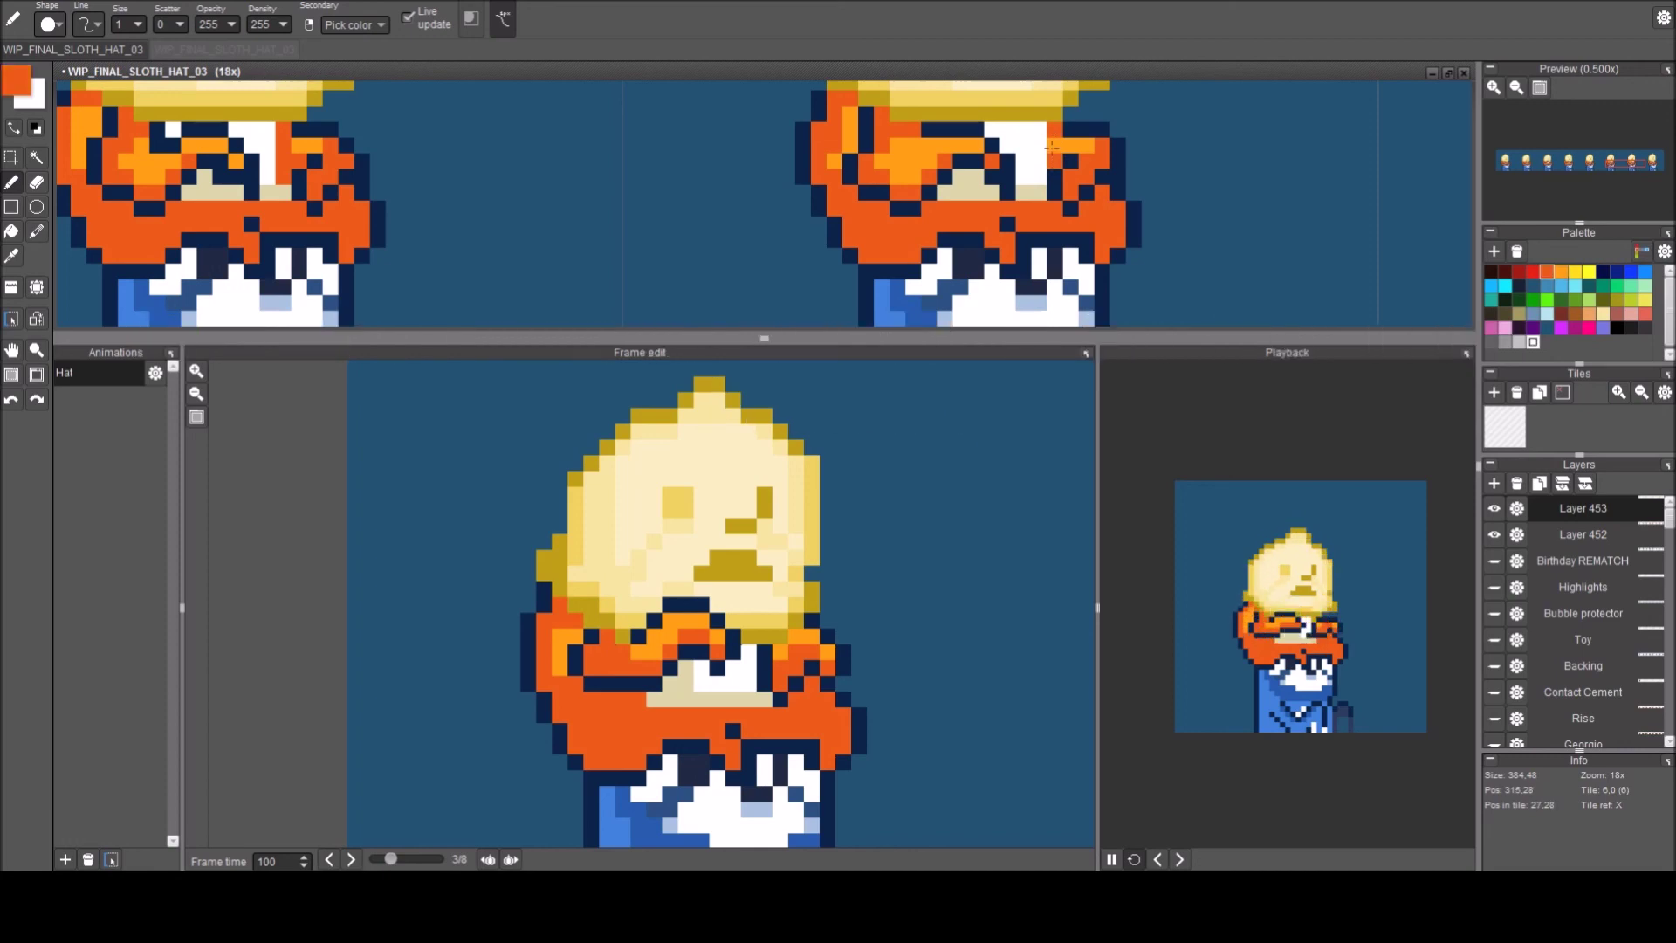
pyautogui.scroll(-3, 1085, 191)
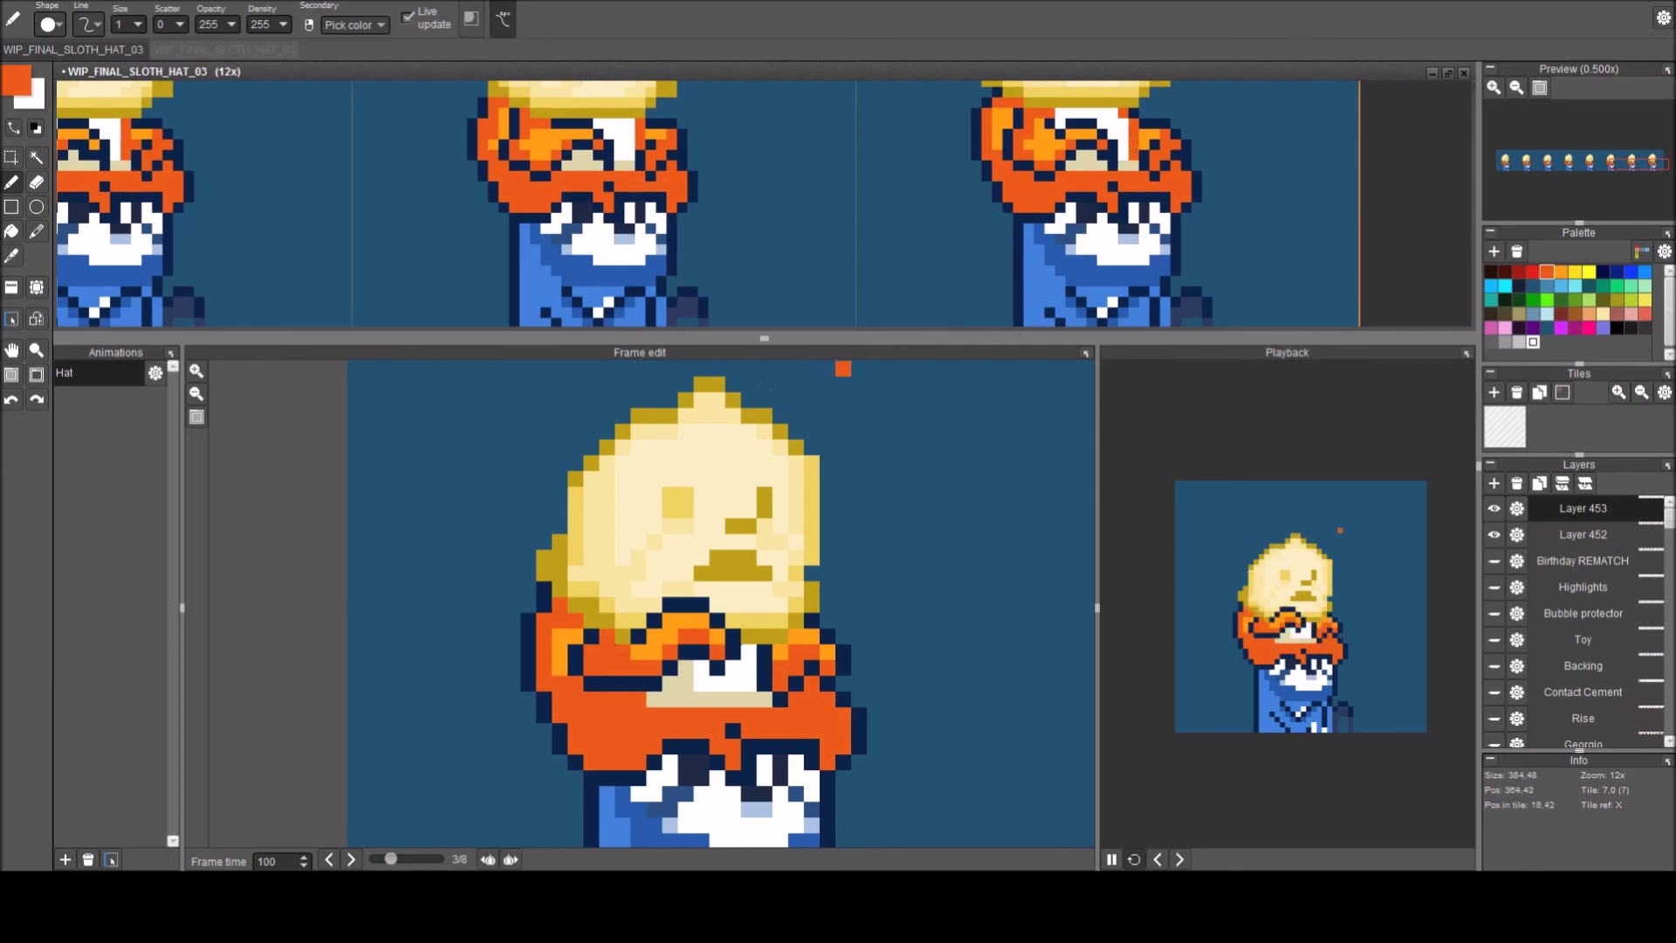
# Retouch the inner edge of the right sleeve in orange on the seventh and first frames.
pyautogui.click(764, 463)
pyautogui.press('Right')
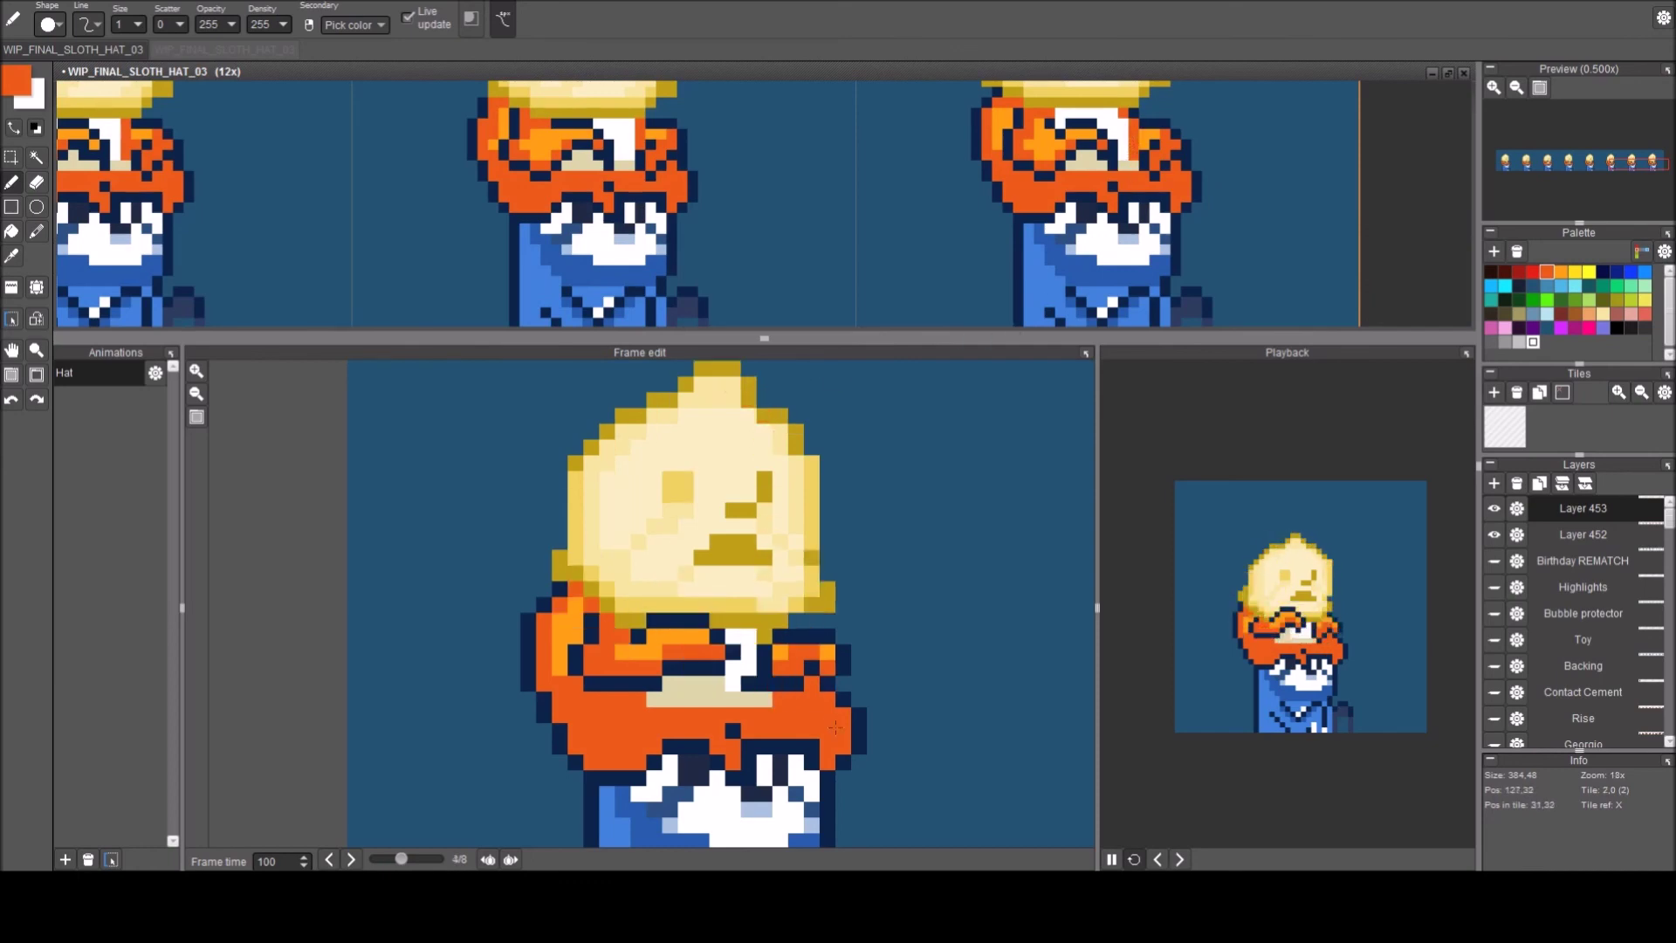
pyautogui.press('Right')
pyautogui.press('Left')
pyautogui.press('Right')
pyautogui.press('Right')
pyautogui.press('Right')
pyautogui.moveTo(764, 703); pyautogui.dragTo(767, 640)
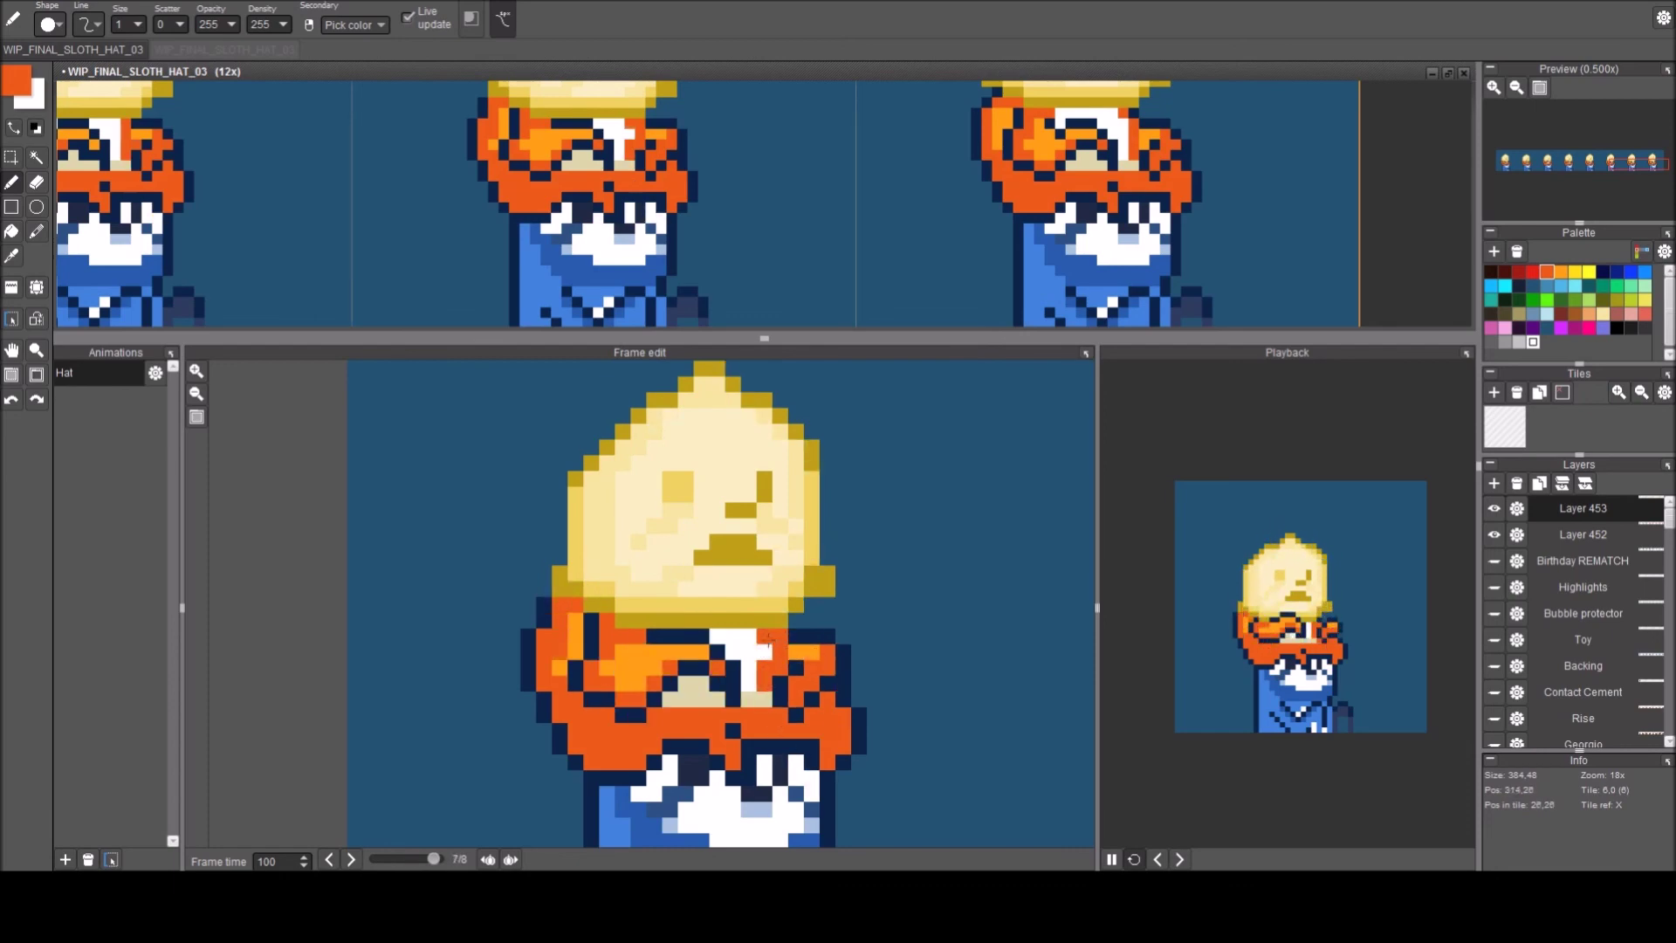
pyautogui.press('Right')
pyautogui.press('Left')
pyautogui.press('Right')
pyautogui.press('Right')
pyautogui.click(765, 679)
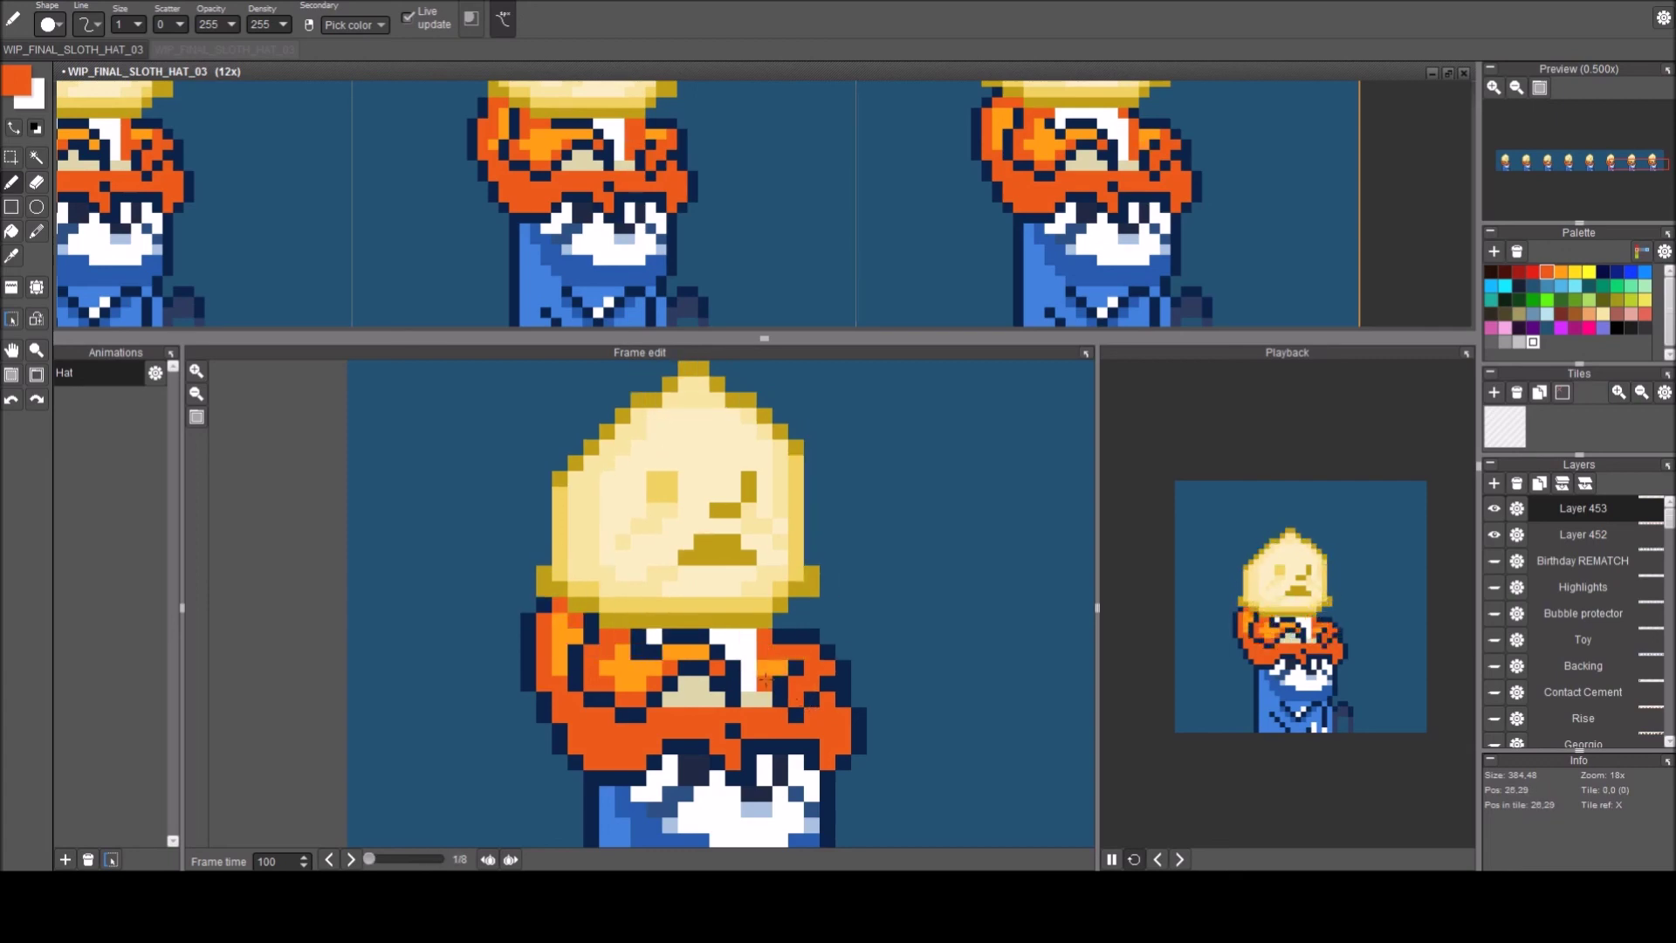
# Compare the right sleeve across the second to sixth frames and sample its navy outline colour.
pyautogui.press('Right')
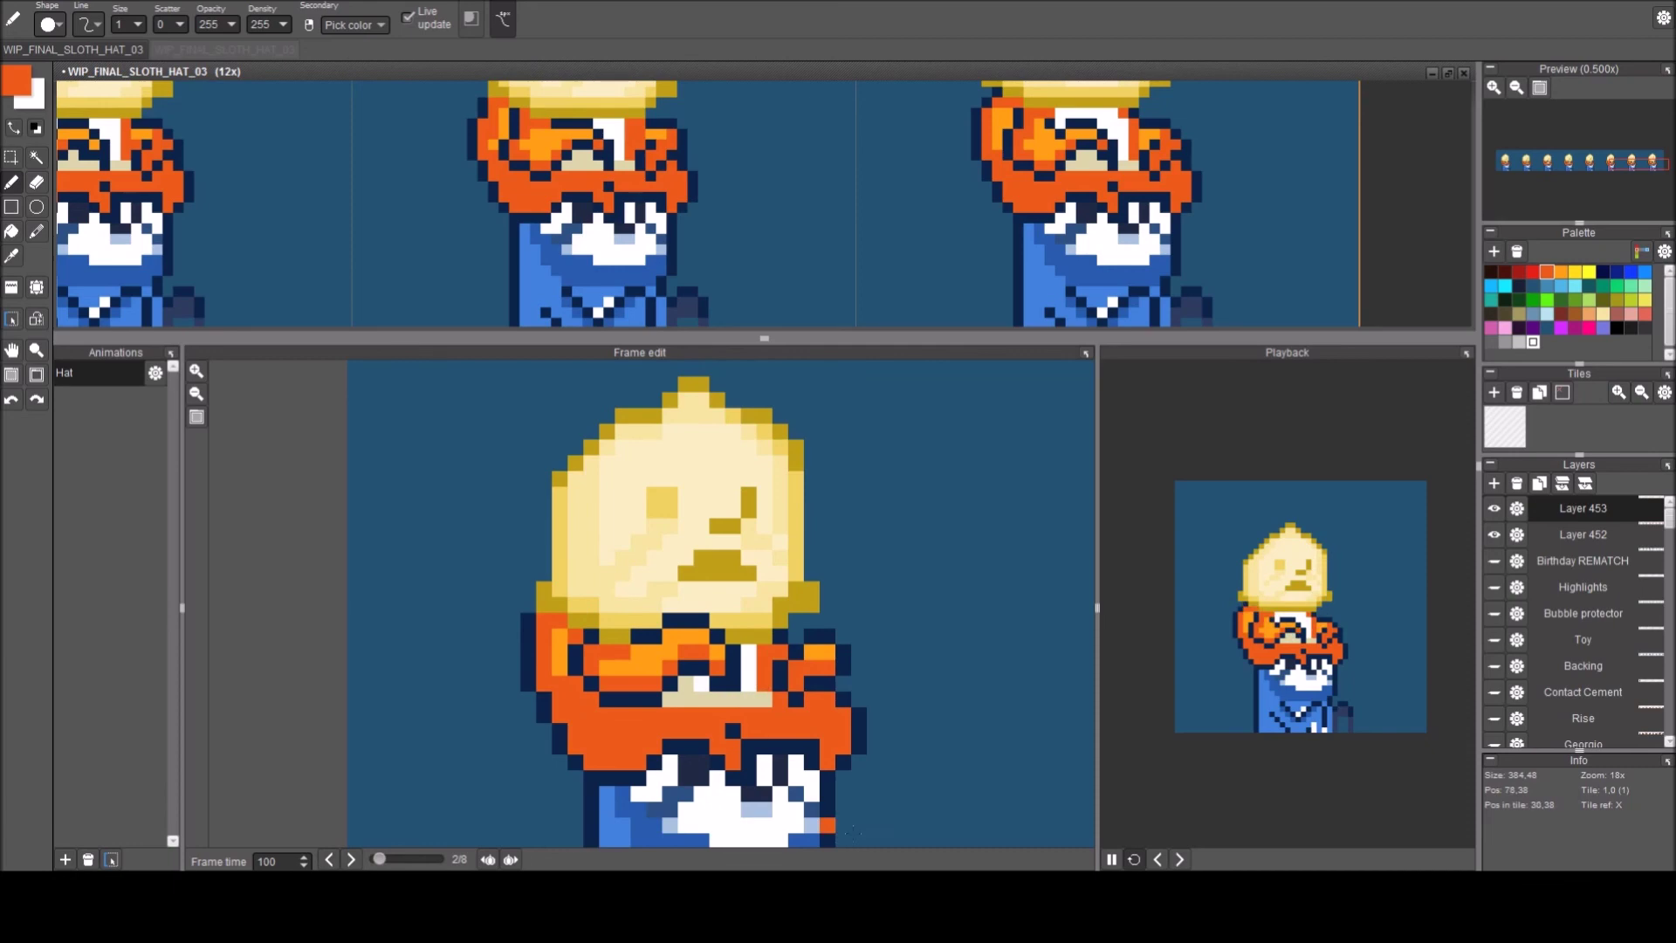
pyautogui.press('Right')
pyautogui.press('Right')
pyautogui.press('Left')
pyautogui.press('Left')
pyautogui.press('Right')
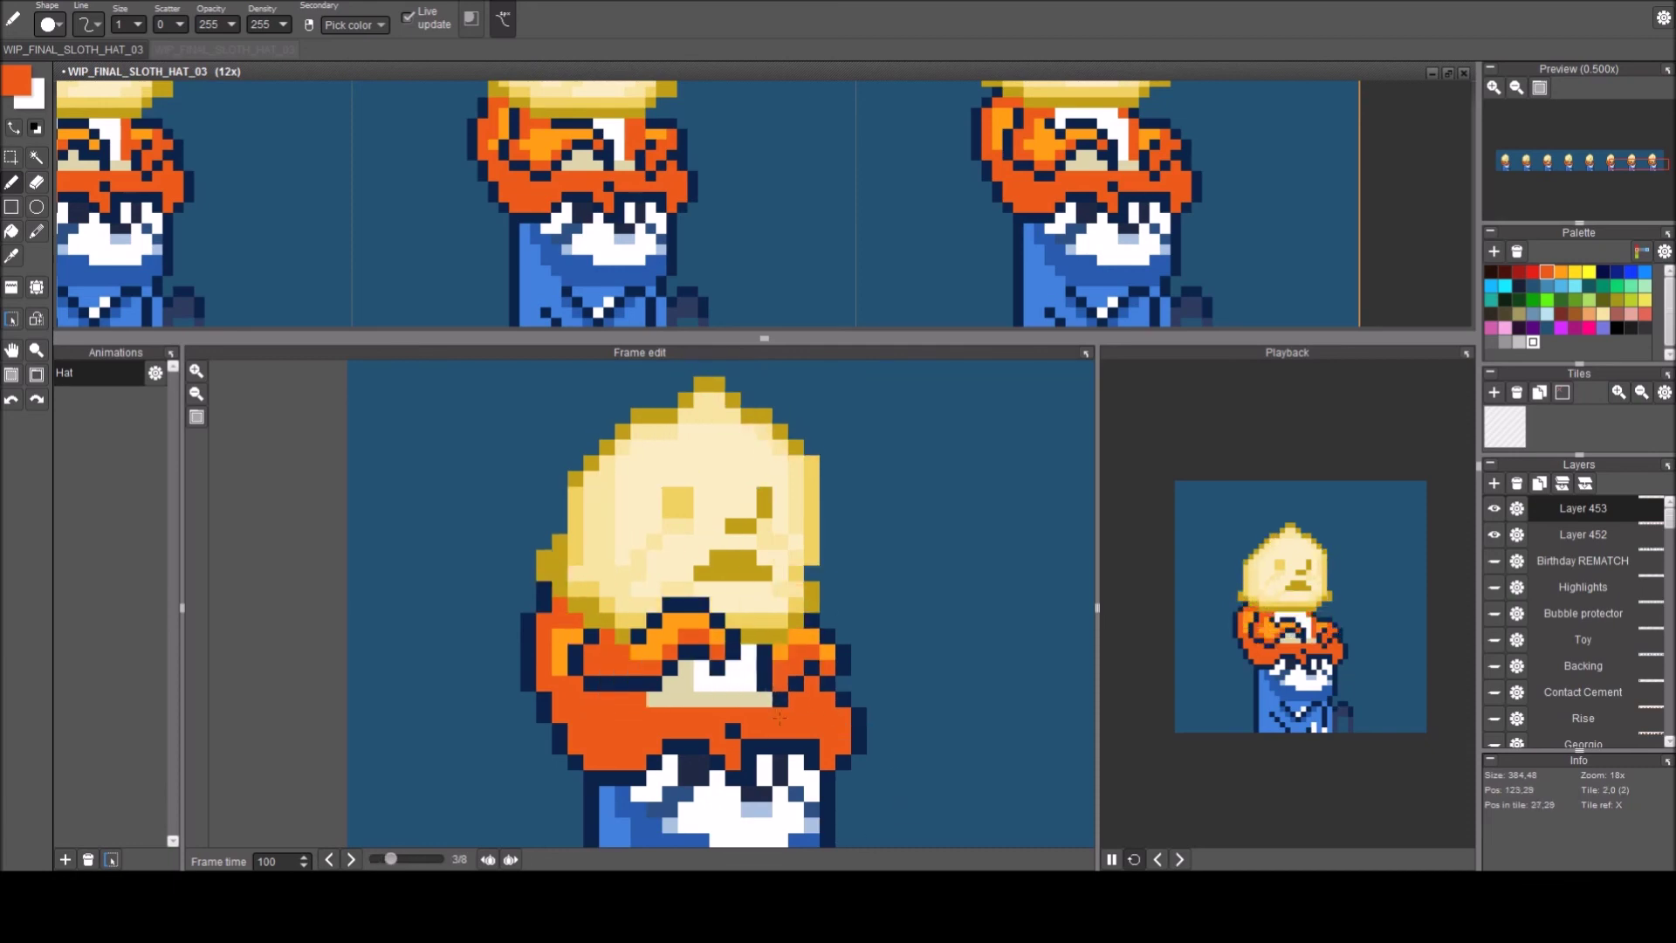
pyautogui.rightClick(789, 633)
pyautogui.press('Right')
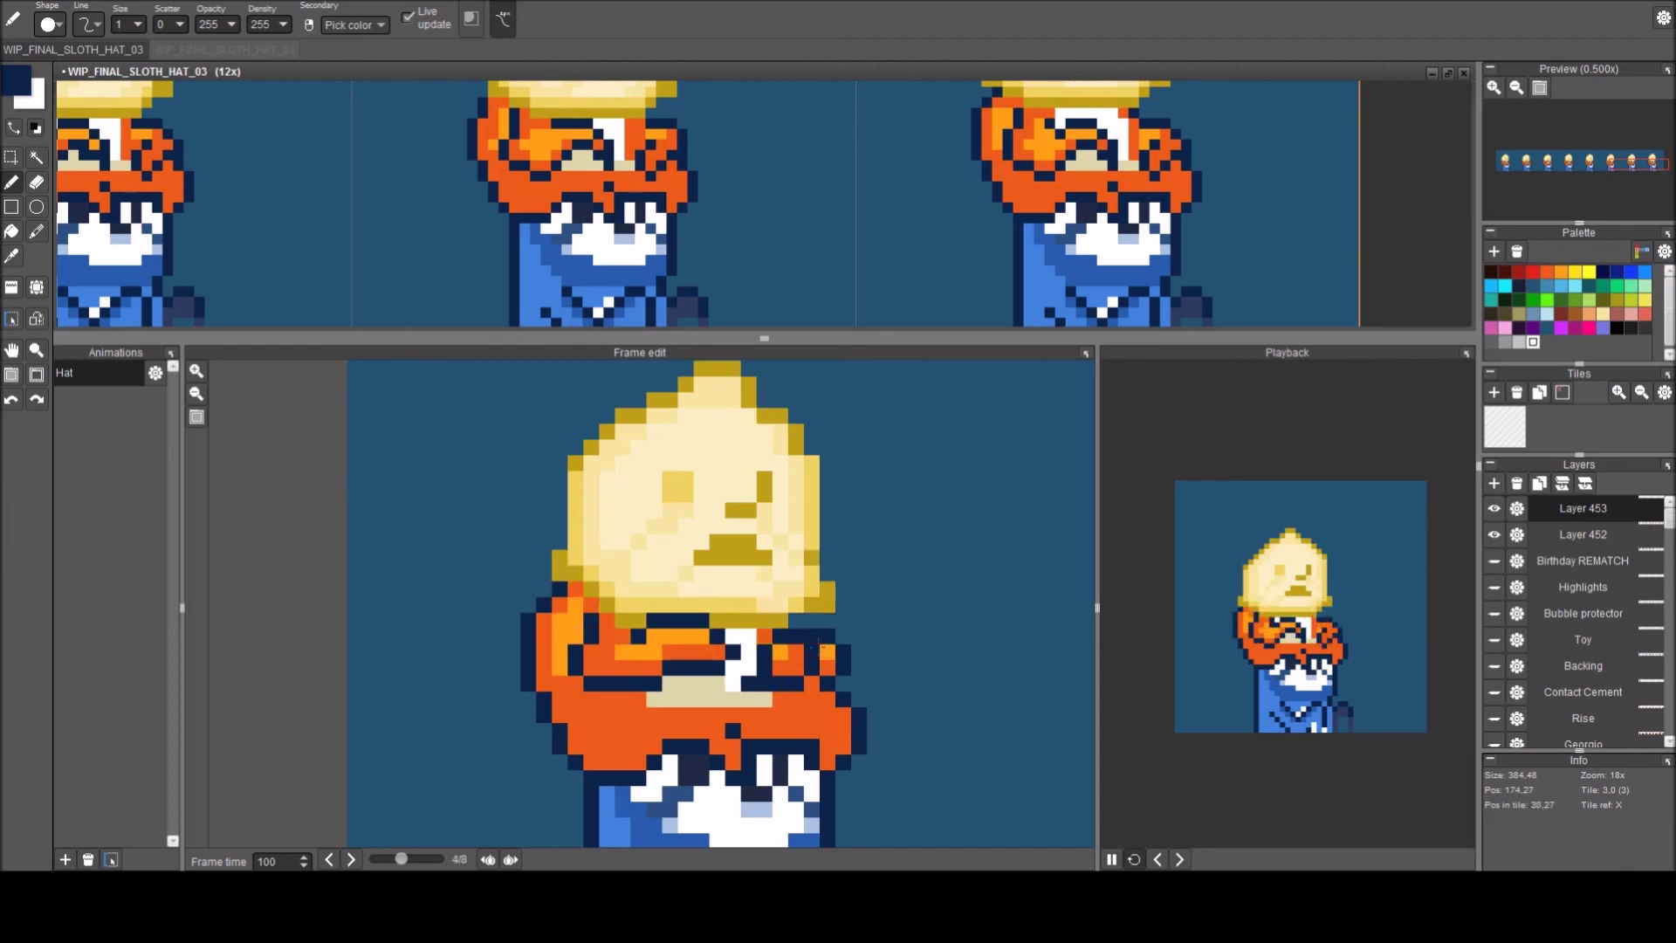
pyautogui.press('Right')
pyautogui.press('Right')
pyautogui.press('Left')
pyautogui.press('Left')
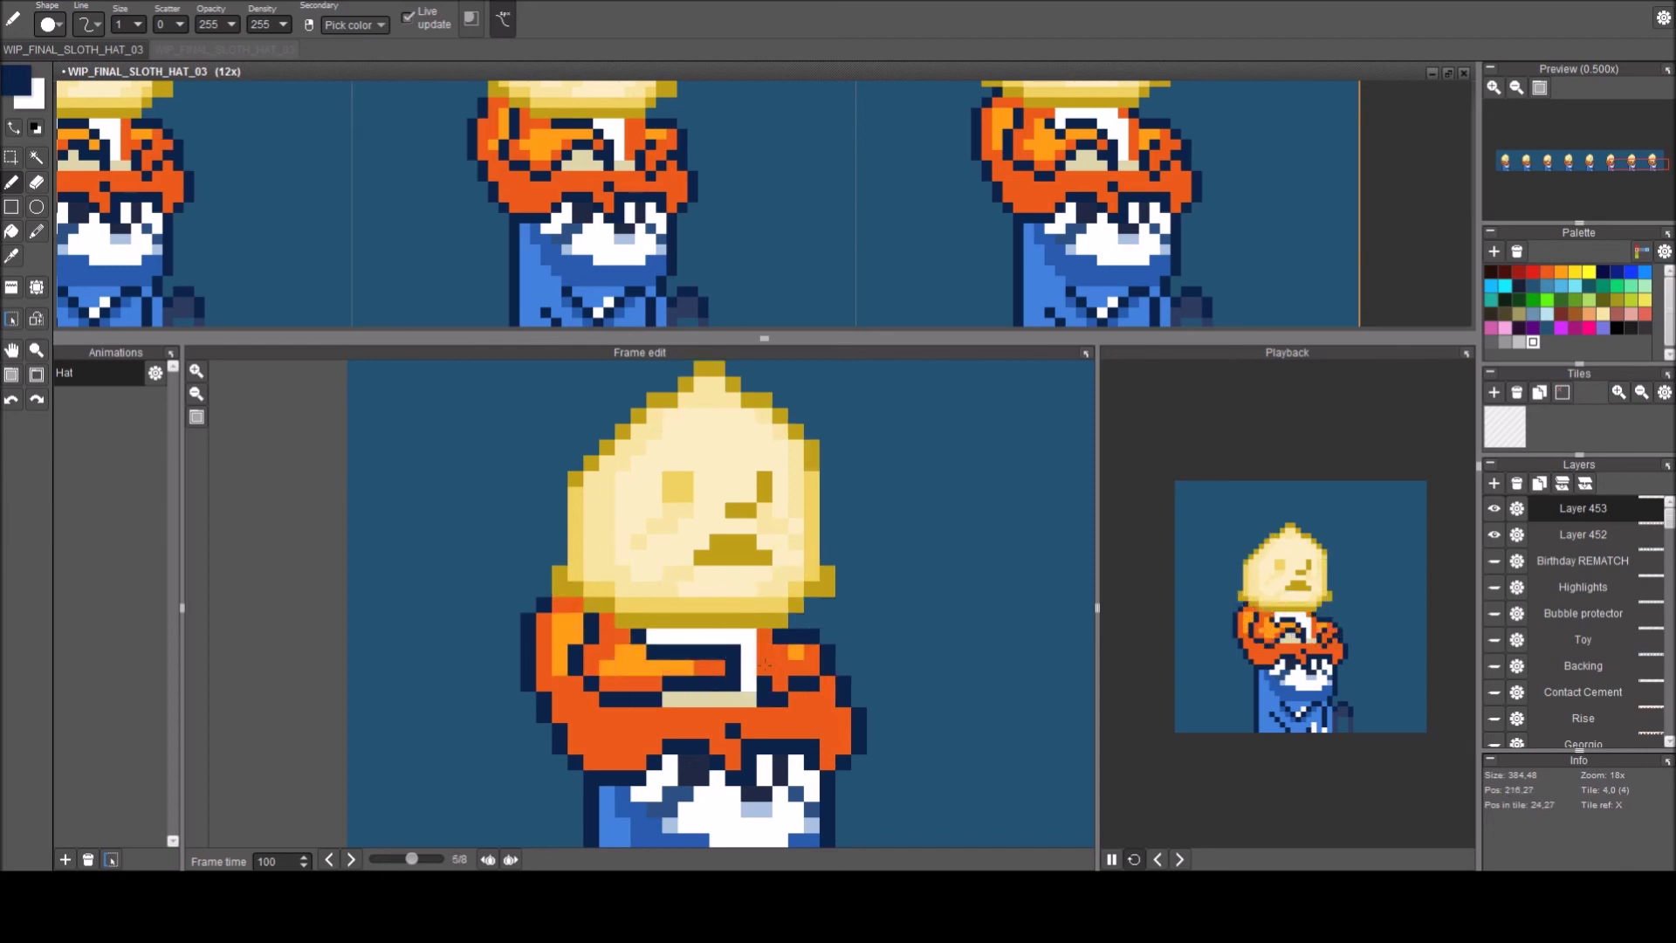
pyautogui.press('Right')
pyautogui.press('Right')
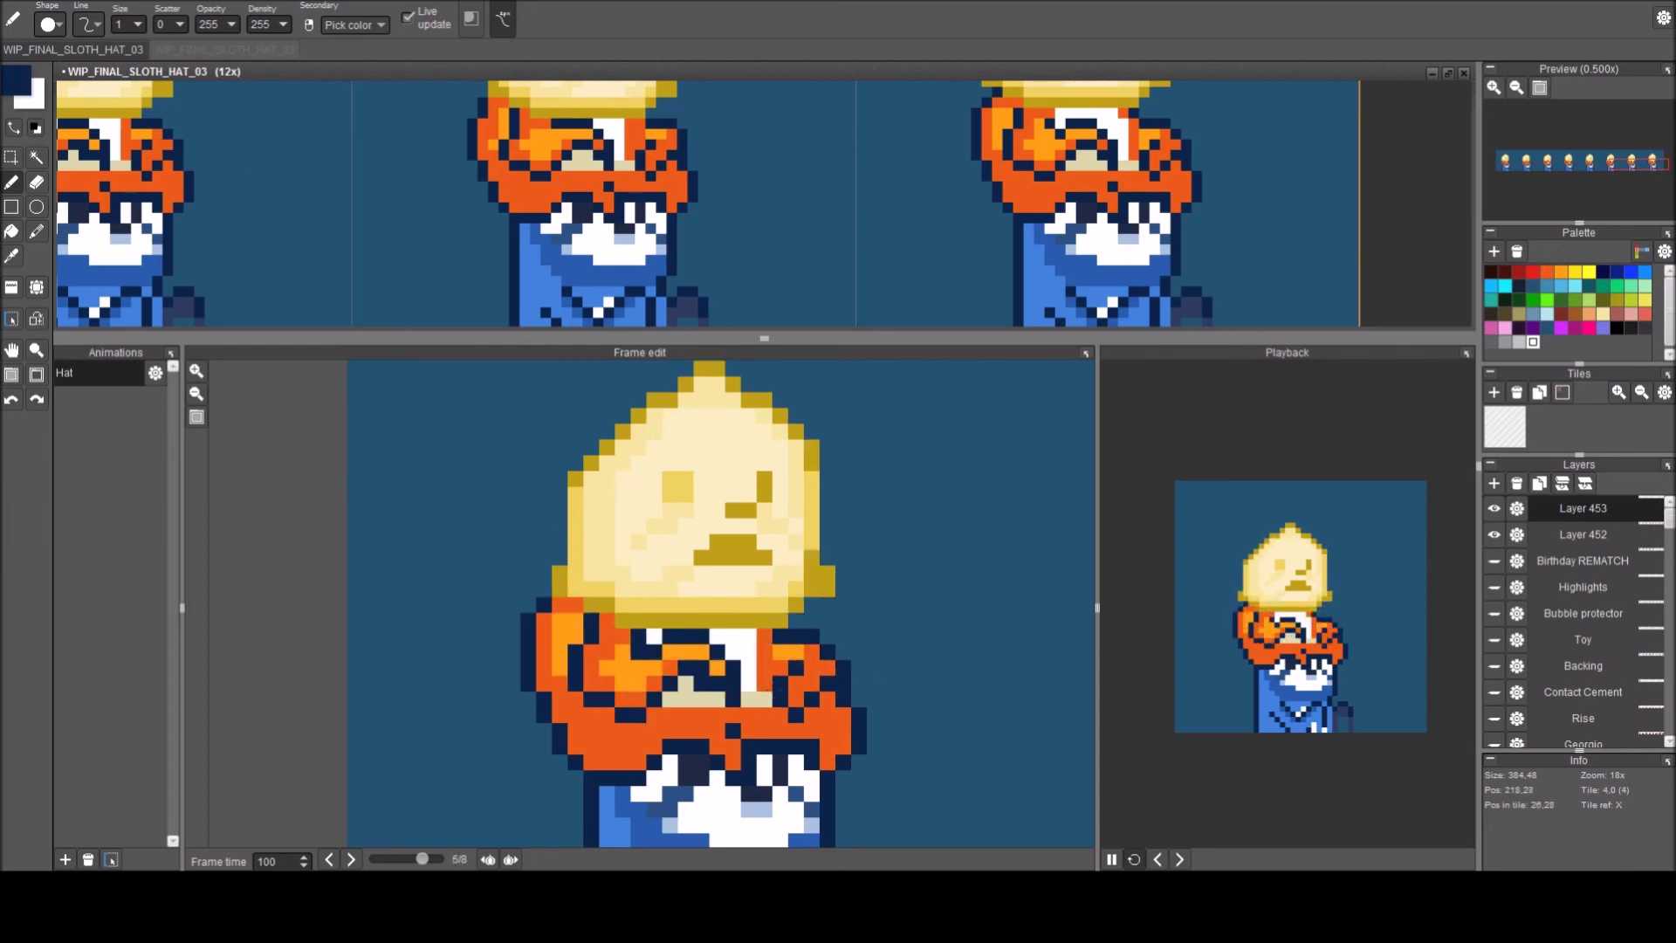
# Step through the whole Hat animation to check the sleeve shading and outlines from frame to frame.
pyautogui.press('Left')
pyautogui.press('Left')
pyautogui.press('Left')
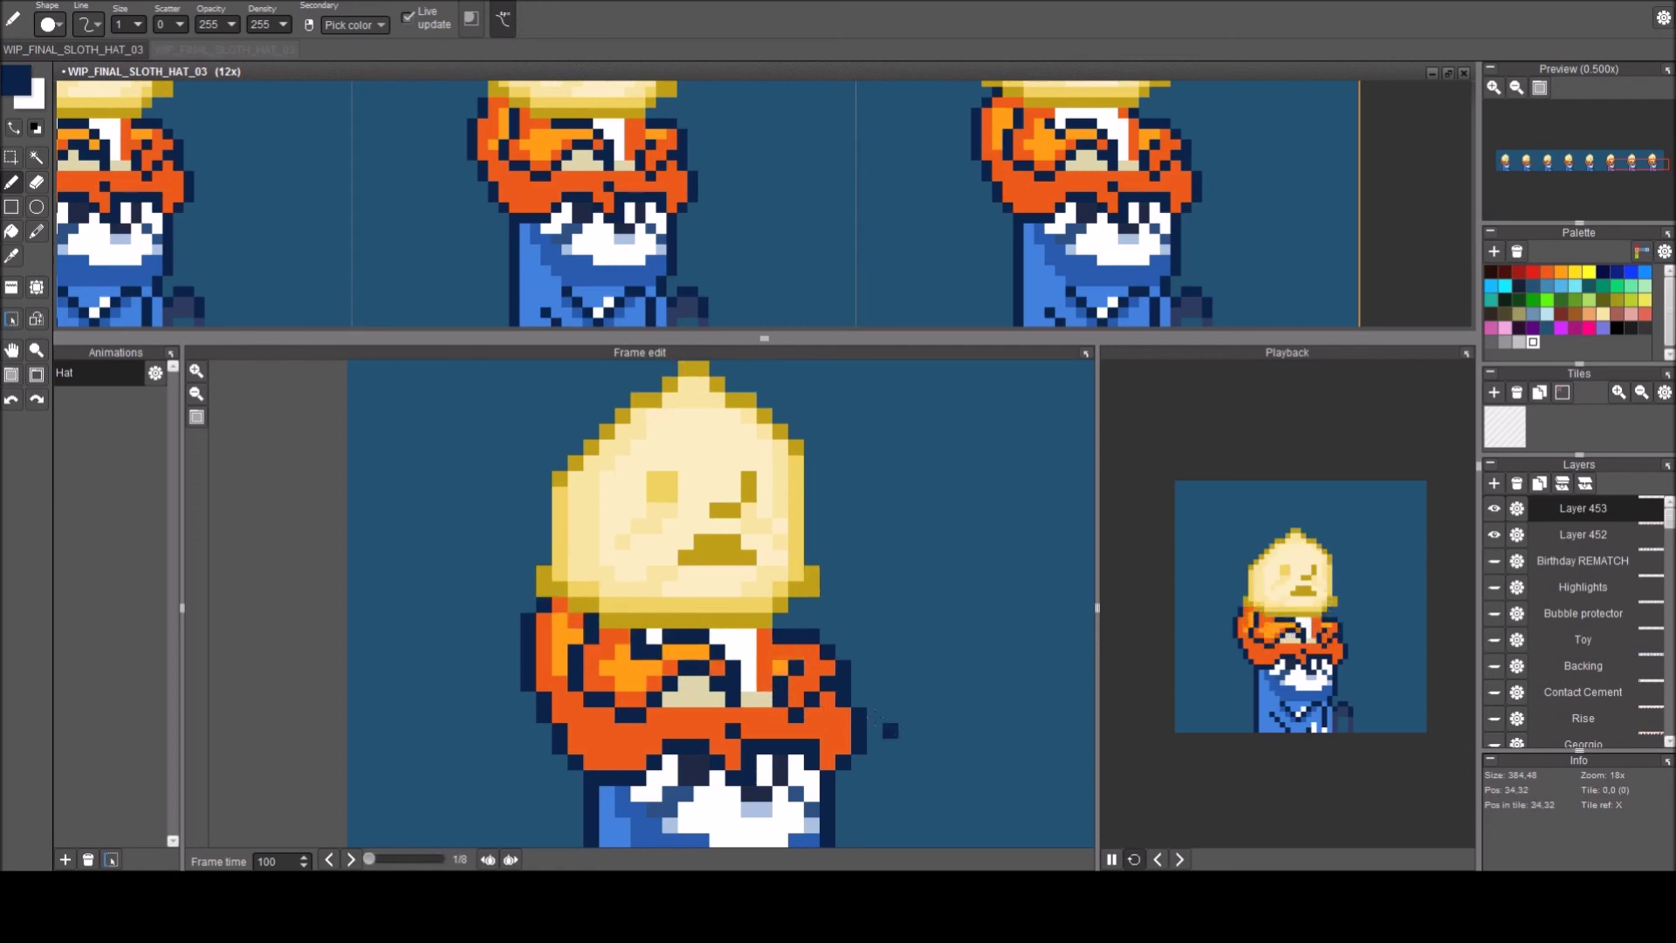
pyautogui.press('Right')
pyautogui.press('Right')
pyautogui.press('Right')
pyautogui.press('Right')
pyautogui.press('Right')
pyautogui.press('Right')
pyautogui.press('Right')
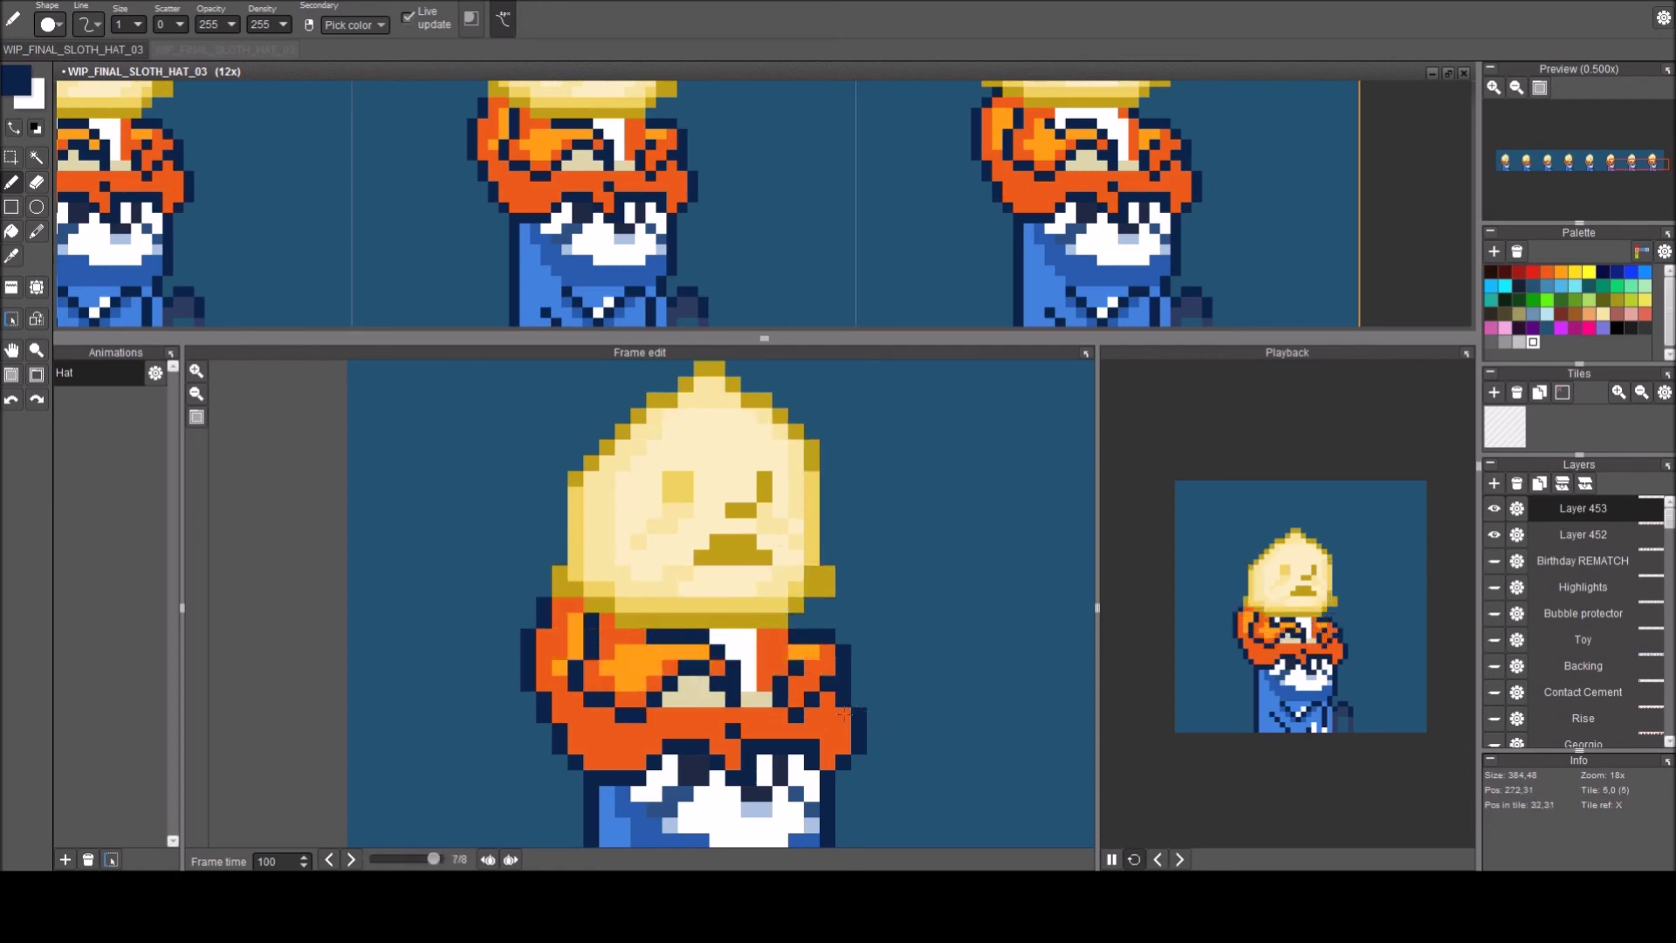
pyautogui.press('Right')
pyautogui.press('Right')
pyautogui.press('Right')
pyautogui.press('Right')
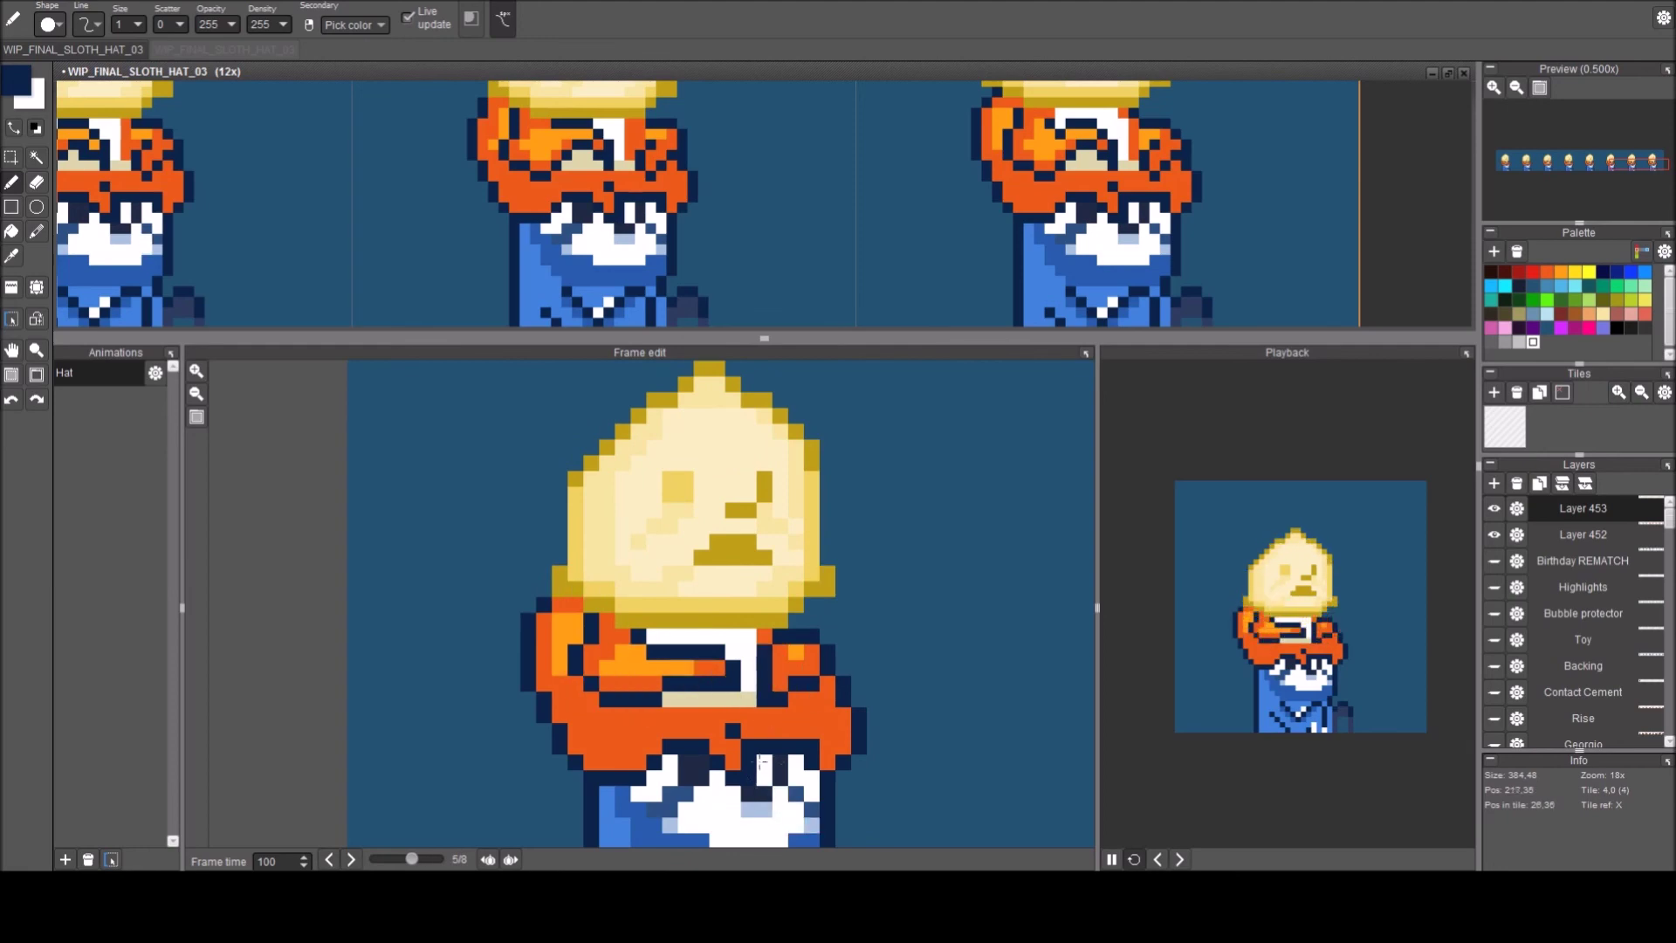
pyautogui.press('Right')
pyautogui.press('Right')
pyautogui.press('Right')
pyautogui.press('Right')
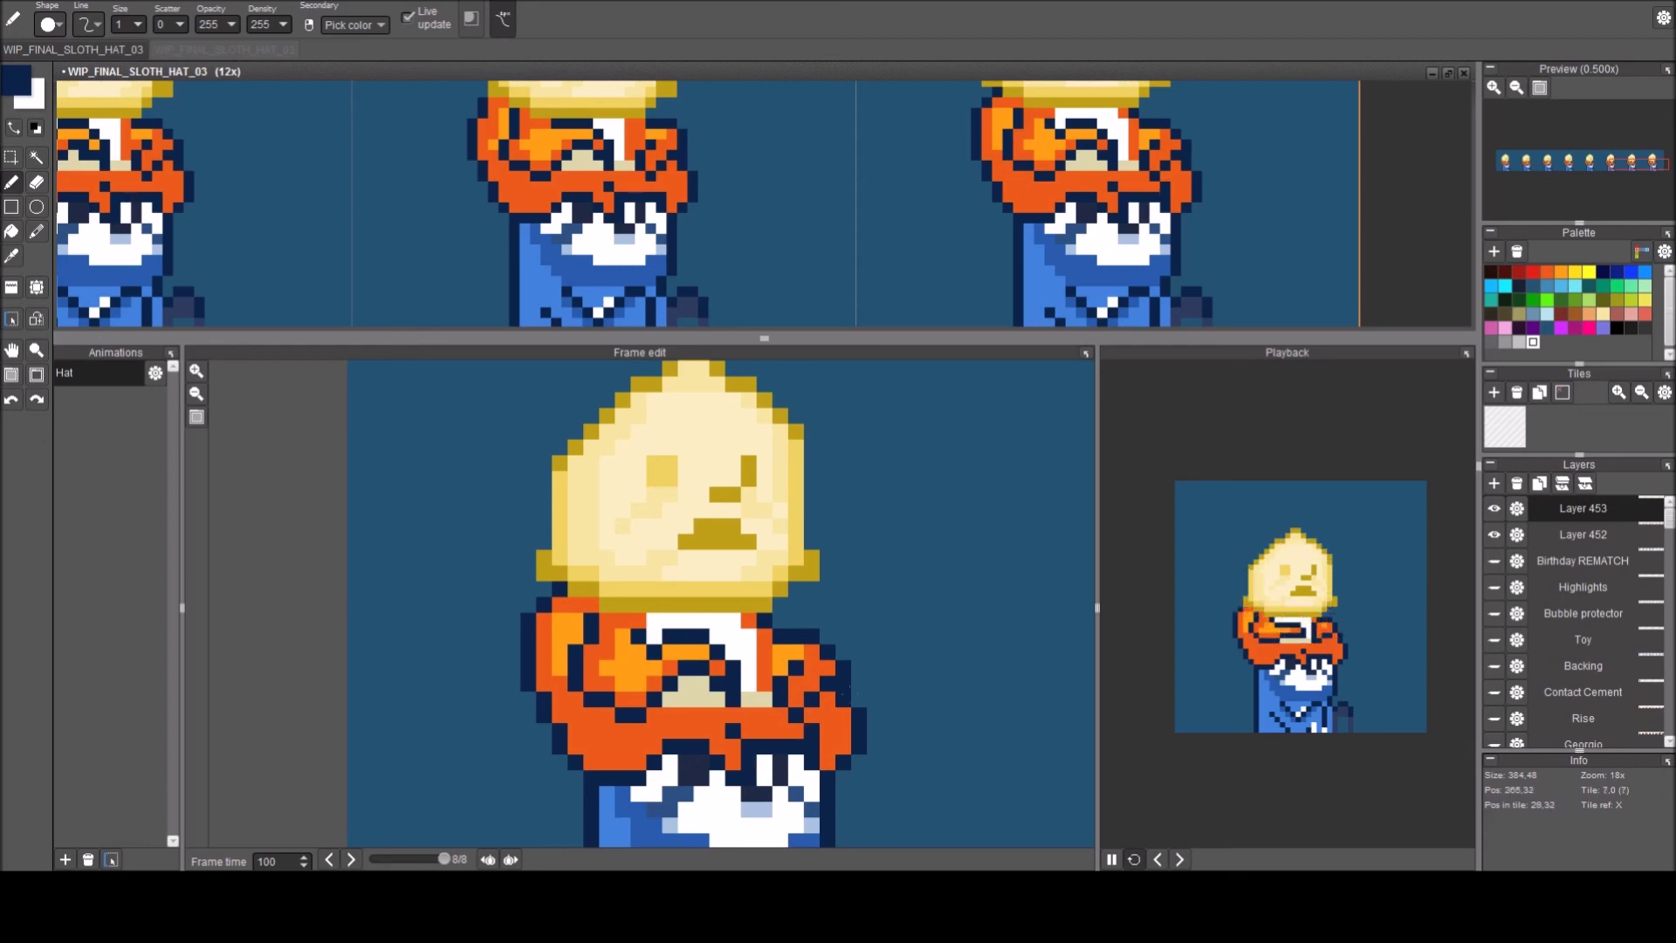
# Sample the sleeve's orange on the first frame and cover the right sleeve's light-orange highlights through the fourth frame.
pyautogui.press('Right')
pyautogui.rightClick(772, 652)
pyautogui.press('Right')
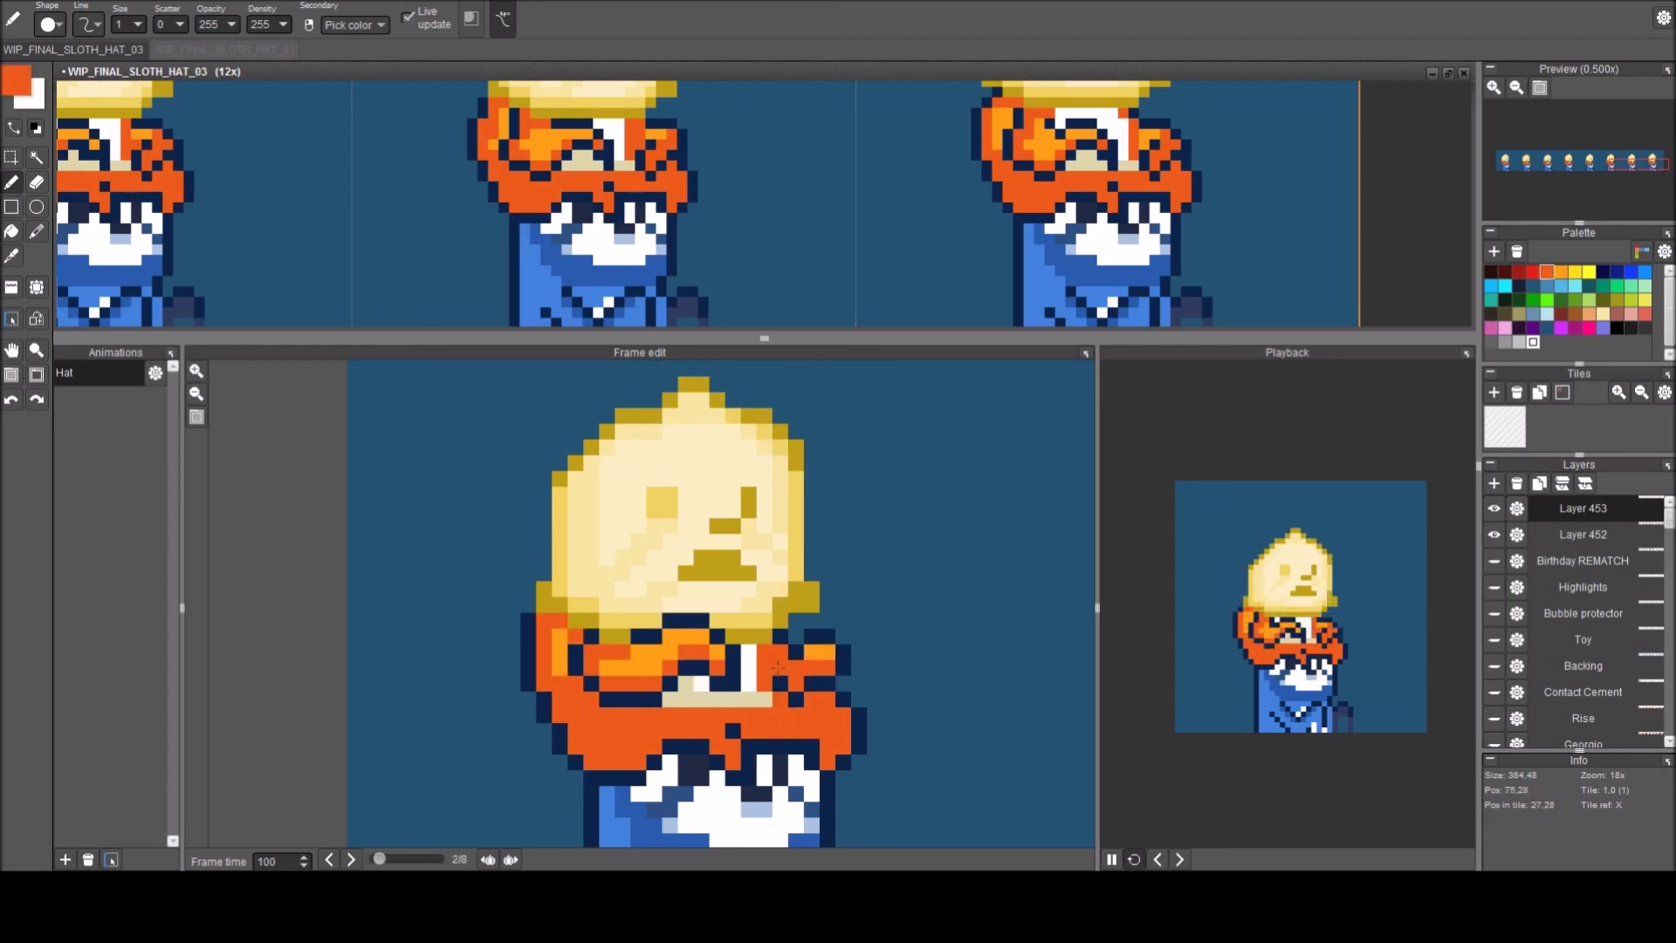
pyautogui.press('Right')
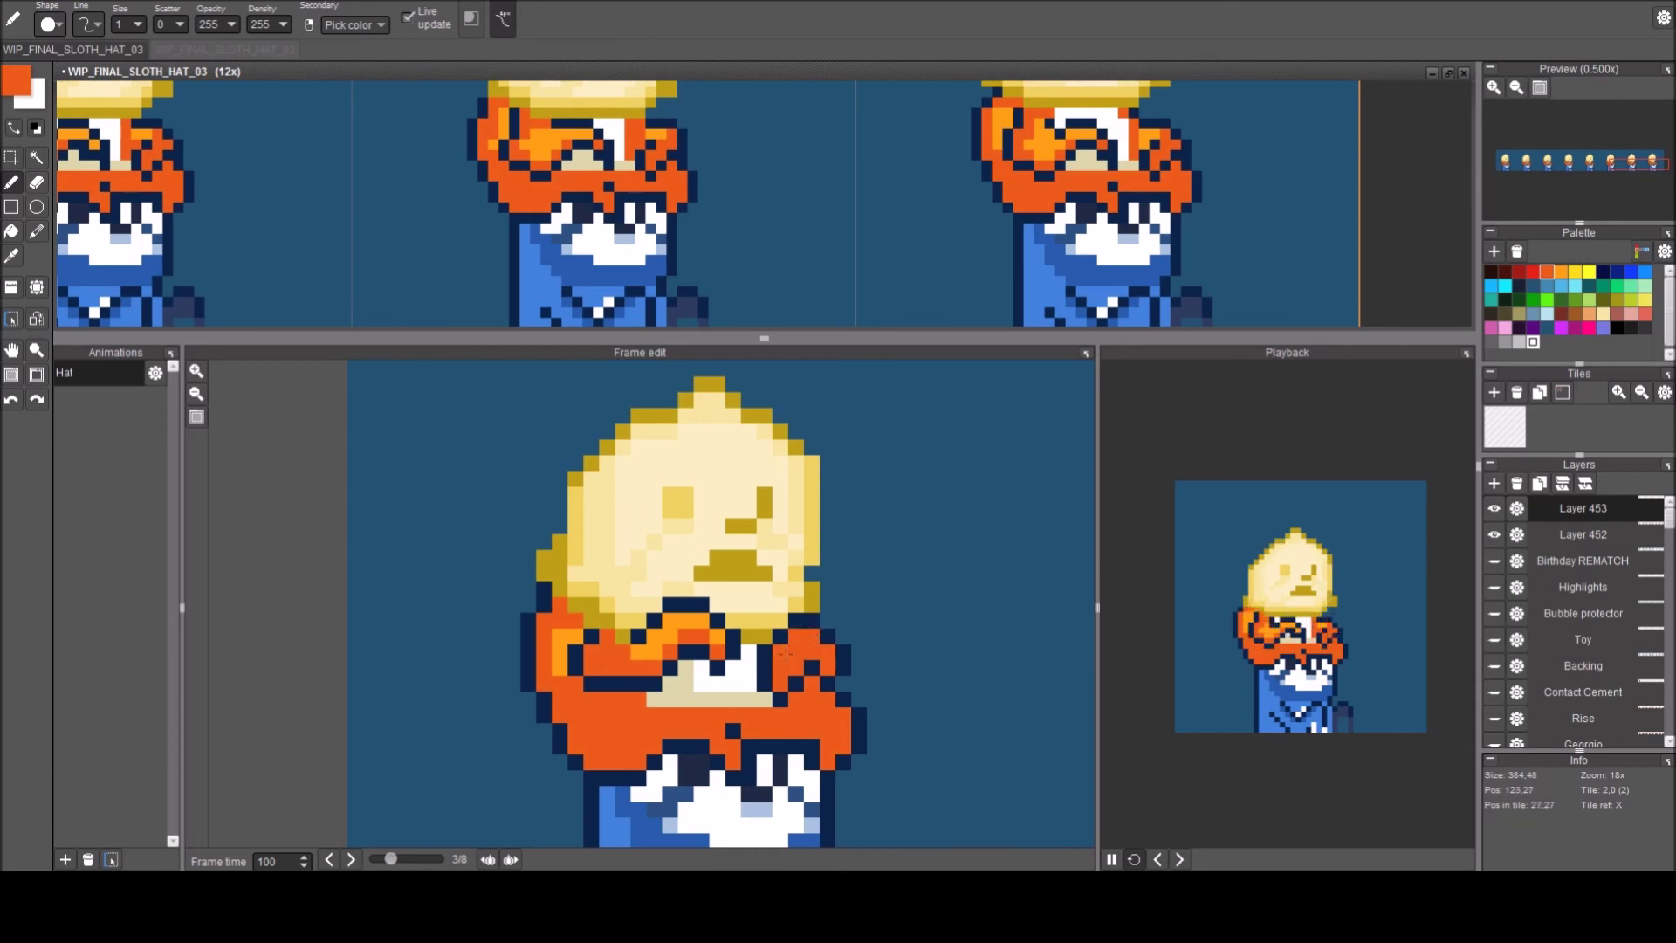
pyautogui.press('Right')
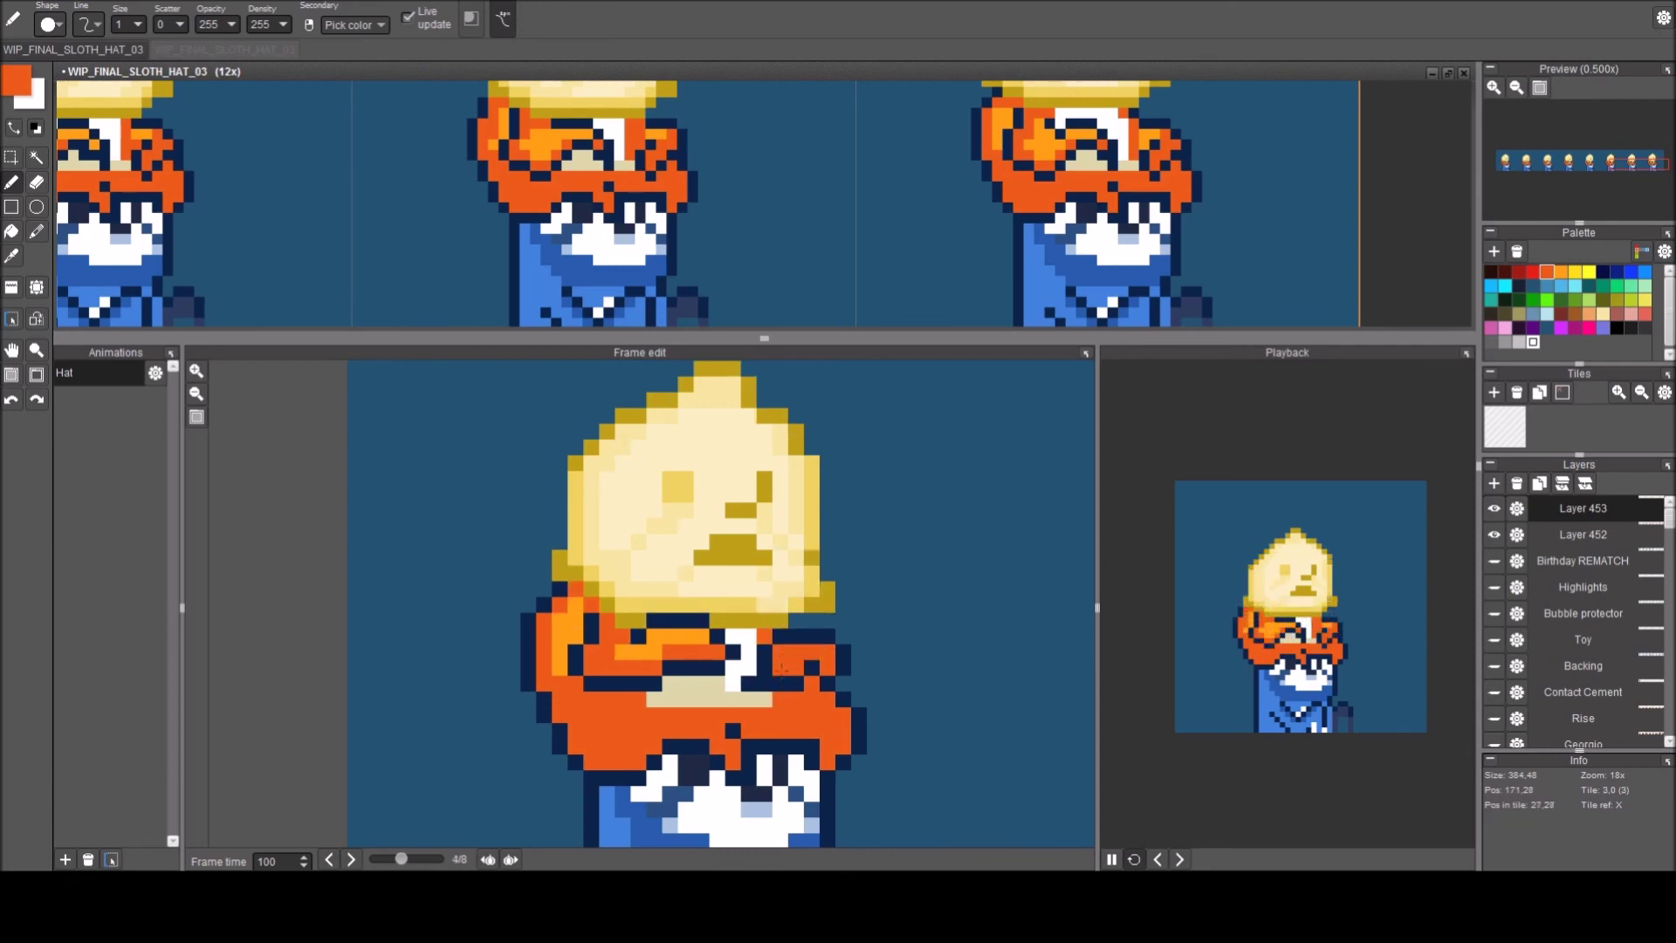
# Sample the navy outline and sleeve orange, and recolour the right sleeve's remaining light-orange highlights on the fifth through eighth frames.
pyautogui.rightClick(765, 651)
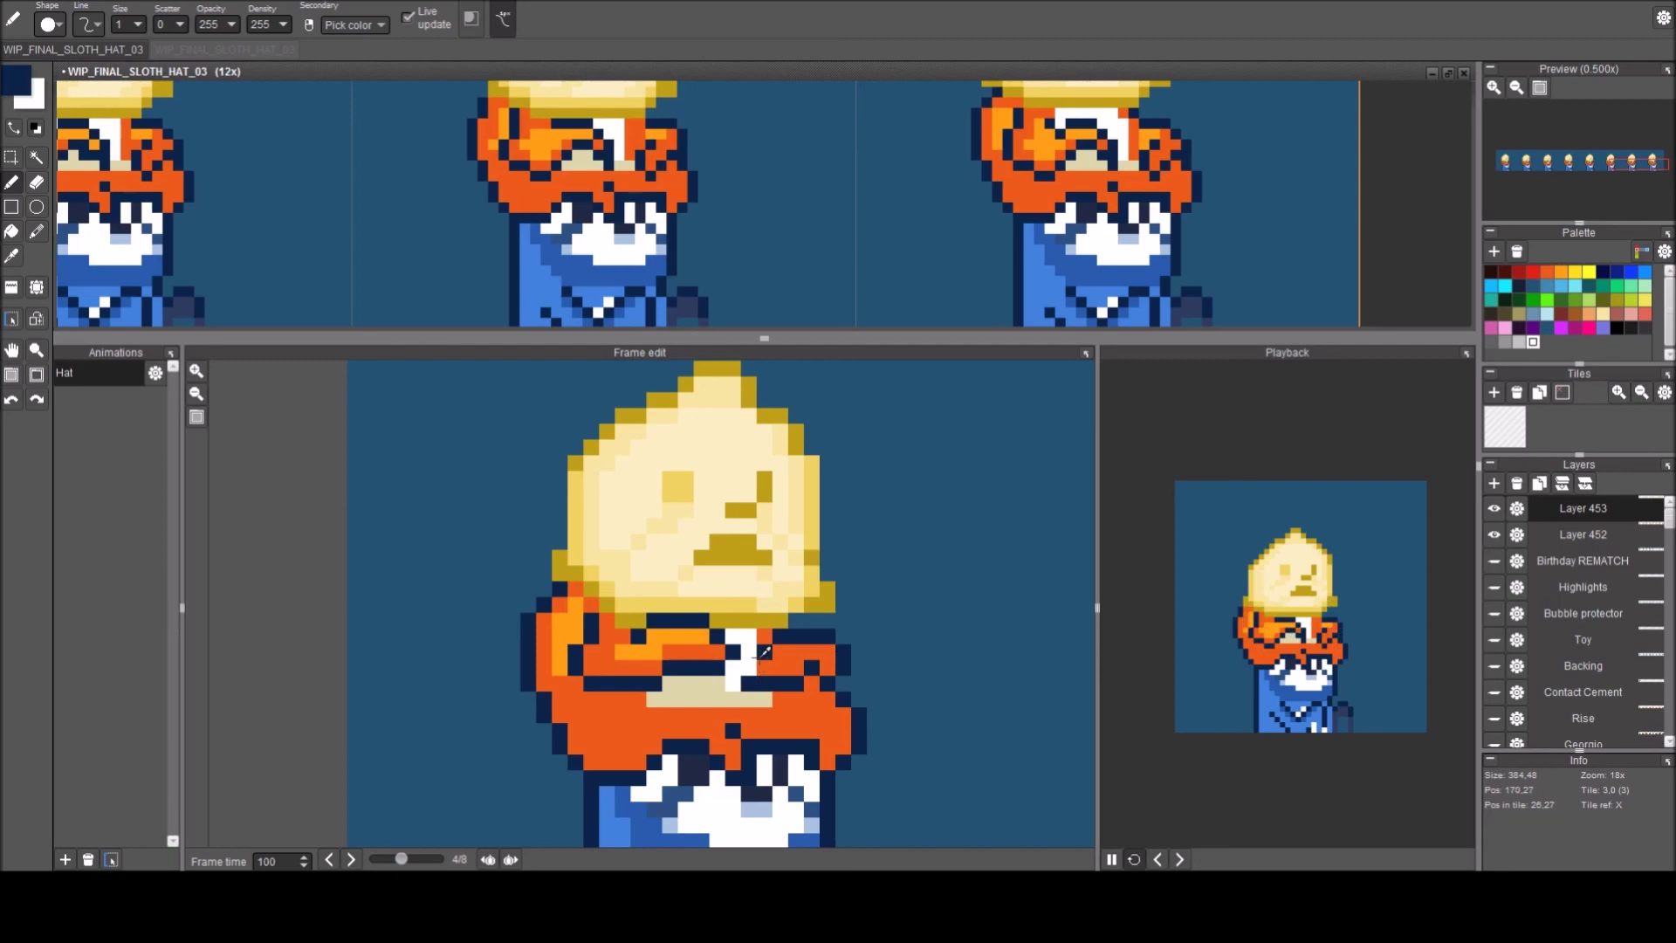
pyautogui.press('Right')
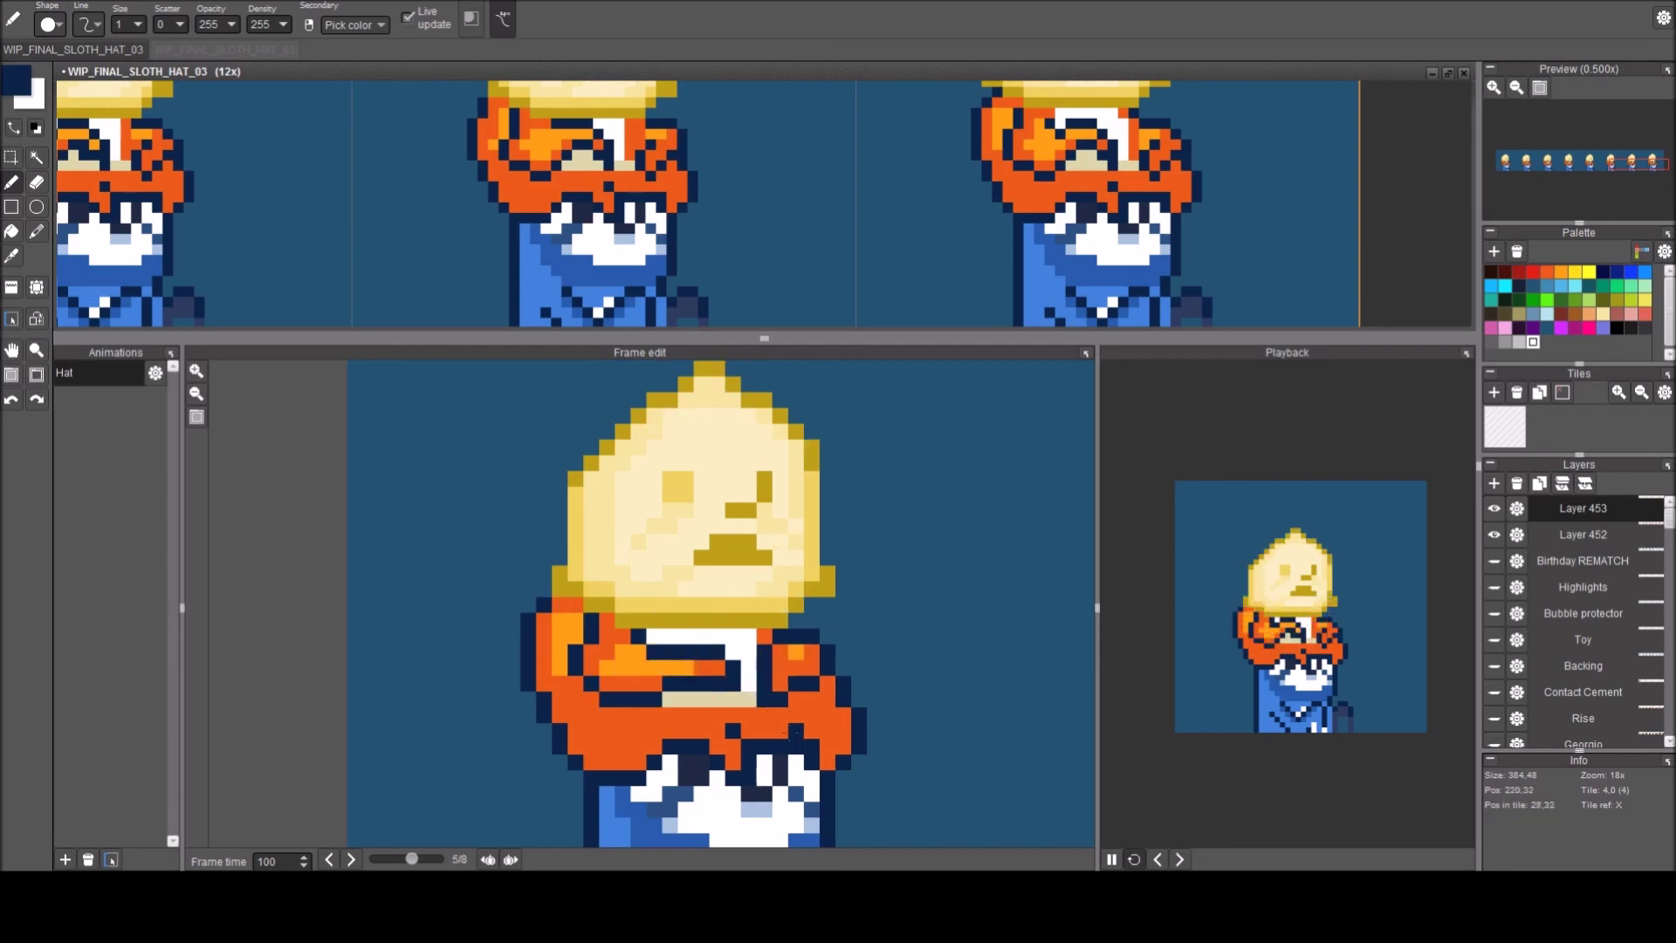
pyautogui.rightClick(780, 681)
pyautogui.press('Right')
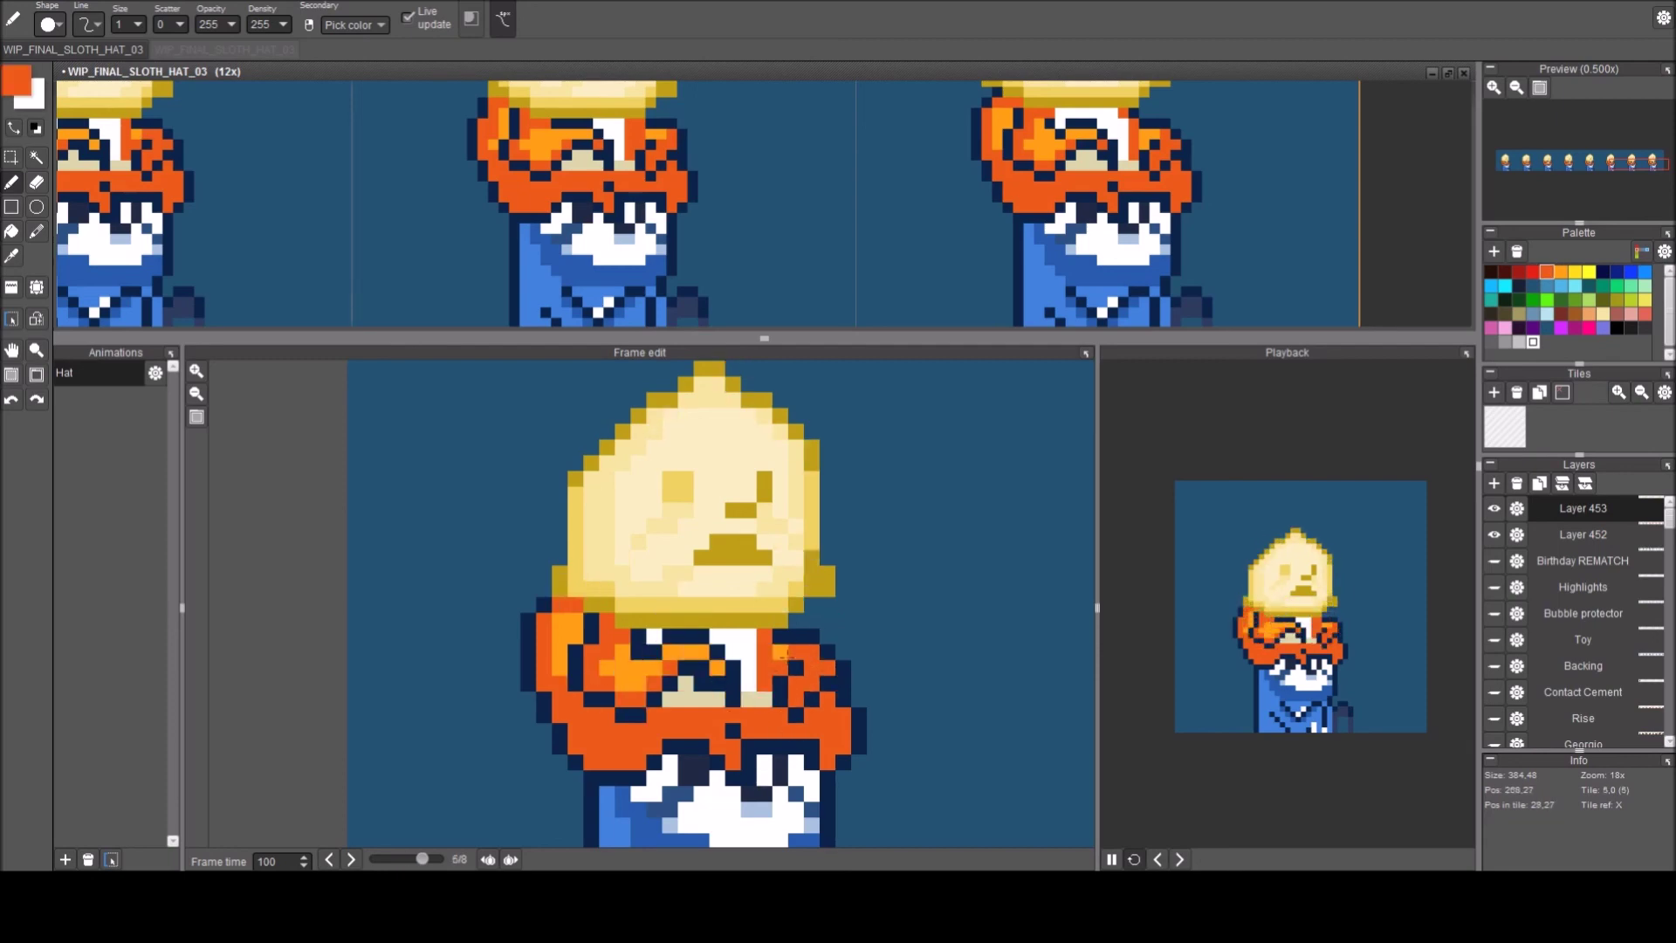
pyautogui.press('Right')
pyautogui.press('Right')
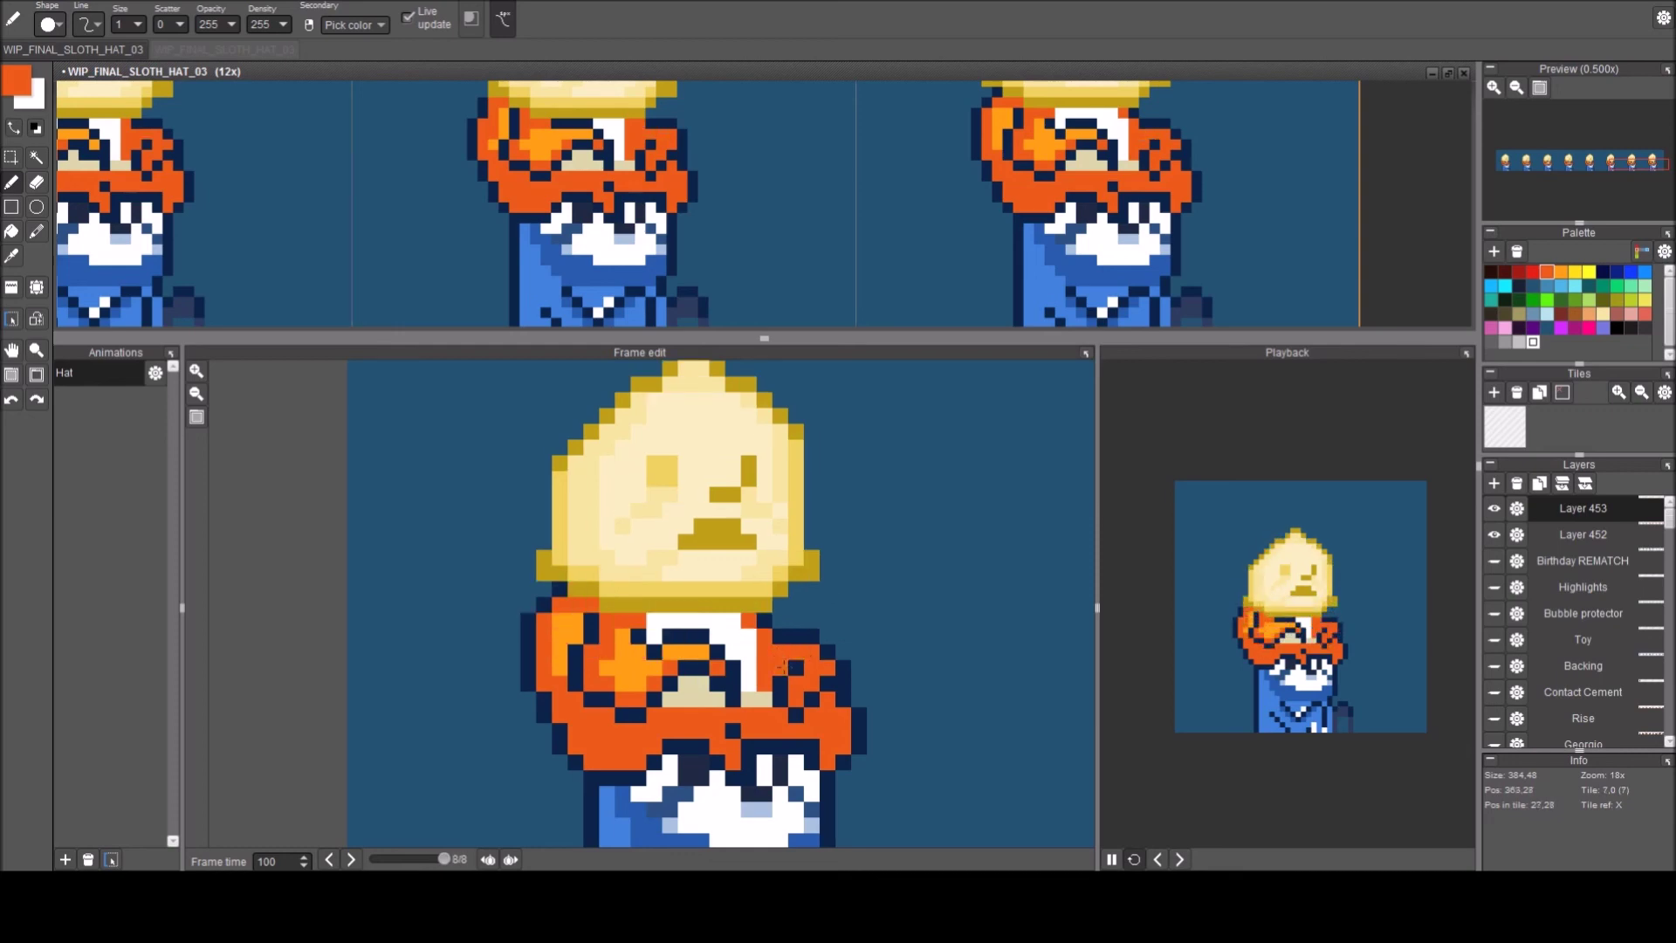
pyautogui.press('Right')
pyautogui.press('2')
pyautogui.press('2')
pyautogui.press('2')
pyautogui.press('2')
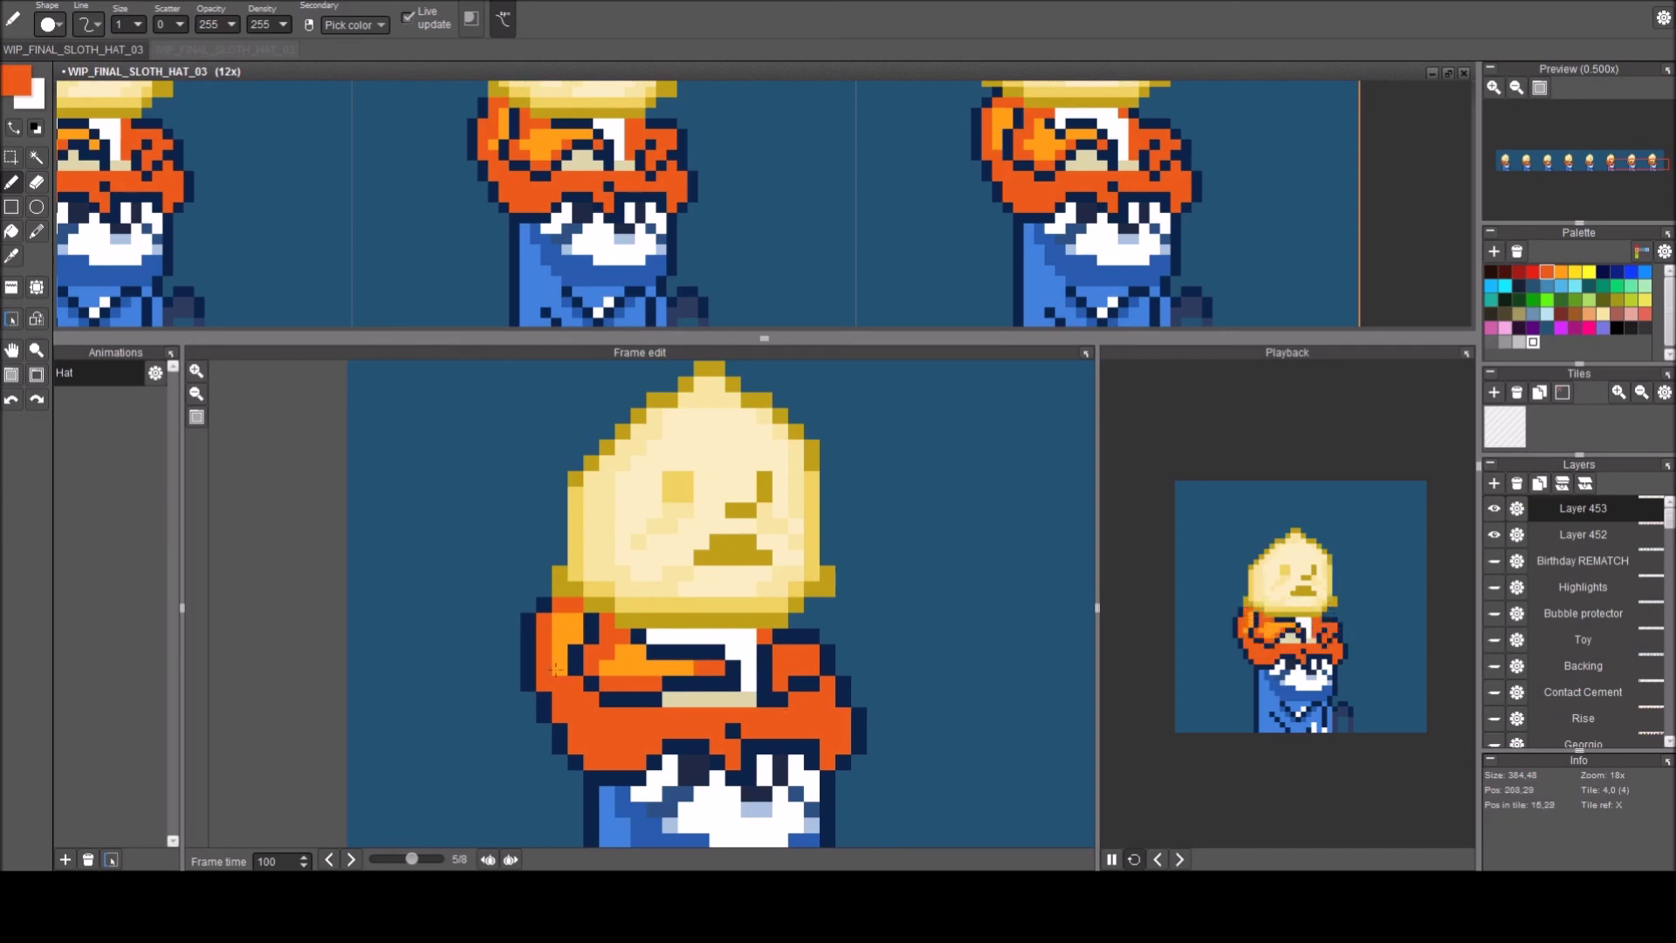
# Step through the Hat frames at a reduced zoom to compare the sleeve shading and outlines across the animation.
pyautogui.scroll(-4, 745, 666)
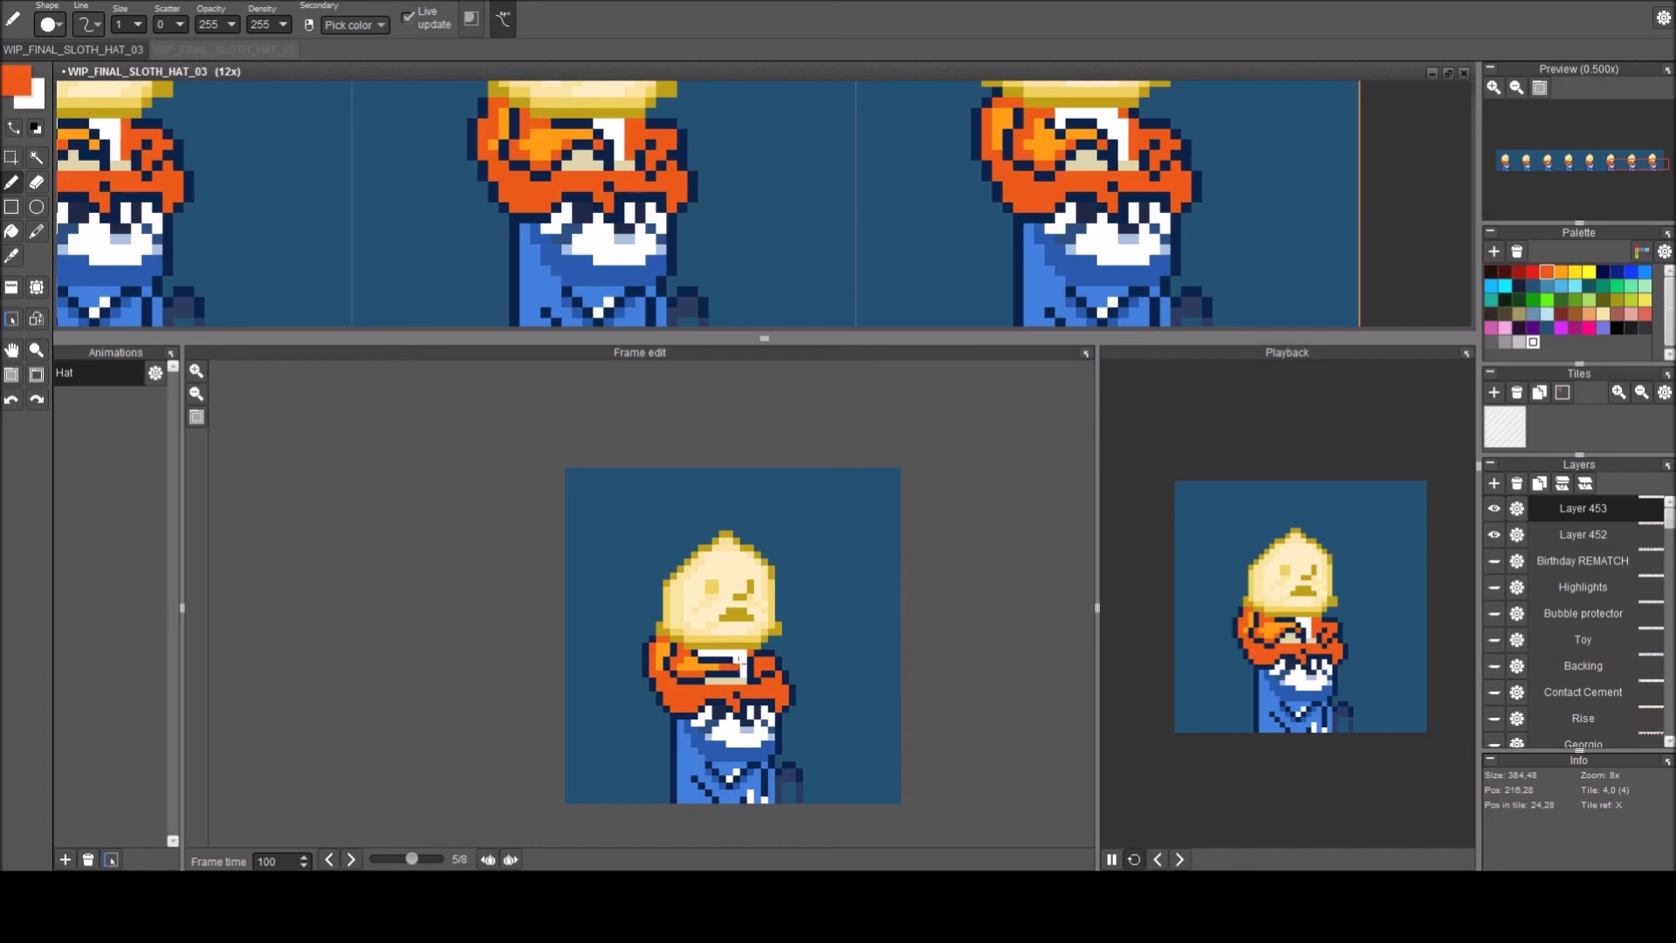
pyautogui.press('2')
pyautogui.press('2')
pyautogui.press('2')
pyautogui.press('2')
pyautogui.press('2')
pyautogui.press('2')
pyautogui.press('2')
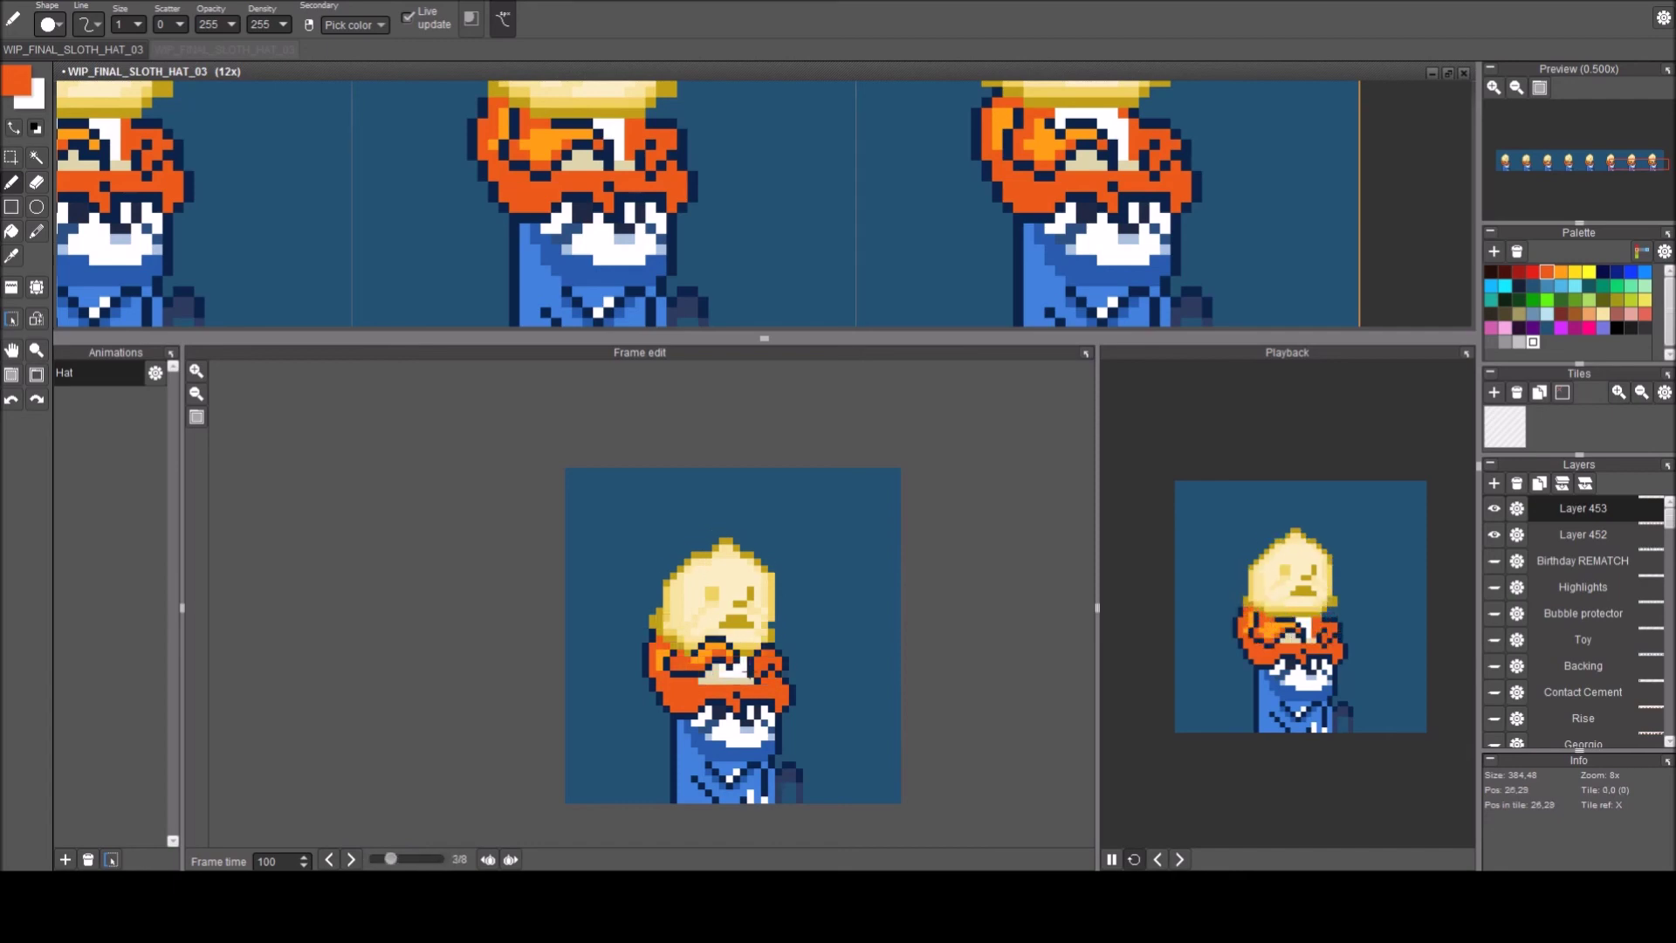
pyautogui.press('2')
pyautogui.press('2')
pyautogui.press('2')
pyautogui.press('2')
pyautogui.press('1')
pyautogui.press('1')
pyautogui.press('2')
pyautogui.press('2')
pyautogui.press('1')
pyautogui.press('1')
# Sample the left sleeve's navy, orange and light orange, and widen its light-orange highlight on the seventh frame.
pyautogui.scroll(2, 651, 671)
pyautogui.press('2')
pyautogui.rightClick(636, 630)
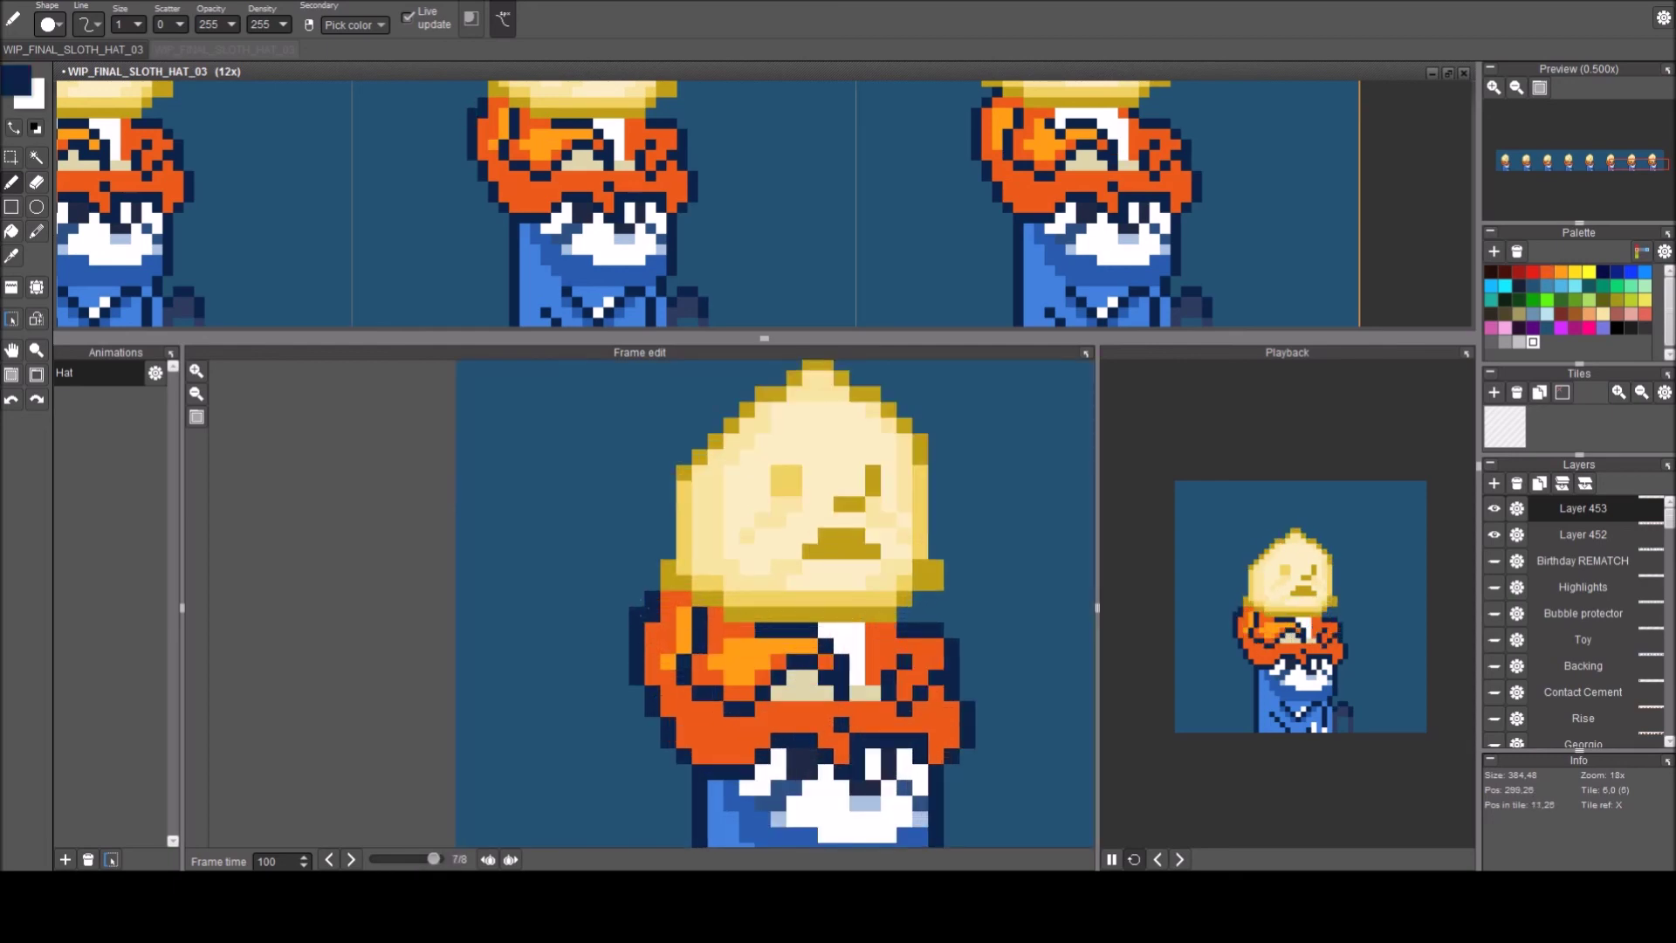
pyautogui.rightClick(653, 627)
pyautogui.press('1')
pyautogui.press('2')
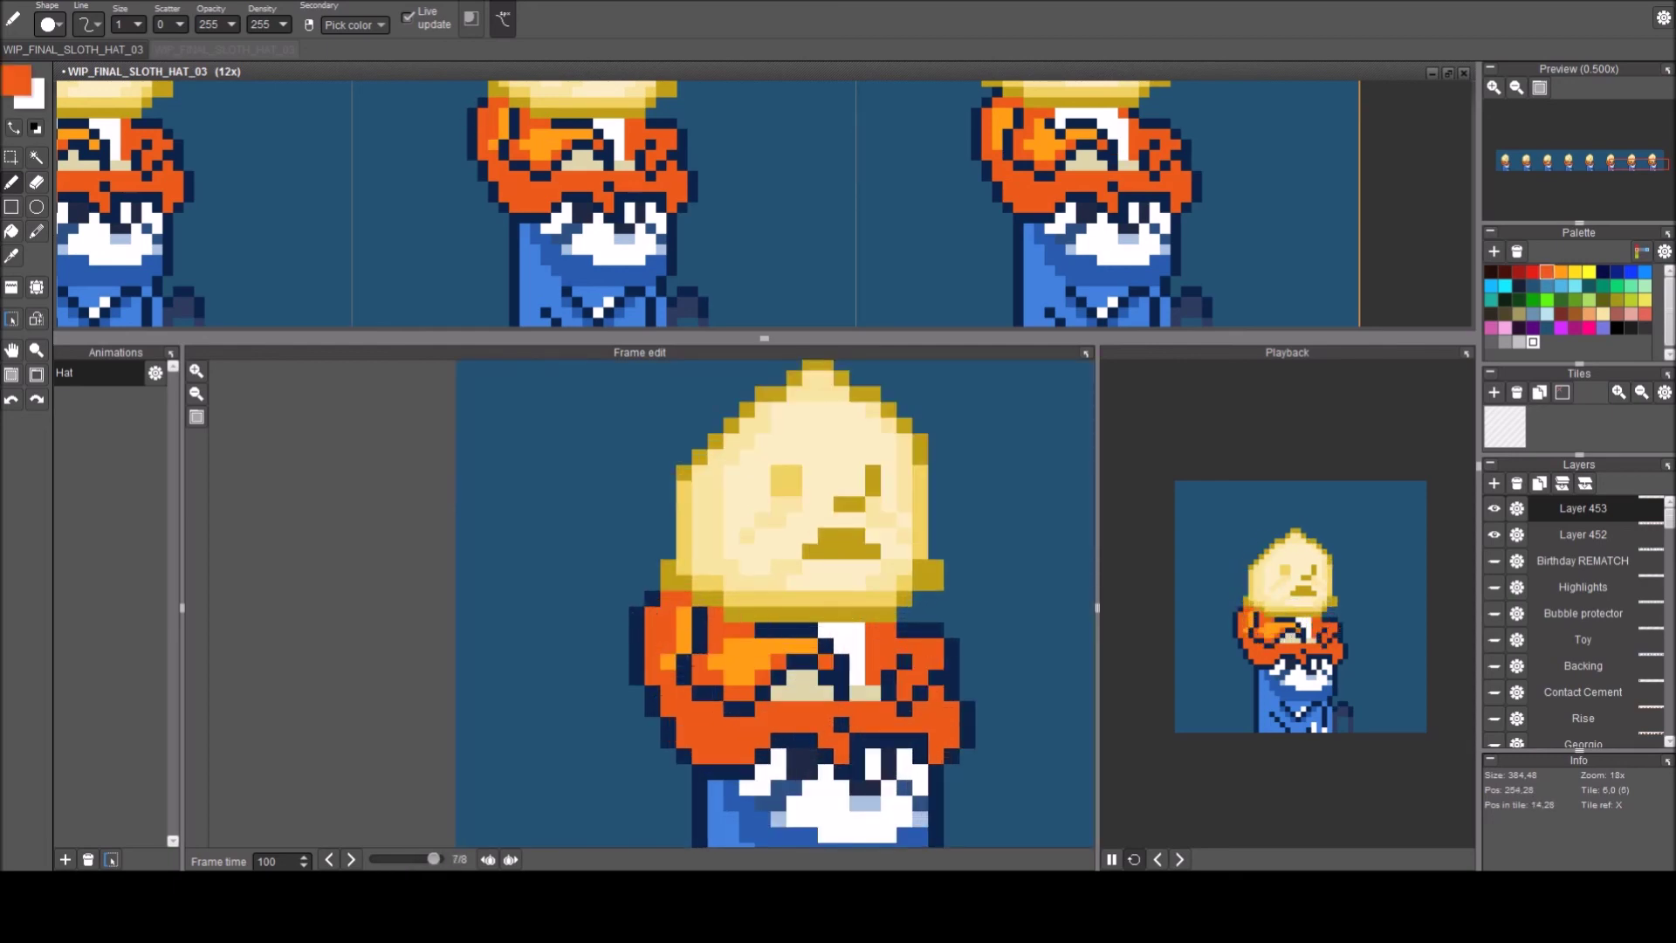
pyautogui.press('2')
pyautogui.press('2')
pyautogui.press('1')
pyautogui.press('1')
pyautogui.press('1')
pyautogui.press('2')
pyautogui.rightClick(668, 656)
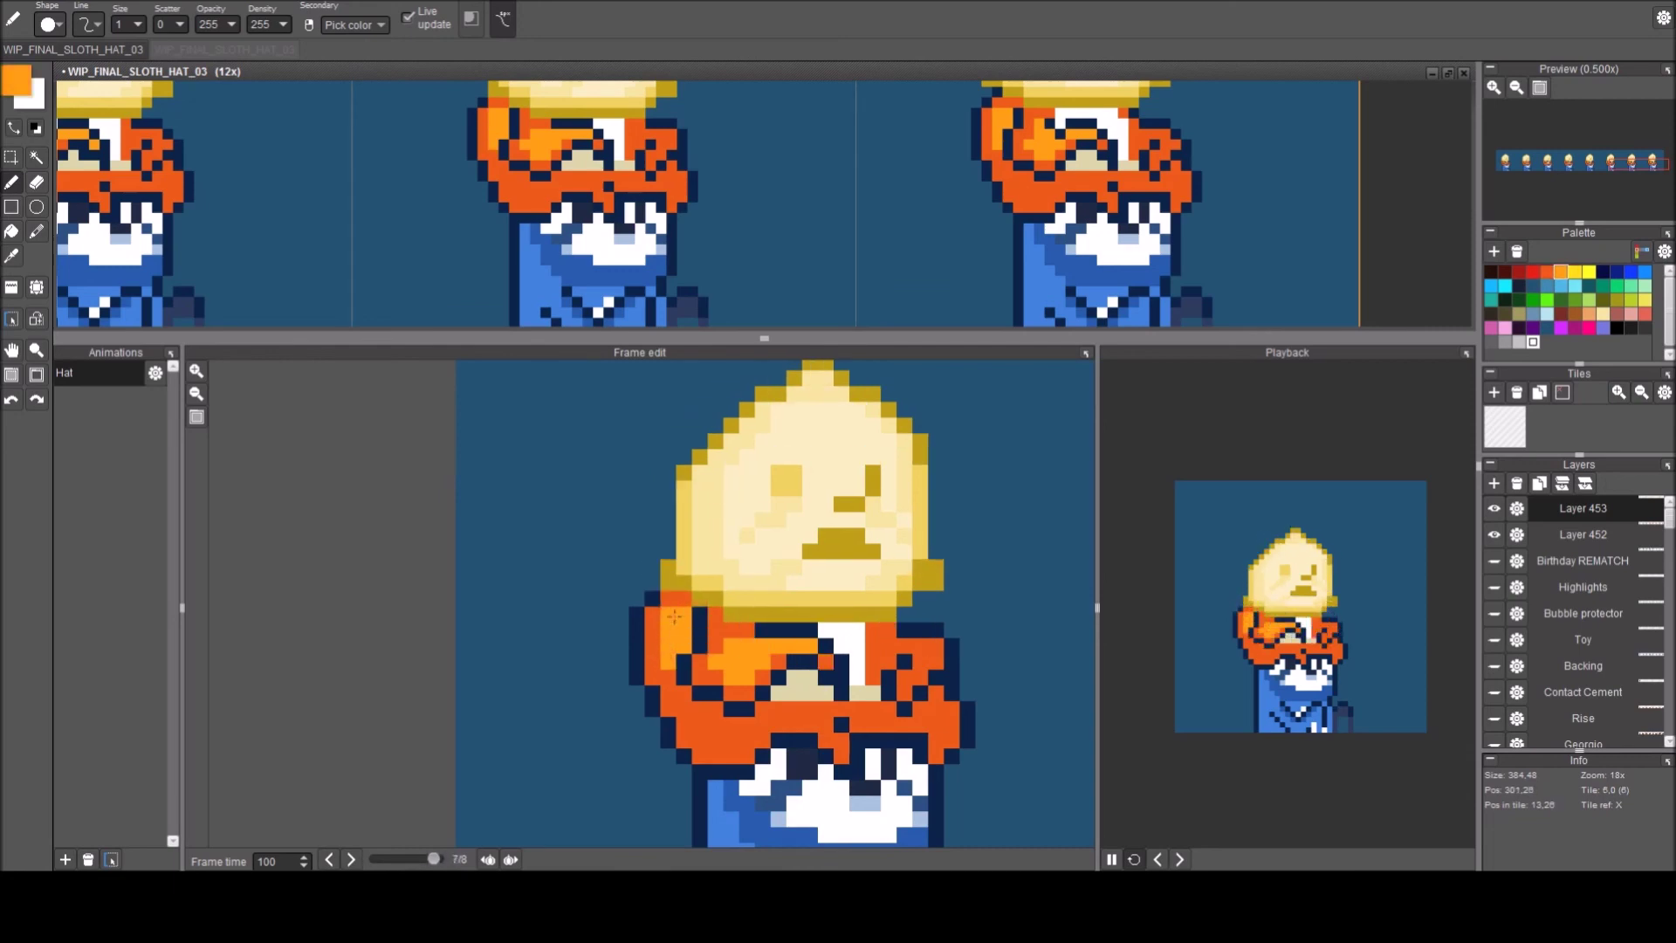
# Compare the left sleeve with the other frames and touch up its highlight and navy outline on the seventh frame.
pyautogui.press('1')
pyautogui.press('1')
pyautogui.press('1')
pyautogui.press('1')
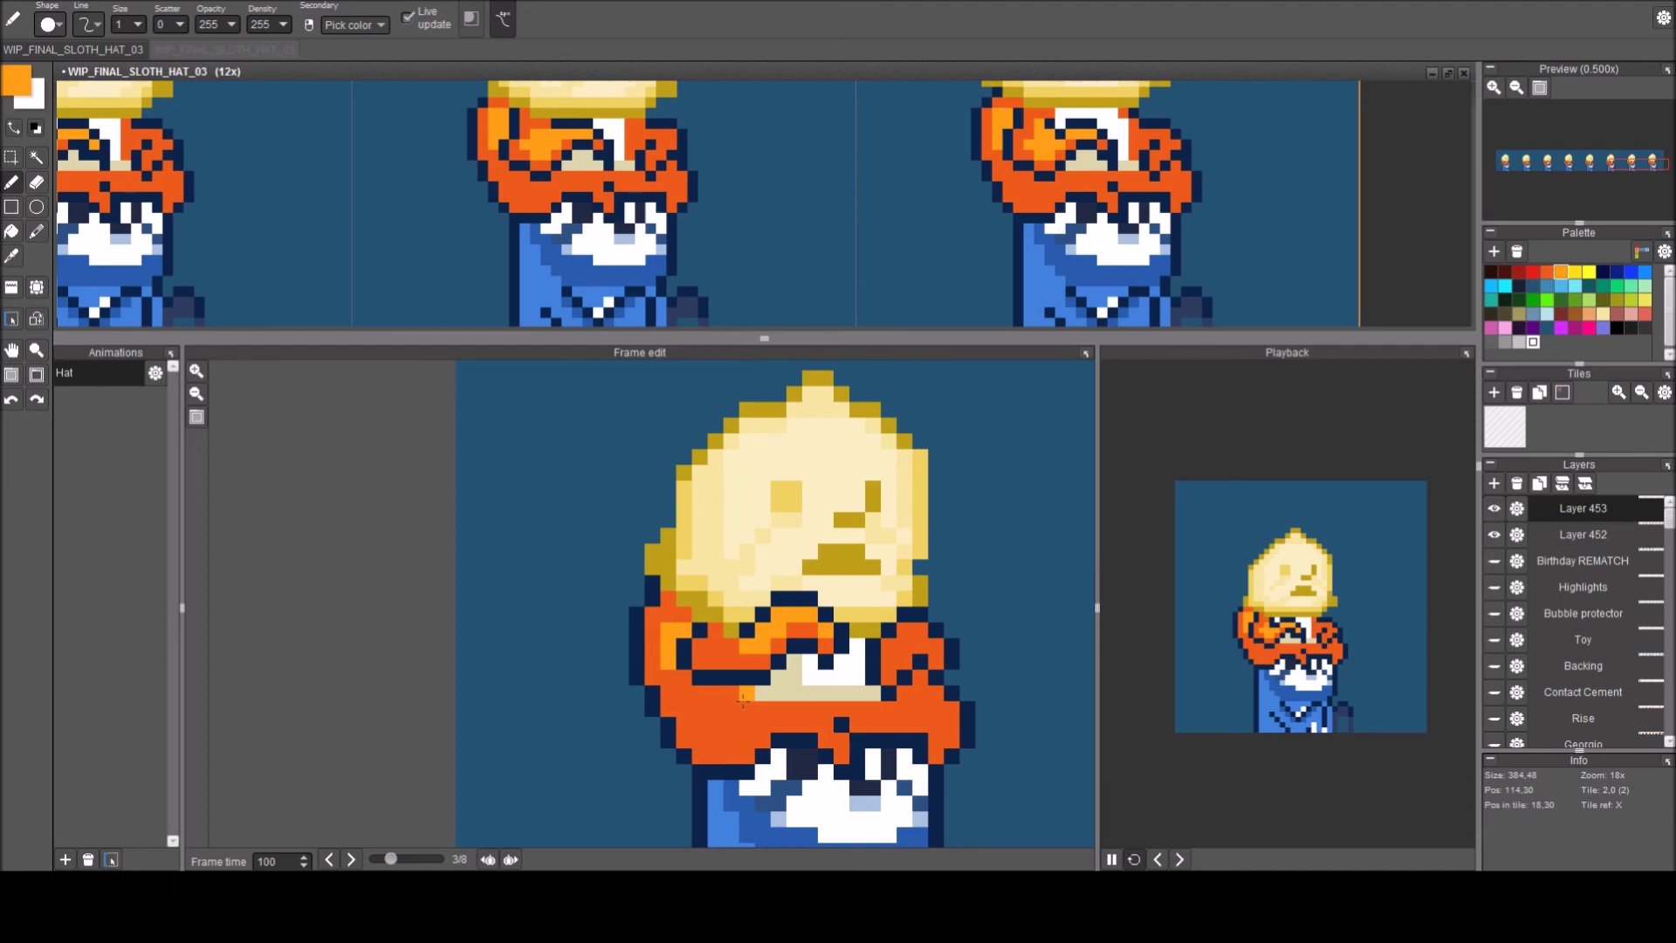
pyautogui.press('2')
pyautogui.press('2')
pyautogui.press('2')
pyautogui.press('2')
pyautogui.press('2')
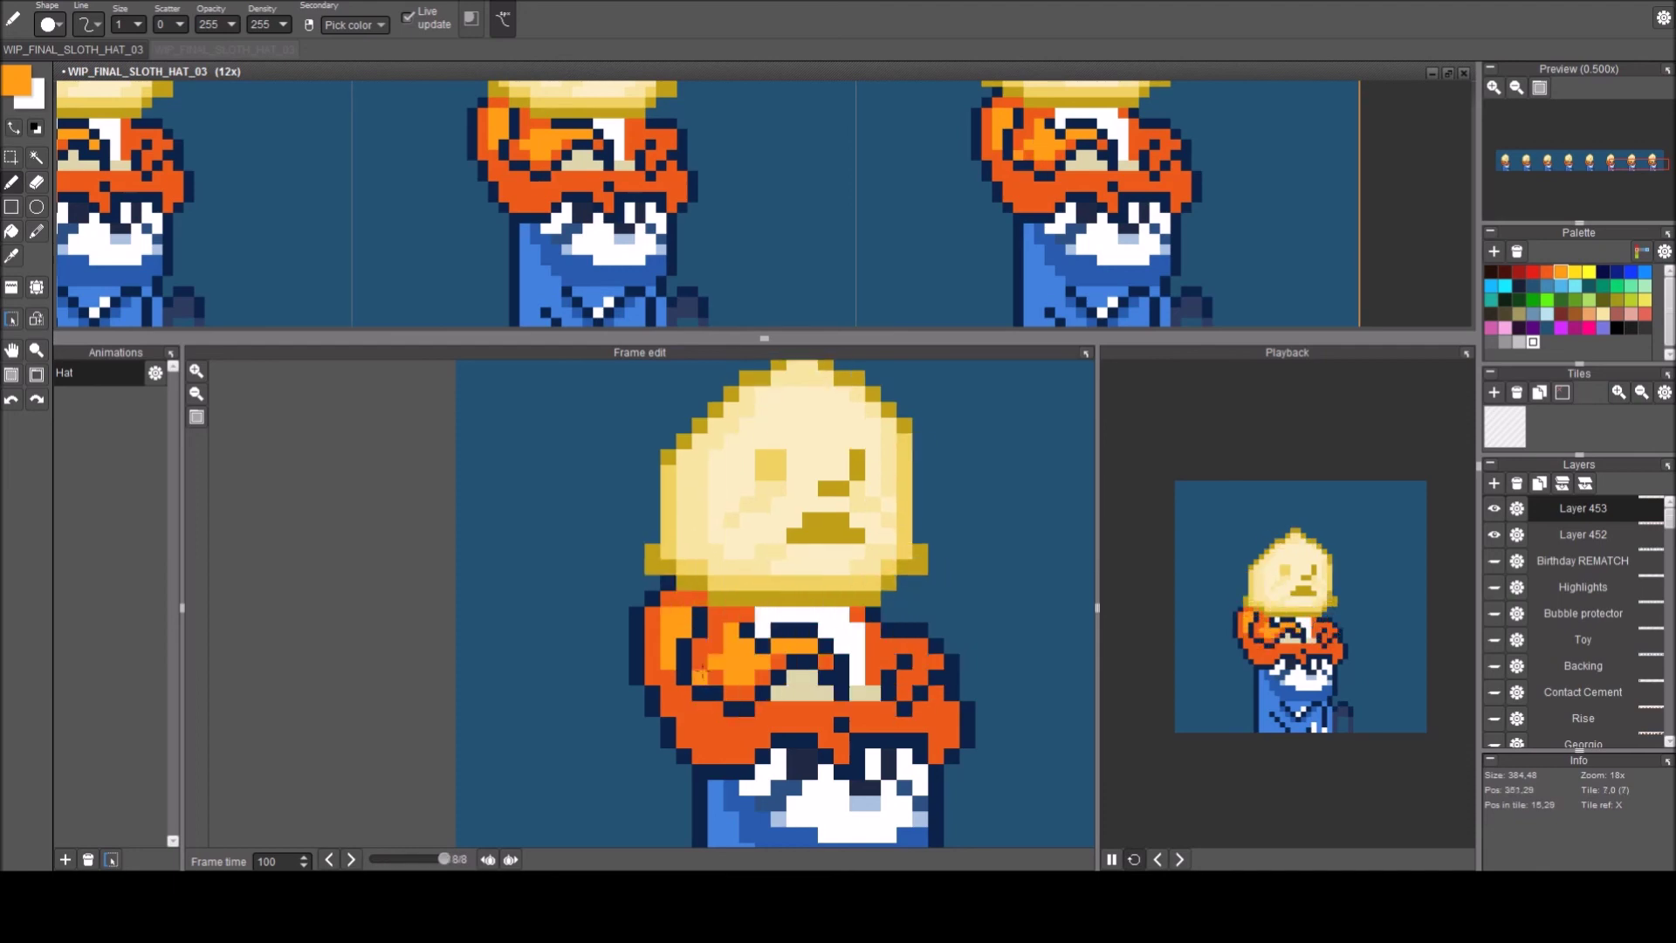
pyautogui.press('1')
pyautogui.rightClick(704, 661)
pyautogui.rightClick(678, 649)
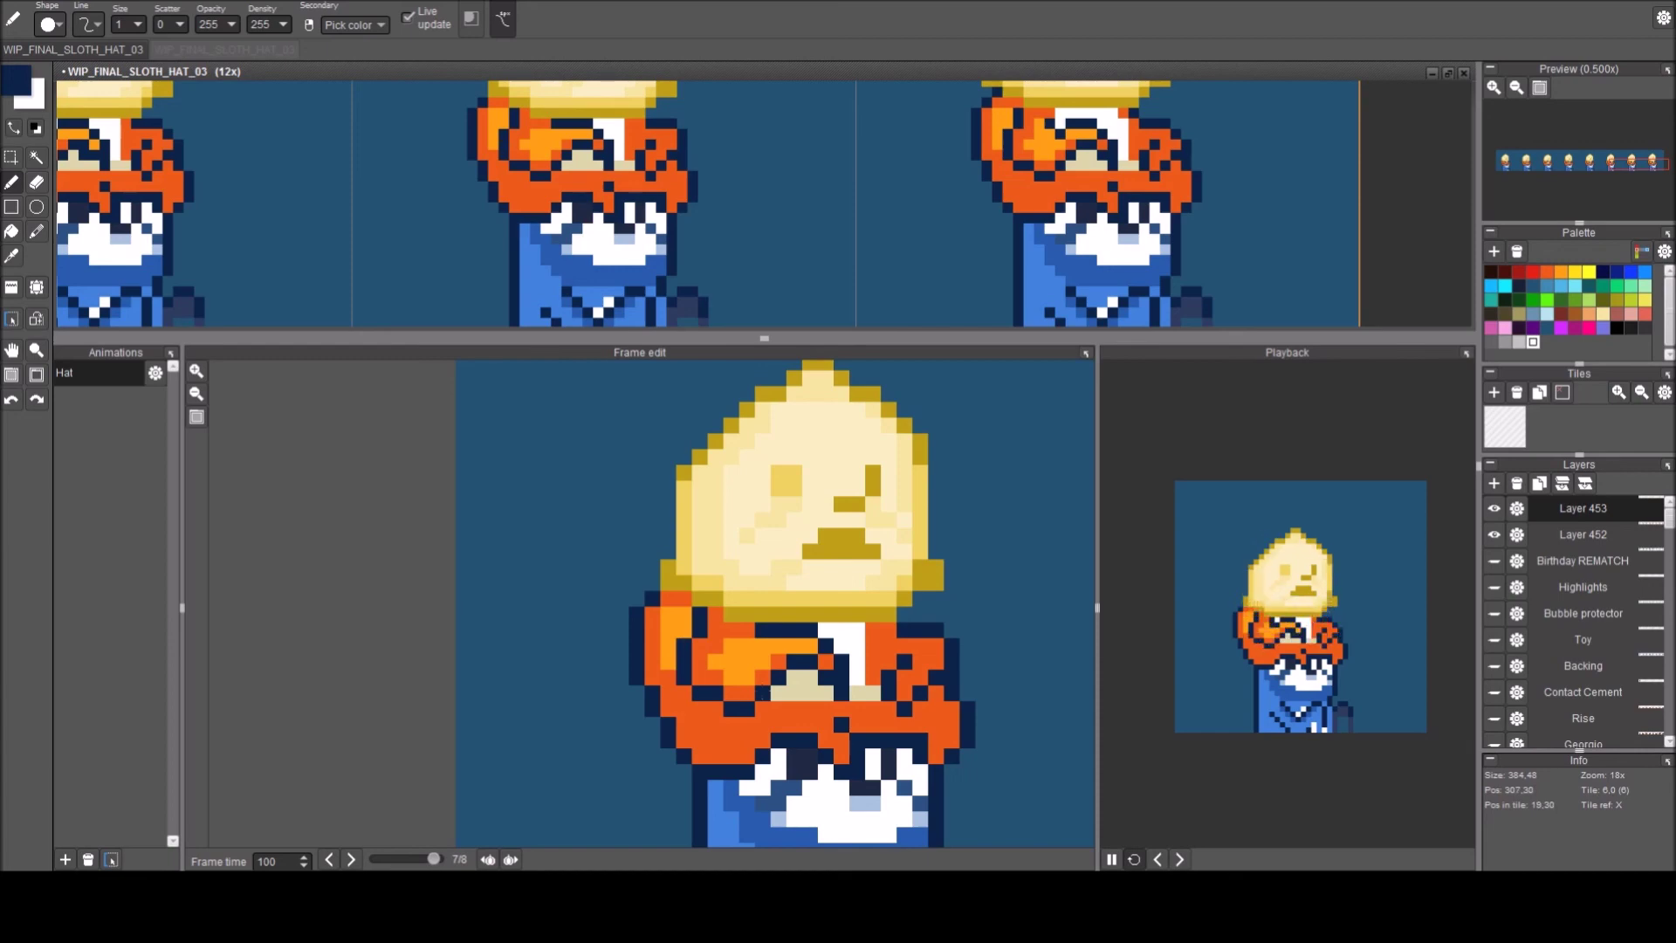
# Enlarge the canvas area and fit all eight frames of the sprite strip in it.
pyautogui.scroll(-5, 756, 429)
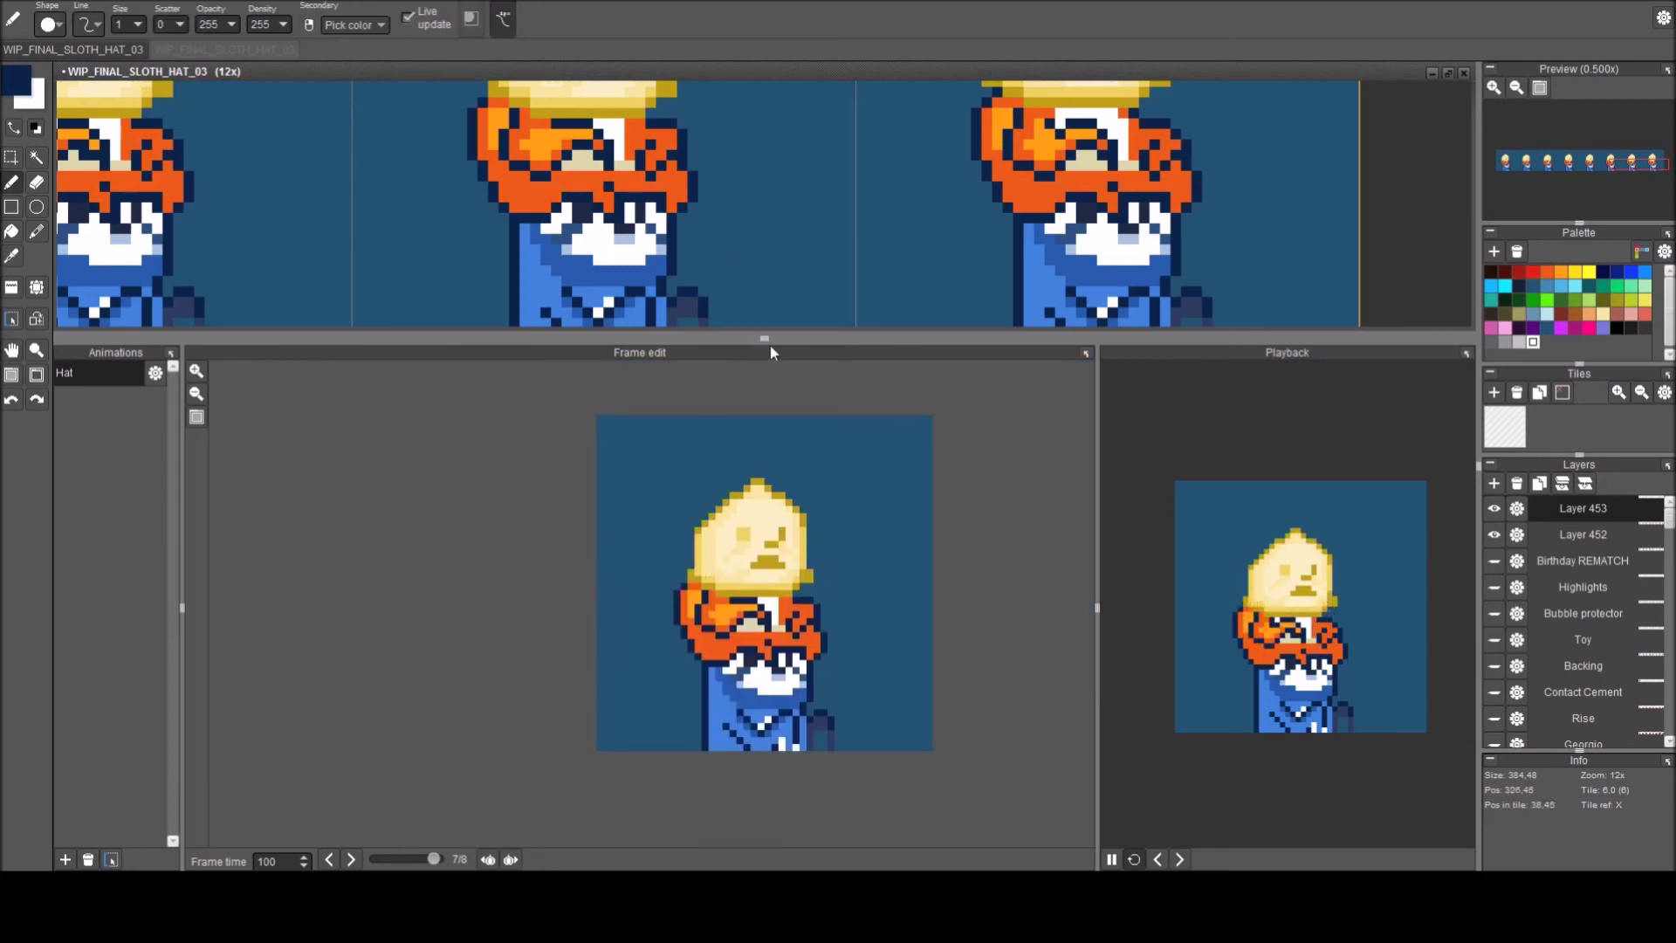
pyautogui.moveTo(766, 341); pyautogui.dragTo(765, 455)
pyautogui.scroll(-3, 783, 273)
pyautogui.scroll(-3, 696, 300)
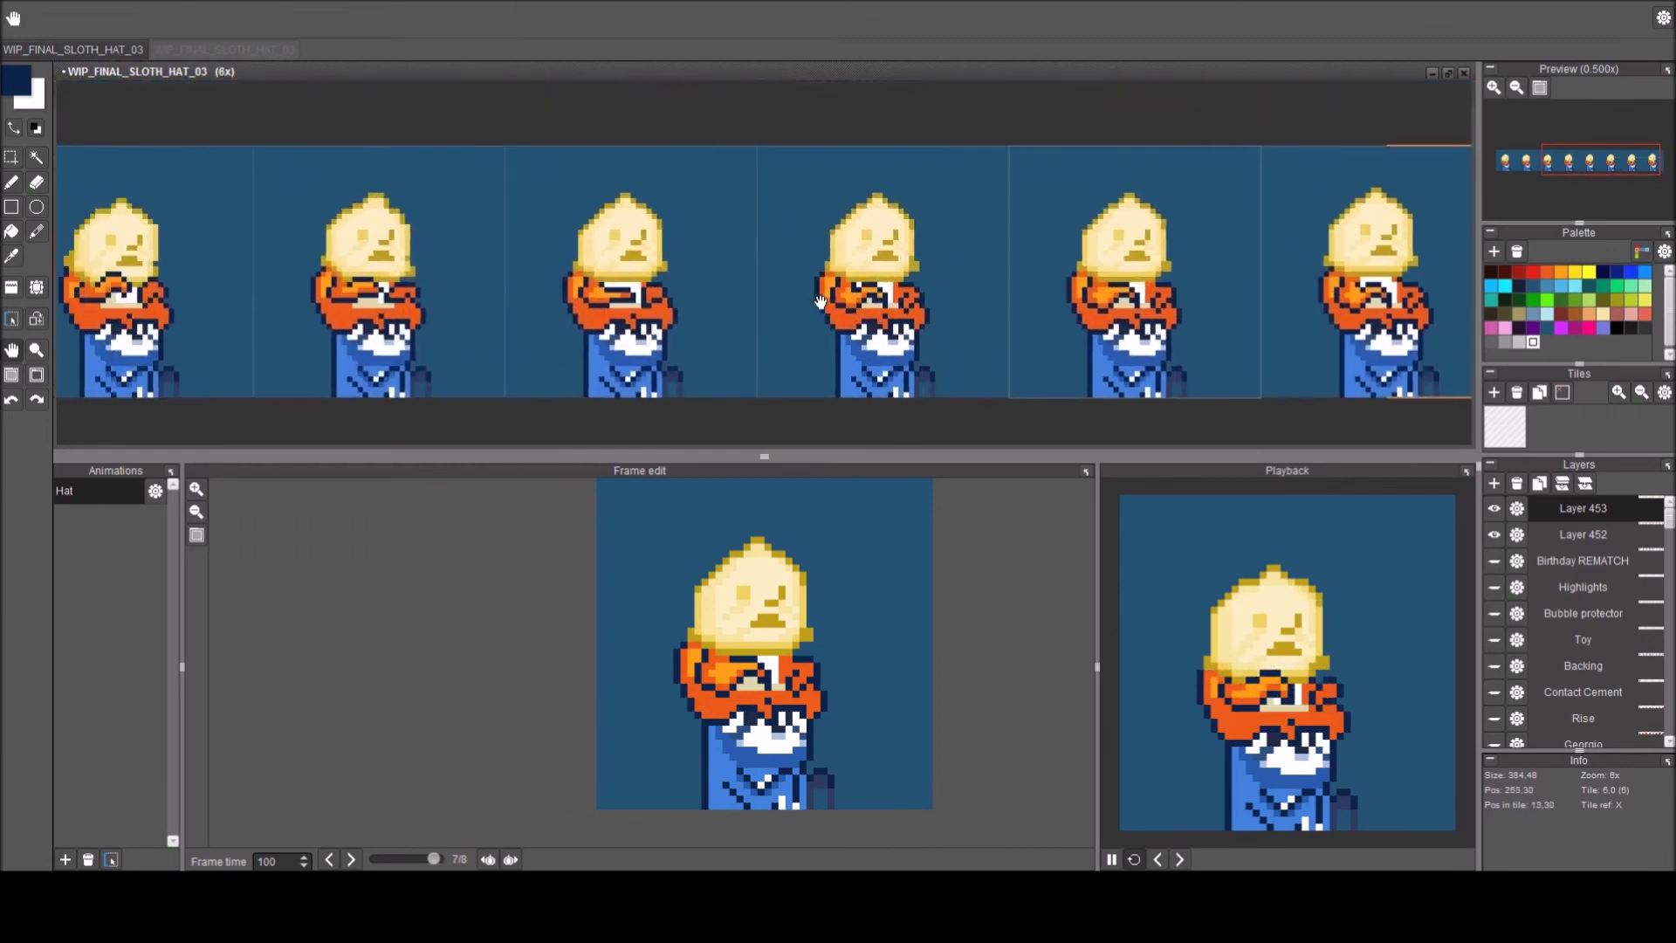
pyautogui.press('space')
pyautogui.moveTo(616, 293)
pyautogui.mouseDown()
pyautogui.moveTo(692, 303)
pyautogui.moveTo(756, 342)
pyautogui.mouseUp()
pyautogui.press('space')
pyautogui.press('b')
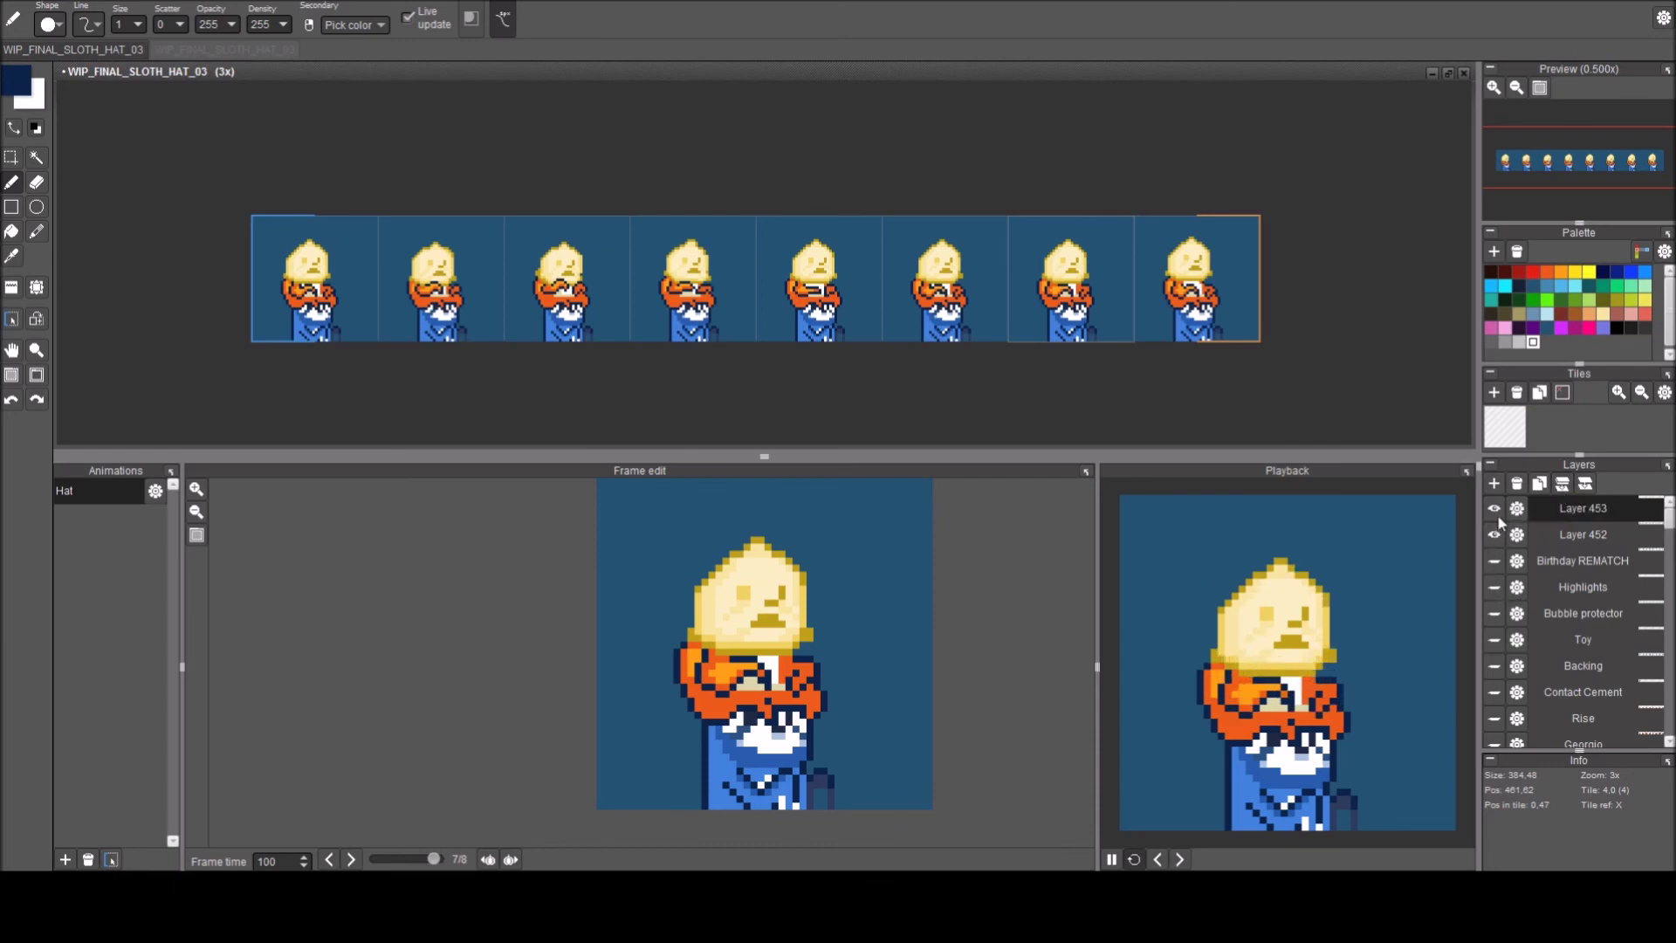
# Merge Layer 453 with Layer 452 and rename the merged layer Slothinachonmodom.
pyautogui.click(1520, 515)
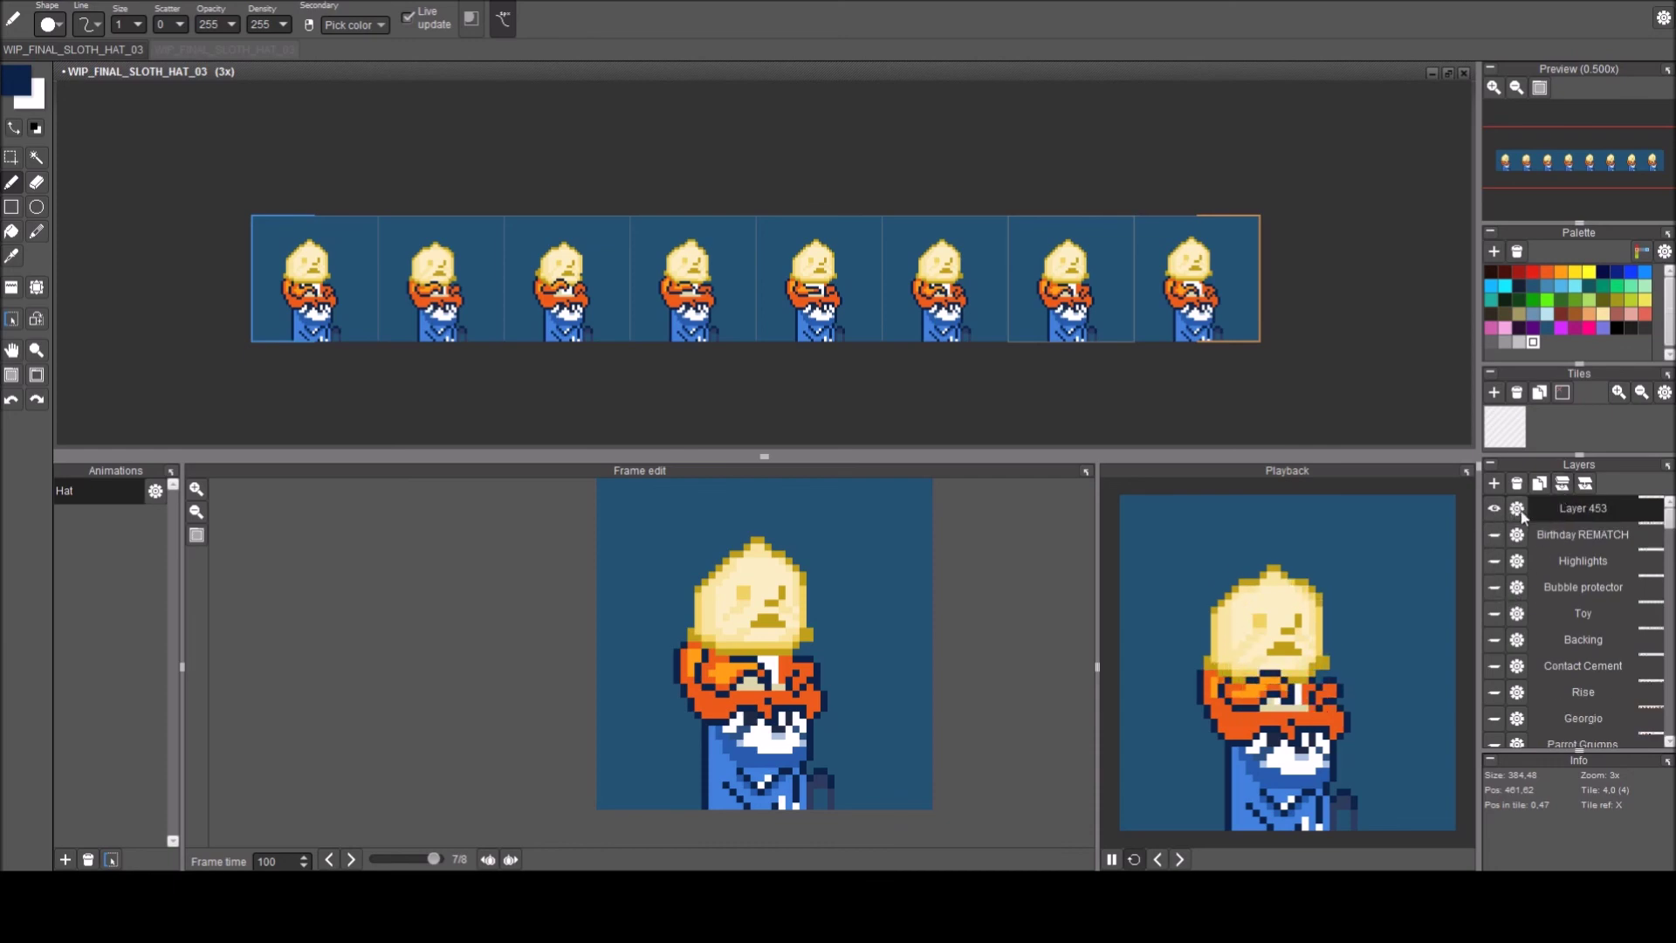
pyautogui.write('Slothina')
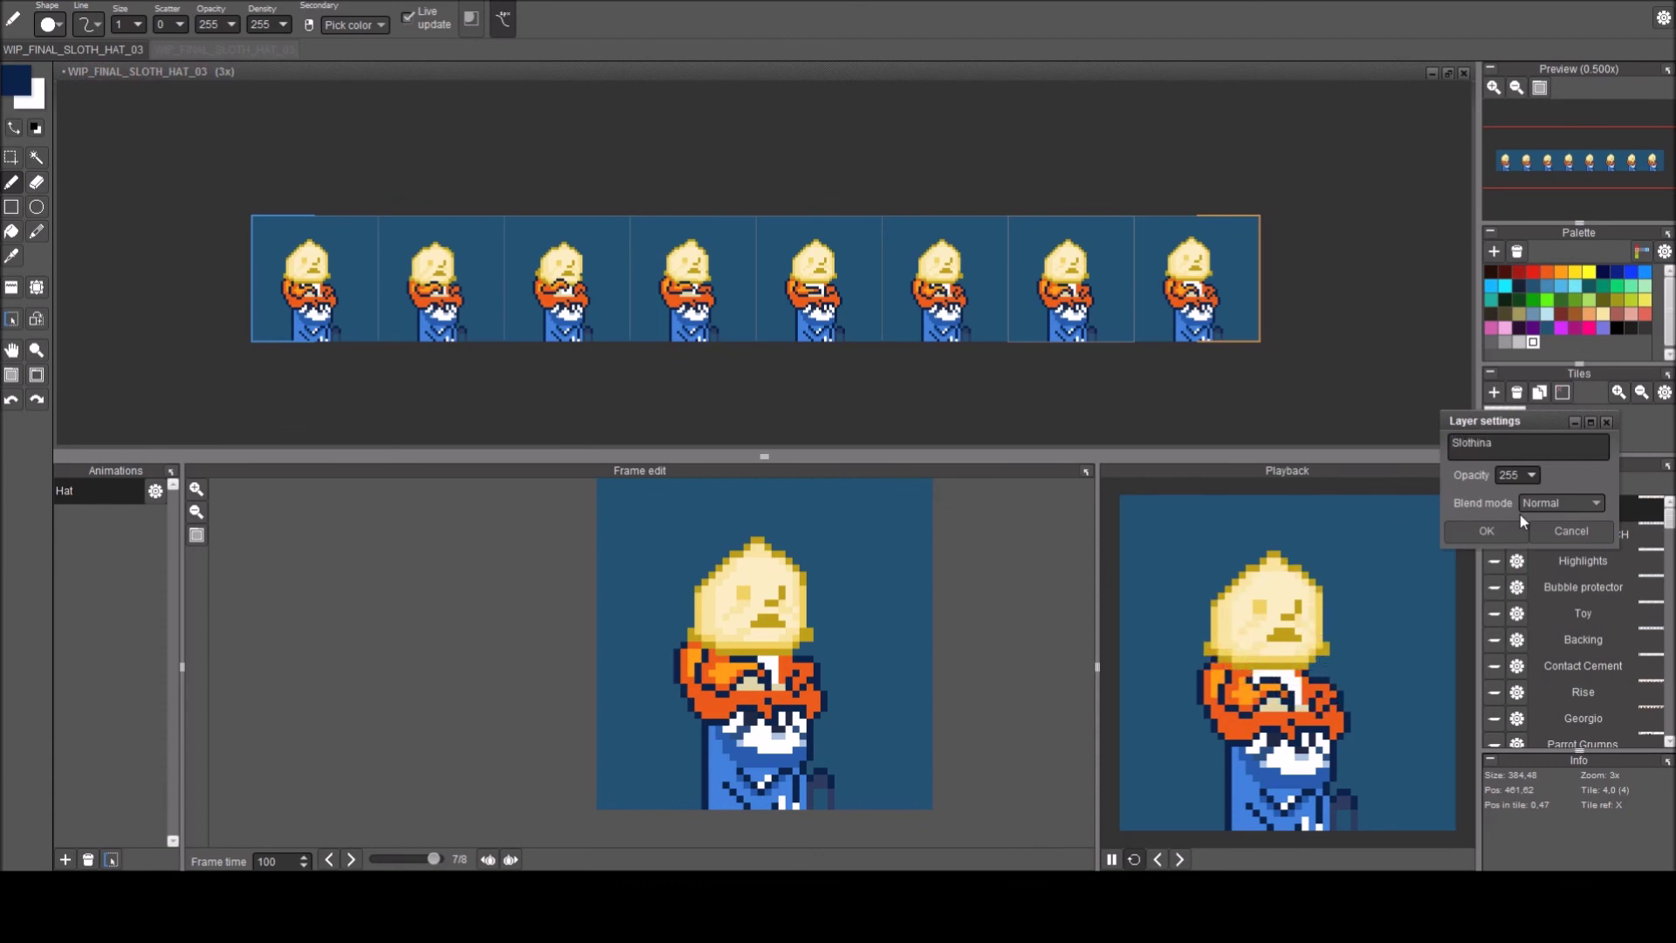
pyautogui.write('chonmodom')
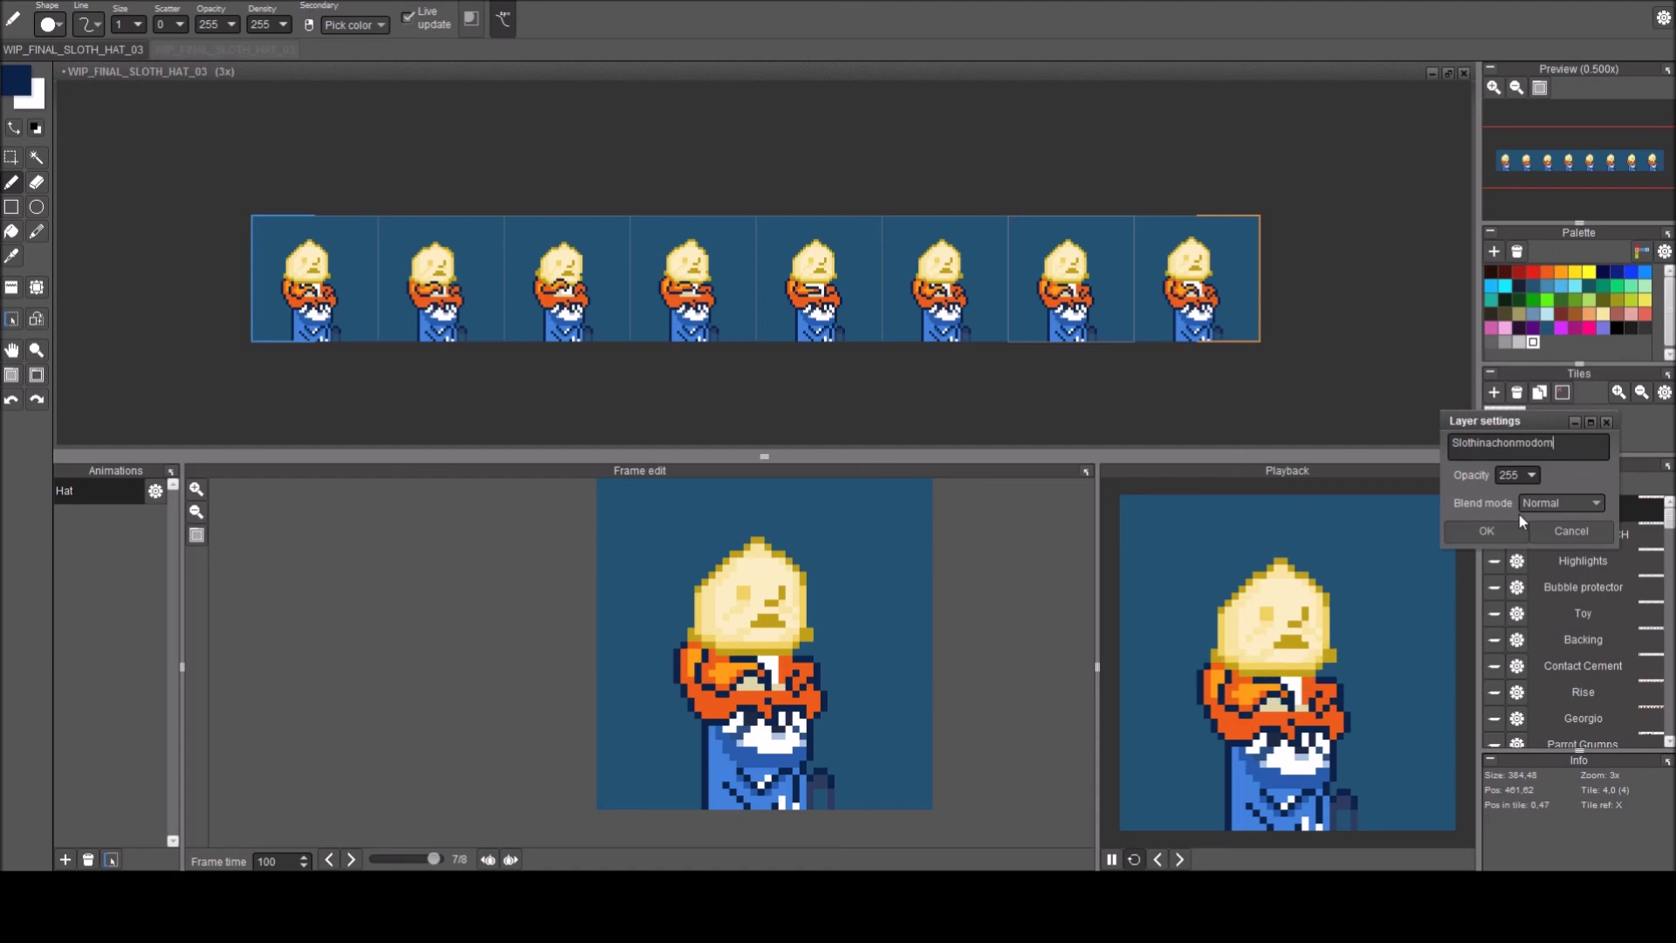
pyautogui.press('Return')
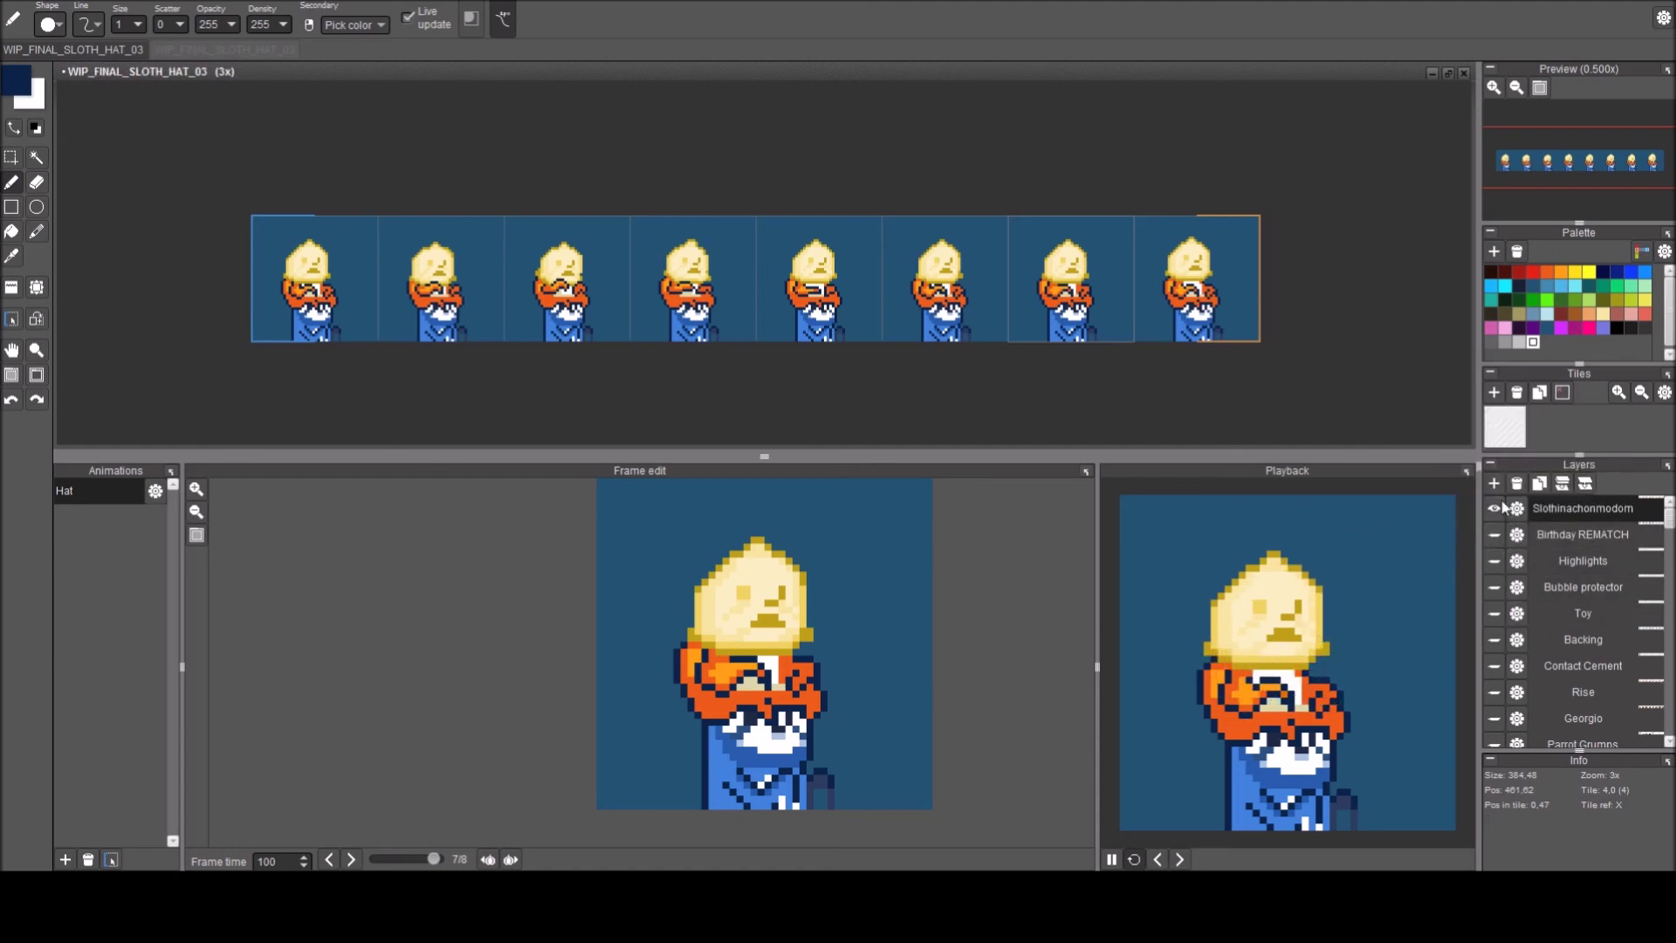
# Hide the Slothinachonmodom layer and show the Backing, Toy, Bubble protector and Highlights layers to view the toy hat.
pyautogui.click(1494, 509)
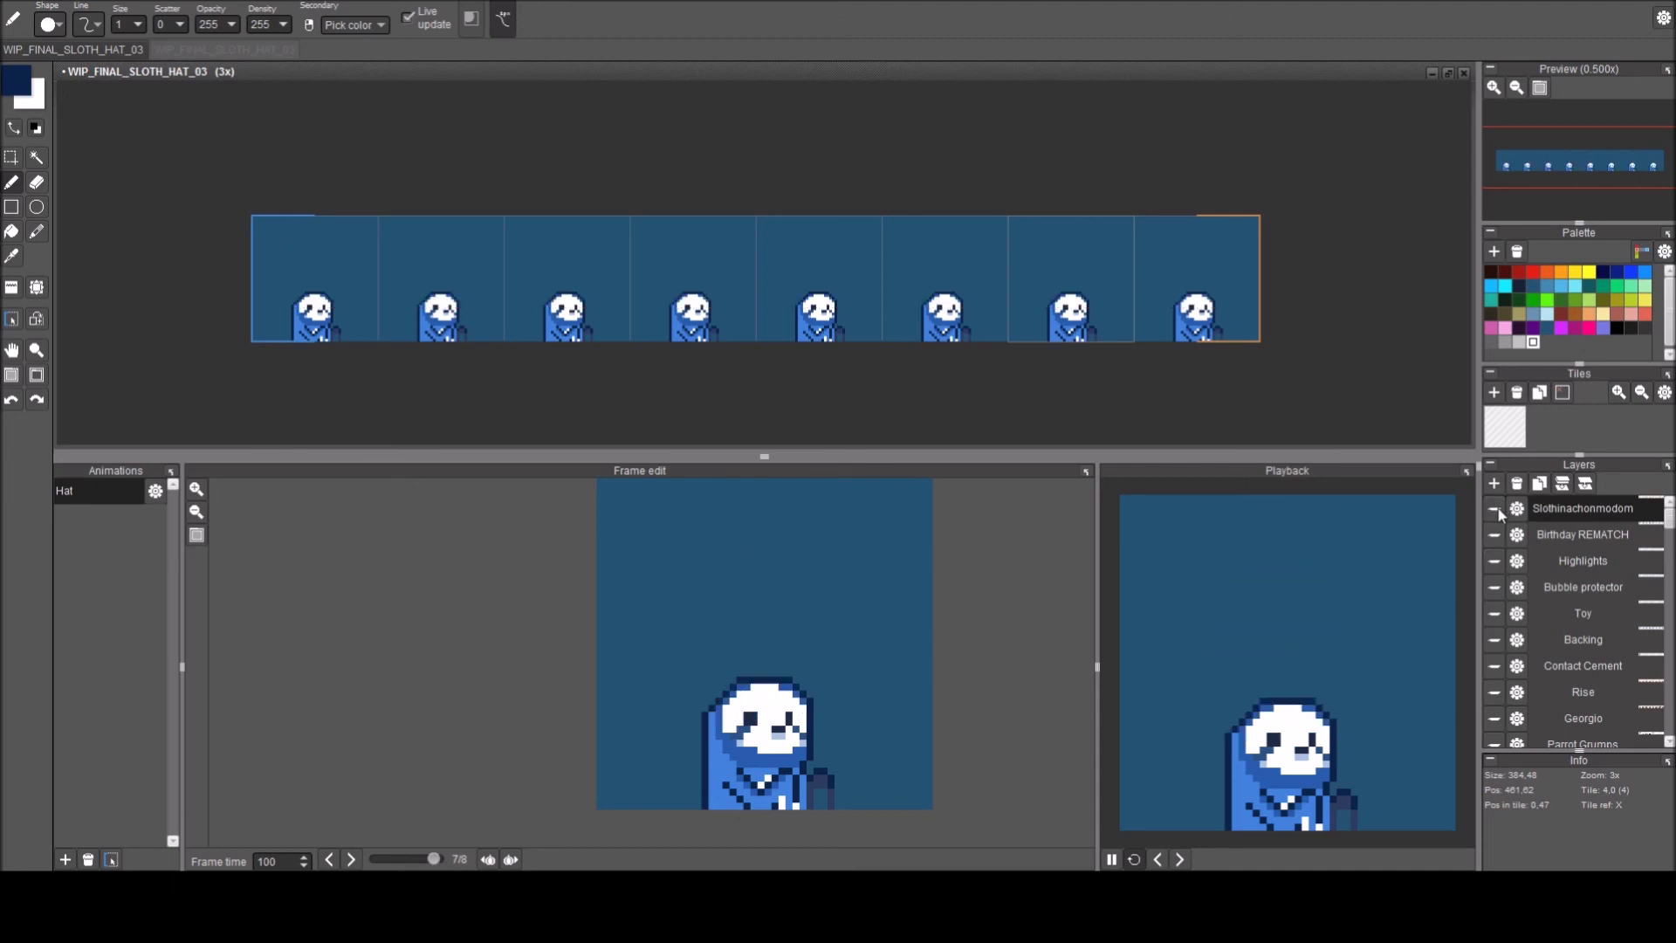
pyautogui.click(1495, 635)
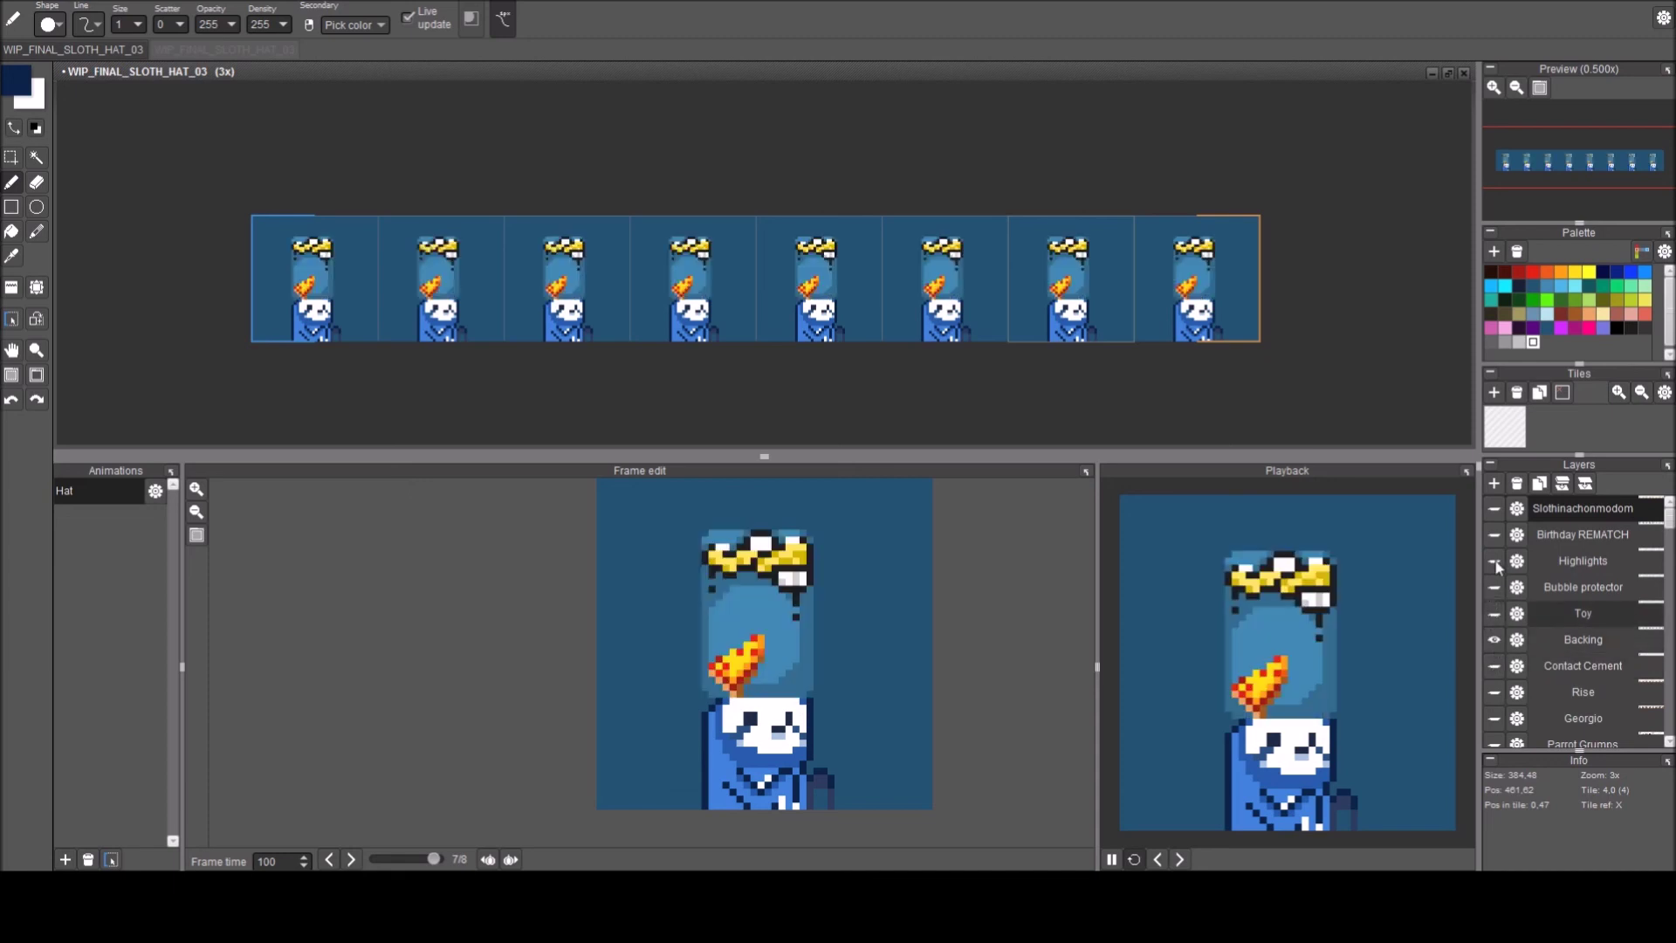
pyautogui.click(1495, 613)
pyautogui.click(1495, 587)
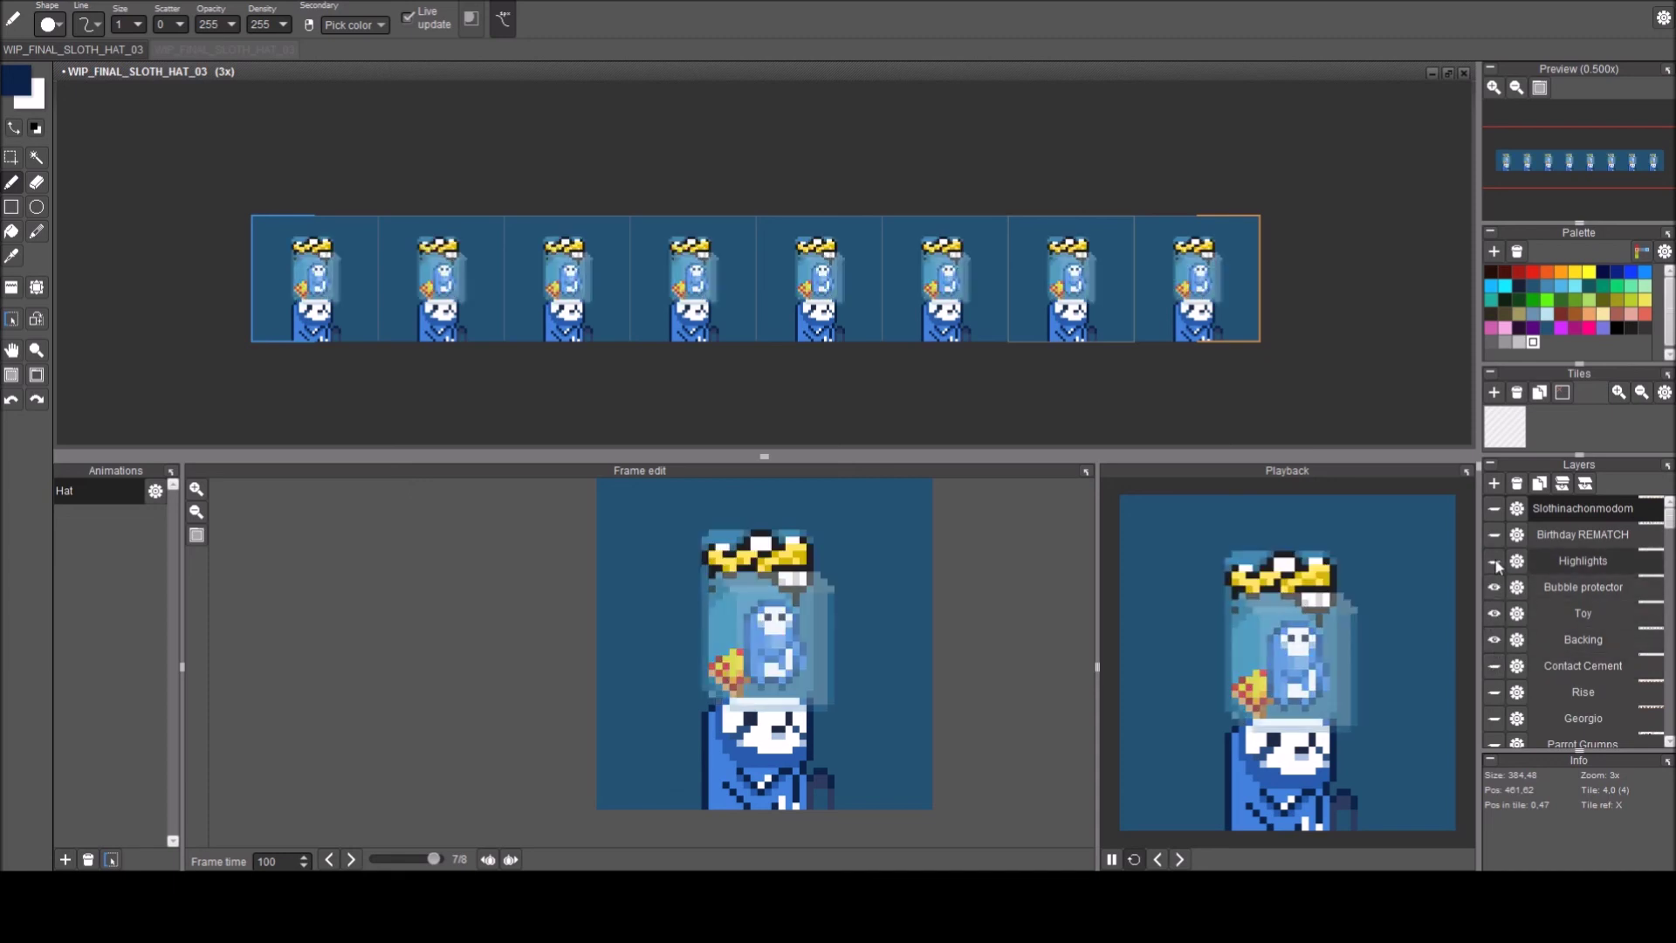
pyautogui.click(1494, 562)
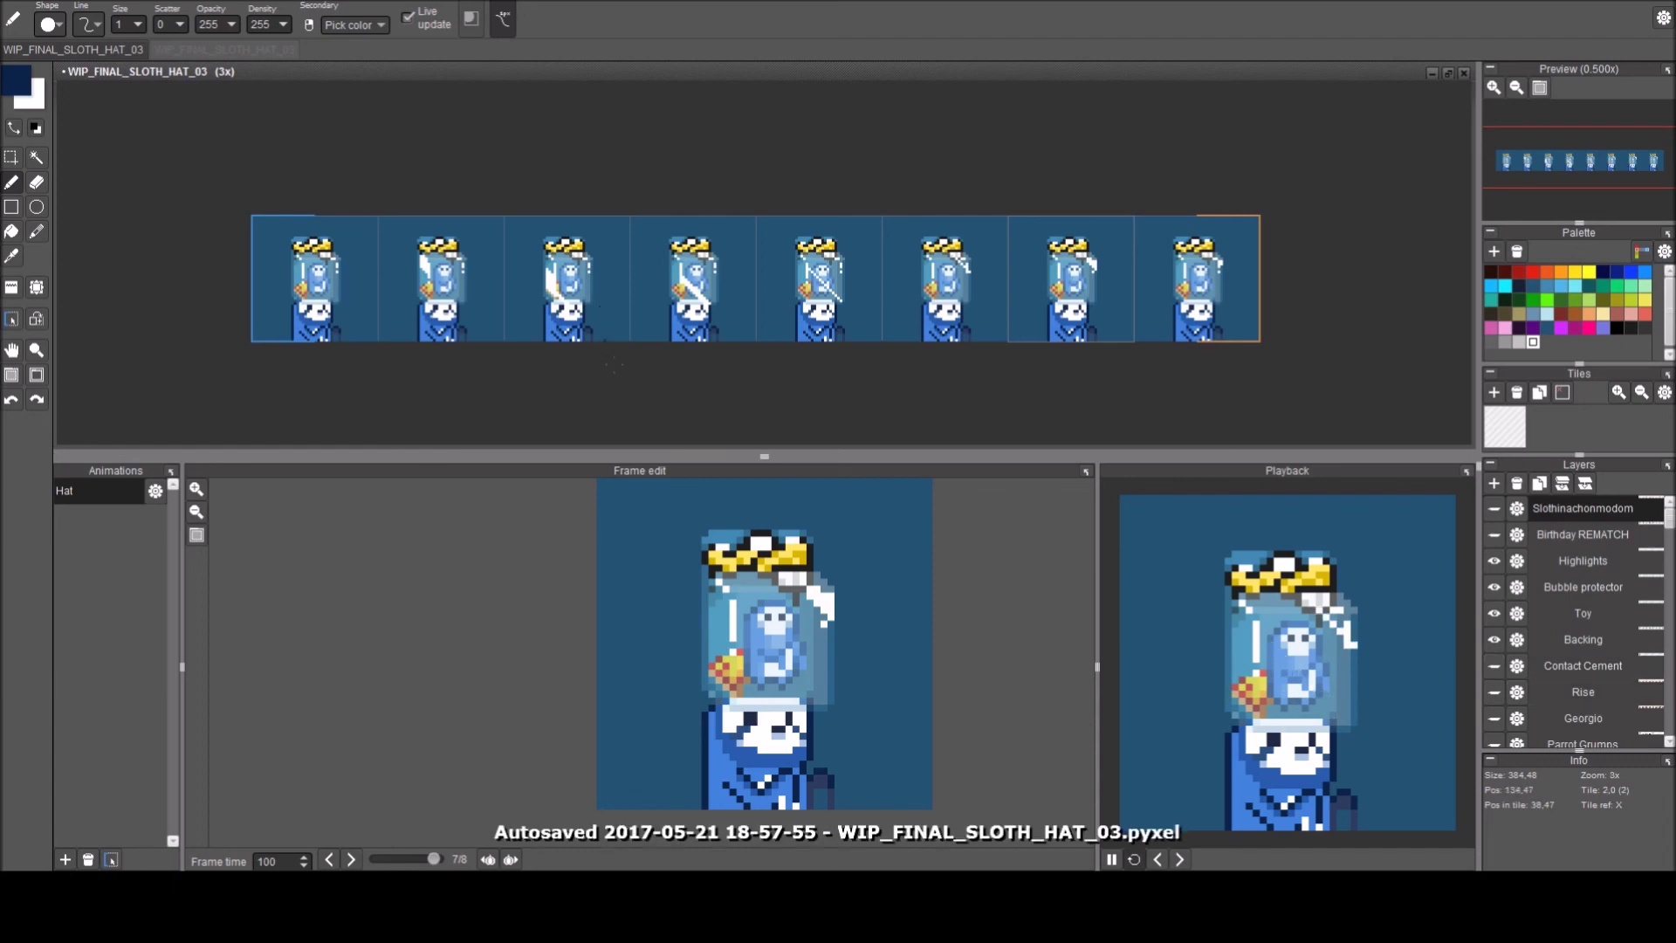
pyautogui.moveTo(610, 363); pyautogui.dragTo(647, 364)
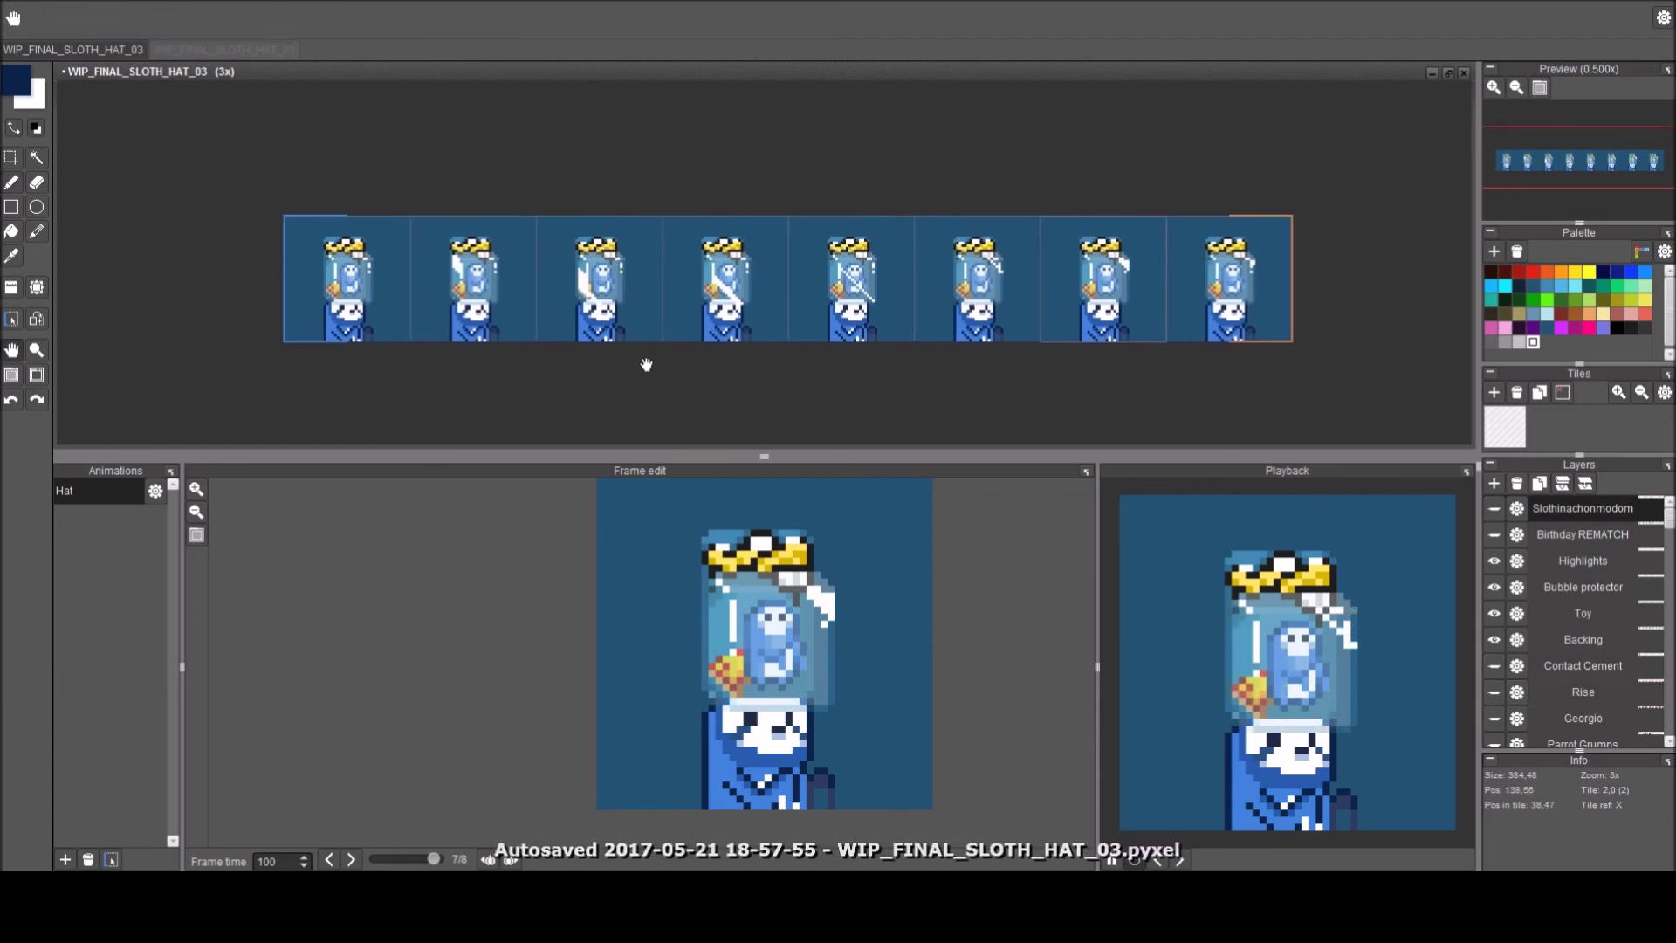
pyautogui.press('b')
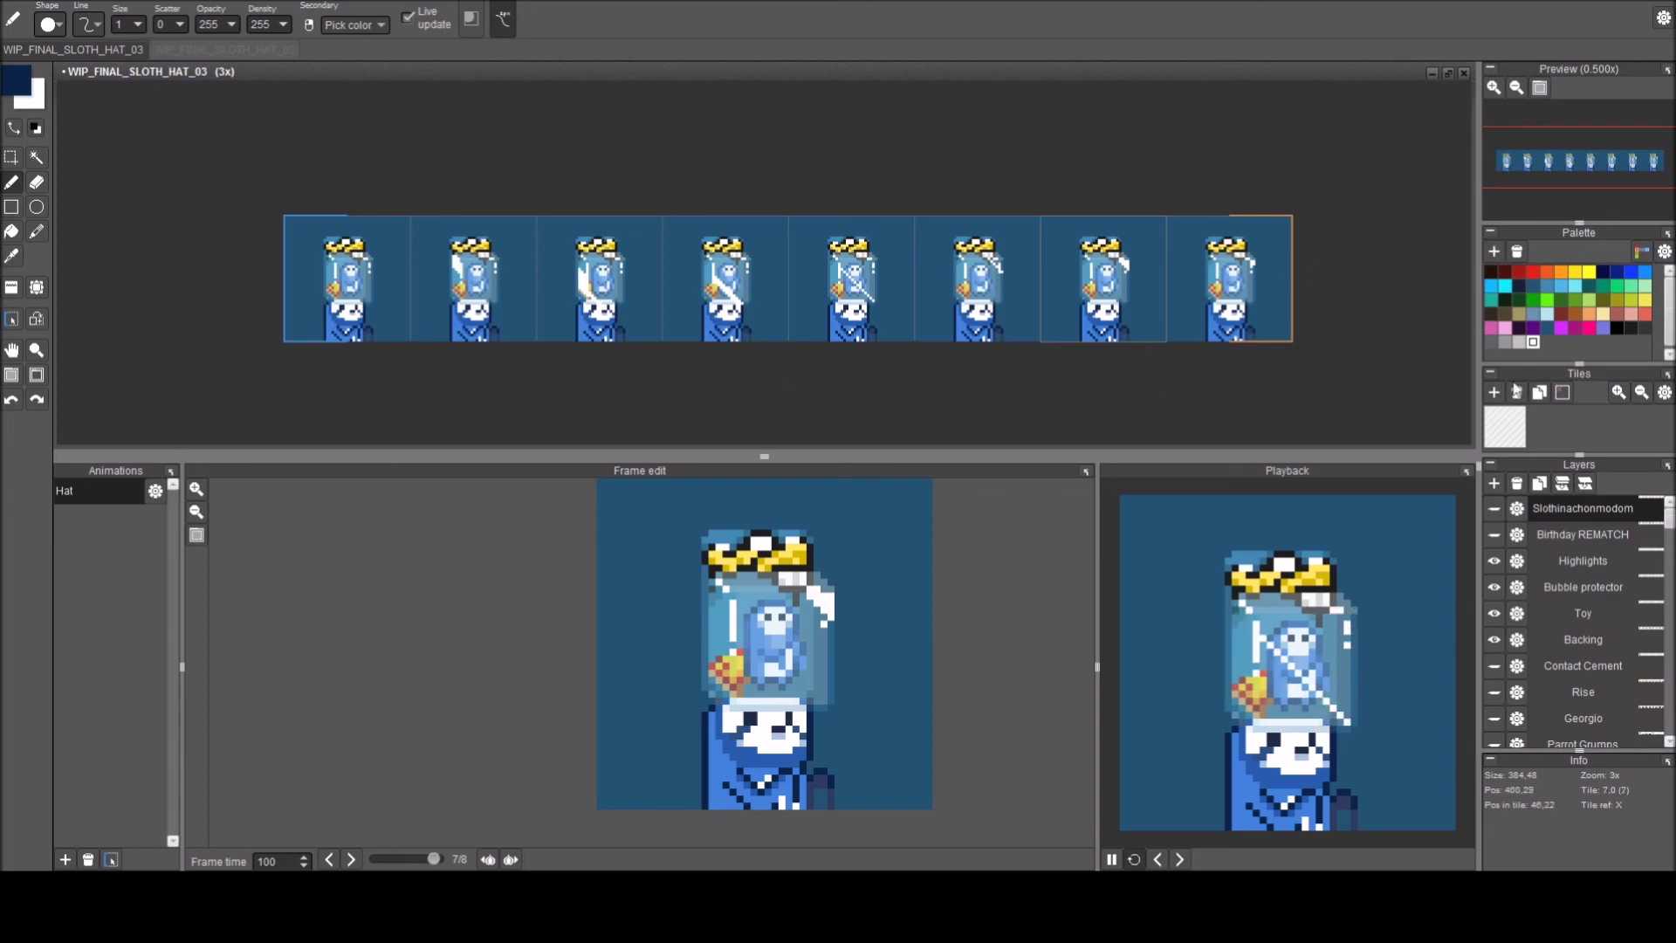
# Hide the four toy hat layers and preview the Birthday REMATCH and Slothinachonmodom hats in turn.
pyautogui.click(1495, 644)
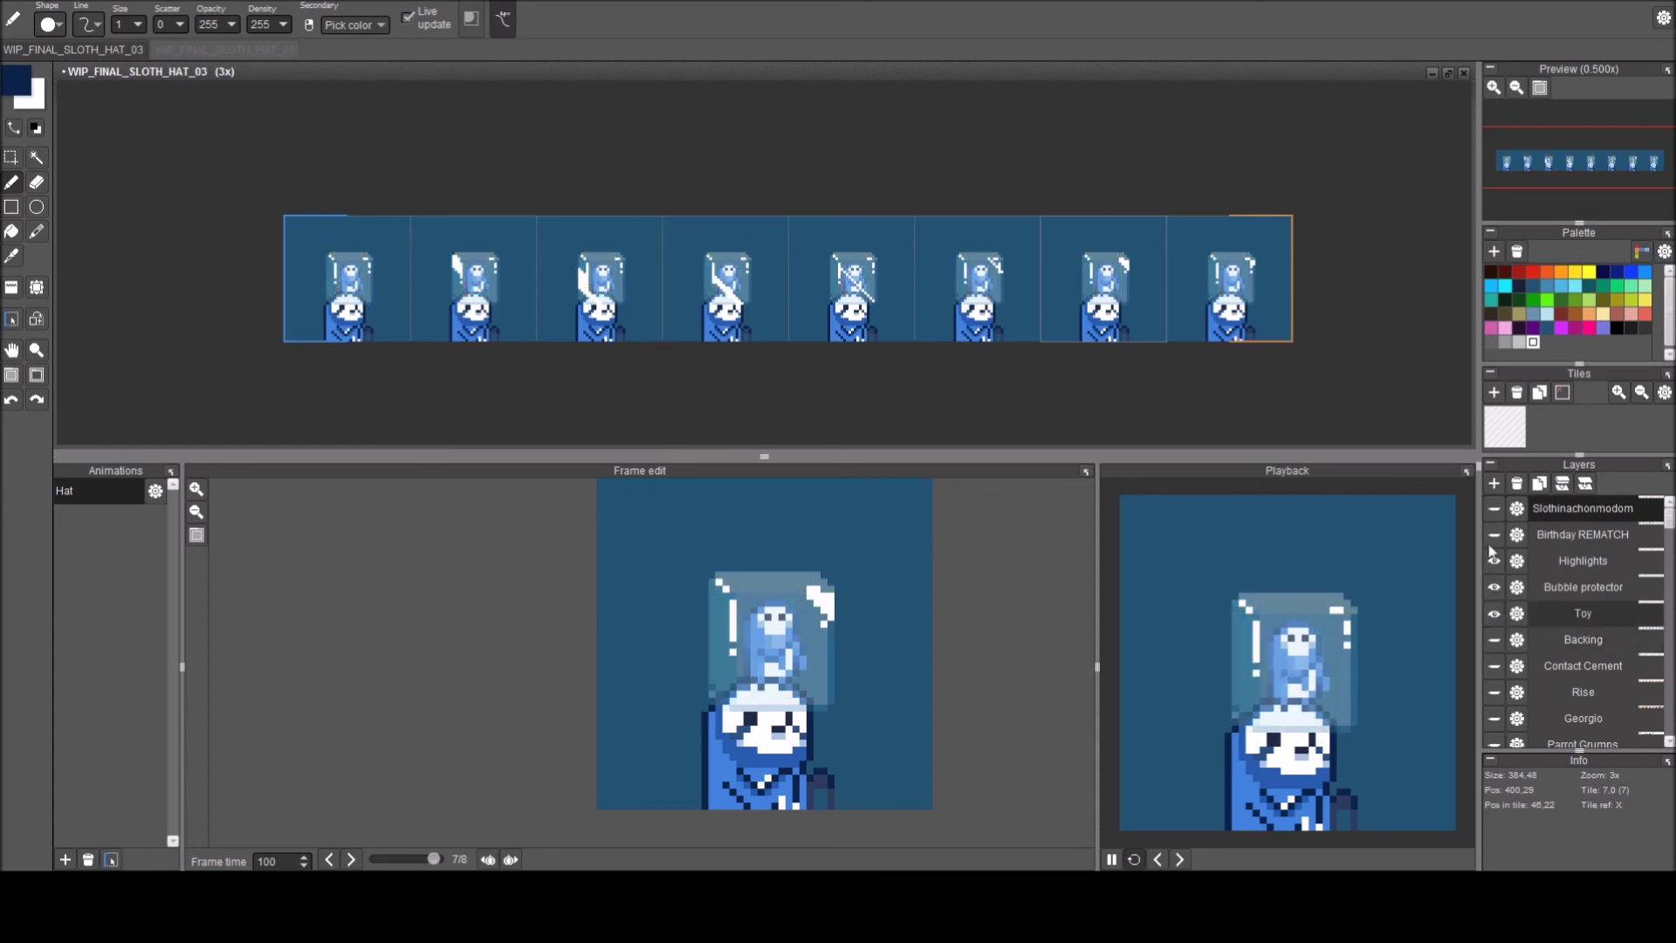
pyautogui.click(1495, 613)
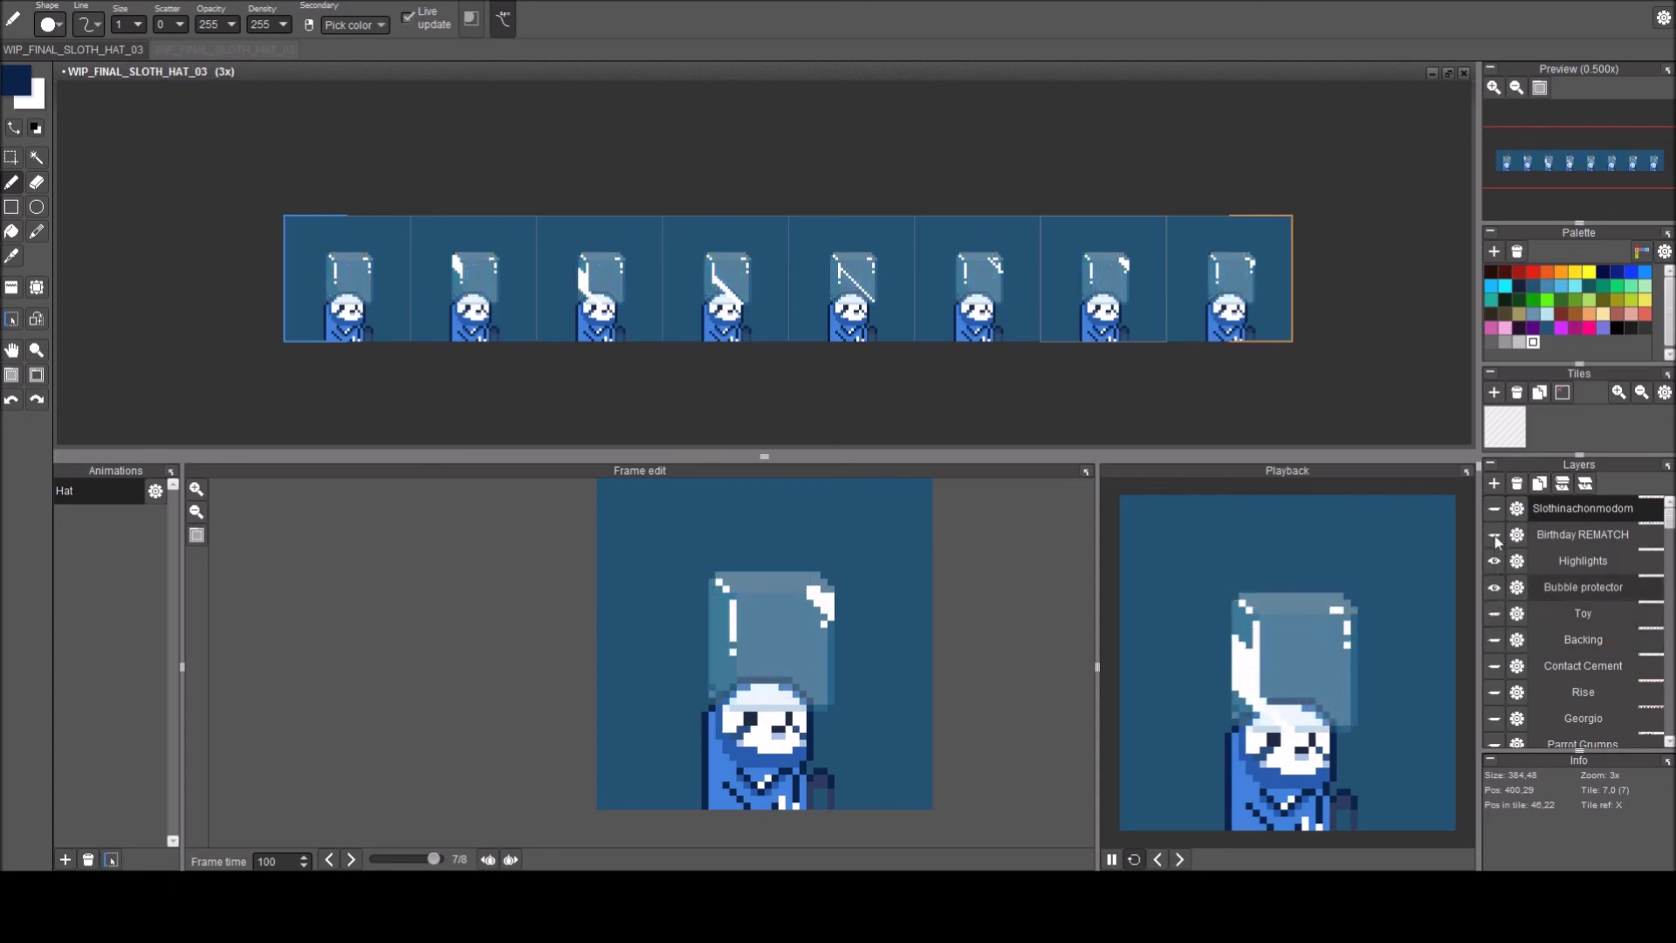
pyautogui.click(1494, 587)
pyautogui.click(1495, 560)
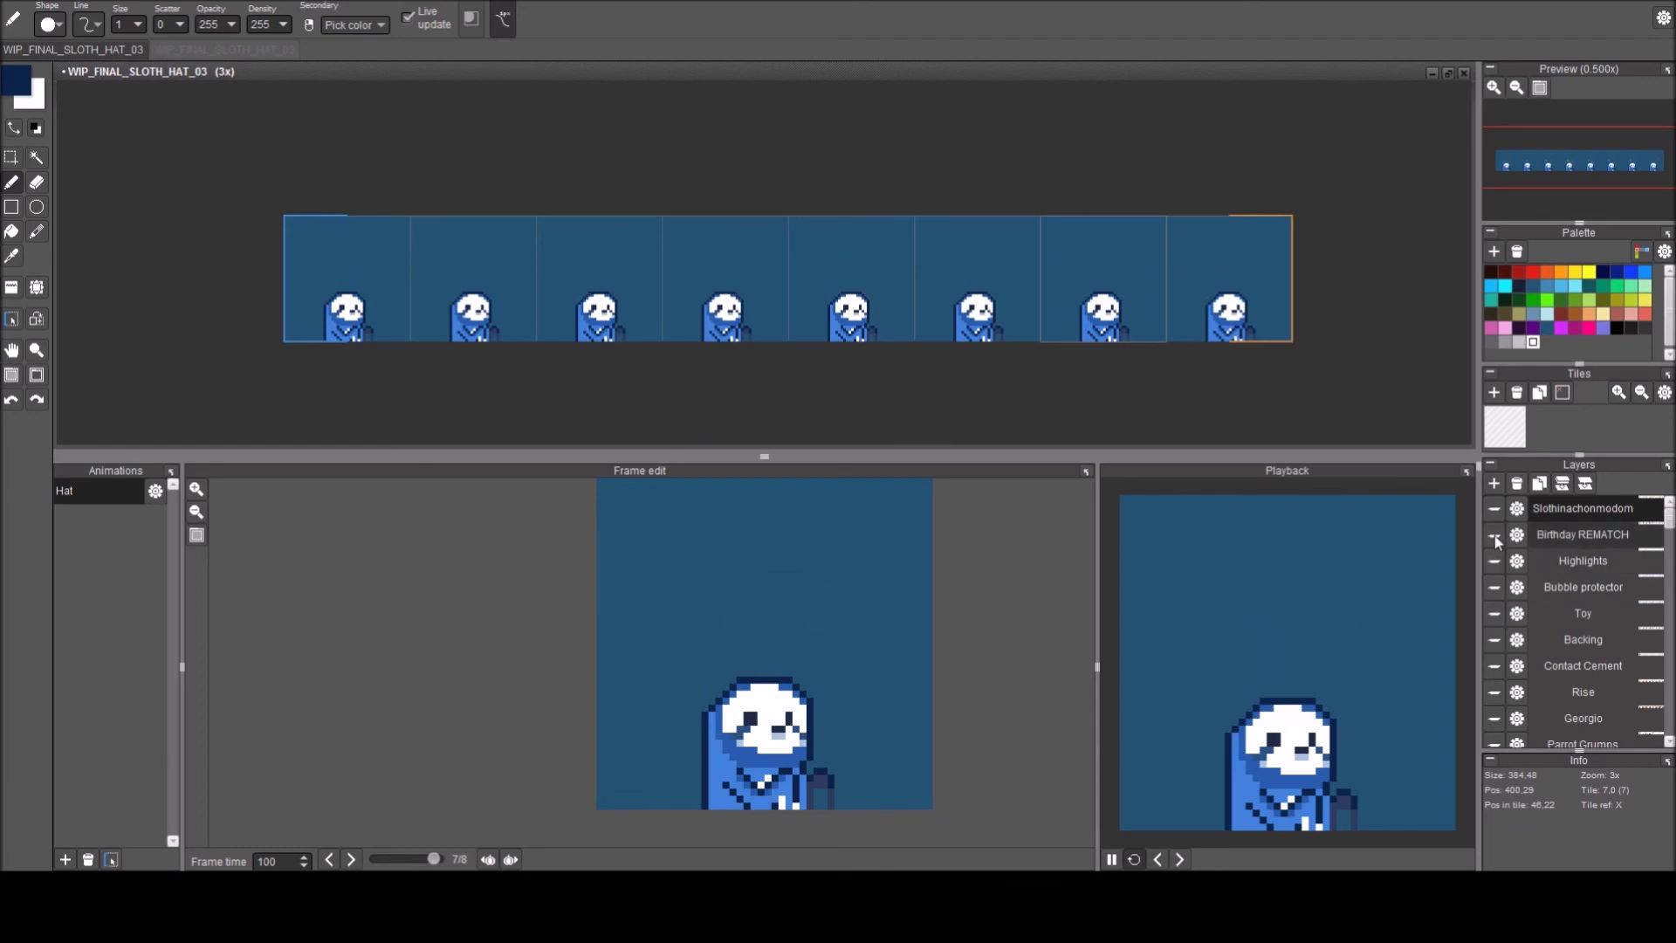
pyautogui.click(1495, 537)
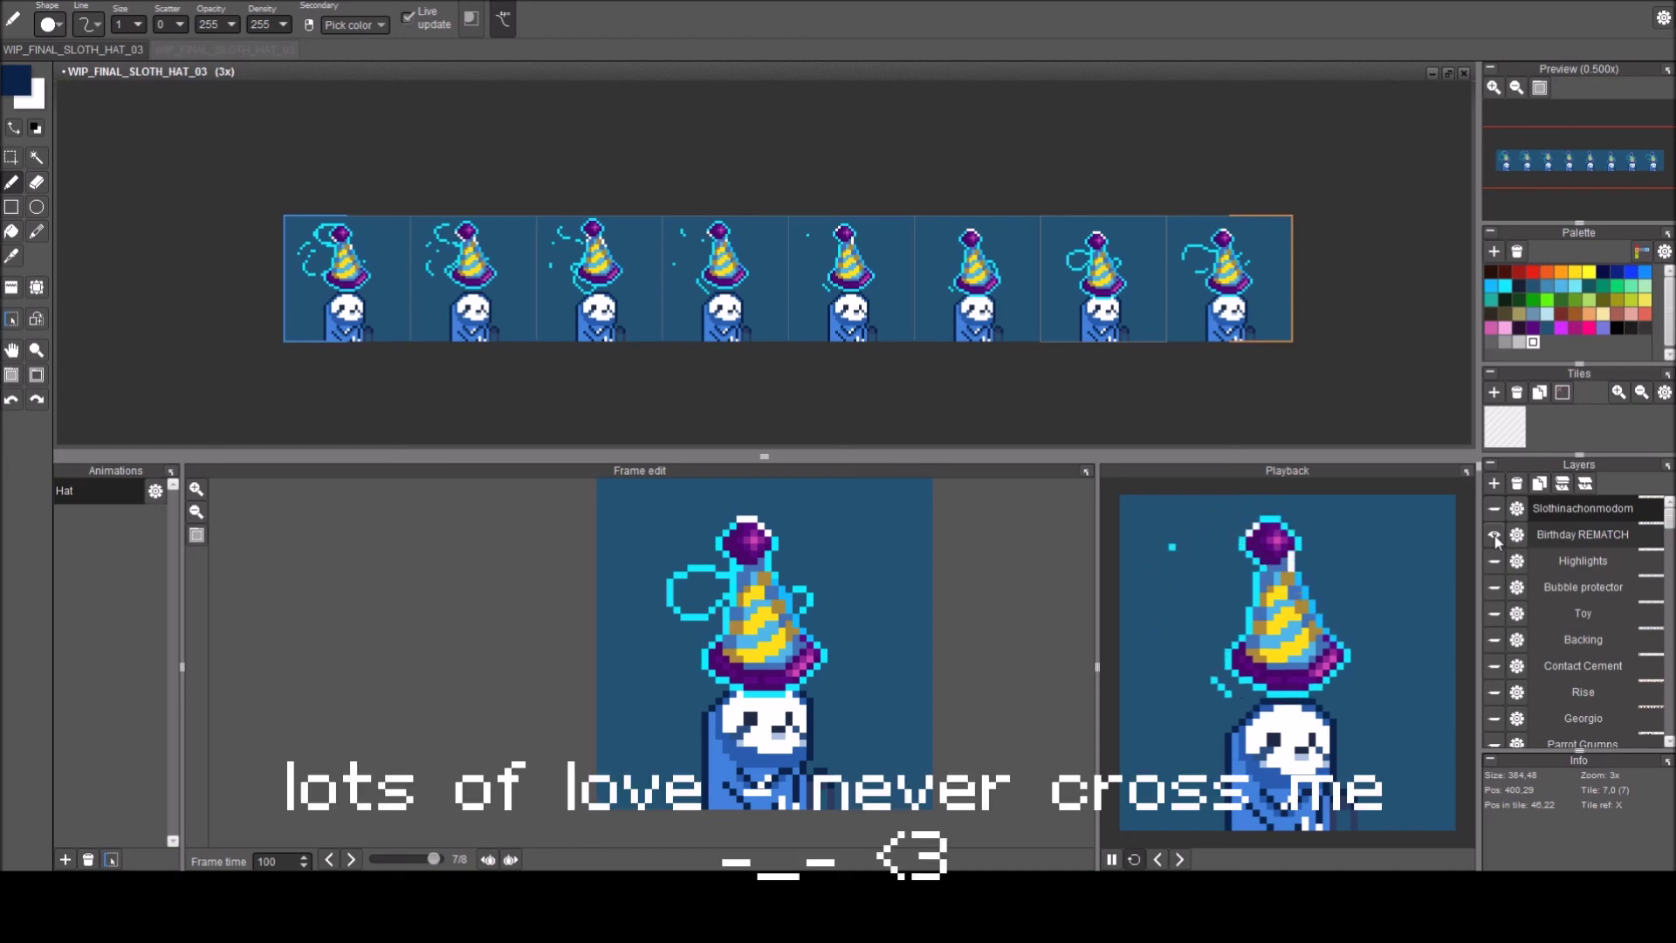
pyautogui.click(1498, 521)
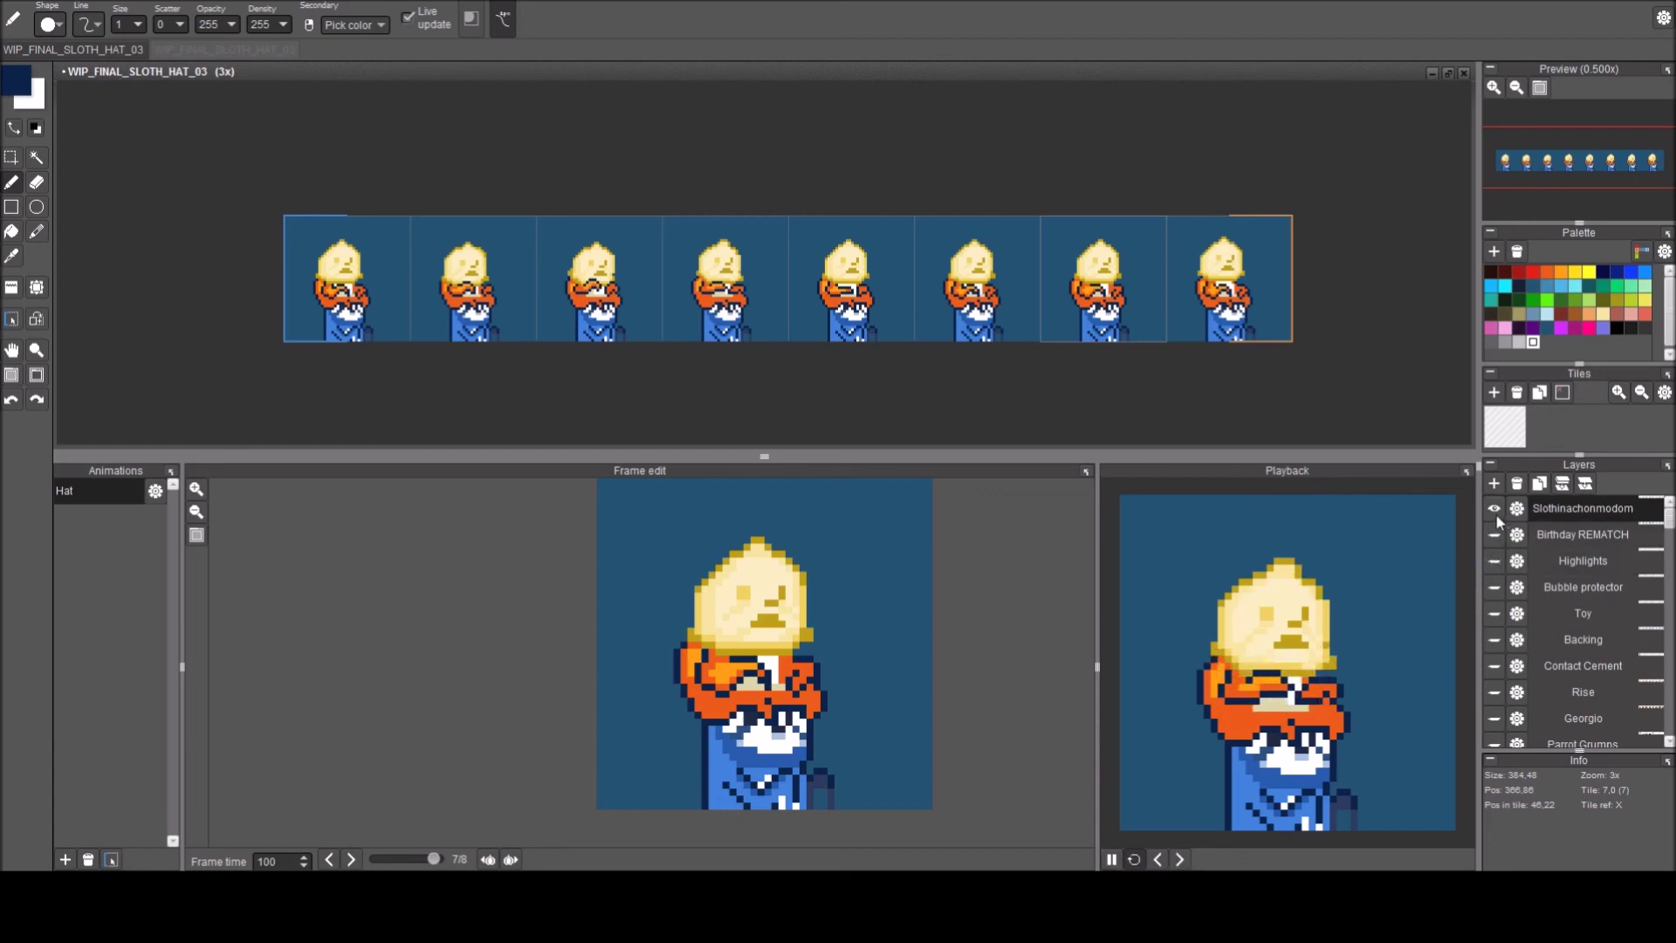
# Switch from the Slothinachonmodom hat back to the toy hat by showing its Highlights, Bubble protector, Toy and Backing layers.
pyautogui.click(1496, 565)
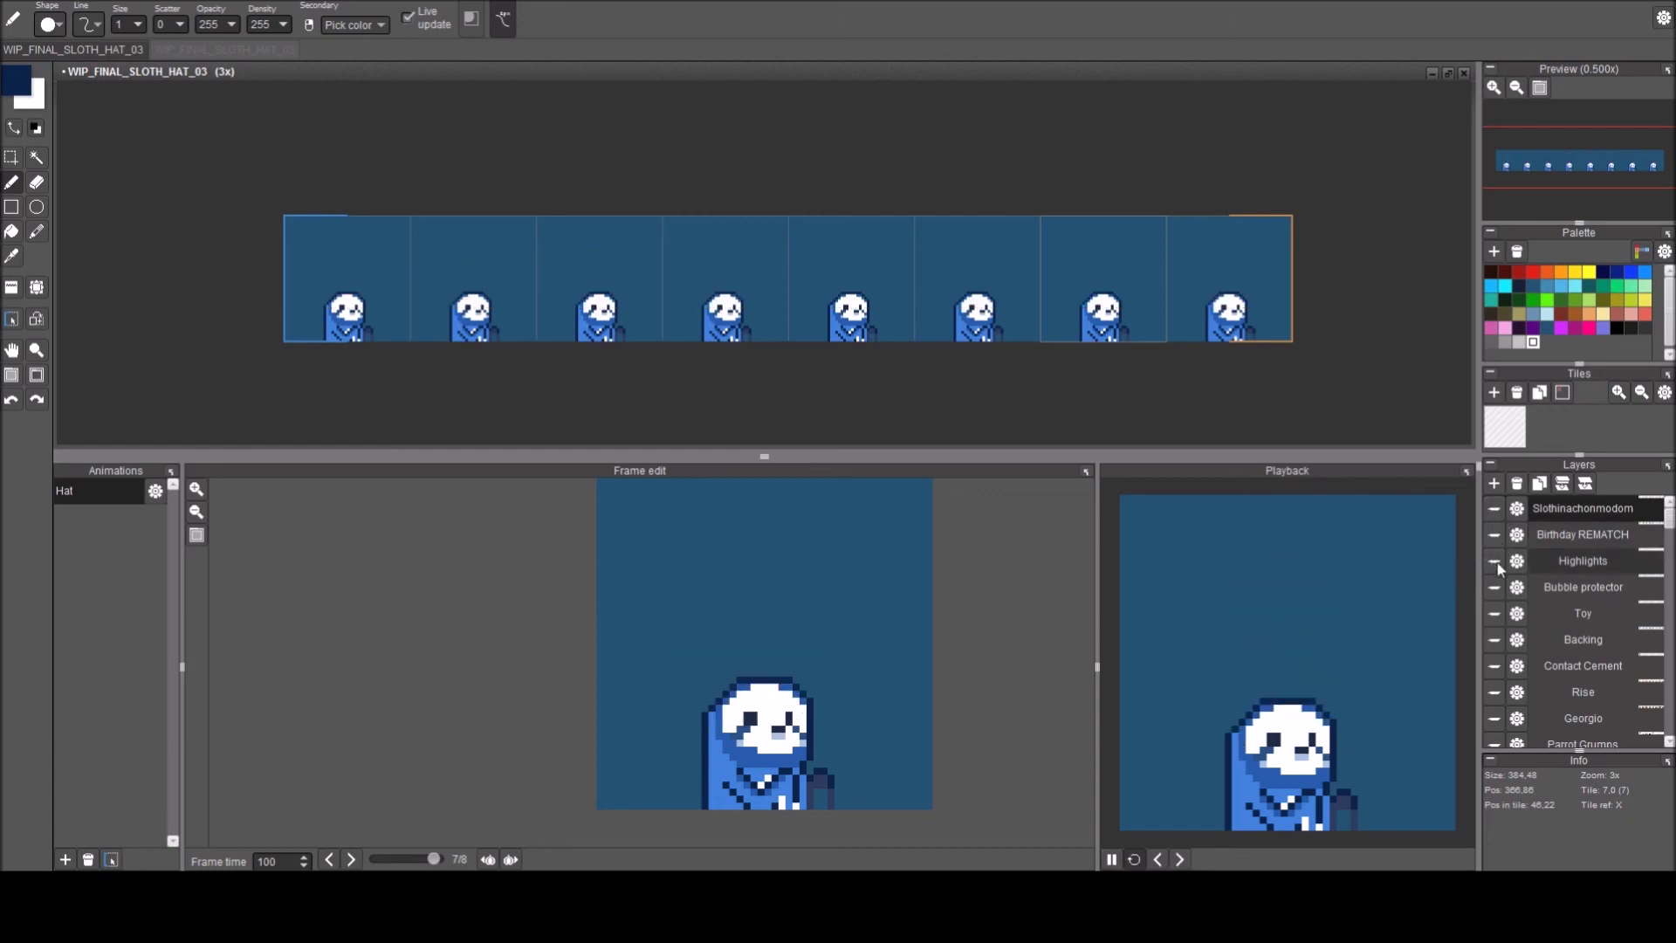
pyautogui.click(1495, 560)
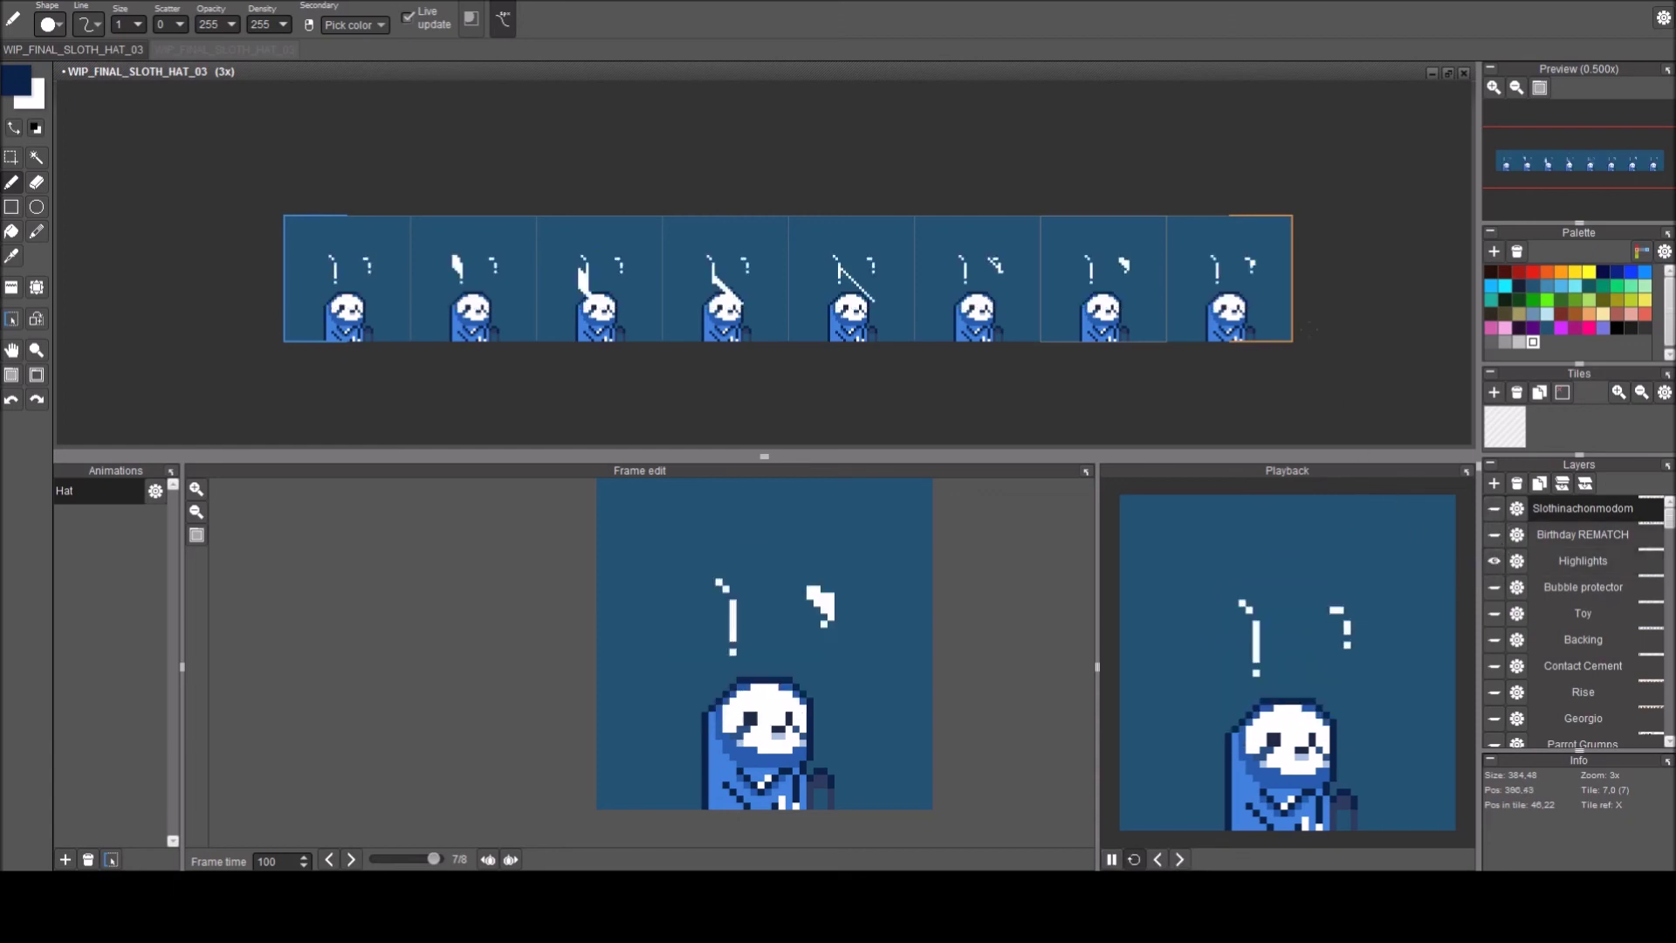
pyautogui.click(1495, 587)
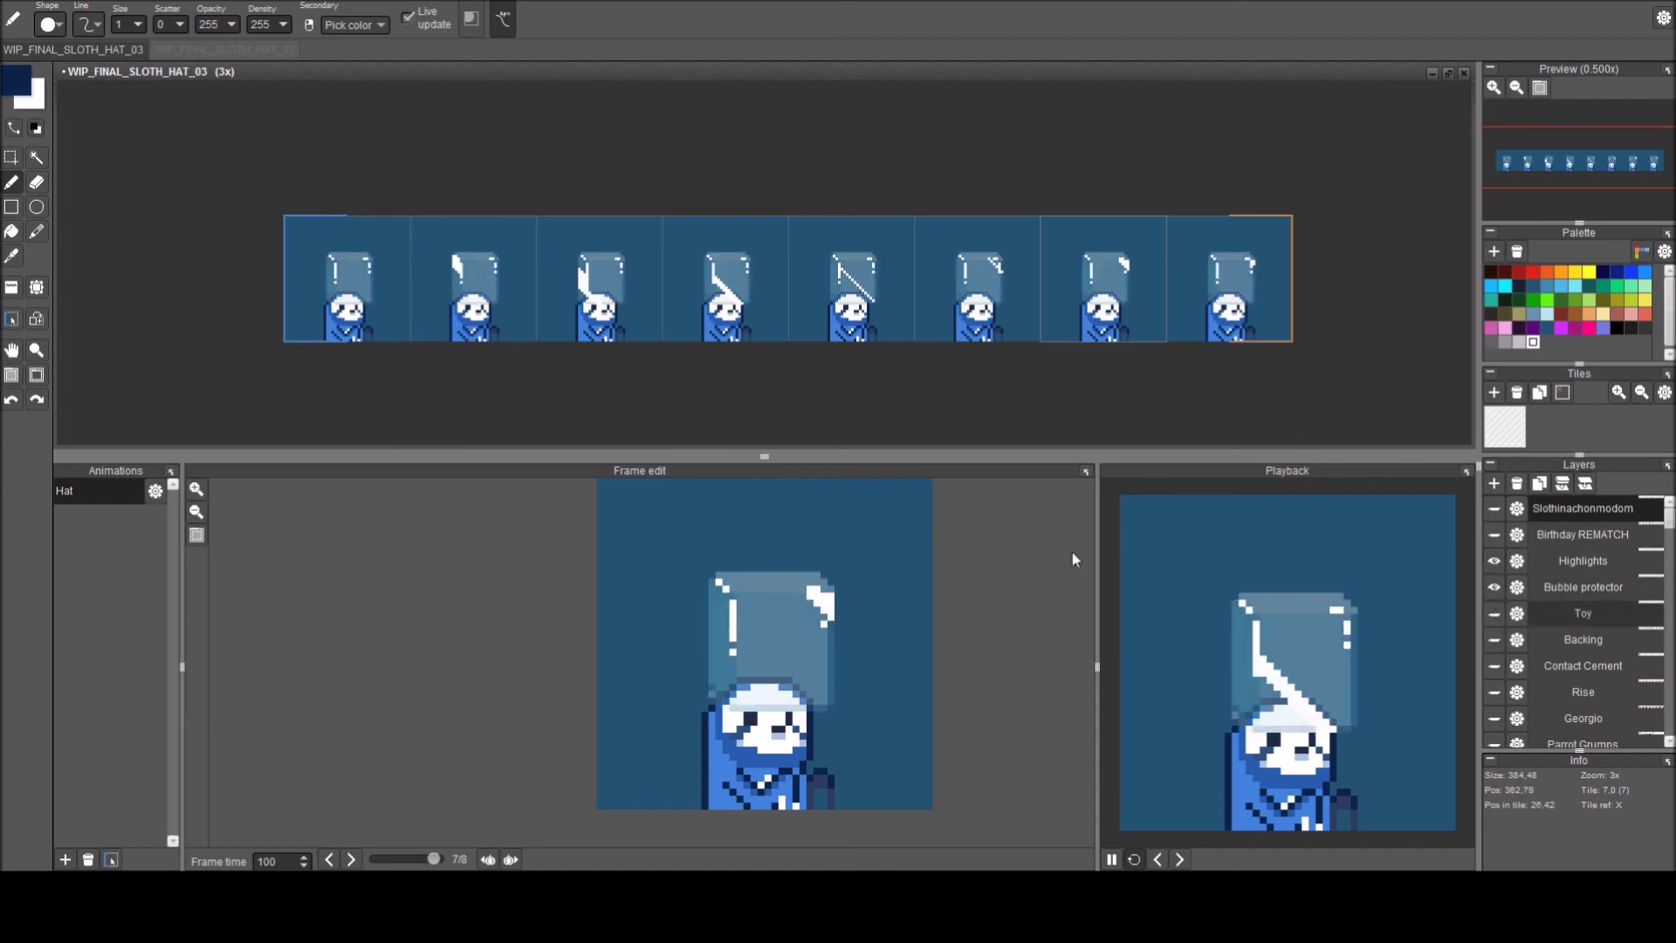
pyautogui.click(1494, 639)
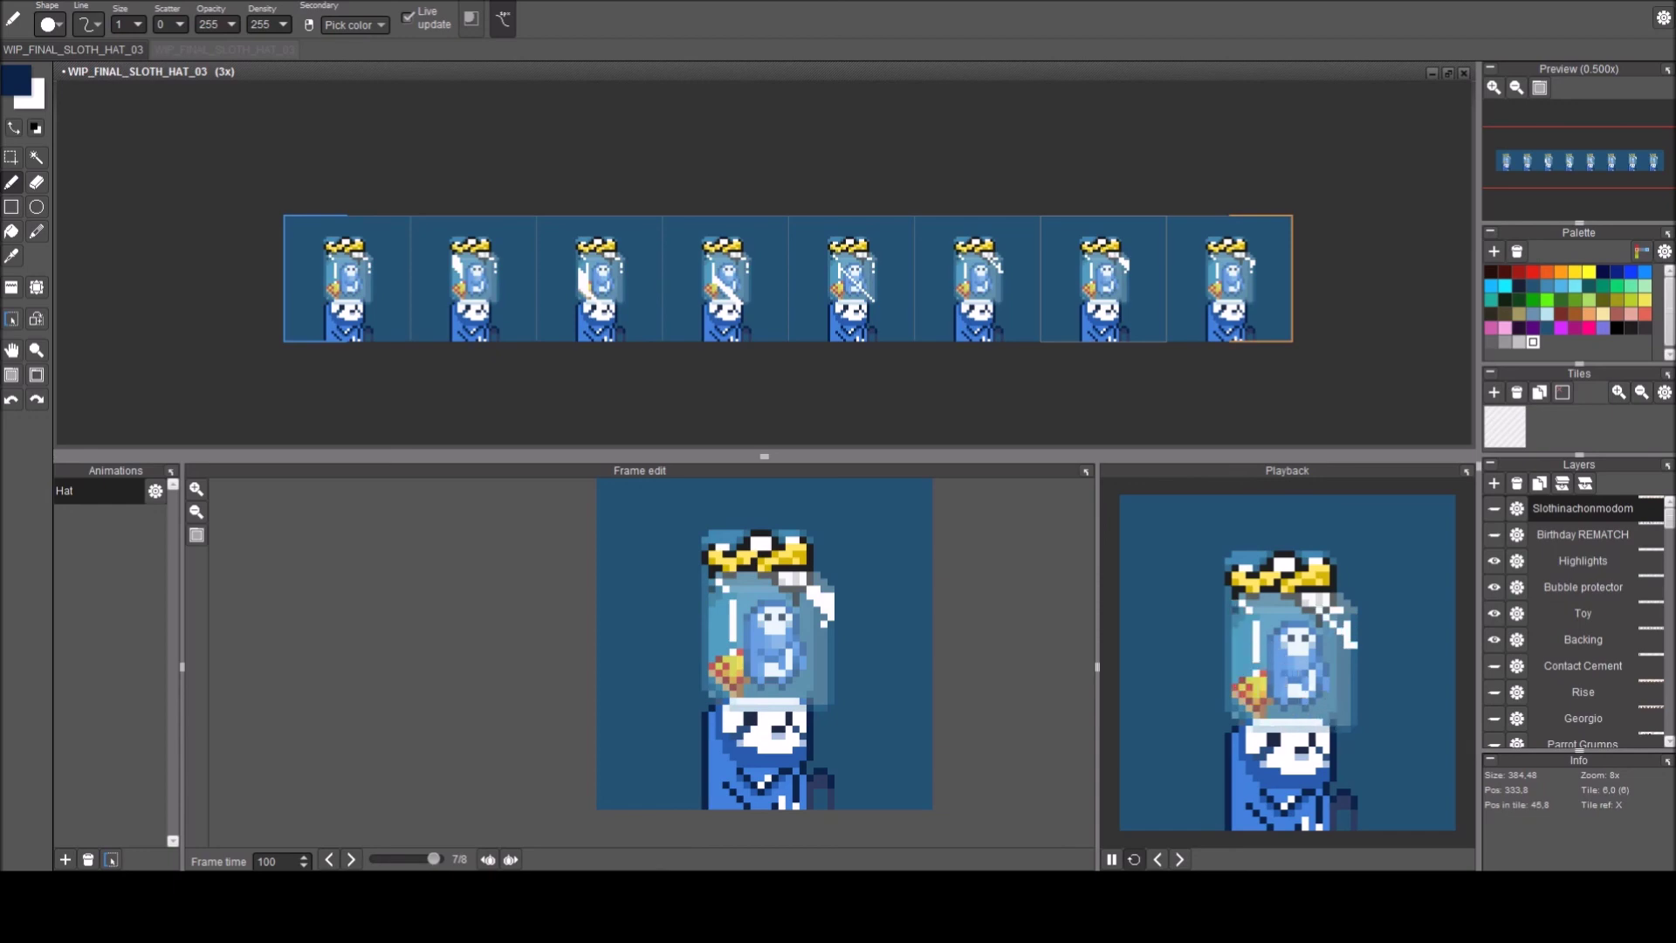